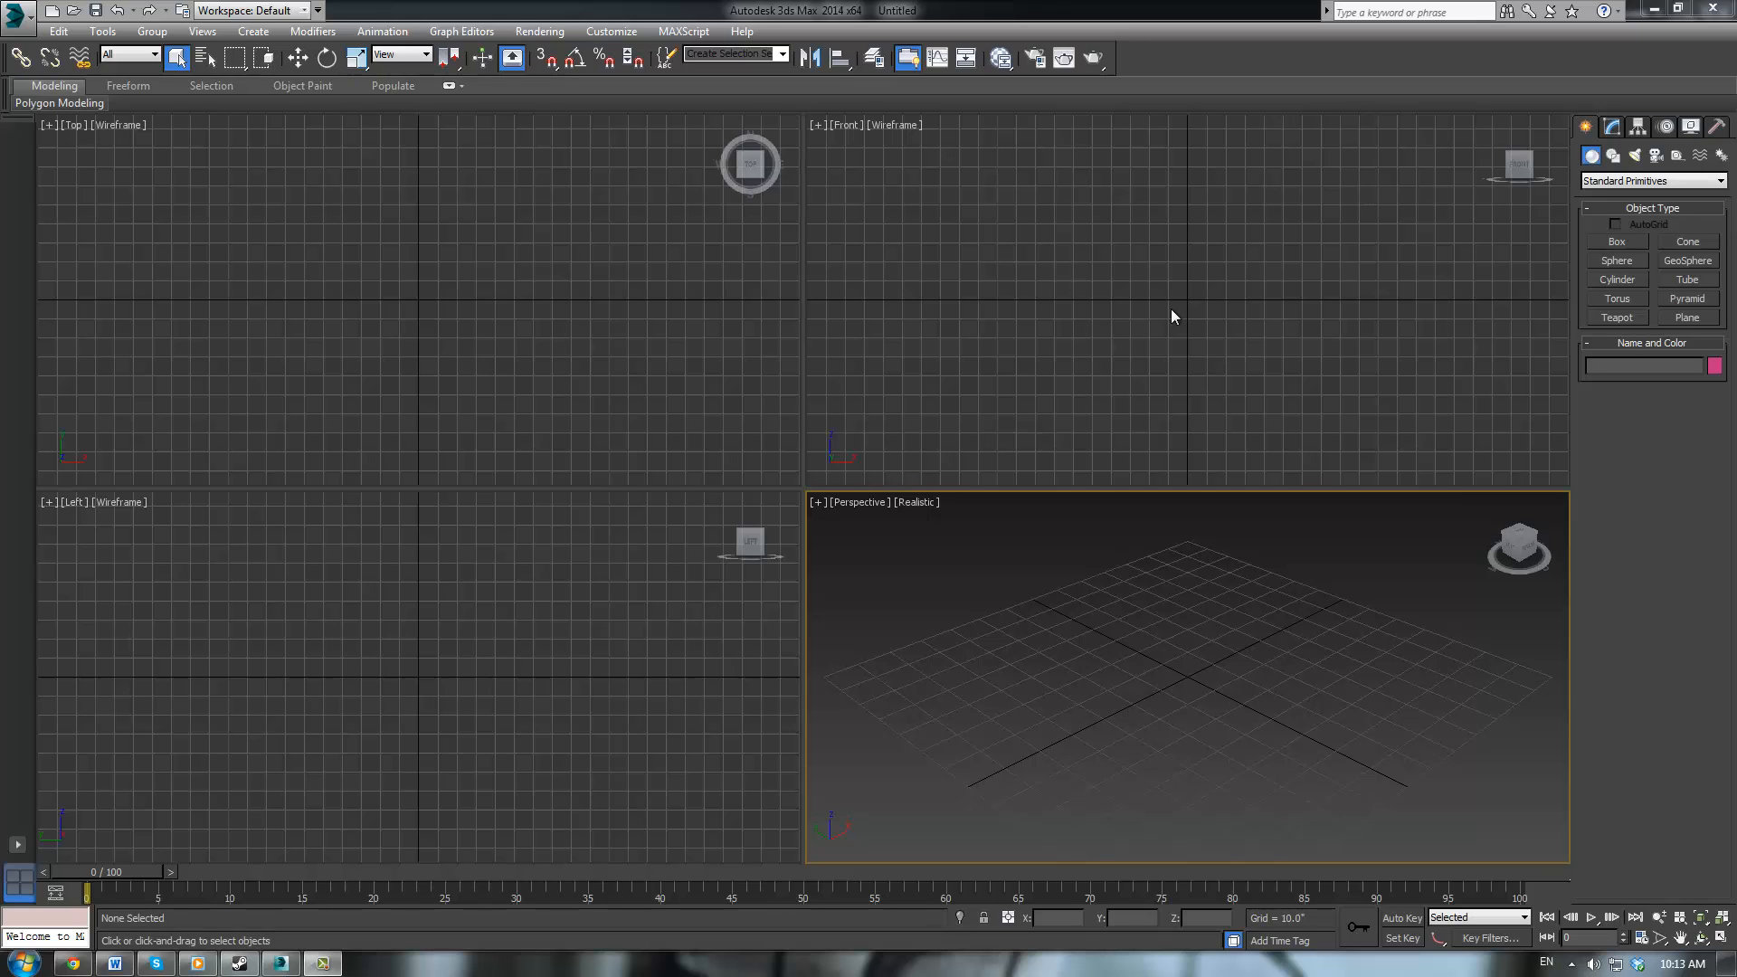
Create a box in the Front viewport about 118.8 inches long, 259.9 inches wide and 4.8 inches high
click(1617, 243)
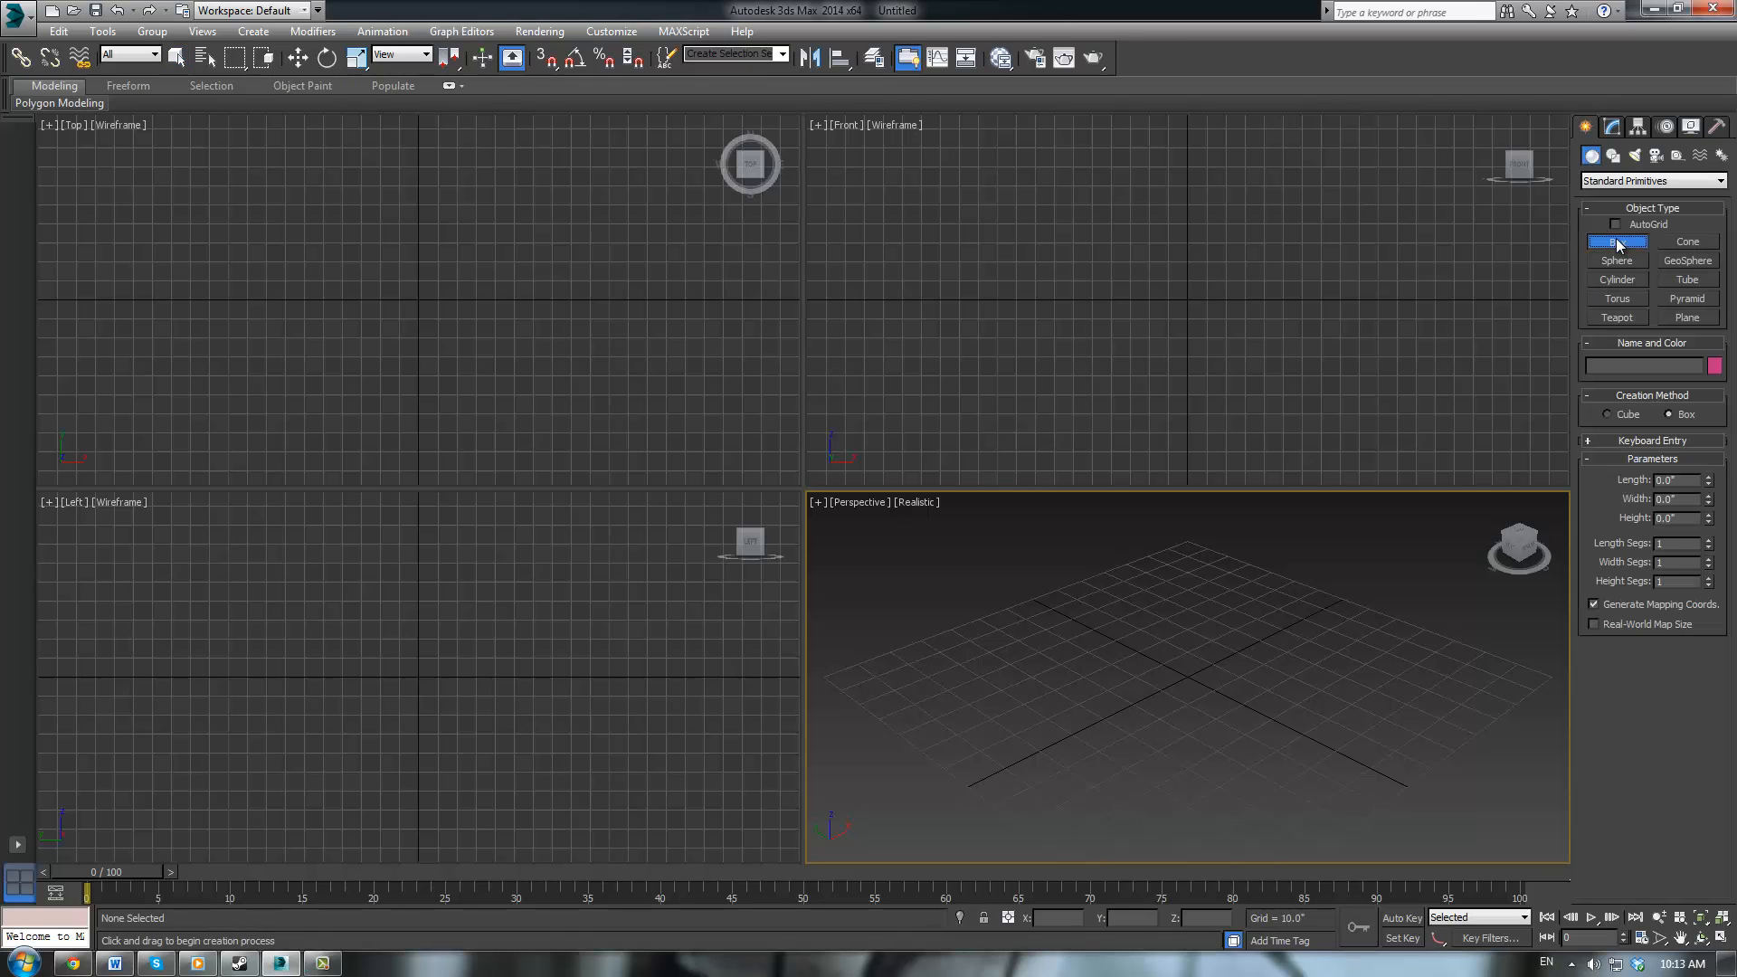
drag(914, 188, 1407, 413)
click(1408, 406)
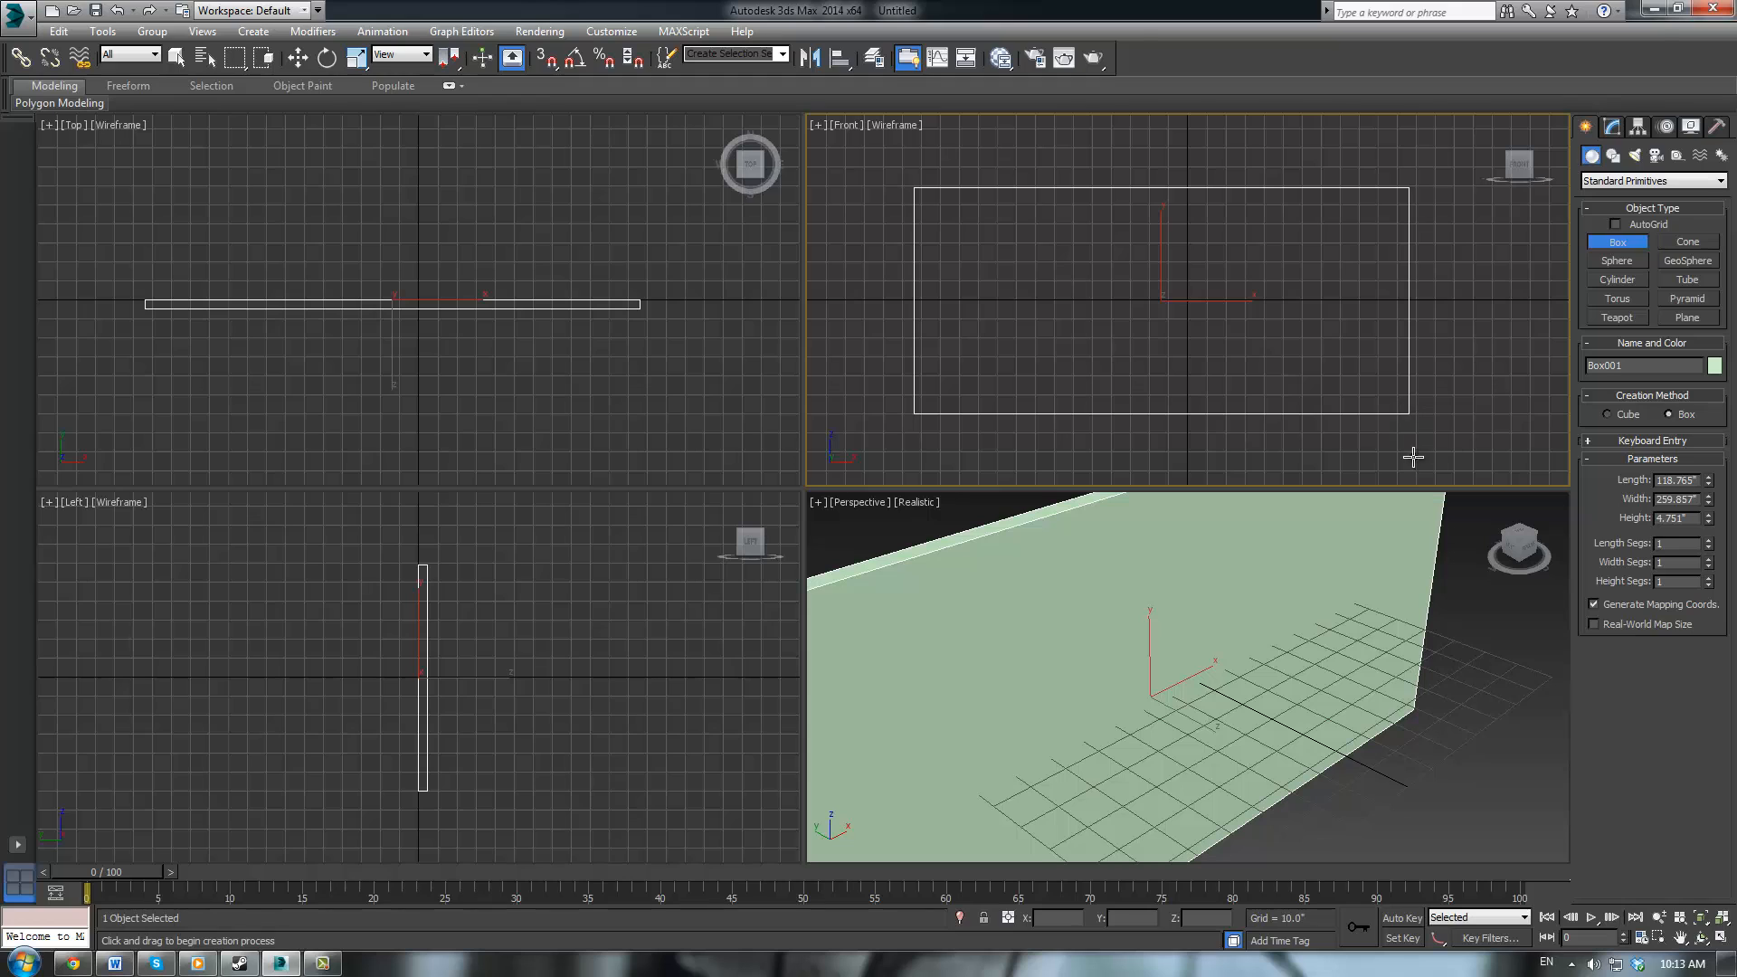
alt+middle_drag(1442, 542, 1357, 561)
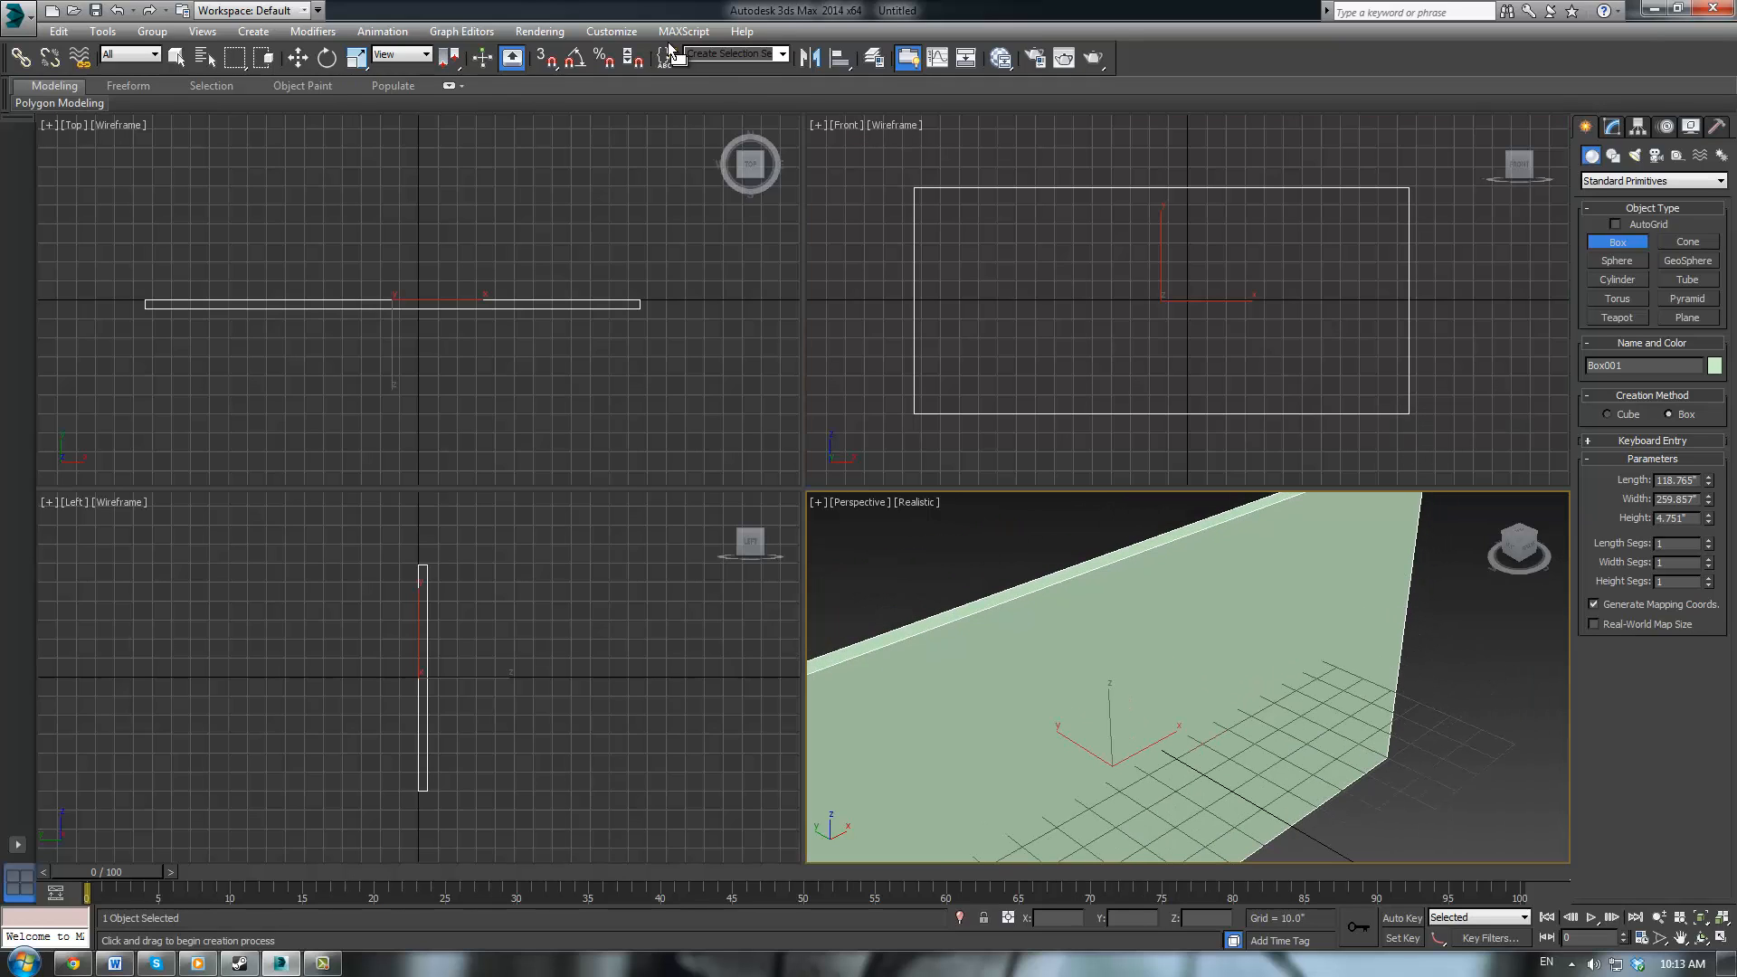
Check the display unit scale in the Units Setup dialog
click(624, 31)
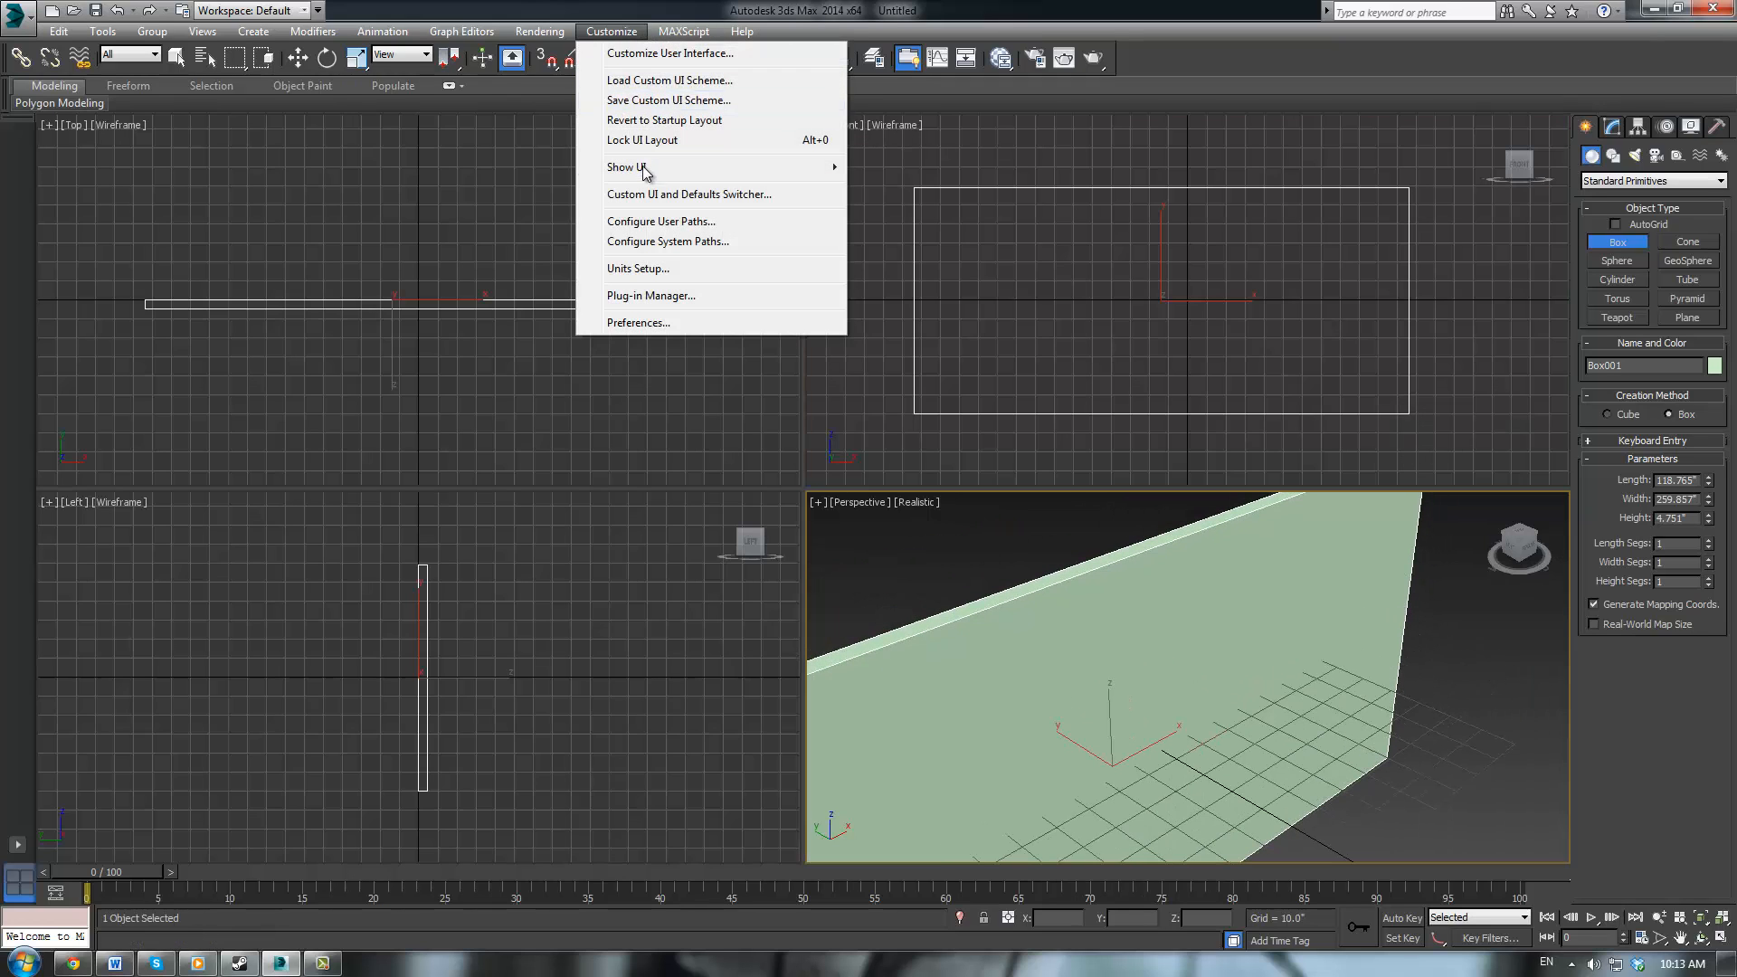
click(647, 268)
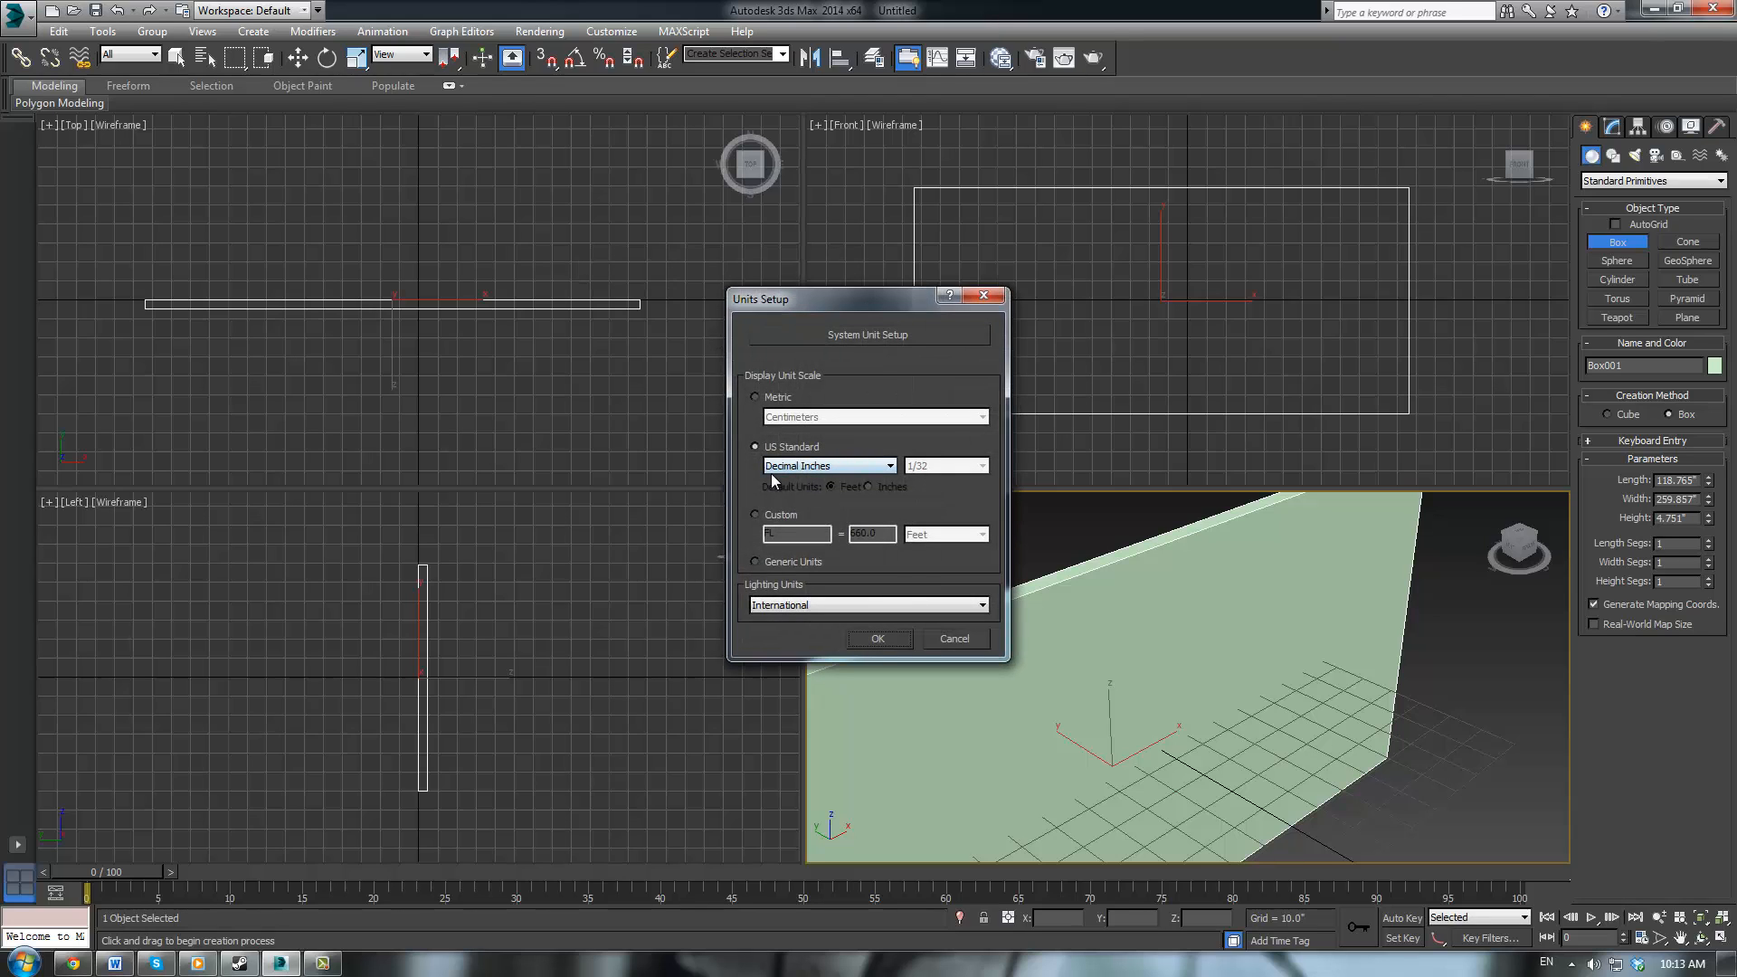
click(878, 639)
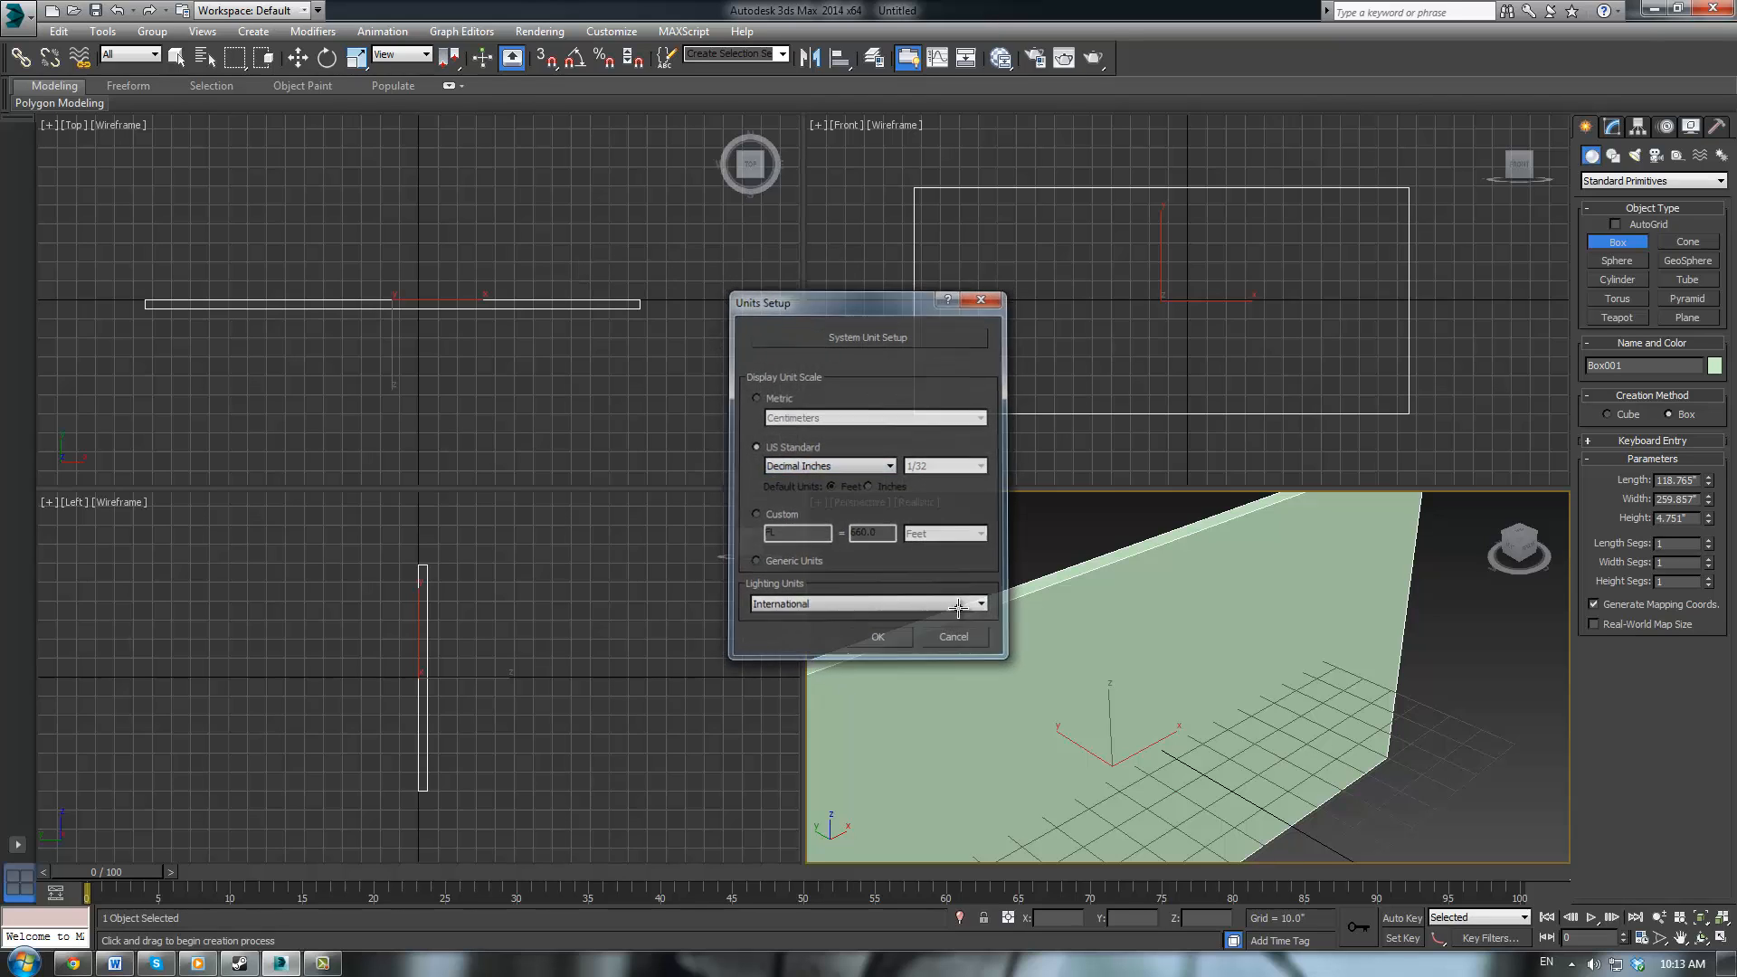
Set both the length and the width of the box to 43.5 inches
double_click(1661, 481)
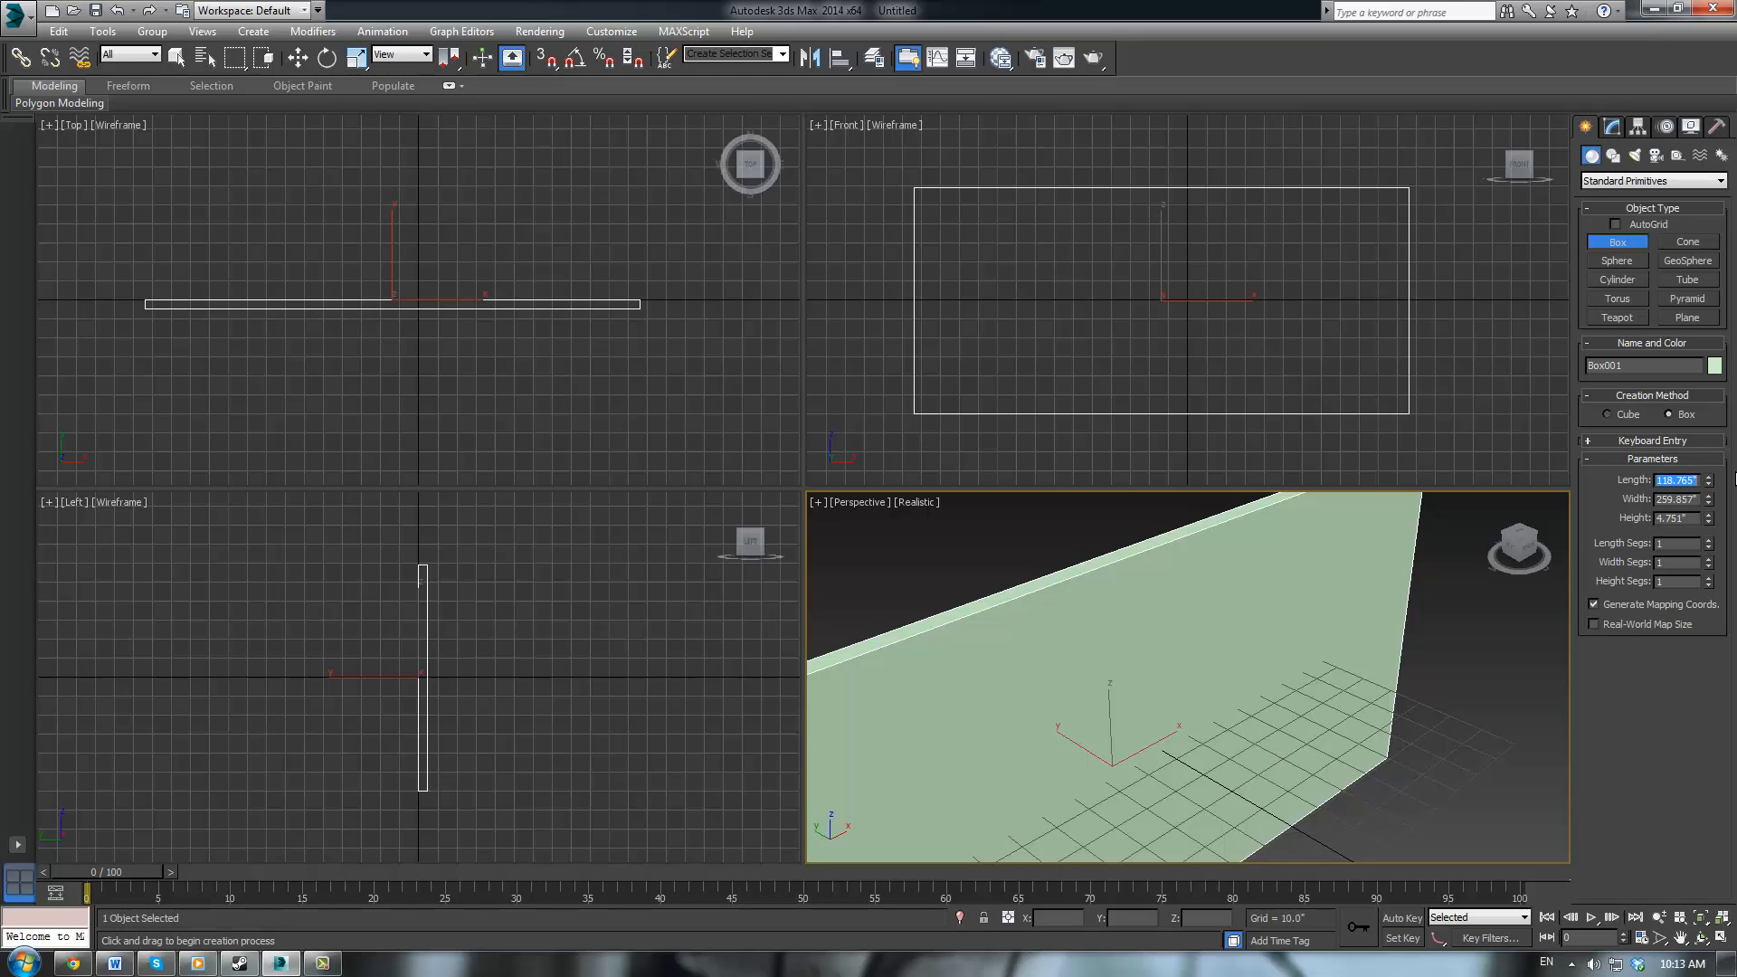
text(43.5)
key(Return)
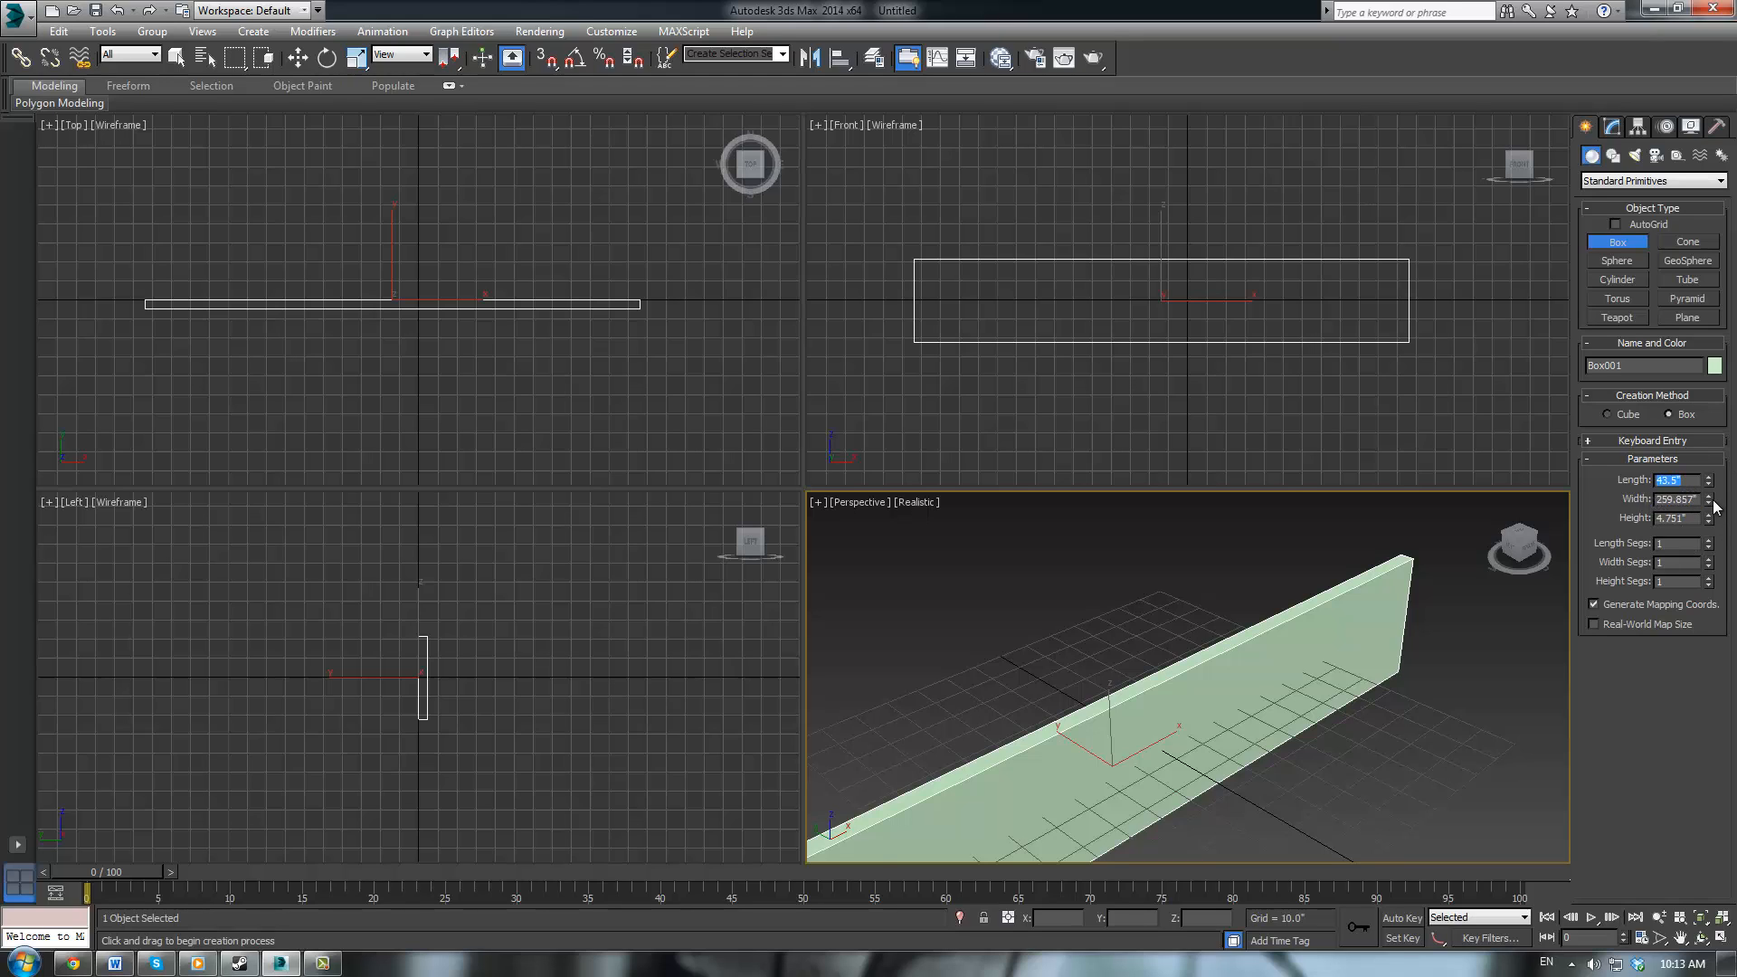
mouse_move(1708, 498)
mouse_down()
mouse_move(1708, 525)
mouse_move(1675, 503)
mouse_up()
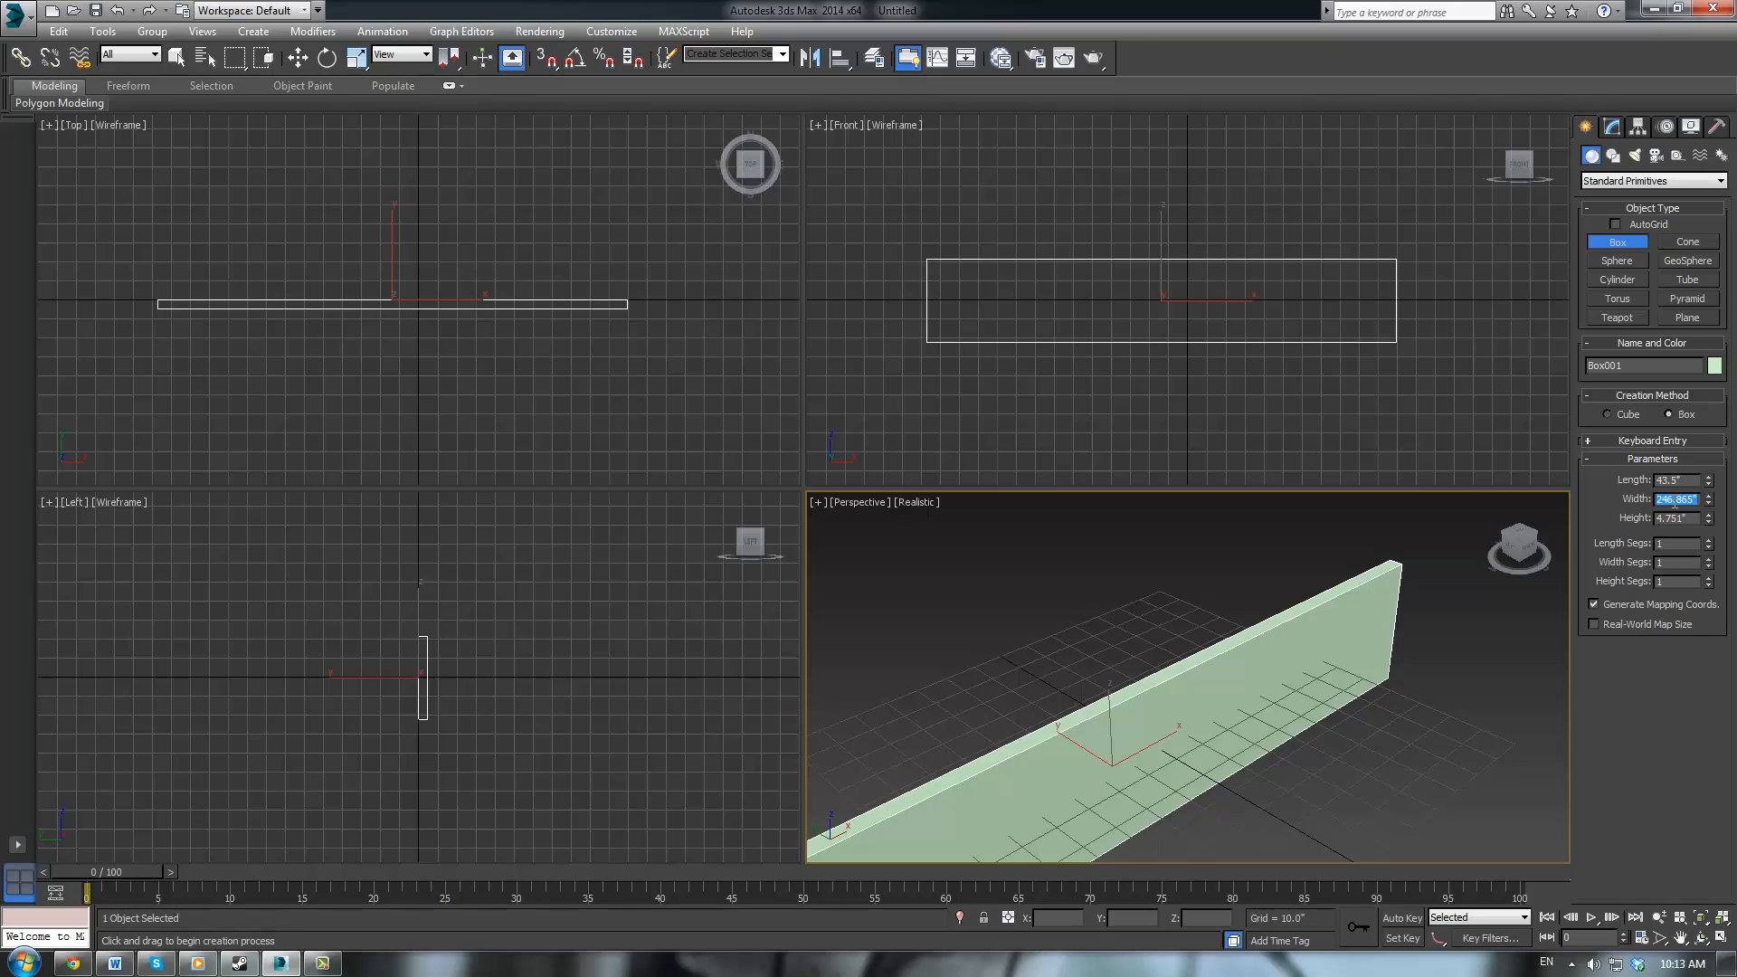
text(43.5)
key(Return)
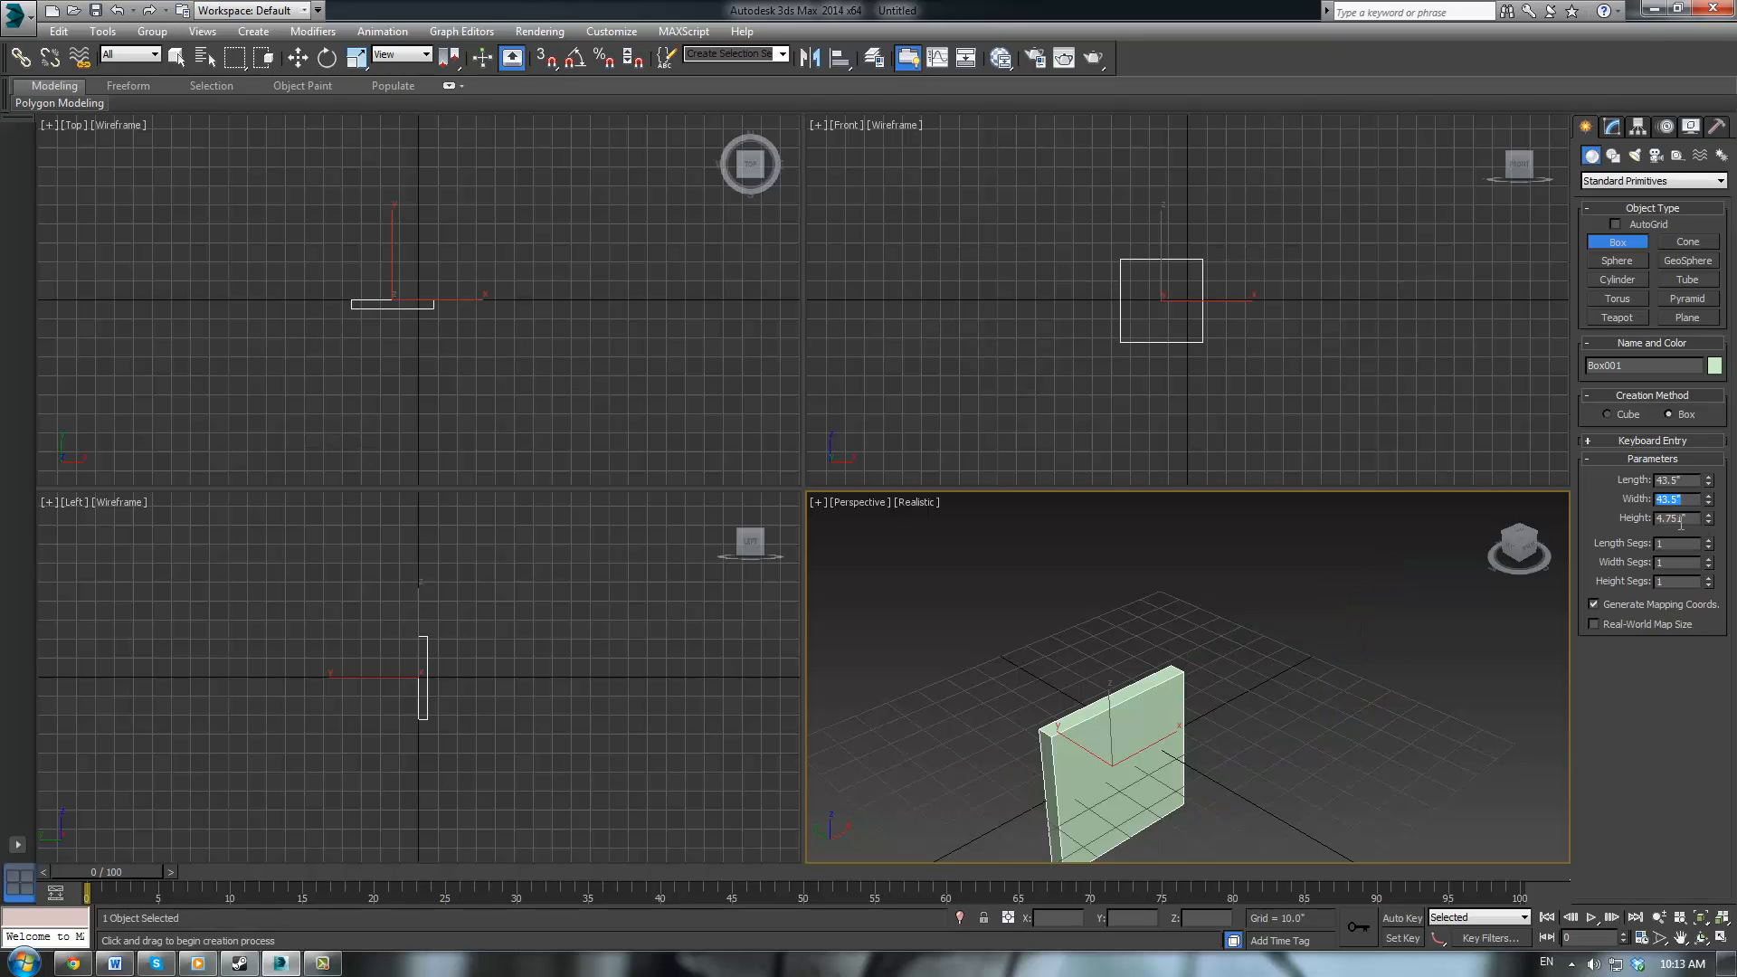
Set the box's length to 24.5 inches and its height to 1 inch
mouse_move(1708, 480)
mouse_down()
mouse_move(1701, 505)
mouse_move(1704, 483)
mouse_up()
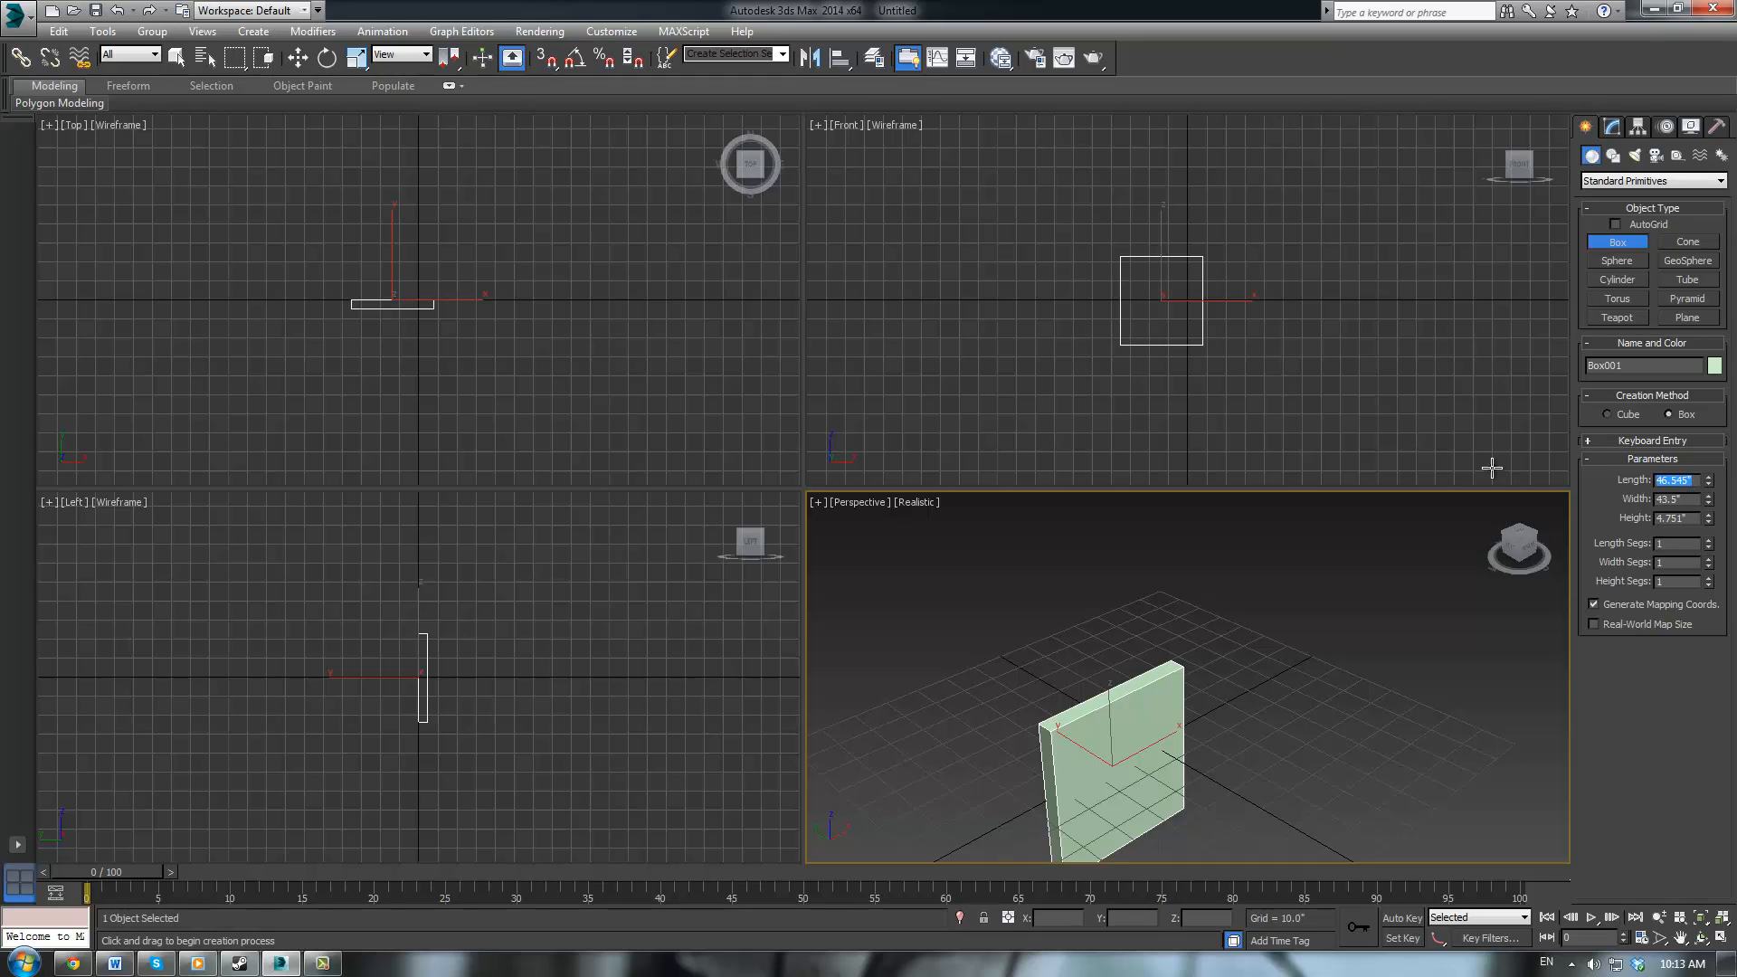
text(24.5)
key(Return)
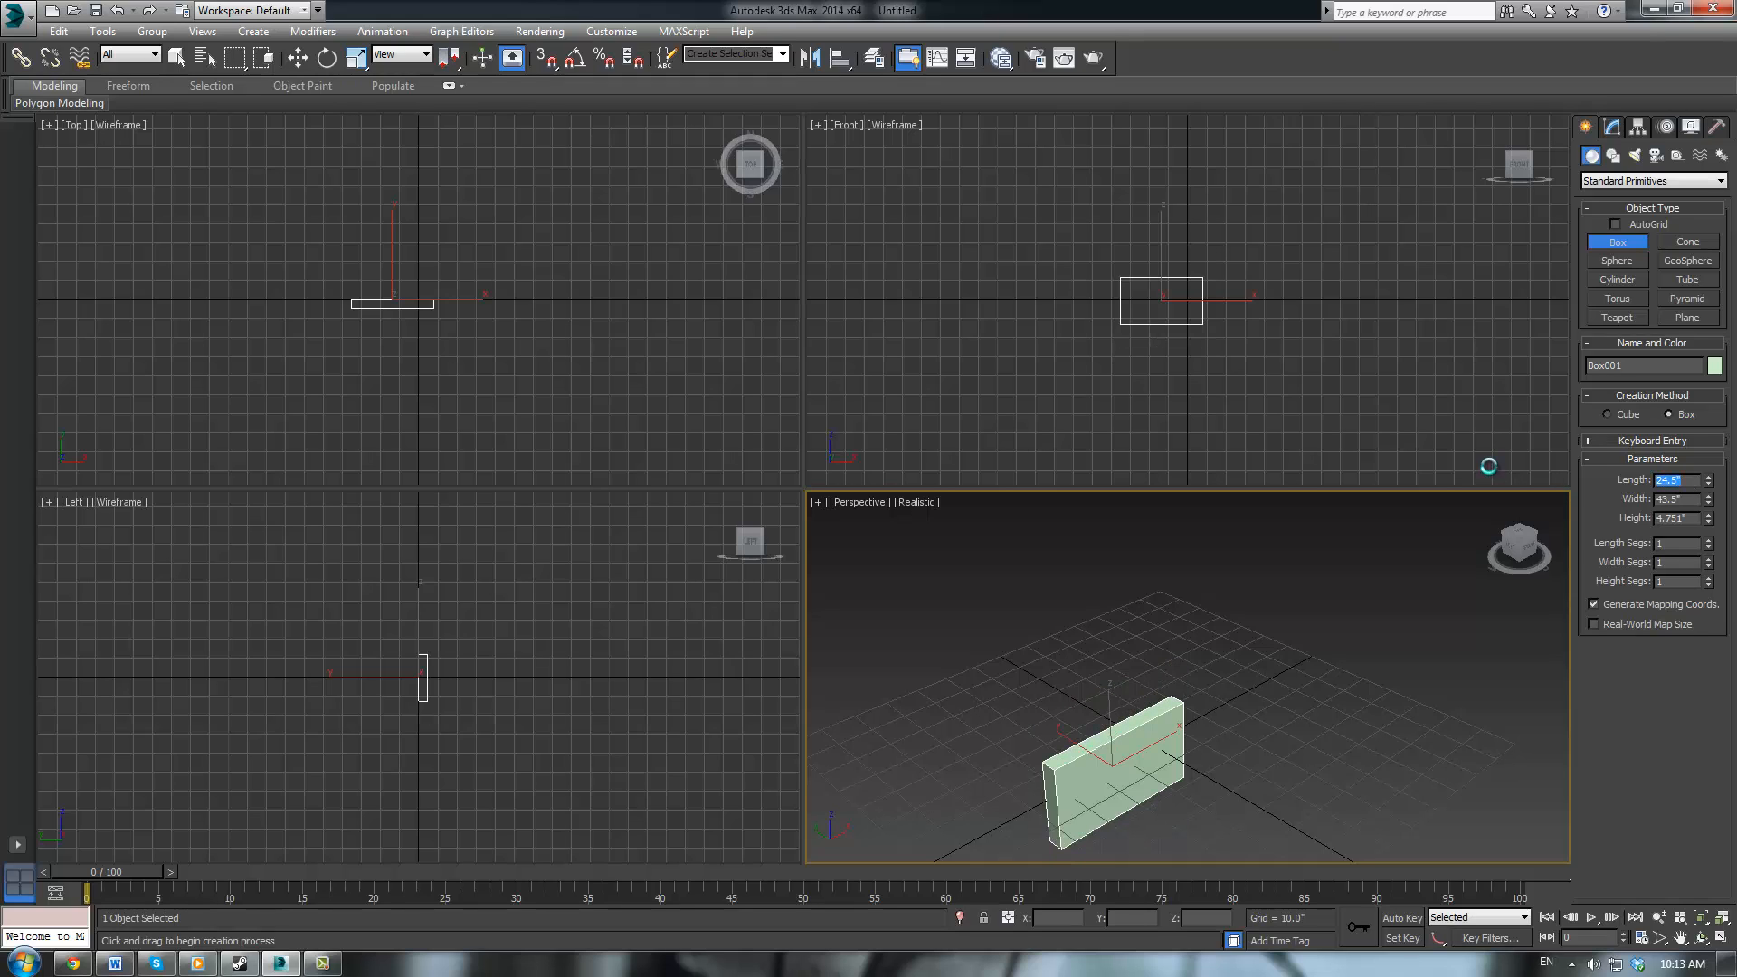
drag(1690, 519, 1551, 517)
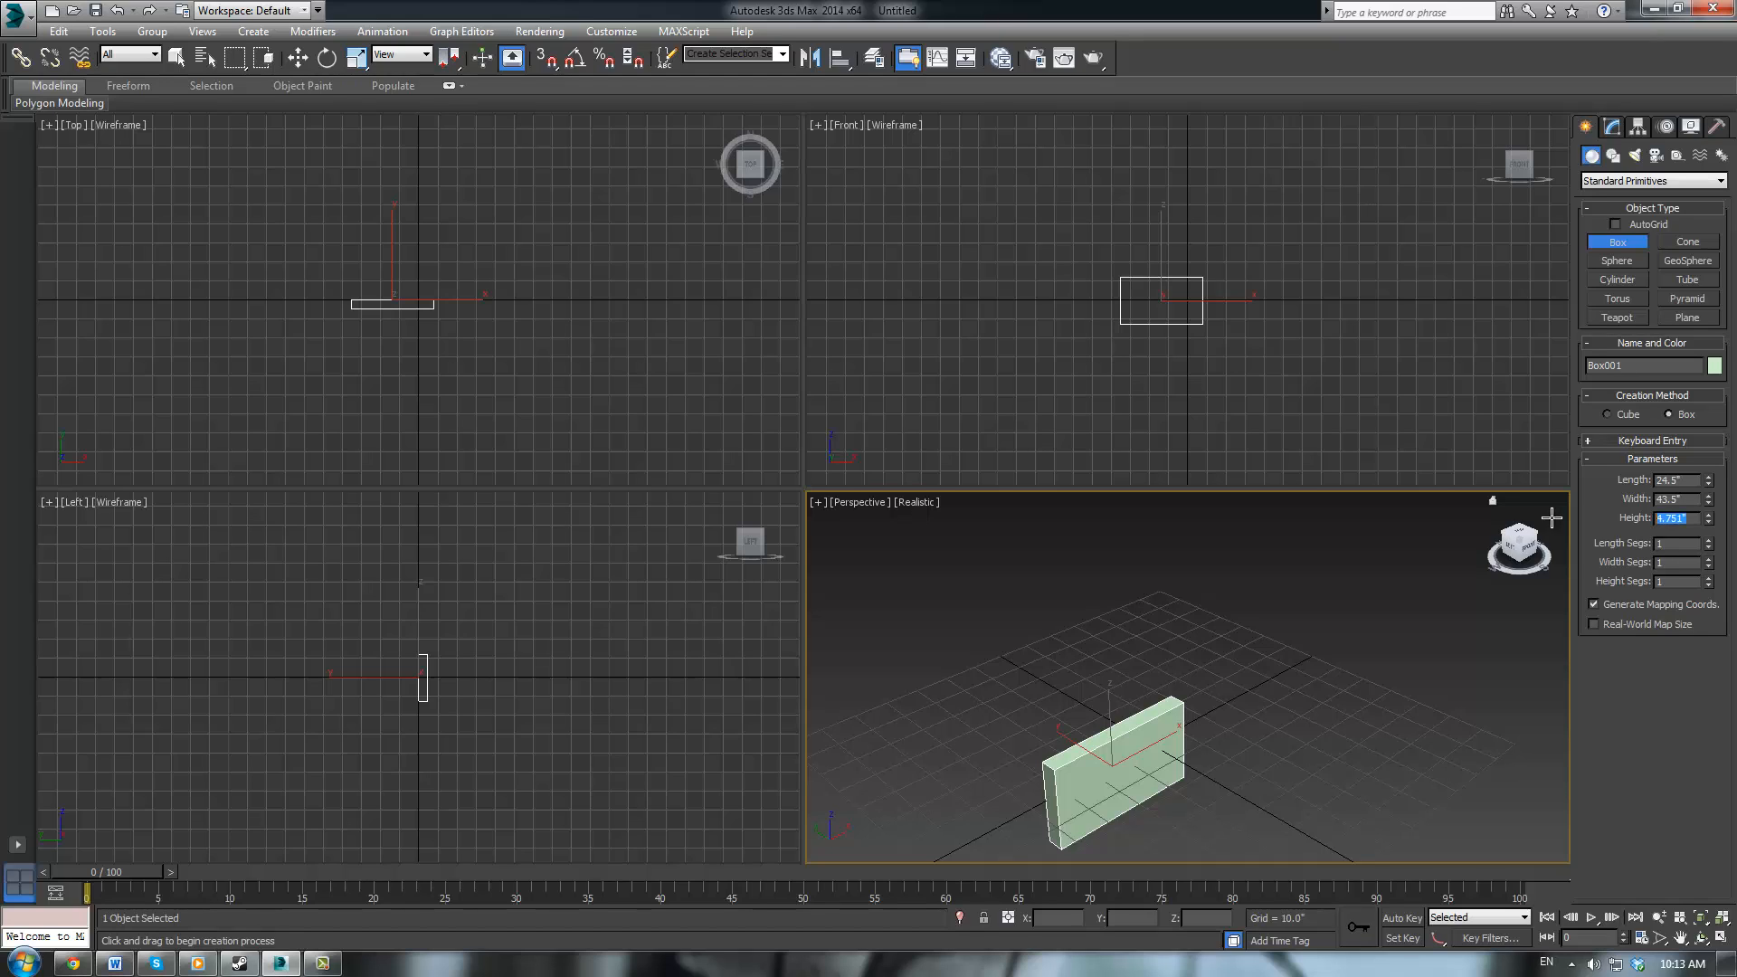
text(1)
key(Return)
Fit the box to view in the Front, Perspective, Left and Top viewports
click(1098, 347)
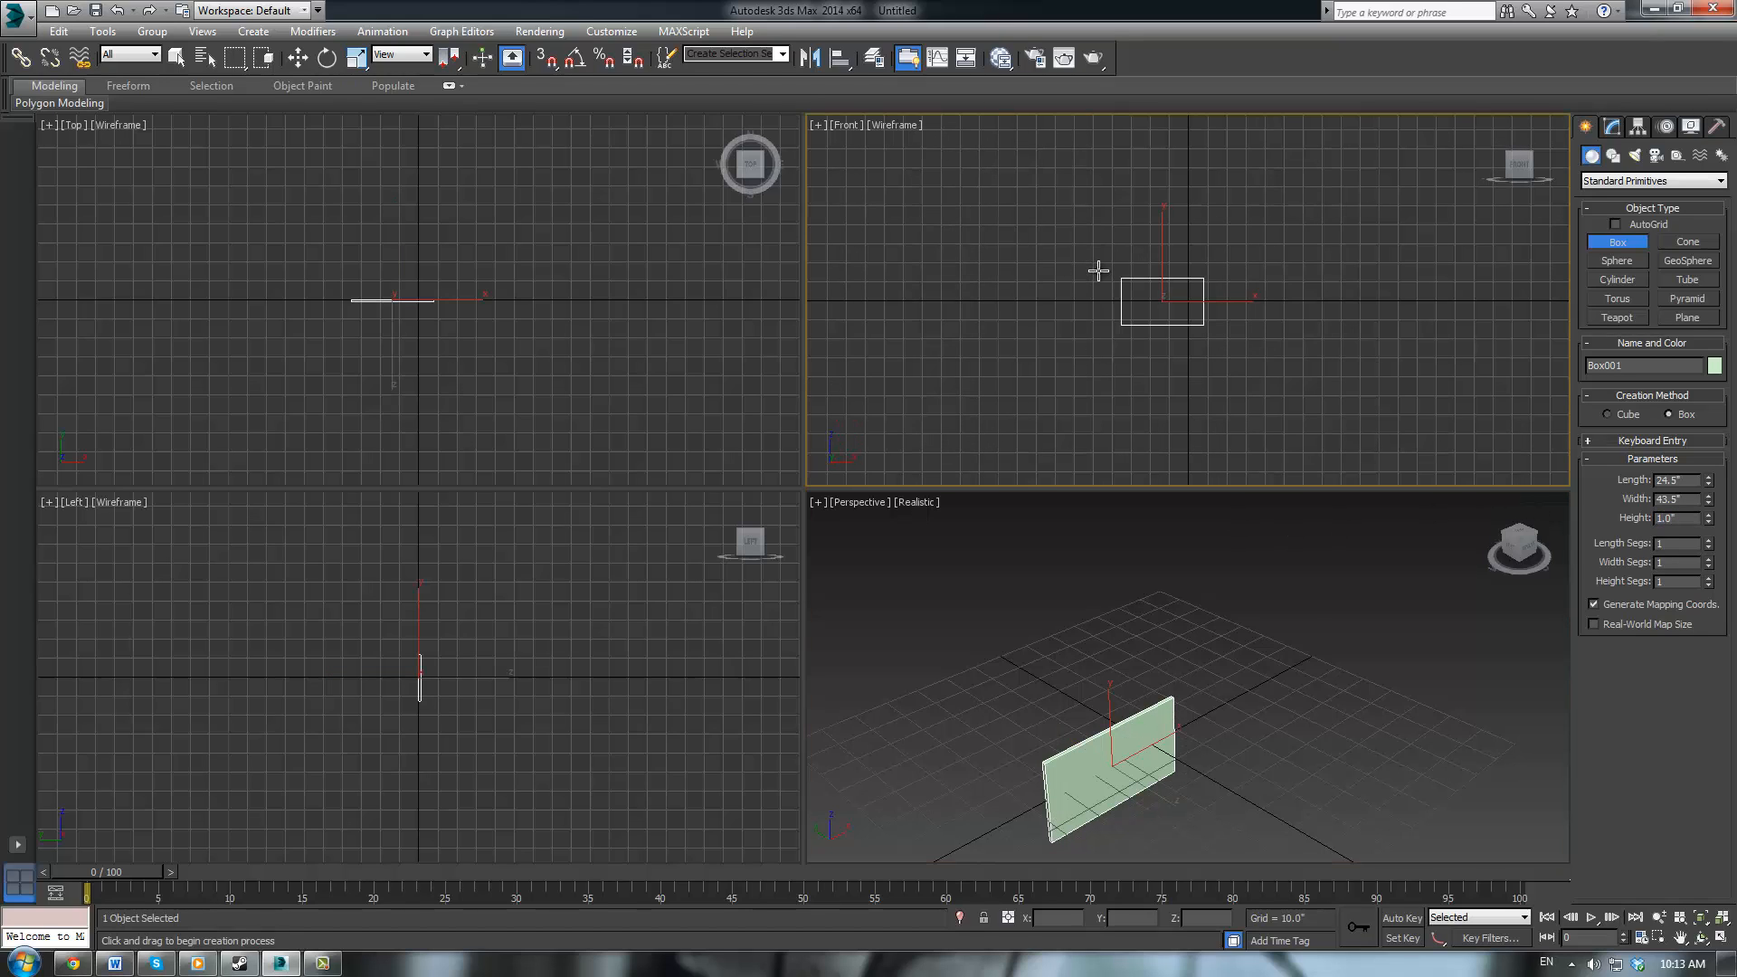
key(z)
right_click(1074, 562)
key(z)
right_click(640, 563)
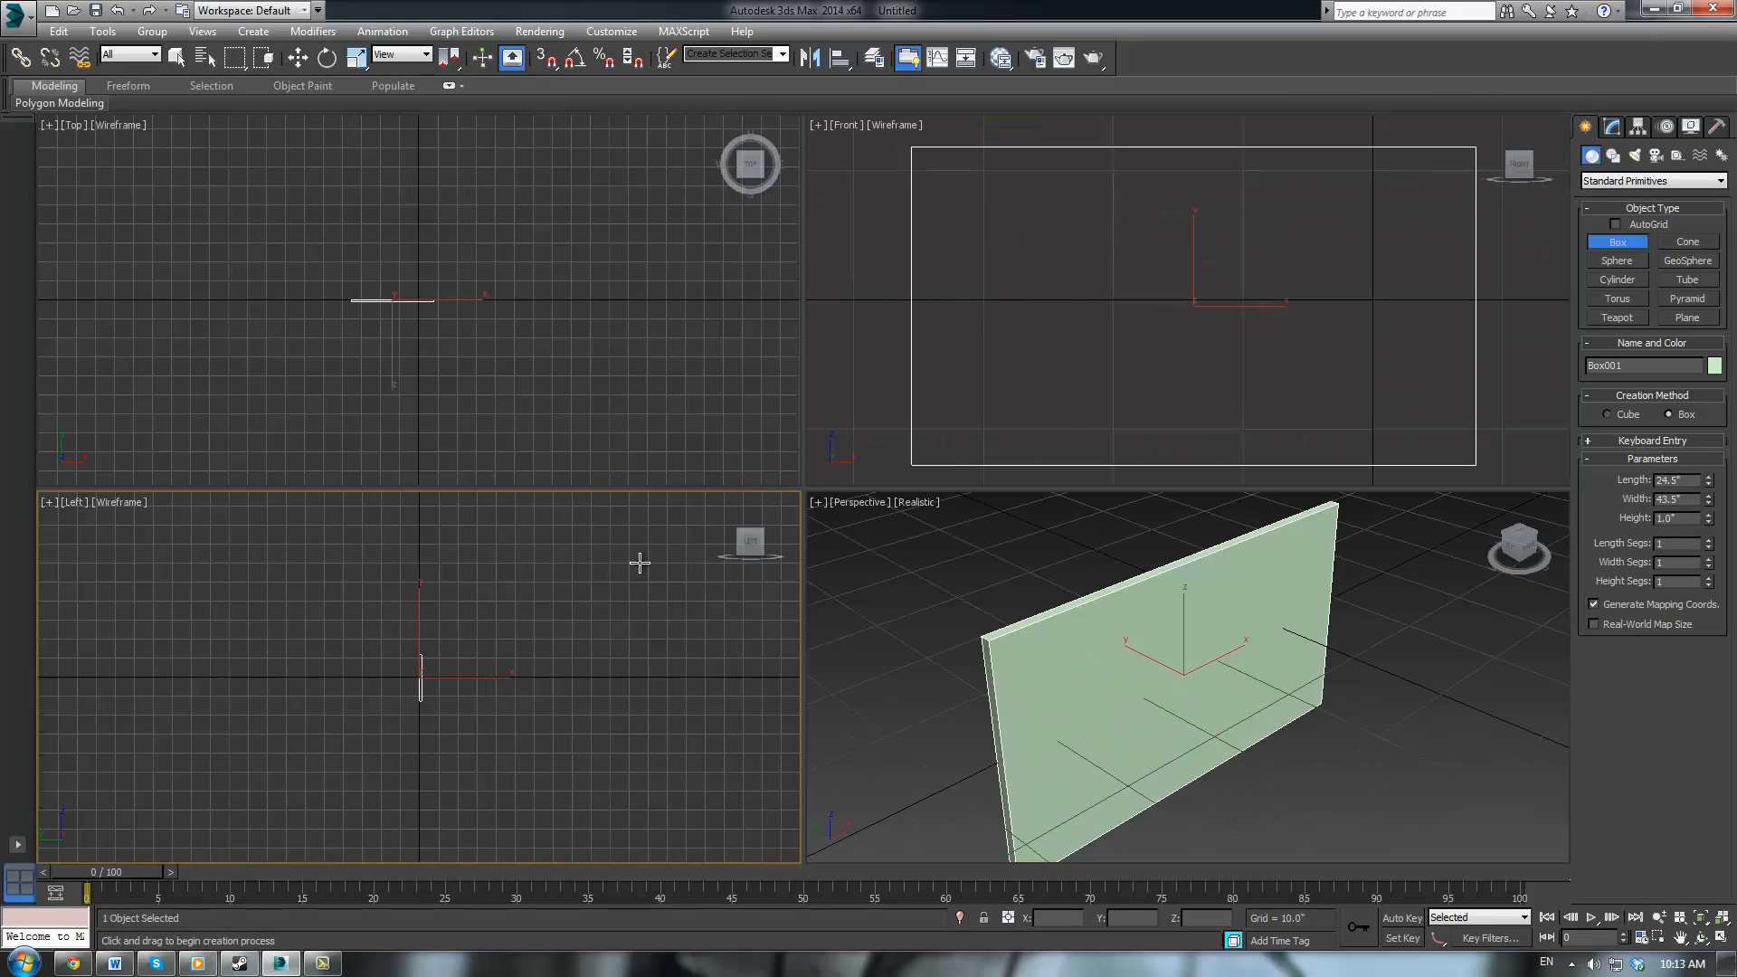
key(z)
right_click(633, 398)
key(z)
middle_click(1103, 551)
middle_click(1067, 347)
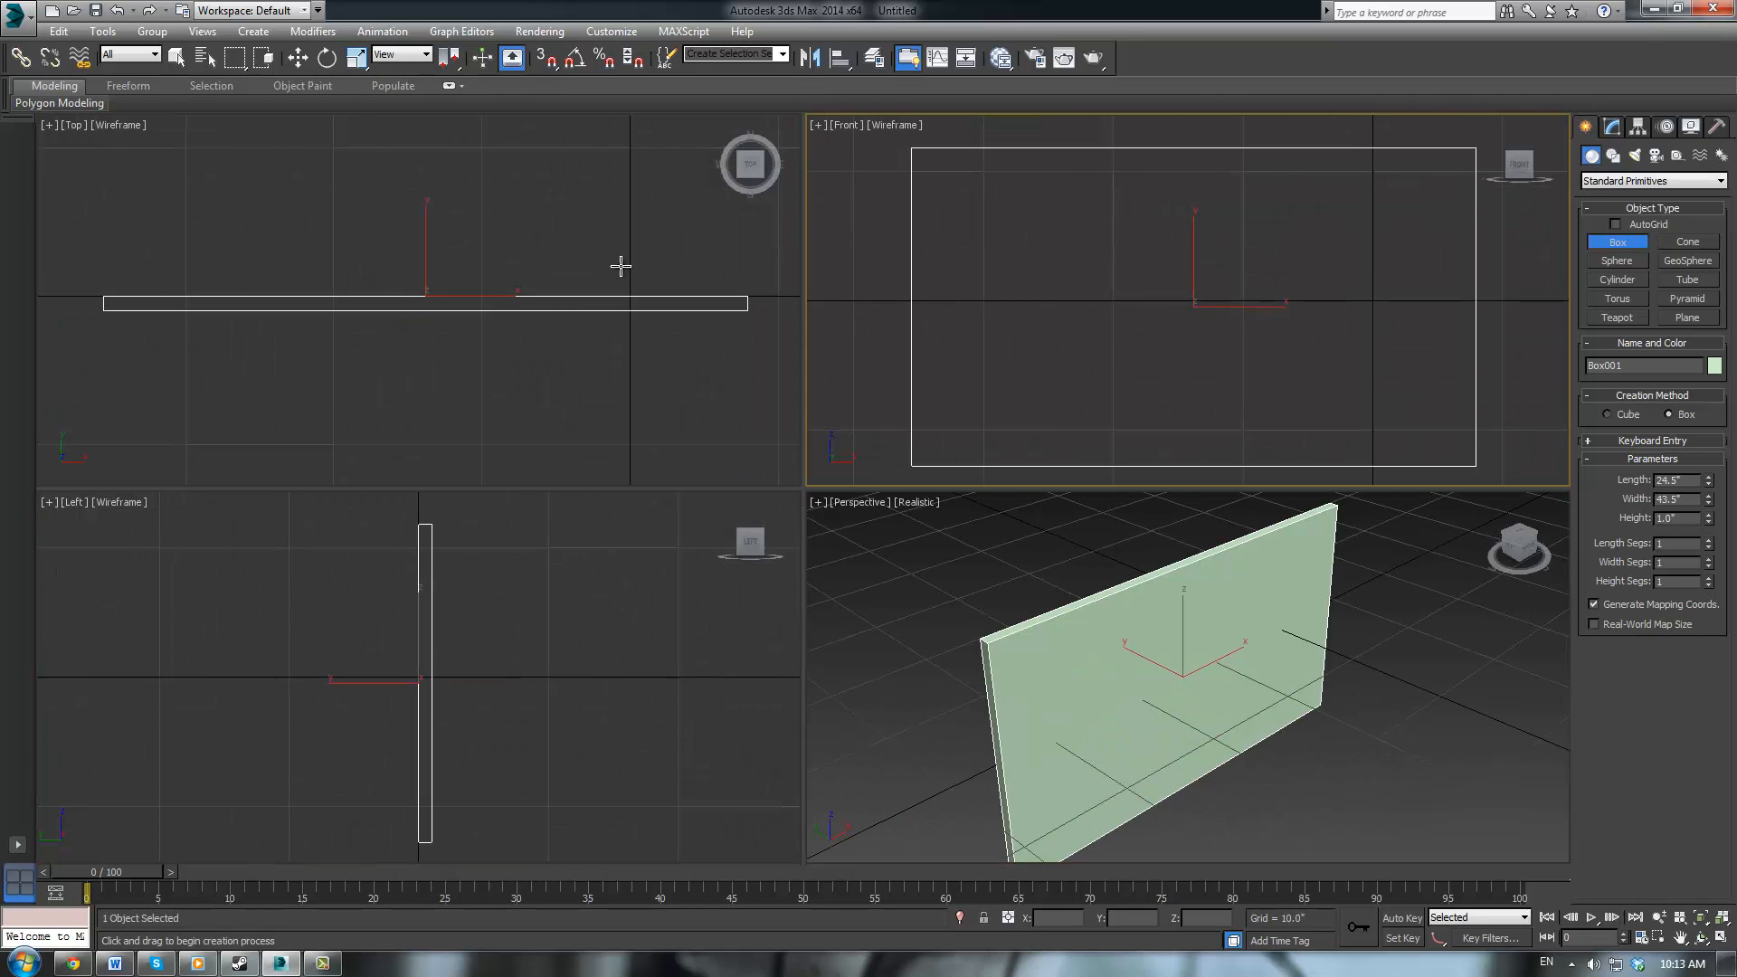
middle_click(622, 267)
middle_click(619, 545)
middle_click(996, 590)
middle_click(966, 398)
middle_click(752, 356)
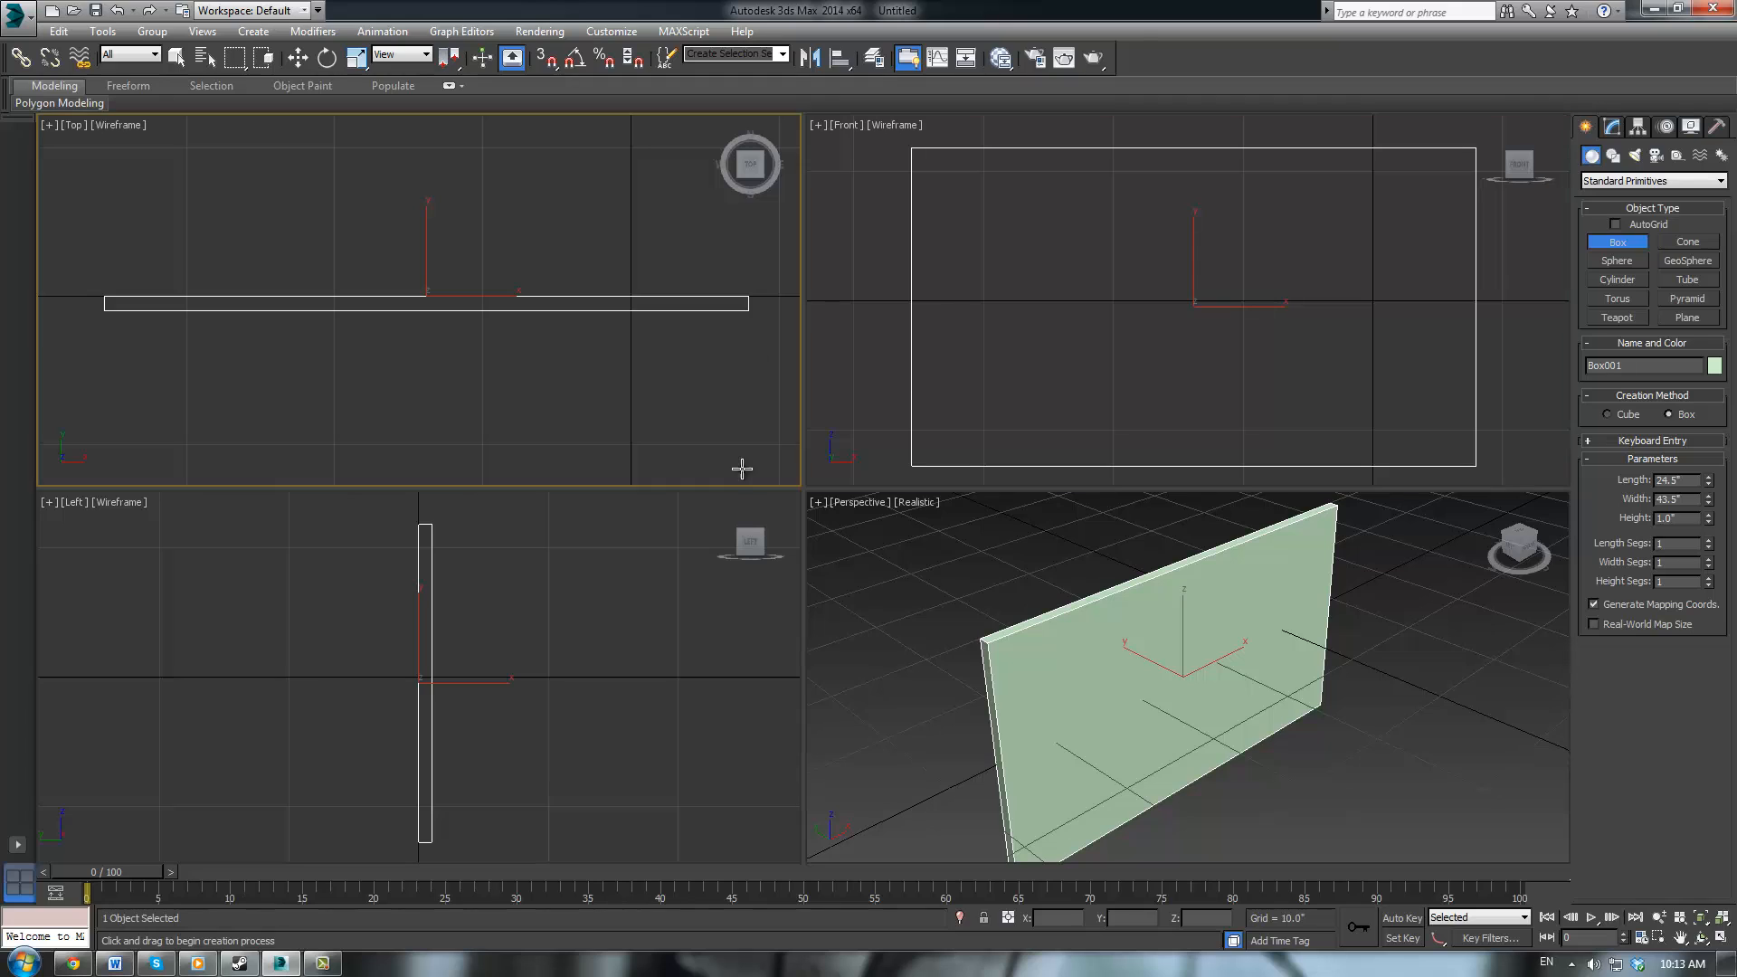
middle_click(741, 565)
middle_click(914, 581)
middle_click(594, 531)
middle_click(612, 368)
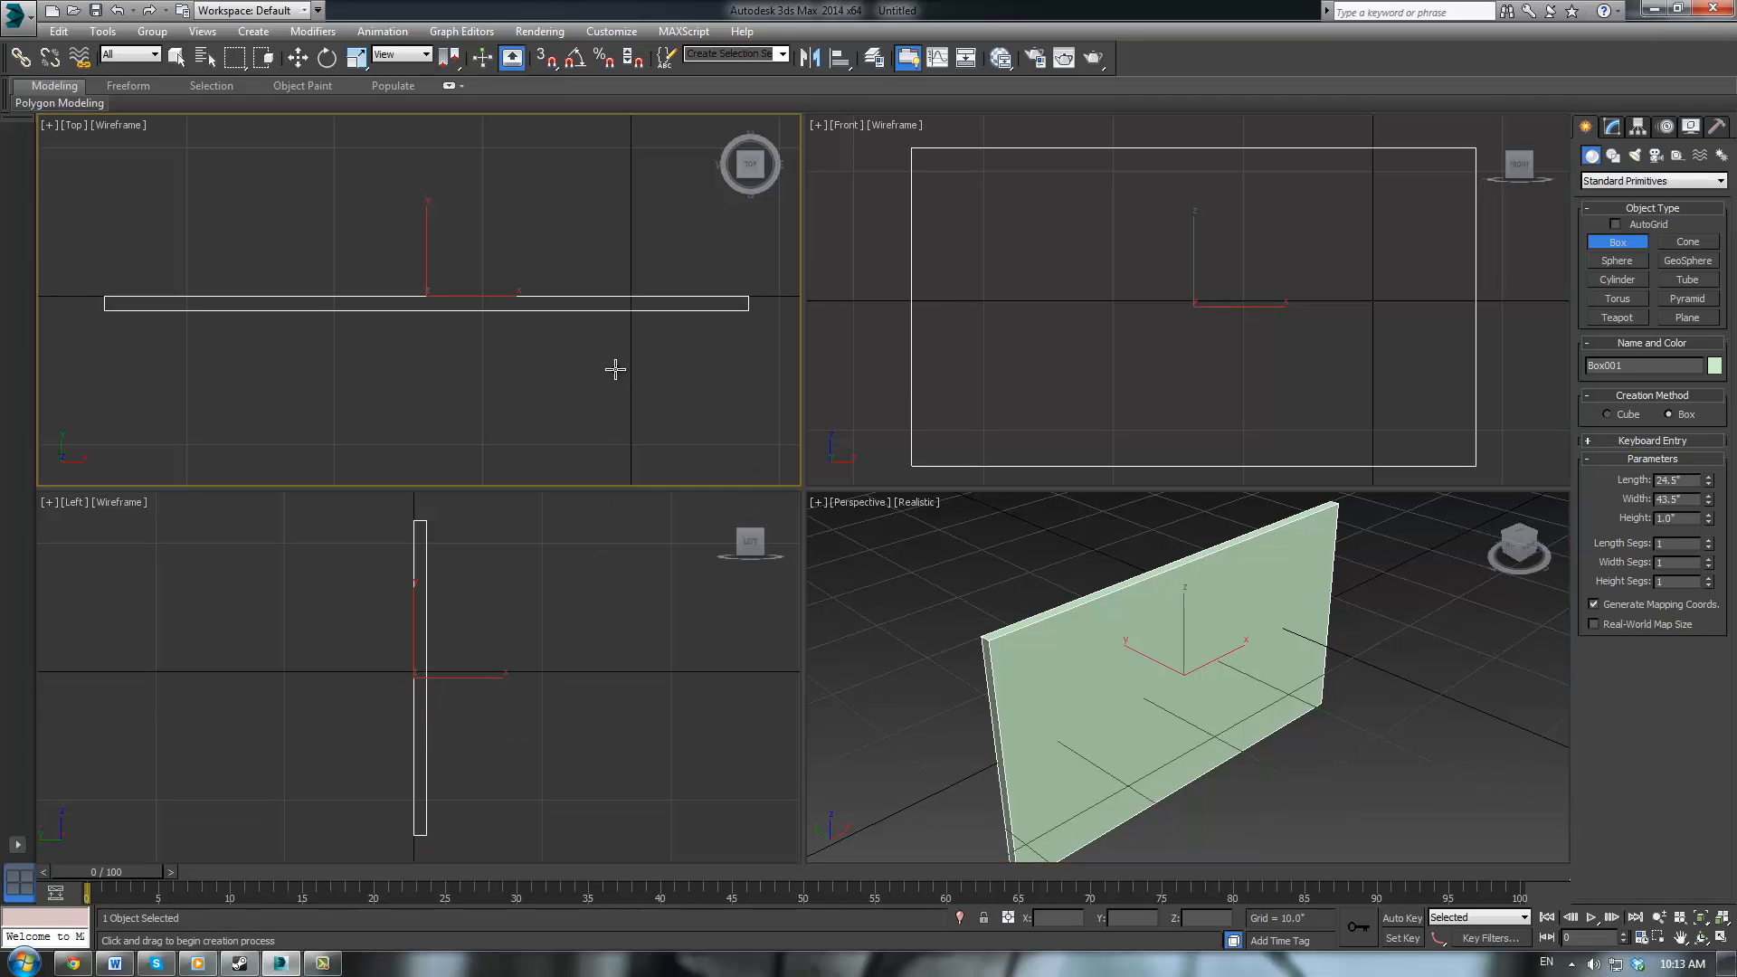
middle_click(817, 482)
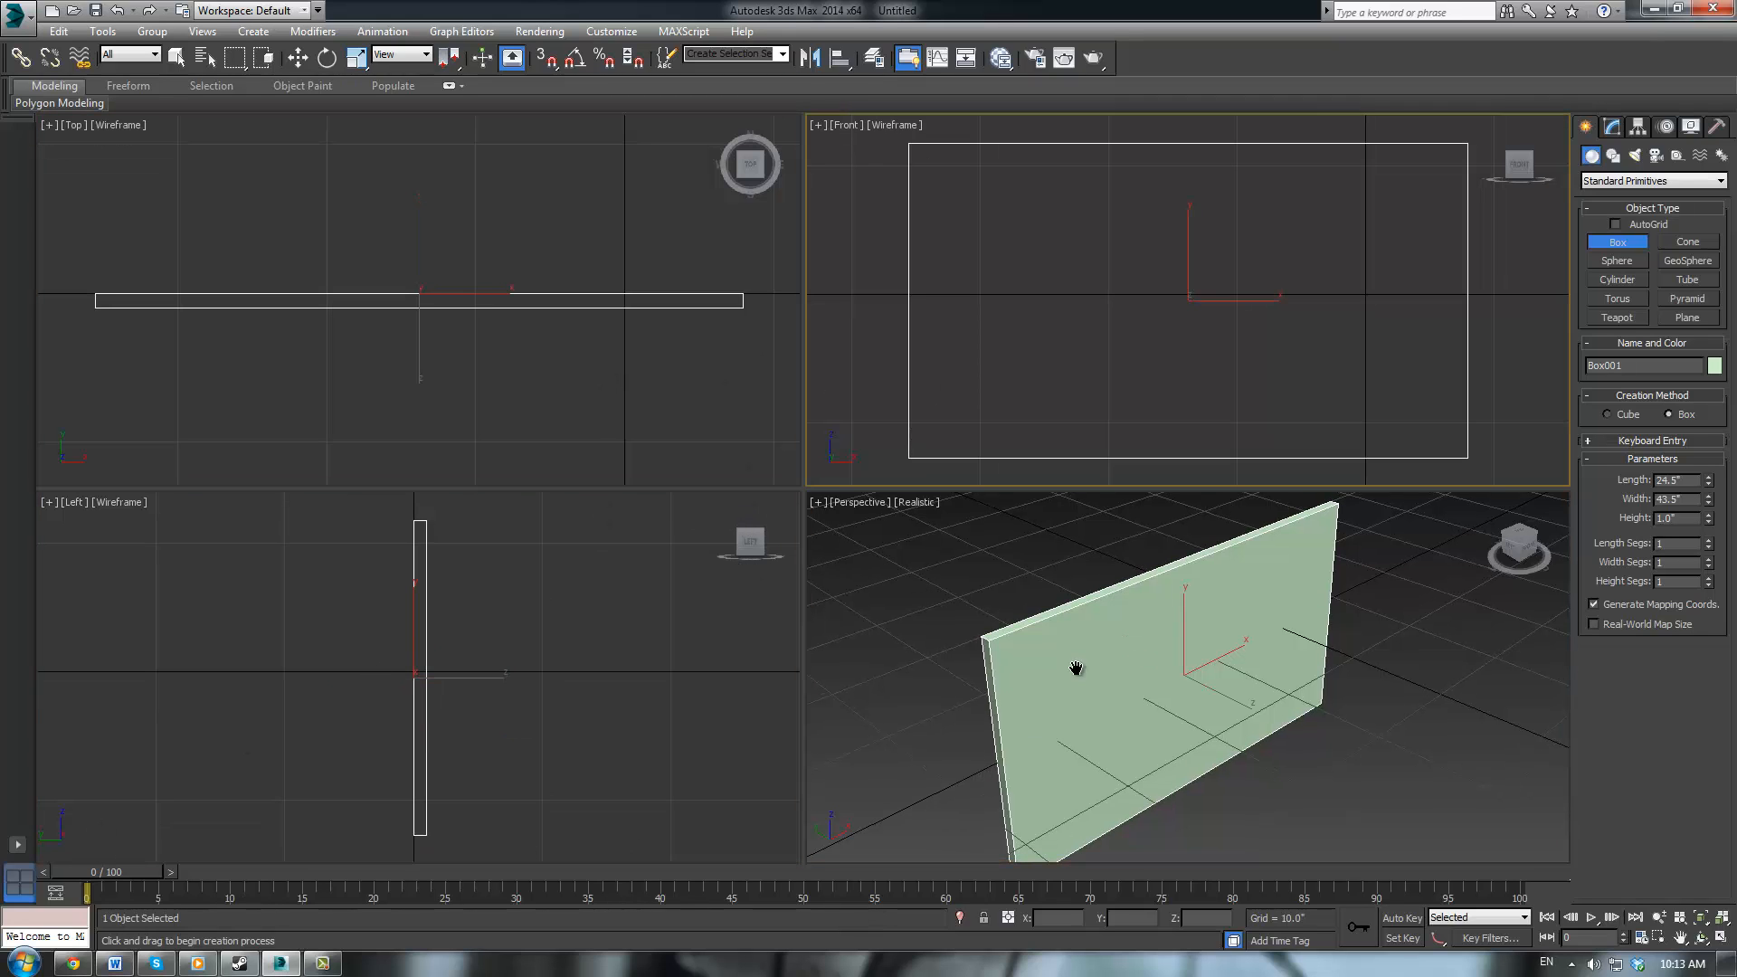
Maximize the Perspective viewport and set the box's height to 0.5 inches
scroll(1077, 669, up, 3)
scroll(1076, 669, down, 2)
key(alt+w)
alt+middle_drag(1074, 667, 983, 489)
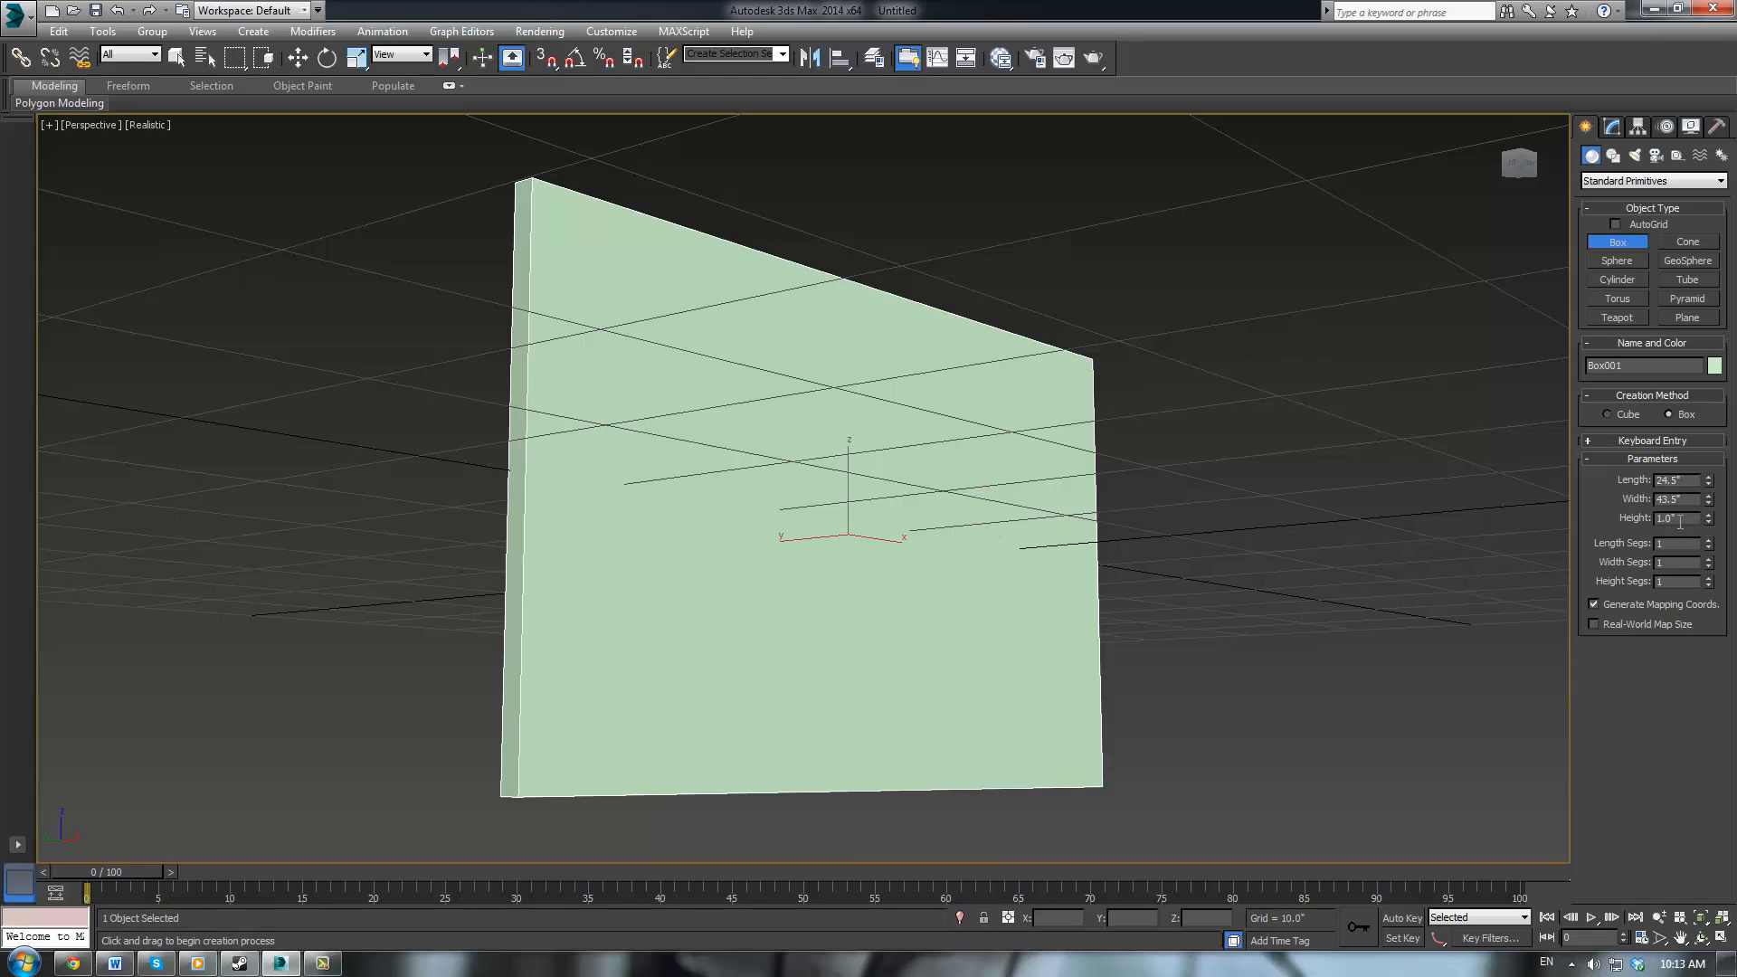
drag(1680, 522, 1610, 518)
text(0.5)
key(Return)
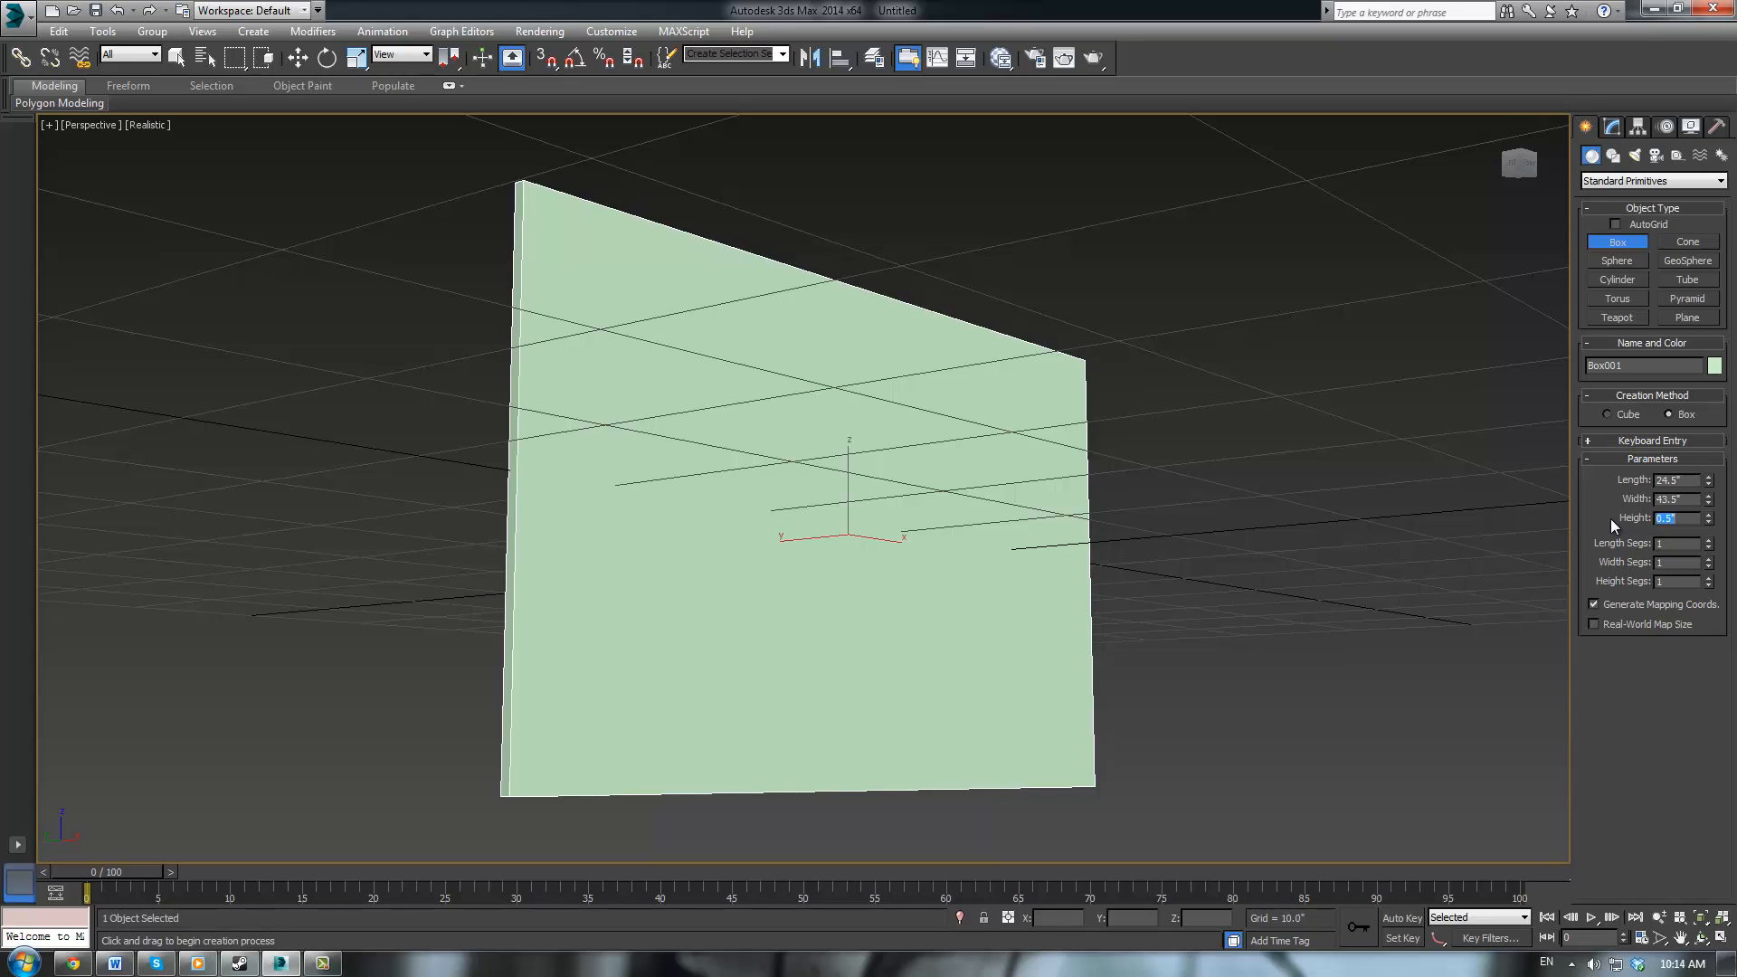
Convert the box to an Editable Poly
middle_drag(853, 354, 919, 434)
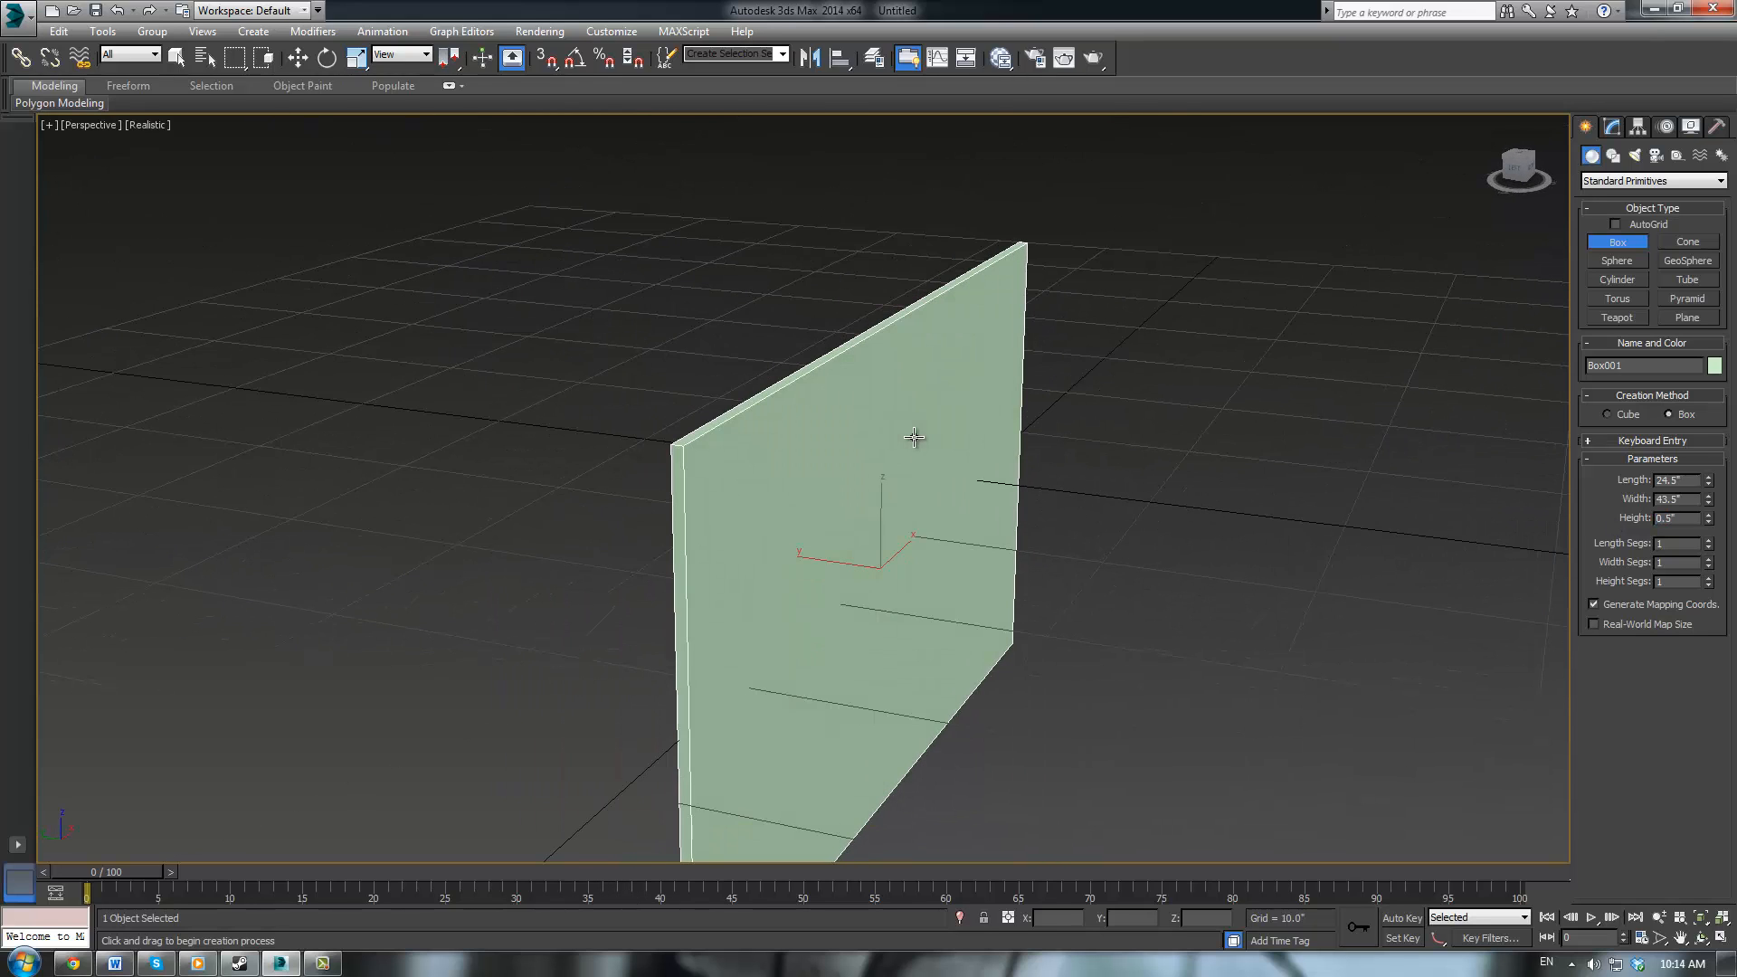
click(1612, 127)
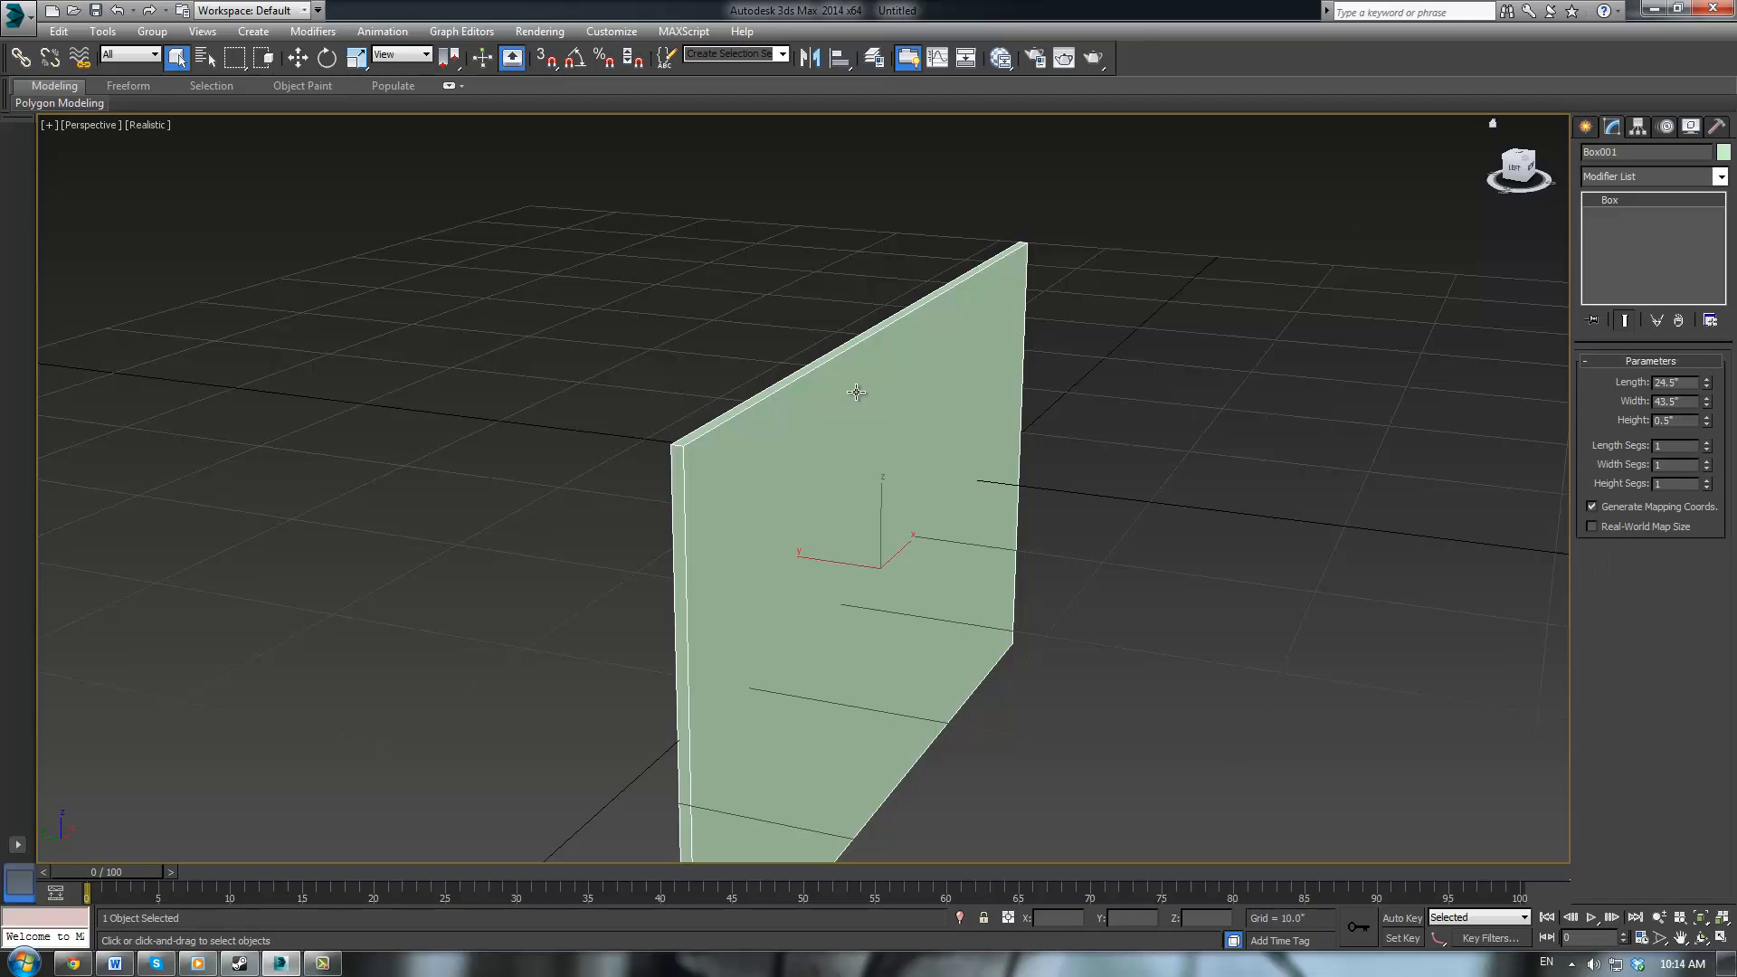
middle_drag(1176, 441, 1187, 428)
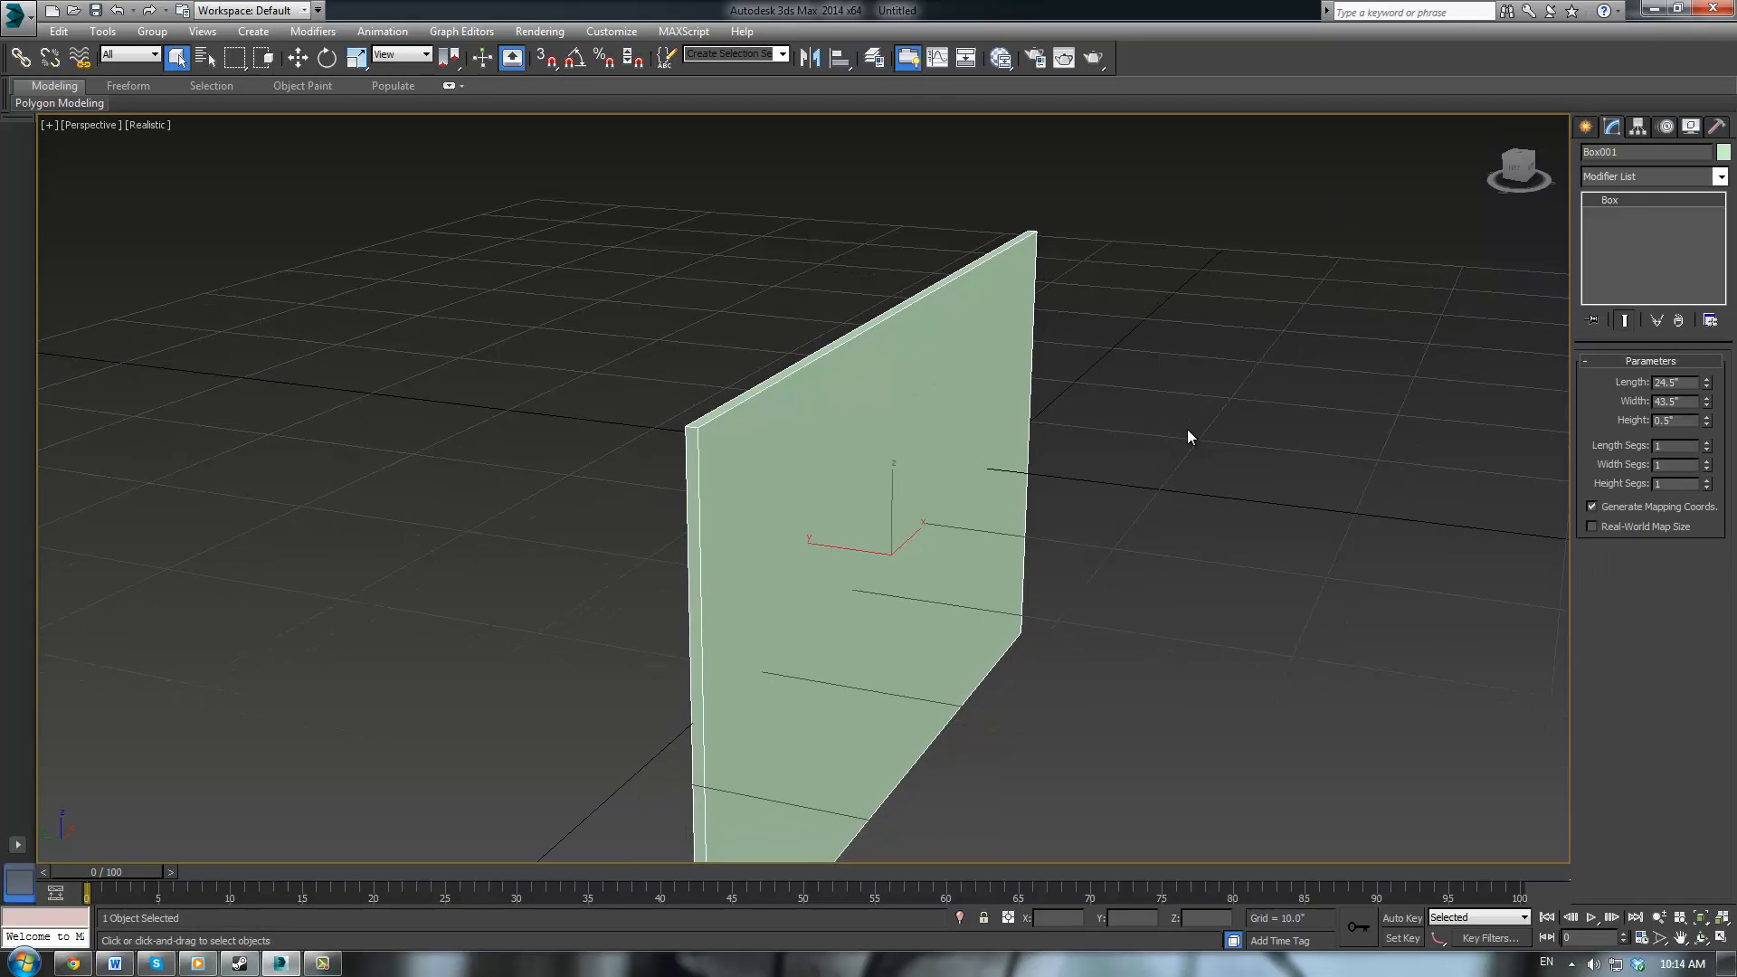
key(alt+e)
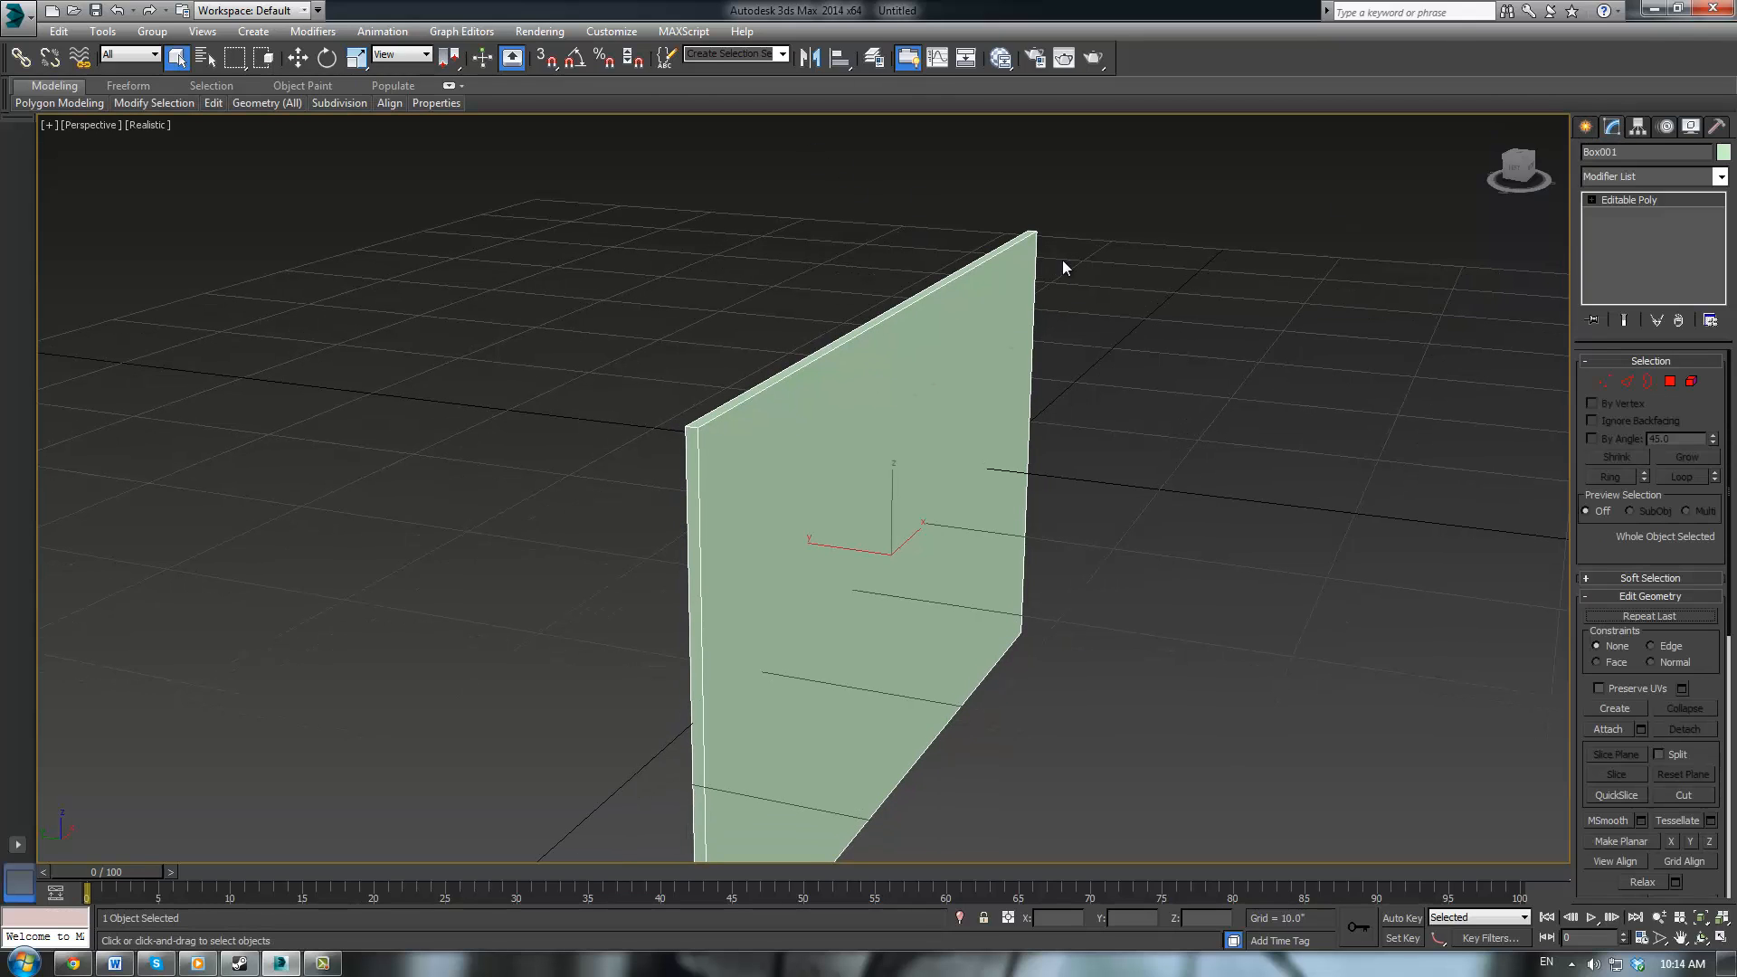
With AutoGrid on, create a small box about 3.1 by 7.6 by 0.4 inches on the panel's large front face
alt+middle_drag(1063, 262, 1047, 371)
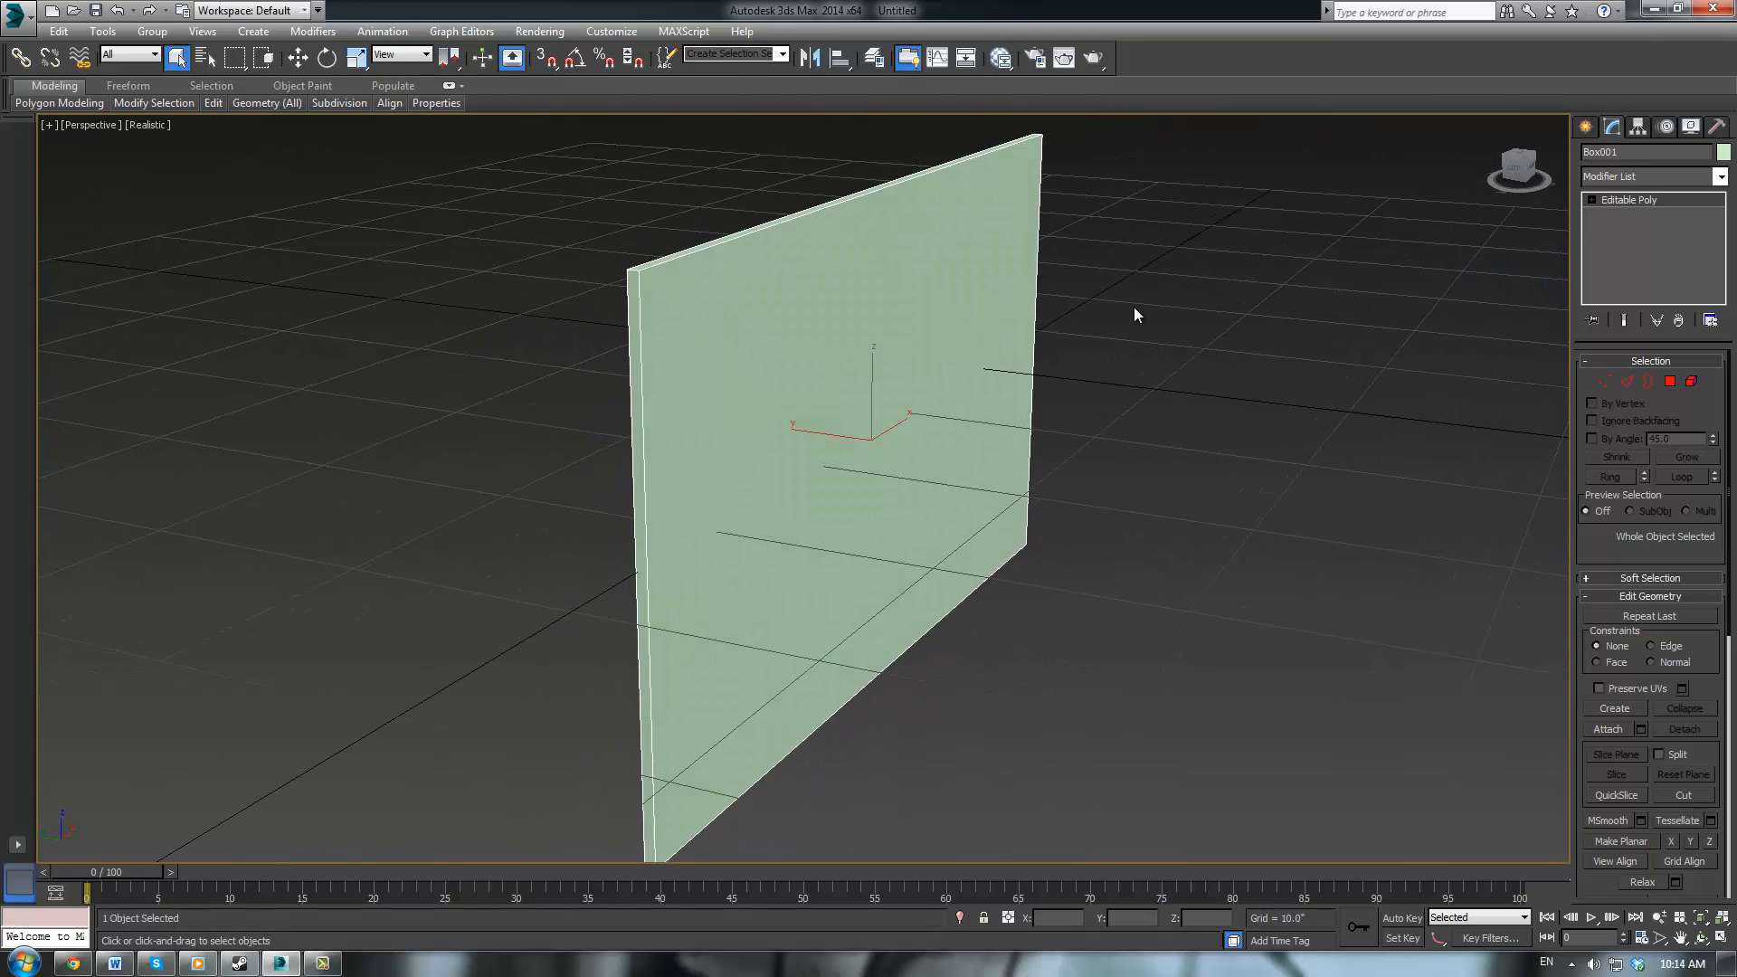
click(1585, 128)
click(1618, 242)
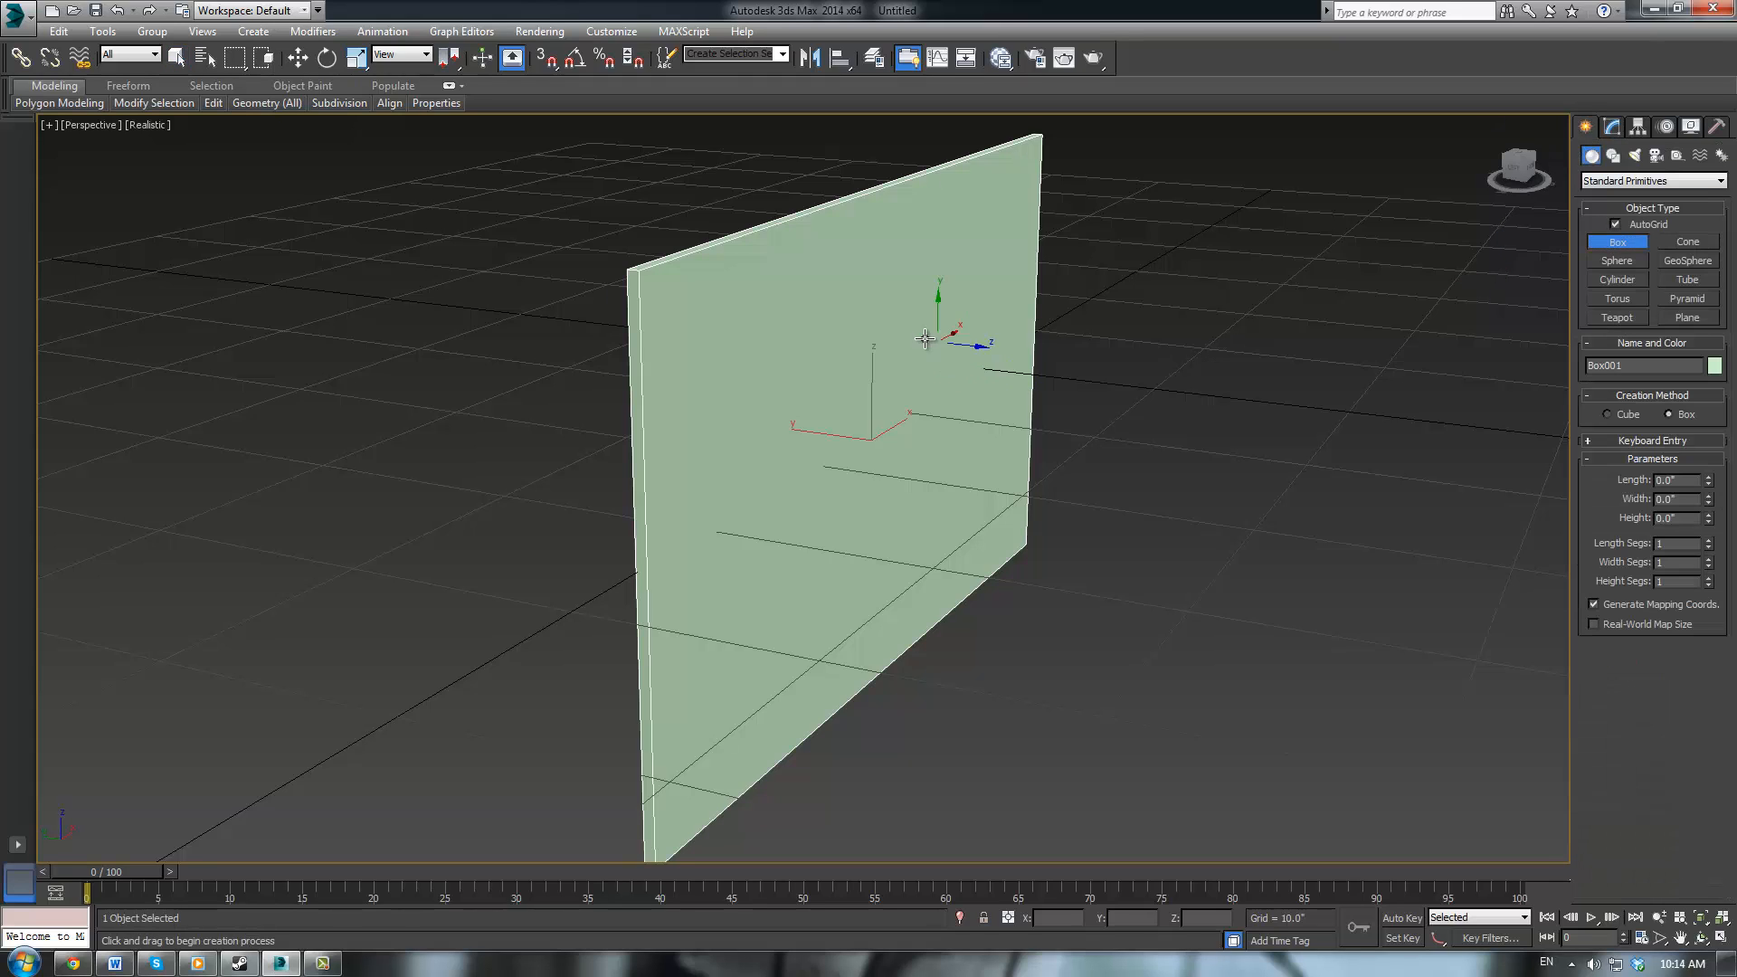
drag(924, 340, 859, 418)
click(855, 430)
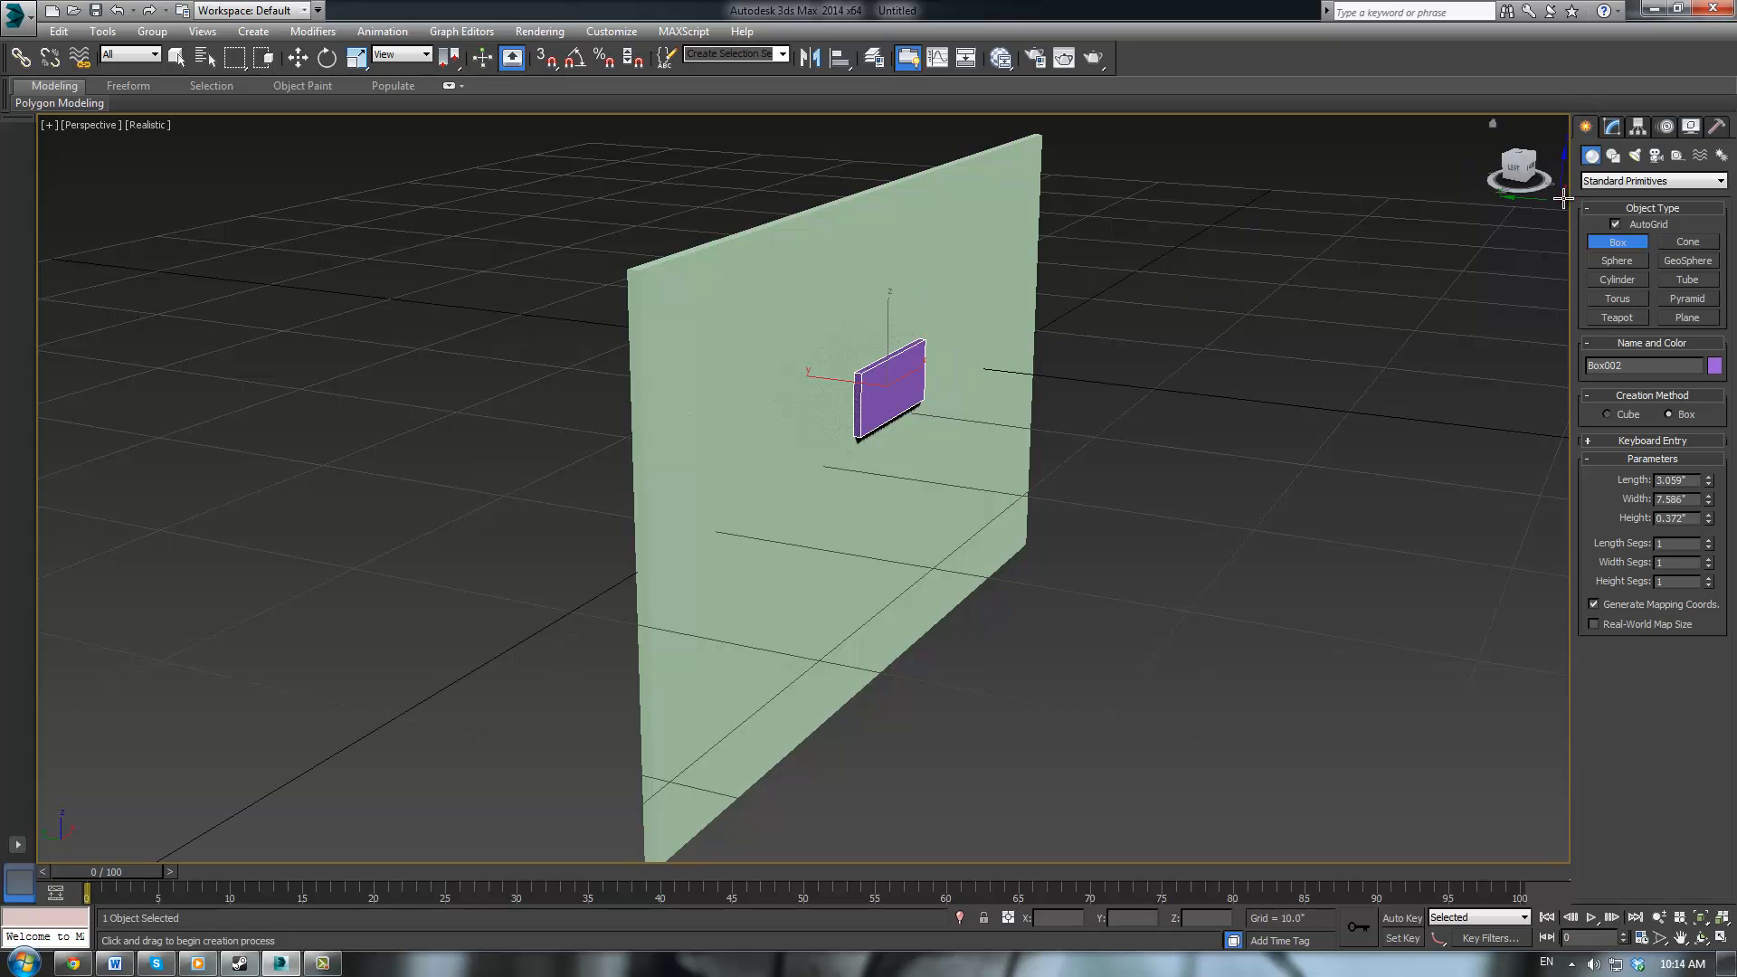
right_click(1328, 344)
Select the large polygon on the panel's back, opposite the small box, and scale it up so the panel's sides flare outward
middle_drag(1157, 429, 1050, 389)
key(alt+w)
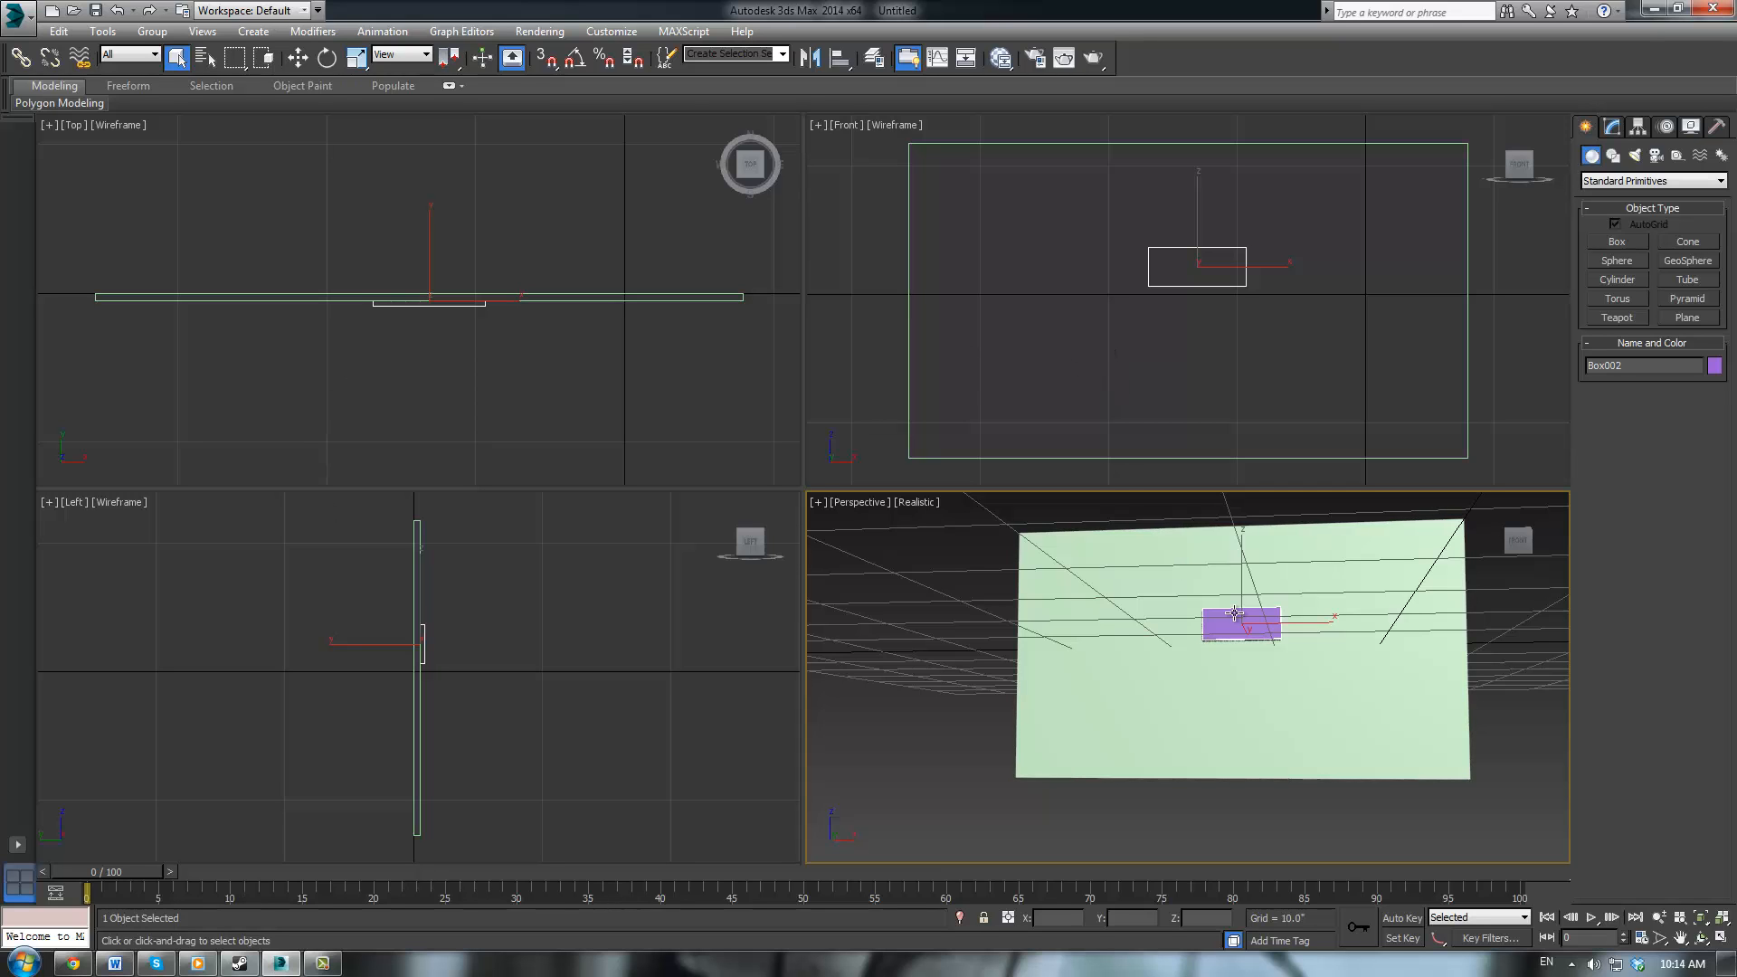
key(alt+w)
alt+middle_drag(876, 455, 1198, 392)
click(1612, 129)
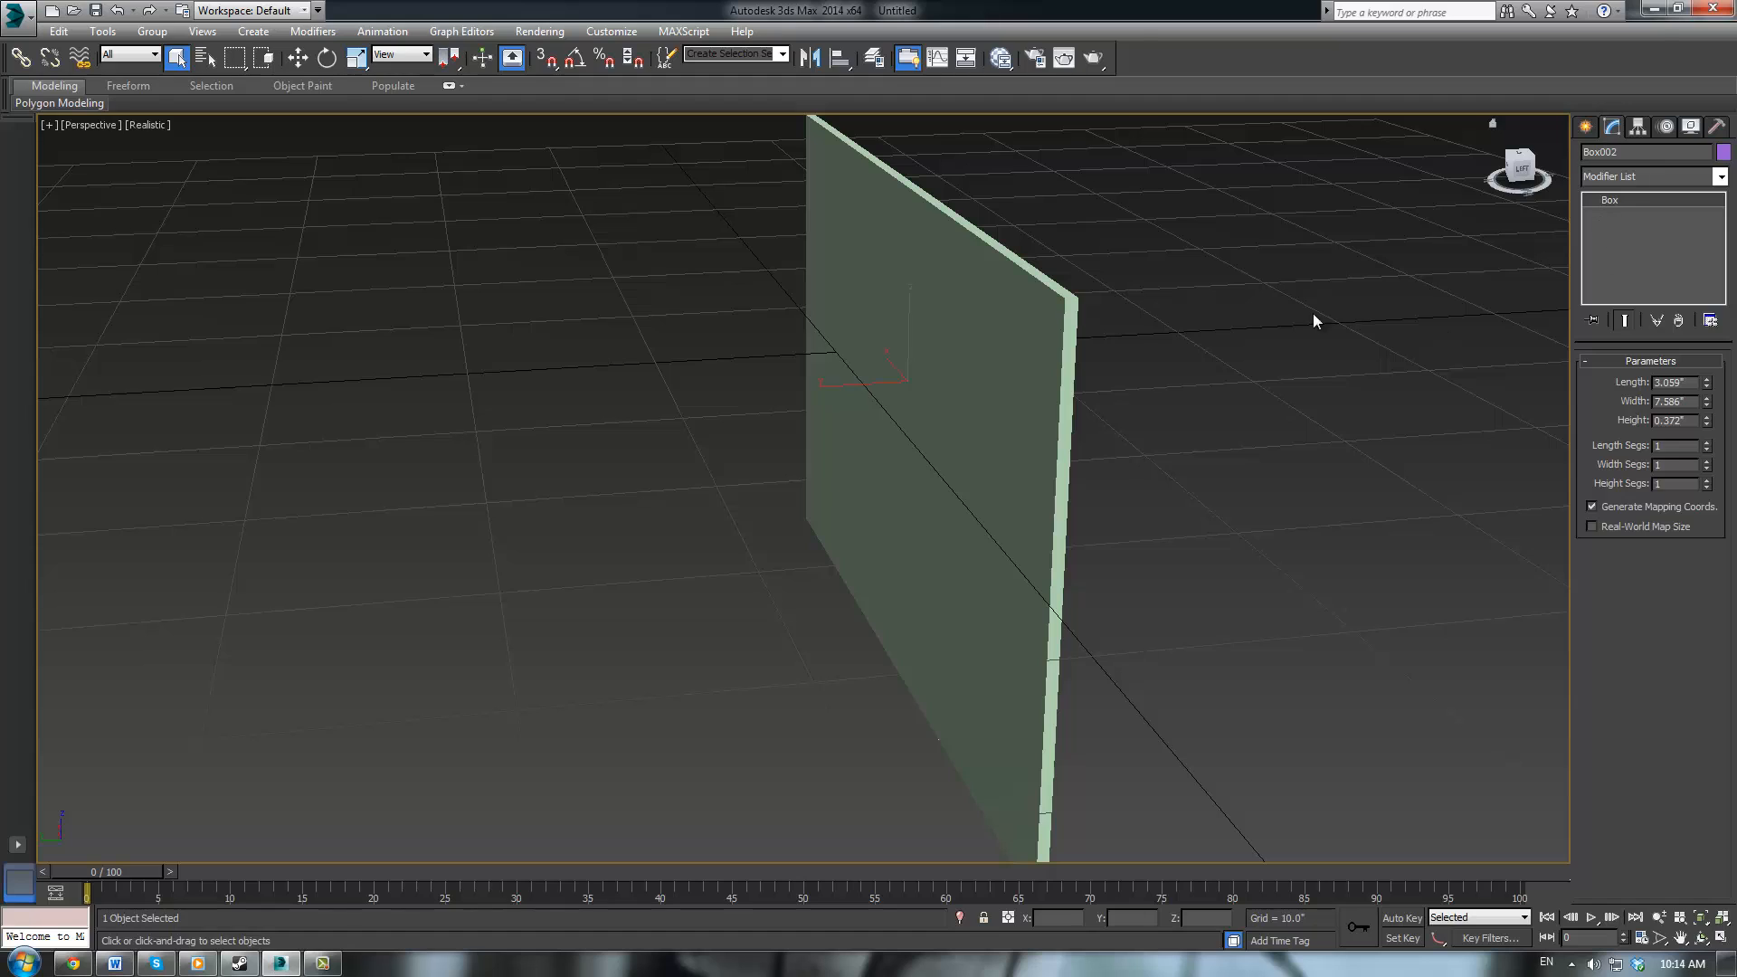
click(893, 343)
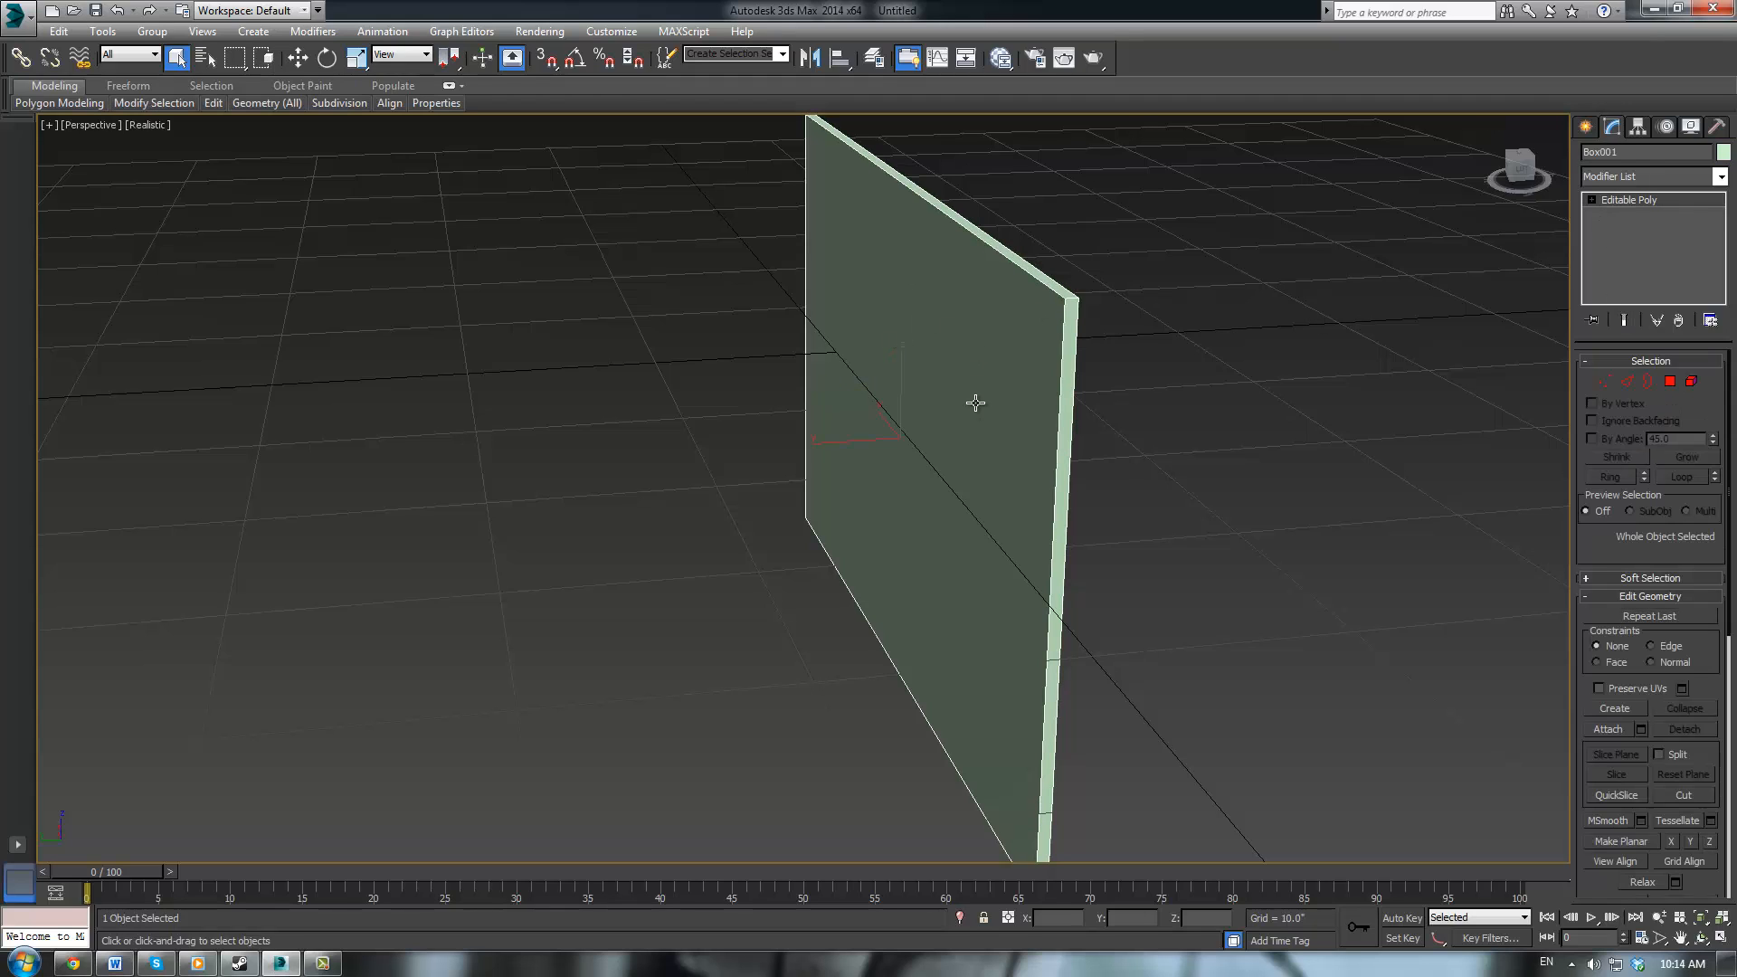
key(4)
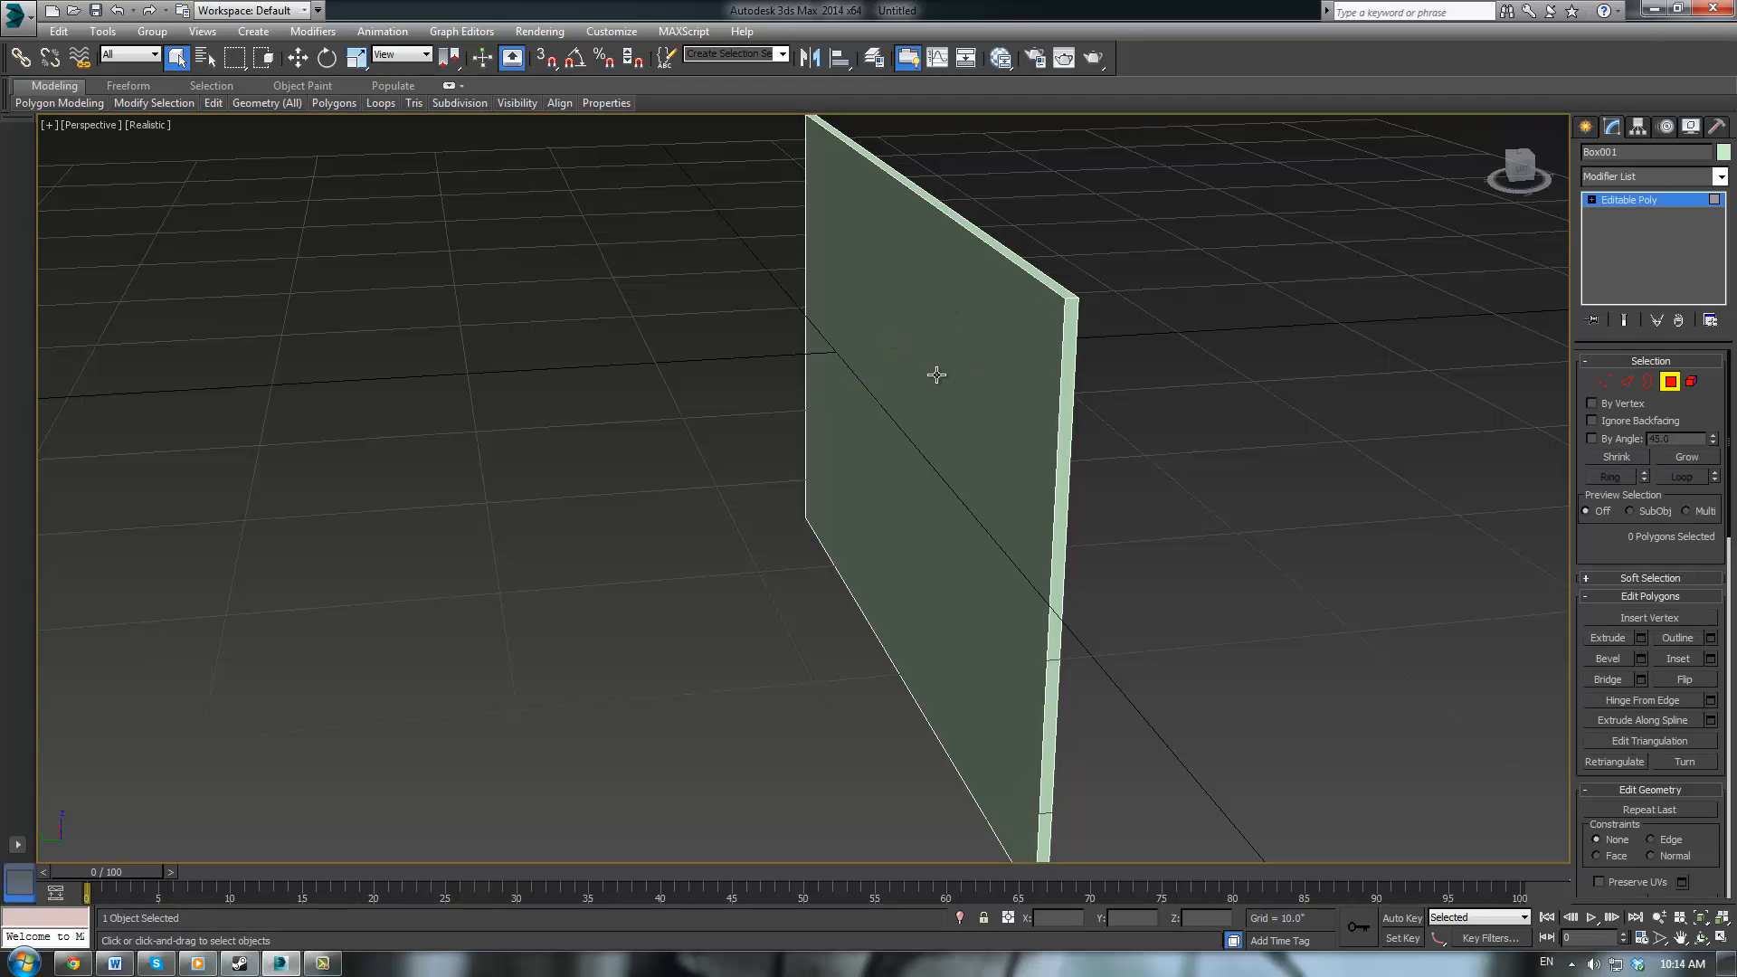
click(937, 375)
key(r)
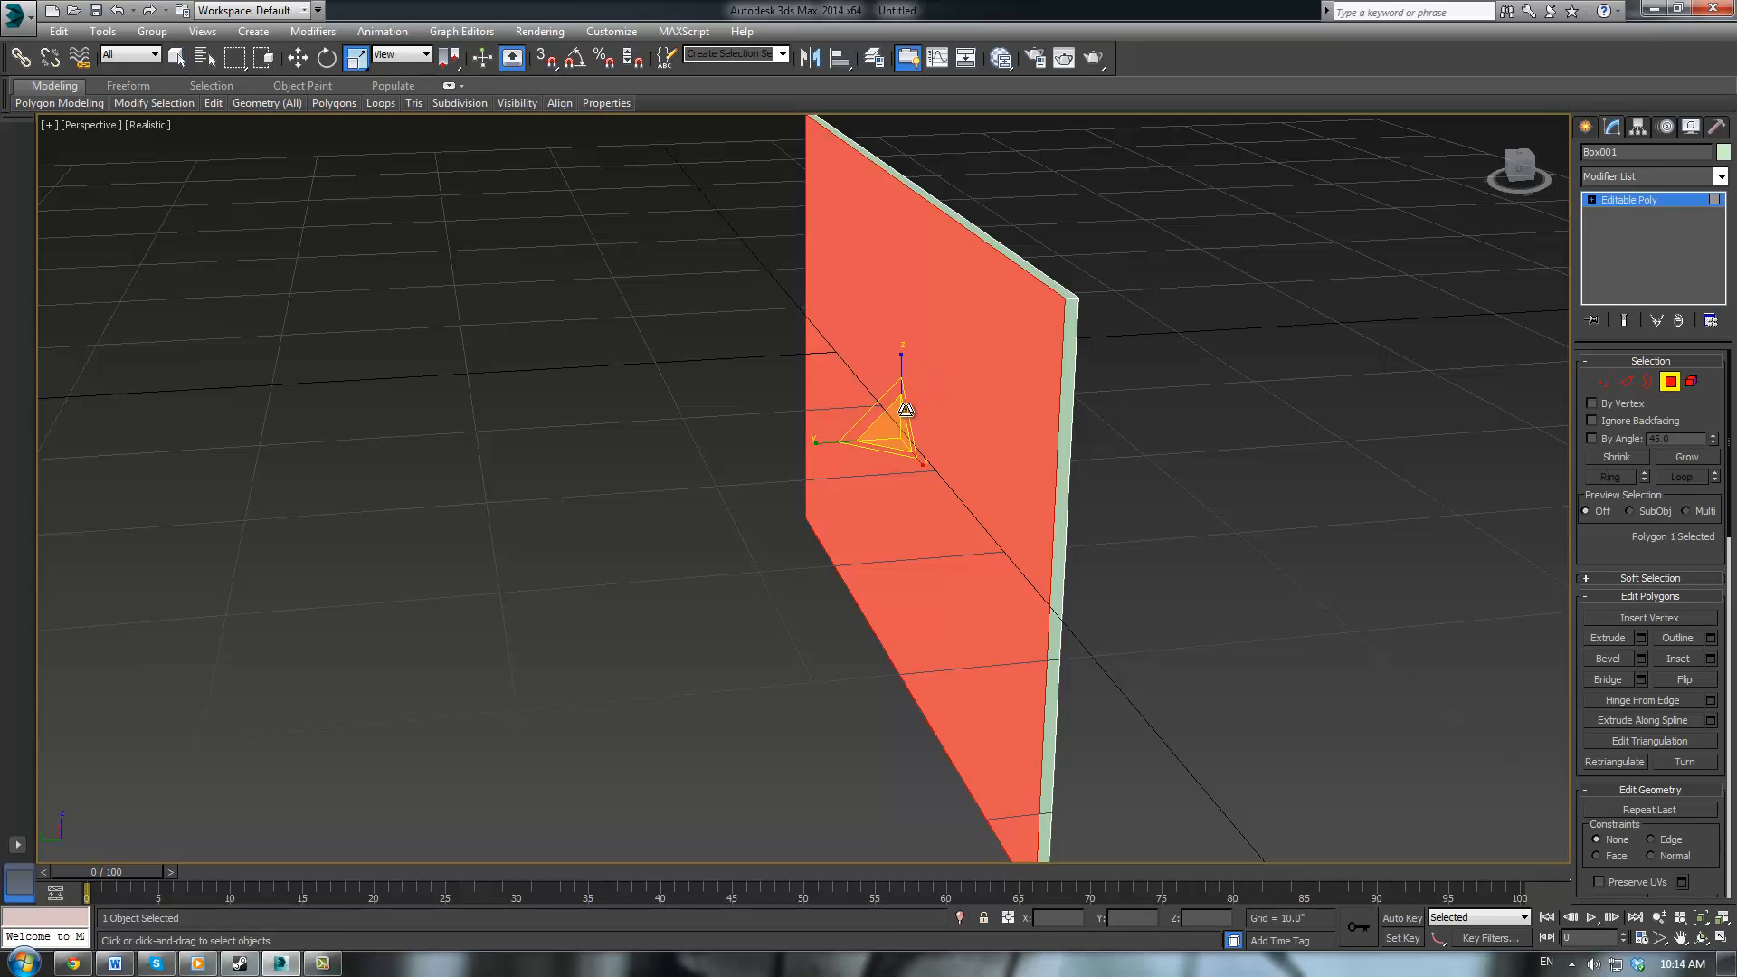
alt+middle_drag(946, 383, 1009, 414)
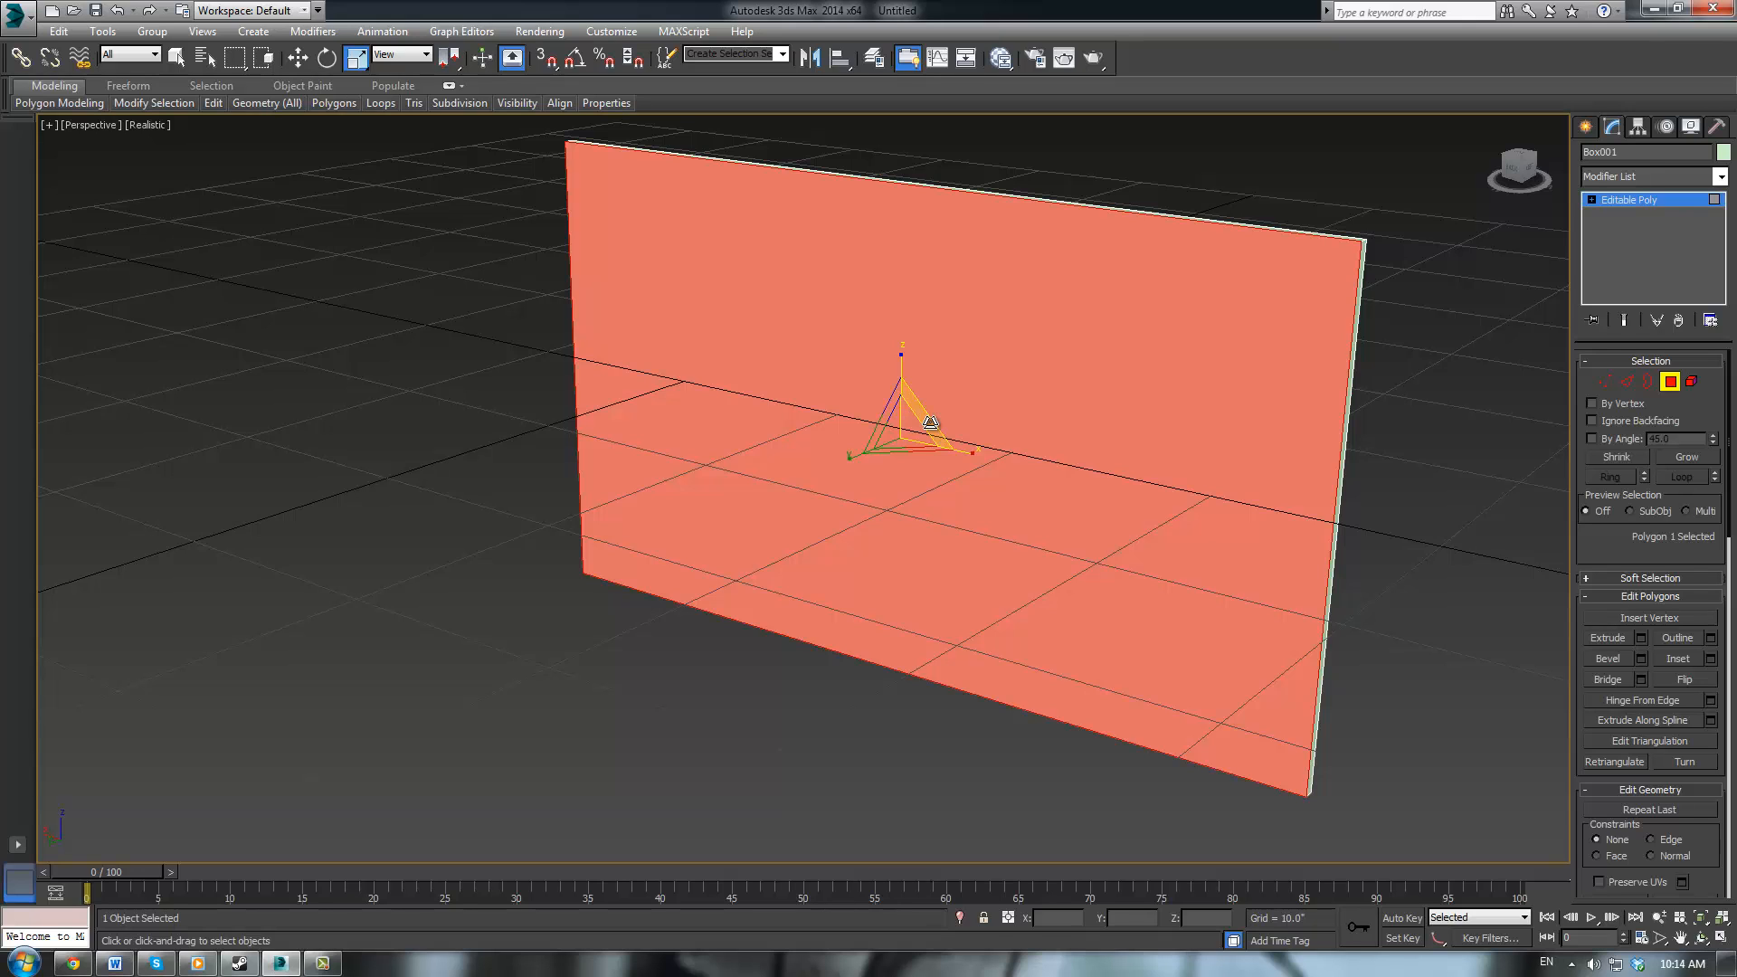
drag(930, 422, 1061, 396)
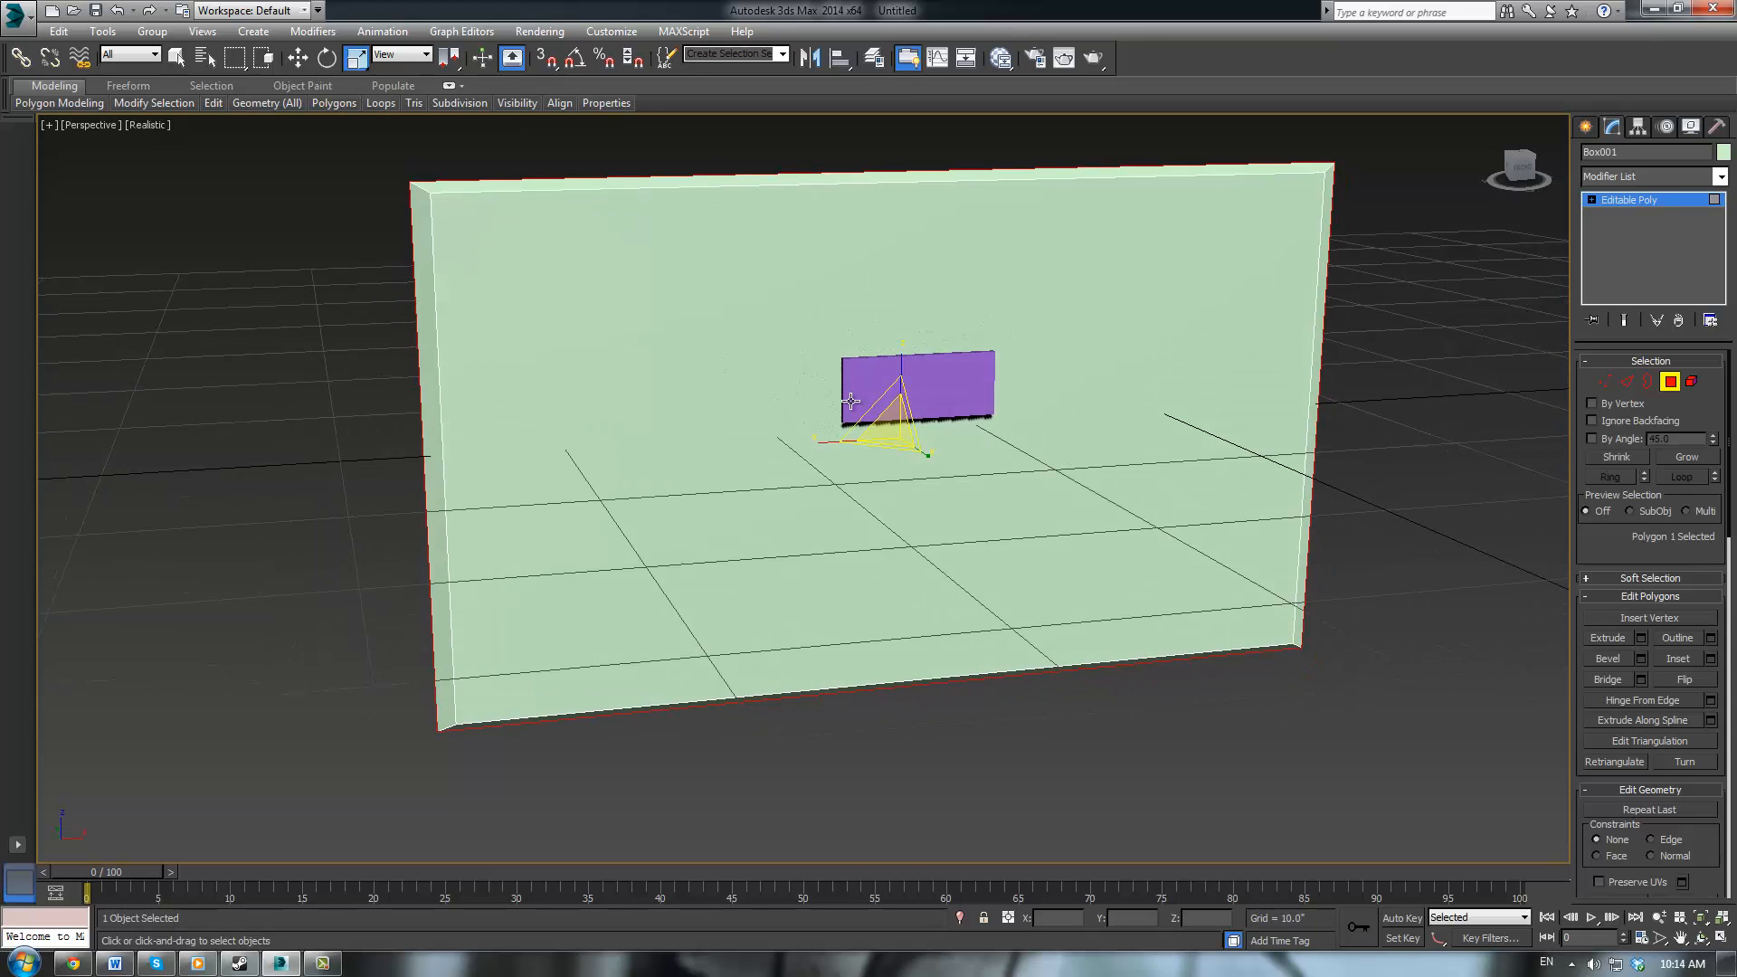
Fine-tune the scale of the panel's back polygon, checking the taper of its sides in the Left viewport
mouse_move(1152, 259)
alt+middle_down()
mouse_move(1183, 275)
mouse_move(1139, 268)
alt+middle_up()
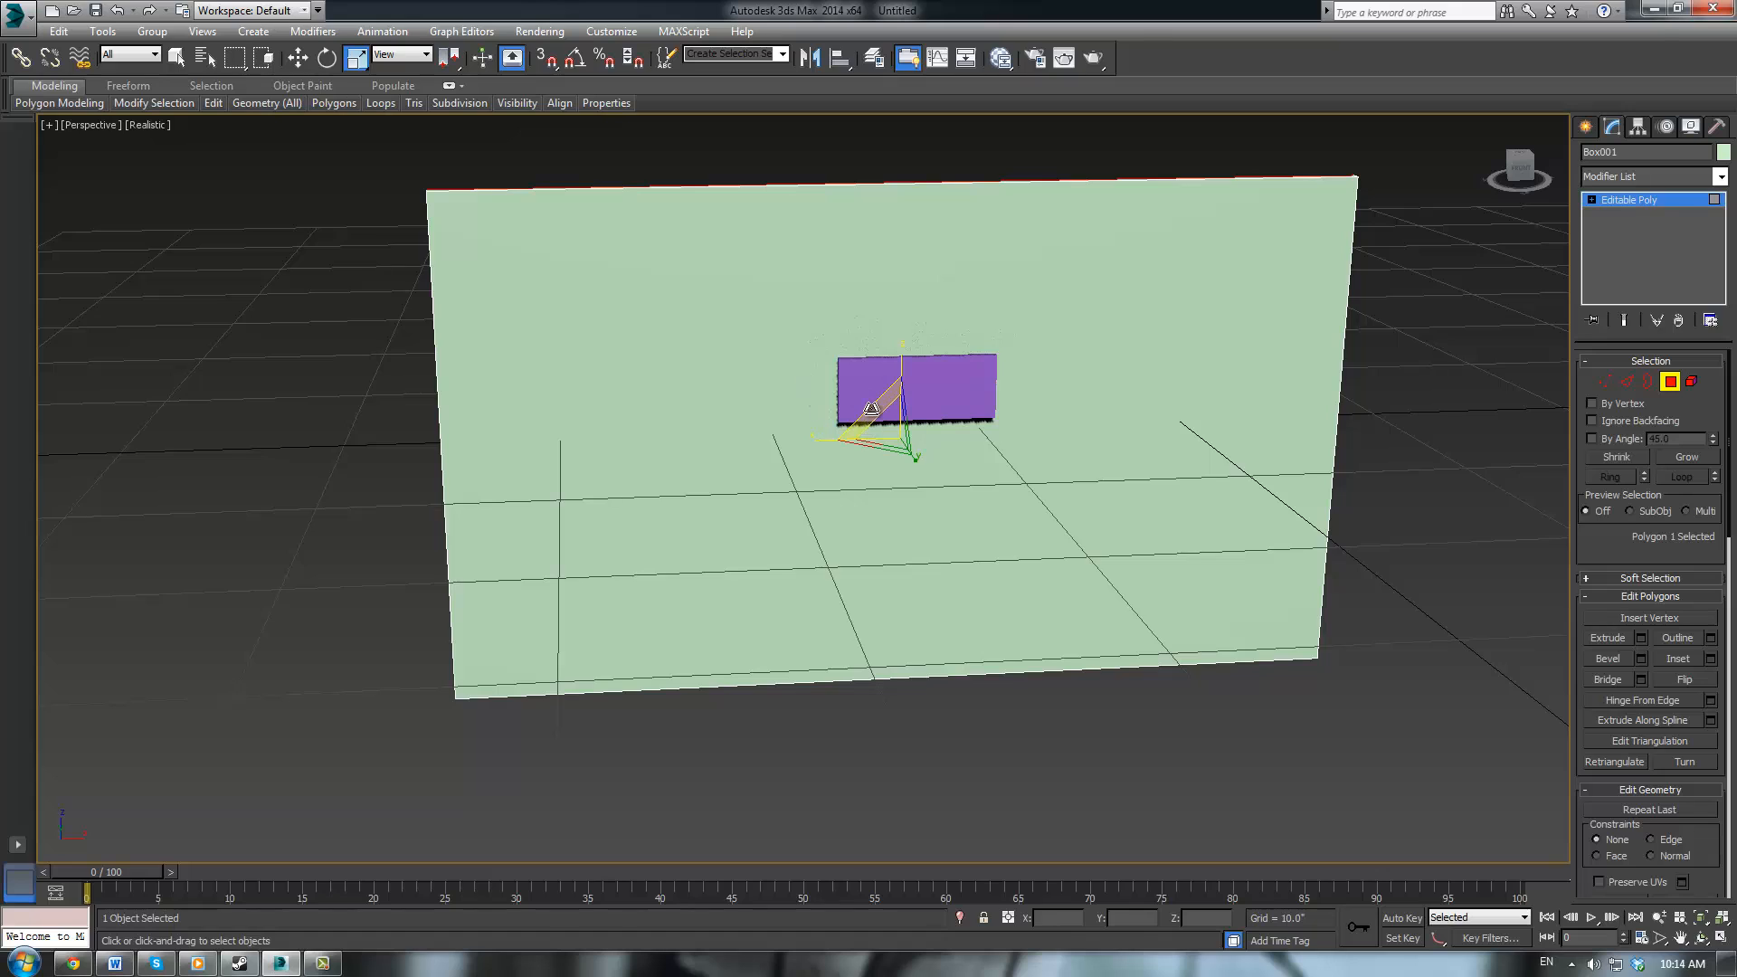
drag(871, 409, 872, 407)
mouse_move(744, 341)
alt+middle_down()
mouse_move(714, 323)
mouse_move(659, 345)
mouse_move(798, 333)
mouse_move(773, 339)
alt+middle_up()
key(alt+w)
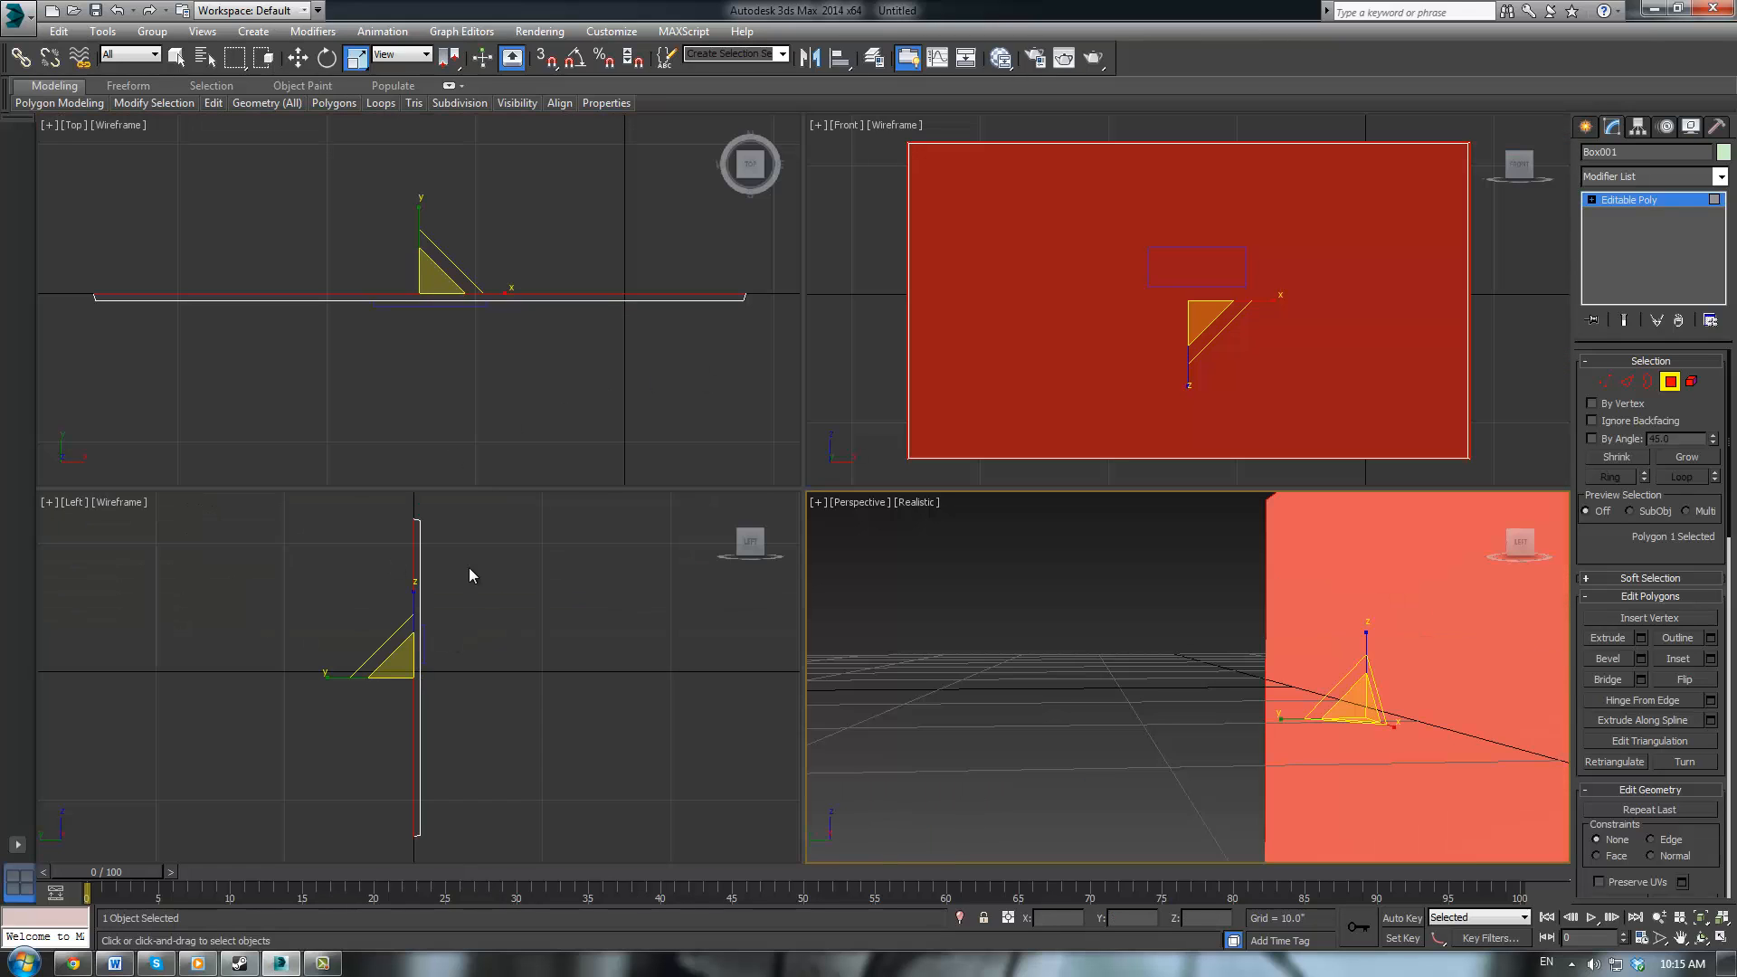
scroll(398, 514, up, 2)
middle_drag(390, 505, 413, 606)
scroll(459, 630, up, 3)
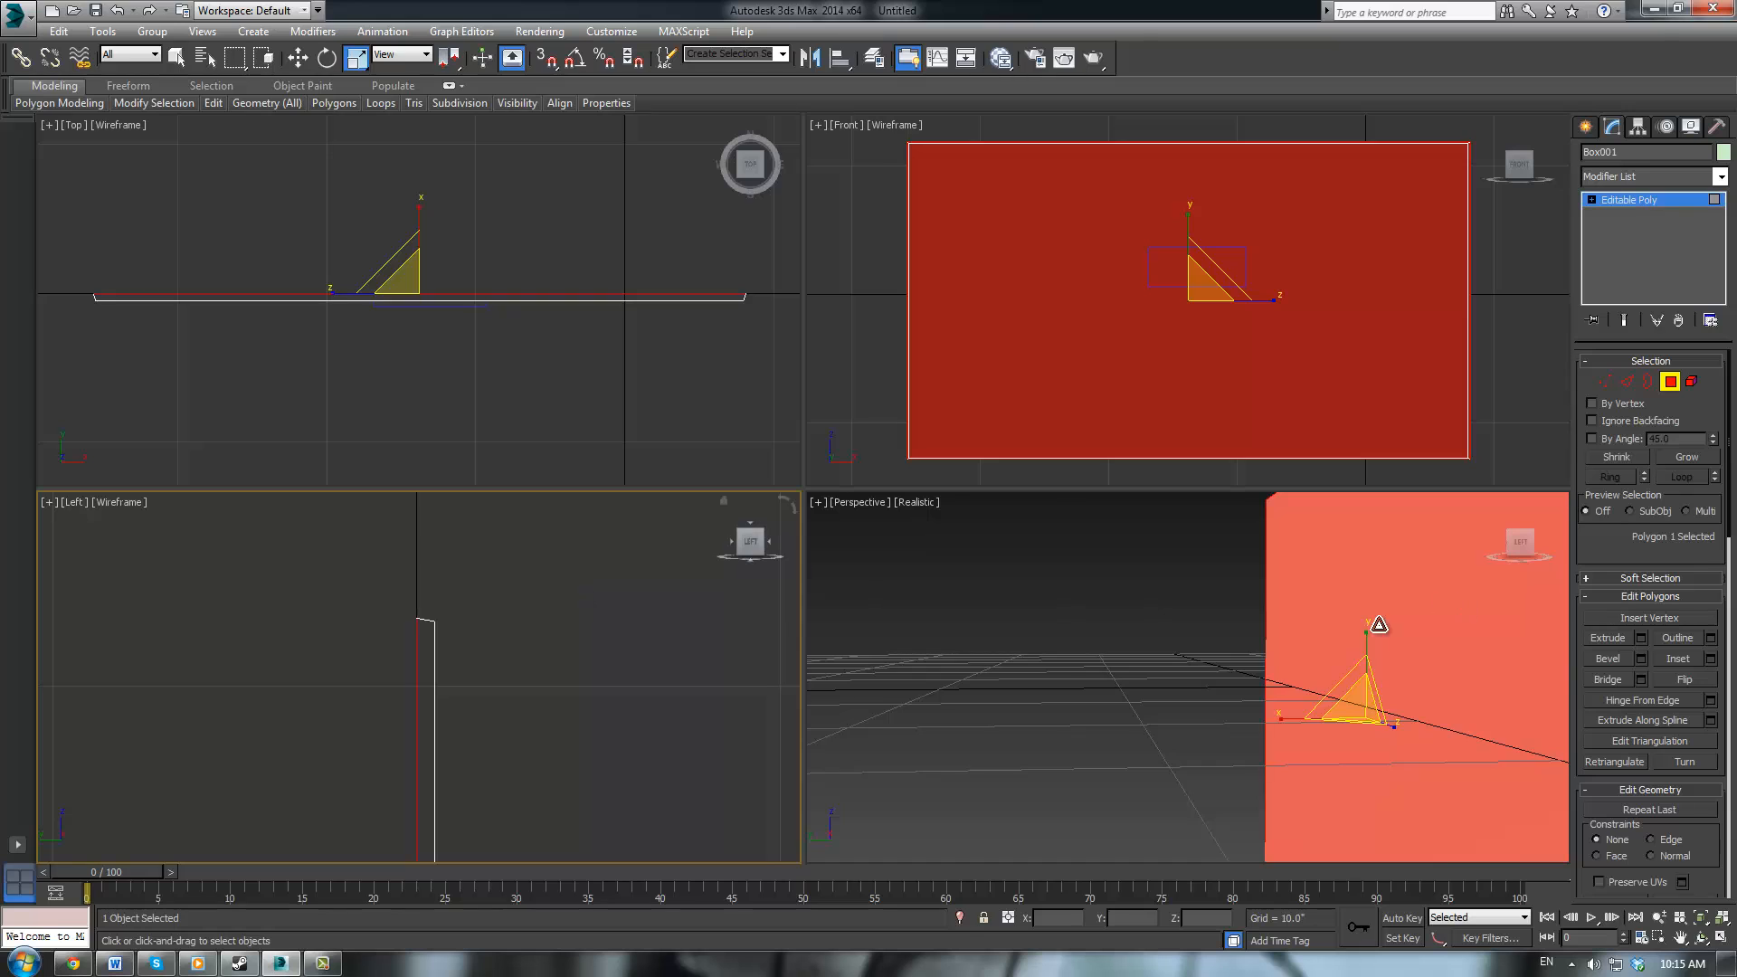
Select the panel's large front polygon, behind the small box, and inset it by 1 inch to form a border
alt+middle_drag(1376, 621, 1299, 639)
key(alt+w)
alt+middle_drag(1222, 562, 1108, 541)
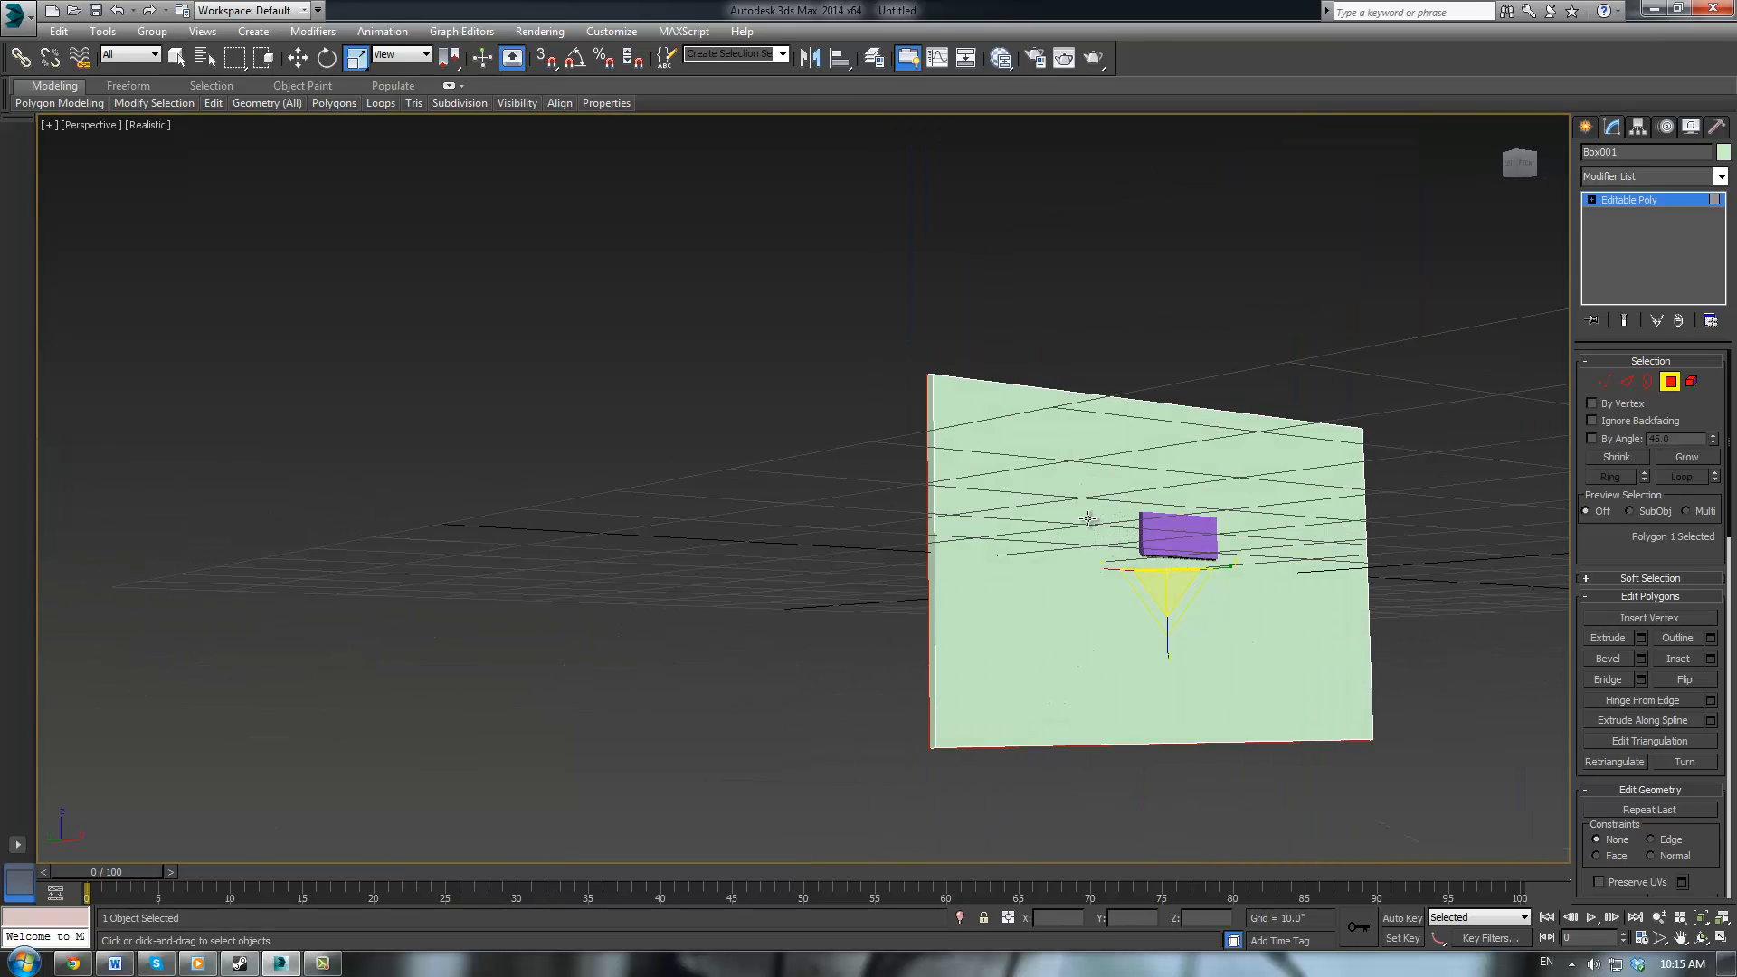
key(f)
scroll(806, 462, up, 3)
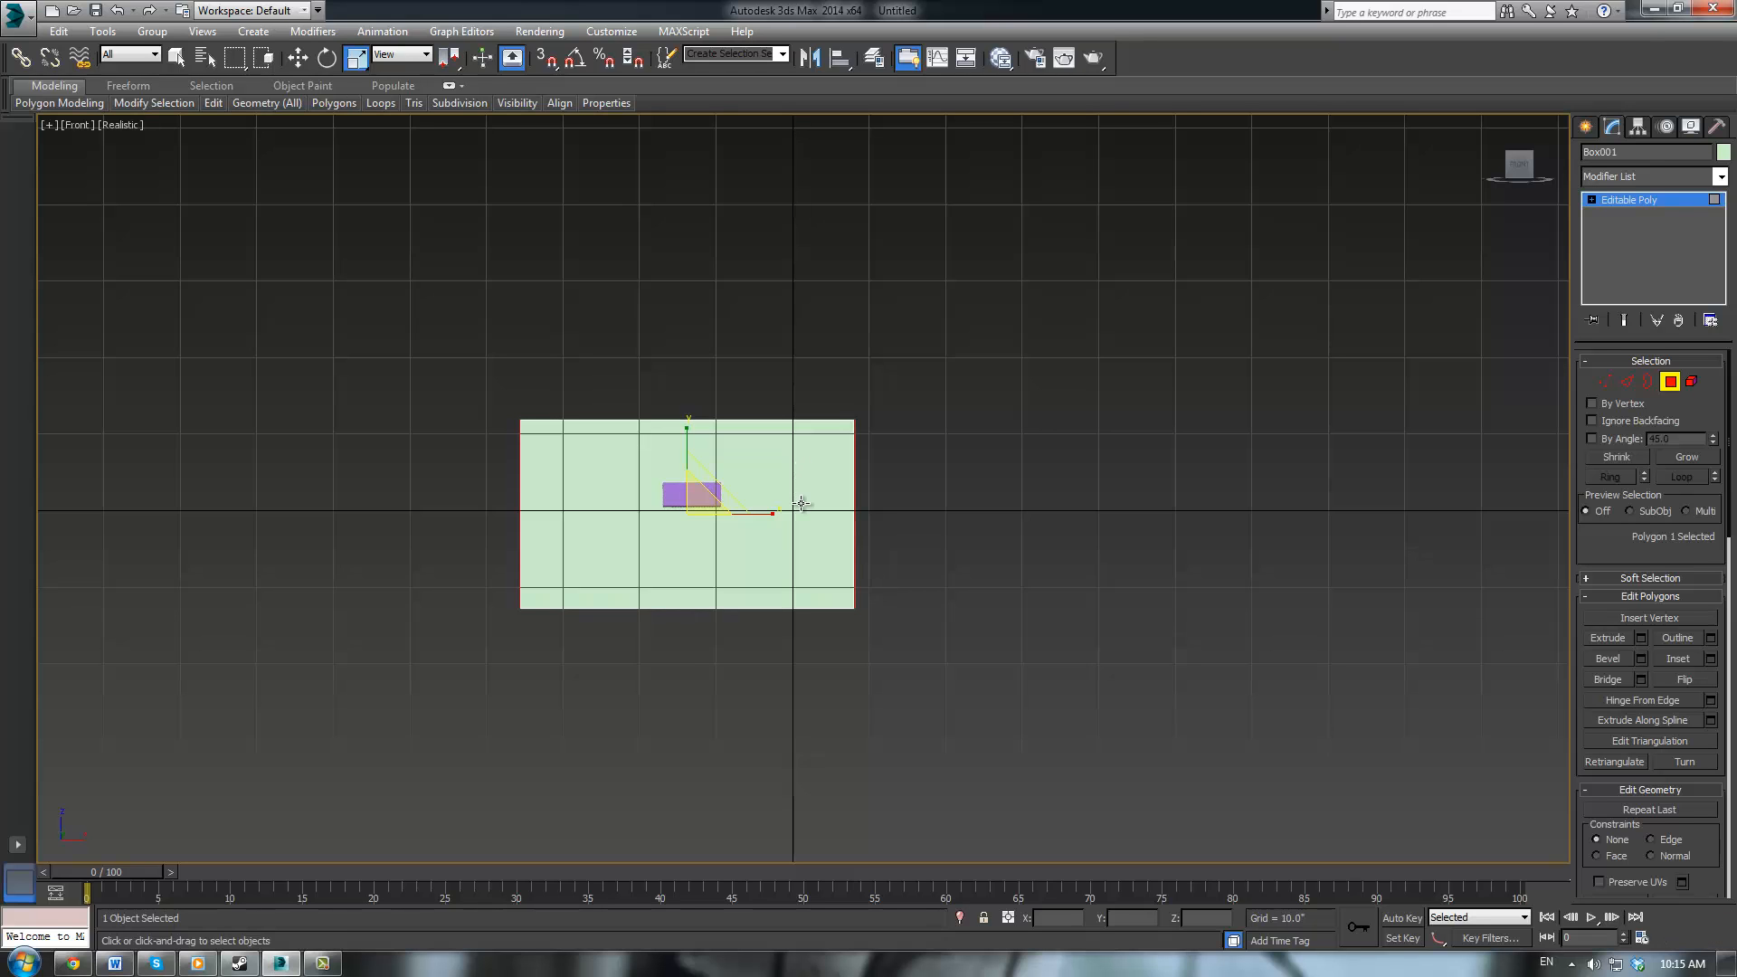
key(p)
alt+middle_drag(537, 469, 641, 503)
alt+middle_drag(1086, 491, 947, 409)
ctrl+click(897, 411)
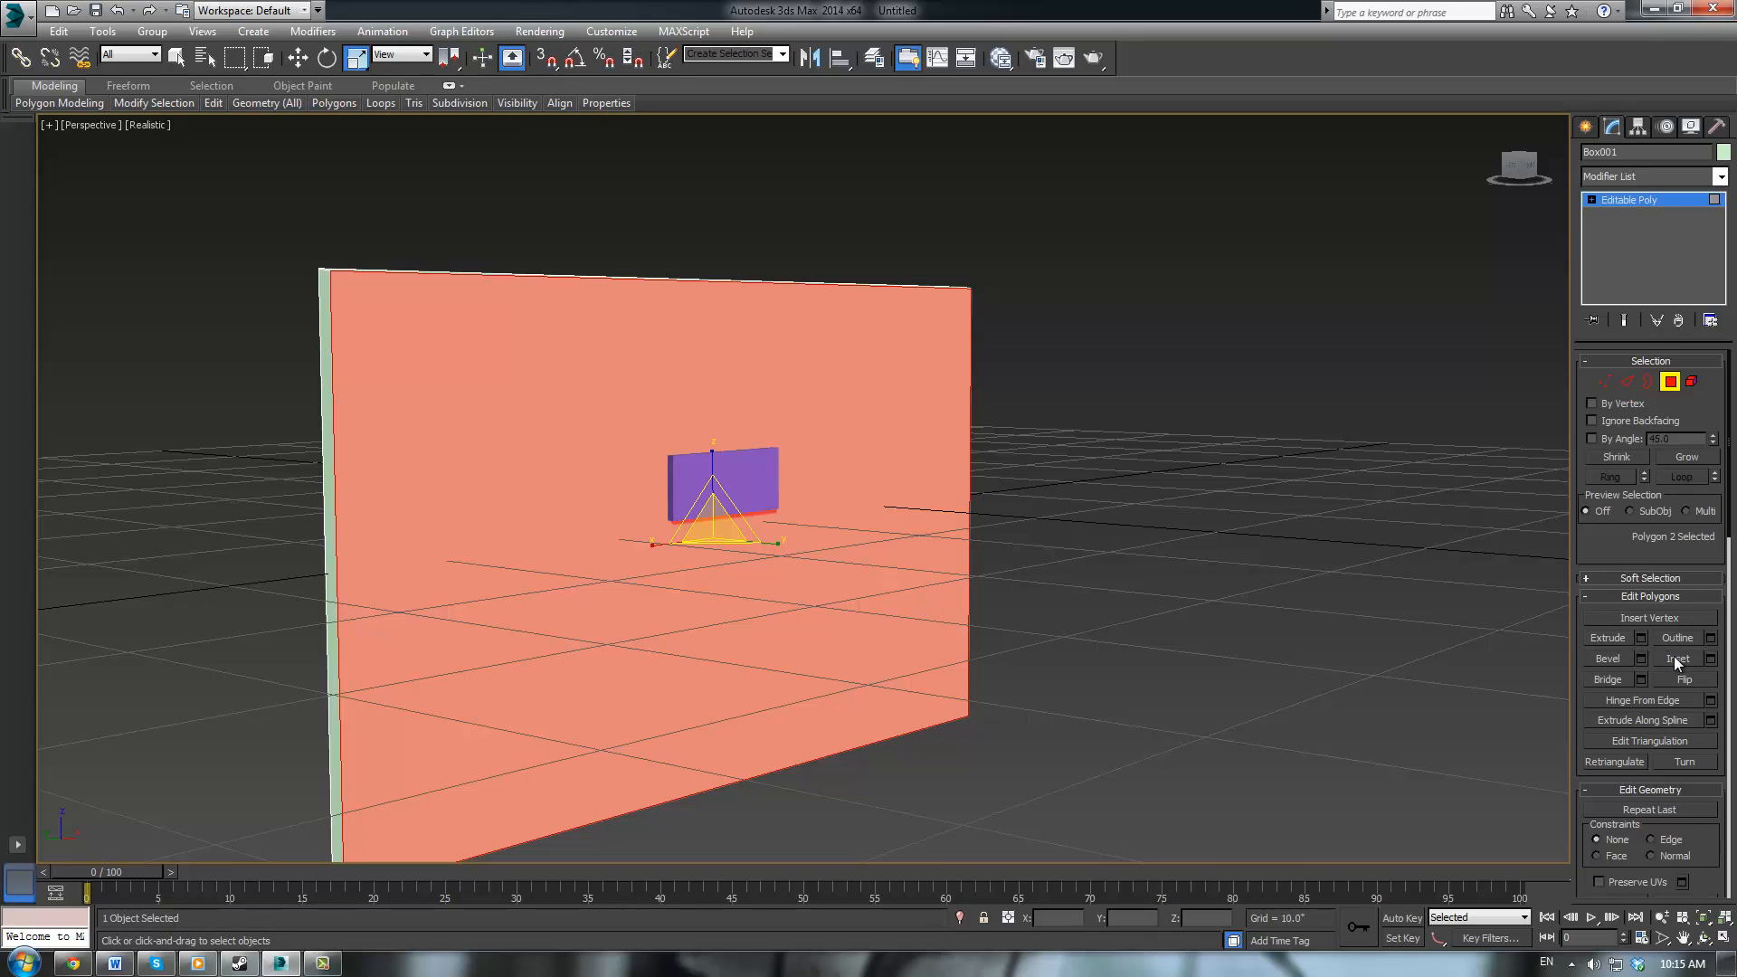
click(1711, 659)
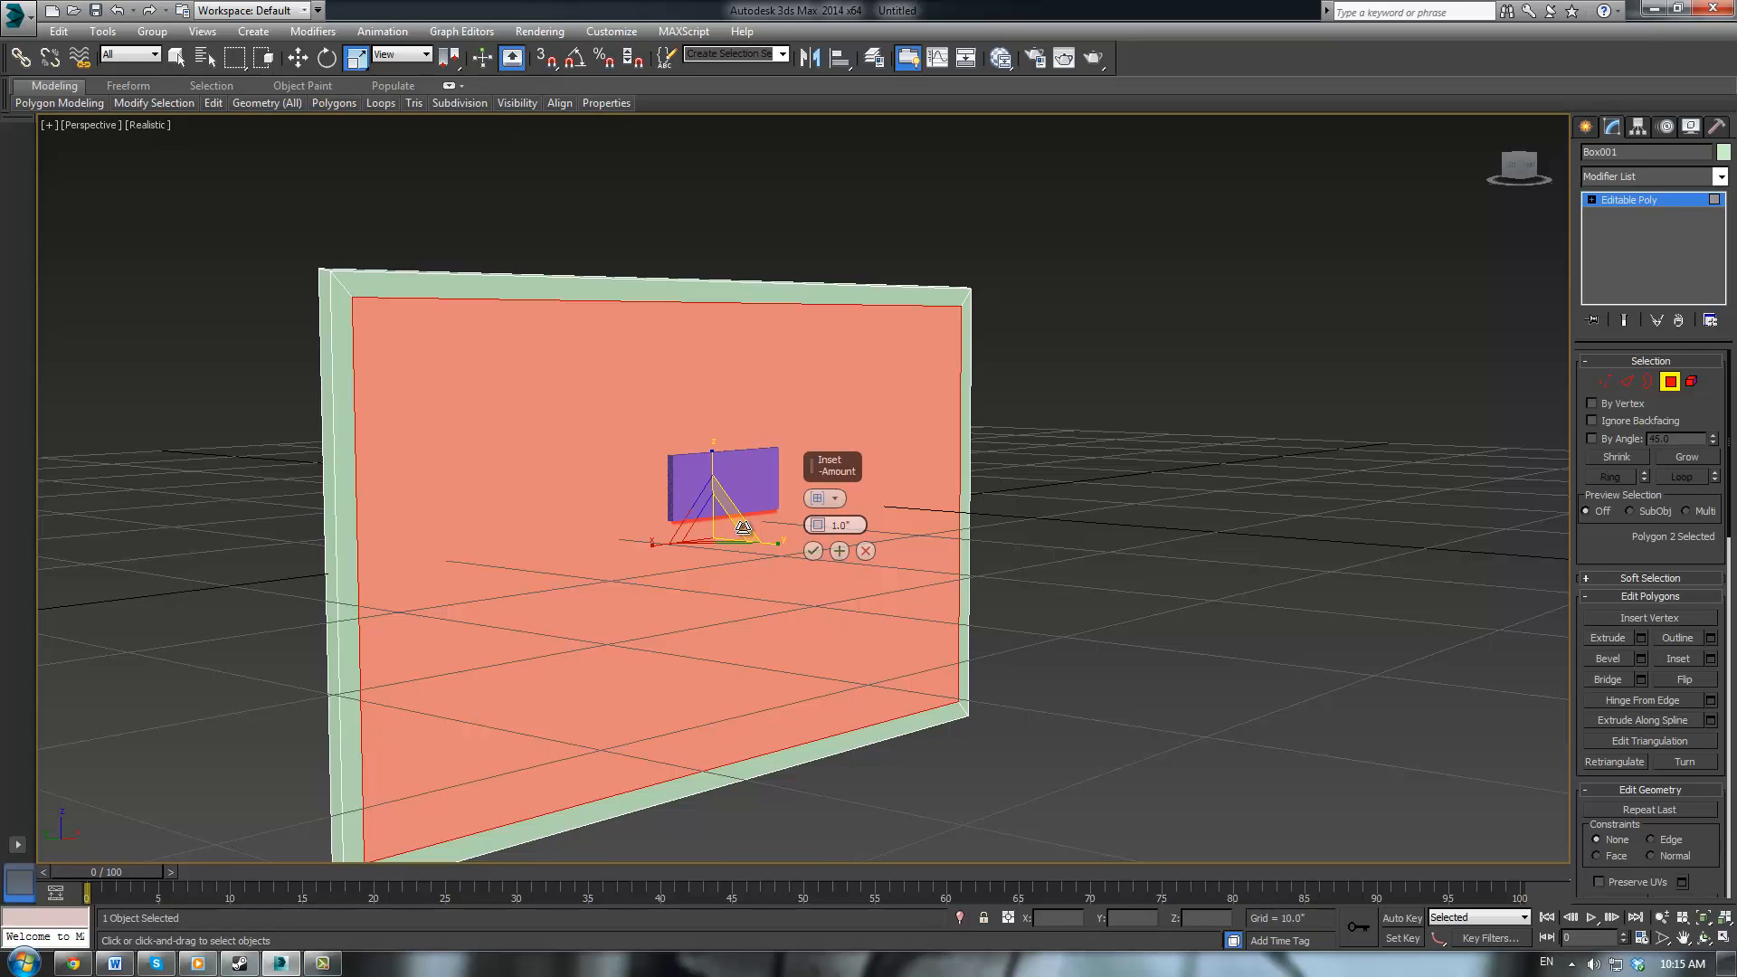
click(814, 551)
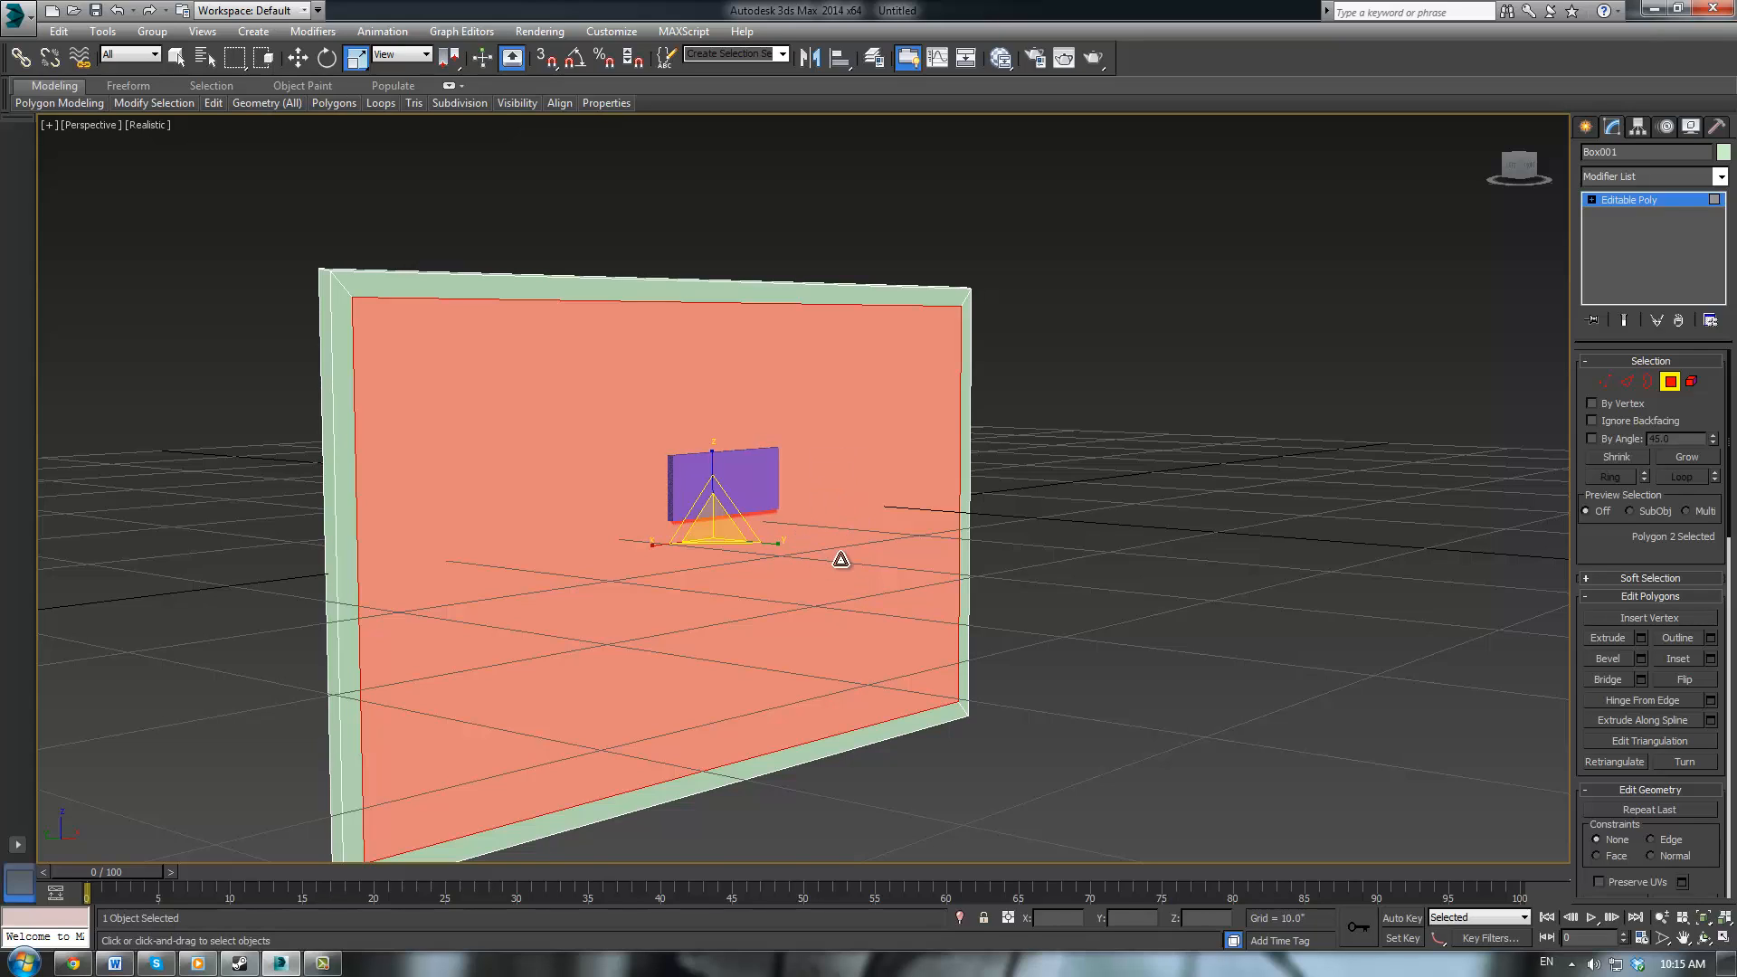
Start a bevel on the inset front polygon and set its height to -0.2 inches
alt+middle_drag(868, 392, 1068, 403)
scroll(867, 410, up, 4)
click(1642, 661)
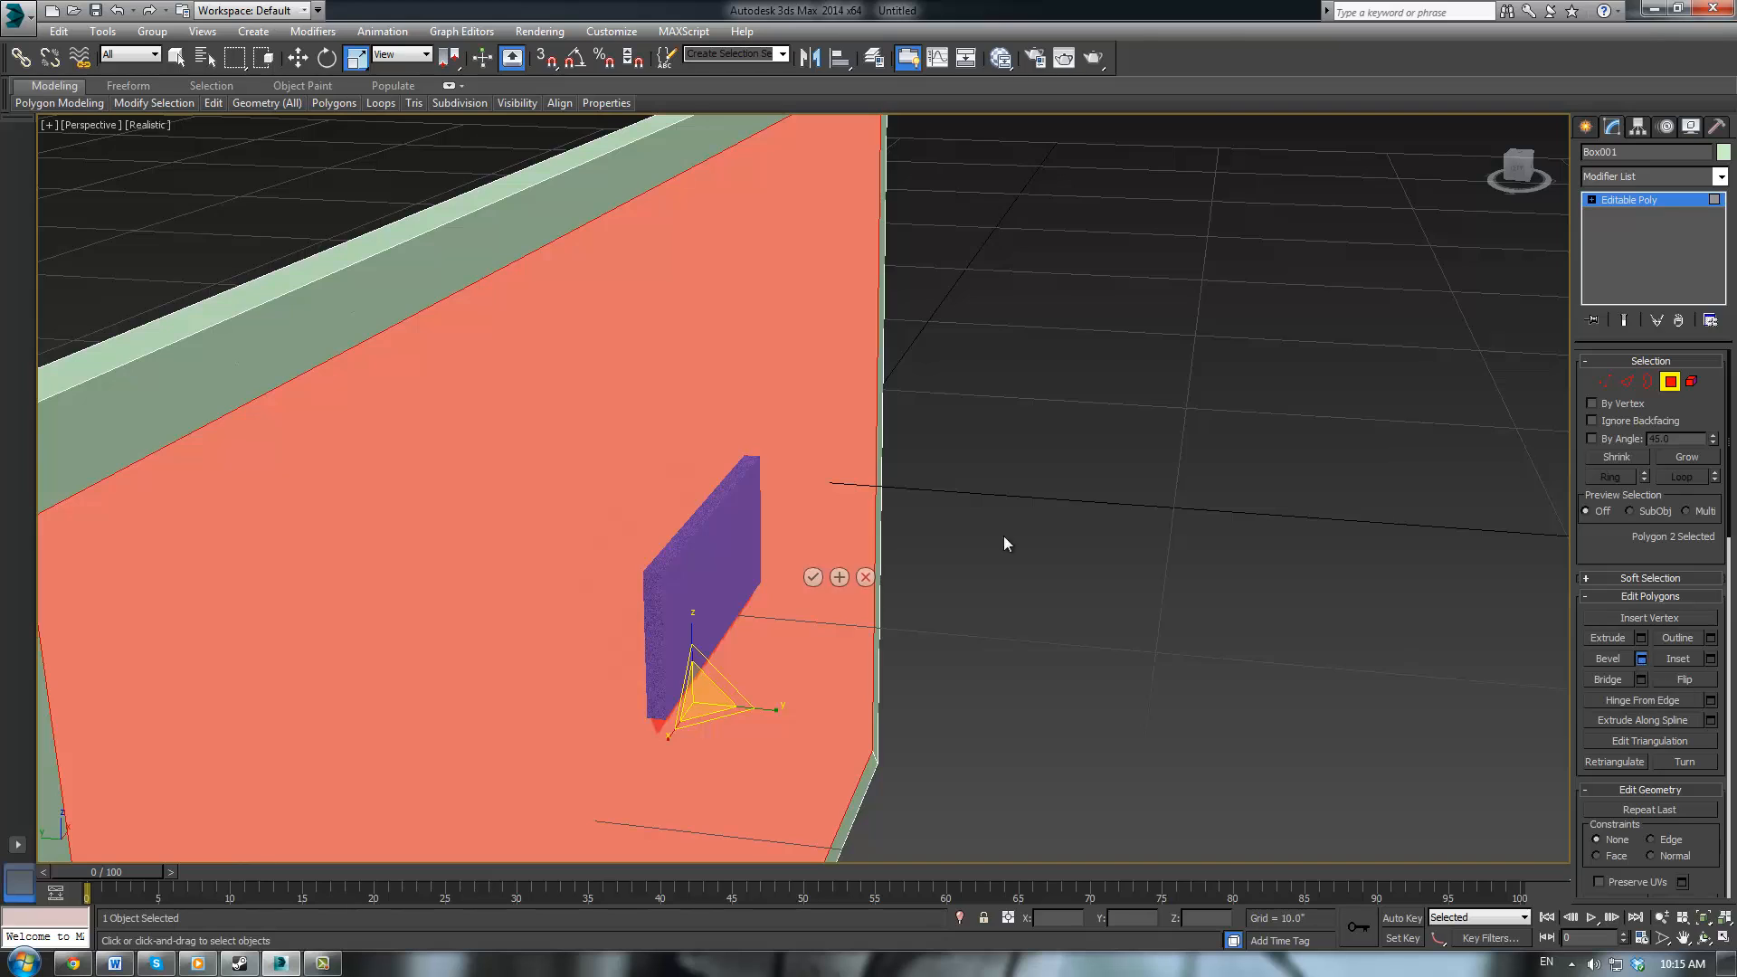
scroll(620, 438, down, 4)
alt+middle_drag(620, 438, 1114, 490)
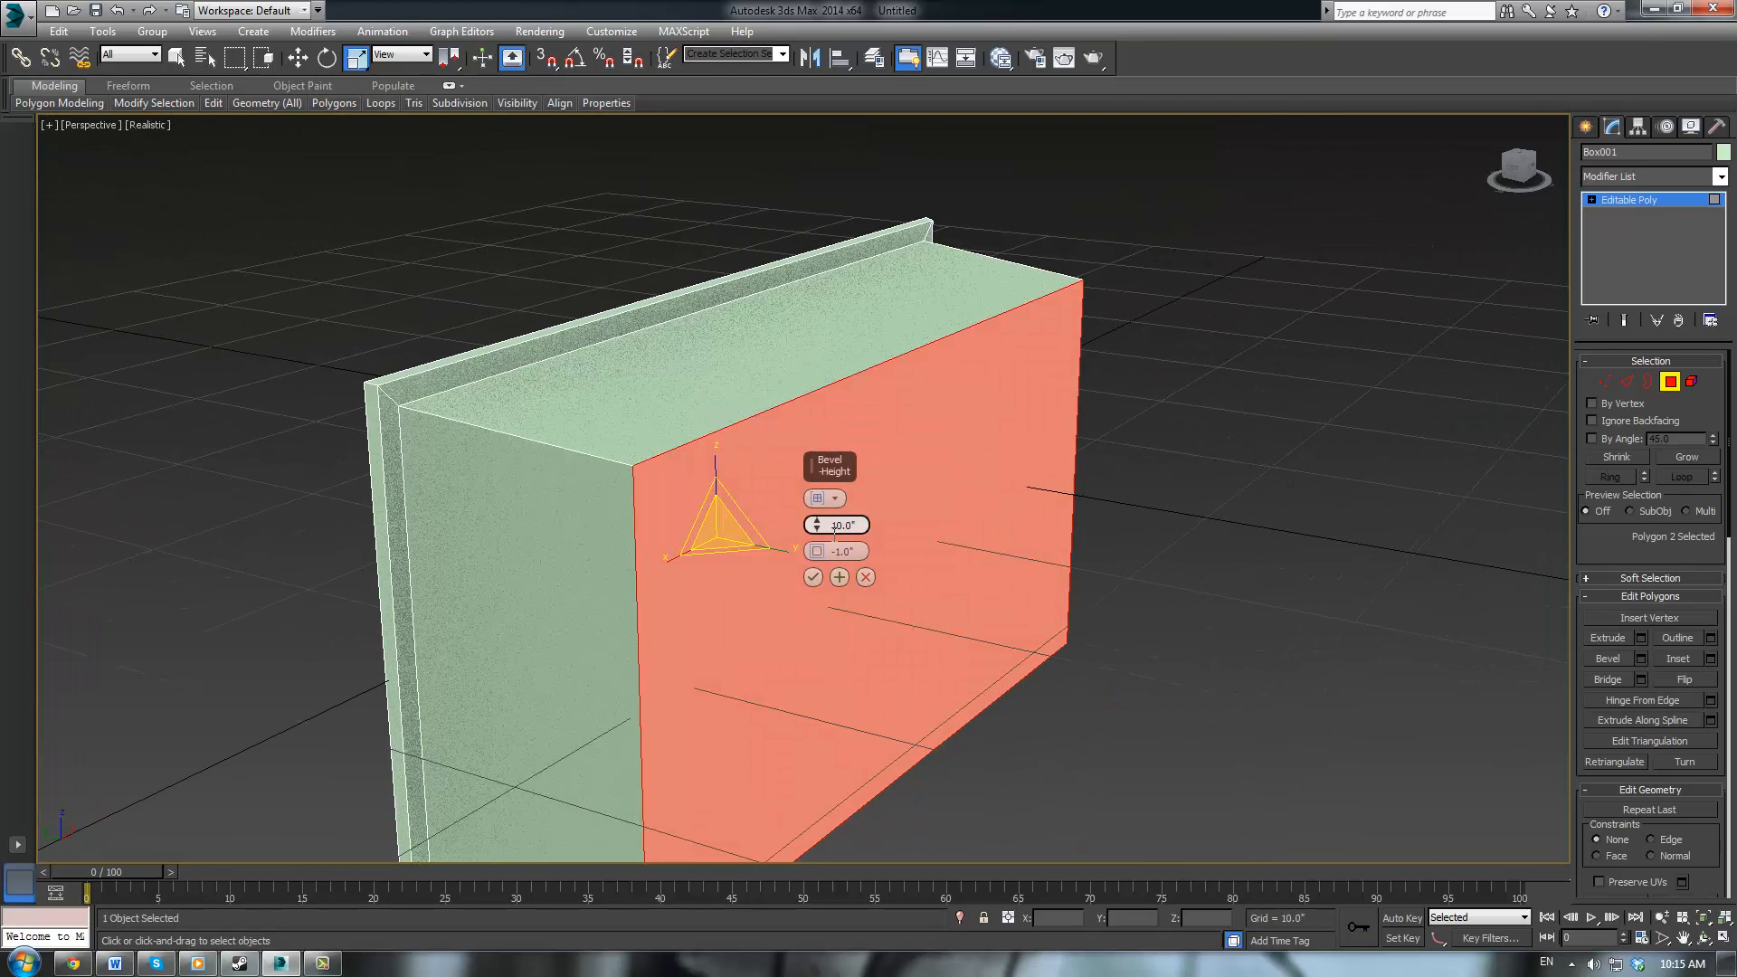
drag(827, 530, 840, 578)
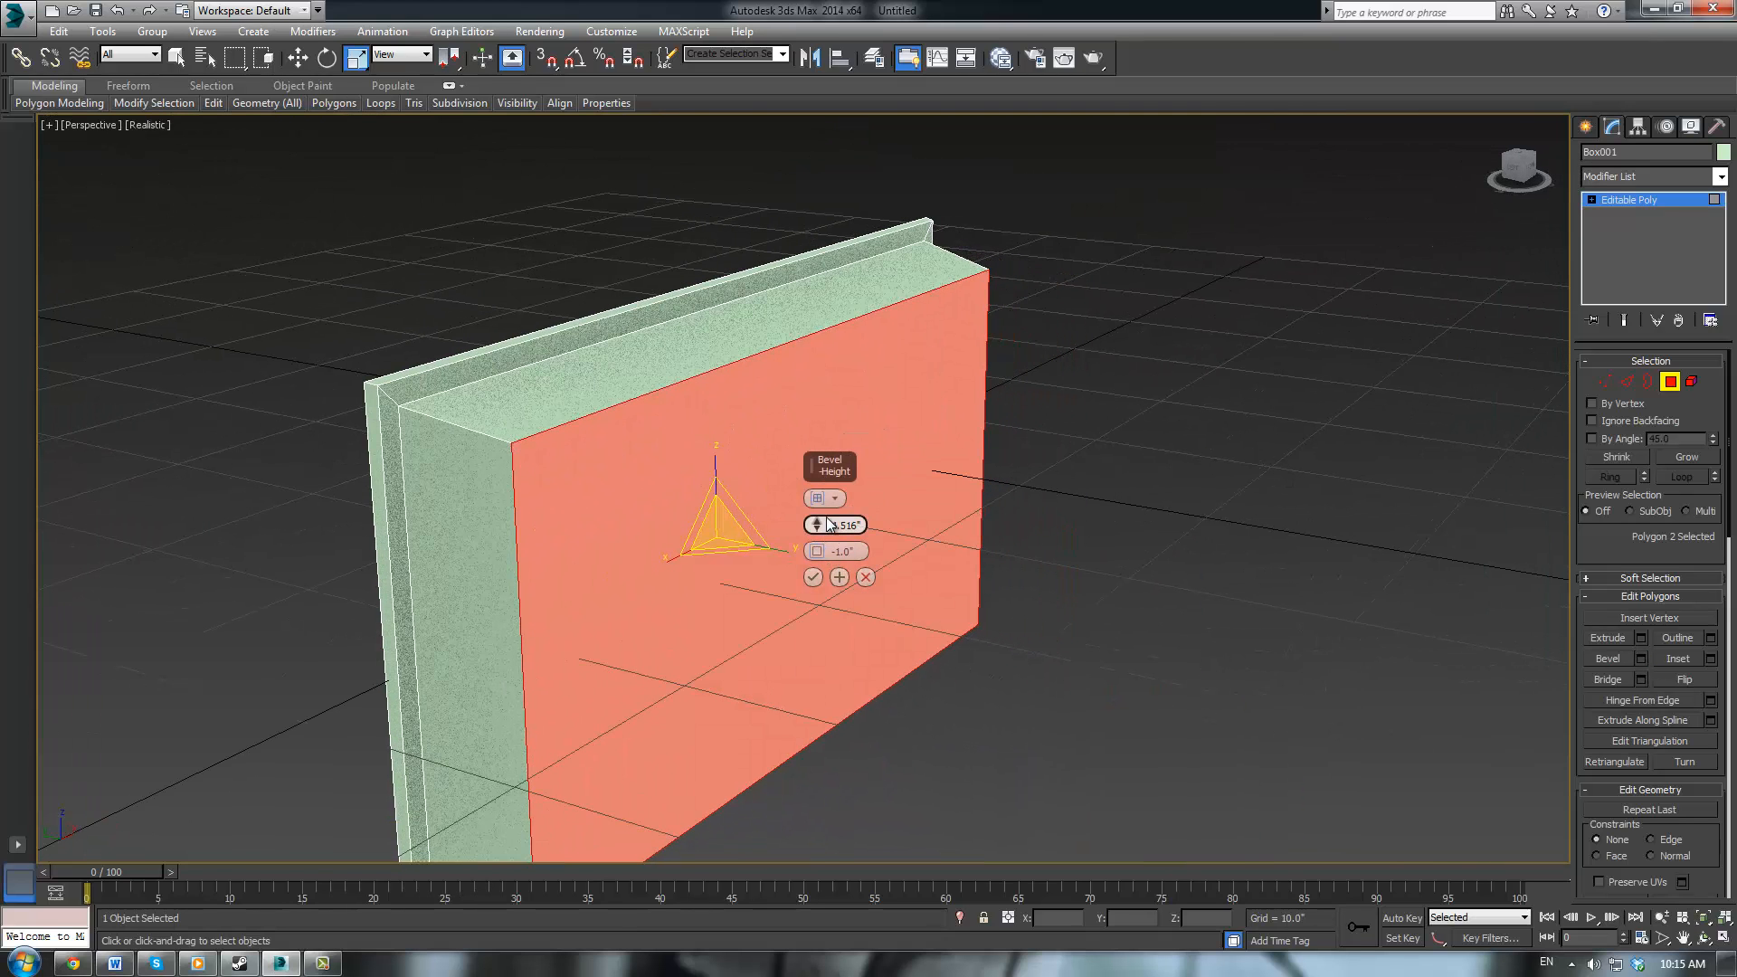
double_click(834, 523)
key(BackSpace)
text(-0.2)
key(Return)
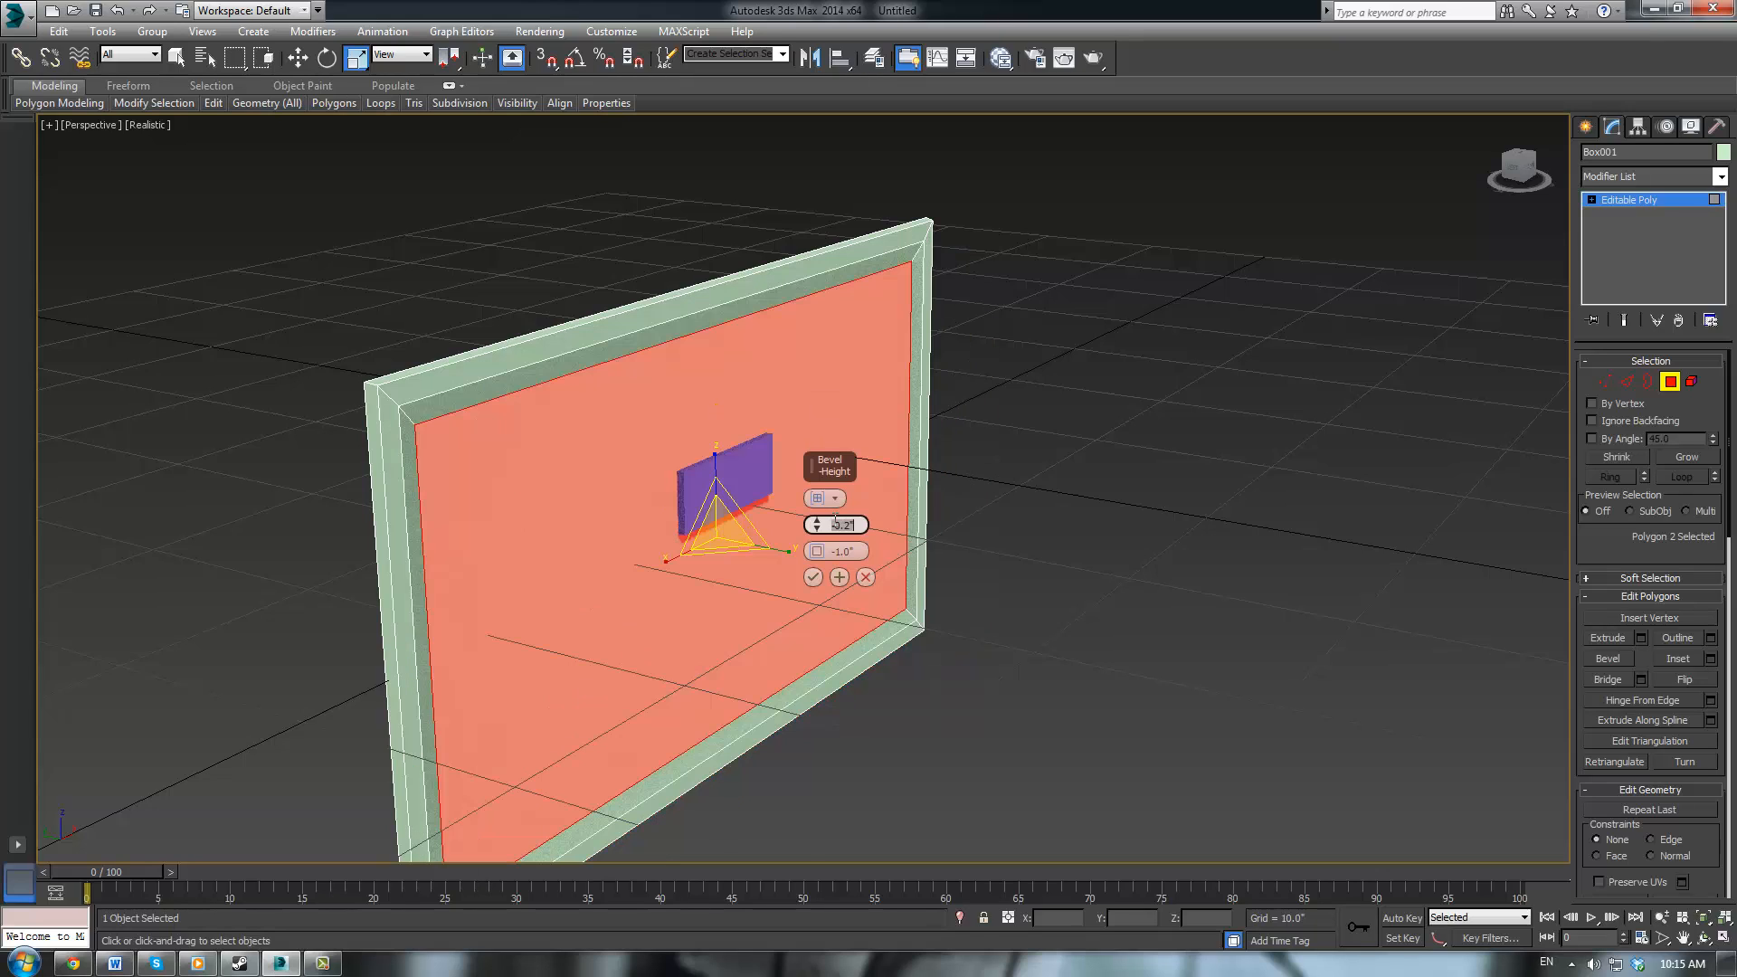
Set the bevel's outline to -0.1 inches, apply the bevel and deselect the polygon
double_click(838, 553)
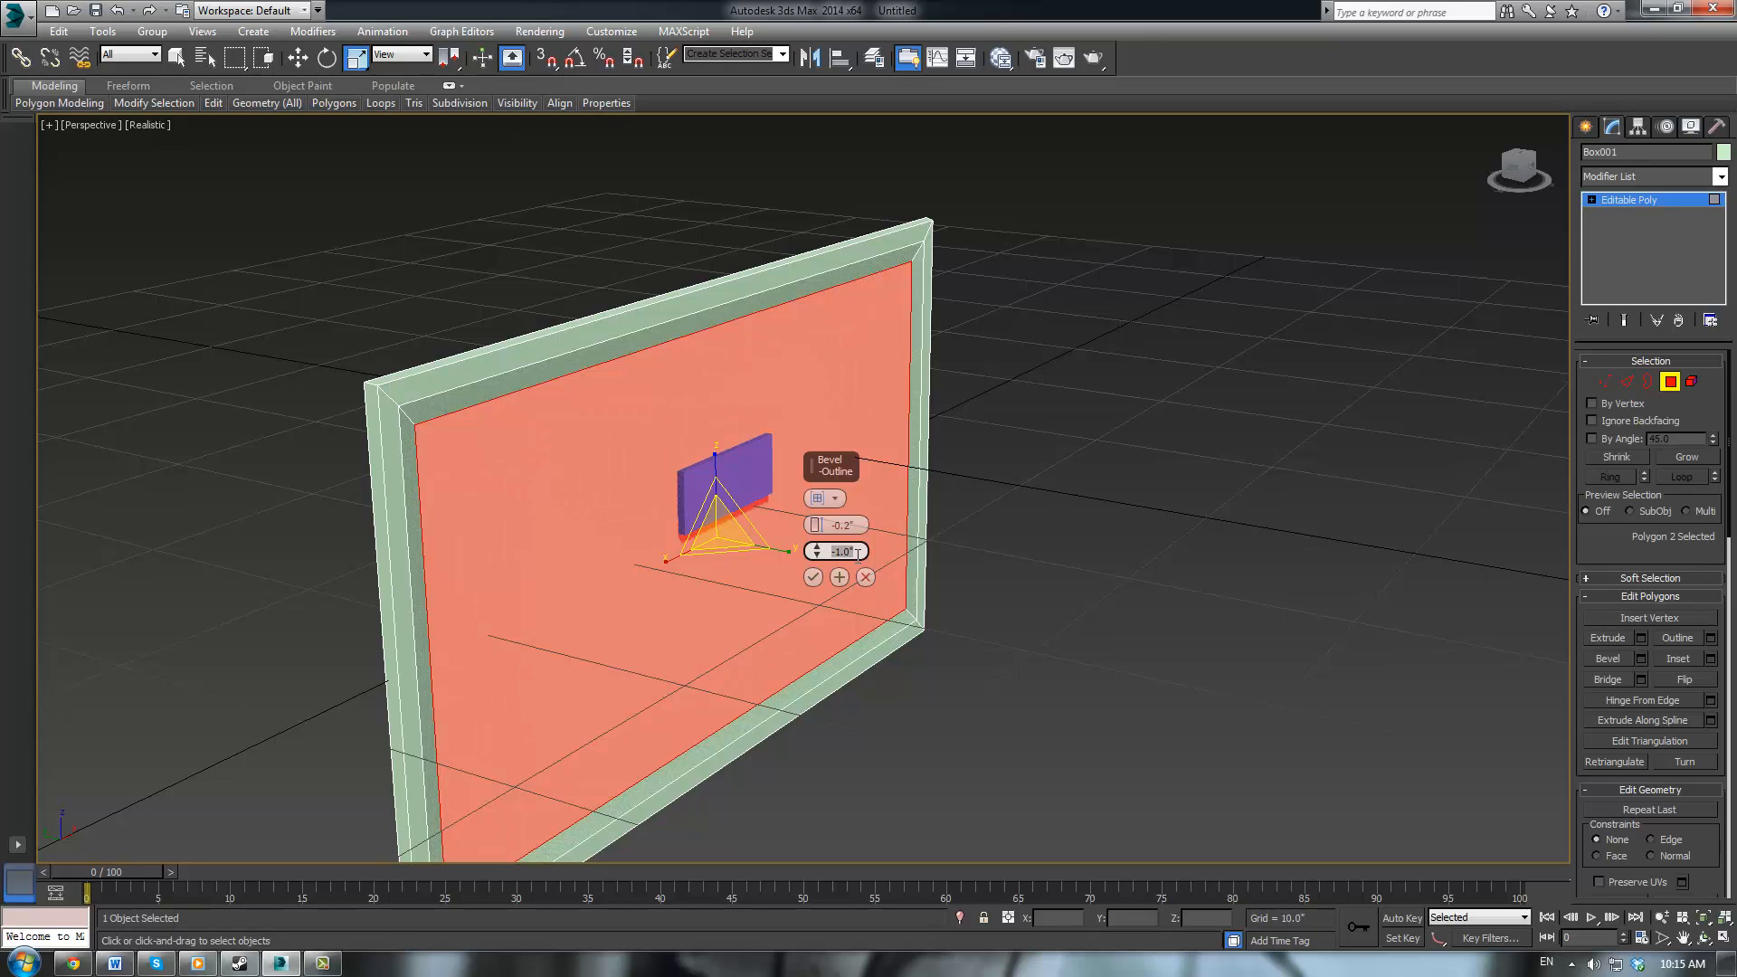
text(-)
text(0.1)
key(Return)
scroll(858, 398, up, 3)
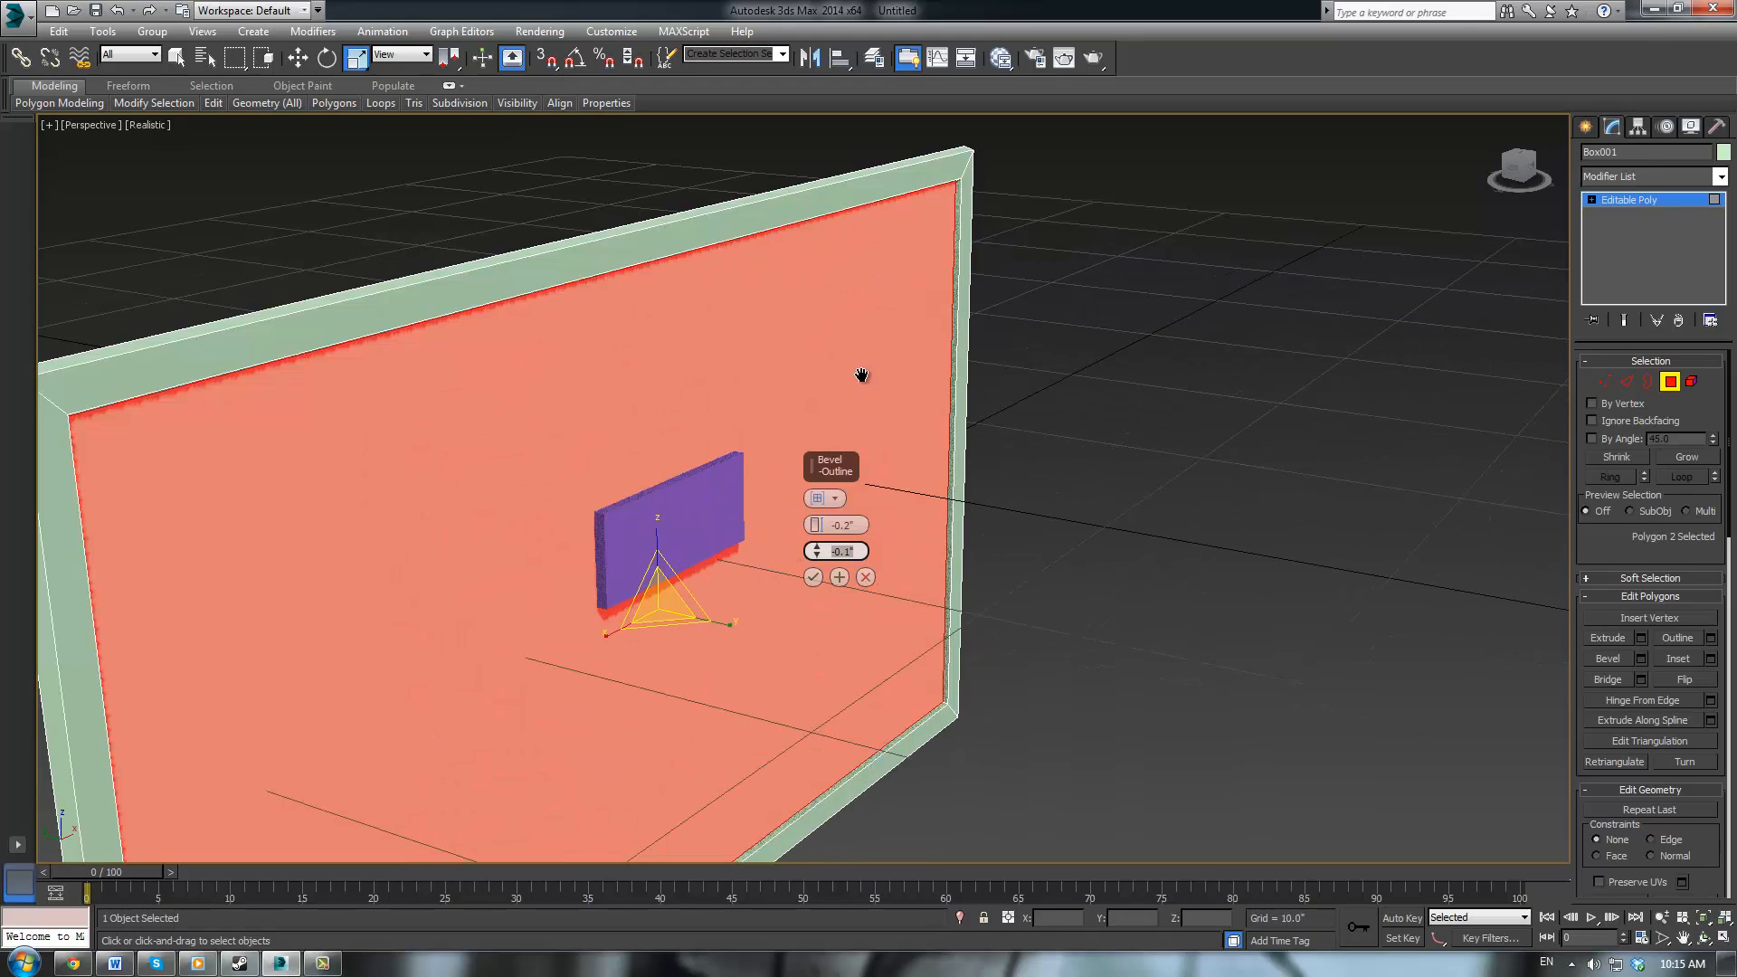
middle_drag(861, 375, 915, 393)
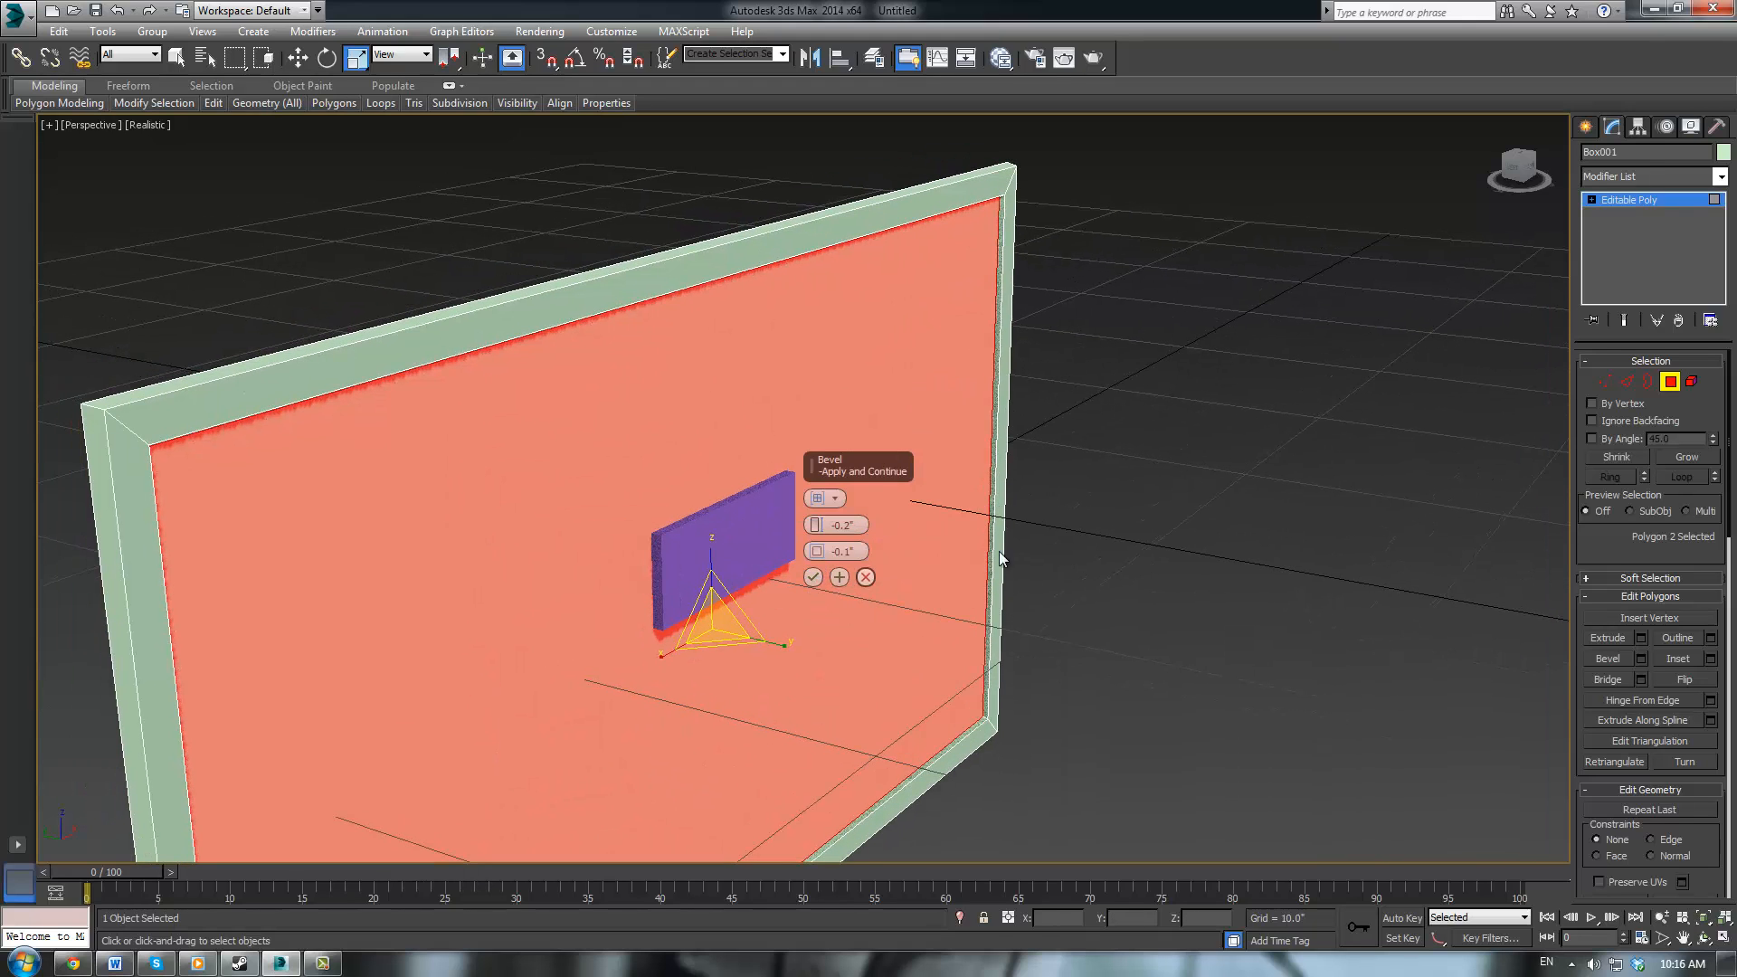
click(1117, 545)
click(869, 475)
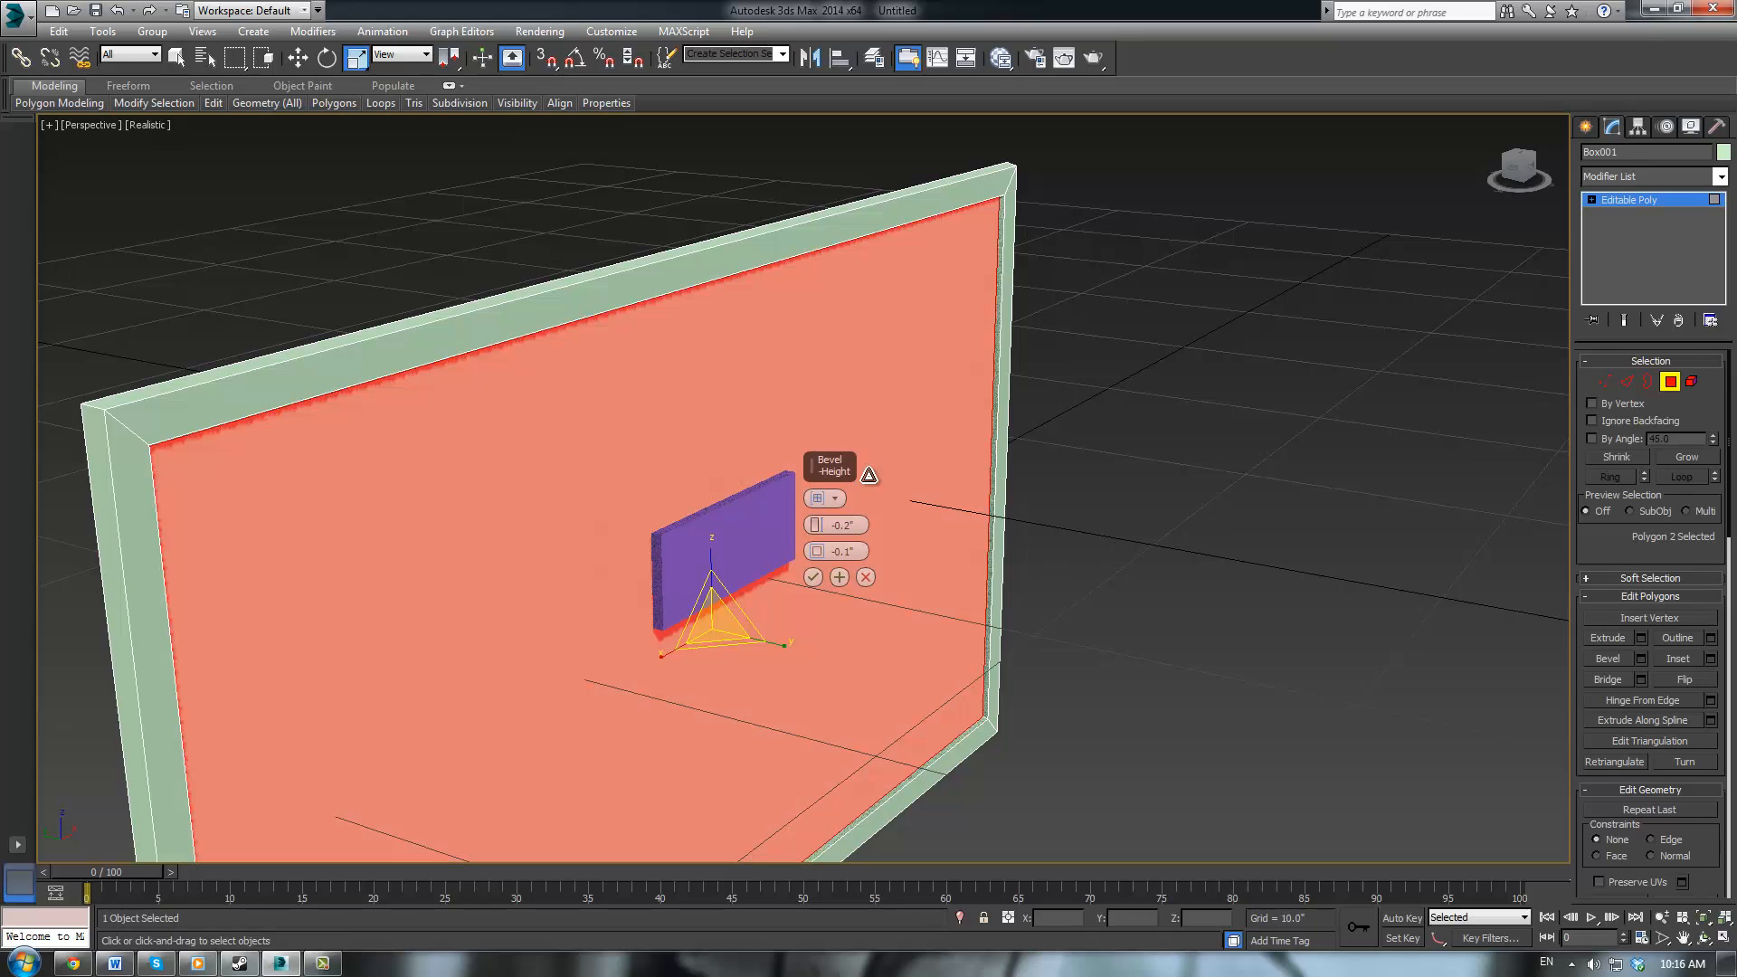
click(813, 577)
click(1174, 479)
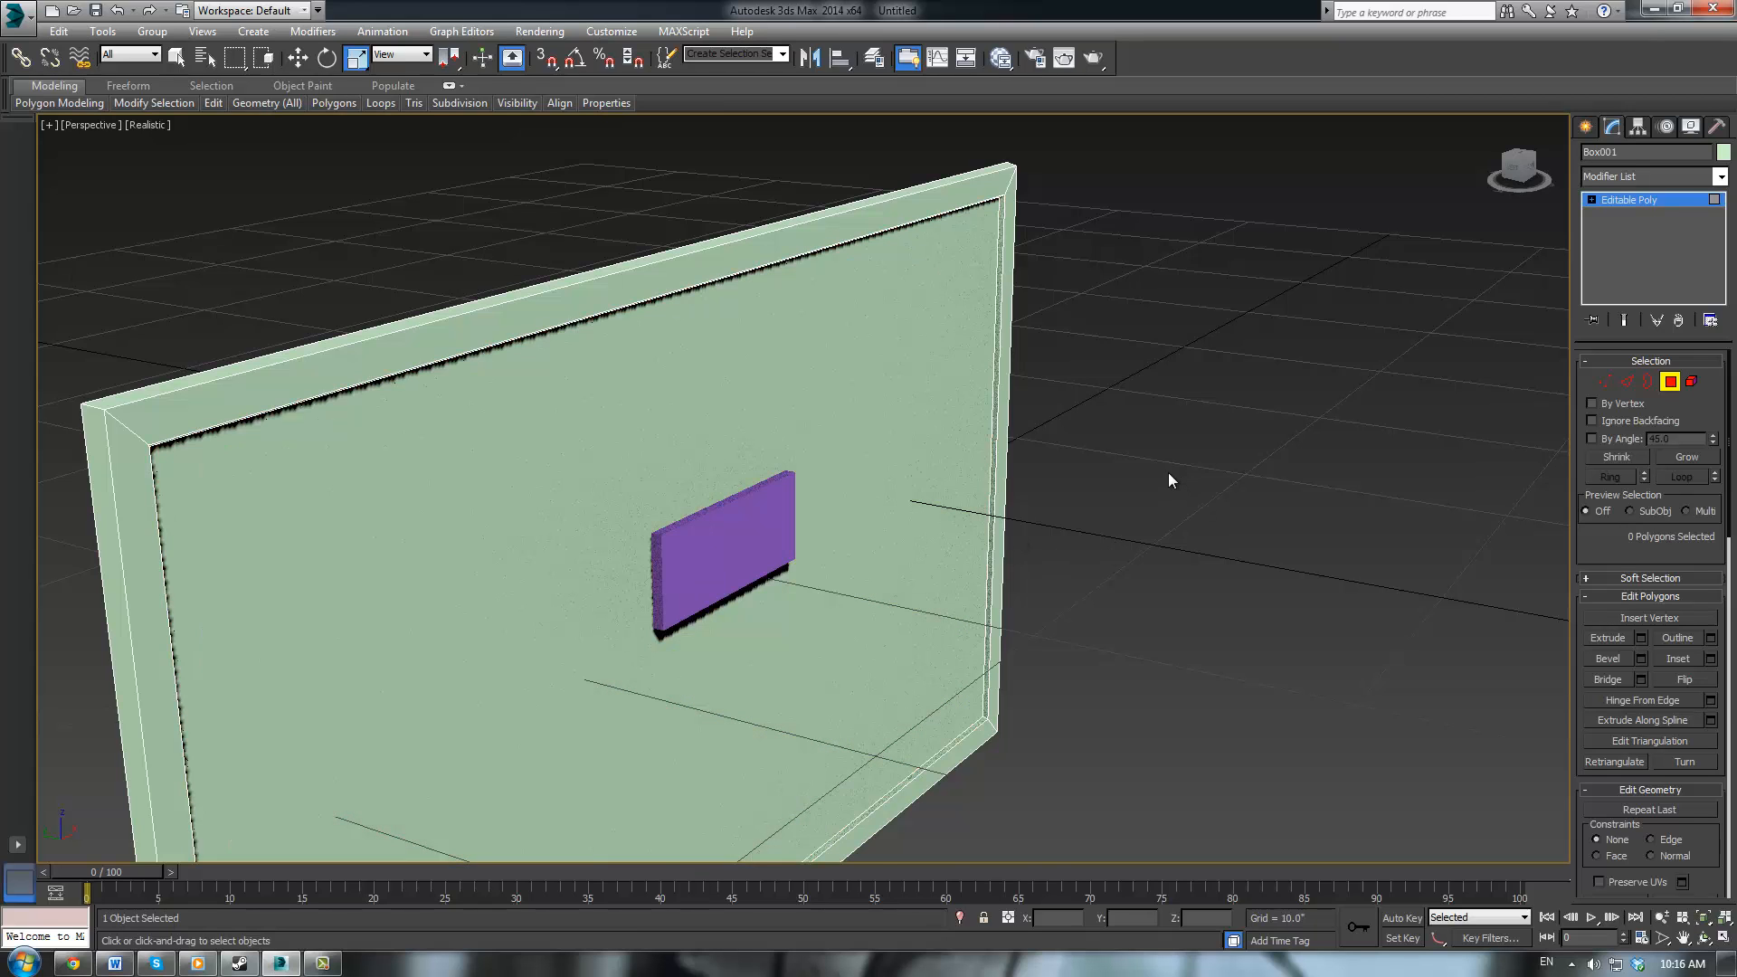
Try to inset the recessed front polygon by 0.05 inches
mouse_move(1169, 472)
alt+middle_down()
mouse_move(1207, 443)
mouse_move(1186, 443)
alt+middle_up()
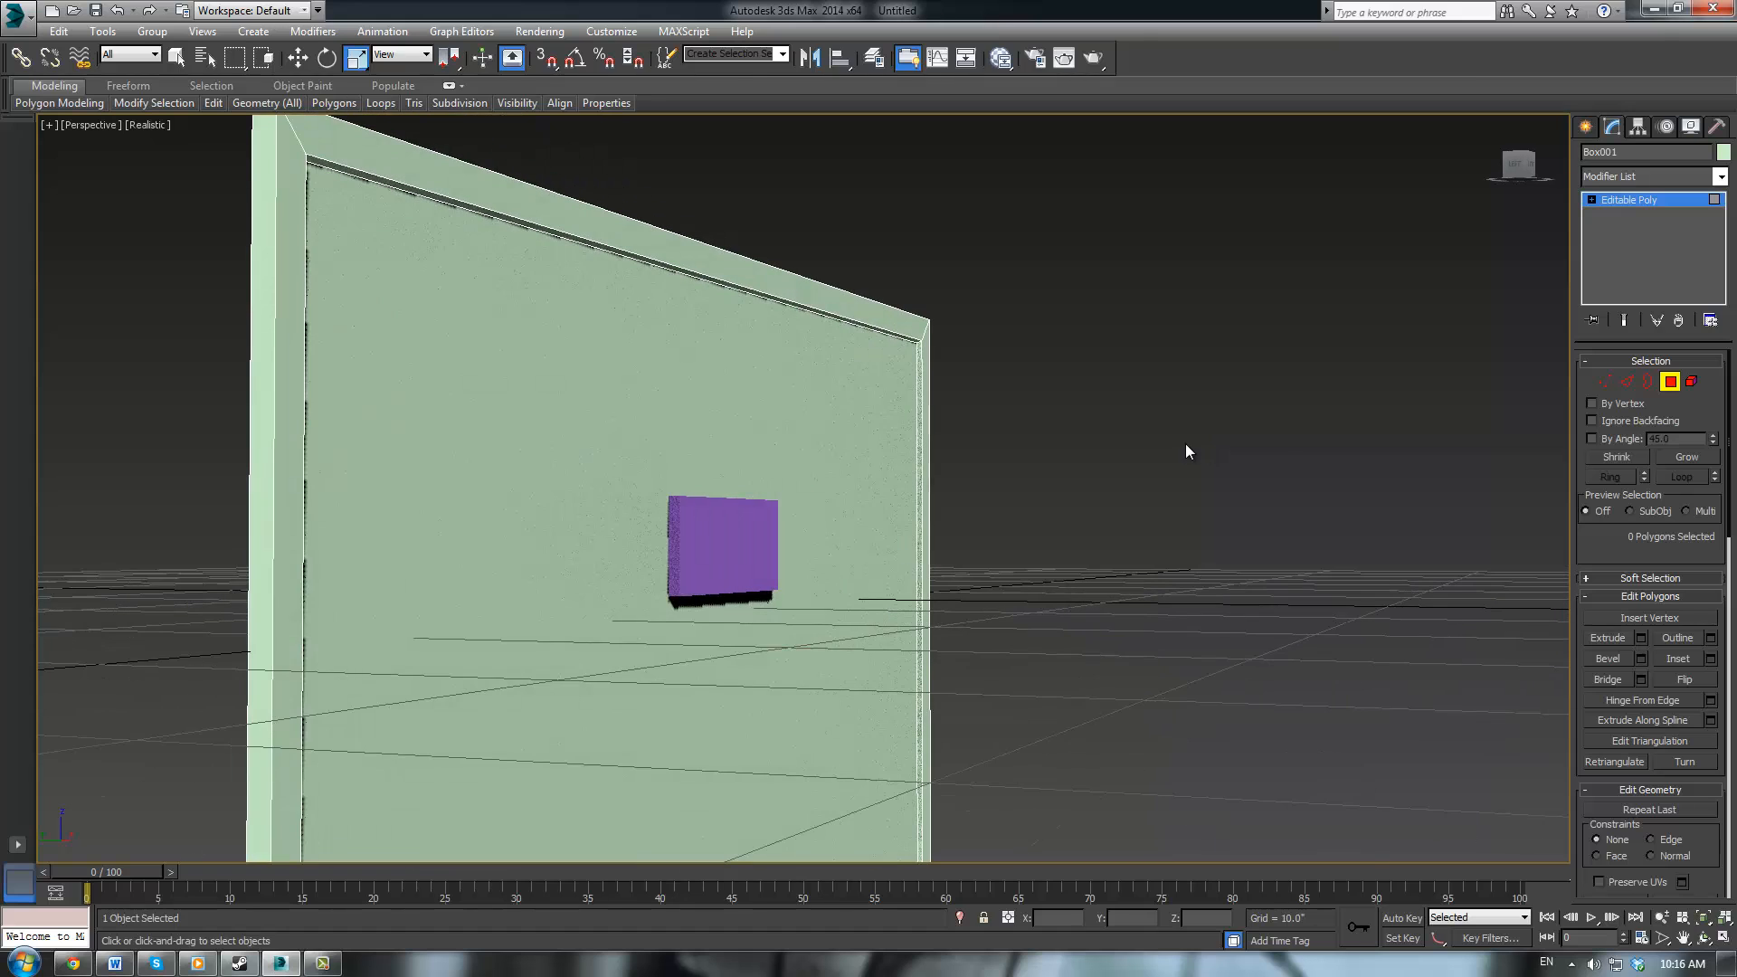
click(810, 450)
scroll(1040, 435, up, 3)
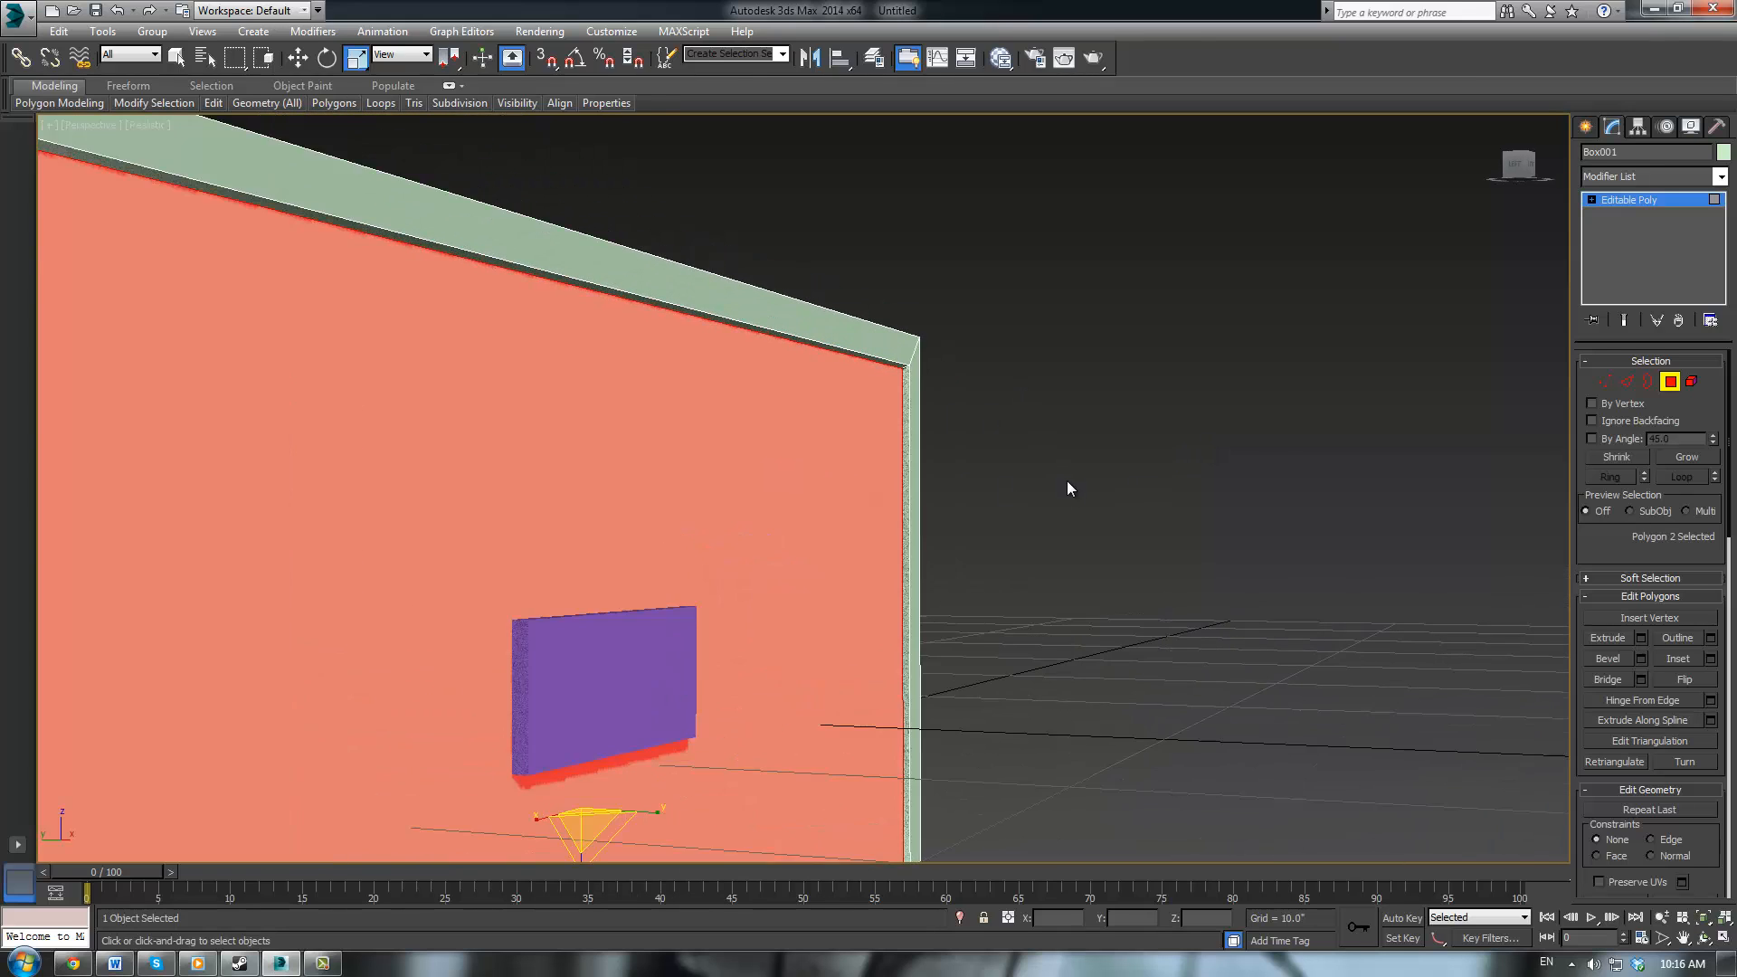
scroll(1049, 468, up, 6)
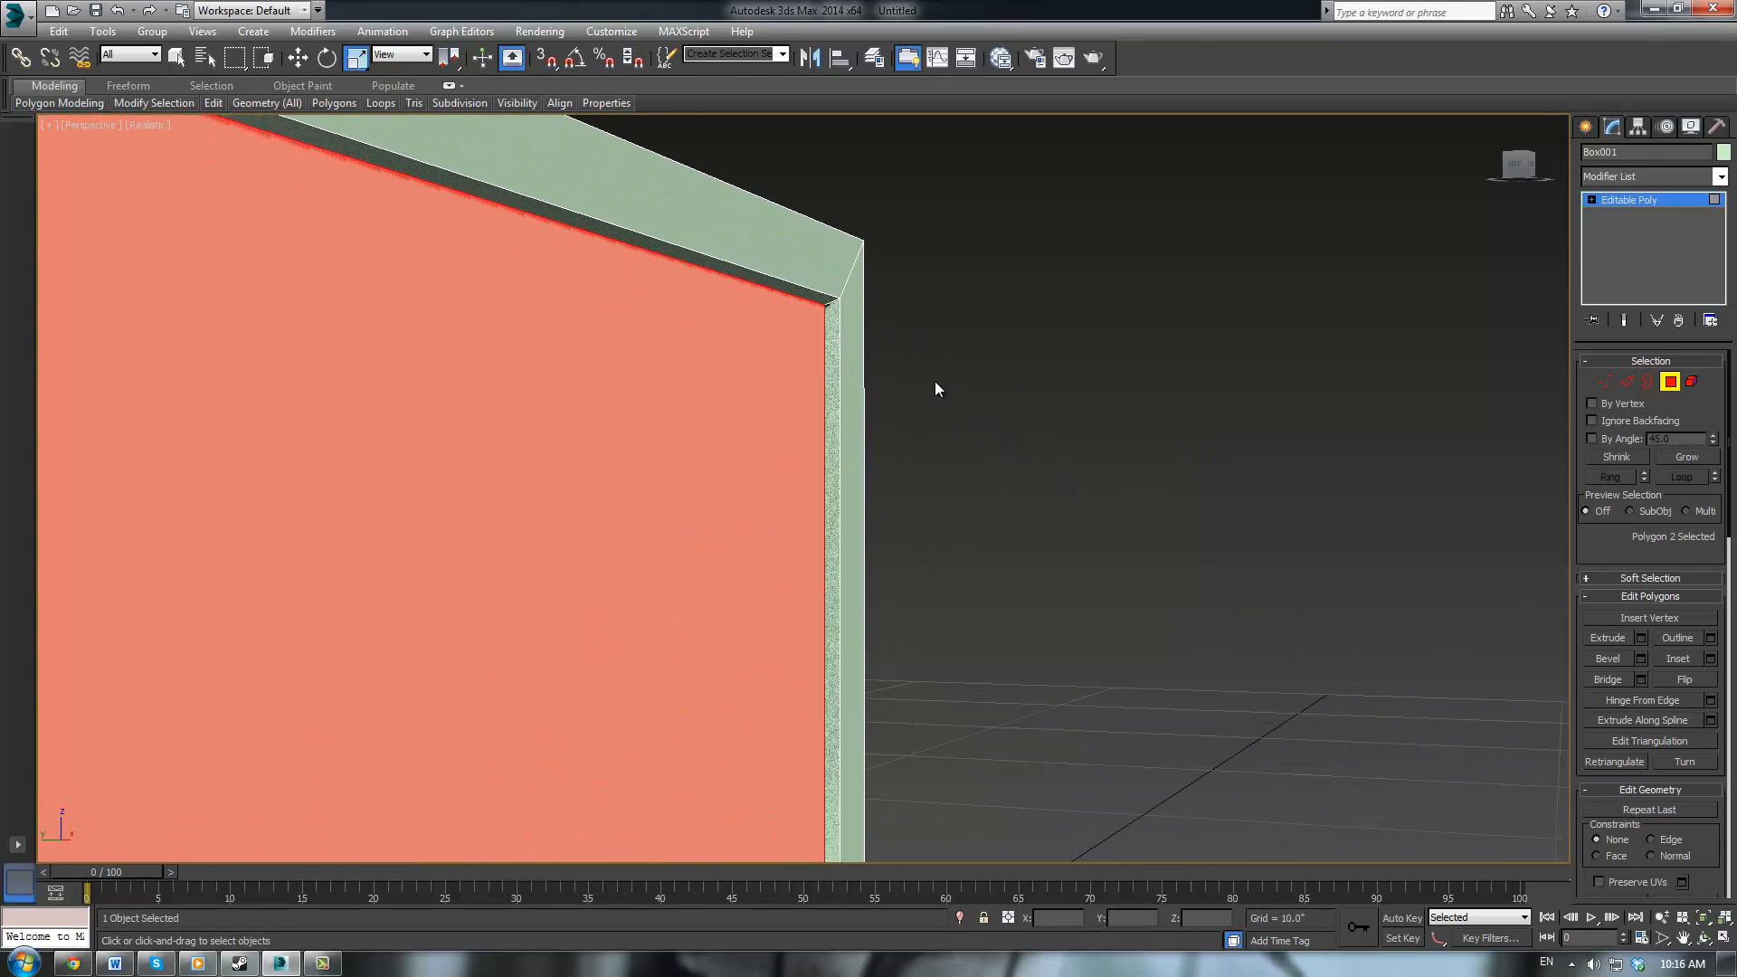
middle_drag(935, 389, 1096, 474)
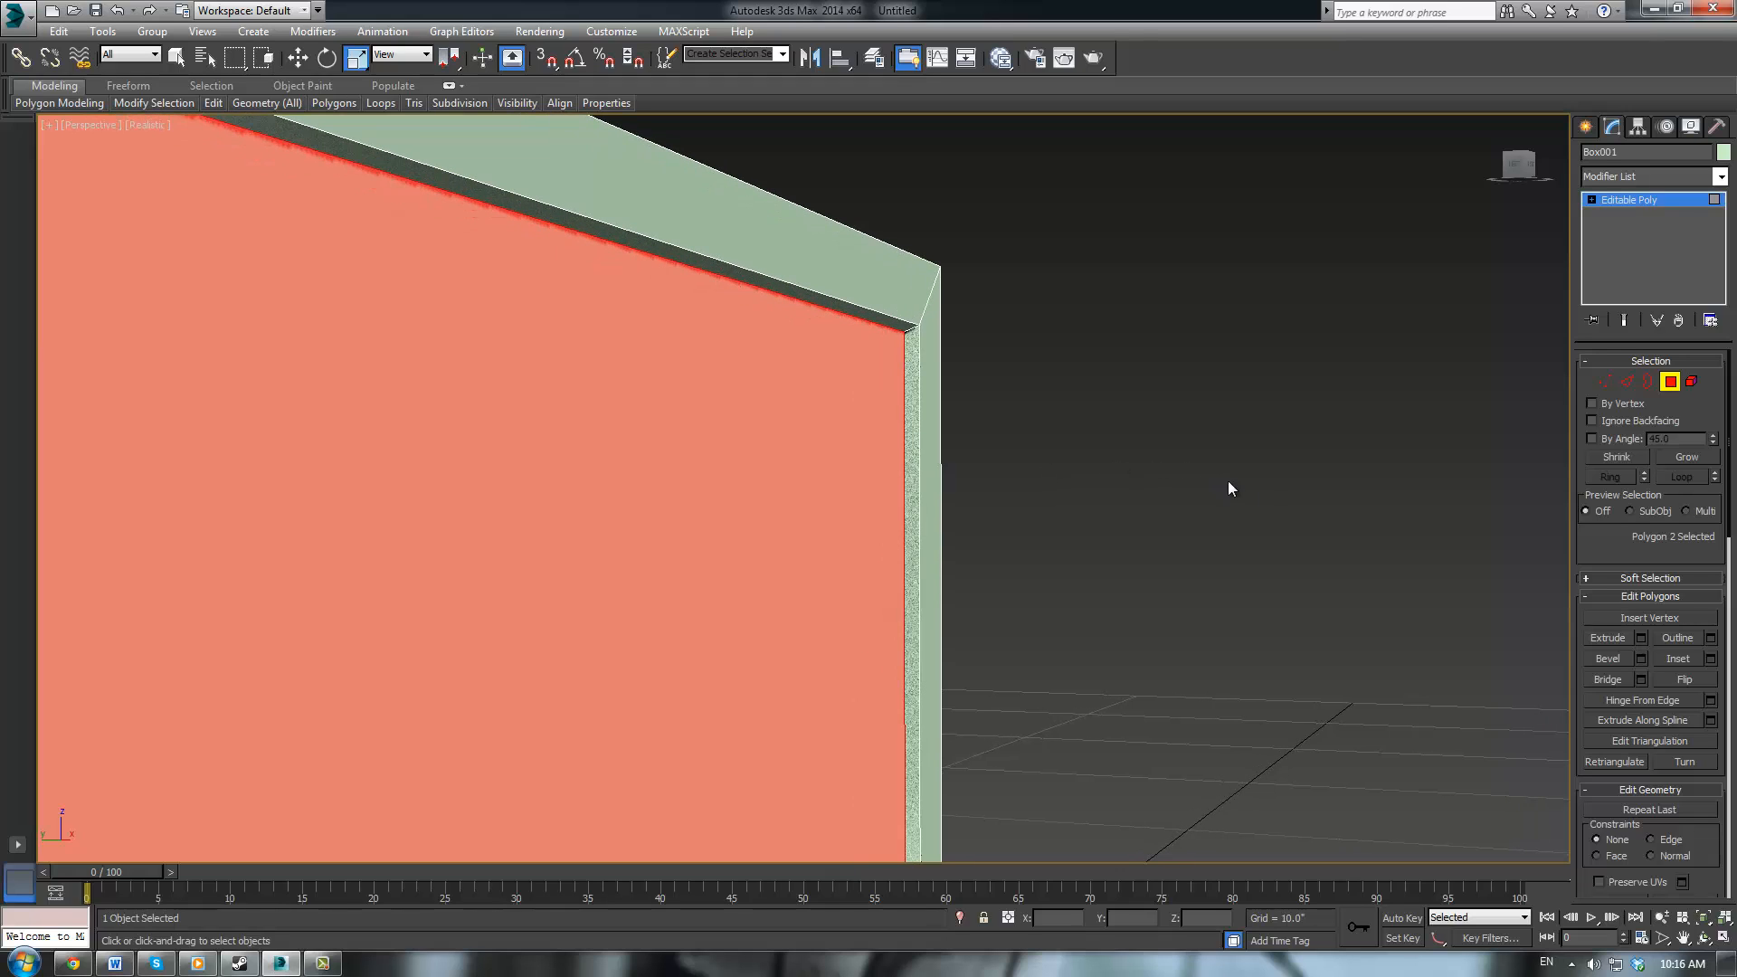
click(1710, 659)
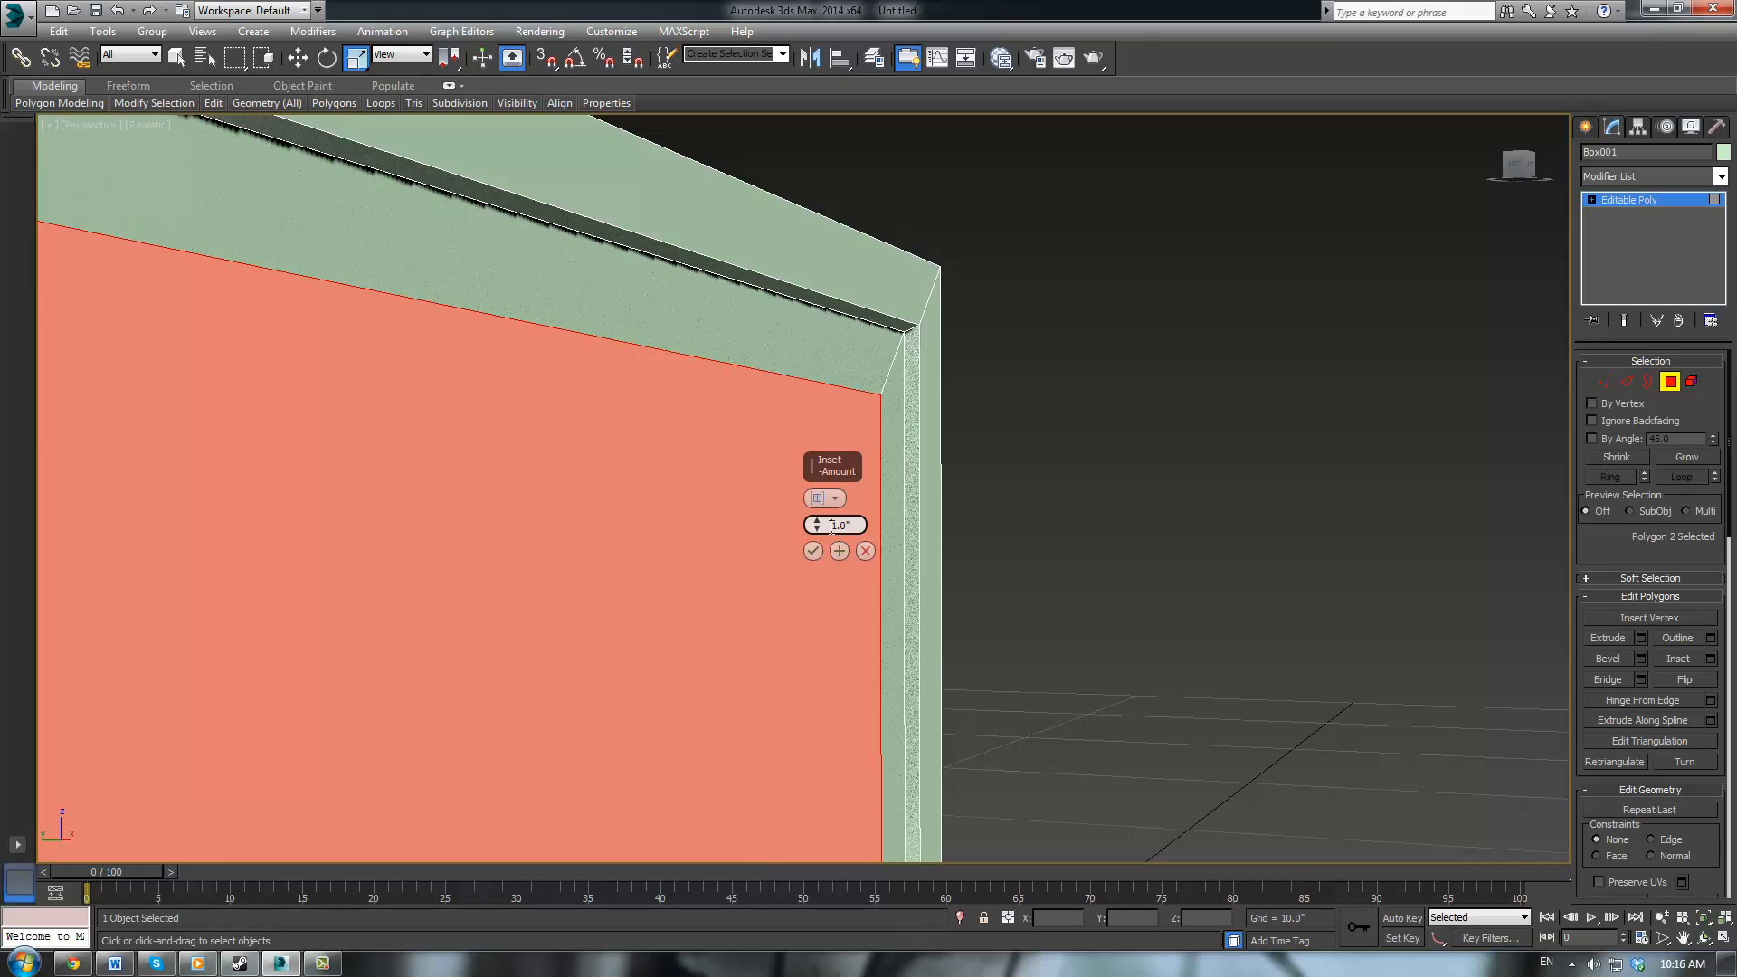
click(832, 525)
text(0)
key(Return)
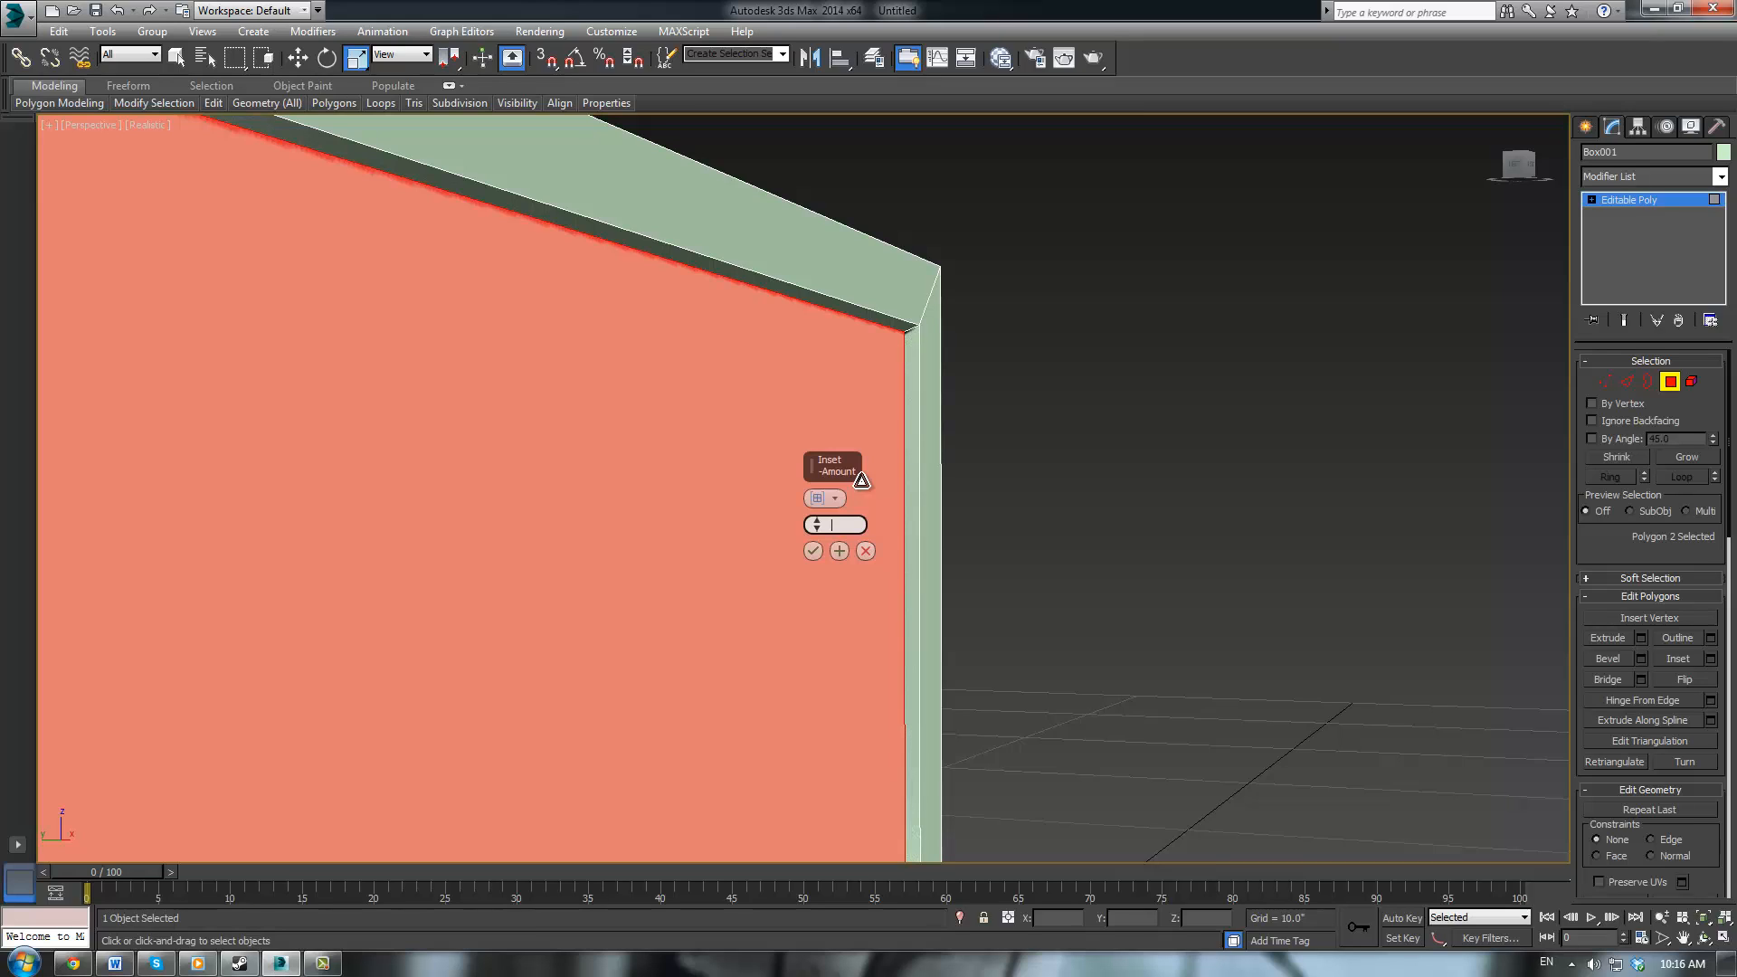
key(Return)
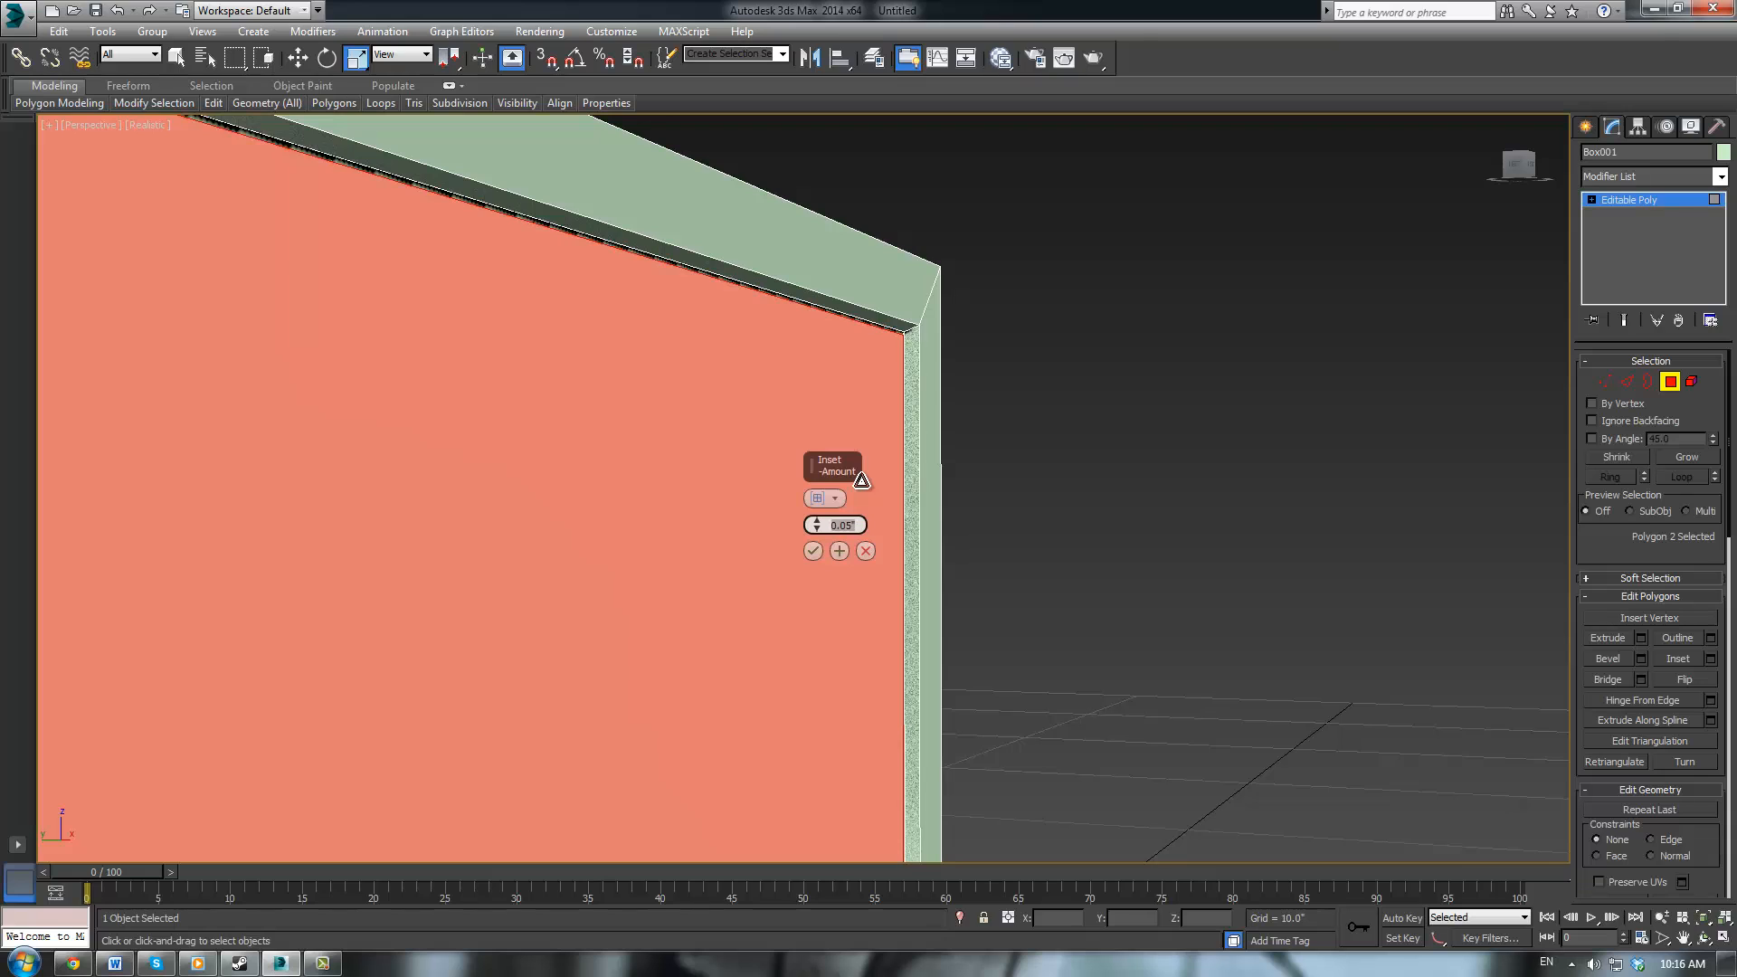
middle_drag(706, 302, 513, 464)
scroll(446, 387, up, 4)
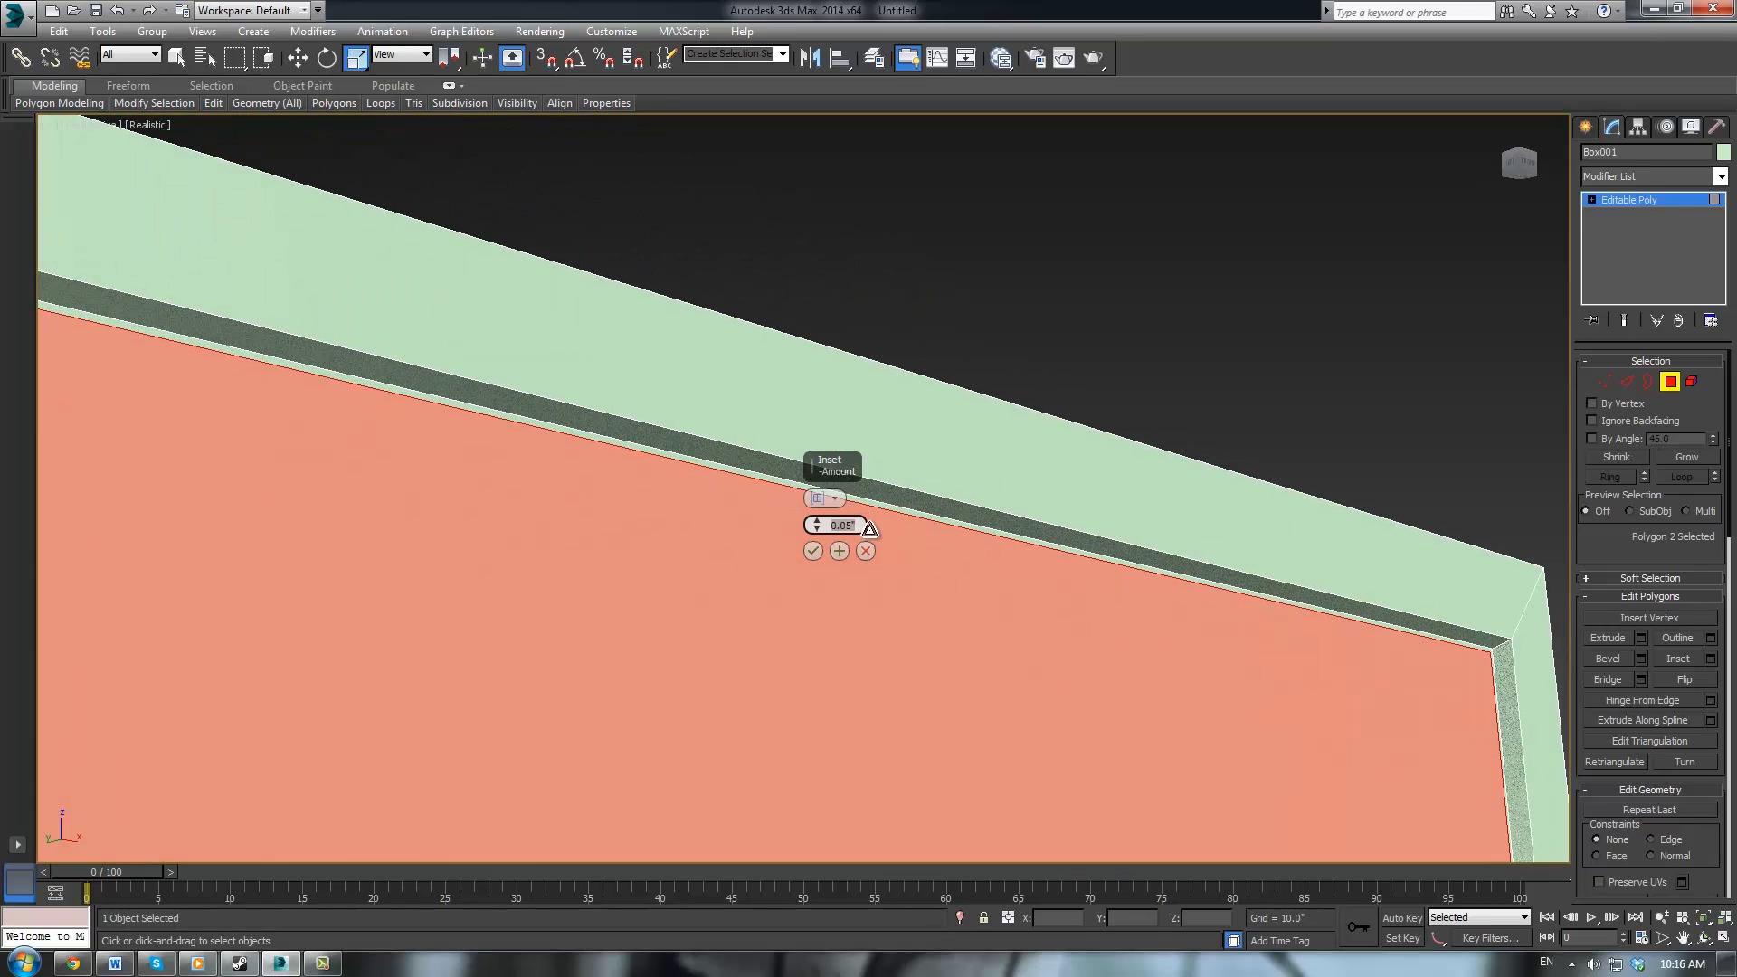
key(ctrl+d)
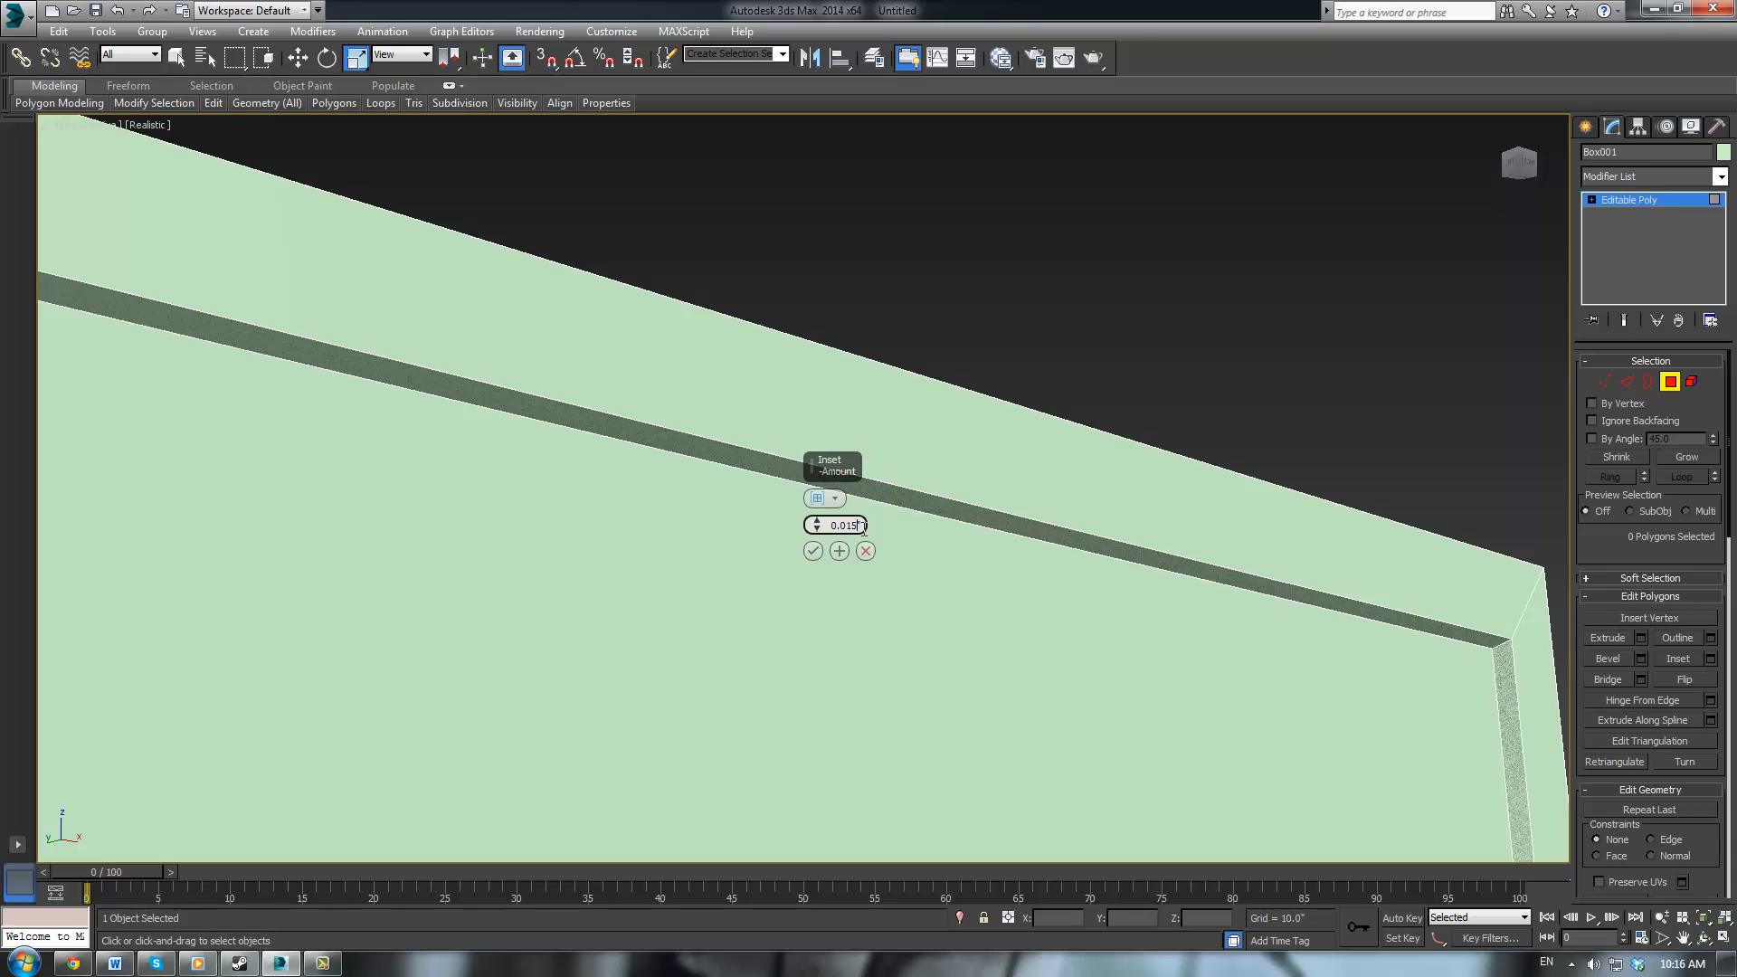
click(983, 631)
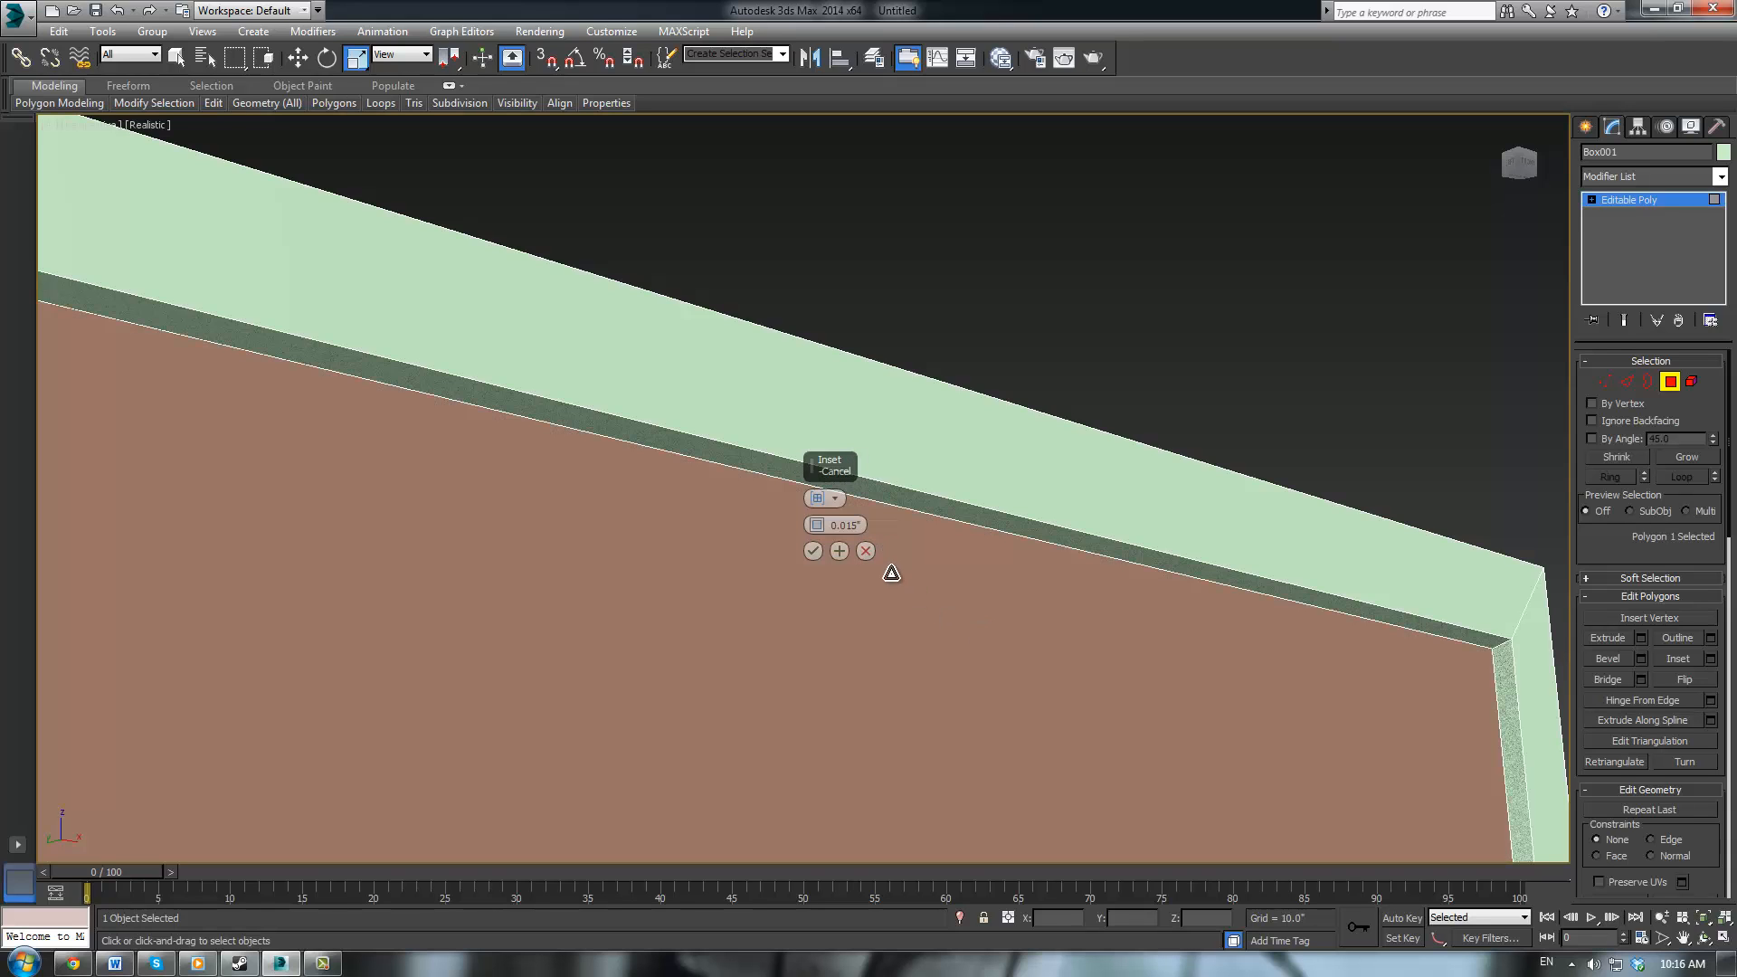
scroll(1134, 695, down, 6)
alt+middle_drag(1134, 696, 1221, 726)
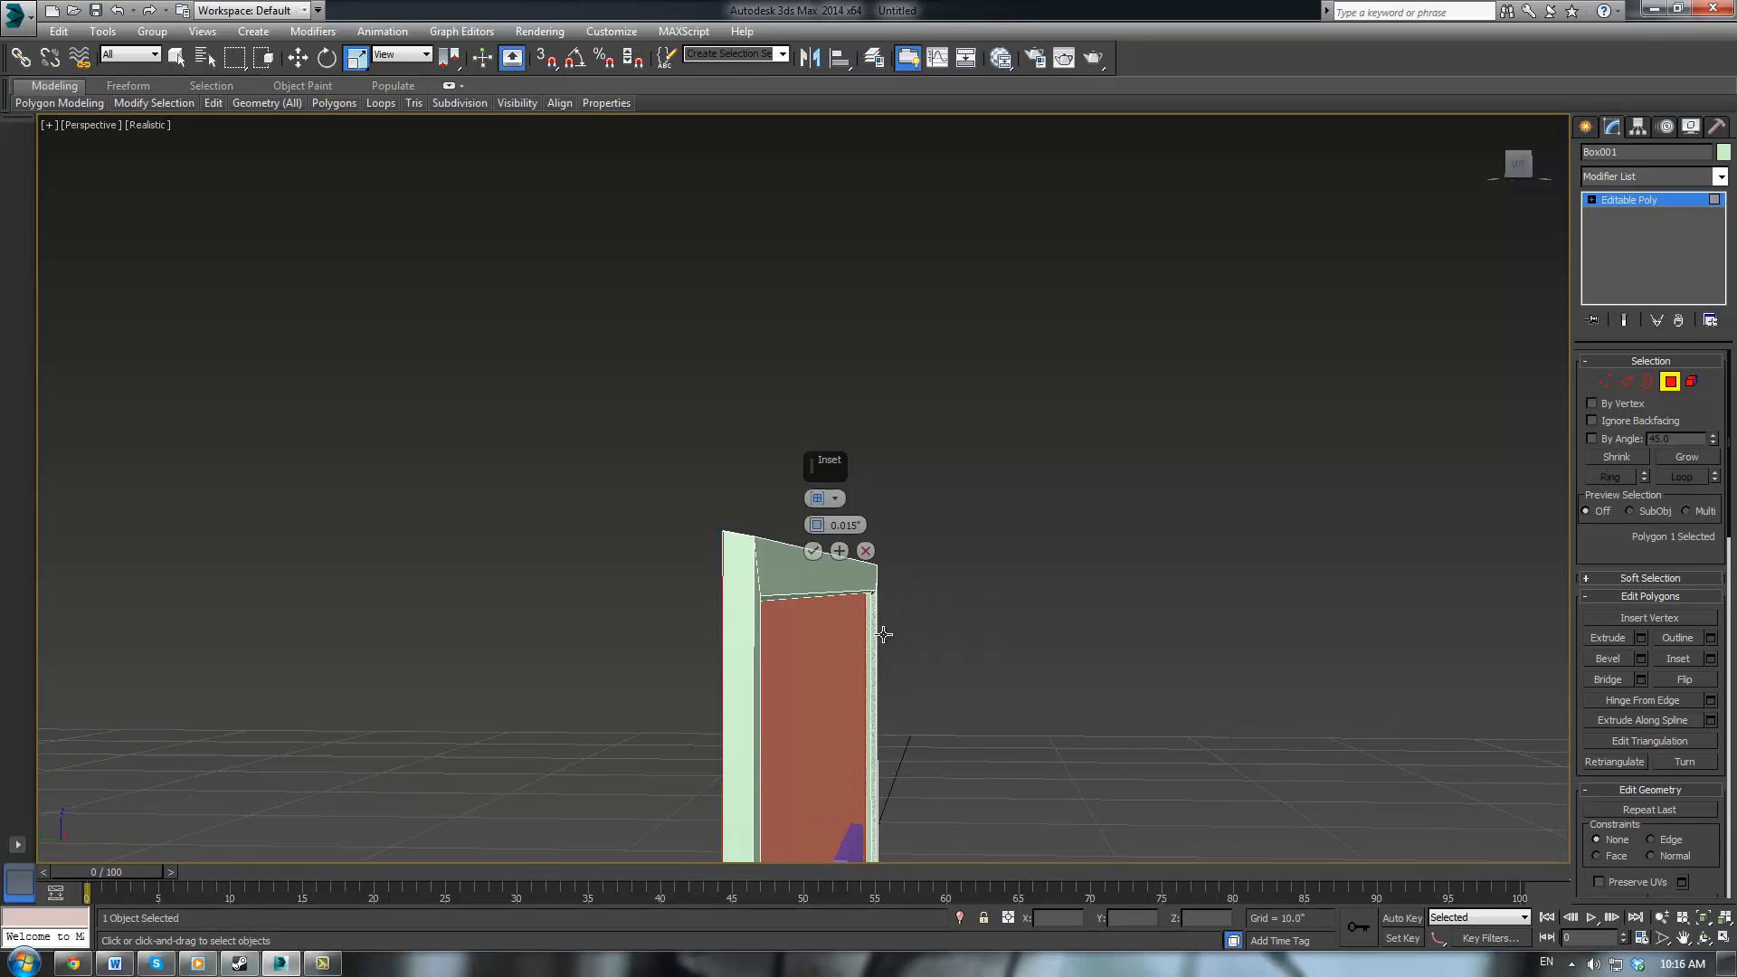
click(866, 551)
alt+middle_drag(1024, 617, 1192, 579)
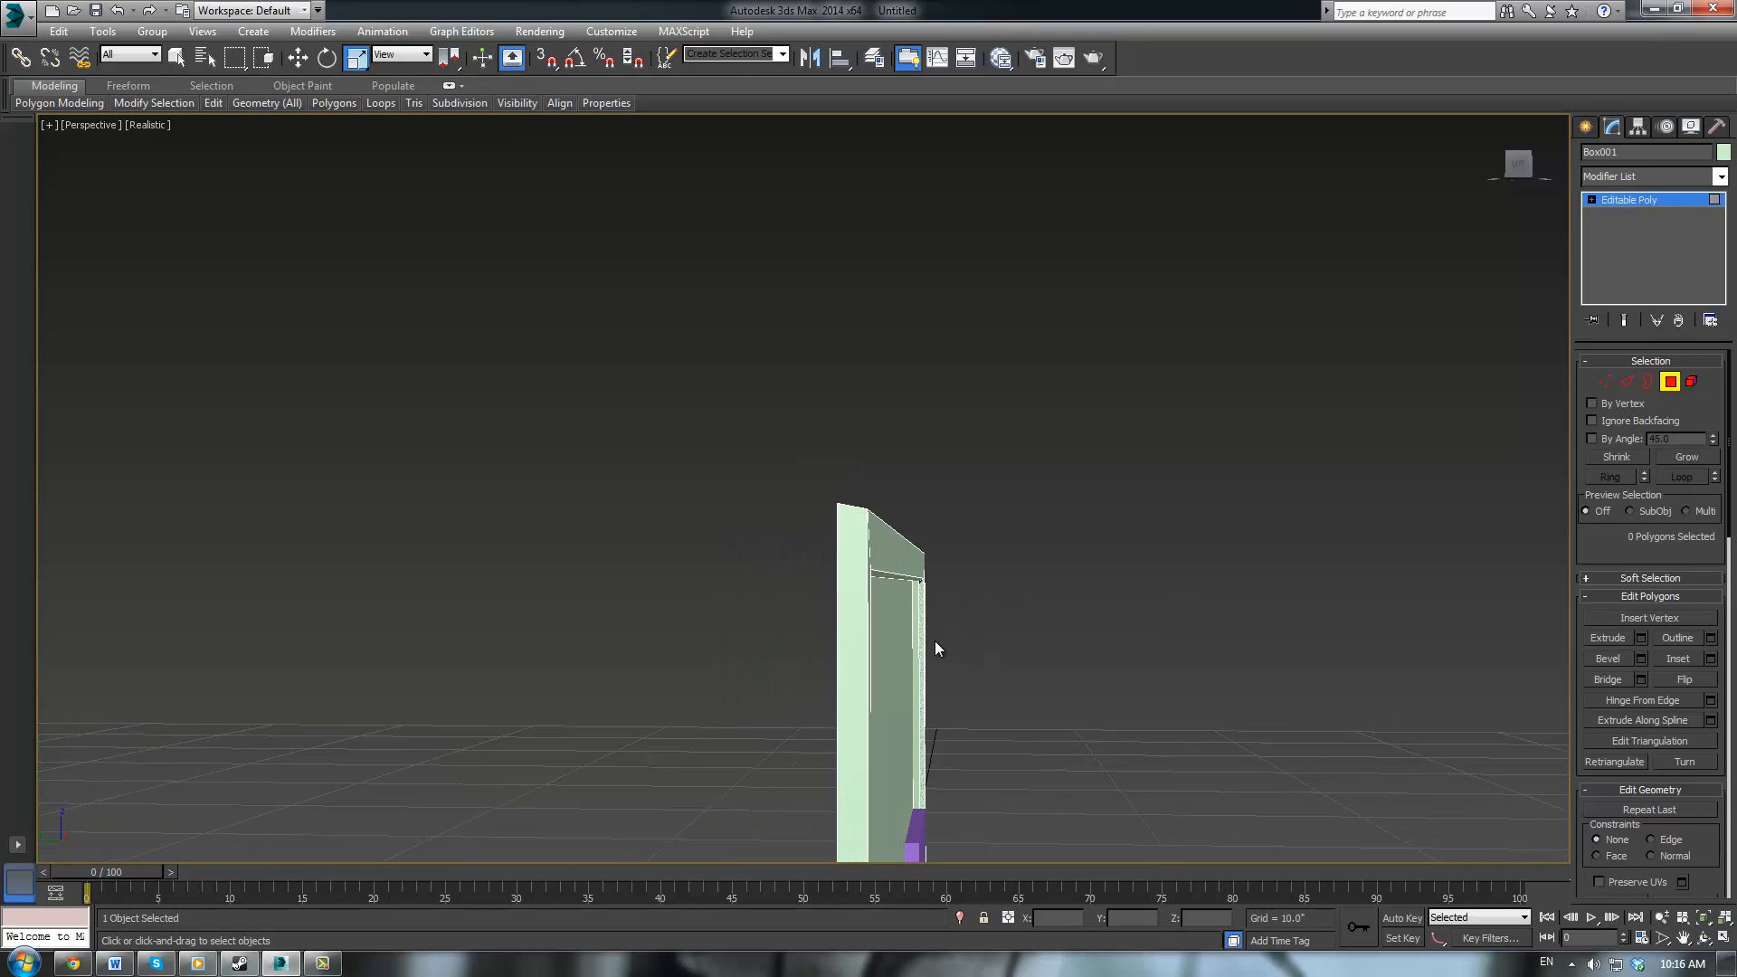
scroll(1091, 632, up, 3)
alt+middle_drag(1091, 632, 972, 609)
key(ctrl+z)
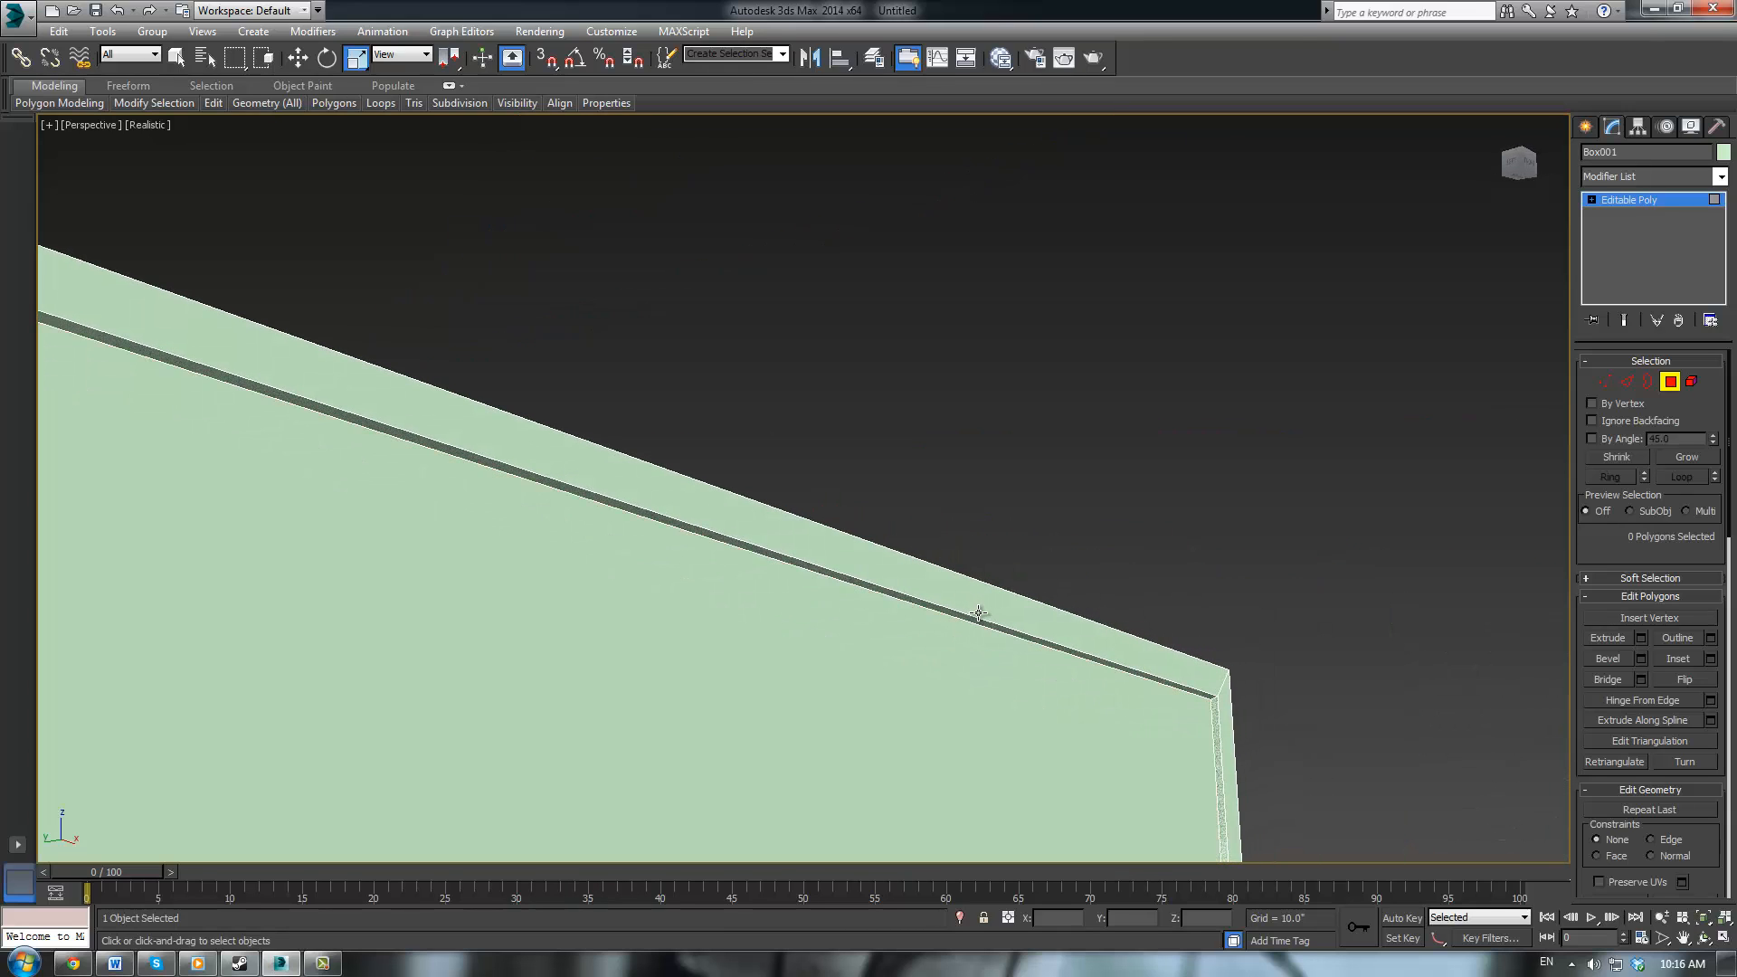
key(ctrl+y)
key(ctrl+z)
key(ctrl+y)
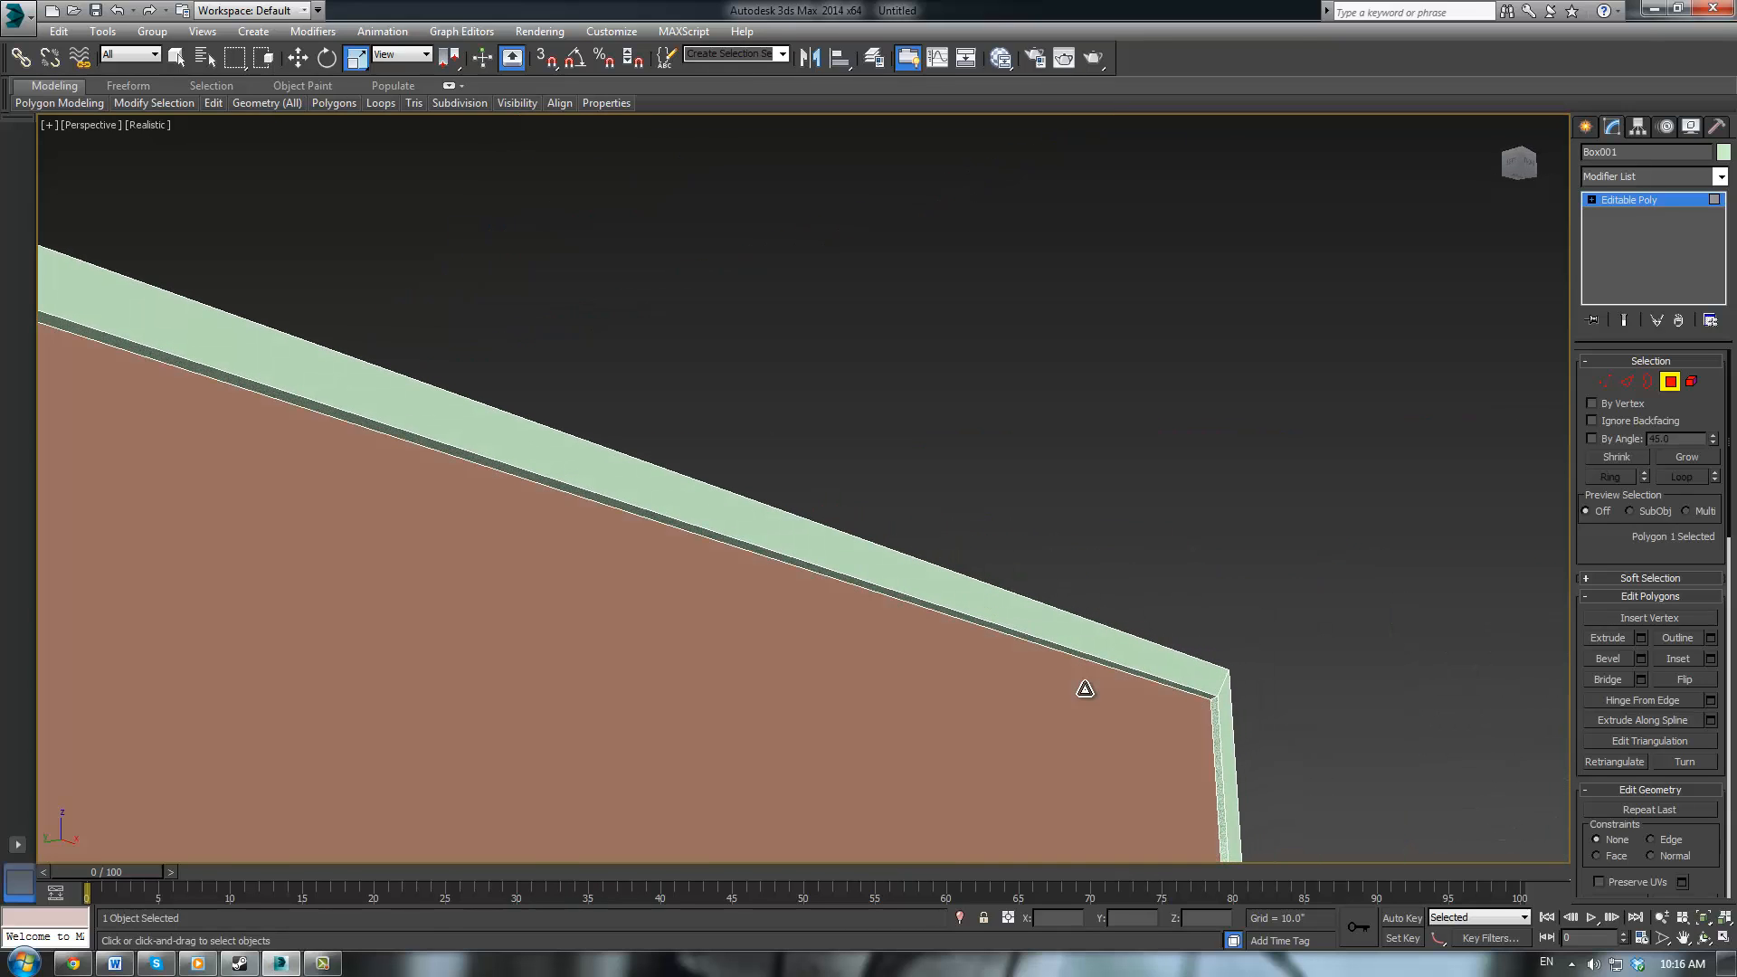
Select the recessed front polygon, inset it by 0.01 inches, and deselect it
alt+middle_drag(1082, 690, 1016, 532)
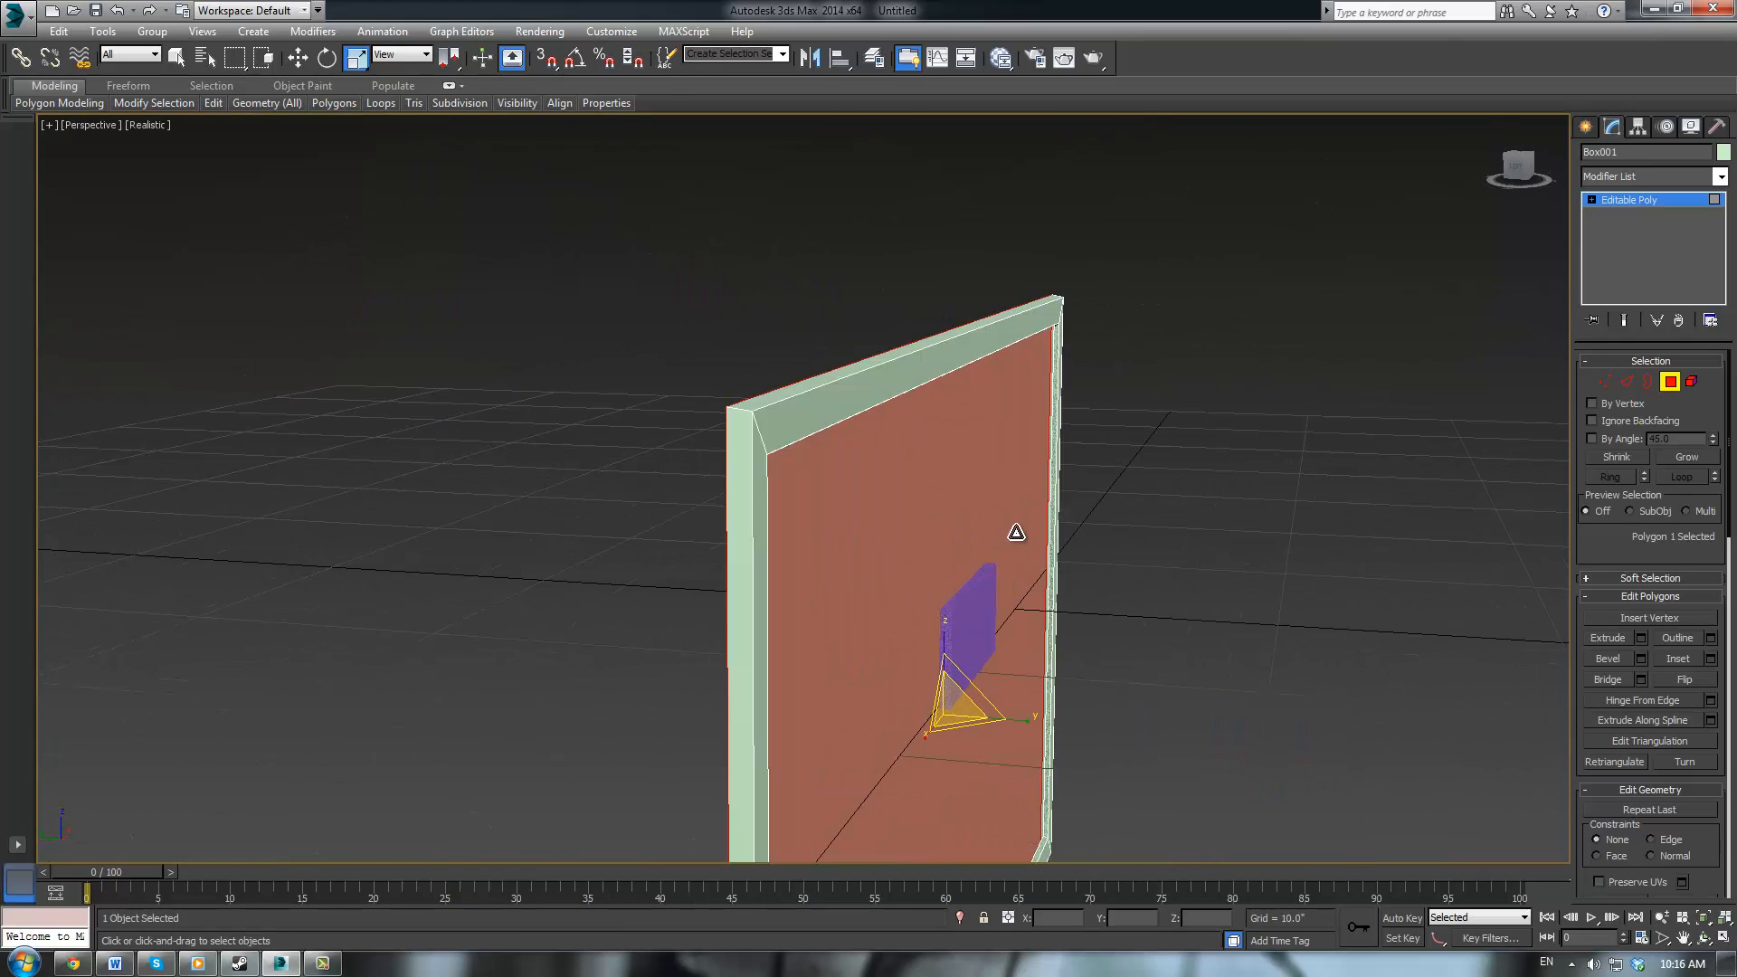
click(1016, 533)
click(1017, 534)
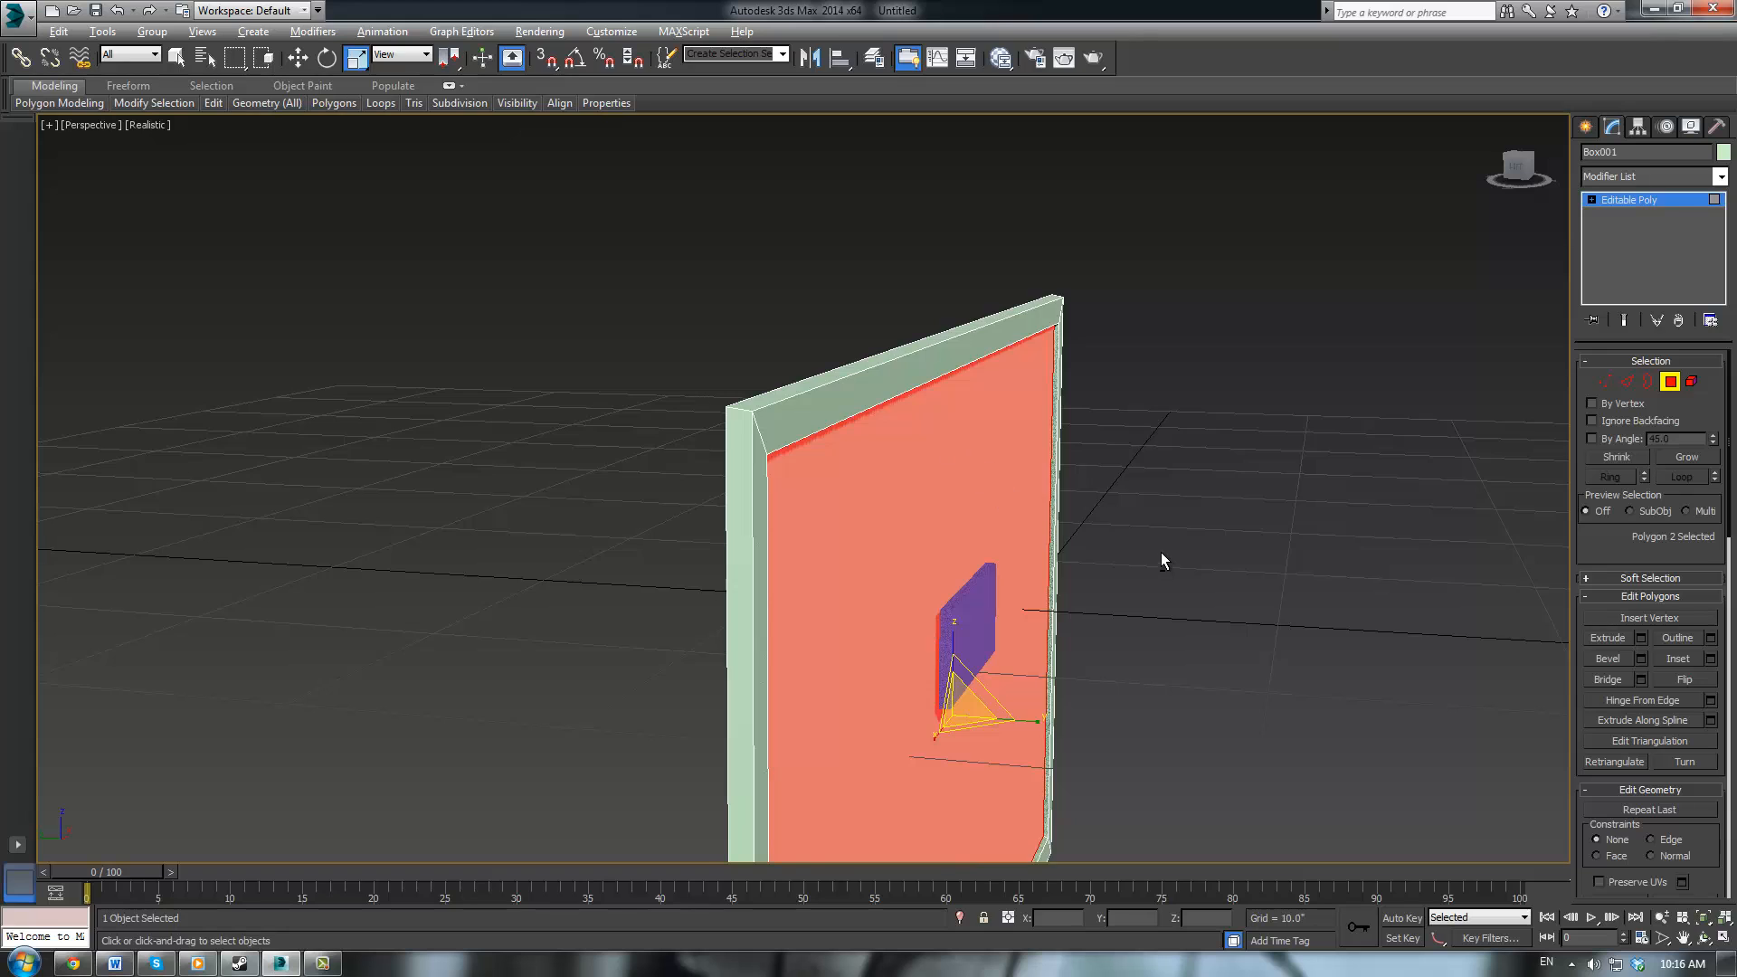
mouse_move(1161, 553)
alt+middle_down()
mouse_move(1067, 470)
mouse_move(1185, 532)
alt+middle_up()
scroll(1187, 535, up, 5)
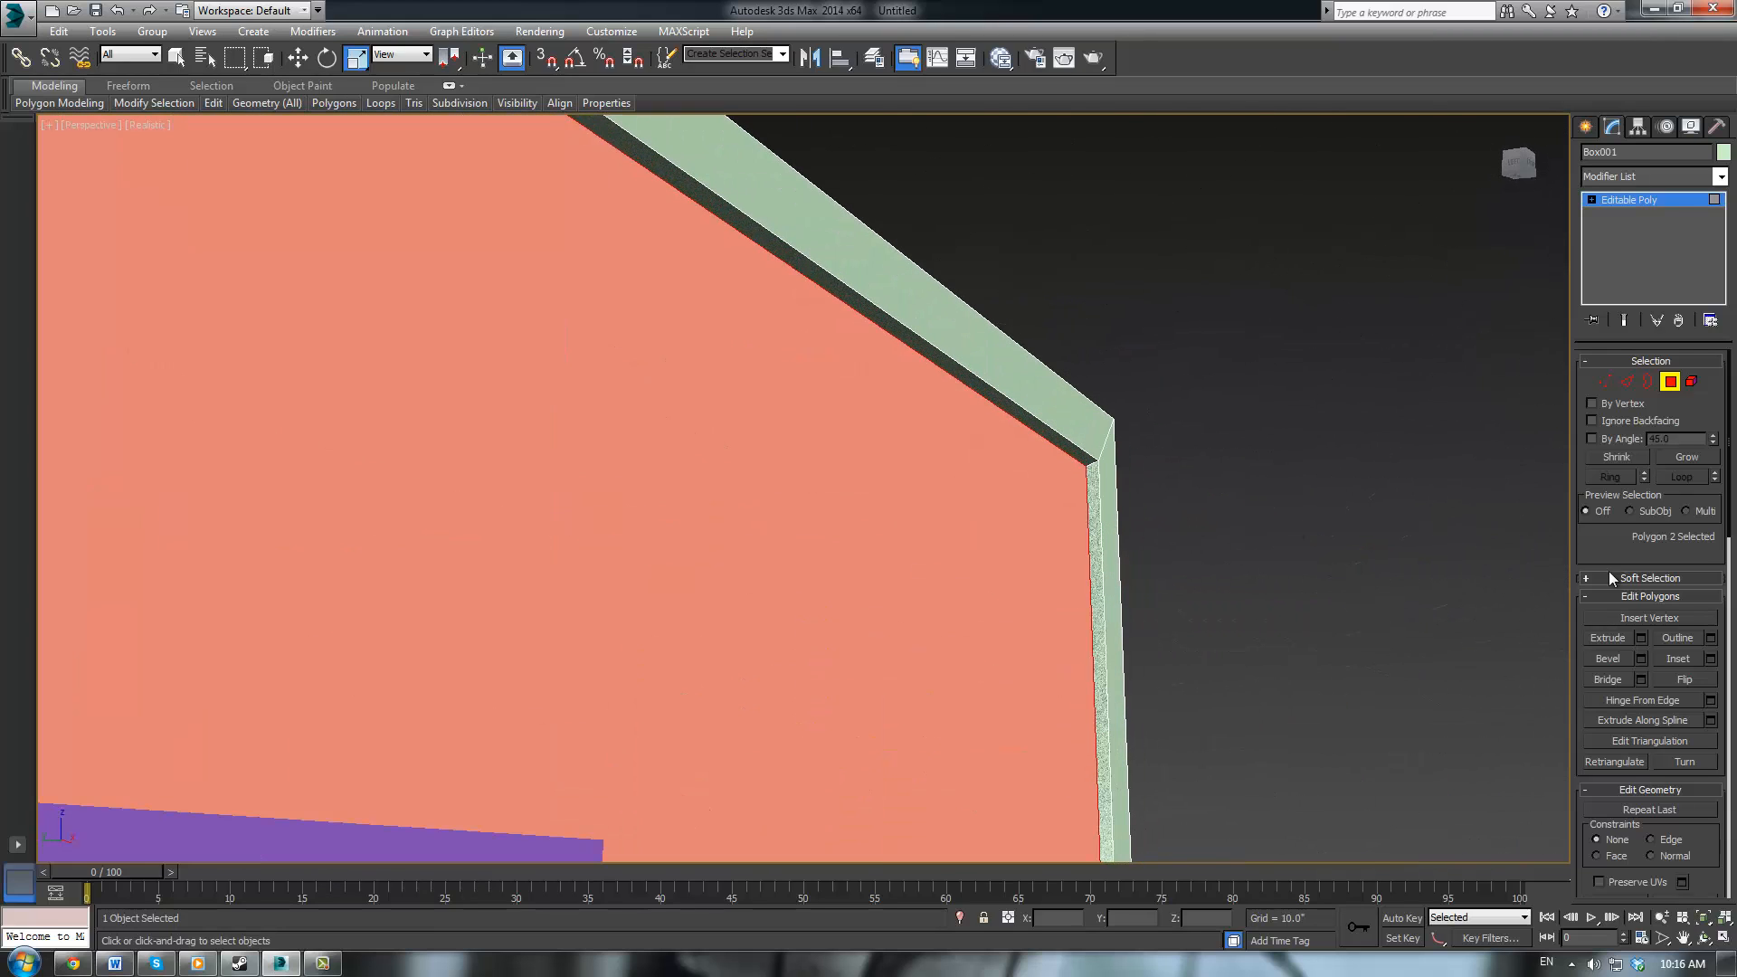
click(1709, 658)
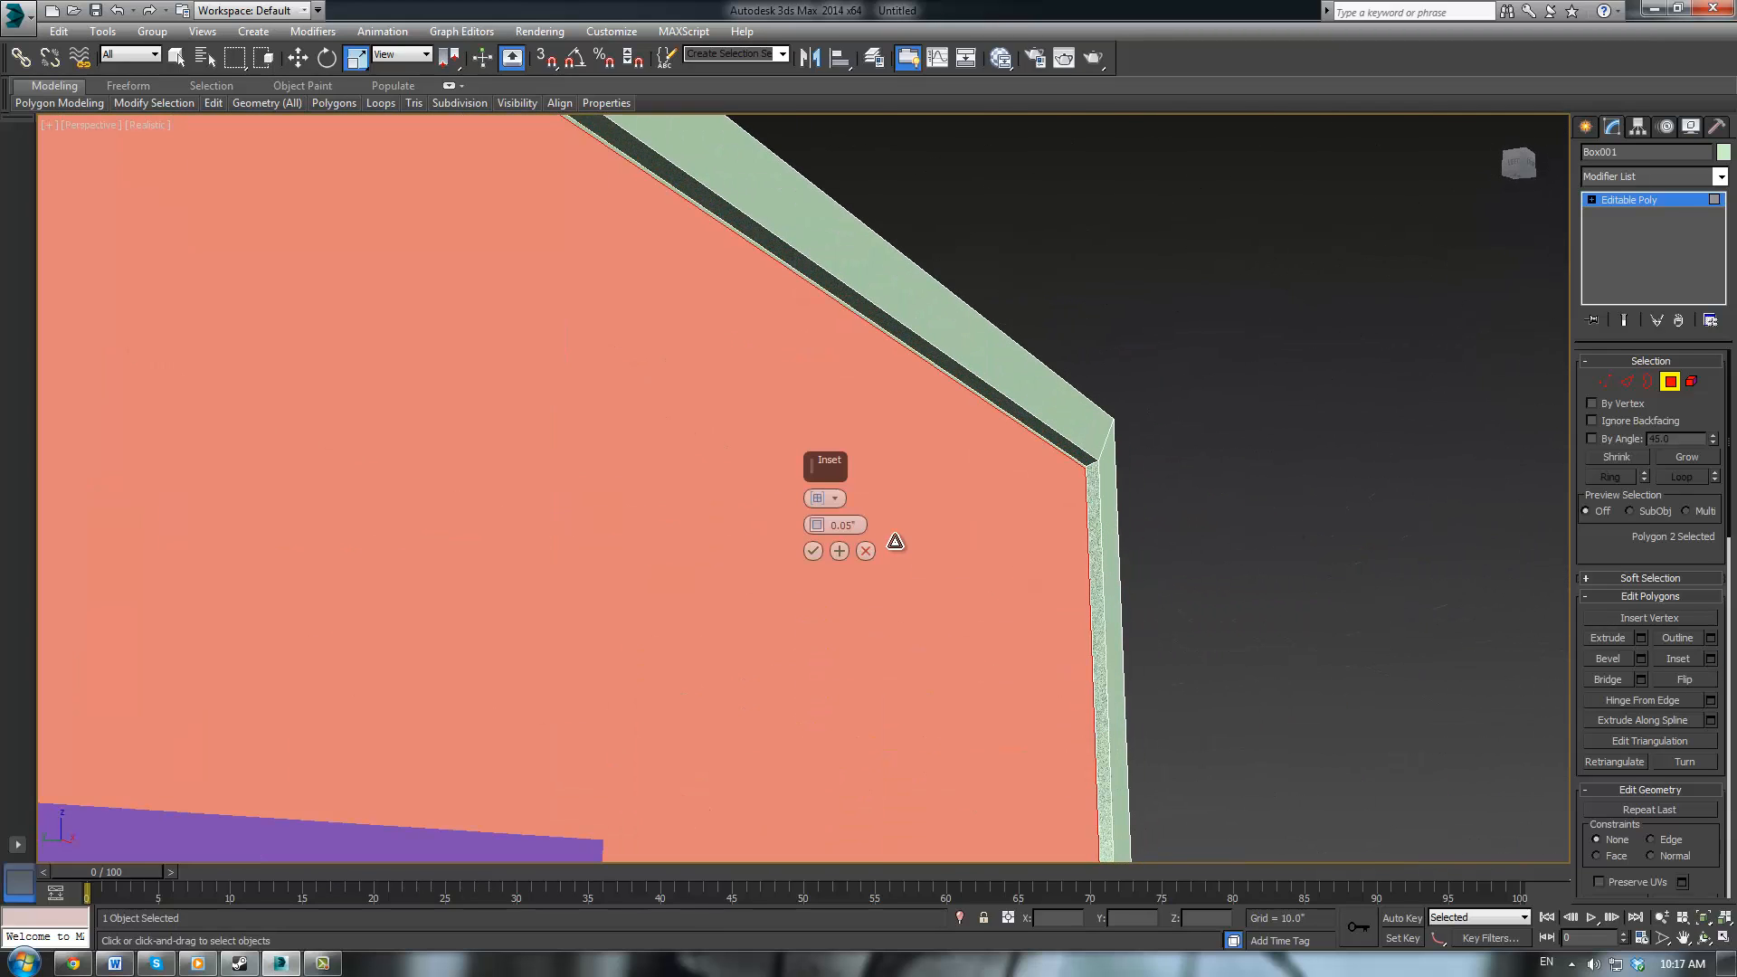
double_click(847, 526)
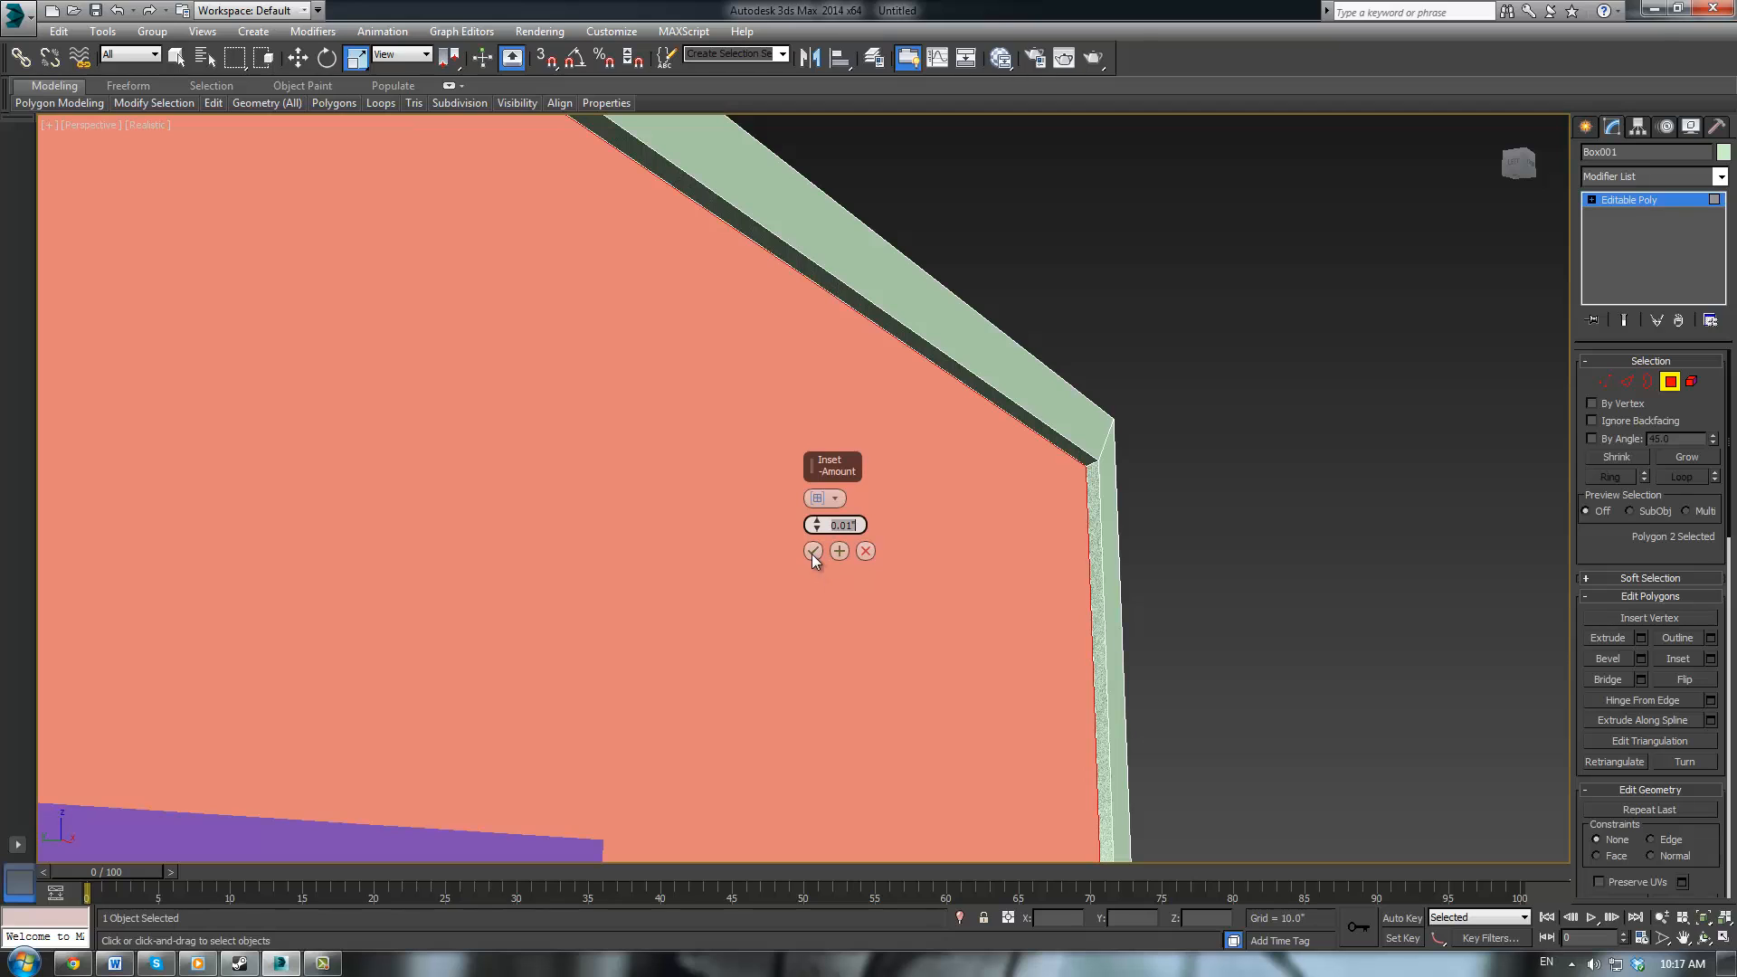
click(812, 551)
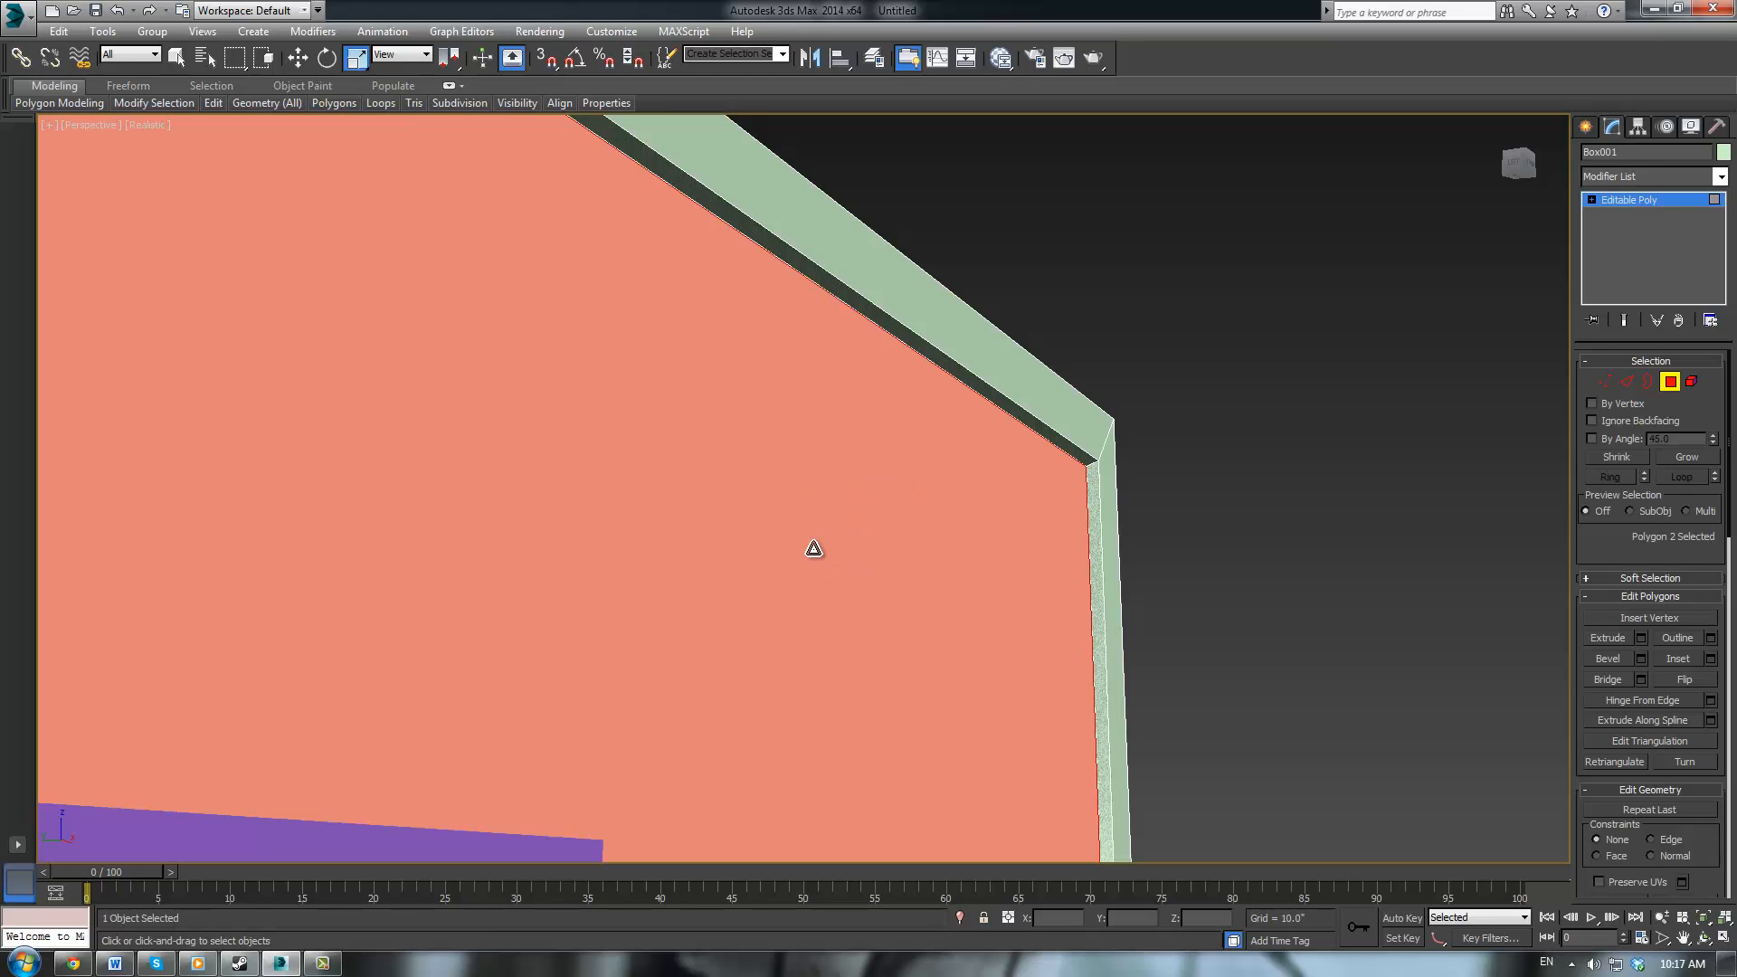
click(1192, 505)
Select the narrow polygon along the panel's bottom side and extrude it by 1 inch
alt+middle_drag(1193, 505, 1094, 341)
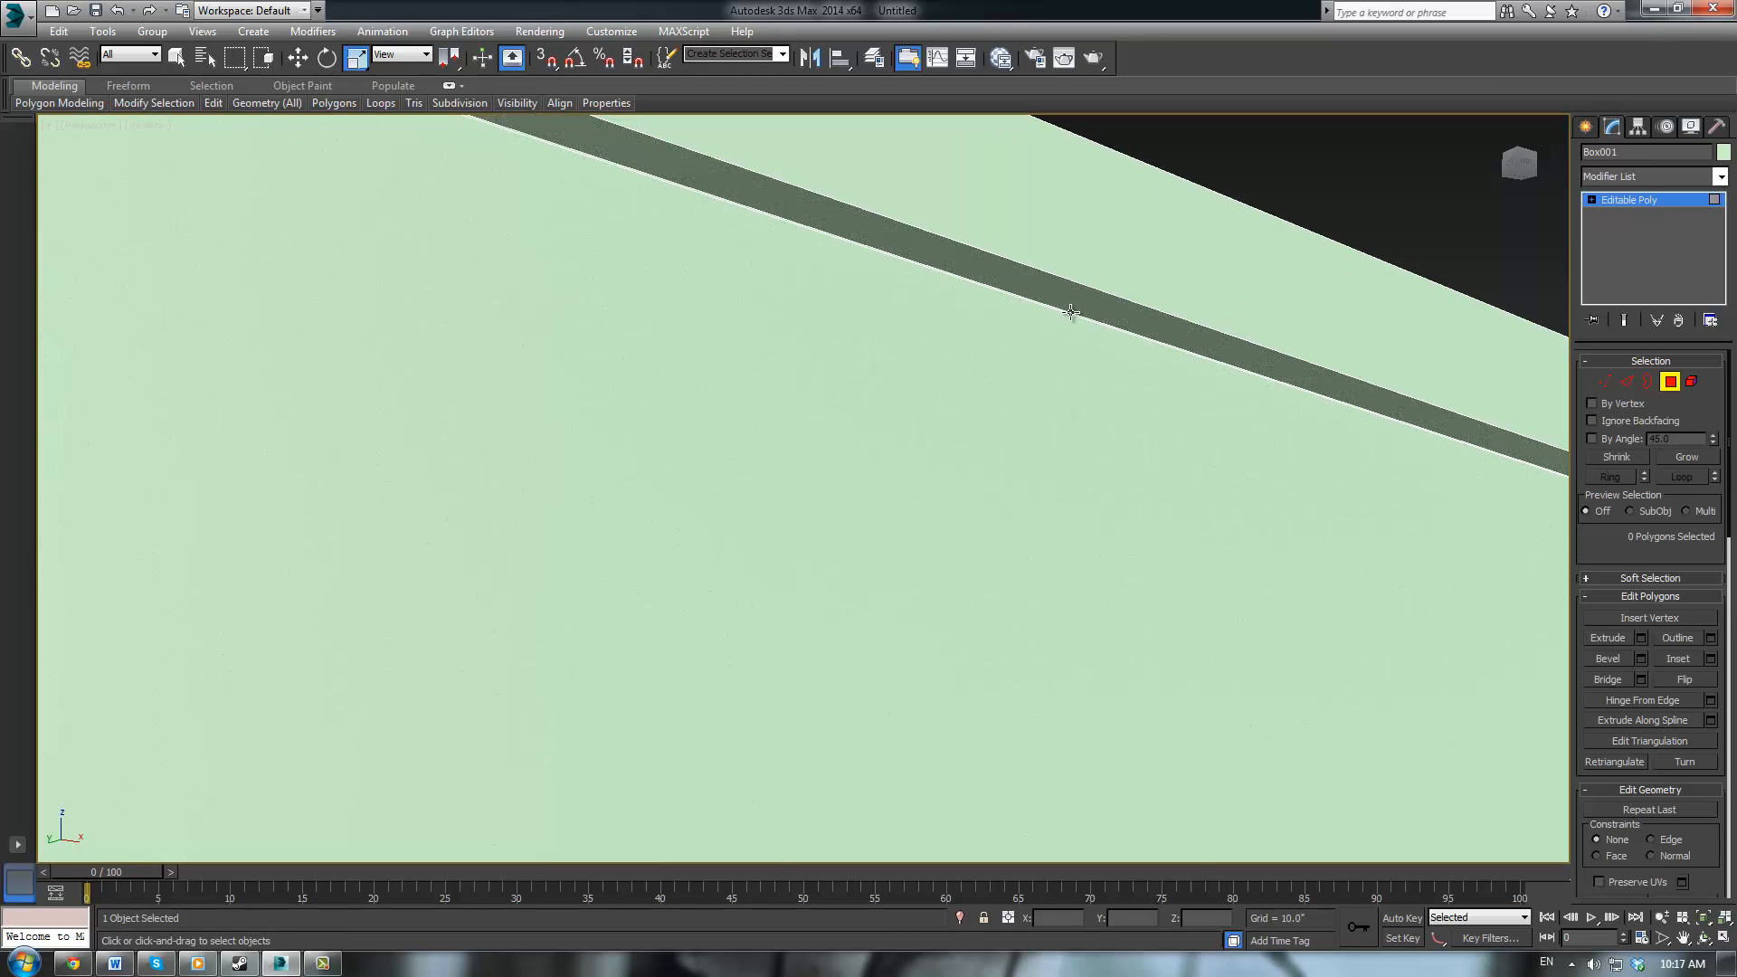
scroll(1101, 361, down, 5)
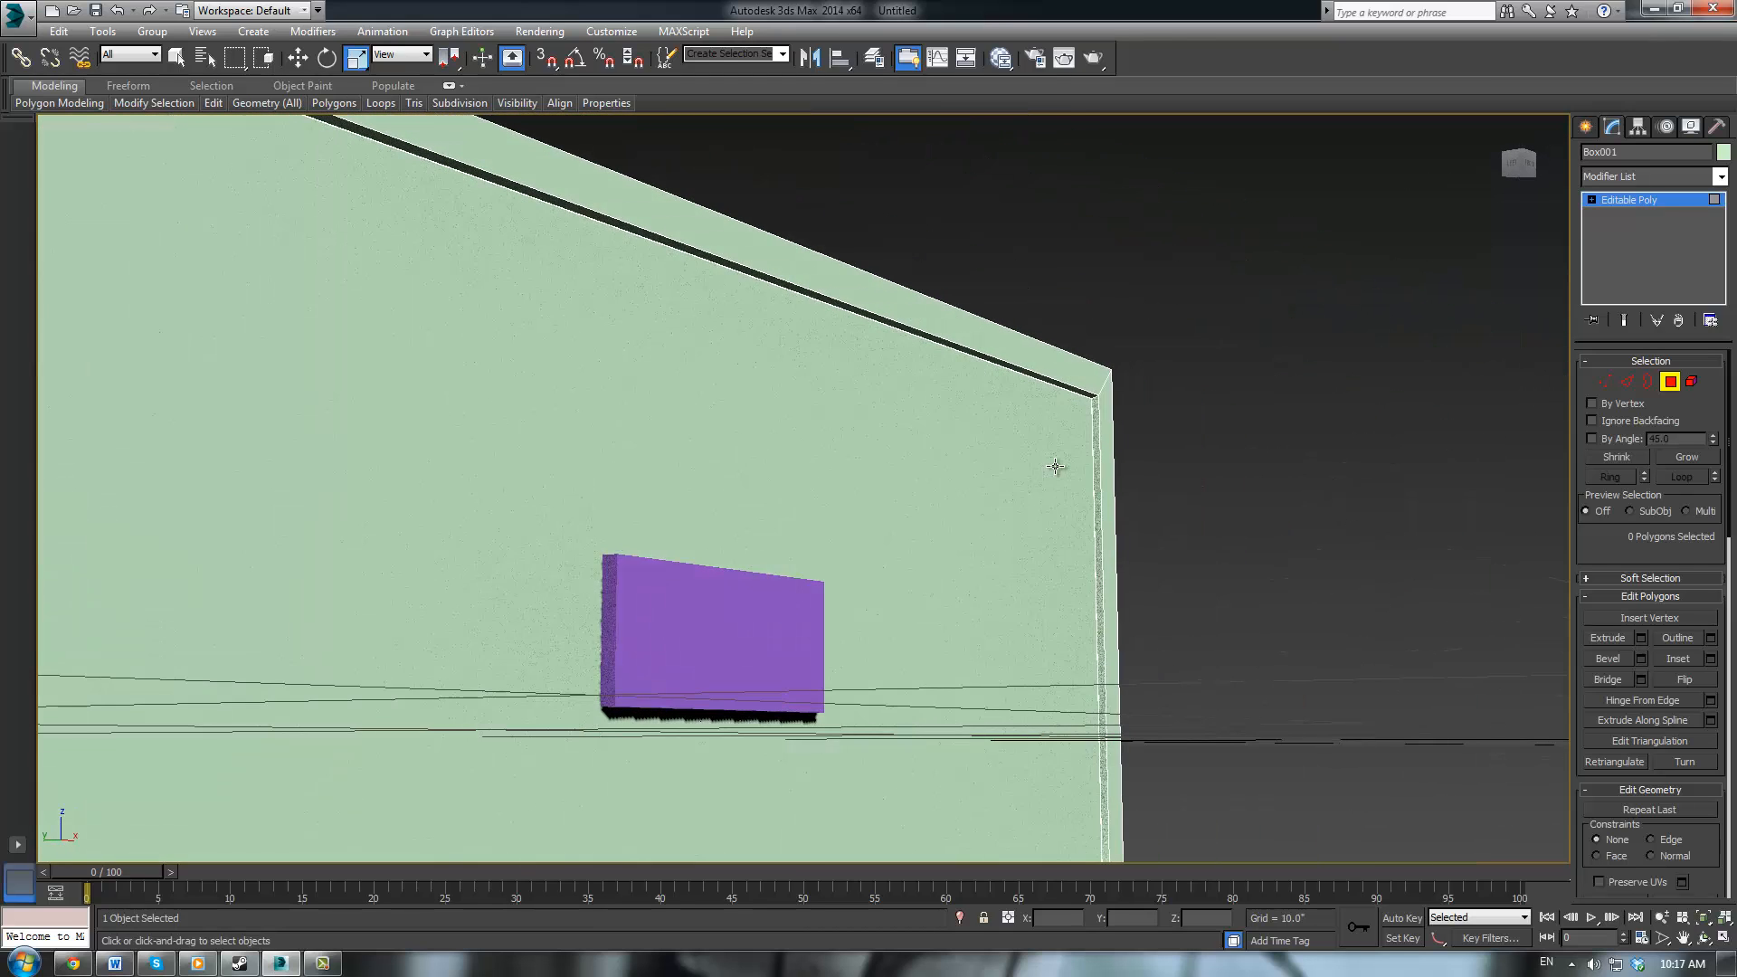
scroll(1049, 459, down, 5)
scroll(1047, 458, up, 4)
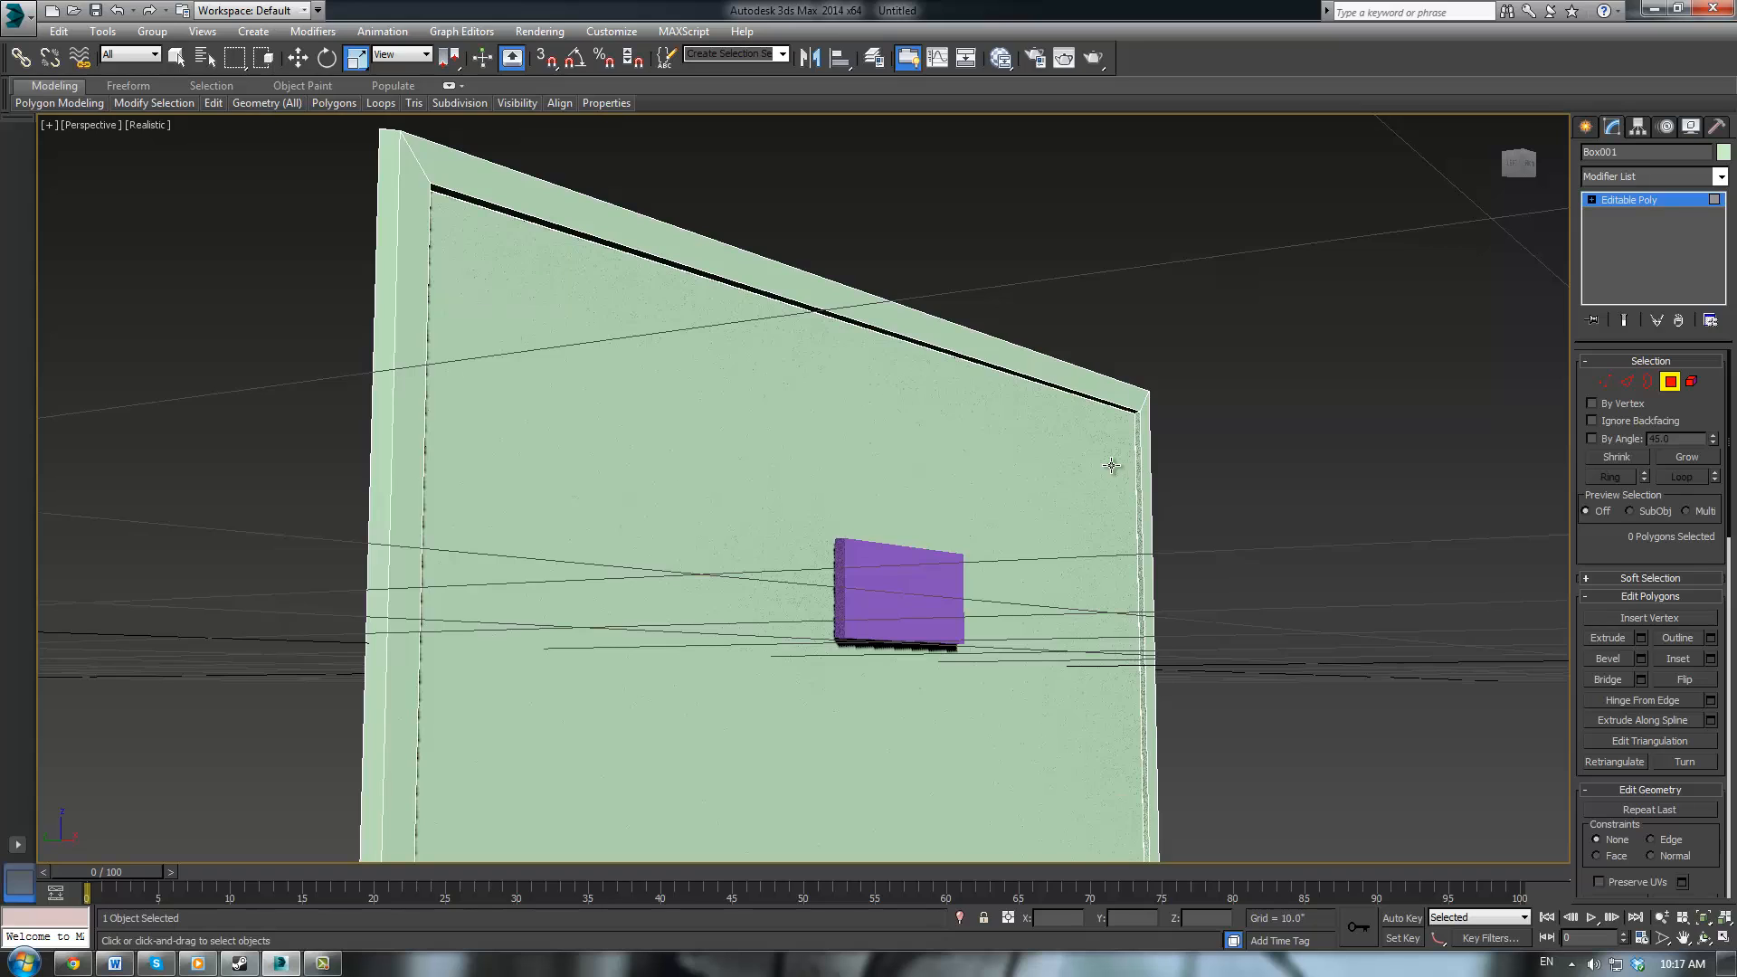
scroll(1111, 465, down, 5)
alt+middle_drag(1118, 481, 992, 389)
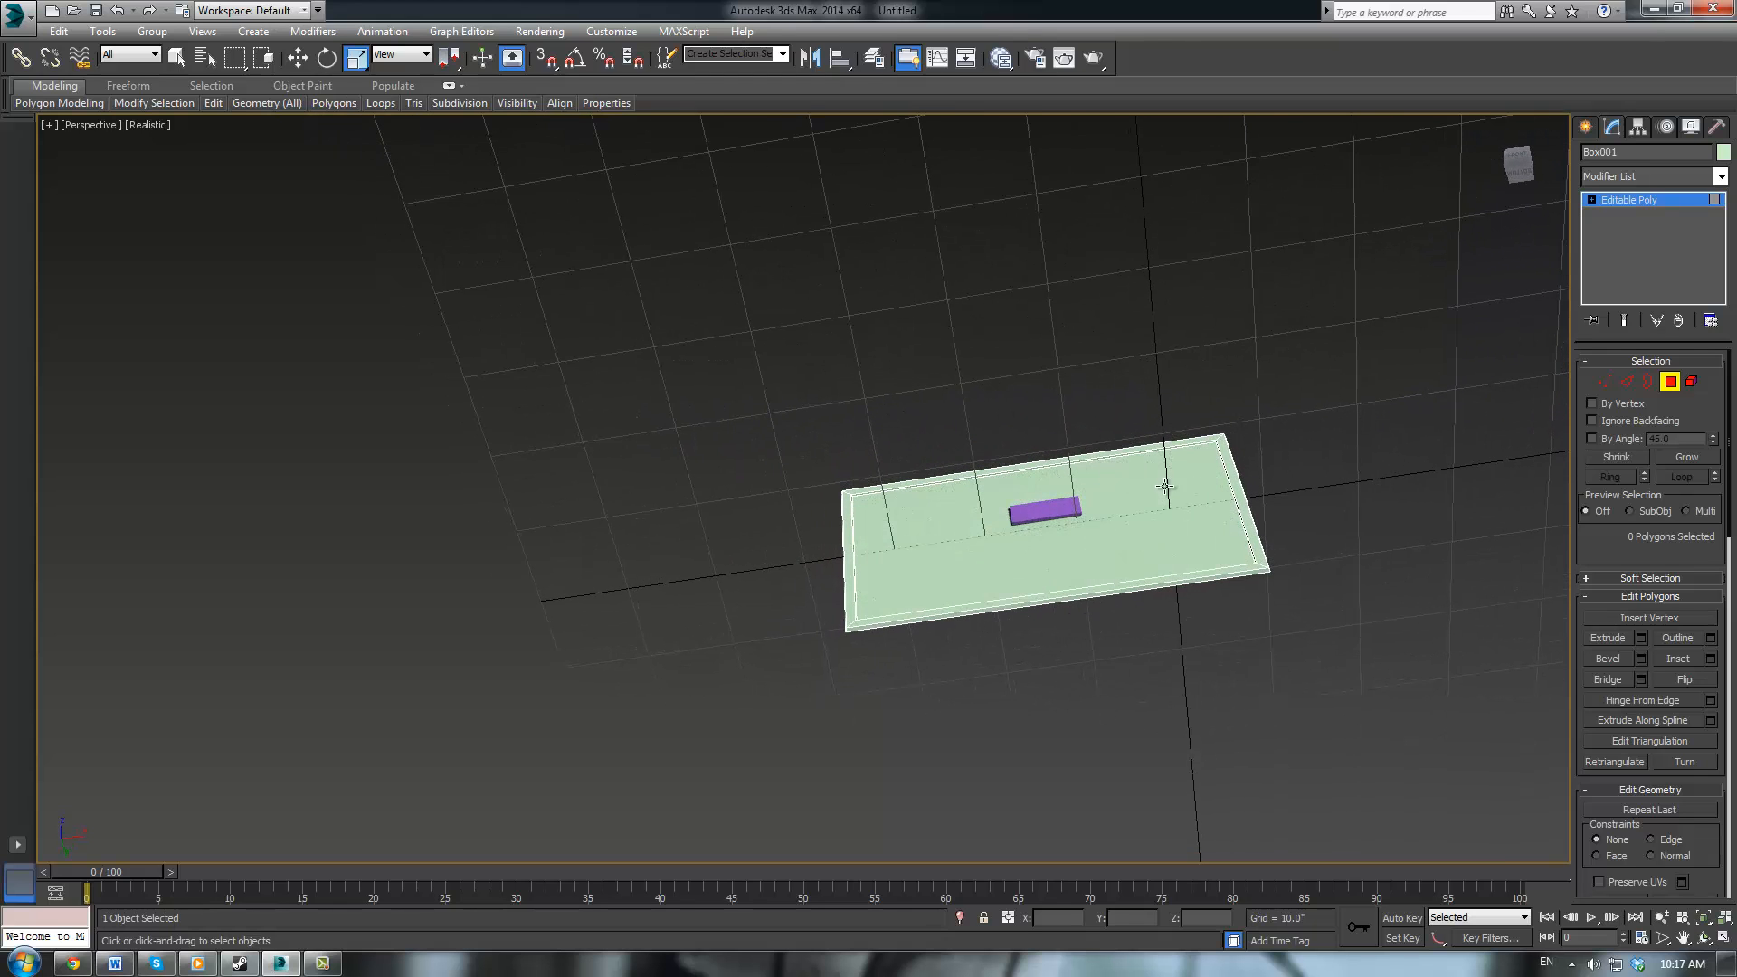
scroll(1163, 525, up, 6)
middle_drag(1151, 573, 1096, 484)
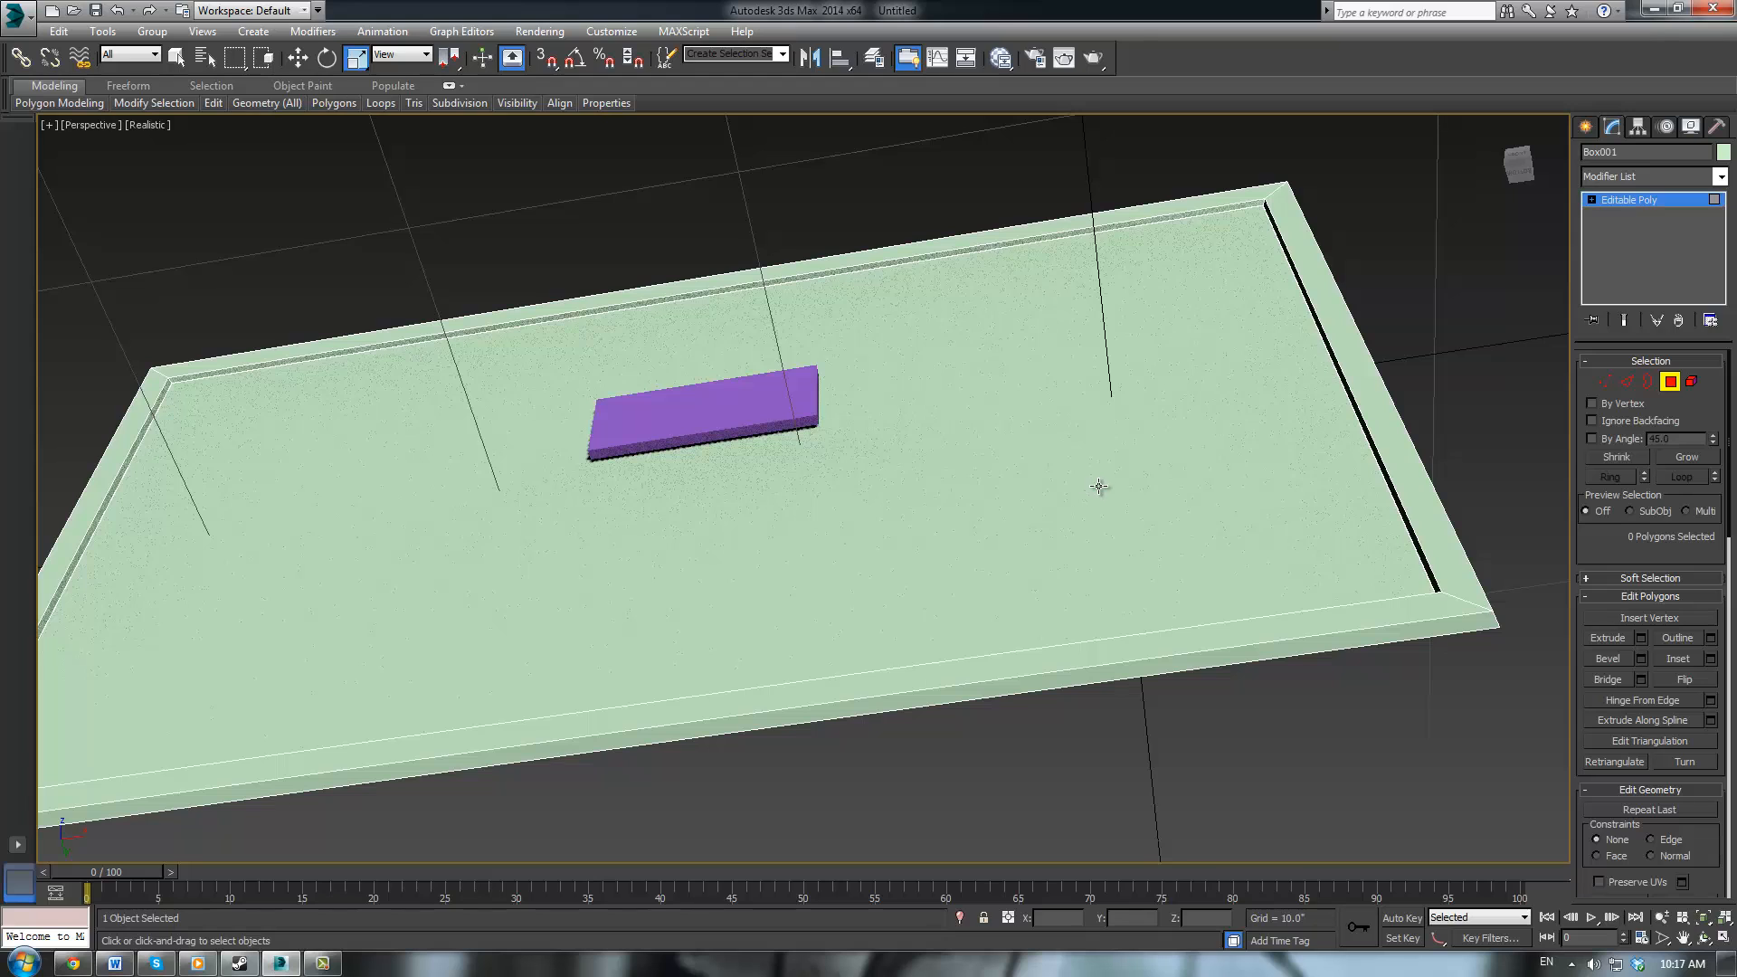
scroll(1191, 734, up, 2)
click(1242, 613)
middle_drag(1241, 613, 1271, 631)
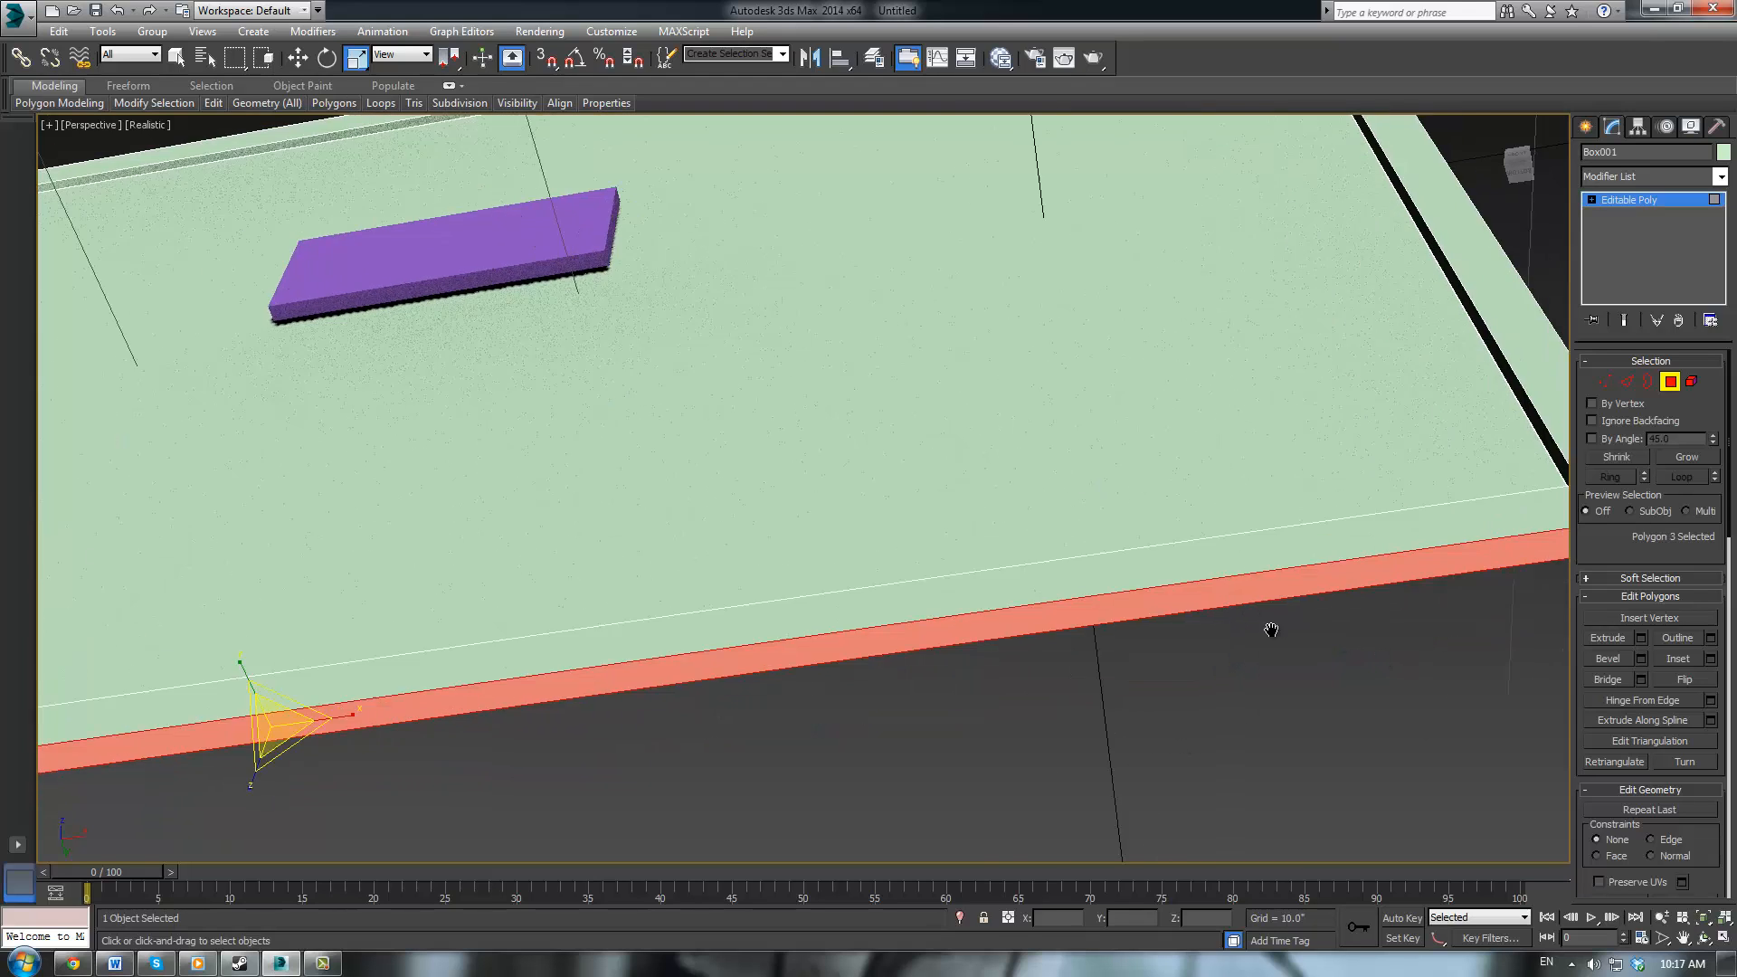
scroll(1178, 617, down, 5)
alt+middle_drag(1171, 612, 1046, 702)
click(1640, 638)
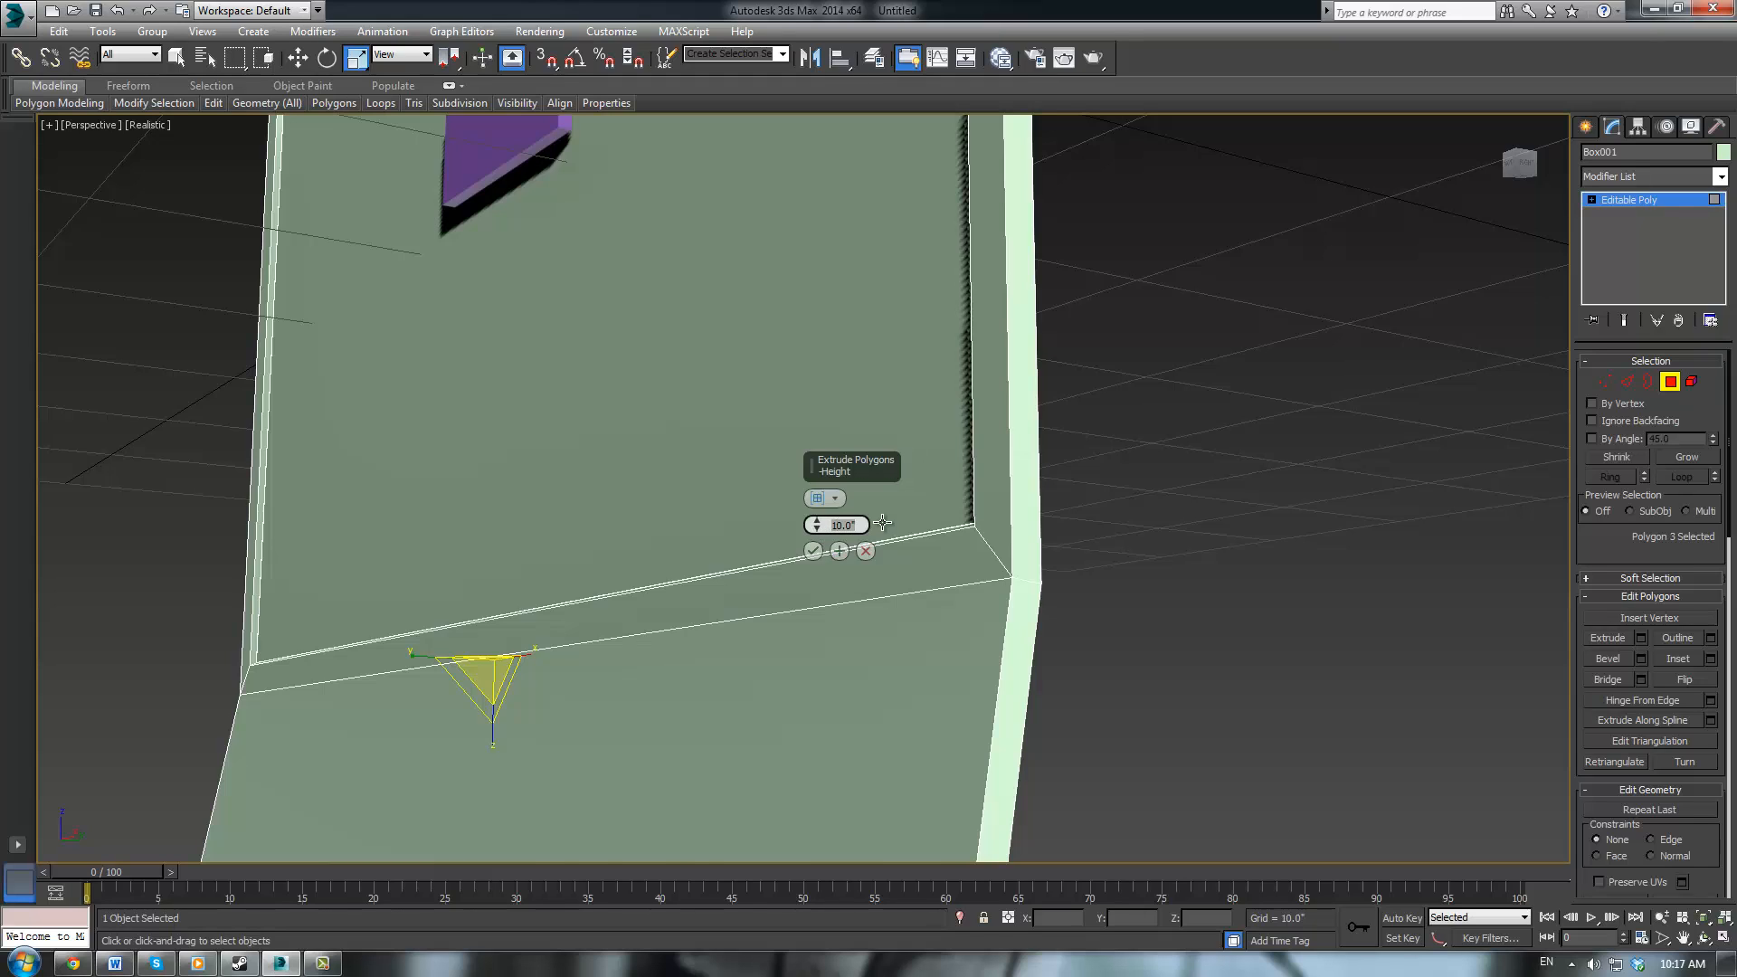
text(1)
key(Return)
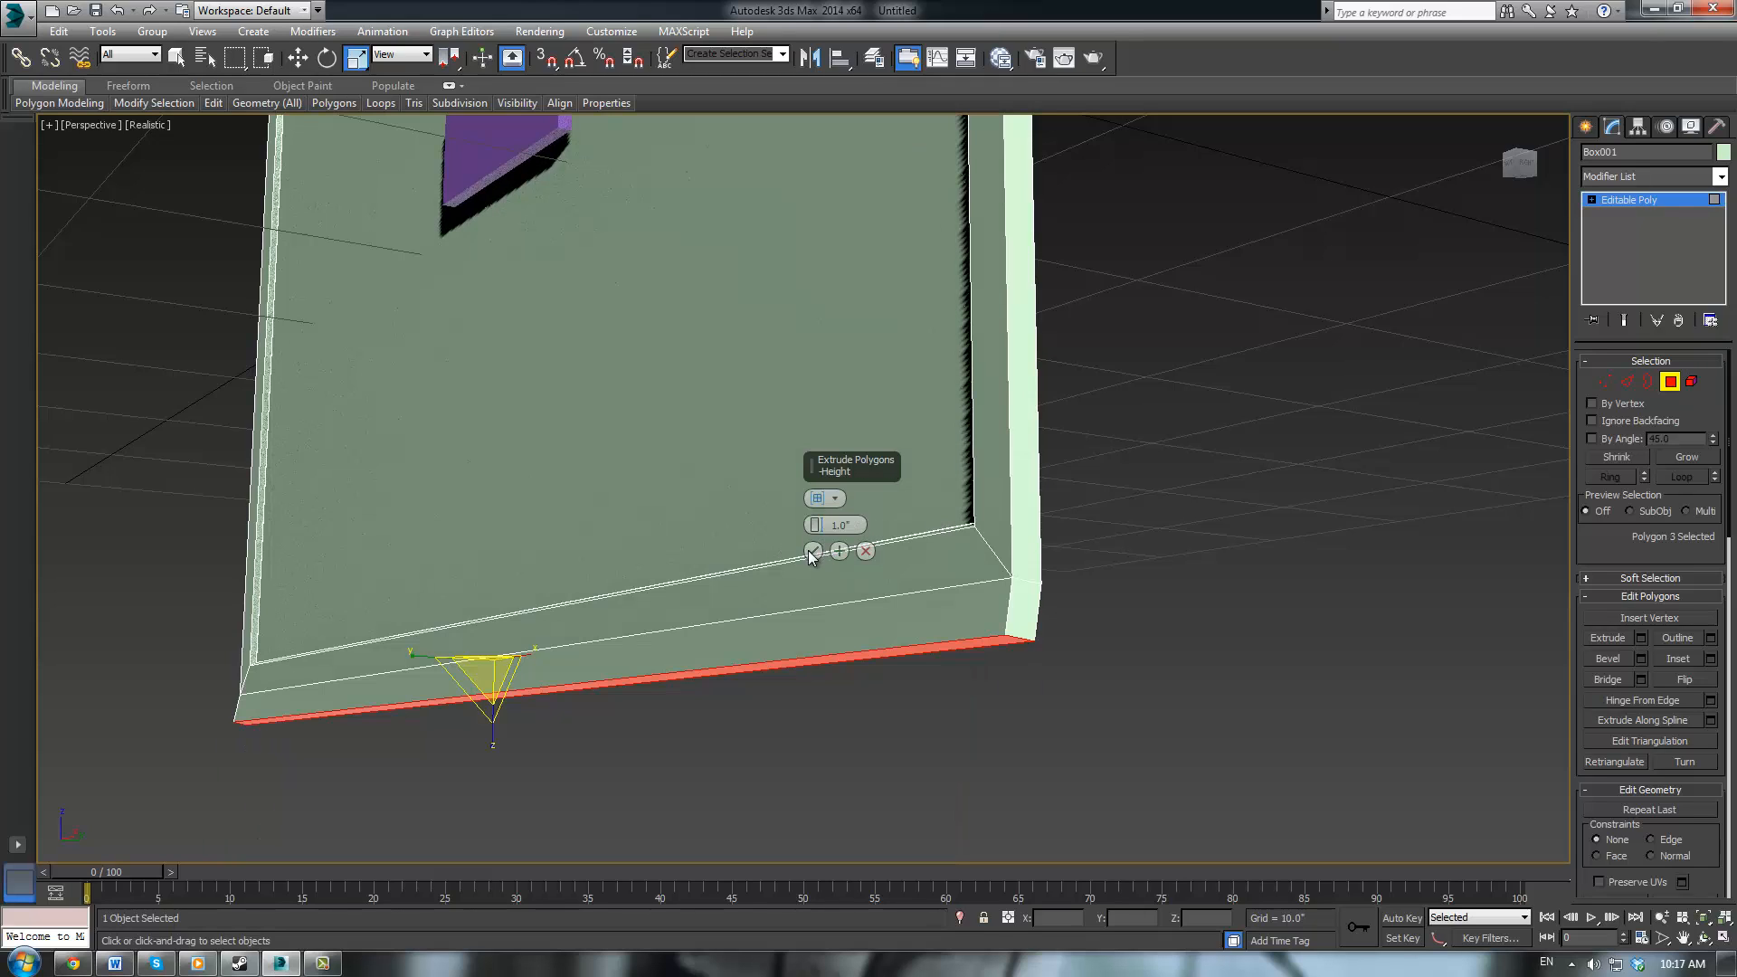
click(812, 551)
In the Left view, select the four vertices at the extrusion's lower end and move them back until its sides align vertically with the panel
key(q)
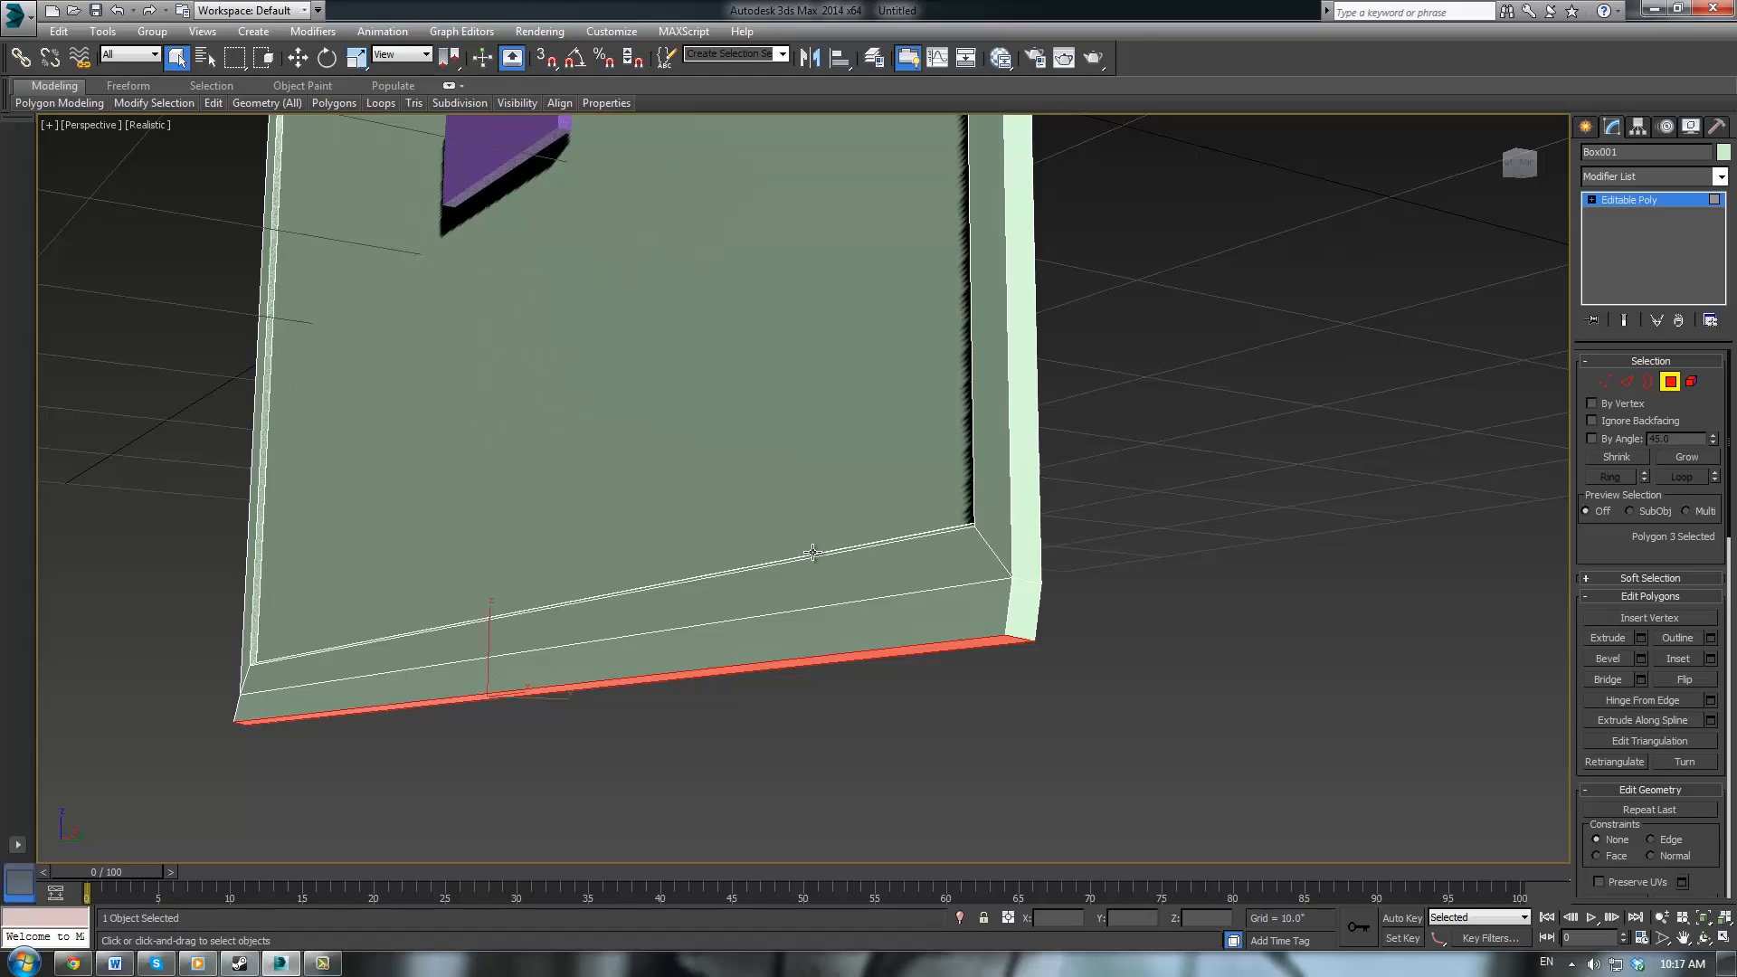
key(alt+w)
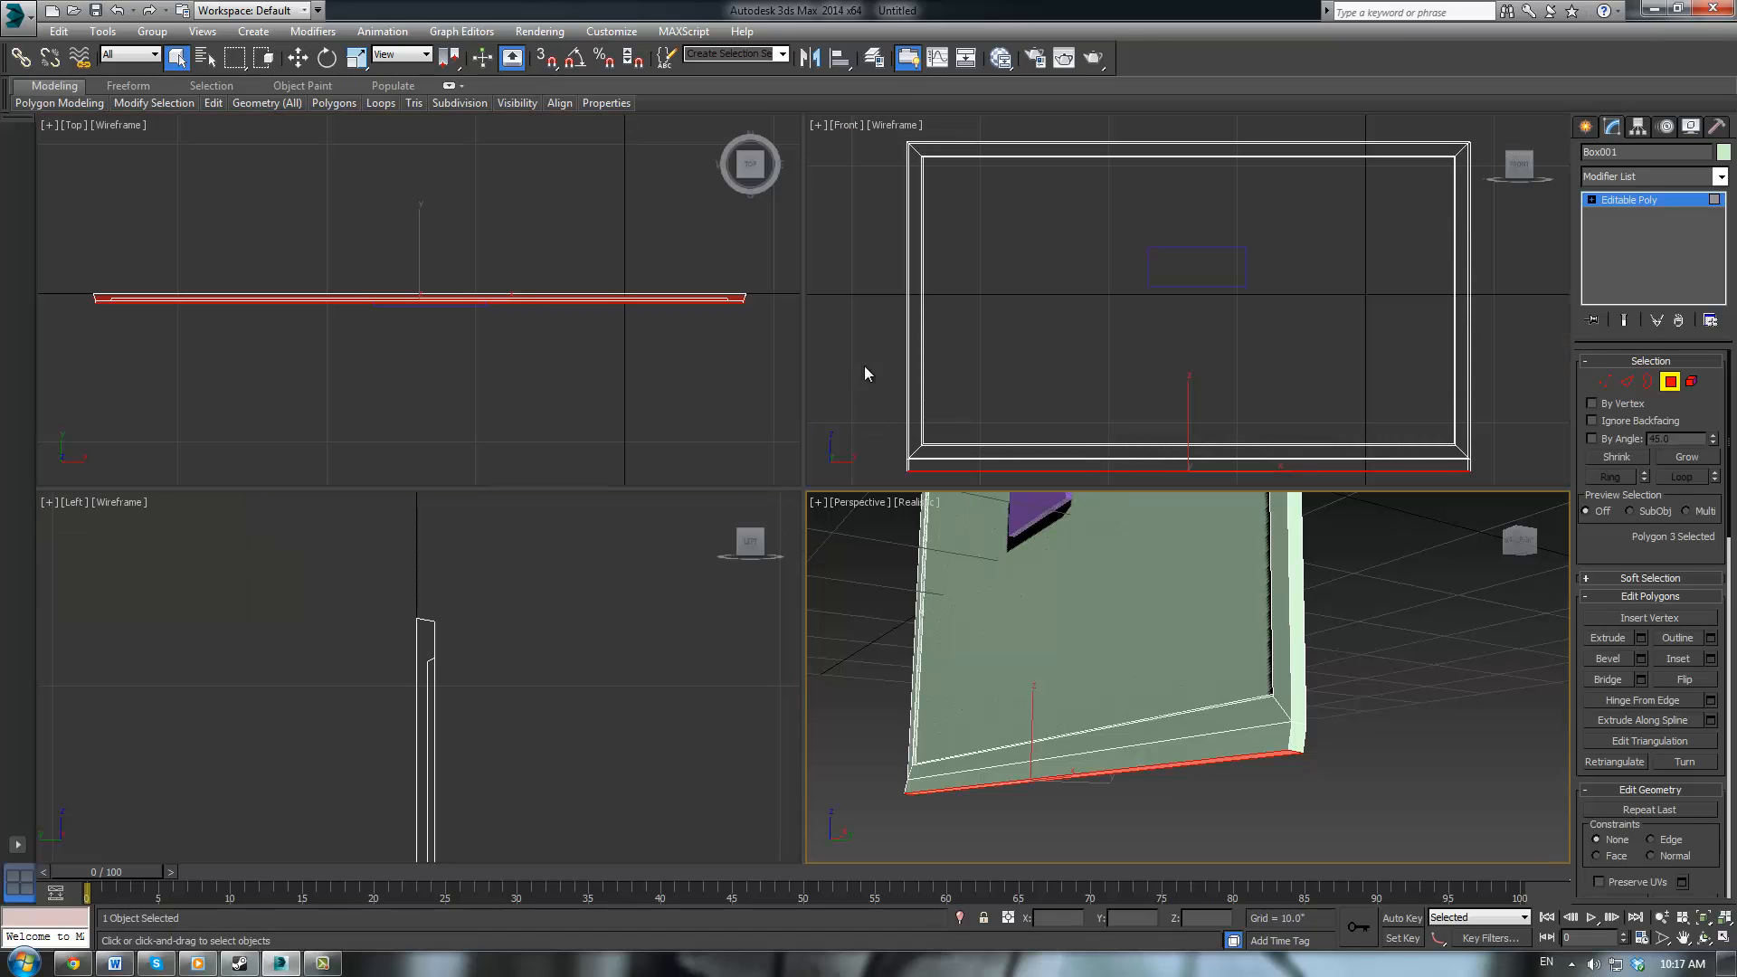
middle_drag(593, 609, 553, 454)
scroll(552, 453, down, 2)
scroll(507, 648, down, 1)
middle_drag(549, 641, 599, 187)
scroll(560, 597, up, 2)
scroll(493, 610, up, 1)
middle_drag(543, 697, 528, 624)
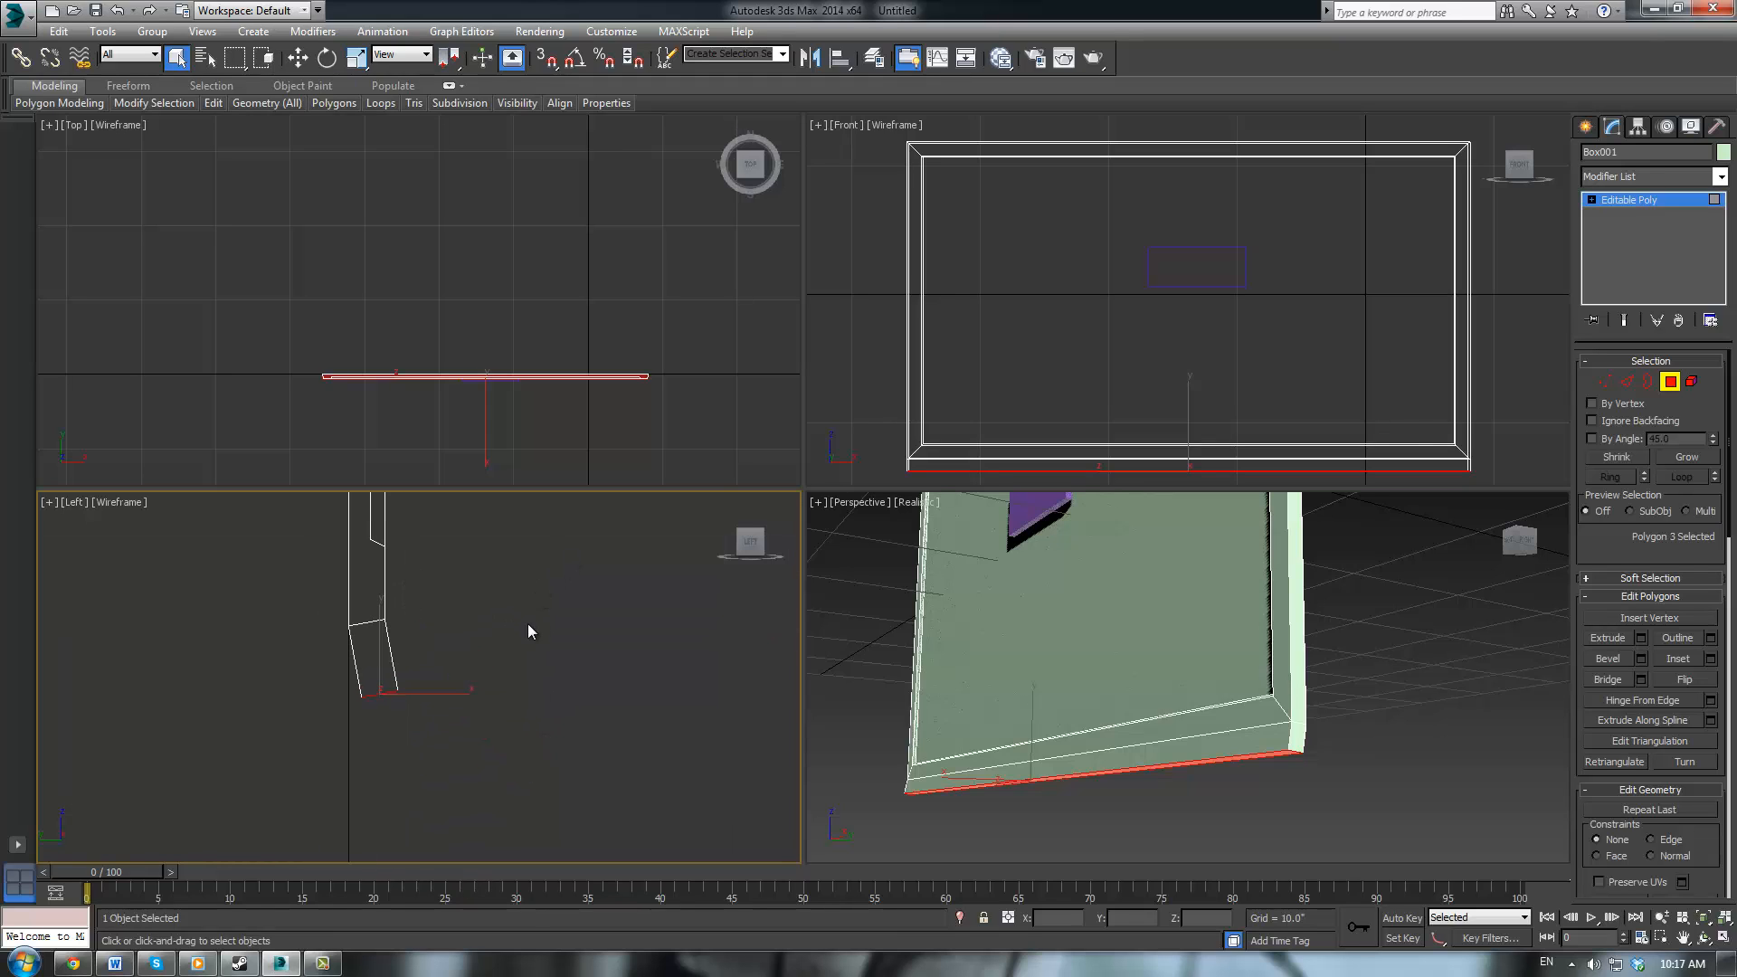
key(1)
drag(317, 676, 471, 713)
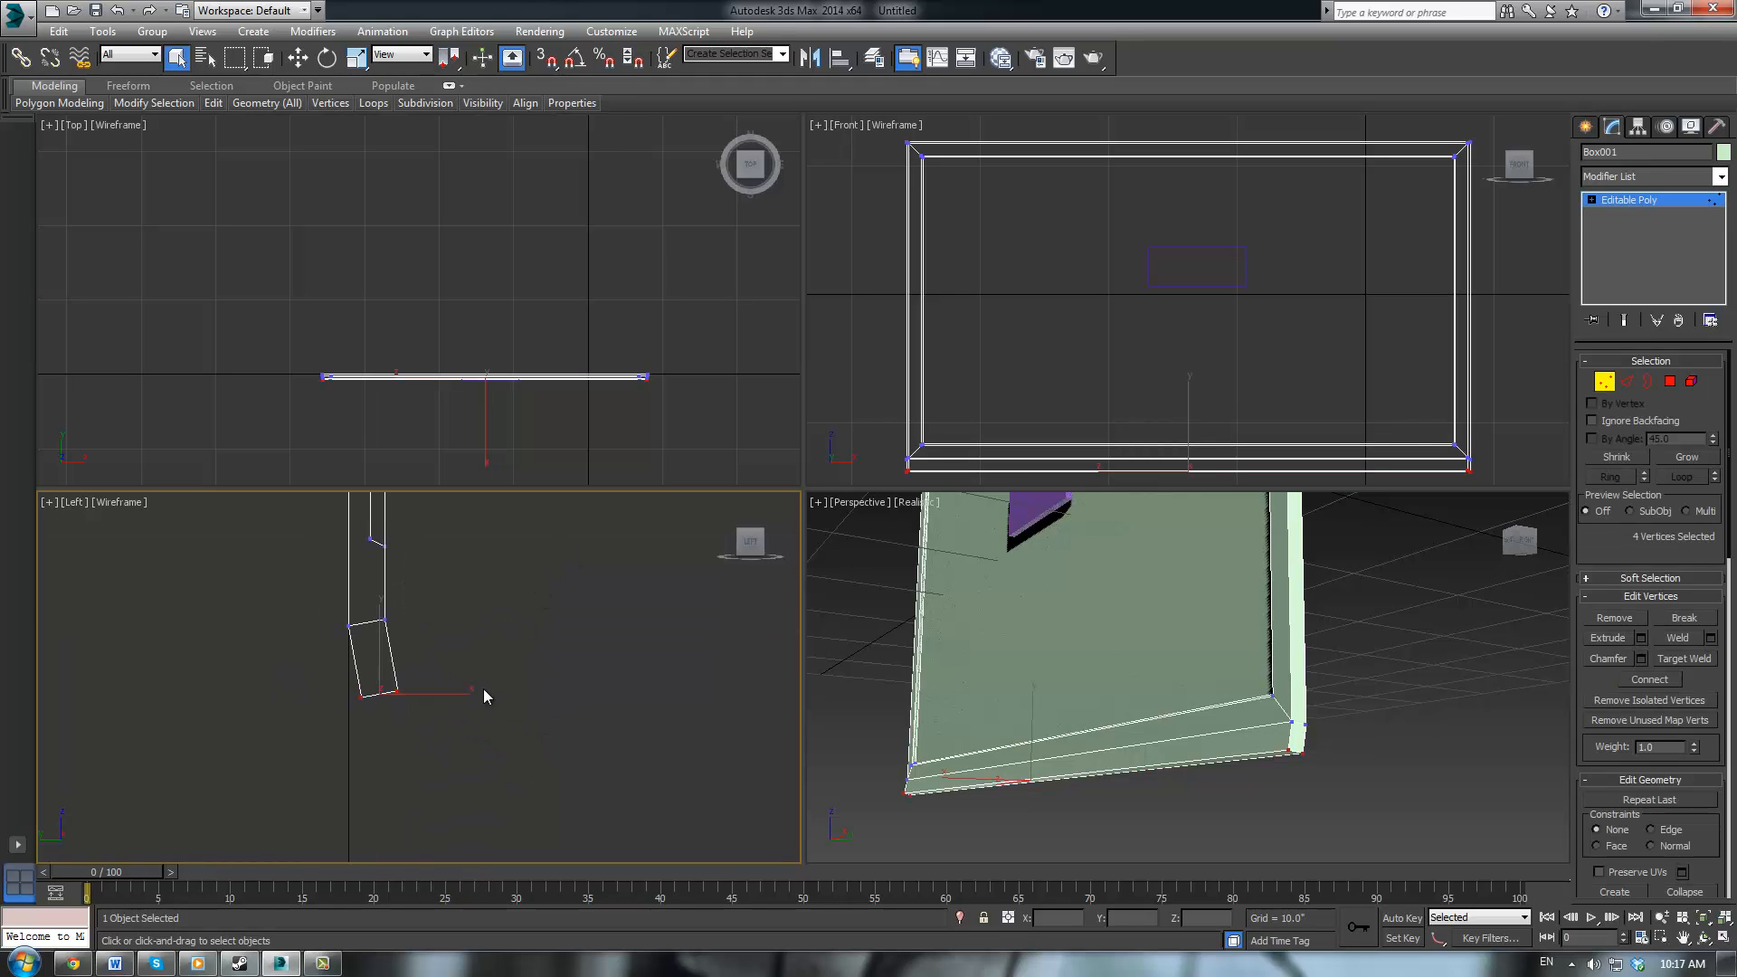
middle_drag(551, 673, 602, 655)
scroll(602, 655, up, 1)
key(w)
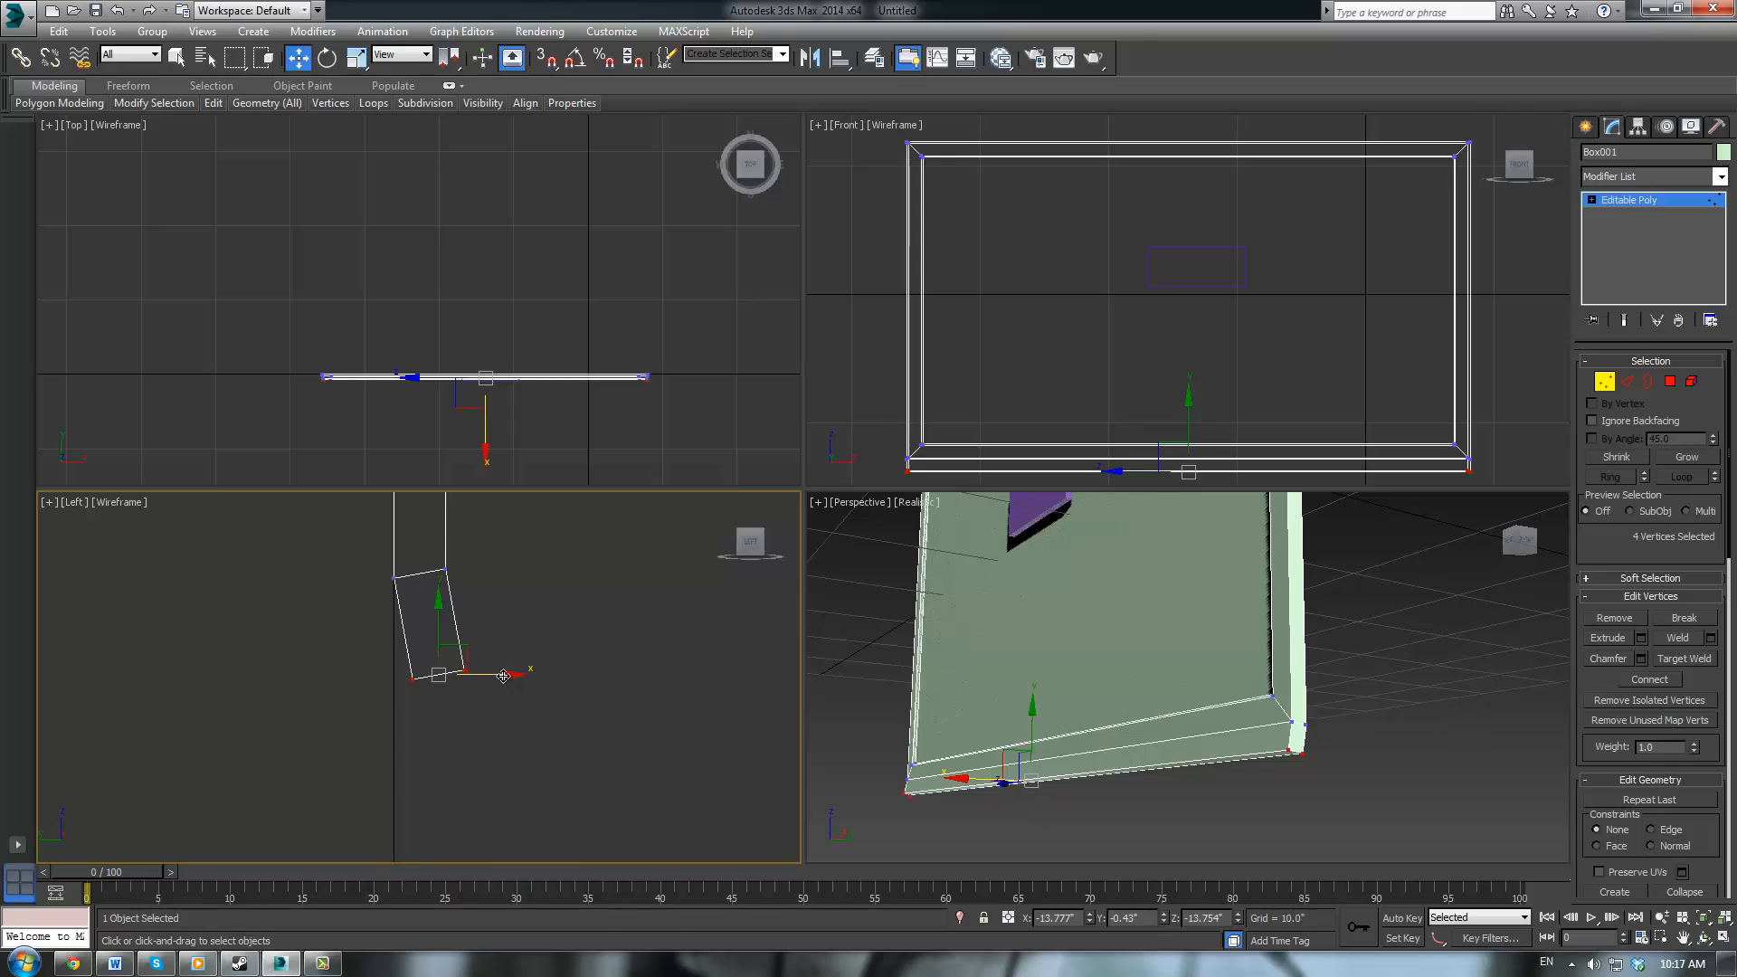
drag(498, 676, 482, 678)
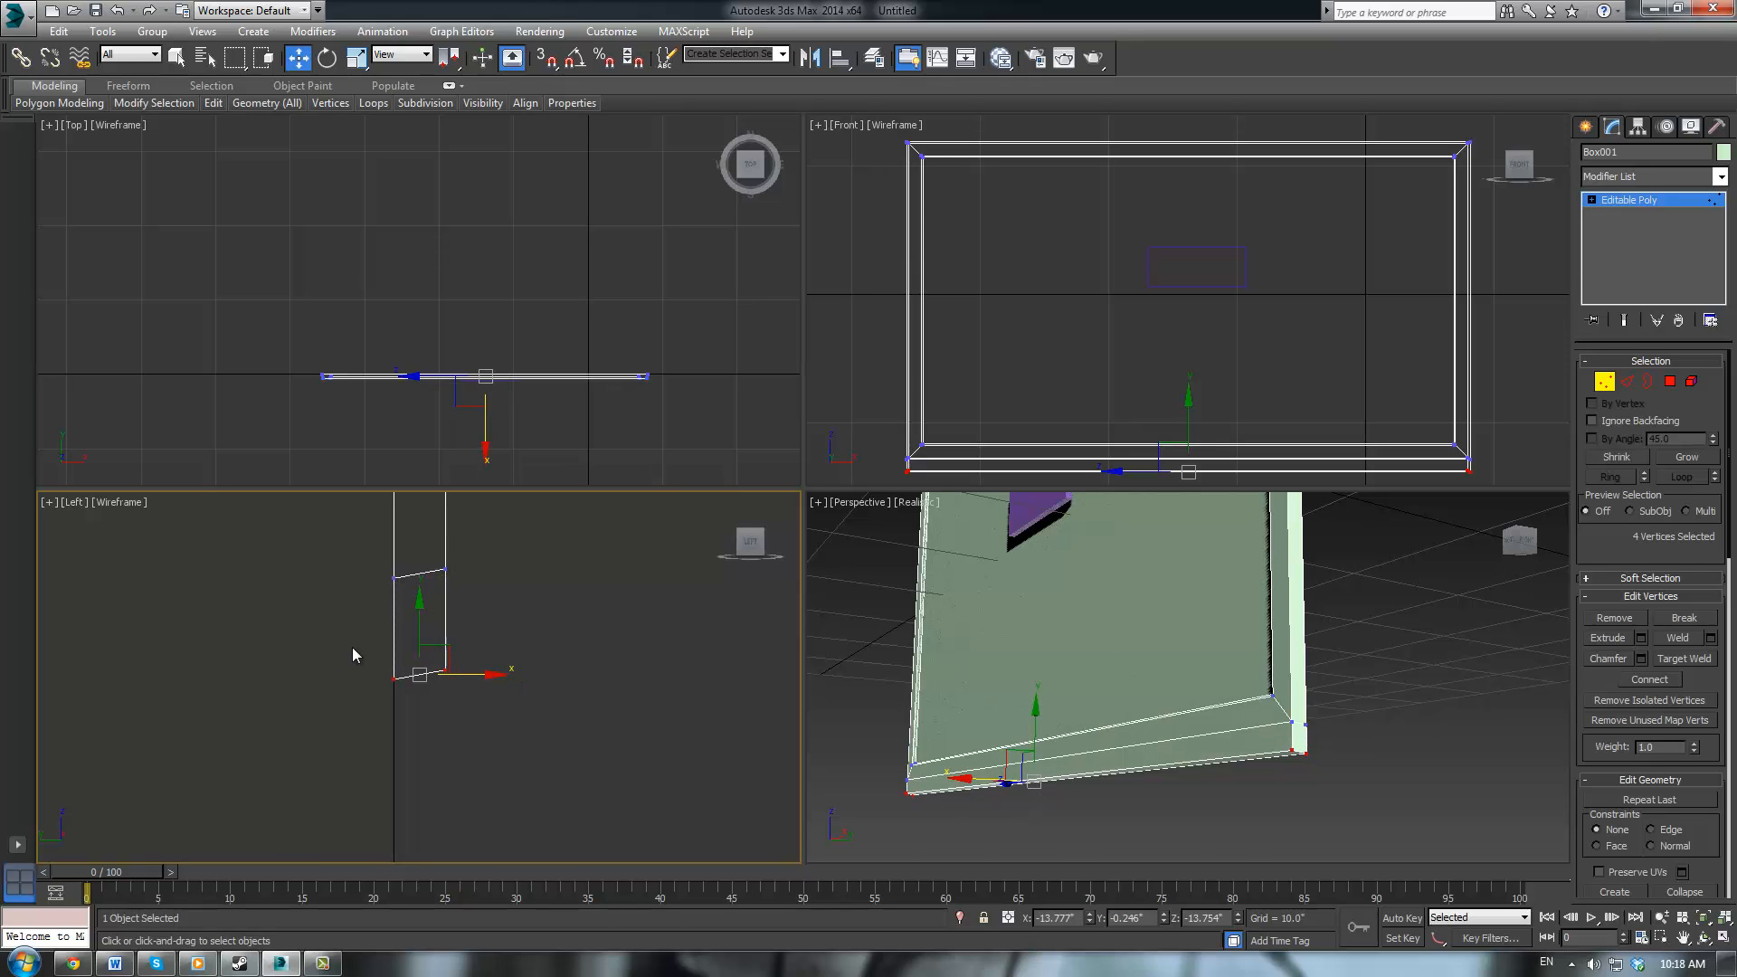
Raise the two rear bottom vertices of the extrusion level with the front ones to make its underside horizontal, and deselect them
drag(283, 620, 416, 702)
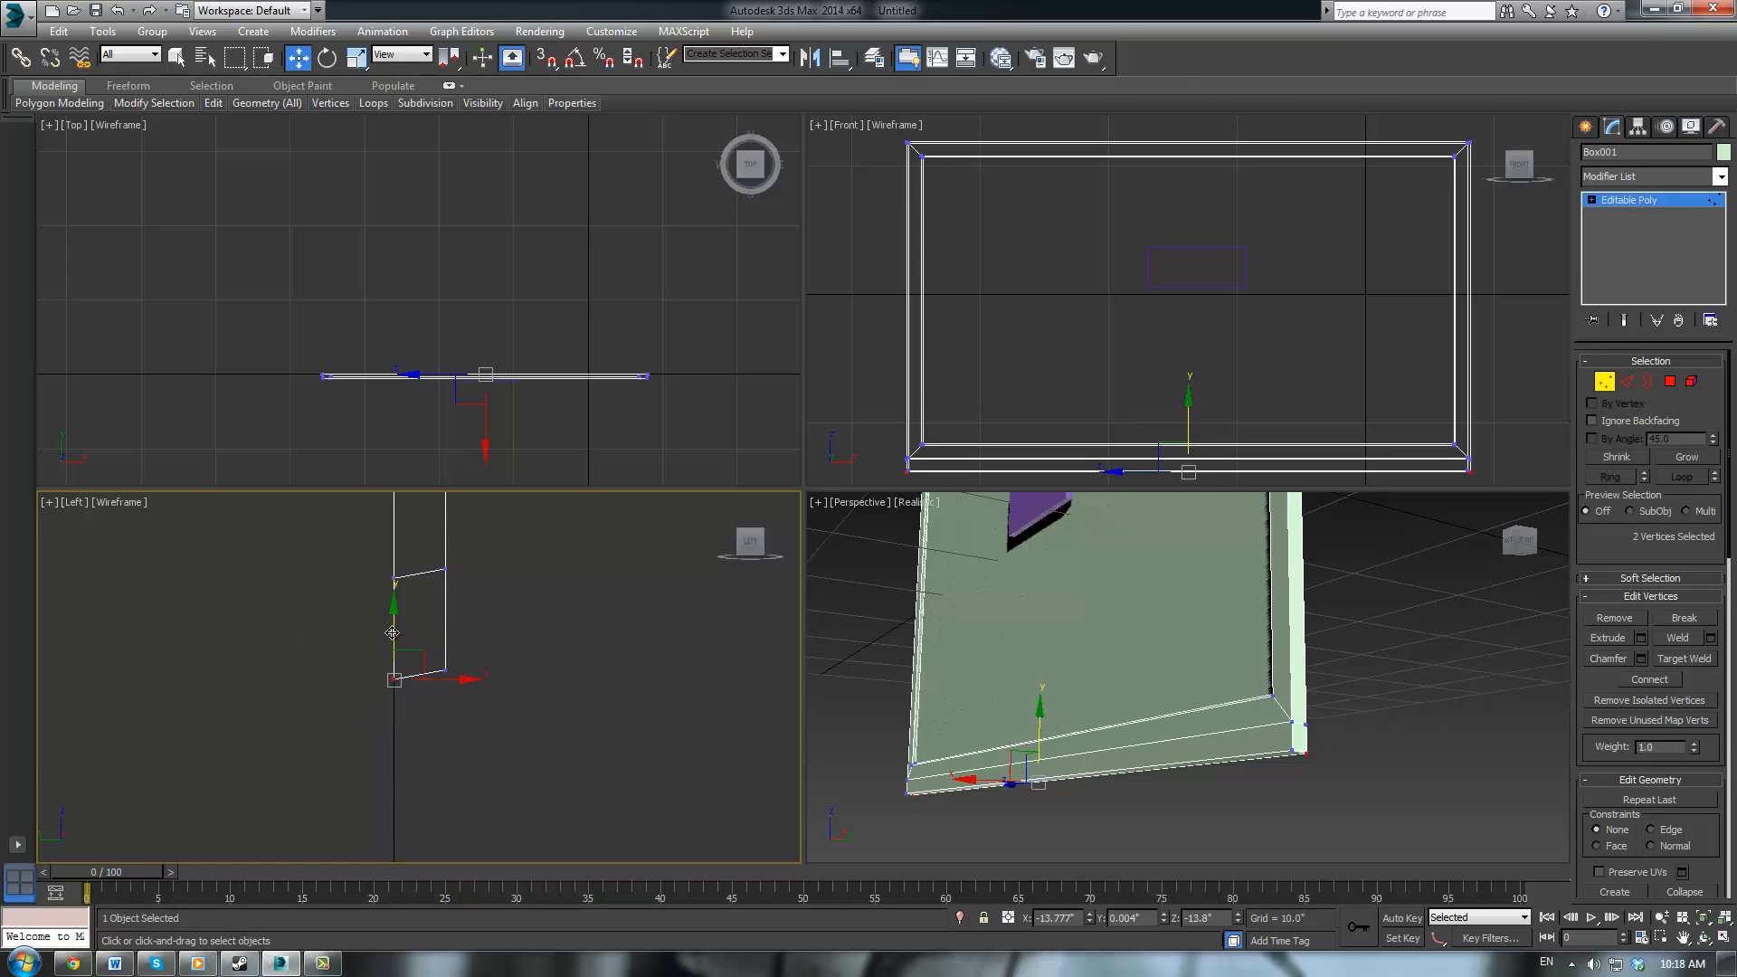
drag(392, 633, 387, 625)
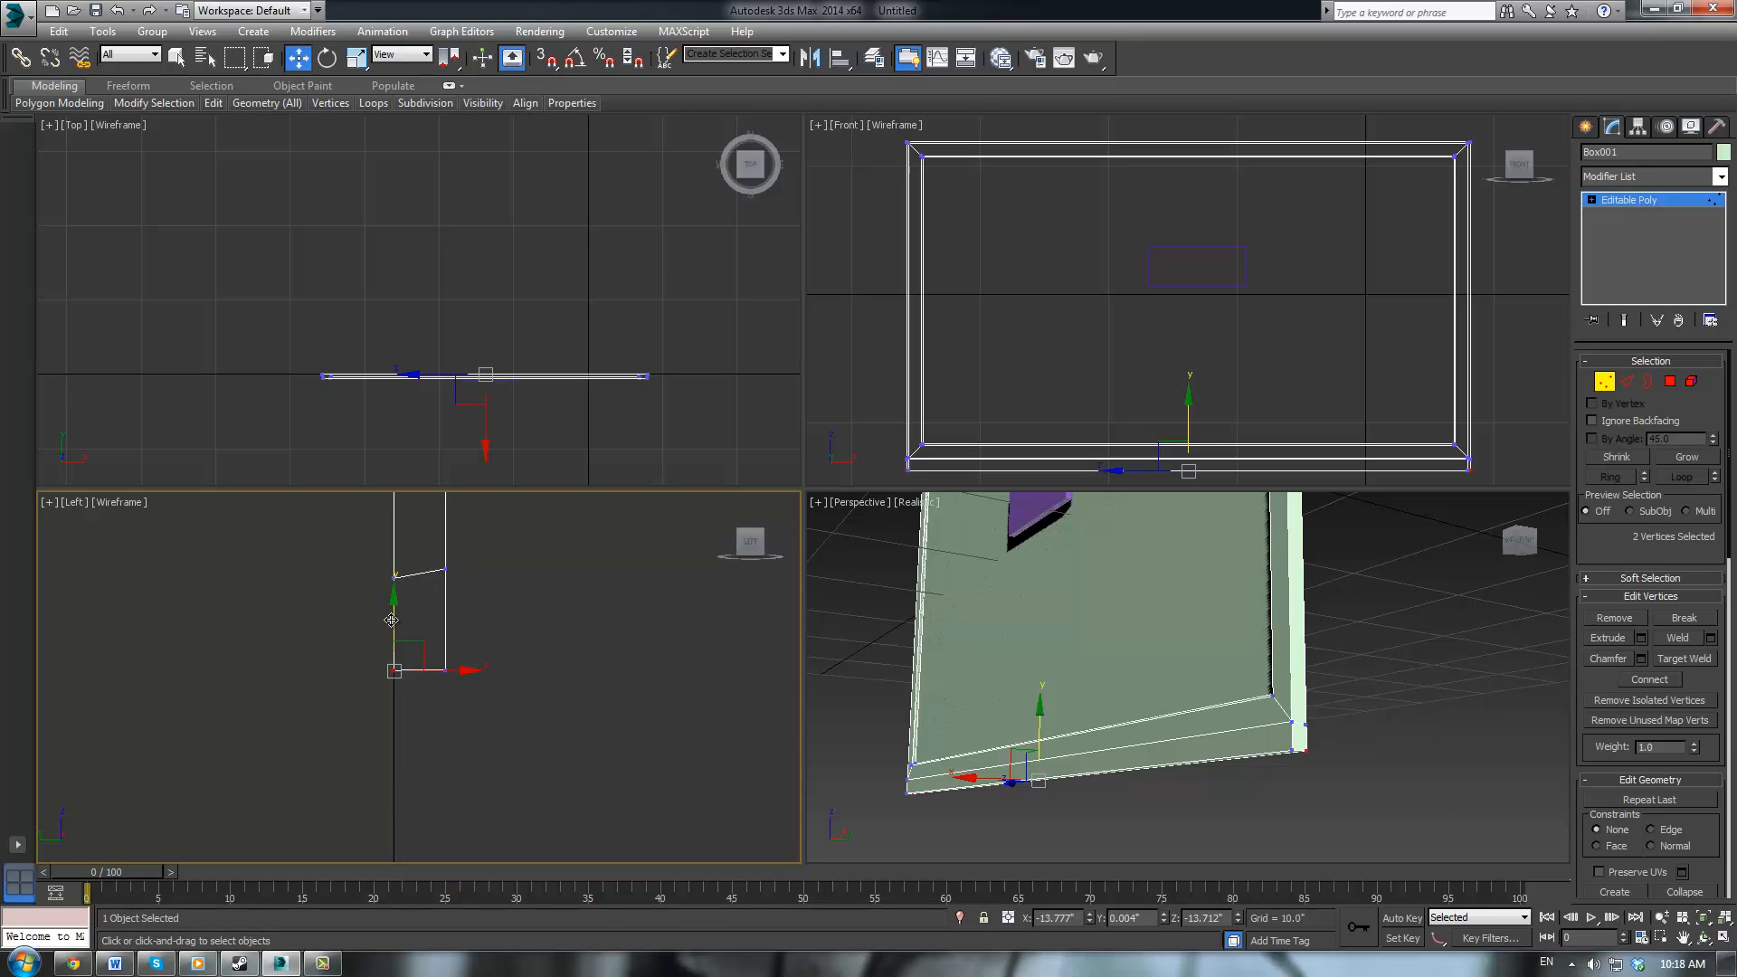
drag(391, 620, 391, 620)
scroll(341, 693, up, 4)
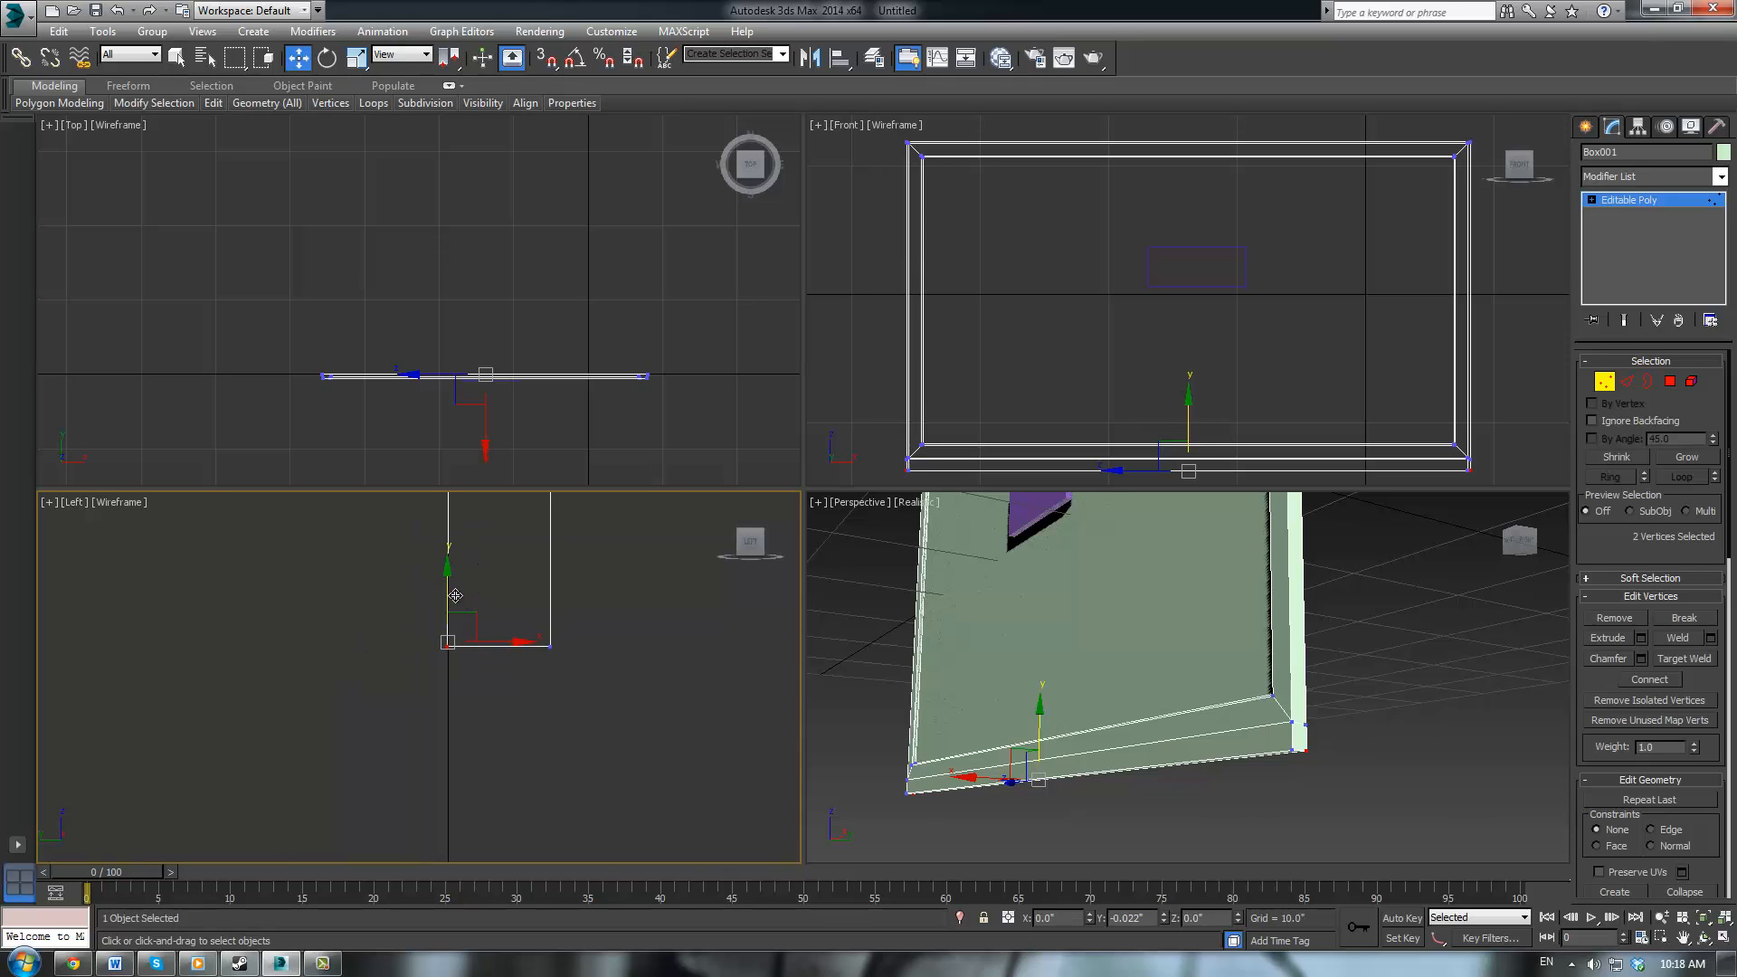
click(404, 685)
middle_drag(616, 688, 648, 836)
middle_drag(648, 758, 623, 697)
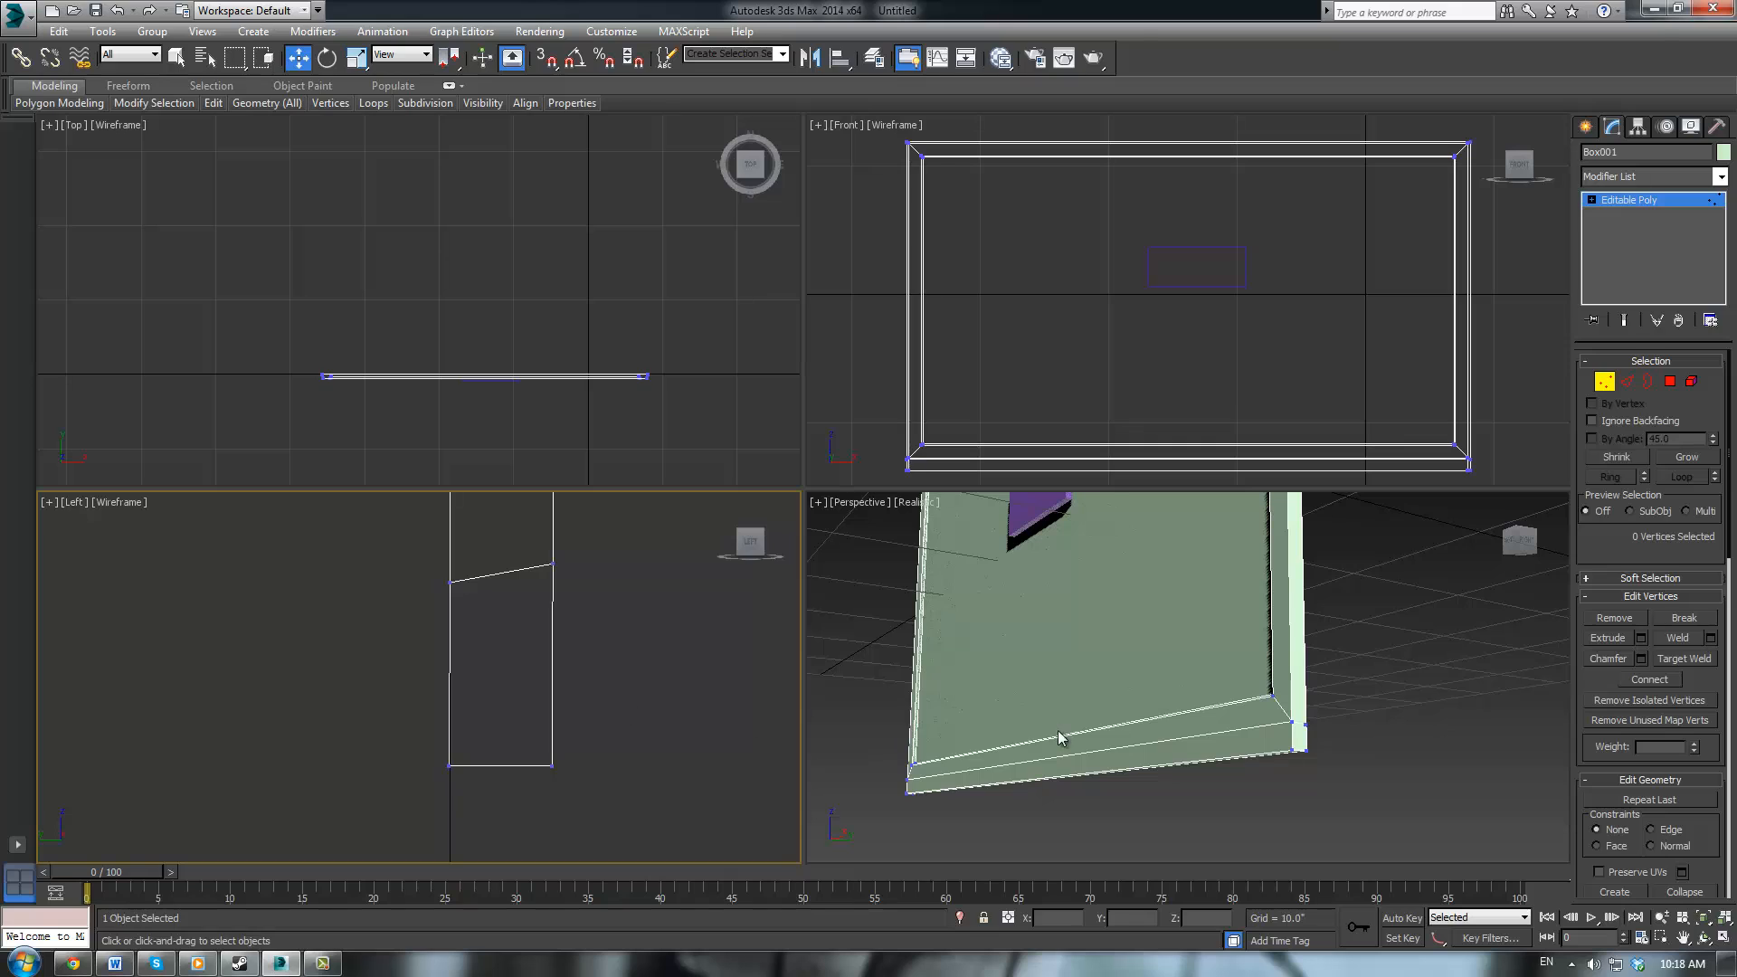
In the Front view, select the four lowest vertices of the extrusion, scale them slightly along the X axis, and deselect them
click(1143, 729)
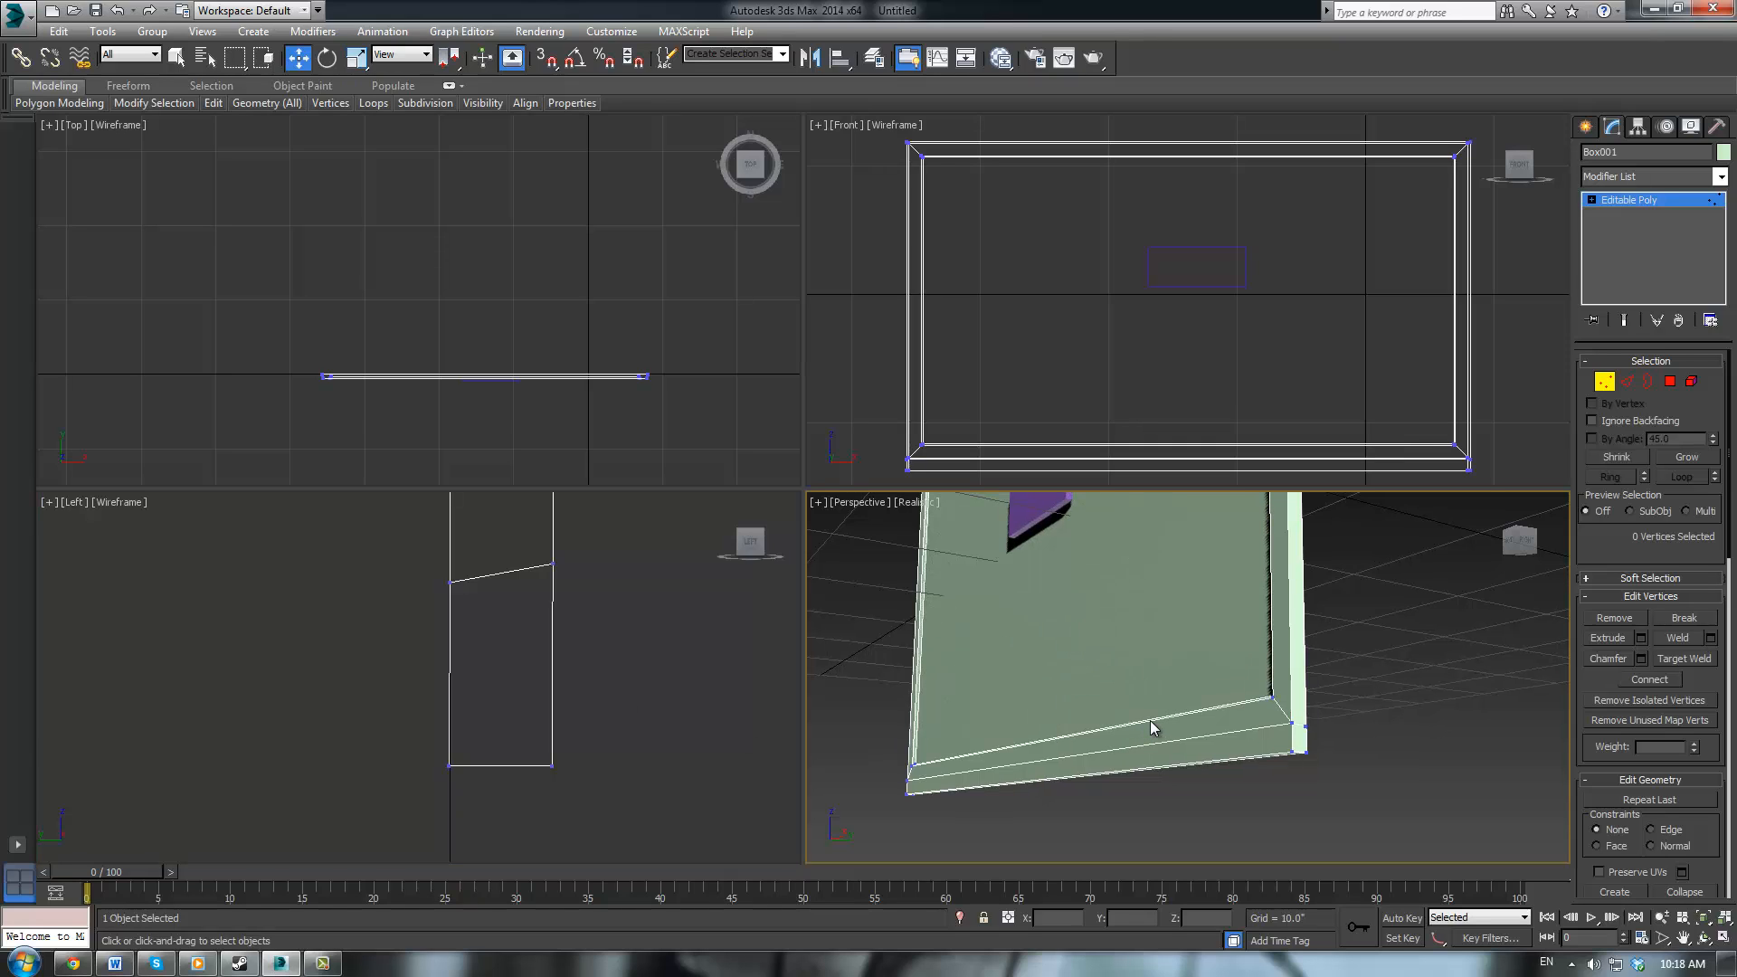
middle_drag(1170, 446, 1106, 346)
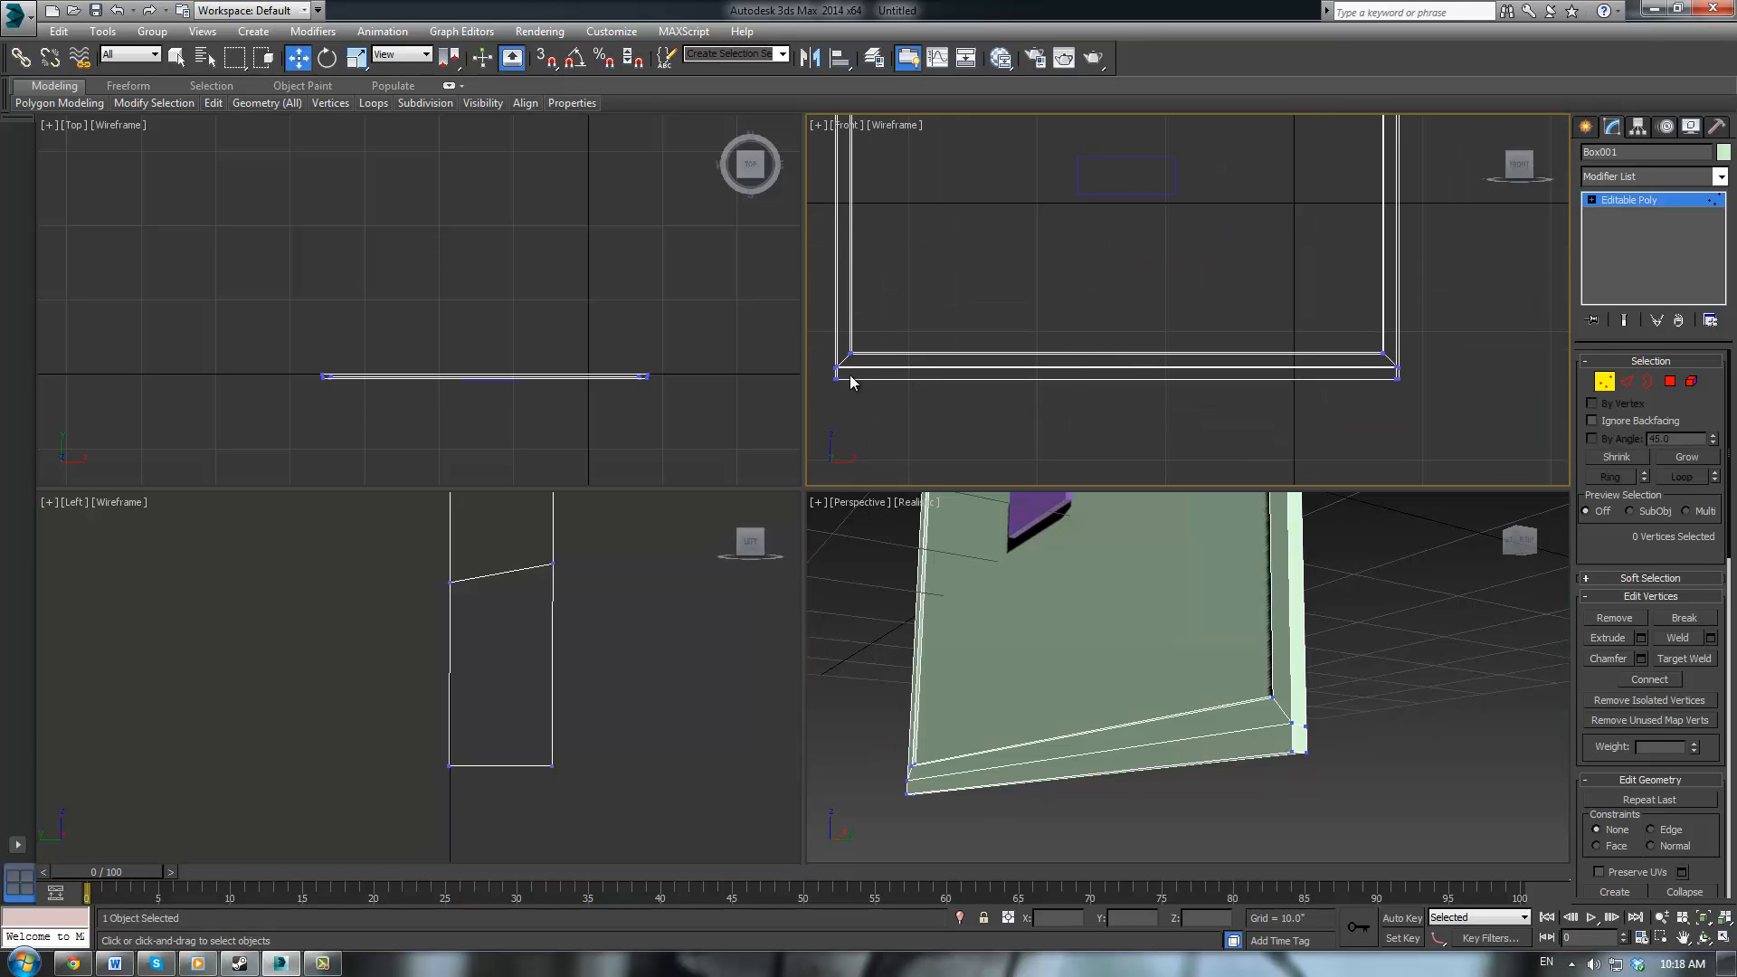
drag(822, 374, 1251, 431)
drag(1489, 418, 1489, 418)
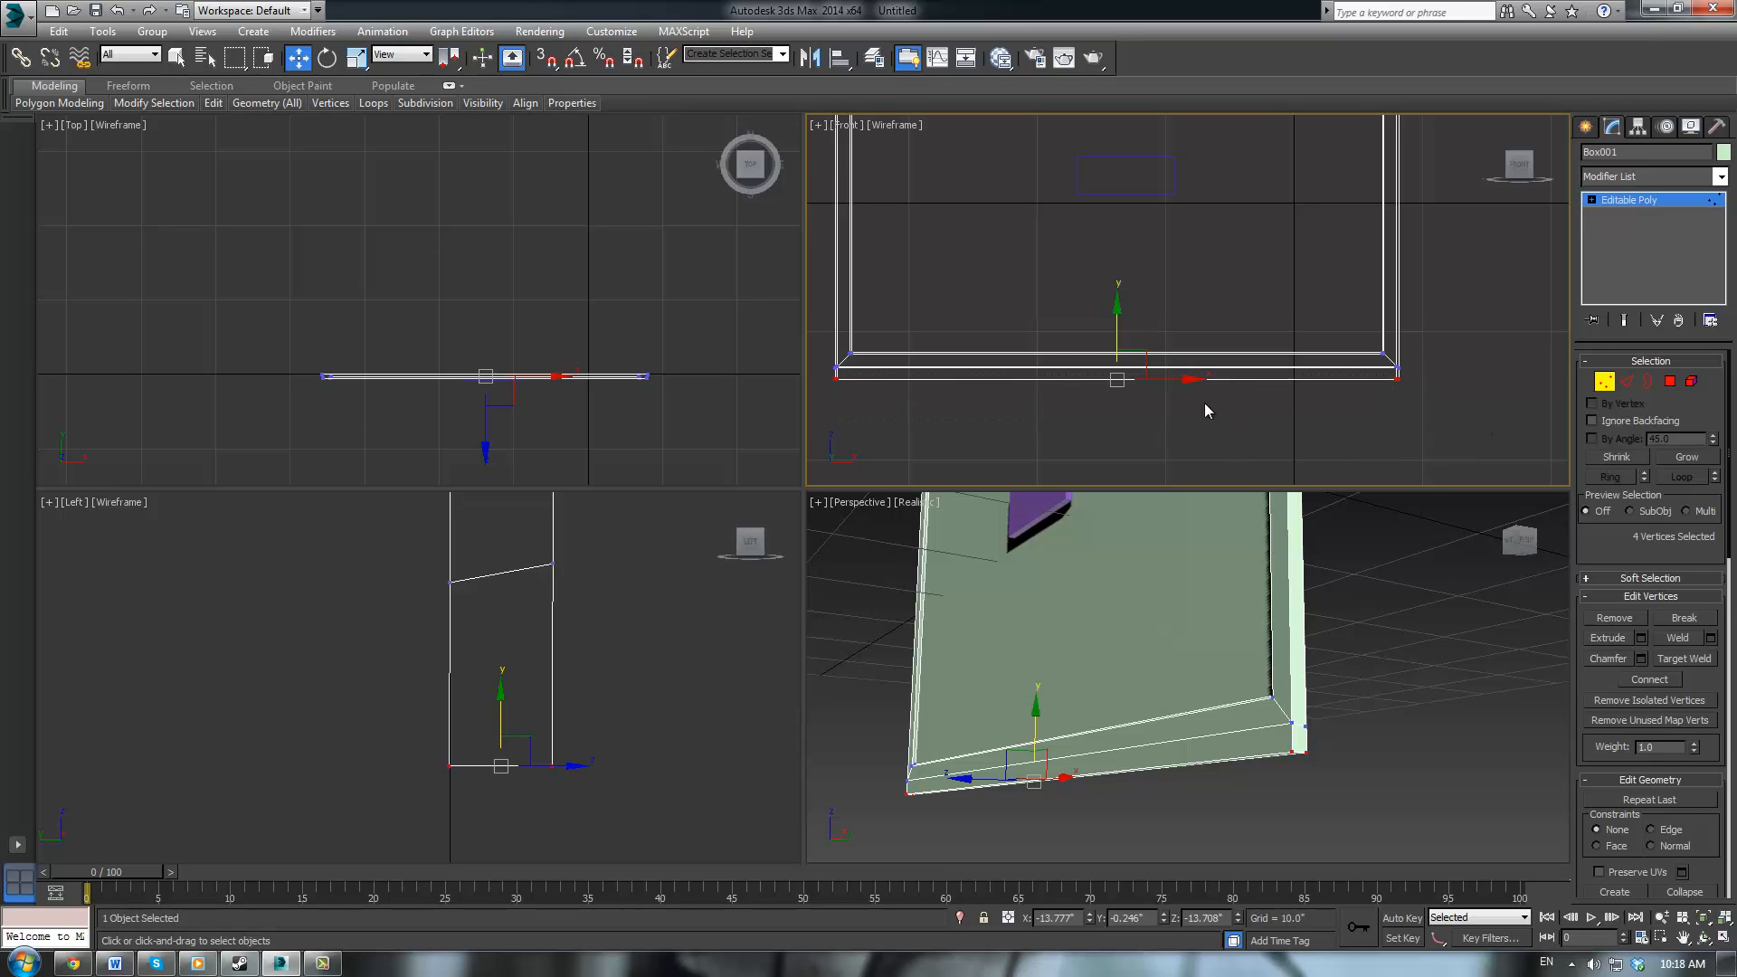
key(r)
drag(1202, 380, 1203, 382)
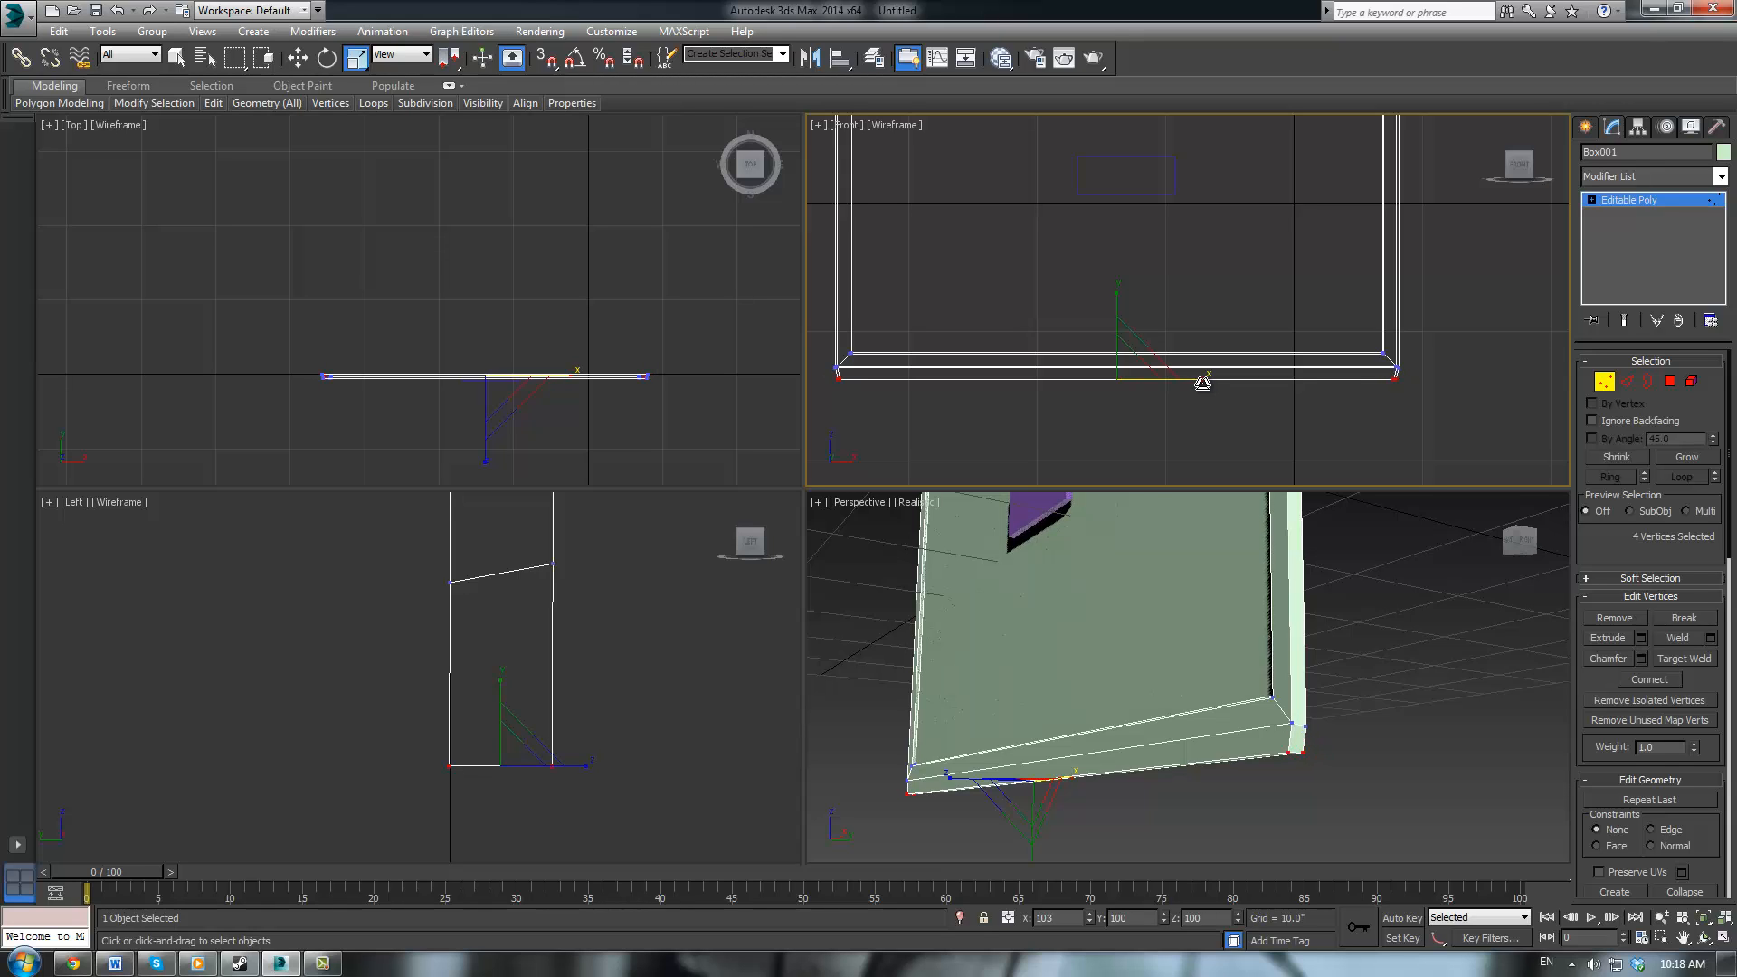
right_click(1417, 671)
click(1417, 671)
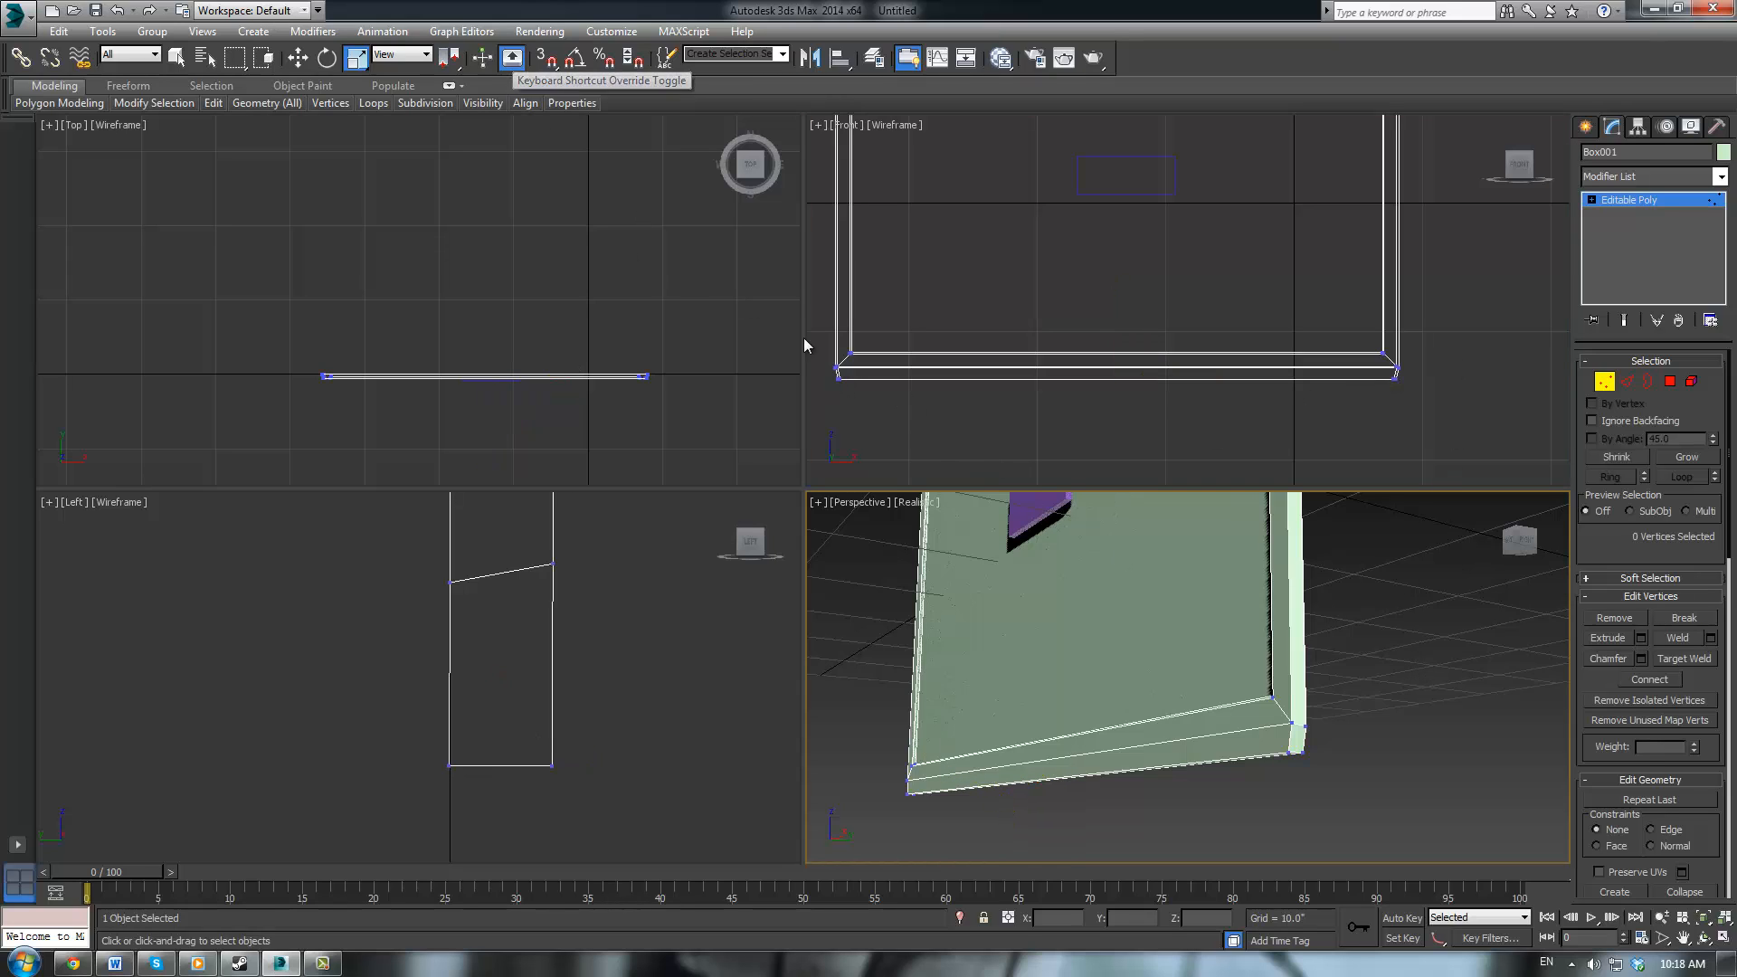
Try connecting the twelve lengthwise edges across the panel's width with 2 segments and a pinch of -21
scroll(1365, 616, down, 3)
key(alt+w)
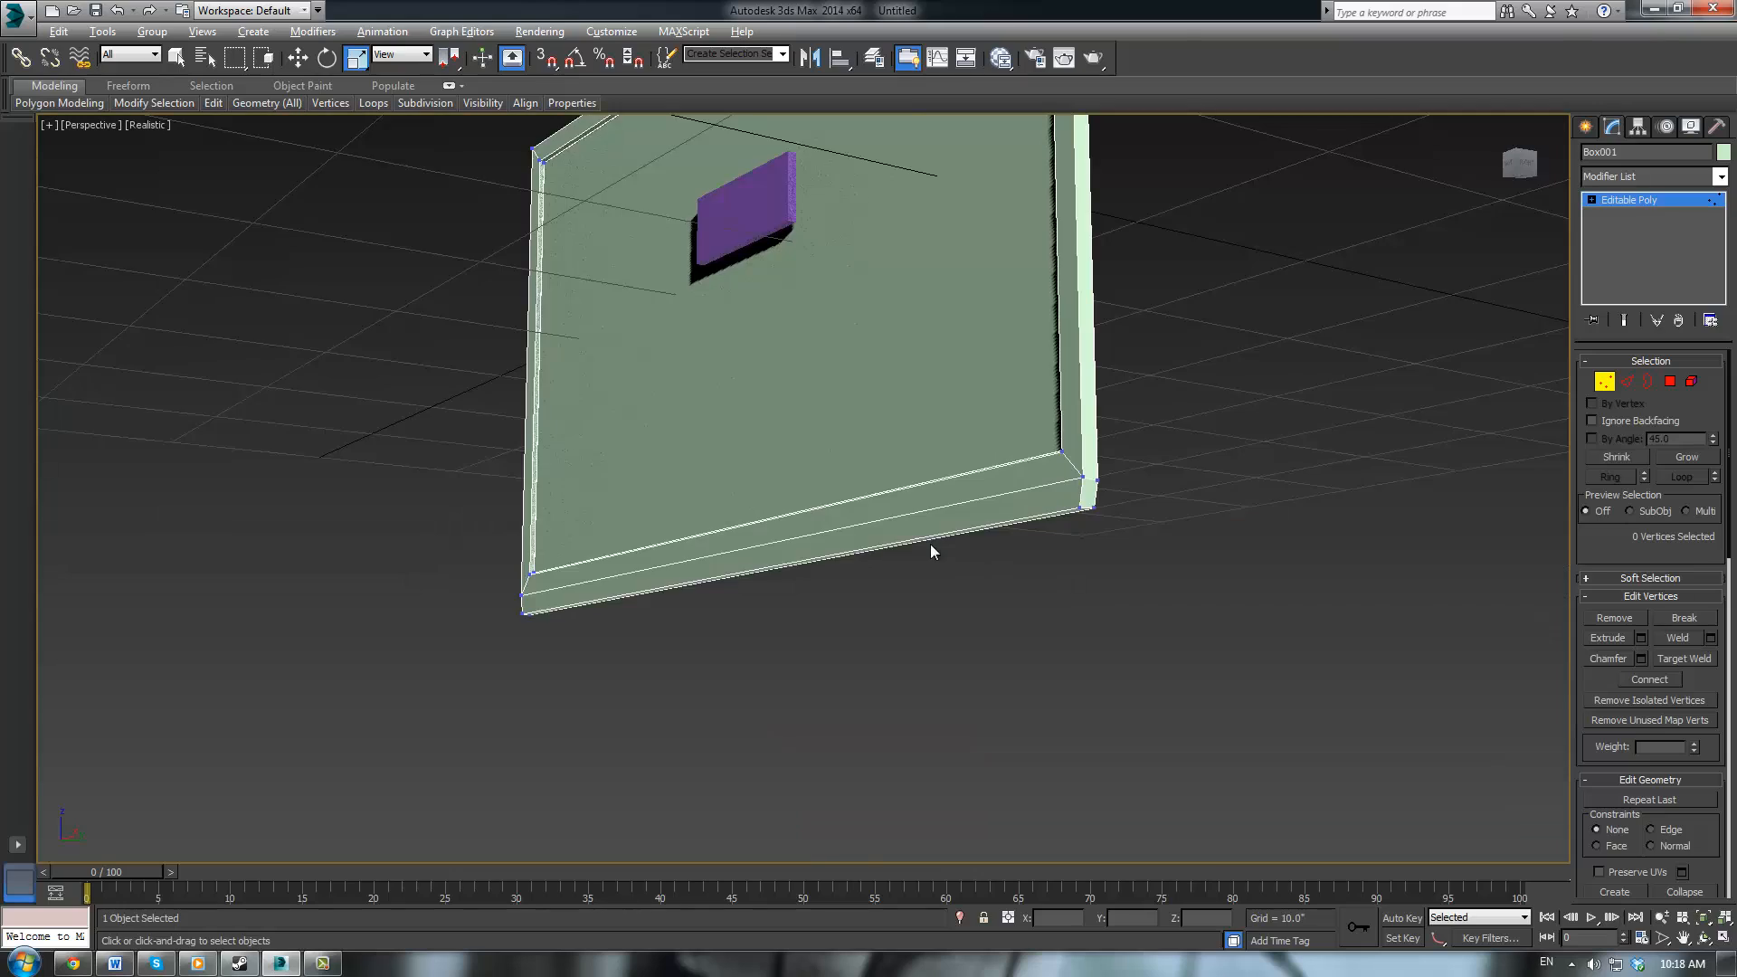
alt+middle_drag(930, 545, 1079, 515)
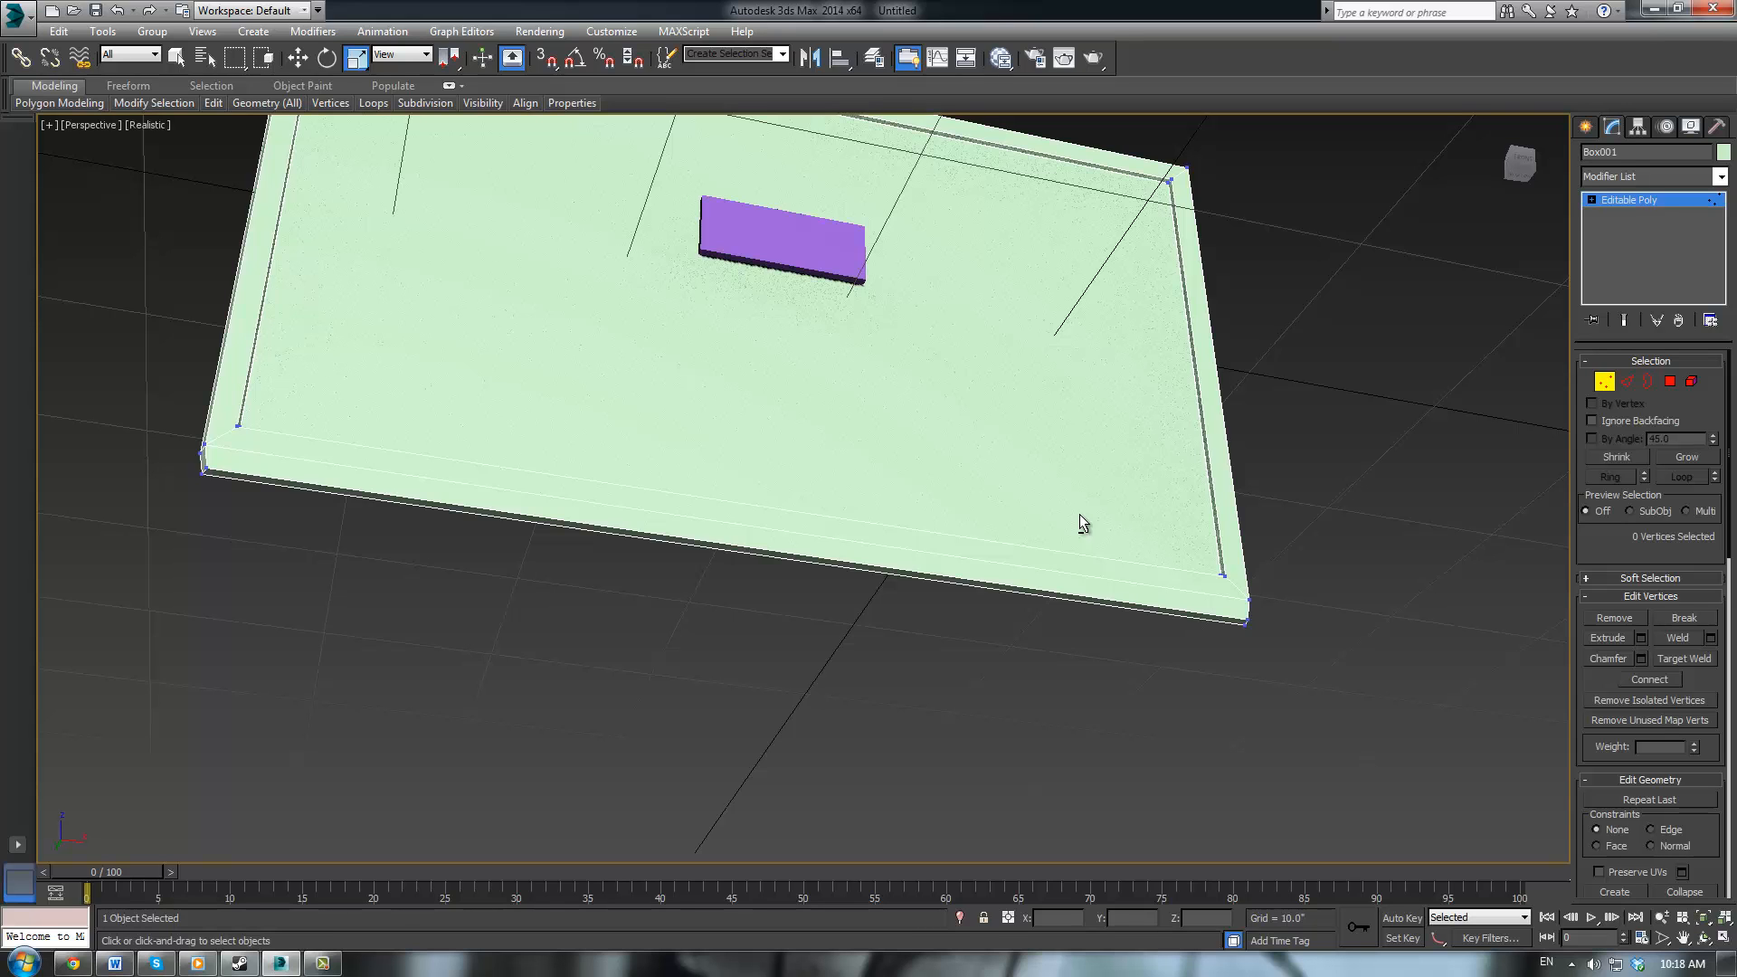
scroll(1113, 644, down, 4)
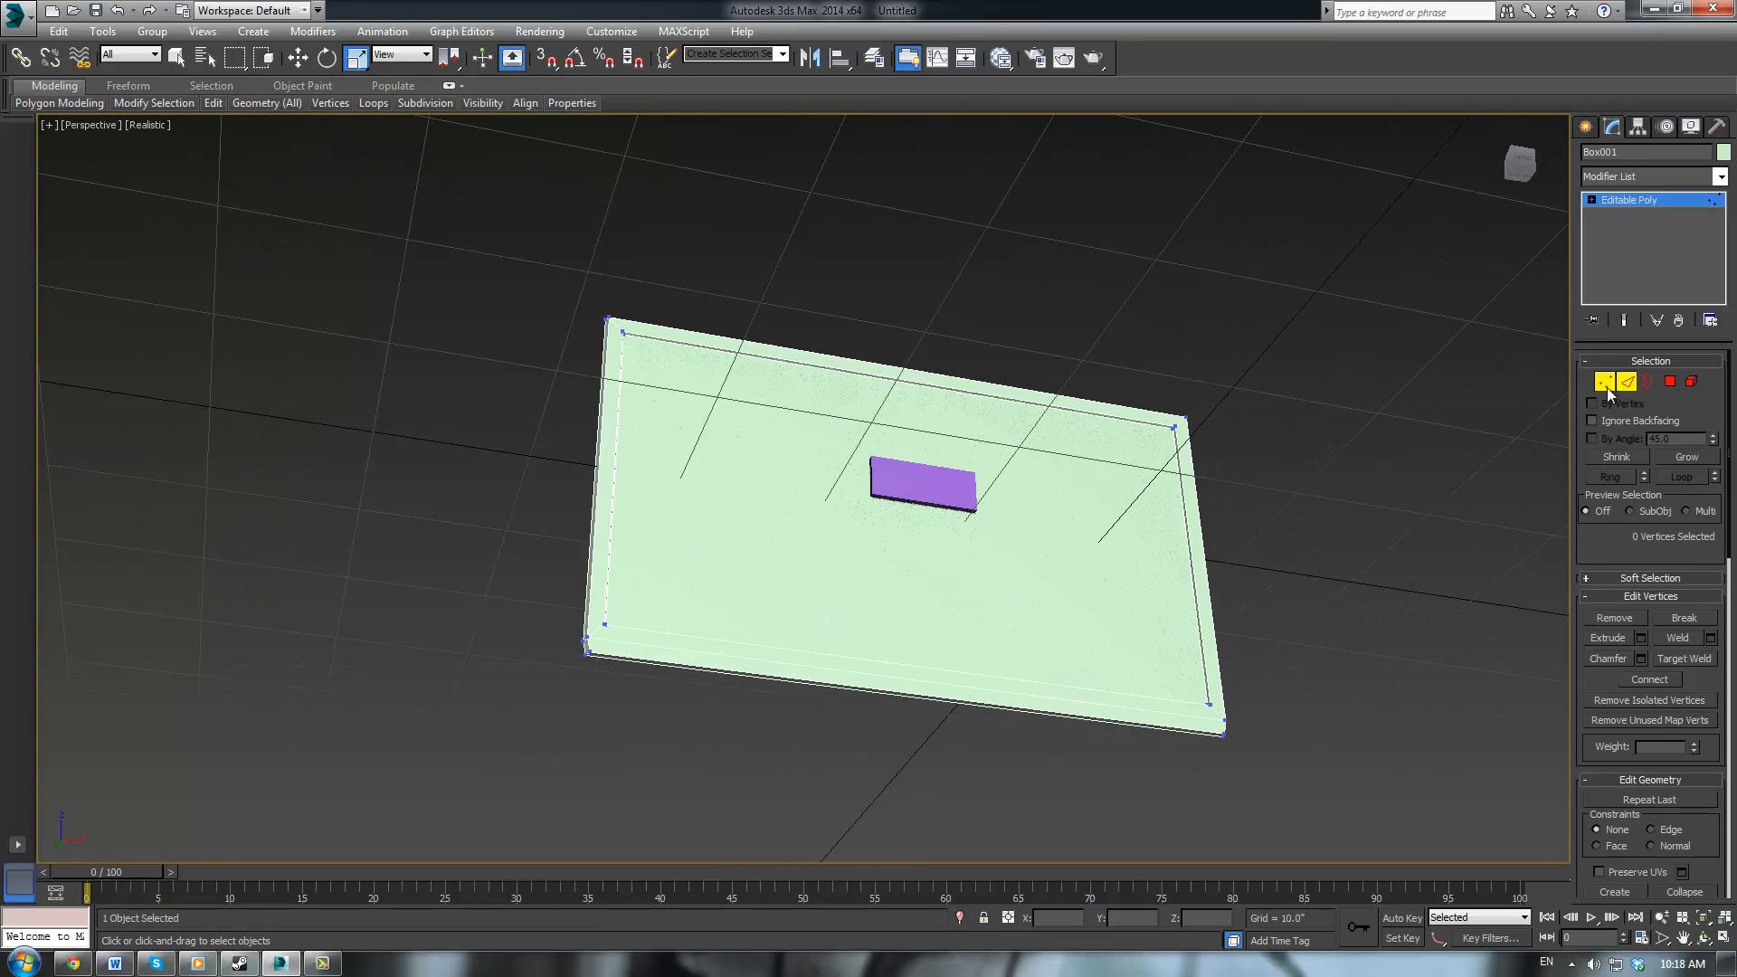
click(1627, 383)
alt+middle_drag(1149, 446, 1015, 445)
drag(991, 762, 995, 738)
alt+middle_drag(995, 737, 1081, 570)
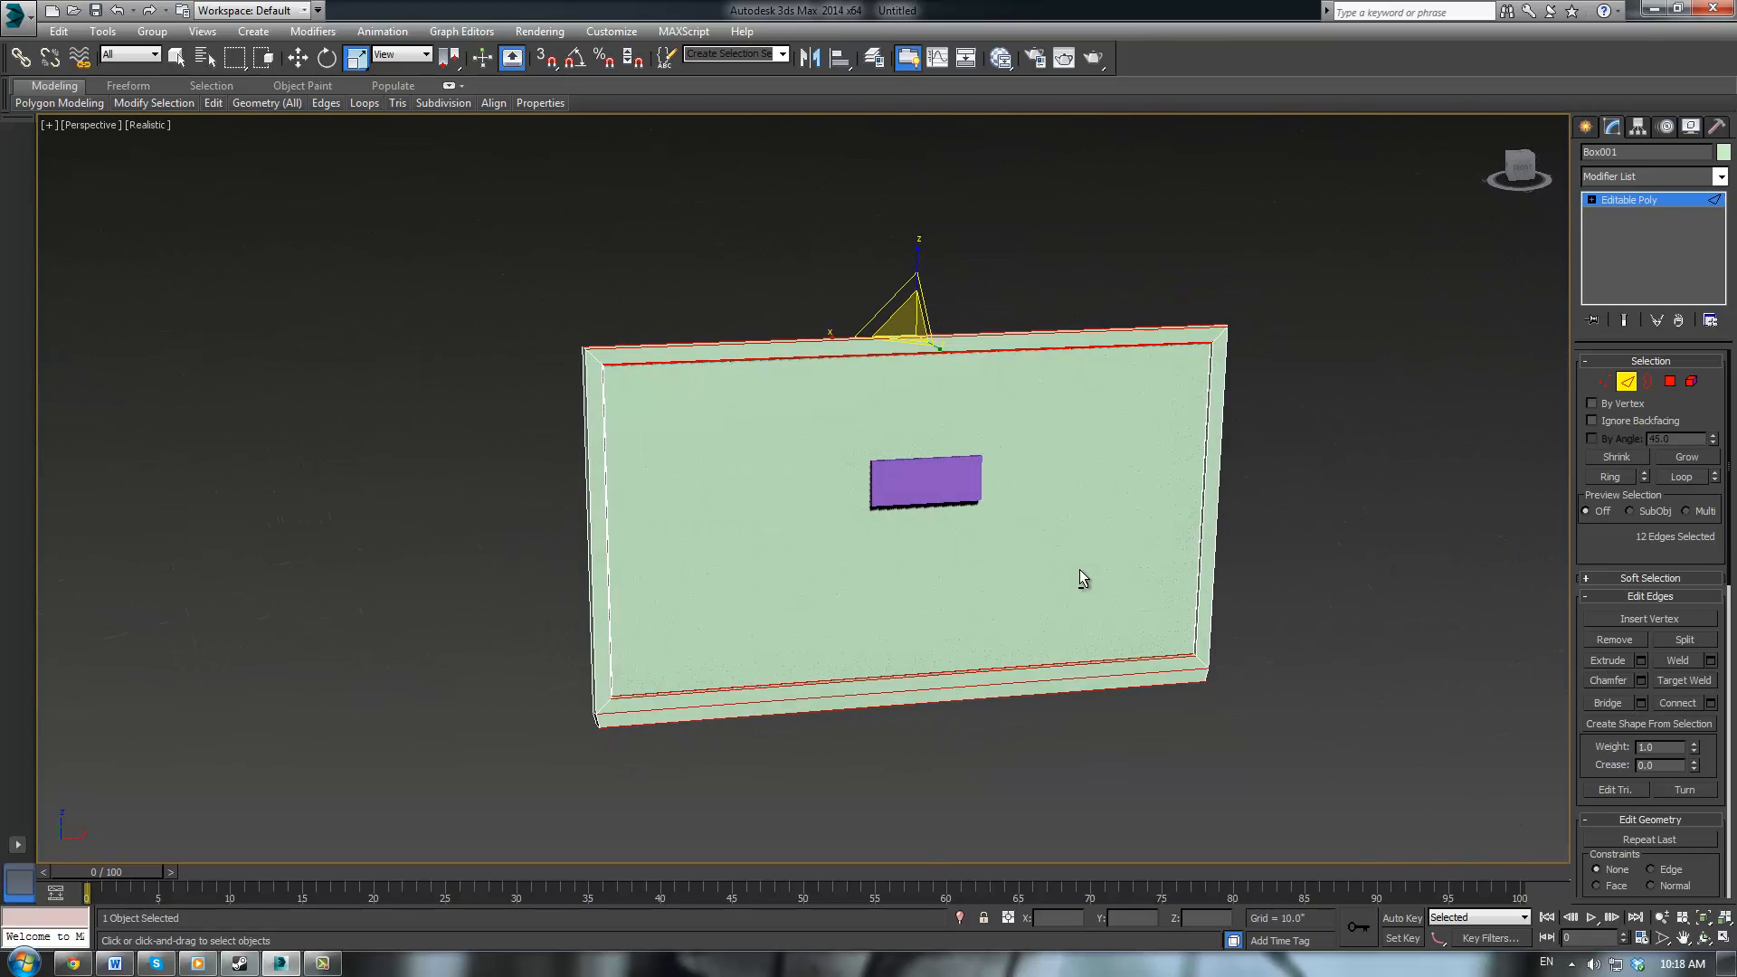
click(1709, 703)
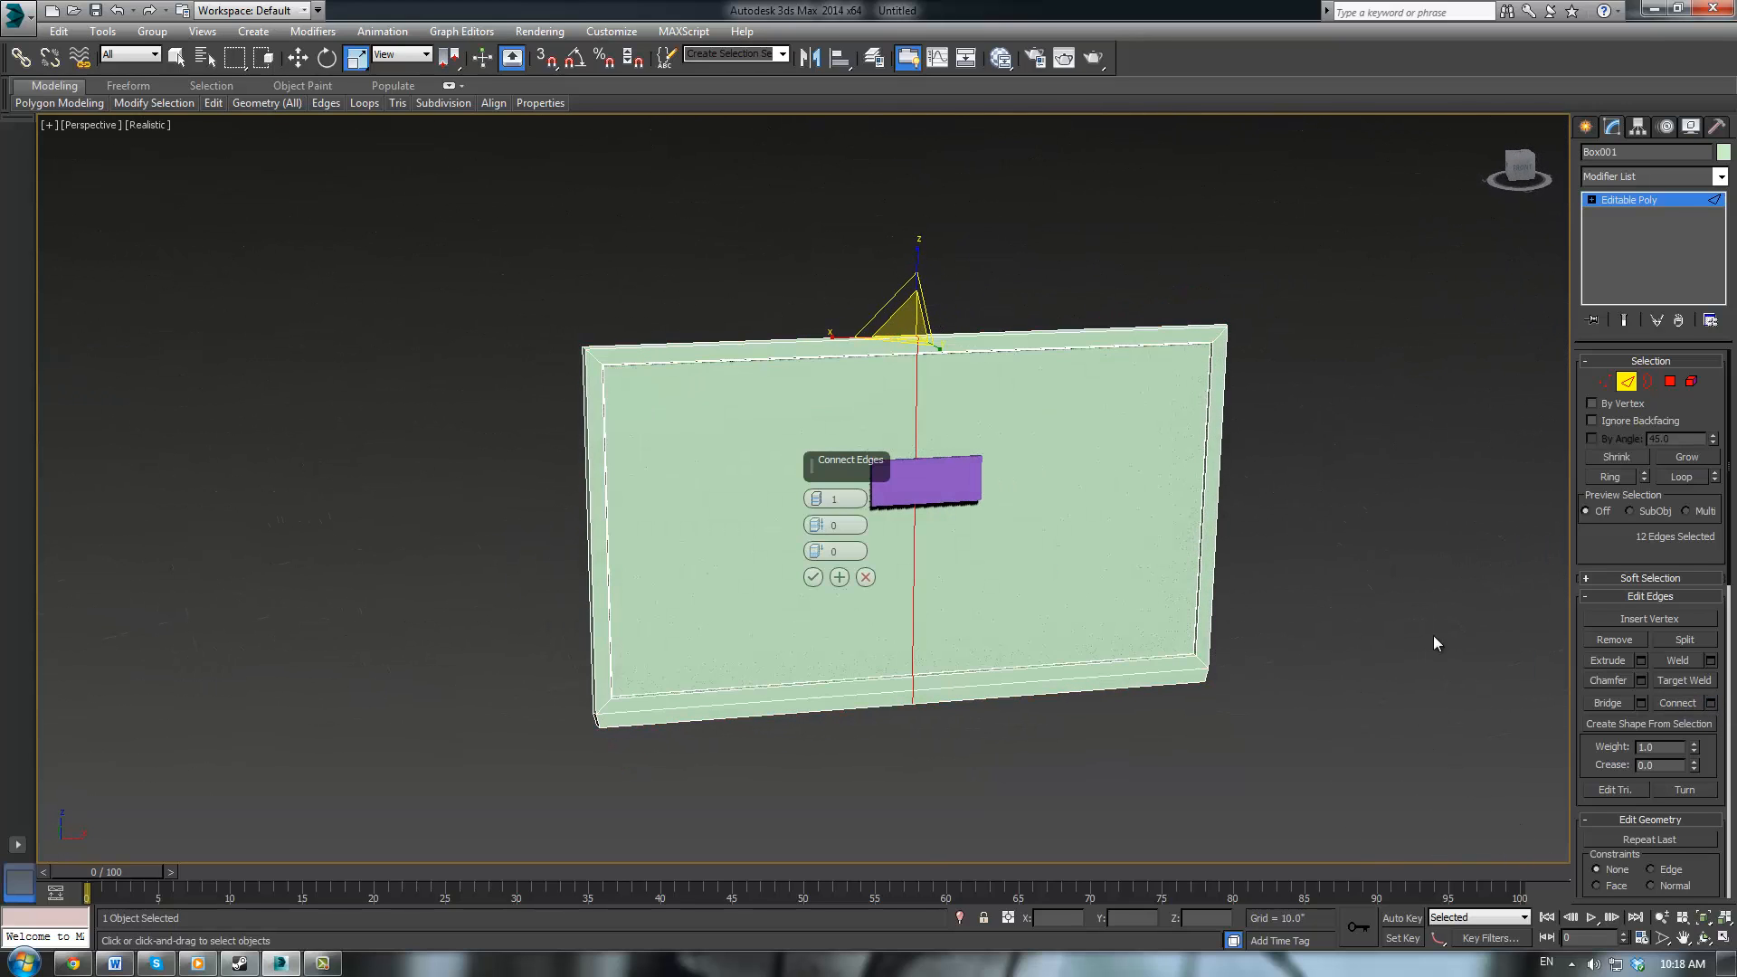
click(817, 494)
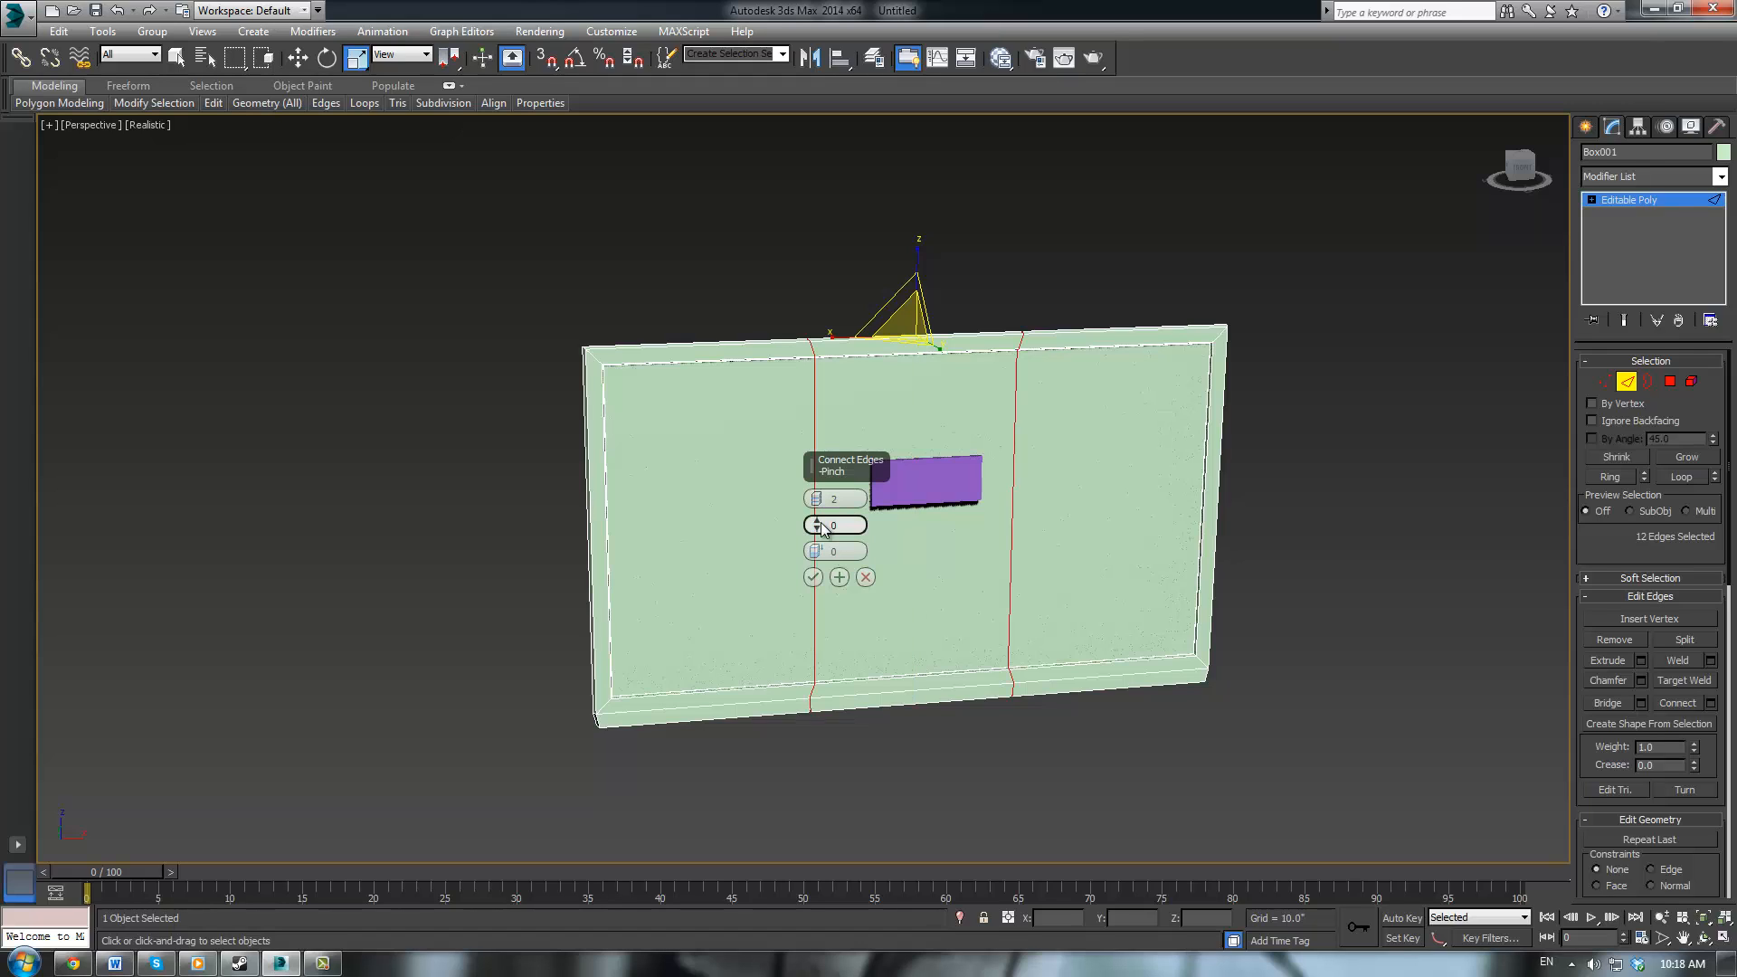
drag(817, 525, 817, 609)
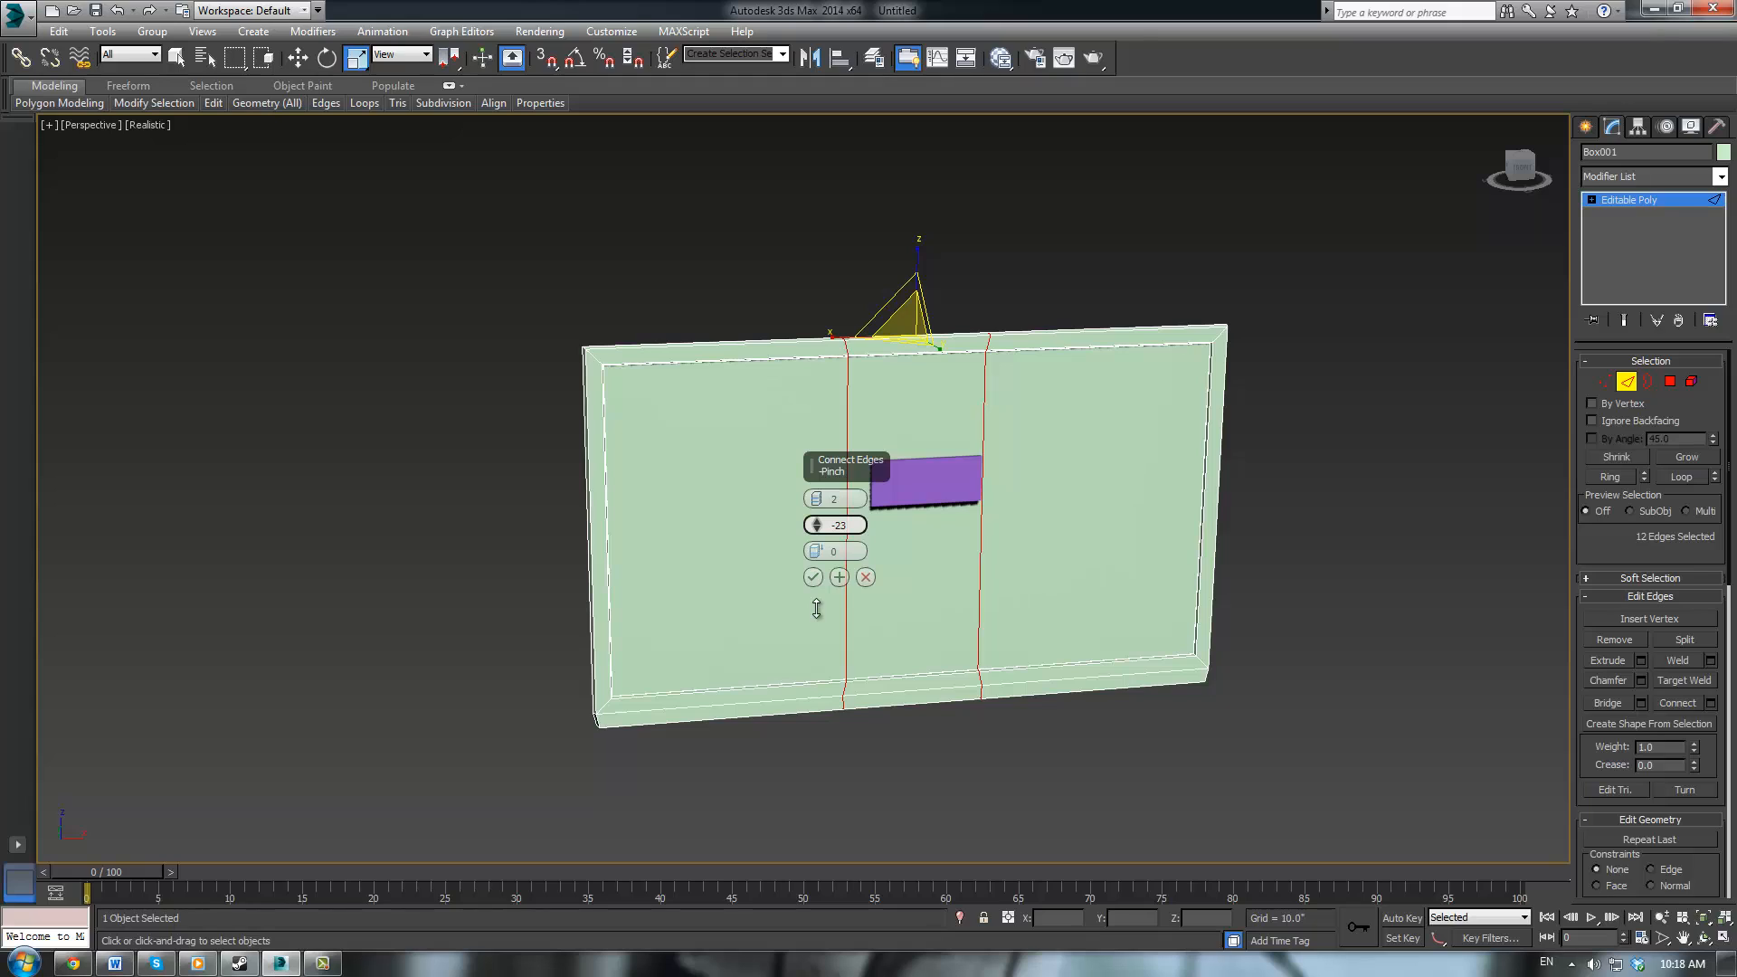
drag(817, 609, 817, 600)
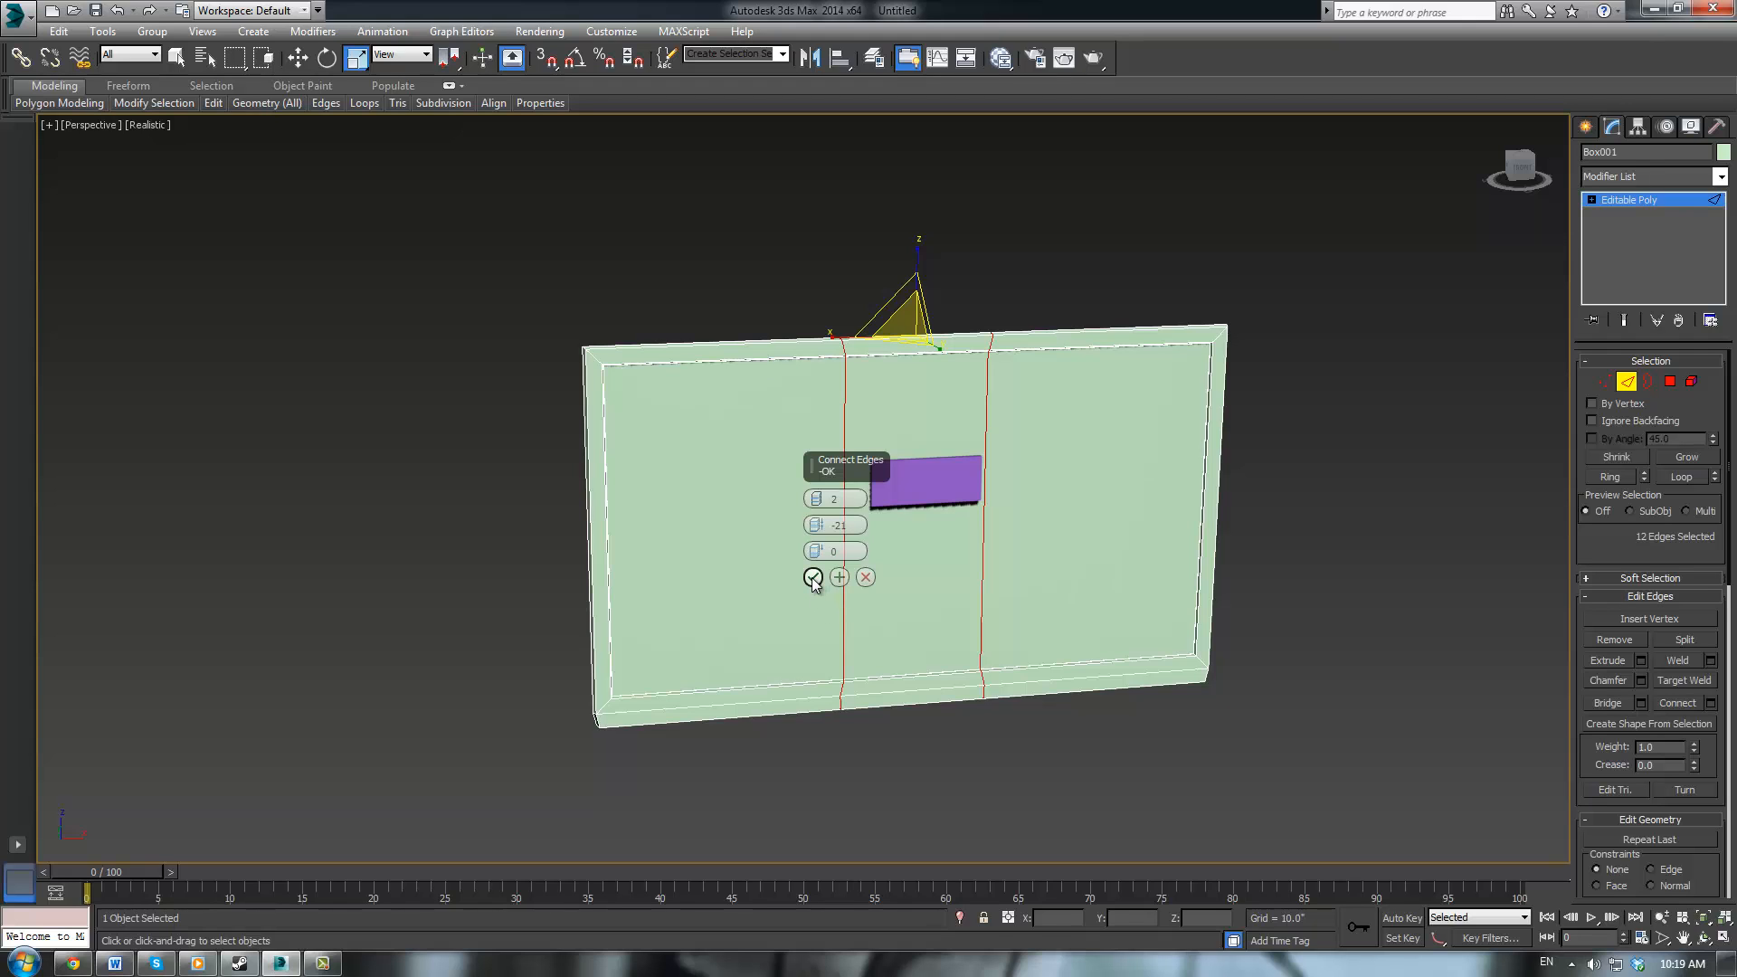
click(812, 577)
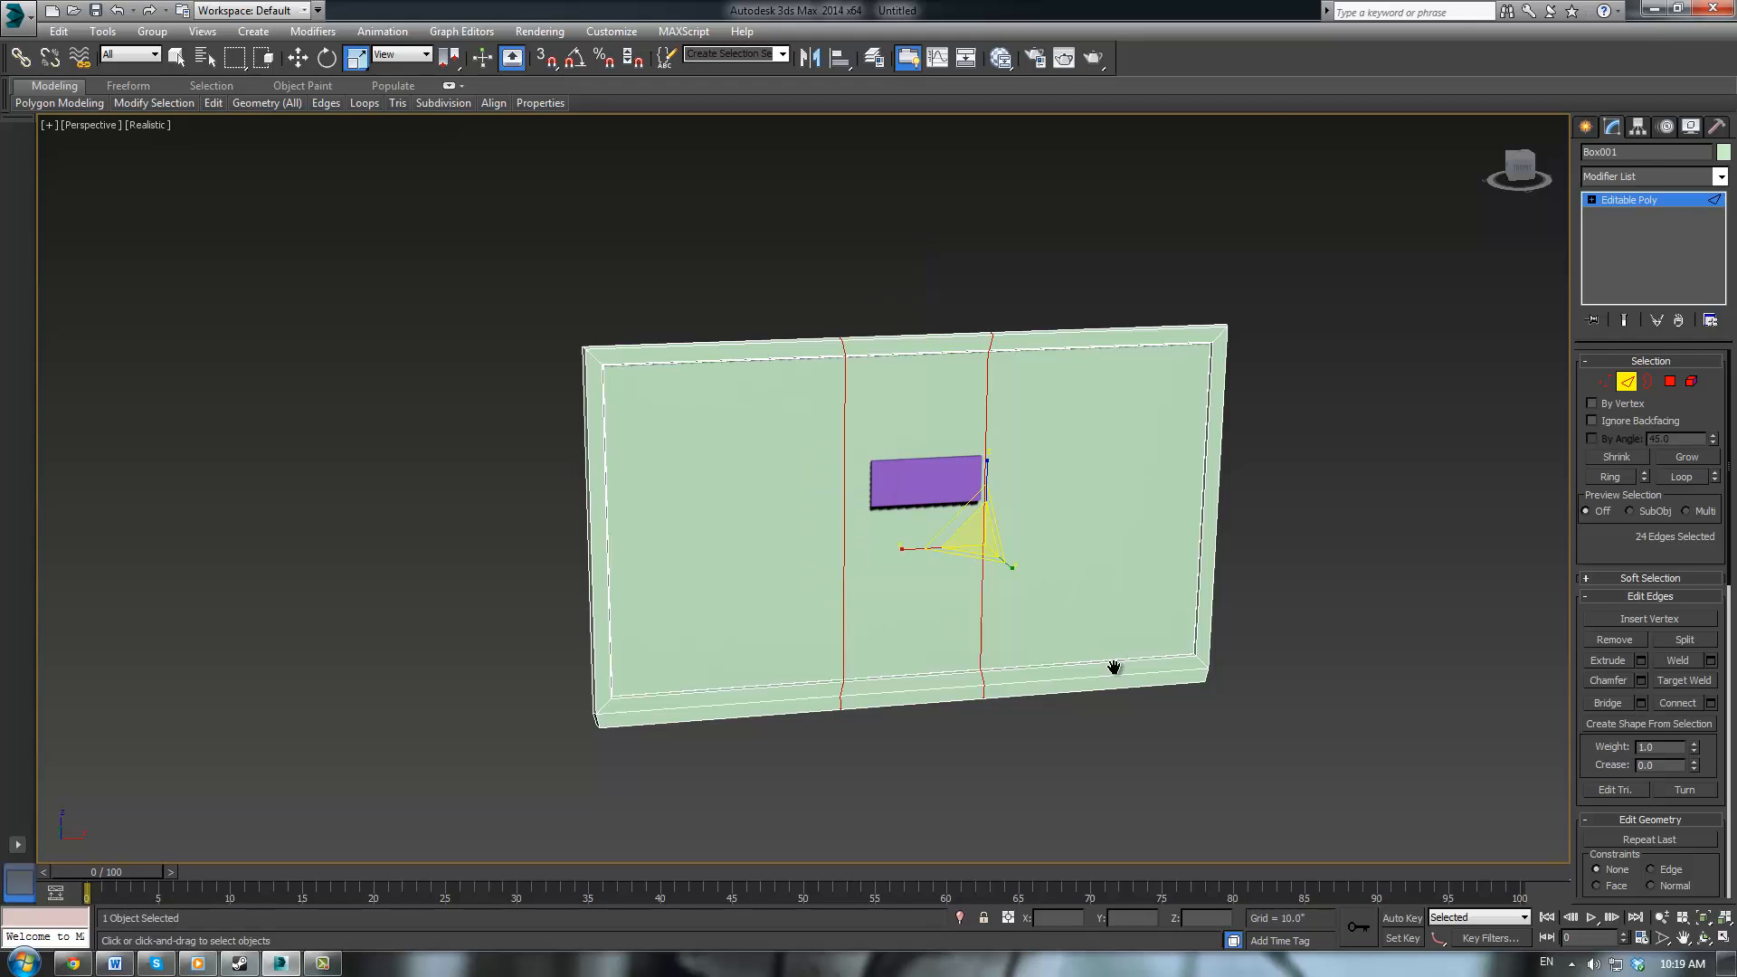
Undo the edge connection across the panel and clear the edge selection
scroll(1115, 666, up, 5)
scroll(1093, 612, up, 3)
scroll(1008, 601, down, 3)
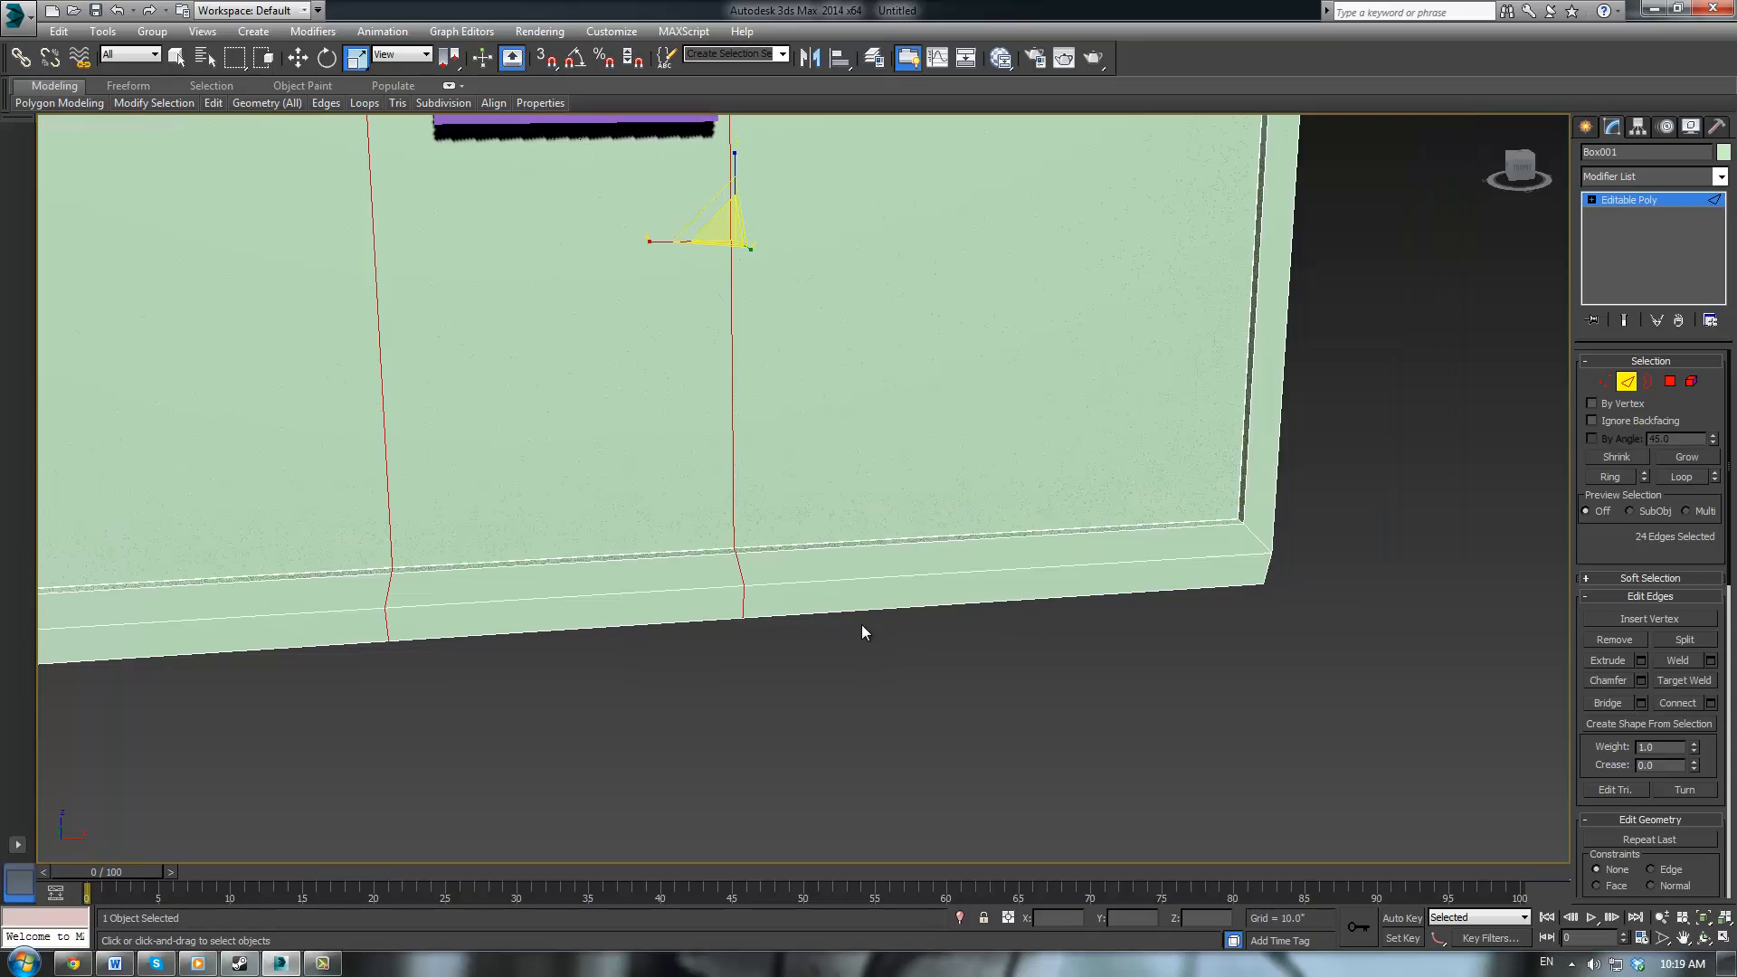
middle_drag(861, 628, 1207, 643)
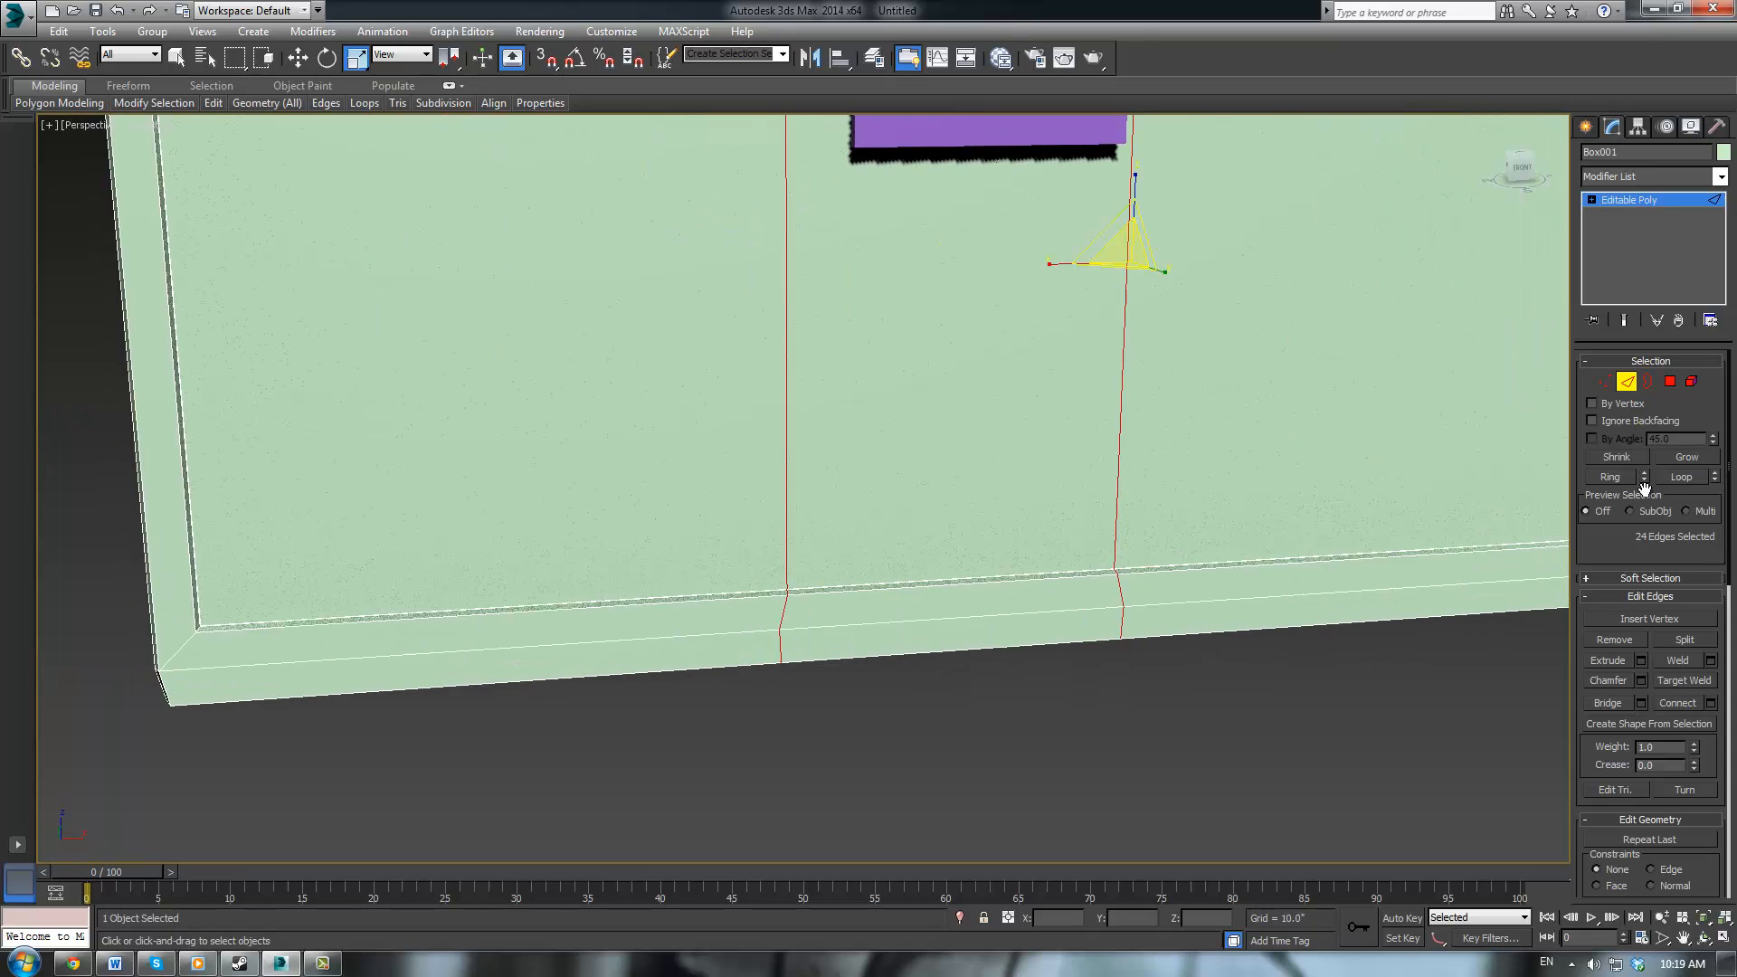
scroll(1198, 532, down, 6)
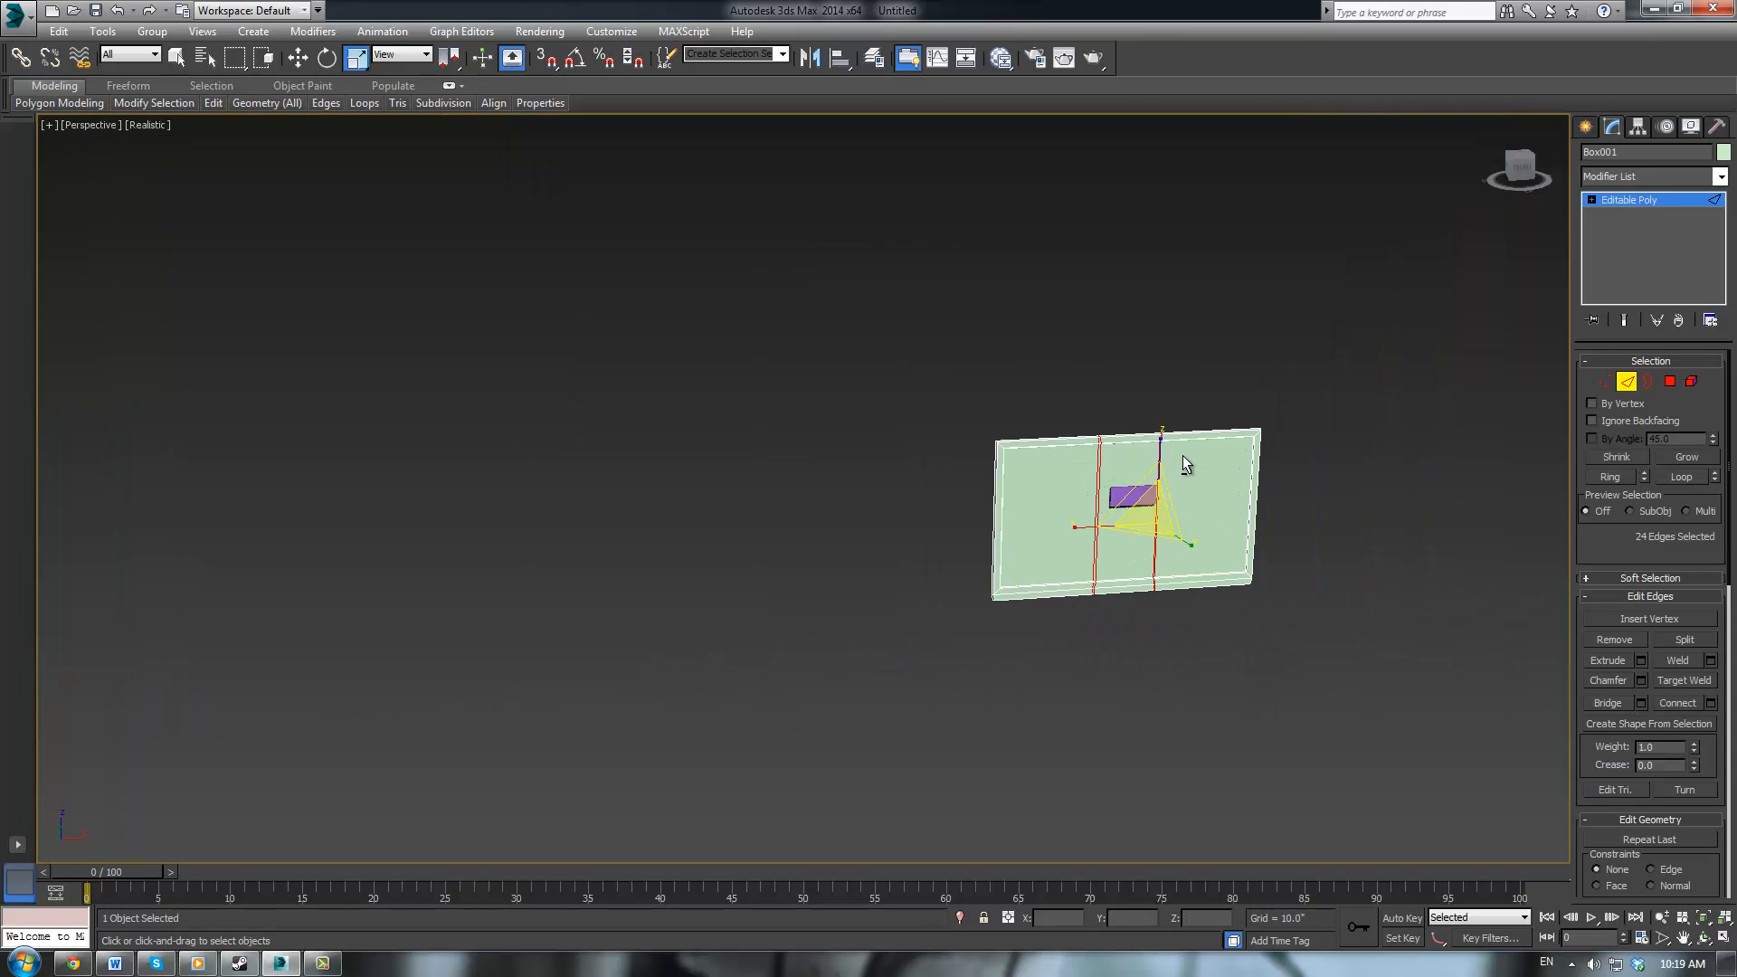
alt+middle_drag(1182, 455, 1205, 367)
scroll(1193, 417, up, 5)
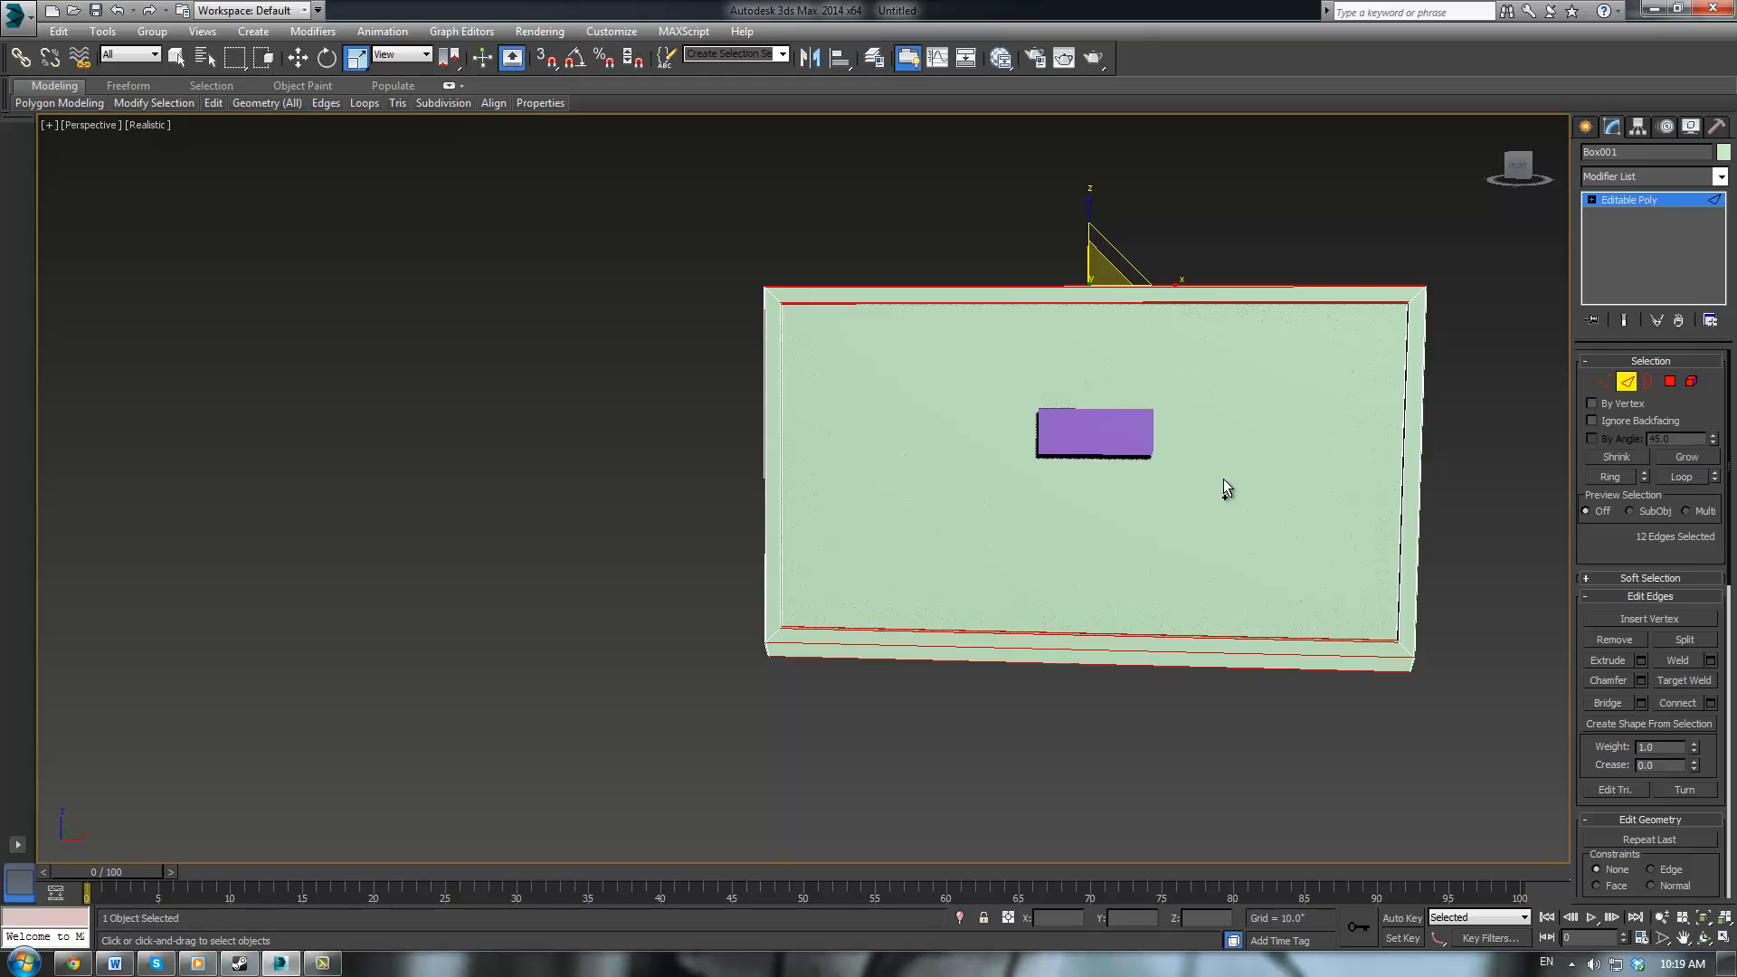
click(1298, 721)
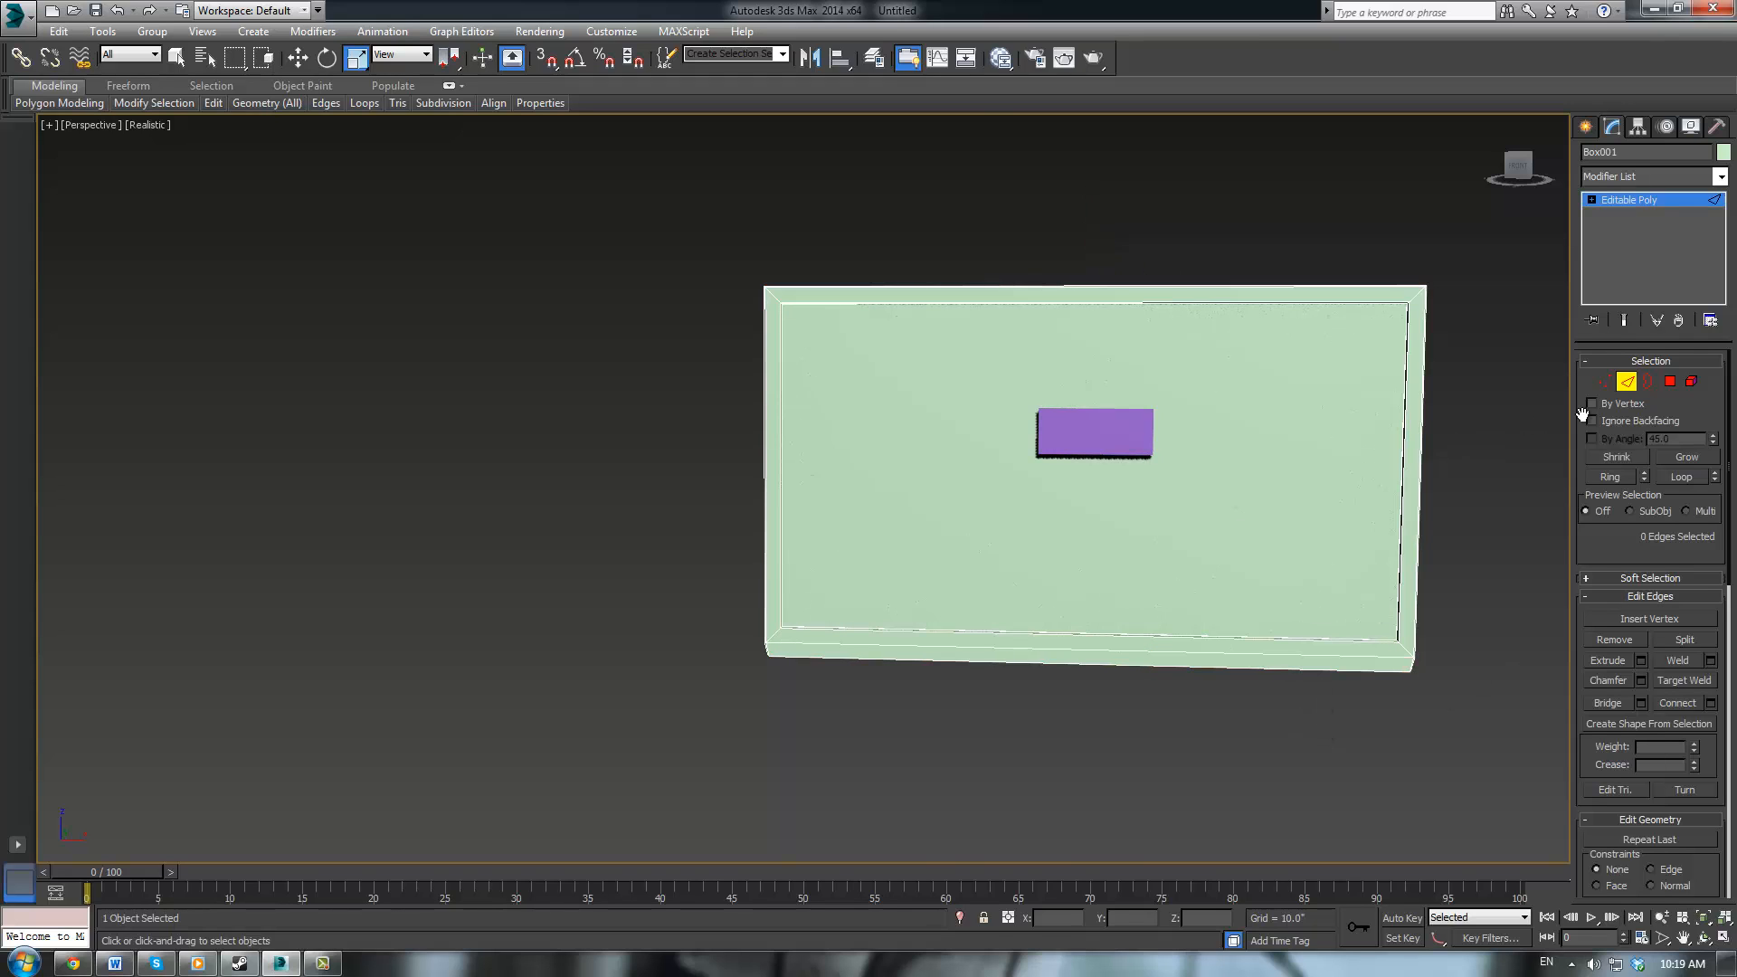
Select the five polygons forming the panel's lower strip, leaving the tall side polygons out of the selection
click(1670, 381)
alt+middle_drag(857, 750, 867, 709)
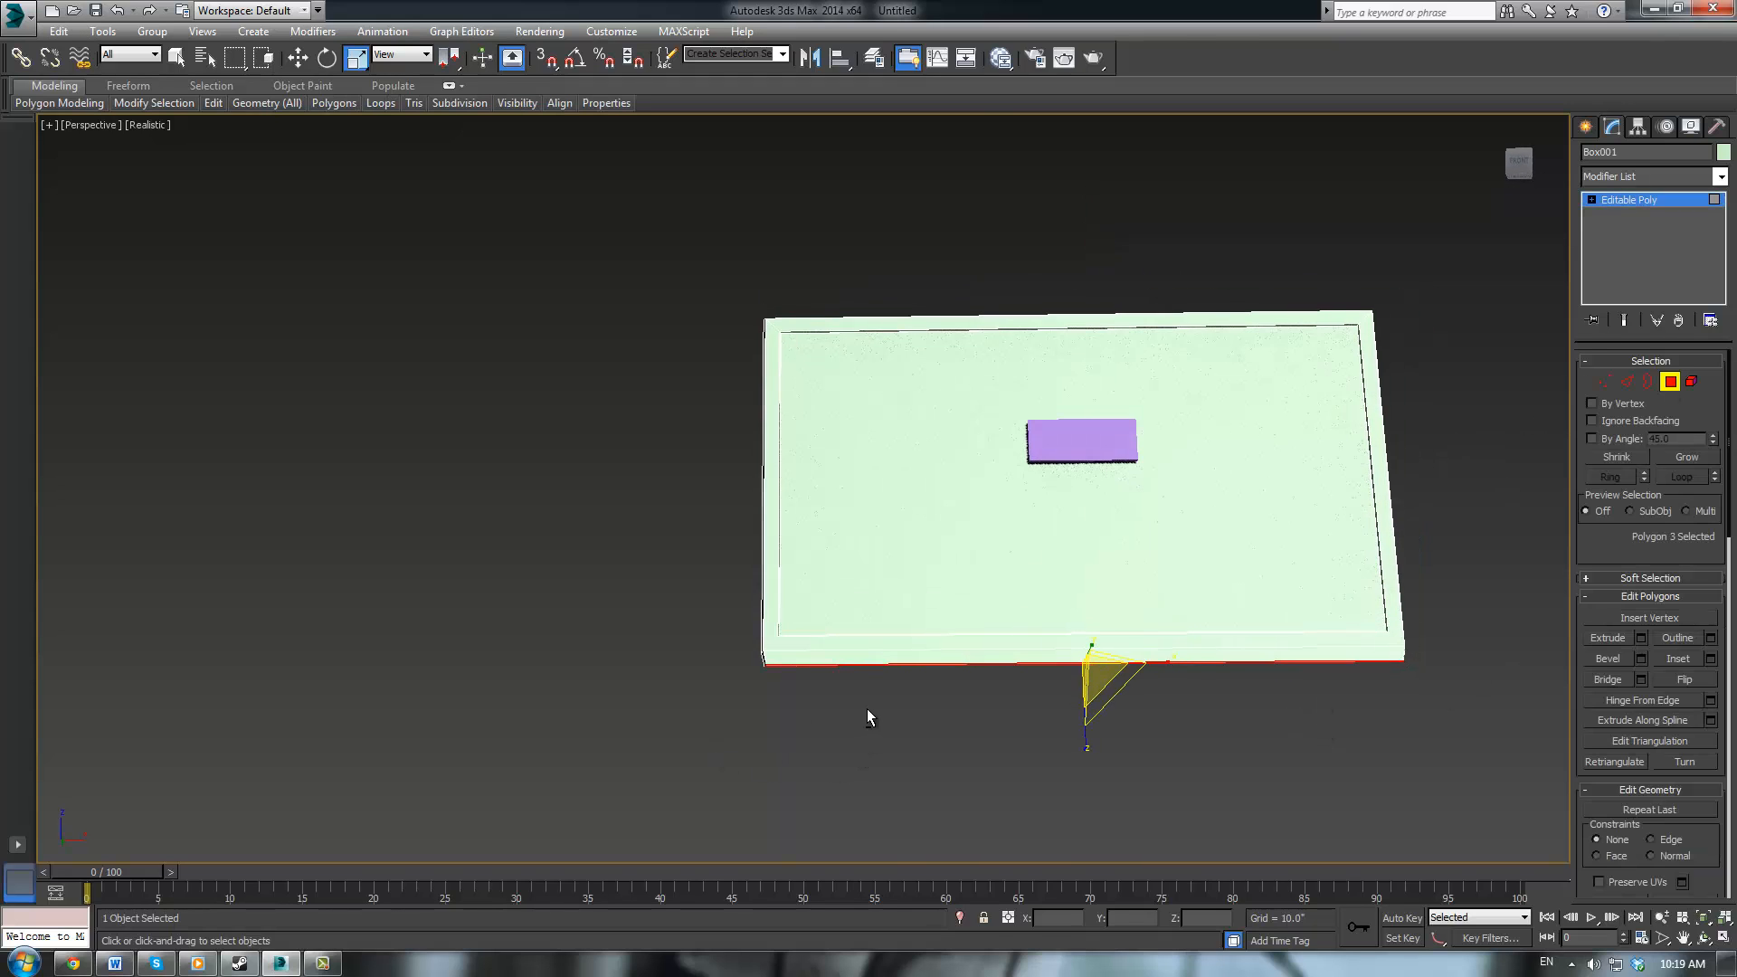
drag(1482, 658, 1482, 658)
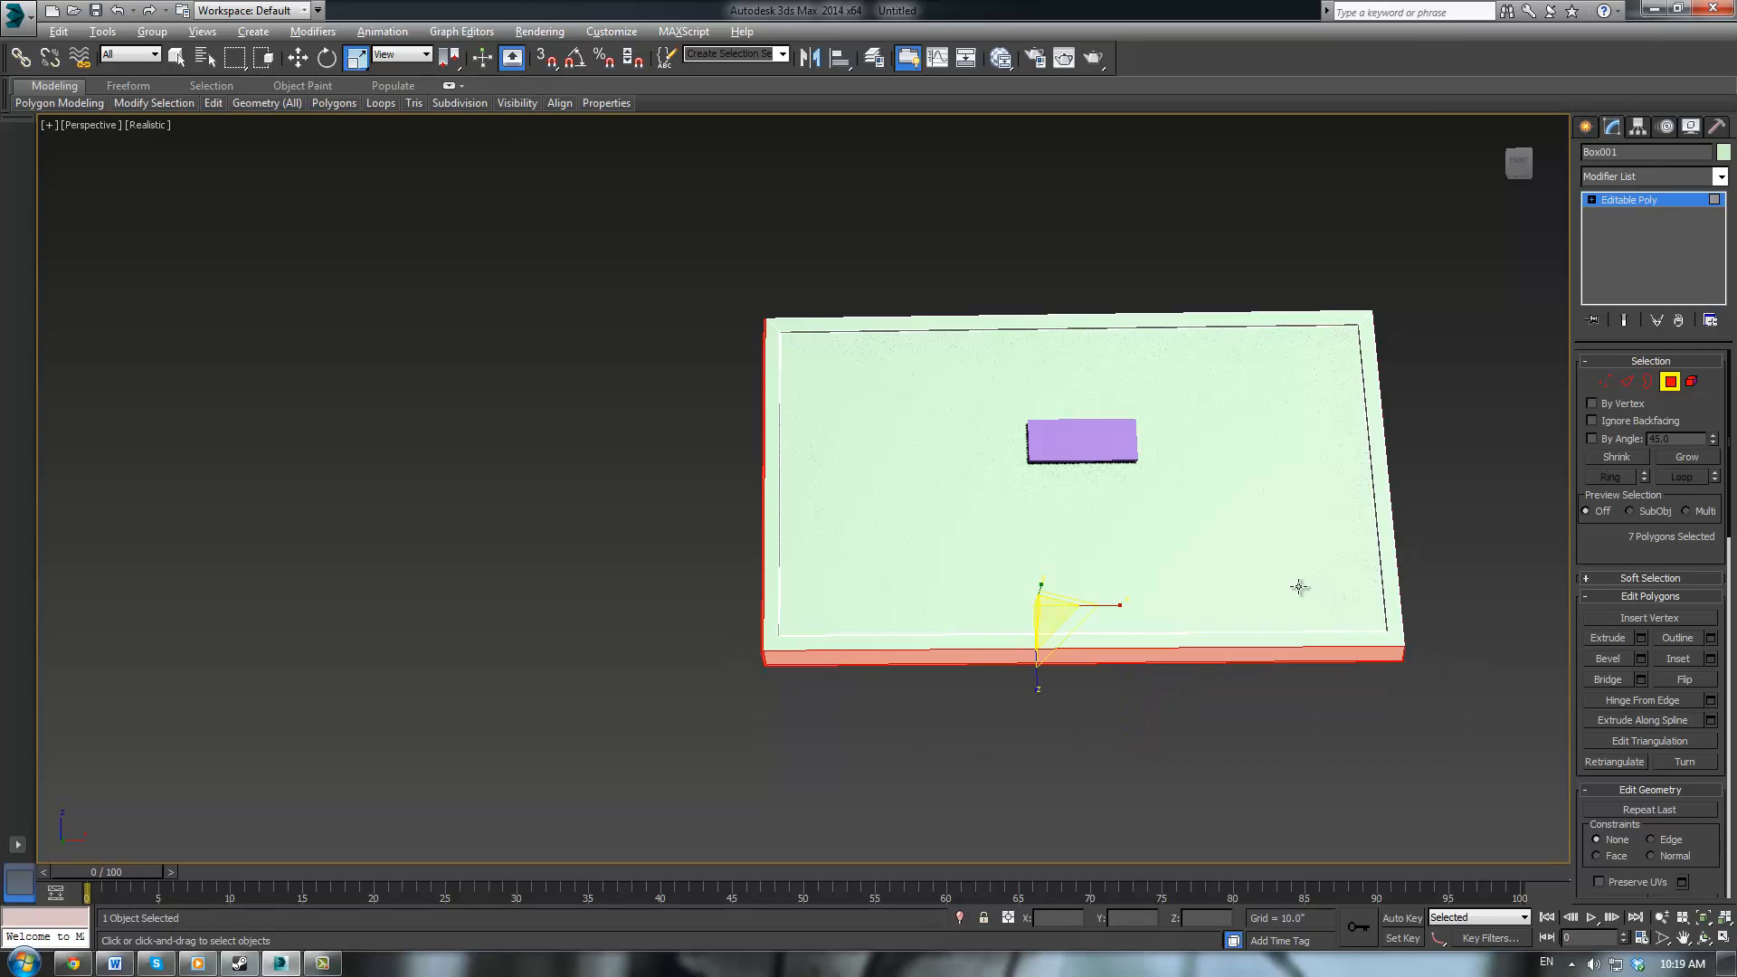
alt+middle_drag(1298, 589, 1345, 648)
scroll(1346, 650, up, 6)
alt+middle_drag(1069, 593, 1306, 440)
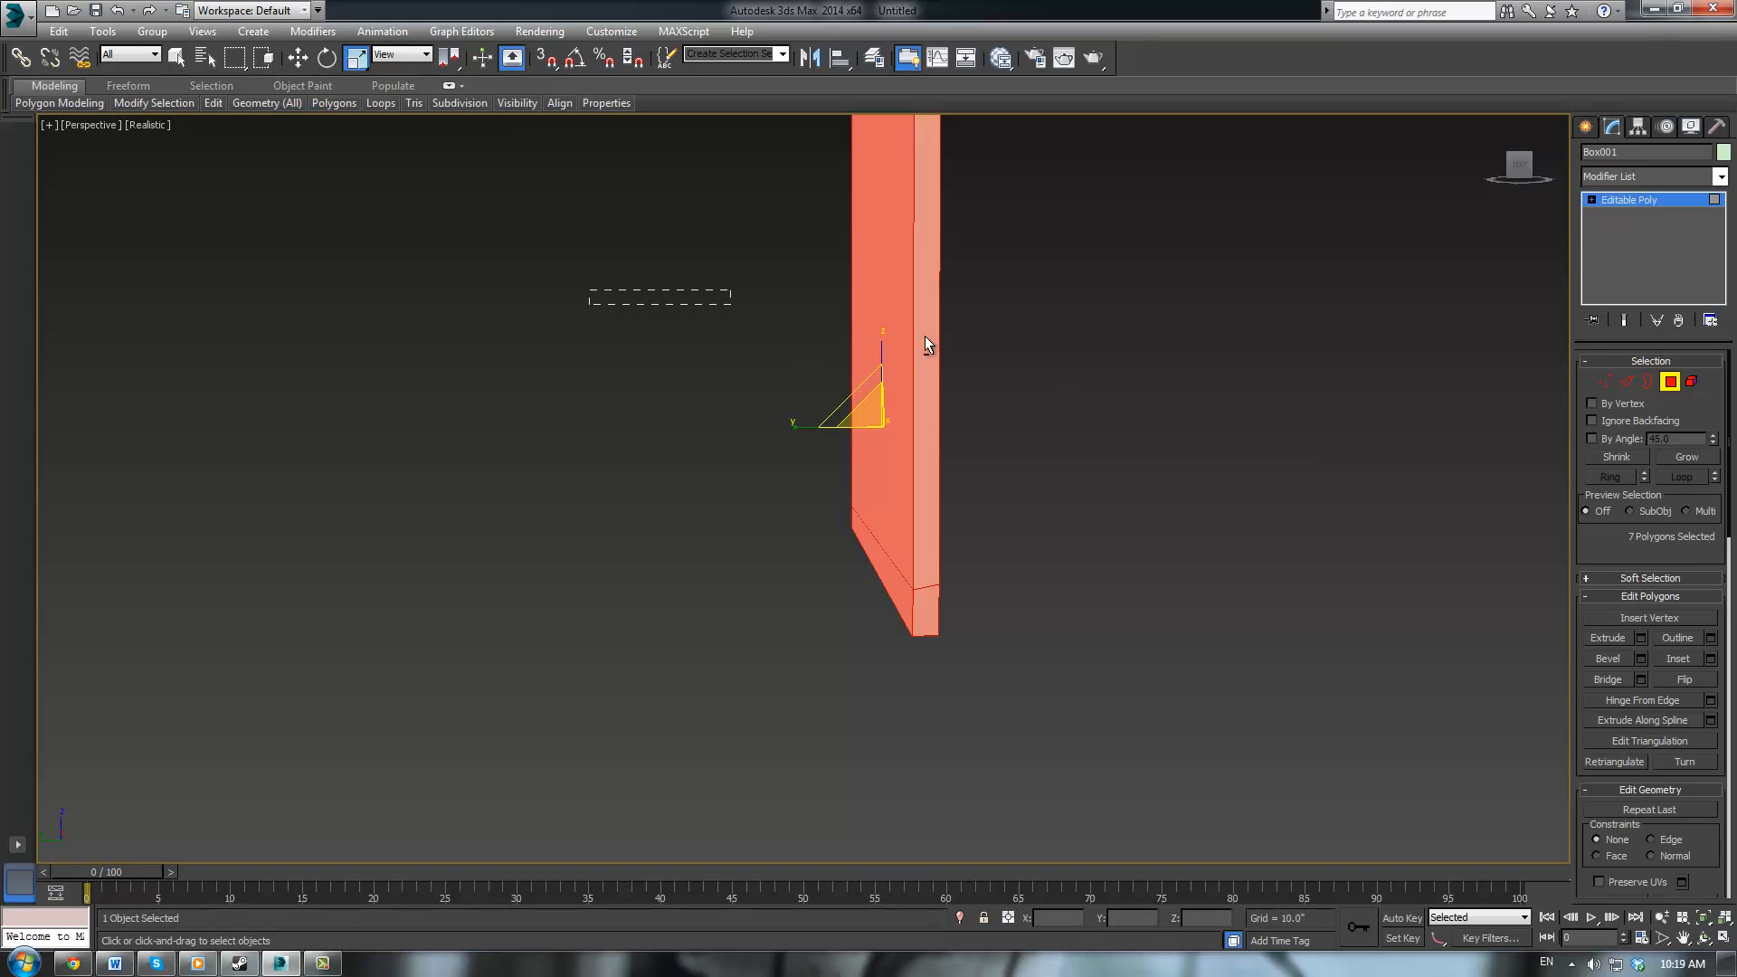
alt+drag(925, 335, 1039, 407)
alt+middle_drag(923, 398, 1324, 406)
middle_drag(1176, 605, 1047, 605)
scroll(1048, 604, down, 5)
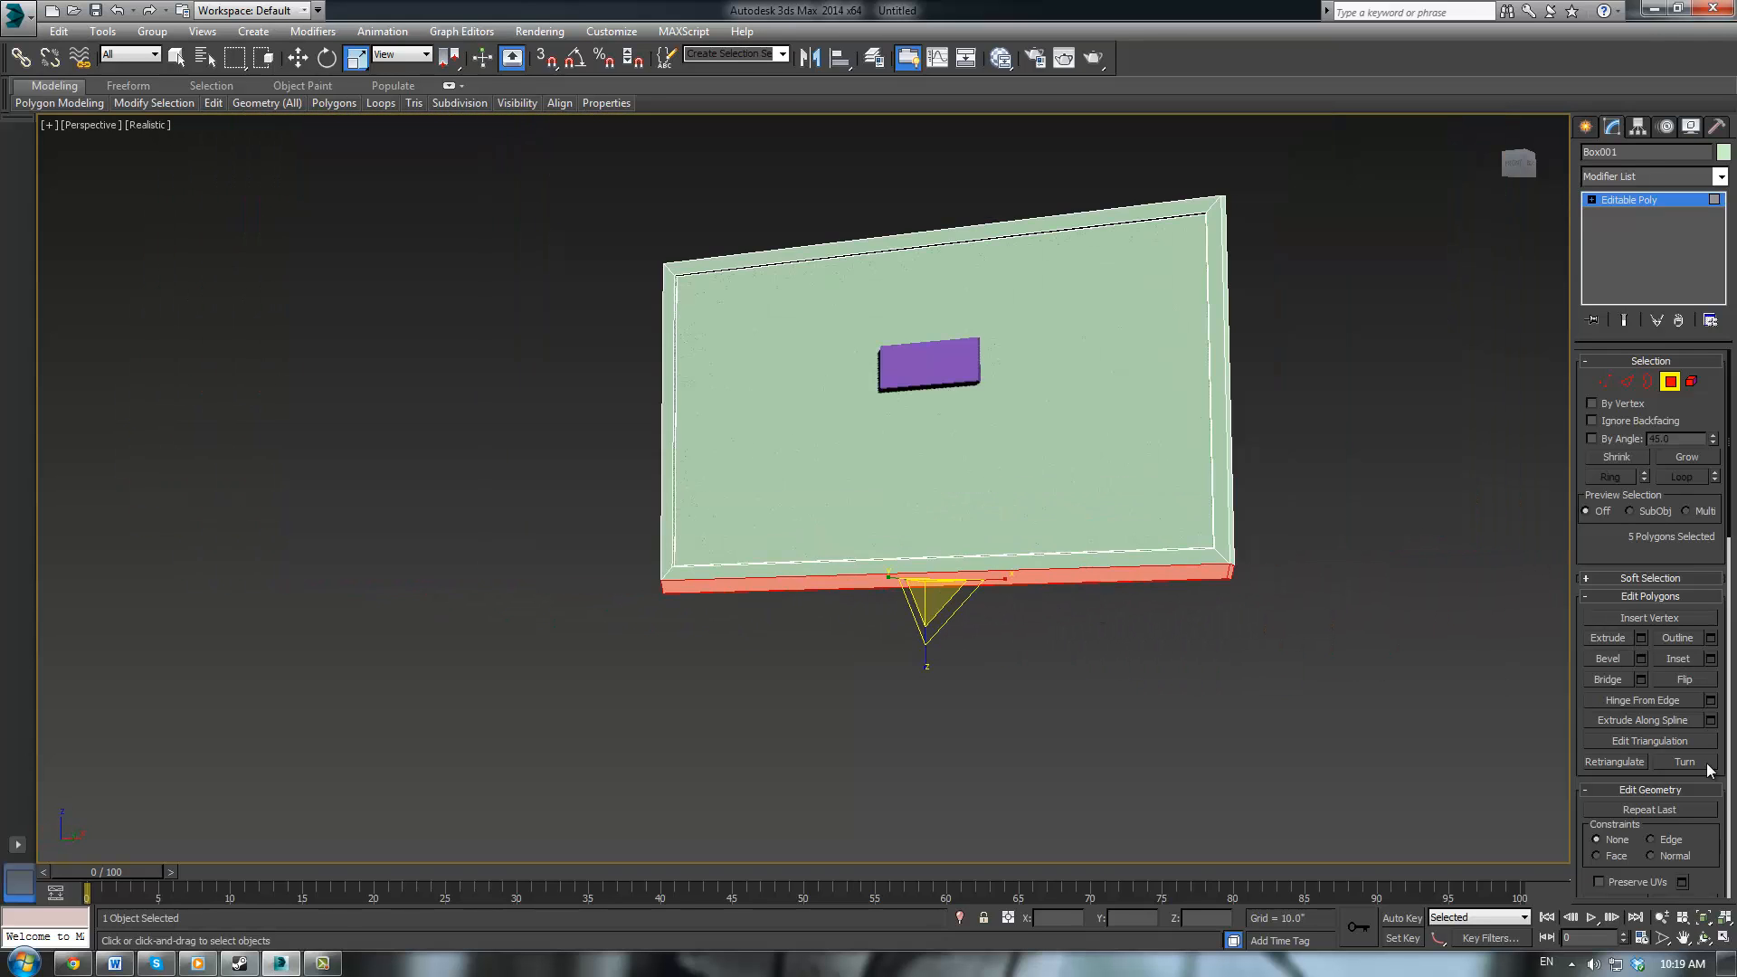
Detach the lower strip's polygons as a separate object, leave polygon editing and deselect the panel
drag(1712, 819, 1699, 601)
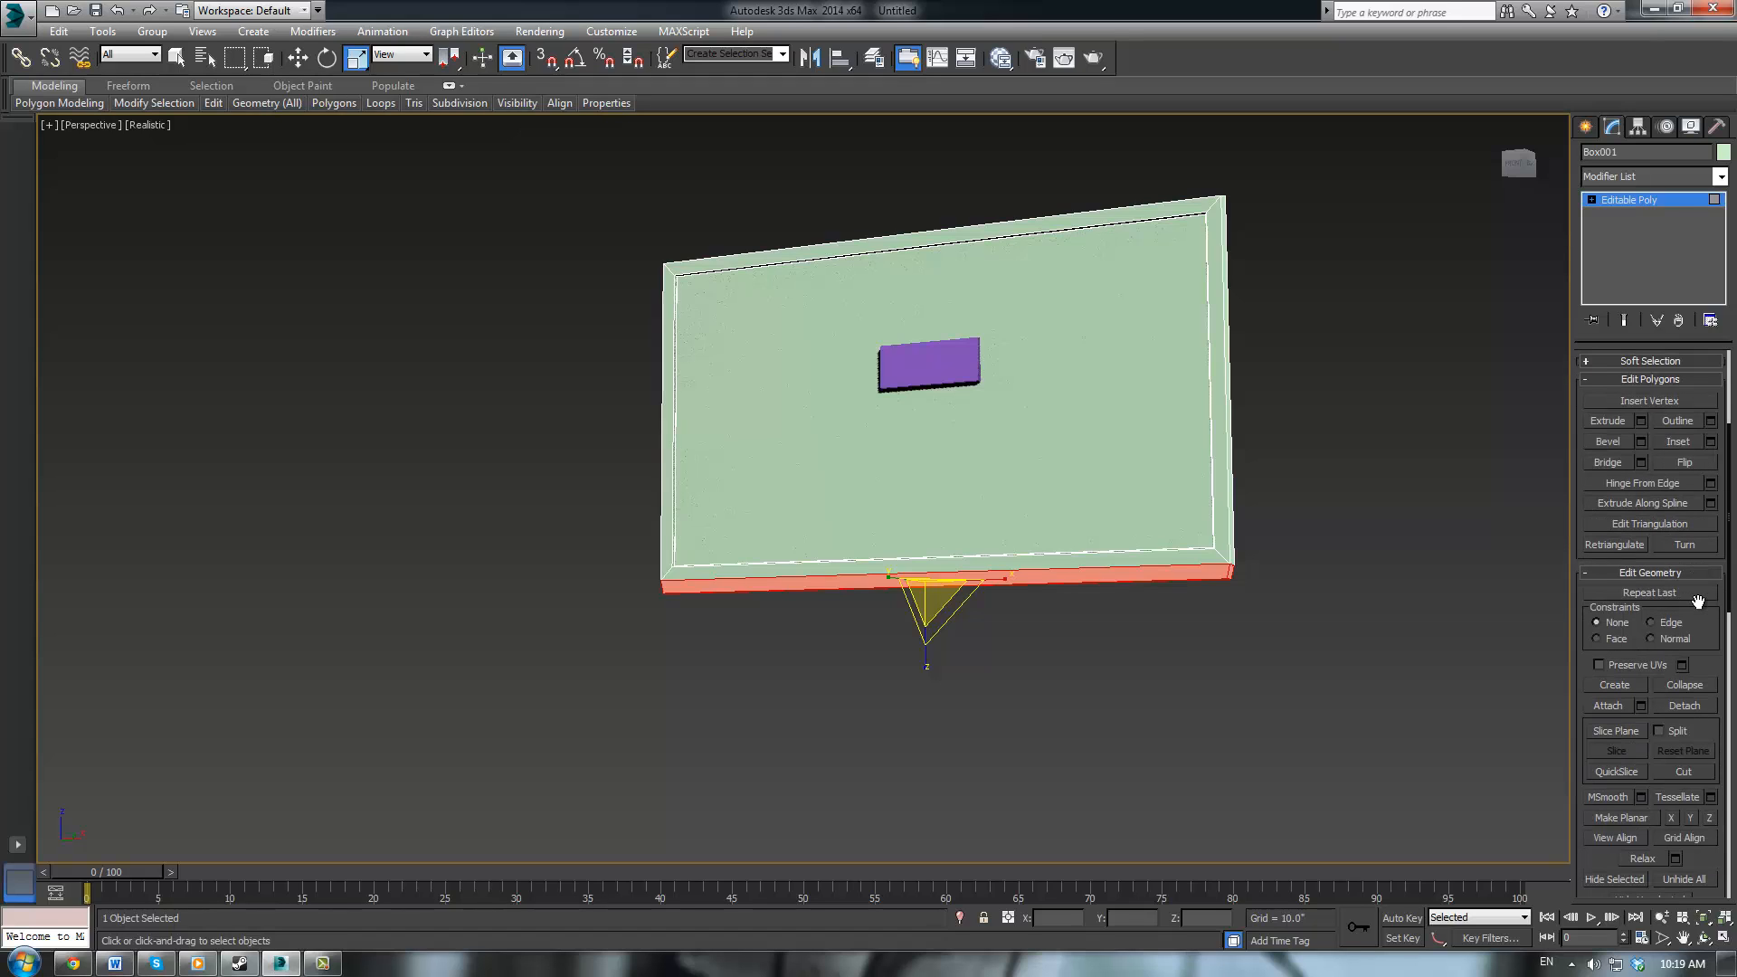
click(1688, 706)
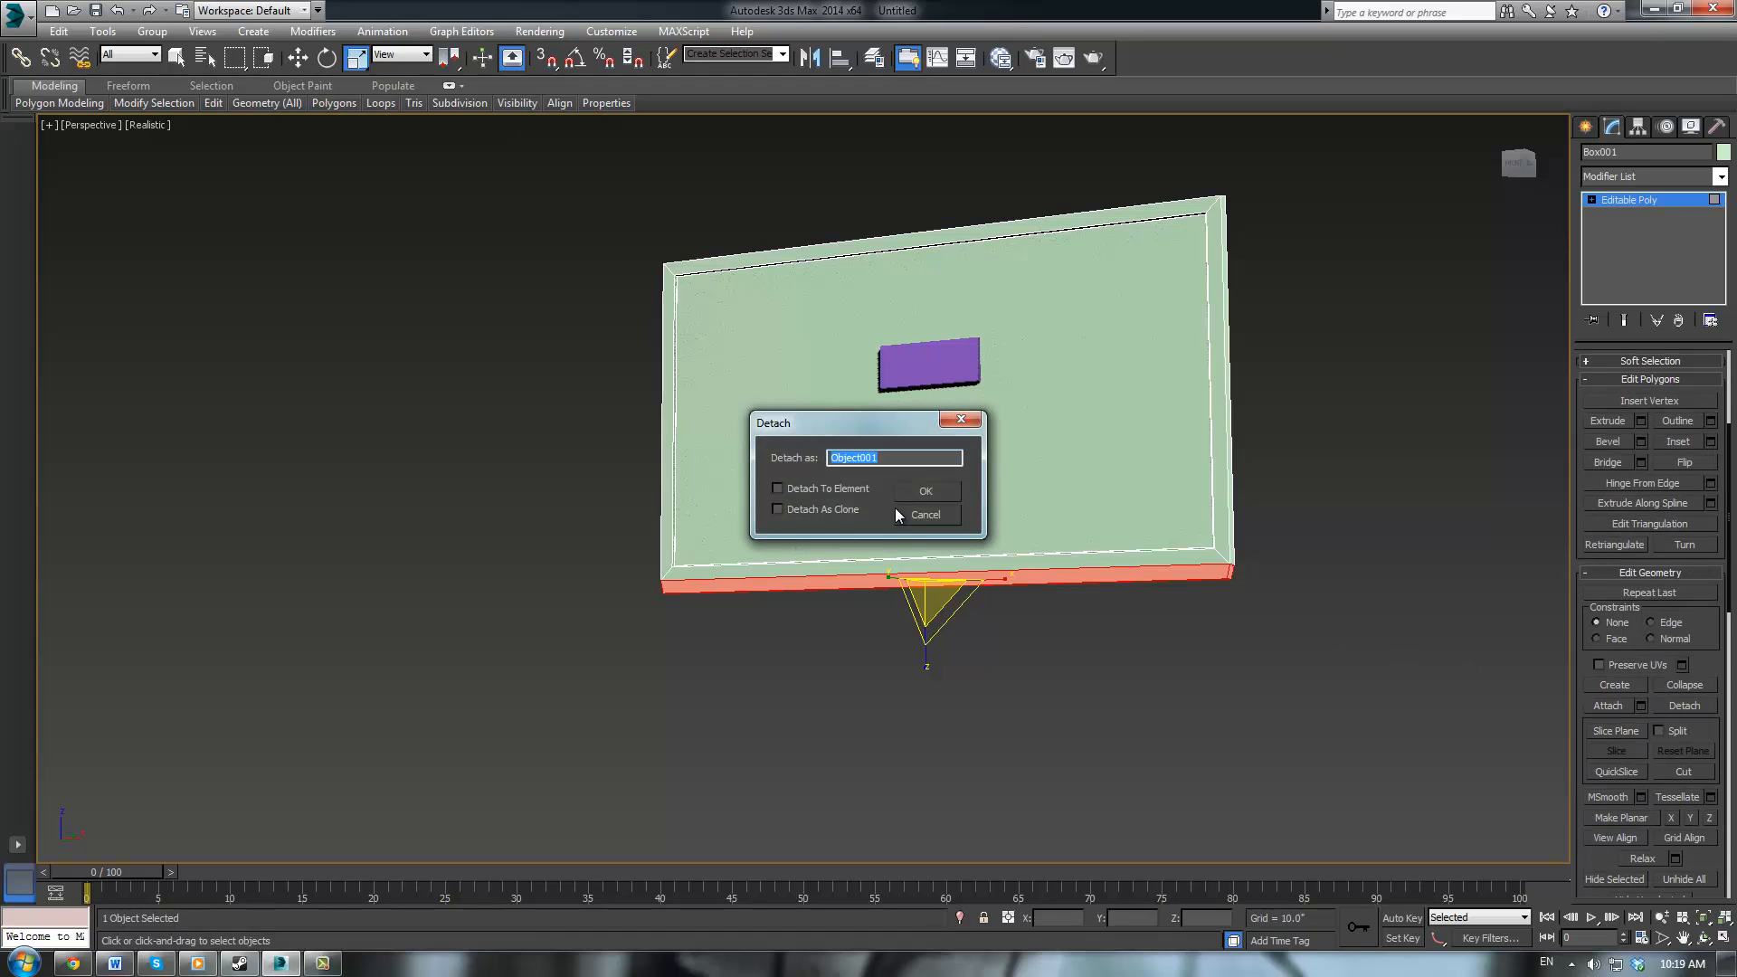
click(924, 489)
click(1214, 534)
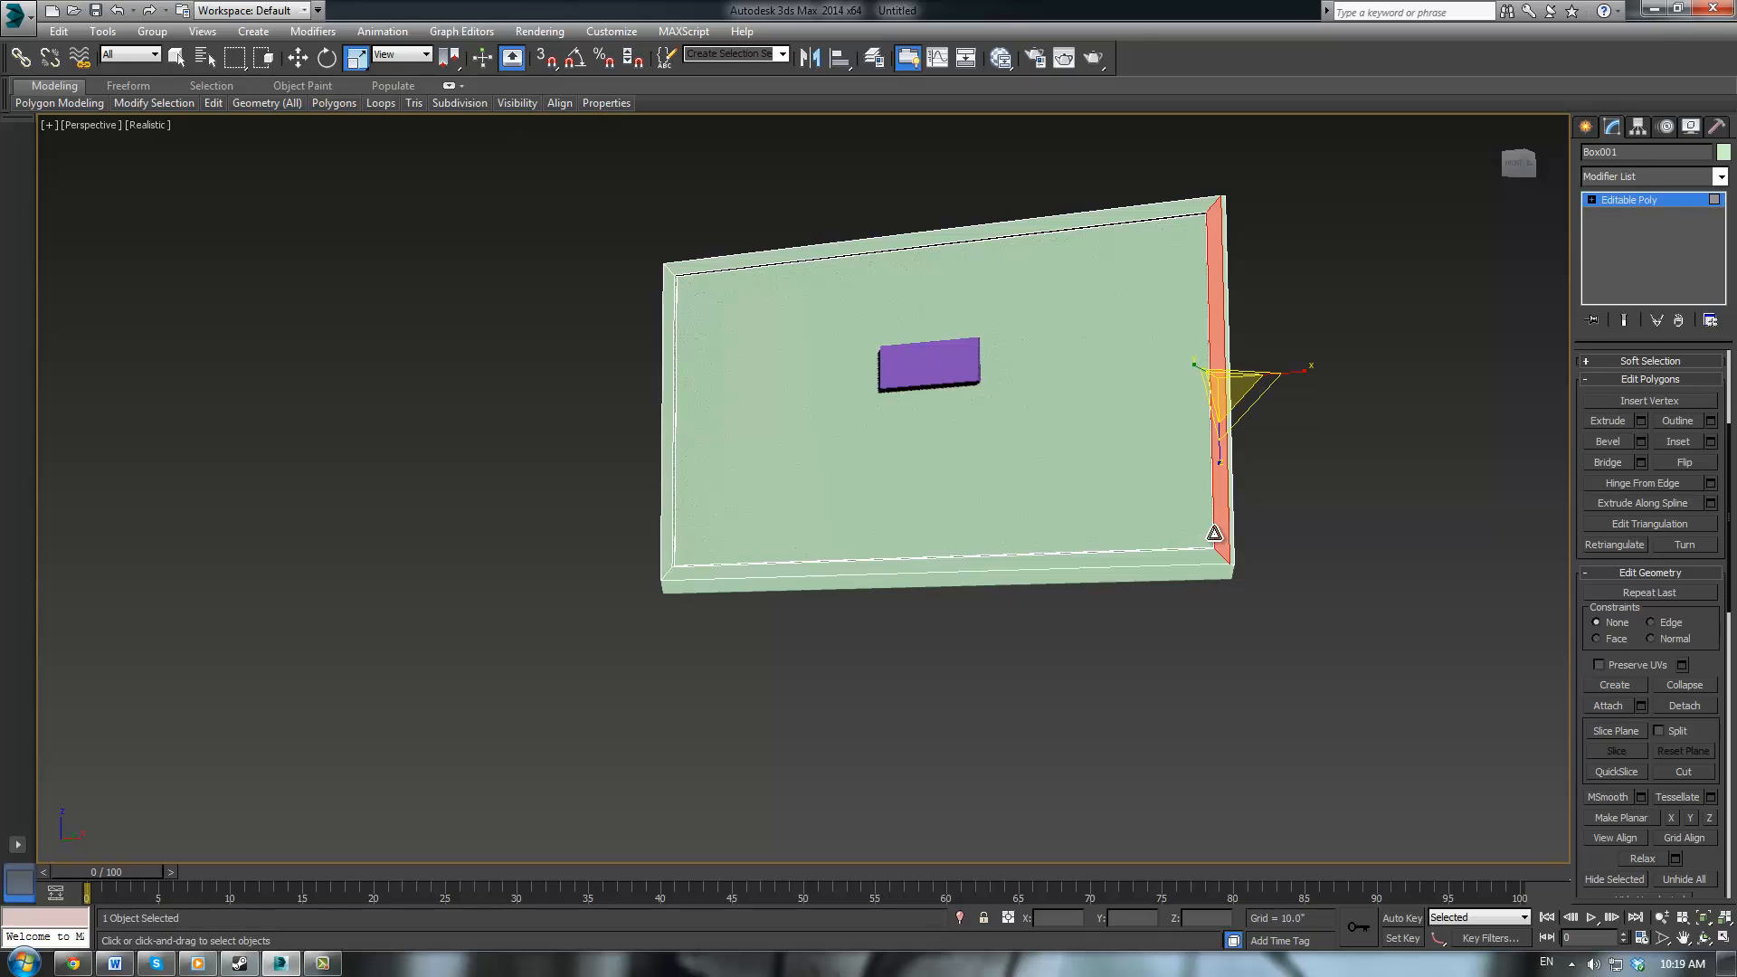
click(1658, 203)
click(1289, 559)
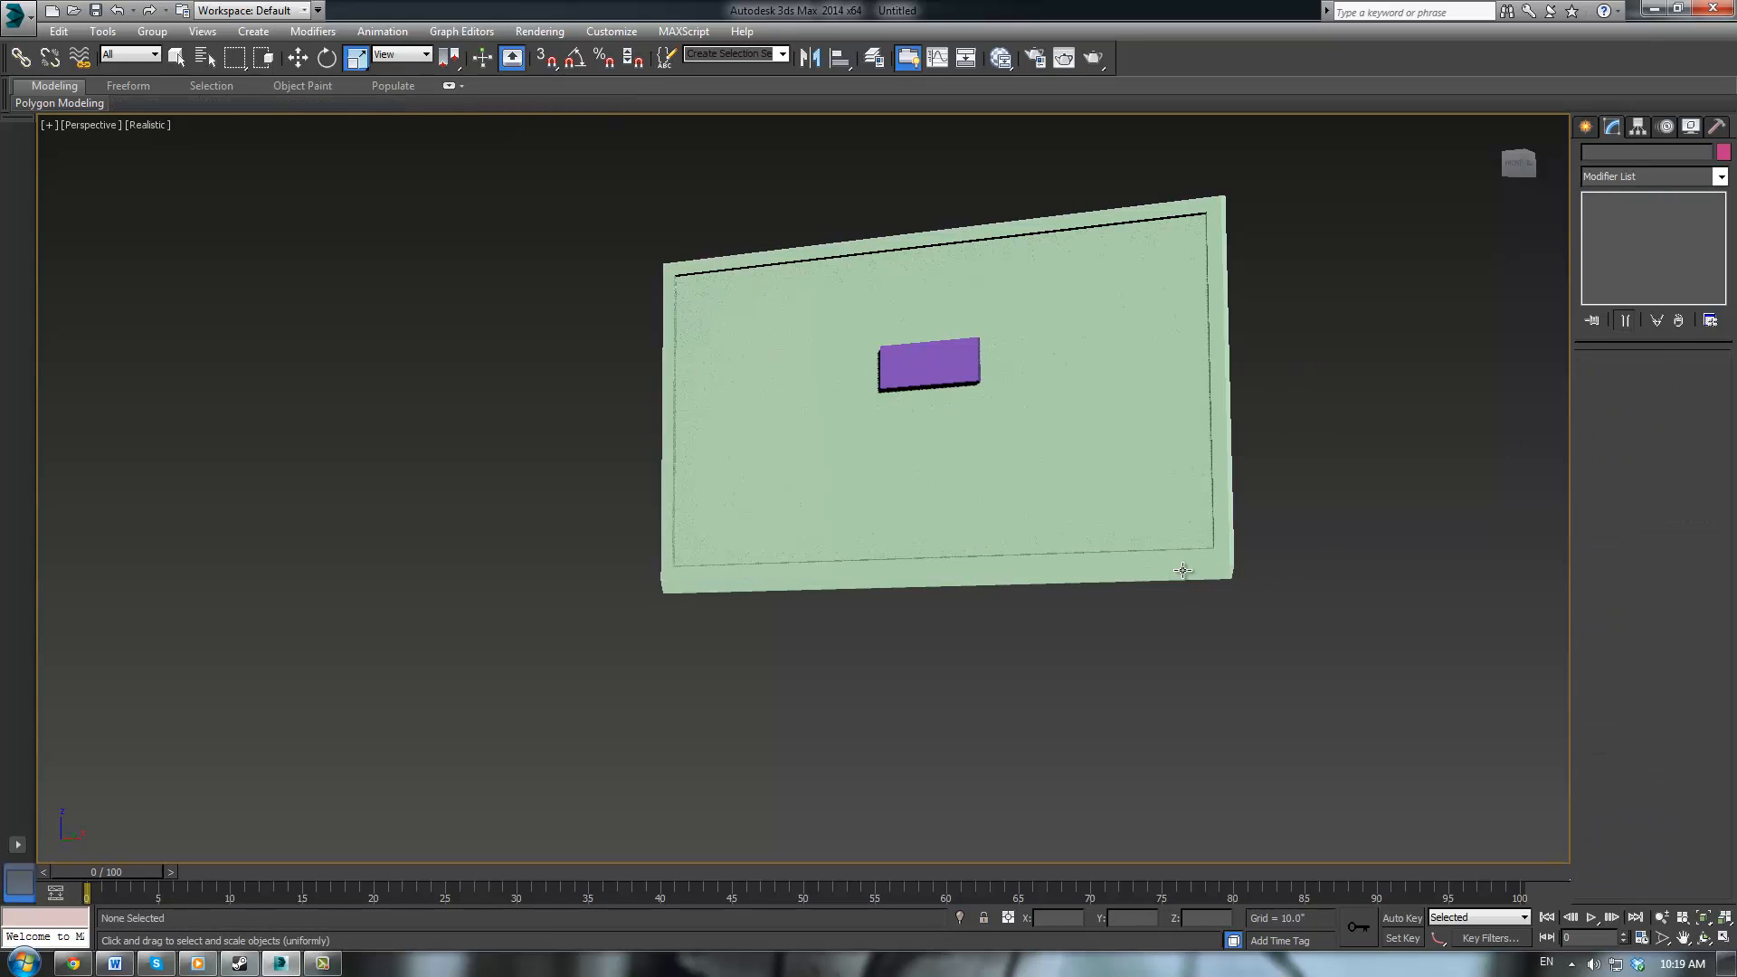
On the detached strip, select the four lengthwise edges and connect them with 2 segments and a pinch of -21
click(1175, 574)
alt+middle_drag(1144, 609, 1177, 617)
scroll(1176, 615, up, 2)
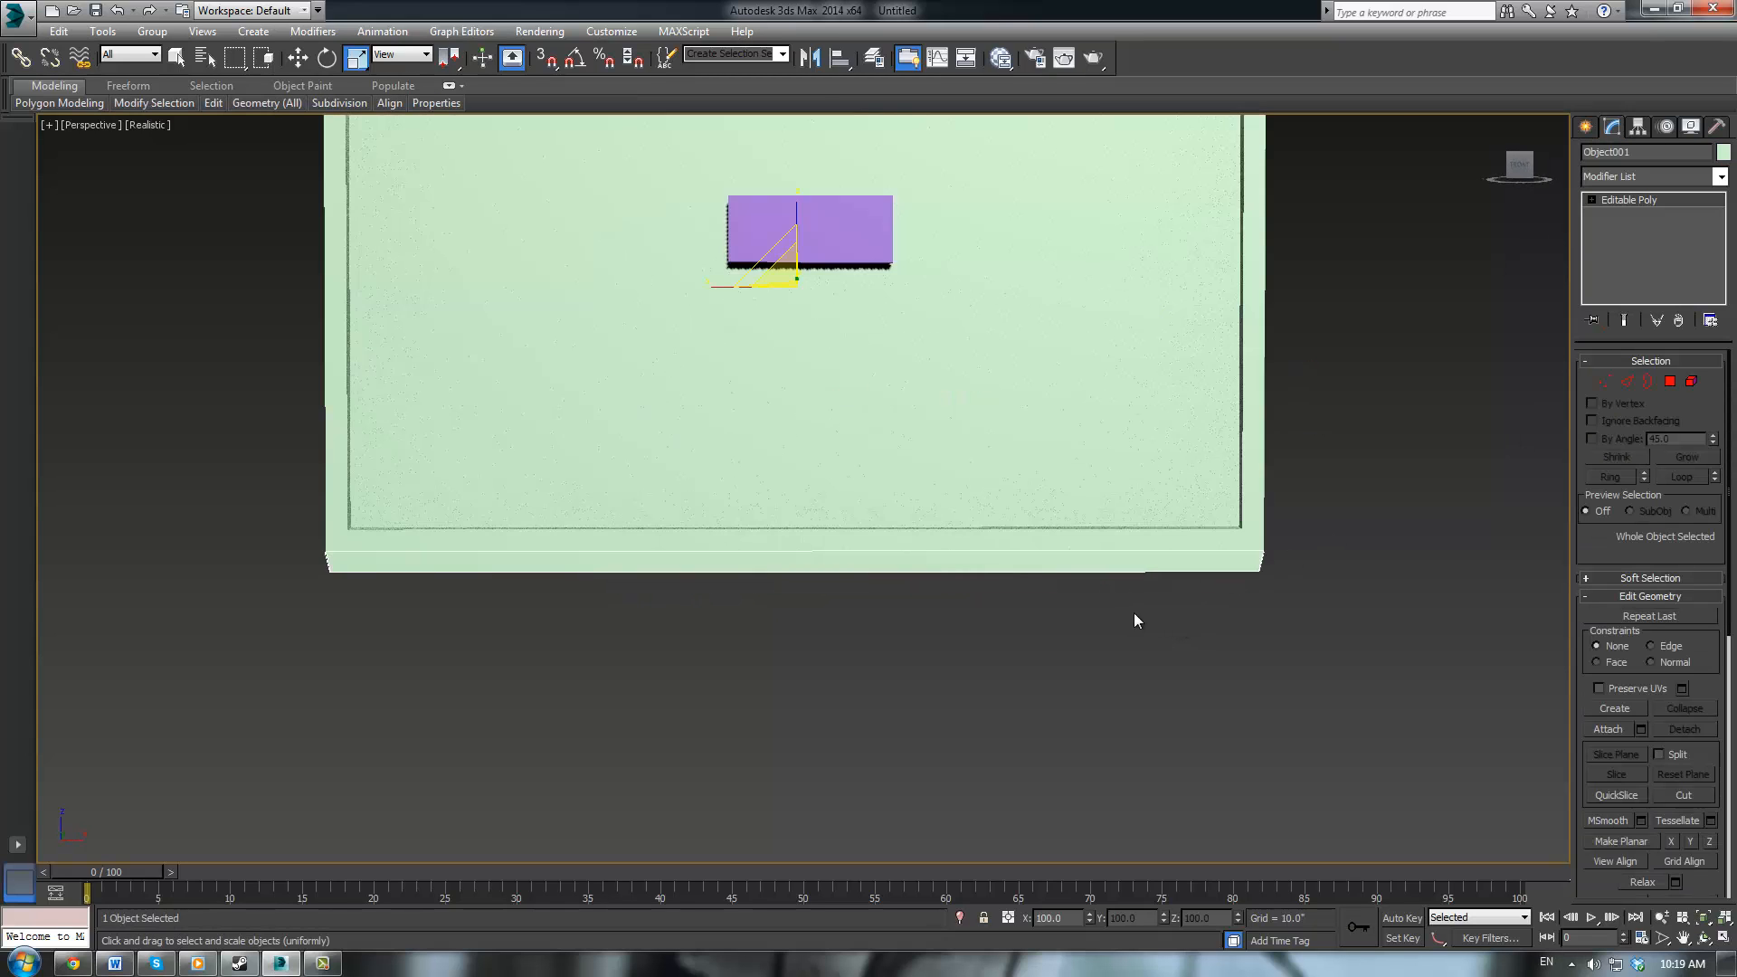
scroll(996, 579, up, 2)
middle_drag(974, 582, 1179, 621)
scroll(1178, 621, down, 2)
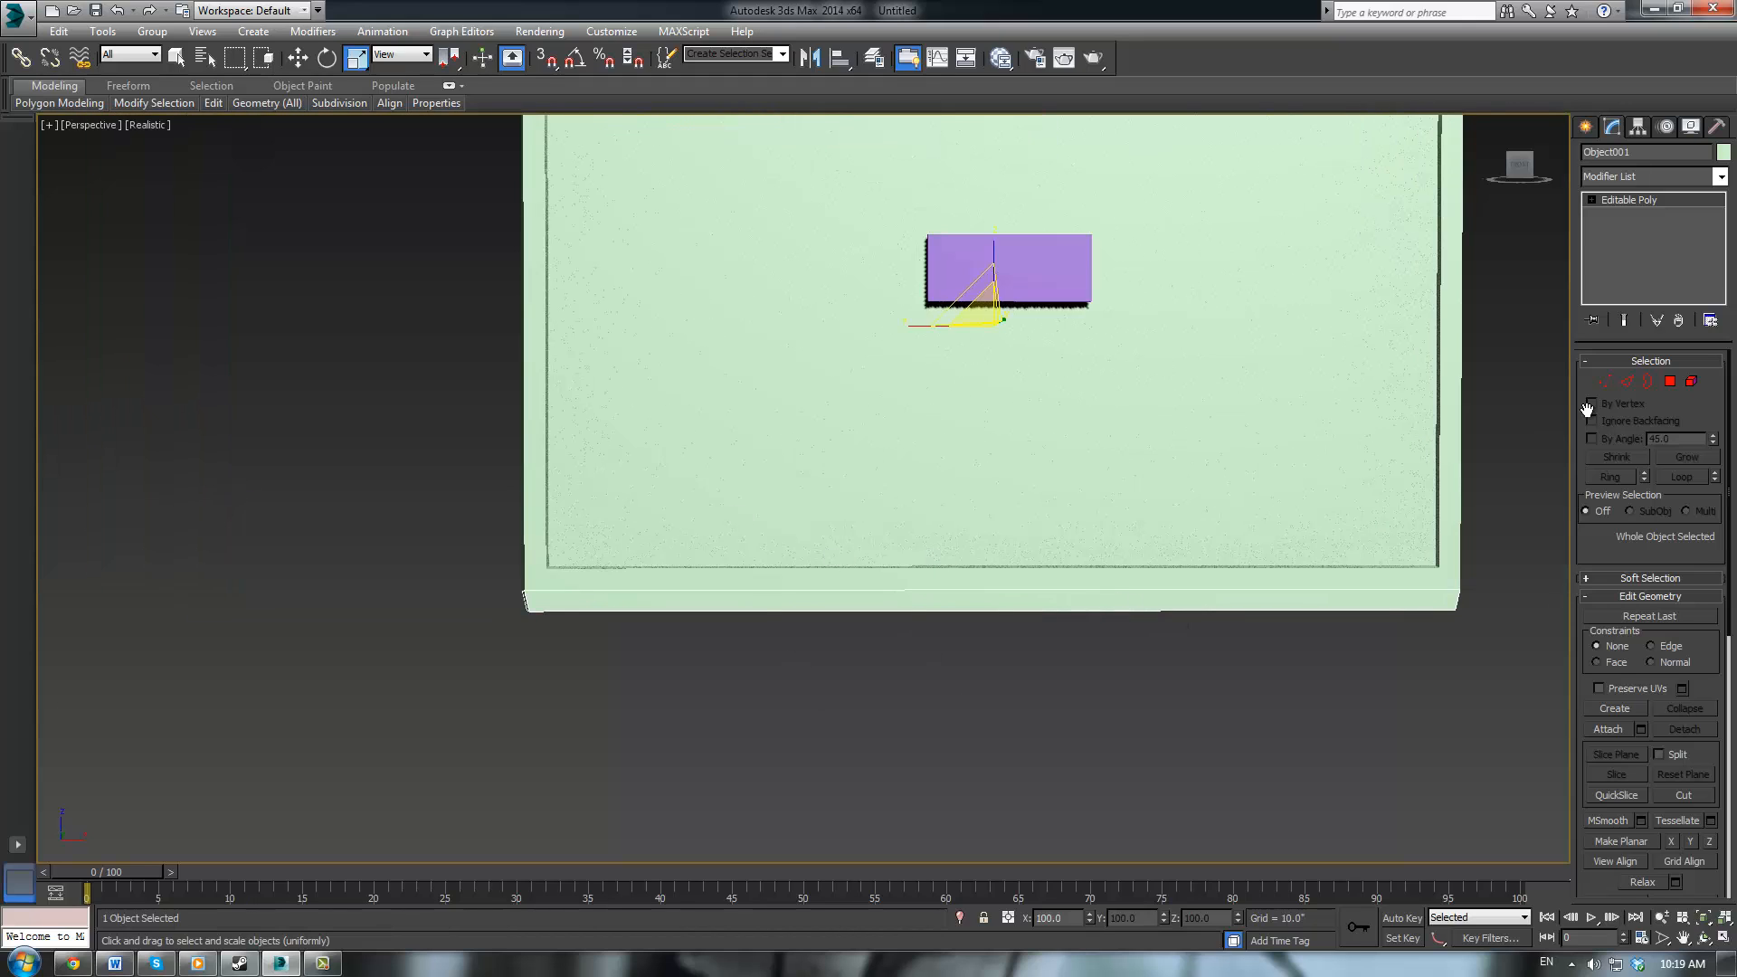
click(1626, 382)
drag(1112, 458, 1058, 658)
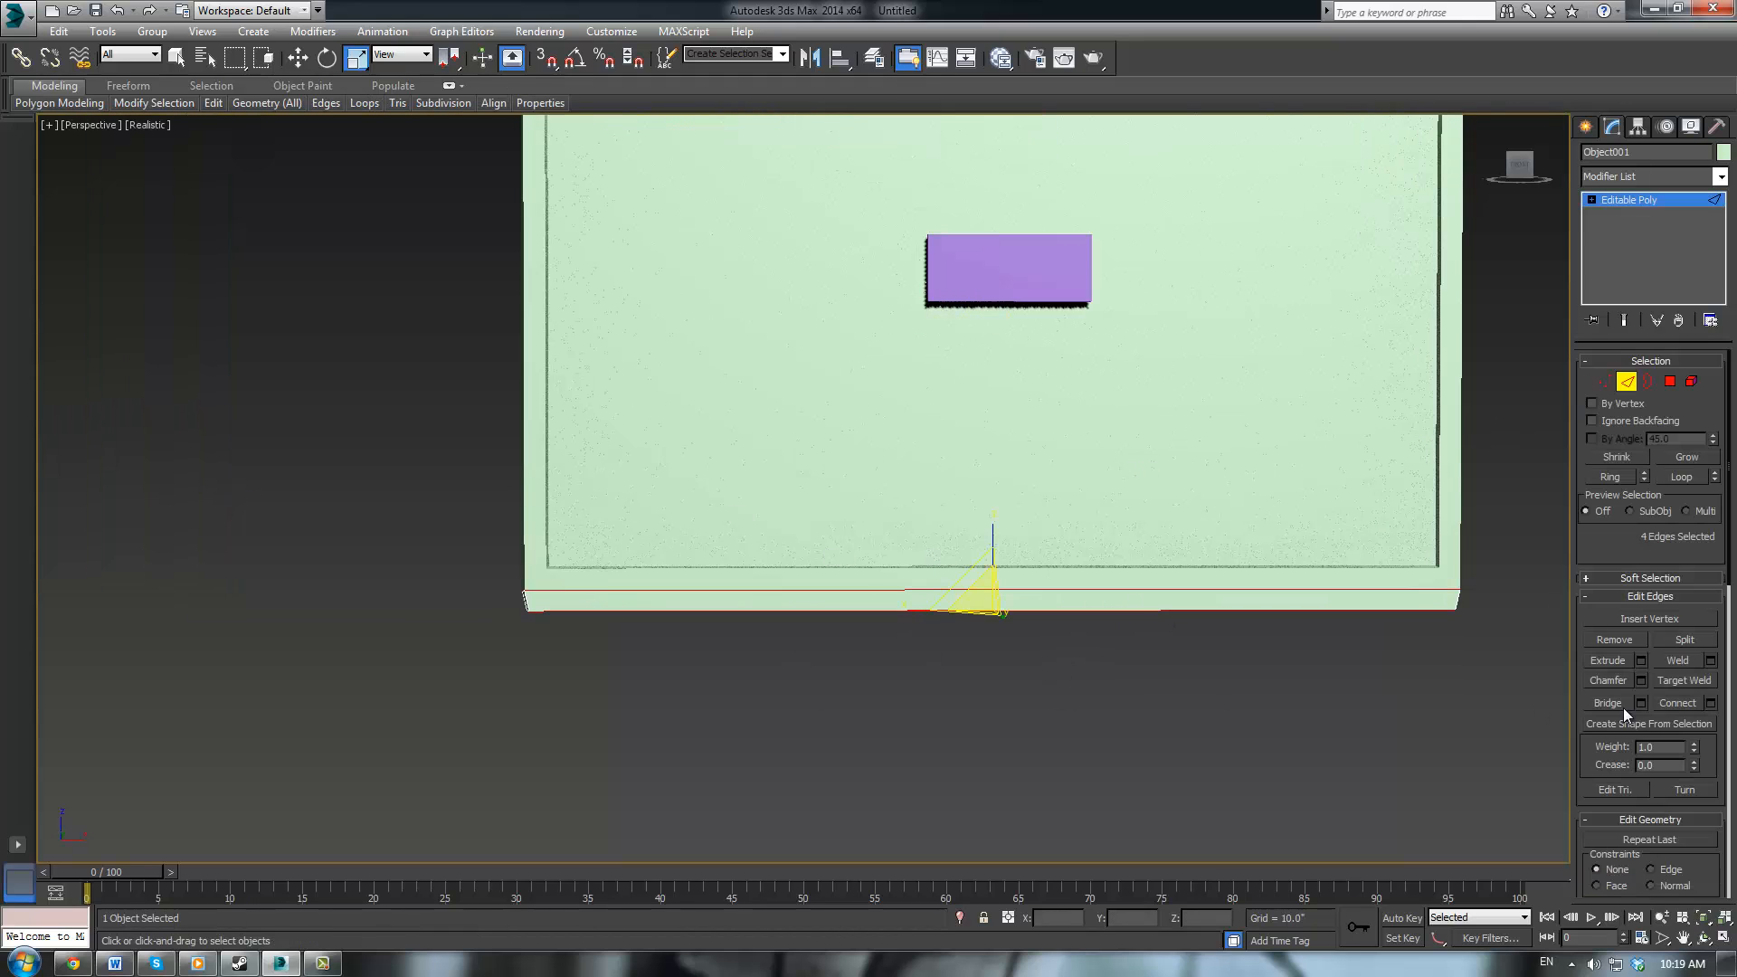
click(1710, 703)
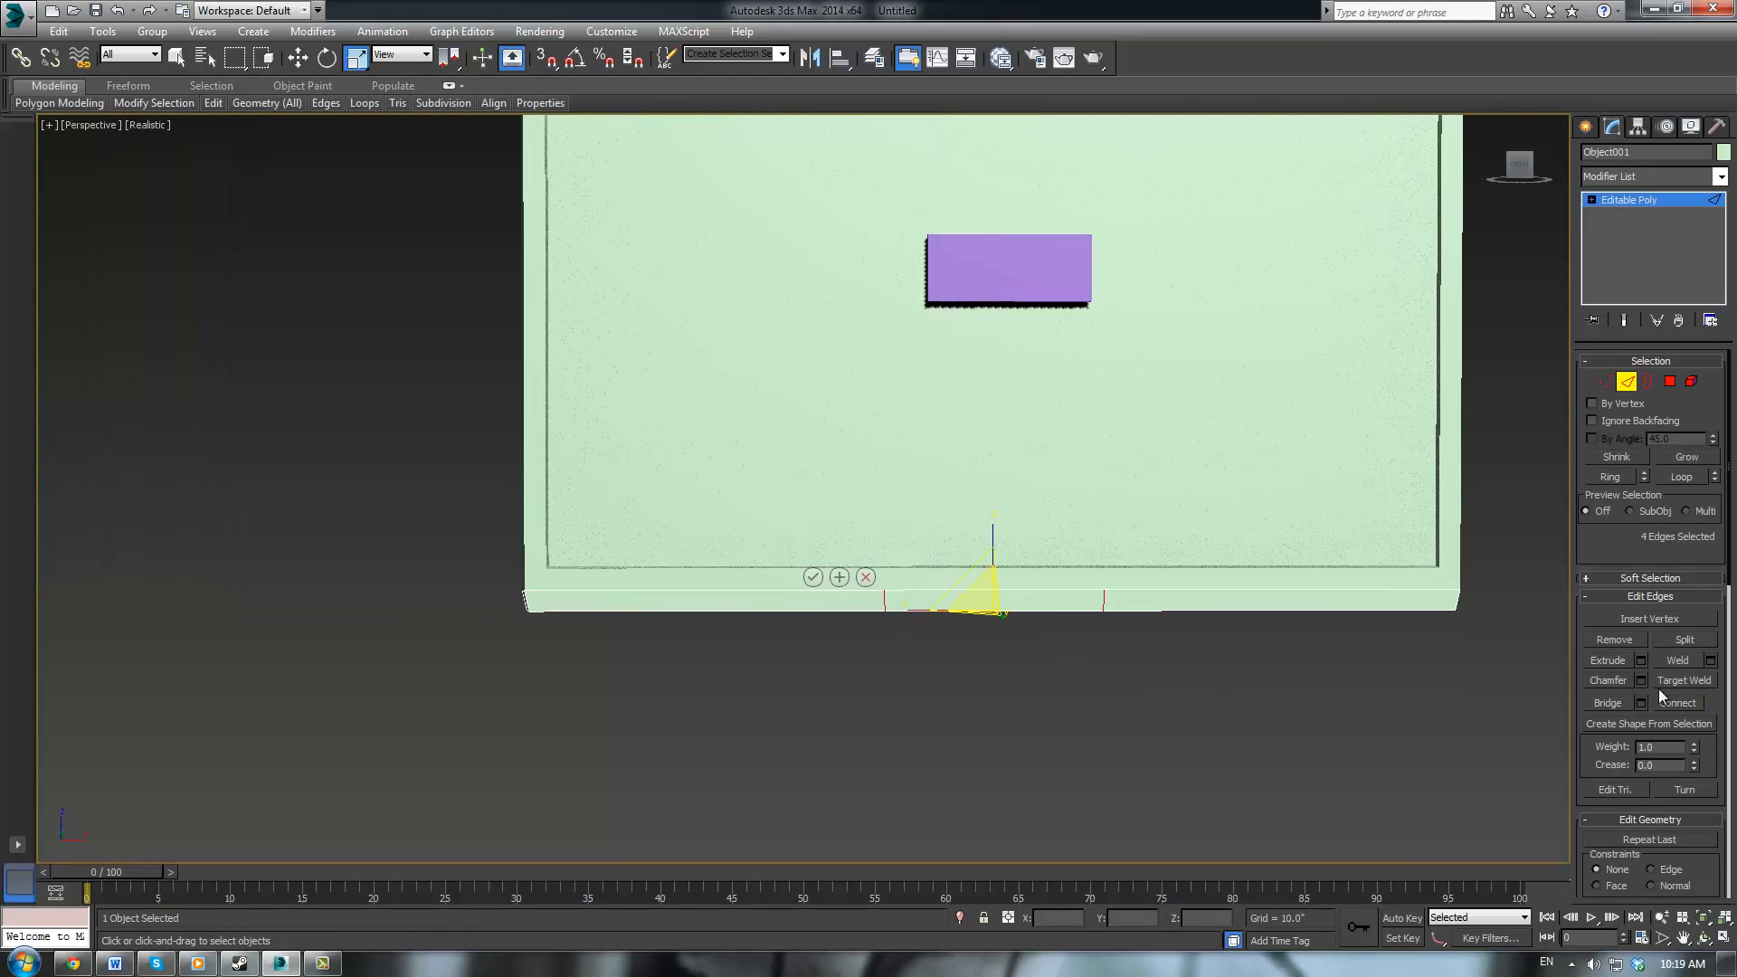
click(811, 578)
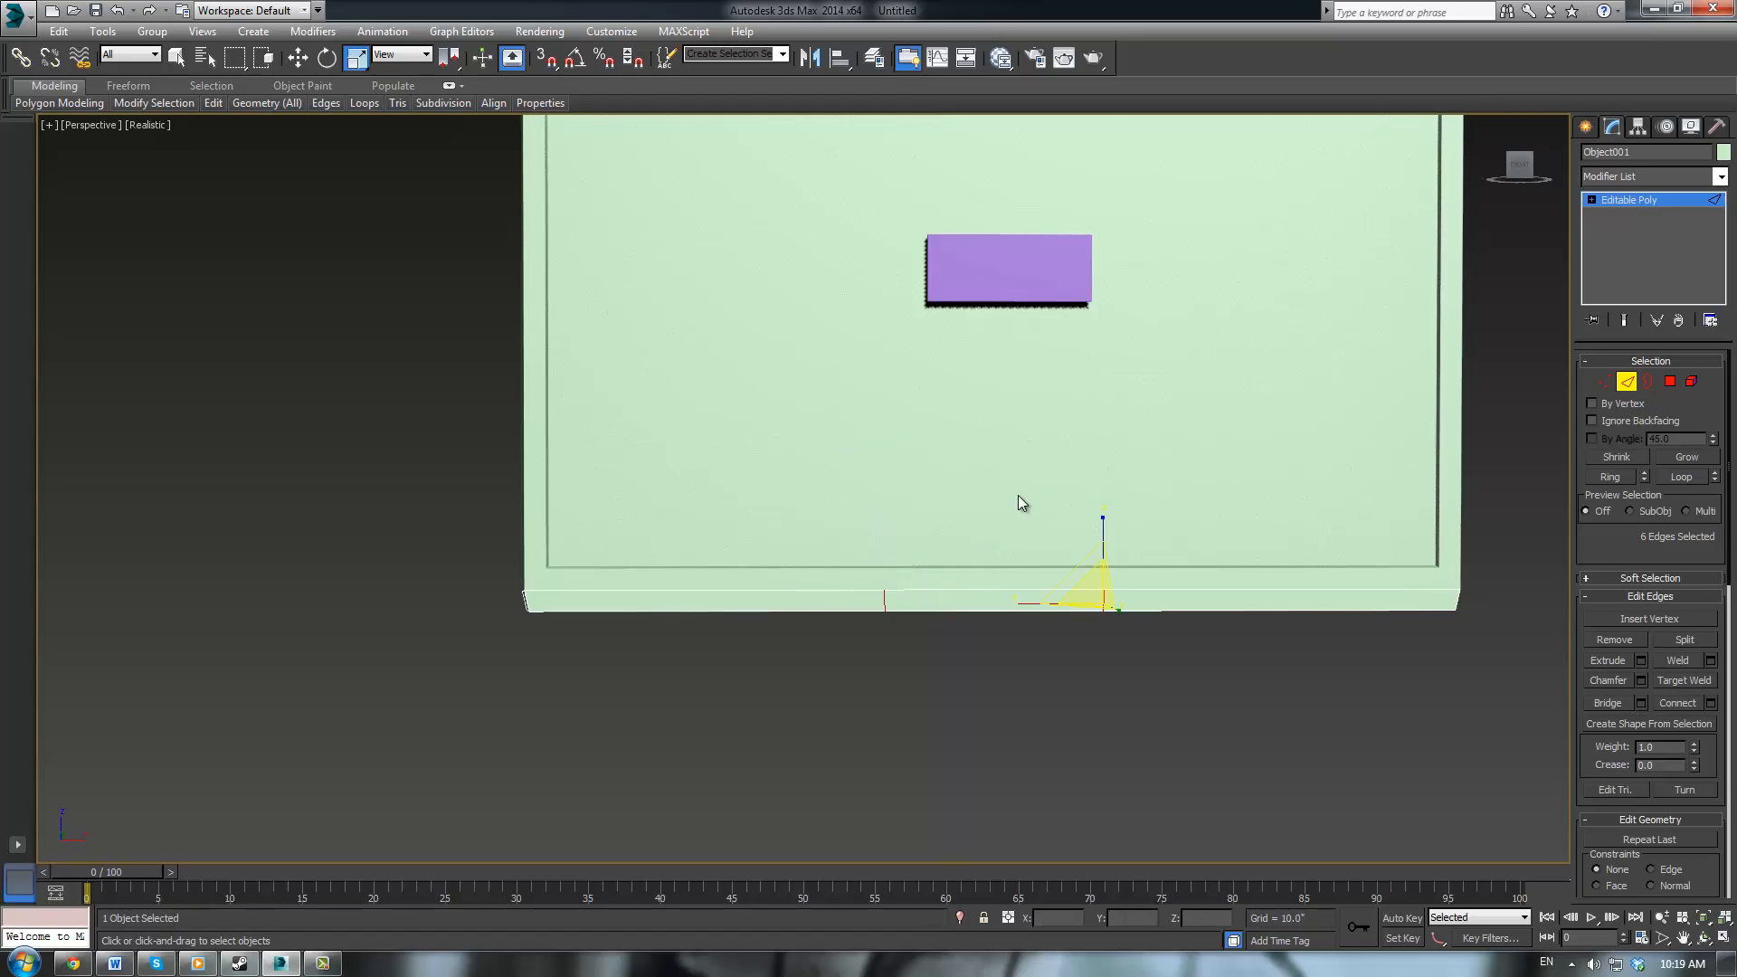
Connect the four lengthwise edges of the strip's middle section with 2 segments and a pinch of 95
click(1710, 703)
drag(831, 521, 951, 98)
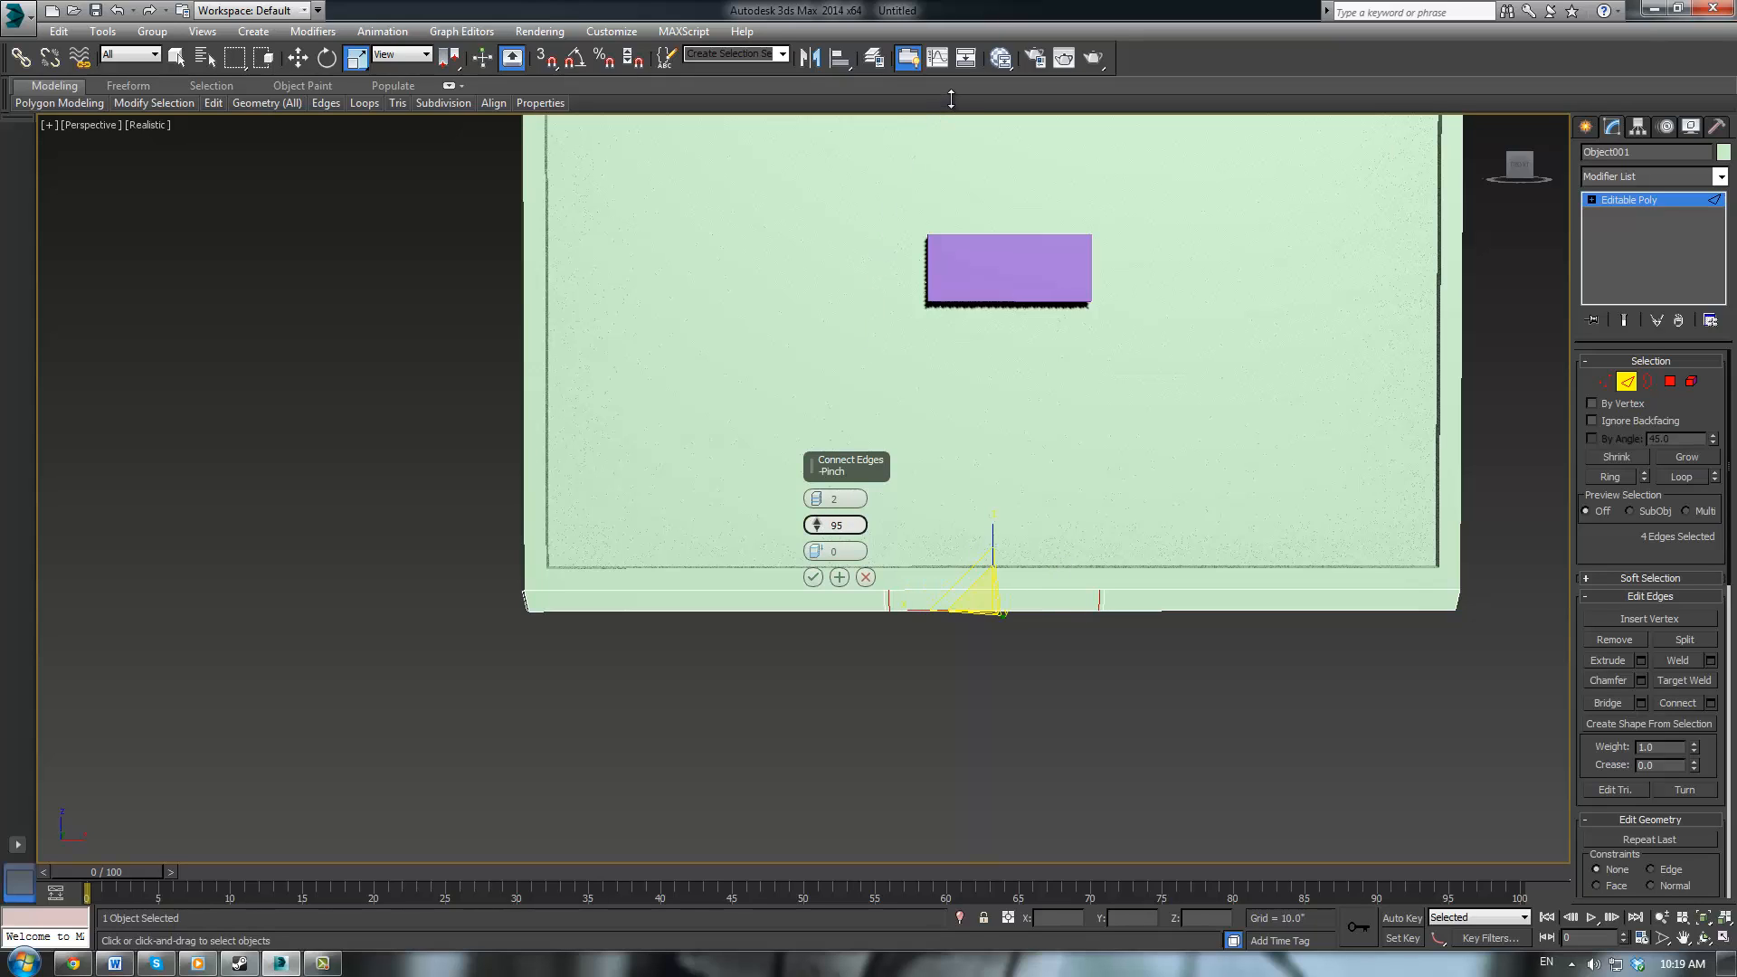
click(813, 577)
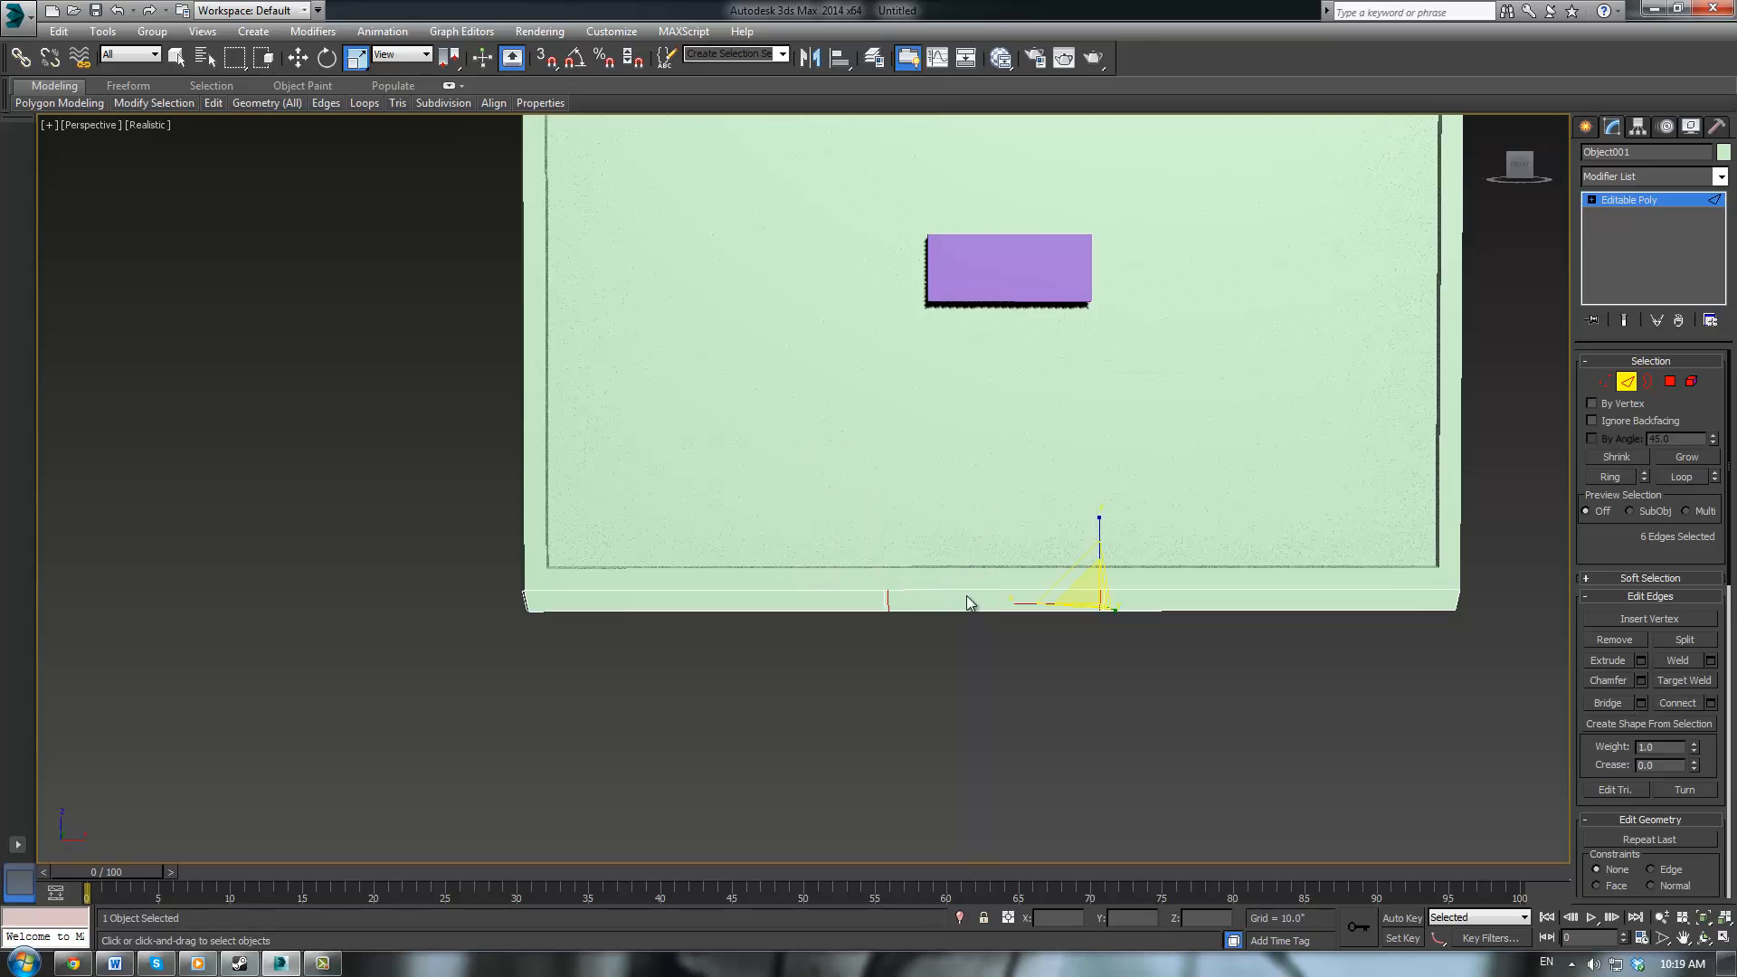
Select the strip's middle underside polygon between the closely spaced edge pairs and move it slightly up to form a shallow notch
alt+middle_drag(959, 543, 1002, 523)
scroll(1002, 523, up, 2)
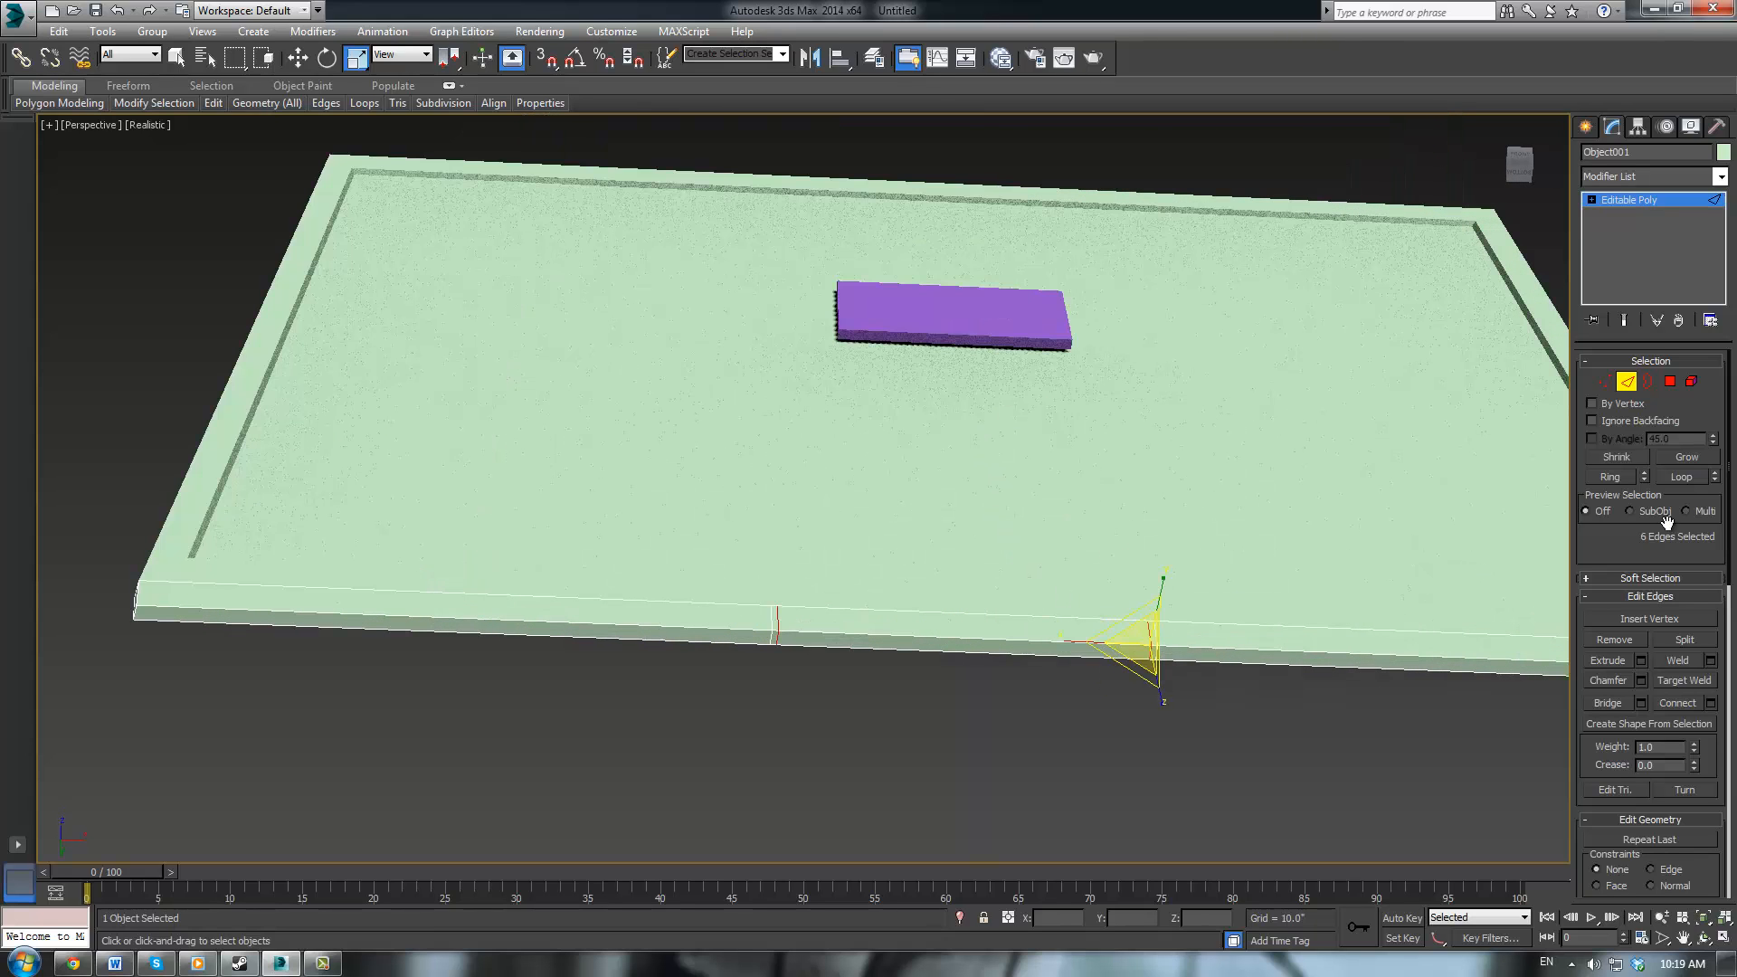
click(1670, 382)
click(1069, 639)
alt+middle_drag(1077, 633, 1062, 669)
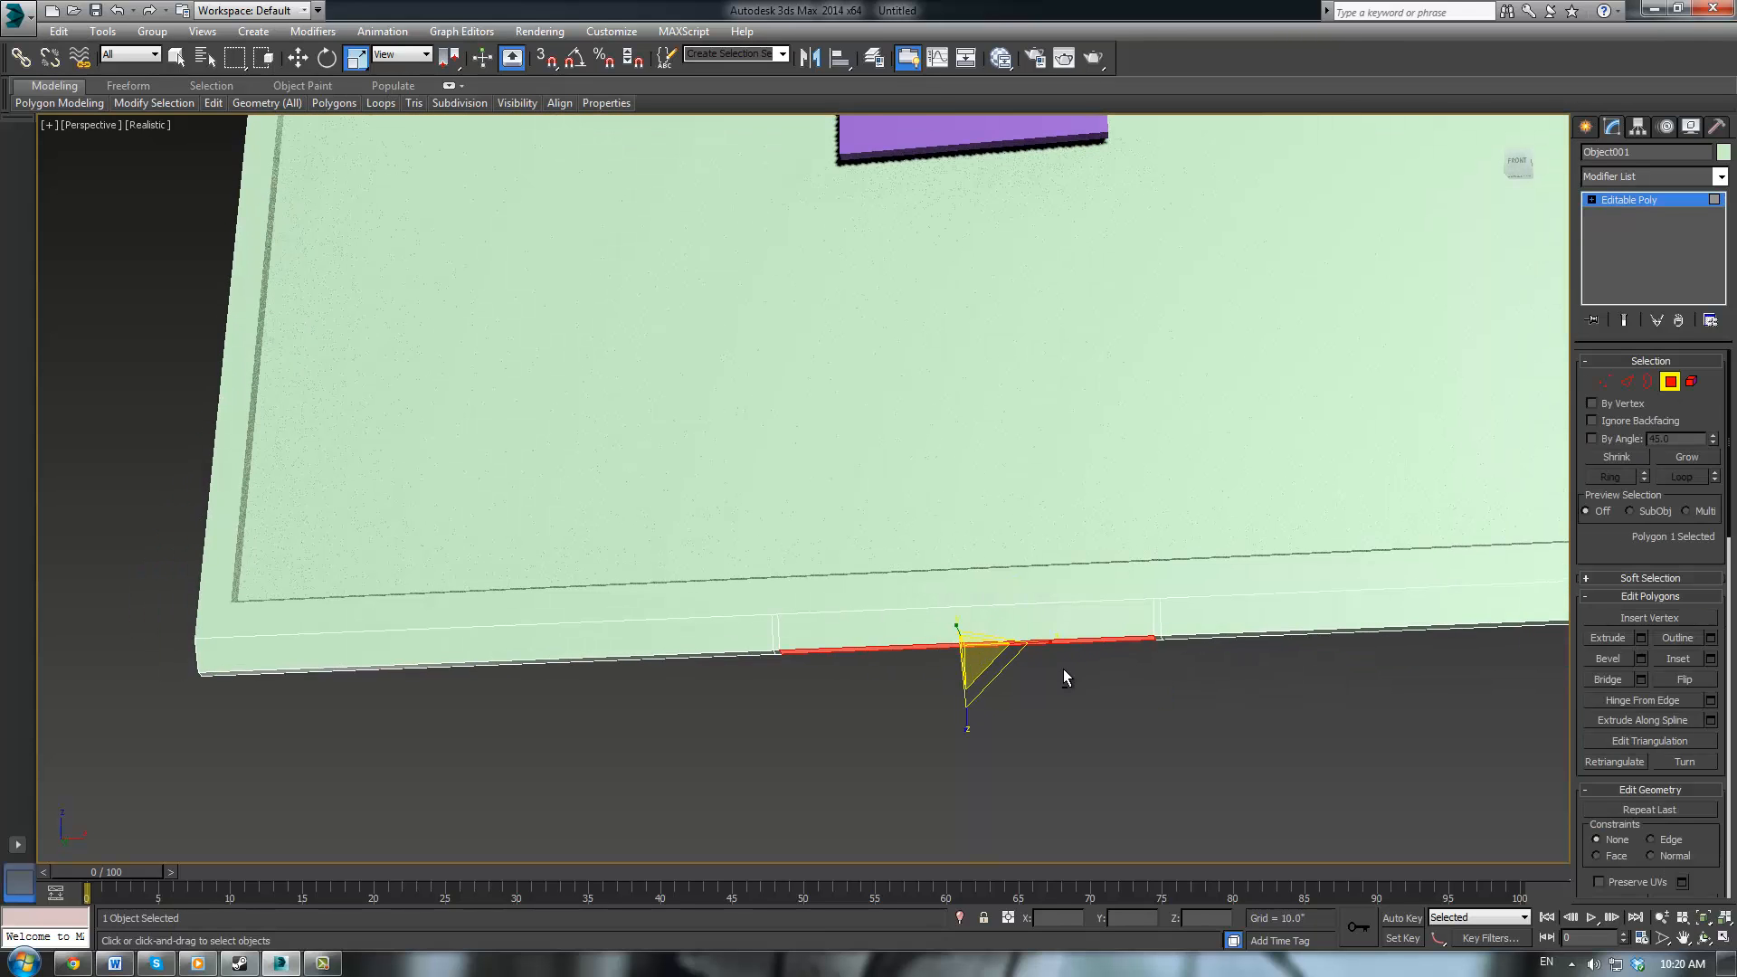
key(w)
drag(963, 581, 963, 570)
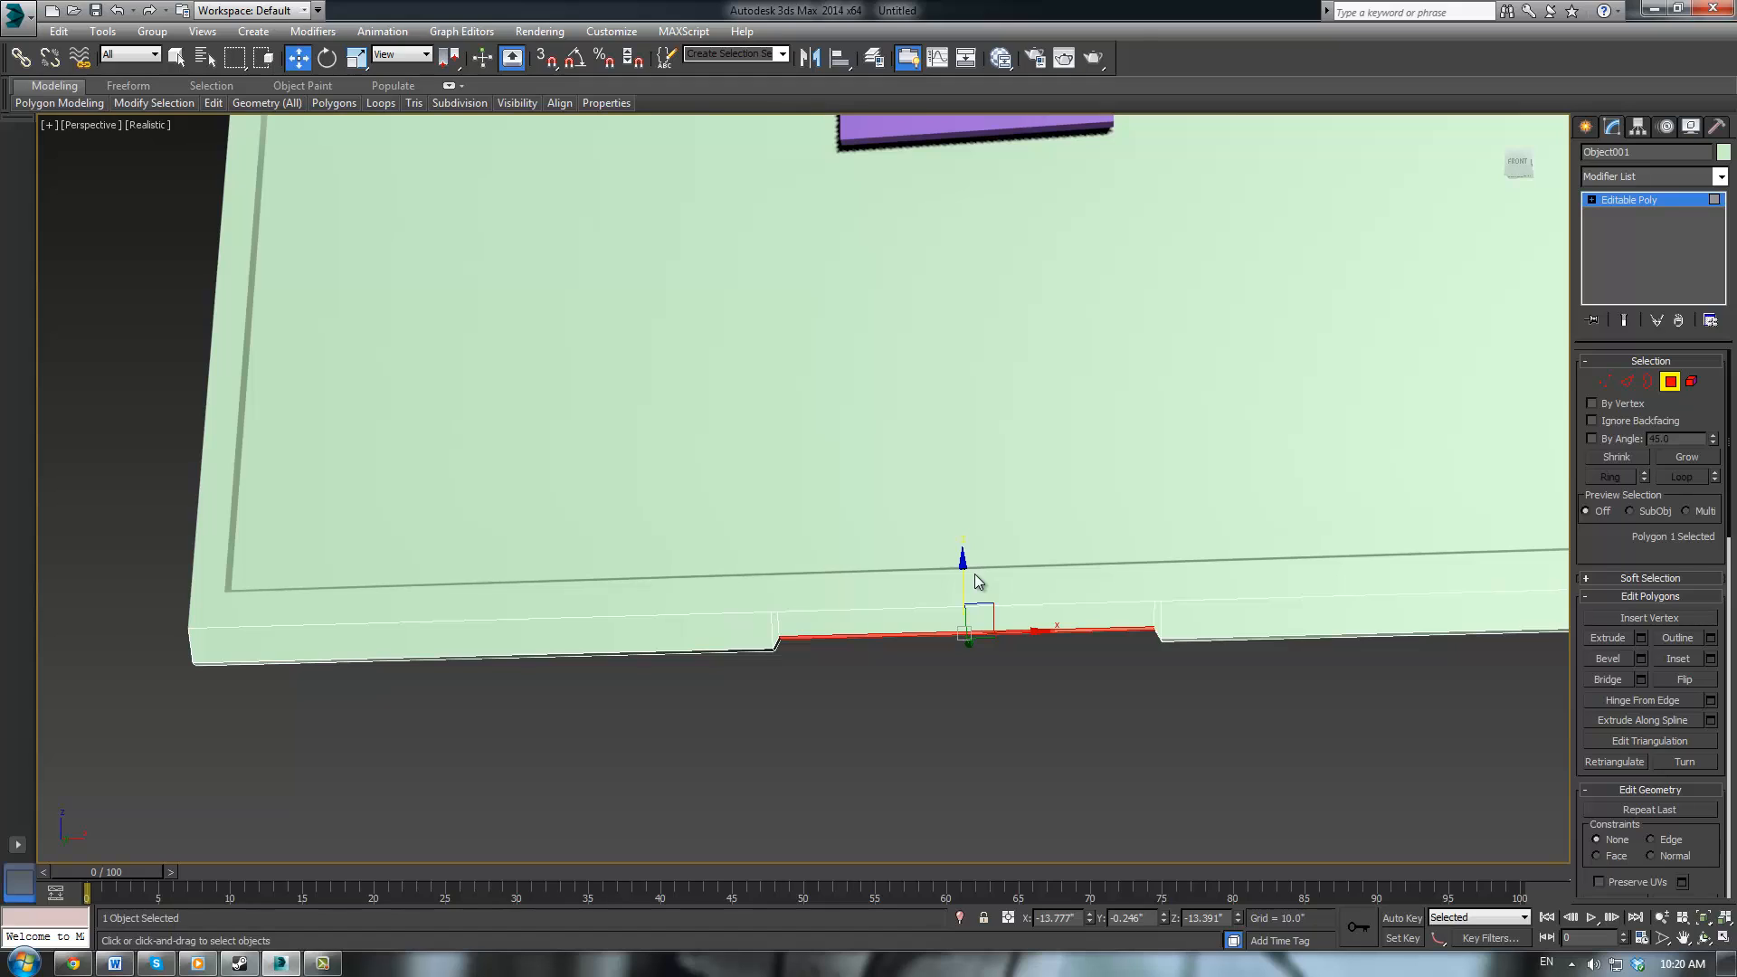
Scale the raised underside polygon along X to about 90% to slope the notch's ends, and deselect it
key(r)
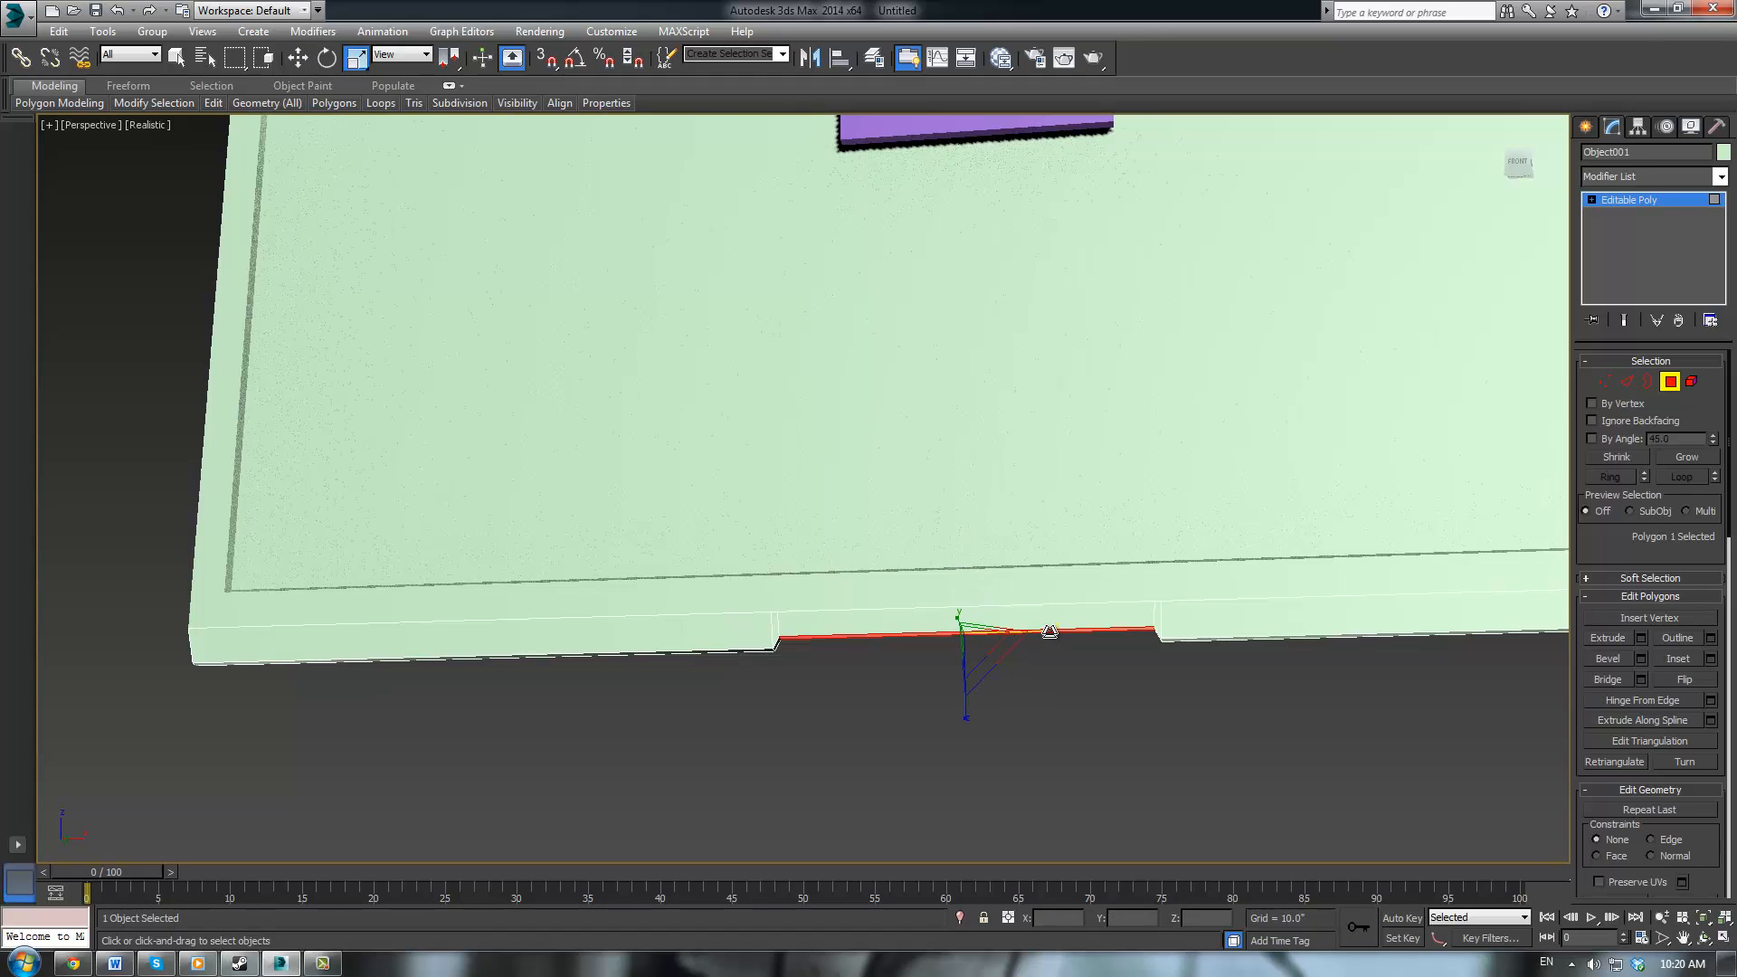
drag(1050, 630, 1043, 632)
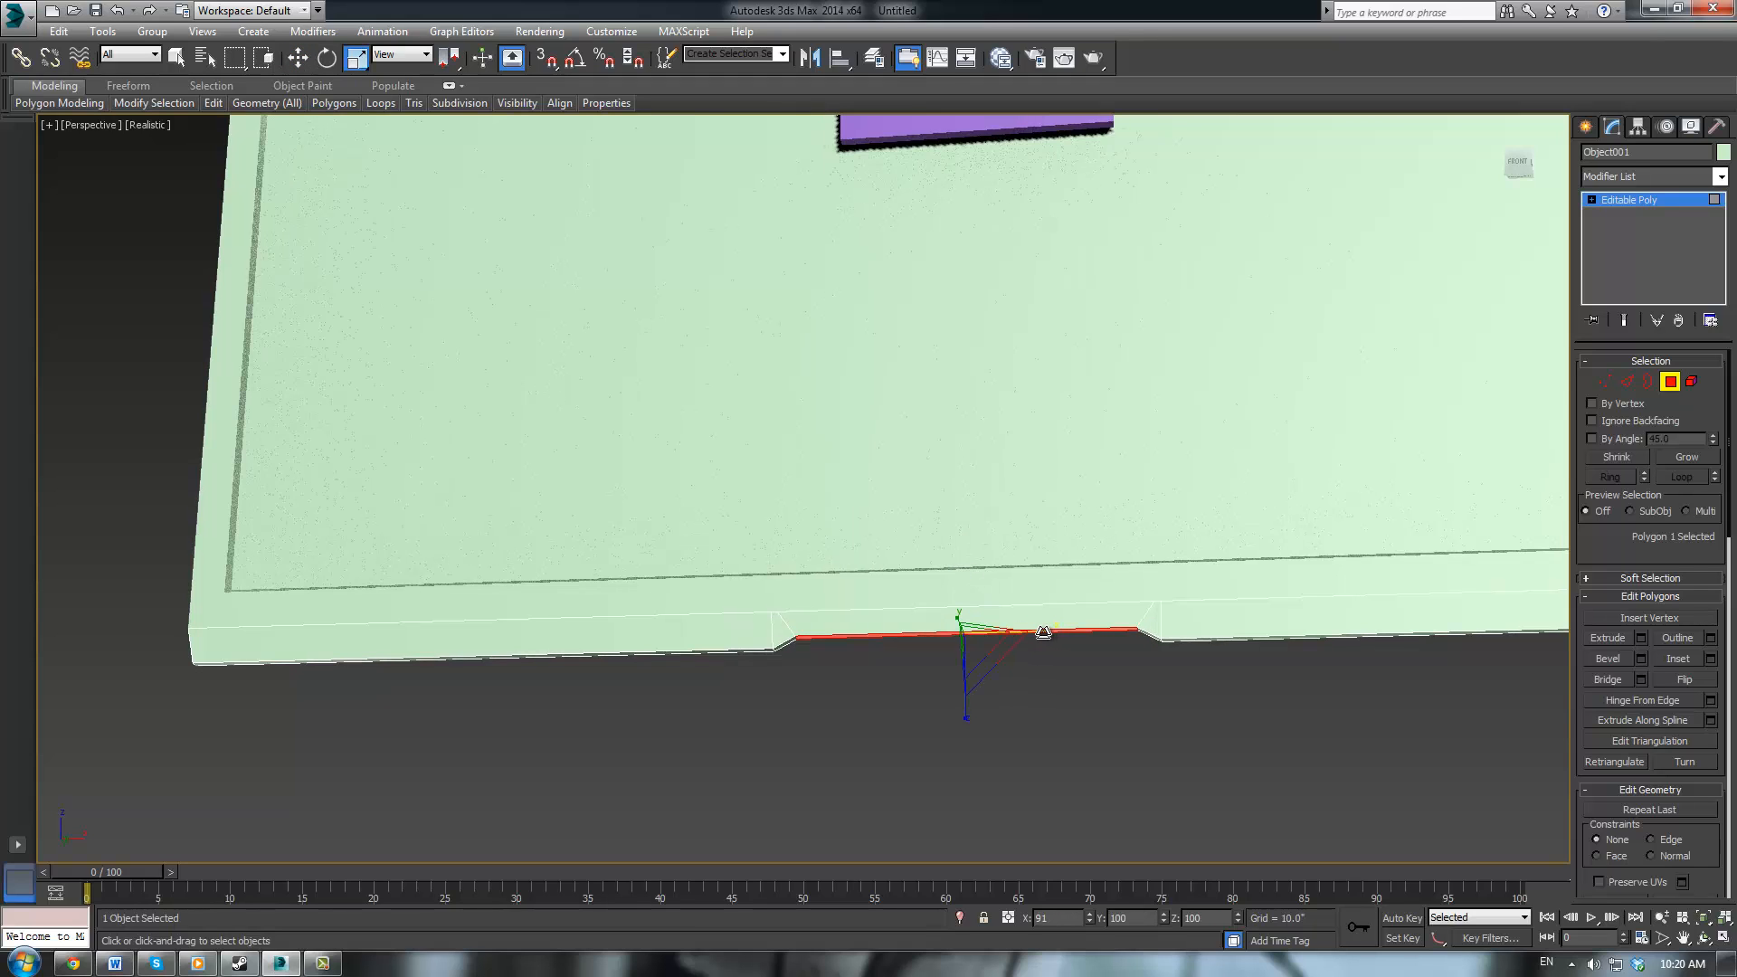
click(1114, 748)
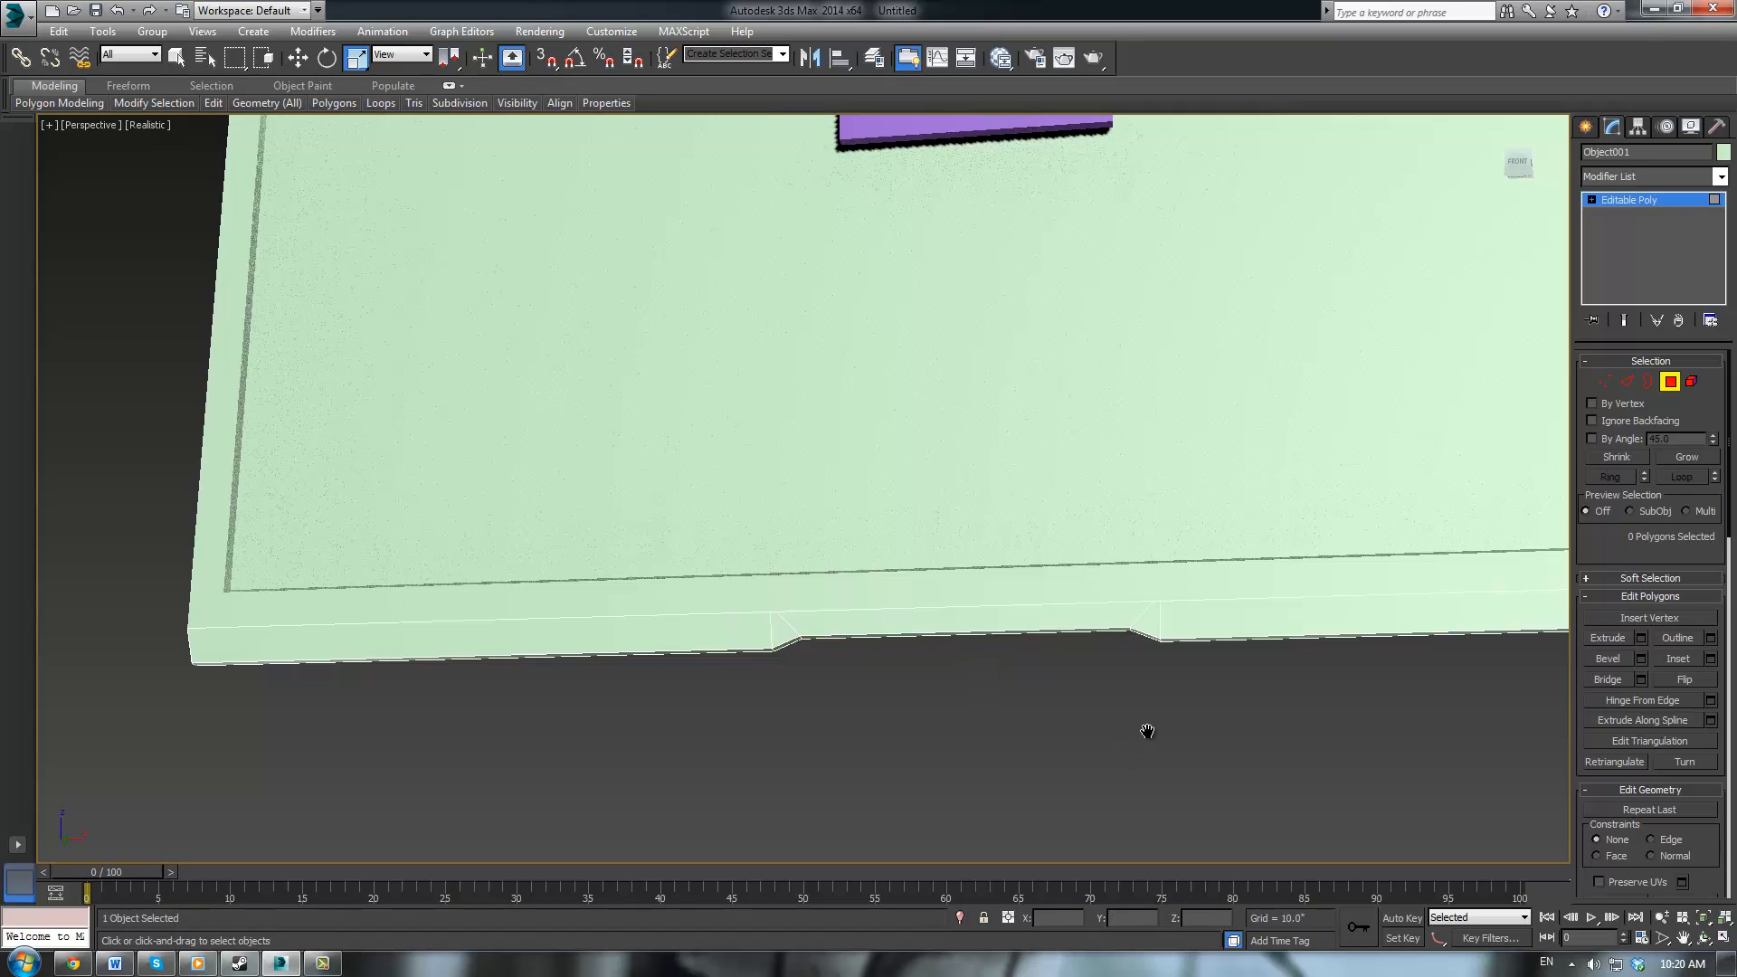
In the front view, move the strip's two inner upper vertex pairs along X directly above the notch's inner corners
scroll(1147, 731, up, 3)
click(1604, 383)
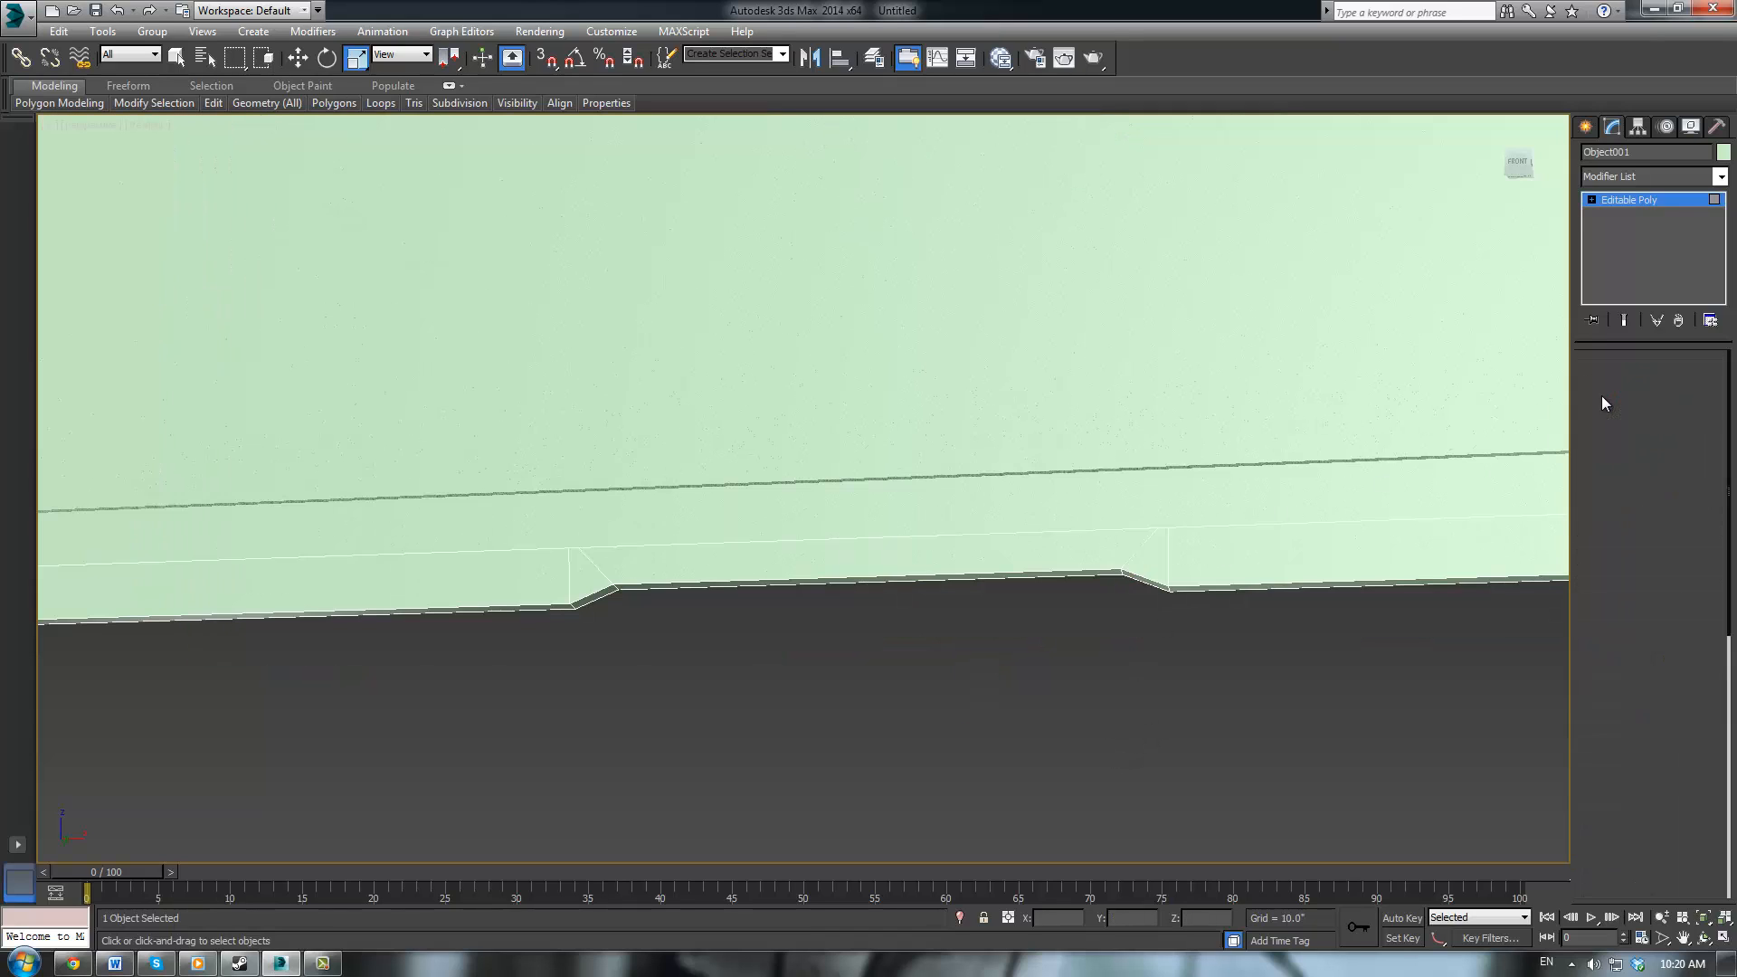
key(alt+w)
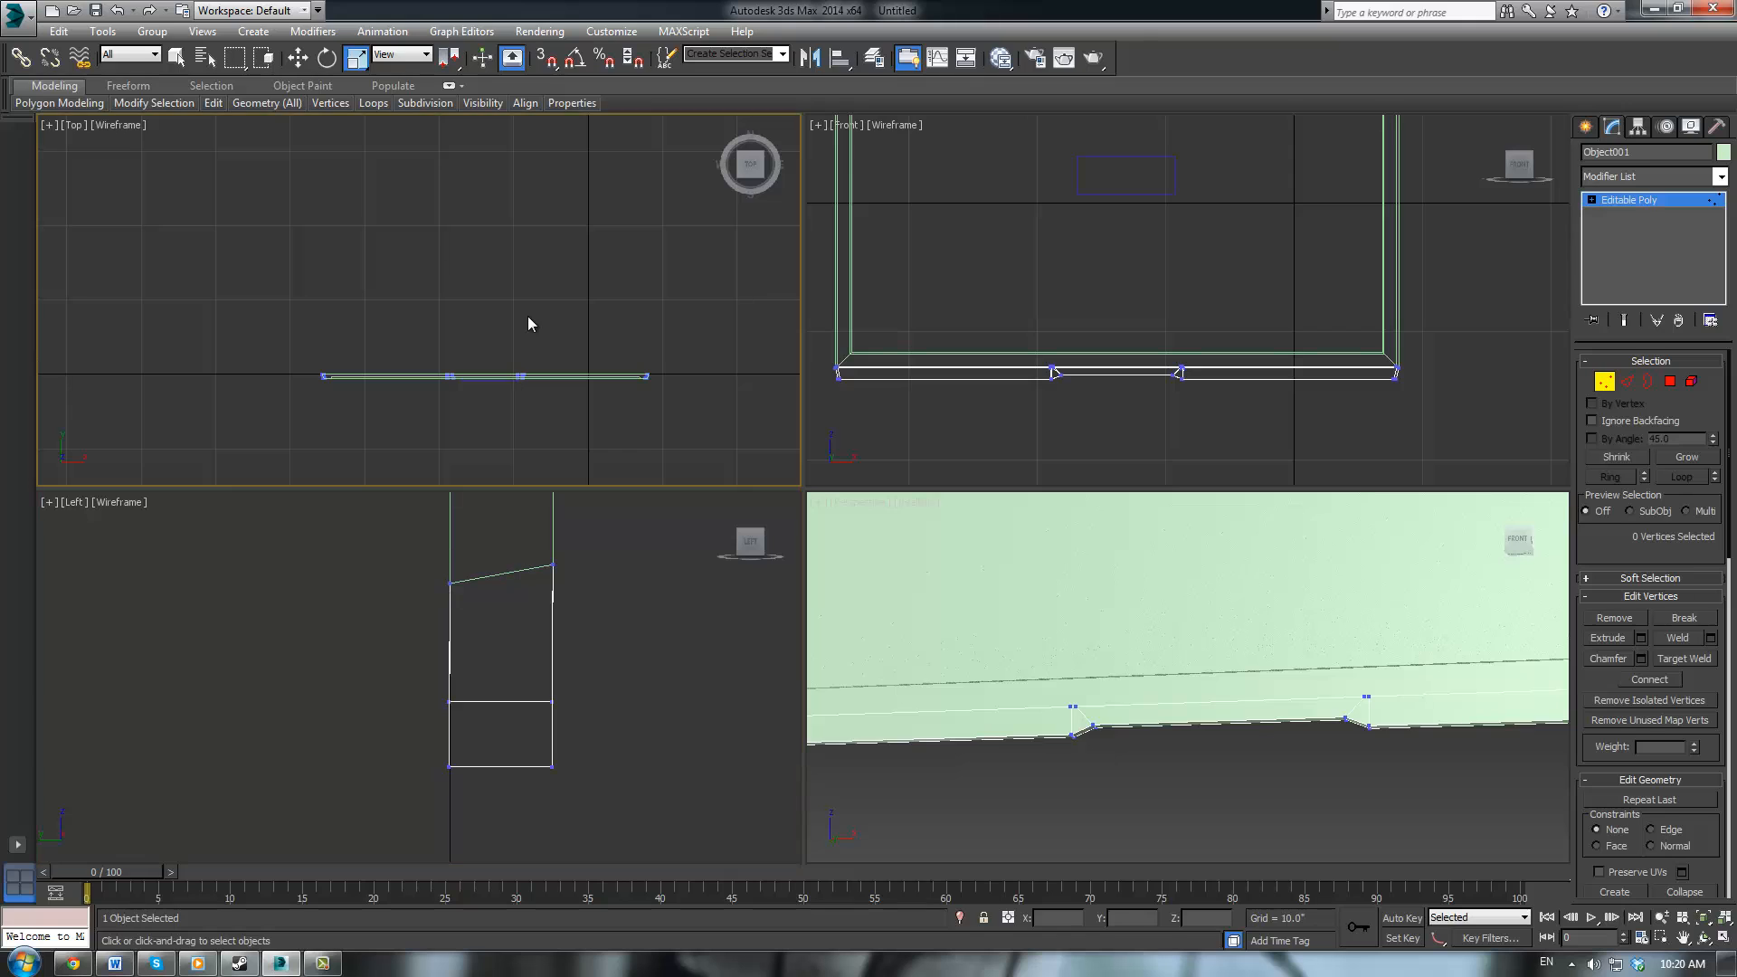
click(1169, 289)
key(alt+w)
scroll(1045, 443, up, 5)
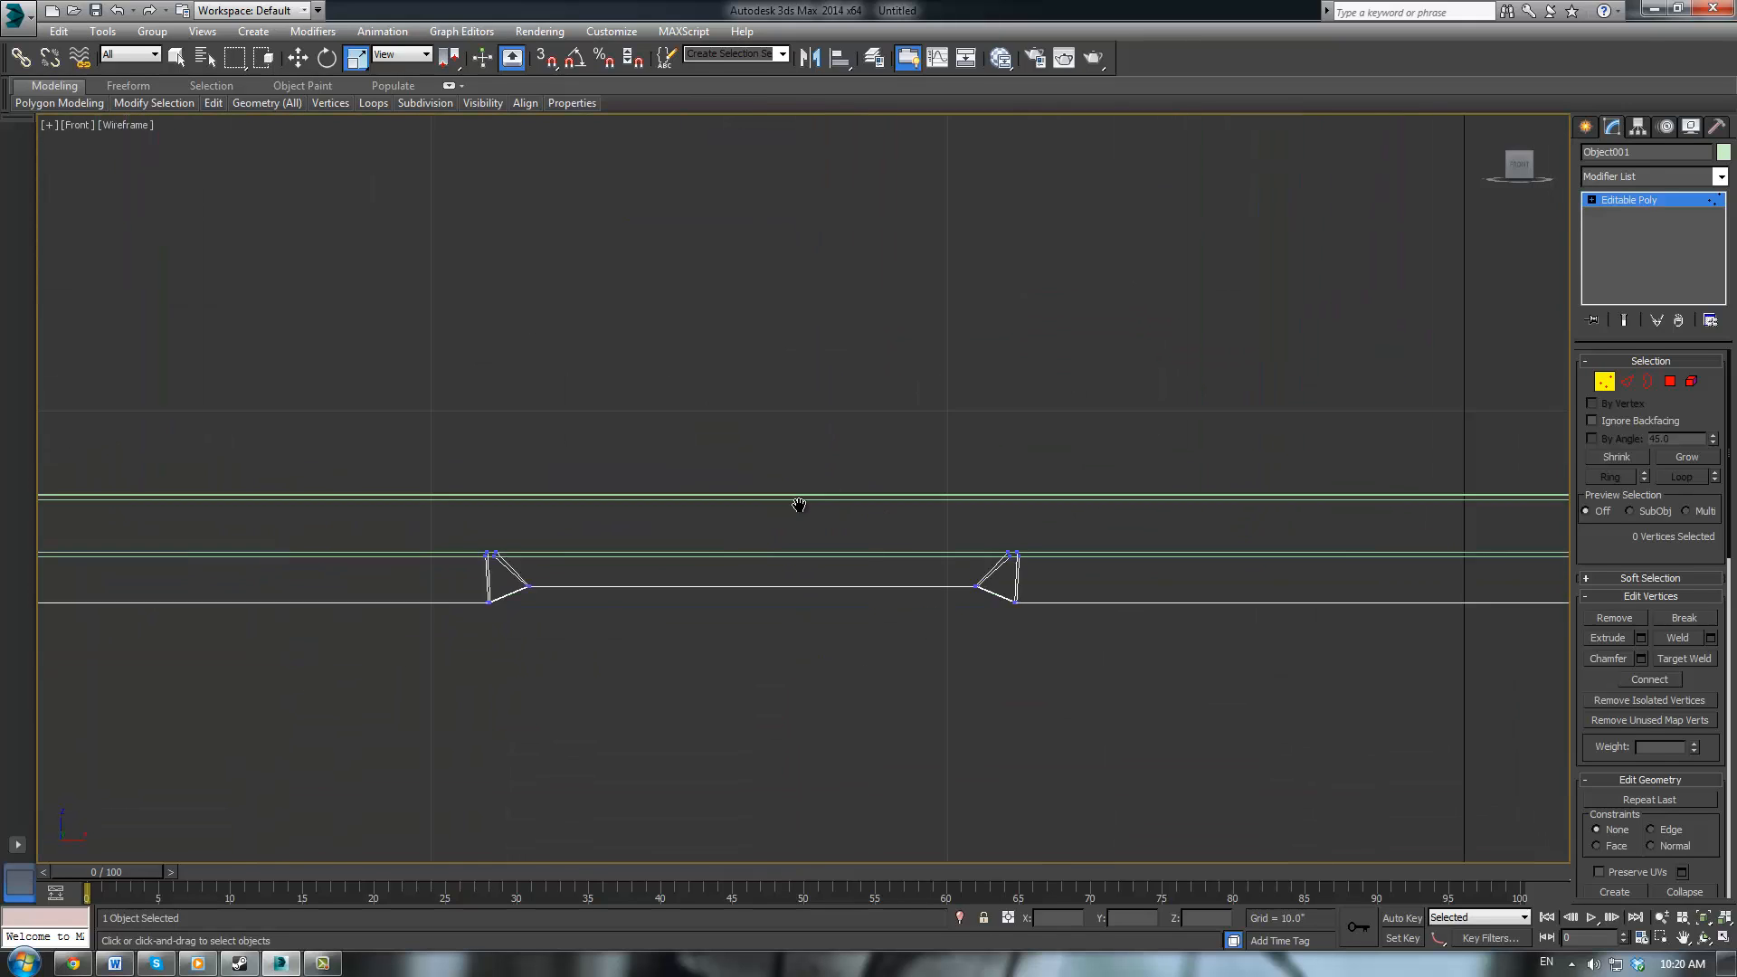
drag(1117, 612, 1132, 601)
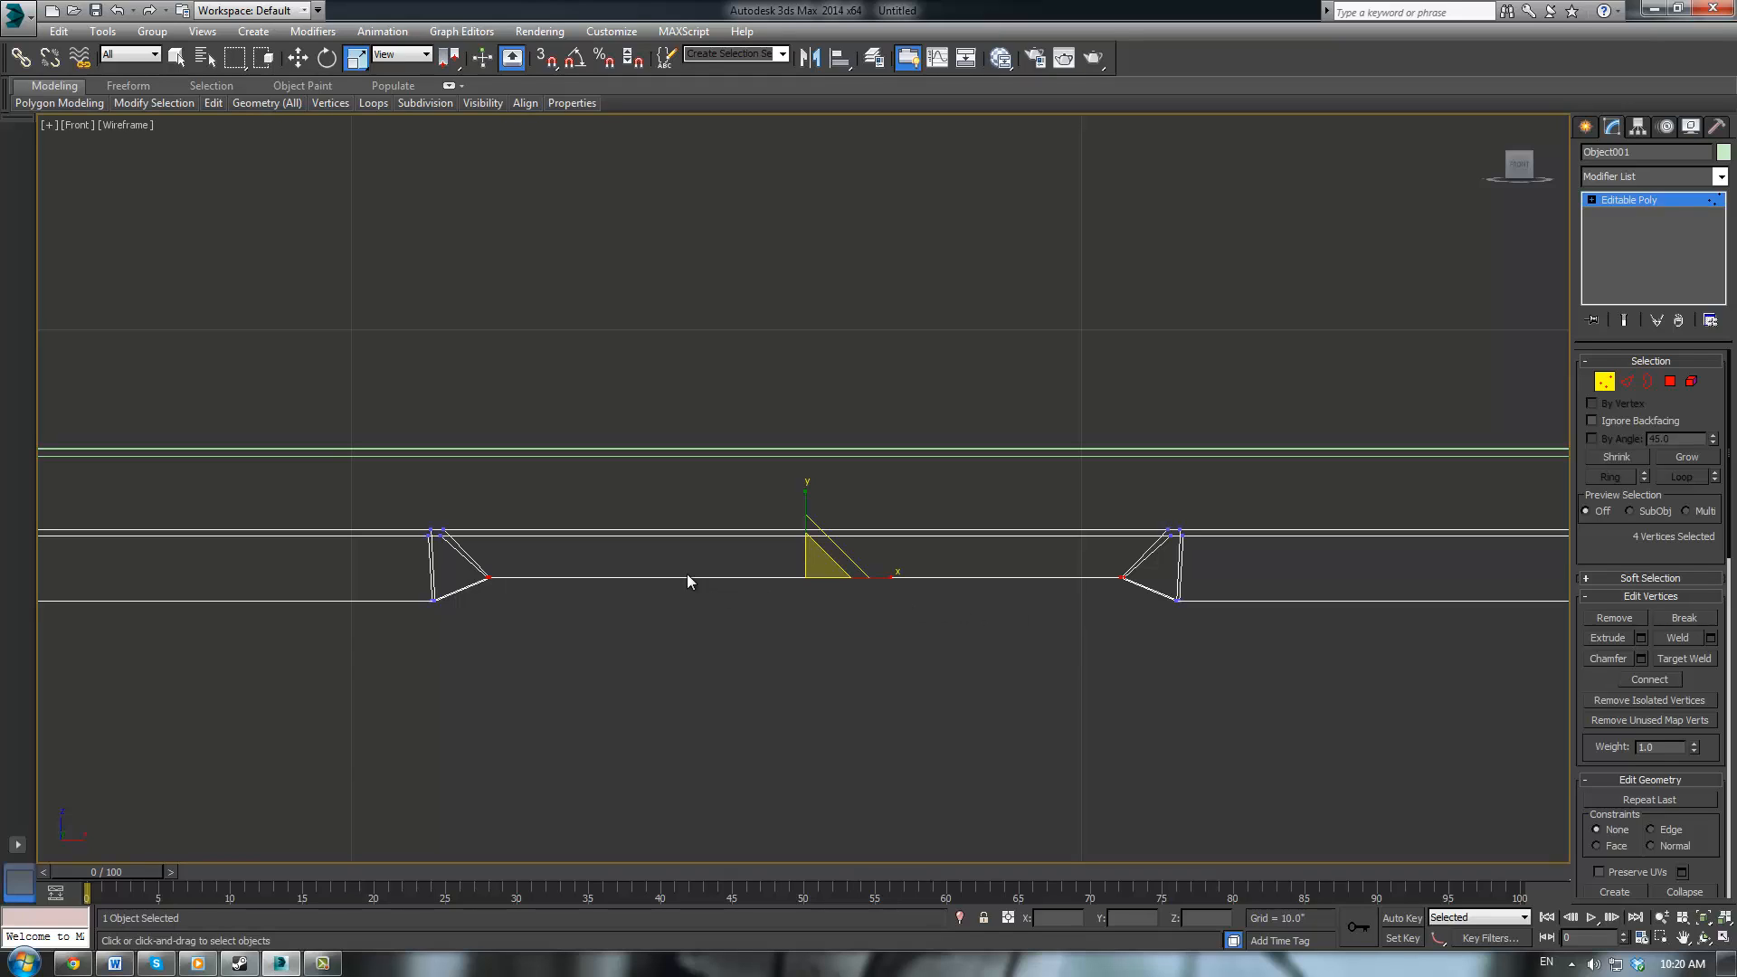
drag(462, 507, 557, 522)
key(w)
drag(1065, 499, 1173, 534)
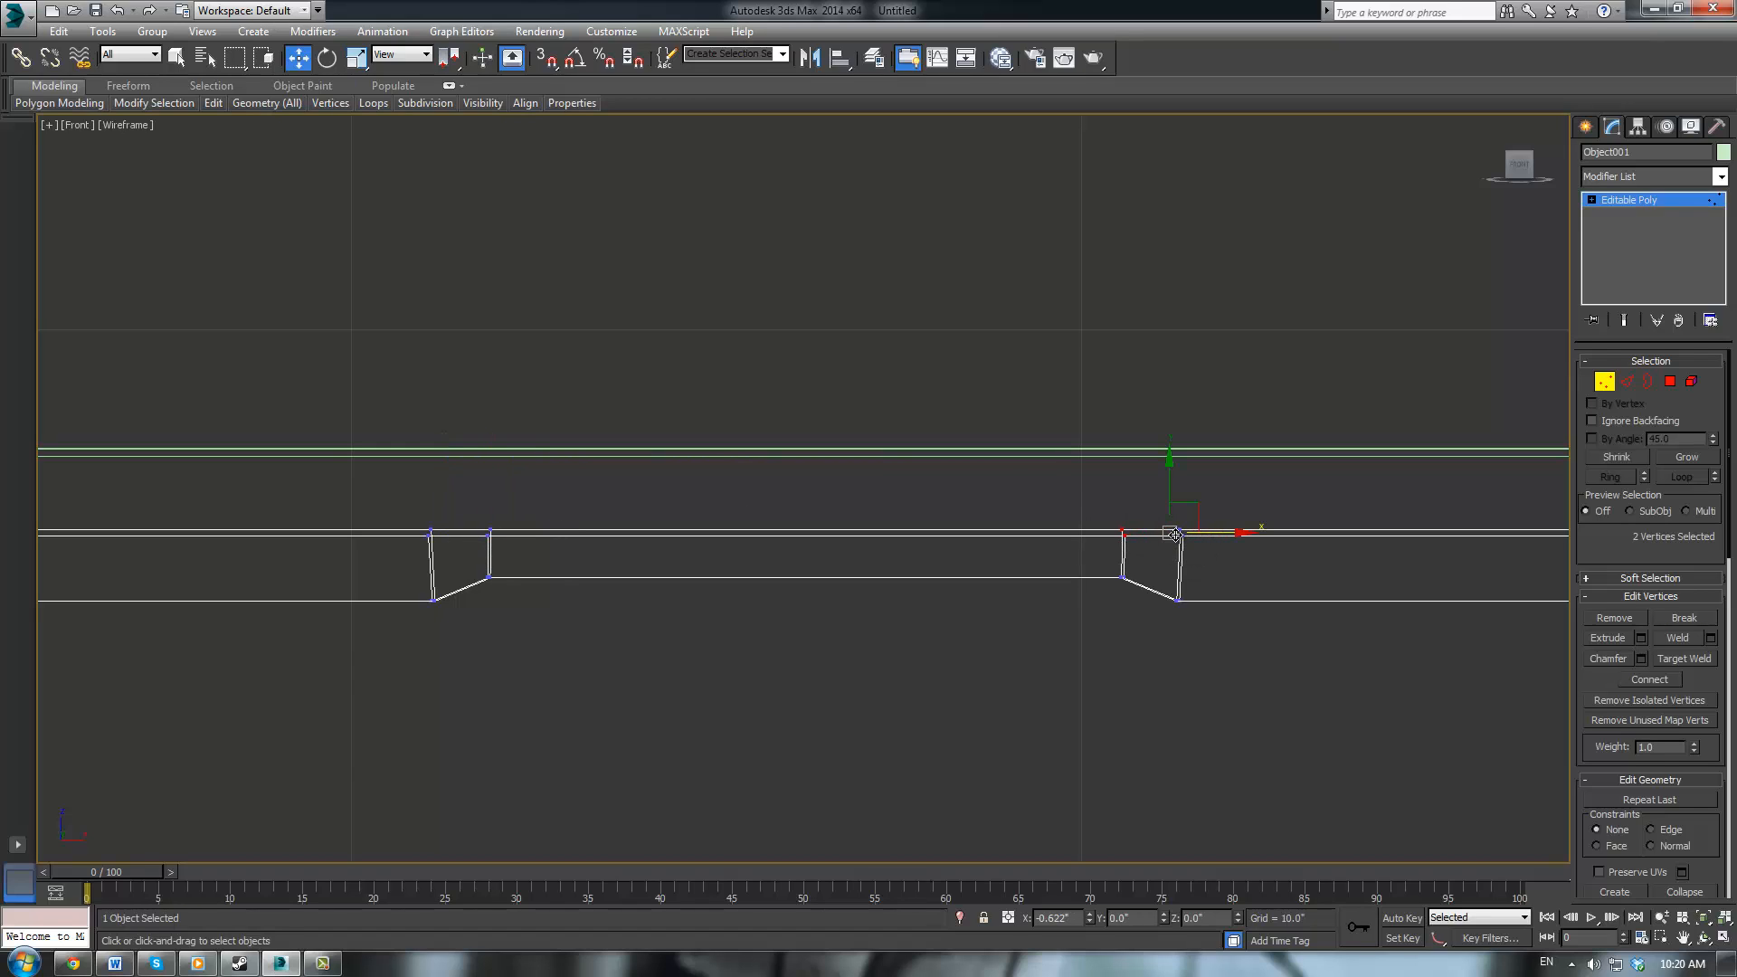
click(927, 691)
Align the strip's outer upper vertex pairs along X with the notch's outer corners, and deselect them
drag(411, 497, 475, 535)
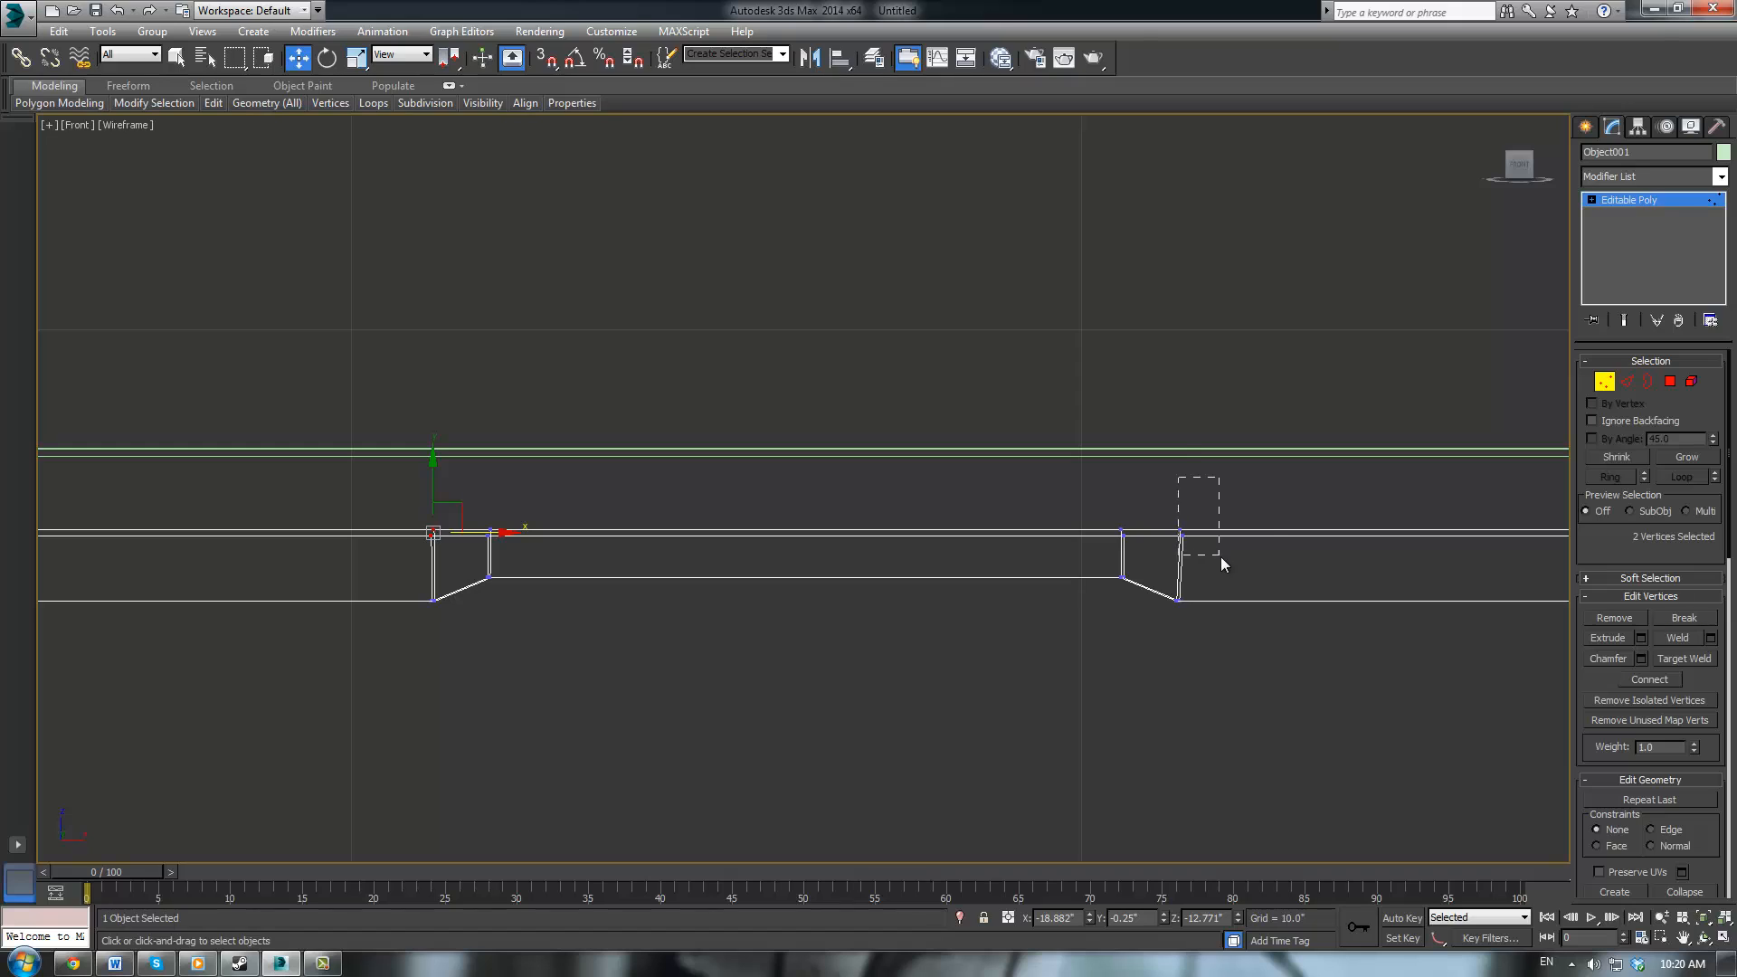
drag(1221, 562, 1221, 561)
click(452, 521)
drag(444, 548, 477, 533)
drag(476, 534, 476, 534)
click(618, 659)
Return to the perspective view, finish vertex editing, and set the notched strip's object color to light gray
key(alt+w)
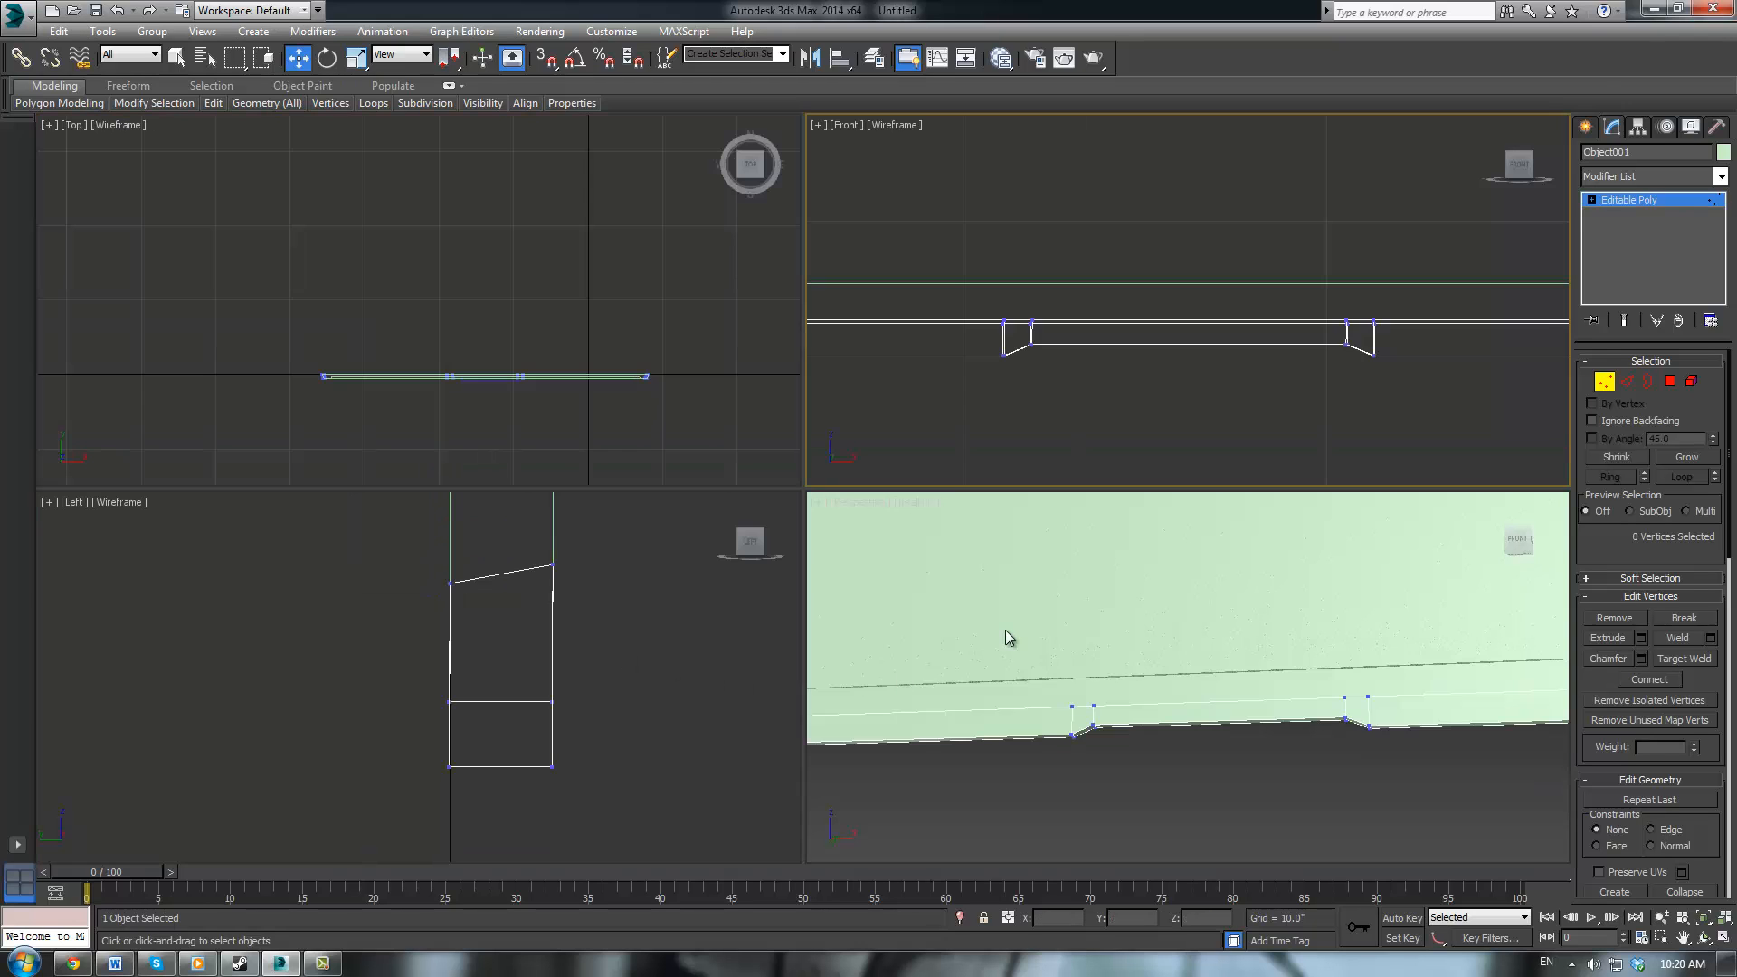
click(1006, 631)
key(alt+w)
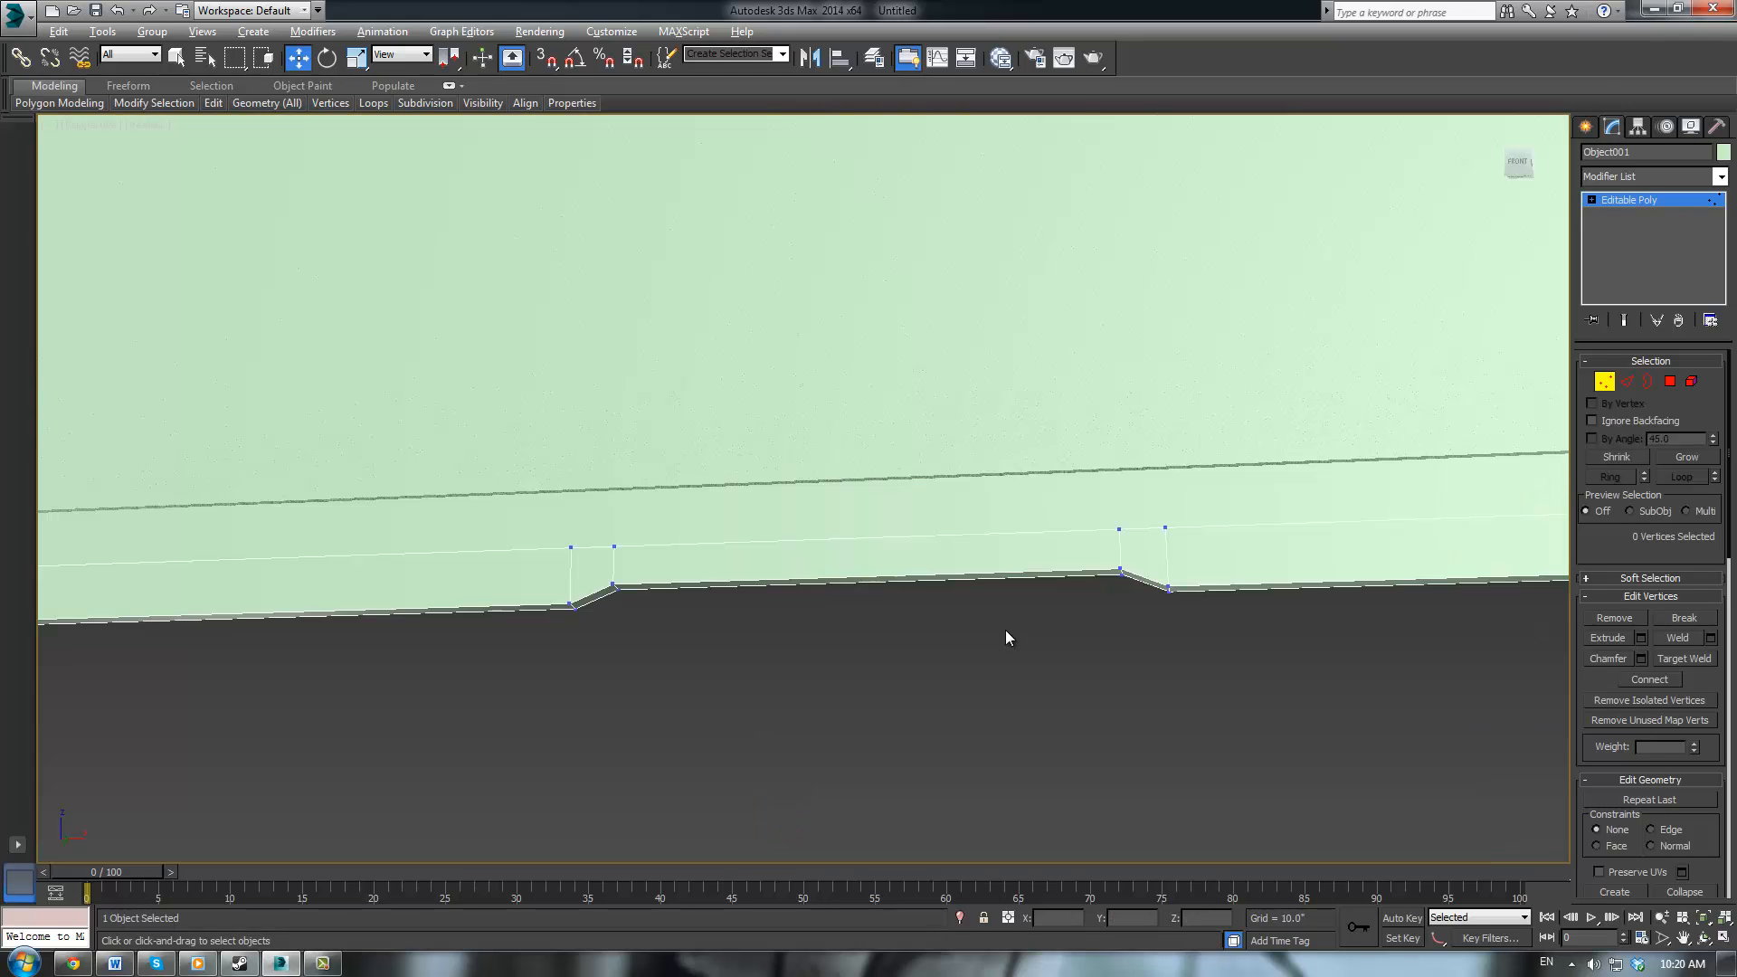
click(1631, 196)
click(1419, 644)
click(1415, 555)
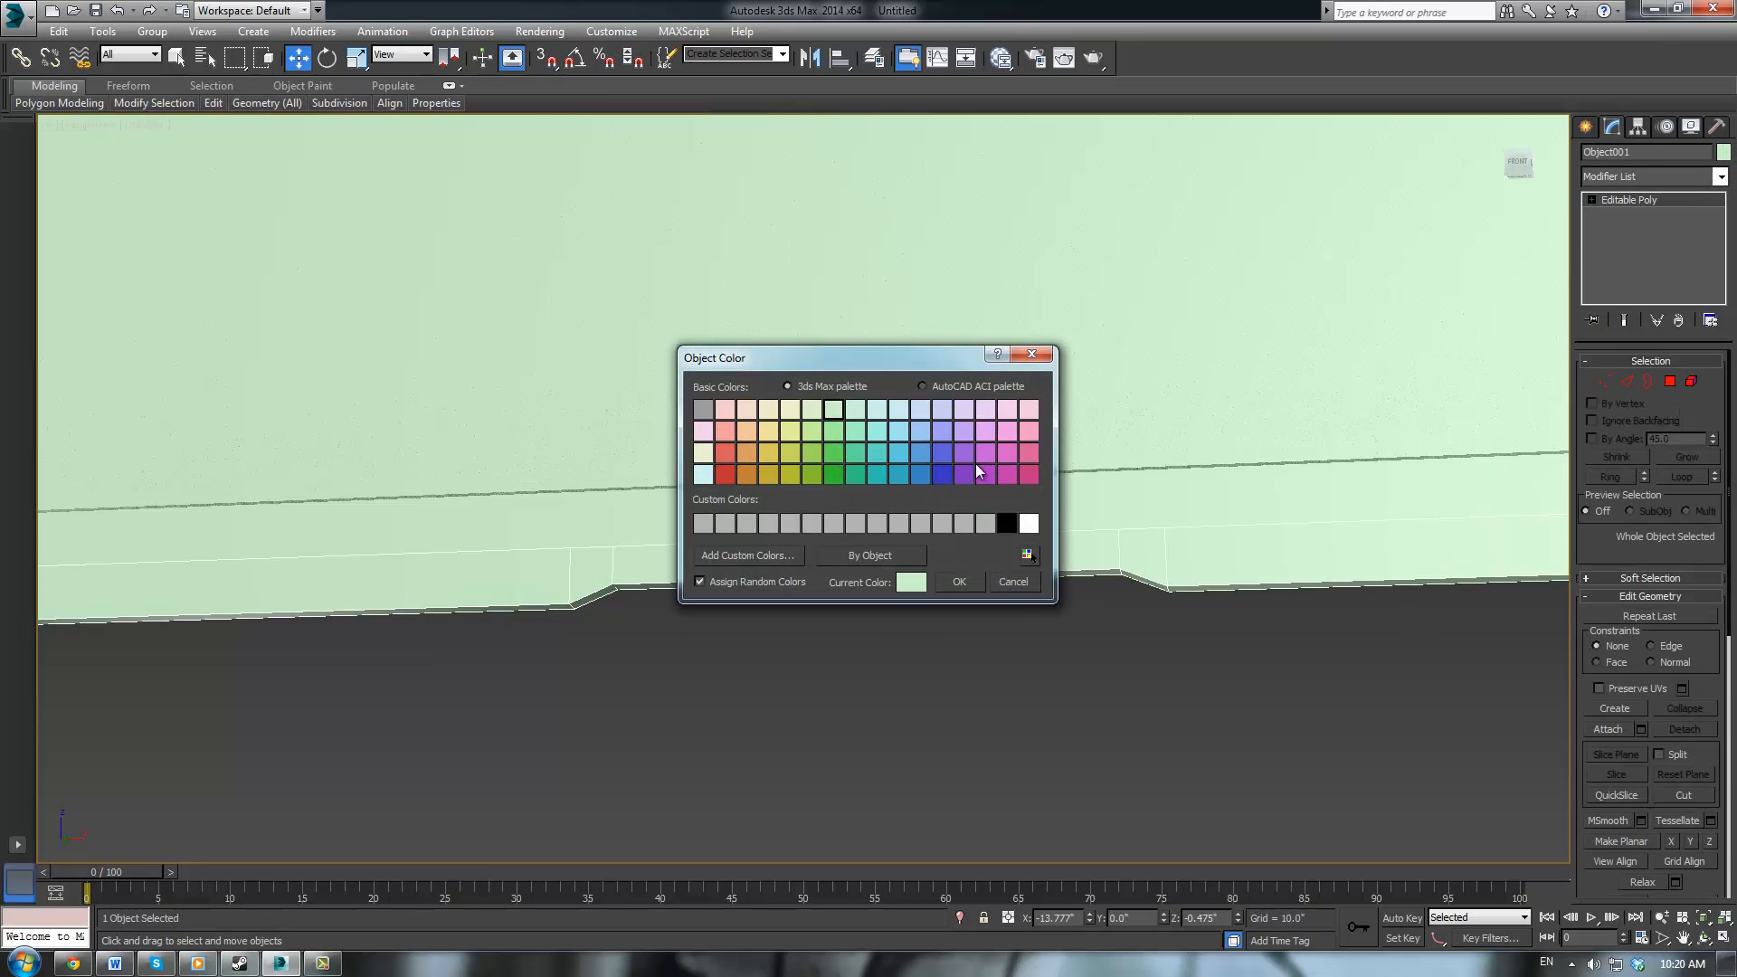
click(898, 523)
click(991, 719)
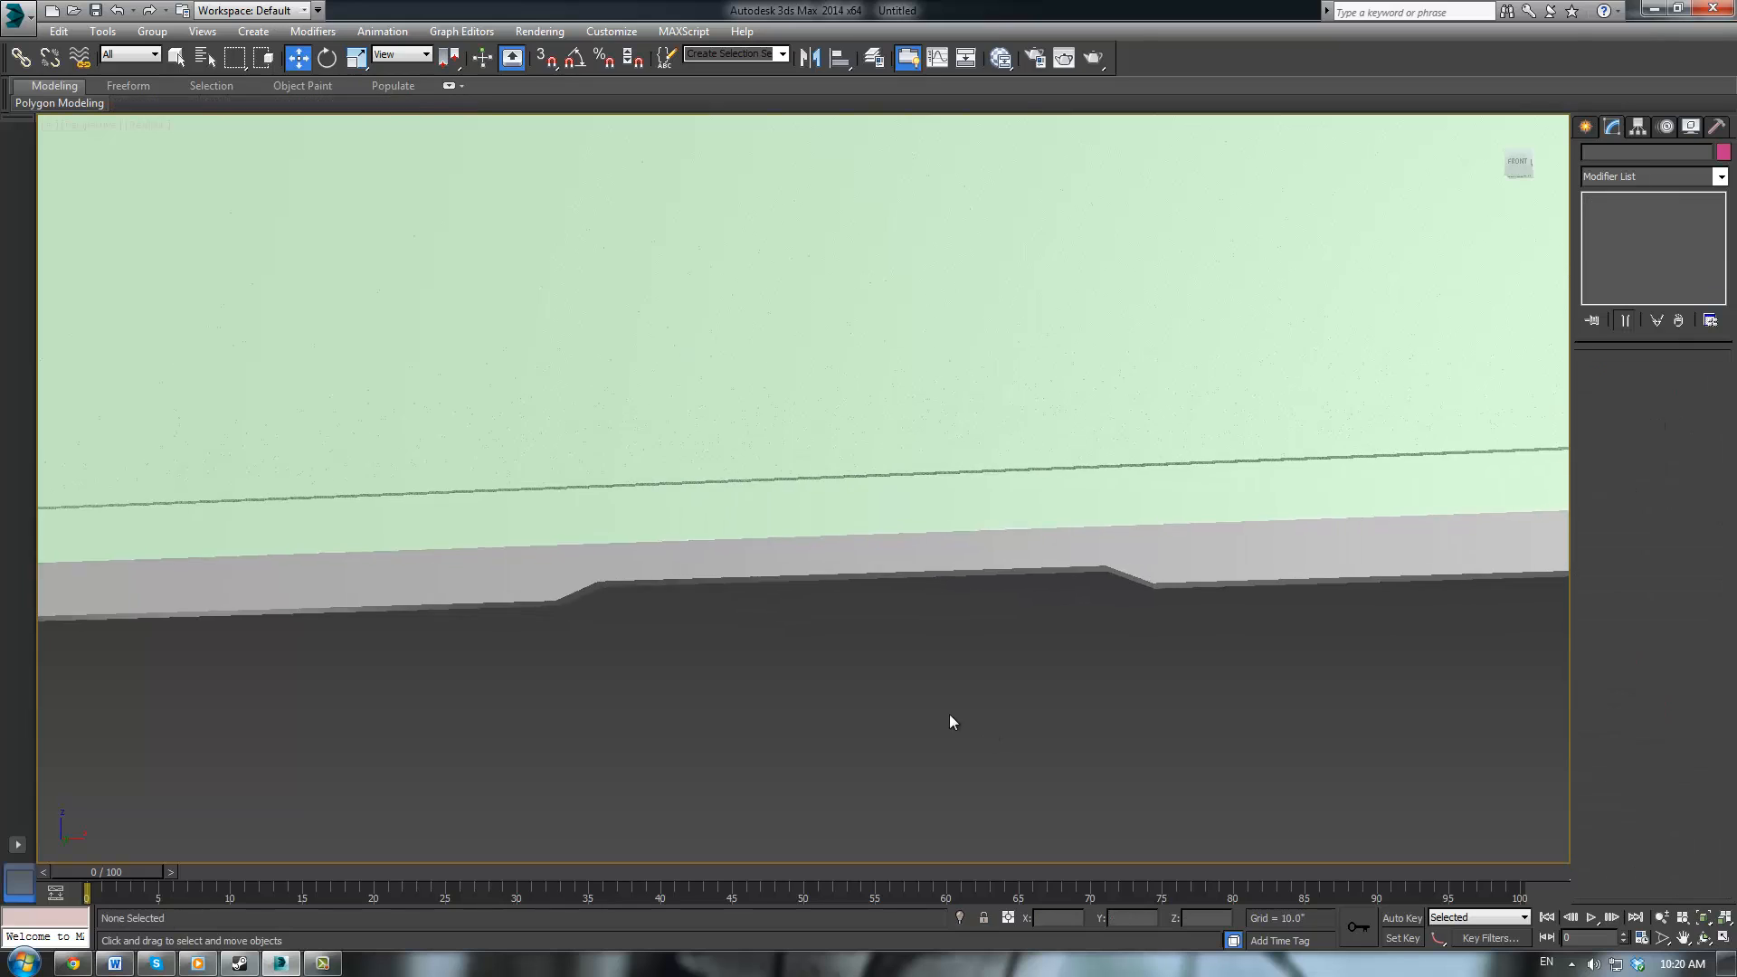
Select the large recessed front polygon of the main panel and detach it as a separate object
scroll(948, 714, down, 5)
alt+middle_drag(950, 719, 1234, 600)
click(1020, 477)
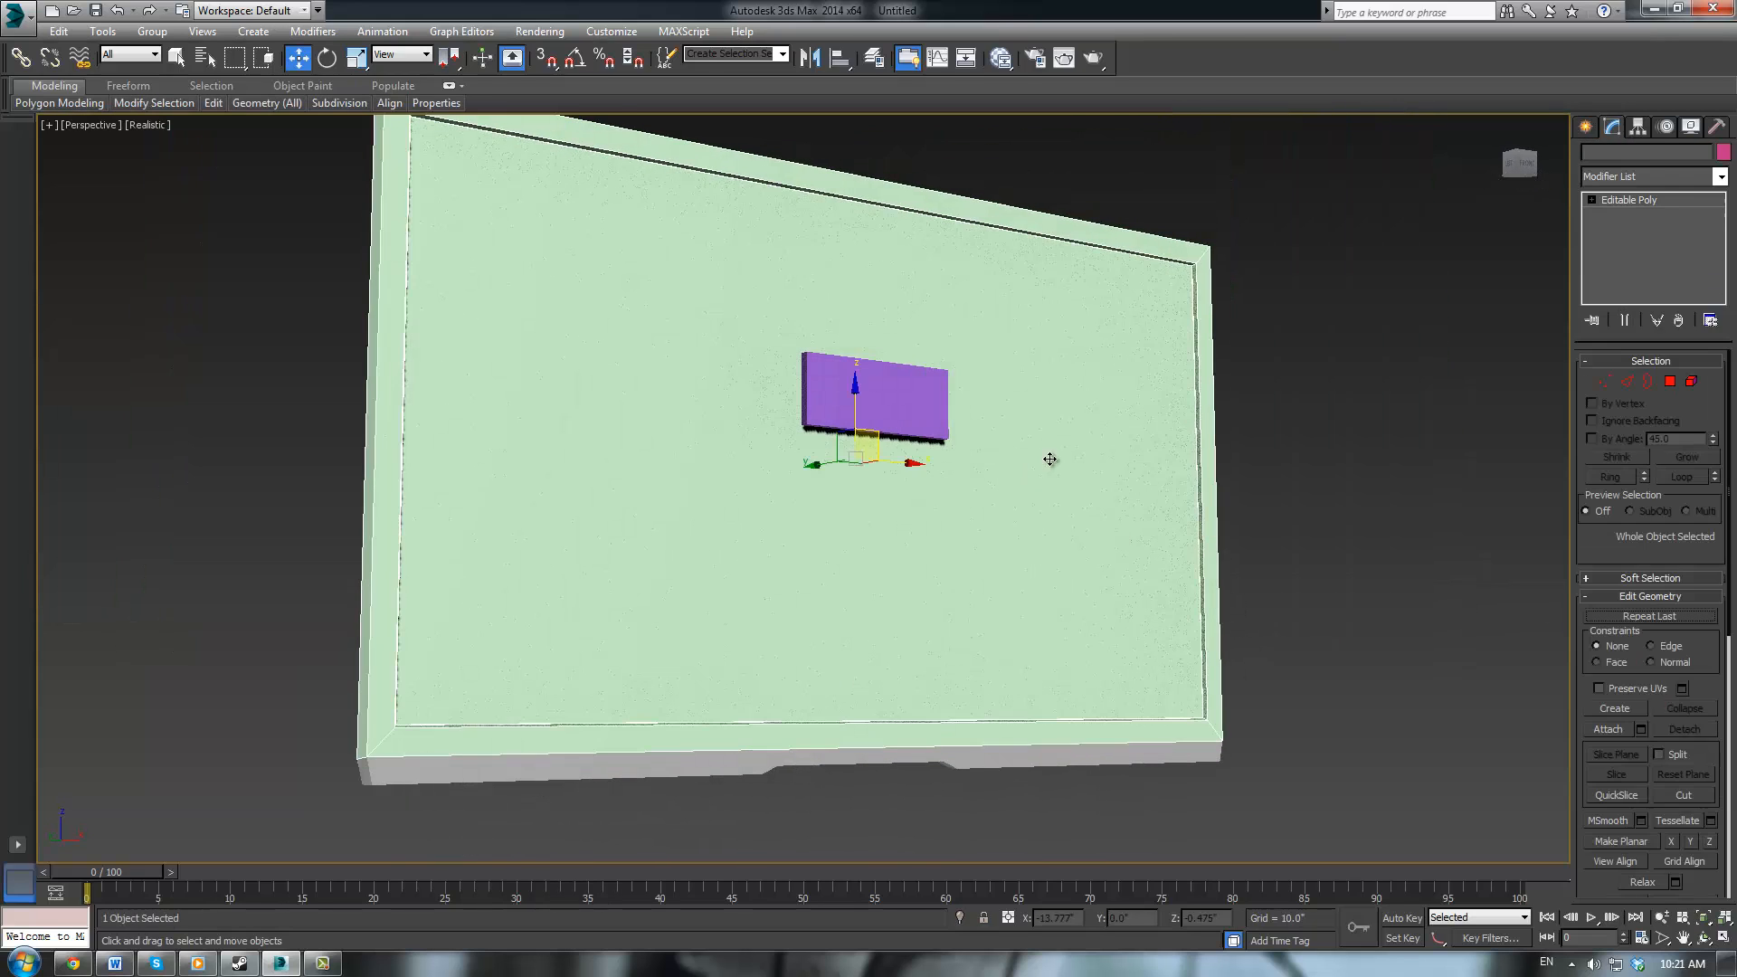
click(1671, 385)
click(1171, 493)
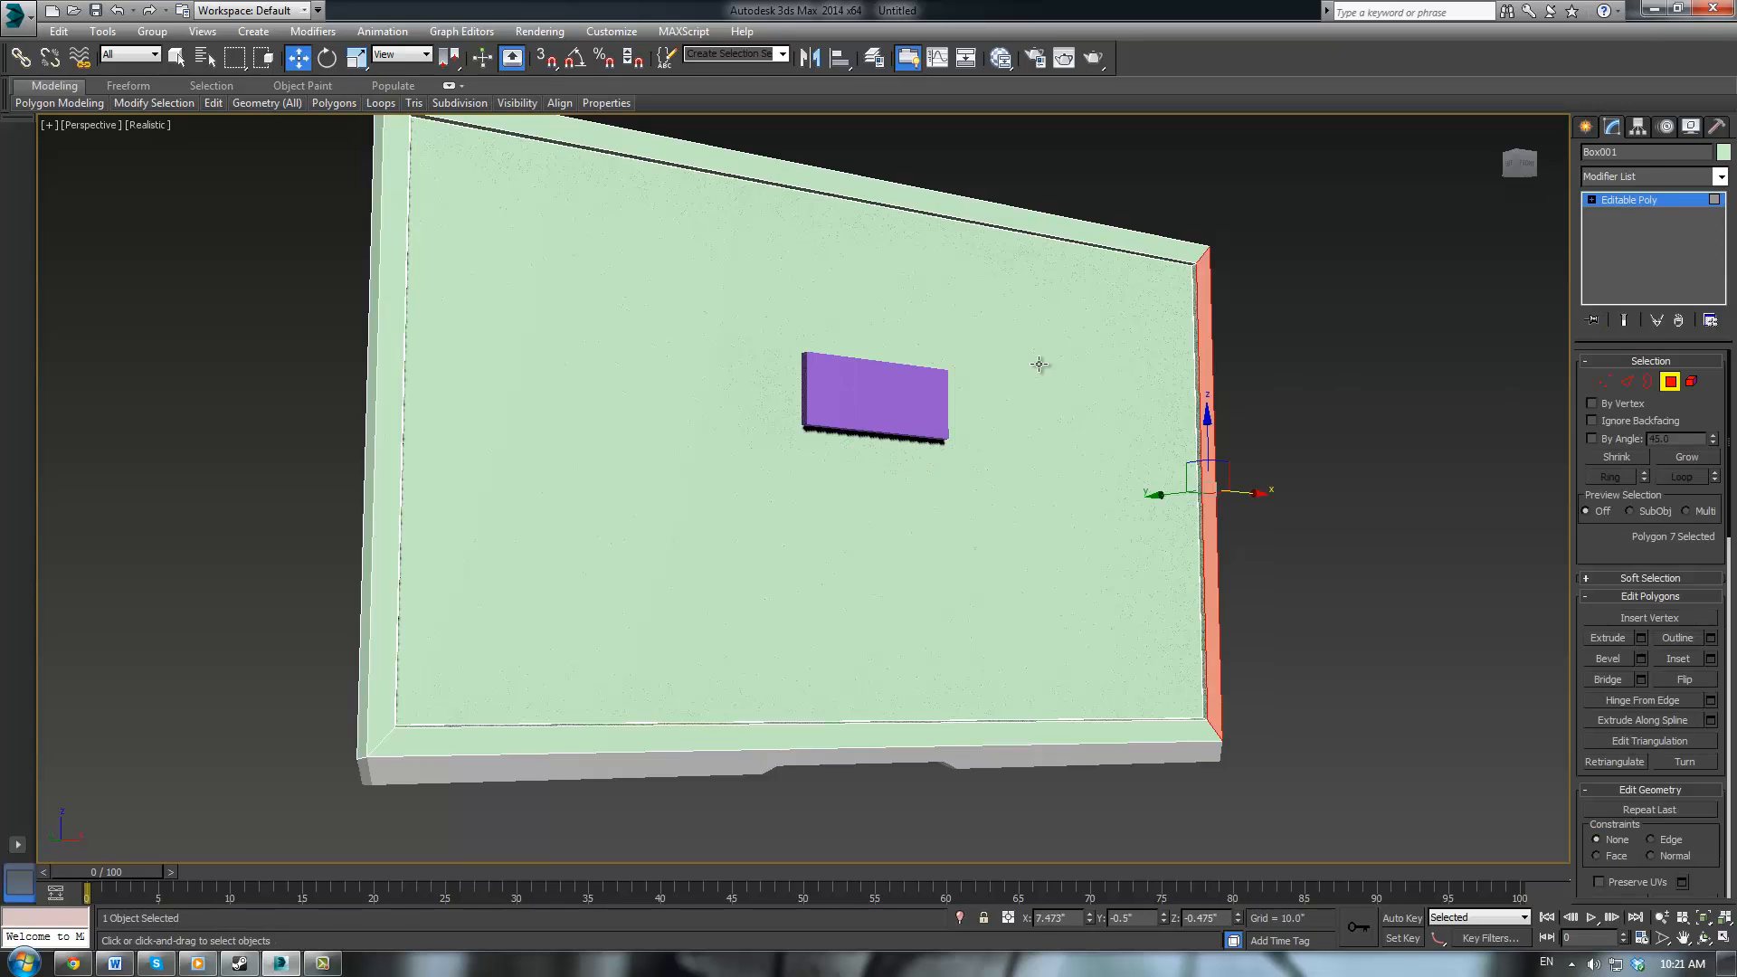
click(1040, 364)
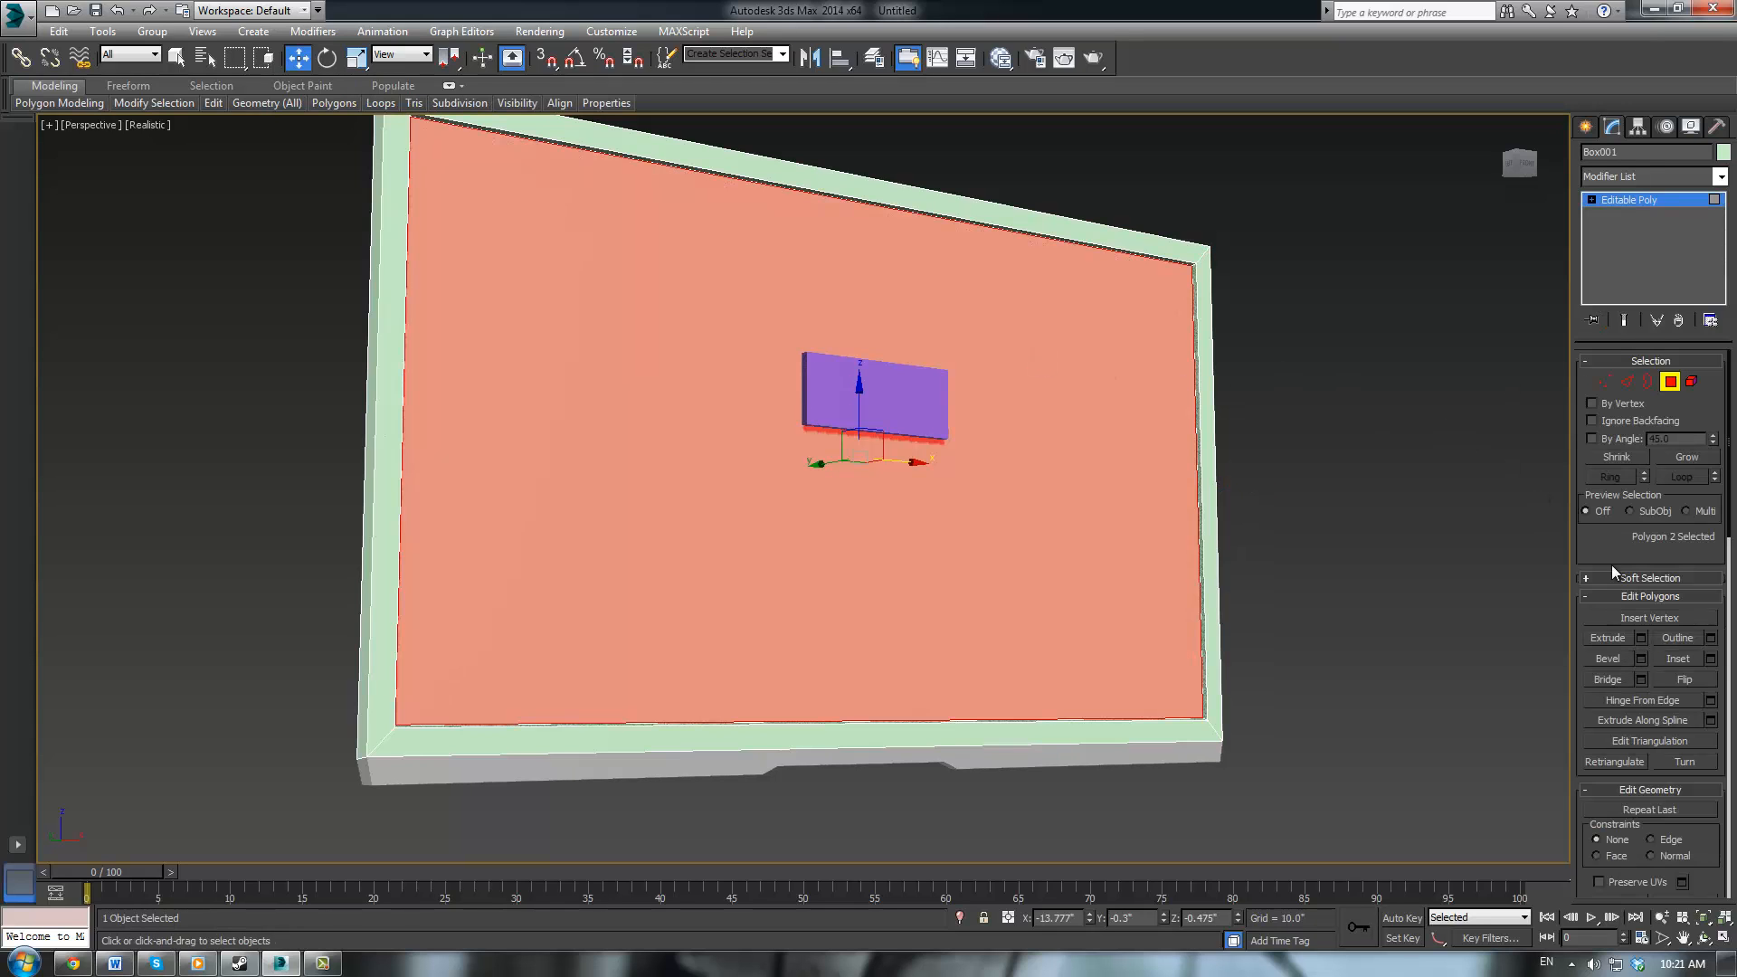
drag(1611, 565, 1592, 319)
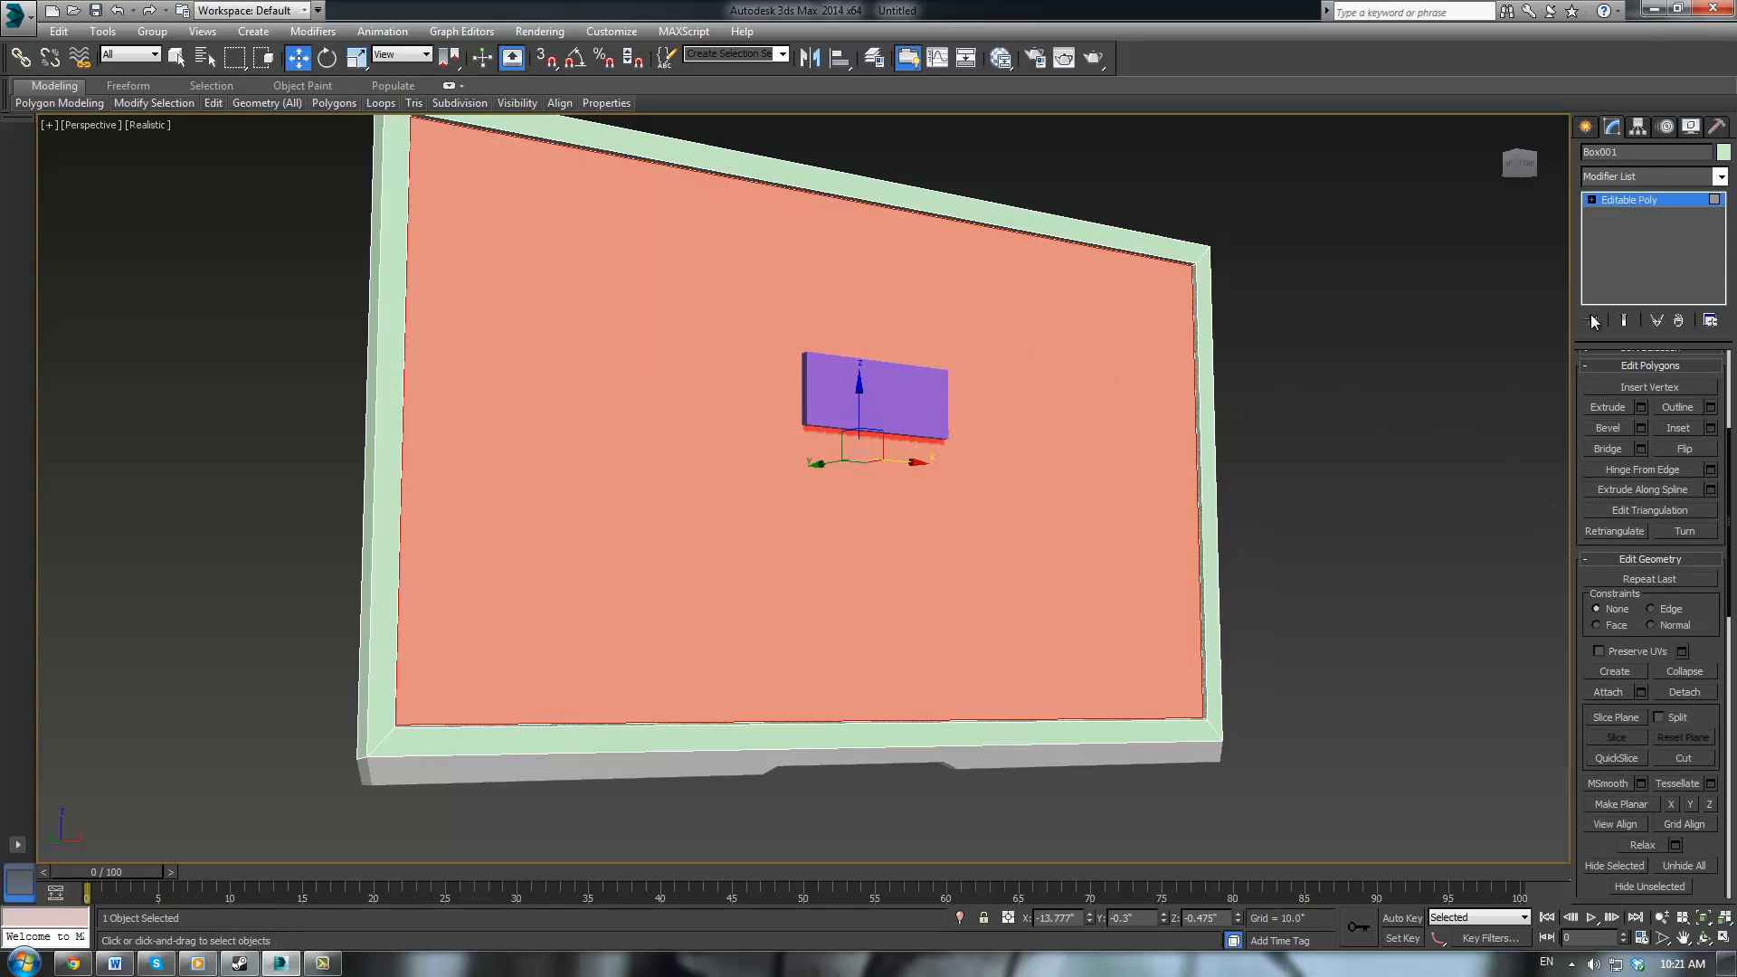
click(1682, 691)
click(925, 491)
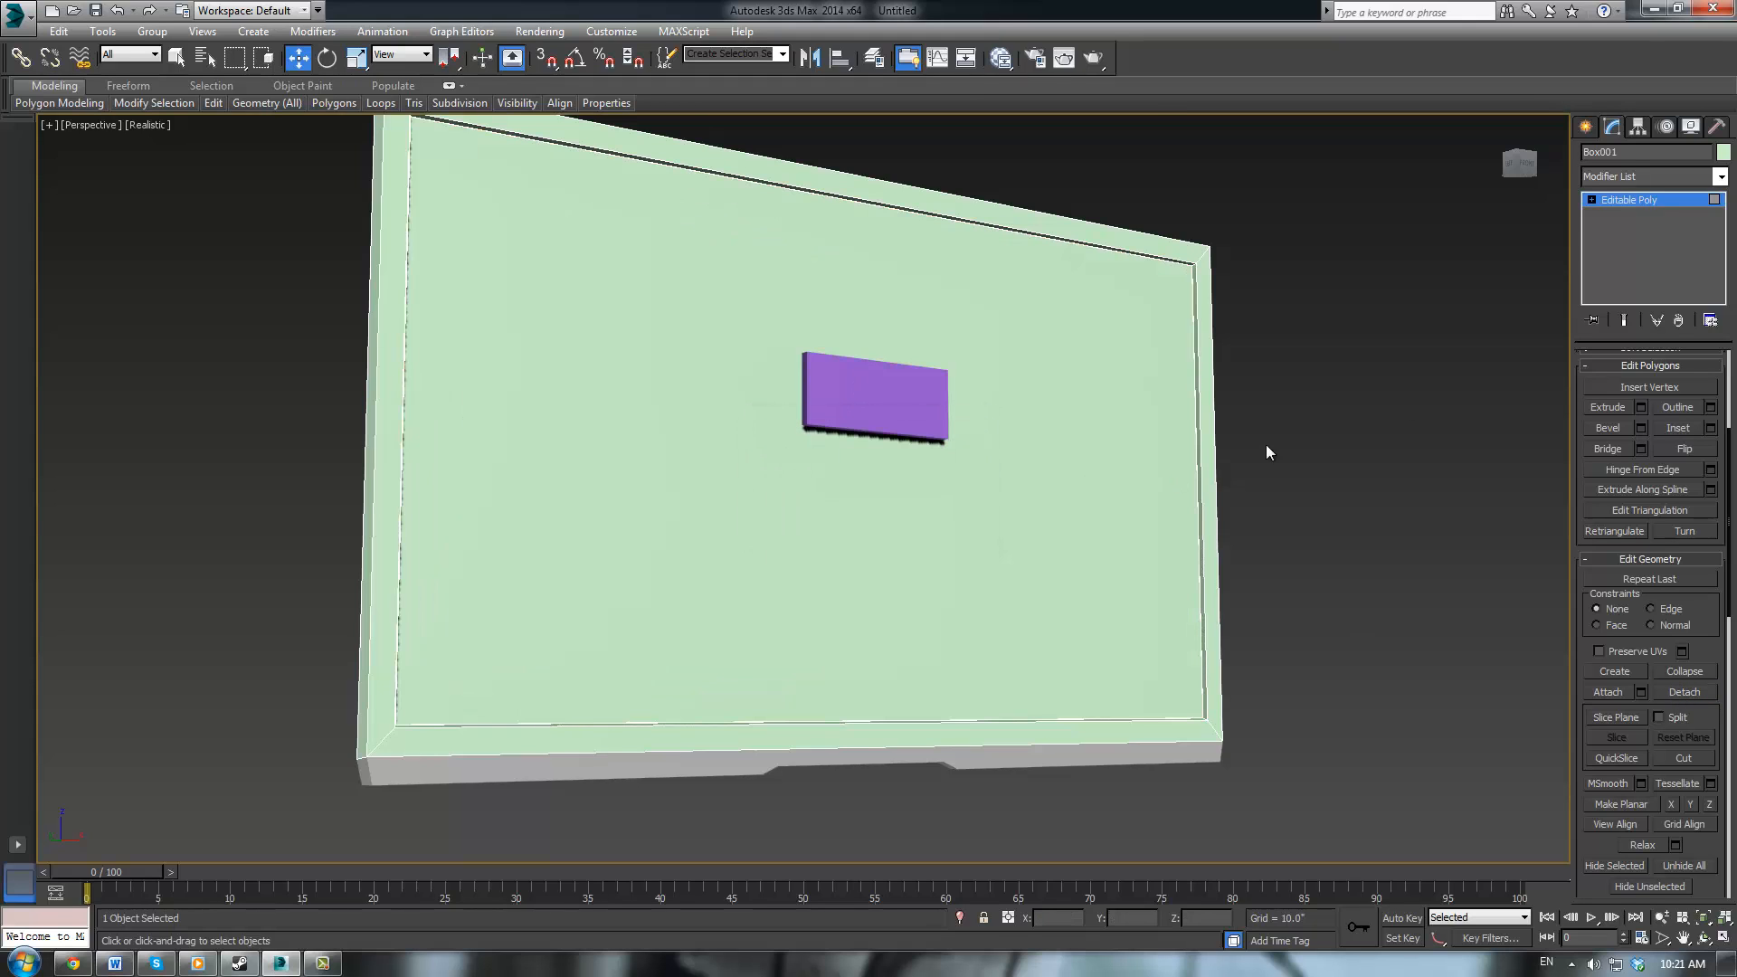
Finish polygon editing on the panel, select the detached front face, and rename it Screen
click(1645, 201)
click(1411, 335)
click(1082, 388)
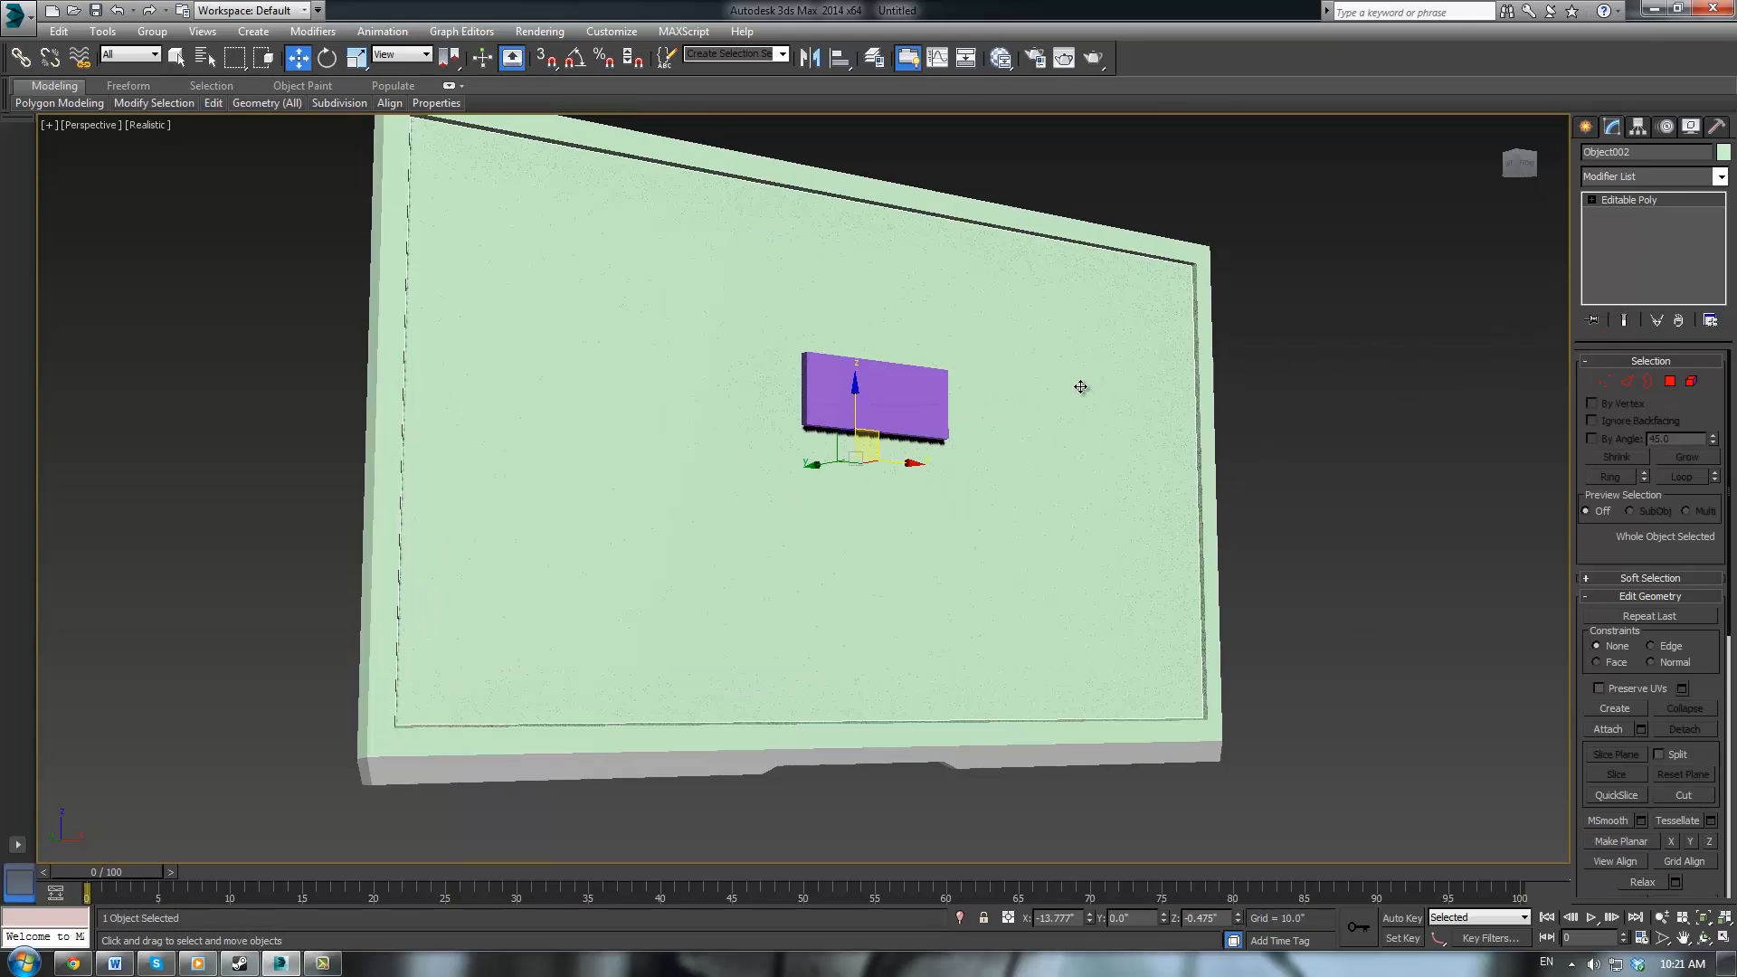
alt+middle_drag(1056, 418, 1167, 418)
double_click(1651, 154)
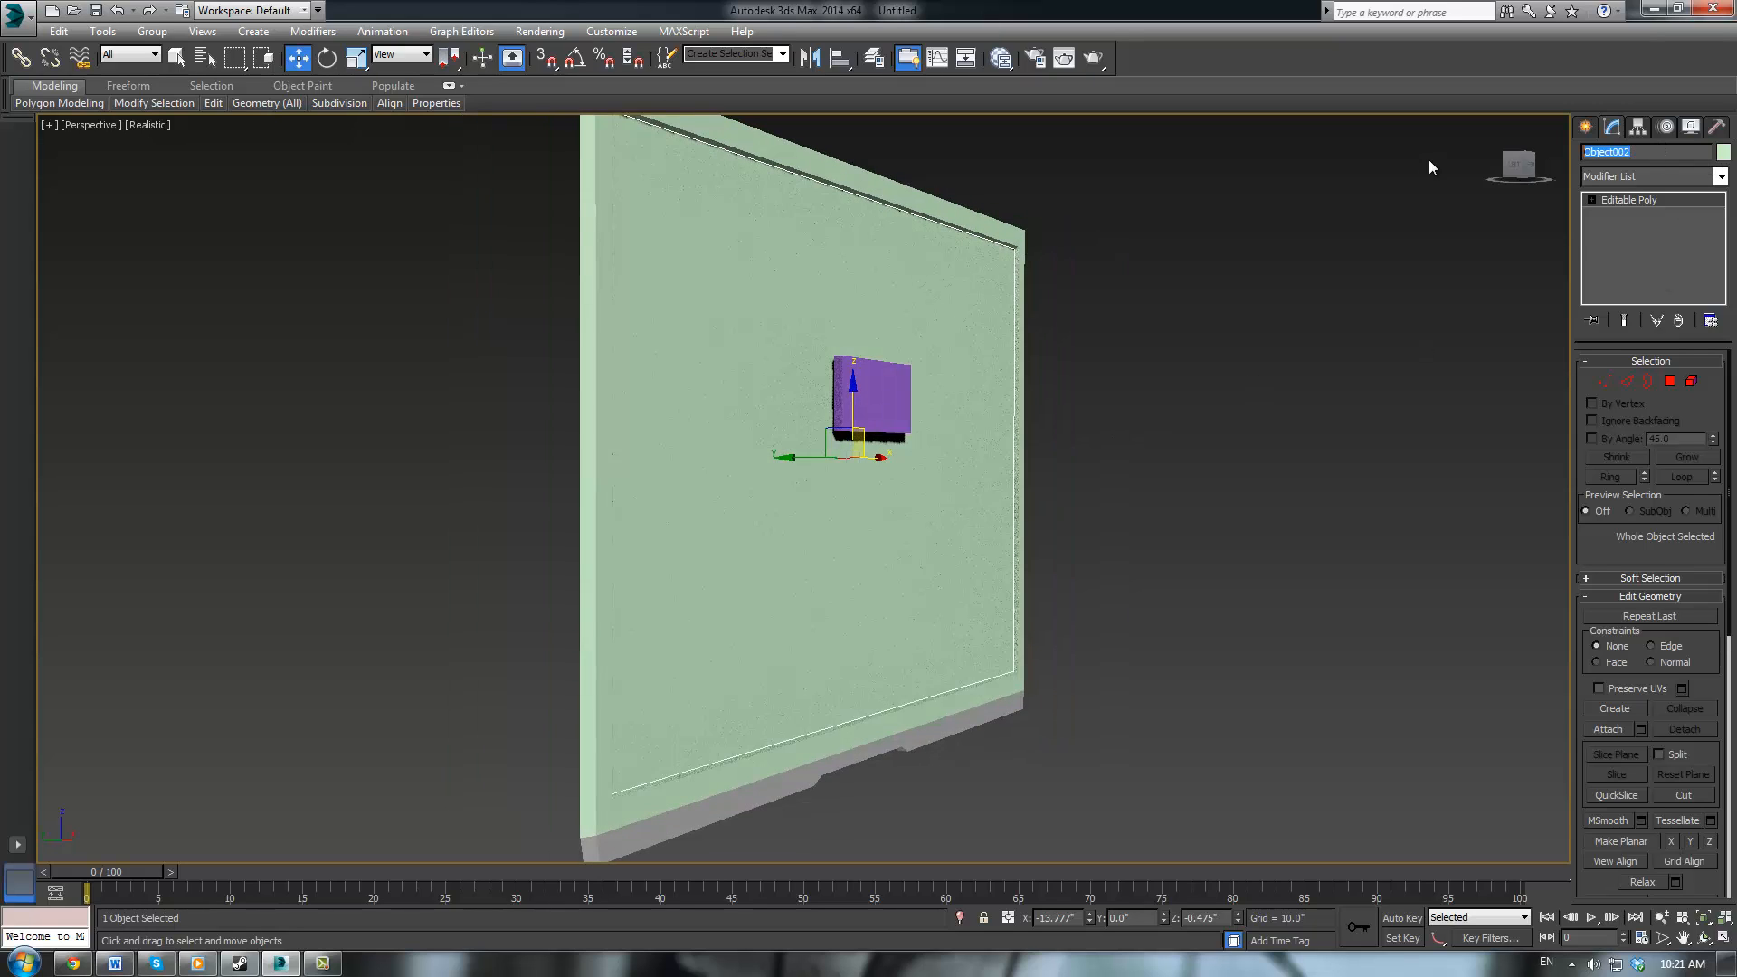
text(Screen)
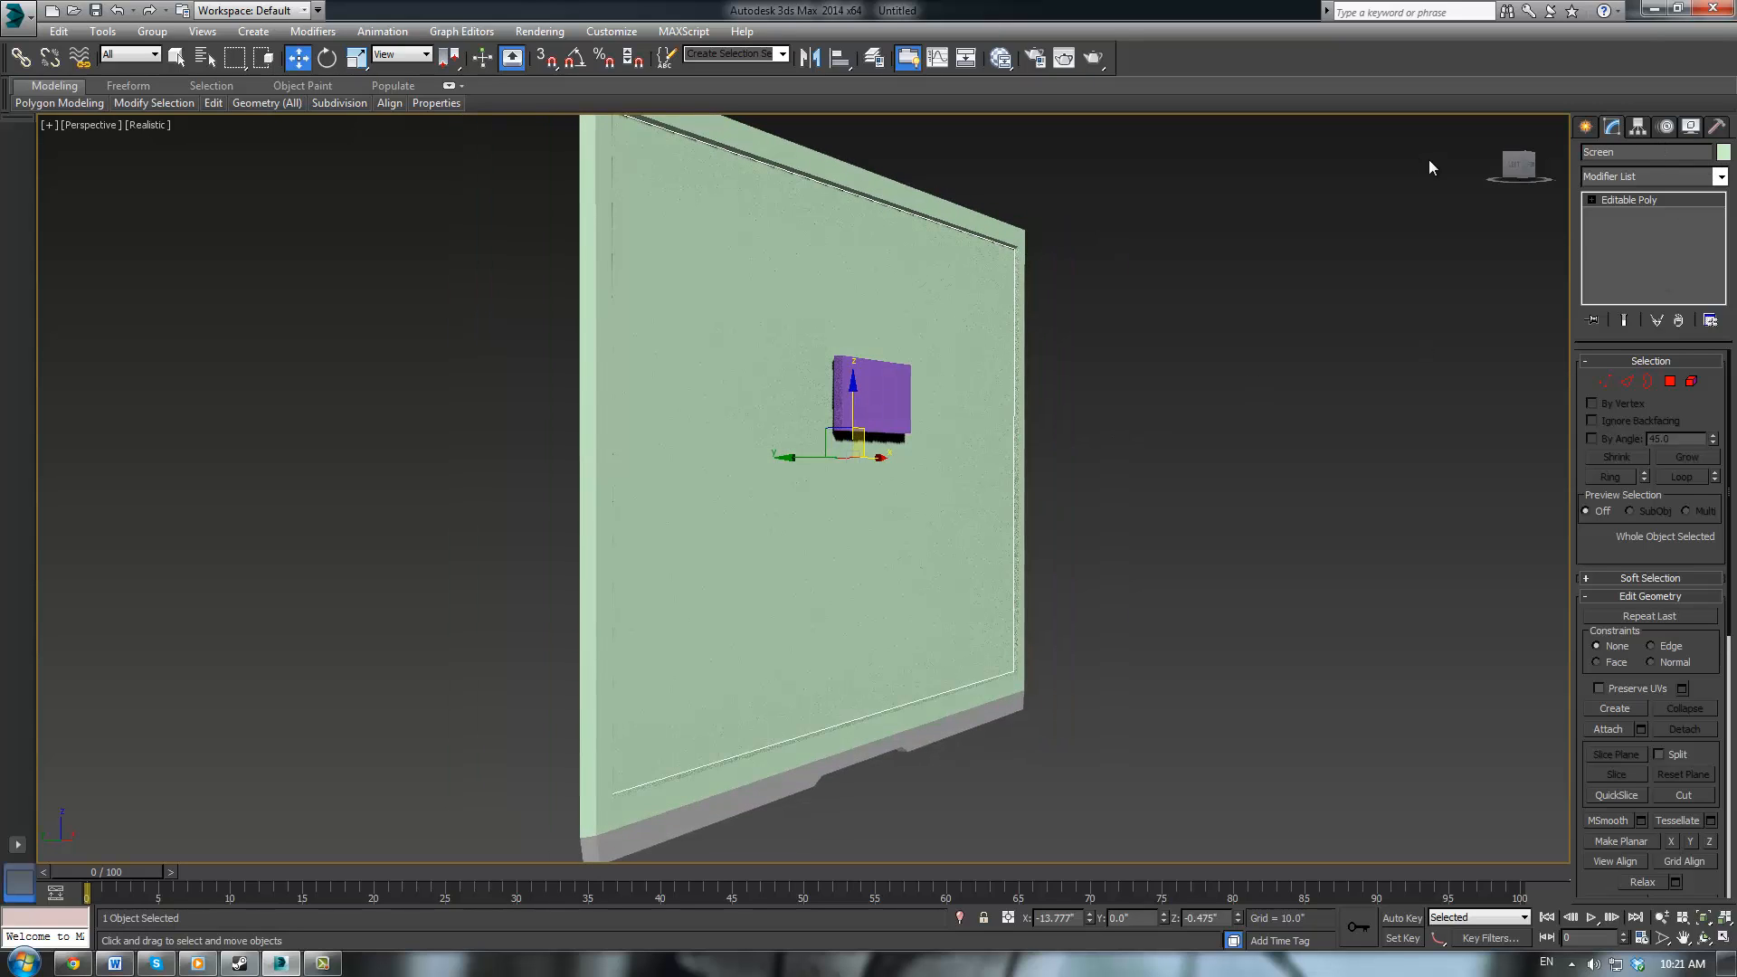
Set the Screen object's color to orange and deselect it
click(1724, 156)
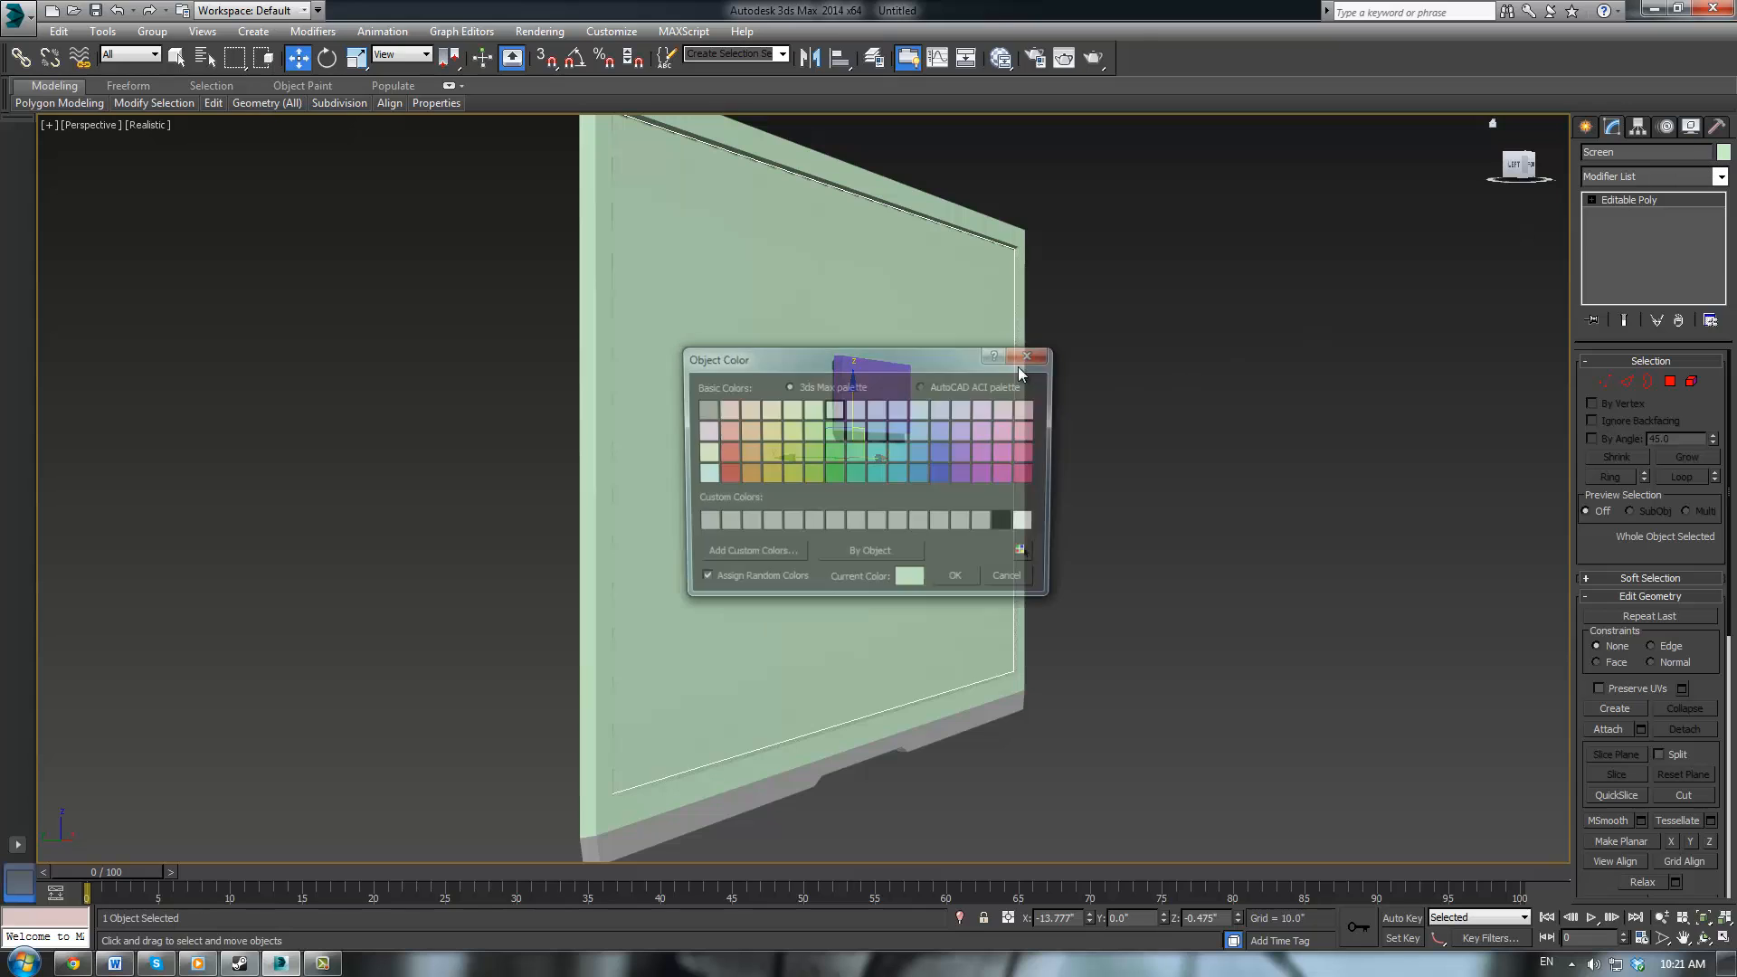
click(750, 474)
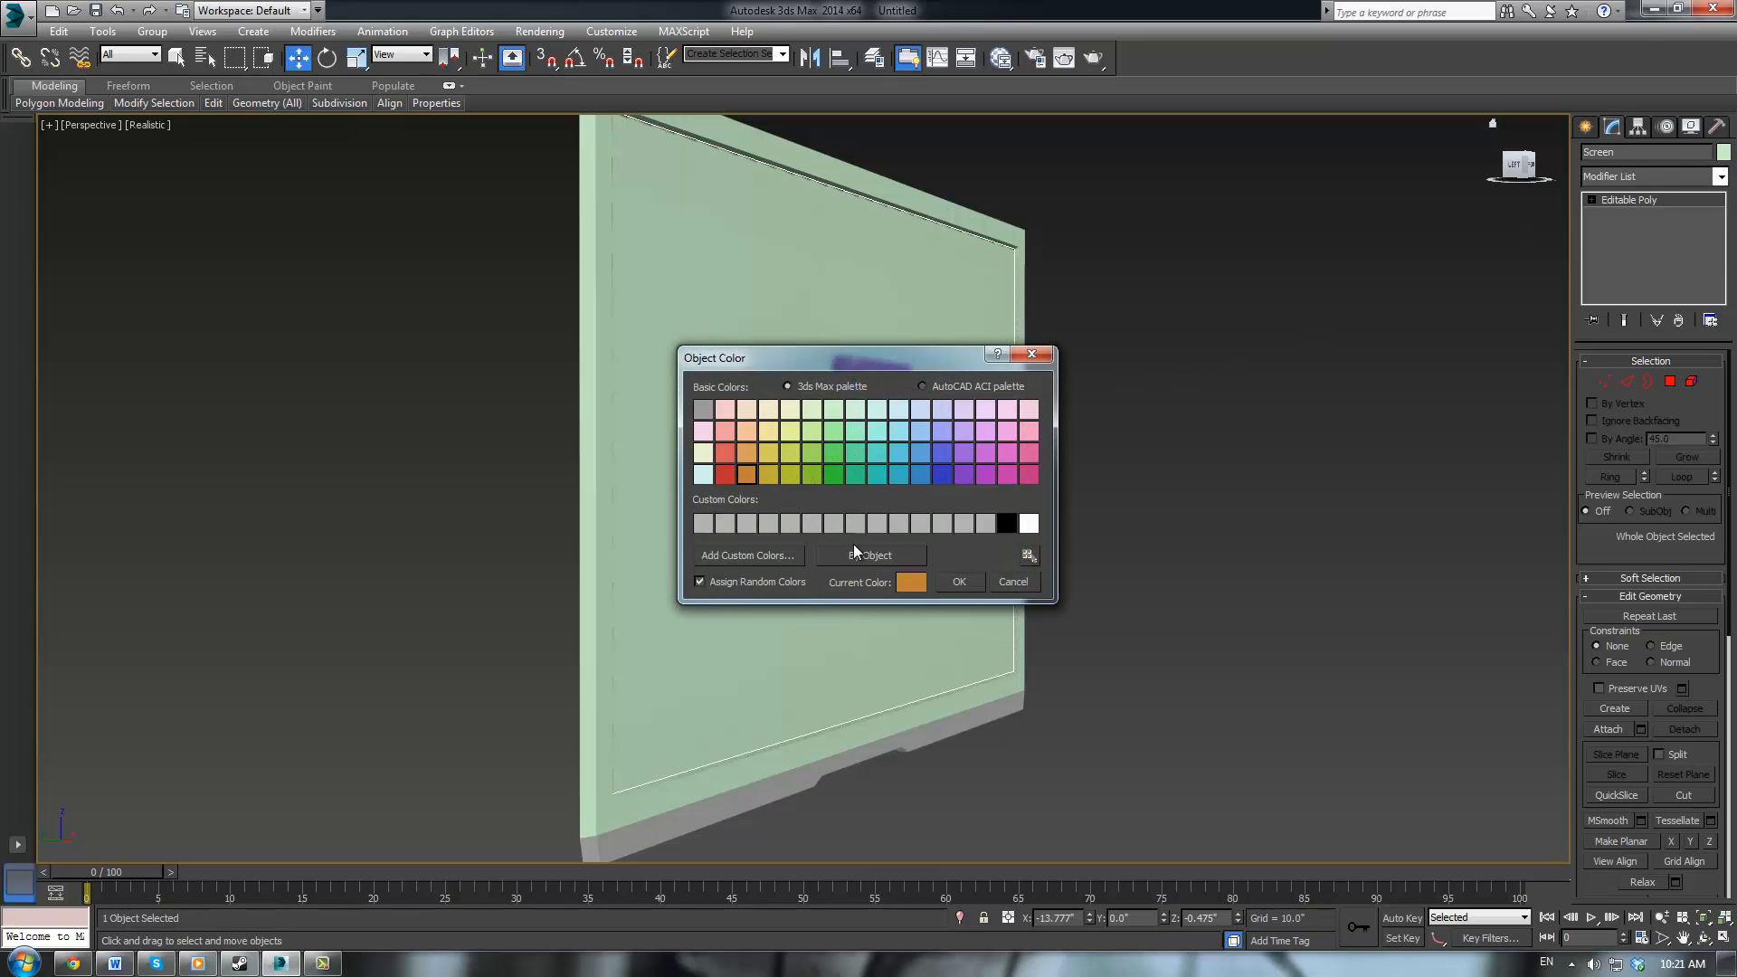
click(960, 583)
click(1167, 546)
Delete the small purple box in the middle of the panel
alt+middle_drag(1163, 551, 1166, 507)
click(964, 471)
key(Delete)
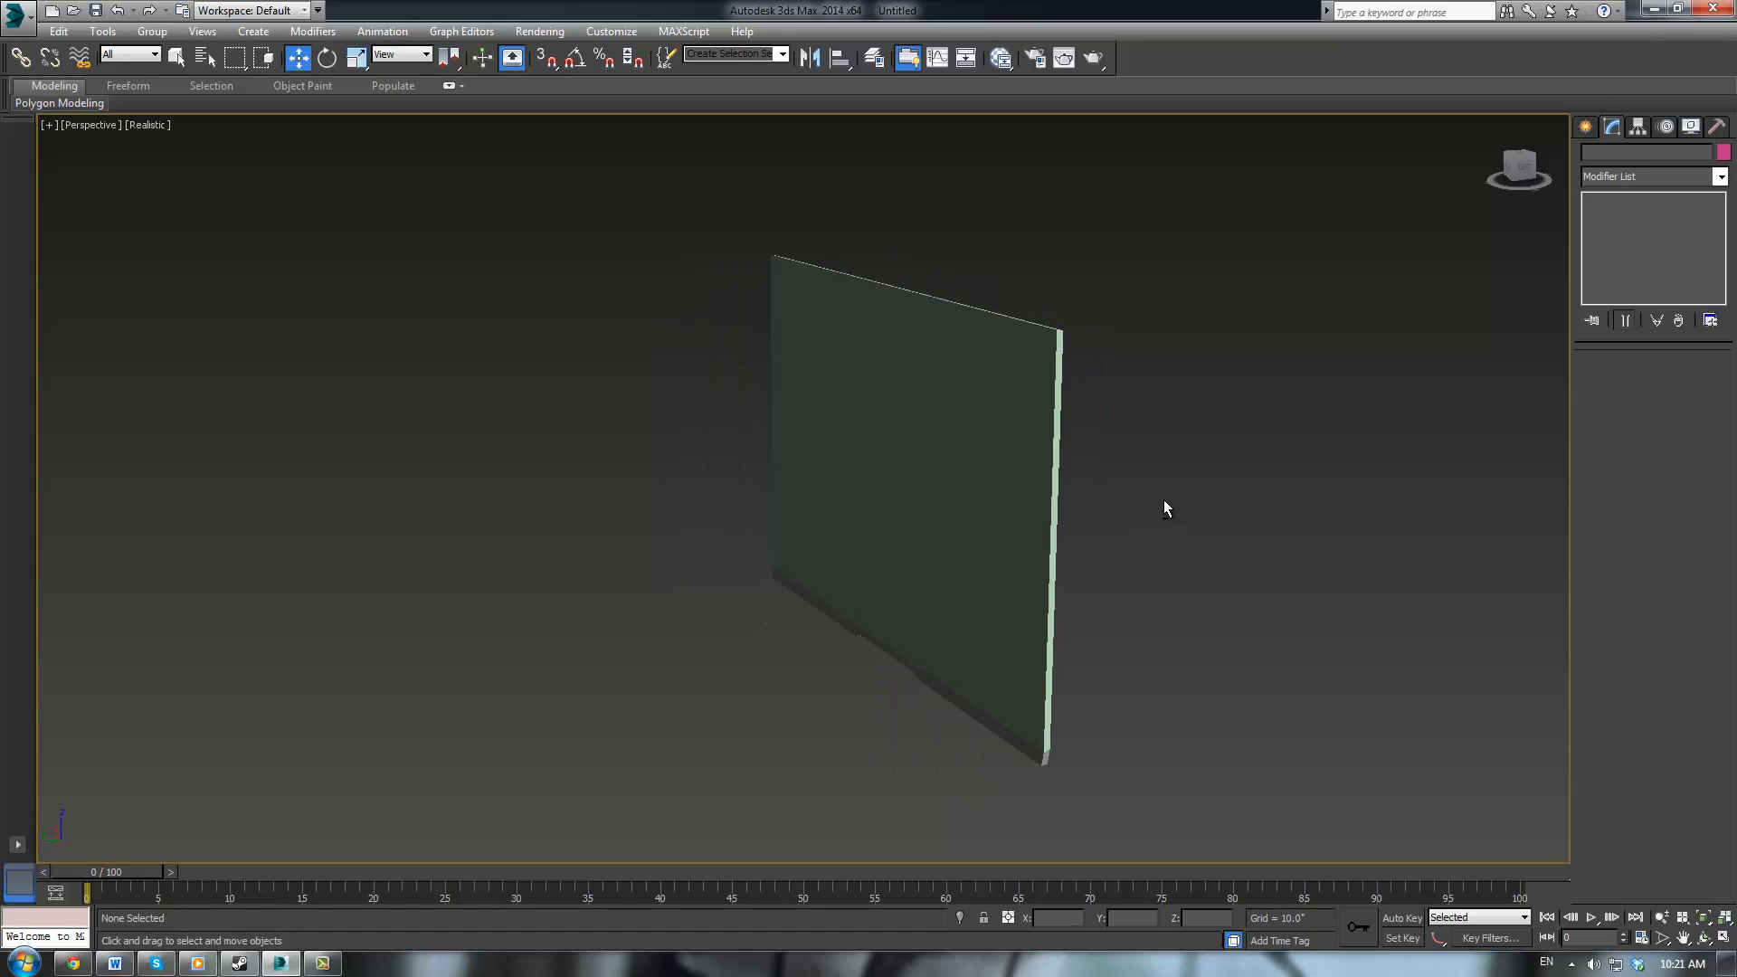
Select the main panel from behind and rename it Body
click(1028, 454)
alt+middle_drag(1095, 454, 1225, 442)
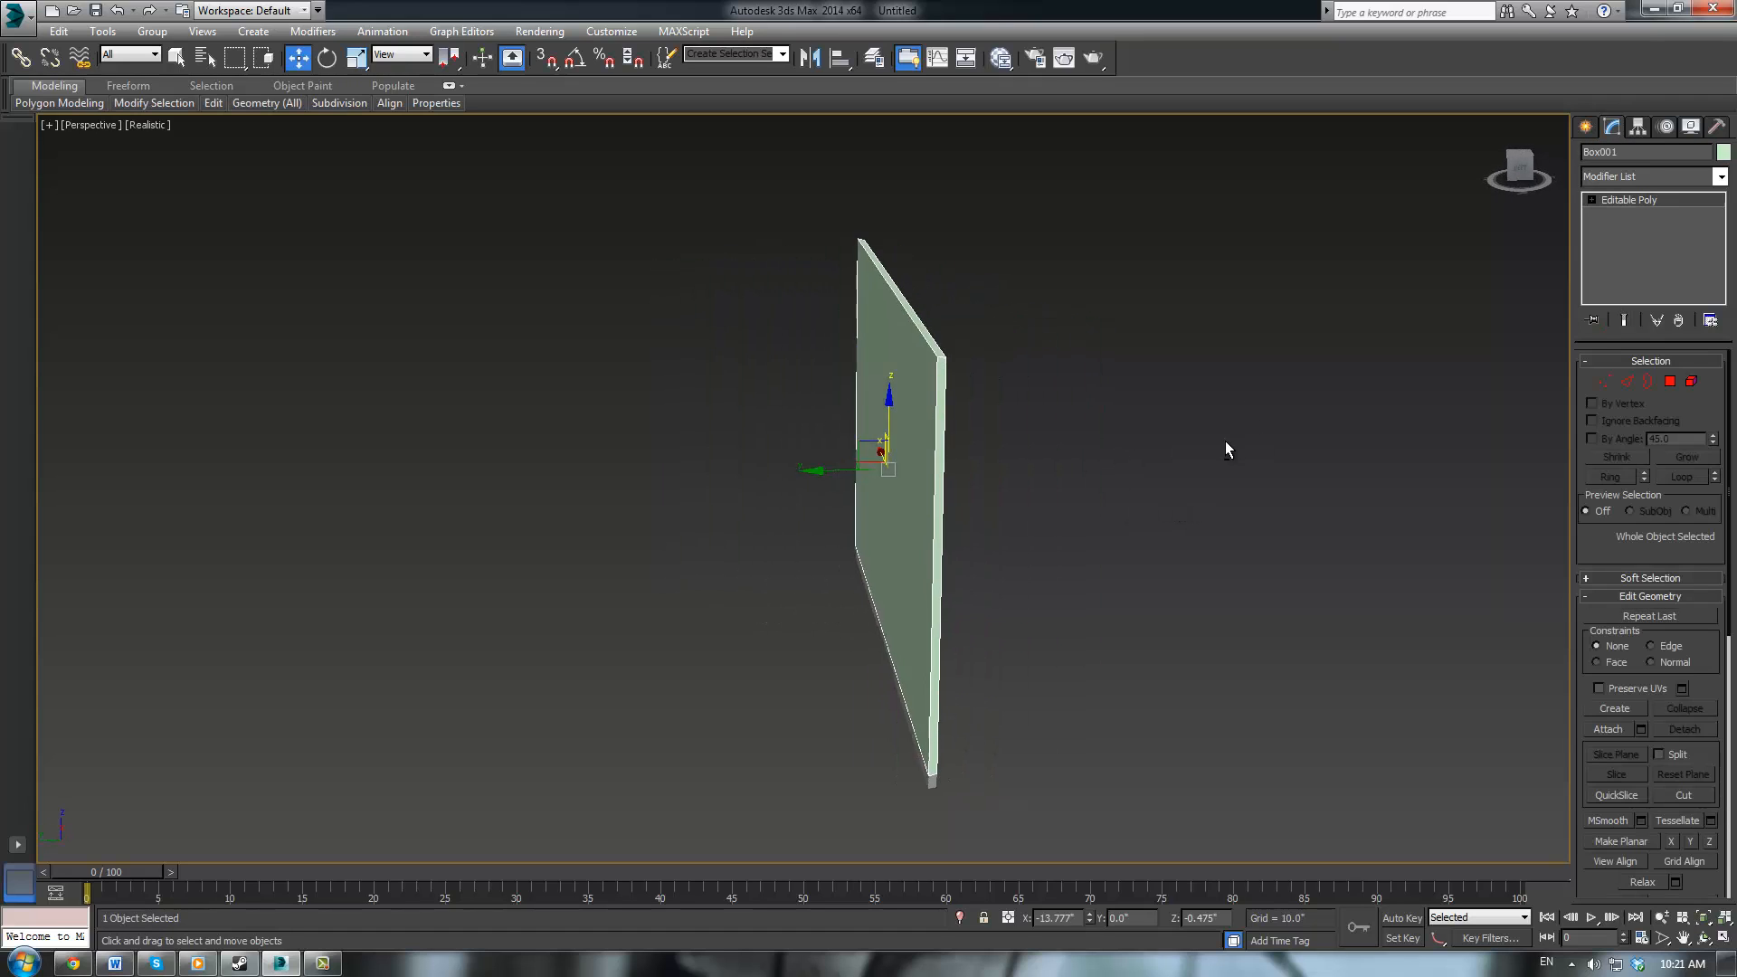
click(1649, 151)
text(Bod)
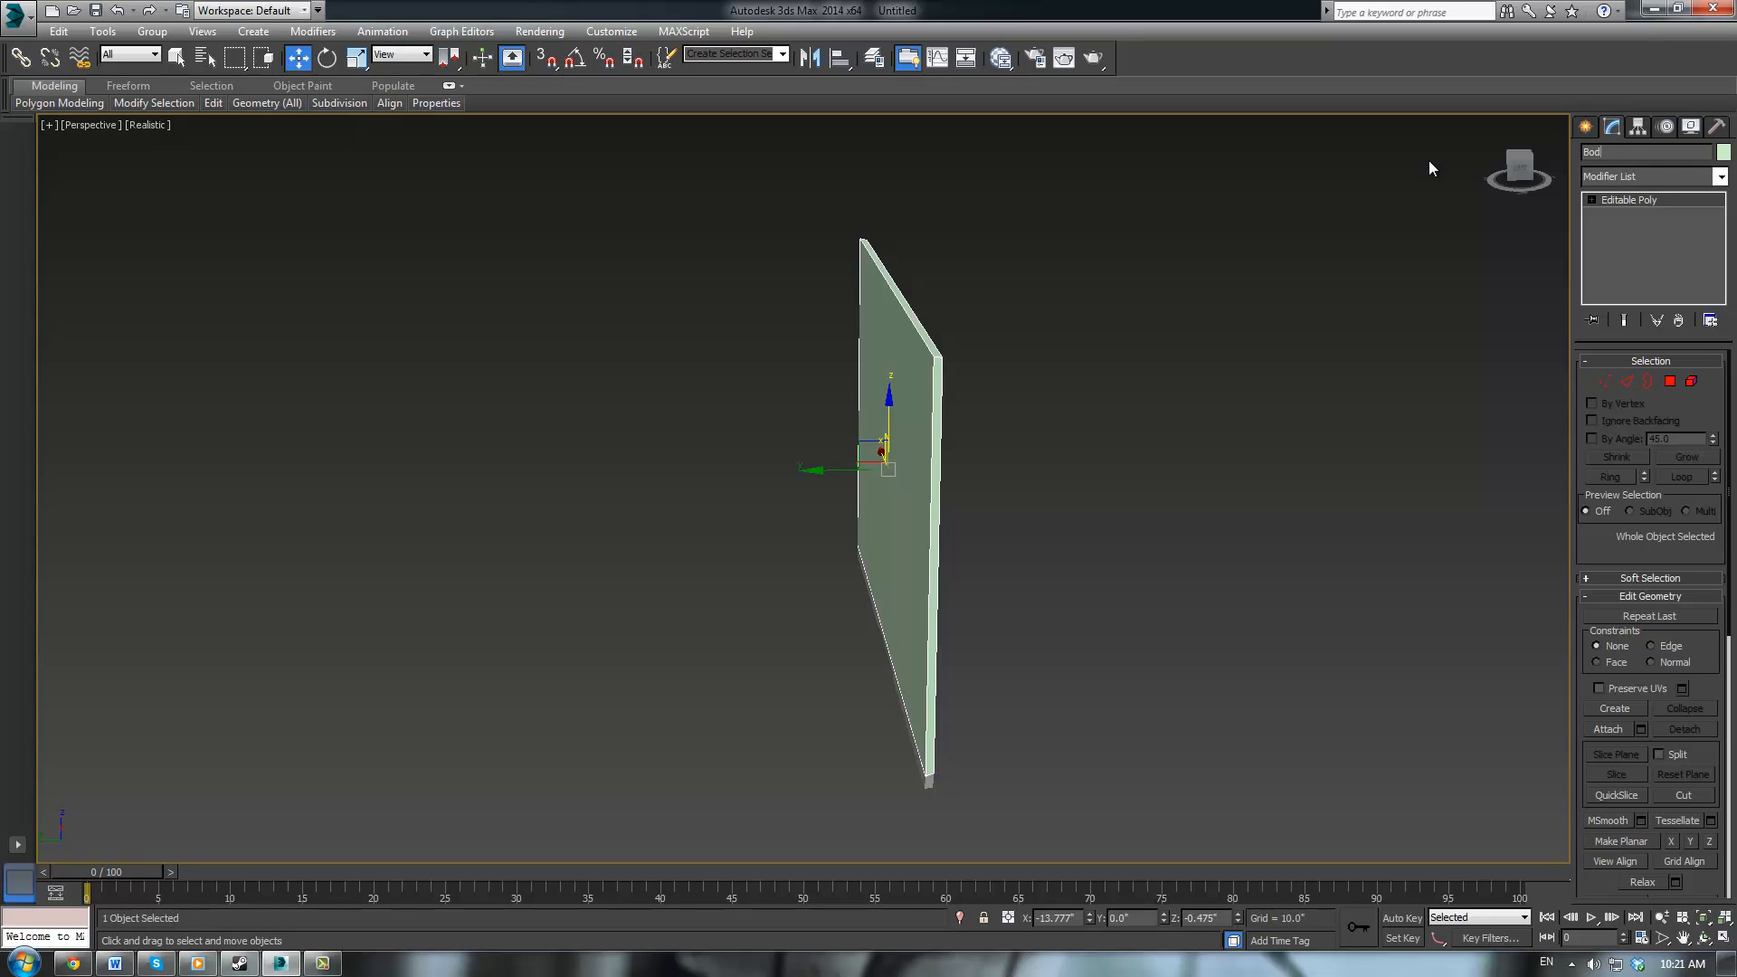
text(y\)
Bevel the Body's large back polygon with a height of 0.078" and an outline of -0.1"
middle_drag(1194, 345, 1063, 401)
scroll(1063, 401, up, 2)
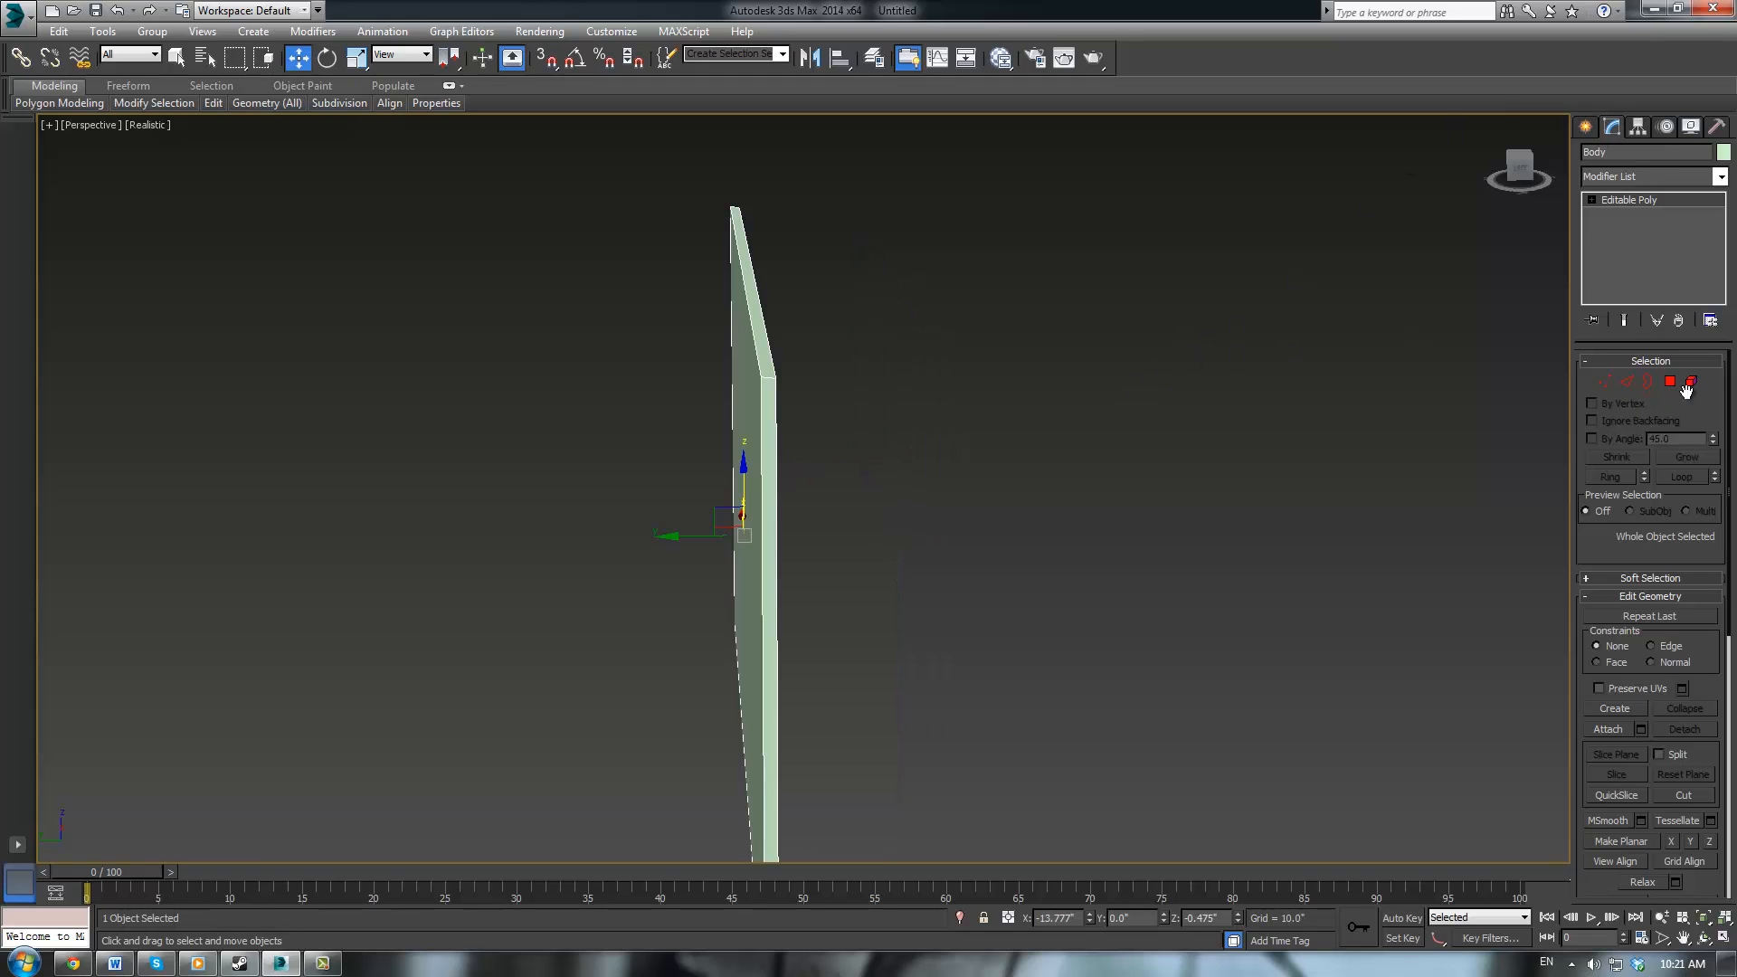
click(1670, 382)
click(745, 440)
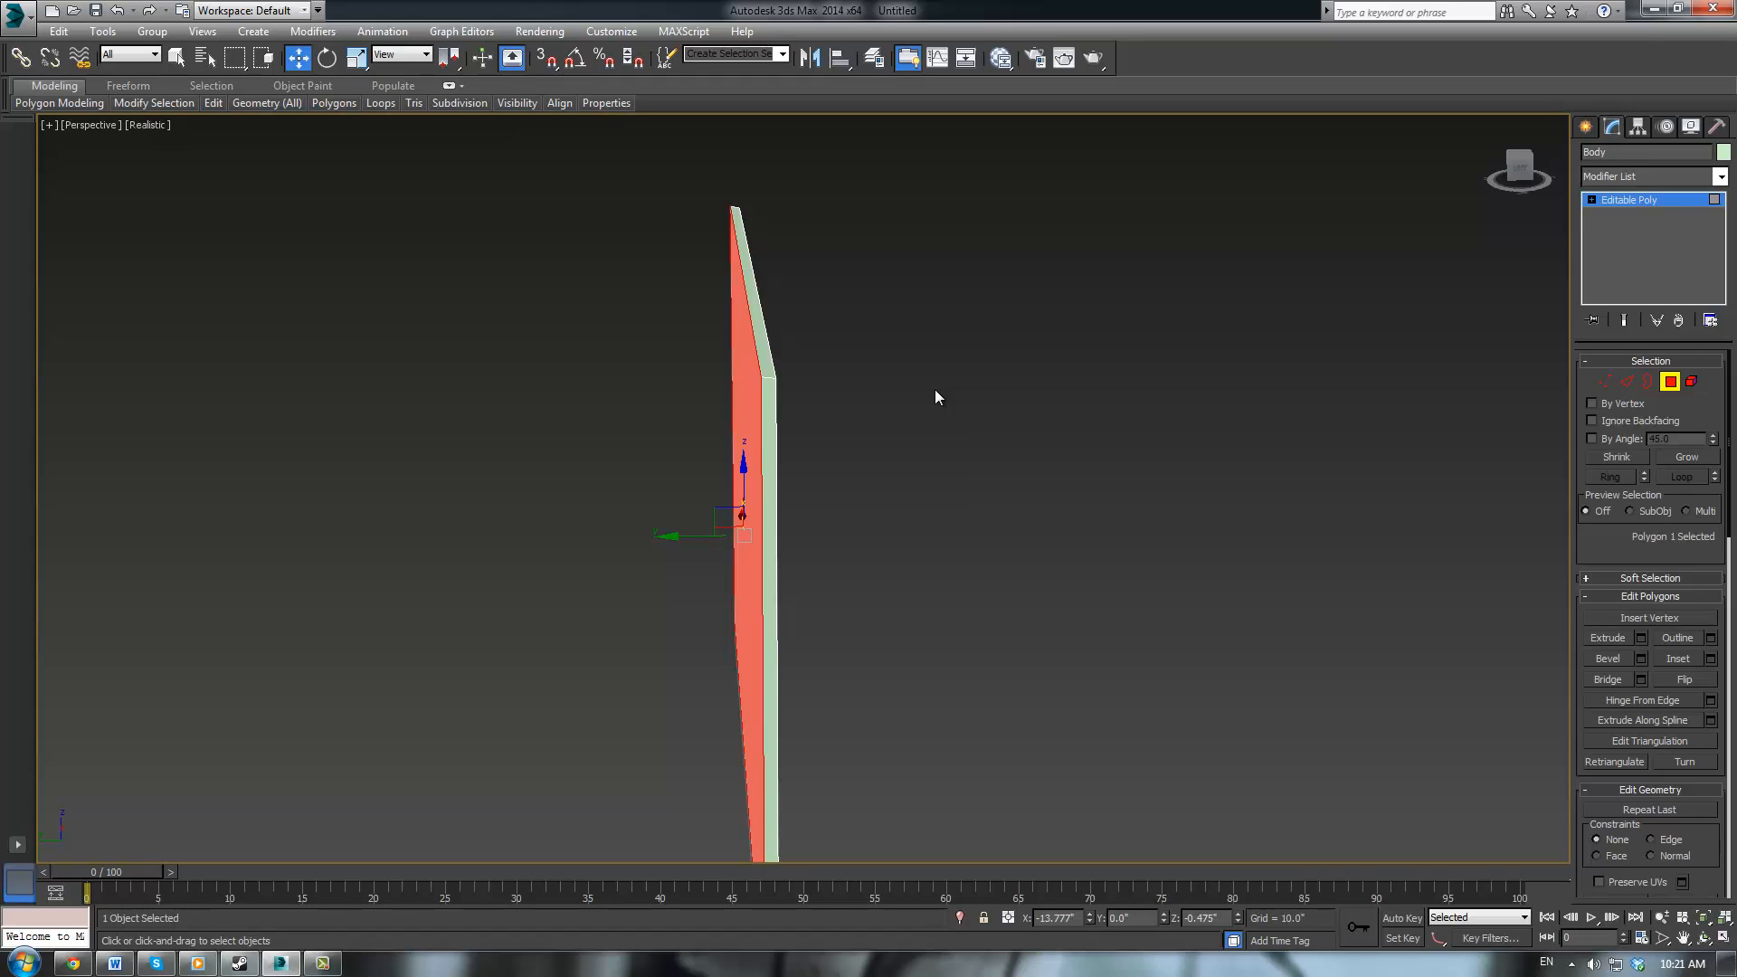
scroll(934, 391, up, 2)
middle_drag(935, 391, 1045, 448)
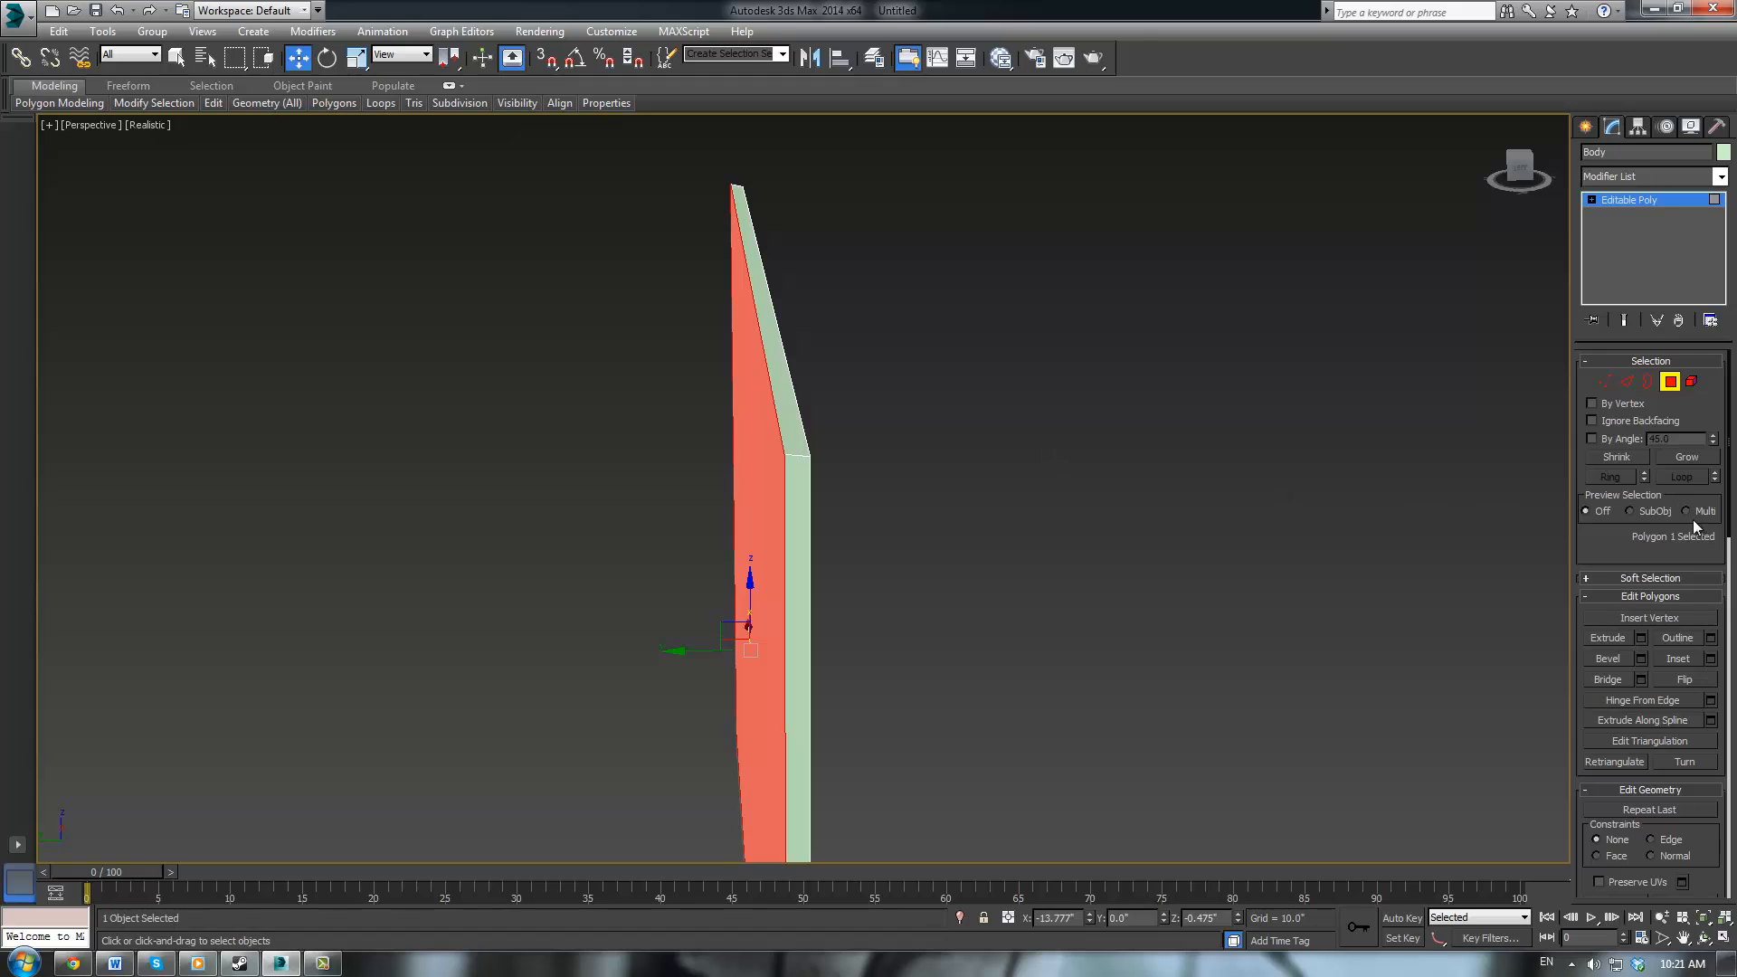
click(1642, 660)
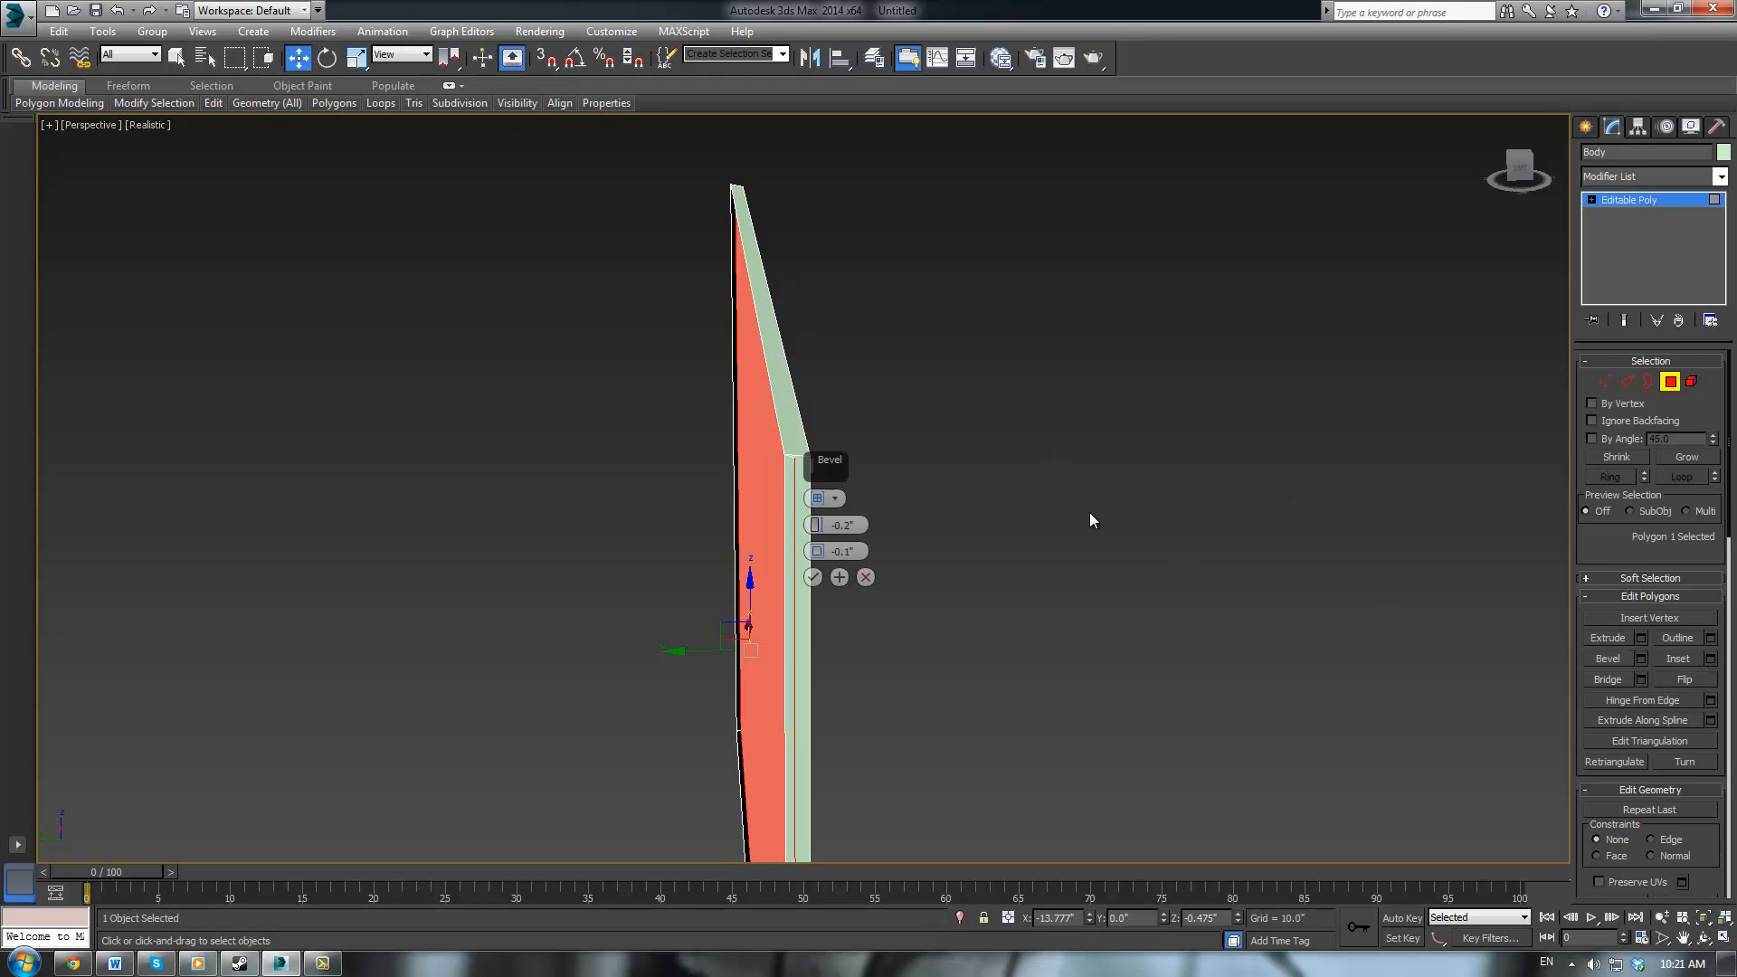
mouse_move(1090, 512)
alt+middle_down()
mouse_move(1115, 507)
mouse_move(1100, 517)
alt+middle_up()
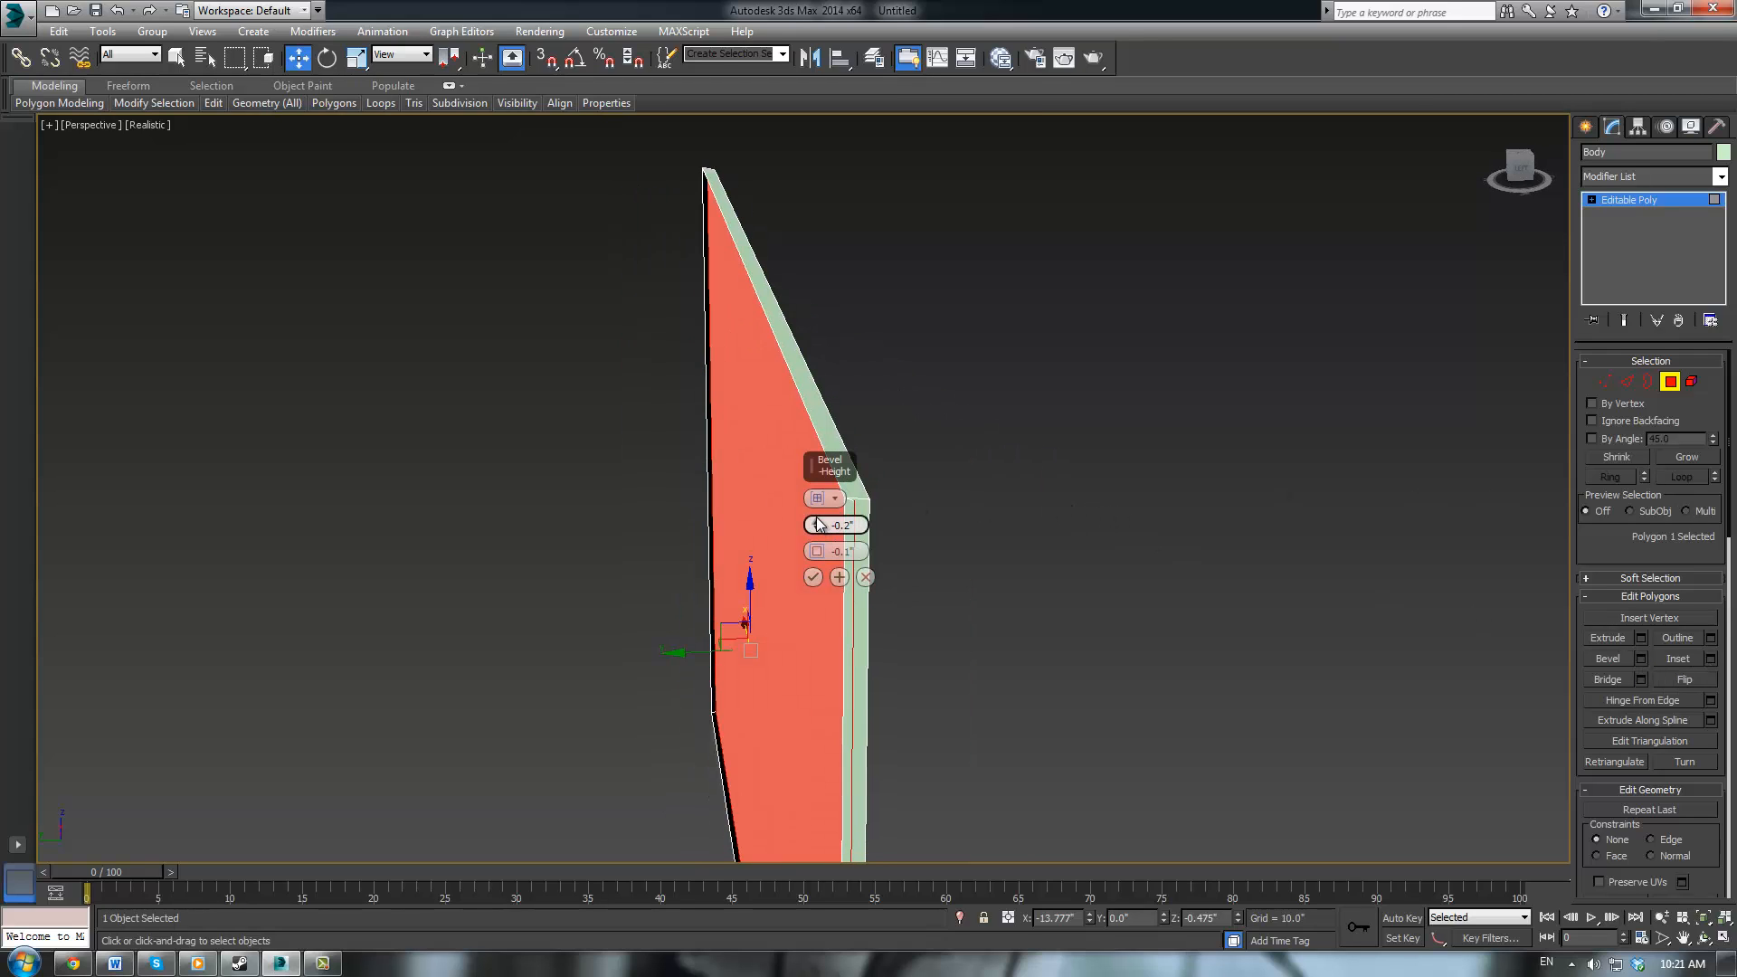
drag(816, 526, 817, 529)
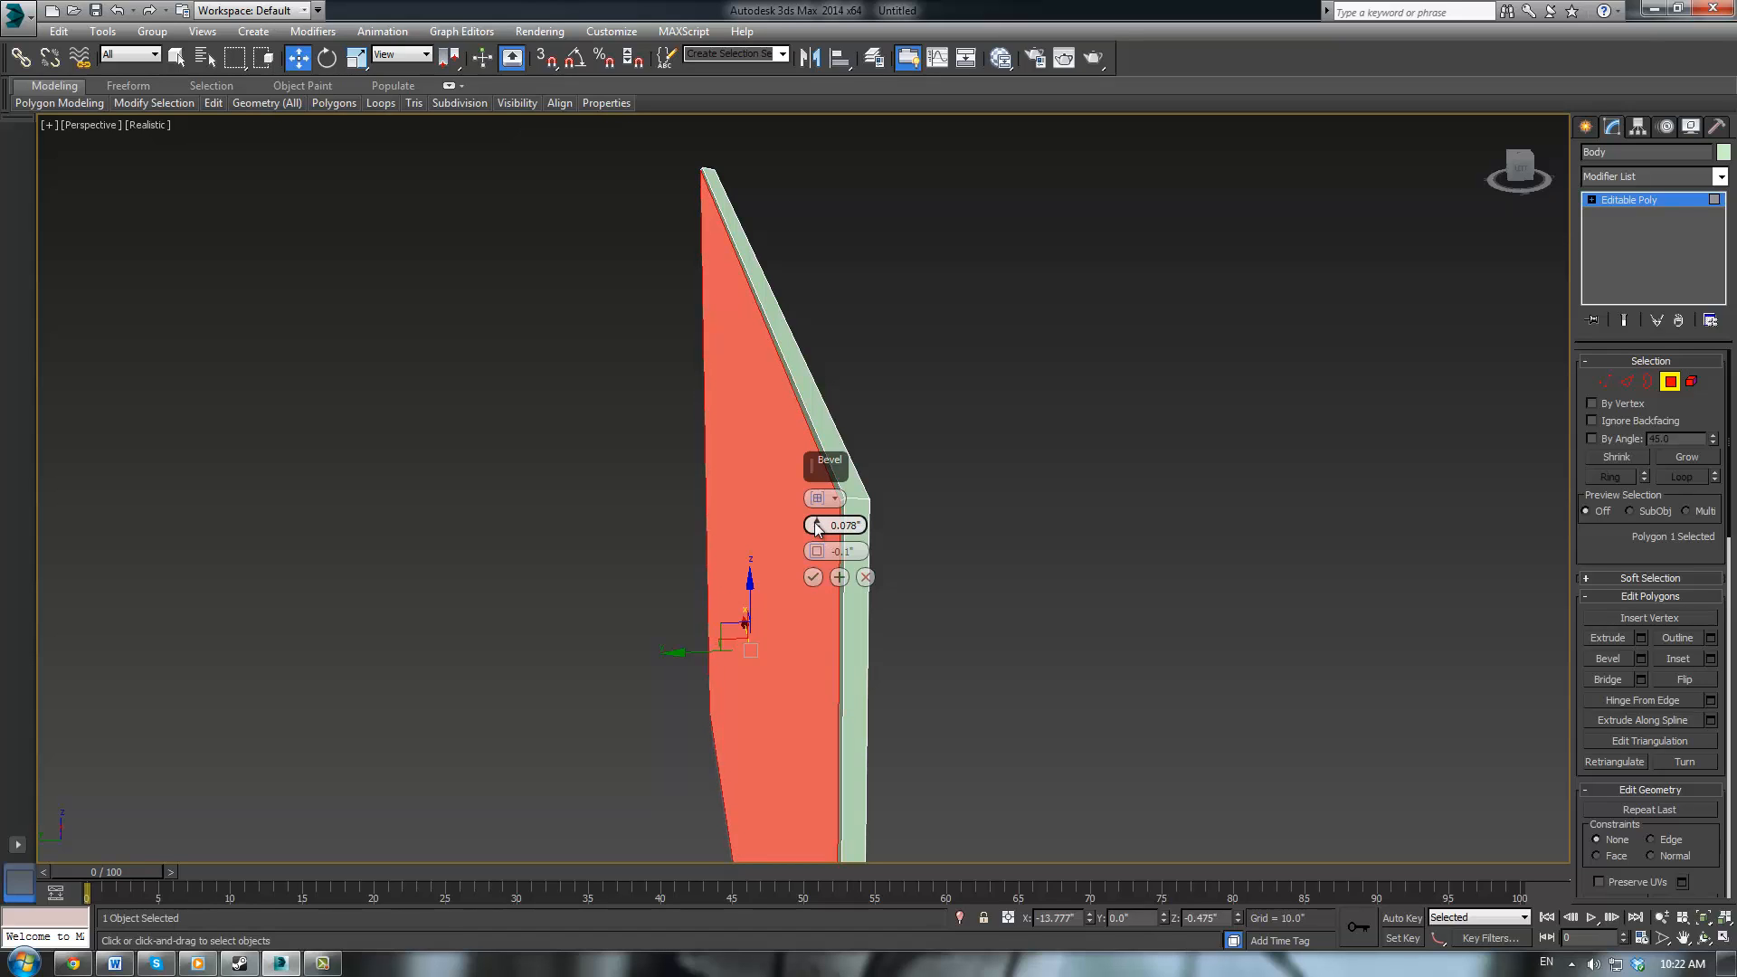
alt+middle_drag(1165, 461, 1023, 473)
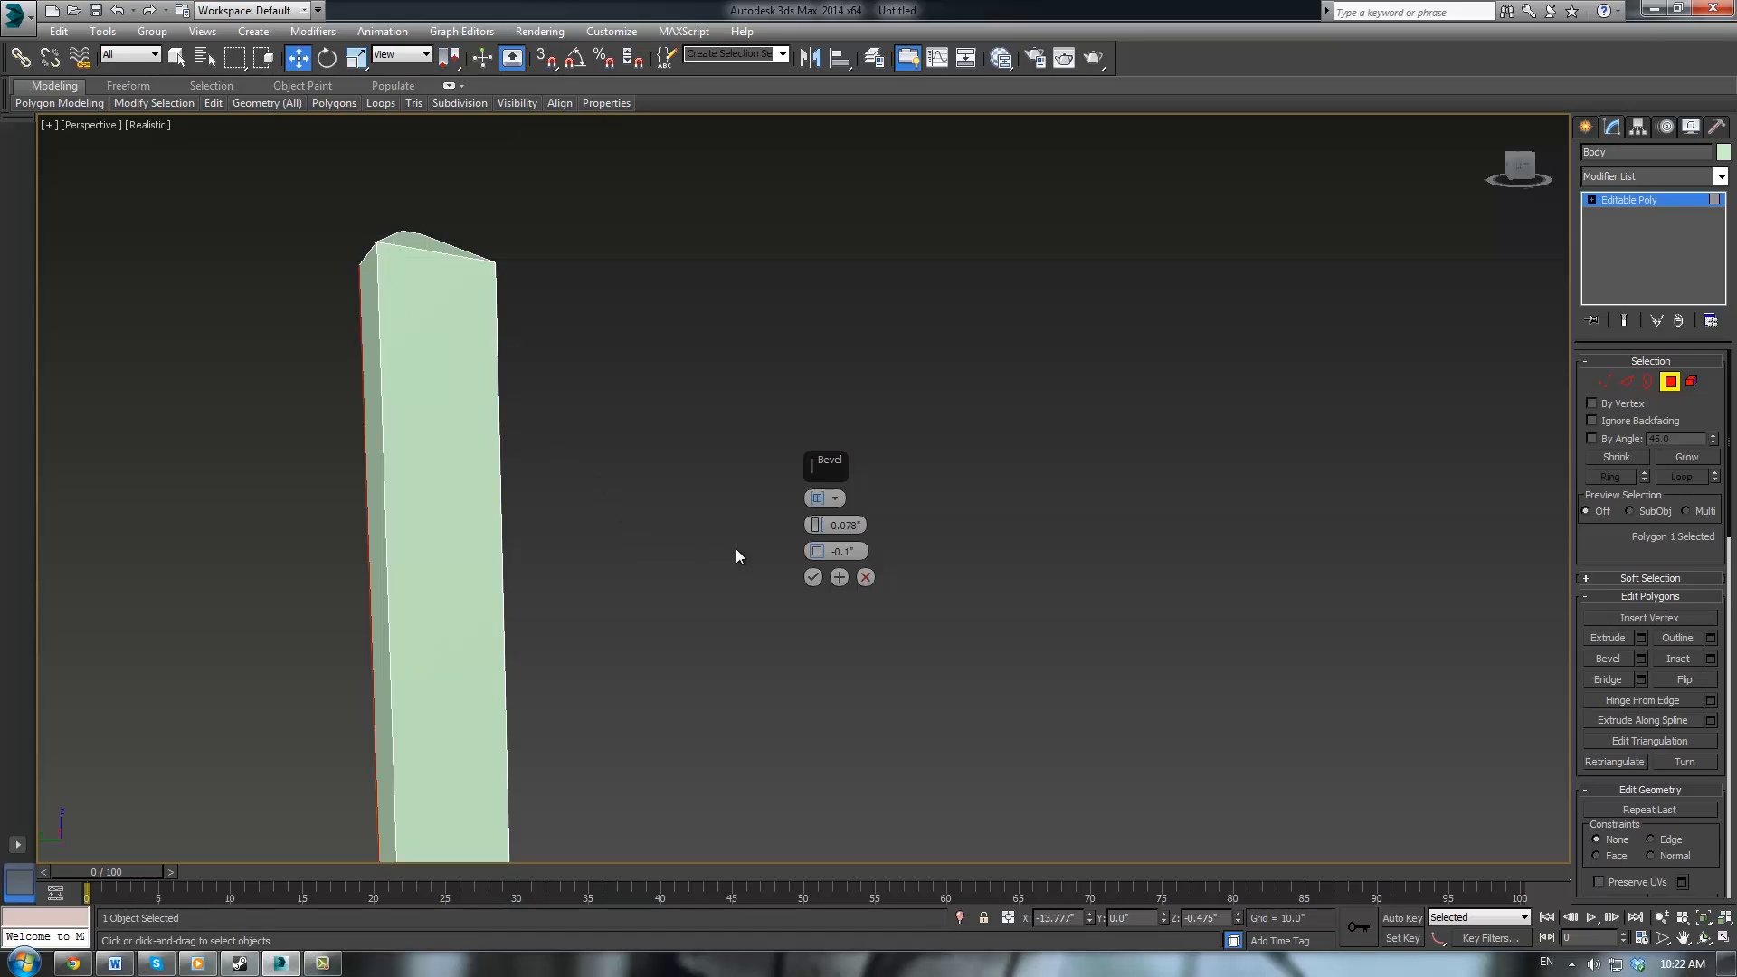
click(812, 577)
Bevel the same back polygon again with a height of 0.328" and an outline of -0.02"
alt+middle_drag(745, 516, 1481, 693)
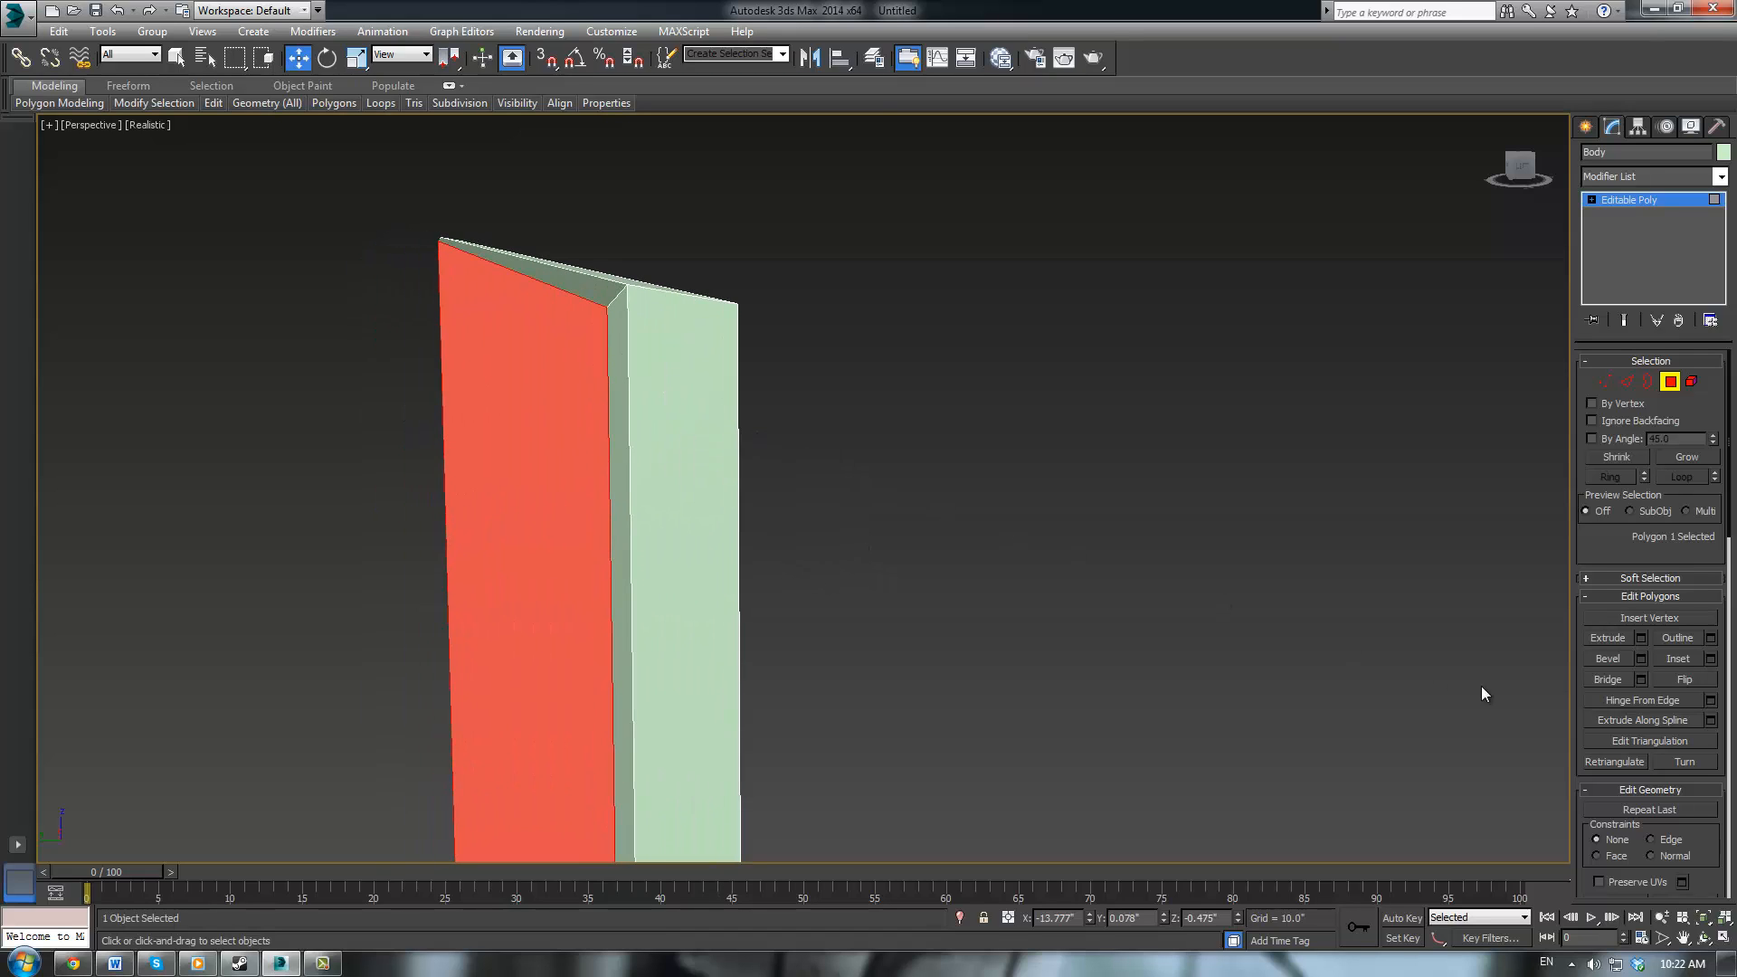
click(1640, 659)
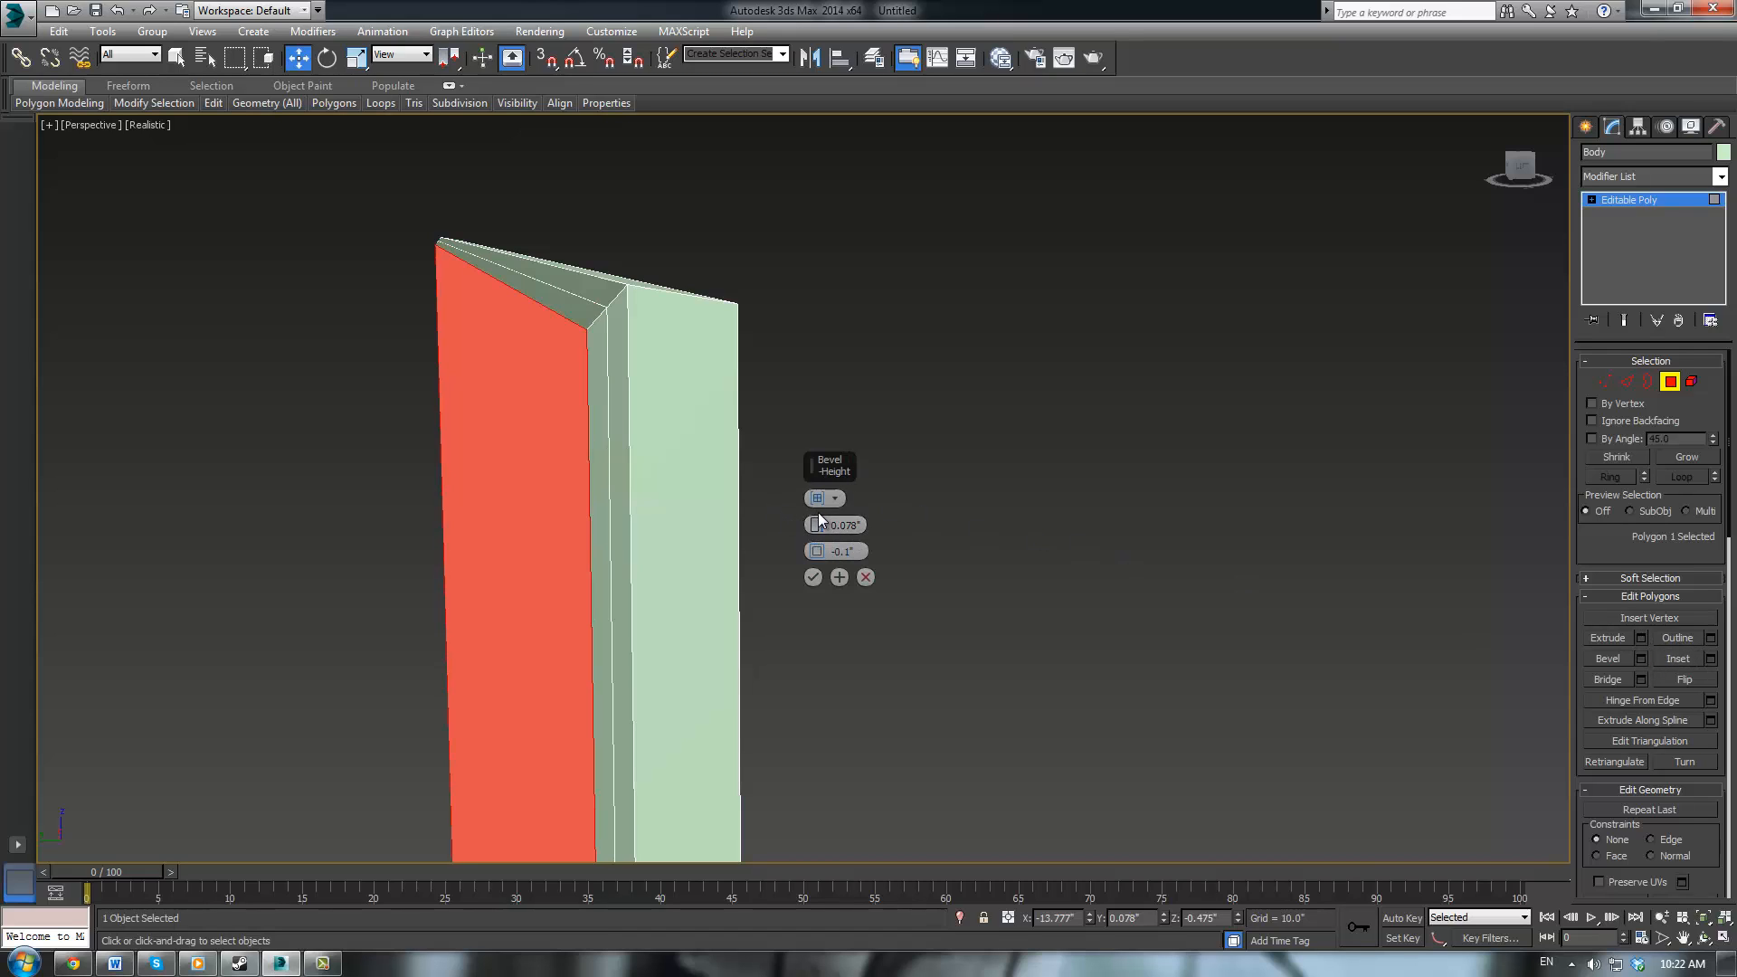
drag(819, 526, 817, 554)
click(814, 577)
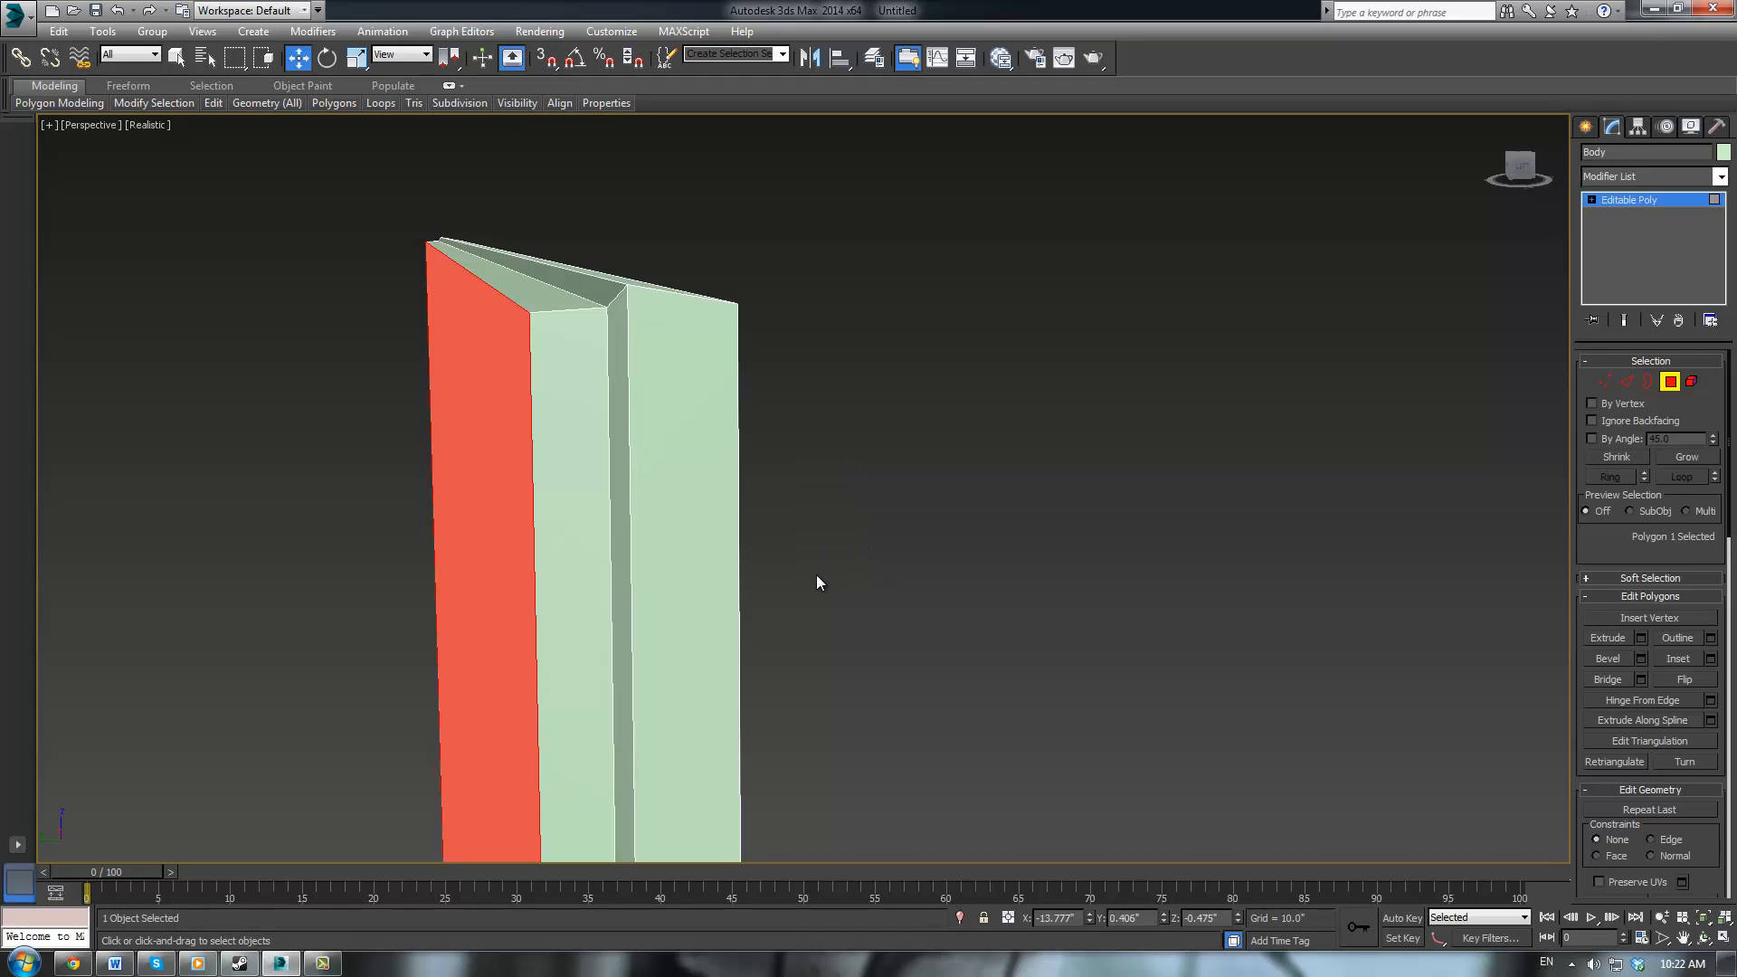
Bevel the Body's large back polygon a third time with a height of 0.024" and an outline of -0.02"
alt+middle_drag(970, 470, 1069, 465)
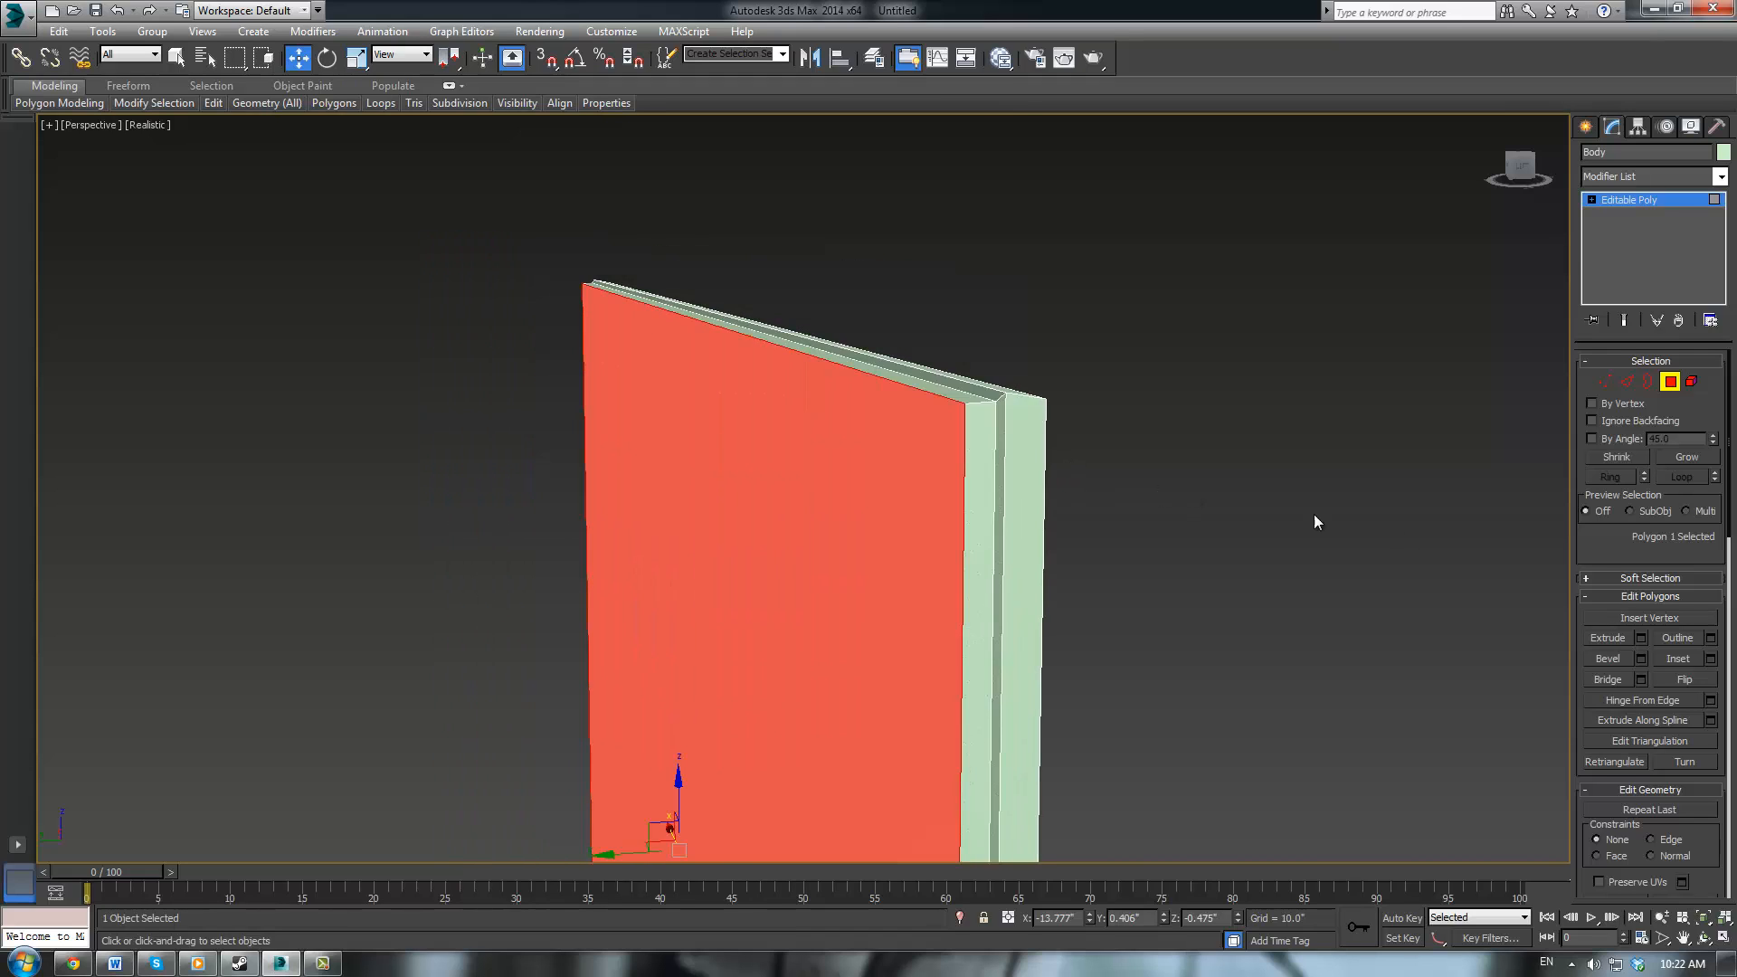
click(1642, 659)
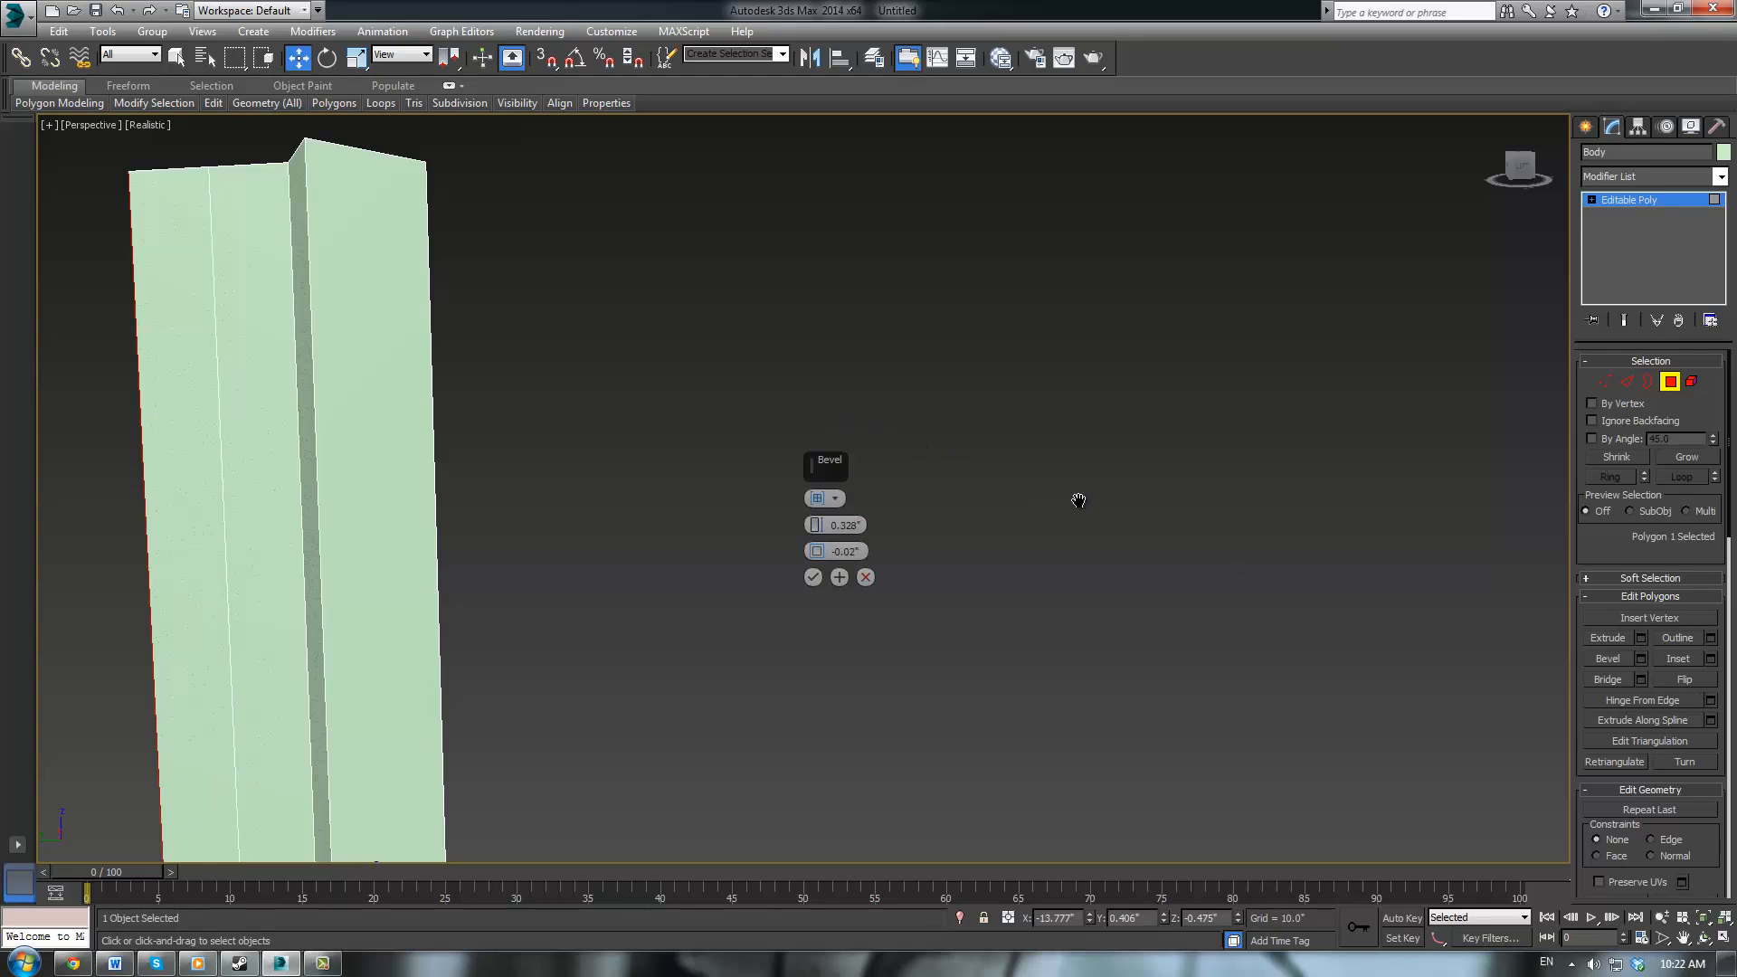
middle_drag(1078, 500, 1208, 588)
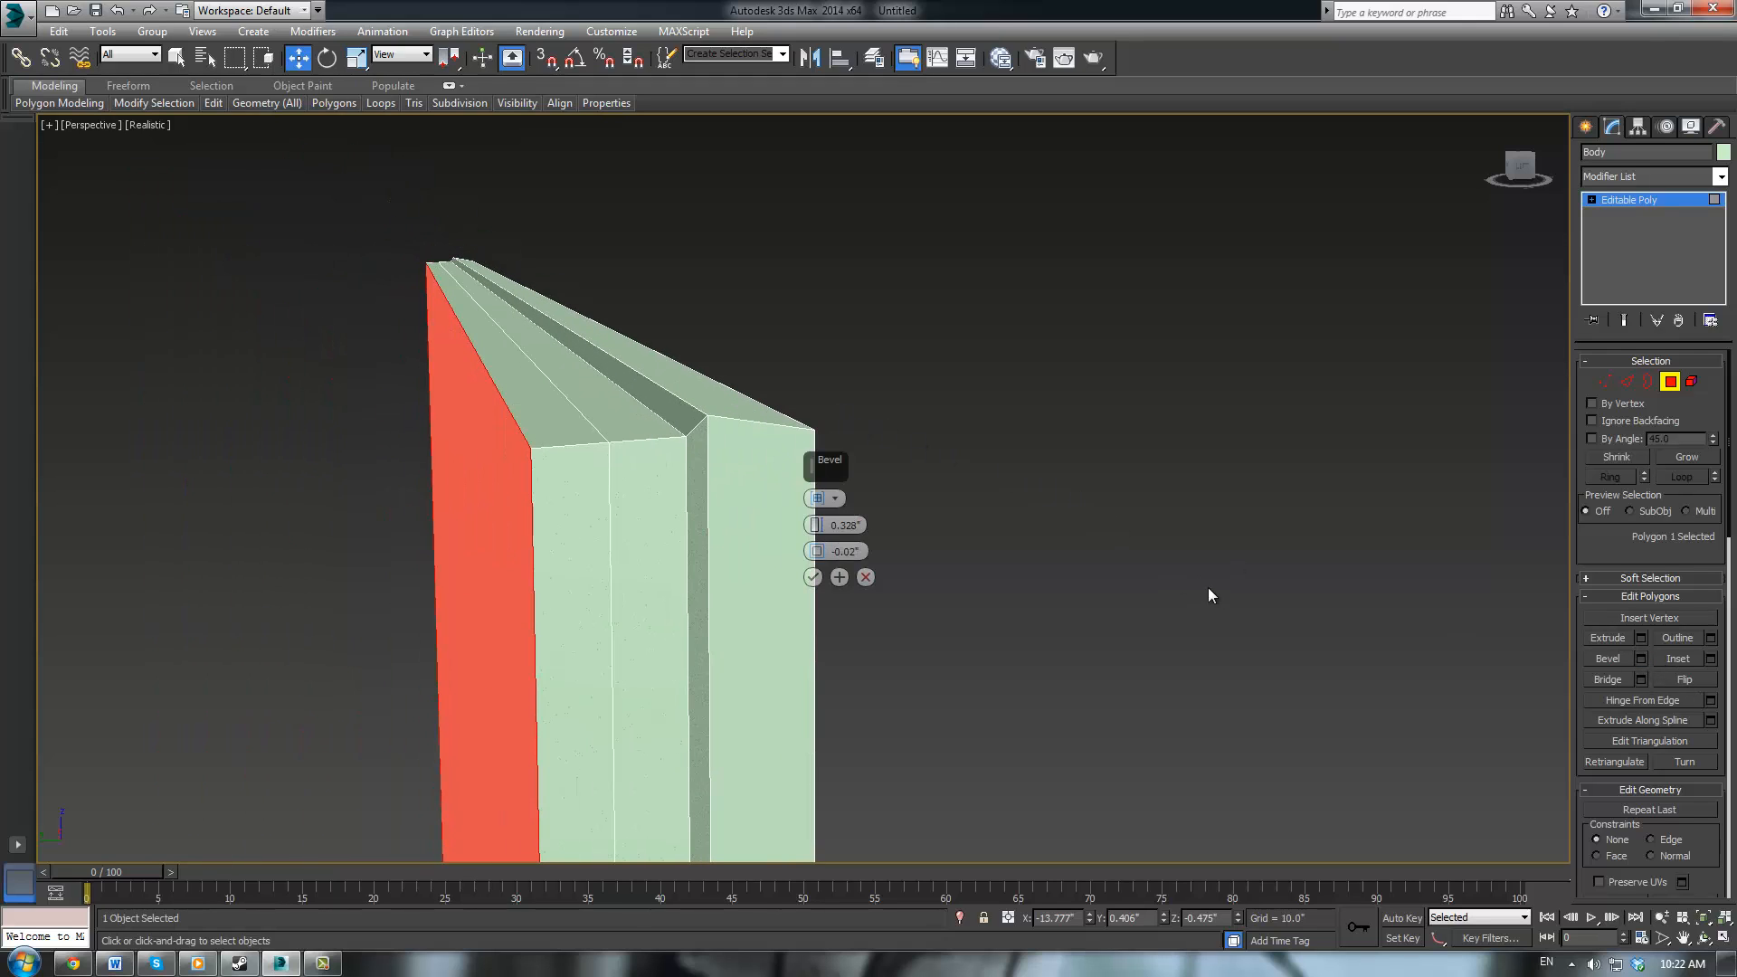
click(821, 553)
drag(817, 528, 816, 549)
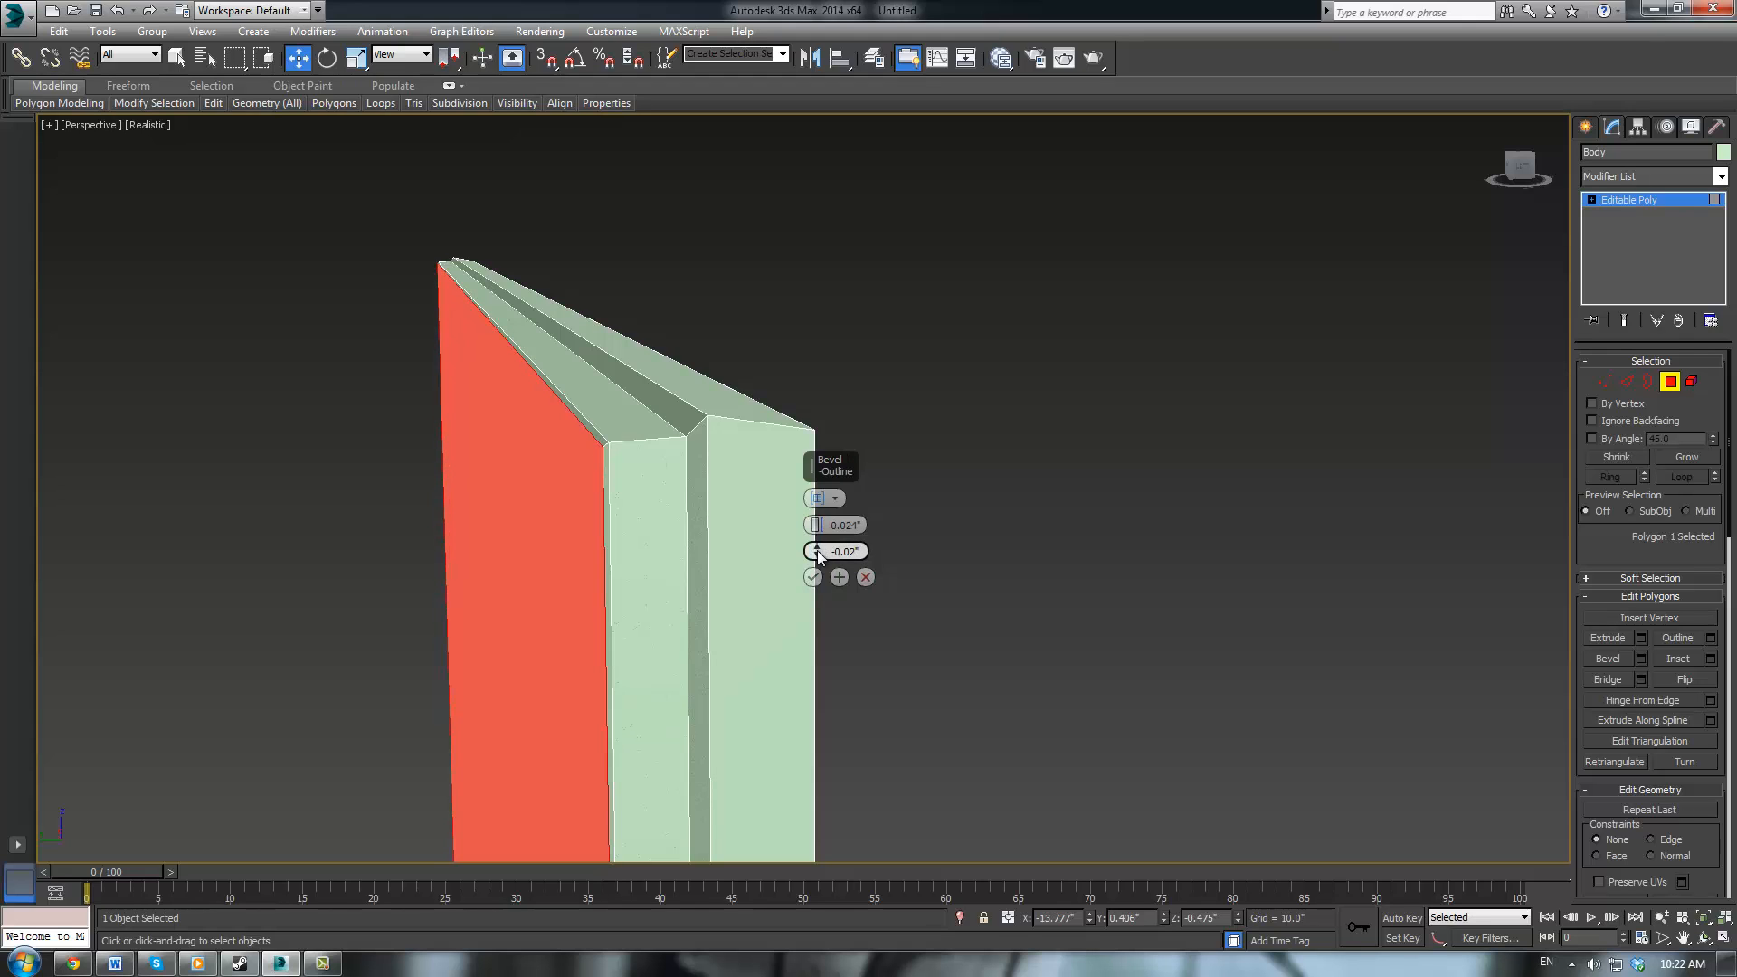
alt+middle_drag(577, 495, 579, 489)
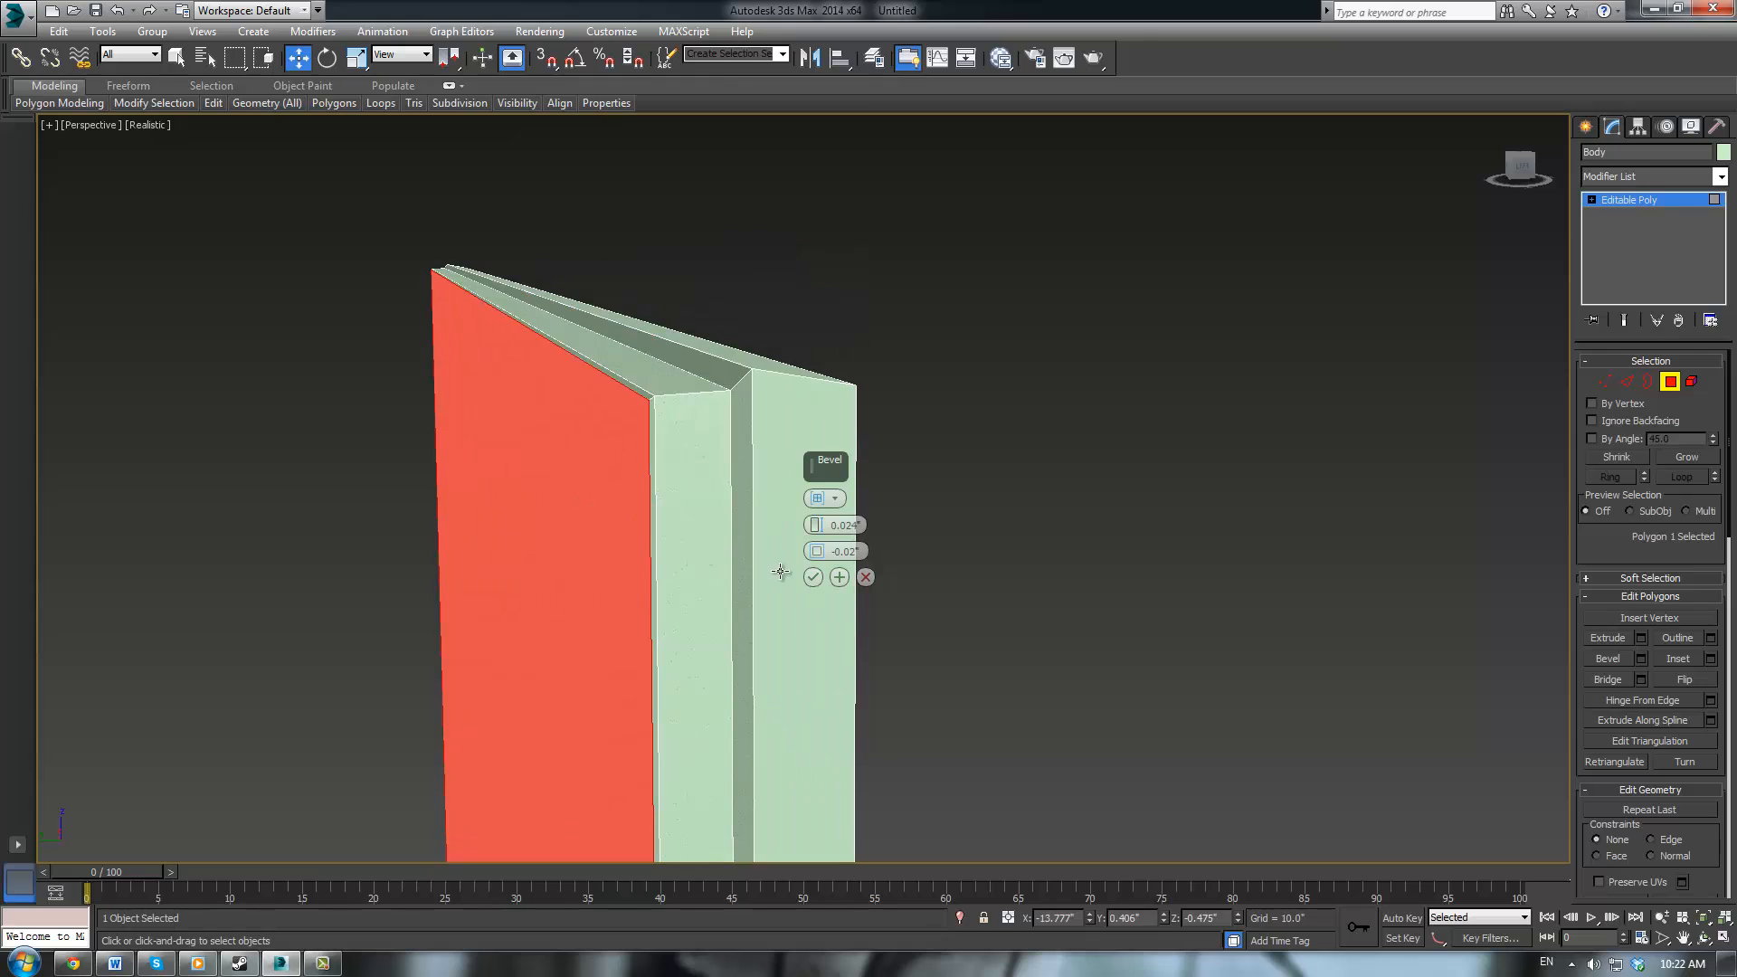
click(812, 577)
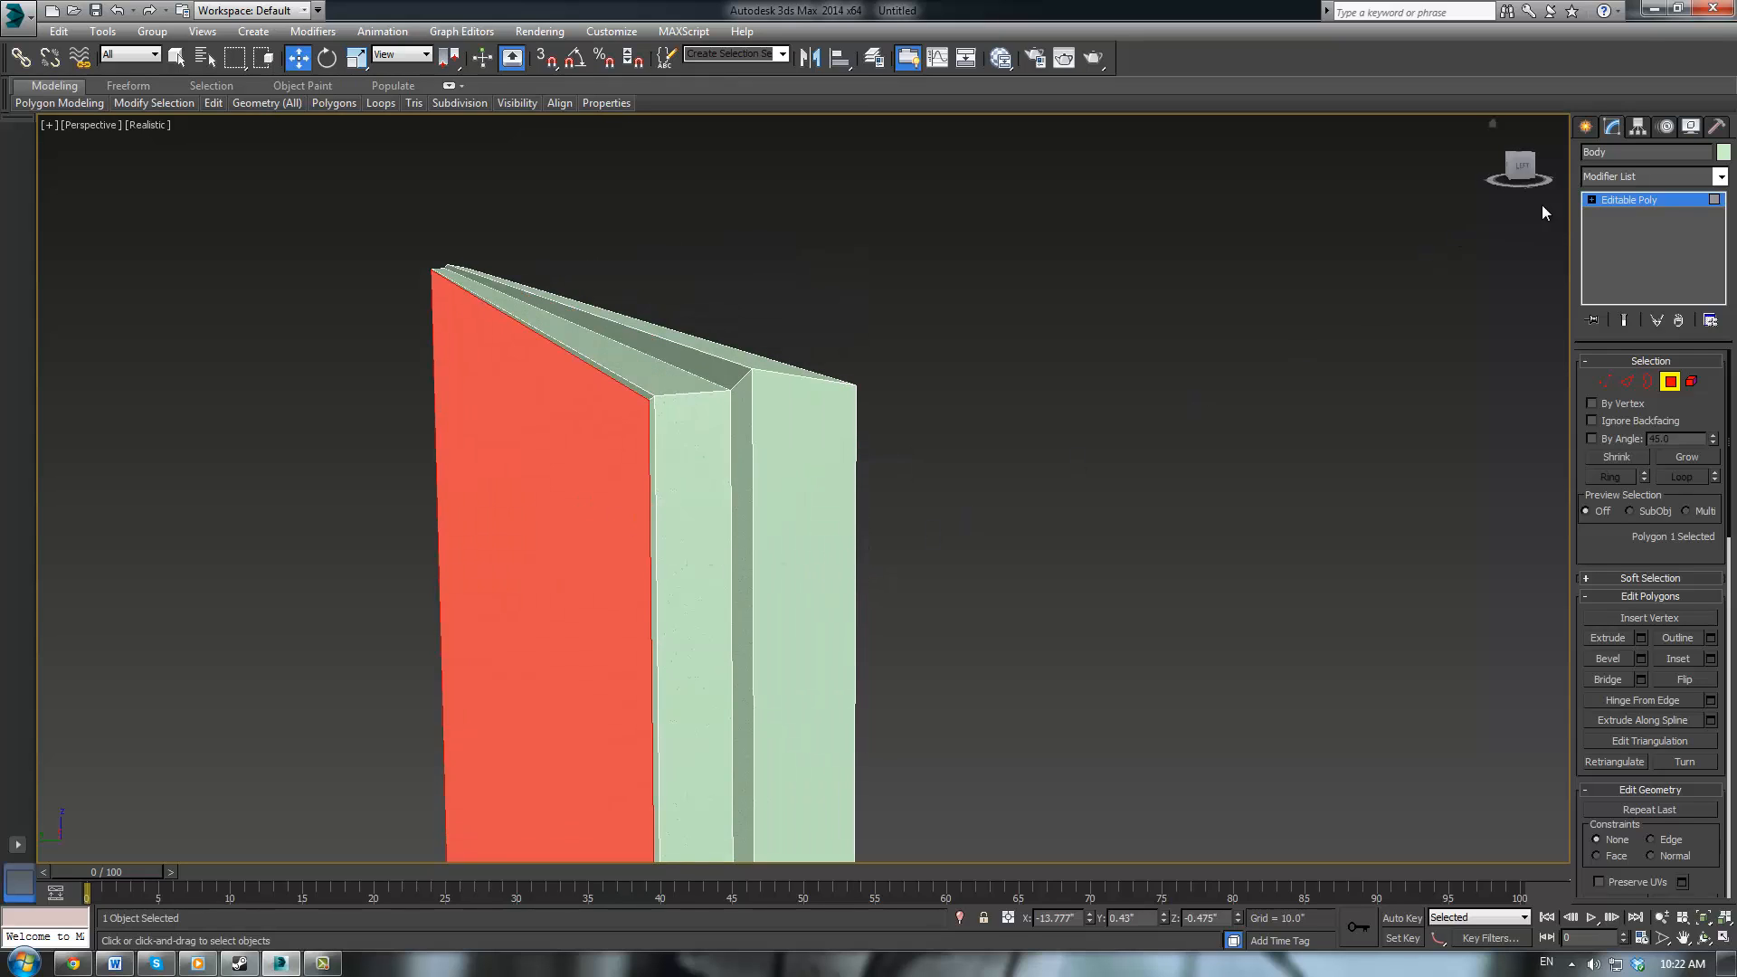
click(1070, 407)
Select the Body and apply a TurboSmooth modifier with 3 iterations
alt+middle_drag(1070, 407, 1101, 371)
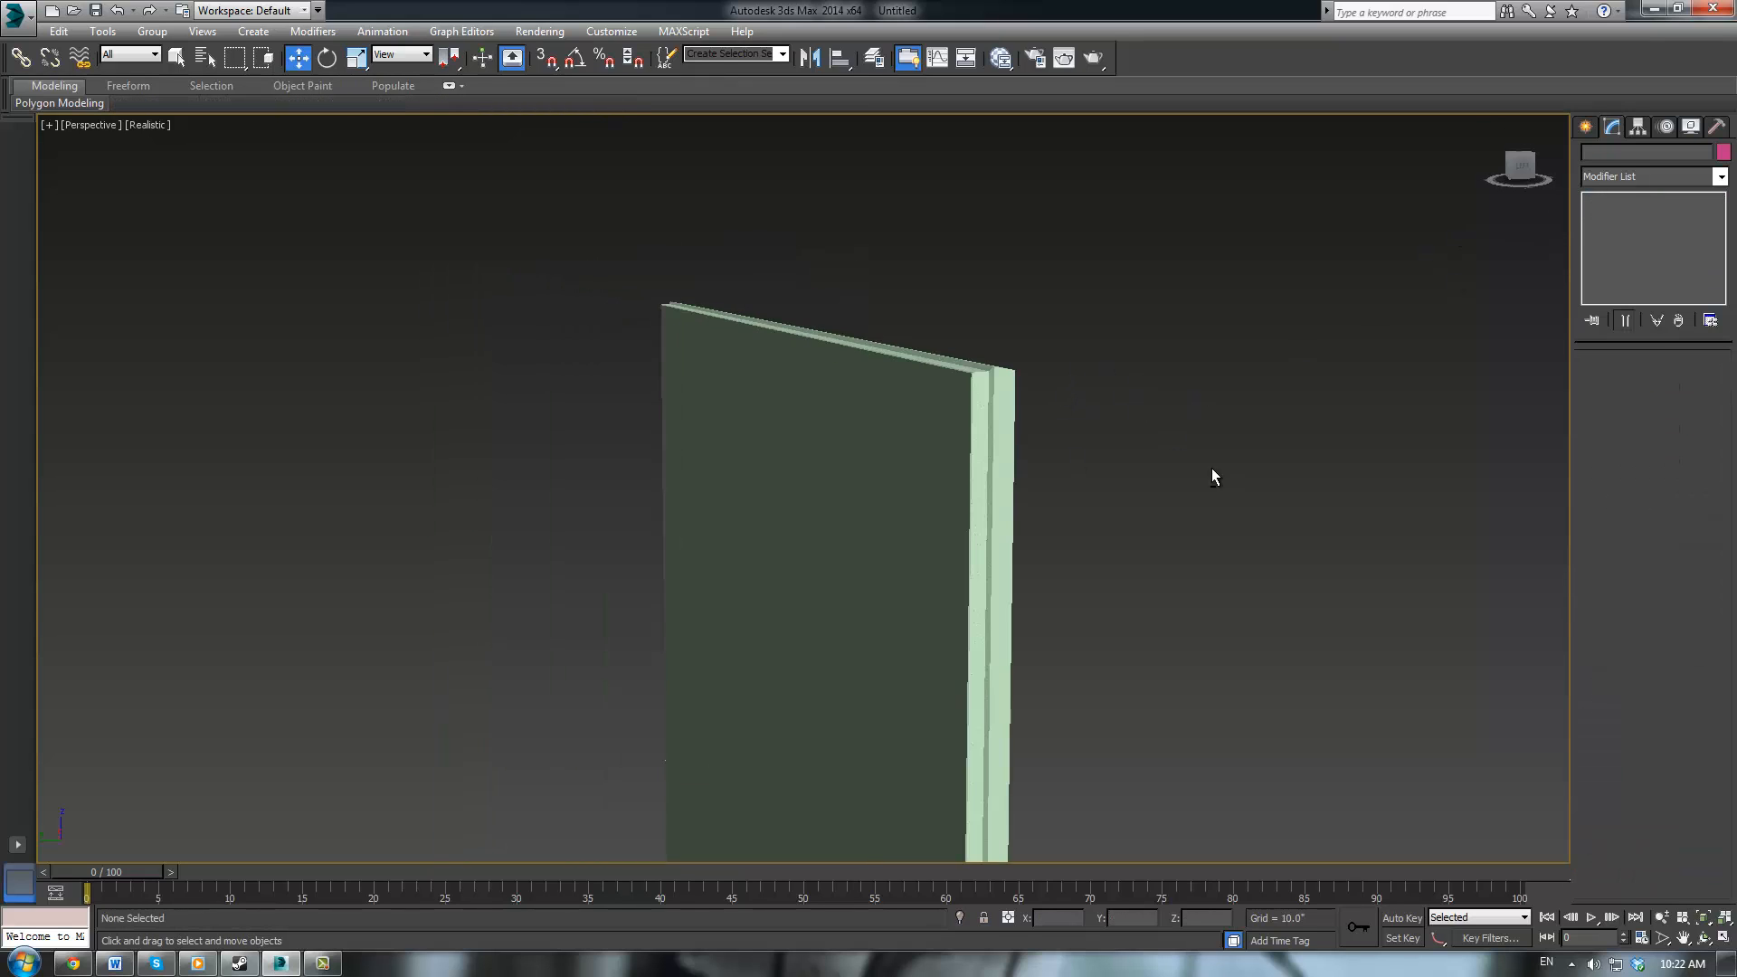
alt+middle_drag(1213, 468, 1093, 453)
click(908, 353)
scroll(950, 373, down, 8)
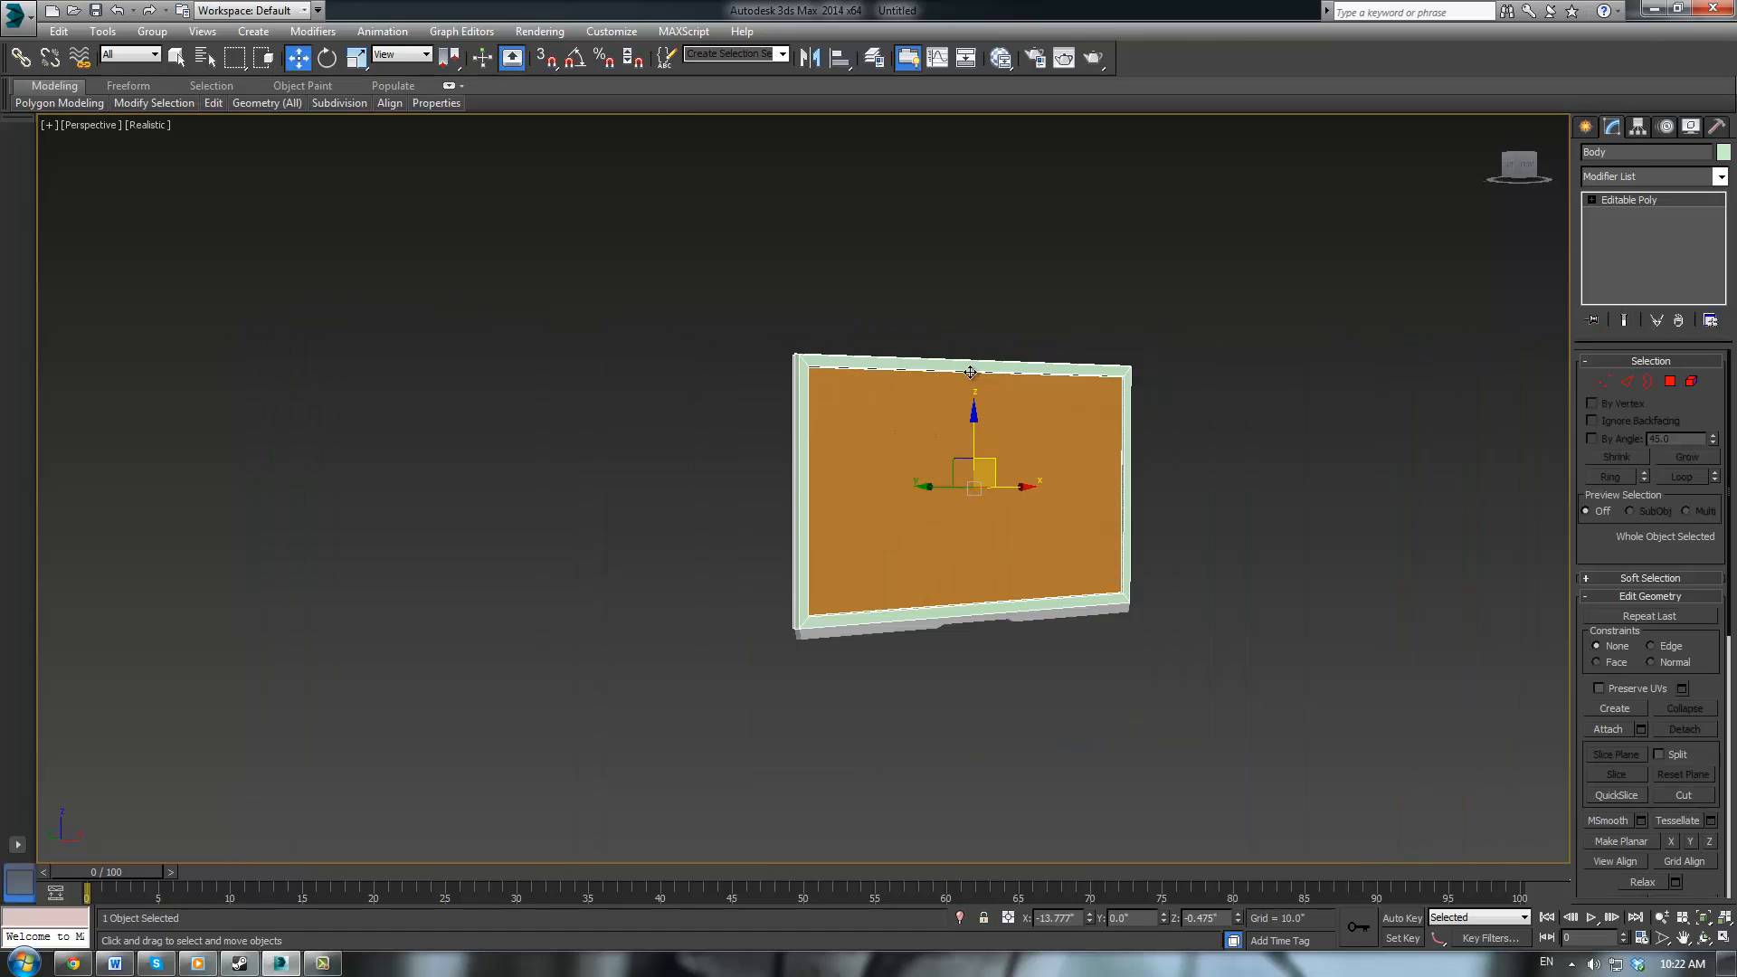
scroll(1026, 421, up, 3)
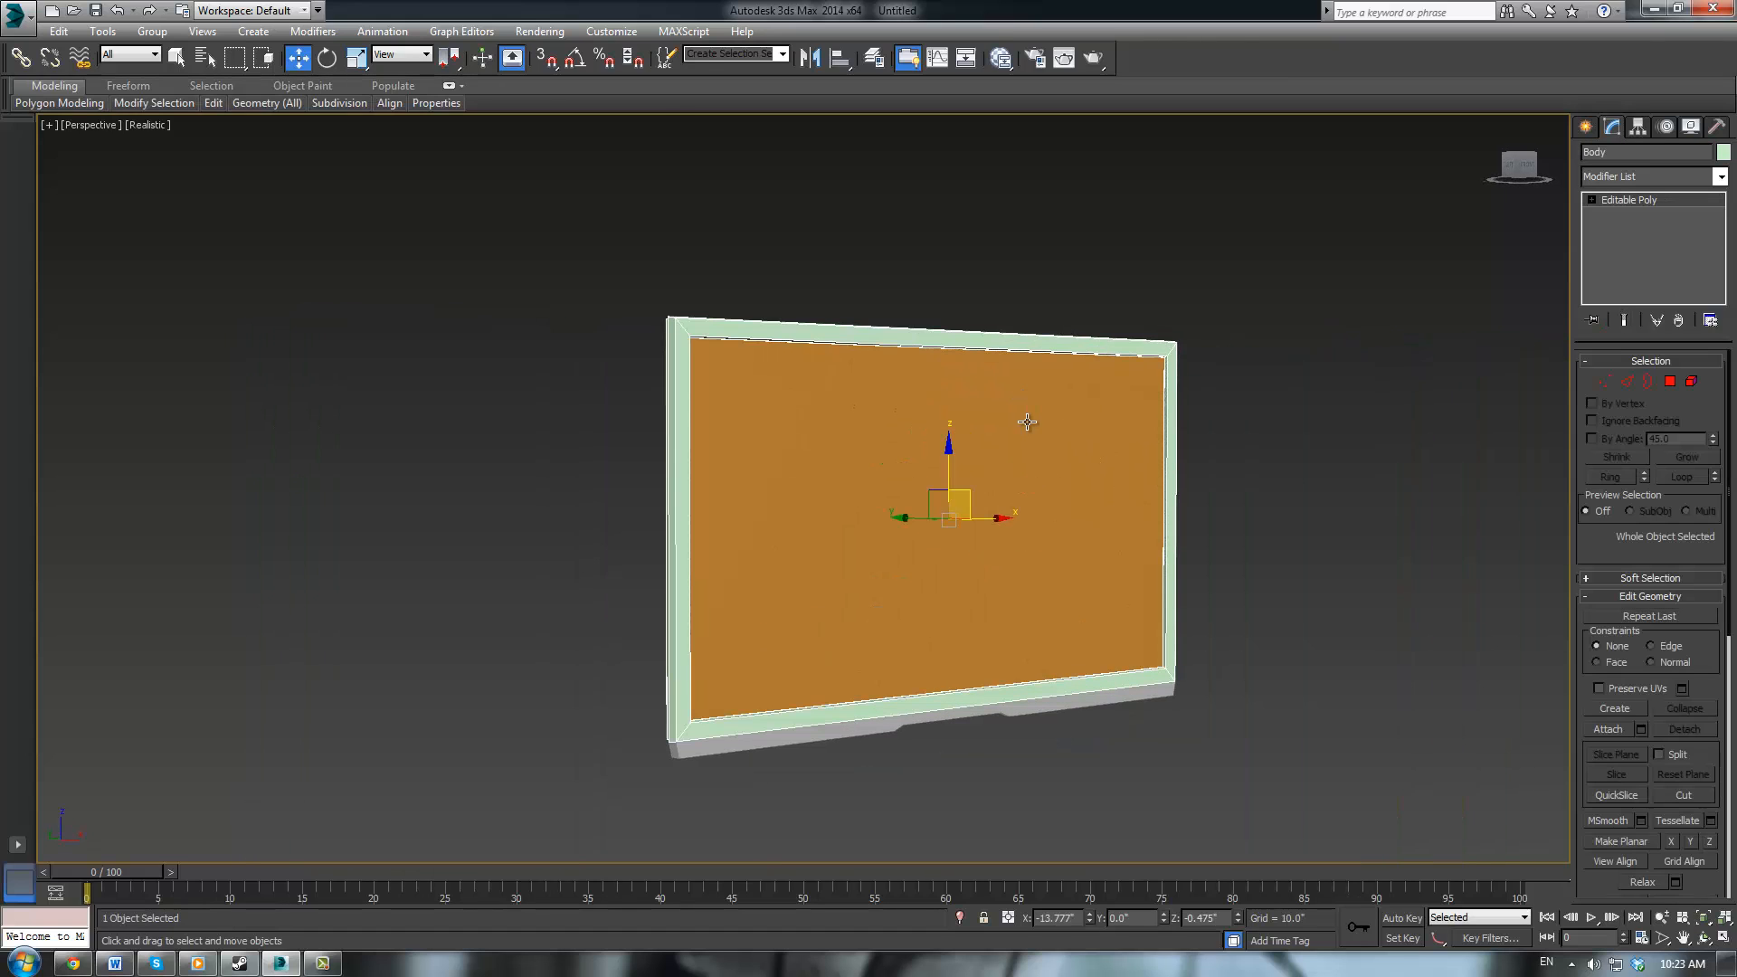
alt+middle_drag(1044, 491, 1082, 449)
scroll(1288, 323, up, 3)
middle_drag(1287, 323, 1298, 421)
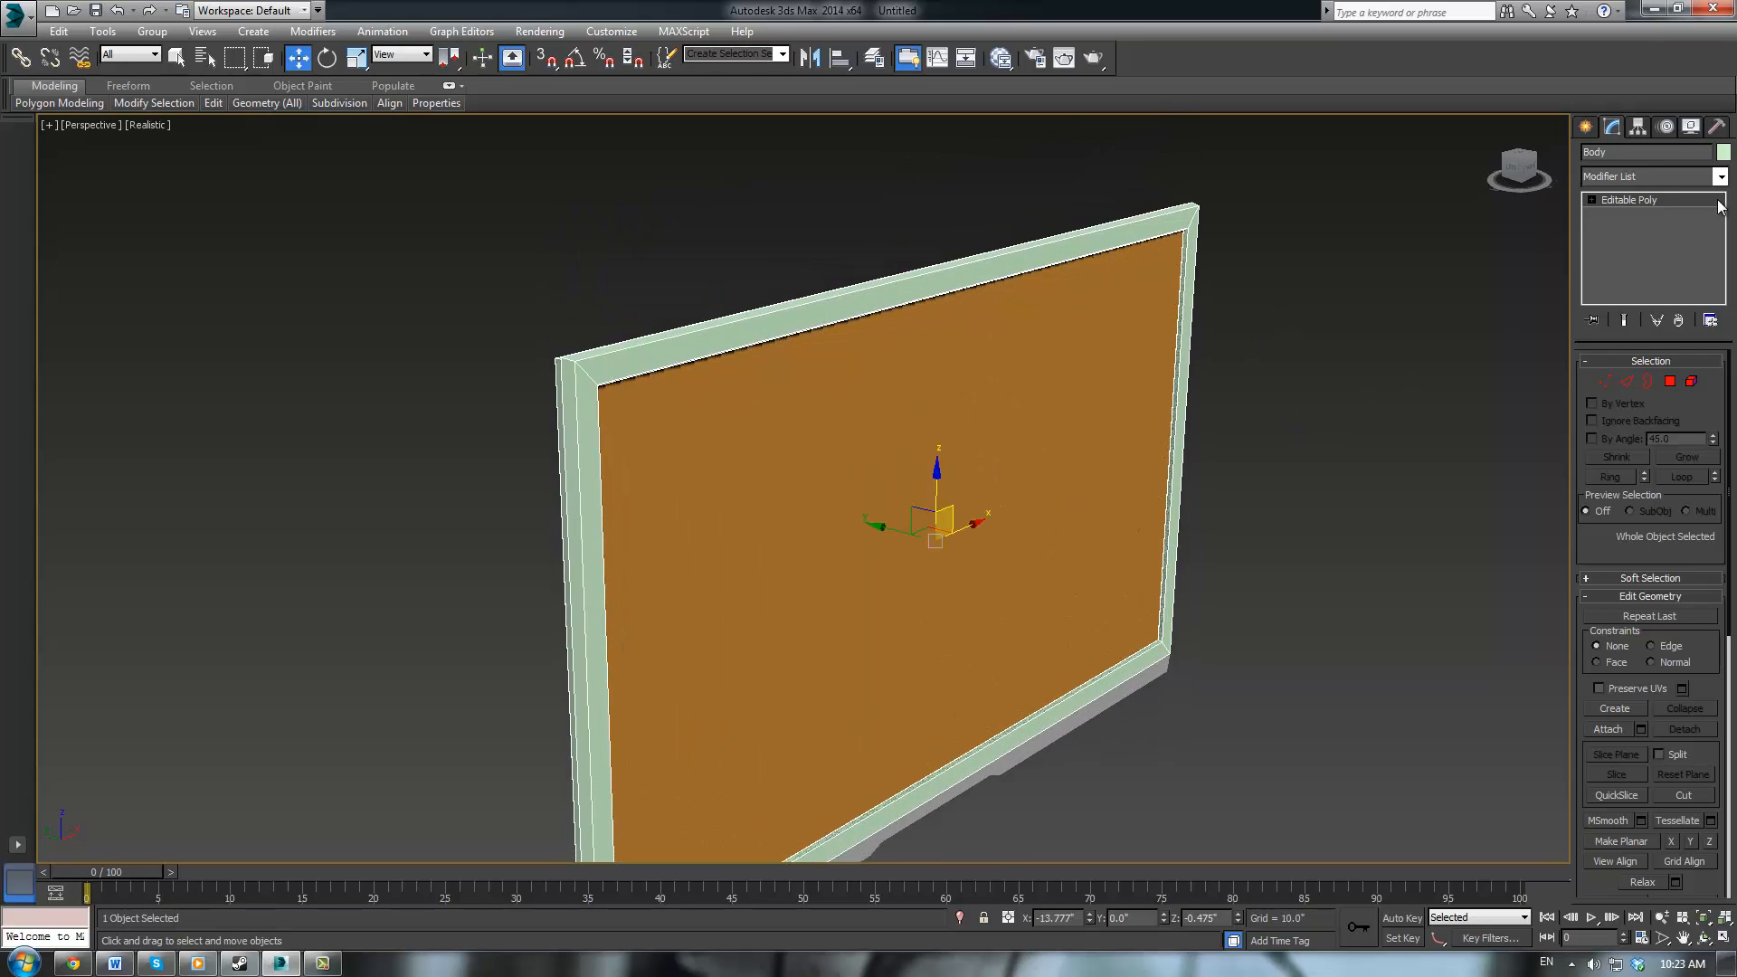
click(1720, 176)
text(tu)
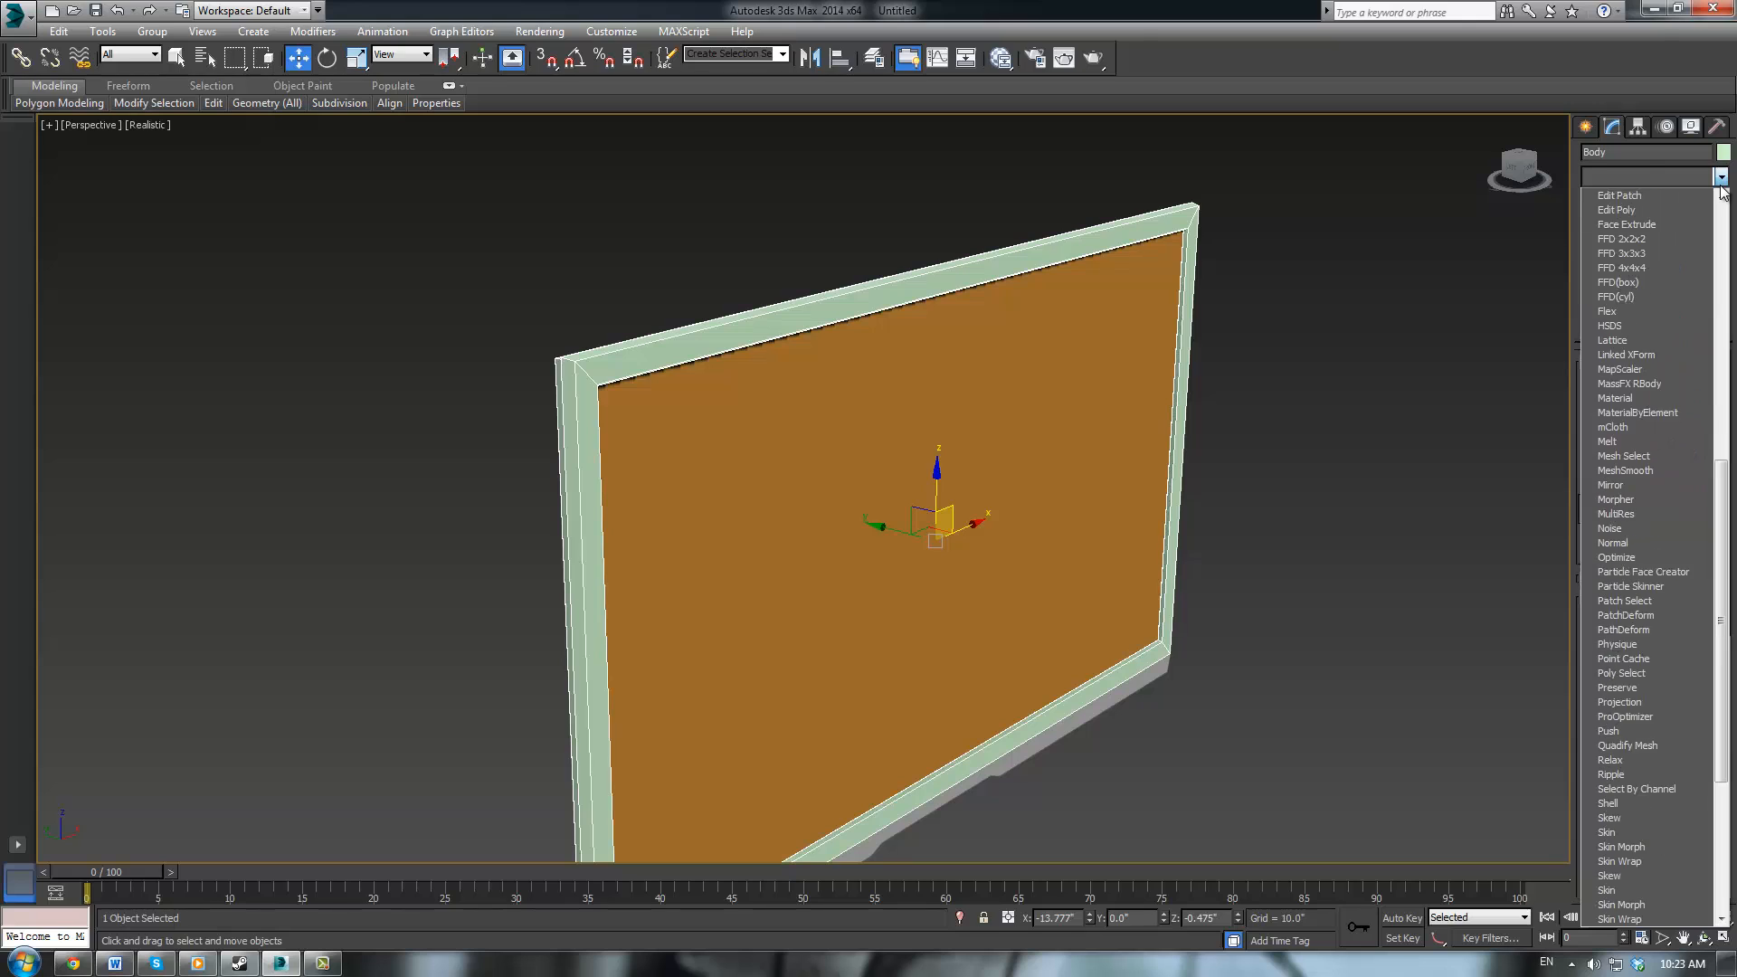
key(Return)
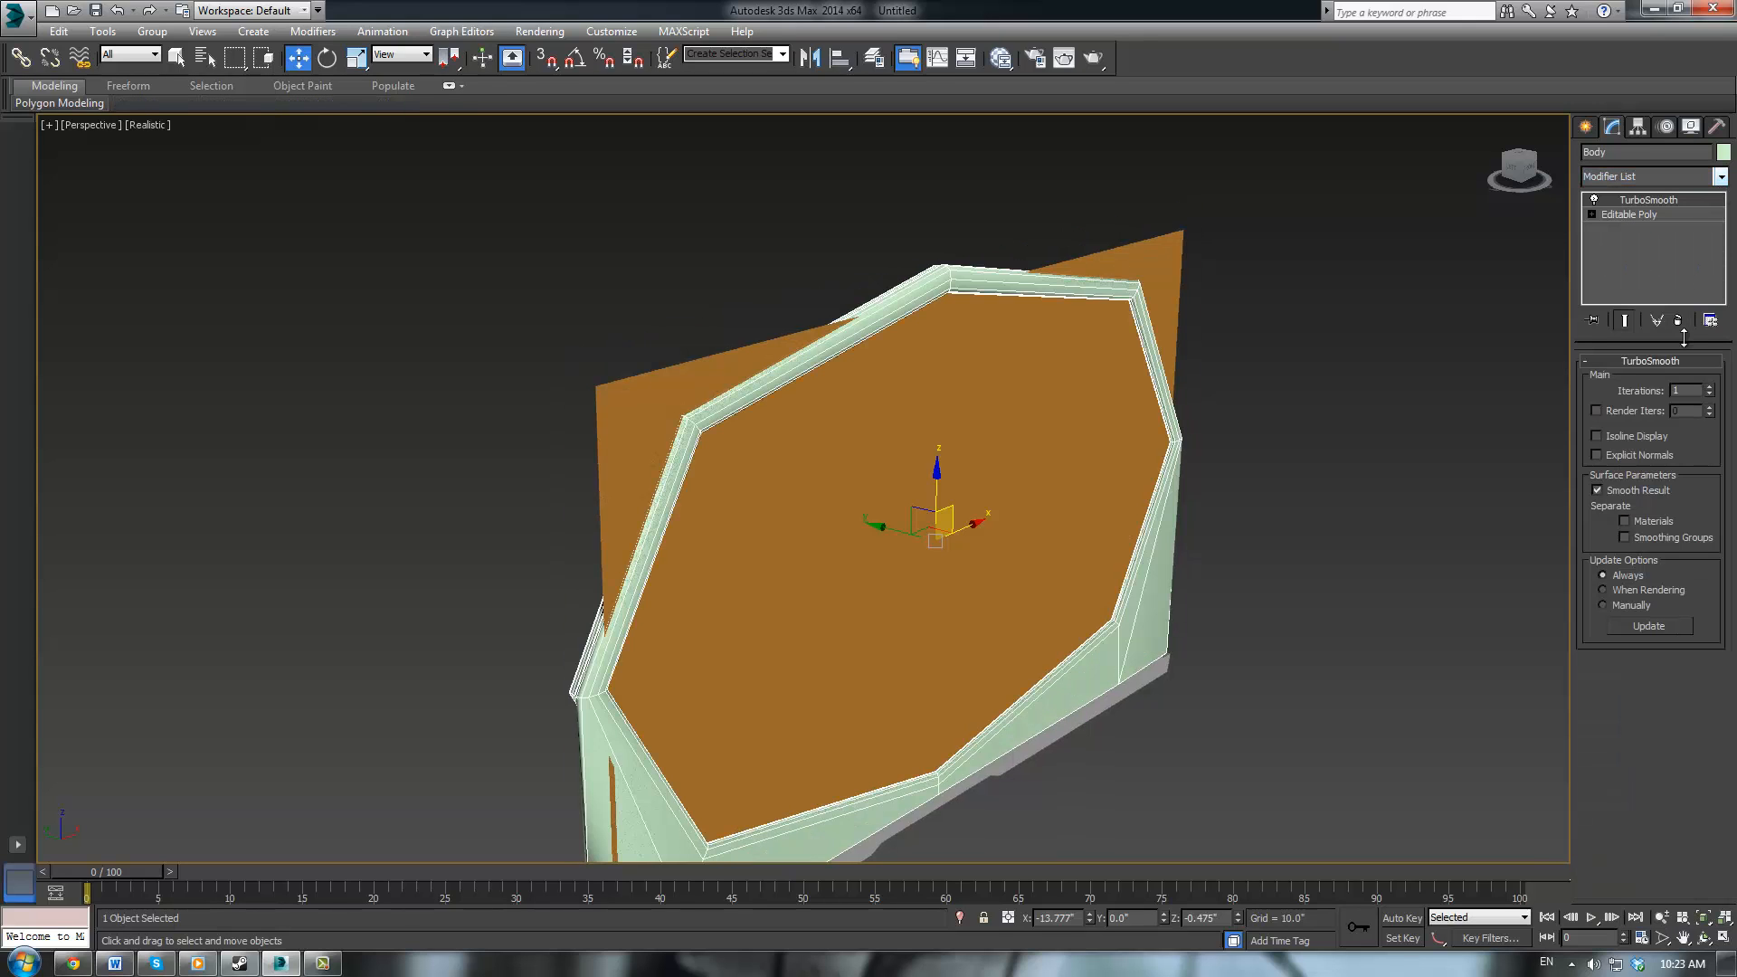
click(1709, 387)
click(1709, 387)
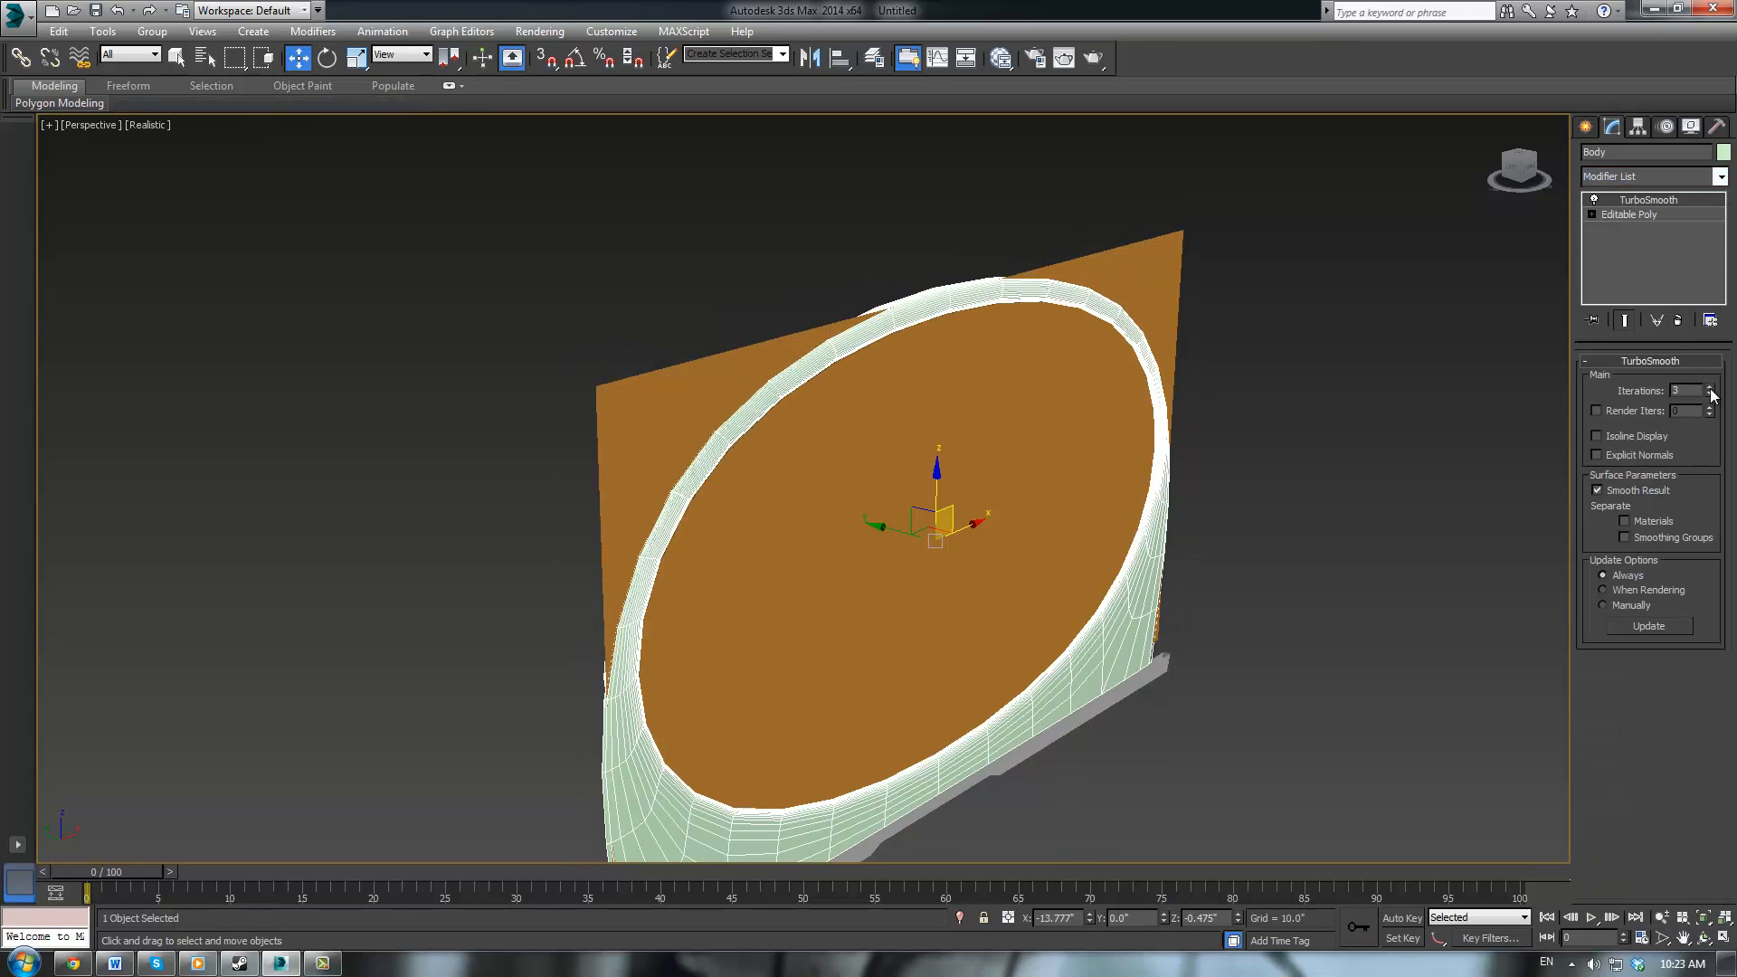
Return to the edge level of the Body's Editable Poly and show the whole frame in the maximized Front view
middle_drag(1159, 411, 1086, 326)
click(1632, 215)
middle_drag(1260, 271, 1359, 210)
click(1627, 380)
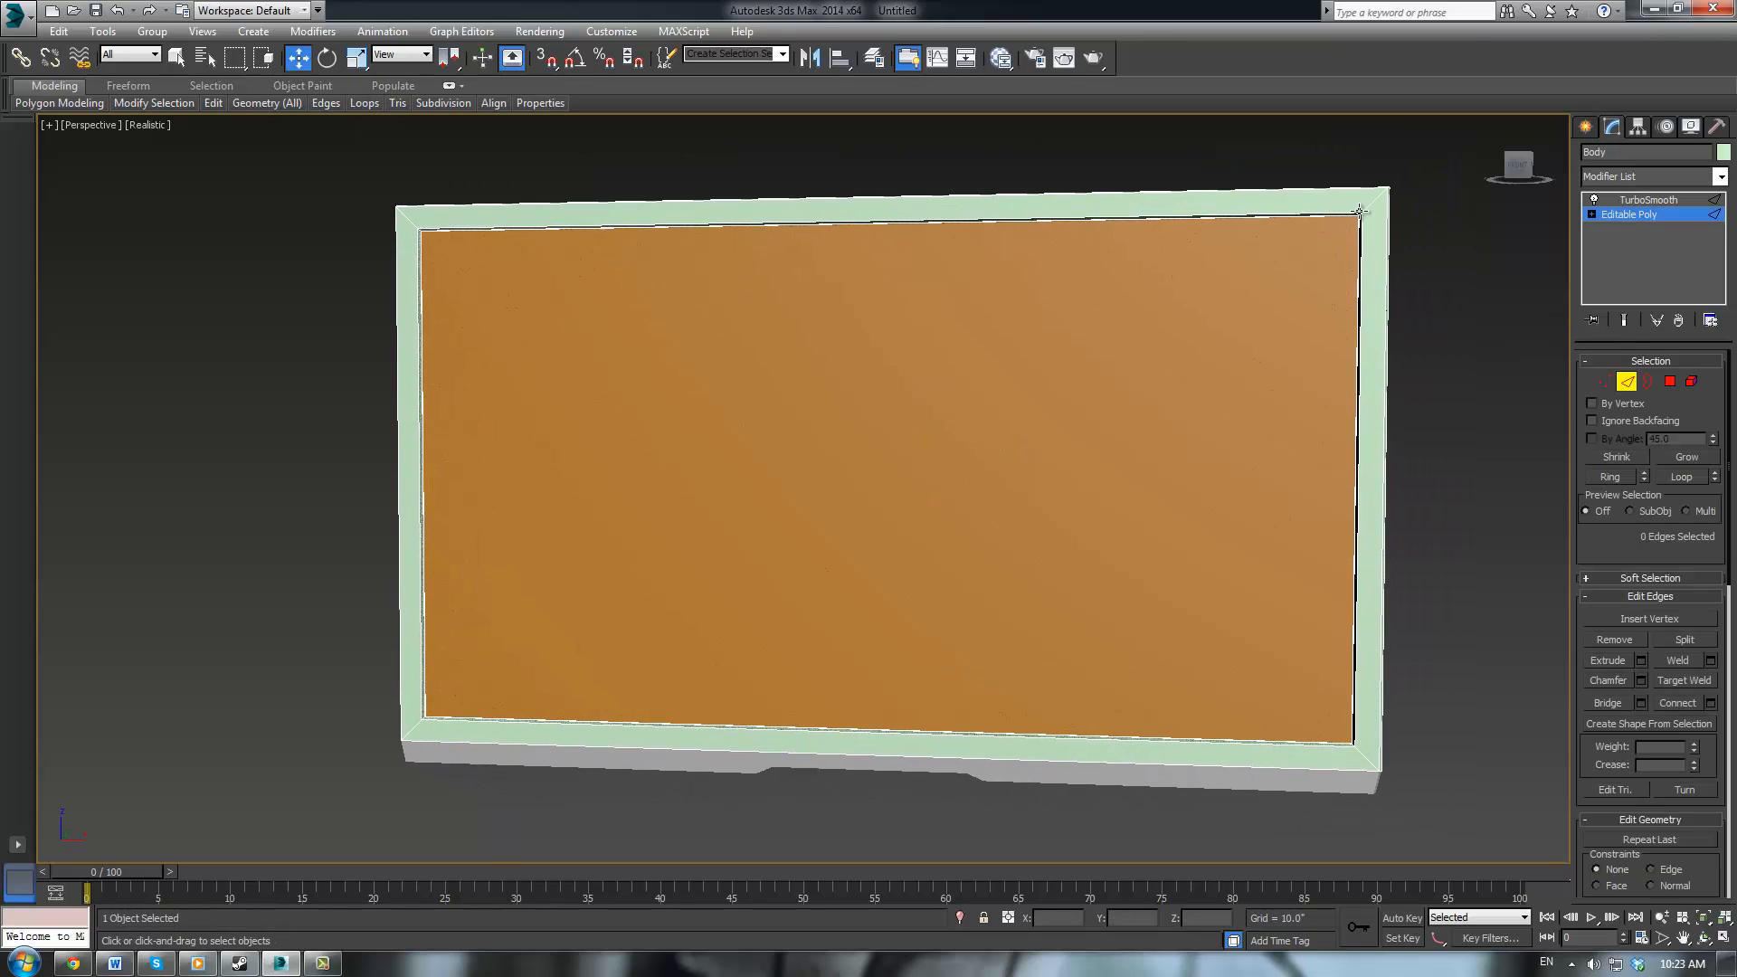
drag(1371, 166, 1354, 745)
key(alt+w)
click(805, 482)
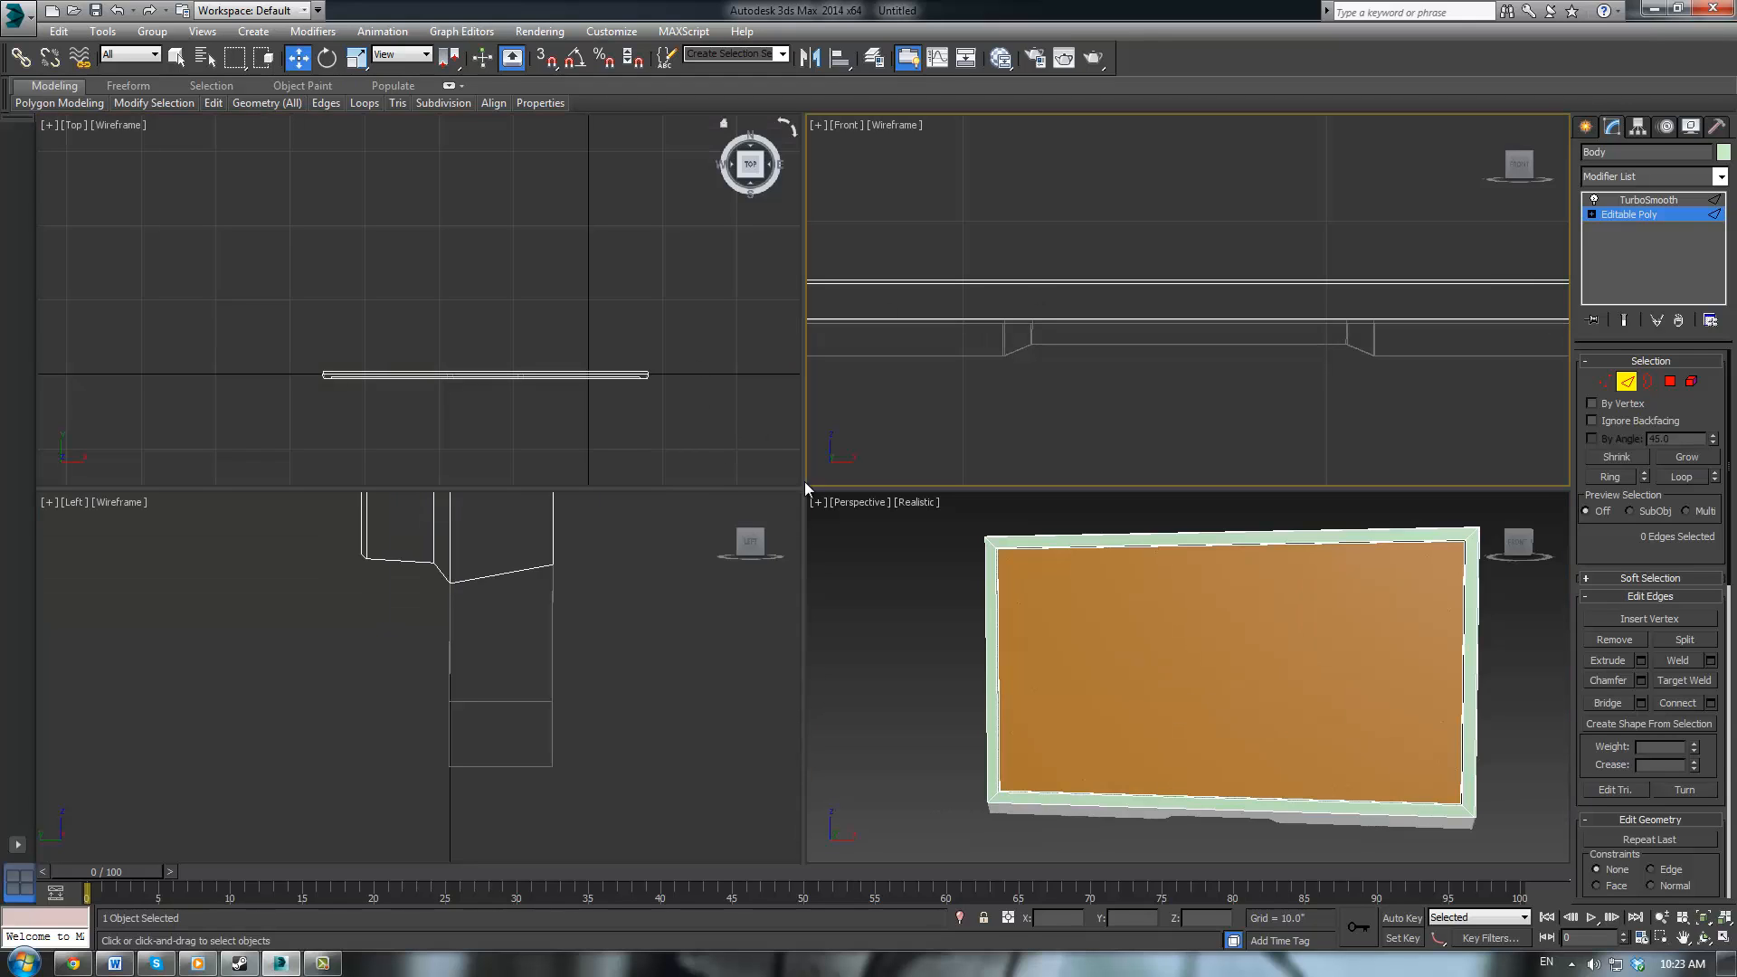
click(573, 622)
click(942, 355)
key(alt+w)
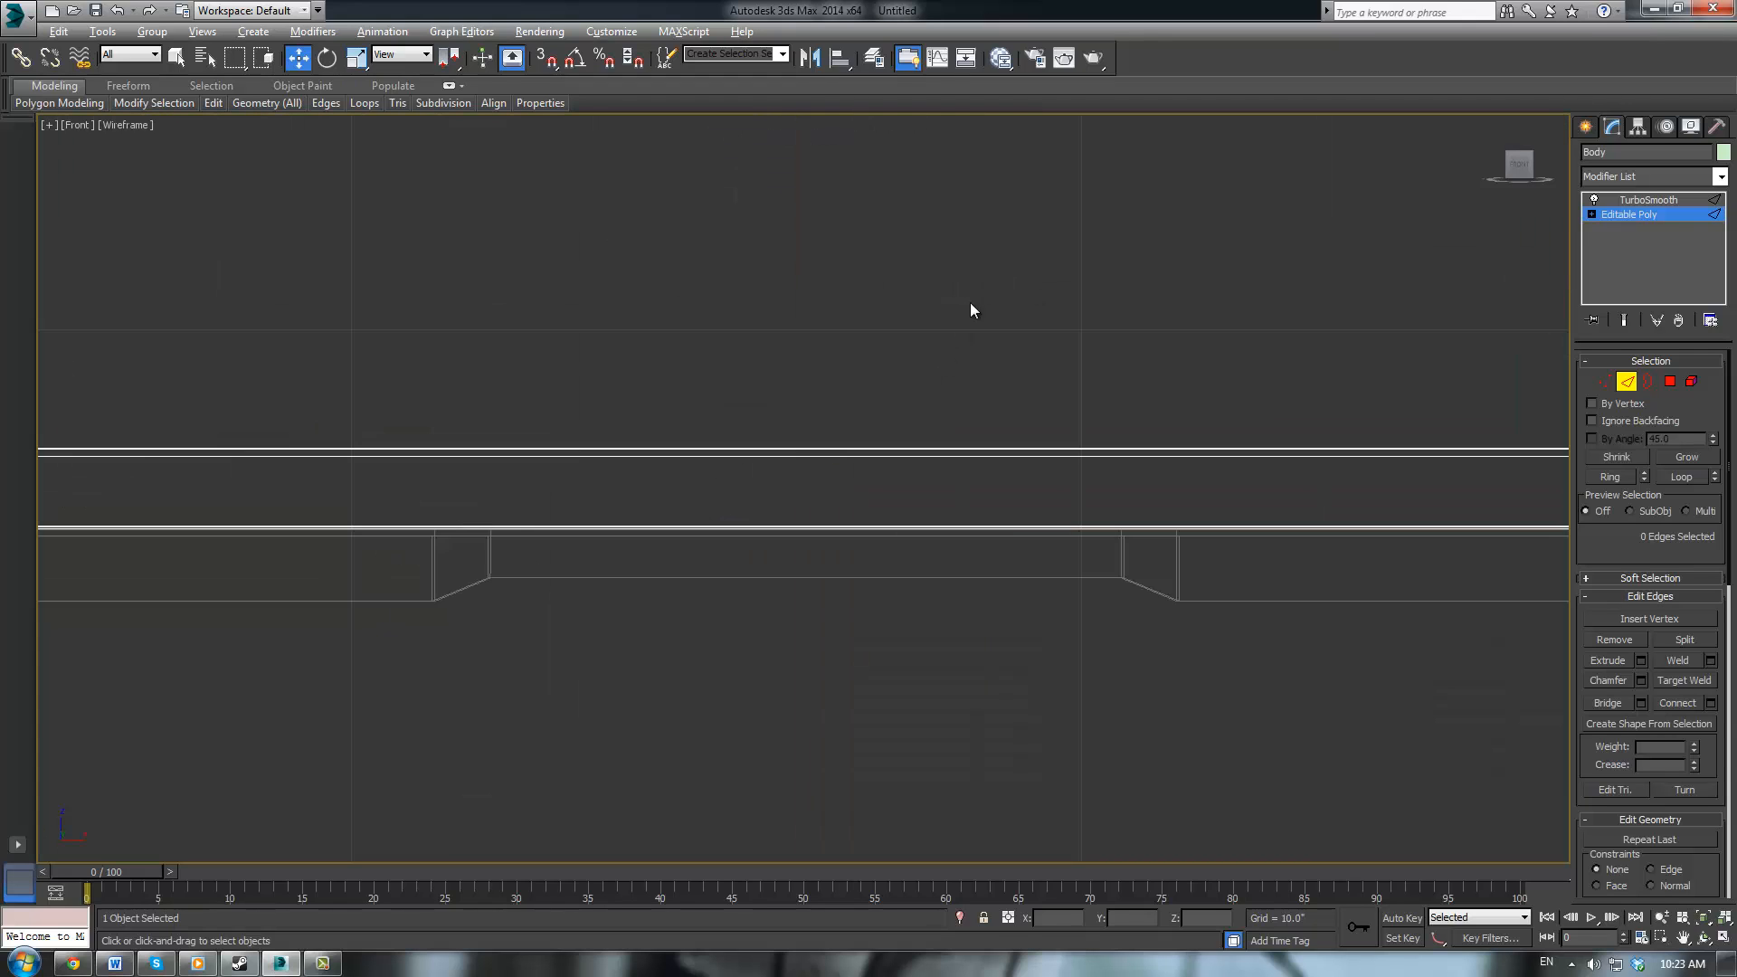
scroll(916, 413, down, 6)
scroll(1089, 570, down, 4)
scroll(768, 341, up, 5)
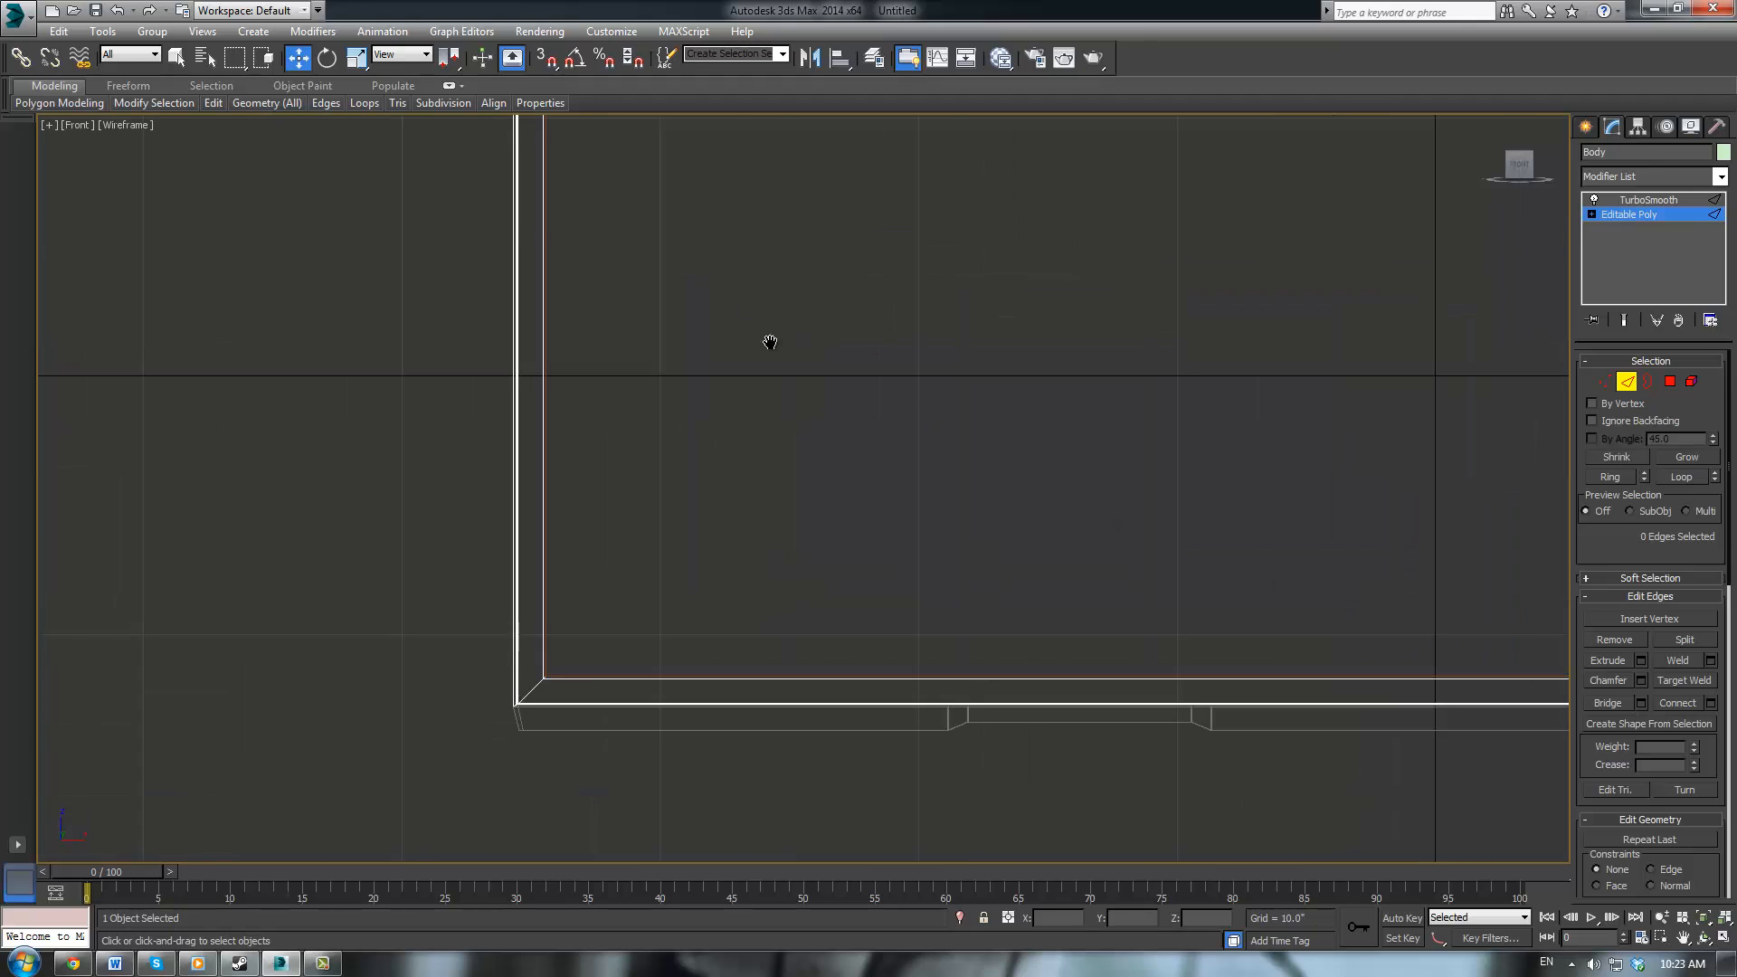
scroll(822, 426, down, 2)
scroll(584, 149, up, 2)
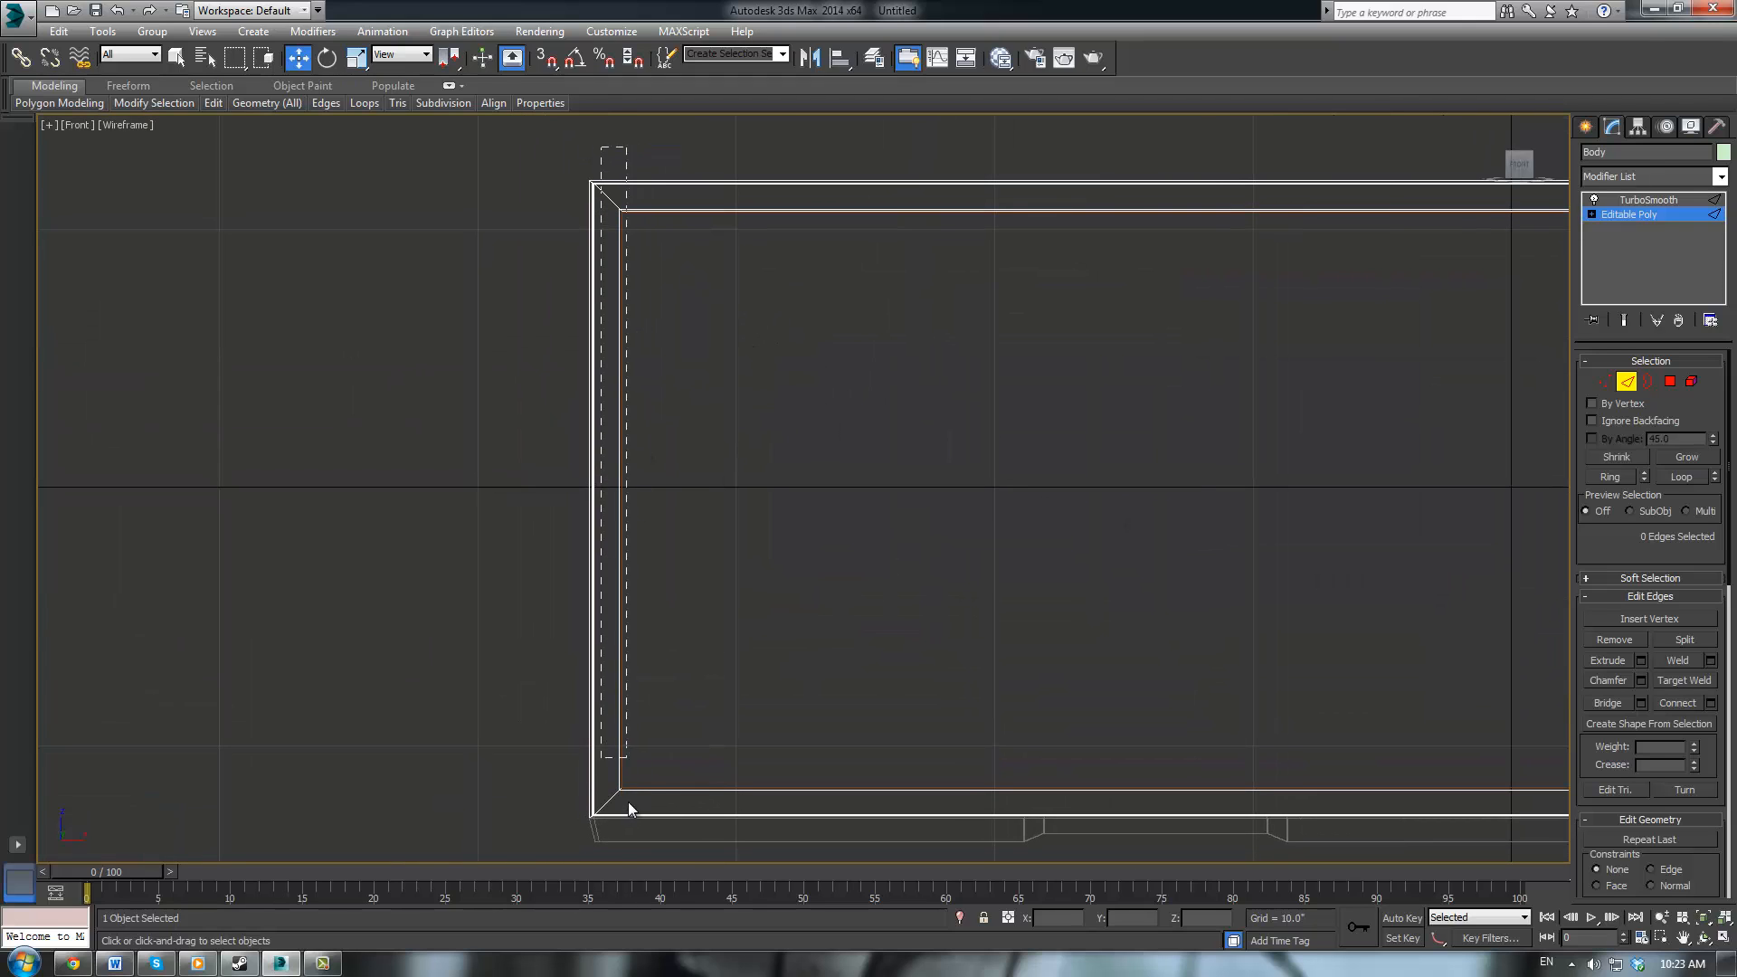
drag(631, 807, 608, 864)
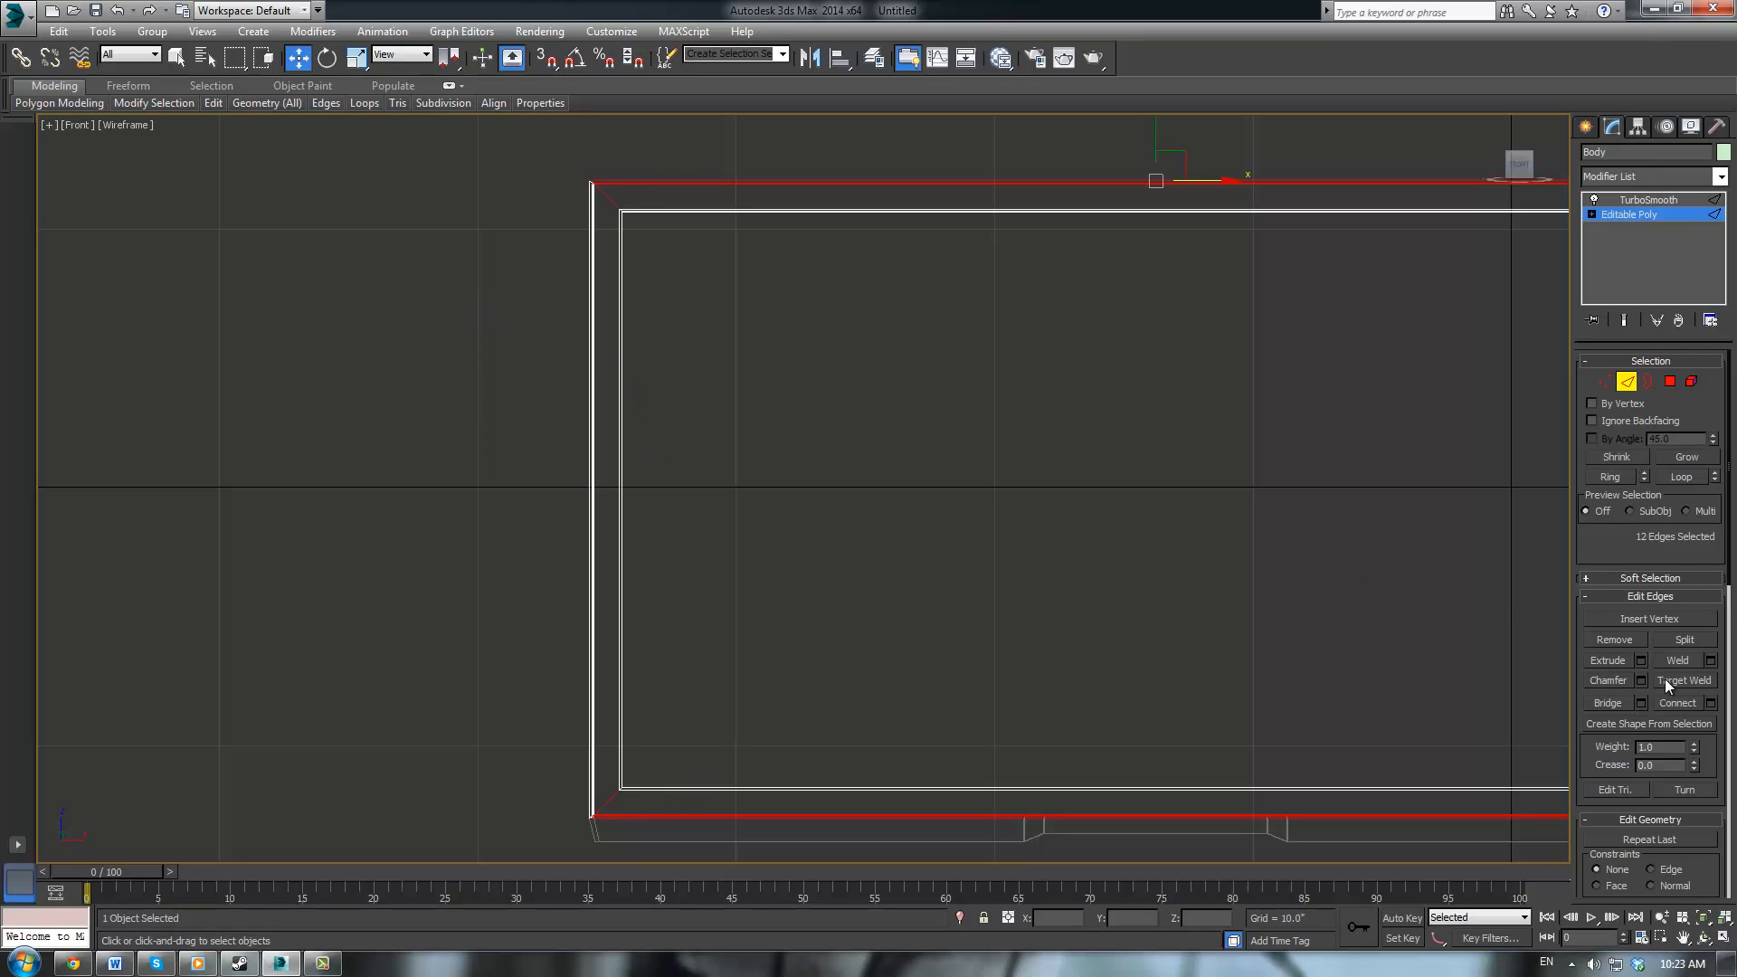
click(1711, 703)
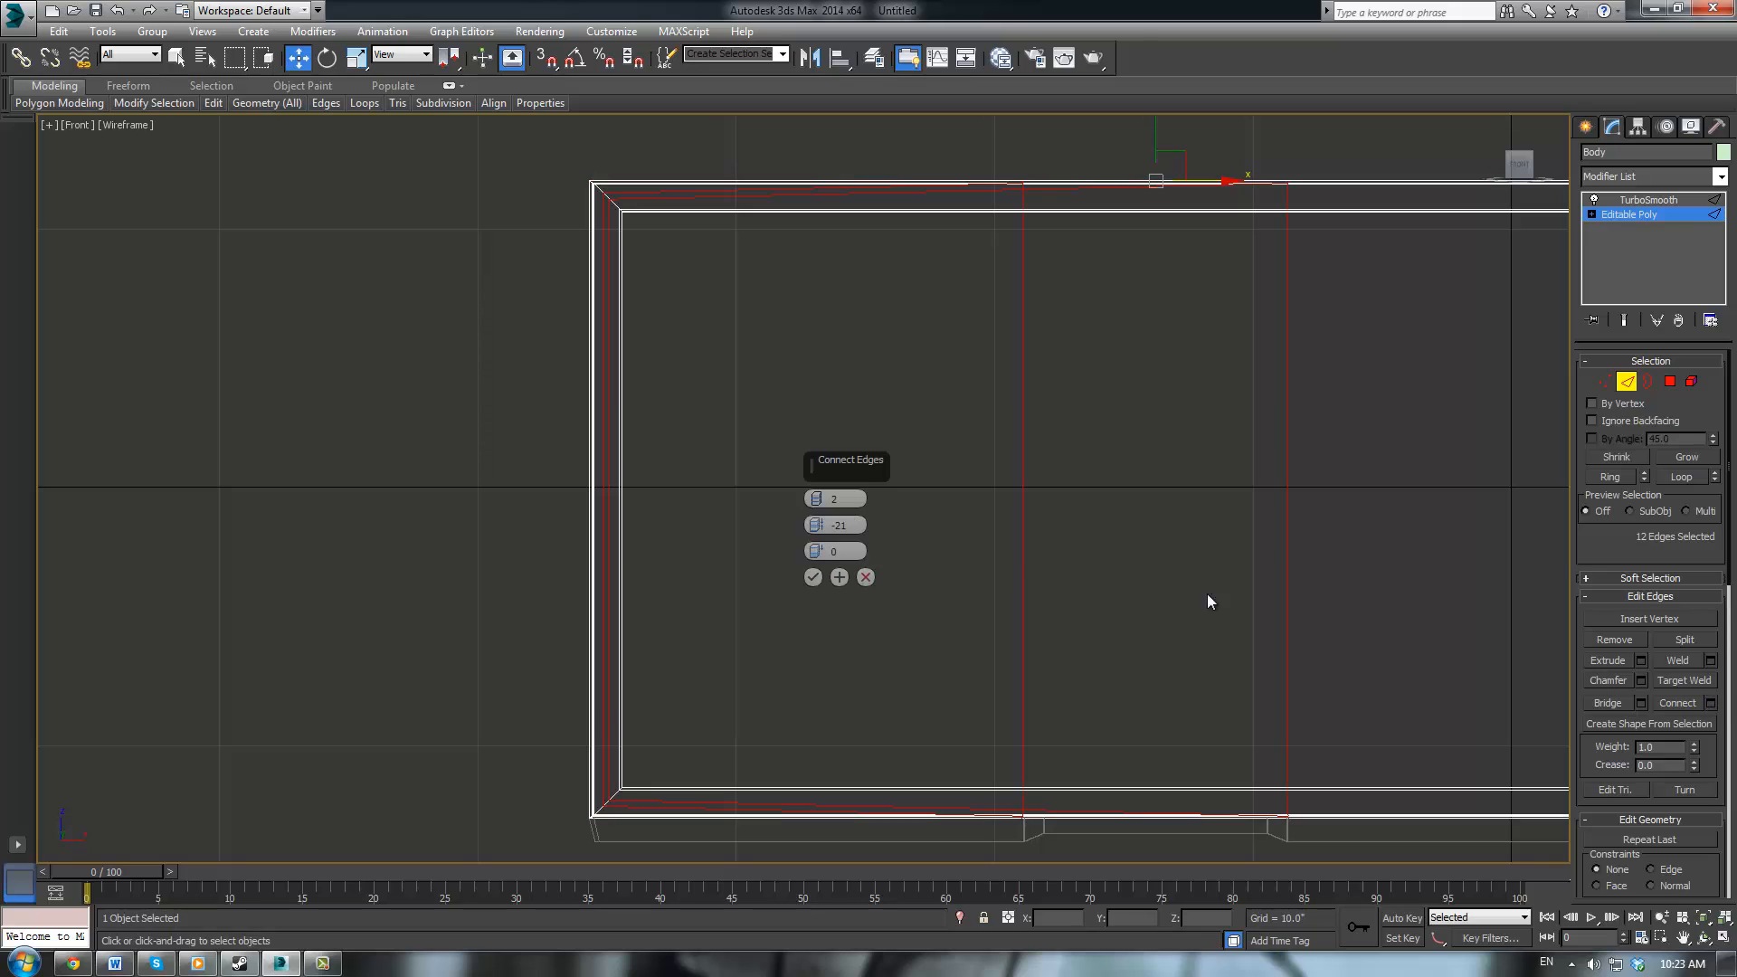
click(834, 574)
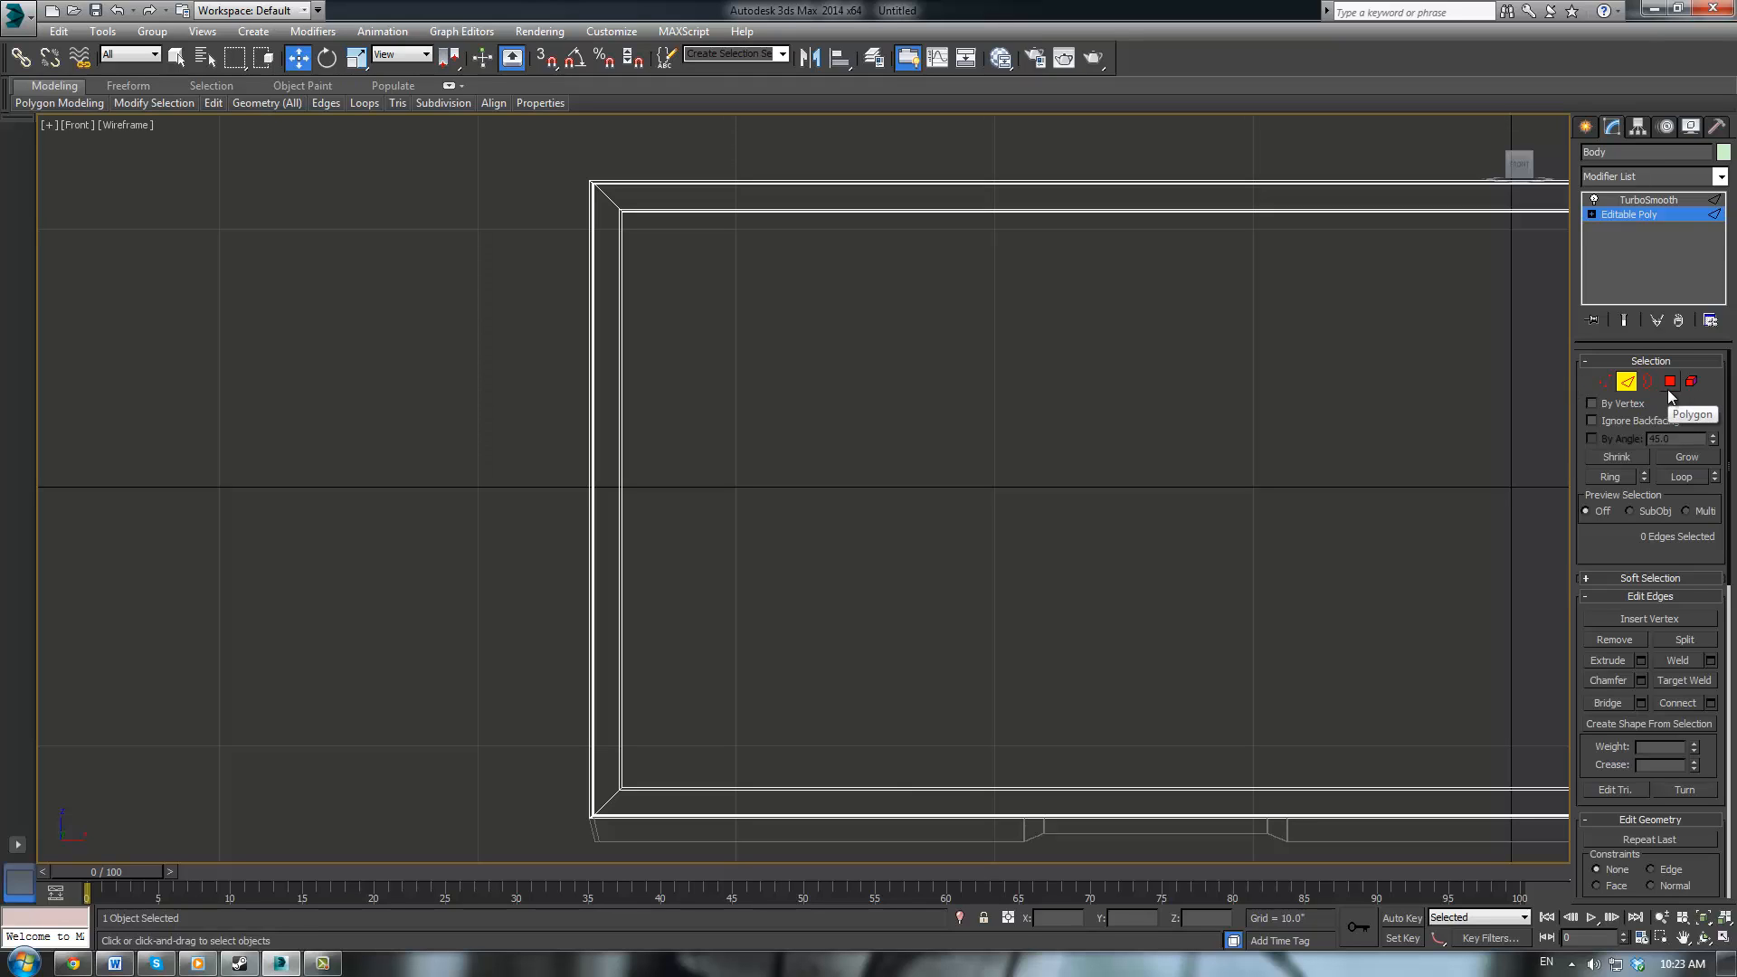
Ring-select the diagonal corner edges of the front frame and connect them with 2 segments and a pinch of 94
middle_drag(1042, 298, 1203, 316)
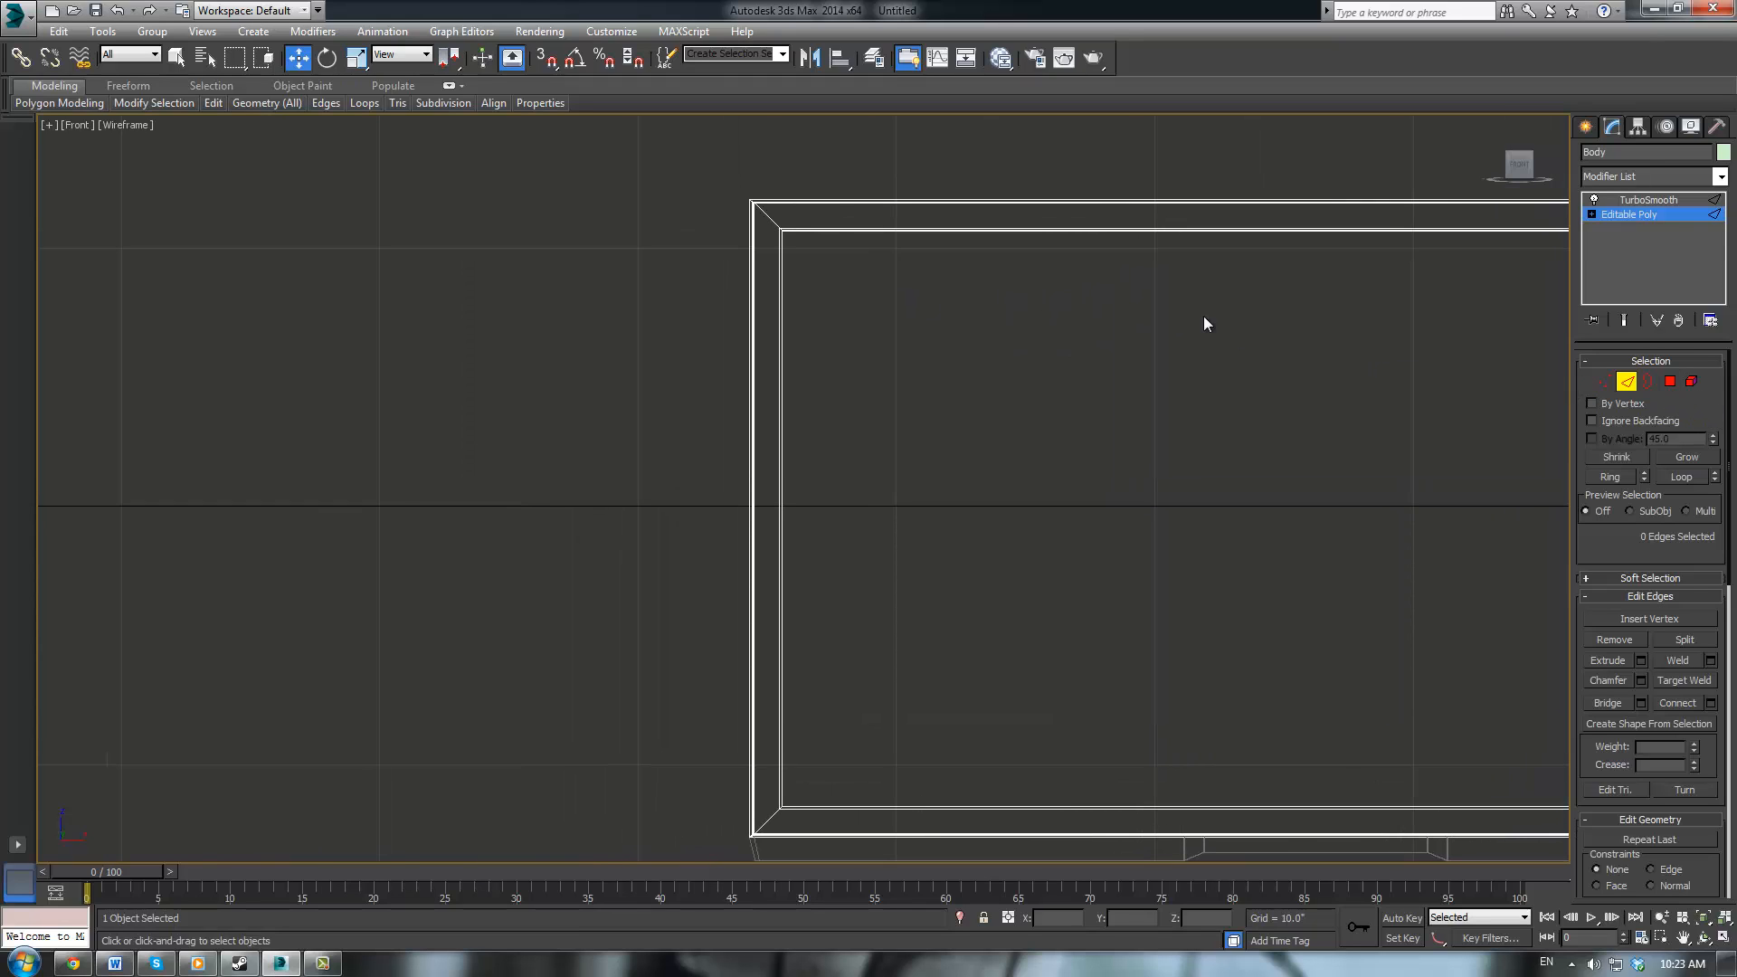
scroll(1204, 316, up, 2)
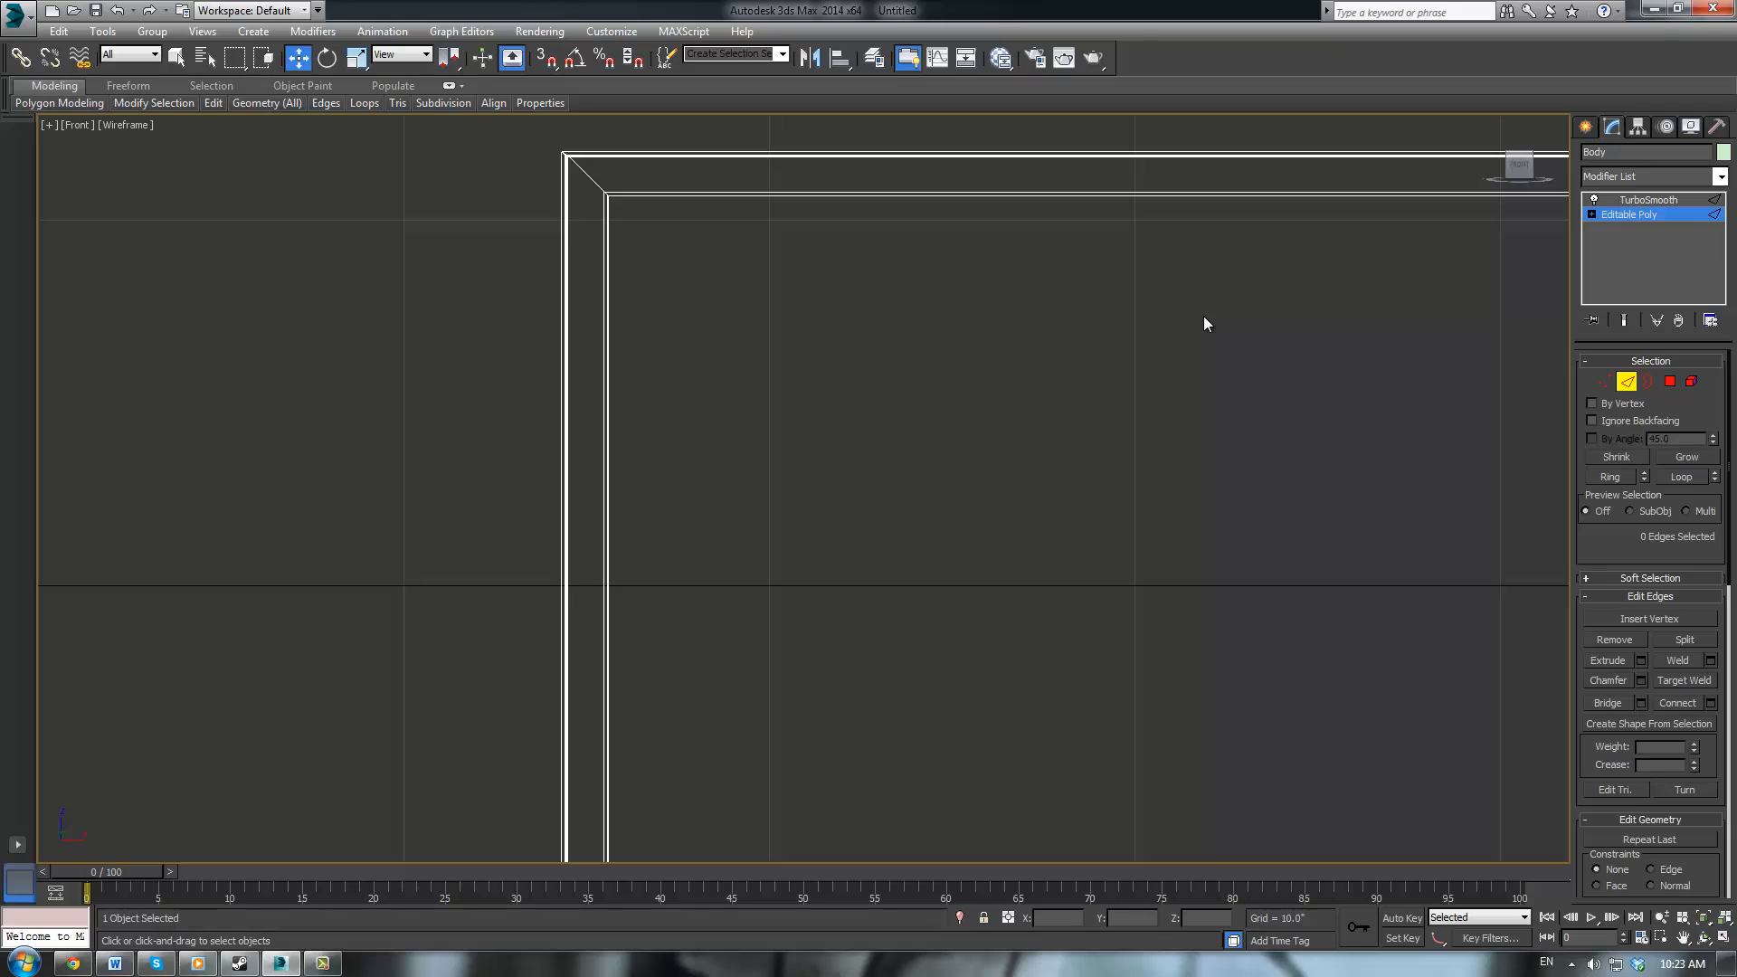
click(589, 172)
click(1611, 479)
scroll(1125, 451, down, 2)
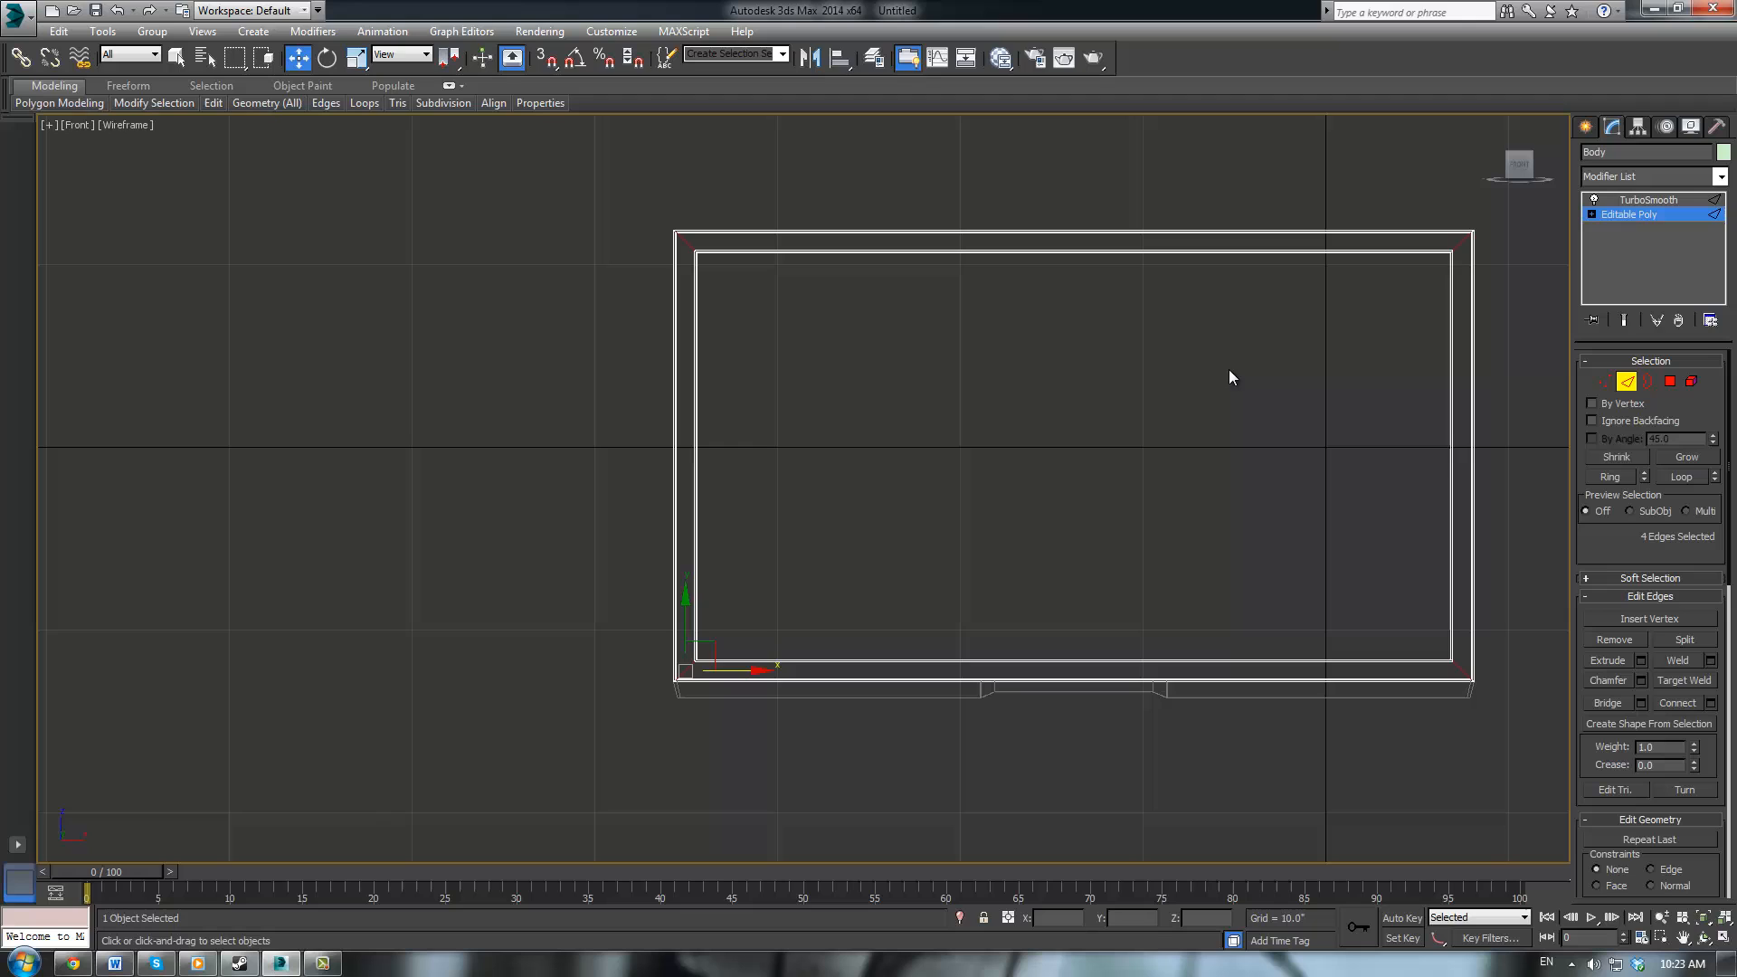
click(1711, 703)
scroll(582, 497, up, 5)
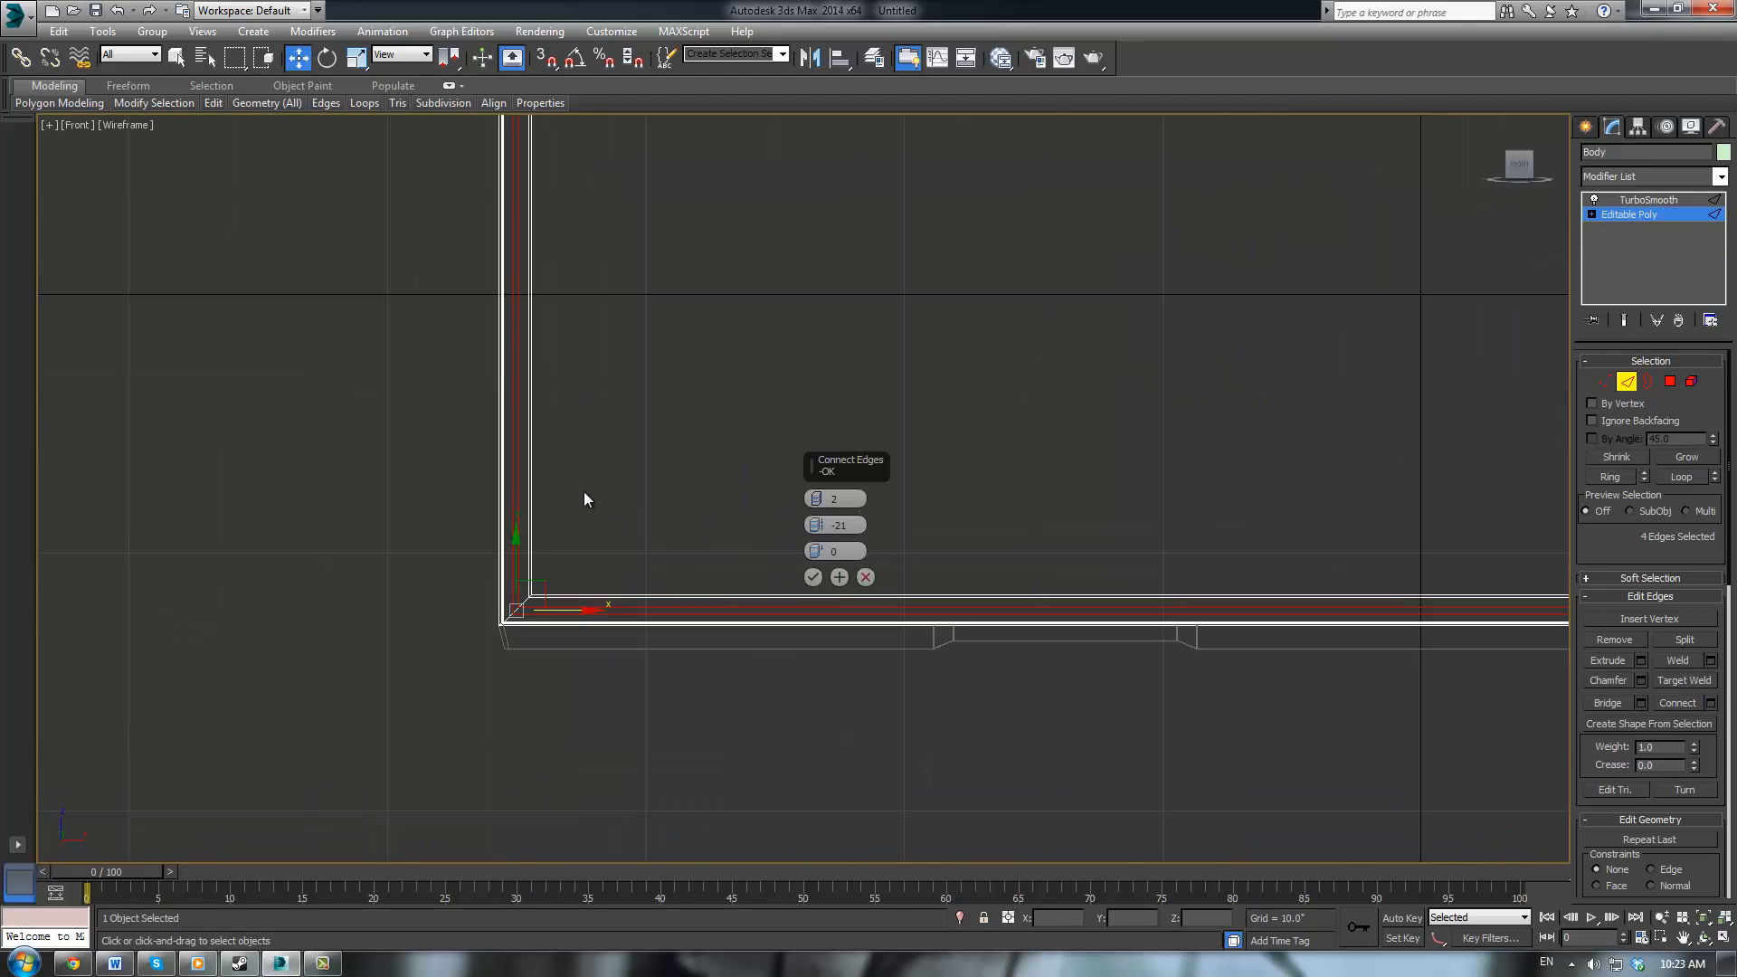
scroll(800, 485, up, 3)
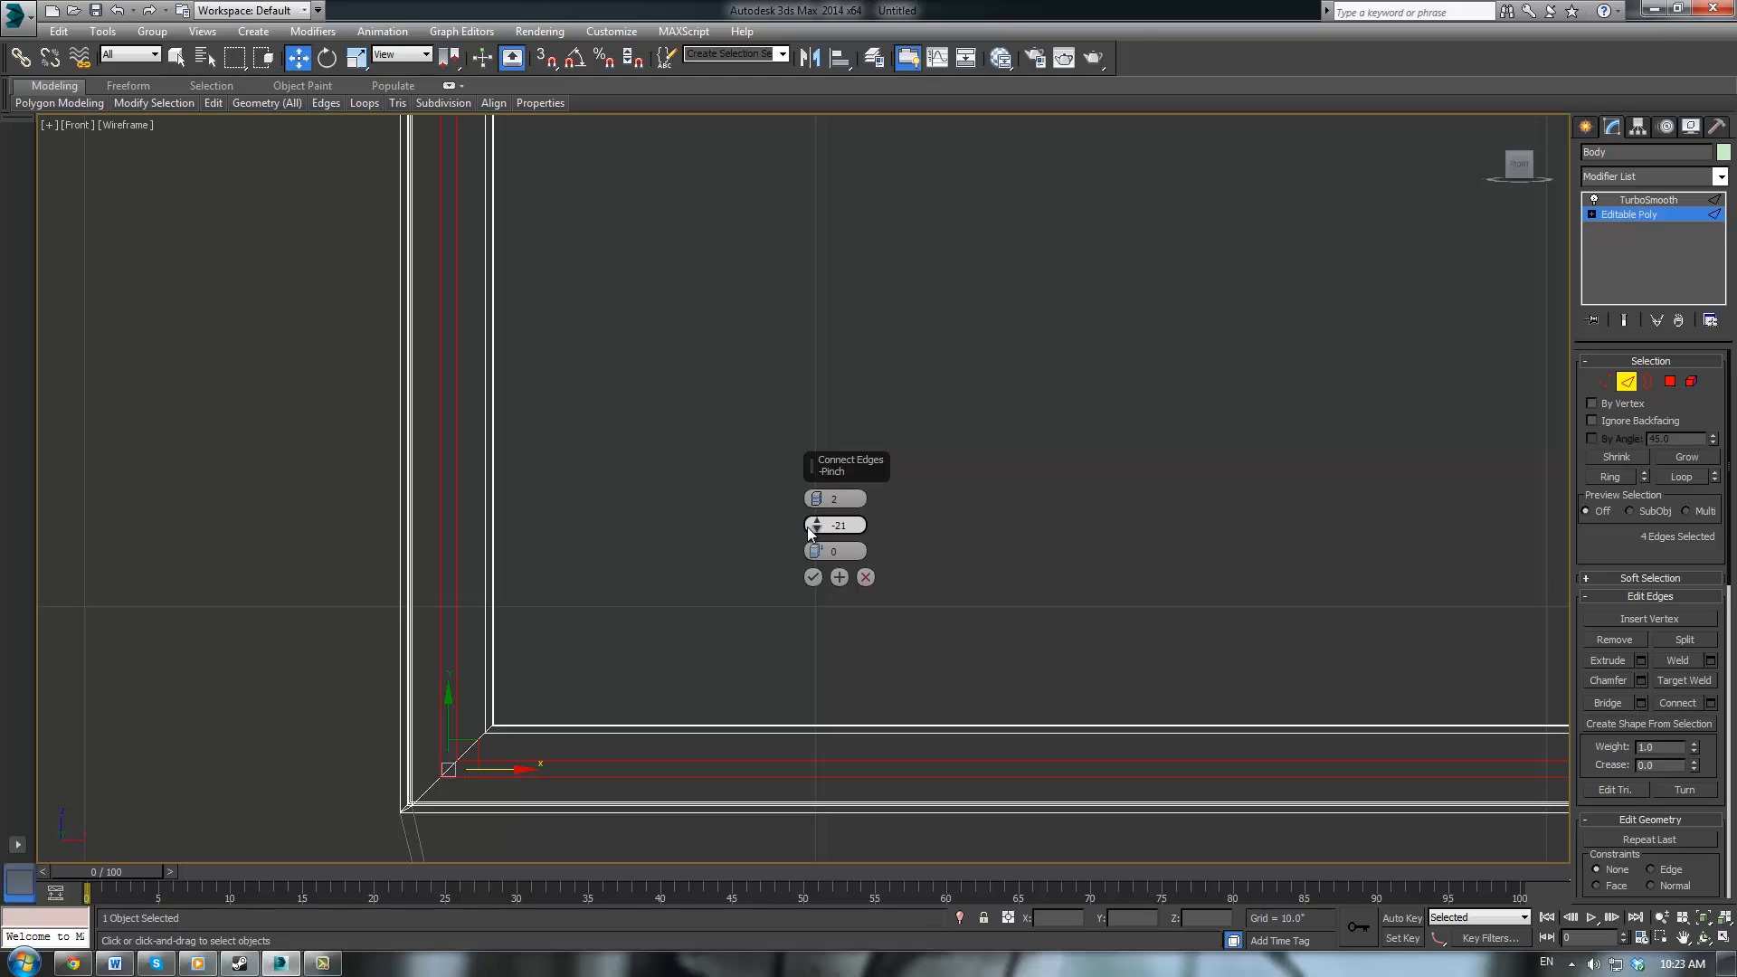
drag(813, 527, 859, 403)
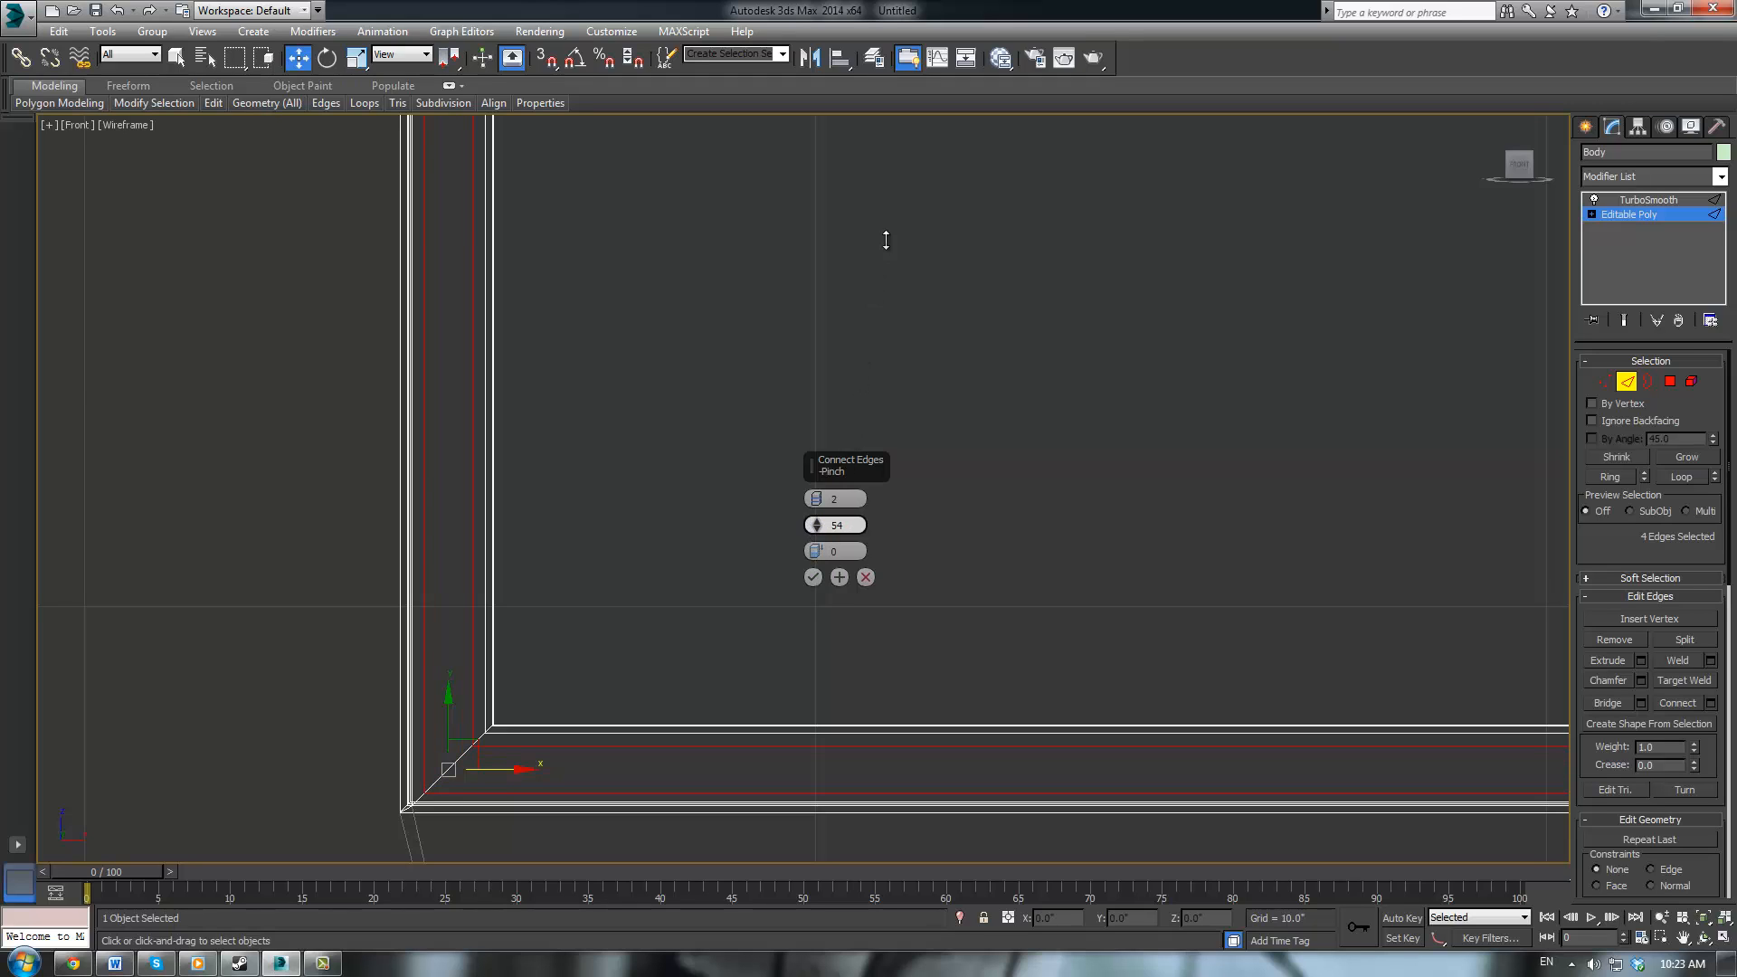
drag(903, 165, 937, 110)
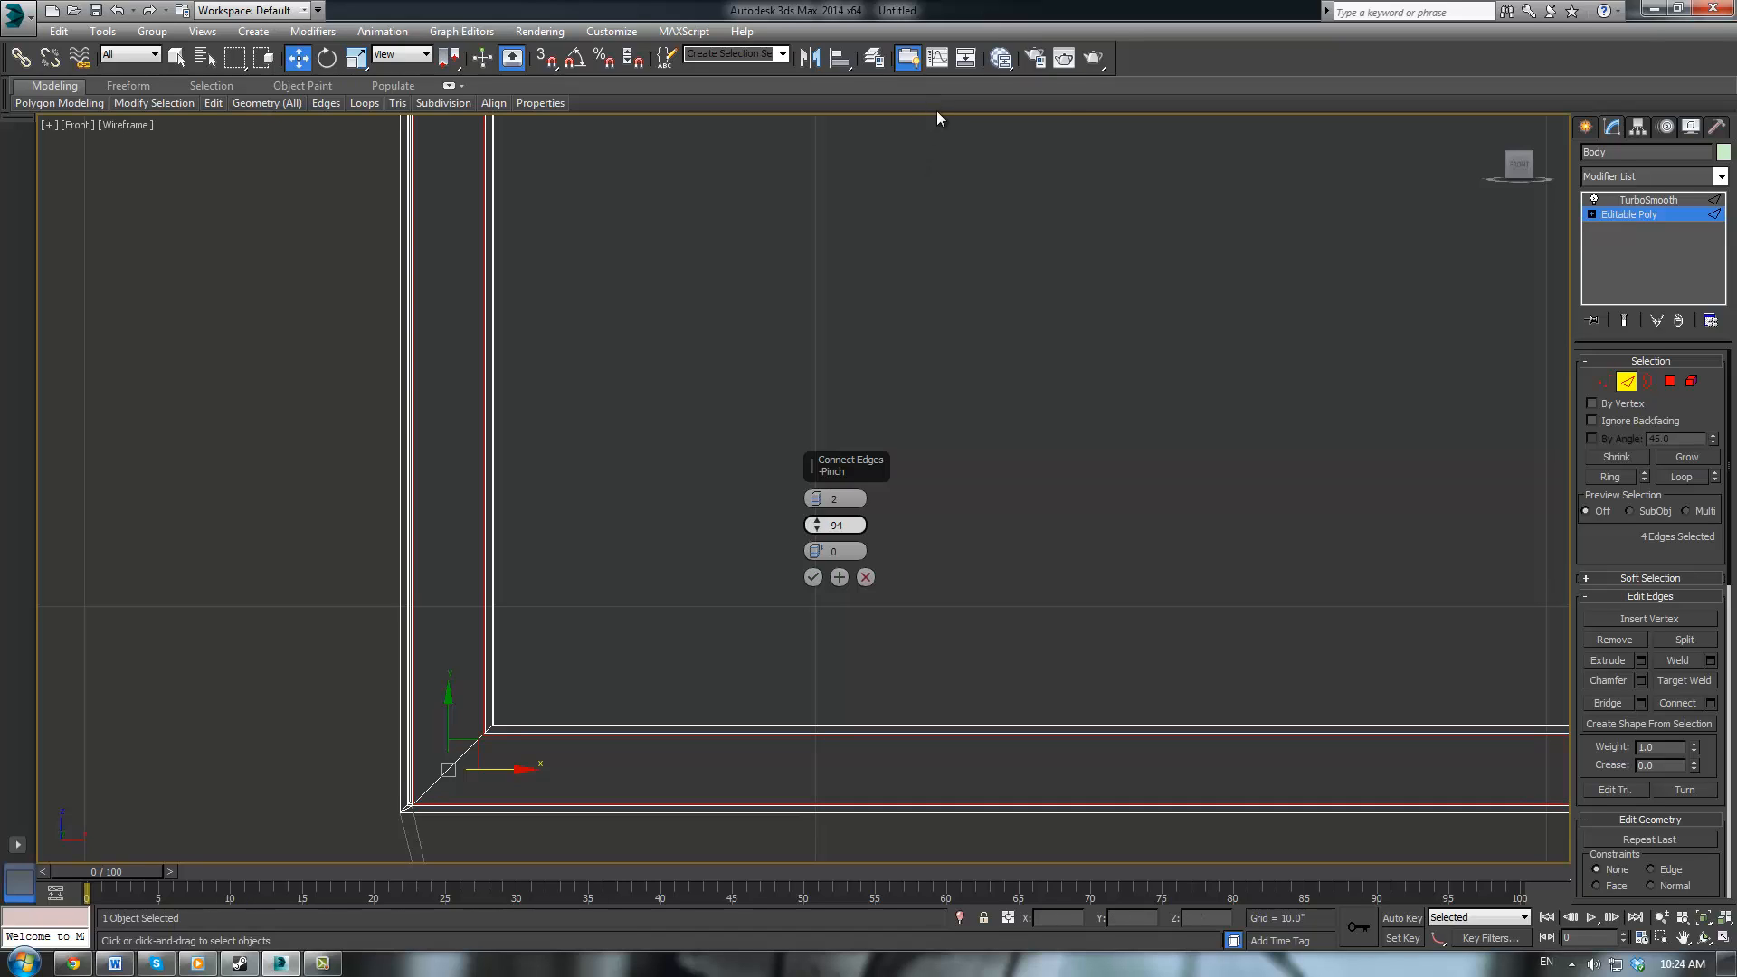
click(814, 578)
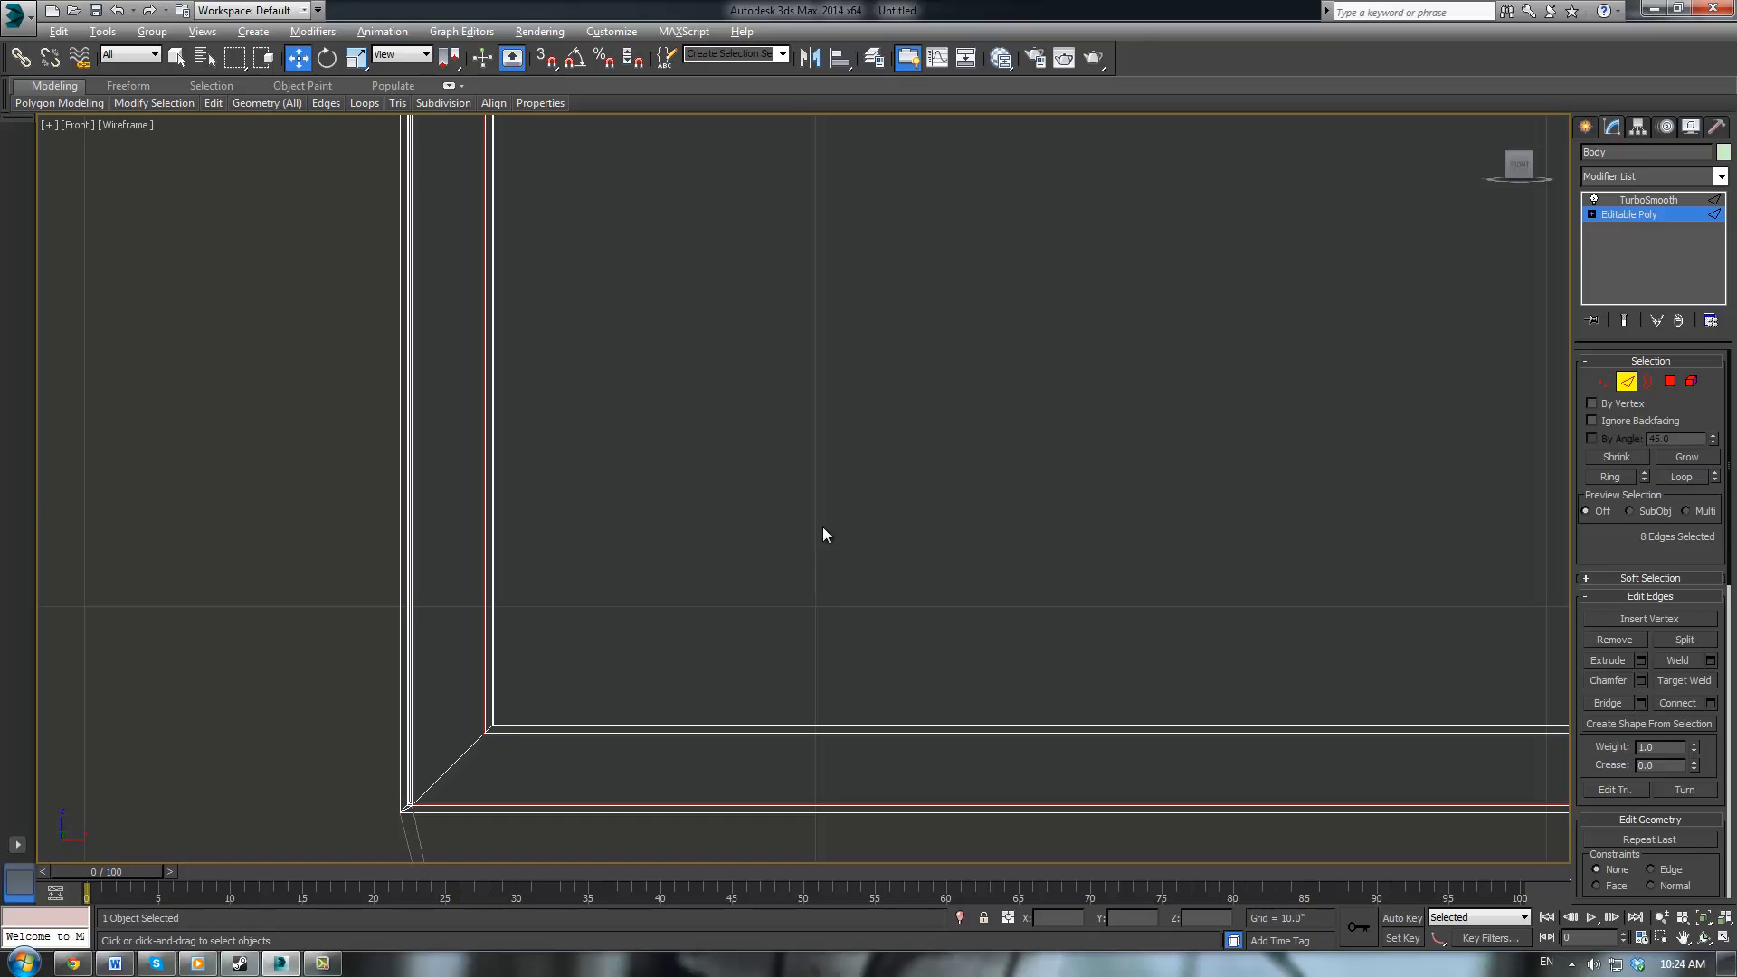
Check the TurboSmooth result on the Body in the perspective view
key(alt+w)
click(1625, 202)
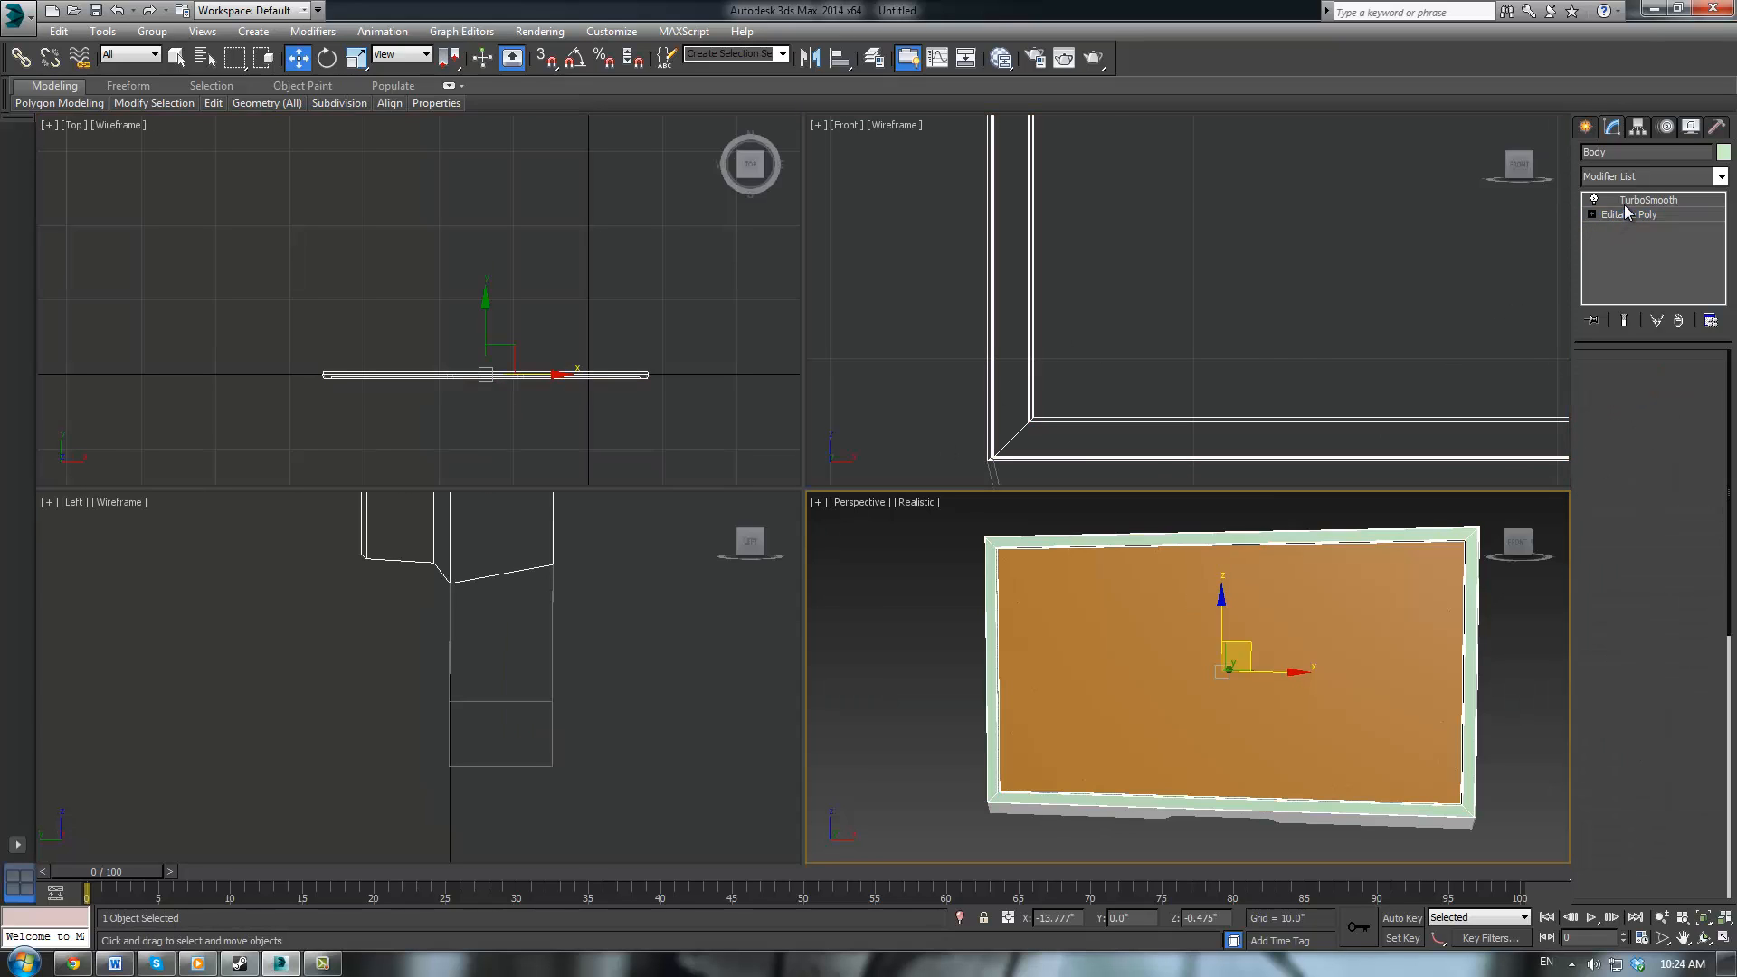
middle_drag(1319, 632, 1177, 667)
scroll(1173, 575, up, 2)
scroll(1171, 578, down, 2)
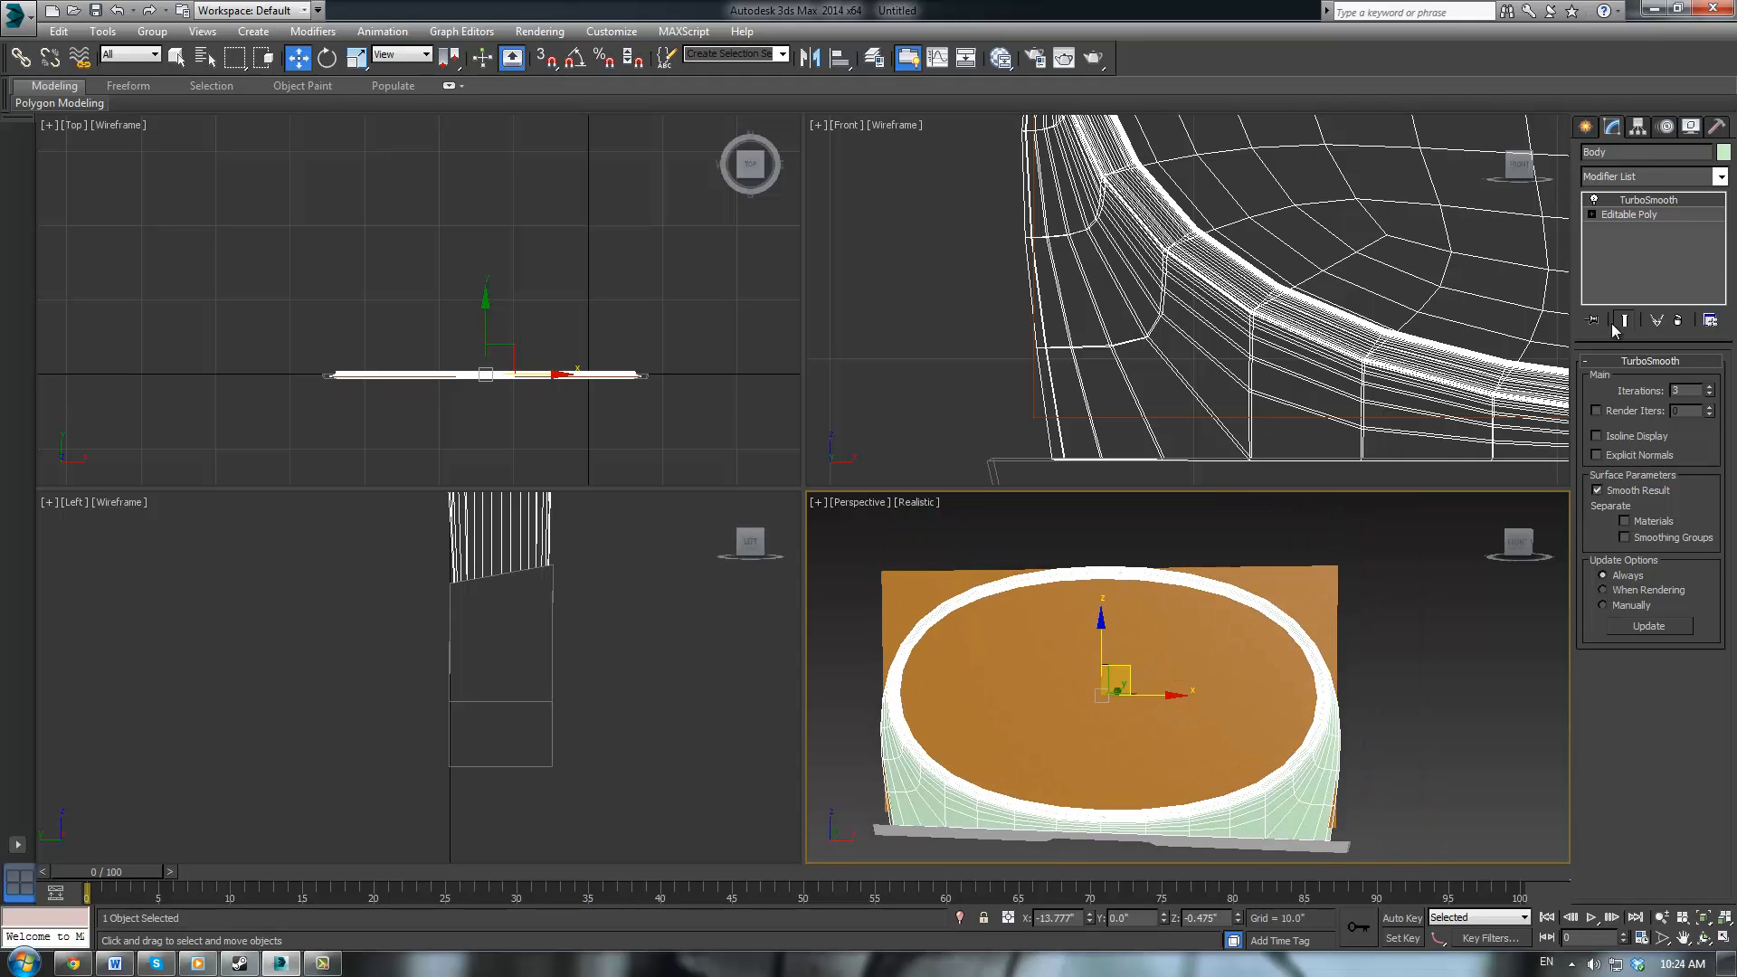
Enter the edge level of the Body's Editable Poly and select the diagonal edge at the frame's upper-left front corner
click(1630, 215)
key(alt+w)
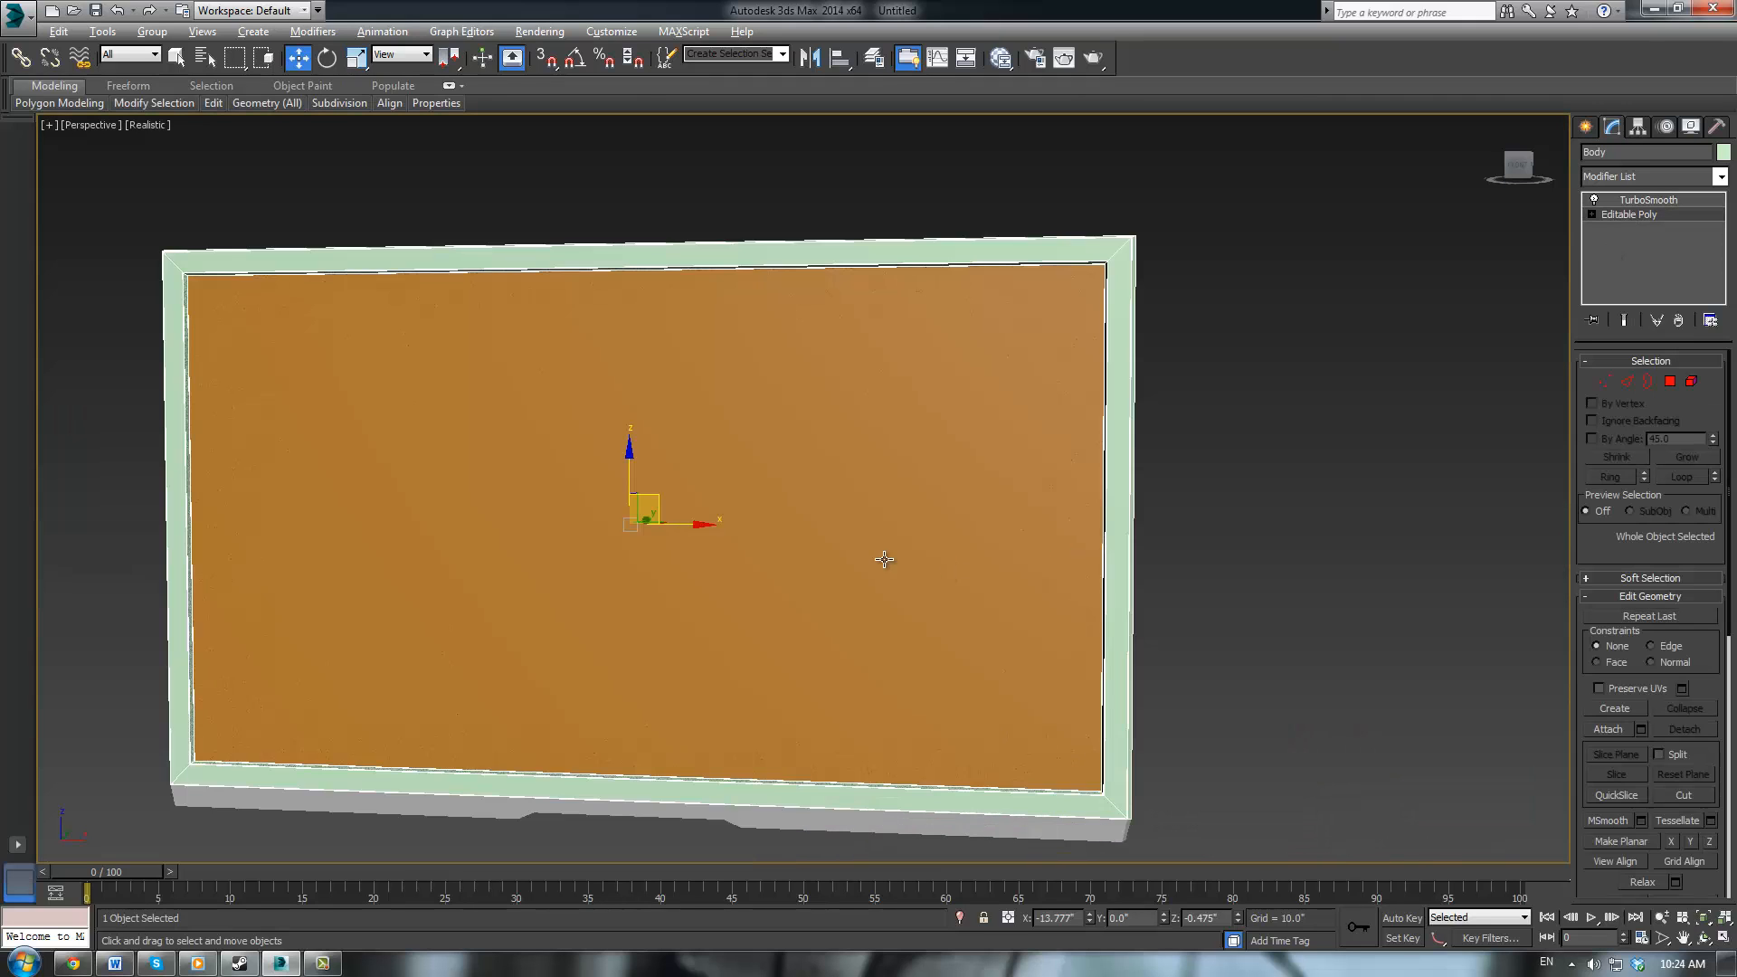
scroll(987, 555, up, 3)
middle_drag(546, 384, 1532, 608)
scroll(957, 485, up, 4)
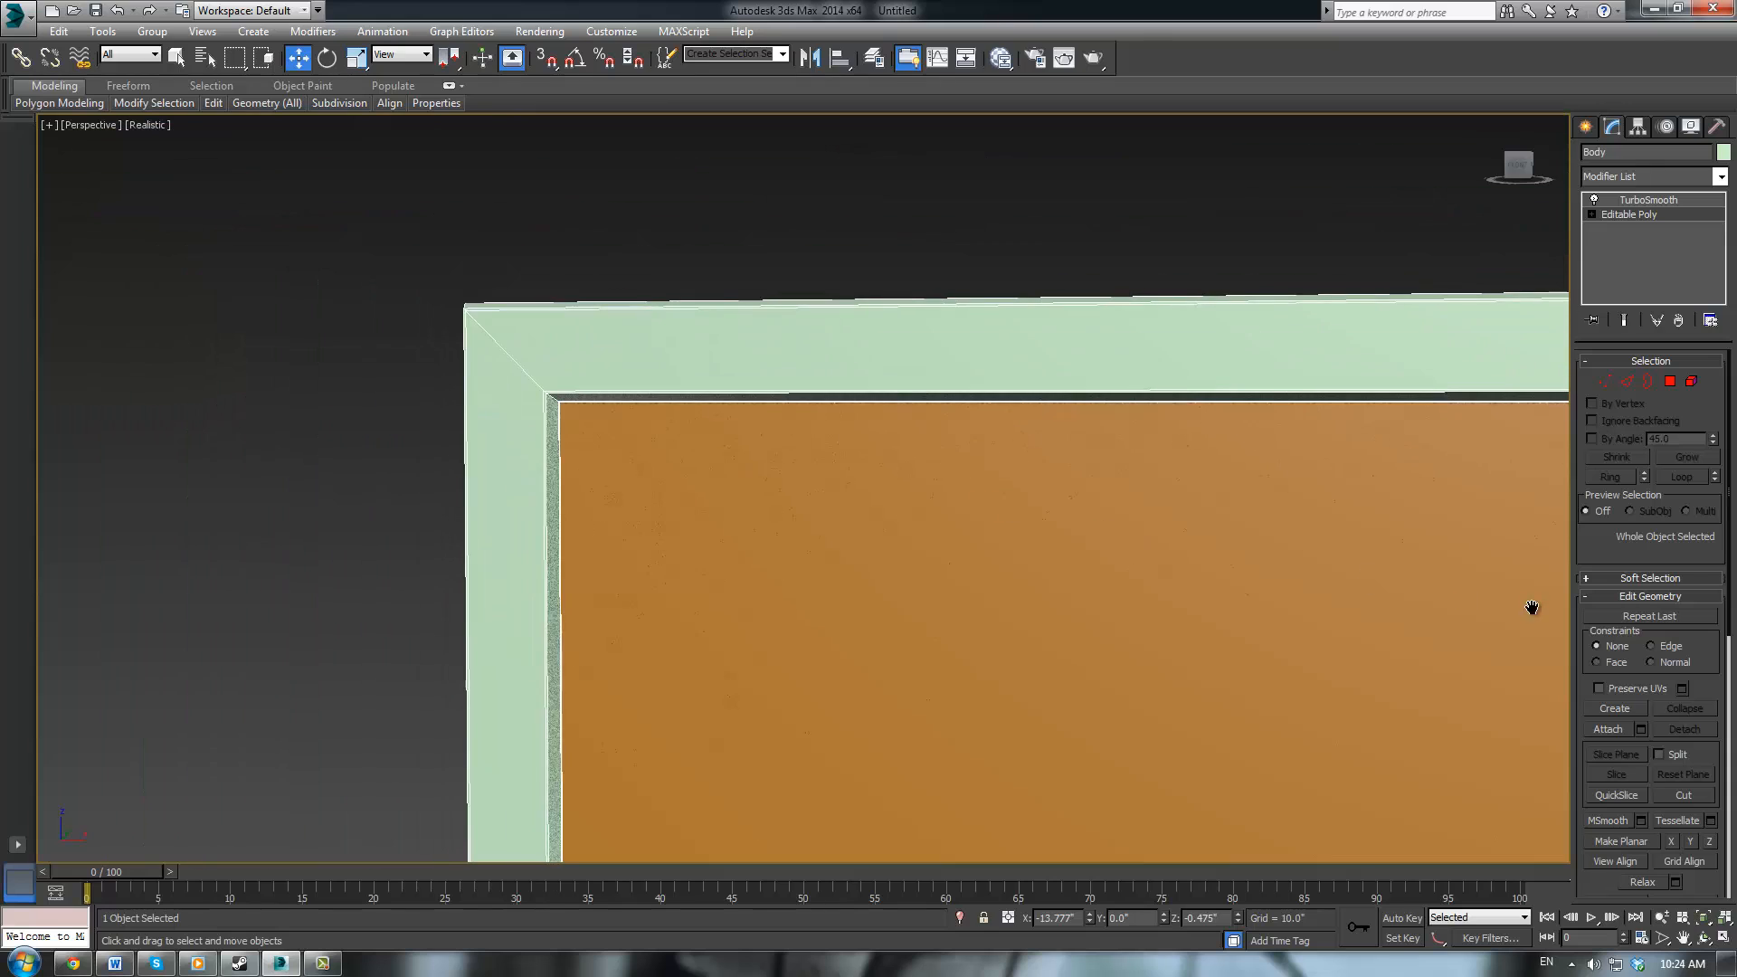
middle_drag(1012, 453, 1183, 490)
scroll(1184, 491, up, 2)
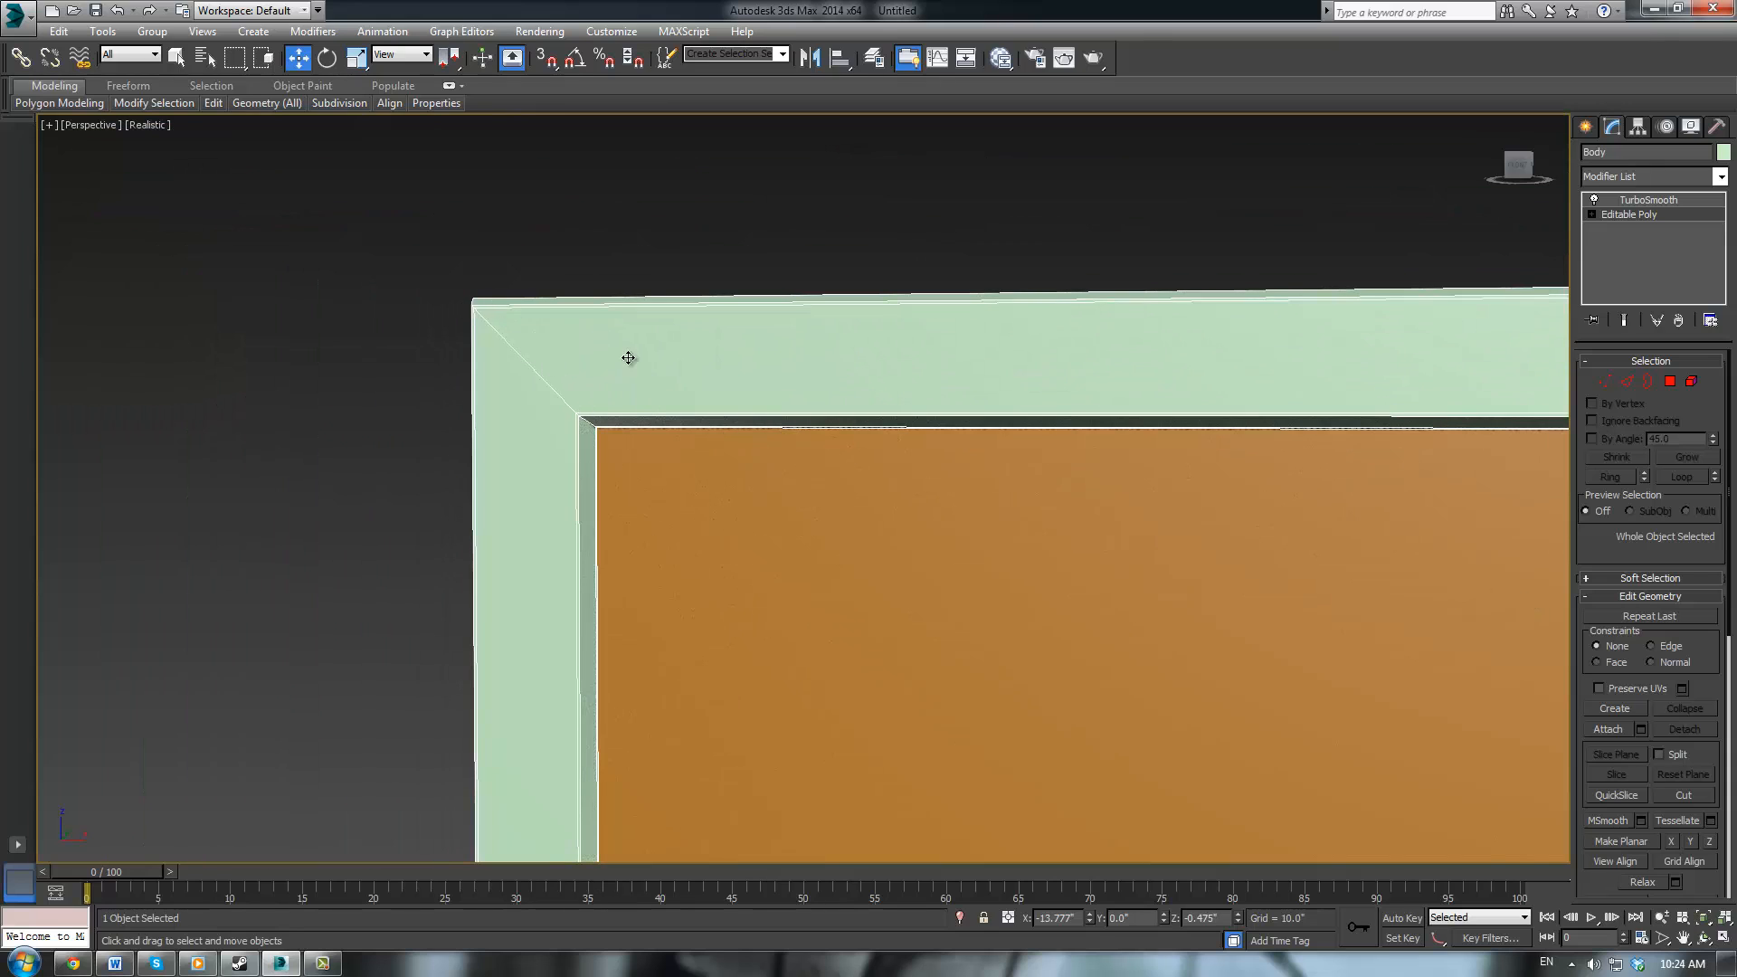
middle_drag(683, 363, 763, 423)
click(1626, 381)
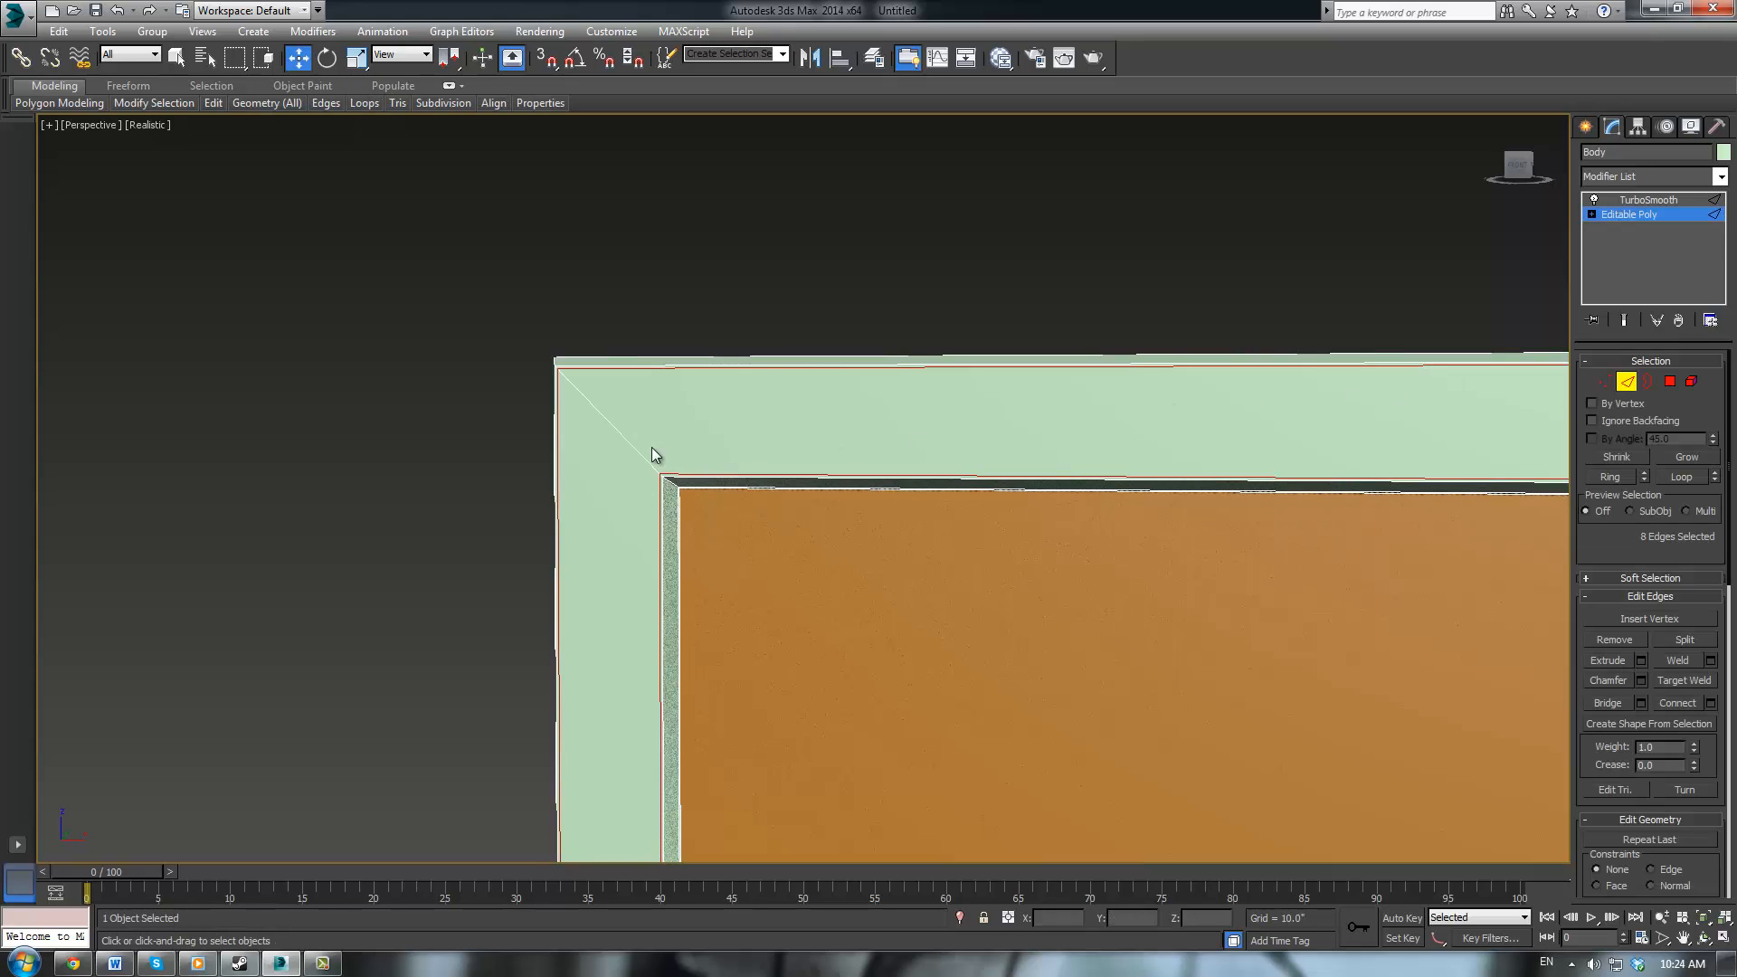
click(640, 452)
Add the diagonal edges of the other three front corners and extend the selection to their full edge loops
middle_drag(1045, 438, 1109, 254)
ctrl+click(1208, 378)
ctrl+click(1074, 550)
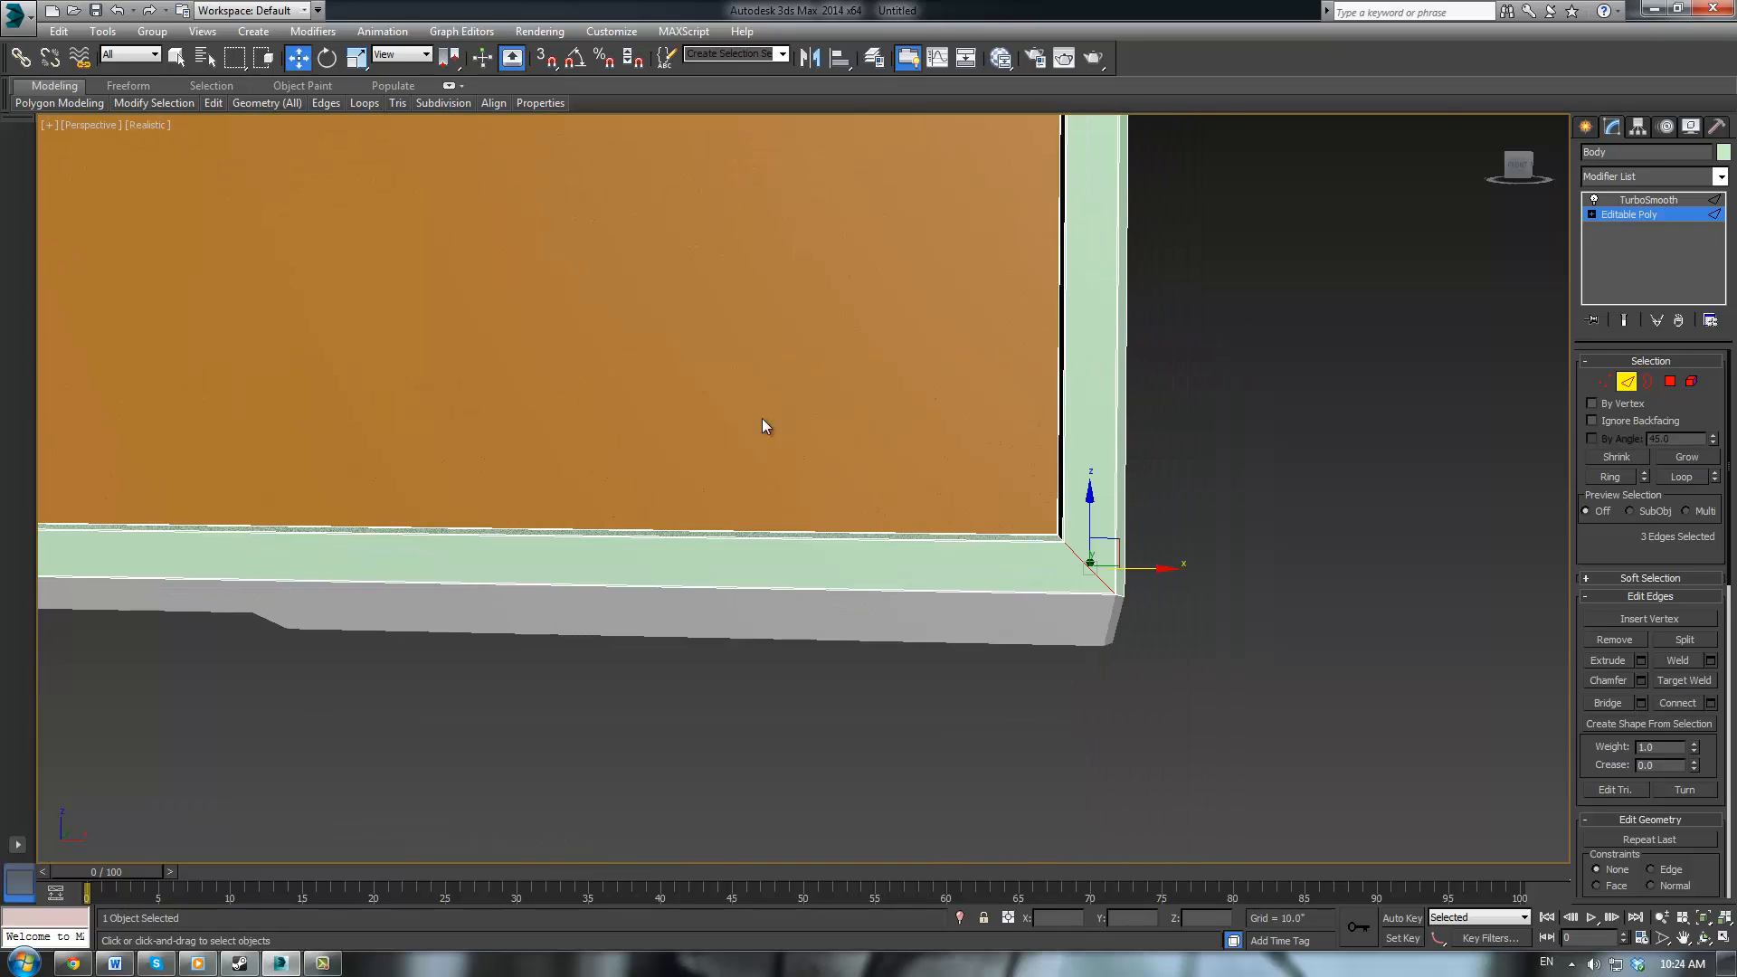
middle_drag(574, 420, 1484, 440)
middle_drag(565, 416, 1072, 434)
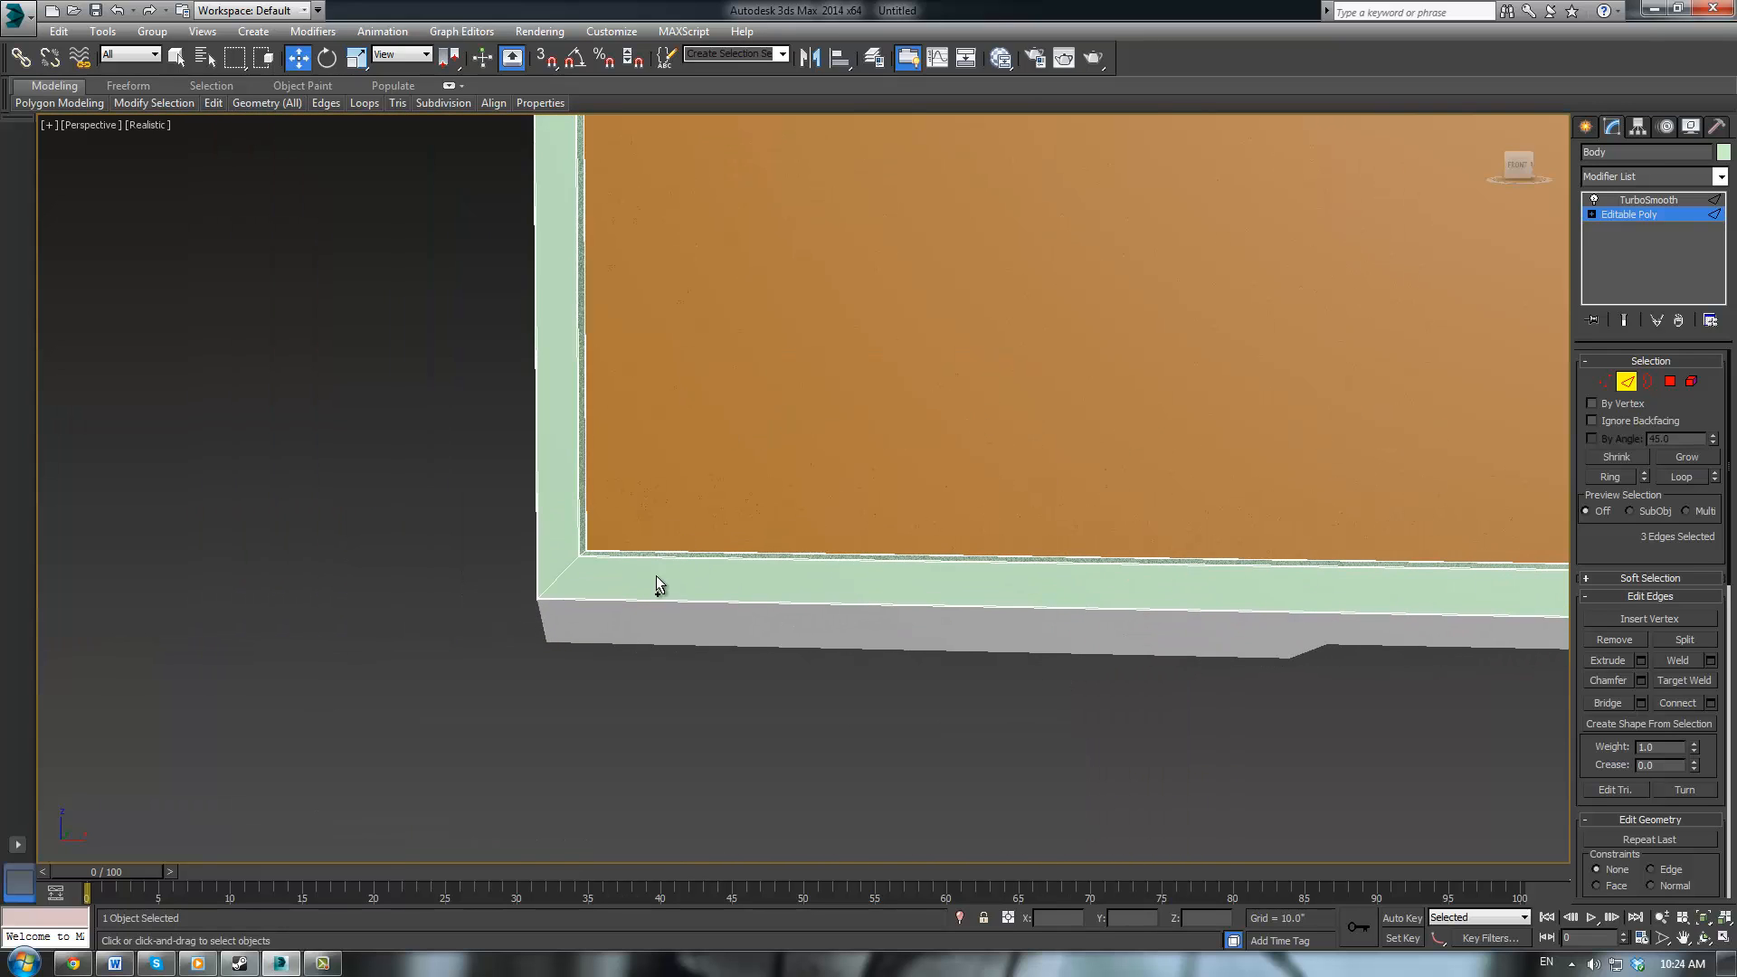
ctrl+click(564, 574)
click(1680, 477)
Examine the looped corner edges around the side and back of the Body
alt+middle_drag(1299, 395, 1102, 361)
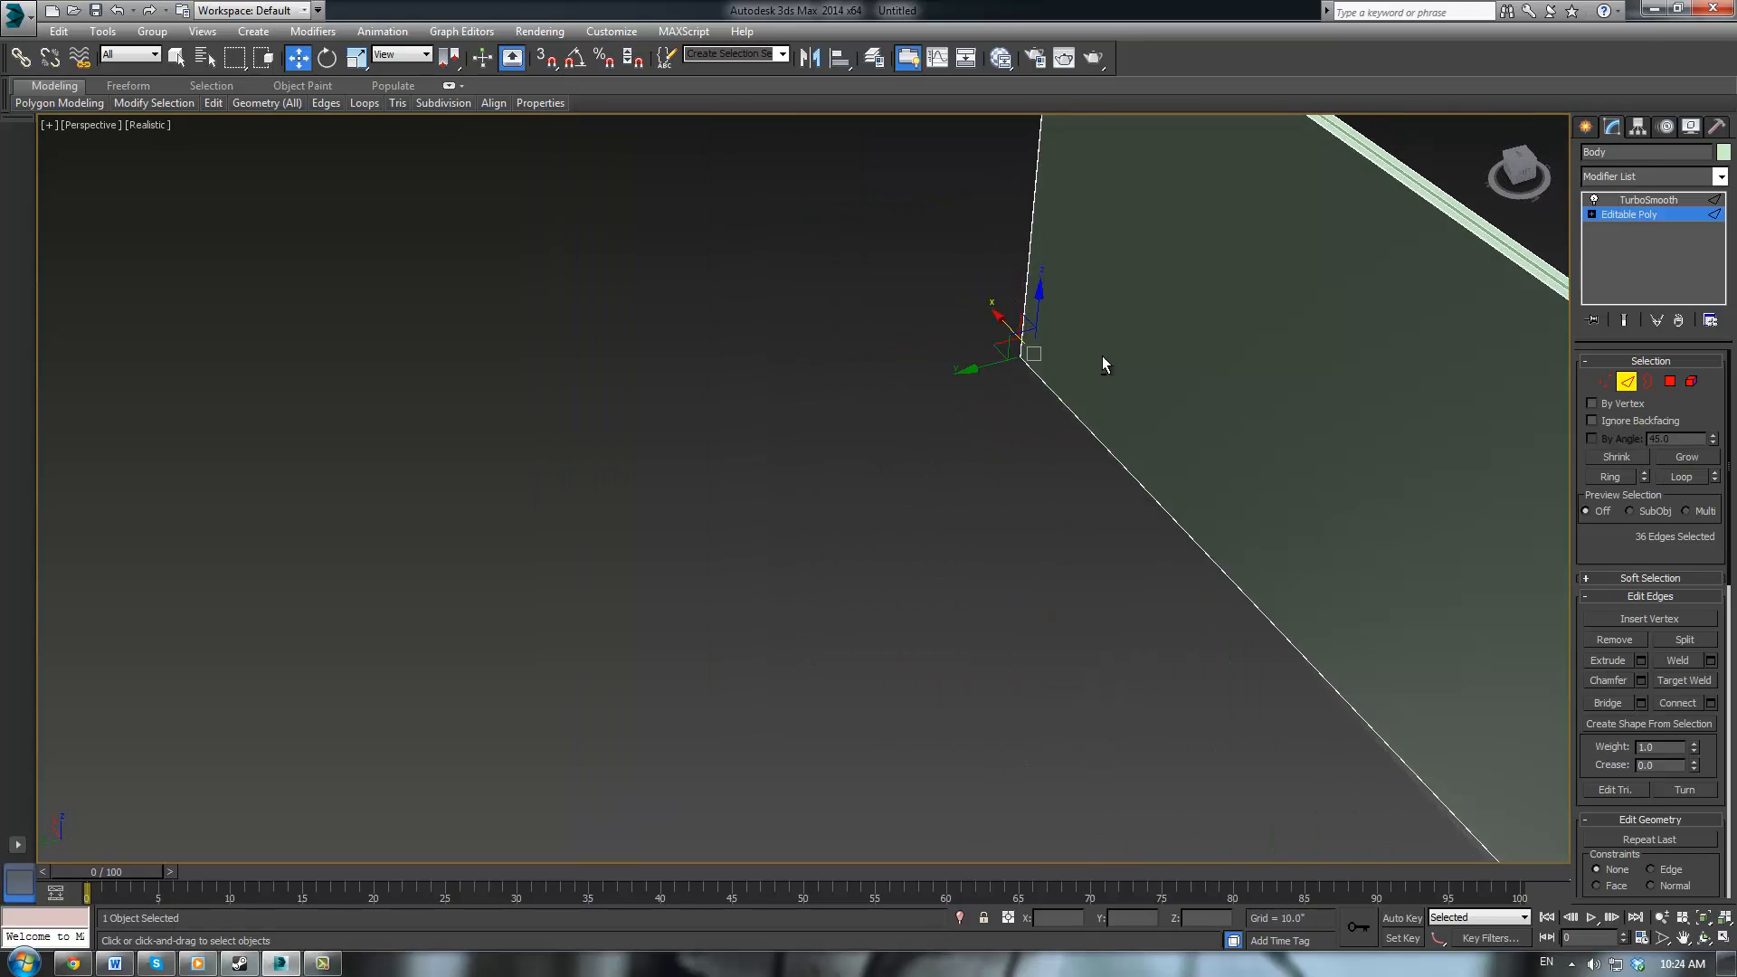
scroll(1102, 361, down, 3)
middle_drag(1005, 335, 855, 389)
scroll(1105, 346, up, 3)
scroll(1106, 340, down, 3)
middle_drag(1106, 340, 802, 427)
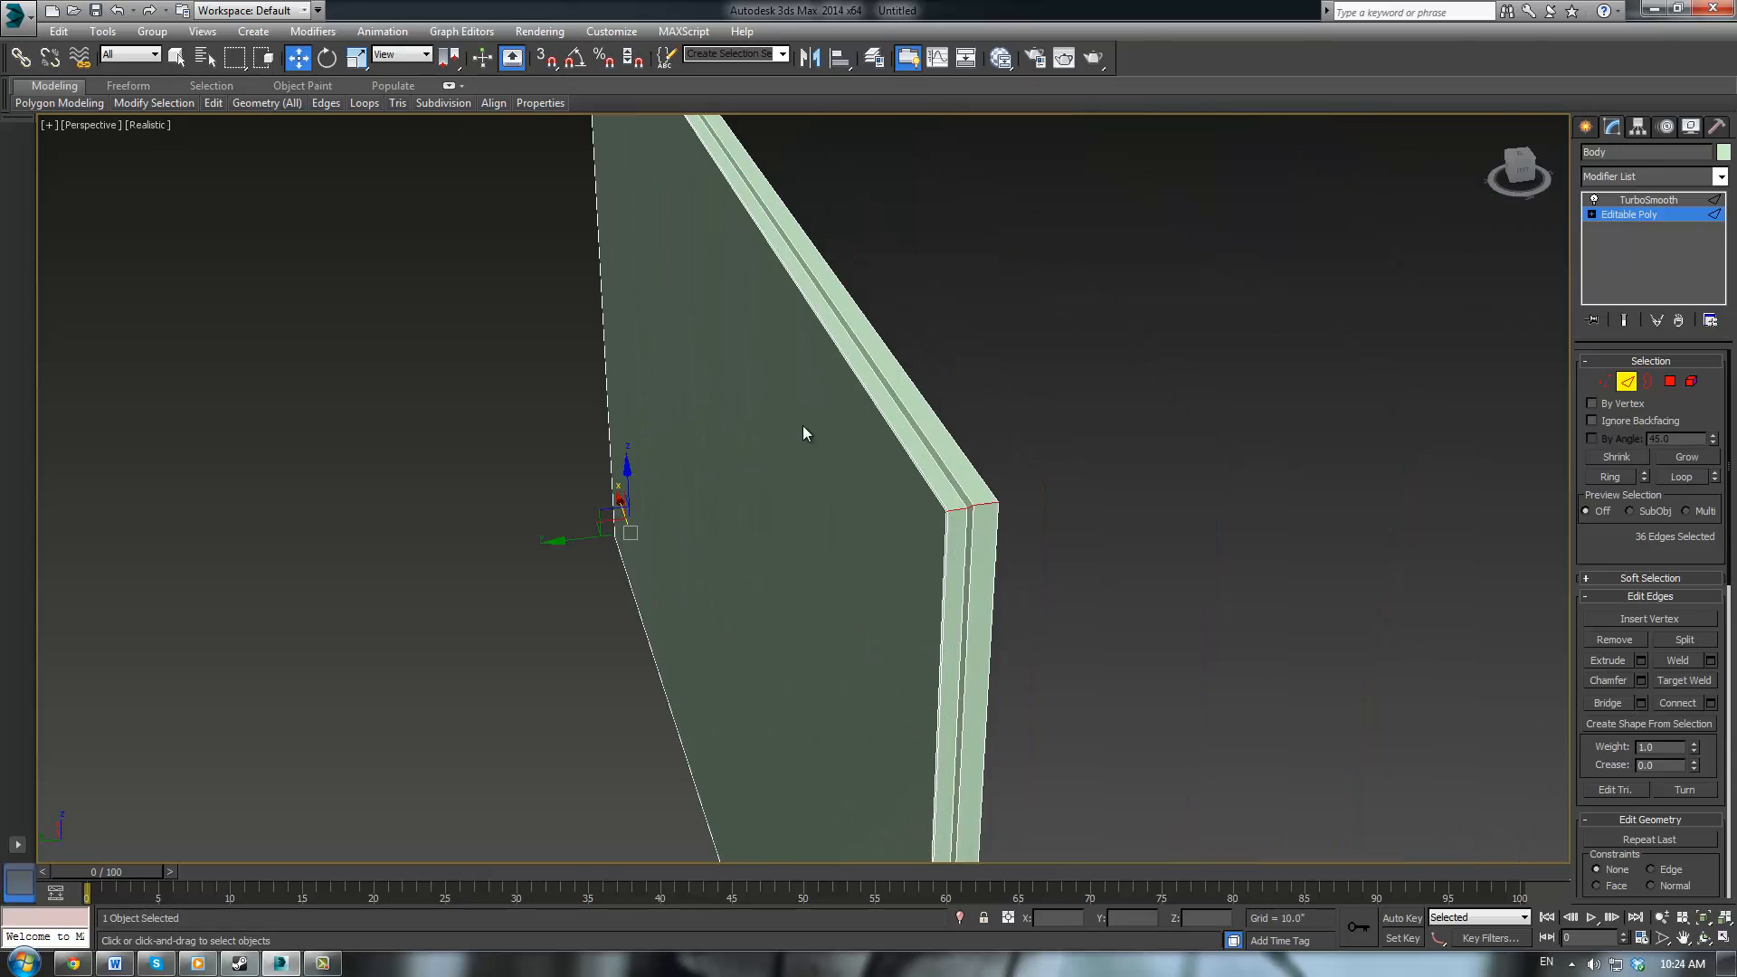
scroll(968, 452, up, 2)
scroll(1236, 544, up, 2)
scroll(1212, 547, down, 2)
middle_drag(1205, 546, 1116, 403)
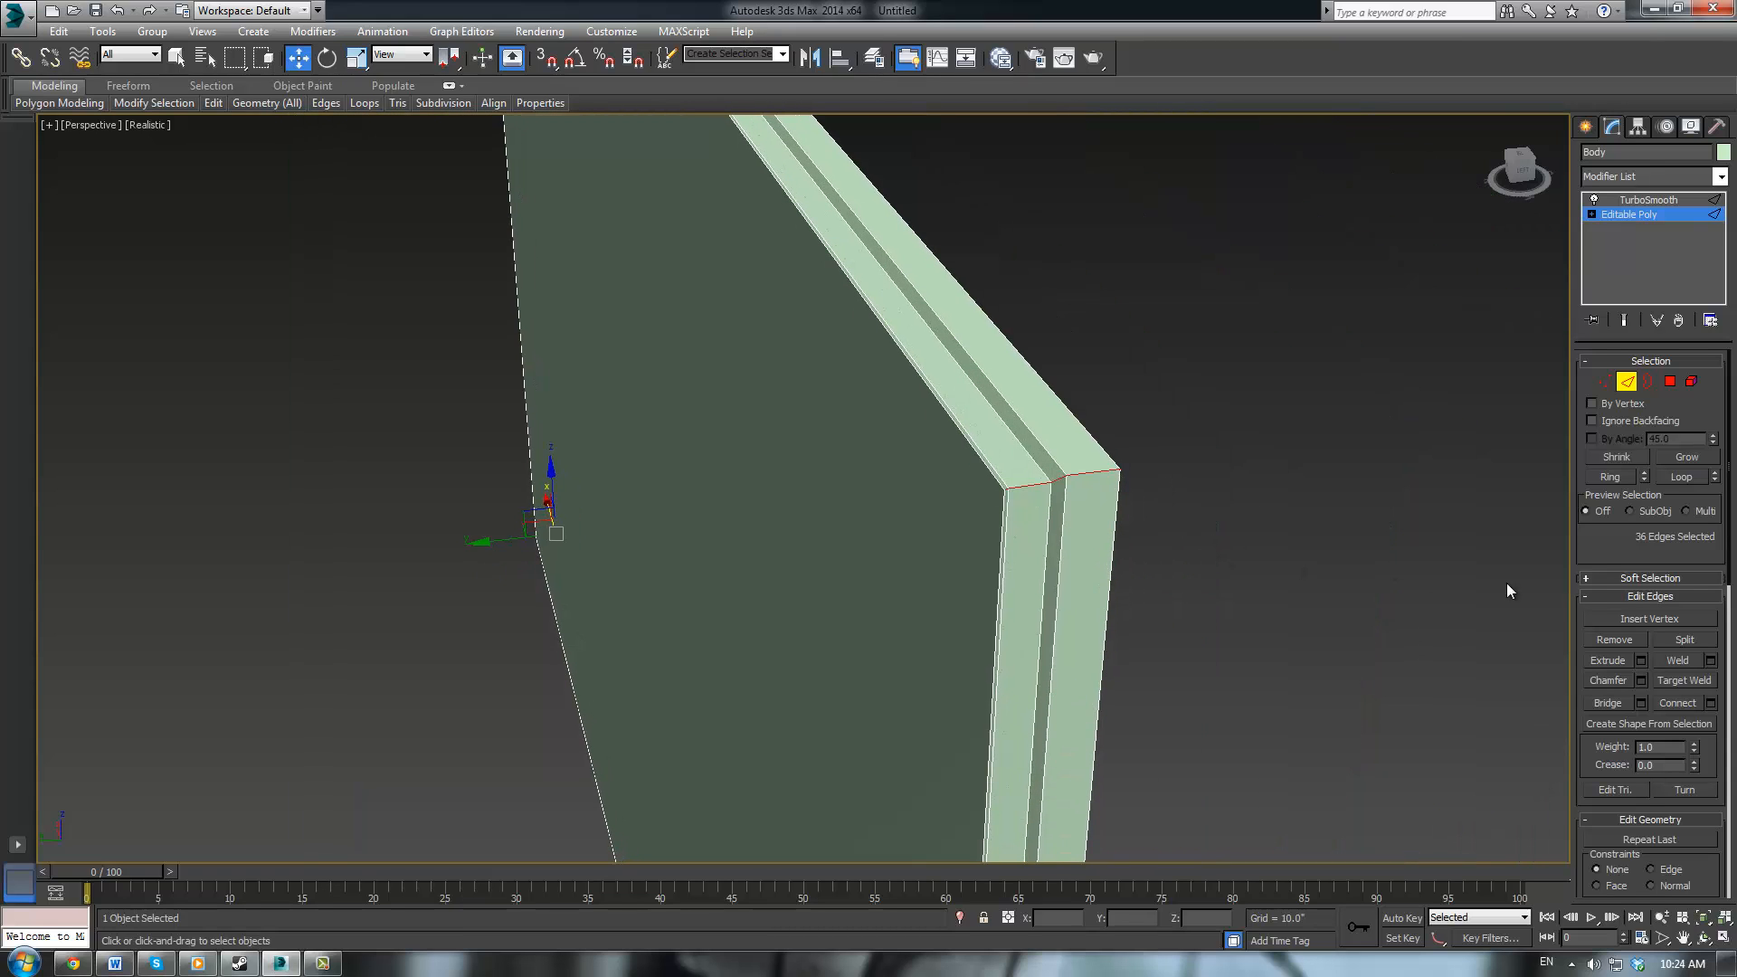
Try to chamfer the looped corner edges of the Body by 0.02 inches
click(1639, 680)
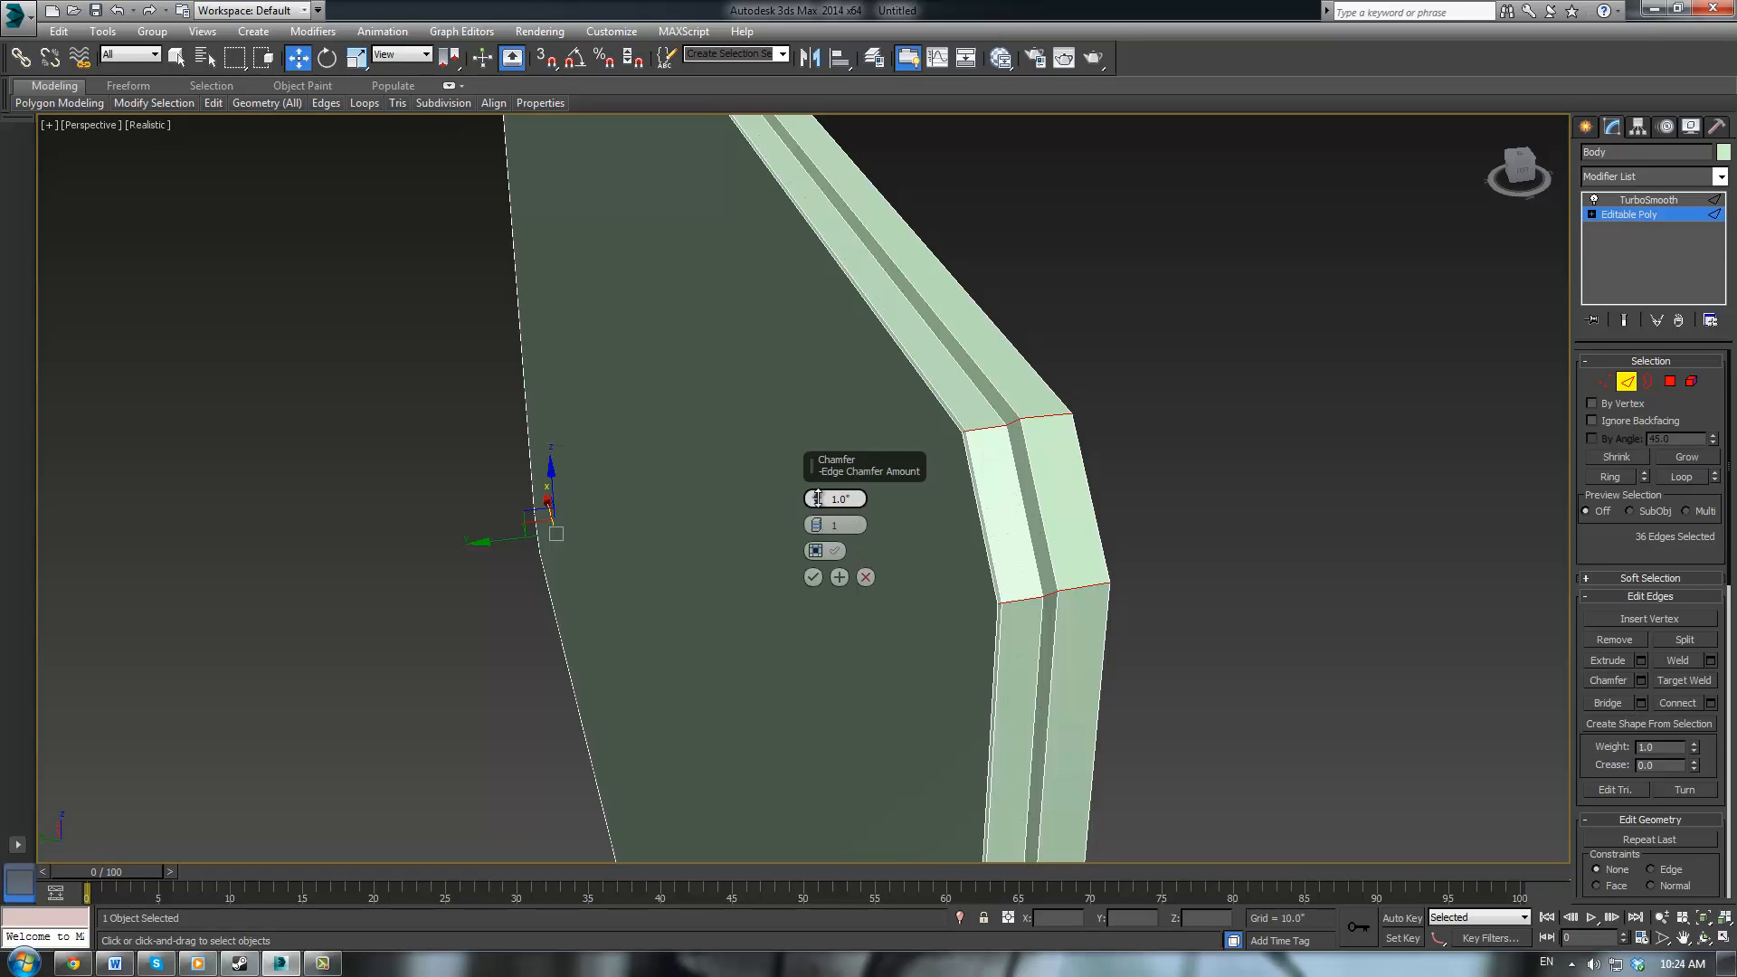
drag(817, 498, 817, 523)
click(814, 494)
click(814, 494)
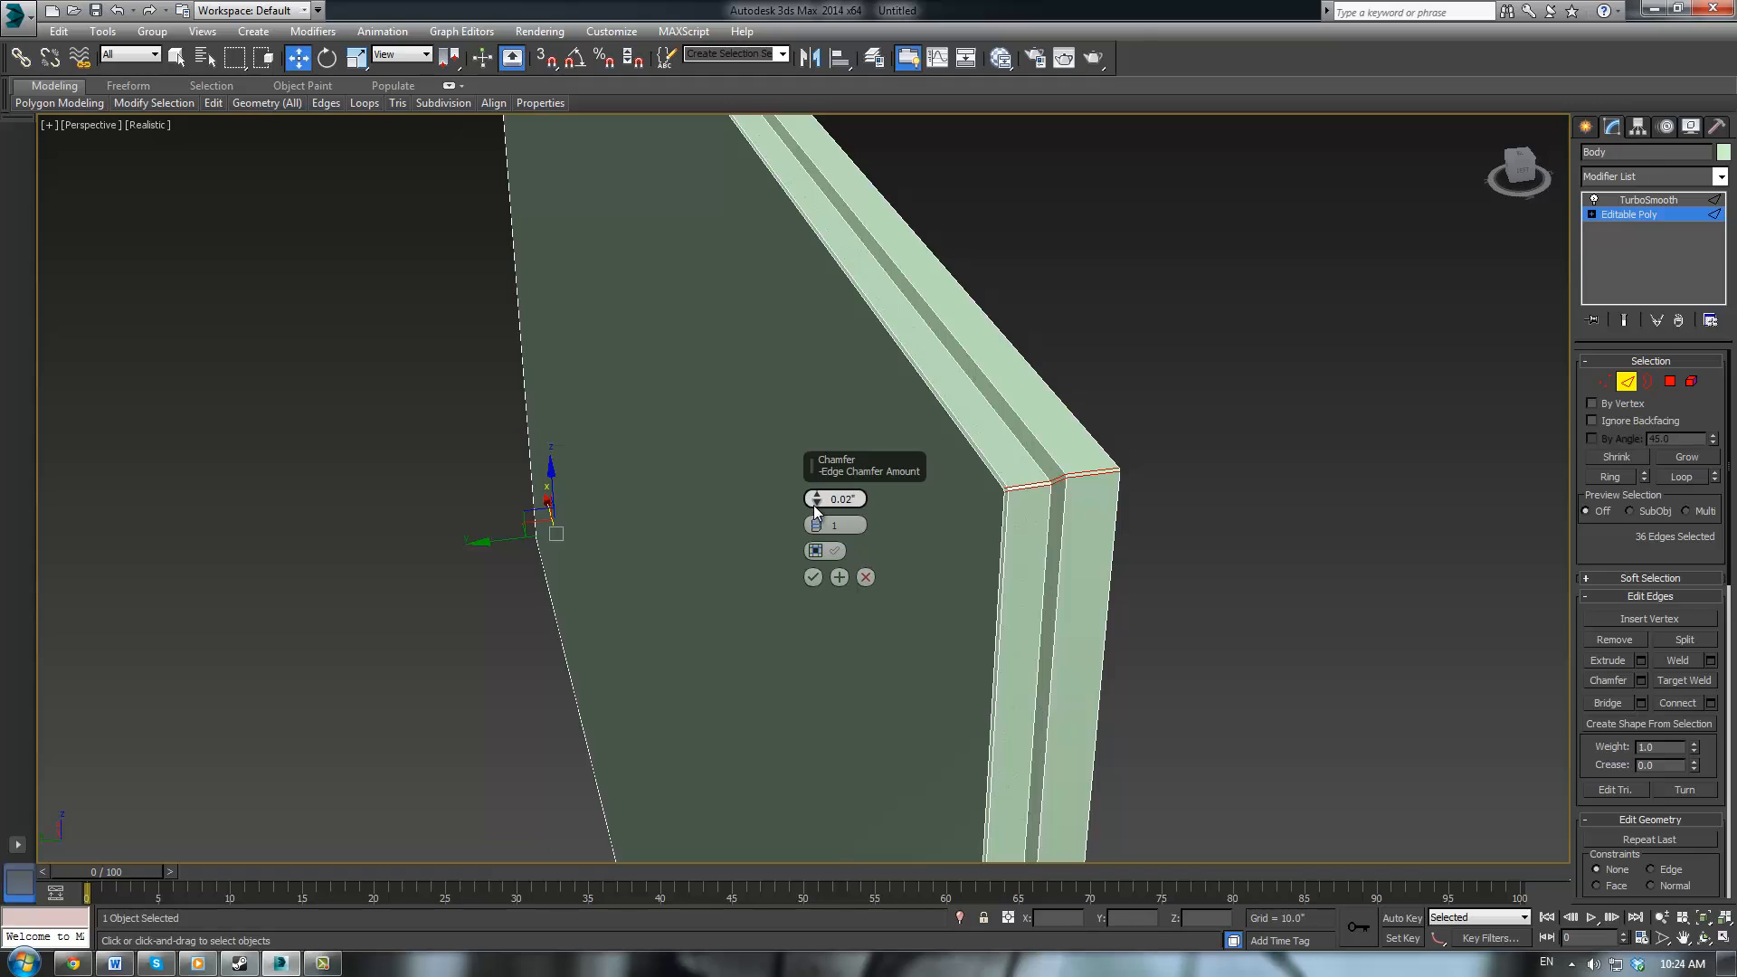
click(814, 503)
click(814, 577)
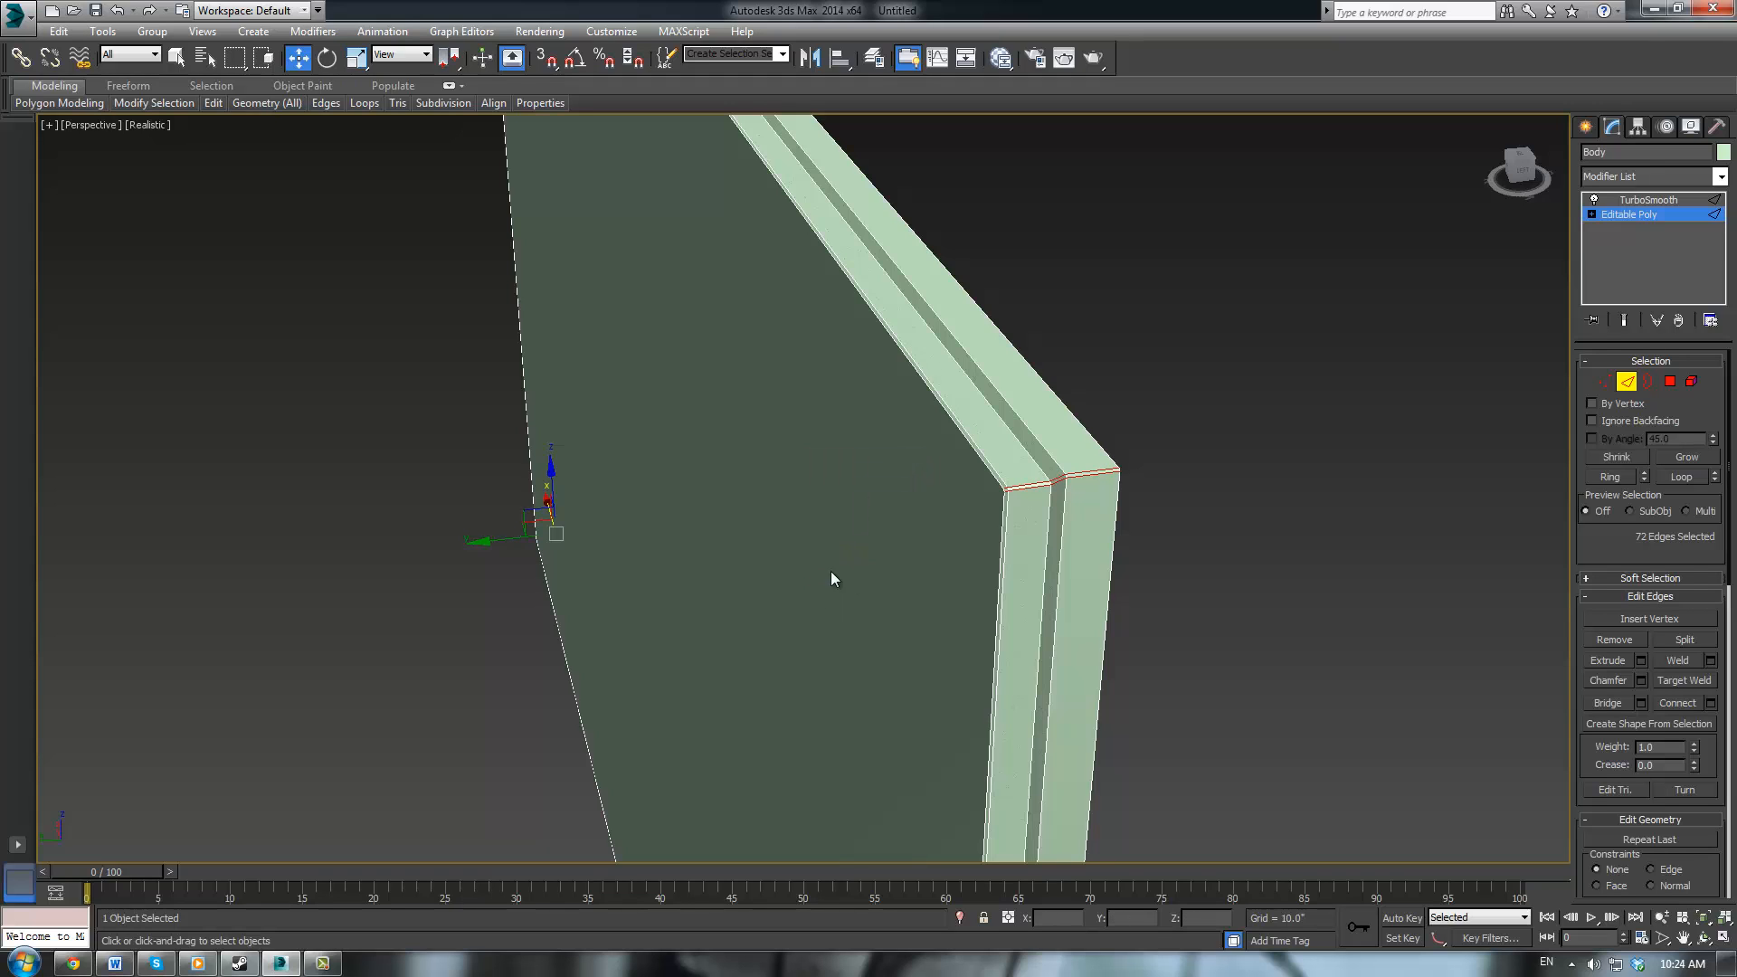
Check how TurboSmooth shapes the Body's frame corners, viewed at an angle from the front
click(1636, 221)
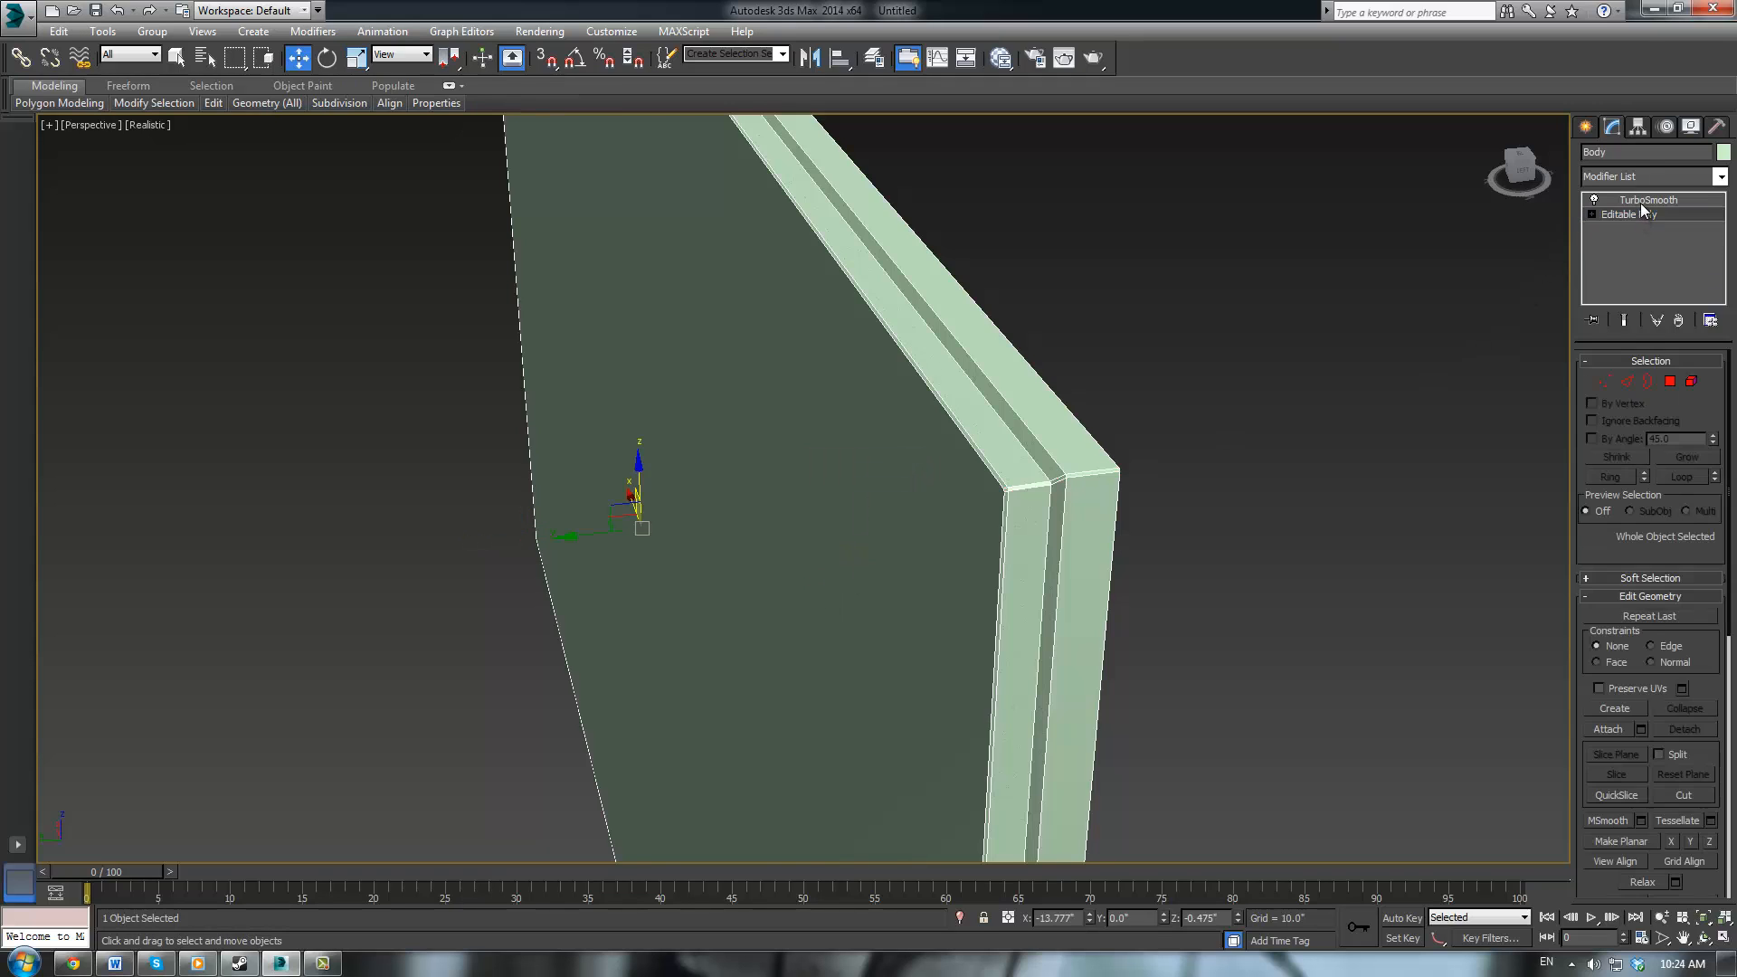
click(1642, 200)
scroll(1160, 392, down, 3)
alt+middle_drag(1160, 392, 1059, 377)
scroll(1057, 376, down, 4)
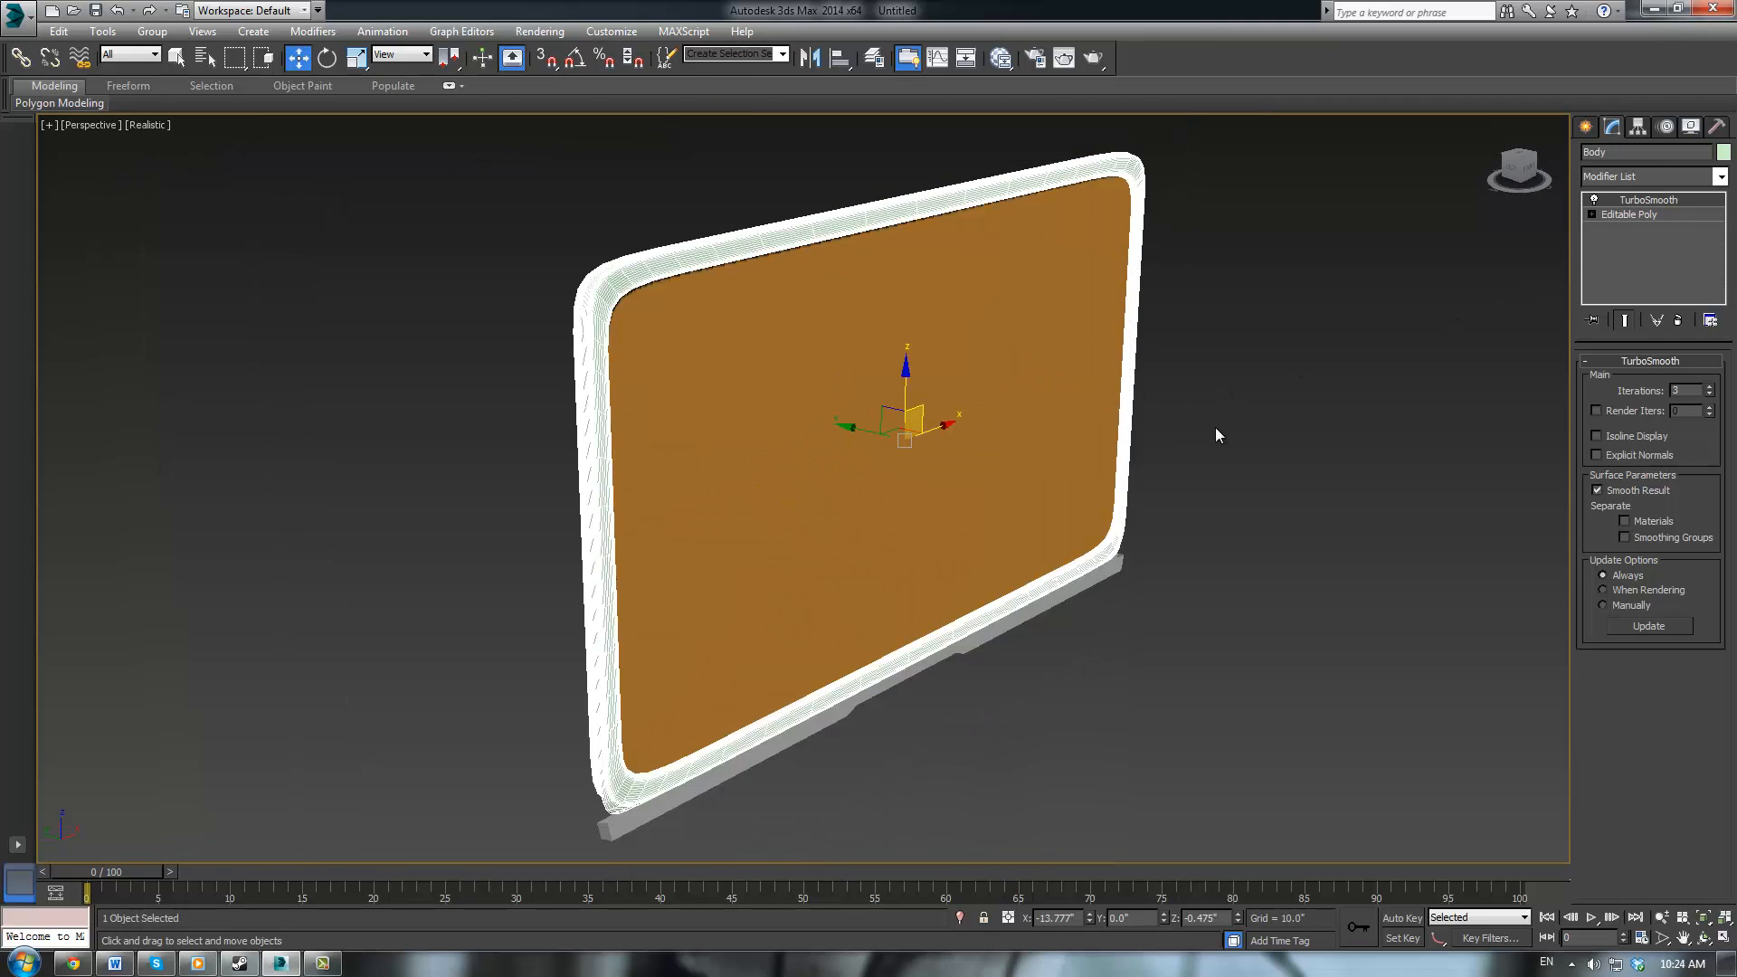
mouse_move(1214, 427)
alt+middle_down()
mouse_move(1136, 378)
mouse_move(1058, 383)
mouse_move(1233, 435)
alt+middle_up()
Return to the edge level of the Body's Editable Poly and chamfer the looped corner edges by 0.01 inches
click(1632, 214)
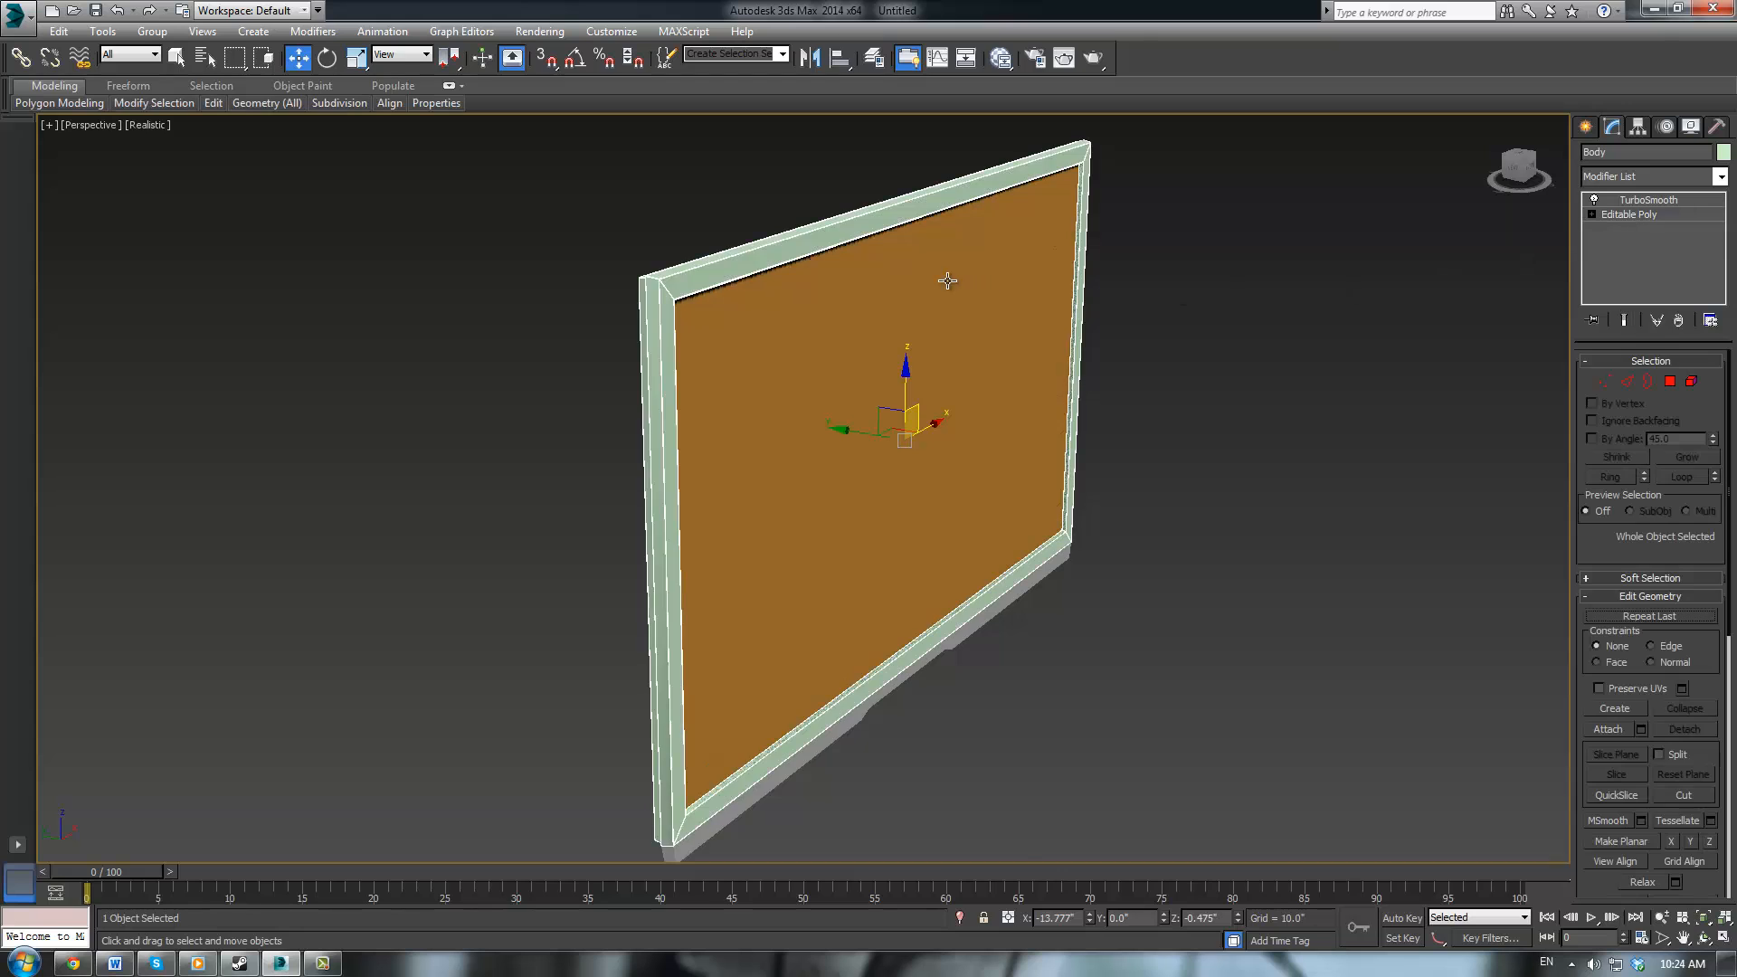
alt+middle_drag(942, 280, 1148, 438)
scroll(1148, 438, up, 3)
scroll(962, 433, up, 3)
middle_drag(712, 405, 919, 355)
alt+middle_drag(919, 355, 852, 364)
middle_drag(1001, 444, 1120, 476)
scroll(1110, 473, down, 3)
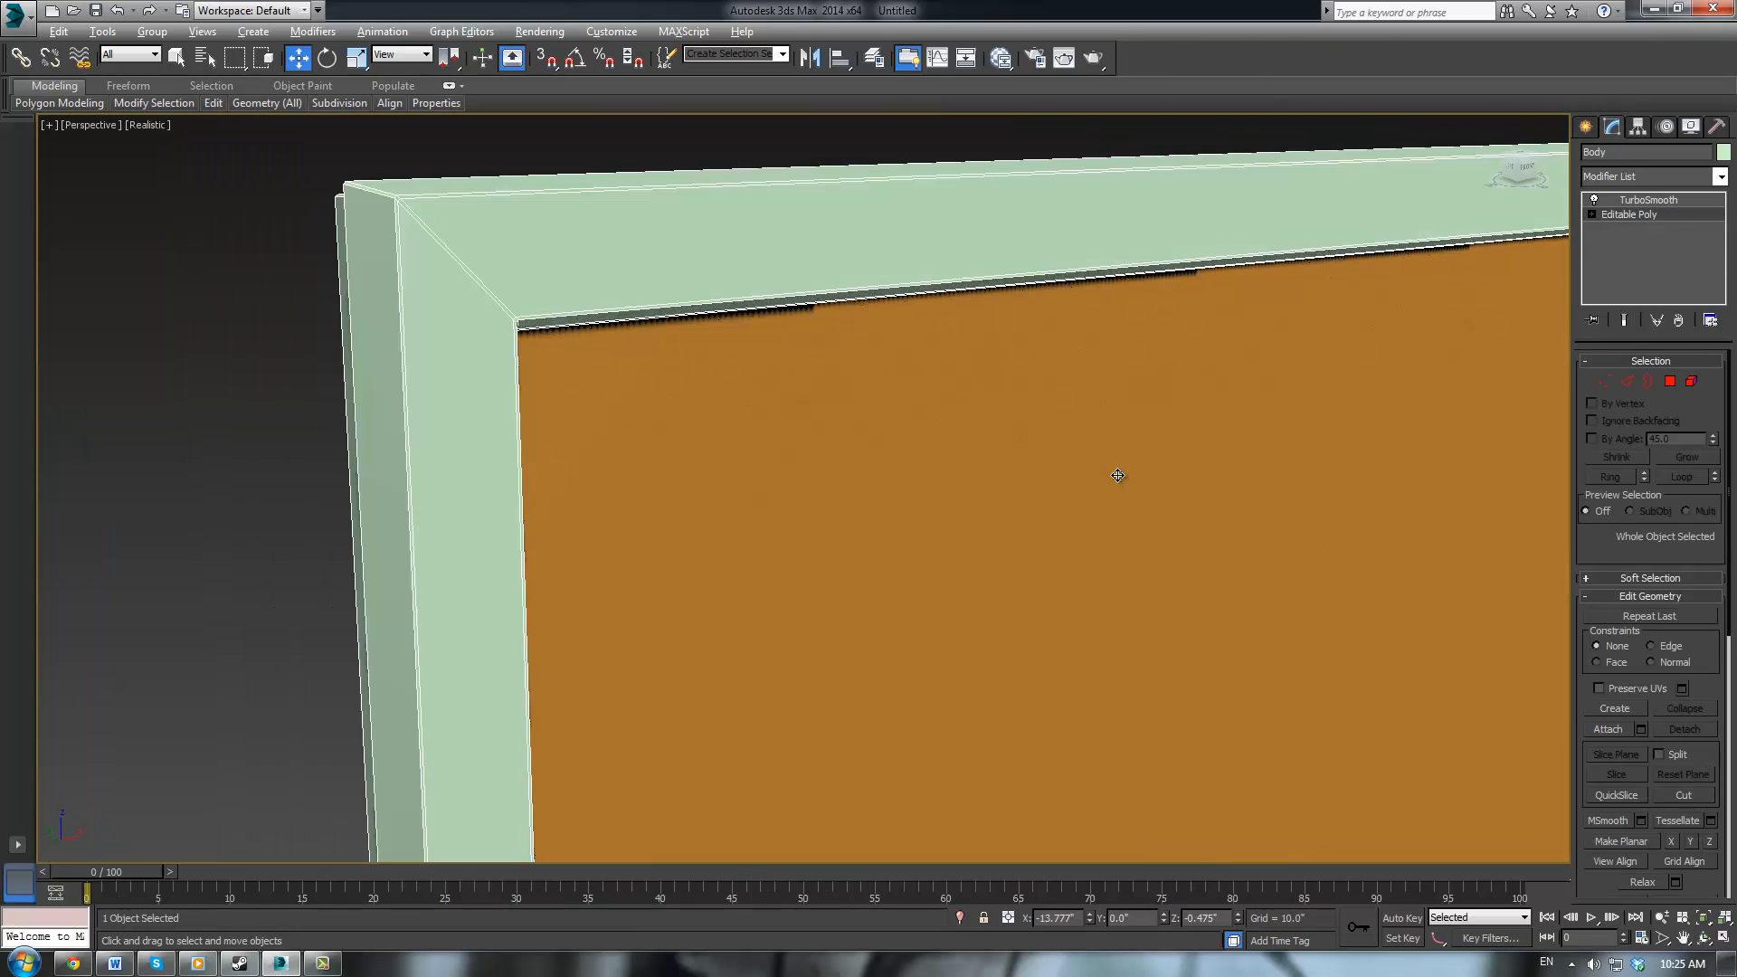
middle_drag(902, 345, 965, 418)
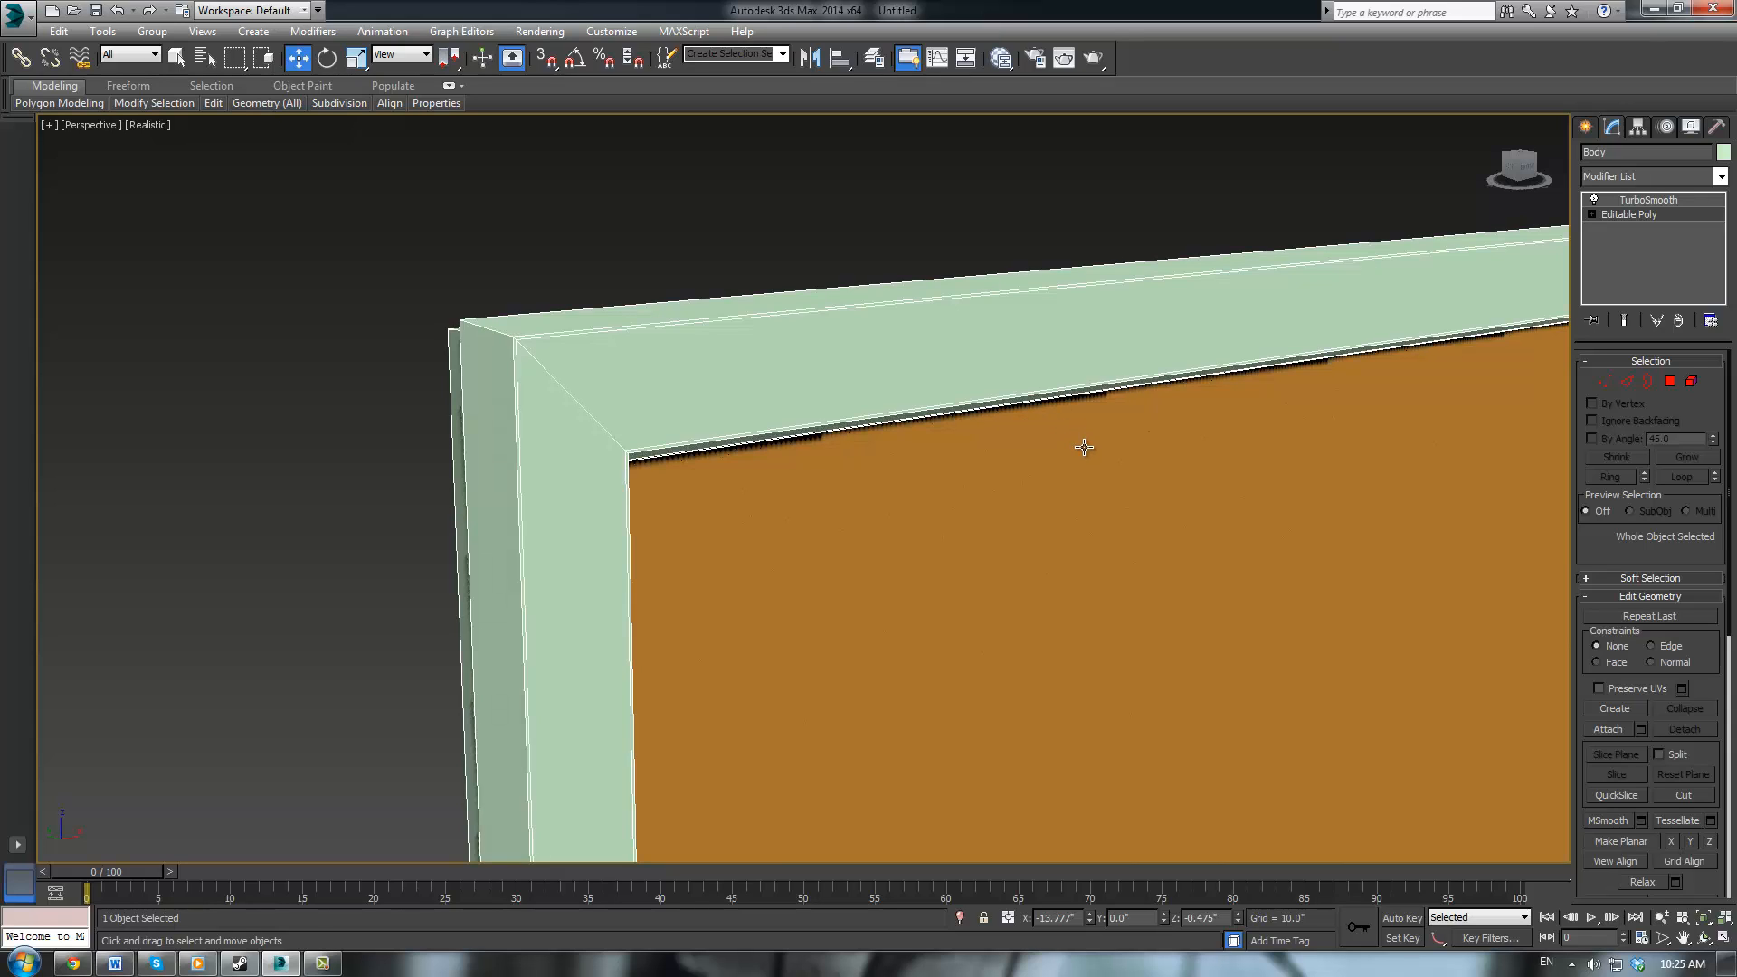
click(1624, 384)
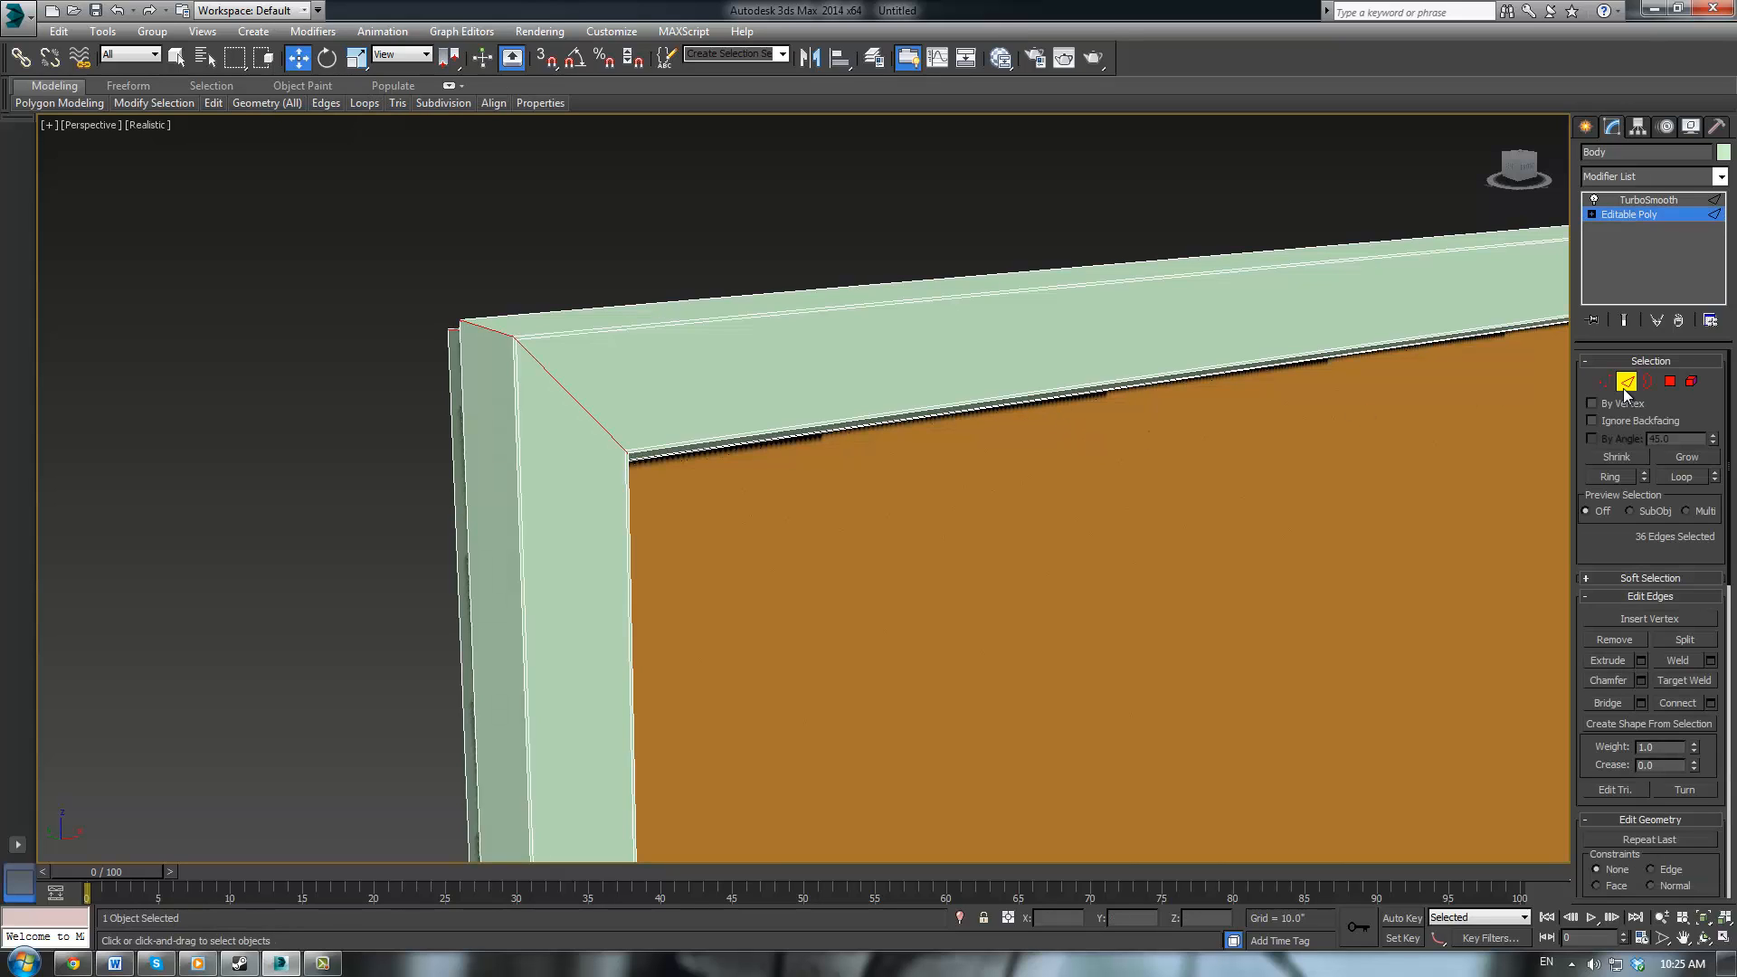
click(1641, 680)
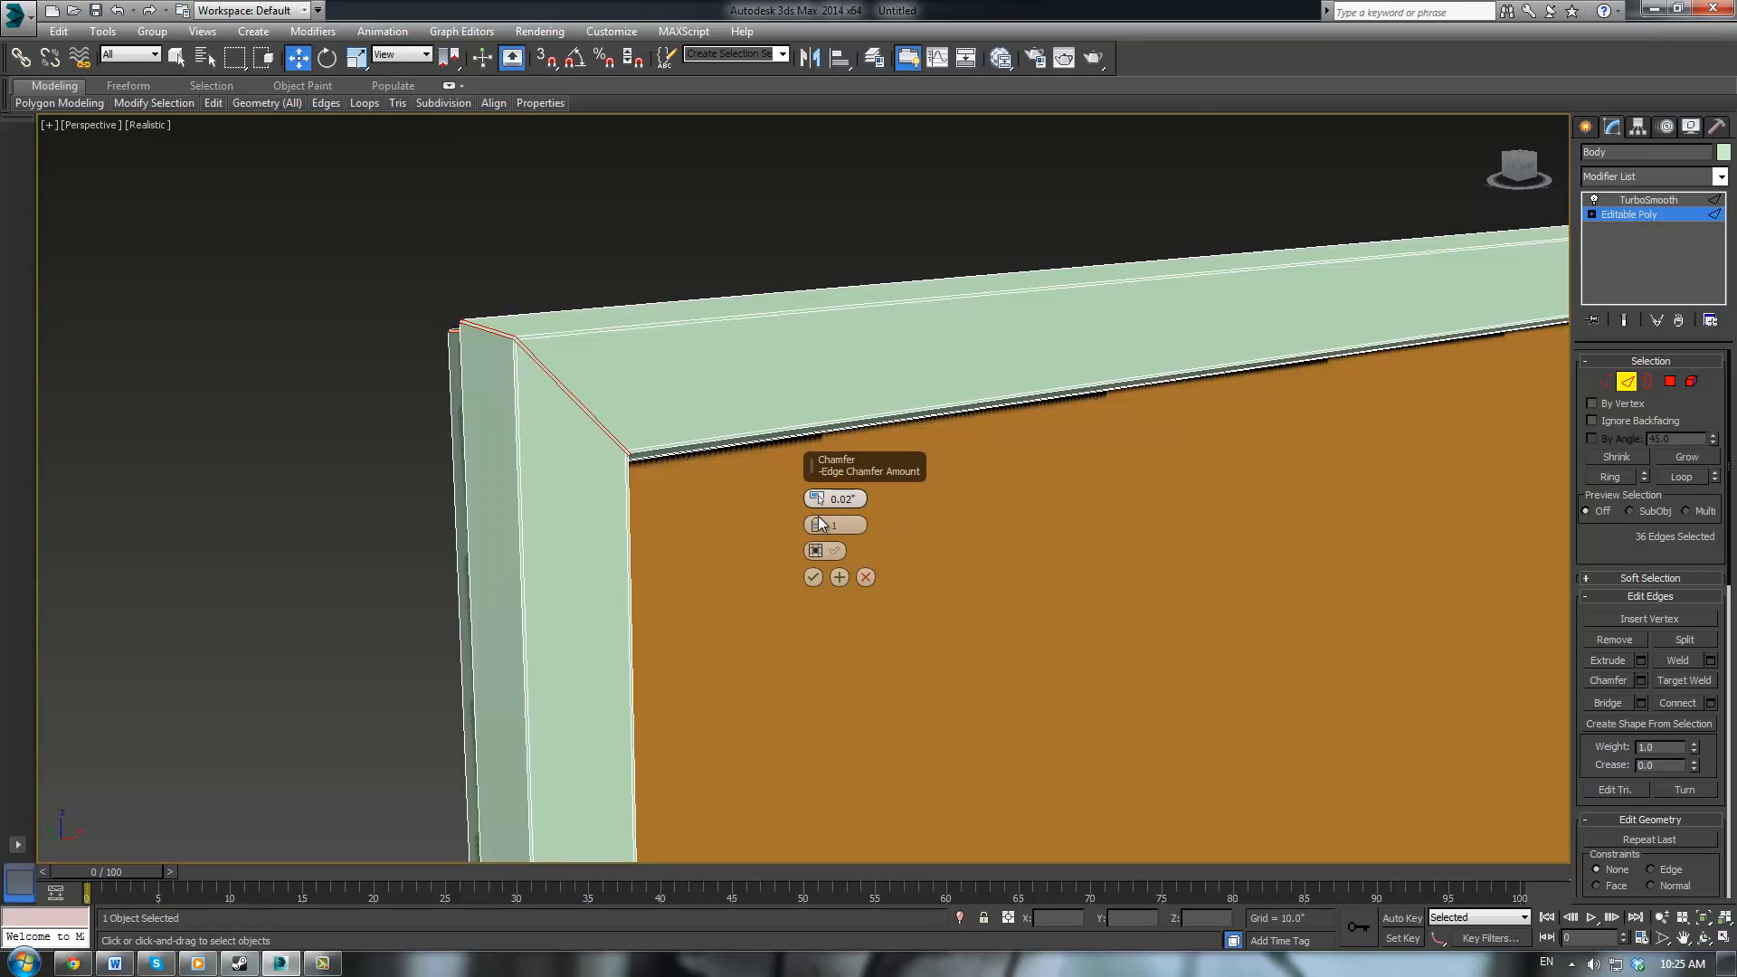
drag(817, 523, 818, 507)
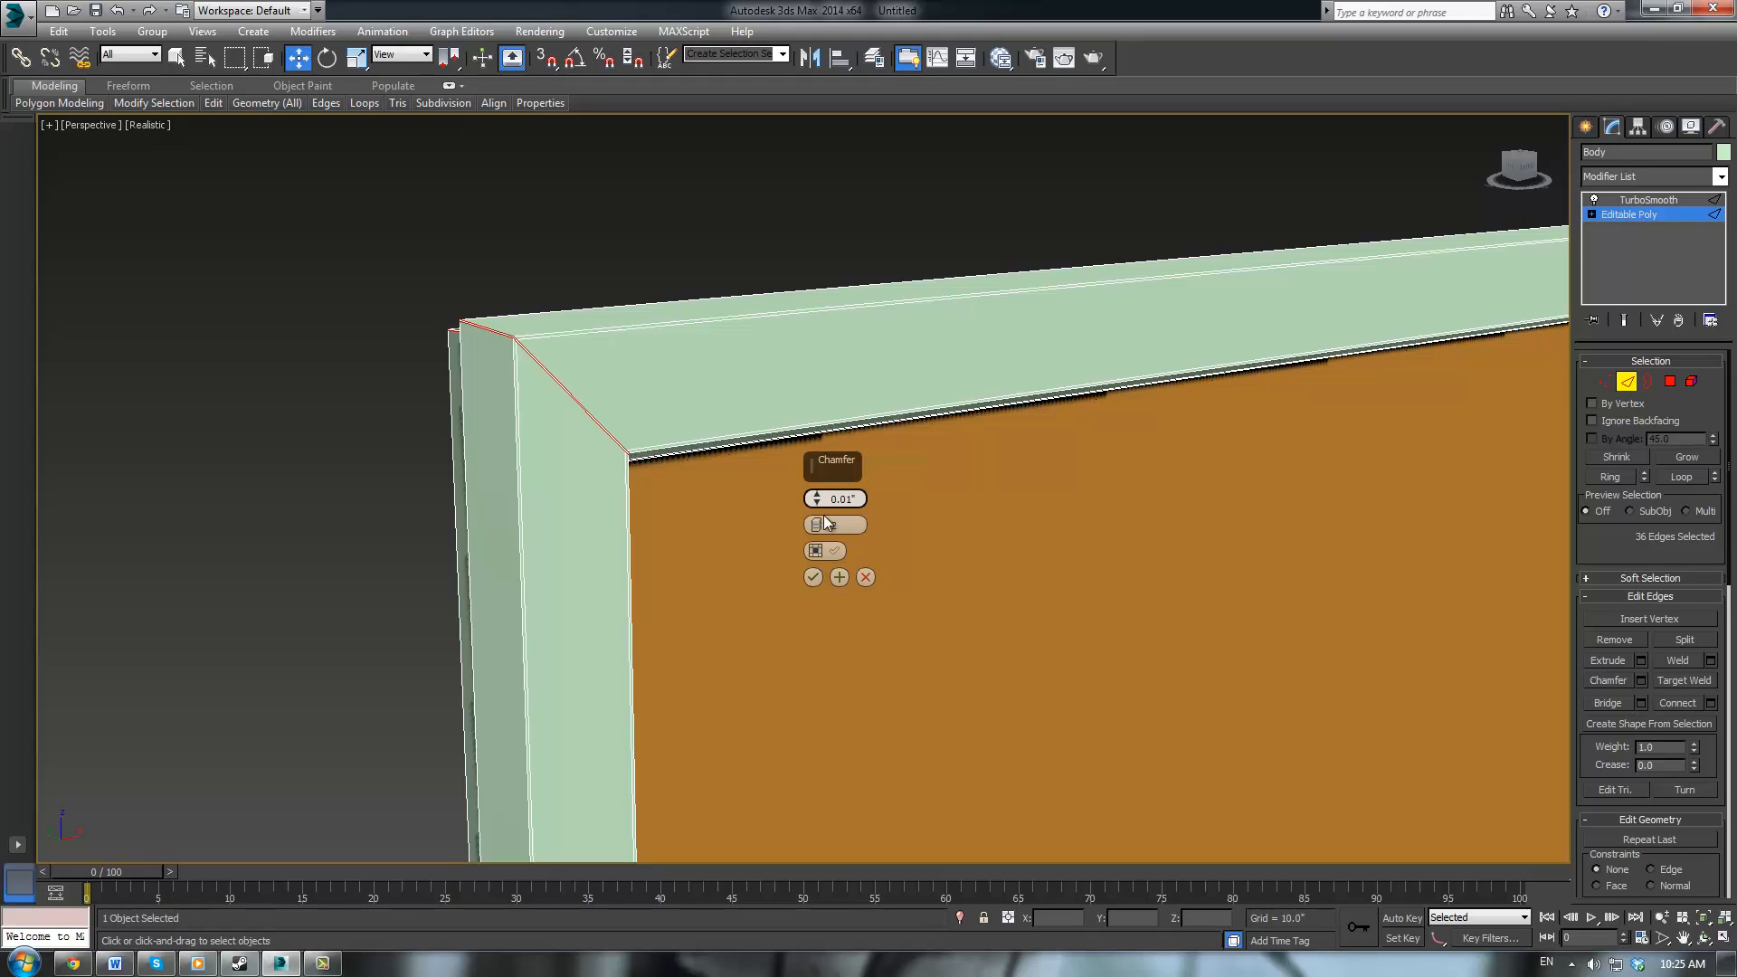
click(813, 578)
Examine the smoothed Body with the selection cleared, inspecting the front corners and the back edges
scroll(995, 573, up, 5)
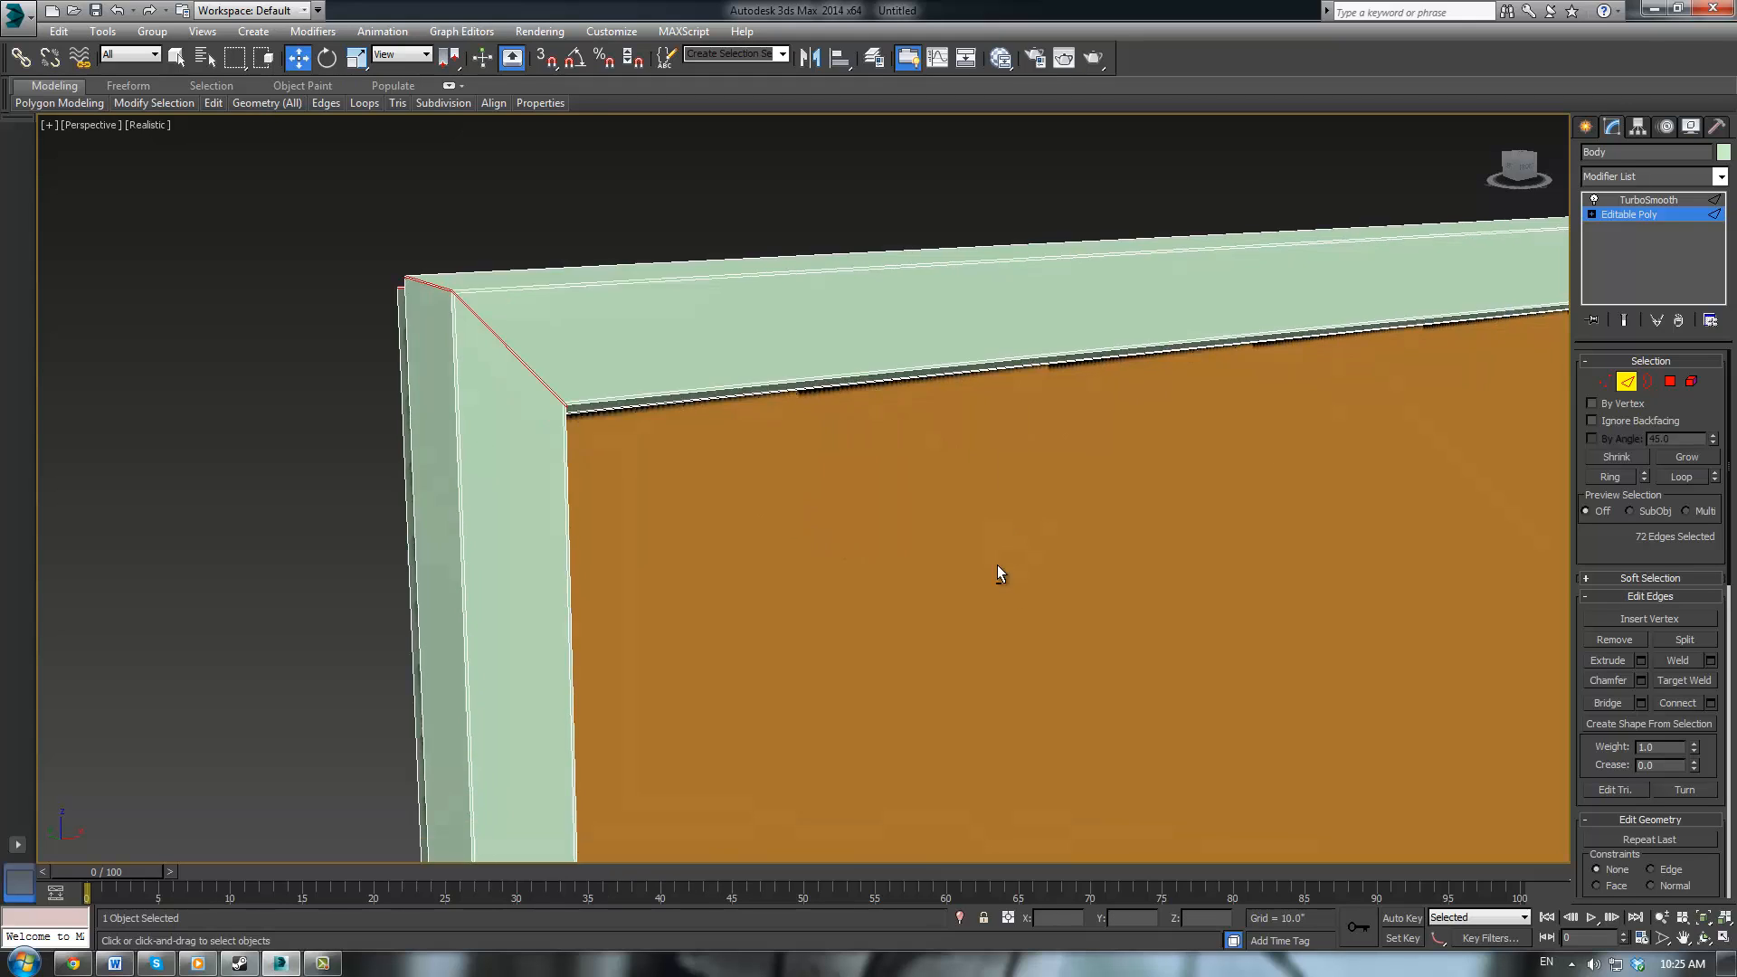
scroll(901, 528, down, 10)
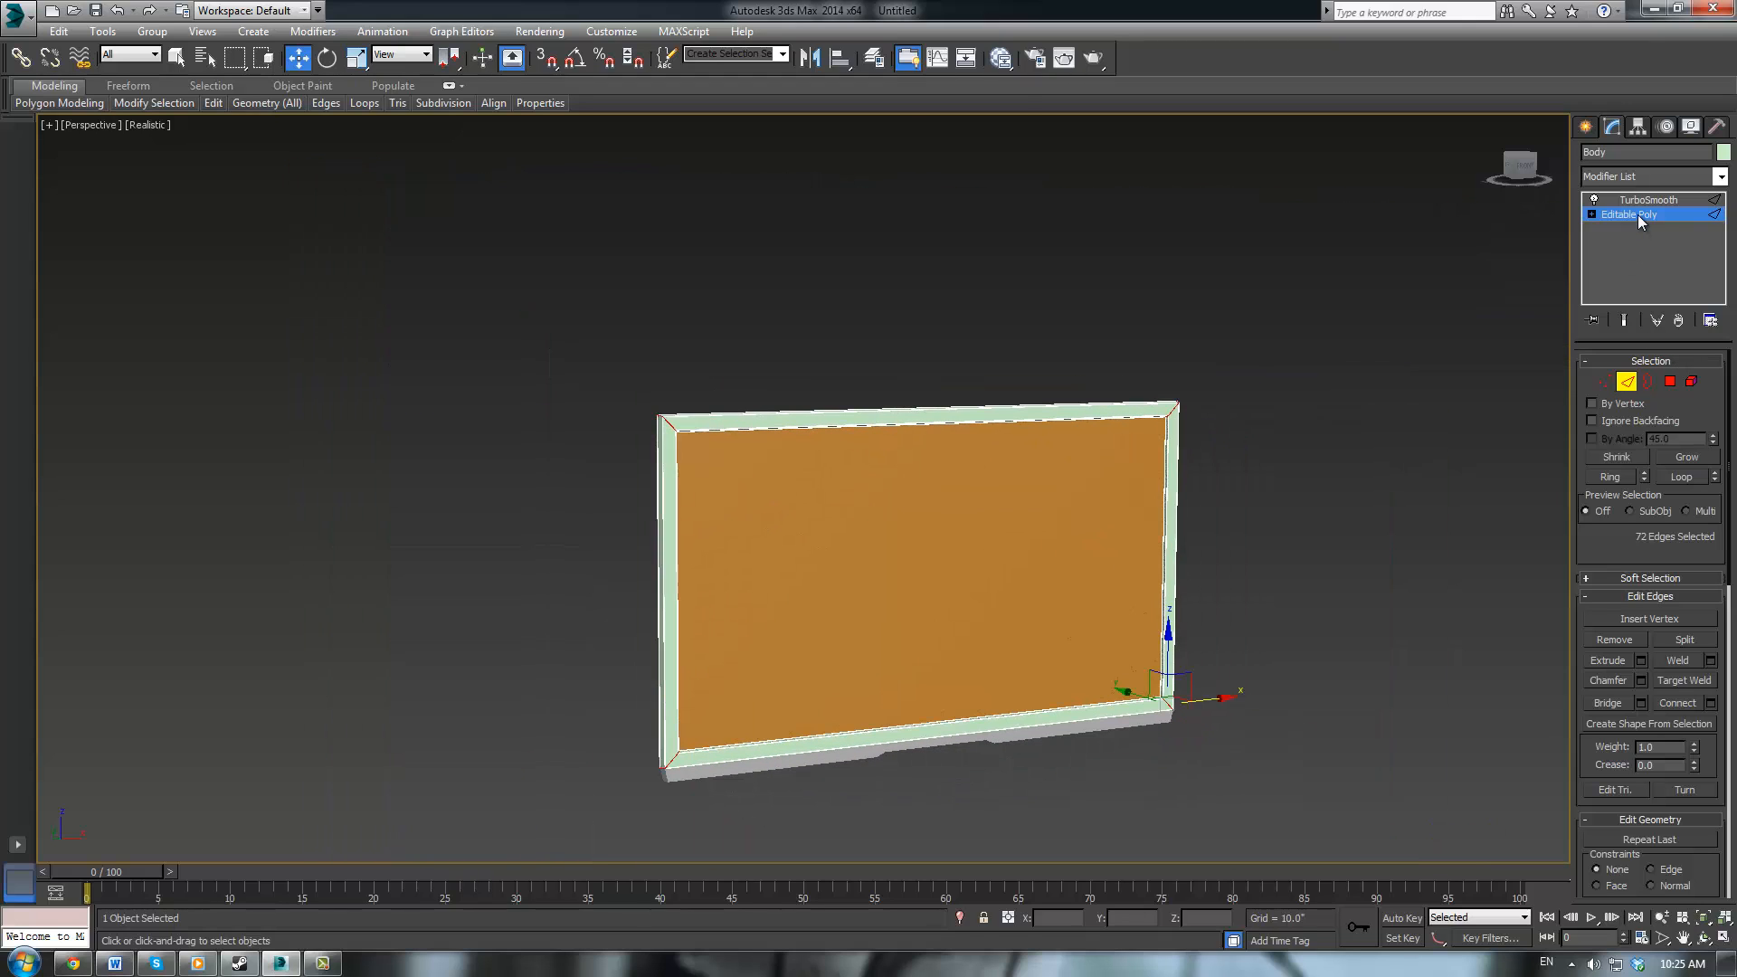
click(1638, 214)
click(1641, 203)
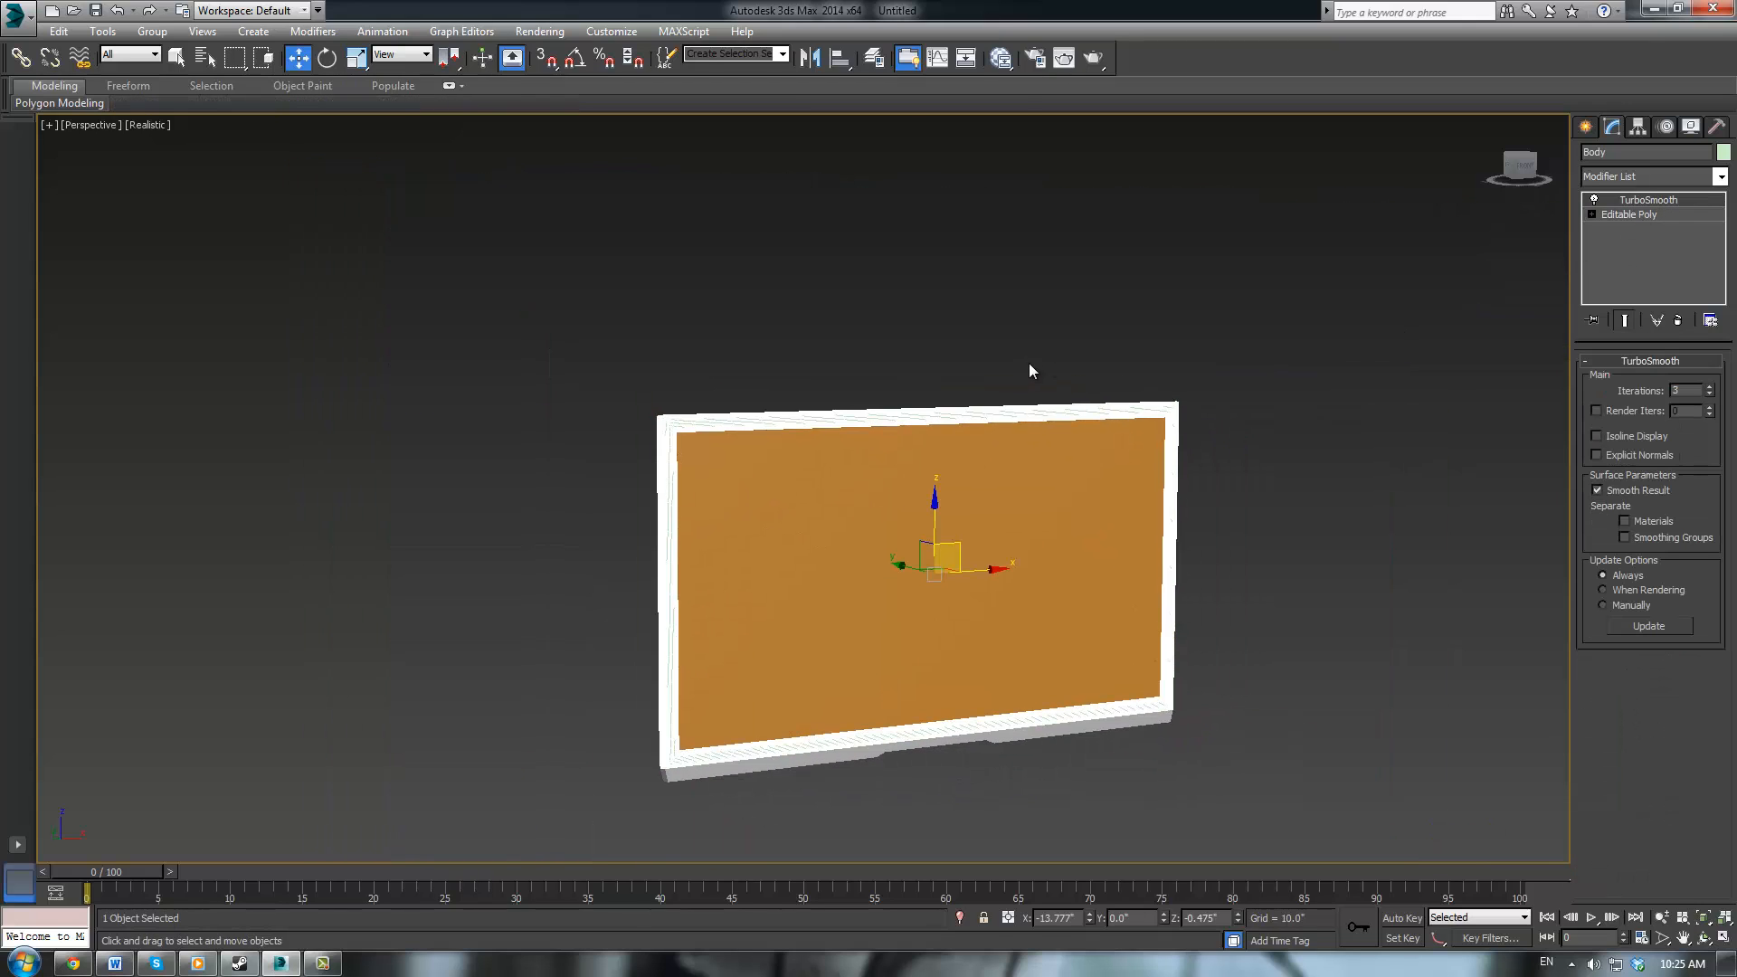
click(946, 316)
scroll(942, 317, up, 3)
alt+middle_drag(940, 319, 553, 503)
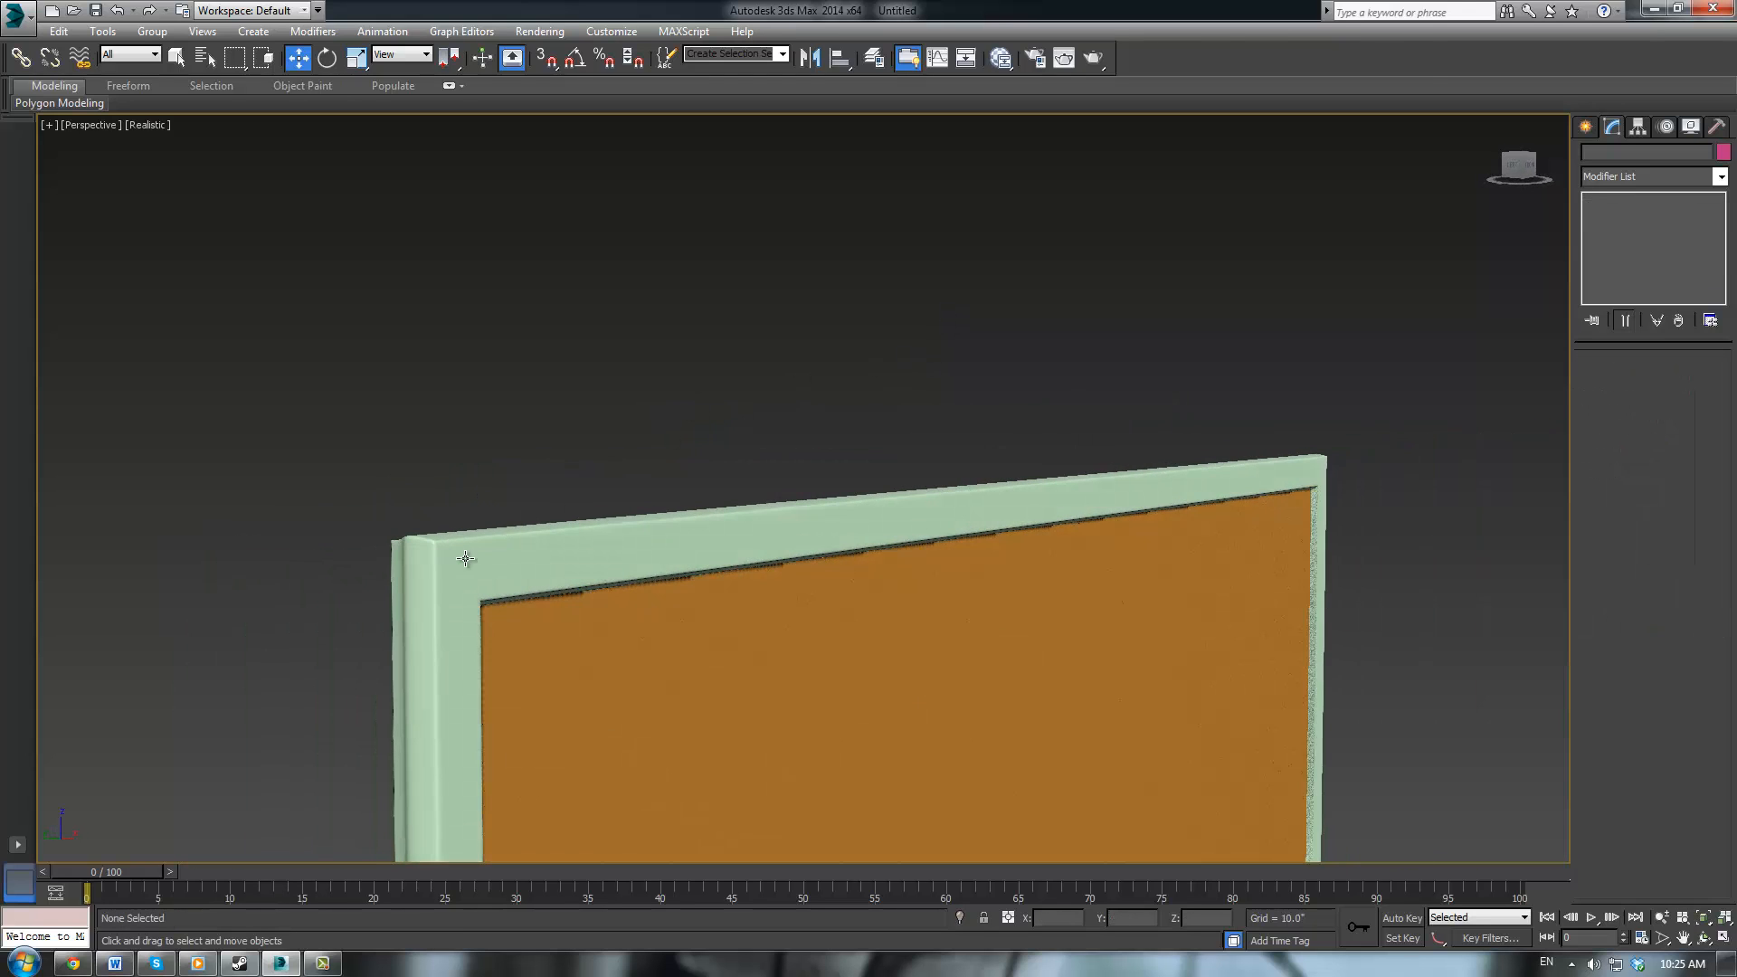
alt+middle_drag(465, 558, 535, 559)
alt+middle_drag(1105, 551, 1208, 582)
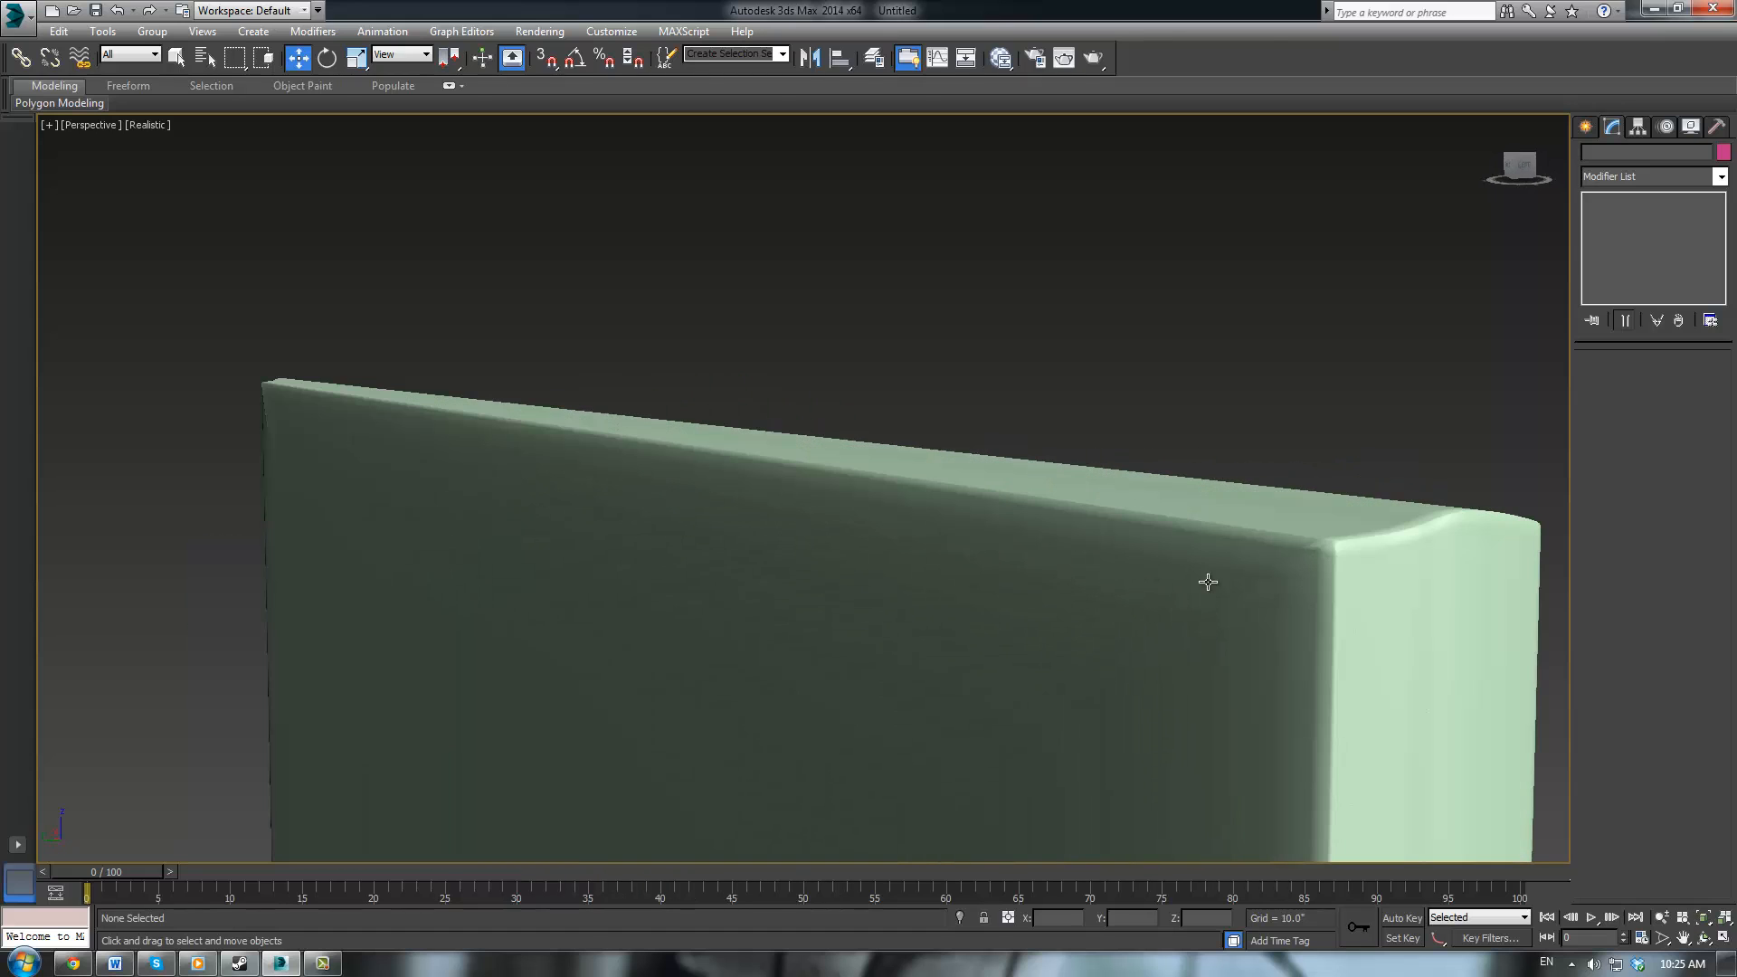
Select the Body and pick its large back polygon at the polygon level of the Editable Poly
click(1272, 610)
click(1621, 214)
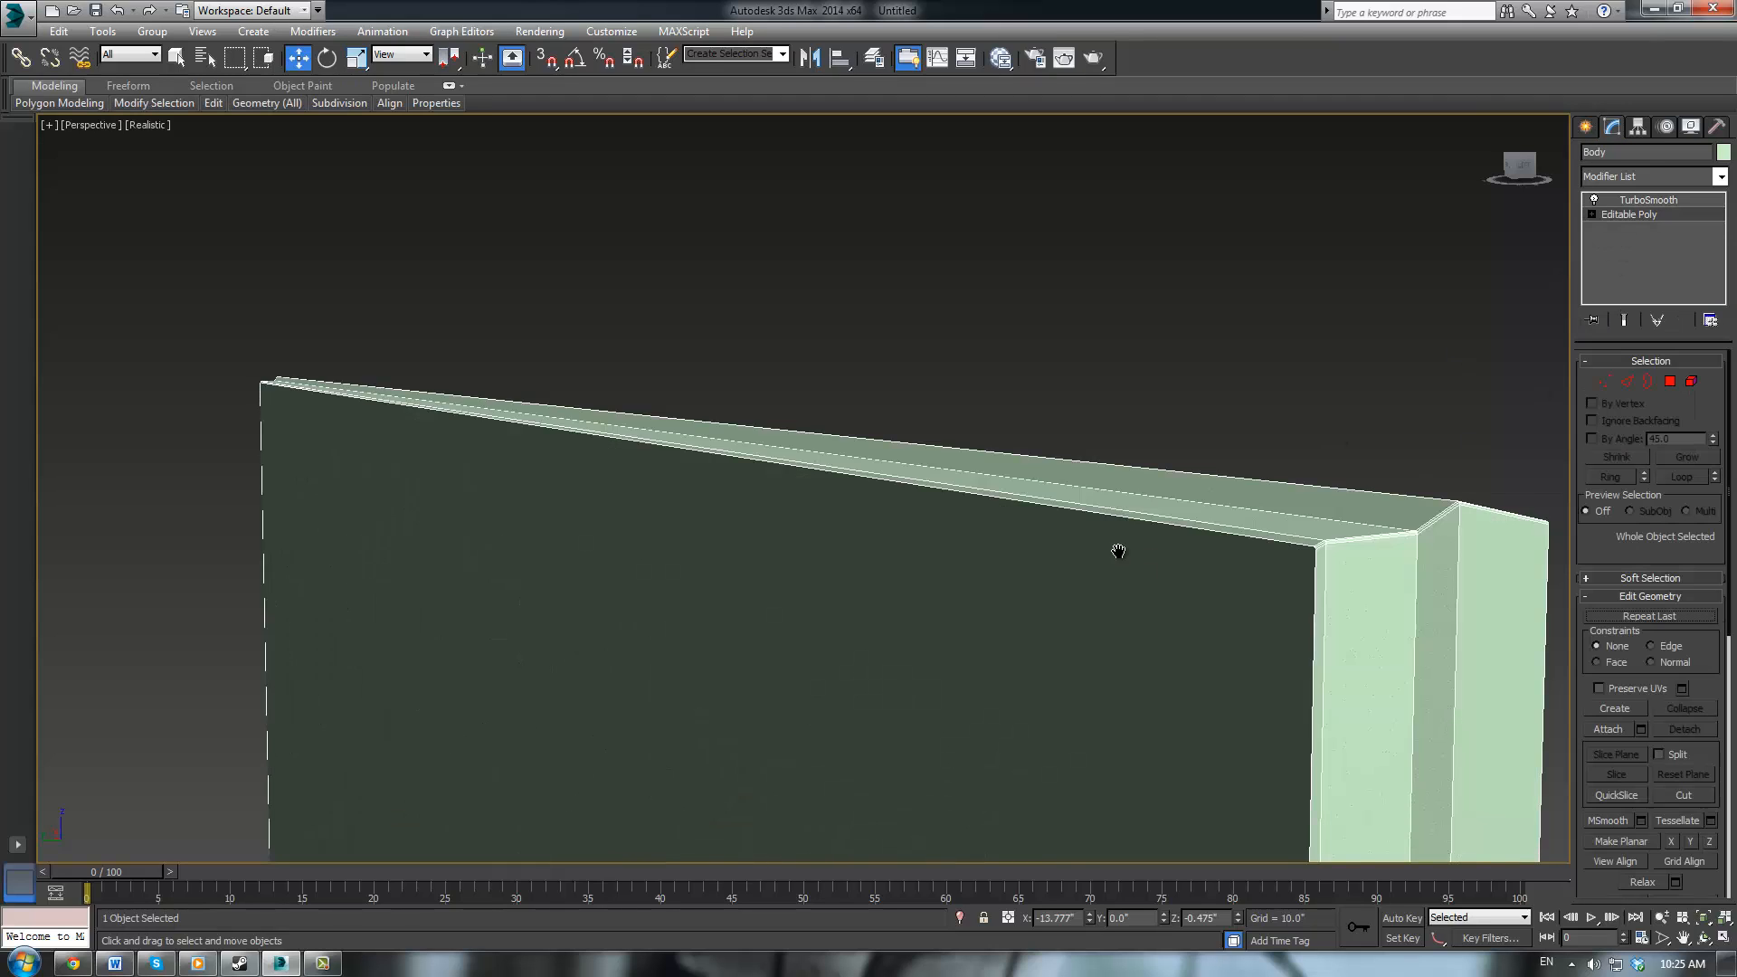
middle_drag(1118, 551, 1068, 369)
scroll(1067, 369, down, 3)
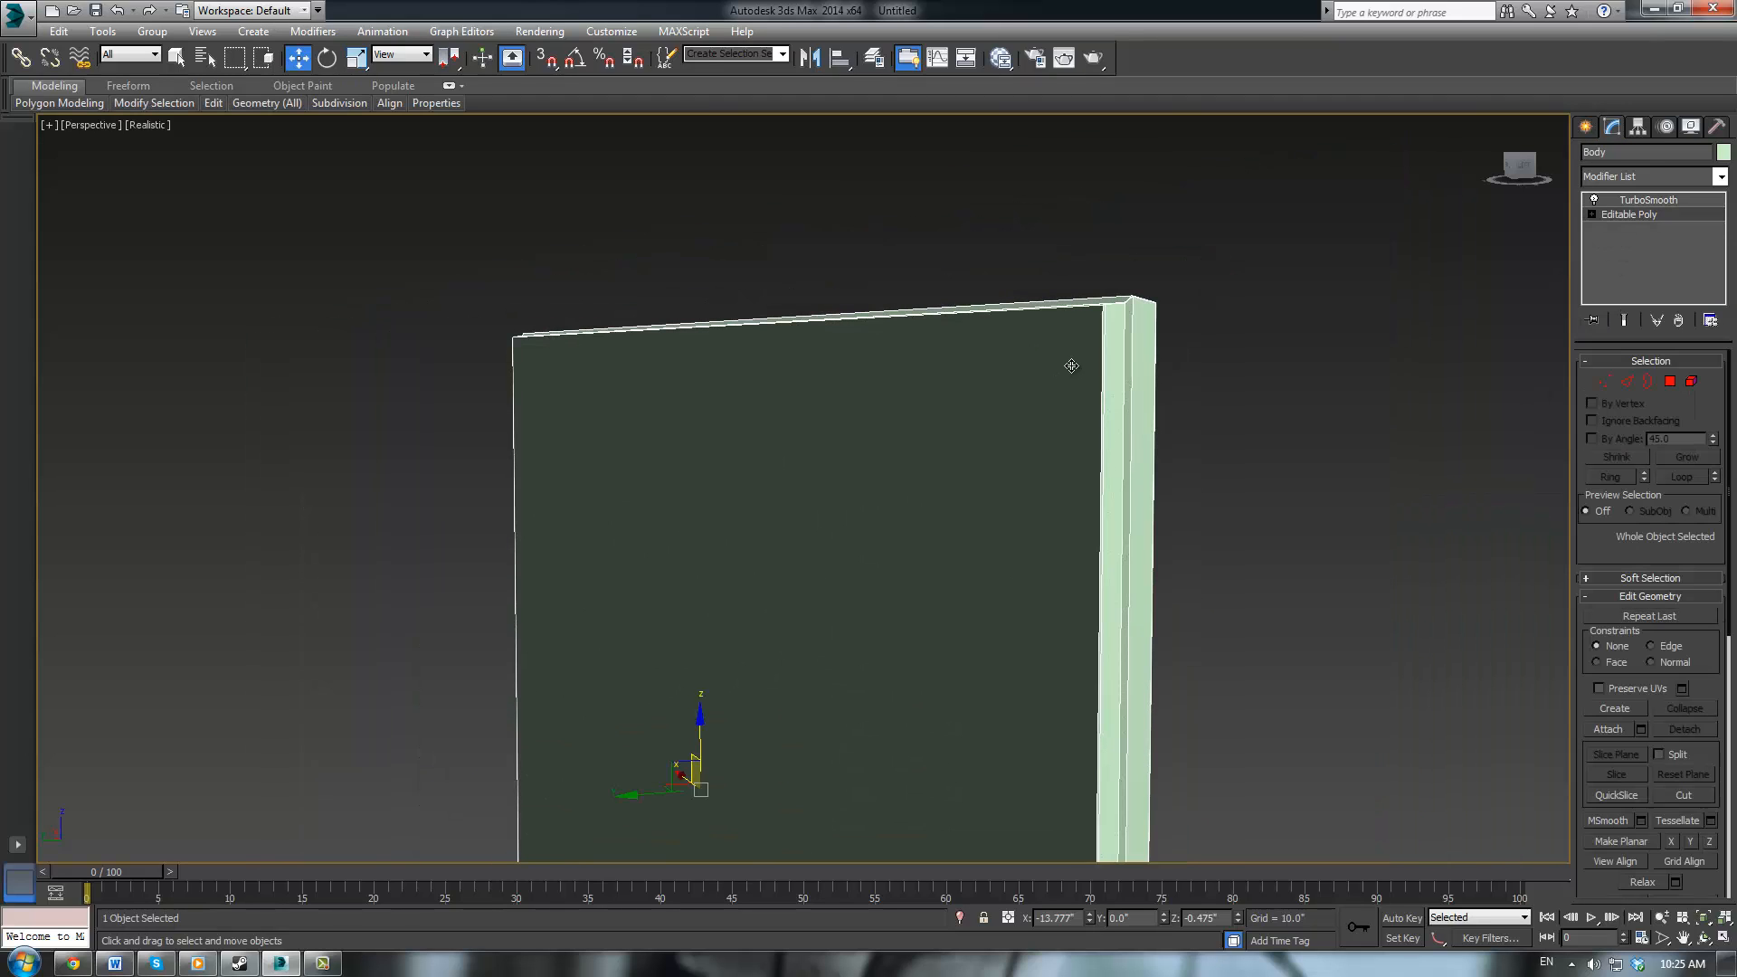
click(1669, 381)
click(1069, 445)
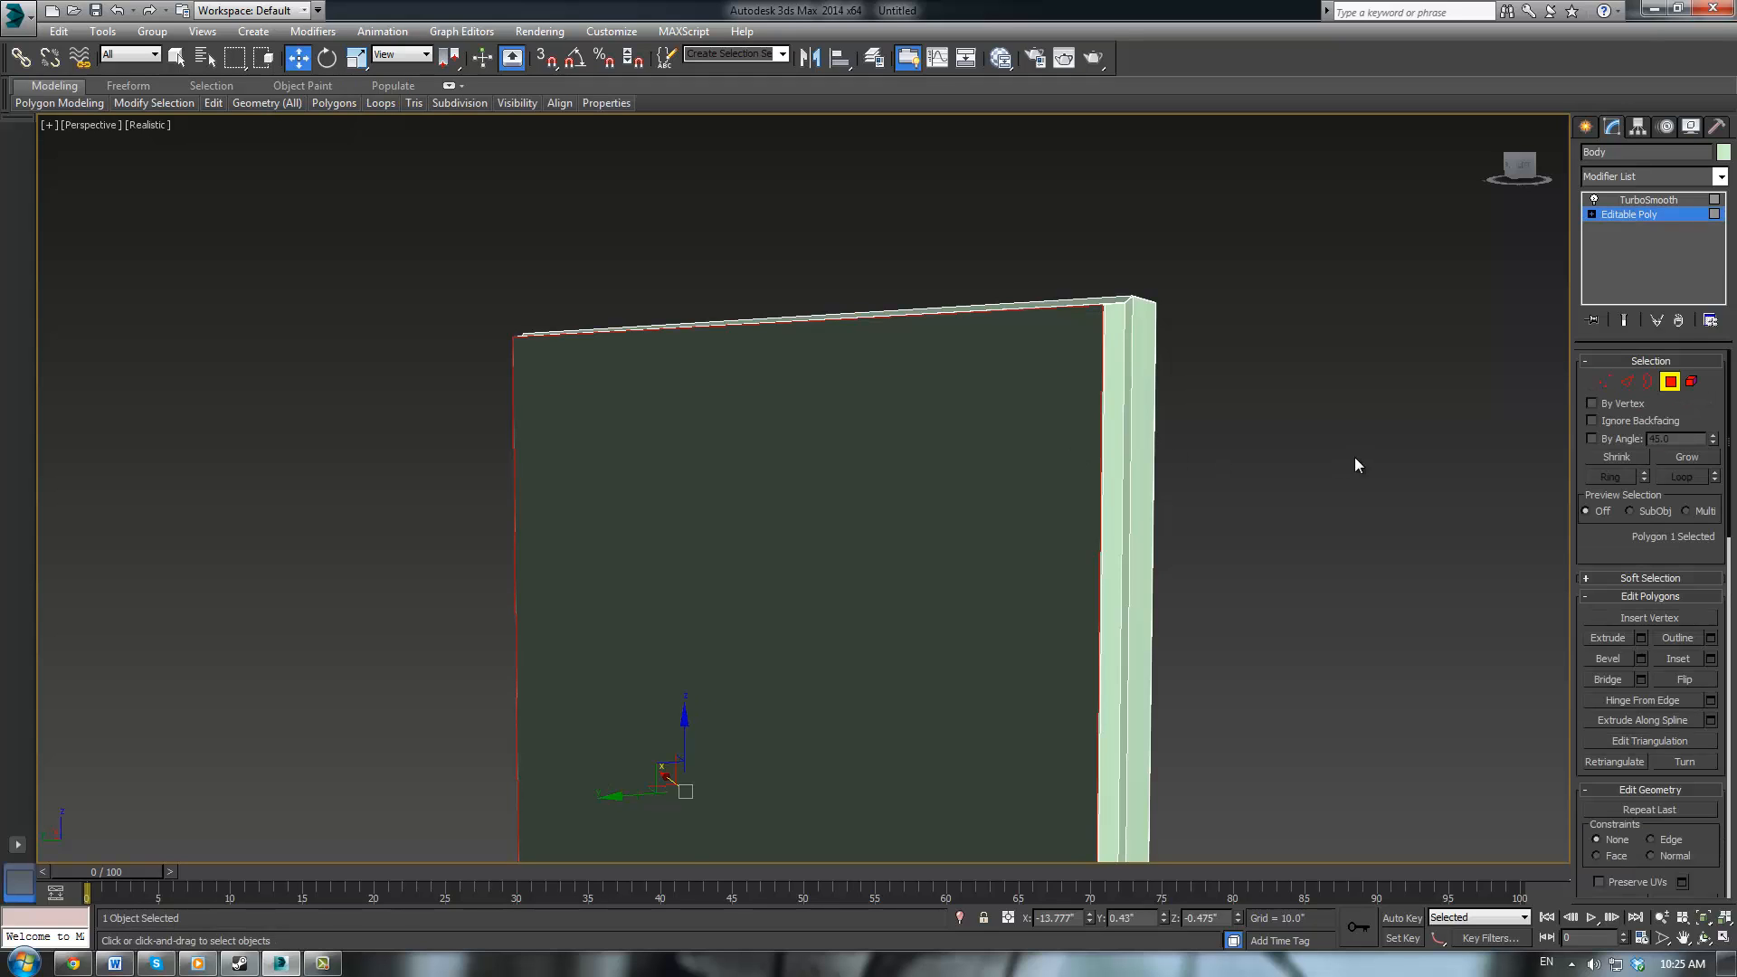
Turn on shading of selected faces in the perspective view
key(F3)
key(F3)
key(F4)
key(F4)
mouse_move(990, 474)
alt+middle_down()
mouse_move(930, 474)
mouse_move(1009, 480)
alt+middle_up()
key(F2)
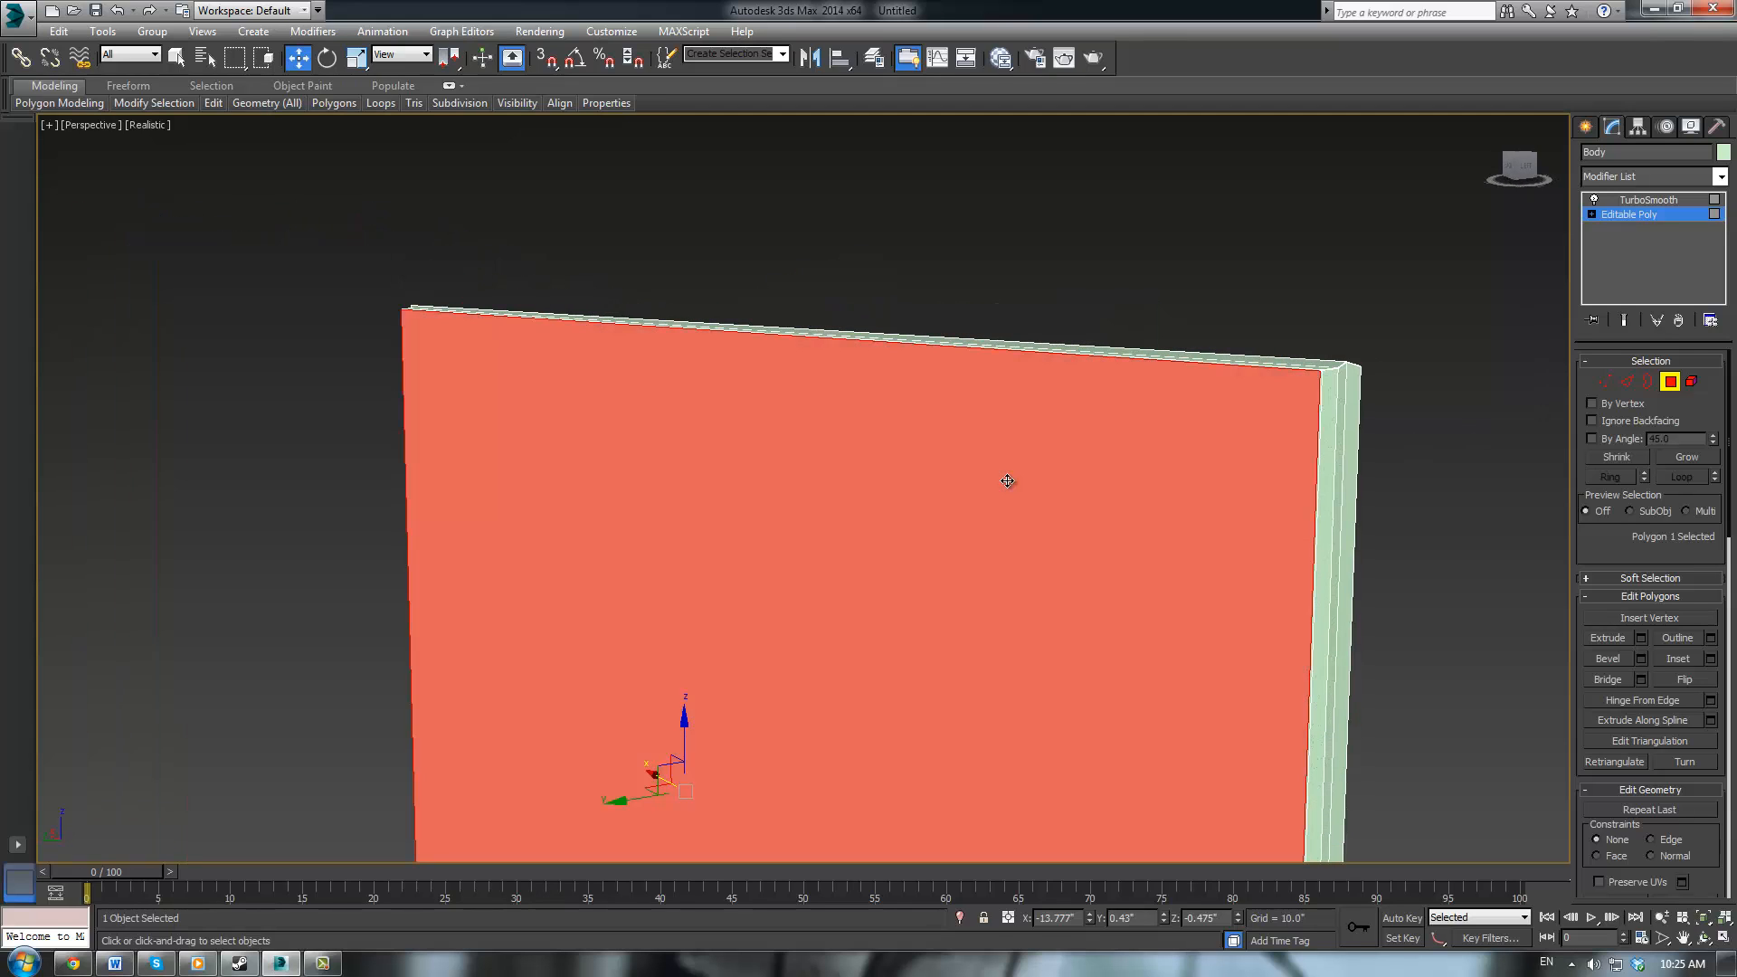
alt+middle_drag(1165, 534, 1064, 432)
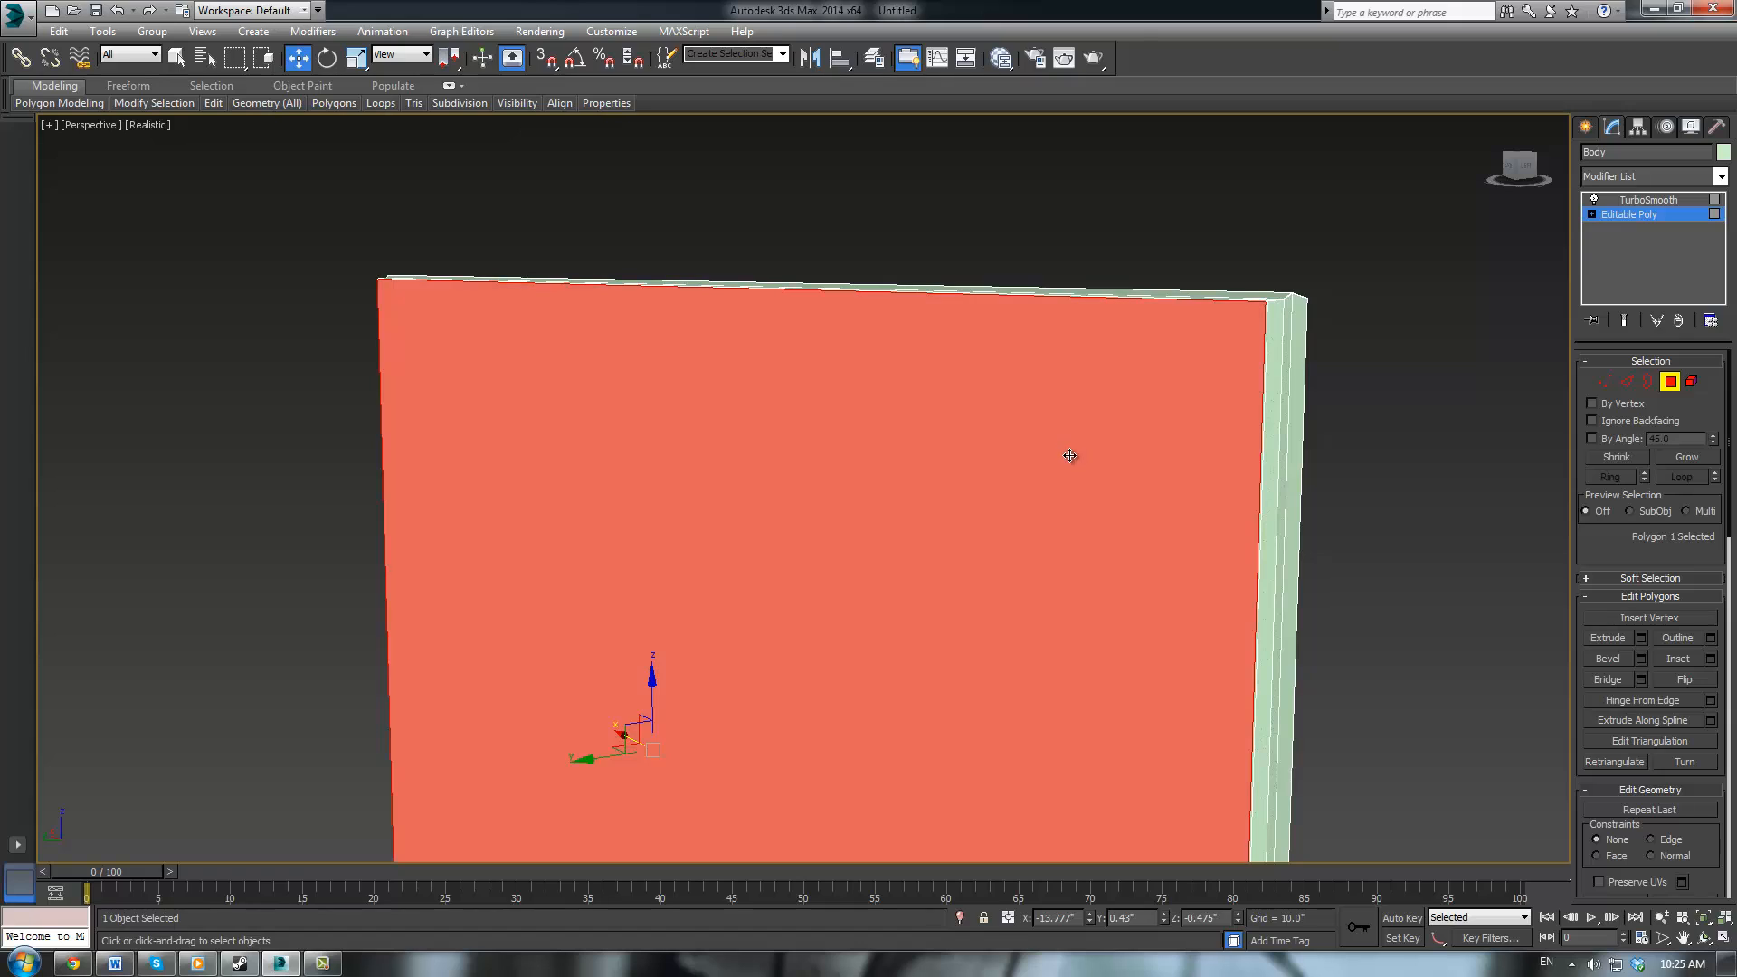
Open the Inset settings for the Body's back polygon and try an amount of 0.402 inches, checking its upper corner
click(1710, 660)
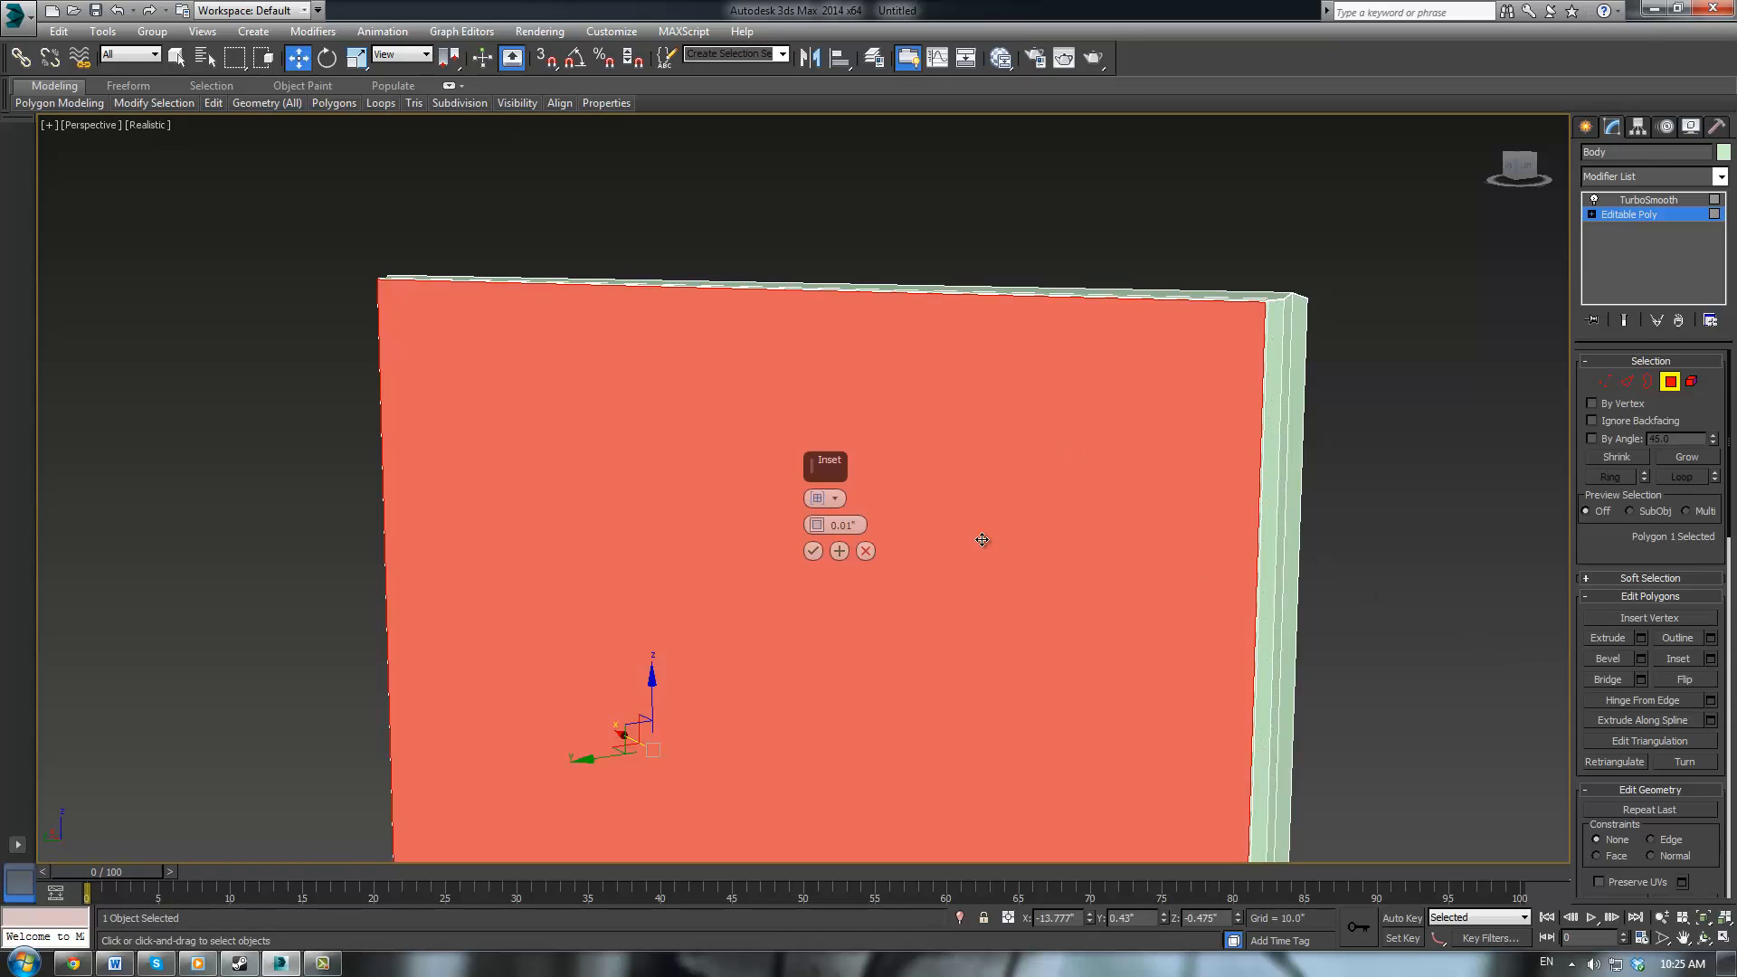
mouse_move(817, 524)
mouse_down()
mouse_move(834, 502)
mouse_move(839, 525)
mouse_up()
middle_drag(1201, 393, 911, 520)
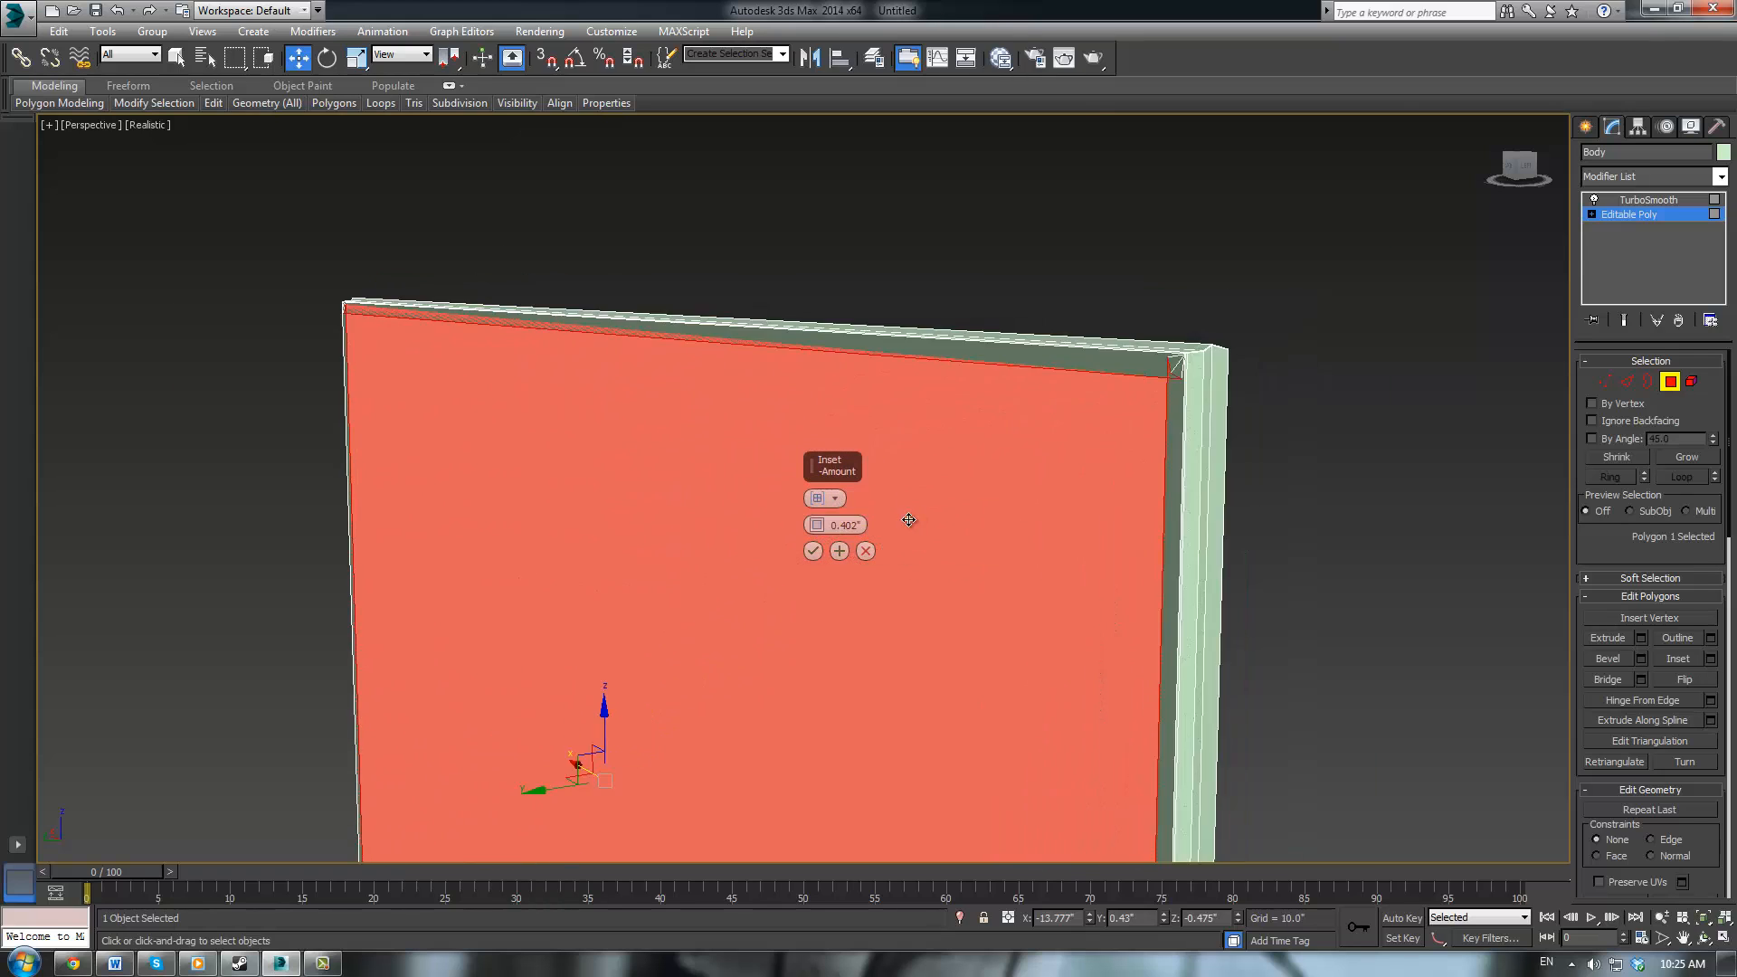
scroll(1182, 415, up, 2)
middle_drag(1182, 415, 838, 443)
scroll(1018, 401, down, 2)
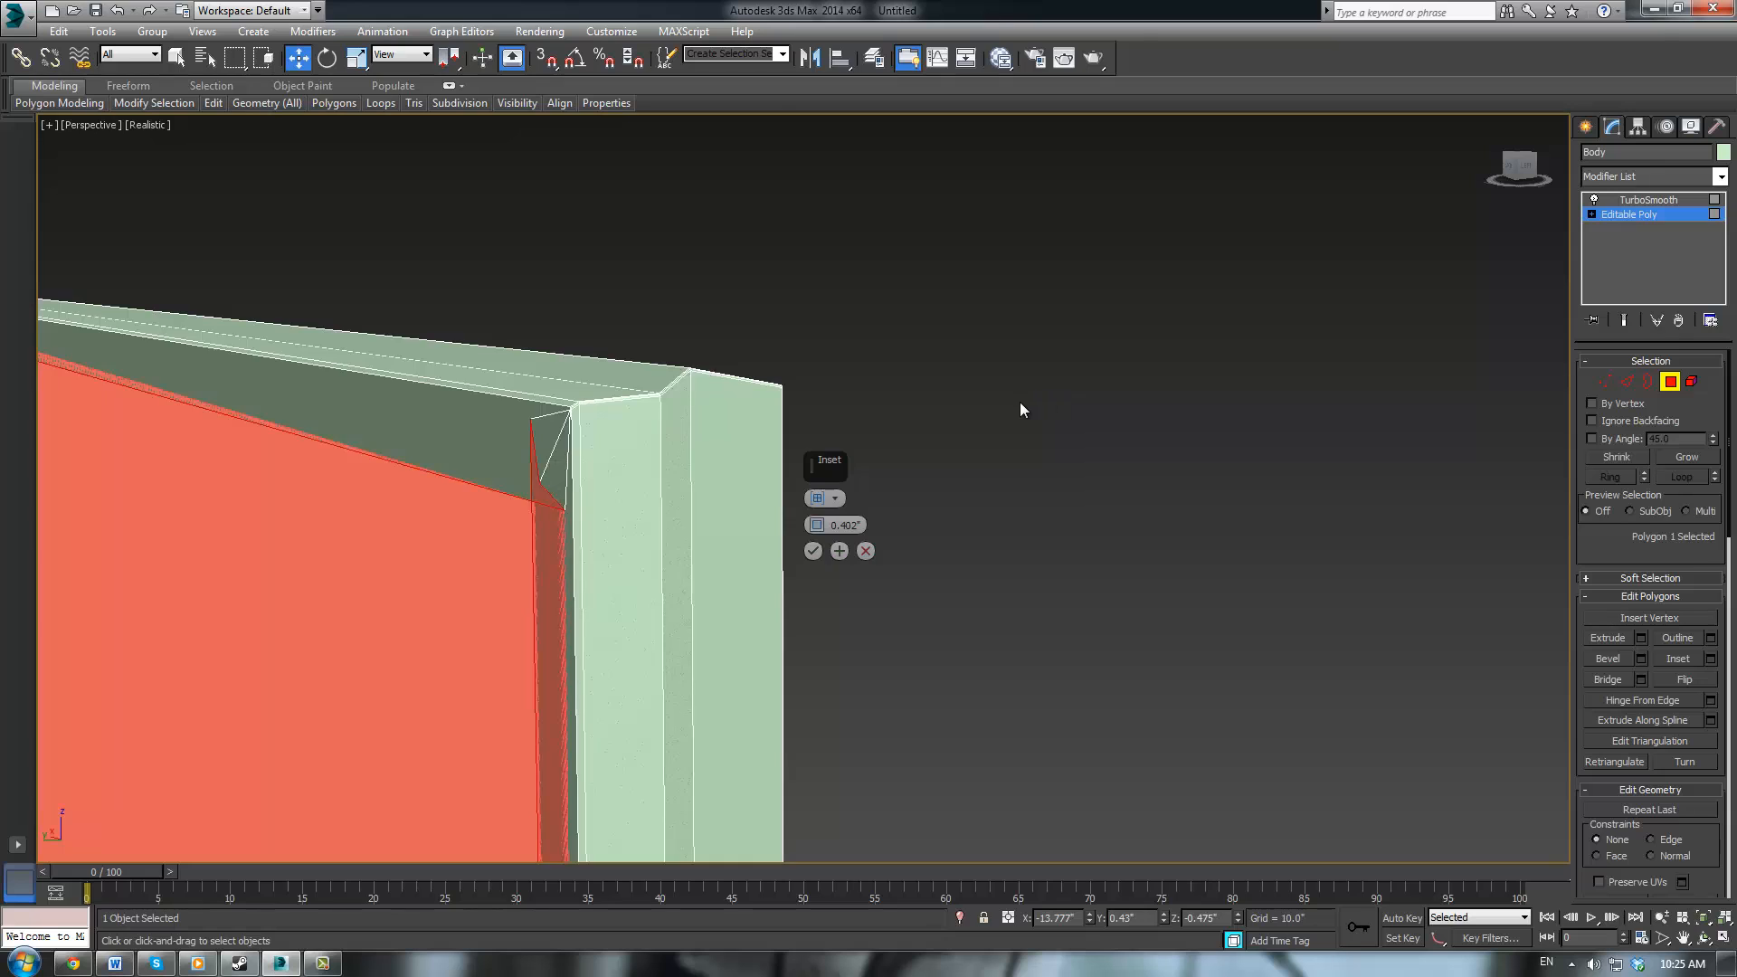
middle_drag(1018, 402, 1112, 411)
scroll(825, 443, up, 5)
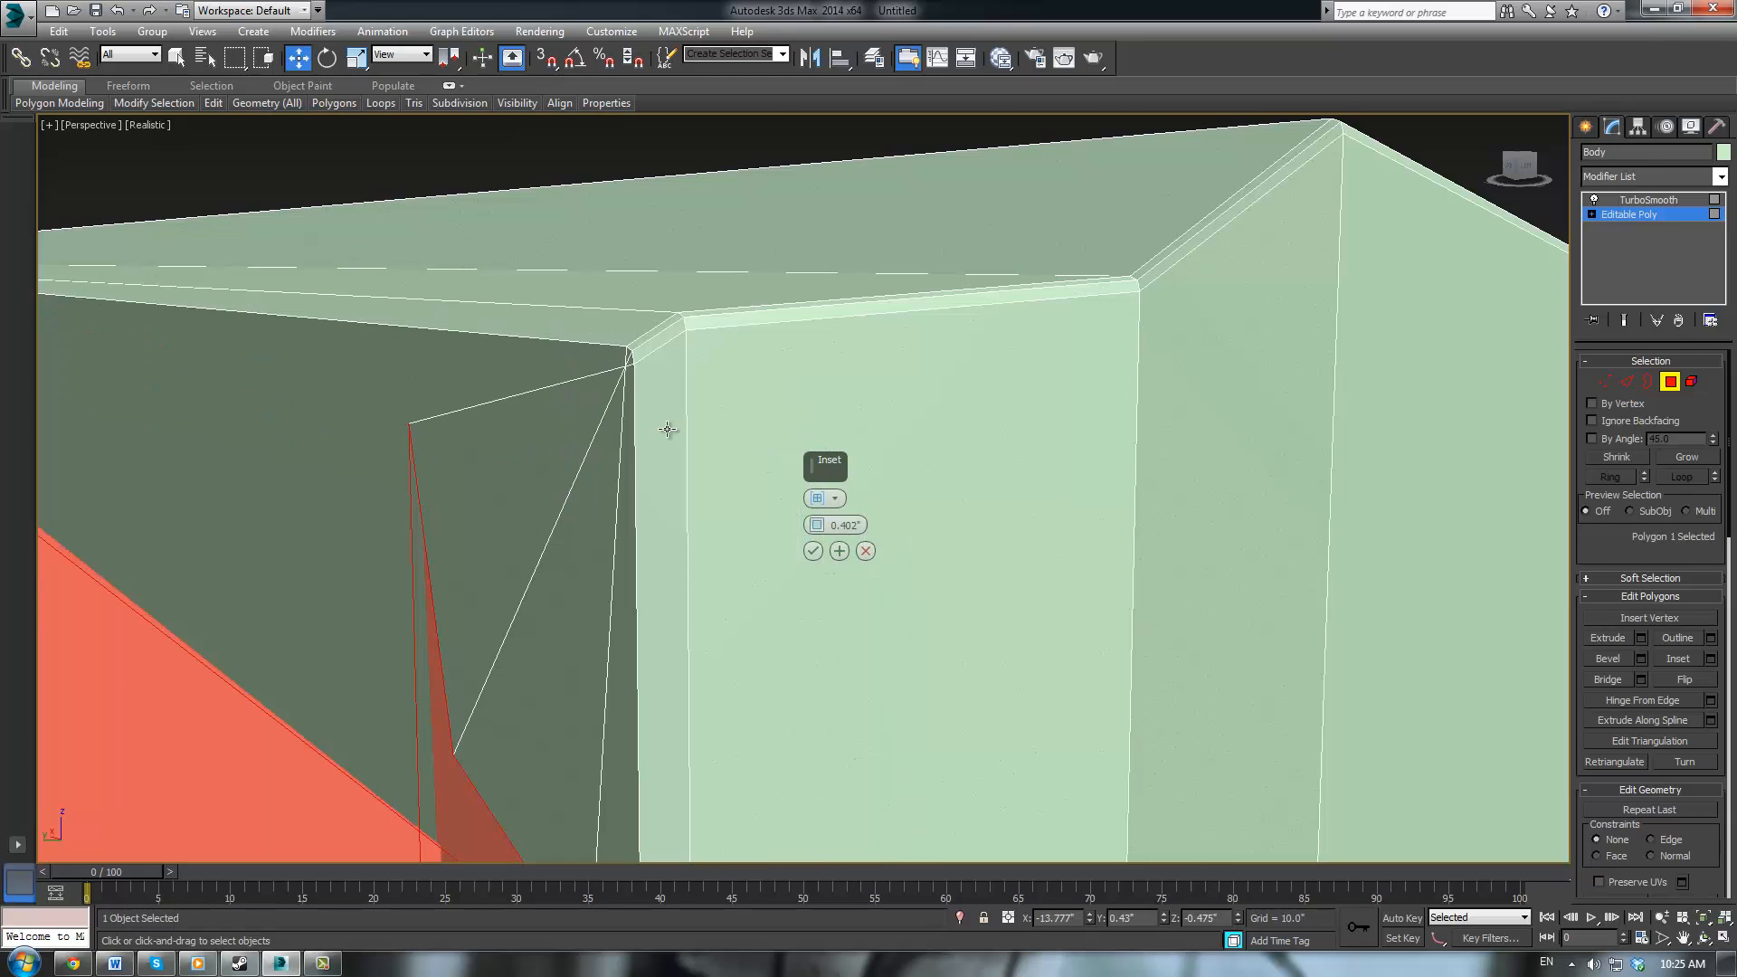
Reset the inset amount to zero and inset the Body's back polygon by 0.005 inches
right_click(818, 528)
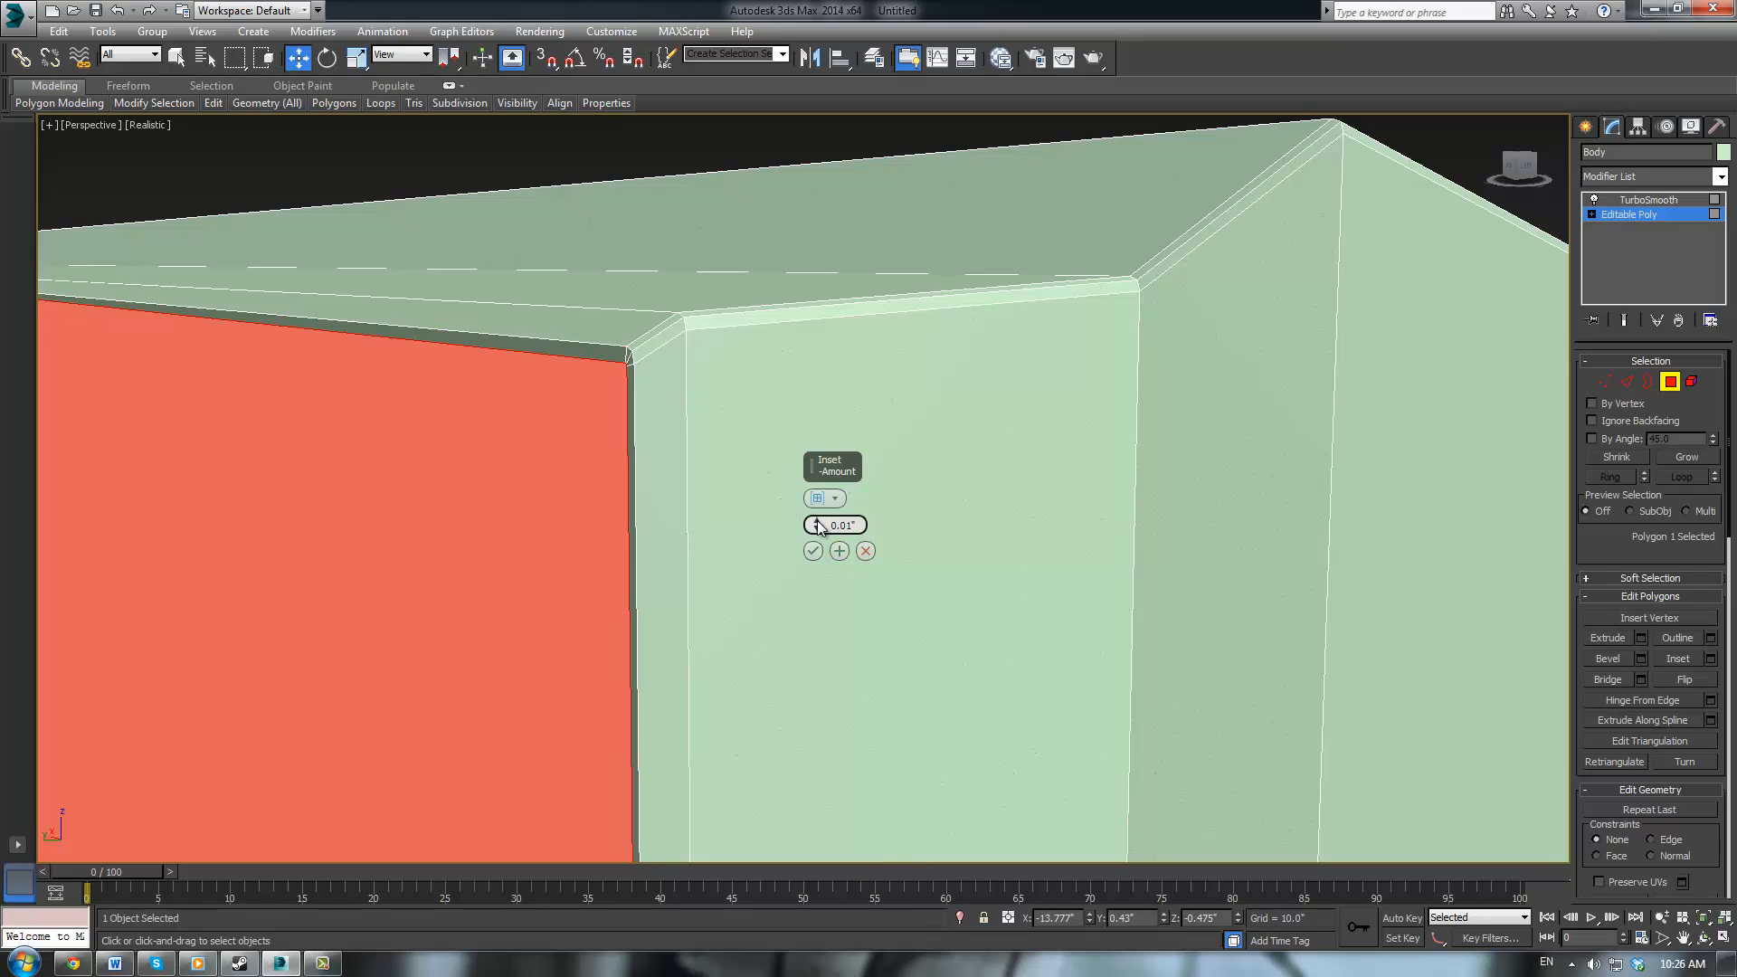
right_click(818, 528)
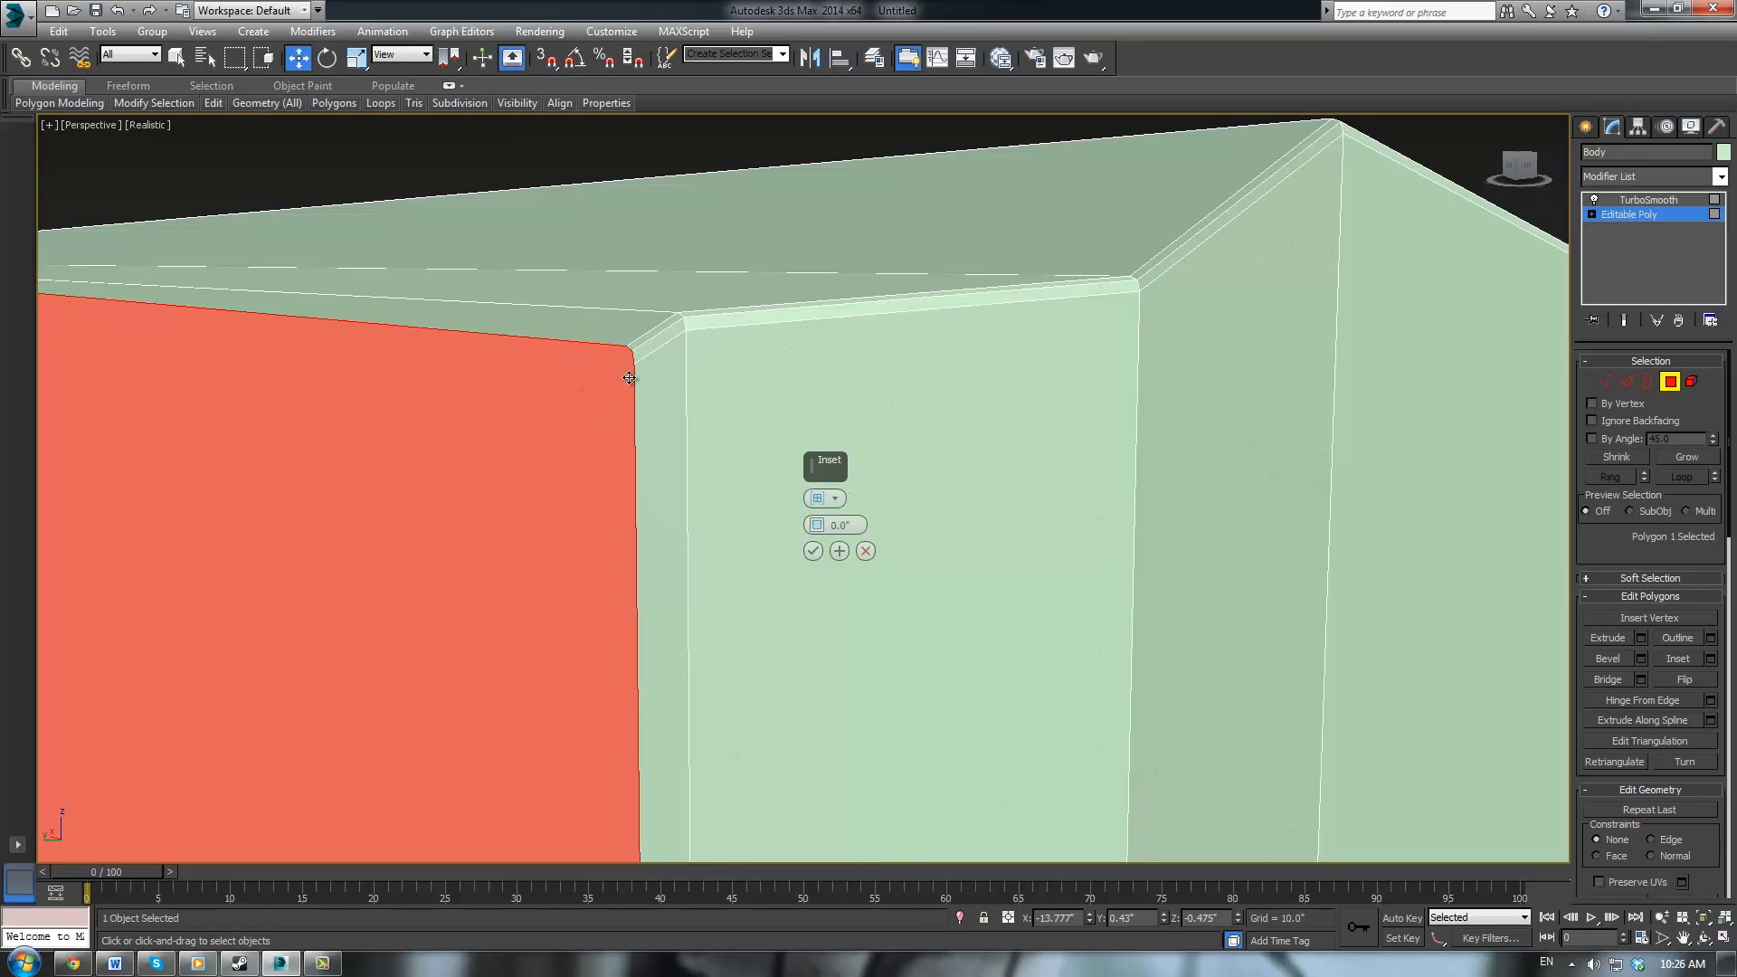
scroll(650, 419, down, 6)
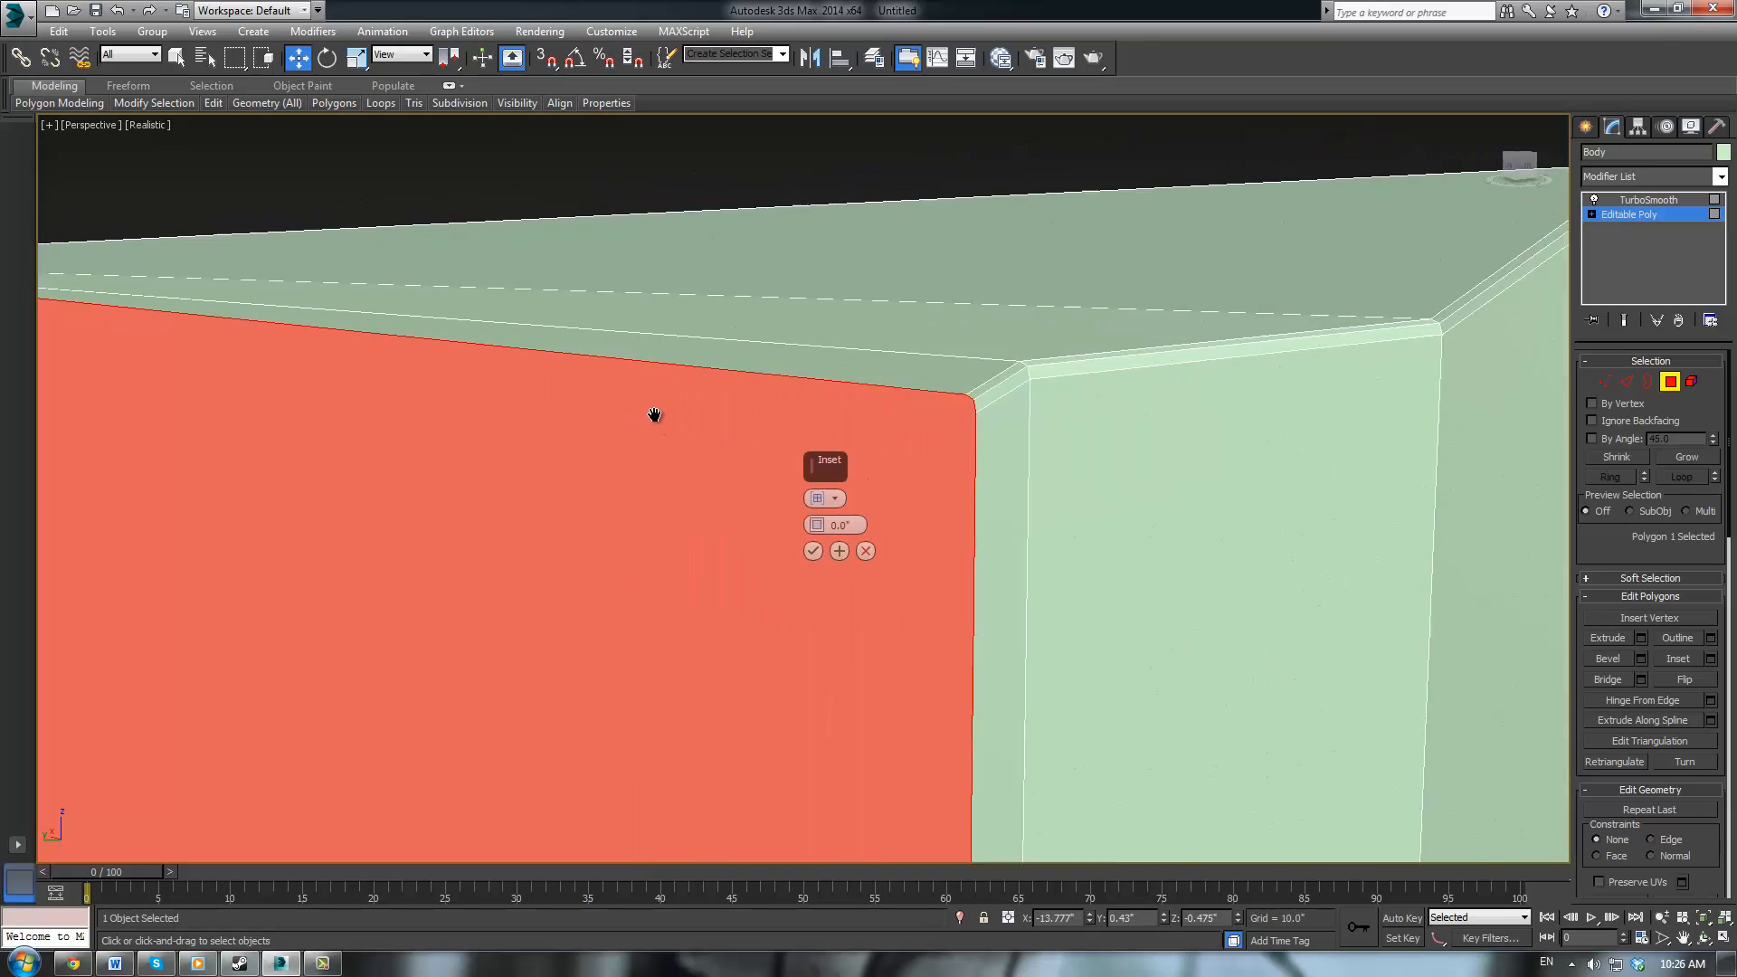
scroll(650, 422, up, 6)
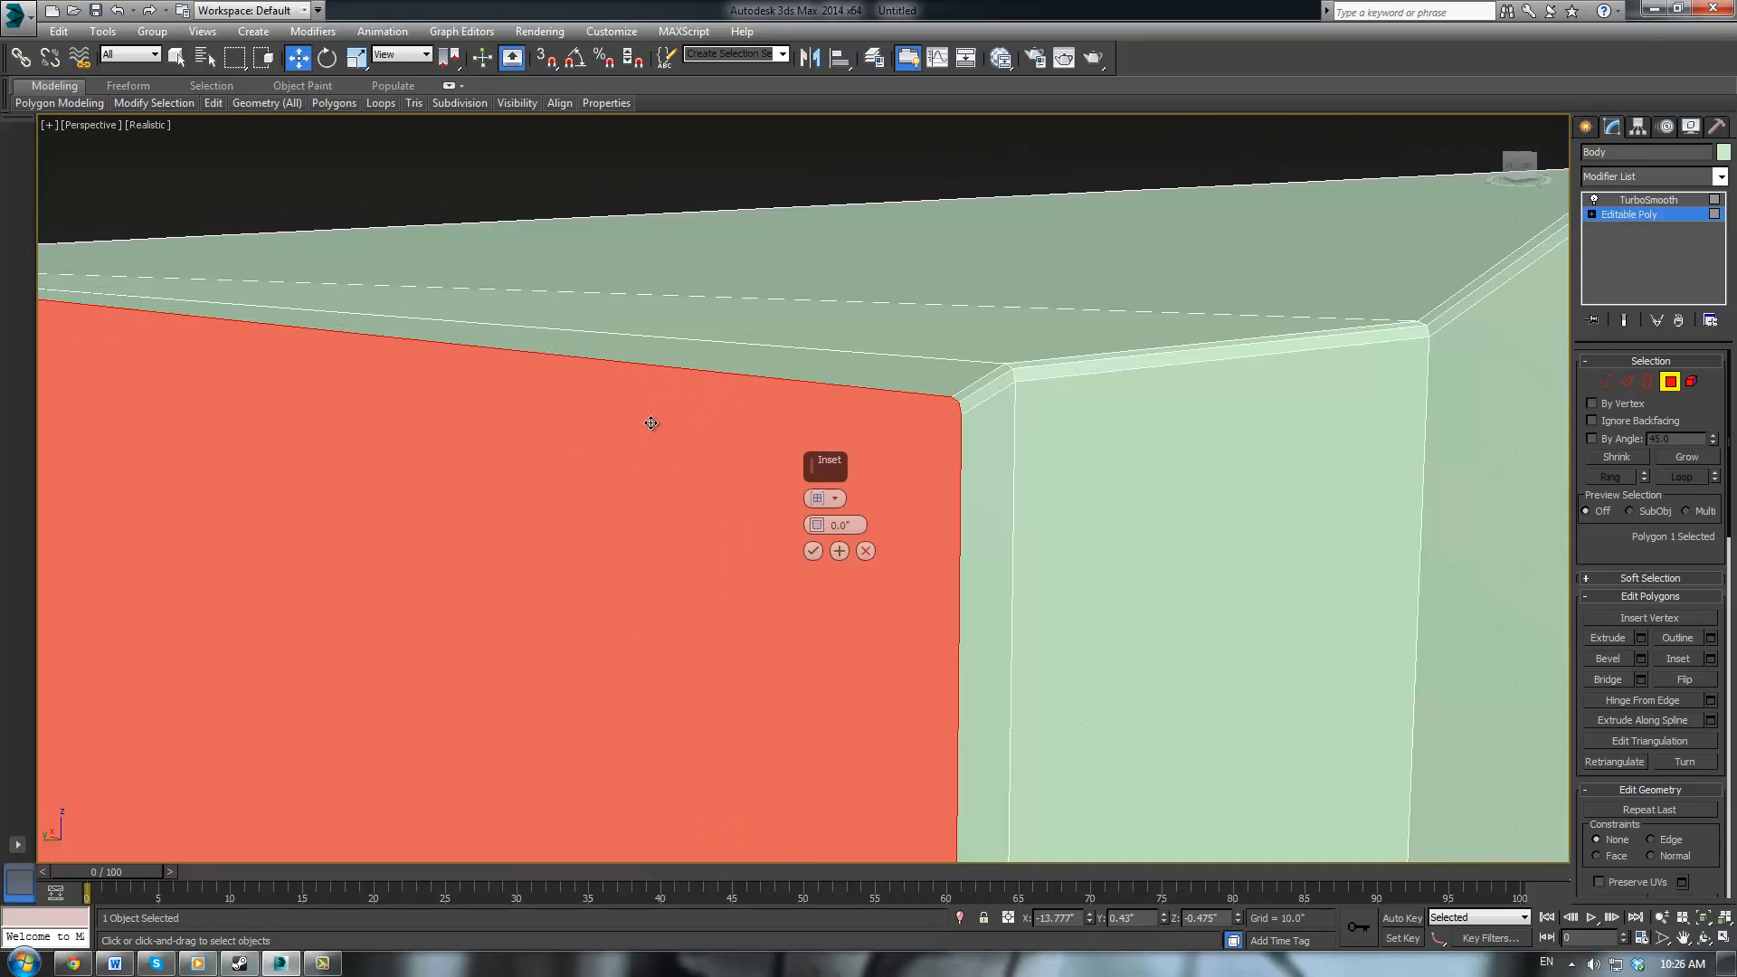
scroll(823, 434, down, 4)
scroll(917, 482, up, 6)
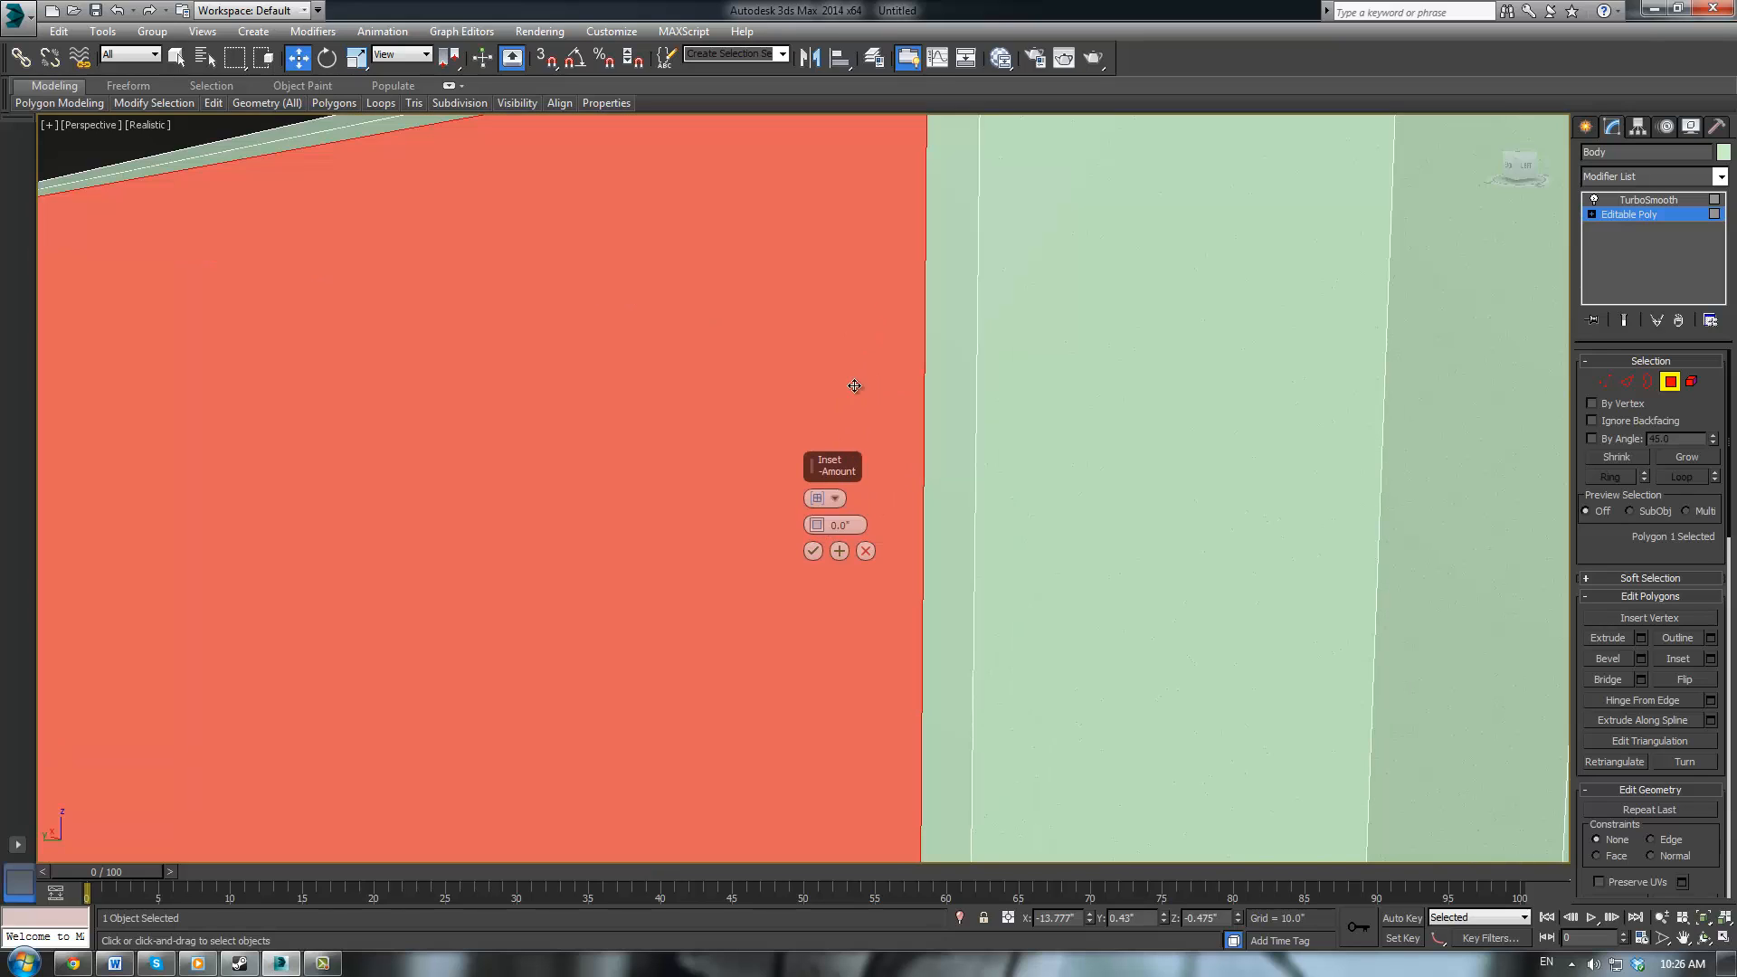
scroll(873, 380, down, 5)
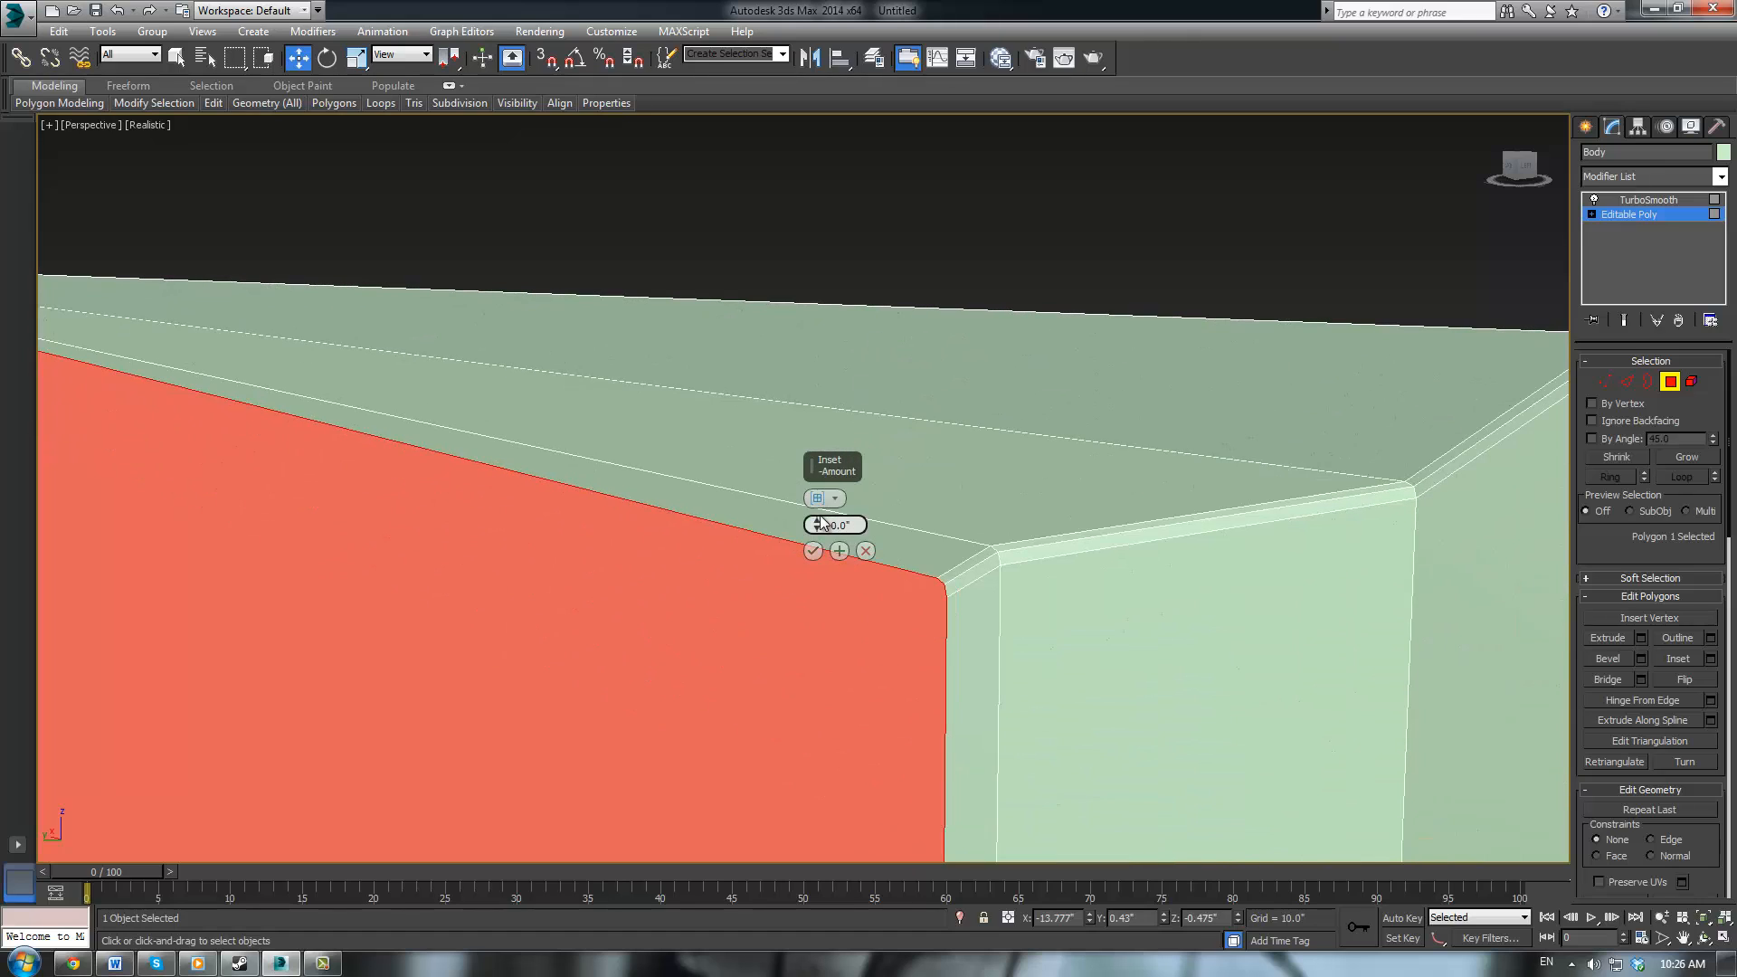
click(819, 523)
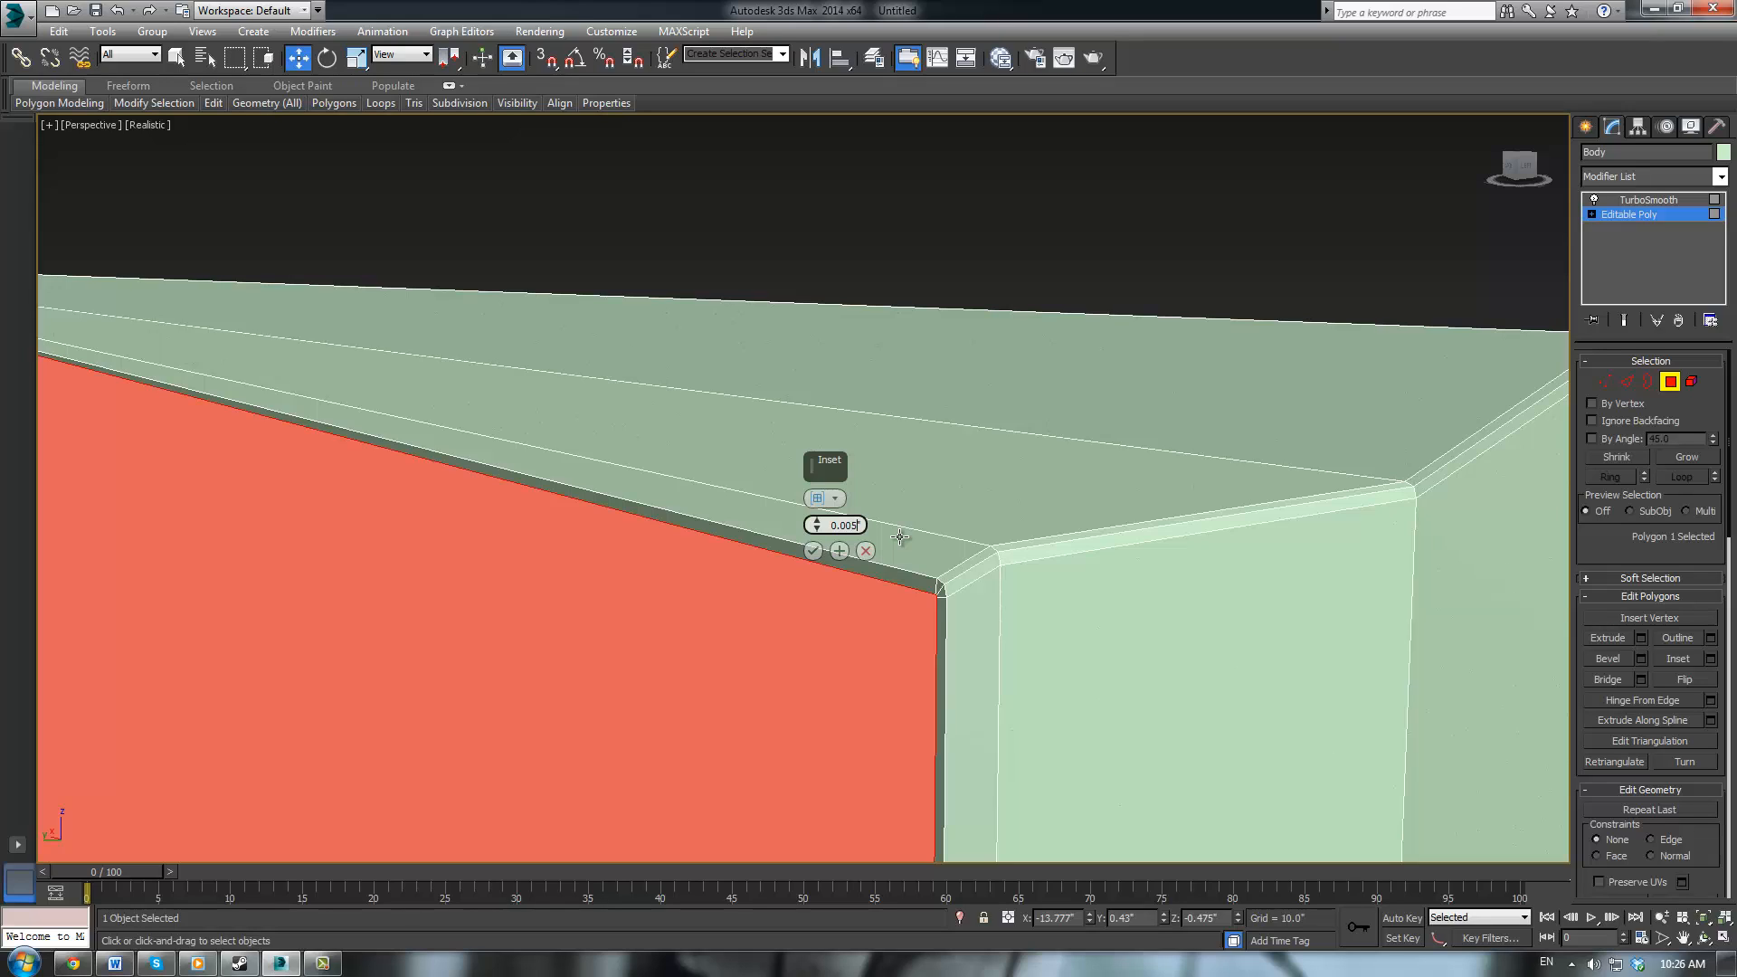
key(Return)
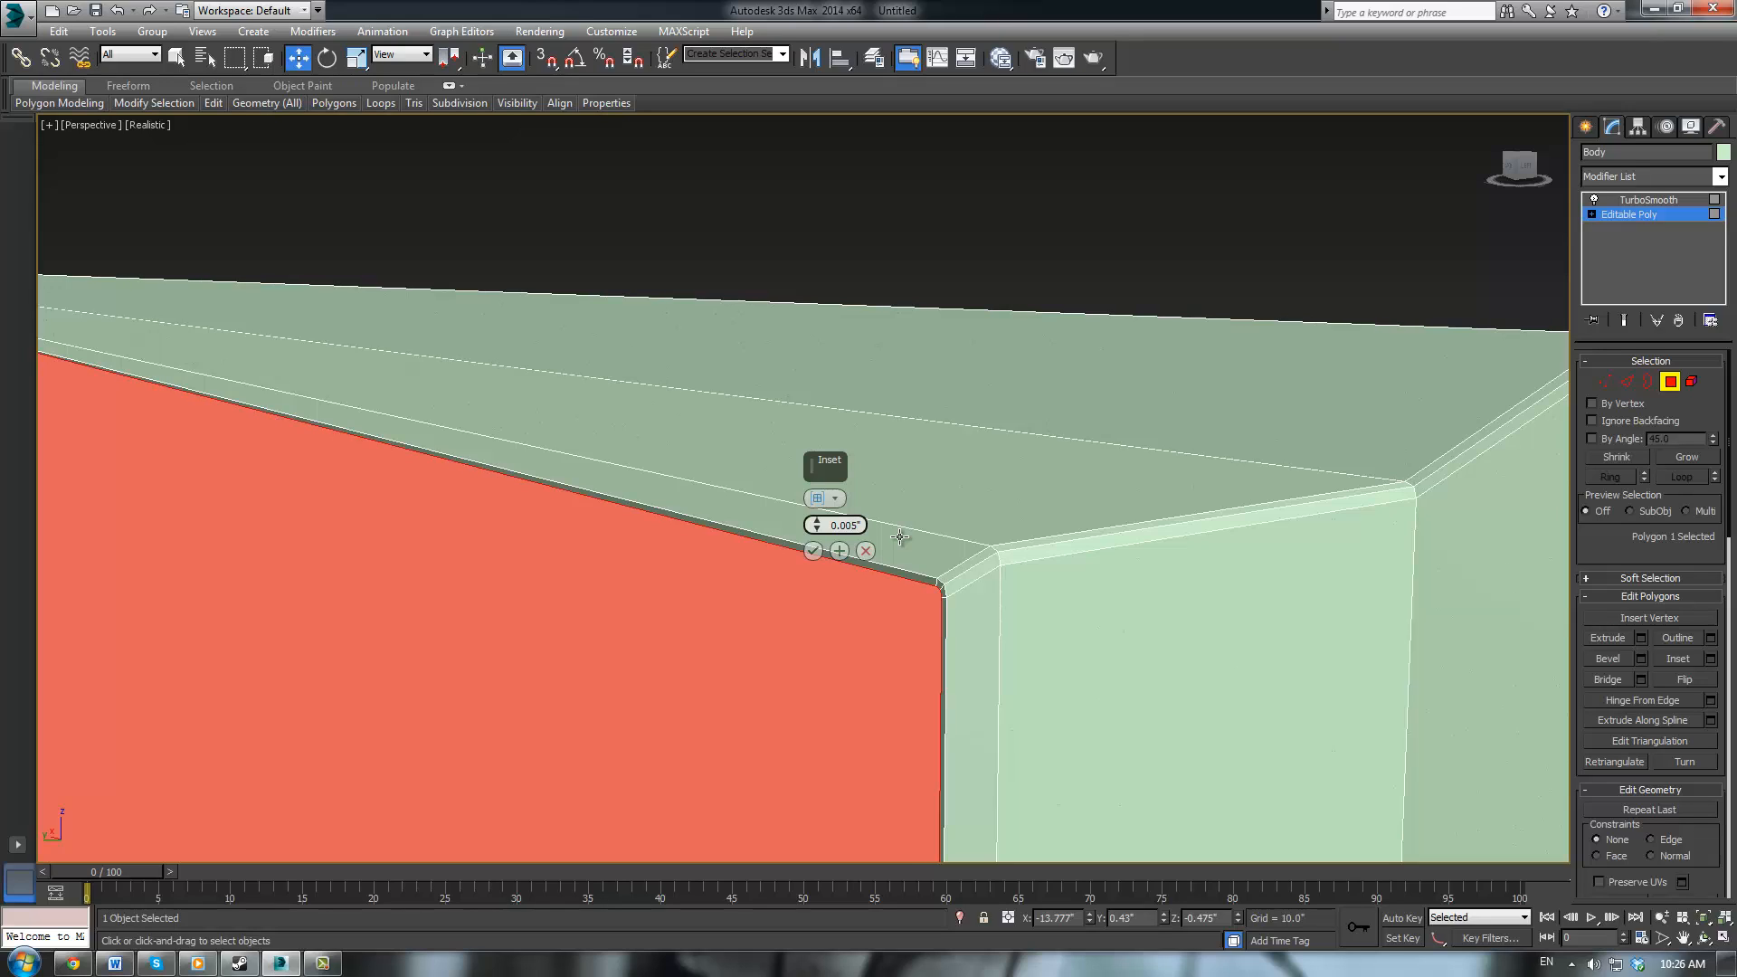
click(818, 552)
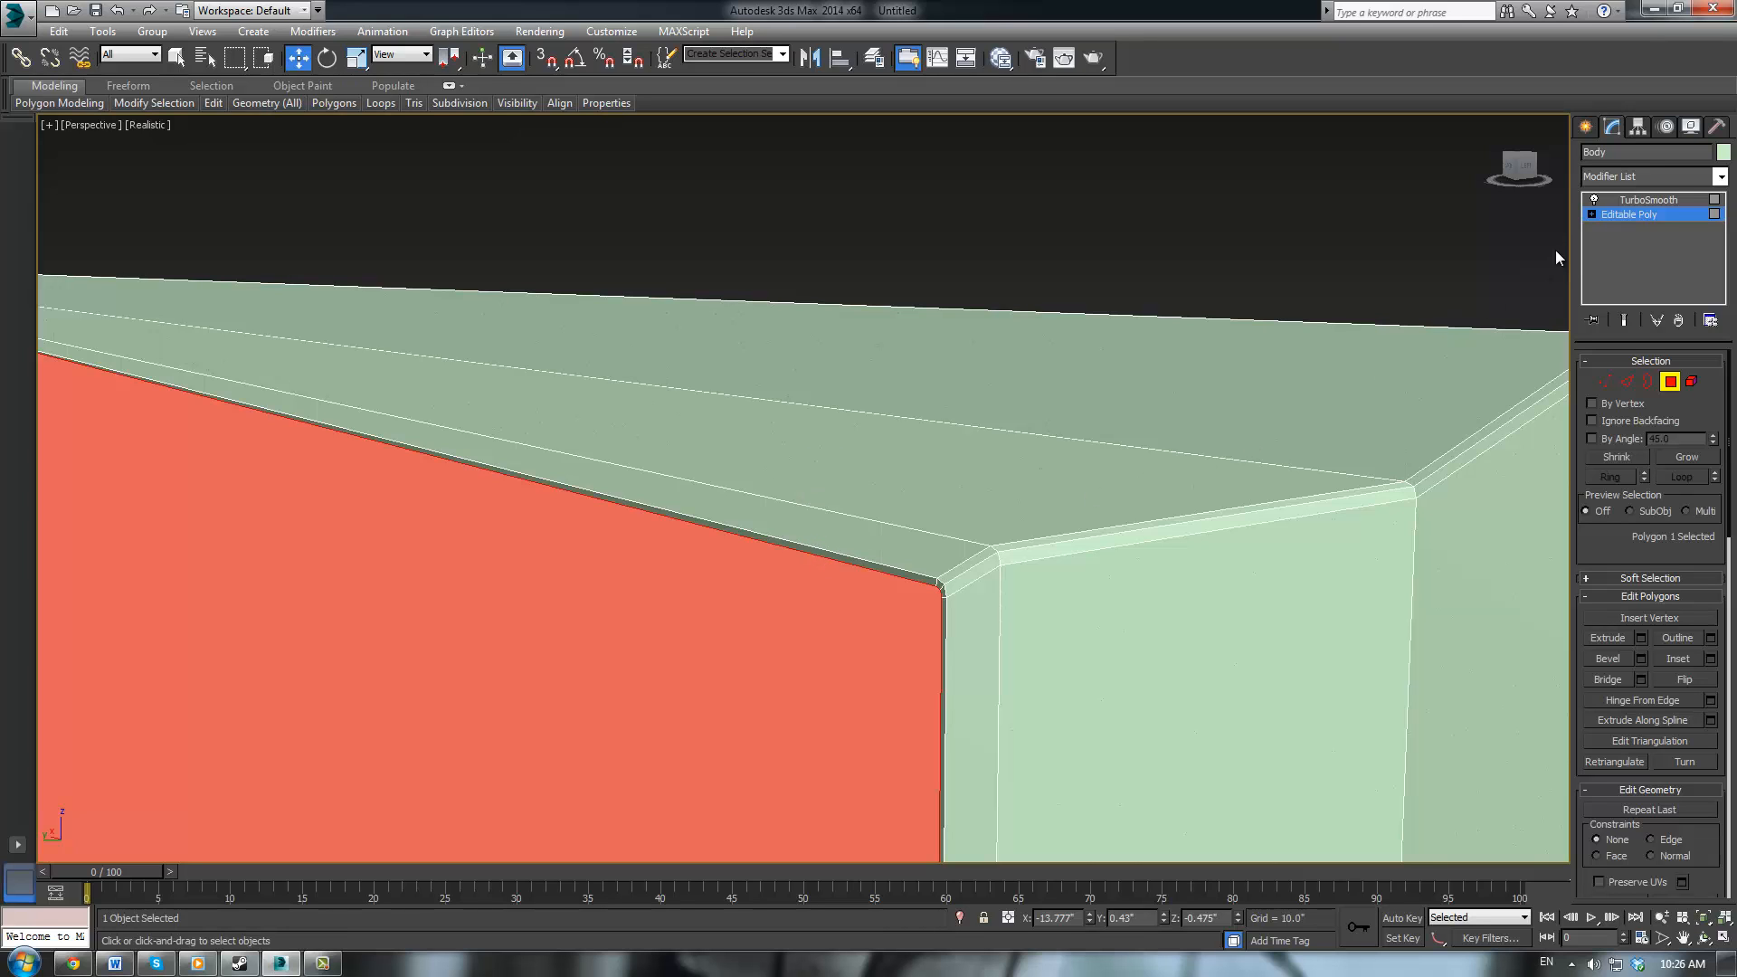
Return the Body to its TurboSmooth level and examine the smoothed mesh around the back corner, toggling edged faces
click(1632, 201)
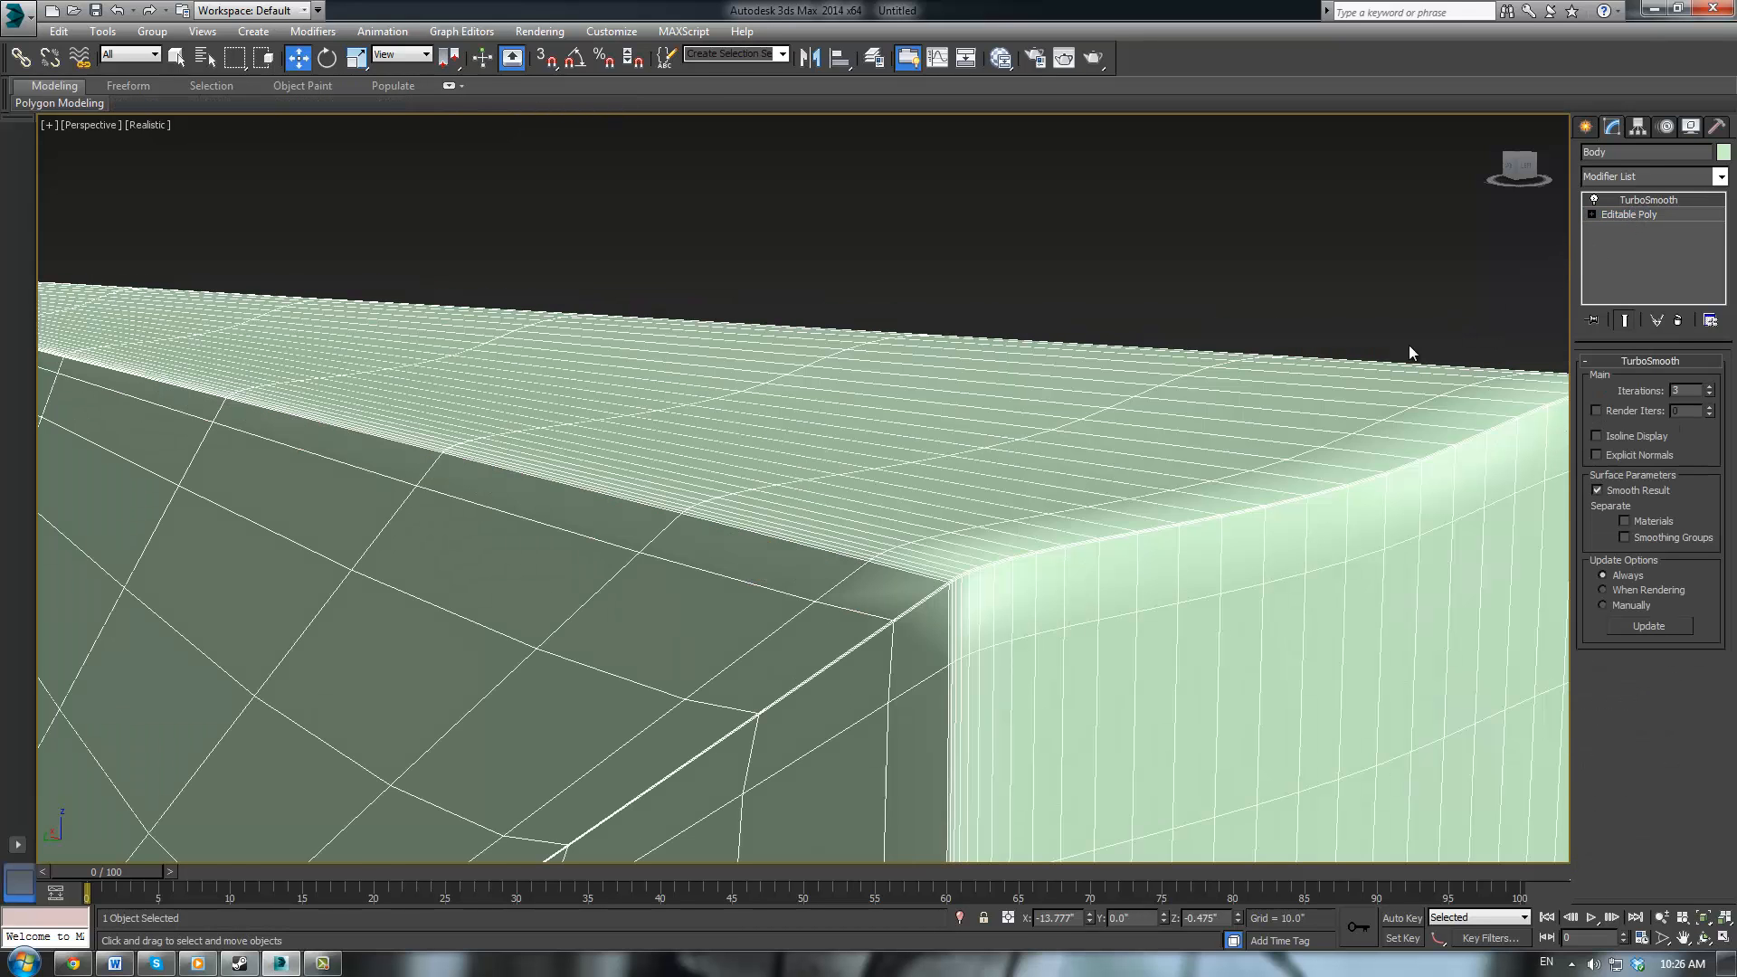
scroll(1070, 392, down, 5)
key(F3)
key(F3)
key(F4)
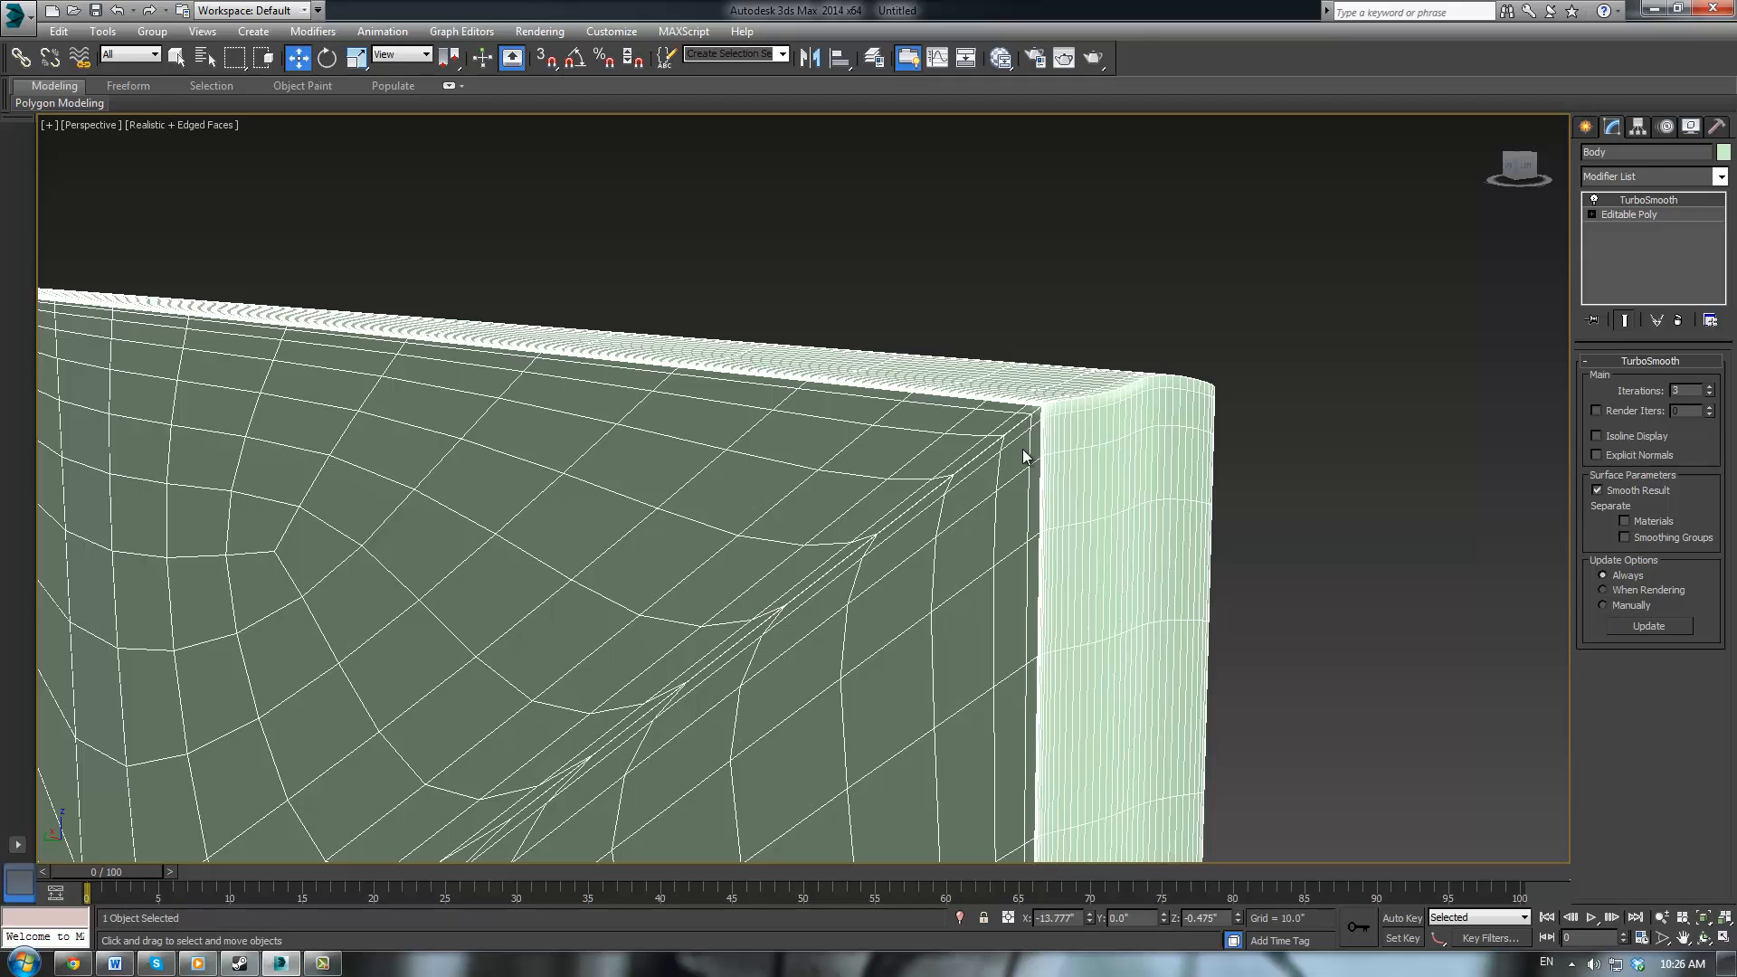
key(F4)
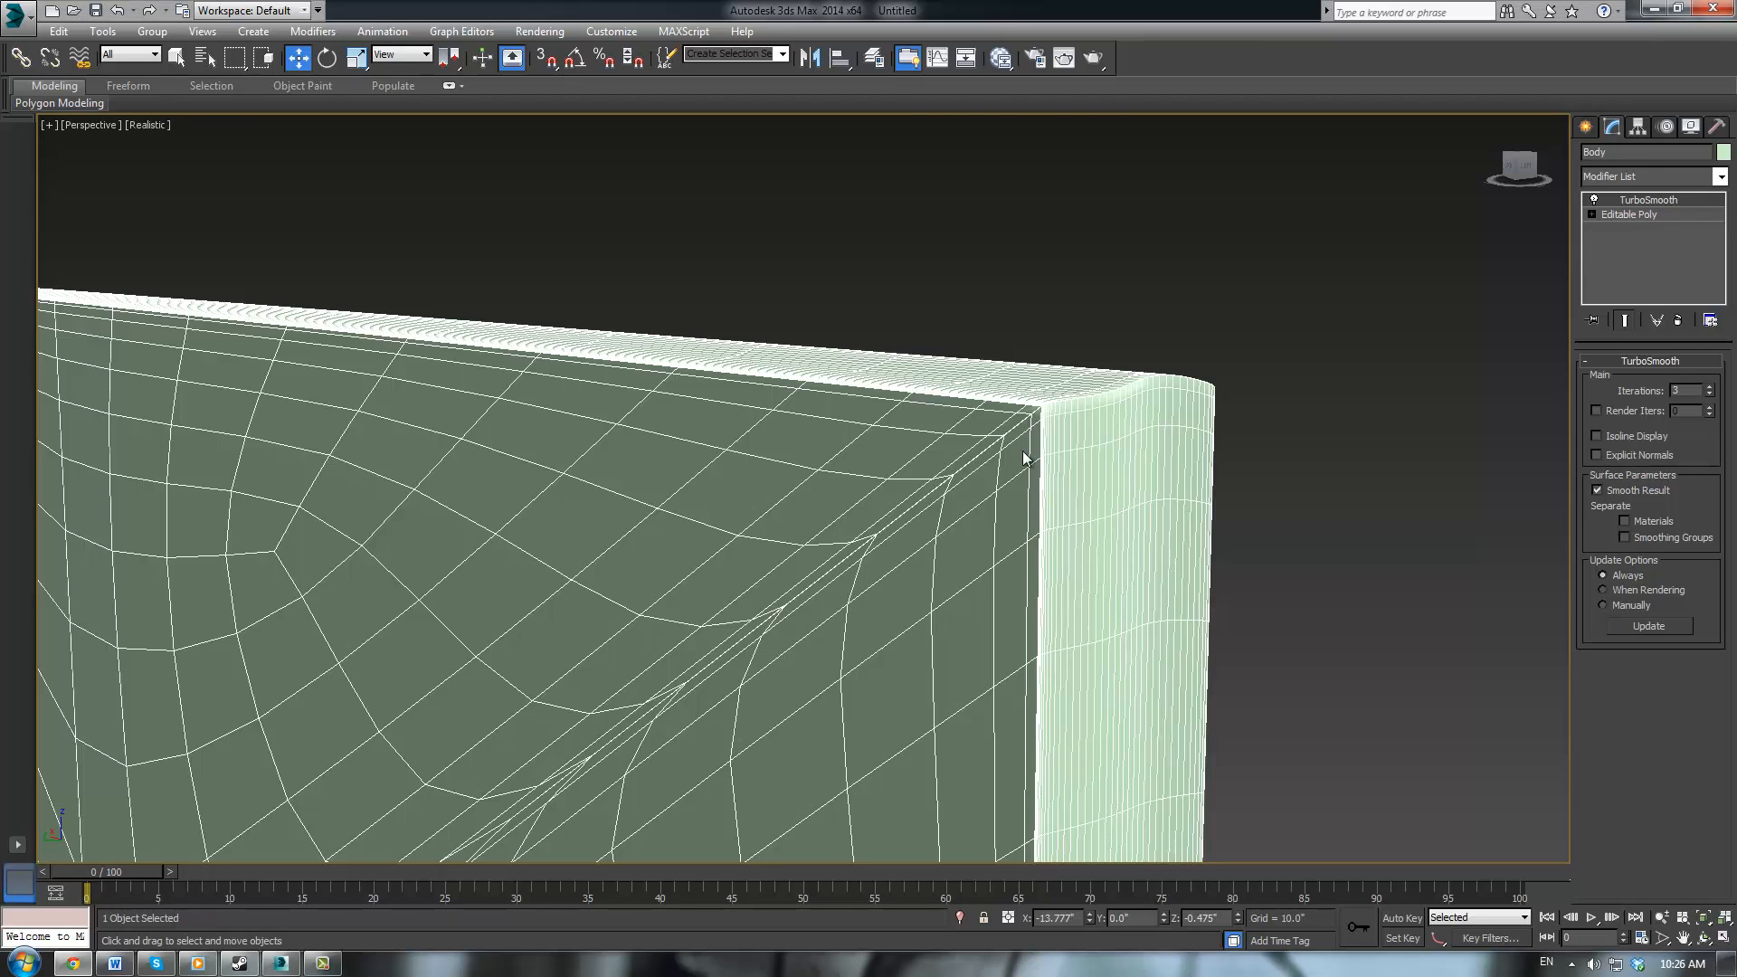
key(F1)
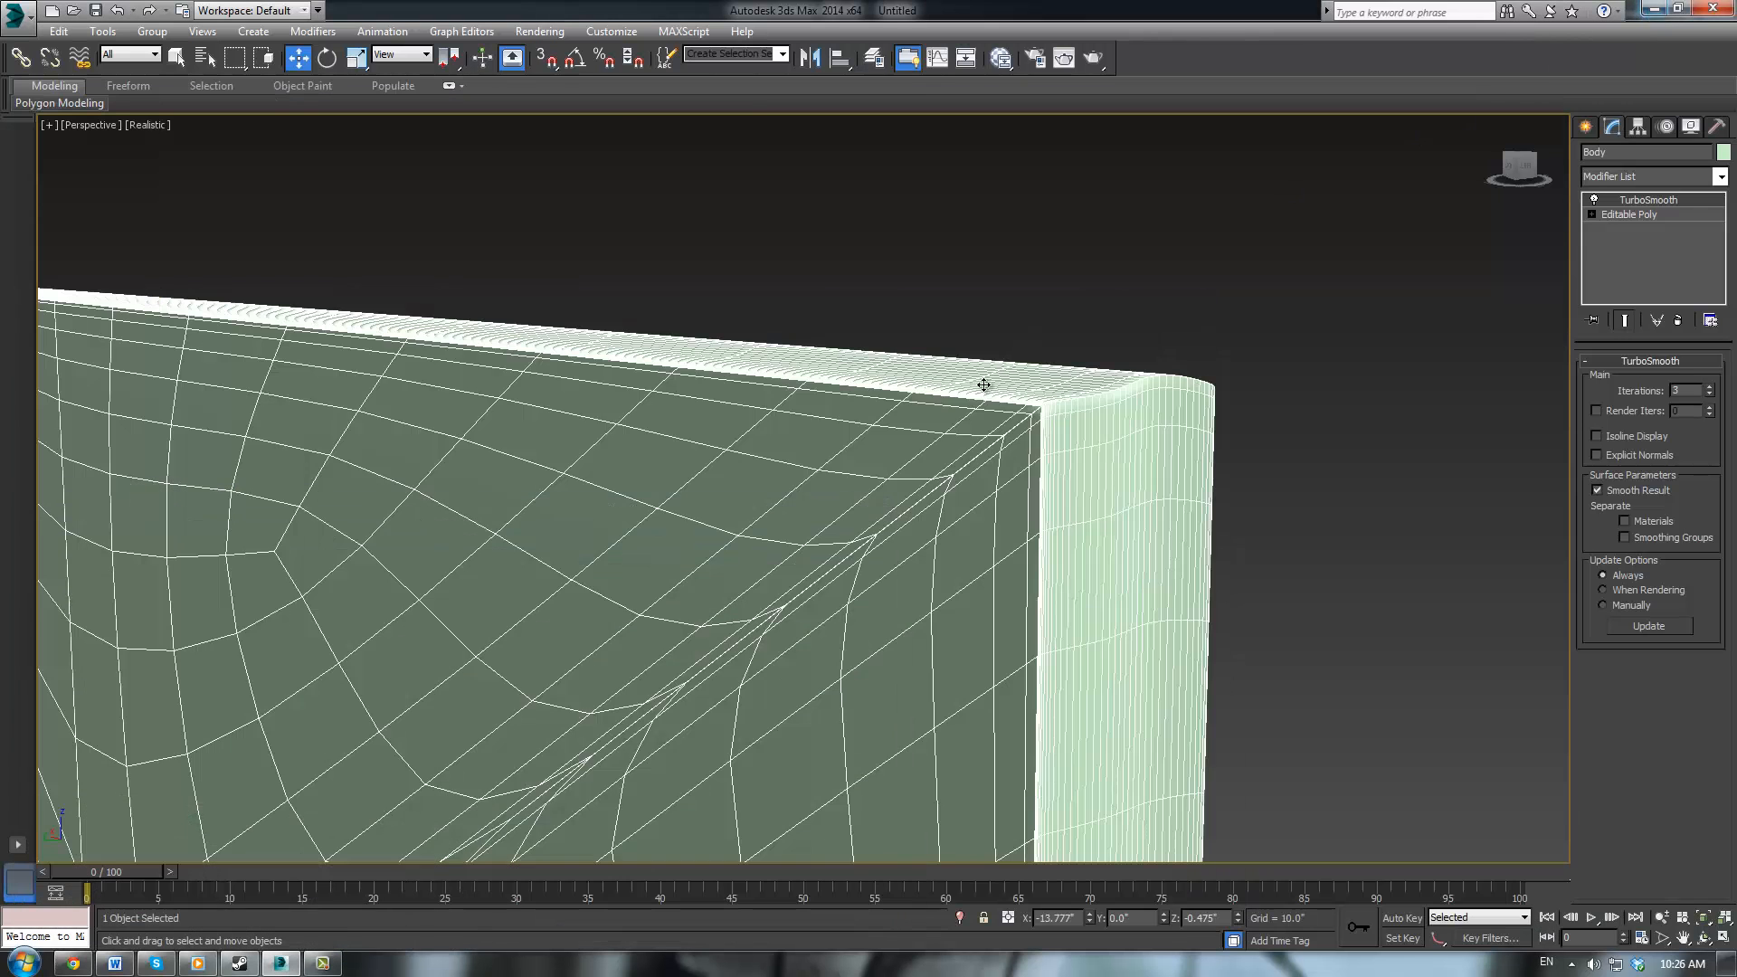
alt+middle_drag(983, 384, 982, 321)
key(F4)
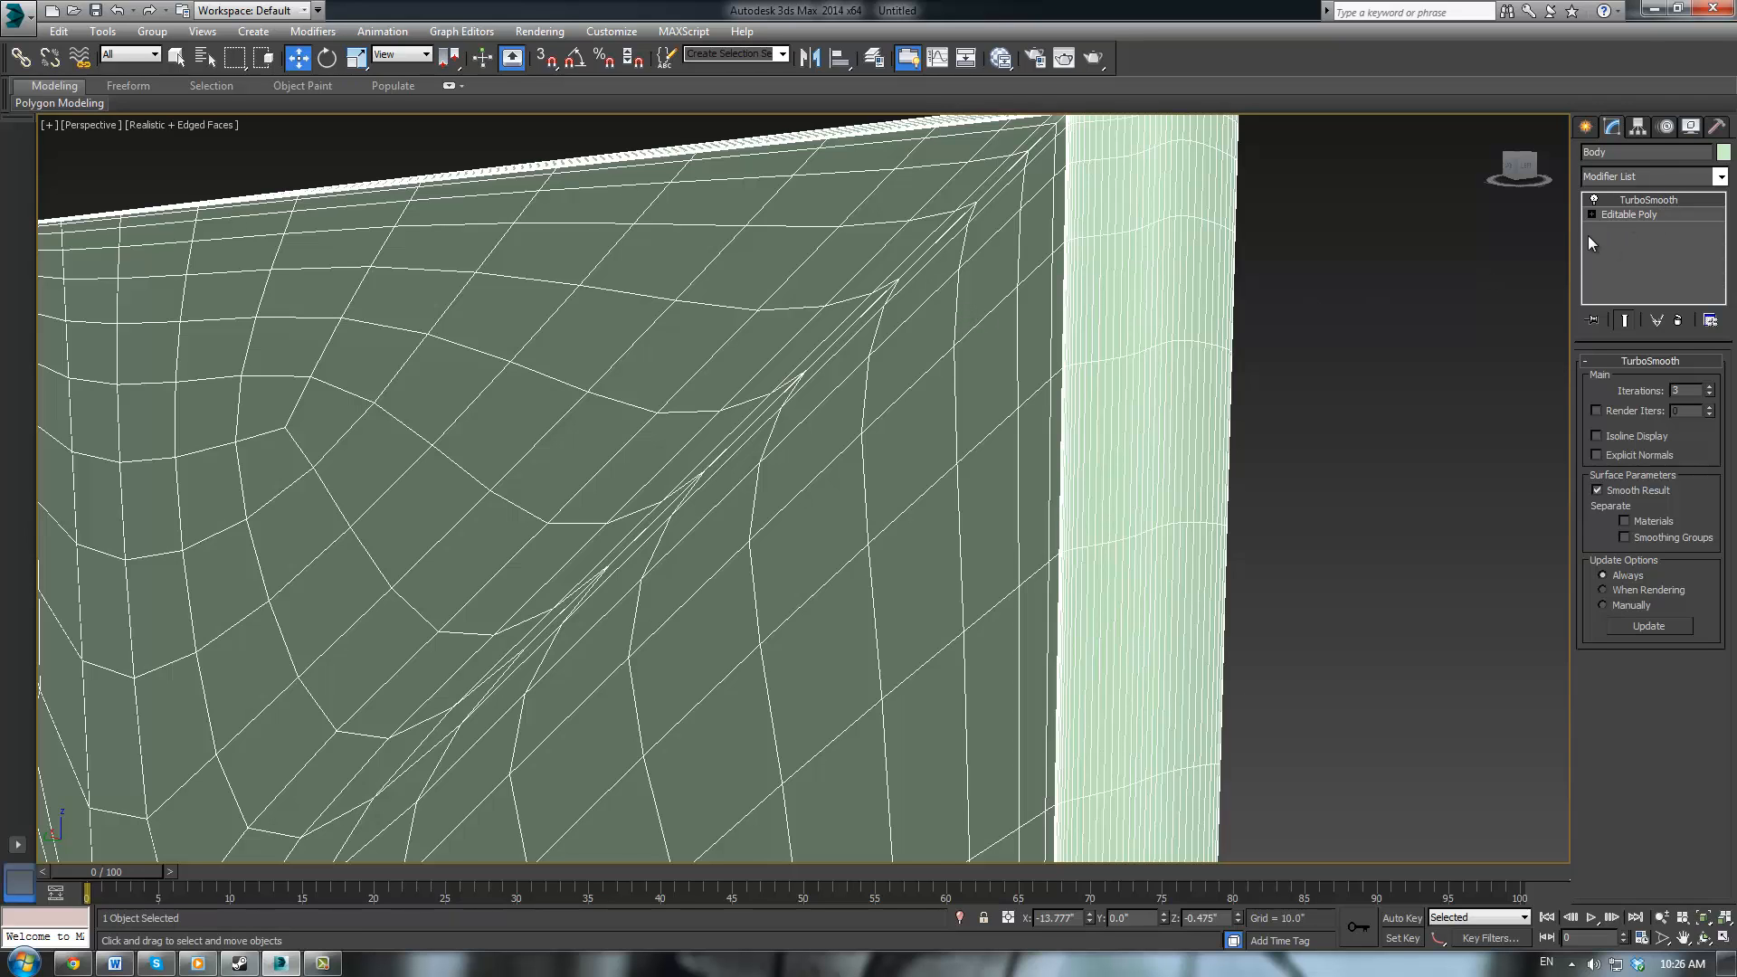
Clear the selection and inspect the smoothed back corner in wireframe and shaded display
scroll(1323, 312, down, 3)
alt+middle_drag(1323, 311, 1236, 416)
key(F3)
click(1235, 417)
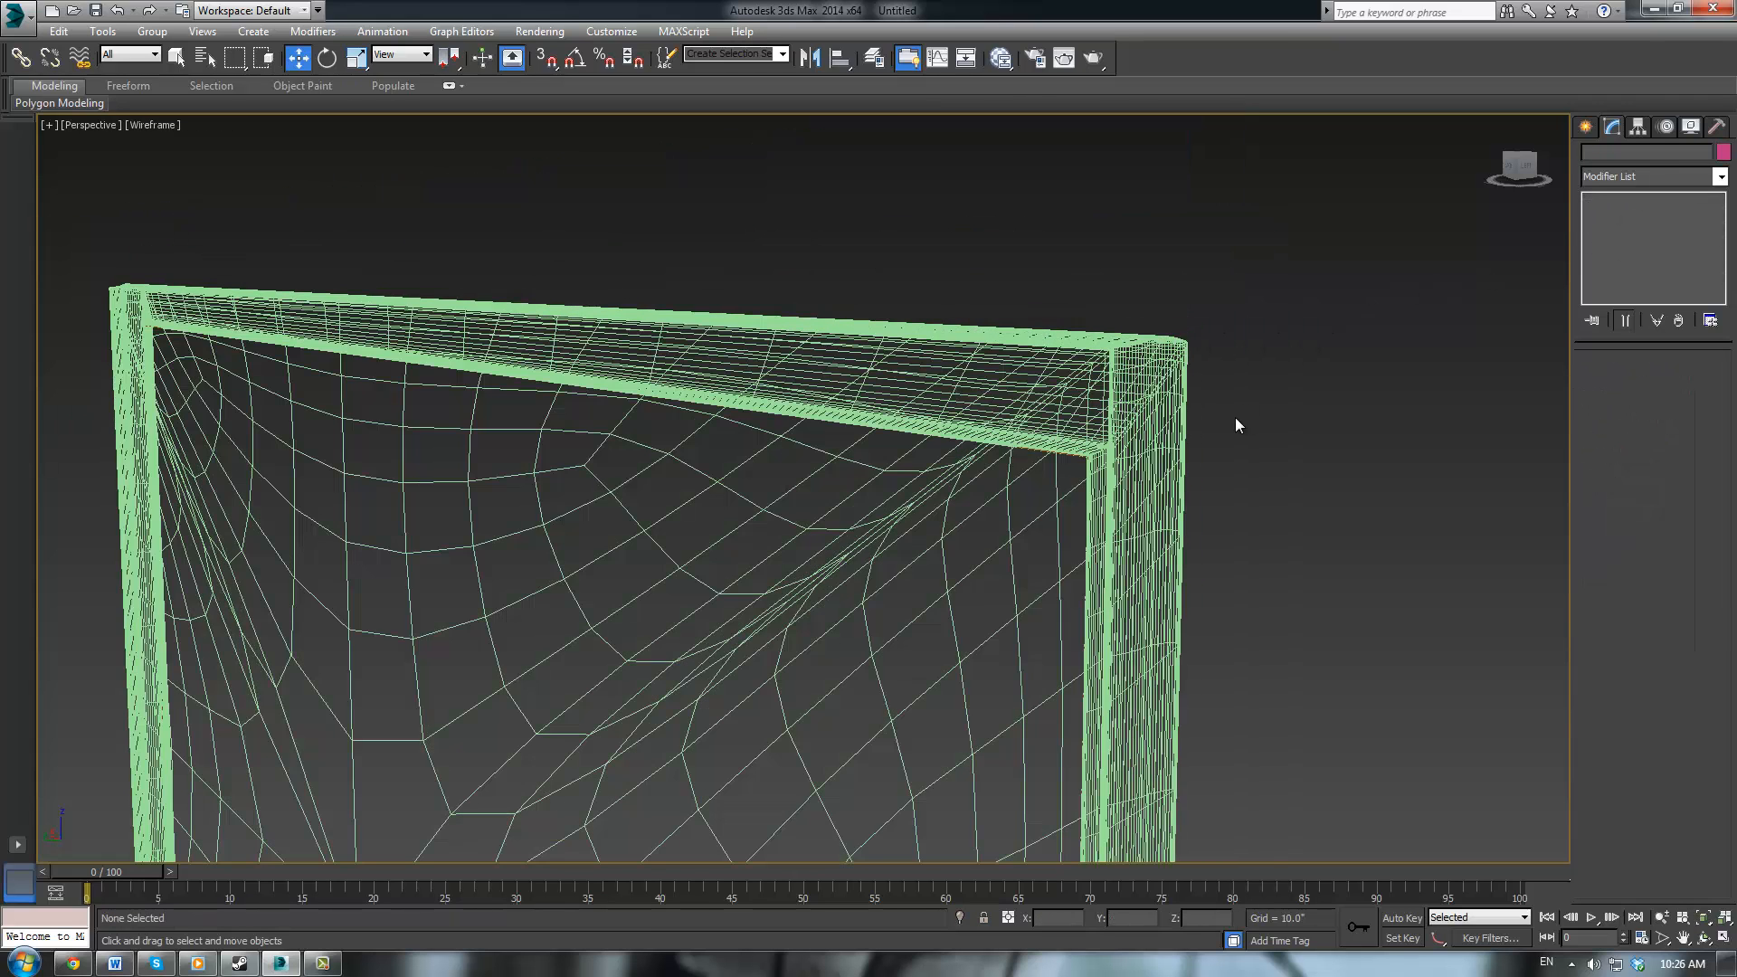
key(F3)
scroll(1062, 458, up, 3)
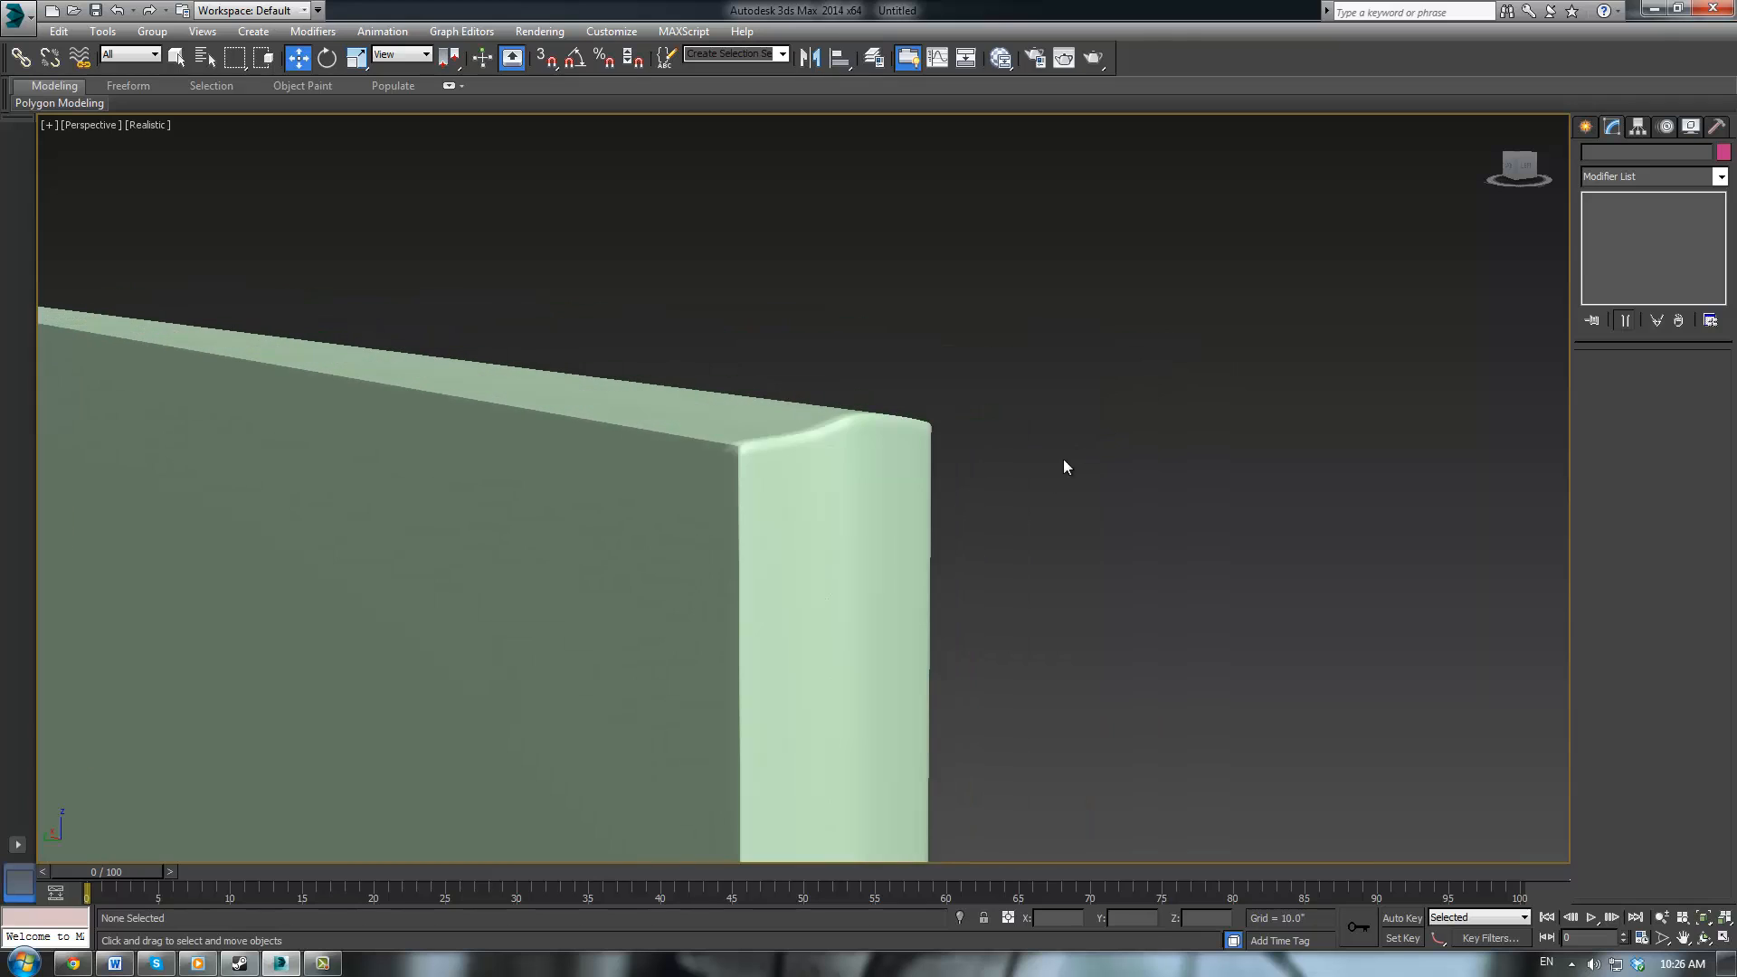
scroll(982, 470, up, 2)
scroll(980, 471, down, 2)
alt+middle_drag(974, 475, 960, 480)
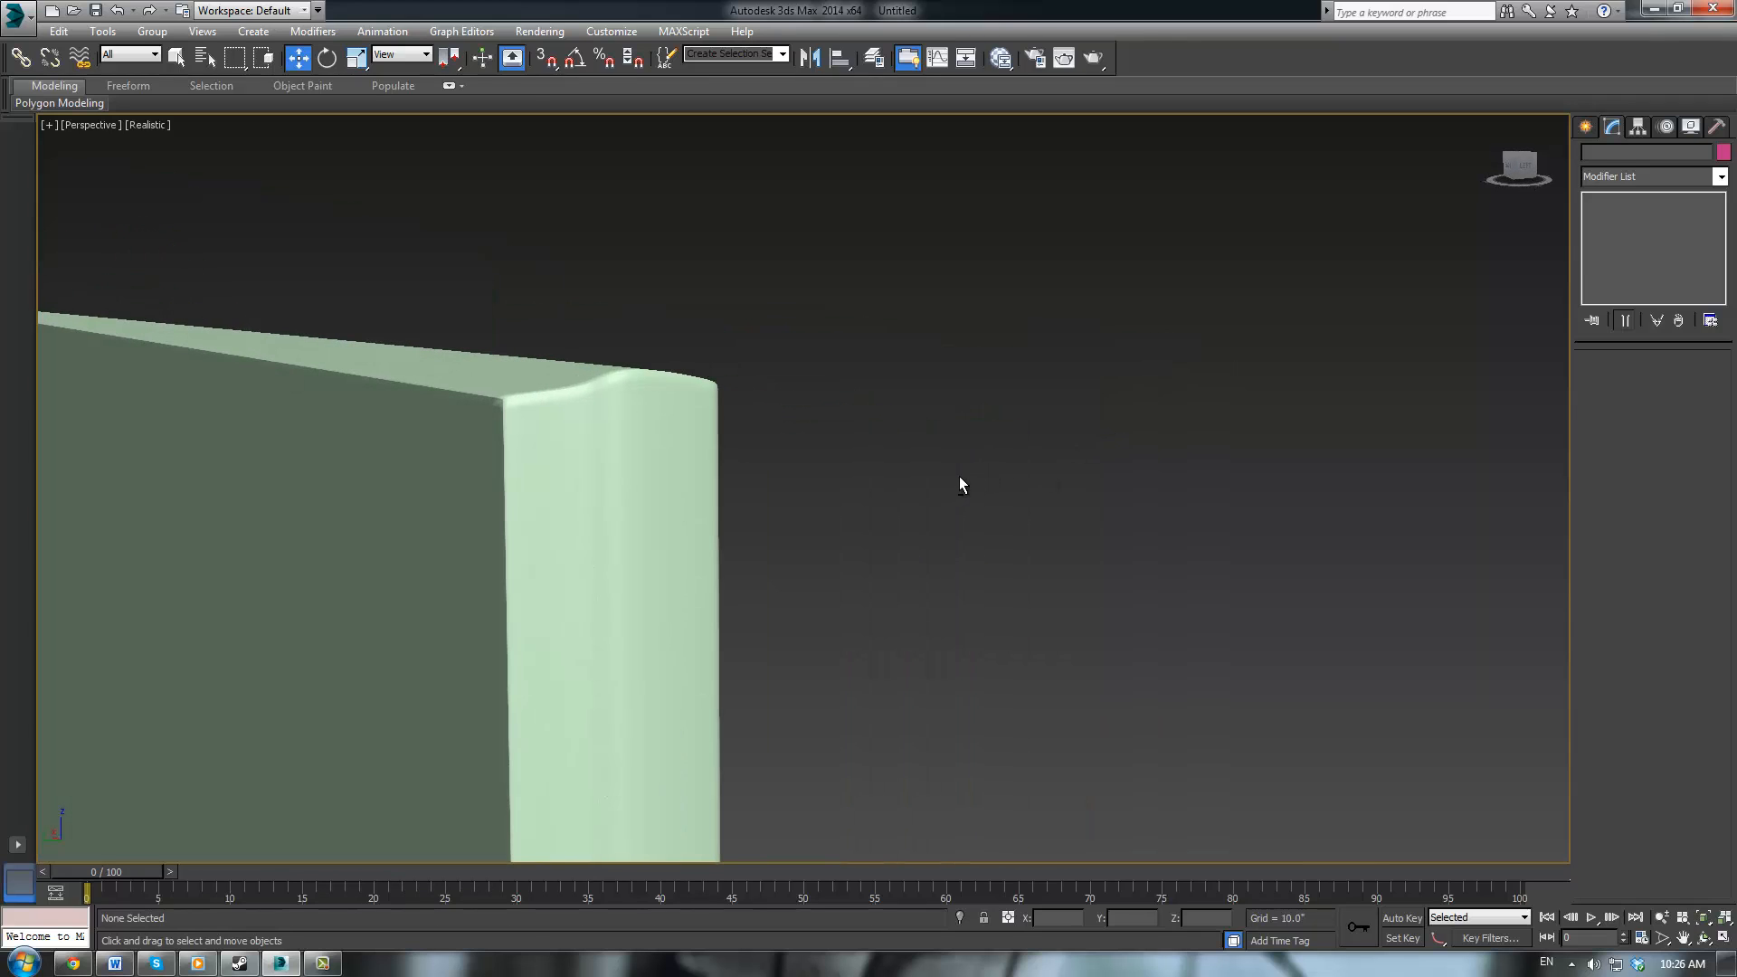
Pick the Body's large back polygon again and move it slightly outward in the Left view, to a Y position of about 0.449 inches
click(631, 492)
click(1617, 252)
click(1629, 214)
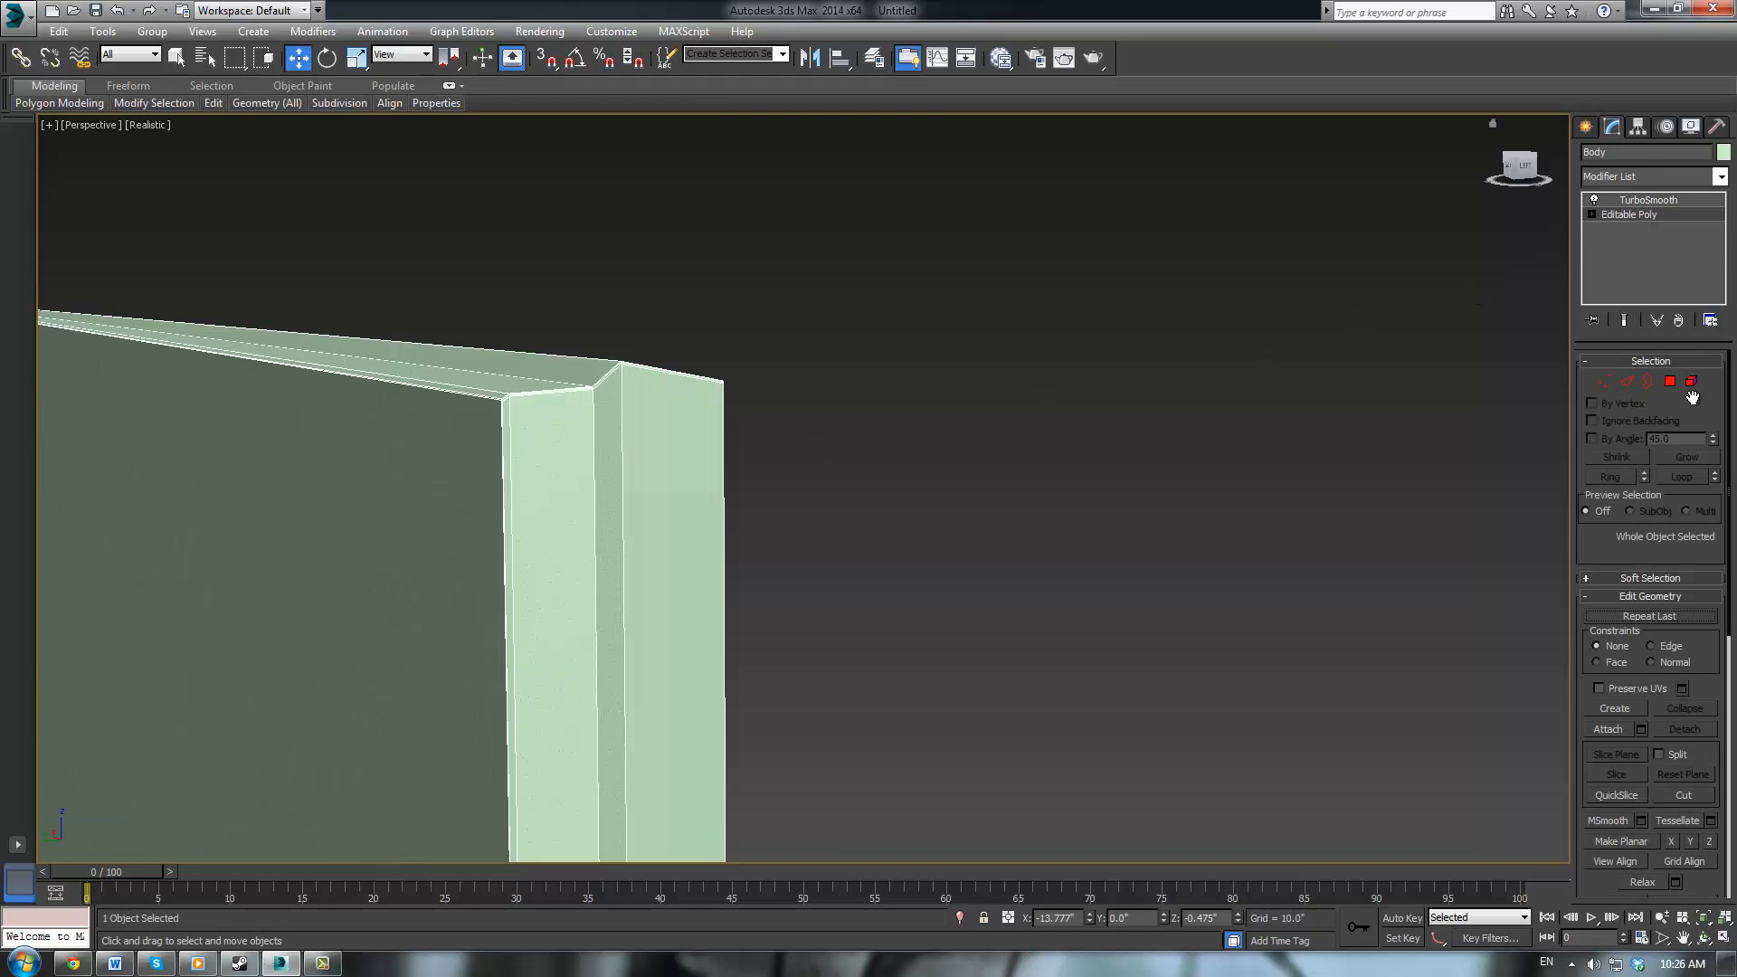
click(1670, 381)
click(357, 485)
middle_drag(461, 462, 775, 438)
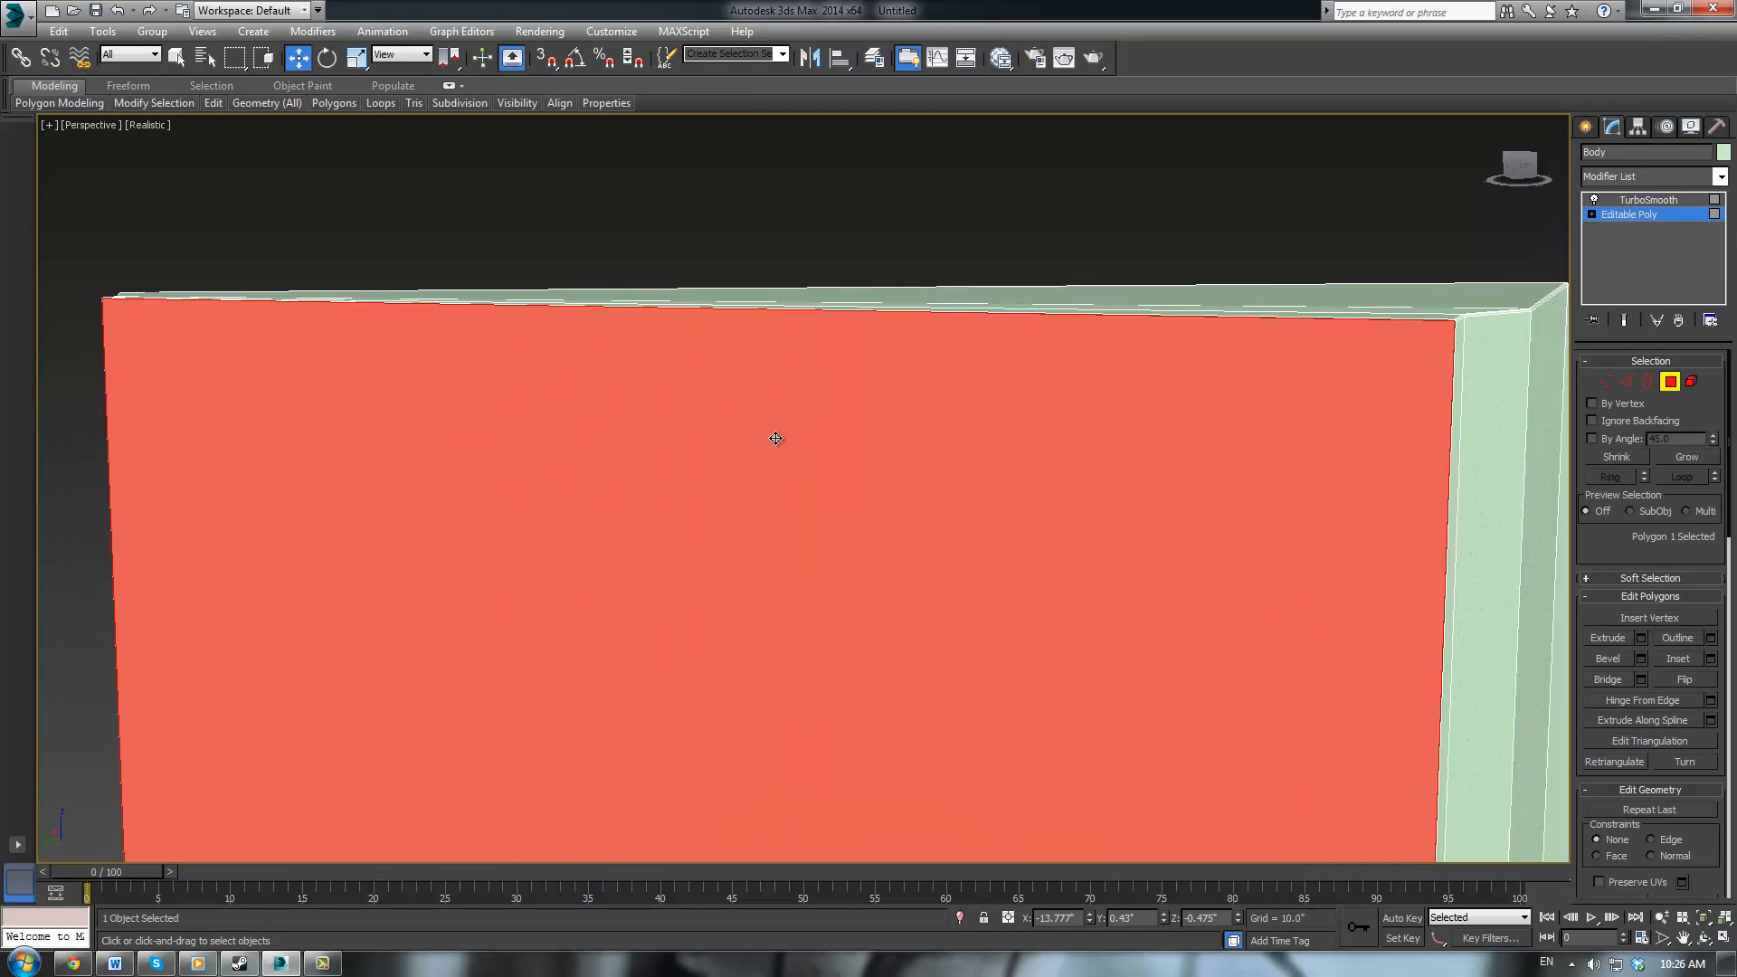
key(alt+w)
right_click(663, 667)
key(alt+w)
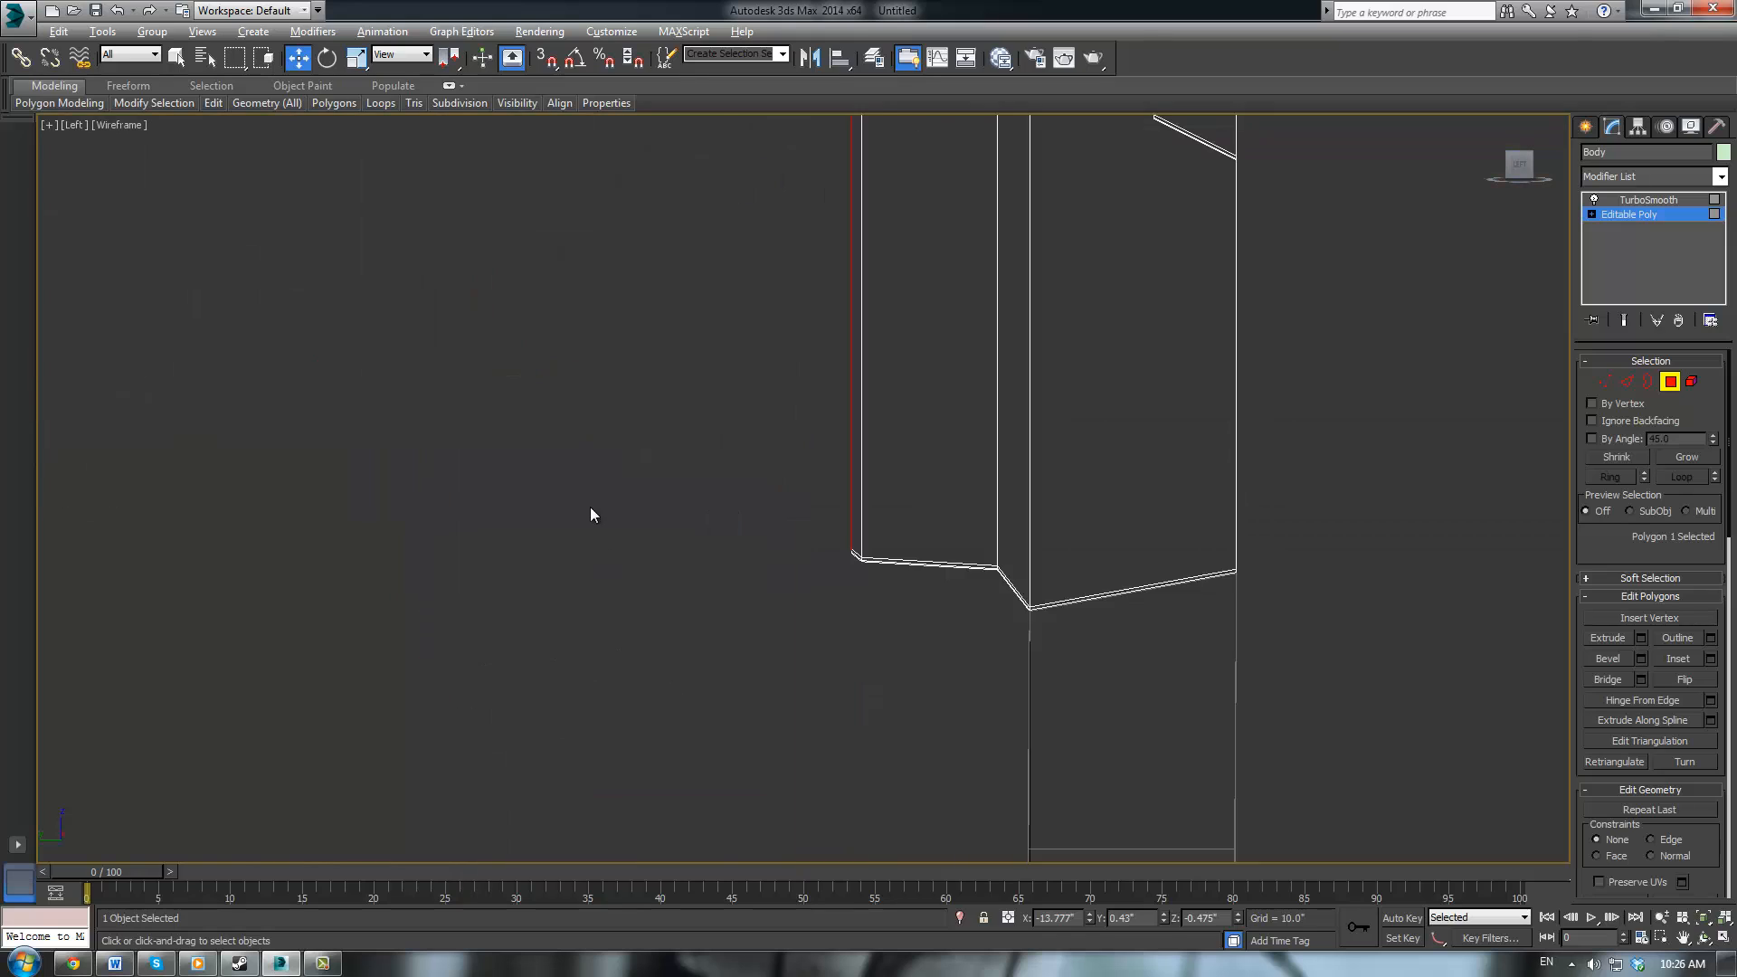
scroll(724, 499, down, 8)
middle_drag(897, 290, 926, 570)
scroll(859, 405, down, 2)
middle_drag(856, 418, 844, 648)
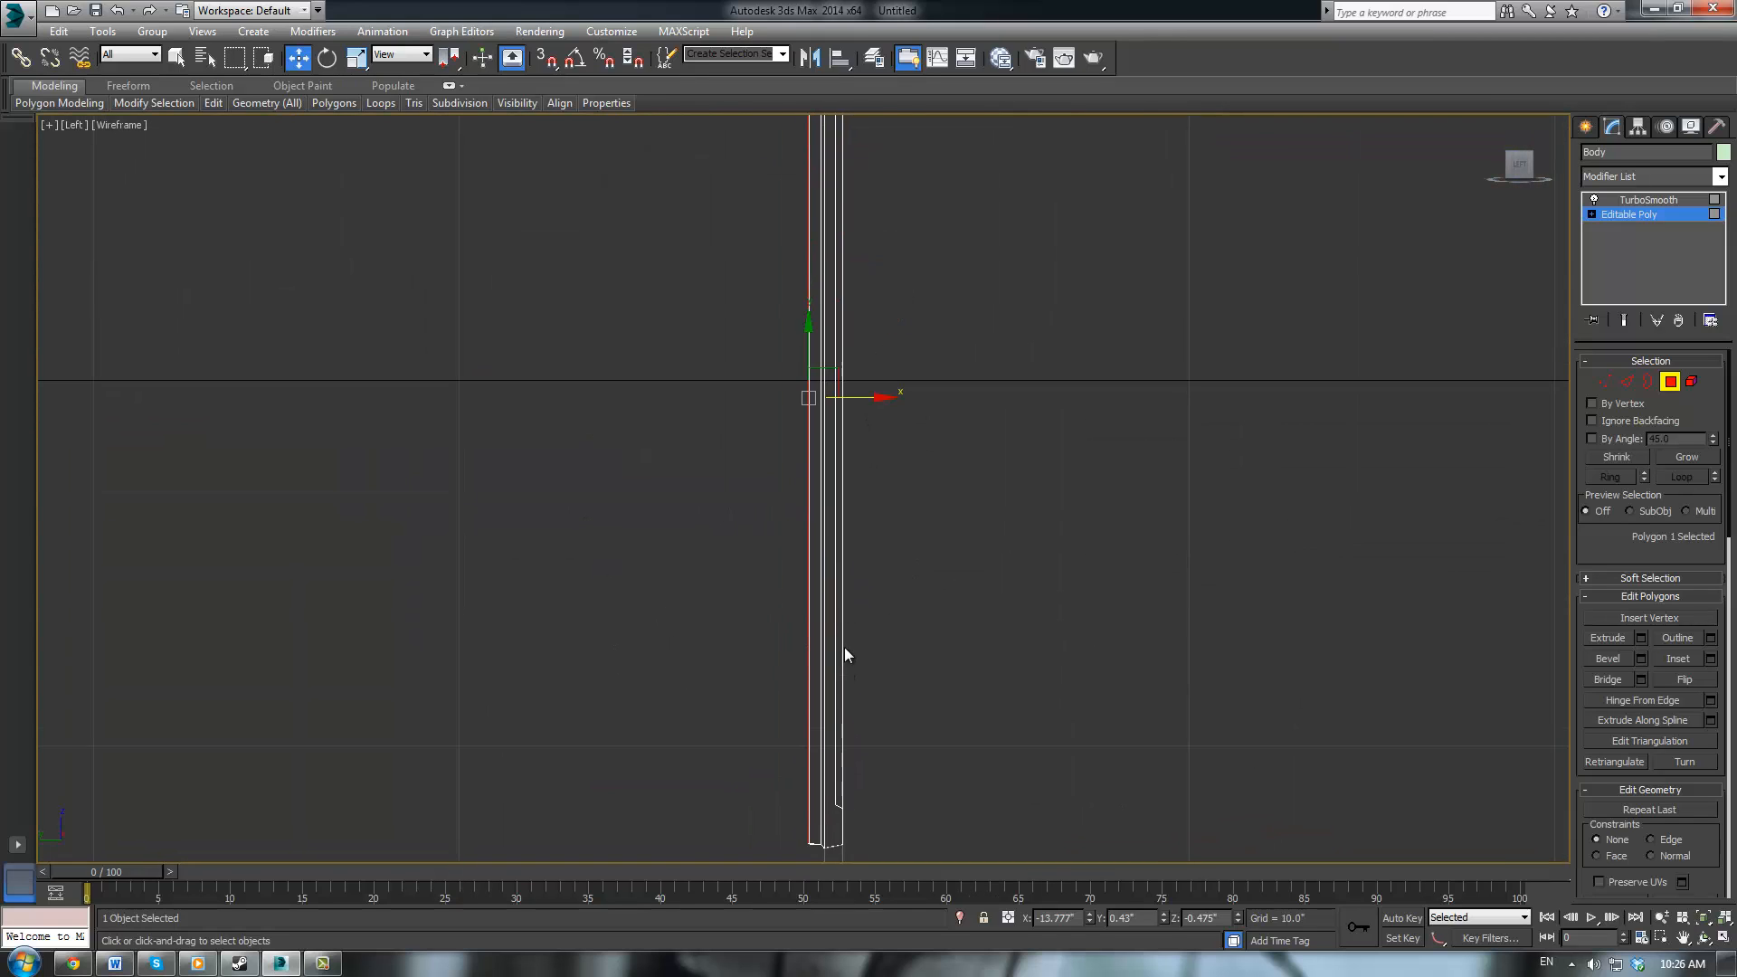
scroll(869, 461, up, 5)
middle_drag(701, 251, 841, 499)
scroll(818, 519, up, 2)
middle_drag(638, 390, 709, 426)
scroll(710, 426, up, 3)
middle_drag(811, 413, 840, 530)
scroll(841, 530, up, 1)
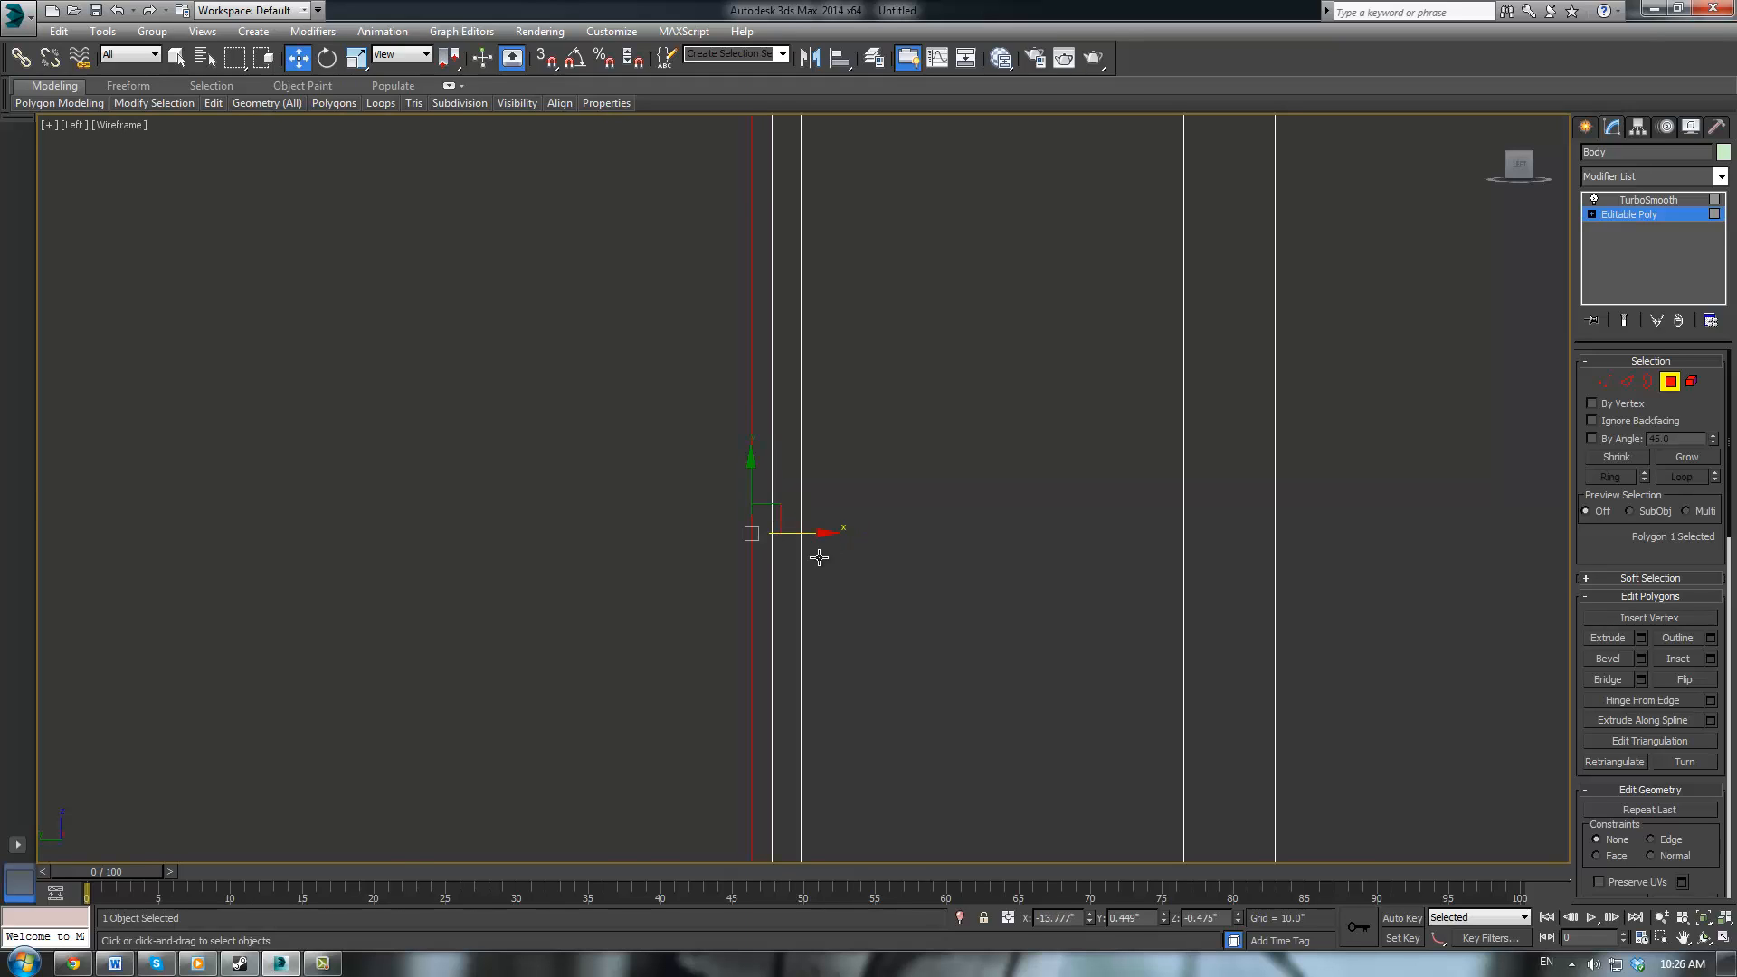
Return to the TurboSmooth level and, with the selection cleared, inspect the Body's back corner and front frame in the perspective view
key(alt+w)
click(1648, 199)
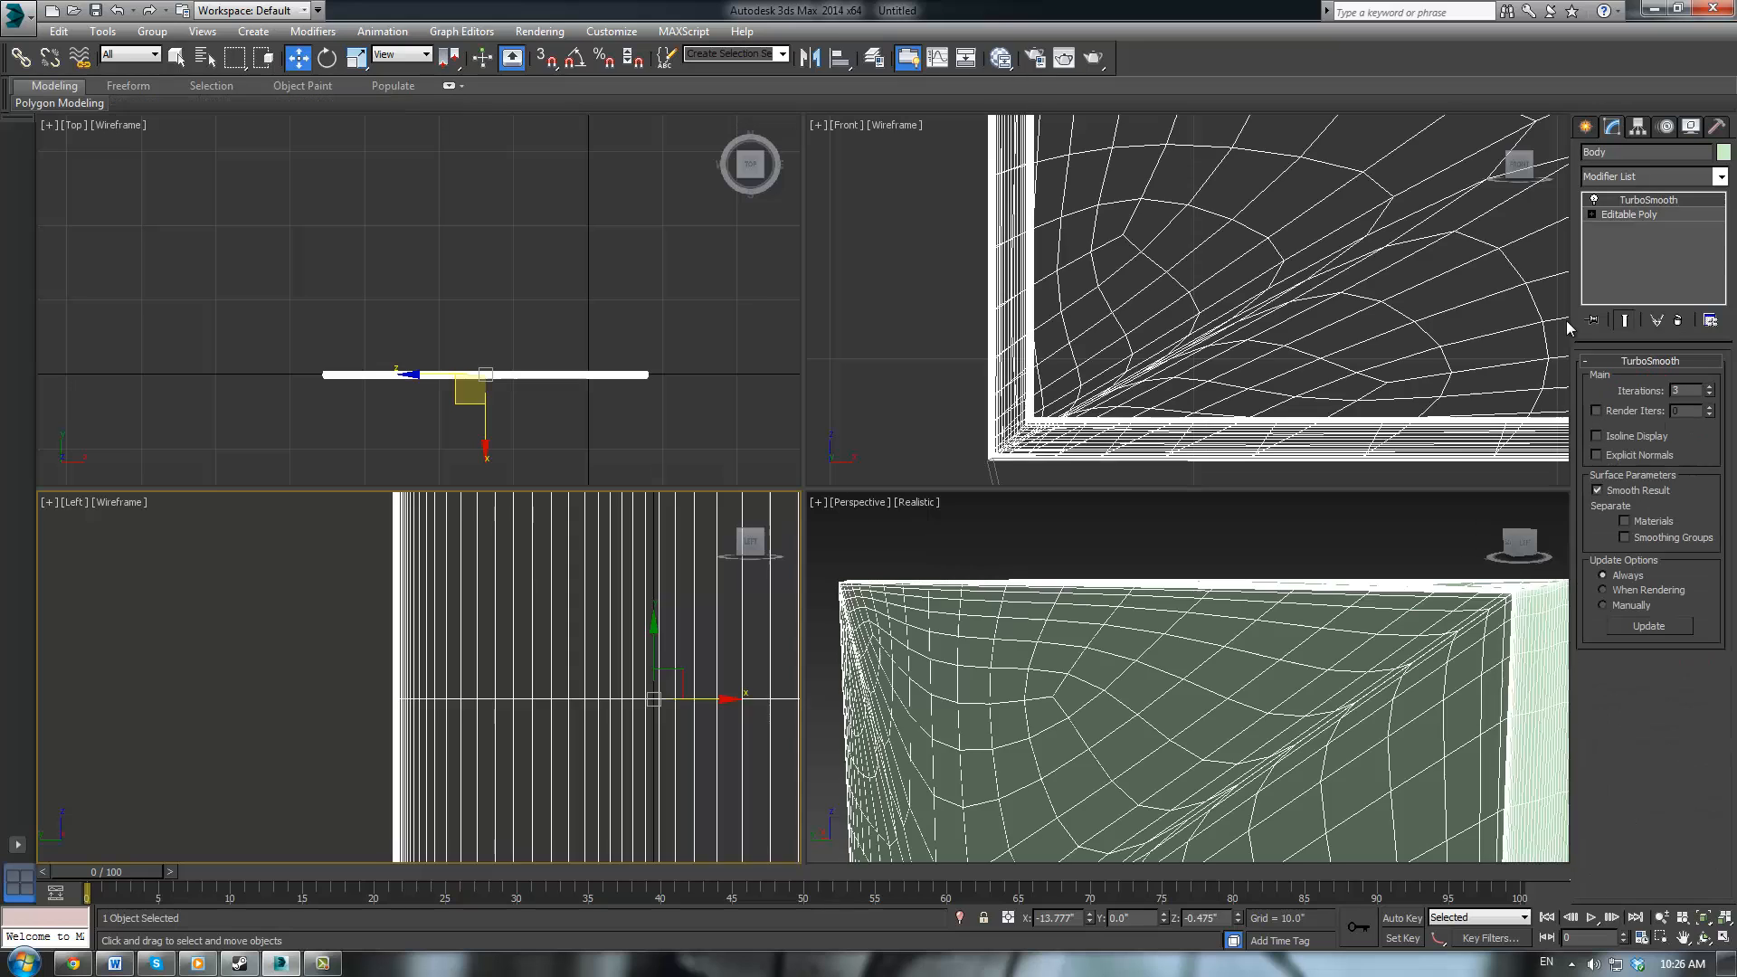
scroll(983, 573, up, 5)
middle_drag(1044, 630, 1060, 653)
key(alt+w)
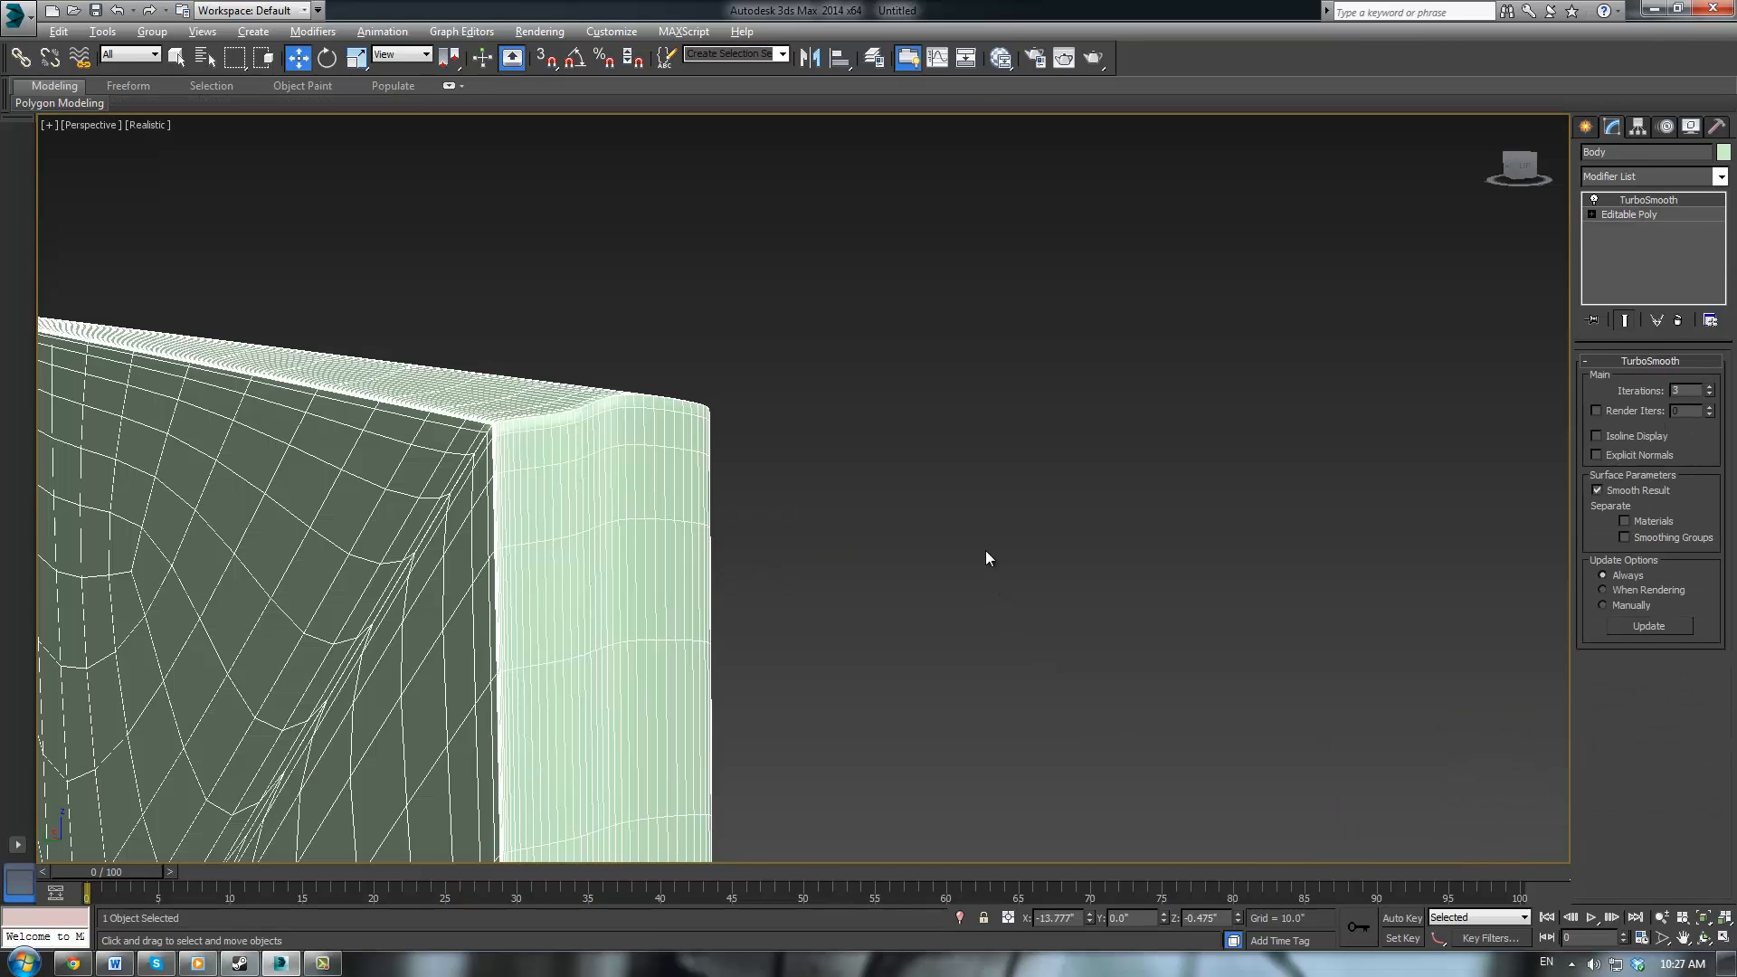
click(1254, 351)
middle_drag(792, 481, 837, 508)
scroll(710, 507, up, 5)
scroll(685, 467, down, 5)
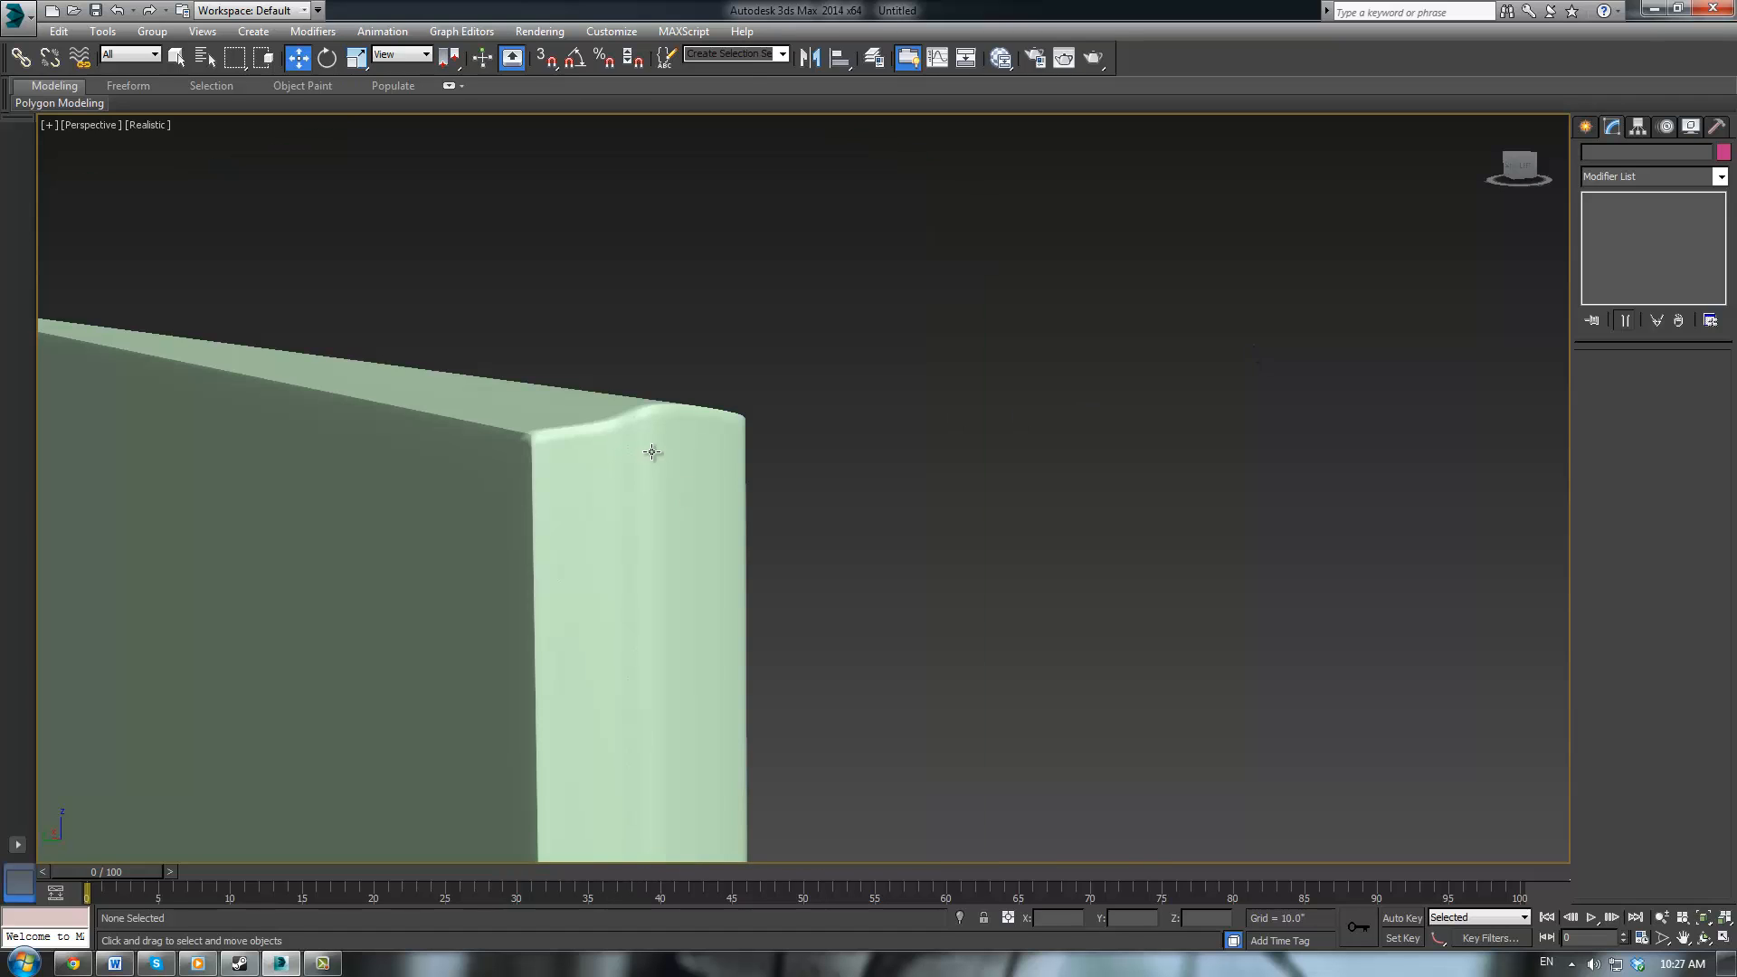
alt+middle_drag(651, 454, 616, 490)
scroll(628, 459, down, 4)
scroll(615, 489, up, 4)
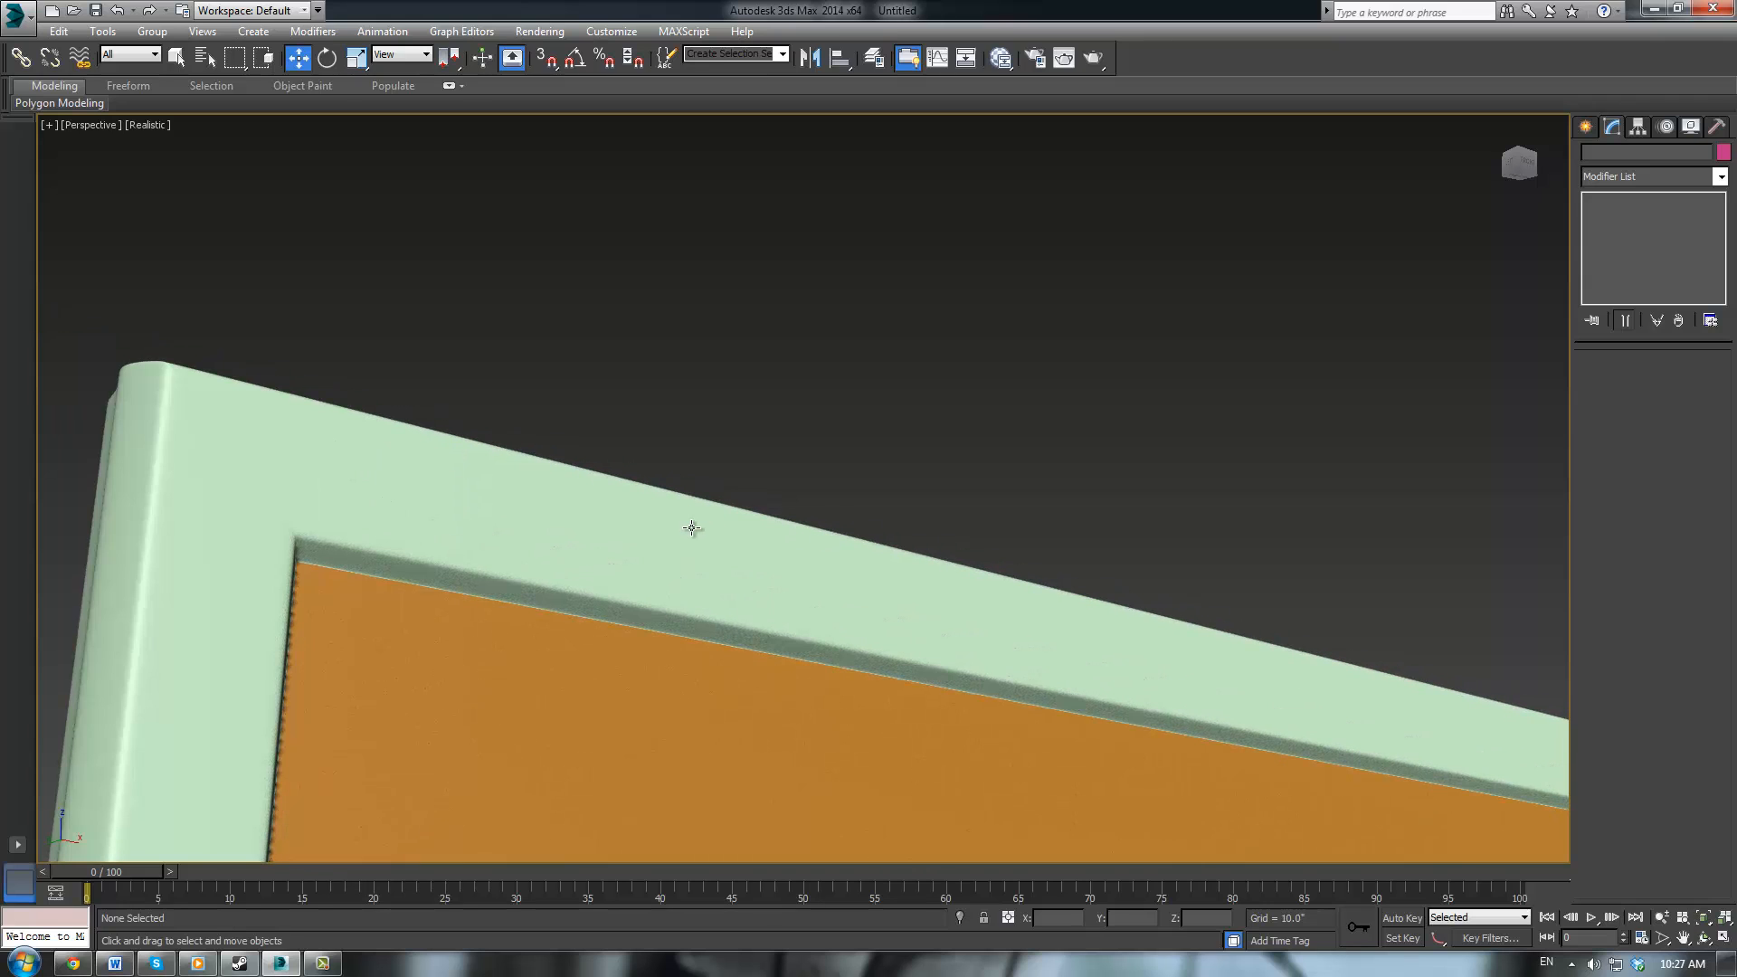
mouse_move(691, 527)
alt+middle_down()
mouse_move(655, 500)
mouse_move(621, 524)
mouse_move(666, 546)
alt+middle_up()
Select the Body, switch to its Editable Poly level and examine the upper corner of the screen opening in the base mesh
click(658, 523)
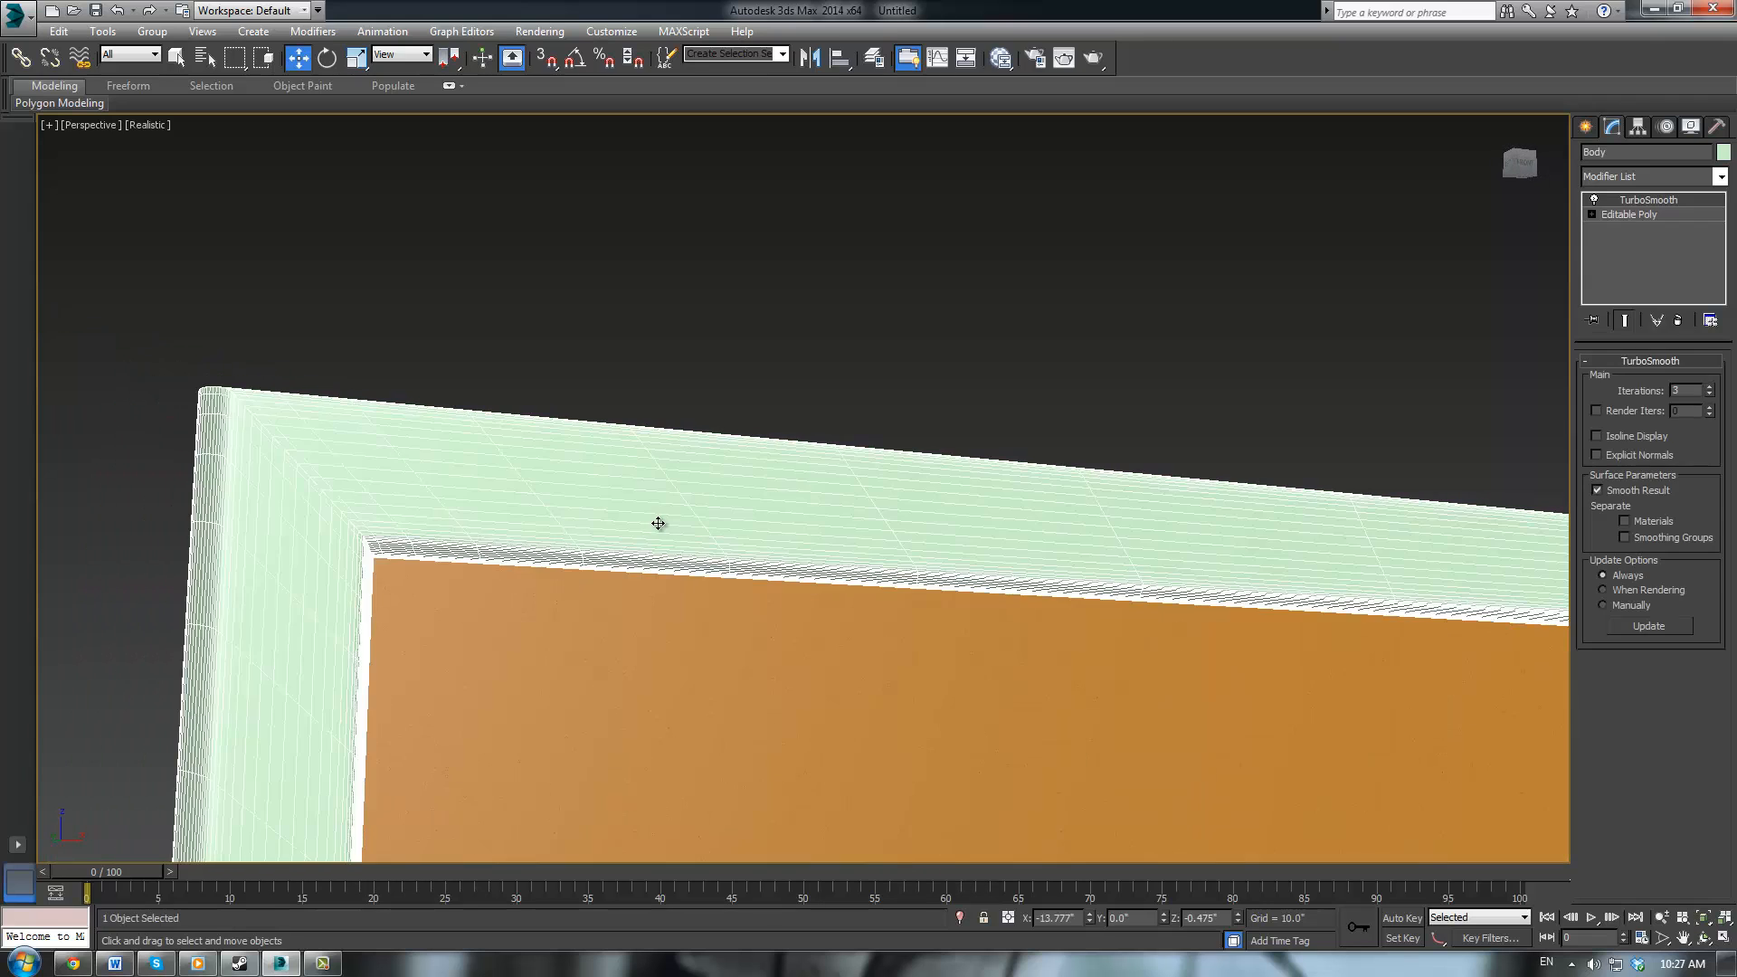
click(1614, 214)
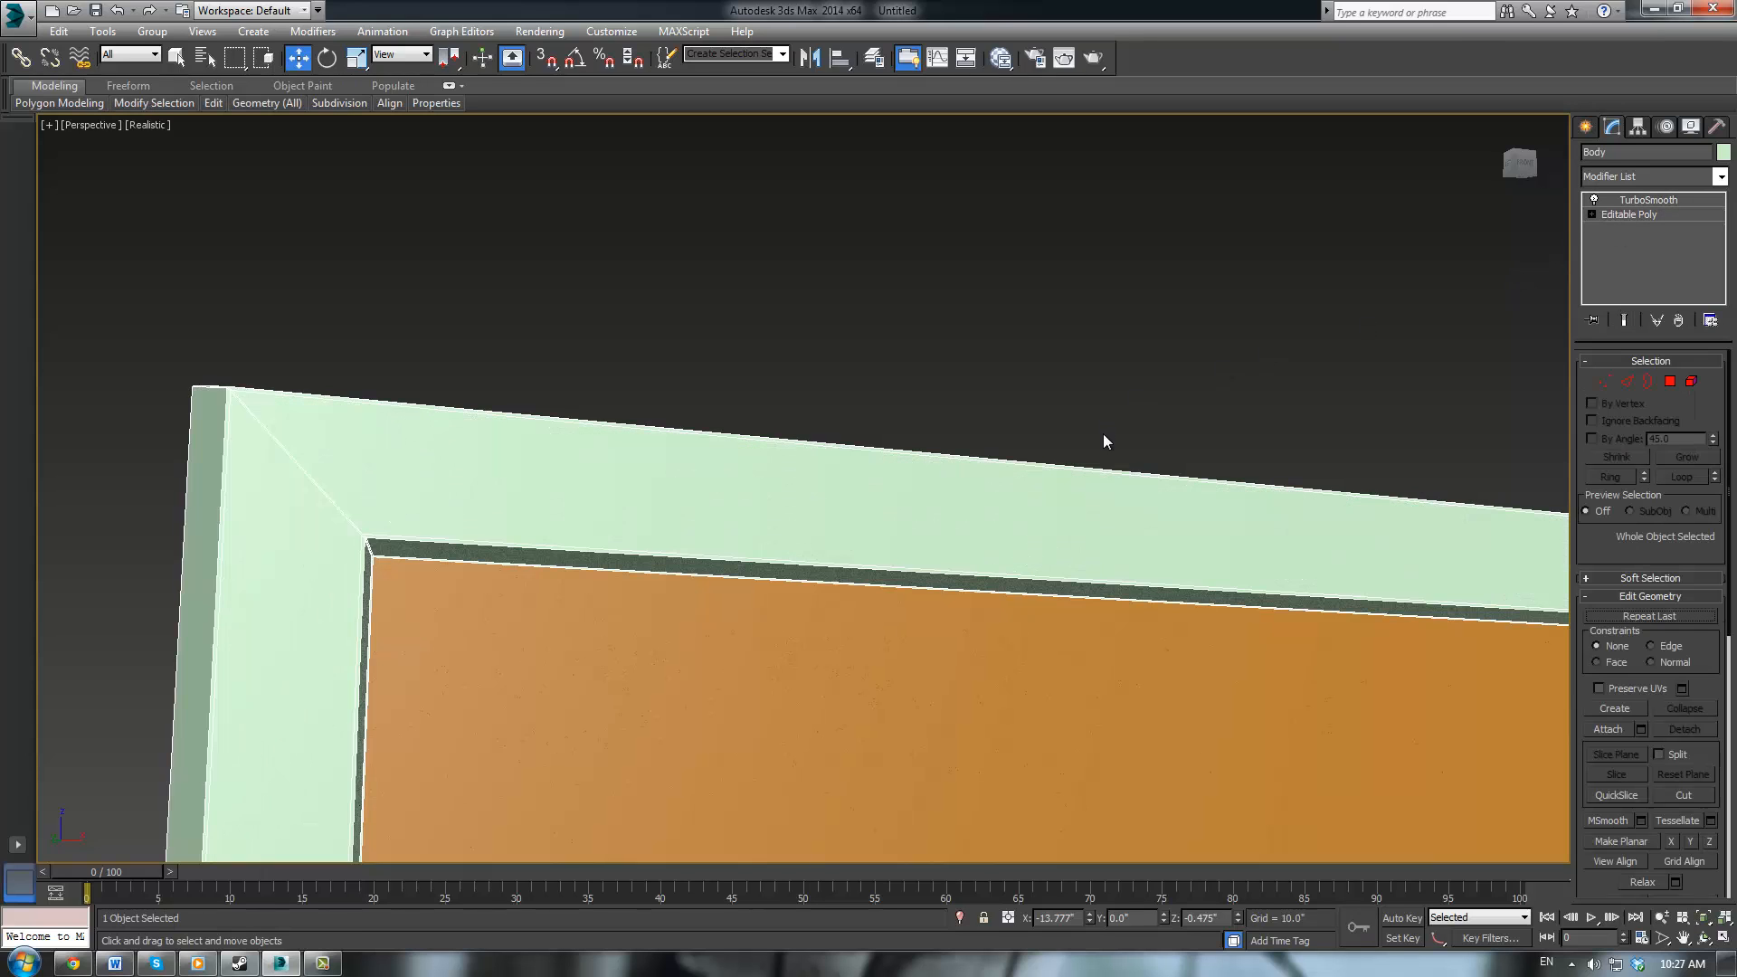
scroll(633, 418, up, 2)
scroll(632, 418, up, 2)
middle_drag(720, 384, 956, 309)
scroll(956, 309, up, 1)
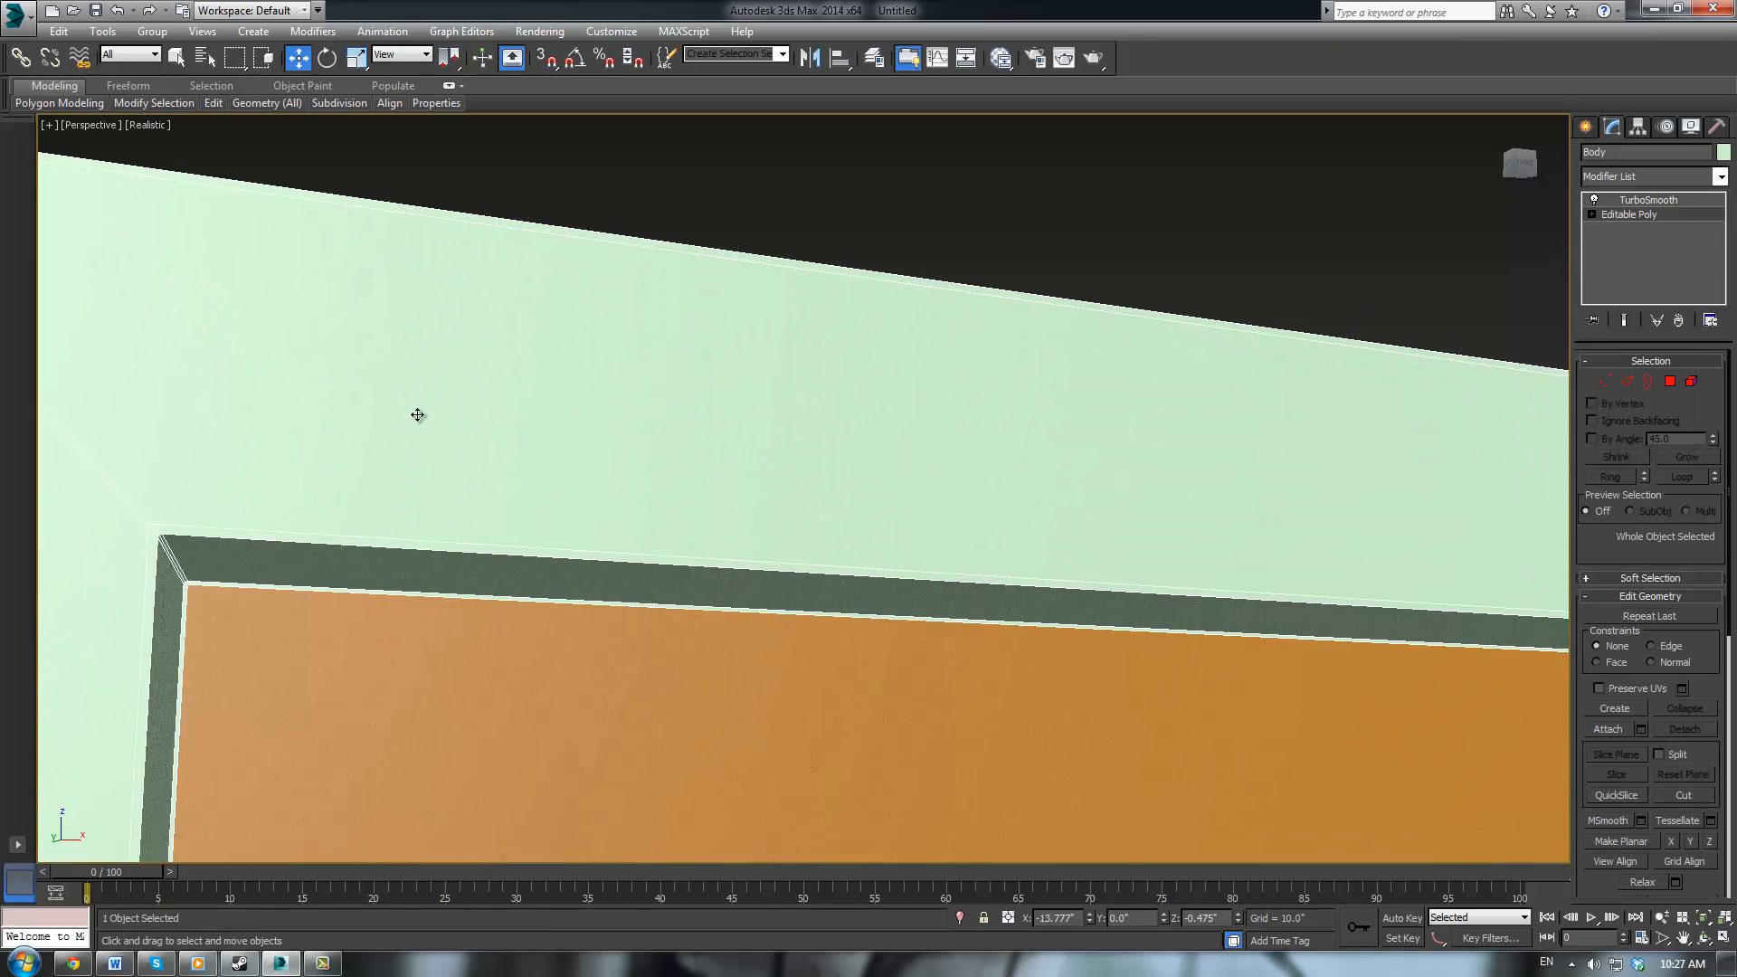
scroll(419, 416, up, 2)
middle_drag(589, 386, 913, 343)
scroll(605, 463, up, 2)
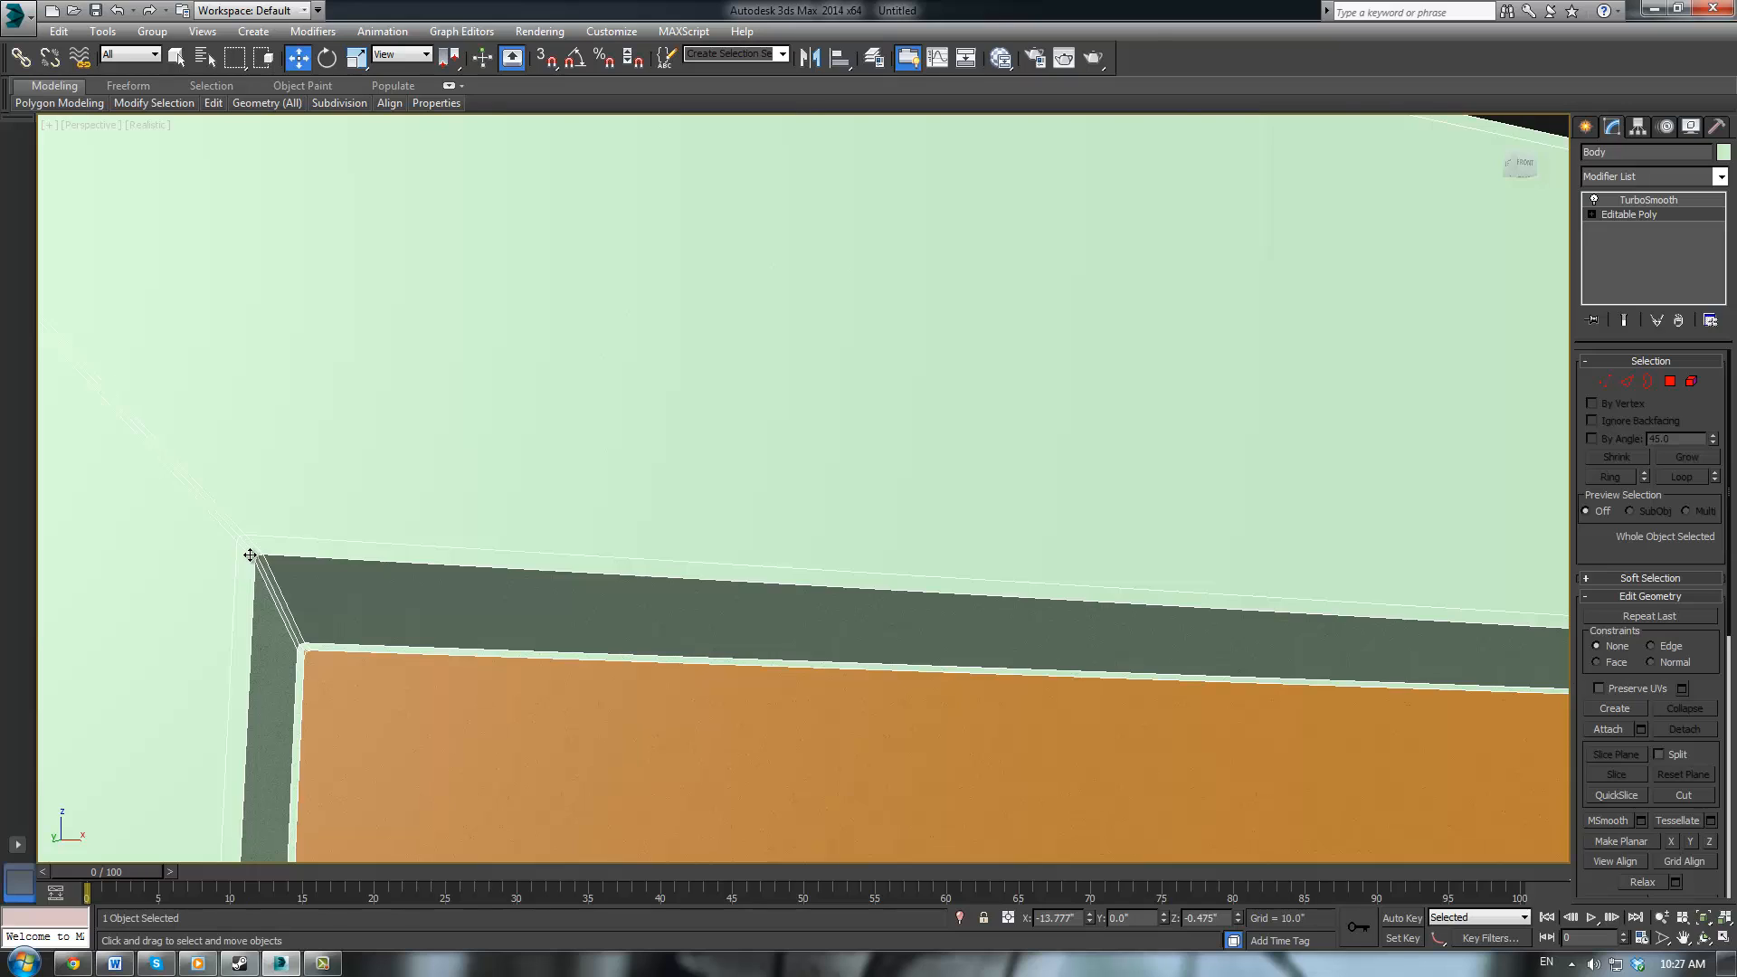
Connect the ring of short edges around the screen opening's front rim with 1 segment, pinch 100 and slide 66
click(253, 553)
click(1627, 215)
click(1626, 381)
click(275, 559)
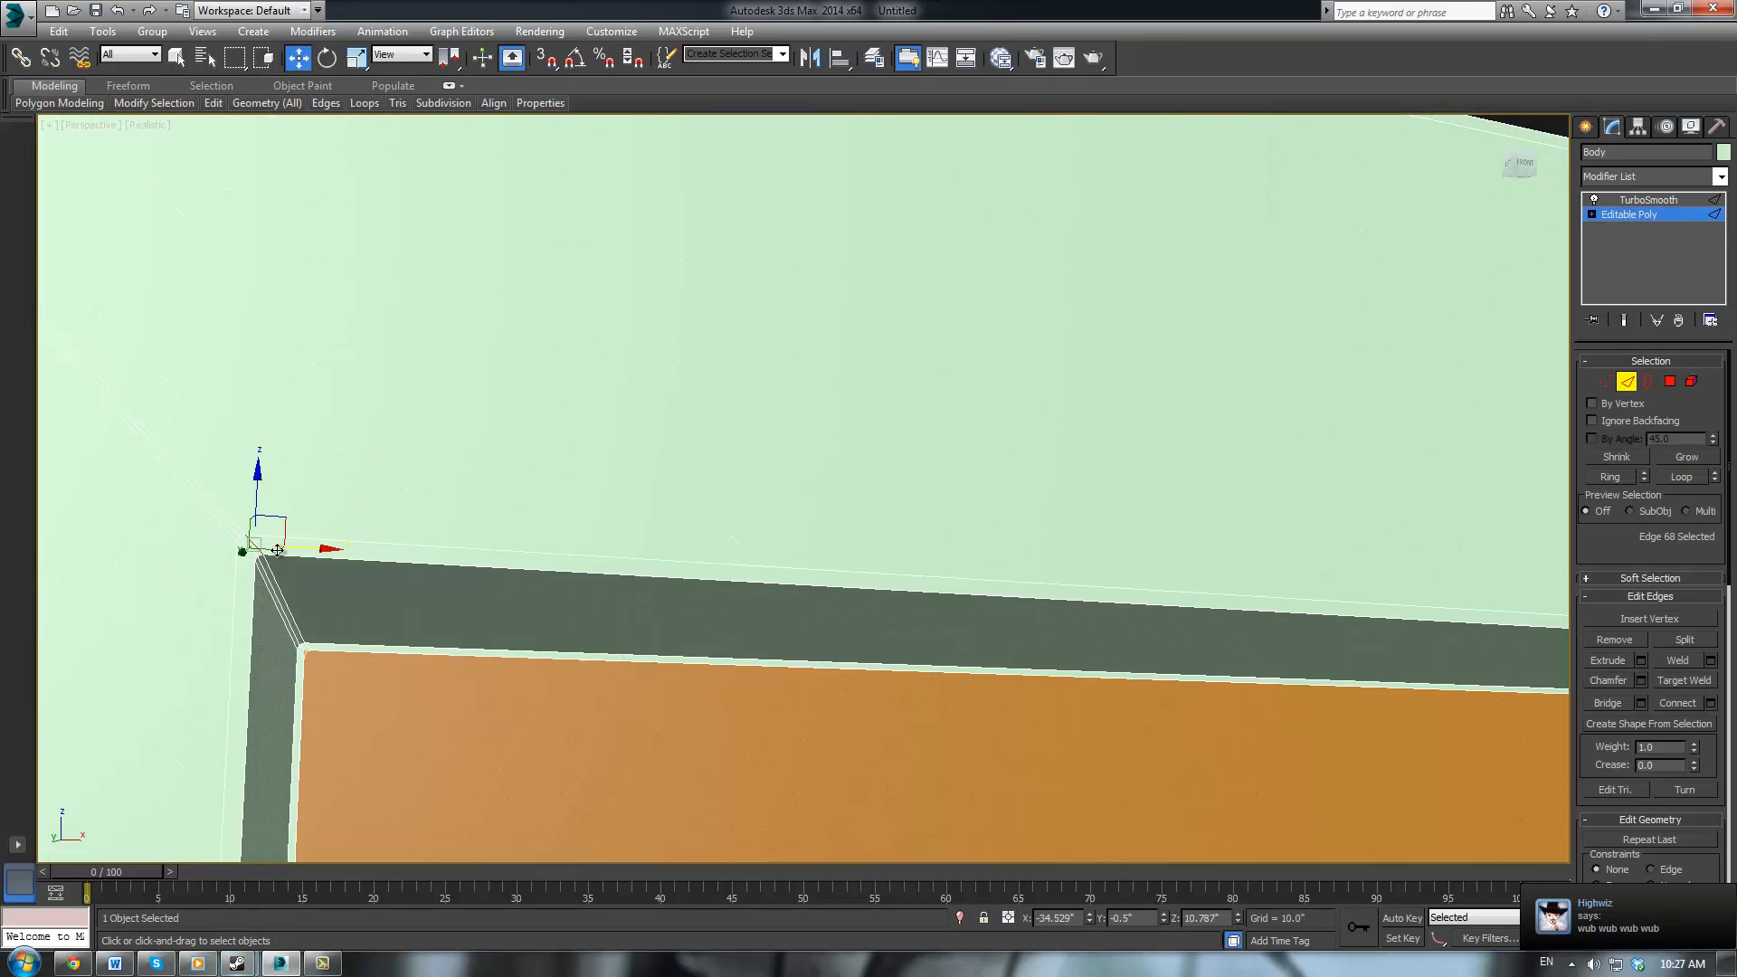
click(1609, 477)
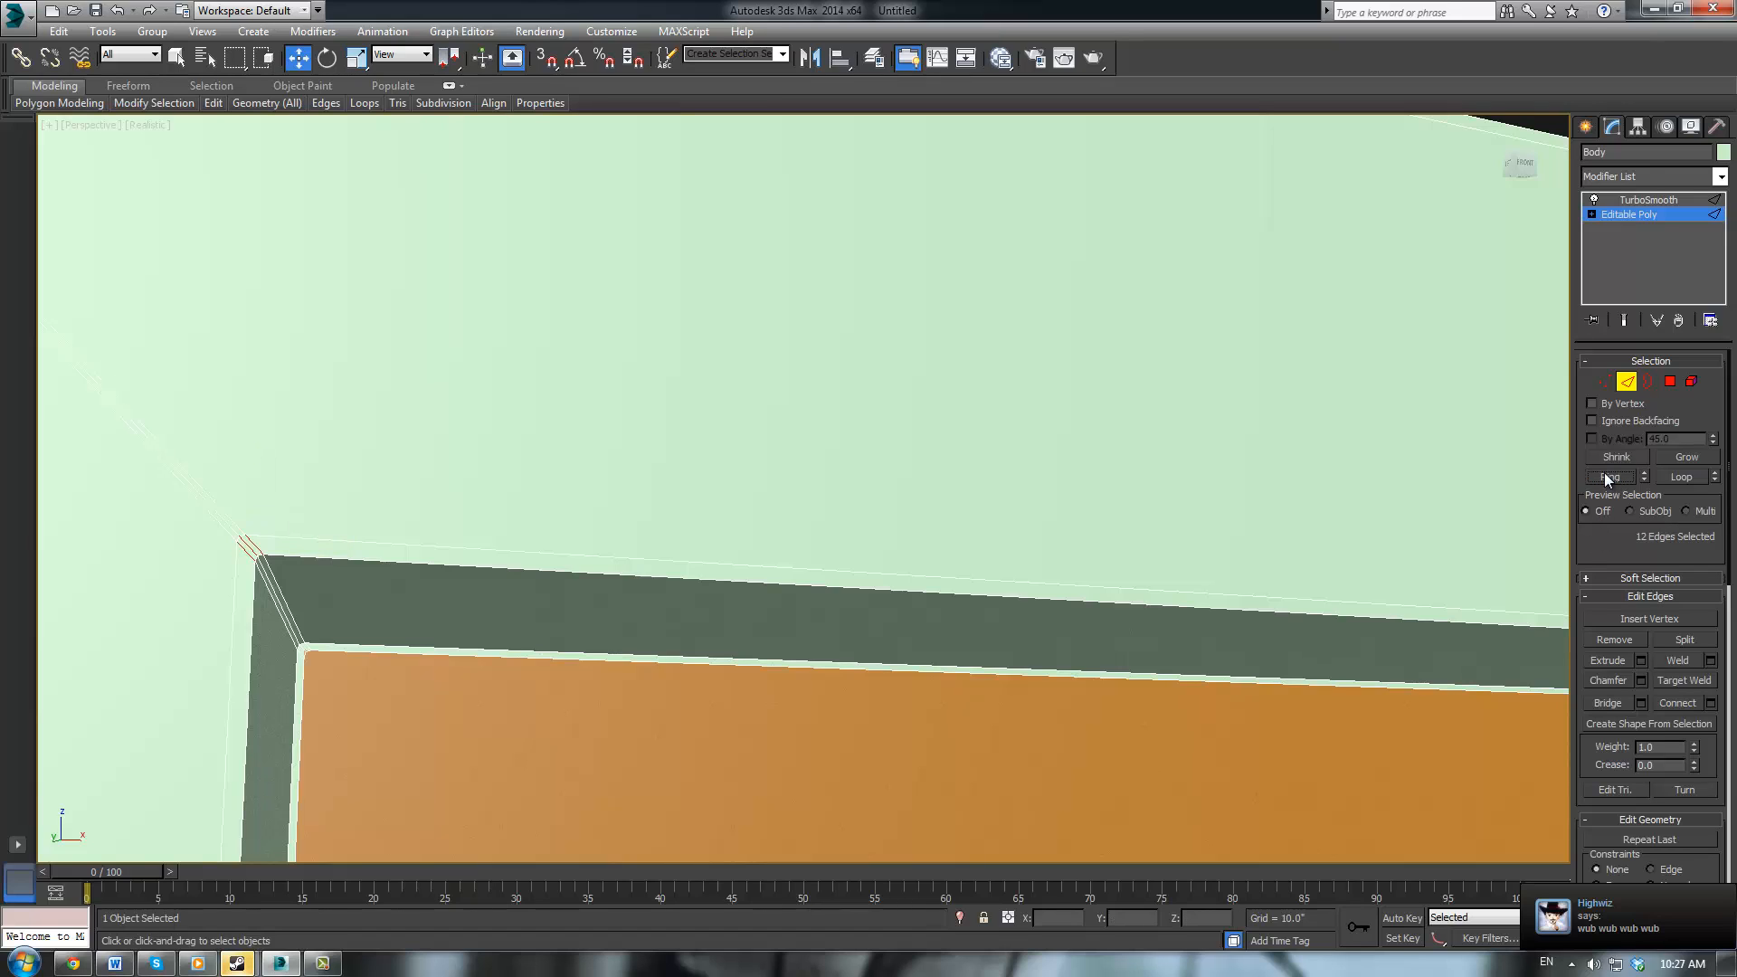
click(1708, 703)
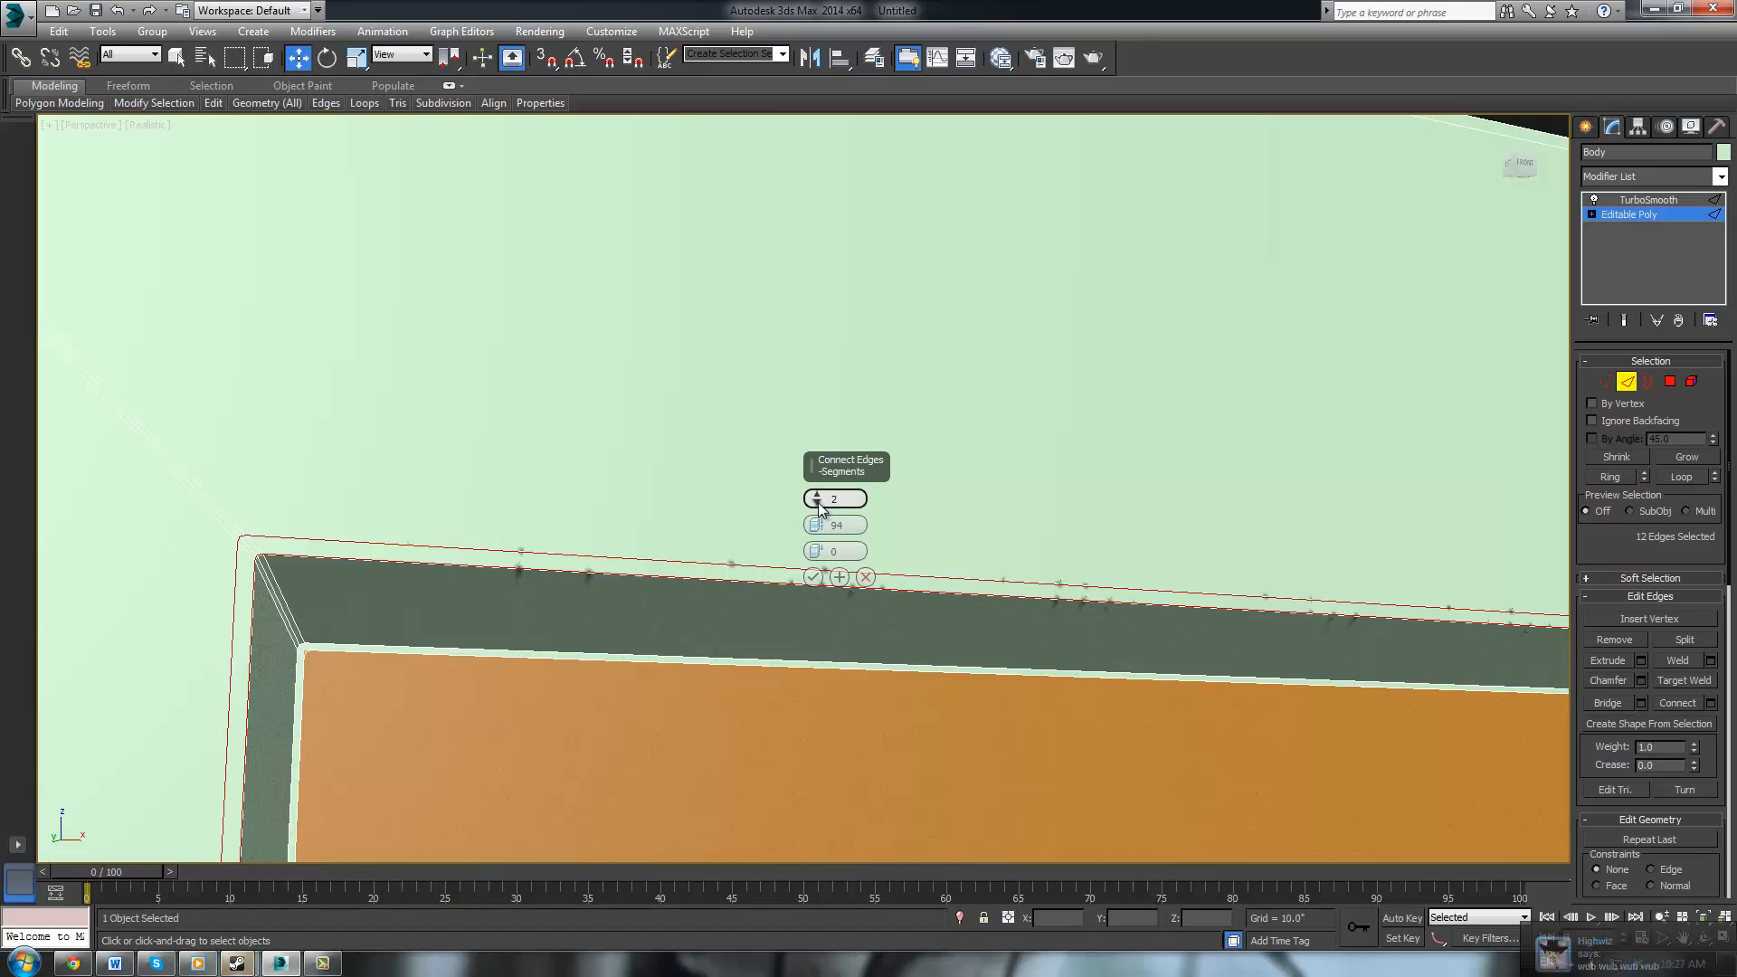
drag(819, 527, 869, 310)
click(812, 573)
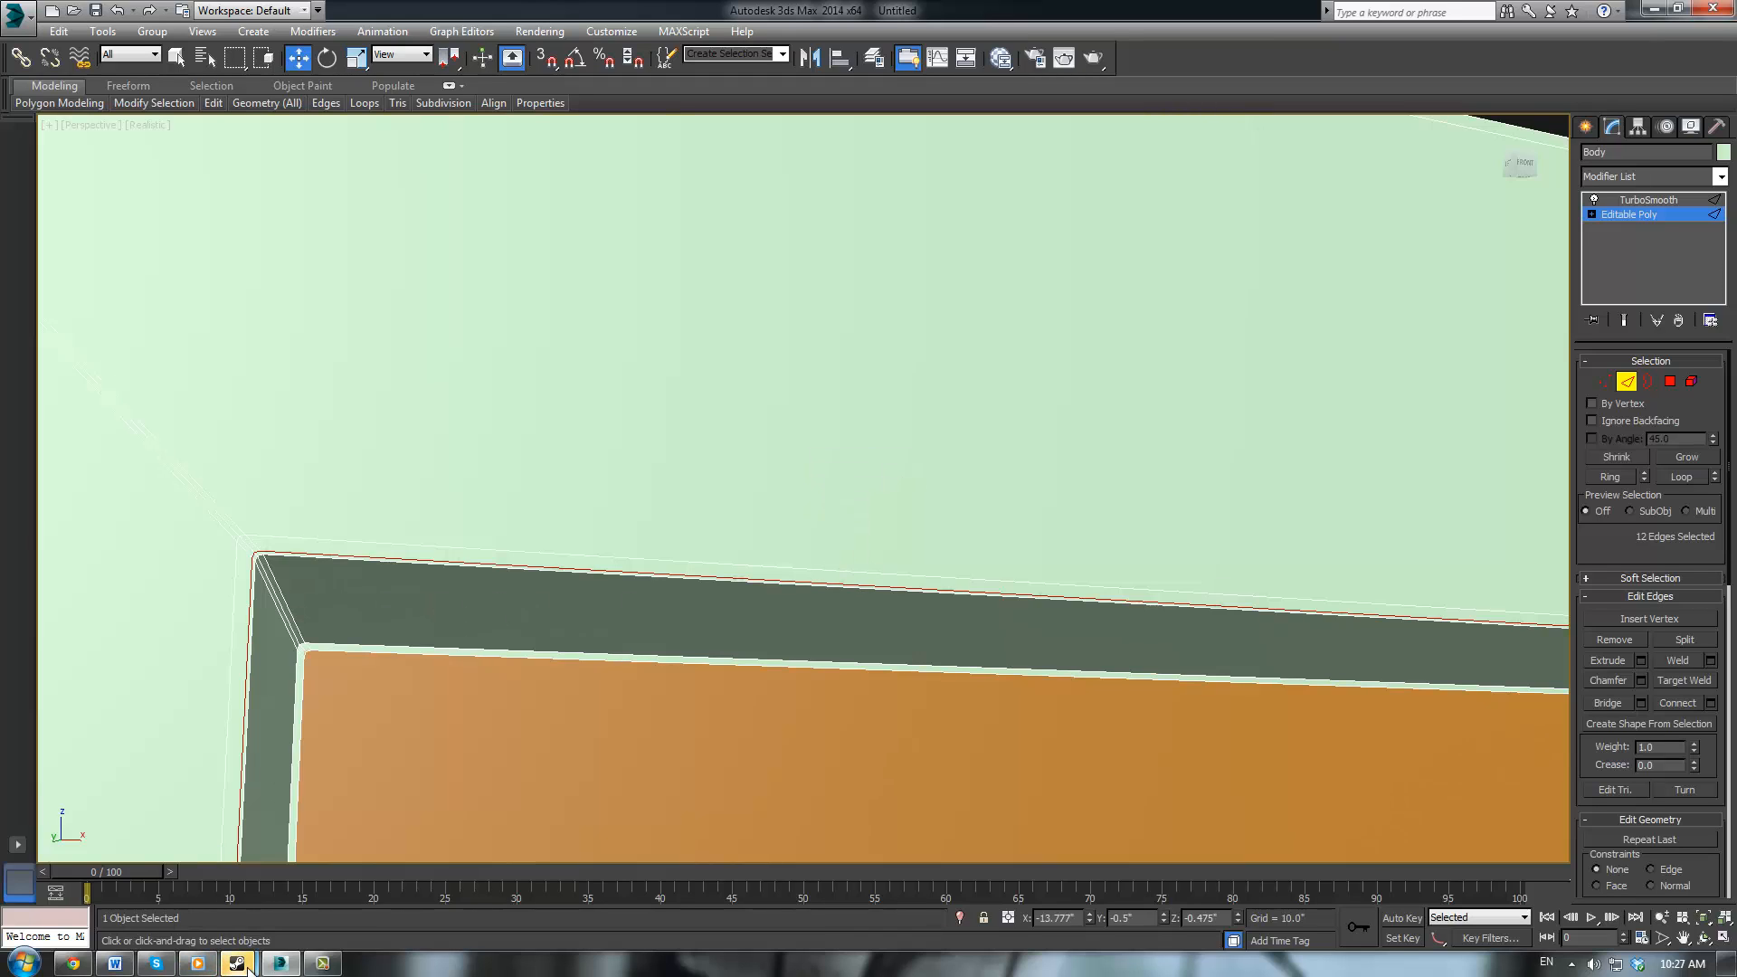
mouse_move(237, 962)
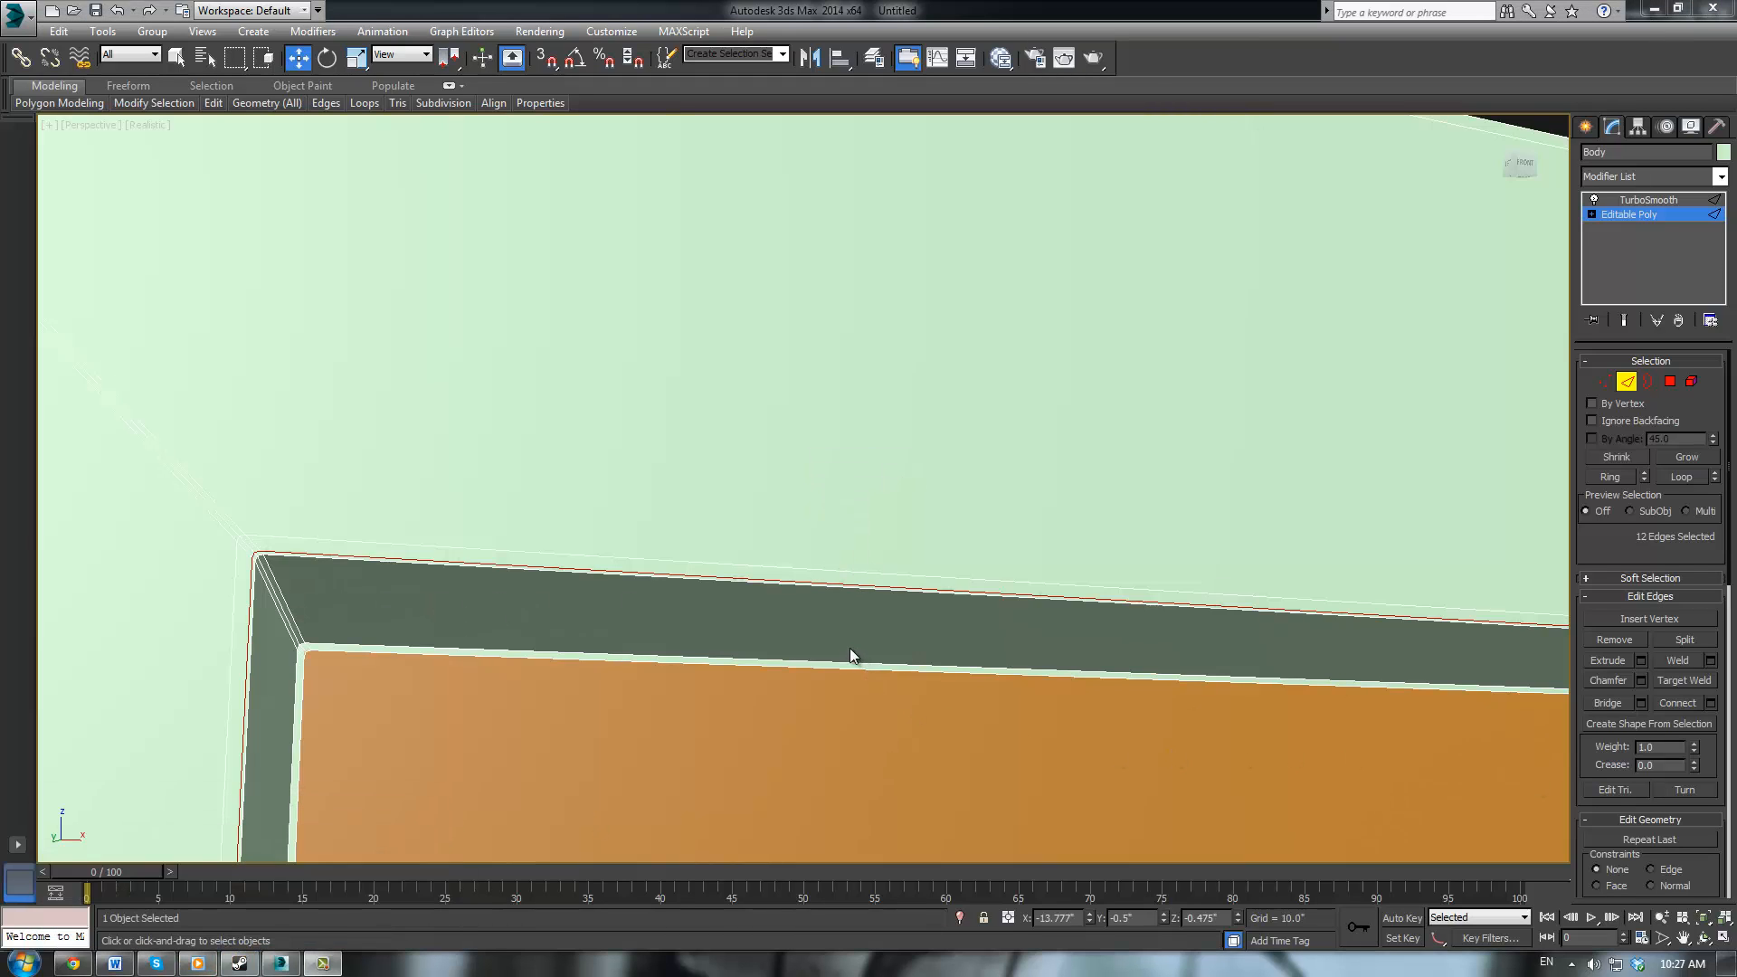
Connect the ring of edges running across the opening's recessed inner walls with 2 segments, pinch 94 and slide 0
click(273, 589)
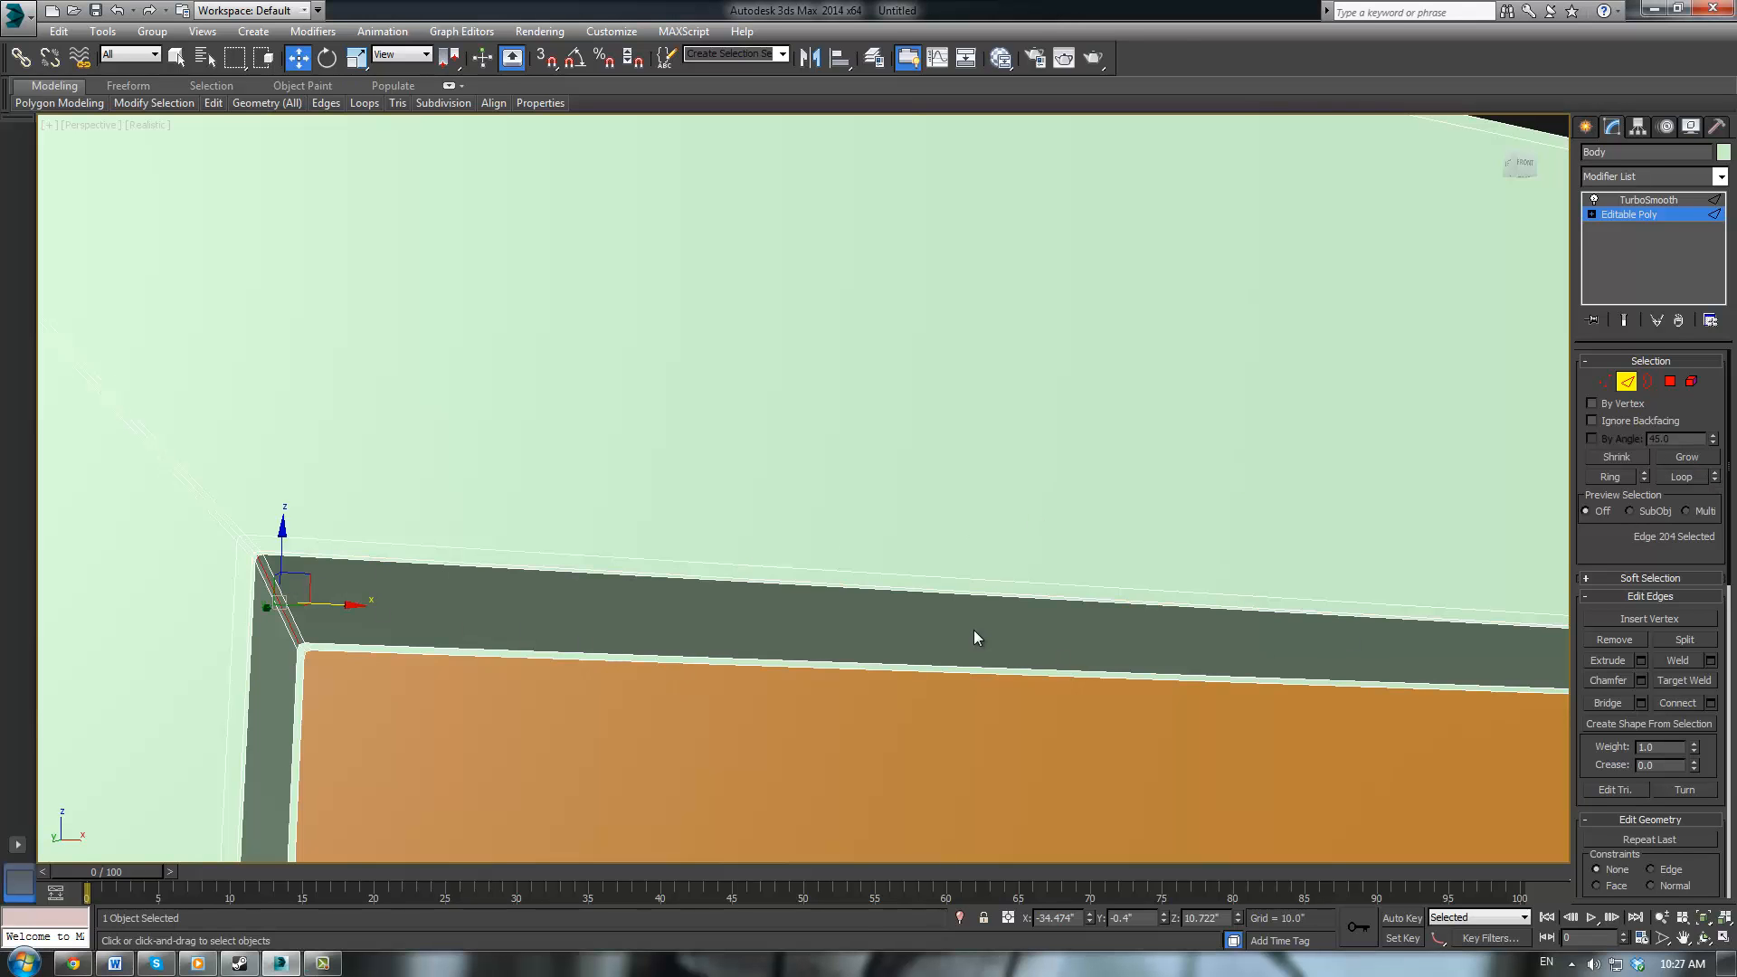
scroll(845, 447, down, 4)
alt+middle_drag(845, 448, 733, 430)
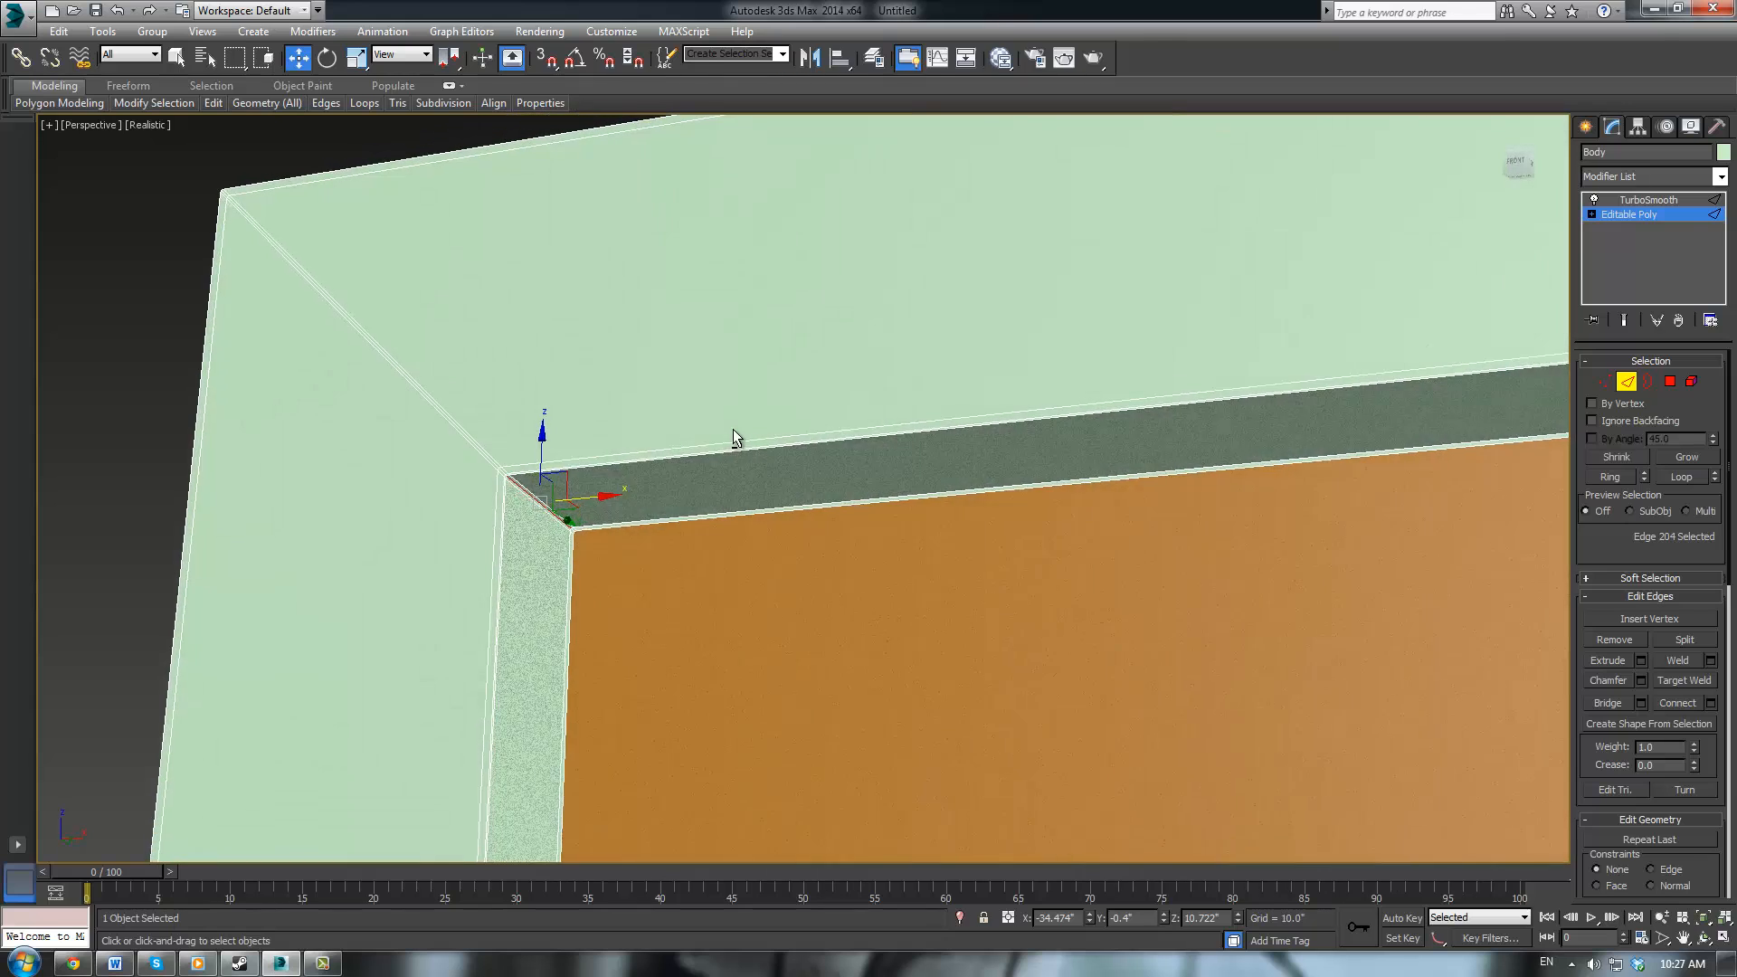
scroll(733, 438, up, 3)
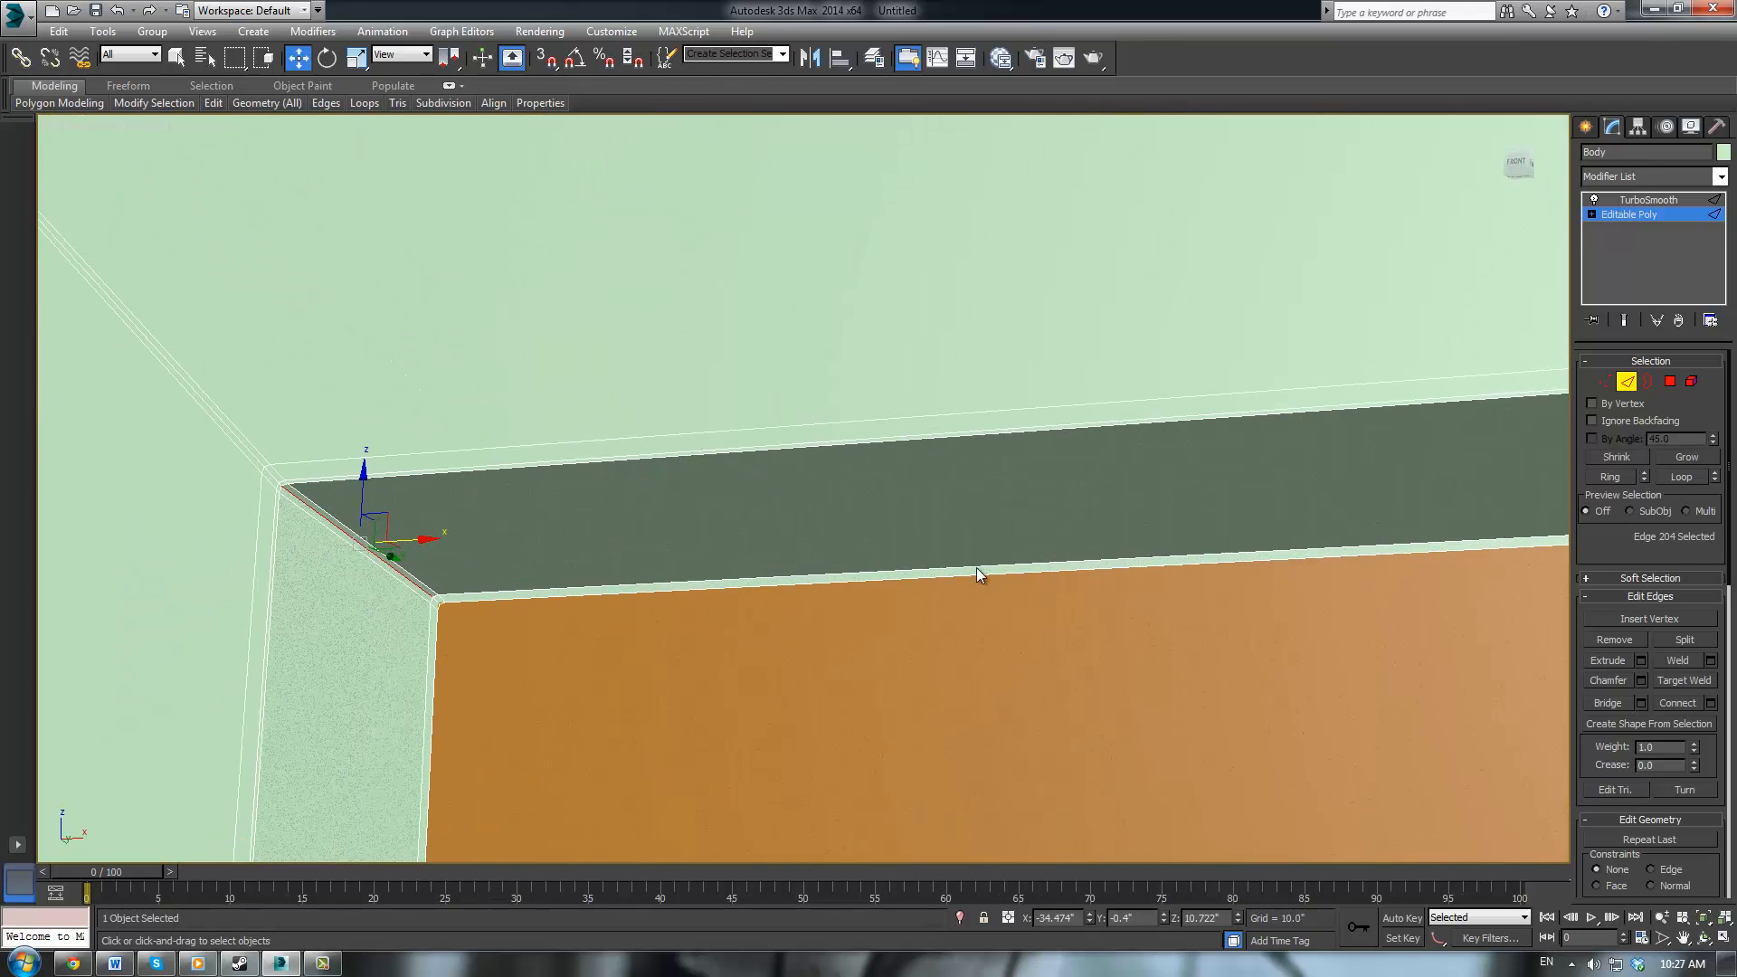
click(1611, 478)
click(1710, 704)
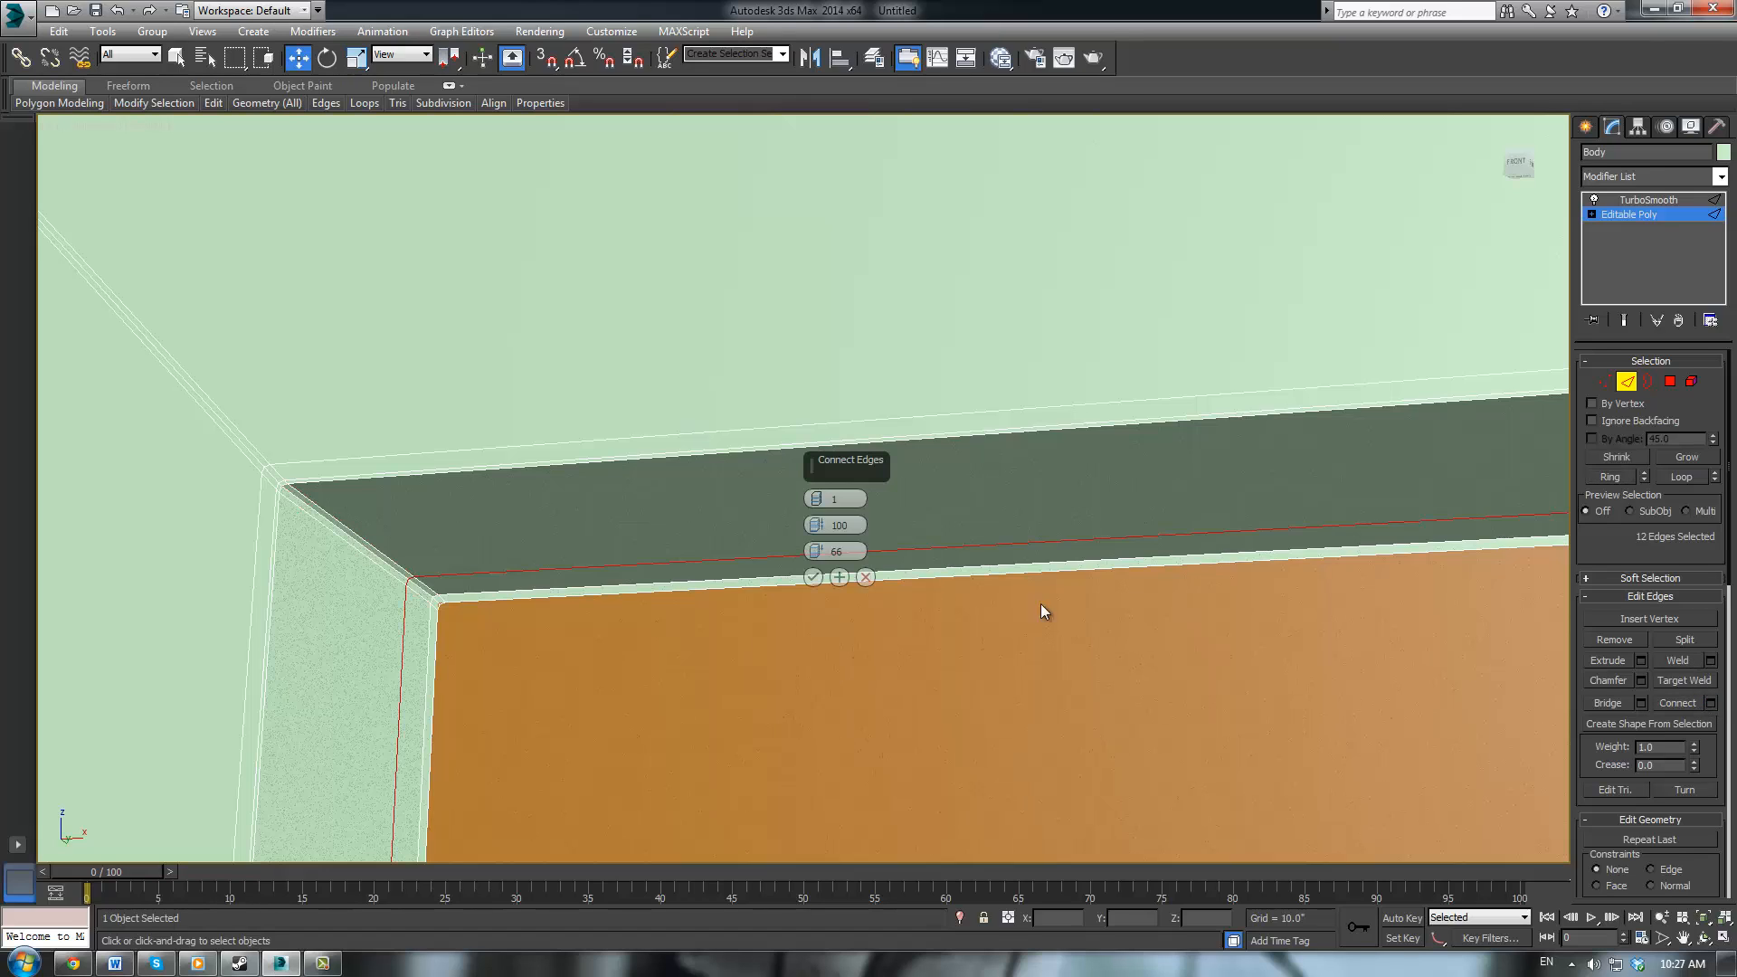
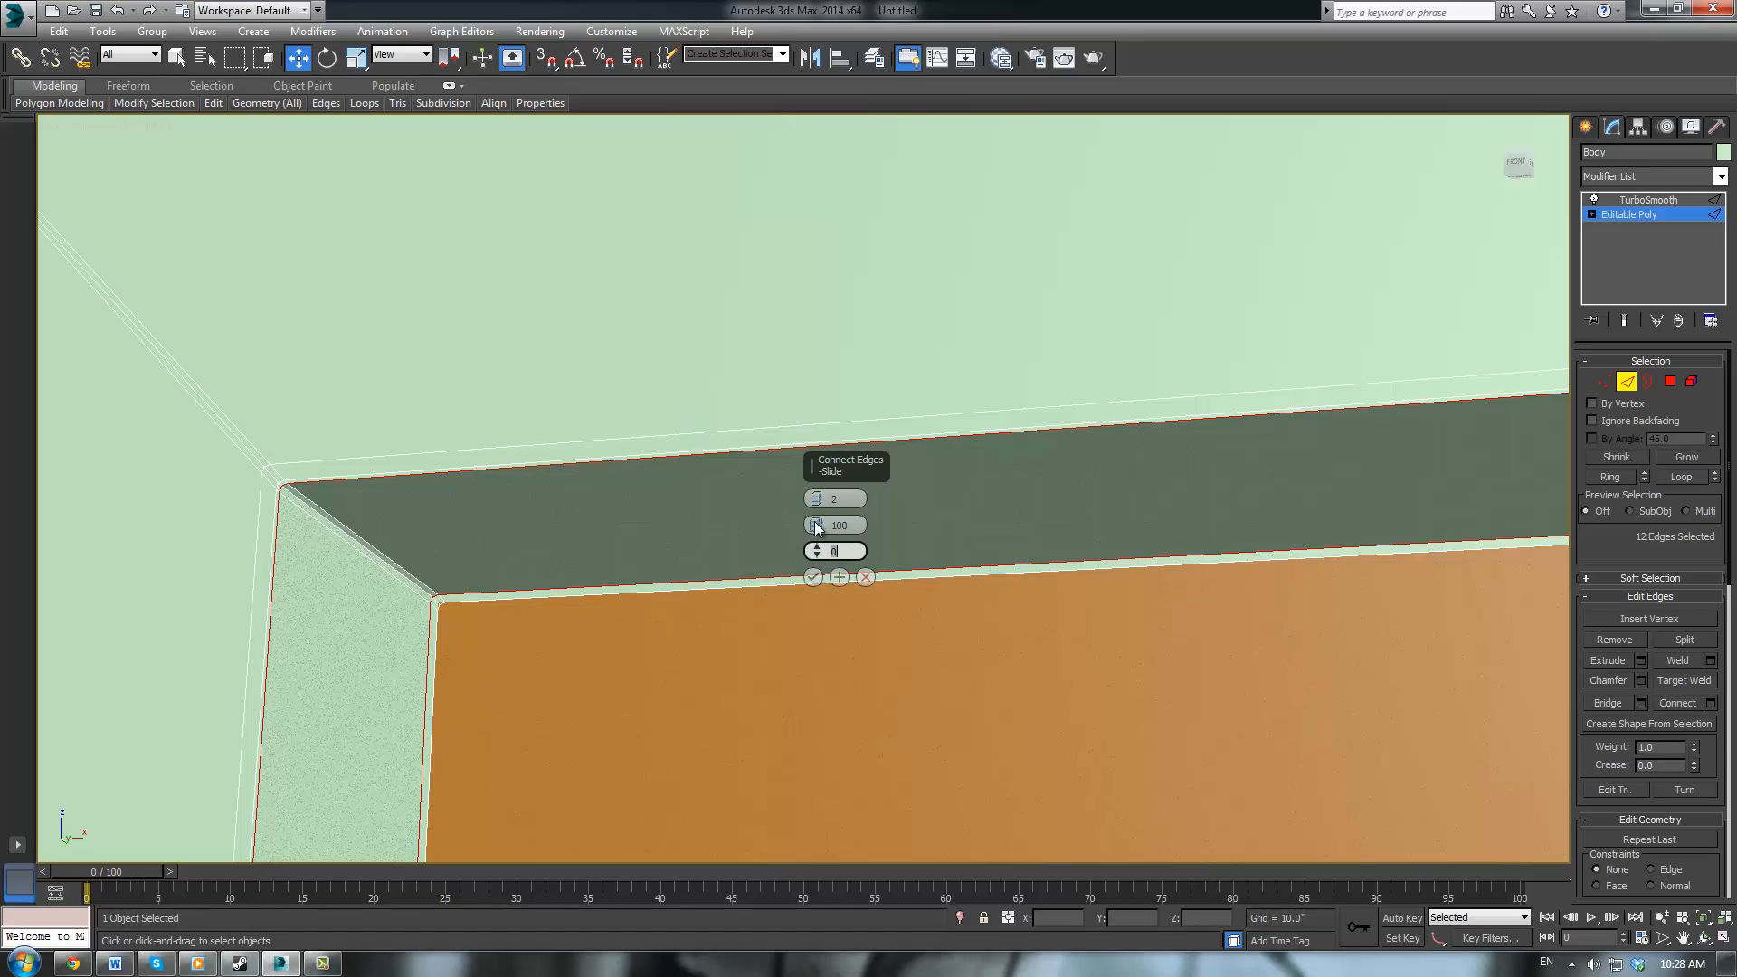
drag(817, 525, 816, 535)
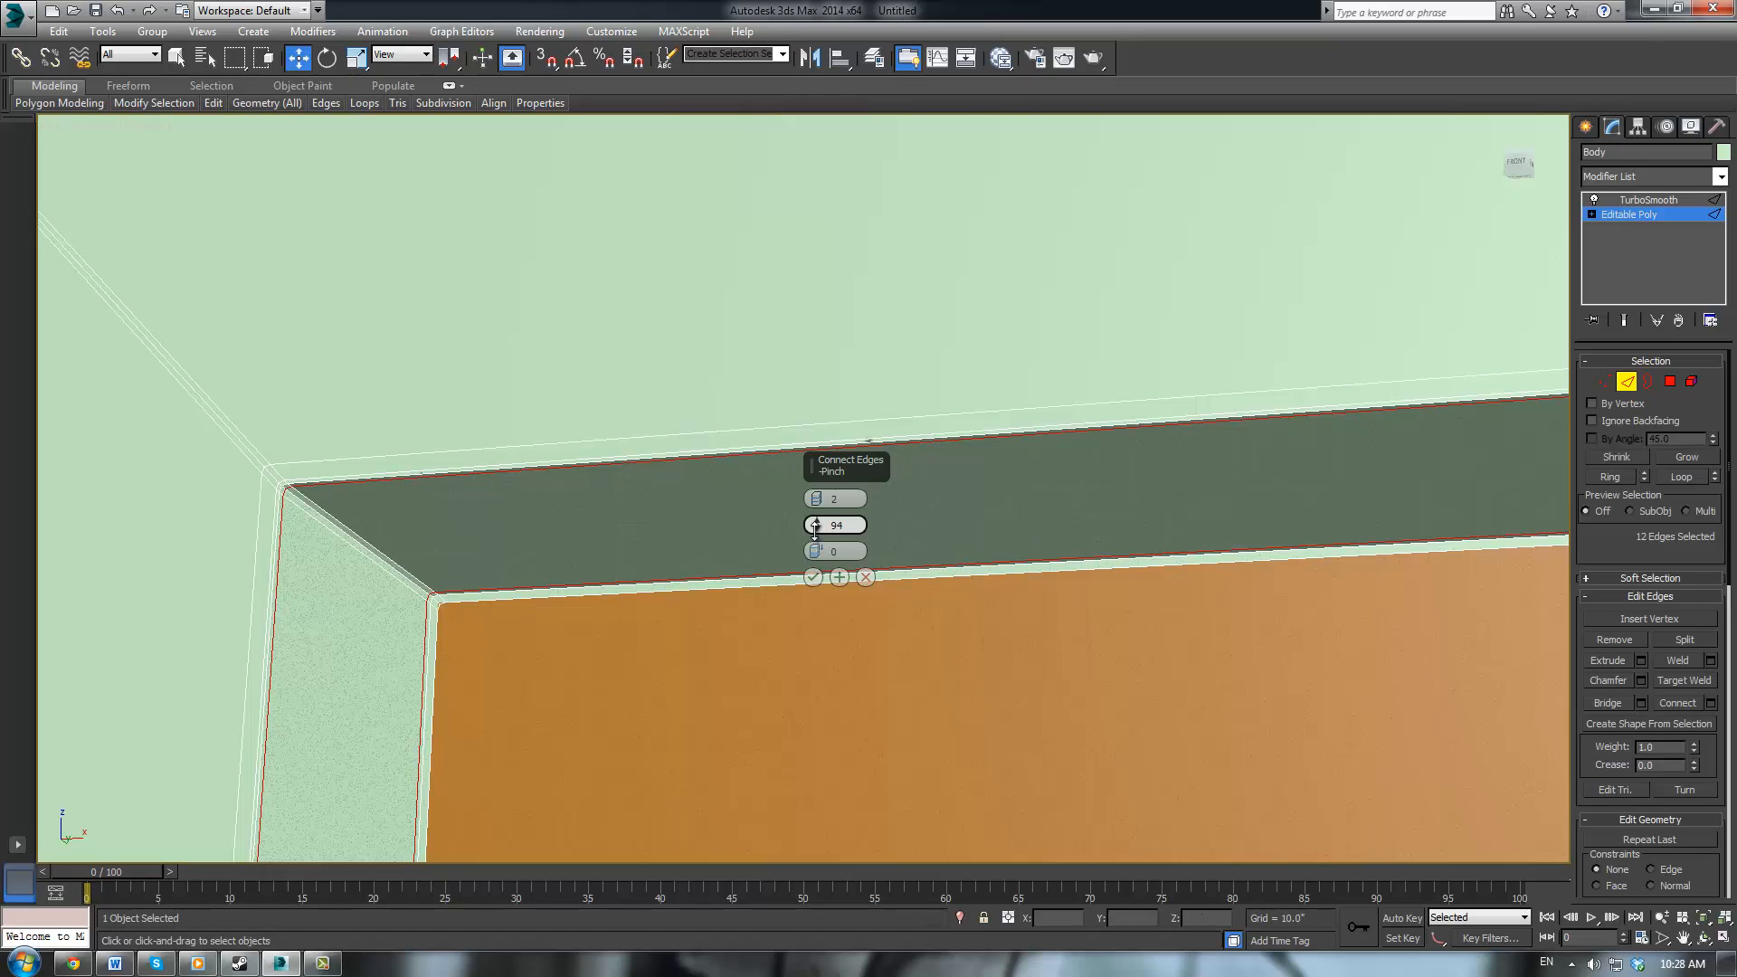
click(812, 577)
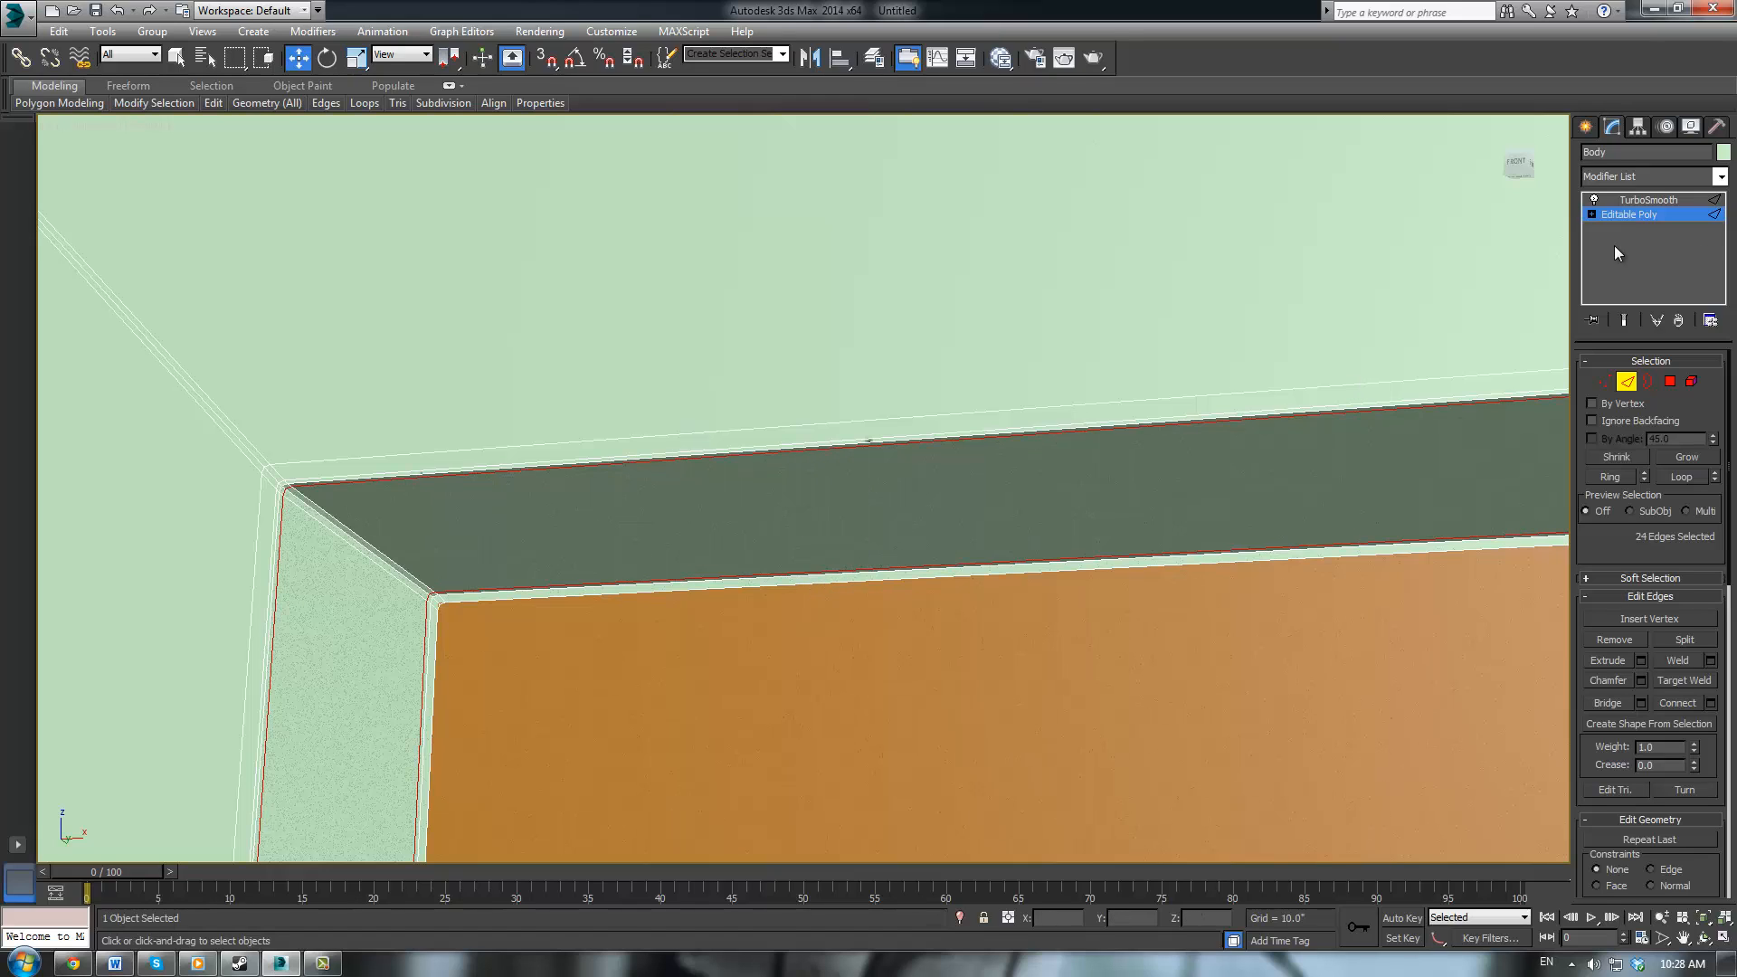
Return the Body to its TurboSmooth level, clear the selection and inspect the smoothed screen opening and outer side profile
click(1621, 214)
click(1648, 201)
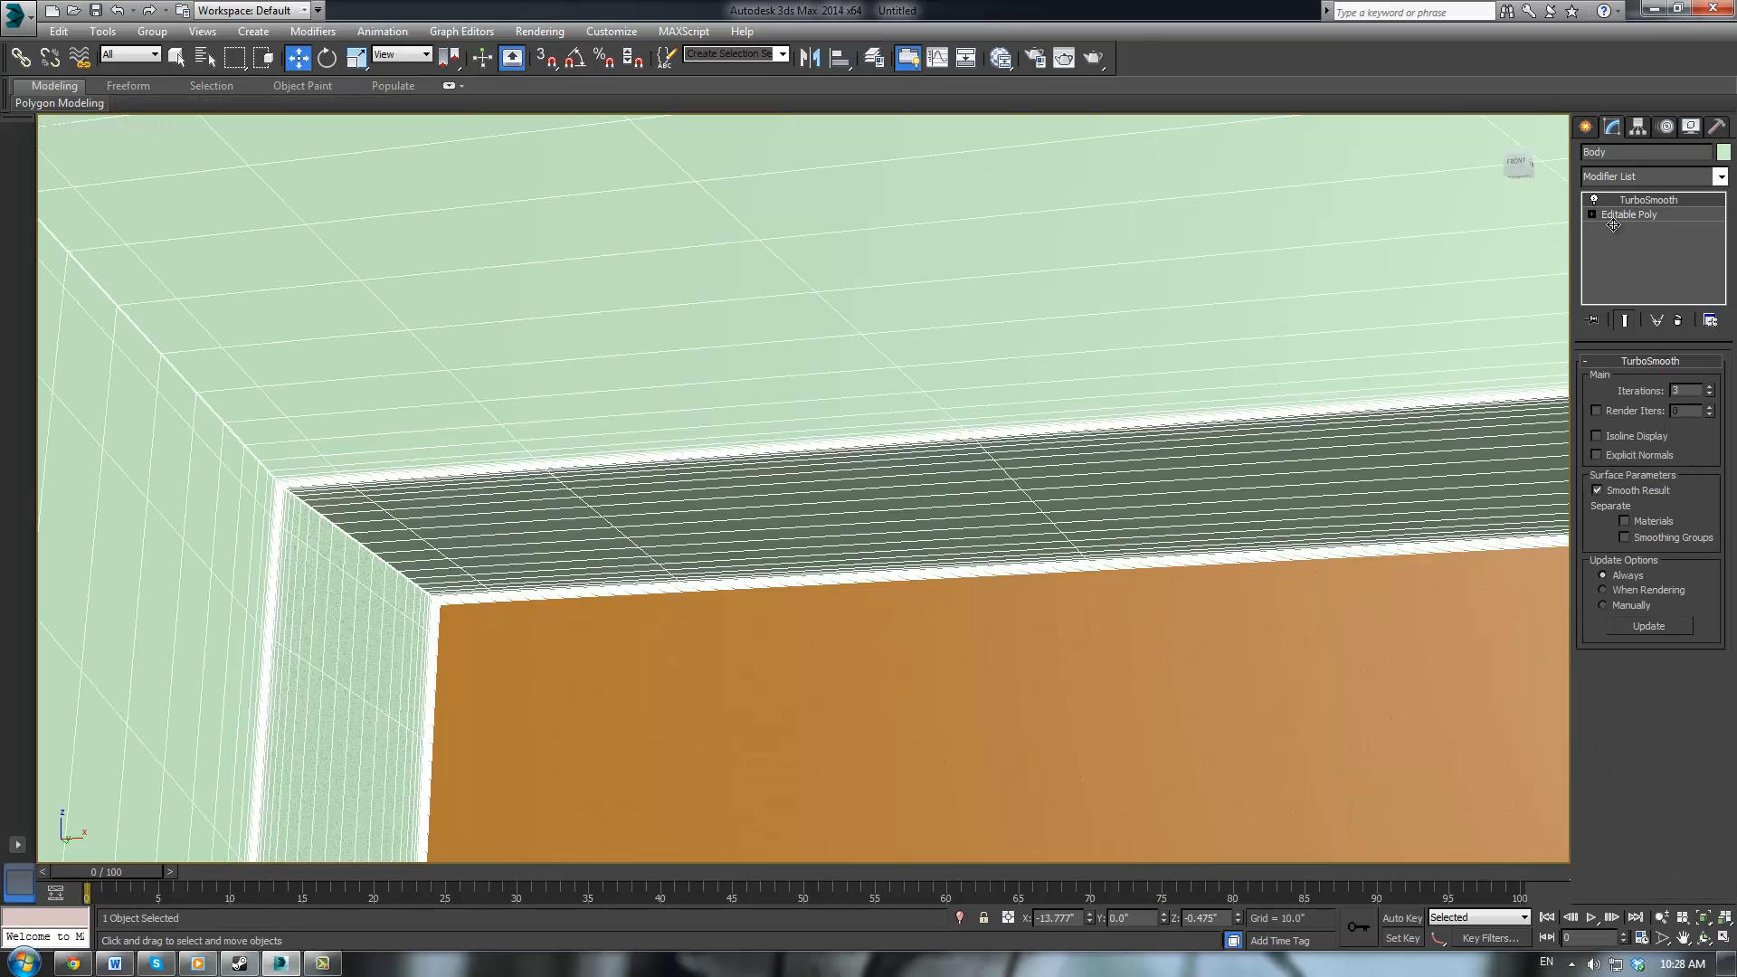
scroll(705, 416, down, 2)
click(409, 165)
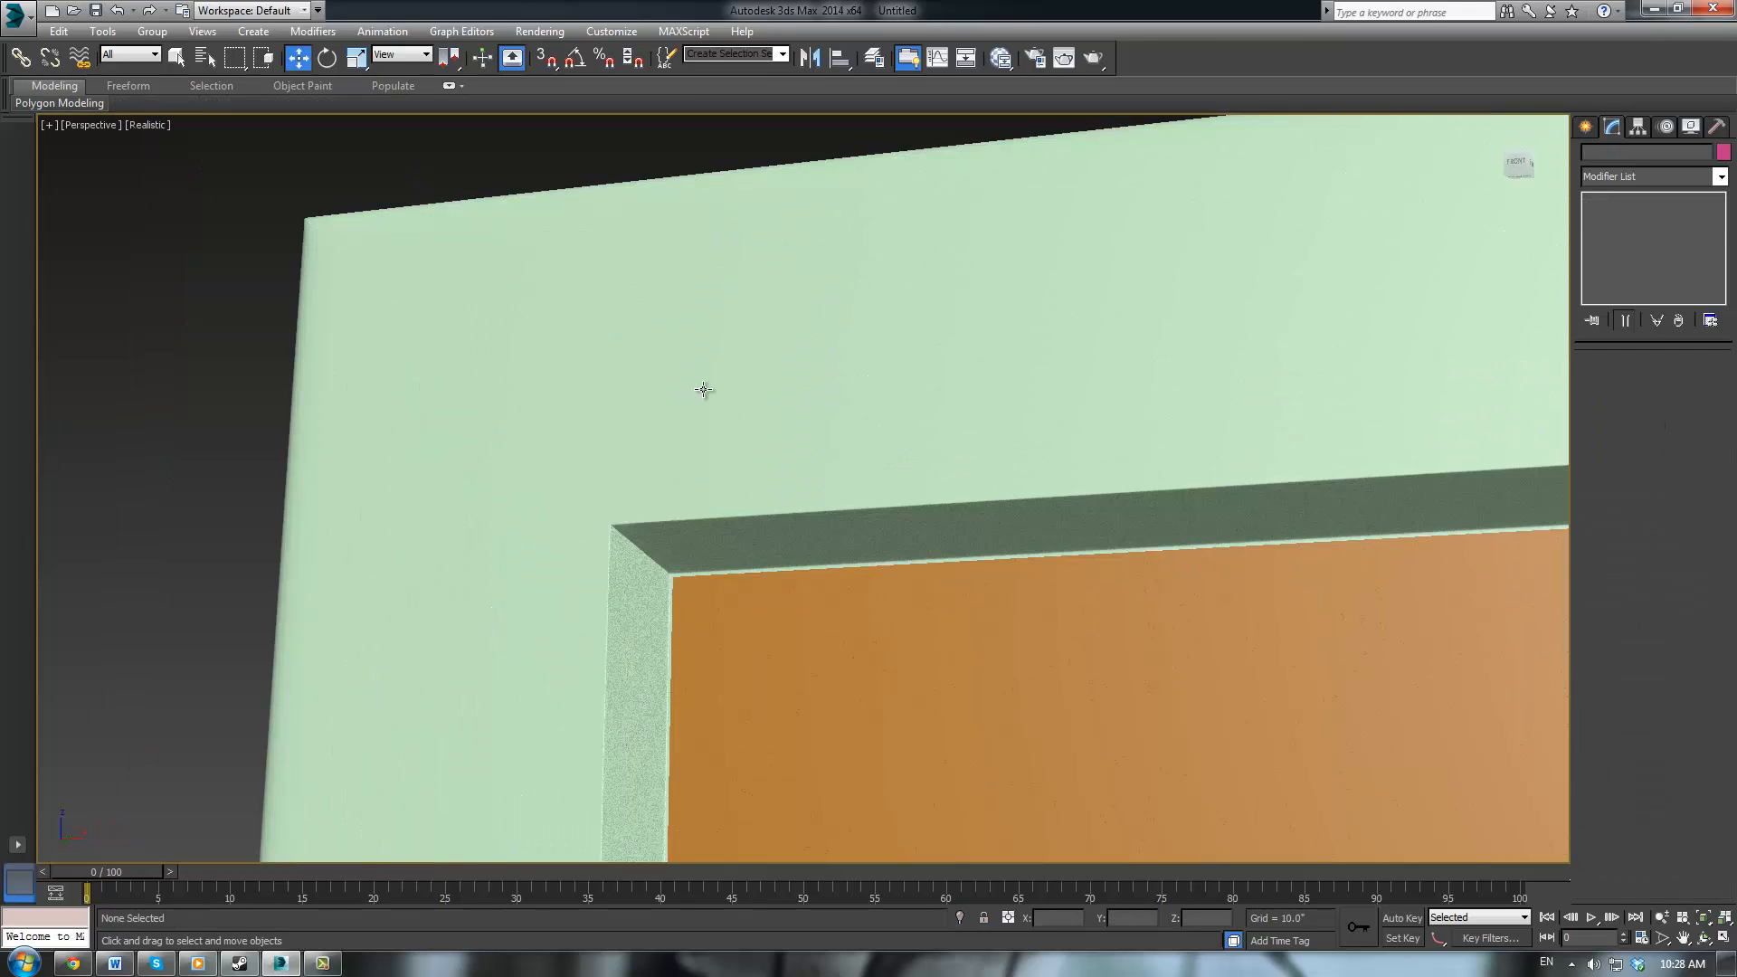
scroll(801, 493, up, 2)
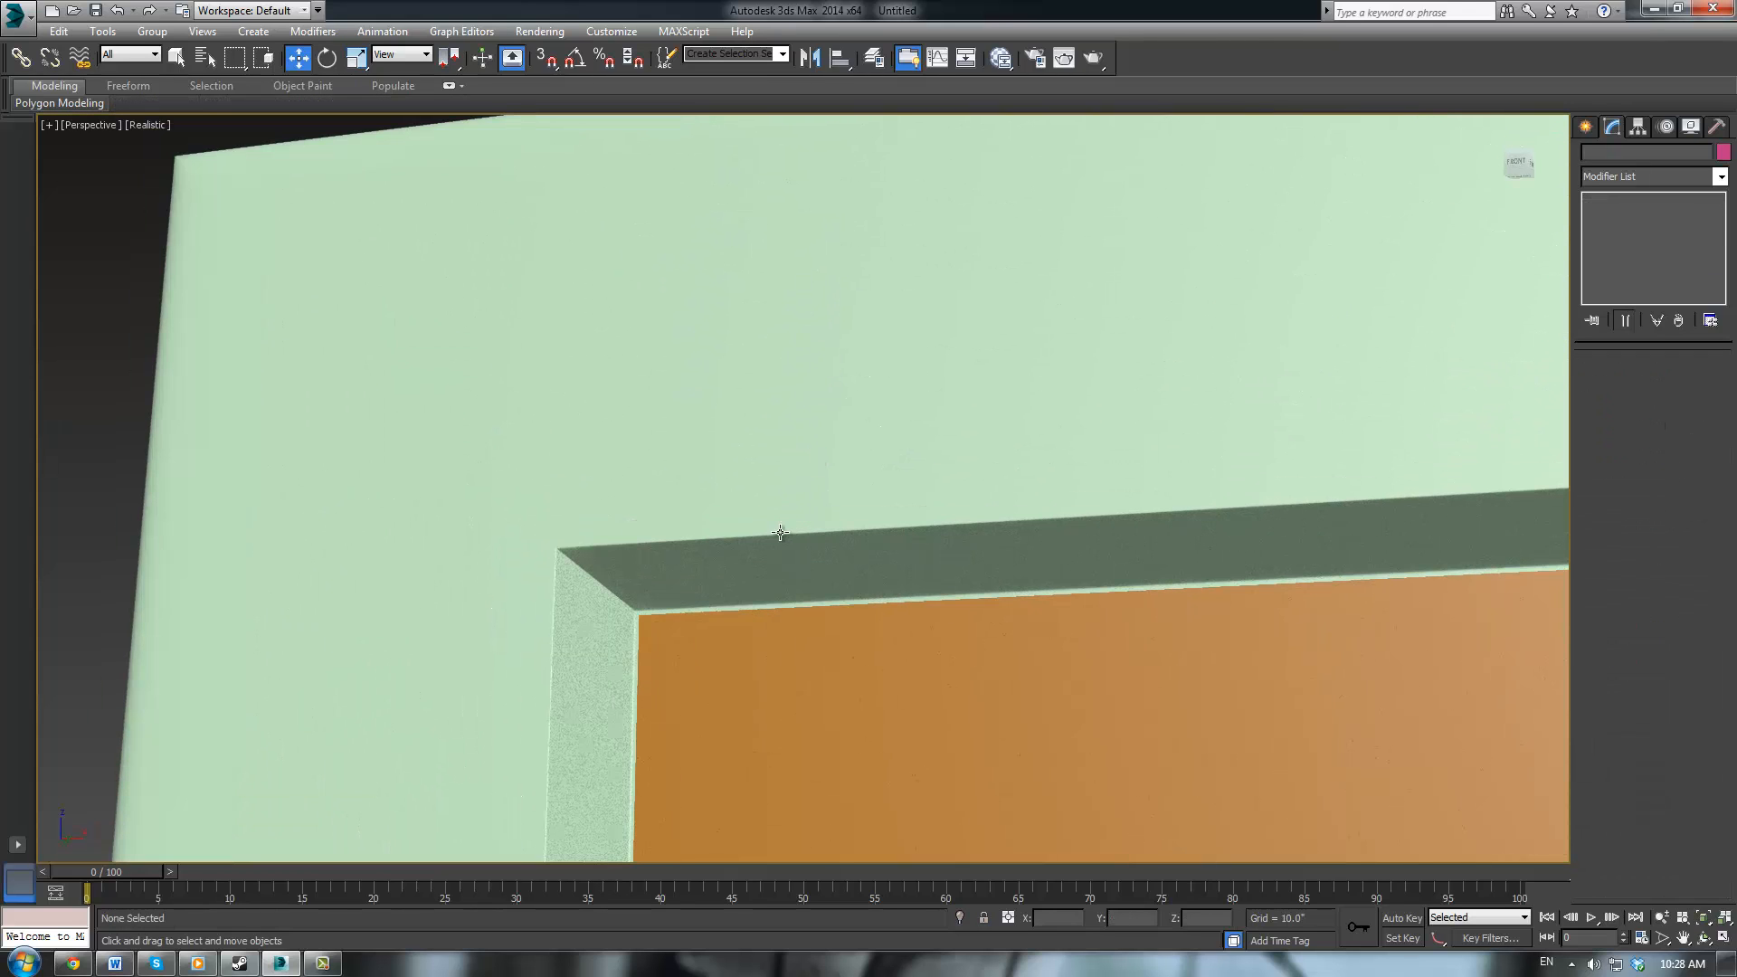
scroll(784, 529, down, 4)
scroll(846, 568, down, 4)
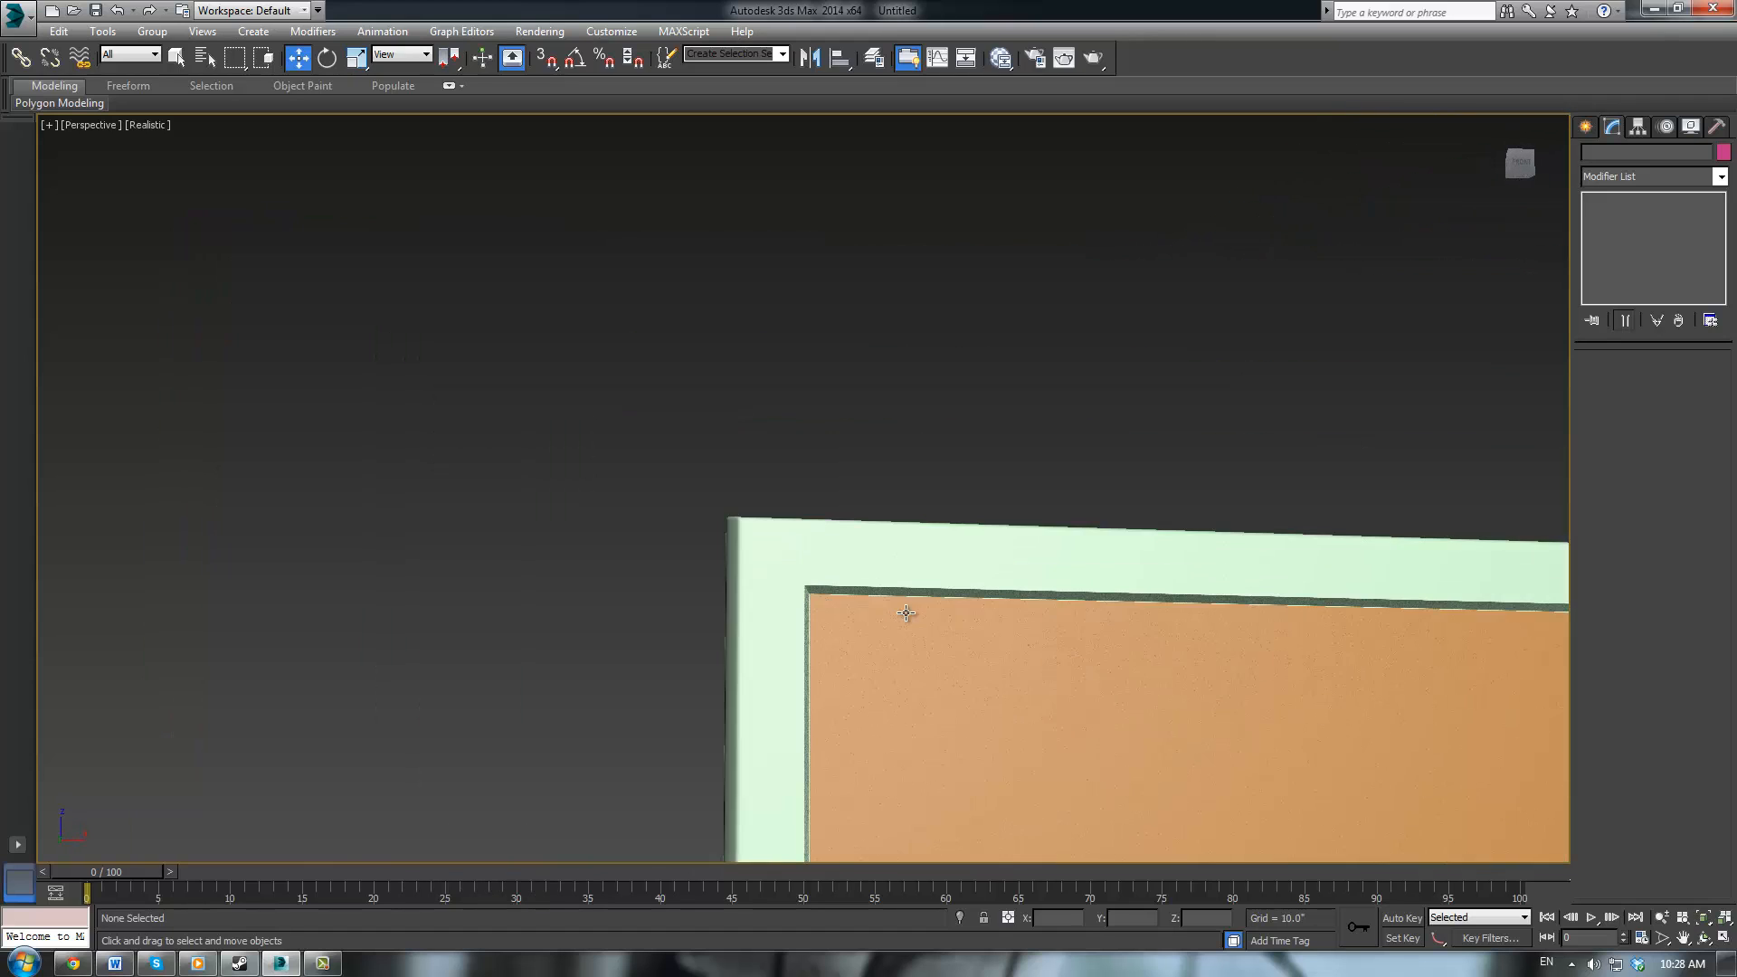
alt+middle_drag(1016, 639, 1071, 621)
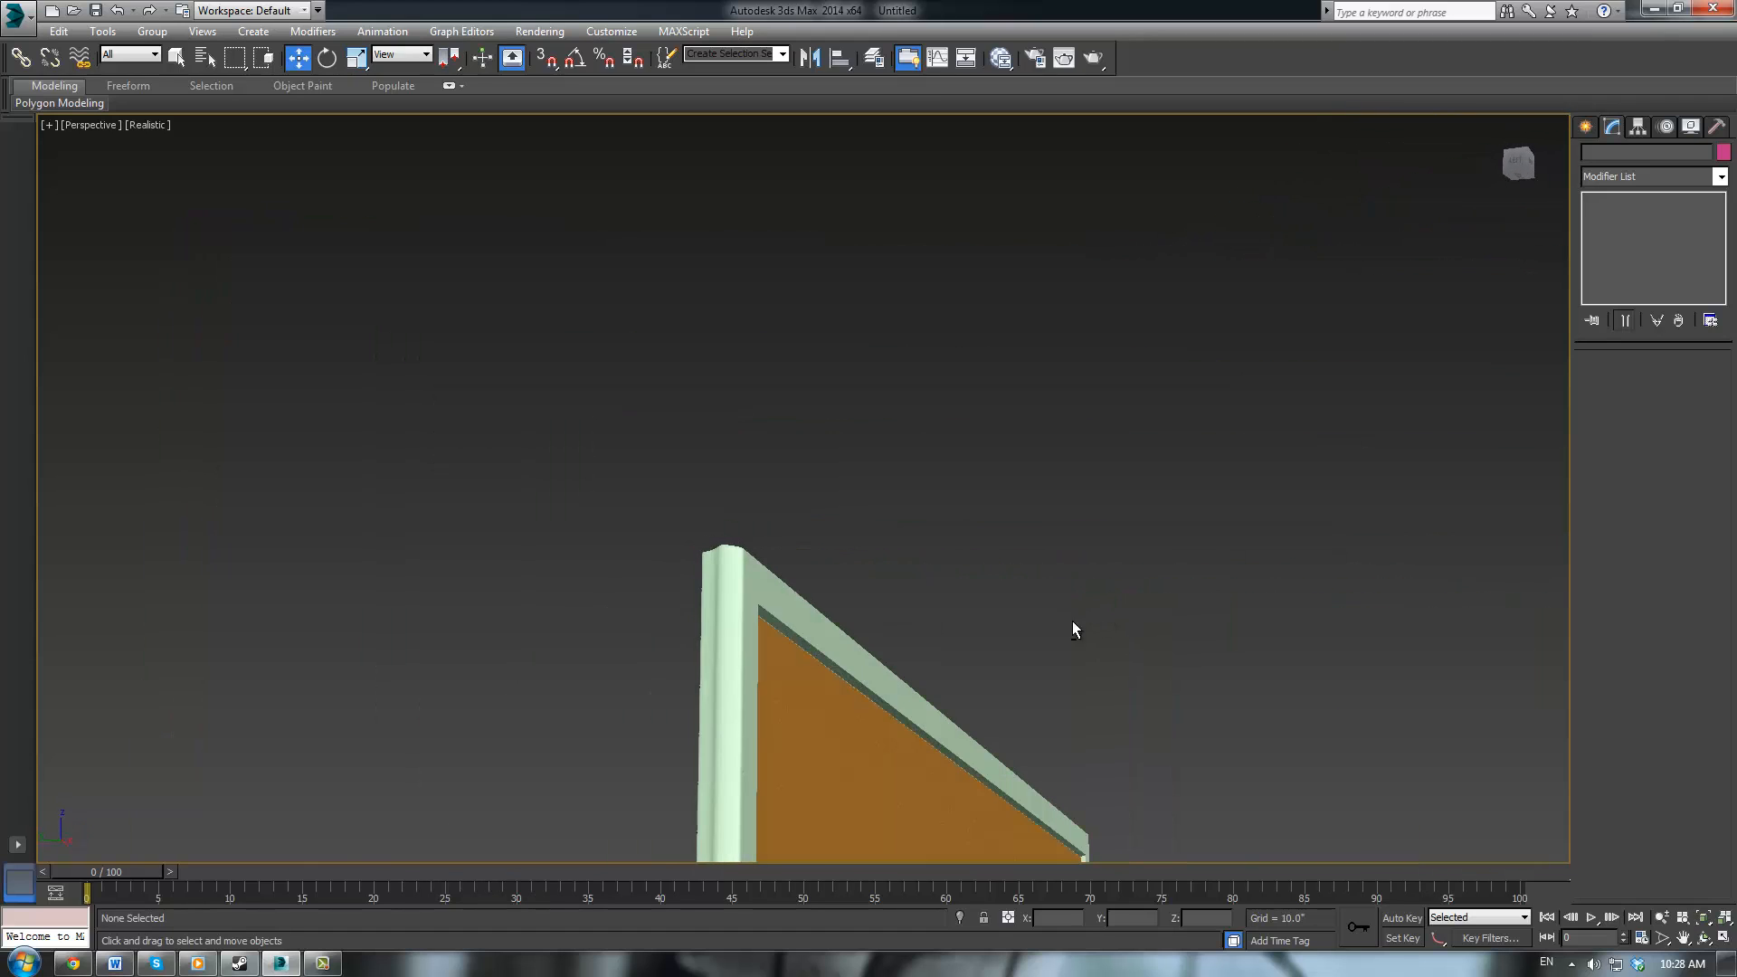
scroll(1072, 620, up, 3)
middle_drag(588, 619, 833, 513)
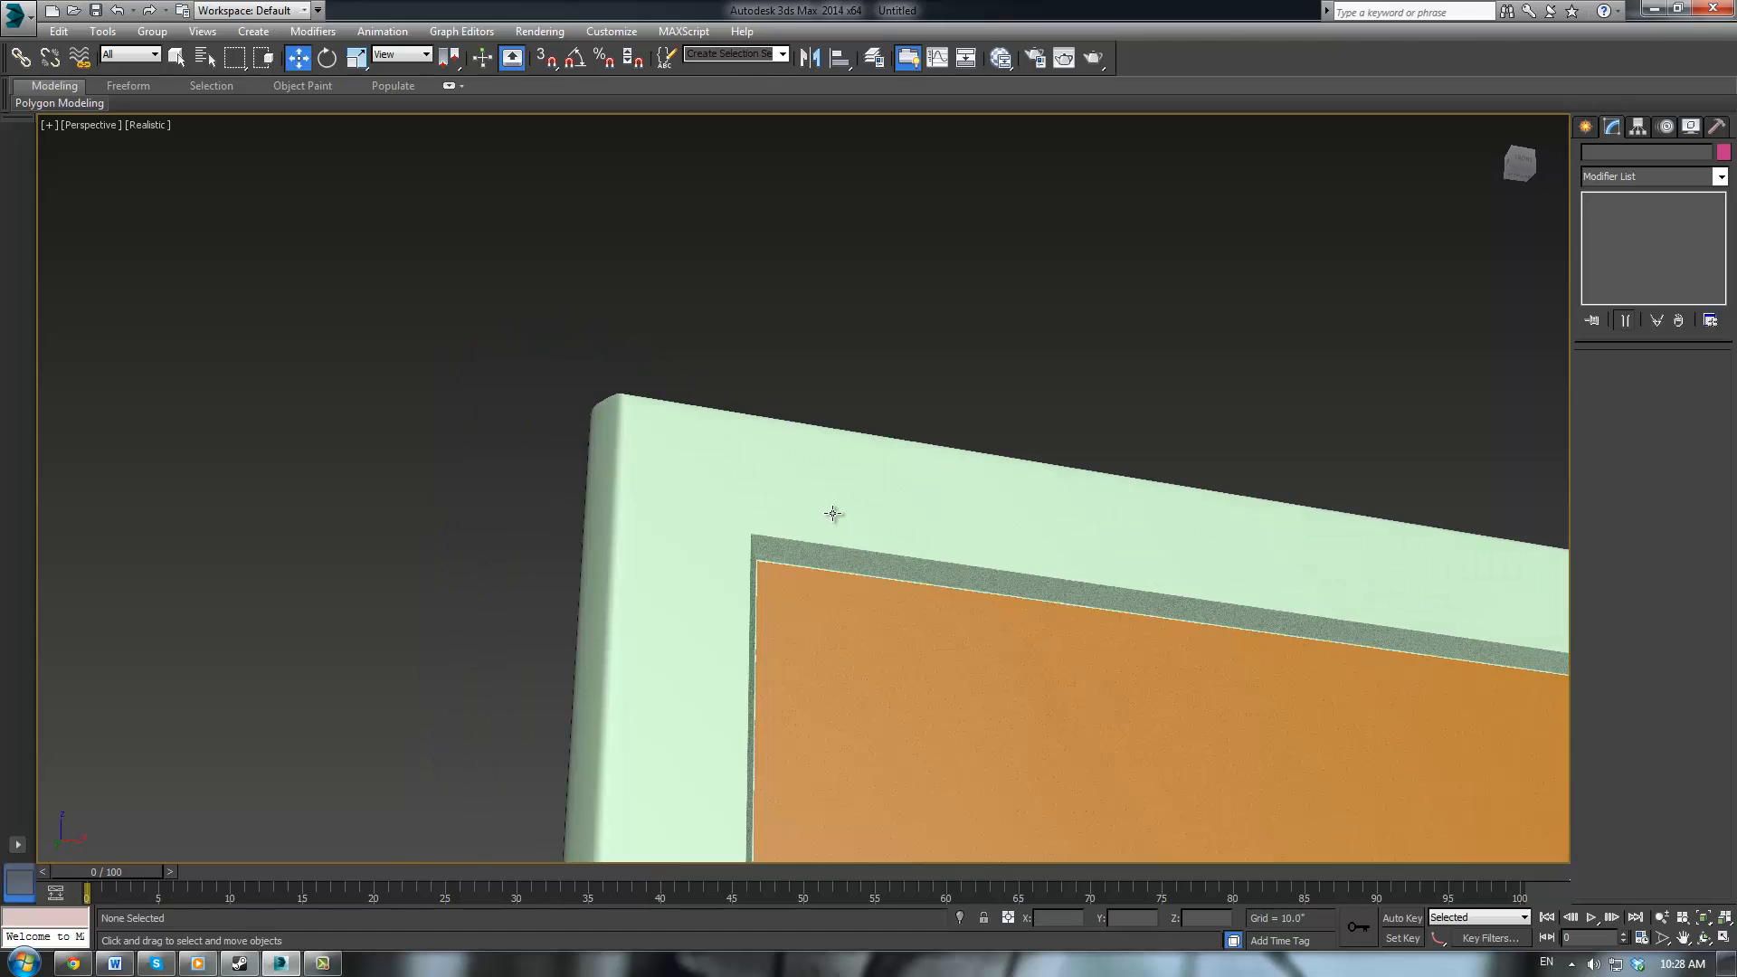
Examine the screen opening's upper rim up close, both smoothed and in the Body's Editable Poly base mesh
key(z)
middle_drag(695, 354, 995, 597)
scroll(995, 597, up, 3)
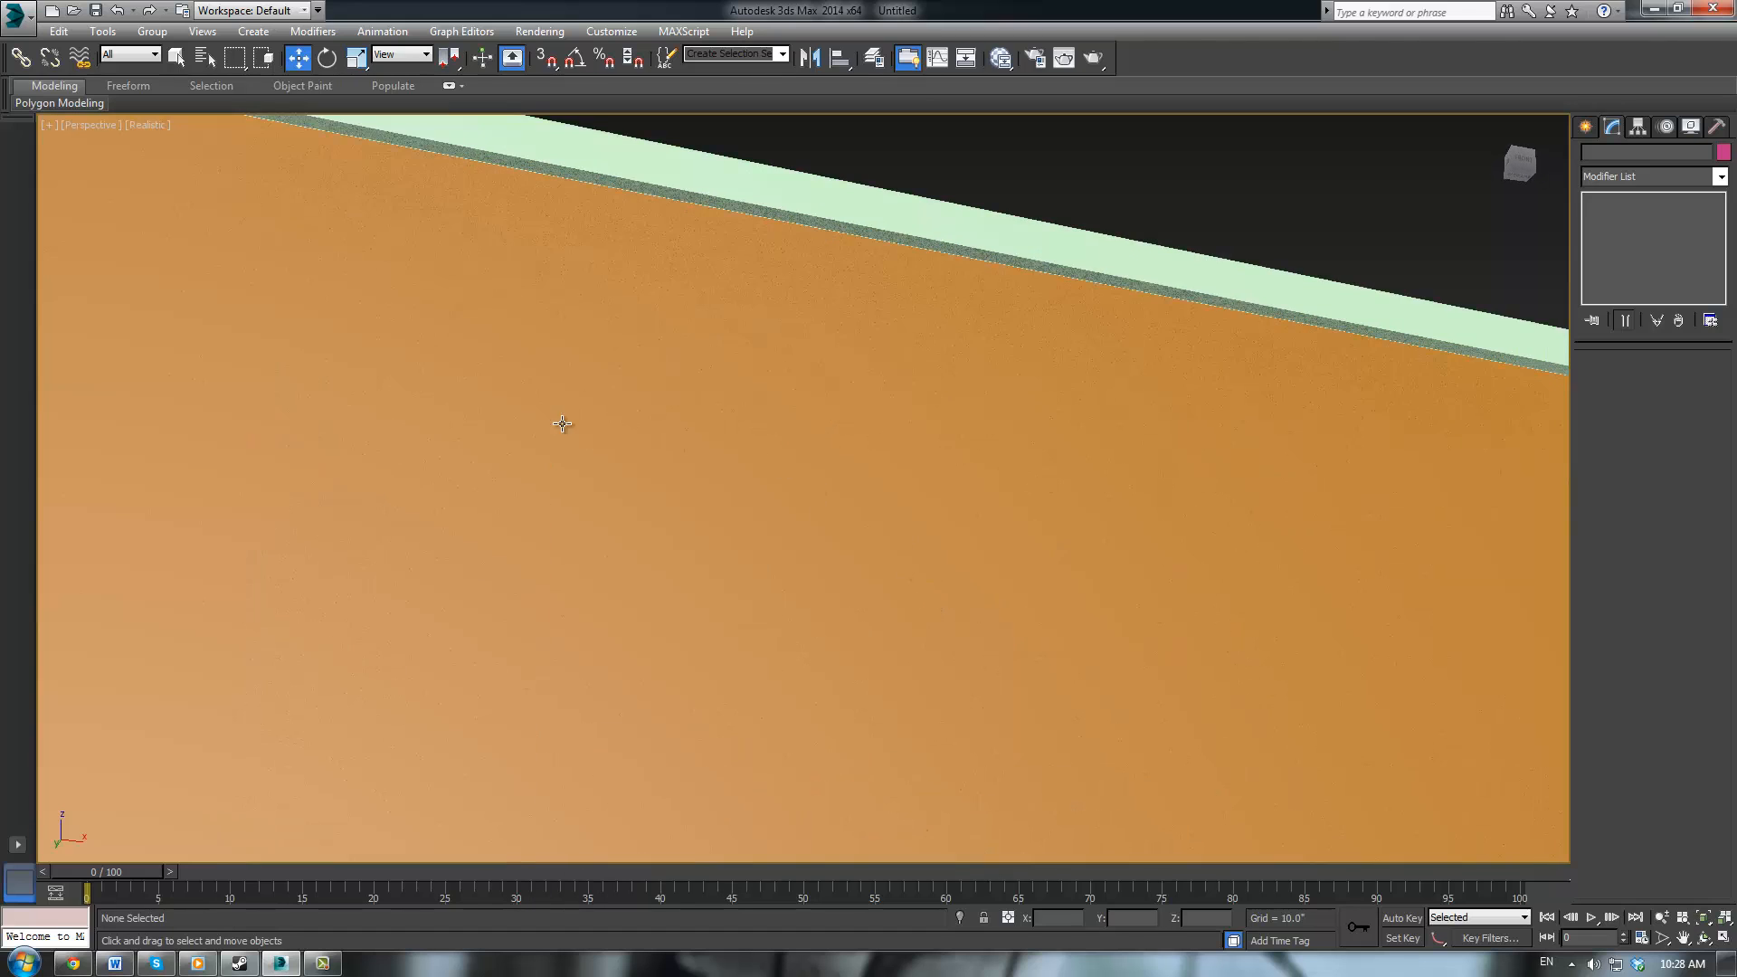
middle_drag(561, 423, 866, 627)
scroll(961, 577, up, 3)
middle_drag(962, 578, 981, 749)
scroll(981, 748, up, 1)
middle_drag(670, 380, 1045, 671)
click(995, 572)
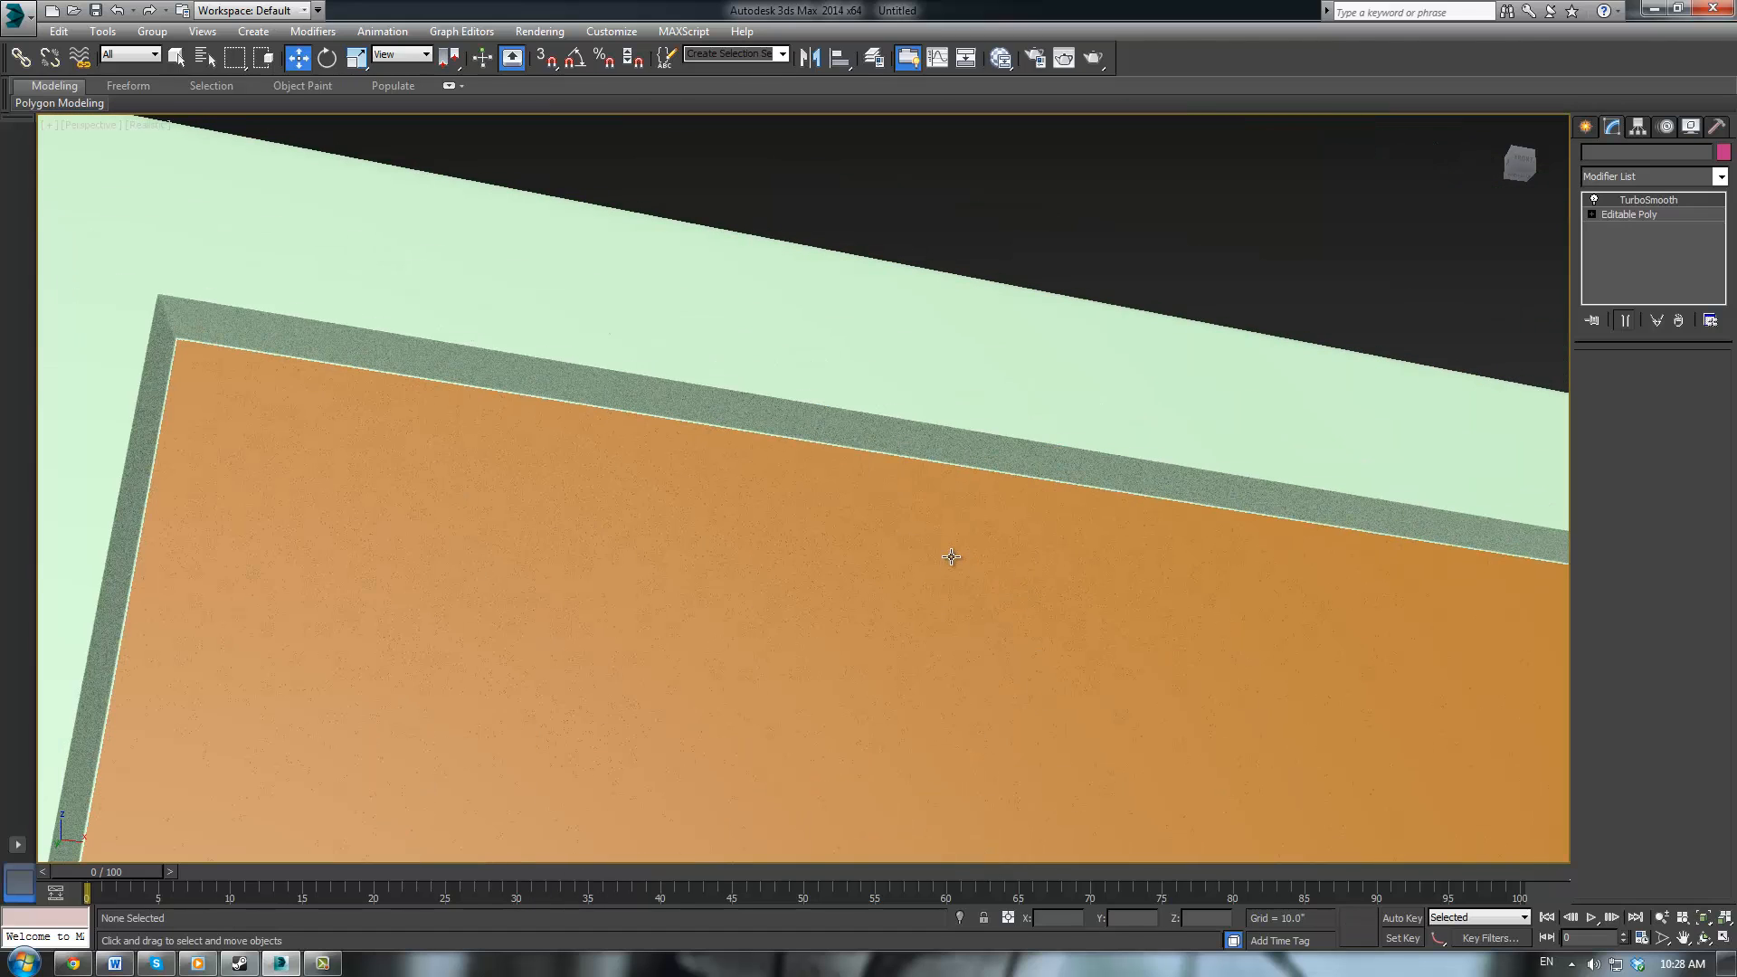
click(1625, 215)
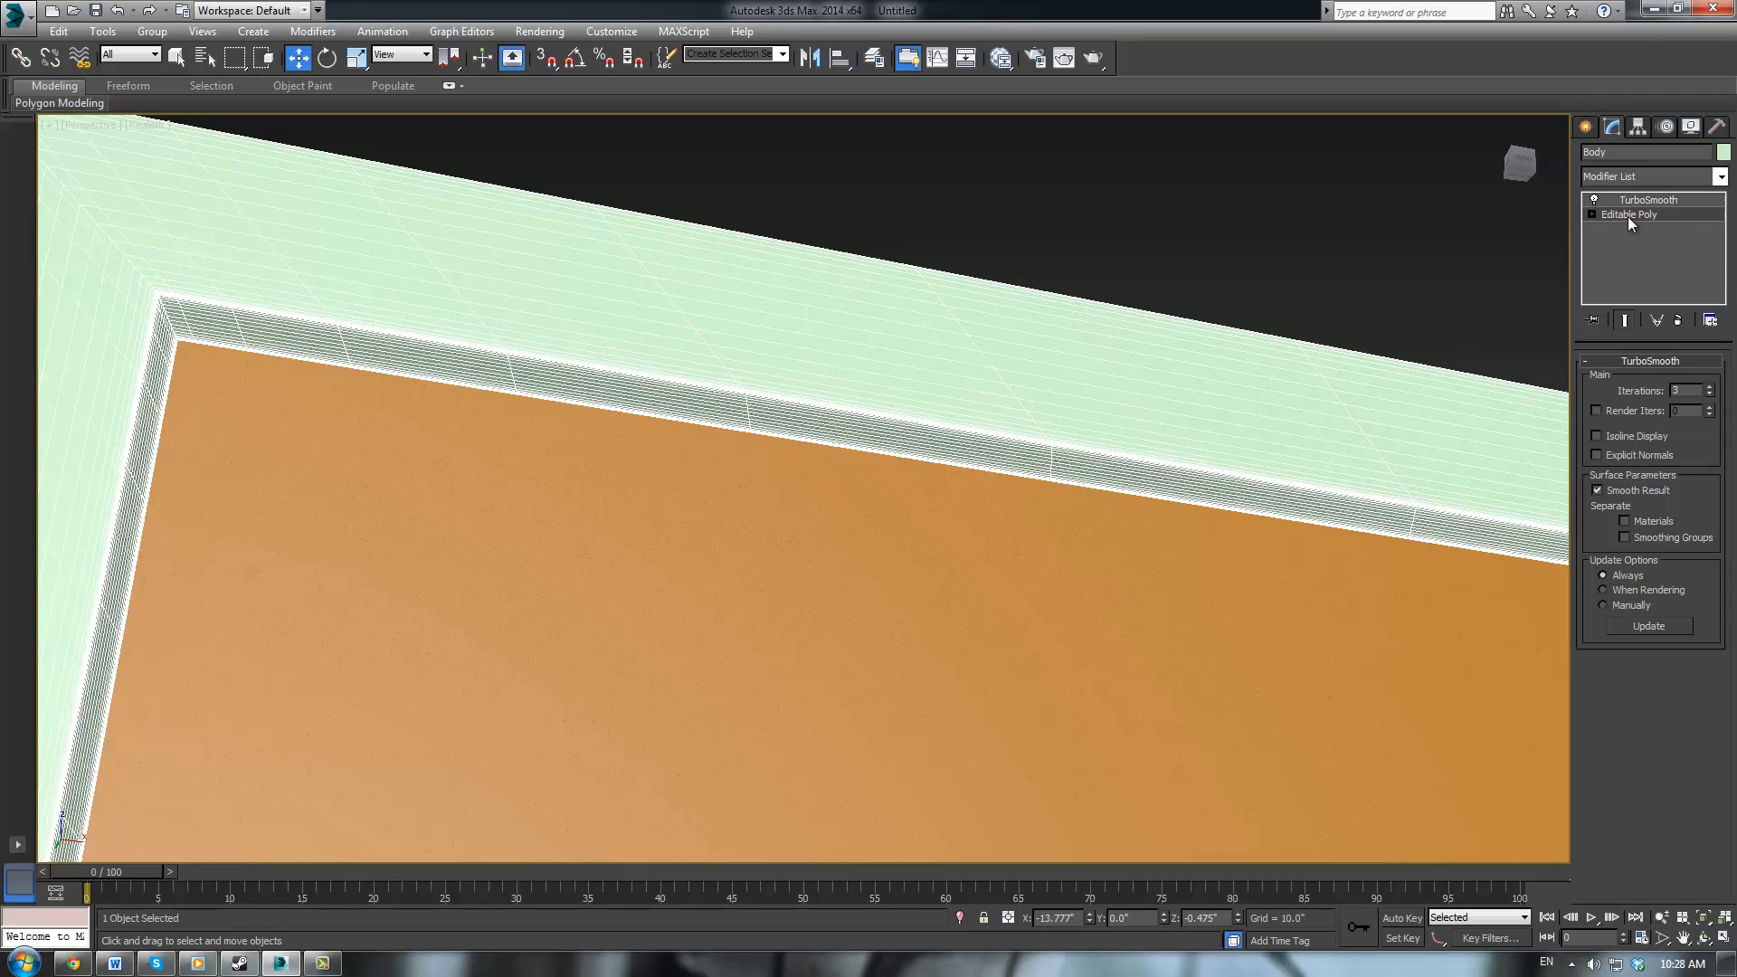
alt+middle_drag(1501, 274, 1303, 524)
scroll(1179, 492, up, 3)
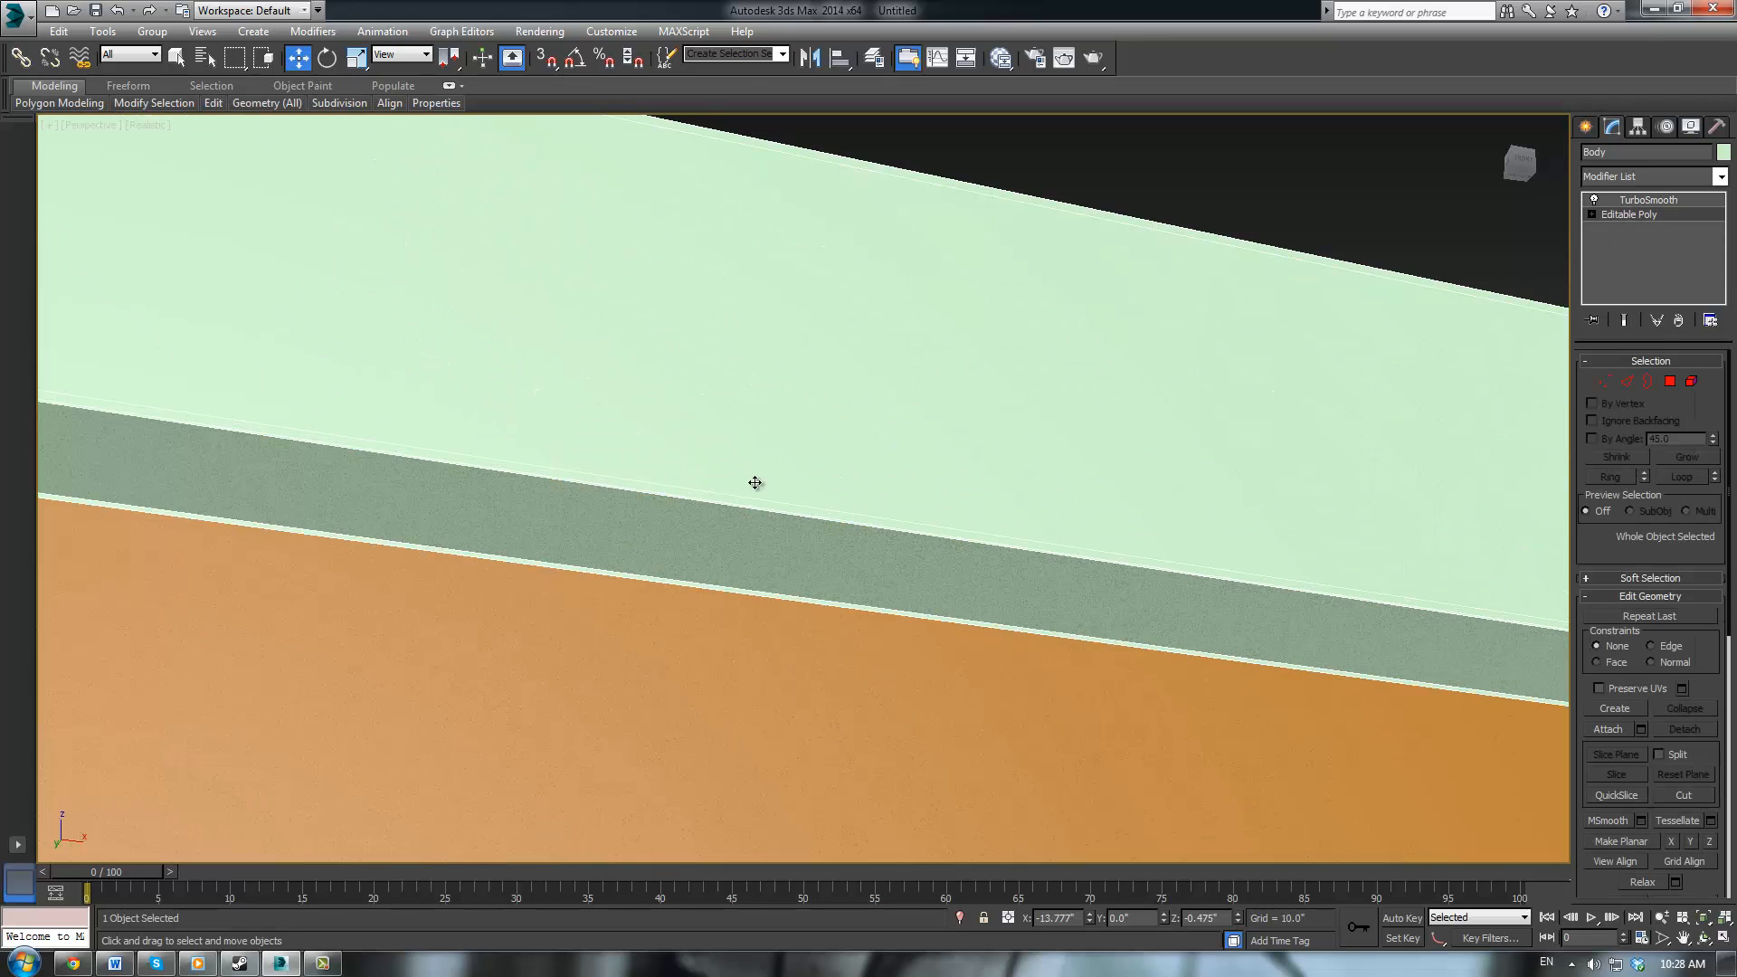
middle_drag(821, 459, 1532, 541)
scroll(1531, 541, up, 3)
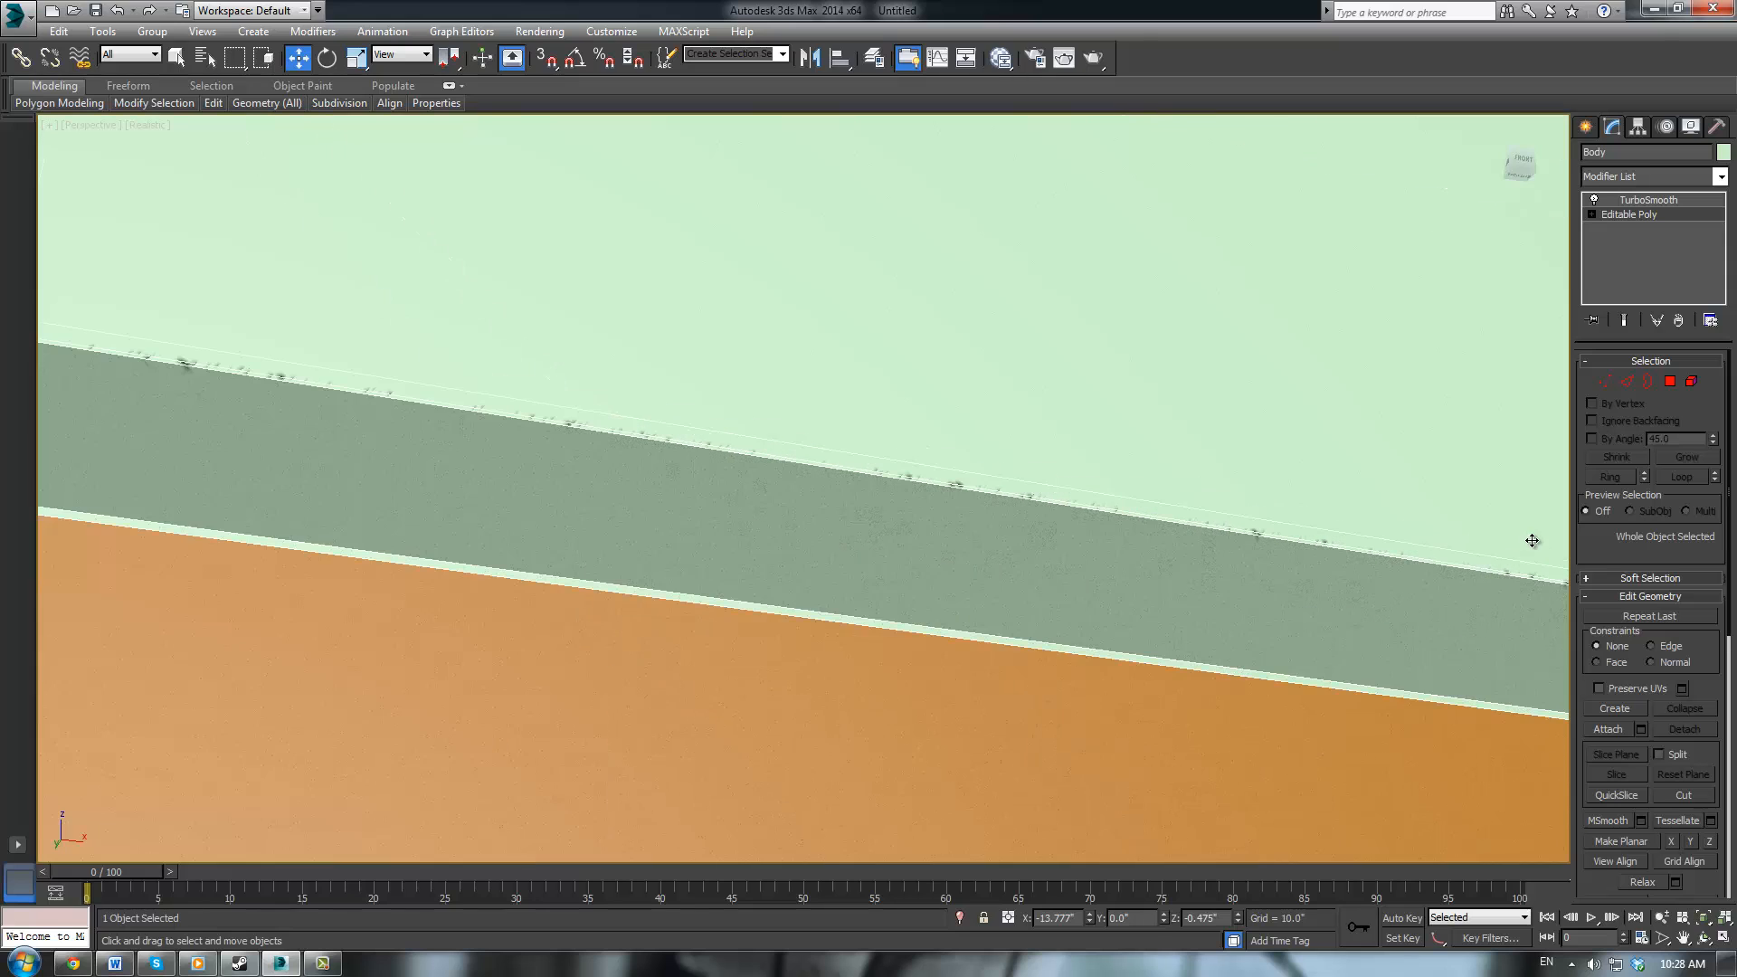
Go back to the TurboSmooth level, deselect the Body and inspect the smoothed front frame and the stepped back edge
click(1640, 201)
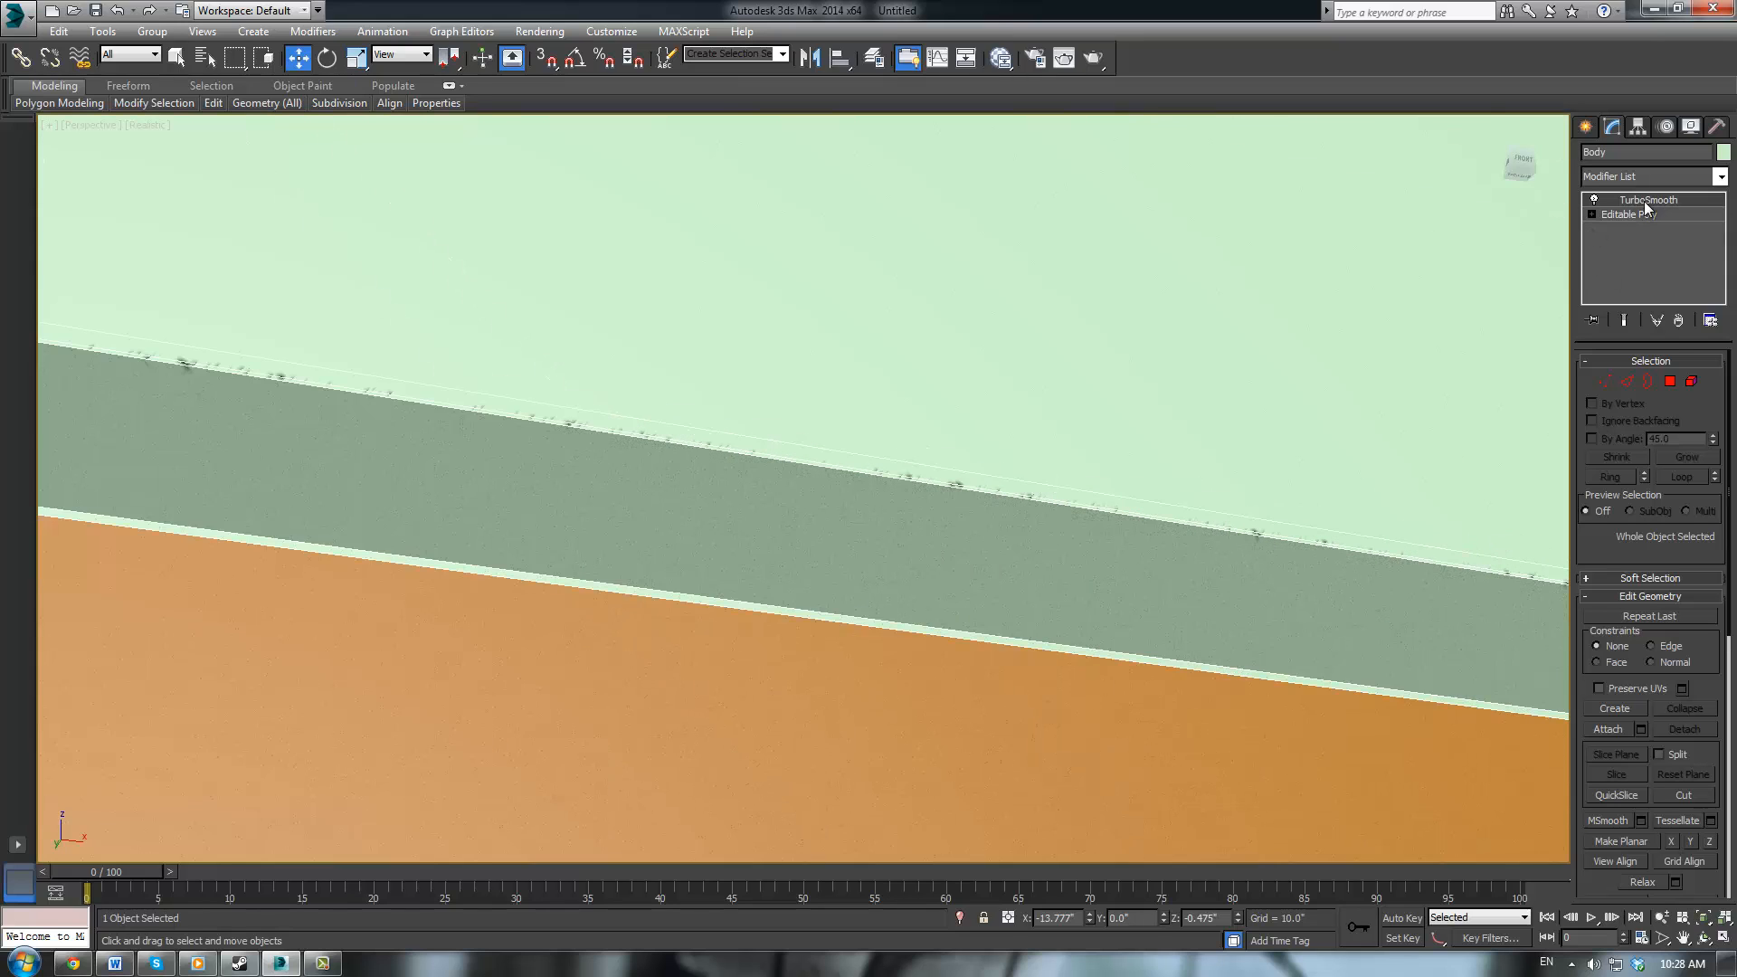
scroll(959, 399, down, 5)
click(826, 371)
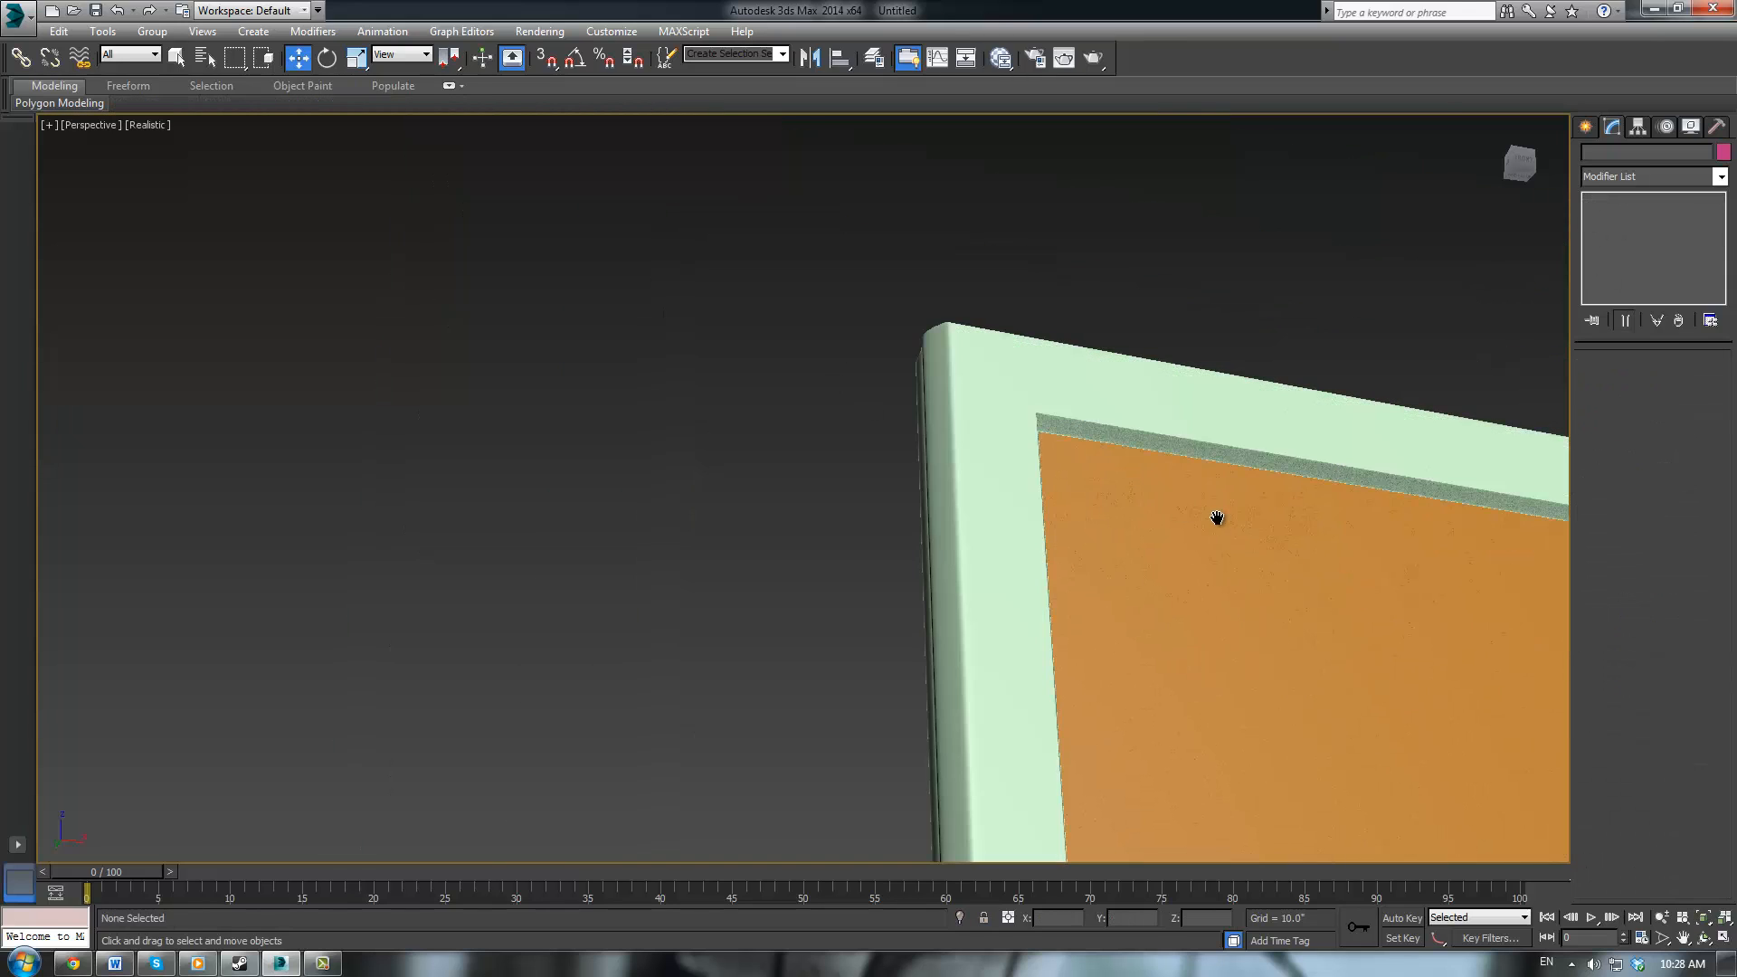
alt+middle_drag(1218, 515, 1102, 521)
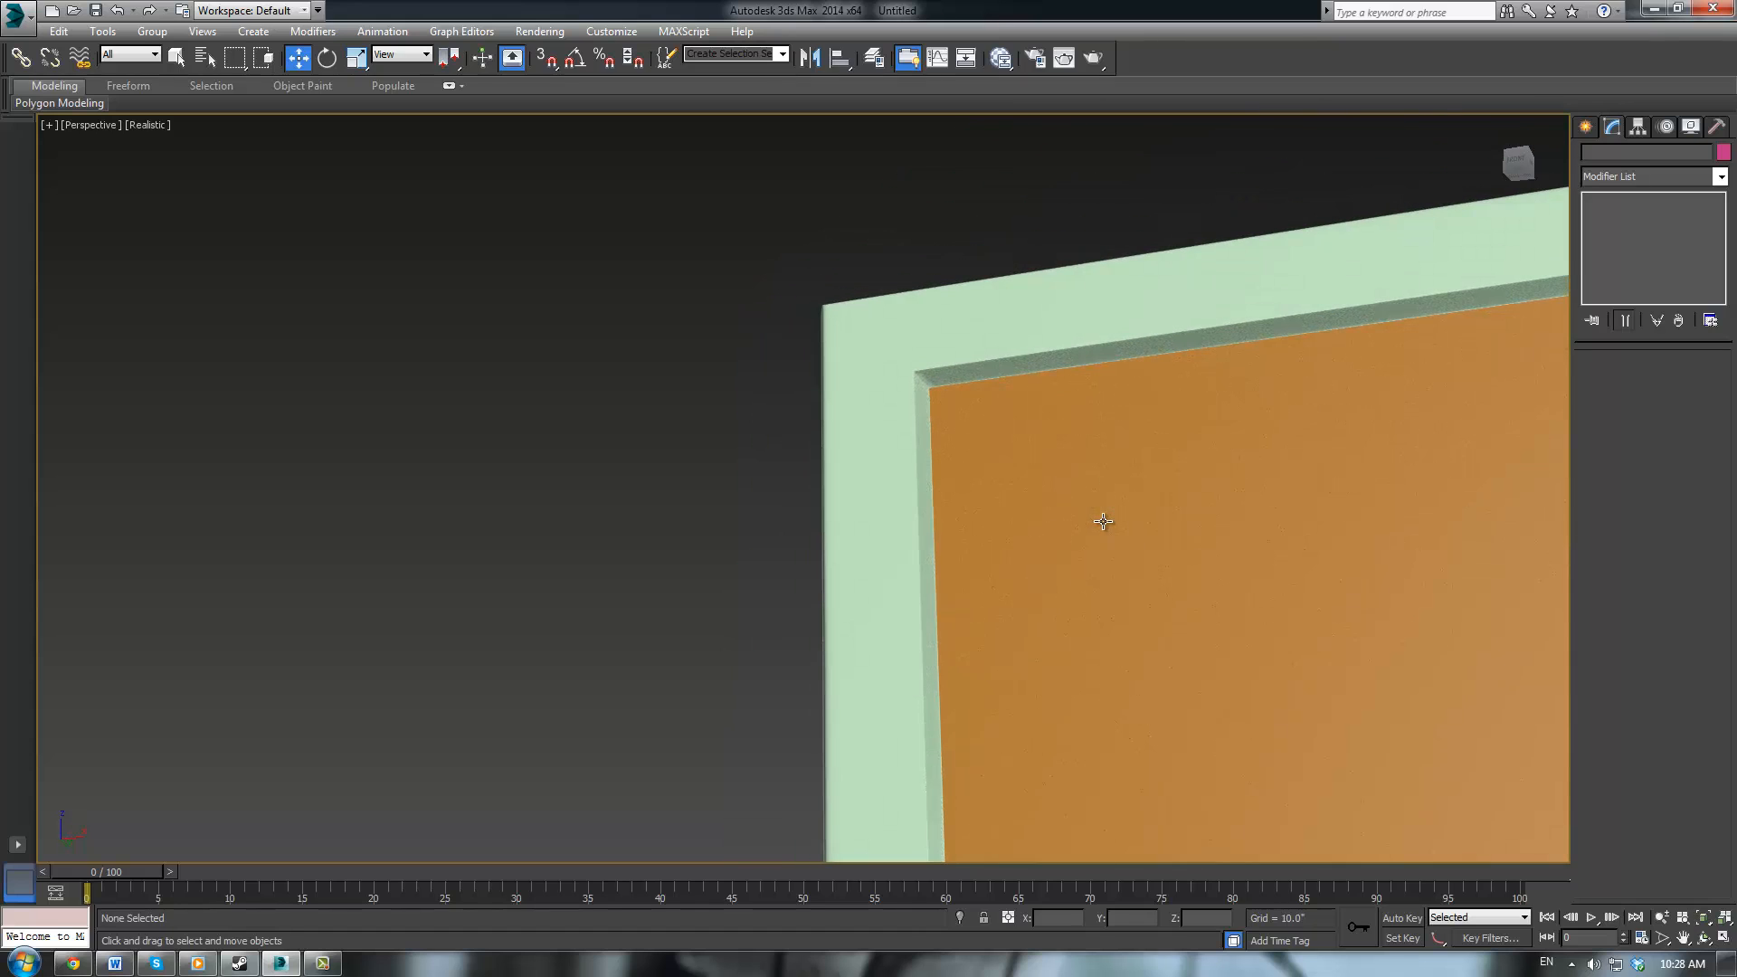
middle_drag(1103, 521, 1199, 590)
scroll(915, 504, down, 5)
scroll(1094, 574, up, 2)
scroll(910, 504, up, 3)
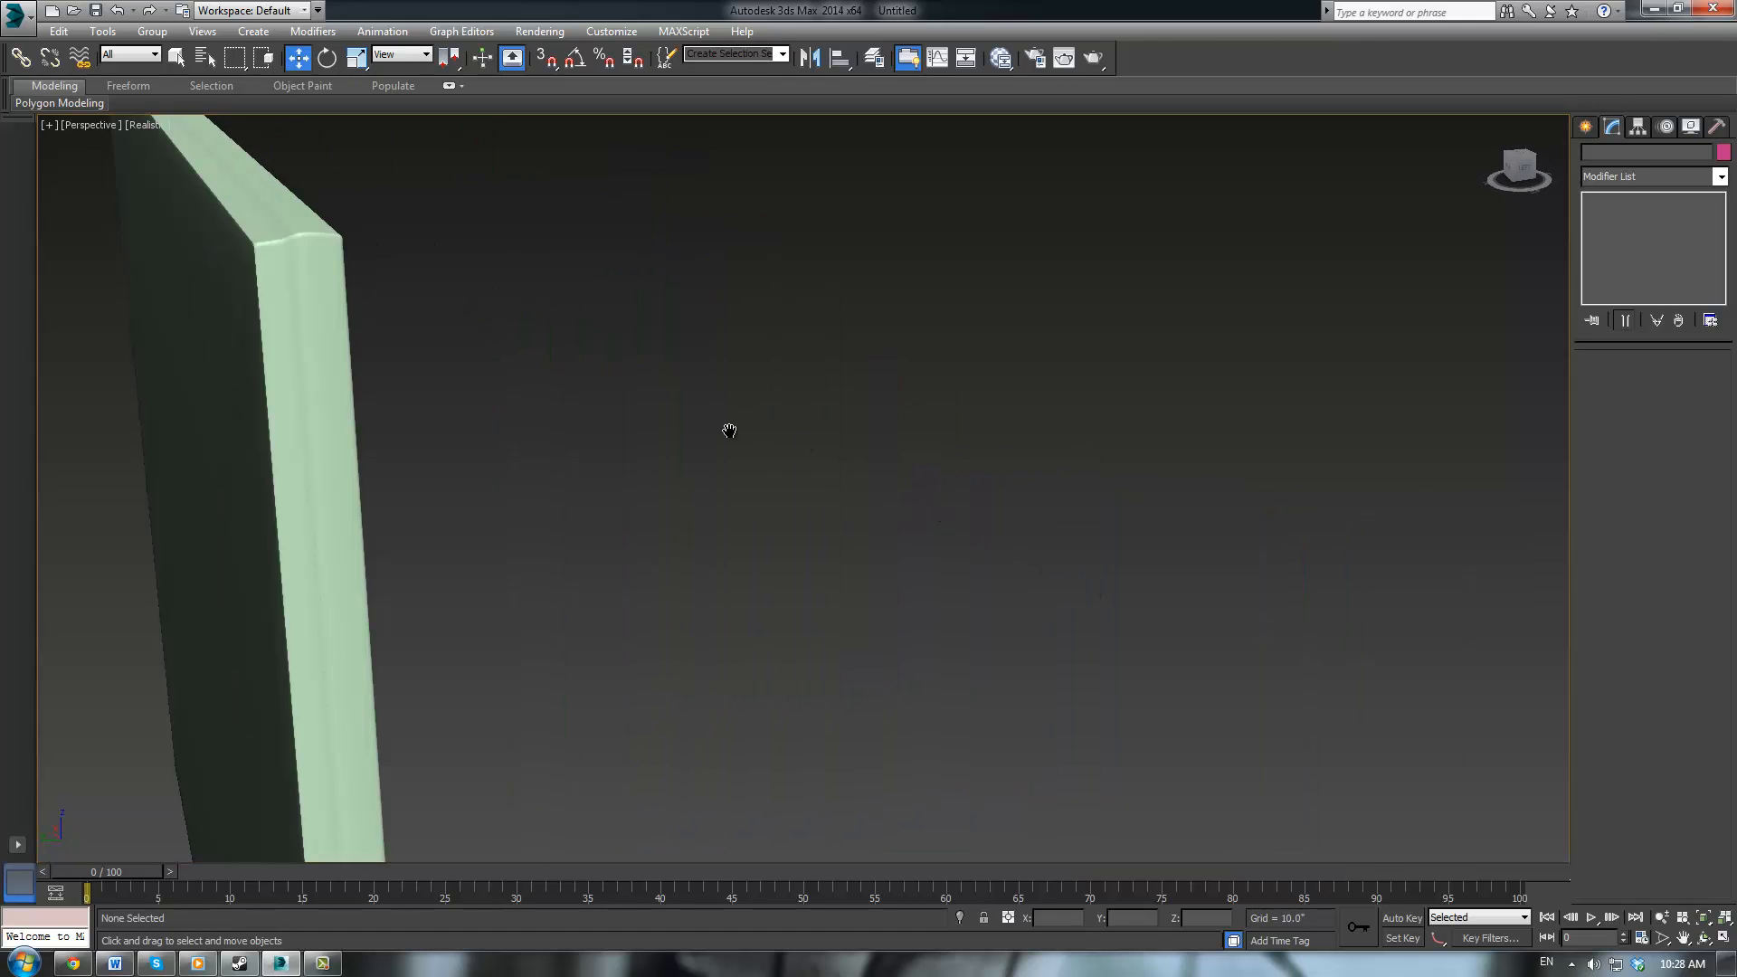
Connect the ring of edges across the slanted face of the Body's outer side step with 2 pinched segments
middle_drag(728, 430, 978, 570)
click(646, 470)
click(1621, 215)
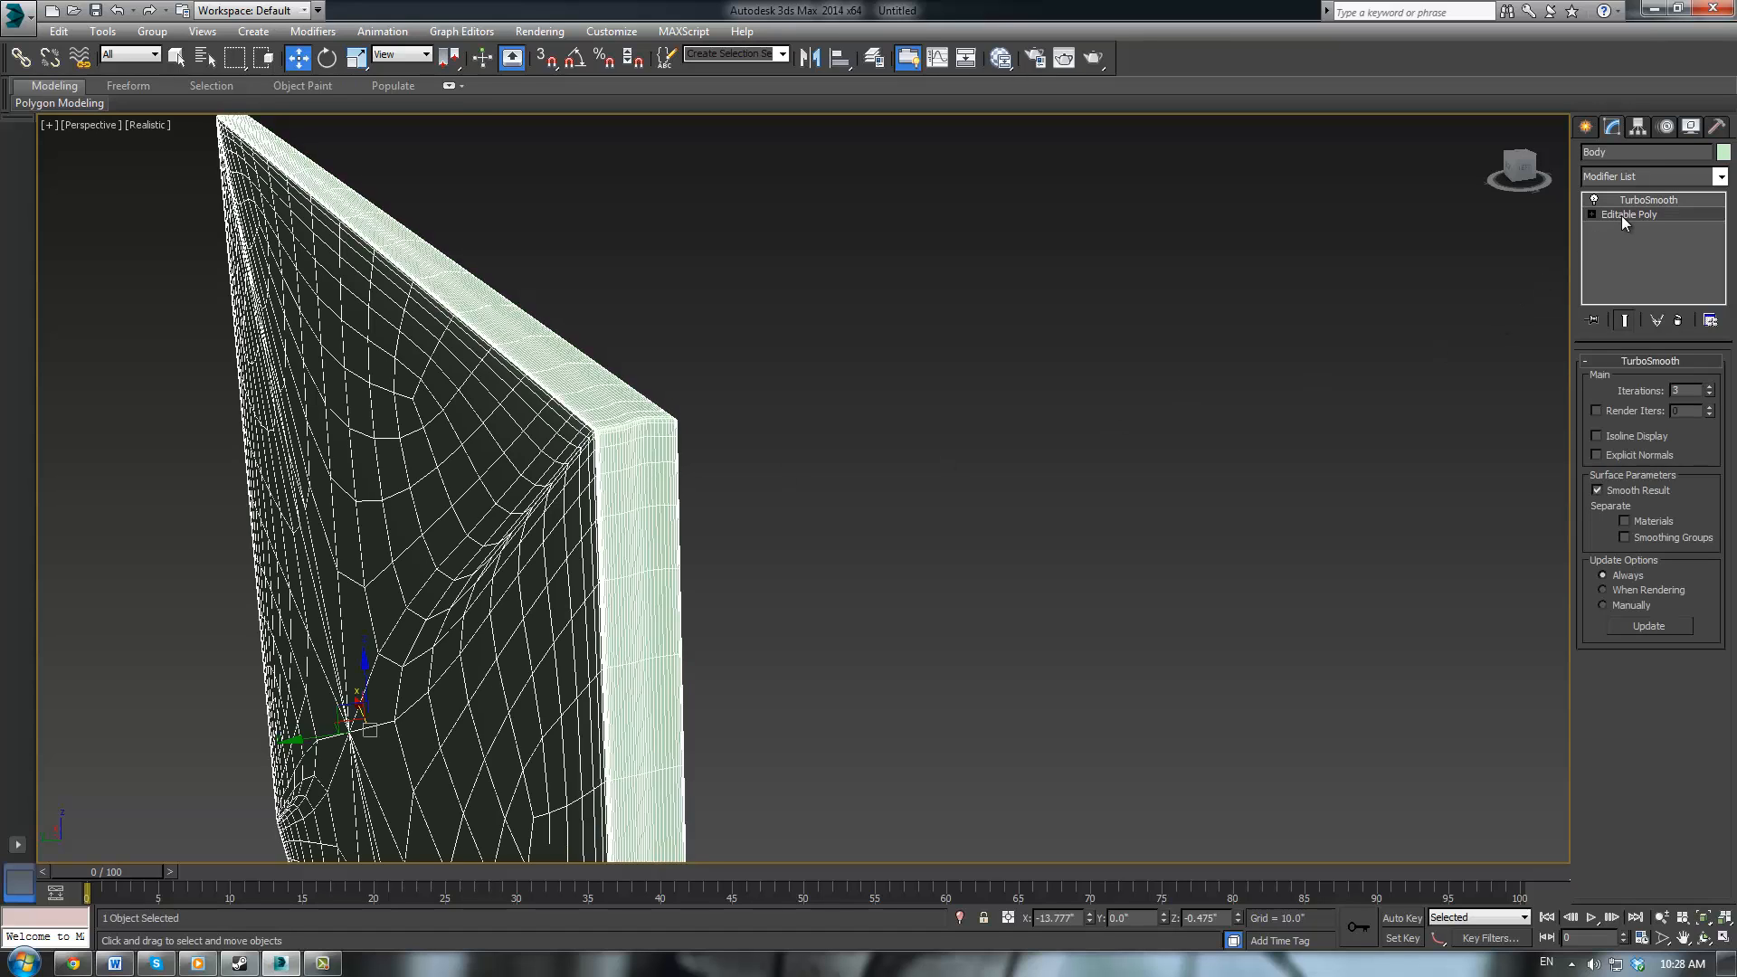
middle_drag(729, 352, 860, 405)
scroll(860, 404, up, 2)
scroll(713, 444, up, 3)
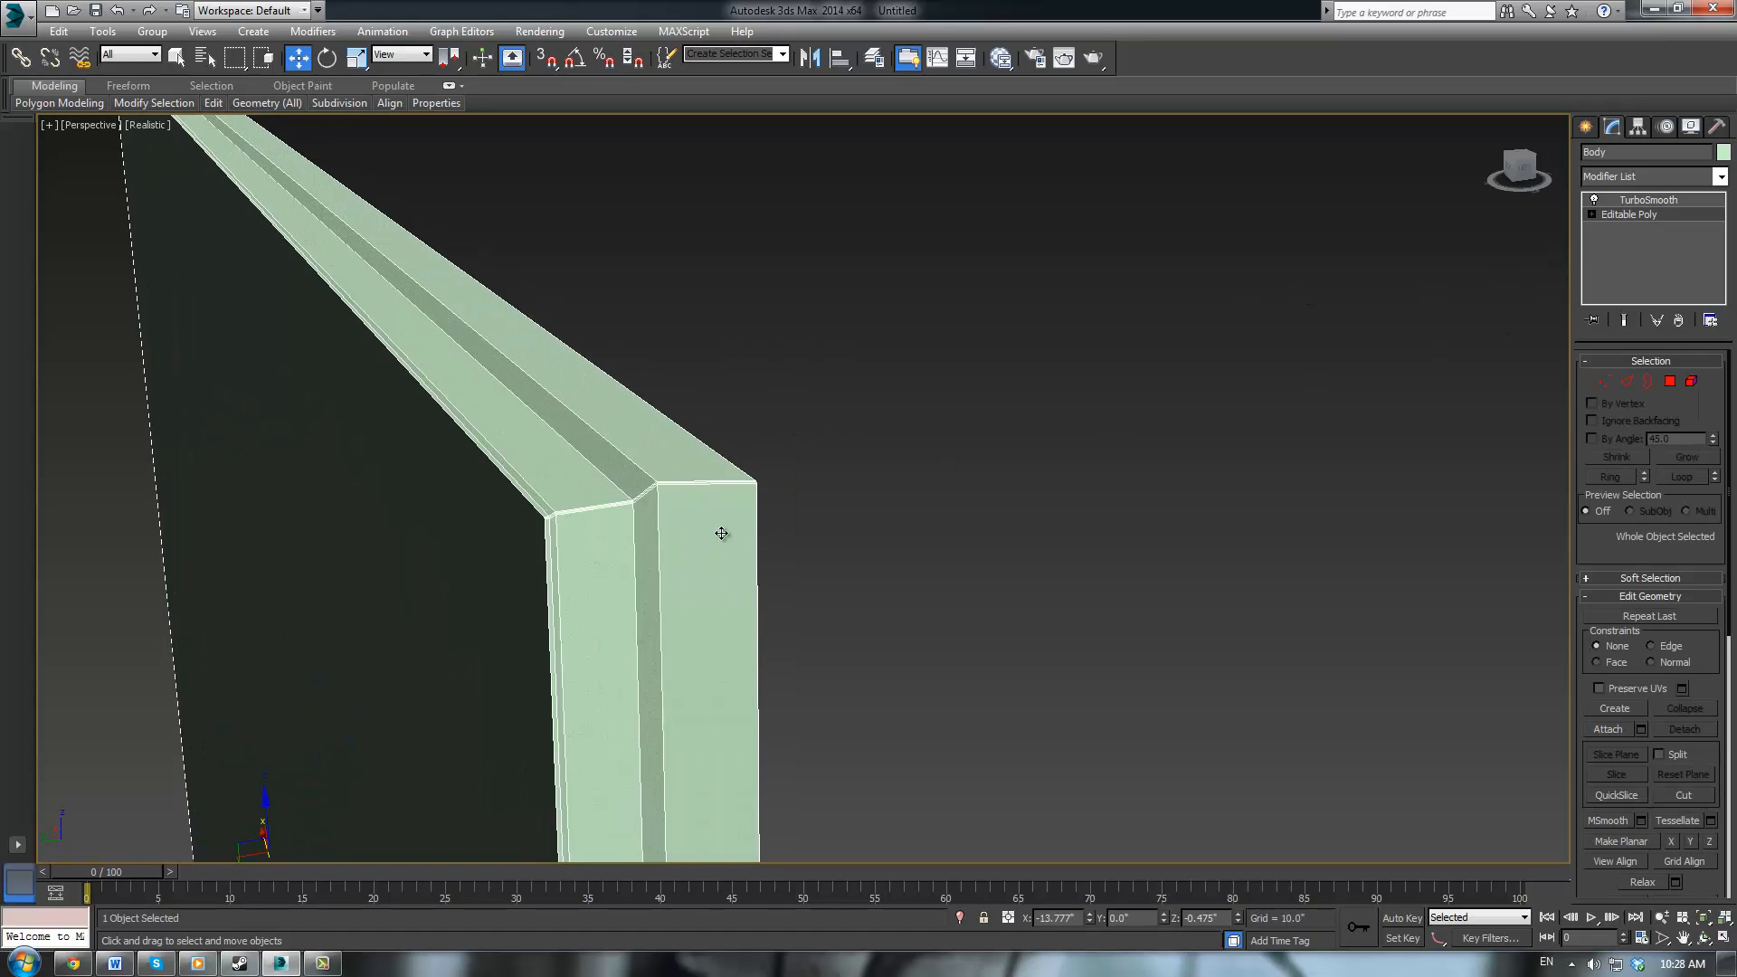
click(648, 470)
click(1629, 477)
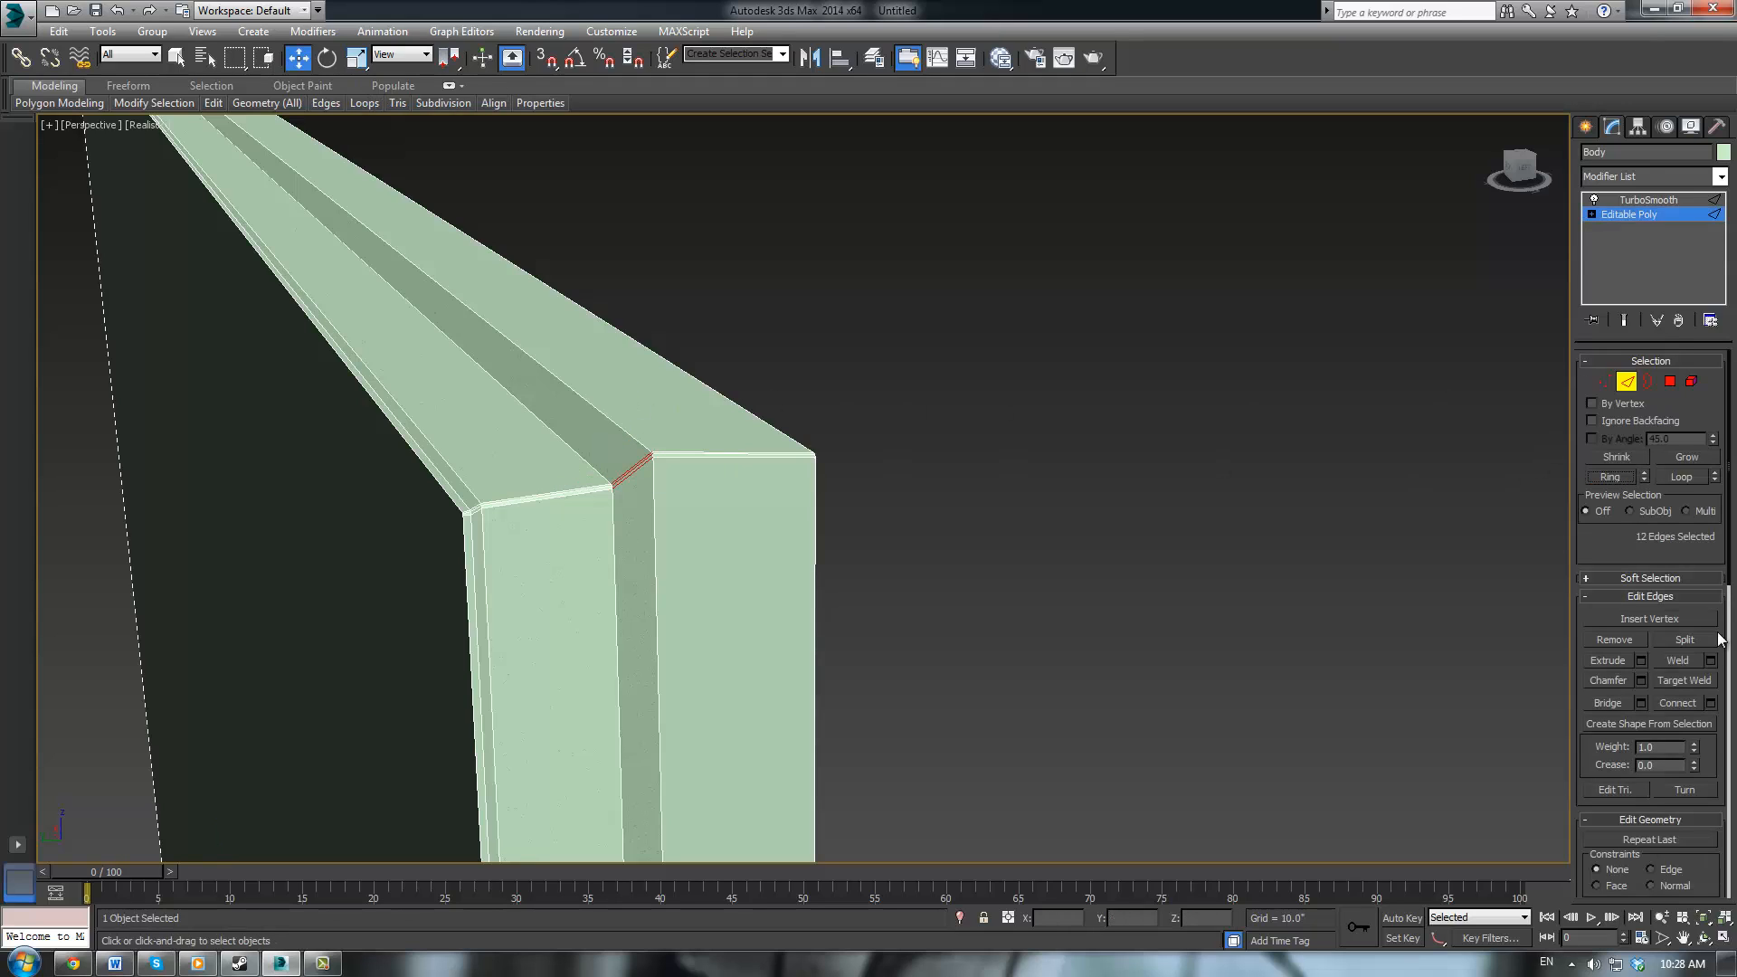
click(1711, 703)
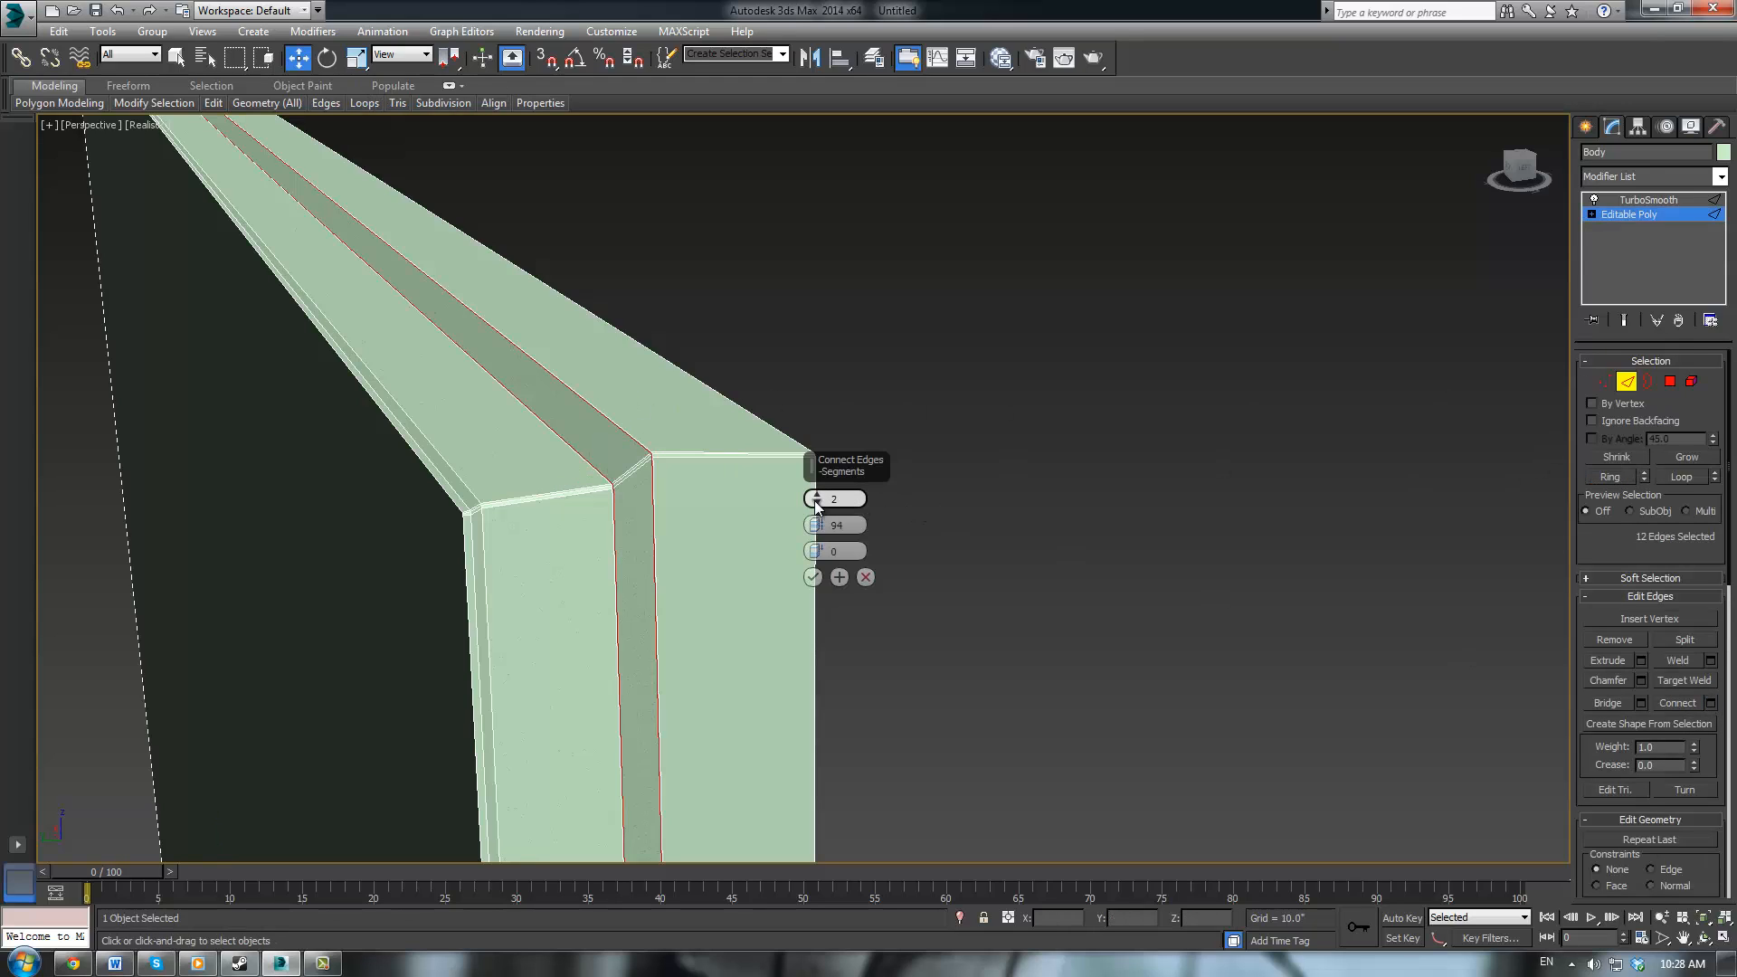
click(817, 496)
drag(816, 526, 815, 579)
click(813, 577)
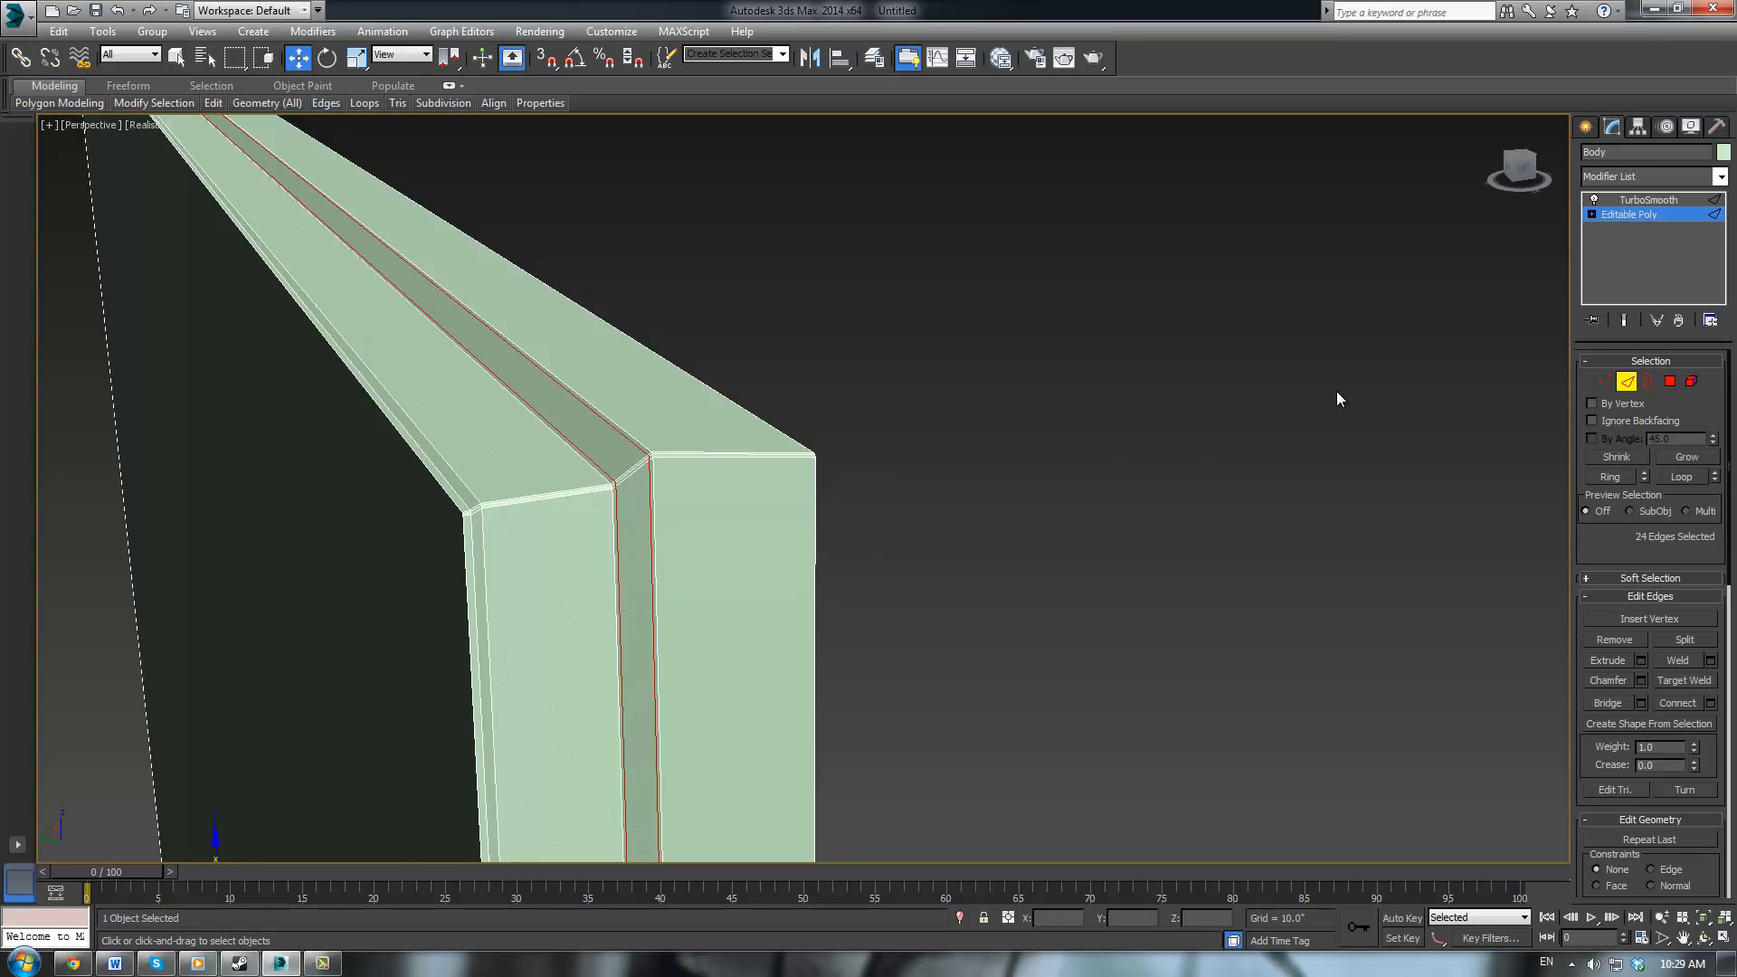
Return the Body to its TurboSmooth level, deselect it and inspect the smoothed outer step and its upper corner
click(1642, 206)
click(1644, 216)
click(1644, 217)
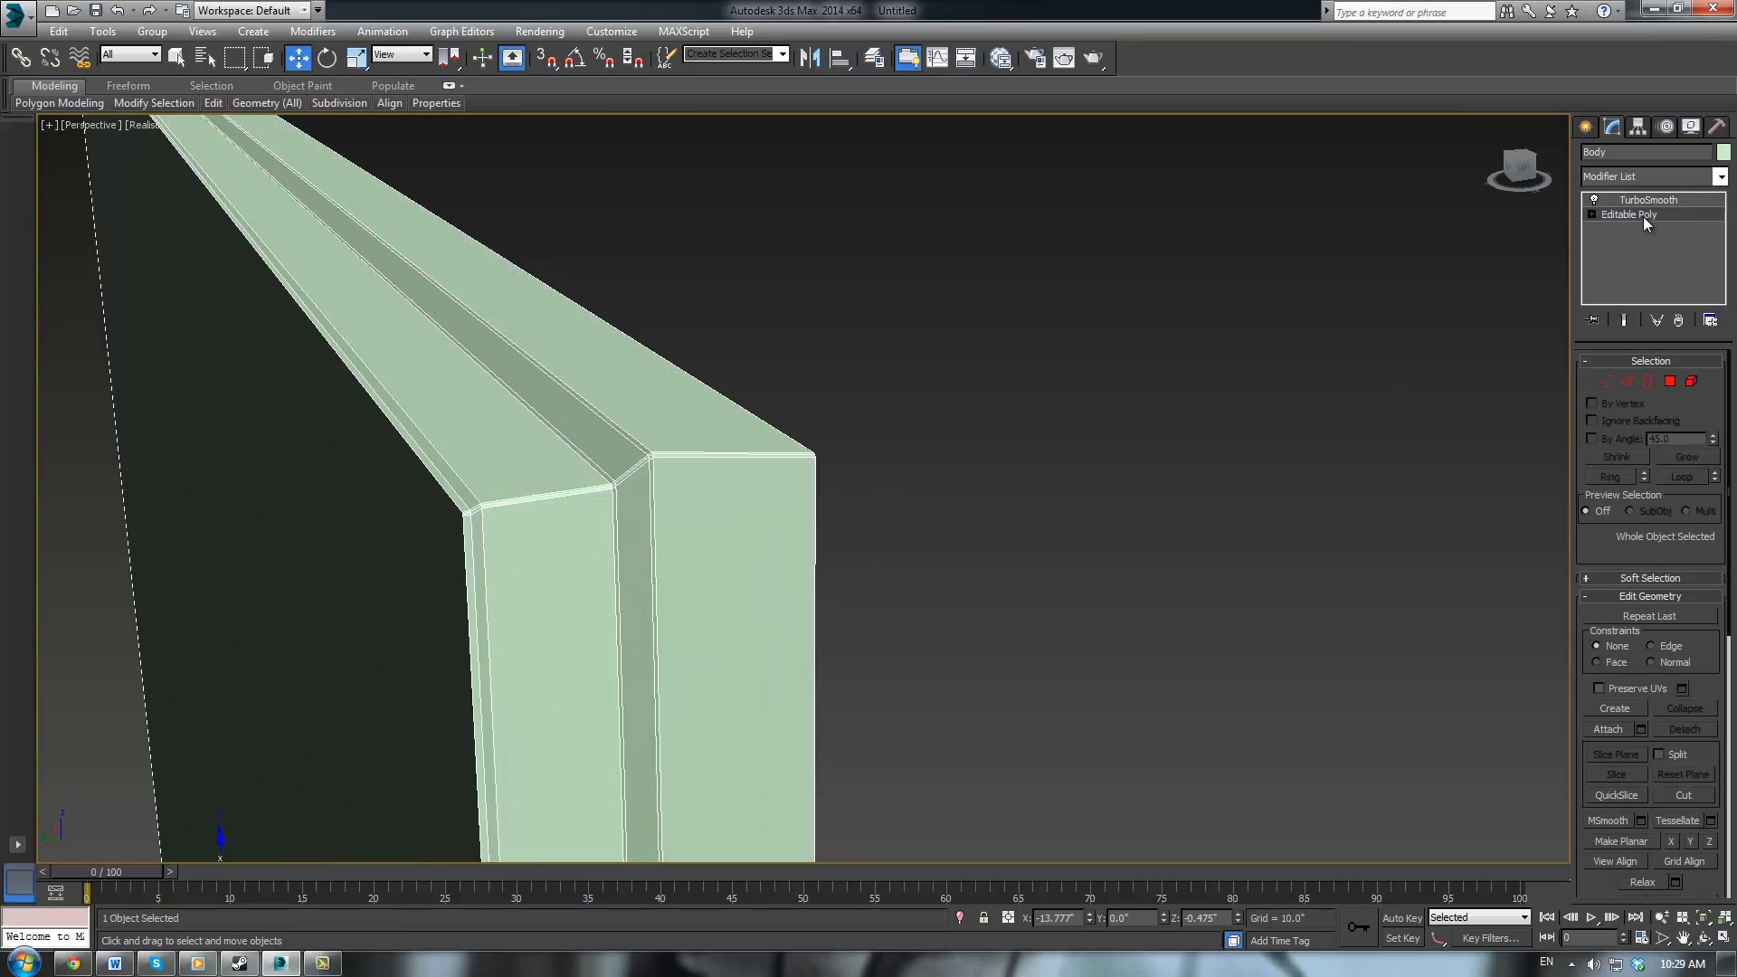
click(1643, 203)
click(1170, 496)
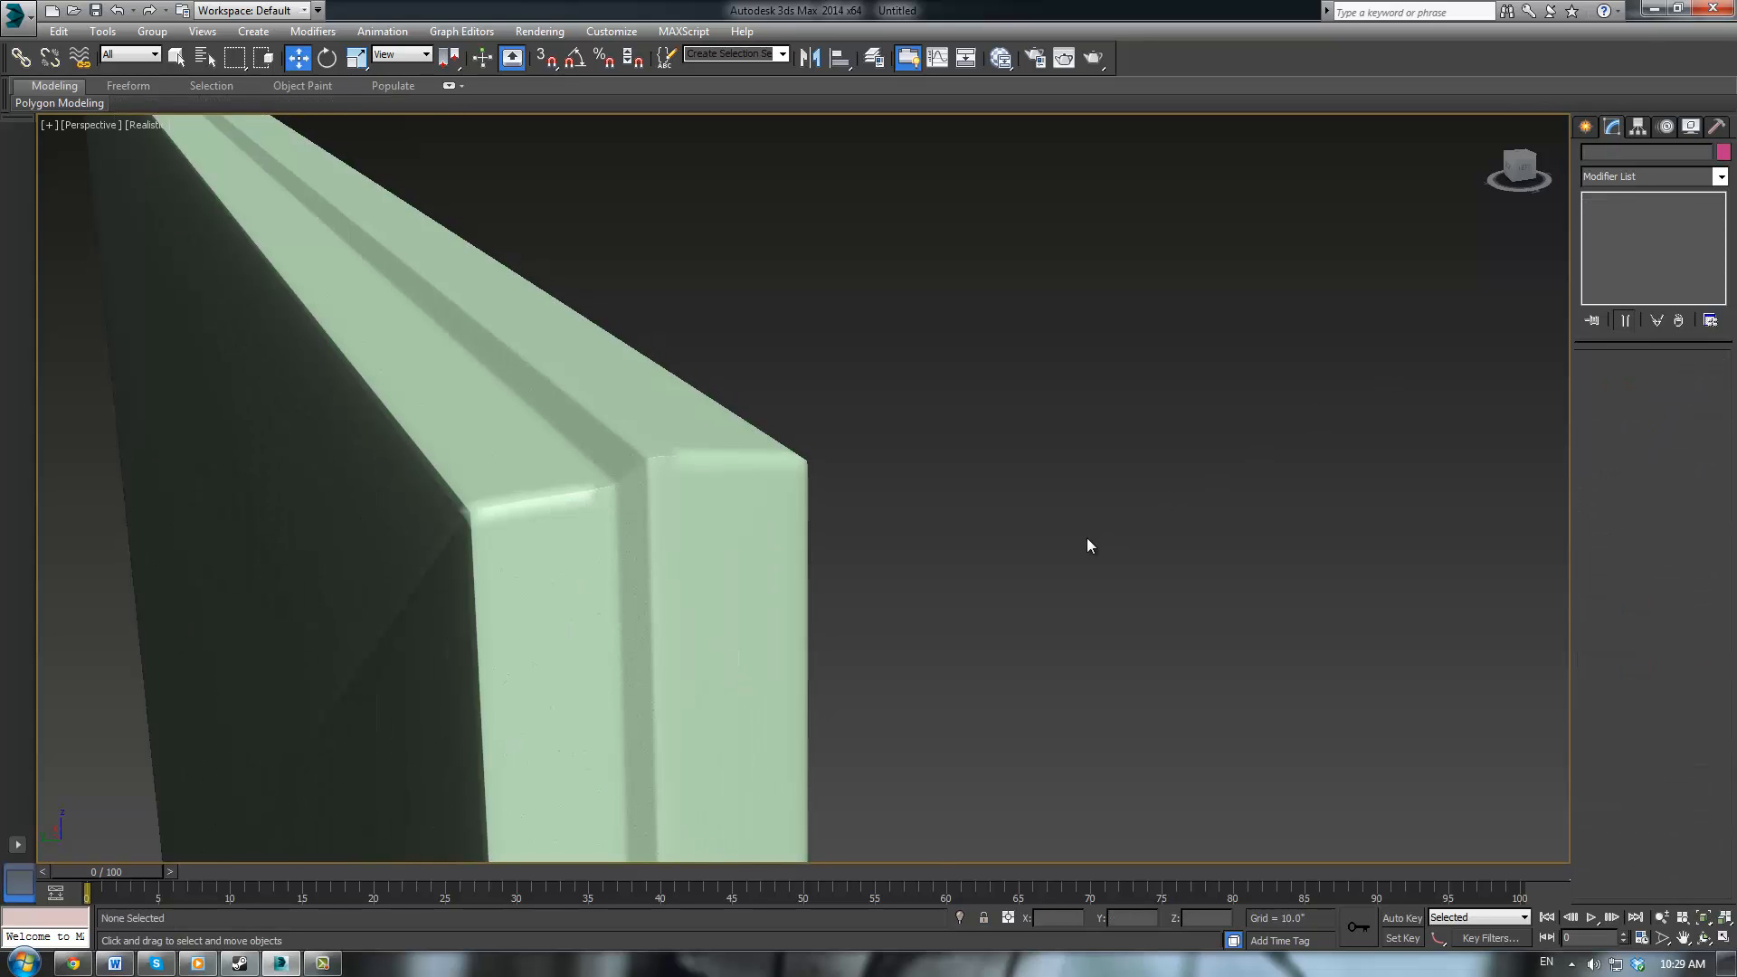
scroll(1023, 537, down, 4)
scroll(941, 524, up, 4)
alt+middle_drag(648, 540, 520, 524)
scroll(680, 528, up, 3)
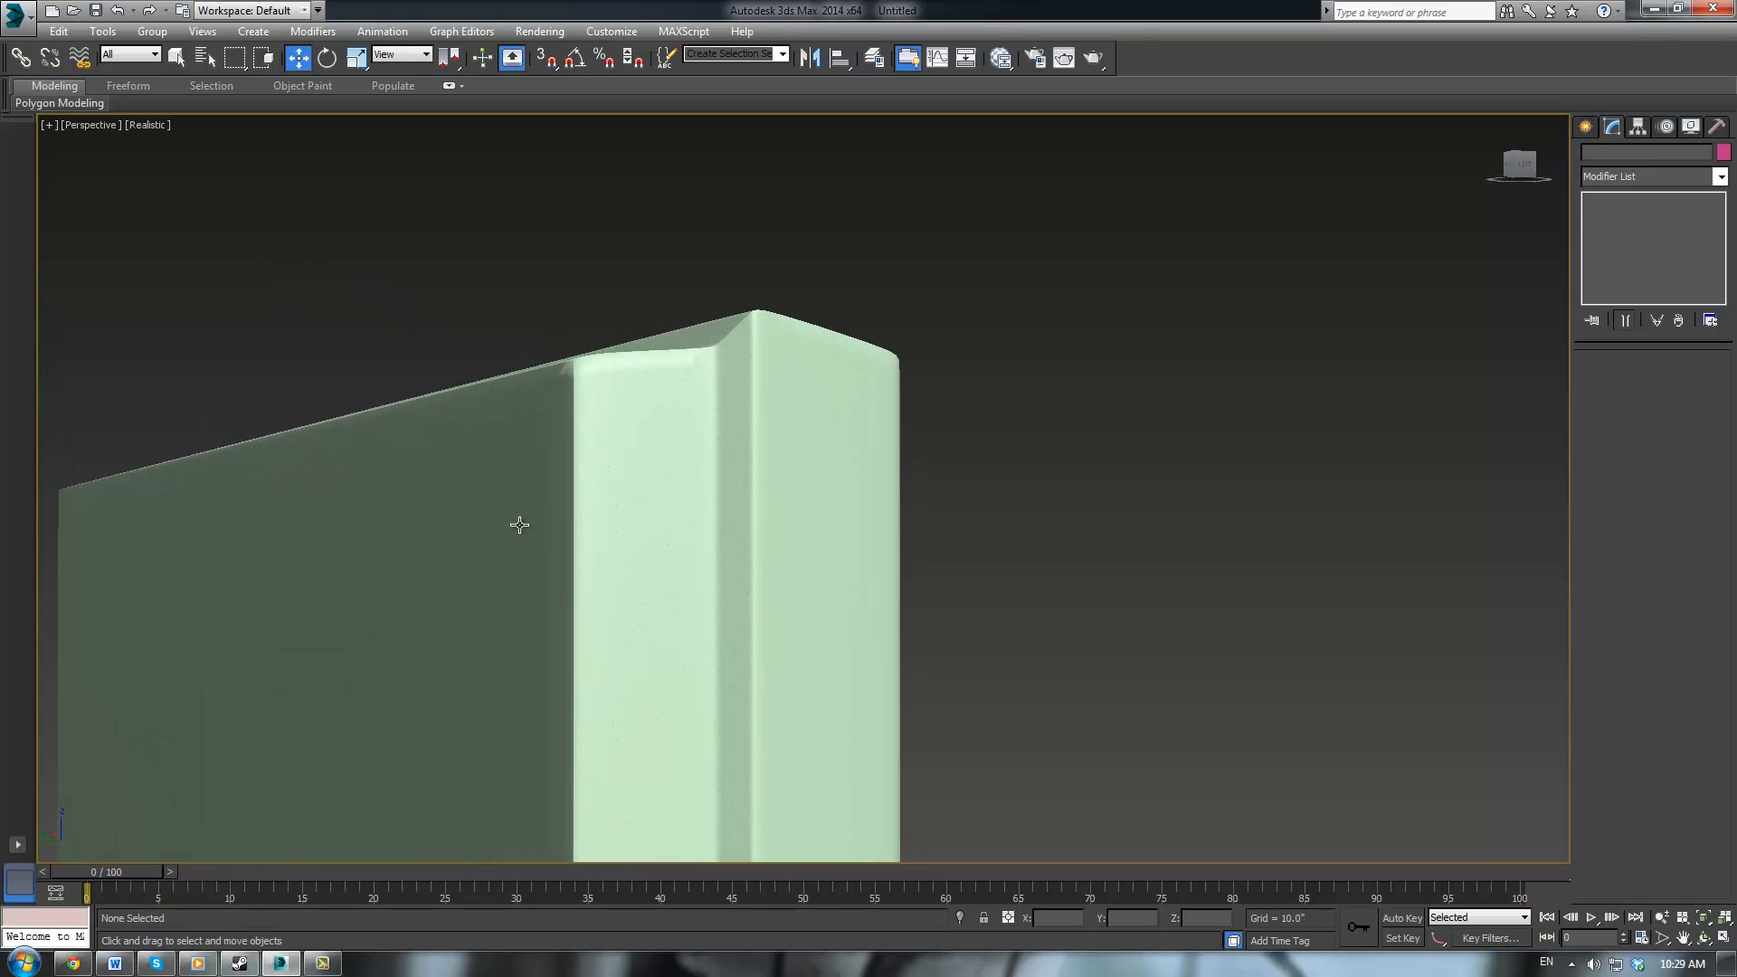
Examine the support loops at the upper back corner in the Body's Editable Poly base mesh
click(511, 524)
click(1625, 214)
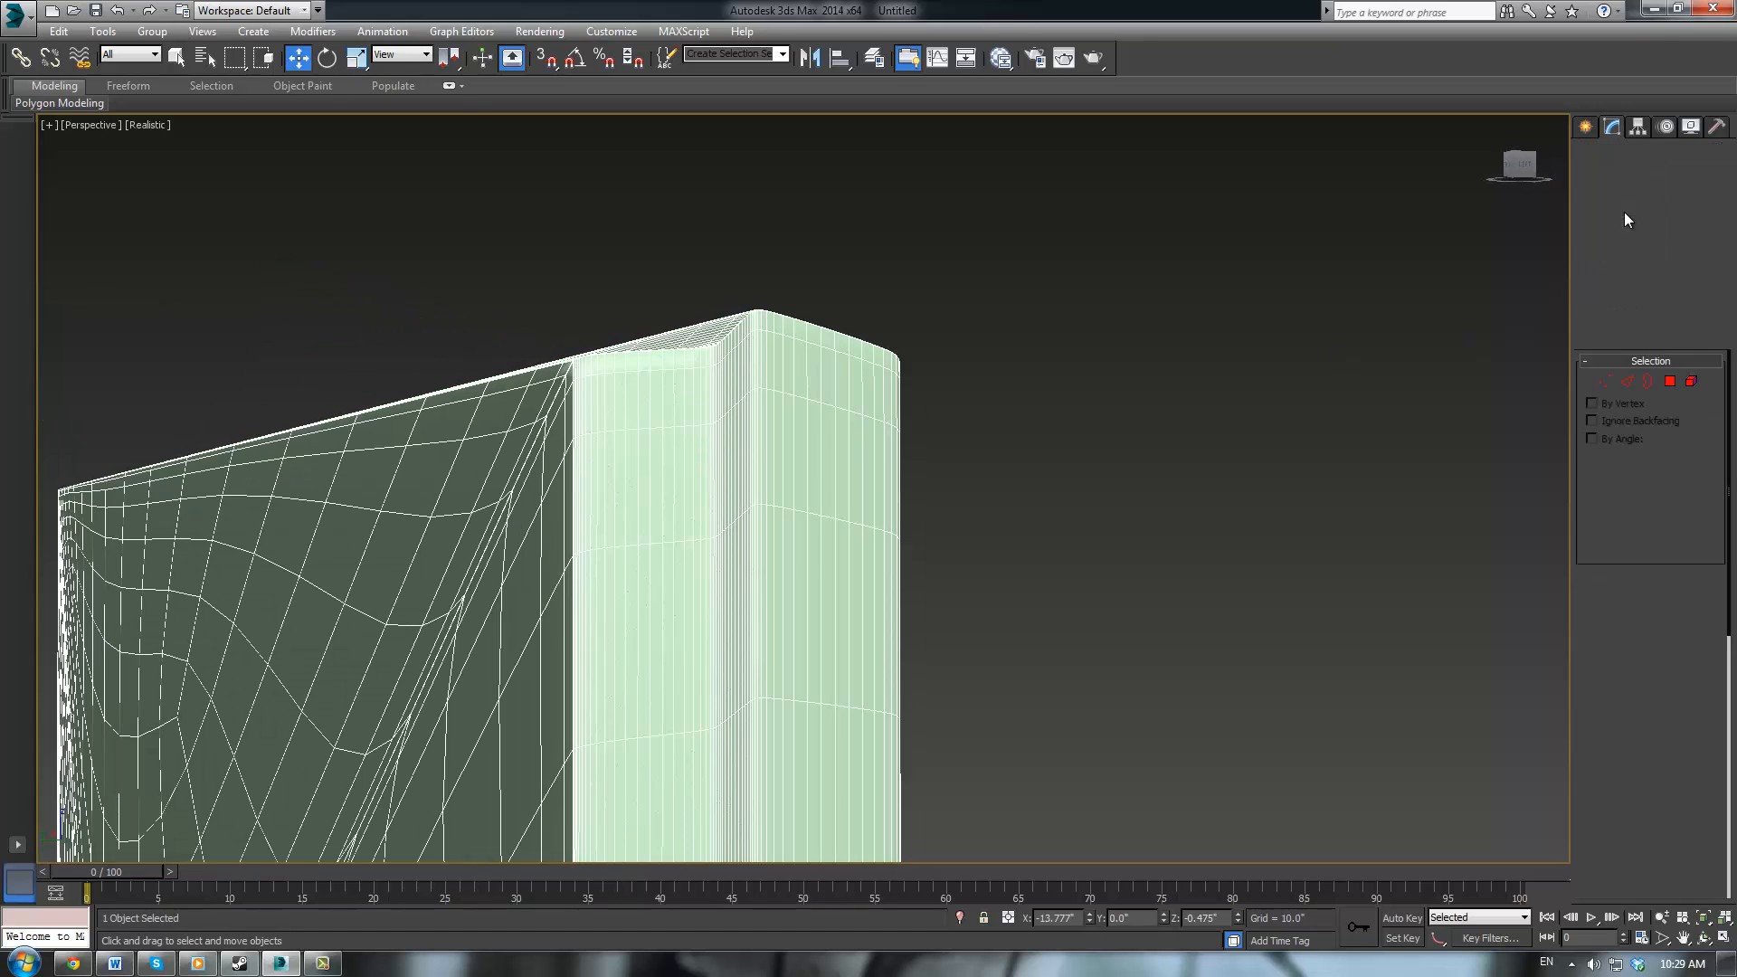
scroll(822, 562, up, 2)
middle_drag(750, 568, 729, 604)
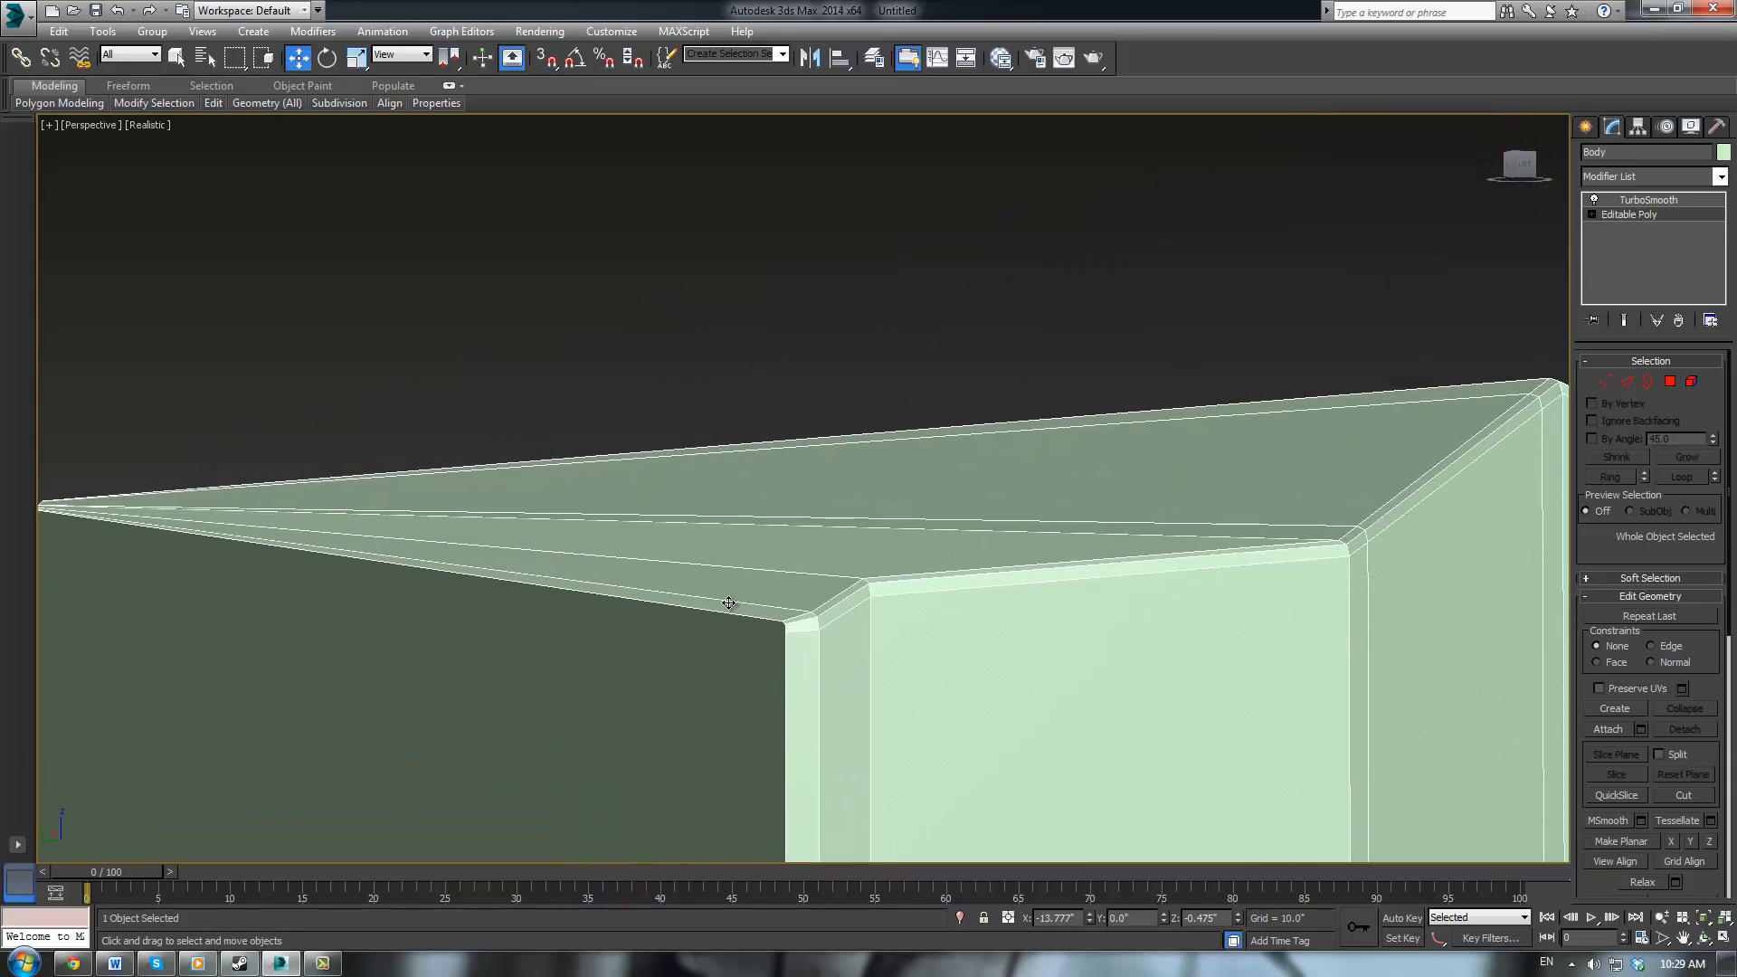
middle_drag(767, 668, 767, 665)
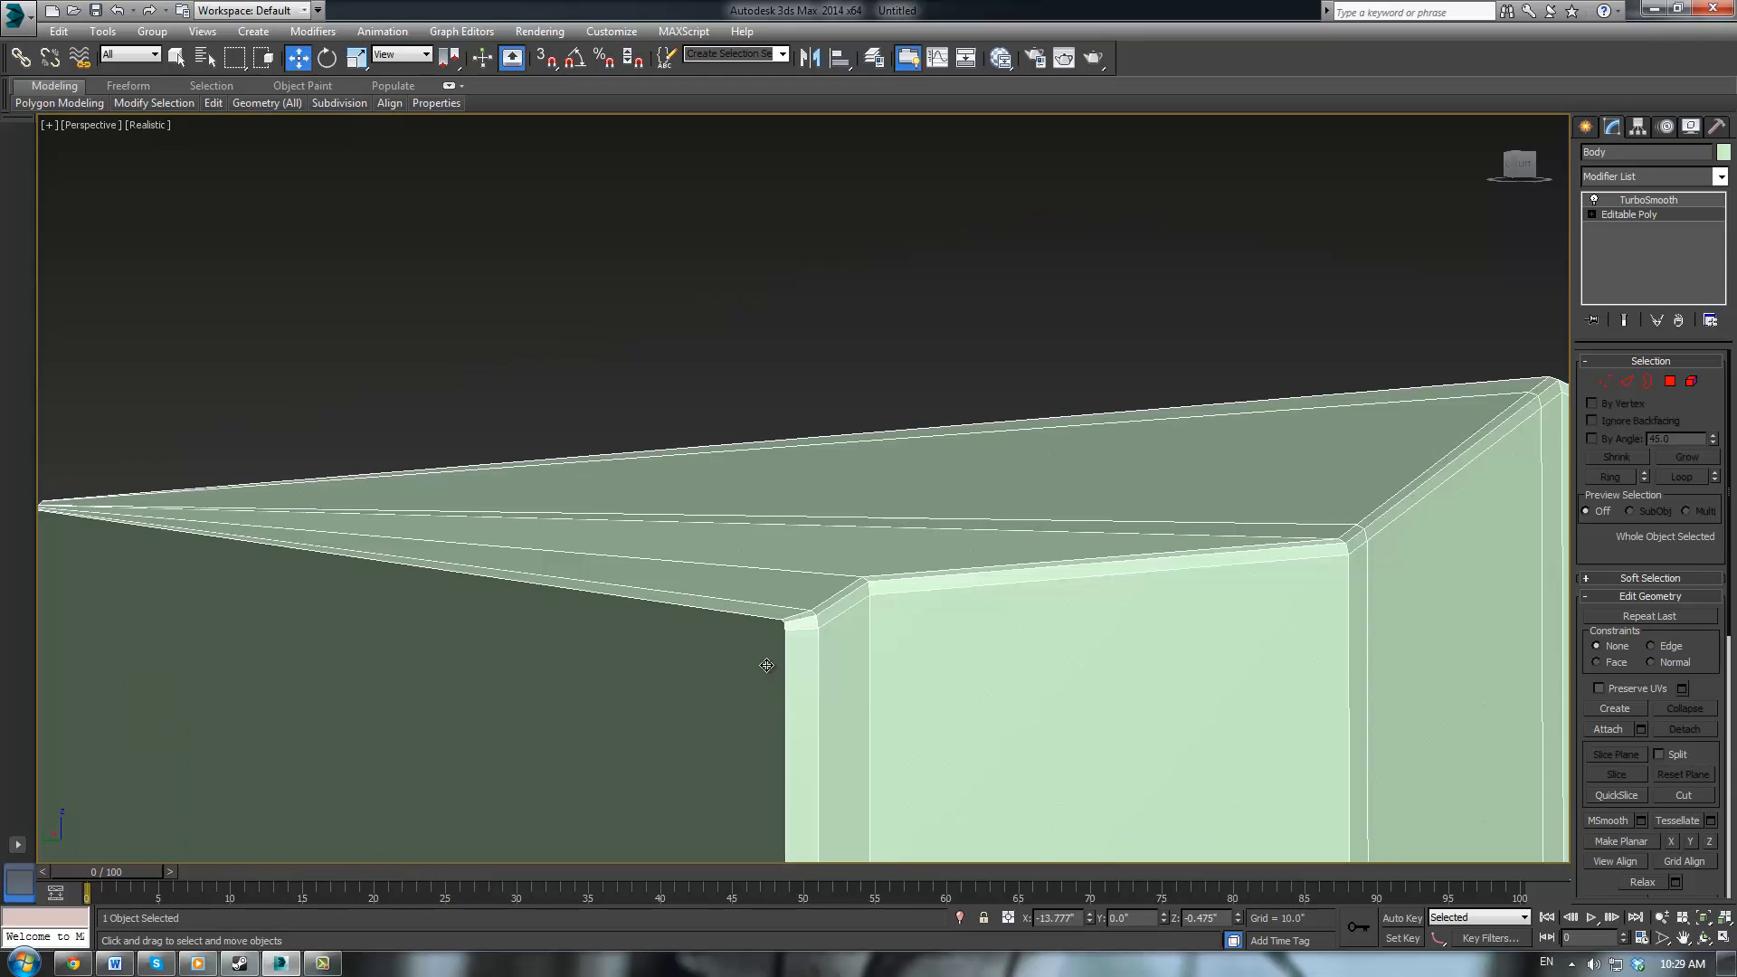
scroll(1120, 697, down, 8)
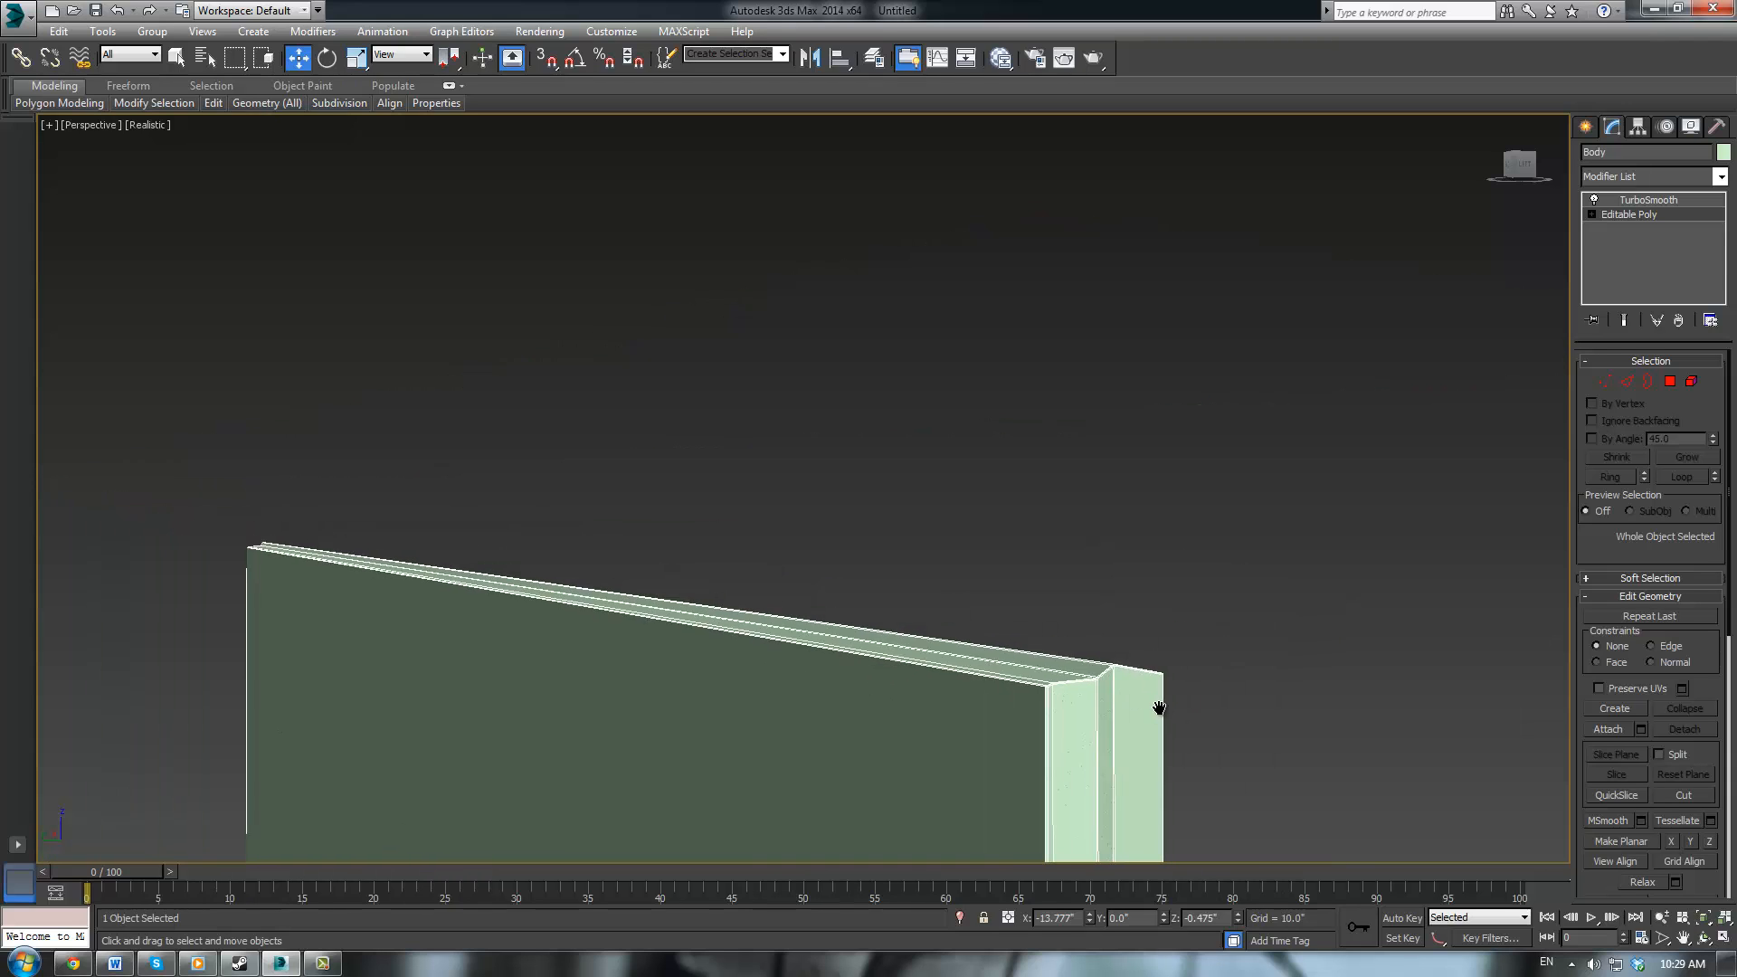
Deselect the Body with its smoothing shown and review the TV's front frame, Screen and gray lower strip
alt+middle_drag(1170, 480, 1131, 535)
click(1132, 534)
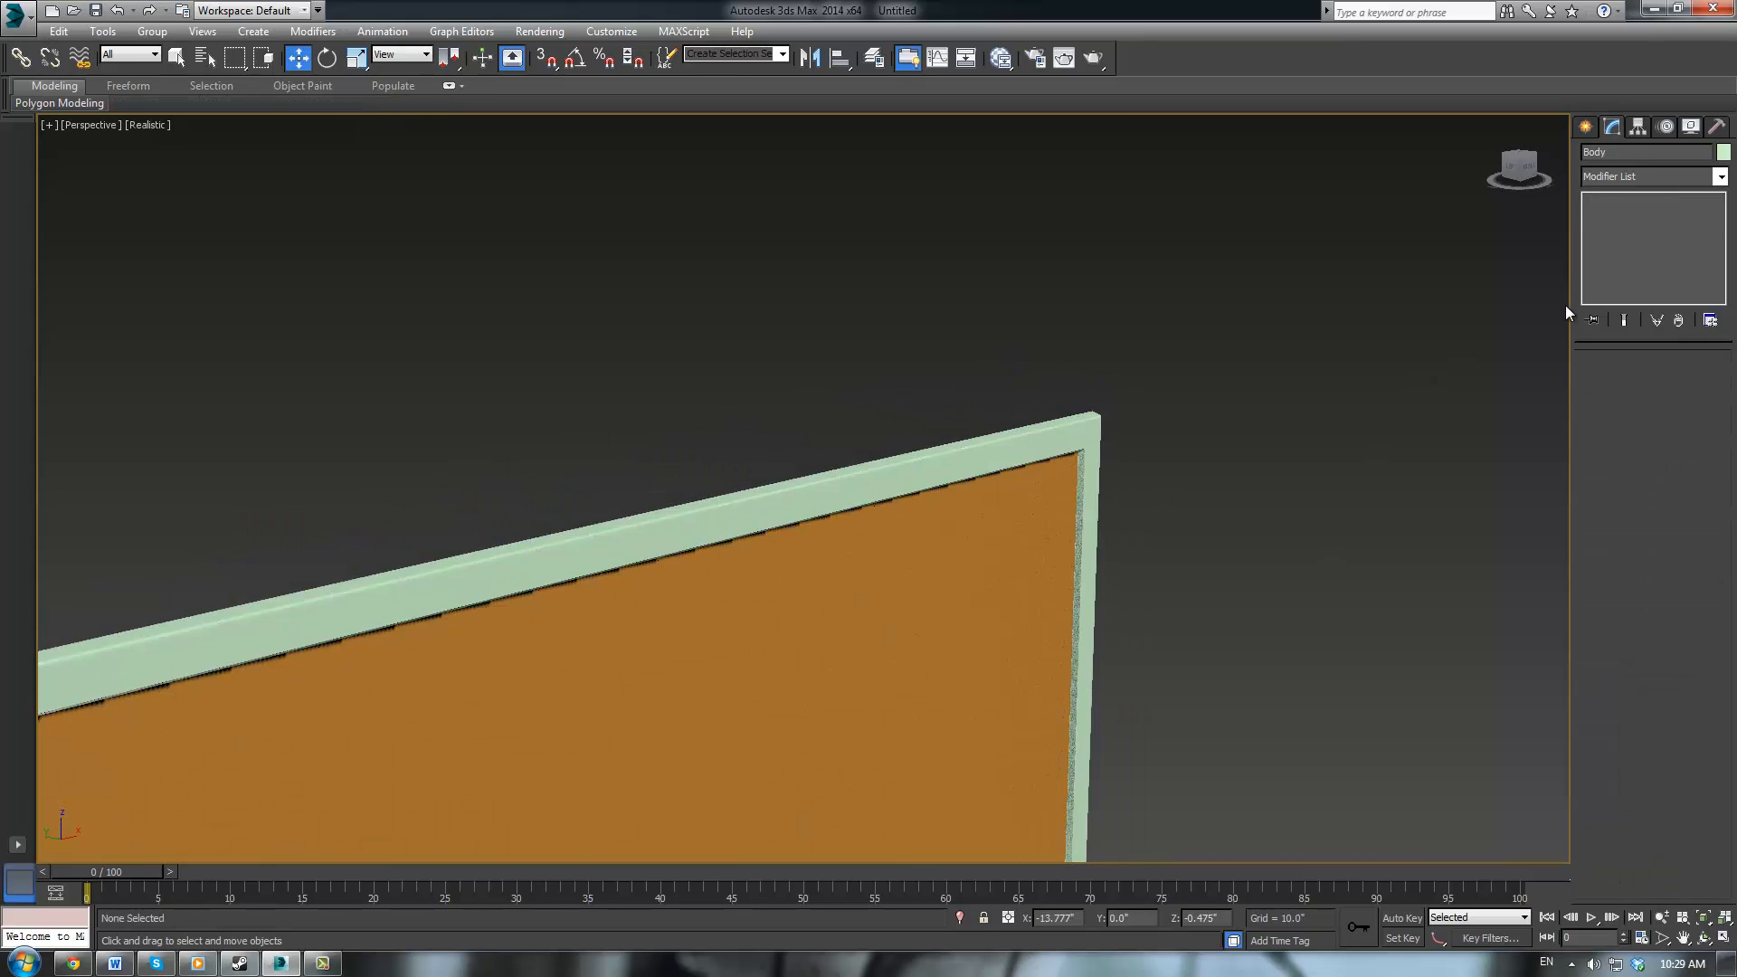
alt+middle_drag(1345, 476, 1115, 602)
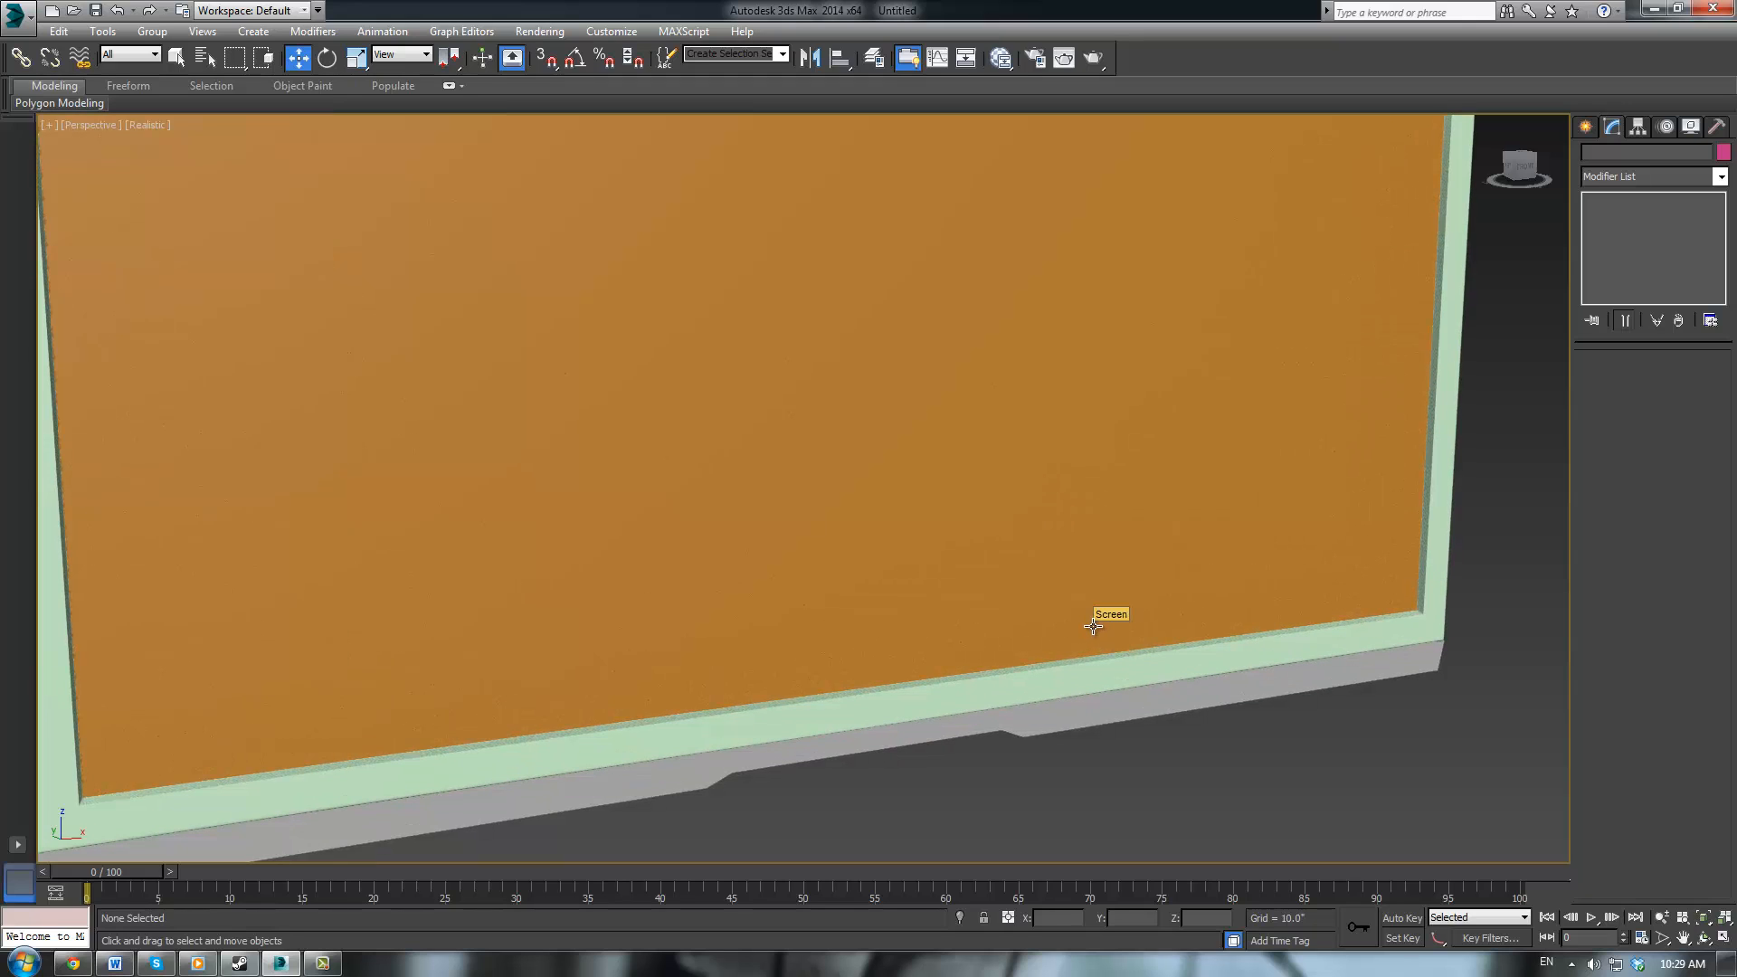
scroll(1007, 552, down, 4)
alt+middle_drag(1007, 553, 953, 539)
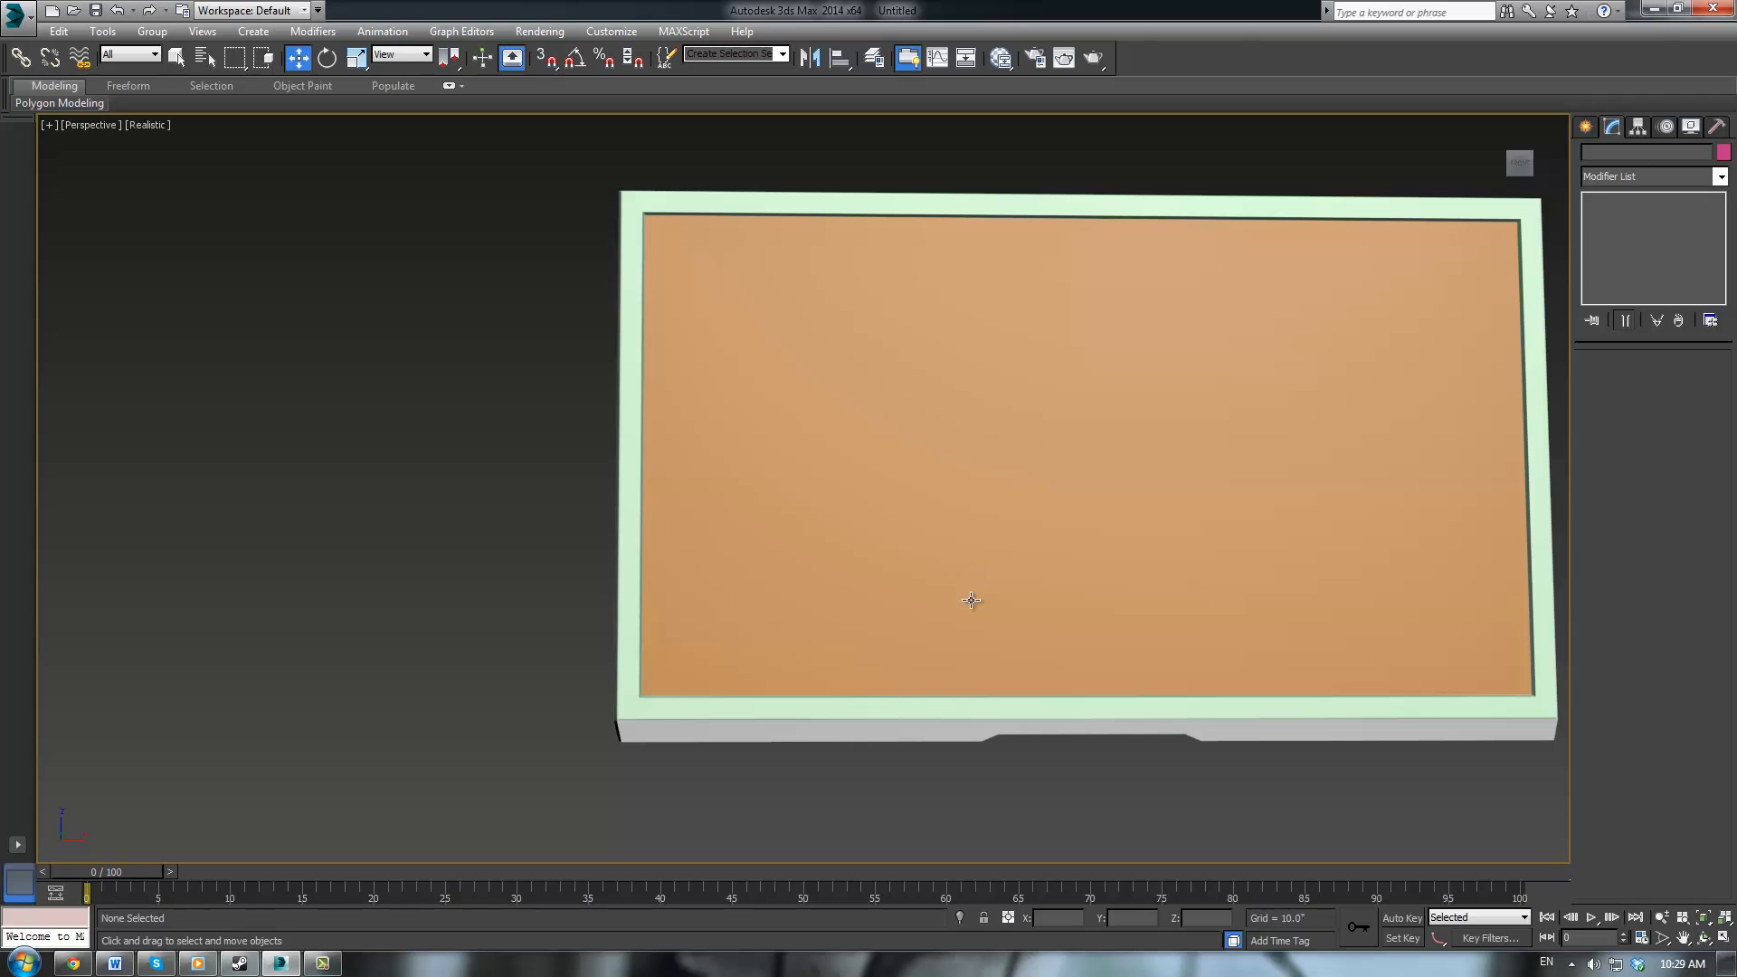
scroll(1033, 710, up, 2)
scroll(1022, 766, up, 1)
Select the gray lower strip and examine where its upper edge meets the smoothed Body's lower corner
click(1008, 733)
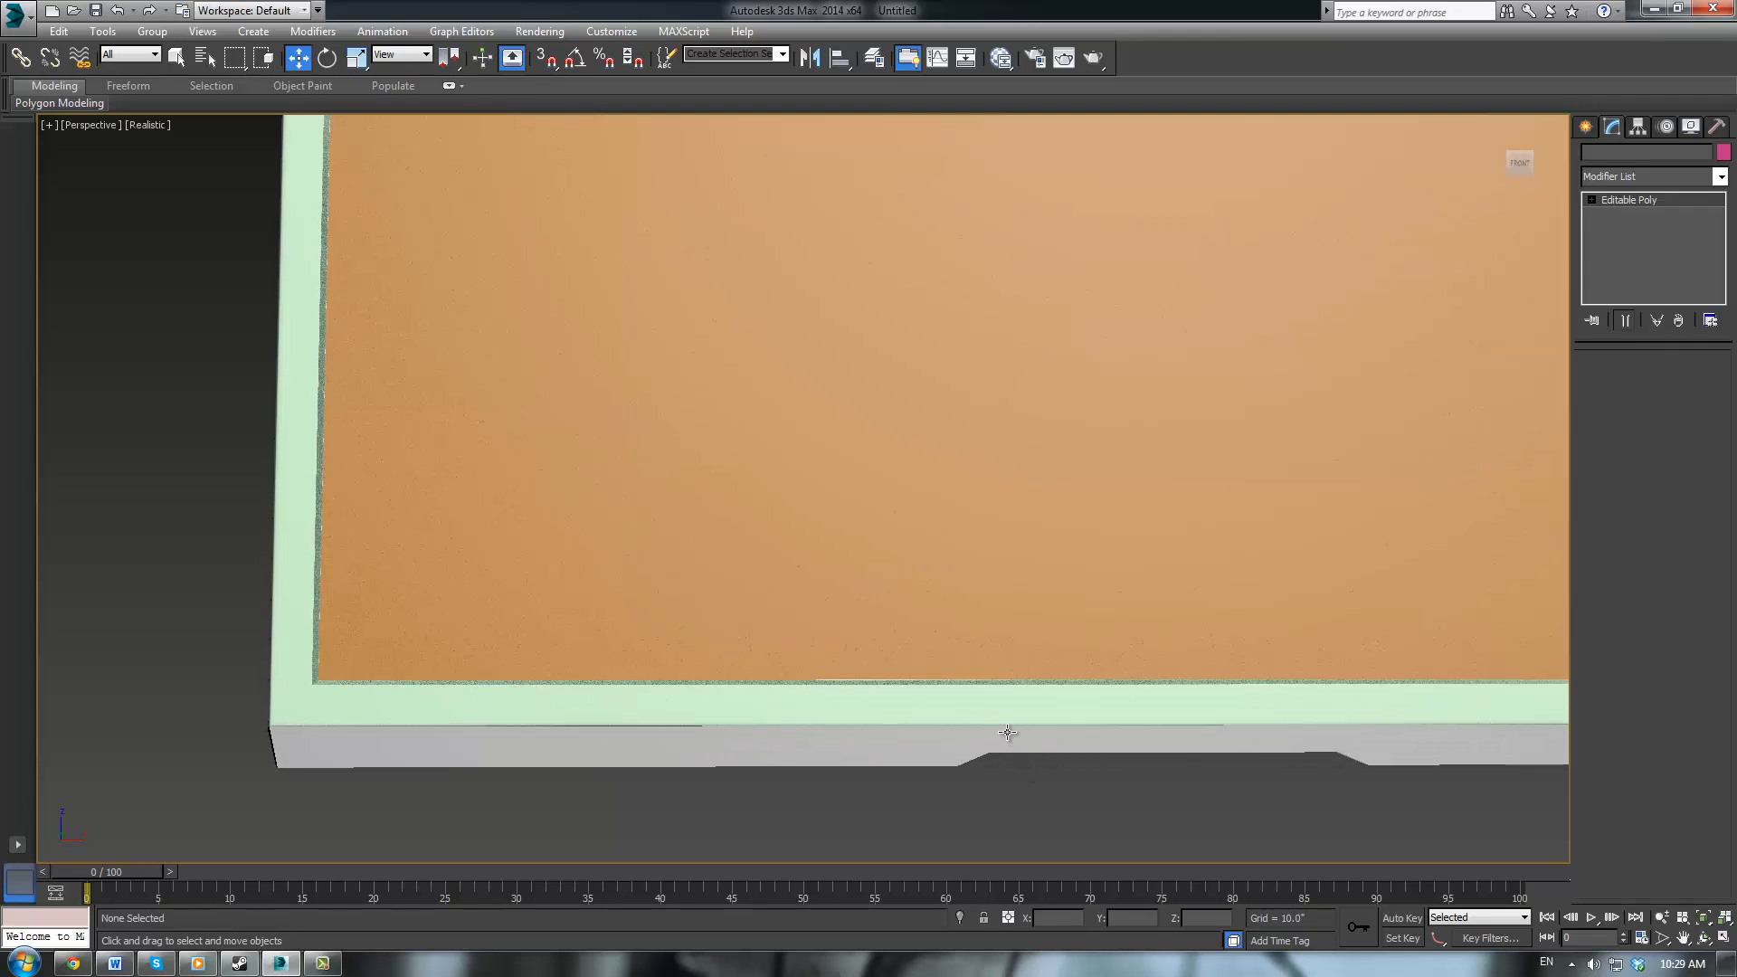
alt+middle_drag(1050, 768, 1061, 660)
scroll(1060, 649, up, 5)
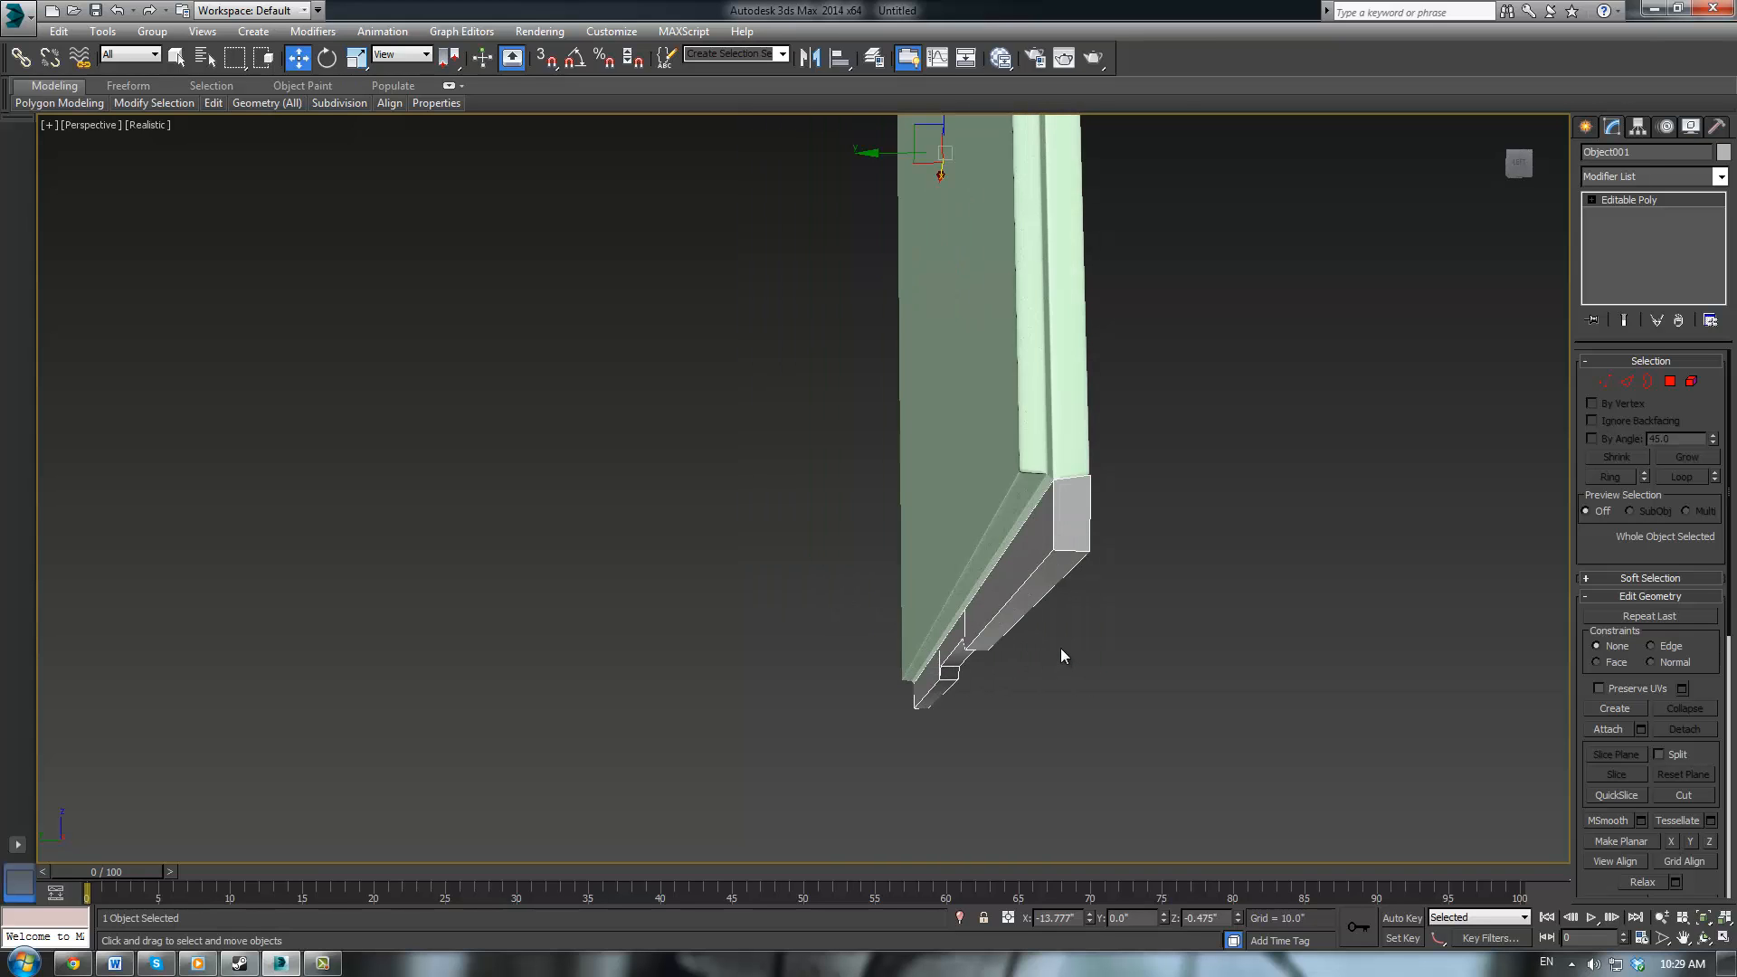
middle_drag(1019, 528, 981, 799)
scroll(1012, 713, up, 3)
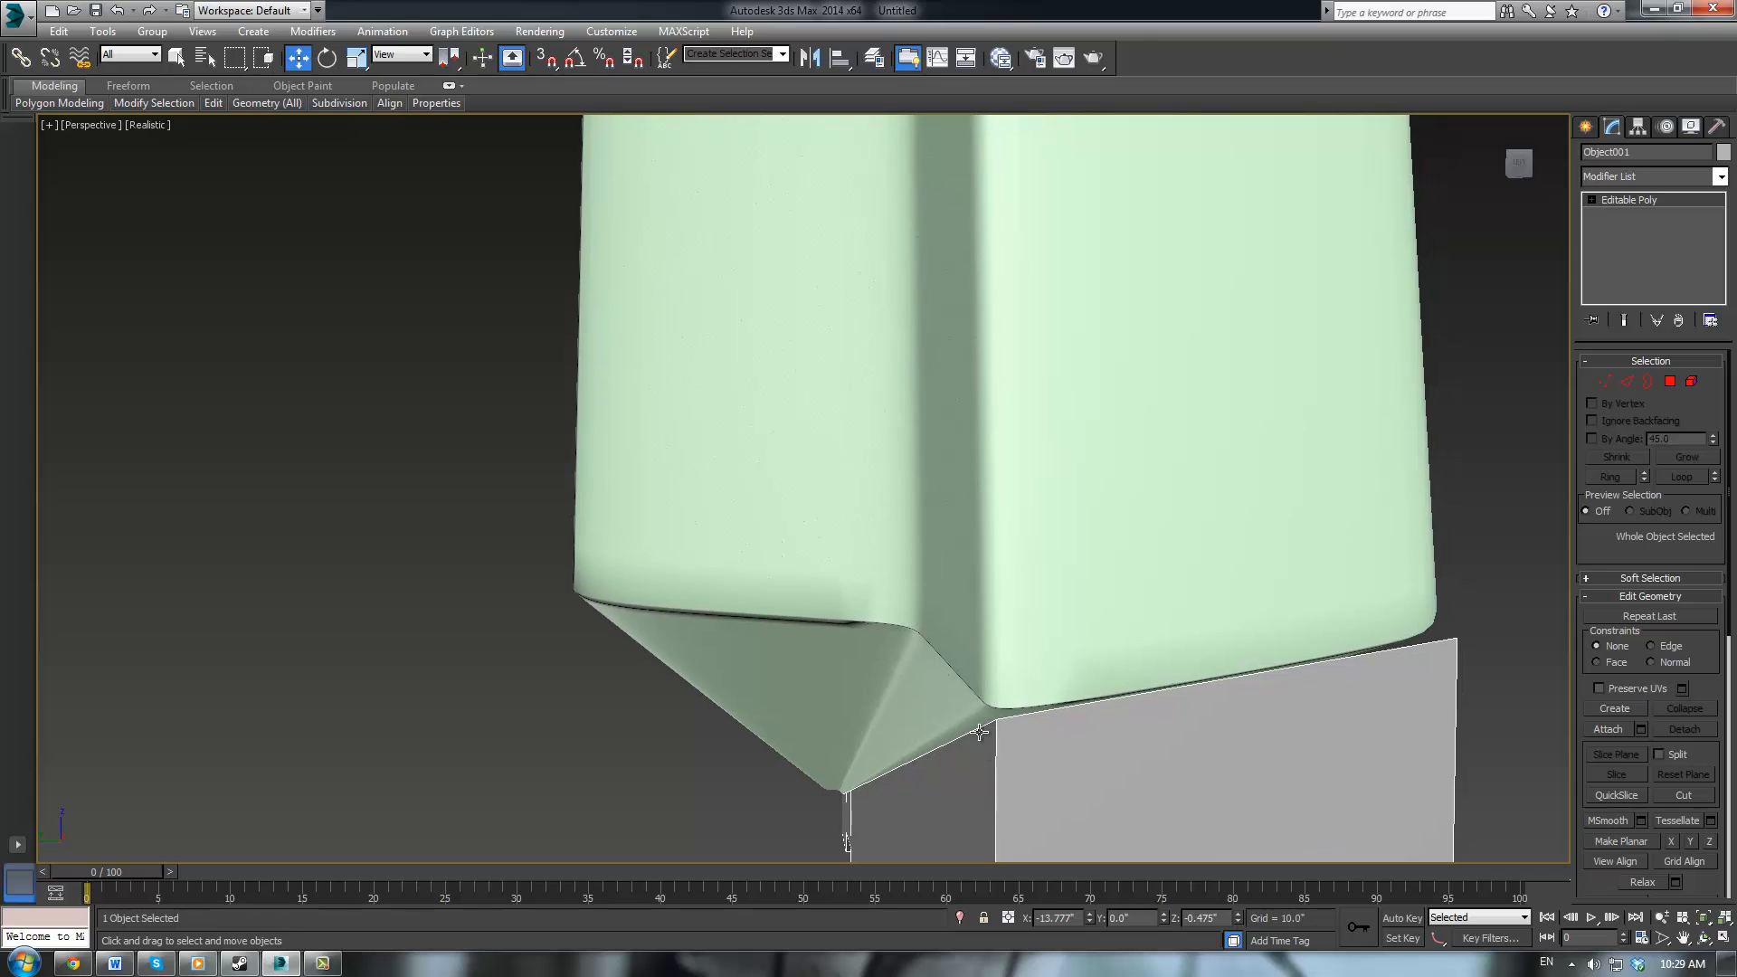
scroll(1436, 632, up, 5)
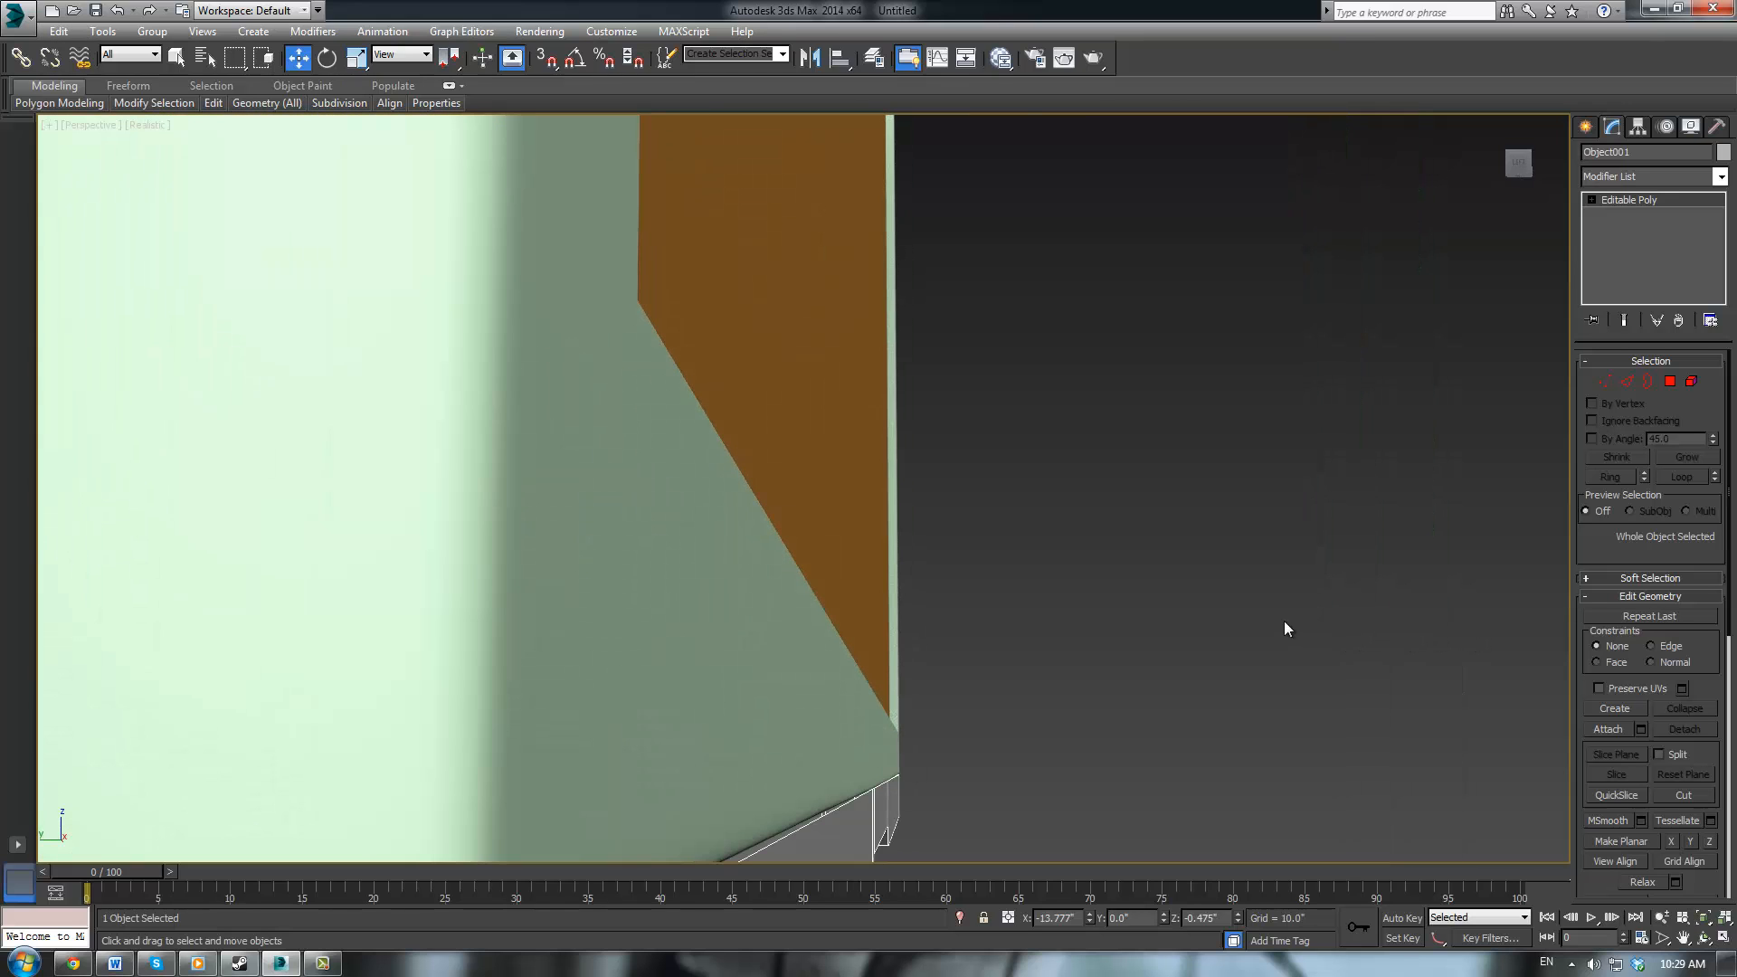
scroll(1318, 582, down, 3)
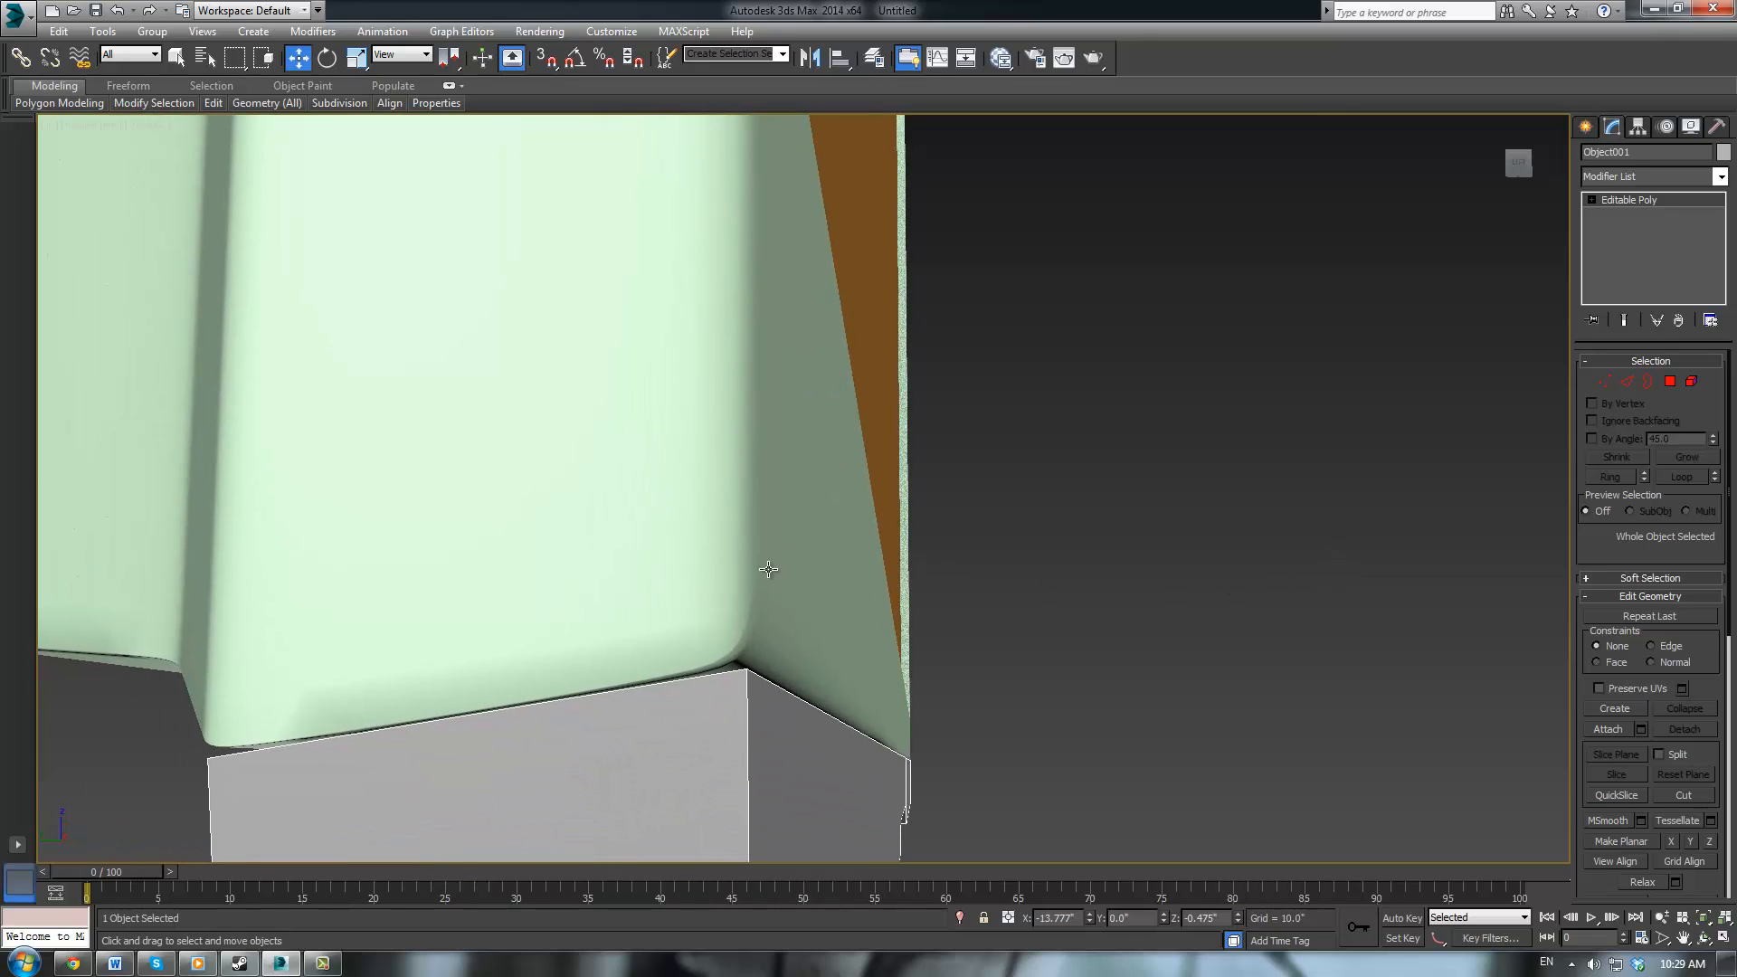
scroll(819, 742, down, 3)
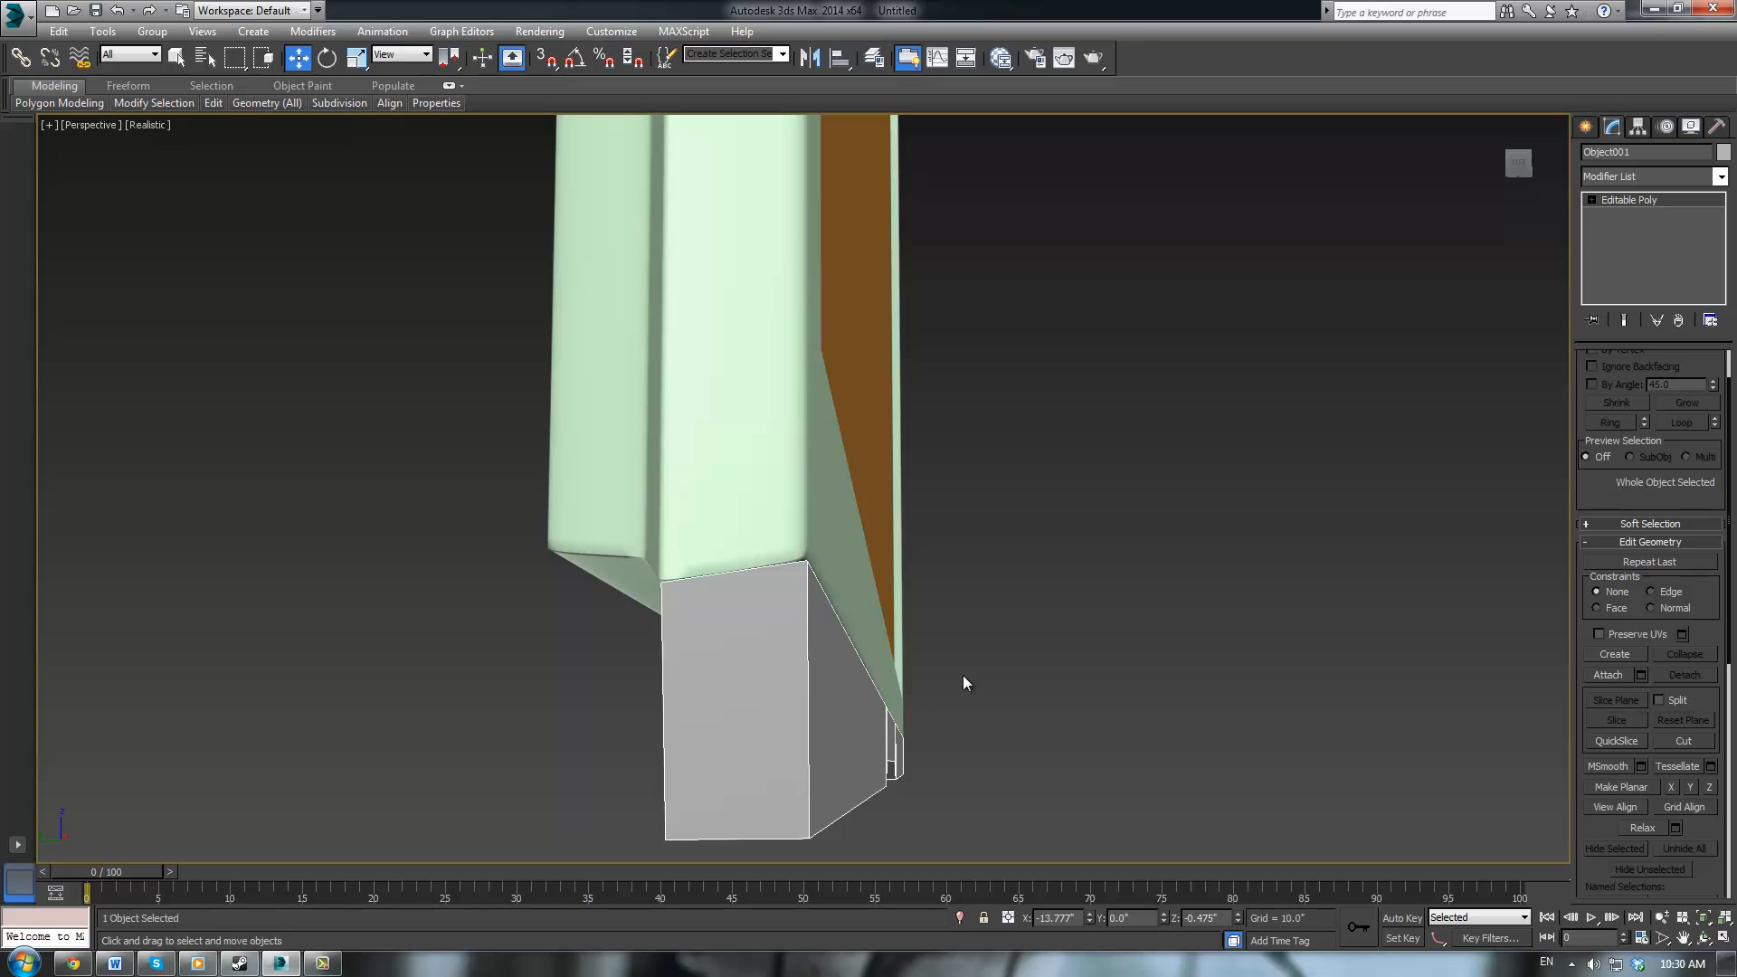
scroll(963, 675, up, 5)
mouse_move(935, 670)
alt+middle_down()
mouse_move(914, 668)
mouse_move(963, 675)
alt+middle_up()
scroll(962, 675, down, 5)
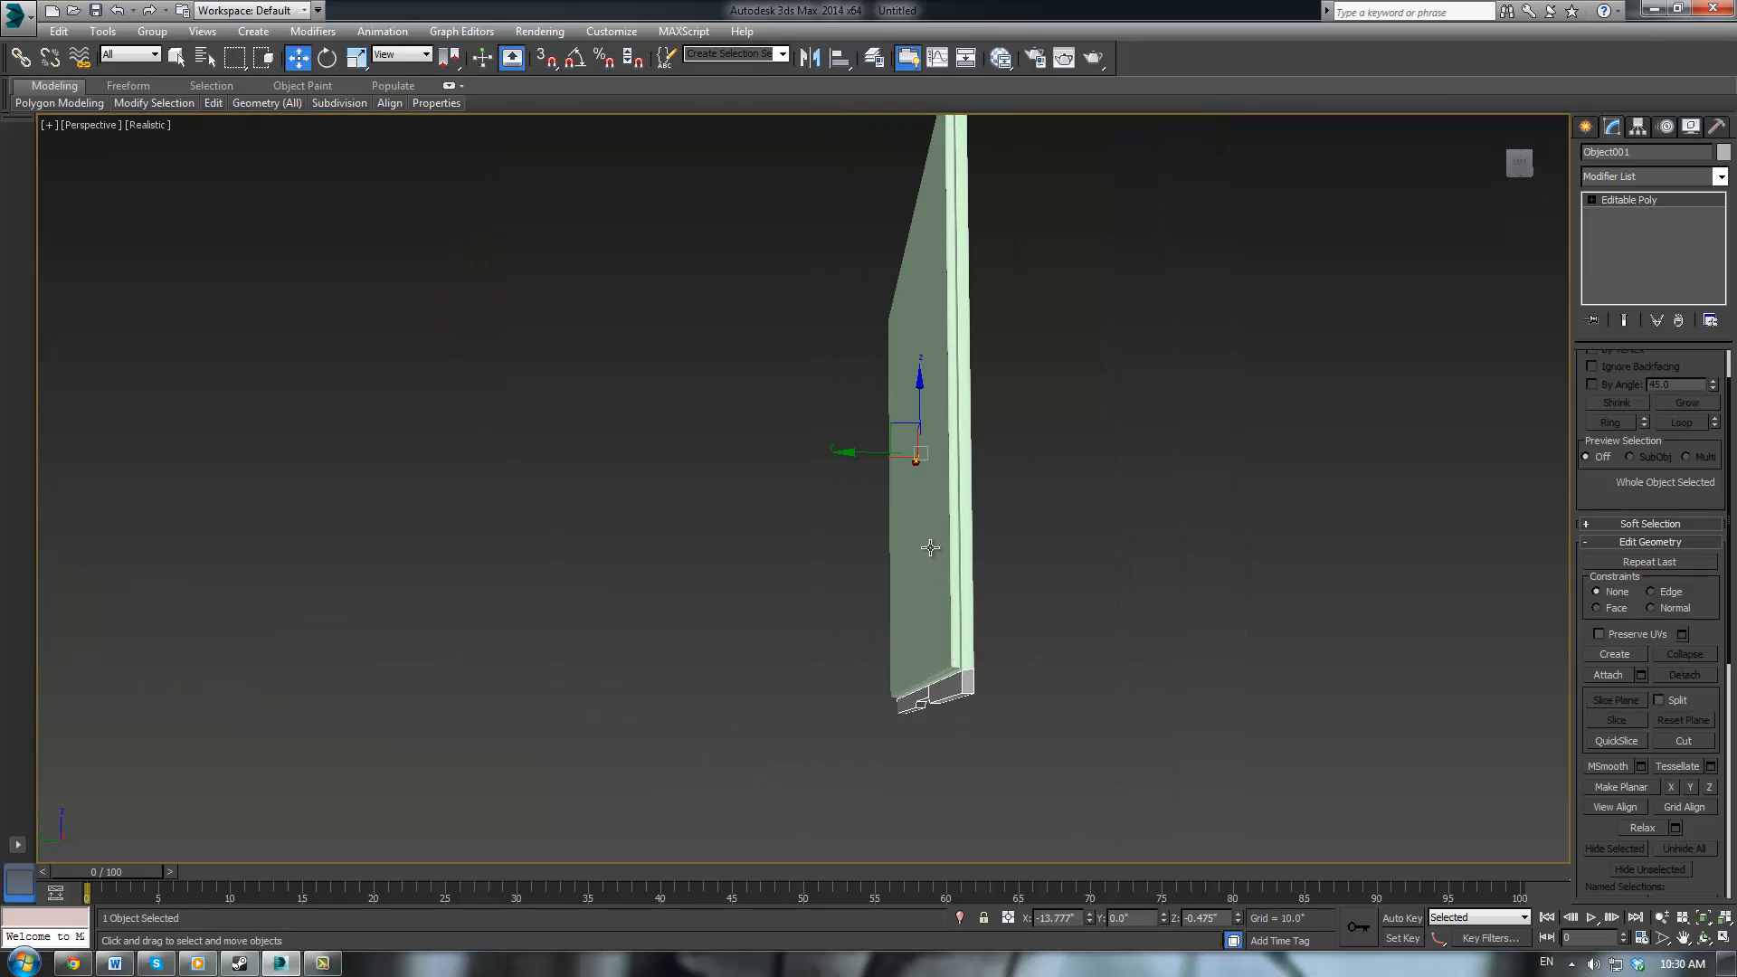
scroll(933, 512, up, 2)
click(1716, 129)
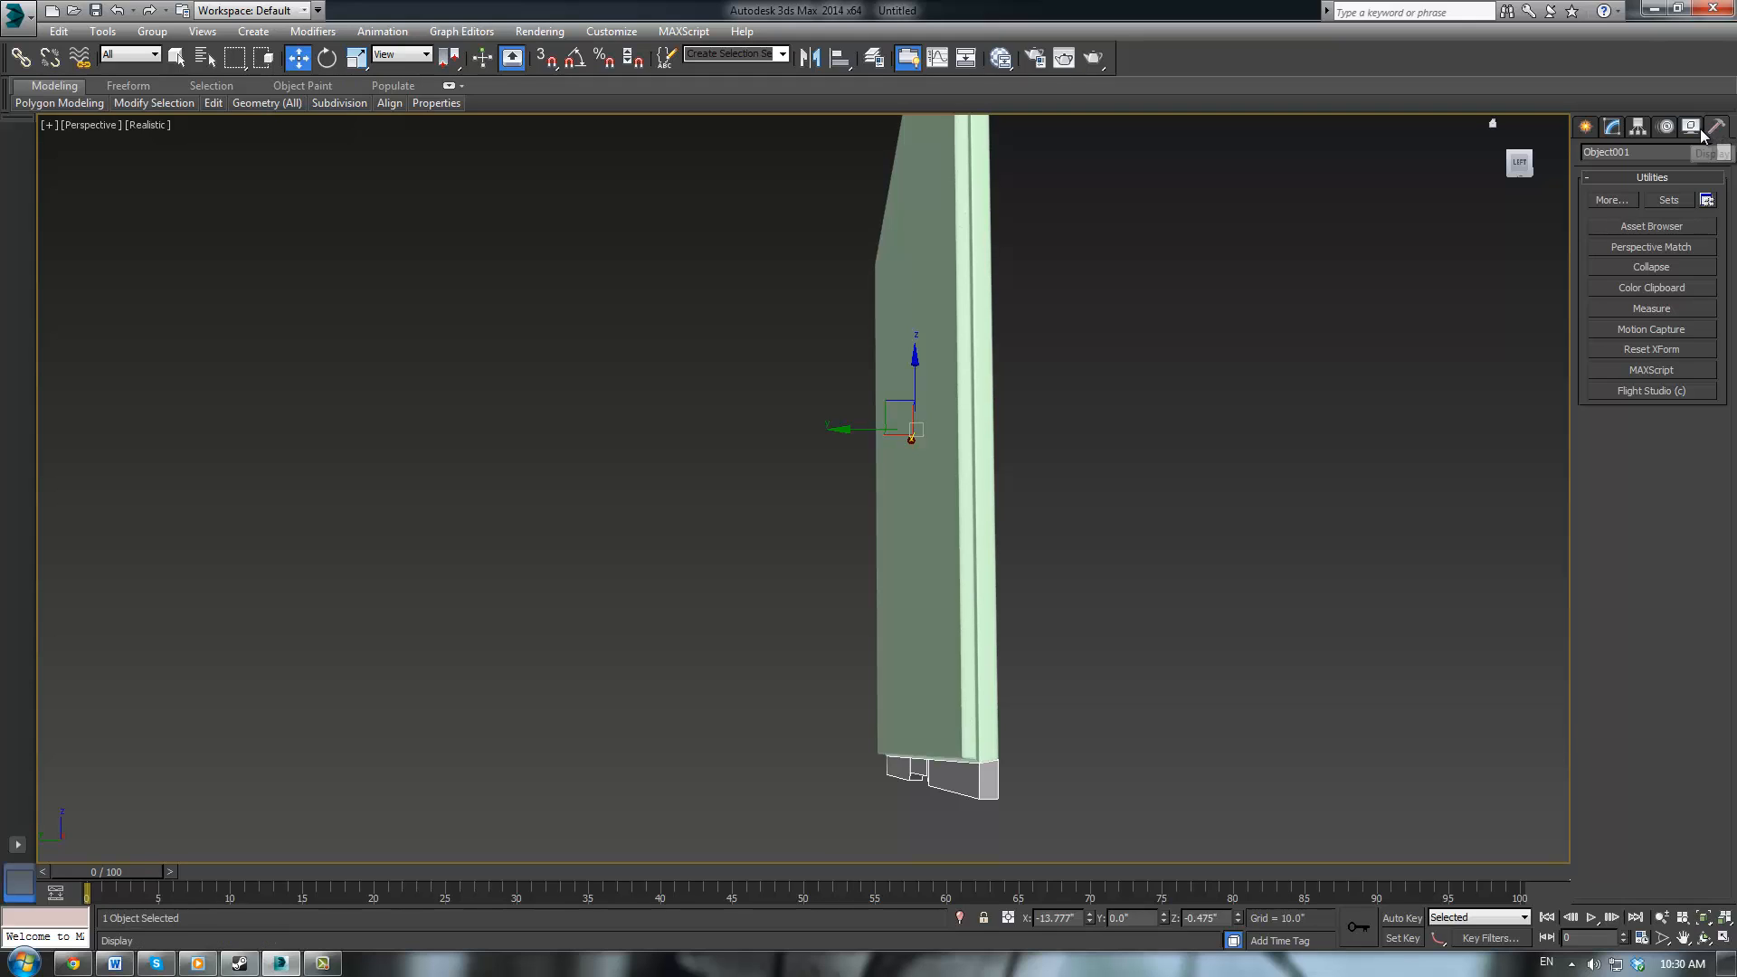
click(1690, 127)
click(1661, 130)
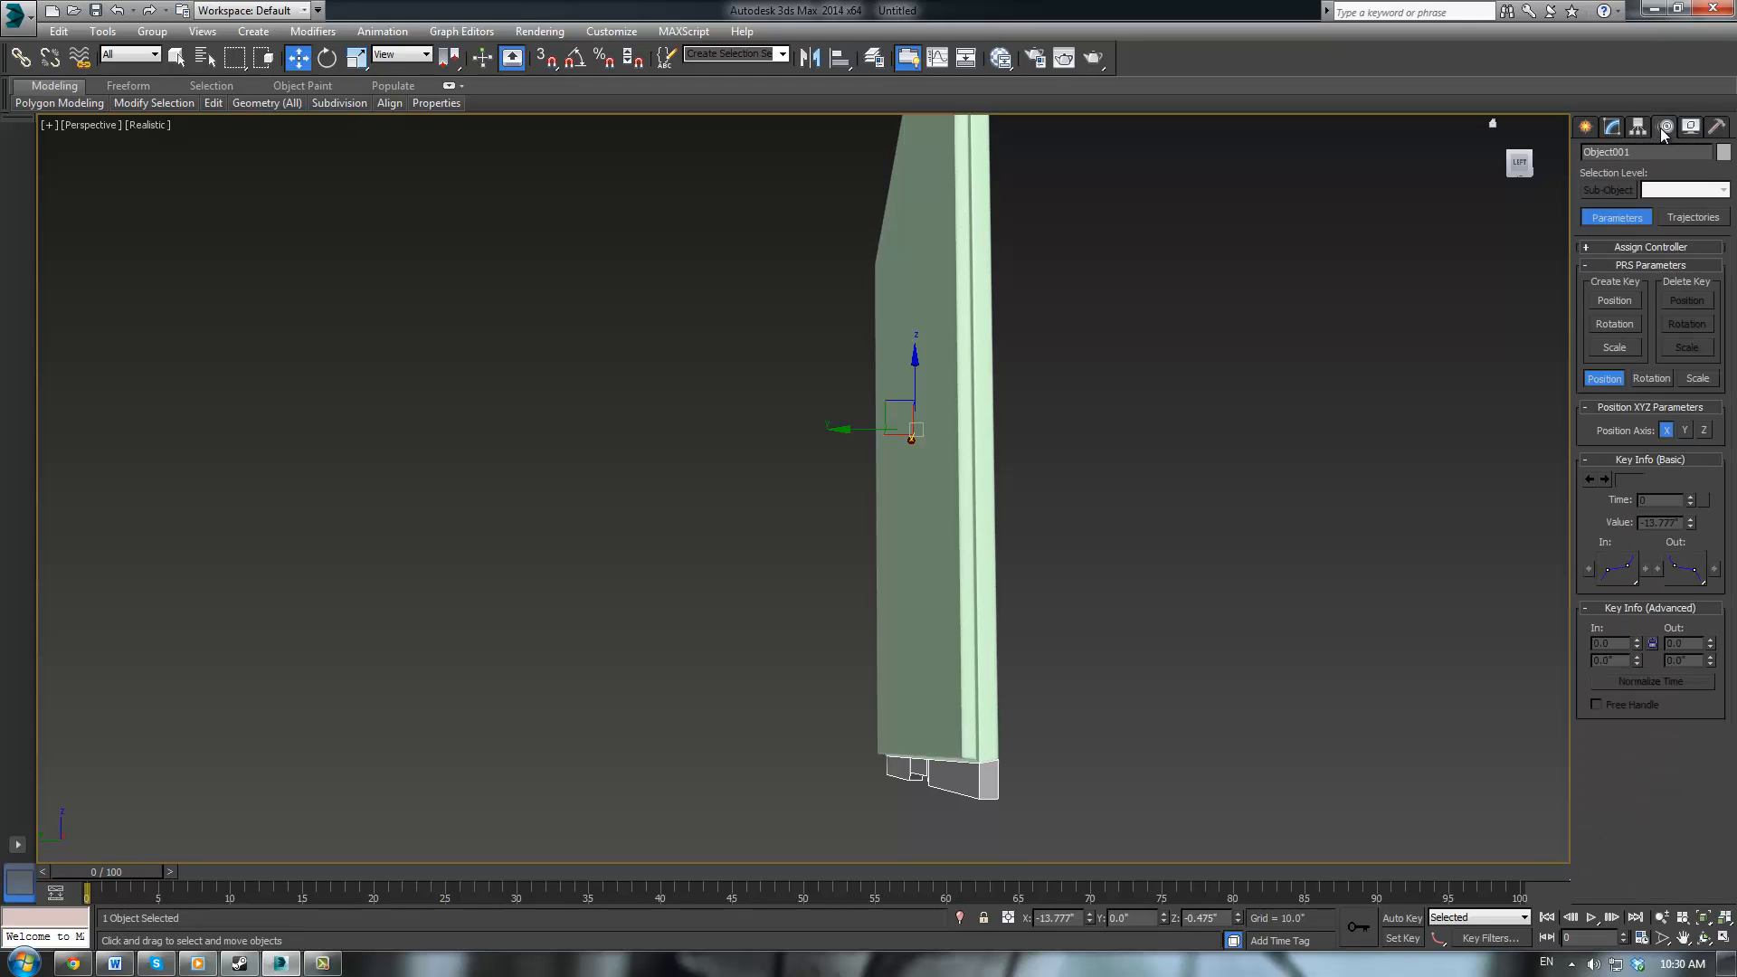
click(1715, 128)
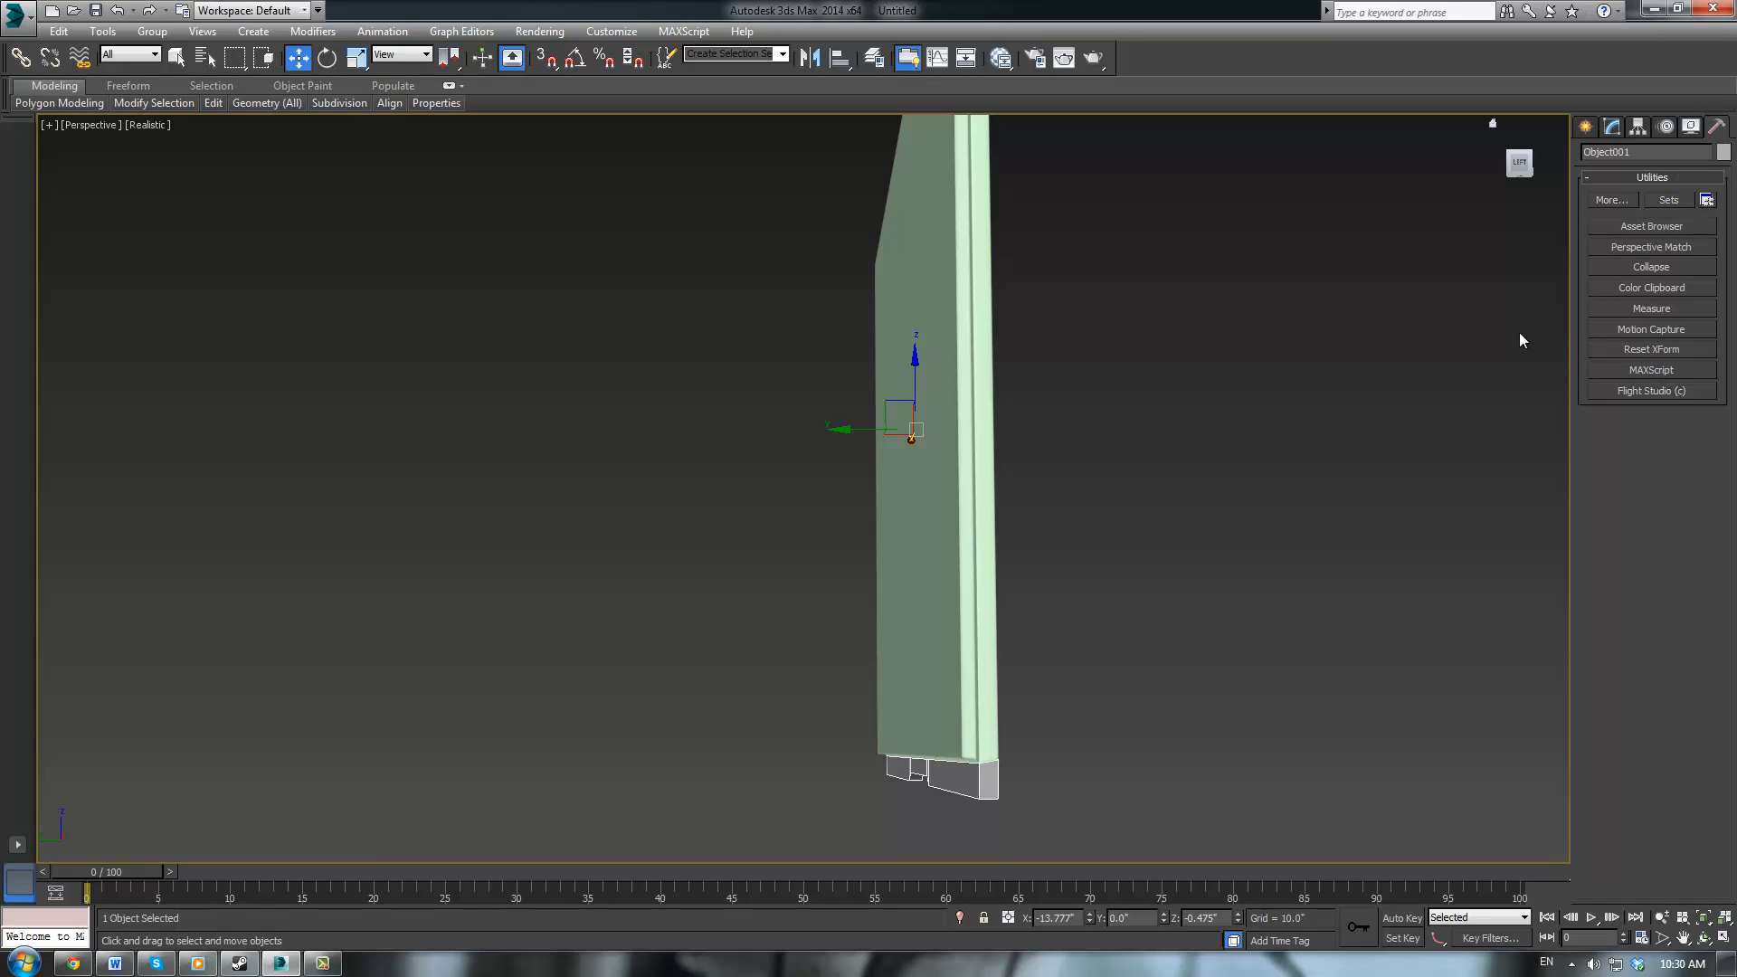
click(841, 62)
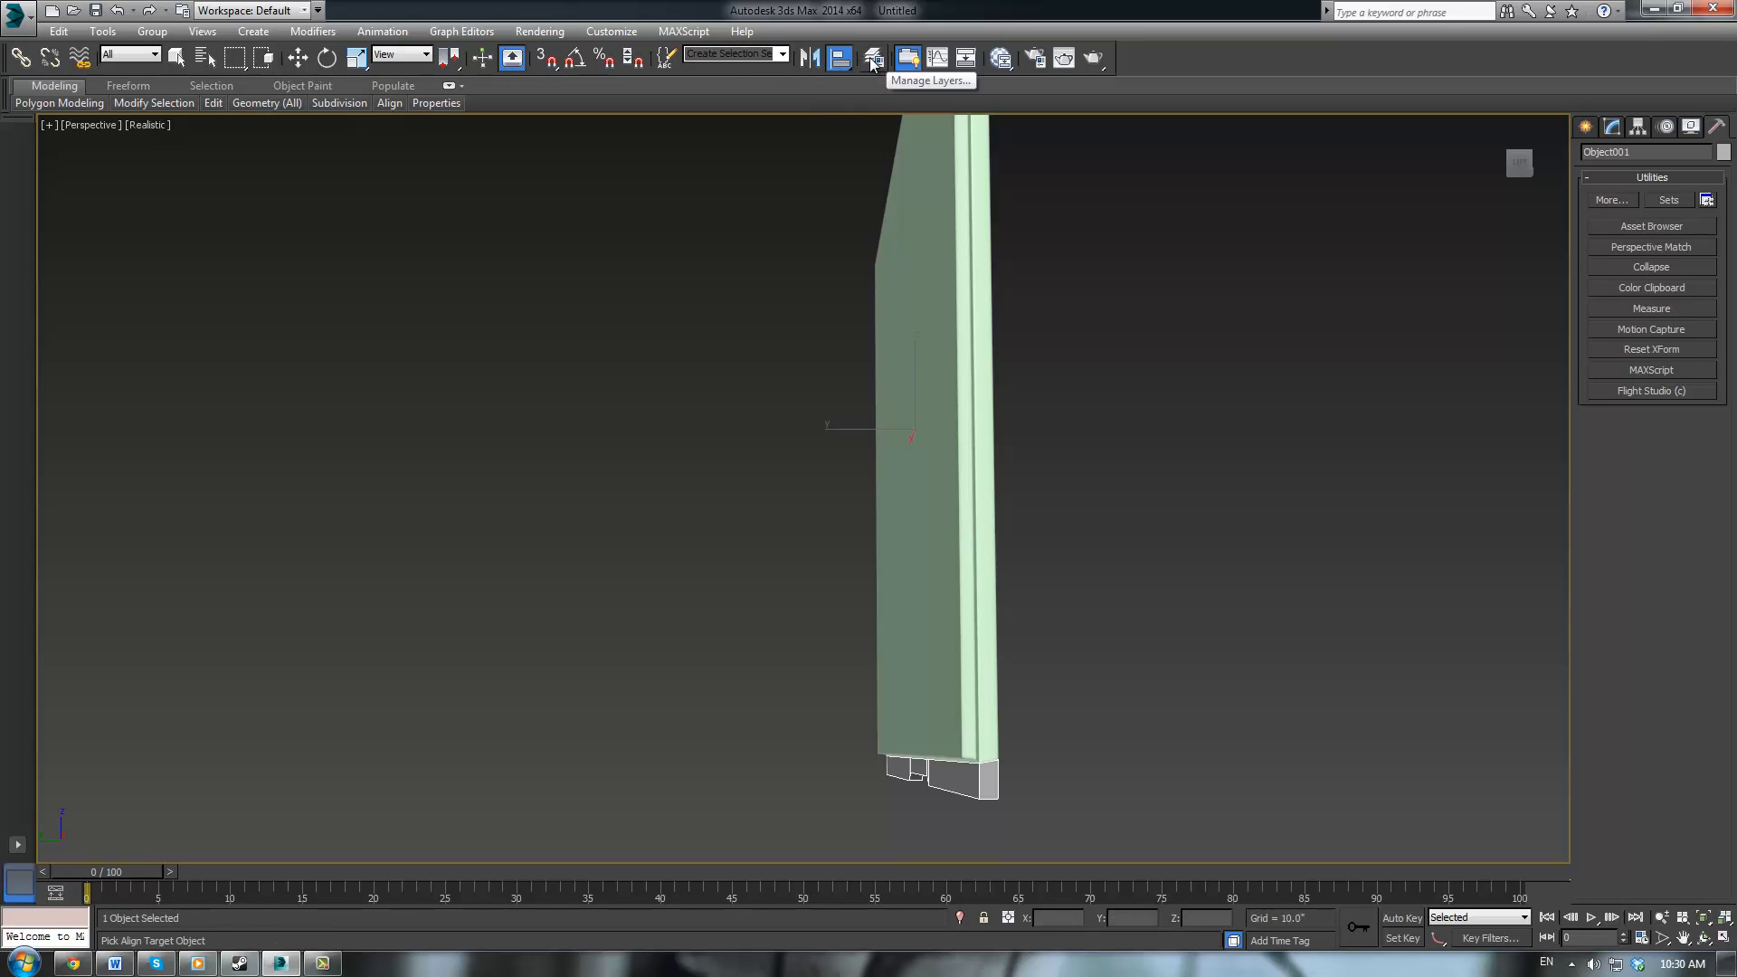
alt+middle_drag(1098, 357, 1038, 411)
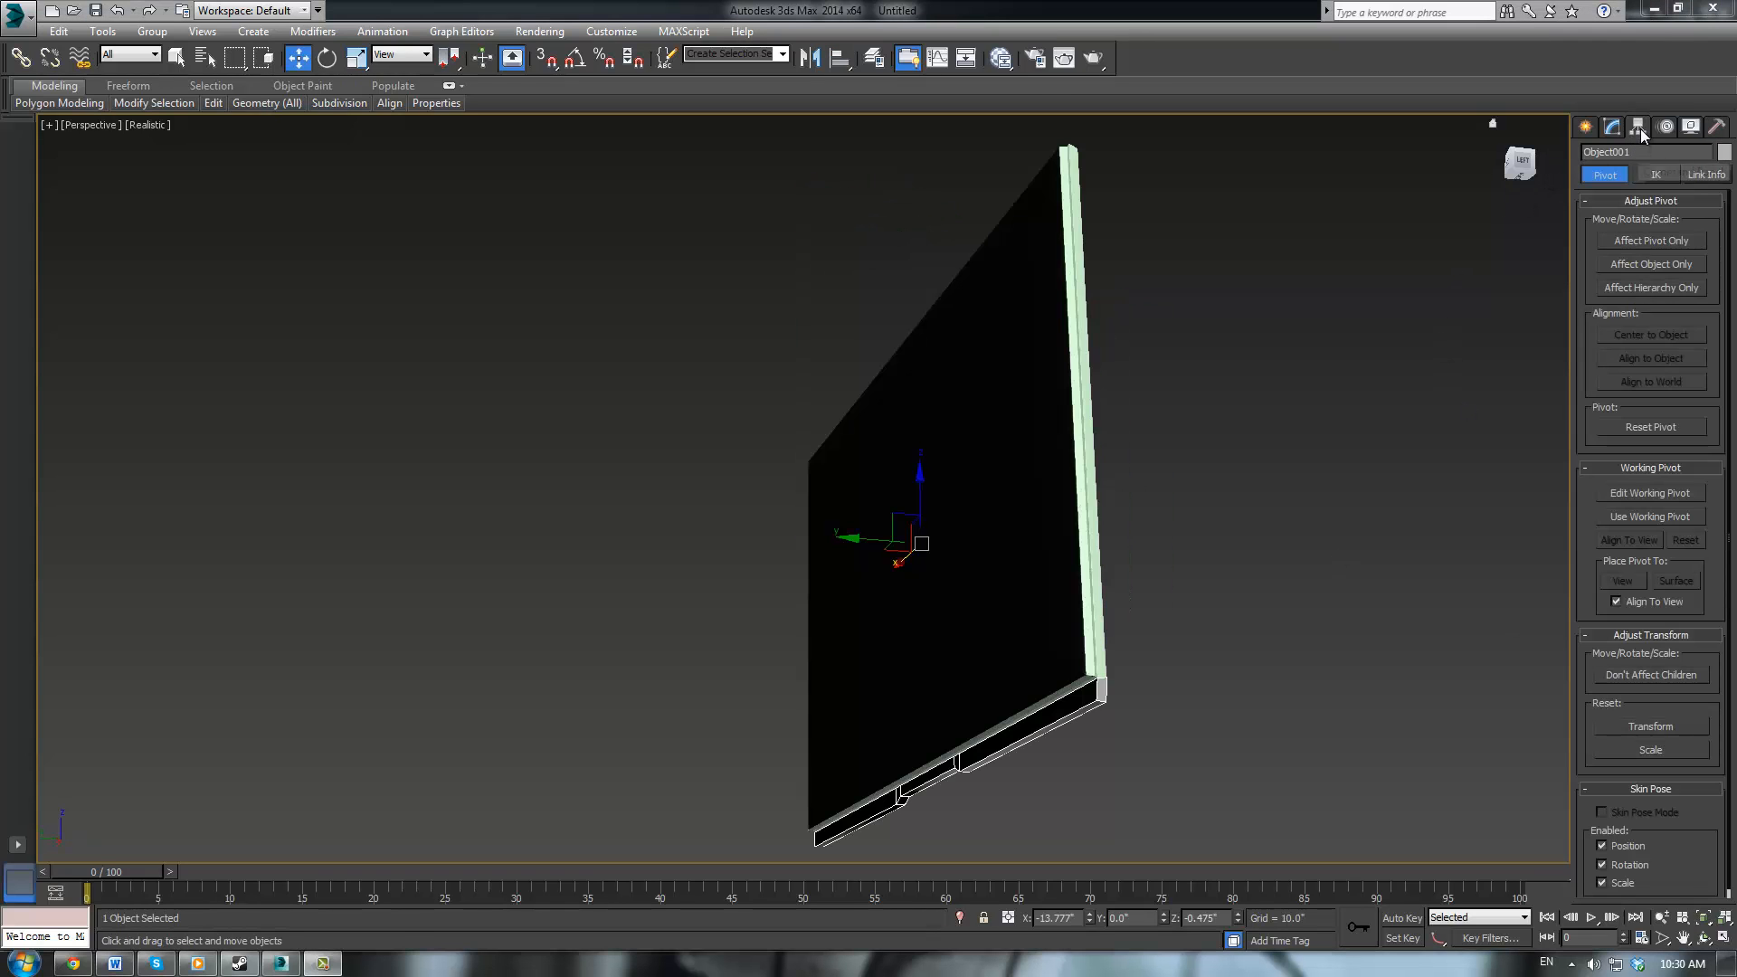
click(1614, 128)
Center the gray lower strip's pivot to the object using Affect Pivot Only, and leave pivot editing
click(1636, 128)
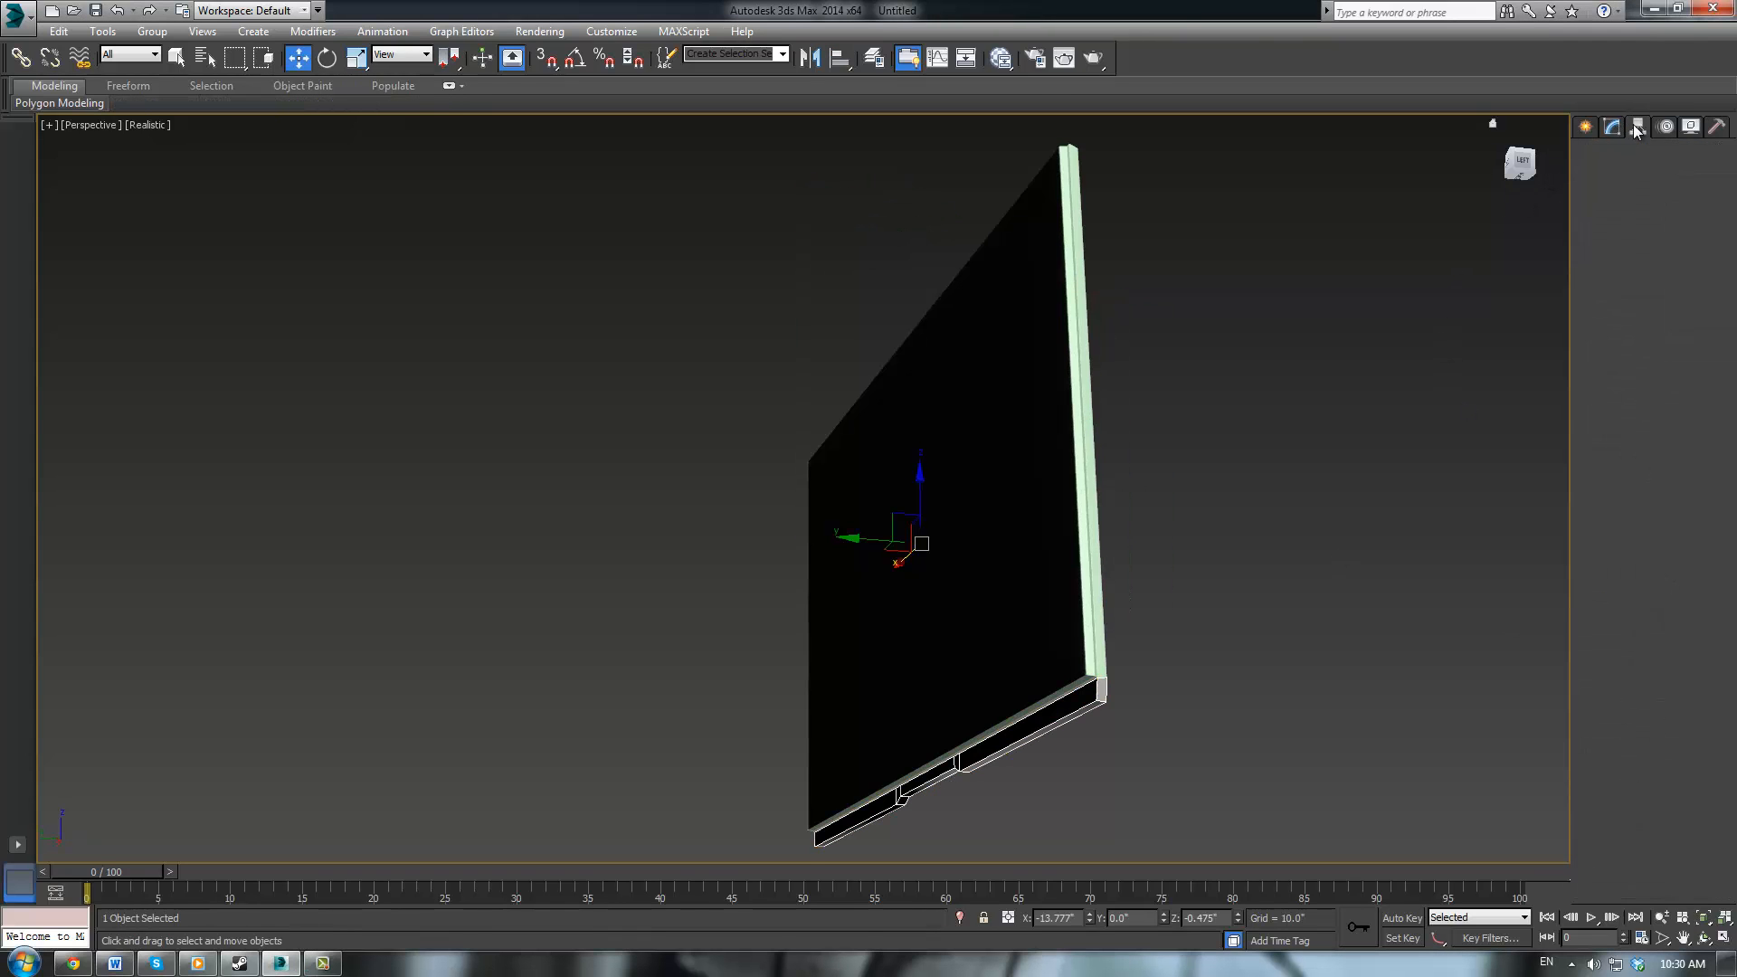
click(1644, 242)
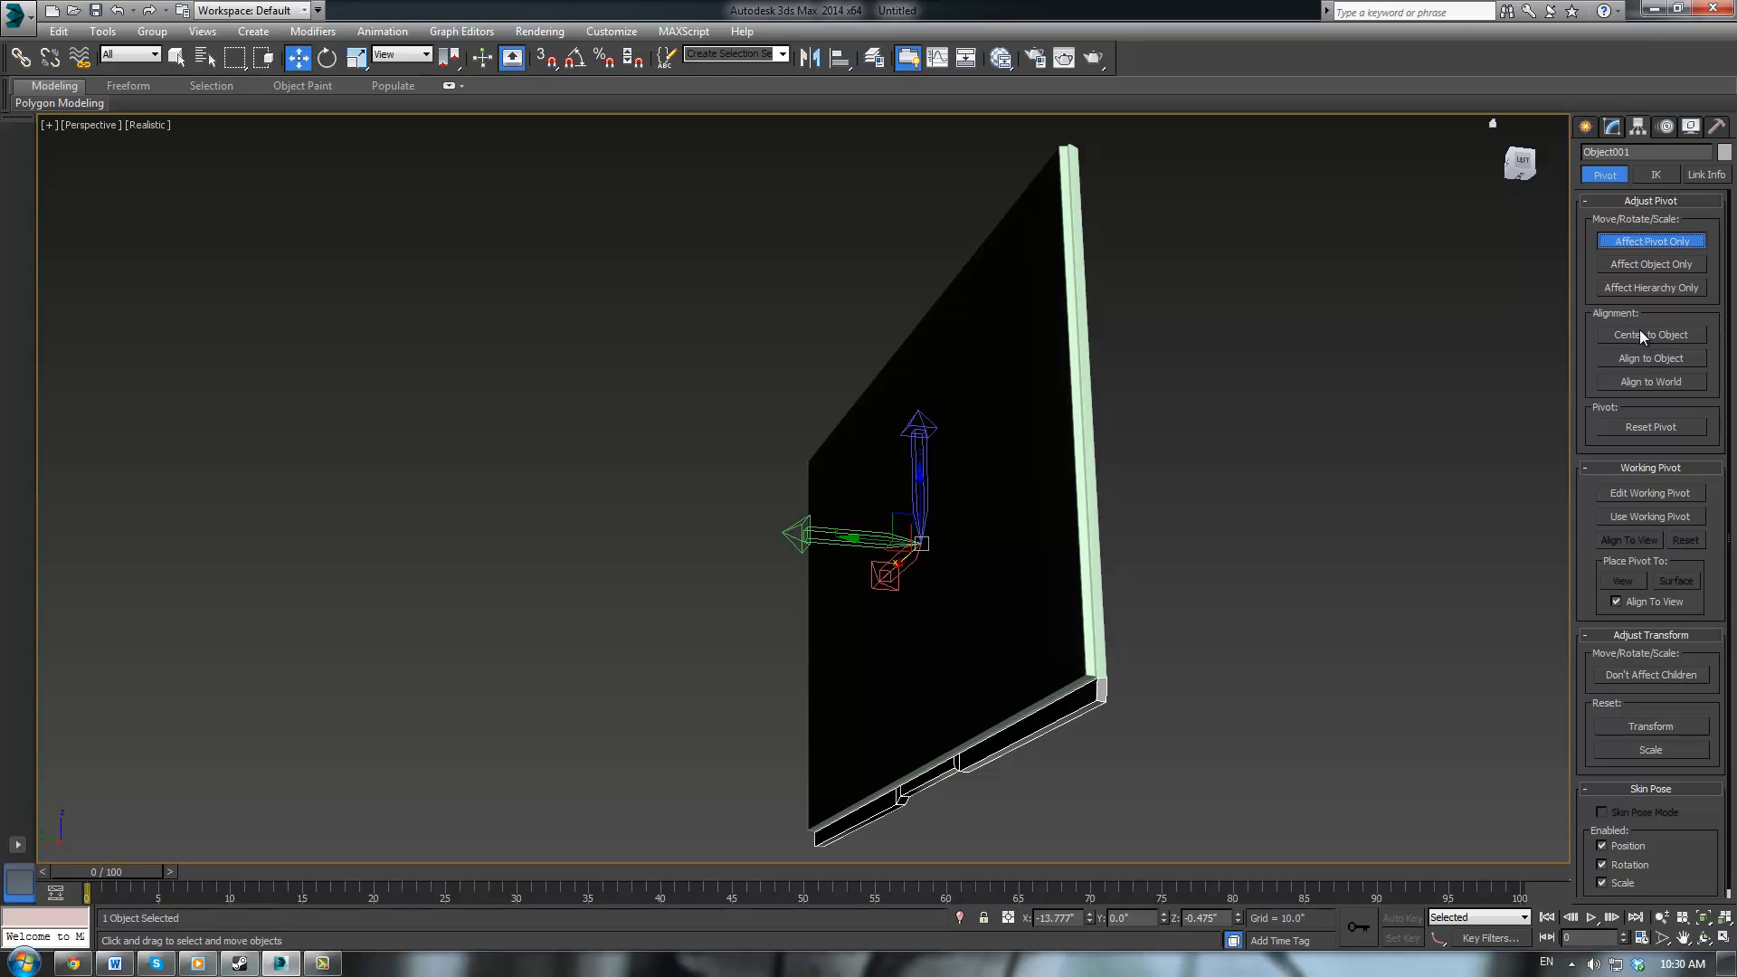
click(1640, 333)
click(1642, 242)
click(1387, 486)
alt+middle_drag(1387, 485, 1111, 500)
click(1110, 508)
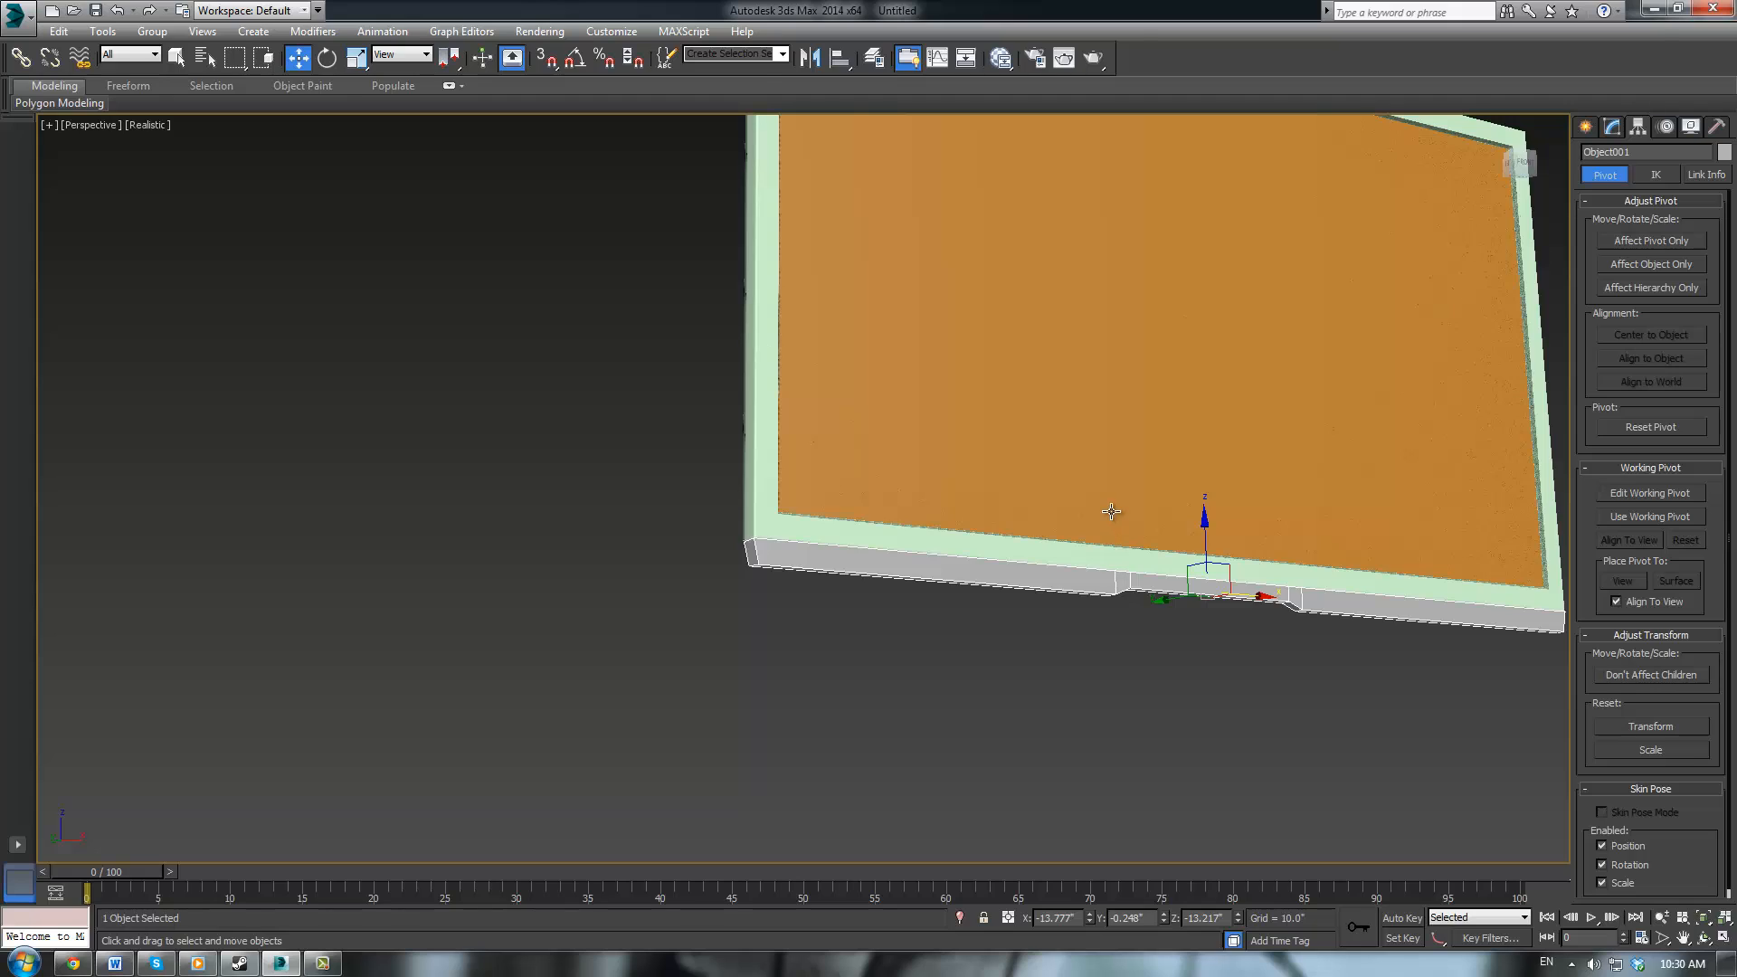
Switch to the Left view and turn on snapping, with the strip's joint to the Body in view
scroll(1111, 512, up, 3)
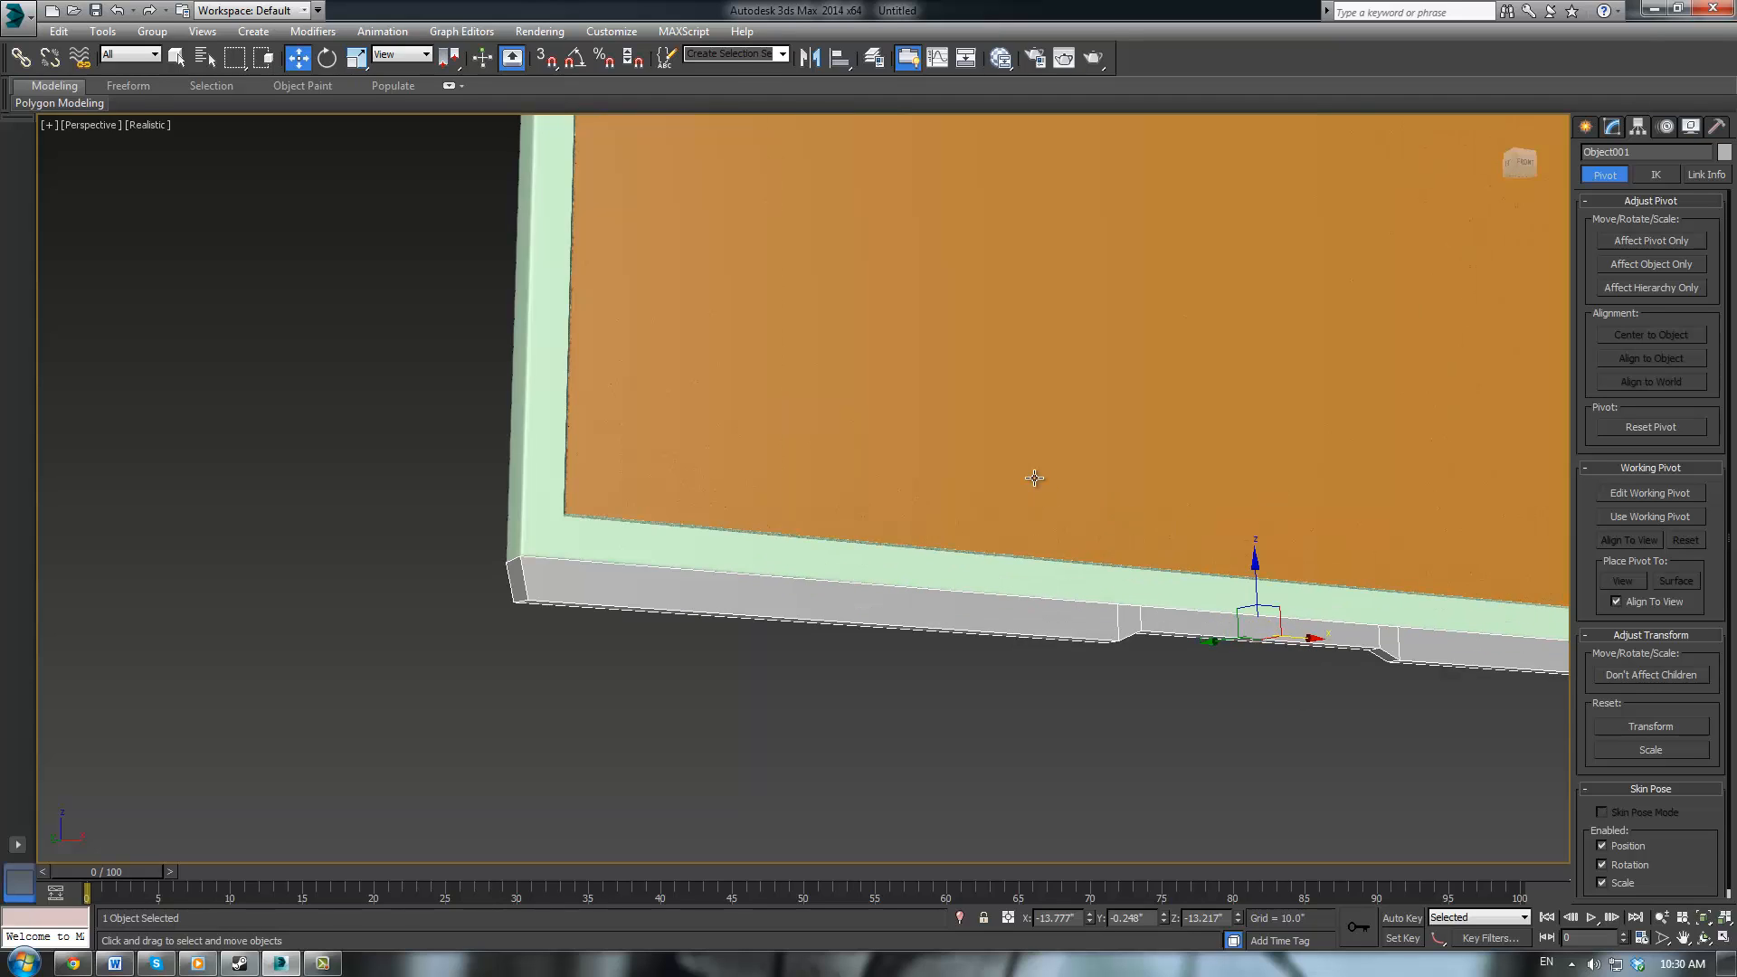
key(l)
key(s)
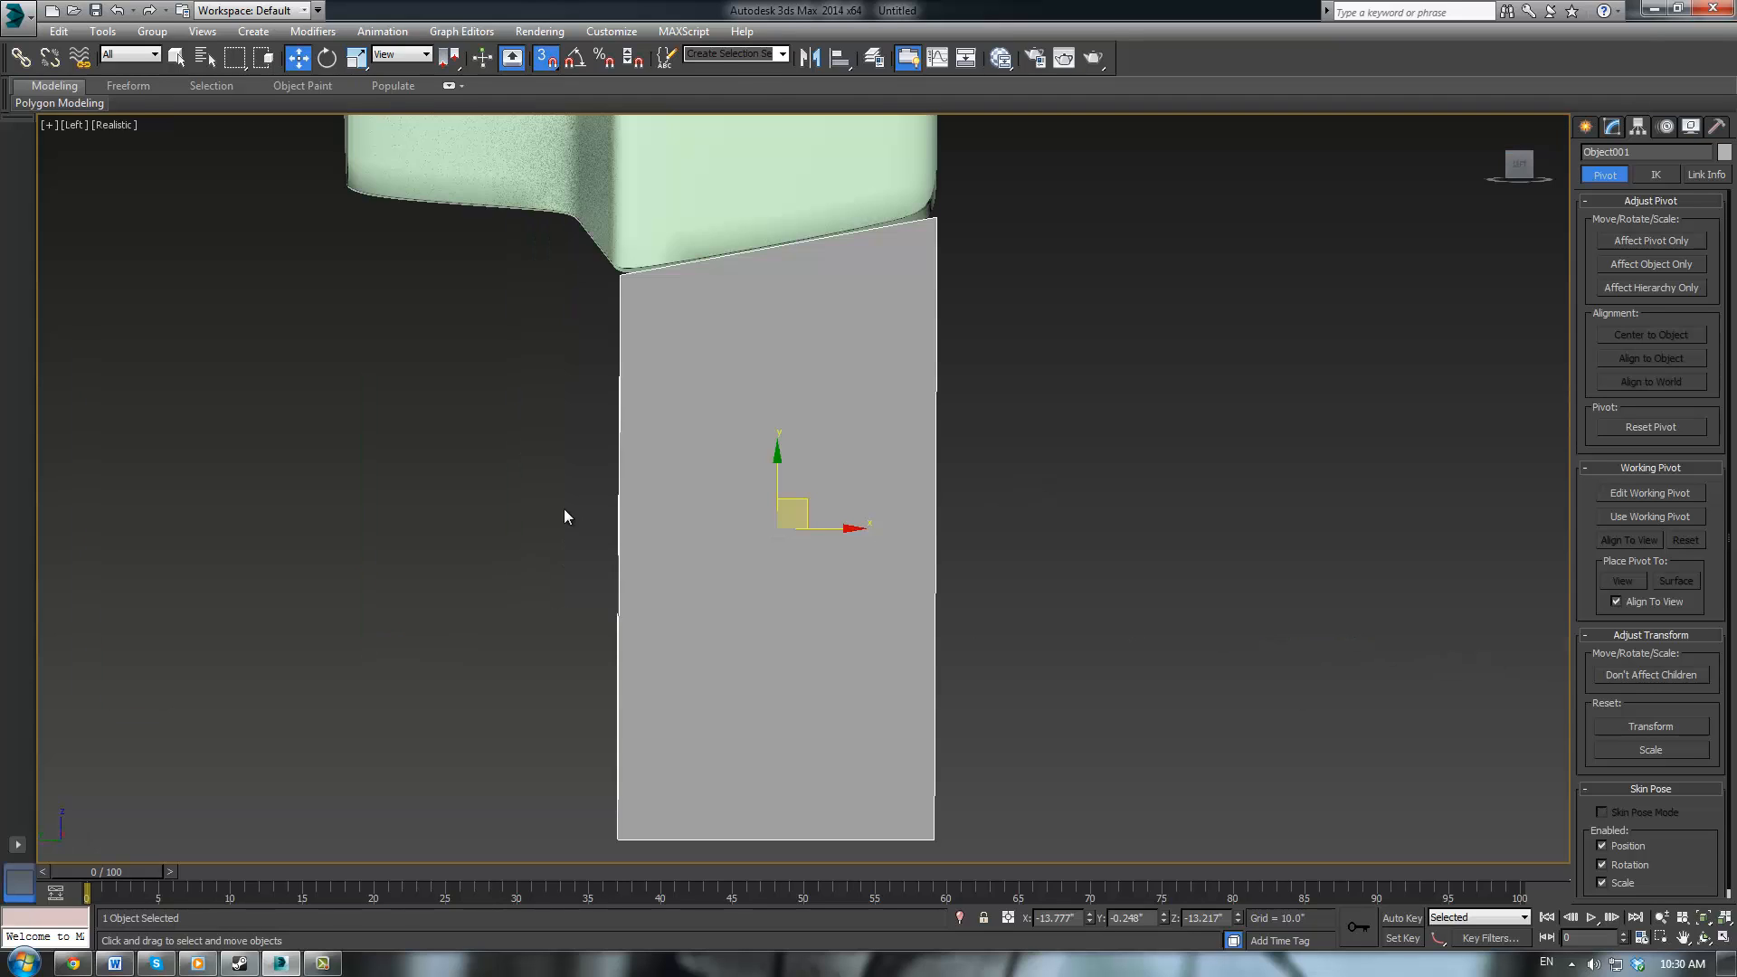
middle_drag(795, 448, 821, 603)
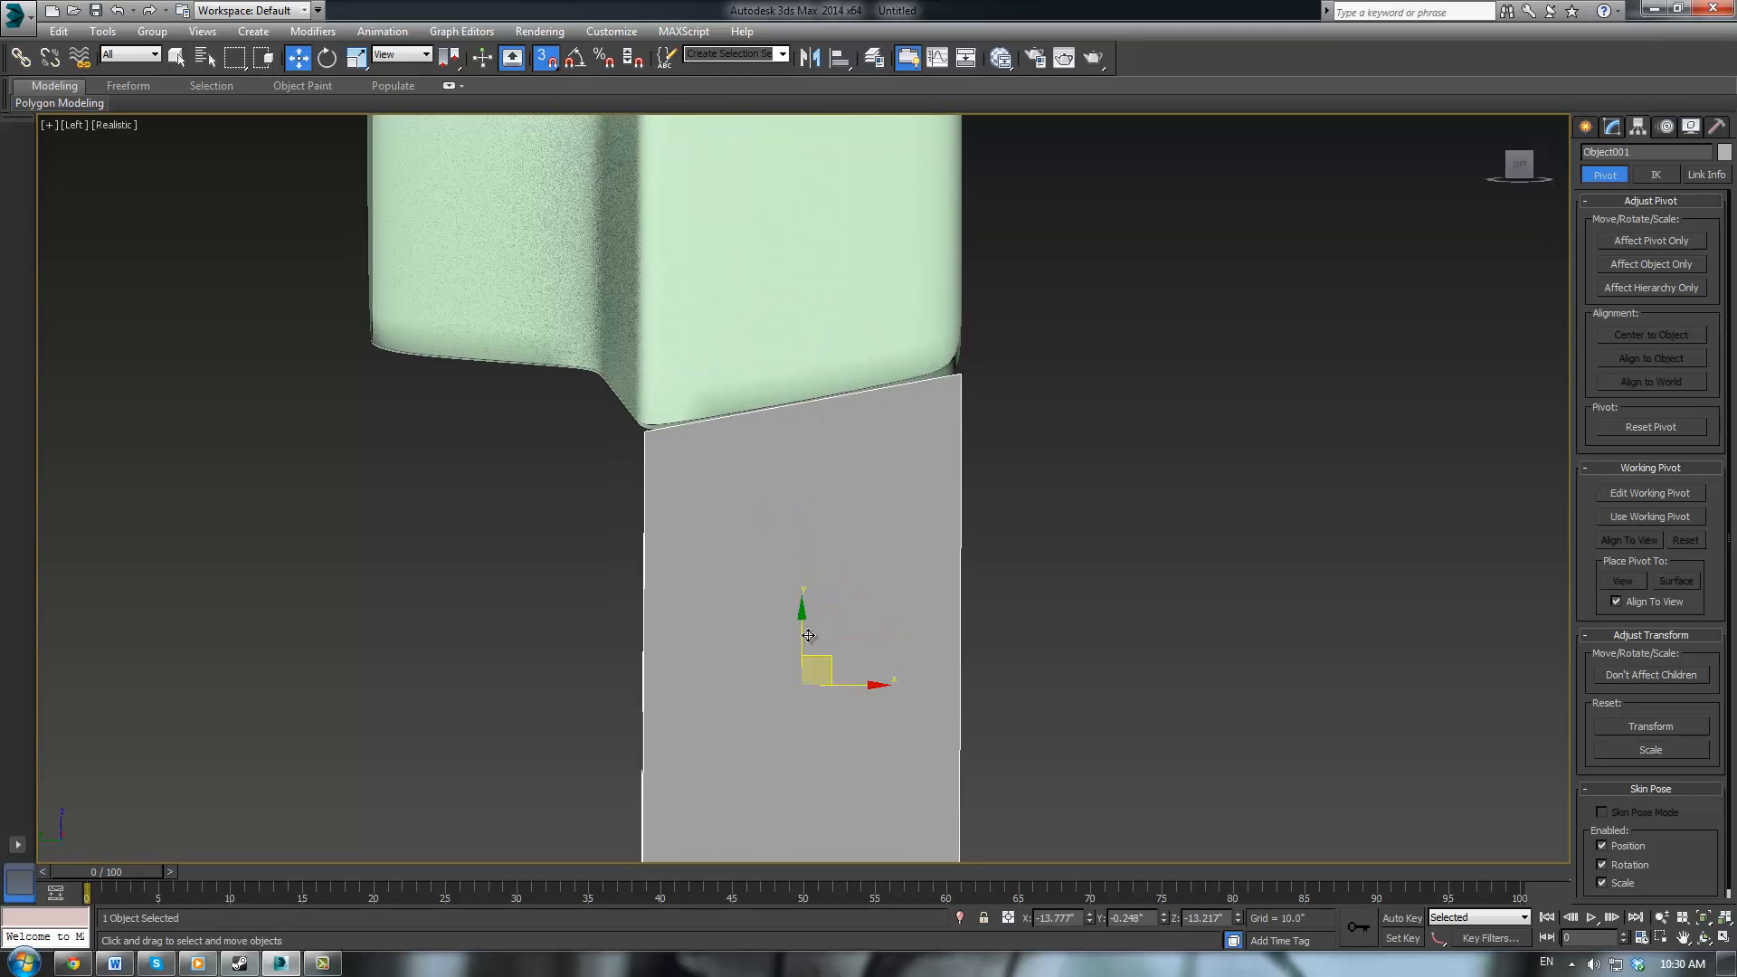
Try moving the gray lower strip slightly up into the Body's lower edge, and undo the move
drag(804, 634, 803, 636)
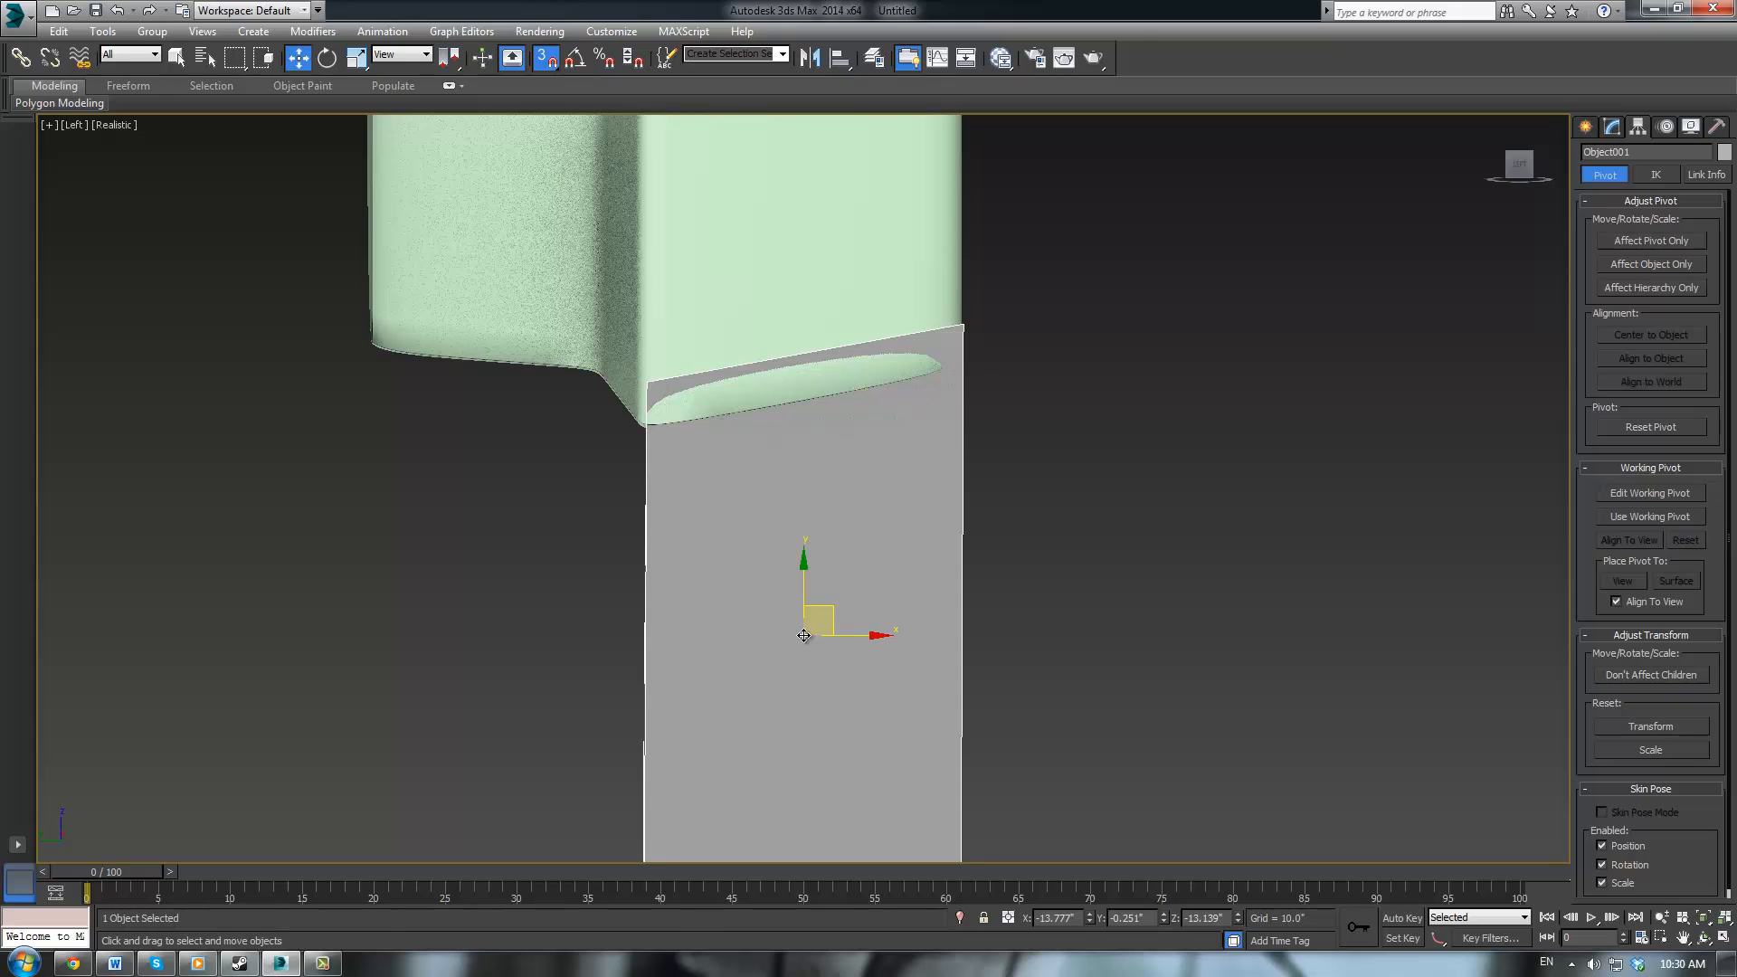
key(ctrl+z)
scroll(959, 530, down, 5)
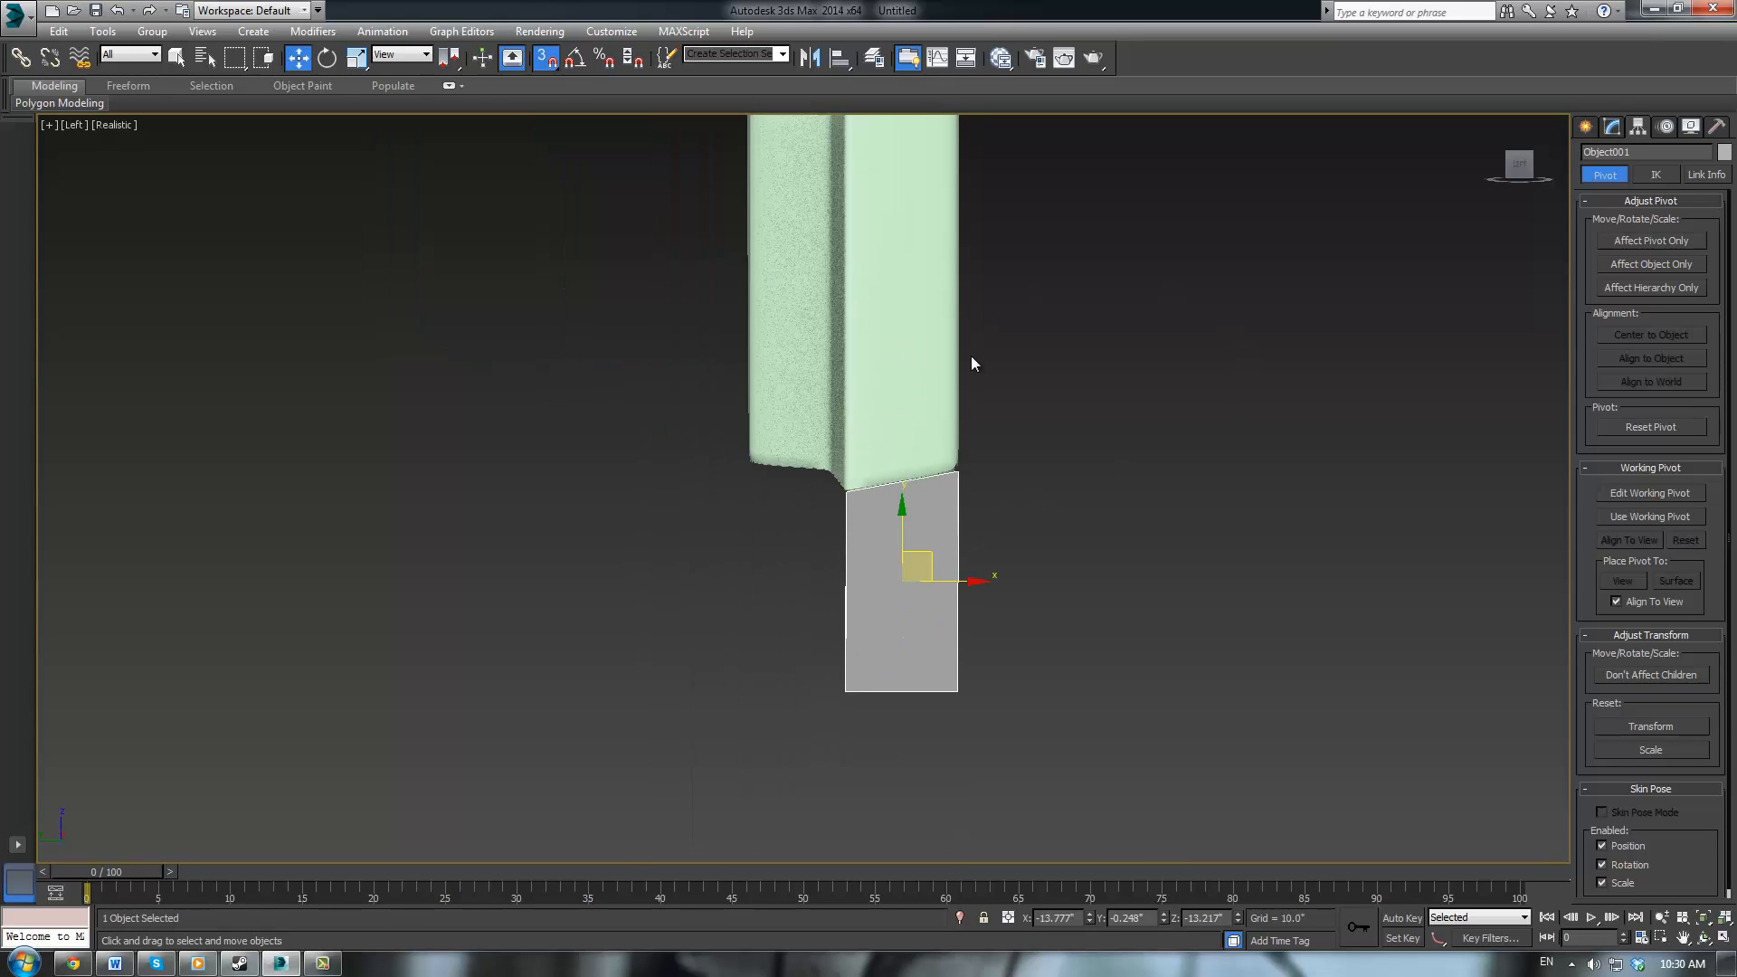
Turn off snapping, try moving the gray lower strip slightly along its vertical axis, undo the move, and deselect the strip
click(547, 57)
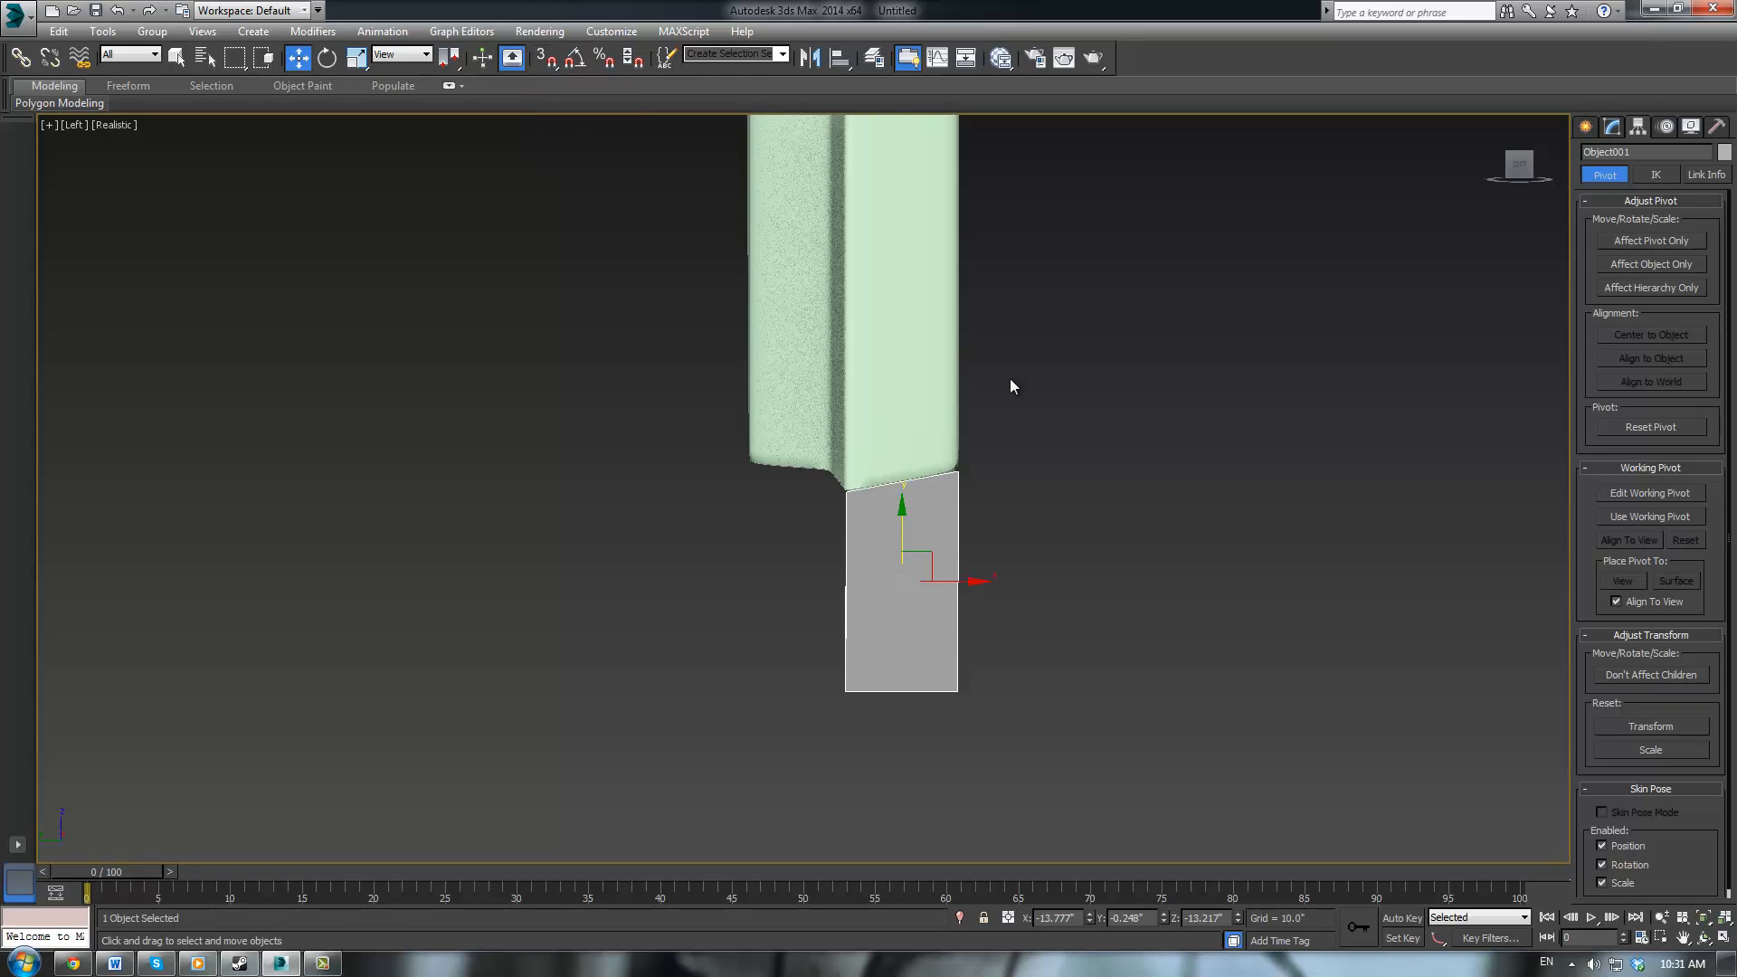
click(1070, 414)
click(904, 525)
drag(903, 513, 903, 524)
key(ctrl+z)
click(1066, 407)
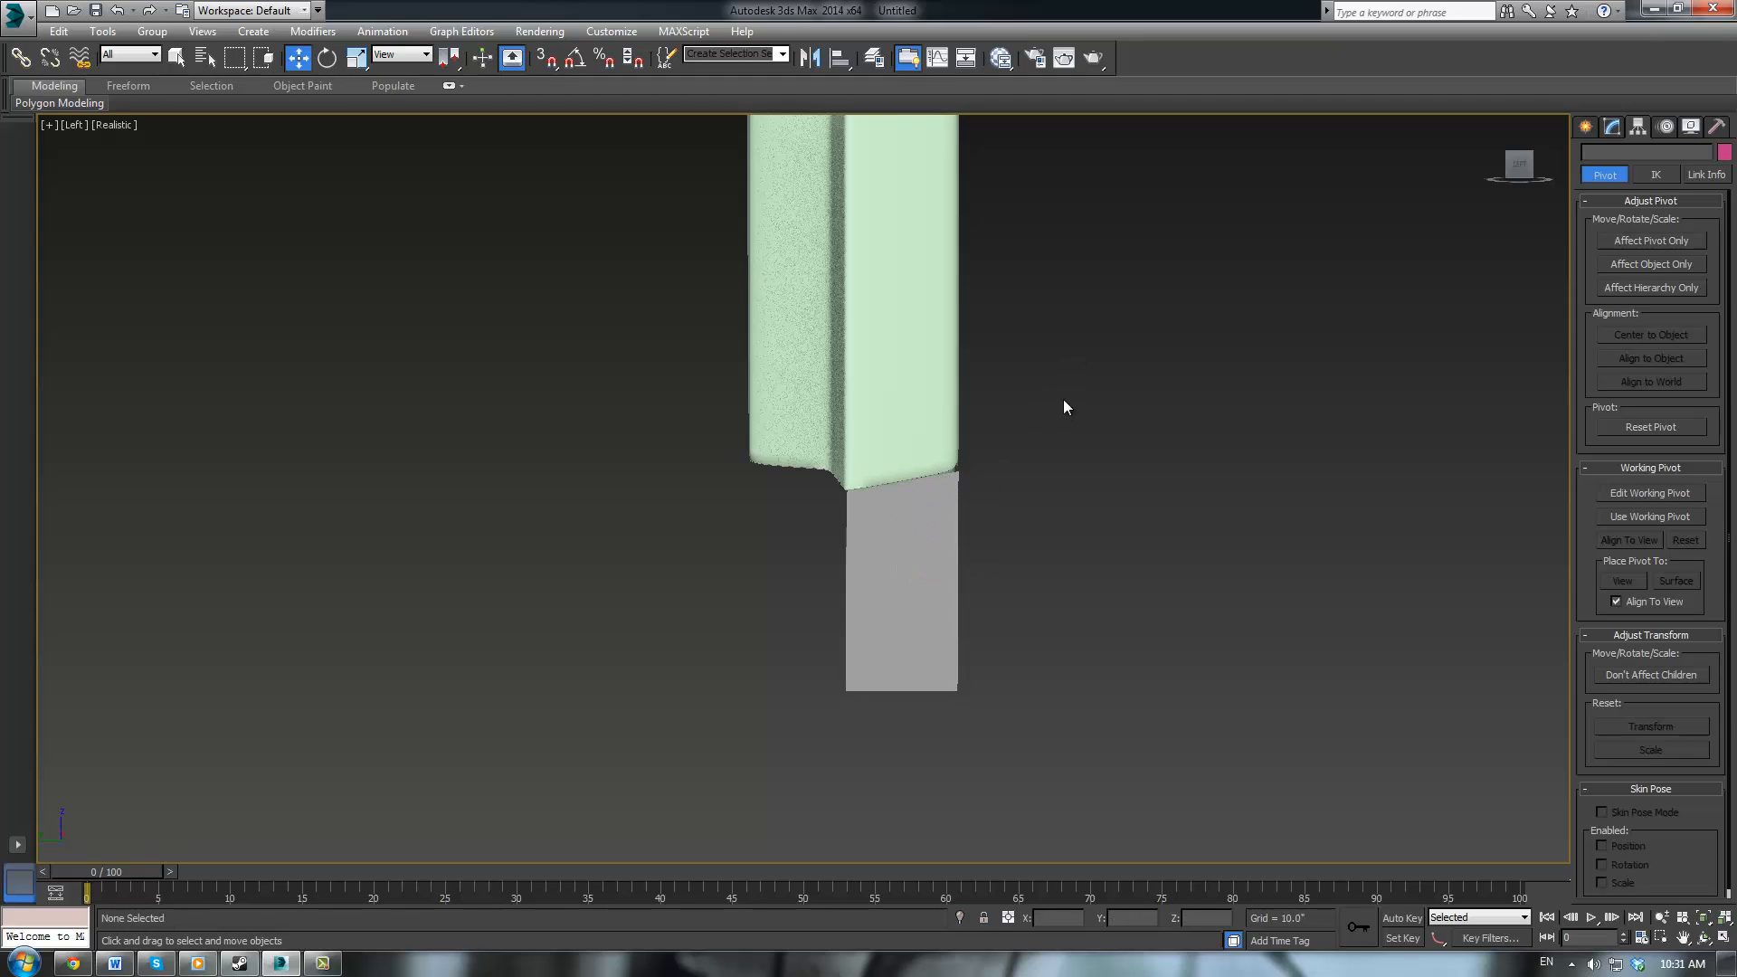
Select the Body at its Editable Poly level and examine how its unsmoothed lower edge meets the gray strip from several angles
scroll(1066, 407, up, 2)
click(1613, 132)
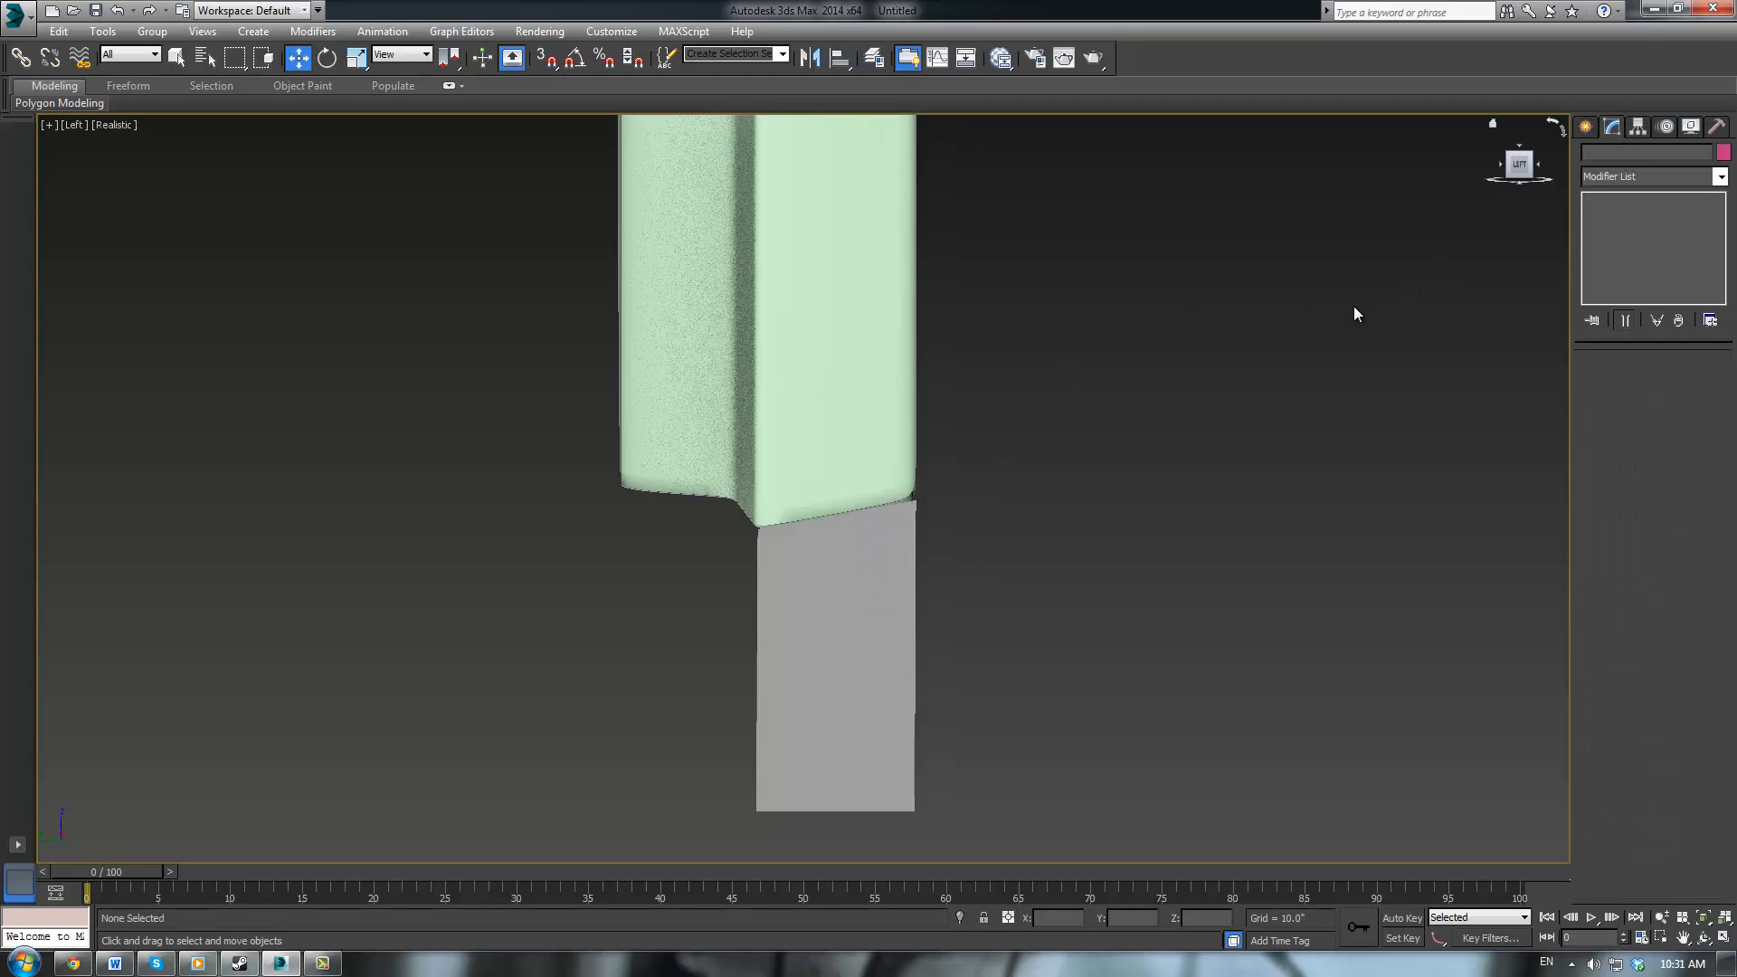
click(860, 328)
scroll(1027, 450, up, 2)
click(1663, 217)
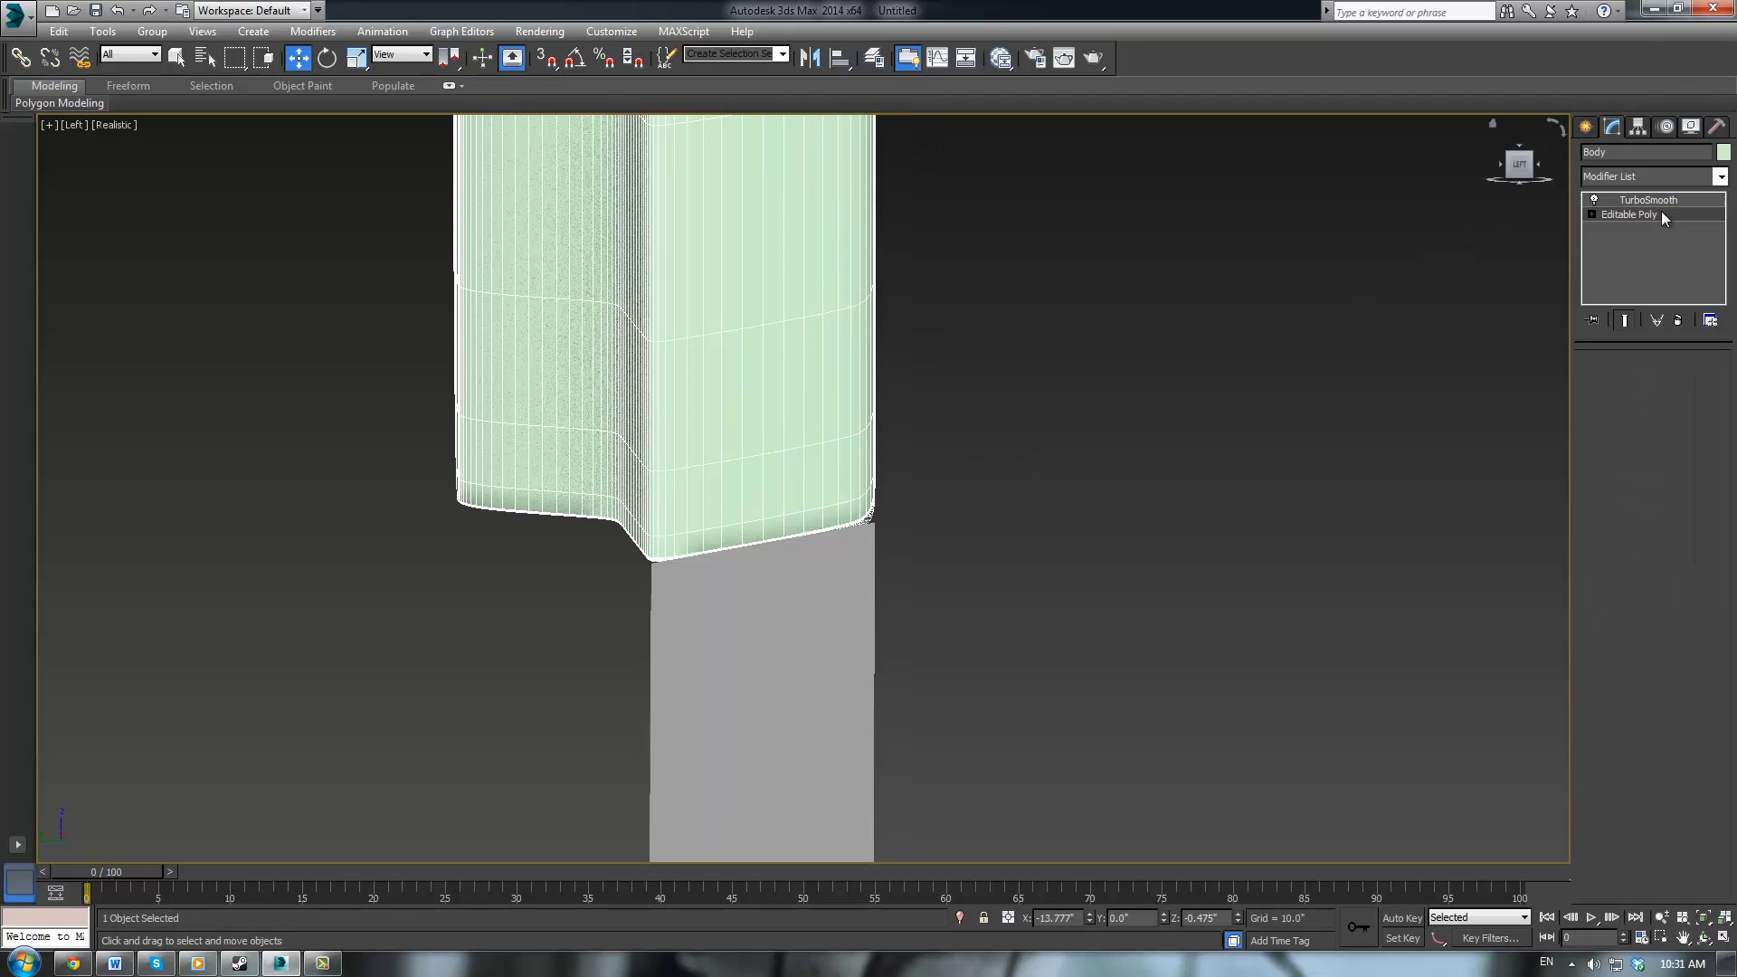
middle_drag(1190, 450, 1012, 449)
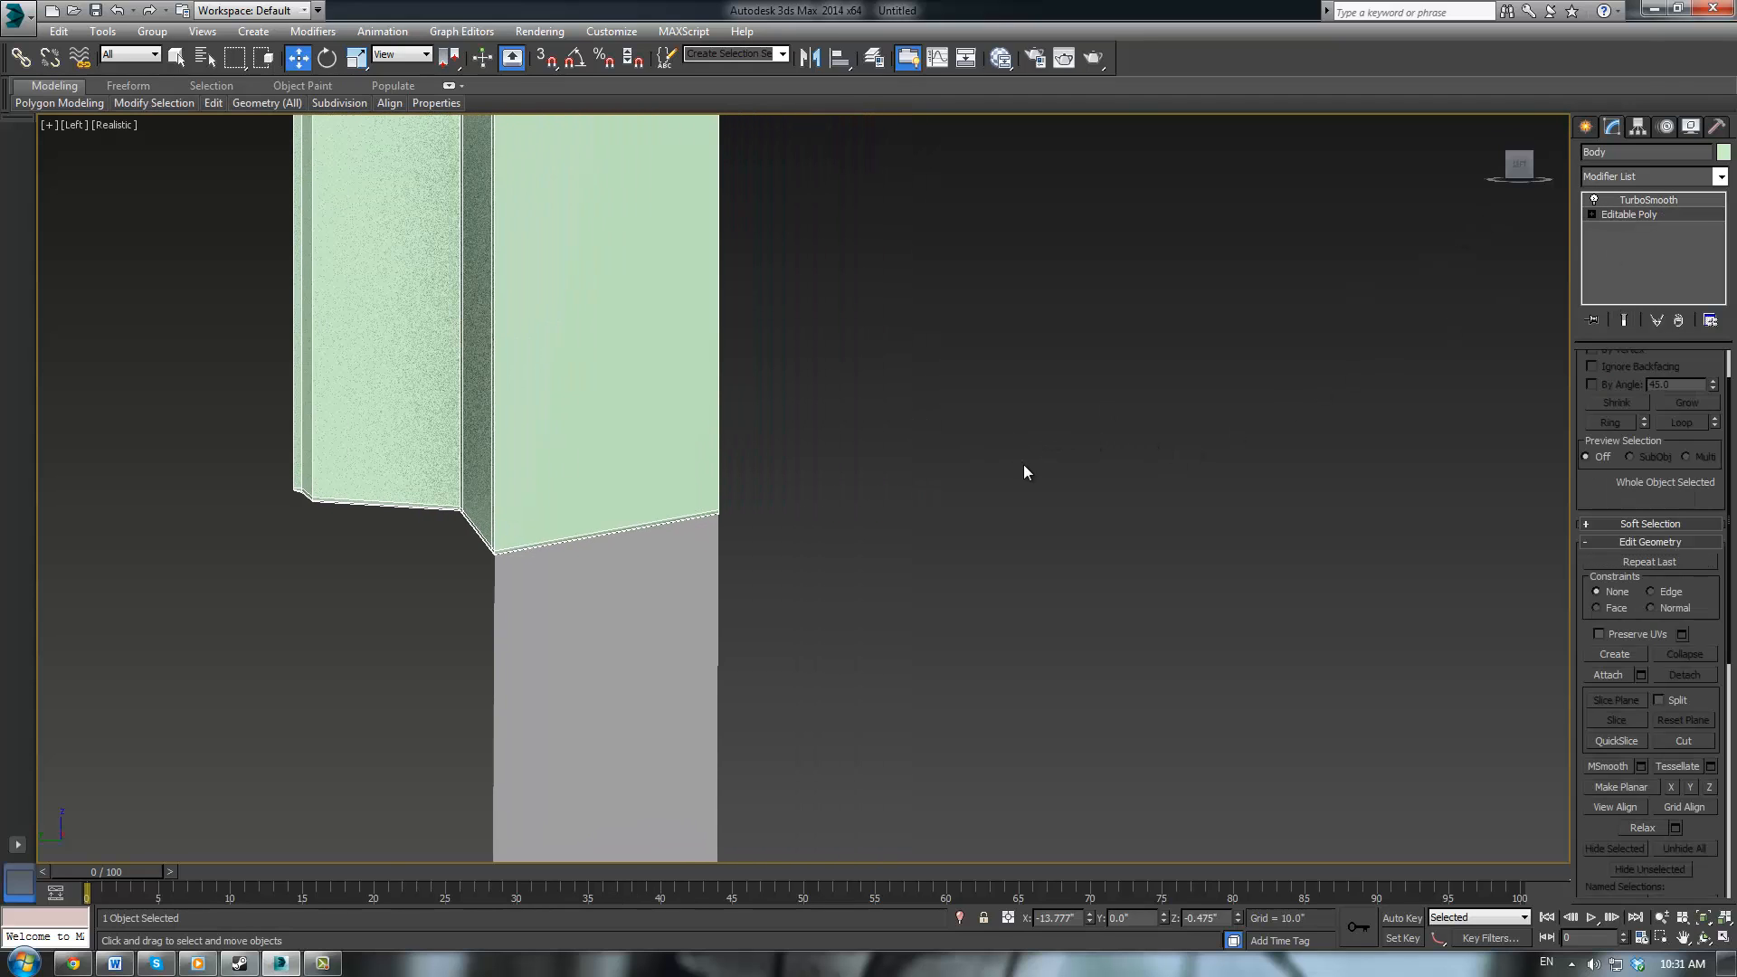
key(p)
scroll(1158, 421, down, 5)
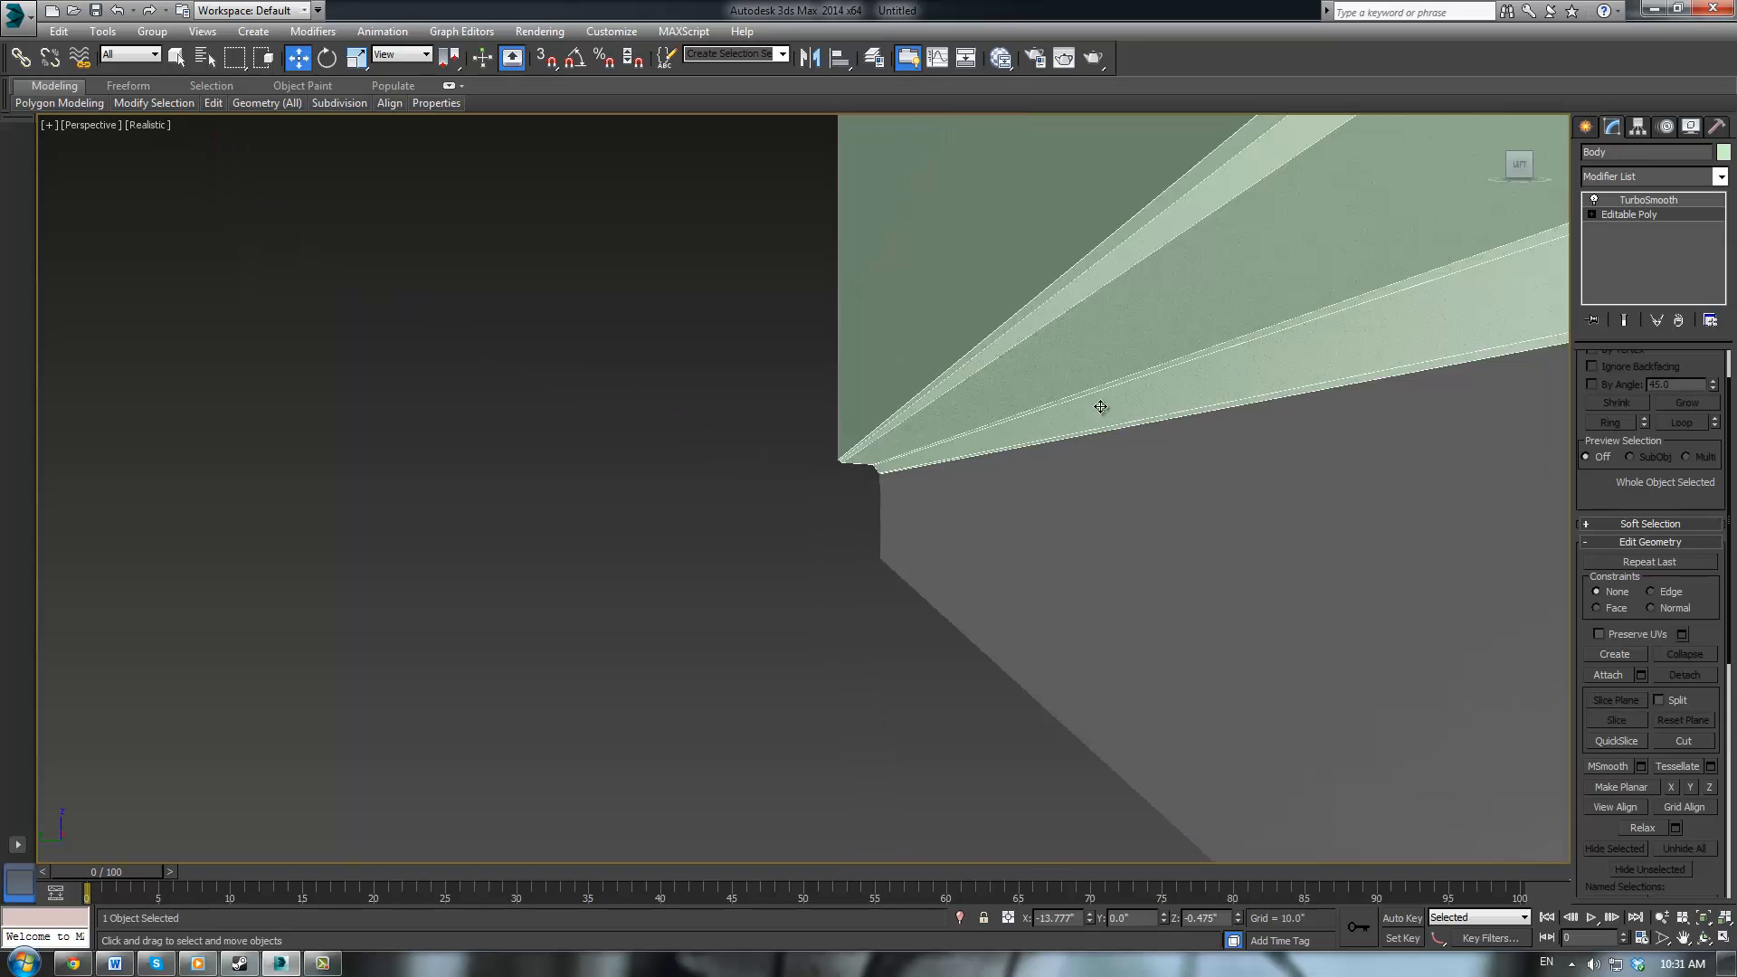
middle_drag(1101, 407, 951, 465)
scroll(1087, 417, down, 3)
scroll(954, 459, down, 2)
scroll(955, 475, up, 3)
alt+middle_drag(831, 467, 880, 522)
scroll(931, 466, down, 3)
scroll(880, 522, up, 5)
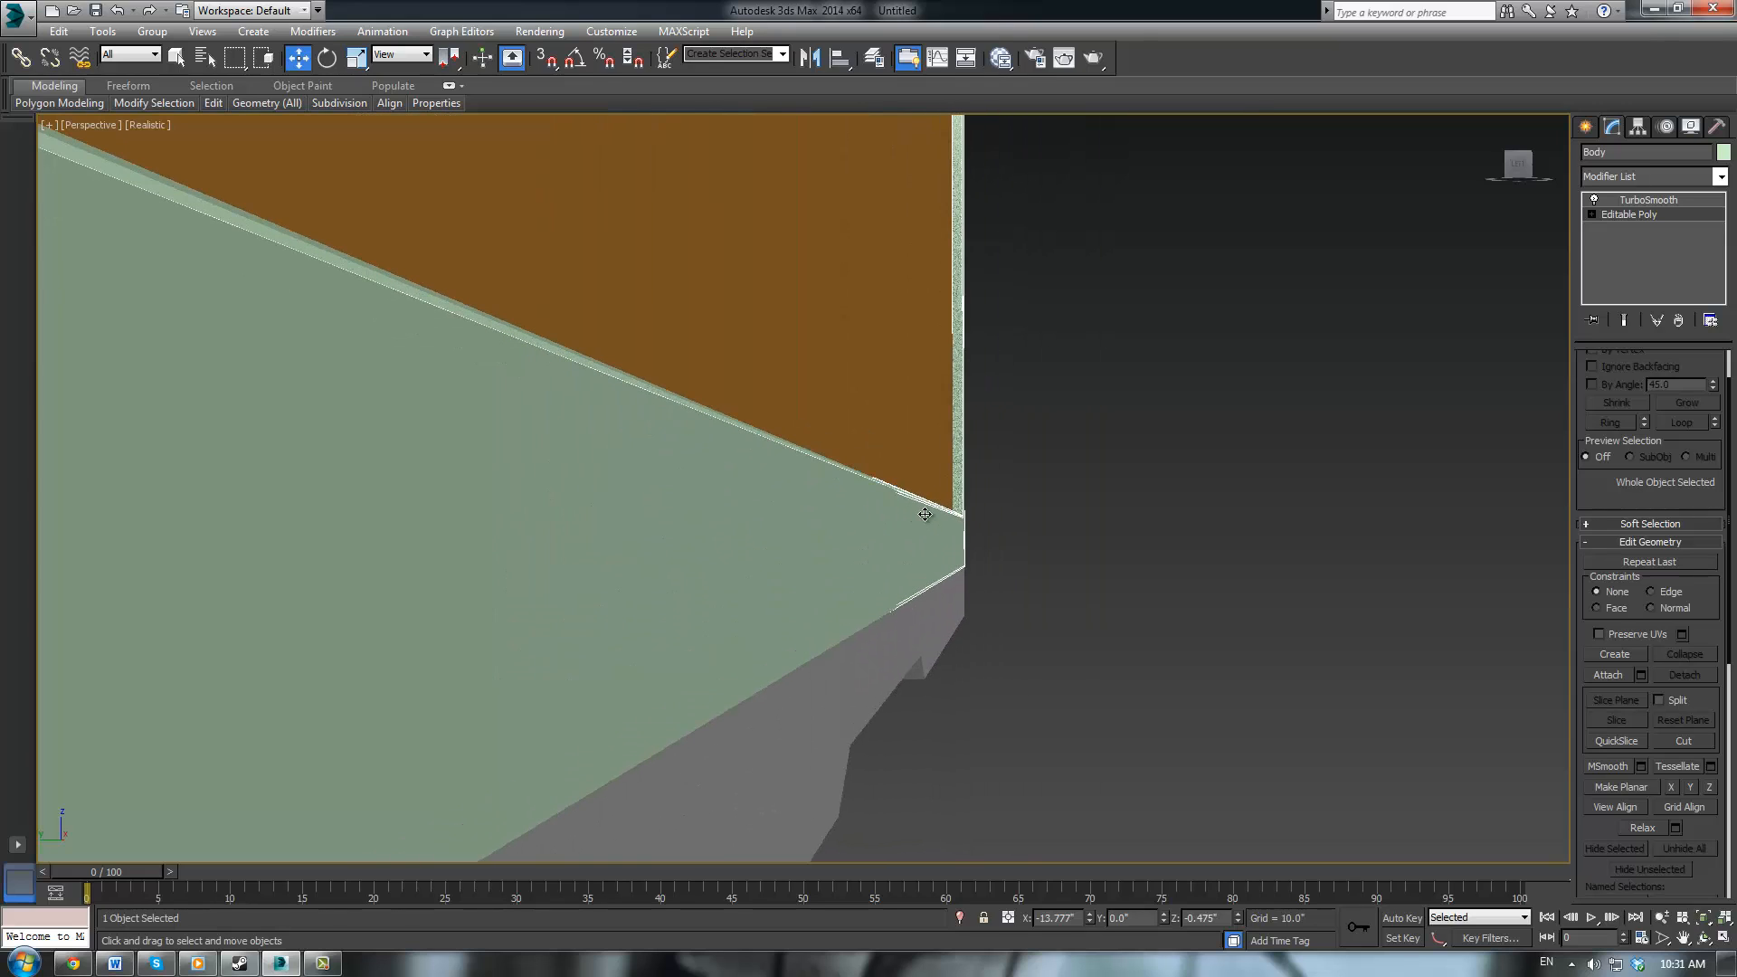
scroll(928, 513, down, 3)
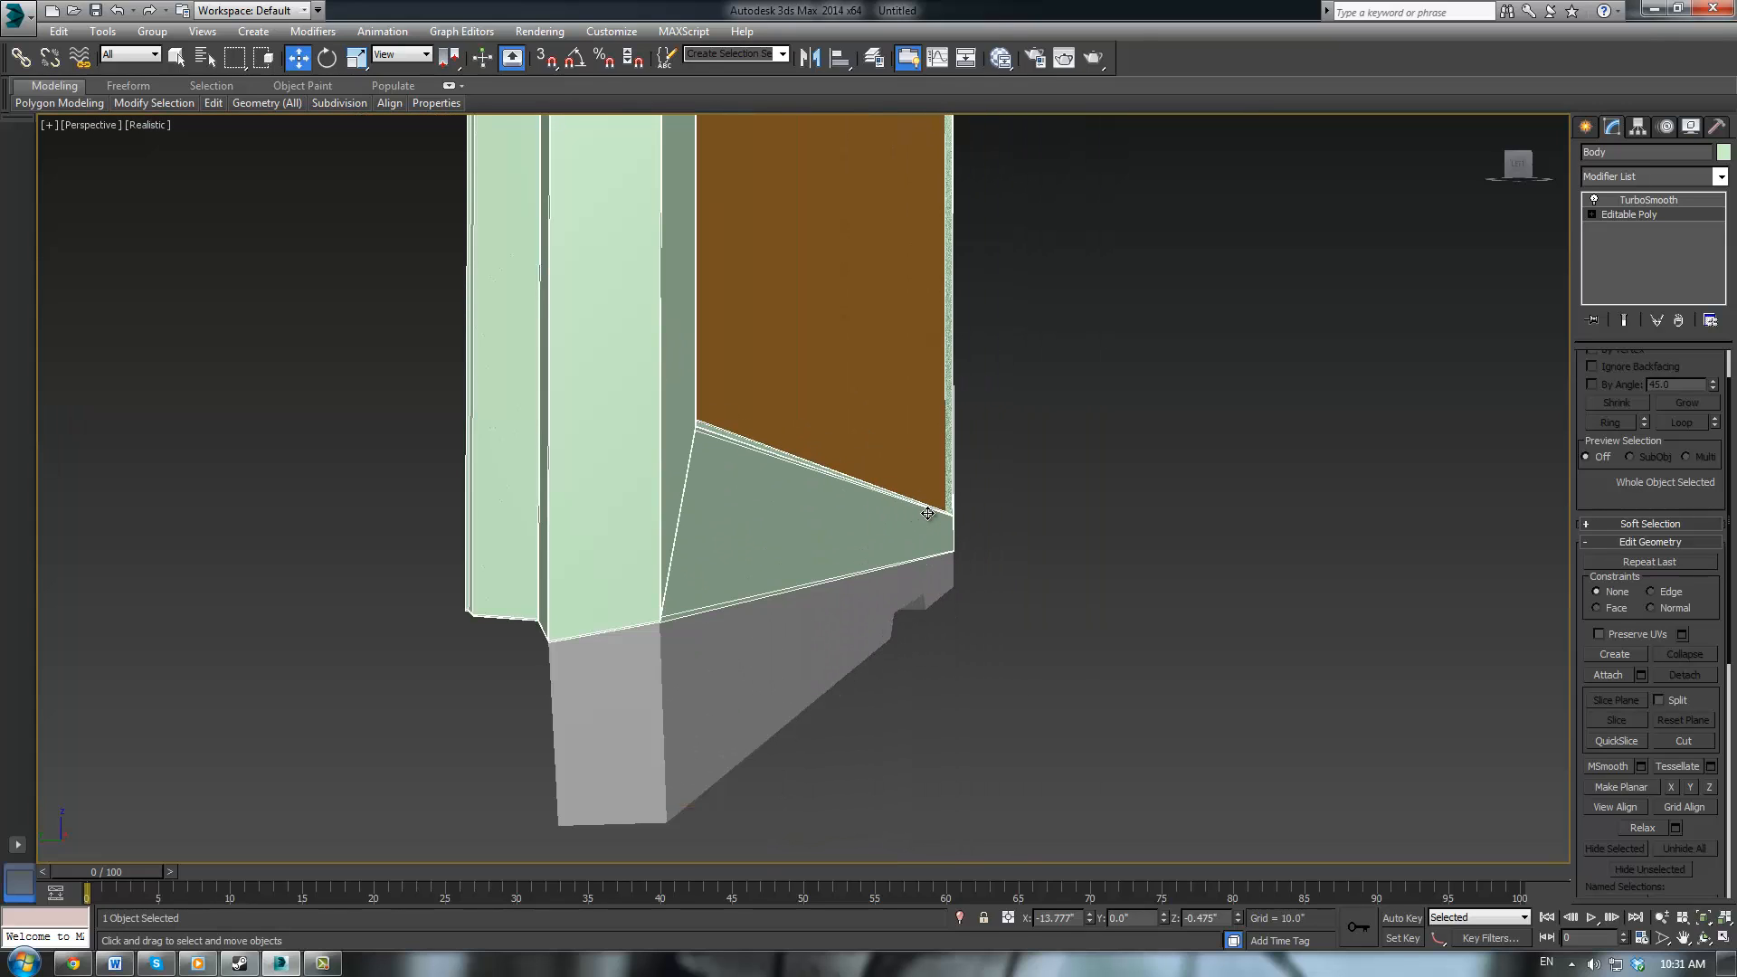
Compare the Body's TurboSmooth and Editable Poly levels, return to TurboSmooth, and deselect the Body
click(1643, 198)
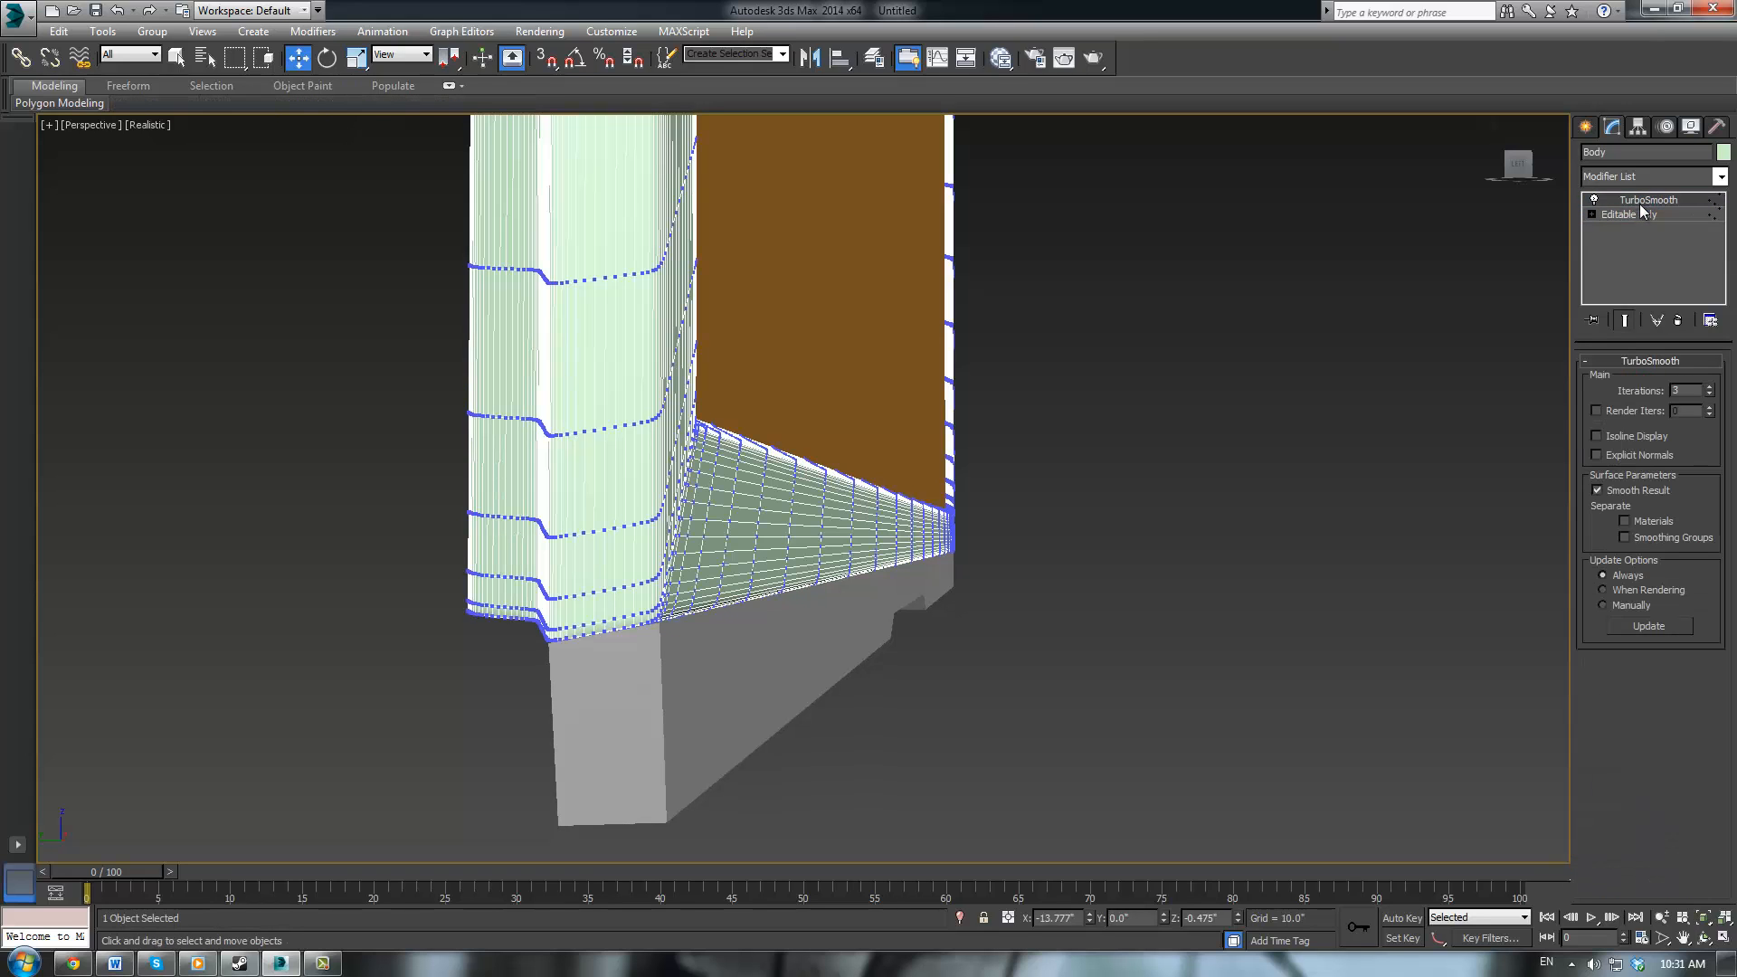
click(1643, 214)
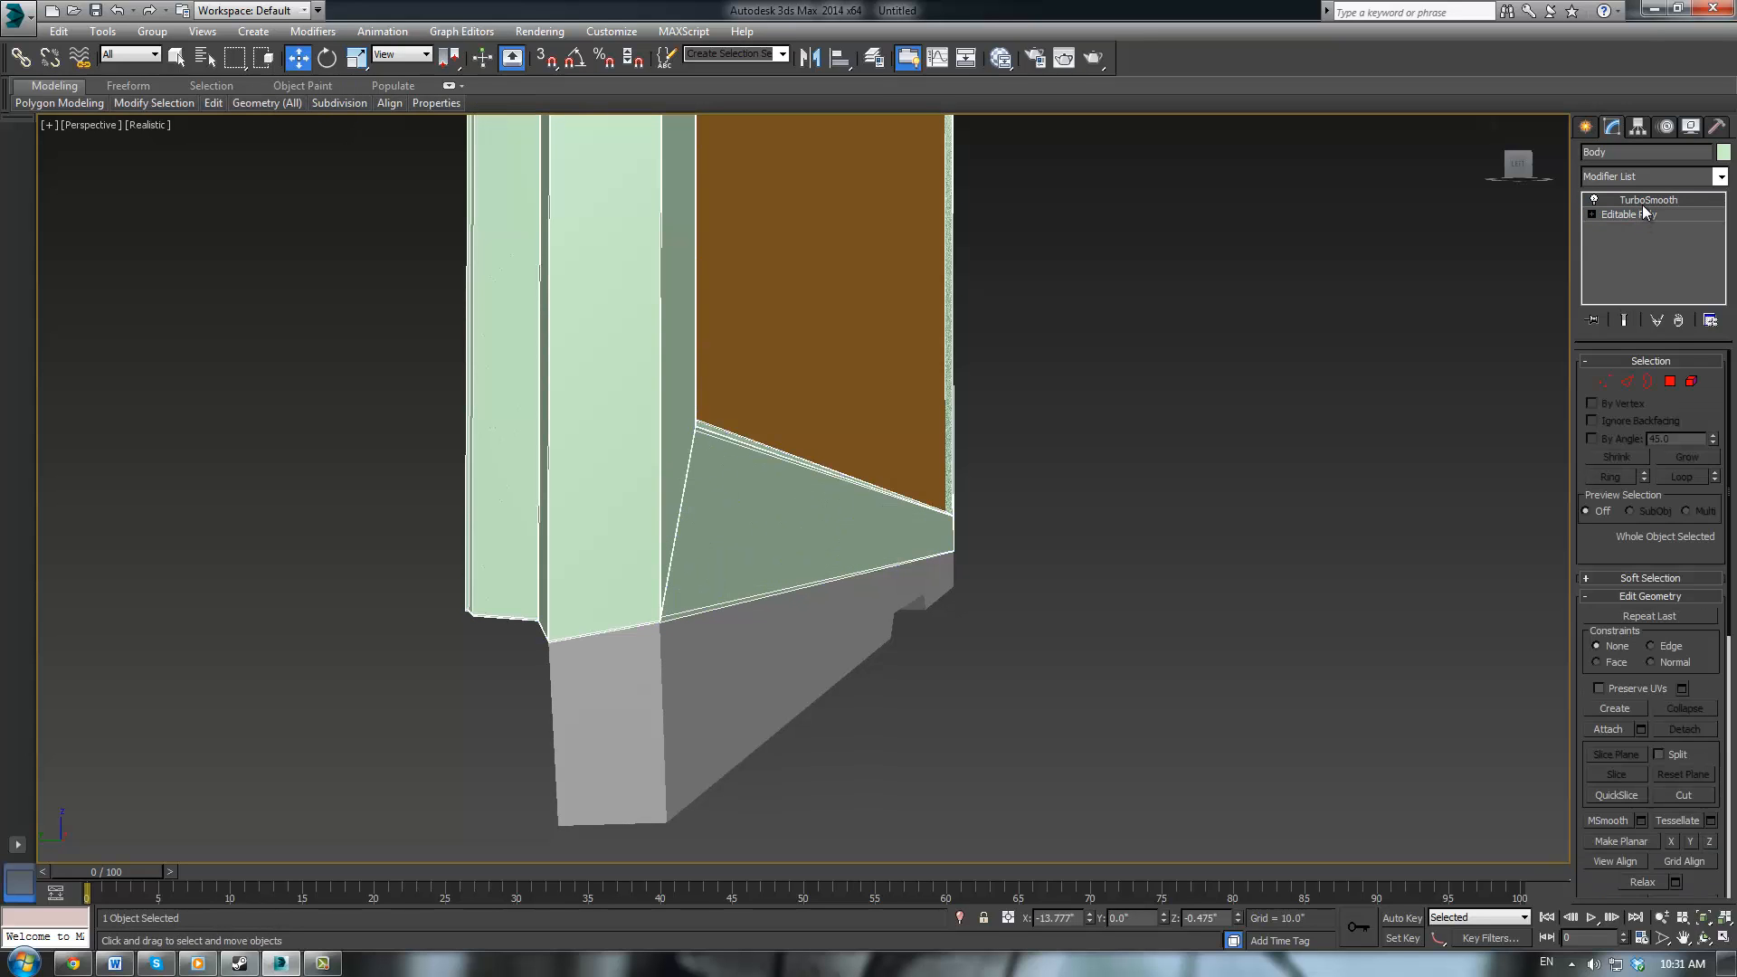
click(1644, 199)
click(1264, 523)
mouse_move(1170, 547)
middle_down()
mouse_move(1074, 492)
mouse_move(1159, 519)
middle_up()
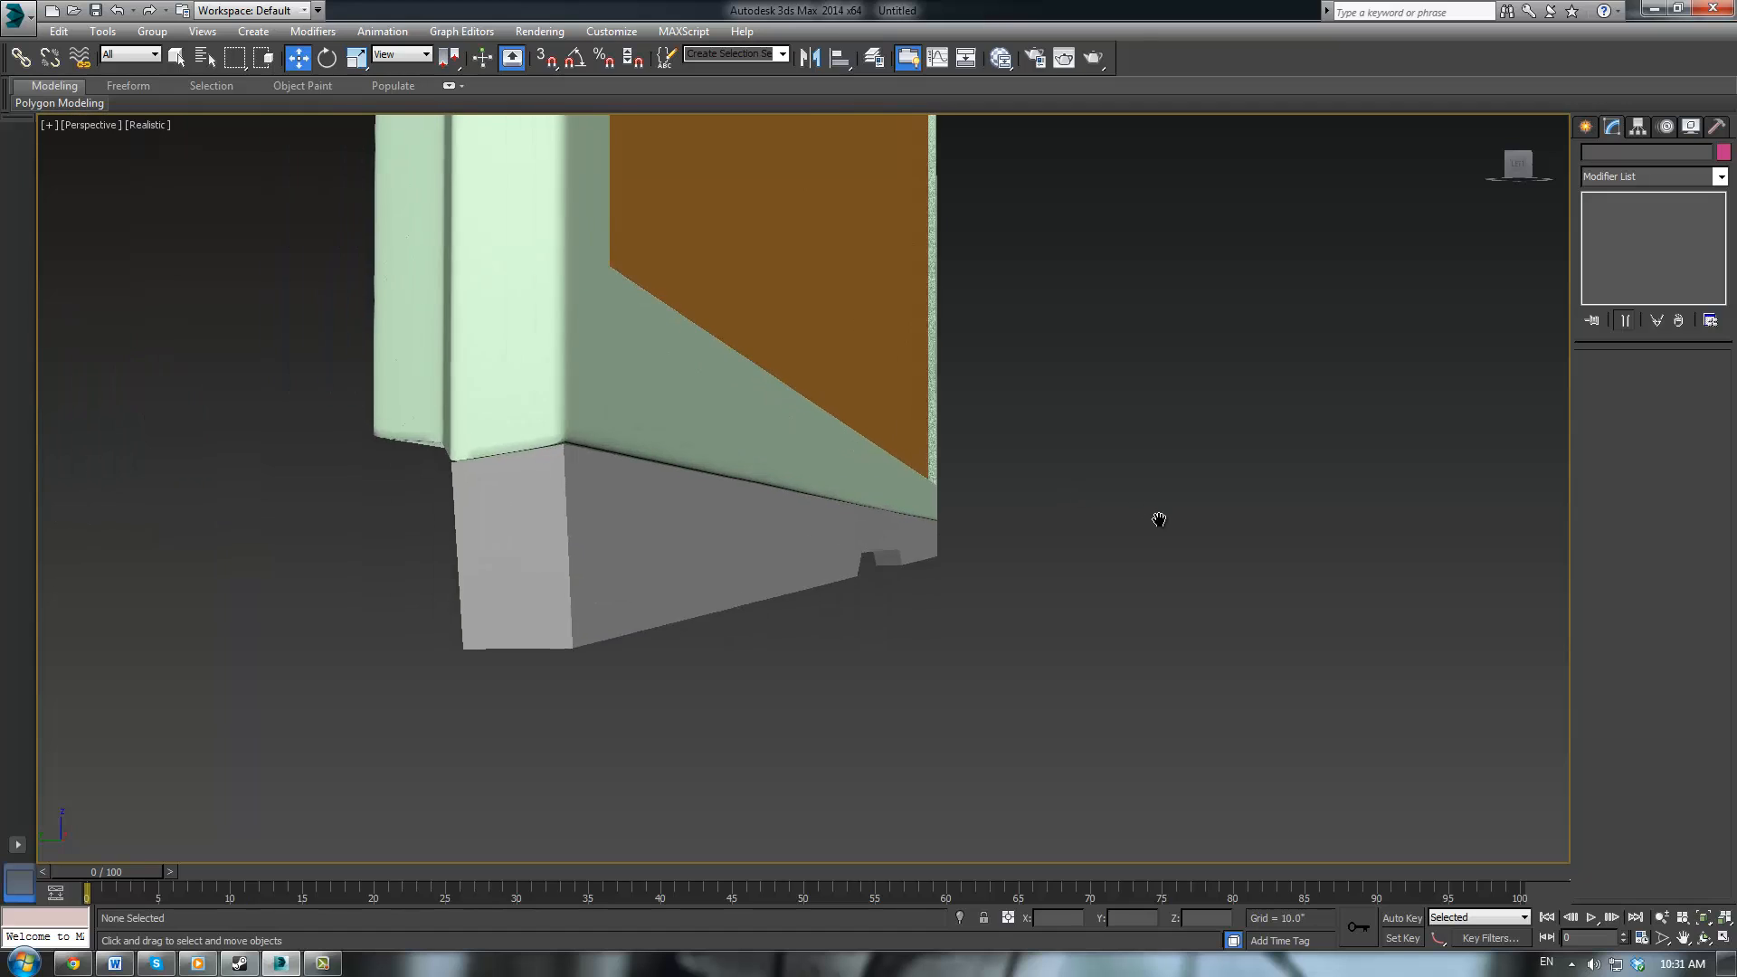
Select the gray lower strip and examine its joint with the Body from the side and the front
scroll(1159, 519, up, 3)
click(369, 572)
middle_drag(932, 524, 1144, 532)
scroll(1078, 537, down, 3)
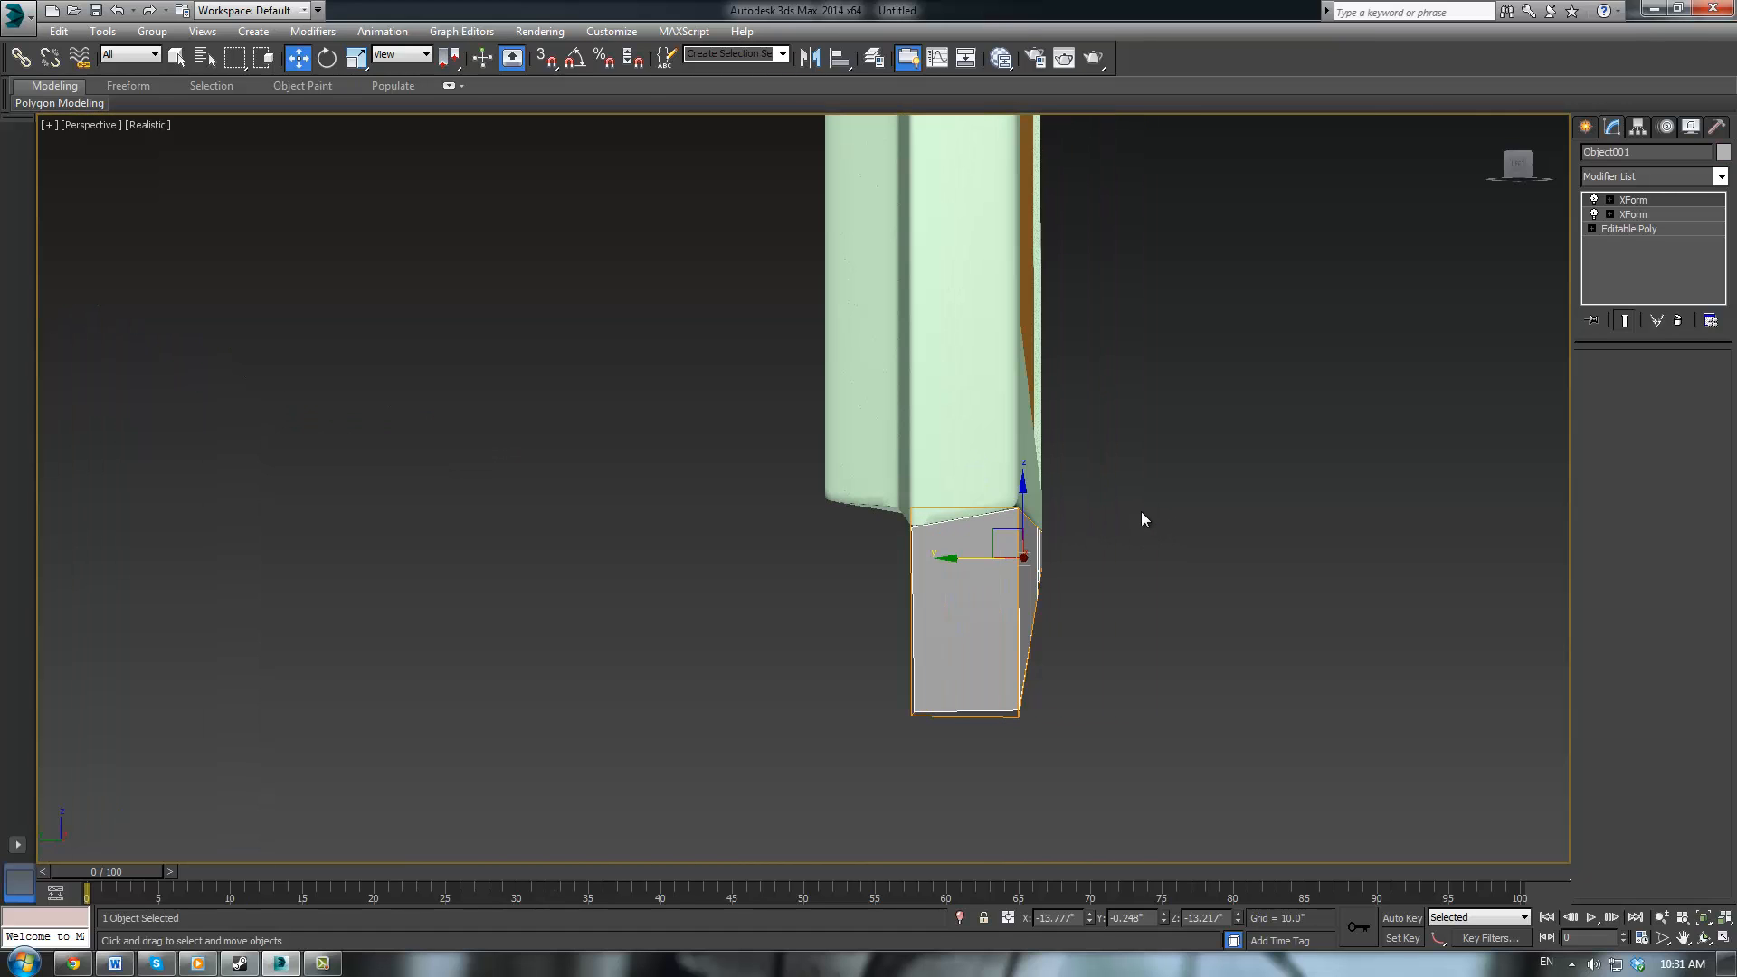
alt+middle_drag(1312, 540, 1194, 578)
scroll(1206, 543, down, 3)
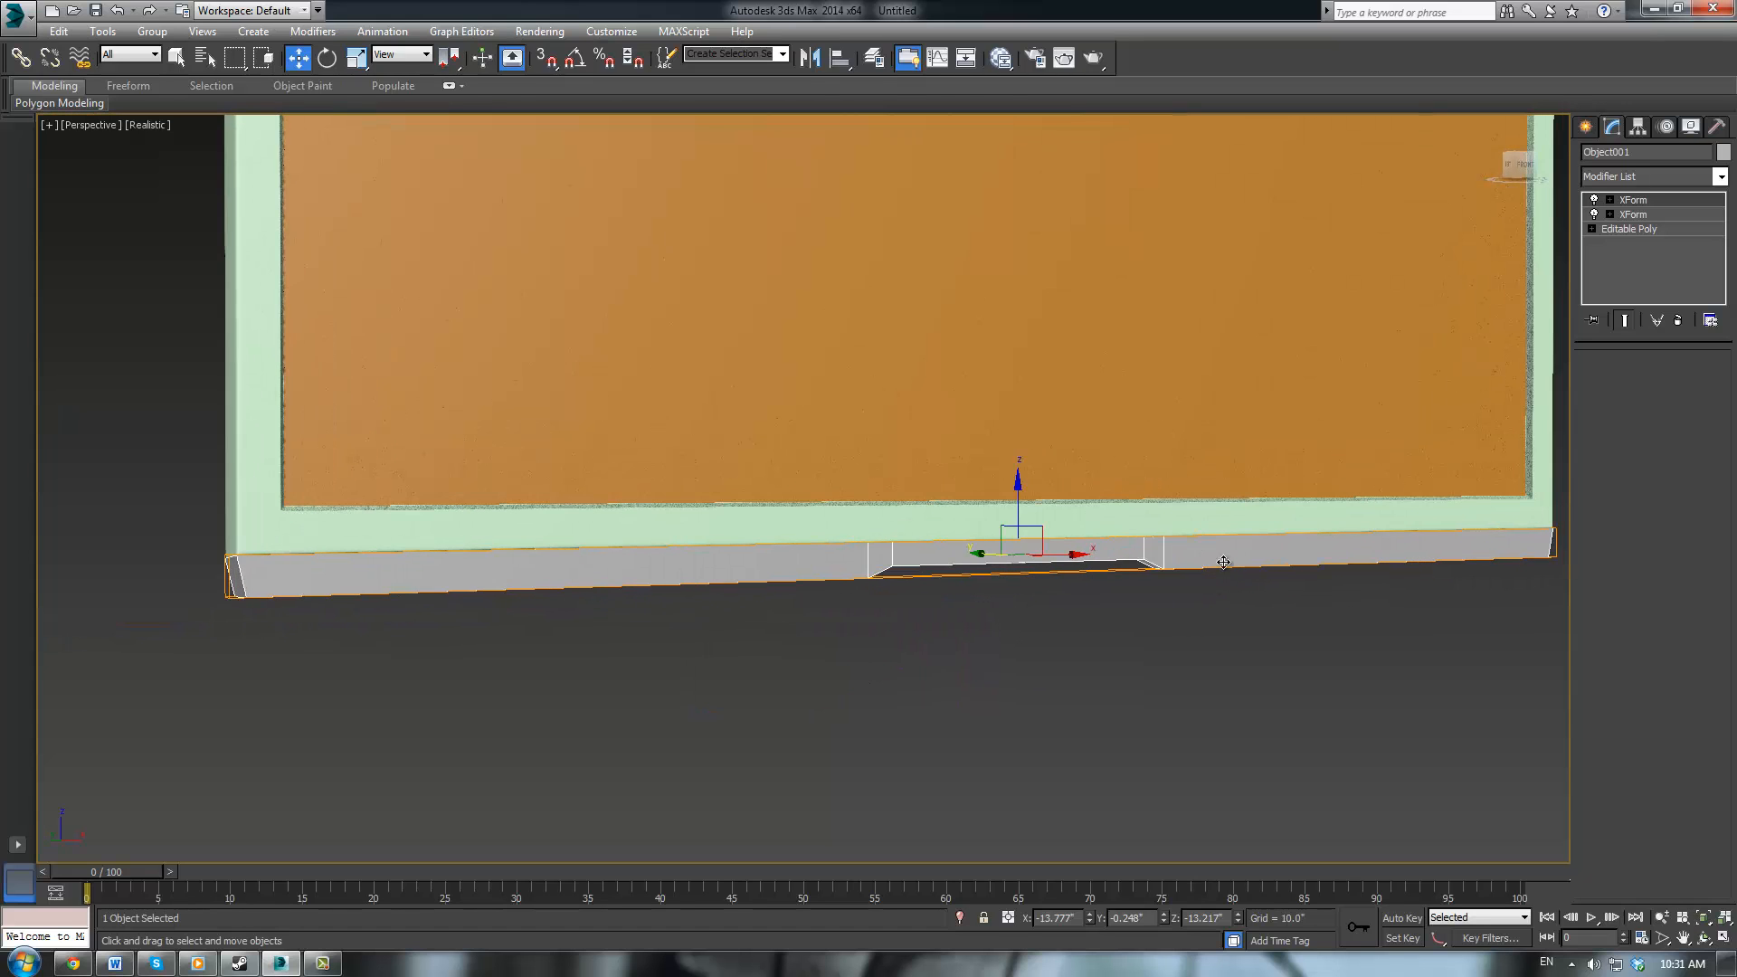
Try deleting an XForm modifier from the gray lower strip, and undo the deletion
click(1634, 199)
right_click(1627, 213)
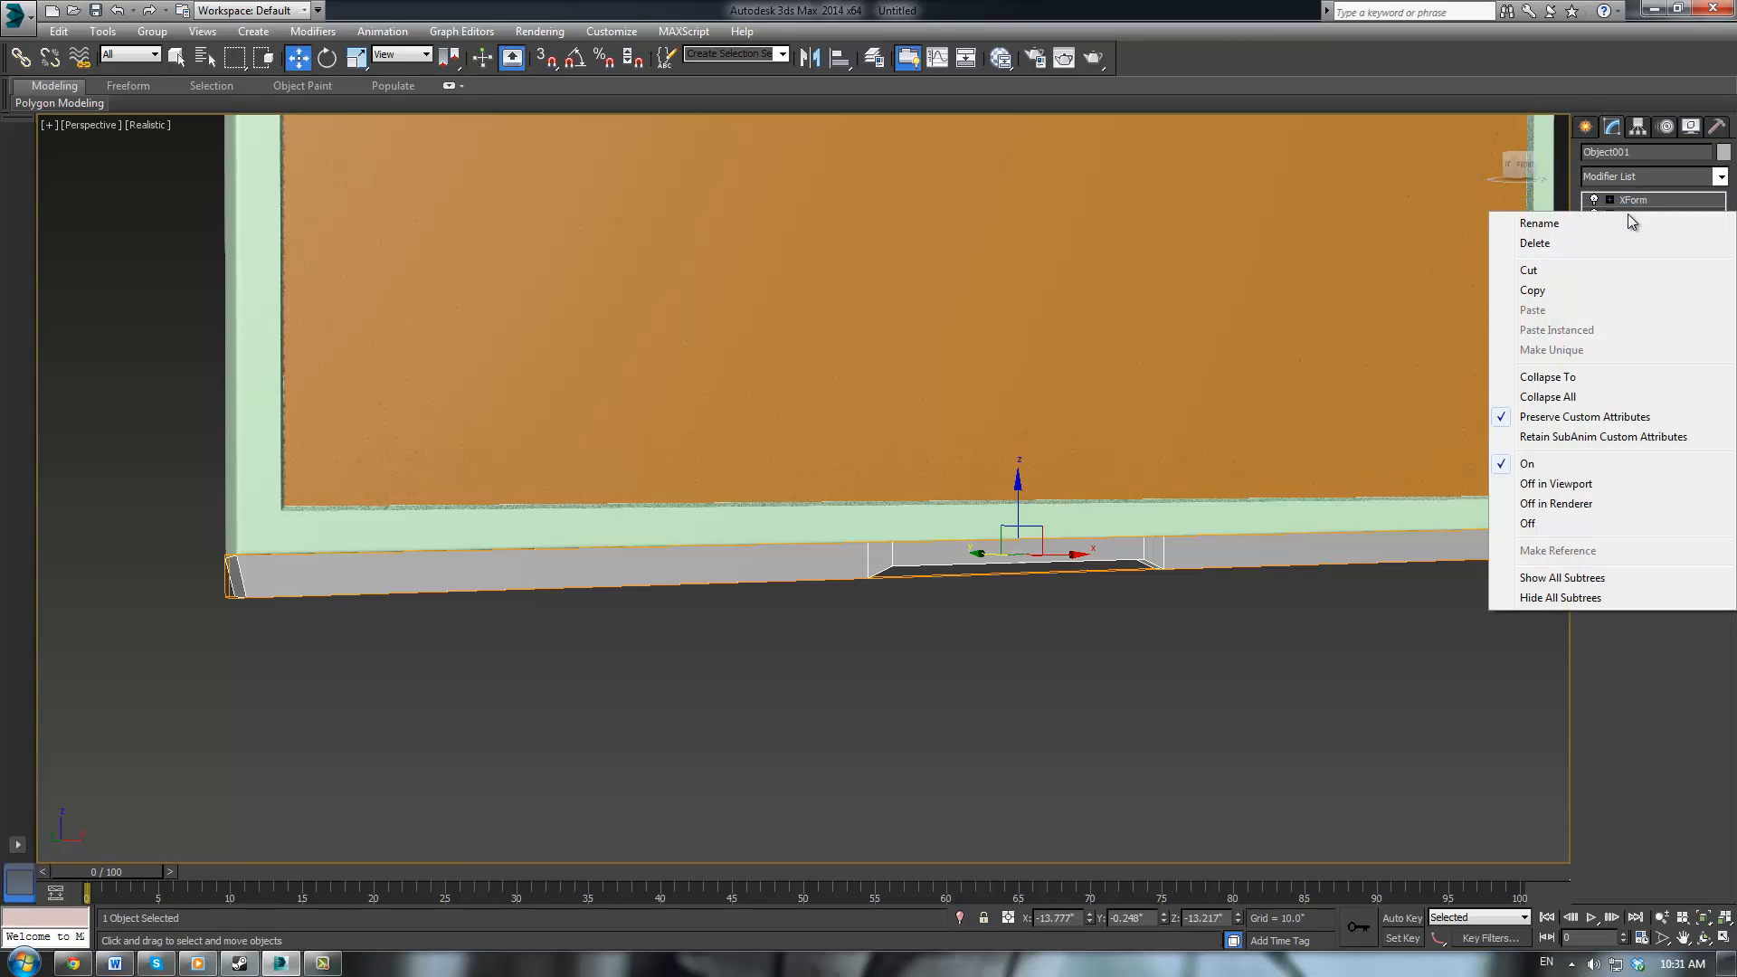
click(1609, 244)
right_click(1642, 204)
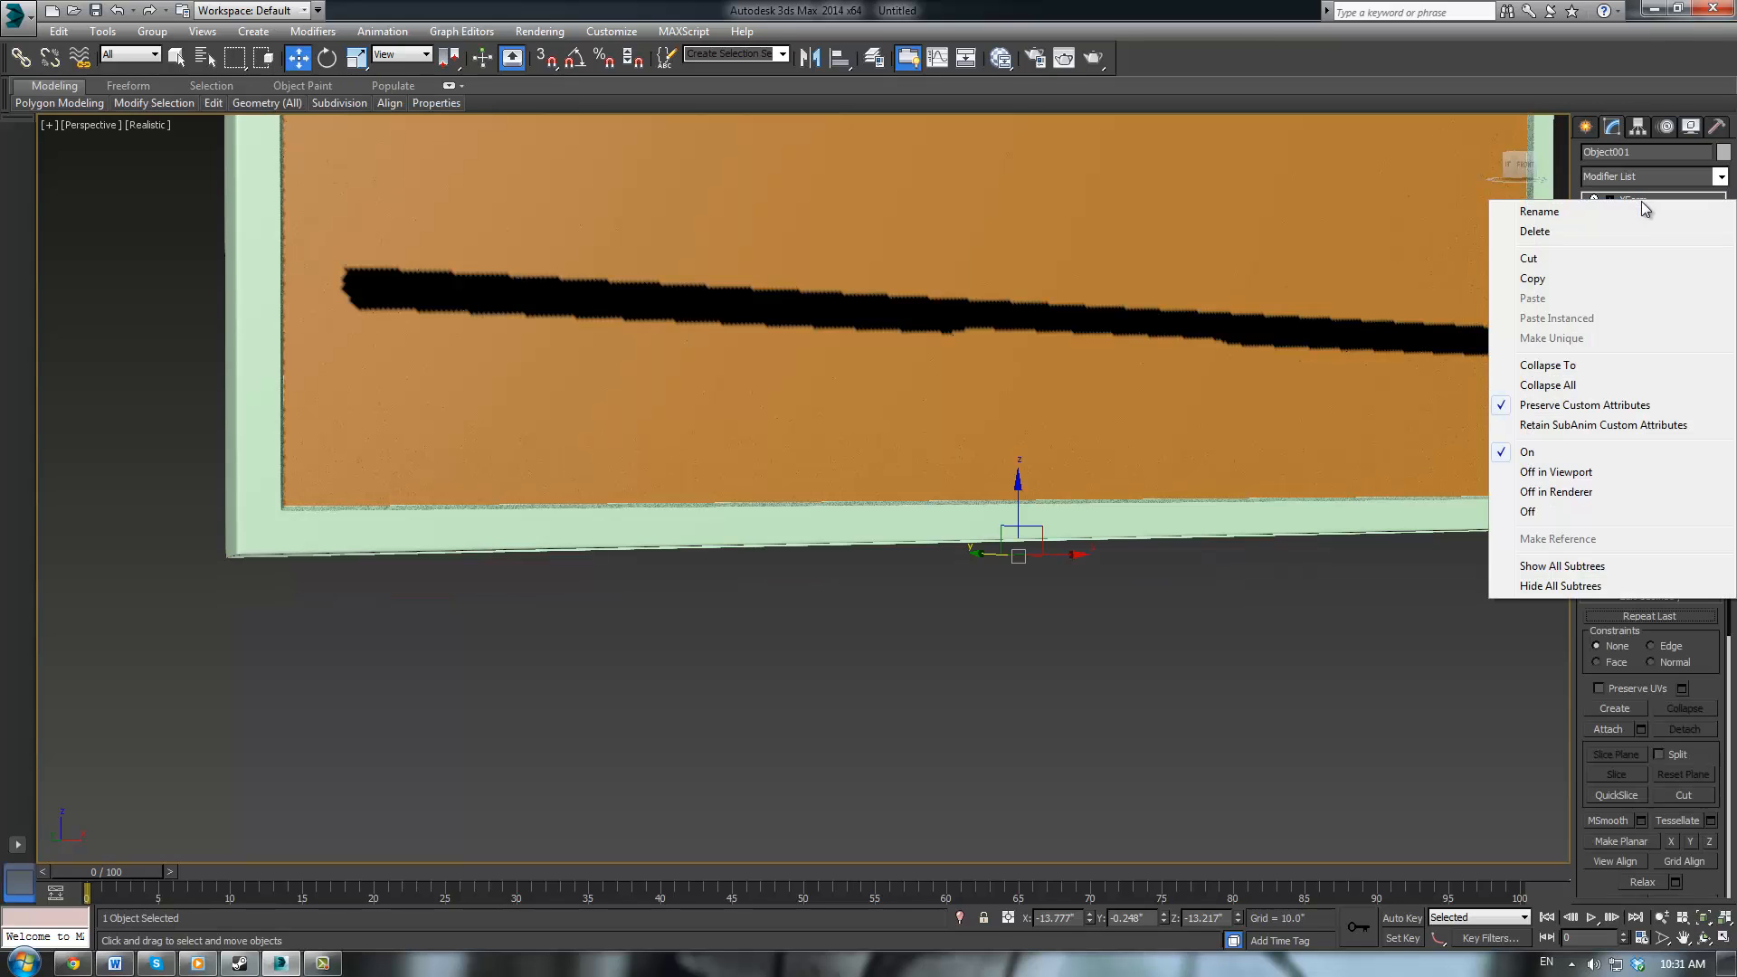
click(1288, 590)
scroll(1335, 523, down, 10)
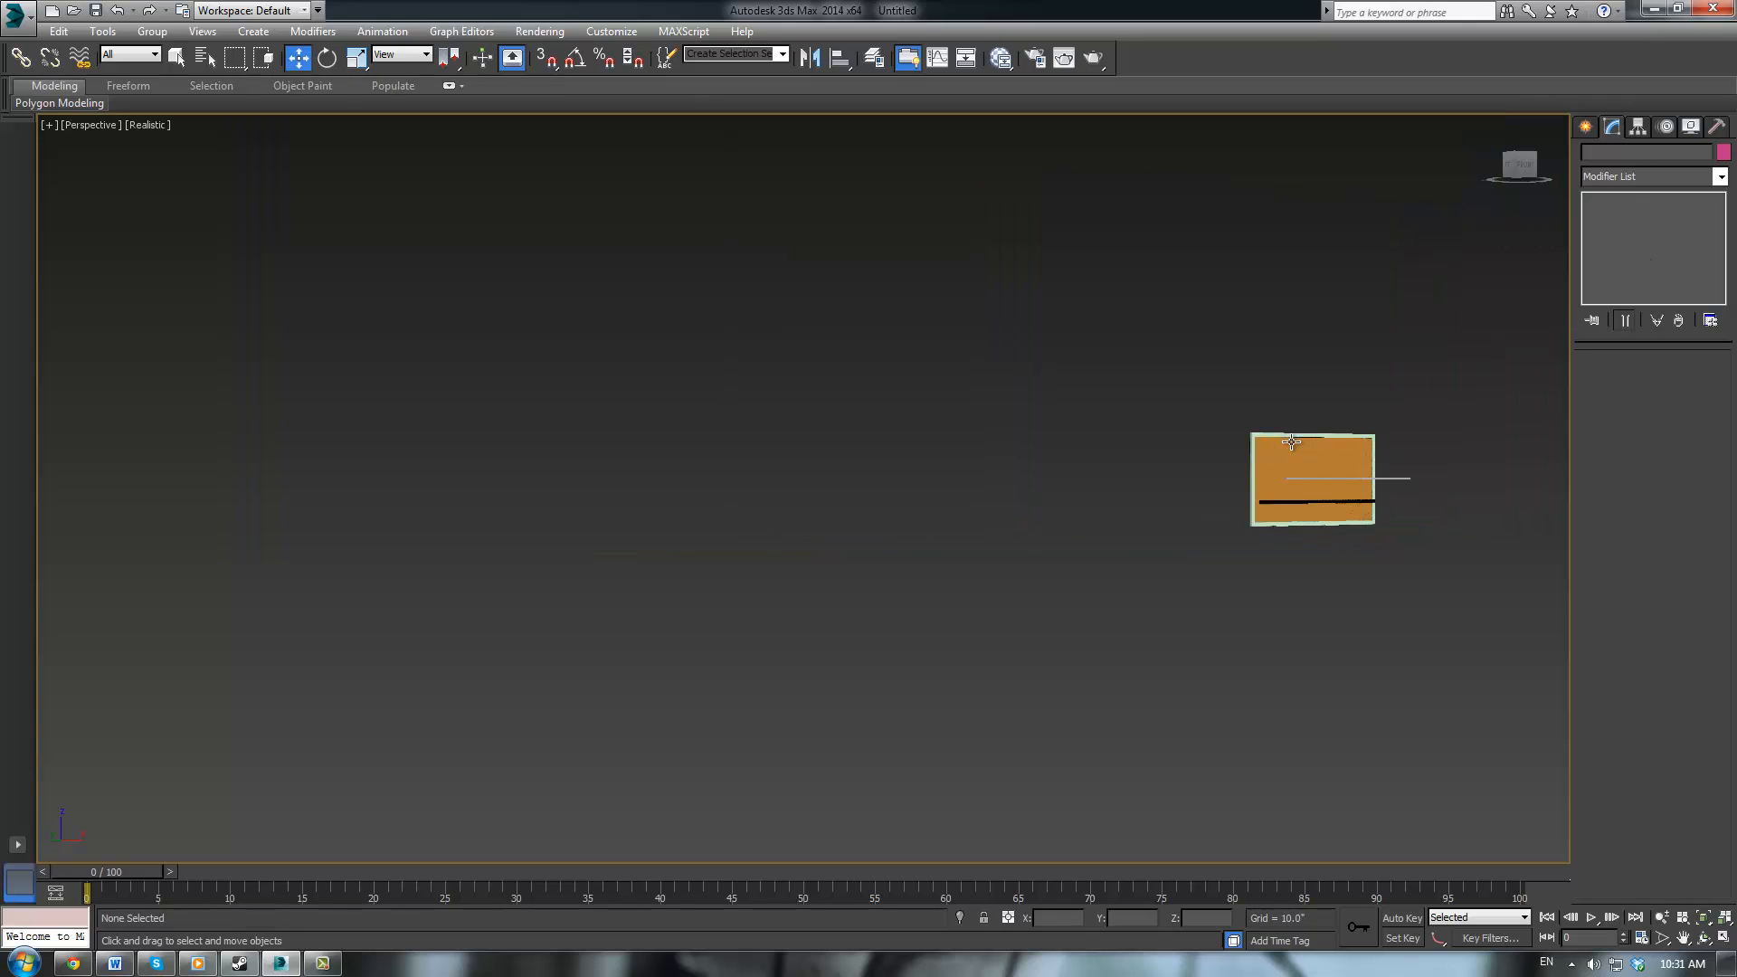
scroll(1291, 443, up, 5)
click(1357, 577)
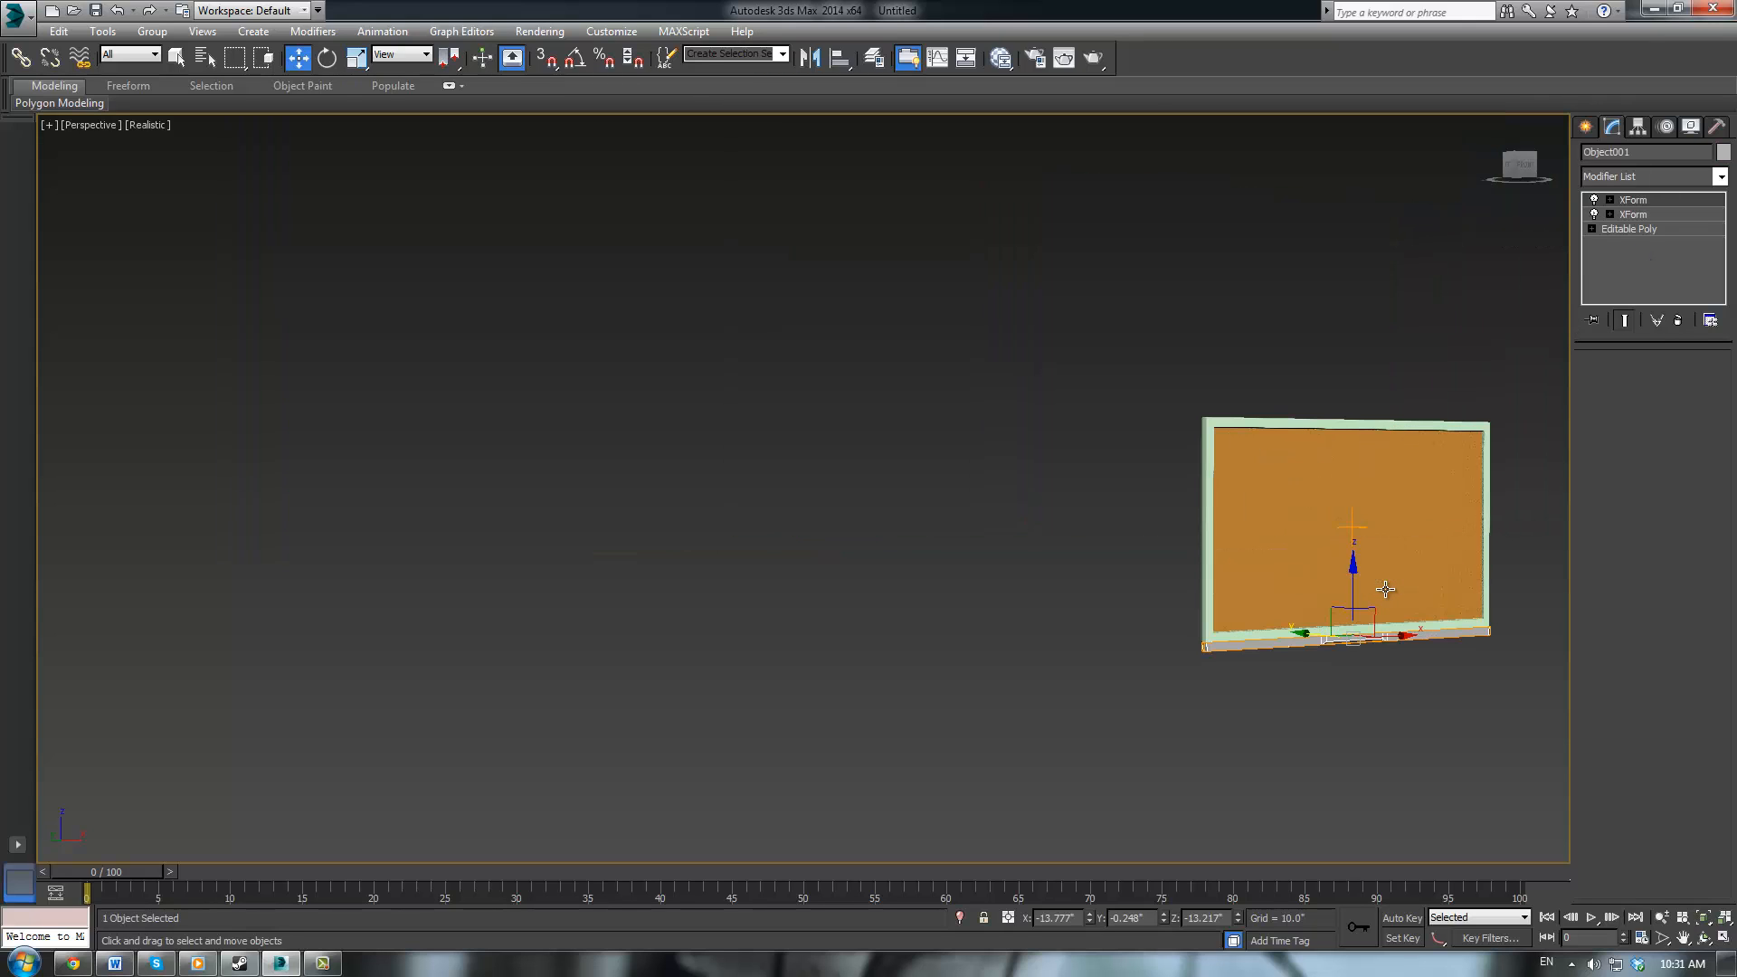
Collapse the gray lower strip's XForm modifiers into a single Editable Poly
key(alt+e)
scroll(1402, 610, up, 3)
middle_drag(1402, 610, 1267, 442)
scroll(1276, 459, up, 5)
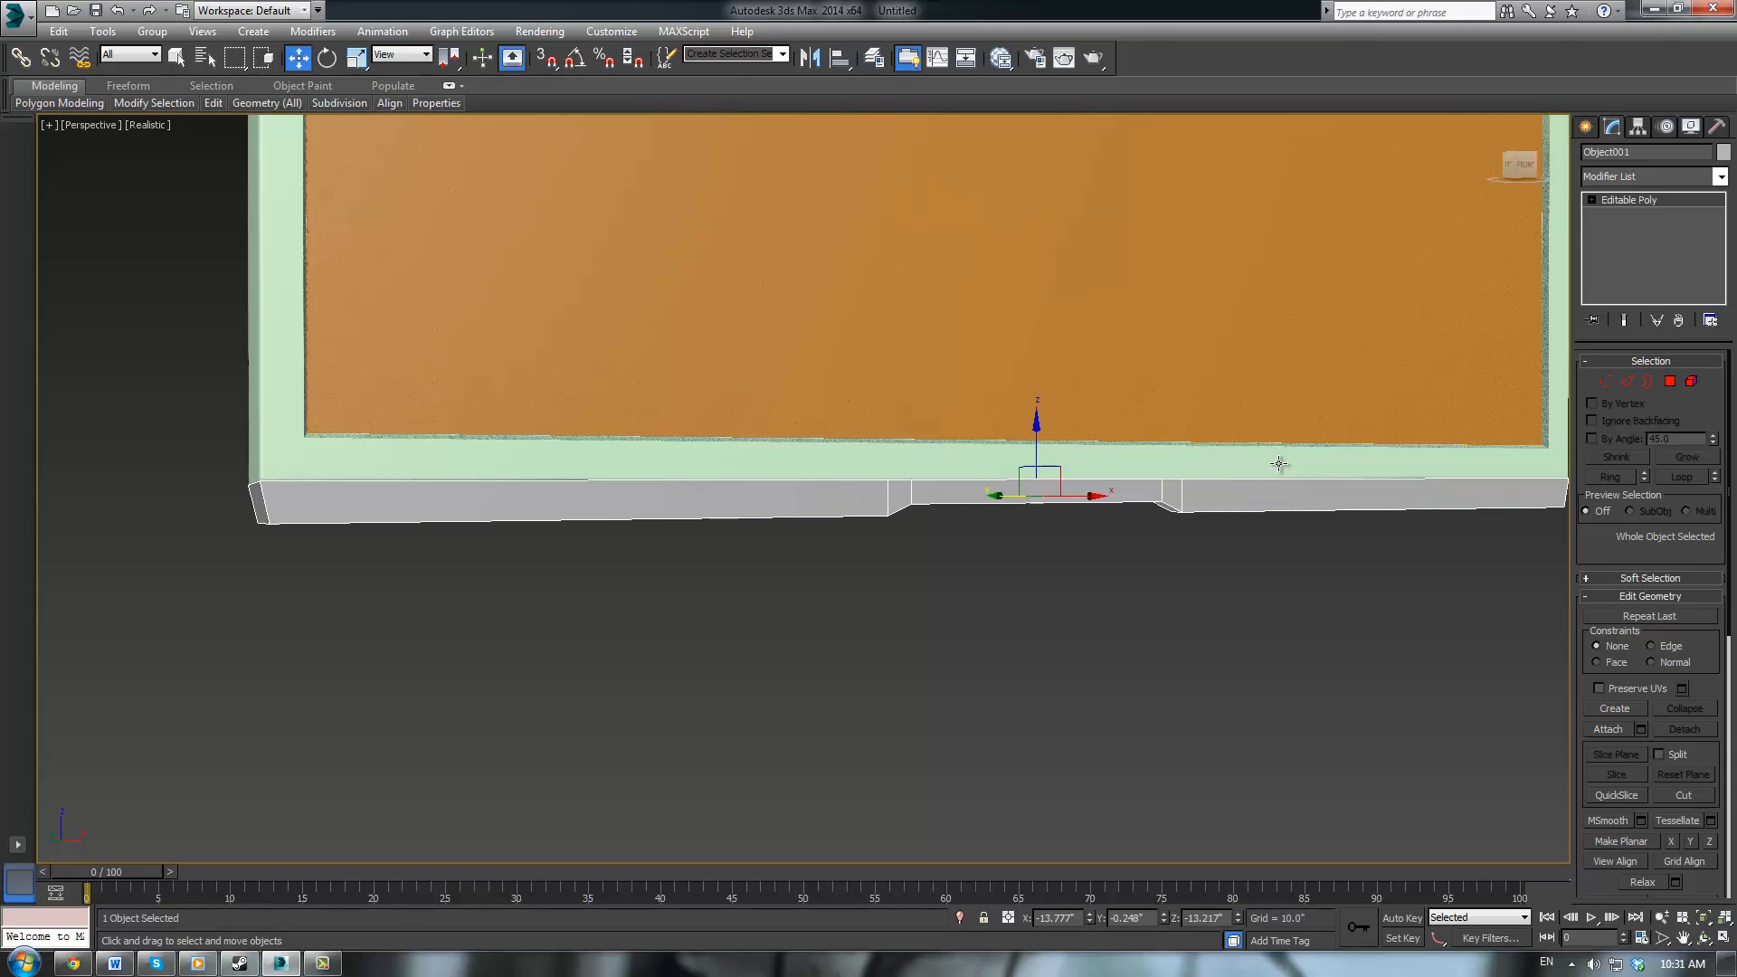
scroll(1279, 463, up, 5)
Select all five front-facing polygons of the gray lower strip, including the two beside the notch slopes
click(1671, 382)
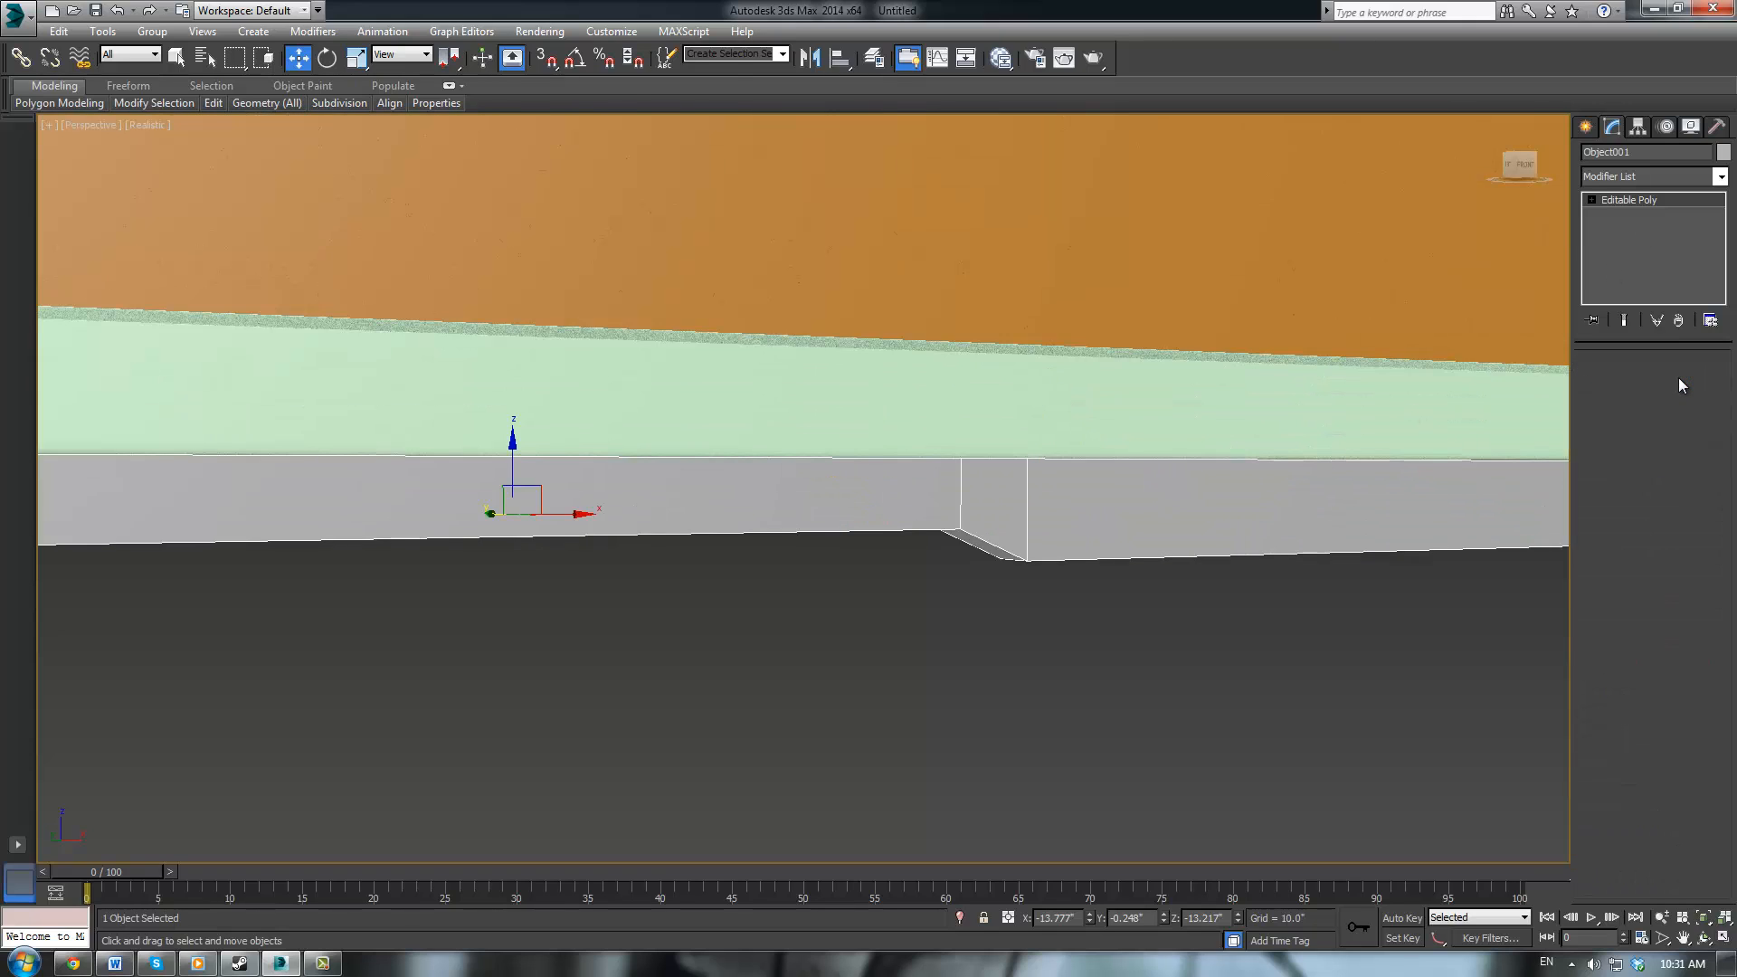
click(1235, 534)
ctrl+click(1011, 498)
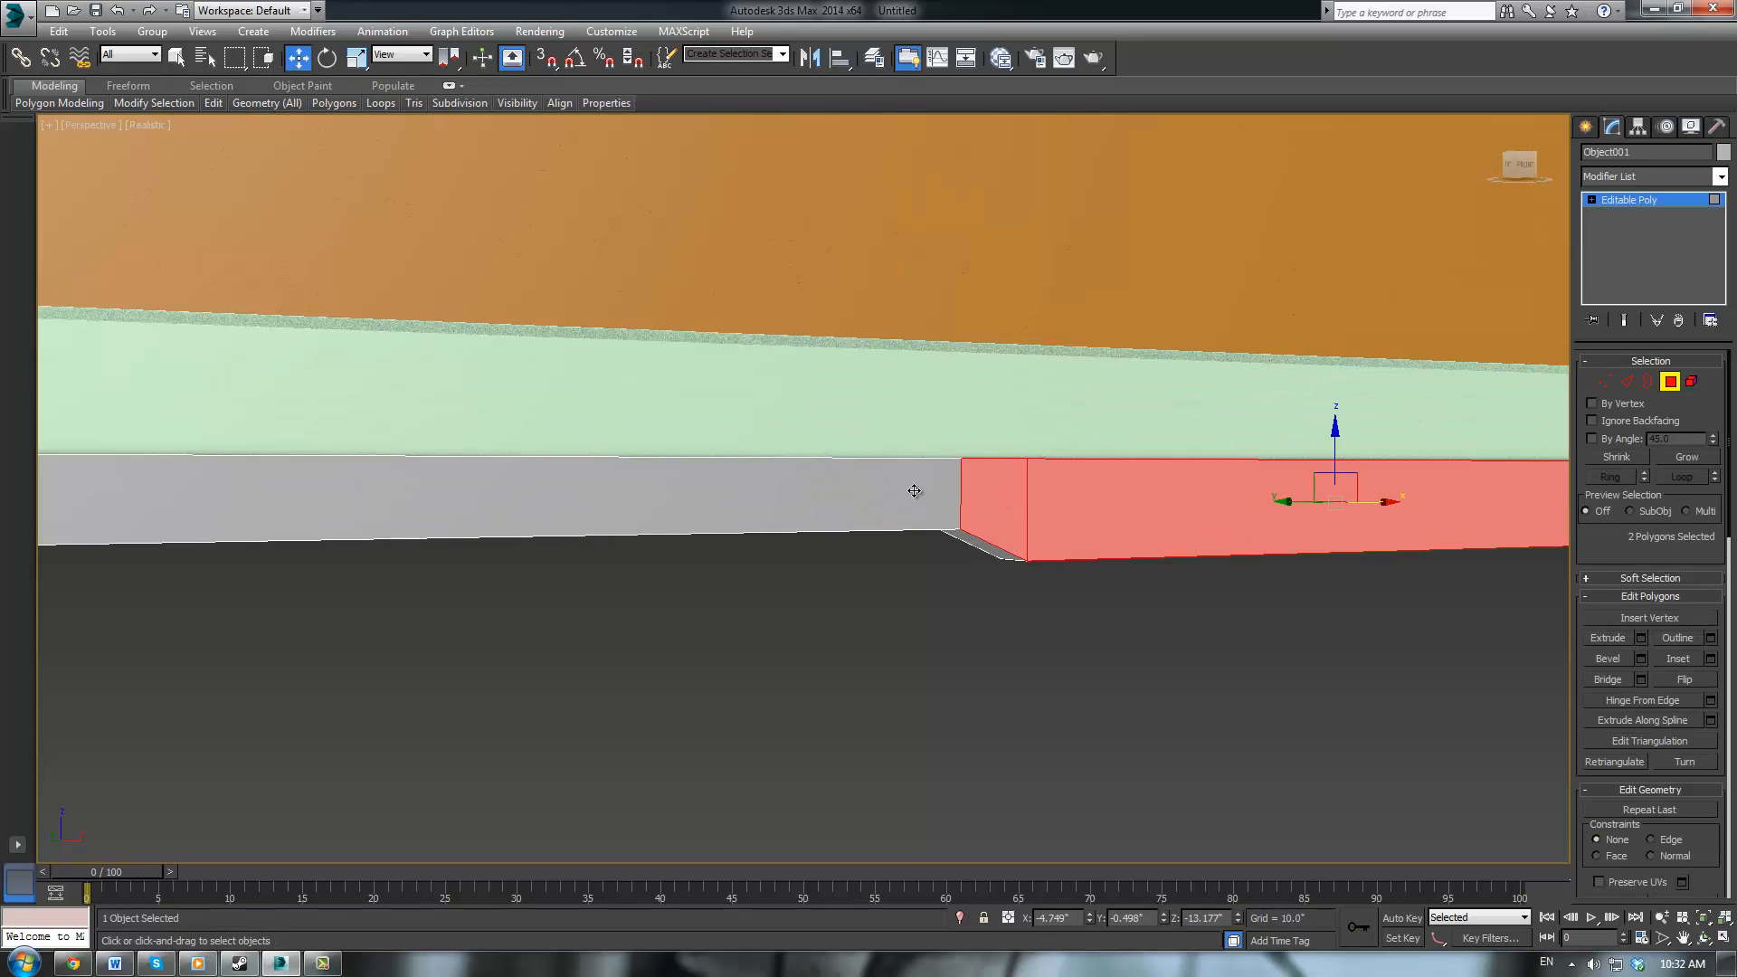
ctrl+click(904, 493)
scroll(868, 496, down, 5)
ctrl+click(630, 495)
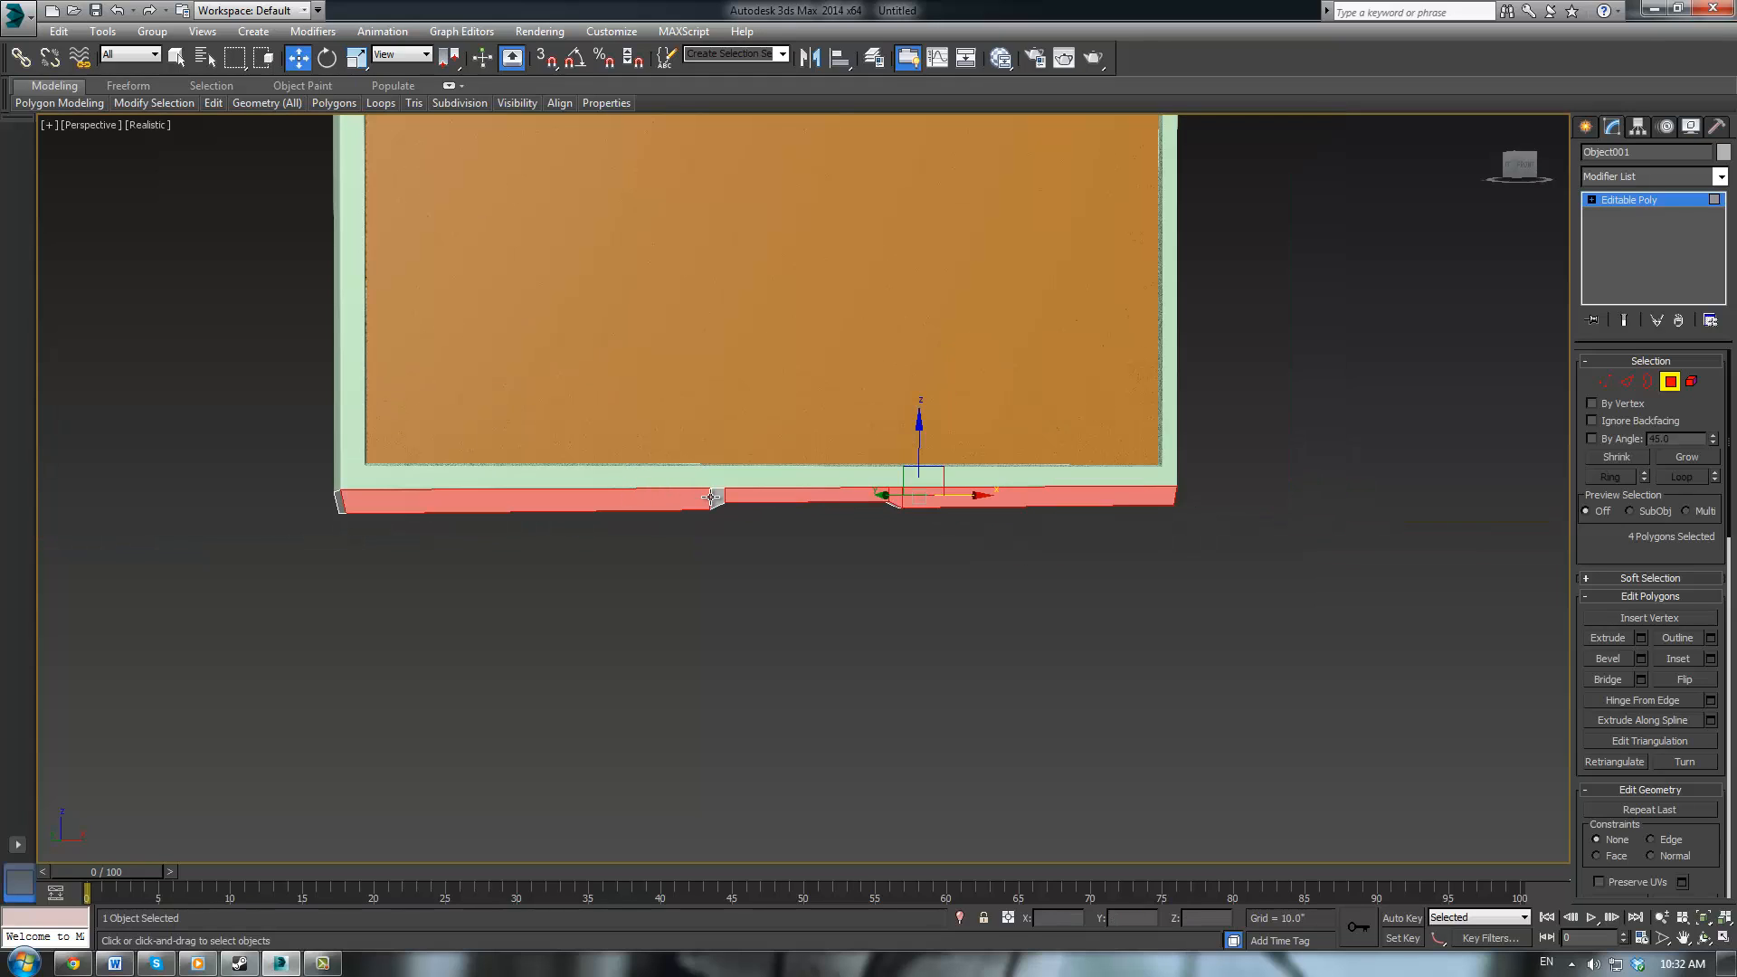
ctrl+click(717, 498)
scroll(883, 533, up, 5)
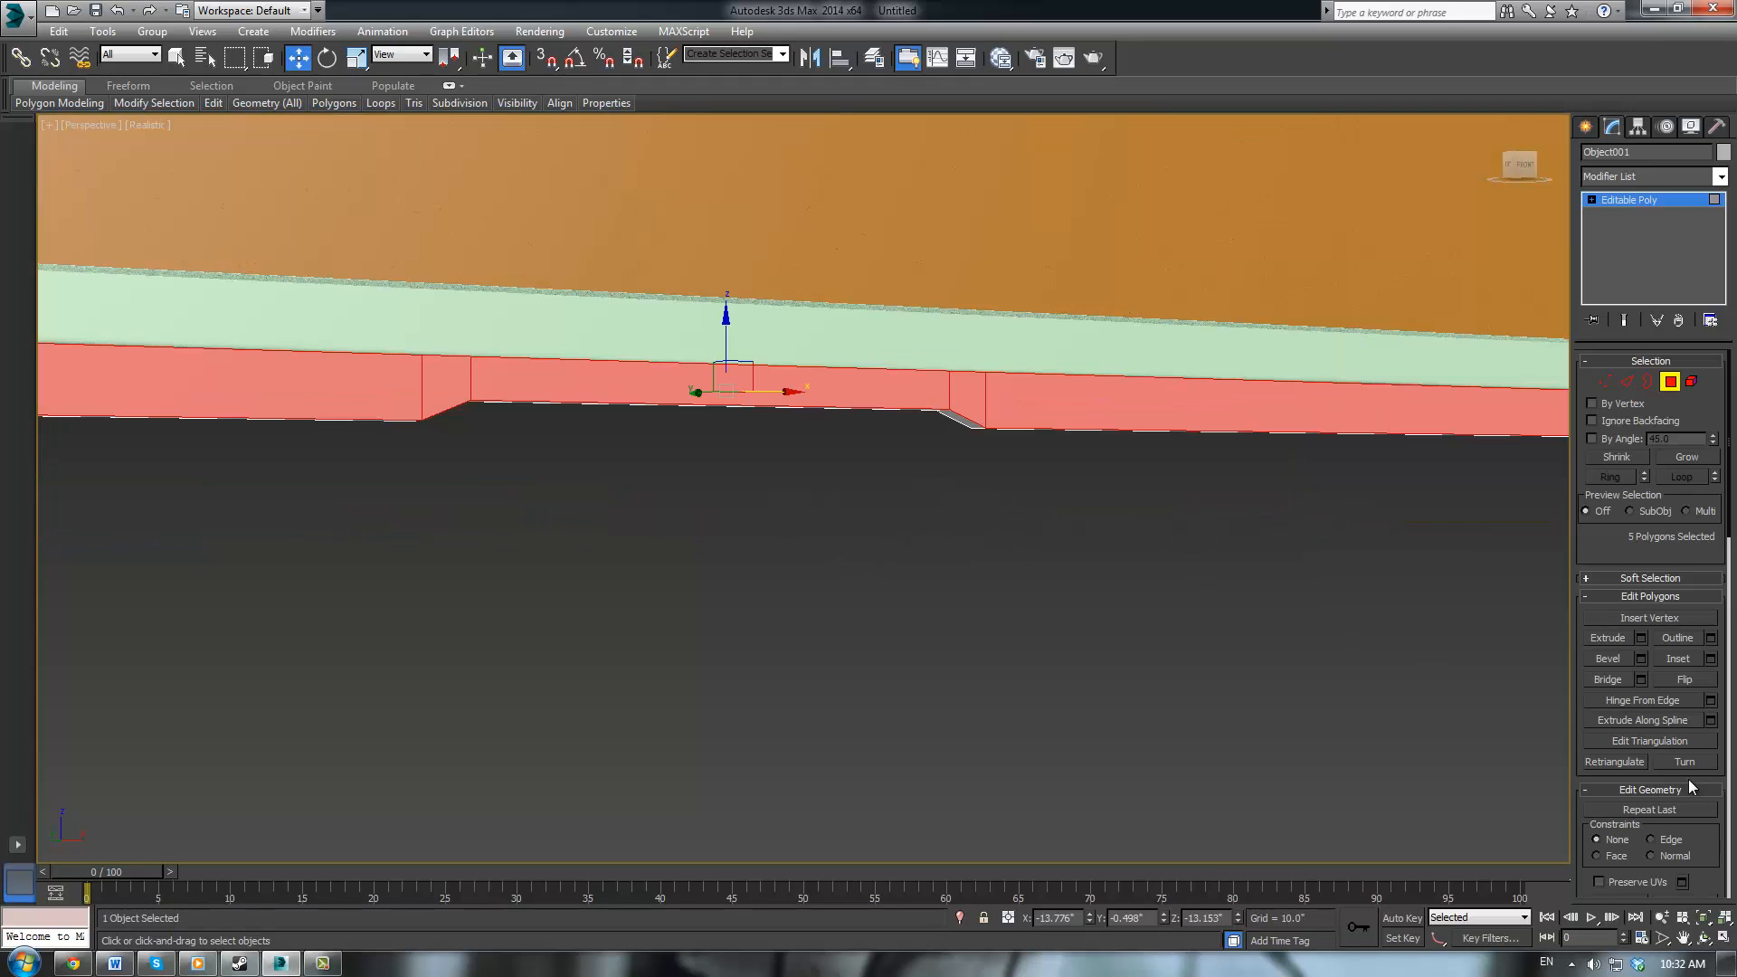
Inset the strip's selected front polygons by 0.04"
click(1714, 666)
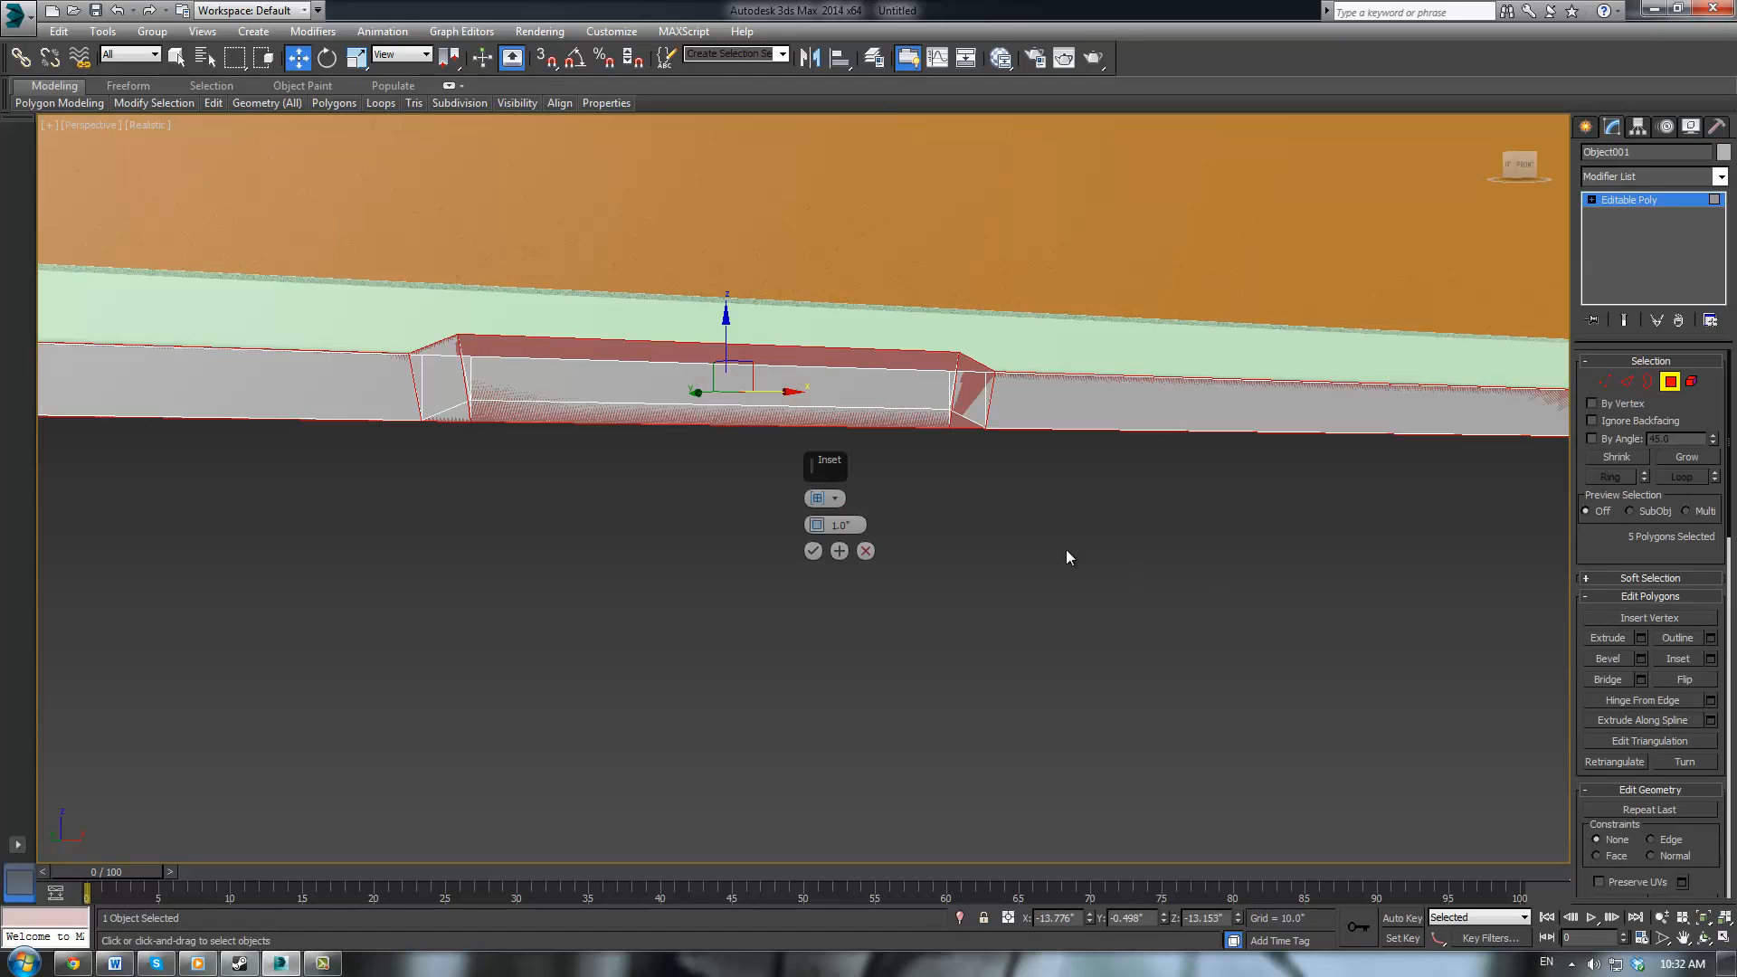
drag(811, 520, 814, 548)
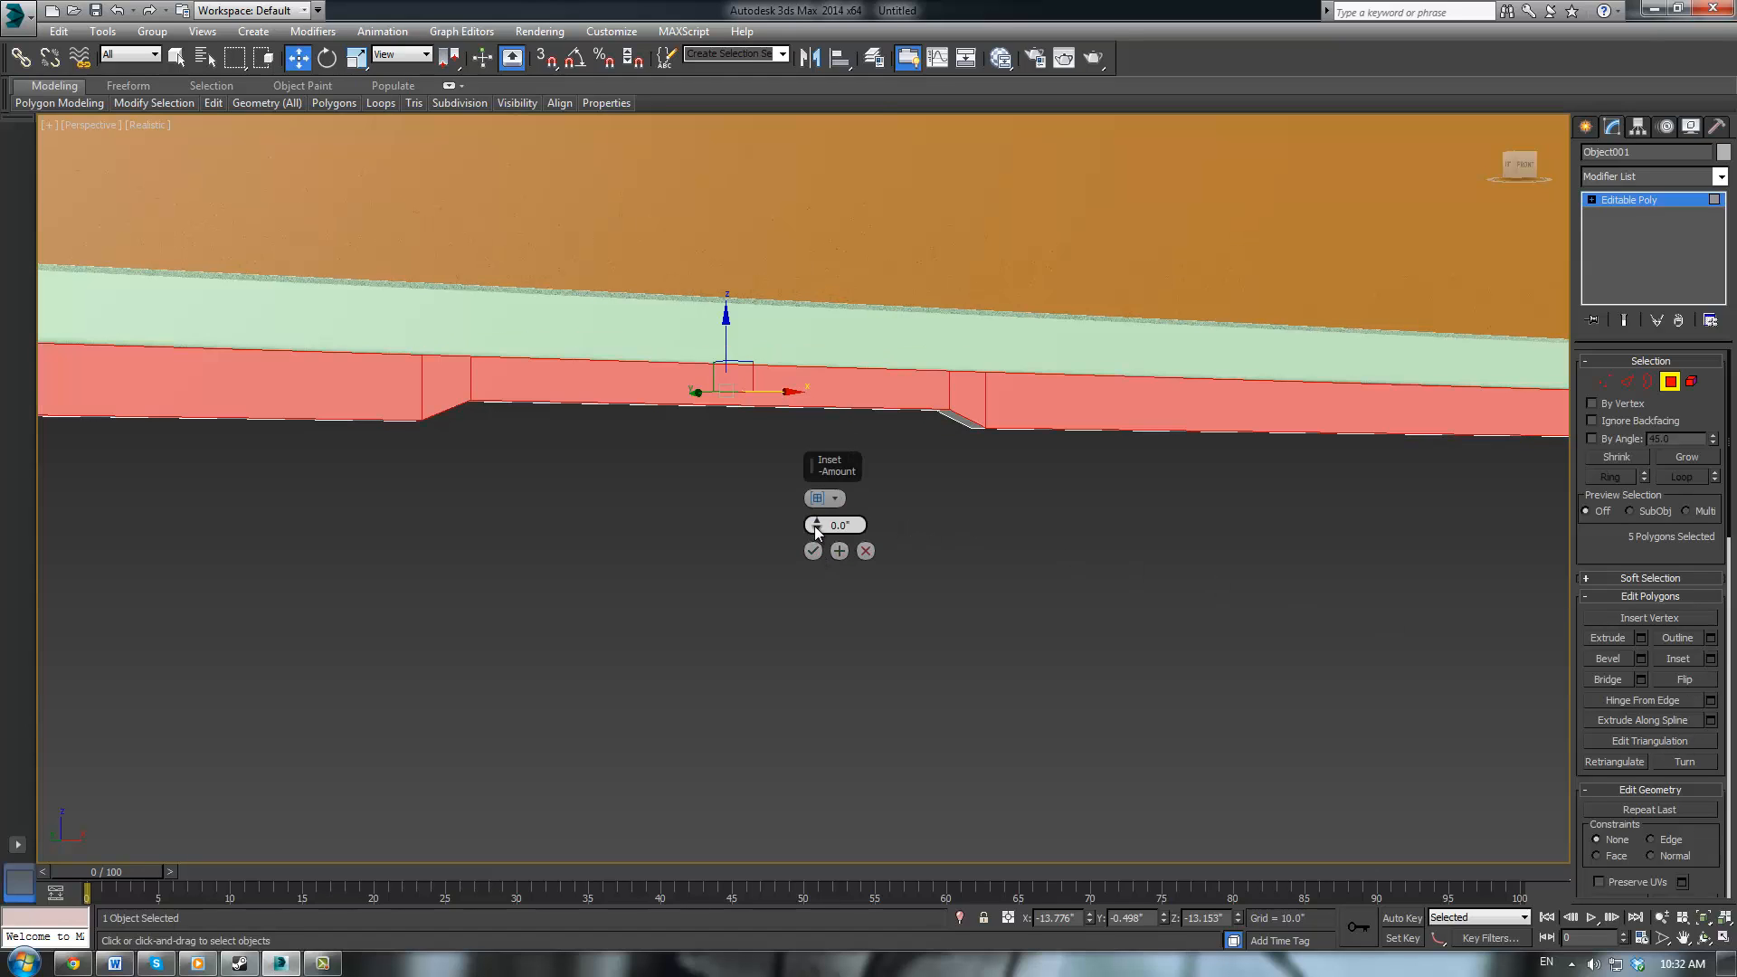
click(817, 523)
click(817, 523)
click(817, 522)
click(817, 522)
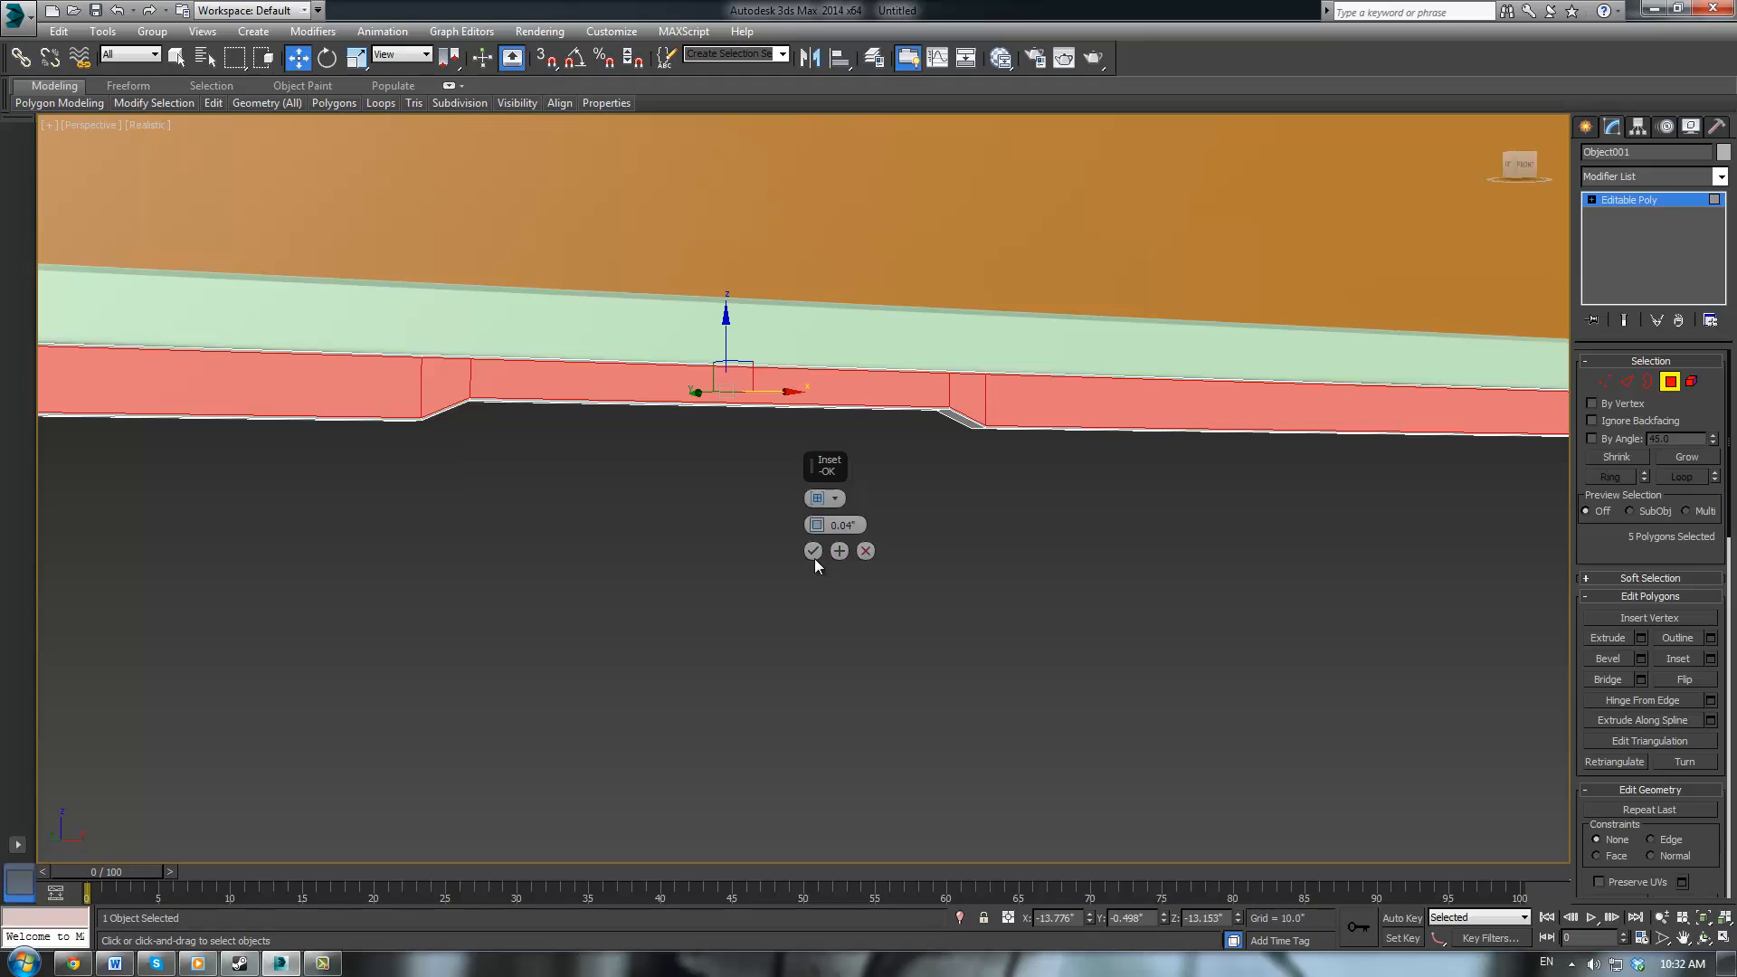
click(813, 552)
Select the four lower inset vertices at the corners of the strip's two notch slopes
middle_drag(985, 492, 908, 546)
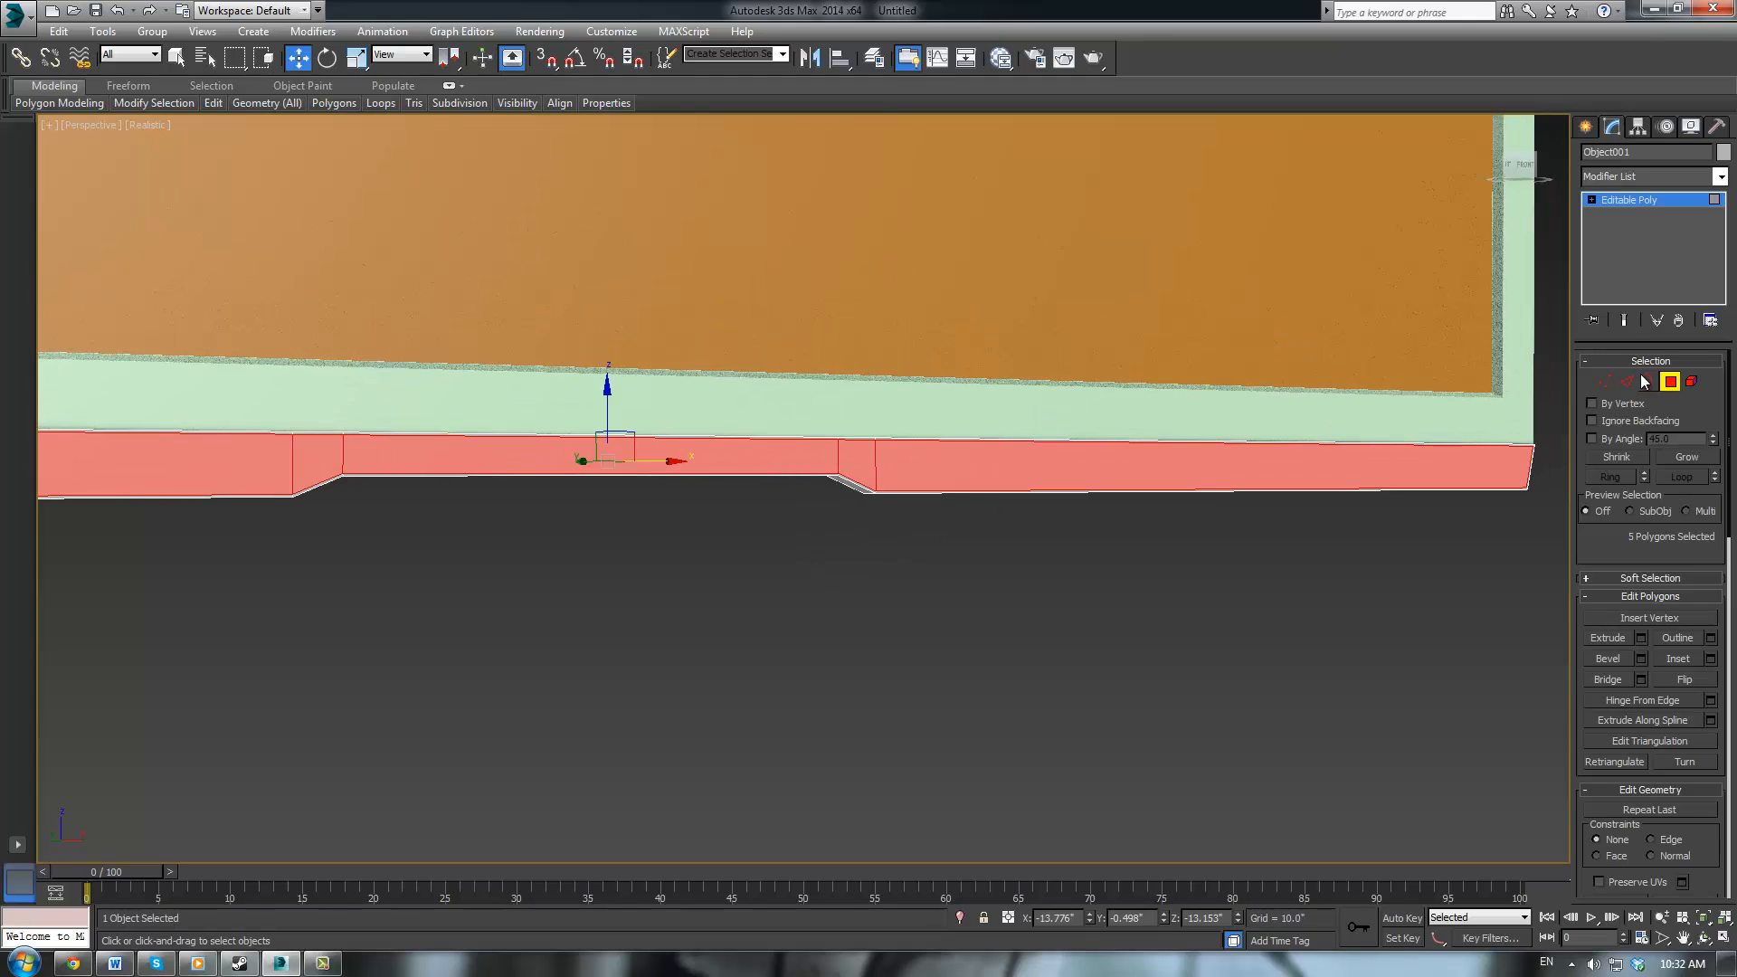
key(1)
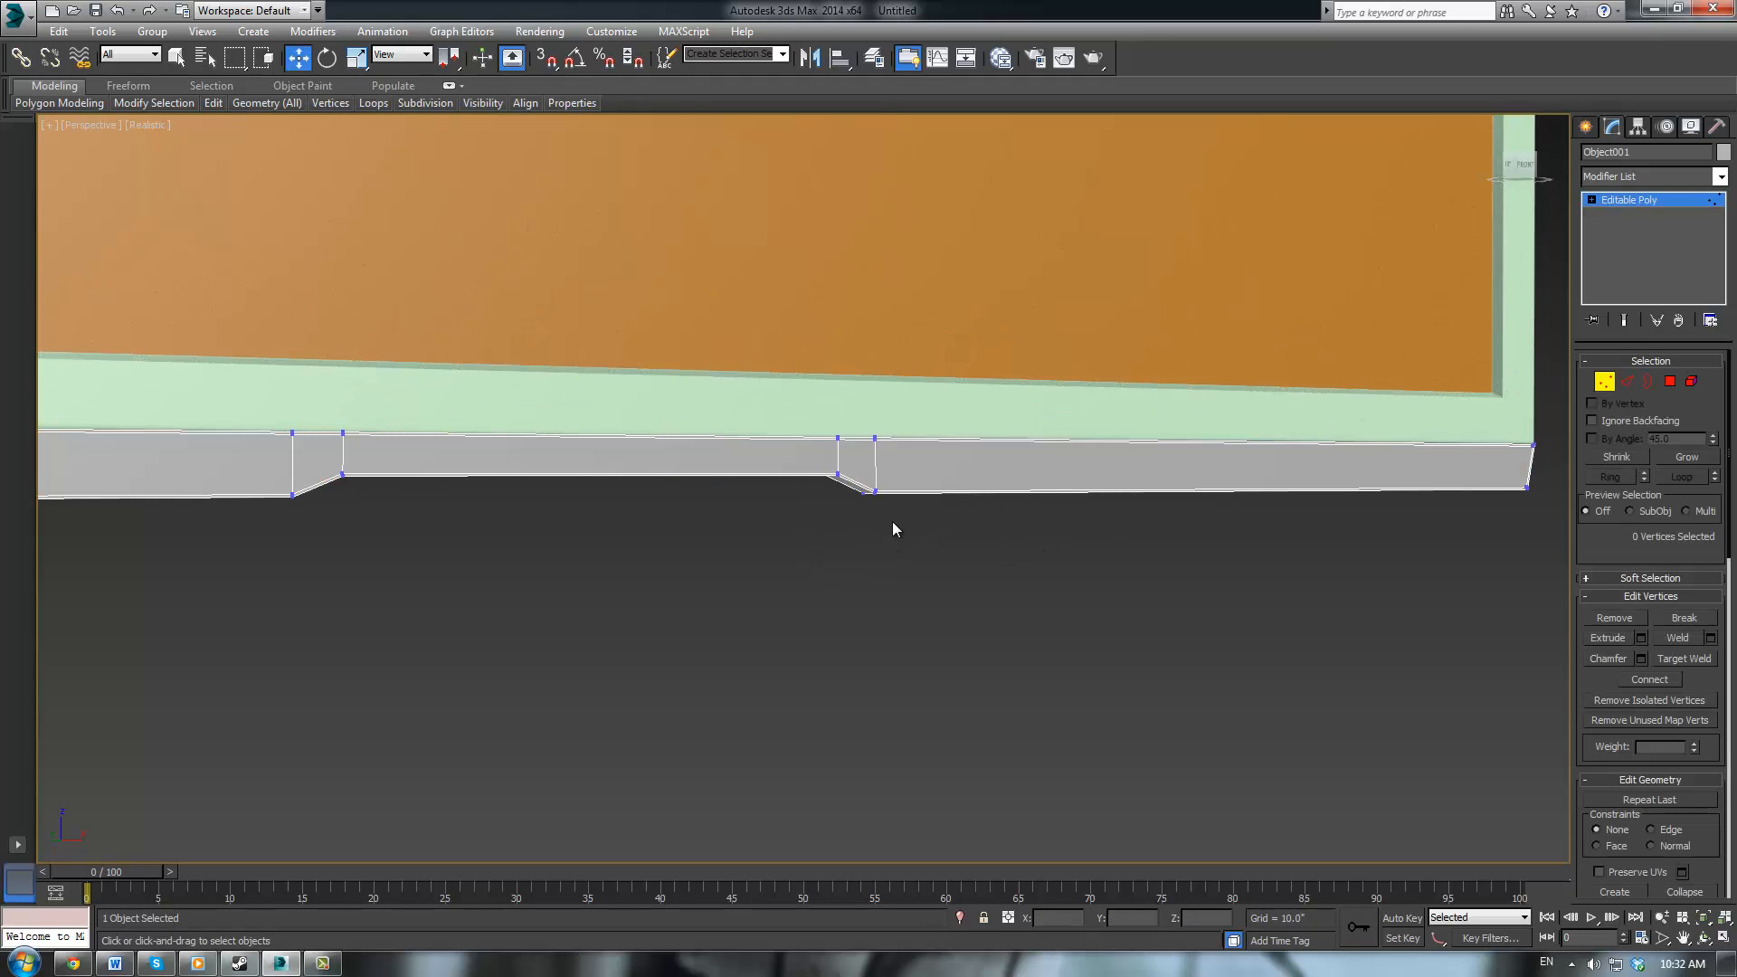
scroll(889, 518, up, 5)
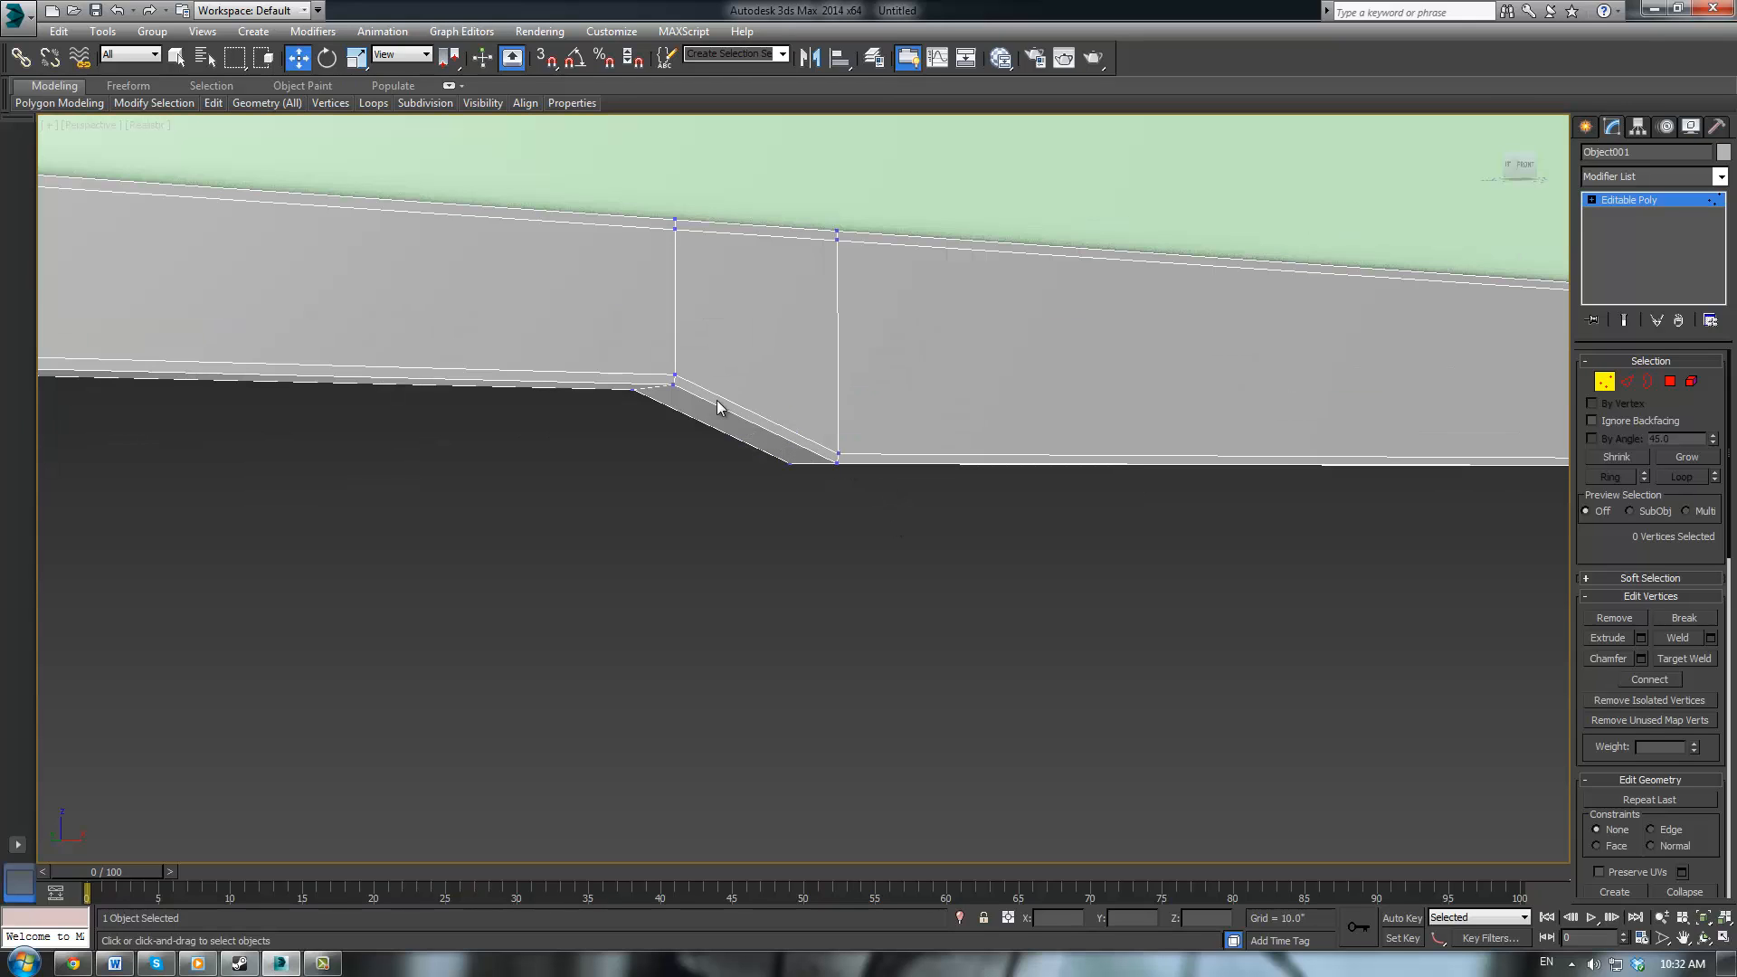
click(677, 379)
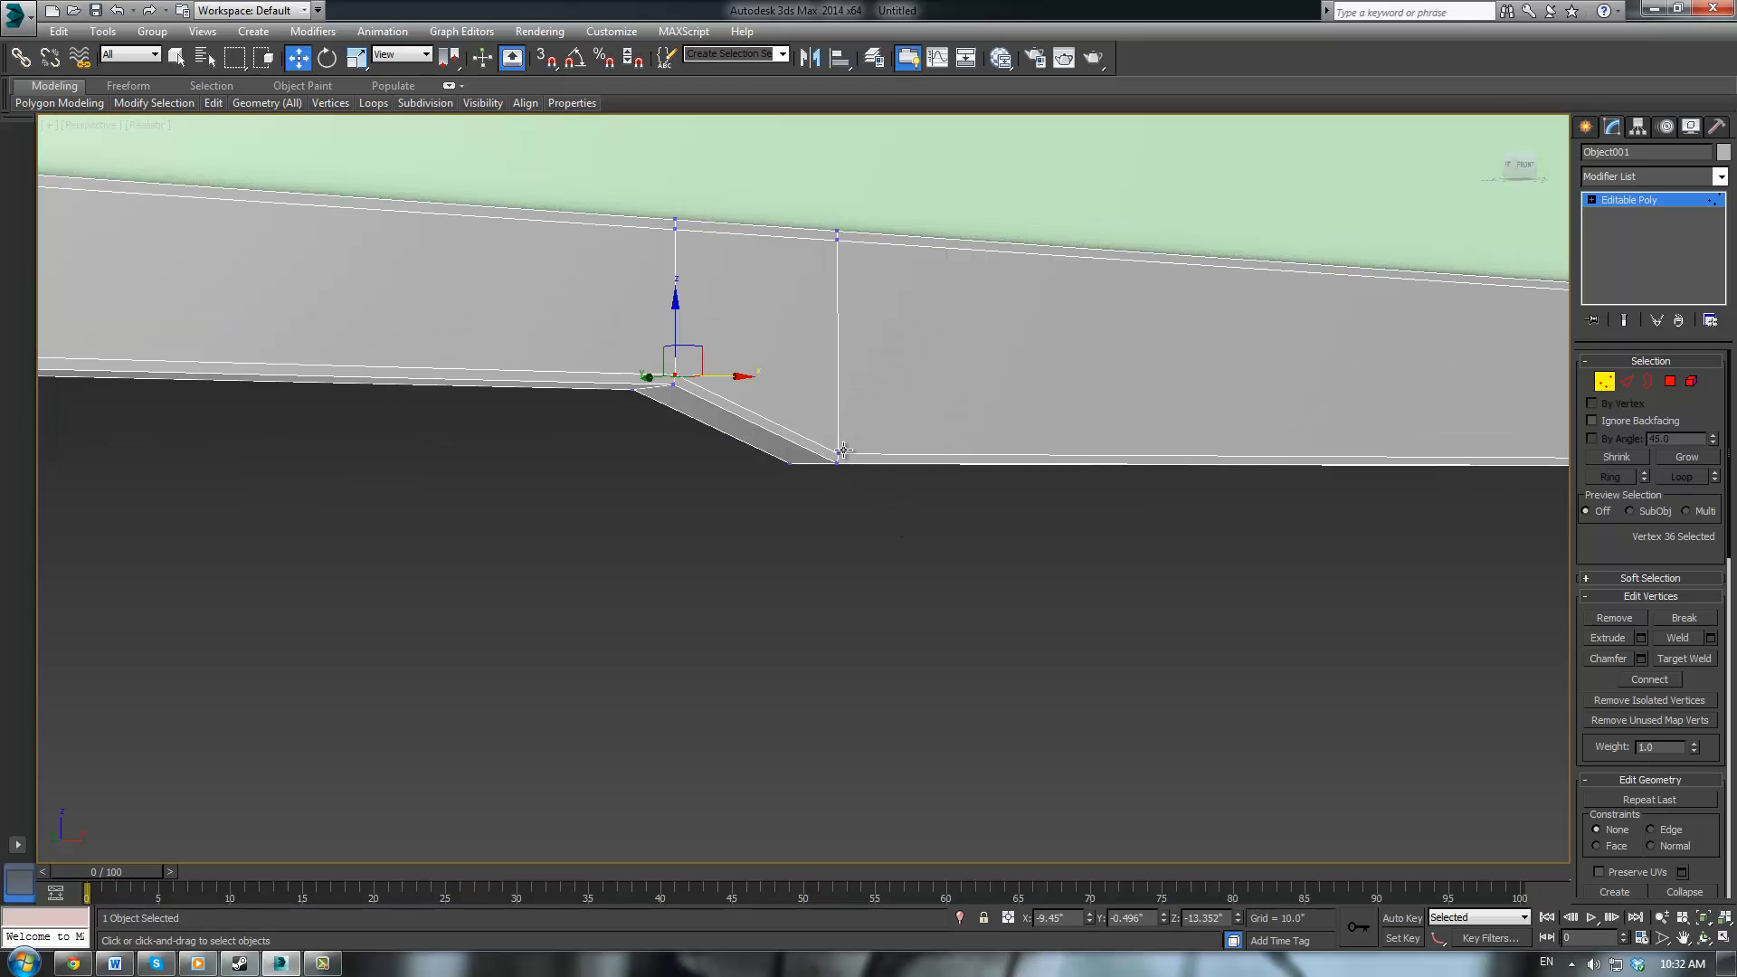
ctrl+click(841, 451)
scroll(845, 469, down, 2)
scroll(780, 455, up, 1)
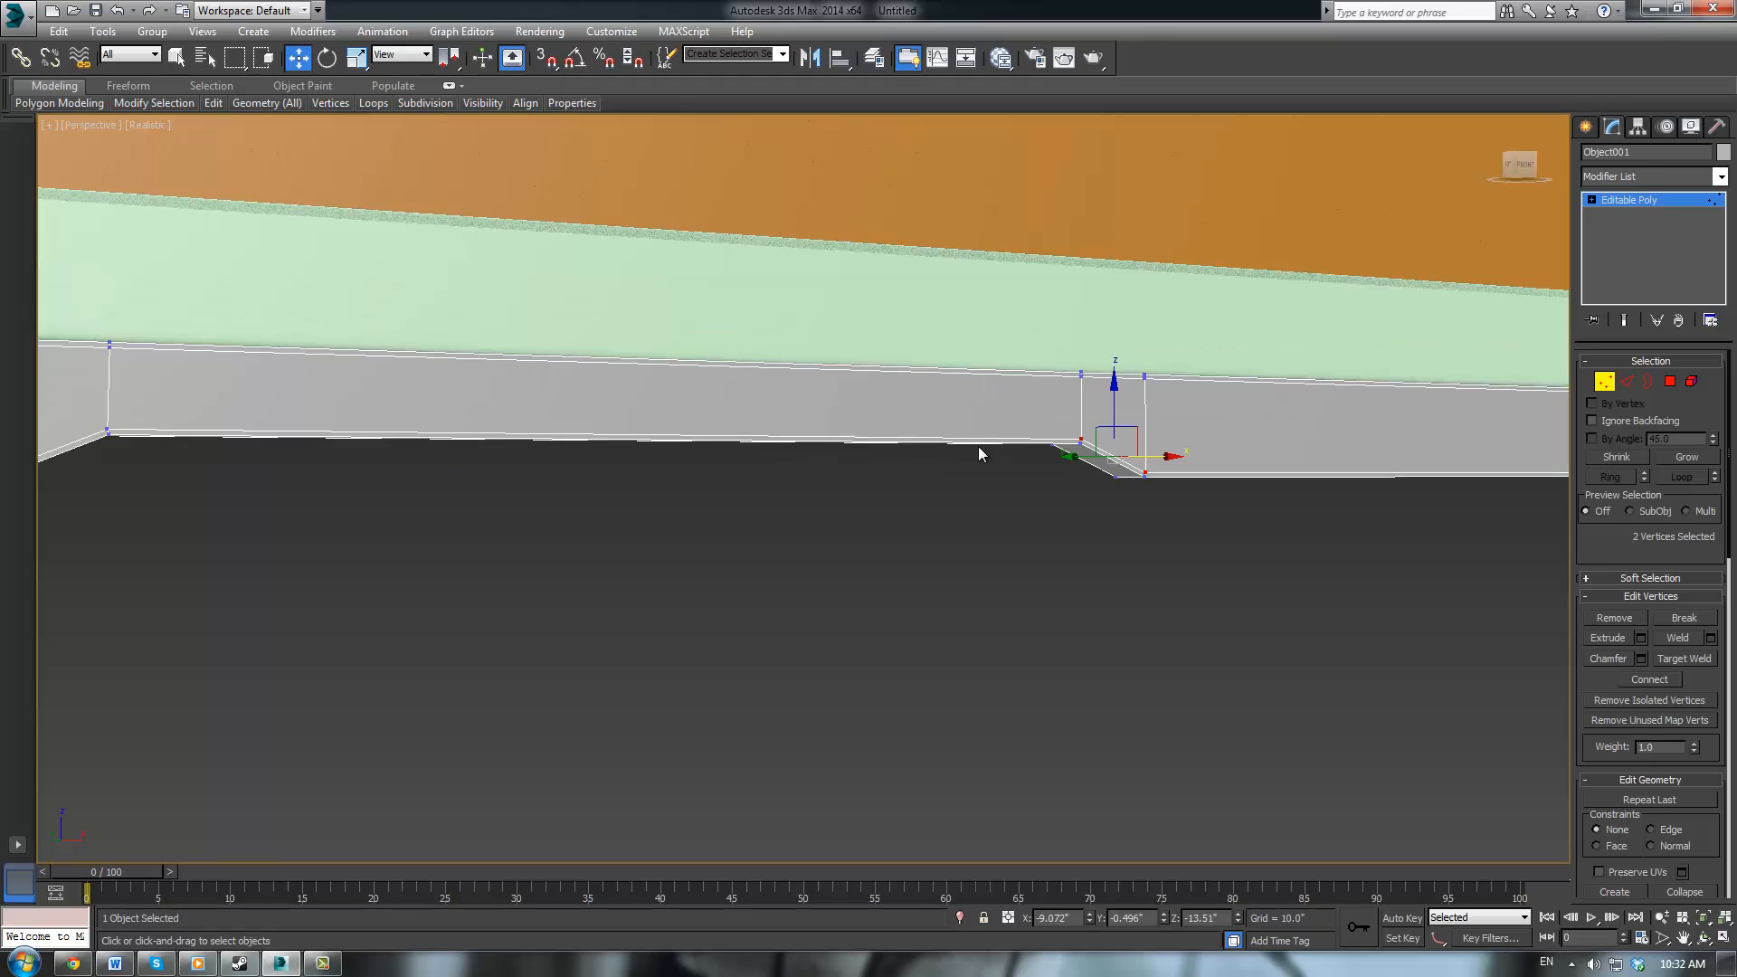
middle_drag(414, 468, 590, 442)
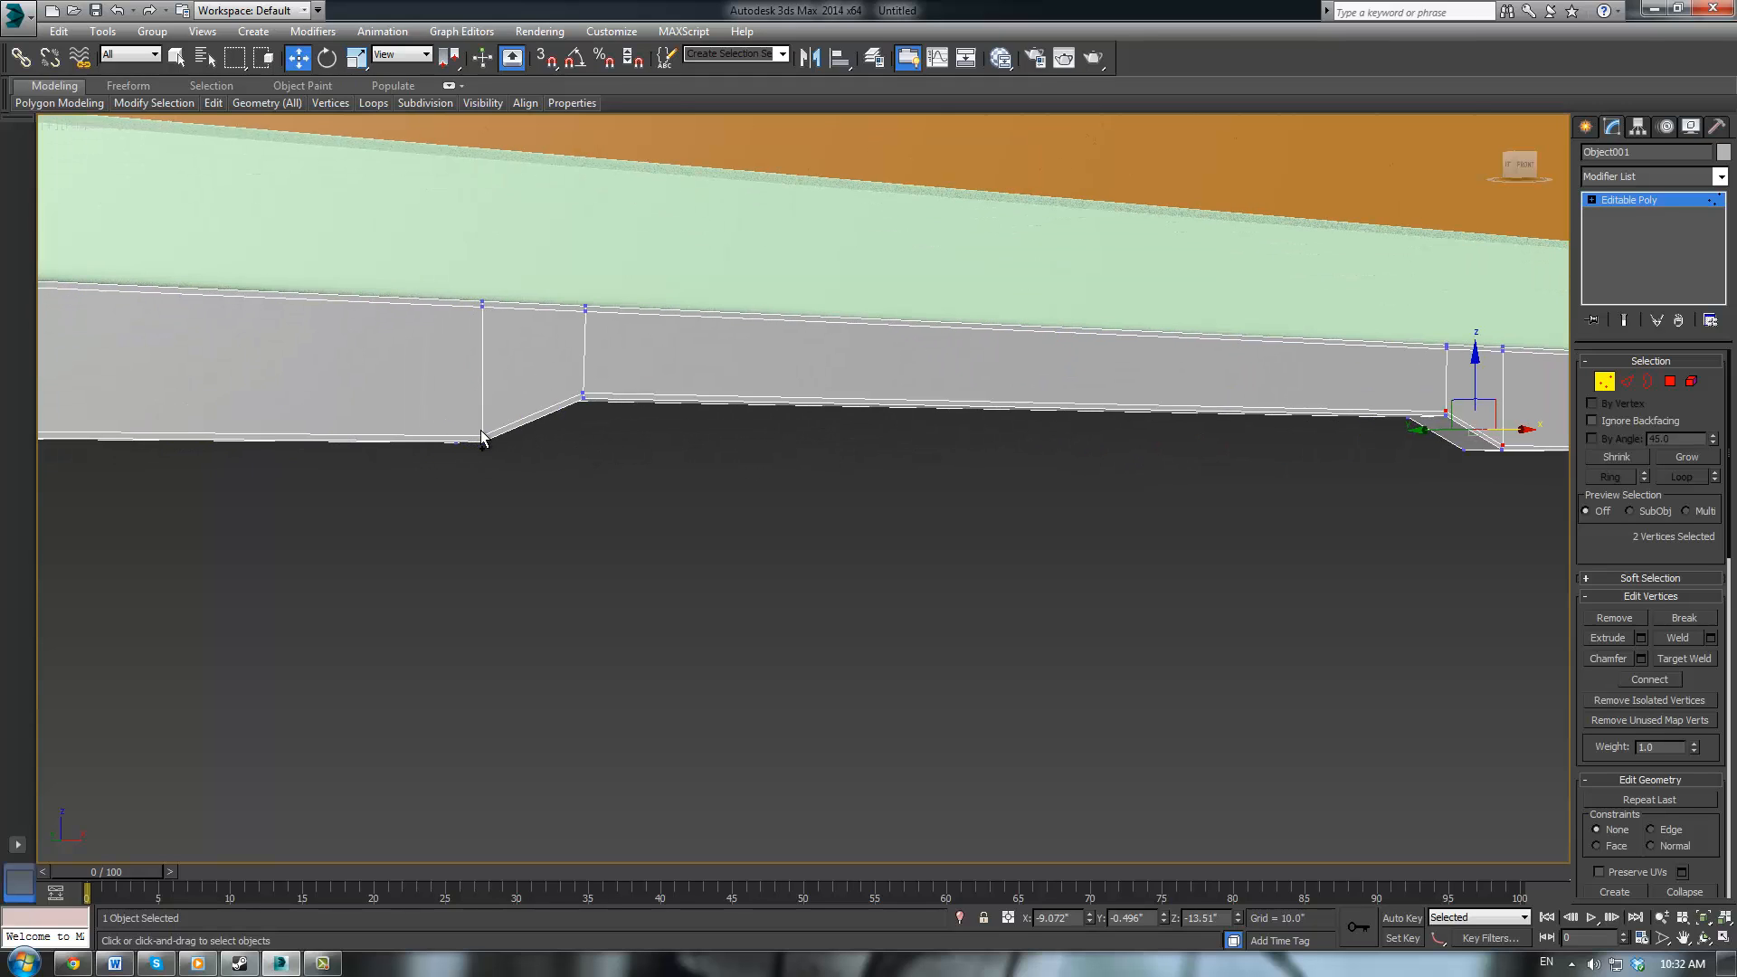
ctrl+click(580, 393)
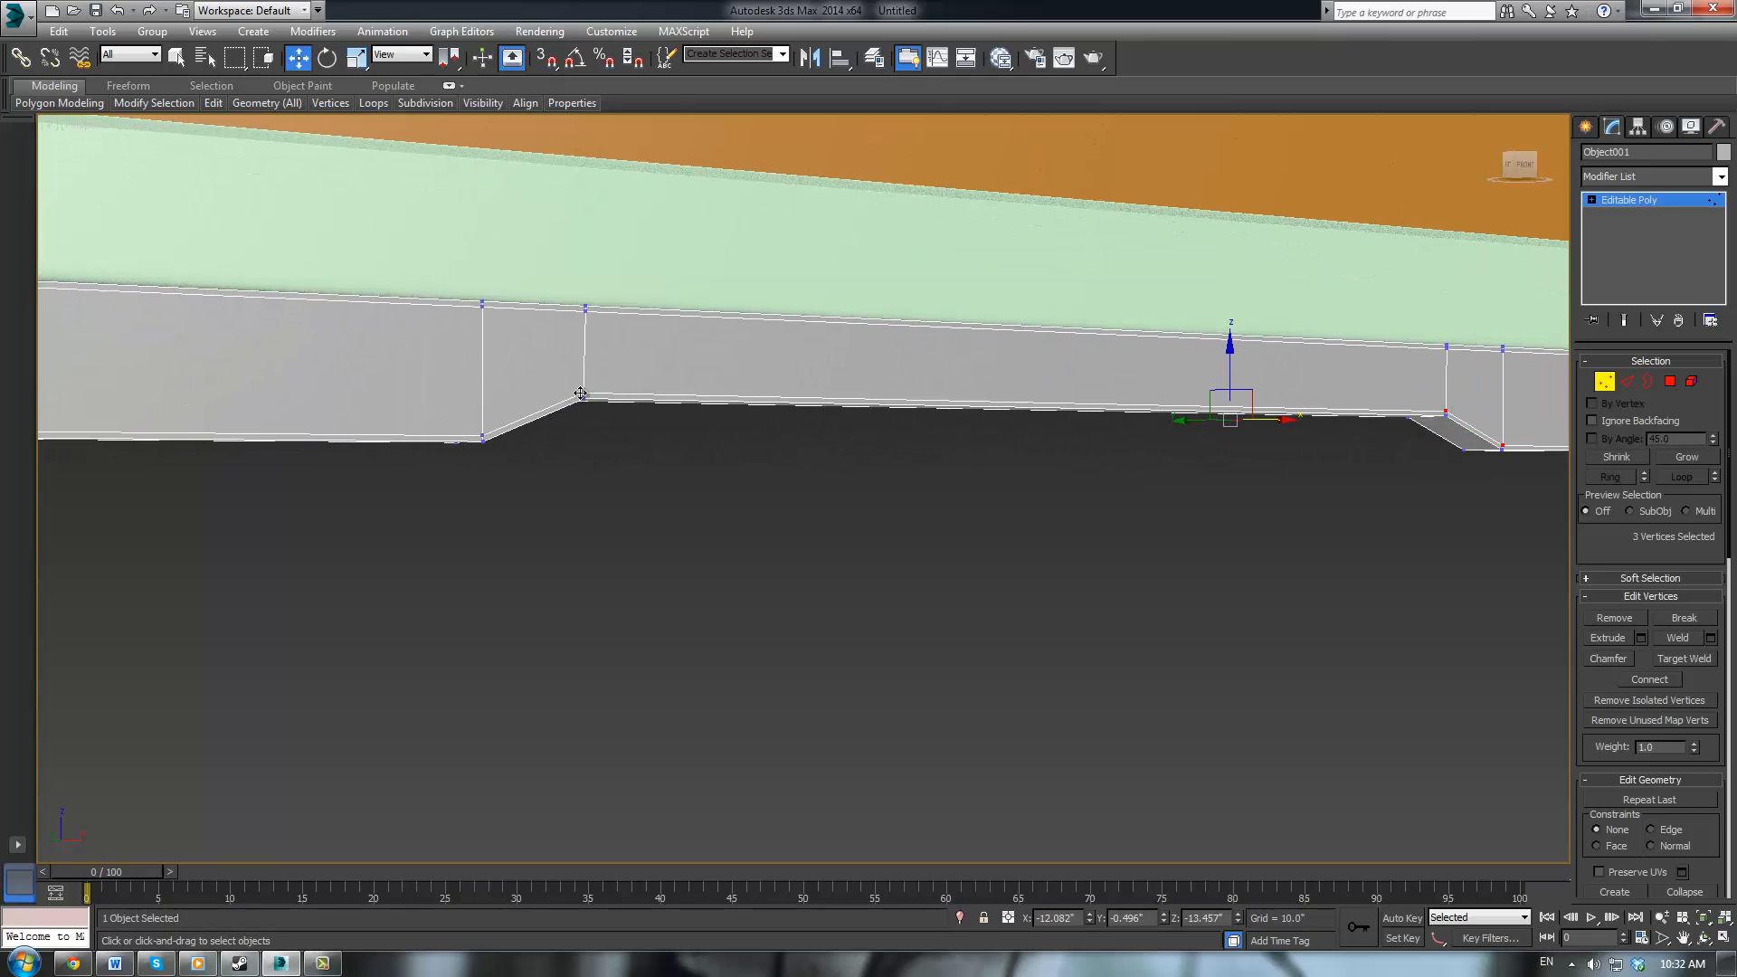
ctrl+click(484, 438)
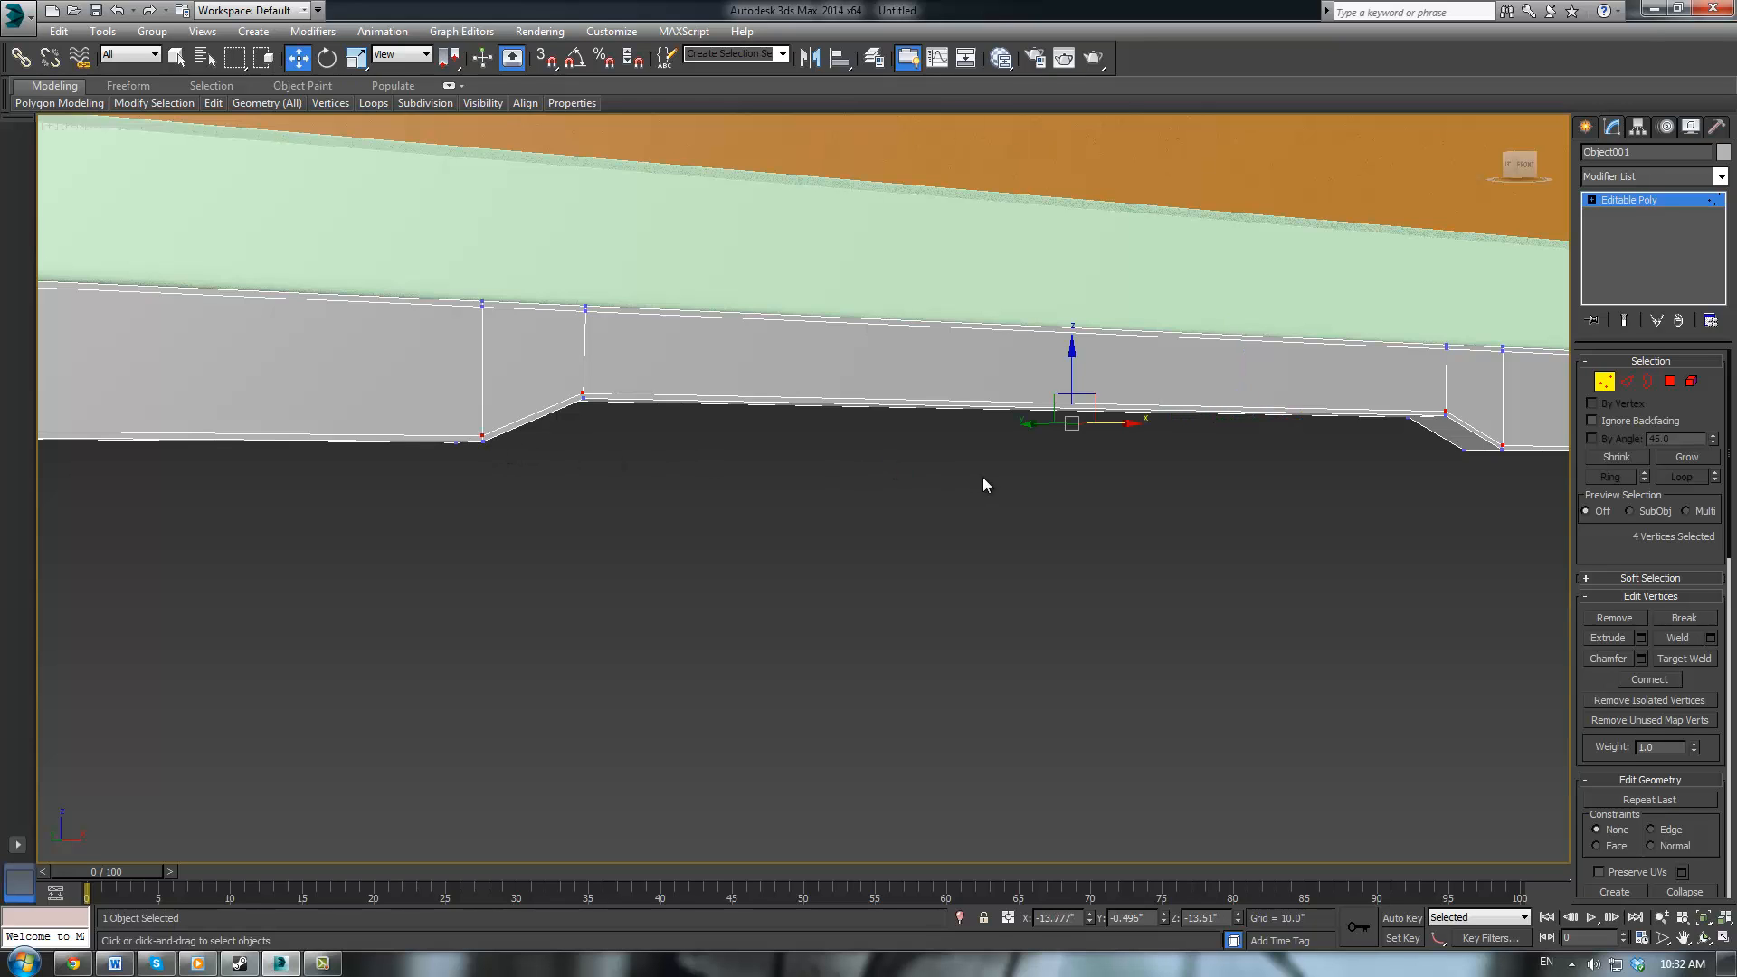
Scale the four selected notch vertices outward along the X axis to widen the notch on the front face
mouse_move(982, 476)
alt+middle_down()
mouse_move(937, 465)
mouse_move(918, 435)
mouse_move(999, 487)
alt+middle_up()
key(r)
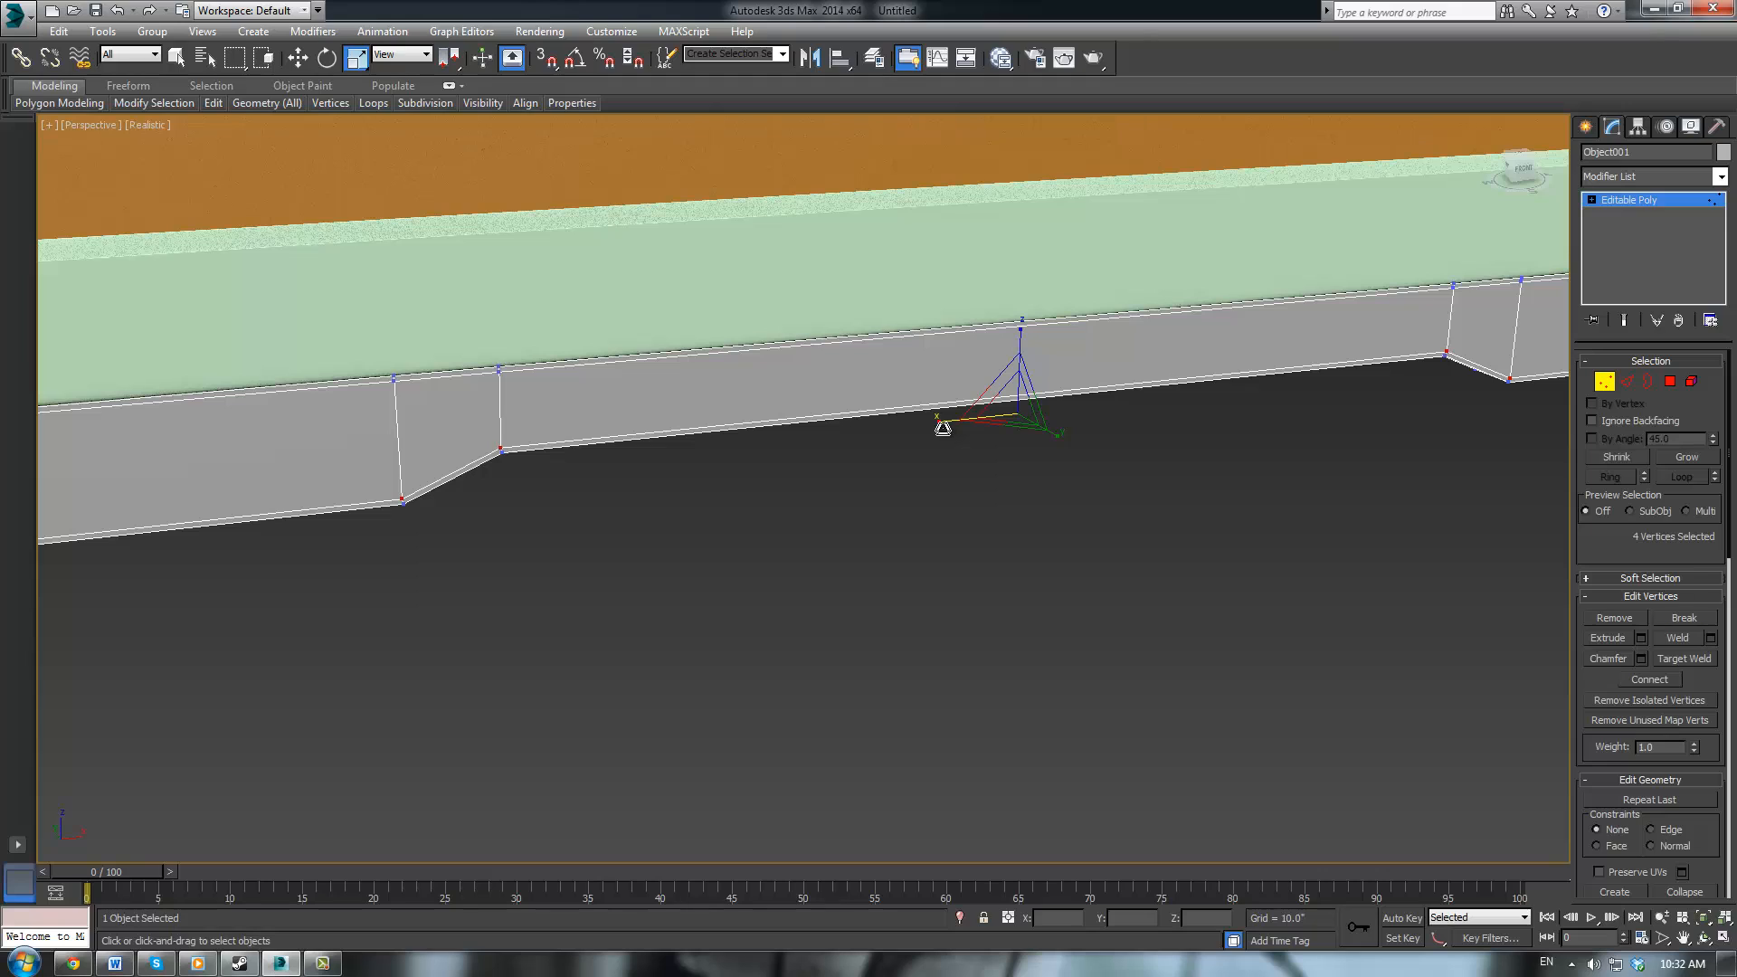
drag(942, 427, 939, 426)
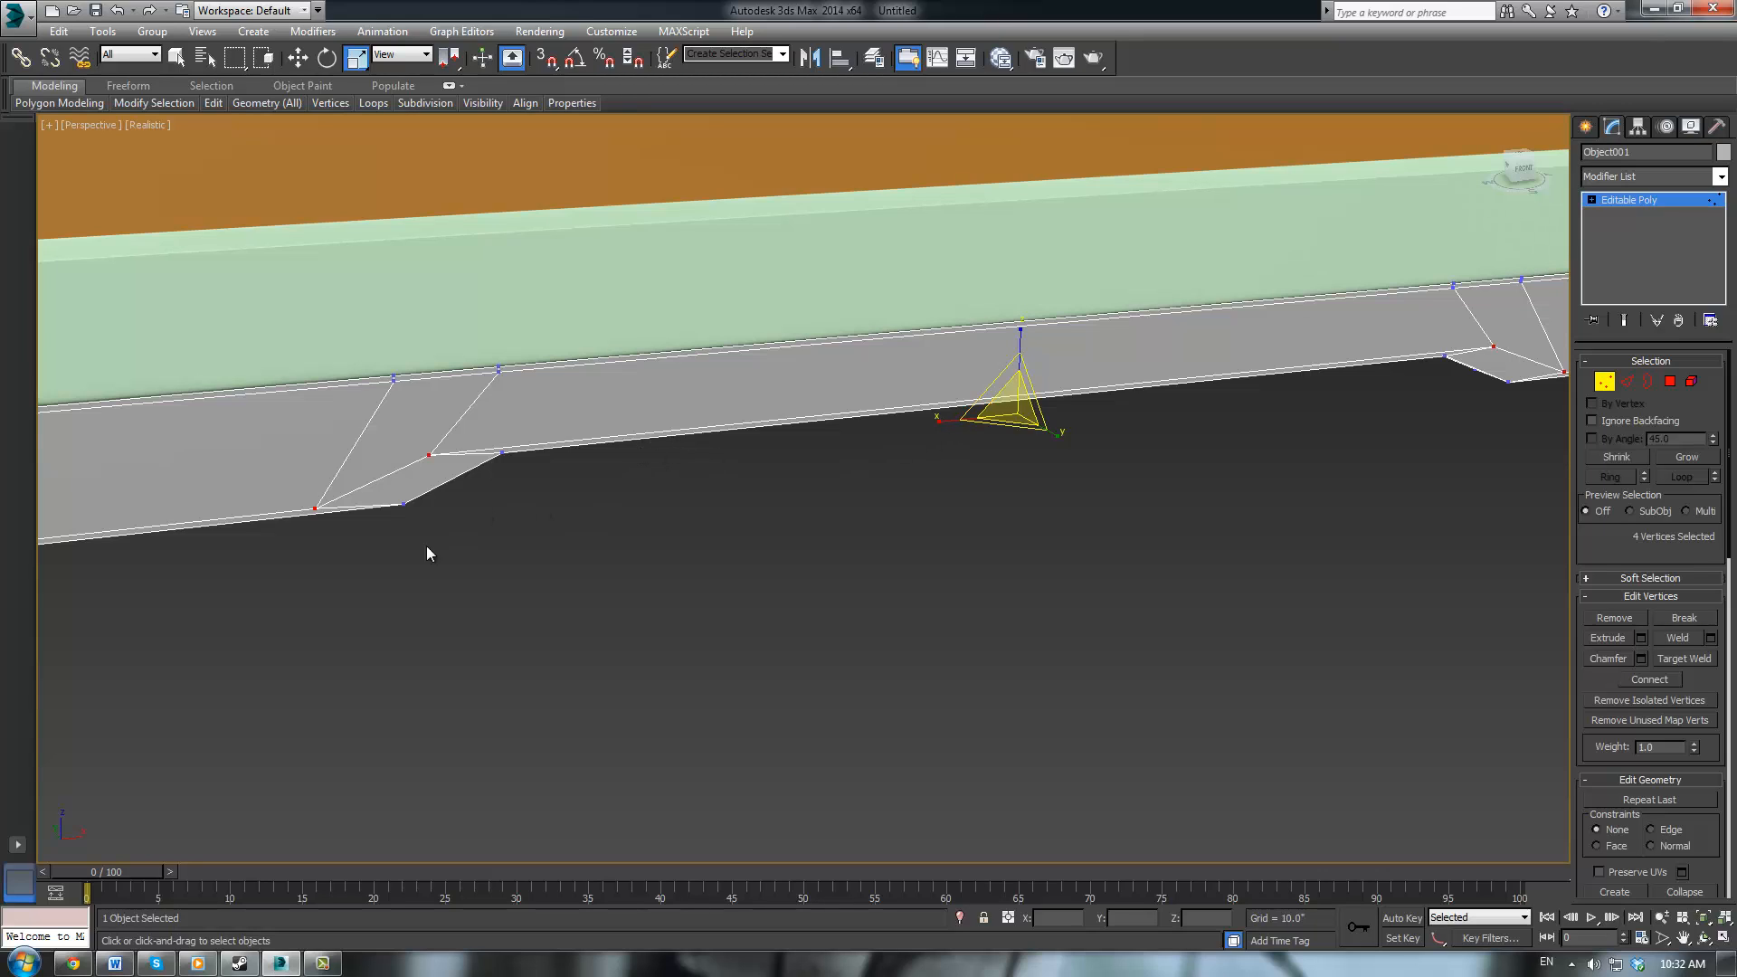
Keep only the two inner notch vertices selected and raise them slightly along the Z axis to about -13.294"
alt+drag(289, 455, 368, 540)
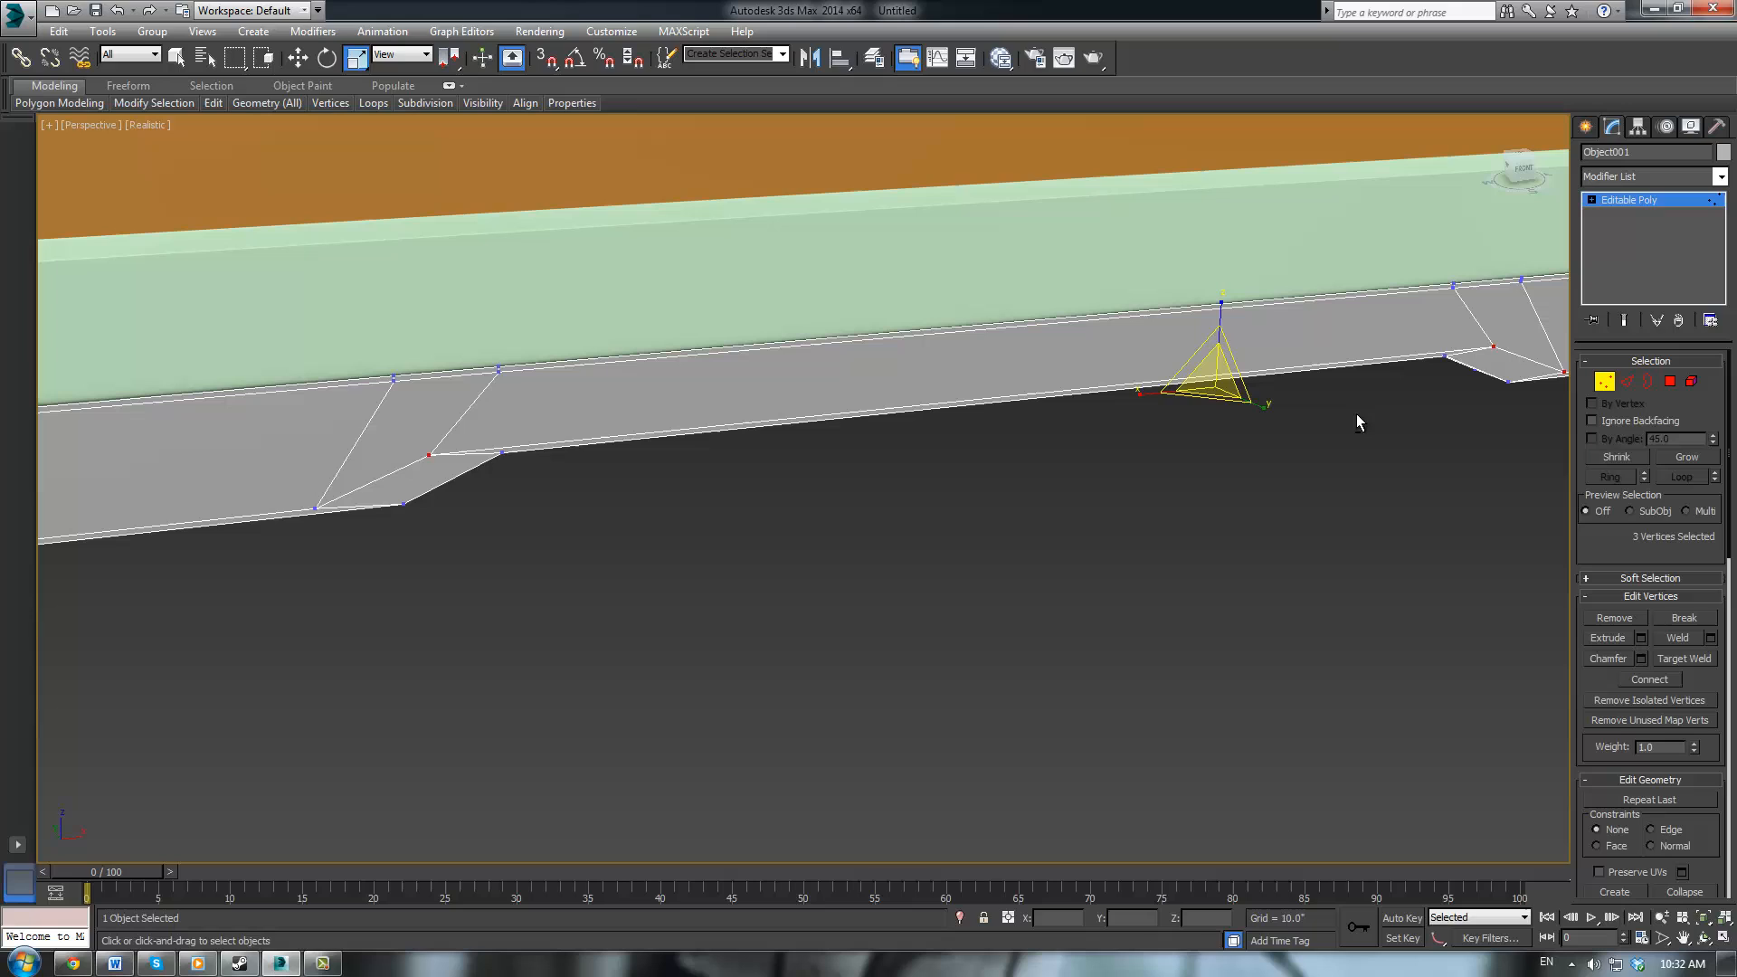
alt+click(1562, 370)
key(w)
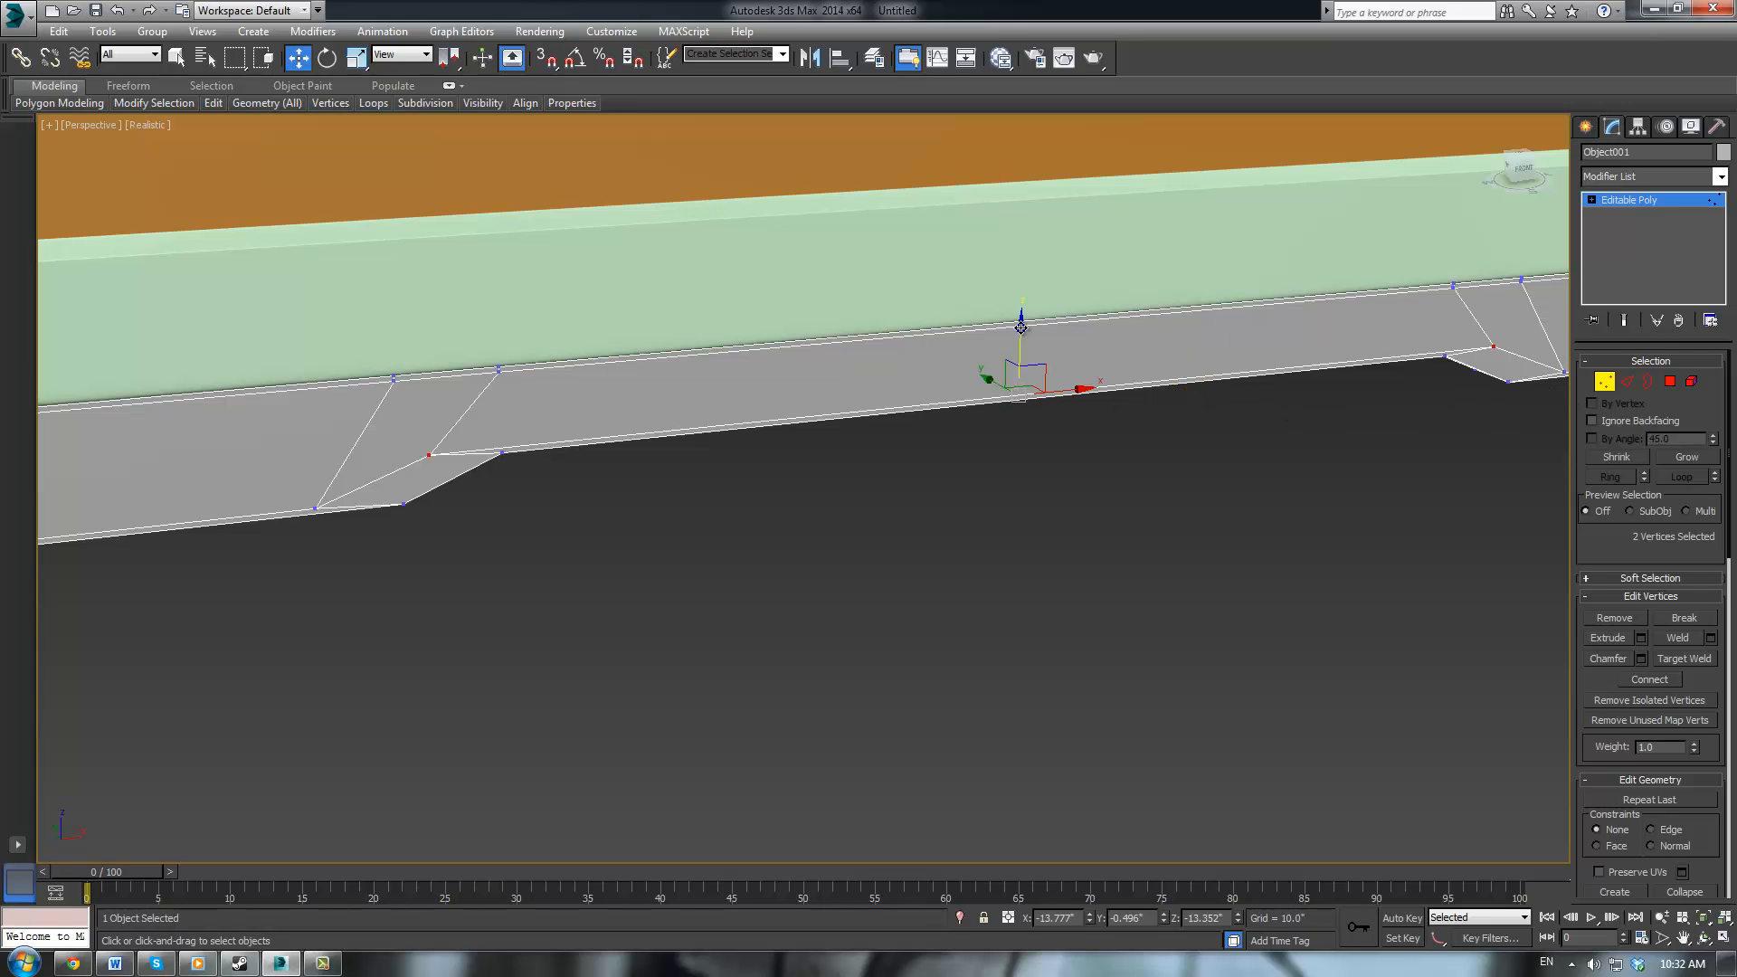
drag(1020, 327, 1018, 316)
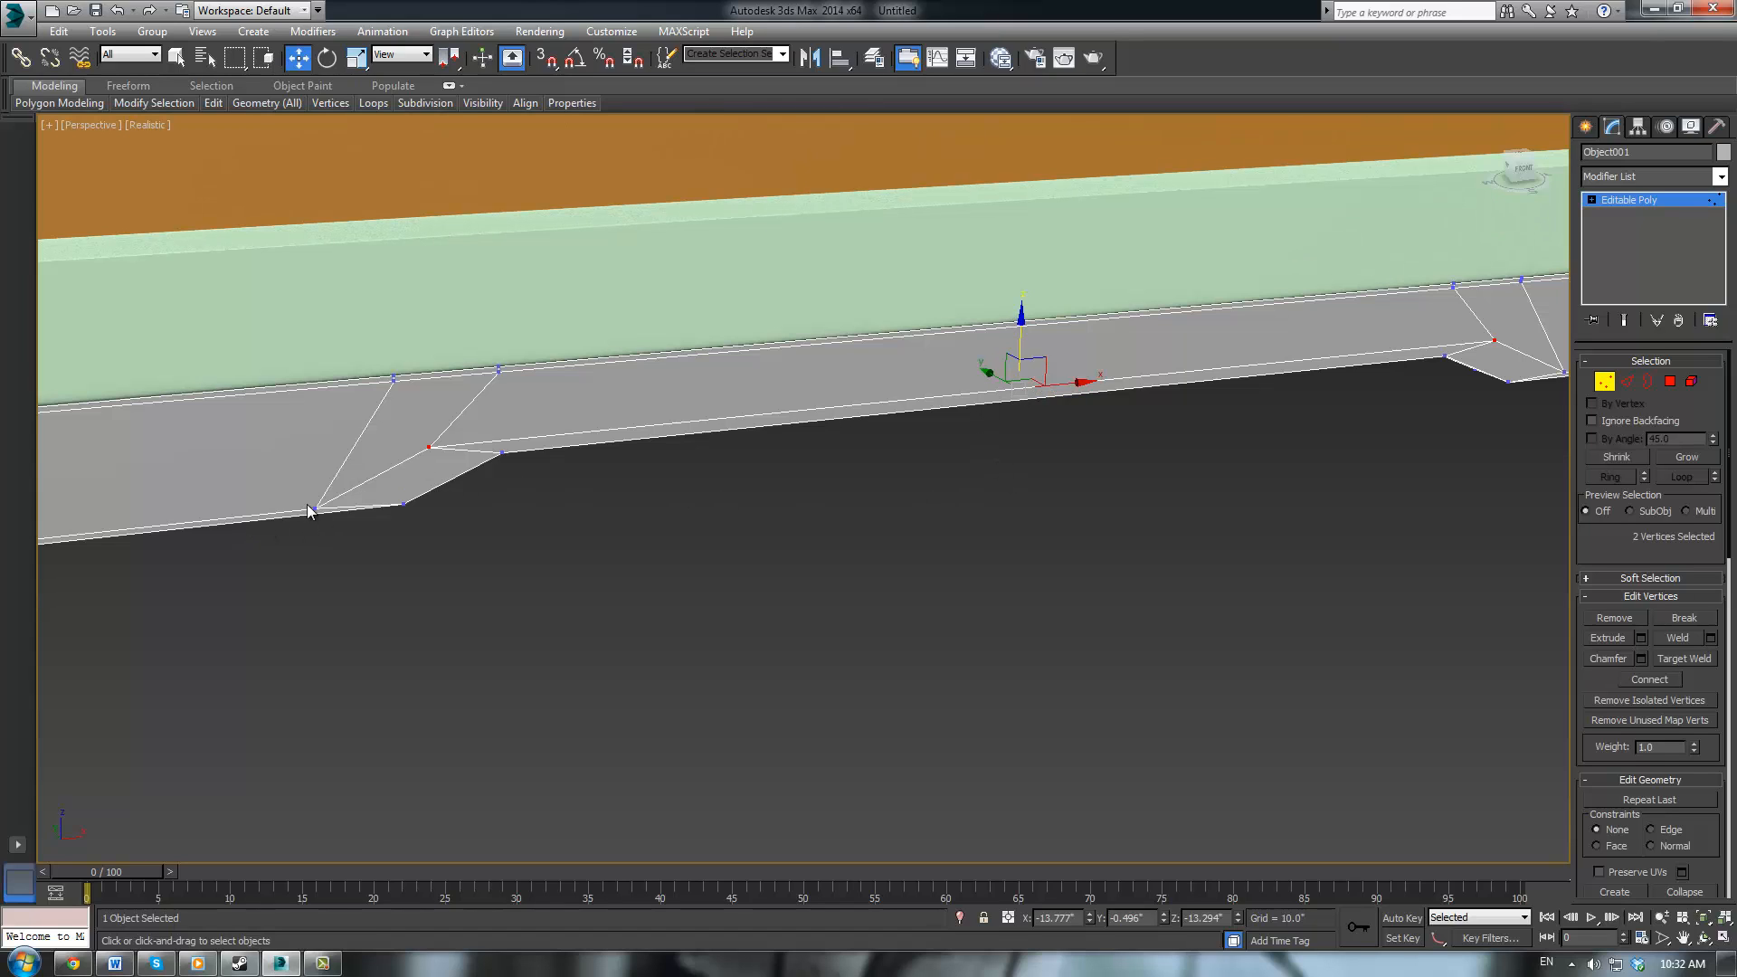
click(803, 537)
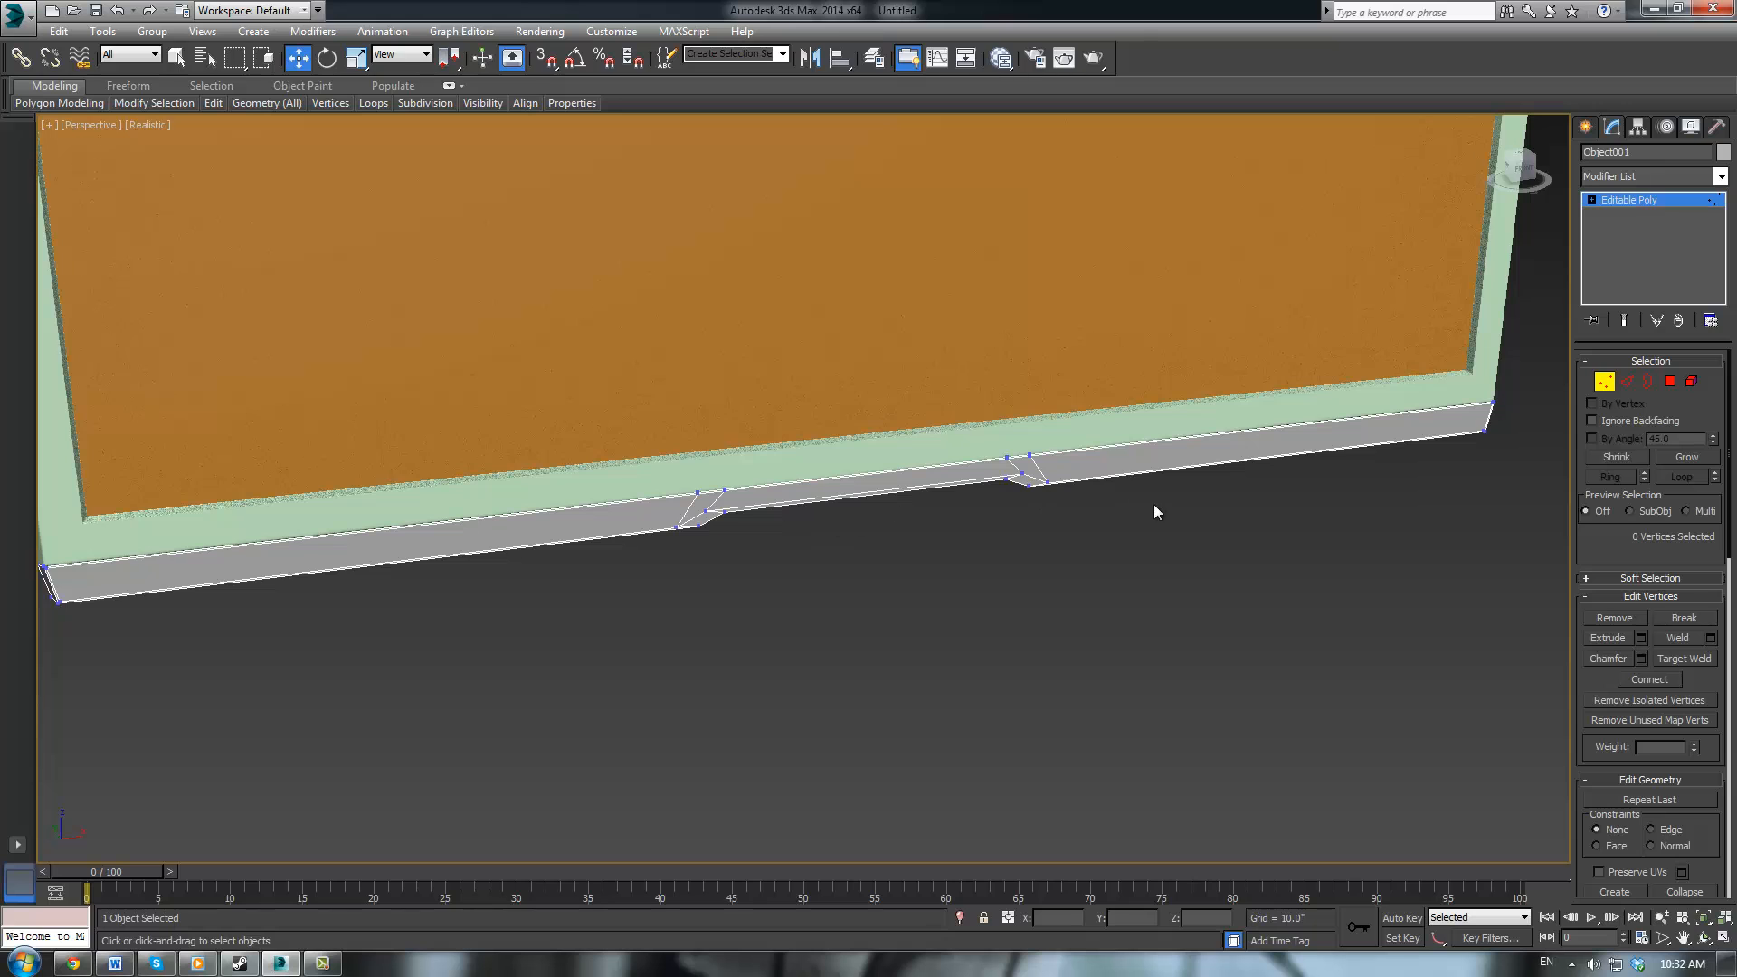
Select the Body and edit its base mesh polygons beneath TurboSmooth, with the smoothed result hidden and the view in wireframe
middle_drag(1129, 564, 1312, 440)
scroll(1073, 499, up, 4)
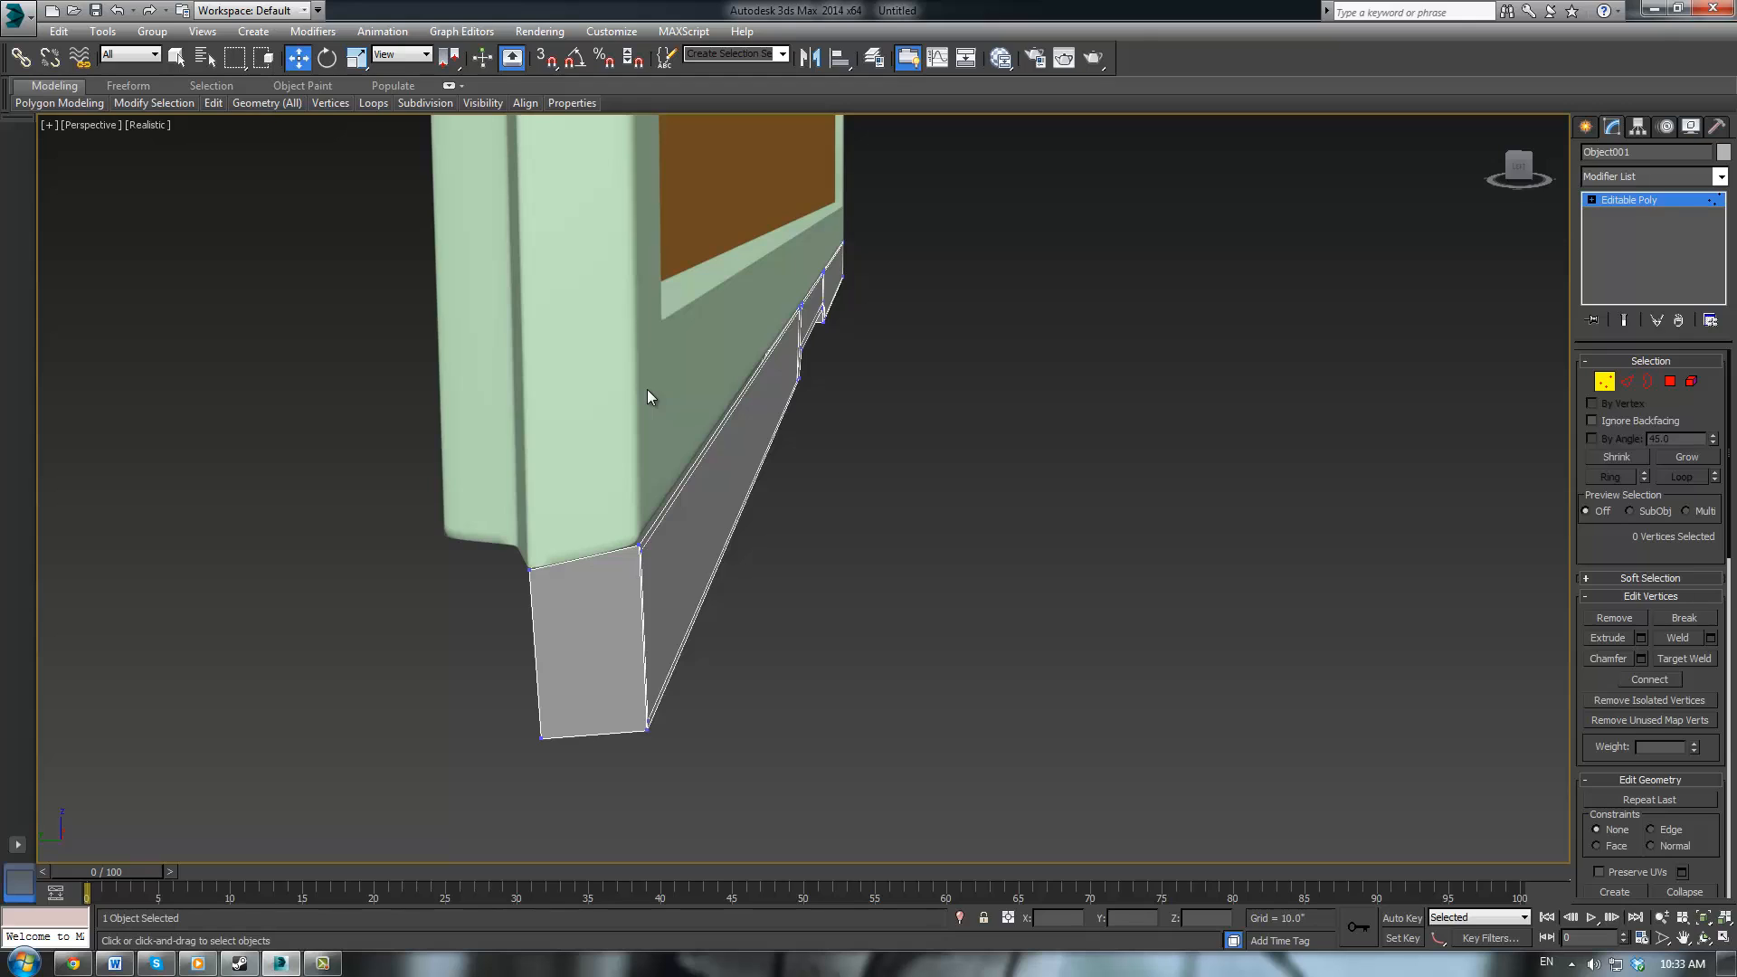
click(1649, 203)
click(671, 415)
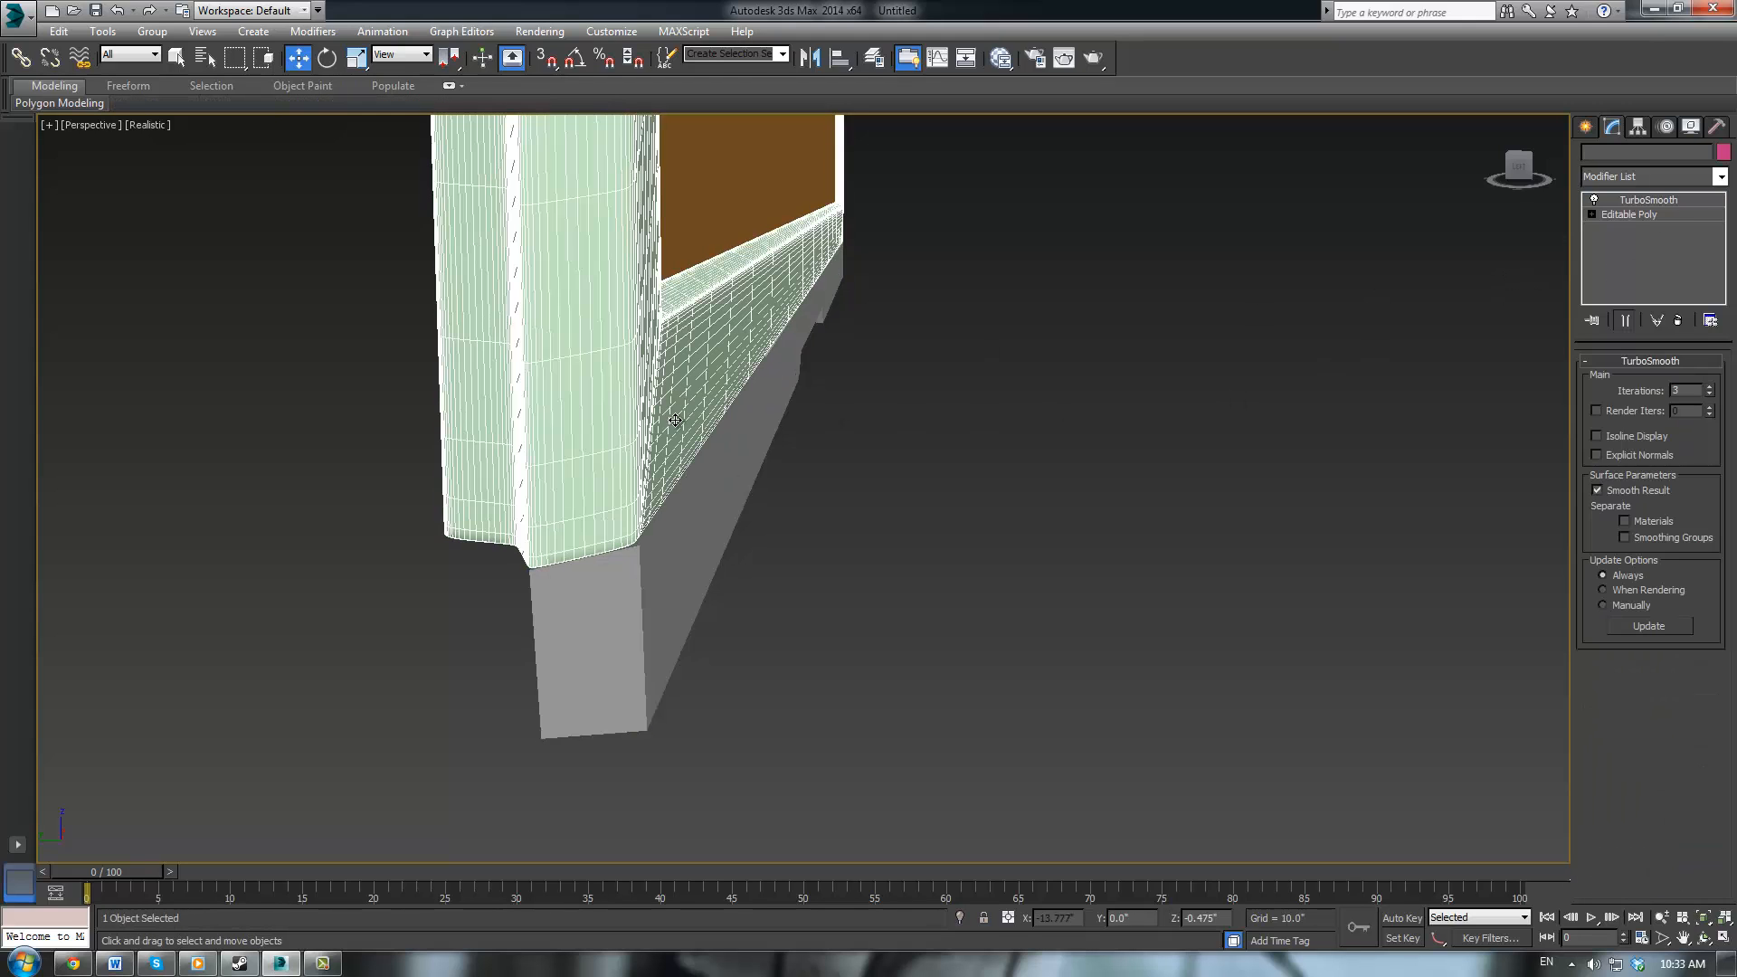
click(1668, 215)
click(1625, 320)
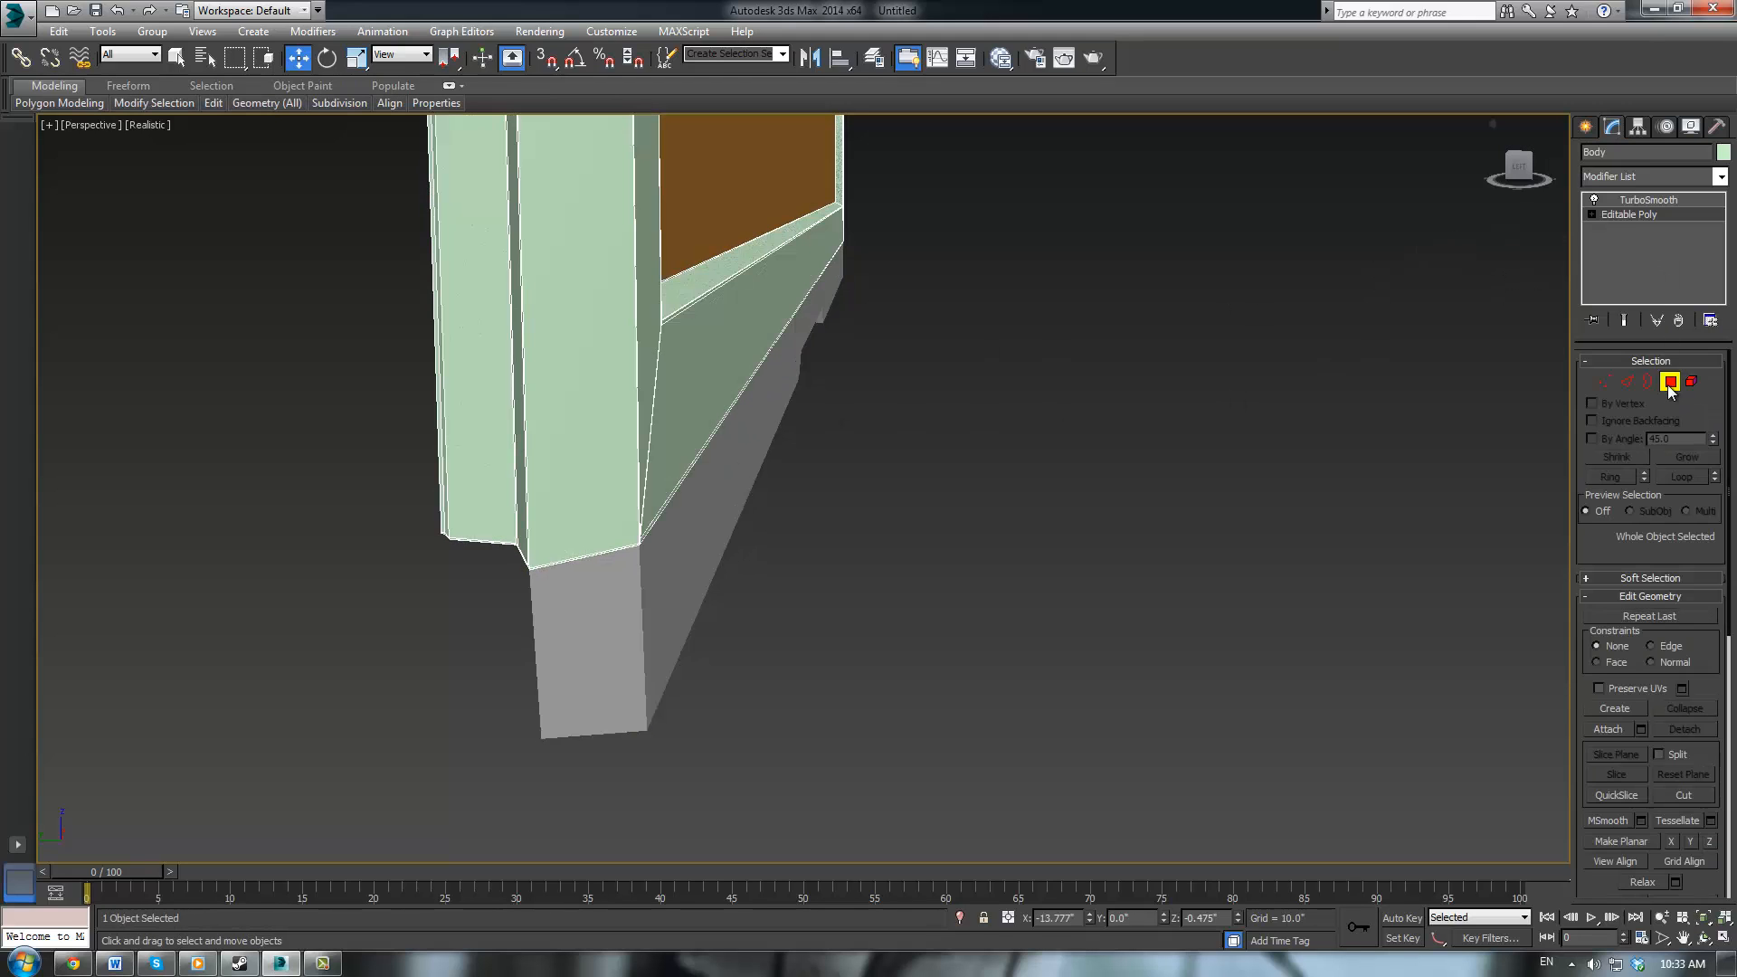
key(F3)
Try to select the narrow polygon on the Body's underside, just above the gray strip
scroll(834, 506, down, 5)
middle_drag(843, 594, 848, 664)
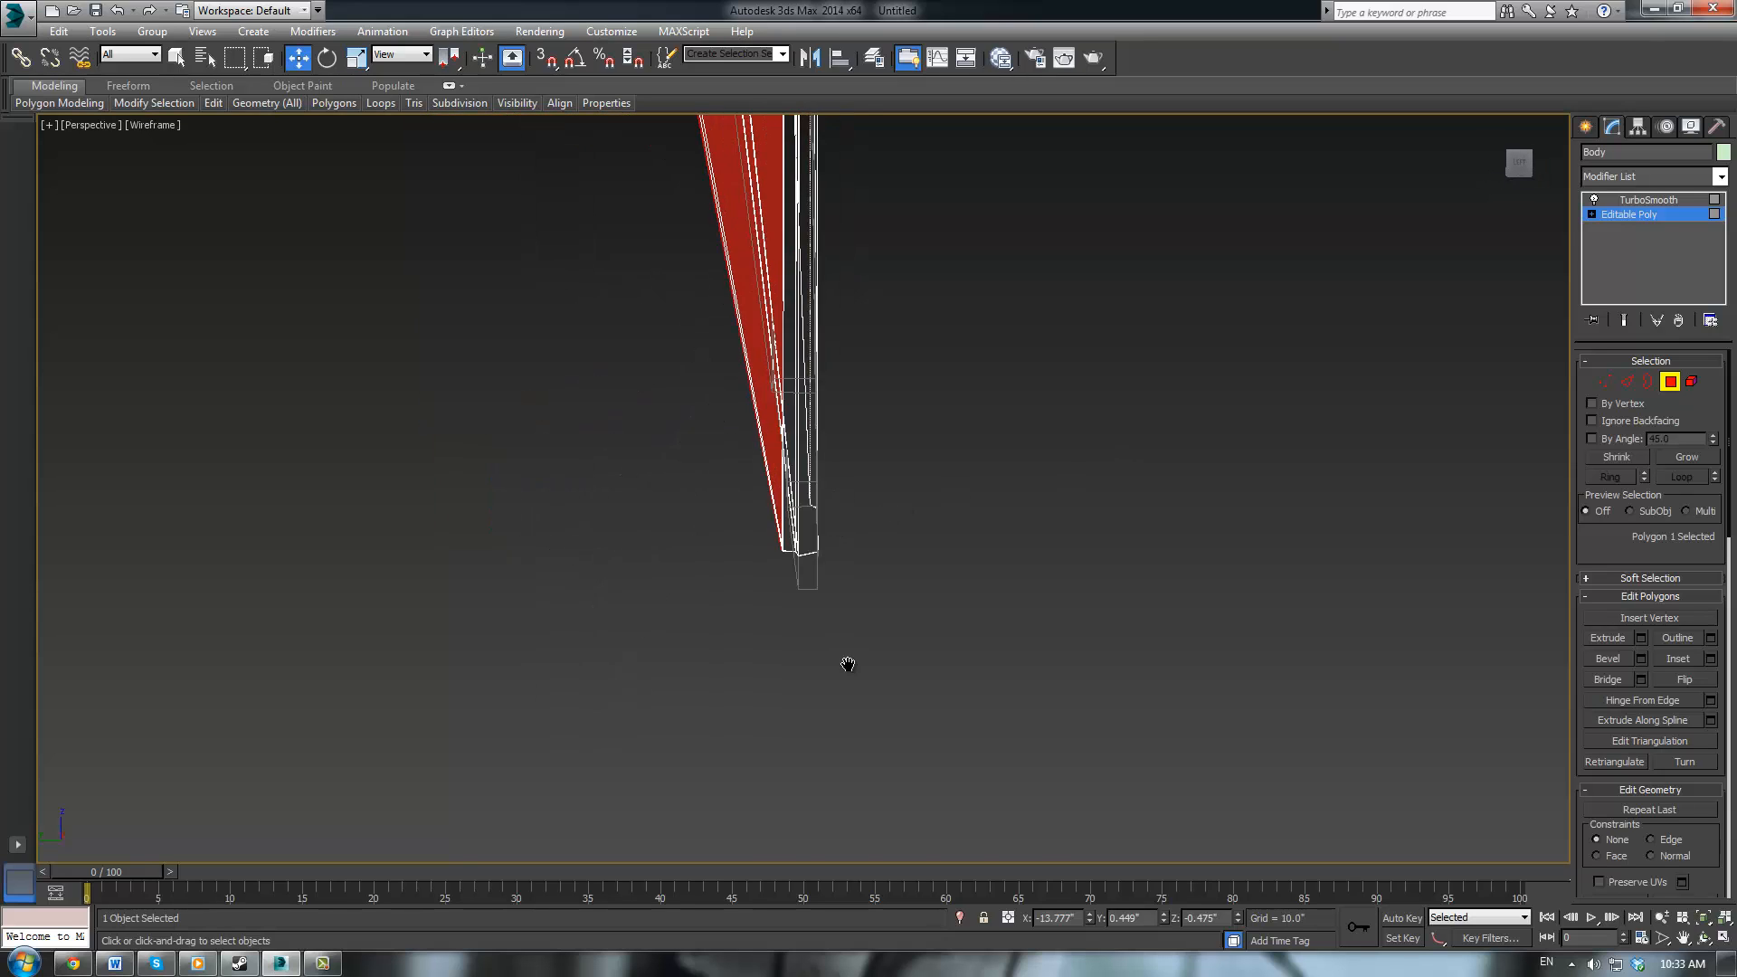
scroll(845, 430, up, 10)
click(846, 429)
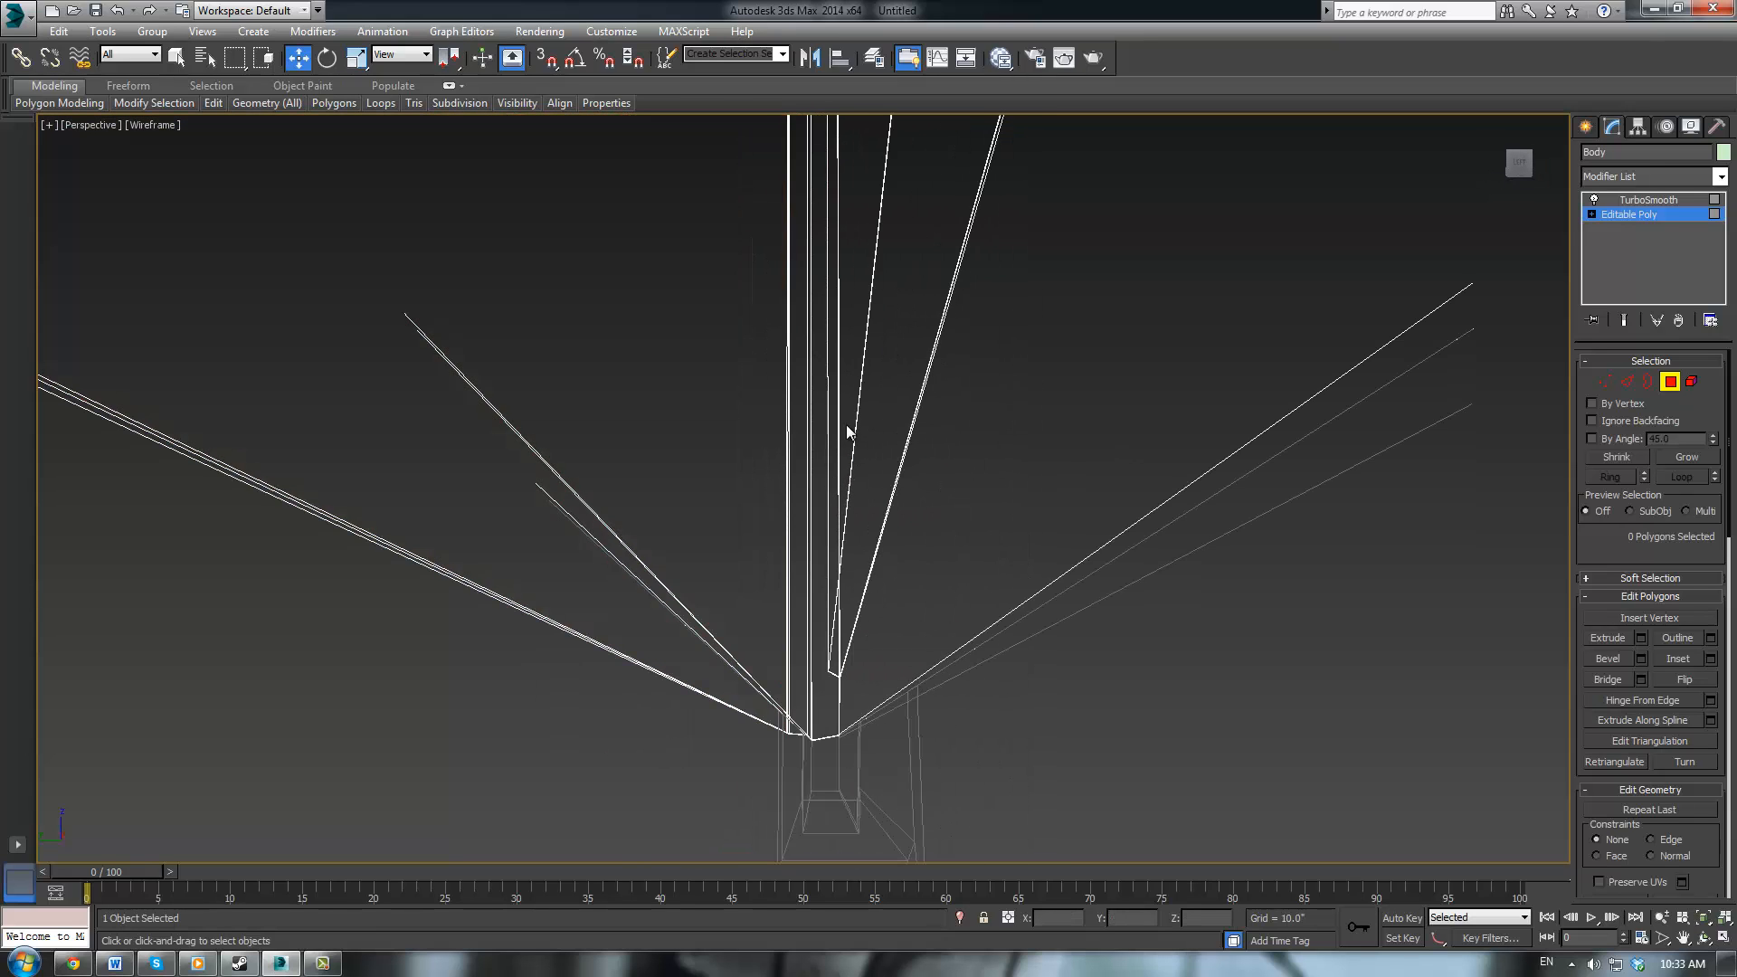
scroll(845, 430, down, 5)
click(841, 408)
scroll(1002, 476, up, 8)
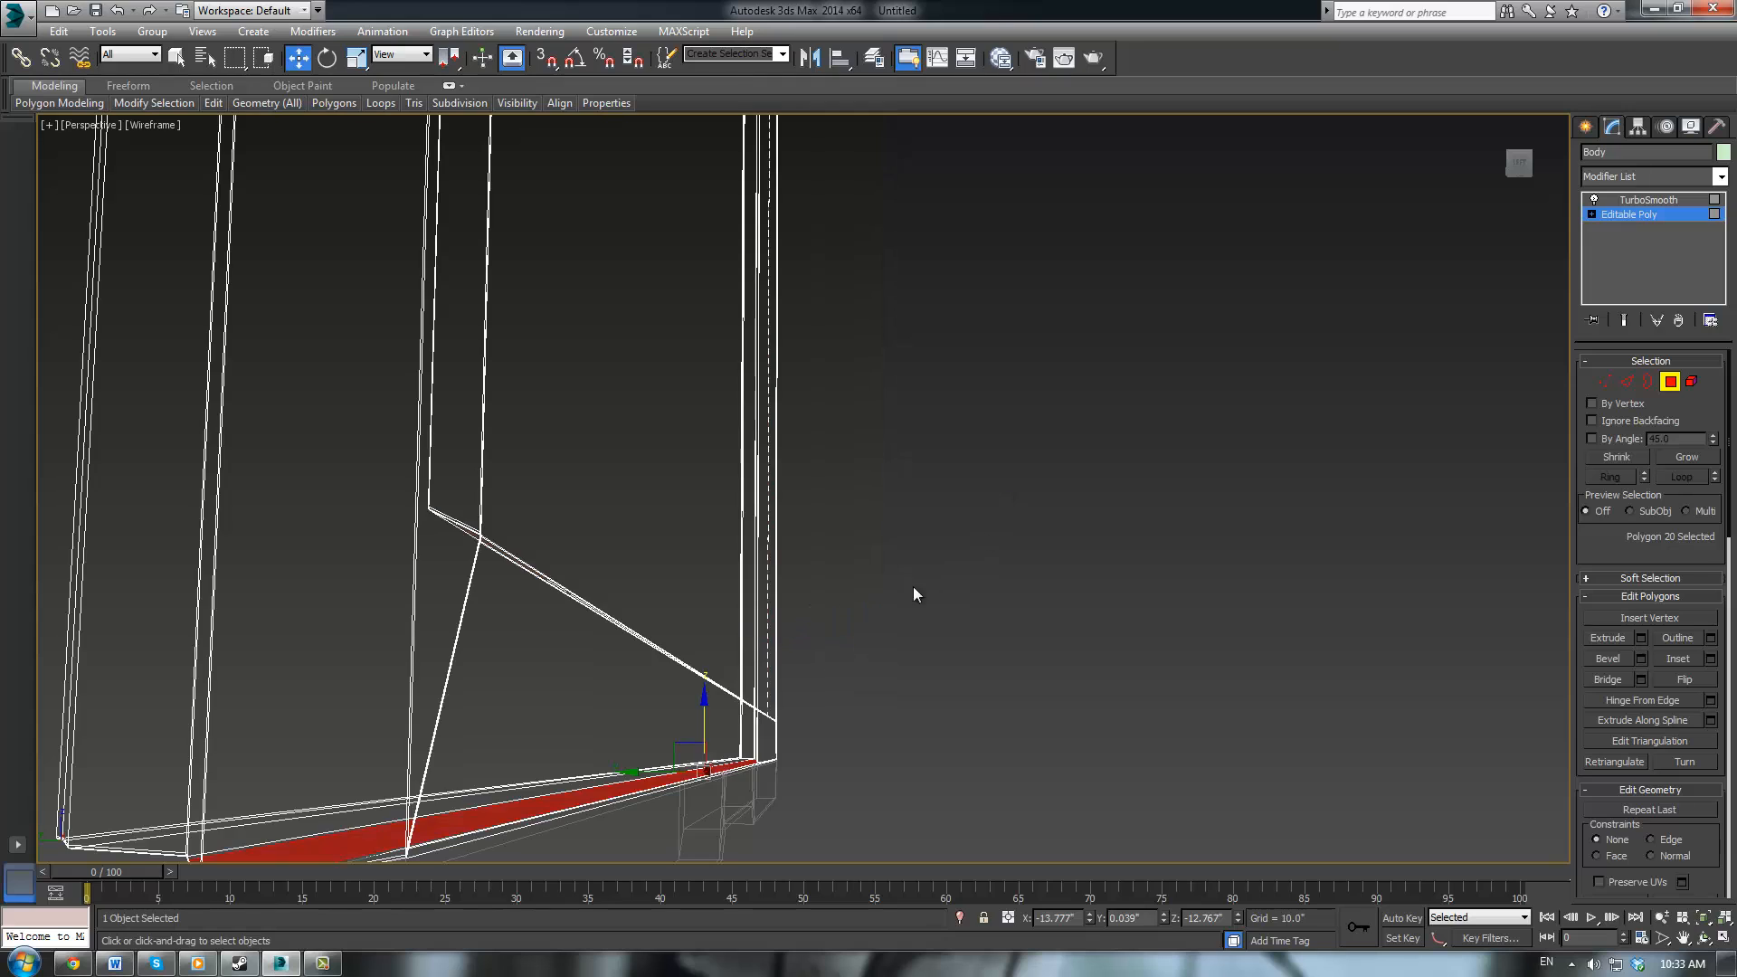
alt+middle_drag(914, 595, 634, 506)
click(611, 465)
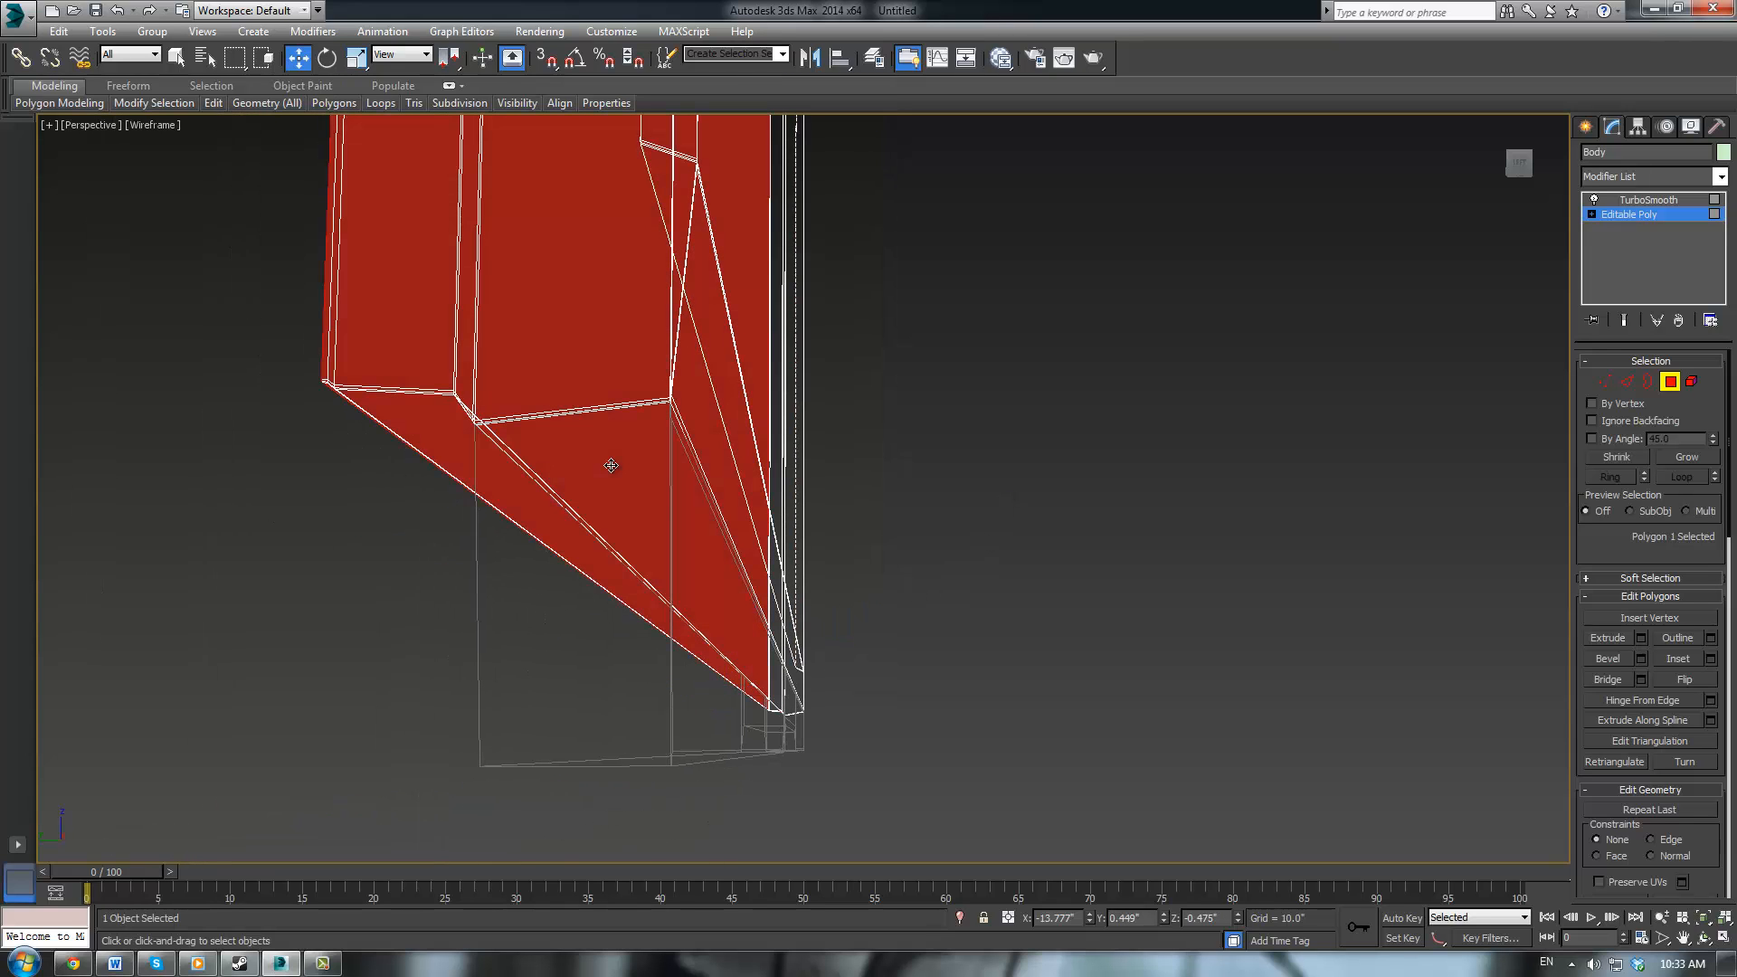
click(994, 575)
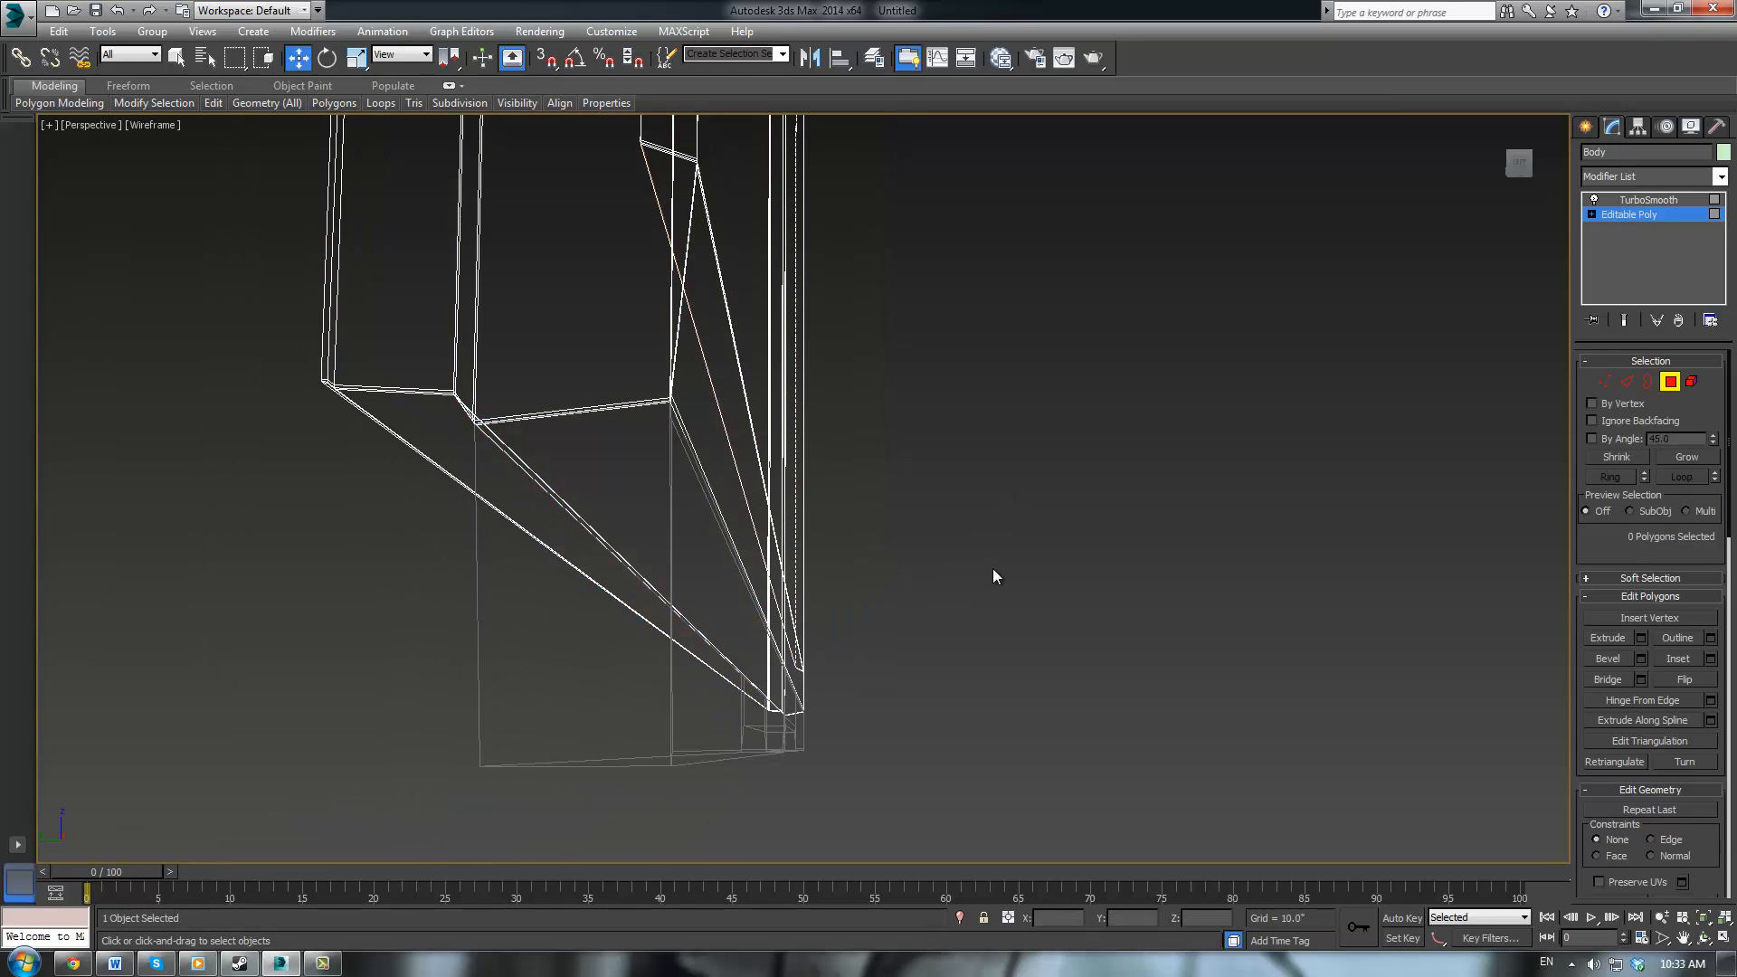
Return the Body to its TurboSmooth level, show the viewport shaded and select the grey strip beneath the Body
click(1645, 203)
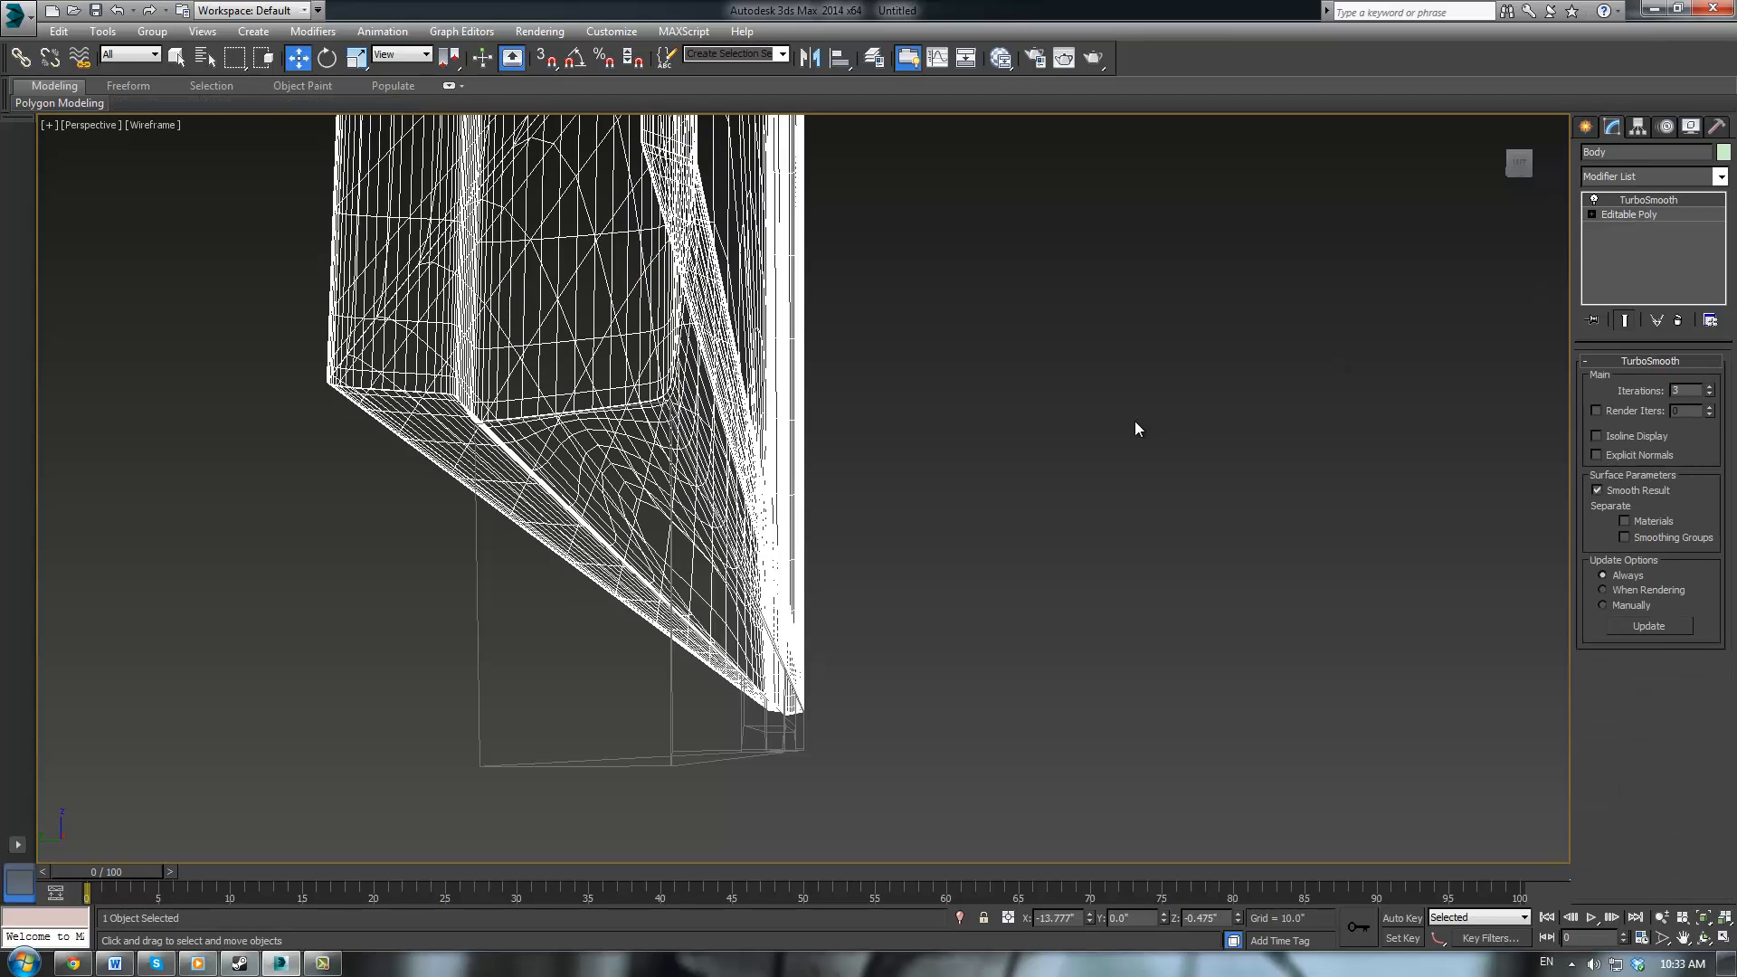
key(F3)
click(602, 631)
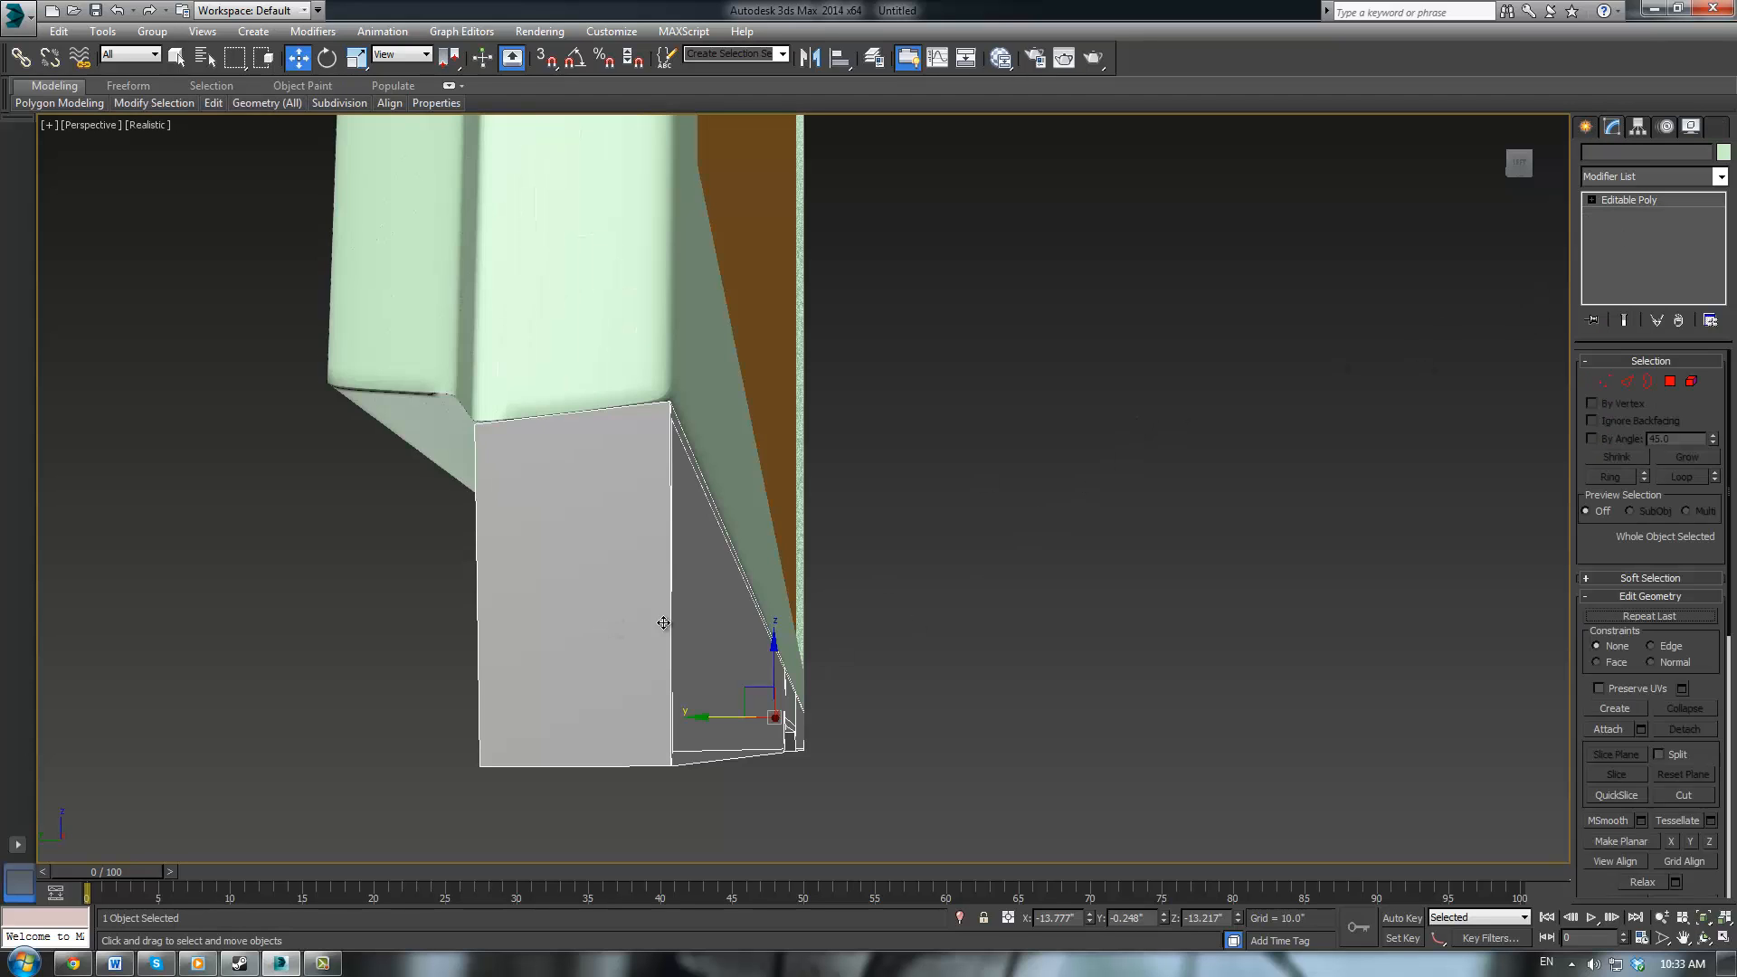
Detach the five front polygons of the bottom strip as a new object named bottom grey
alt+middle_drag(634, 624, 954, 568)
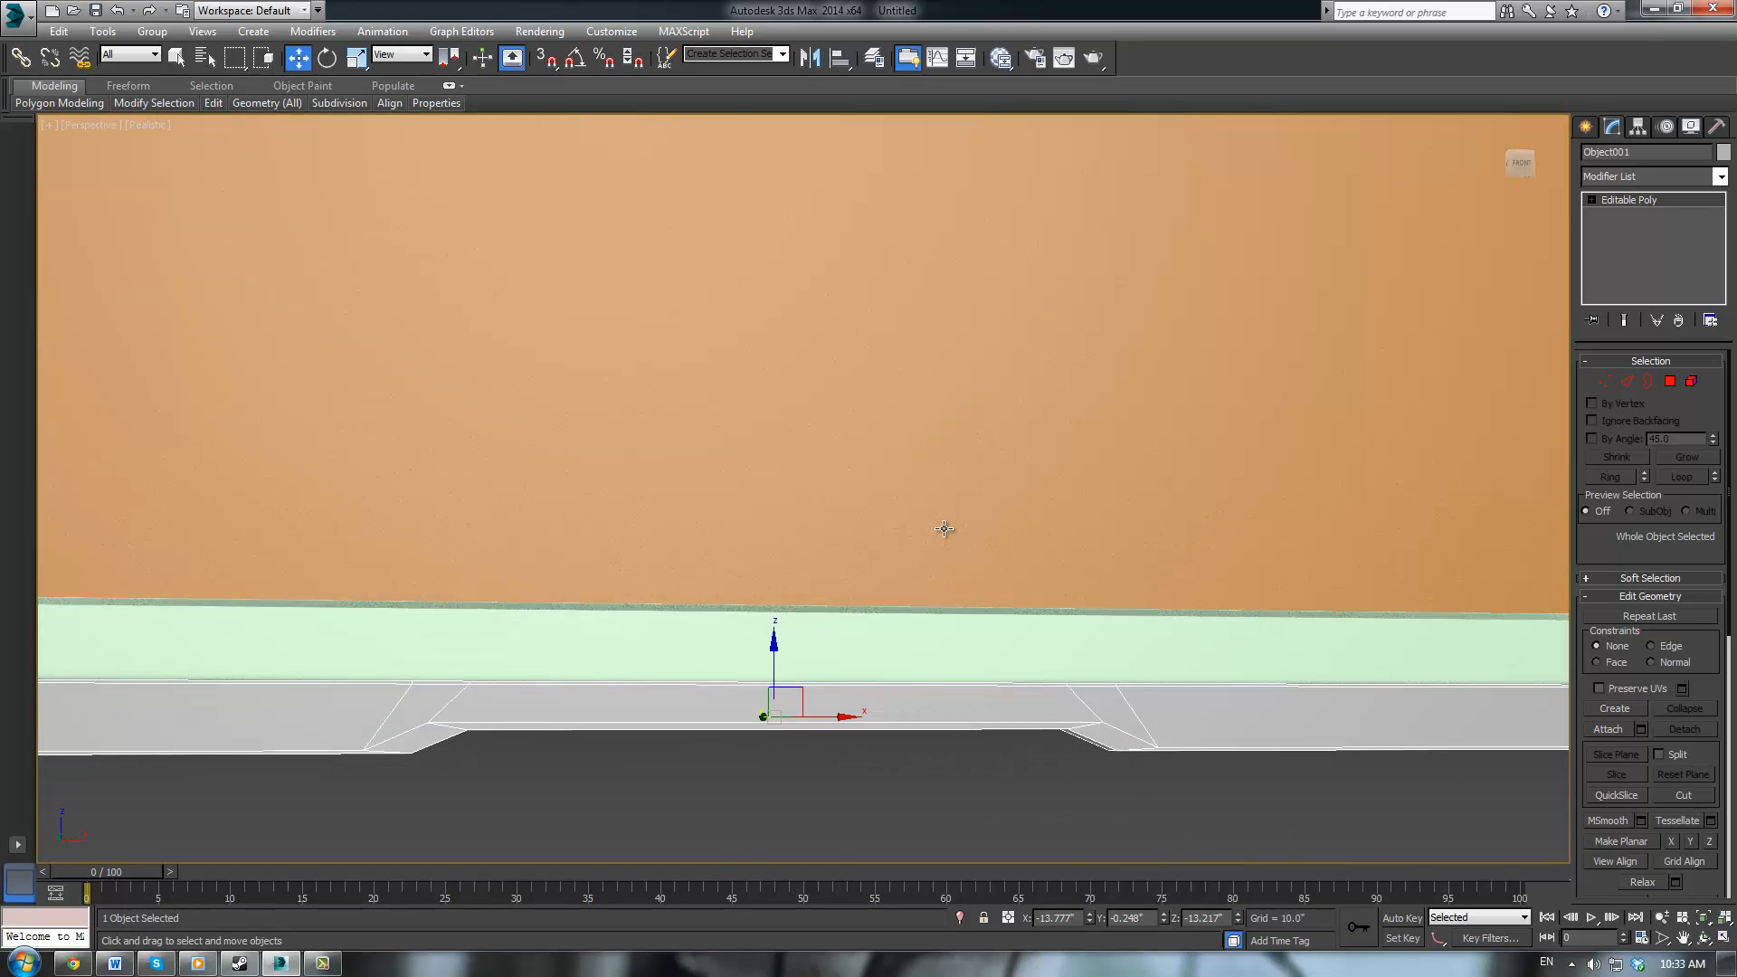
alt+middle_drag(958, 553, 1040, 601)
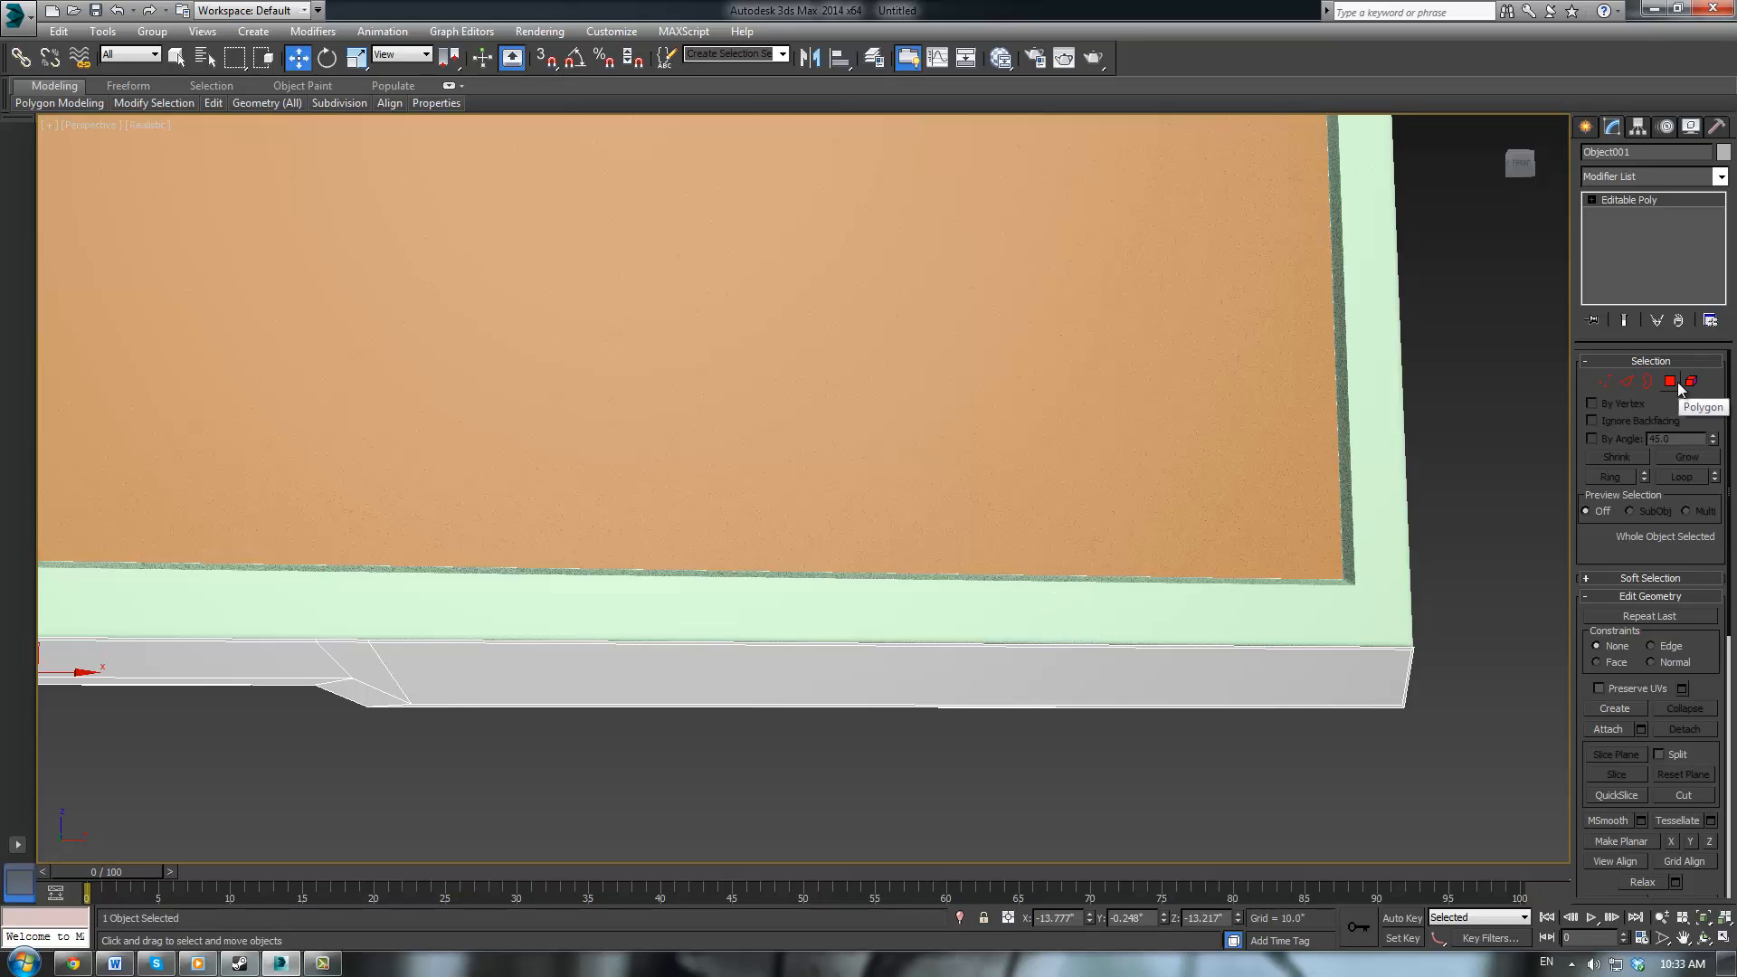
scroll(1176, 584, up, 6)
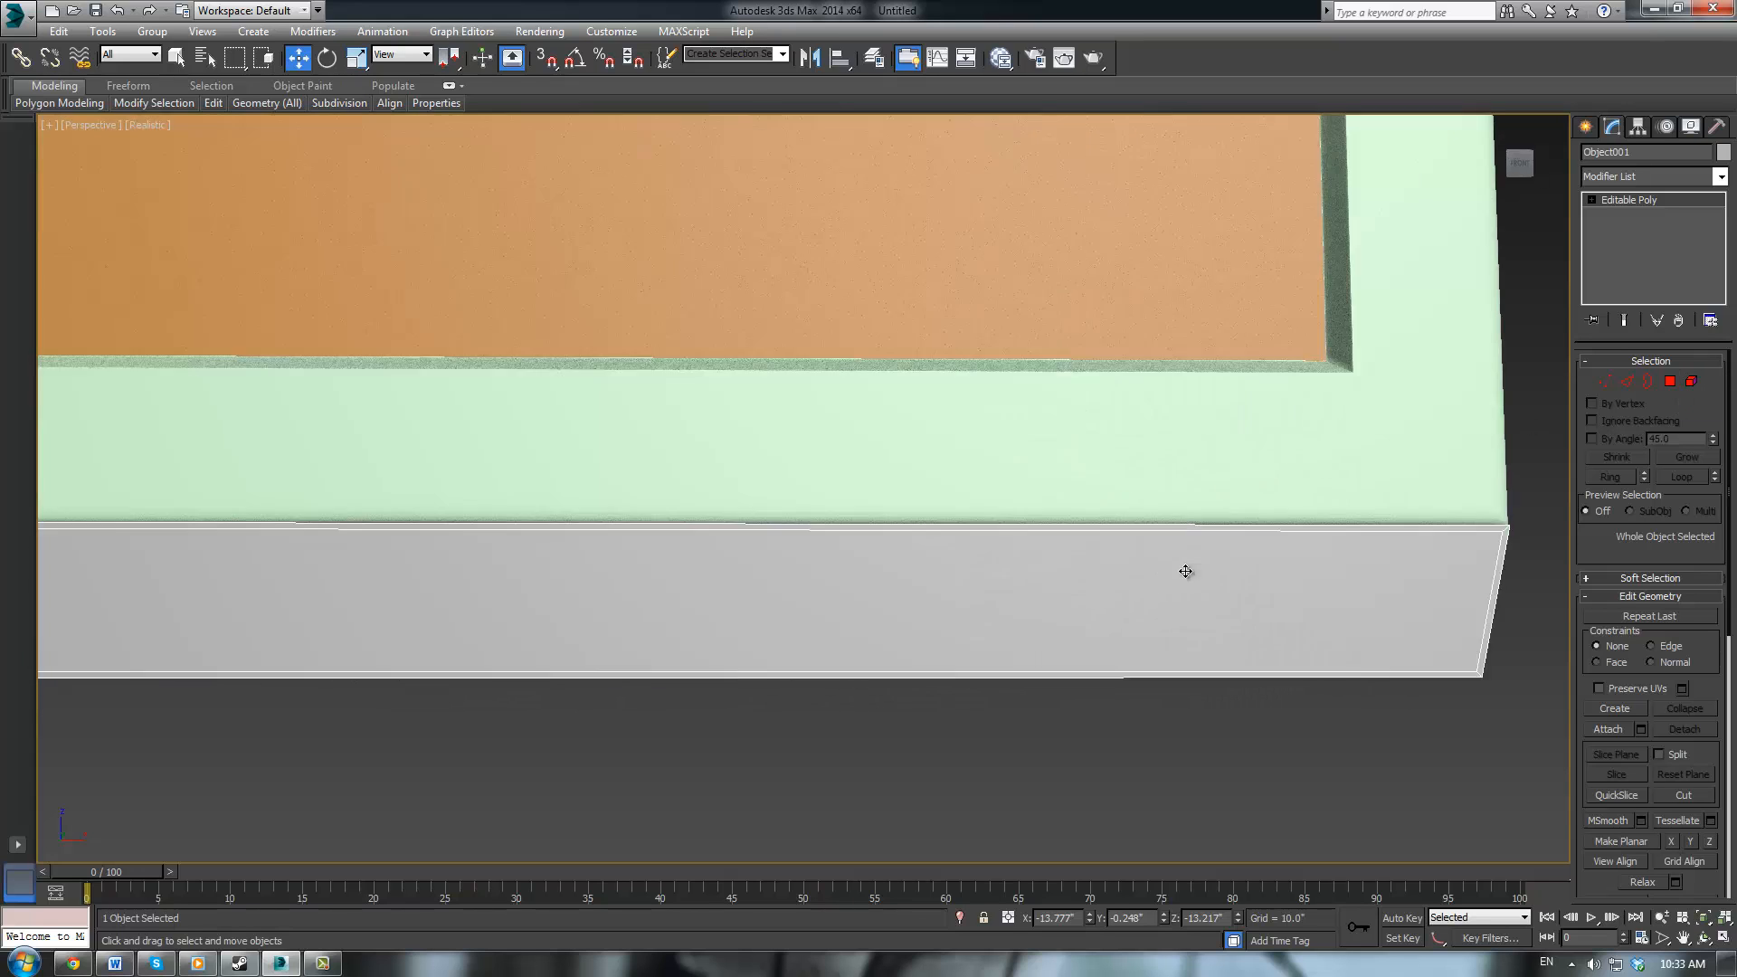
scroll(1184, 588, down, 5)
scroll(1179, 587, up, 2)
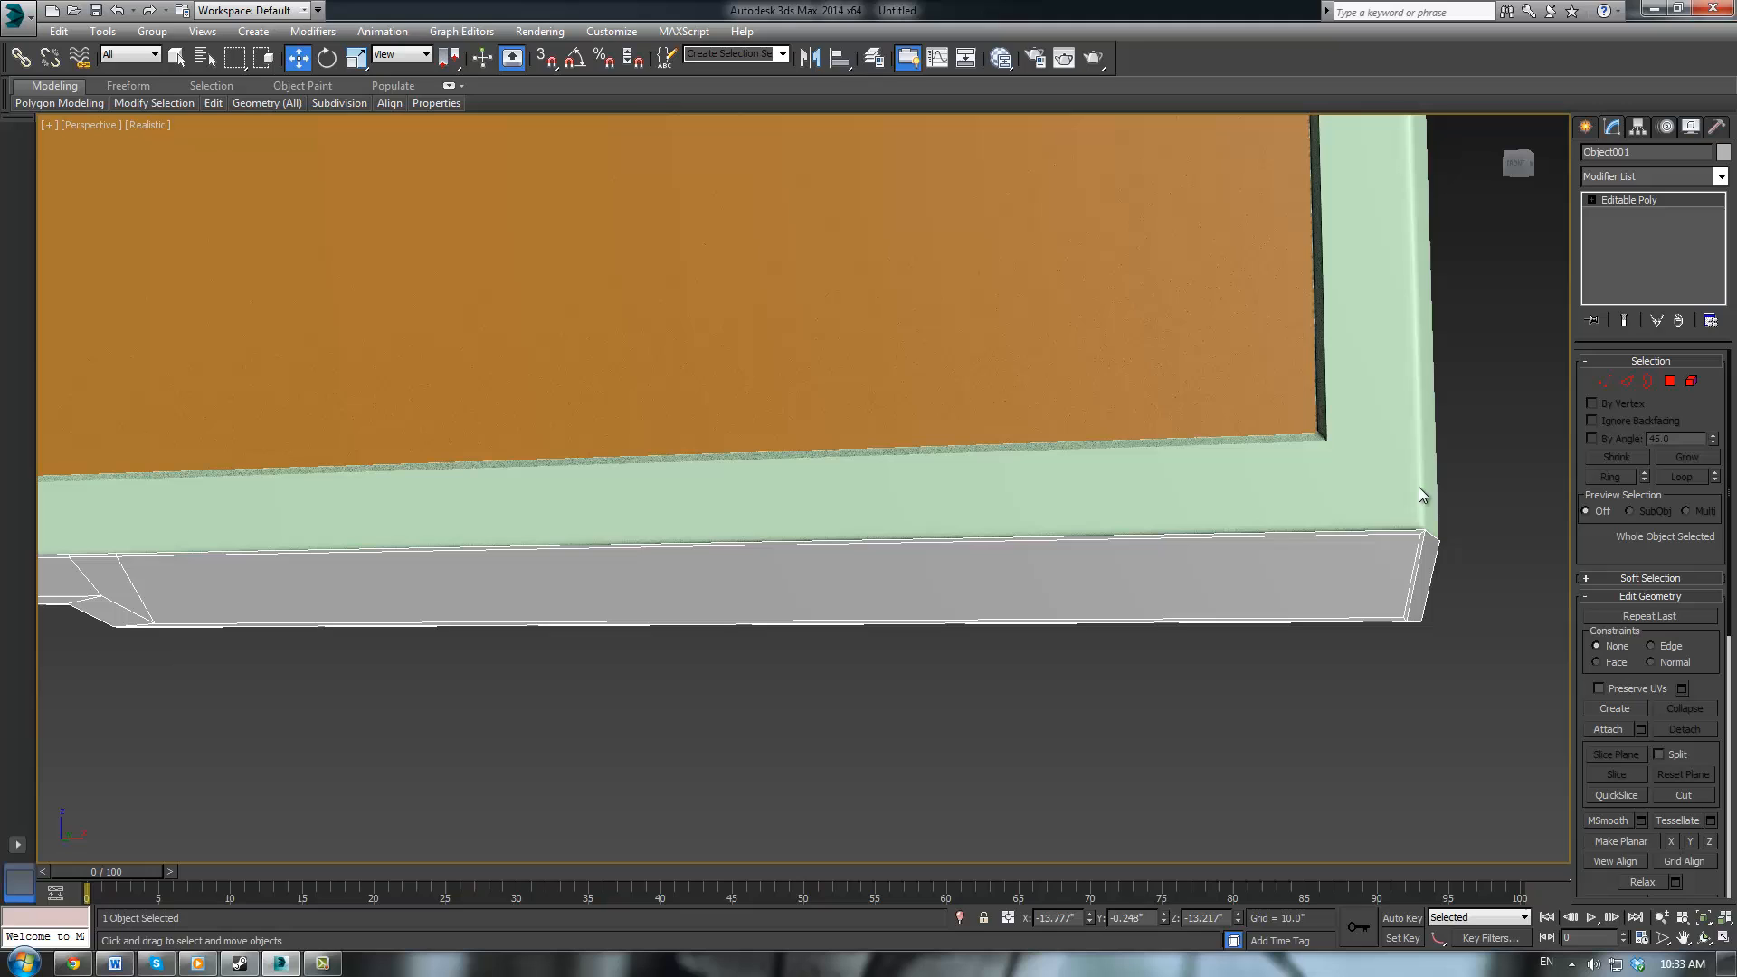
click(1672, 384)
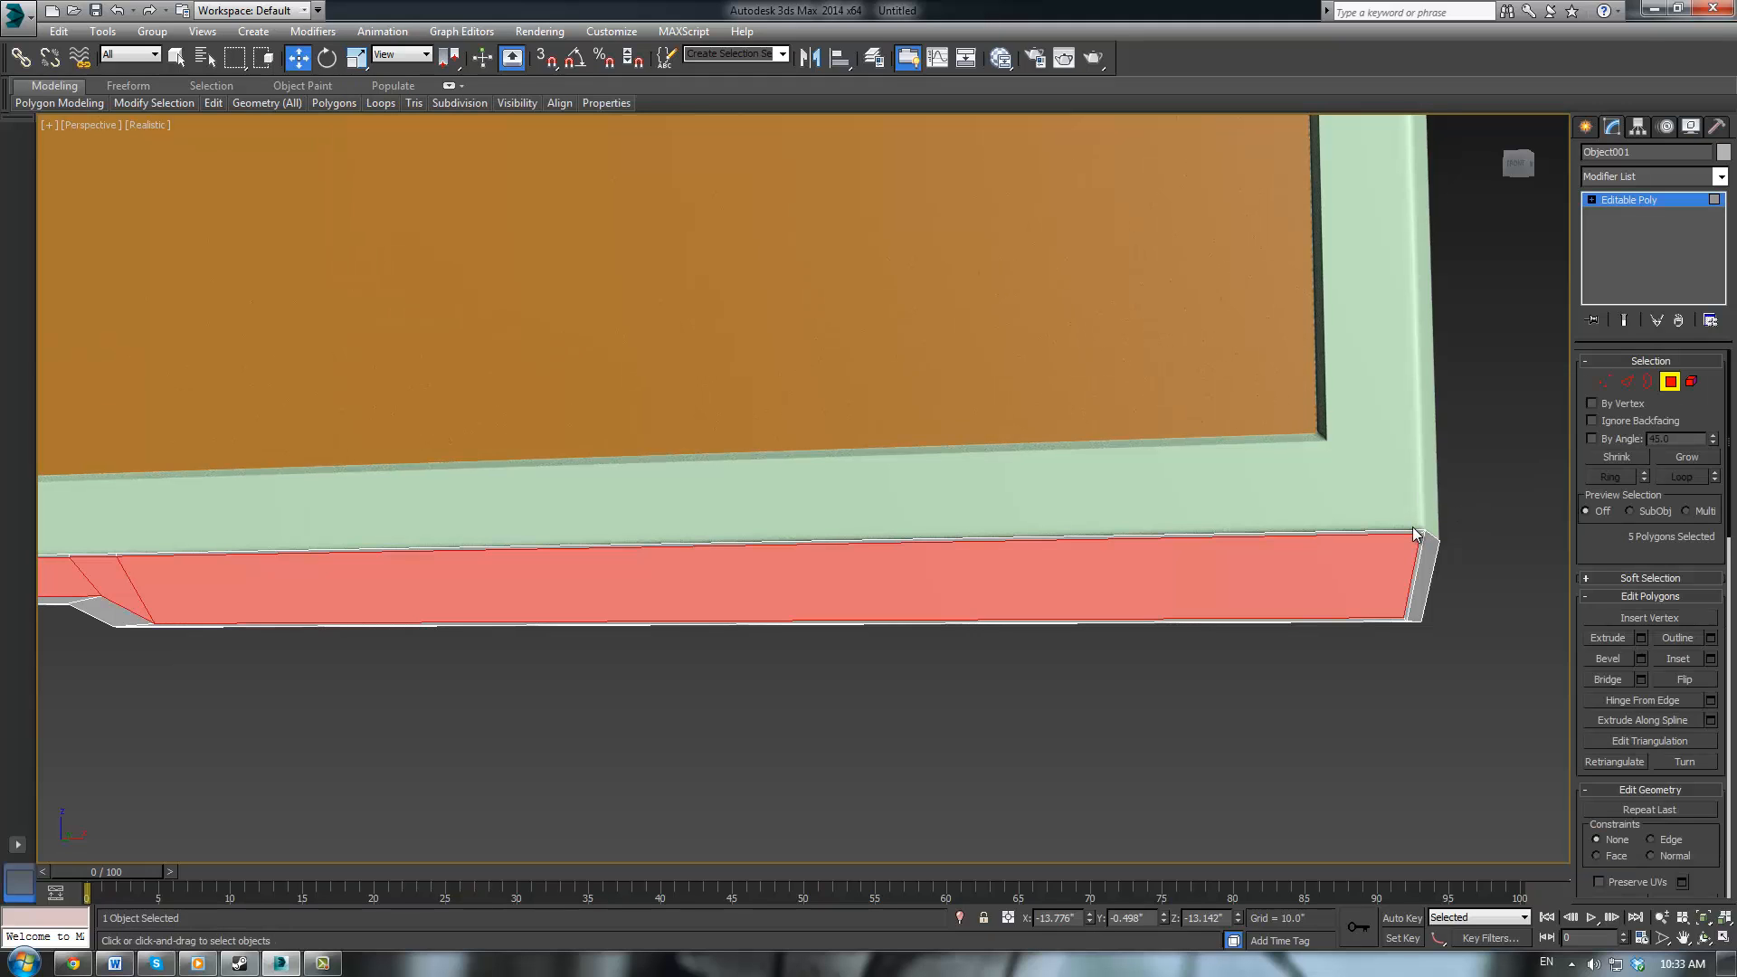
middle_drag(993, 561, 1252, 547)
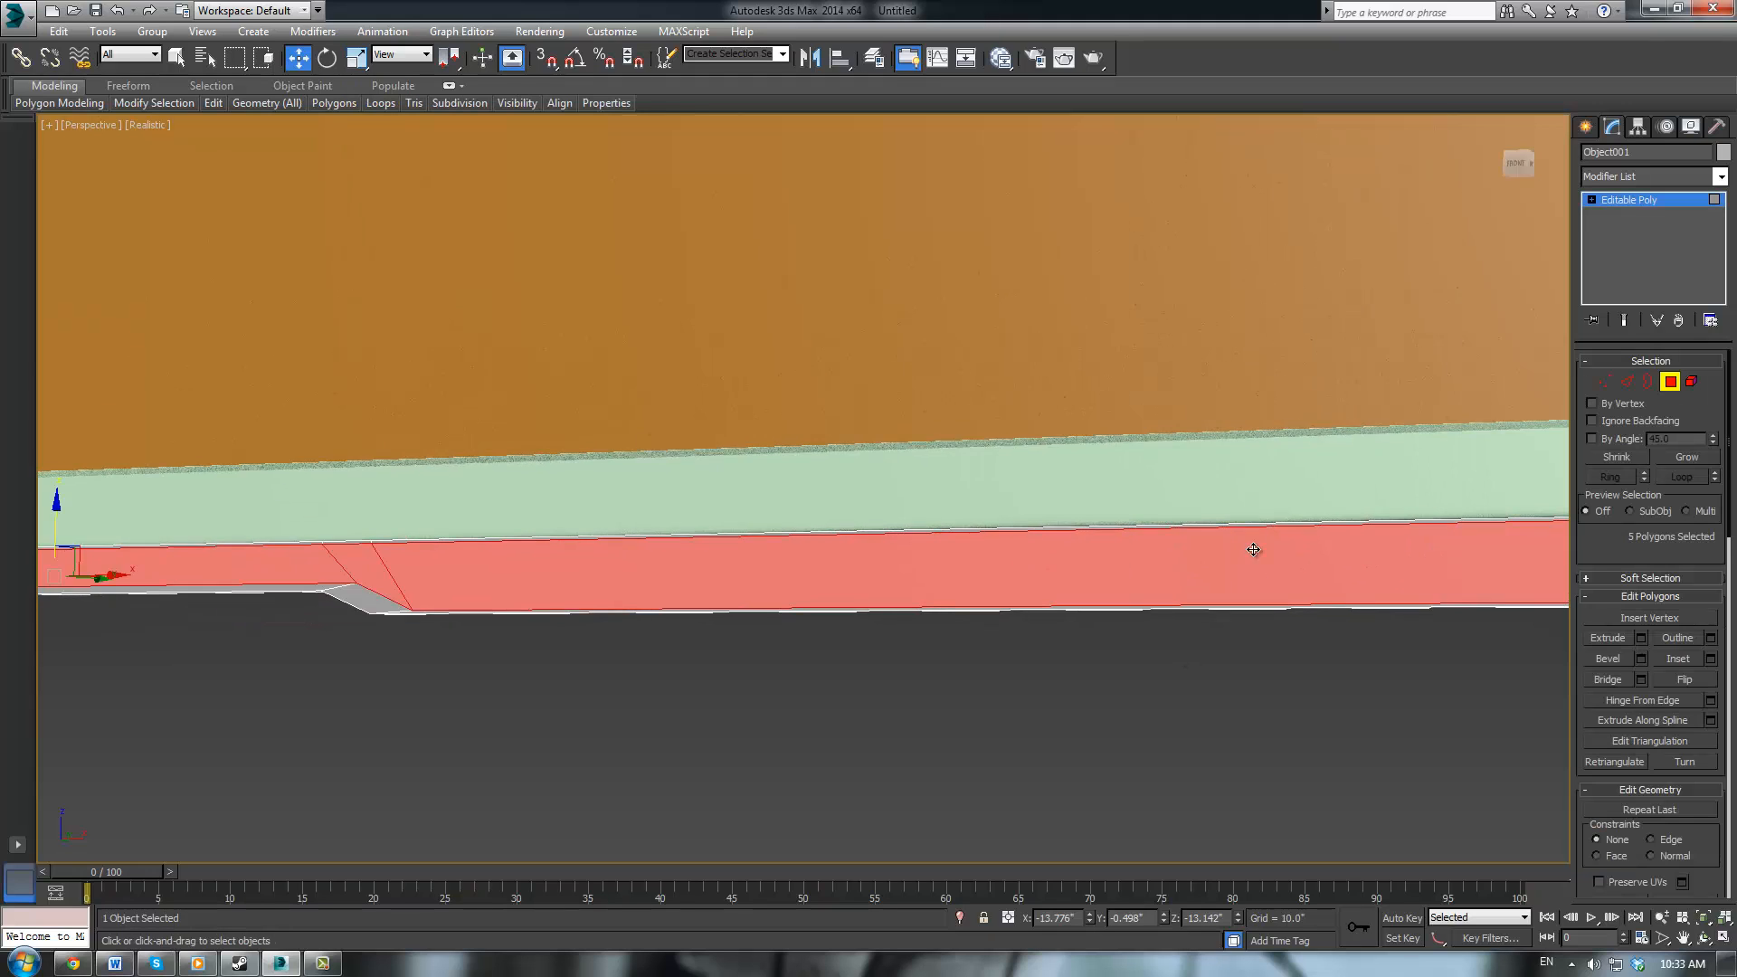
scroll(1252, 546, down, 3)
middle_drag(781, 512, 991, 543)
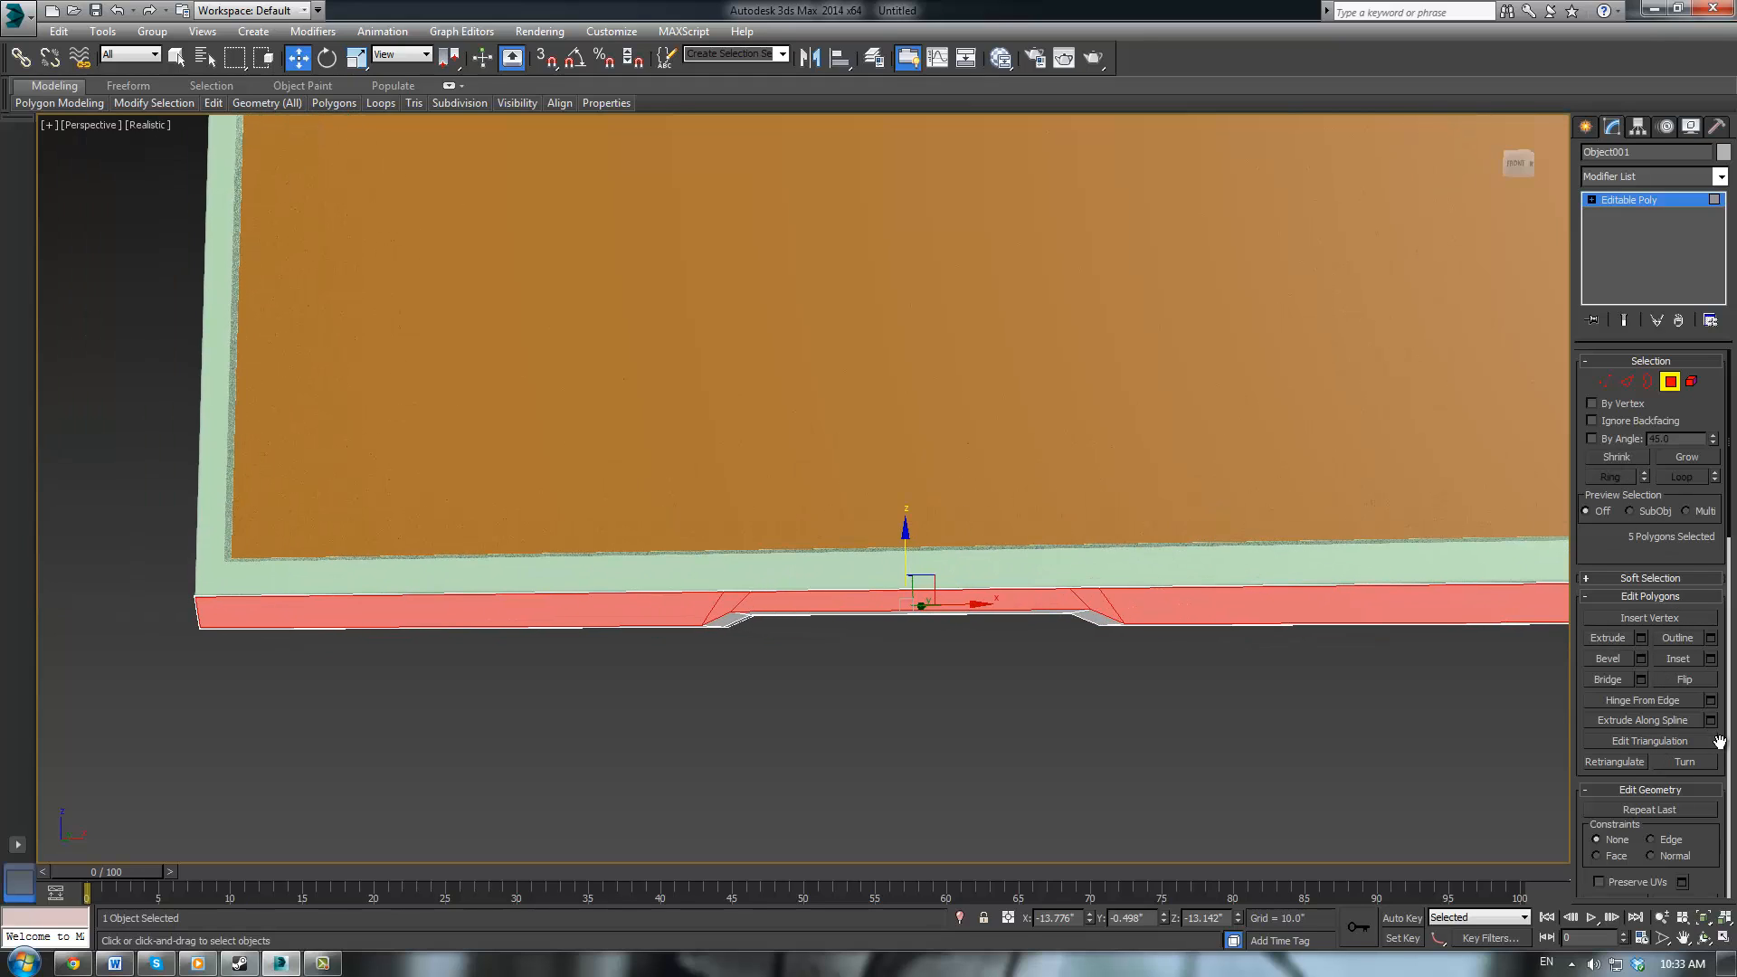
scroll(1707, 775, down, 5)
click(1686, 667)
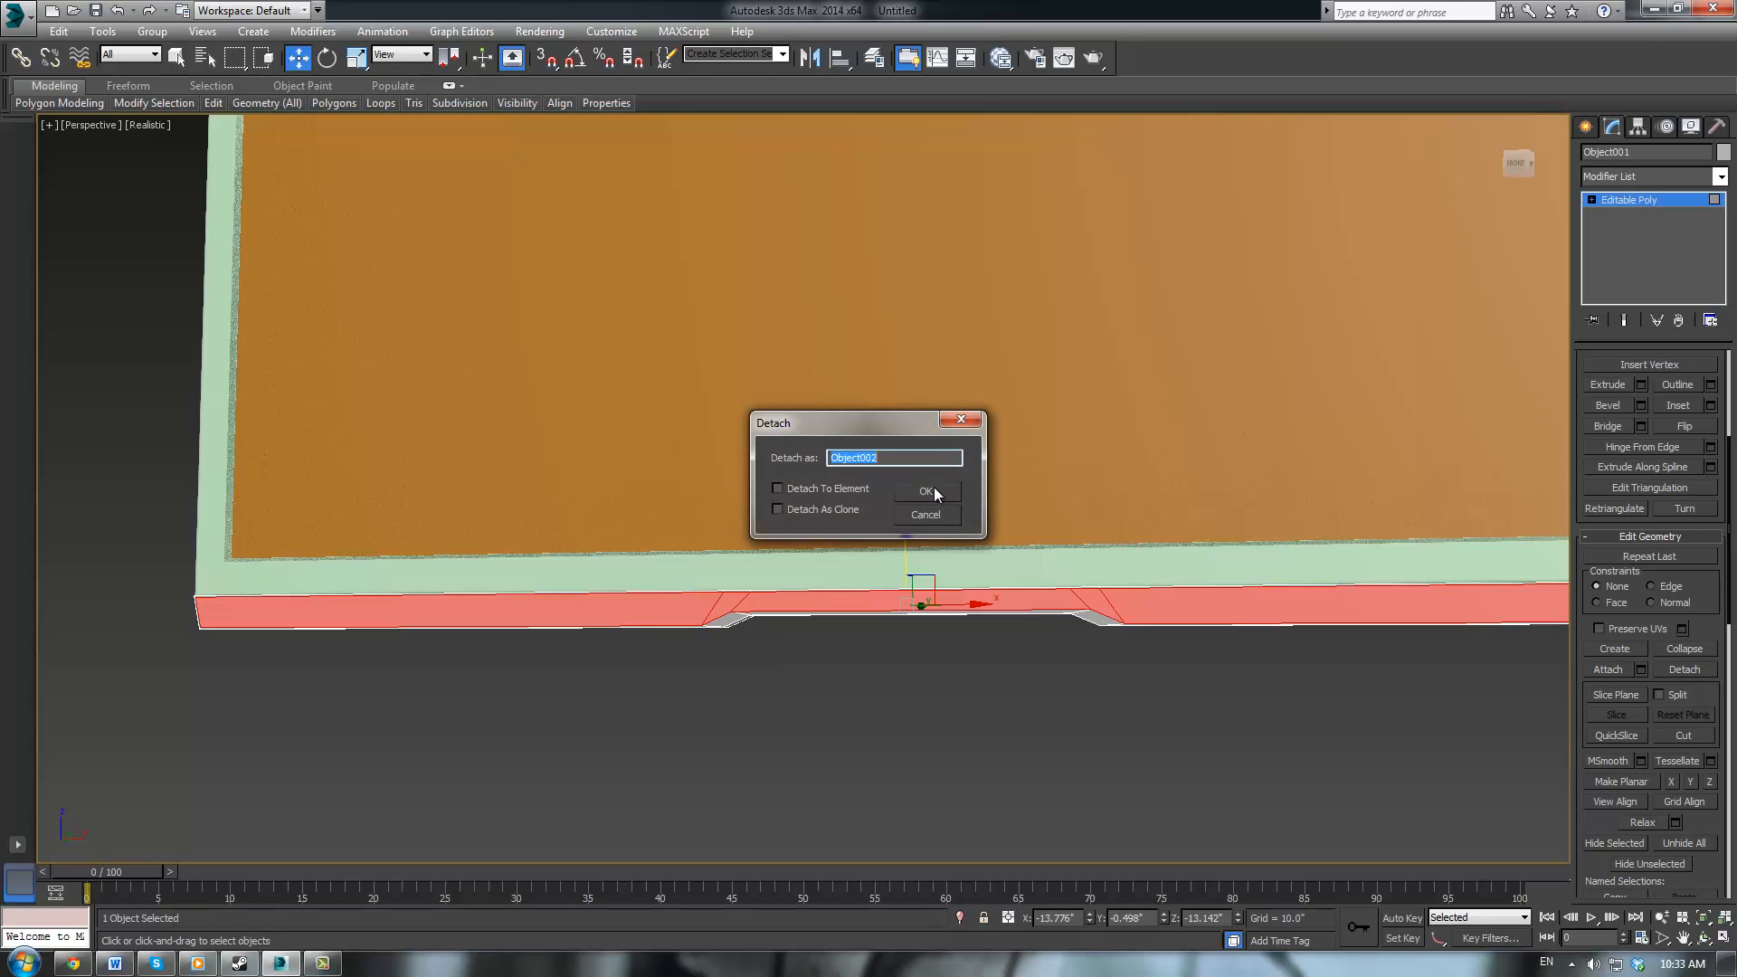
text(bottom grey)
click(933, 491)
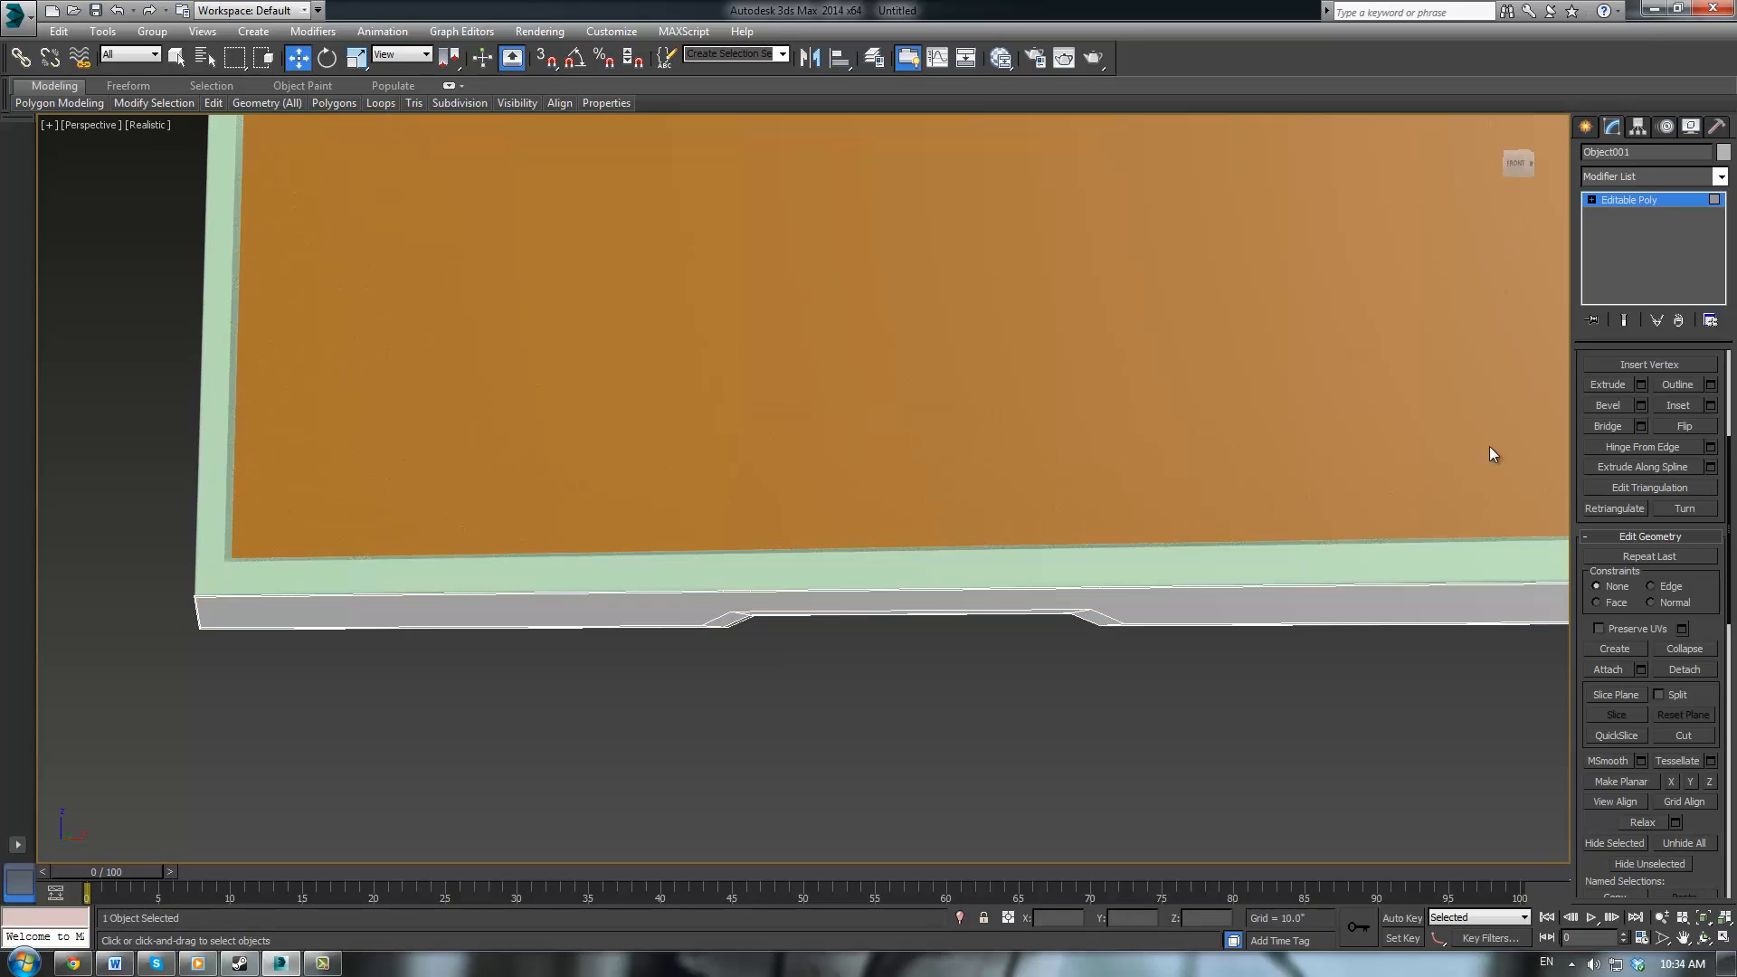
Leave polygon editing, select the bottom grey object and change its object color to pink
click(1643, 205)
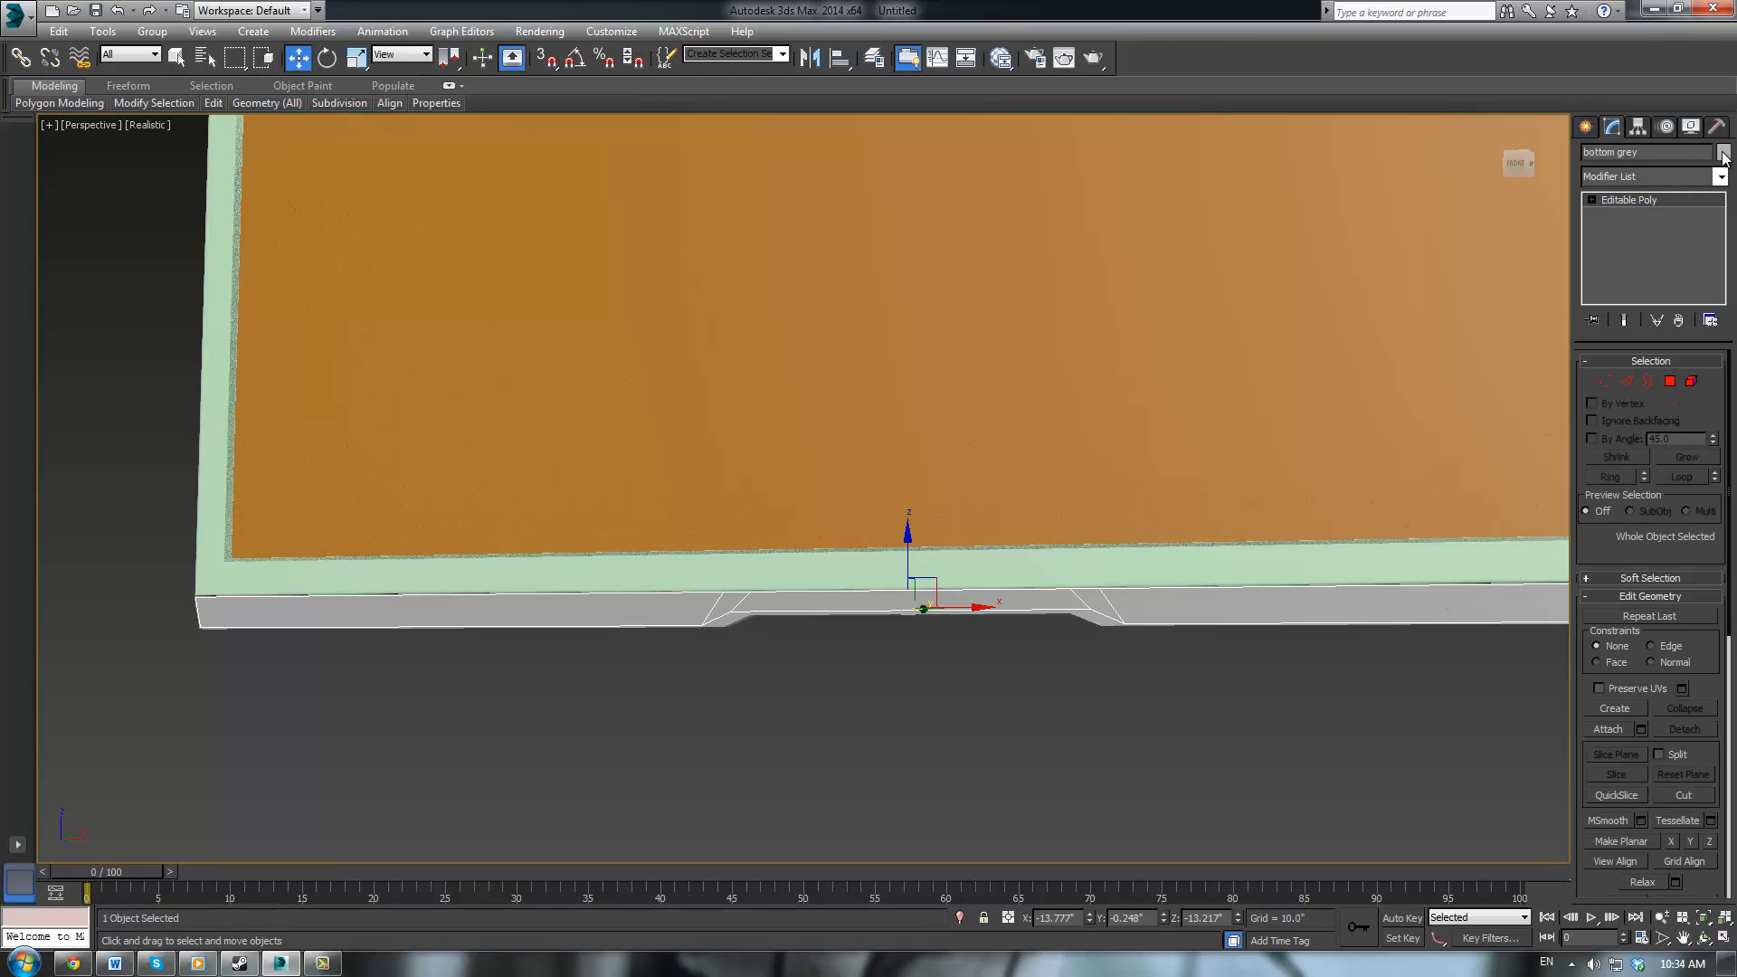
click(1012, 460)
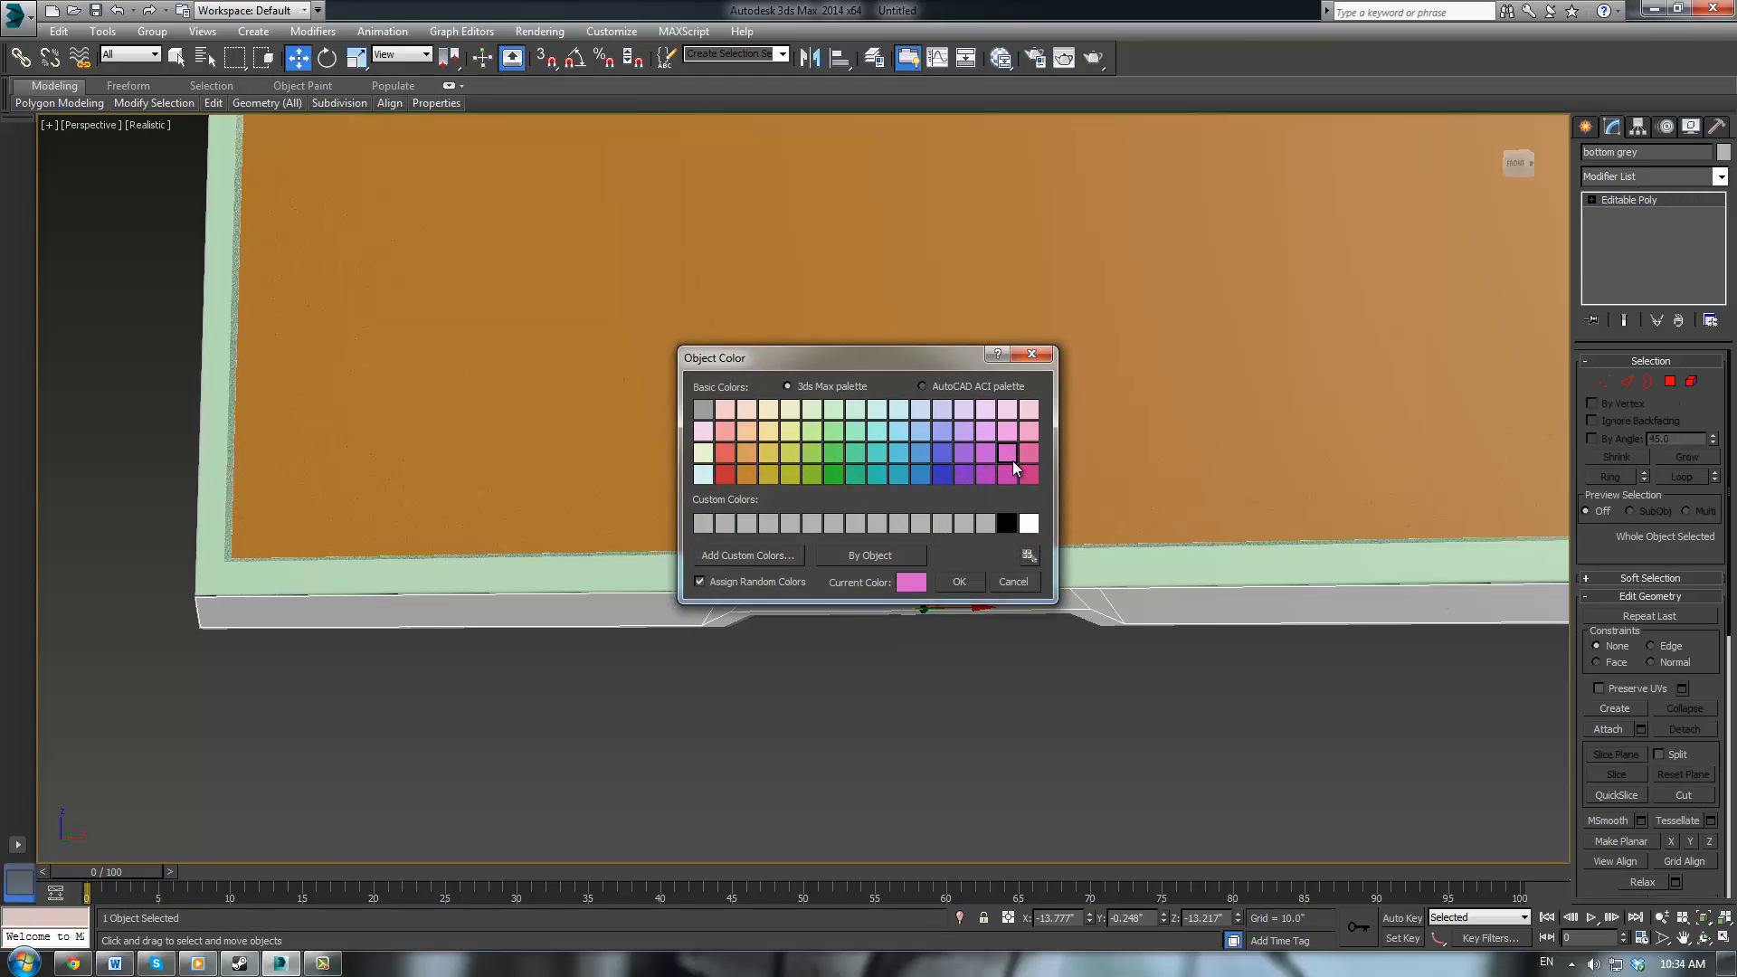
click(965, 581)
click(1057, 721)
Move the five rear polygons of the bottom strip backward to about Y 0.438, in line with the Body's rear face
alt+middle_drag(1158, 735, 1022, 705)
scroll(1022, 698, up, 3)
middle_drag(916, 678, 1037, 730)
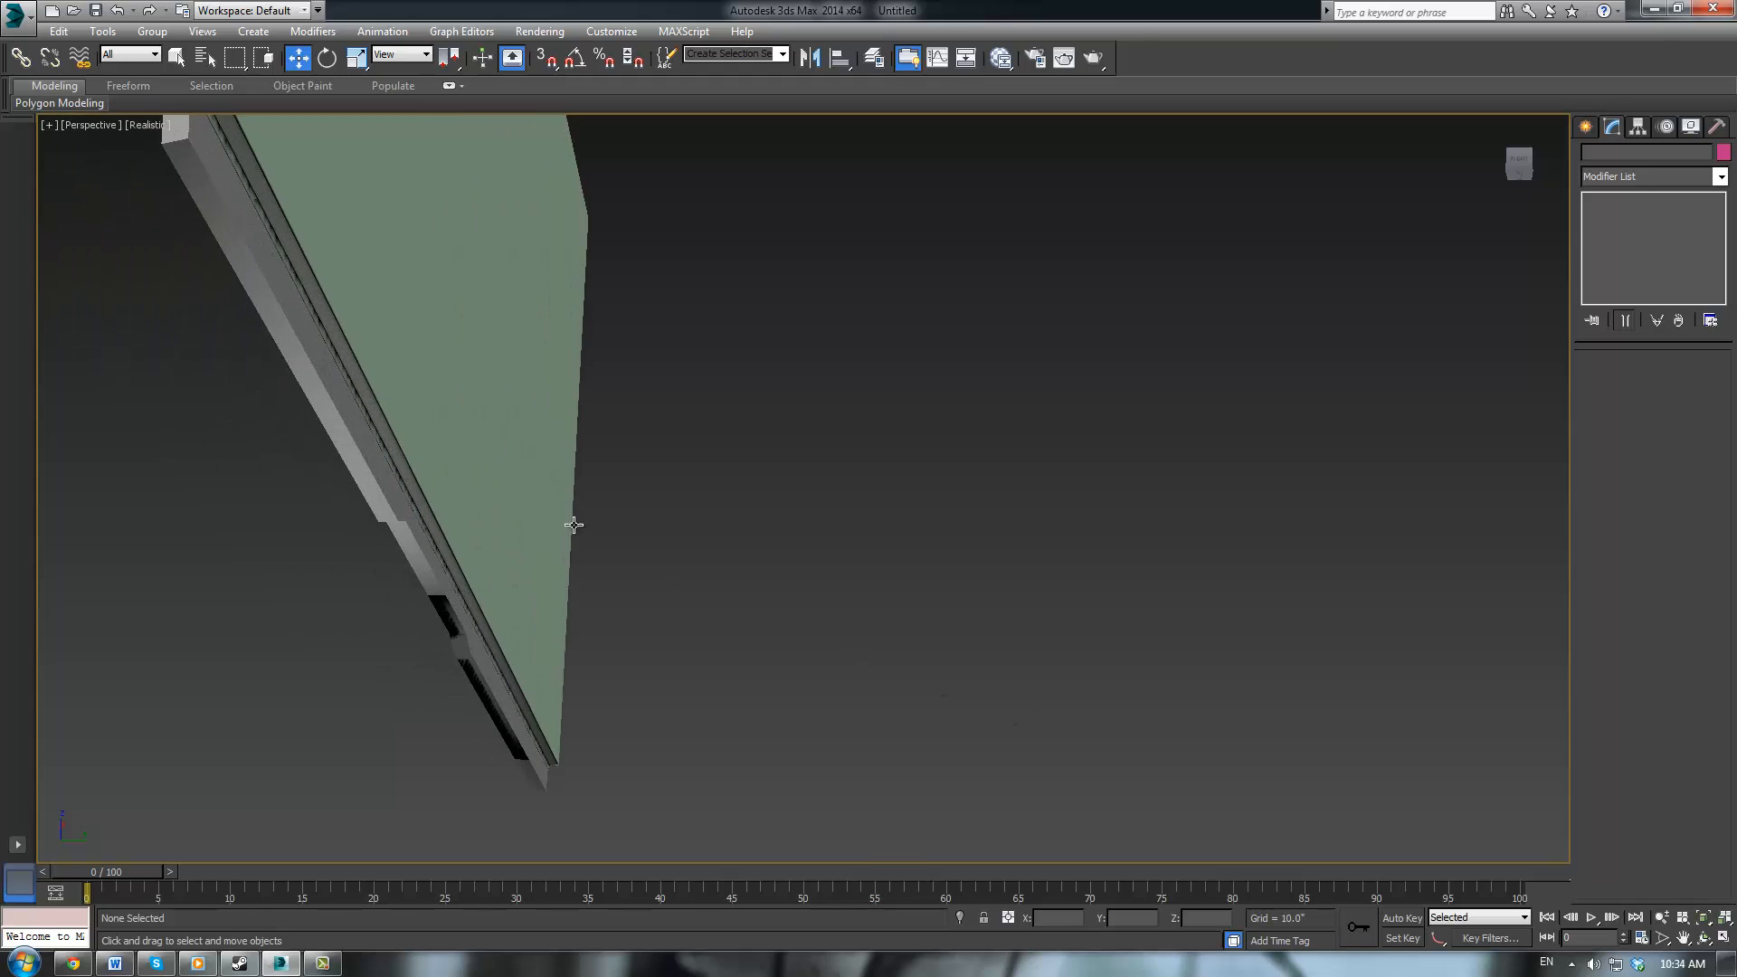
click(338, 431)
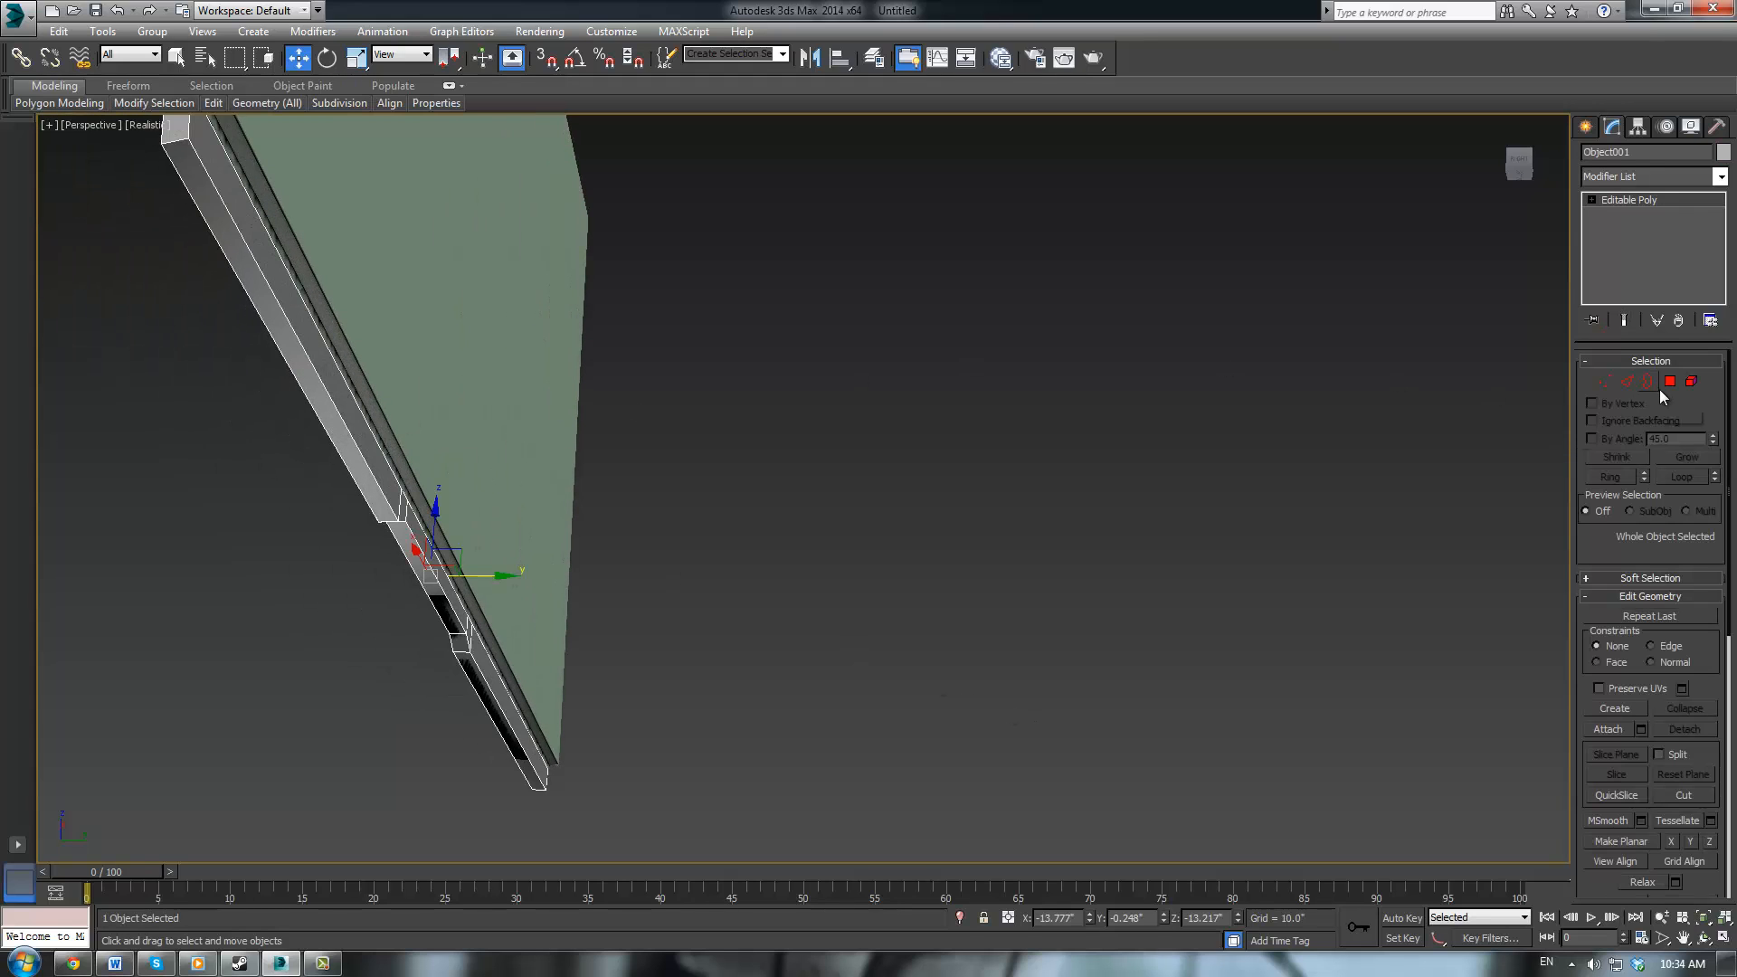
click(1670, 382)
click(474, 646)
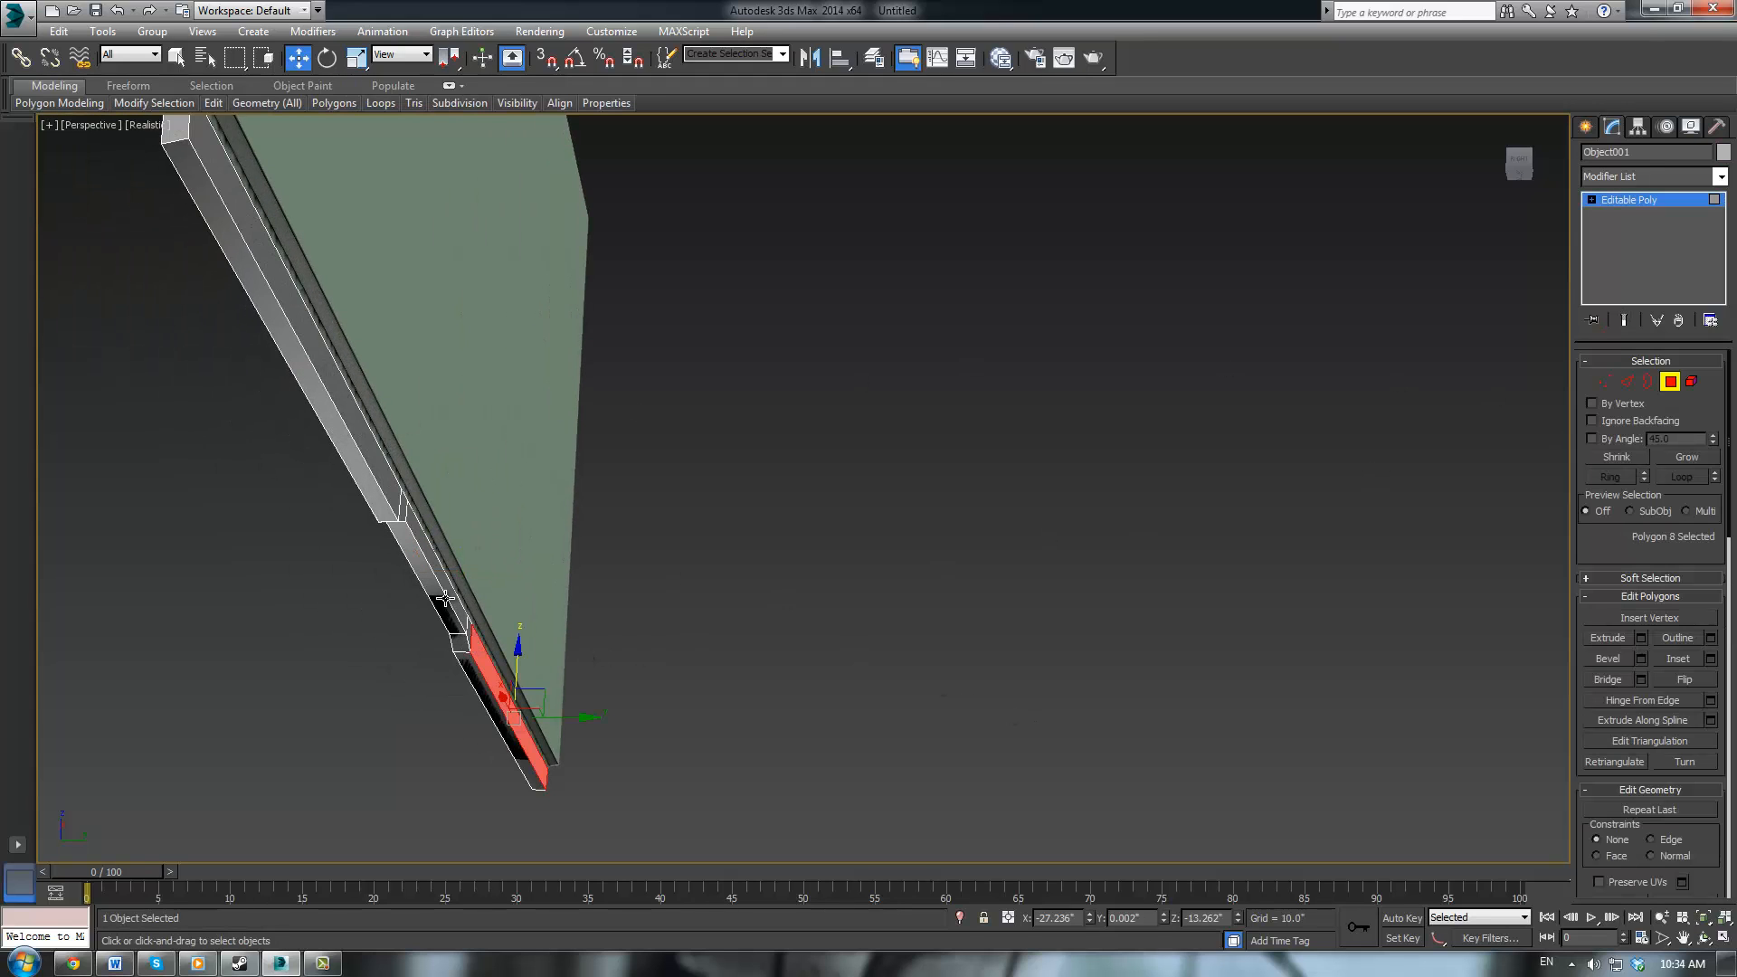
ctrl+click(430, 554)
ctrl+click(383, 495)
alt+middle_drag(562, 425, 518, 438)
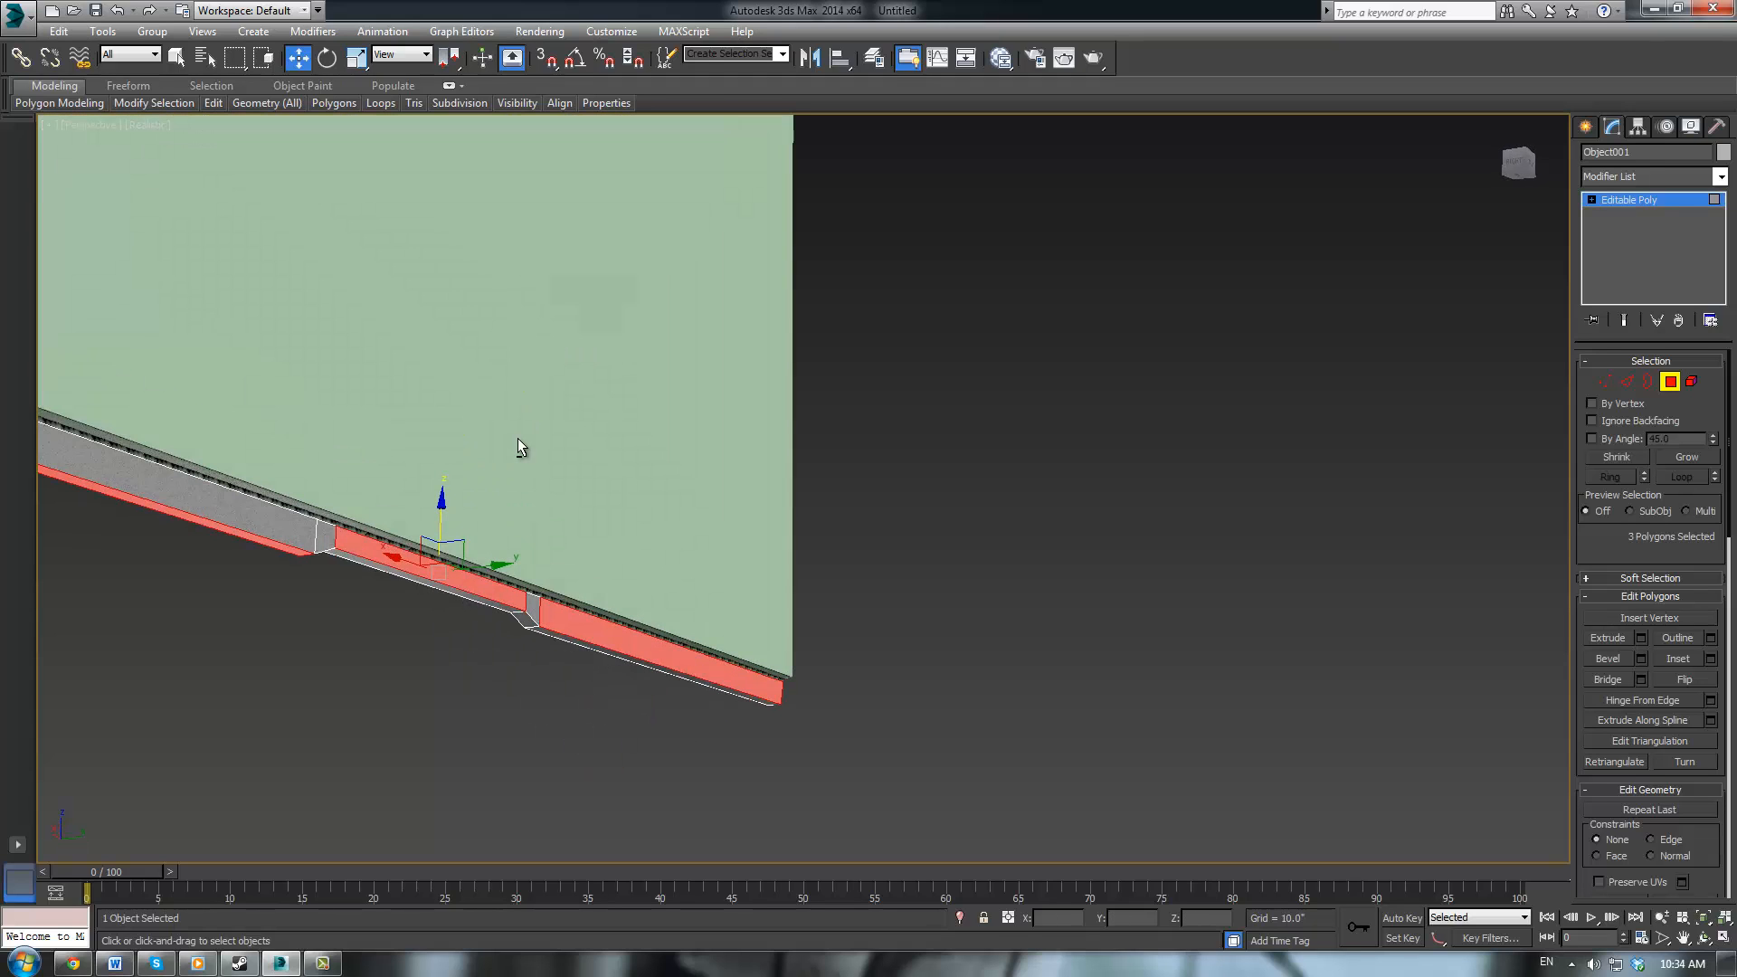
key(ctrl+z)
ctrl+click(313, 527)
ctrl+click(324, 531)
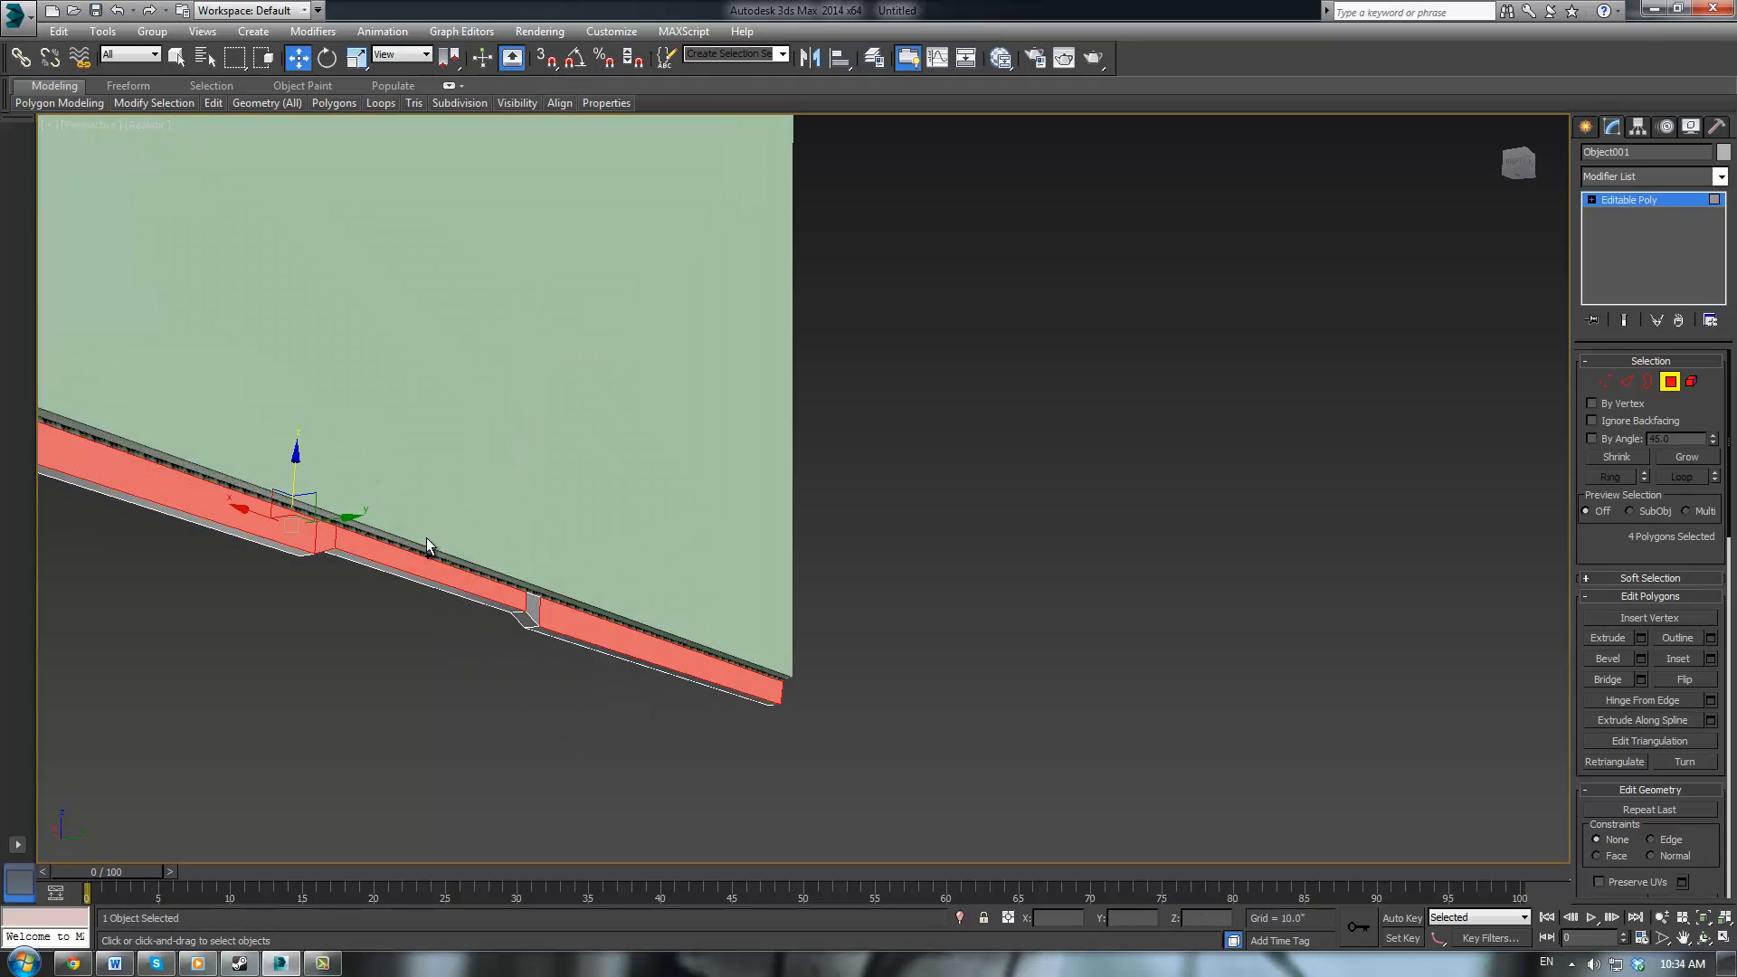
ctrl+click(530, 599)
alt+middle_drag(572, 498, 623, 522)
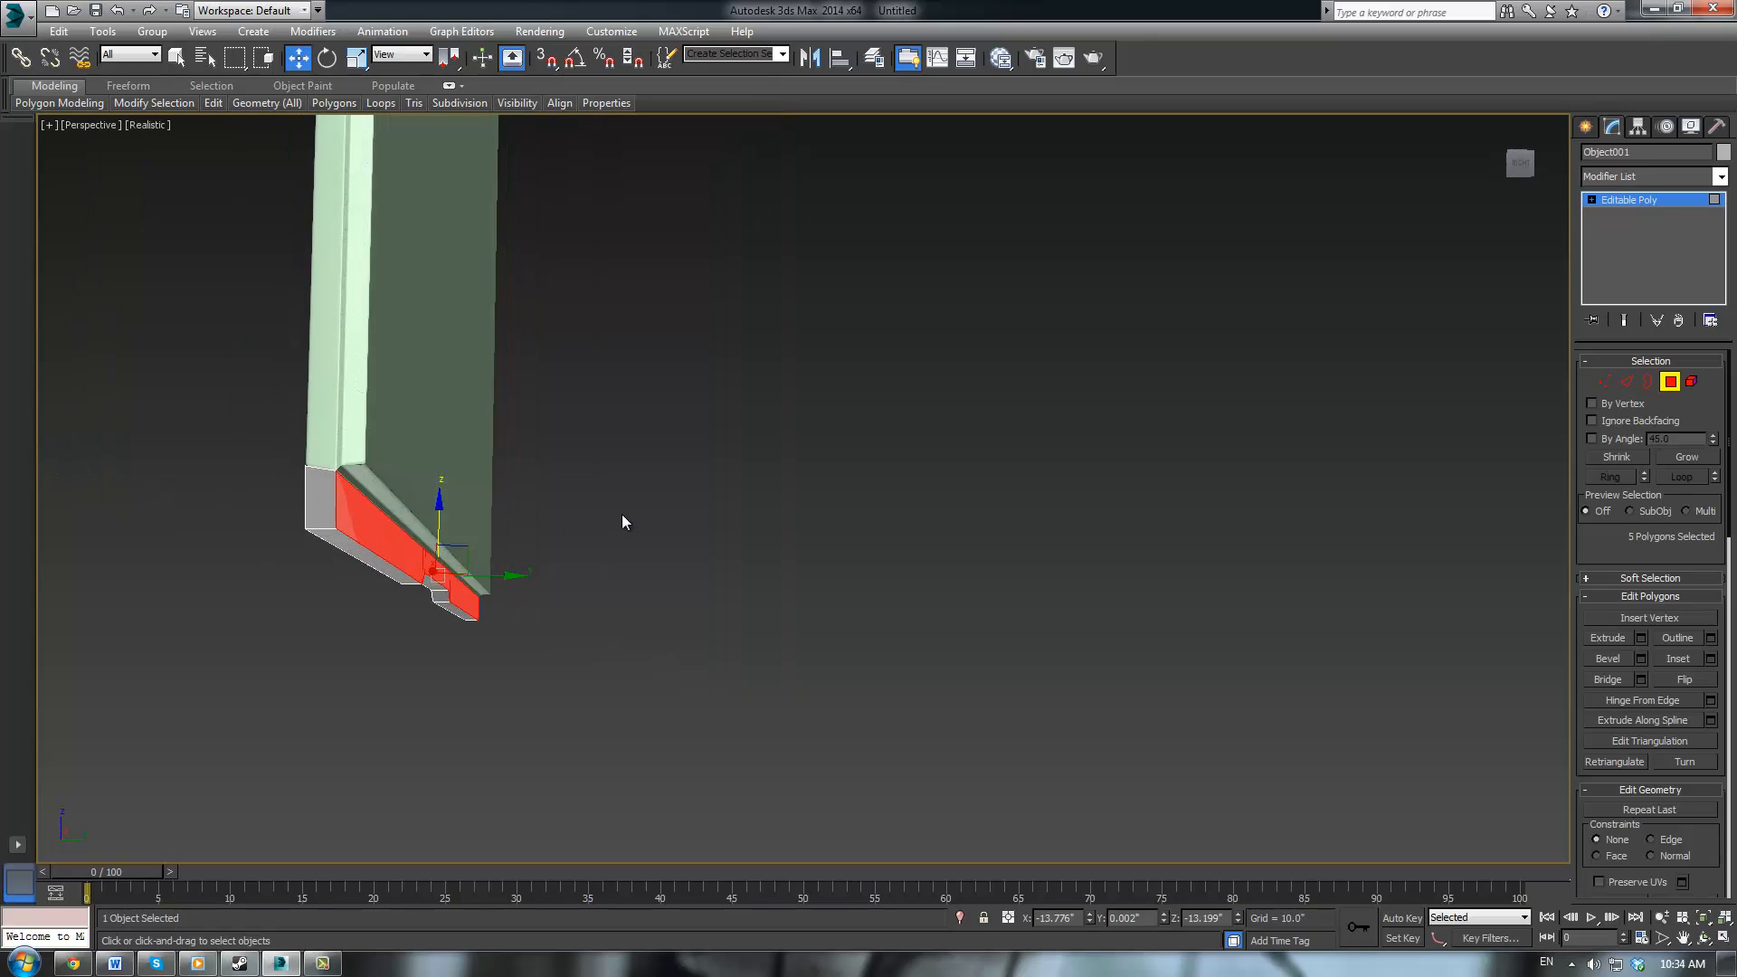
key(l)
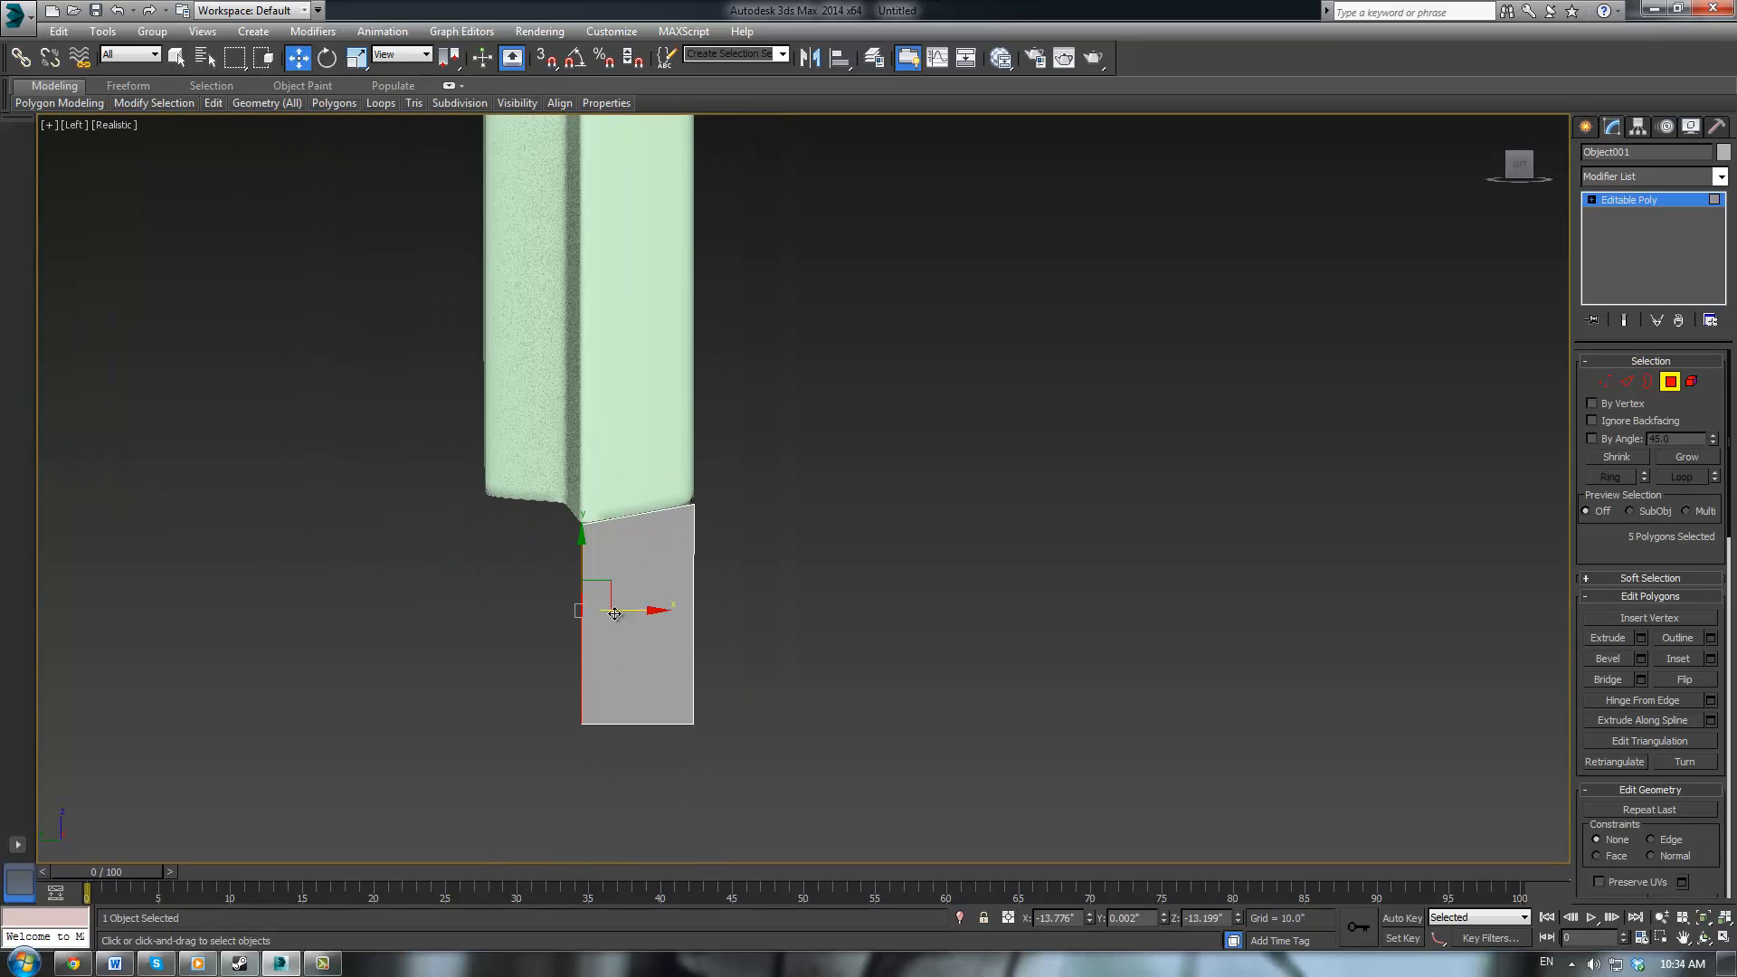
drag(628, 611, 530, 584)
Raise the bottom strip's upper rear vertices to meet the Body's lower rear edge, then exit vertex editing and deselect
key(1)
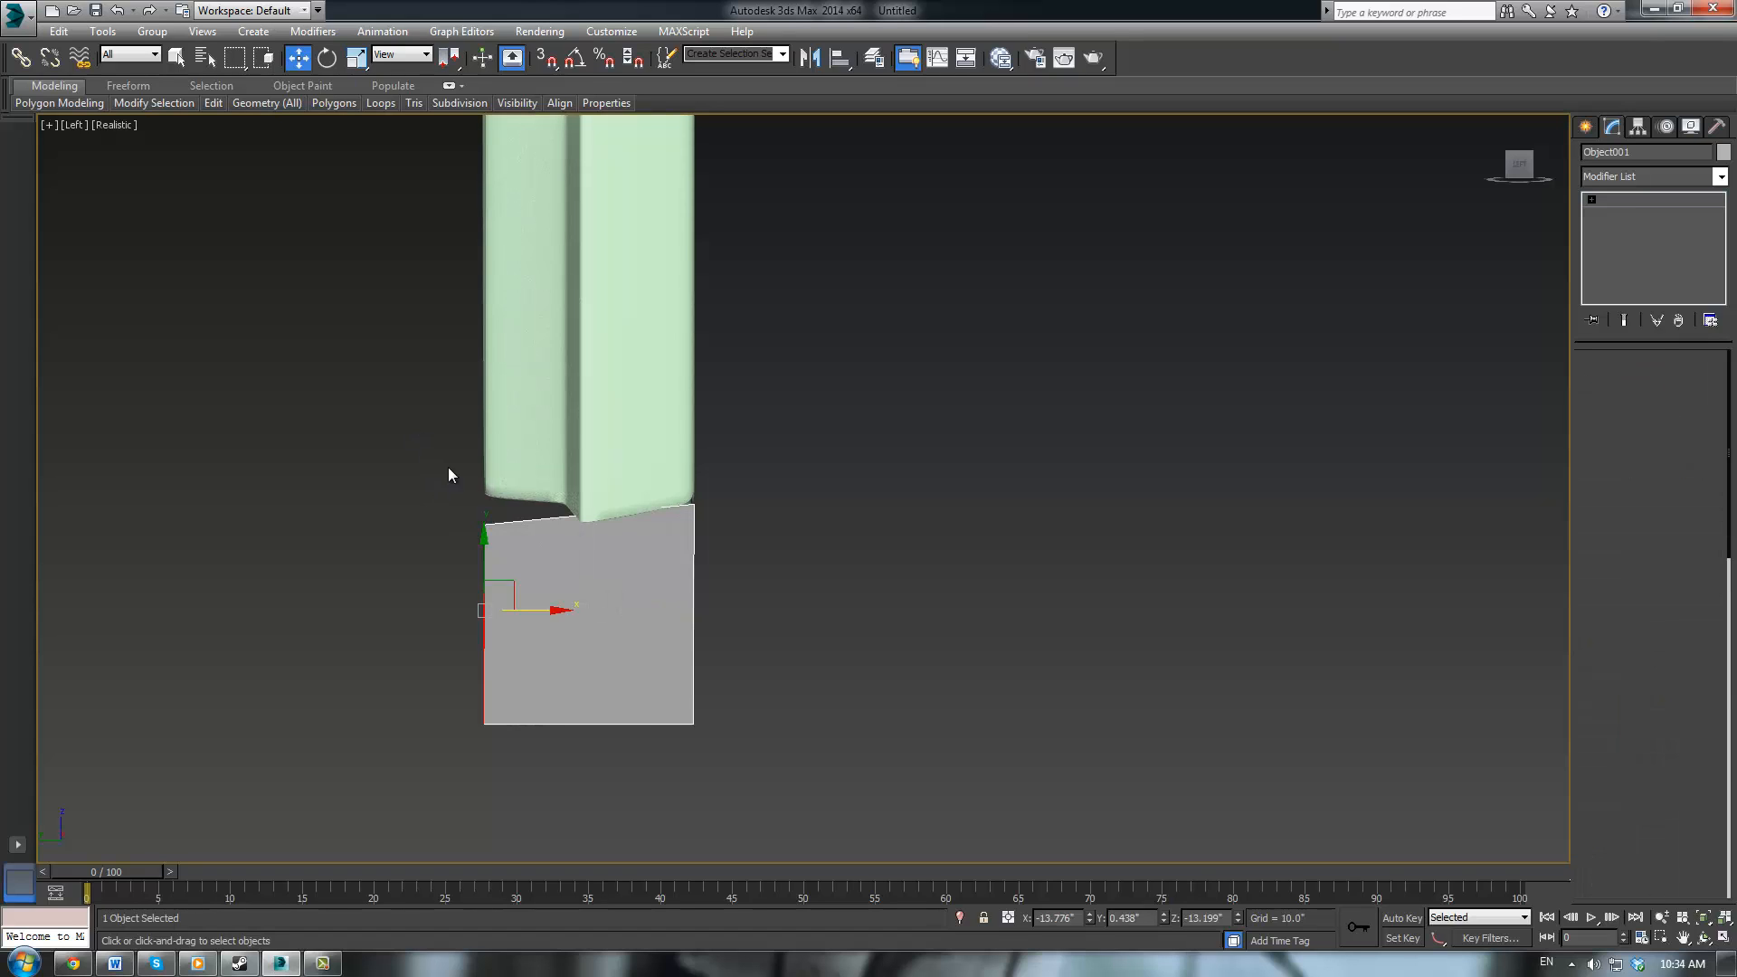
drag(491, 478, 485, 438)
click(1620, 200)
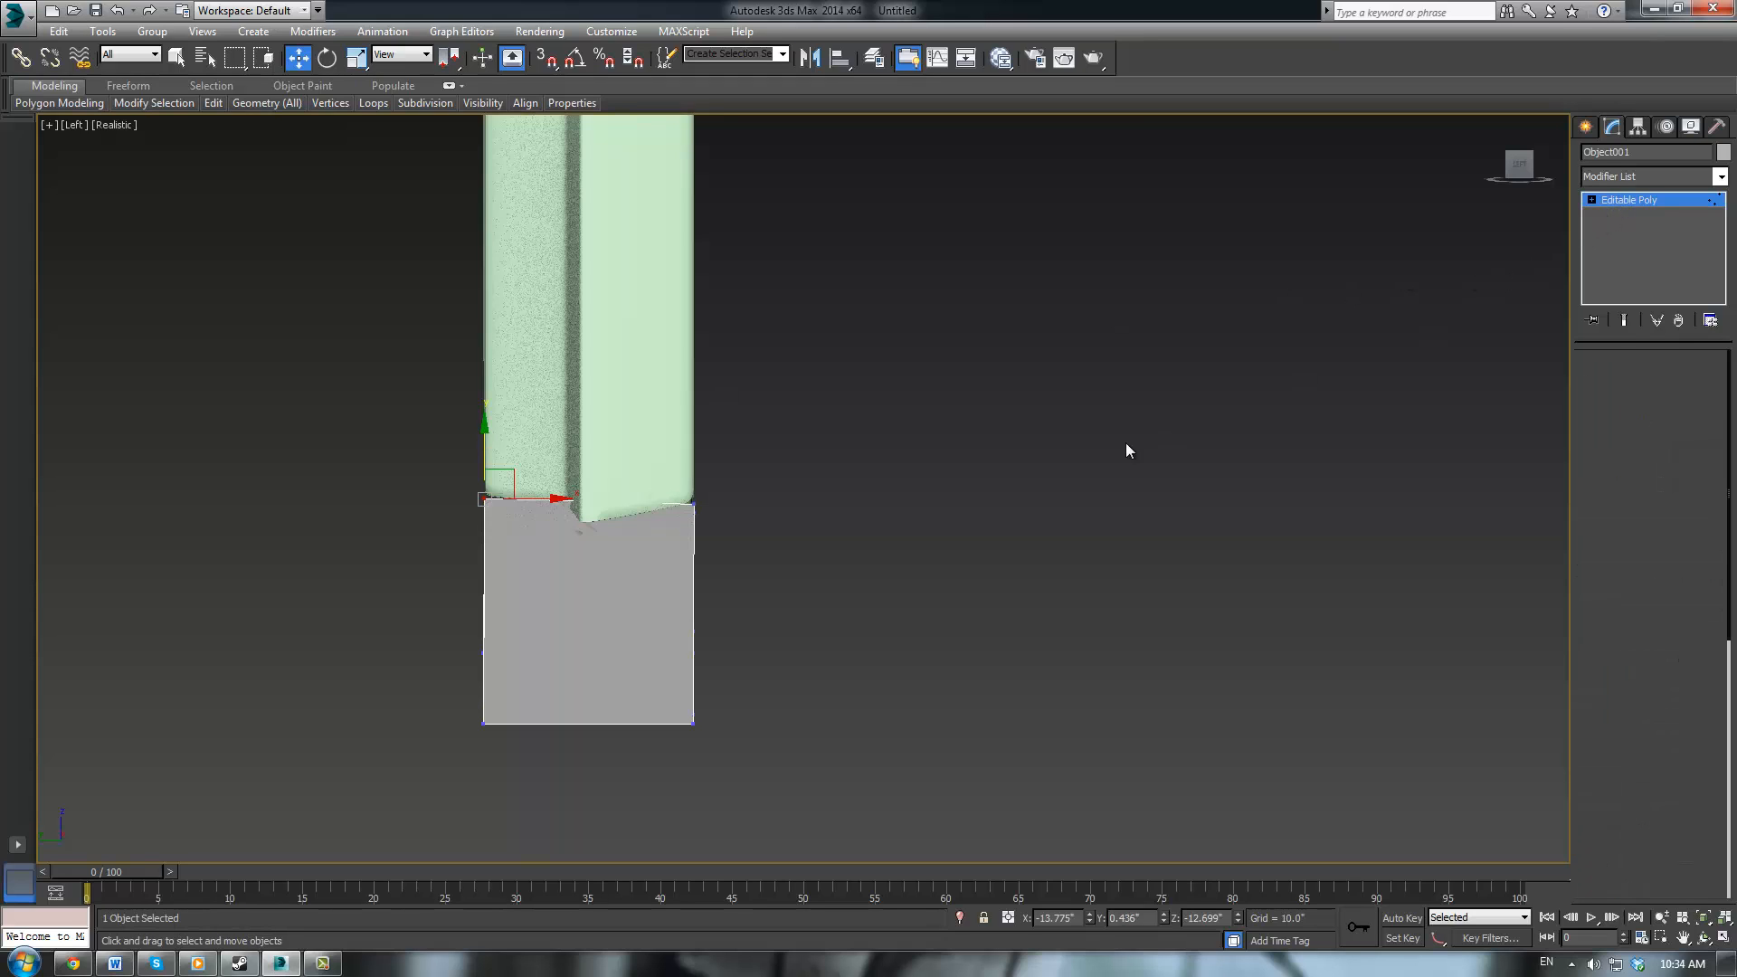
click(1099, 443)
Scale the bottom grey object and the grey strip together slightly narrower along the X axis in the front view
key(p)
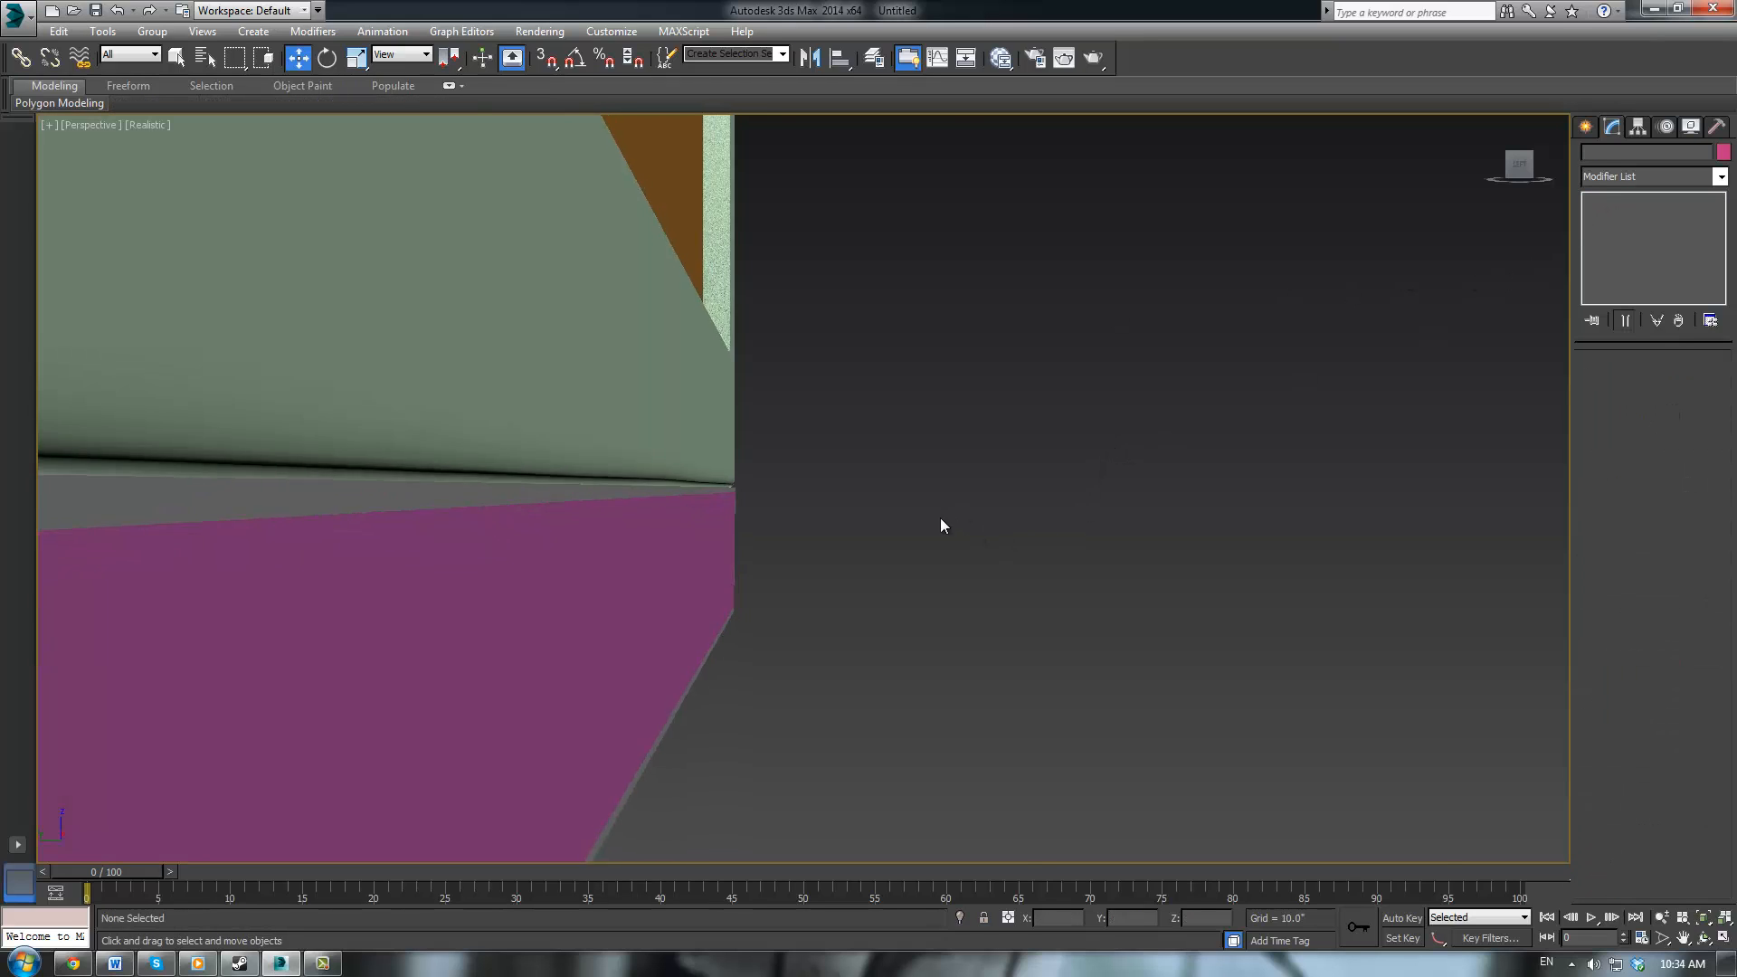
scroll(941, 517, down, 10)
scroll(838, 521, up, 10)
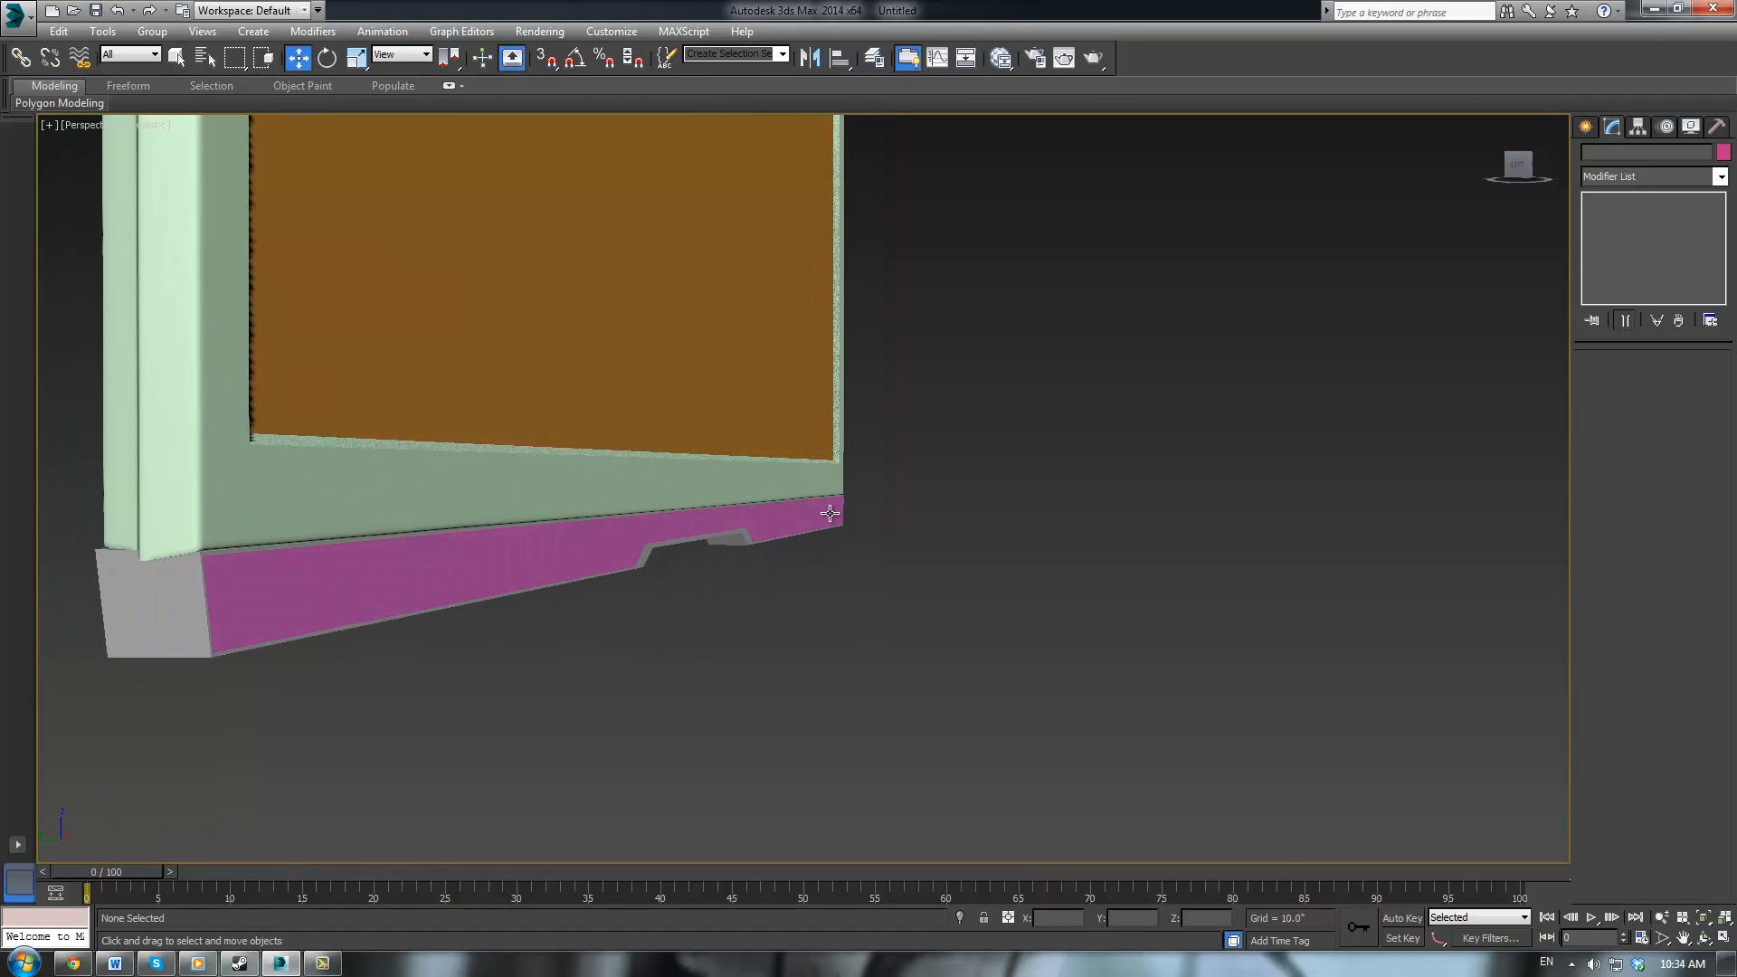
scroll(907, 586, up, 2)
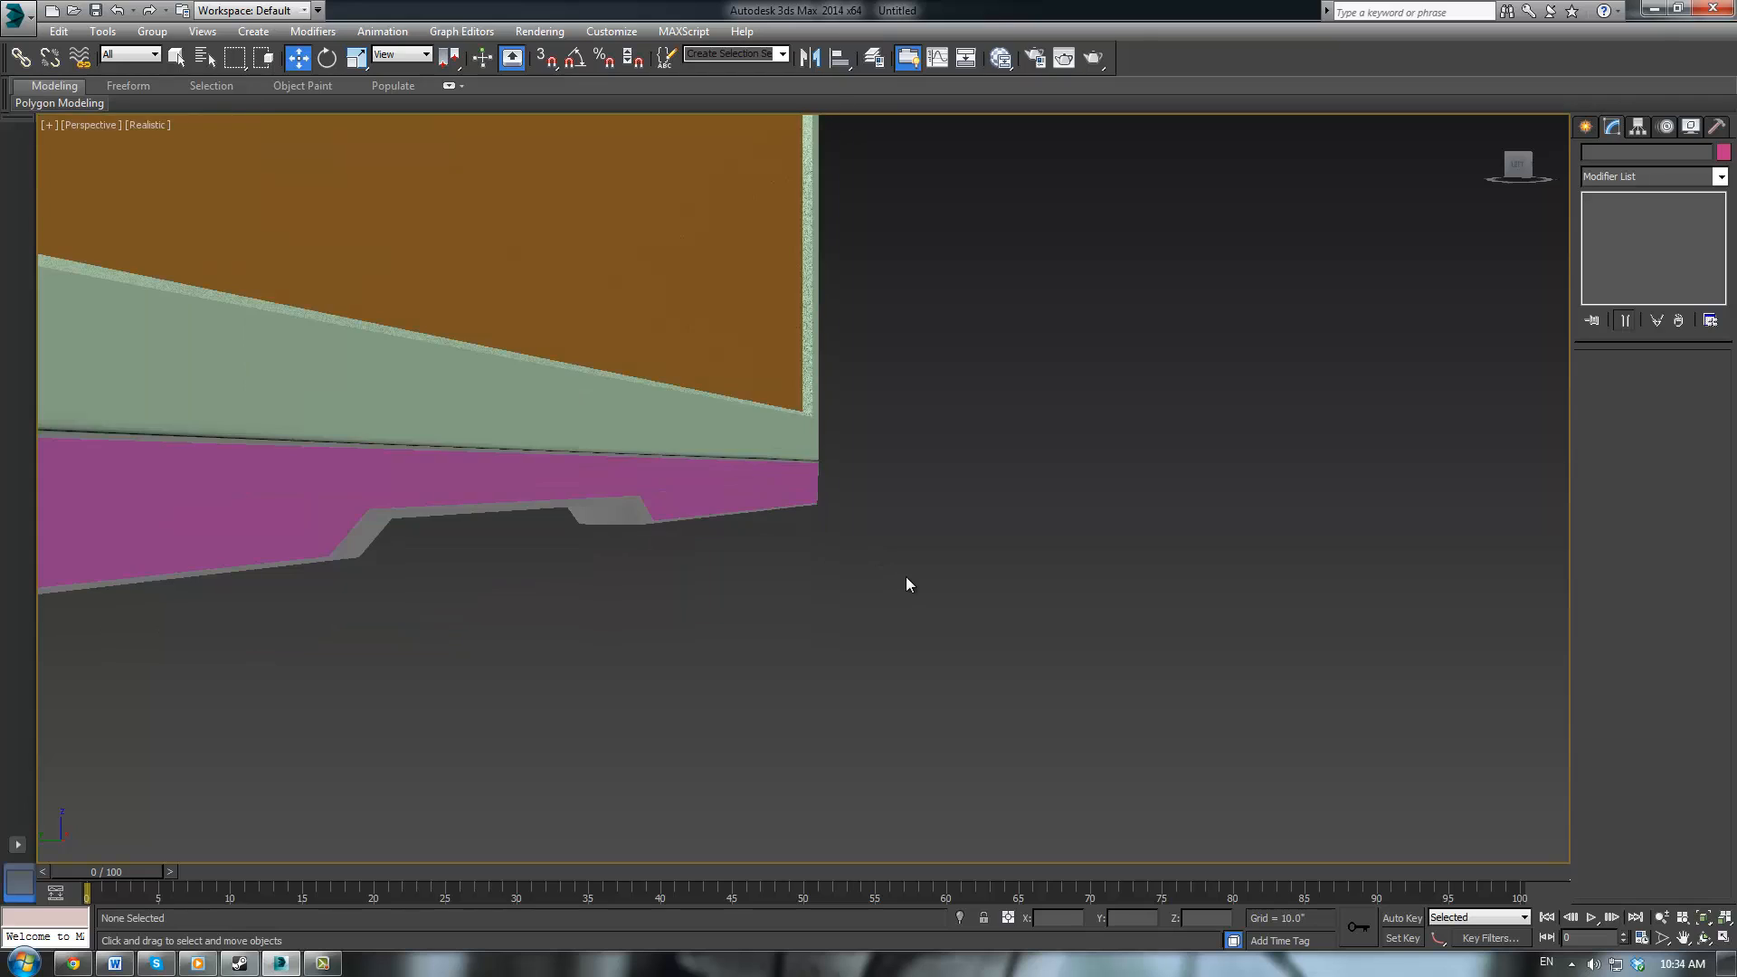
scroll(904, 567, down, 2)
key(f)
scroll(851, 621, up, 8)
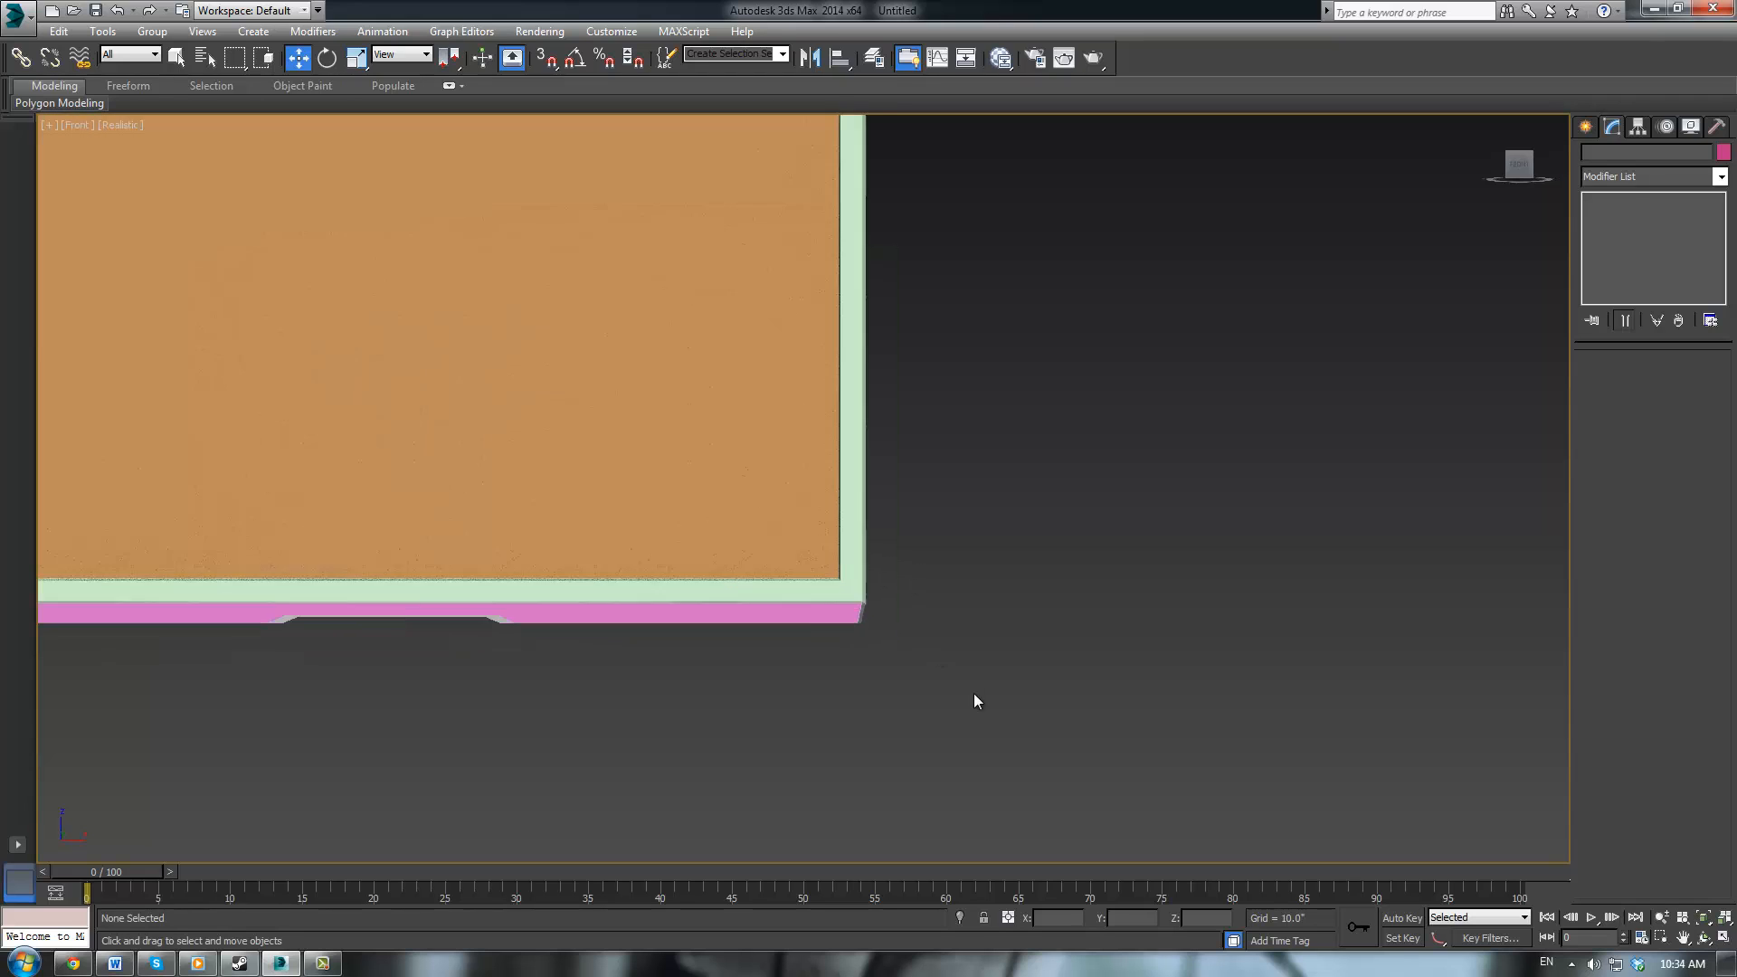
click(737, 506)
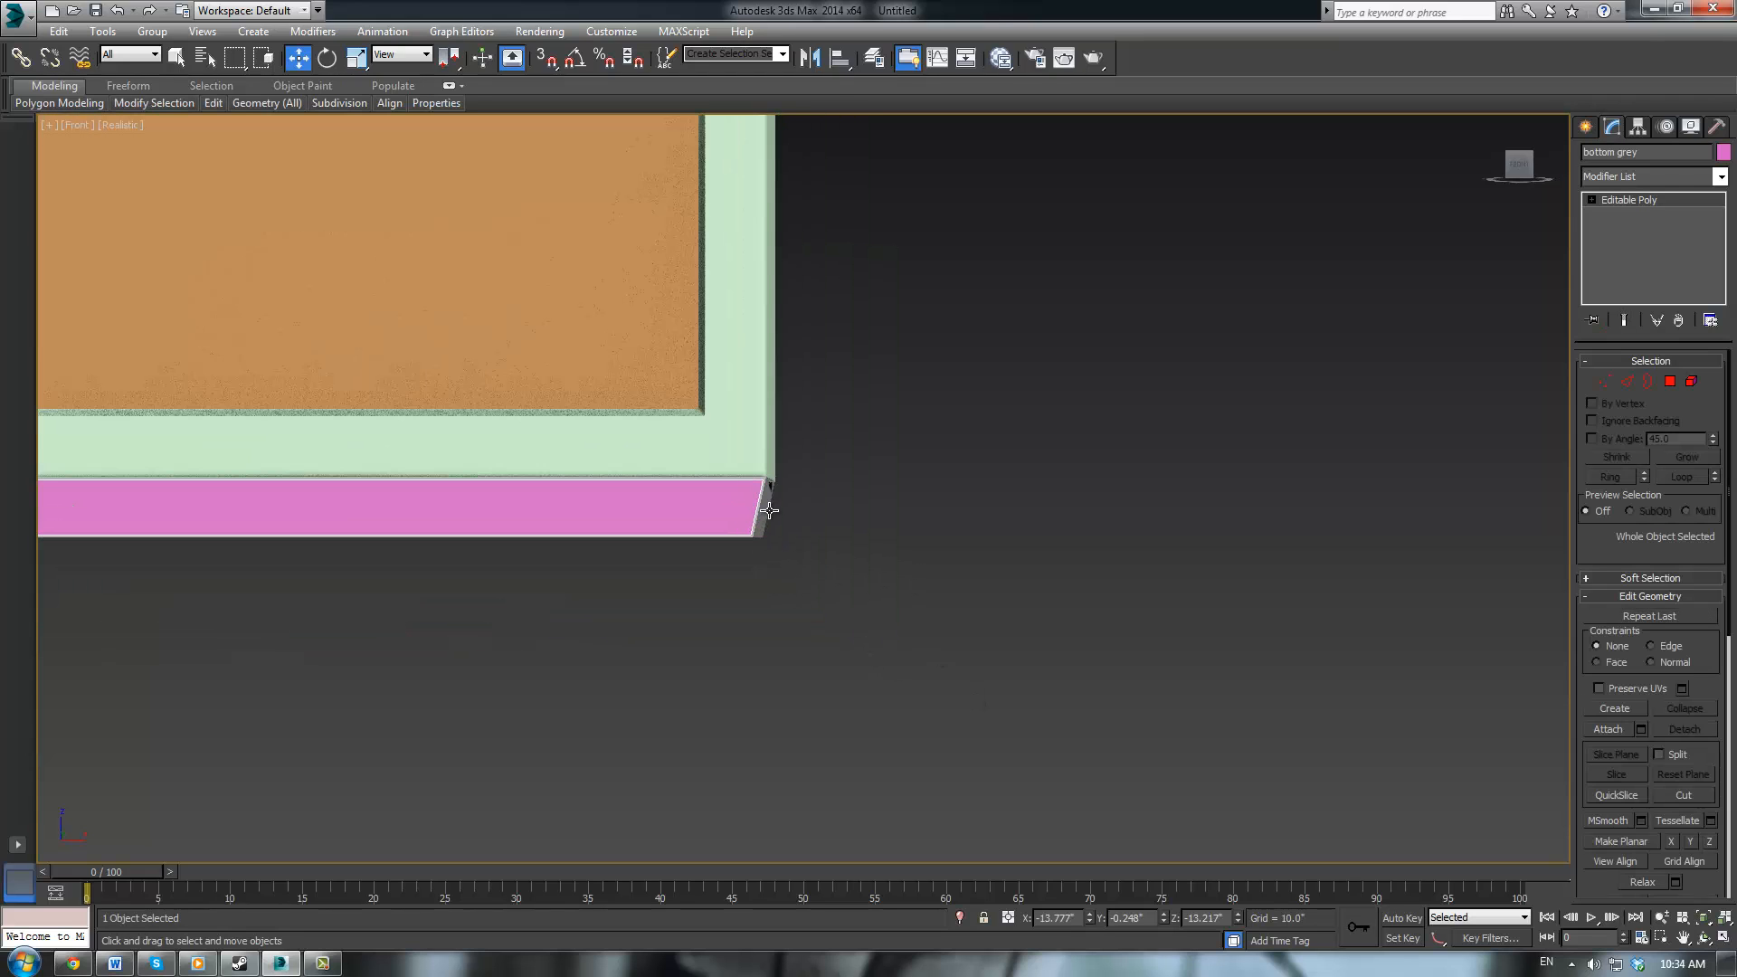
ctrl+click(765, 510)
middle_drag(784, 517, 1006, 548)
key(r)
scroll(1007, 549, down, 5)
scroll(649, 542, up, 2)
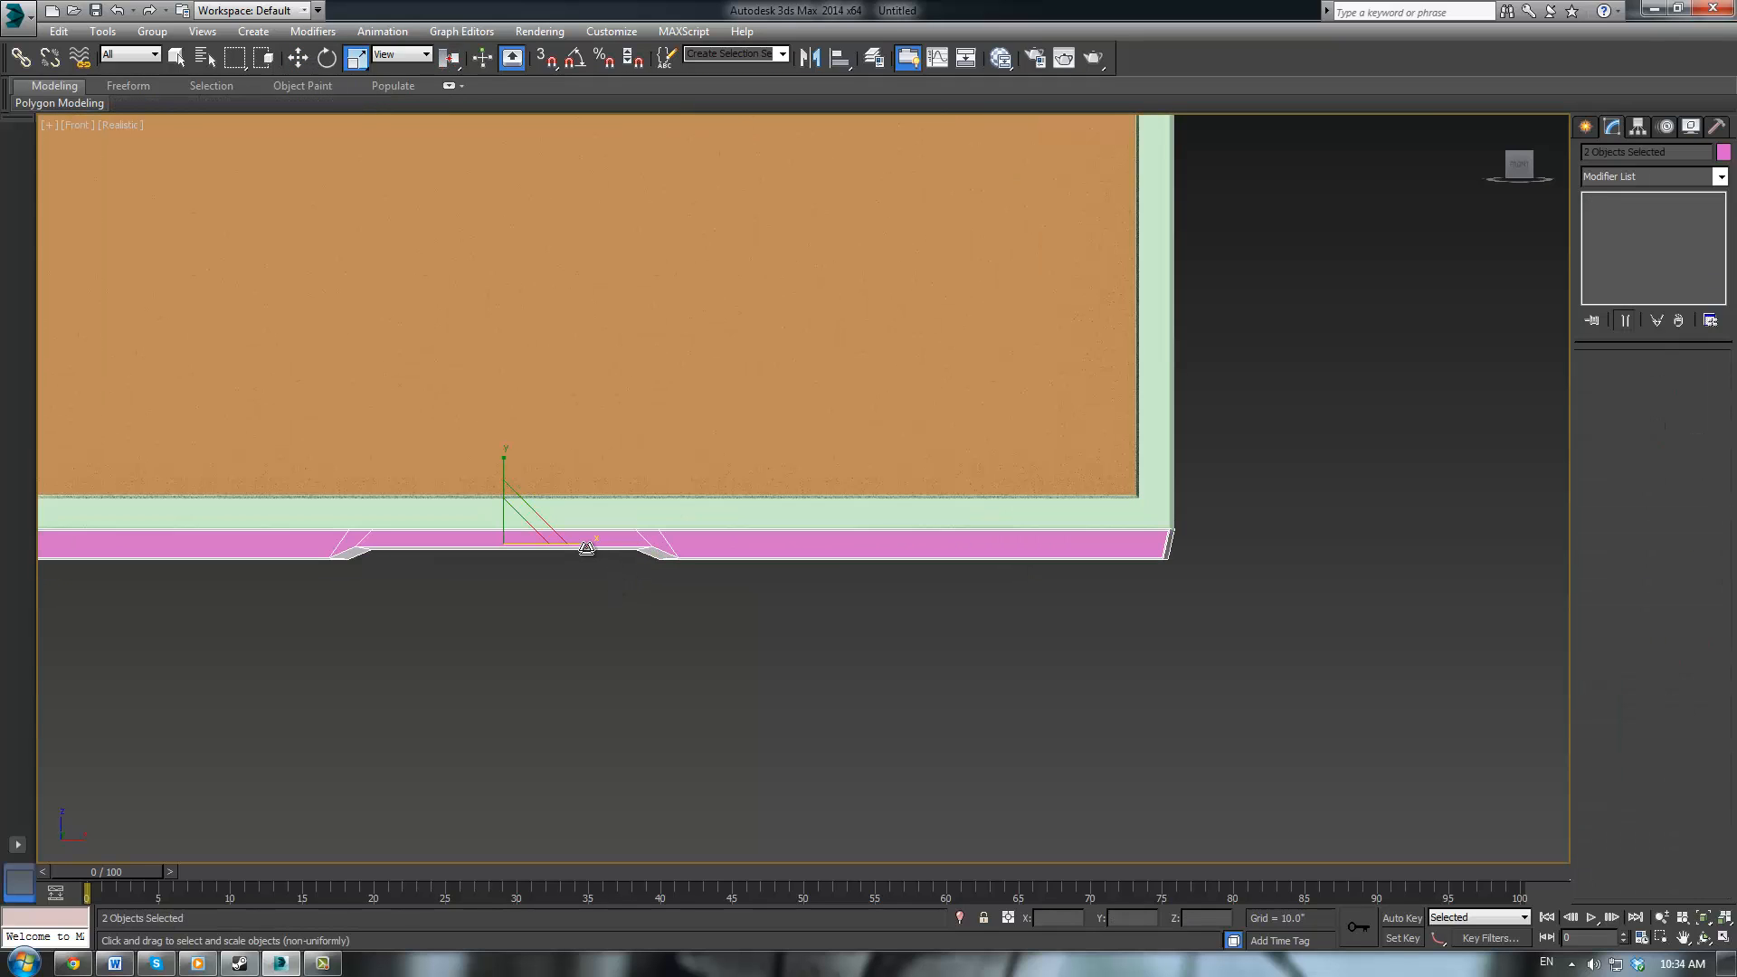
drag(583, 547, 586, 547)
click(850, 632)
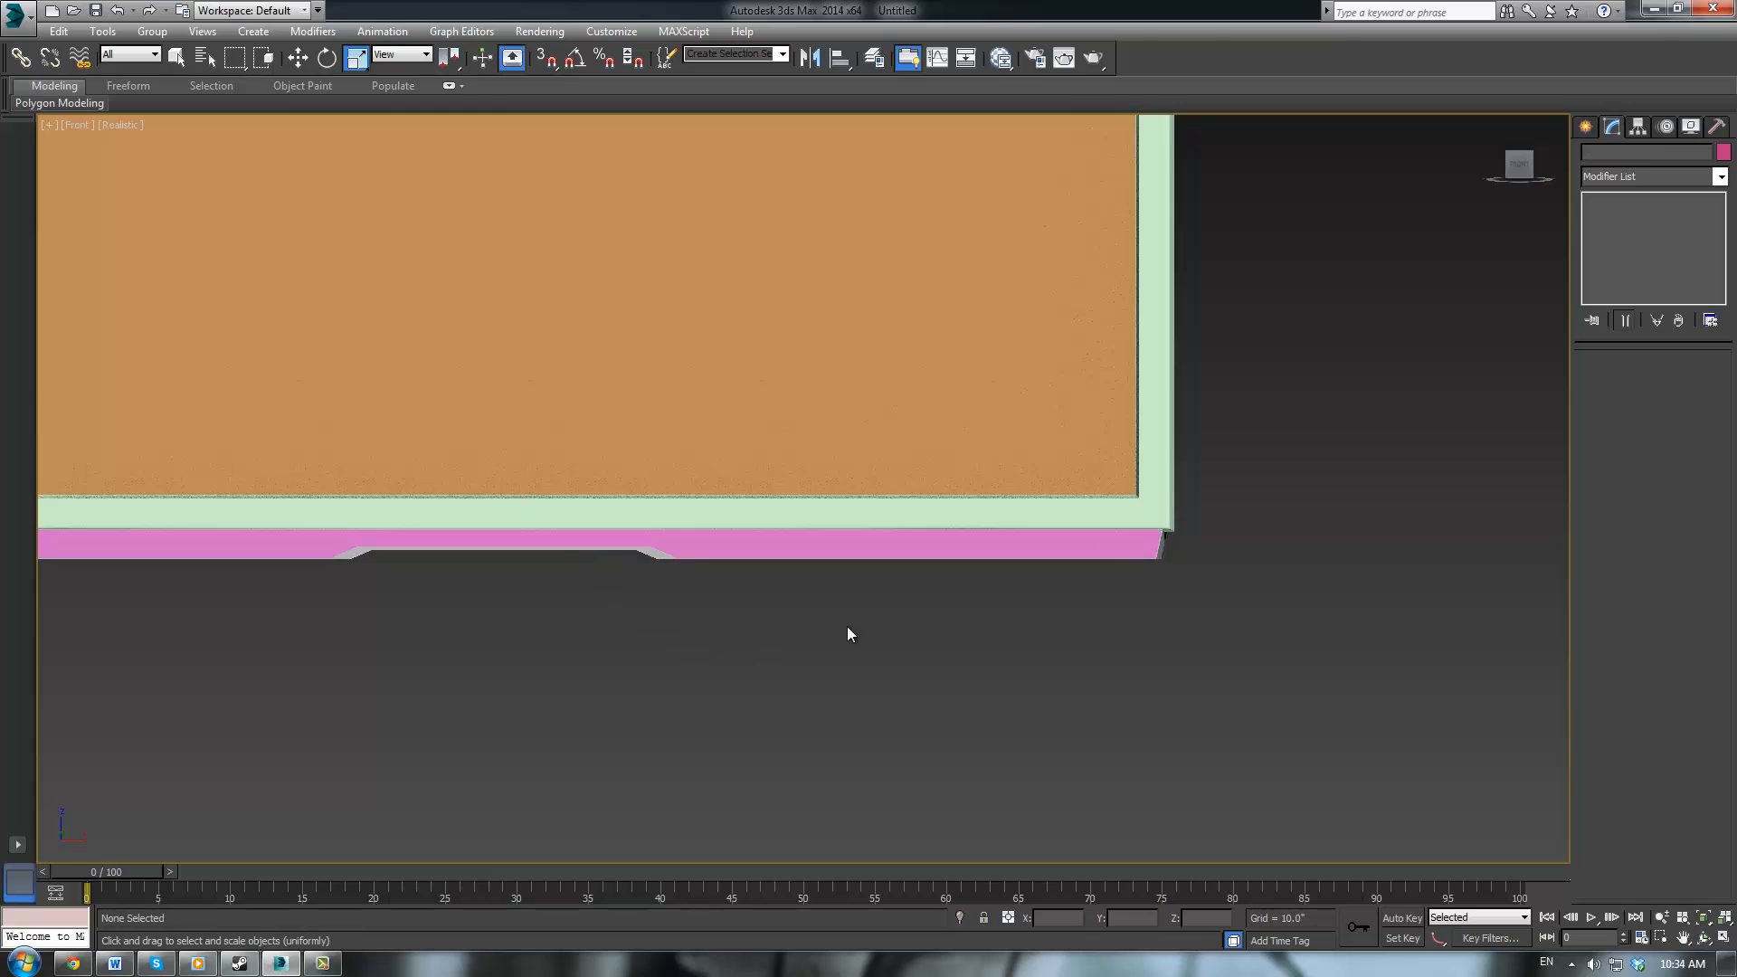
Examine the lower corner where the bottom strip meets the Body
alt+middle_drag(850, 632, 967, 447)
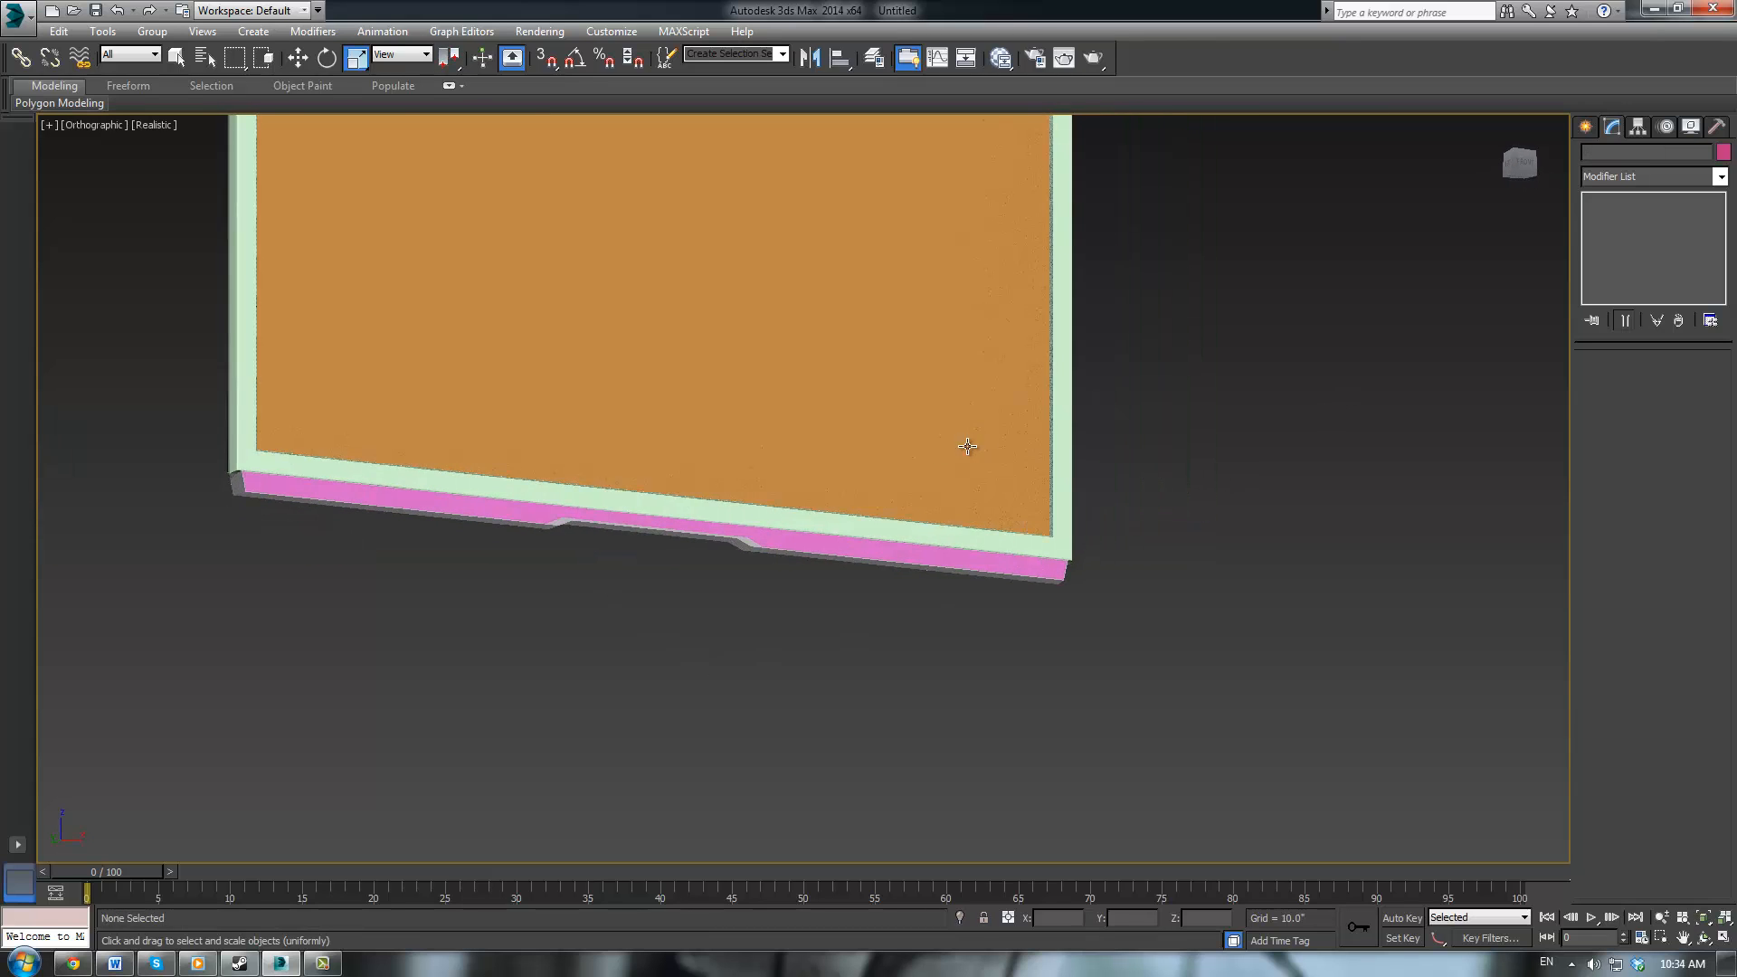
middle_drag(325, 518, 546, 554)
scroll(416, 480, up, 4)
scroll(418, 480, up, 6)
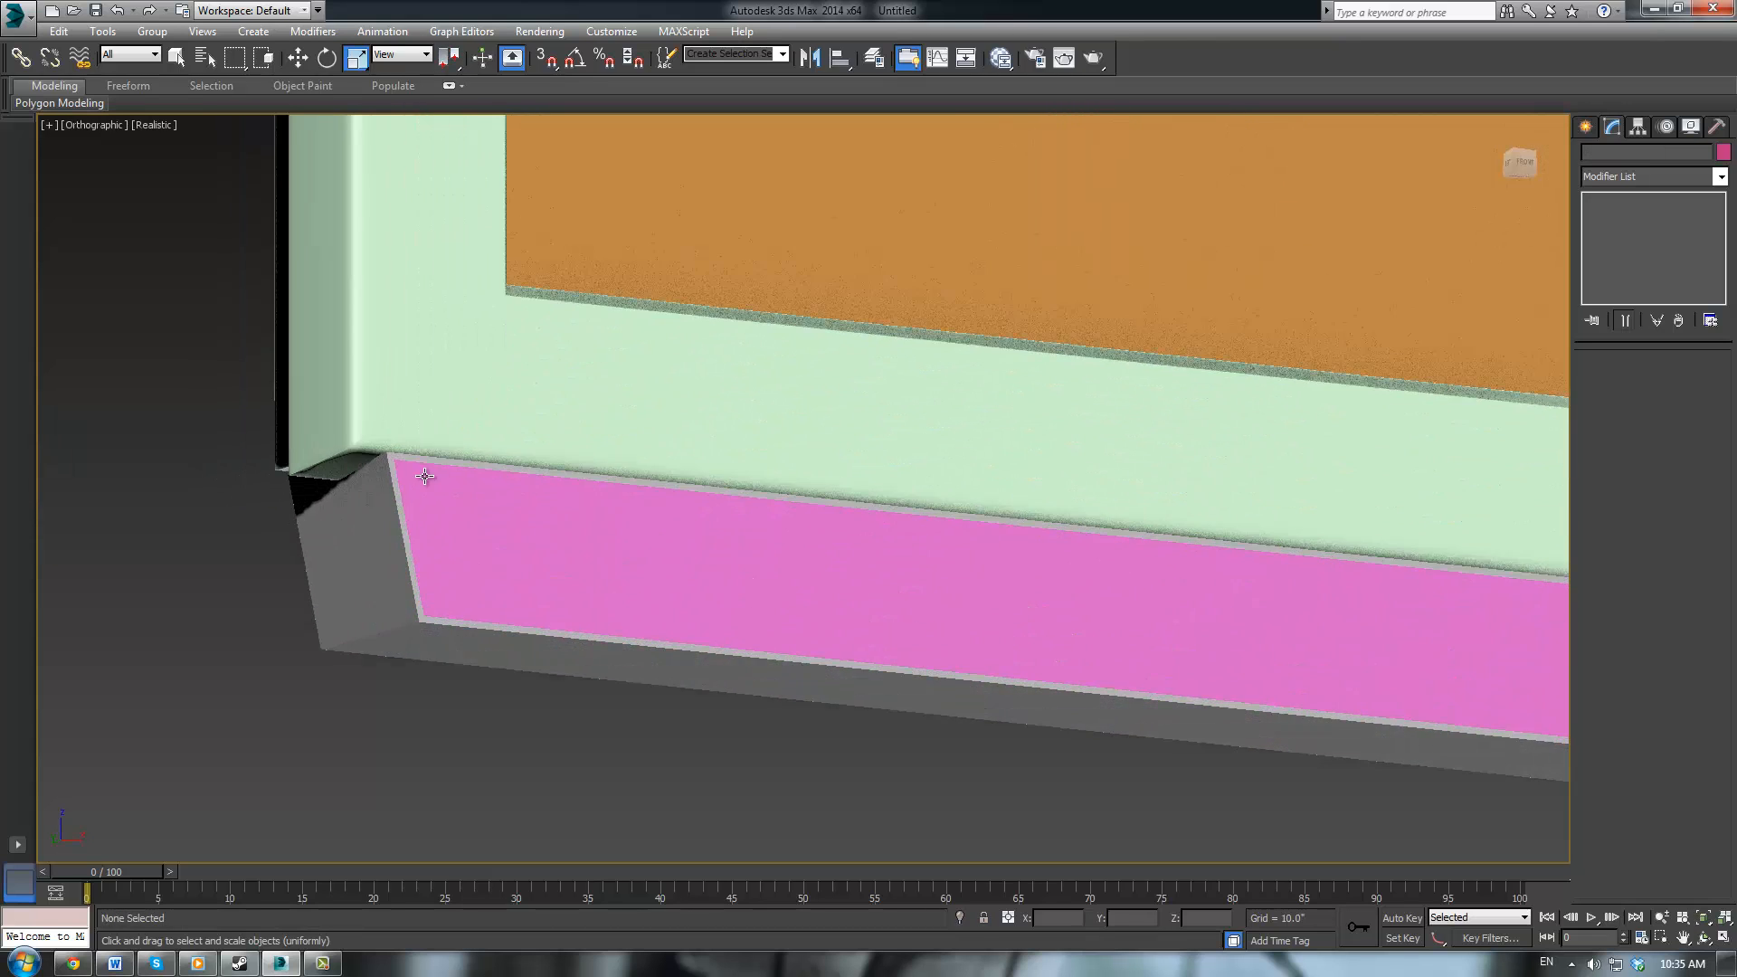
middle_drag(429, 658, 434, 474)
middle_drag(86, 500, 451, 504)
scroll(638, 507, down, 1)
middle_drag(662, 481, 693, 544)
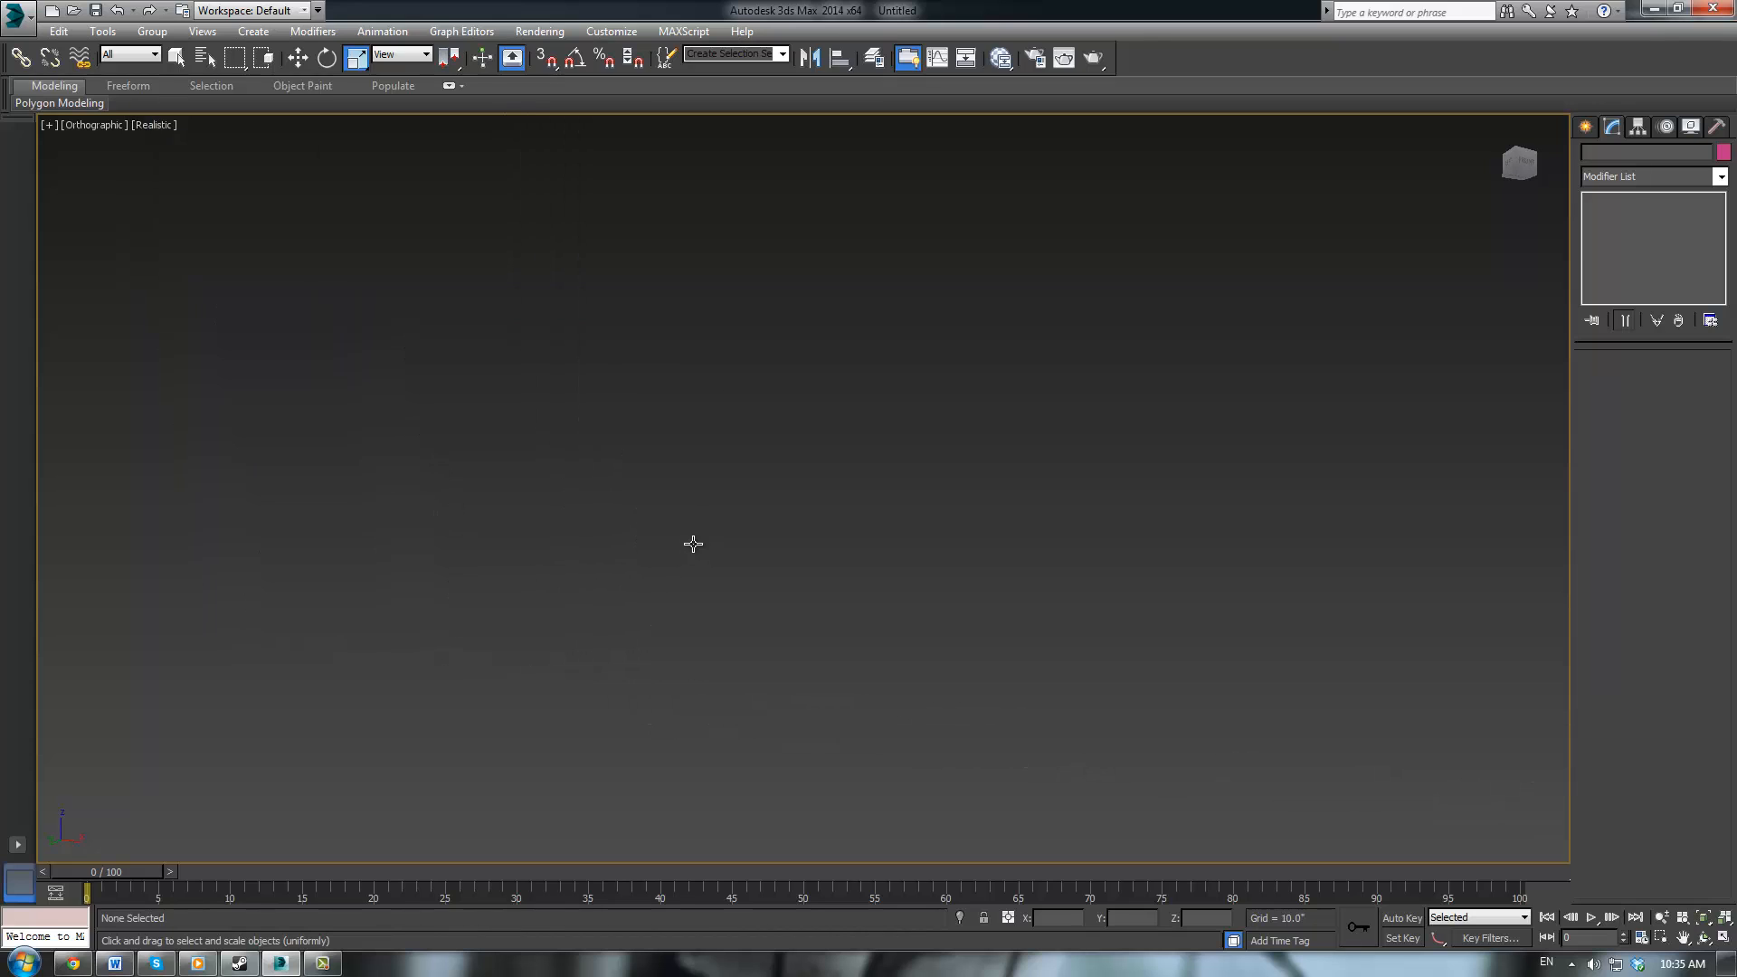
scroll(711, 541, down, 3)
Cap the open border under the Body's lower frame at the Editable Poly level, then return to TurboSmooth and deselect
click(876, 302)
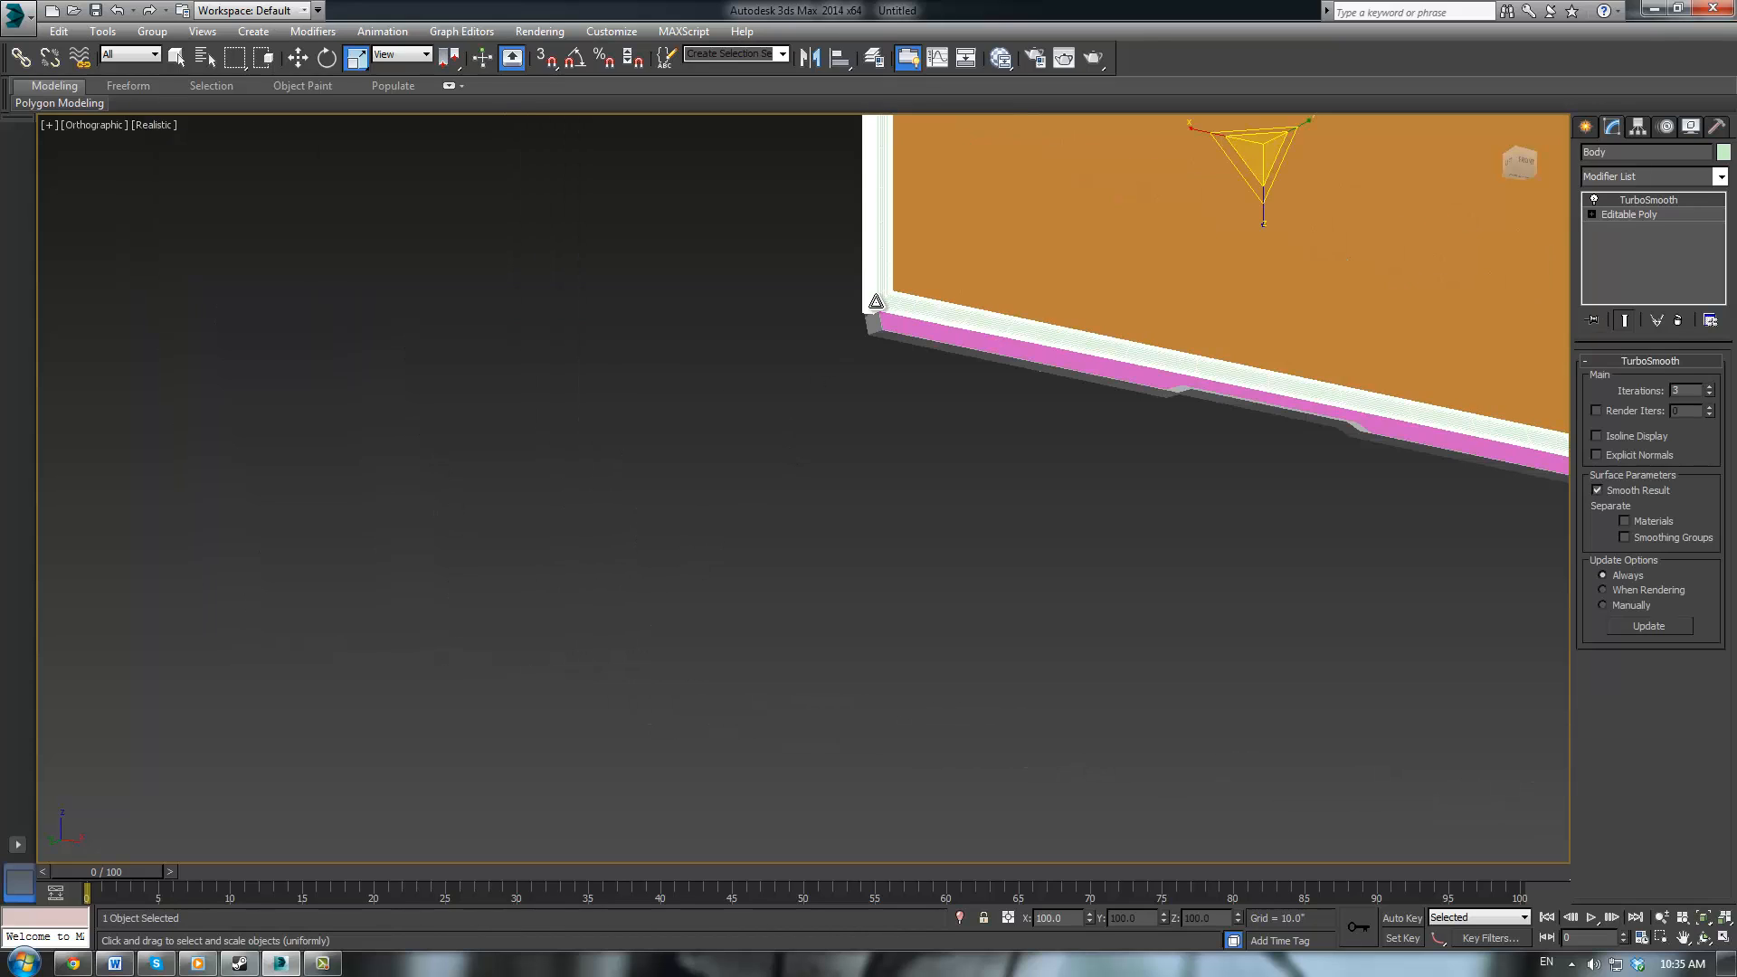
key(z)
alt+middle_drag(794, 415, 826, 383)
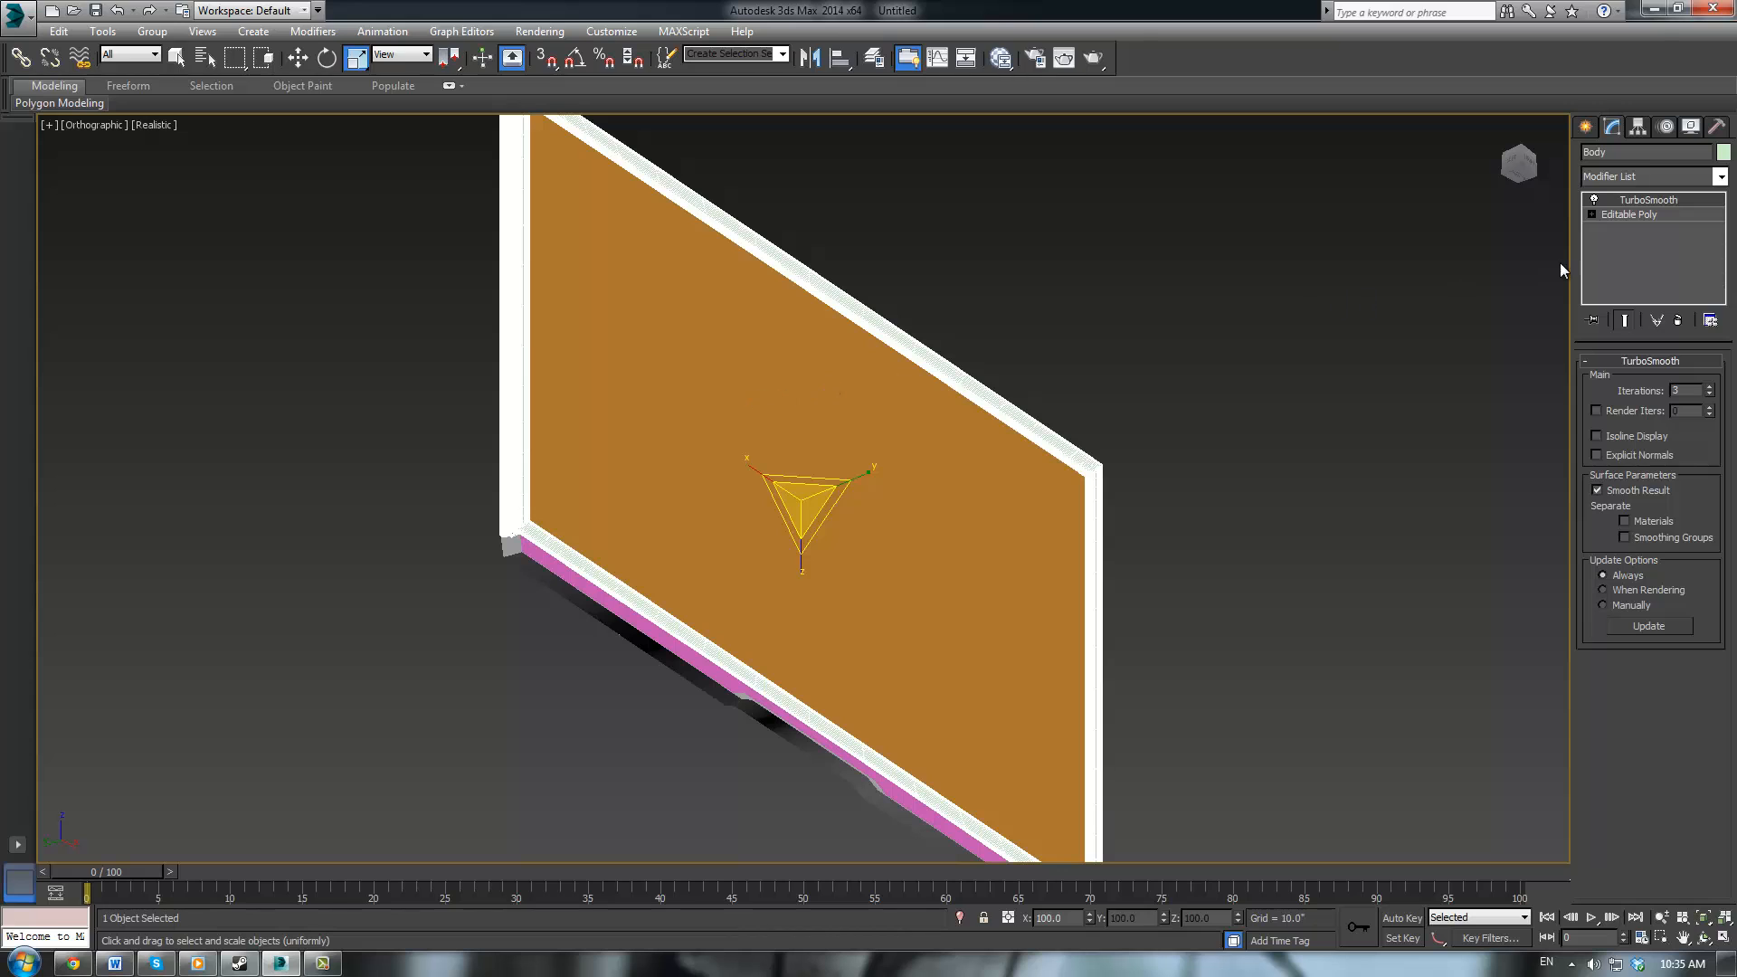
click(1619, 216)
scroll(853, 434, up, 5)
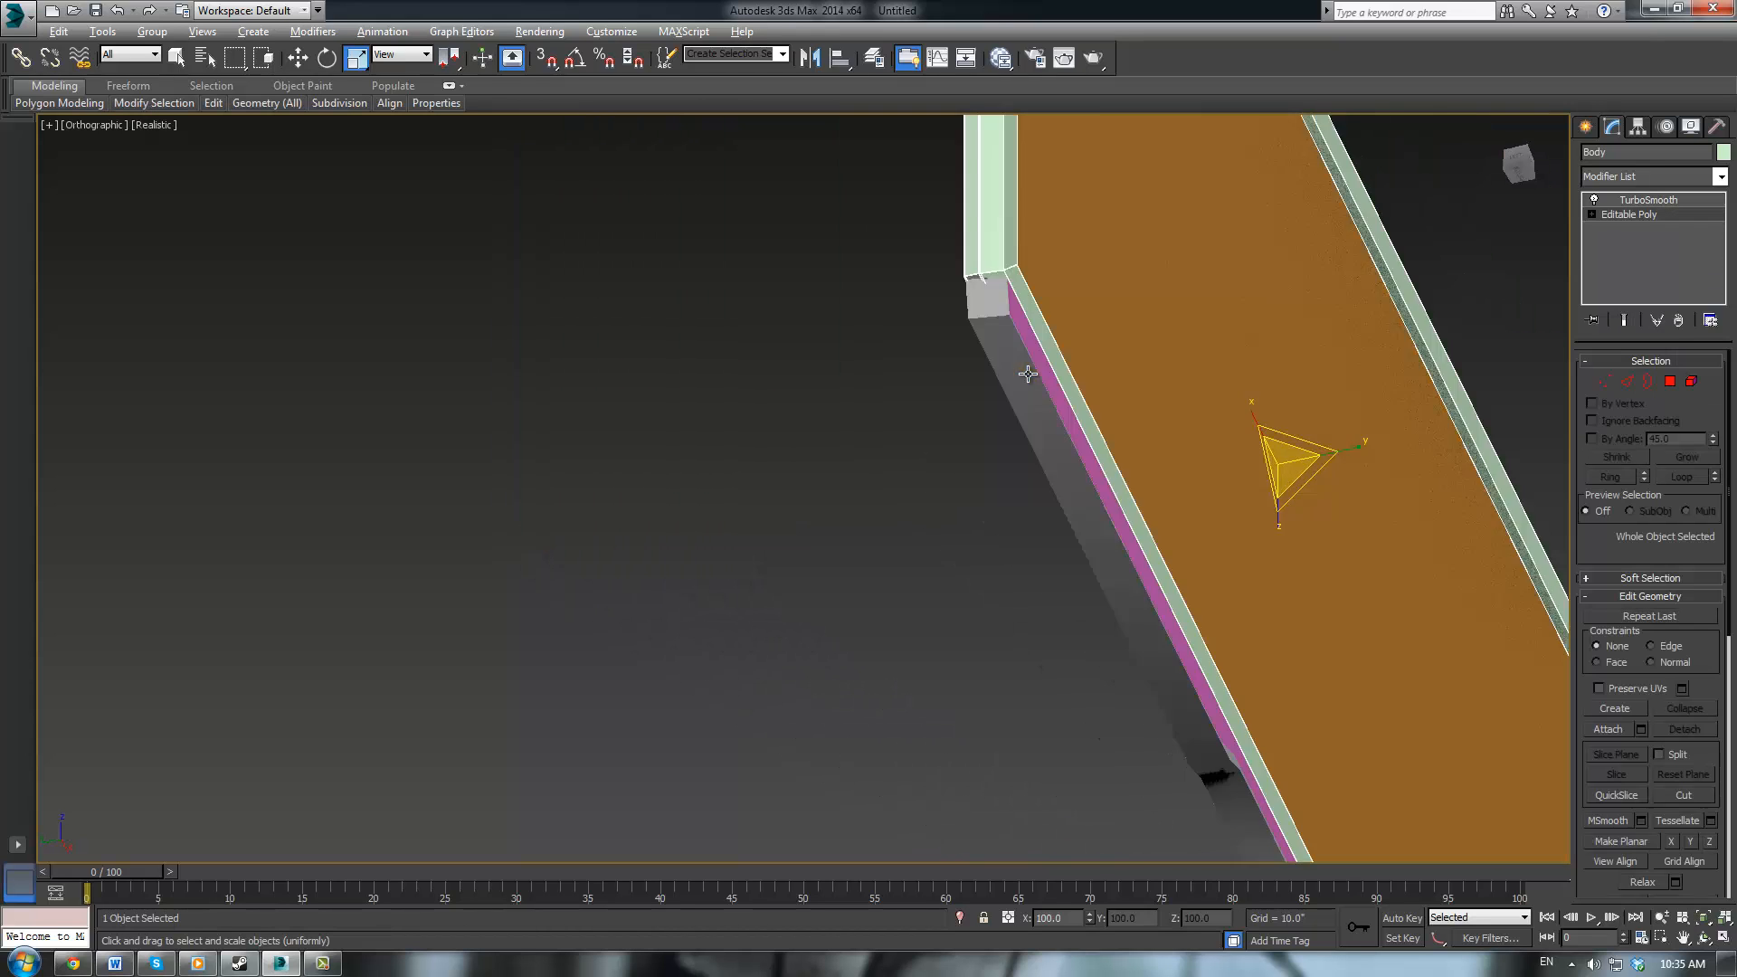
alt+middle_drag(1028, 374, 1170, 470)
scroll(1165, 466, up, 3)
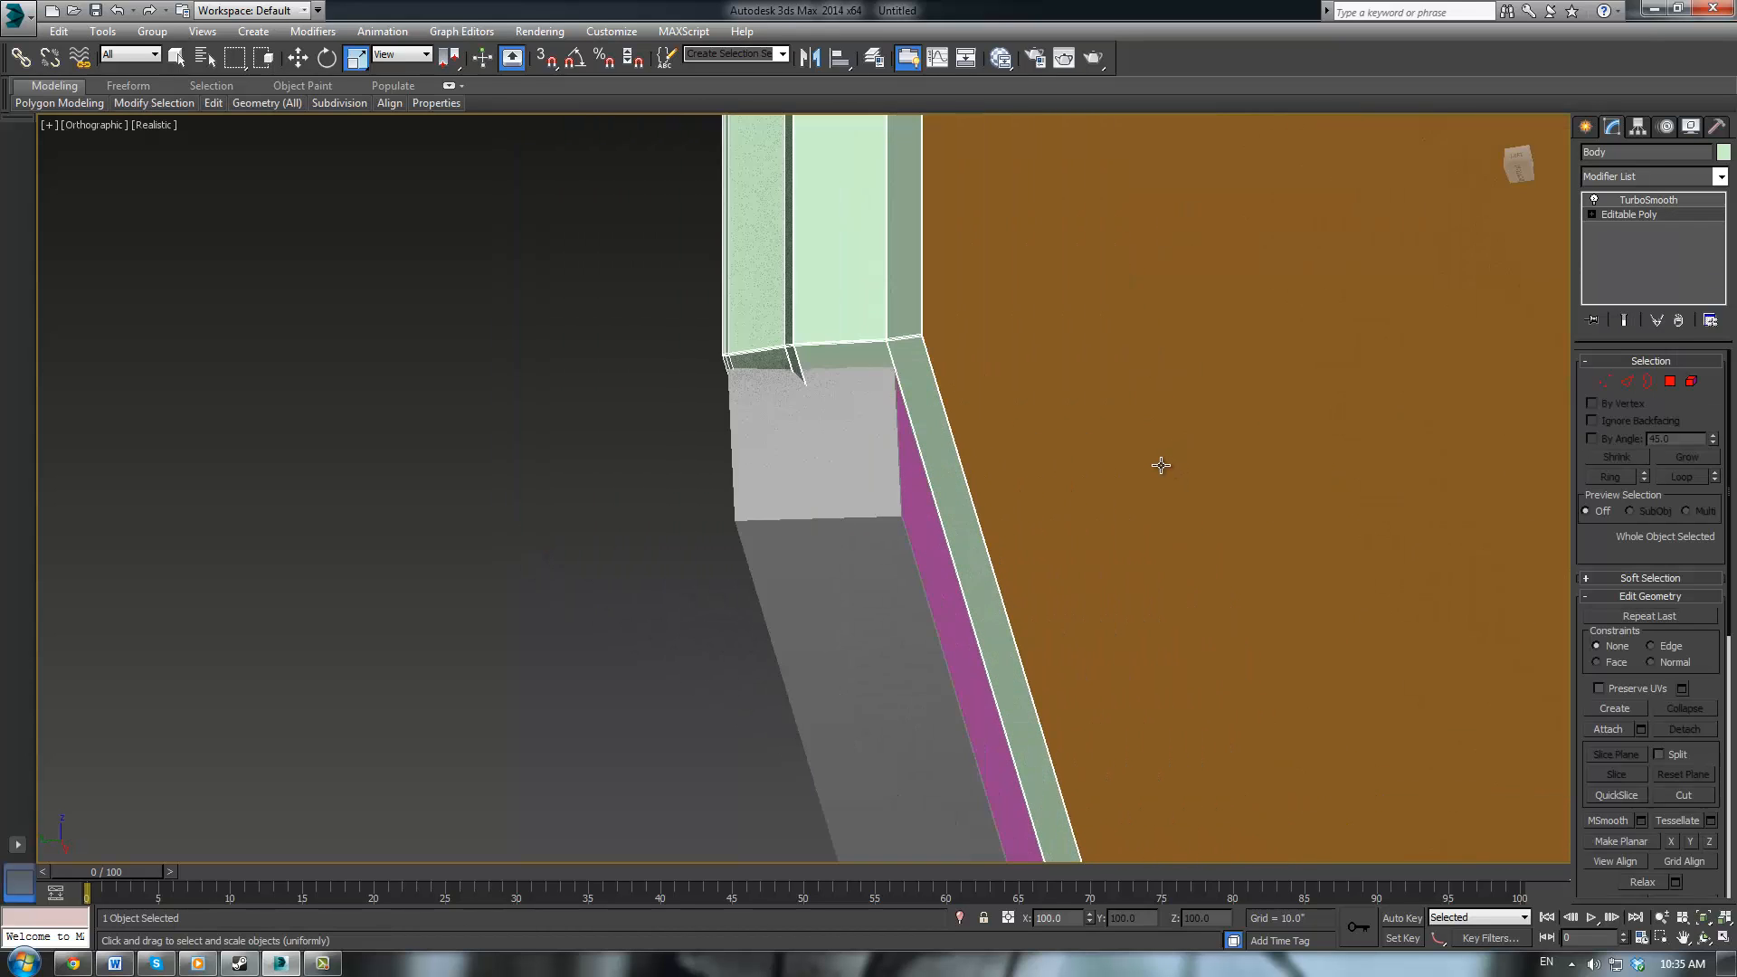
click(1647, 381)
click(885, 344)
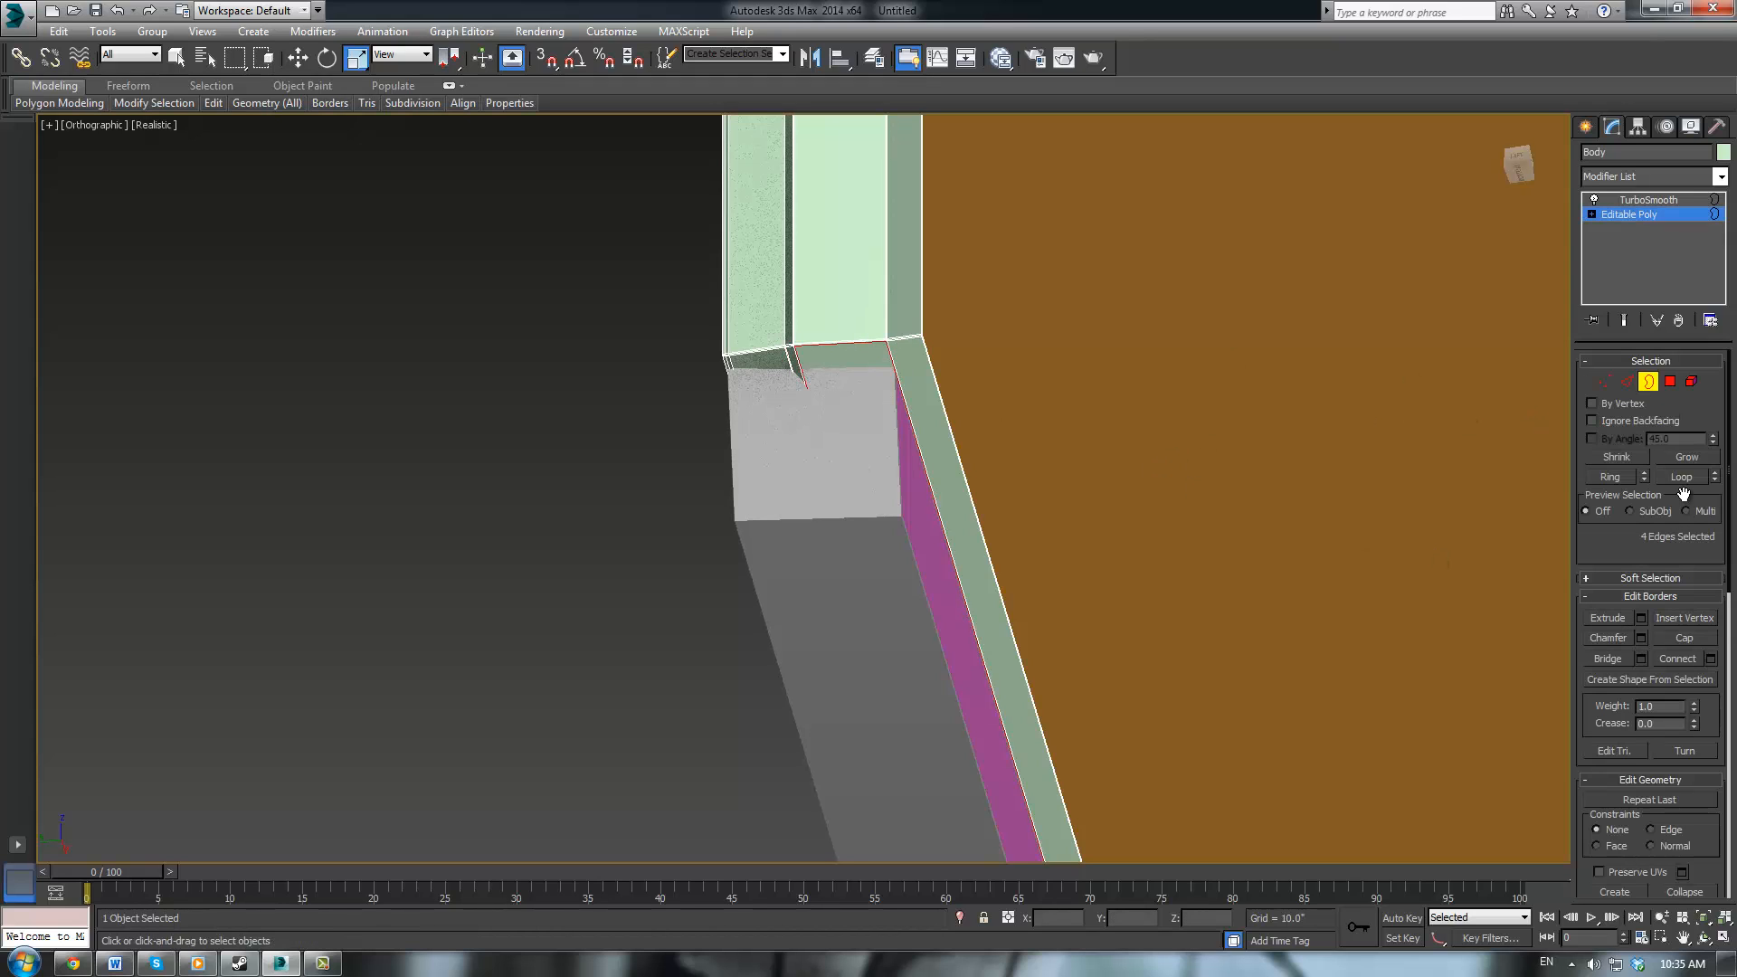
click(1670, 637)
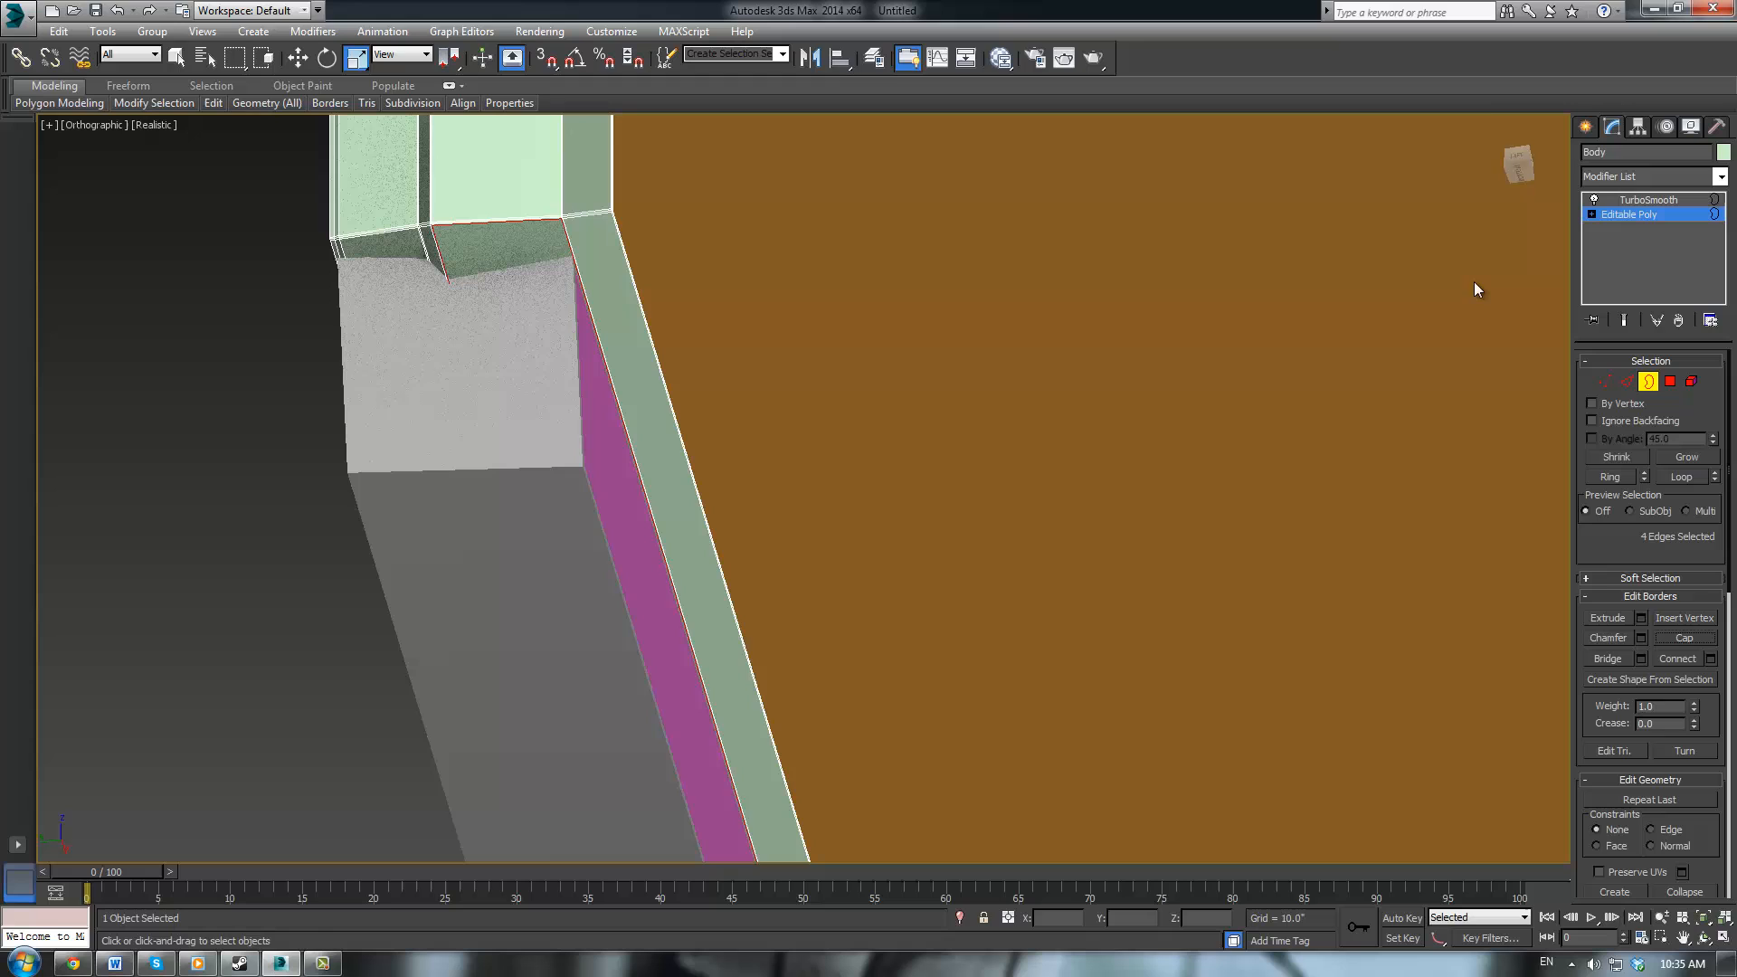
click(1623, 214)
click(1632, 200)
click(230, 376)
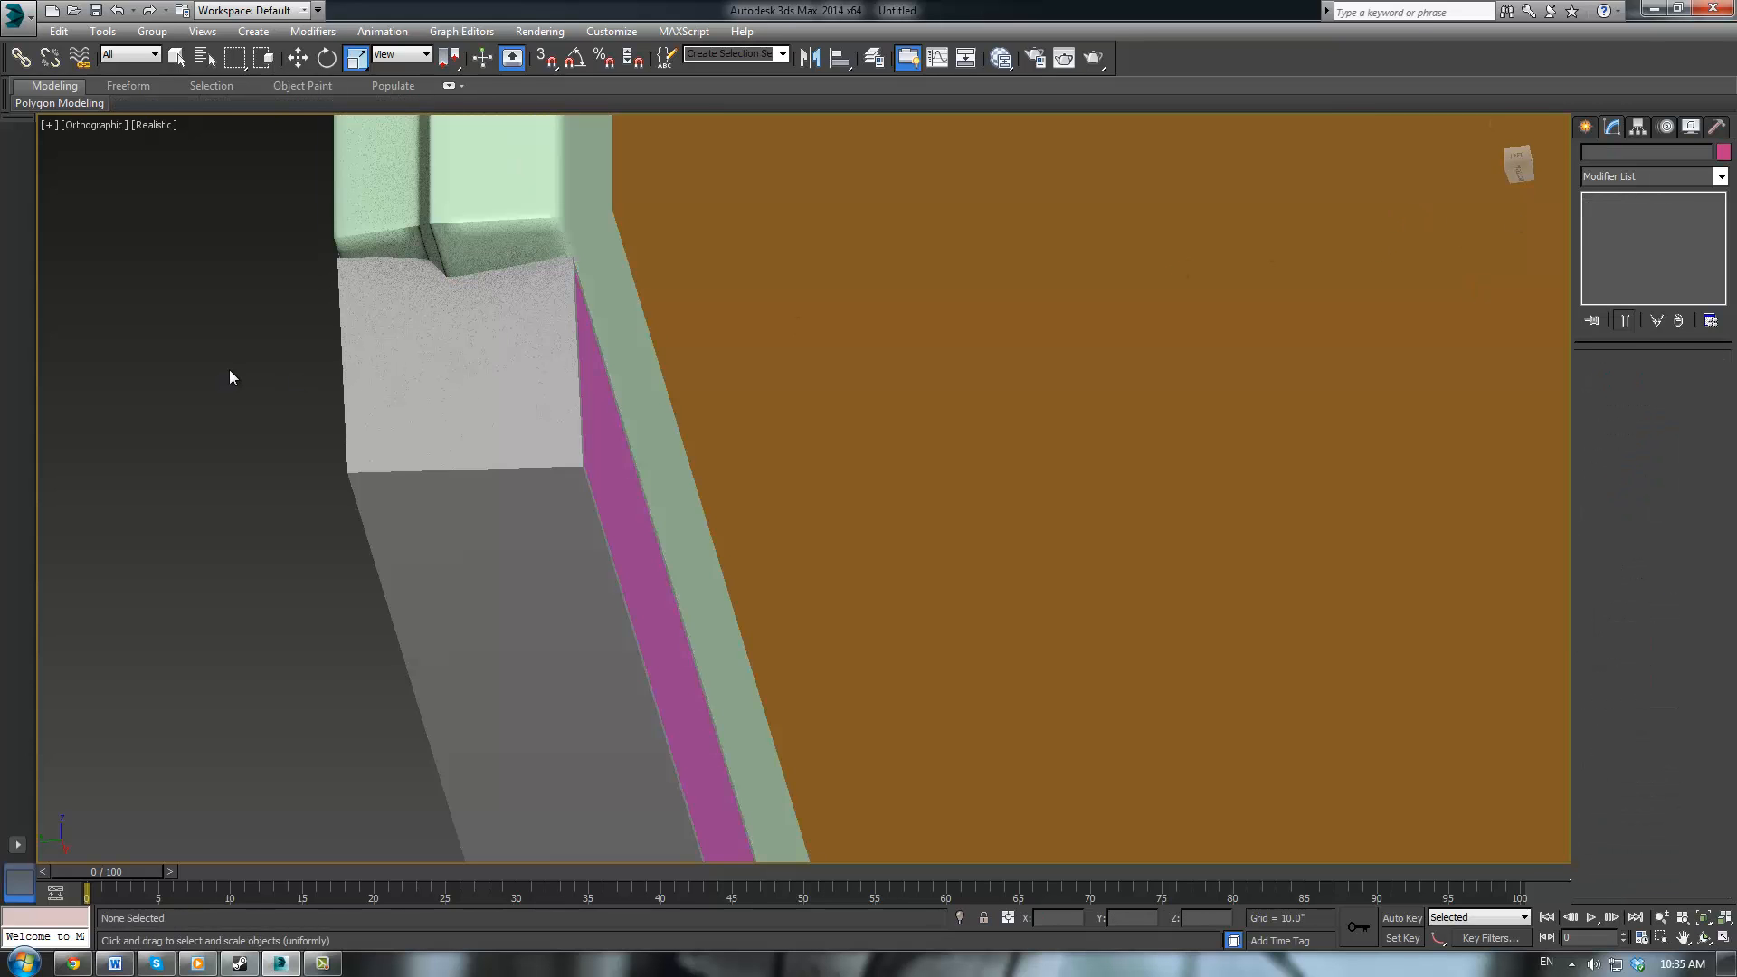
Examine the Body's capped underside at the lower corner and its fit with the bottom strip from several angles
scroll(230, 376, down, 4)
alt+middle_drag(657, 484, 1033, 480)
scroll(1033, 481, up, 3)
middle_drag(541, 577, 1195, 533)
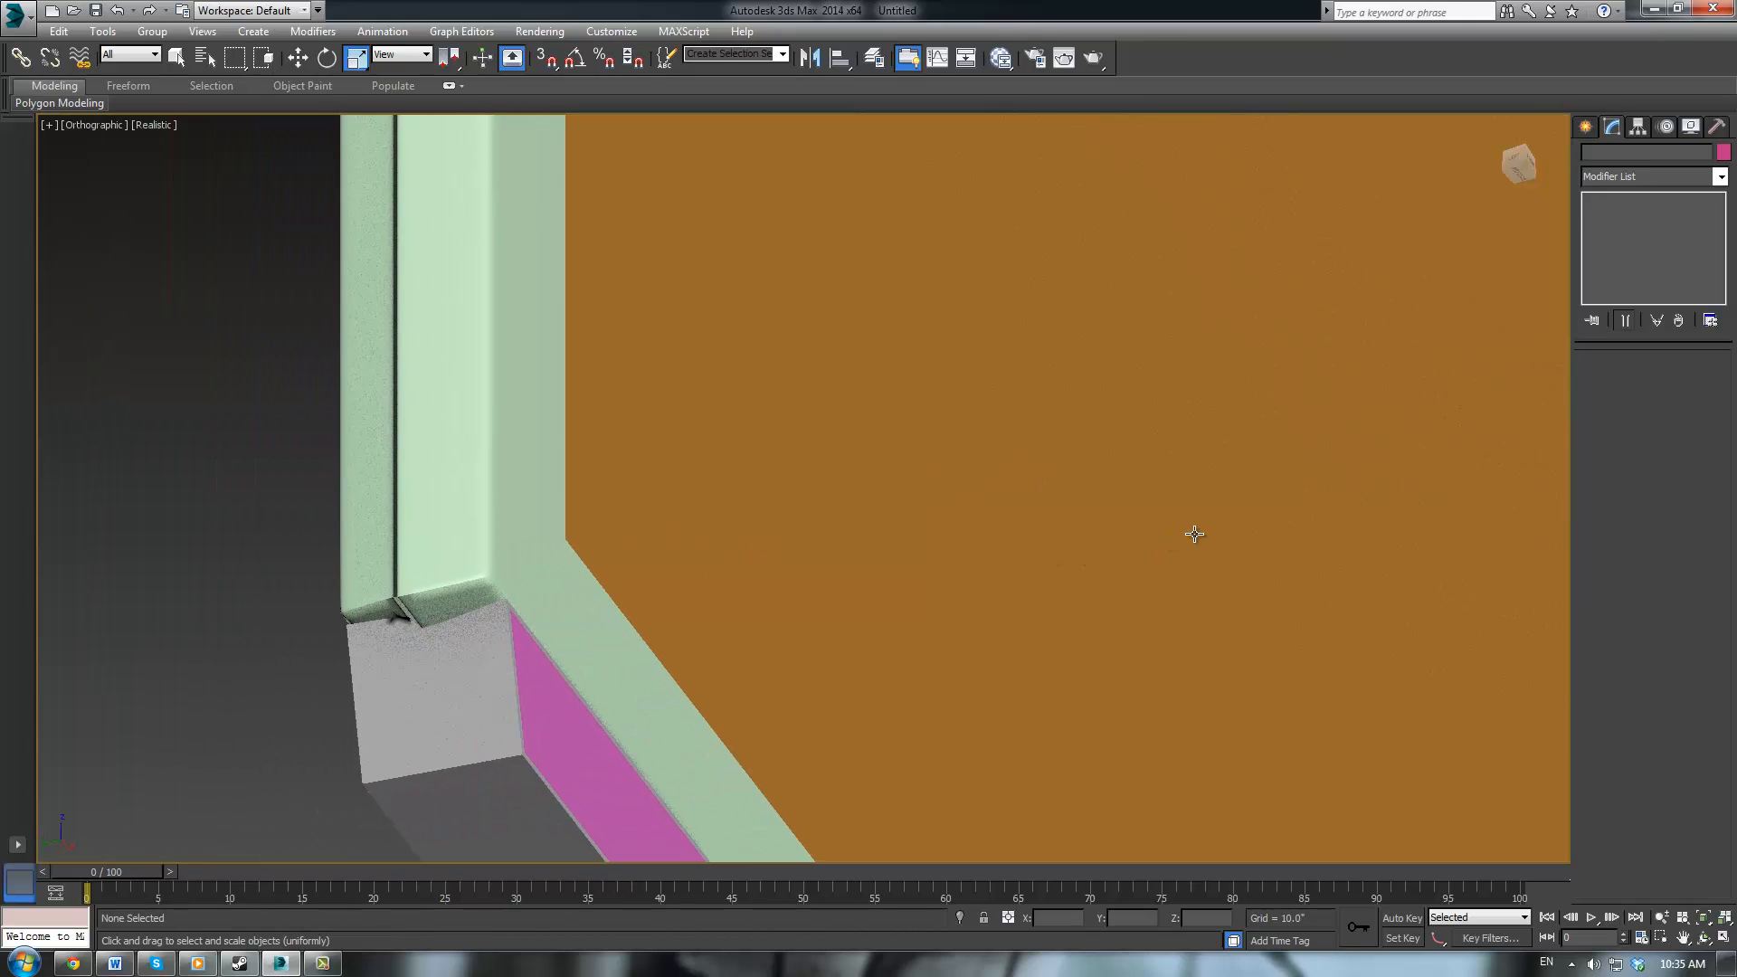
alt+middle_drag(959, 510, 928, 567)
scroll(928, 567, down, 3)
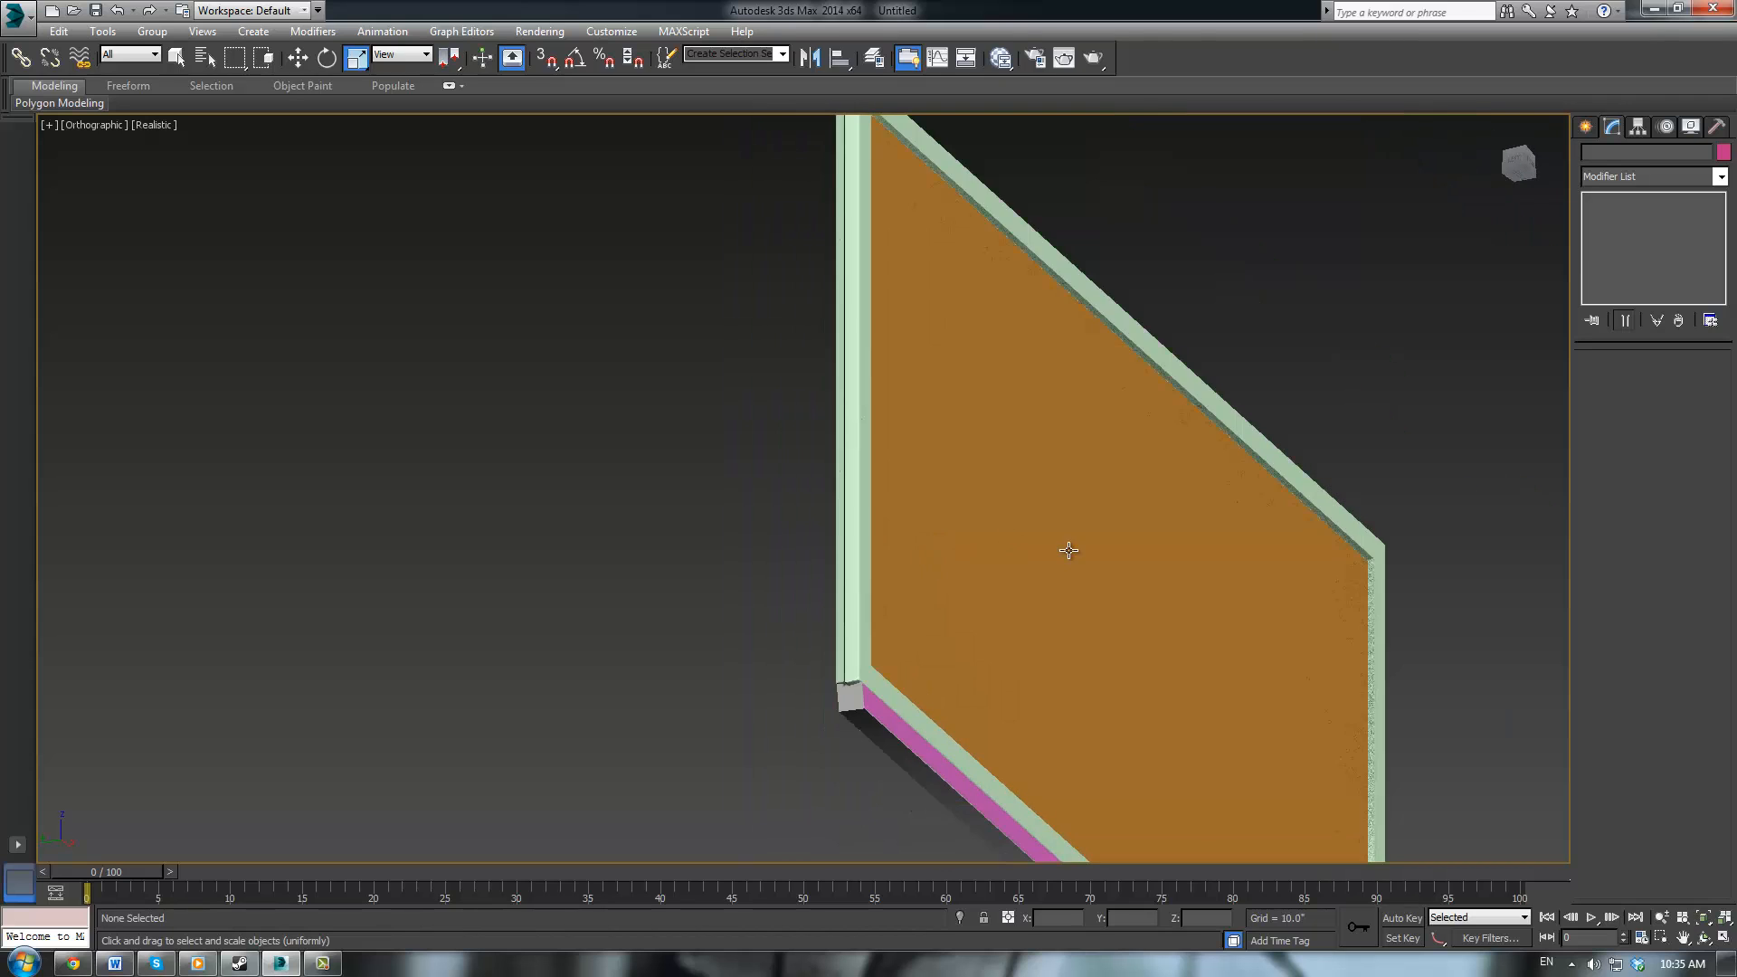
scroll(1069, 550, down, 3)
alt+middle_drag(1069, 550, 1010, 595)
scroll(1048, 673, up, 6)
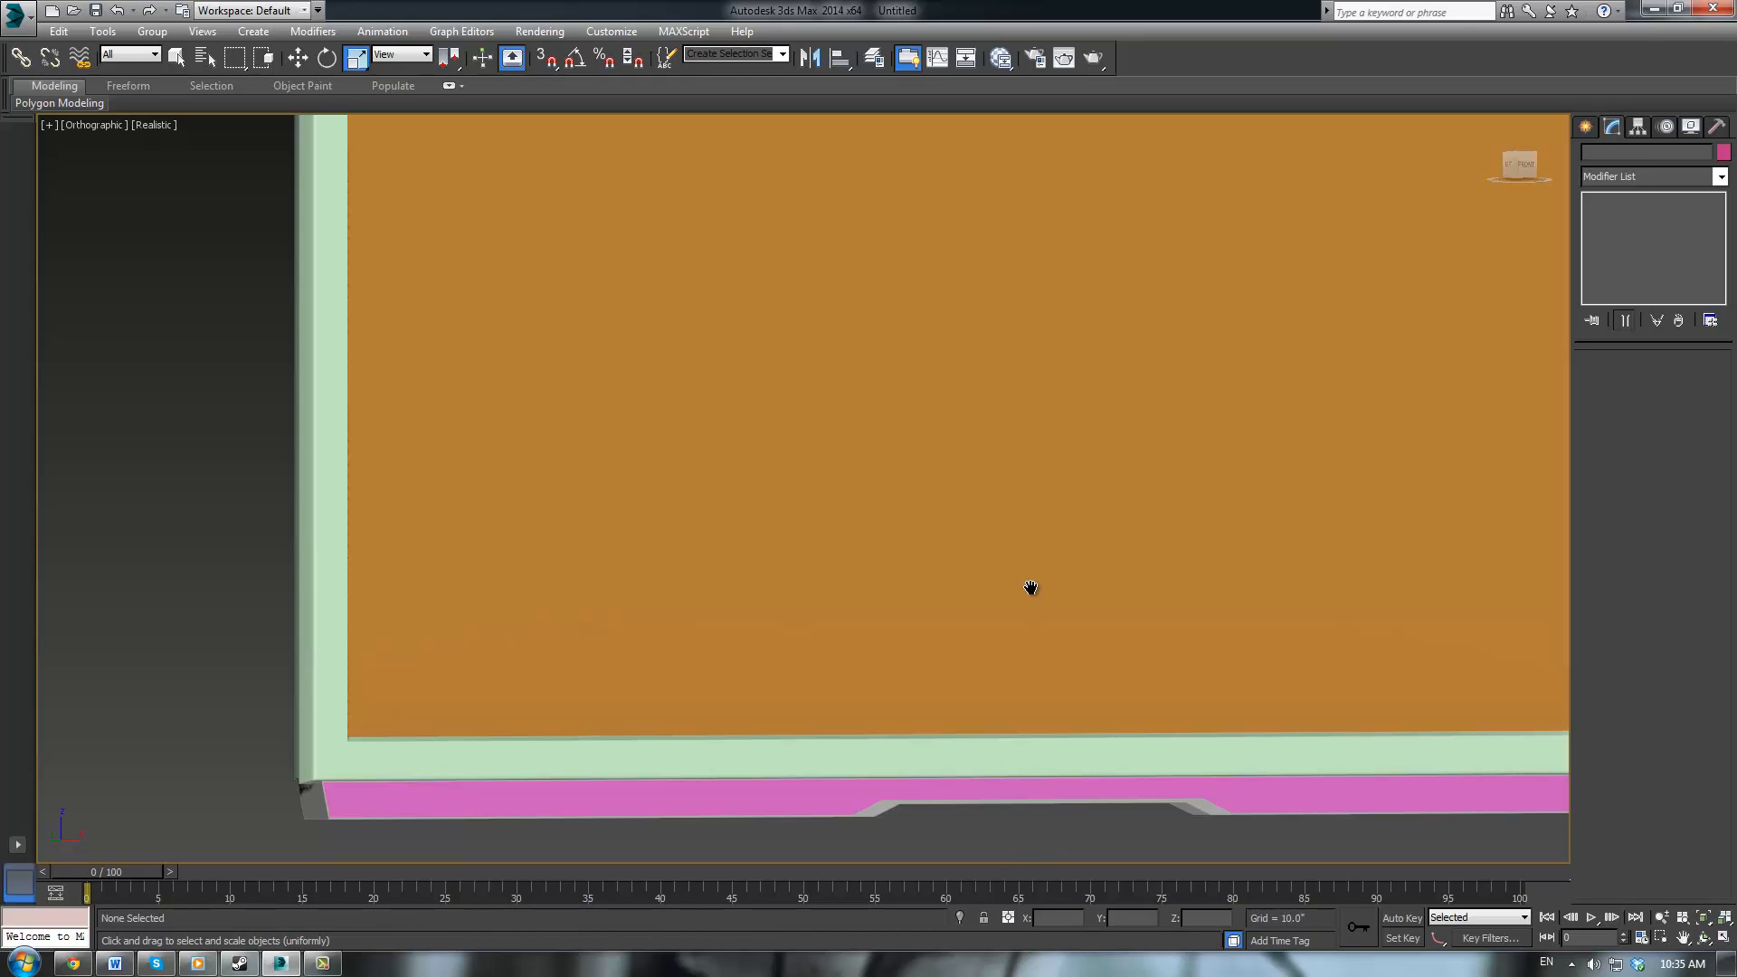
scroll(1031, 589, down, 6)
alt+middle_drag(988, 594, 993, 539)
Switch to the perspective view and inspect the whole panel
key(z)
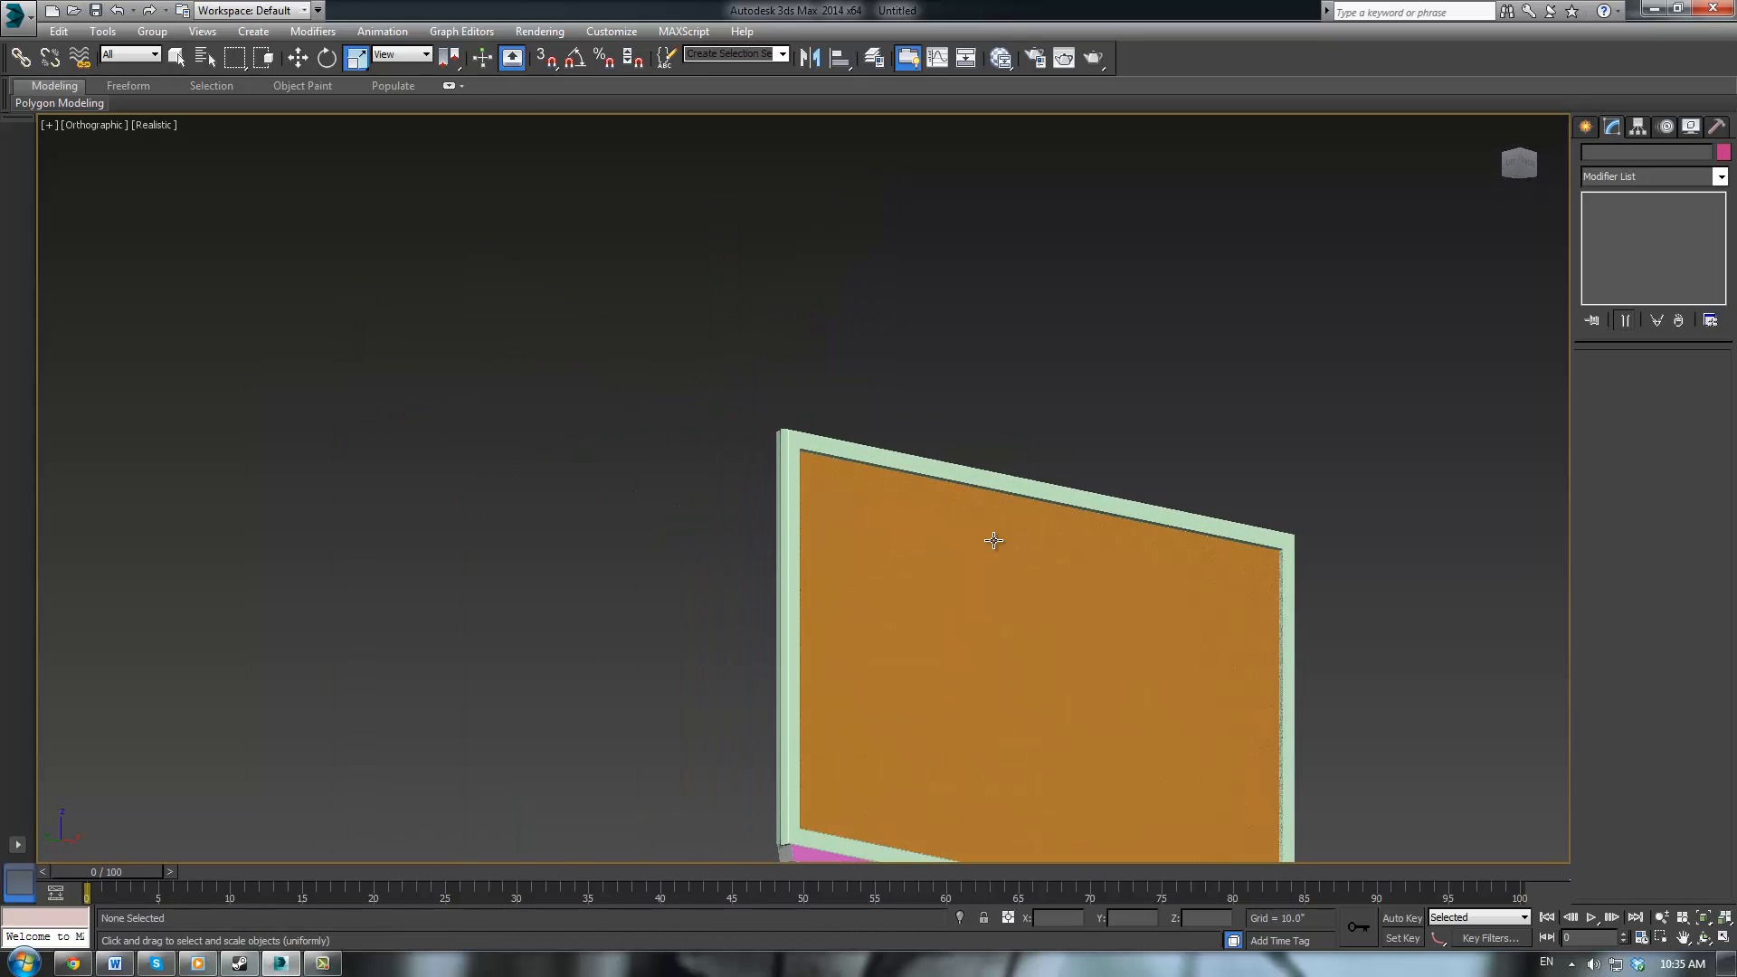
key(p)
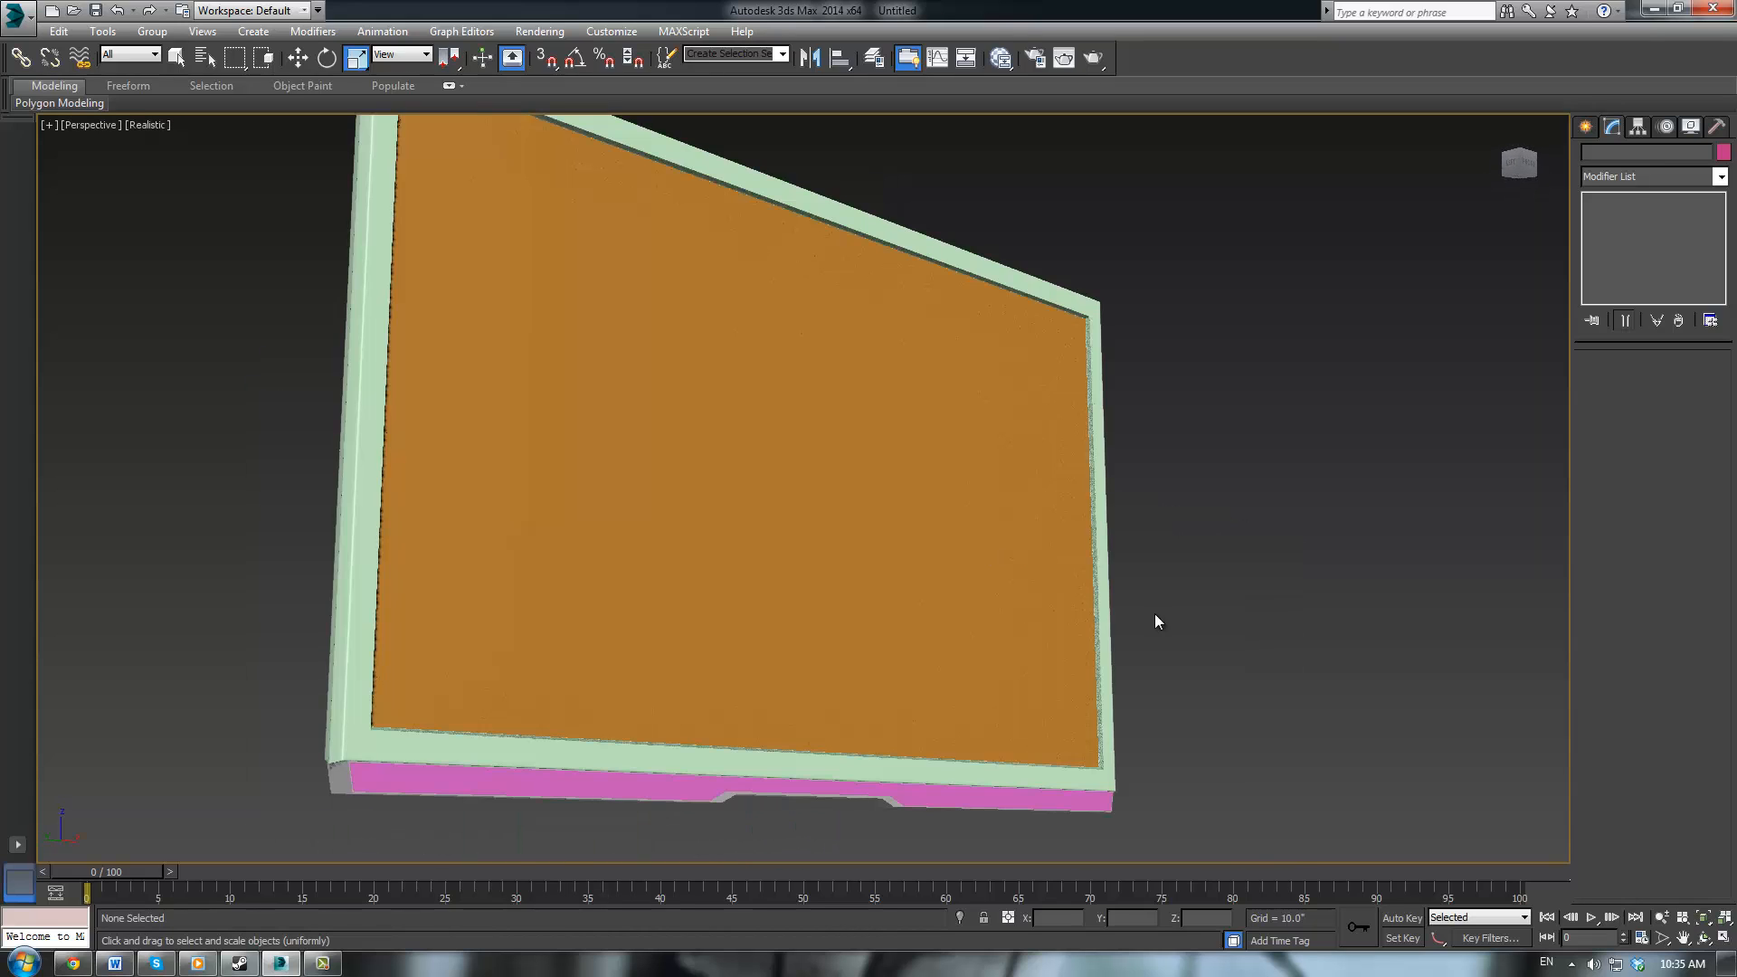
scroll(1001, 492, down, 5)
mouse_move(1000, 516)
alt+middle_down()
mouse_move(923, 531)
mouse_move(959, 516)
mouse_move(996, 540)
alt+middle_up()
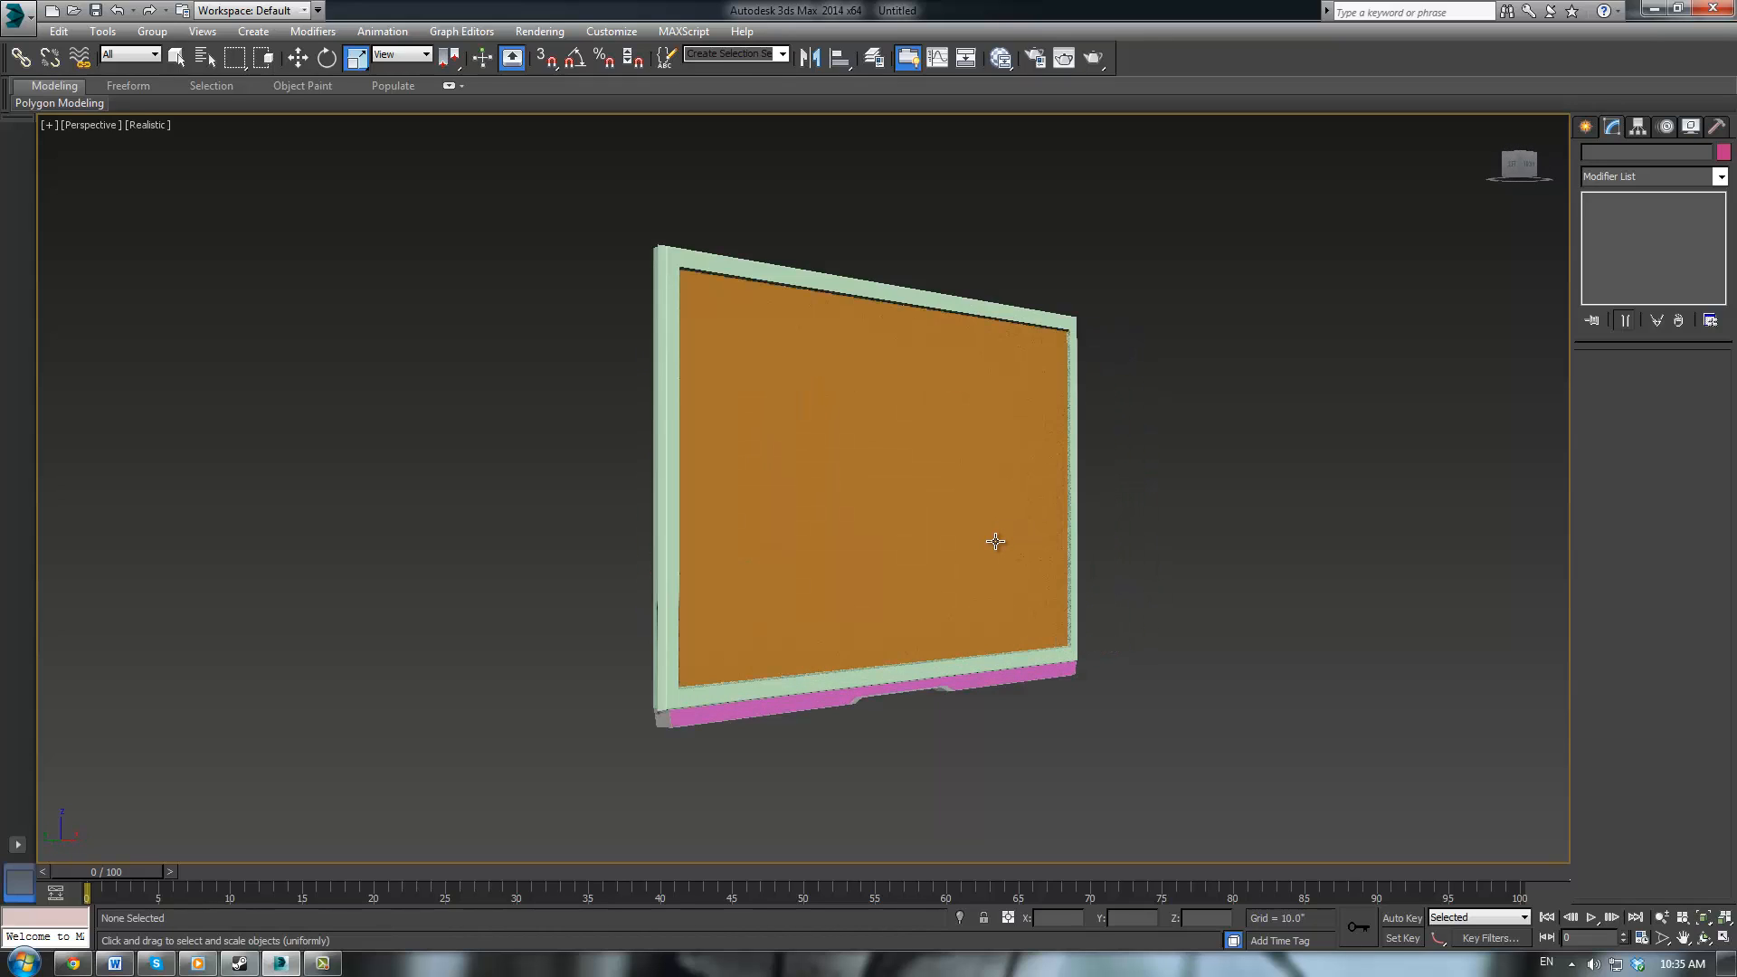
key(f)
alt+middle_drag(432, 398, 646, 499)
key(p)
key(z)
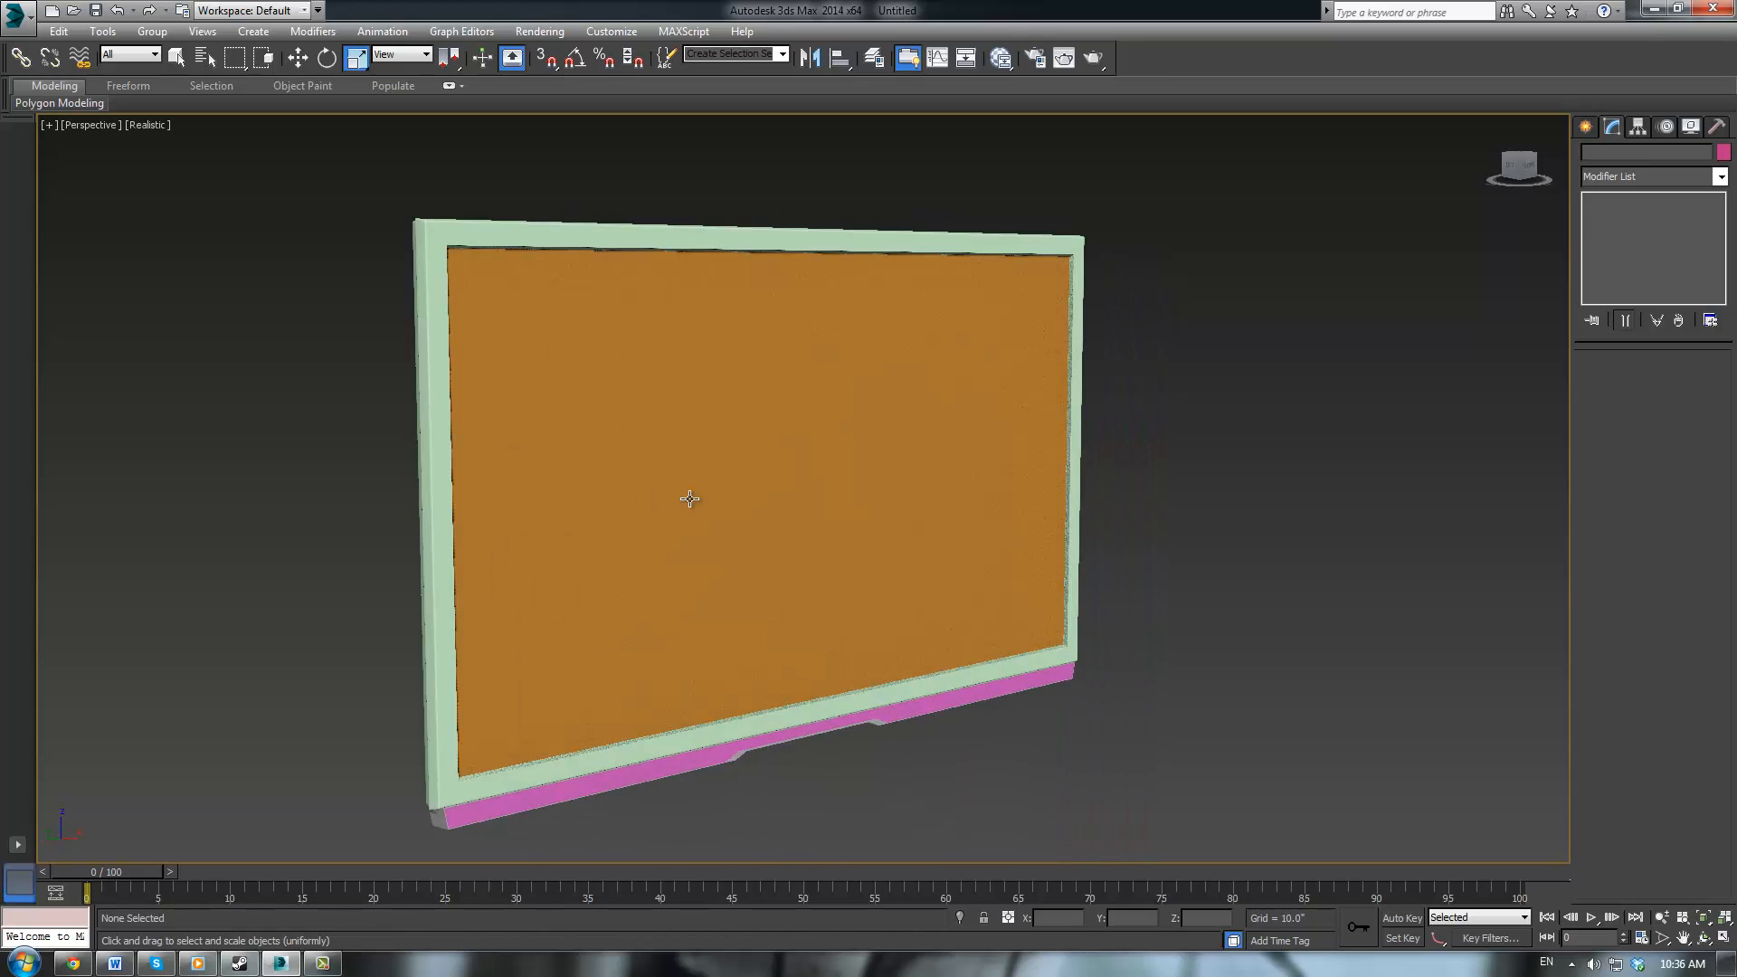
Chamfer the bottom strip's ring of short front-to-back edges by 0.01" with one segment
middle_drag(954, 543, 1152, 378)
scroll(1151, 378, up, 4)
alt+middle_drag(1056, 509, 1473, 428)
click(558, 599)
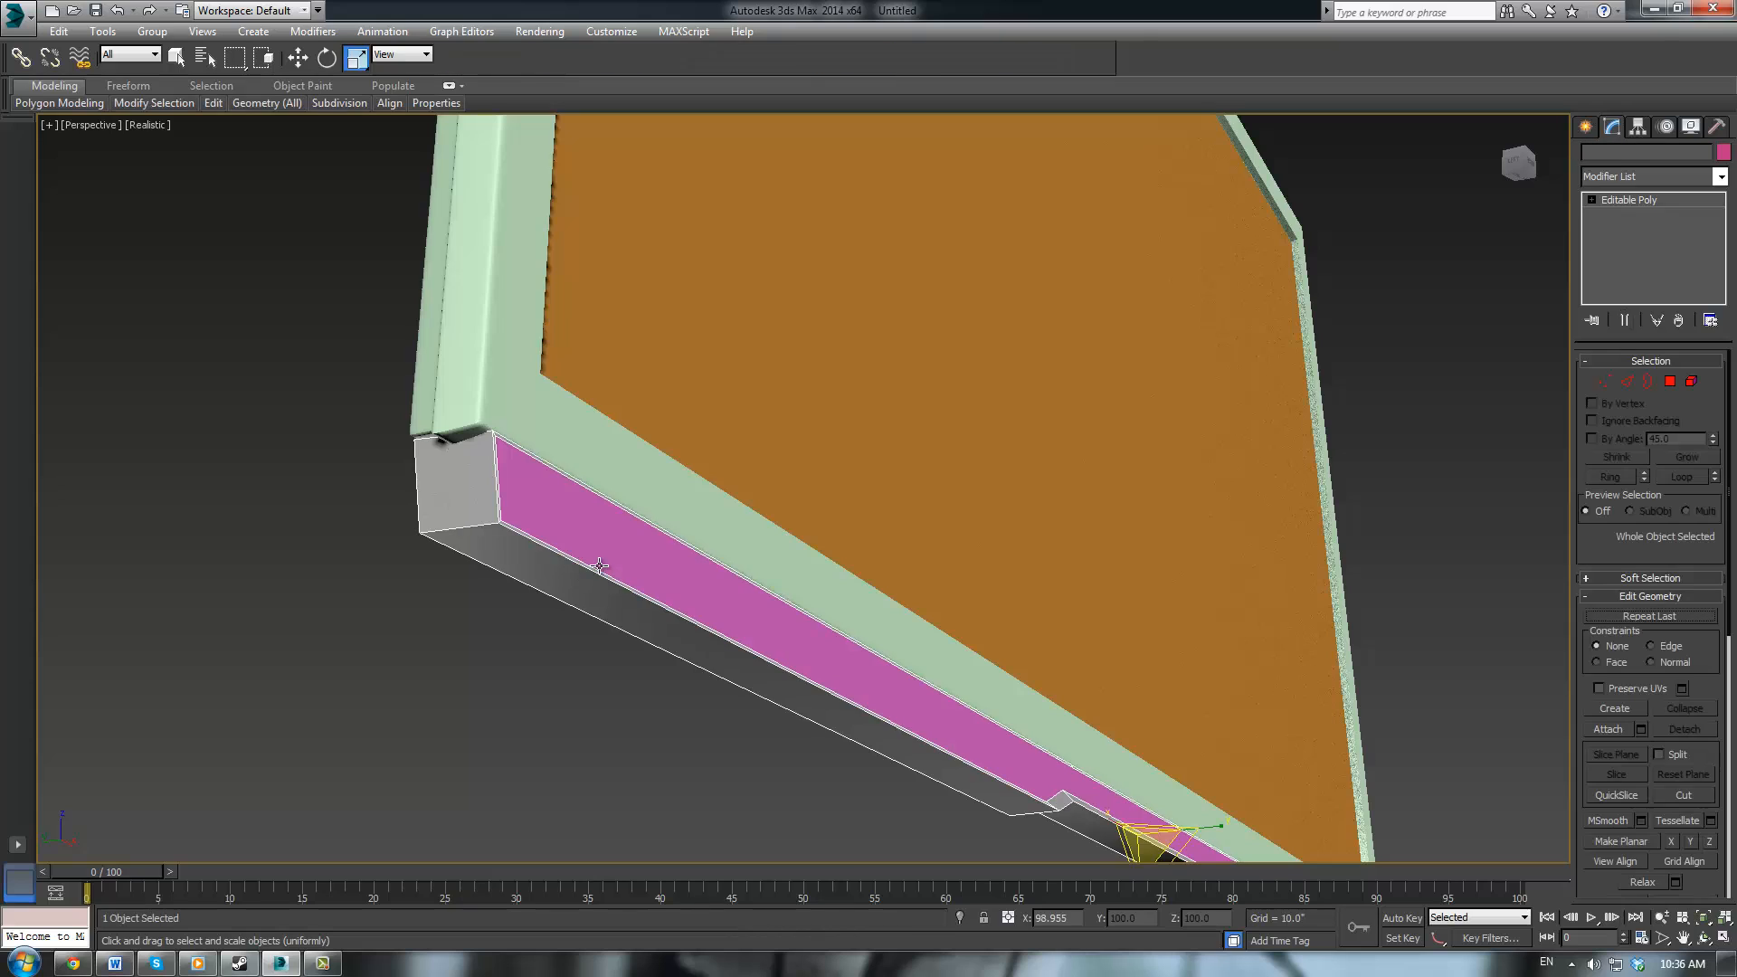
click(1625, 381)
click(460, 518)
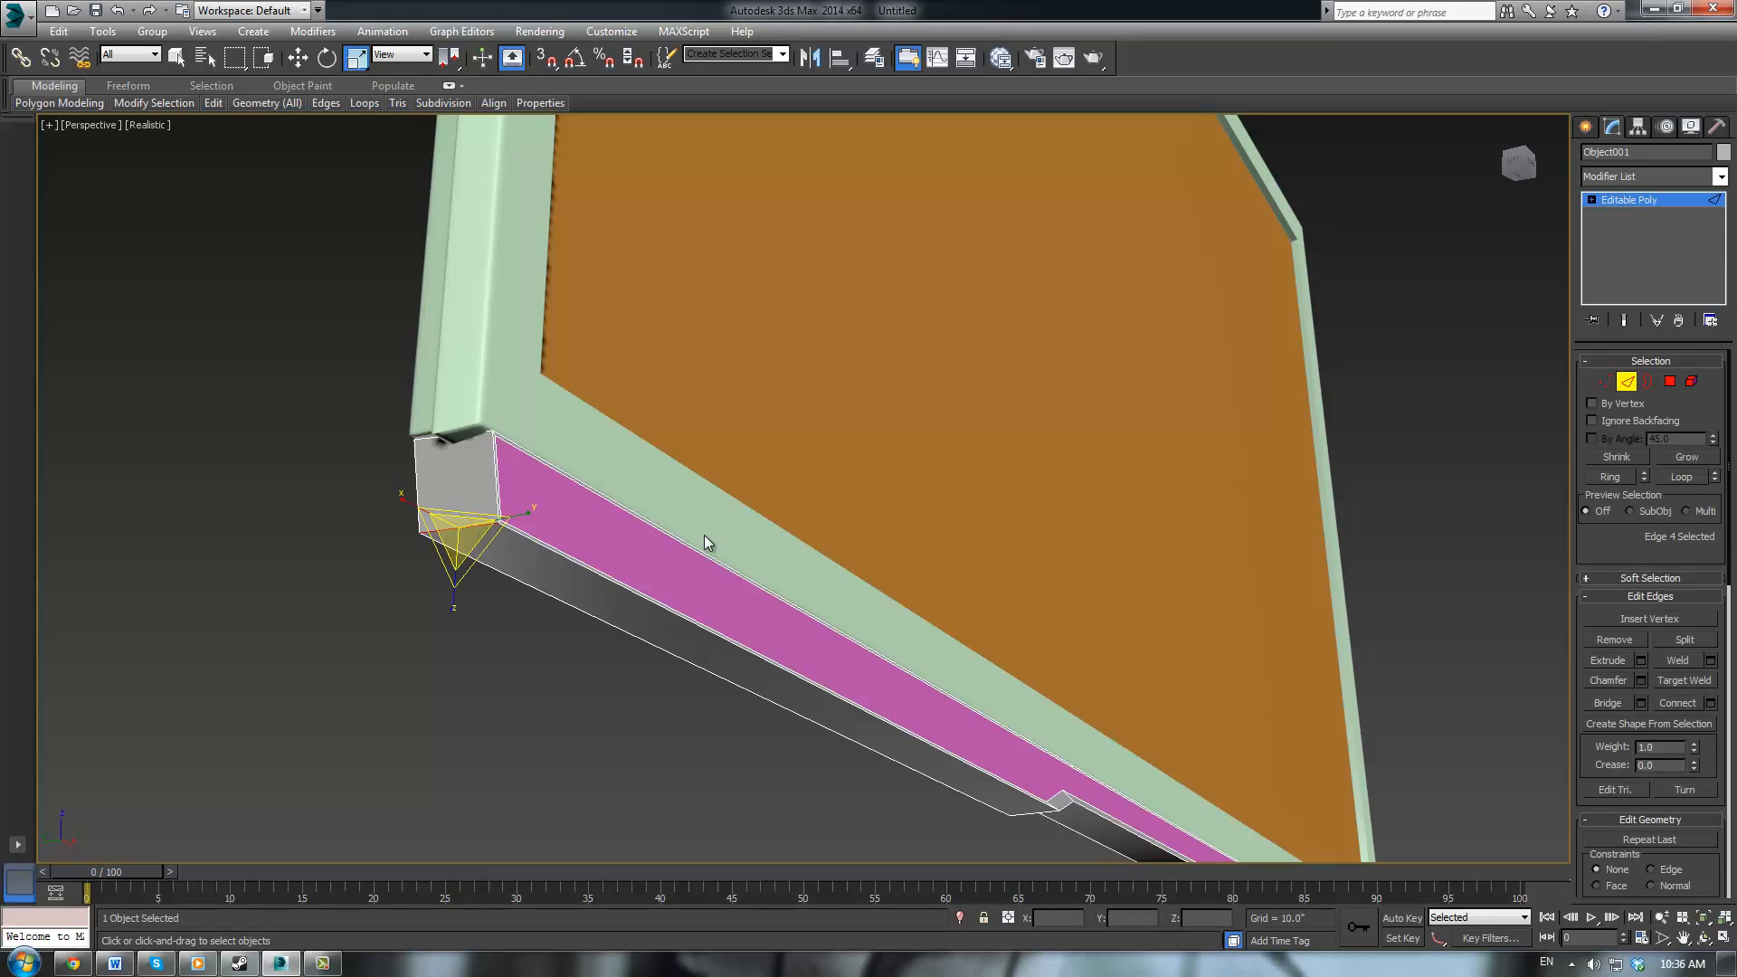
click(1681, 479)
click(1609, 478)
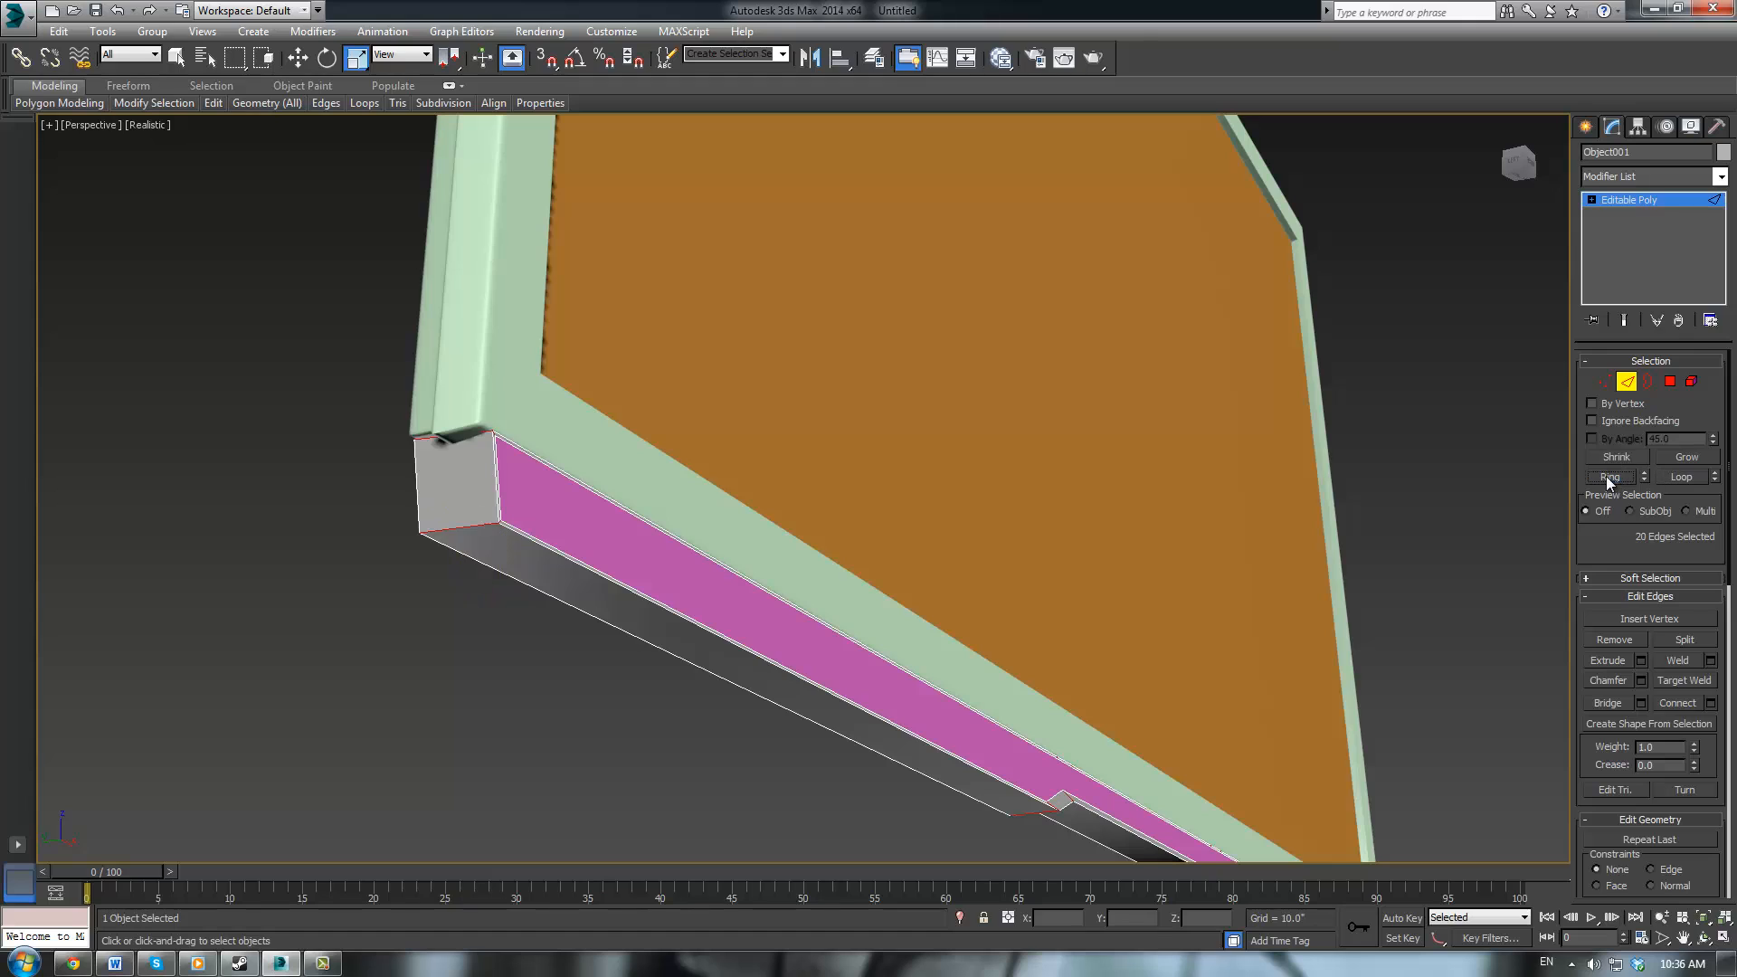
click(1643, 681)
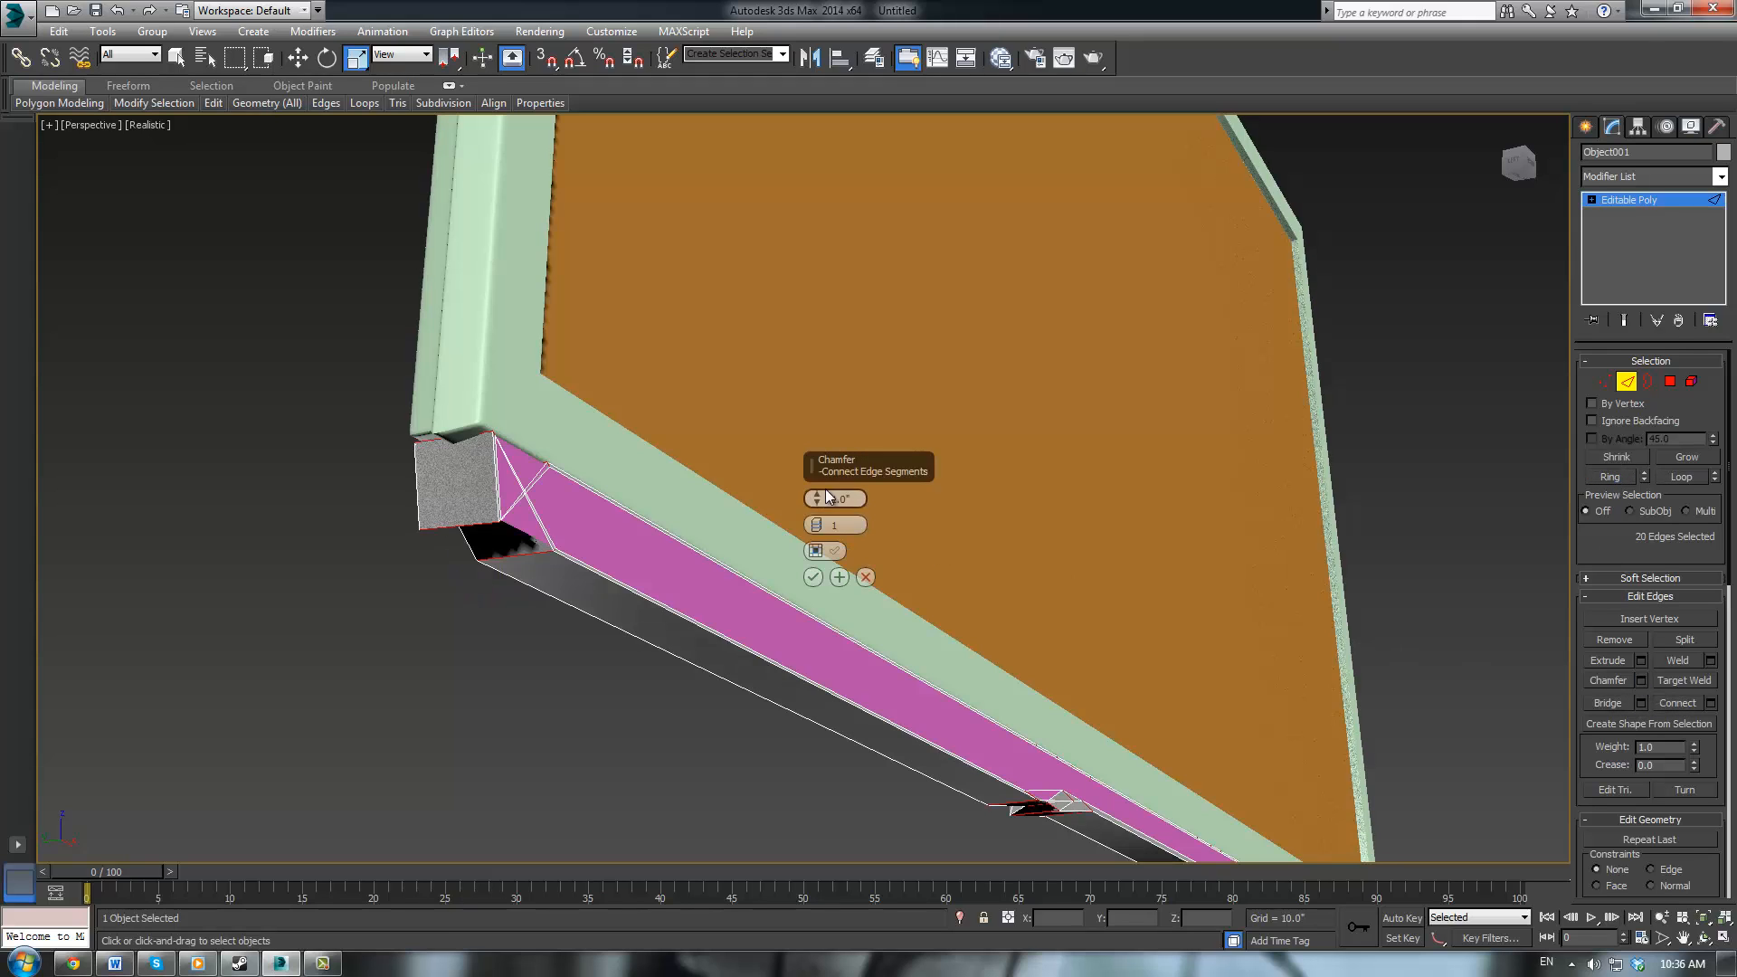
middle_drag(974, 398, 1234, 503)
drag(811, 509, 814, 548)
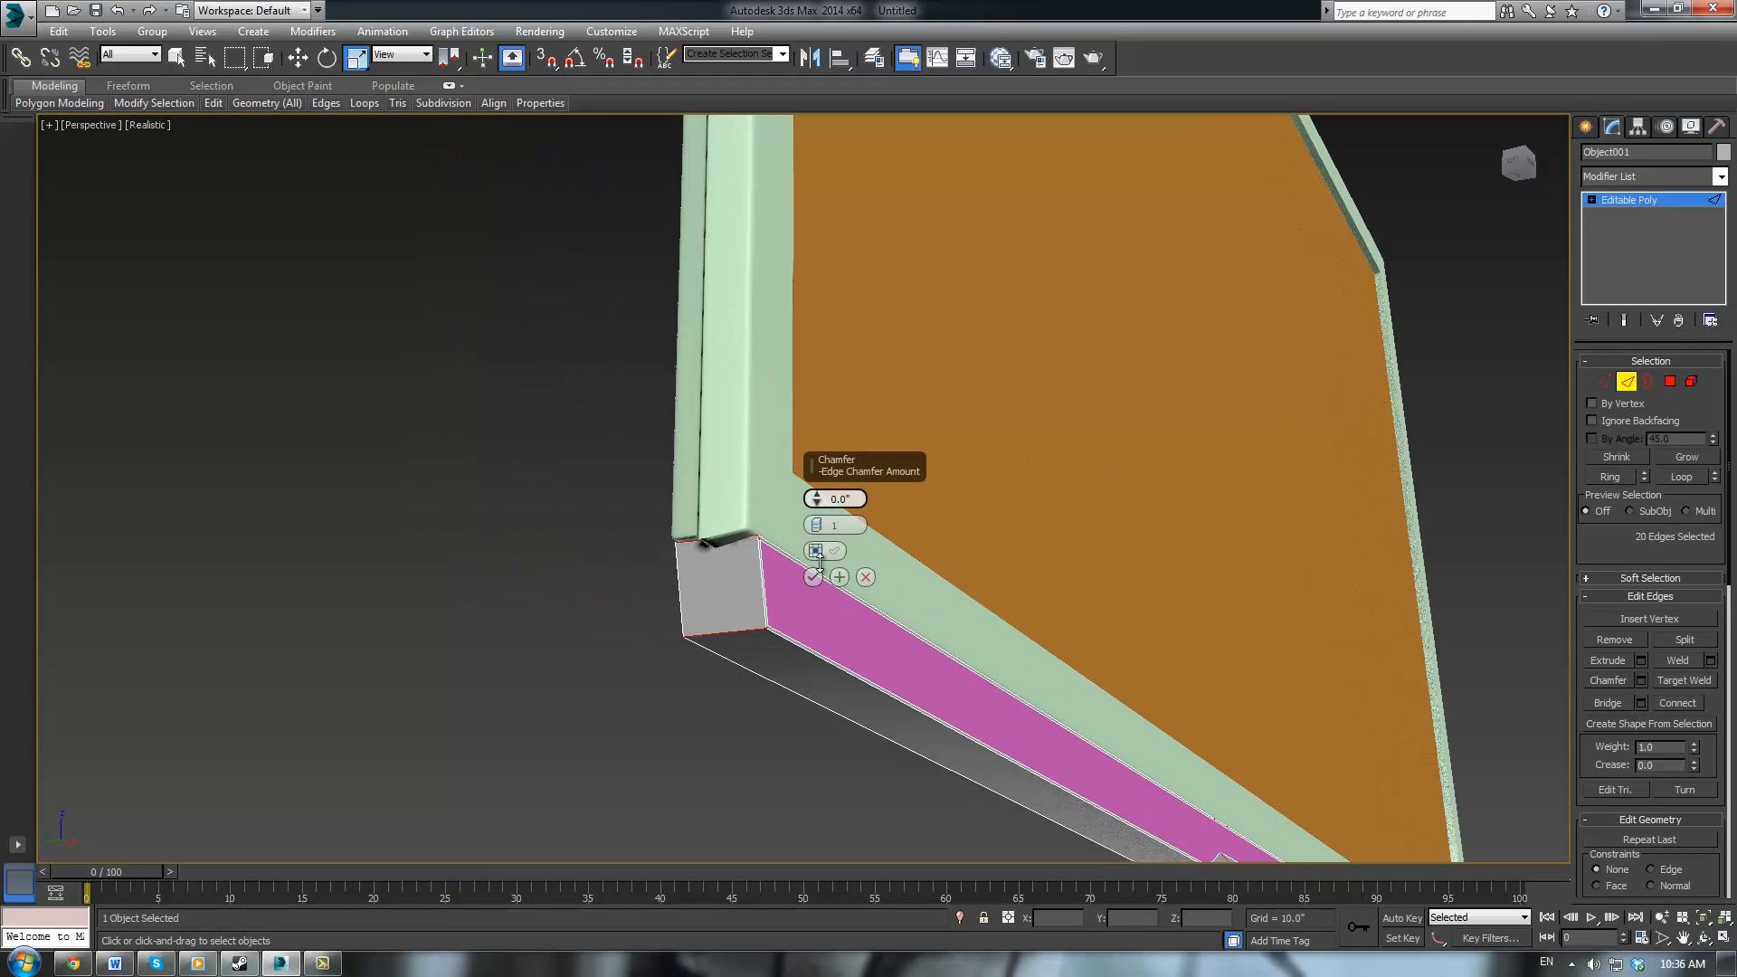
click(816, 496)
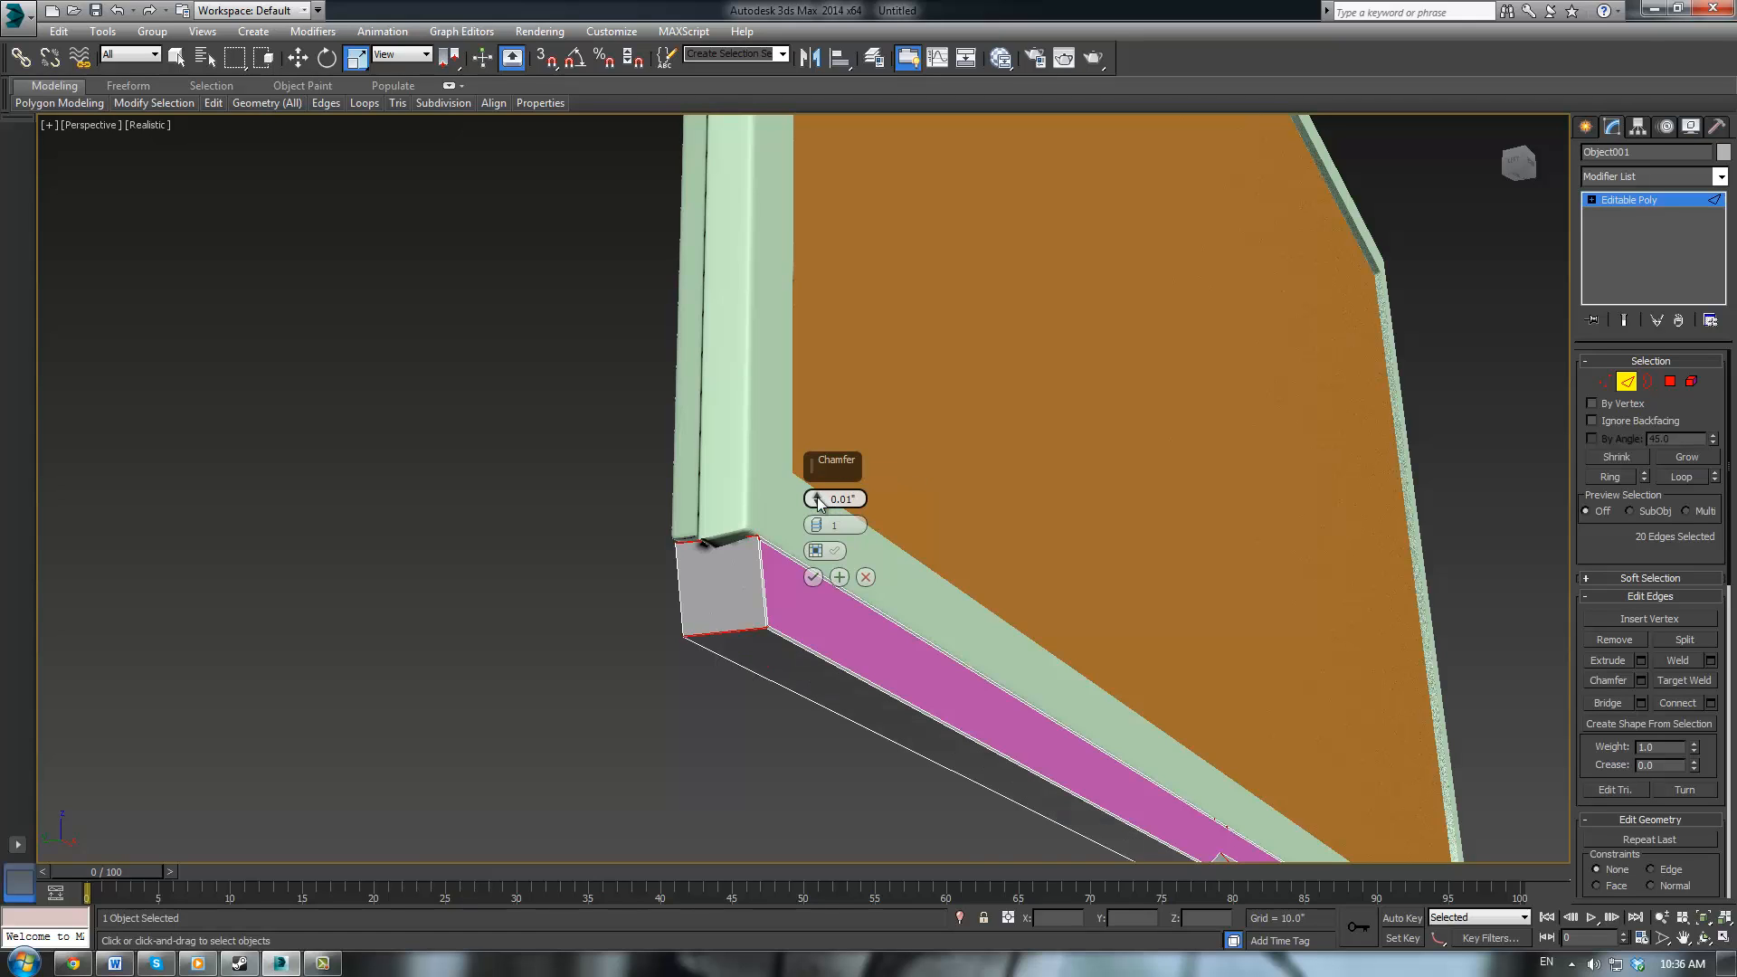
click(812, 576)
Chamfer the loops around the bottom strip's front face with one segment, excluding the rear lower edges, then clear the edge selection
scroll(818, 601, up, 5)
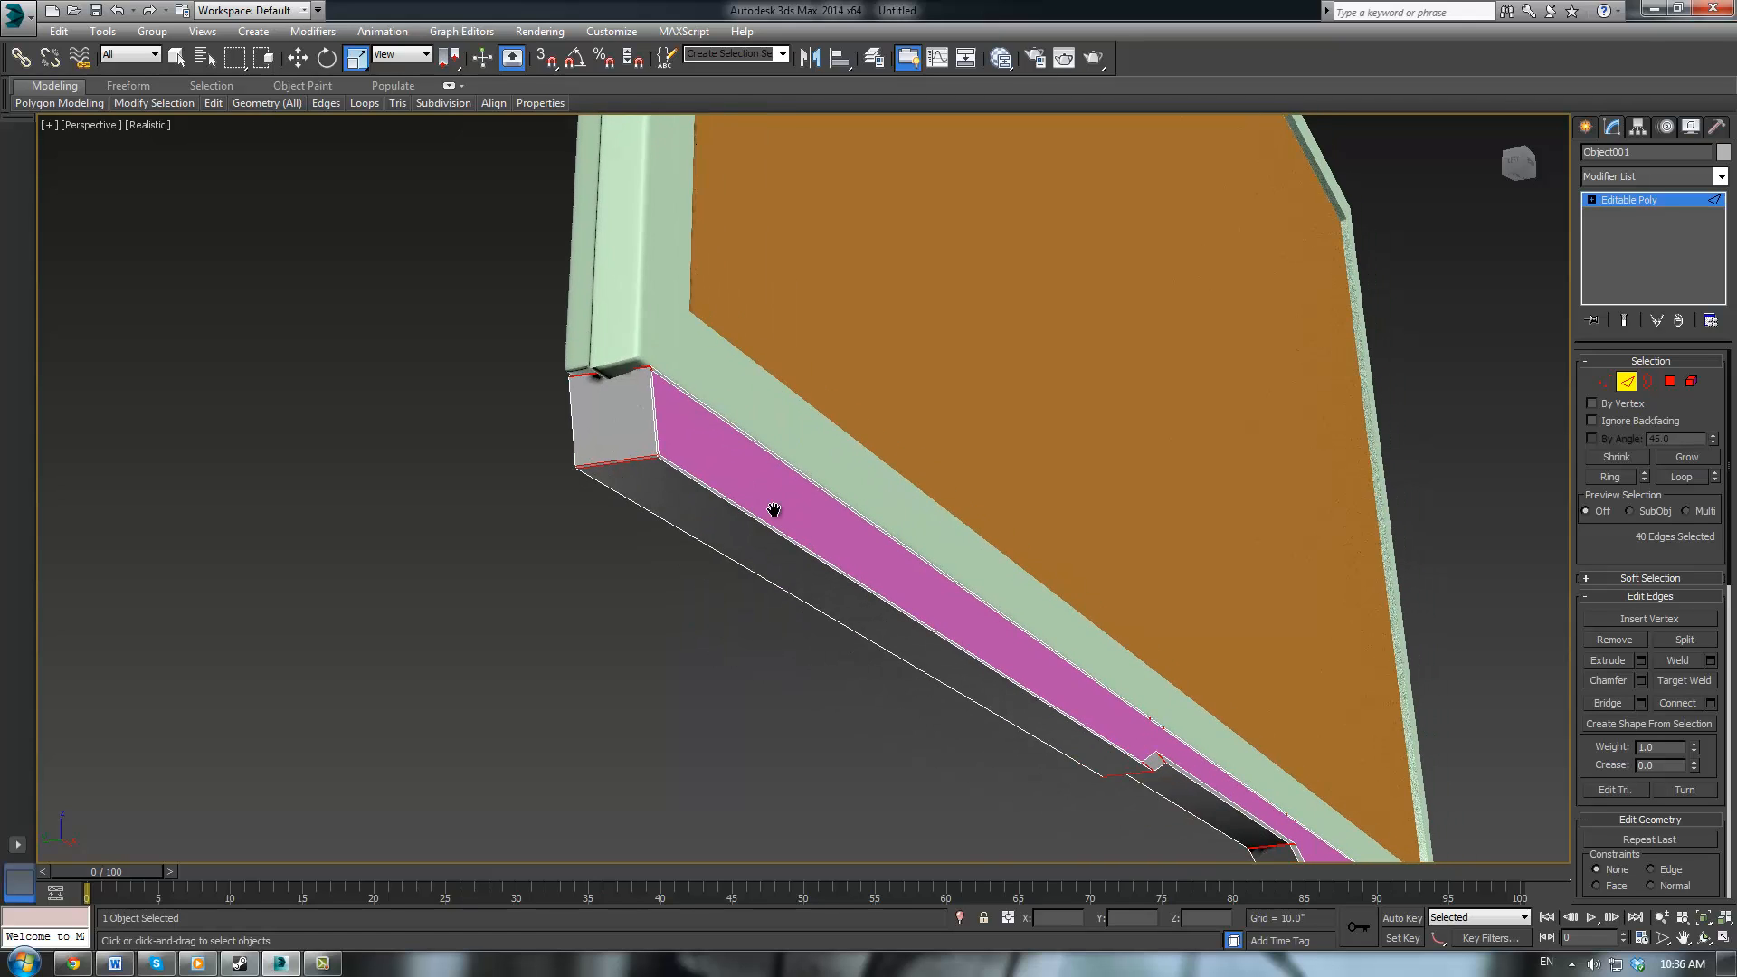
click(591, 412)
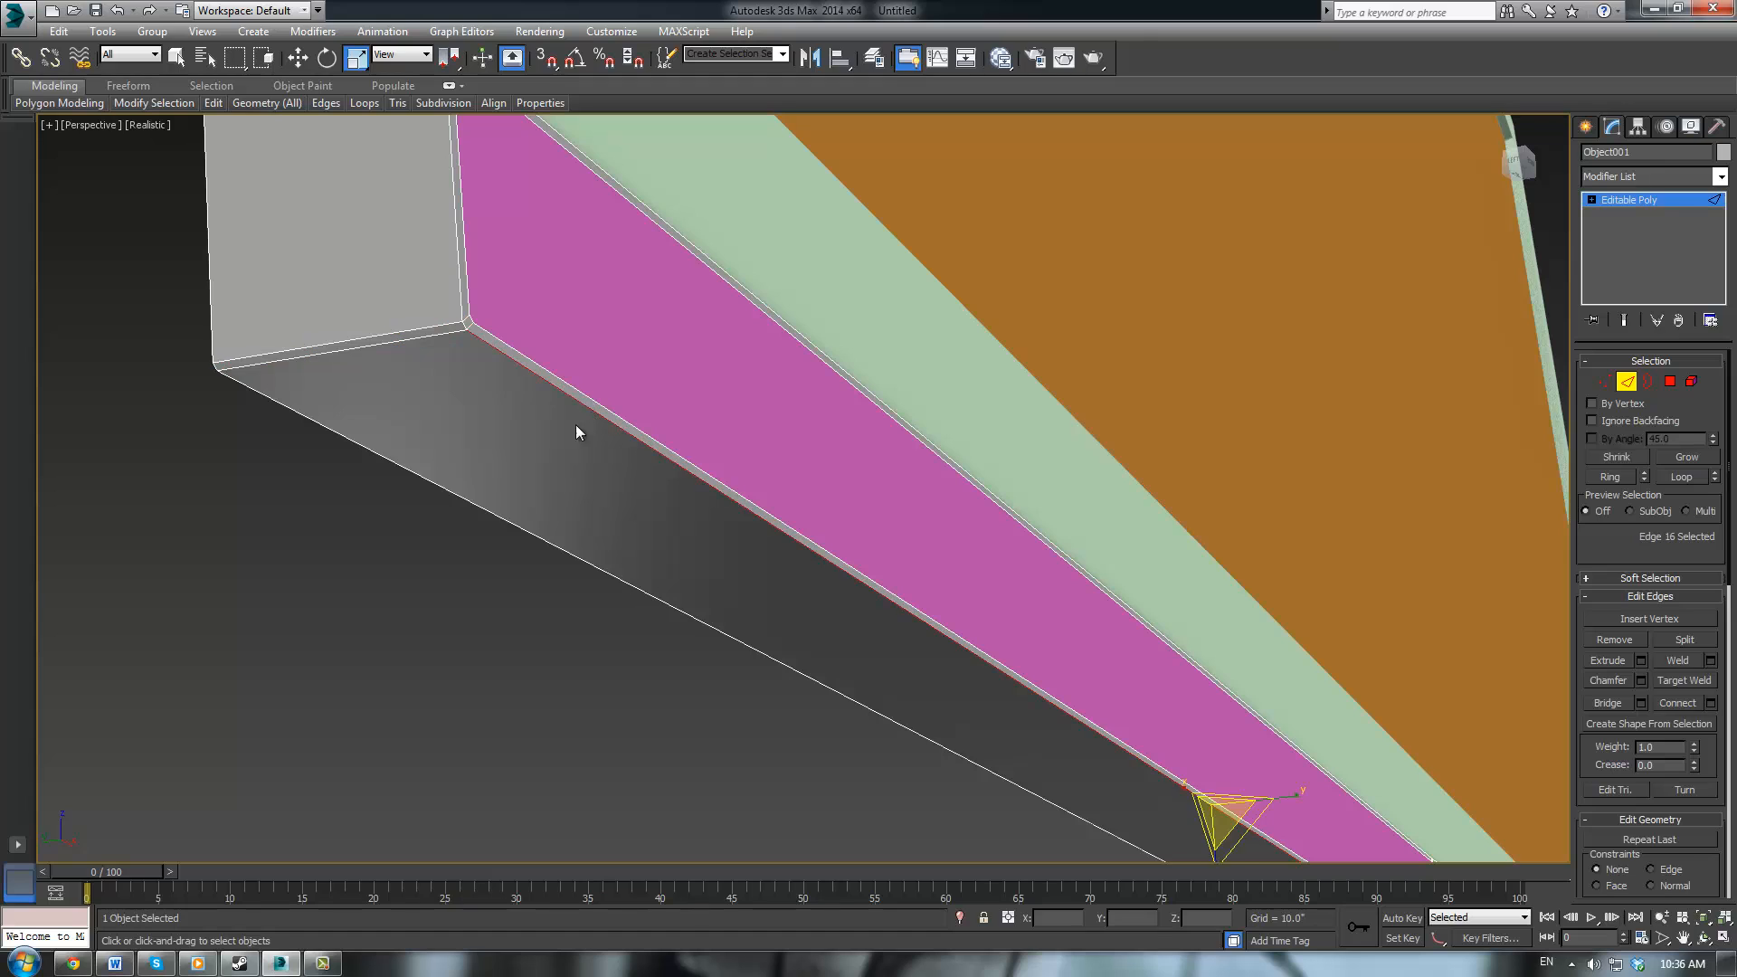
ctrl+click(401, 468)
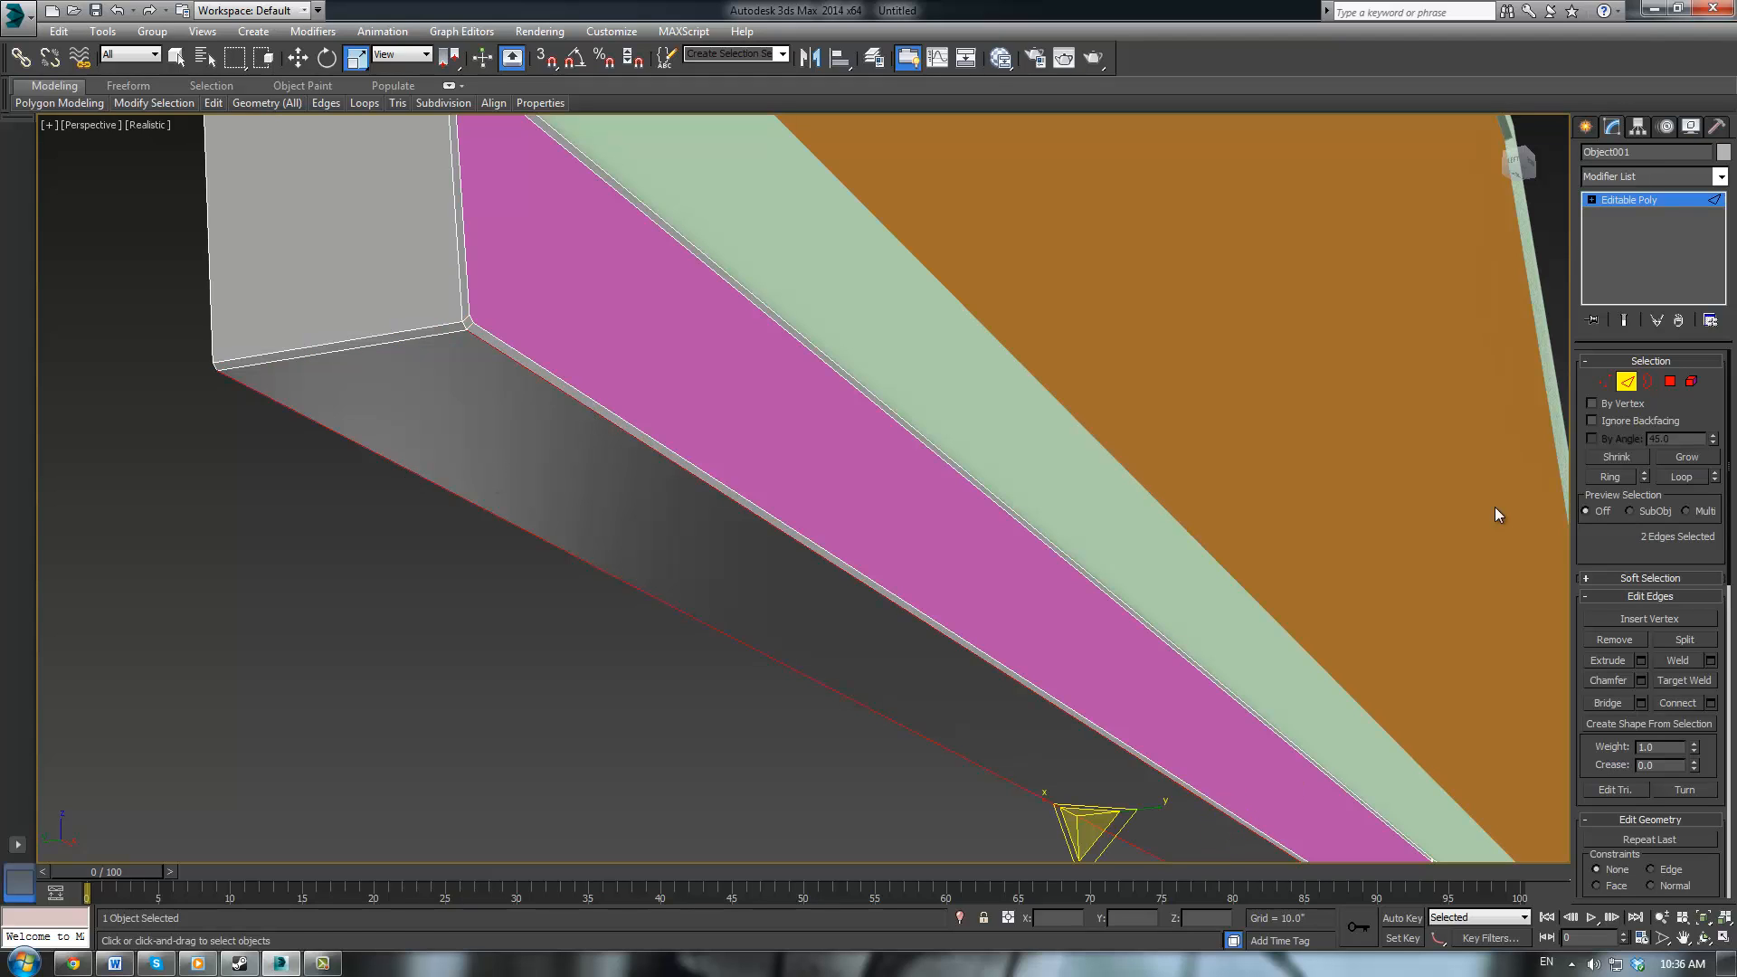
click(1681, 477)
alt+middle_drag(810, 415, 709, 413)
alt+drag(496, 393, 579, 443)
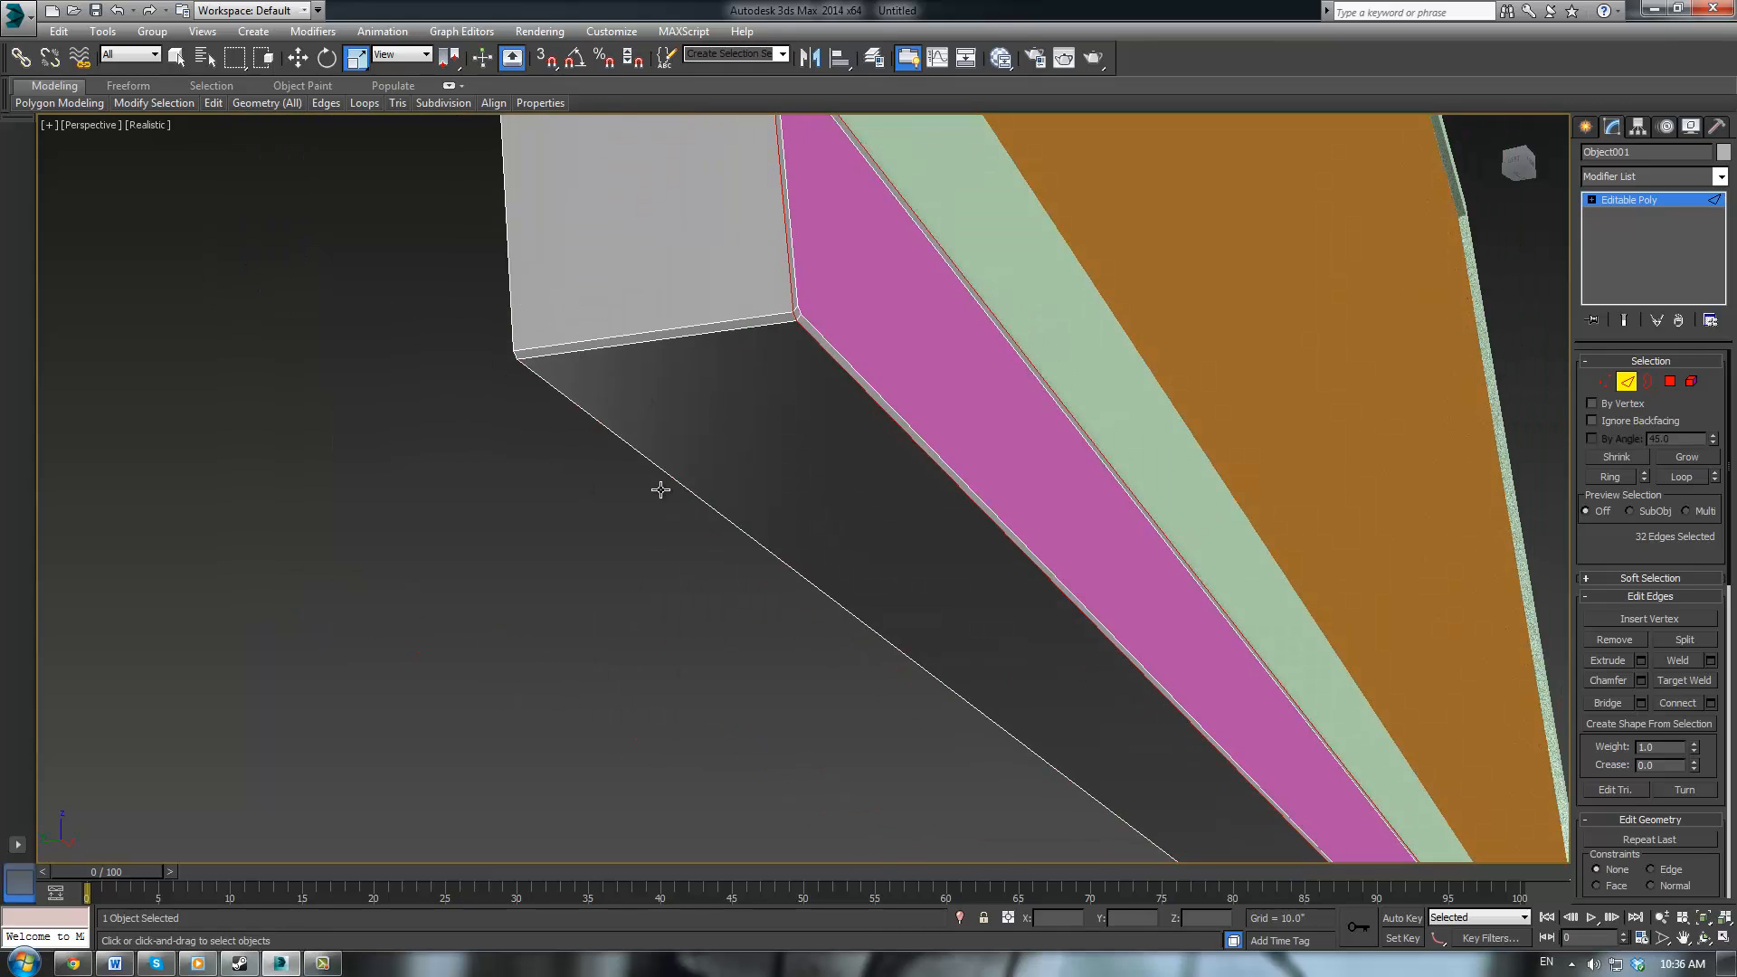
middle_drag(659, 489, 585, 247)
scroll(584, 247, down, 5)
scroll(905, 466, up, 2)
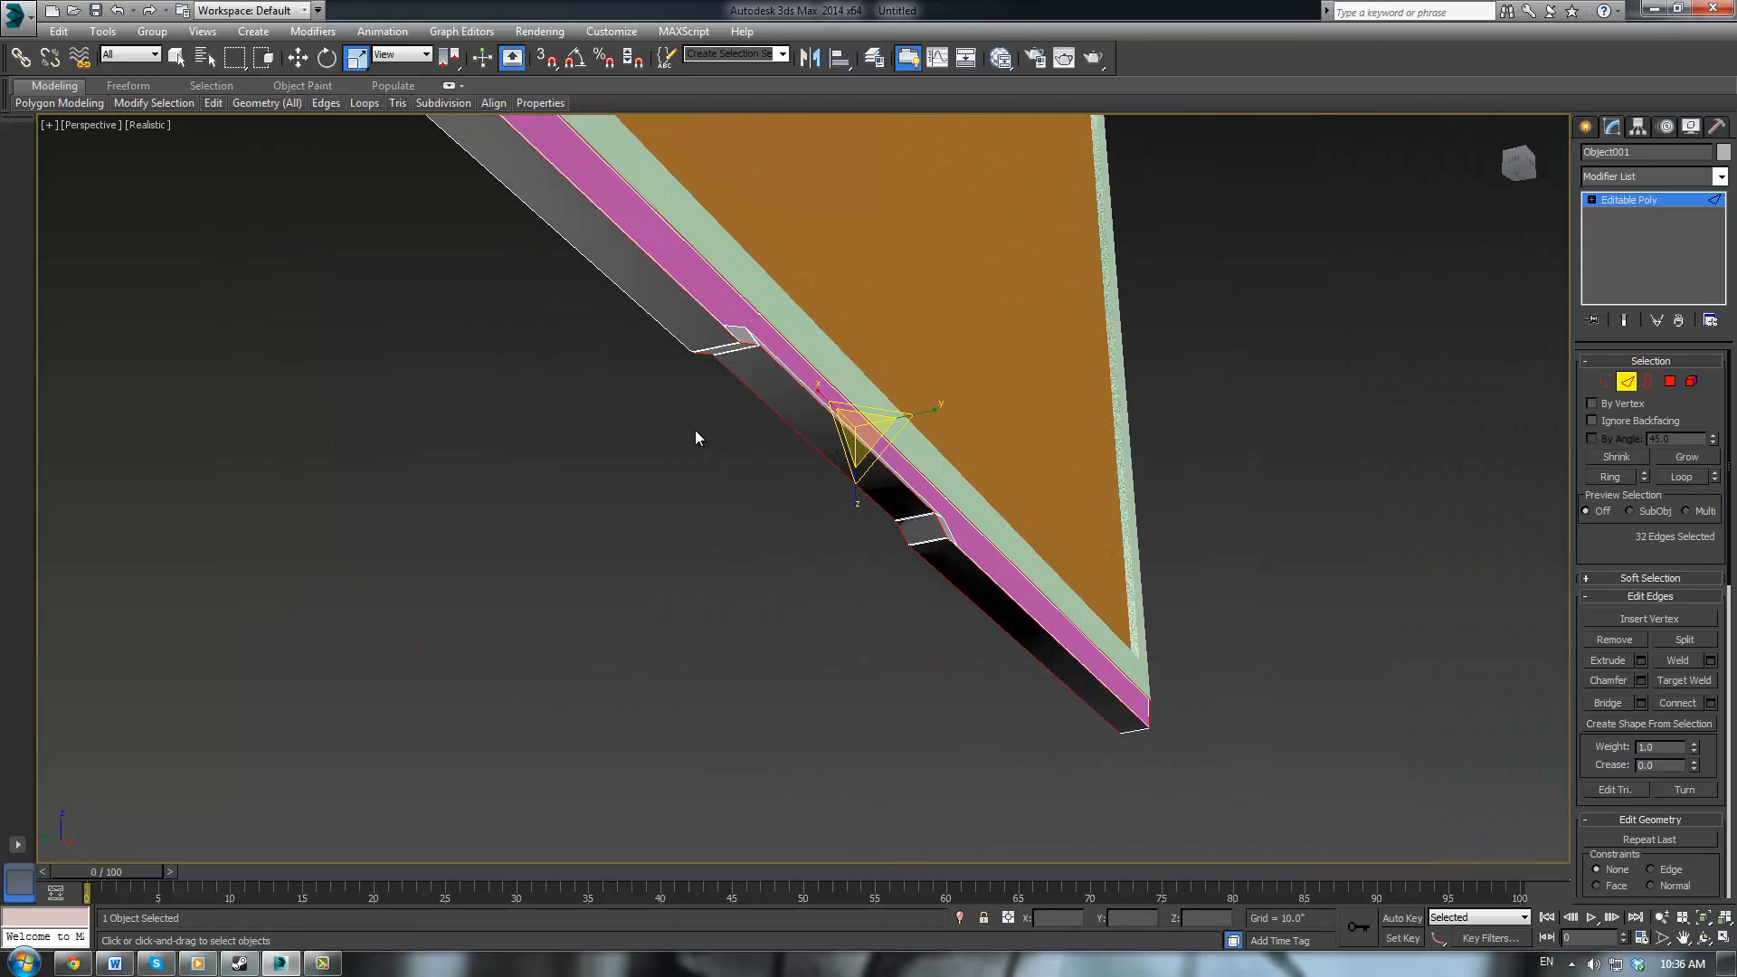
alt+drag(643, 347, 722, 400)
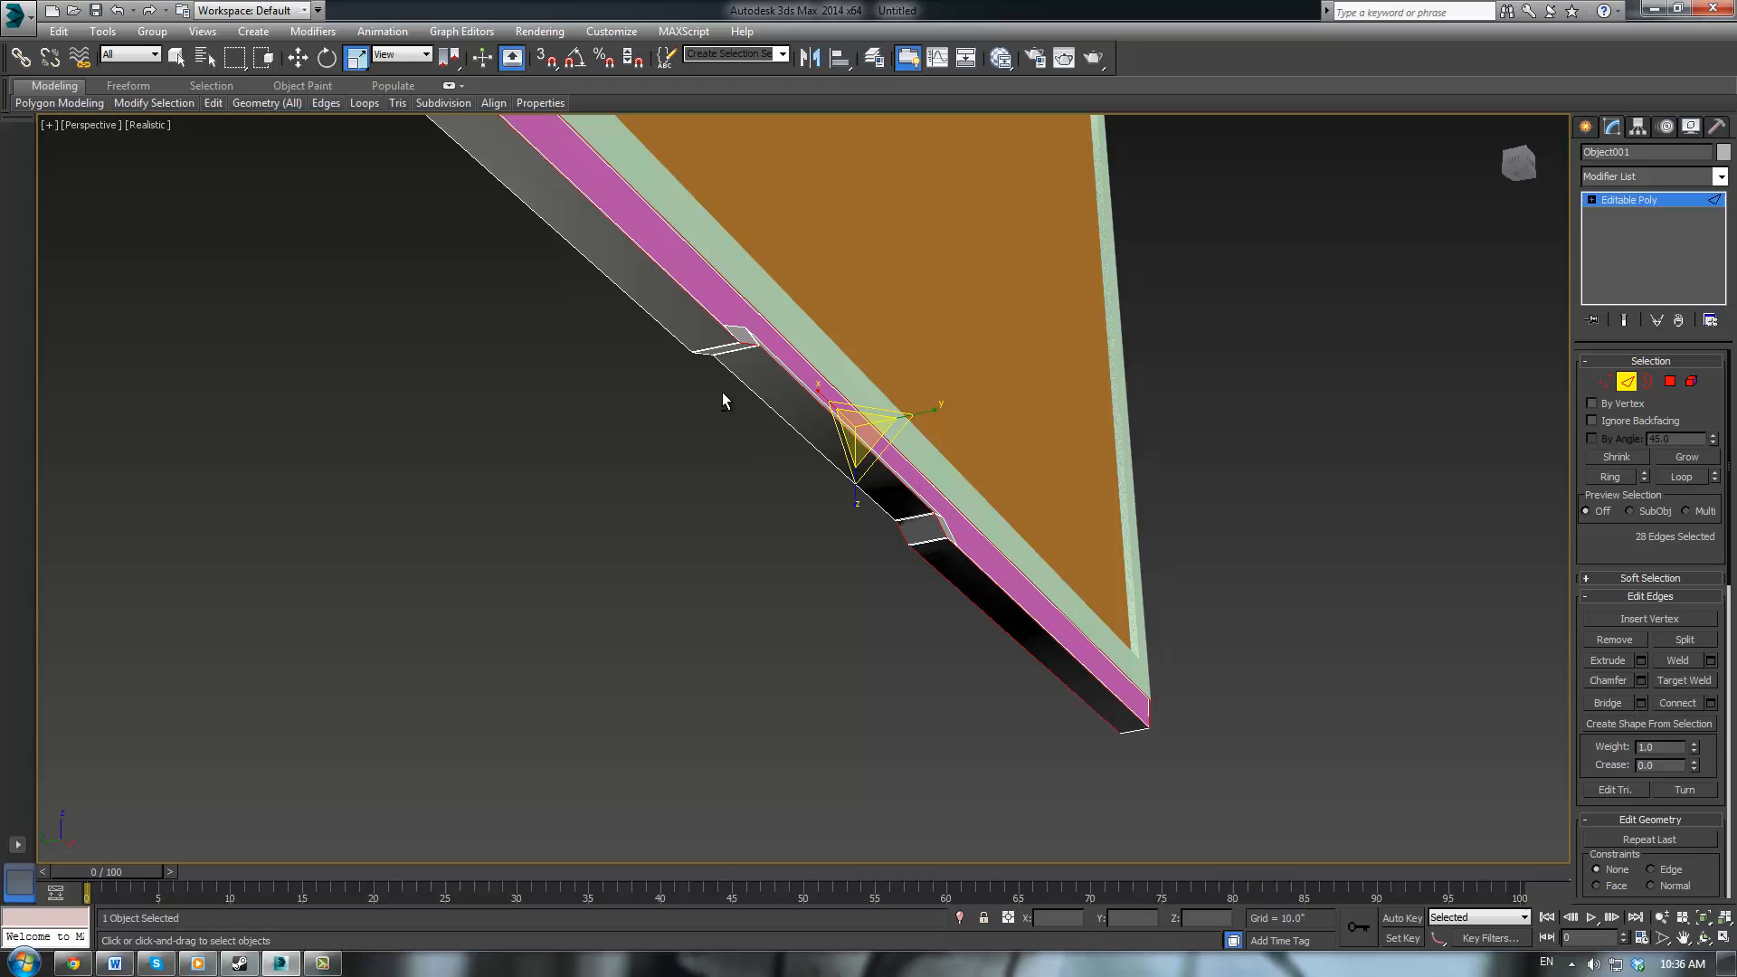
alt+click(912, 557)
alt+middle_drag(896, 570, 1015, 597)
scroll(935, 582, up, 3)
alt+middle_drag(986, 505, 996, 507)
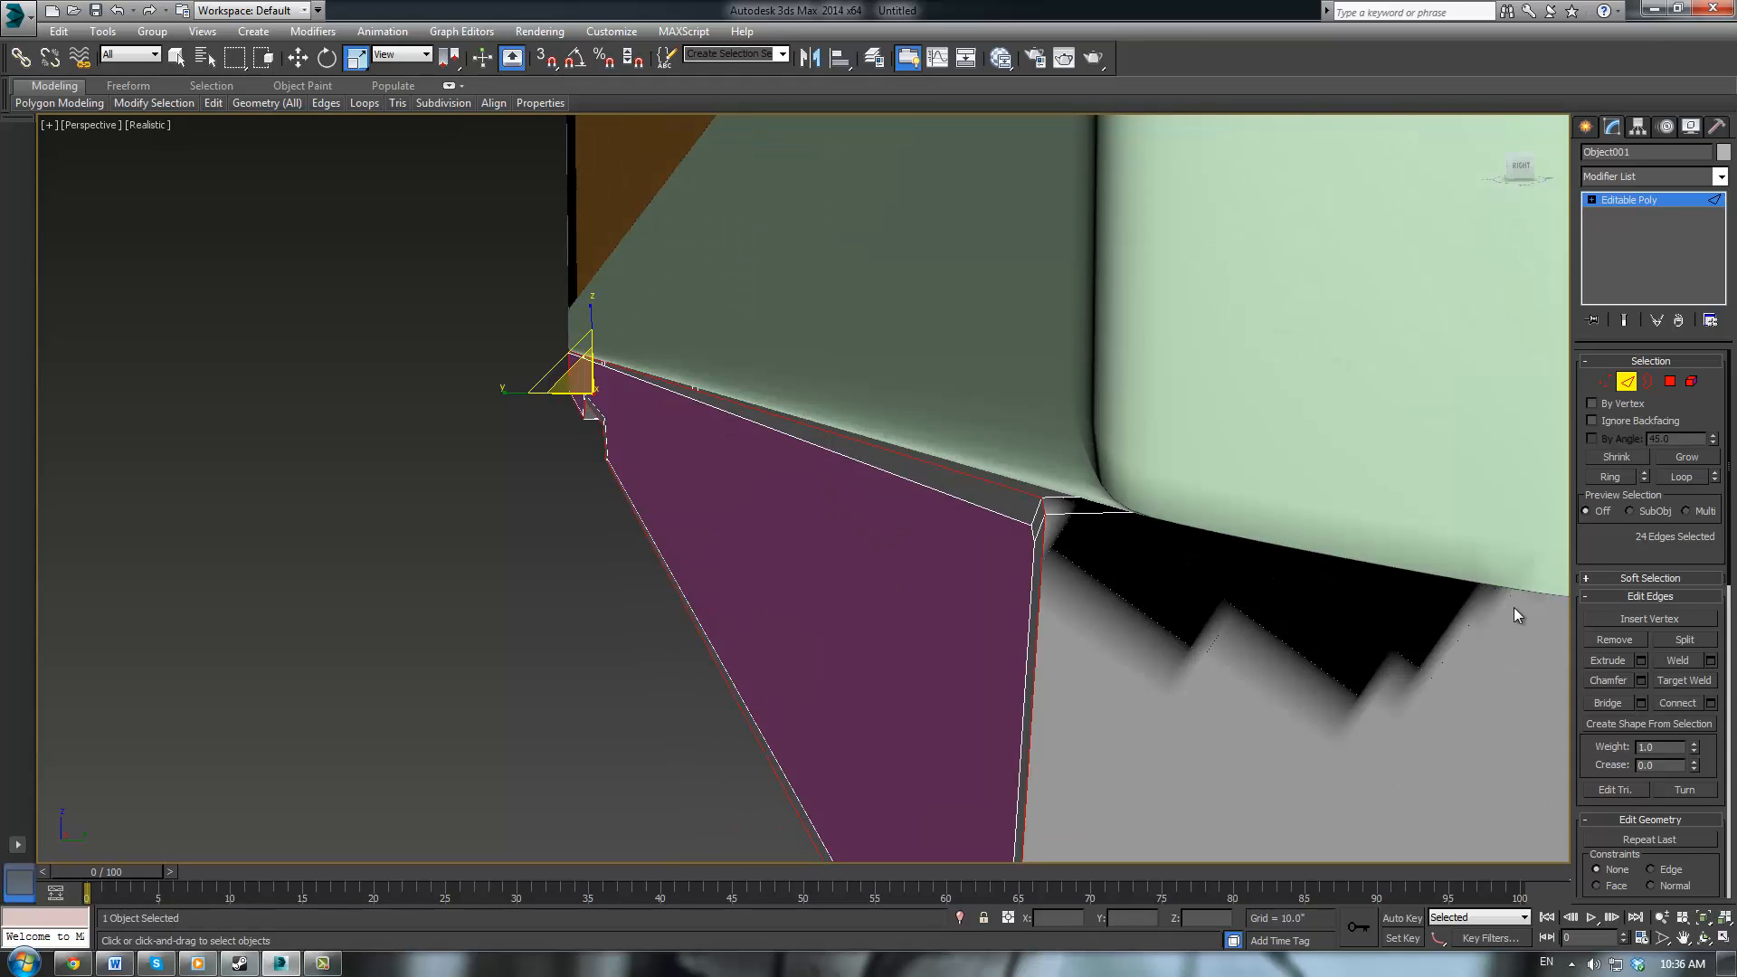
click(1641, 680)
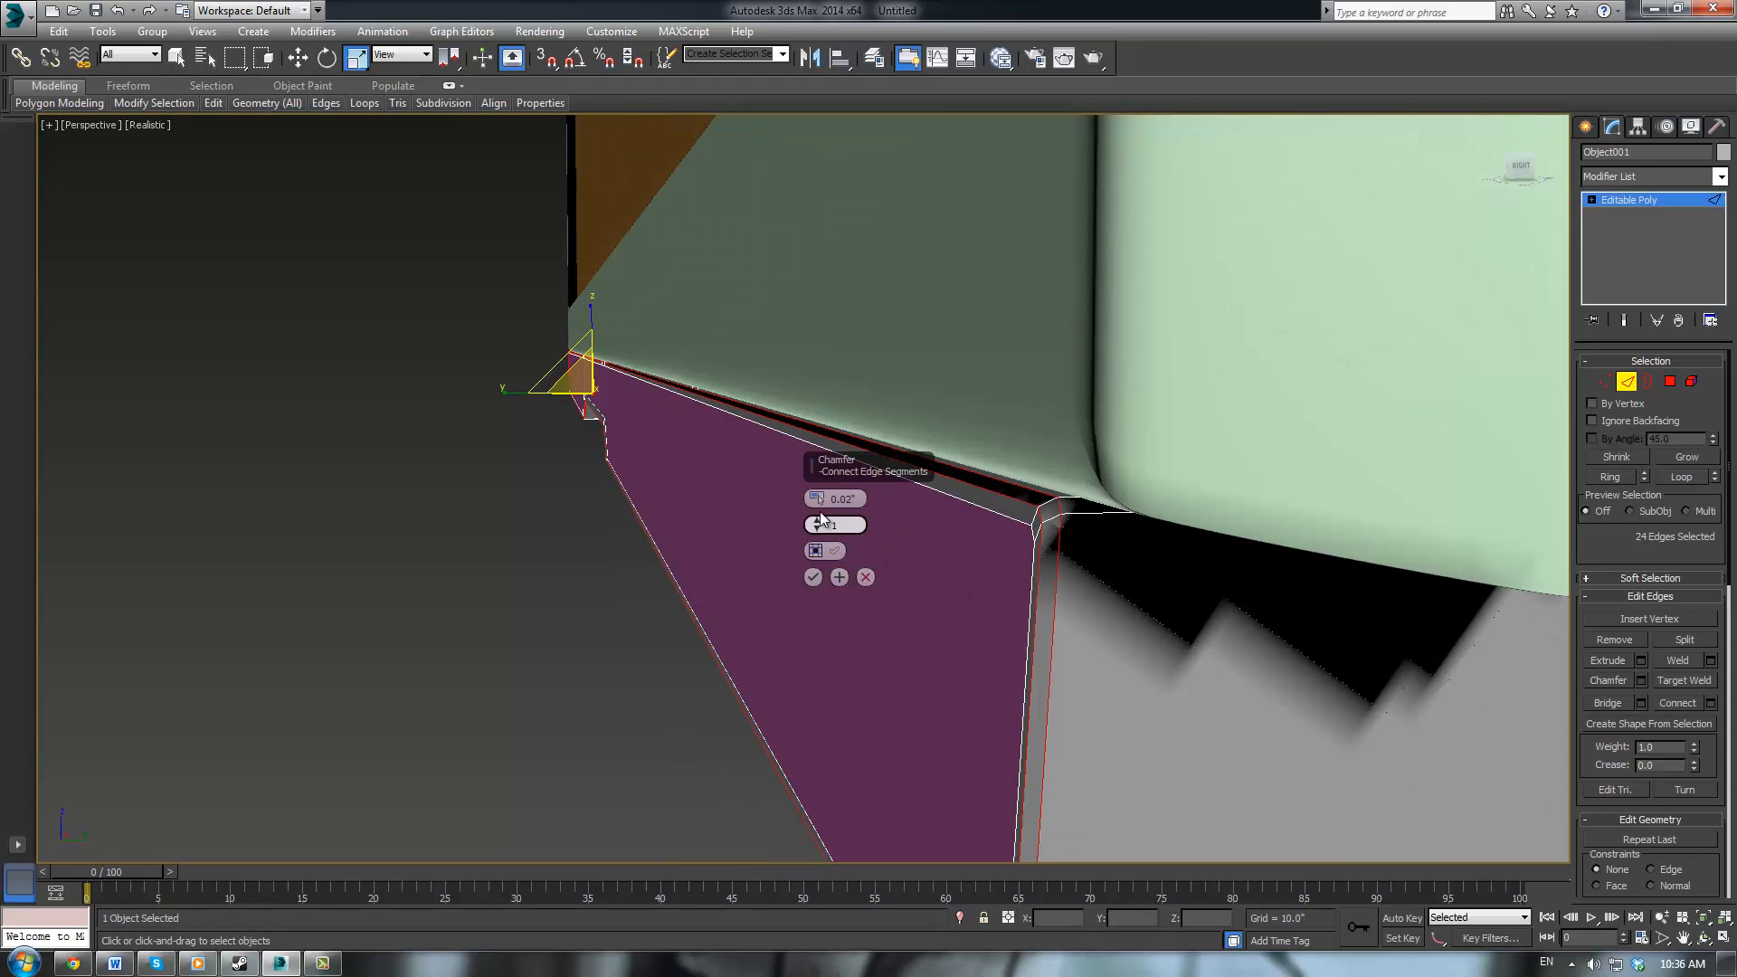
click(819, 503)
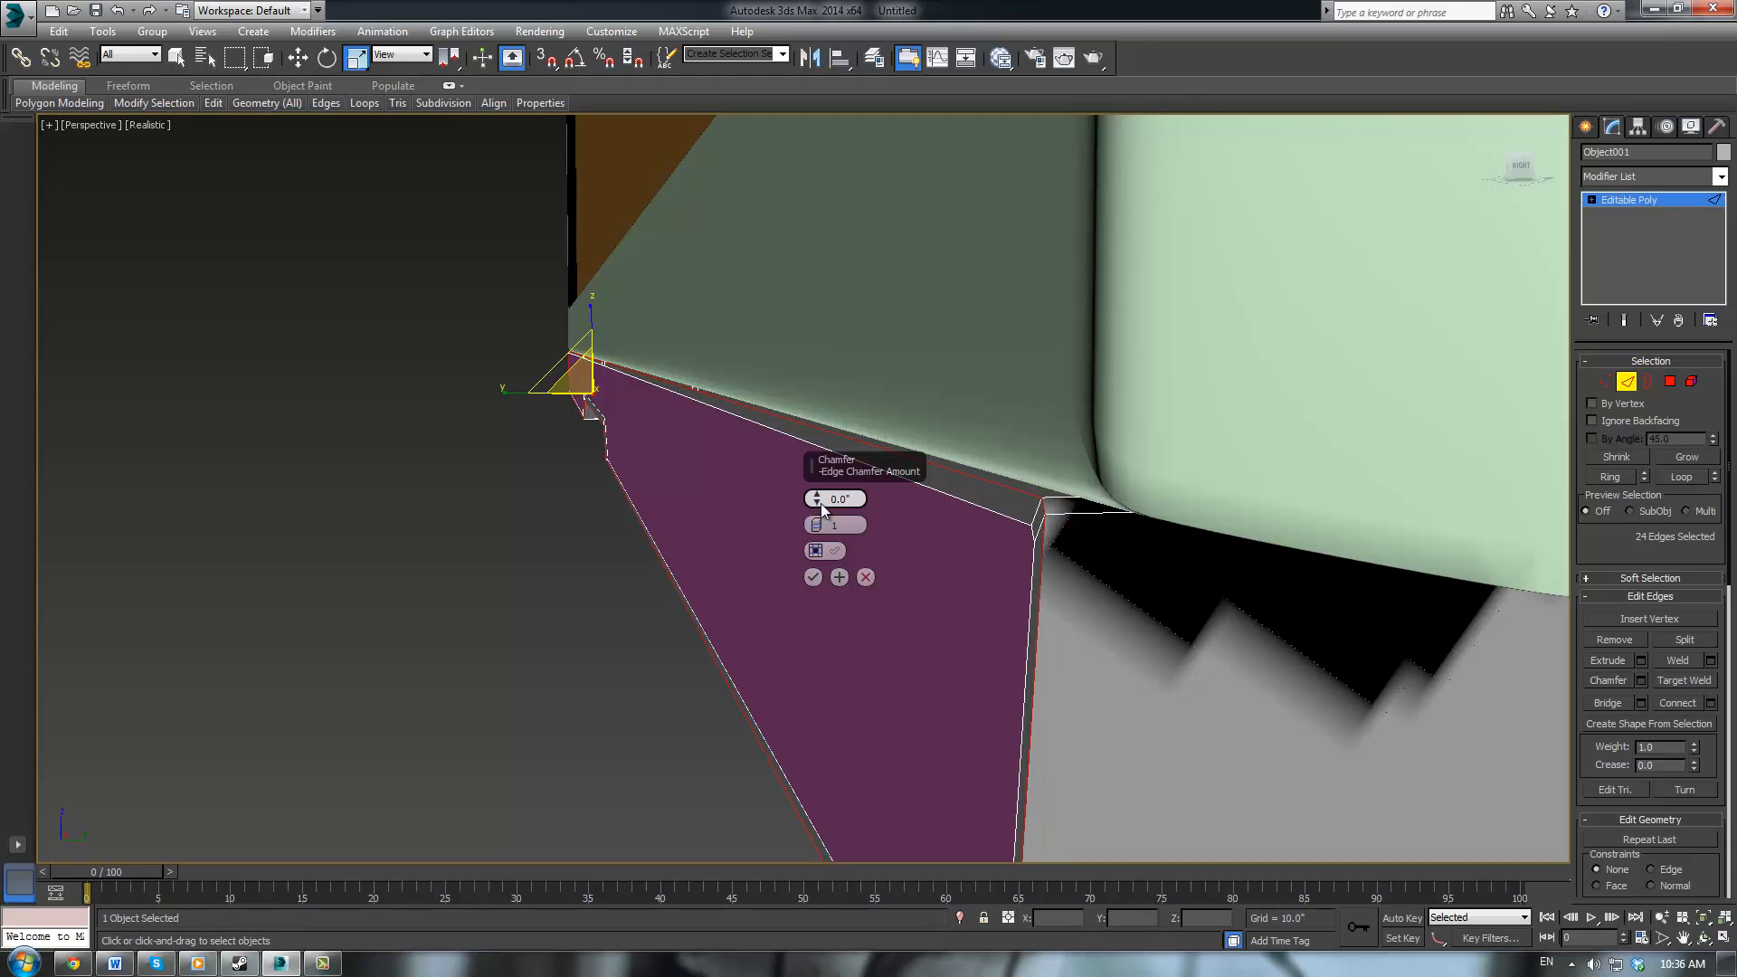
click(813, 577)
click(556, 593)
Select the edges outlining the bottom strip's rear face, excluding the short vertical edges around the notch
scroll(556, 593, down, 5)
alt+middle_drag(555, 592, 600, 601)
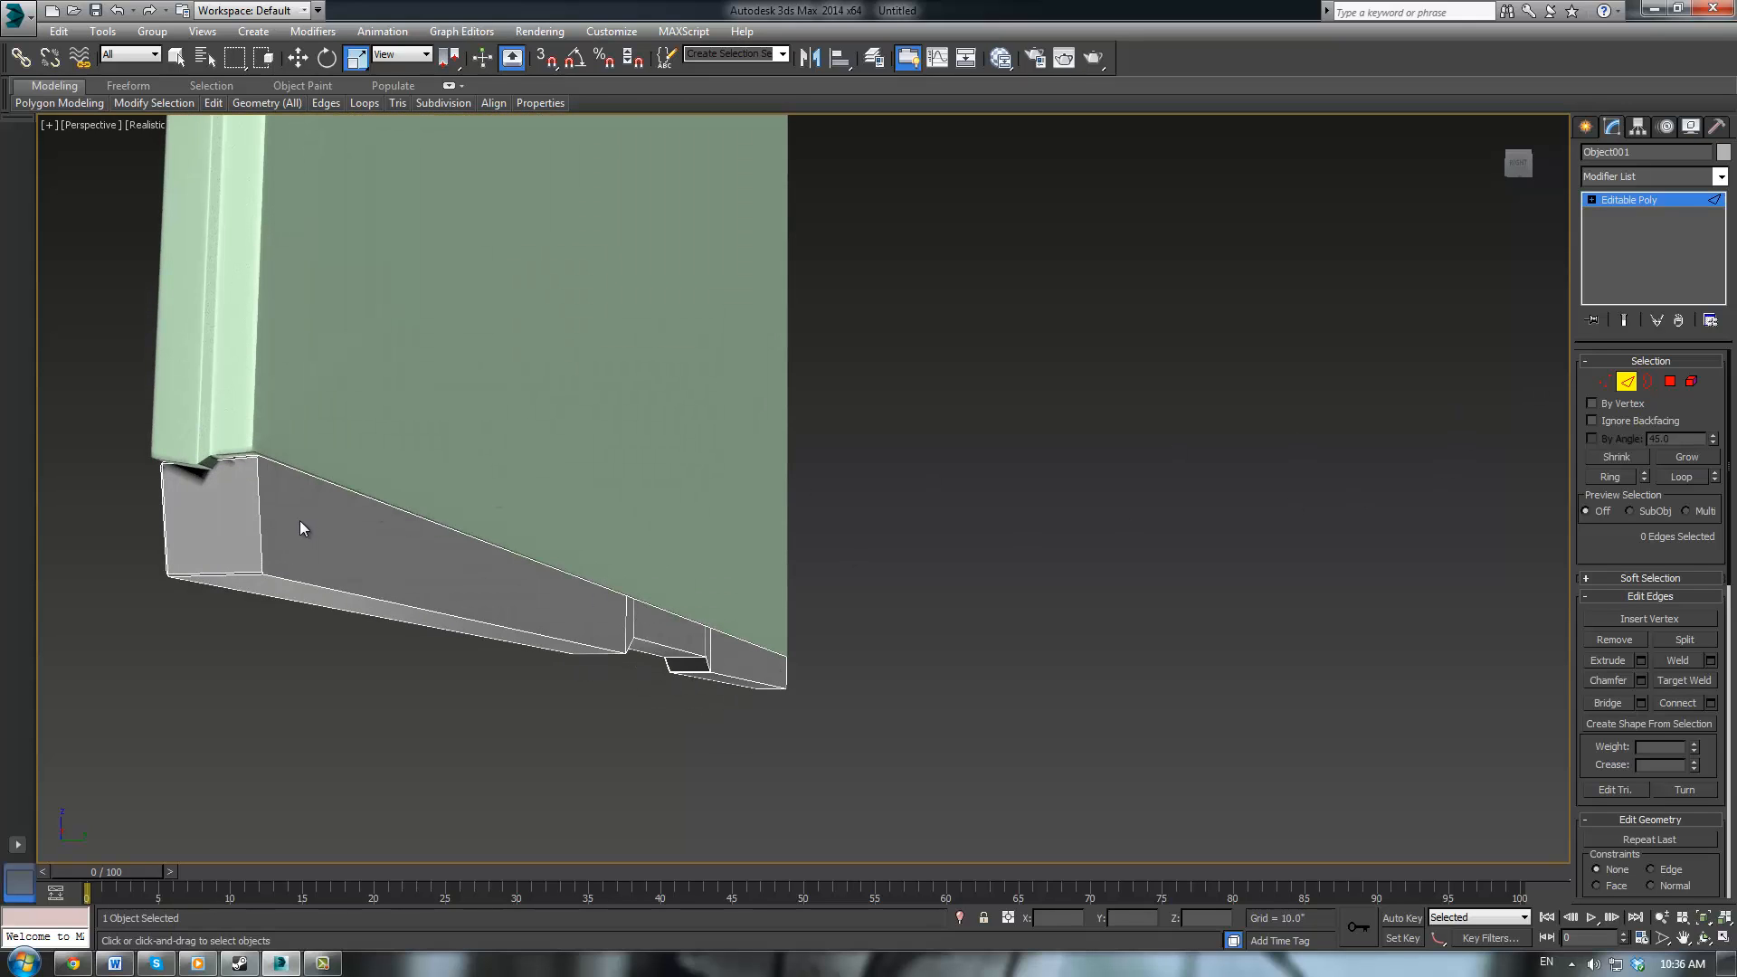
key(q)
click(262, 515)
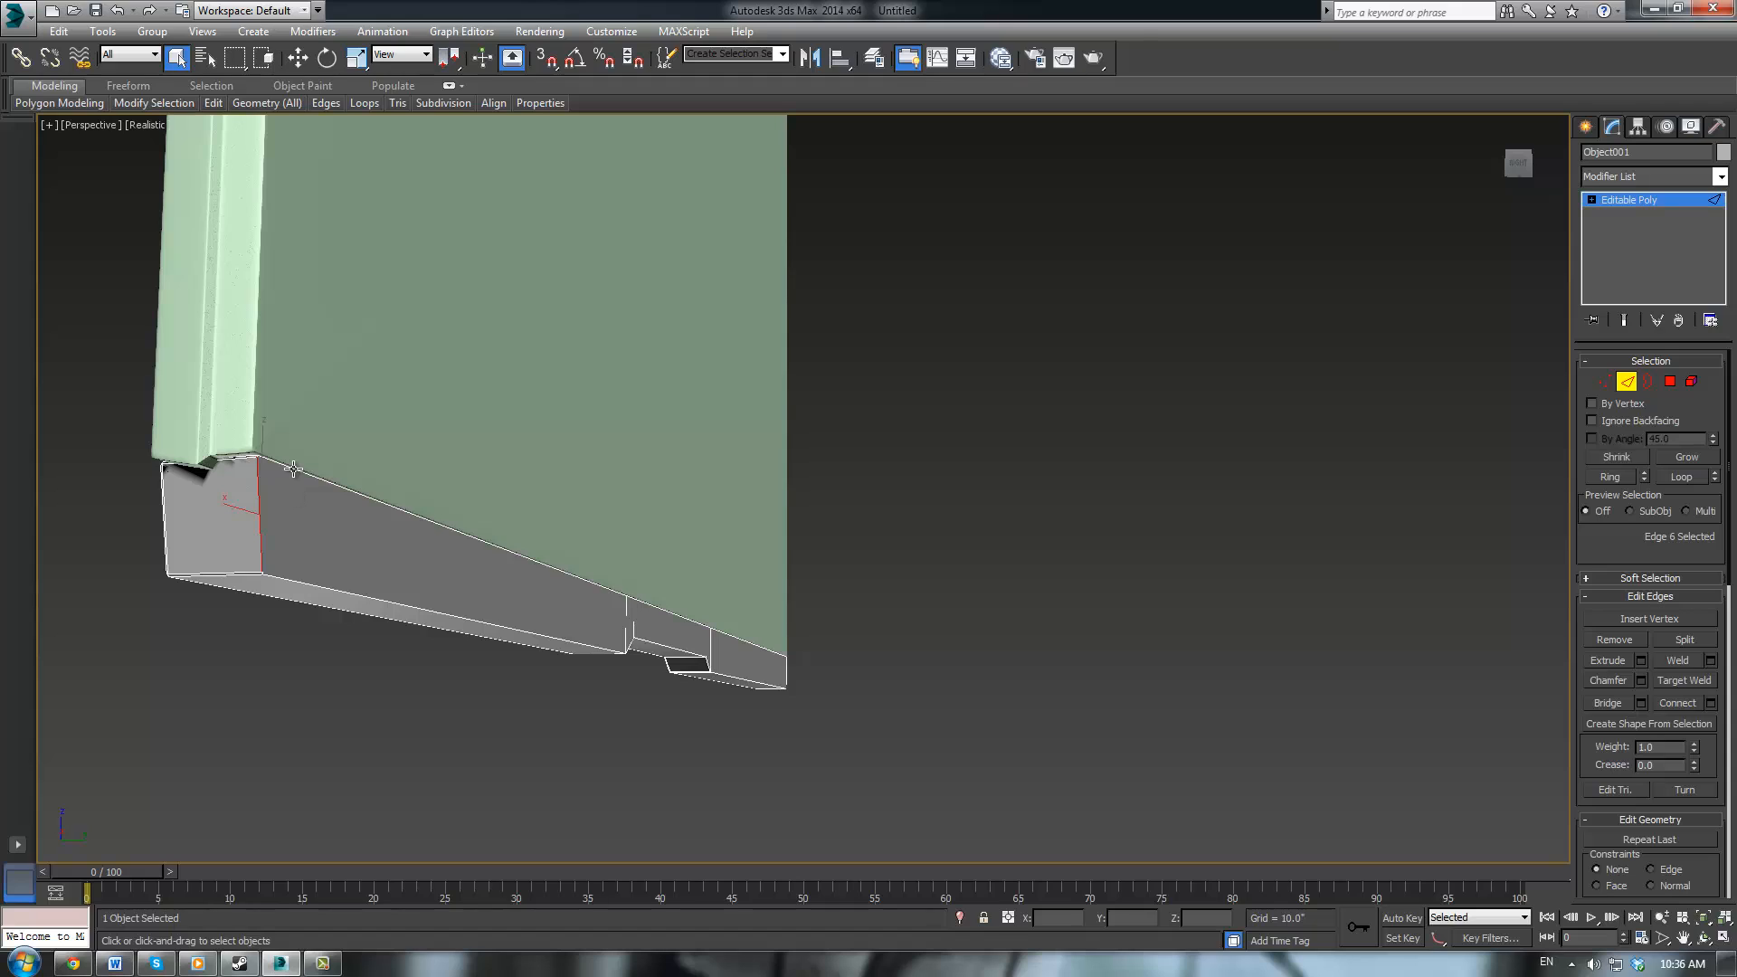
ctrl+click(293, 468)
click(1669, 381)
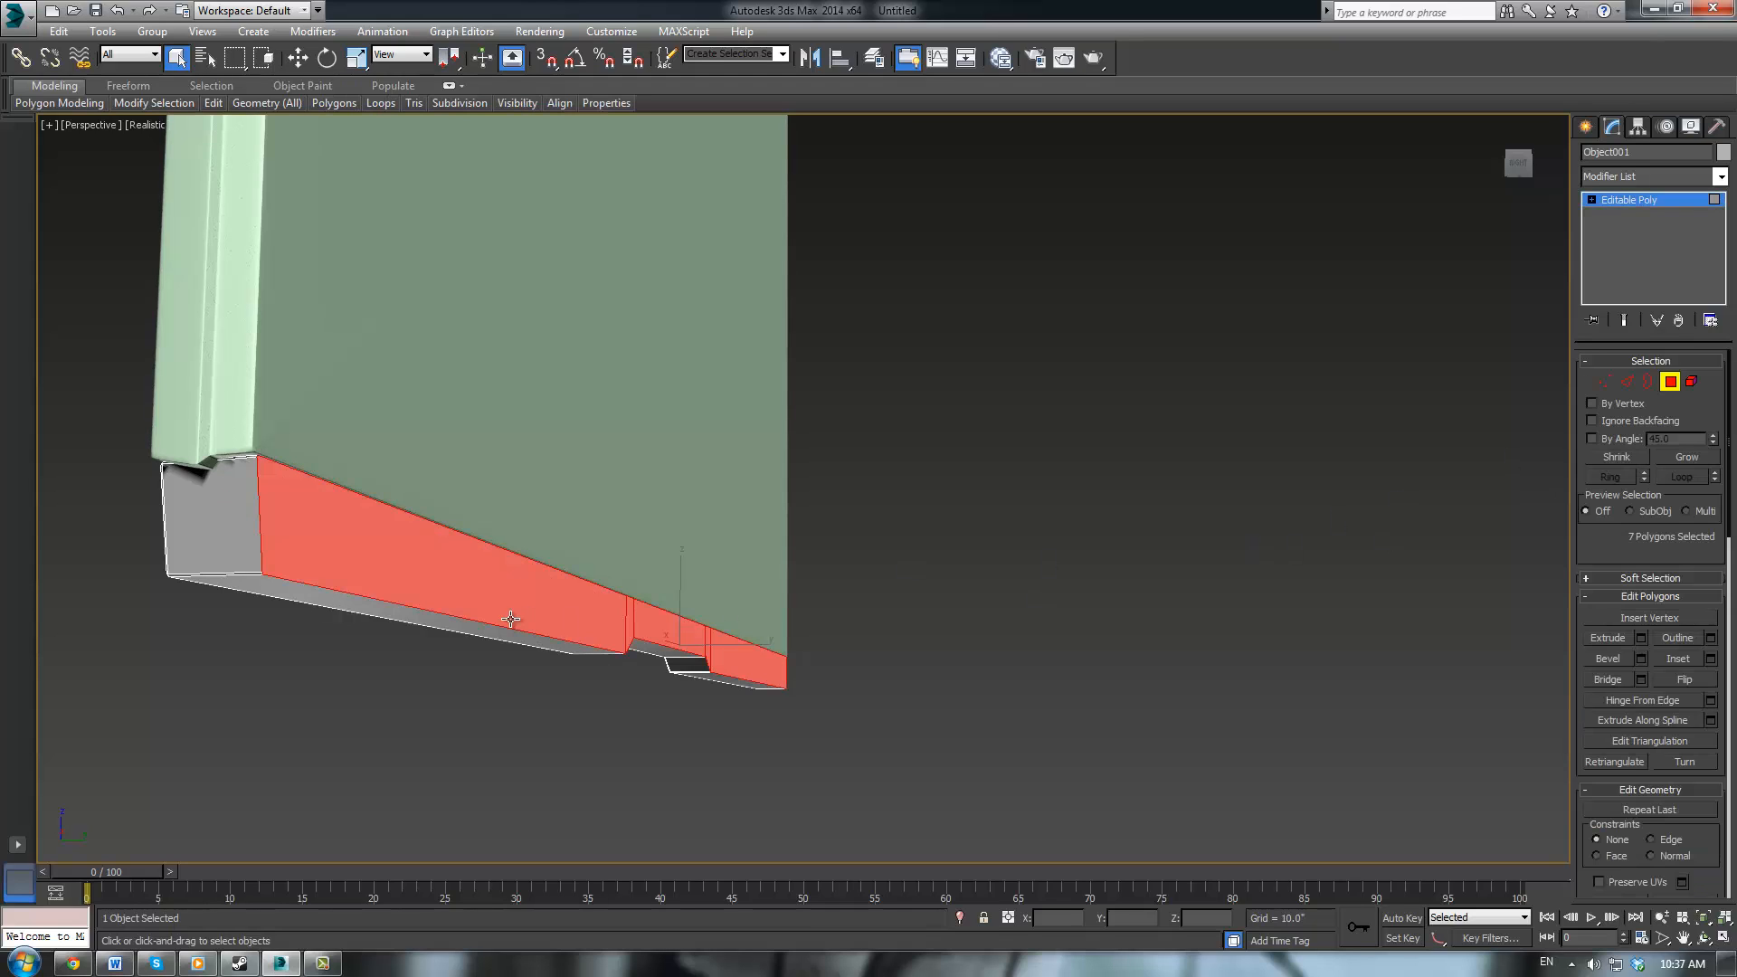
alt+middle_drag(592, 588, 382, 631)
click(1627, 381)
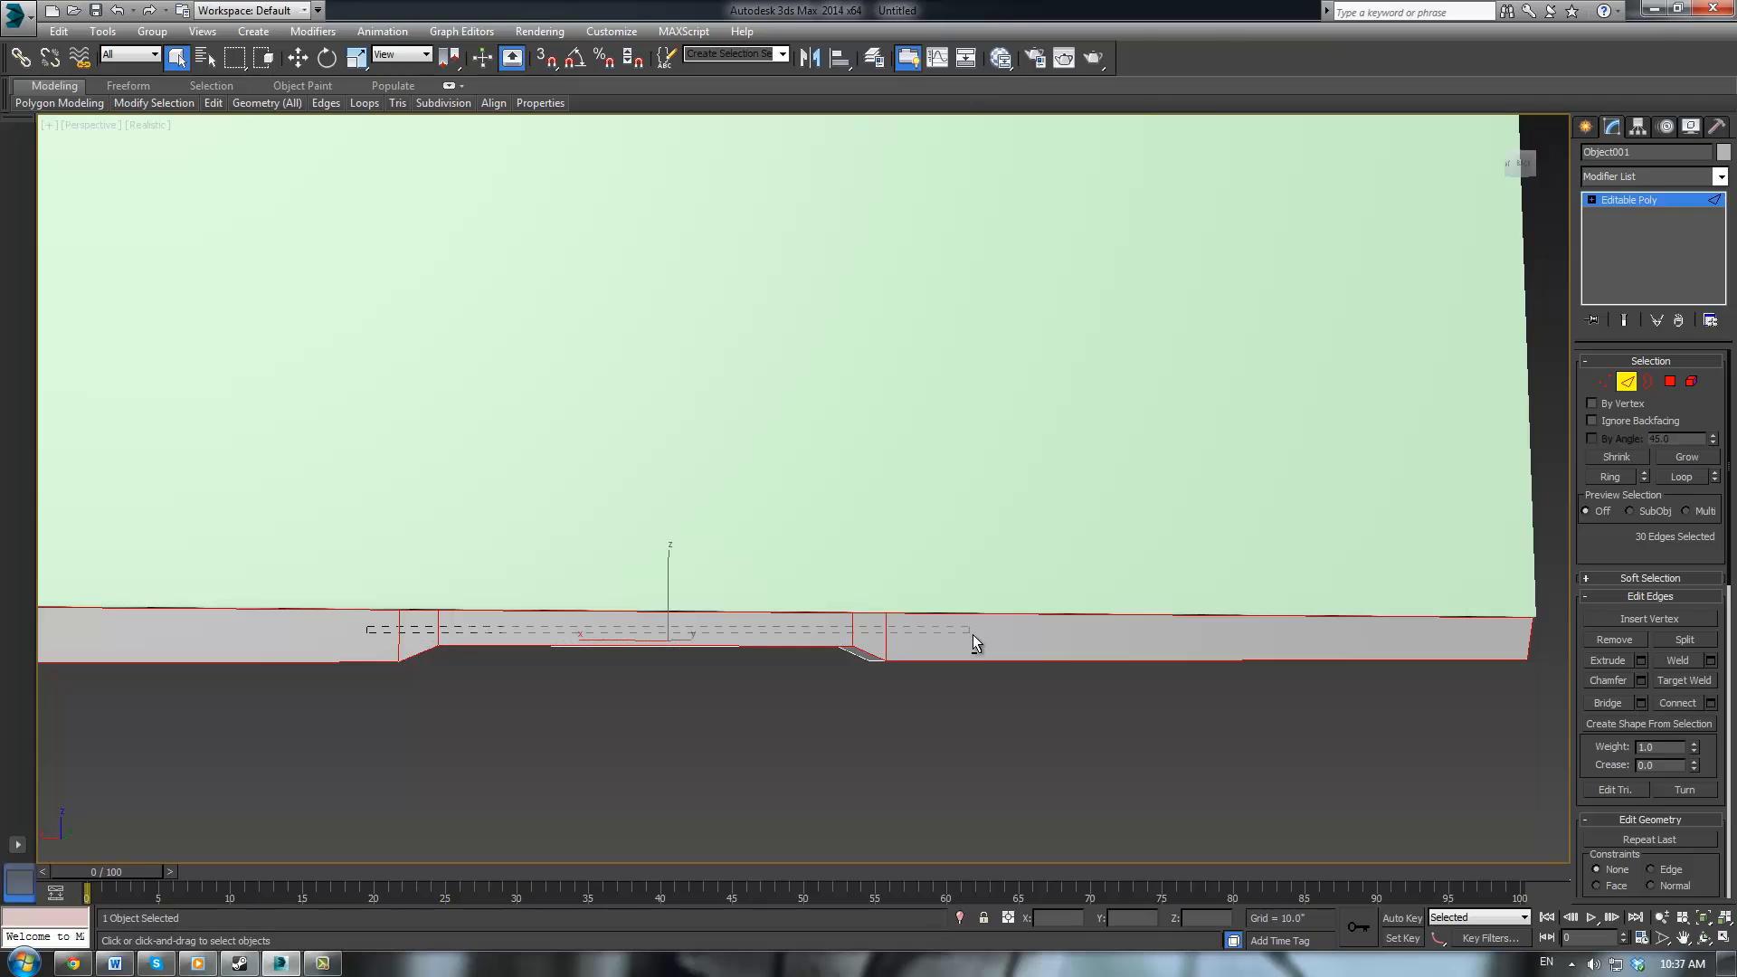
alt+click(887, 638)
Chamfer the selected rear-face edges of the strip by 0.02" with one segment
alt+middle_drag(757, 627, 877, 616)
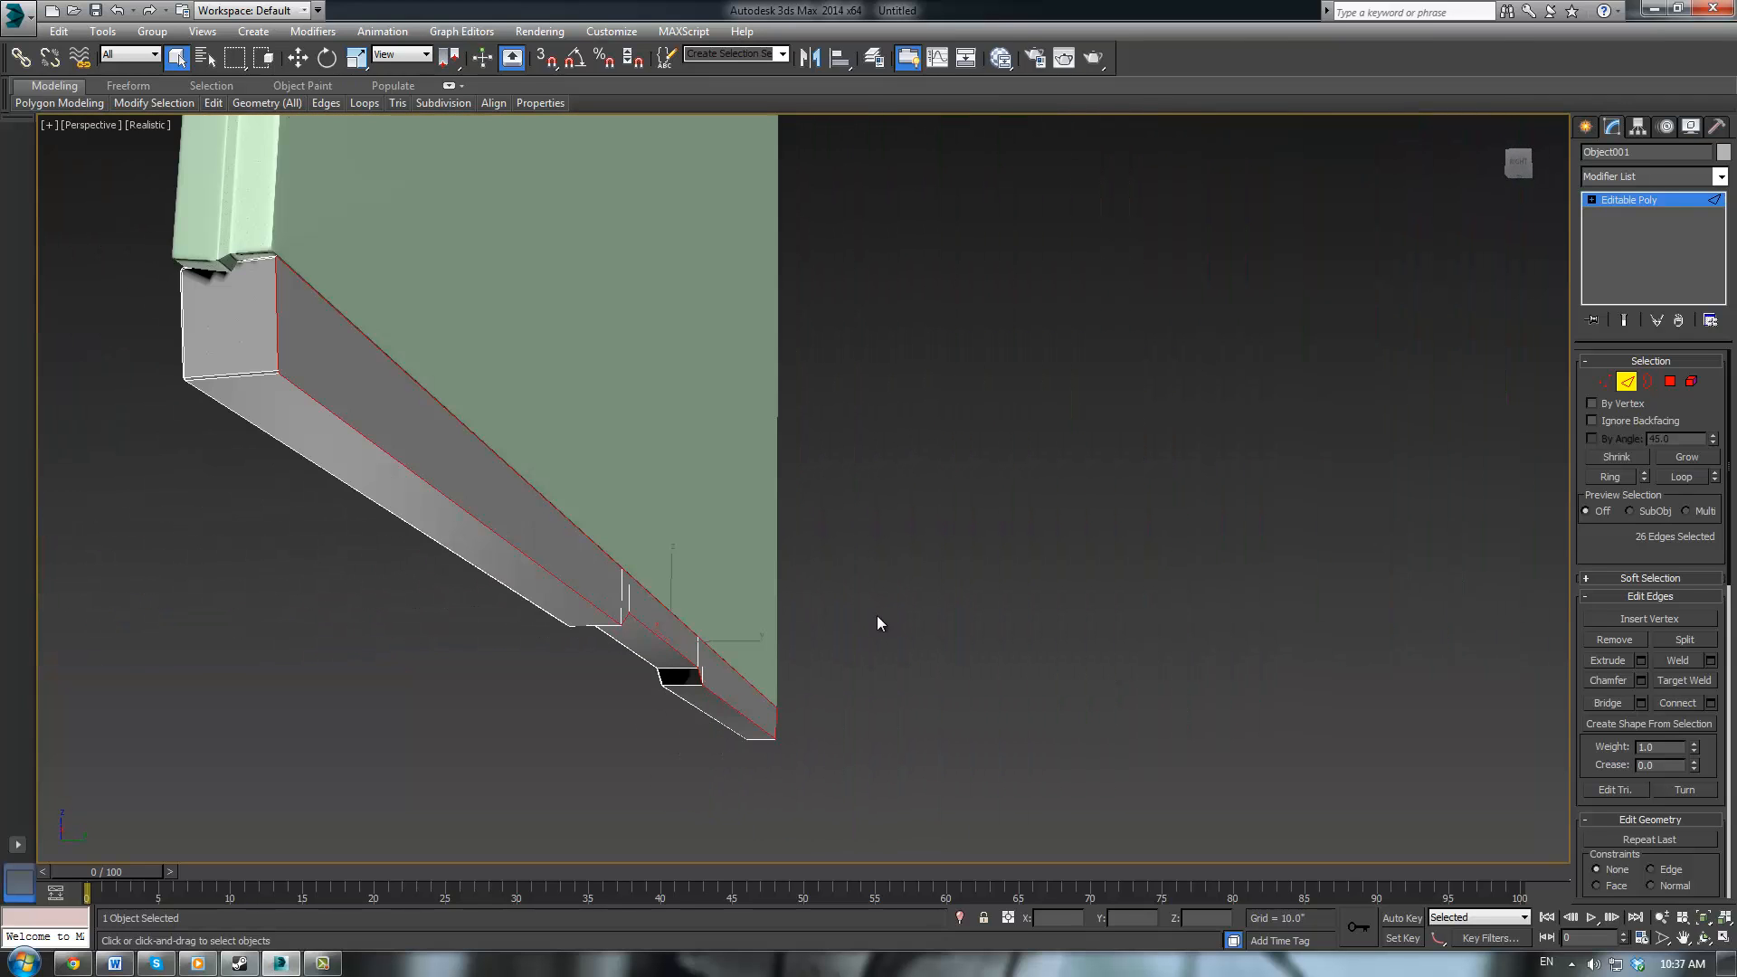
middle_drag(581, 583, 675, 648)
scroll(643, 617, up, 3)
scroll(733, 675, down, 3)
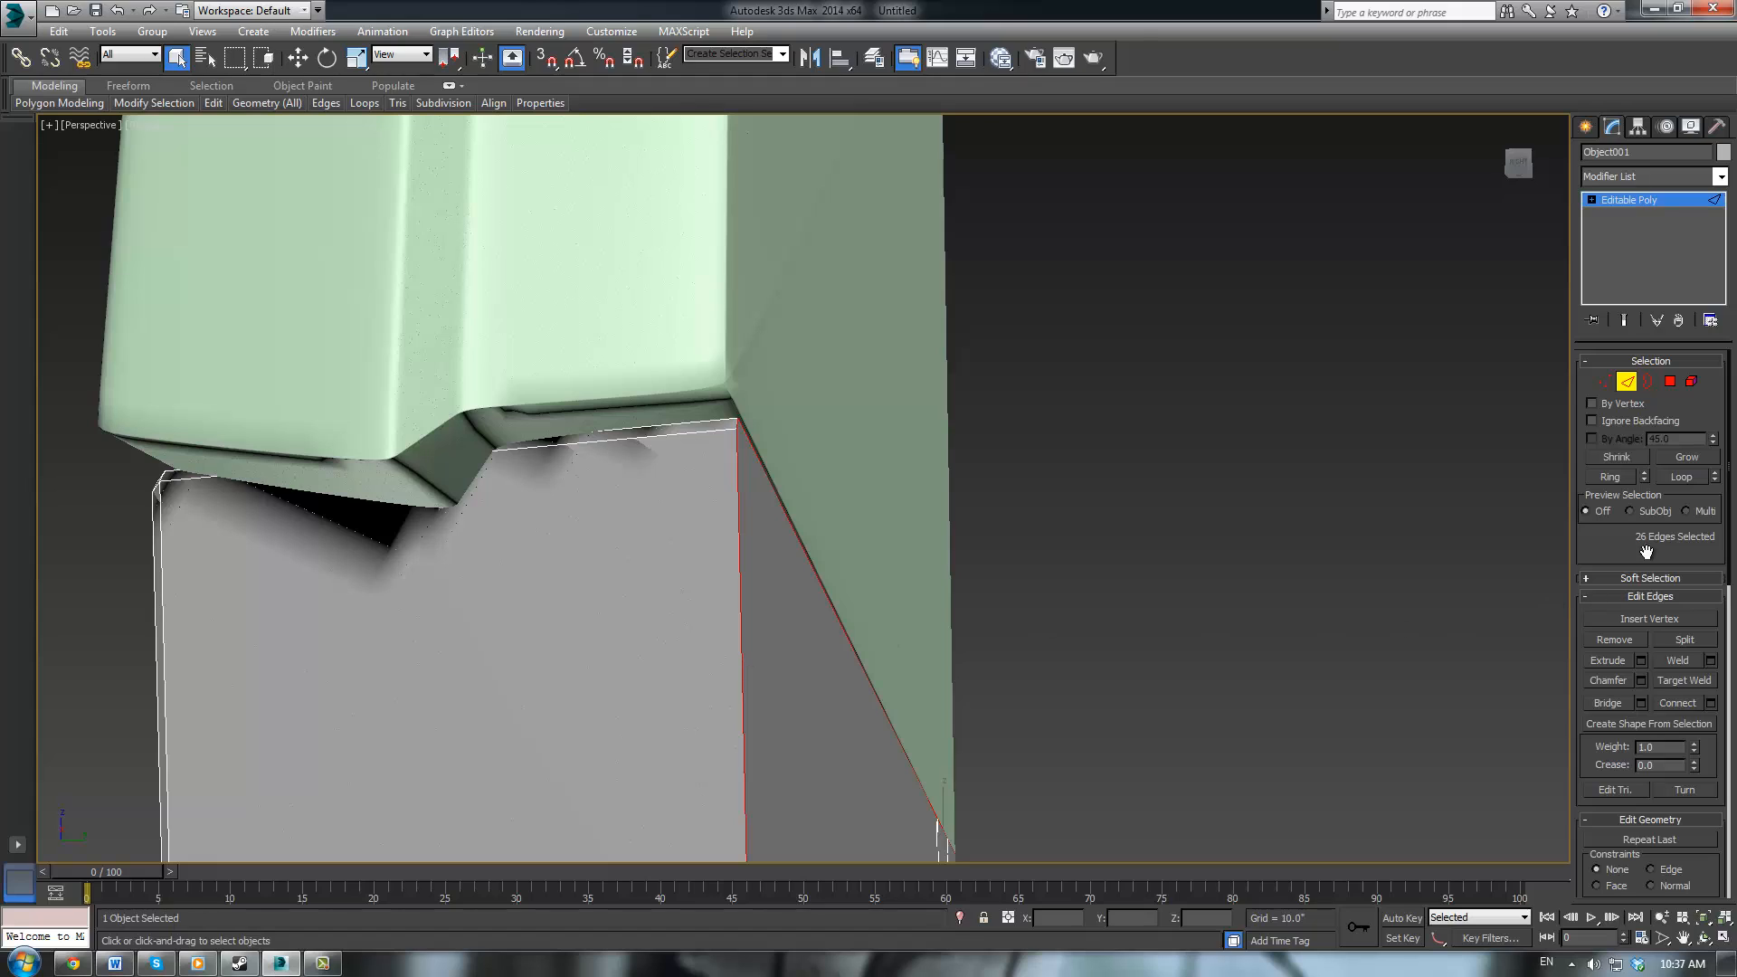
click(1640, 681)
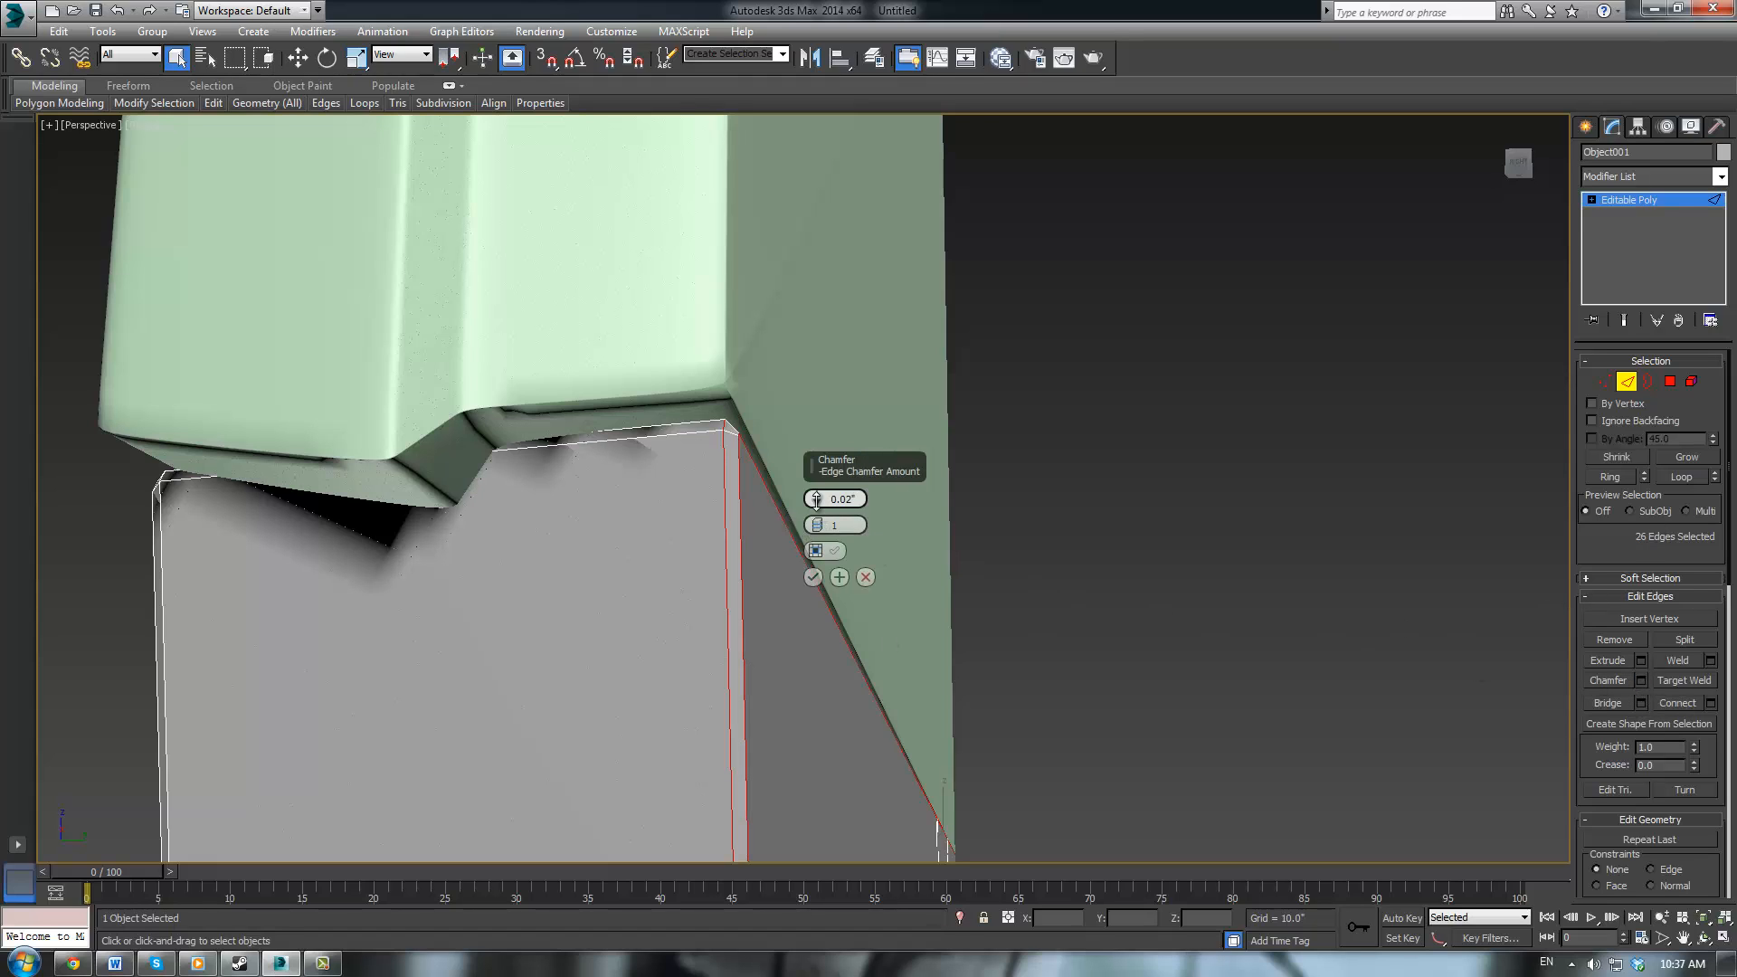
click(812, 577)
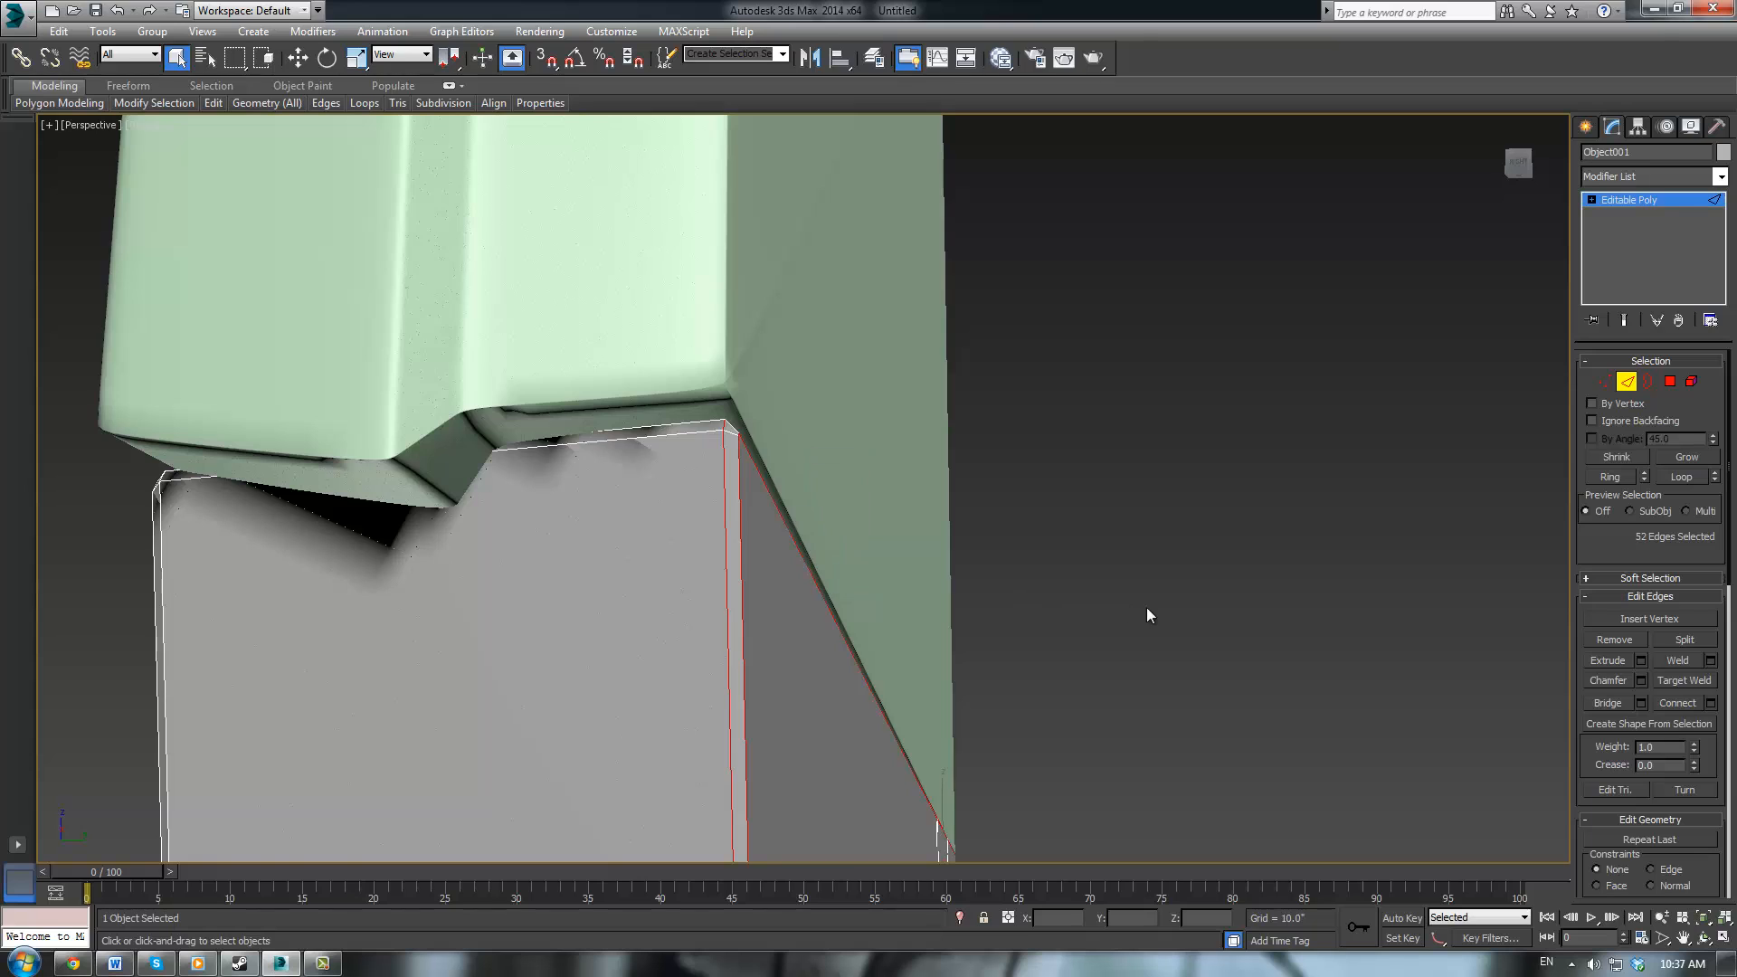
Deselect the strip and examine its chamfered edges and fit against the Body's lower end from several angles
middle_drag(1149, 612, 1150, 532)
scroll(1144, 547, down, 3)
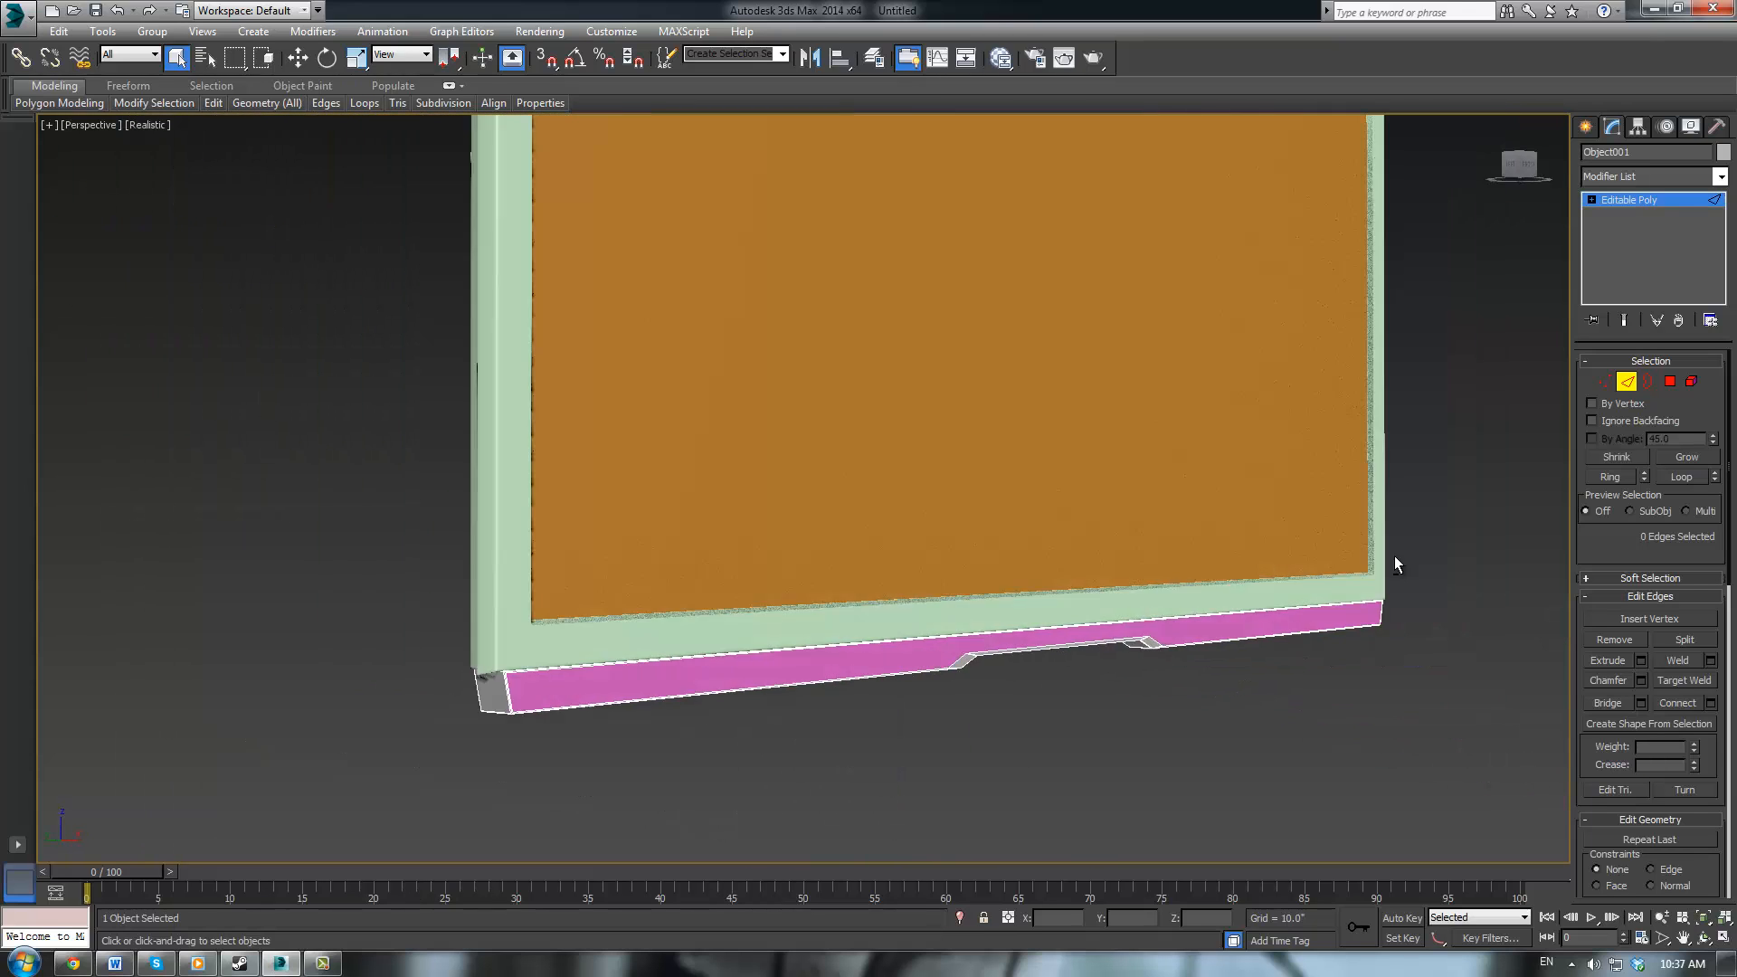
click(1441, 479)
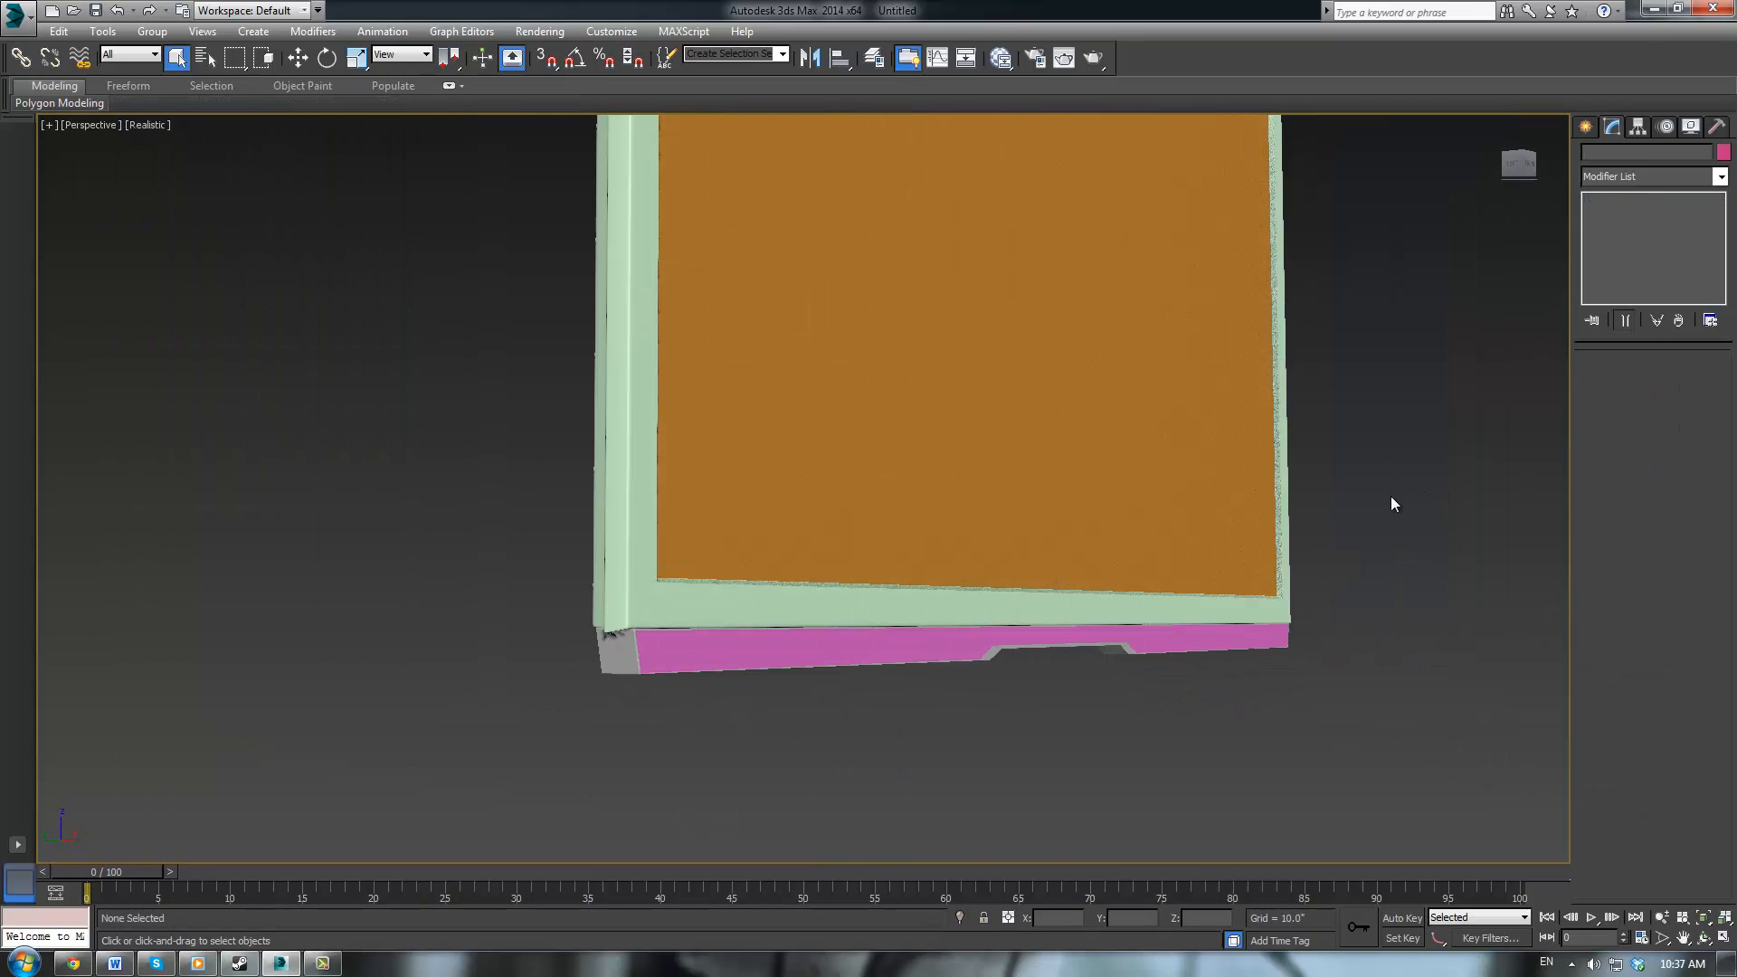
alt+middle_drag(1341, 496, 1375, 488)
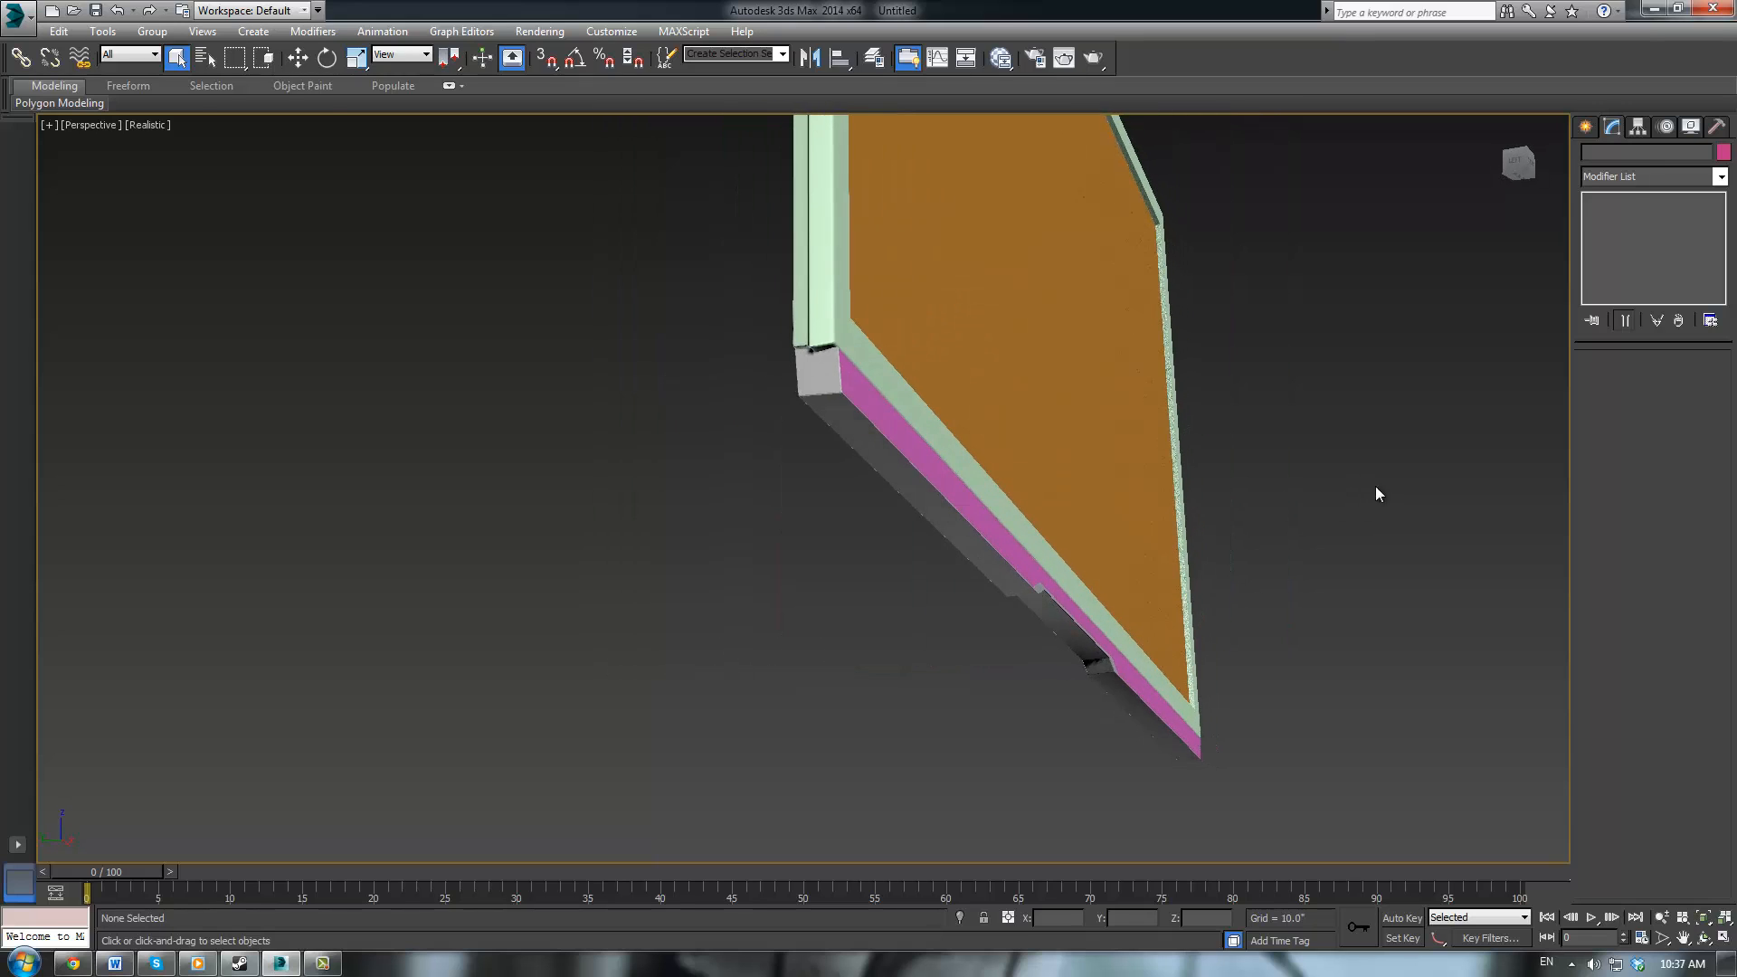
scroll(1376, 487, up, 3)
alt+middle_drag(925, 394, 956, 408)
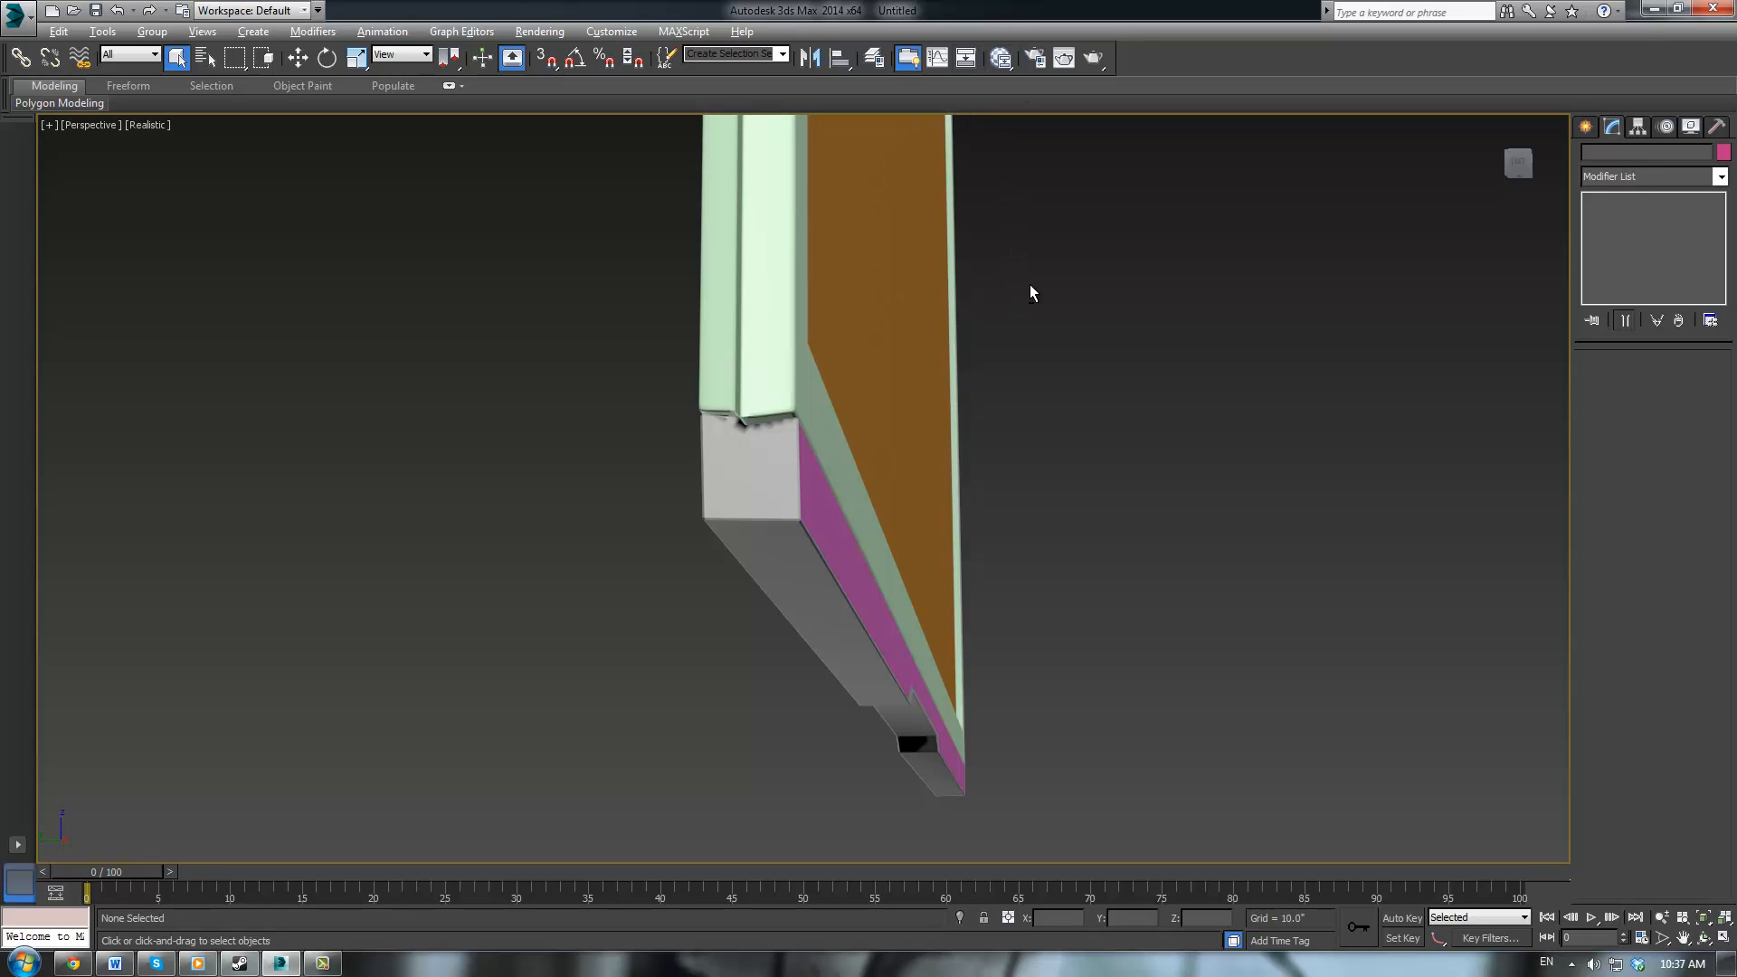
alt+middle_drag(1030, 286, 1028, 297)
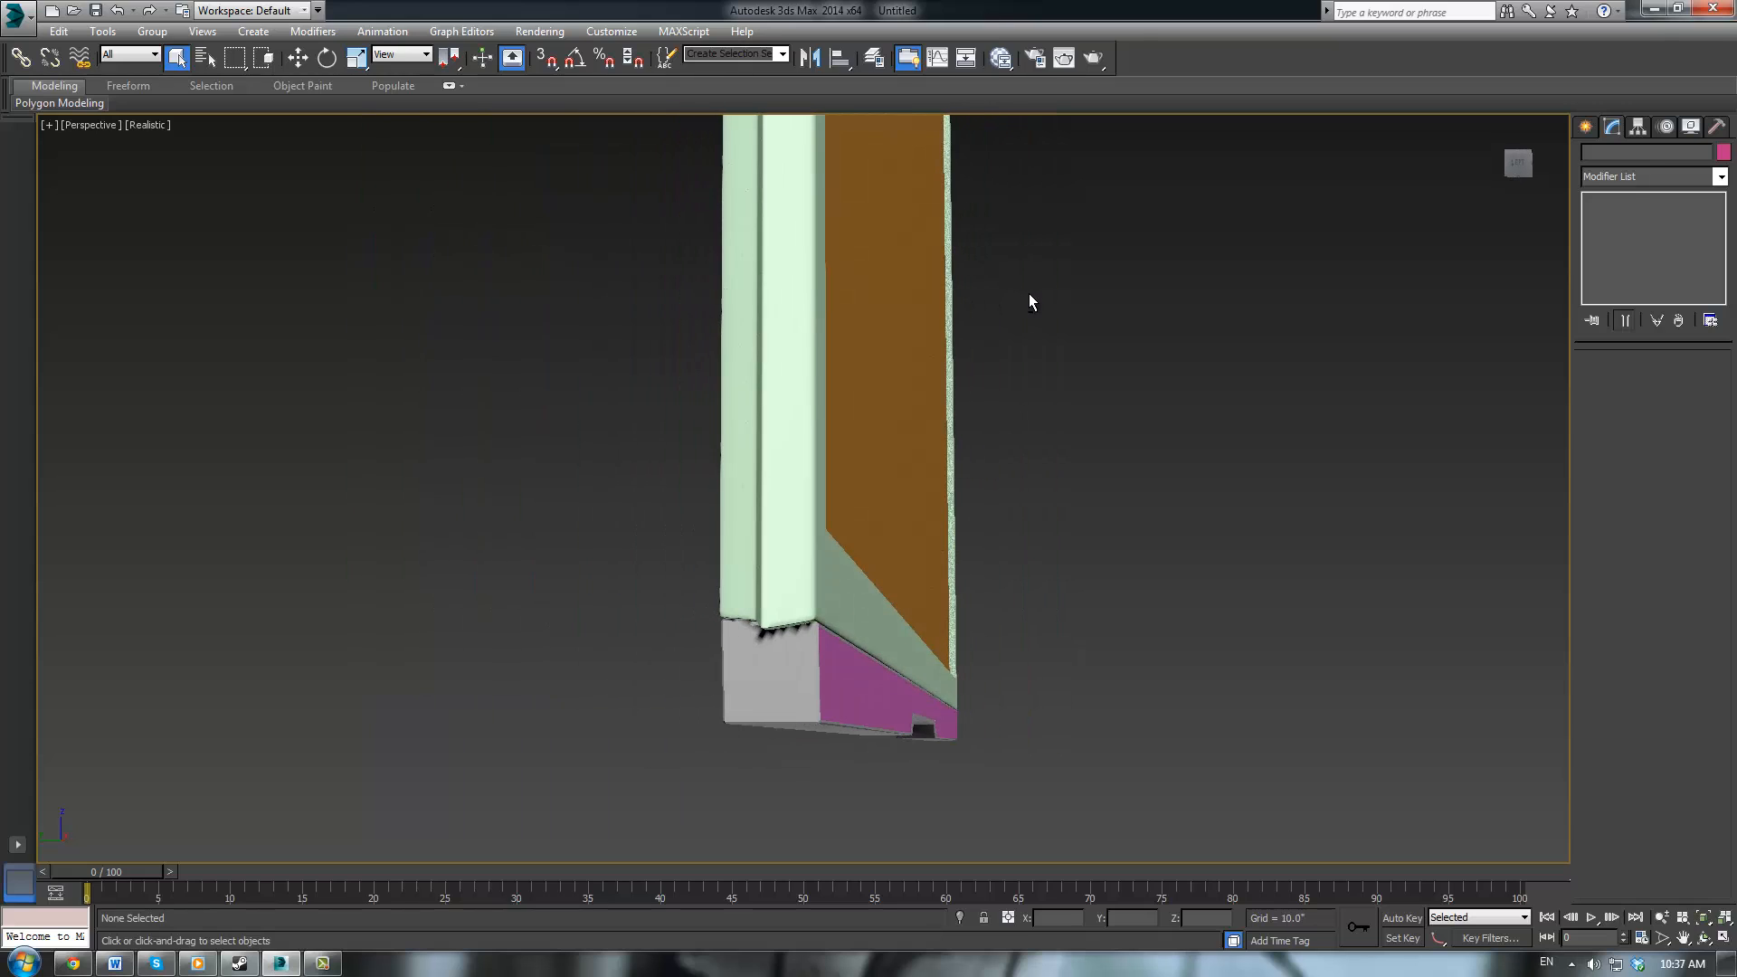
Connect the bottom strip's front-to-back edges in the left view to add one edge loop through the middle of its depth
click(796, 609)
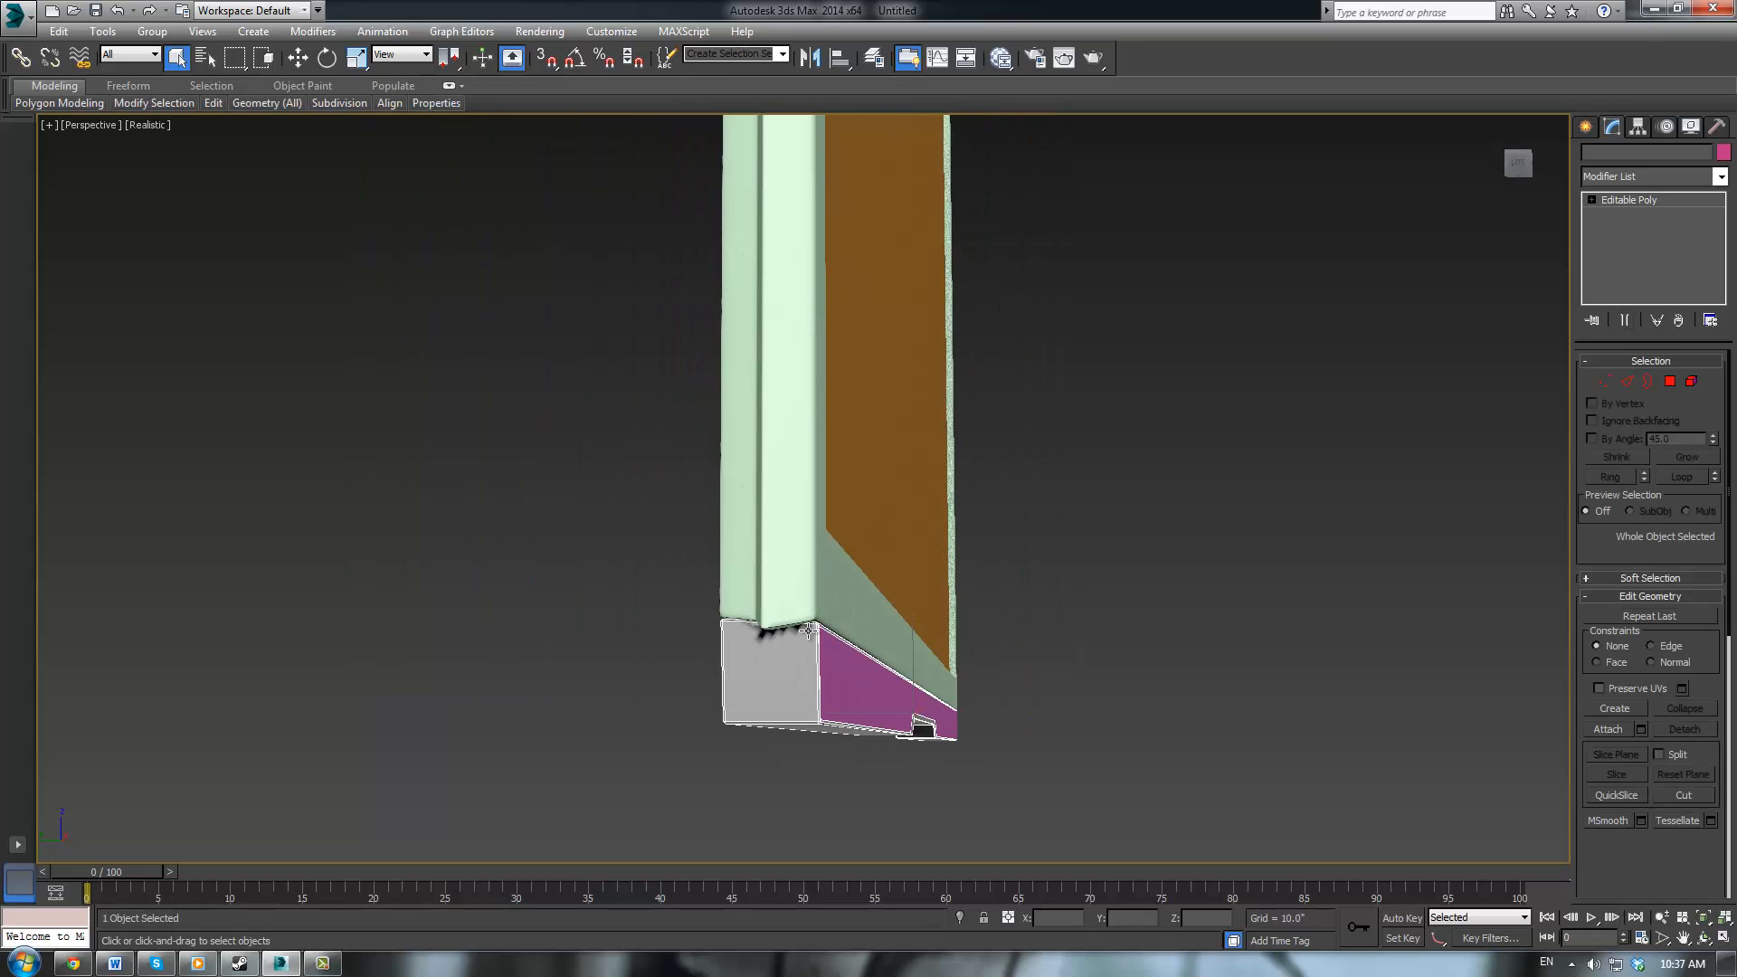
click(1628, 381)
key(l)
middle_drag(761, 517, 807, 494)
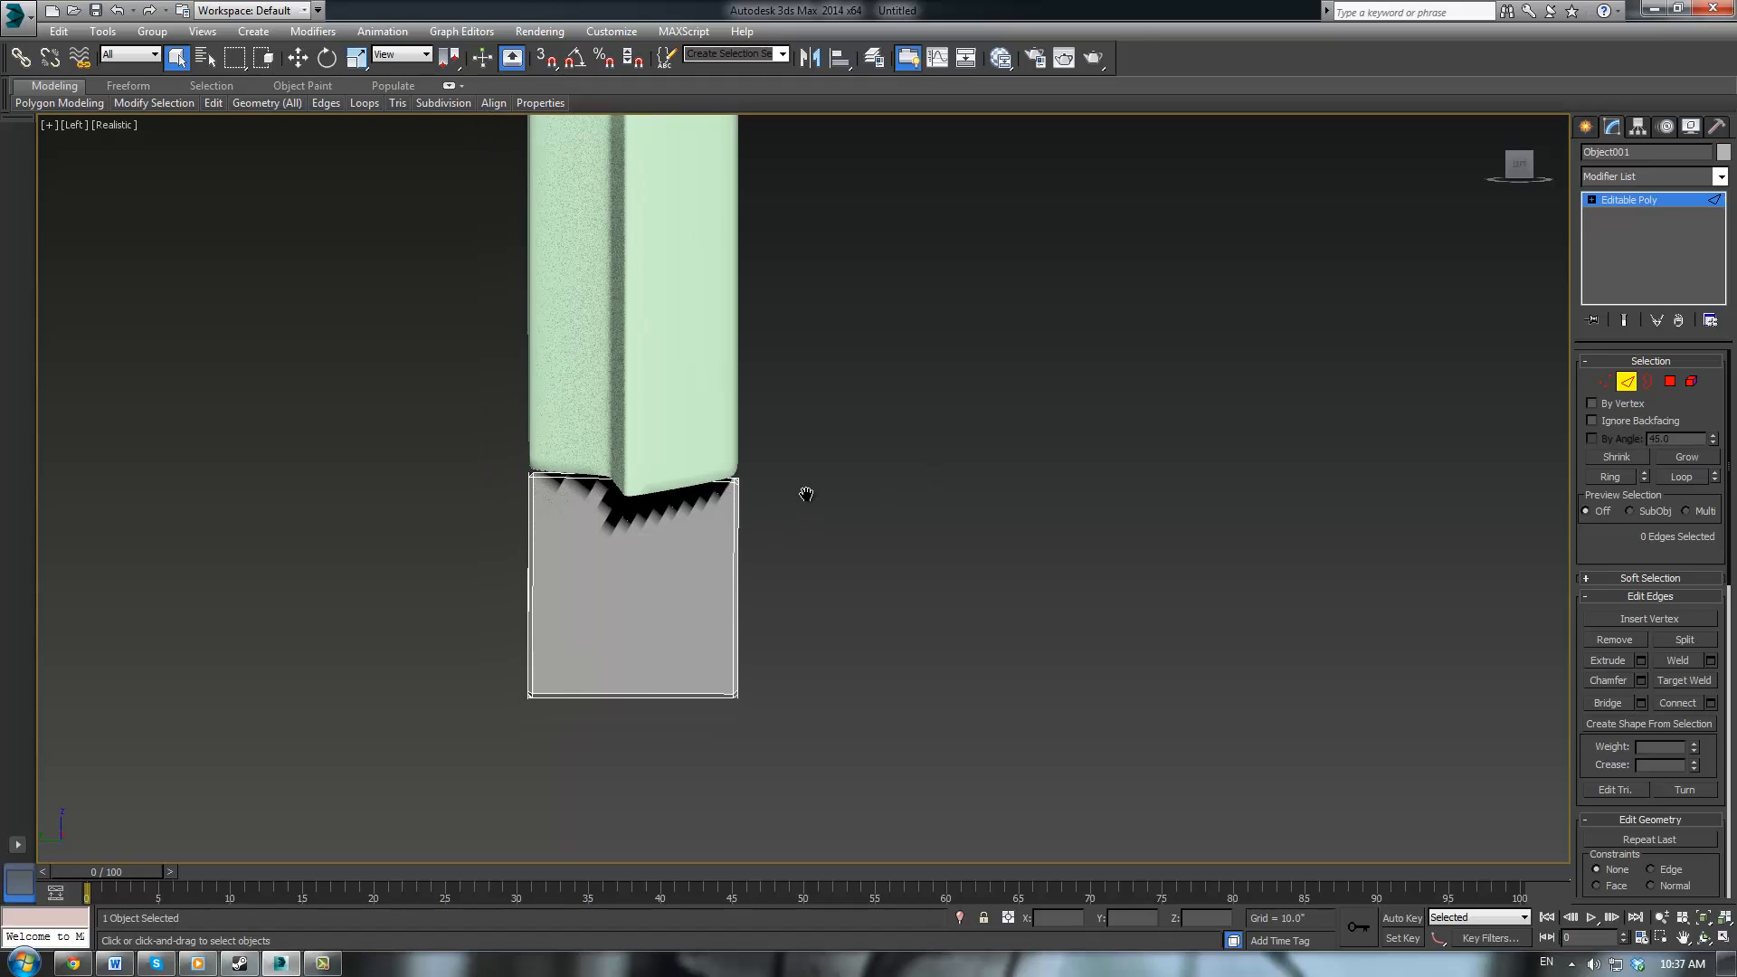
drag(639, 296, 635, 819)
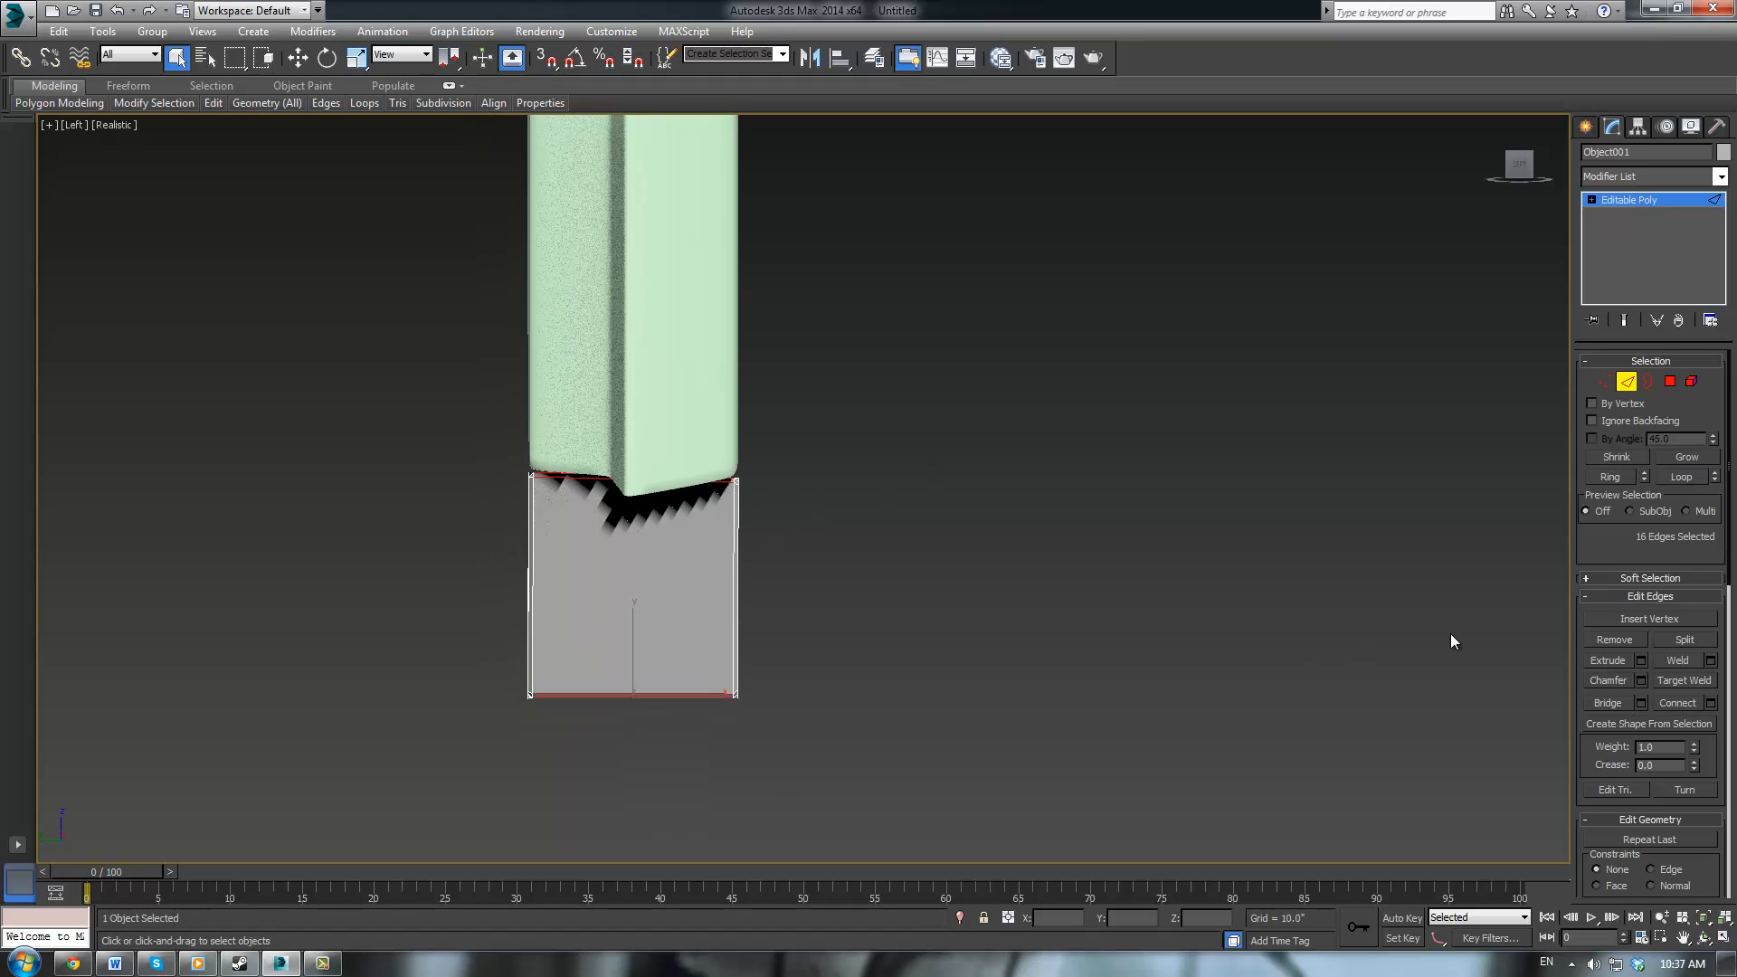
click(1711, 706)
click(817, 577)
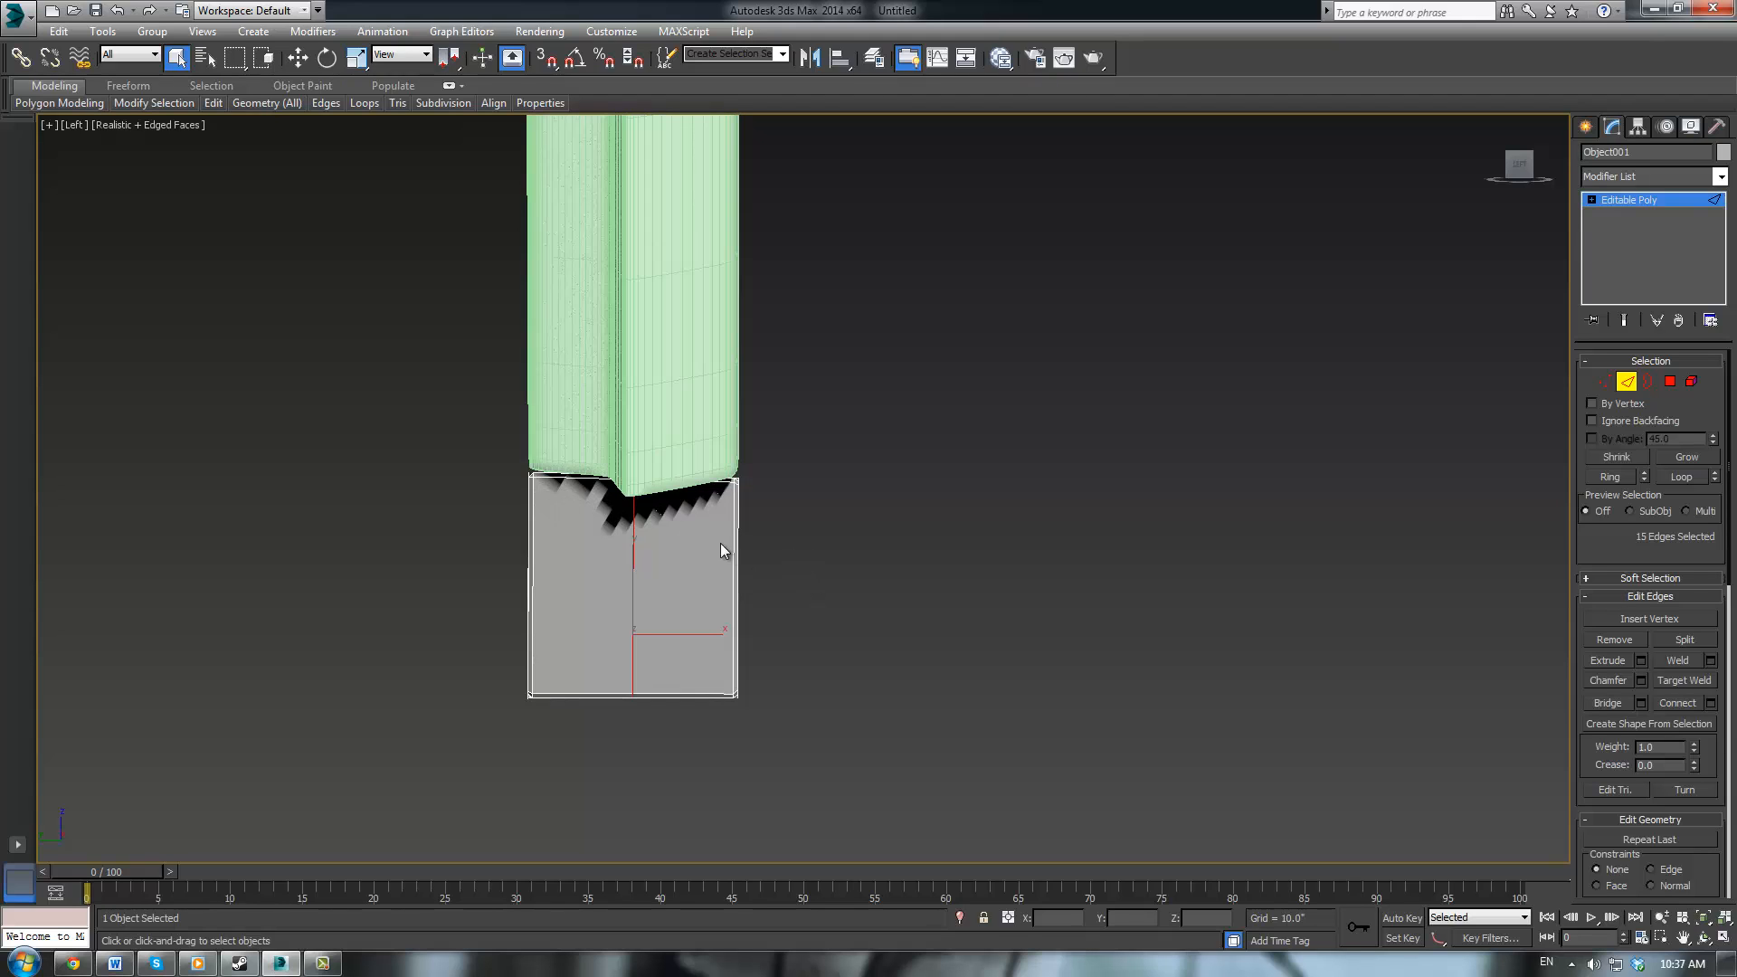
Switch to wireframe and lower the middle vertices of the strip's top edge to just below the Body's lowest ridge
key(F3)
scroll(676, 497, up, 5)
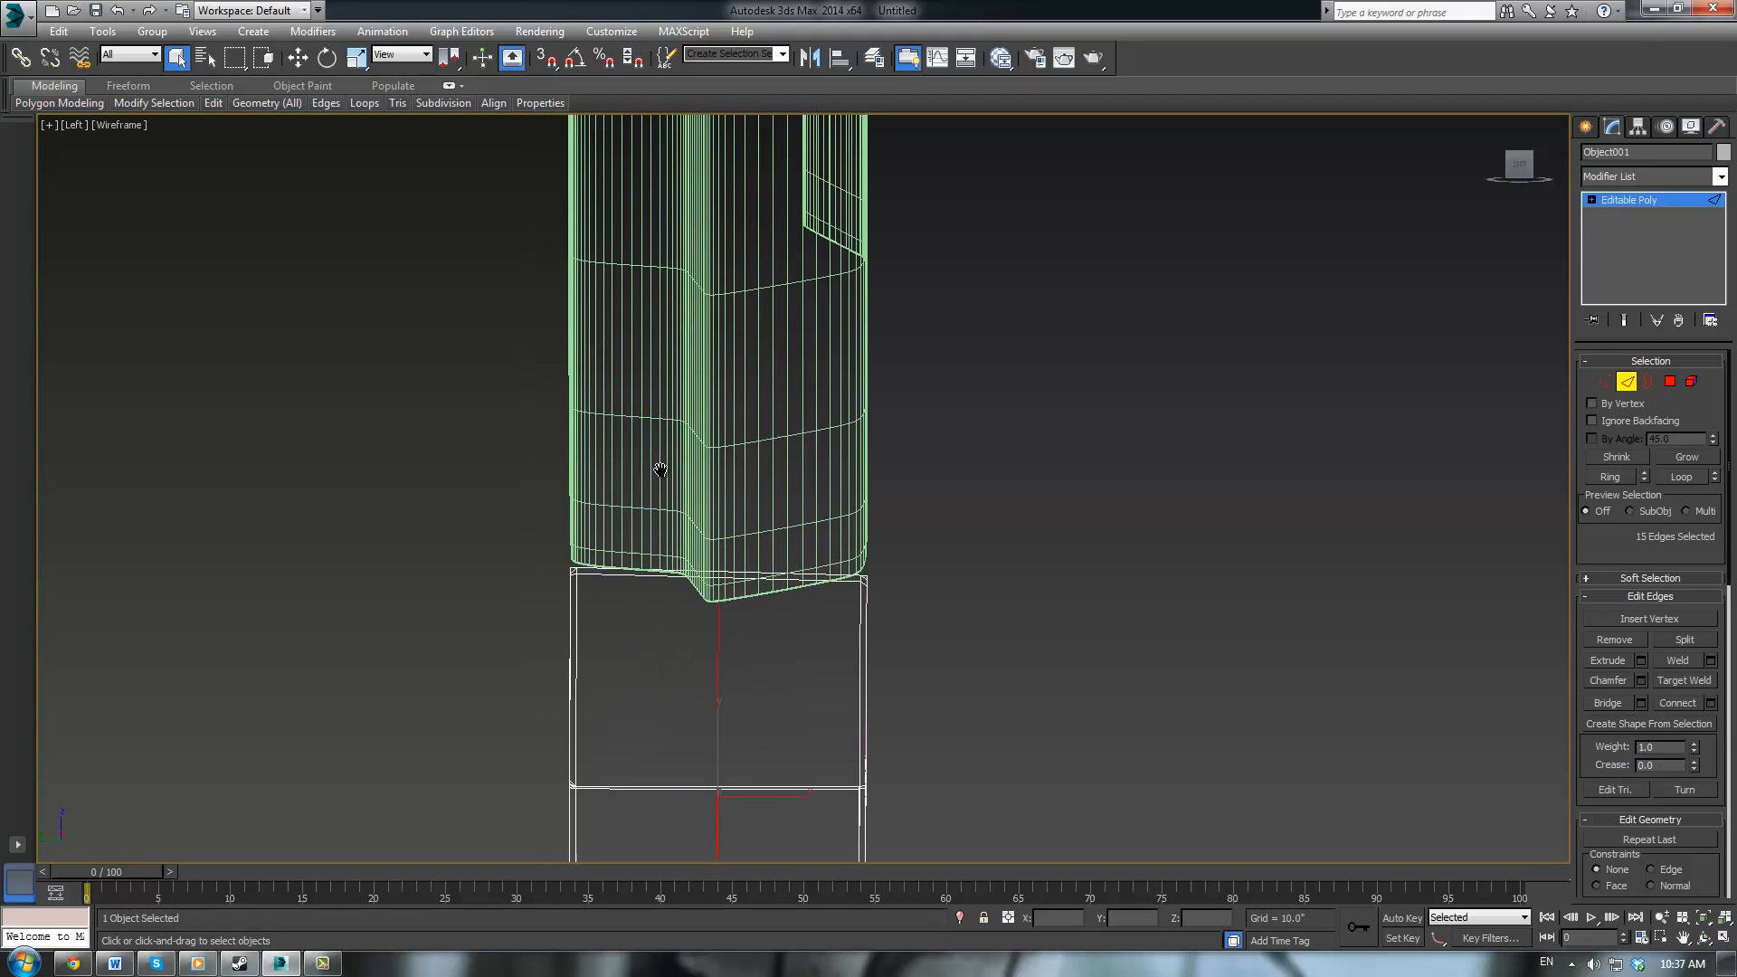
key(1)
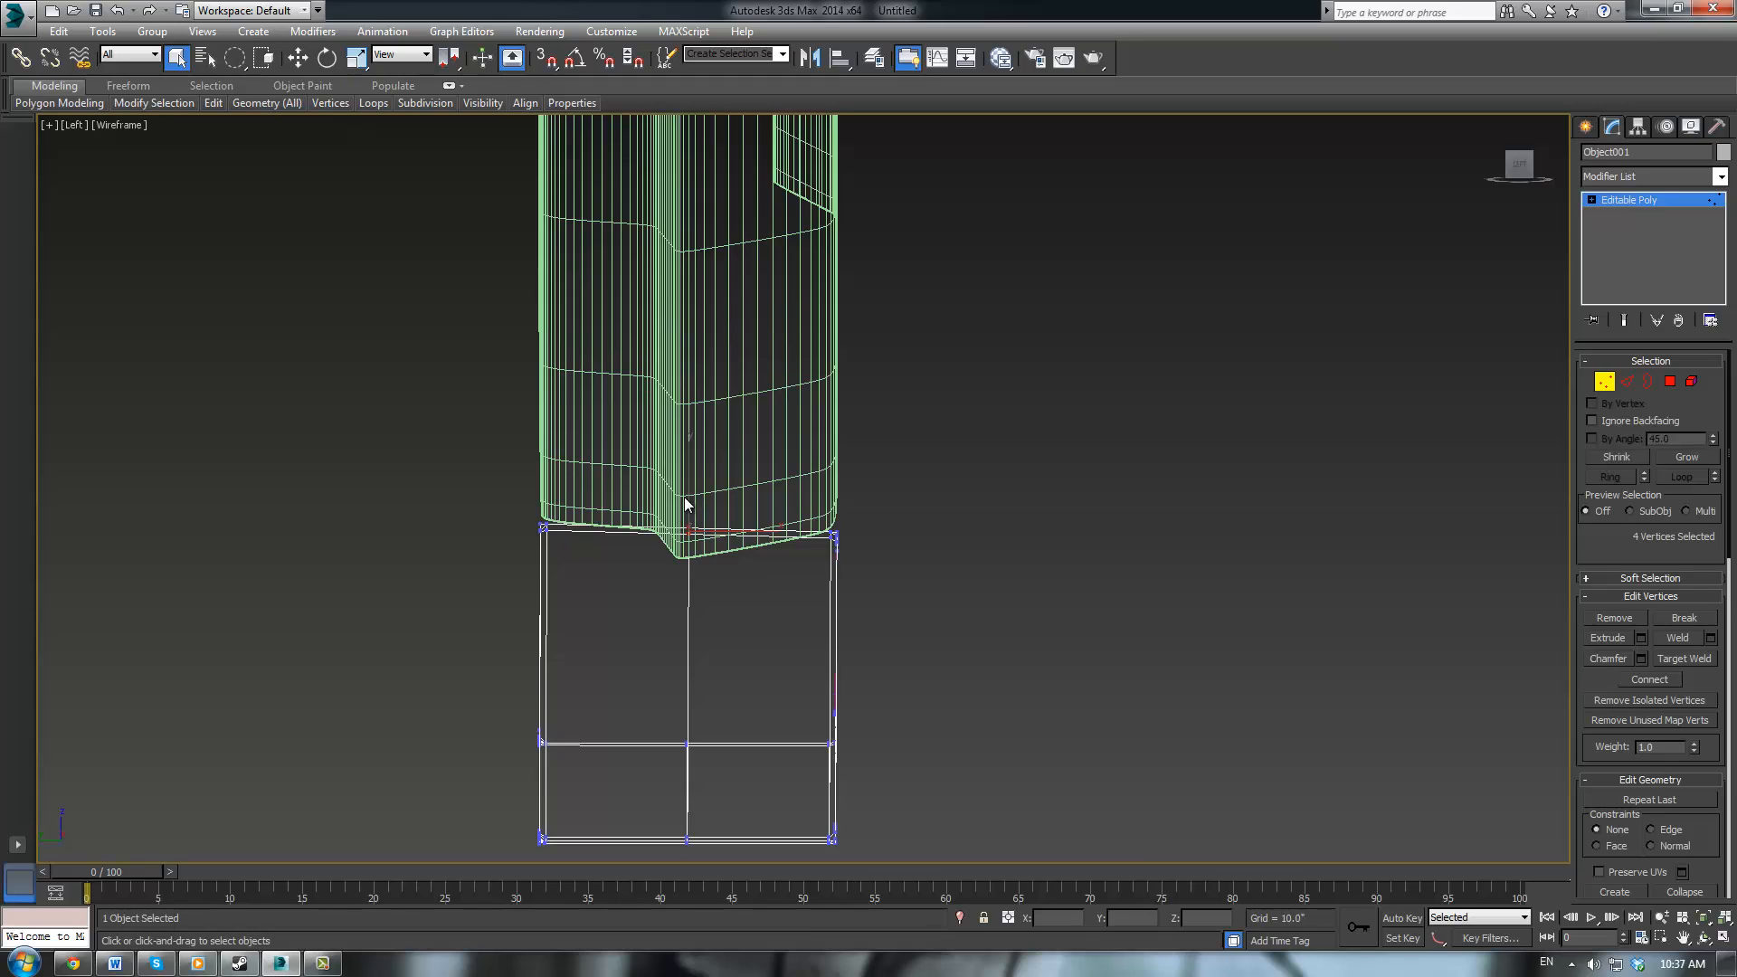
key(w)
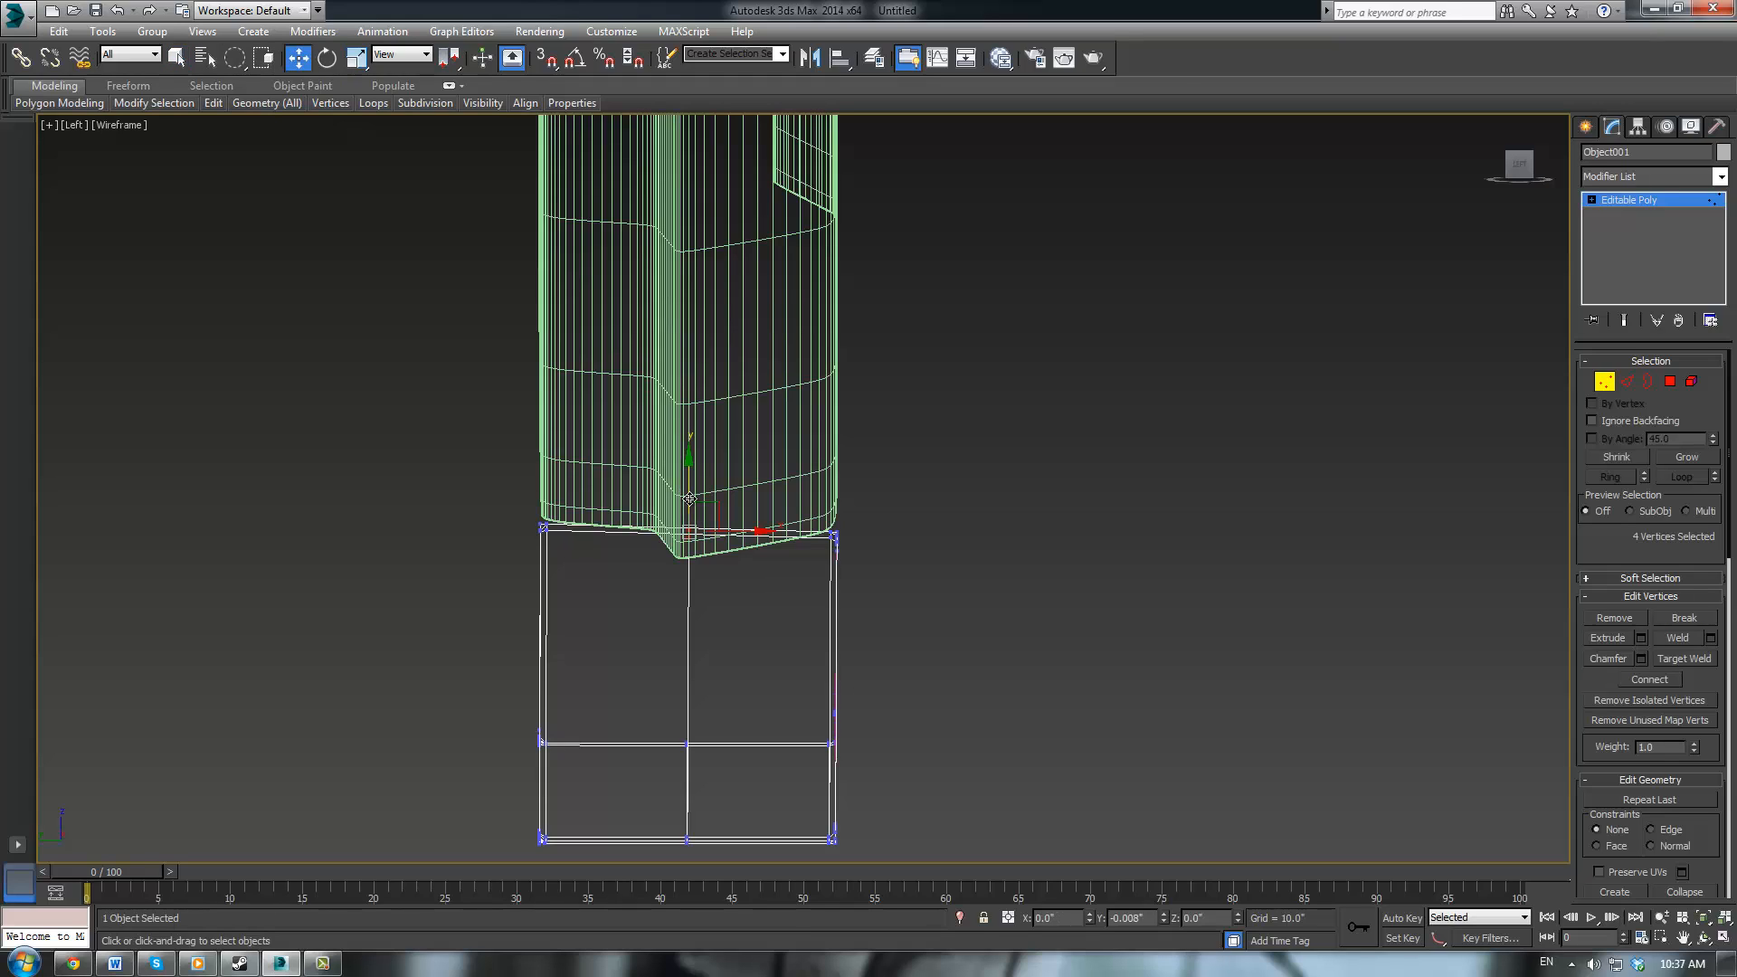
drag(685, 503, 690, 520)
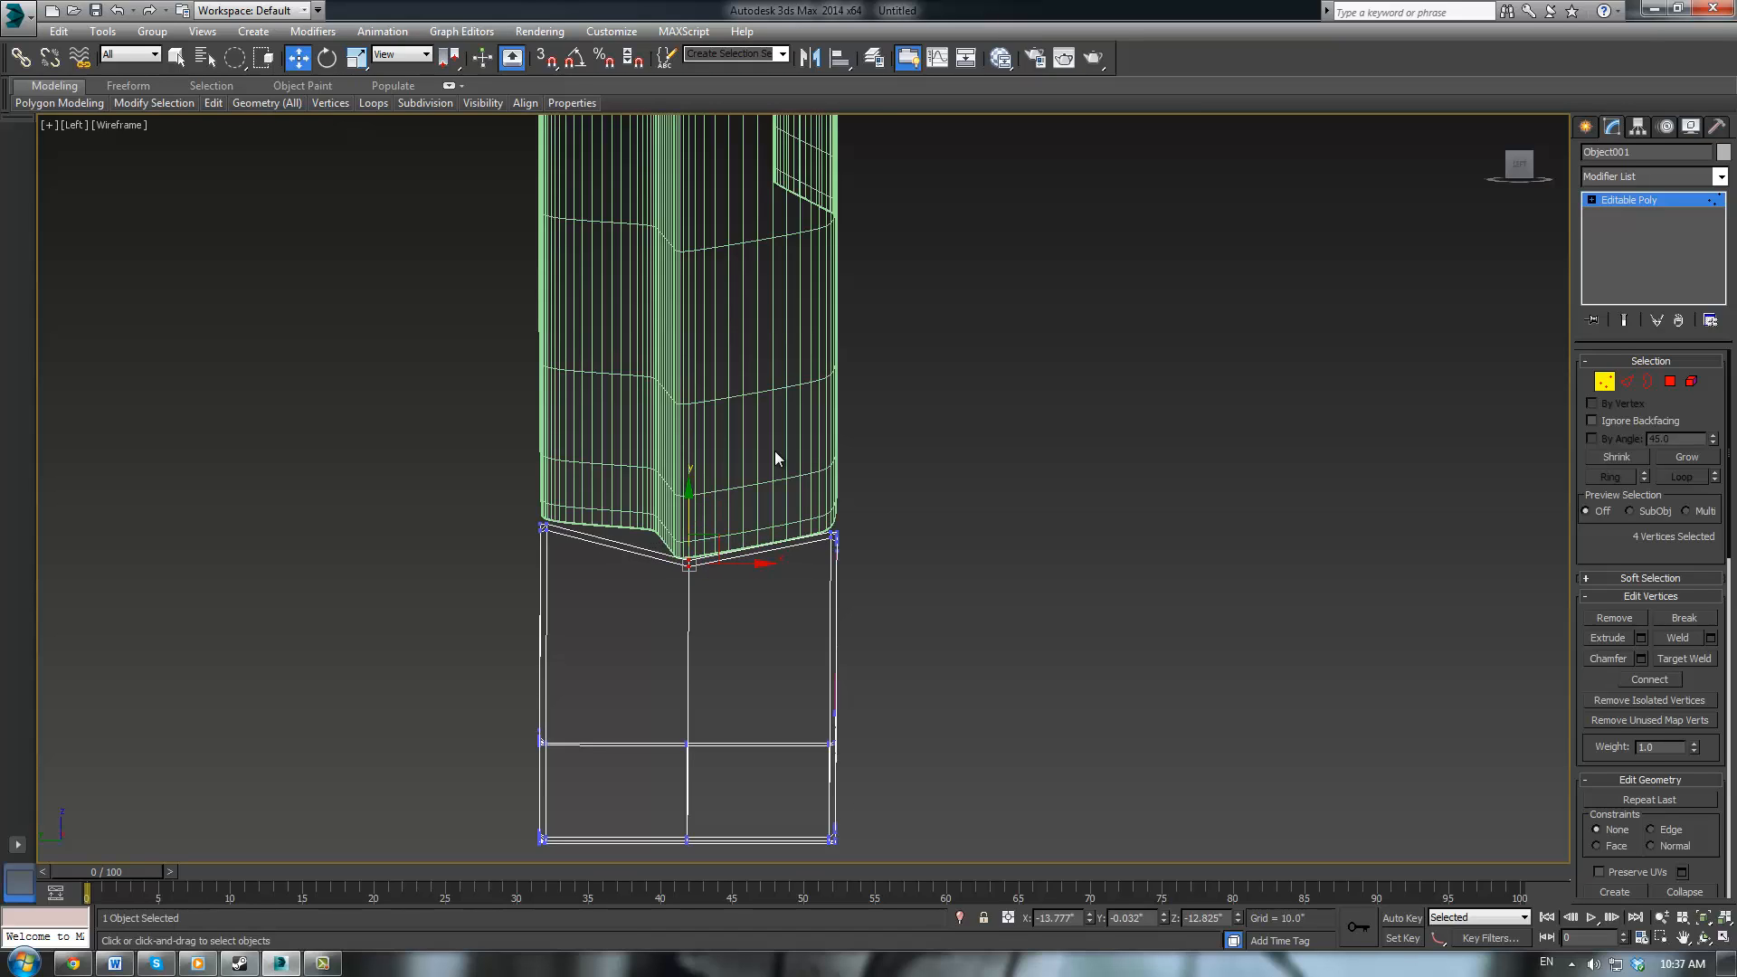
drag(788, 434, 839, 449)
drag(1030, 402, 1031, 439)
Lower the strip's upper front corner vertices by about 0.004", using rectangular region selection
key(q)
key(q)
key(q)
key(q)
key(q)
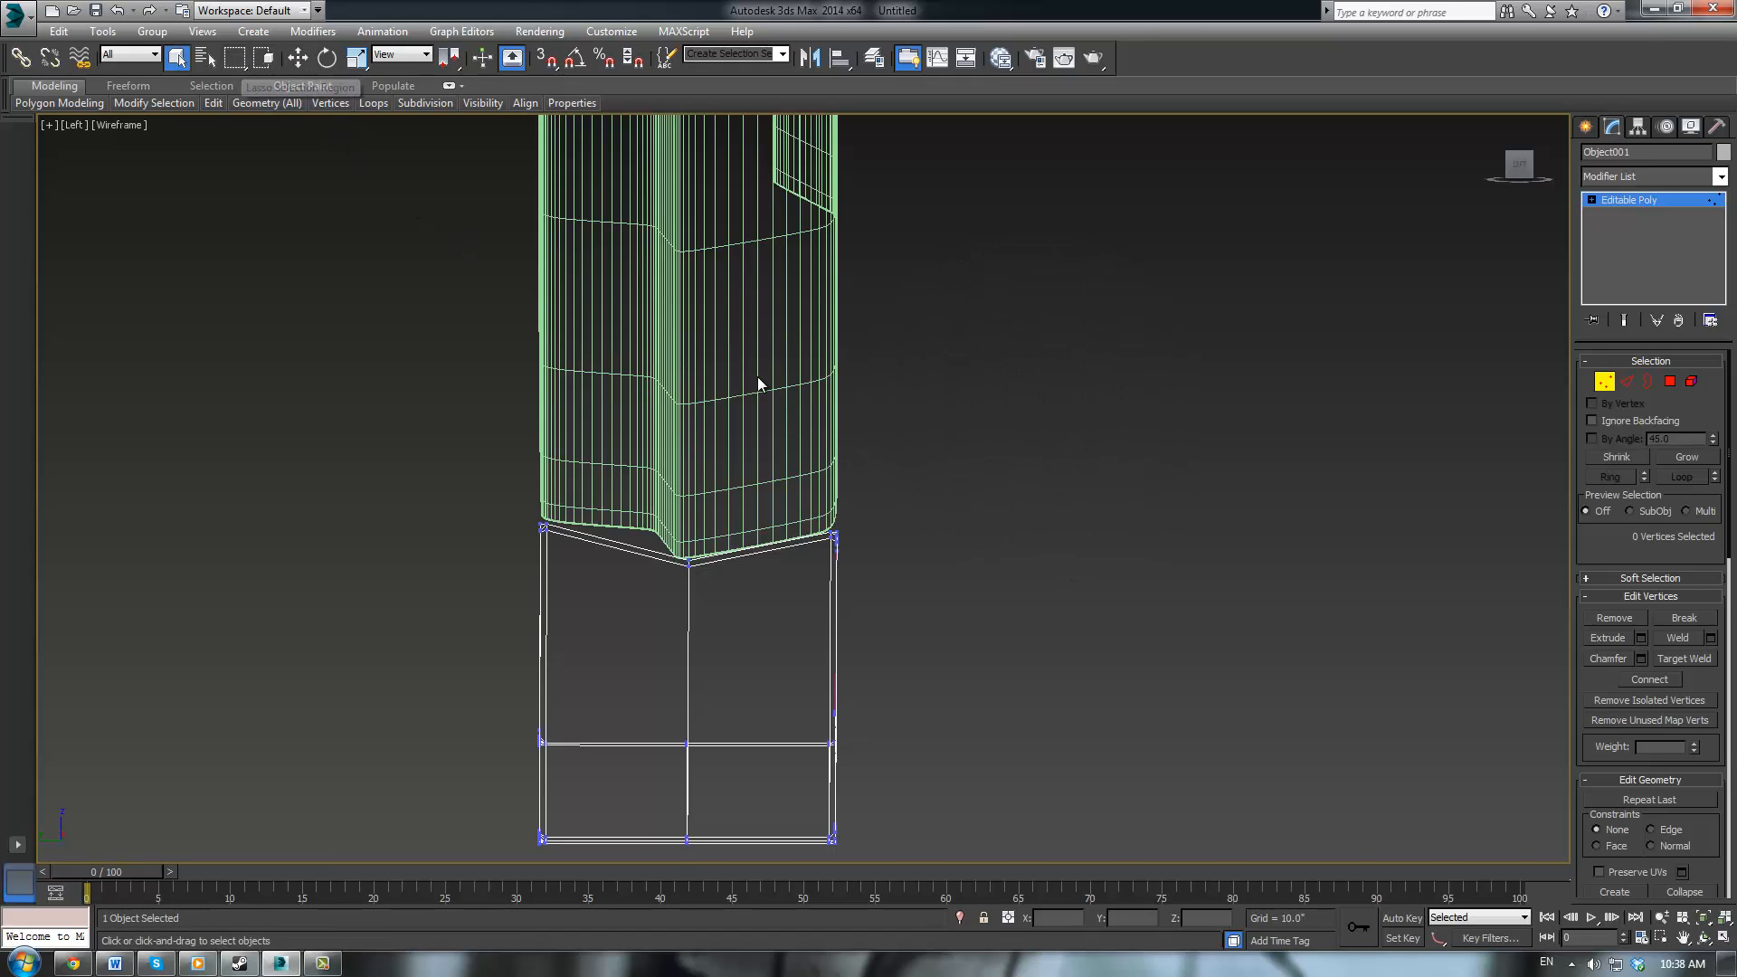
drag(938, 480, 804, 548)
scroll(803, 548, up, 4)
scroll(948, 520, up, 2)
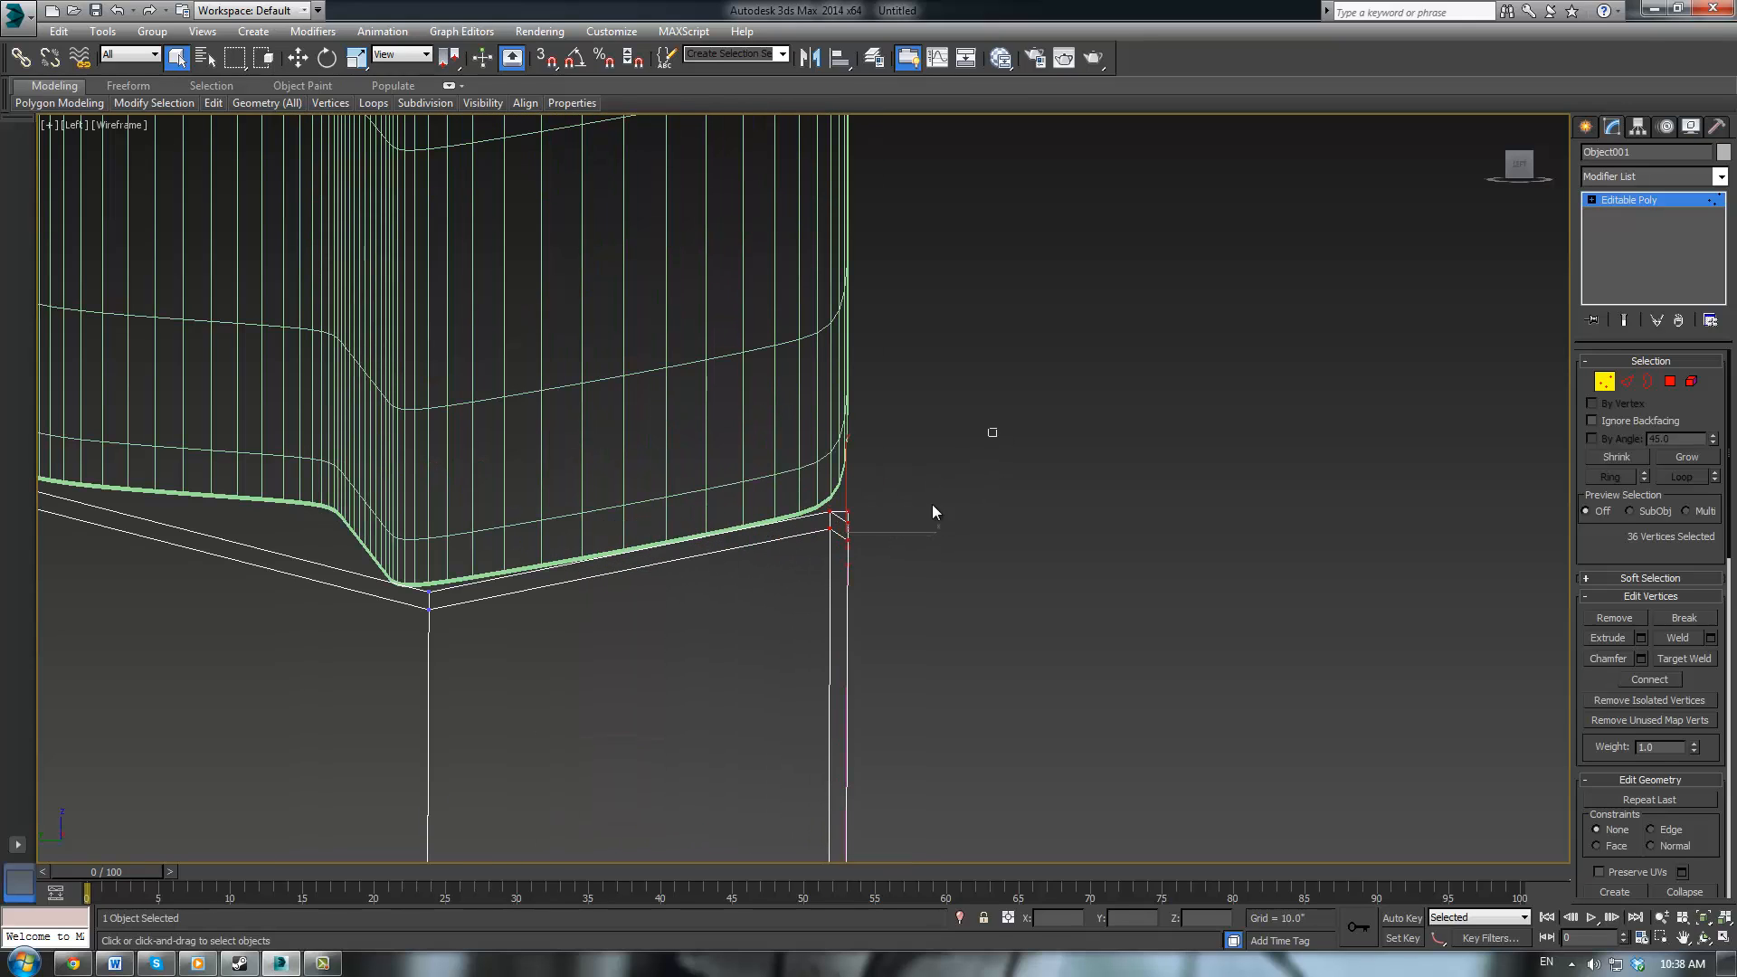
key(w)
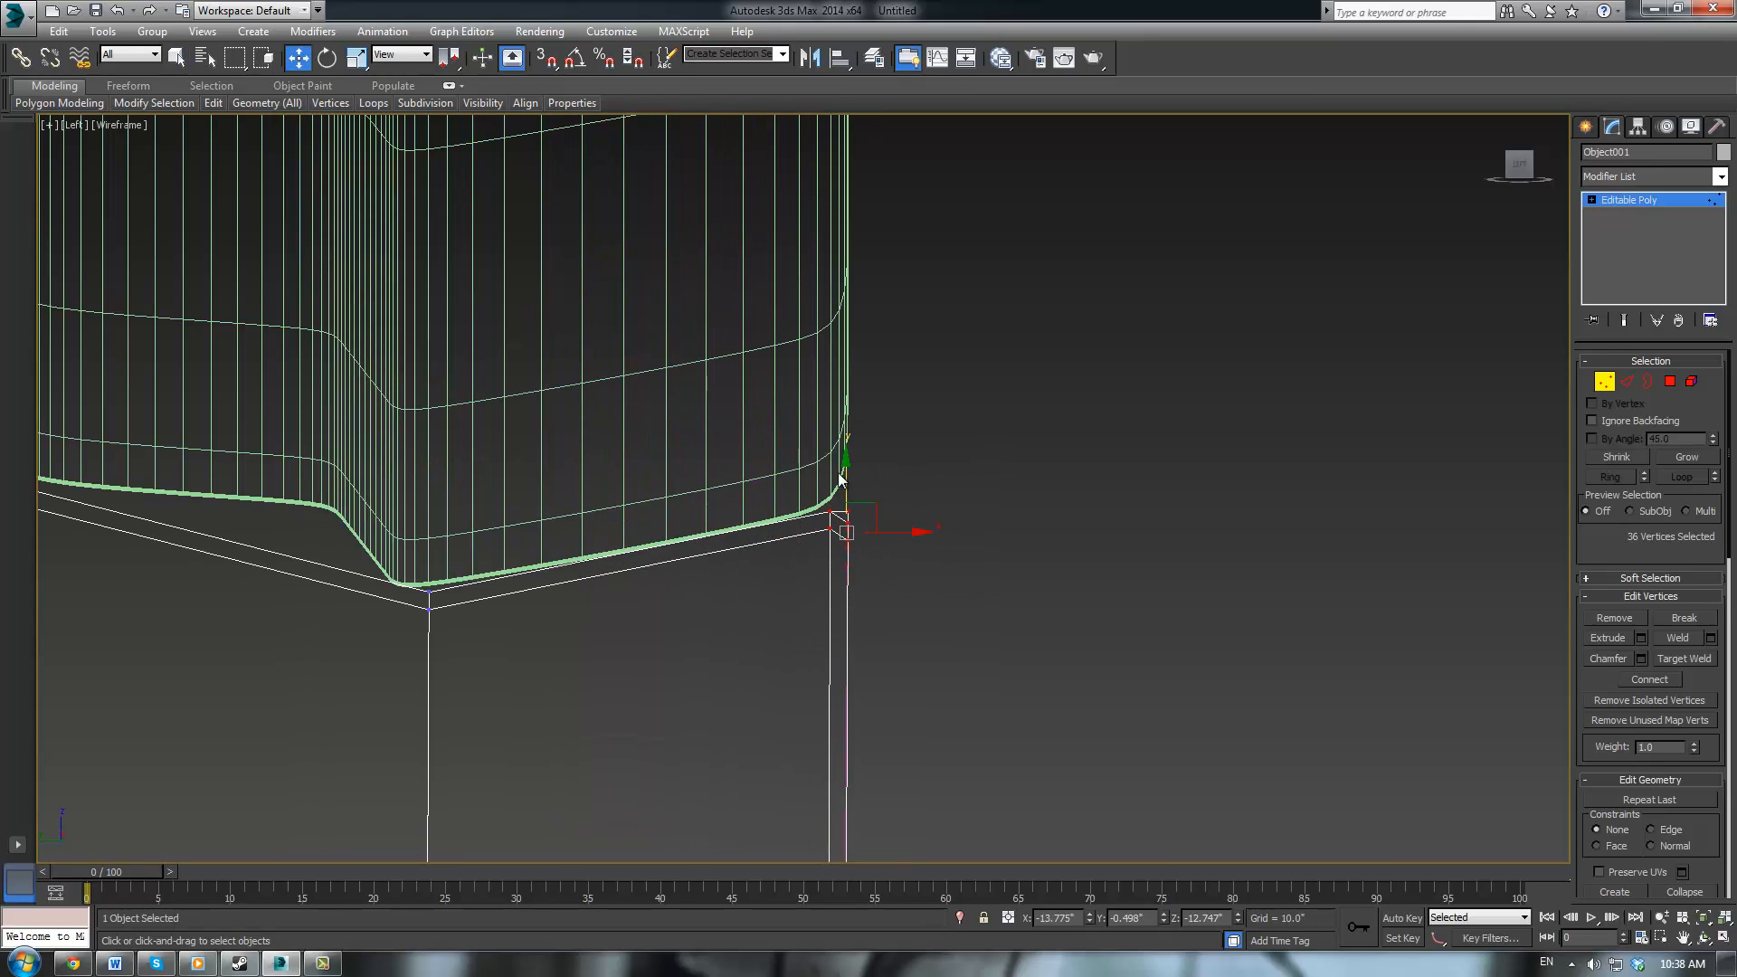
drag(843, 474, 845, 475)
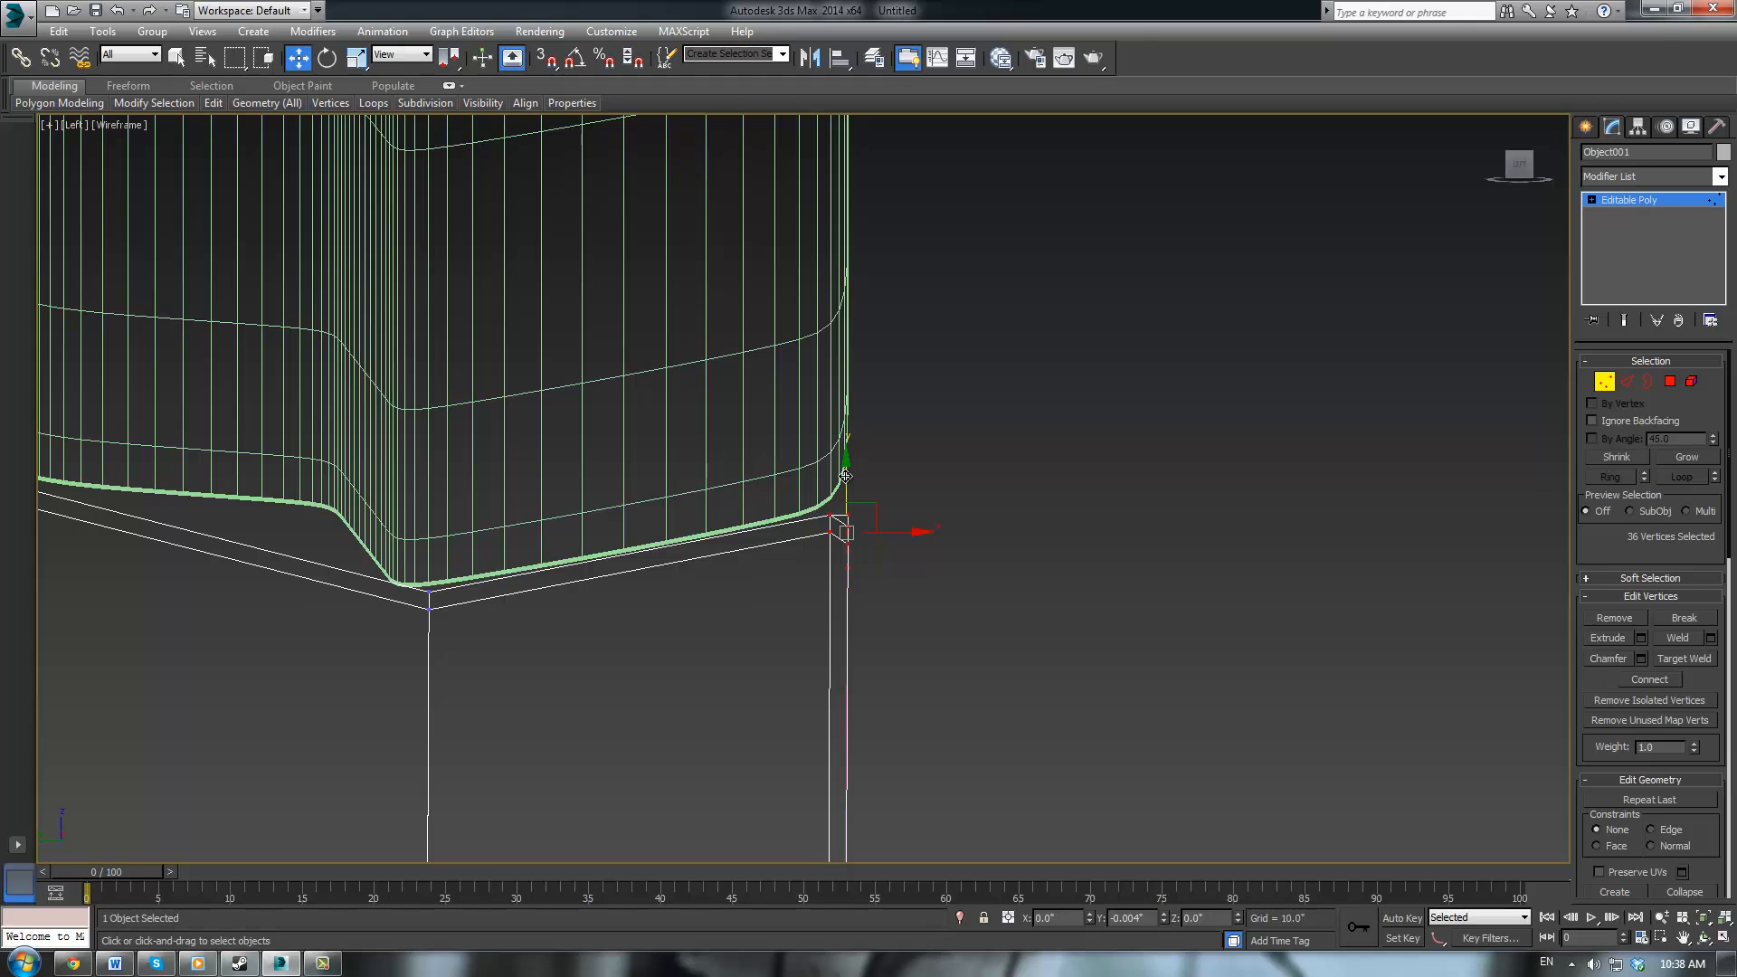
click(930, 508)
Lower the strip's upper rear corner vertices by about 0.19" so its top slopes evenly from front to back
middle_drag(582, 415, 940, 408)
drag(523, 550, 523, 551)
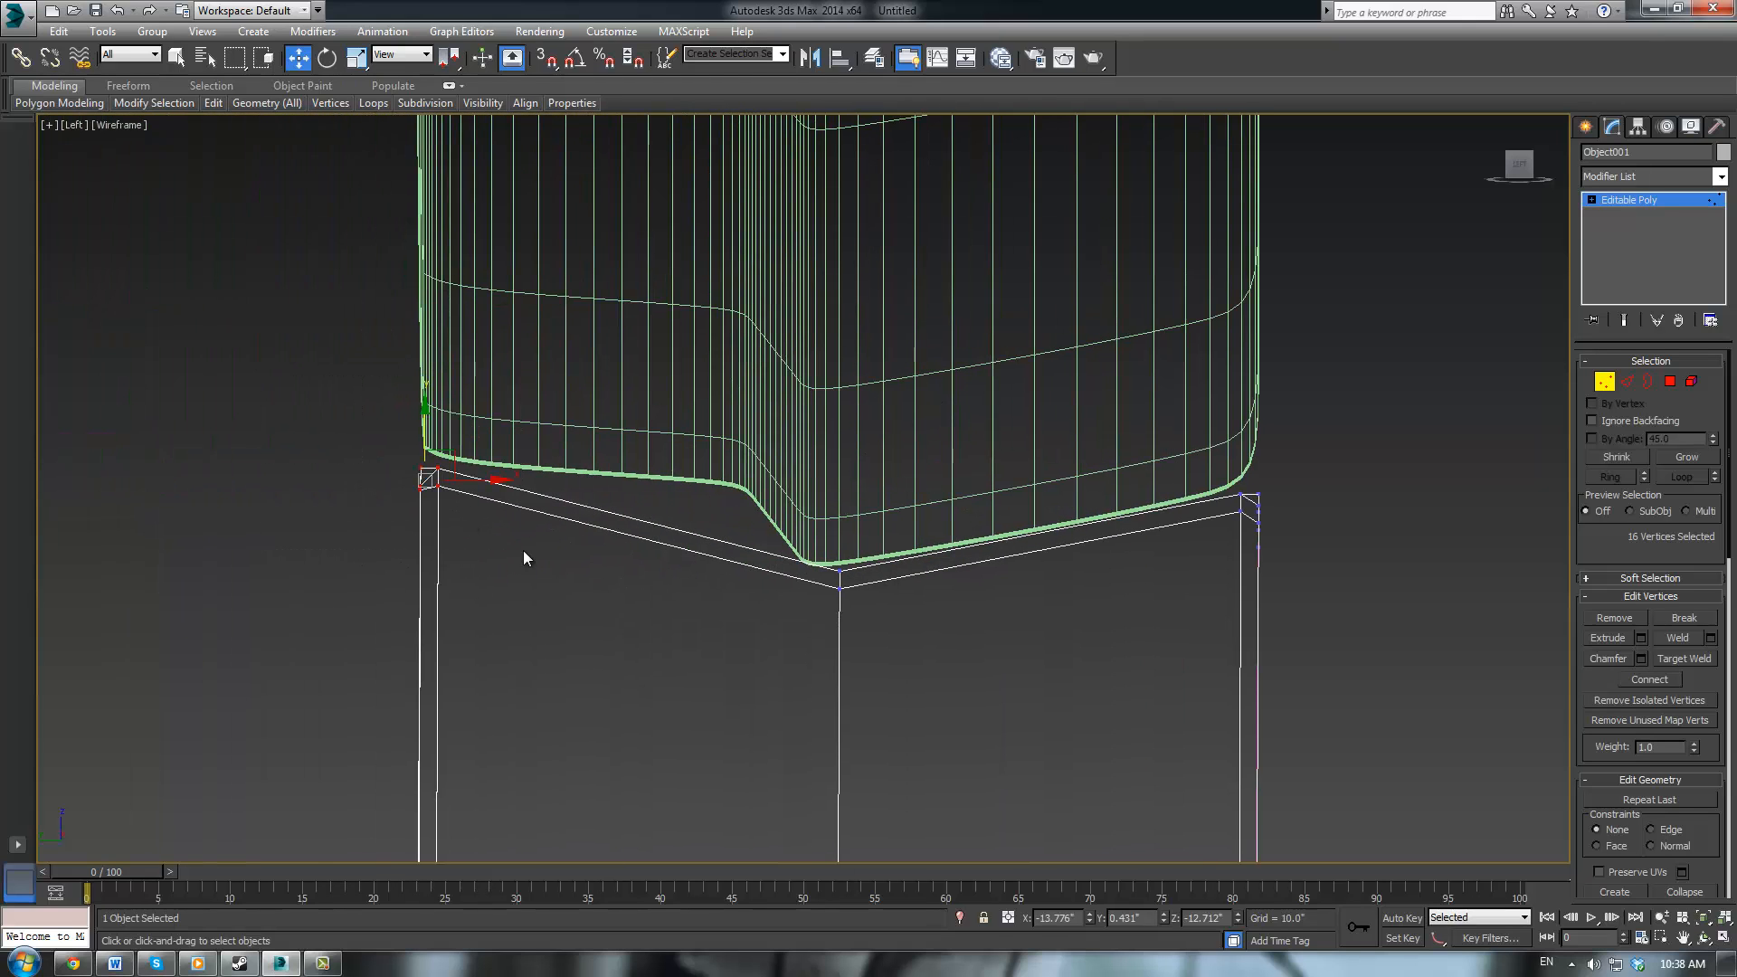
drag(421, 415, 450, 589)
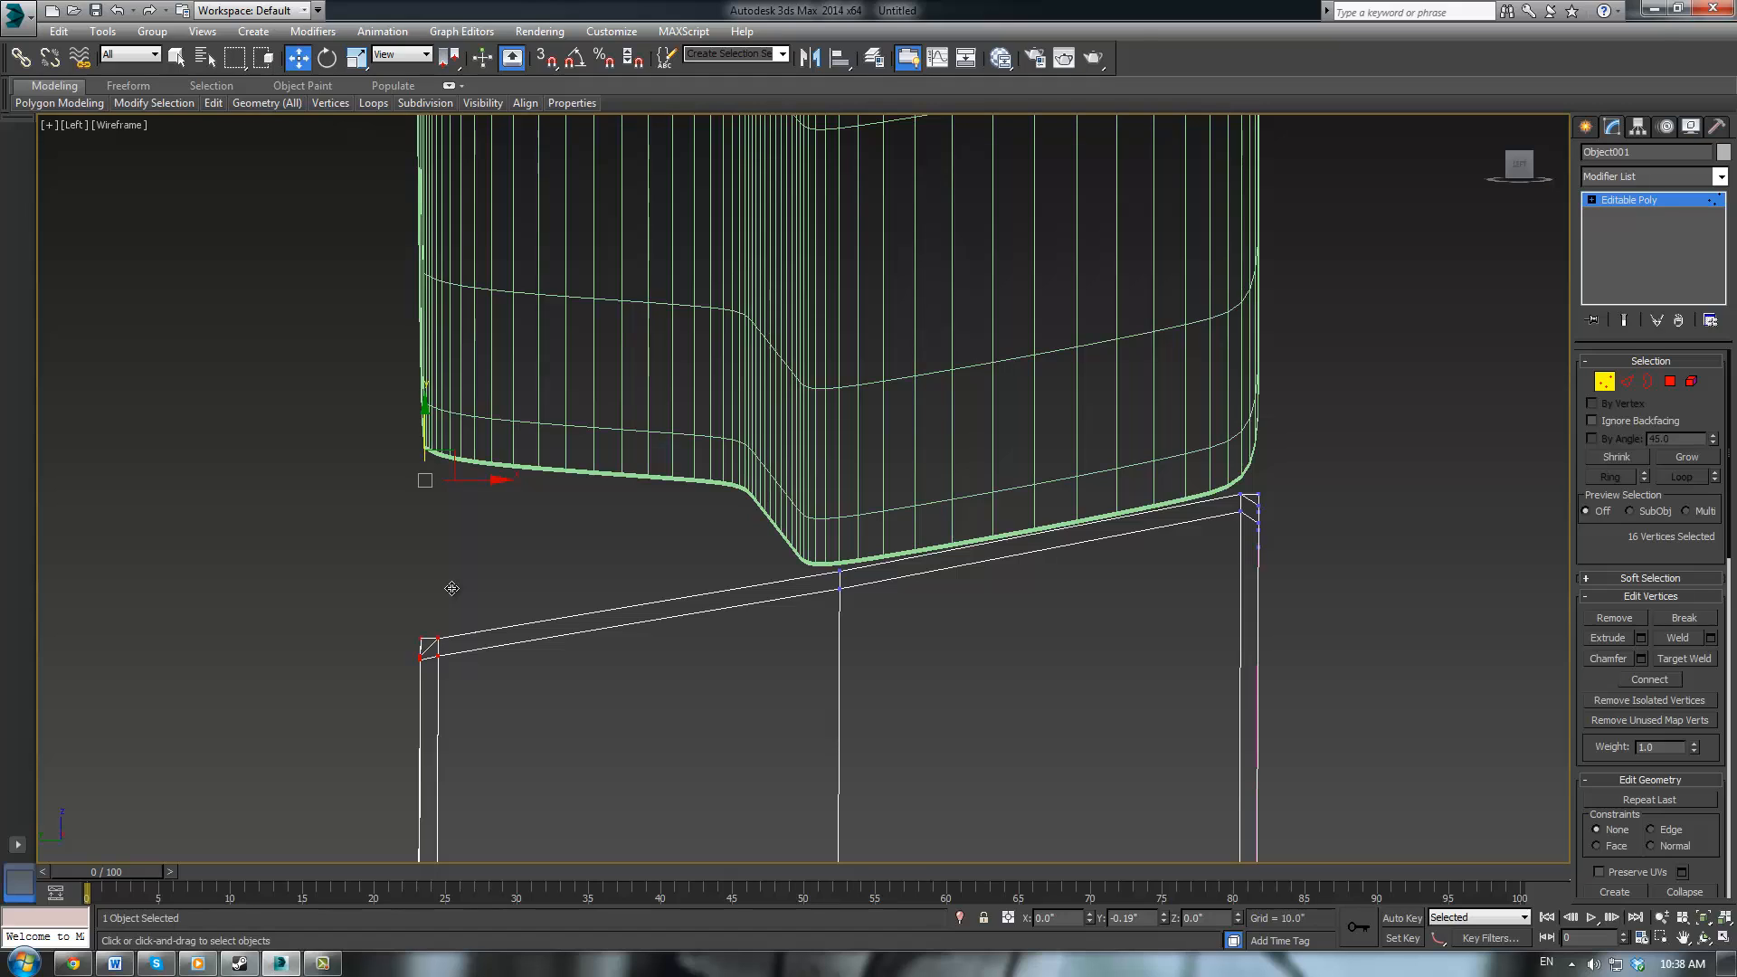
click(652, 546)
scroll(651, 546, down, 2)
scroll(624, 541, down, 4)
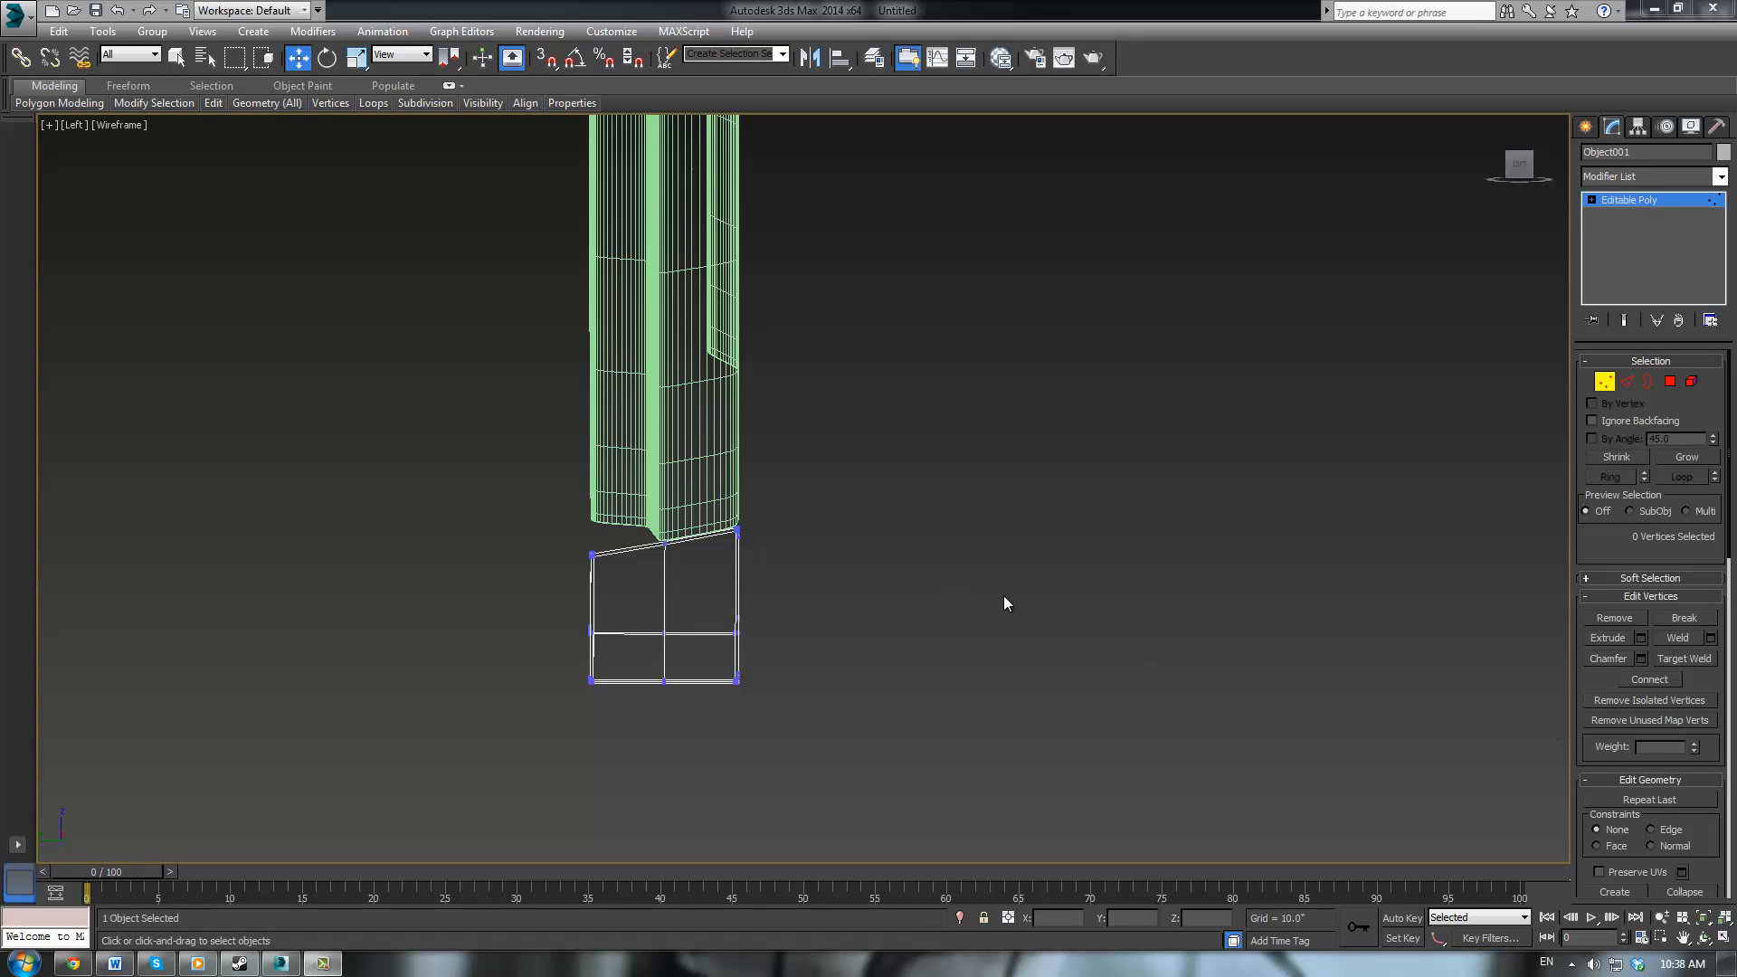
Edit the Body's base mesh under TurboSmooth and lower its rear bottom corner vertices by about 0.189" toward the strip
click(1668, 201)
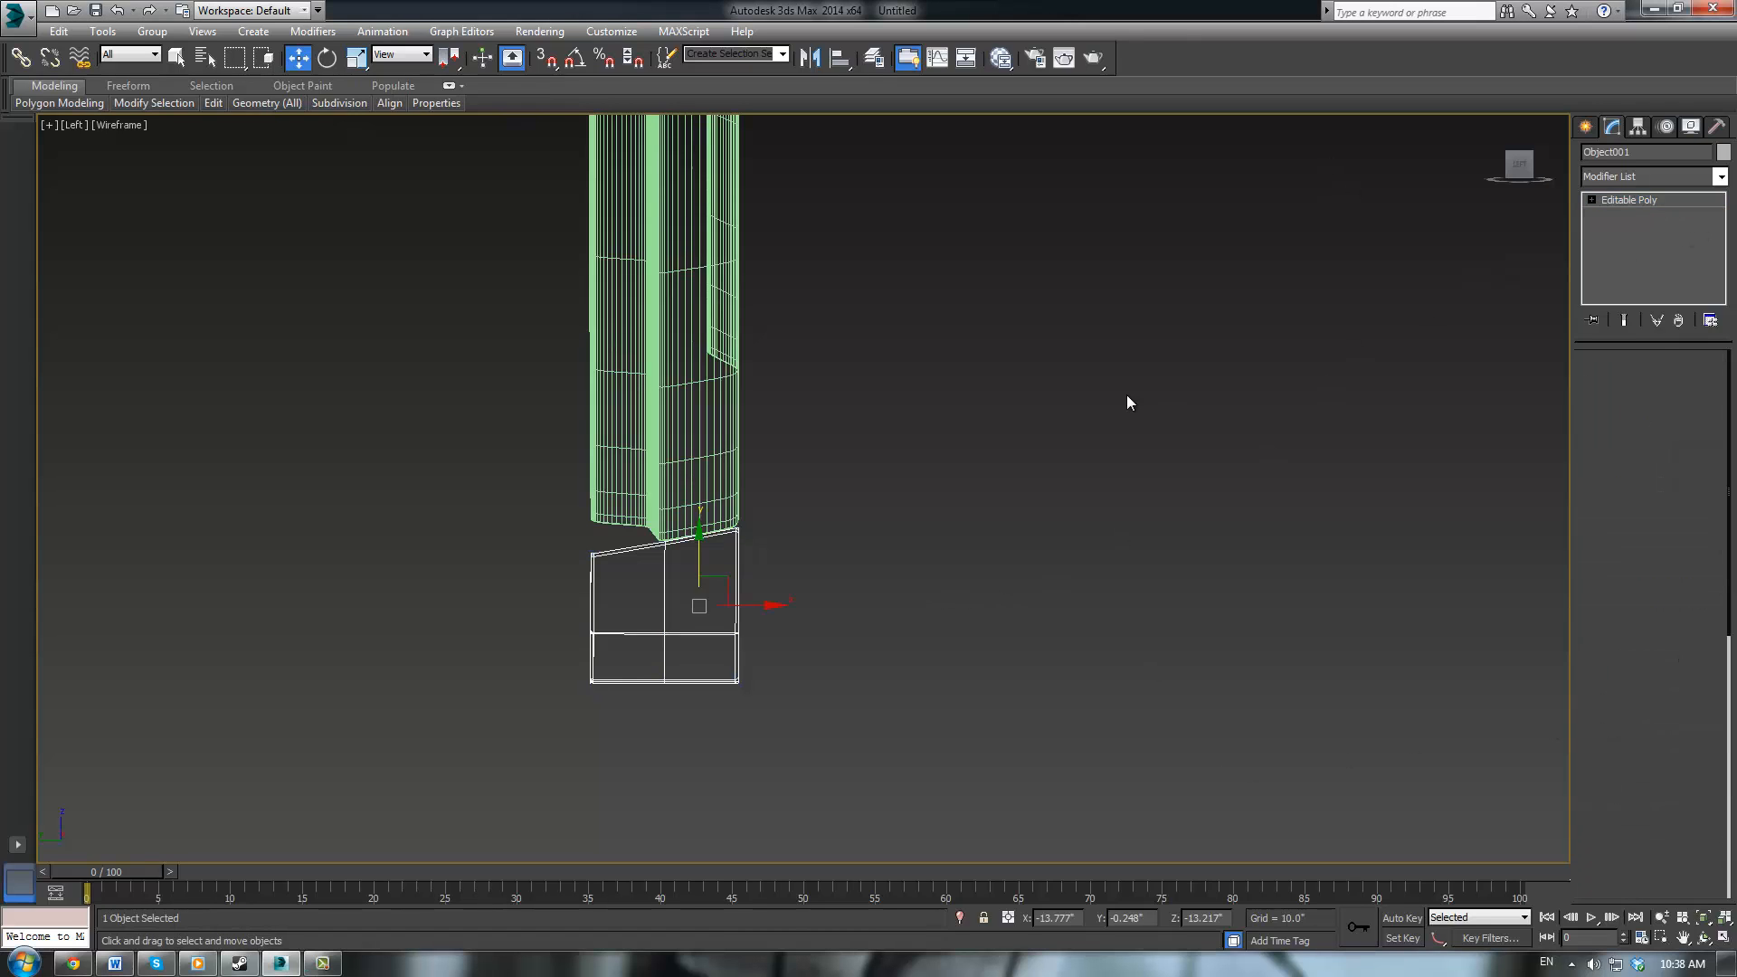
click(1126, 395)
click(683, 430)
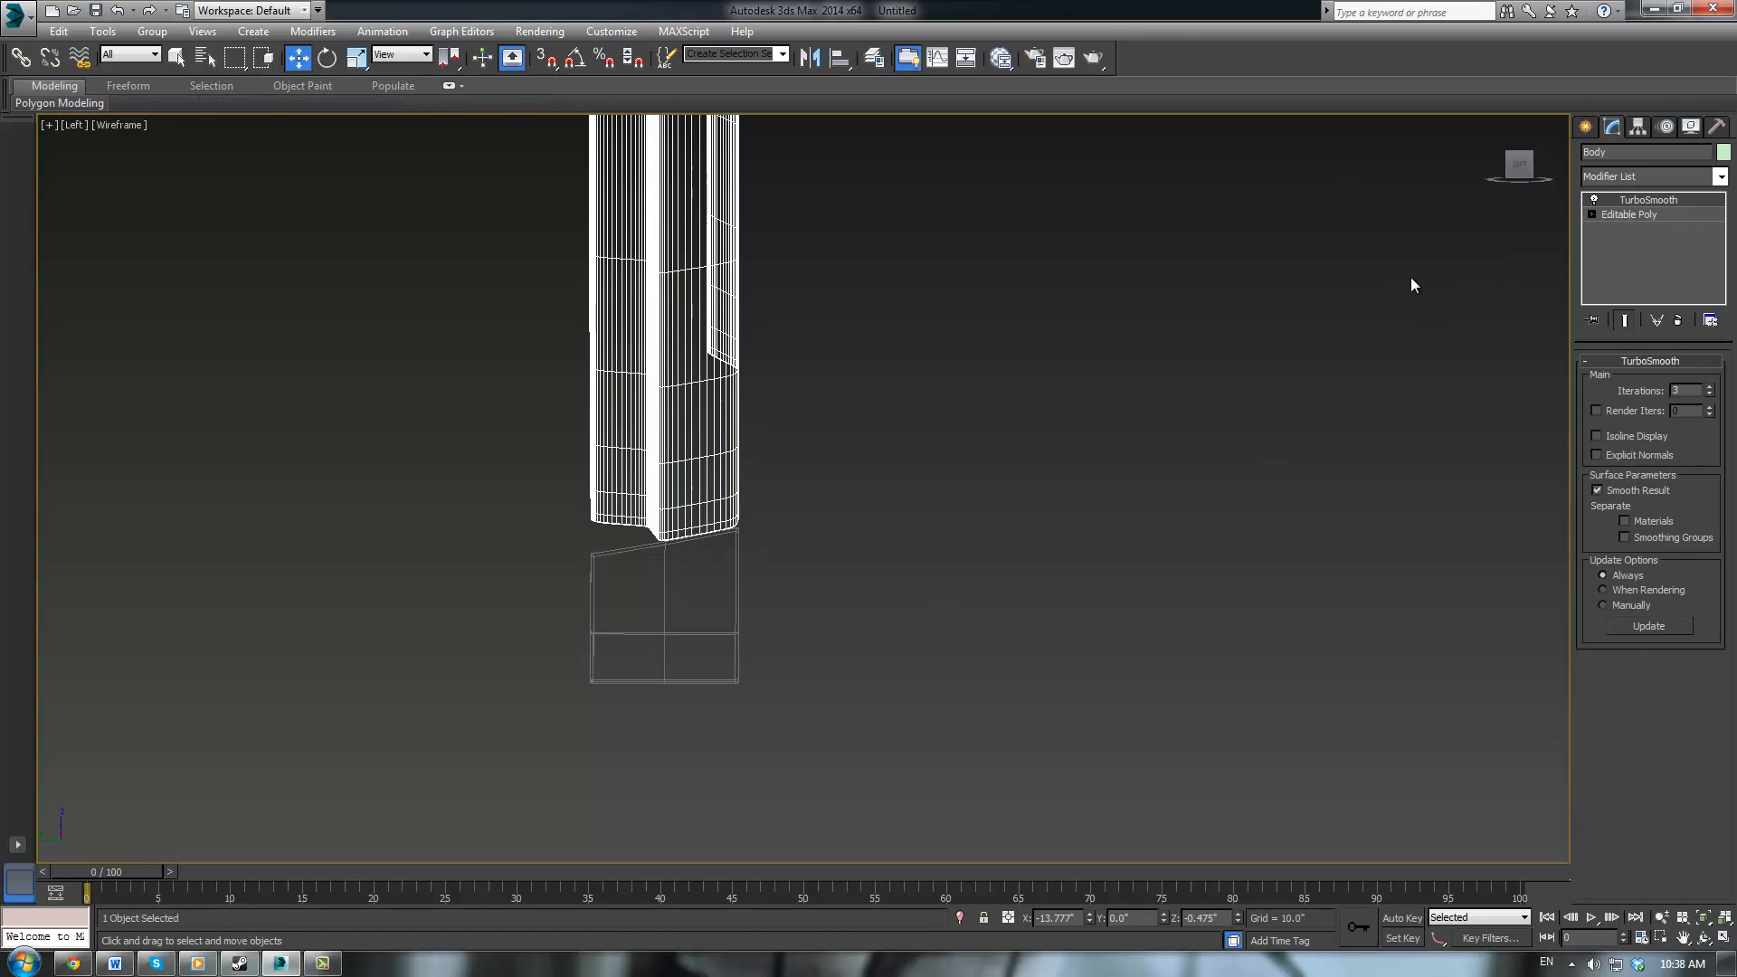
click(1587, 217)
click(1604, 386)
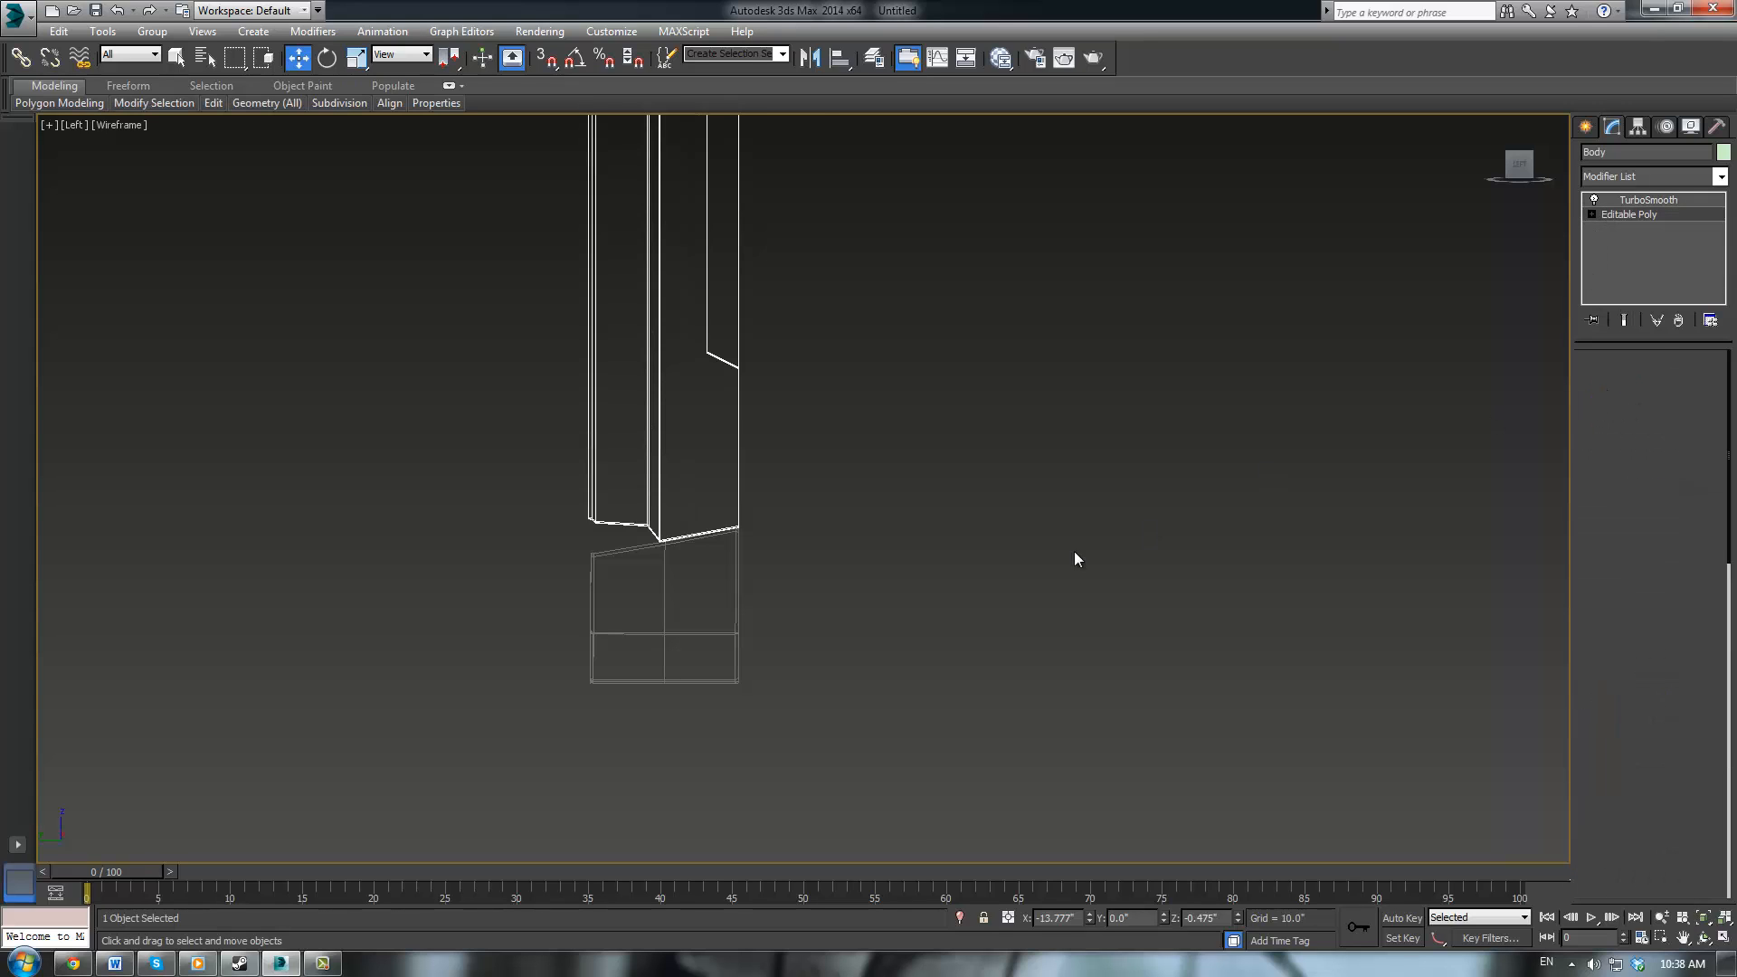
scroll(873, 570, up, 1)
middle_drag(859, 576, 1011, 557)
scroll(805, 505, up, 1)
middle_drag(811, 499, 972, 556)
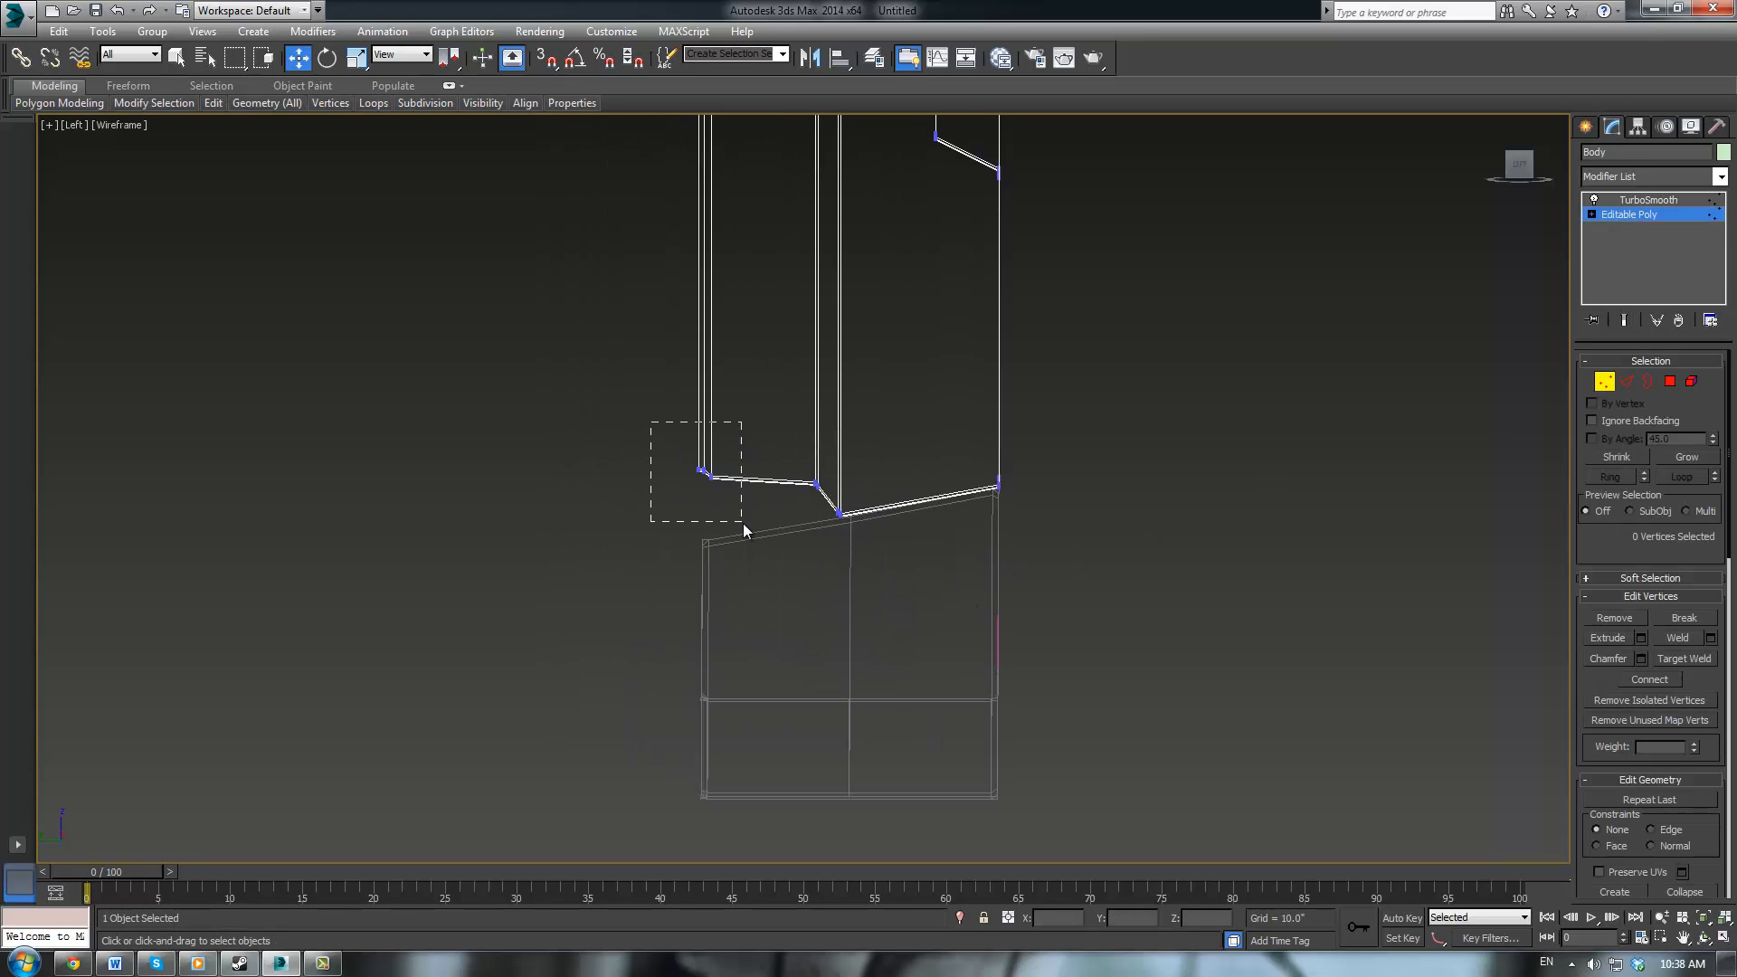
drag(742, 523, 745, 527)
drag(706, 418, 703, 477)
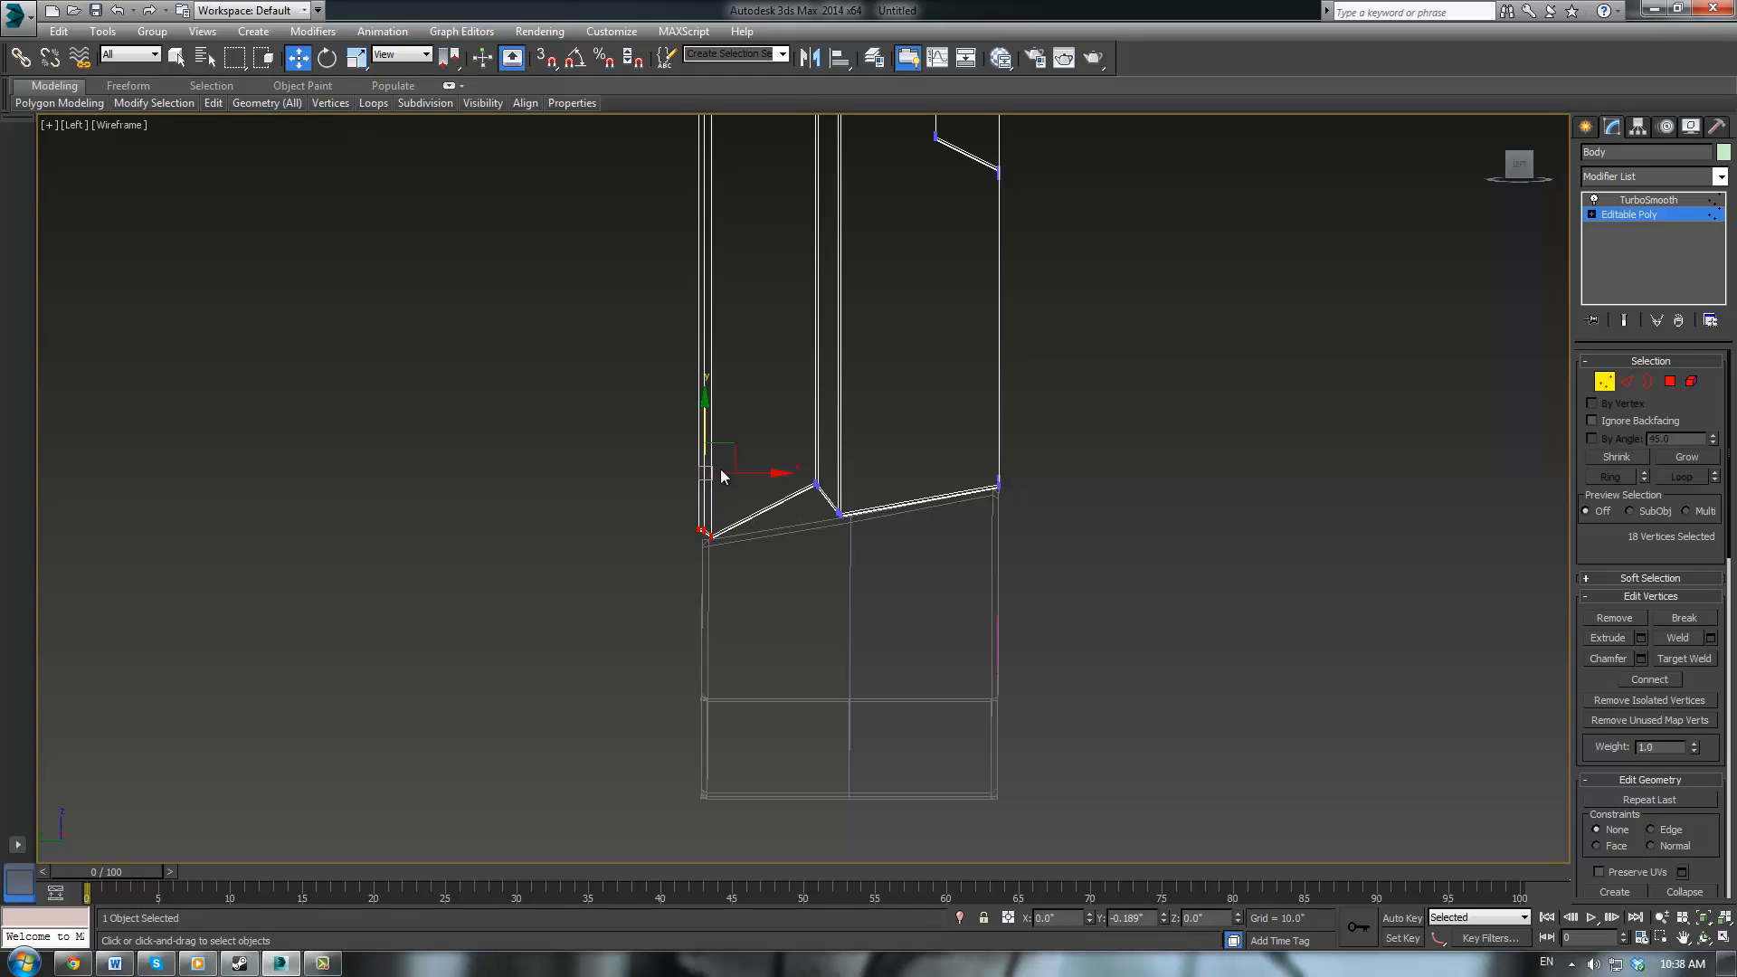
Lower the bottom vertices of the Body's middle groove, by about 0.103" and 0.01", onto one straight slope parallel to the strip
drag(809, 432, 792, 586)
scroll(838, 452, up, 3)
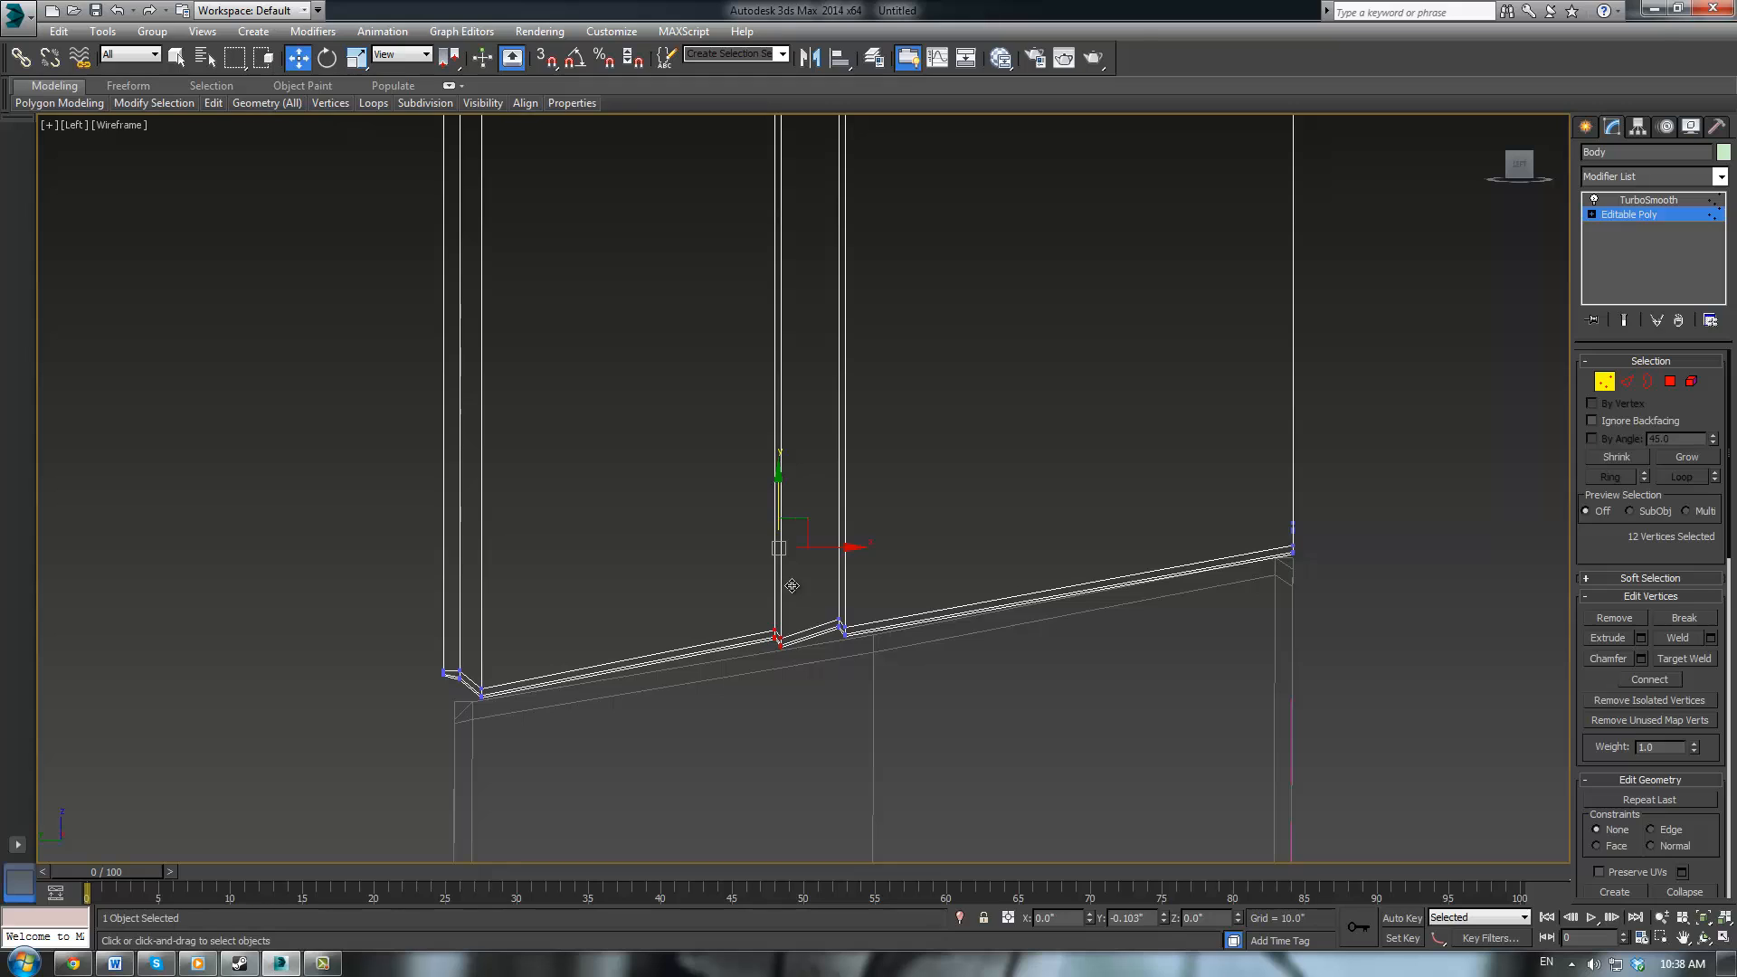
scroll(792, 587, up, 3)
drag(674, 583, 737, 615)
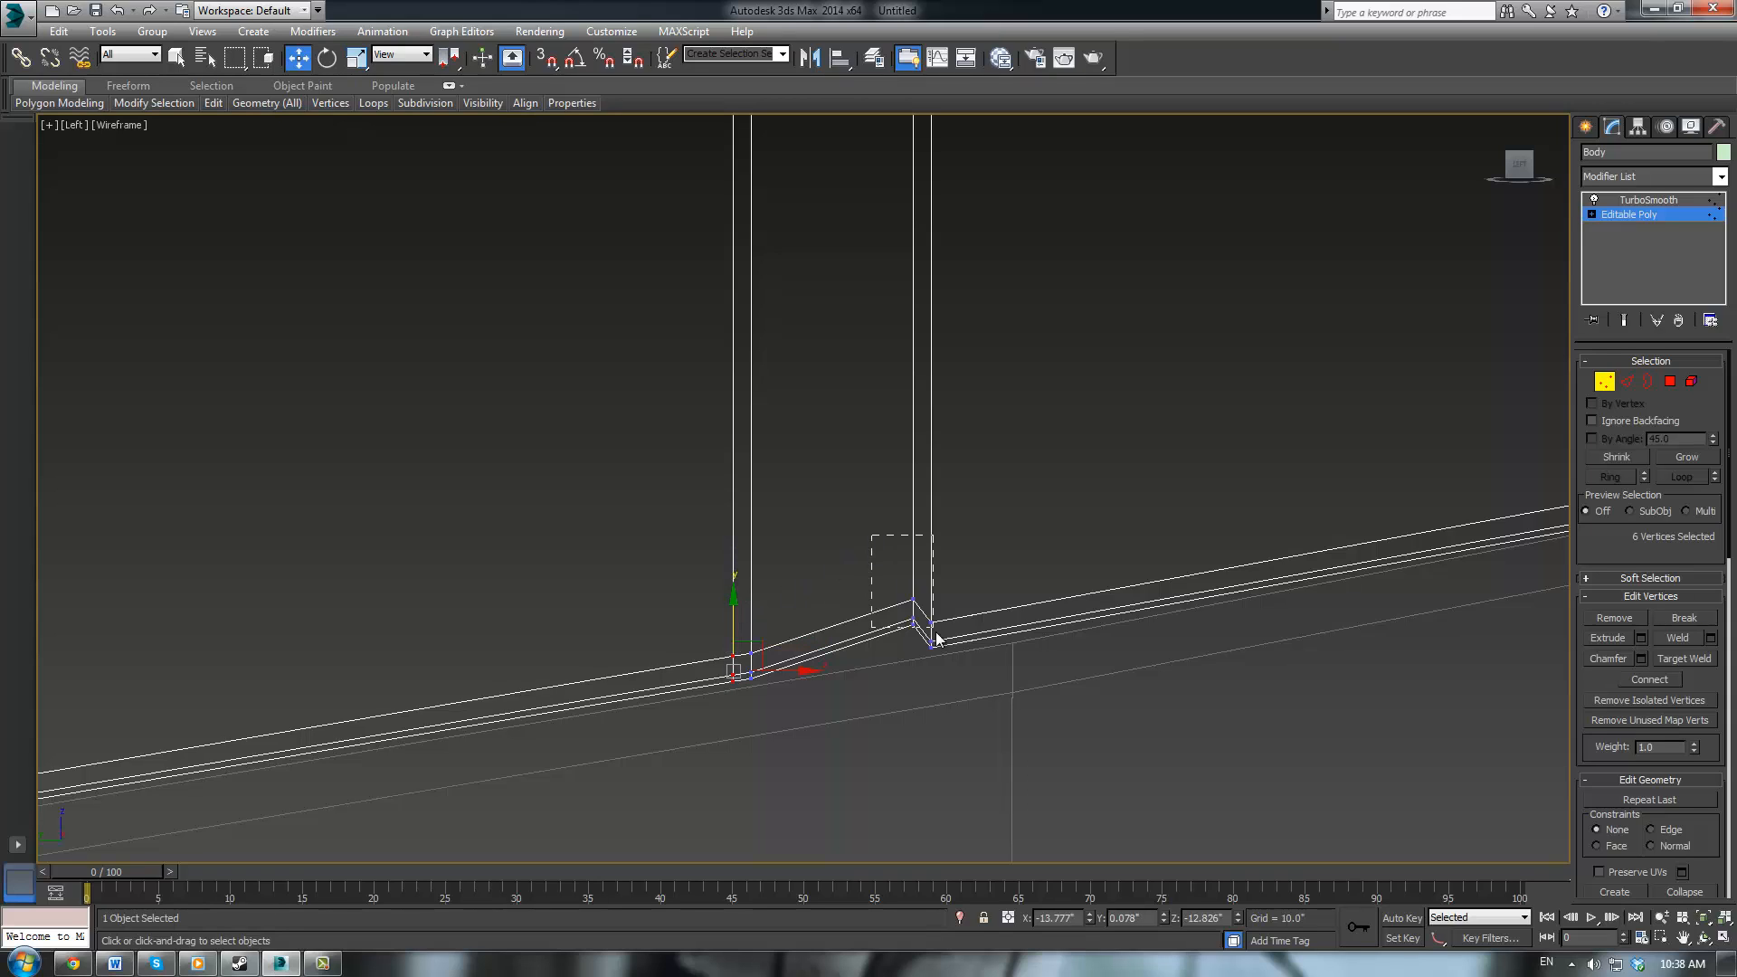
drag(936, 639, 937, 640)
drag(916, 577, 917, 600)
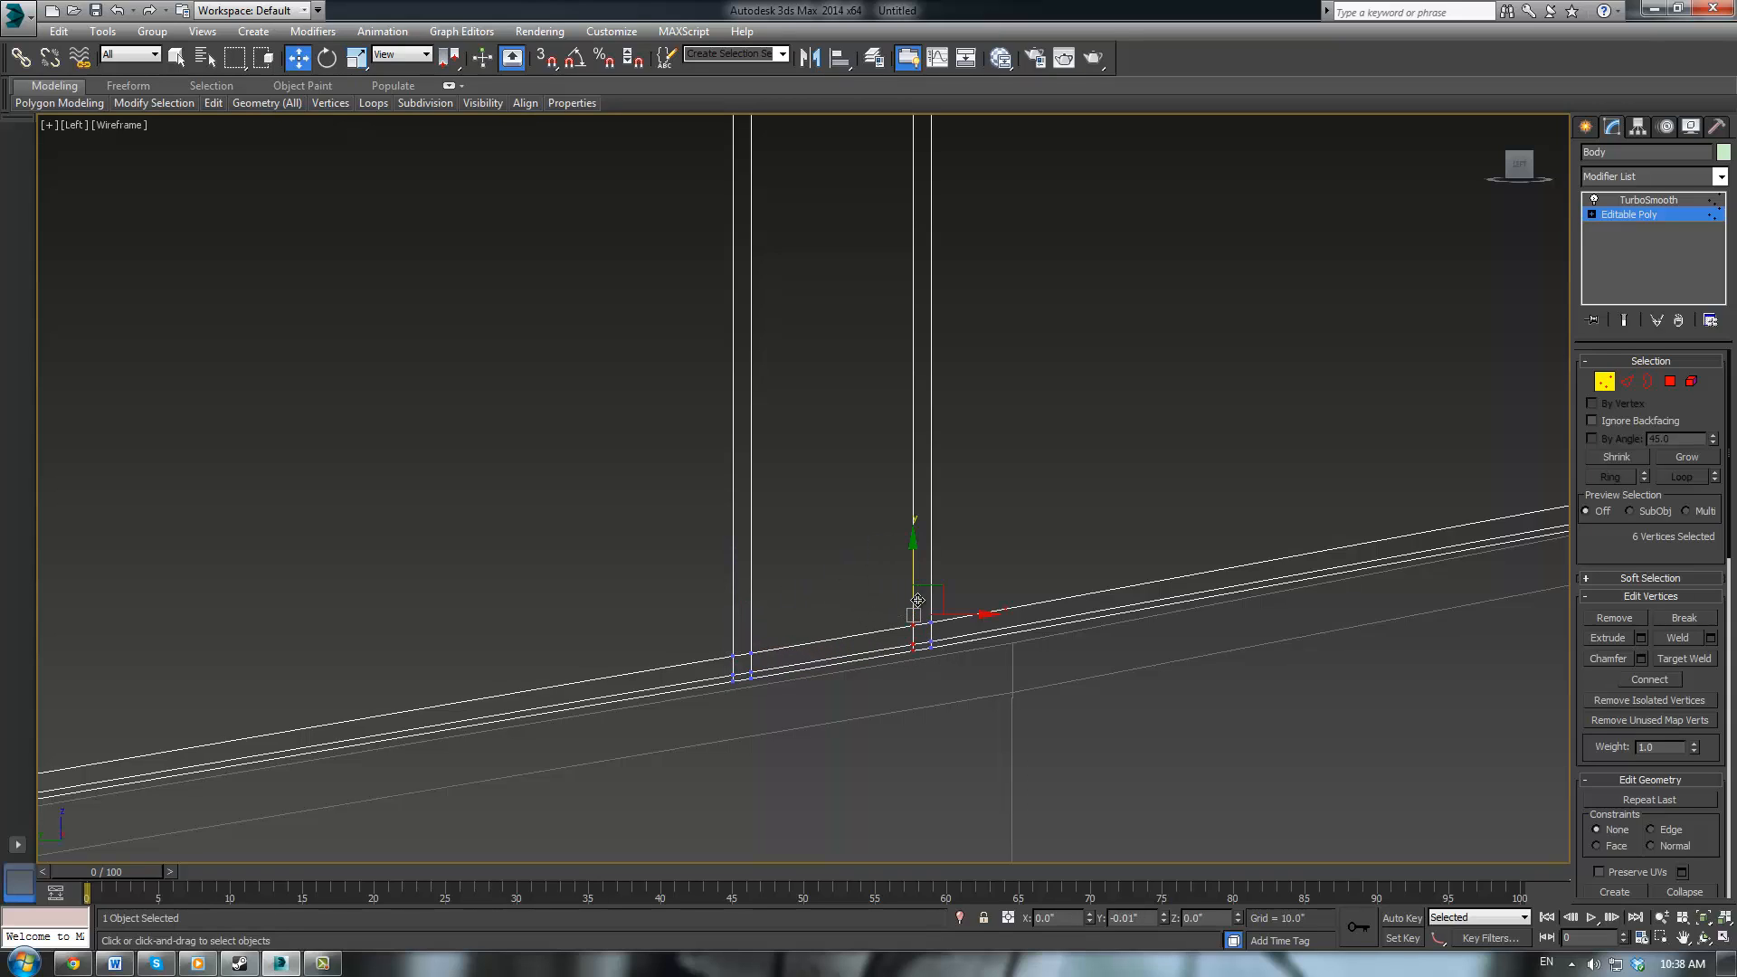
drag(528, 519, 950, 697)
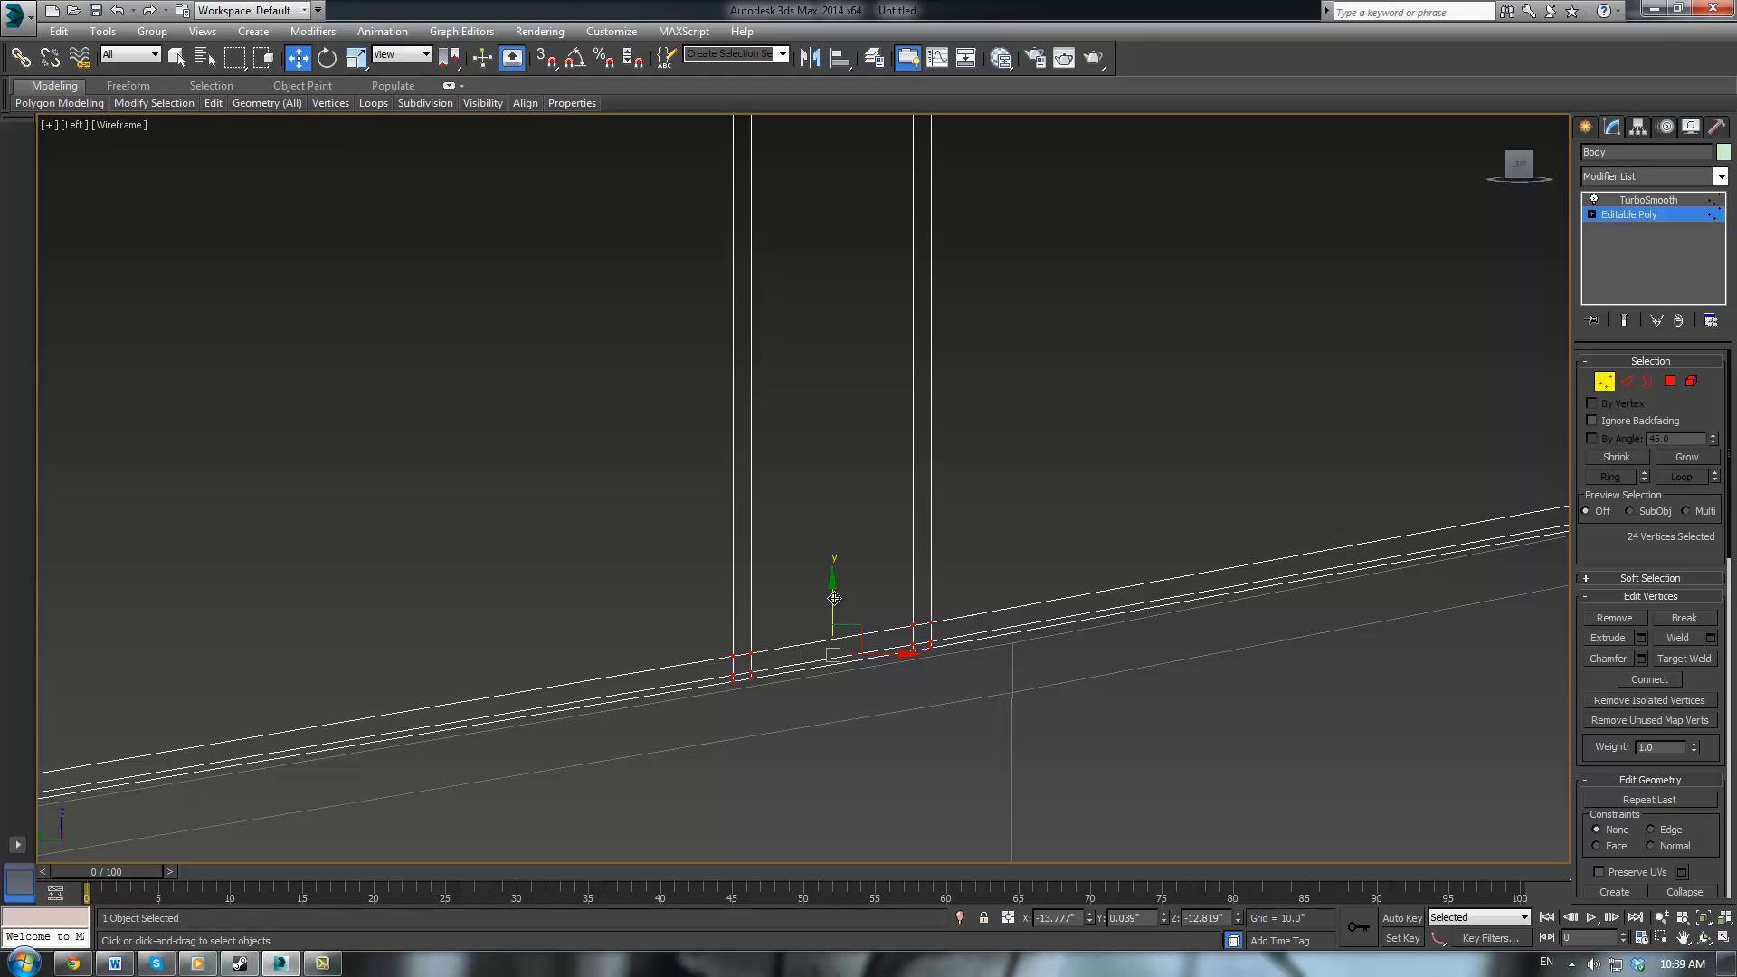
scroll(803, 616, down, 3)
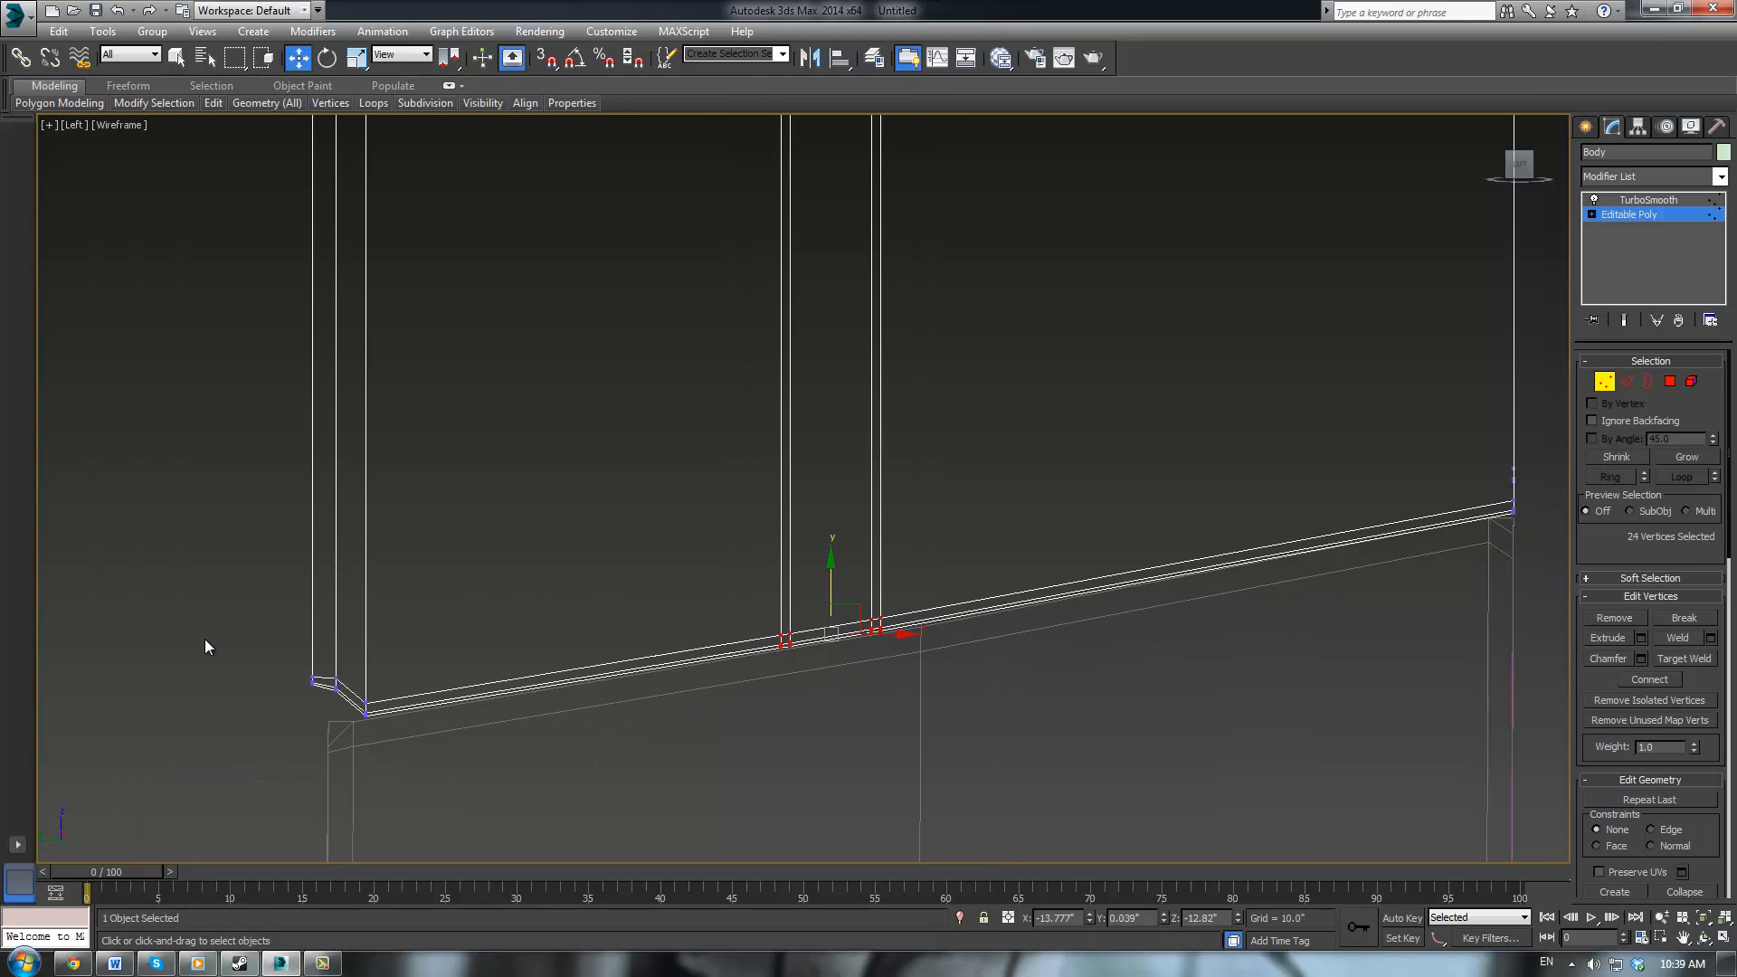
Lower the Body's outermost rear bottom vertices by about 0.023" and fine-tune the neighboring ones to round off the slope's end
drag(206, 646, 349, 717)
middle_drag(349, 718, 748, 419)
scroll(601, 535, up, 4)
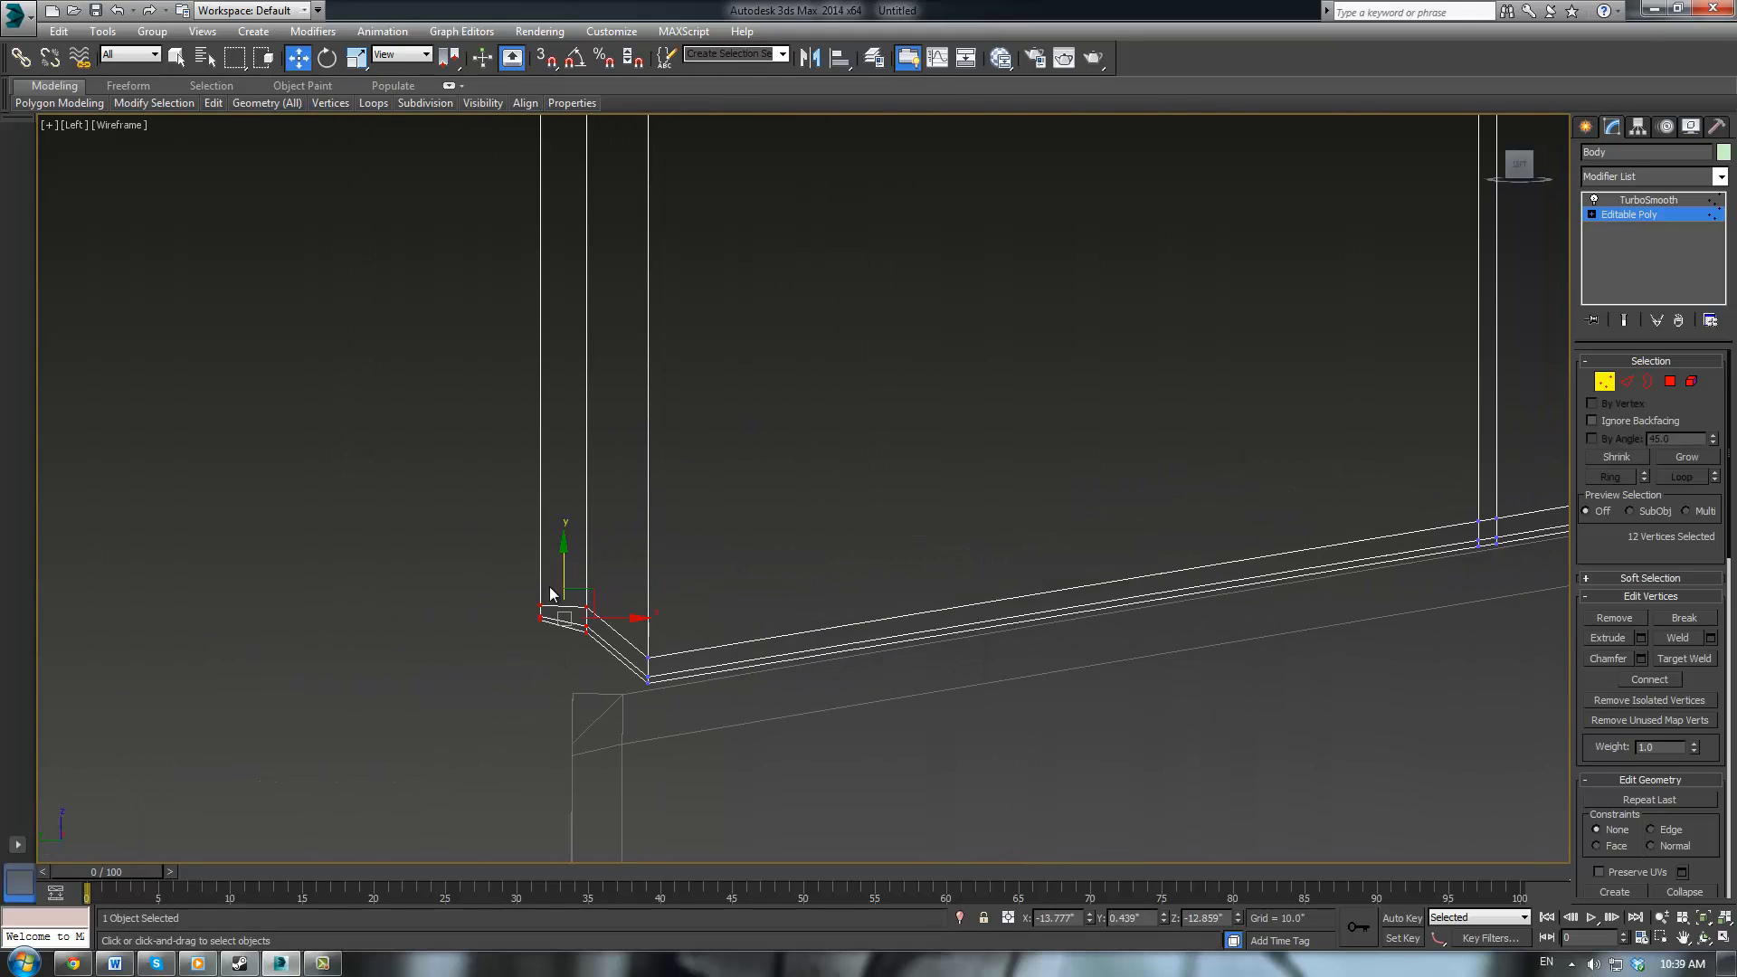
drag(550, 594, 556, 638)
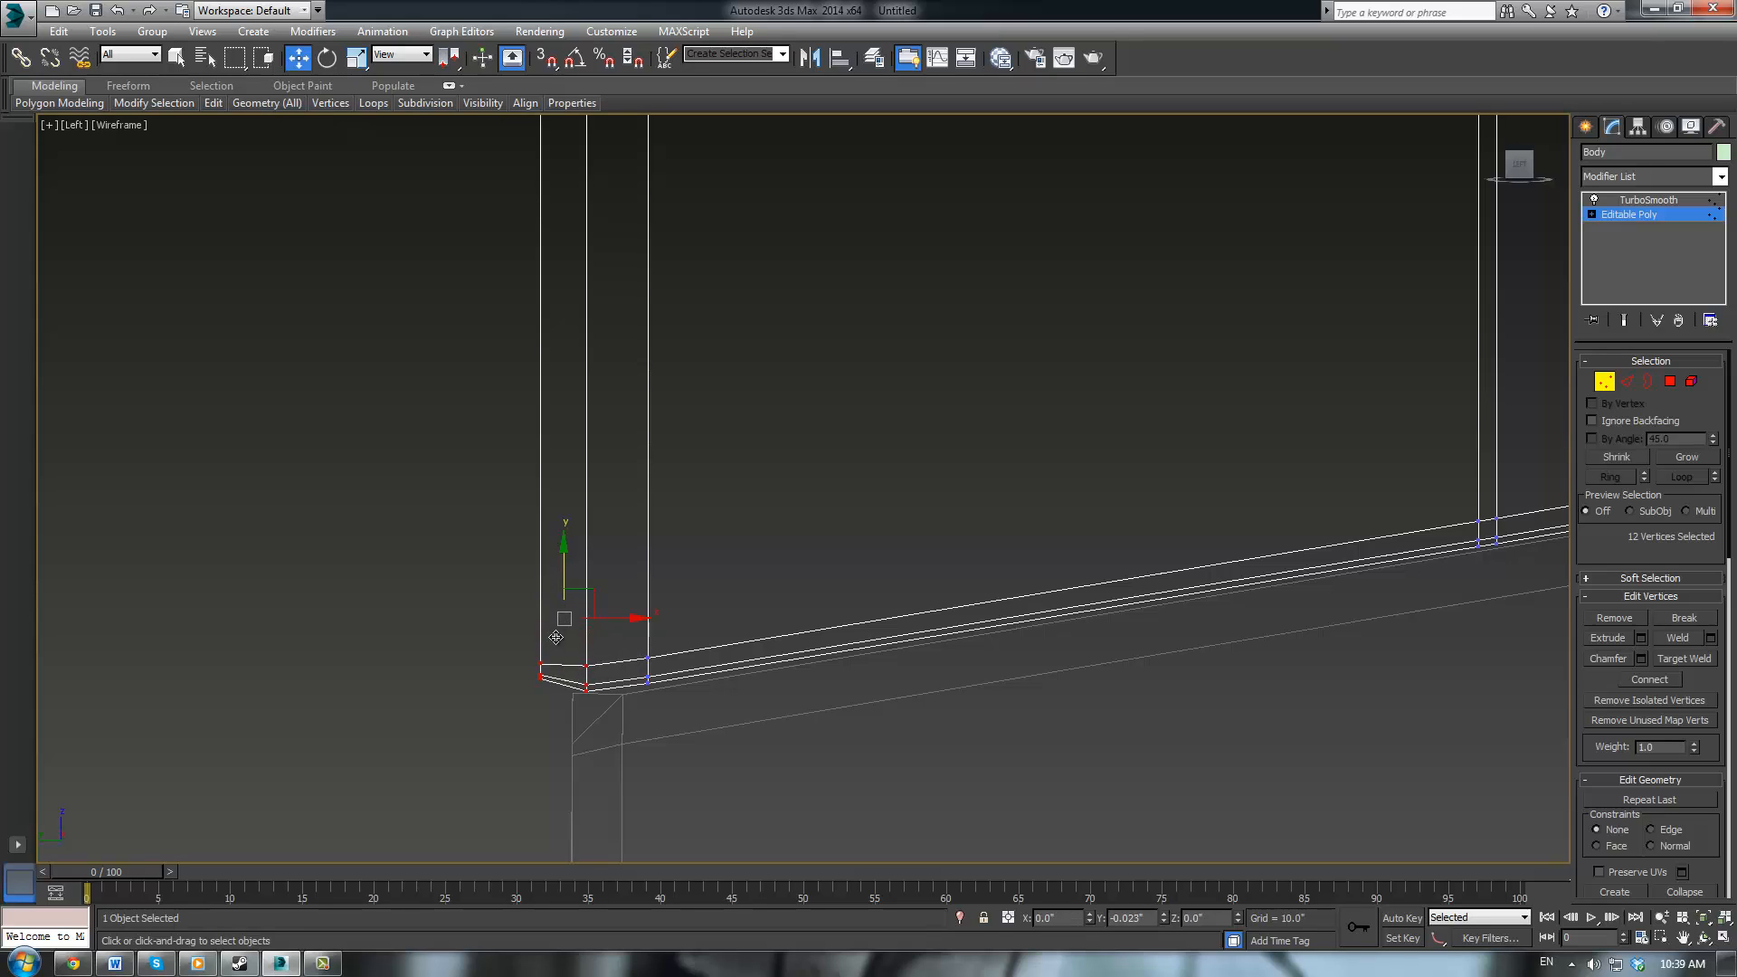
drag(640, 563, 704, 694)
drag(645, 619, 645, 620)
drag(476, 629, 559, 704)
click(1199, 407)
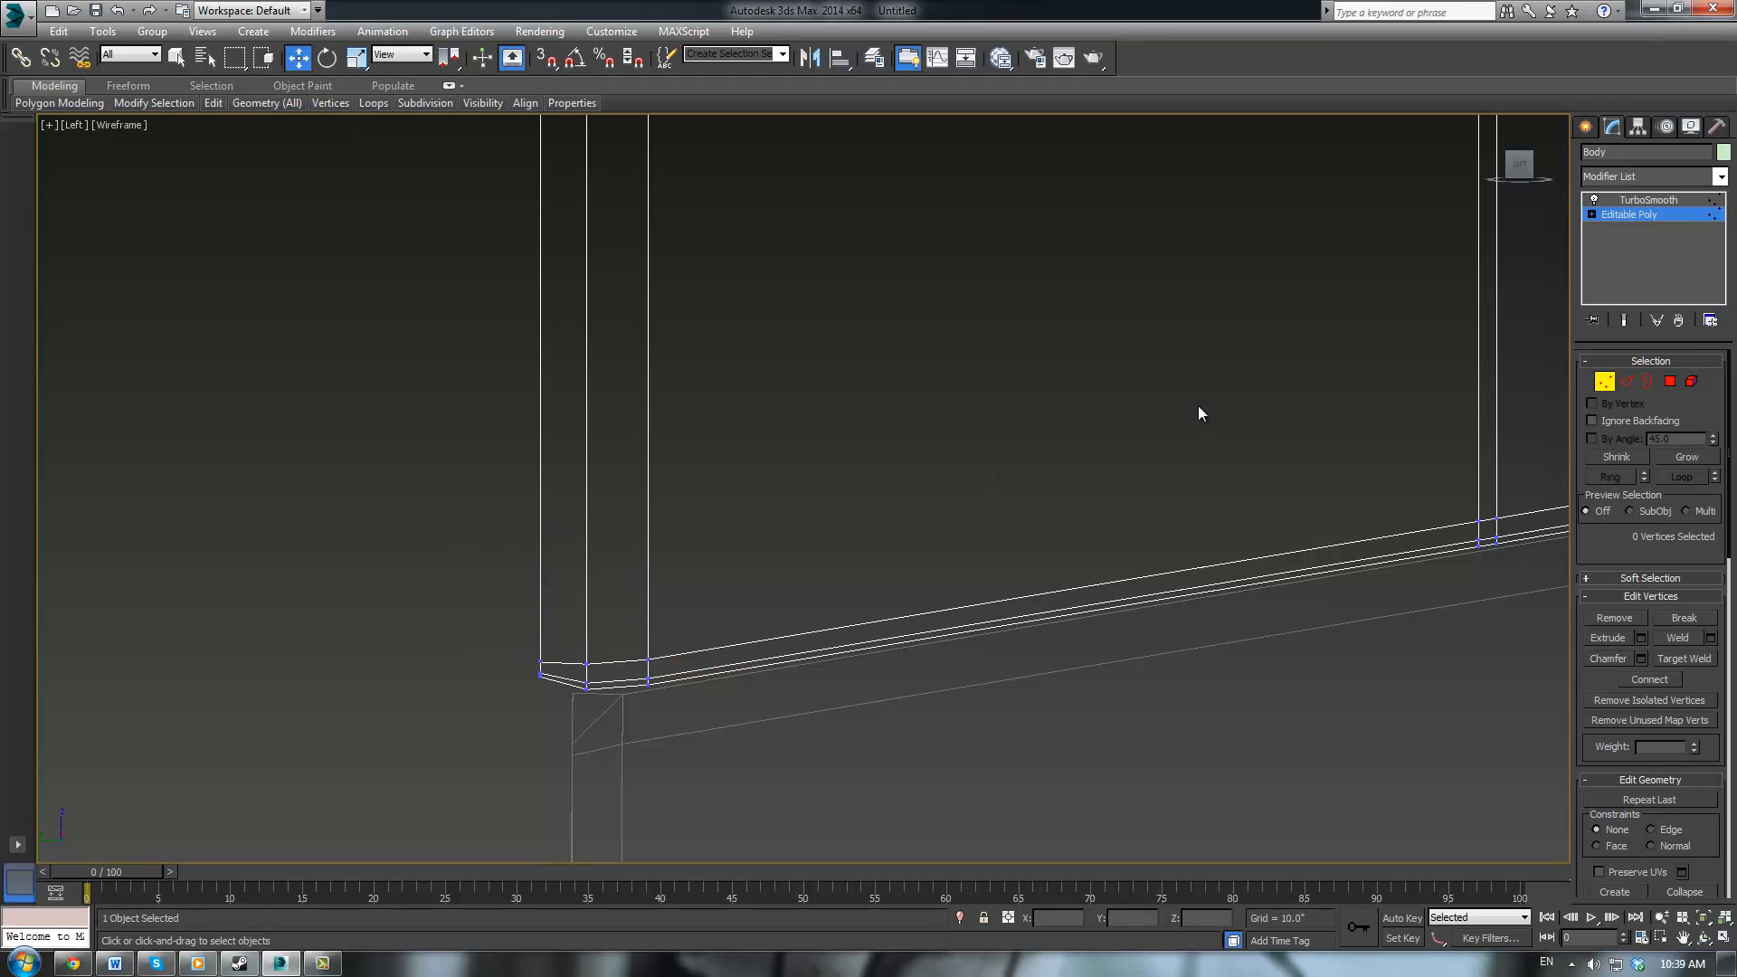
Return the Body to its TurboSmooth result, switch to realistic shading and clear the selection
click(1650, 202)
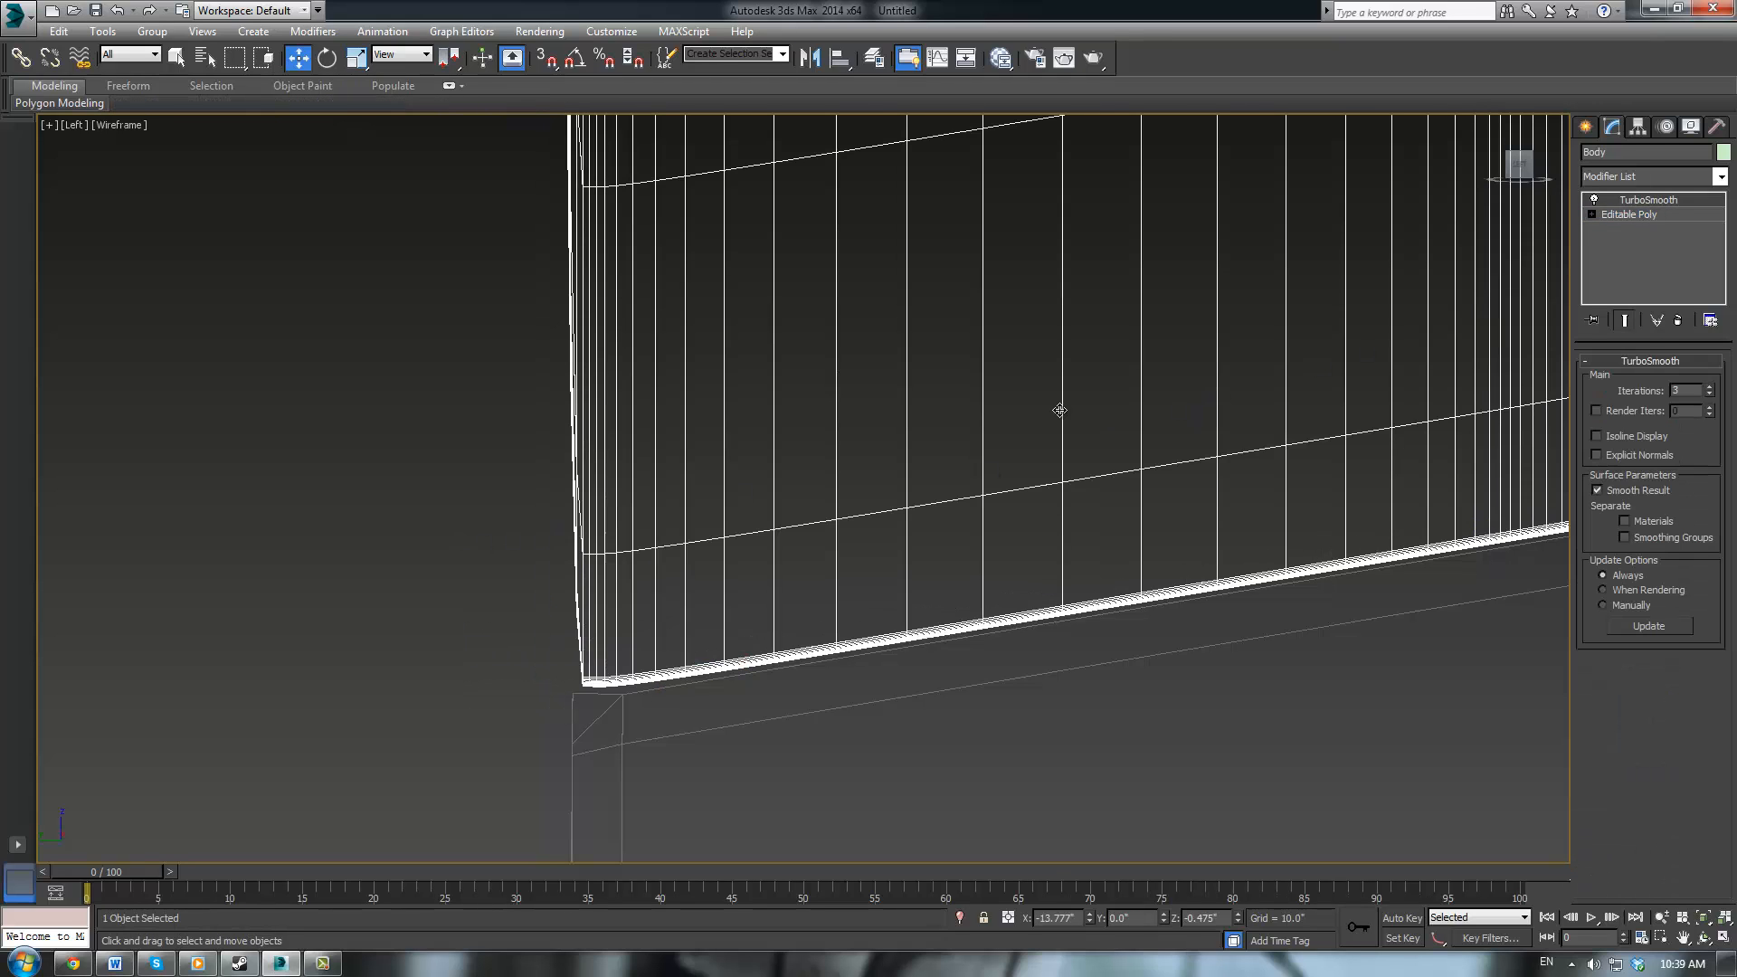
key(F3)
scroll(1059, 415, down, 5)
click(639, 497)
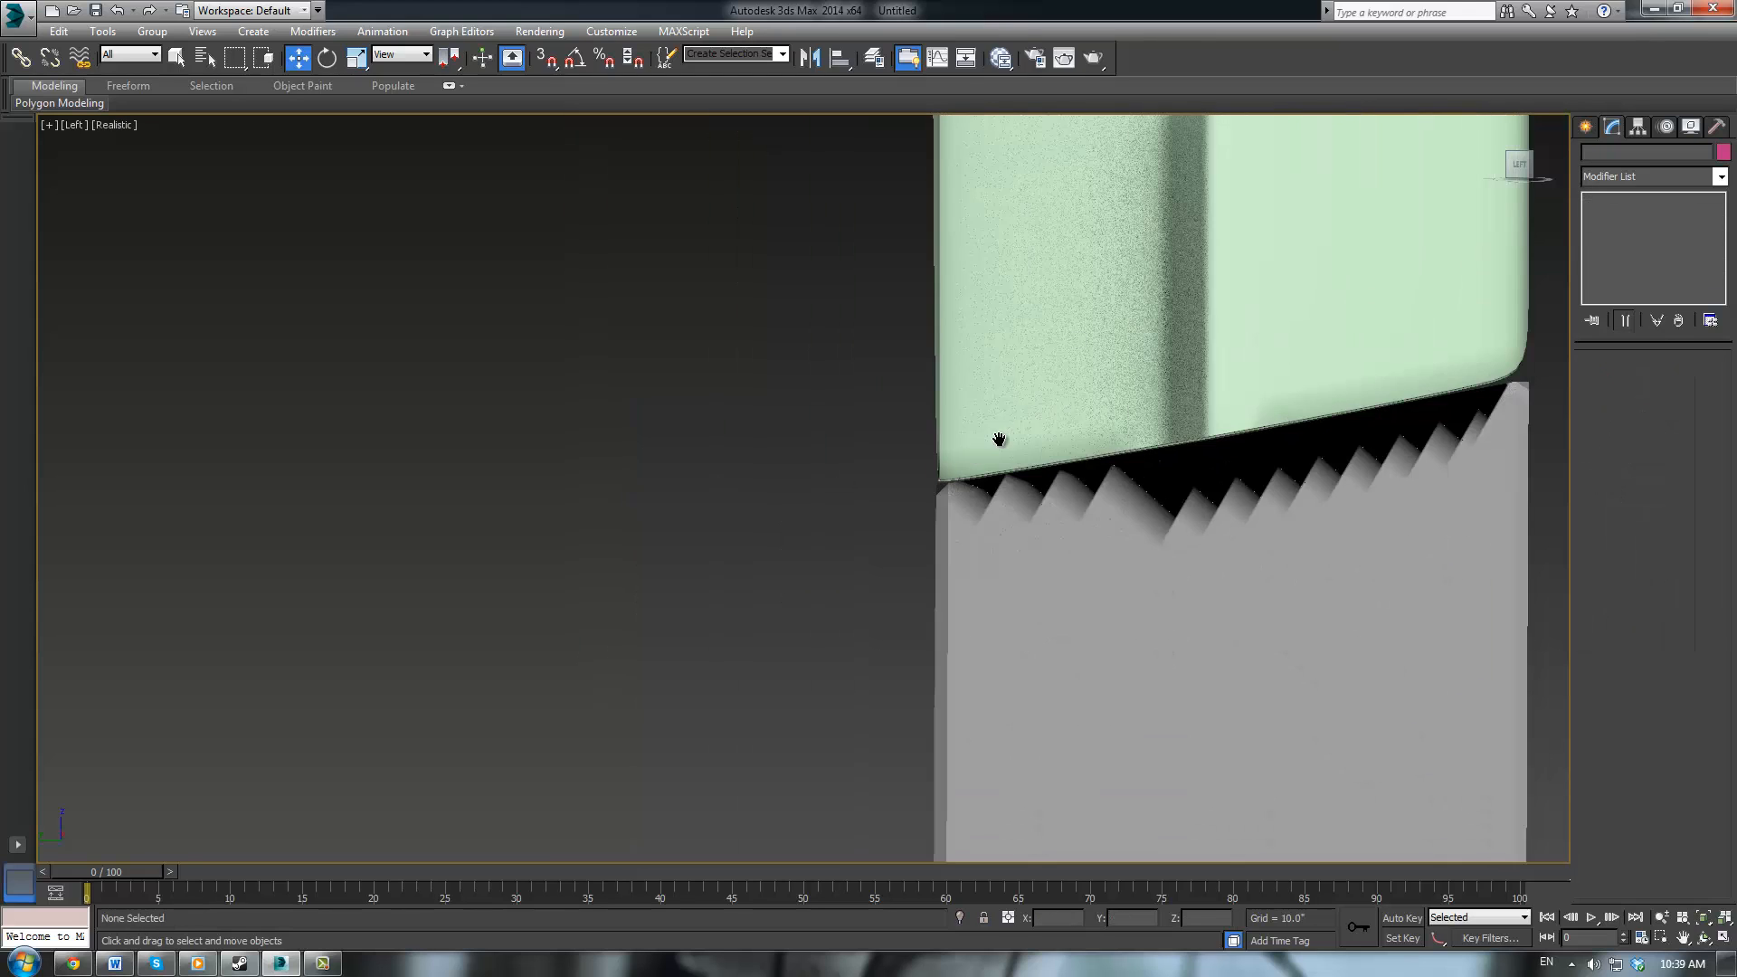
Examine the seam between the Body and the bottom strip from the side and around the corner in perspective
scroll(989, 407, down, 5)
middle_drag(999, 439, 1156, 501)
key(p)
scroll(1137, 487, down, 3)
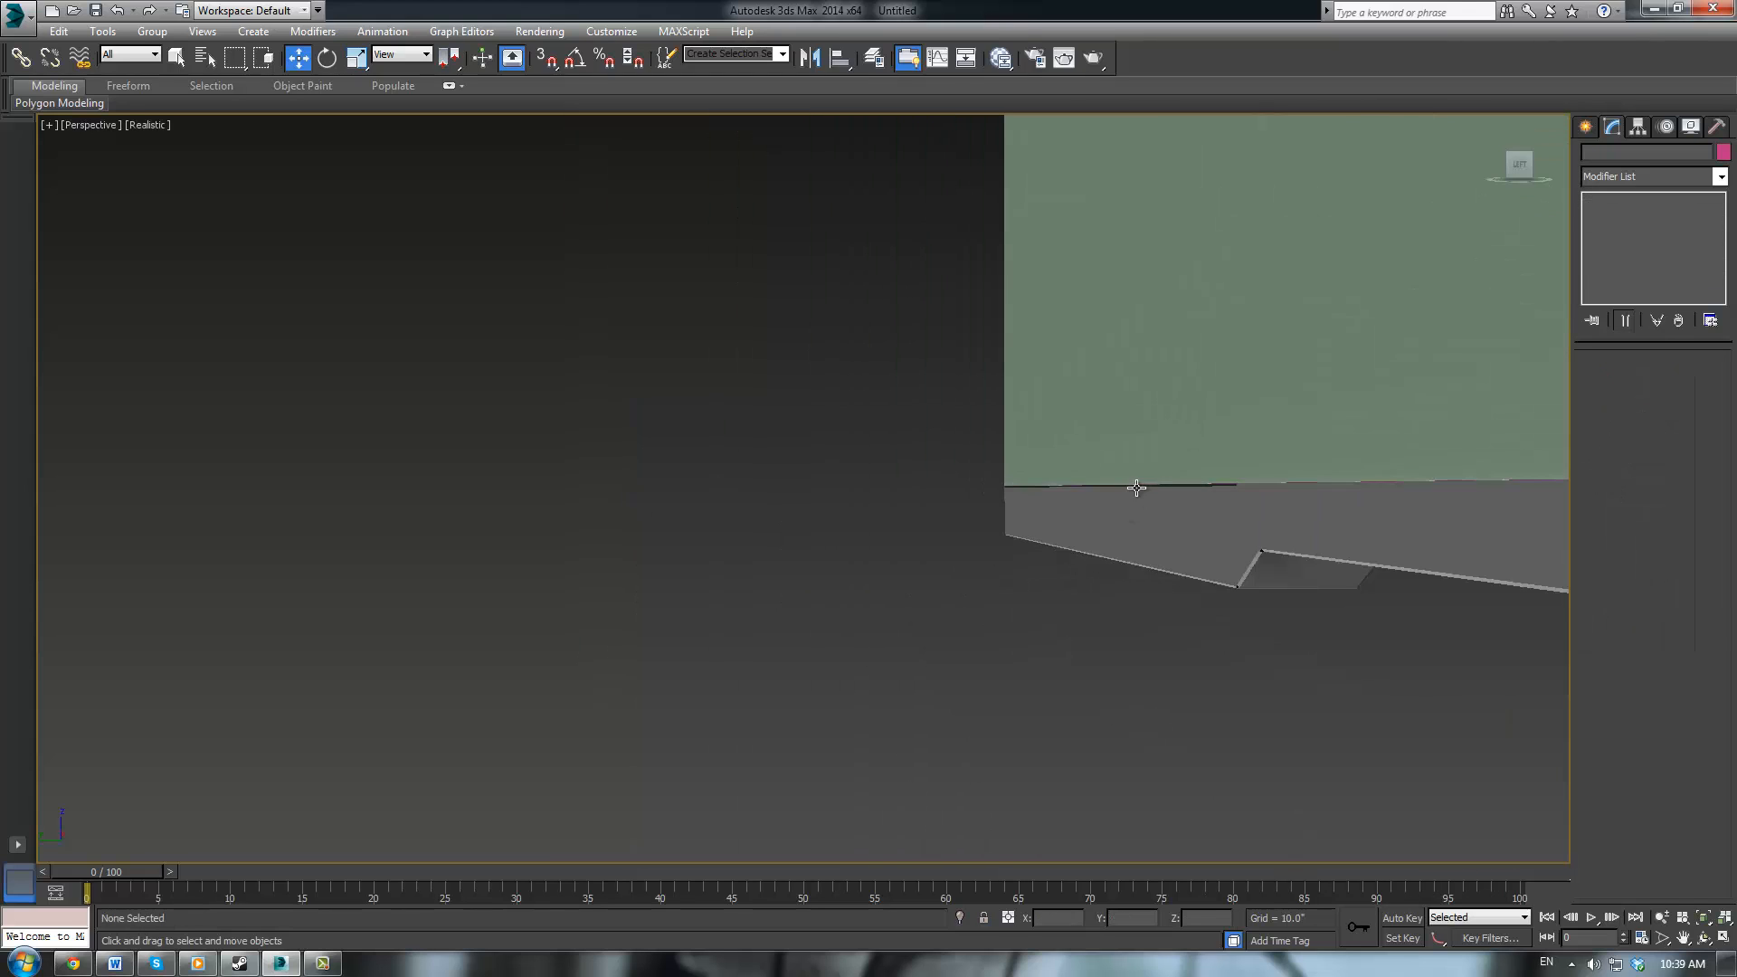
scroll(1136, 488, down, 8)
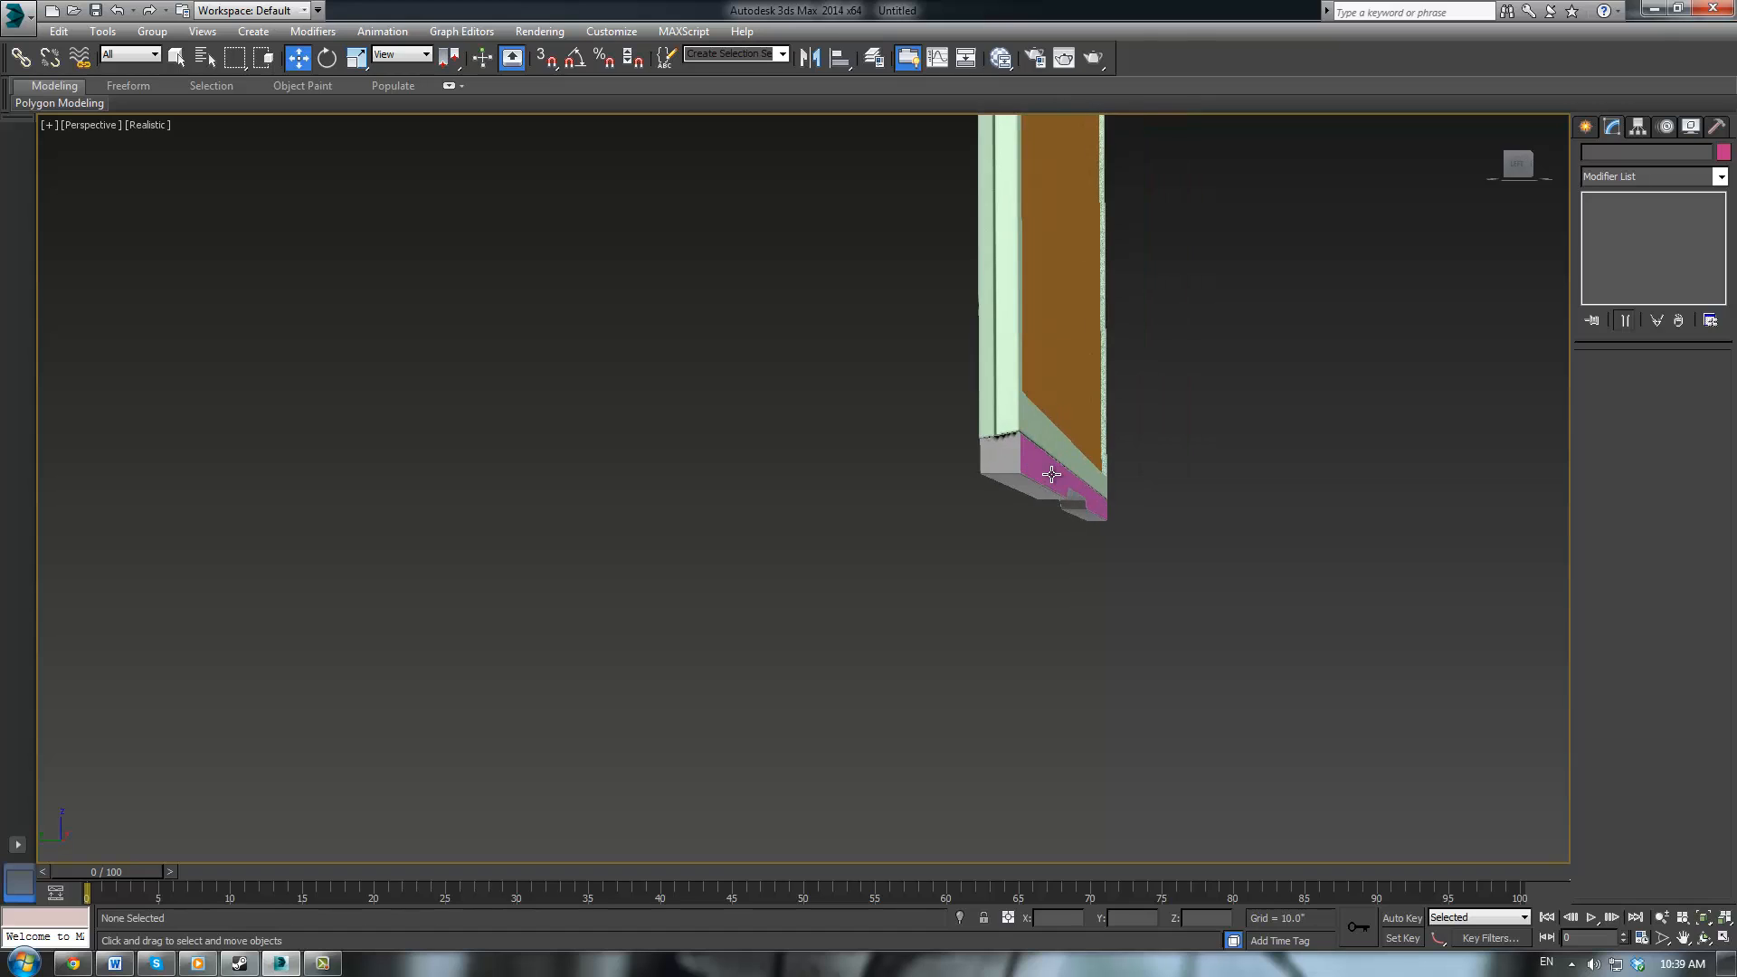
scroll(1049, 472, up, 6)
scroll(1046, 470, down, 4)
scroll(1040, 476, up, 3)
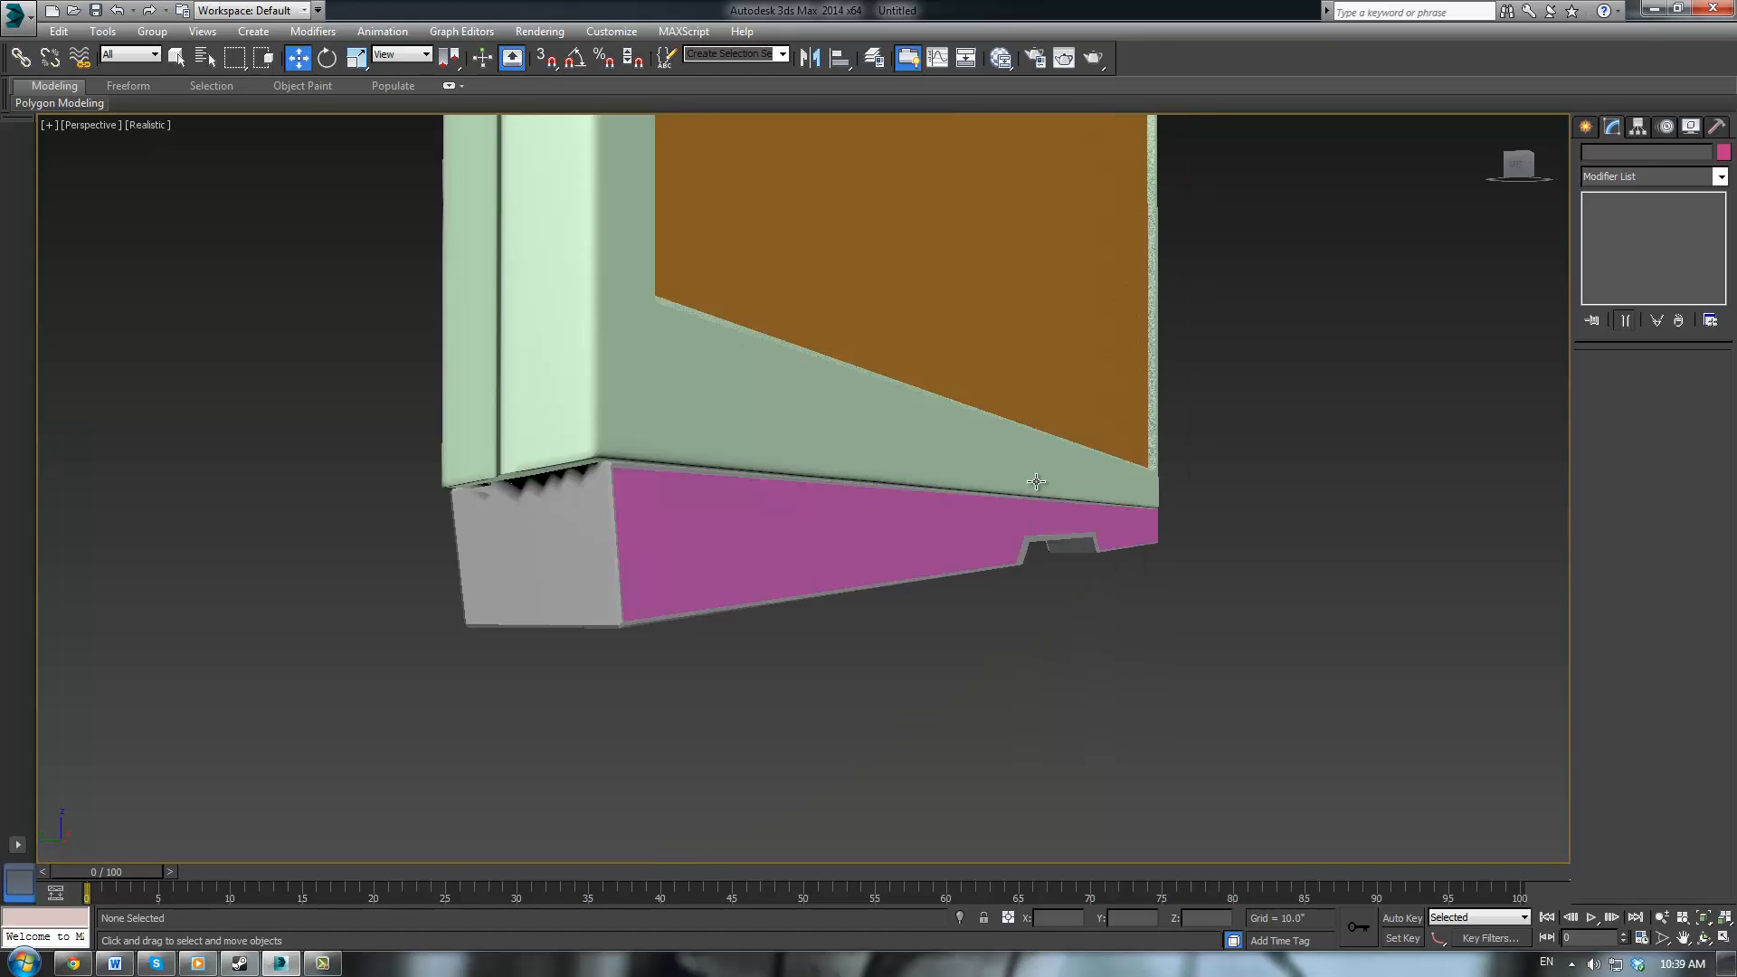
scroll(1036, 482, down, 3)
scroll(1035, 480, up, 4)
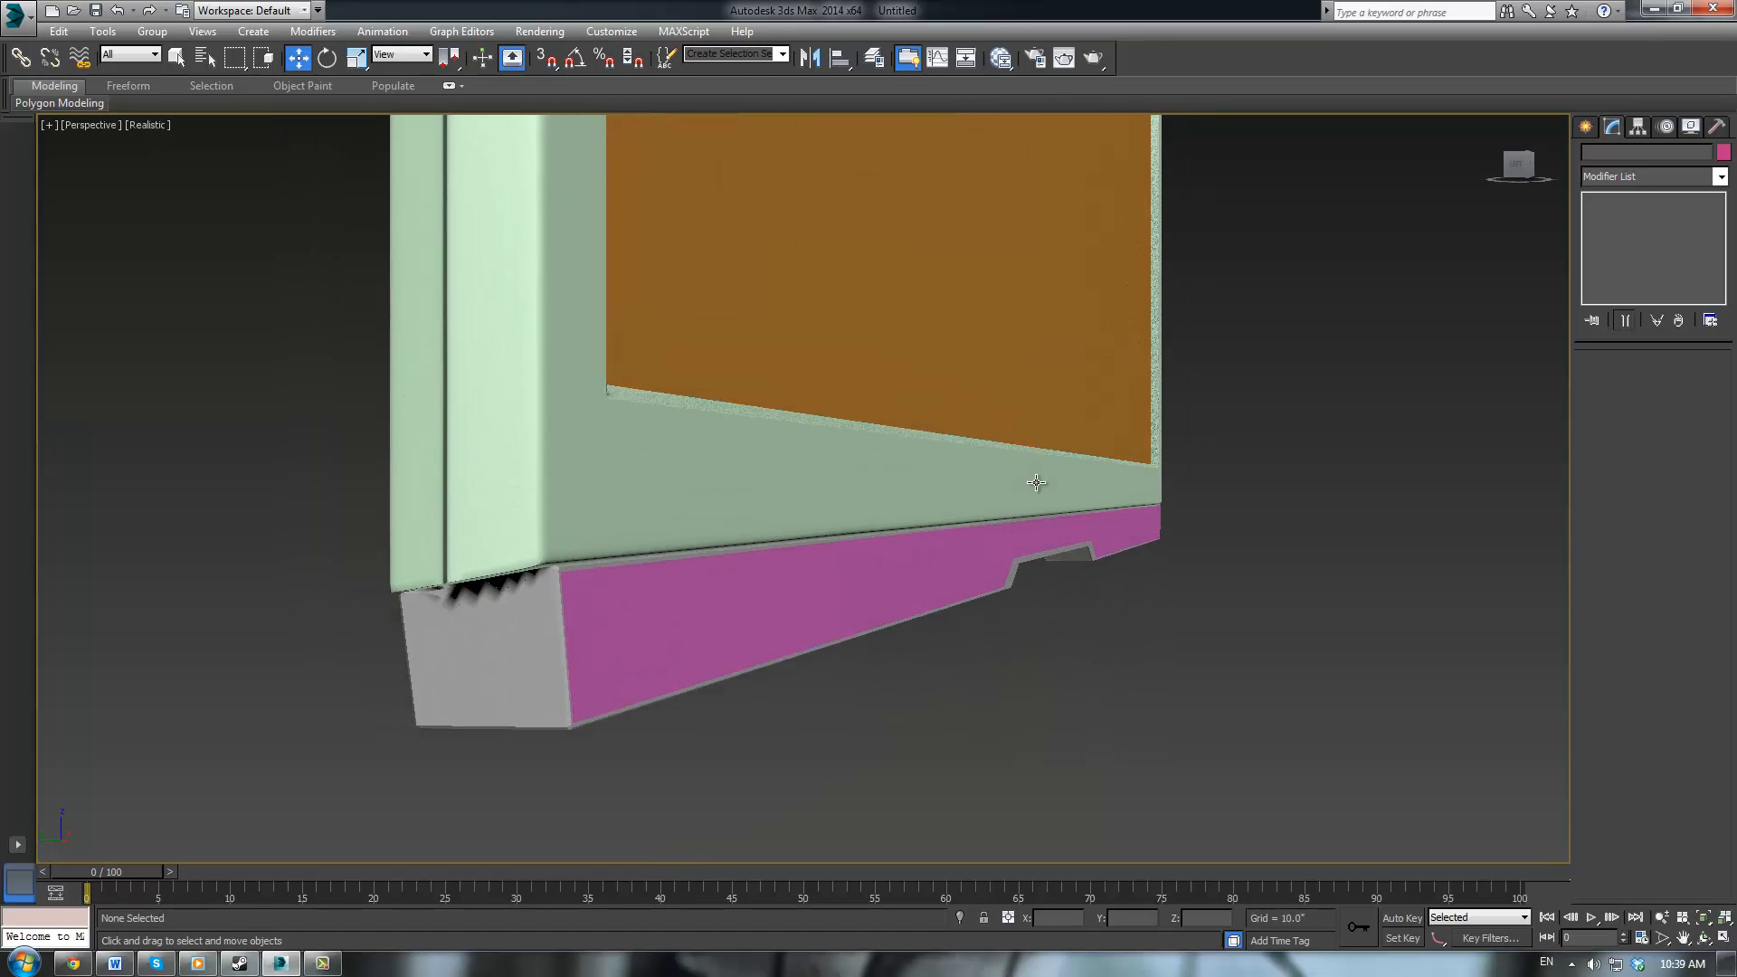
Try smoothing the bottom strip with a TurboSmooth modifier at 2 iterations
click(478, 595)
scroll(1216, 405, up, 2)
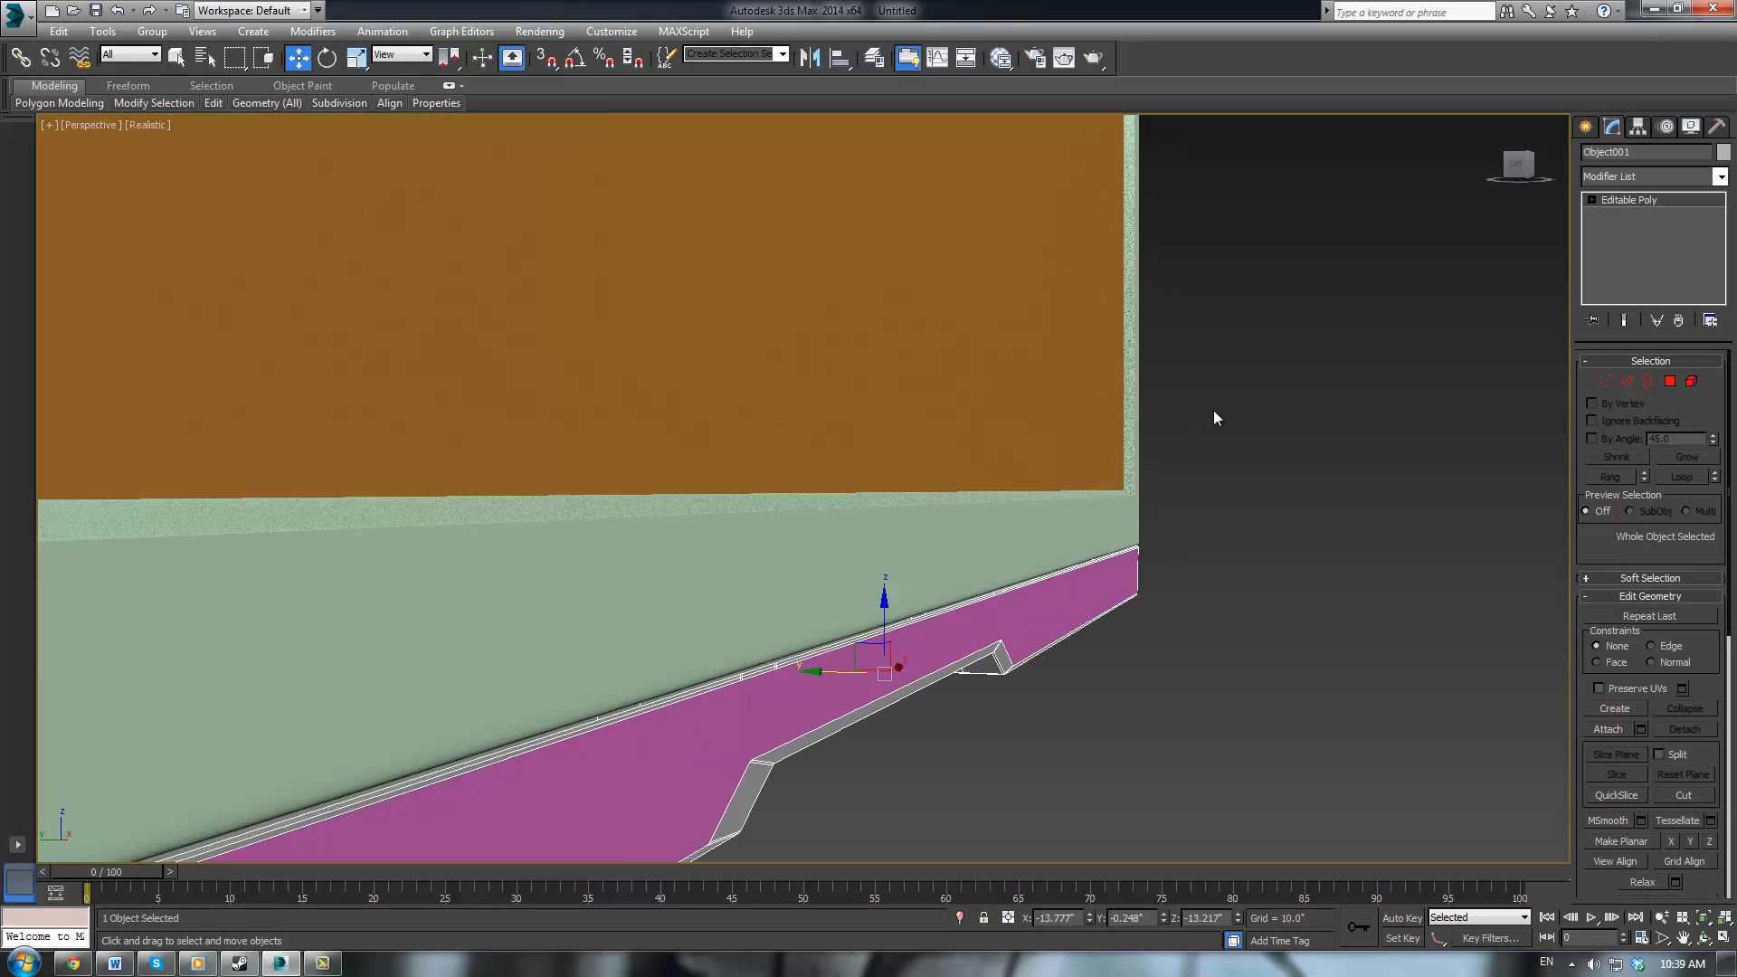
scroll(1202, 441, down, 1)
middle_drag(1203, 440, 1314, 350)
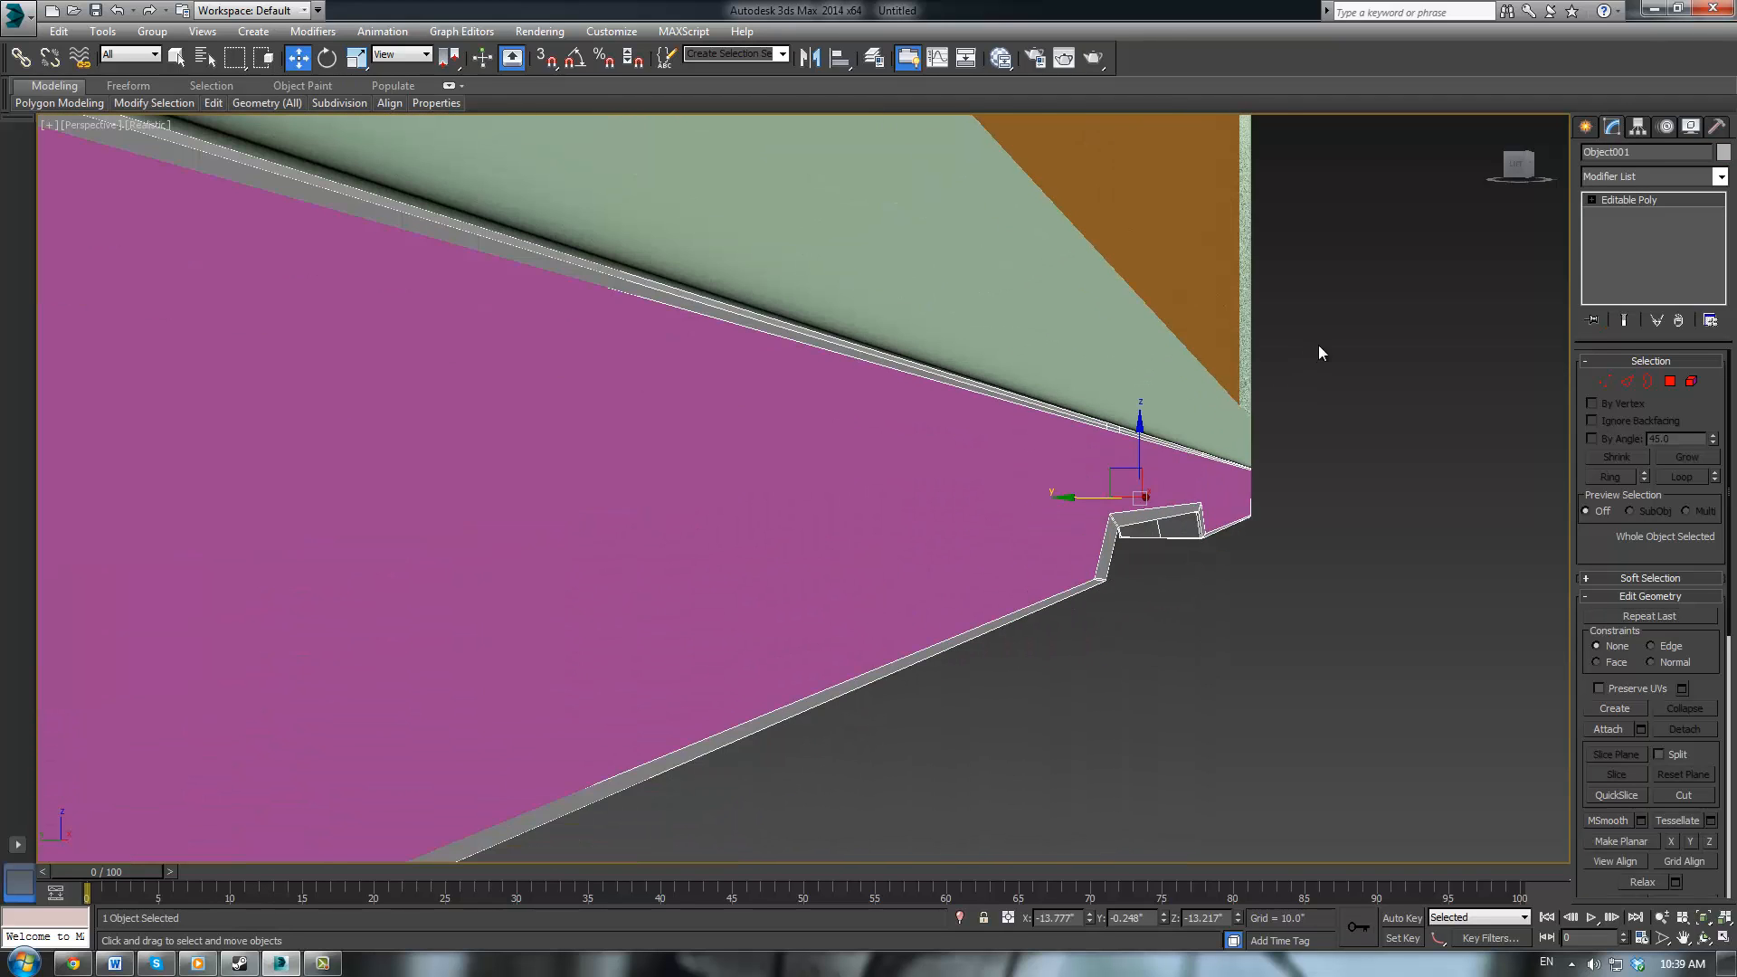
scroll(1317, 345, down, 2)
click(1720, 183)
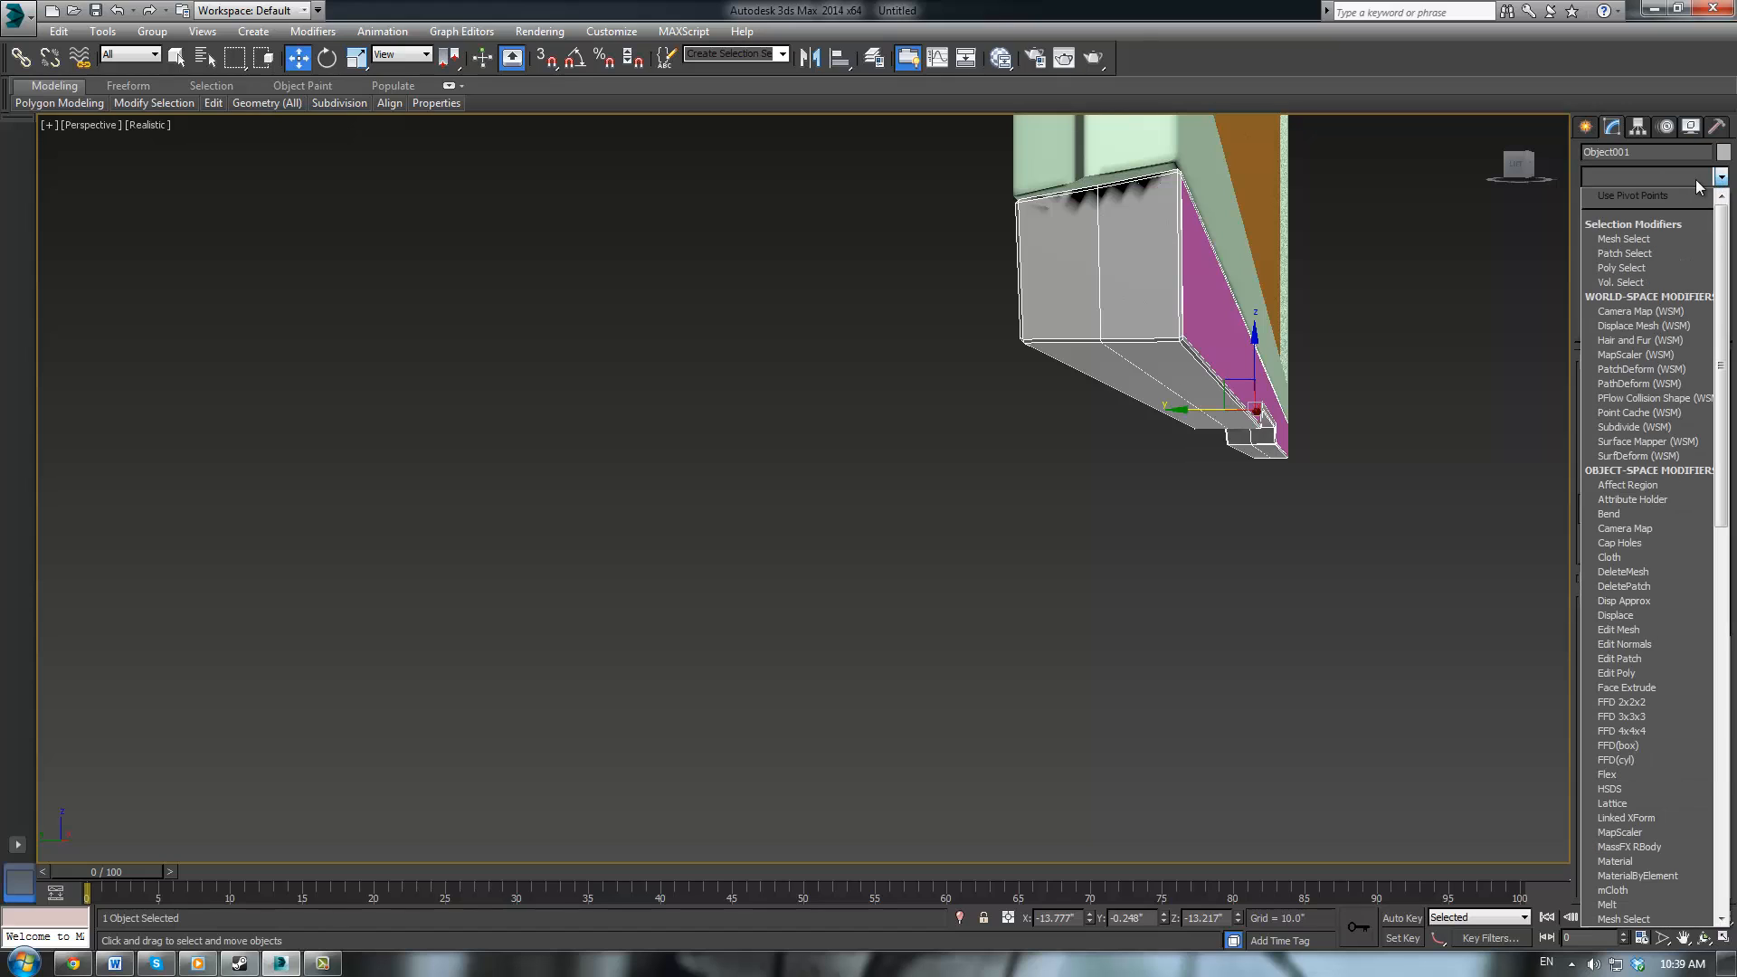
key(t)
key(t)
key(t)
key(Return)
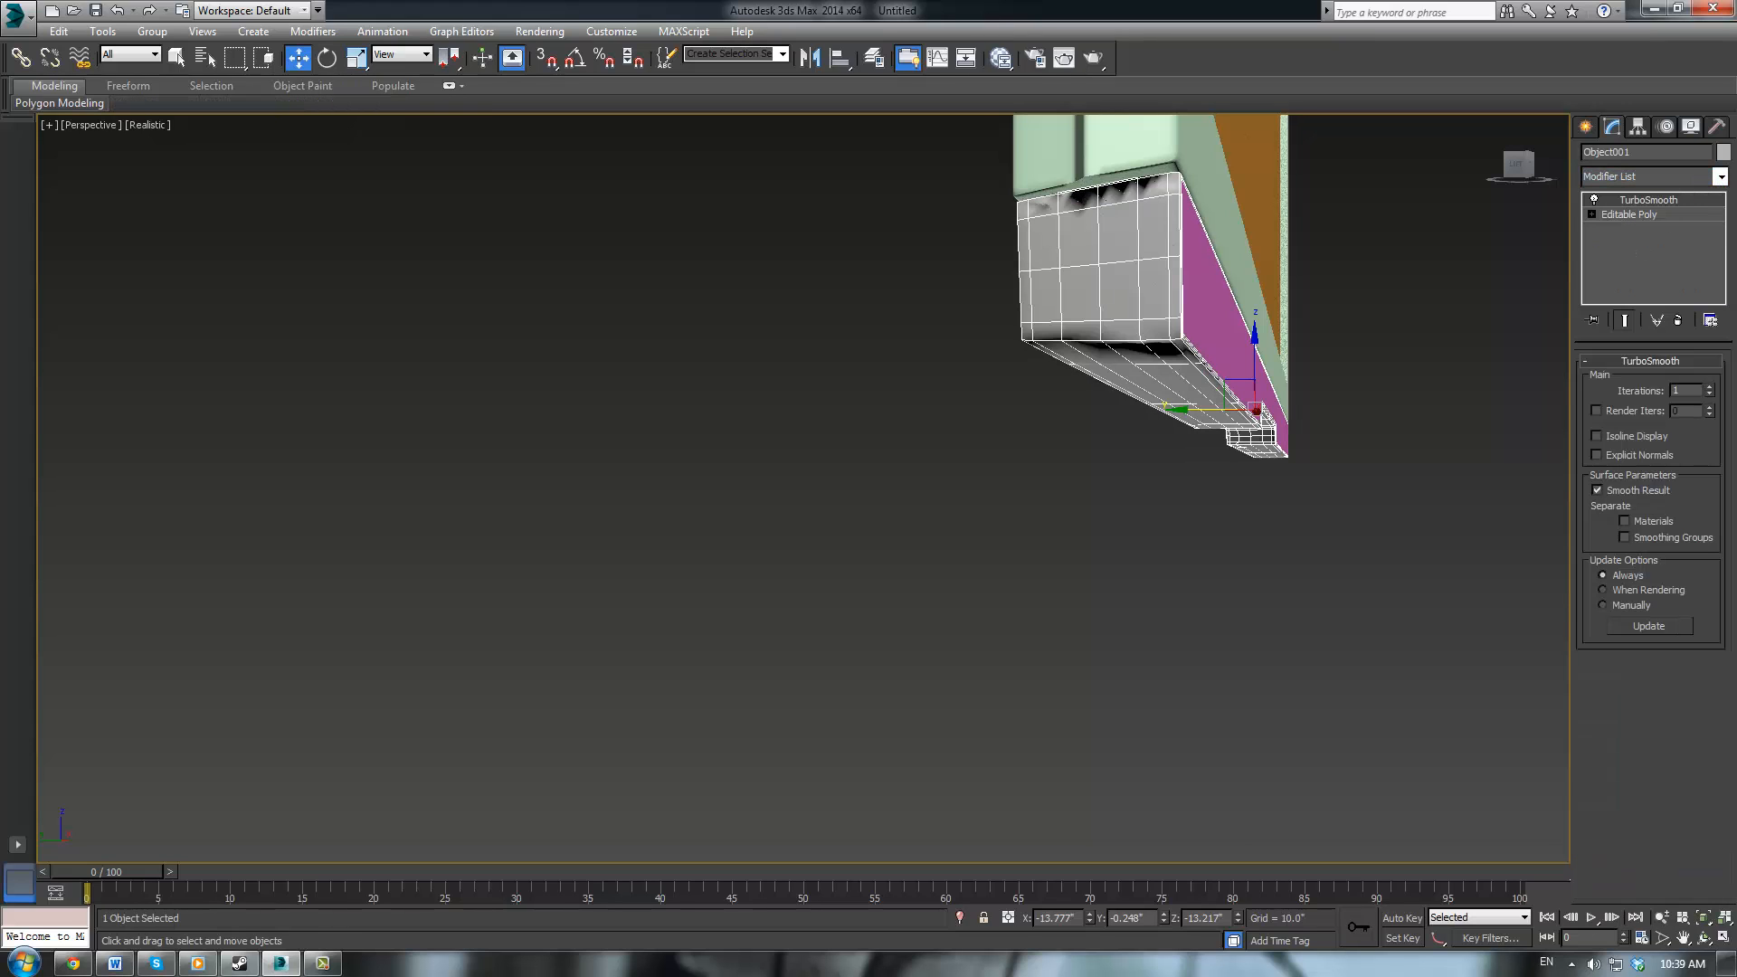
click(1709, 387)
click(1416, 484)
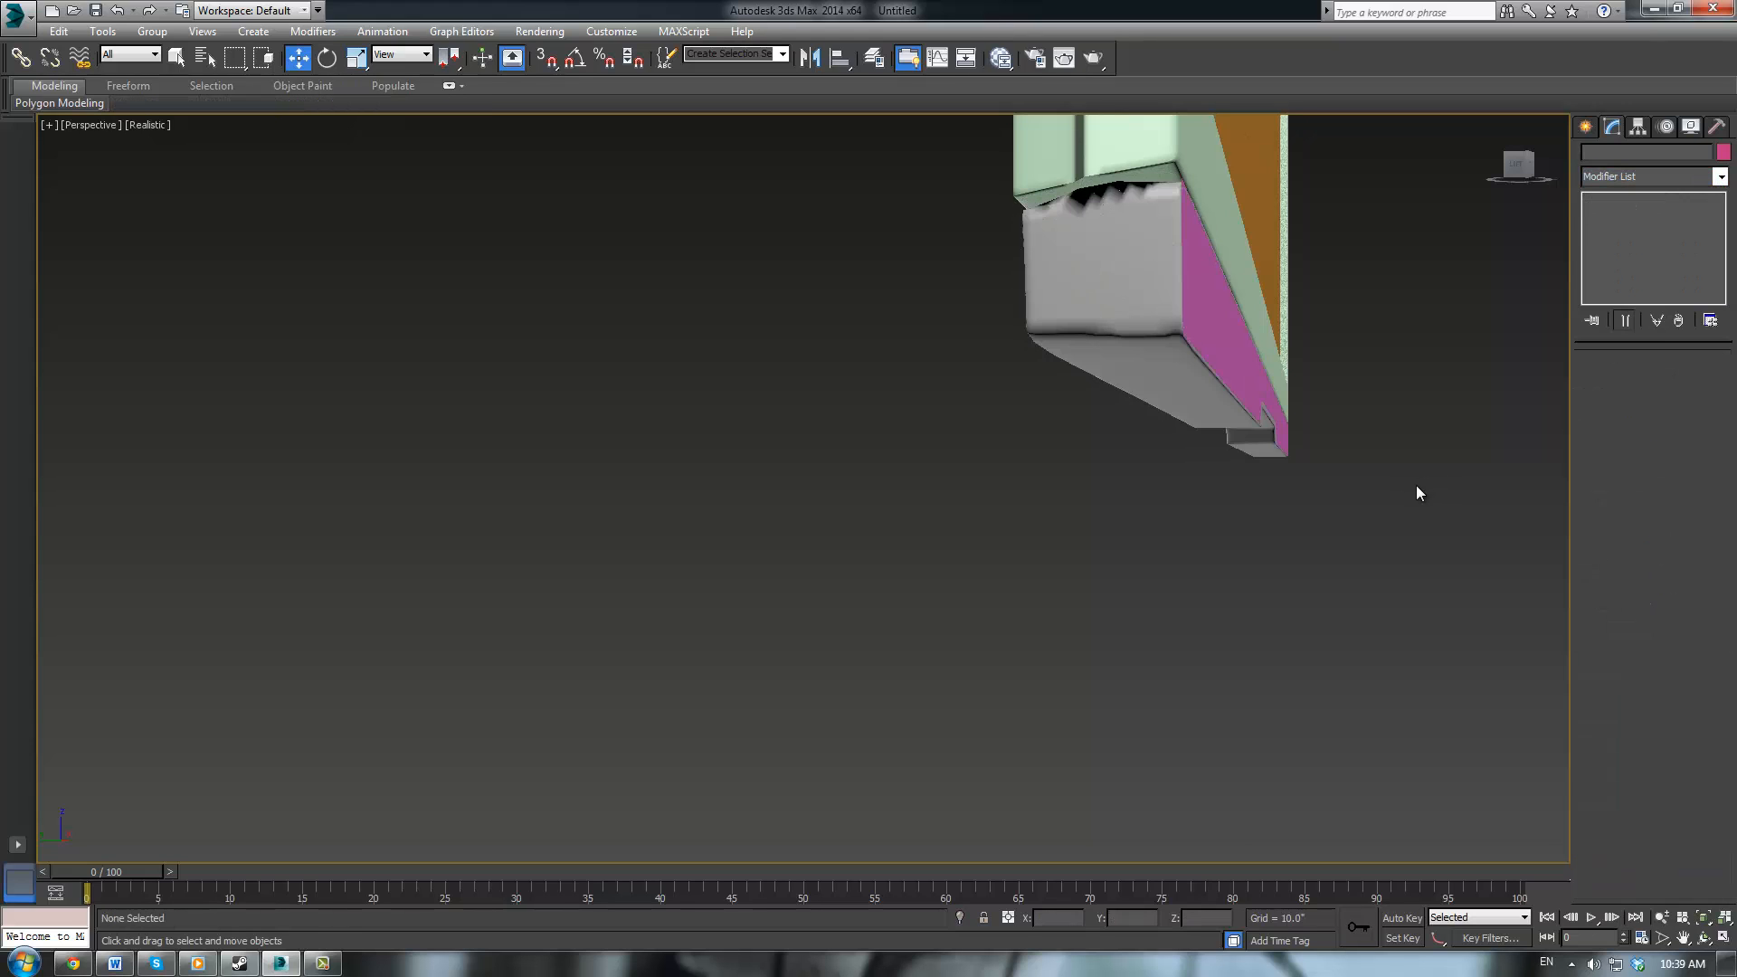
Inspect the smoothed strip's end corners against its colored front face and the Body's lower edge
scroll(1273, 572, down, 3)
middle_drag(1415, 485, 1147, 574)
scroll(1217, 553, up, 5)
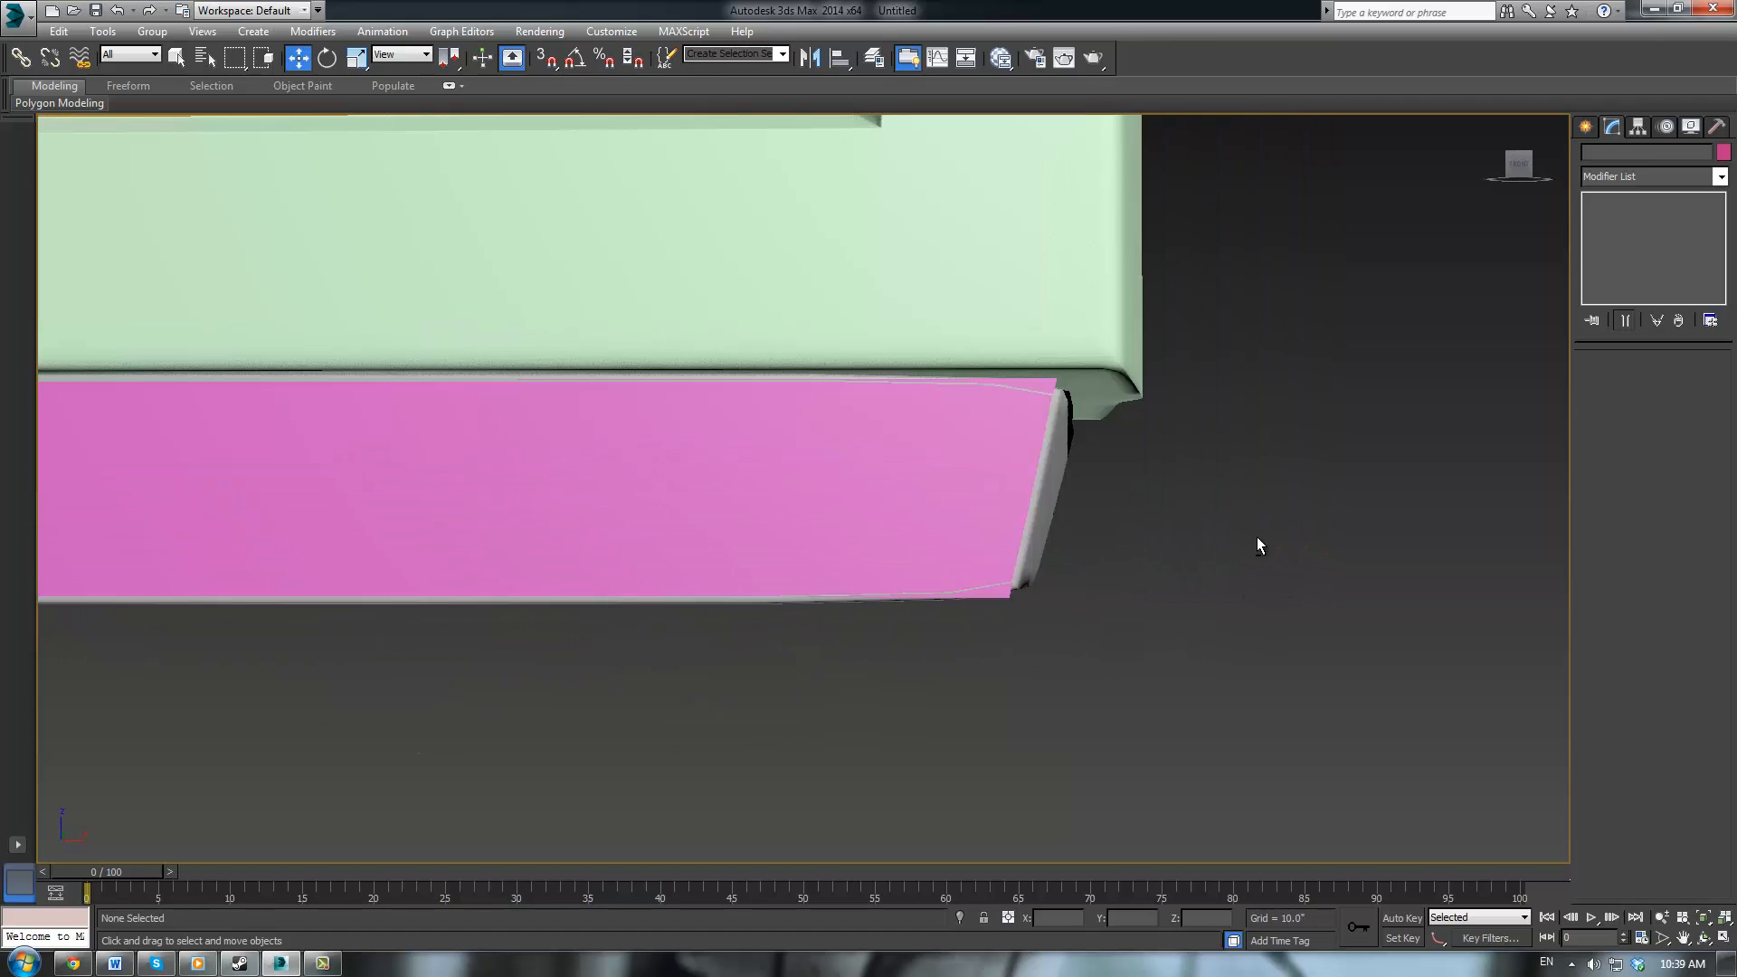
alt+middle_drag(1257, 535, 1205, 539)
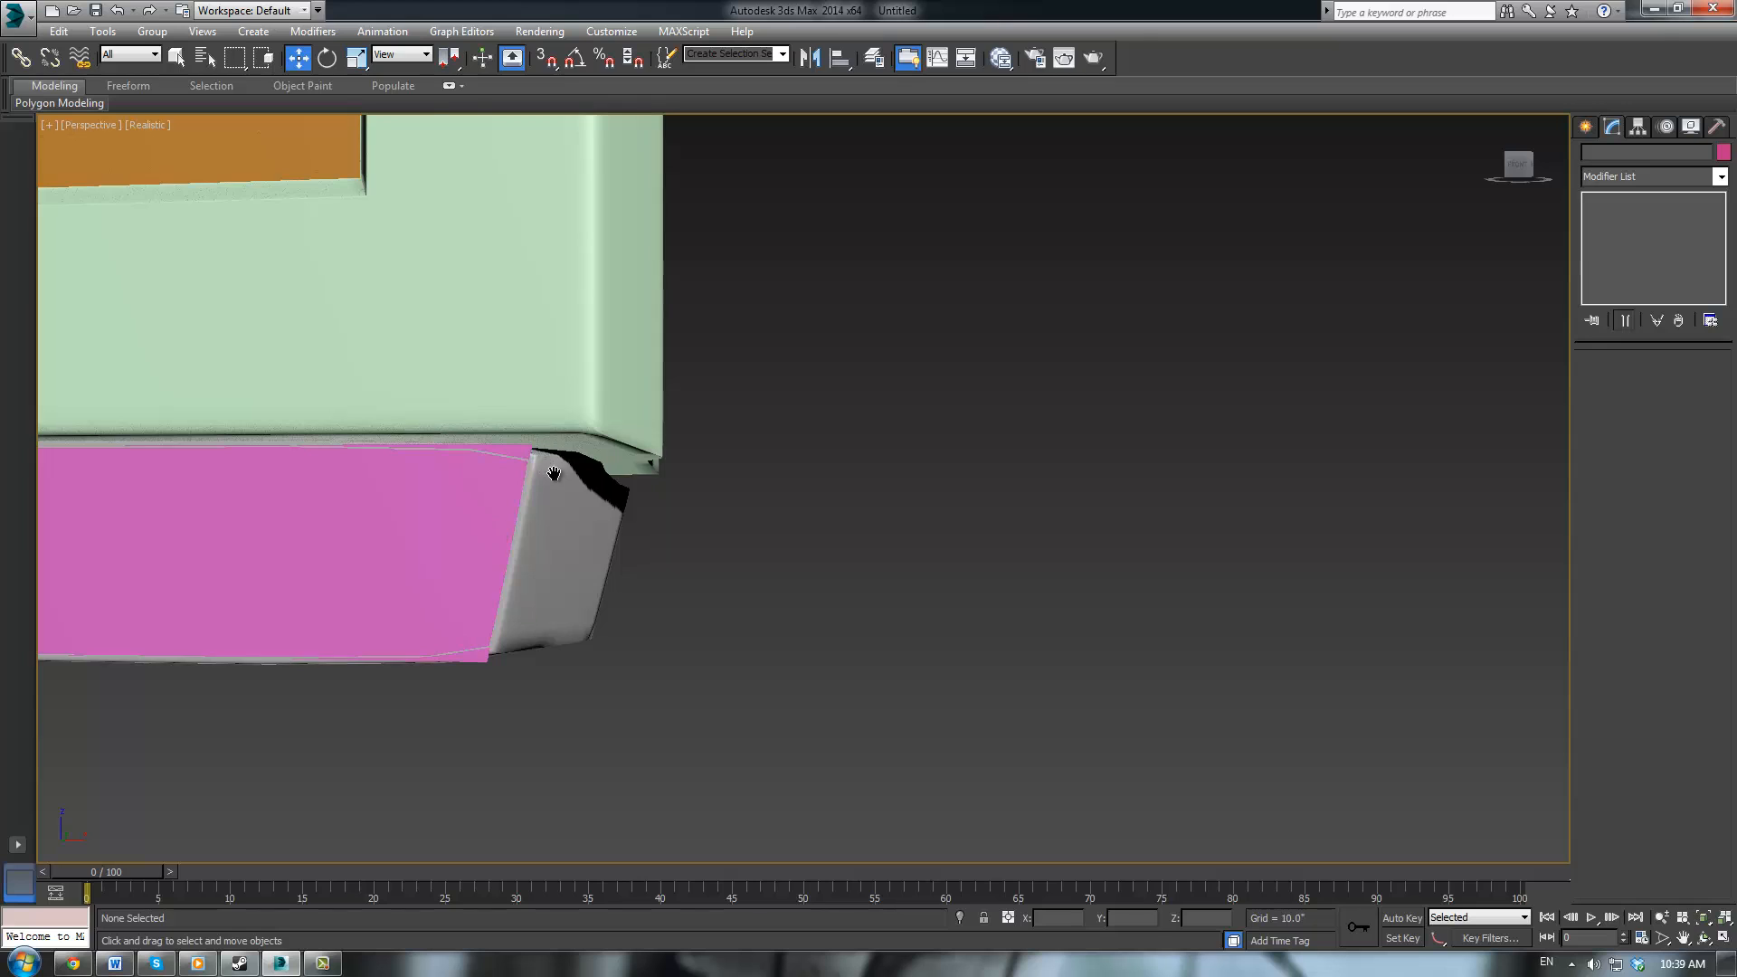
middle_drag(554, 473, 1203, 408)
scroll(1204, 407, down, 5)
alt+middle_drag(967, 444, 1089, 445)
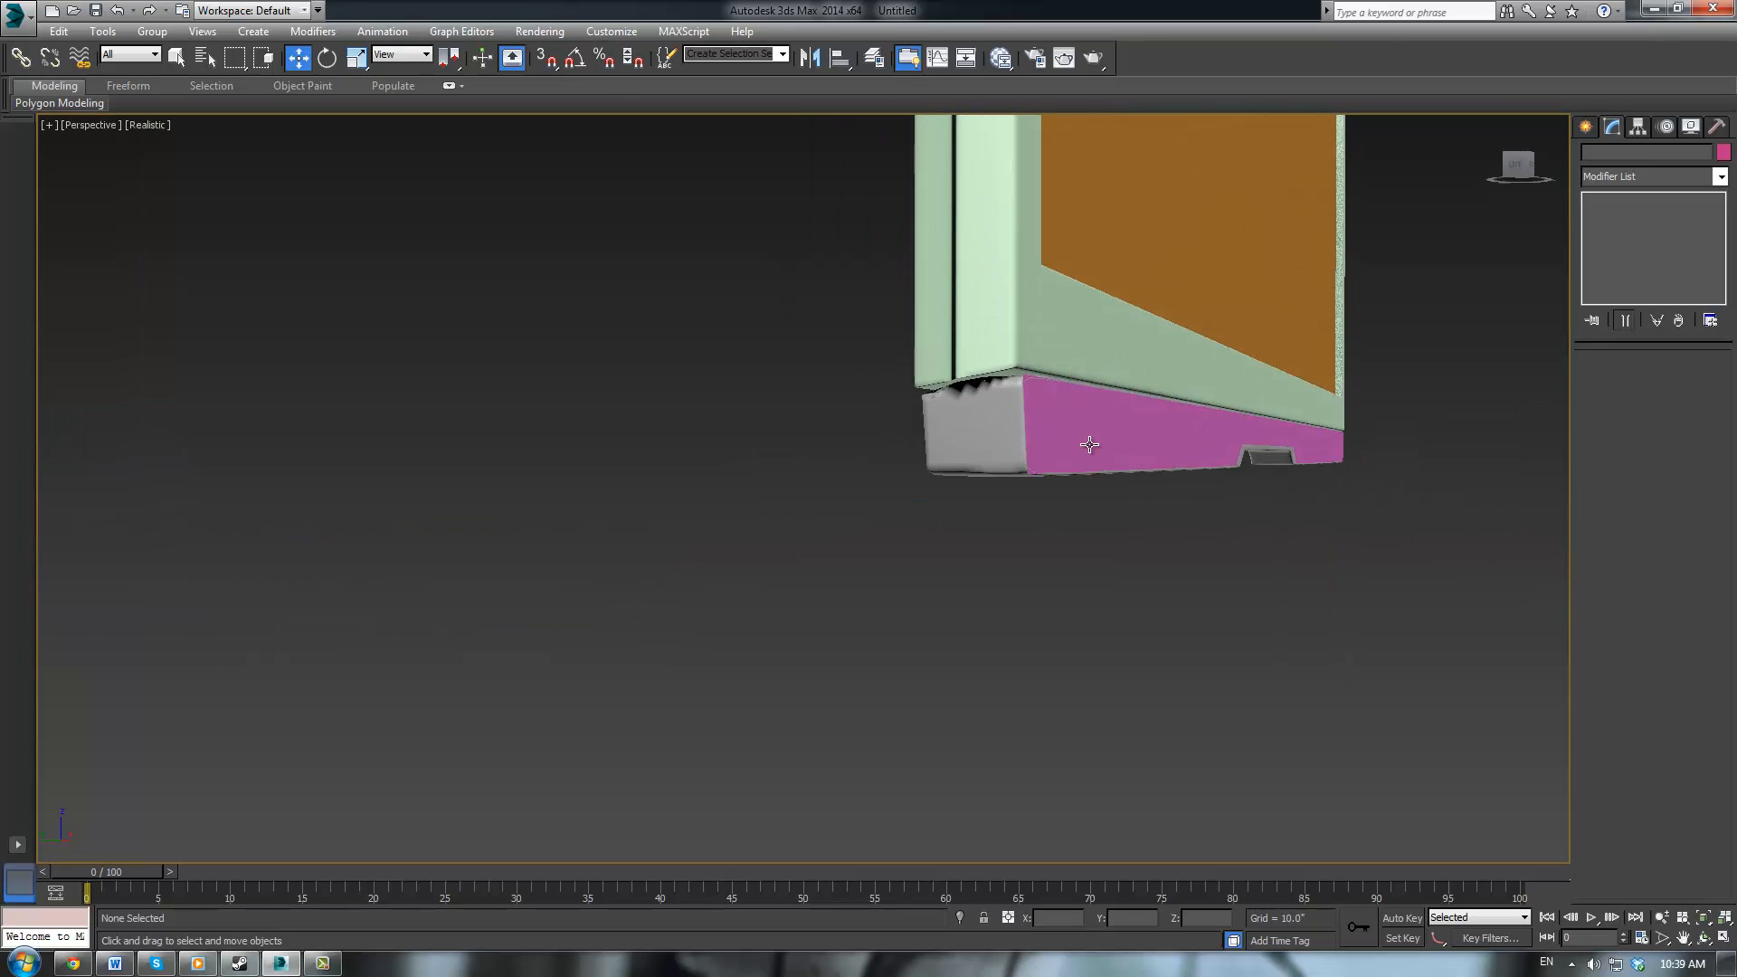
Remove the TurboSmooth modifier from the bottom strip
click(984, 419)
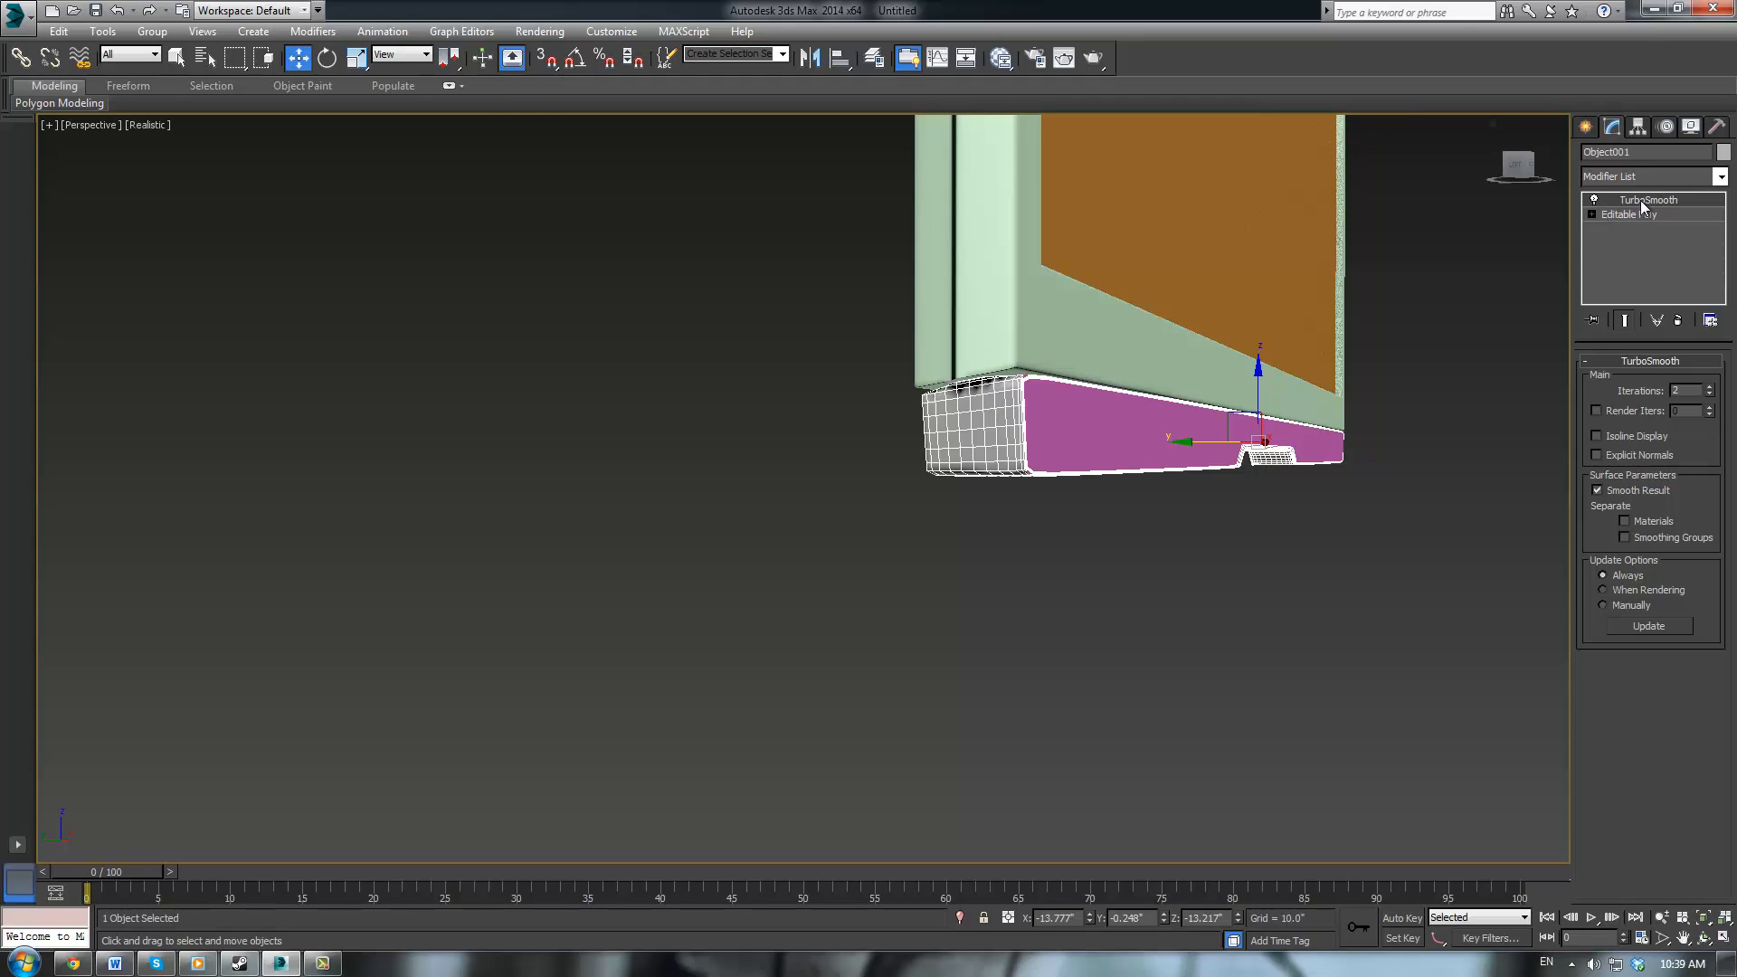
key(Delete)
key(ctrl+z)
right_click(1650, 203)
click(1413, 532)
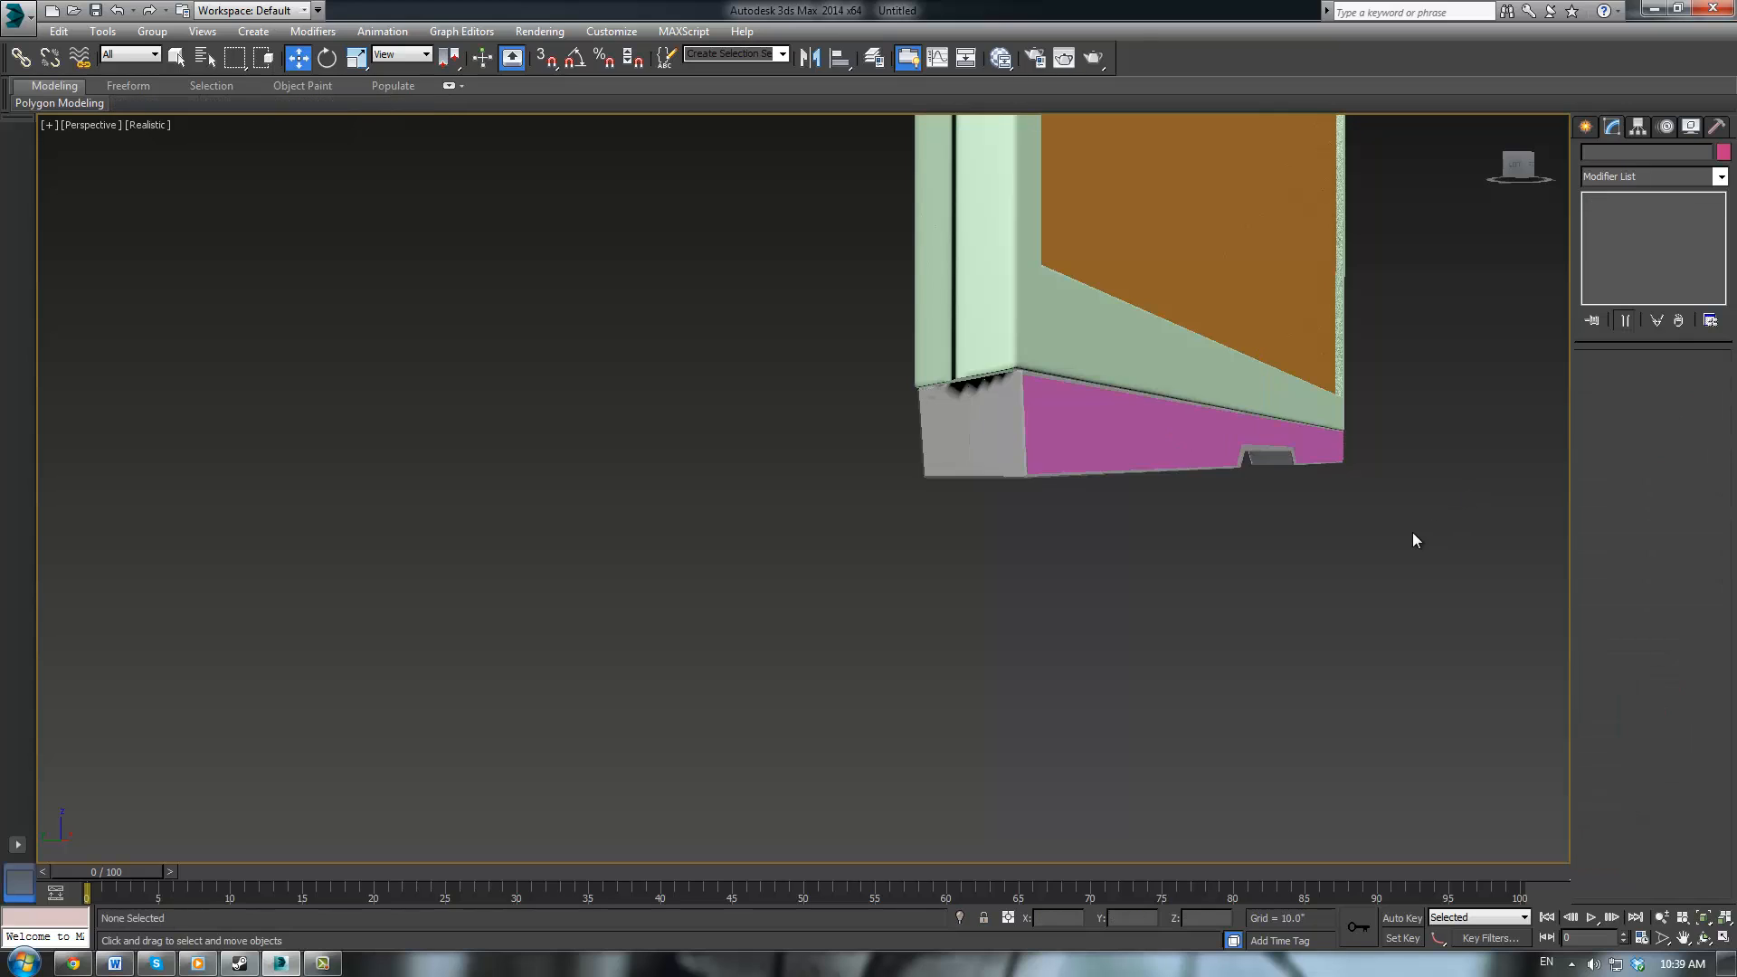
Place a "MAX Text" Arial text spline on the strip's front face using AutoGrid and set its size to 0.5"
scroll(1400, 528, up, 4)
middle_drag(1403, 524, 1159, 465)
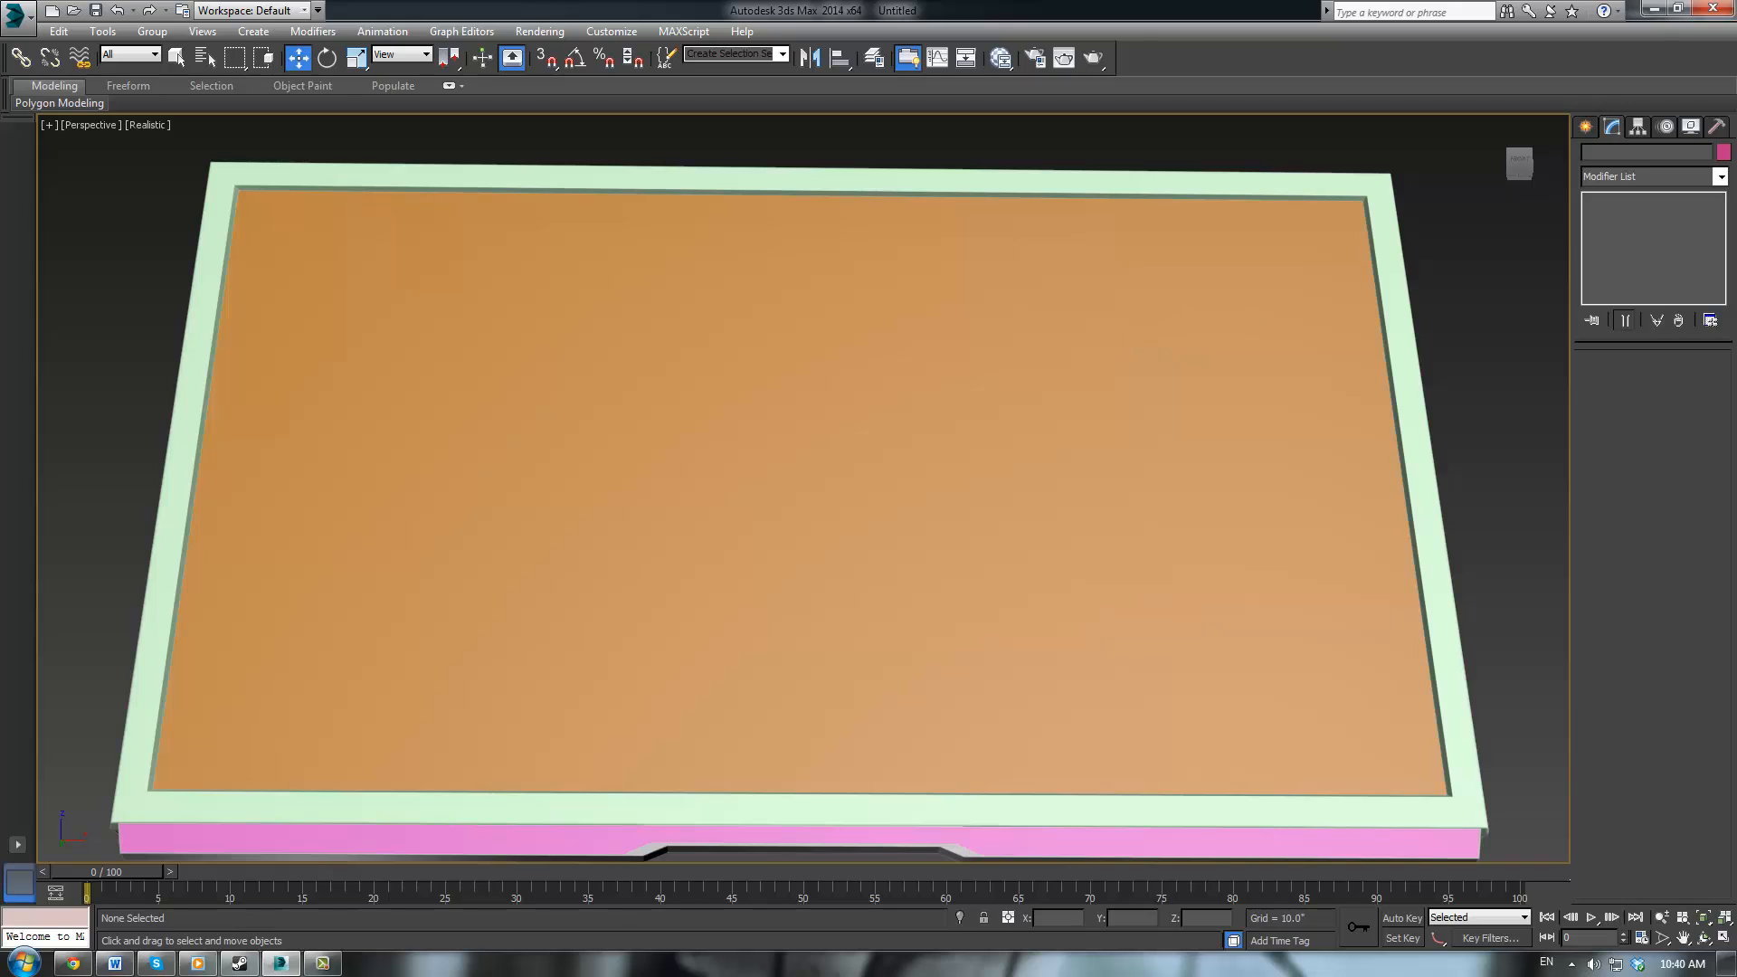
click(1586, 127)
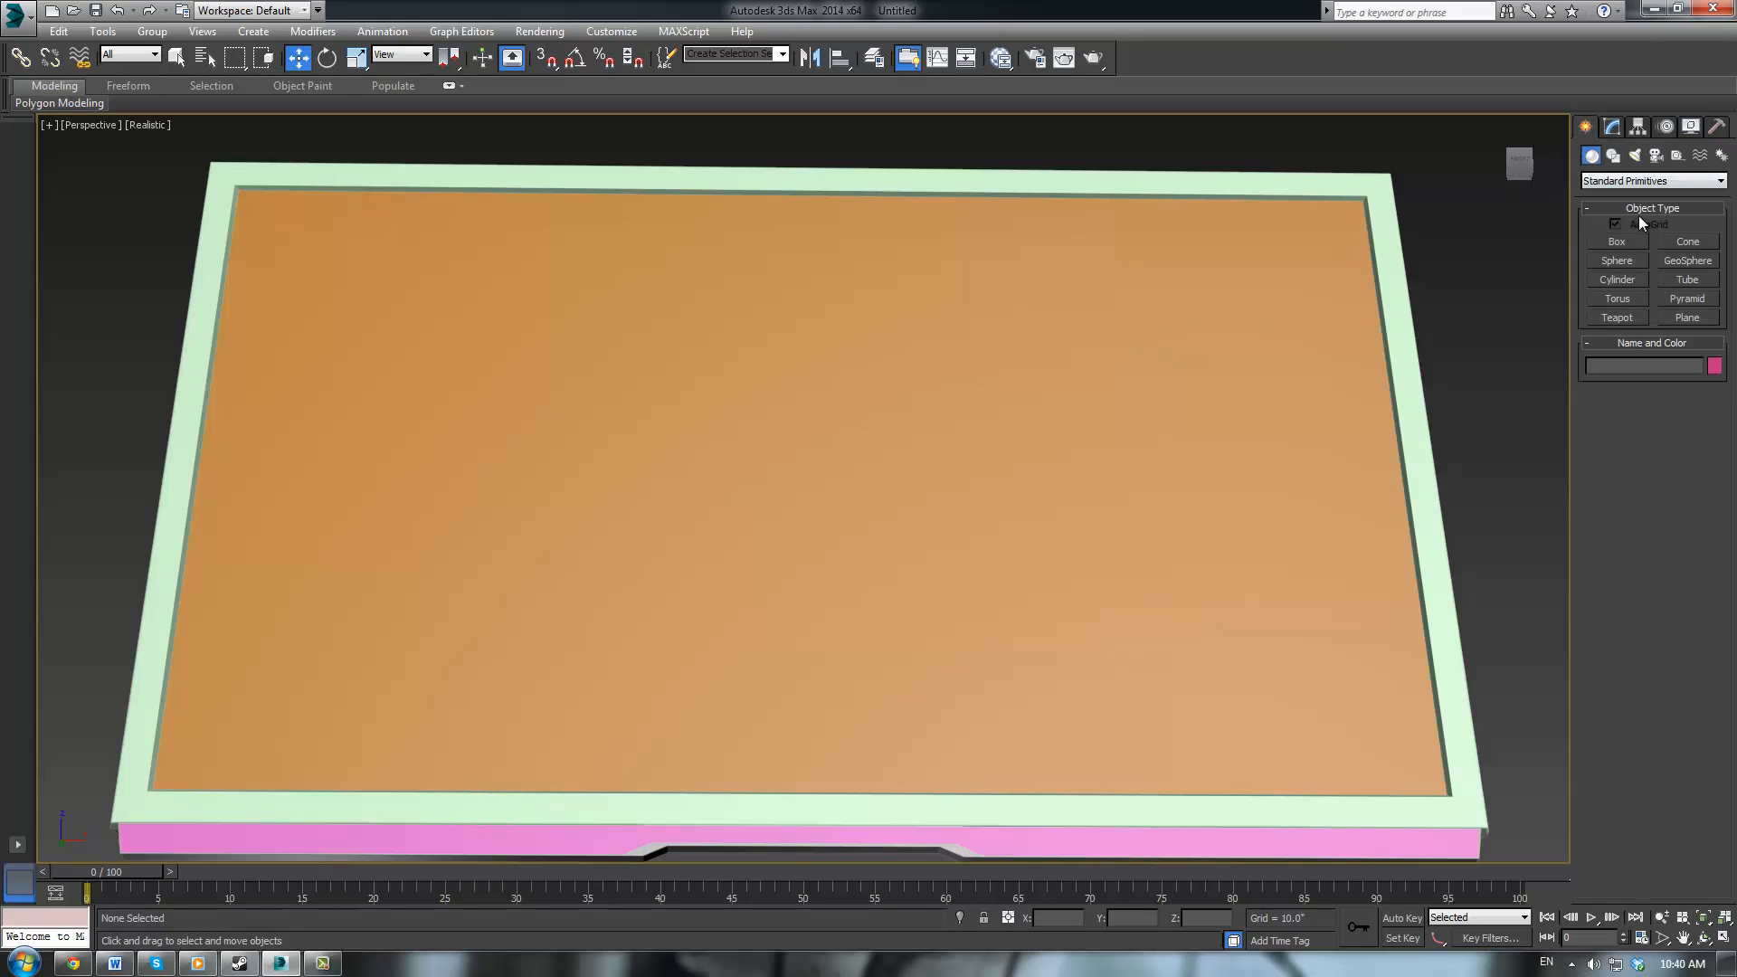
click(1614, 156)
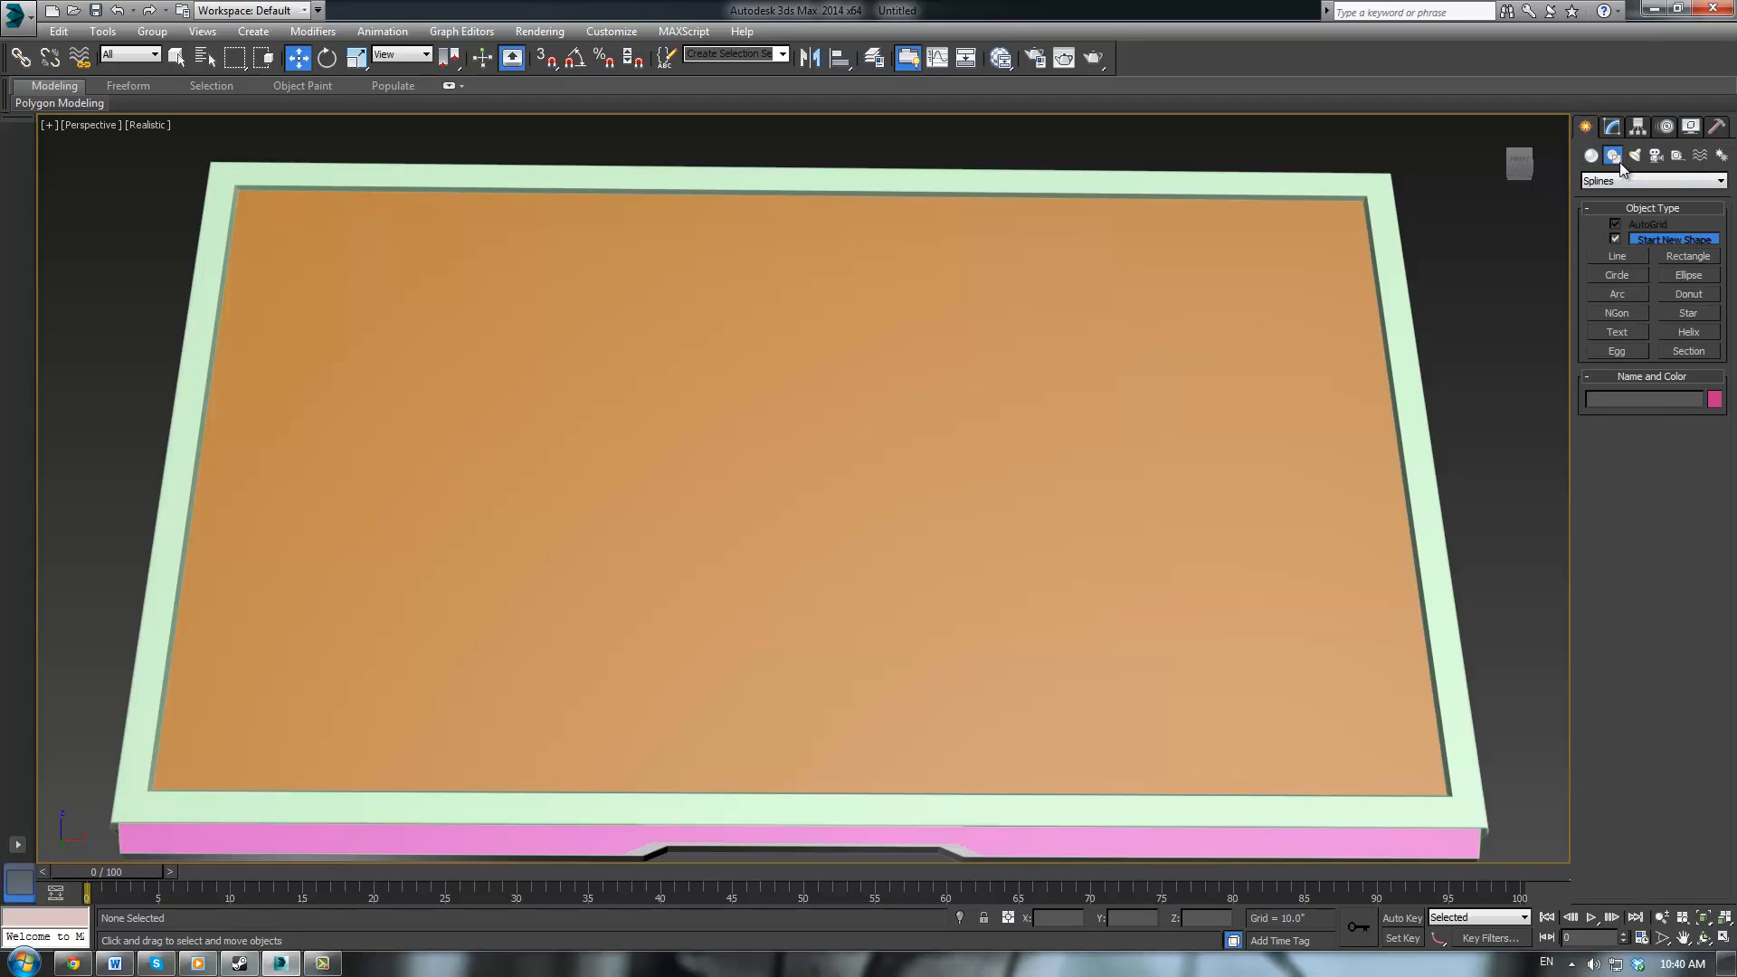
click(1617, 332)
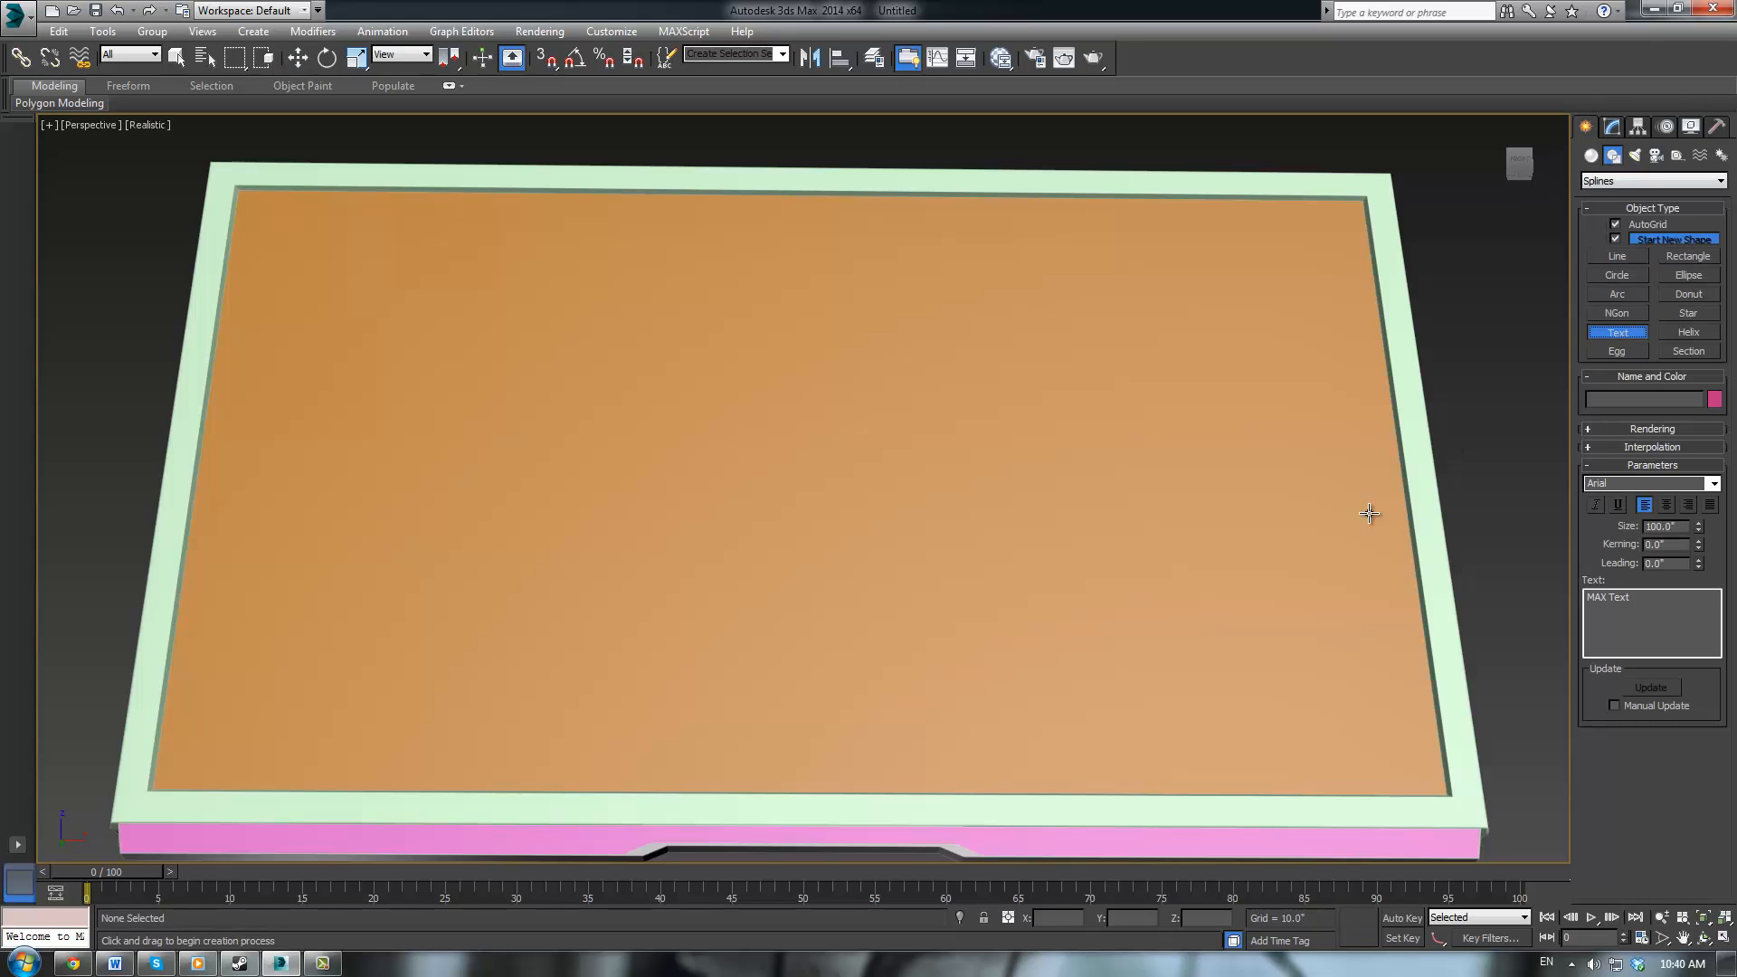
scroll(1113, 495, up, 4)
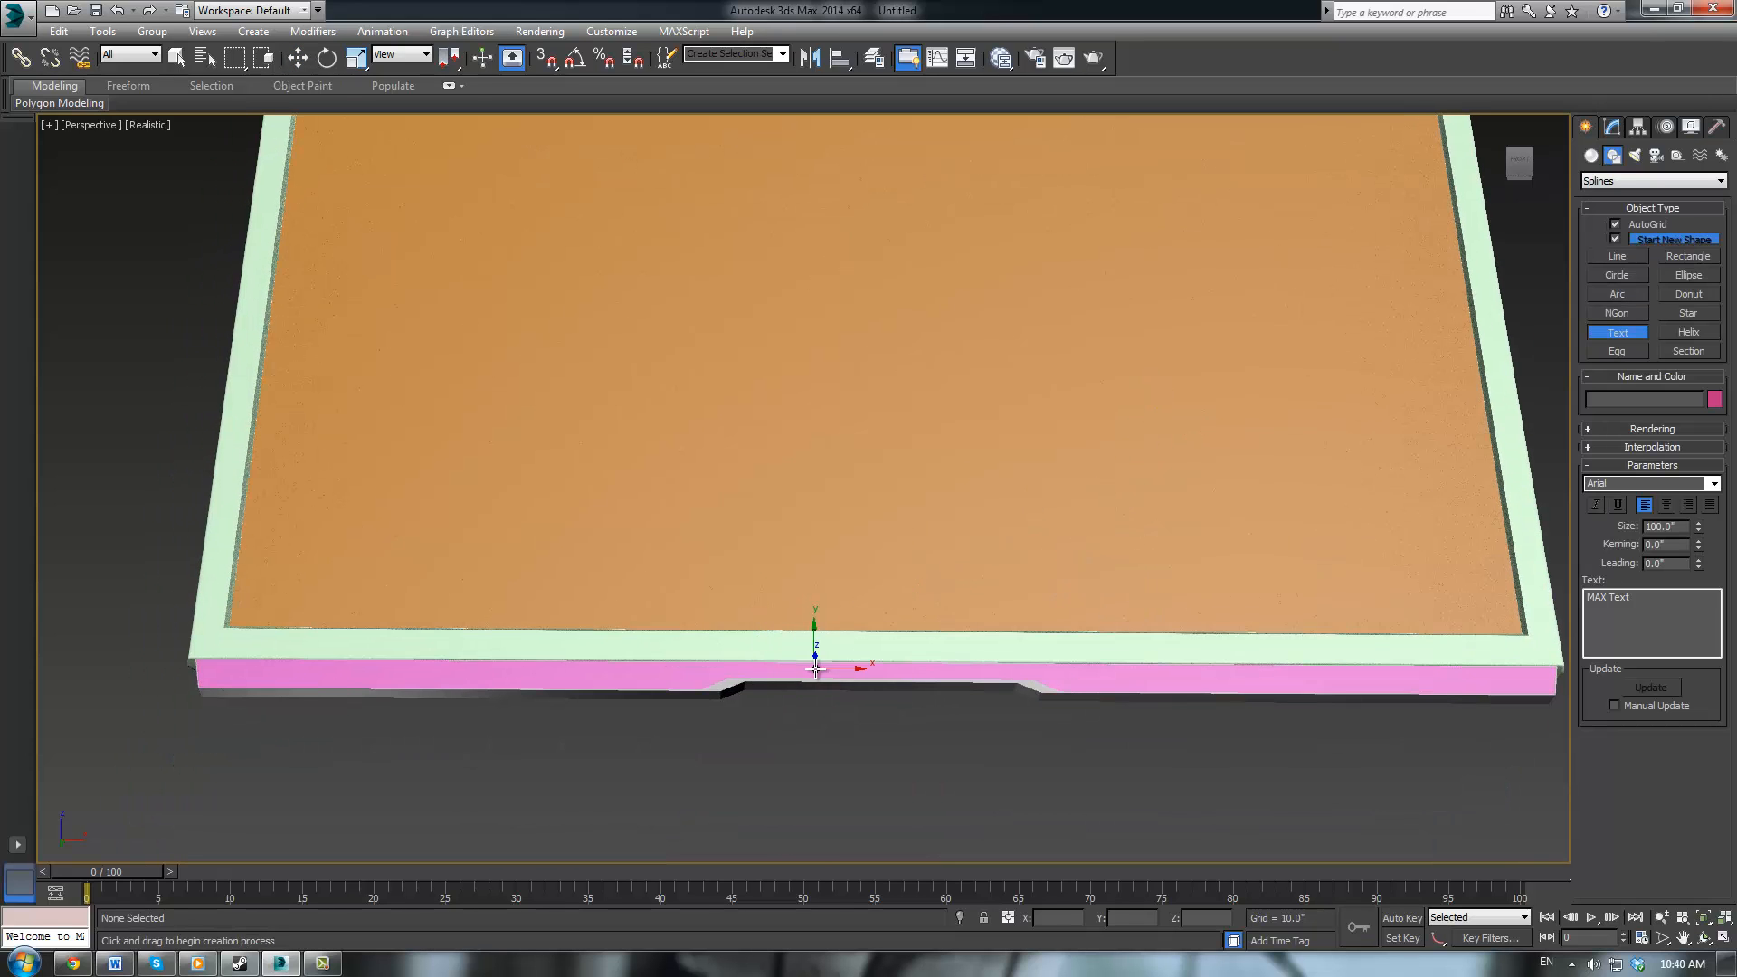
drag(816, 668, 959, 677)
scroll(963, 666, down, 5)
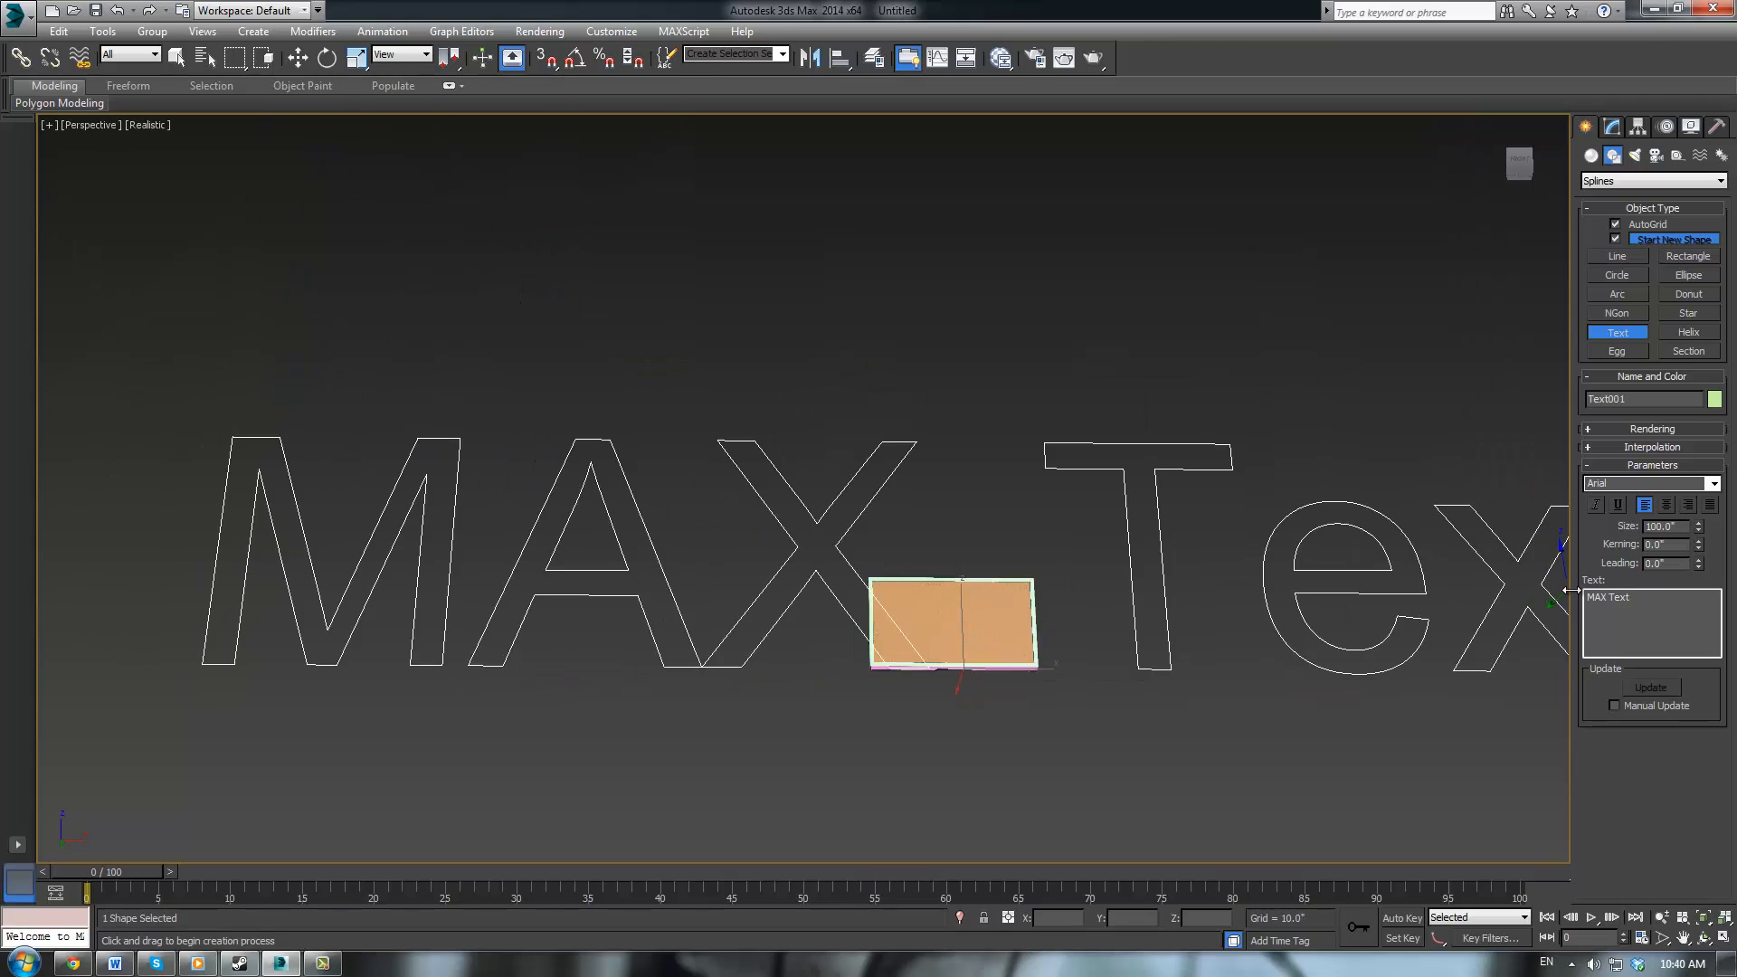
scroll(1565, 593, up, 1)
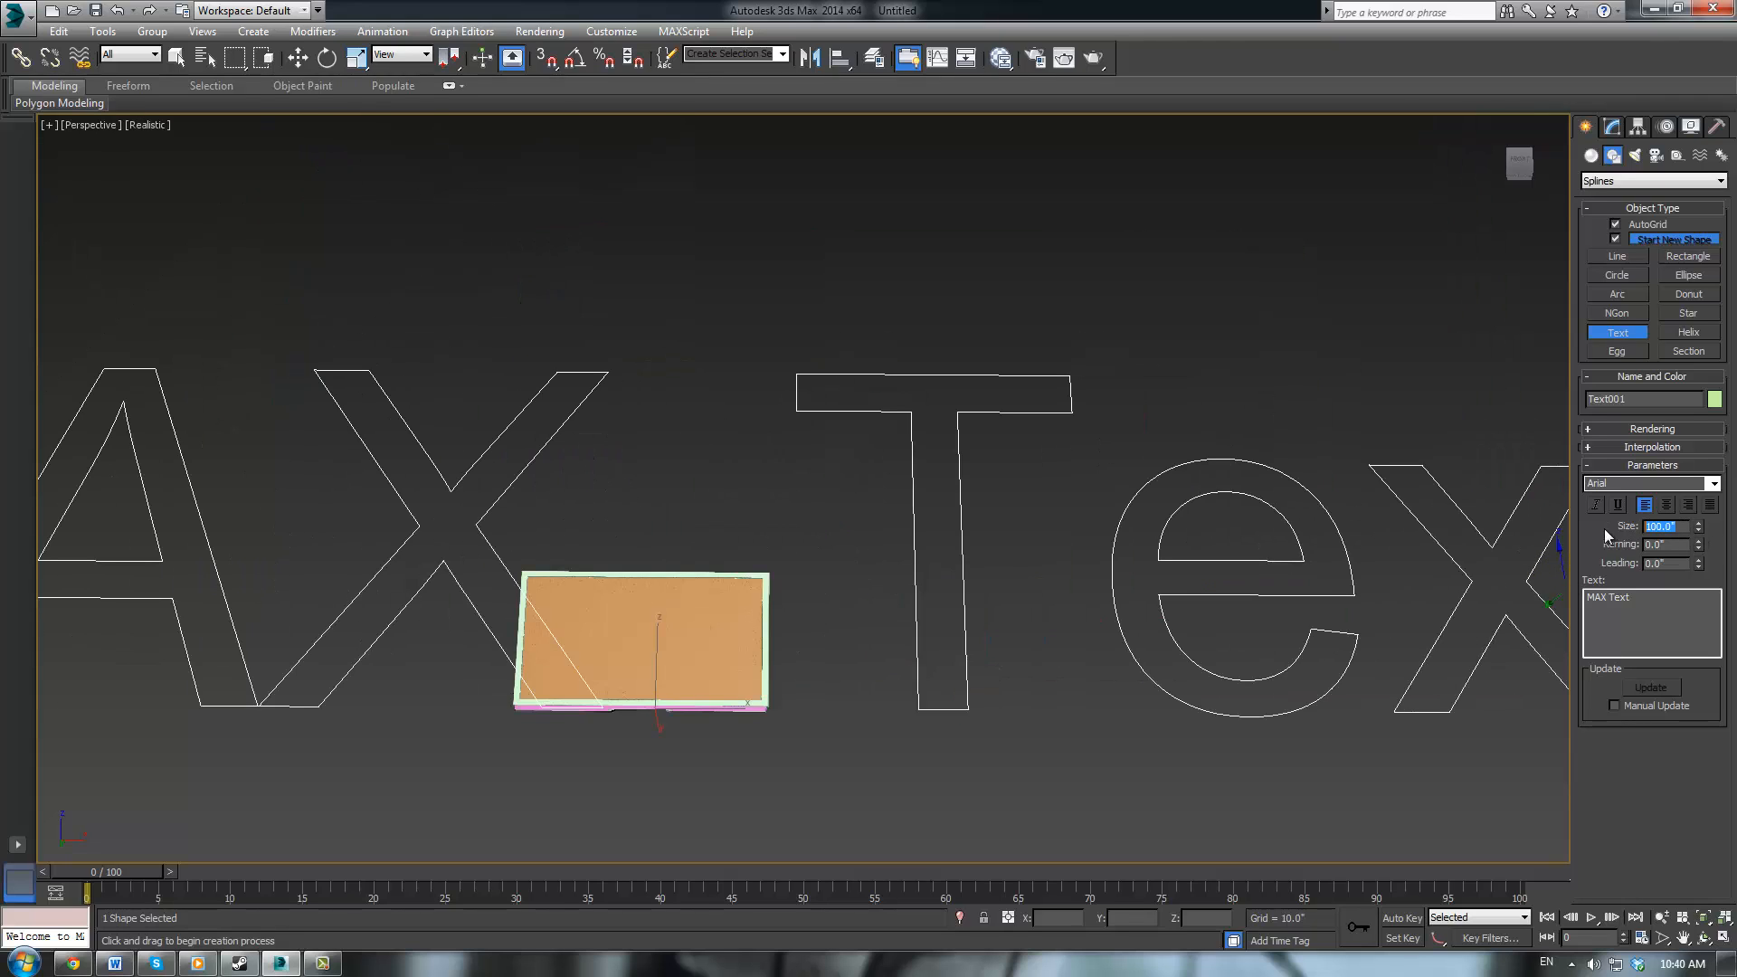
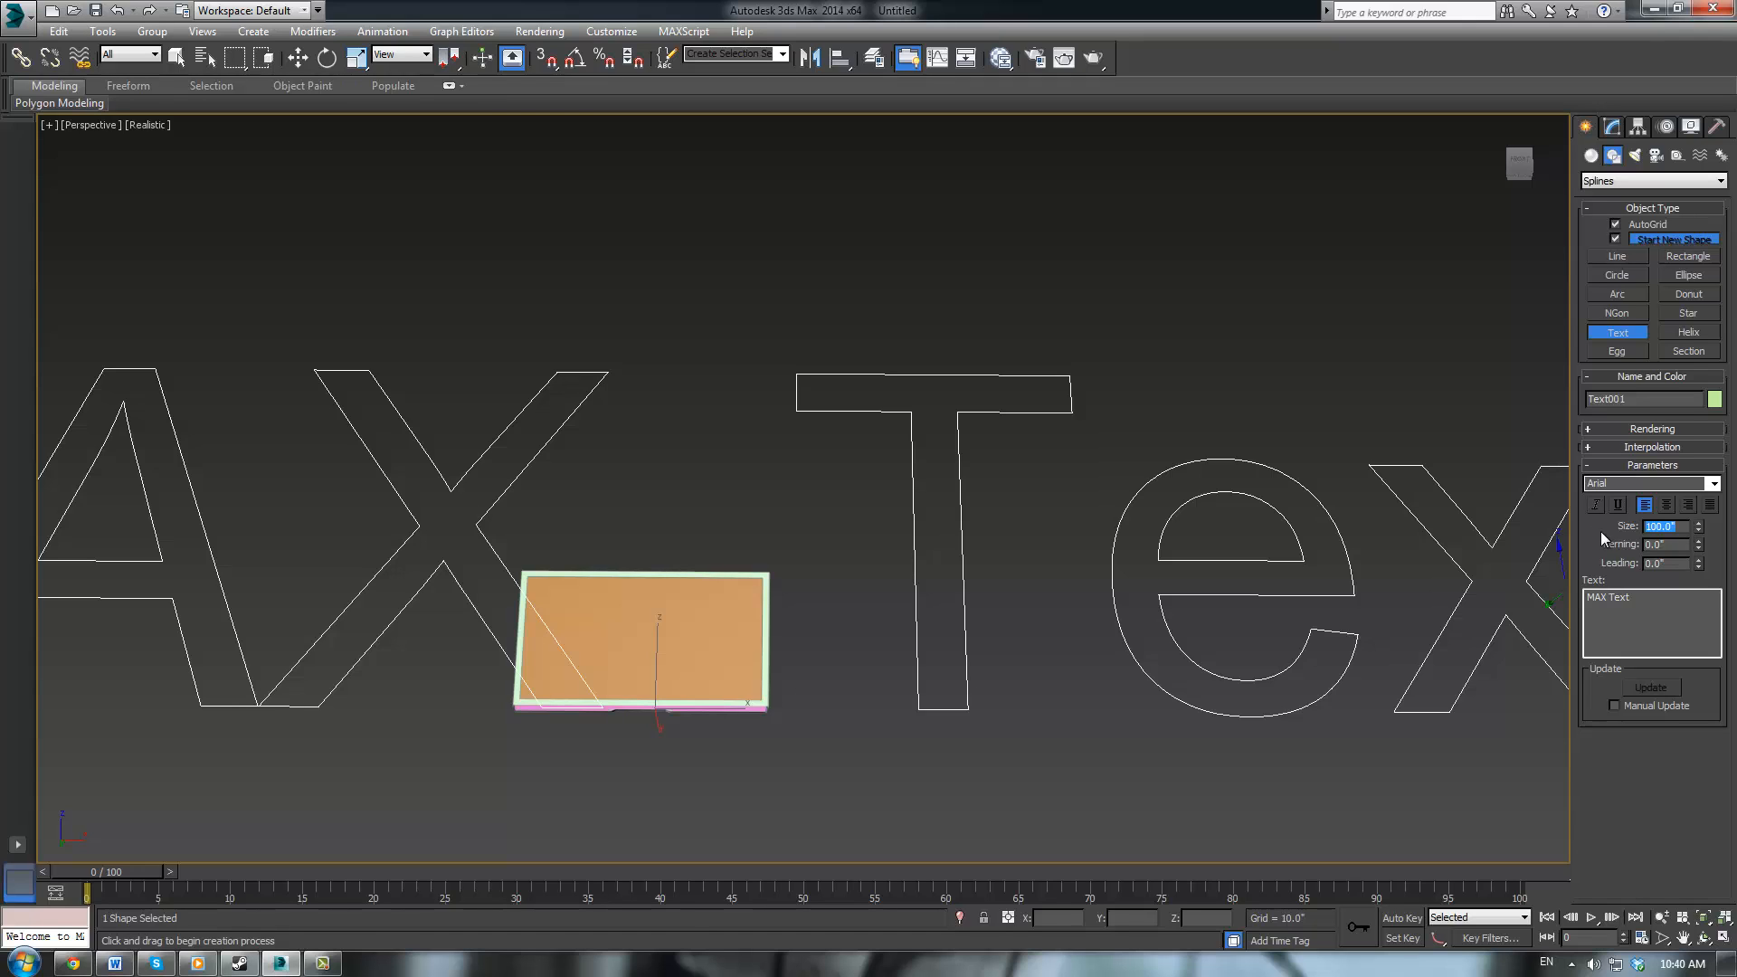
text(0.5)
key(Return)
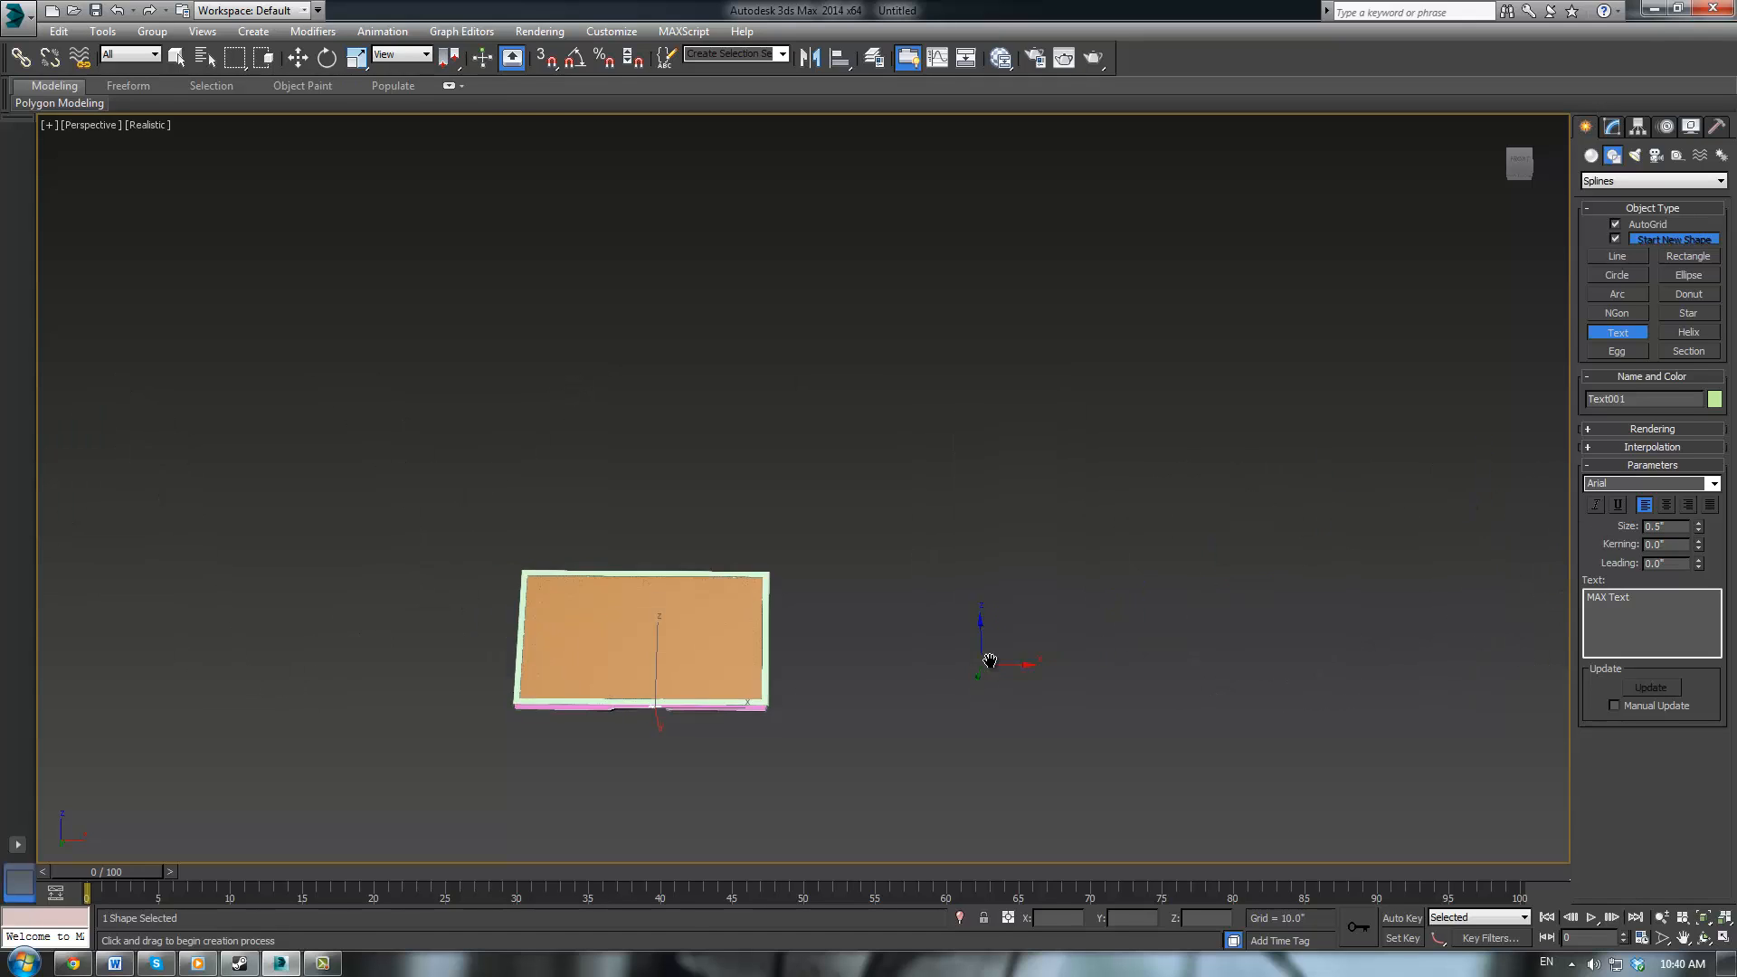
Move the text about 2.479" along negative X, across the strip's front face above the notch
scroll(977, 613, up, 10)
scroll(900, 566, down, 3)
scroll(907, 574, up, 2)
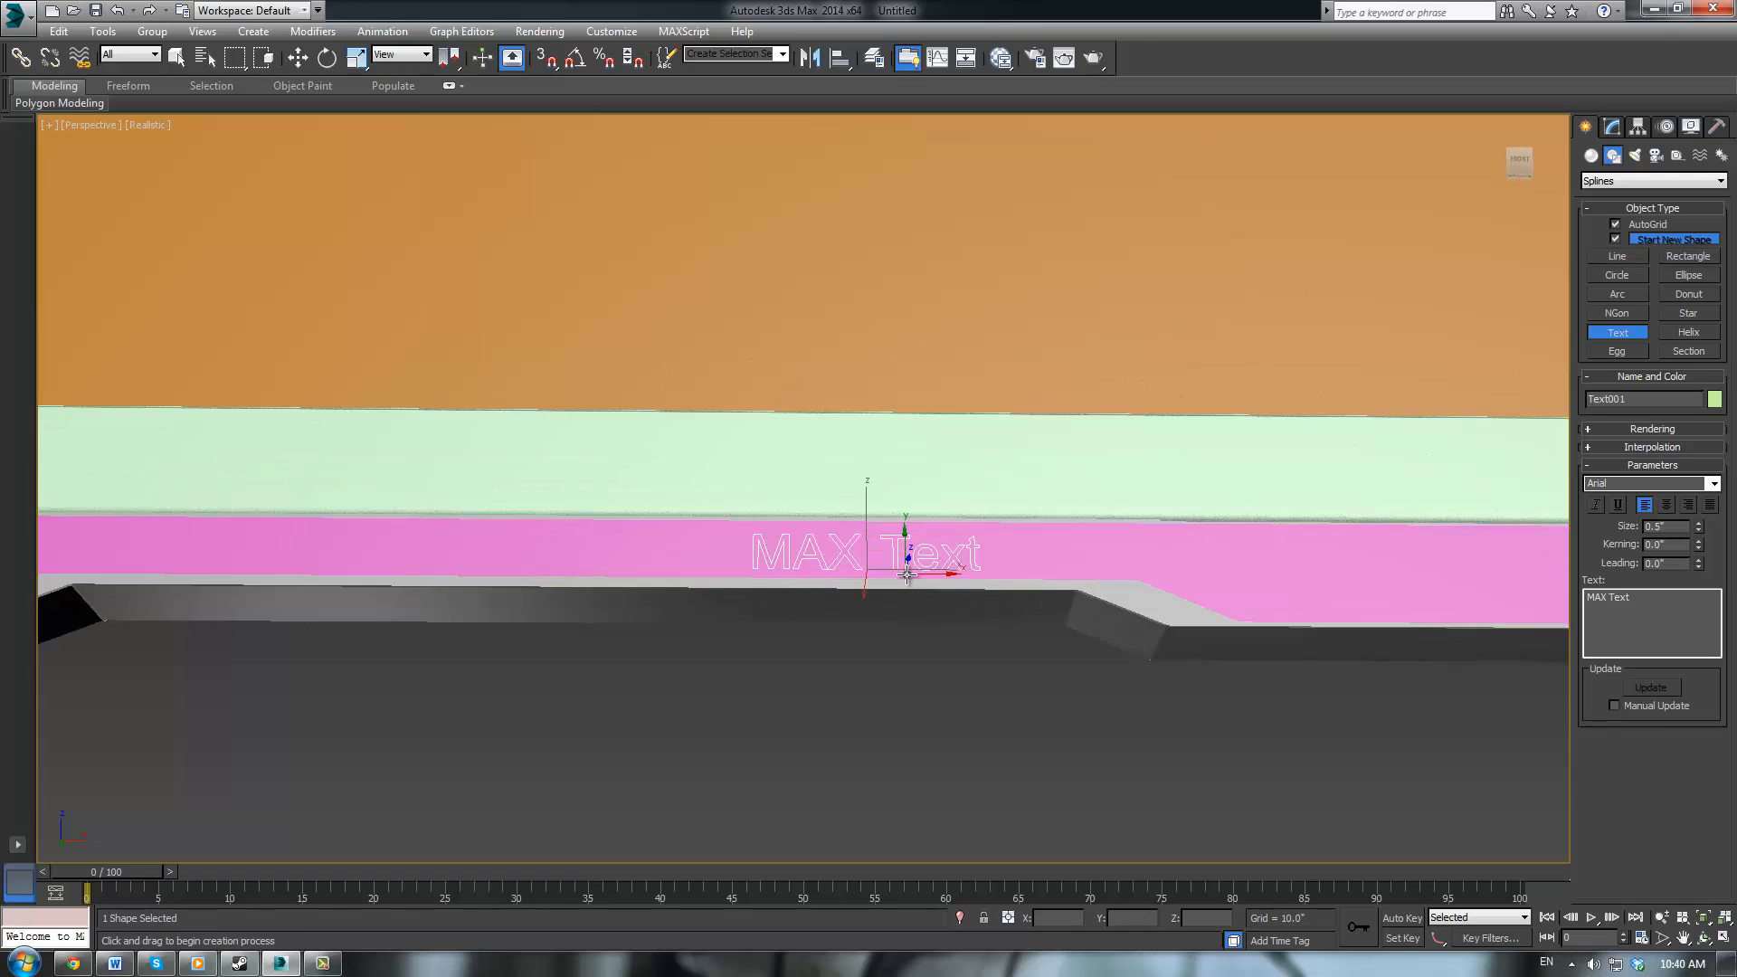
key(w)
drag(922, 570, 636, 558)
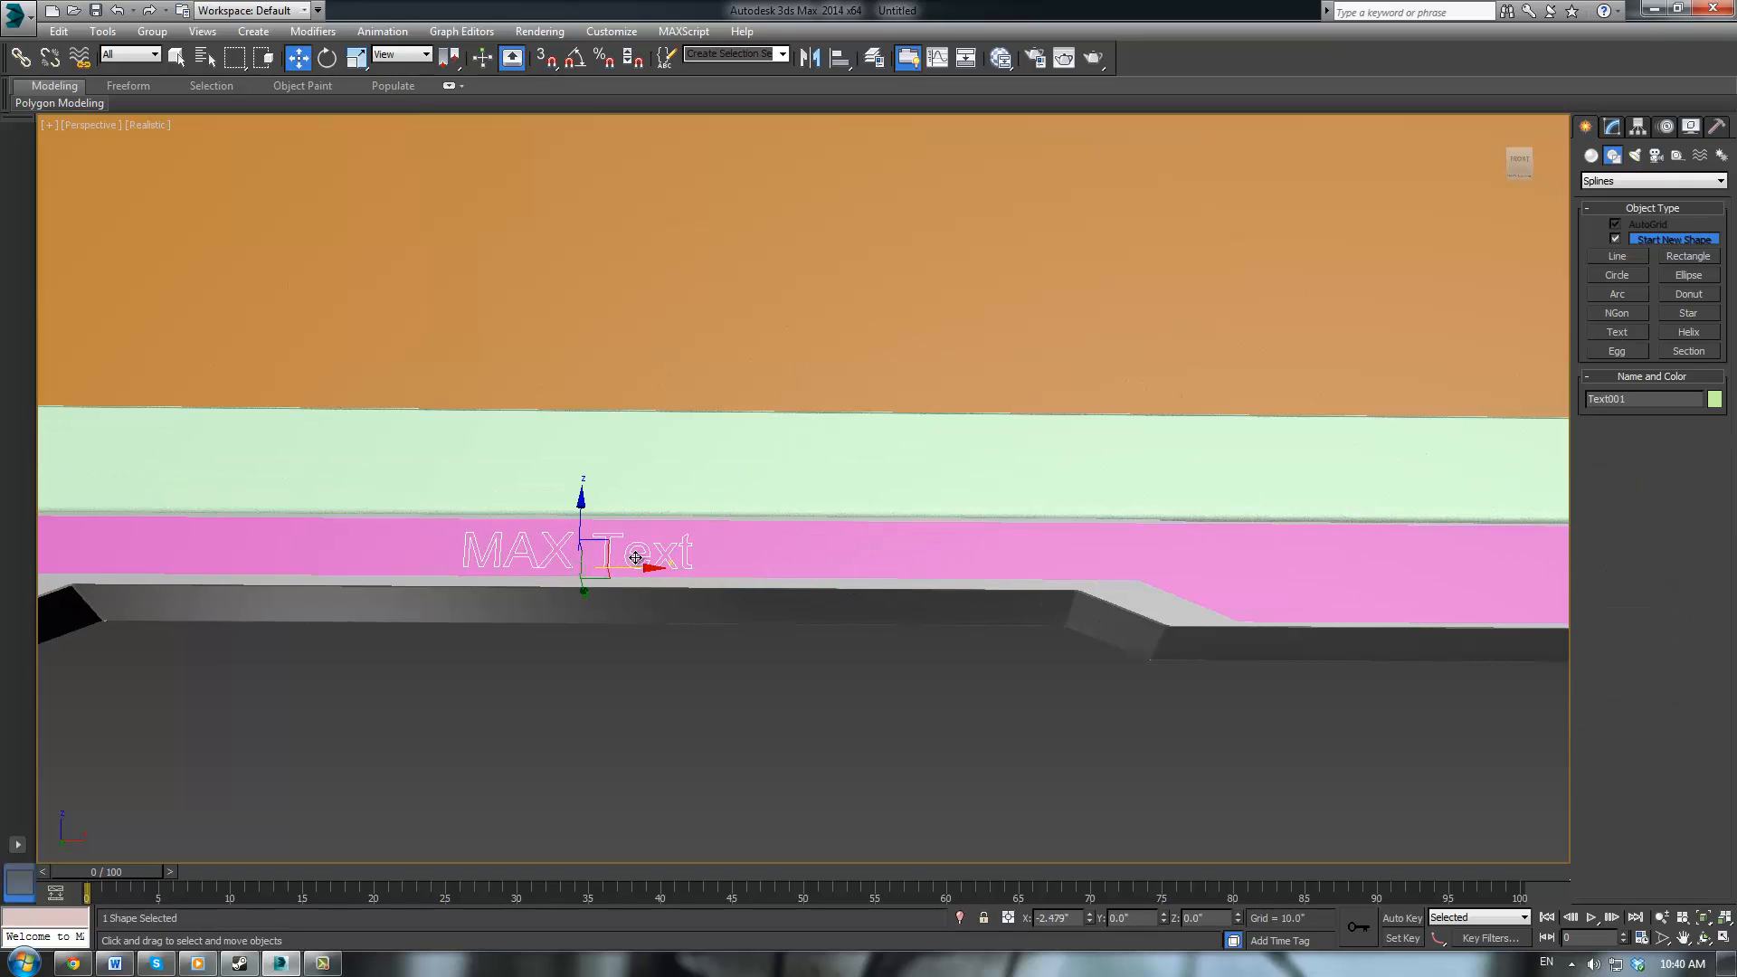
Shift the text about 0.031" along positive X above the notch, working in the front view
key(f)
scroll(681, 661, up, 6)
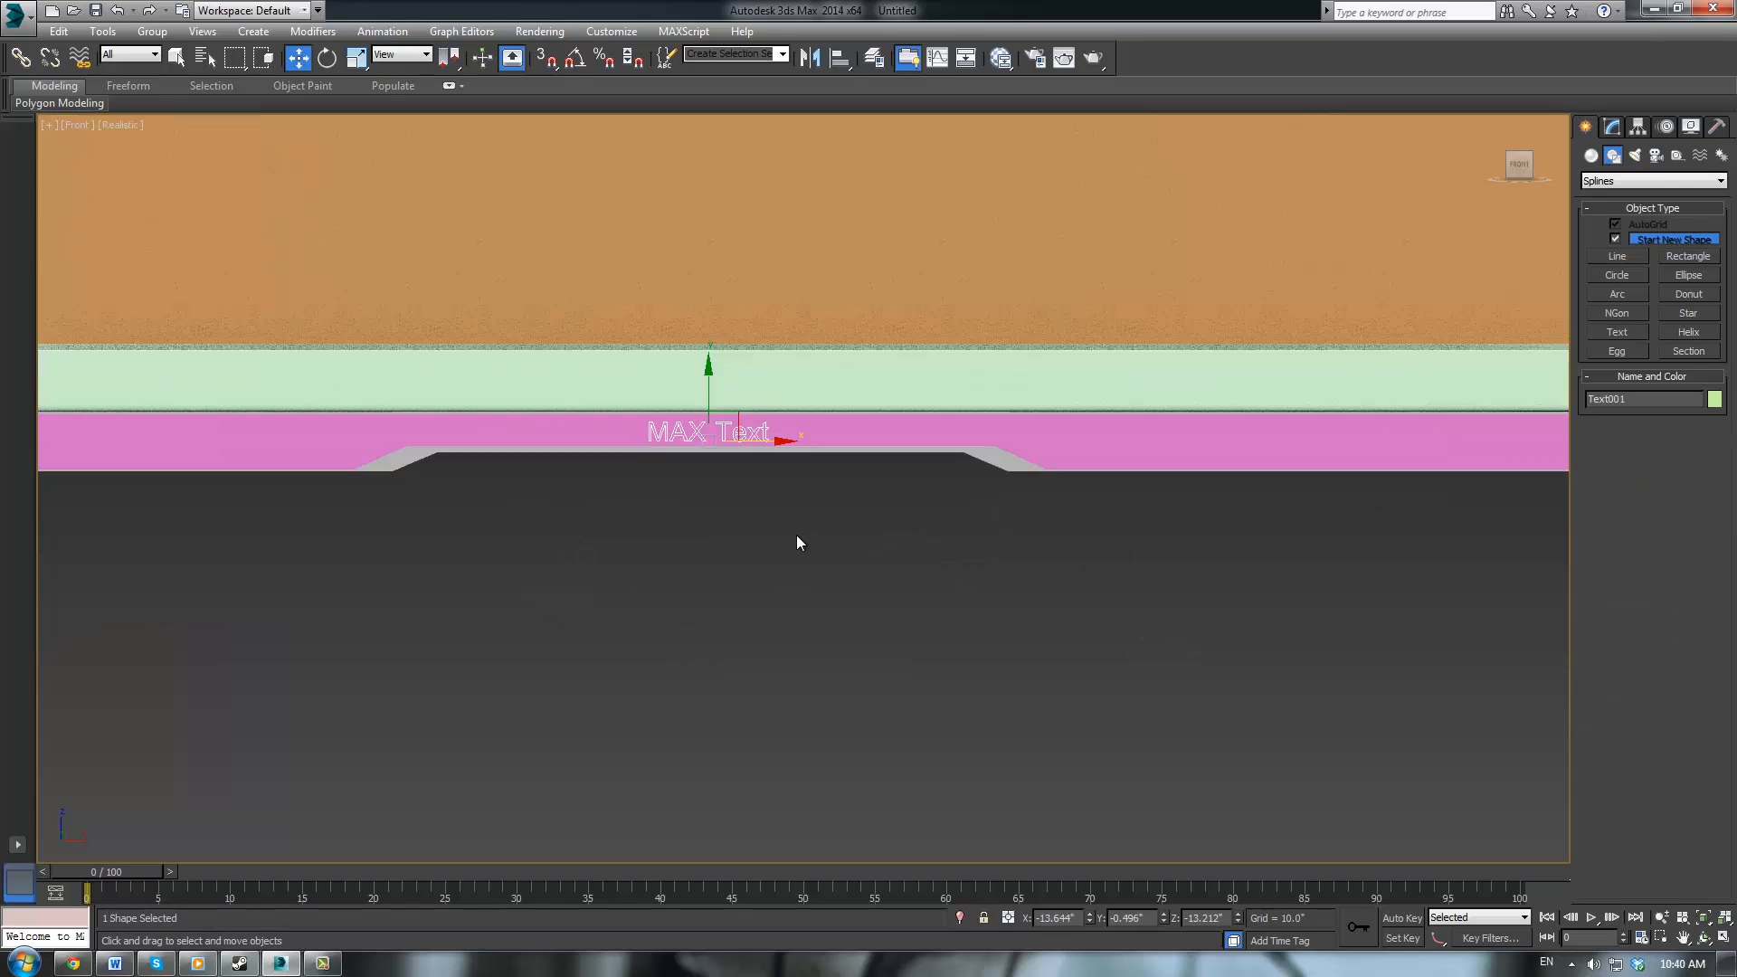
drag(776, 438, 780, 445)
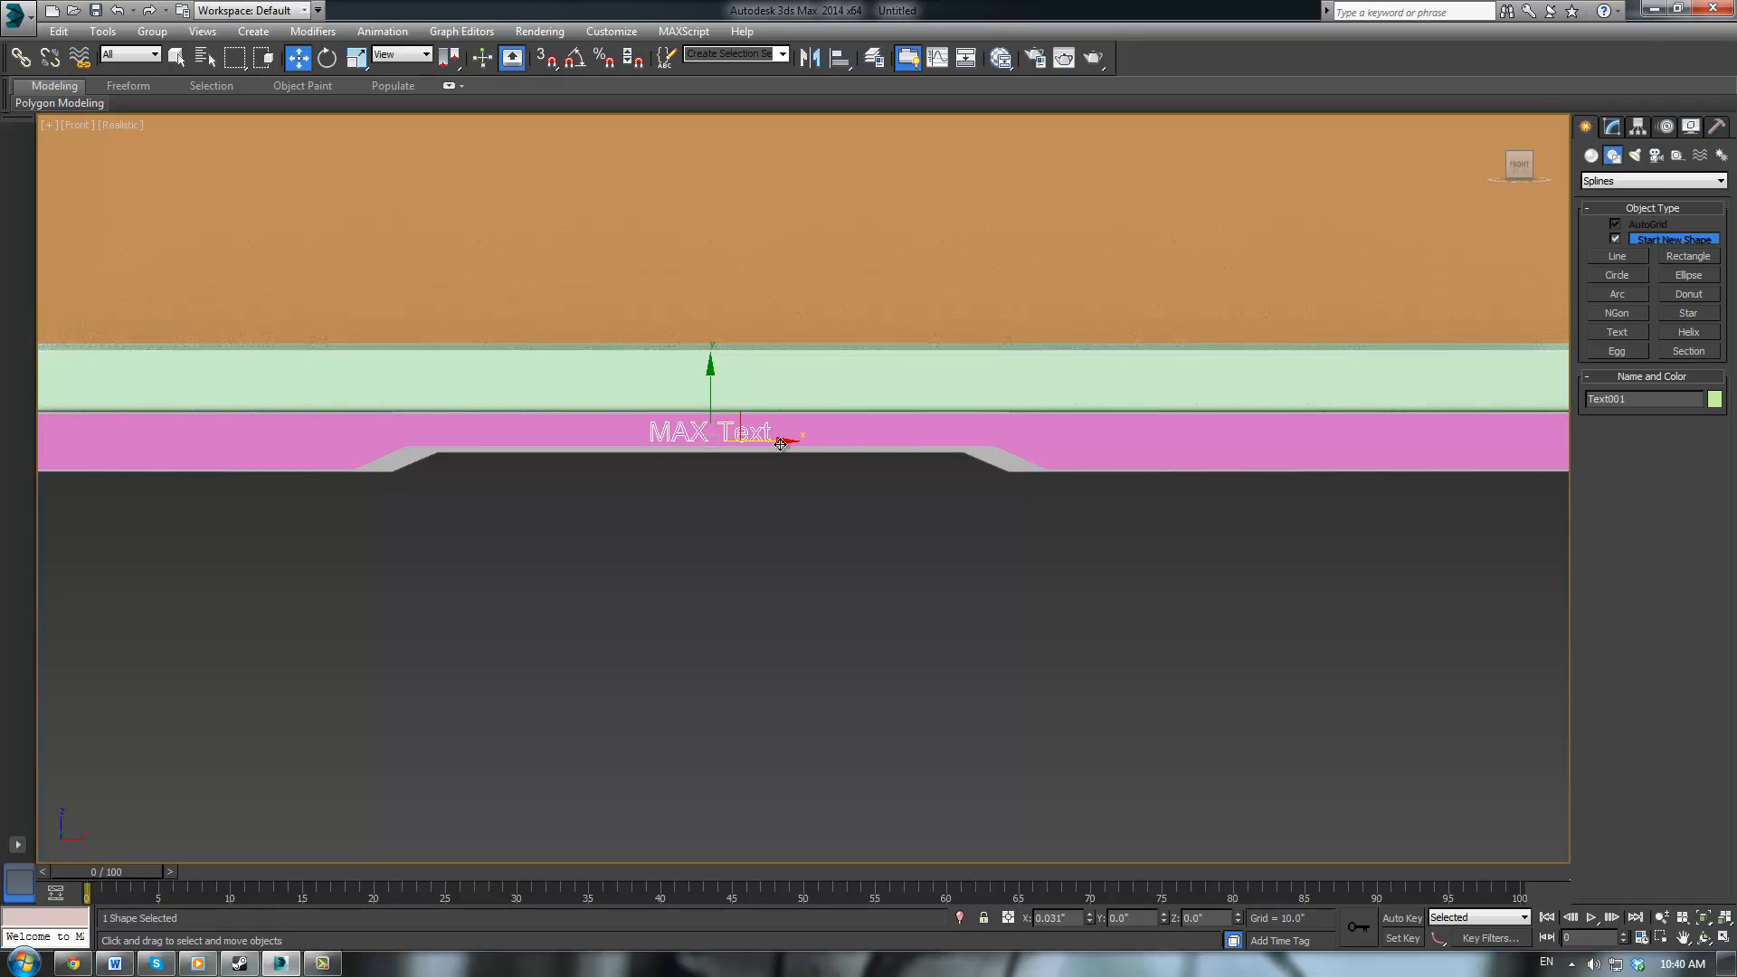
Create a guide box about 8.57" wide and 0.281" long on the strip, spanning the notch's flat section, with two segments in every direction
click(1591, 156)
click(1617, 242)
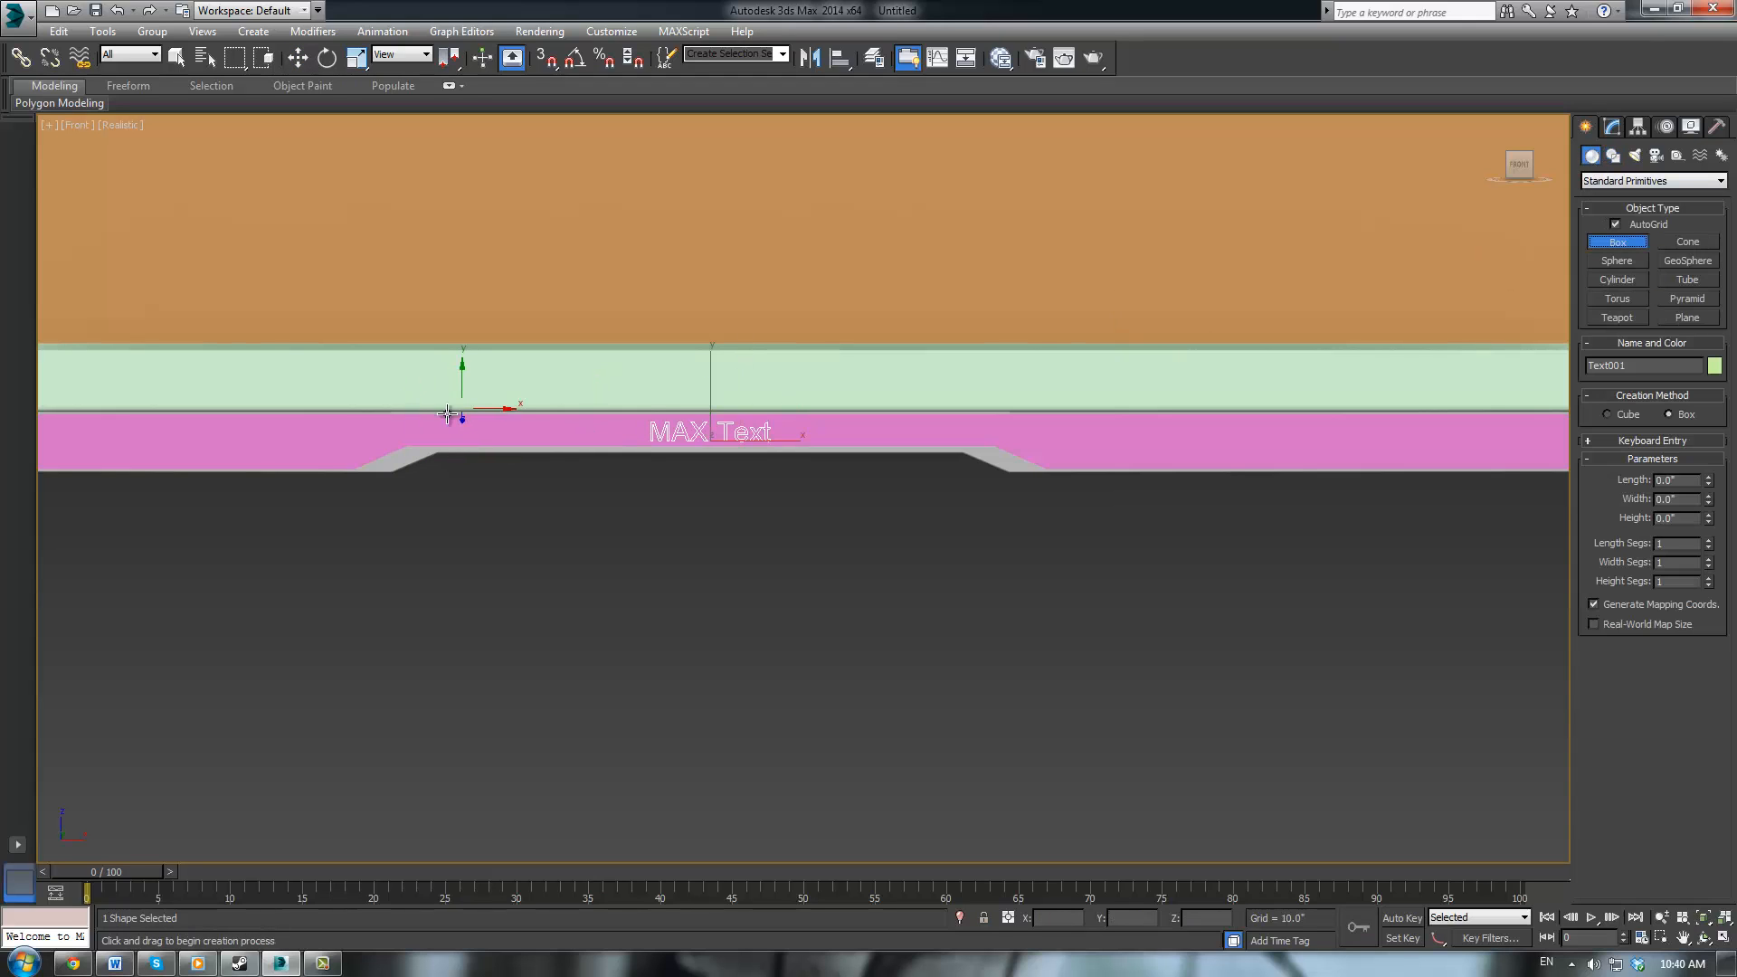
drag(438, 417, 962, 438)
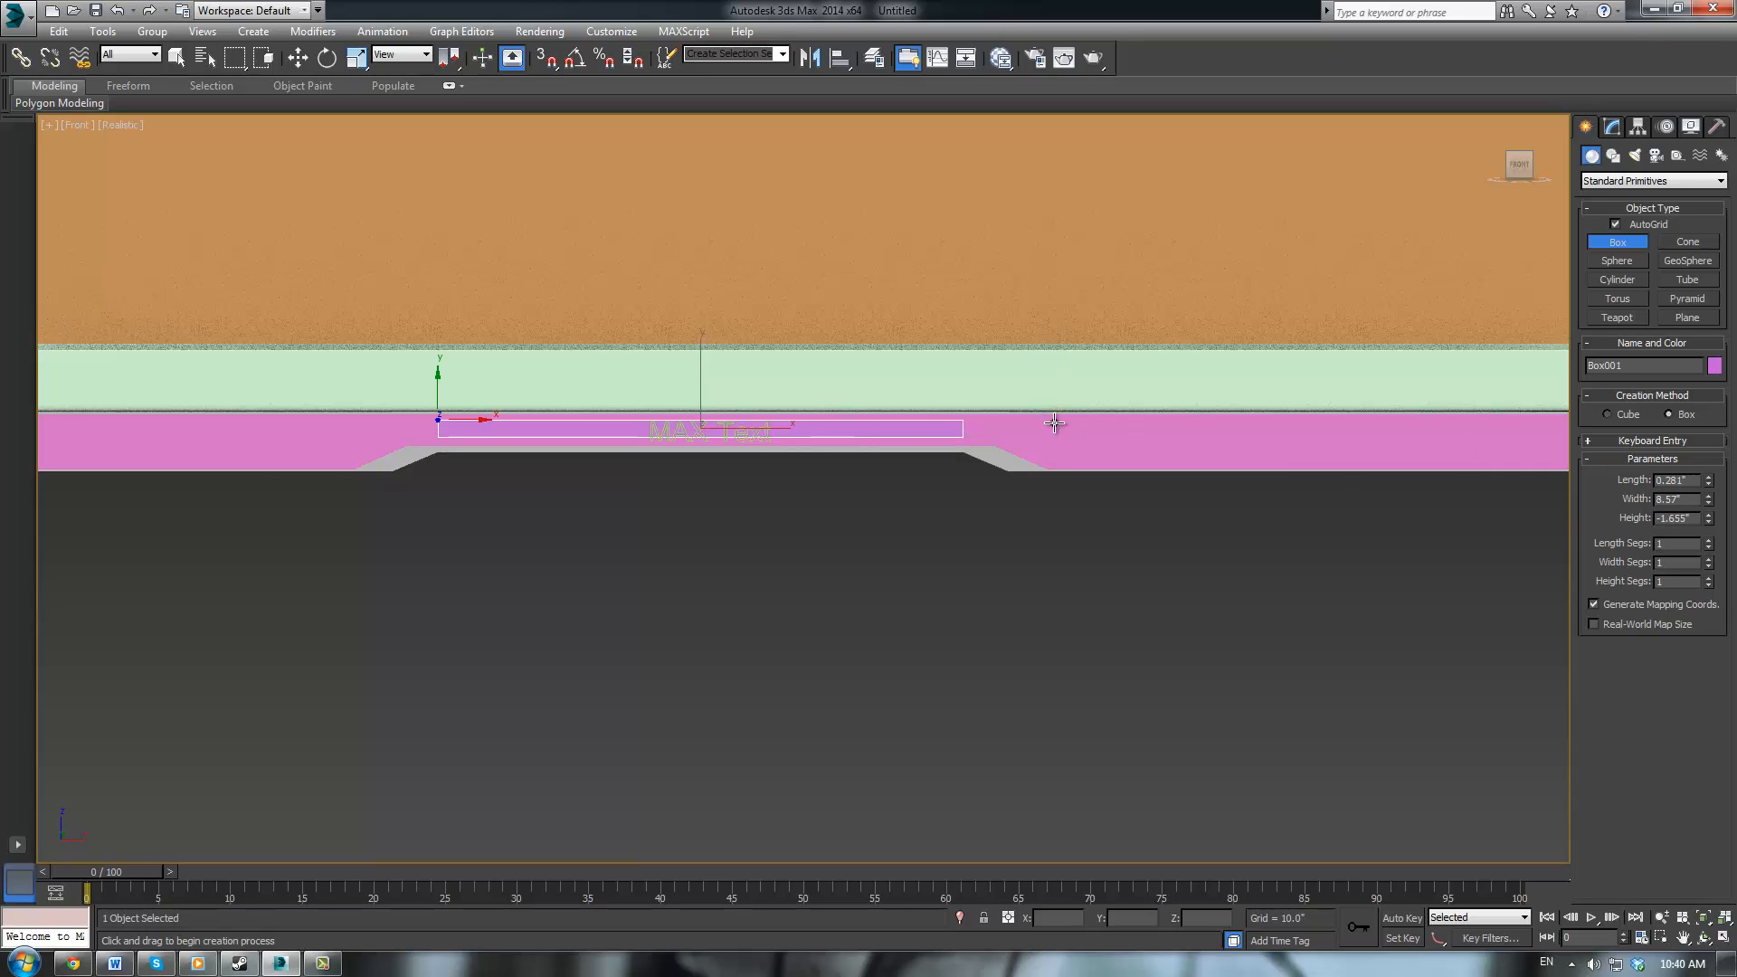
click(1070, 324)
click(1709, 541)
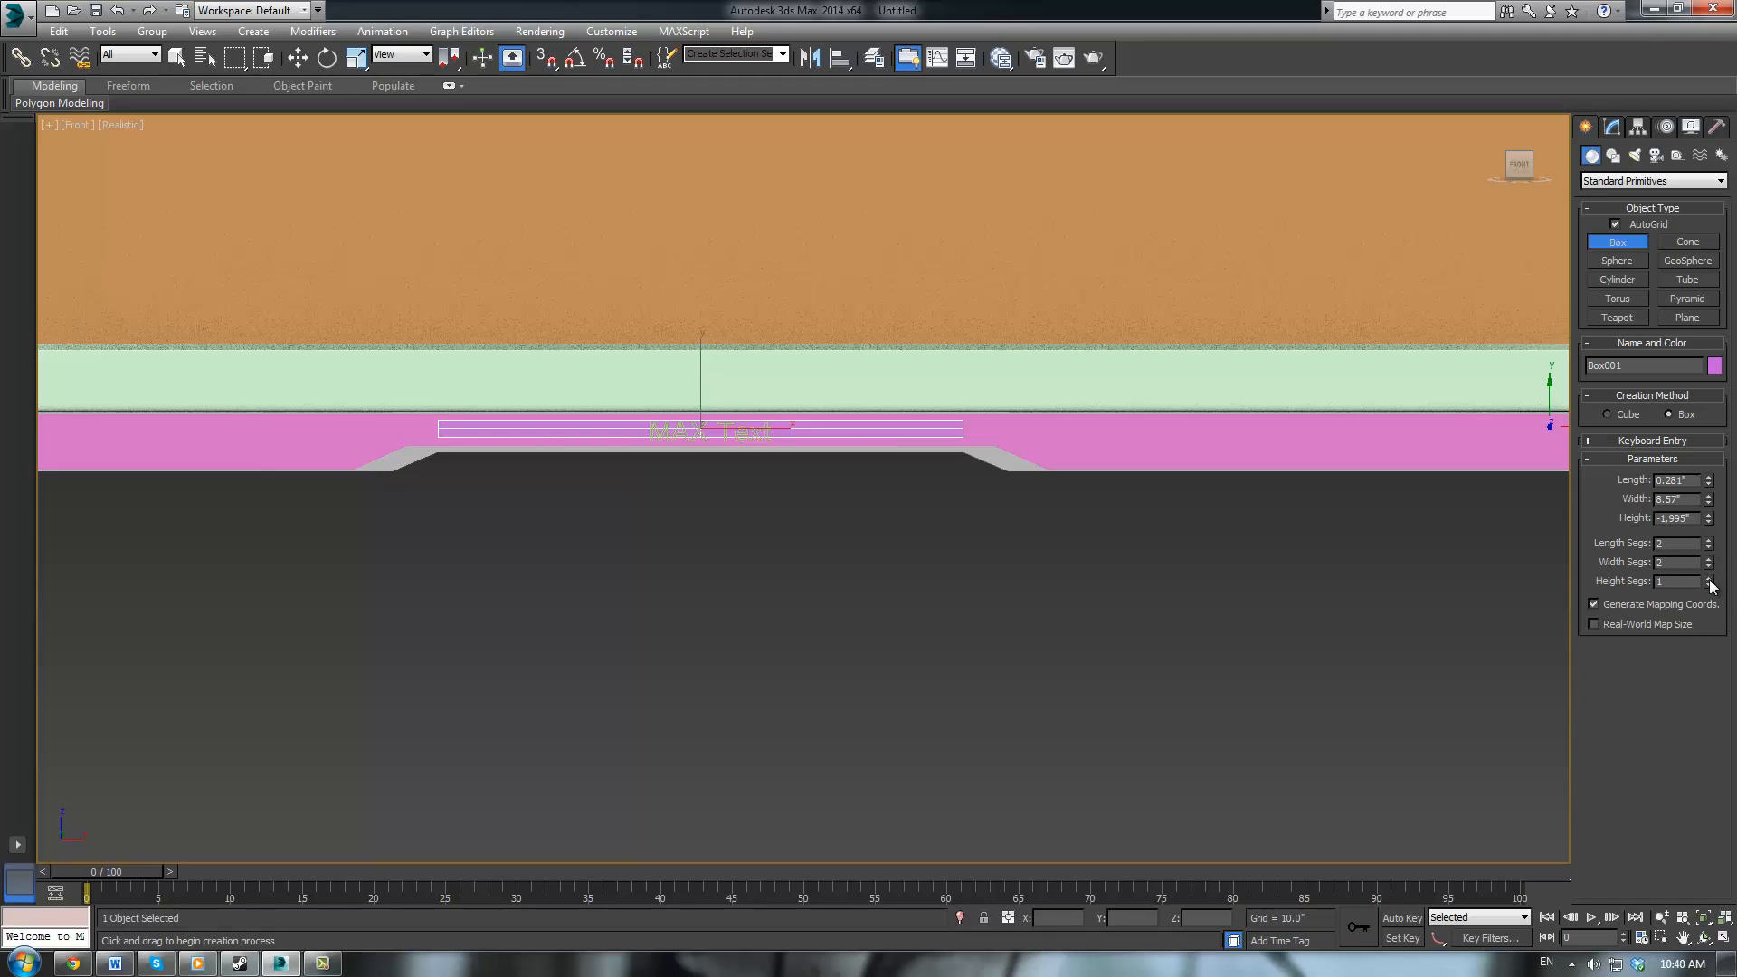
scroll(946, 523, up, 2)
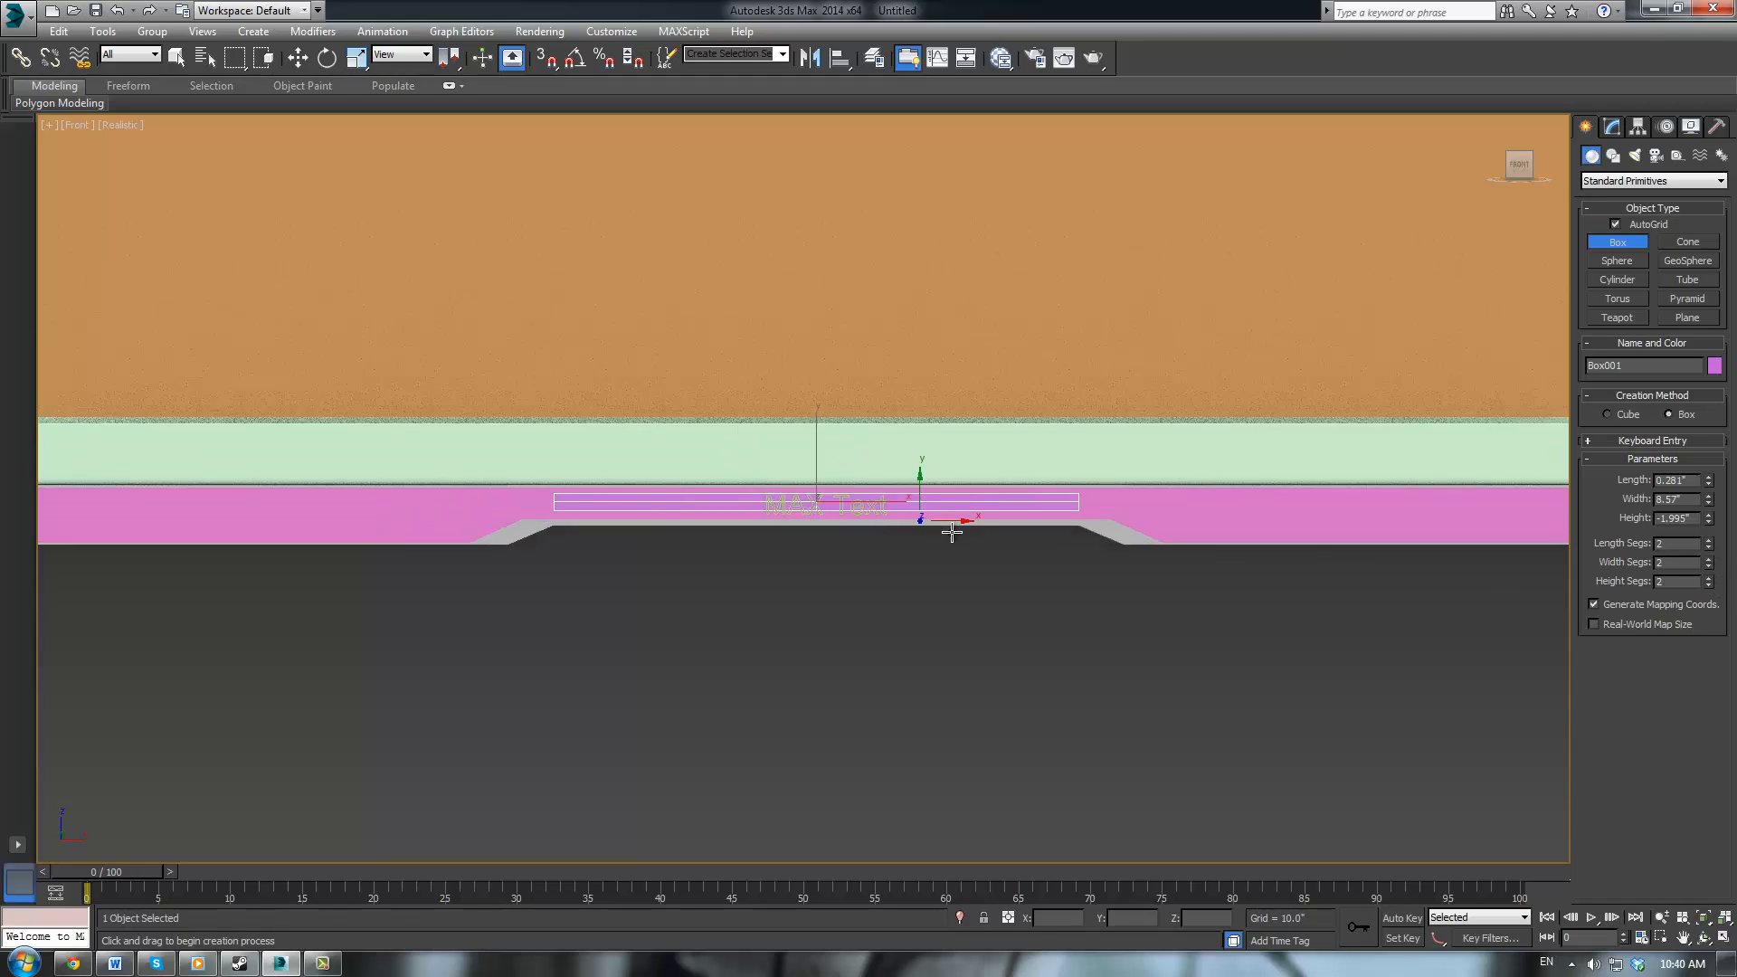
With edged faces displayed, center the text on the guide box by moving it about 0.155" along negative X, and delete the box
right_click(920, 708)
click(792, 518)
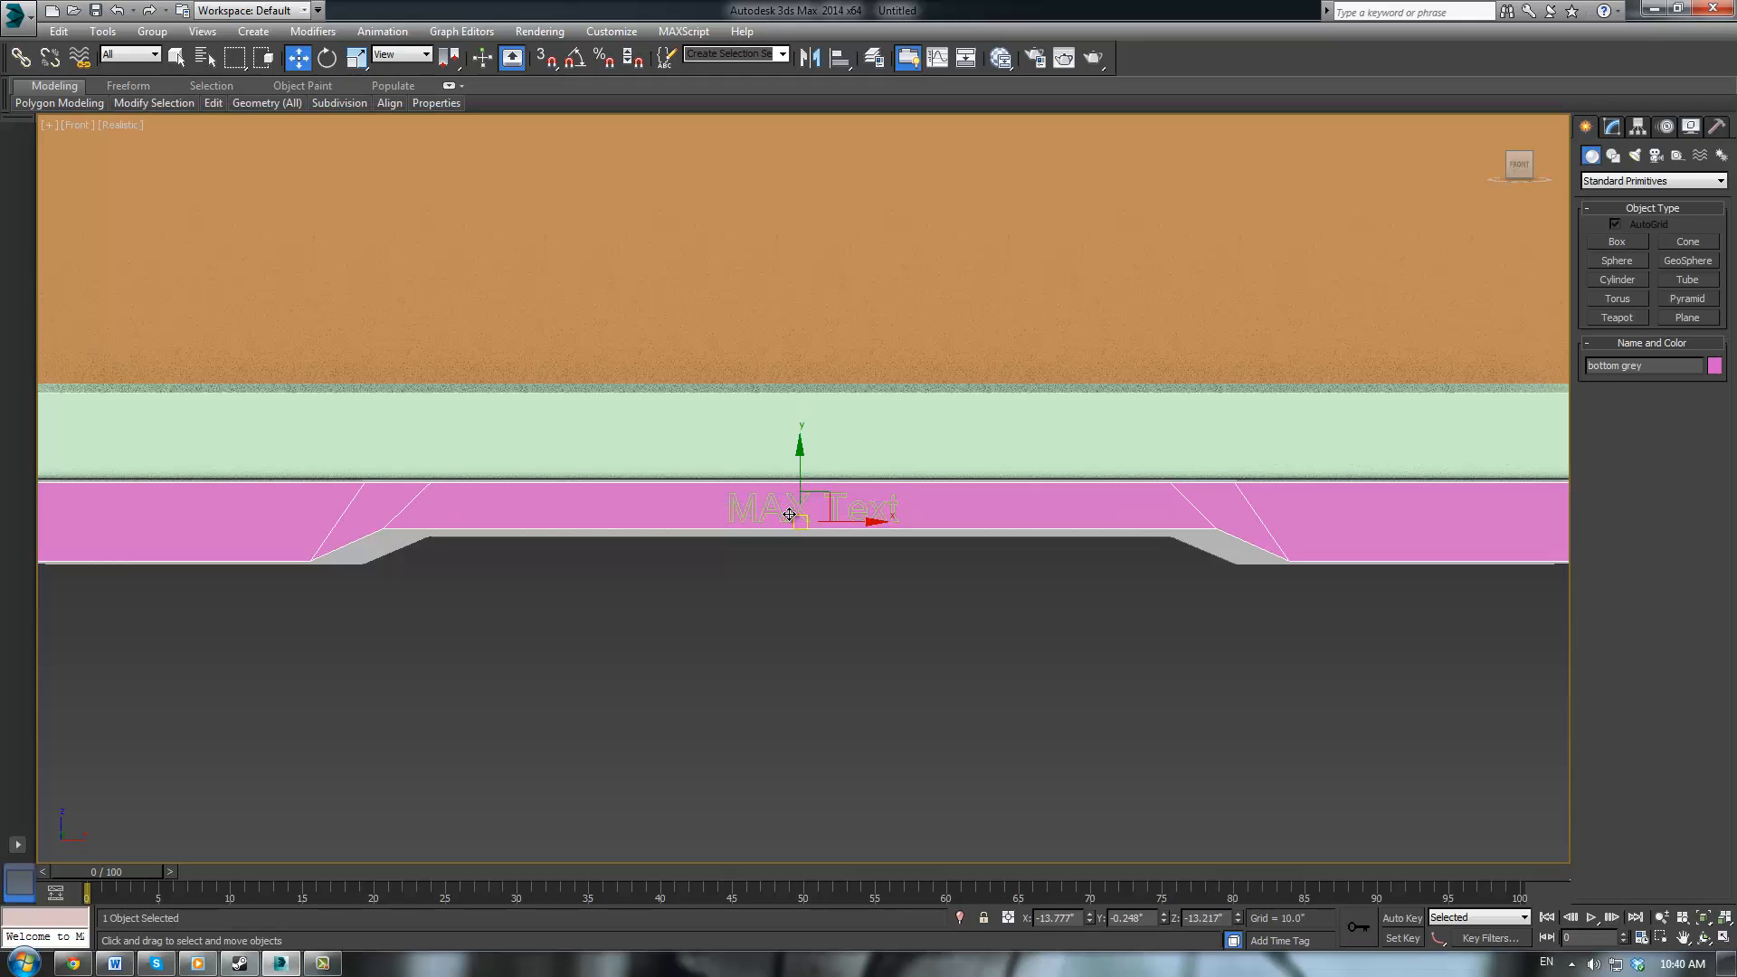
click(790, 515)
scroll(846, 594, up, 4)
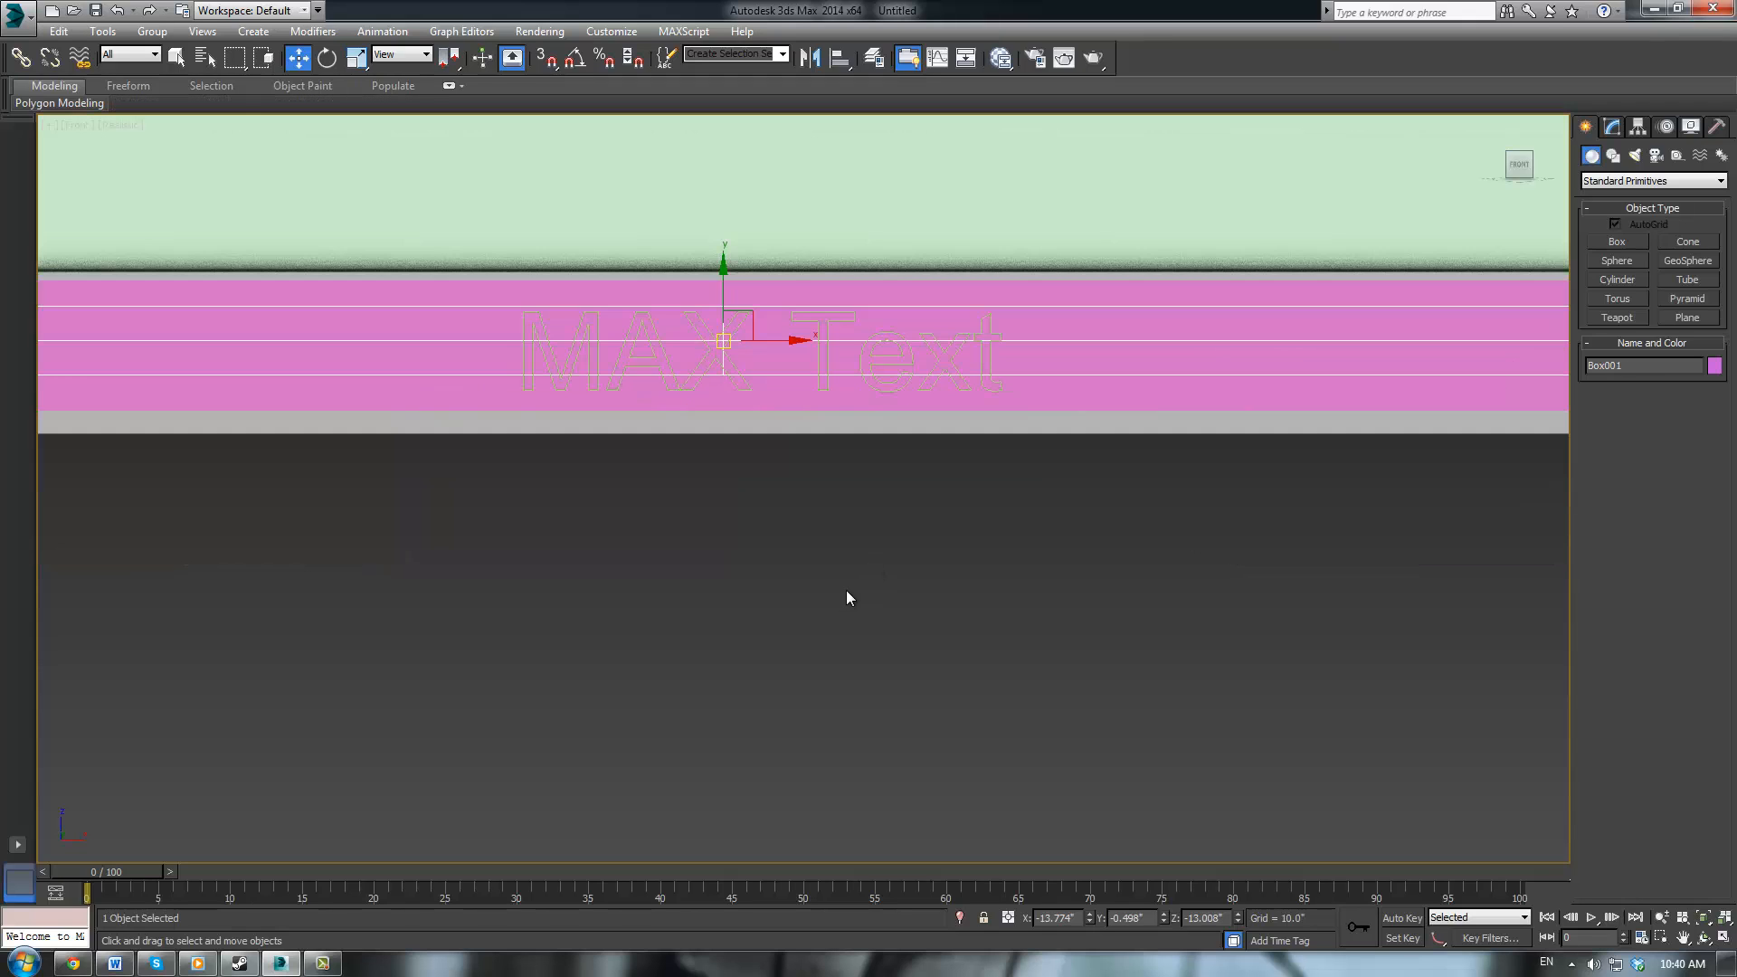
key(F4)
middle_drag(845, 591, 880, 676)
click(960, 465)
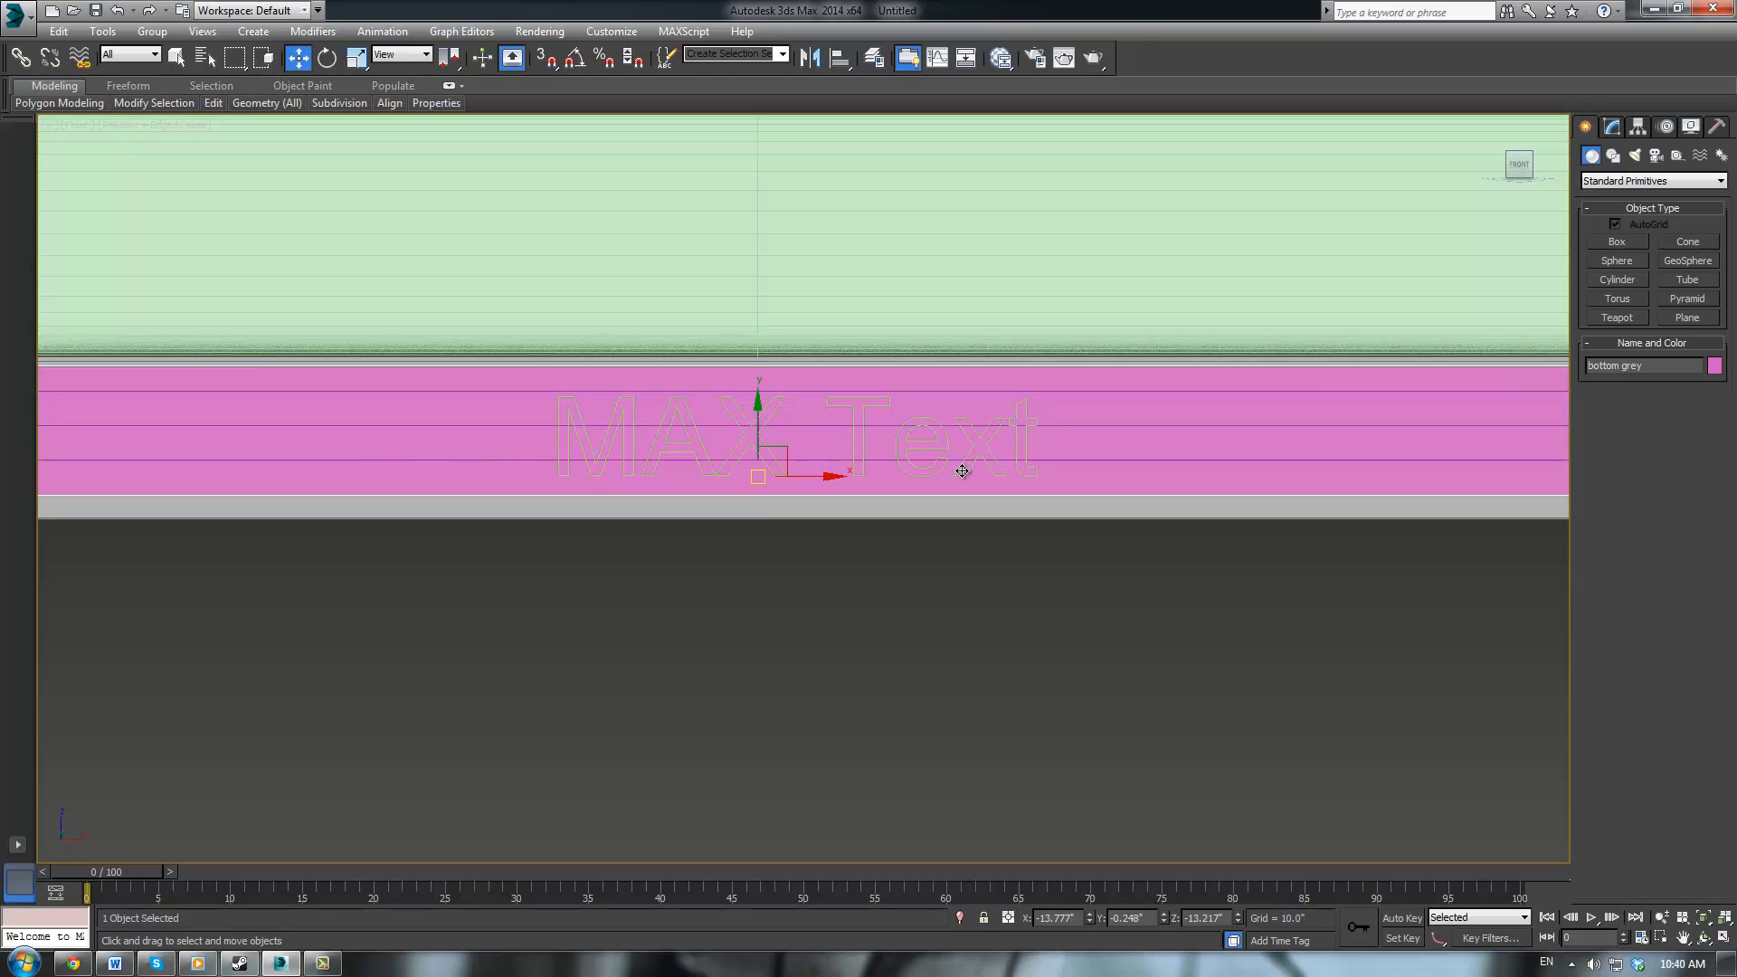
click(961, 470)
drag(866, 475, 820, 479)
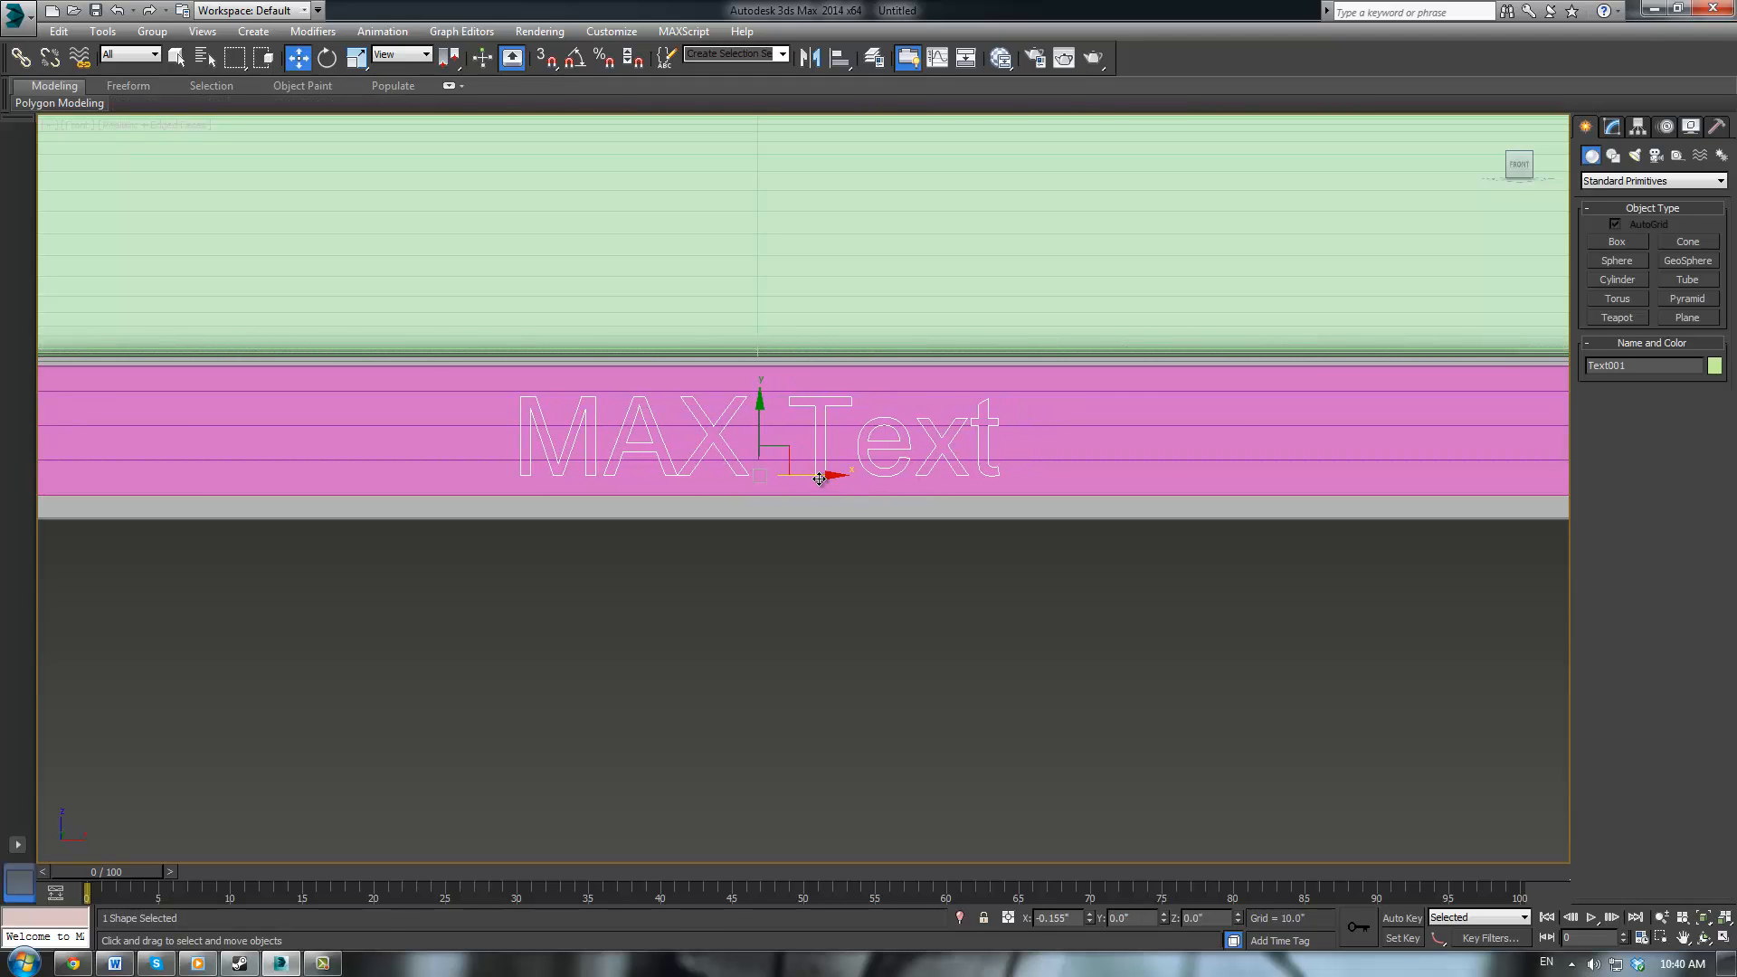
click(1025, 455)
key(Delete)
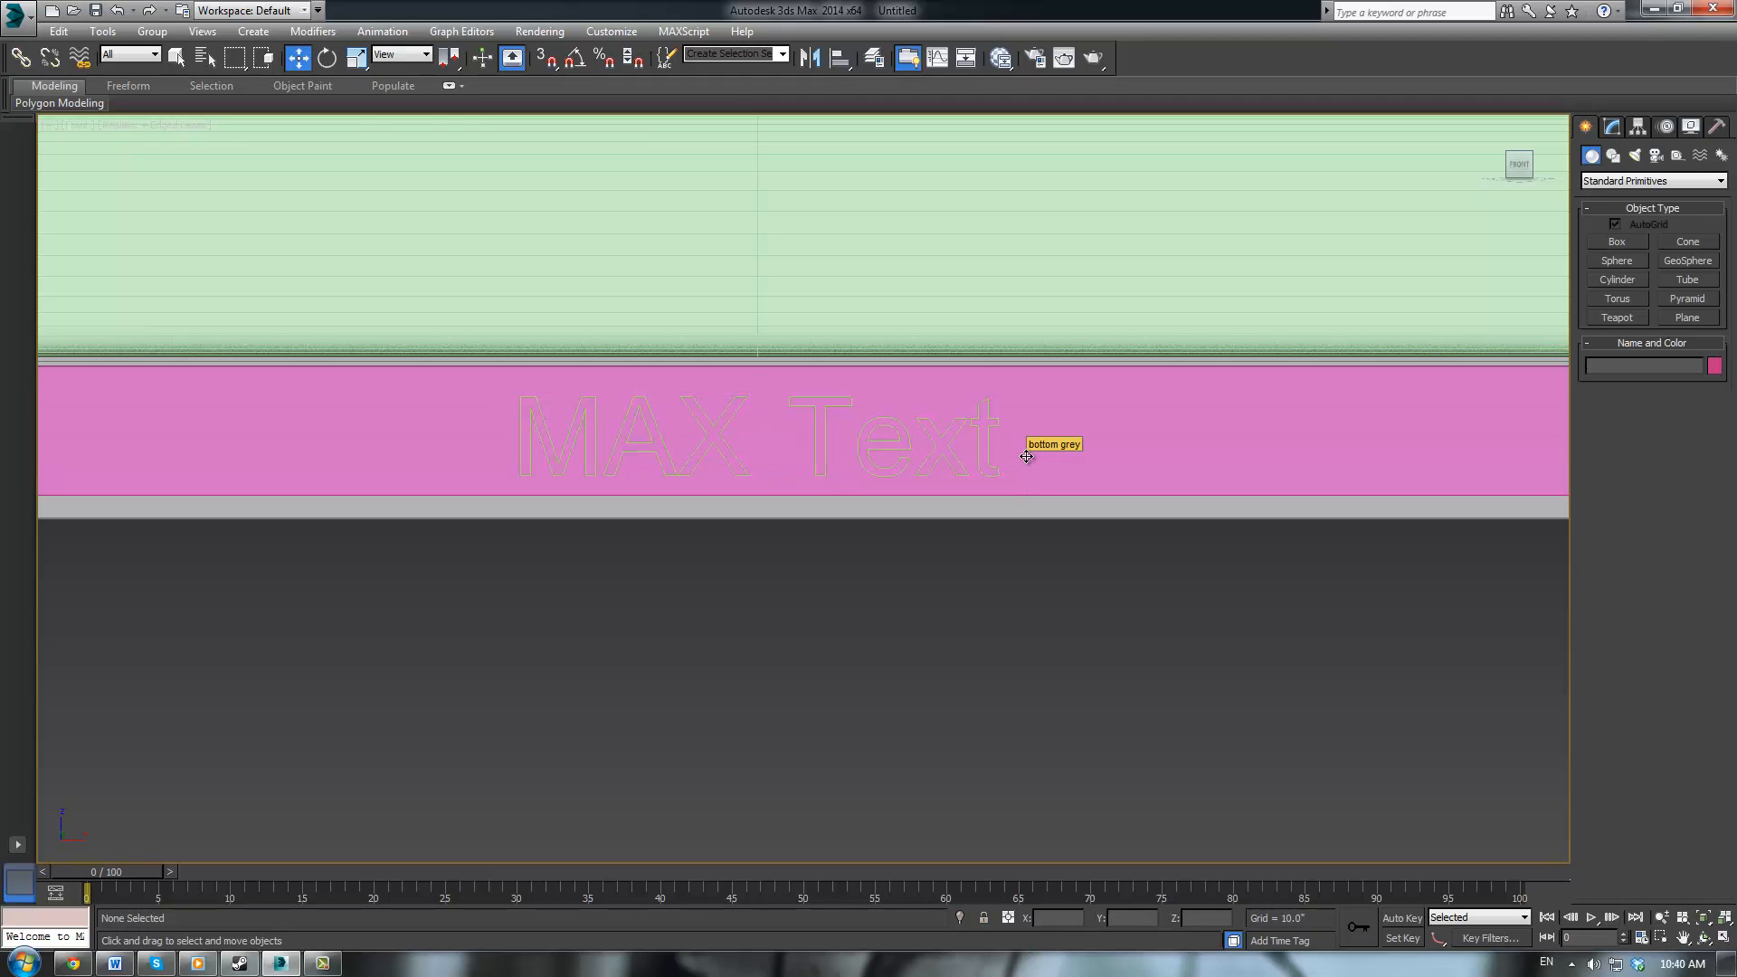
Change the wording of the strip's text spline to "Vizio"
click(924, 431)
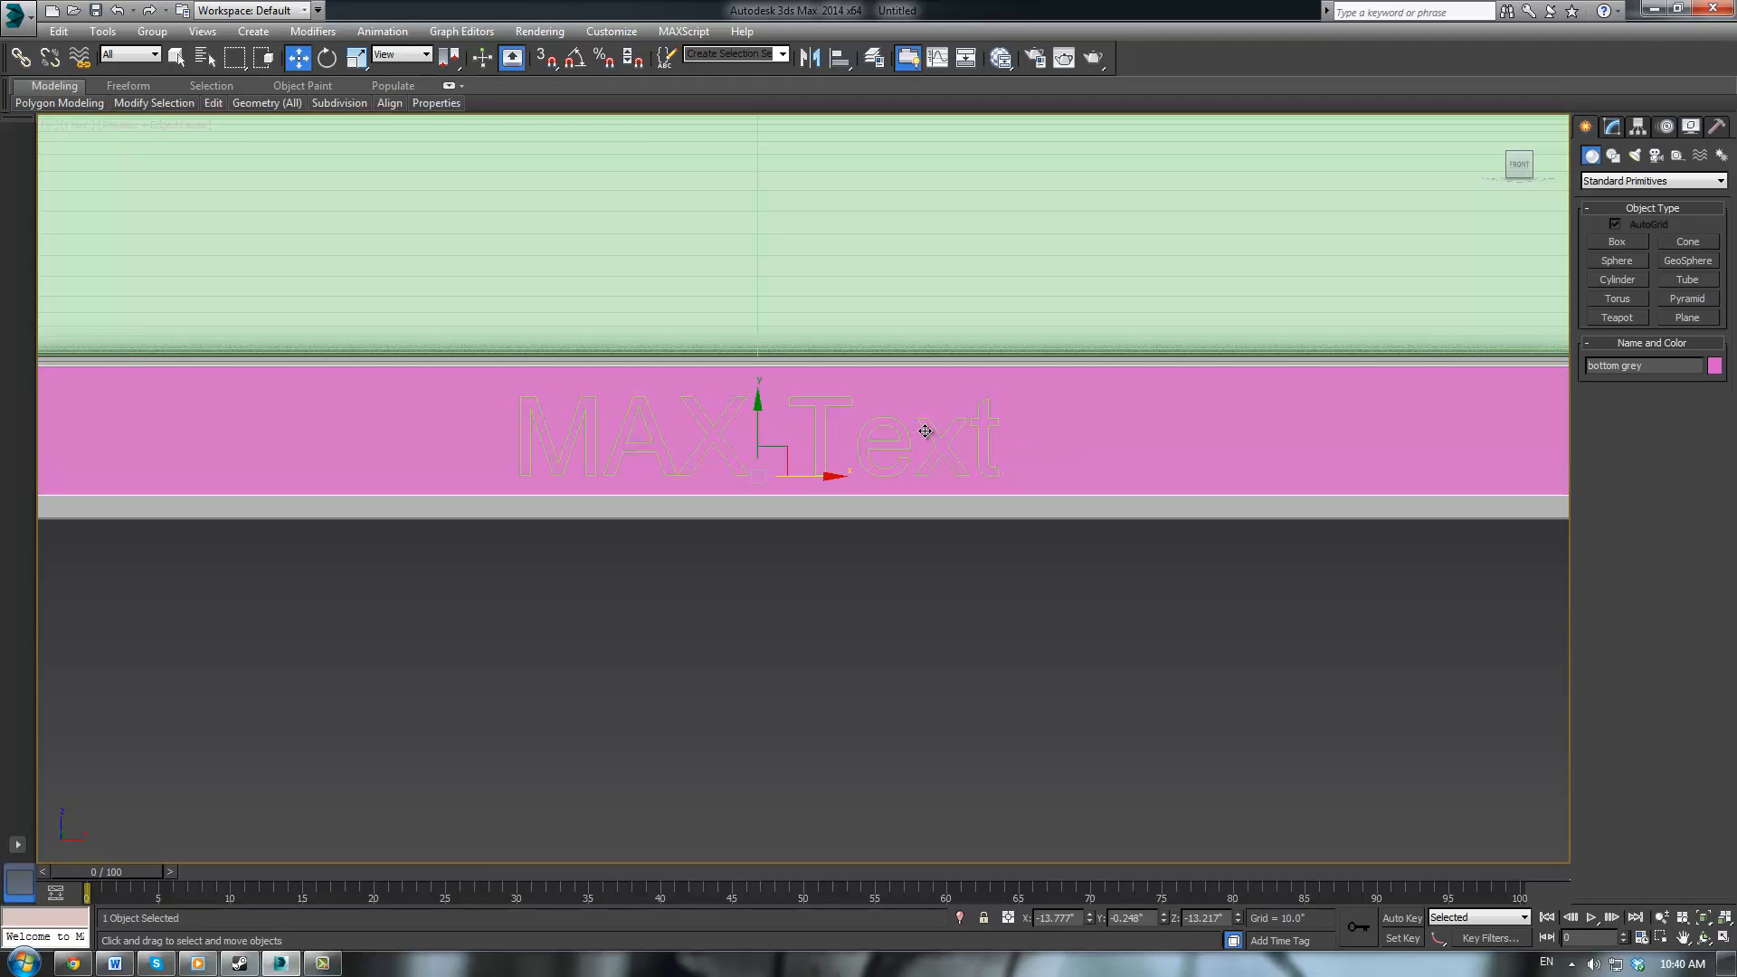
click(925, 432)
click(1605, 127)
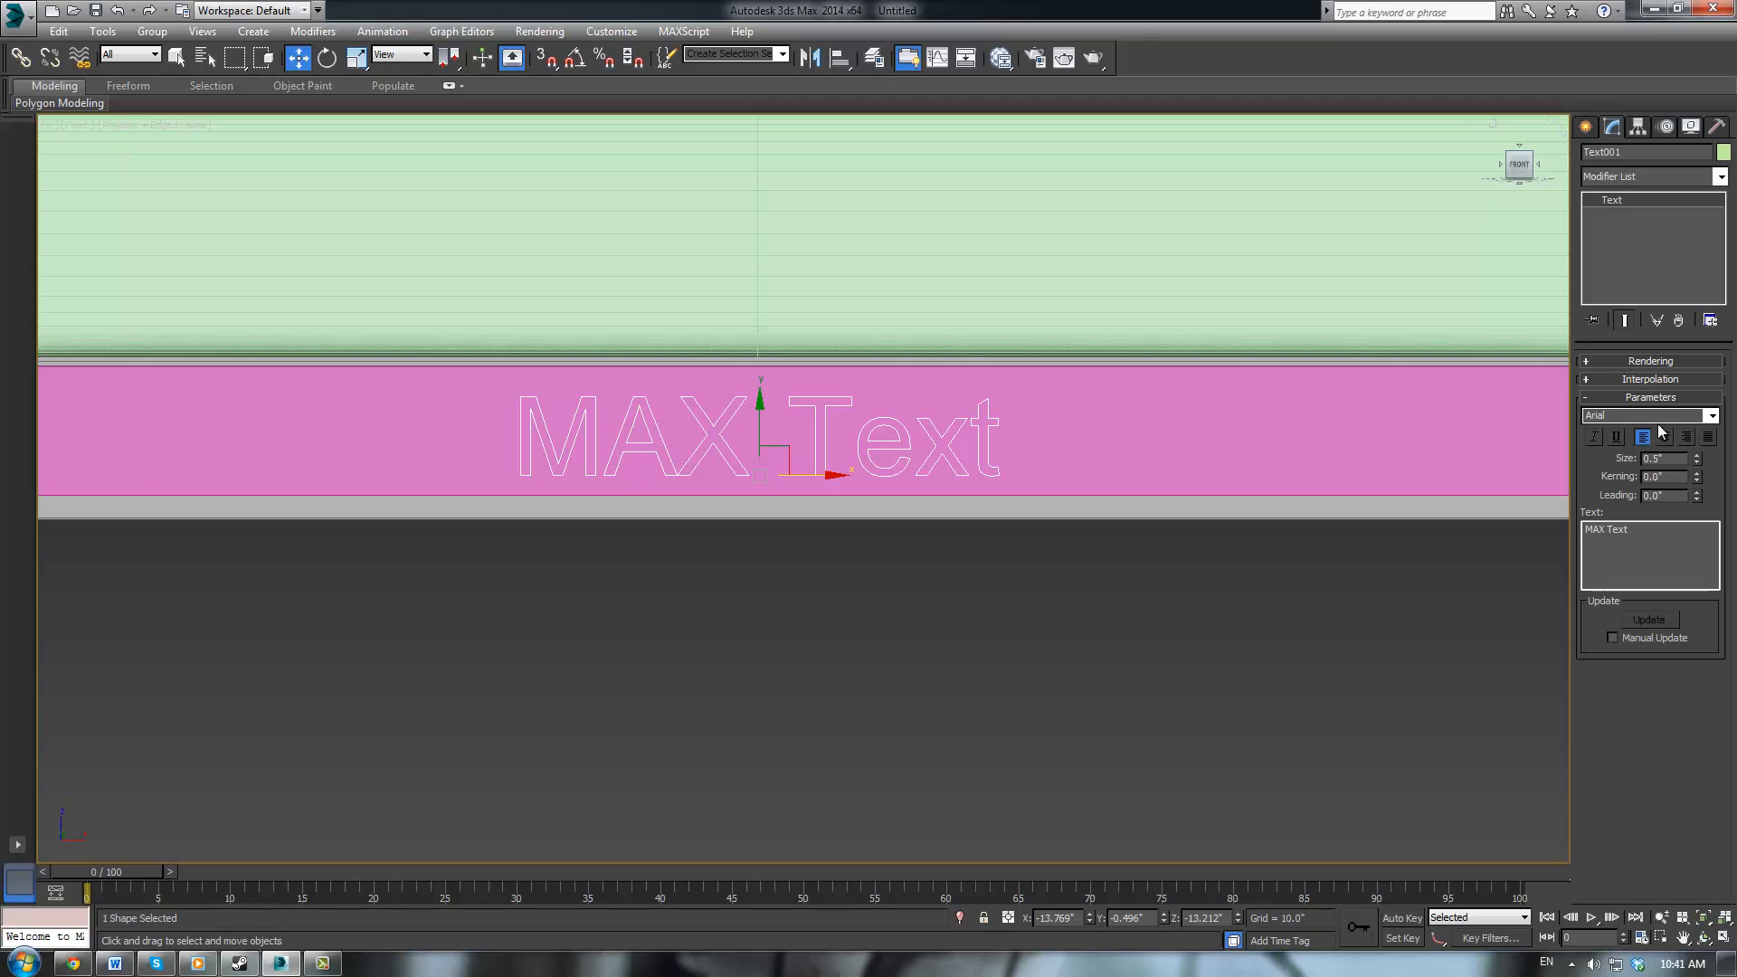
drag(1651, 545, 1484, 537)
text(Vizio)
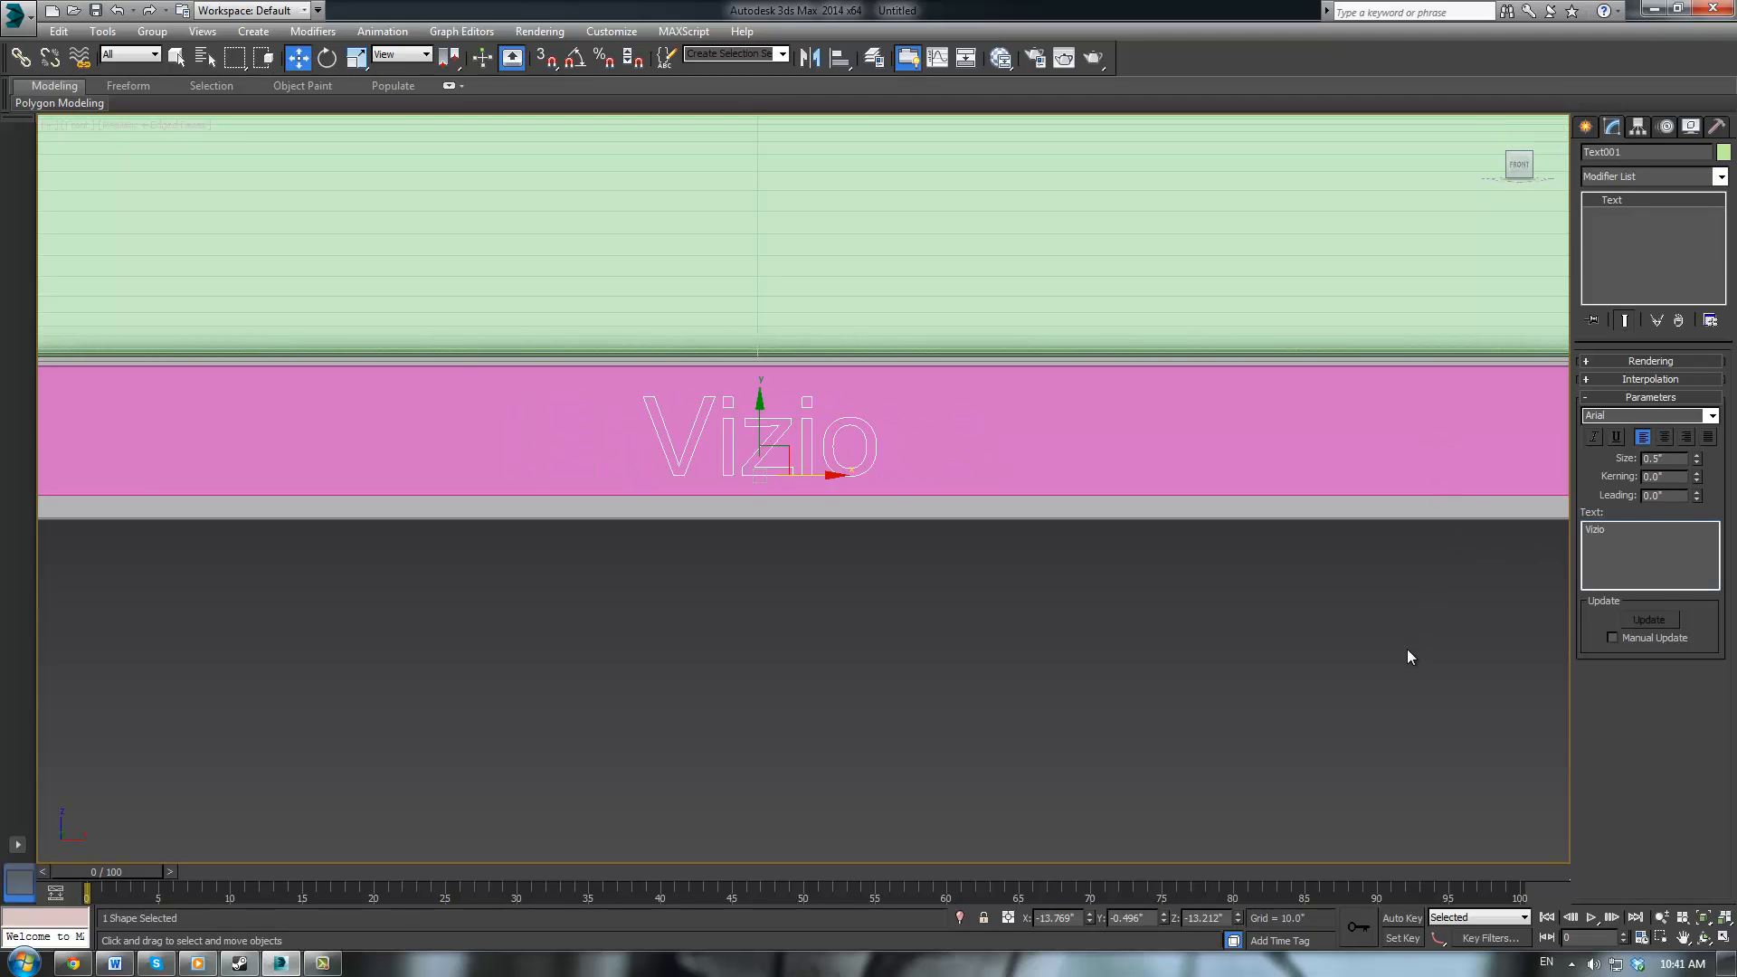
scroll(1408, 649, down, 2)
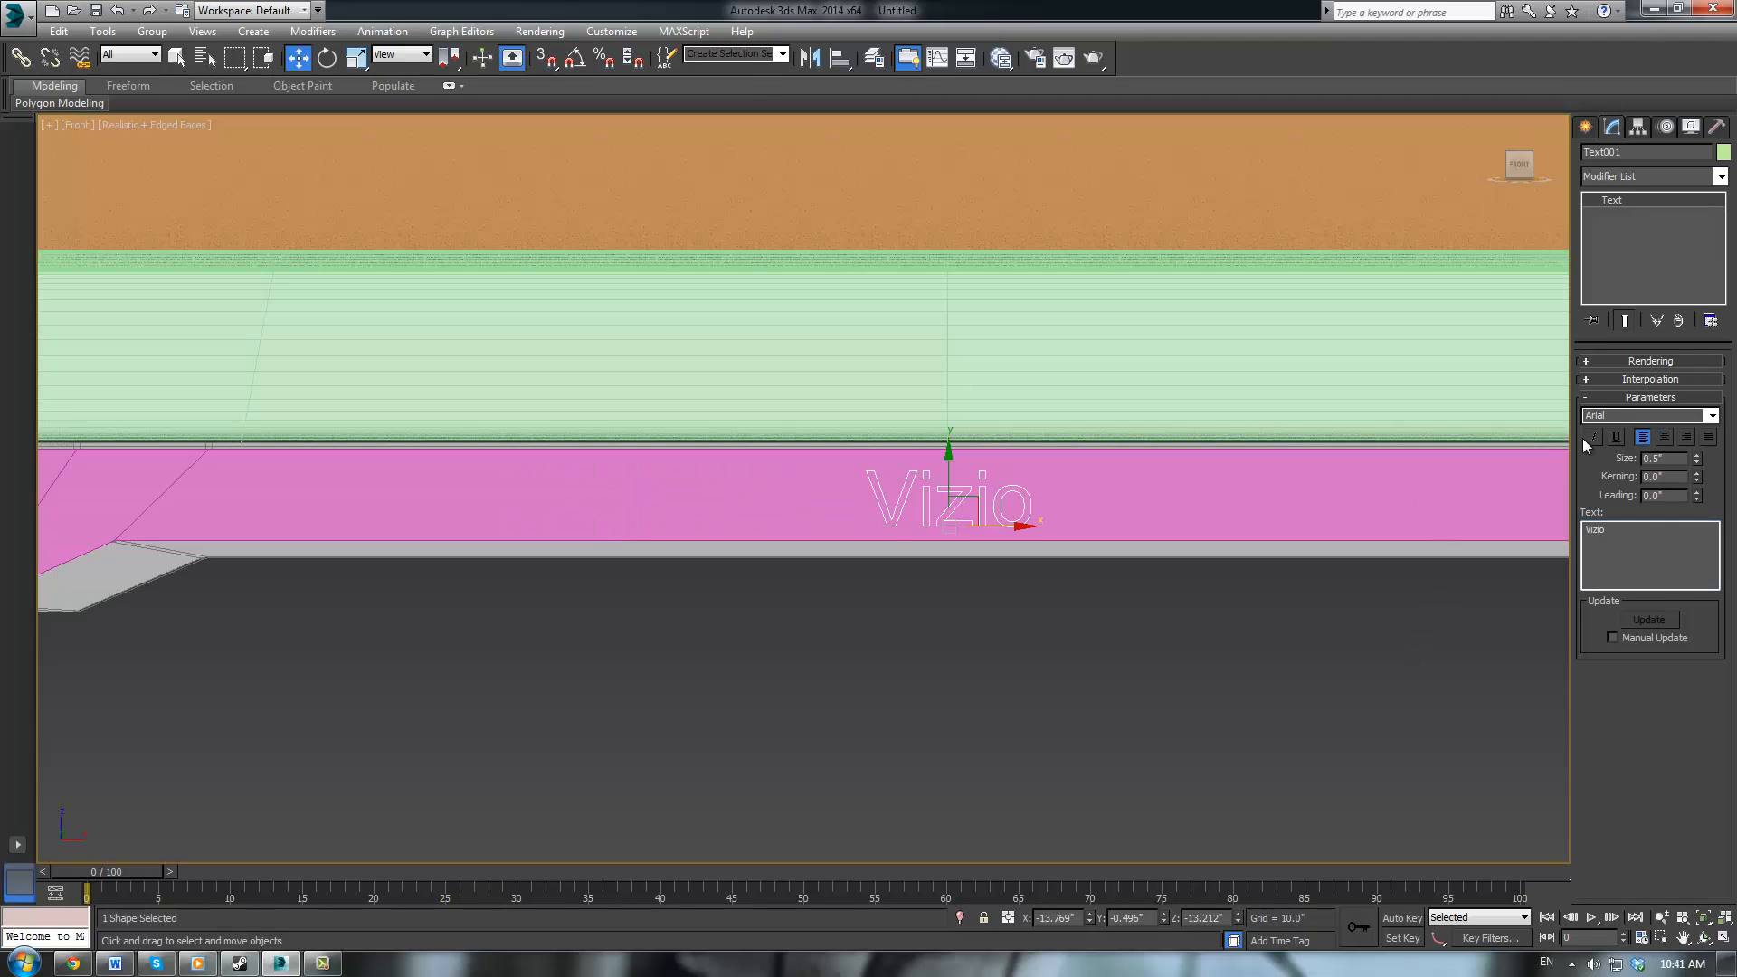
Try showing the Vizio outline as radial geometry in the renderer and viewport, with its thickness reduced to 0.0"
click(1591, 364)
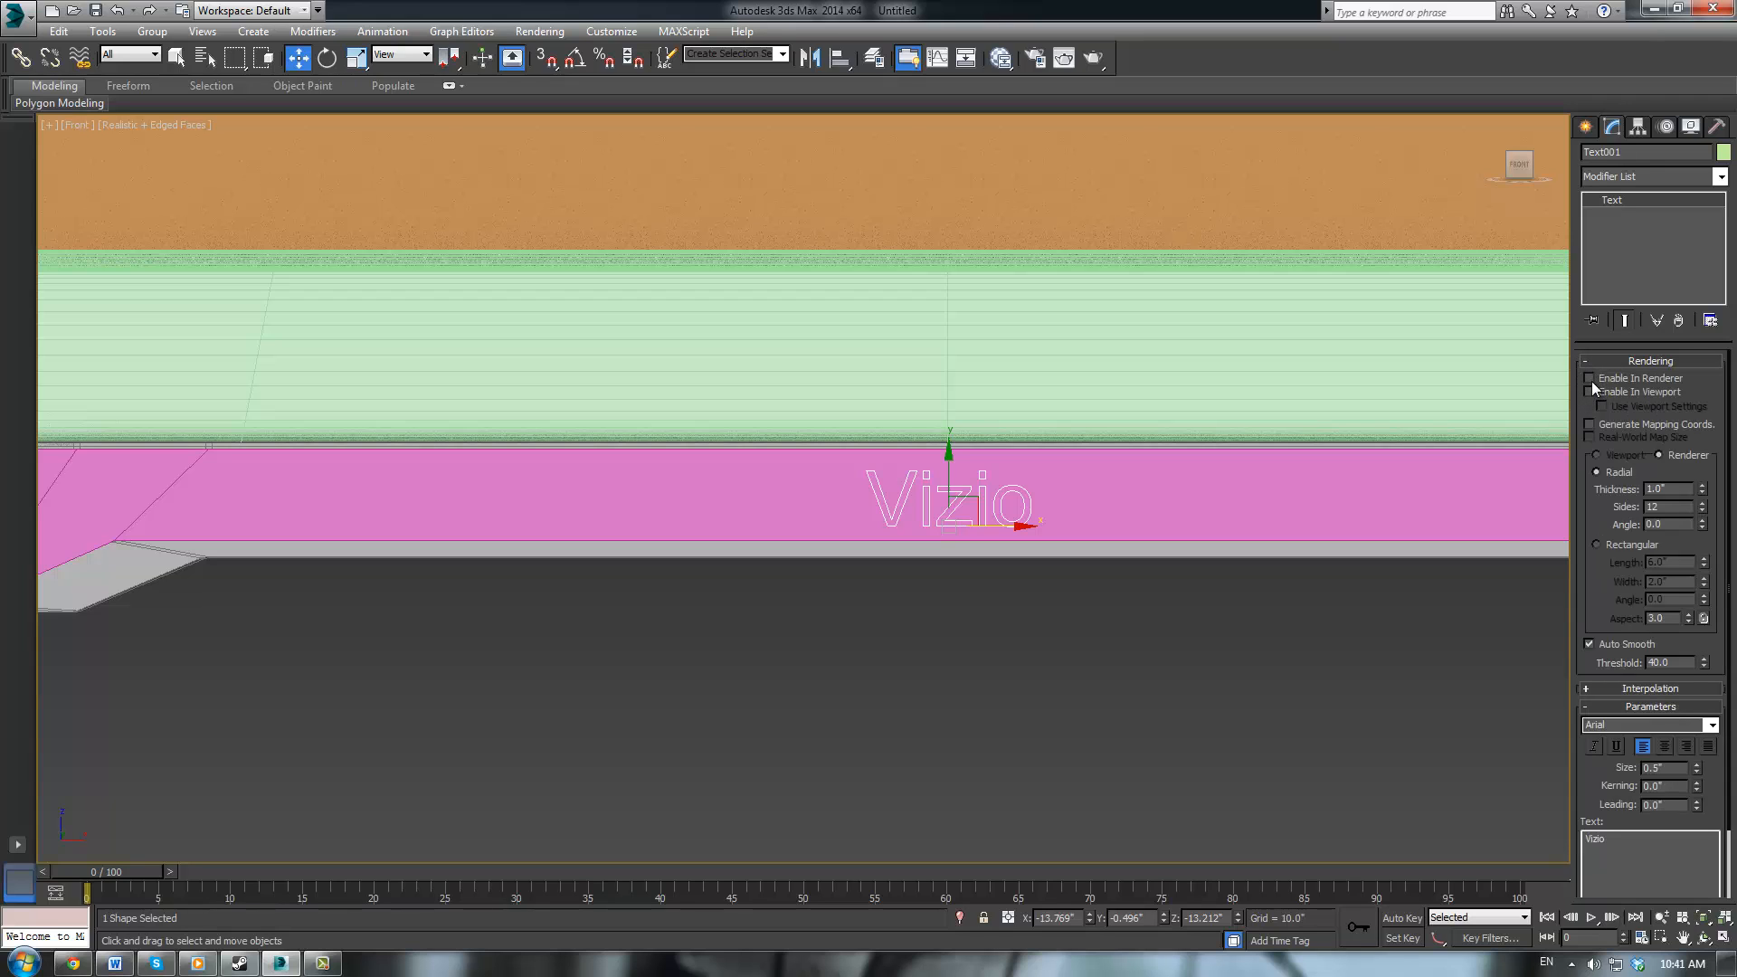
click(1590, 379)
click(1590, 392)
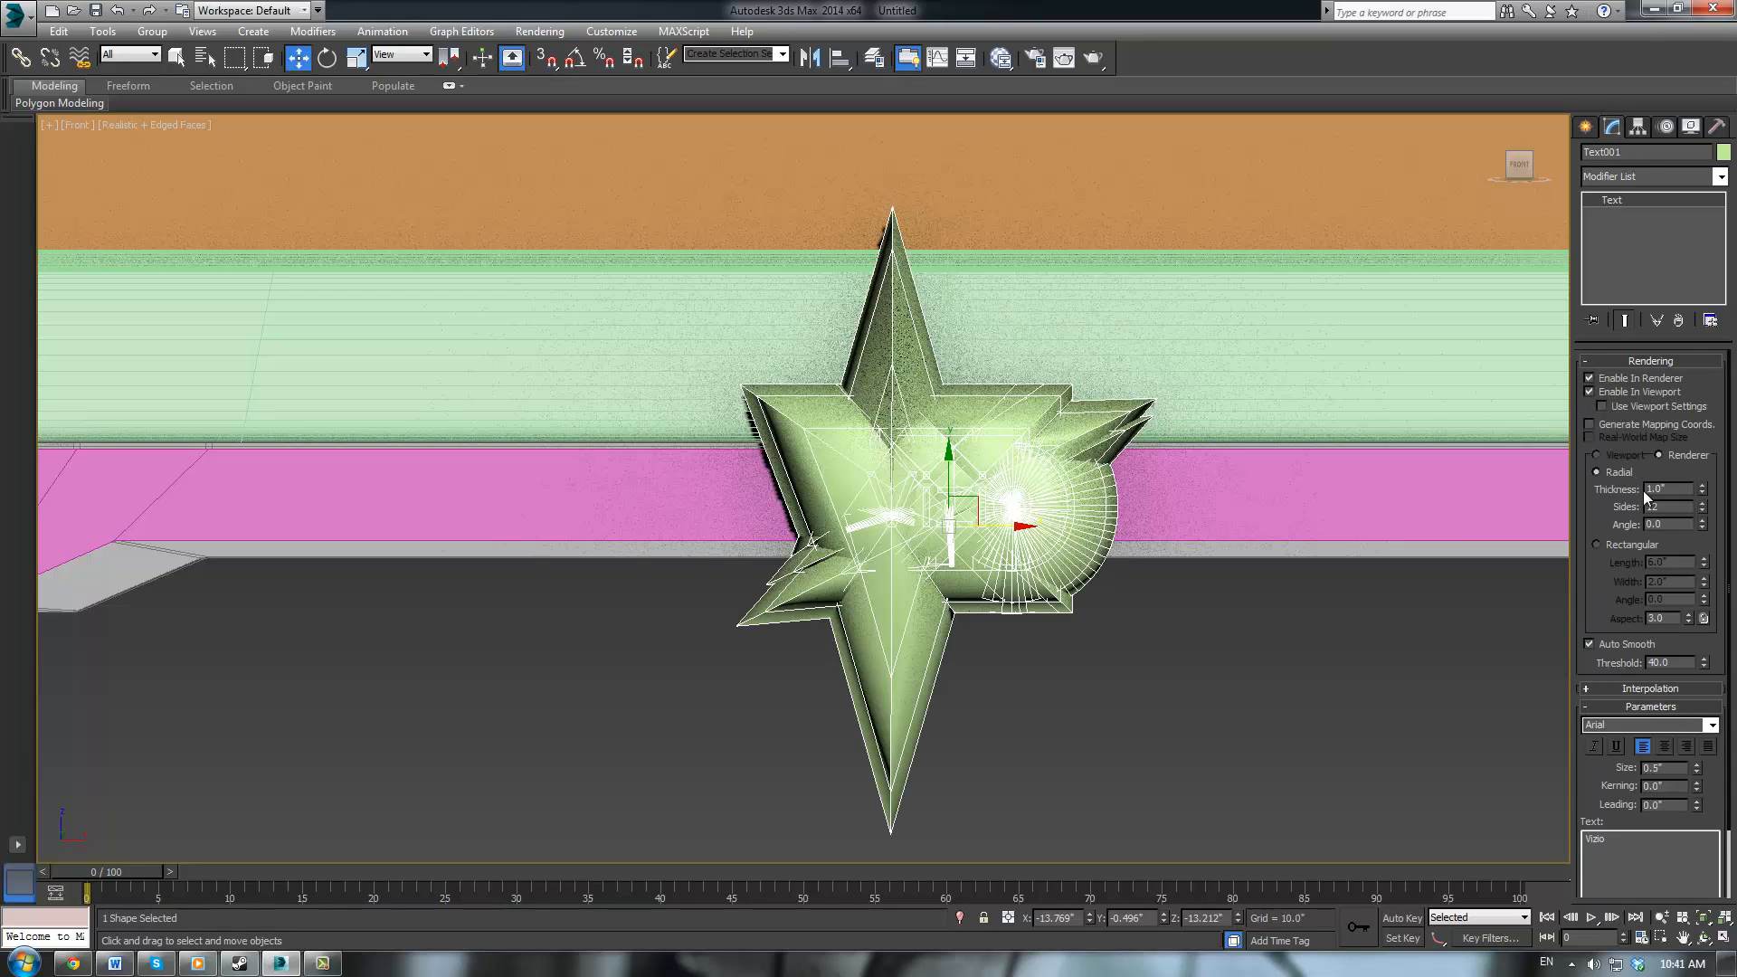
drag(1701, 489, 1697, 602)
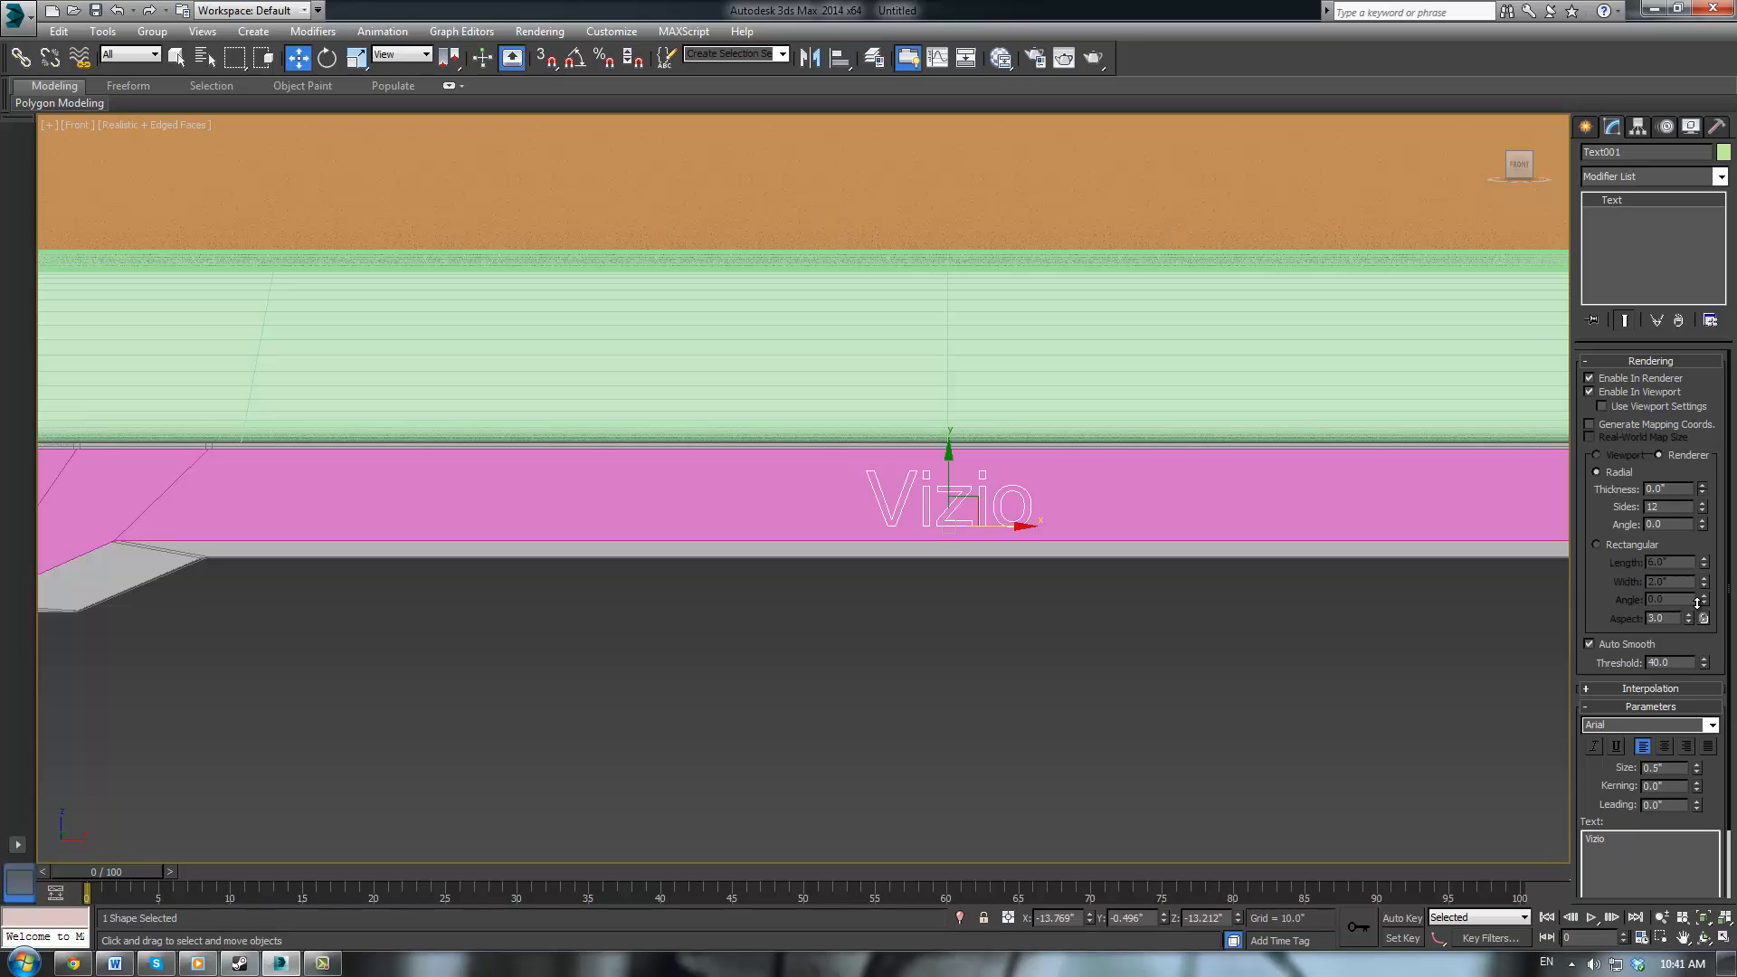
Try a rectangular rendering profile for the Vizio outline, with length and width both set to 0.04"
click(1595, 543)
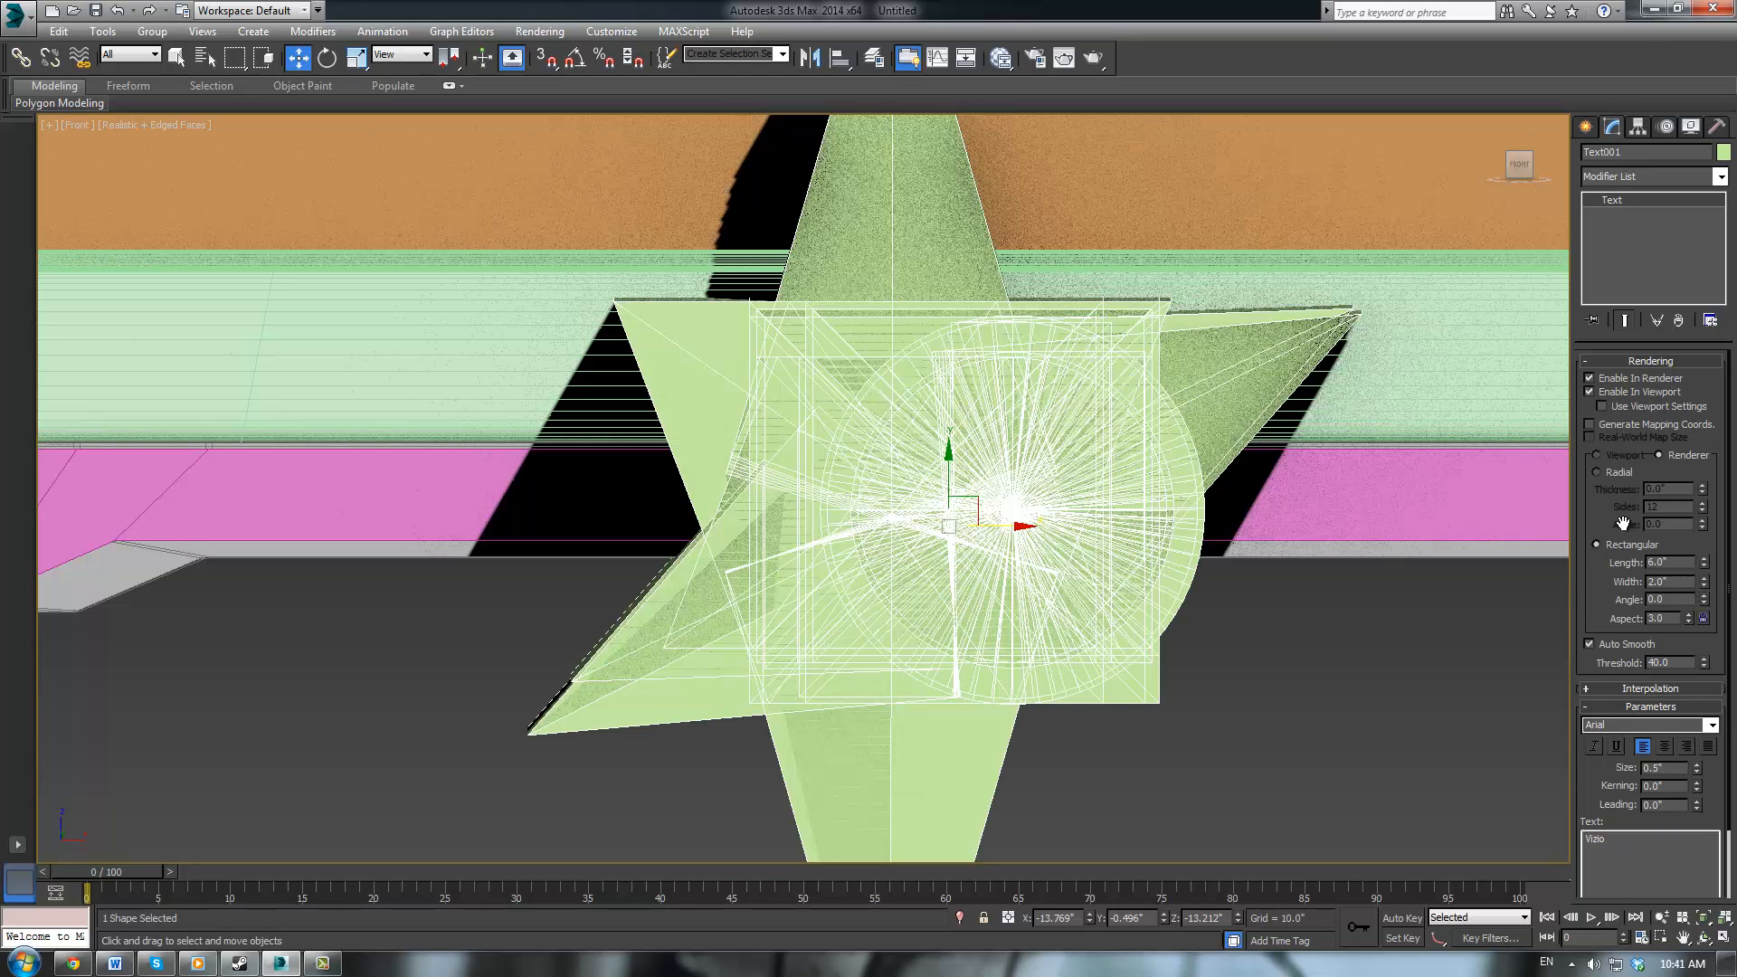
drag(1705, 566, 1717, 831)
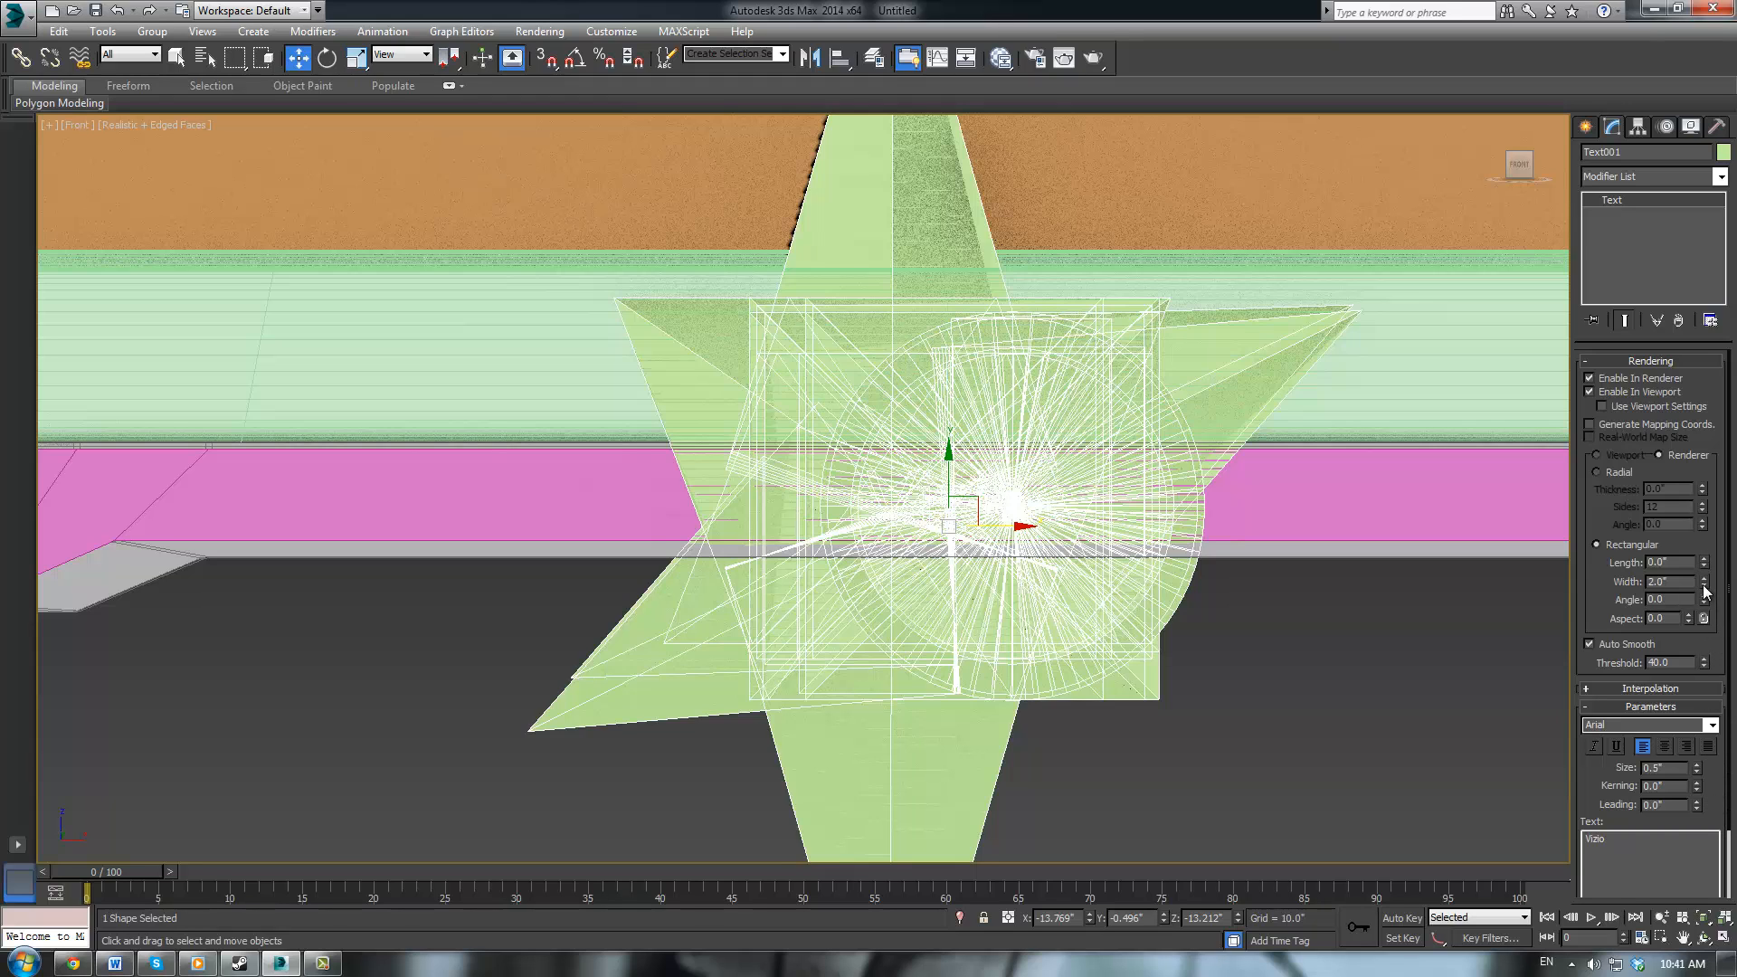
drag(1707, 593, 1706, 652)
scroll(1198, 569, up, 3)
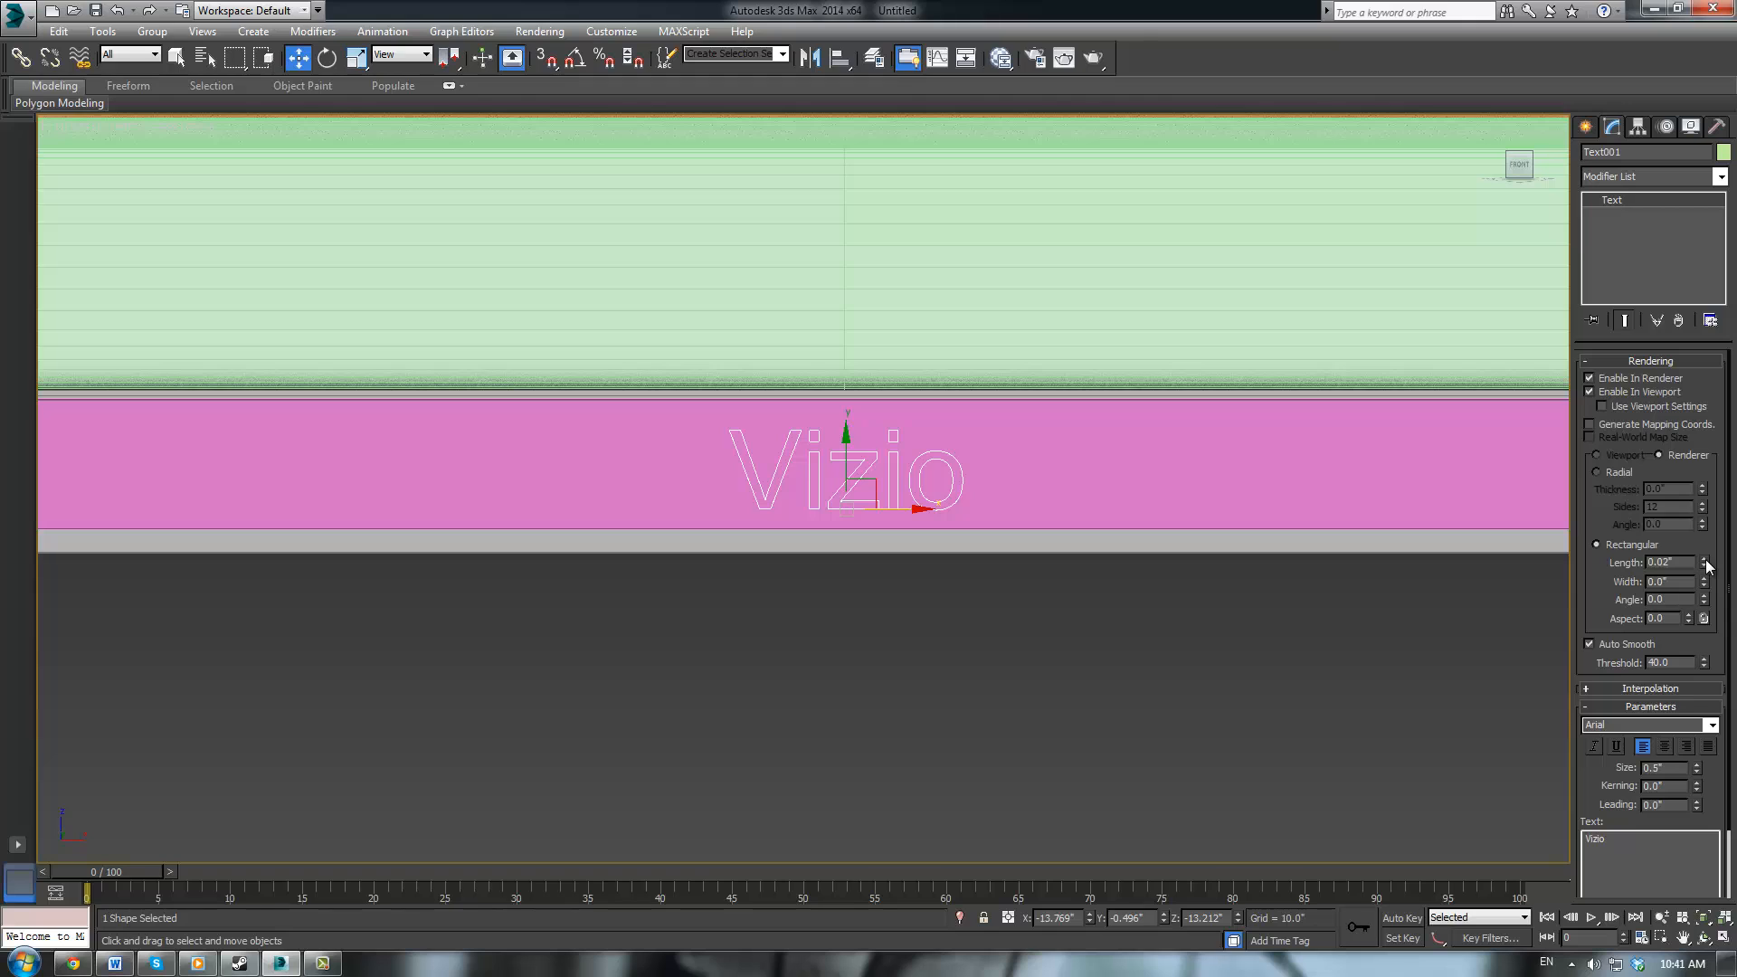
click(1704, 579)
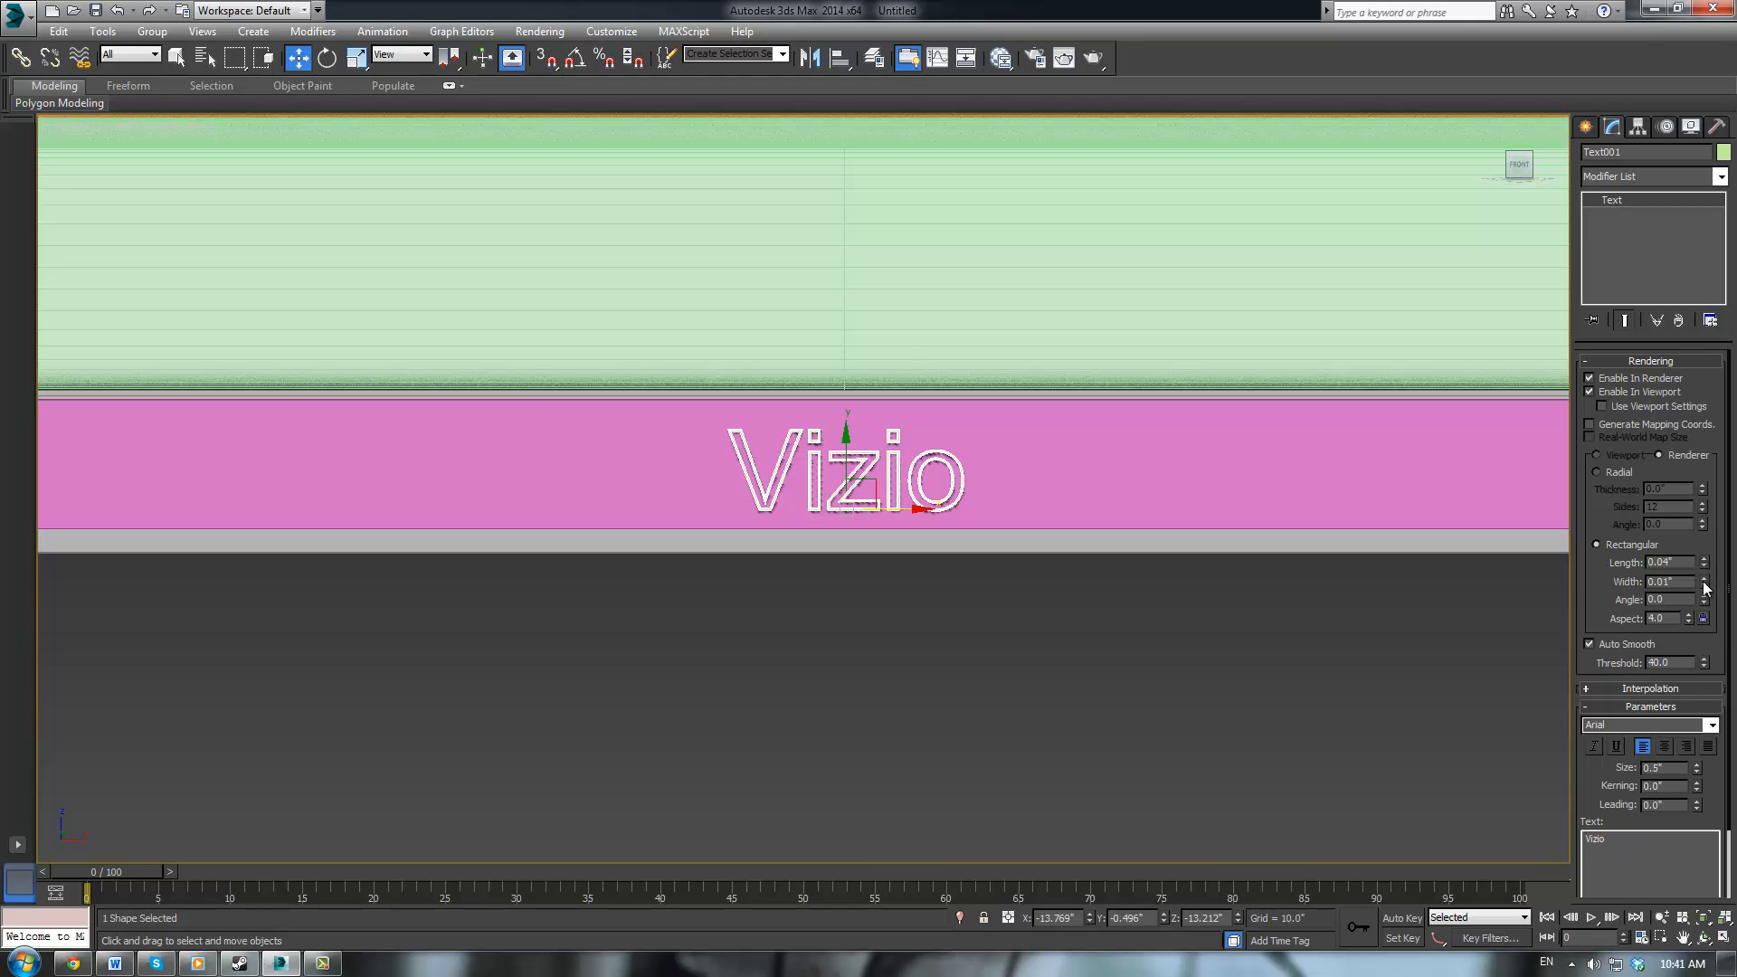
scroll(1155, 368, up, 4)
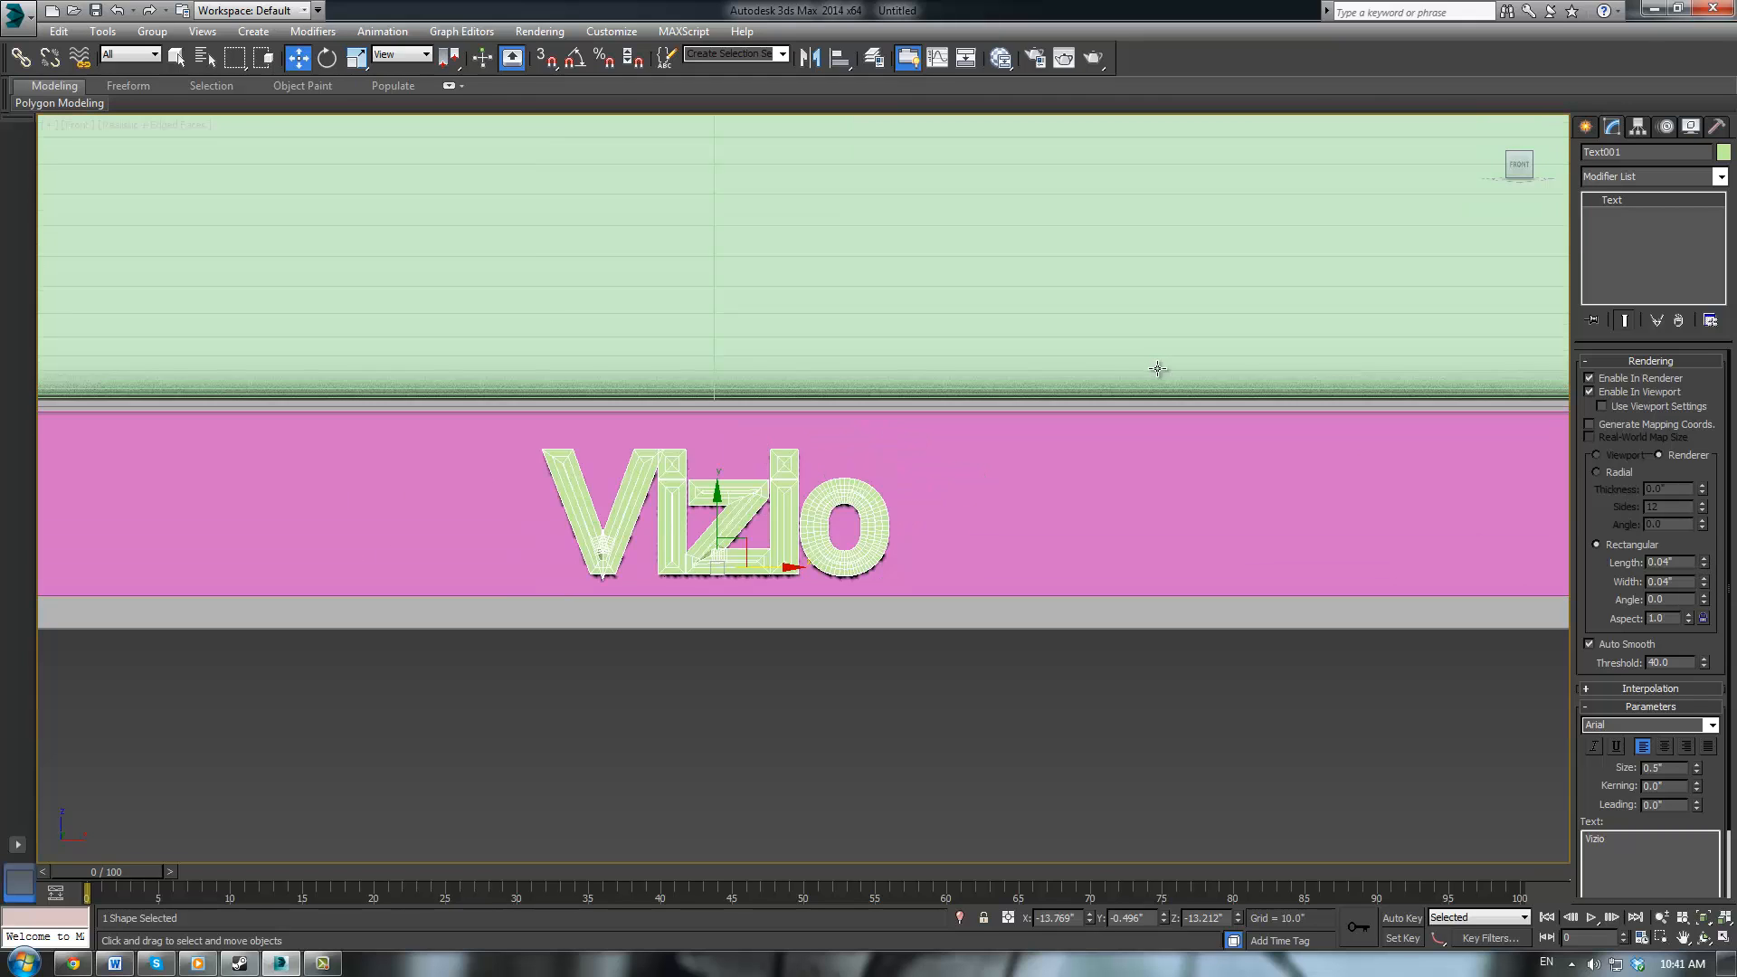
middle_drag(1045, 493, 1197, 491)
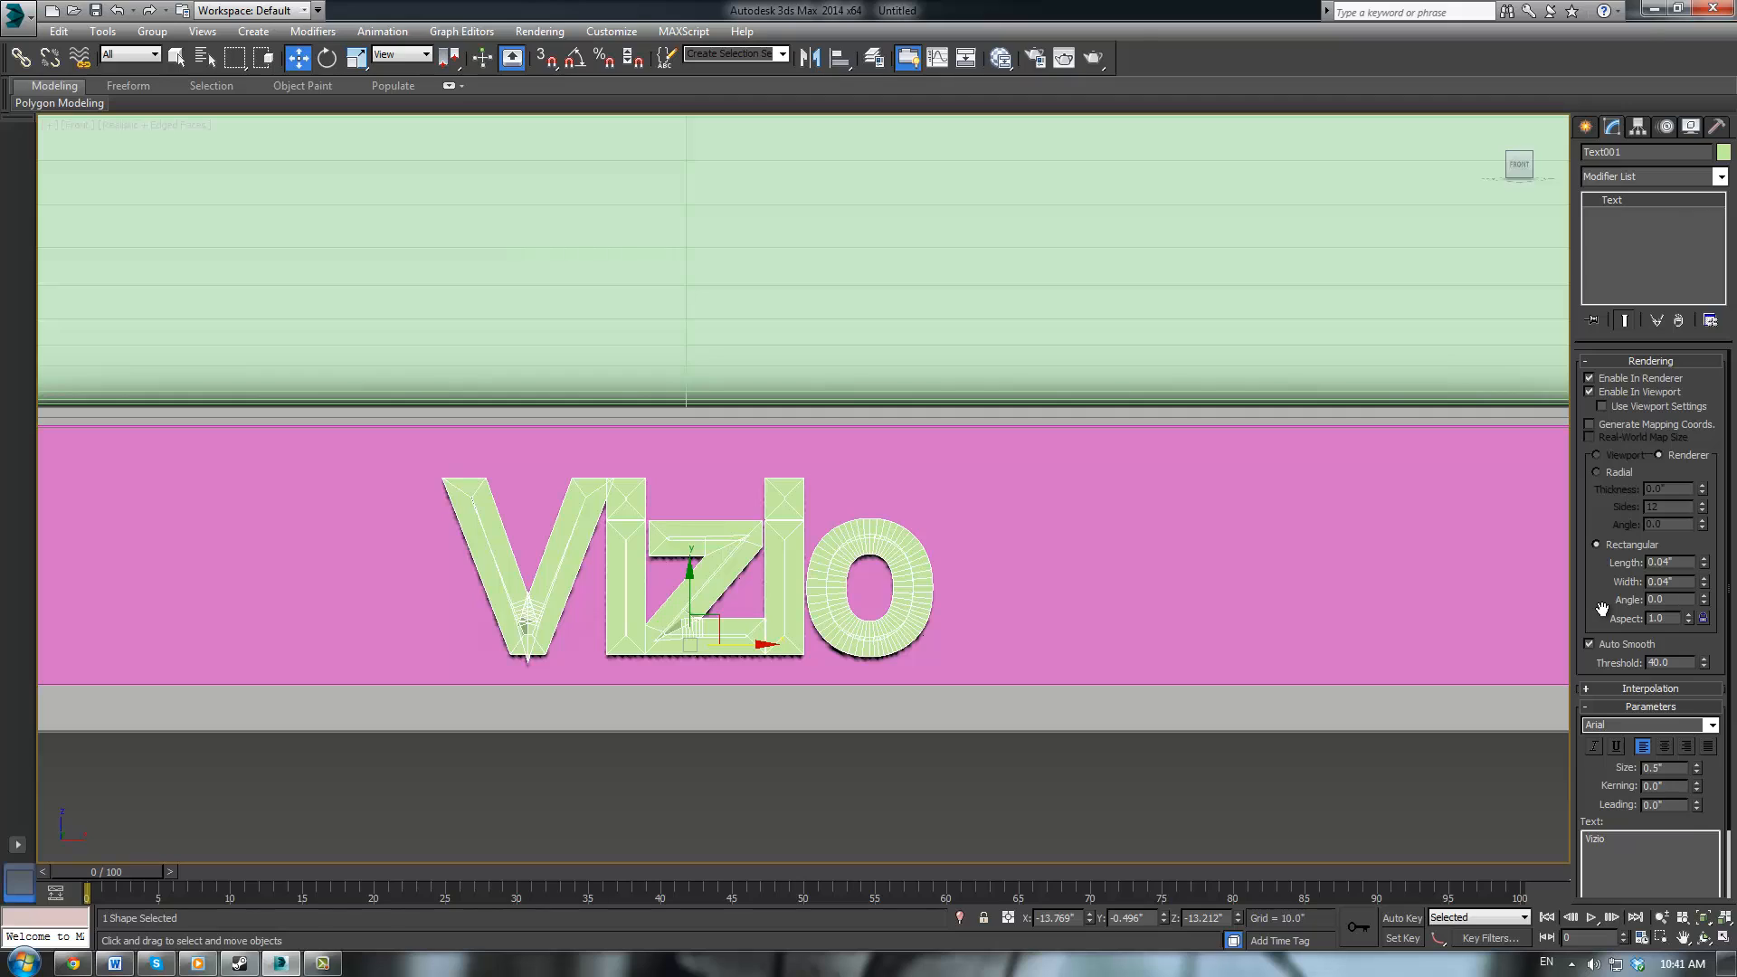
Disable the Vizio outline's spline rendering in both the viewport and the renderer
click(1589, 390)
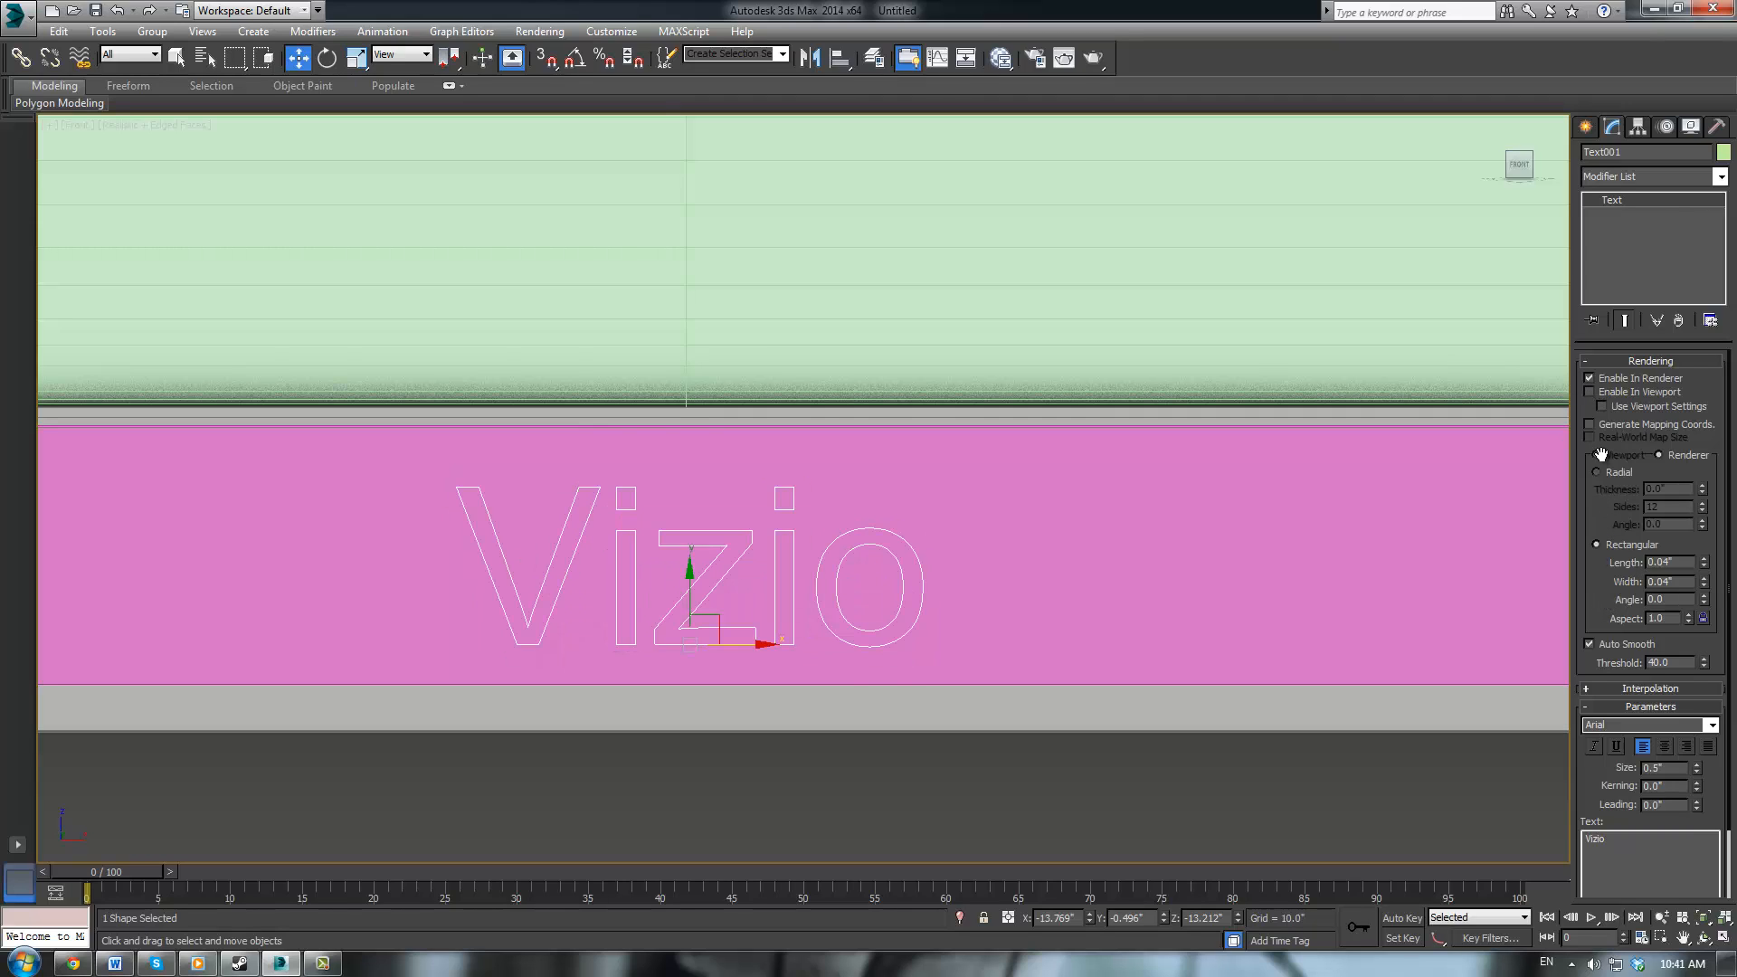
click(1589, 378)
middle_drag(1086, 454, 1195, 378)
scroll(1194, 378, down, 3)
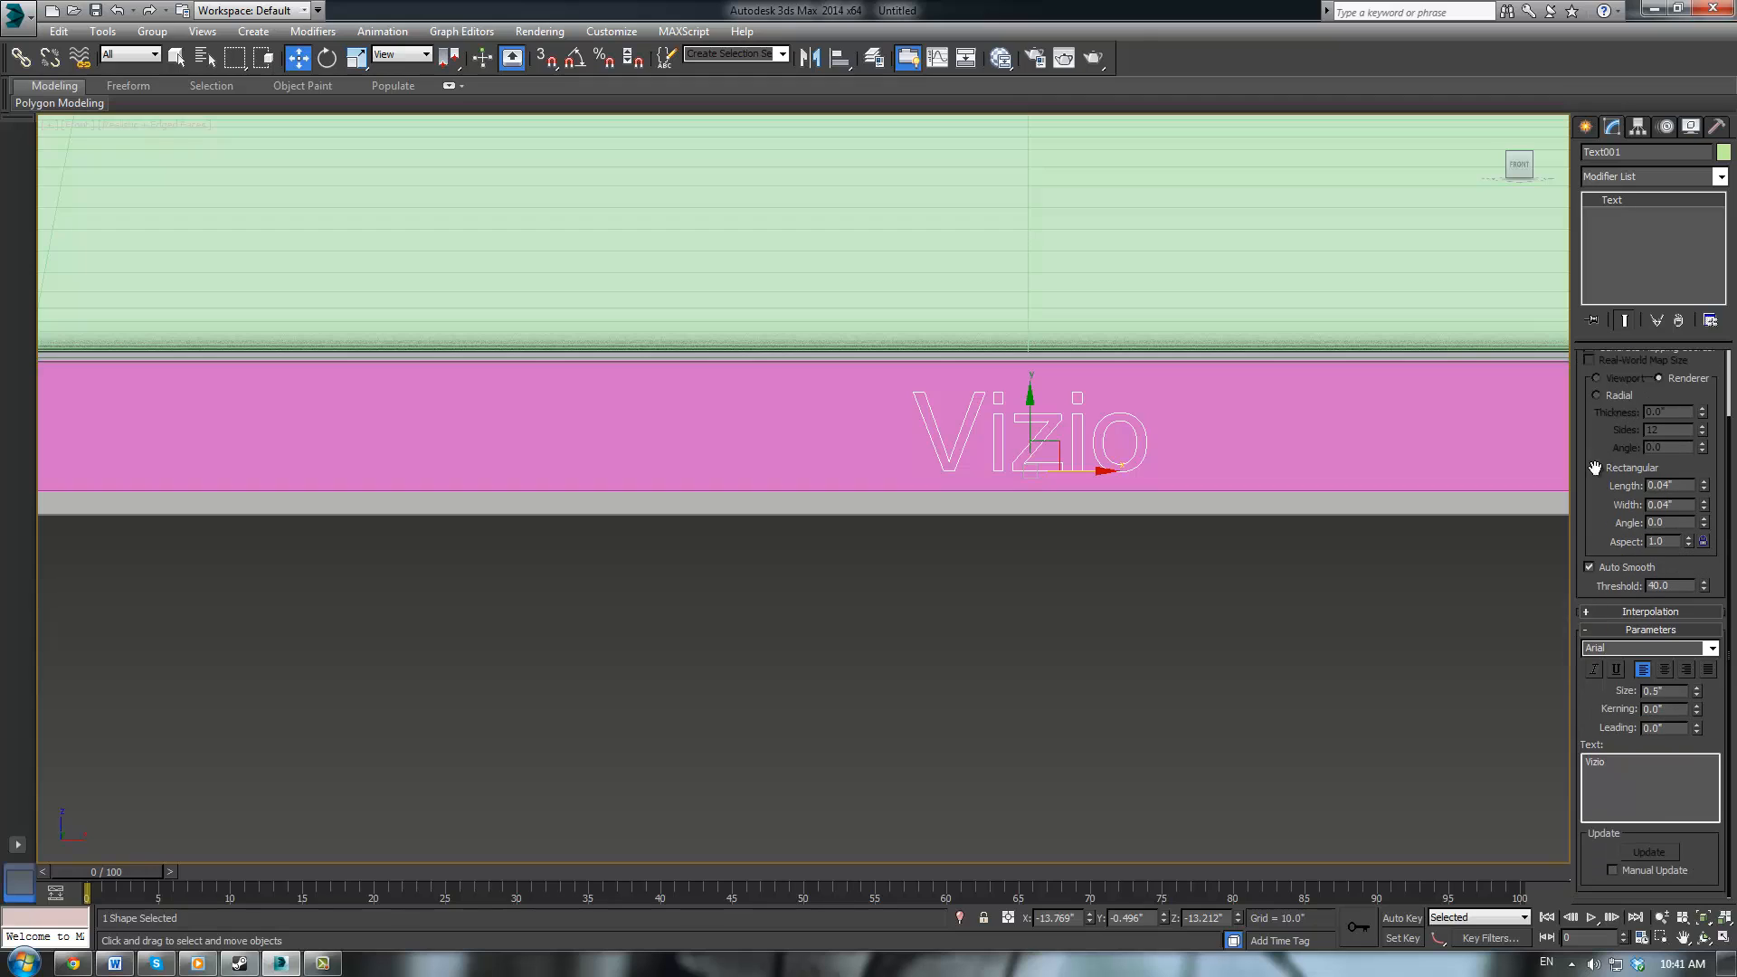
Add a Shell modifier to the Vizio text
click(1719, 177)
key(s)
key(s)
key(s)
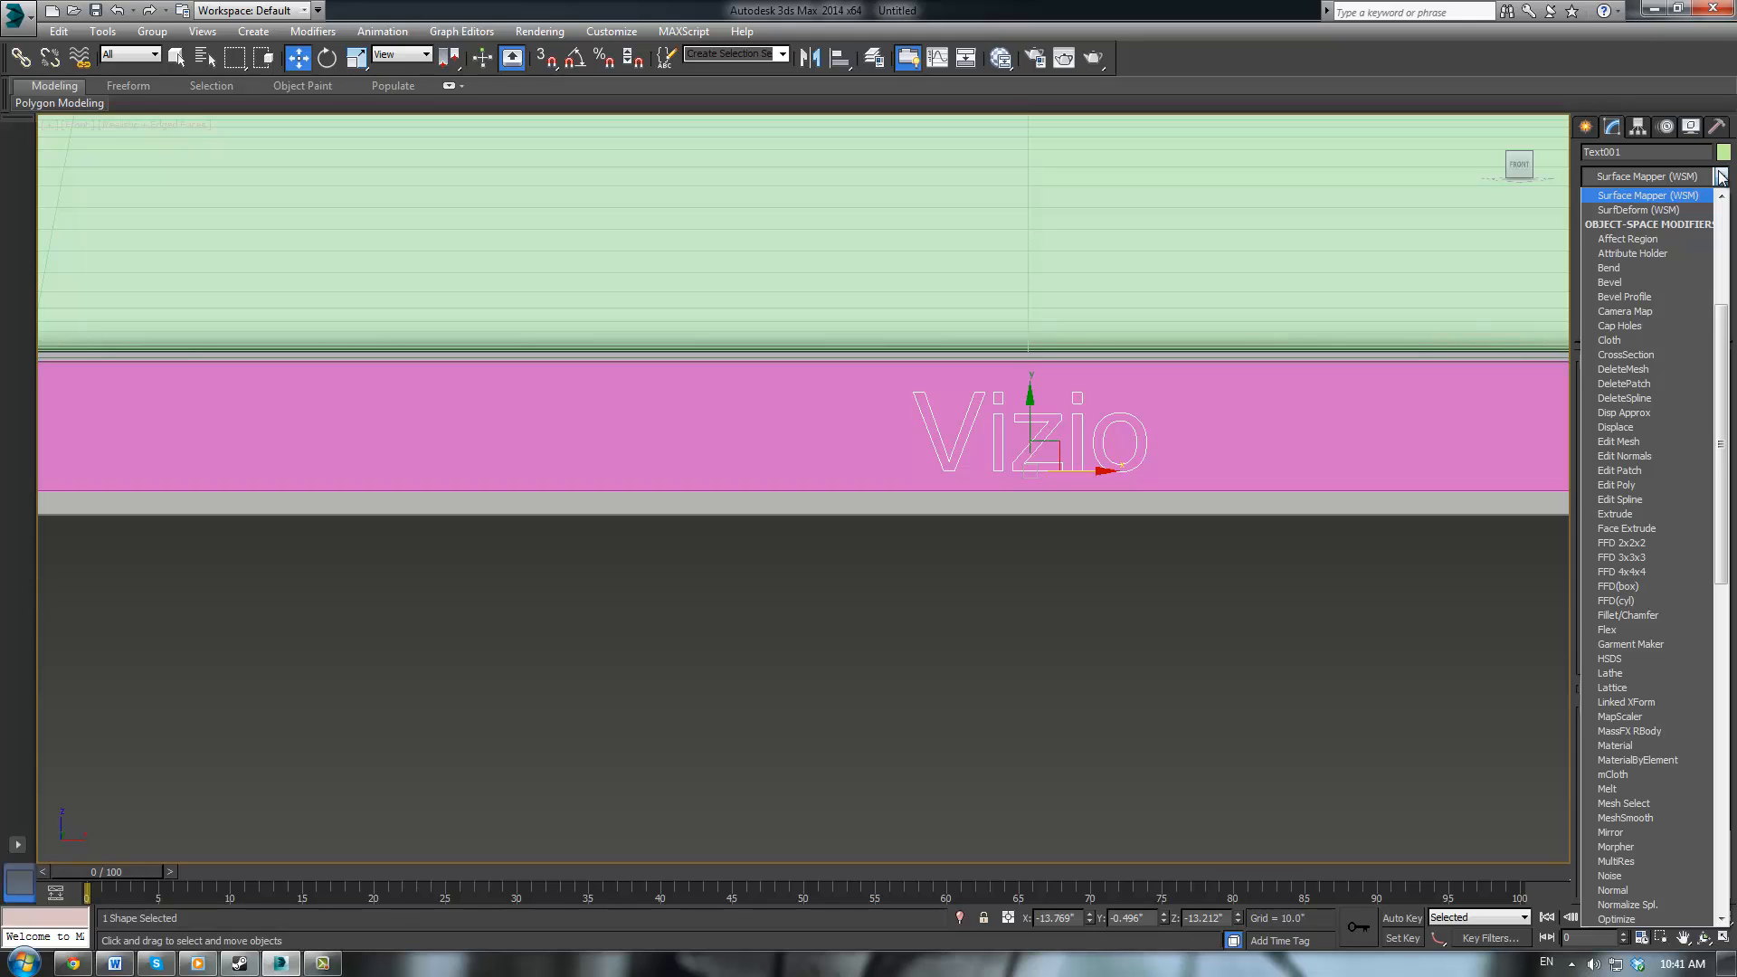
scroll(1611, 380, down, 8)
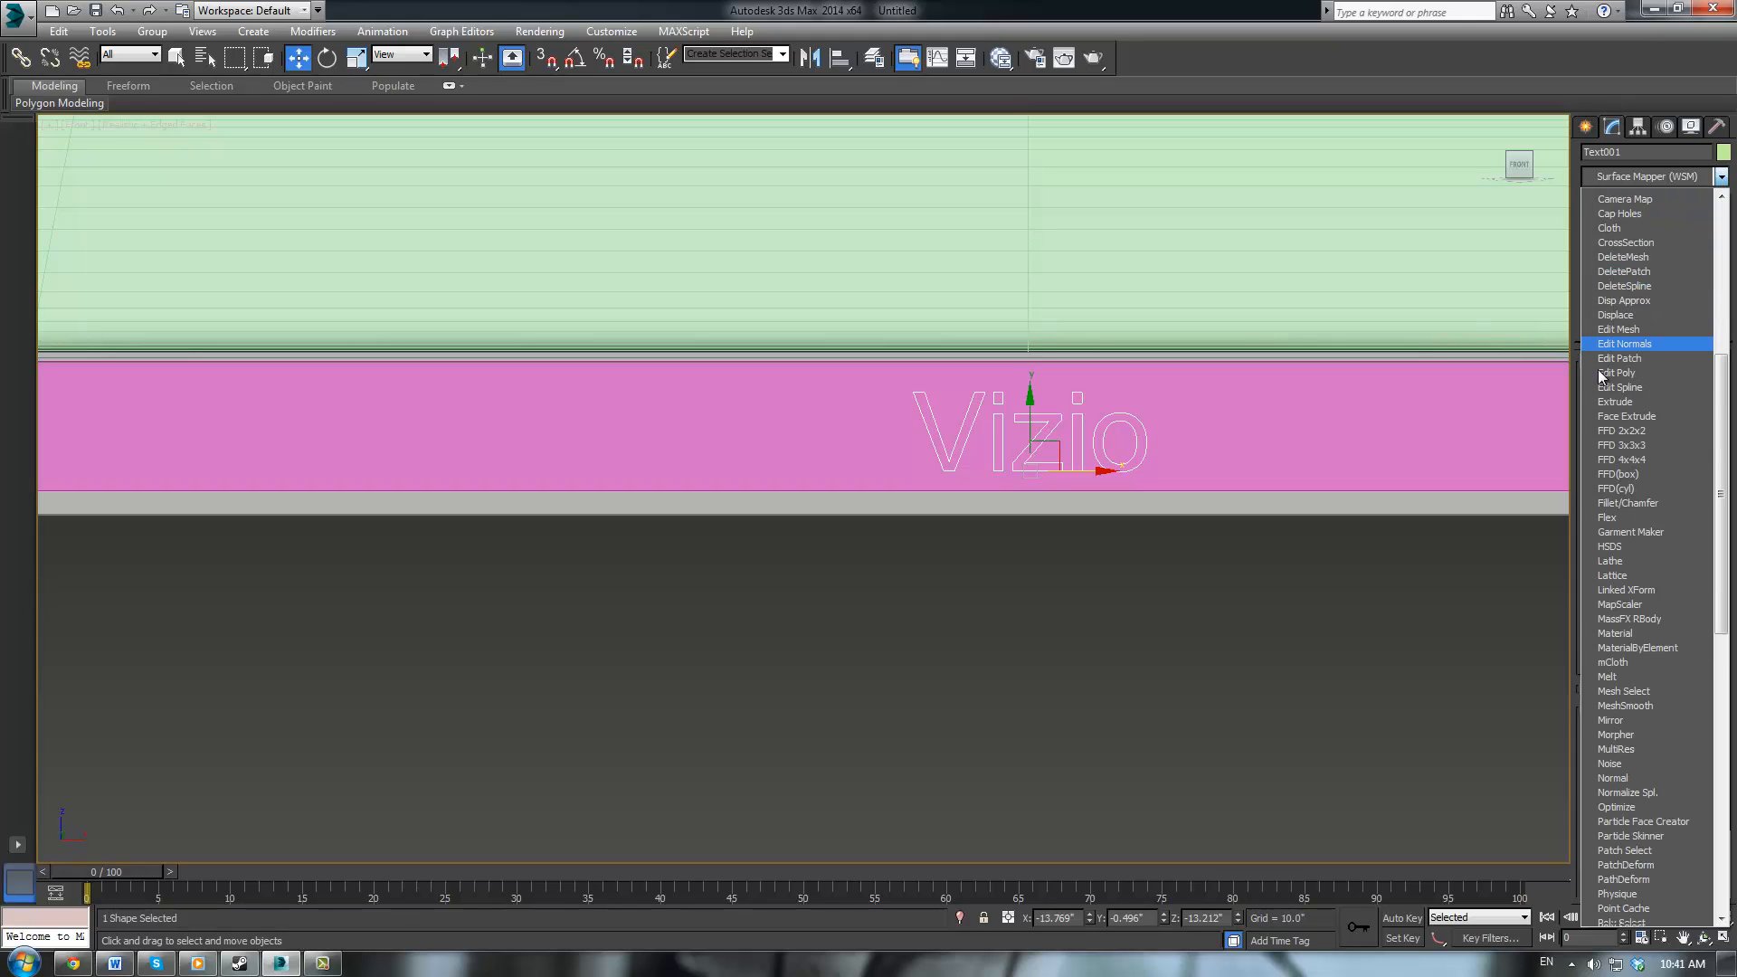
scroll(1618, 431, down, 2)
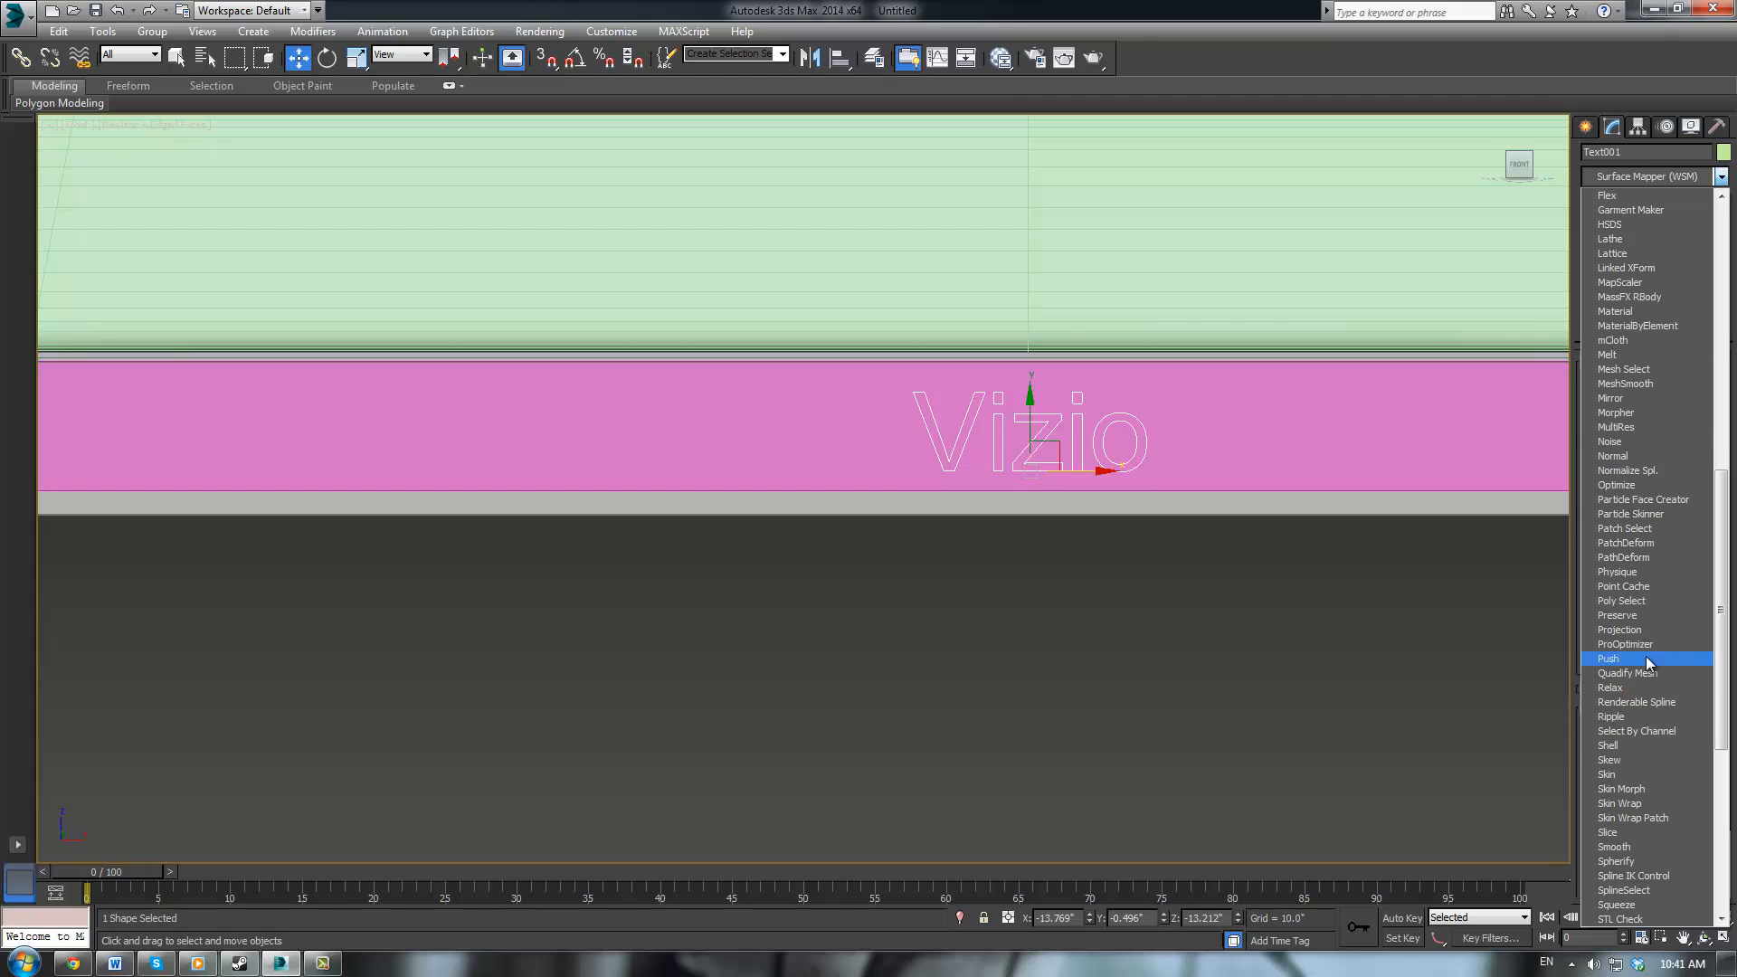
click(1649, 747)
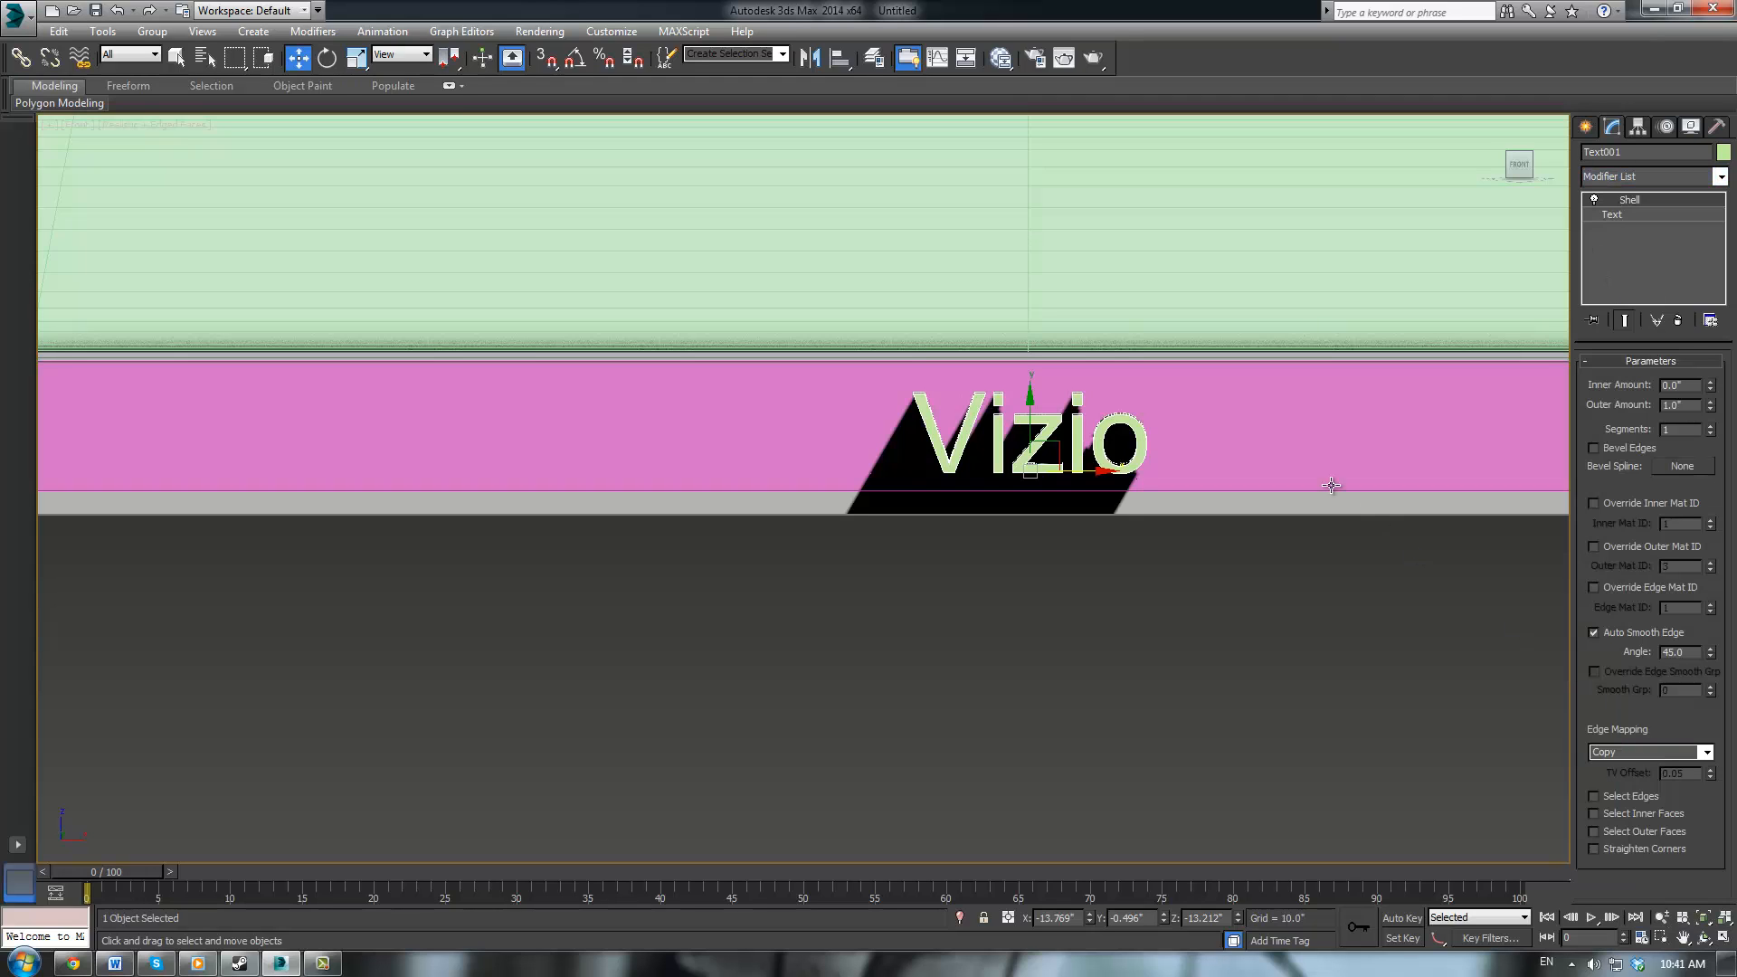
Set the text's Shell outer amount to 0.02", checking its depth from a perspective angle
key(p)
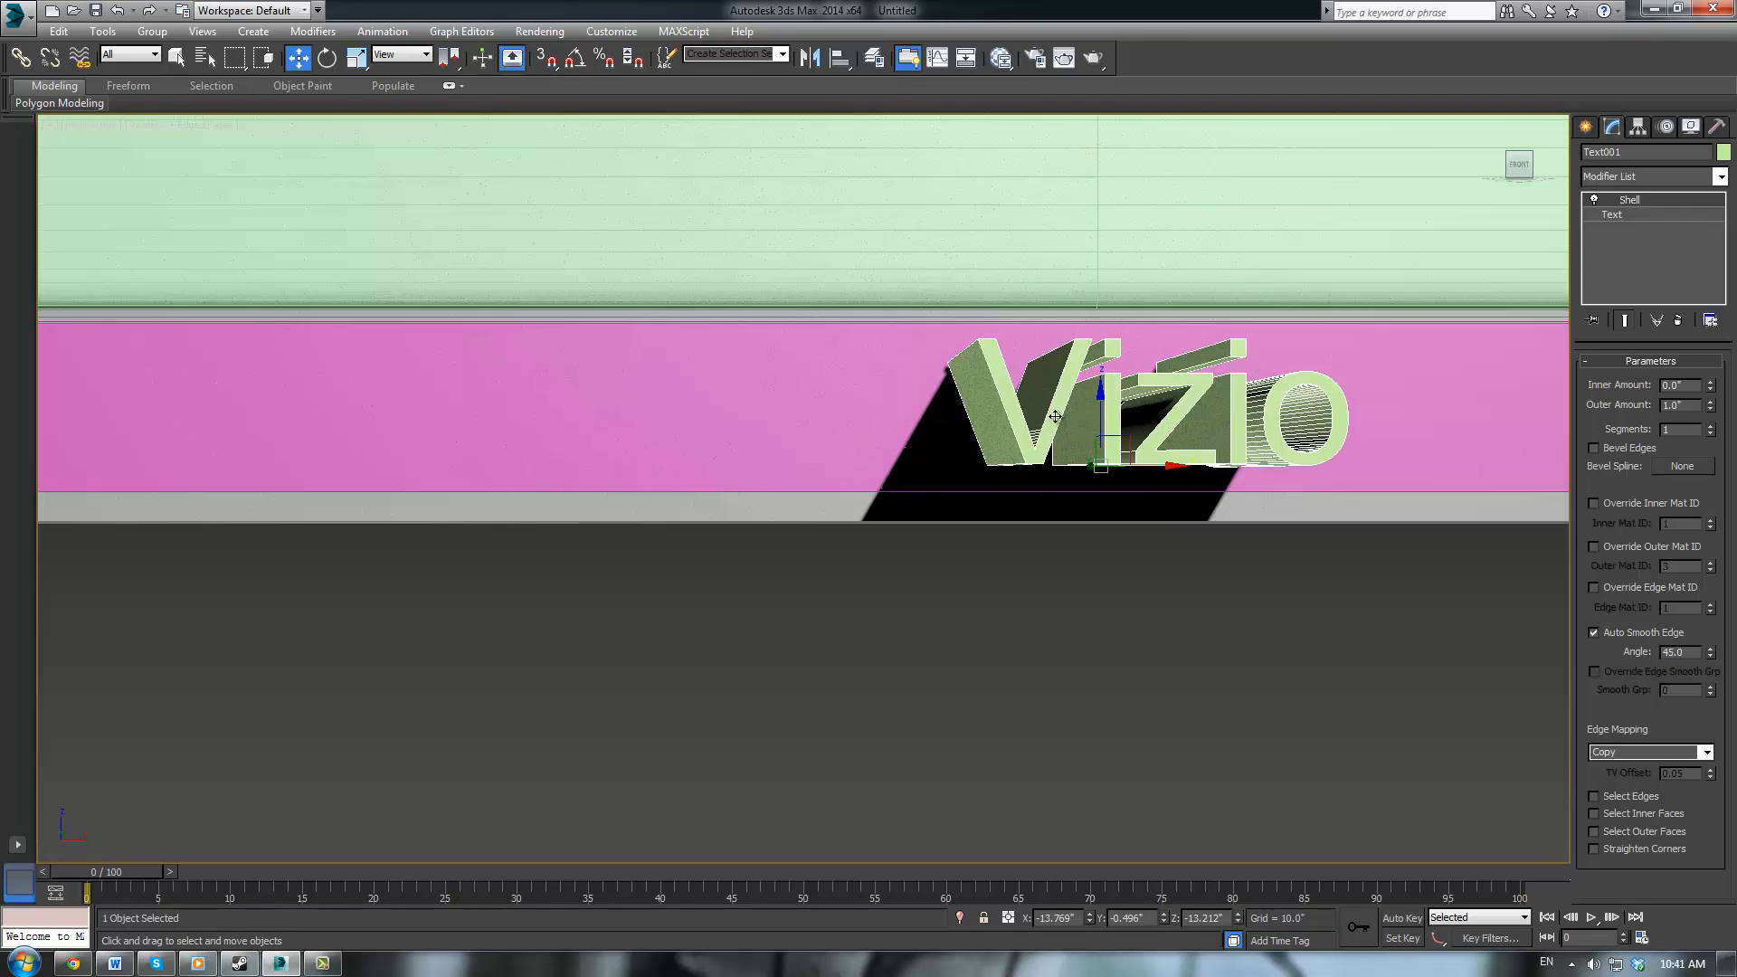
alt+middle_drag(1055, 416, 1531, 484)
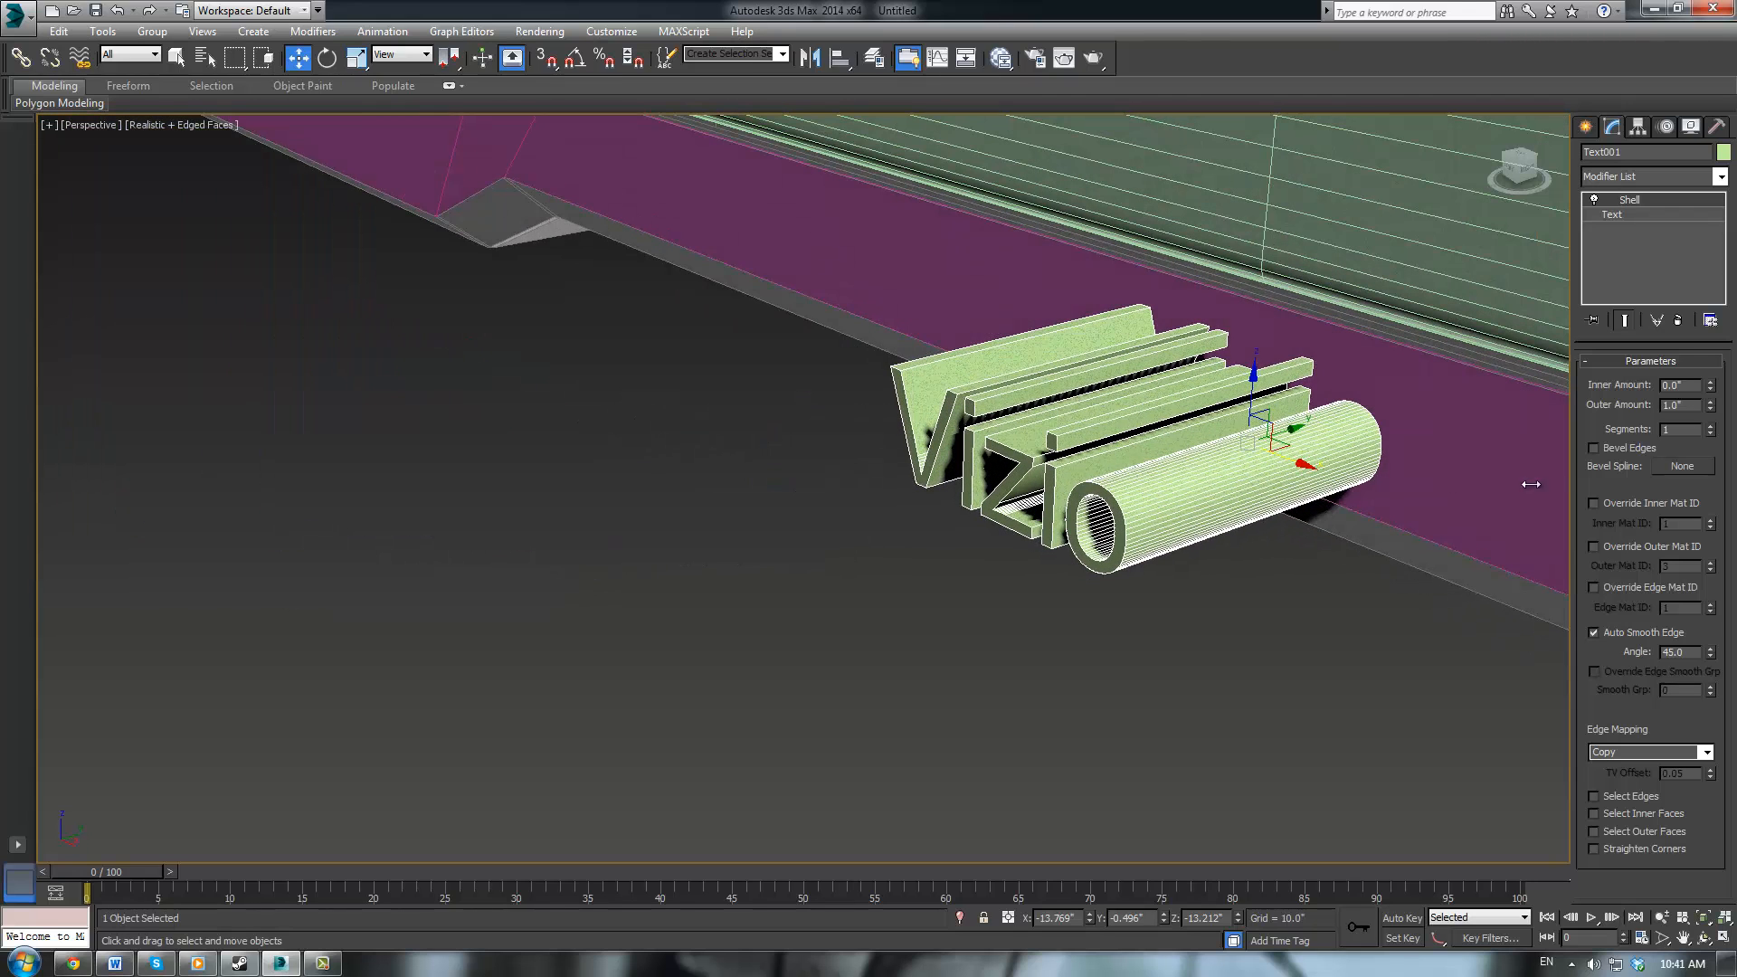
drag(1710, 409, 1719, 495)
alt+middle_drag(1096, 440, 955, 482)
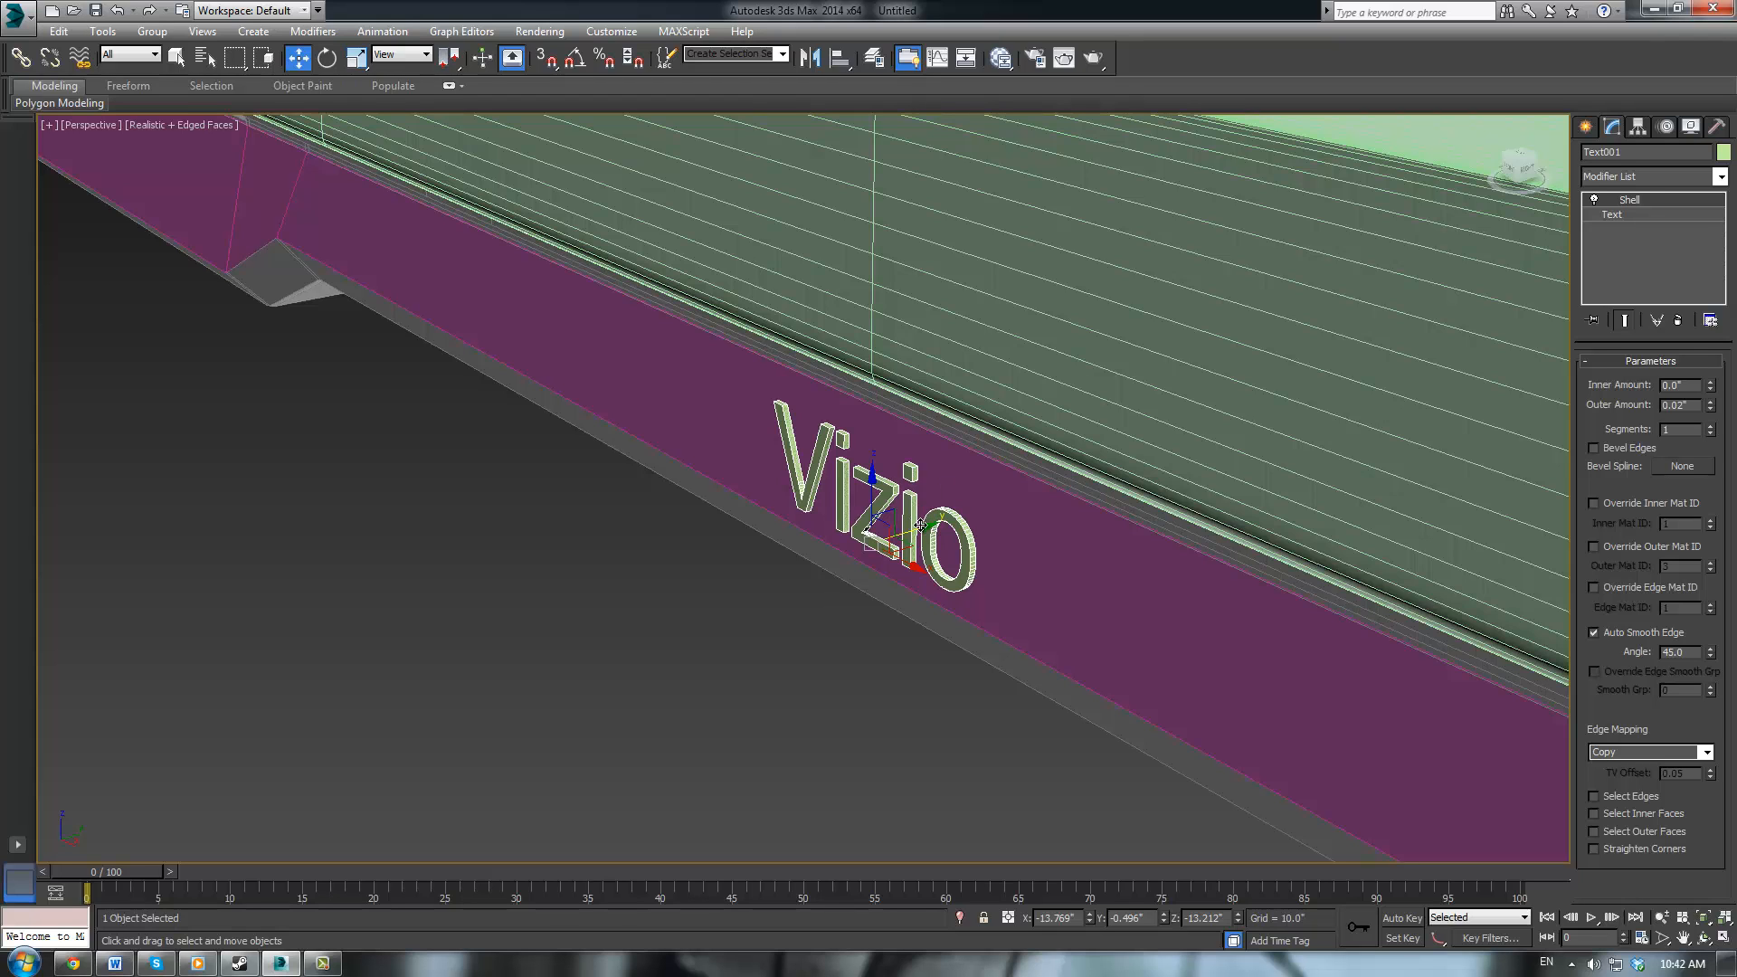
Move the Vizio lettering about 0.014" along Y into the strip's front face, and deselect it
drag(922, 525, 923, 526)
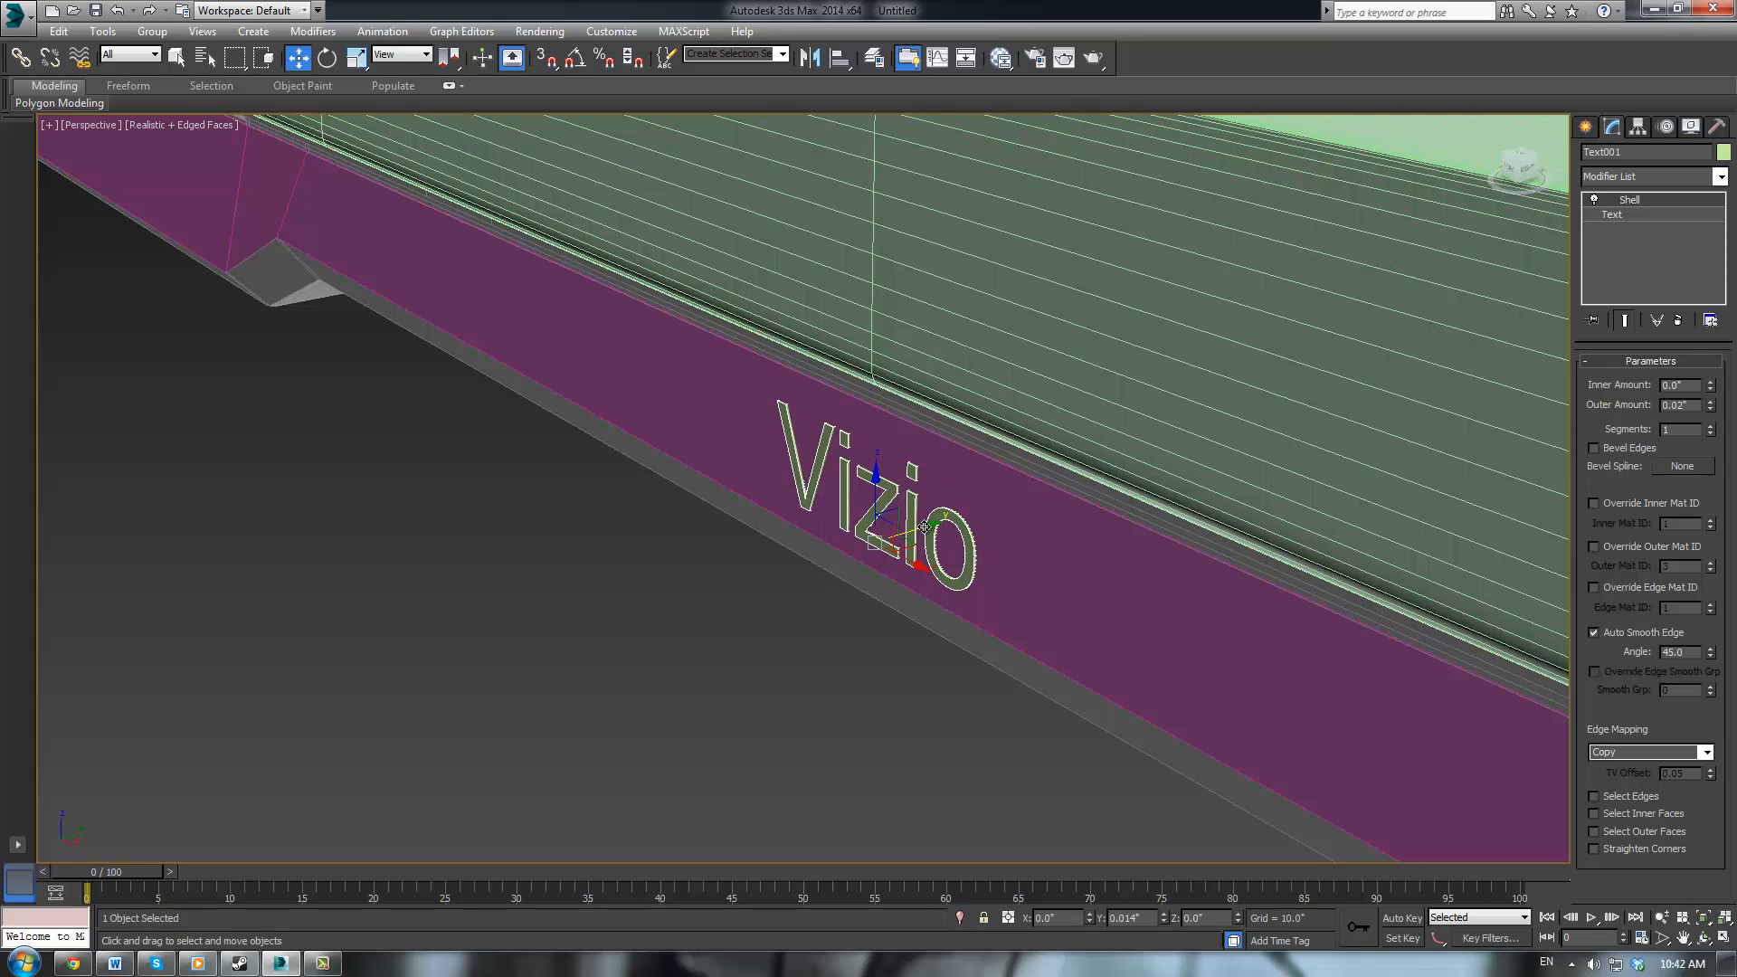
click(735, 644)
alt+middle_drag(735, 644, 959, 400)
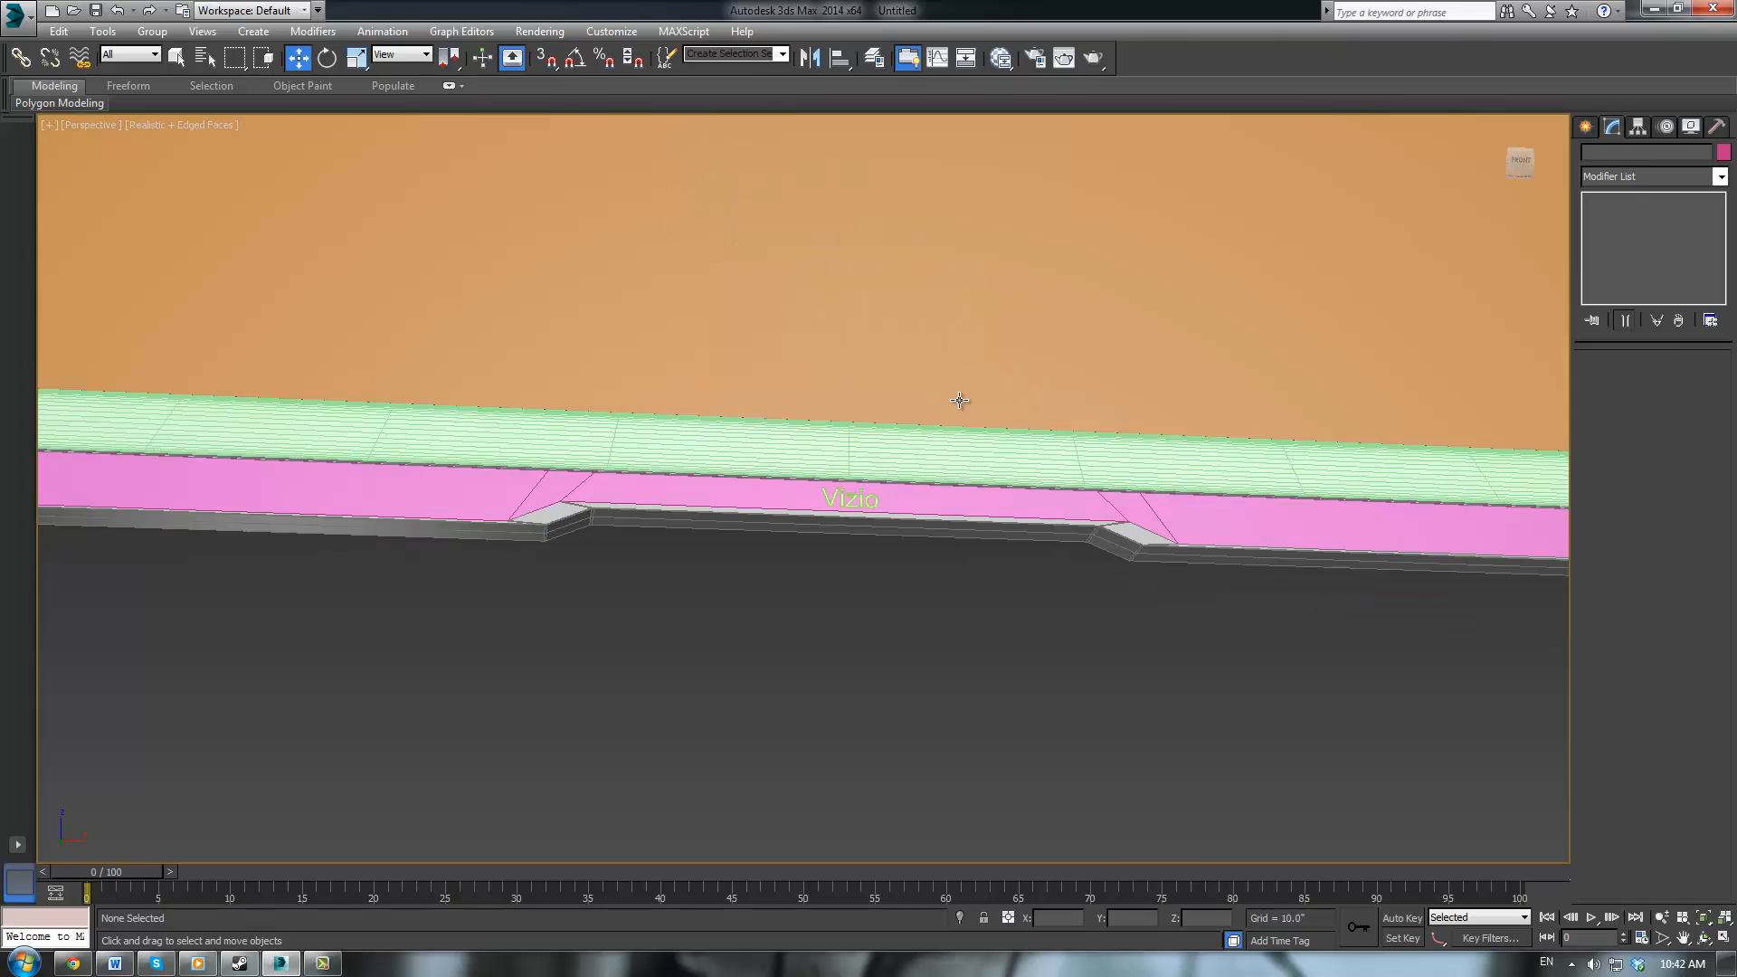
Change the Vizio text's font to Book Antiqua Bold and deselect the lettering
scroll(751, 485, up, 3)
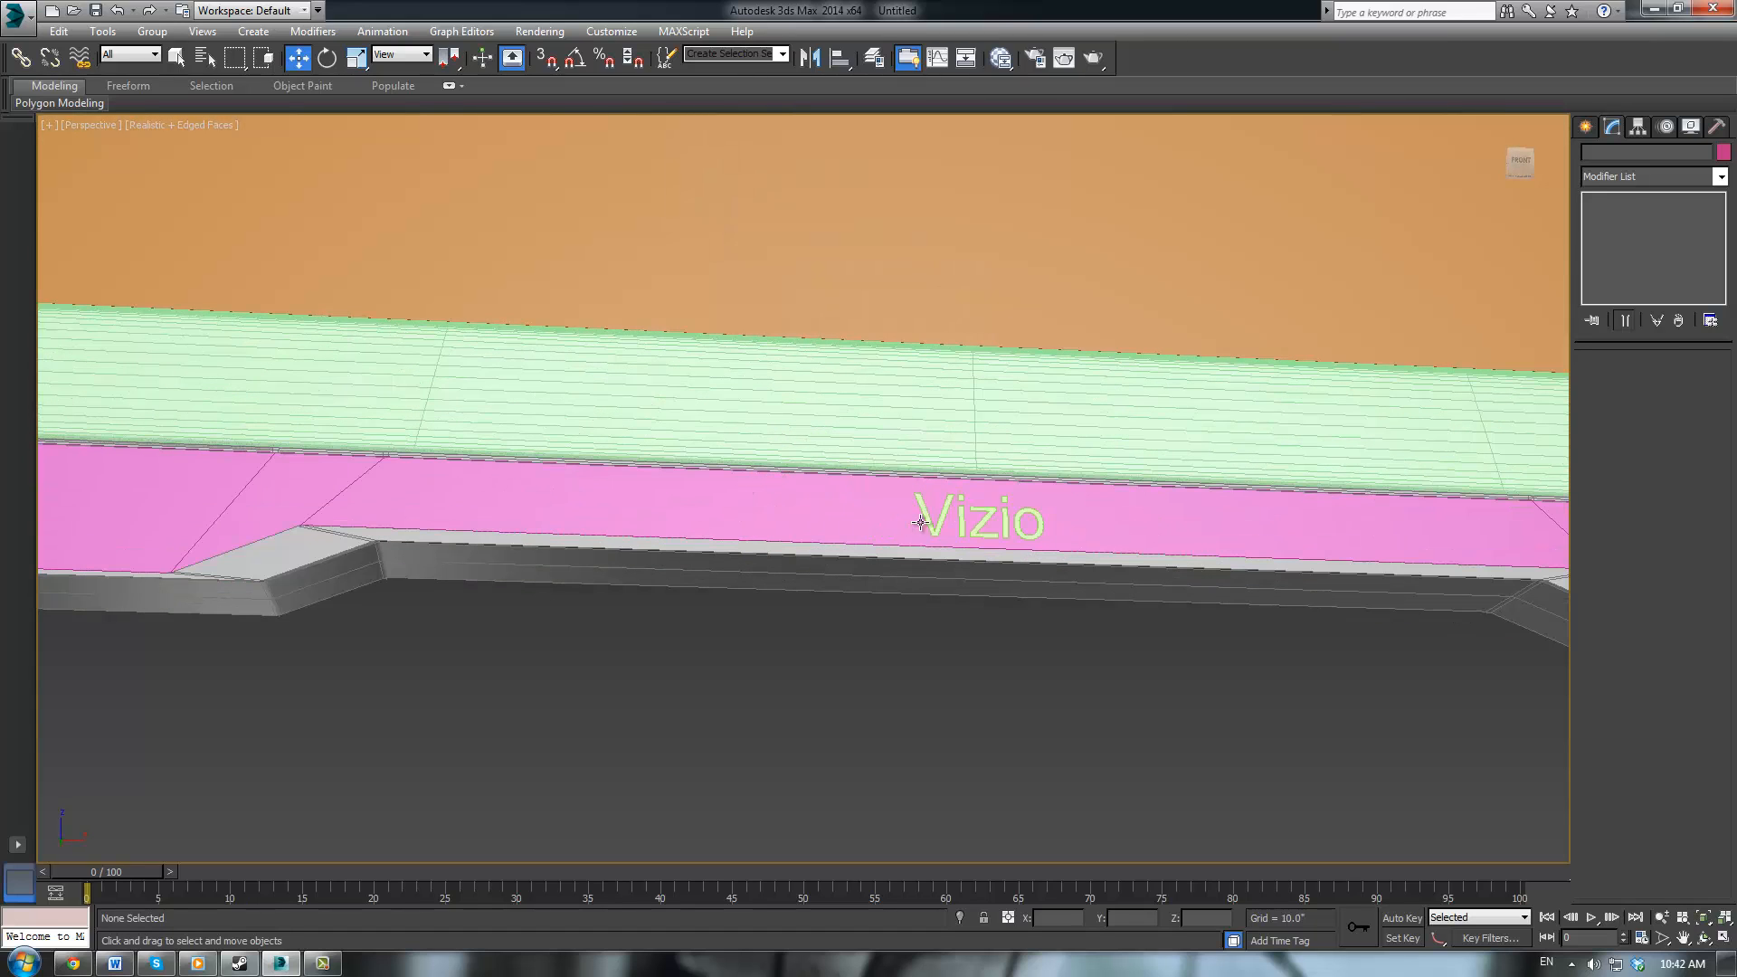
click(979, 509)
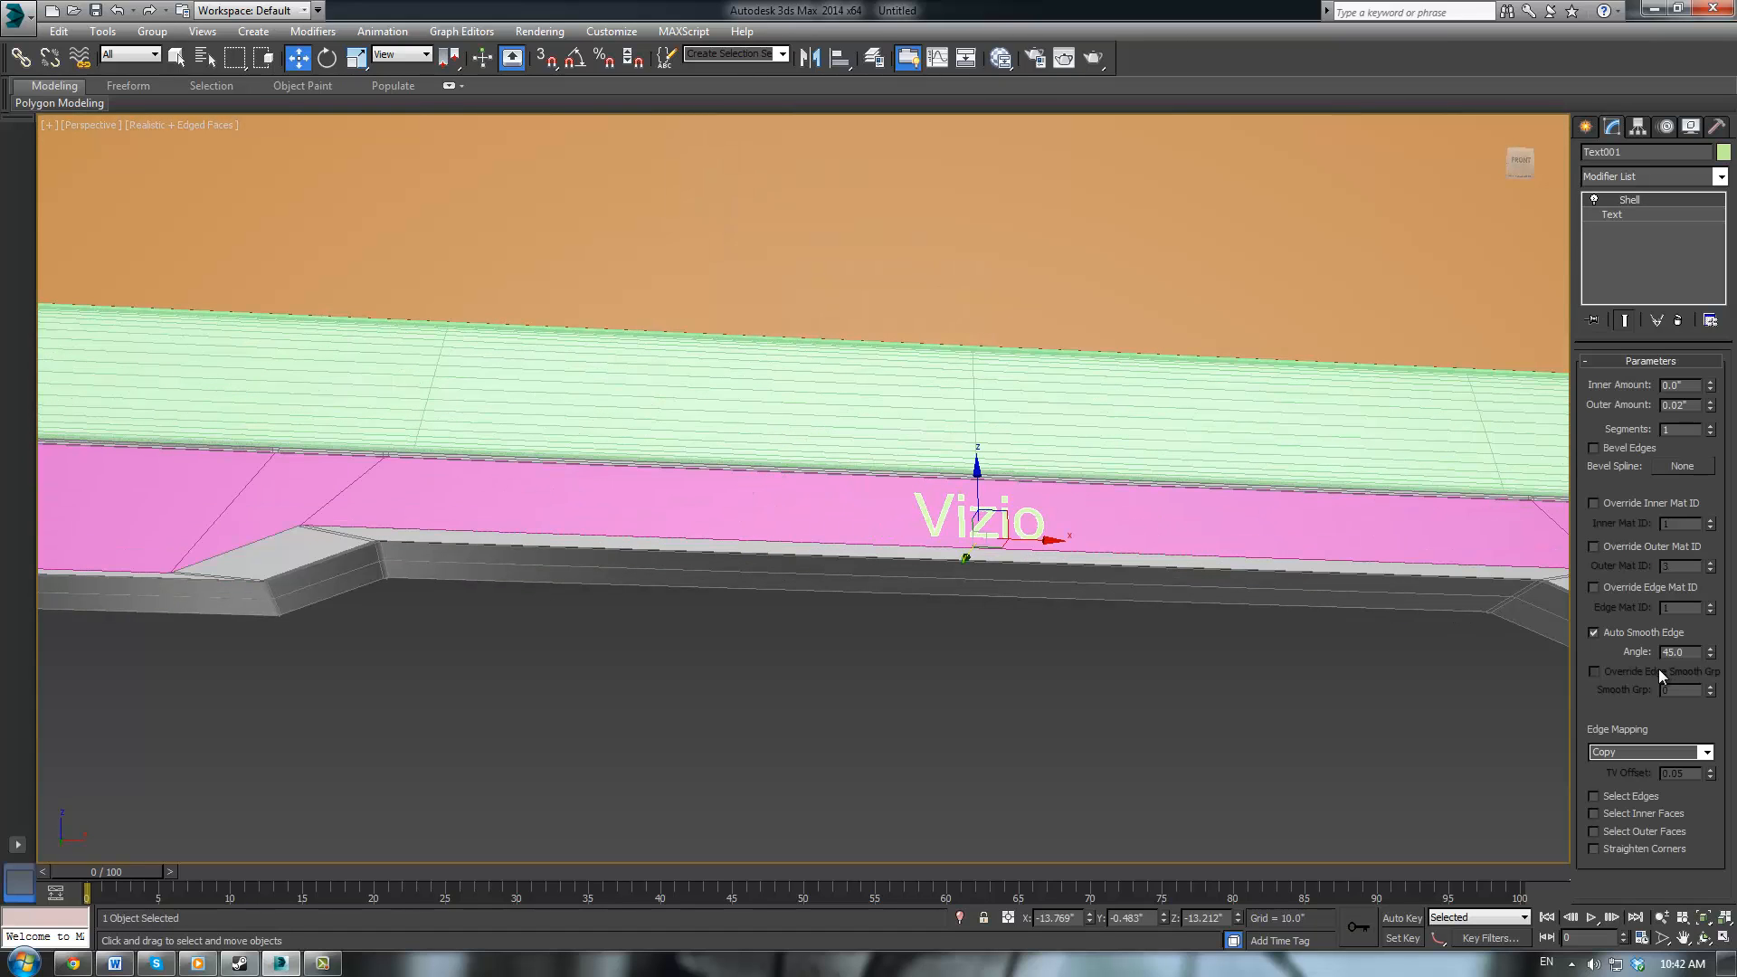
click(1627, 221)
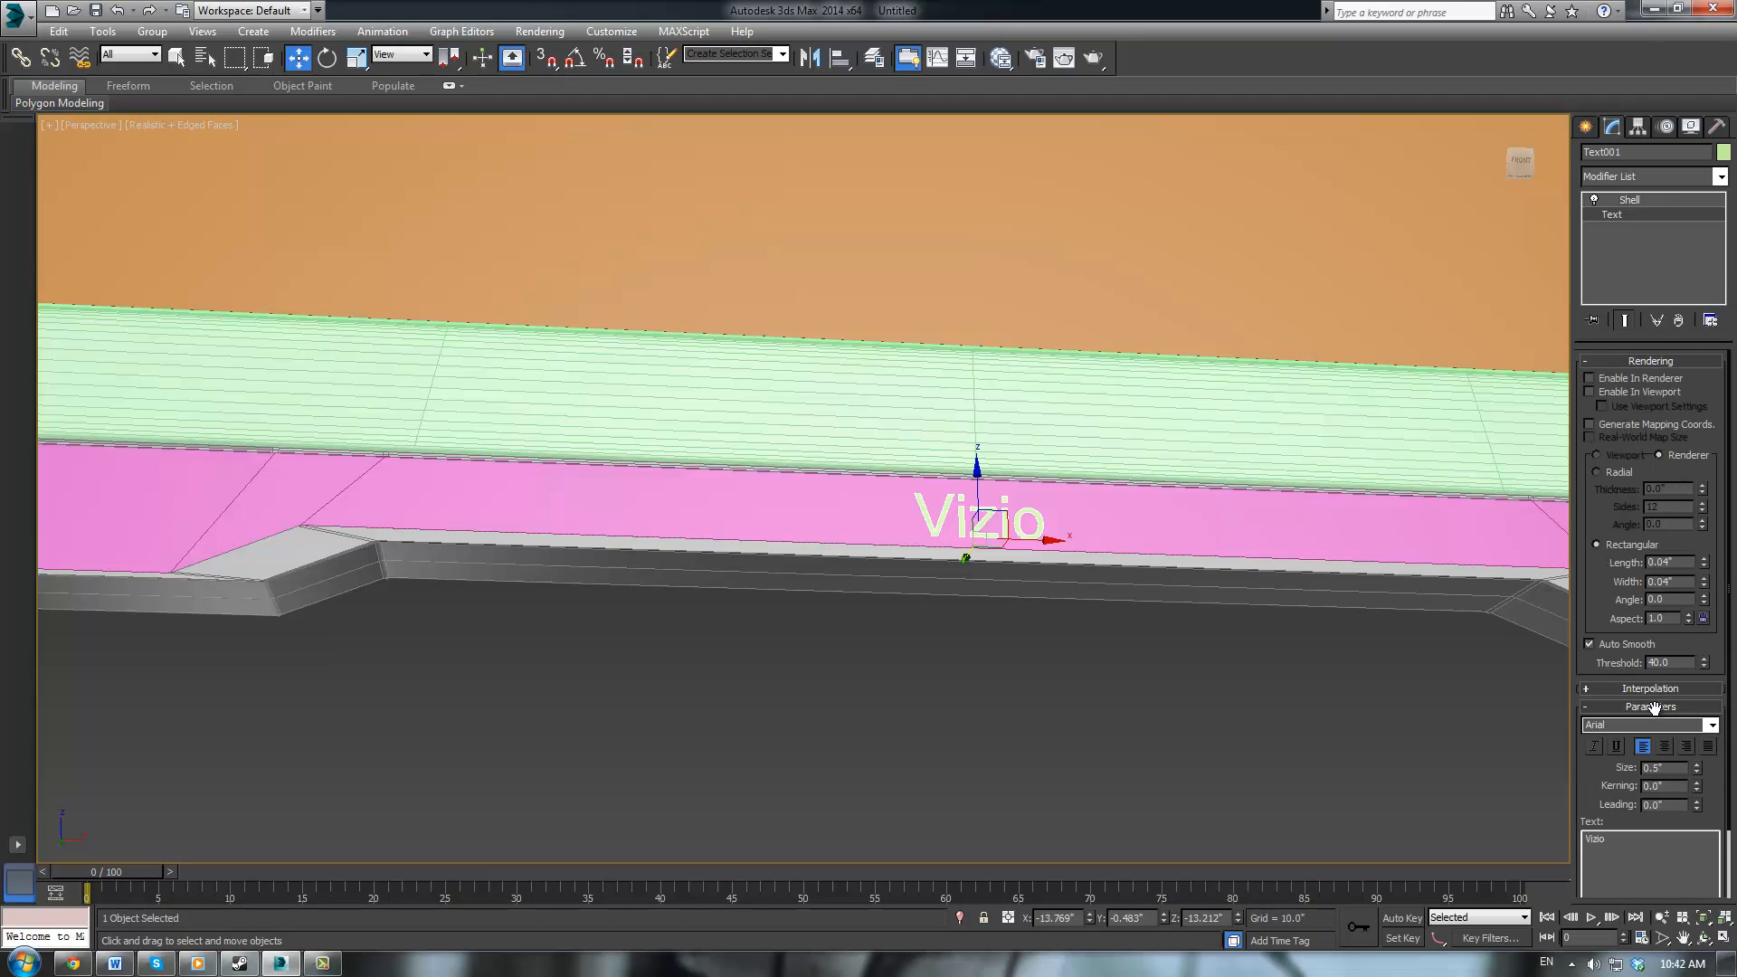
click(1712, 724)
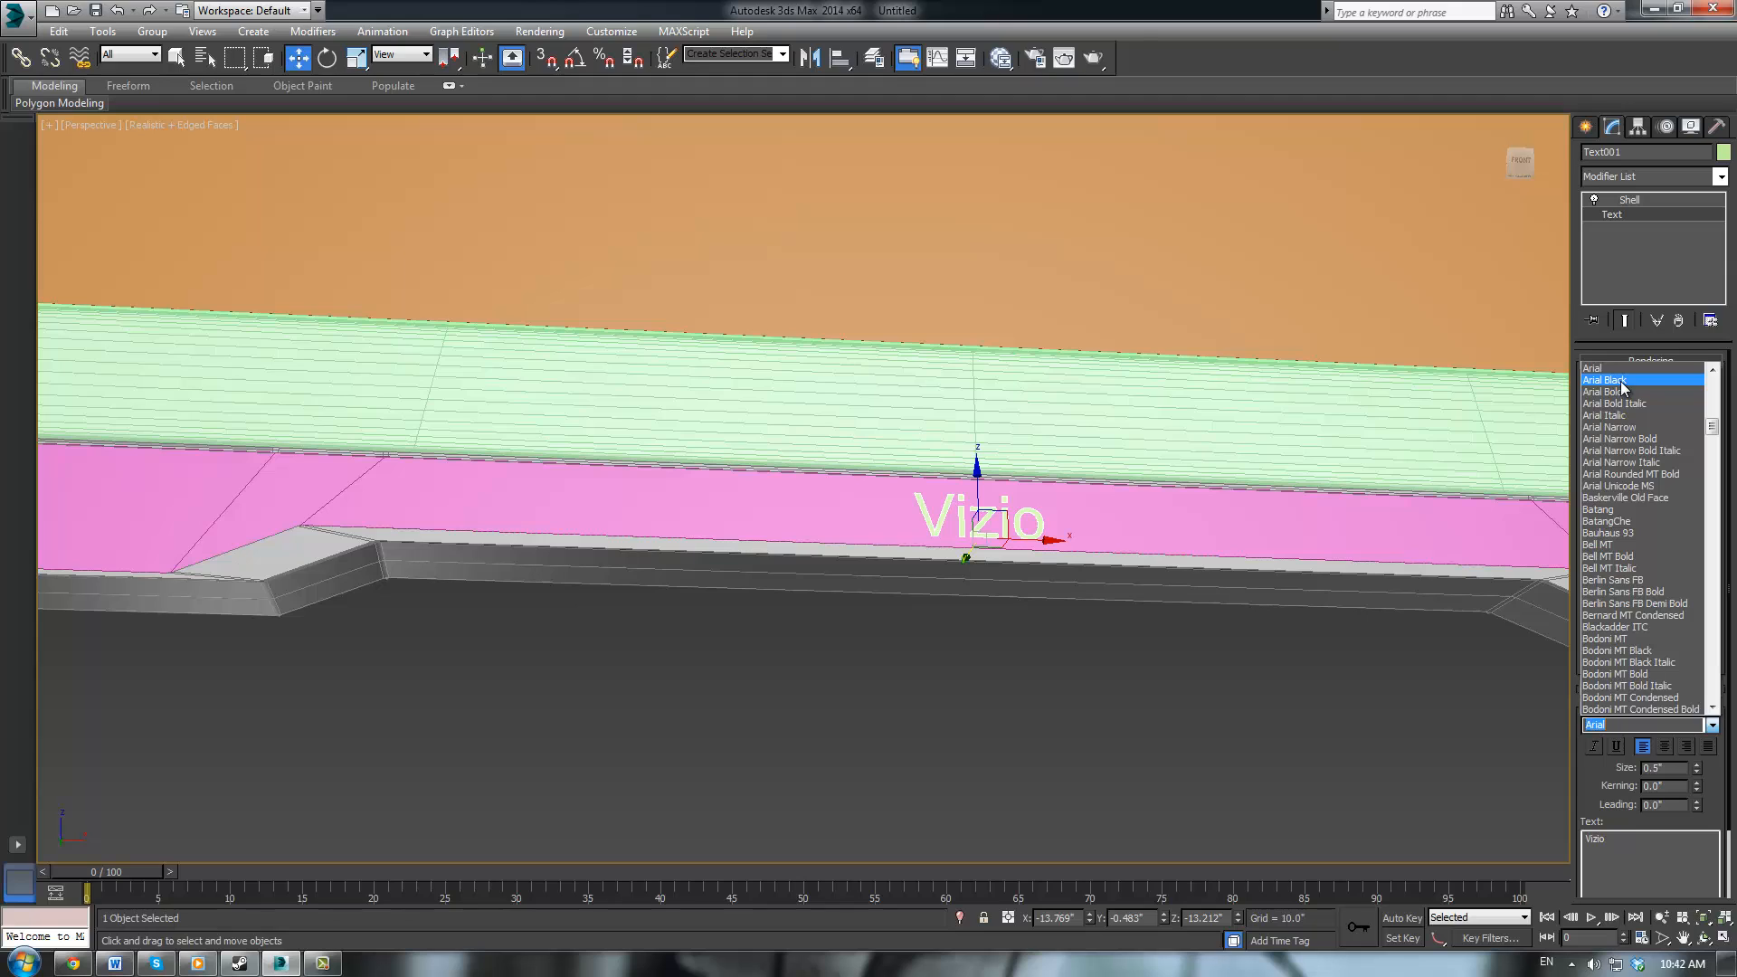
scroll(1643, 618, down, 5)
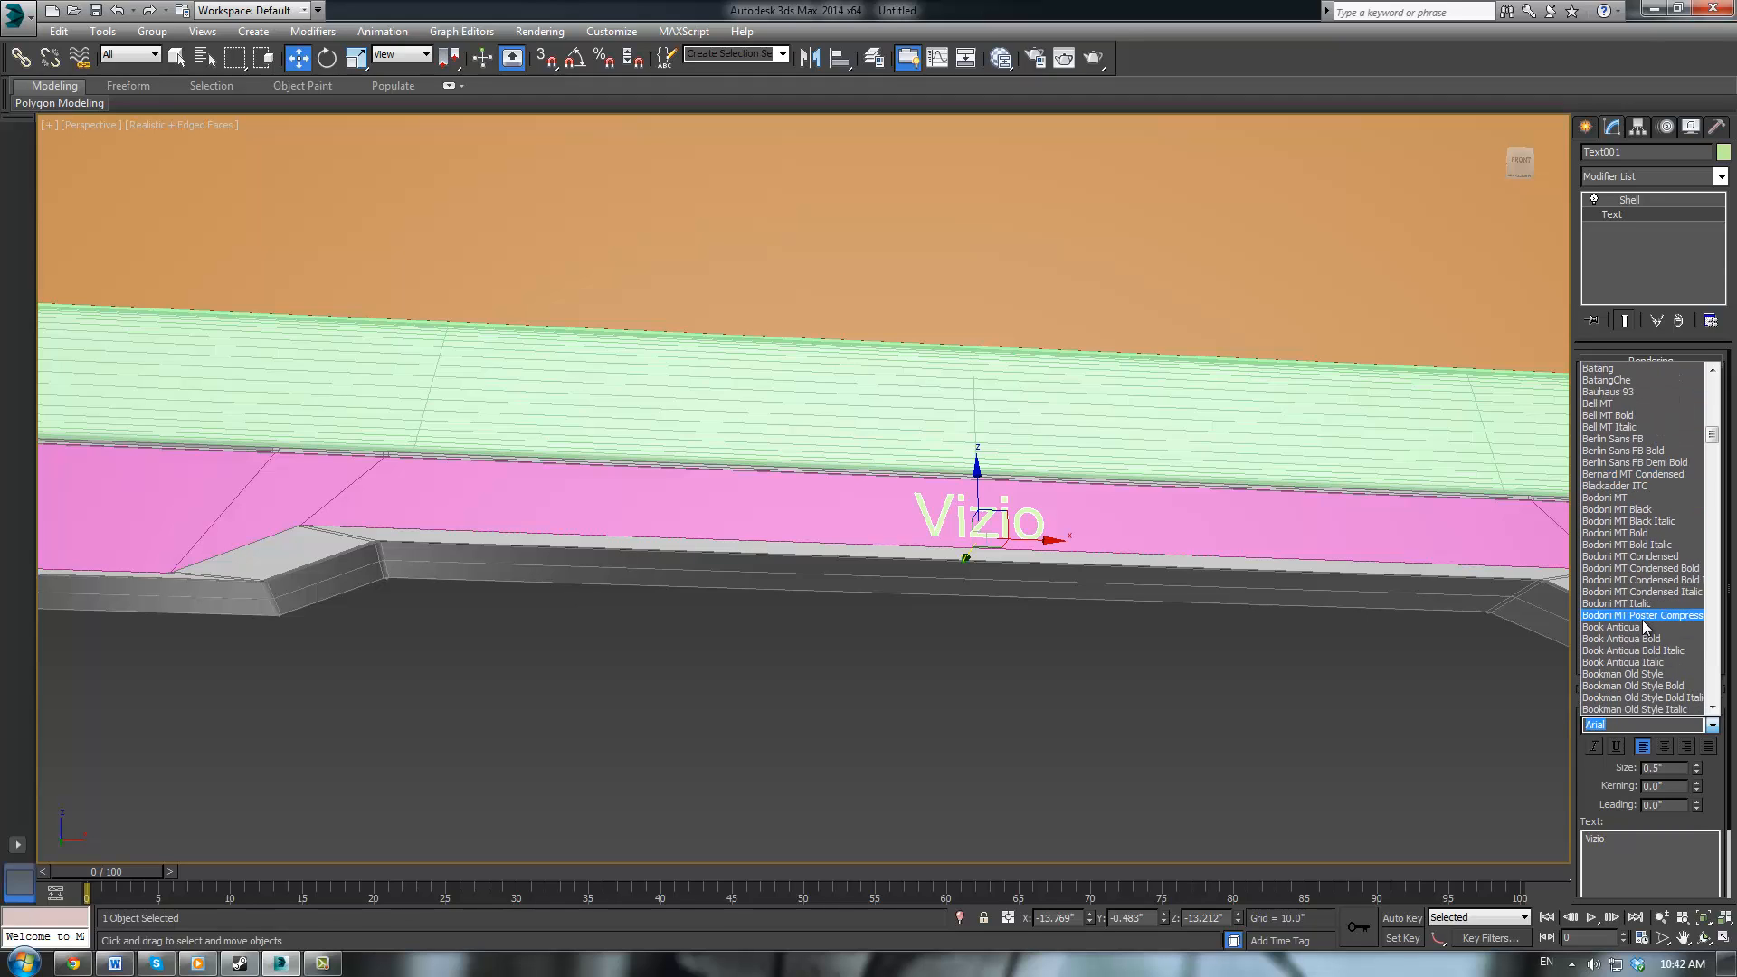
click(1621, 603)
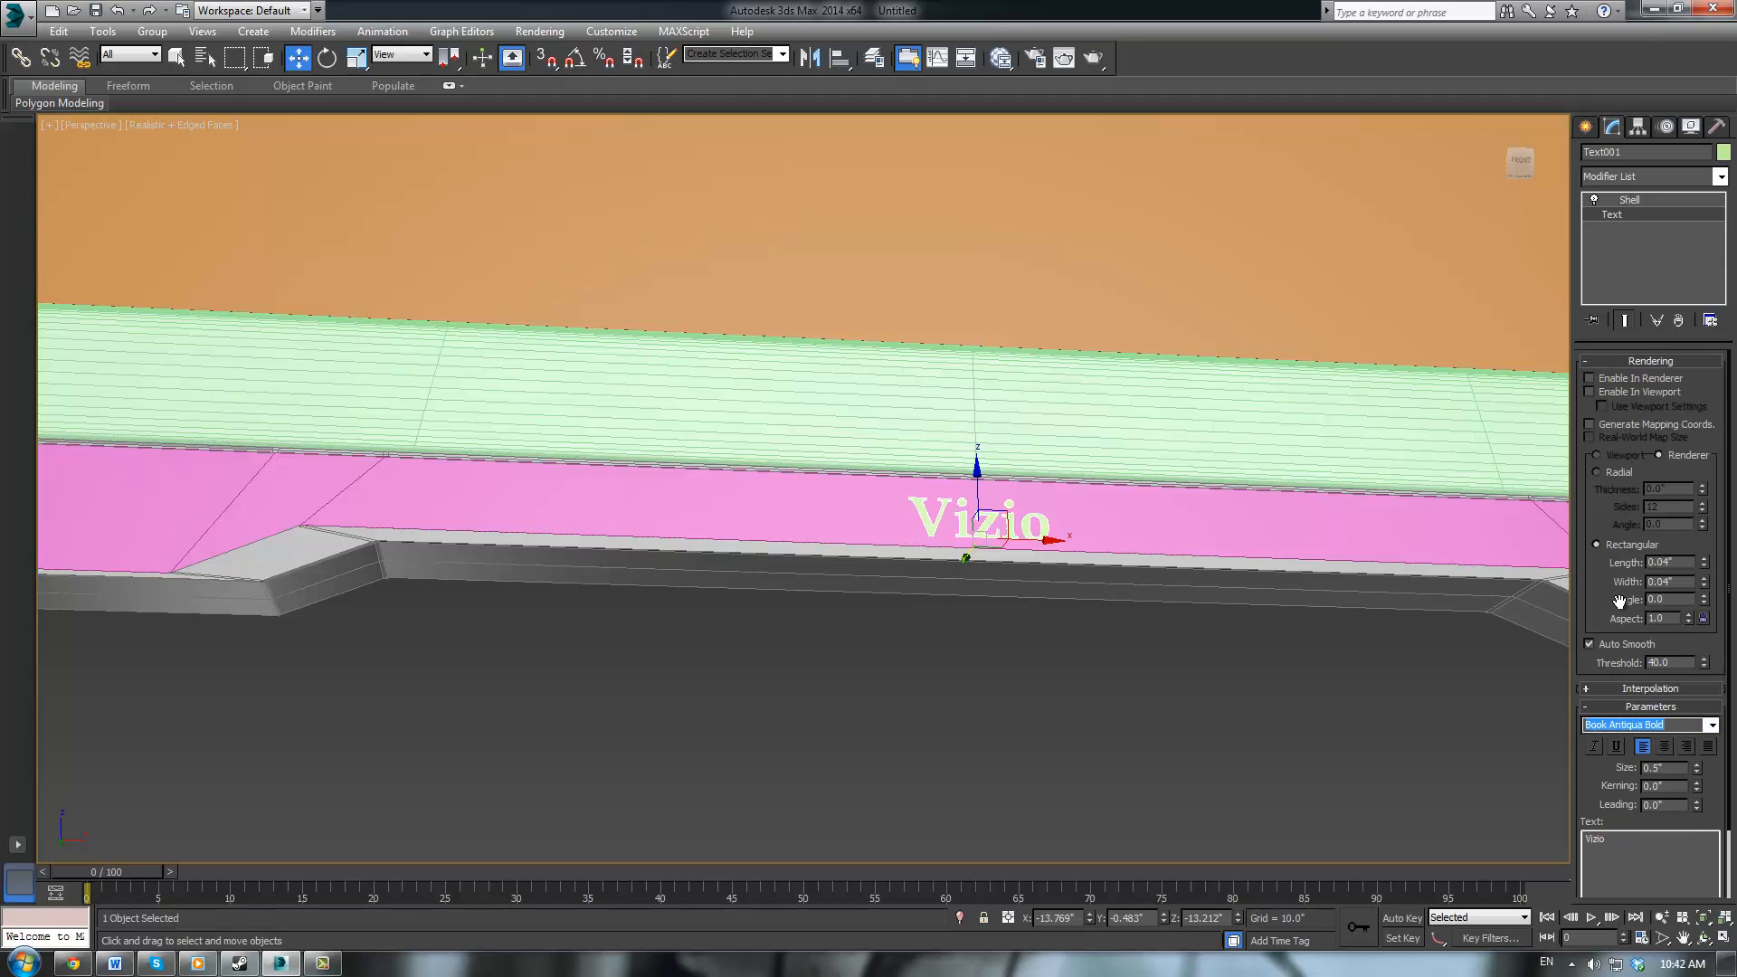
click(1277, 700)
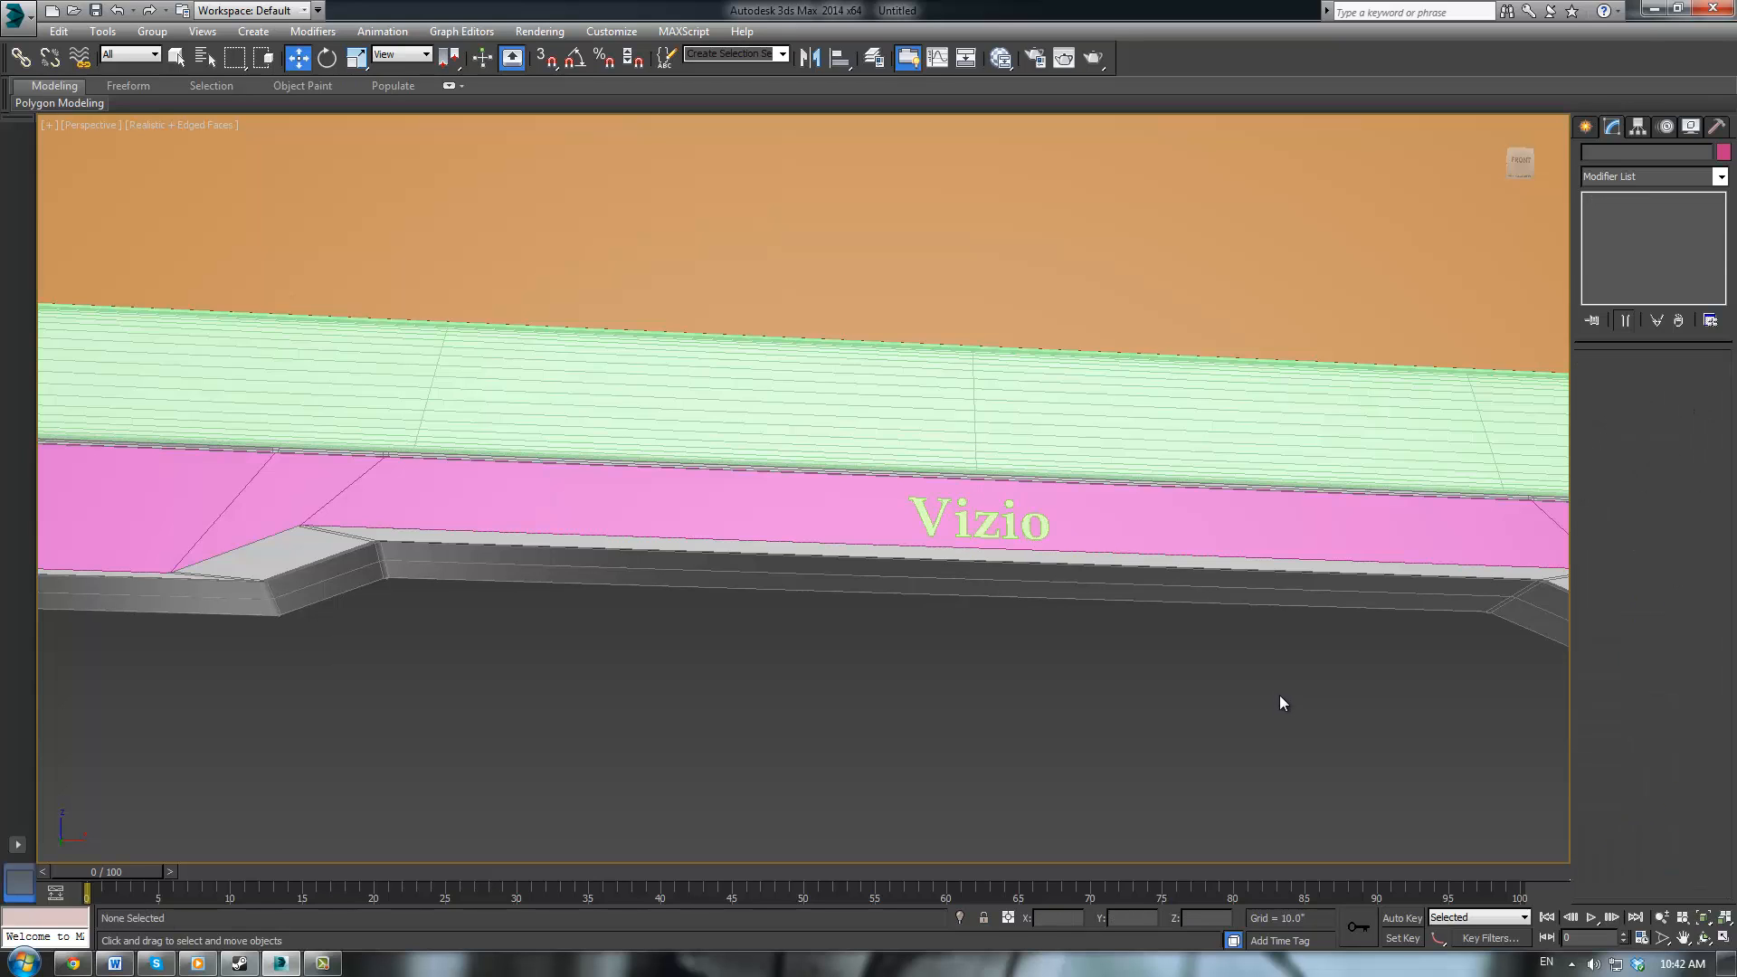
Set the Vizio text's kerning to 0.06", deselect it and check the spacing on the bottom strip
alt+middle_drag(1279, 695, 1189, 628)
click(1188, 629)
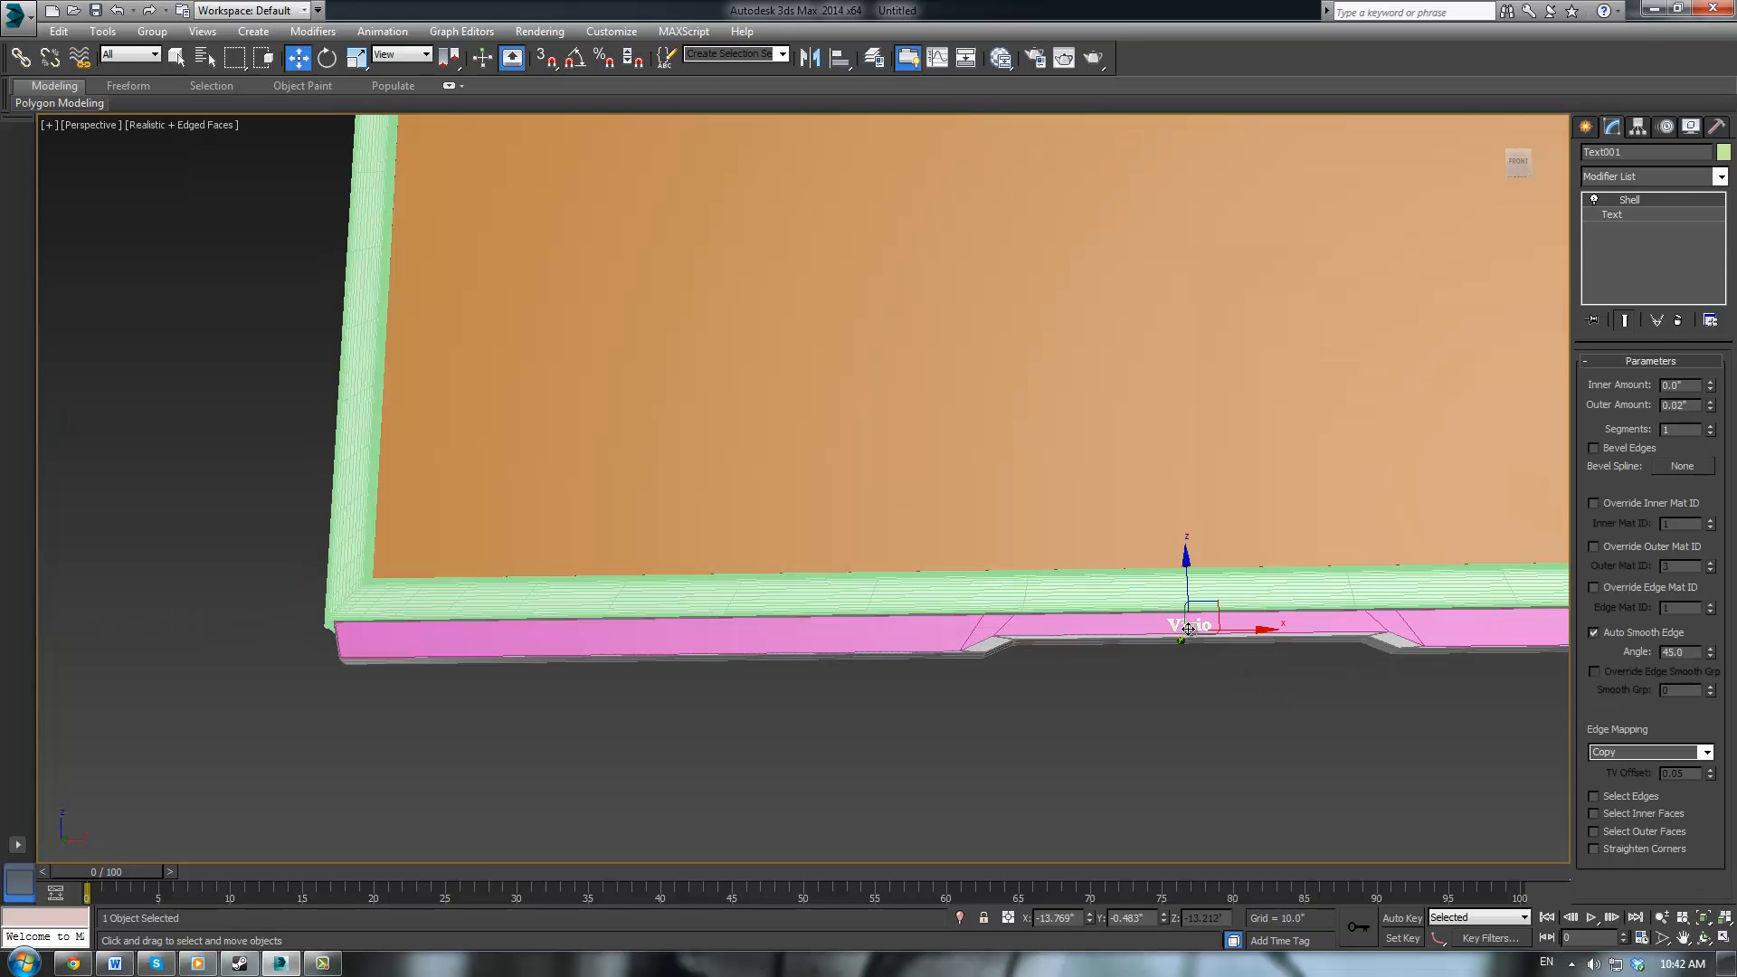
scroll(1276, 679, up, 3)
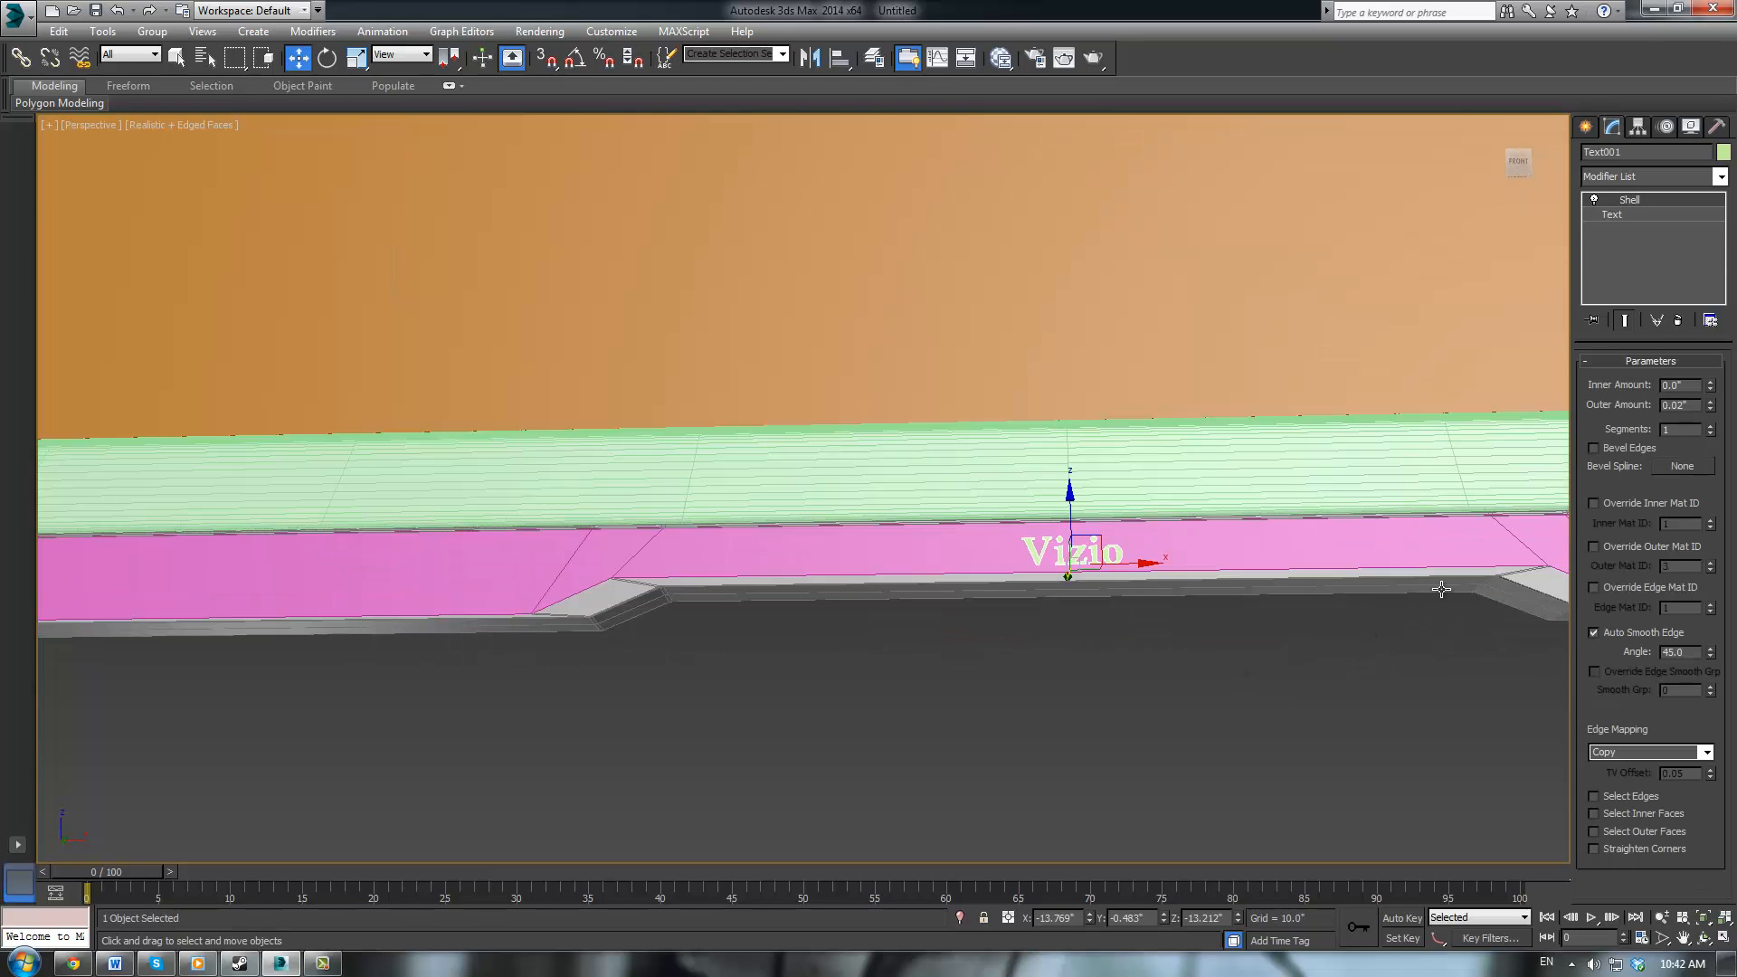
click(1625, 217)
scroll(1629, 452, down, 2)
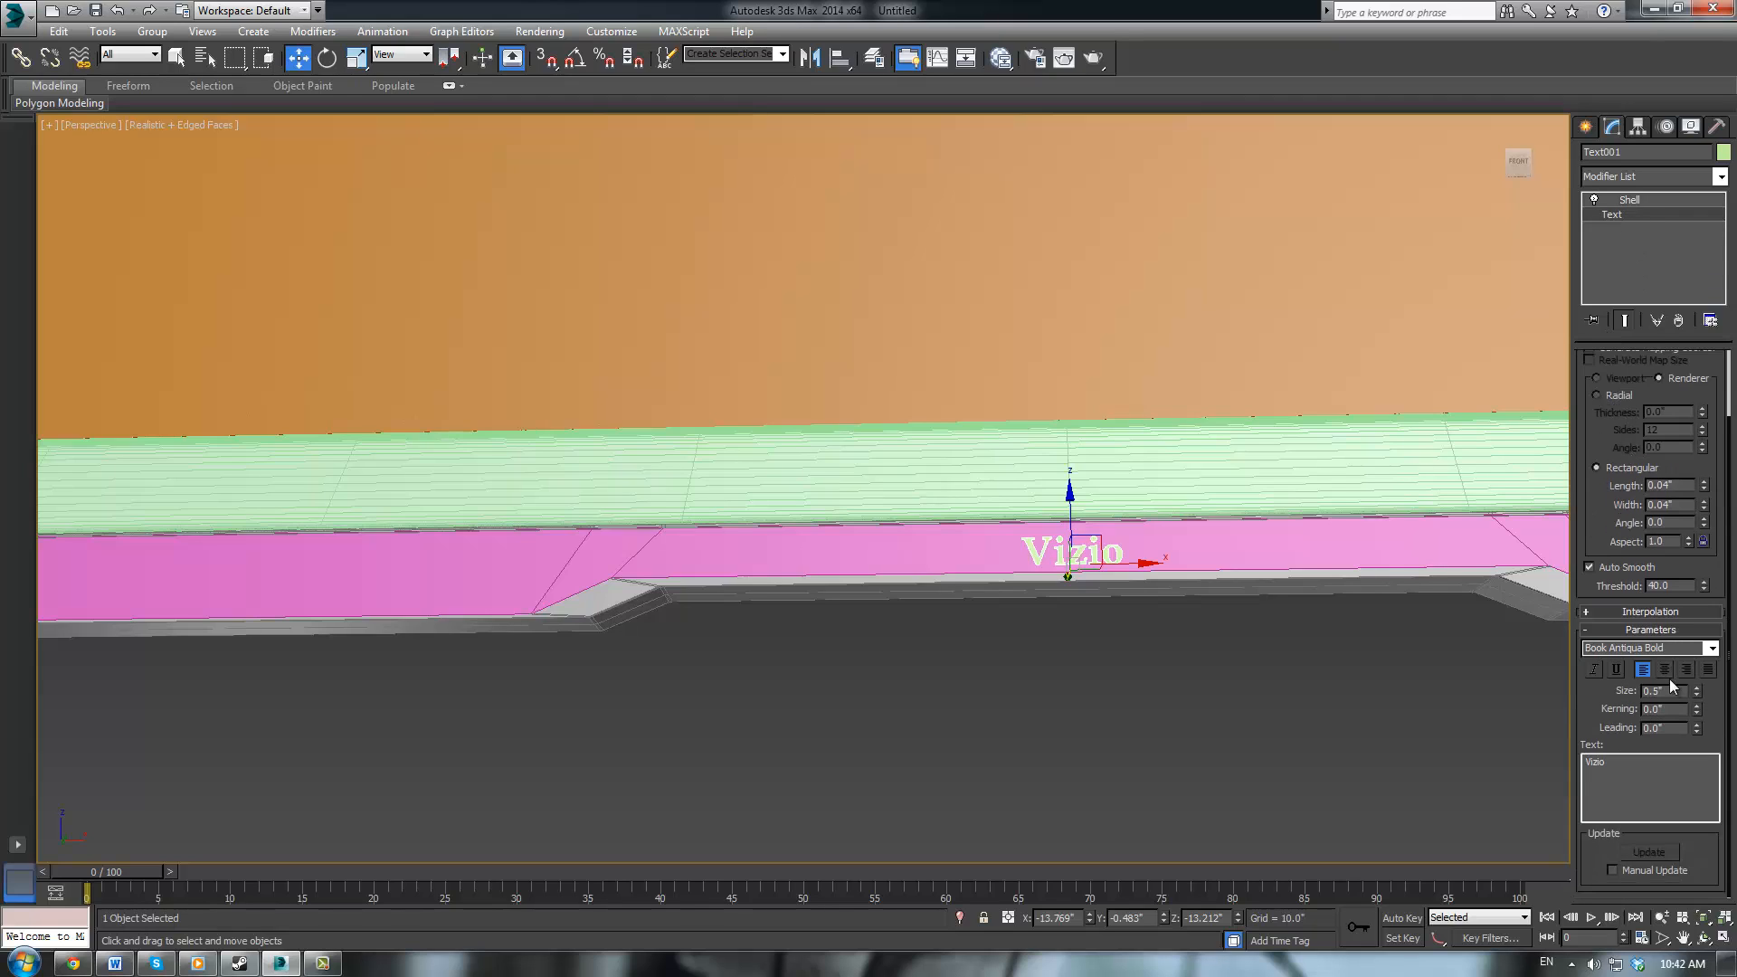
drag(1696, 713, 1687, 699)
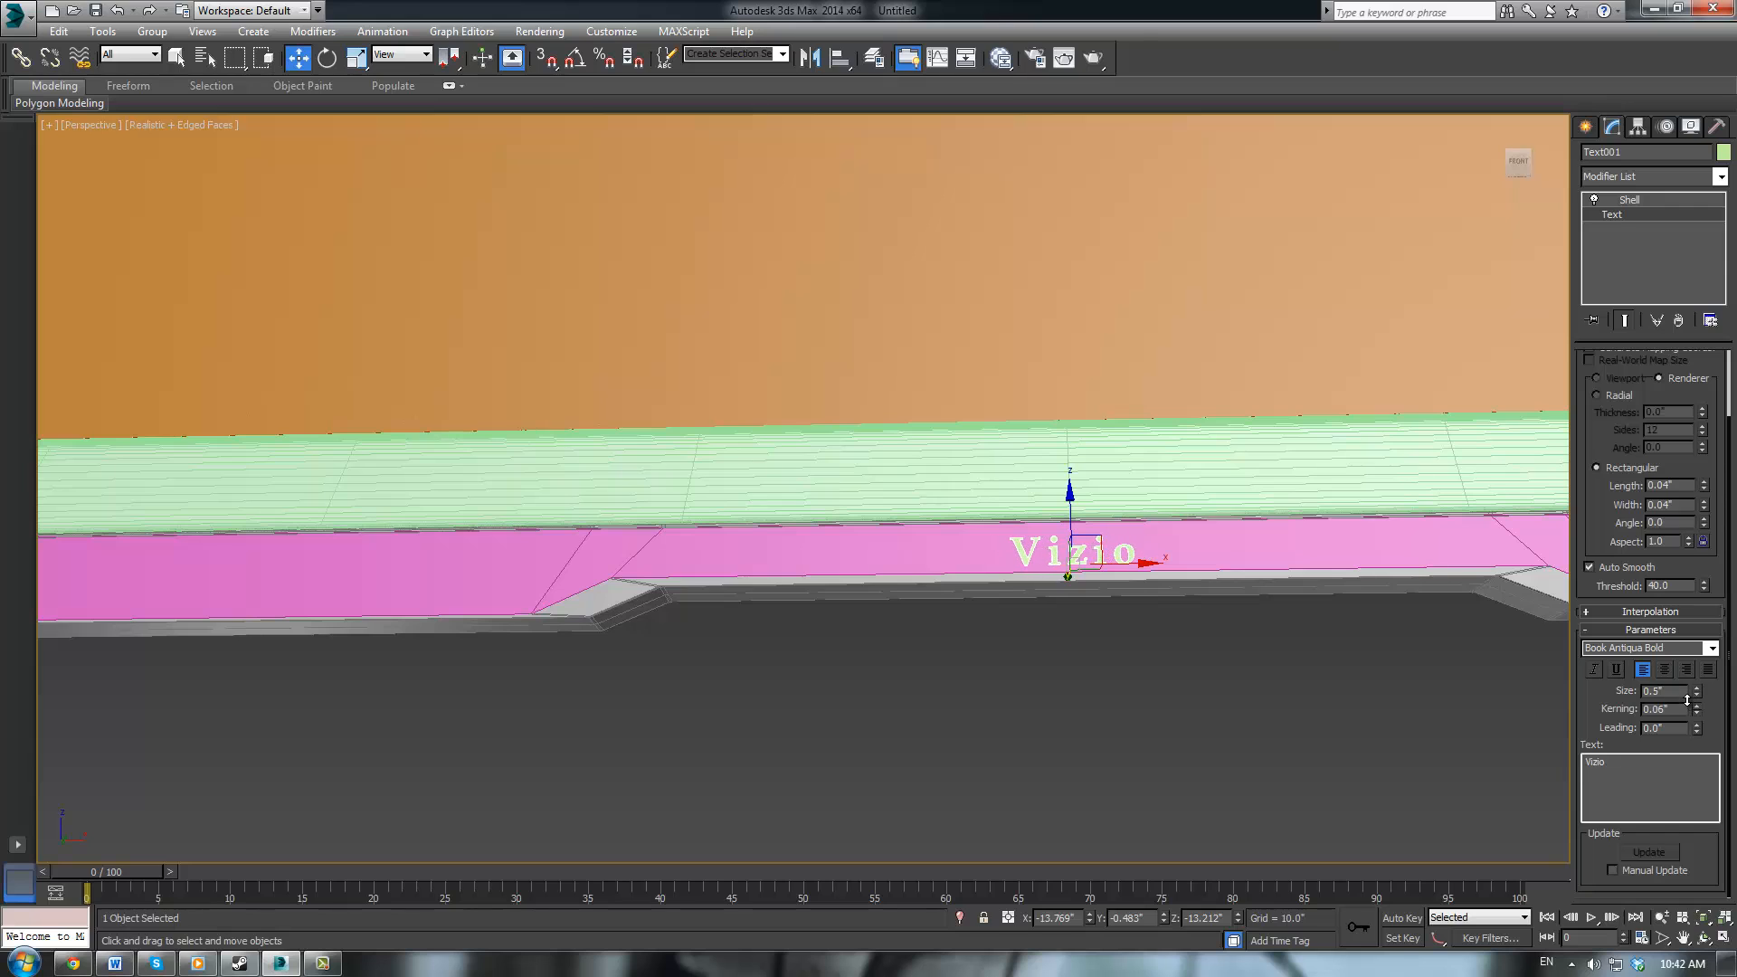
click(1279, 726)
scroll(1252, 733, down, 3)
scroll(1169, 677, up, 3)
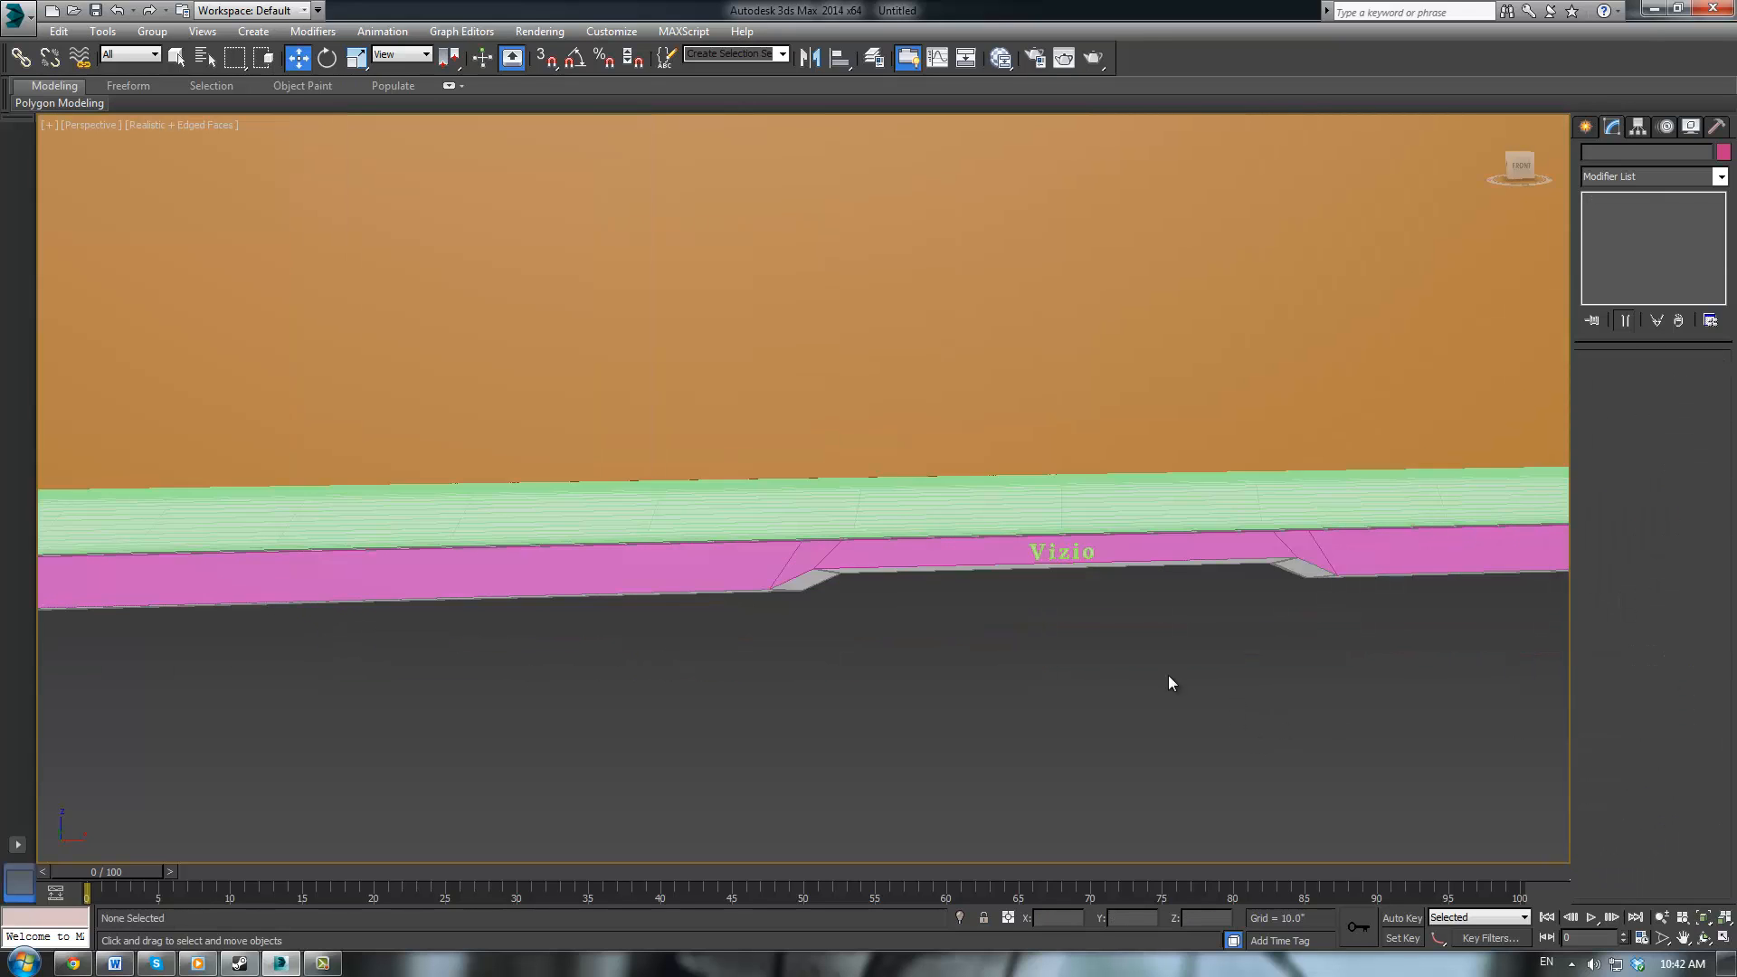
scroll(1174, 590, down, 3)
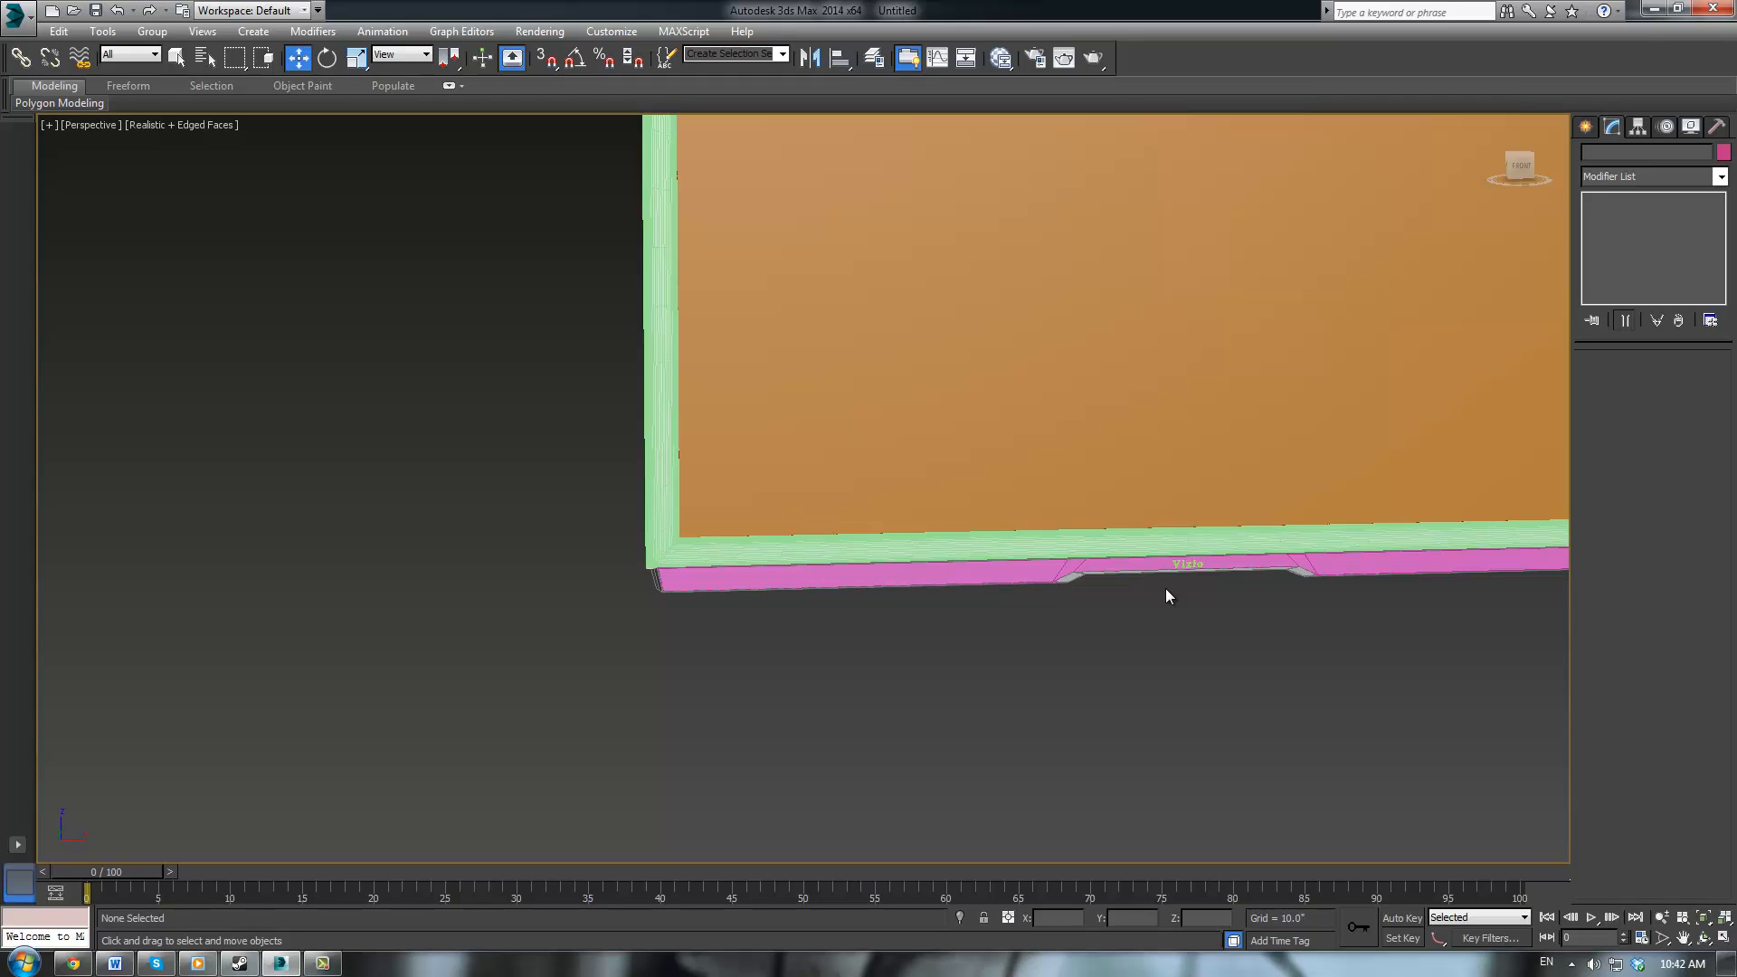
scroll(1155, 554, down, 5)
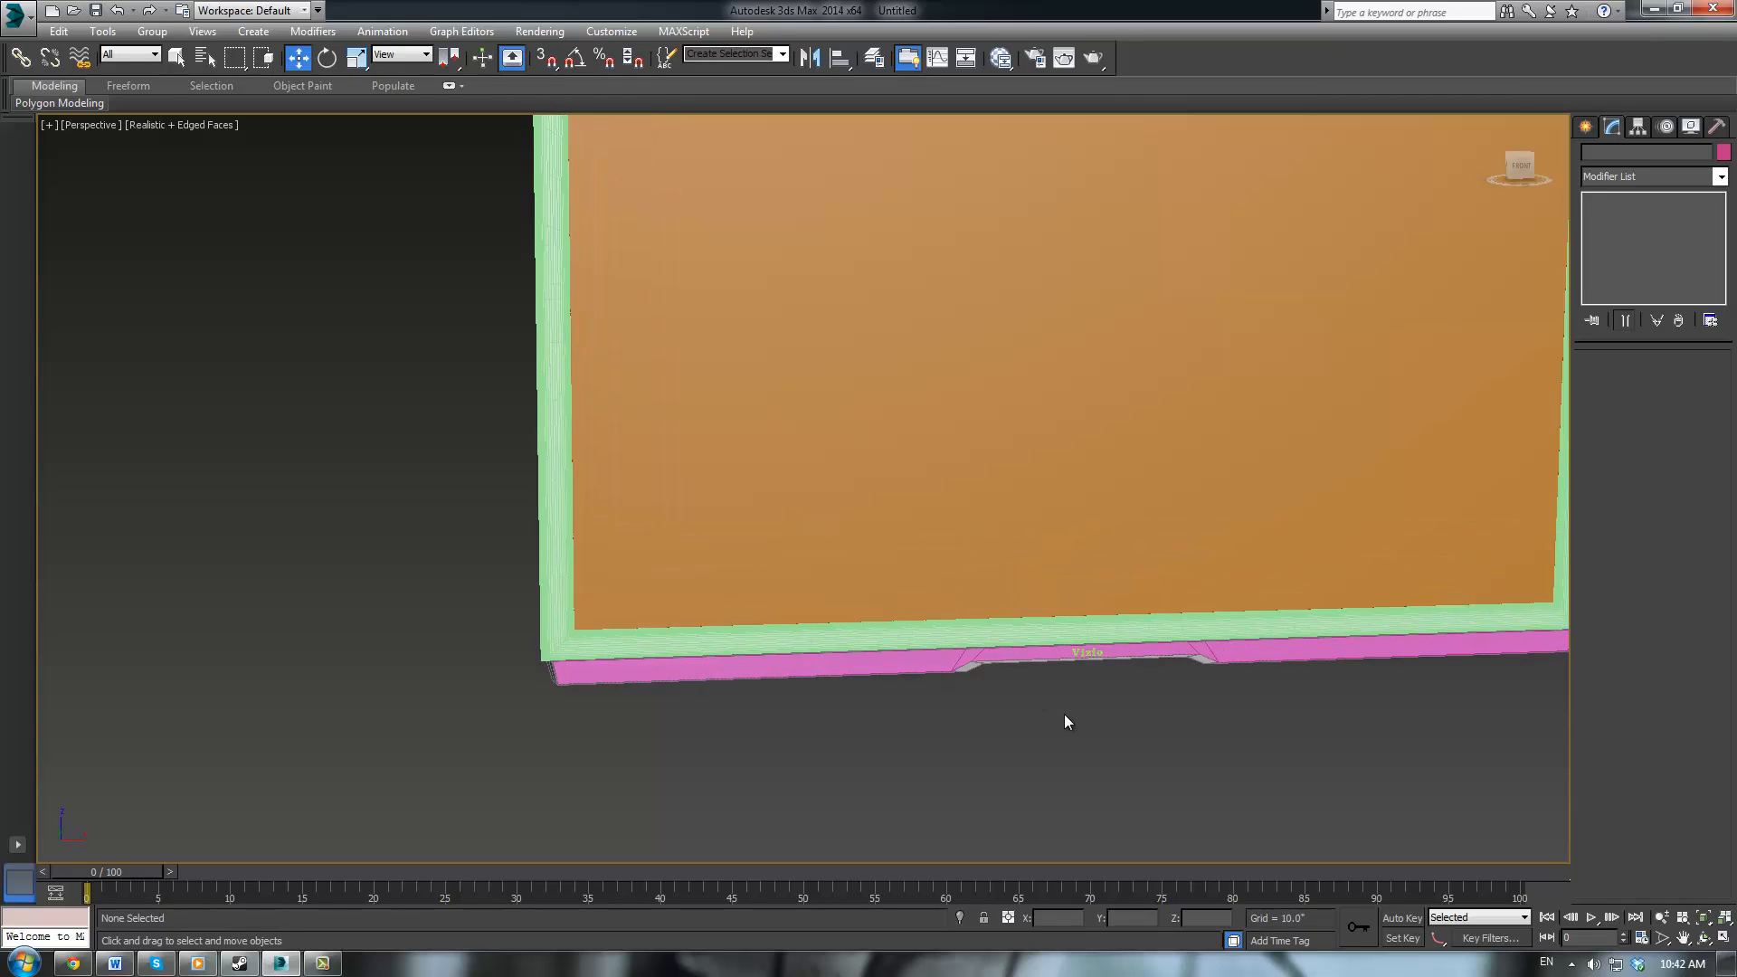
Create a box about 8.8" long, 9.2" wide and 0.55" high on the underside of the TV's bottom strip
alt+middle_drag(1139, 660, 1188, 616)
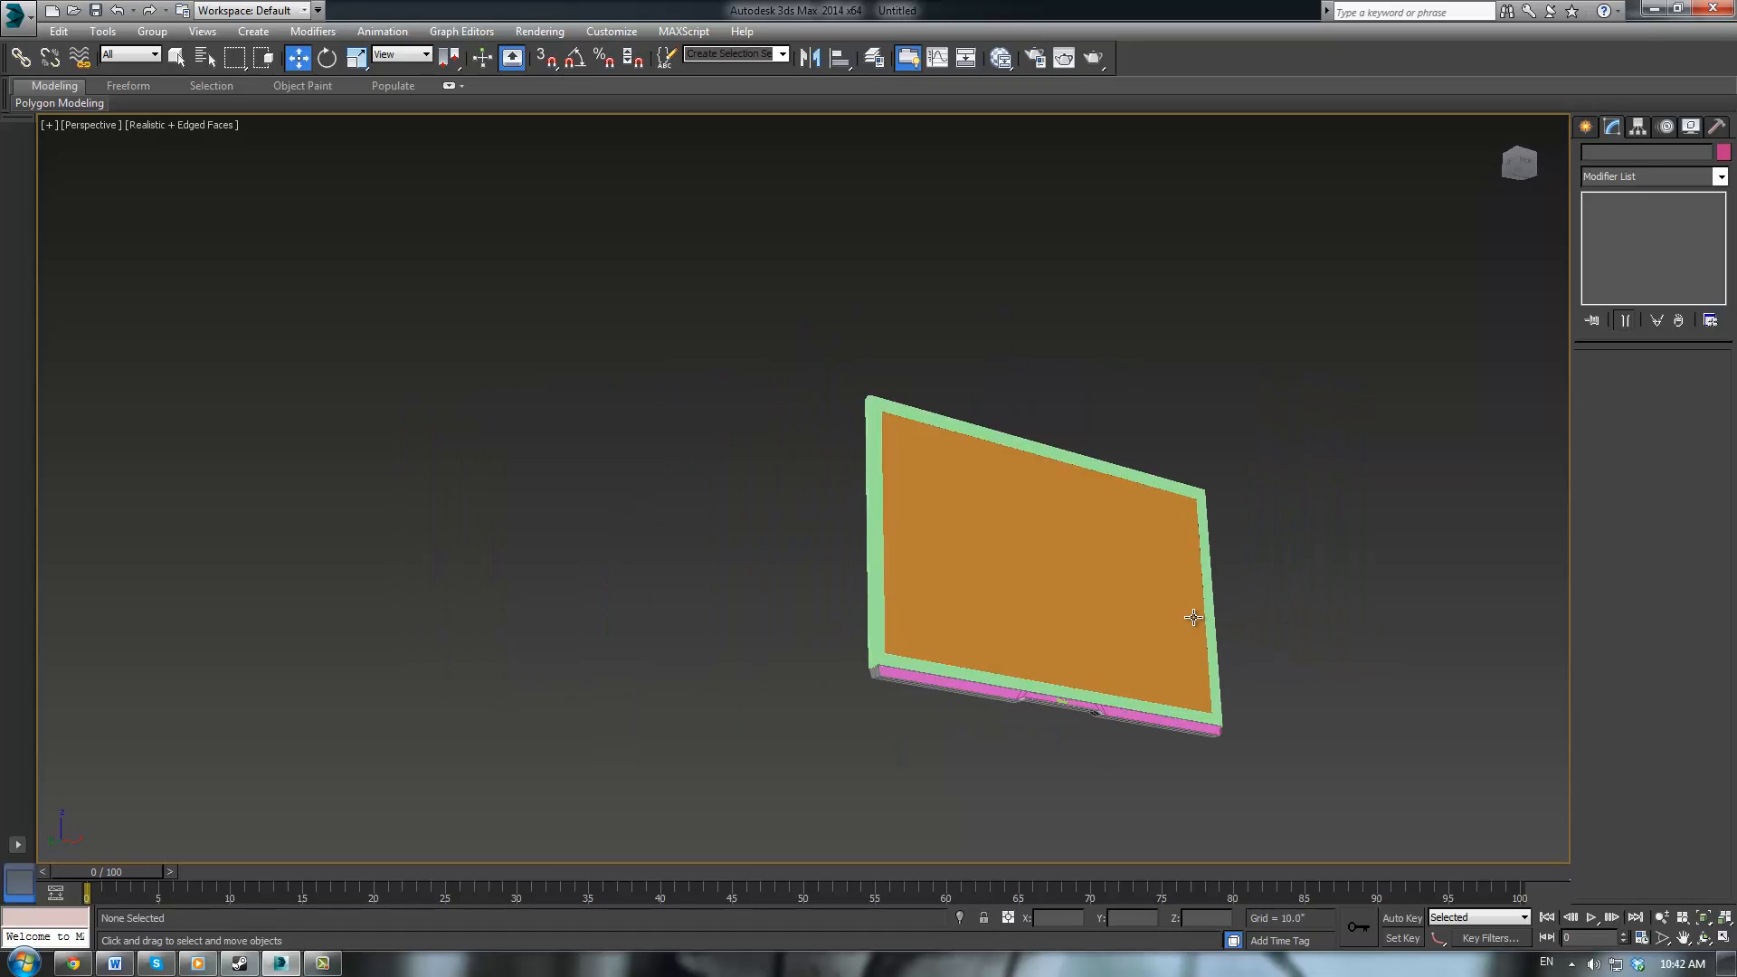
middle_drag(1202, 622, 1187, 559)
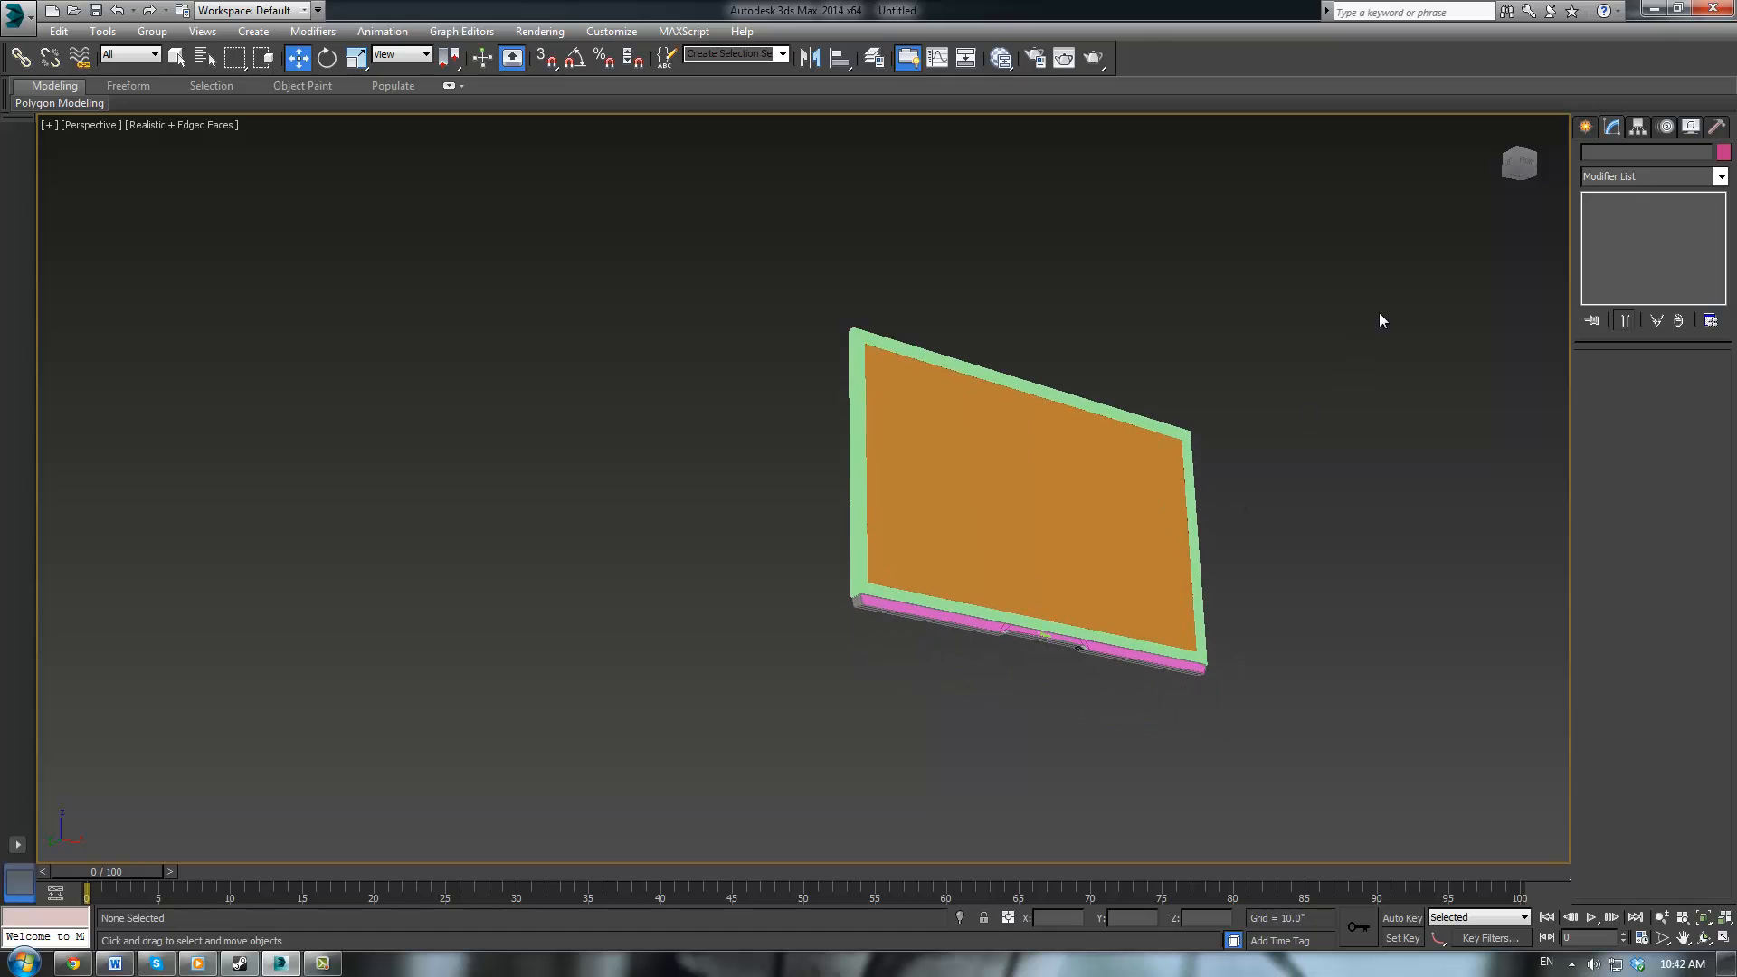
click(1585, 126)
click(1632, 239)
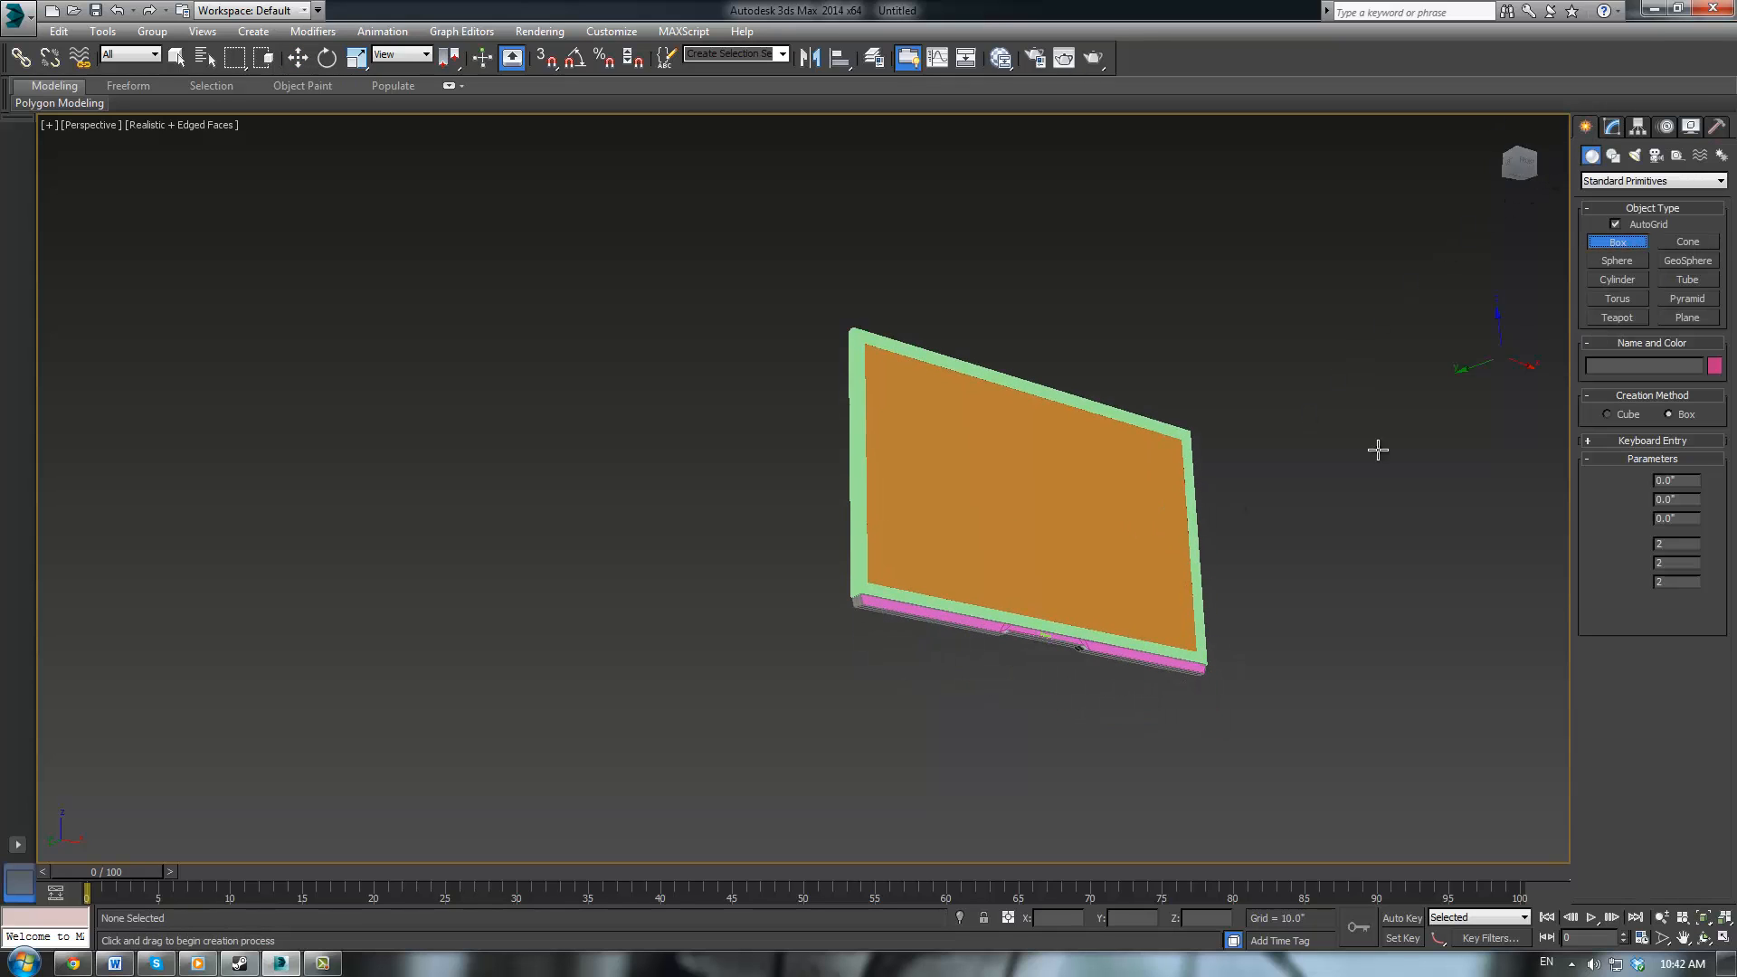
alt+middle_drag(1376, 446, 1061, 655)
scroll(1005, 633, up, 5)
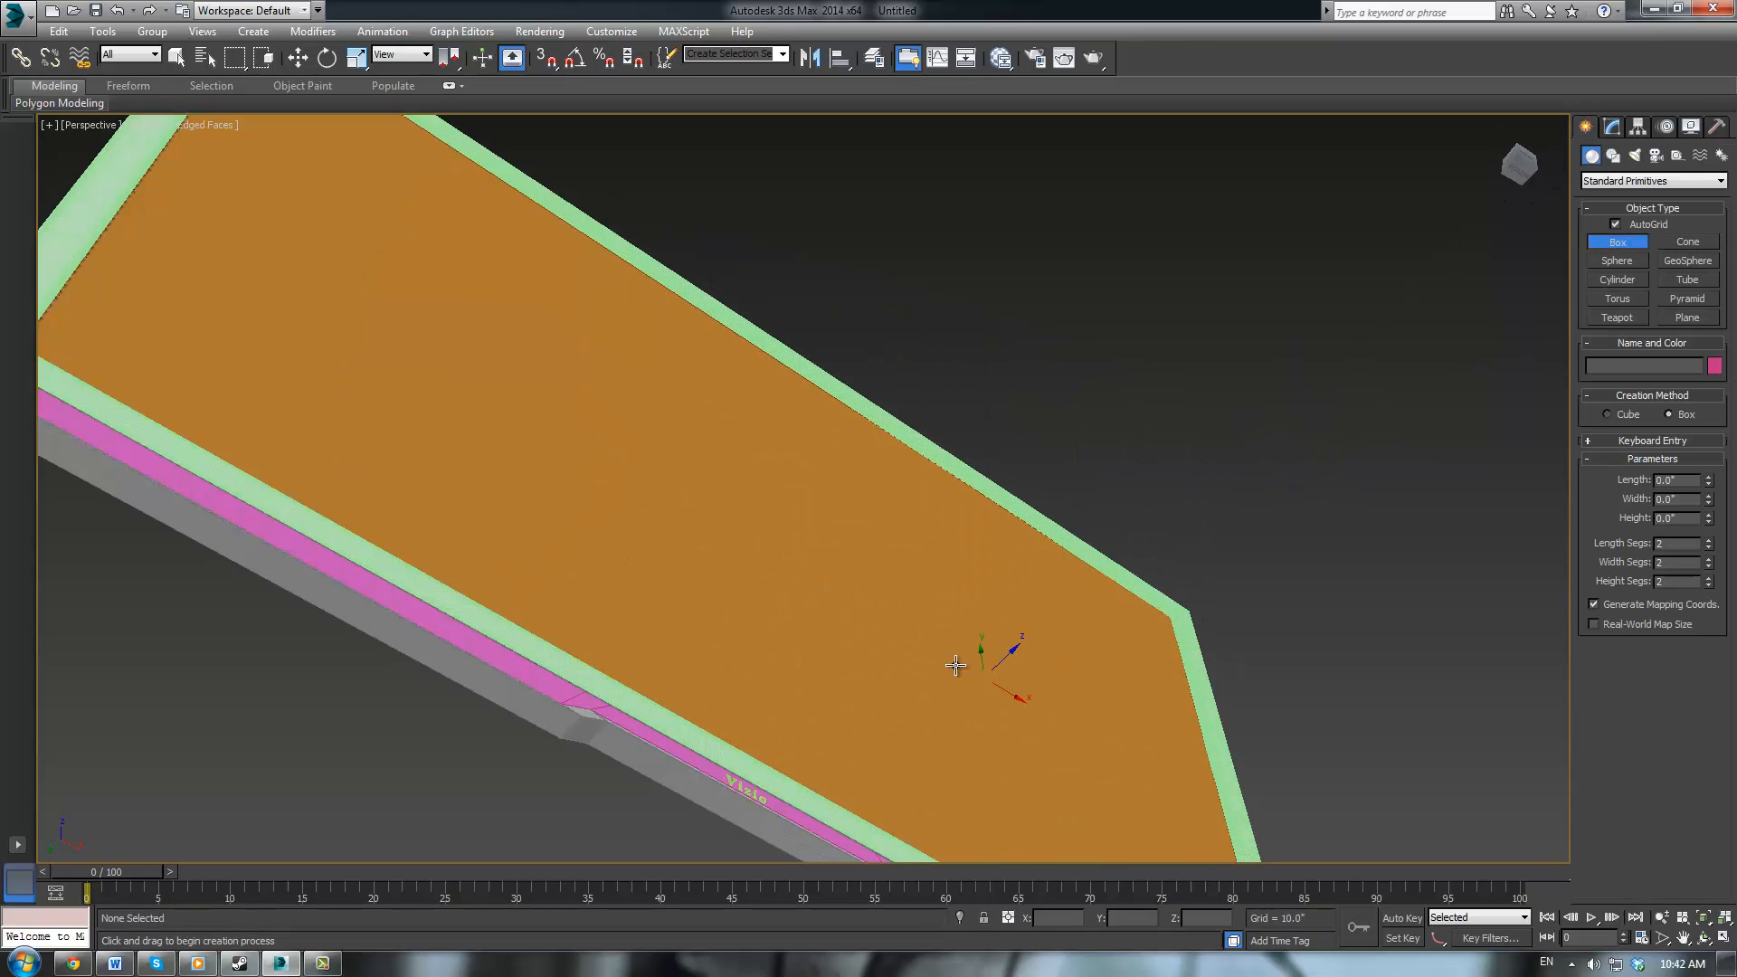
drag(769, 601, 295, 763)
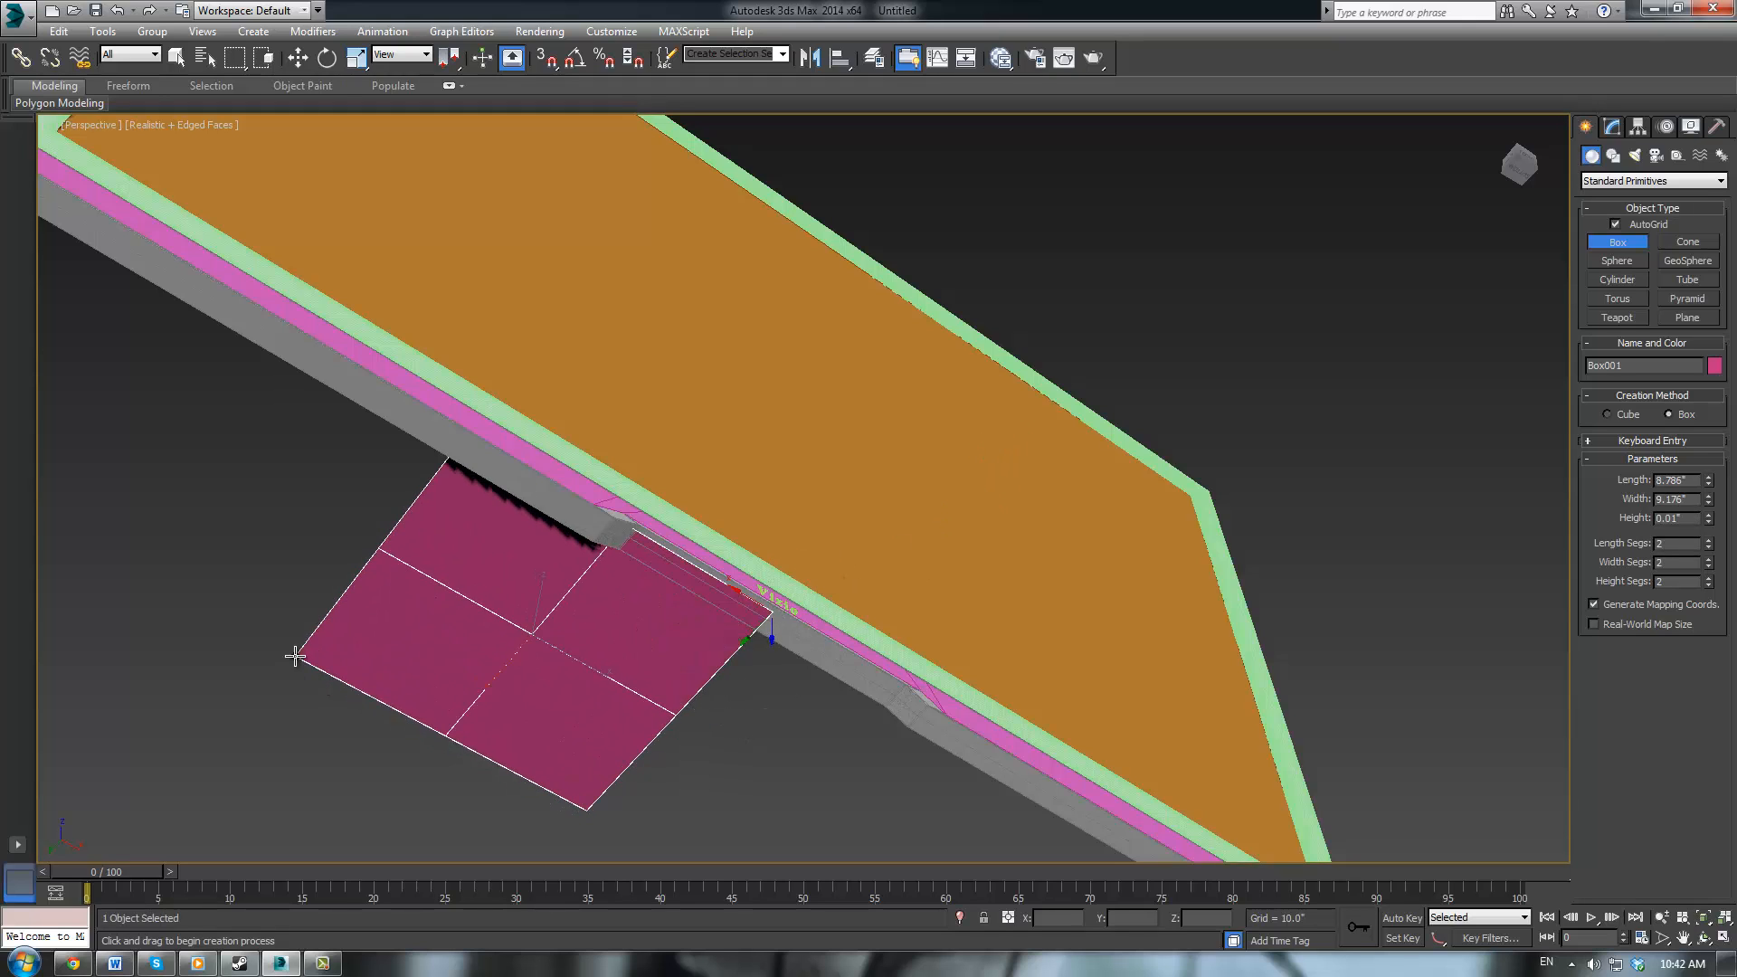
click(226, 680)
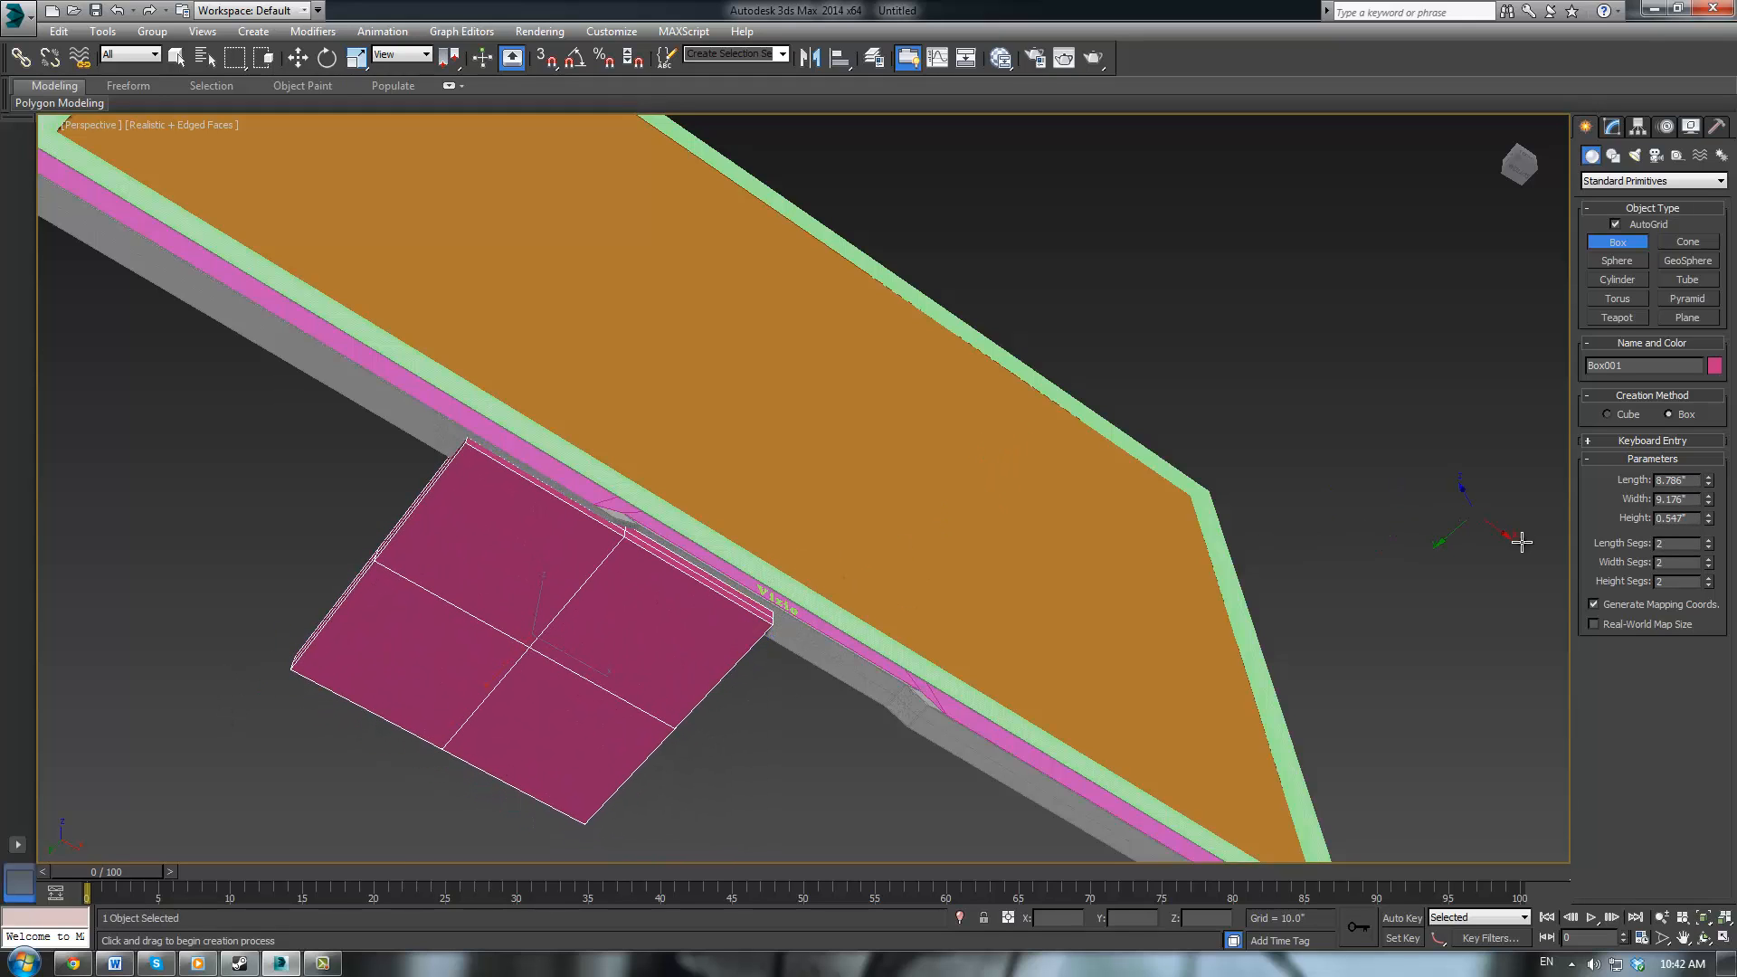
Set the new box's length, width and height segments to 1 each
click(1709, 546)
click(1709, 567)
click(1709, 586)
Move the box below the TV as a stand base, roughly centered under the Vizio lettering at about X -13.387", Y 0.76", Z -15.451"
alt+middle_drag(1210, 488, 1098, 493)
key(w)
alt+middle_drag(597, 542, 571, 557)
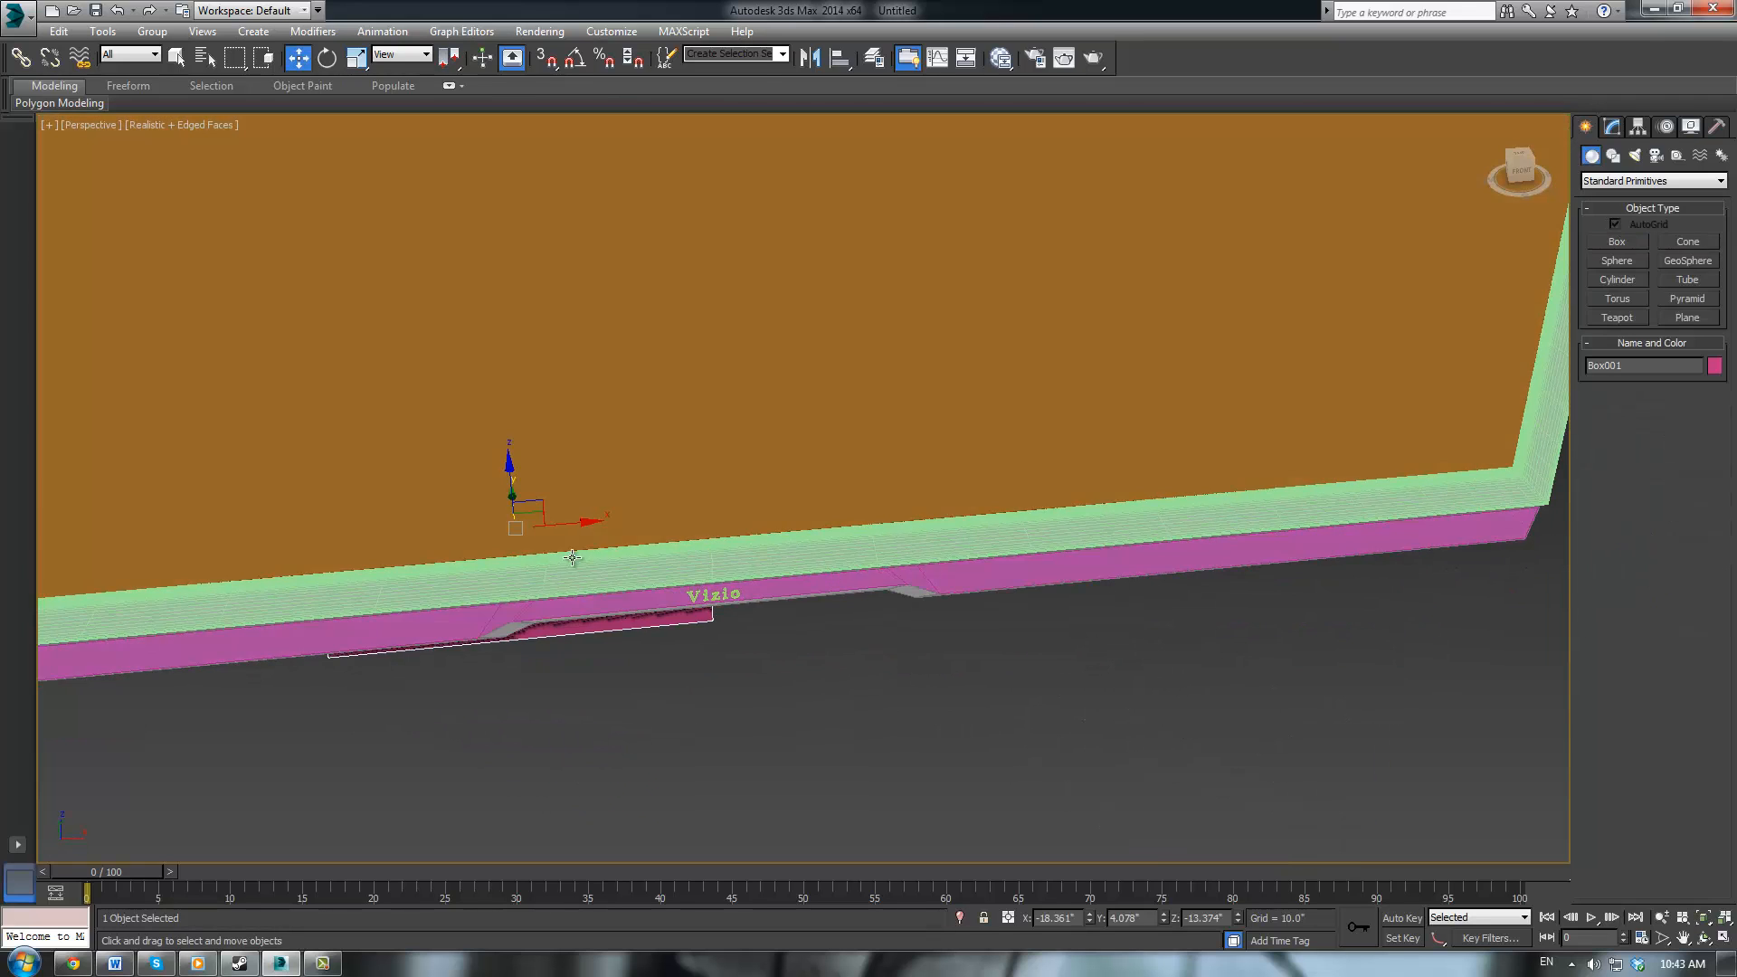
drag(529, 514, 726, 630)
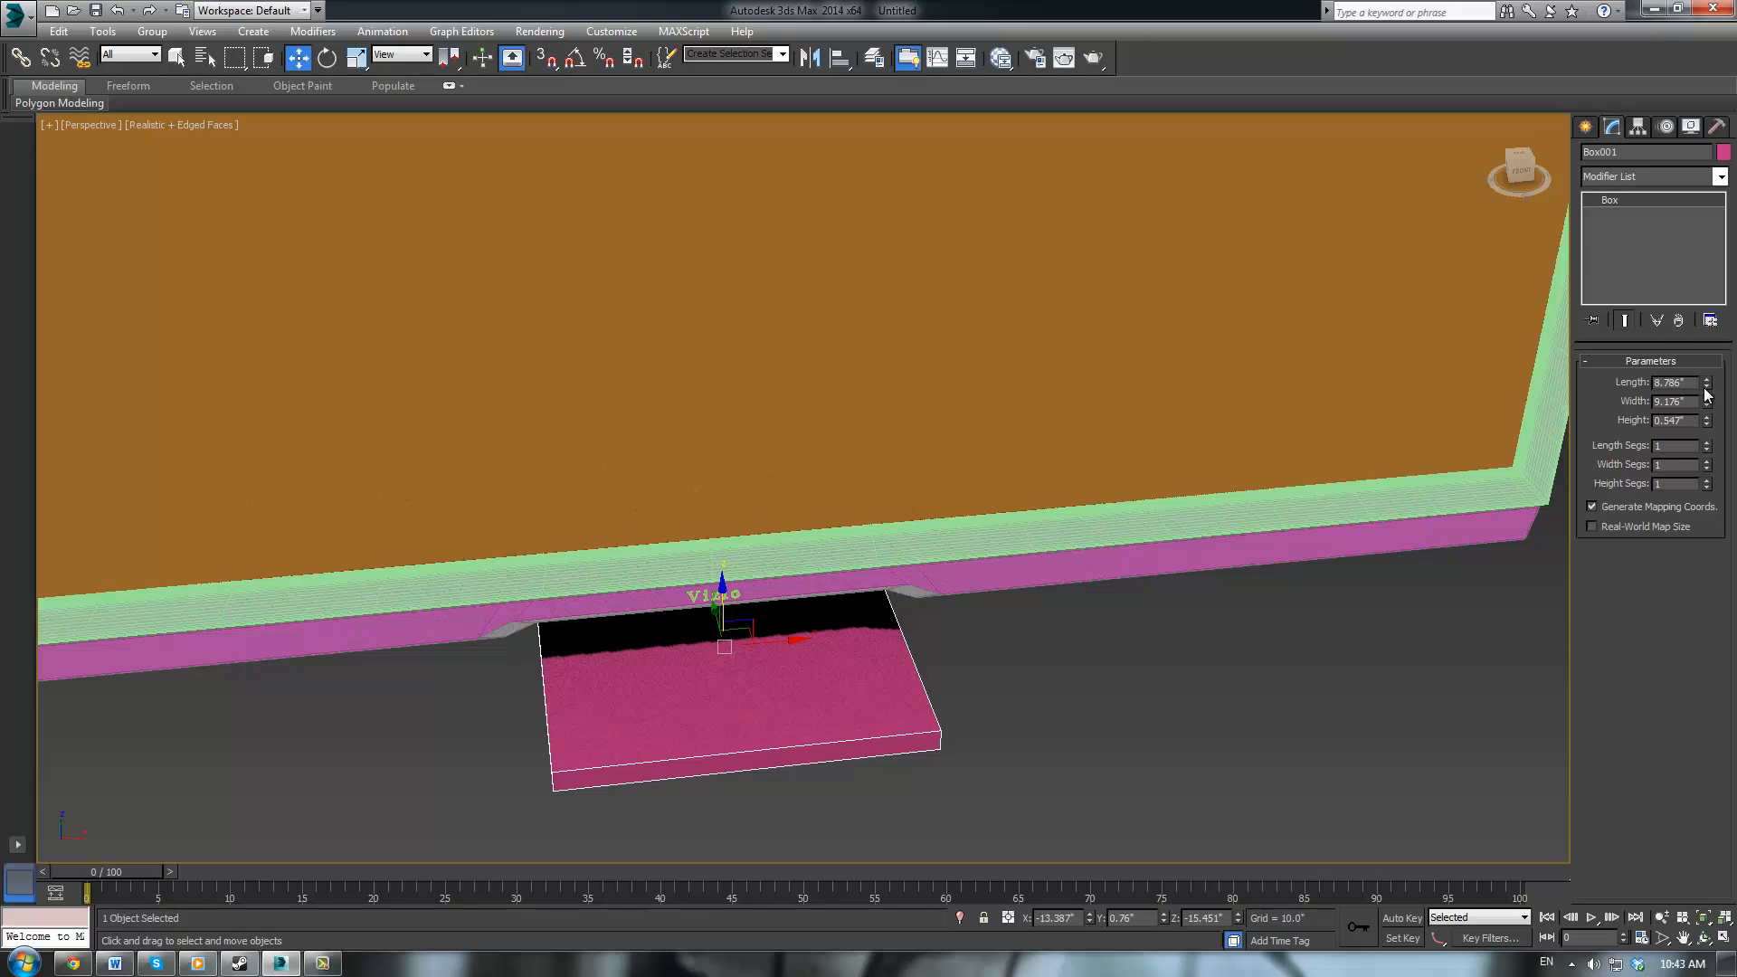
Set the stand base box to 9" length, 17" width and 0.5" height
drag(1707, 388, 1711, 418)
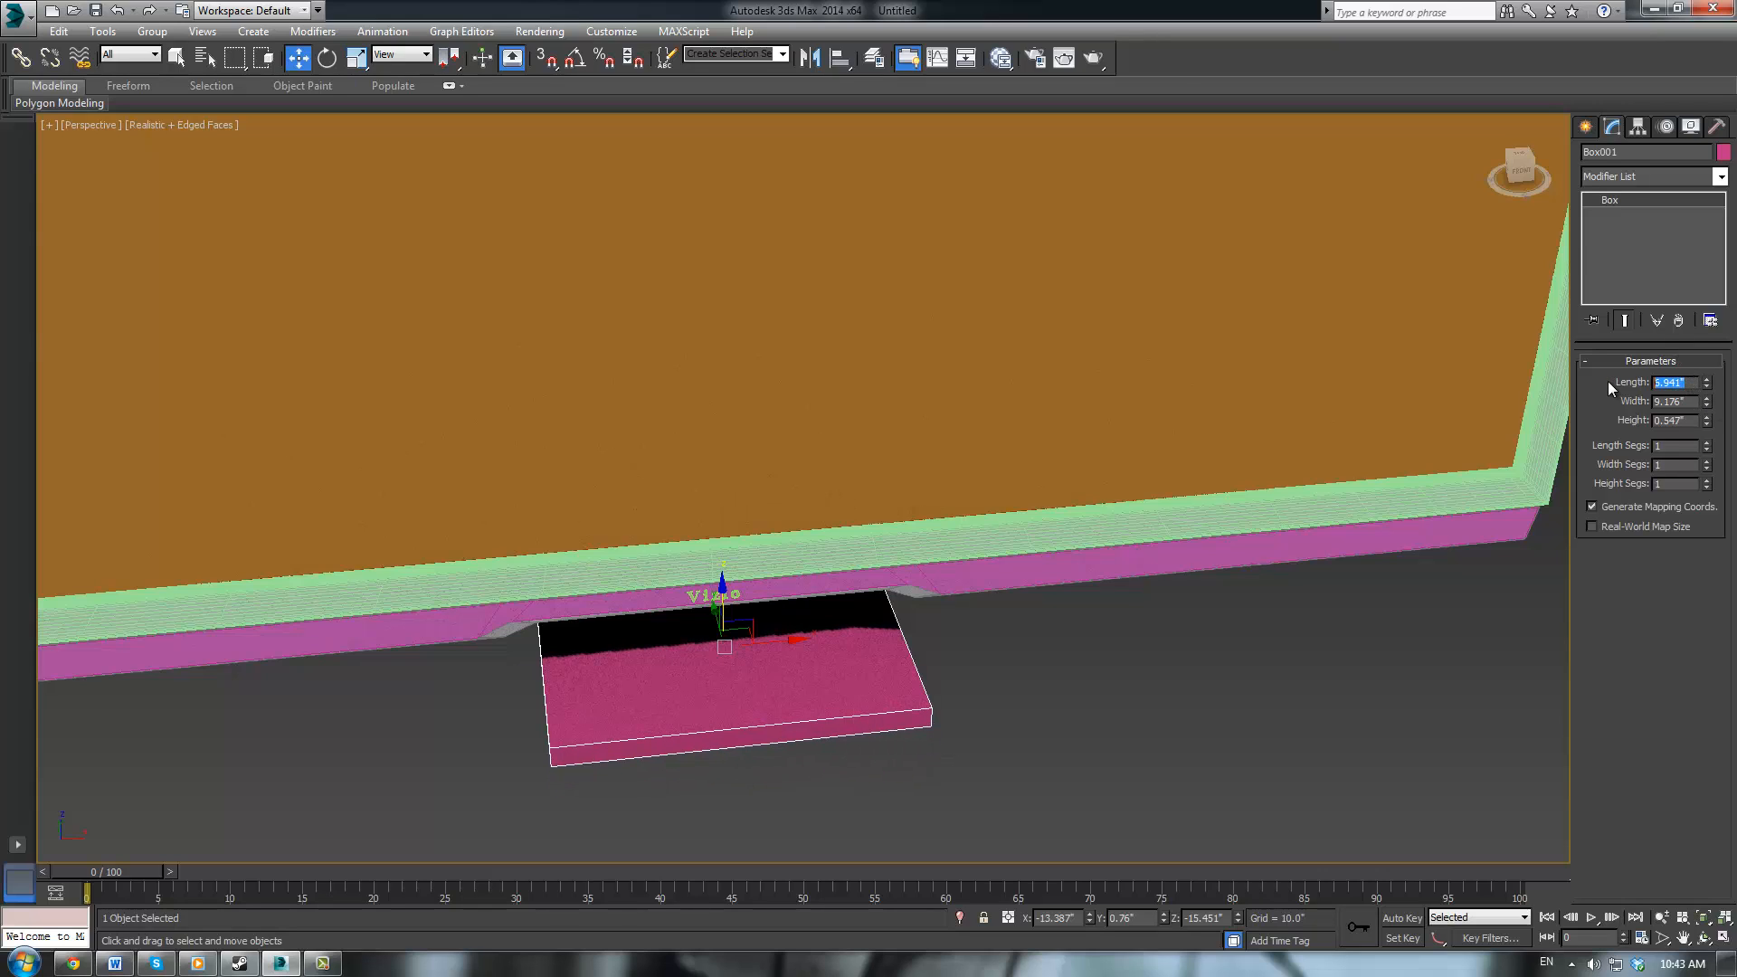
text(9)
key(Return)
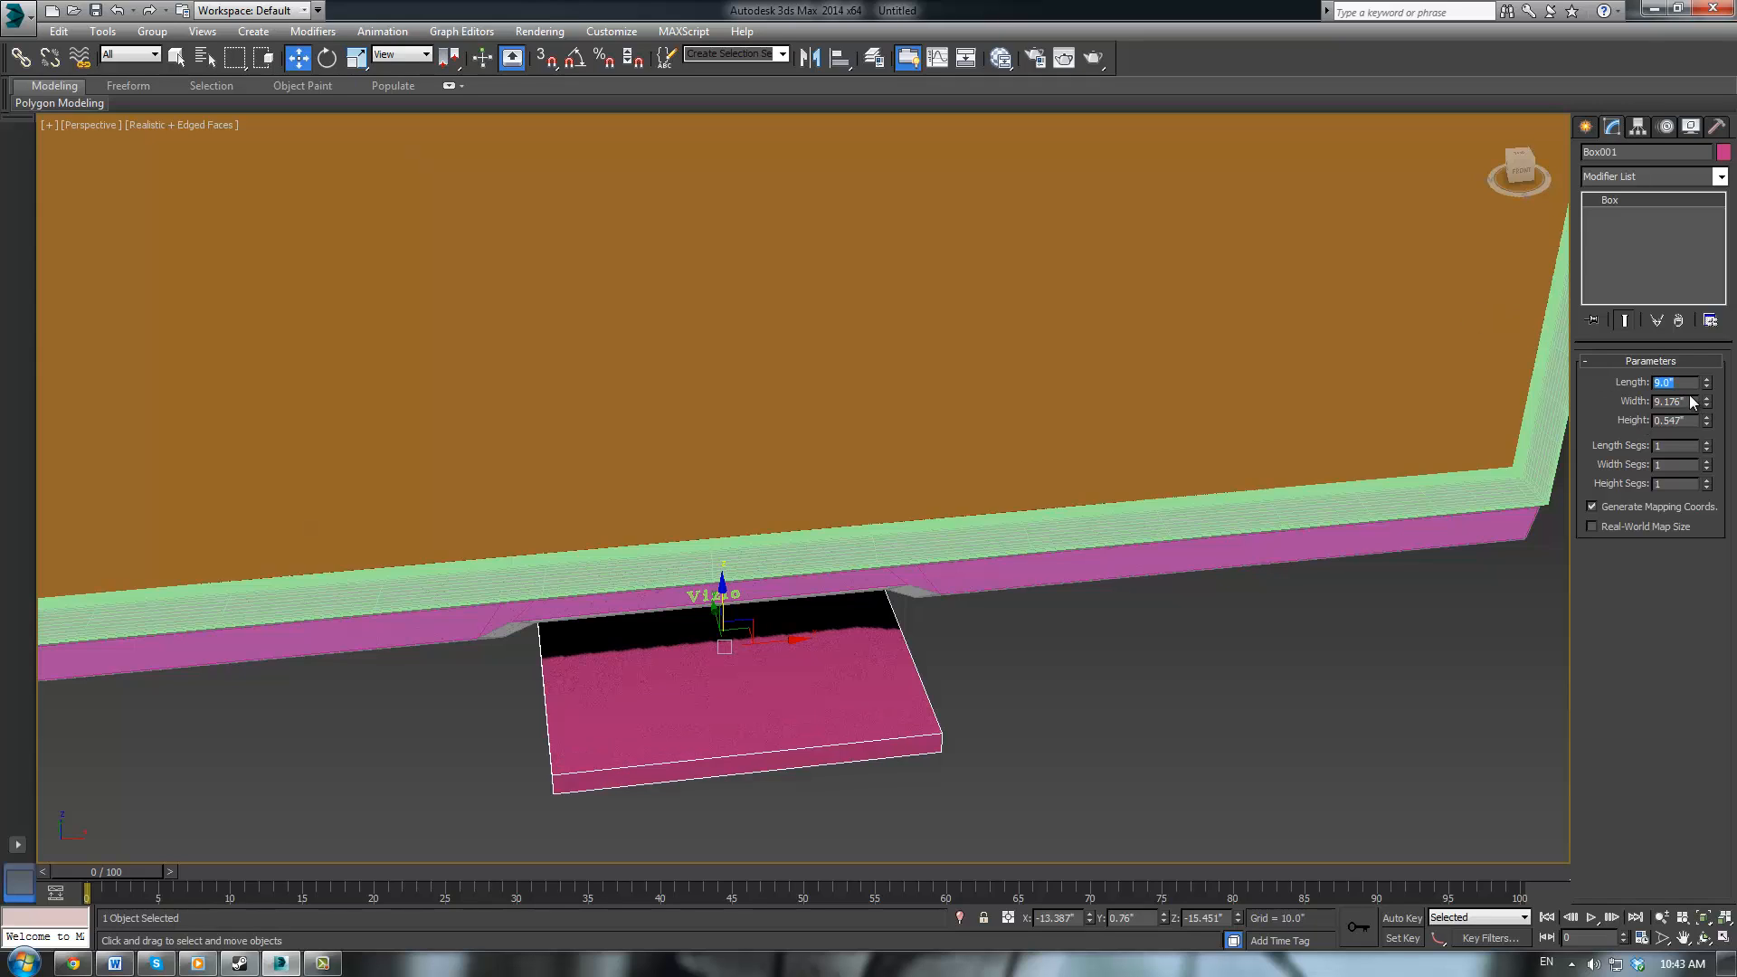
key(Tab)
text(17)
key(Return)
key(Tab)
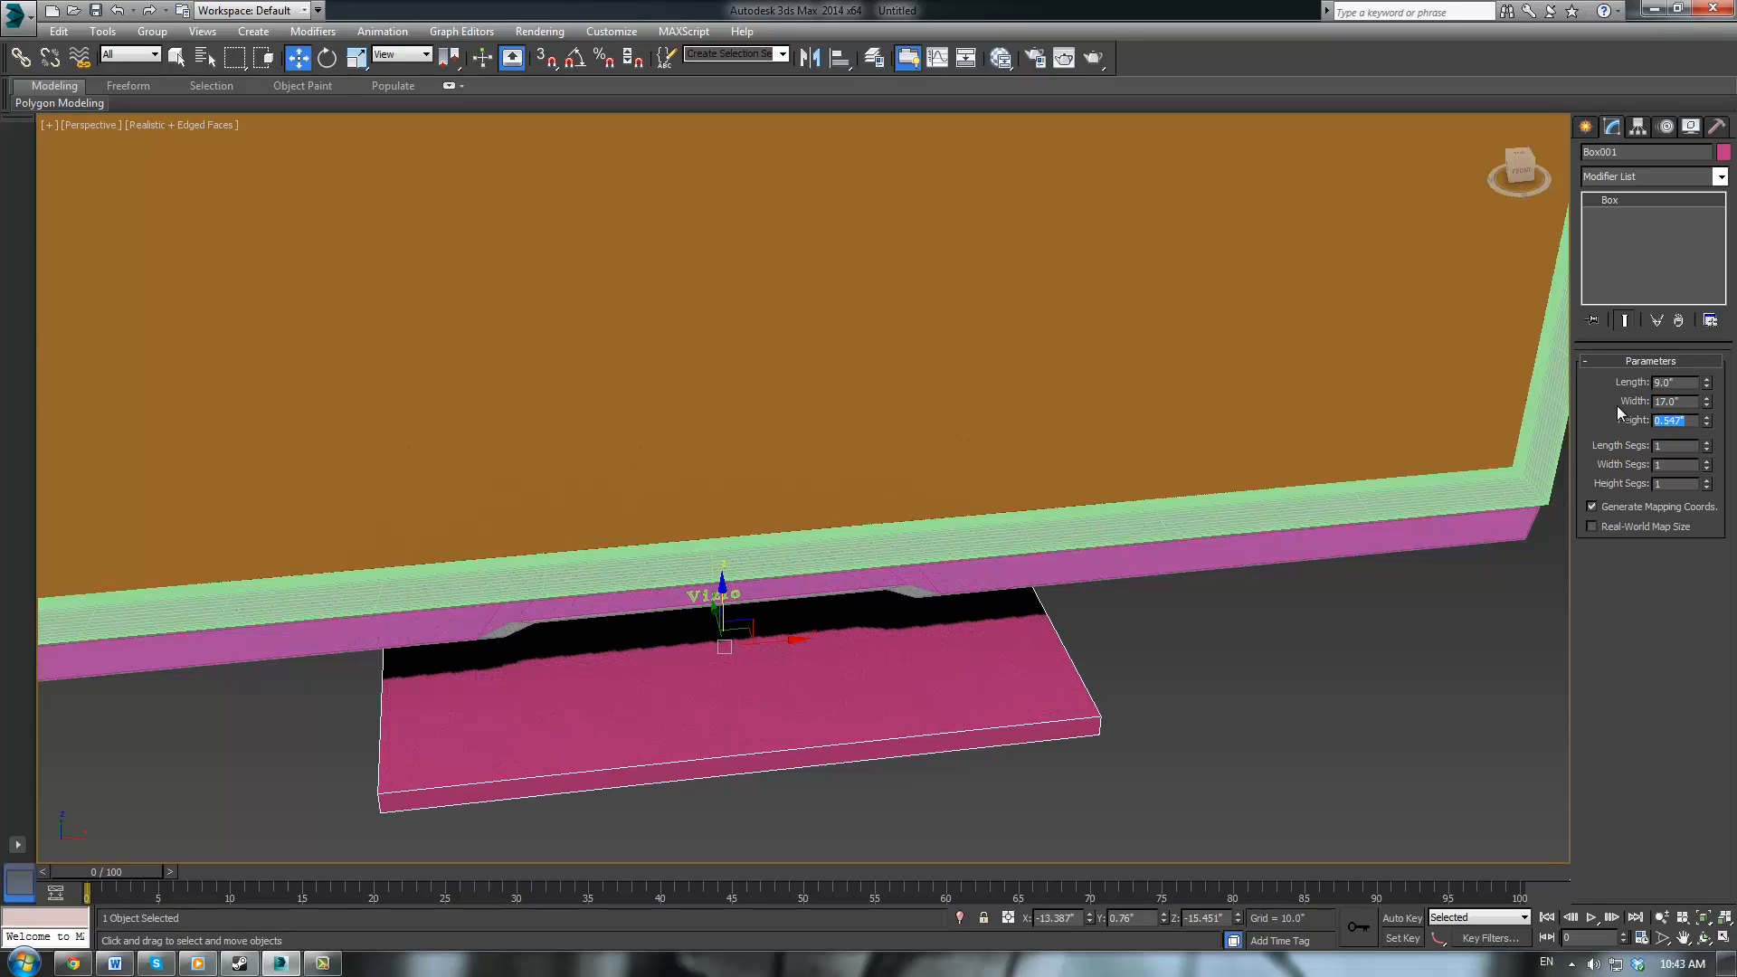
text(.5)
key(Return)
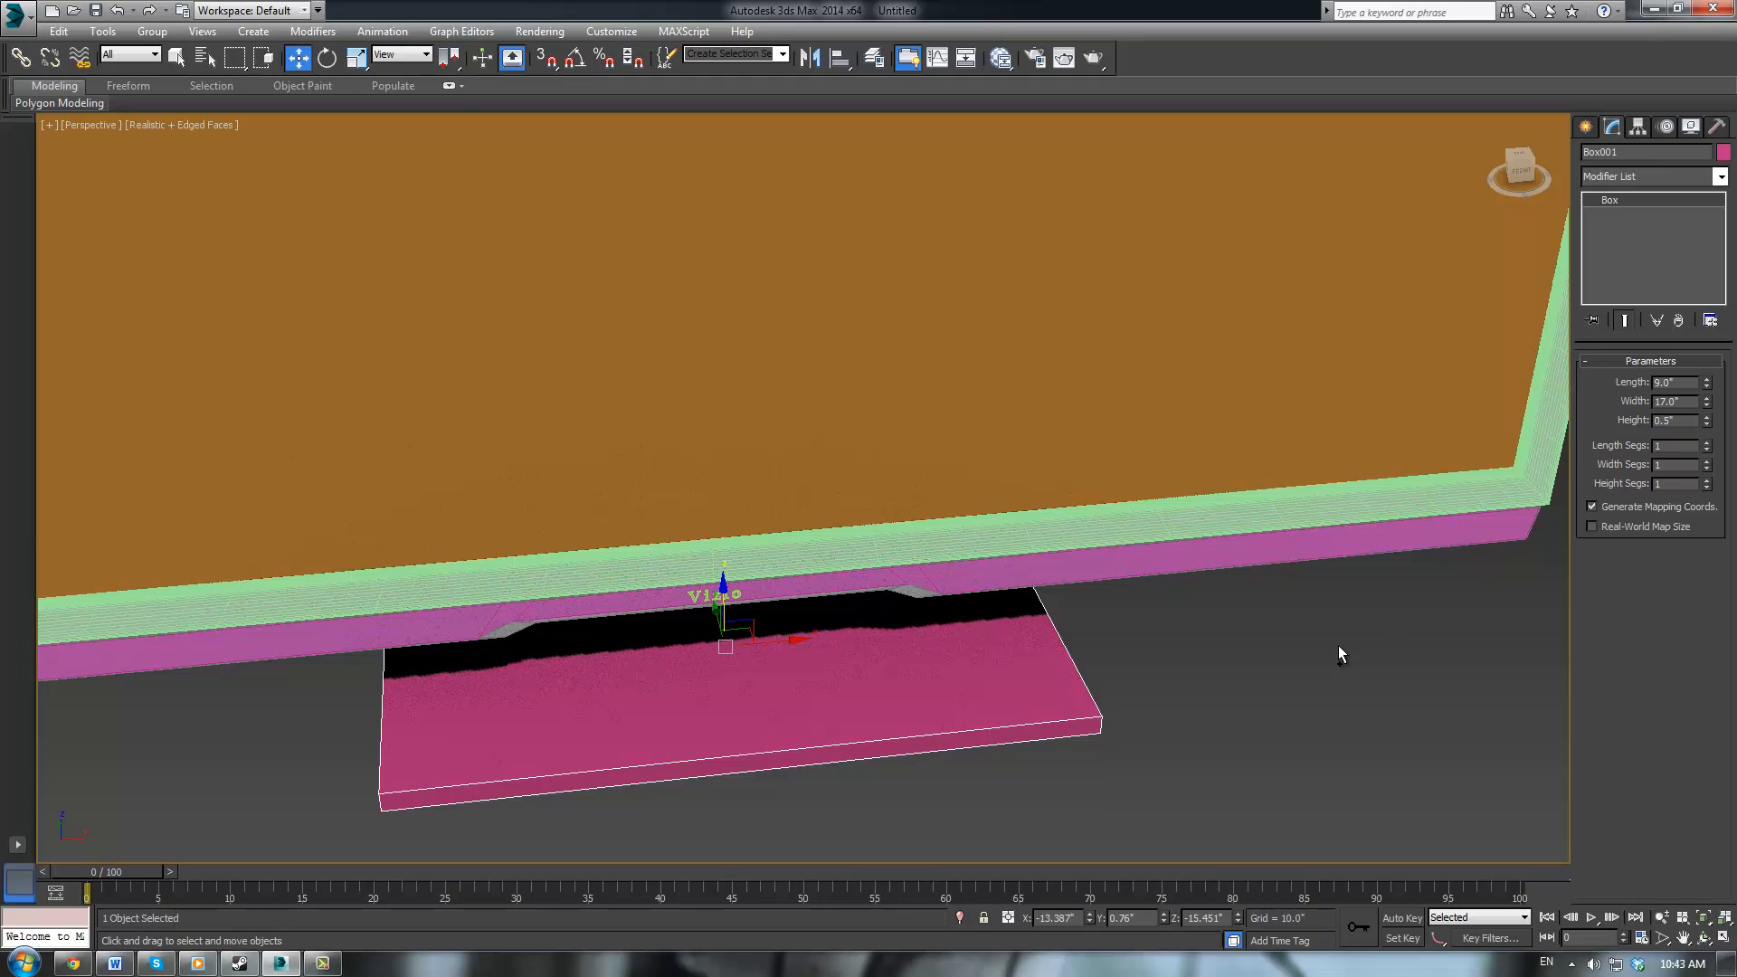
Convert the stand base box to an Editable Poly and enter its edge sub-object level
click(1718, 178)
click(1409, 597)
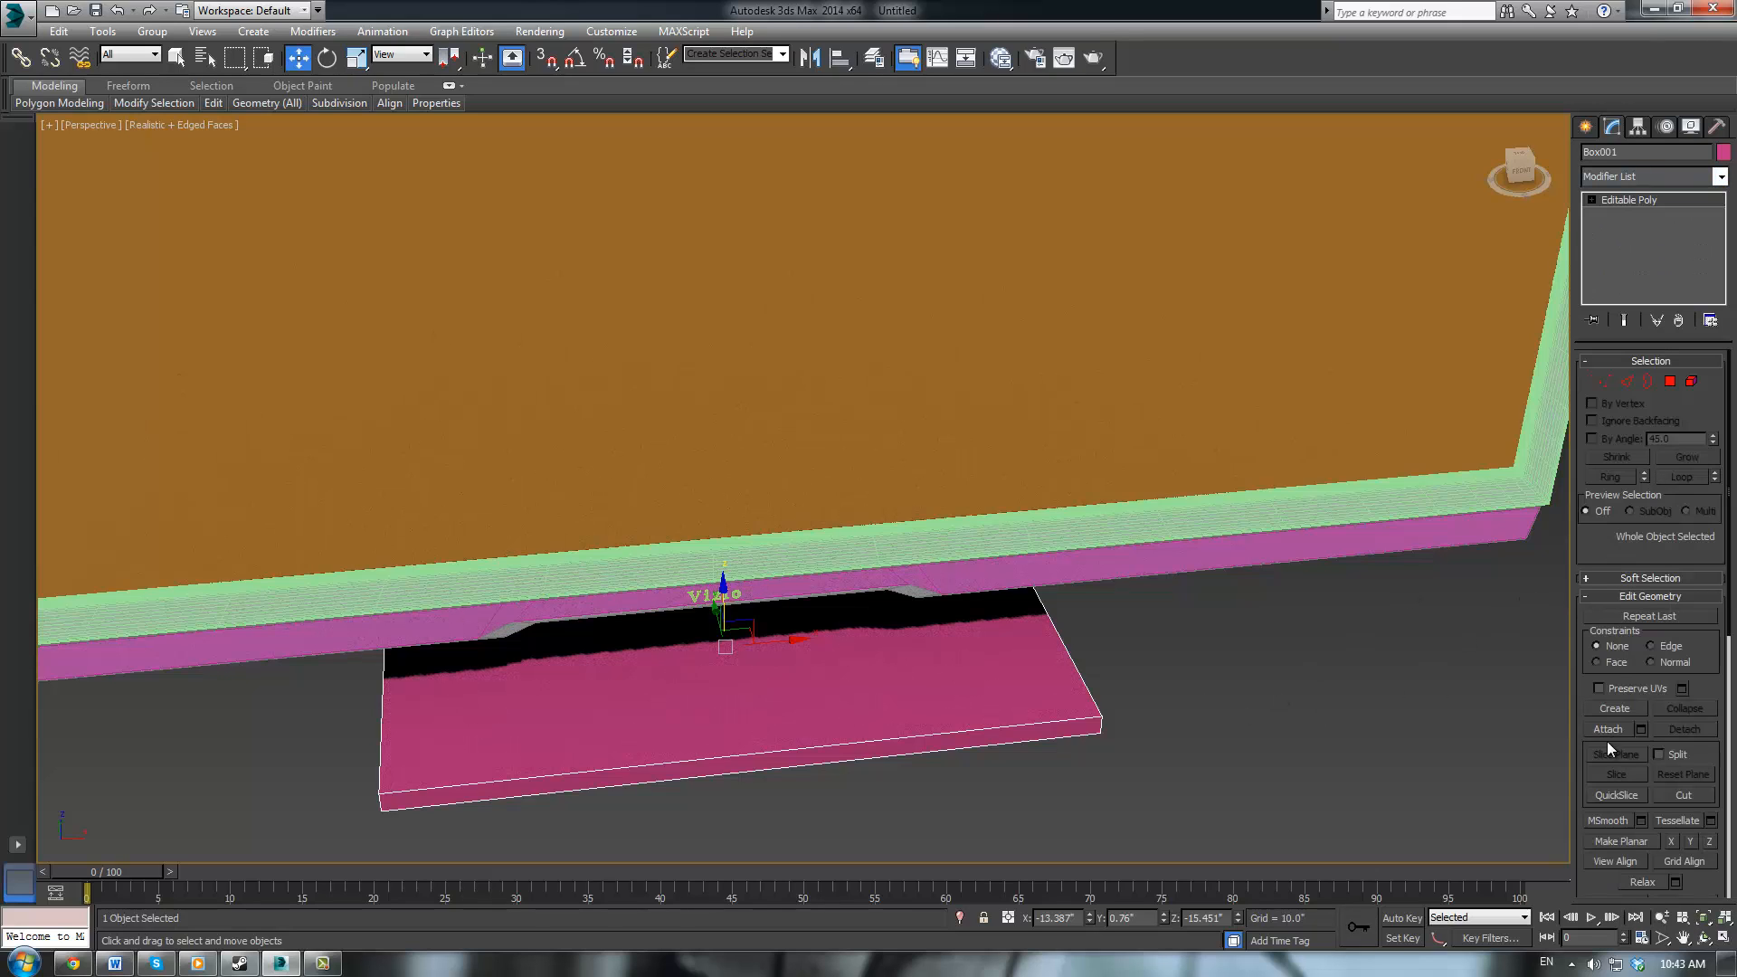
click(1626, 381)
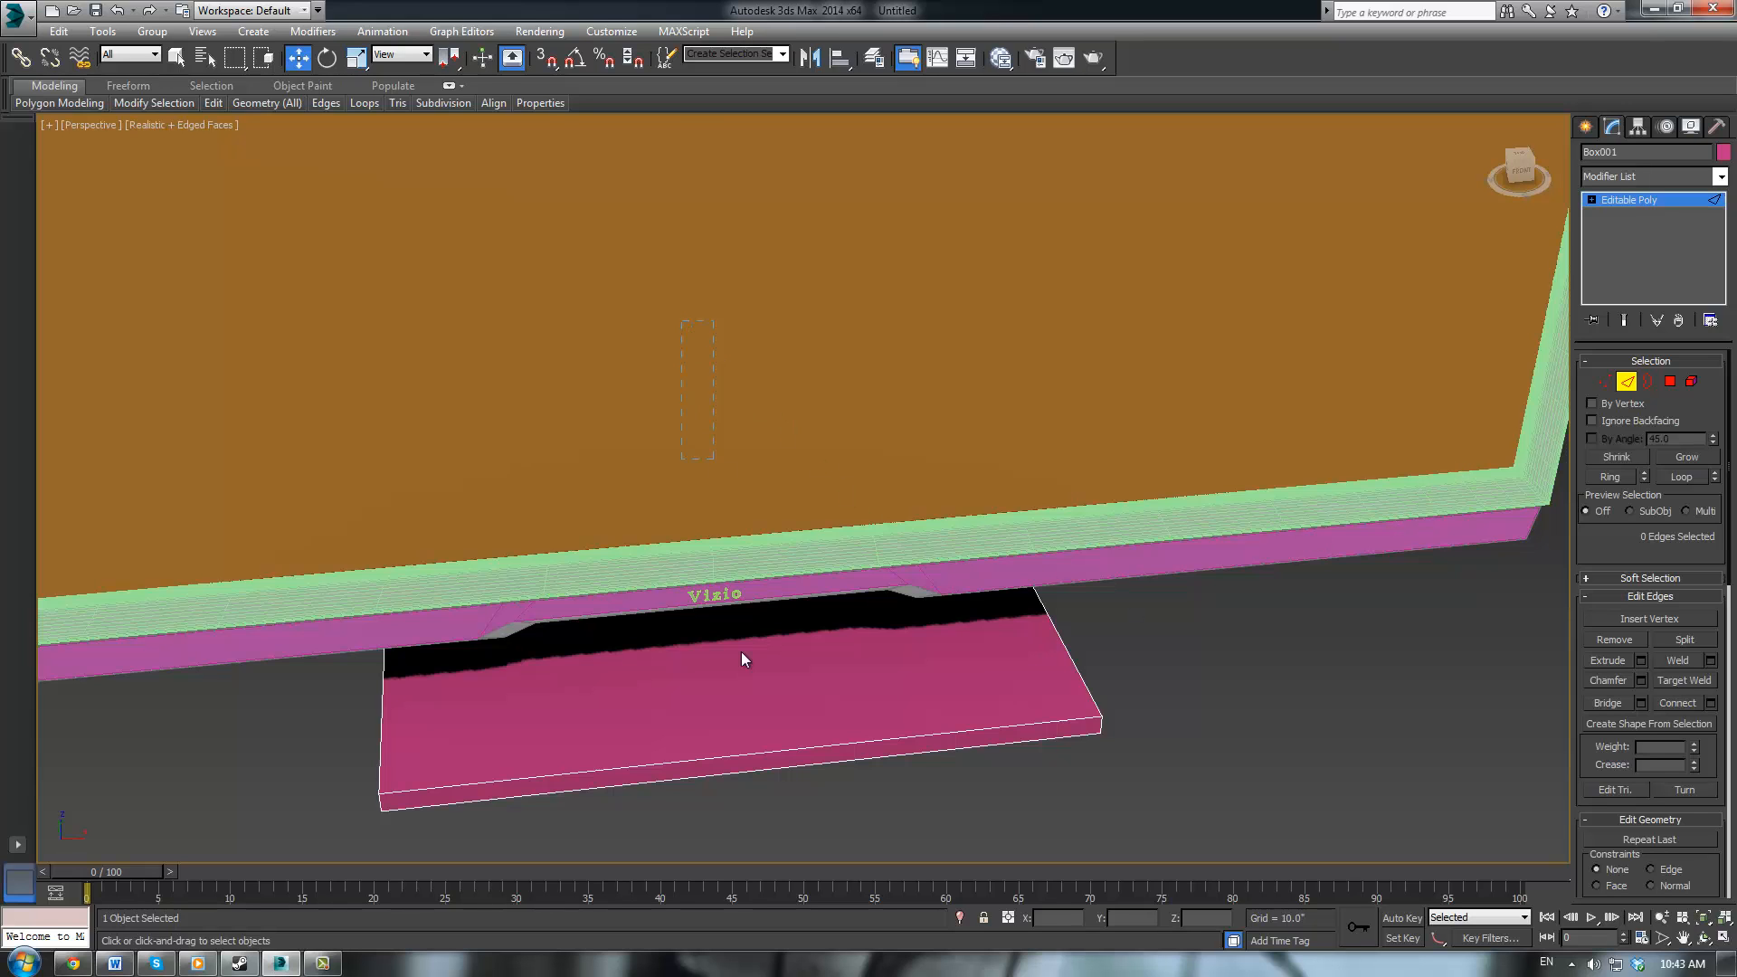
Chamfer the stand base's four vertical corner edges by 0.51" with 3 segments, working in wireframe display
drag(682, 320, 746, 832)
alt+middle_drag(760, 769, 937, 651)
key(F3)
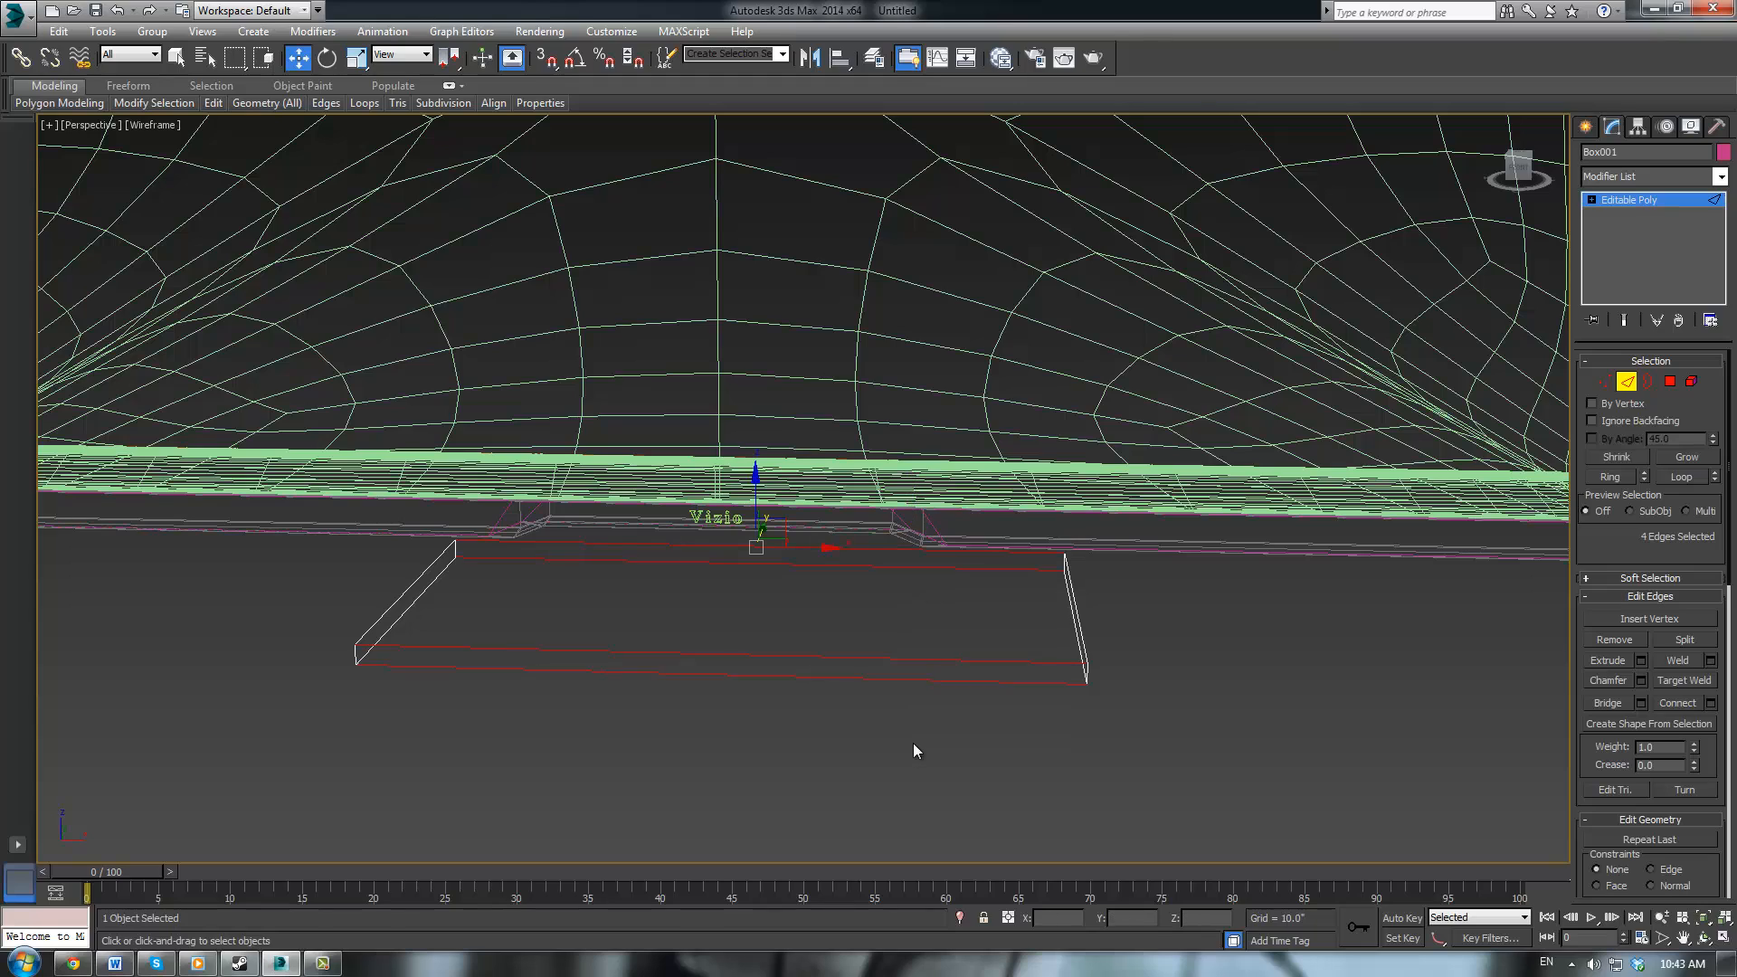
click(1084, 668)
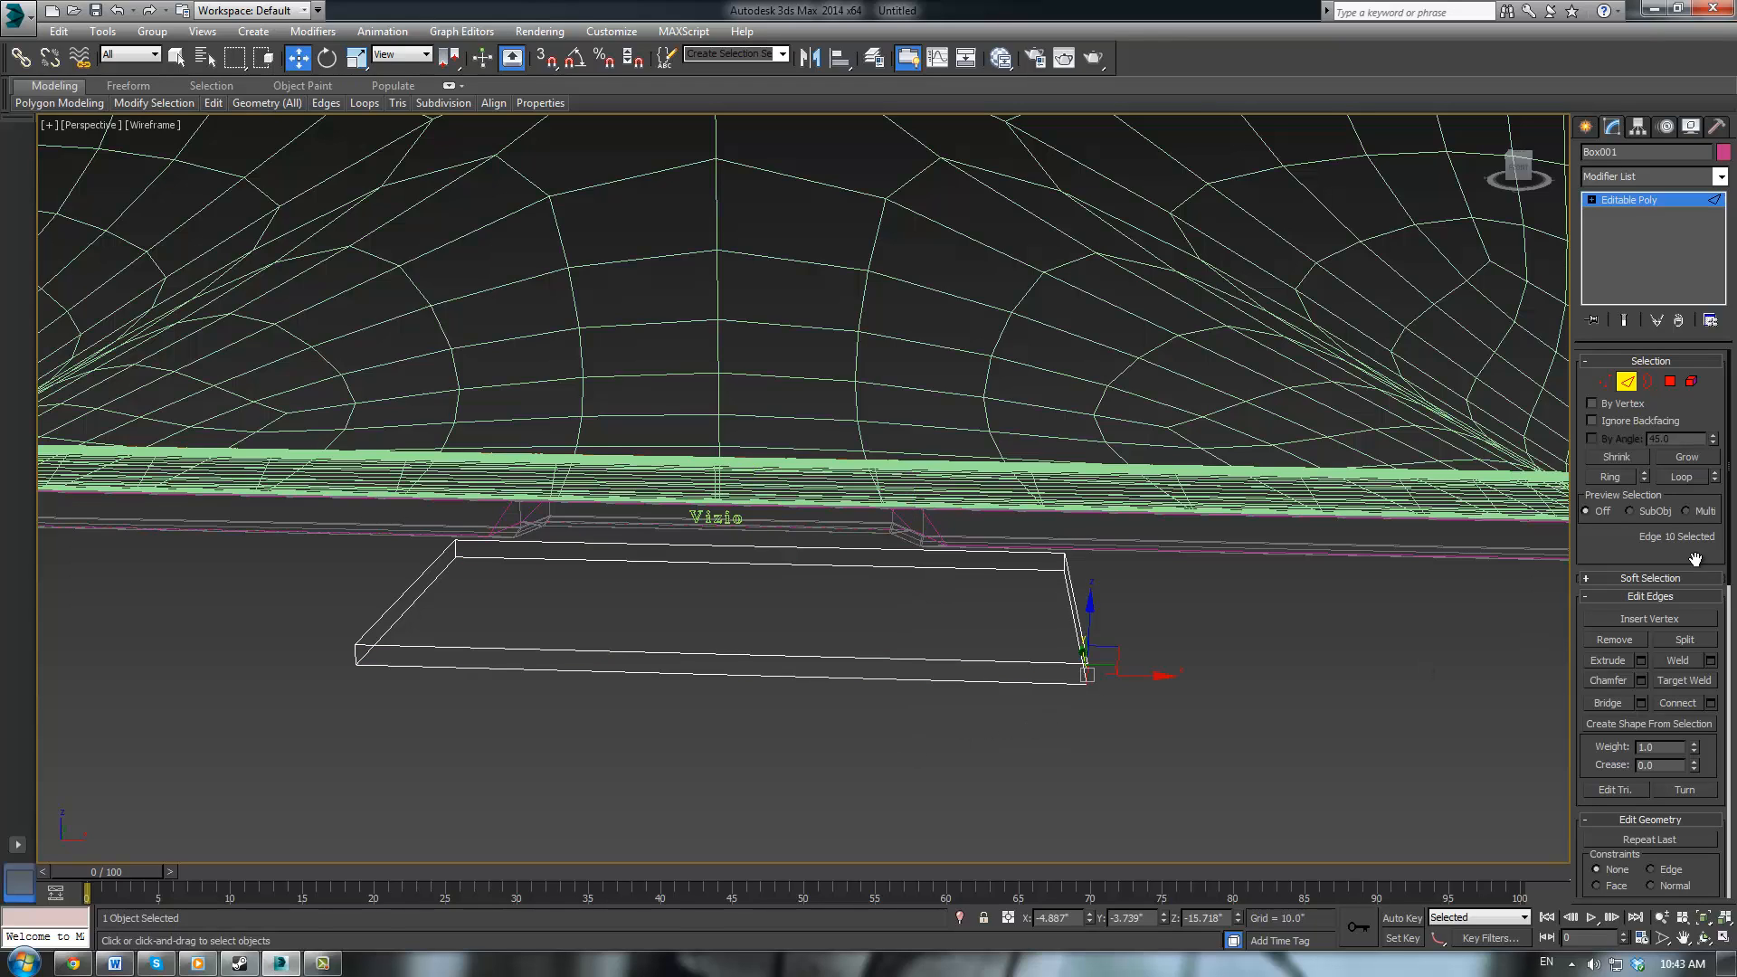
click(1611, 478)
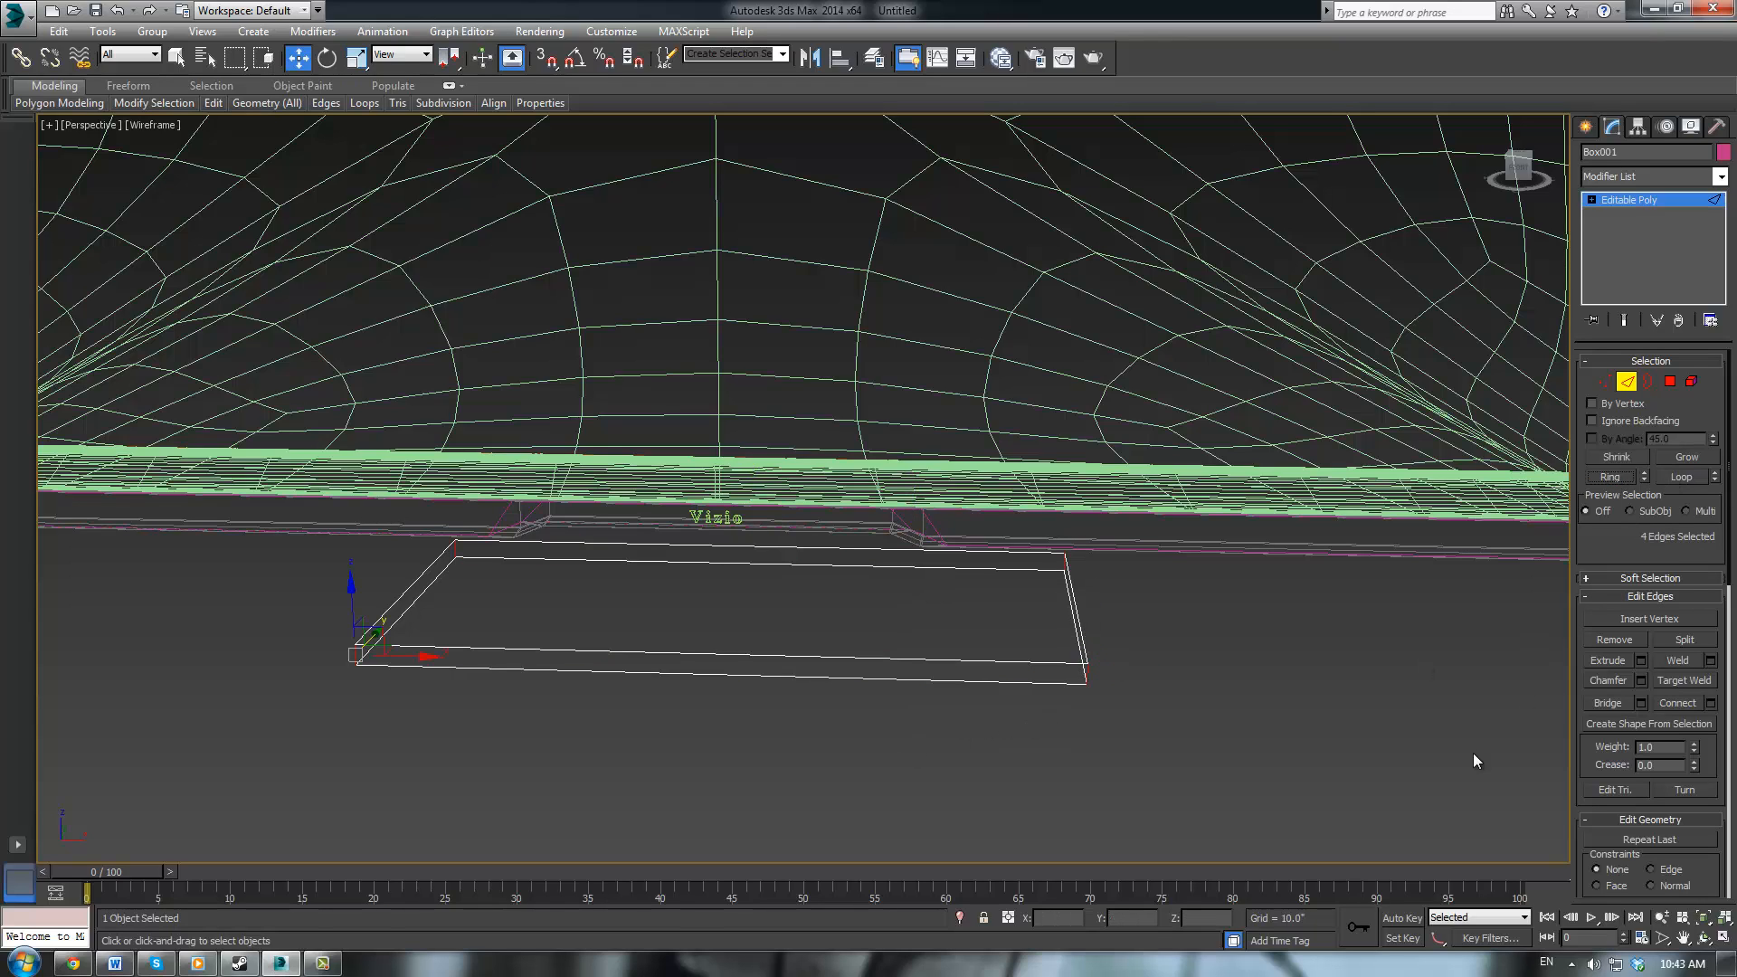
click(1640, 680)
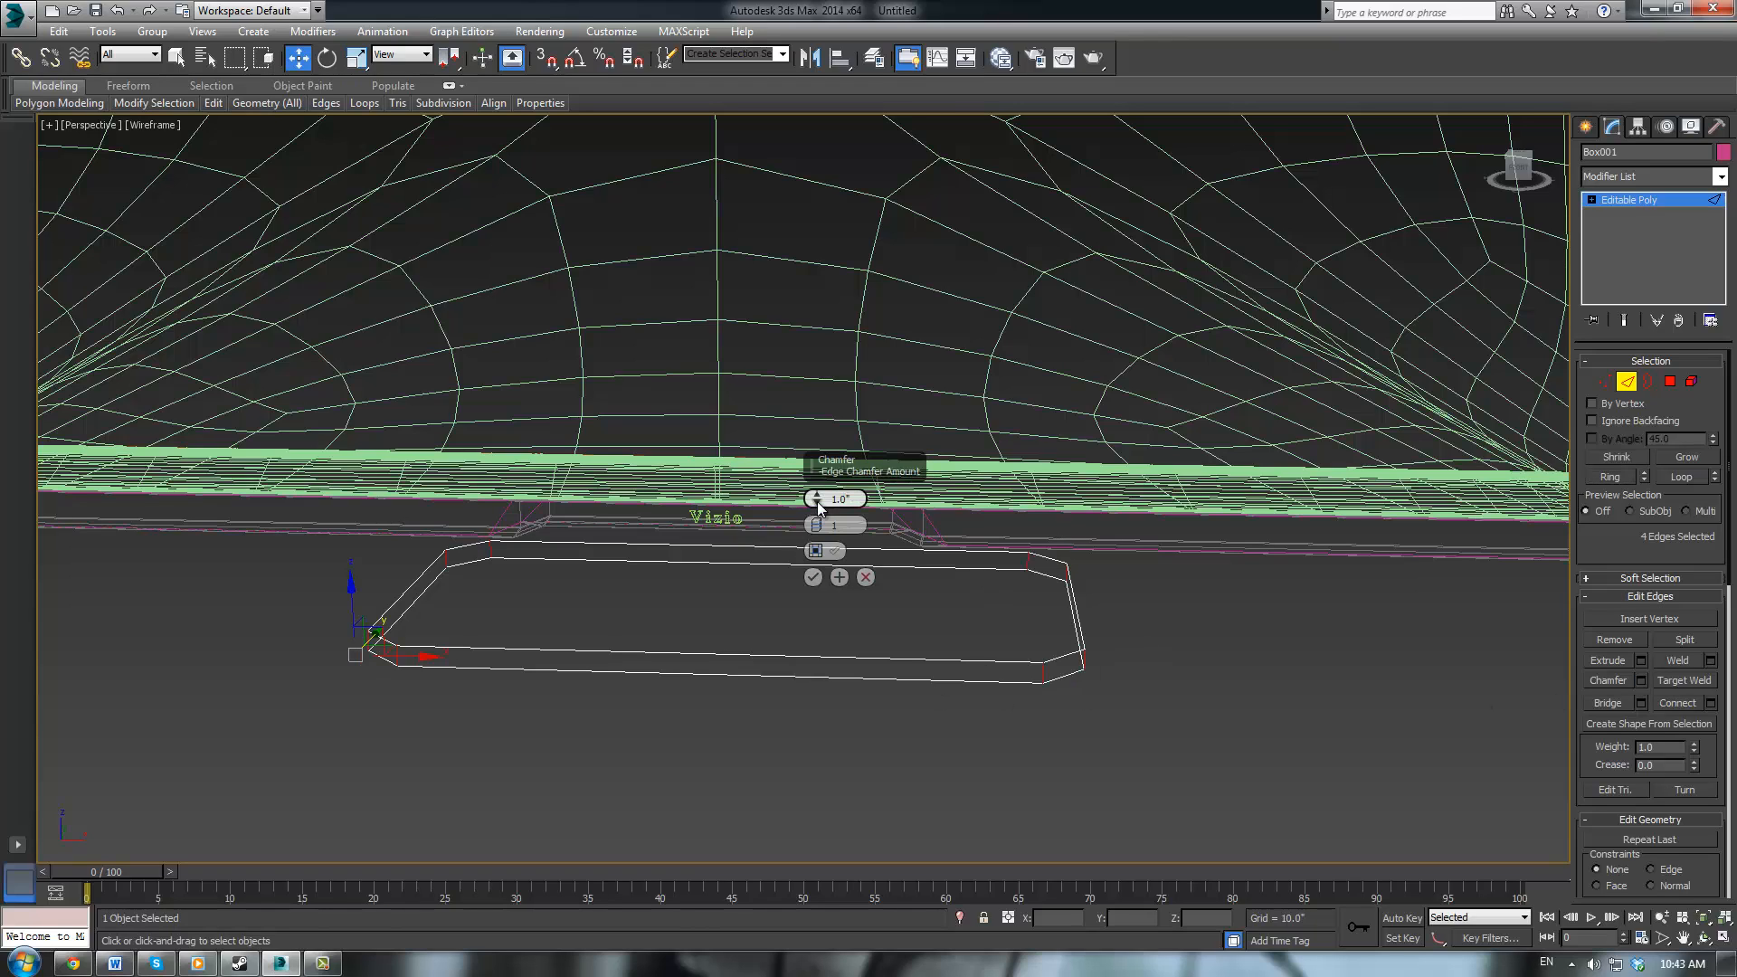
drag(817, 501, 810, 522)
click(816, 522)
click(816, 522)
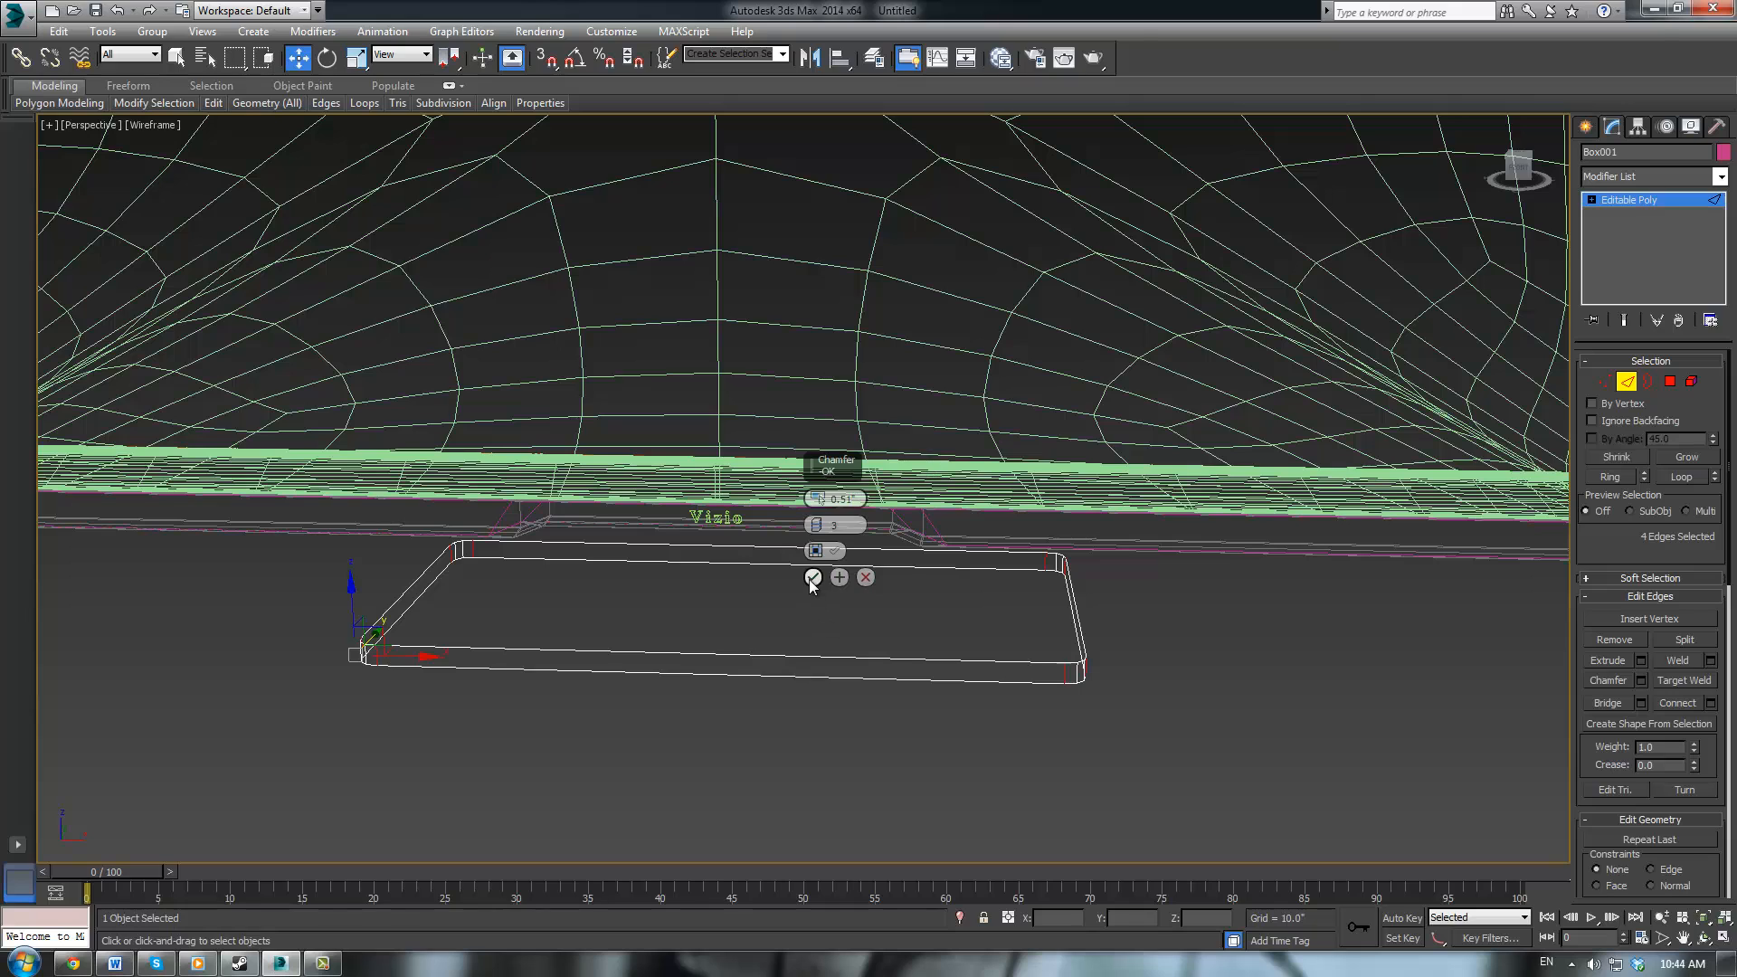
click(813, 579)
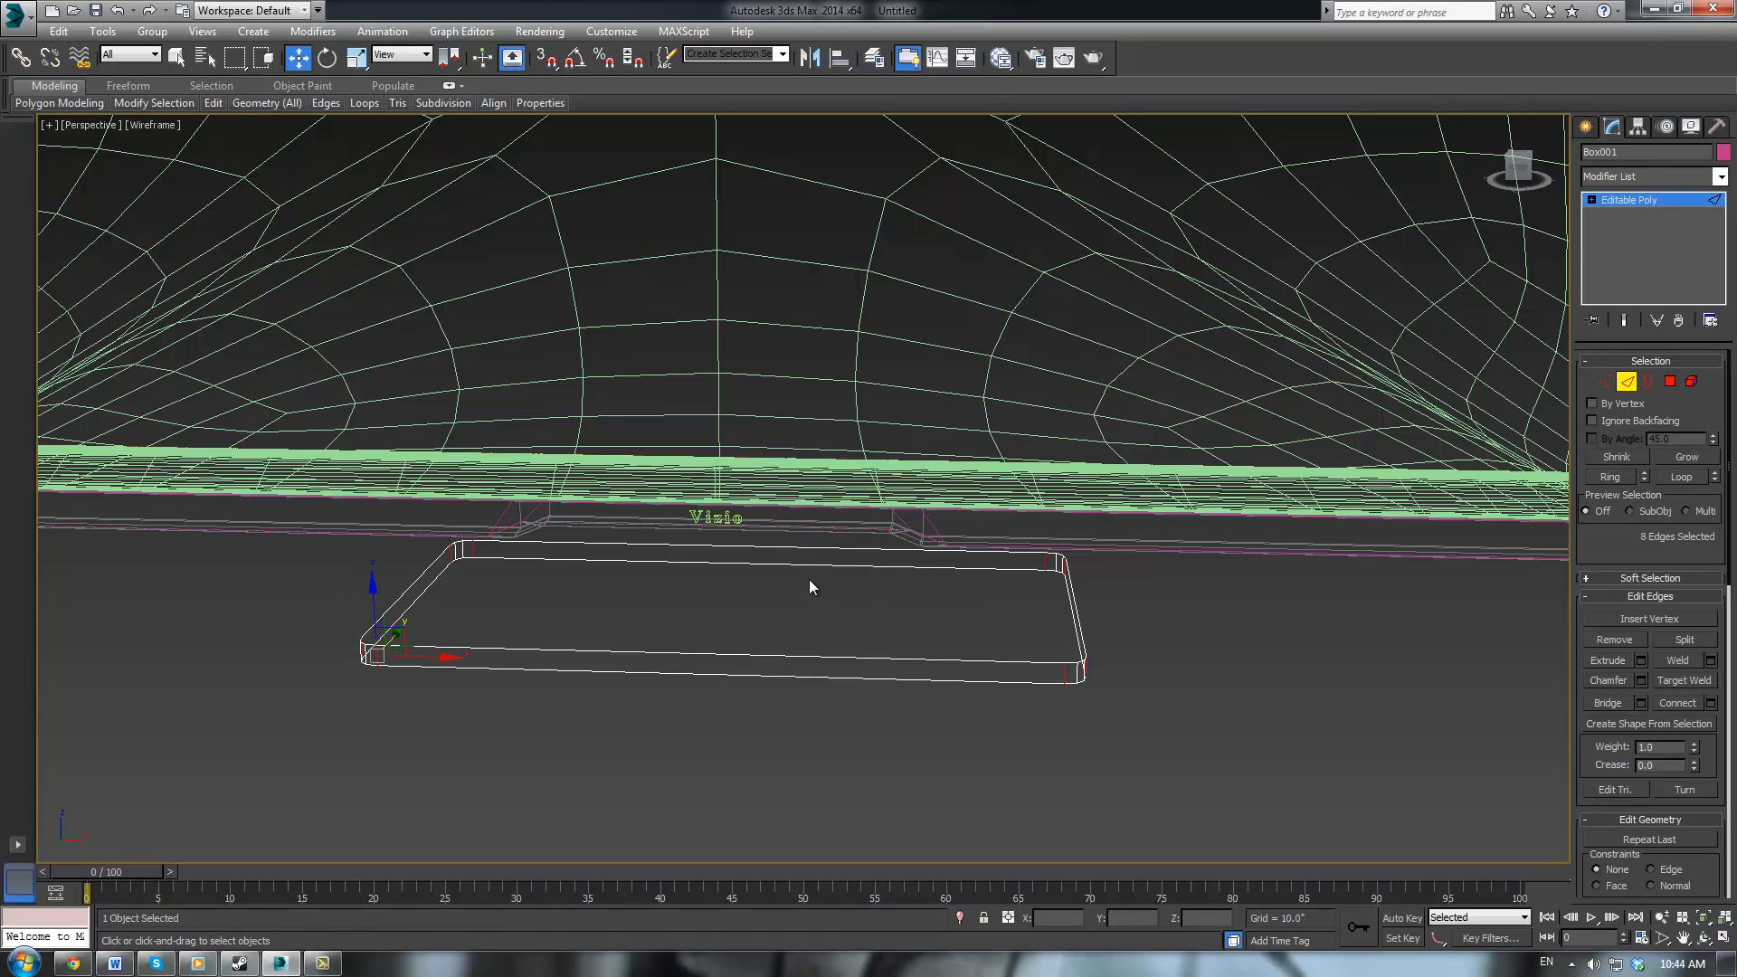
key(f)
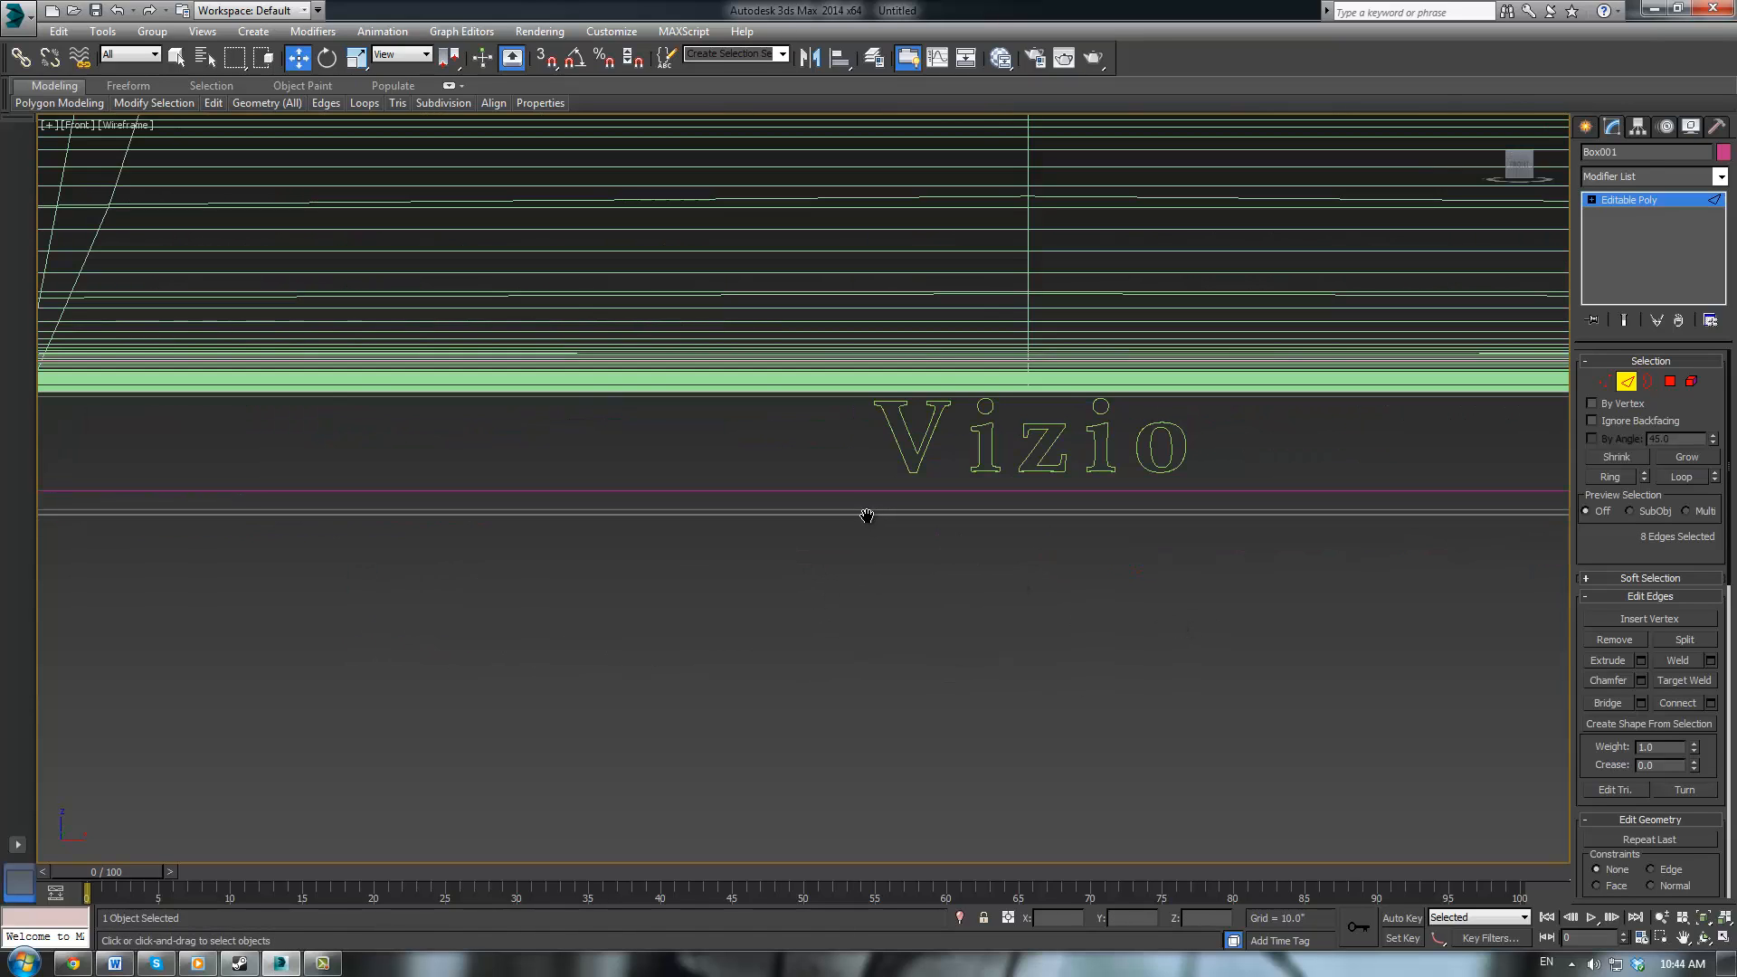
Select the stand base's lower 16 vertices in the front view and scale them inward so the sides taper toward the underside
scroll(916, 460, down, 2)
click(1604, 381)
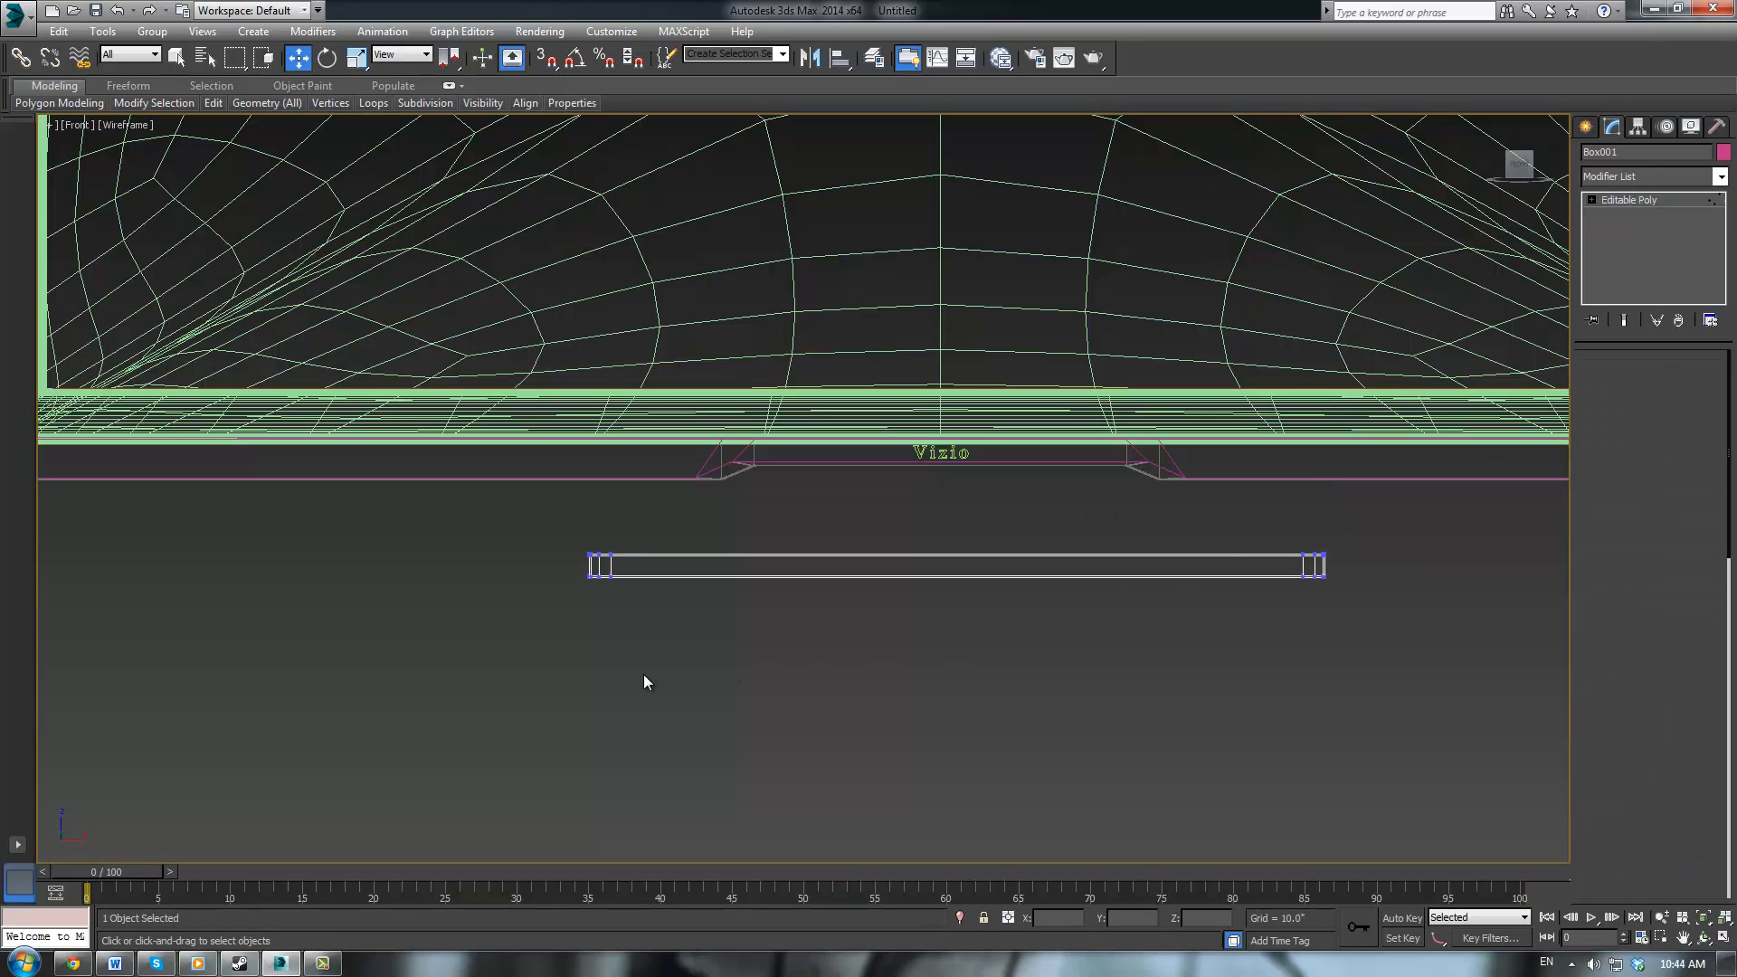
drag(502, 668, 1419, 575)
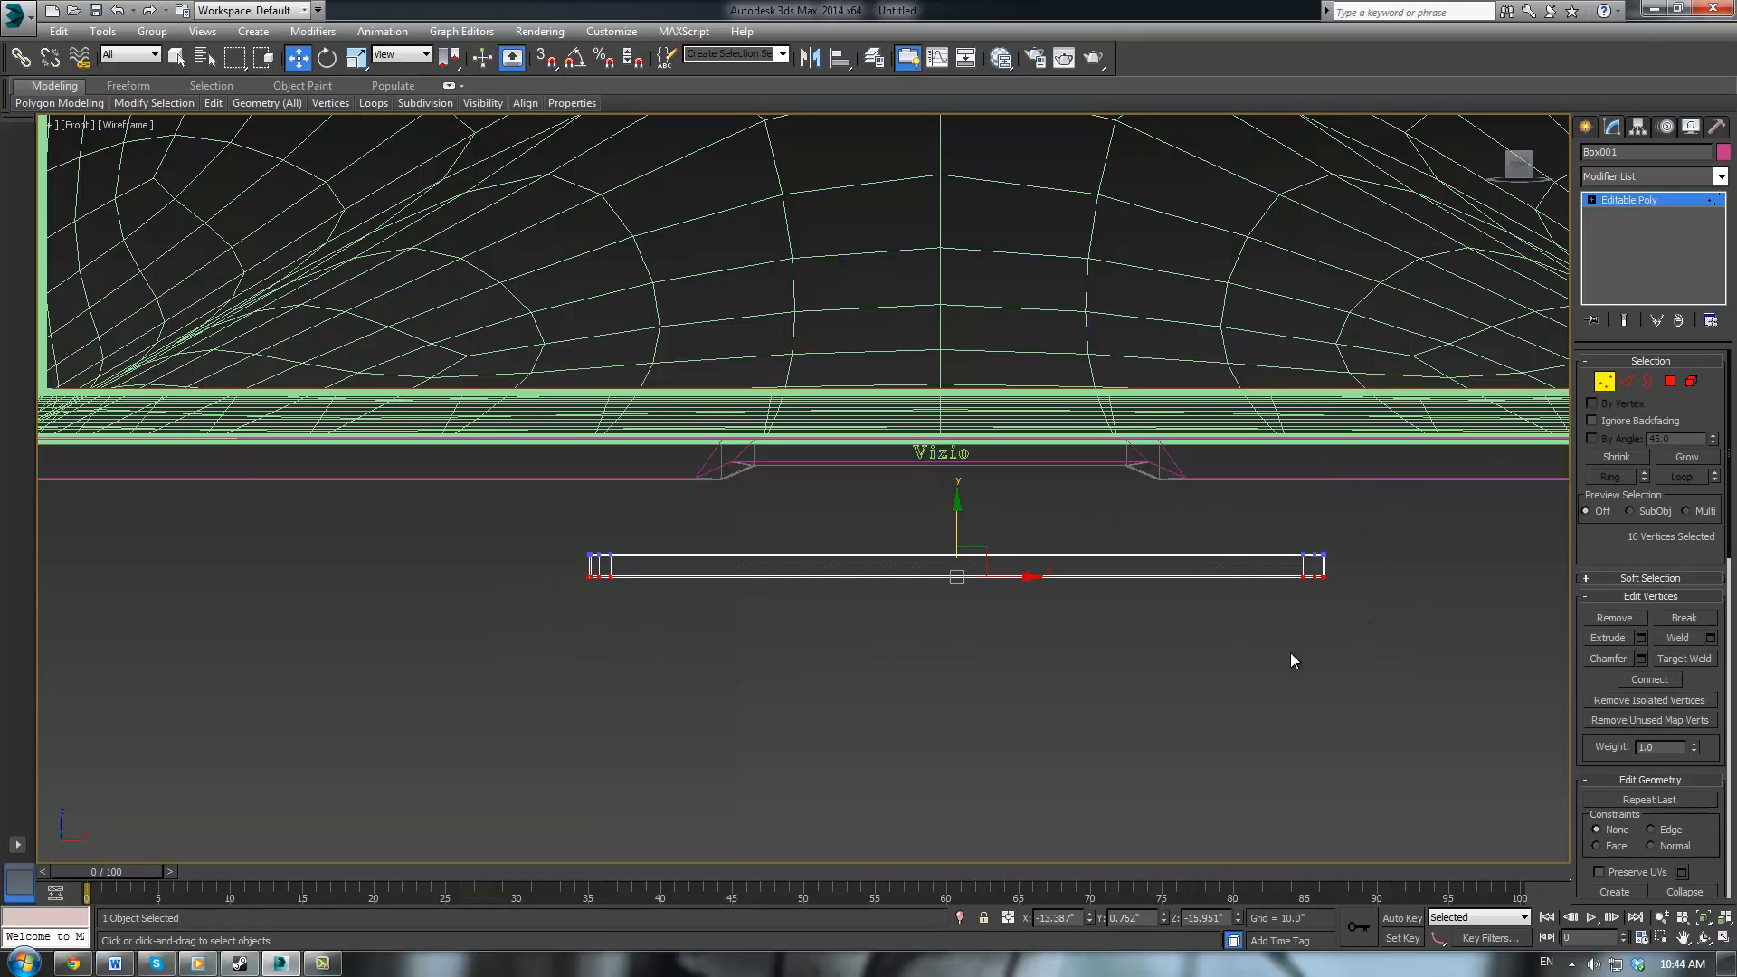
key(r)
drag(960, 558, 962, 561)
scroll(1079, 628, up, 2)
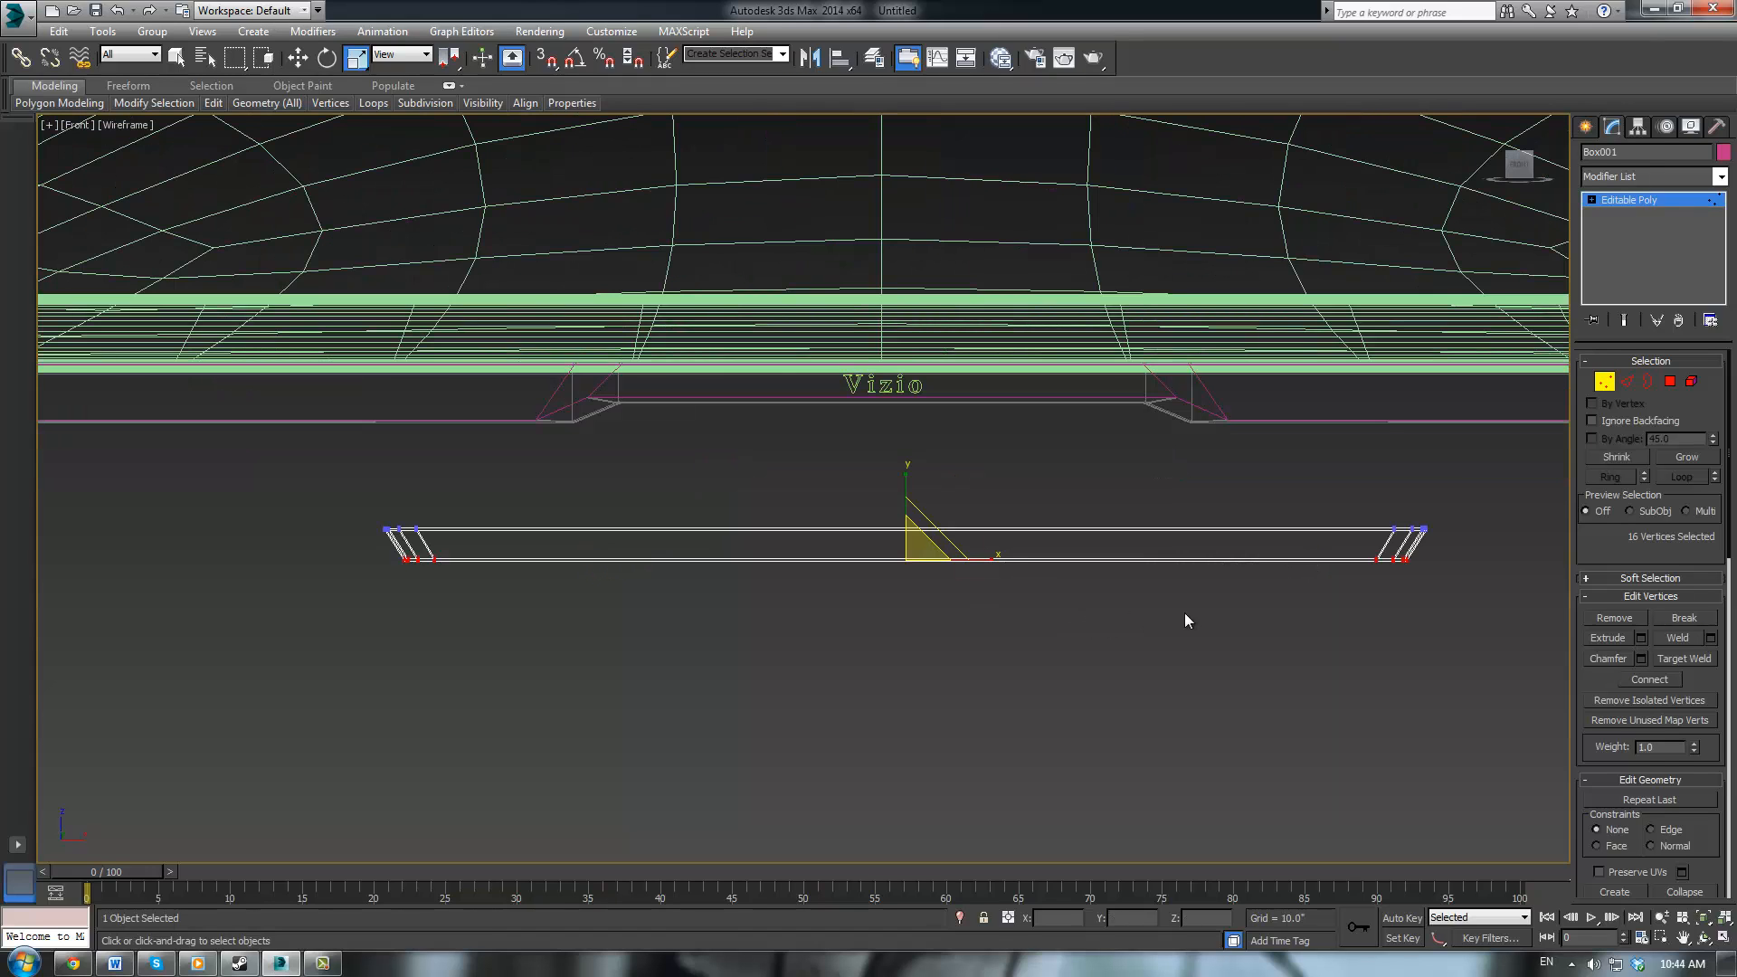
Chamfer the stand base's top perimeter edges by 0.08" with 2 segments
key(p)
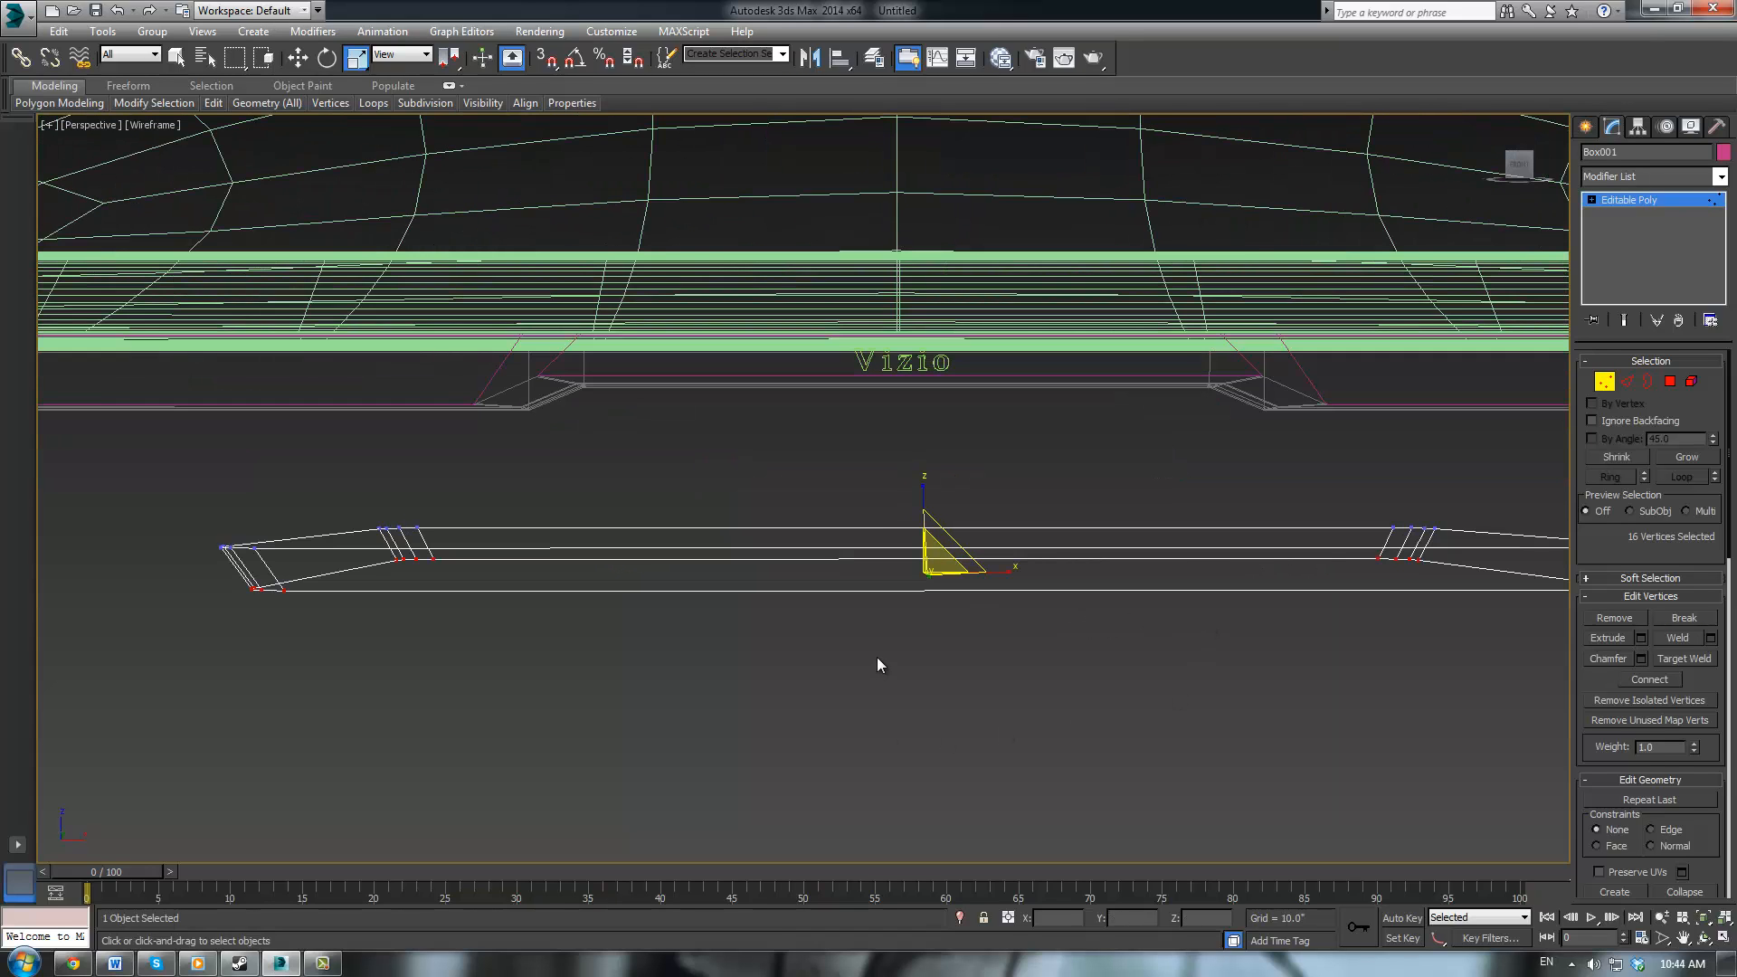
alt+middle_drag(876, 657, 1383, 444)
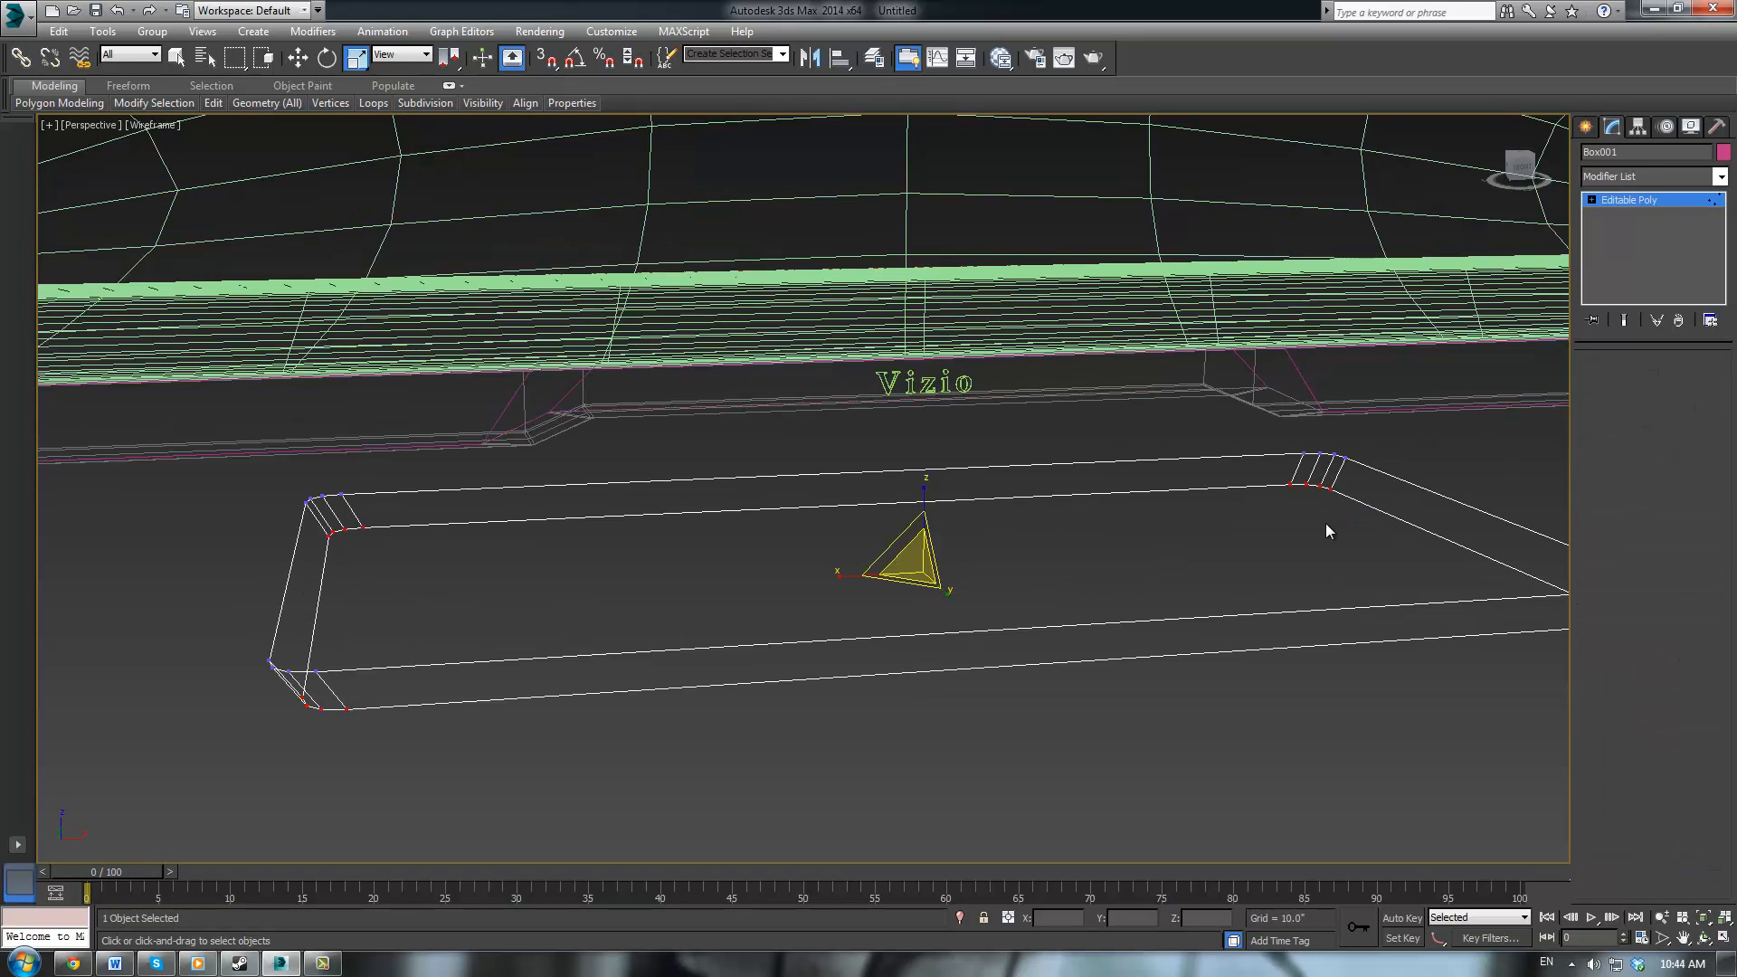
click(1625, 381)
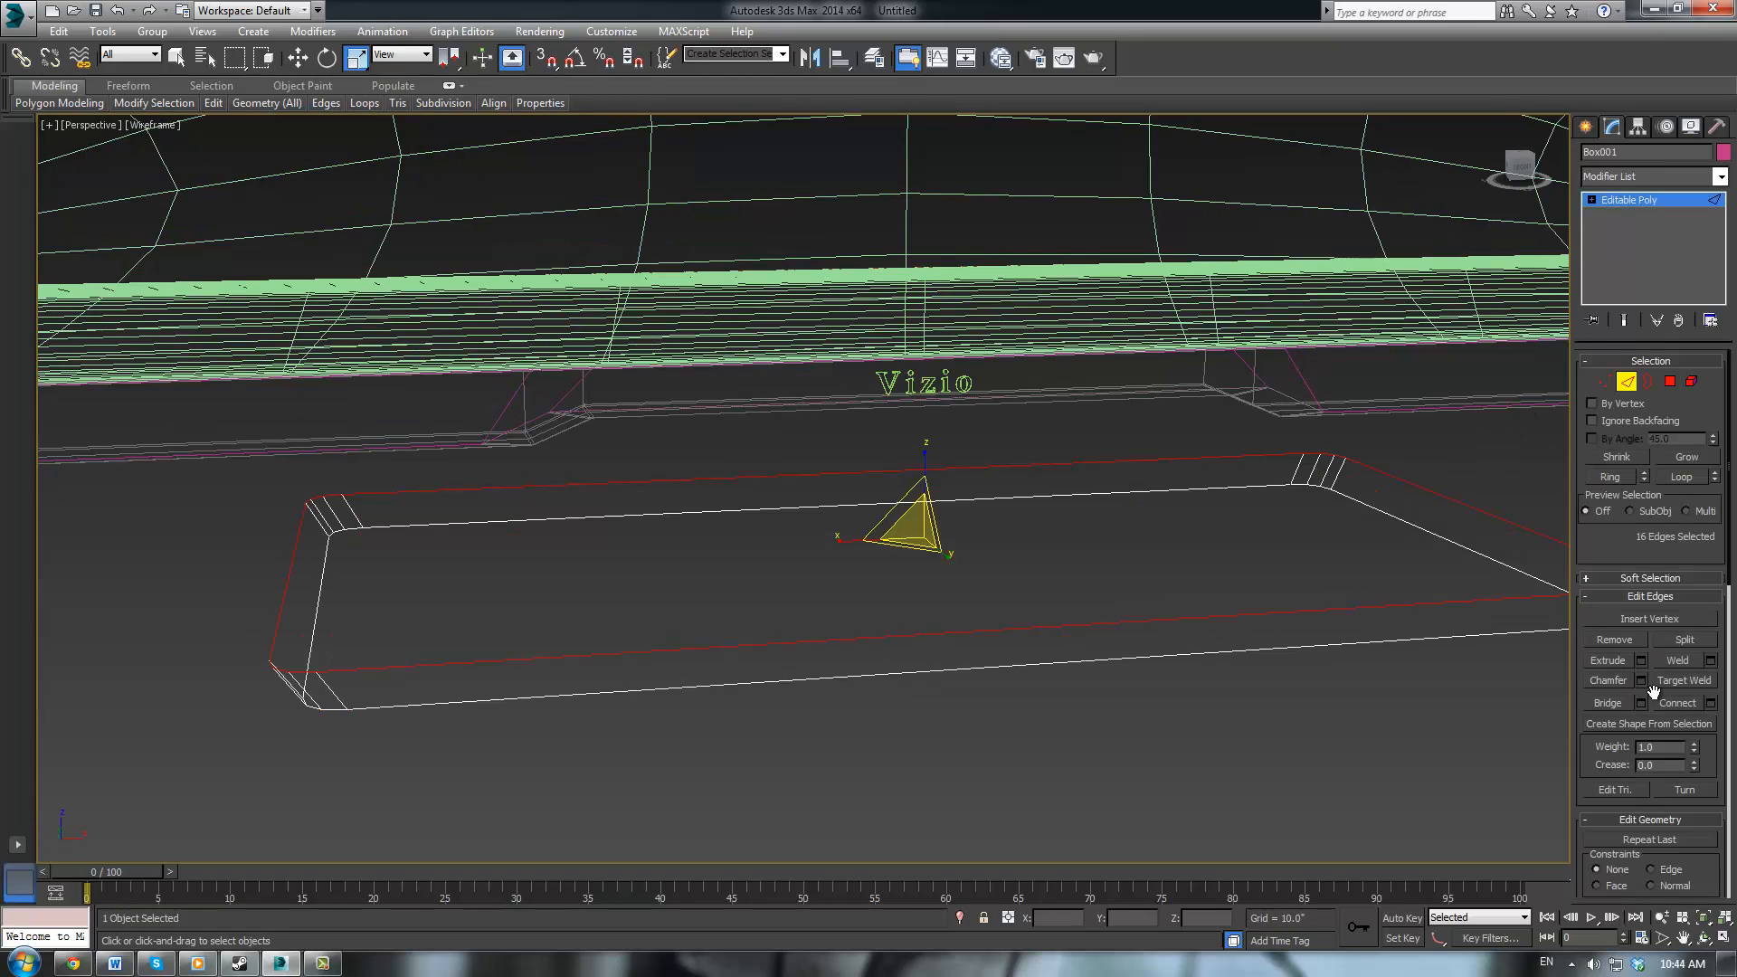
click(1641, 680)
alt+middle_drag(1180, 608, 819, 540)
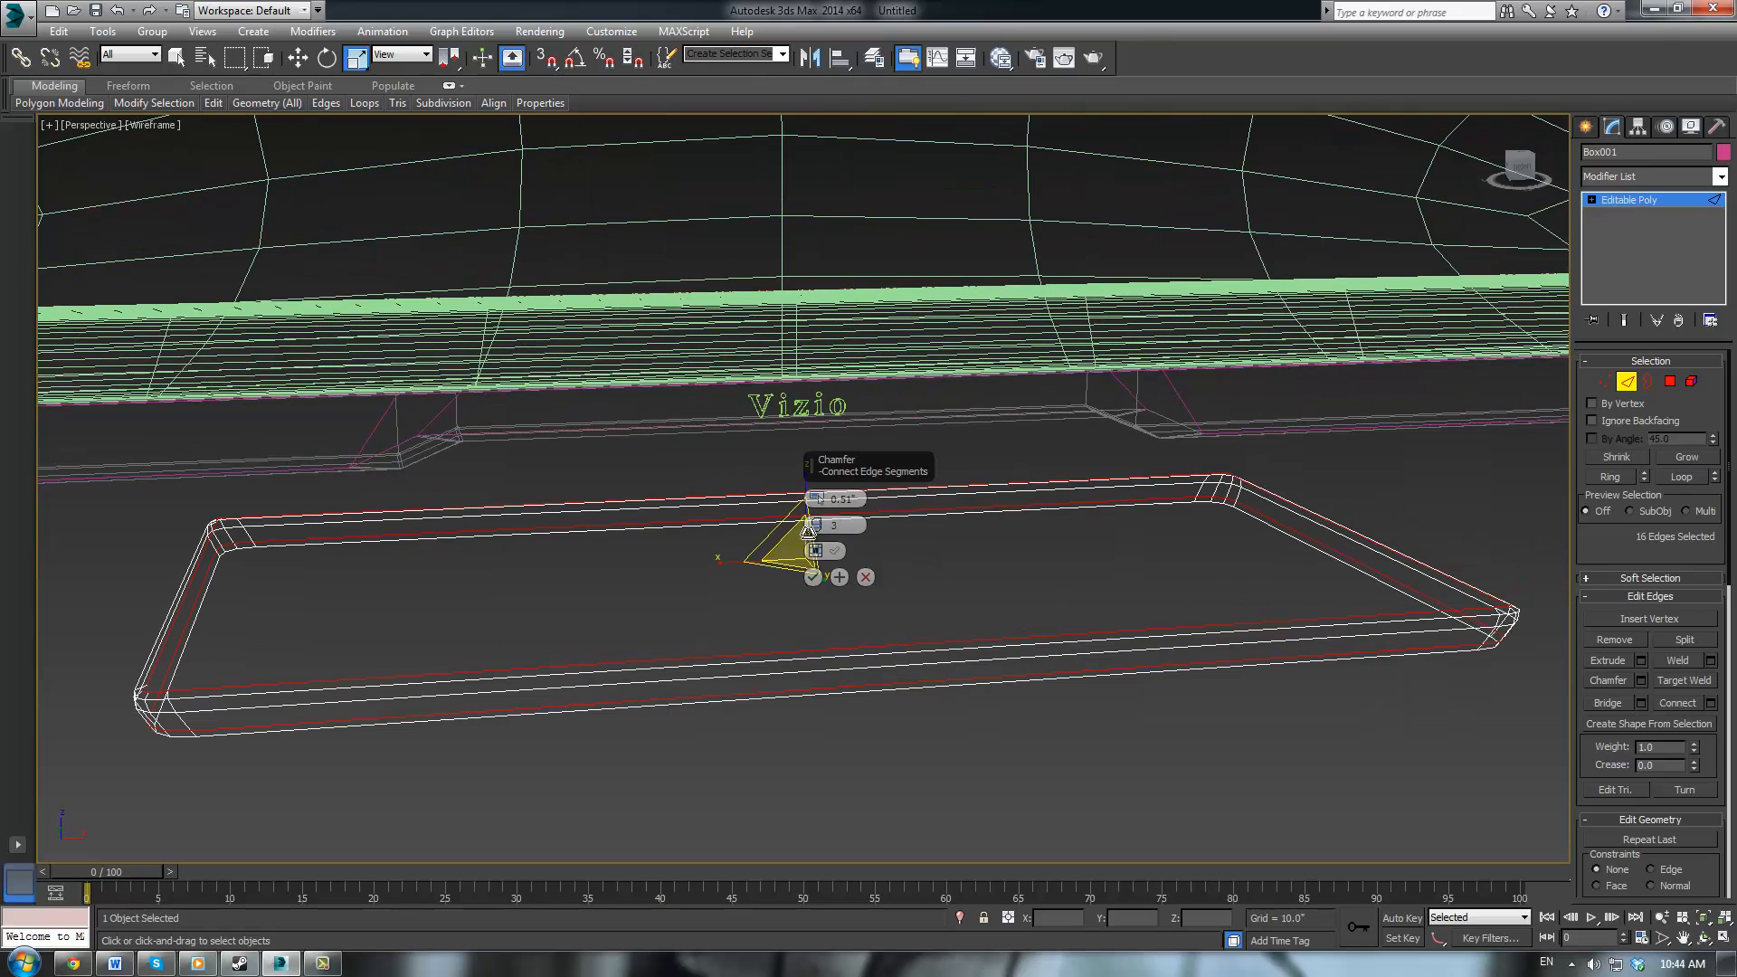
click(817, 530)
drag(816, 500, 815, 491)
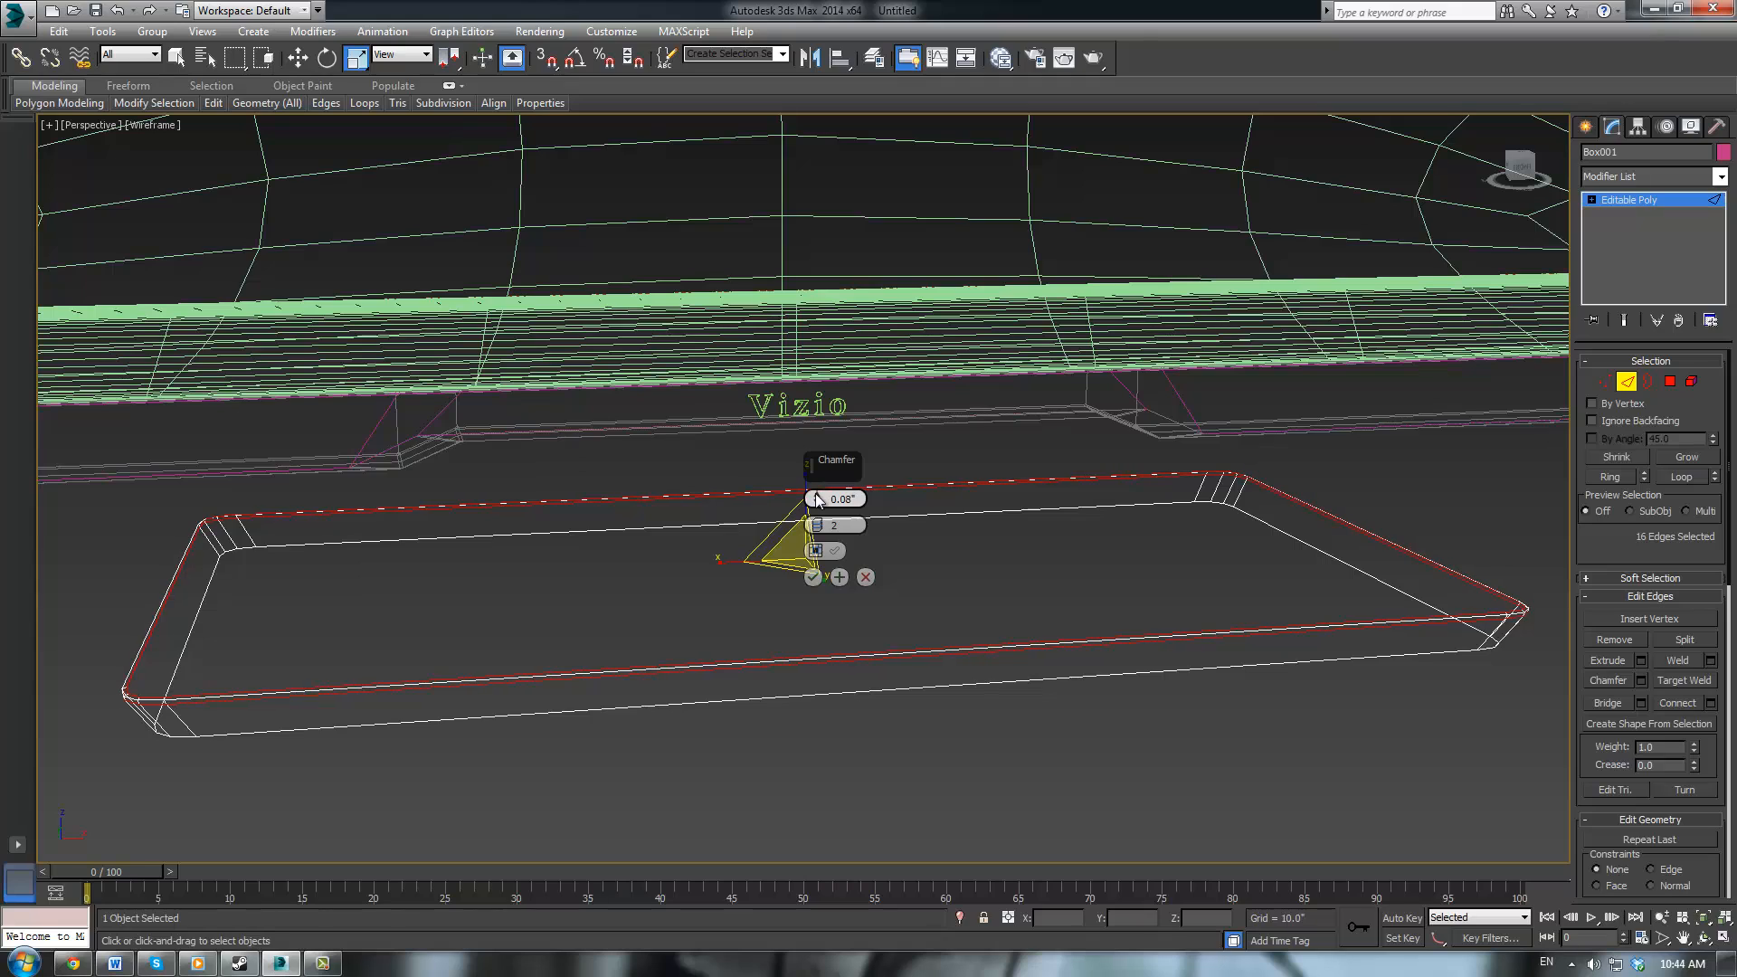
click(812, 577)
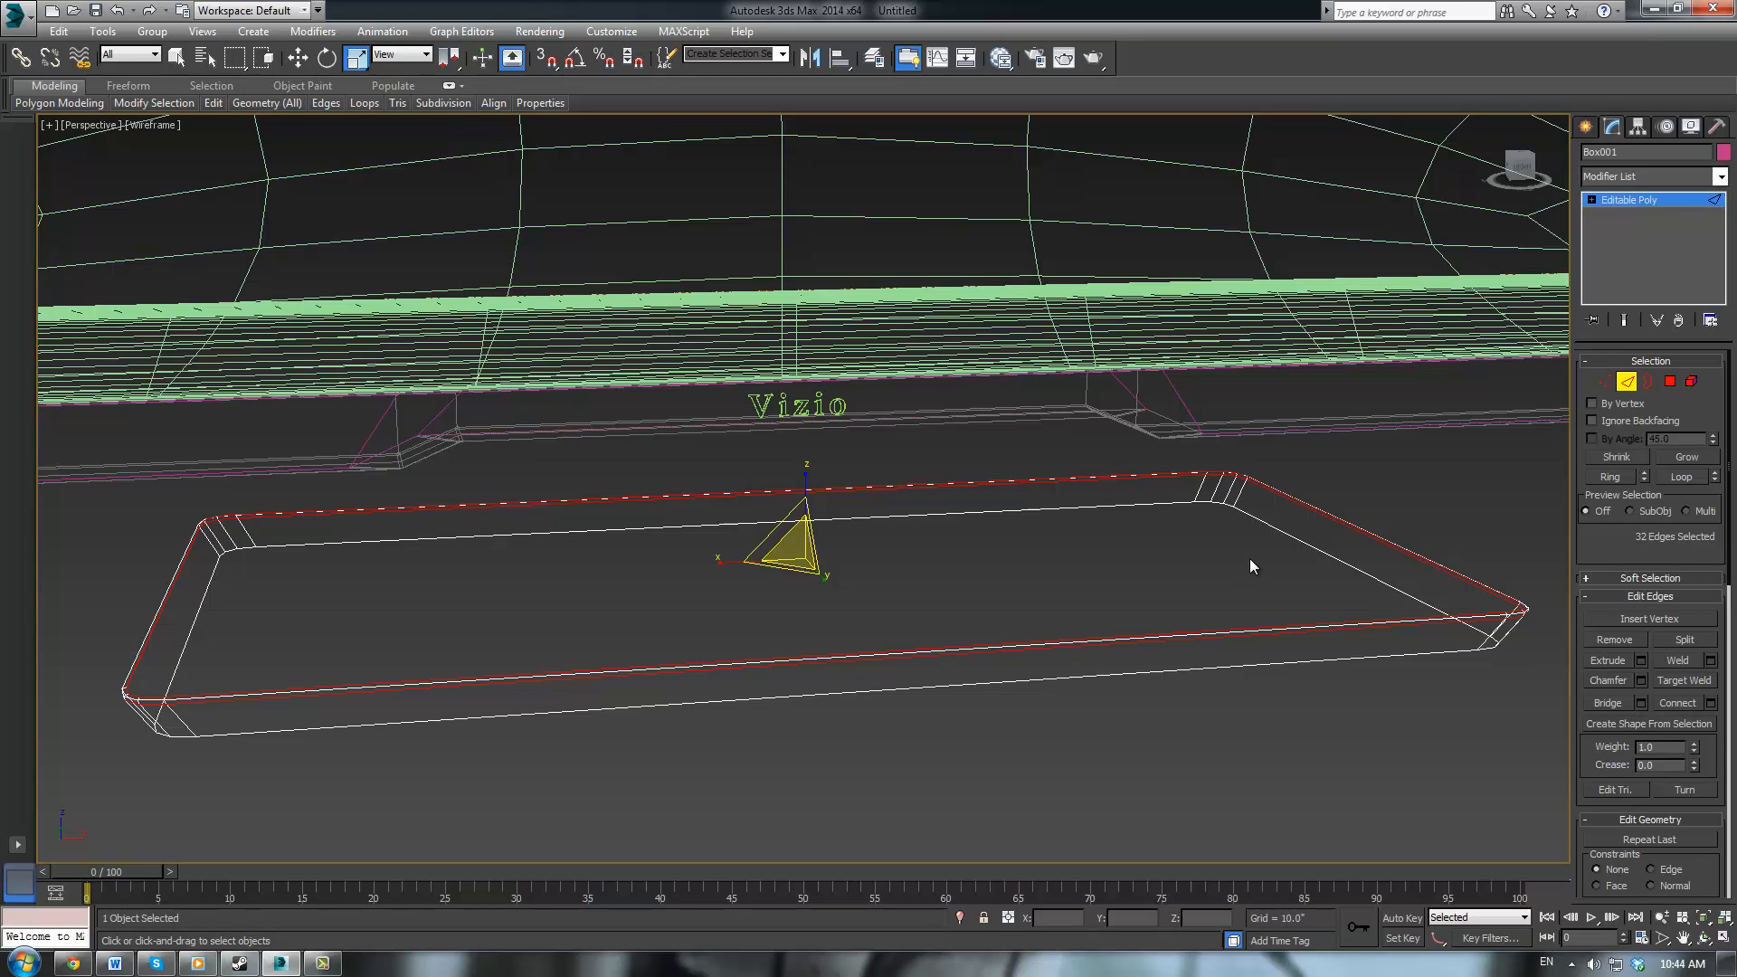
Select the stand base's bottom polygon and bevel it slightly downward with an inward outline
click(1669, 381)
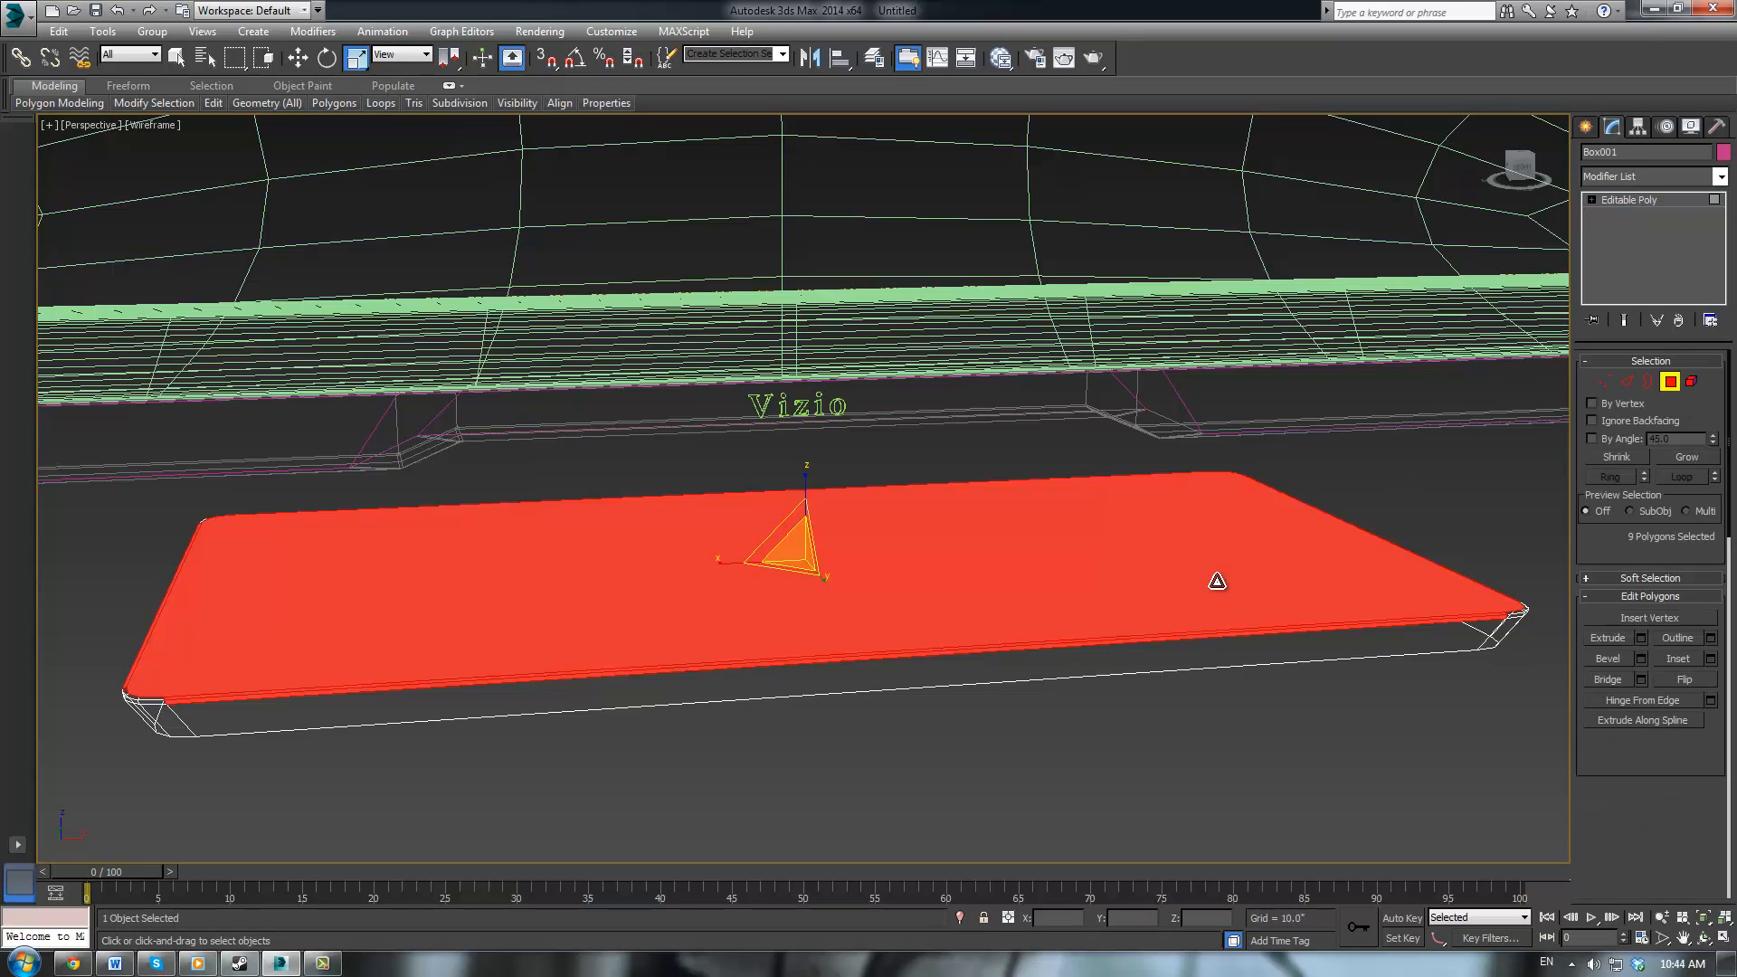
click(1217, 580)
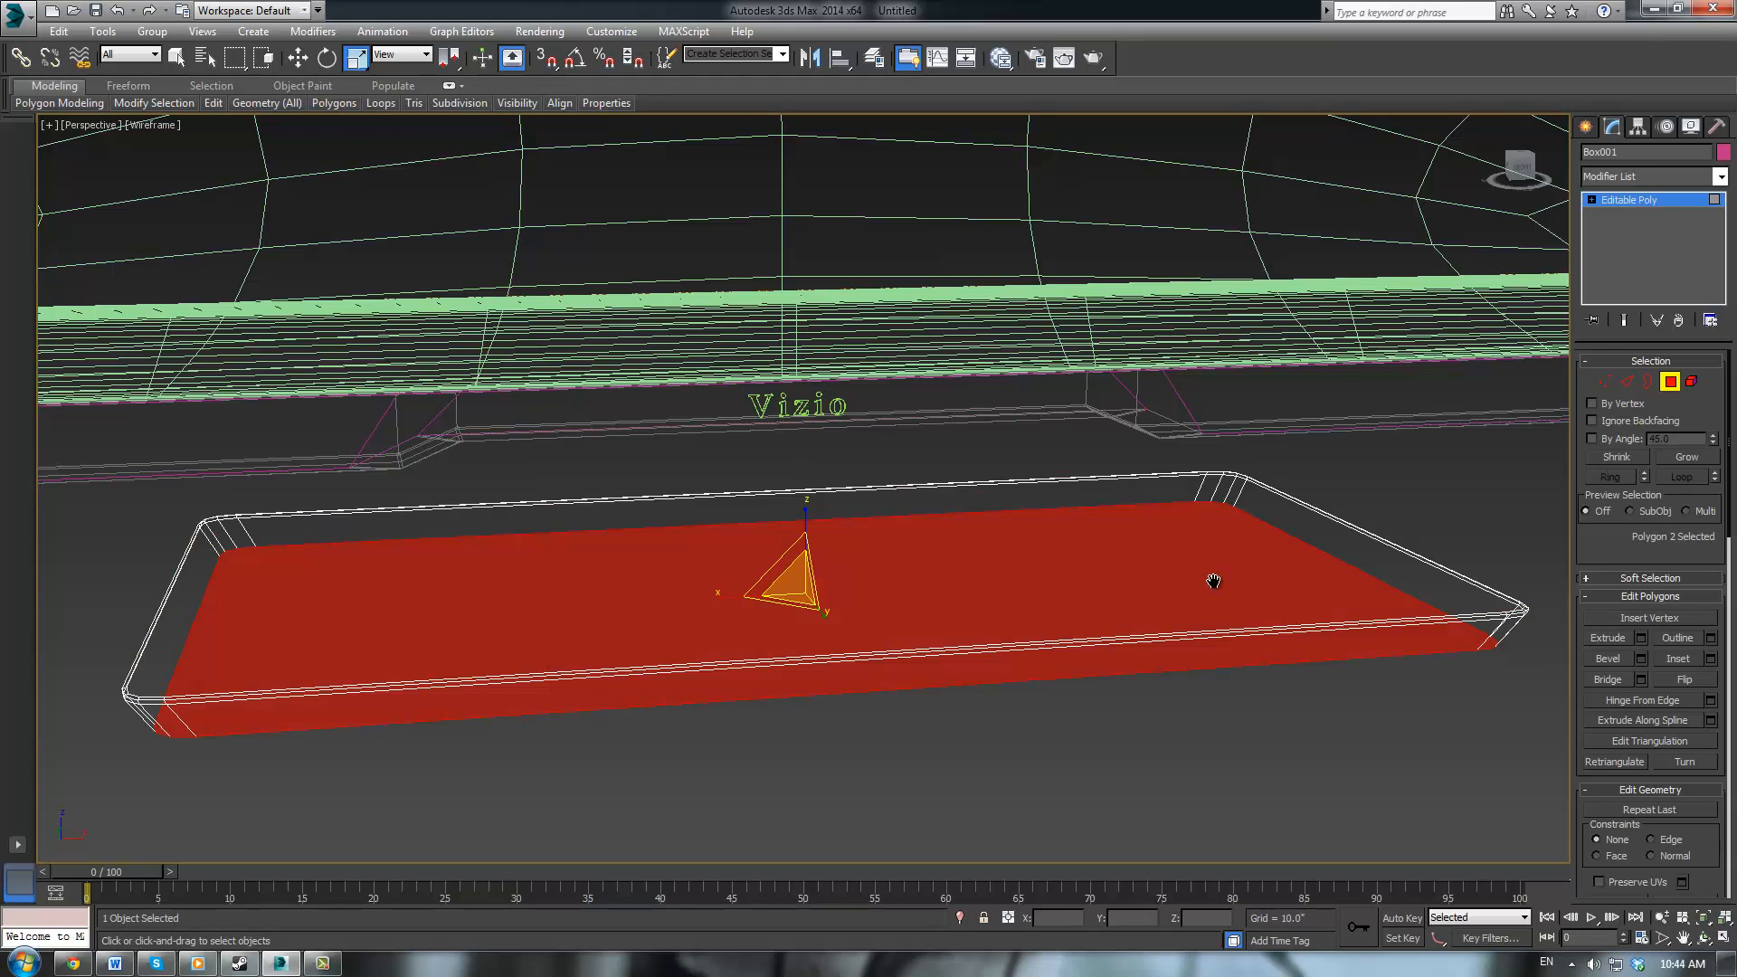
middle_drag(1210, 582, 1225, 540)
key(super)
key(super)
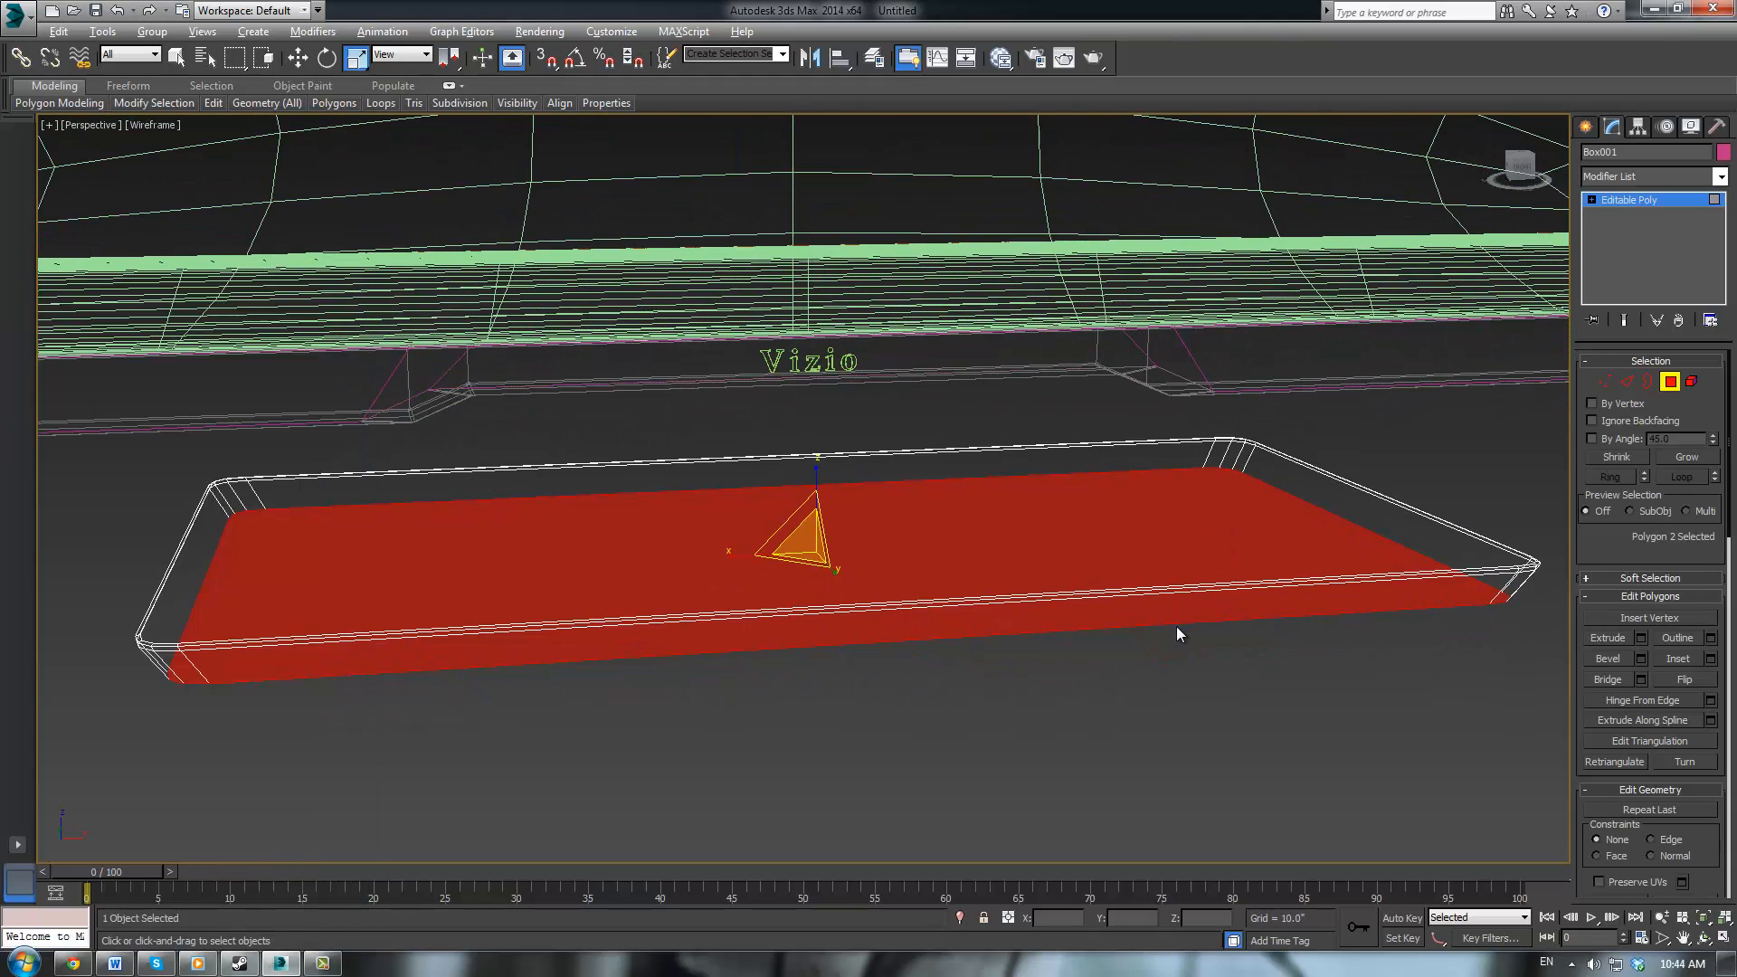
alt+middle_drag(1178, 627, 1198, 580)
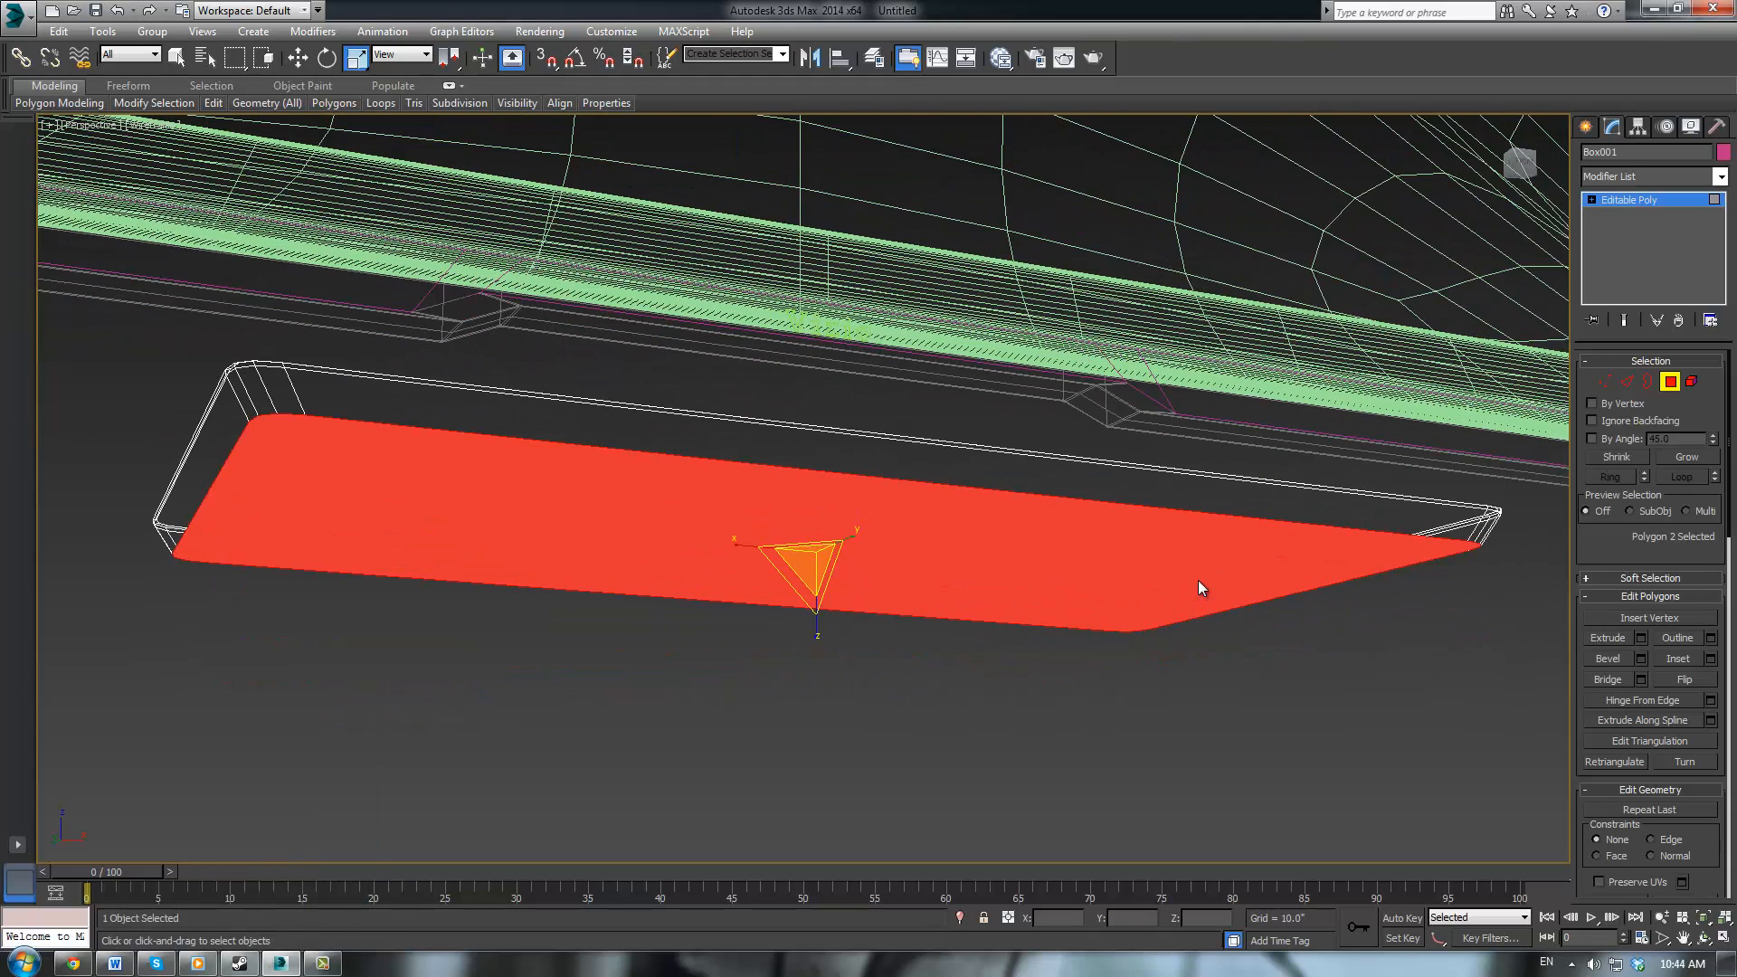
click(1619, 659)
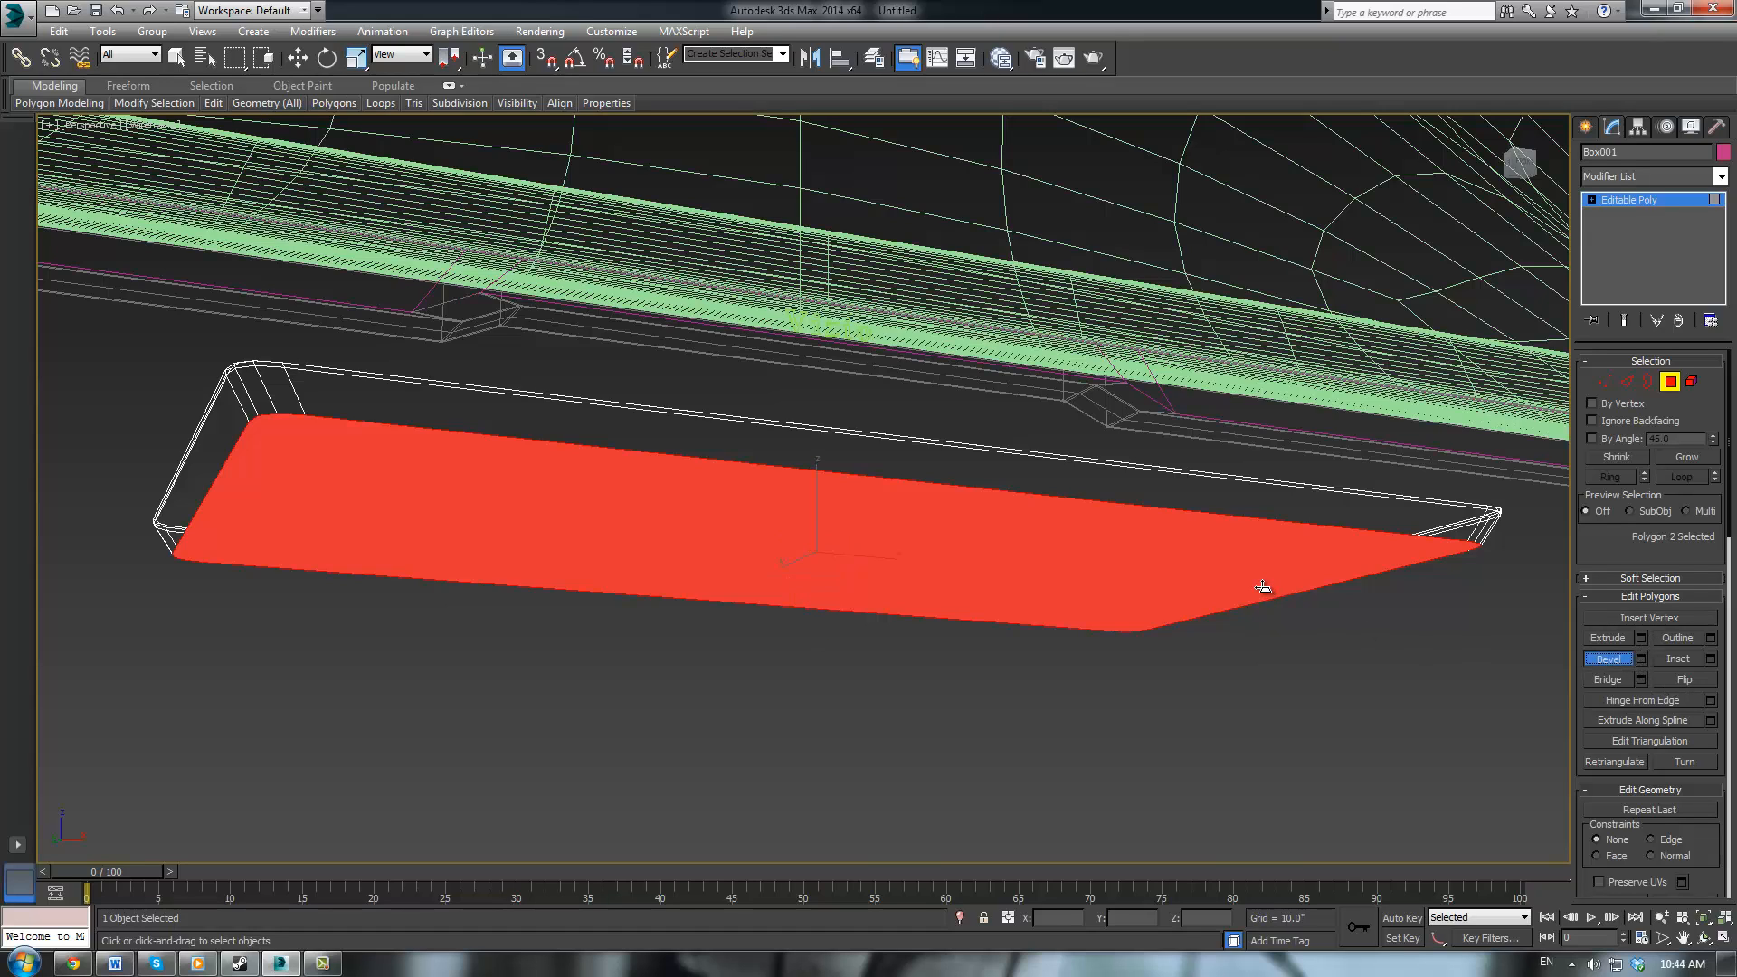
mouse_move(1263, 588)
mouse_down()
mouse_move(1252, 573)
mouse_move(1258, 589)
mouse_up()
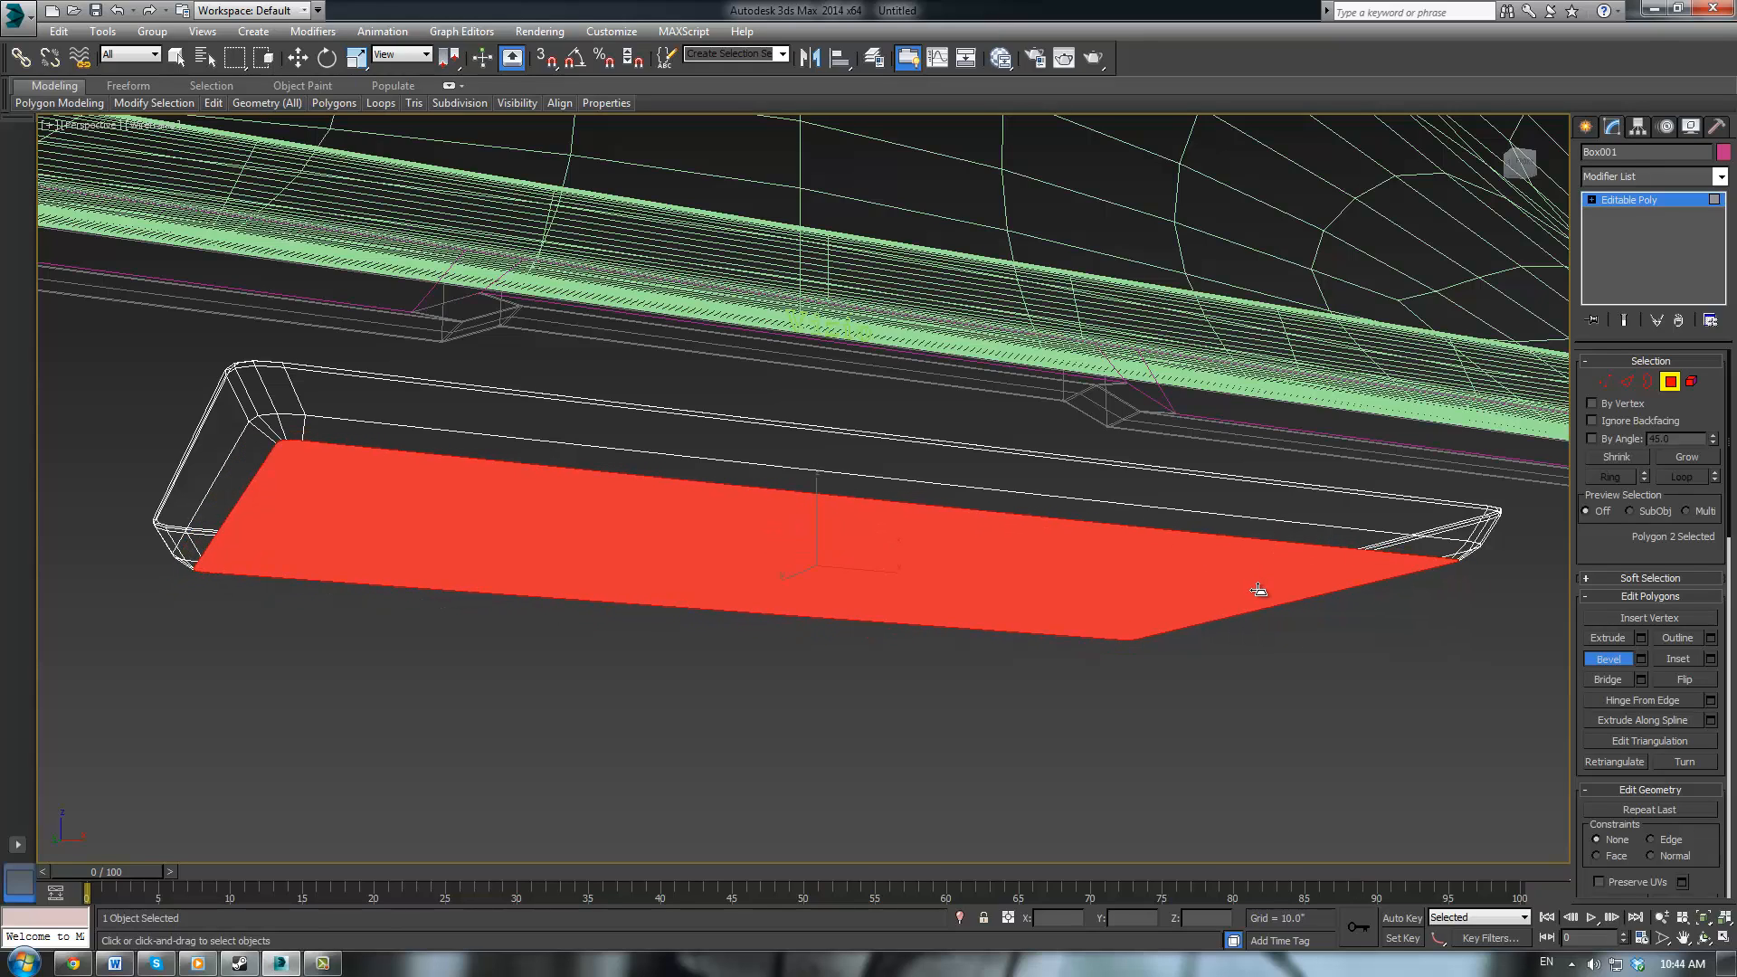
Inset the stand base's bottom polygon by 0.03"
click(1710, 659)
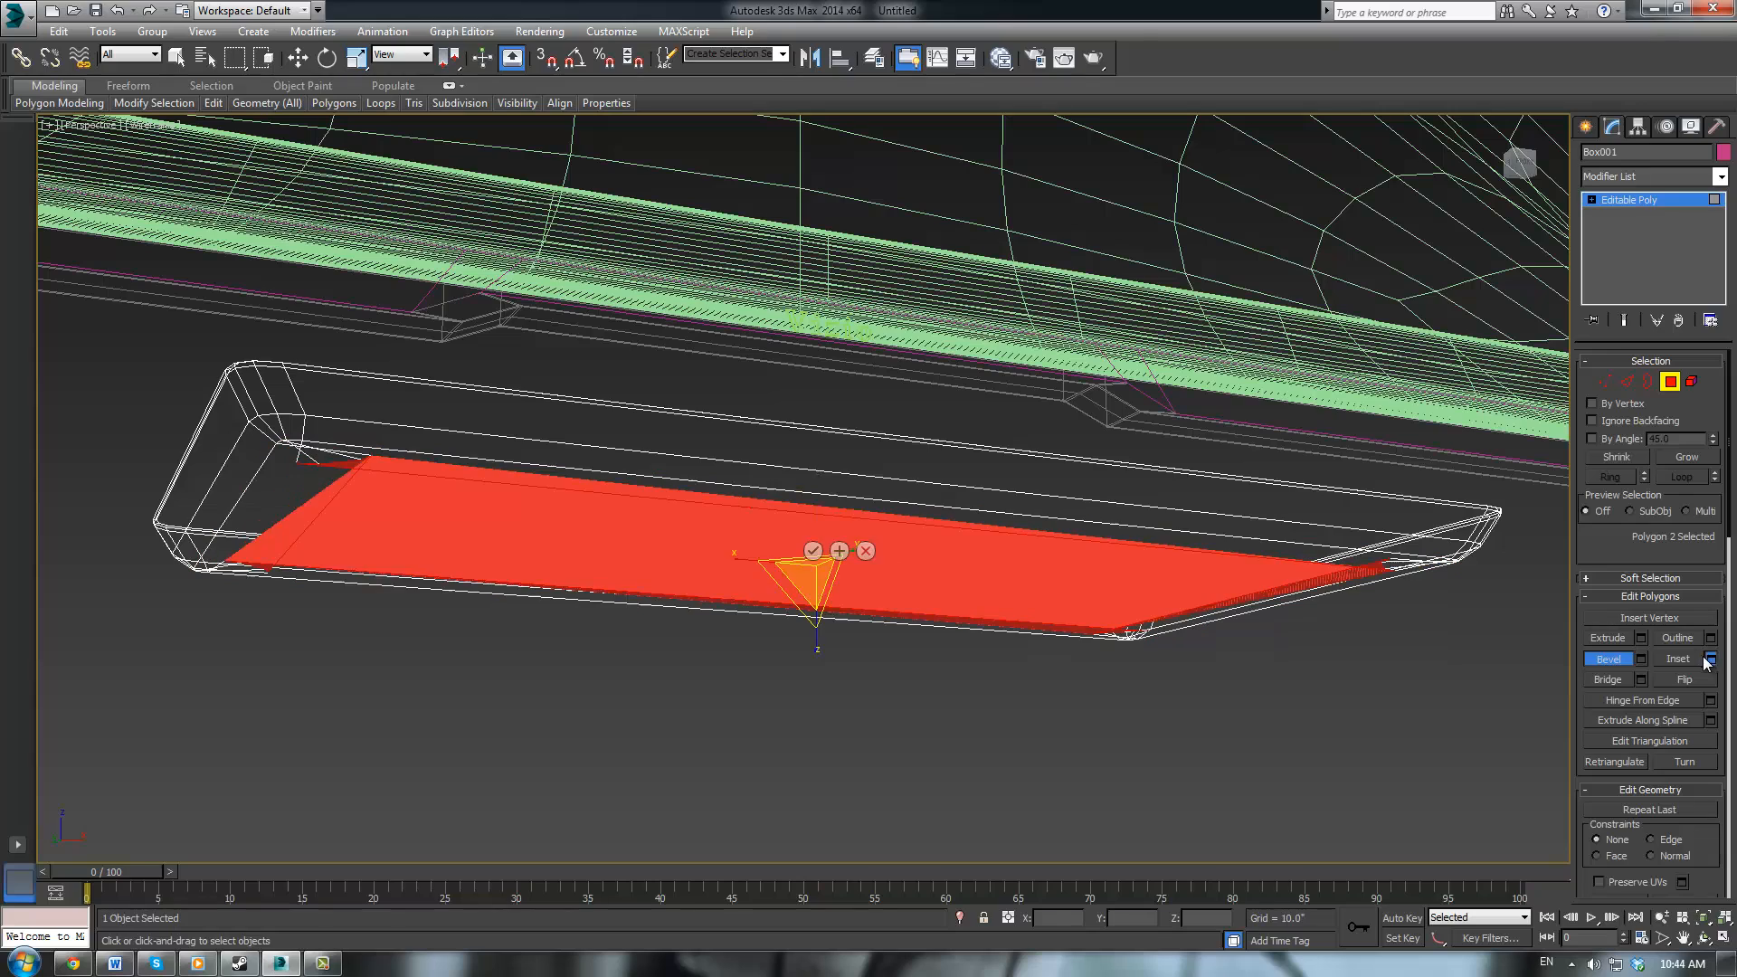
scroll(822, 460, up, 3)
middle_drag(643, 473, 796, 485)
drag(818, 526, 821, 588)
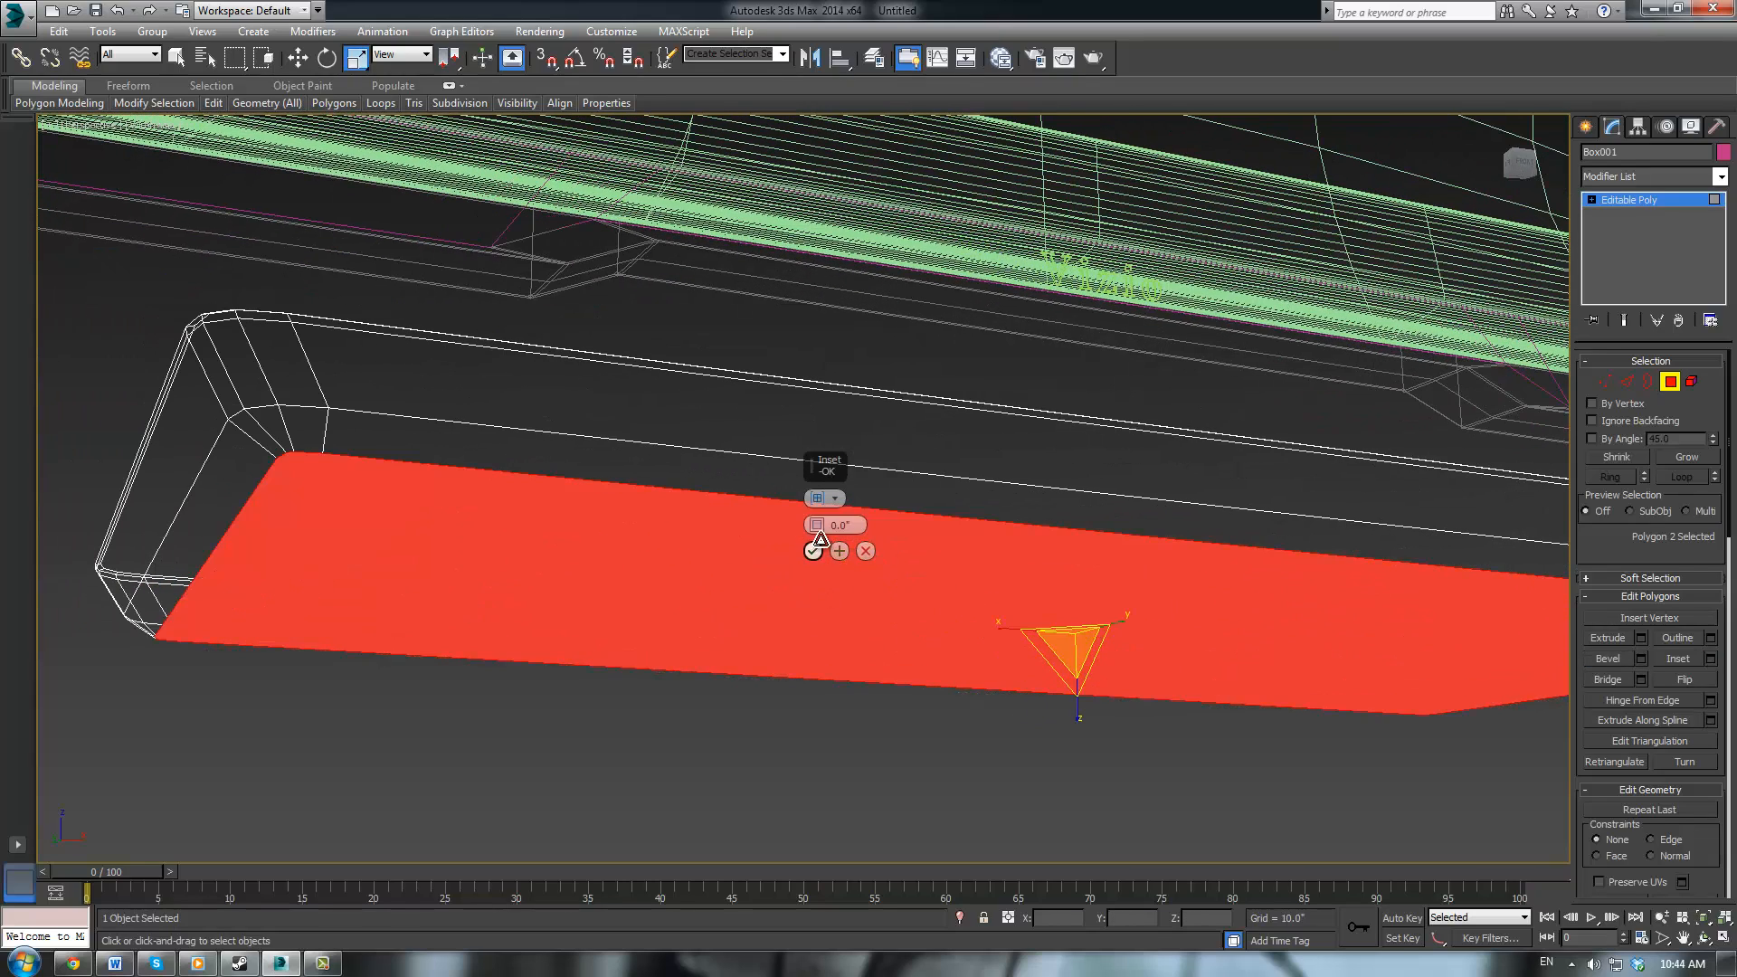
click(817, 522)
click(818, 530)
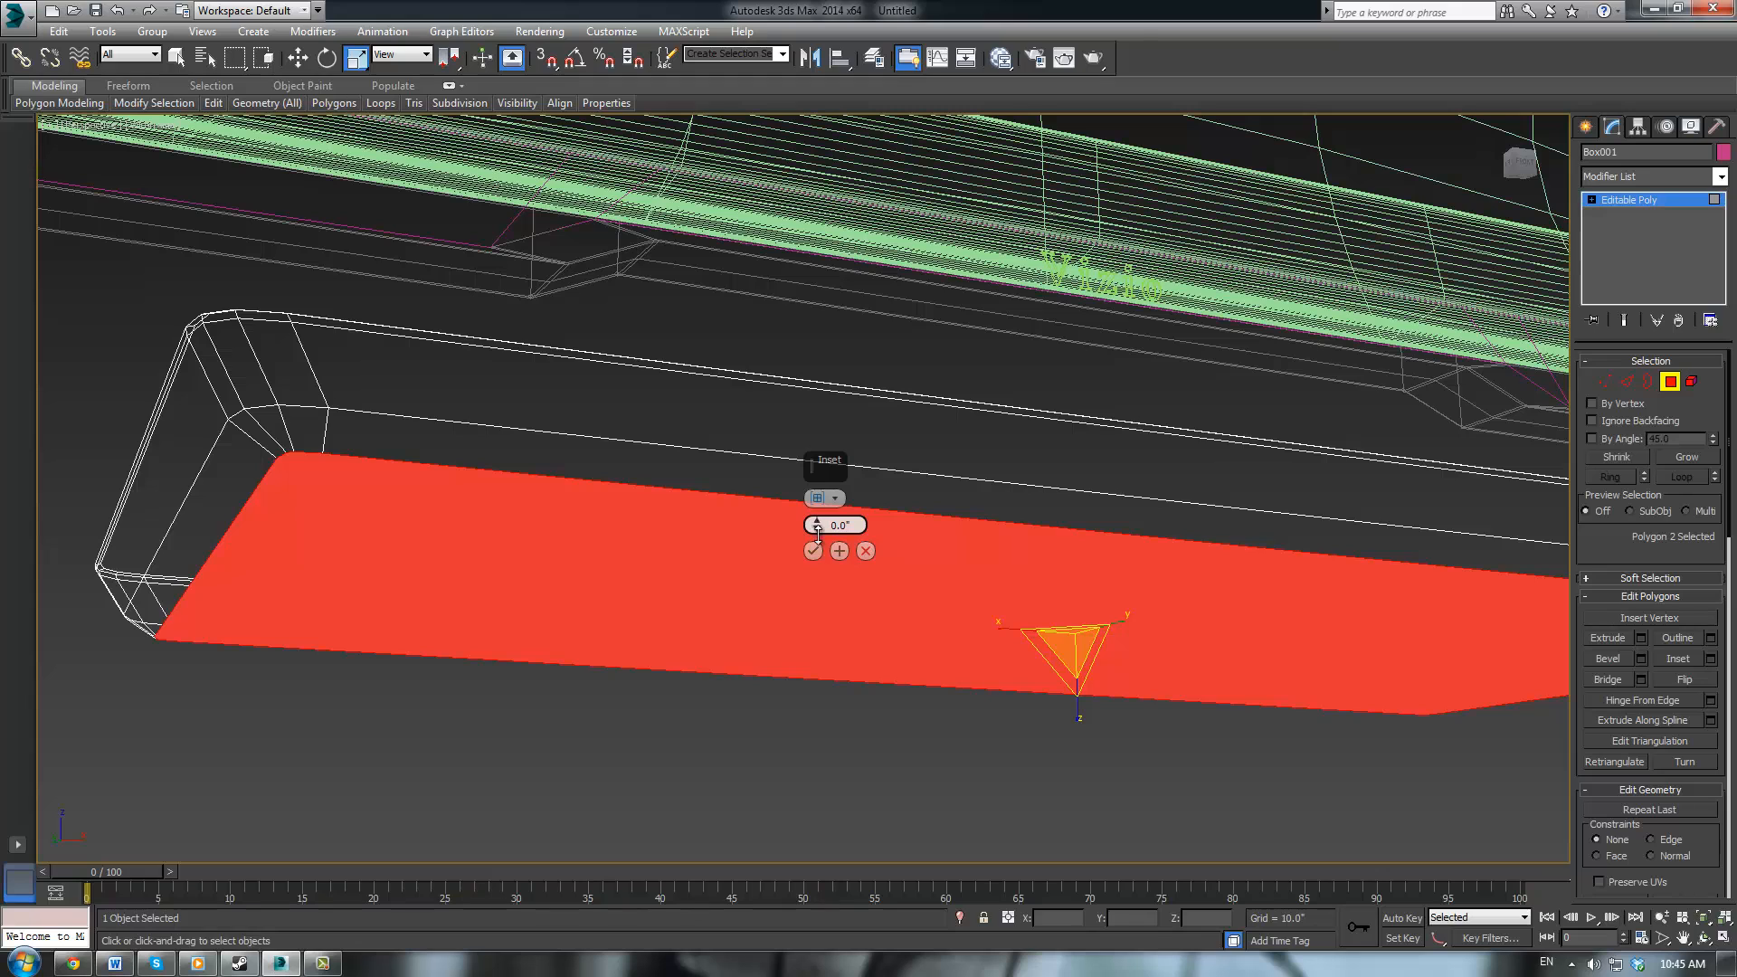
click(816, 520)
click(816, 520)
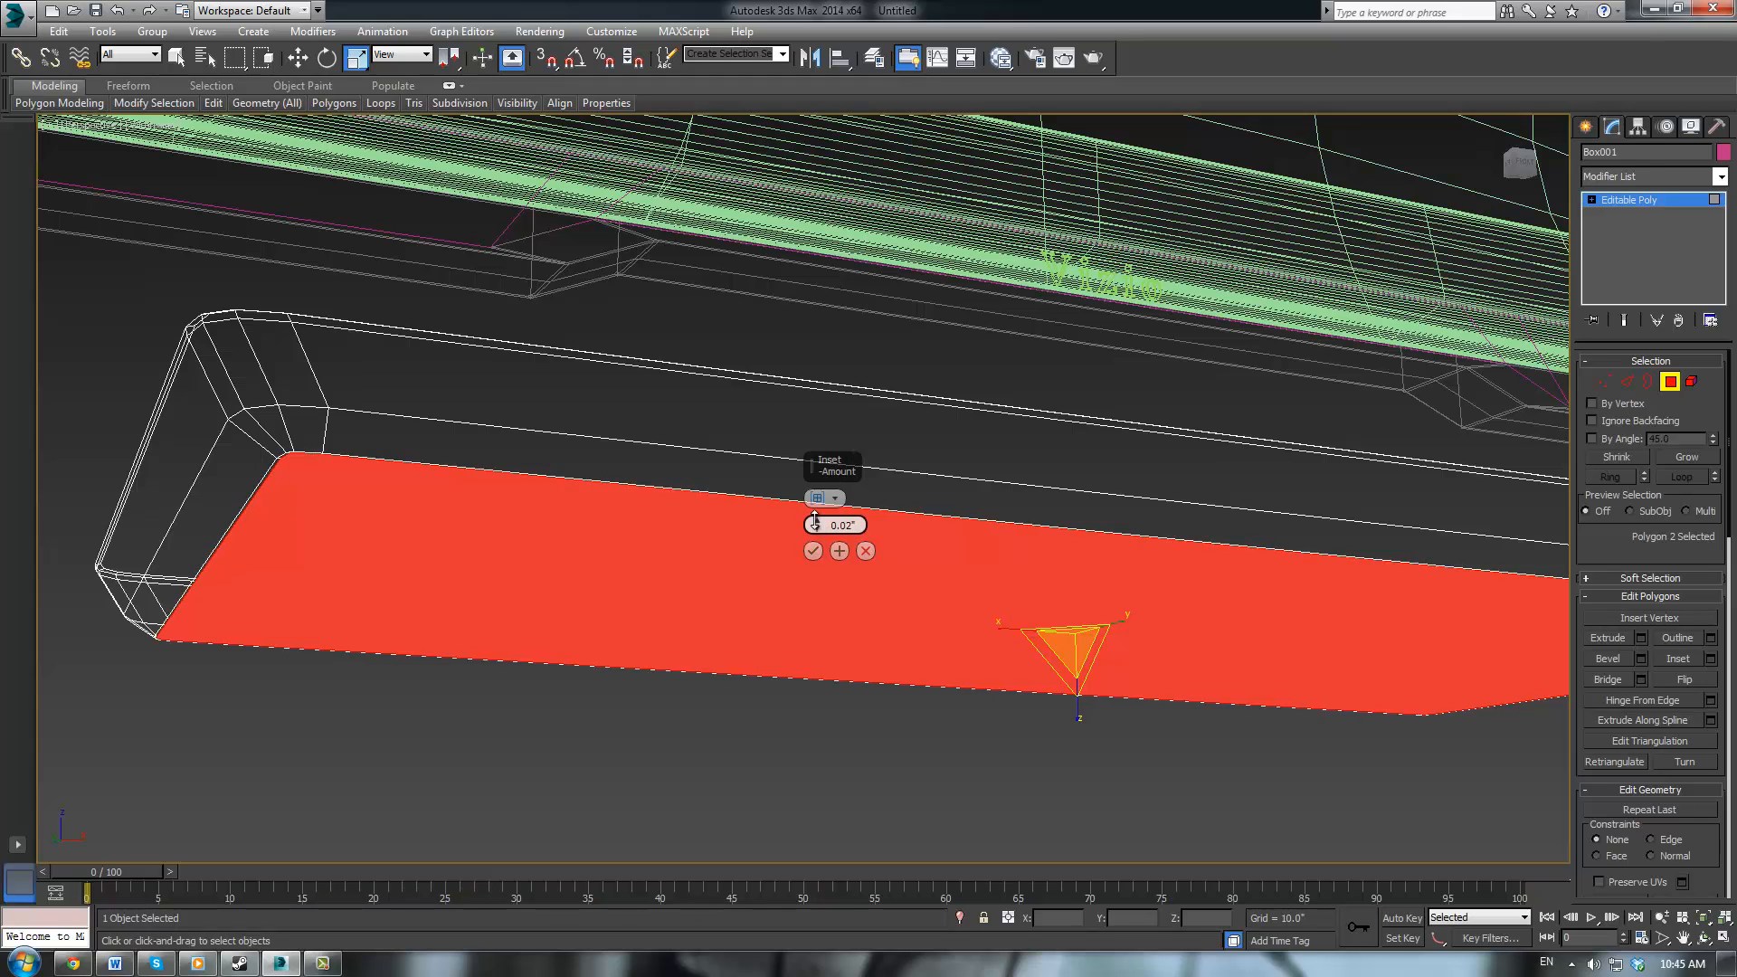
click(816, 520)
alt+middle_drag(480, 545, 471, 493)
scroll(444, 529, up, 2)
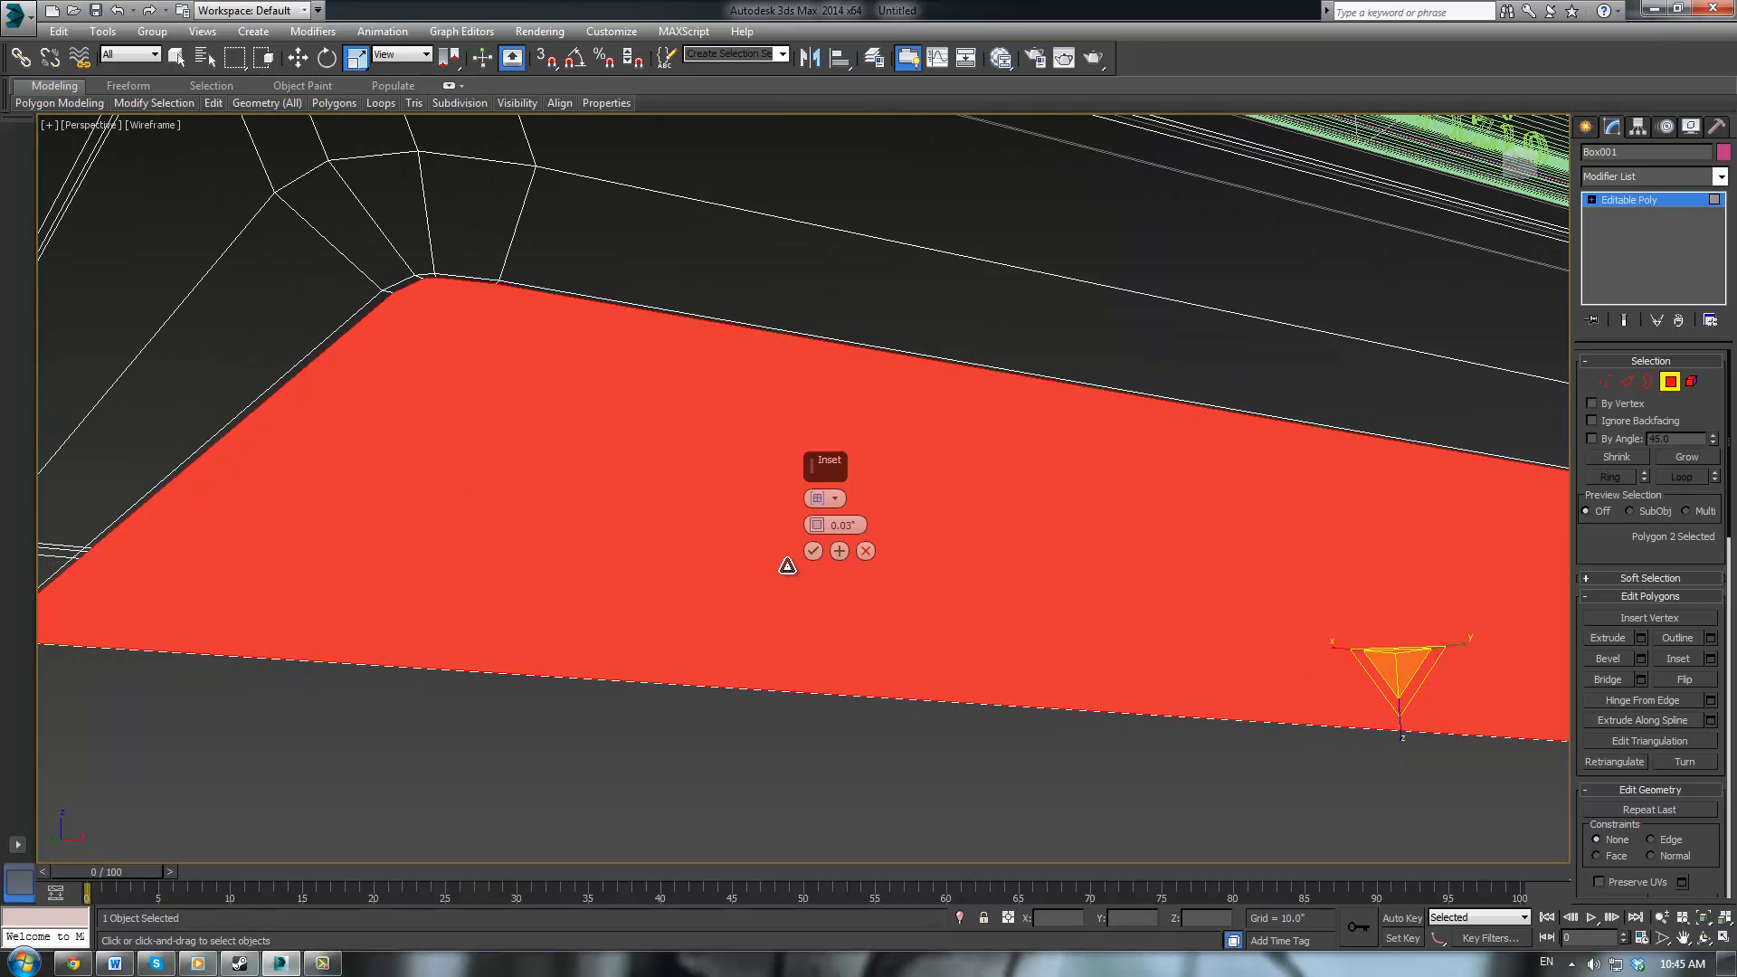
click(812, 551)
scroll(851, 581, down, 3)
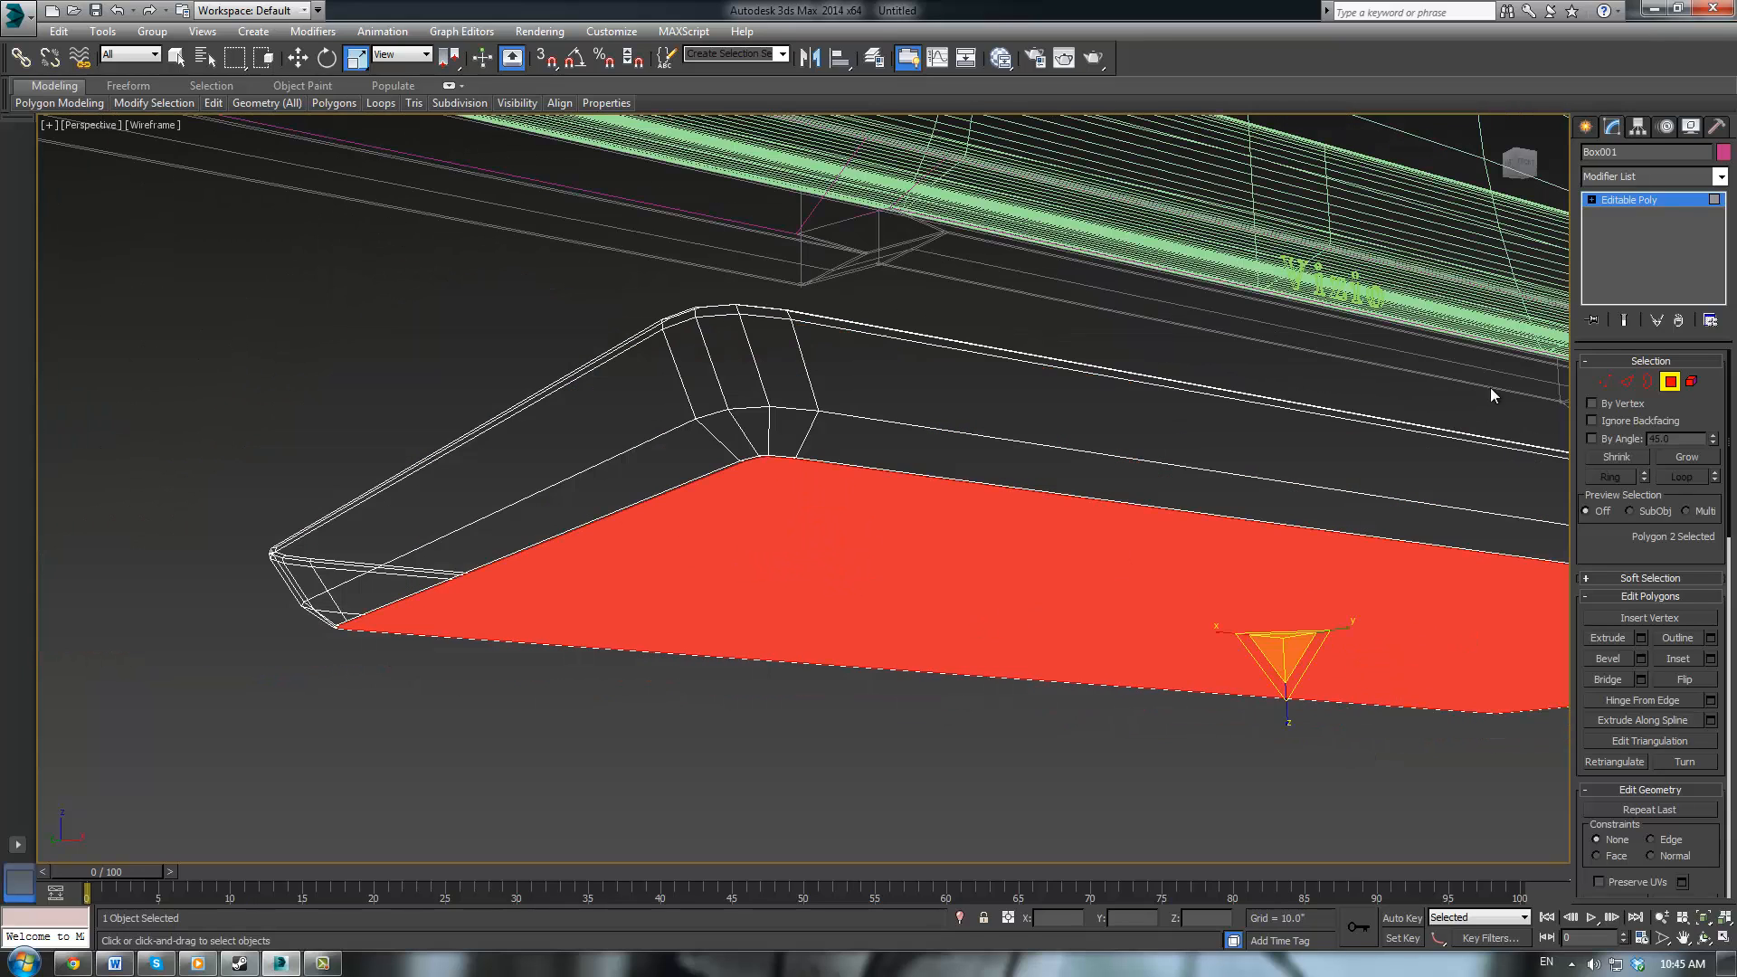
Leave polygon editing, deselect the stand base and switch the perspective view to shaded display
click(1657, 201)
click(937, 714)
key(F3)
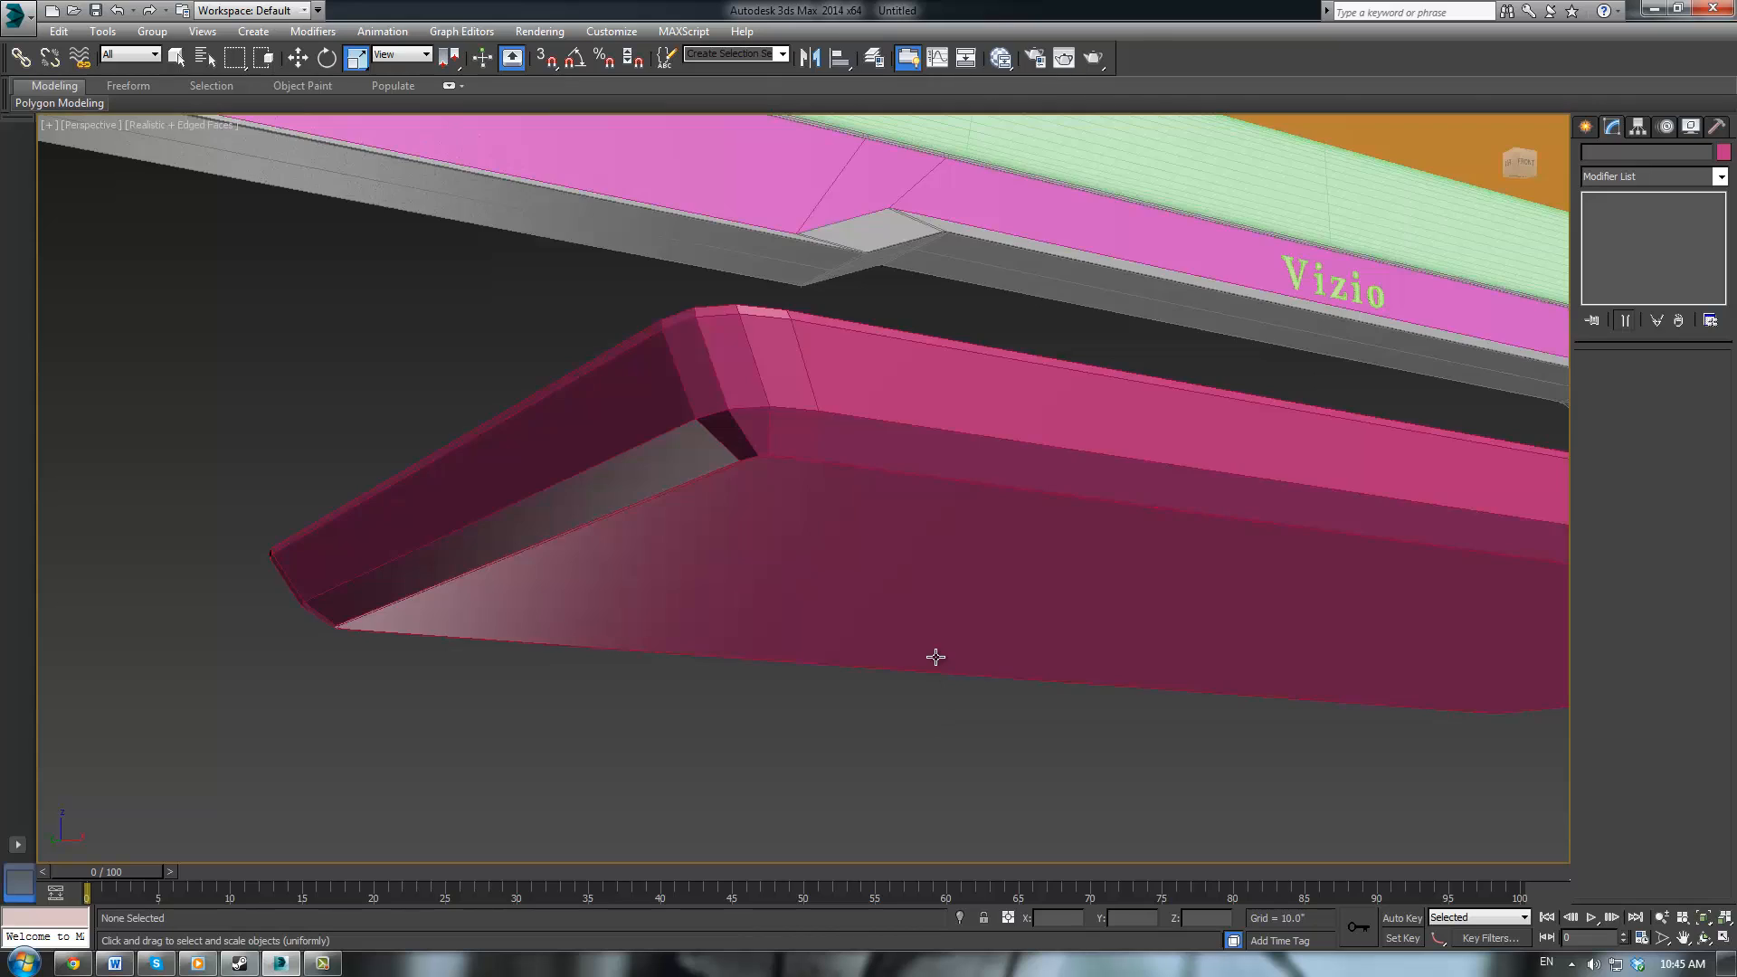
scroll(958, 585, down, 3)
alt+middle_drag(958, 585, 956, 618)
scroll(957, 618, up, 2)
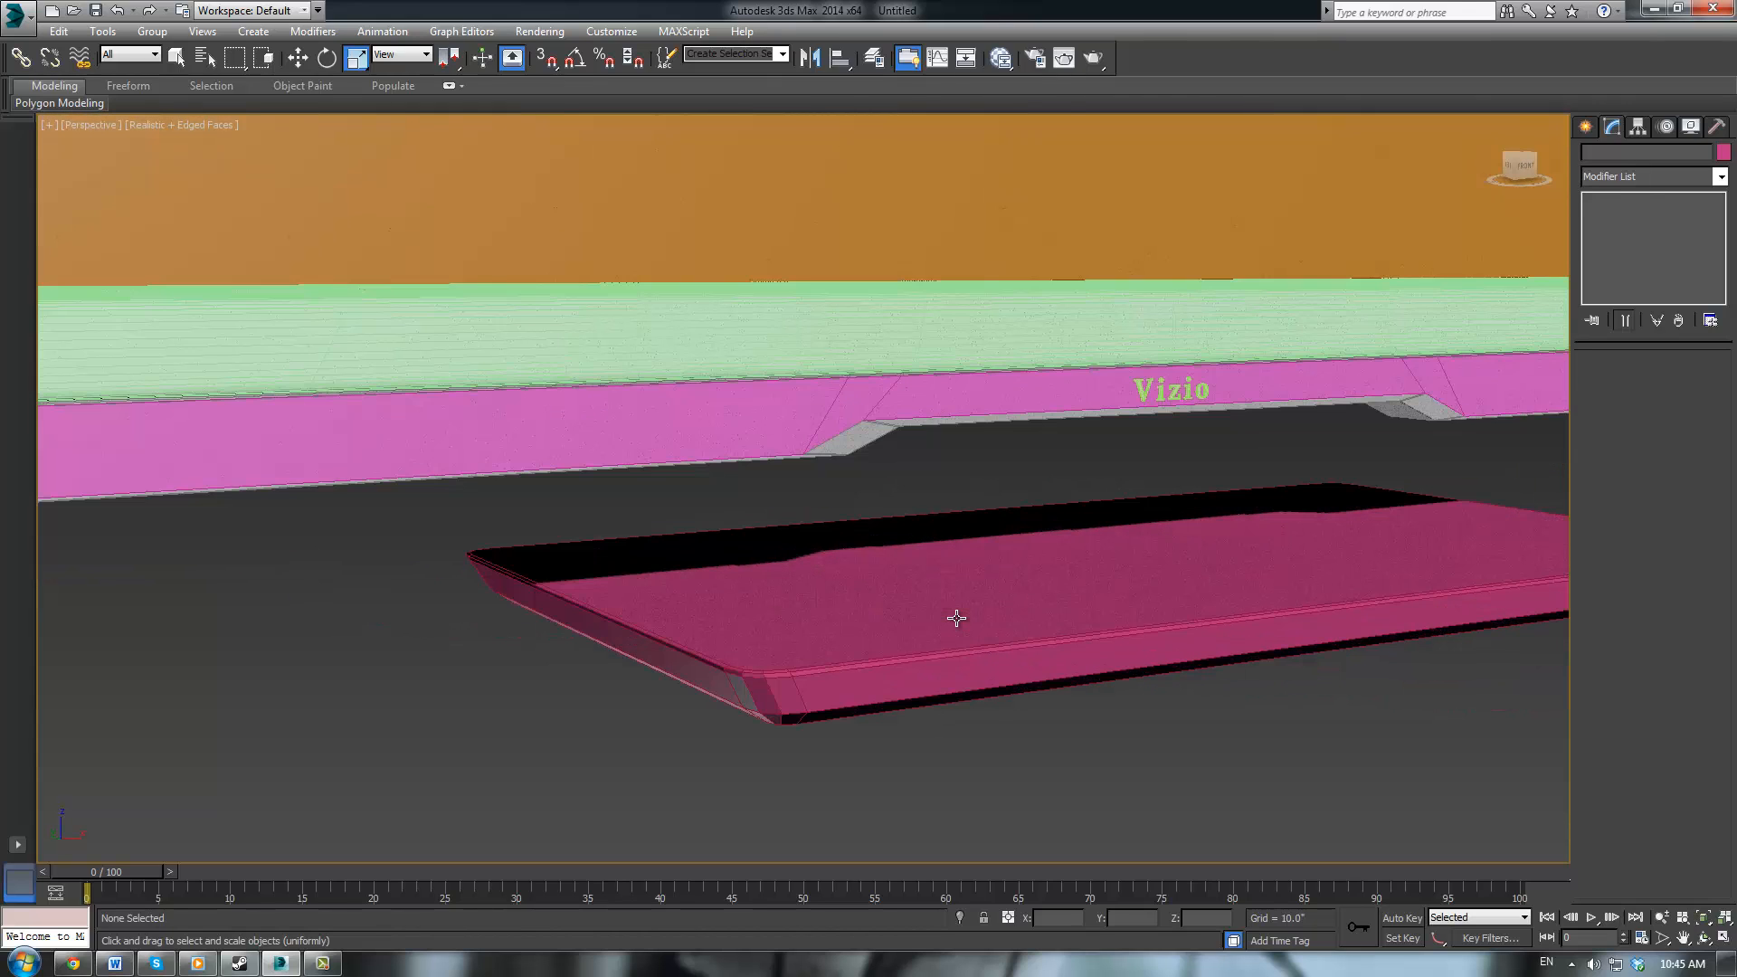
Apply a TurboSmooth modifier with 2 iterations to the stand base
click(1037, 559)
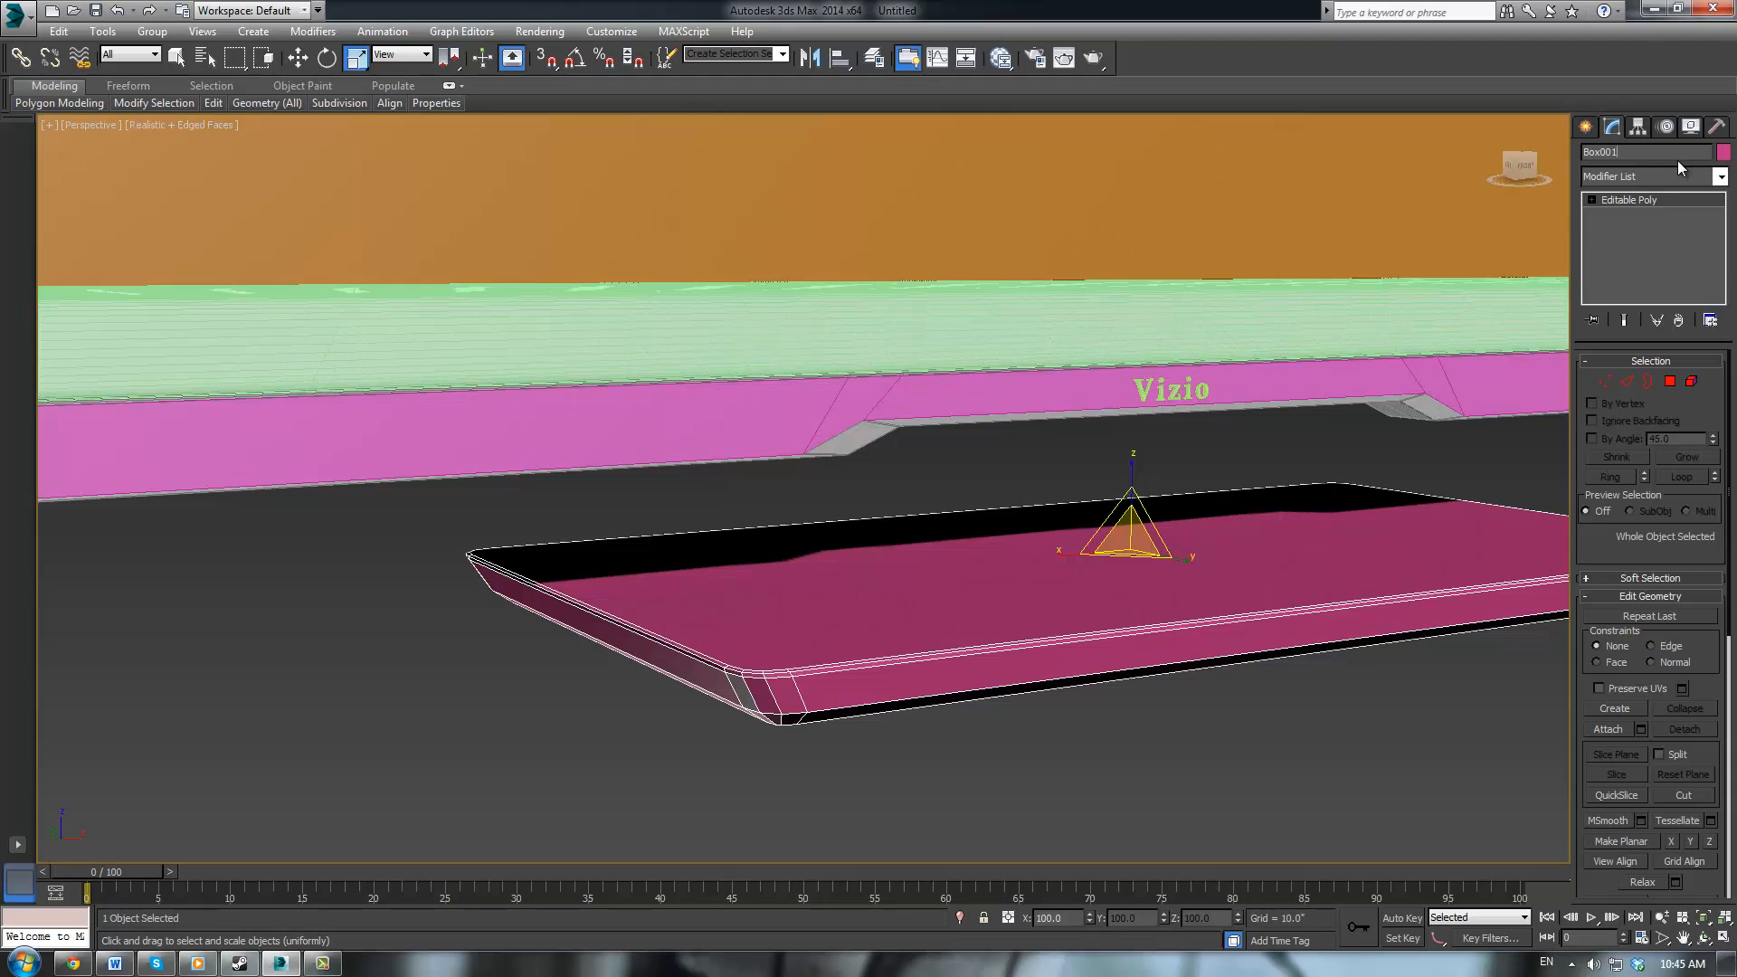
click(1642, 179)
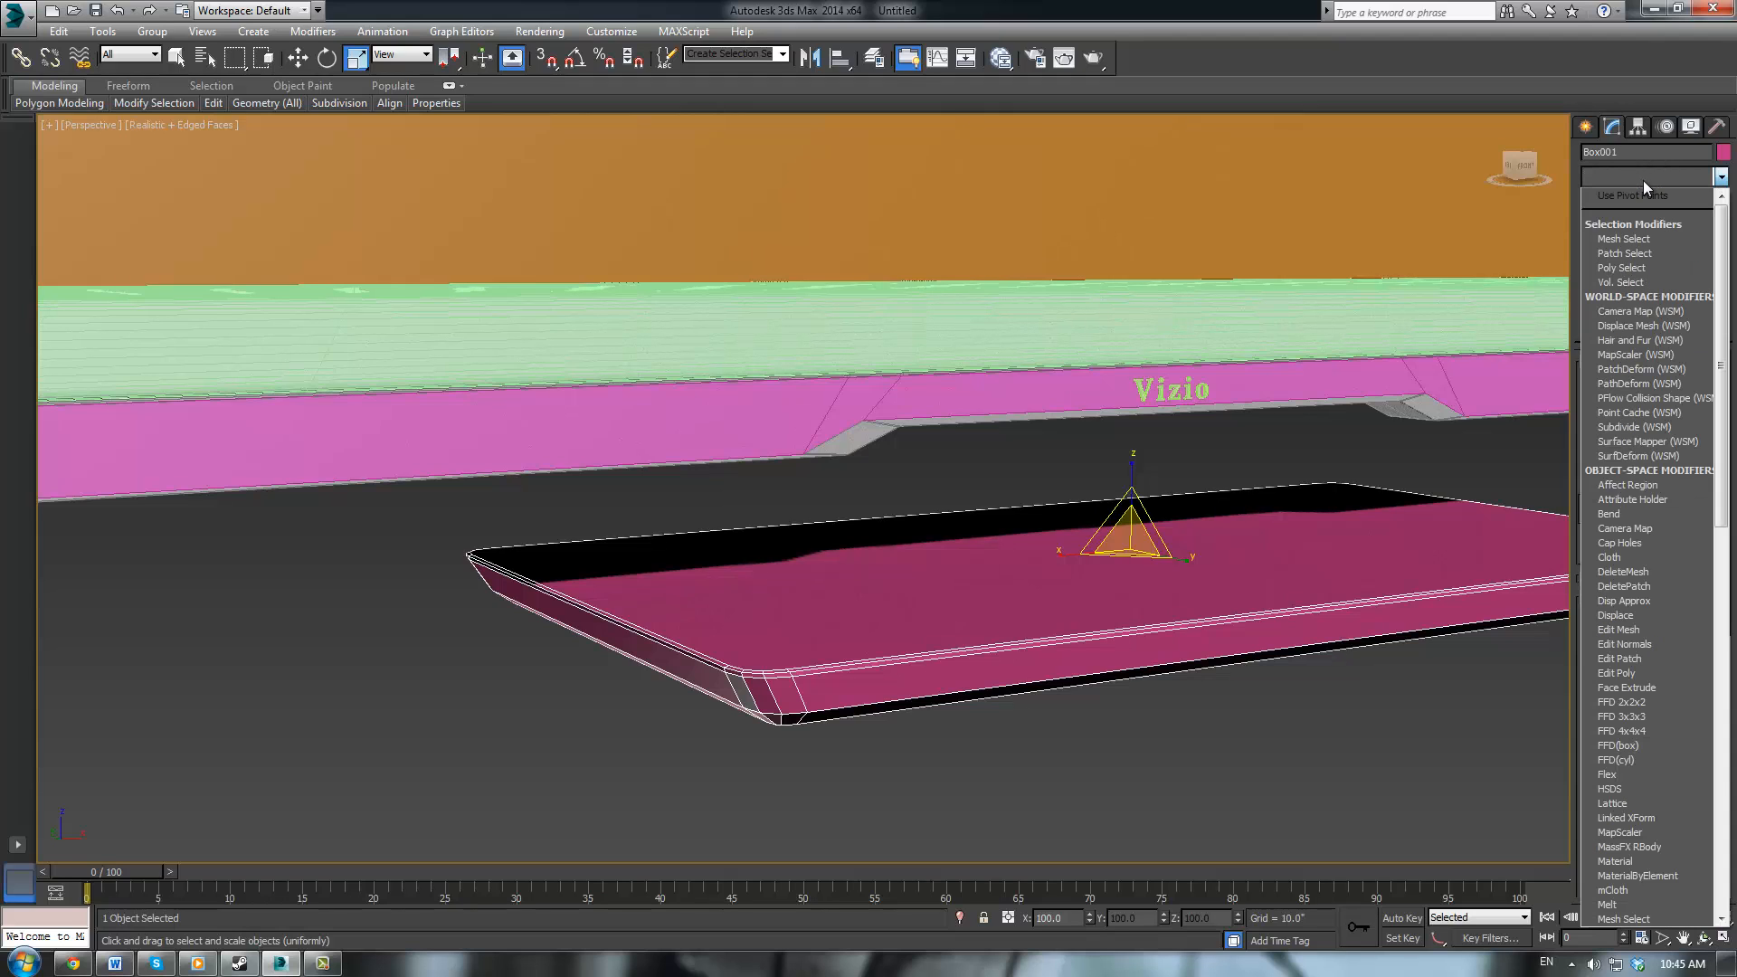
text(tu)
key(Return)
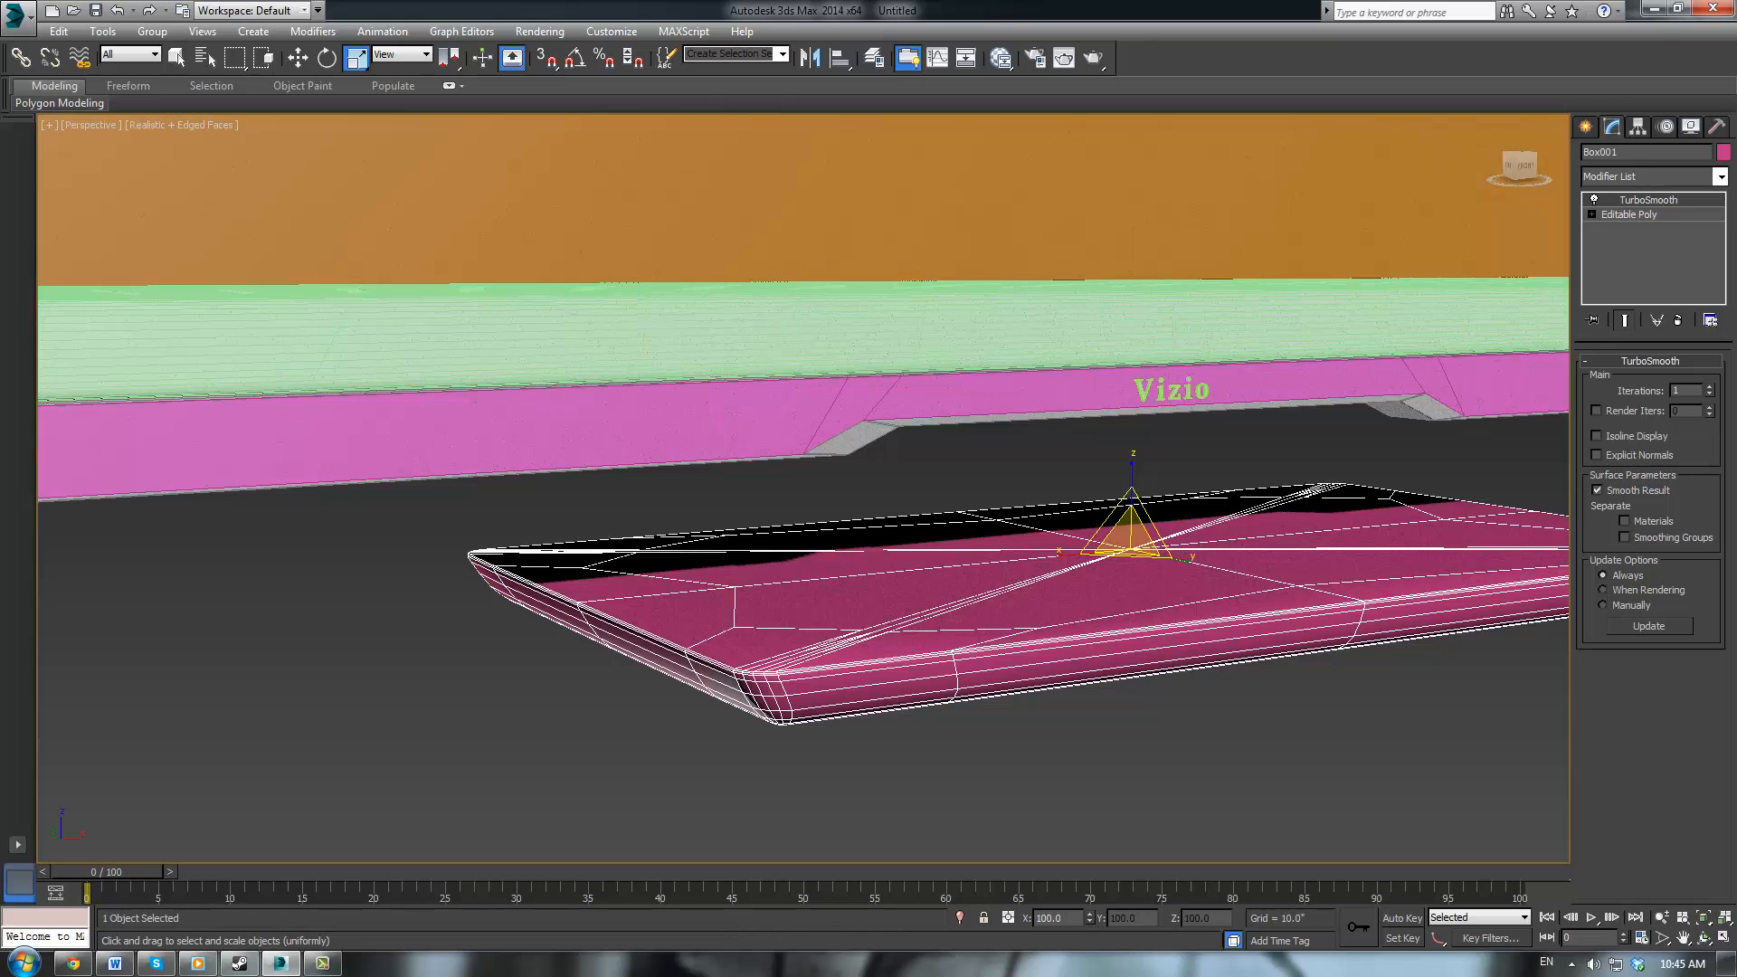
click(1709, 387)
click(1475, 675)
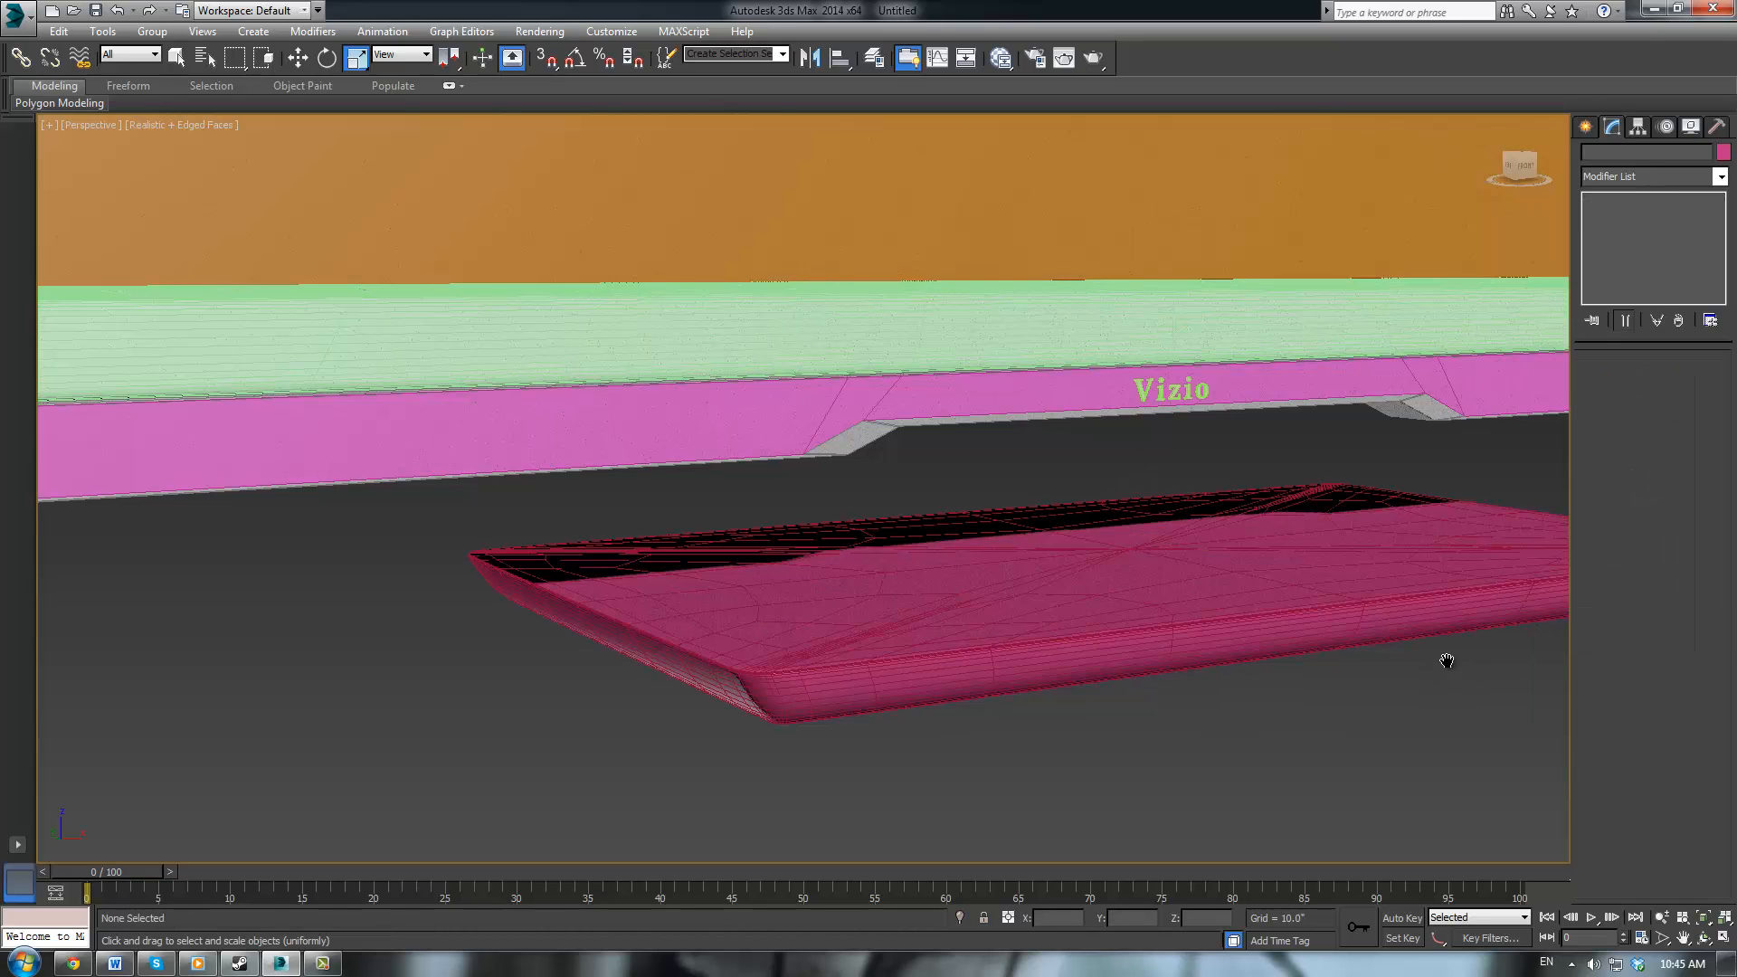
Turn off edged faces in the shaded perspective view to check the smoothed stand base from its side
key(F3)
key(F3)
key(F4)
alt+middle_drag(1381, 652, 1086, 630)
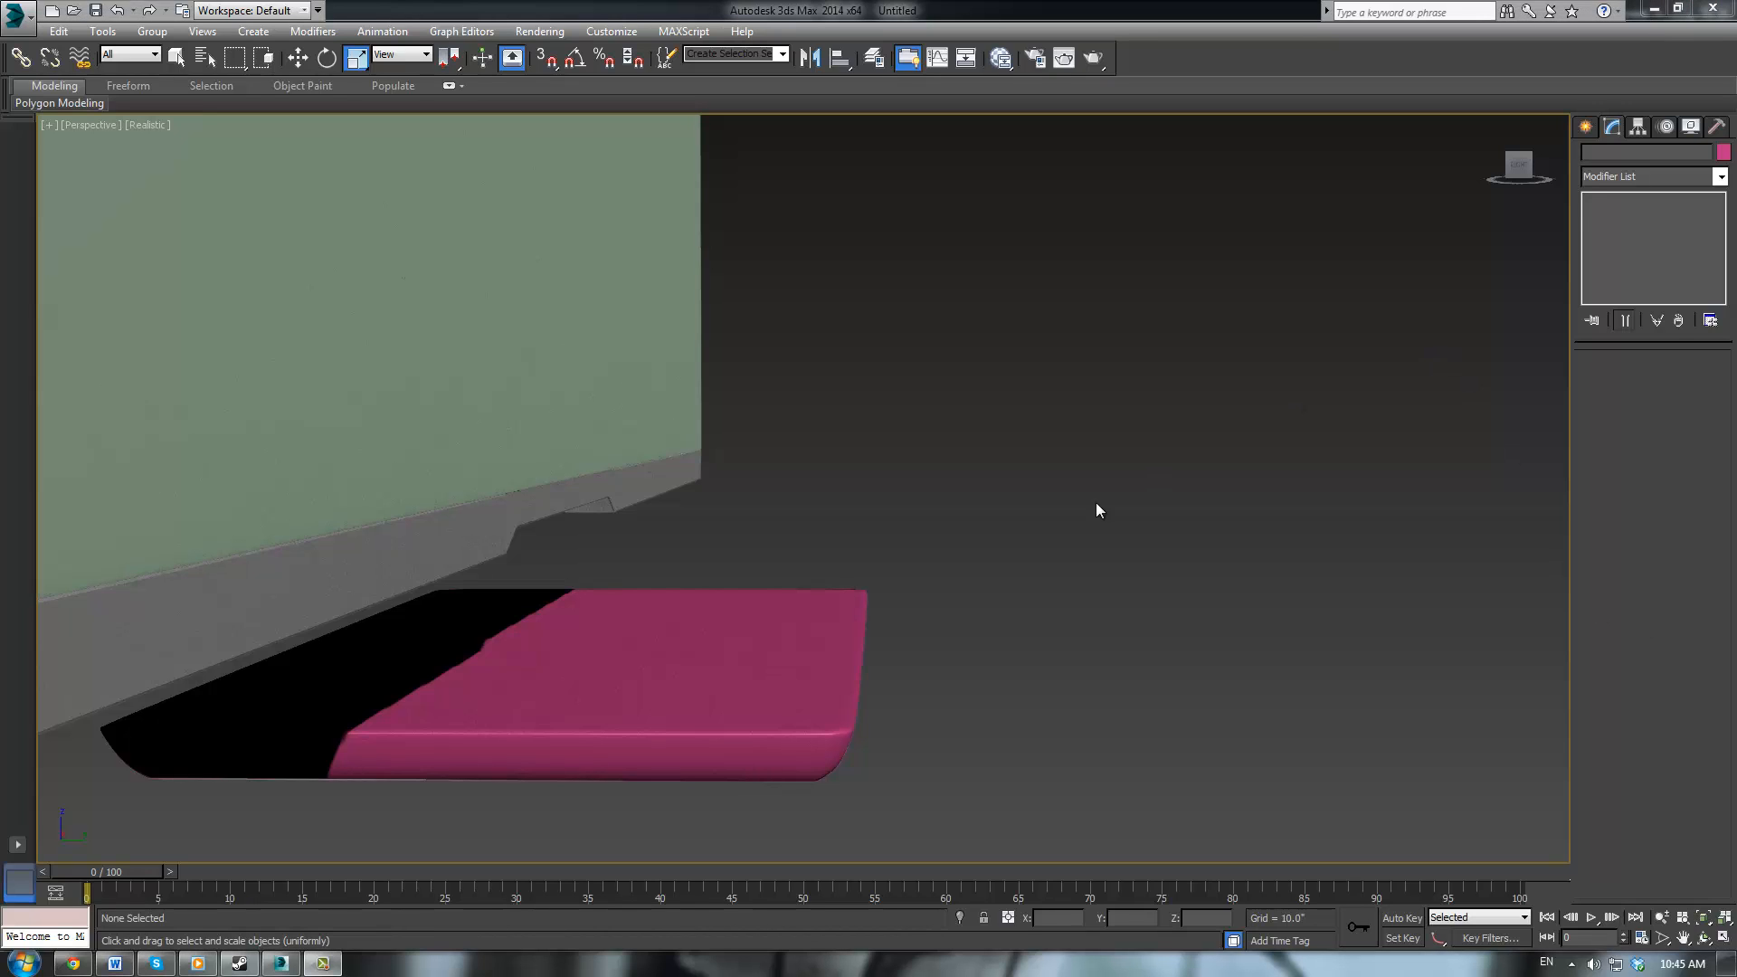
Create an upright box on top of the stand base, about 1.5" long, 4.6" wide and 3.2" high
click(816, 703)
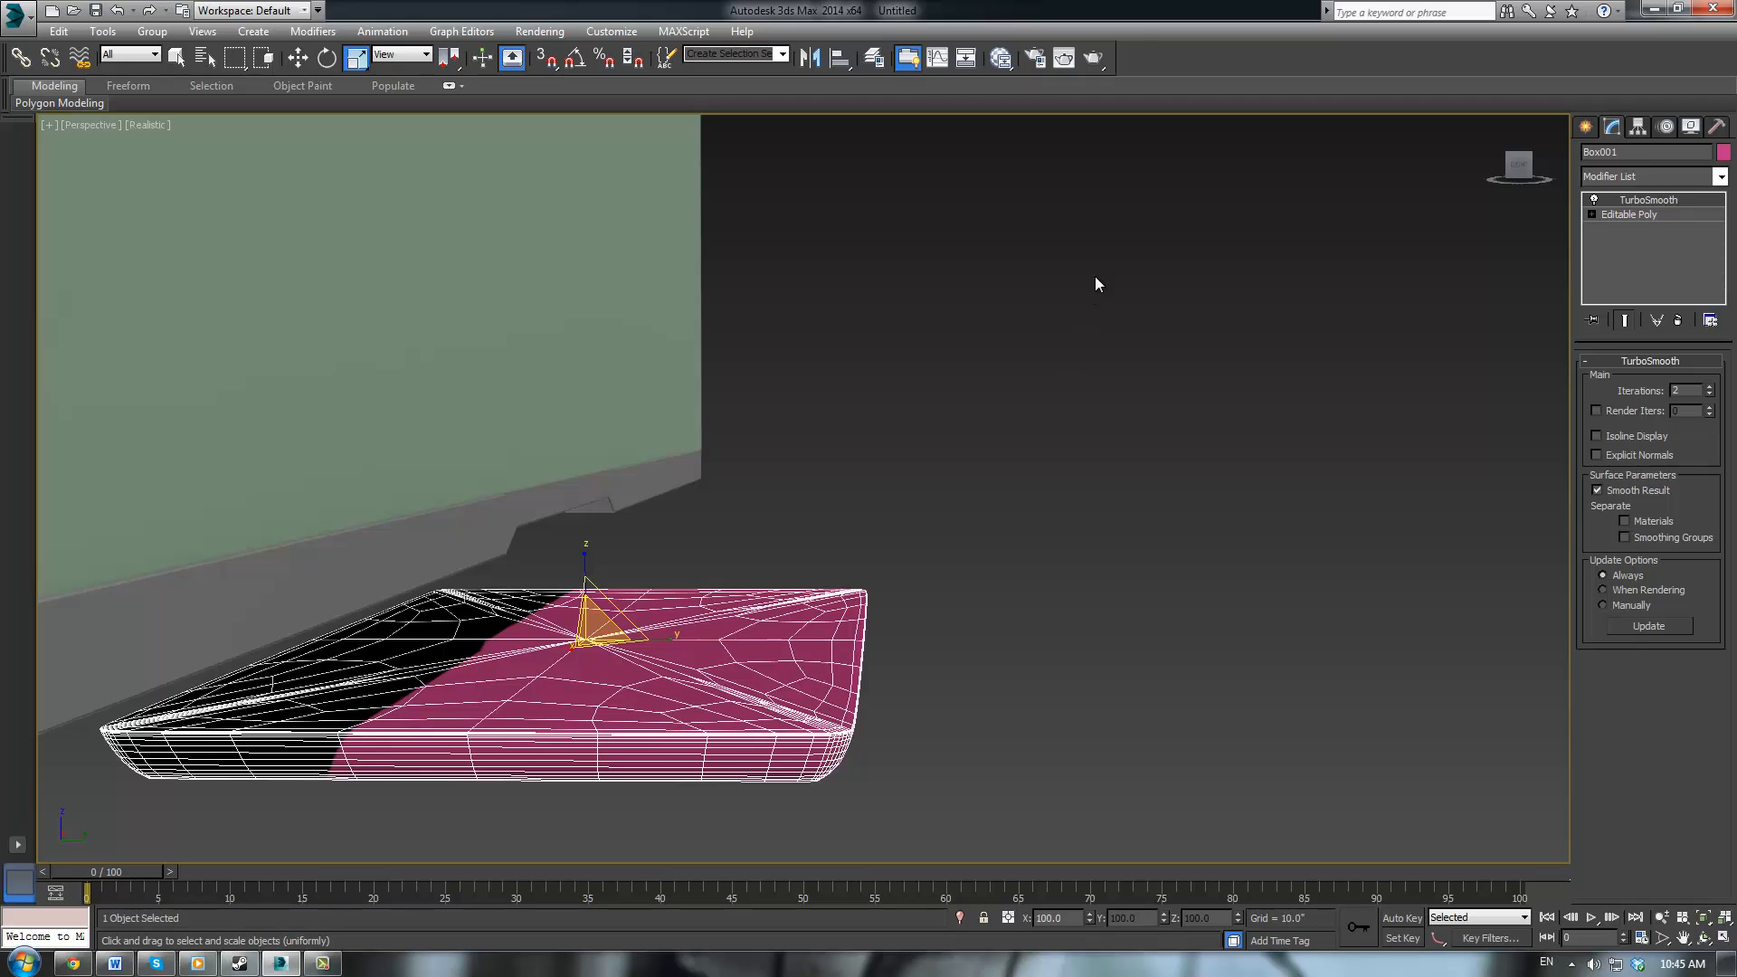
click(1590, 133)
click(1617, 241)
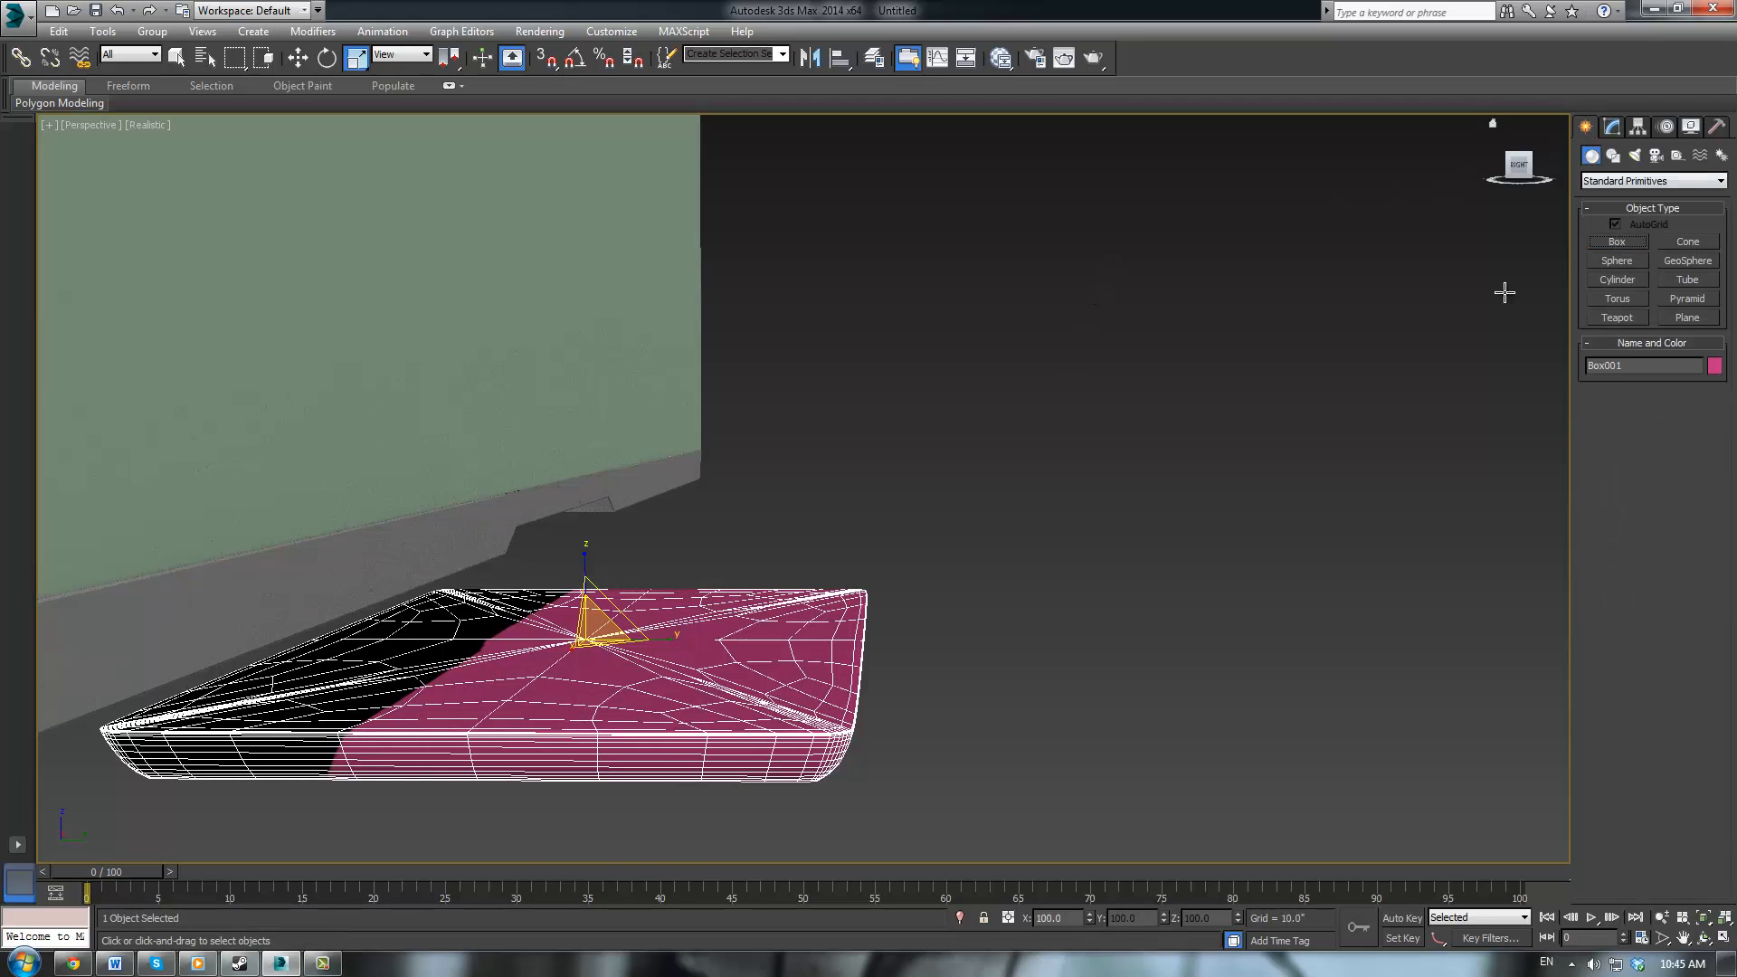
alt+middle_drag(1267, 313, 1221, 485)
drag(718, 540, 628, 755)
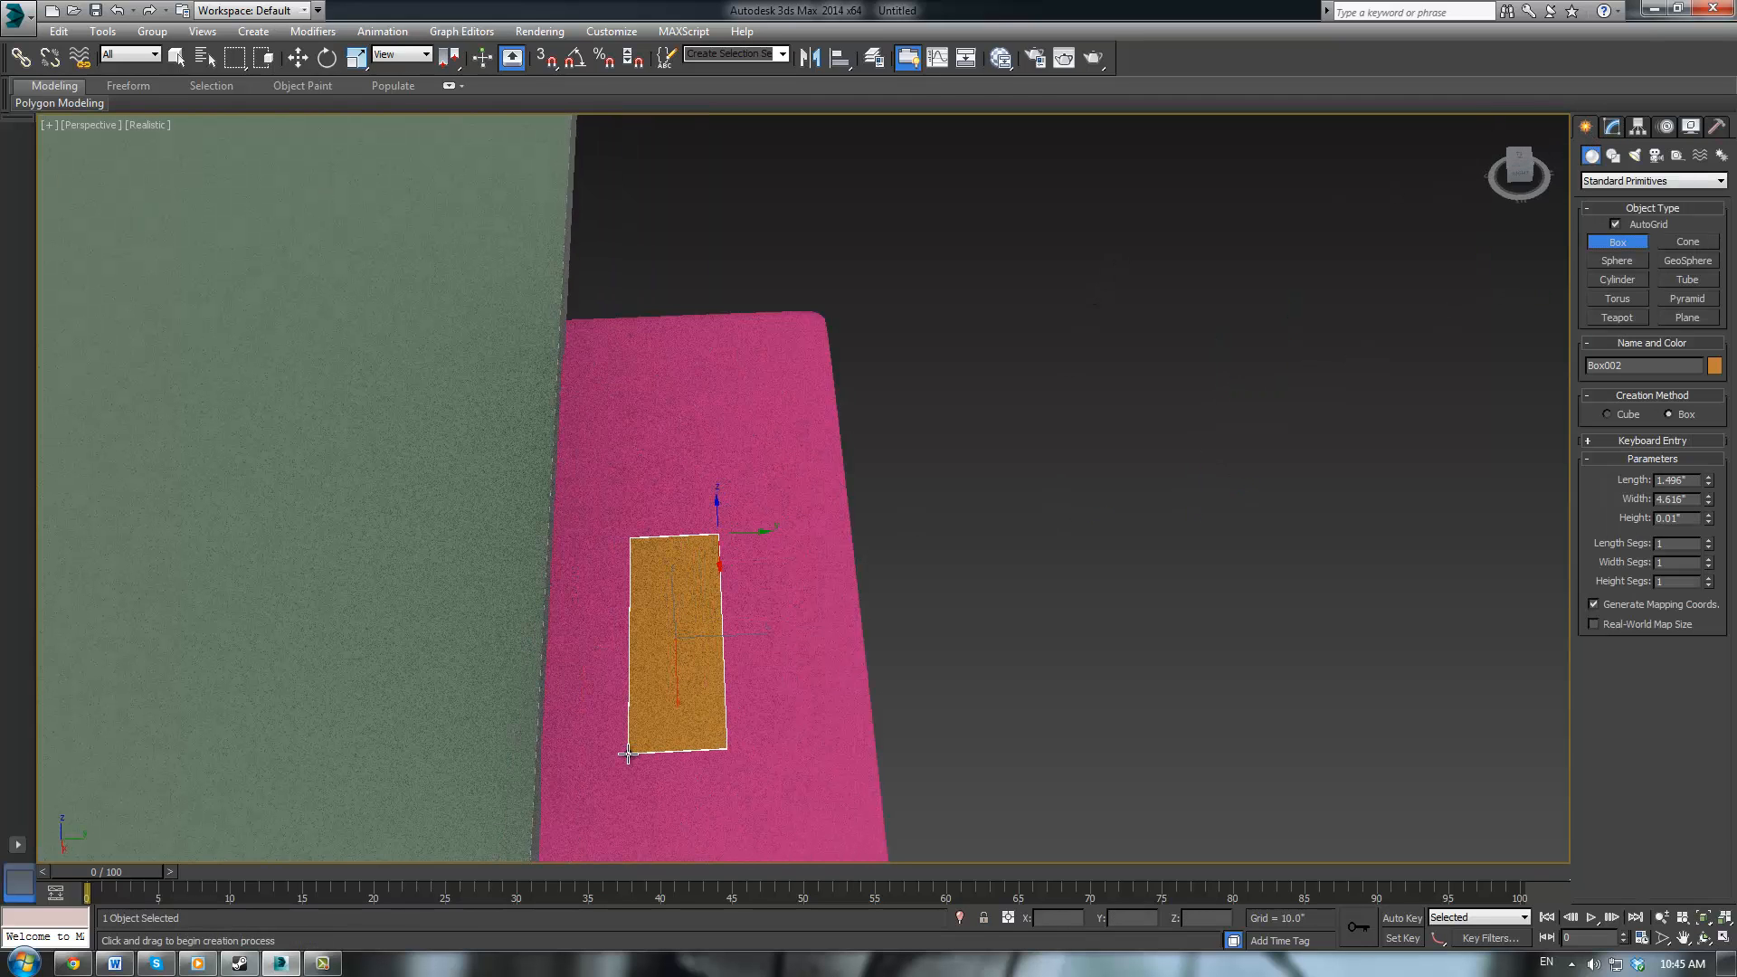
click(624, 563)
alt+middle_drag(904, 561, 778, 511)
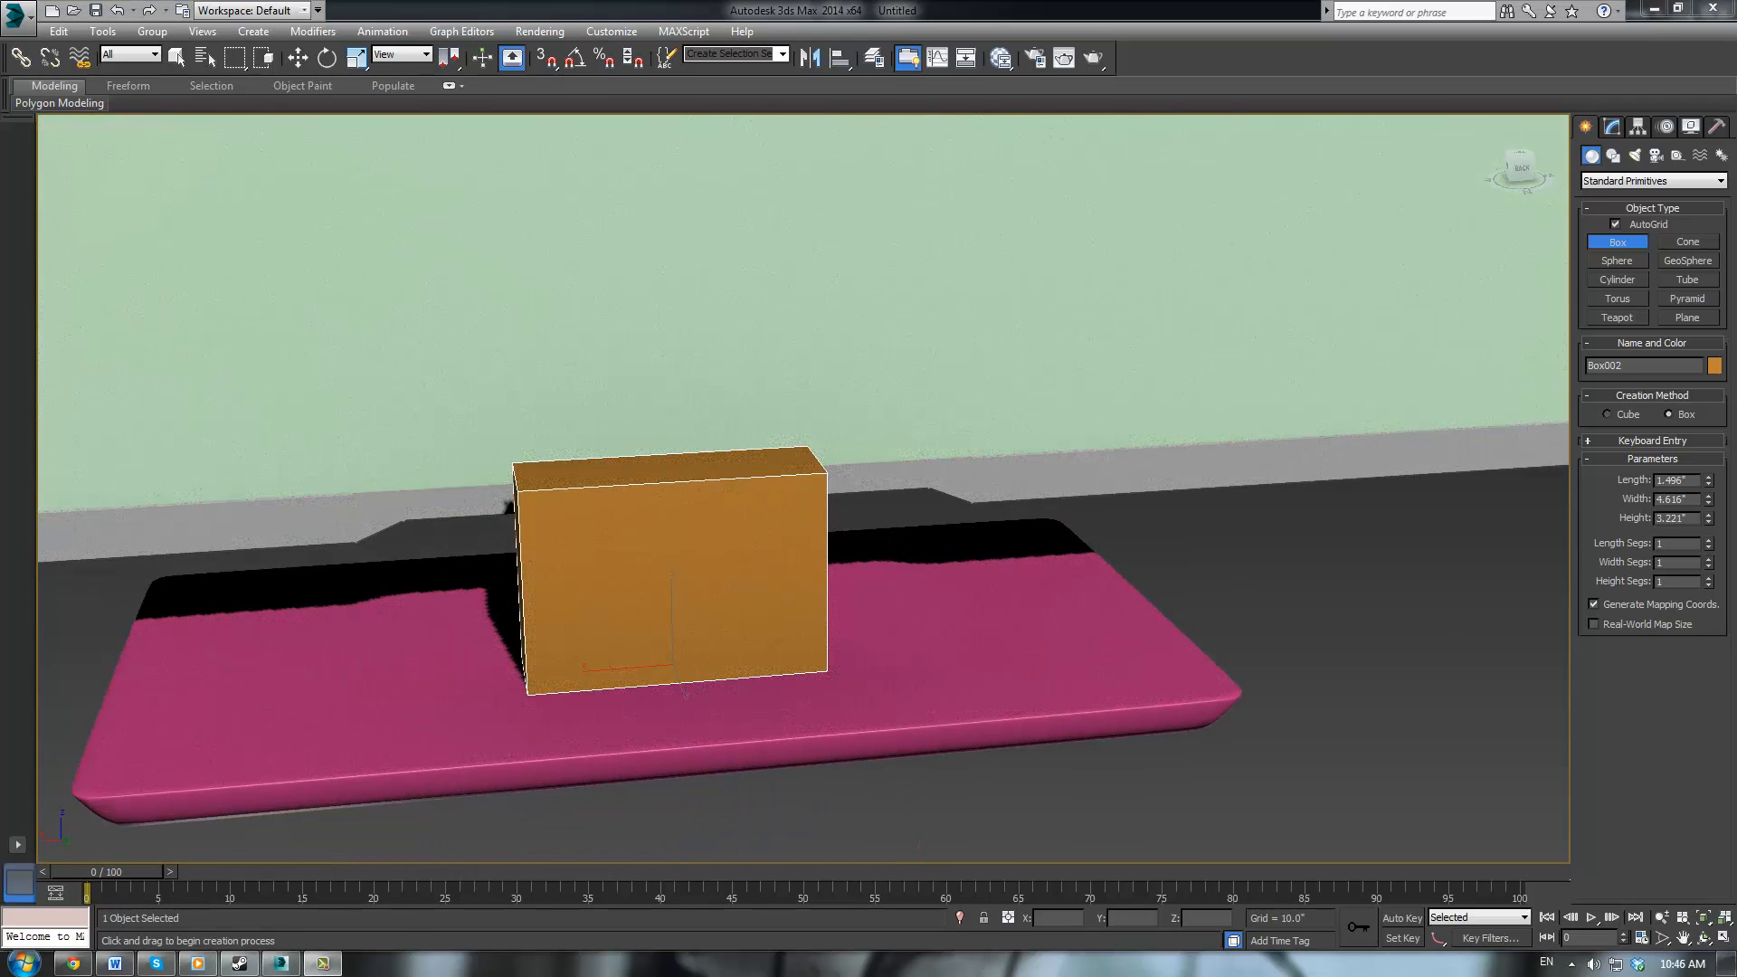
Set the neck box's width to 4.5"
middle_drag(929, 572, 948, 603)
alt+middle_drag(944, 486, 923, 516)
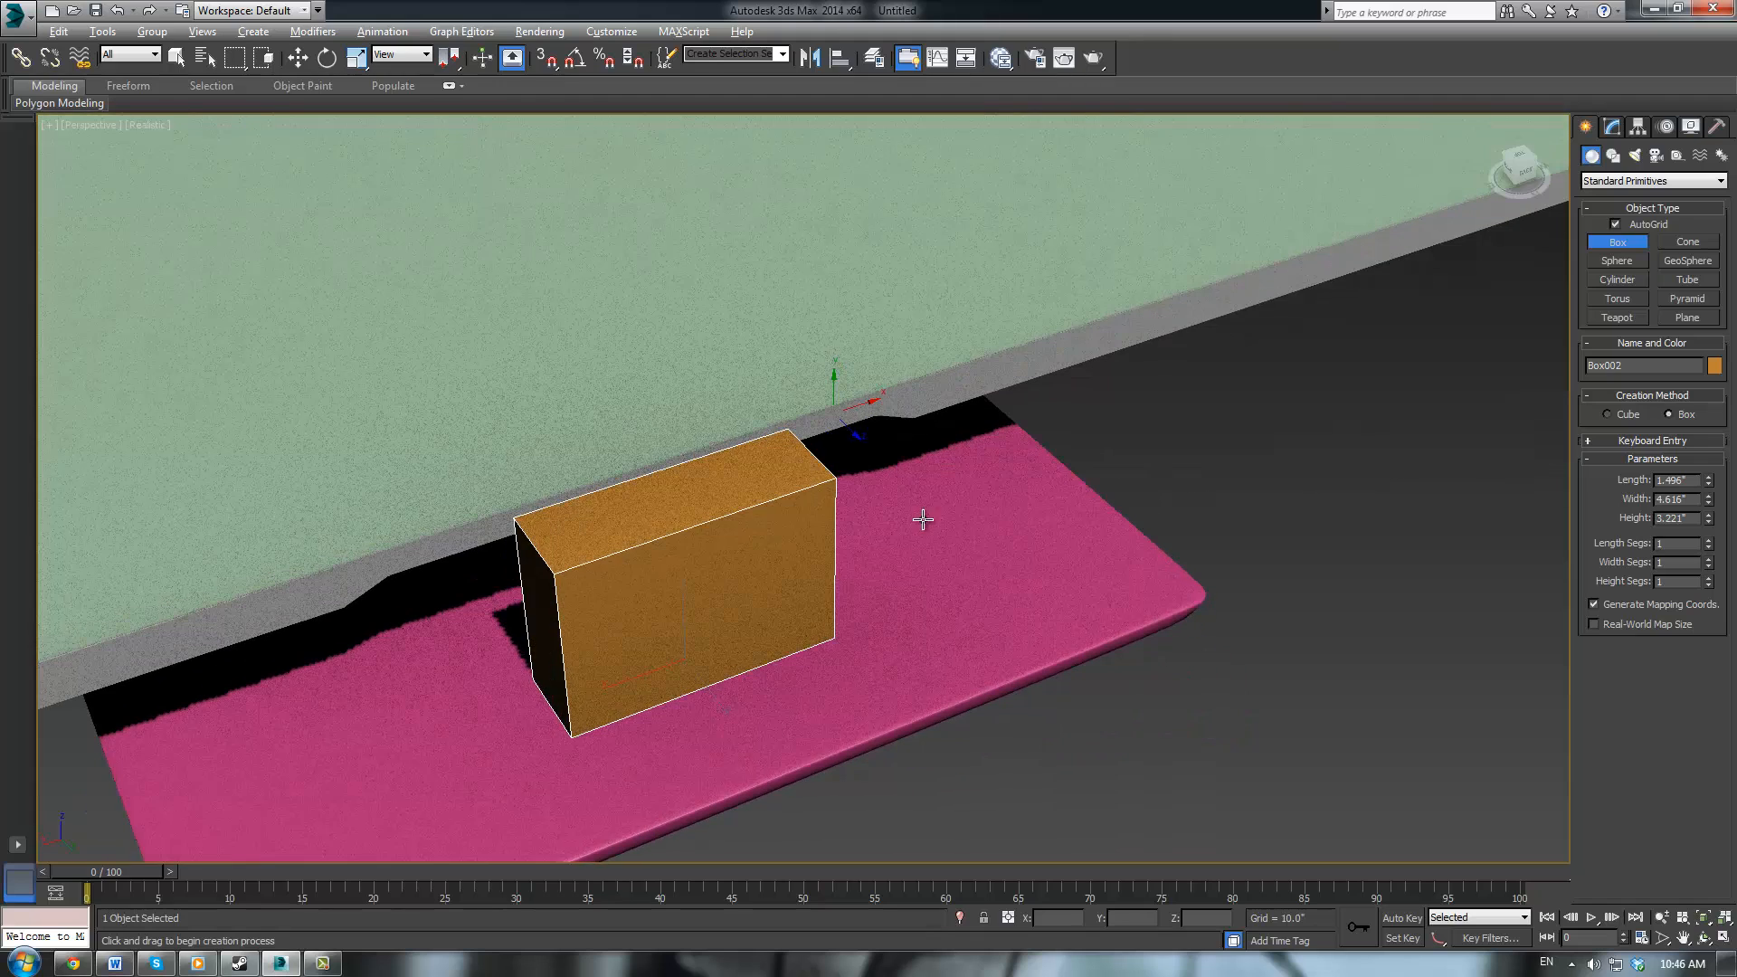
drag(1710, 501, 1710, 513)
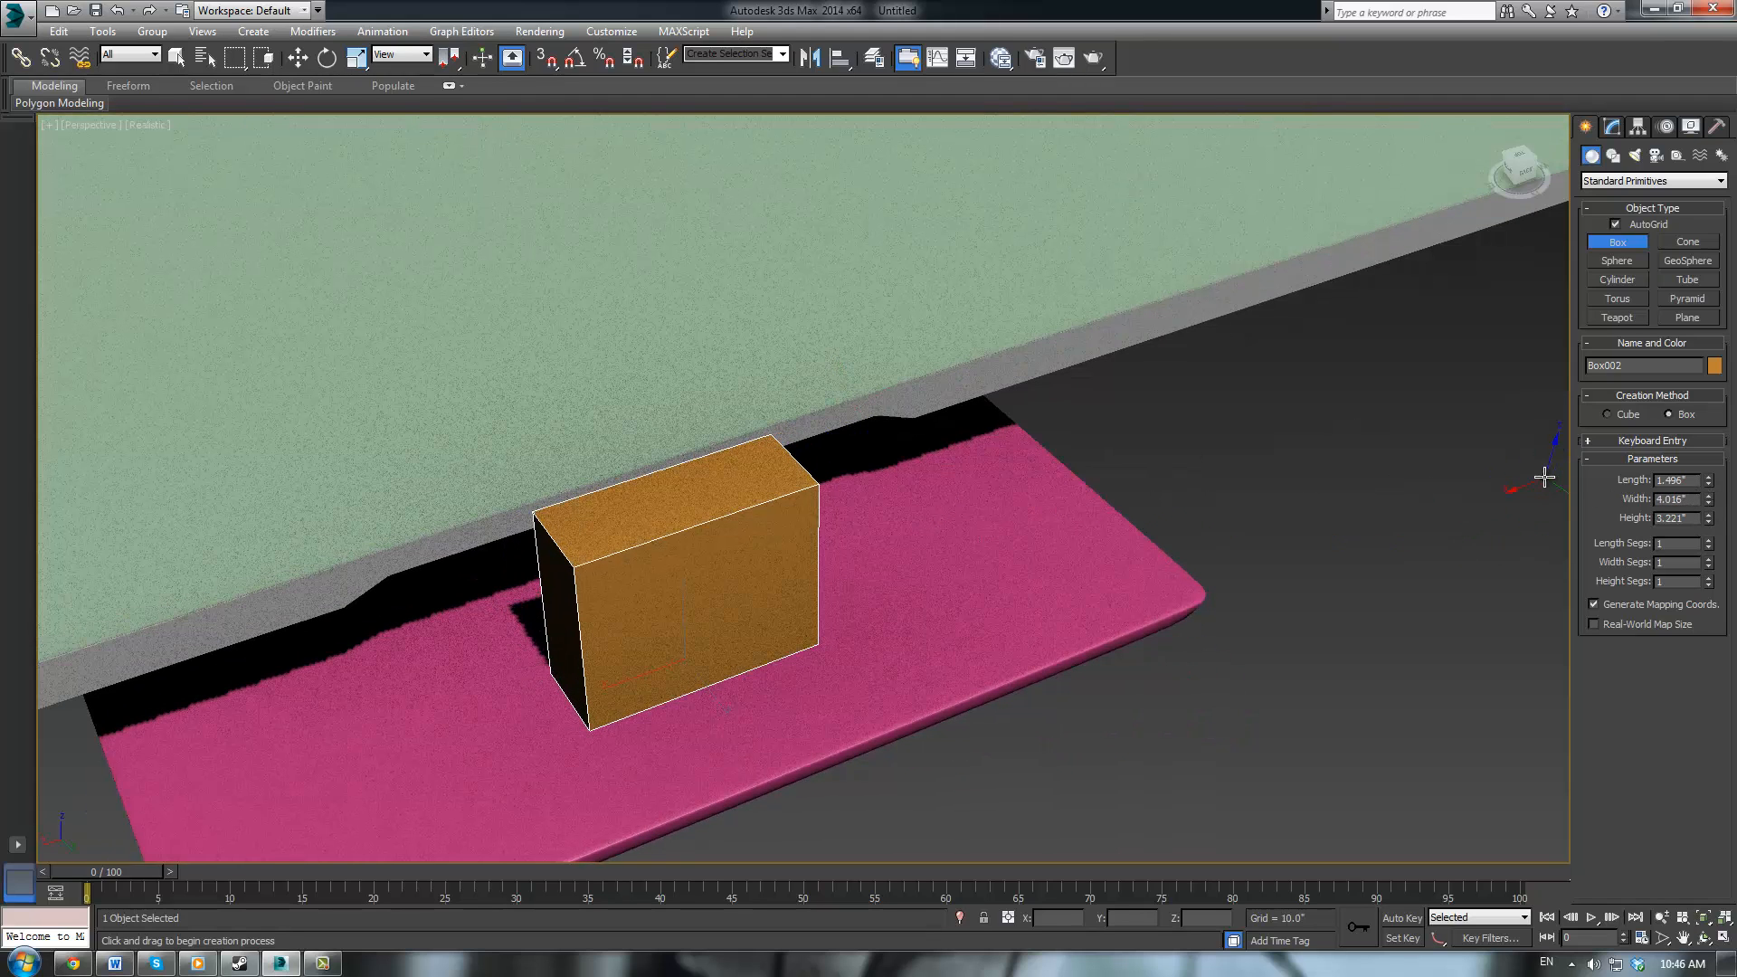
key(Return)
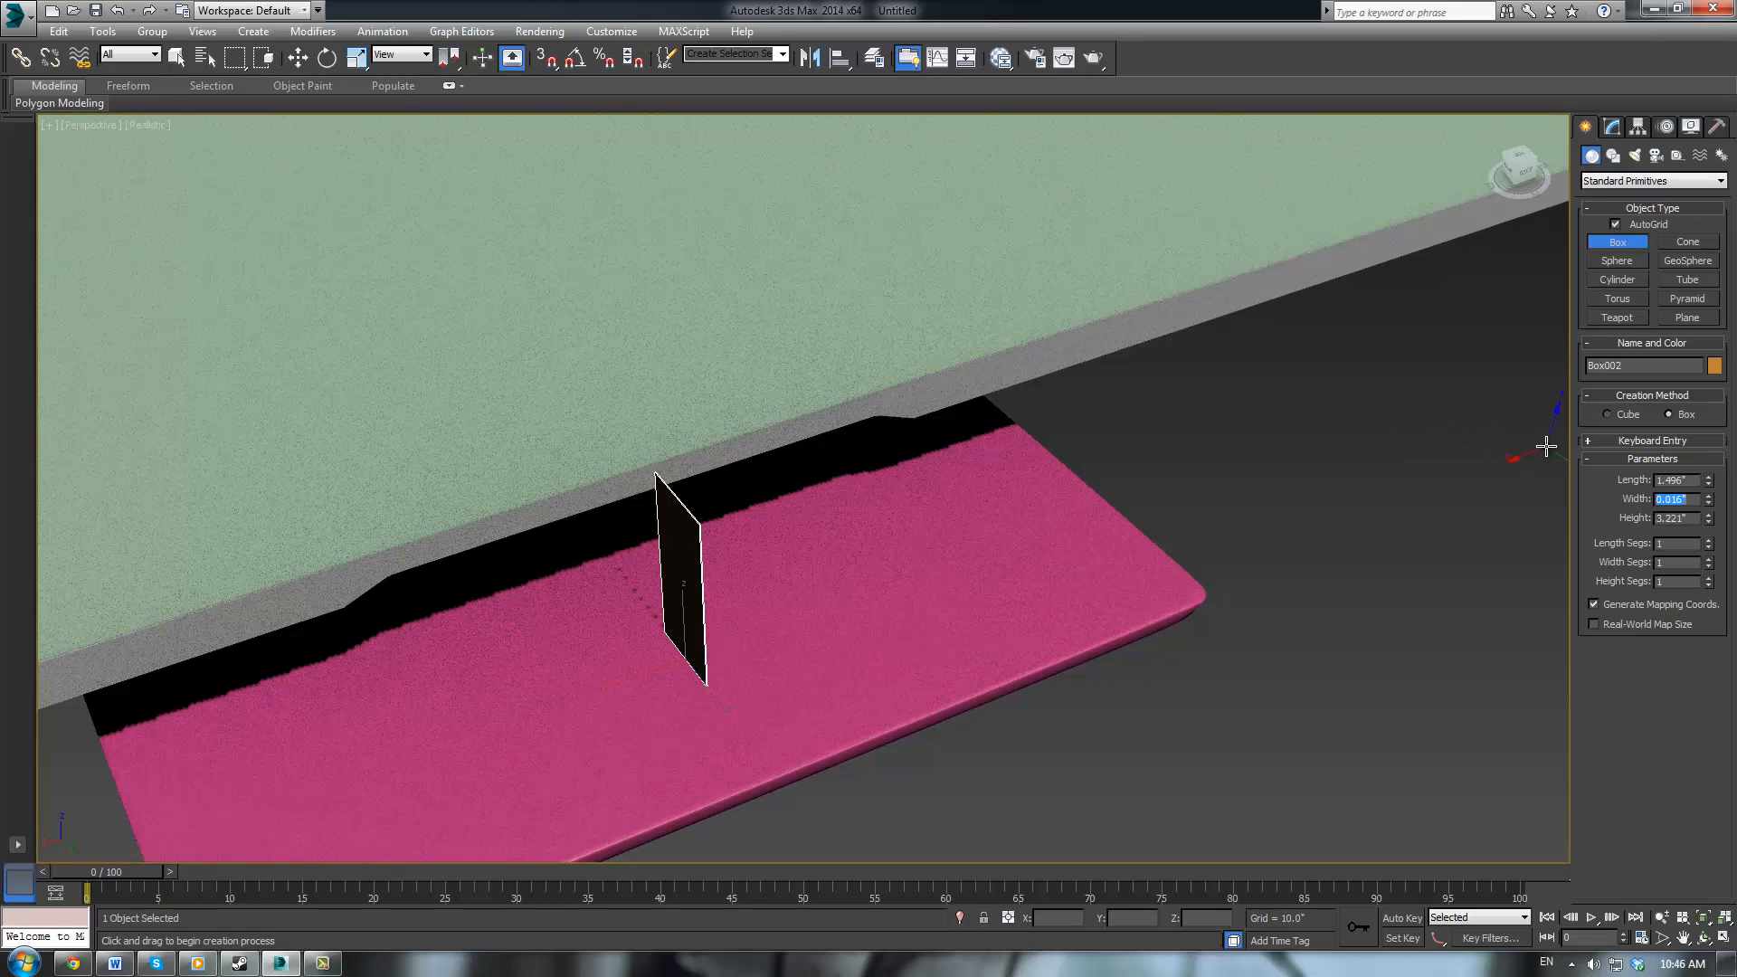
text(4.5)
key(Return)
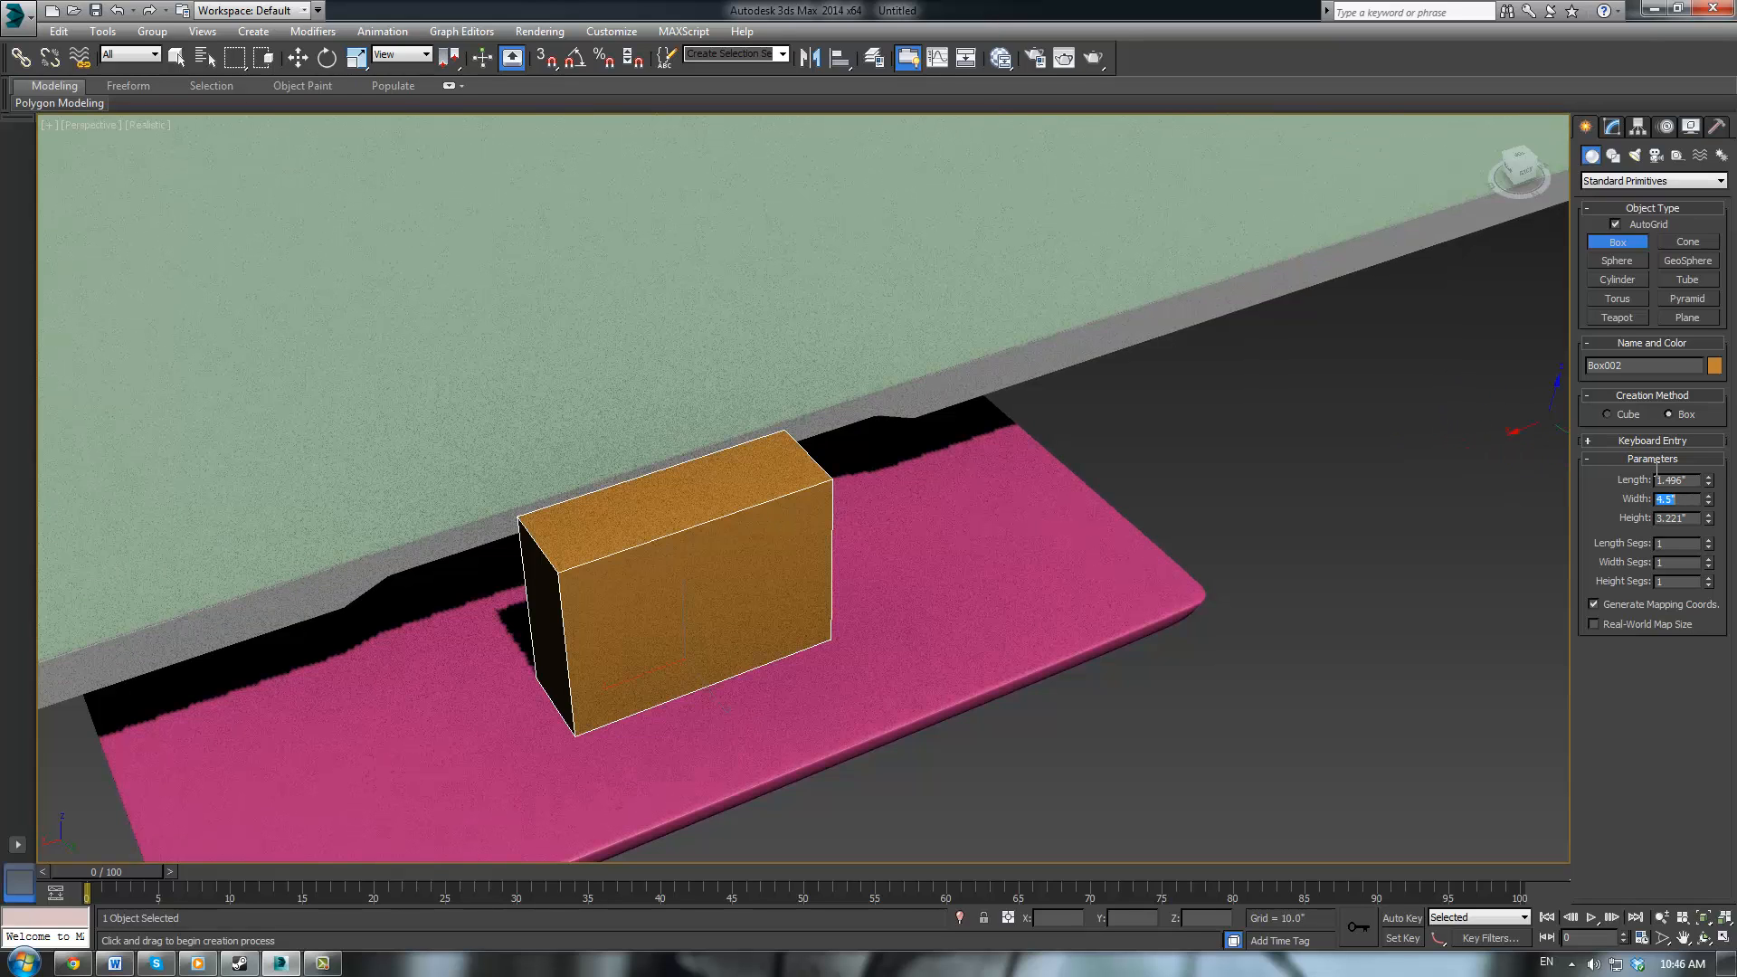
Reduce the neck box's length to about 0.98" and set its height to 4.0"
drag(1708, 478, 1705, 506)
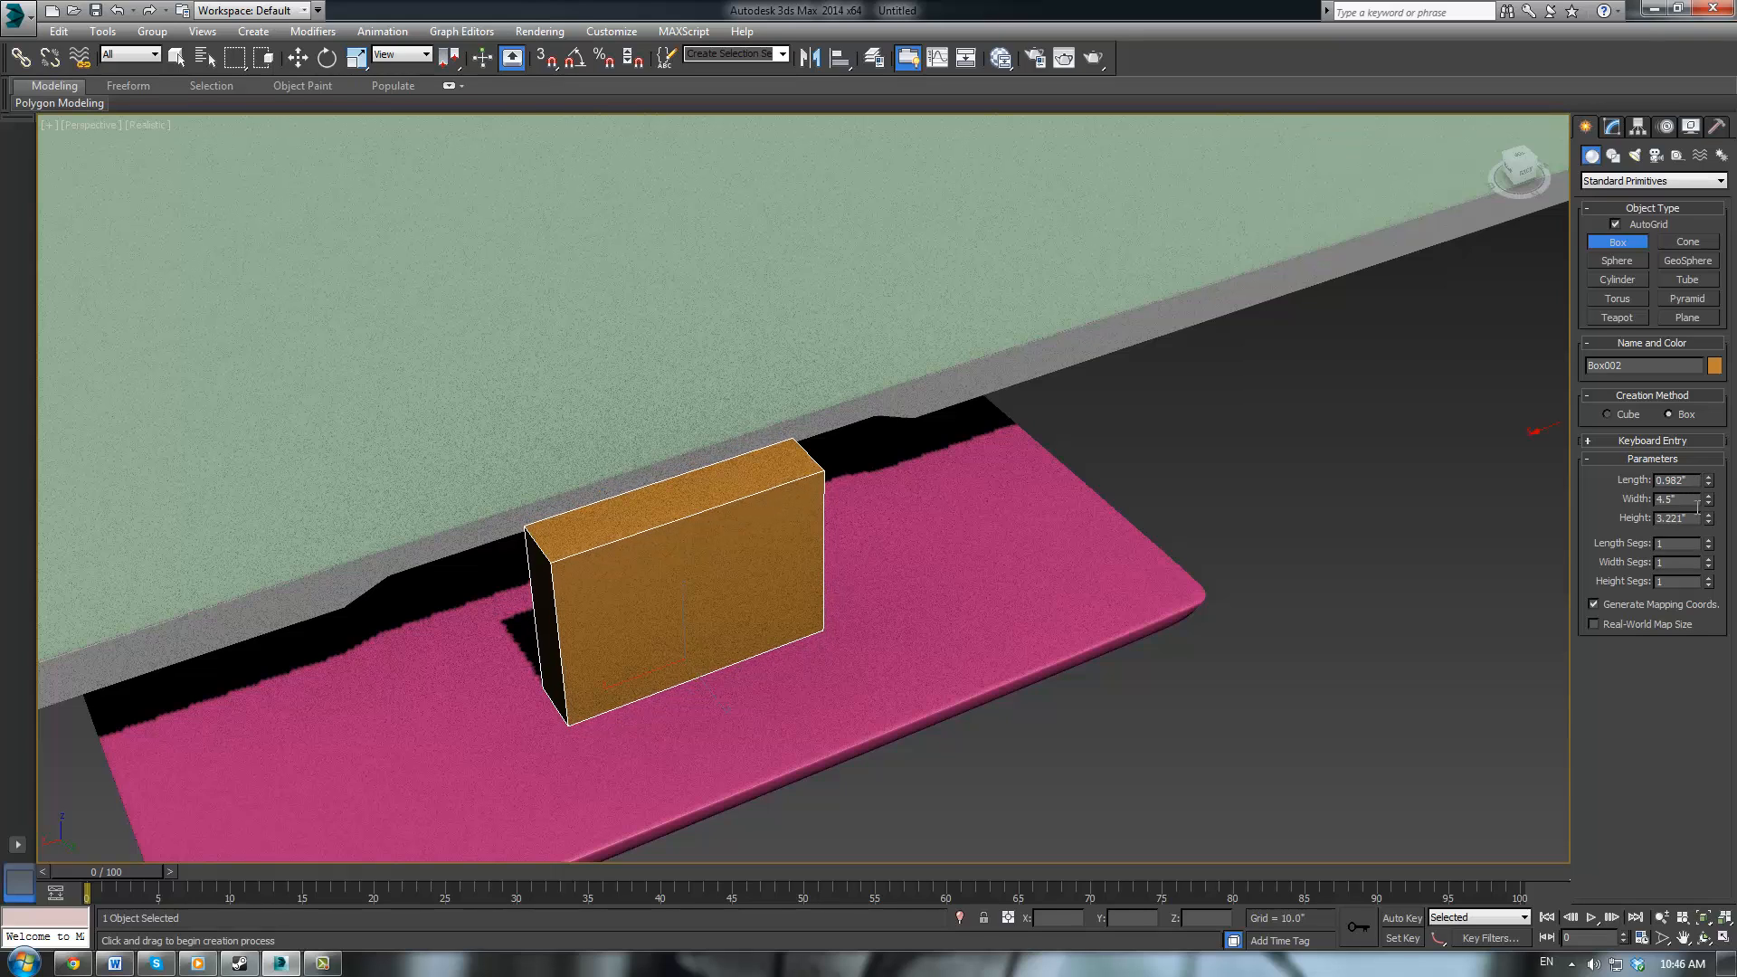
double_click(1682, 519)
text(4.0)
key(Return)
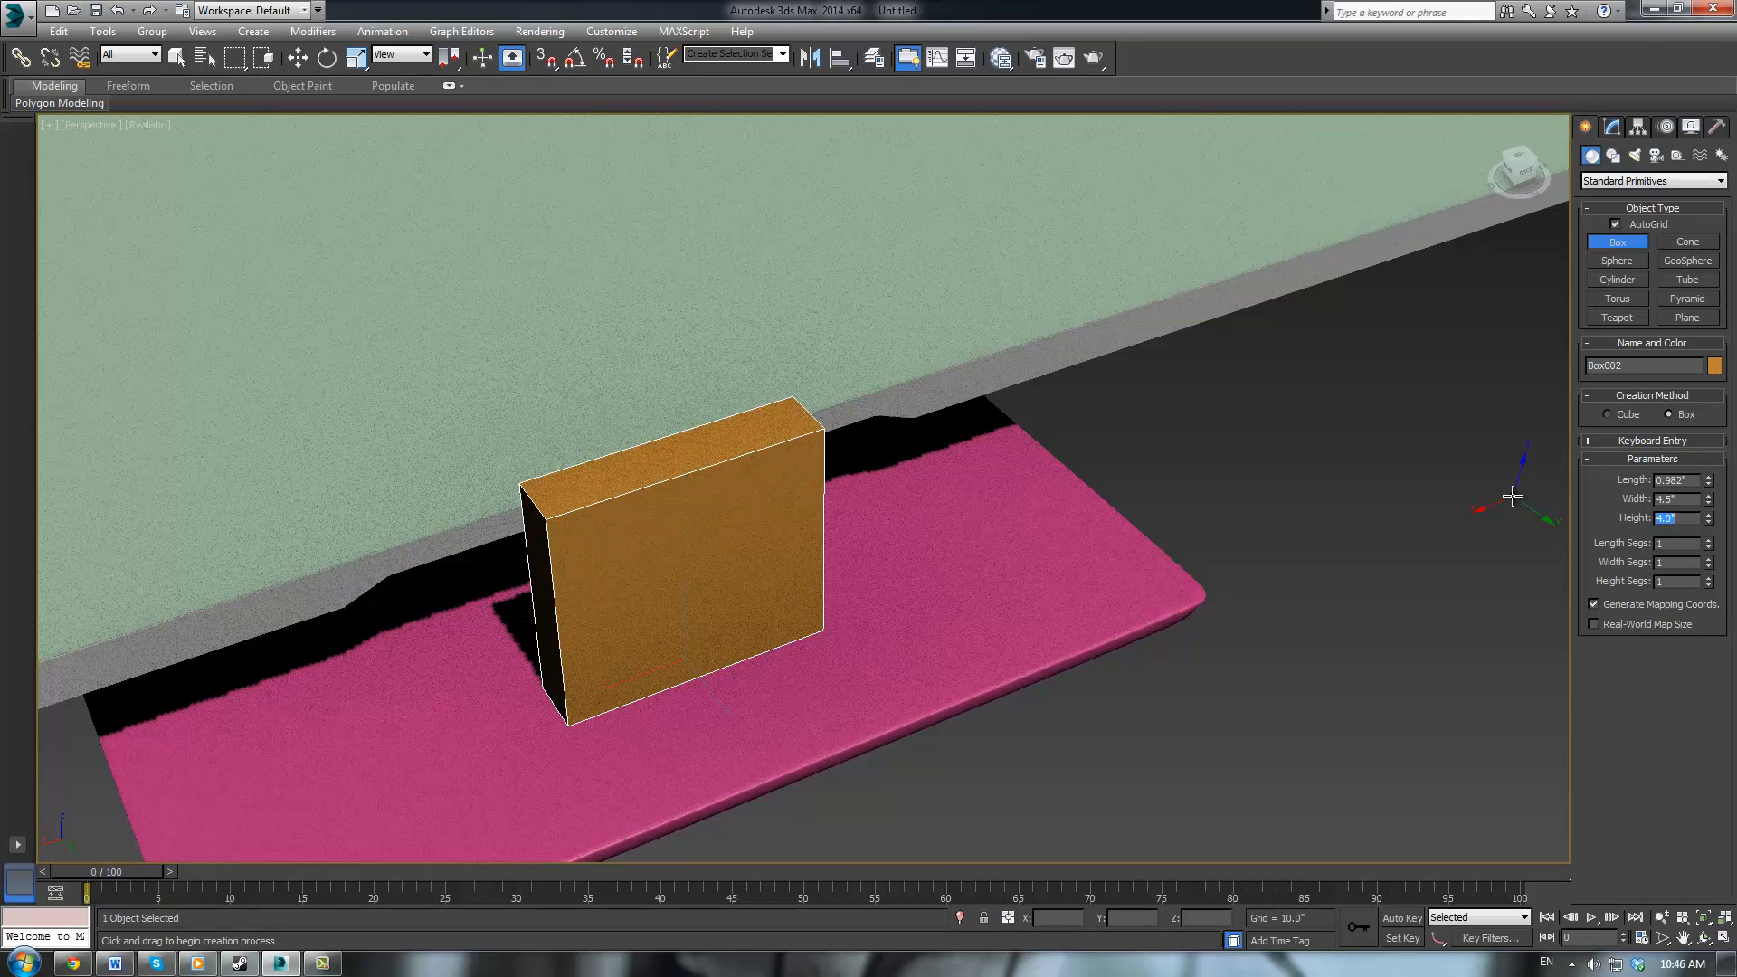
Convert the neck box to an Editable Poly and connect its four widthwise edges with one central edge loop
alt+middle_drag(1007, 515, 1106, 430)
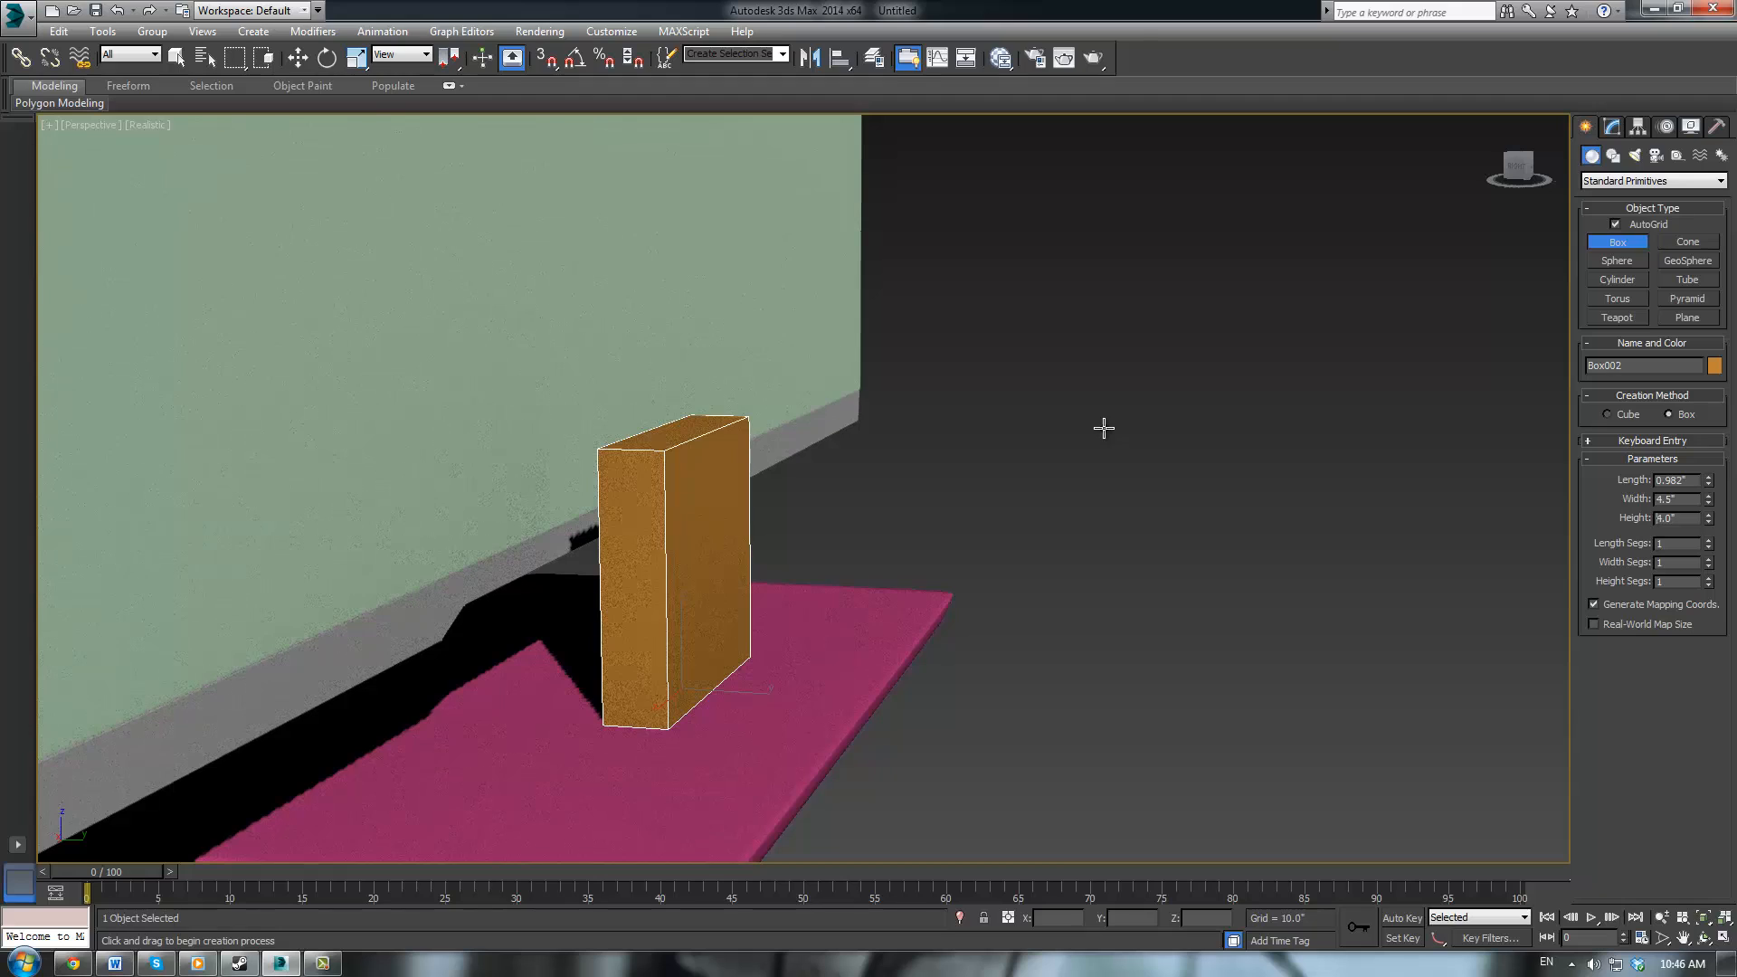
click(1613, 127)
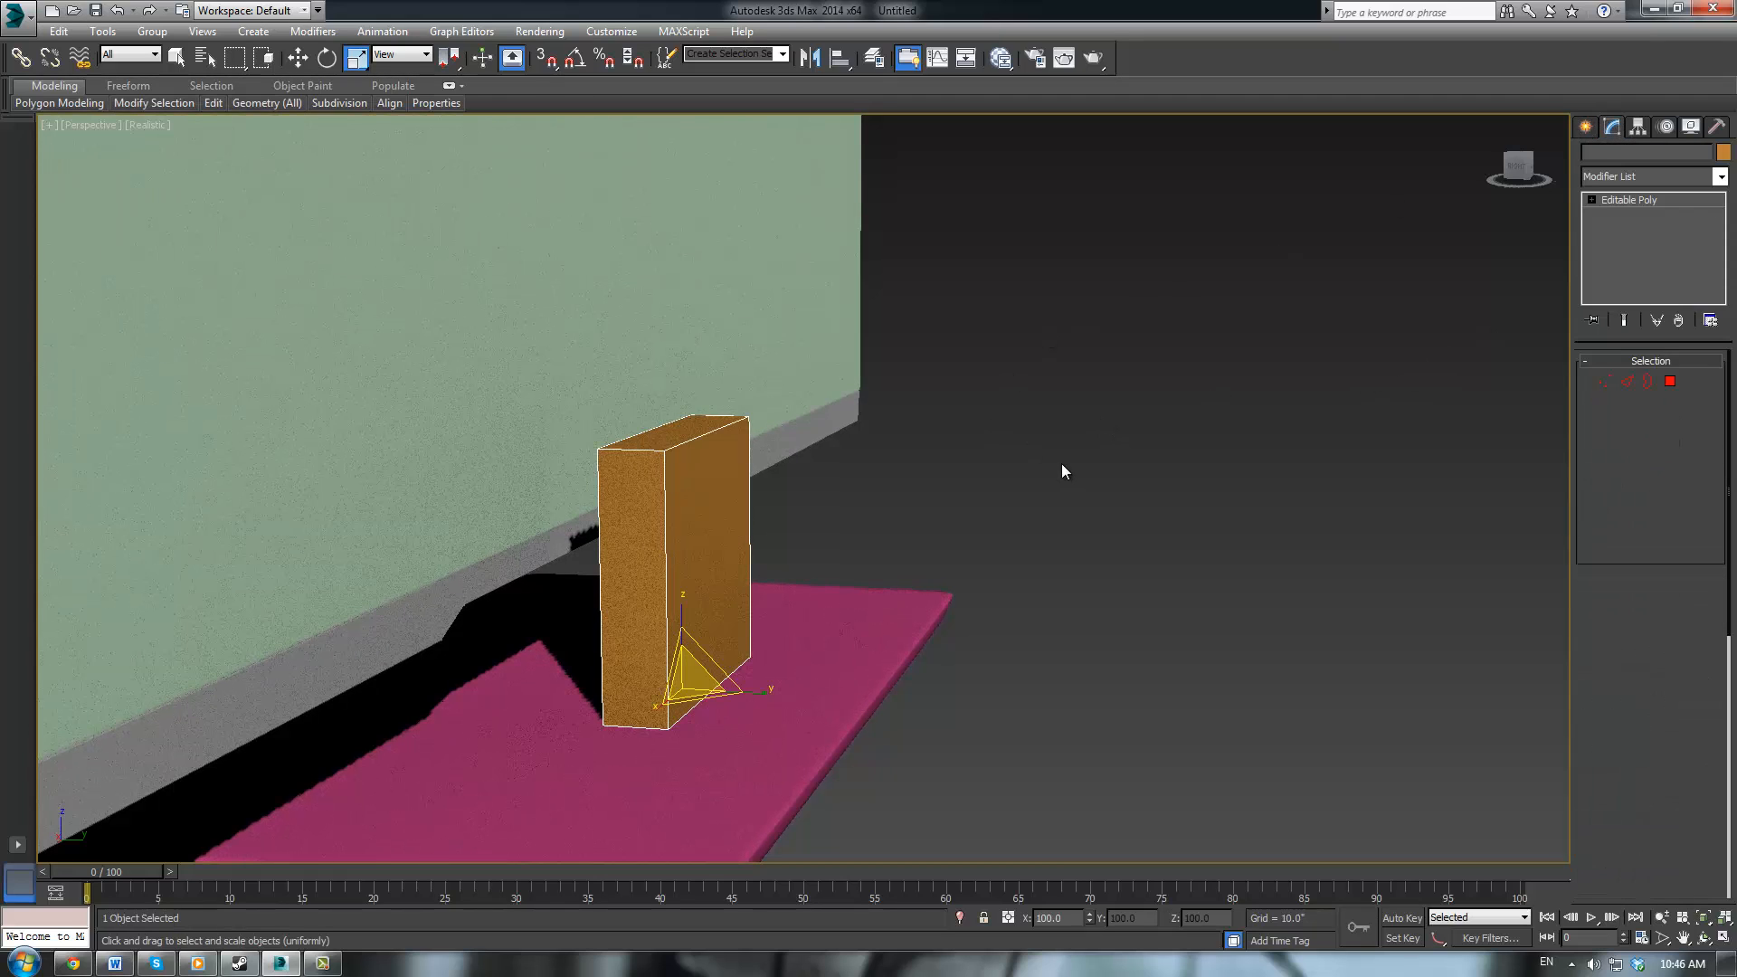
alt+middle_drag(1041, 460, 946, 467)
click(1628, 382)
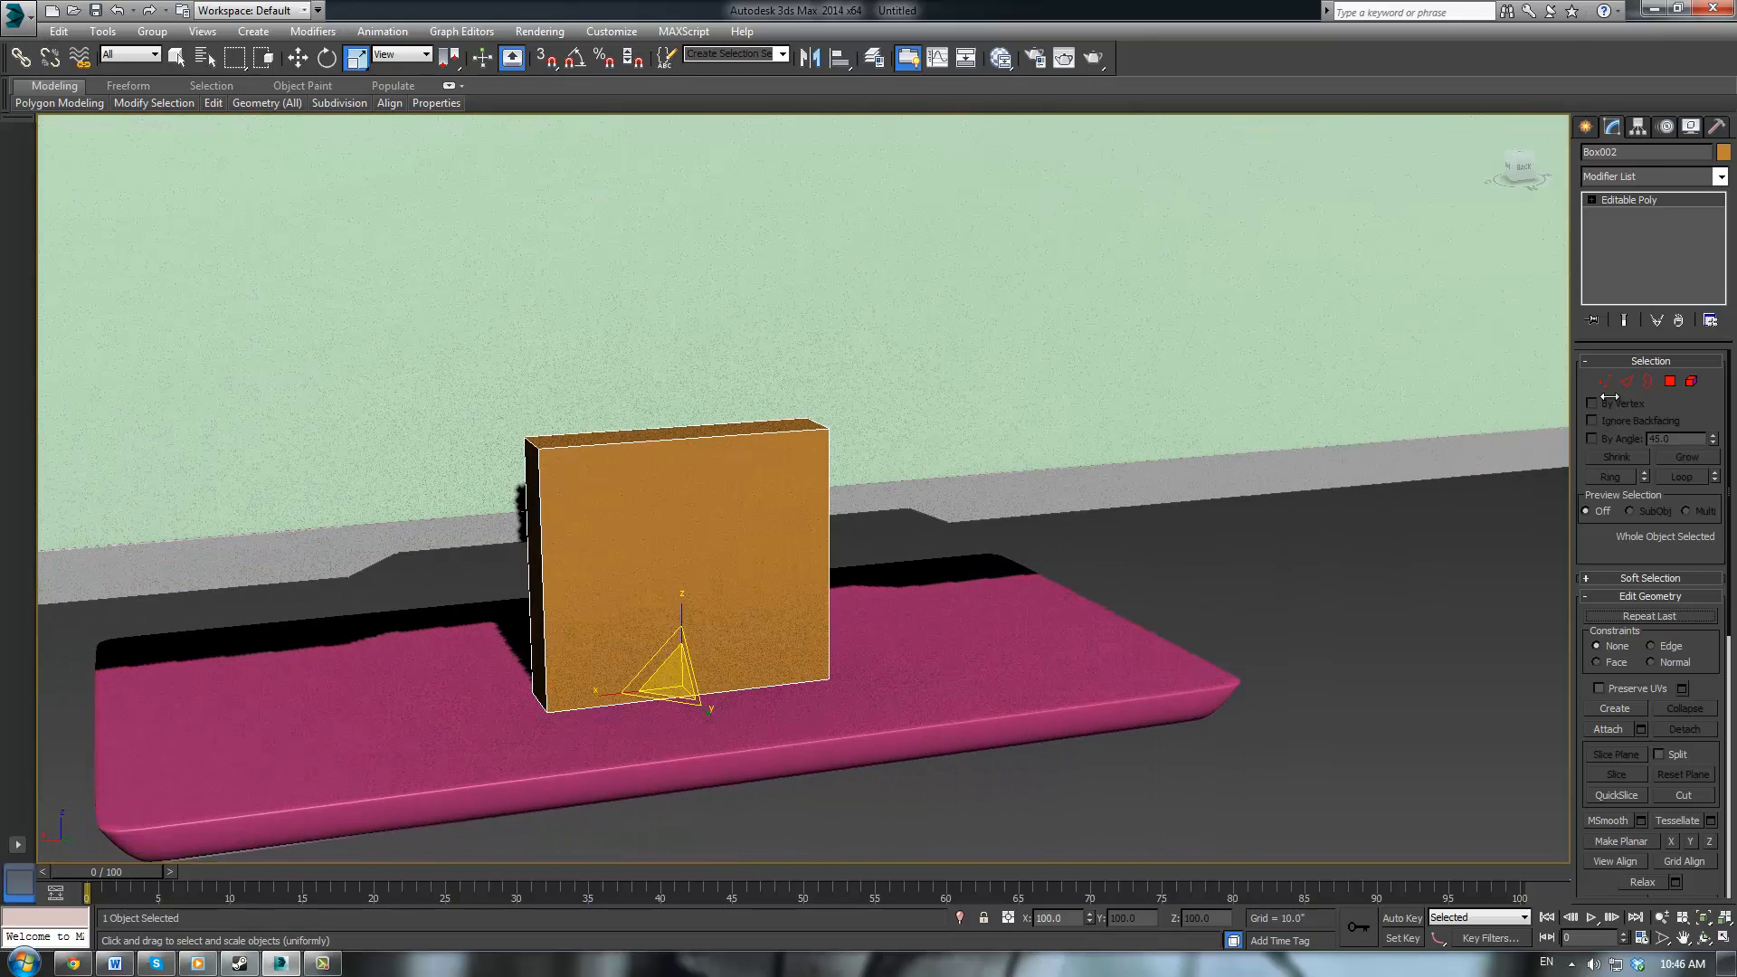
drag(773, 584, 775, 812)
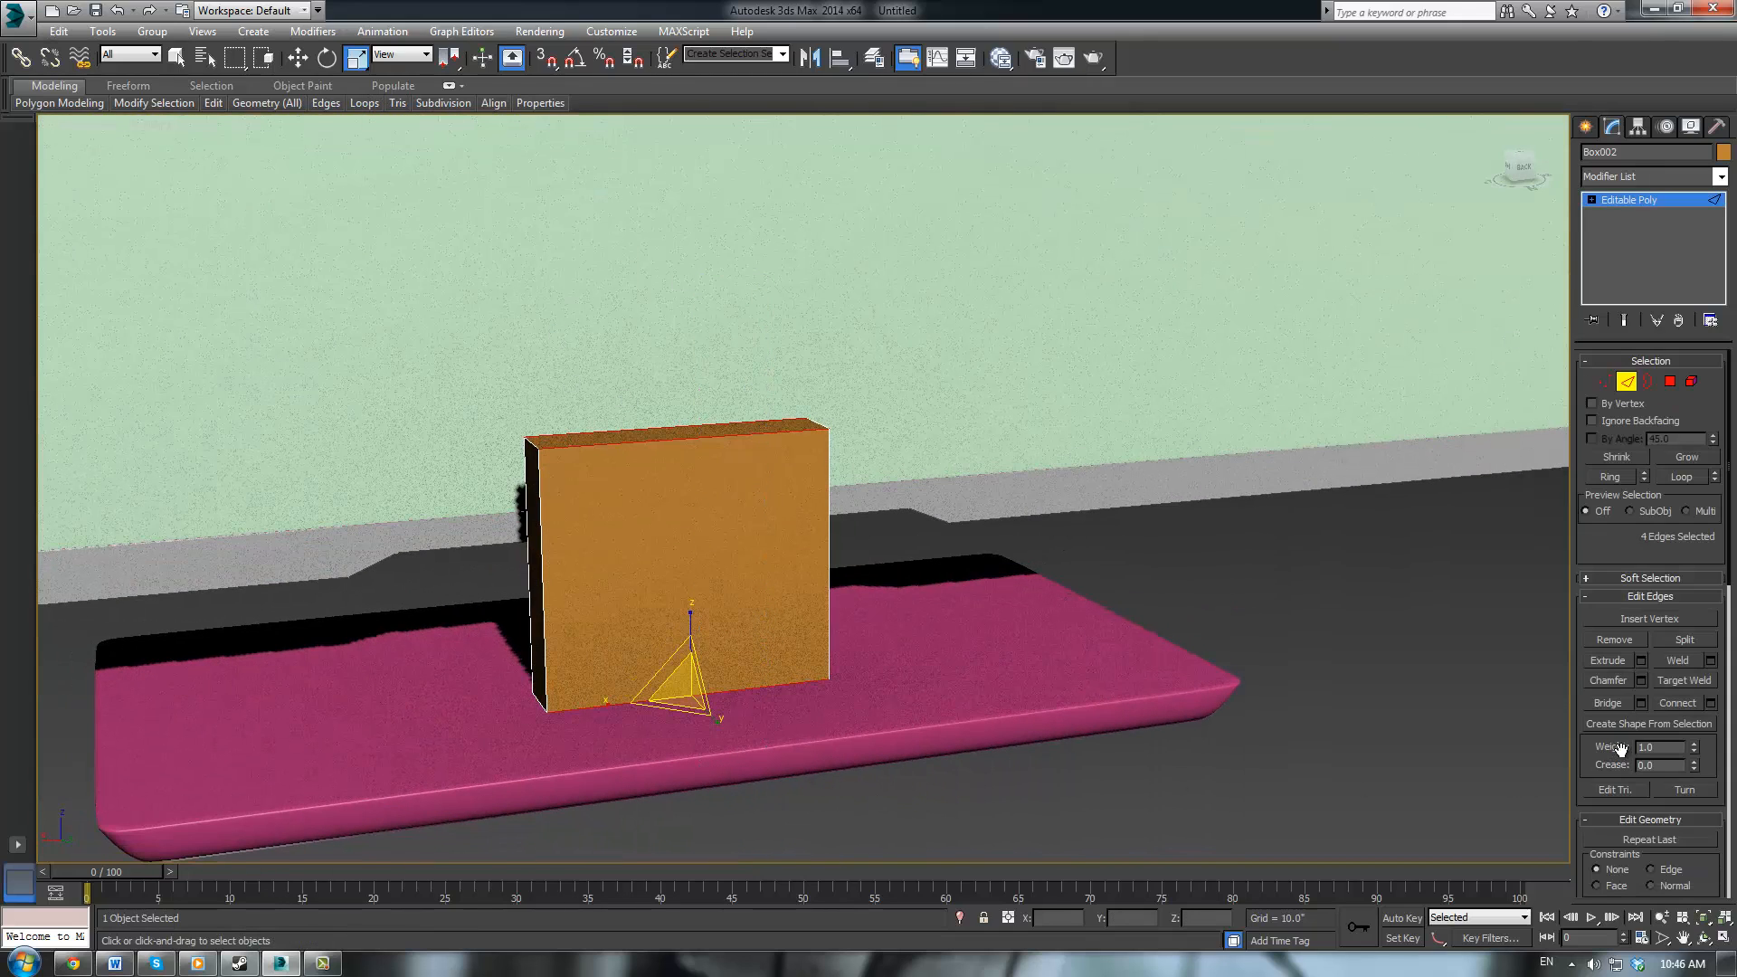
click(1710, 703)
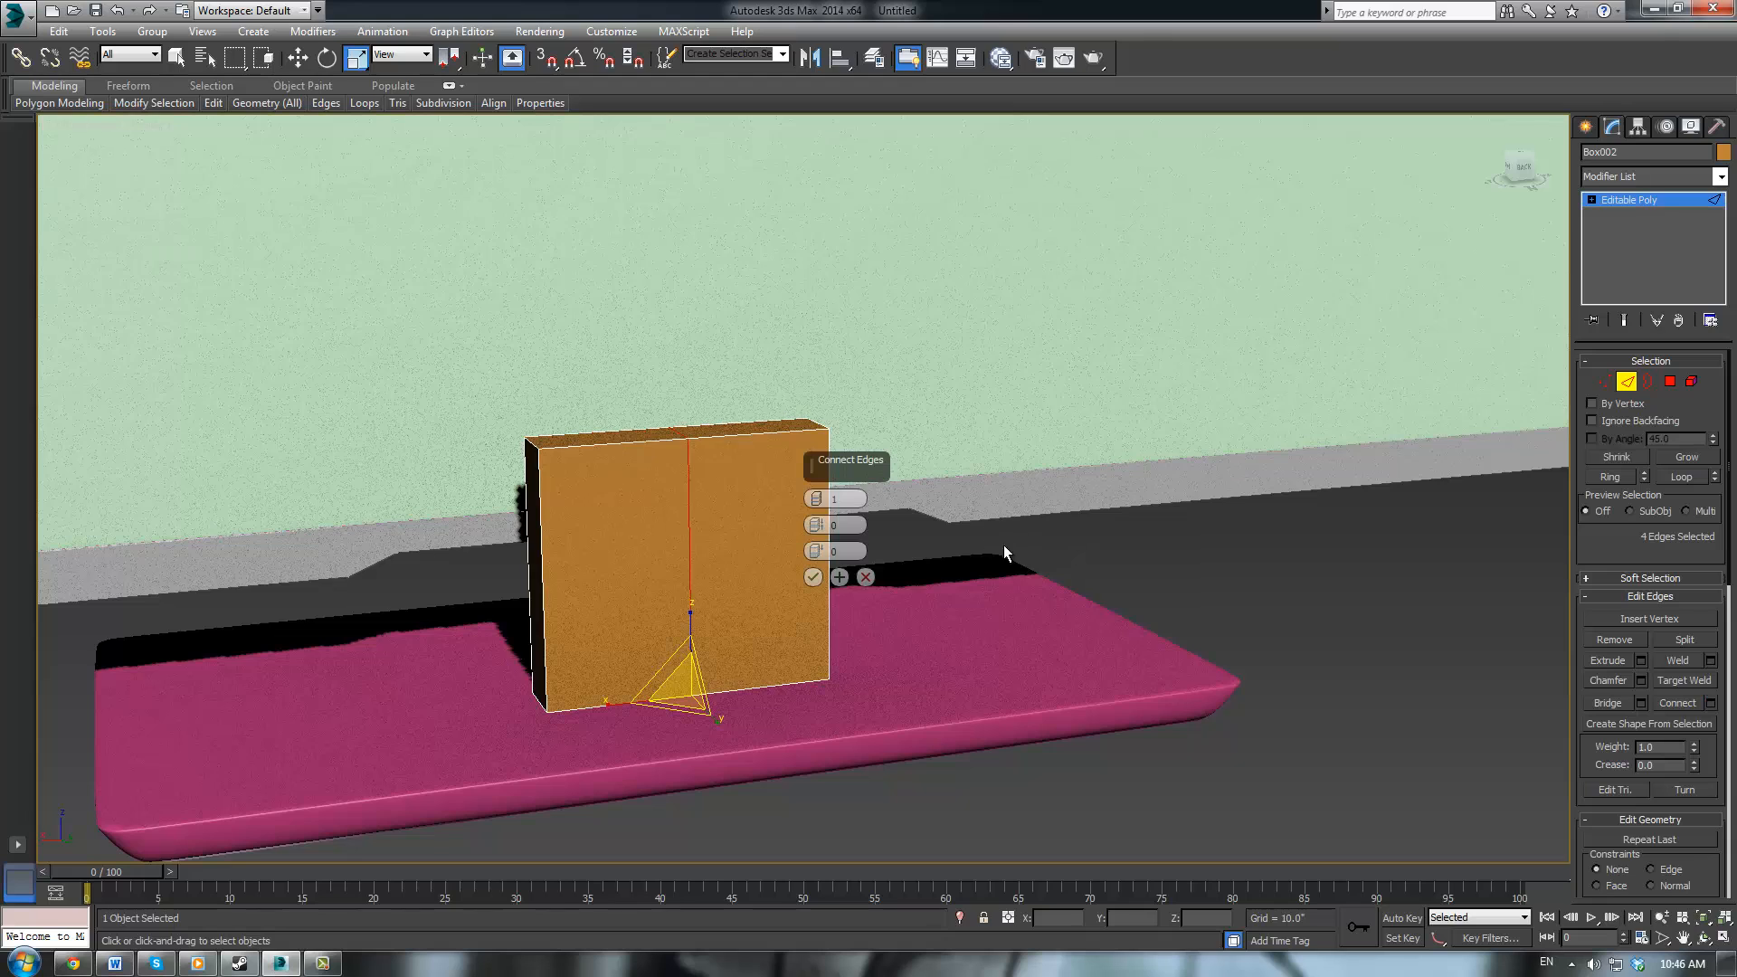
alt+middle_drag(1003, 545, 1041, 584)
click(812, 577)
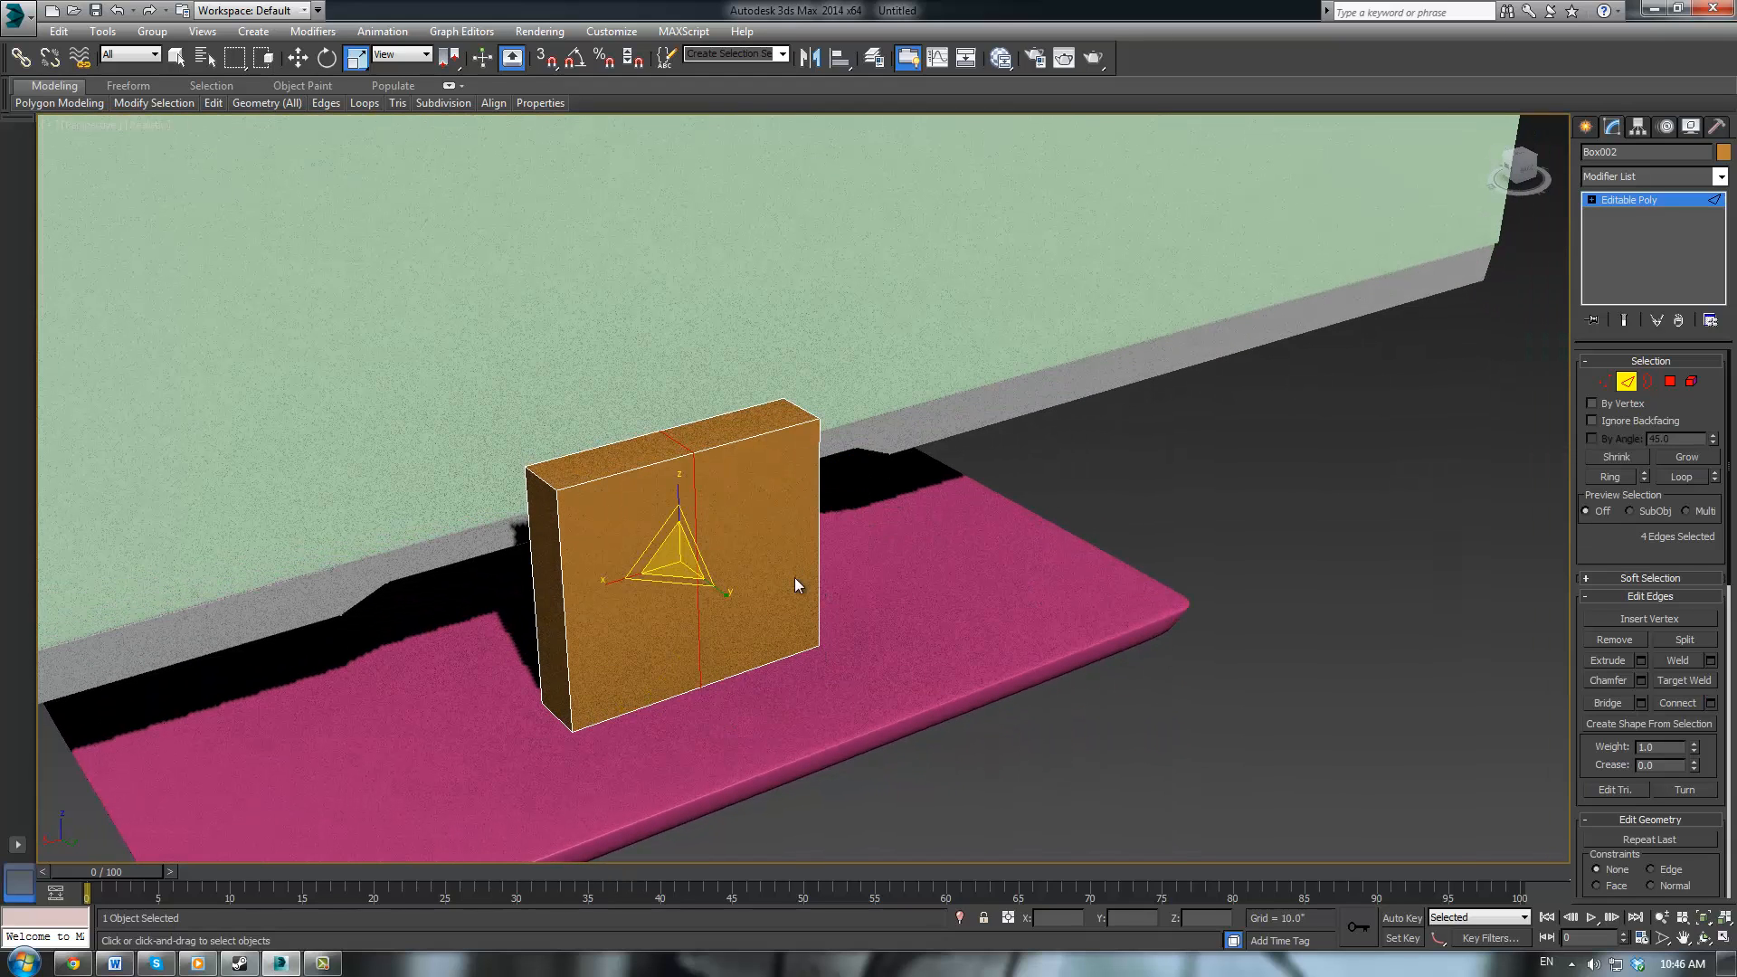
Move the central vertical edge on the neck's outer face outward along Y by about 0.47"
click(694, 517)
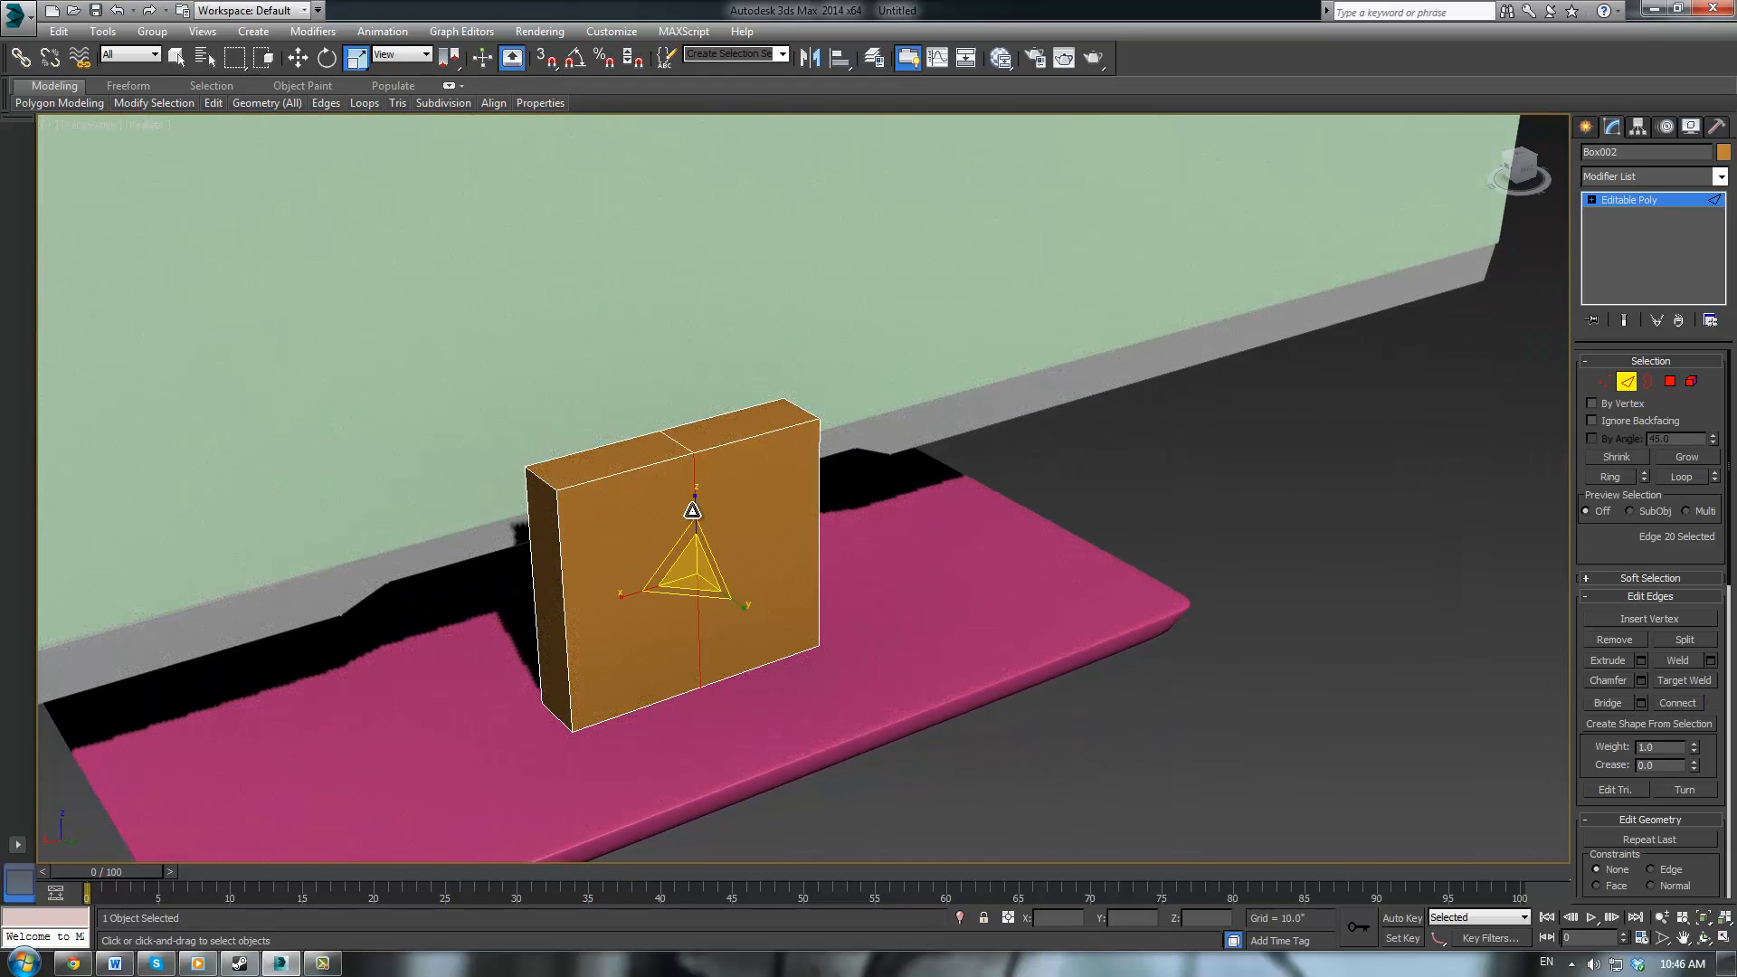
key(w)
alt+middle_drag(777, 568, 819, 602)
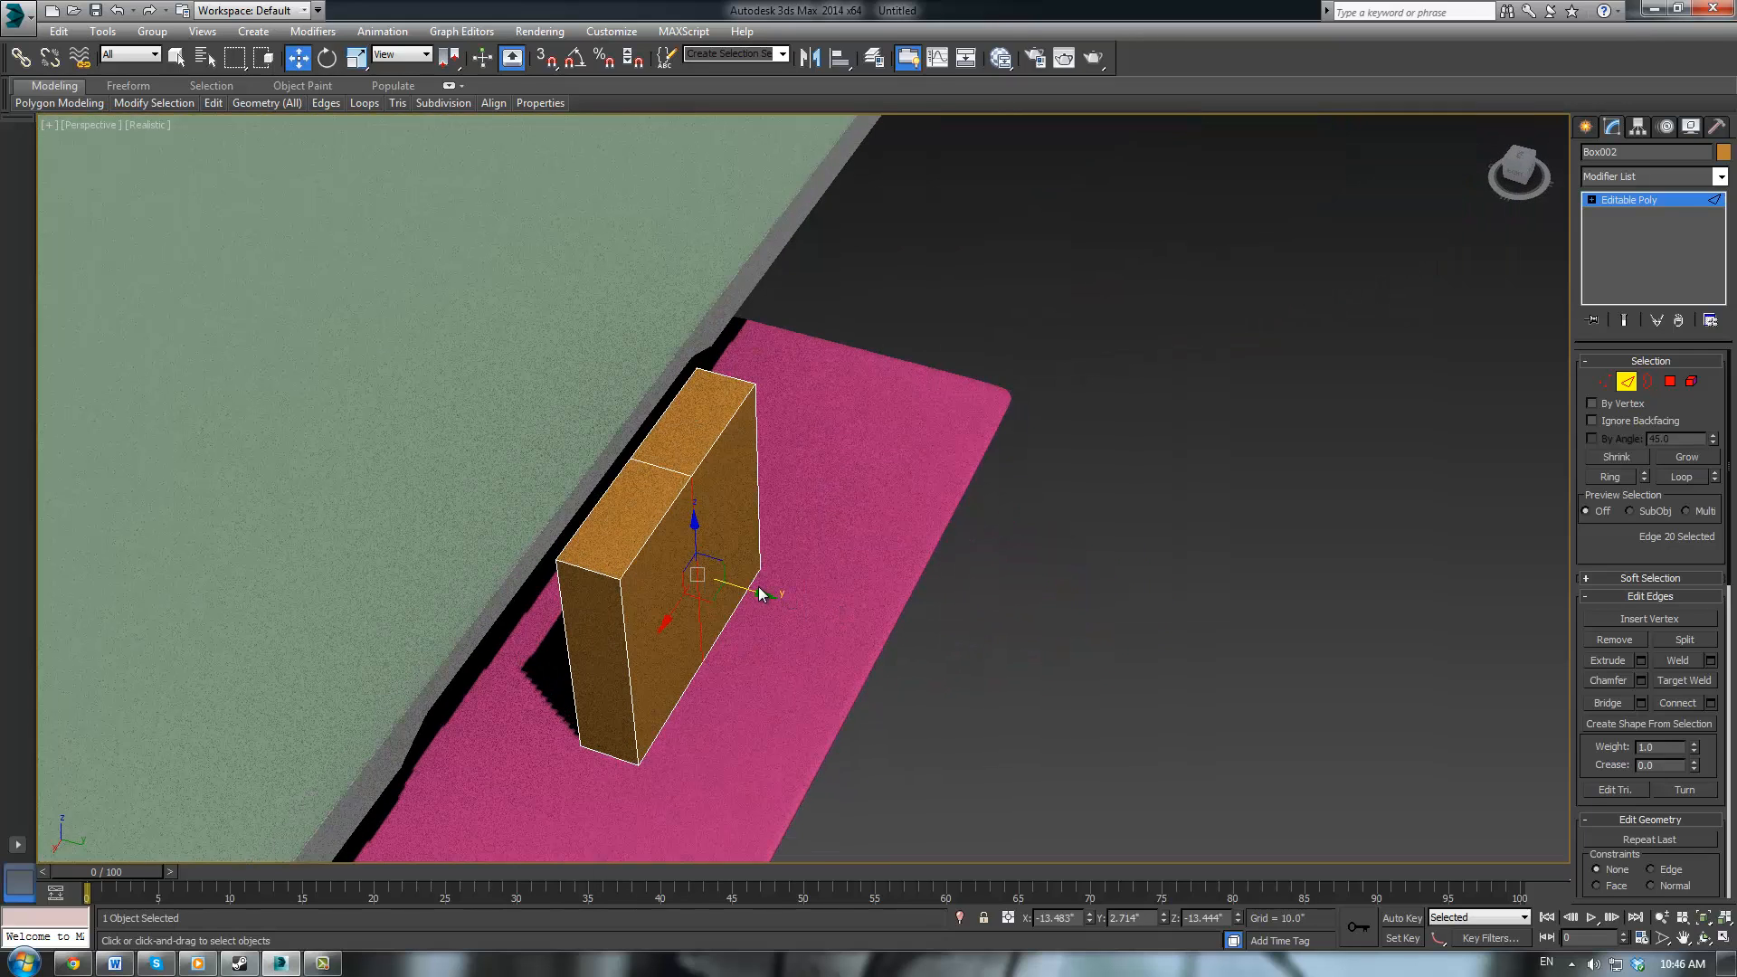
drag(754, 591, 781, 596)
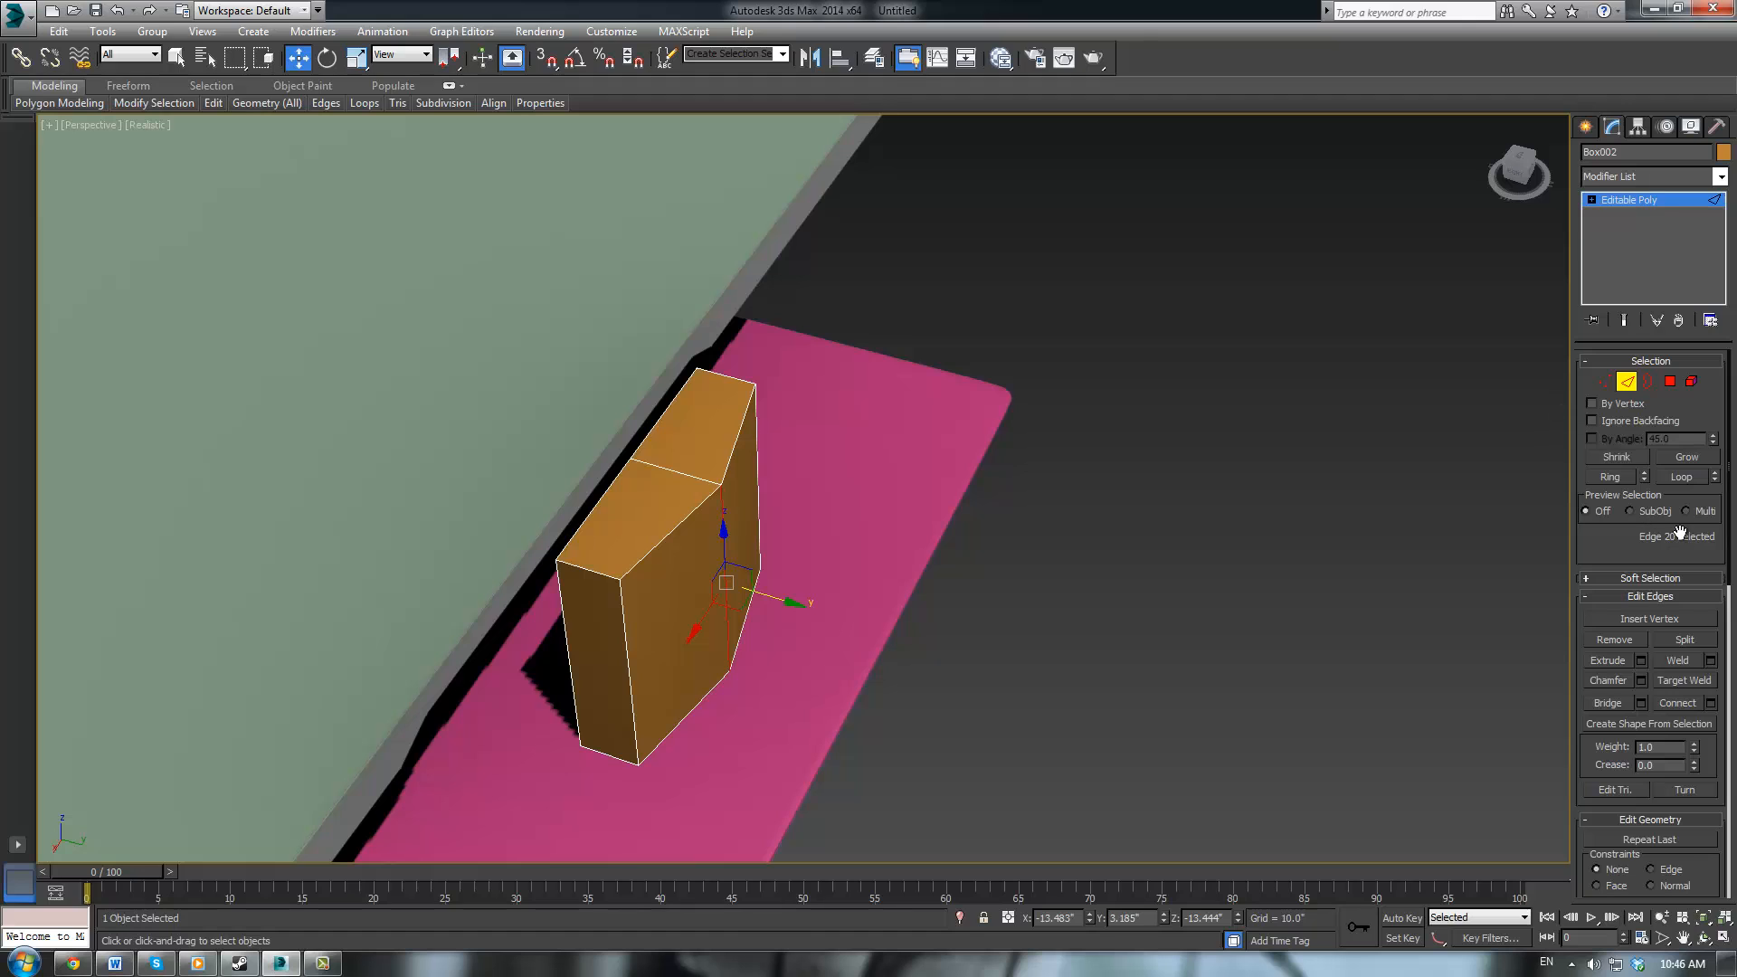
Extend the selection to the whole central edge loop of the neck and chamfer it by 0.04" with 1 segment
click(1682, 476)
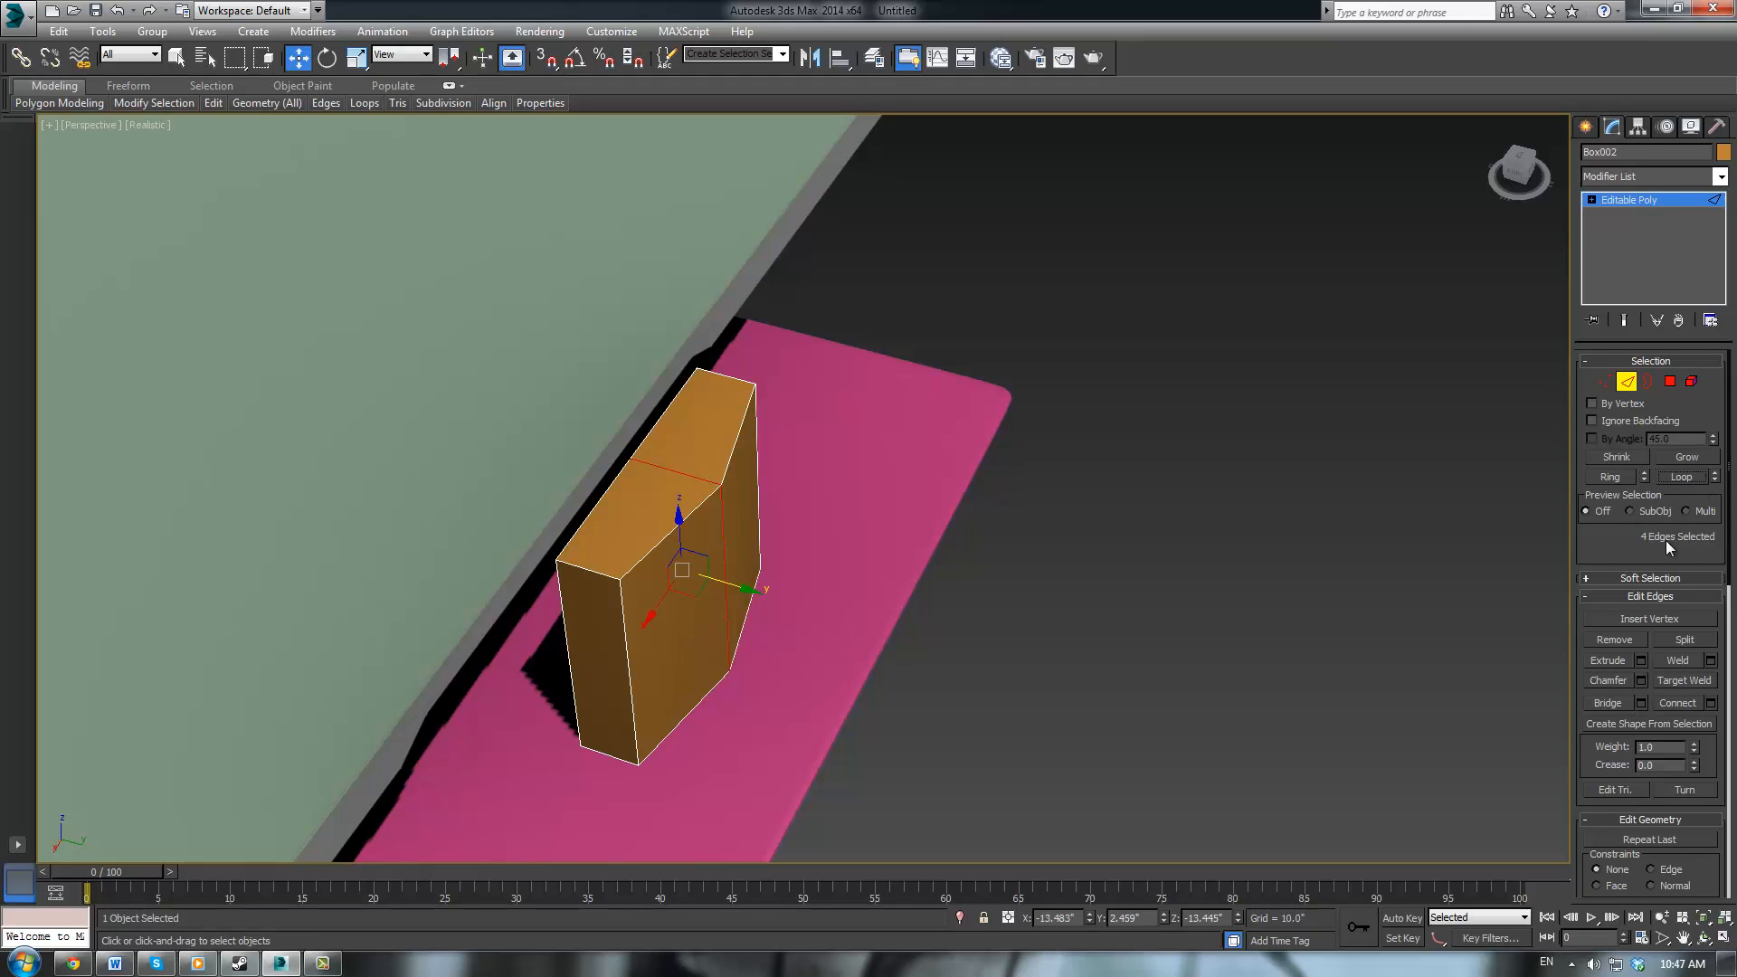
click(1641, 681)
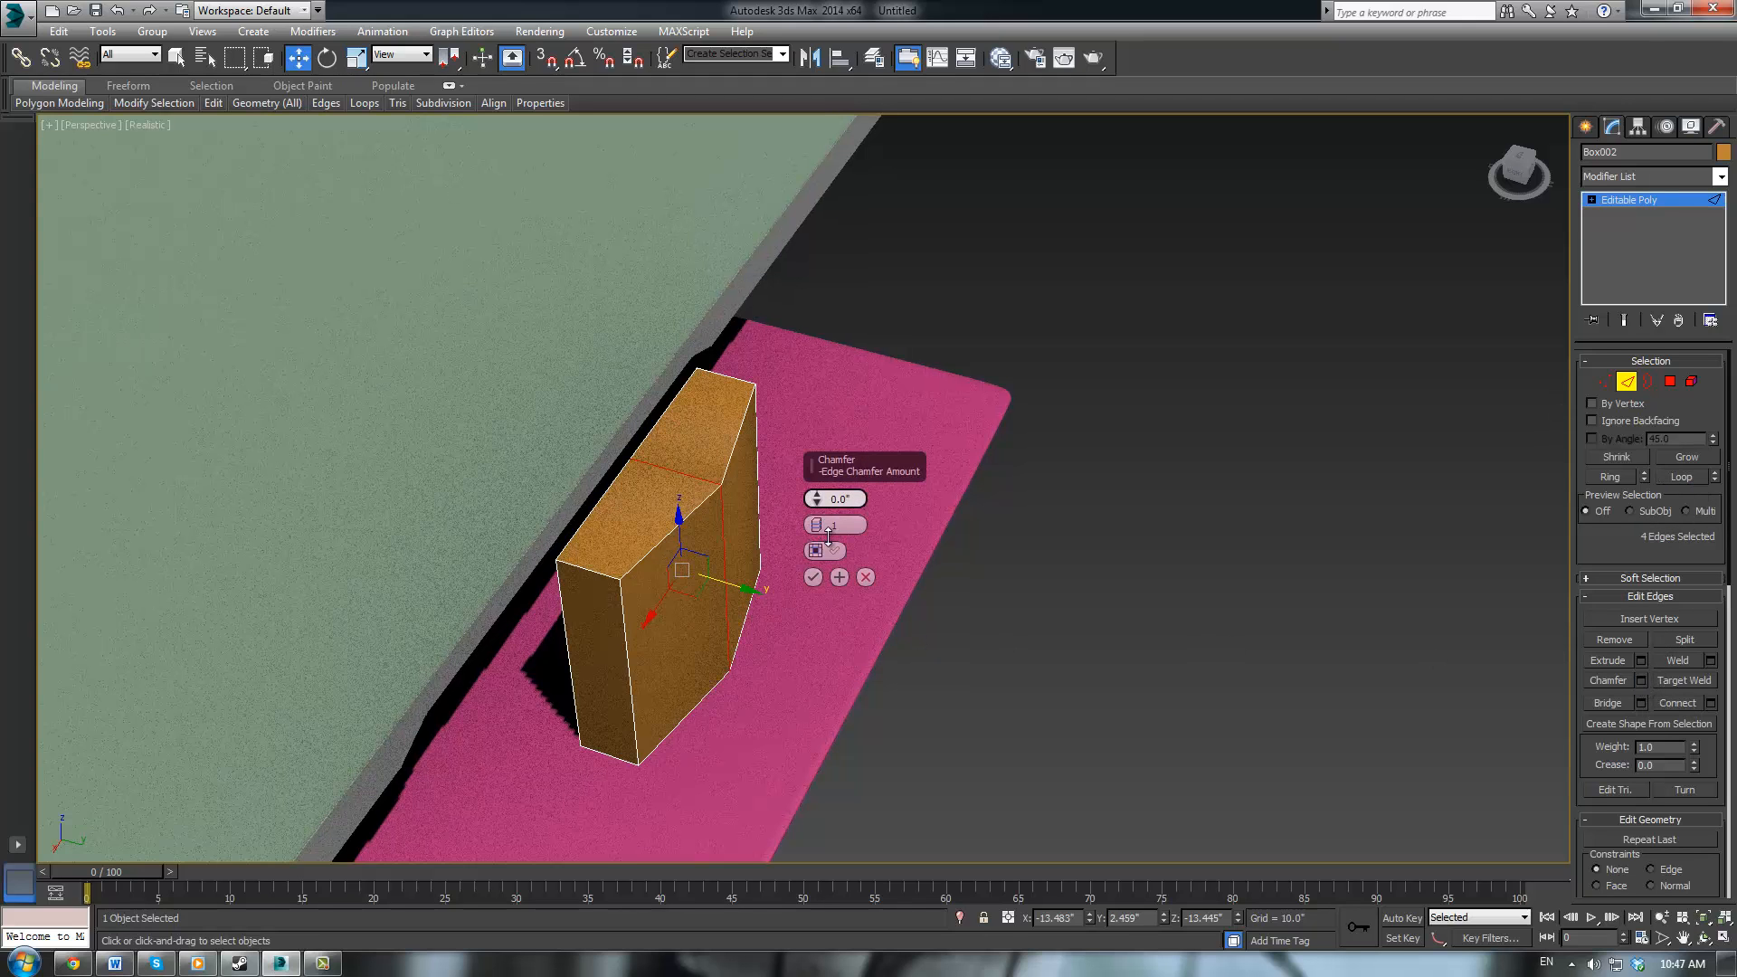
drag(817, 498, 817, 496)
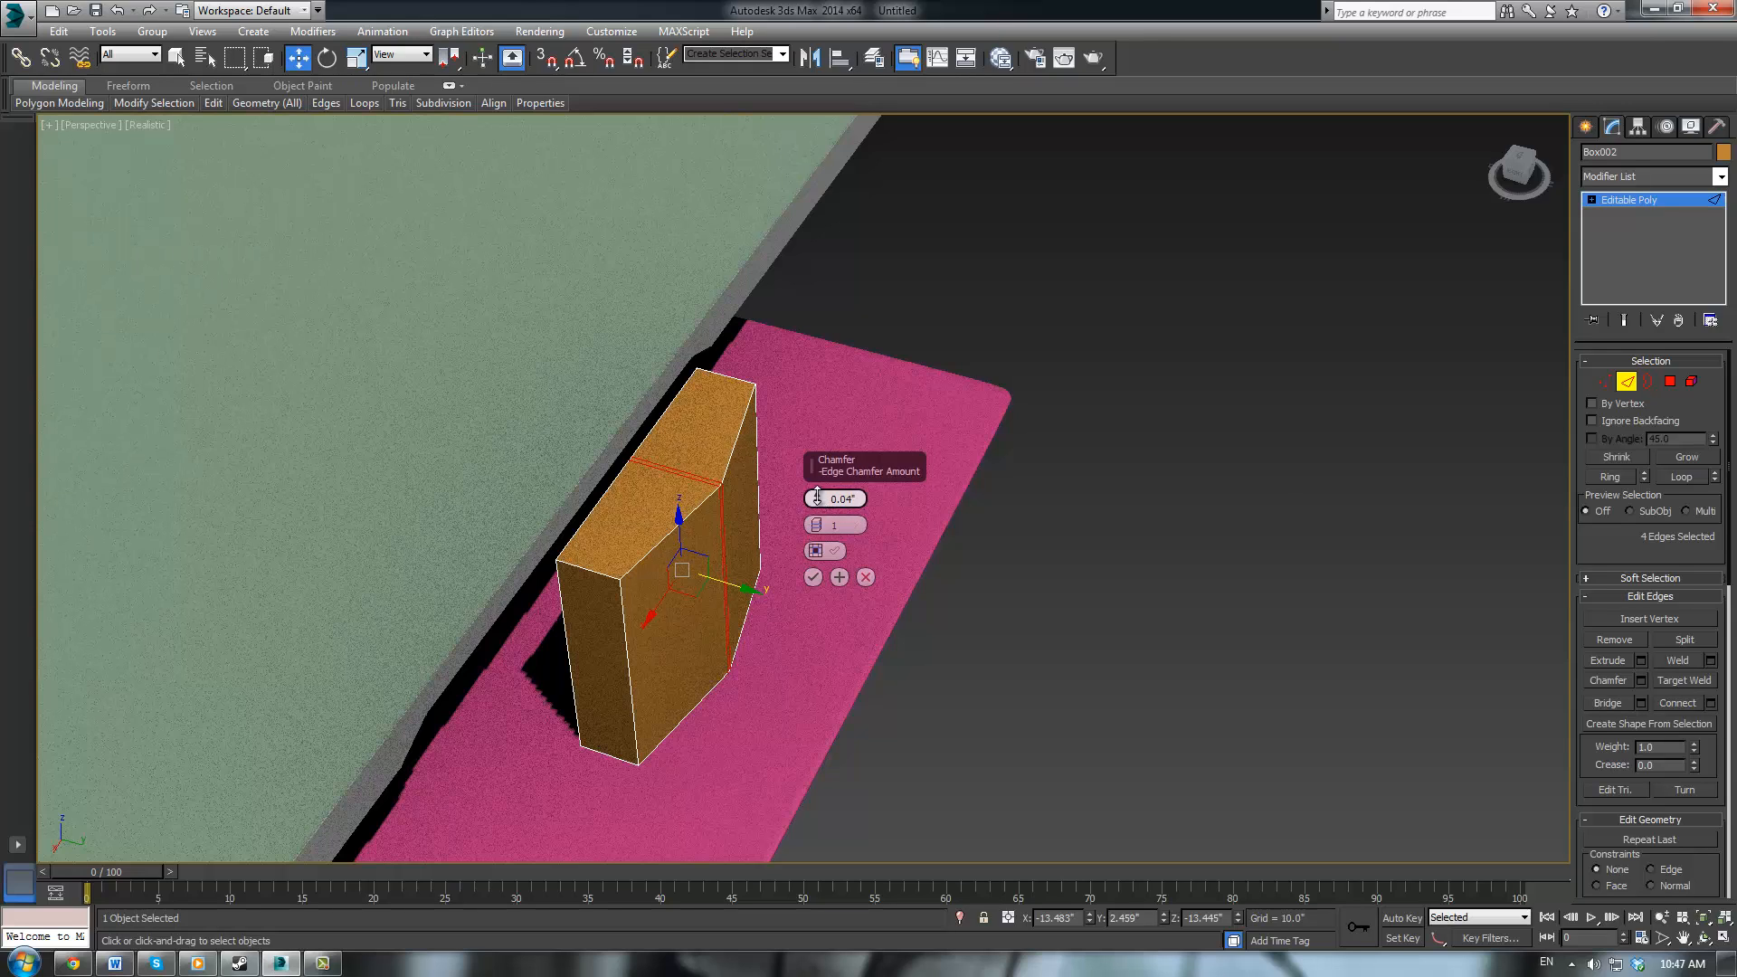
click(817, 503)
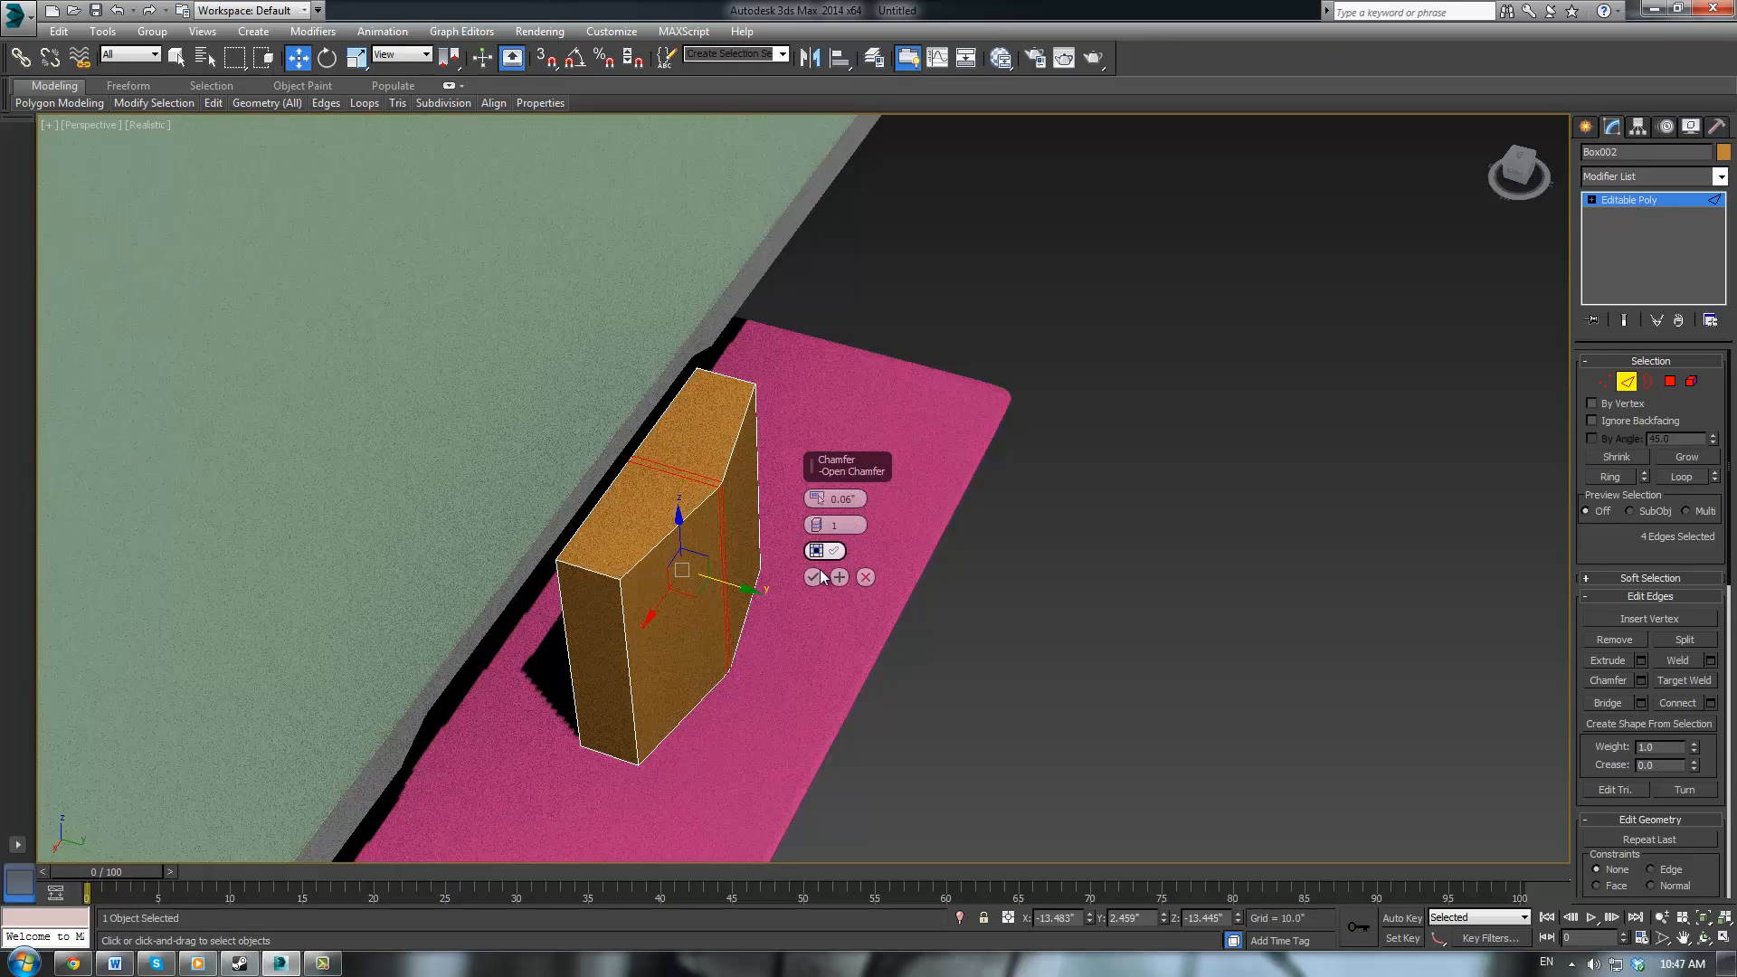
click(818, 503)
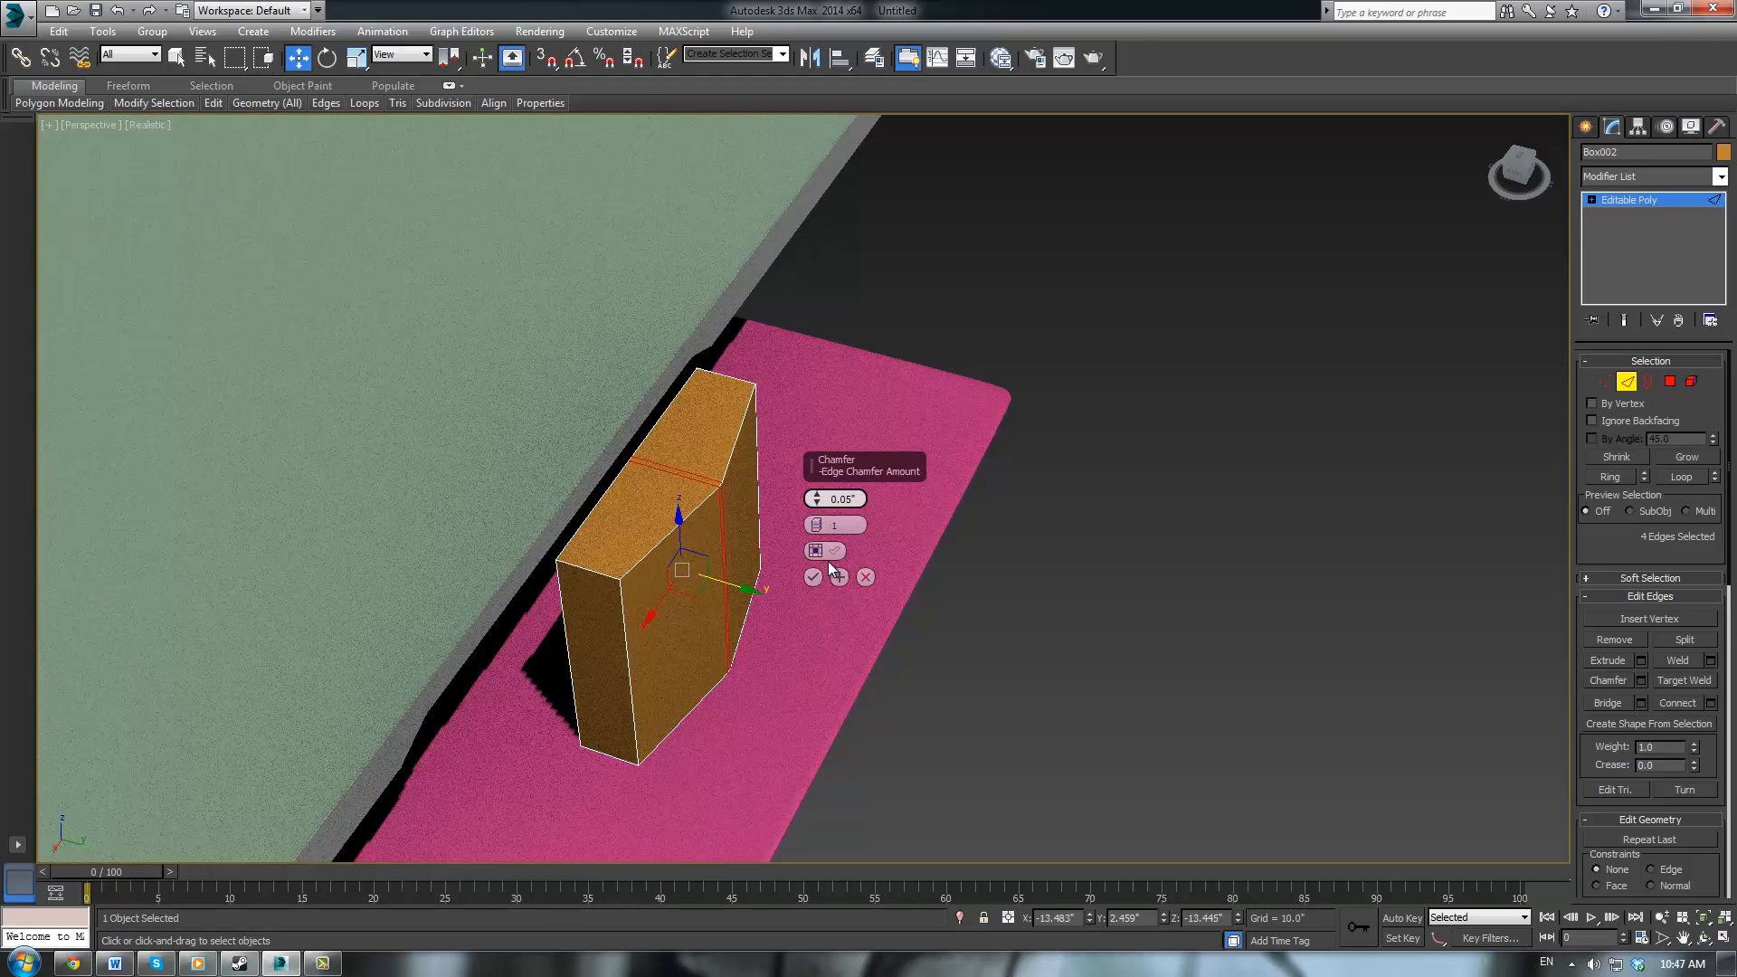
click(818, 504)
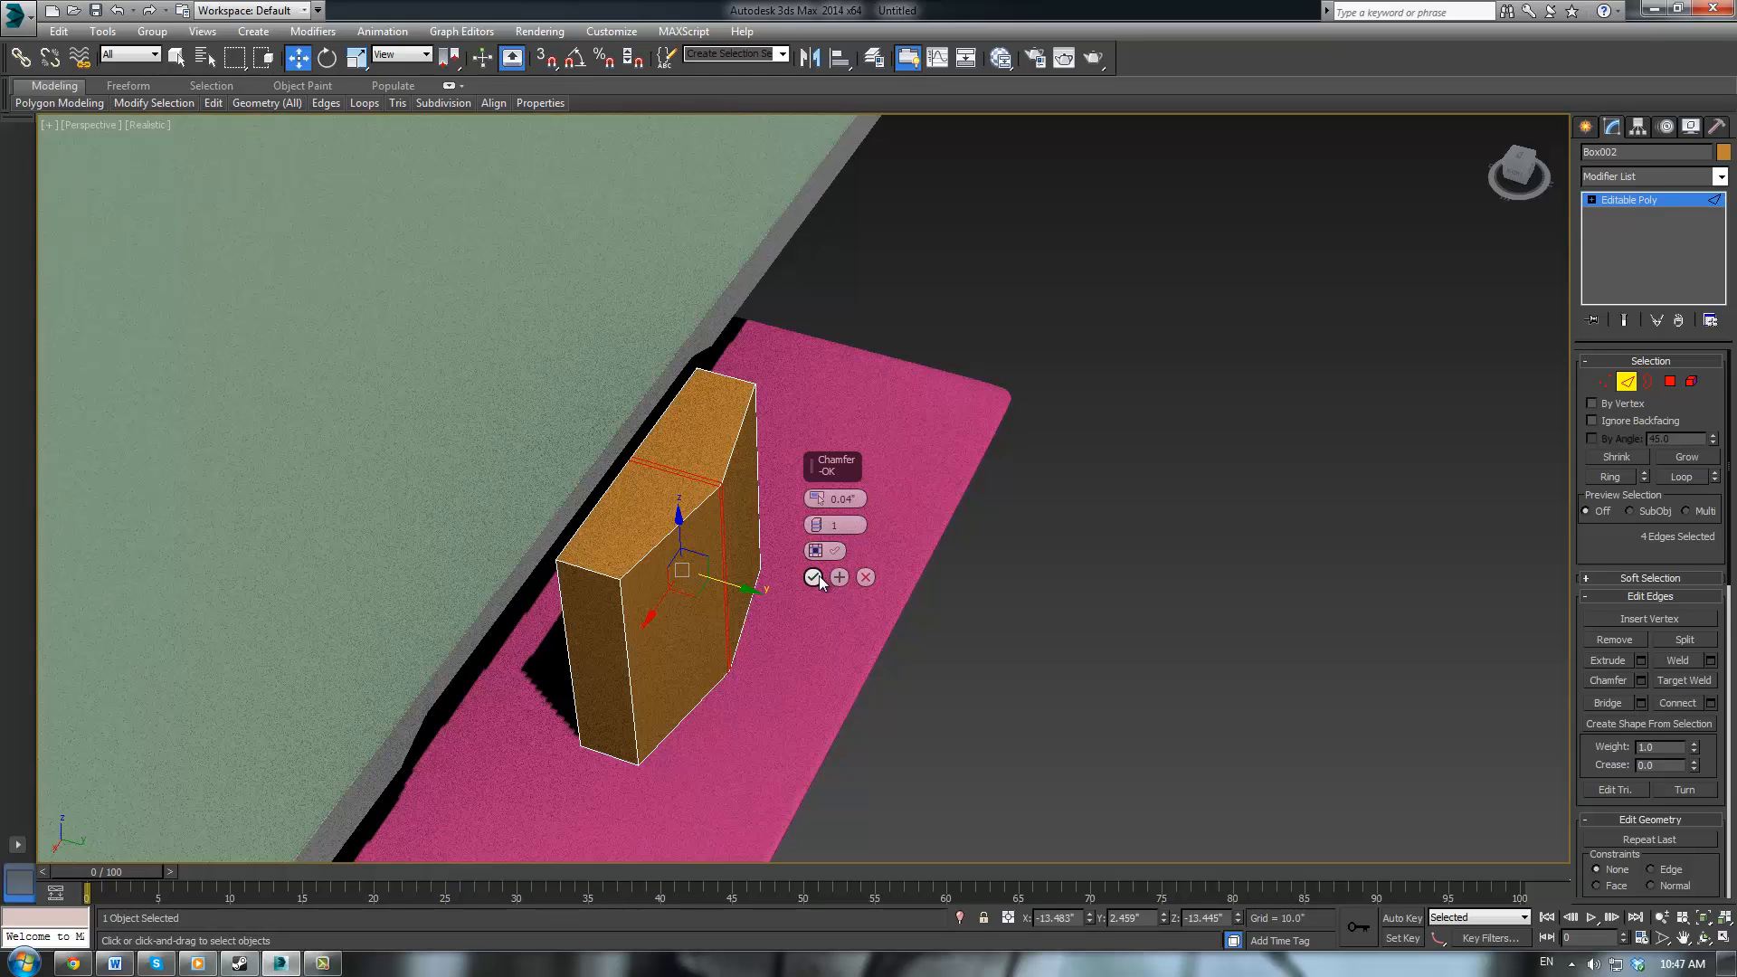
click(816, 577)
Connect all eight vertical edges of the neck with 2 segments and a pinch of 99
alt+middle_drag(1101, 485, 919, 504)
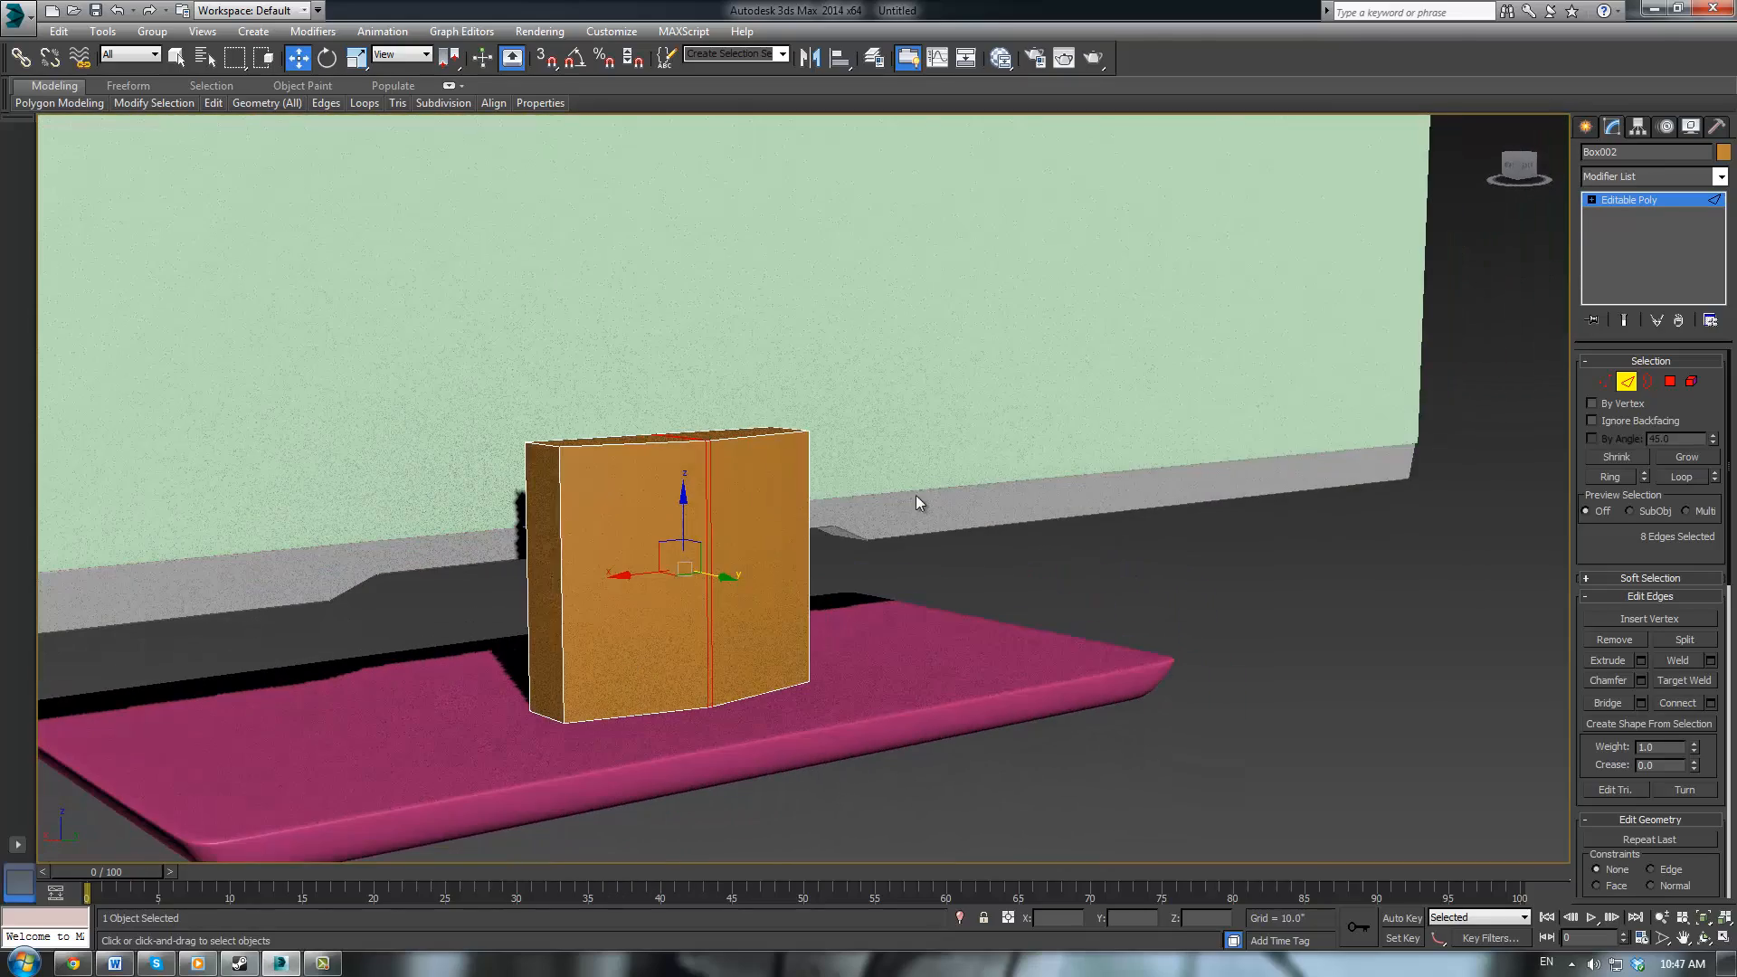
drag(933, 562, 933, 562)
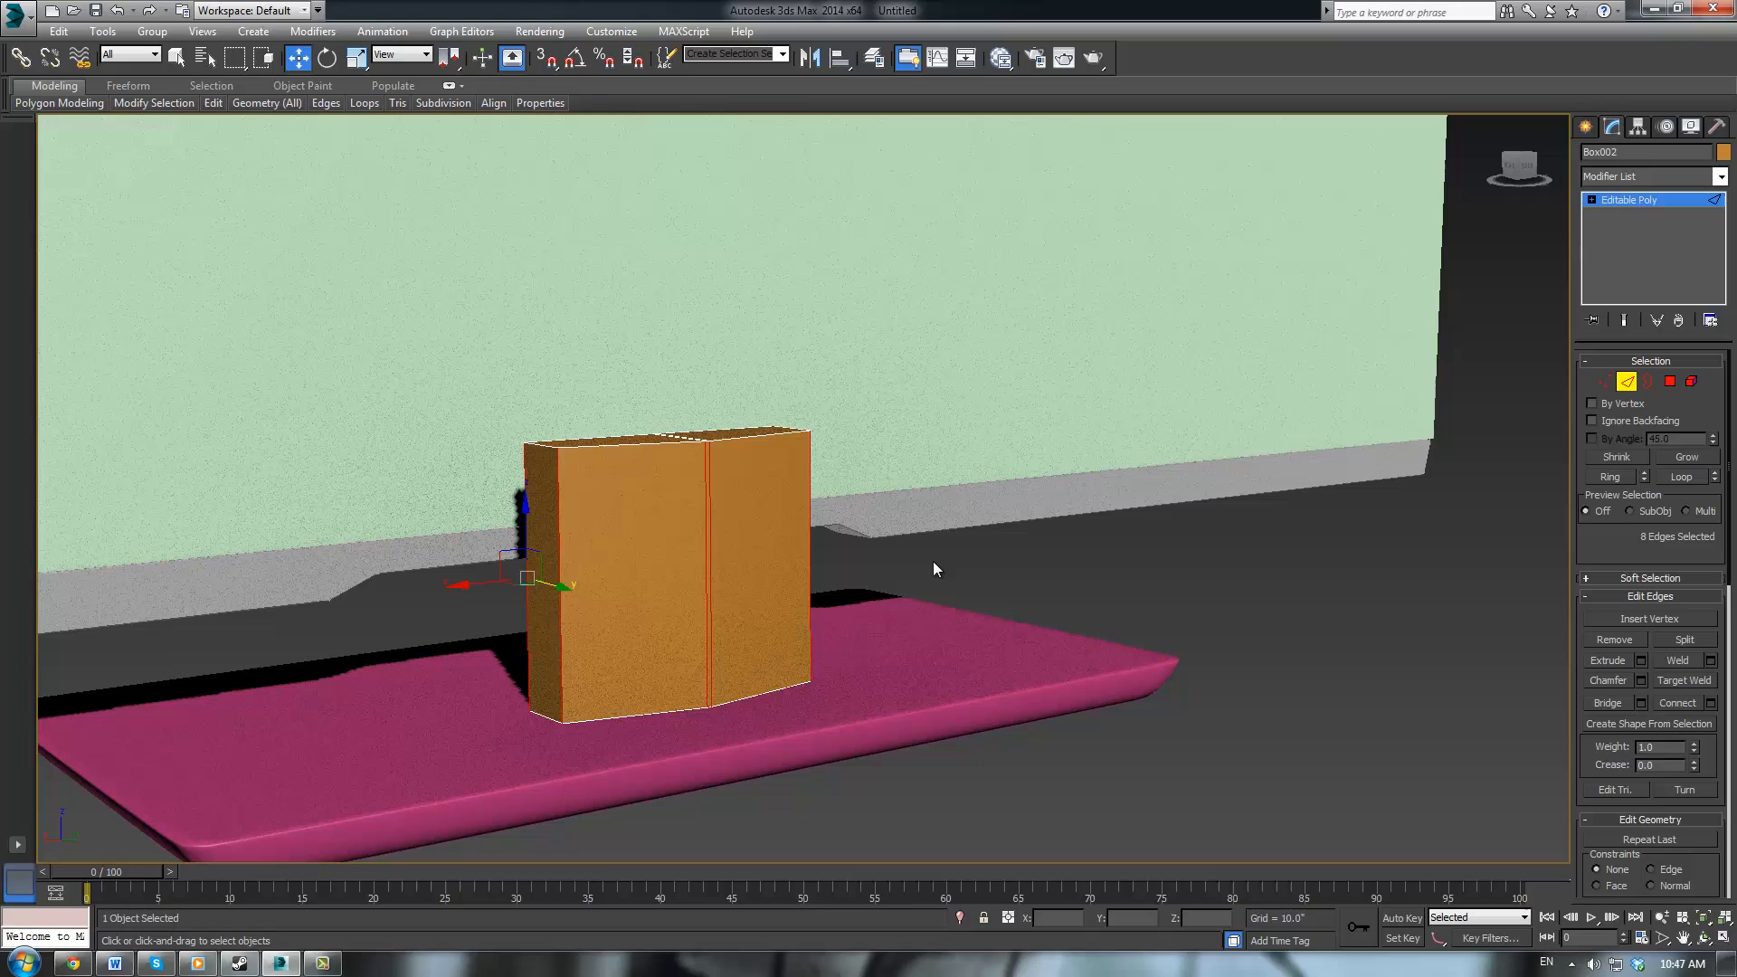
click(1711, 703)
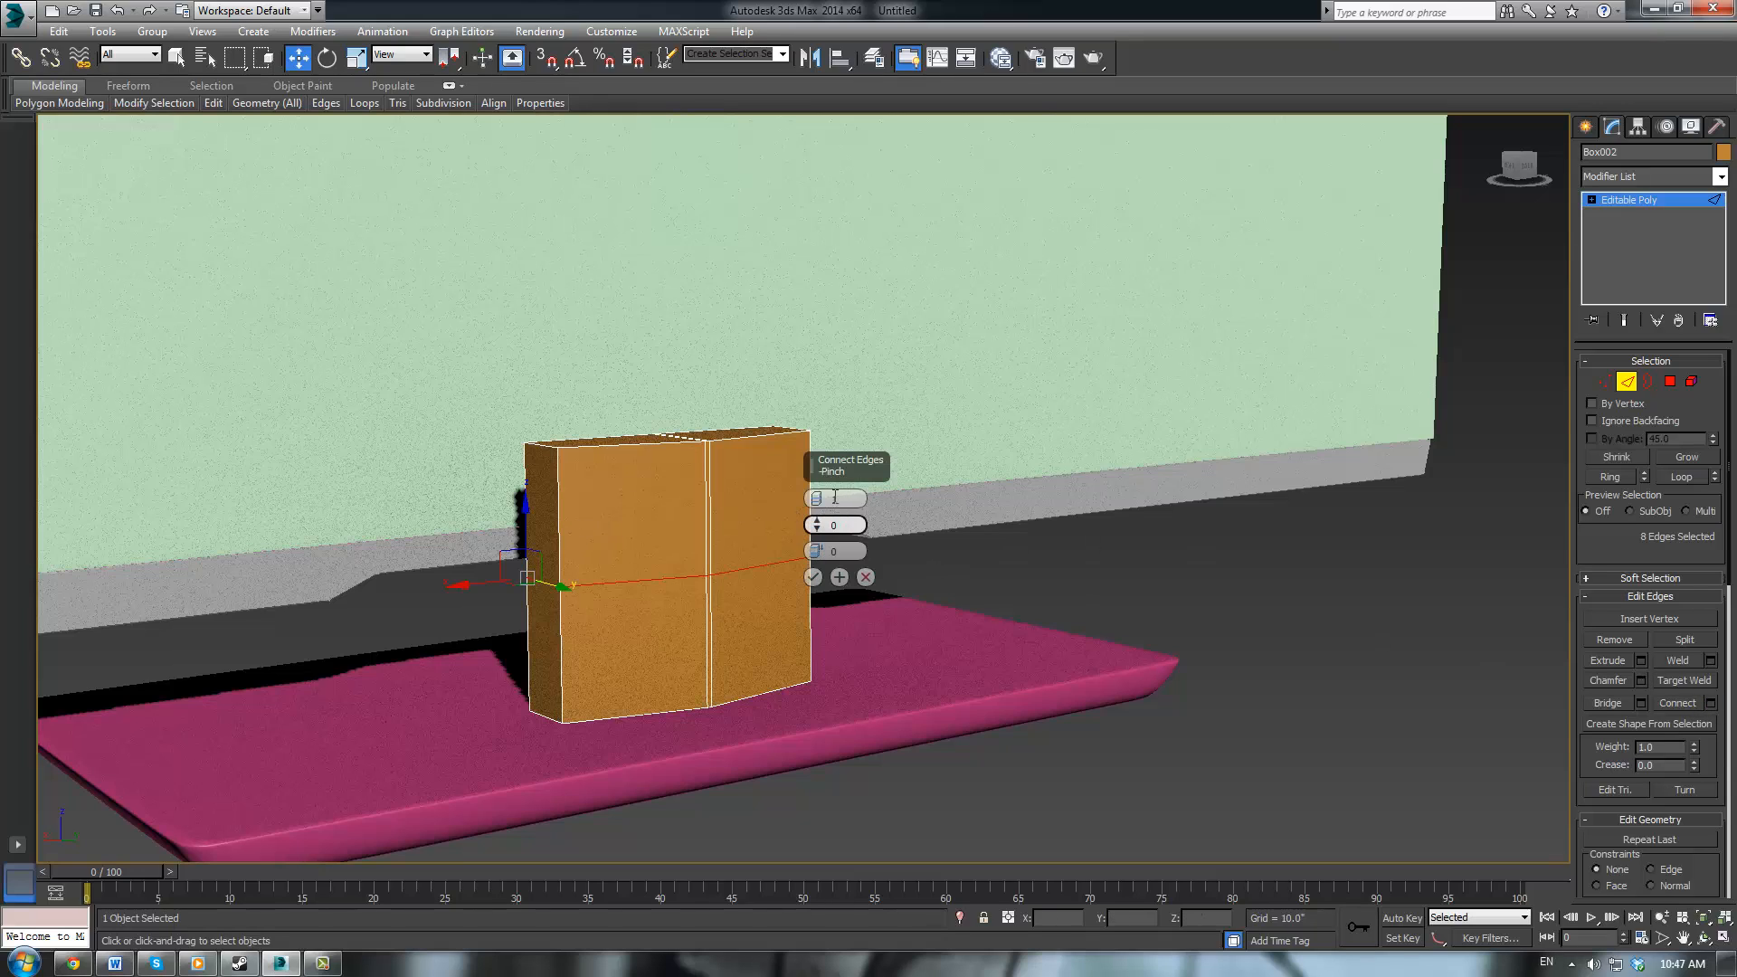
click(817, 496)
drag(816, 525, 908, 162)
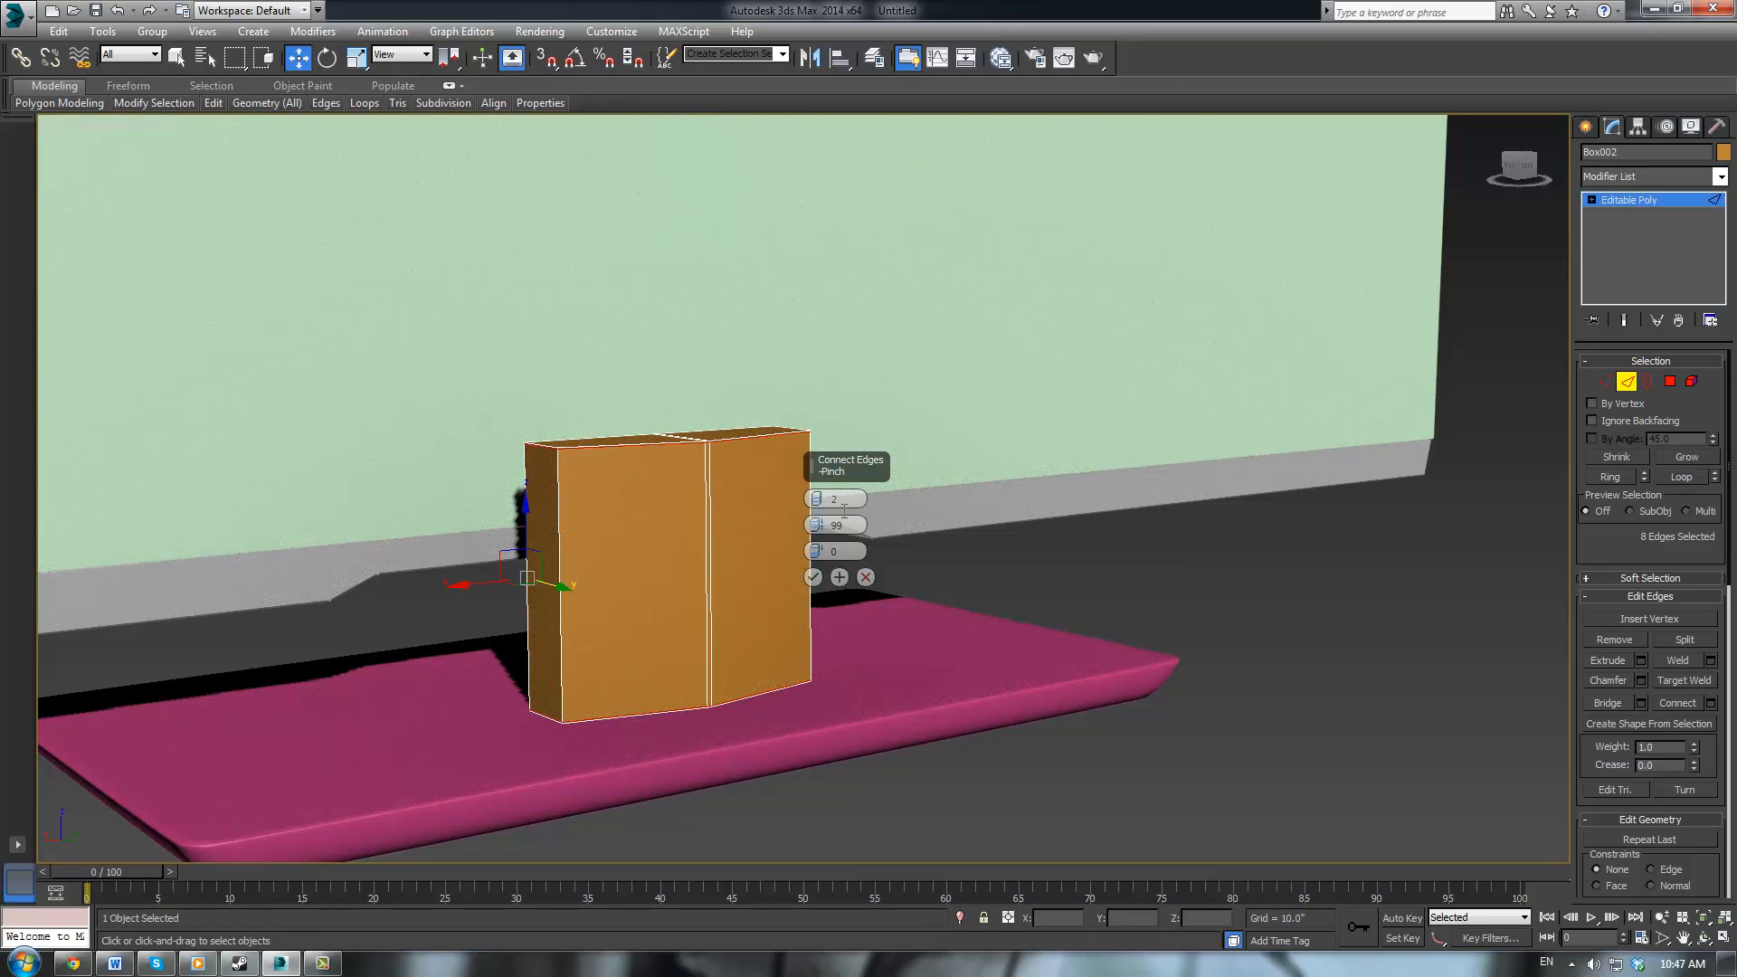
click(813, 577)
Select the neck's four vertical corner edges and extend the selection to their full edge loops
alt+middle_drag(765, 523, 1009, 498)
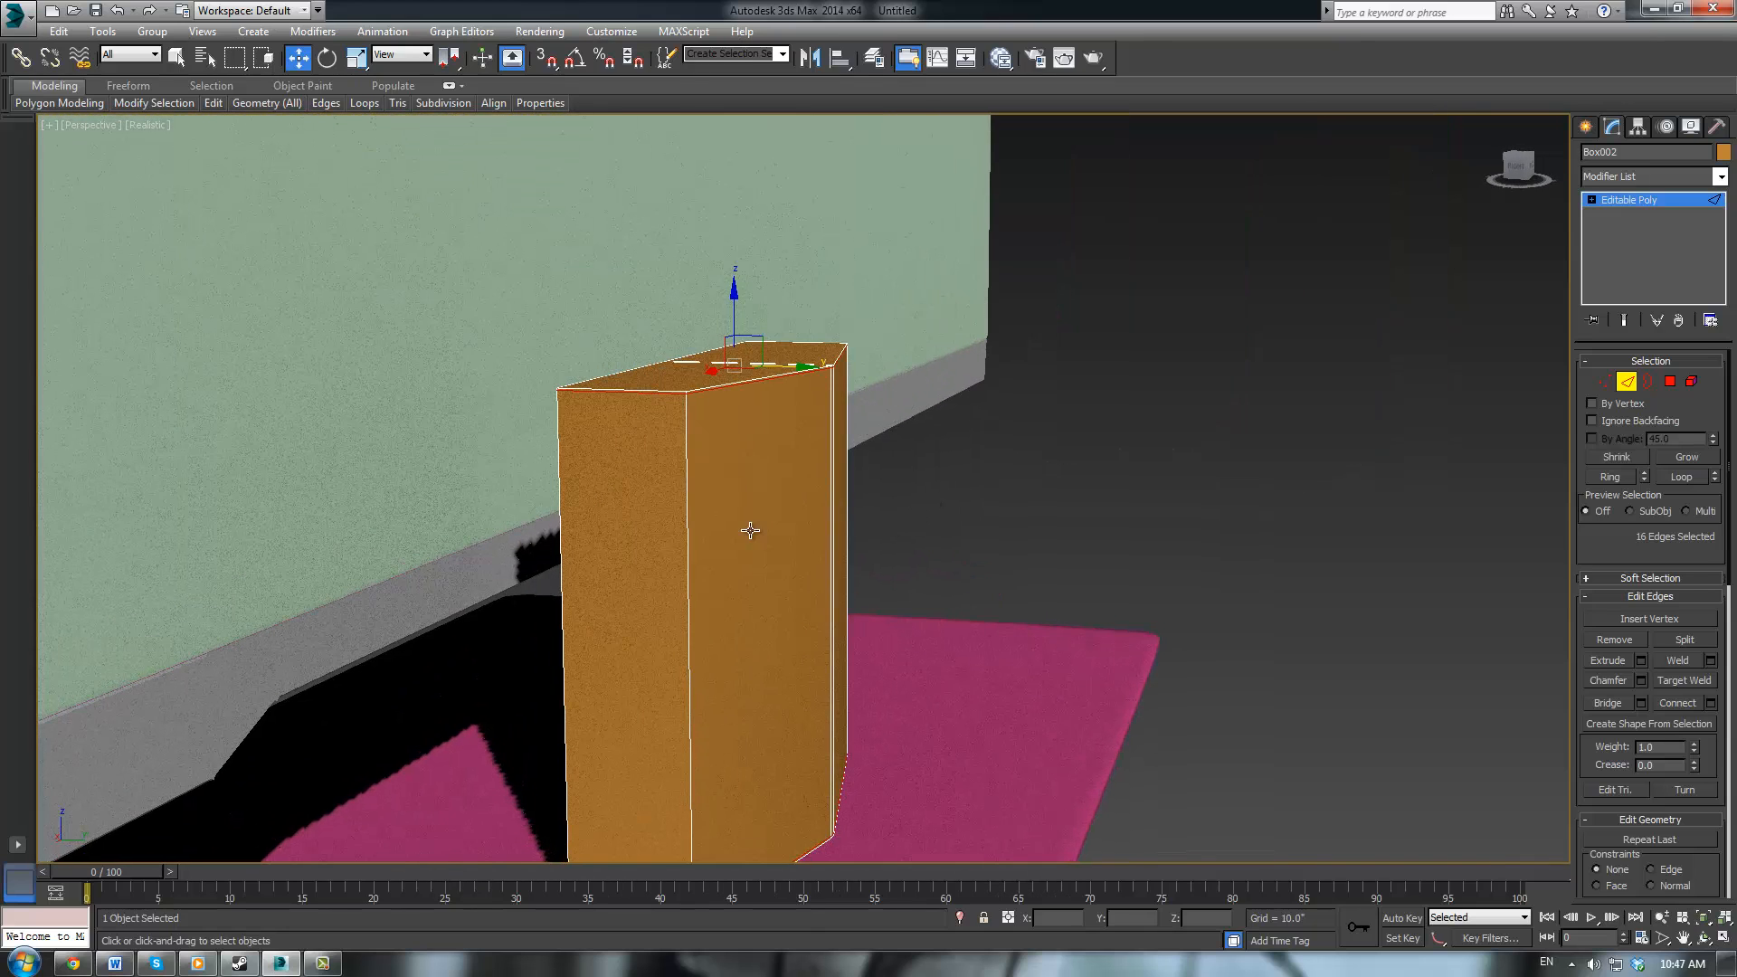
click(689, 495)
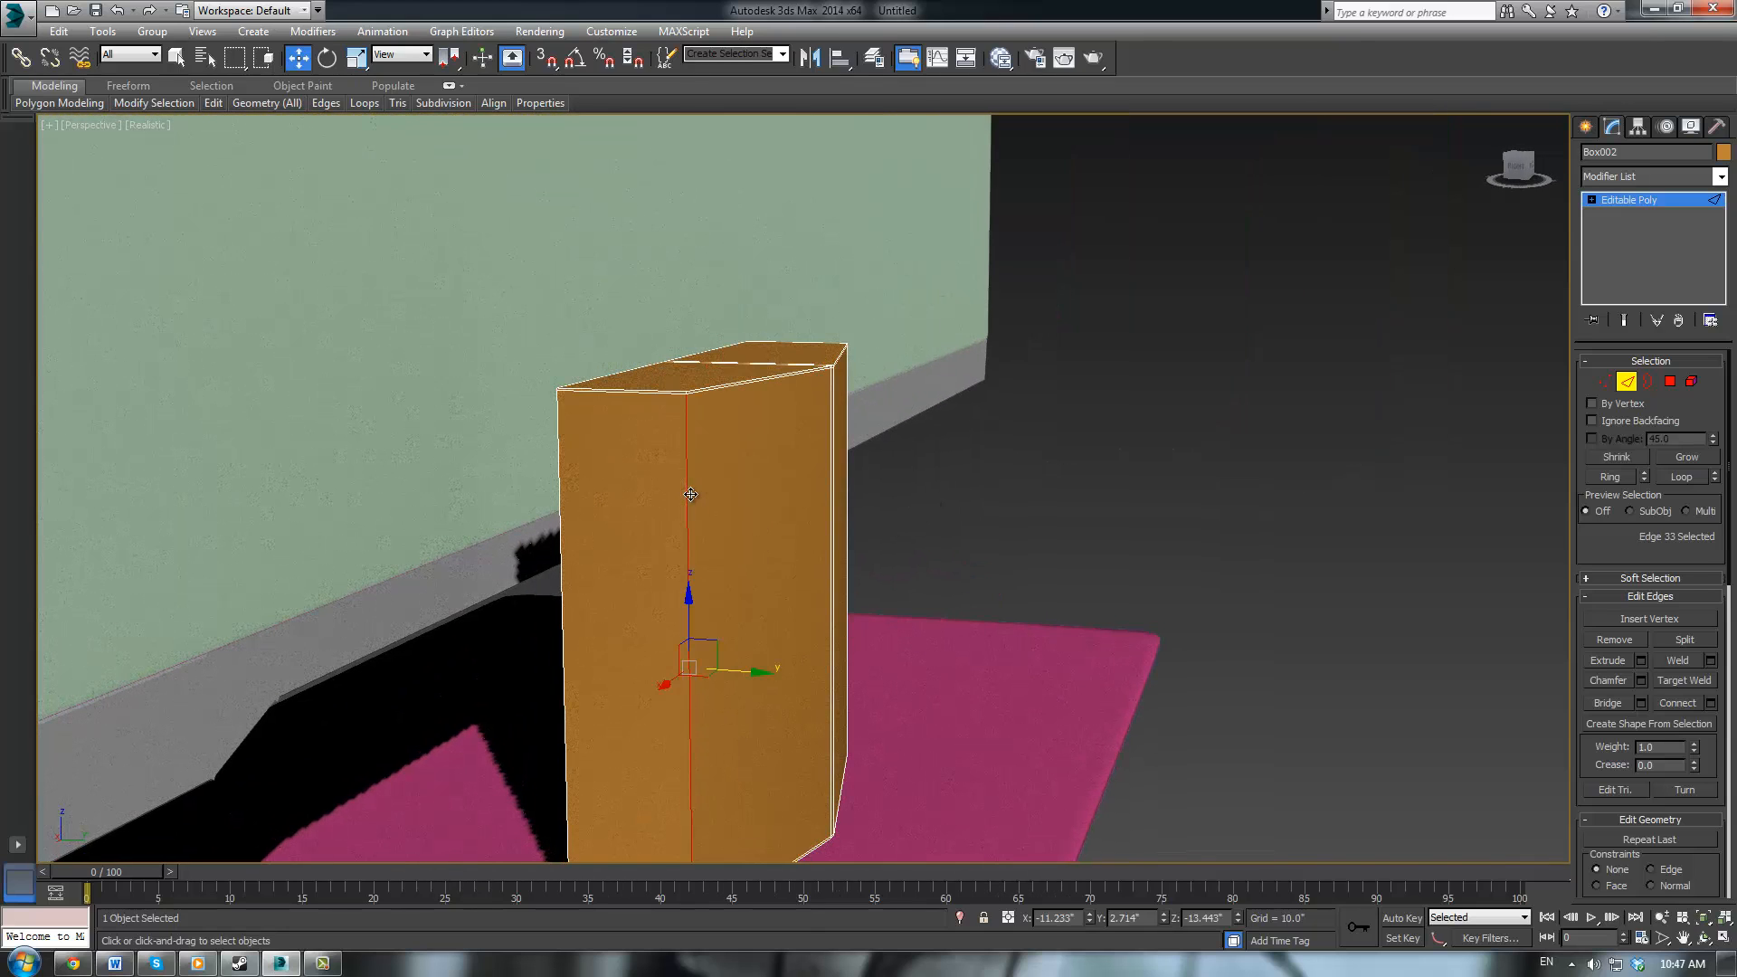
ctrl+click(561, 489)
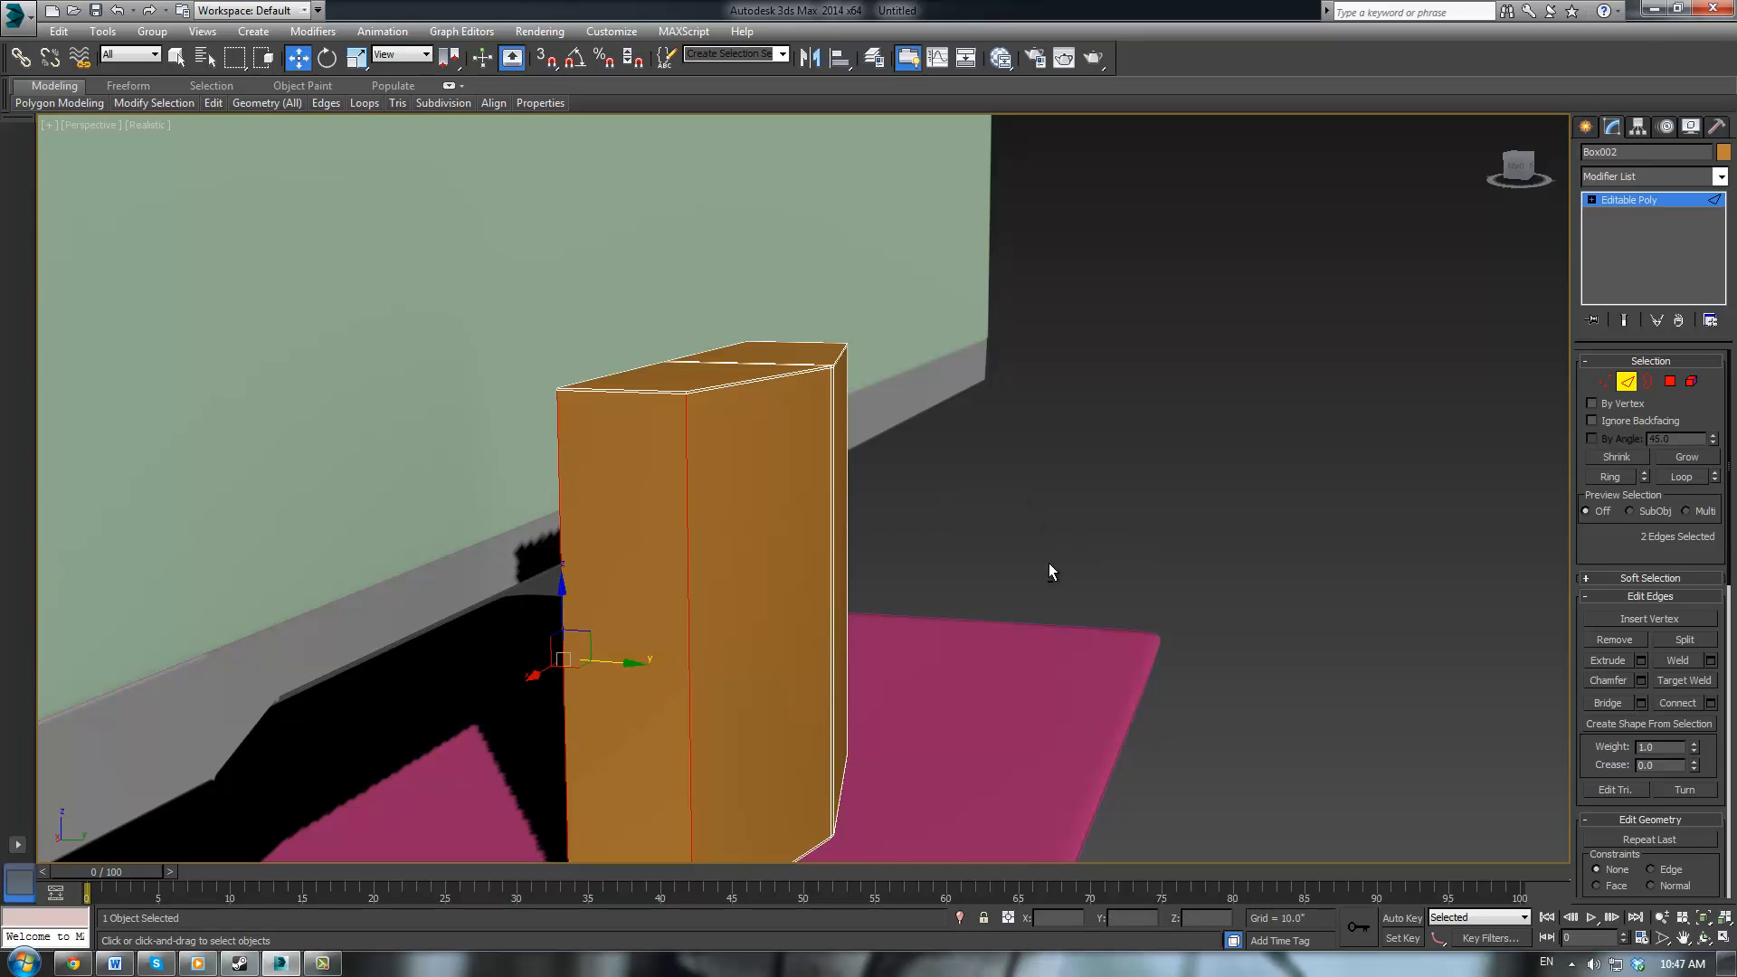
alt+middle_drag(1051, 571, 921, 638)
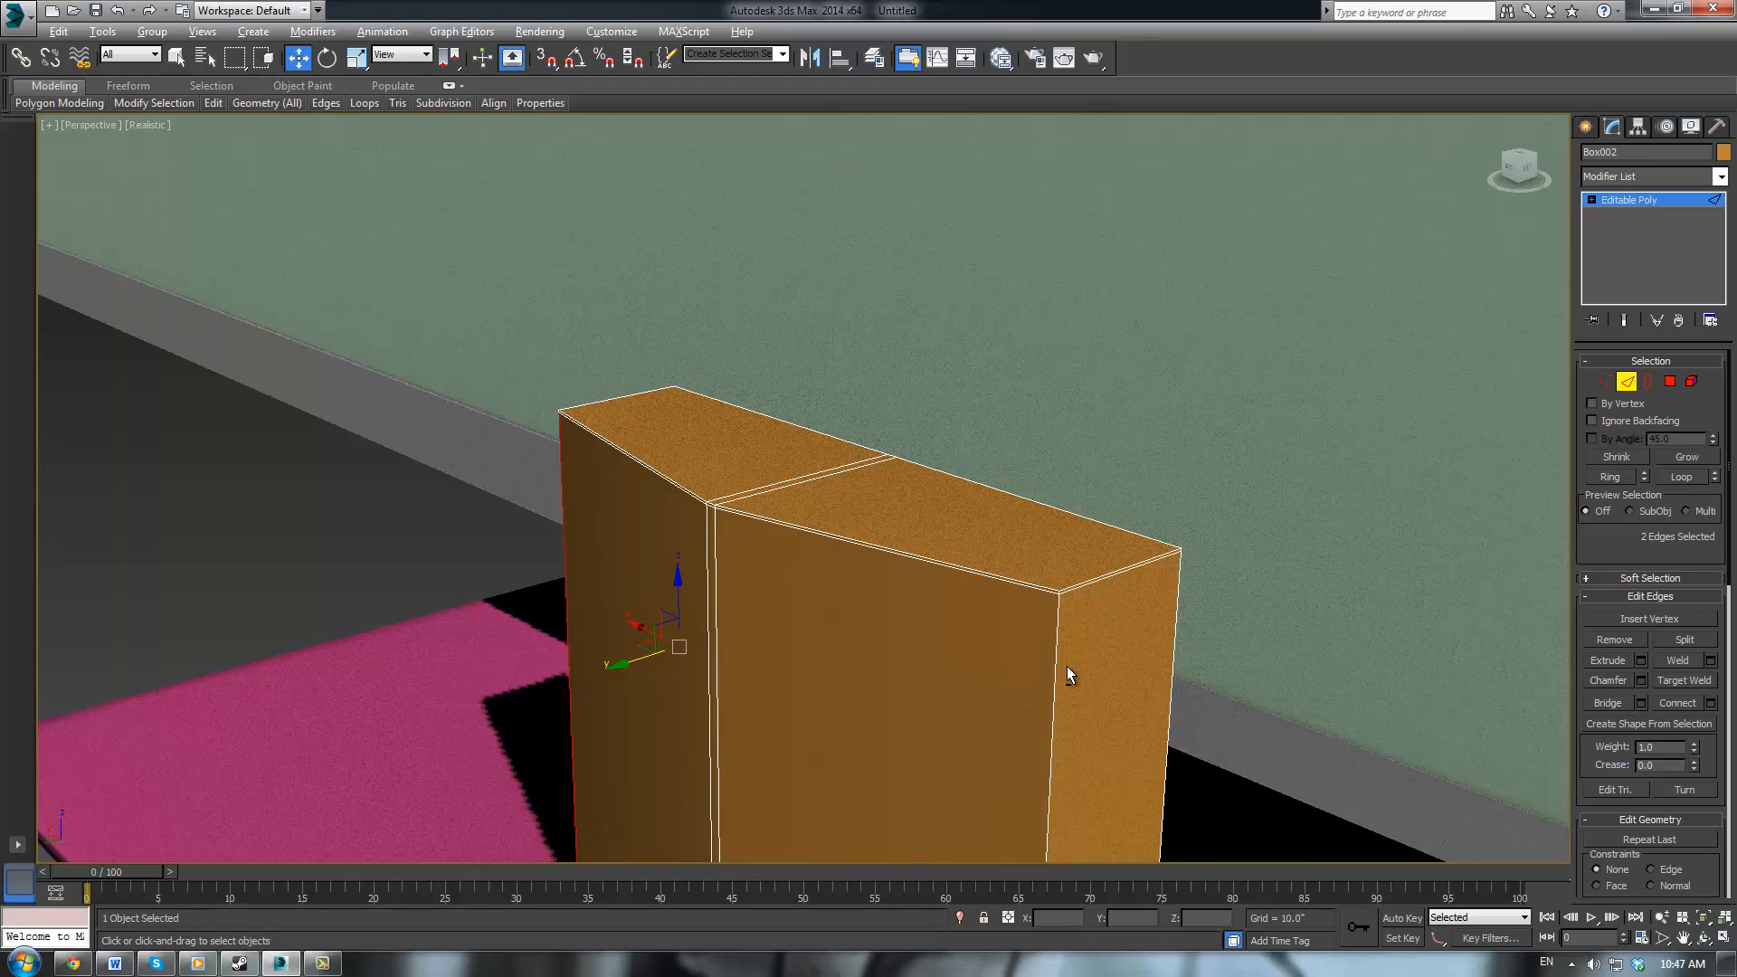
ctrl+click(1177, 633)
ctrl+click(1053, 669)
mouse_move(1056, 648)
alt+middle_down()
mouse_move(1006, 644)
mouse_move(1067, 646)
alt+middle_up()
click(1672, 476)
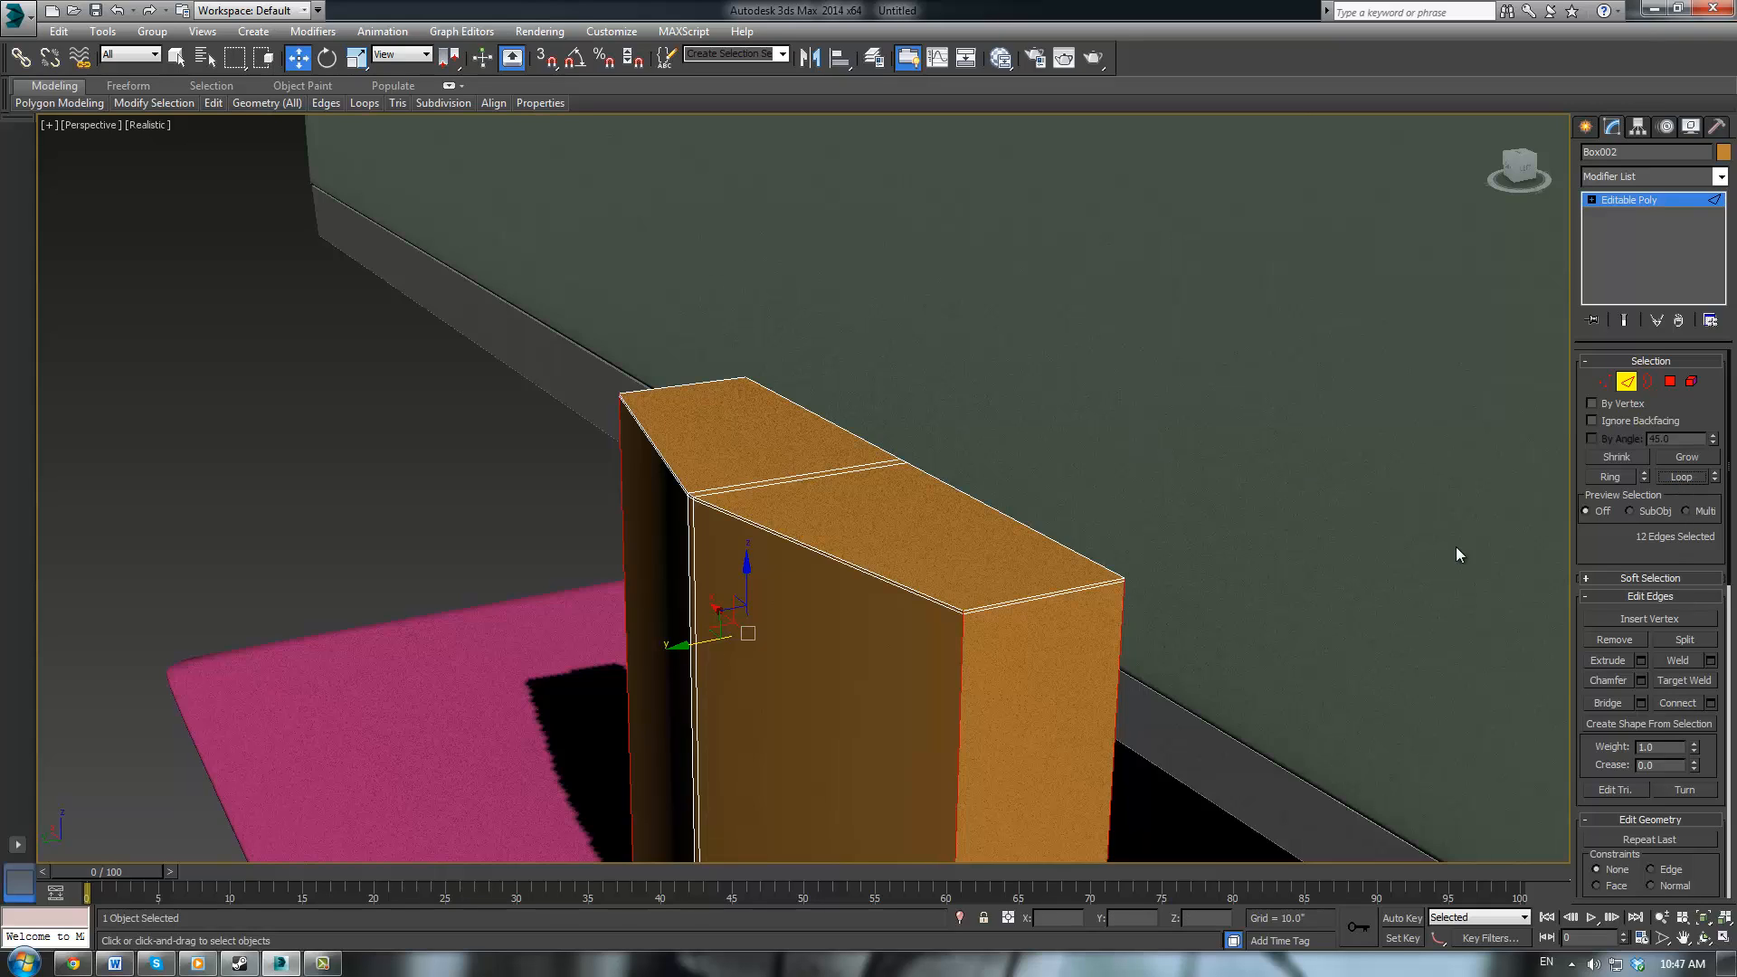
Chamfer the neck's selected corner edge loops by slightly less than 0.04" with 1 segment
click(1640, 680)
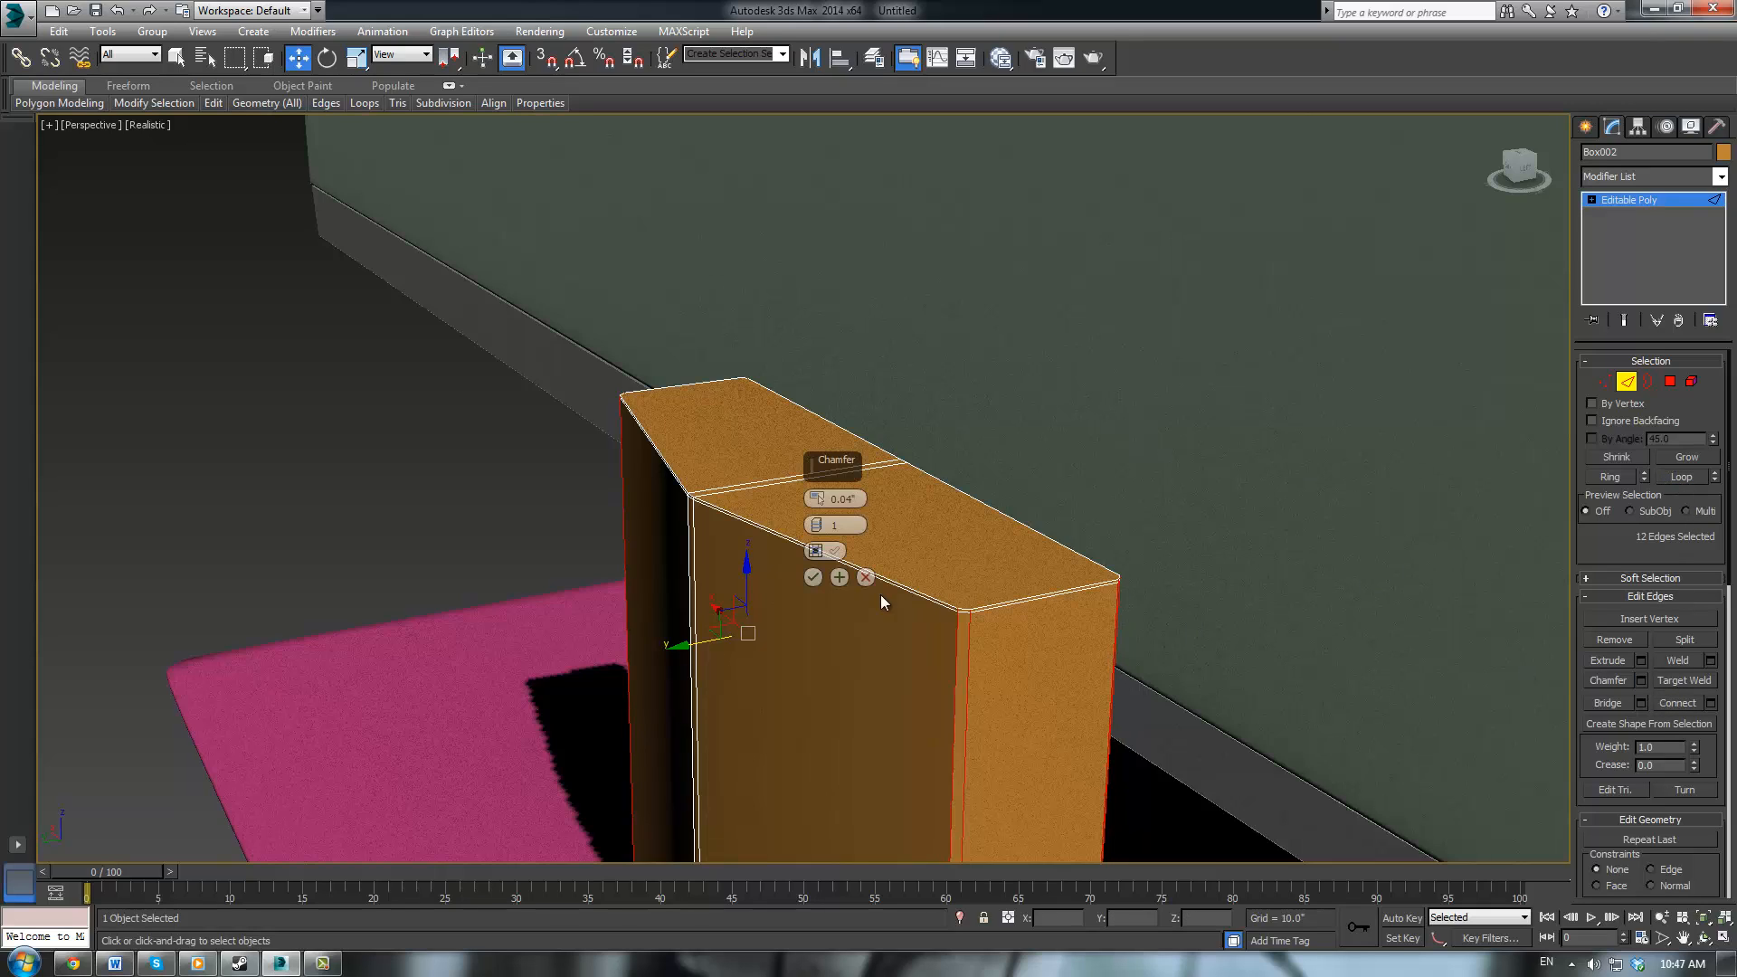
click(818, 503)
click(818, 502)
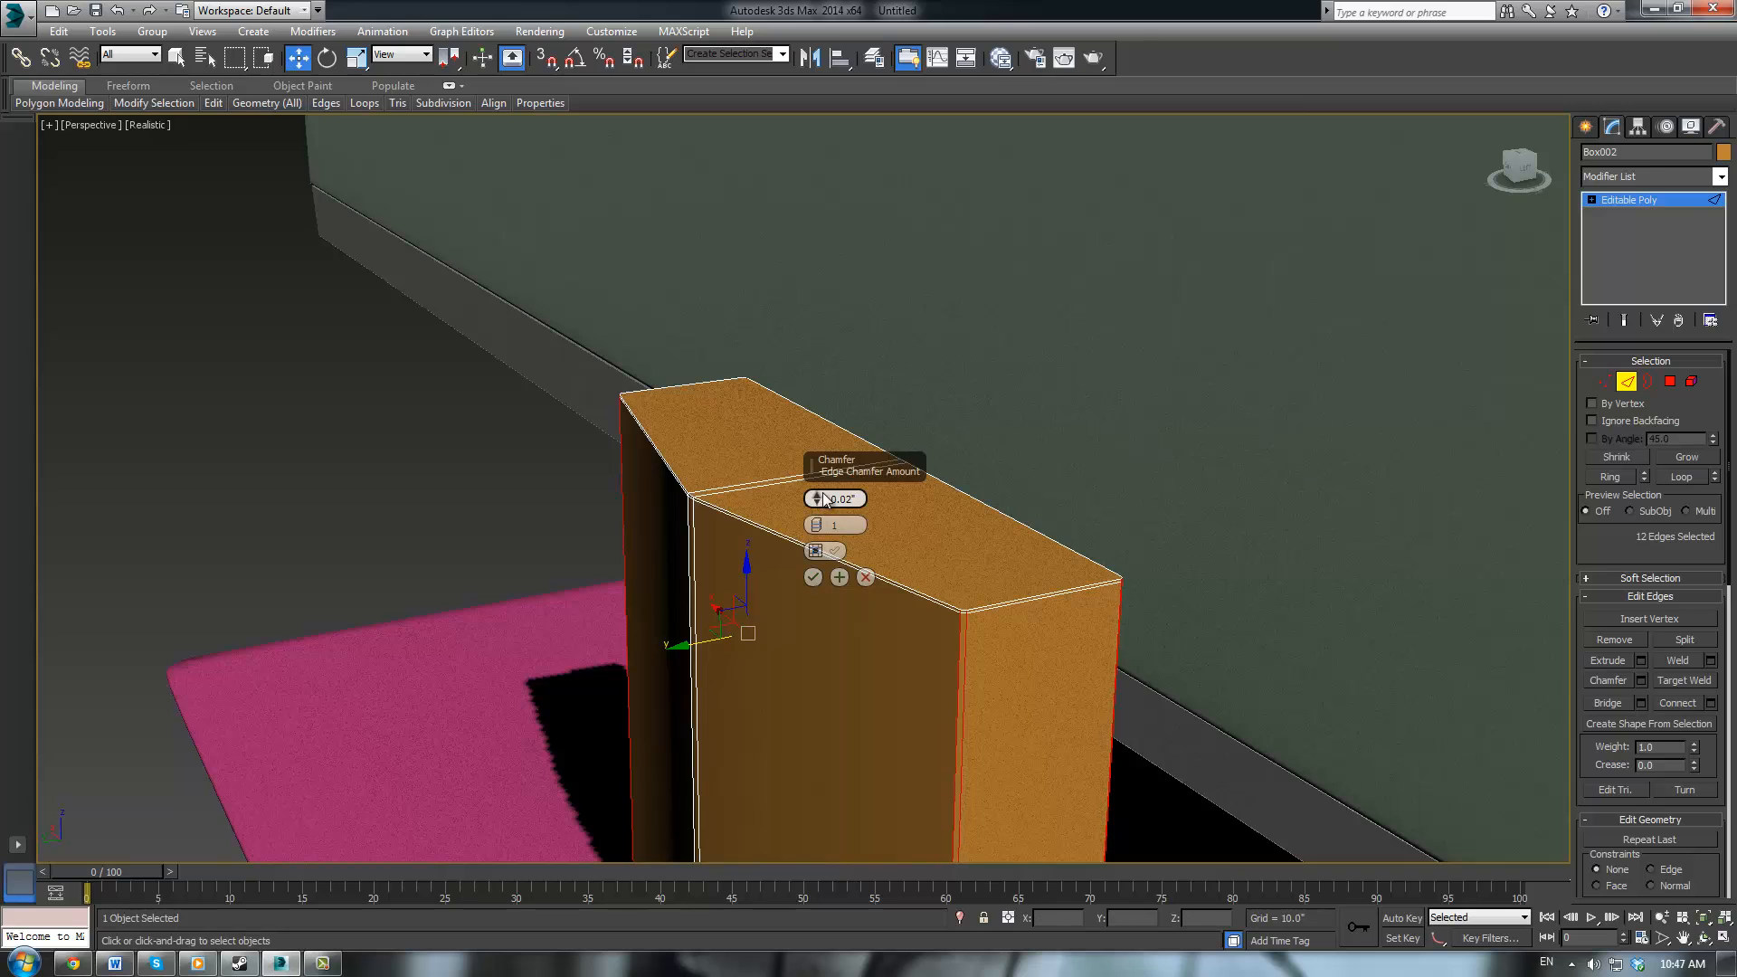
click(817, 495)
click(815, 577)
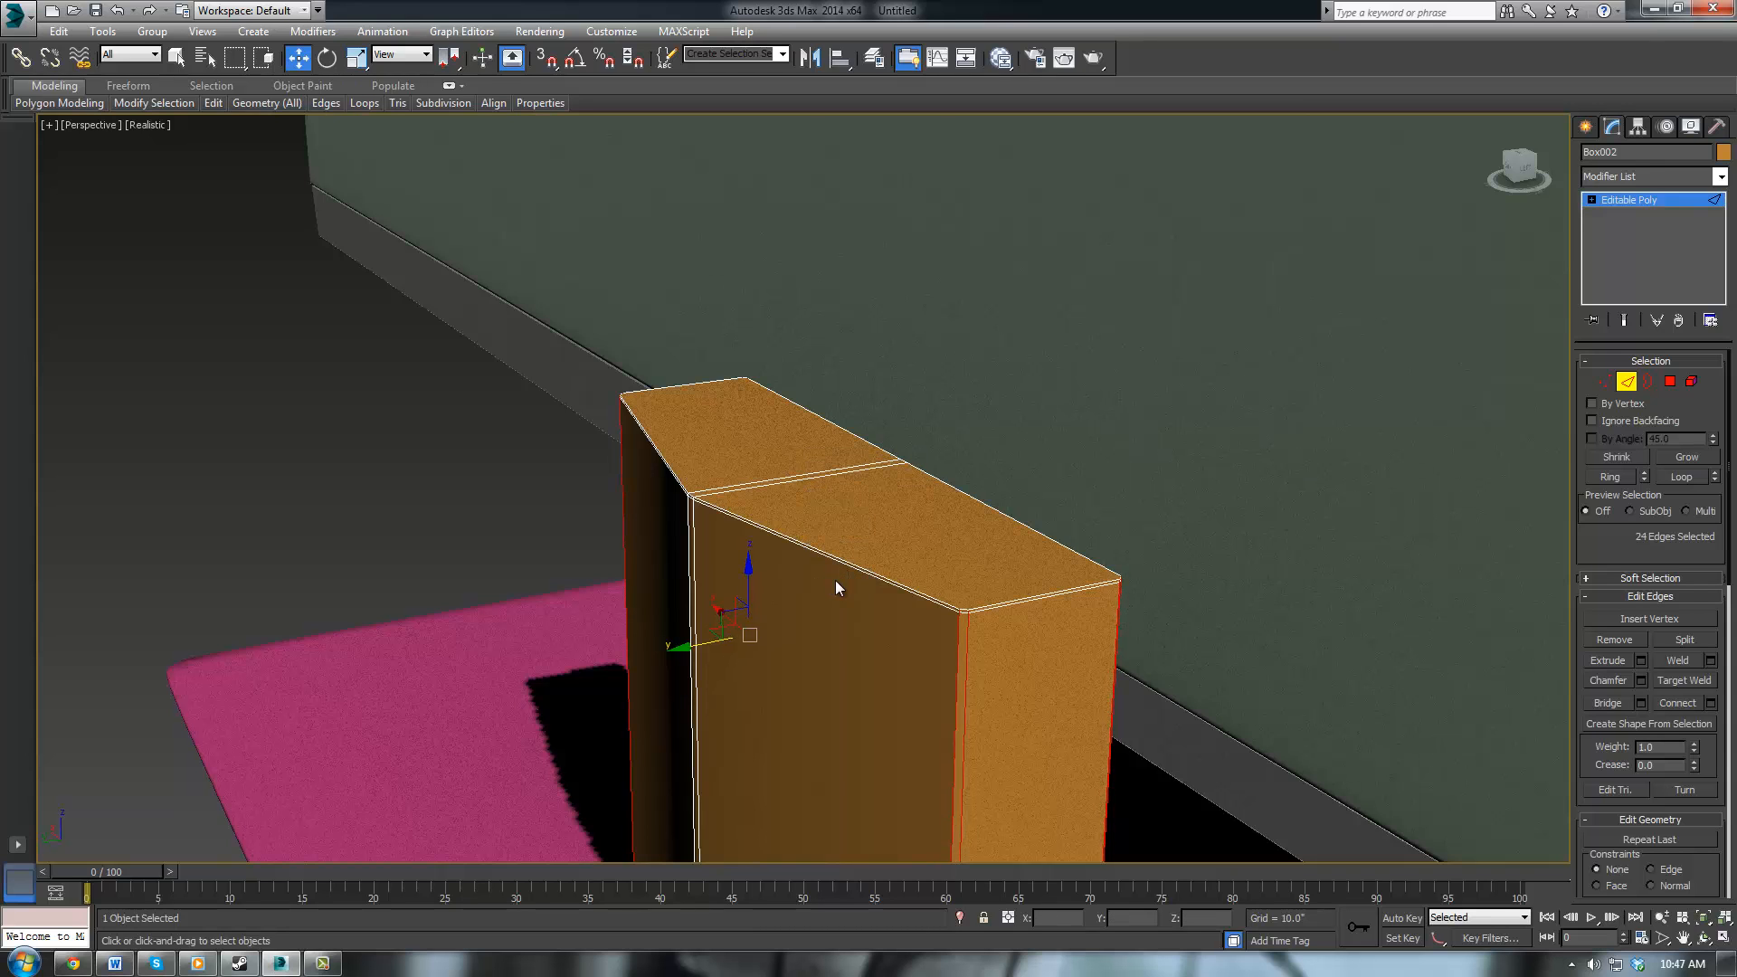
Apply a TurboSmooth modifier with 2 iterations to the neck box
scroll(874, 586, down, 4)
alt+middle_drag(876, 586, 1004, 500)
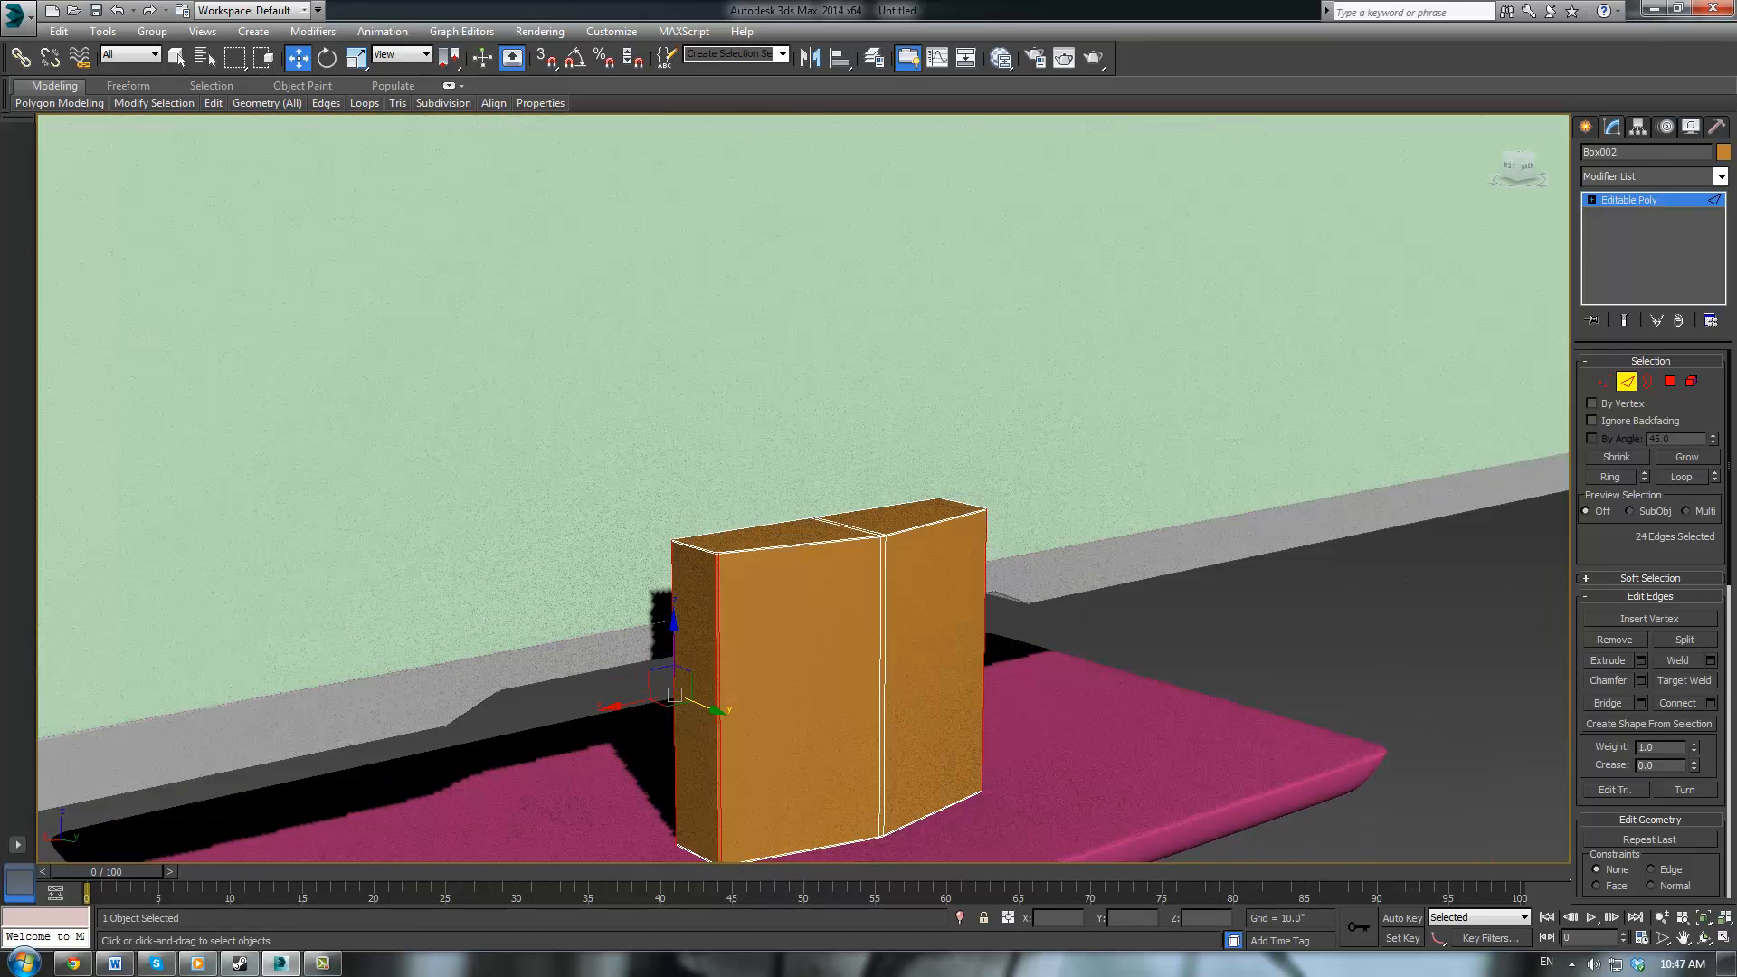
click(1619, 199)
click(1639, 178)
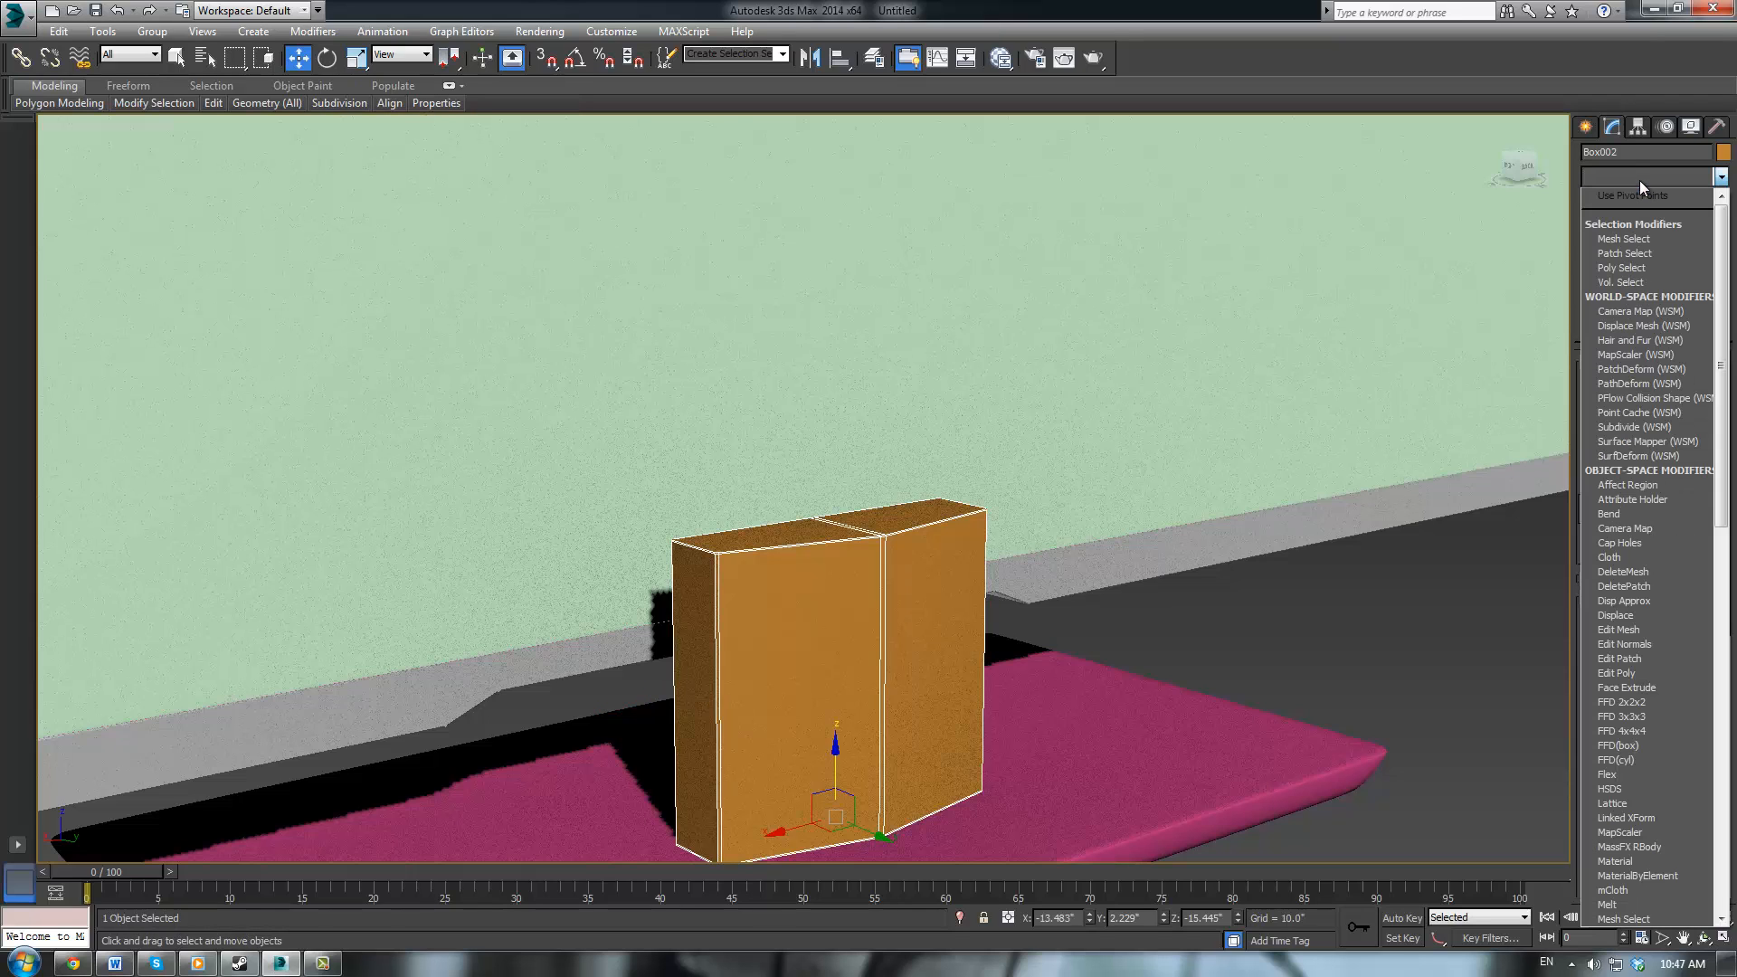
text(tu)
key(Return)
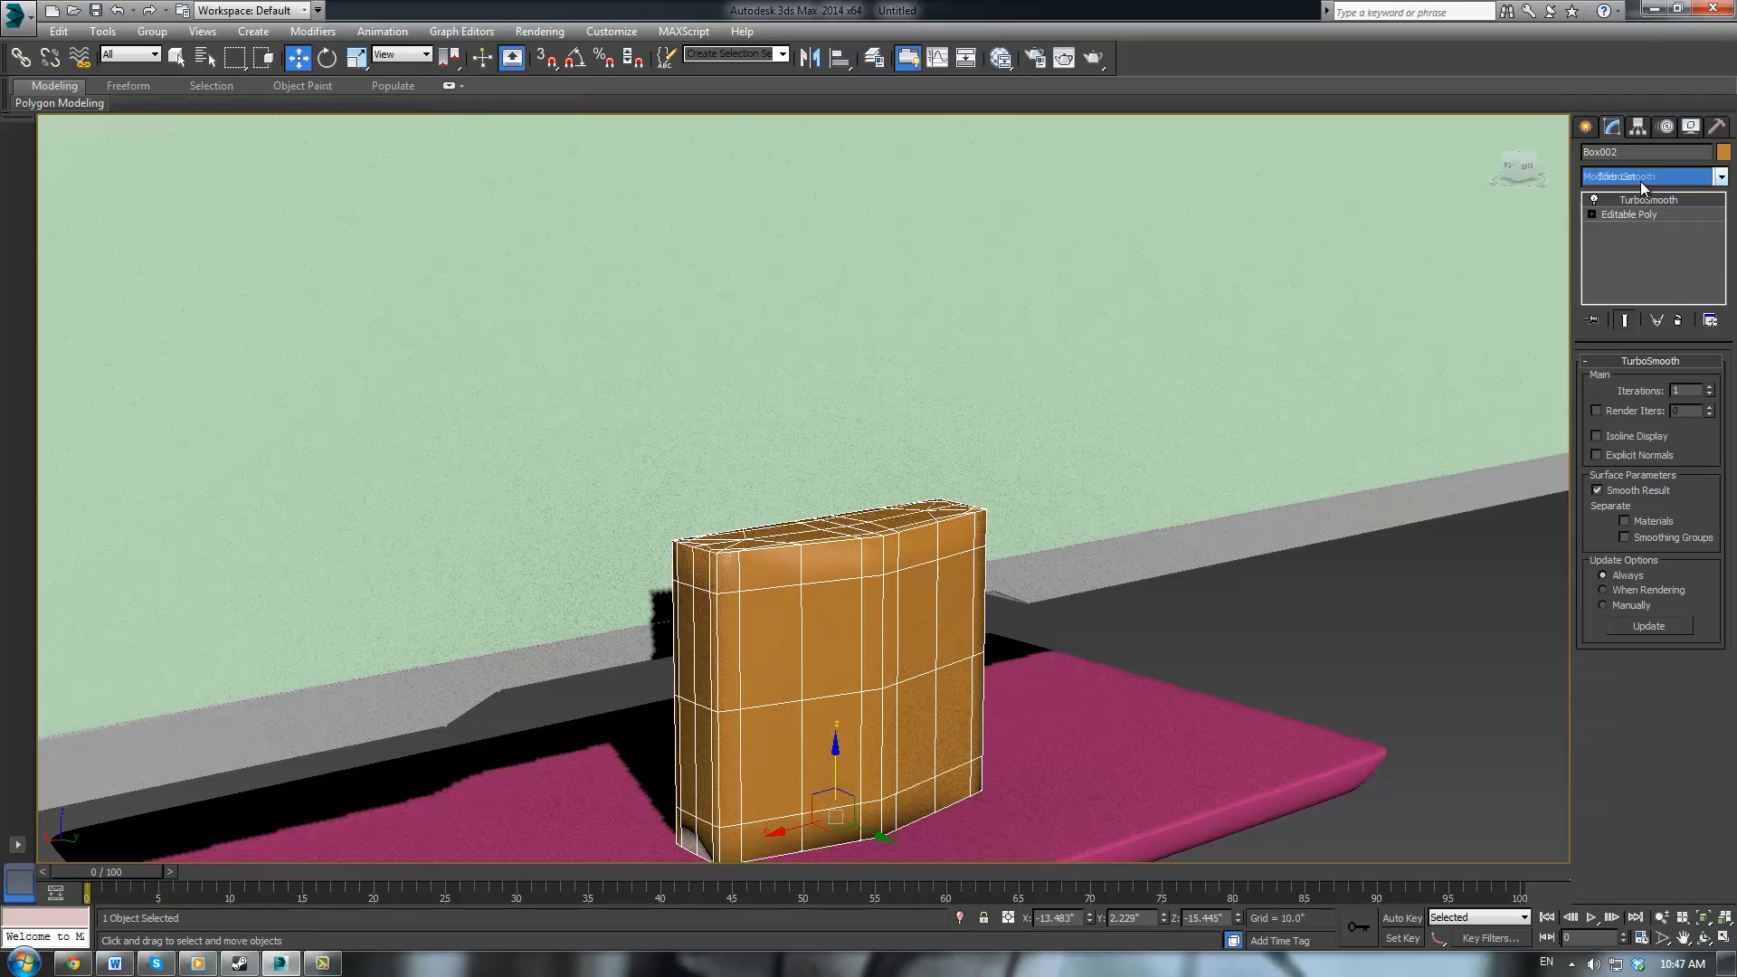
click(1709, 387)
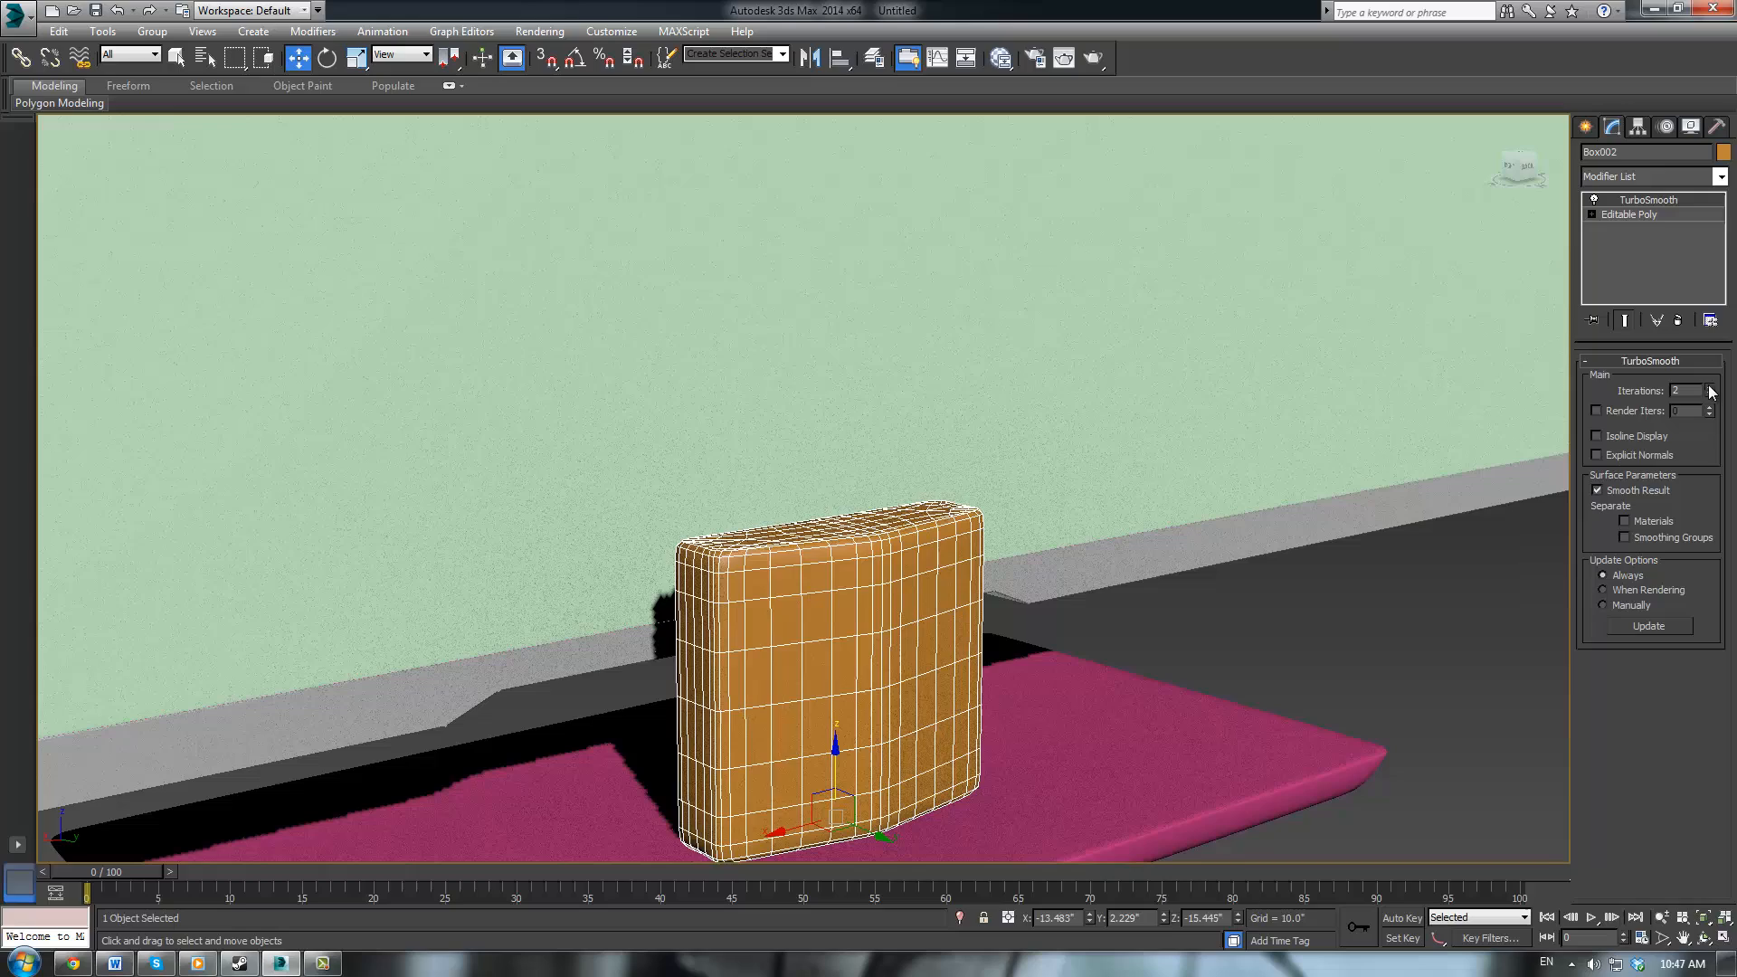
click(1382, 652)
alt+middle_drag(1381, 652, 1384, 504)
click(937, 447)
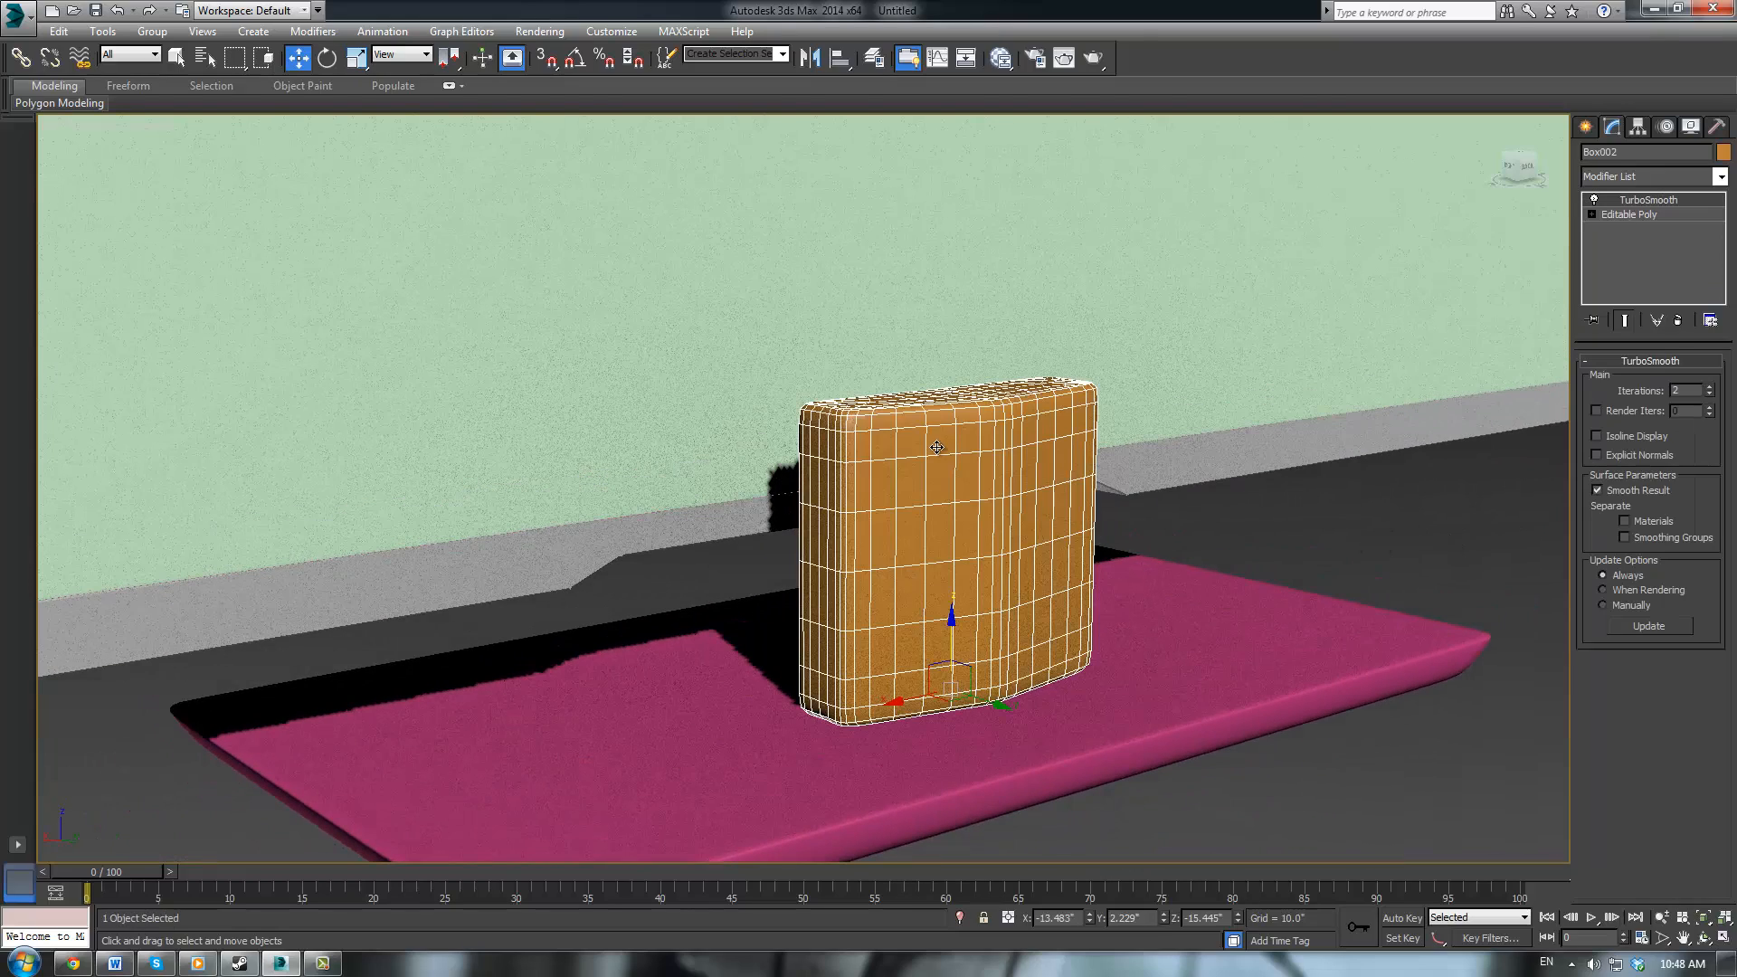
Inset the three top polygons of the neck by about 0.02" at the Editable Poly level
click(1629, 214)
alt+middle_drag(1120, 375, 1105, 398)
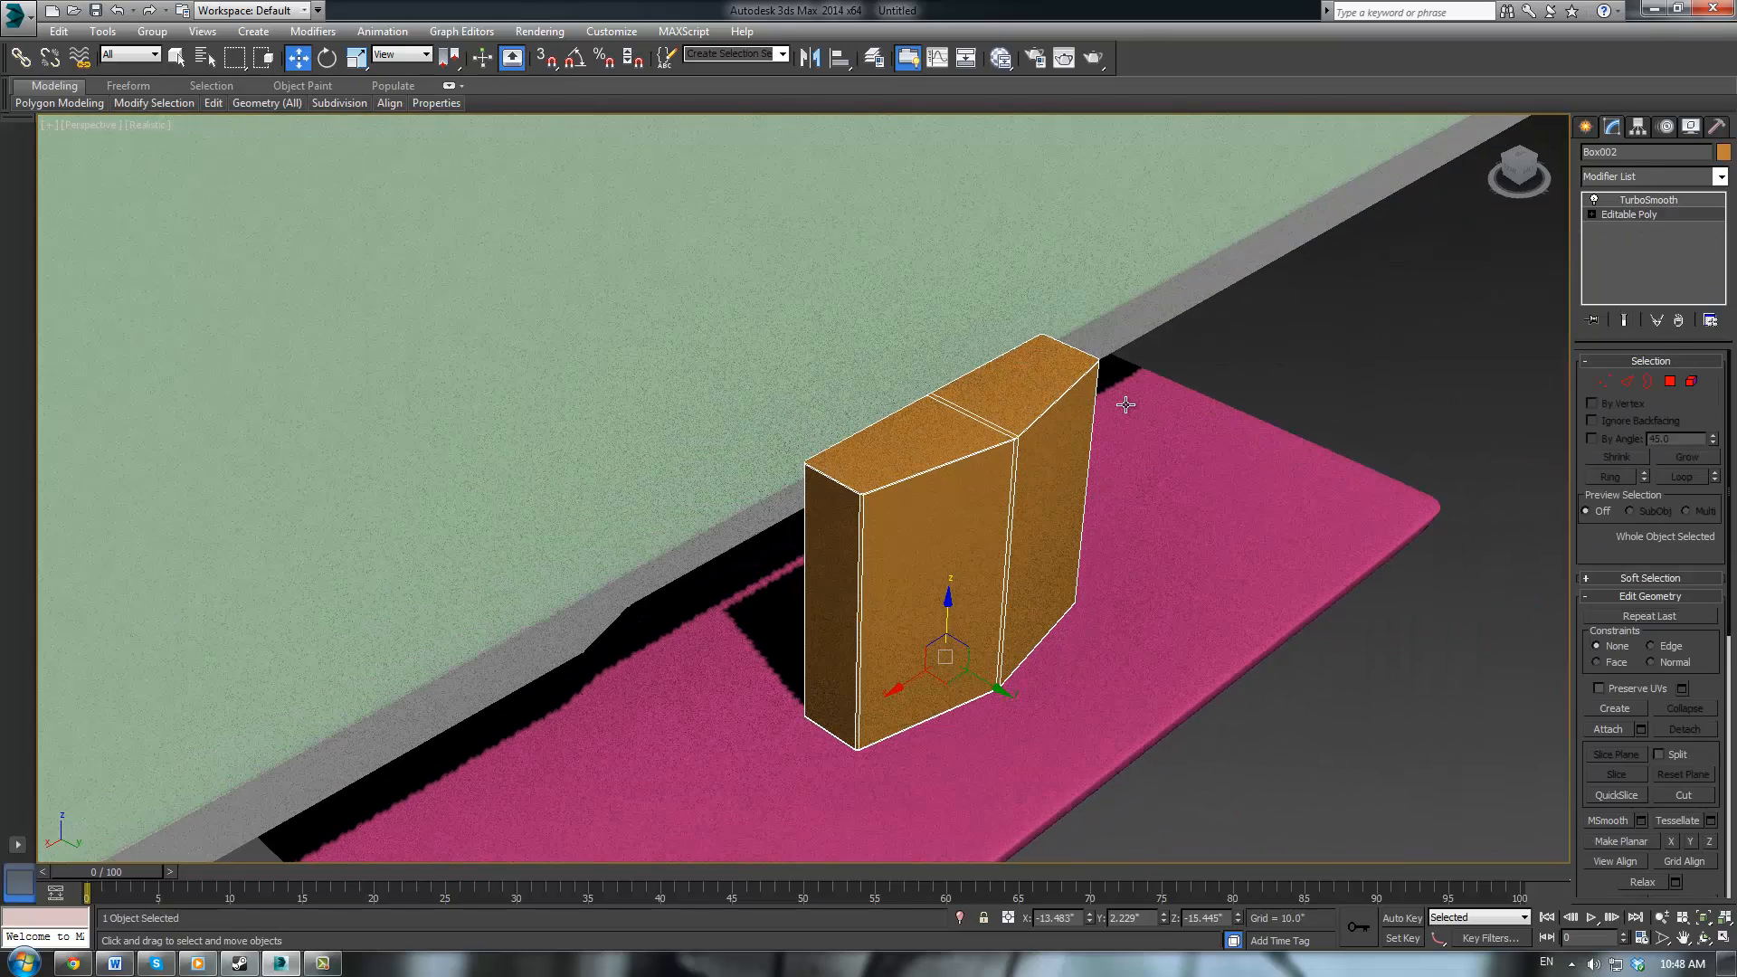
scroll(1105, 398, up, 5)
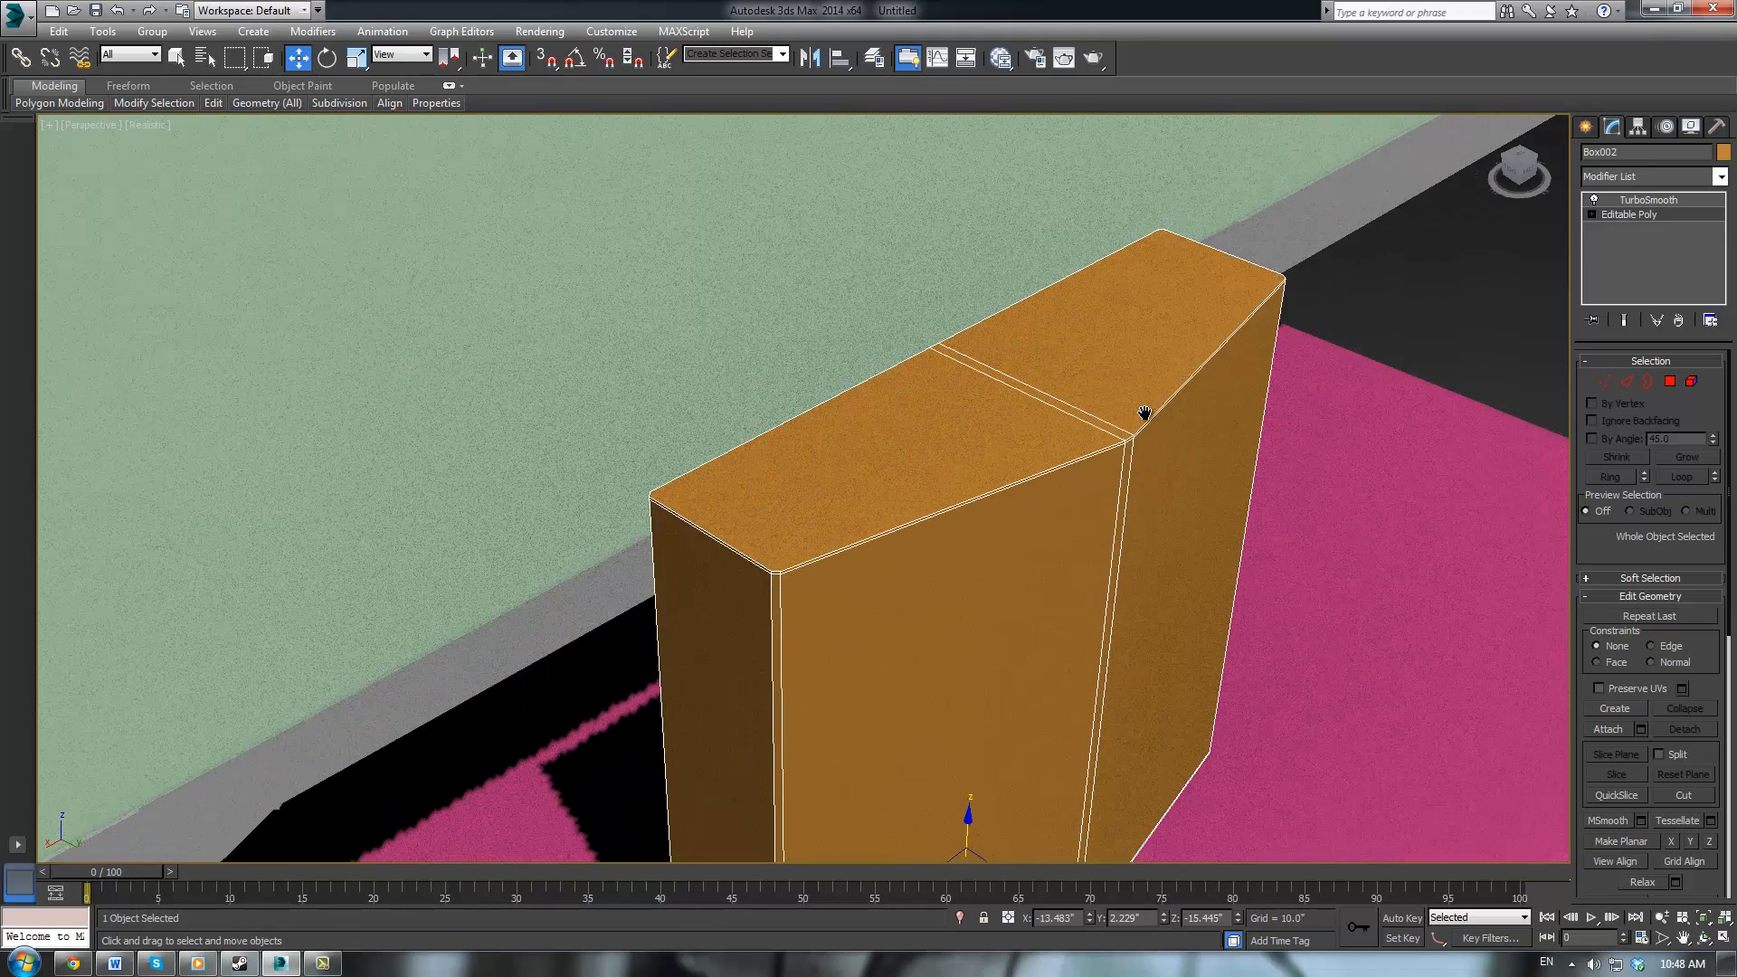
click(1072, 484)
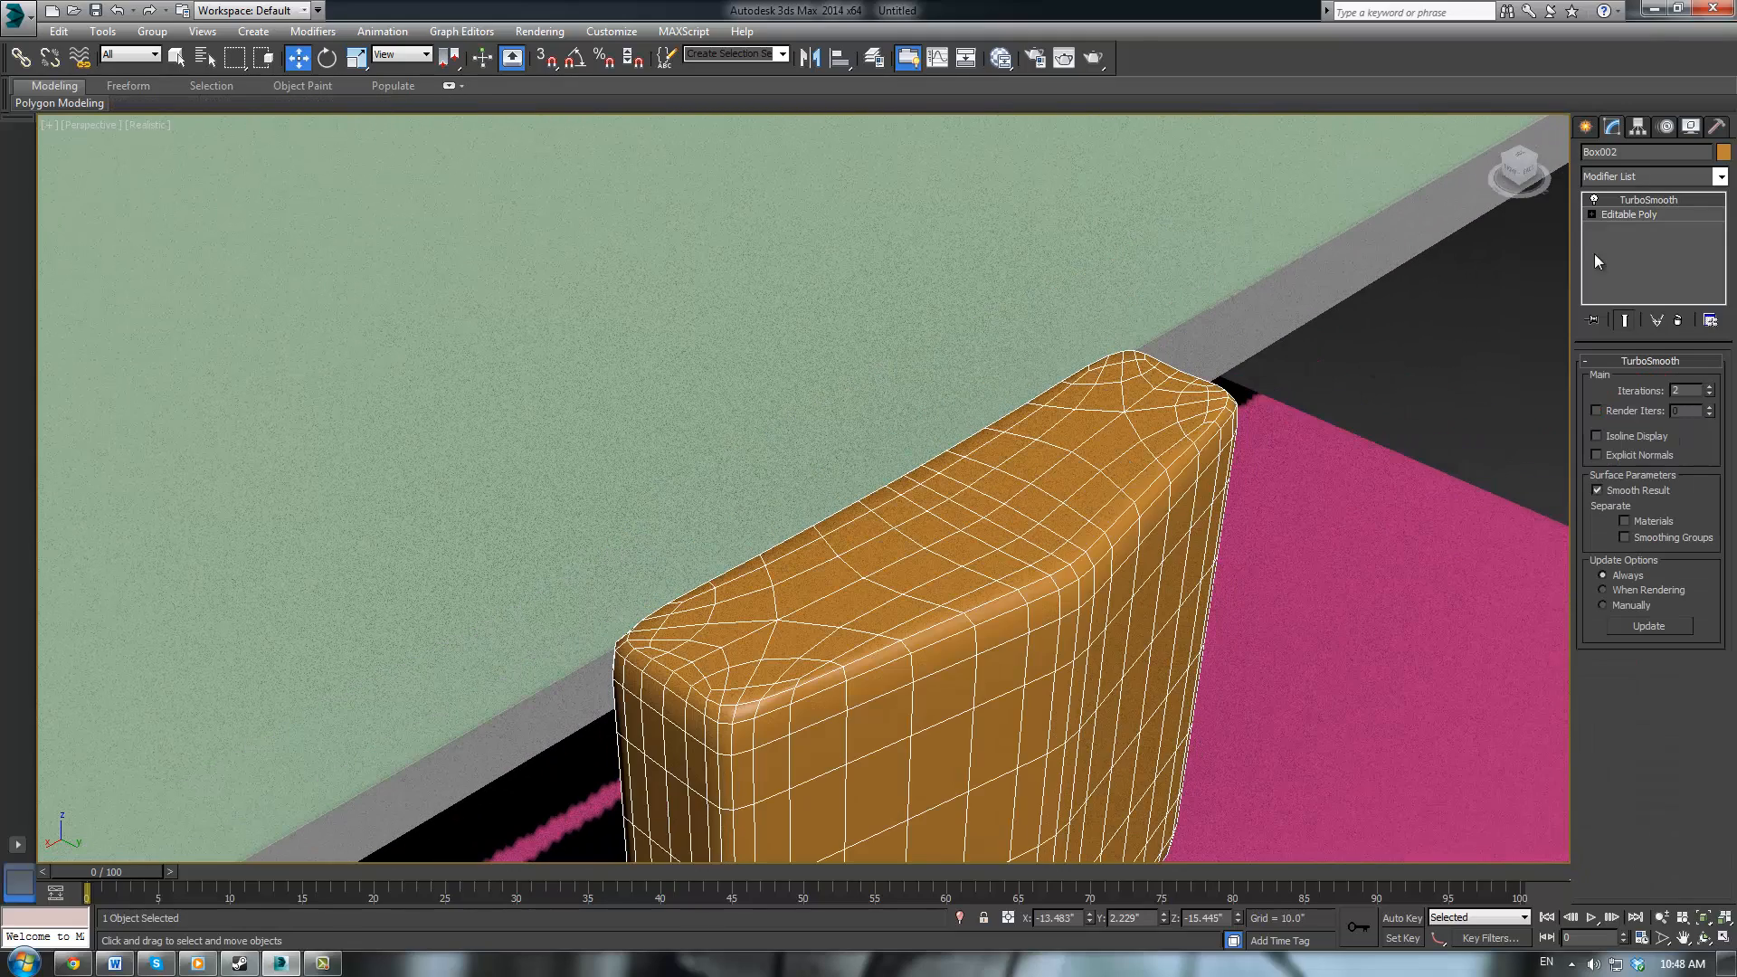
click(1628, 217)
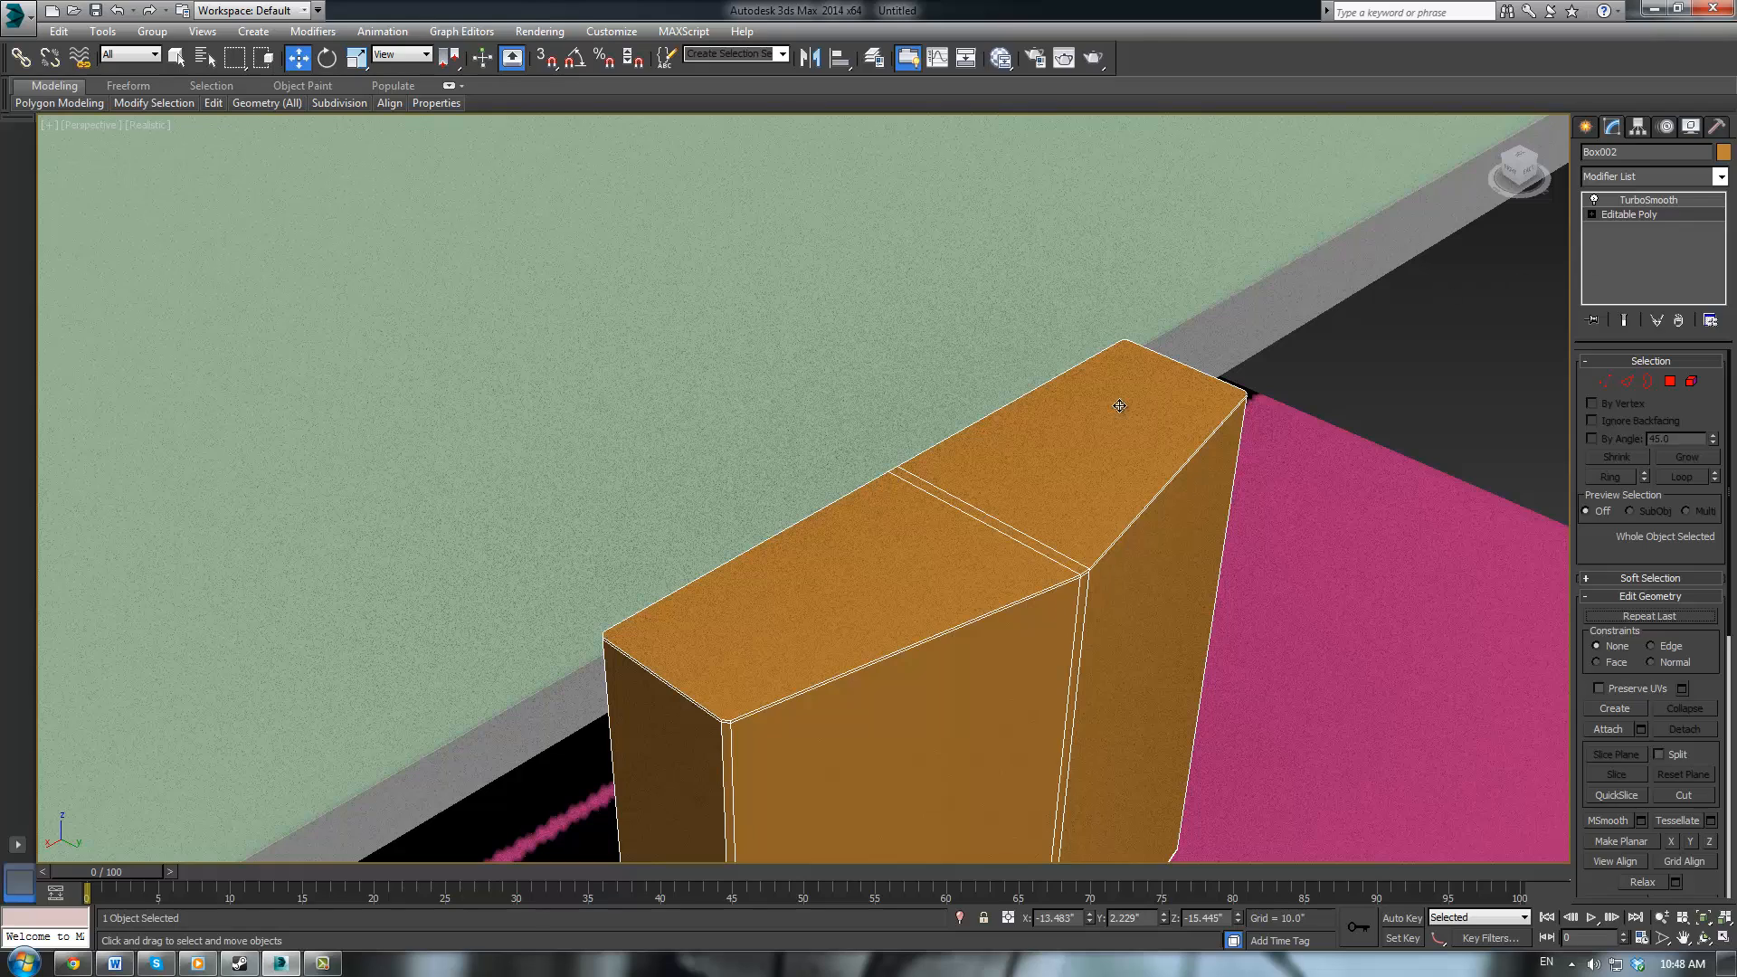
click(1163, 489)
ctrl+click(1035, 547)
ctrl+click(1037, 566)
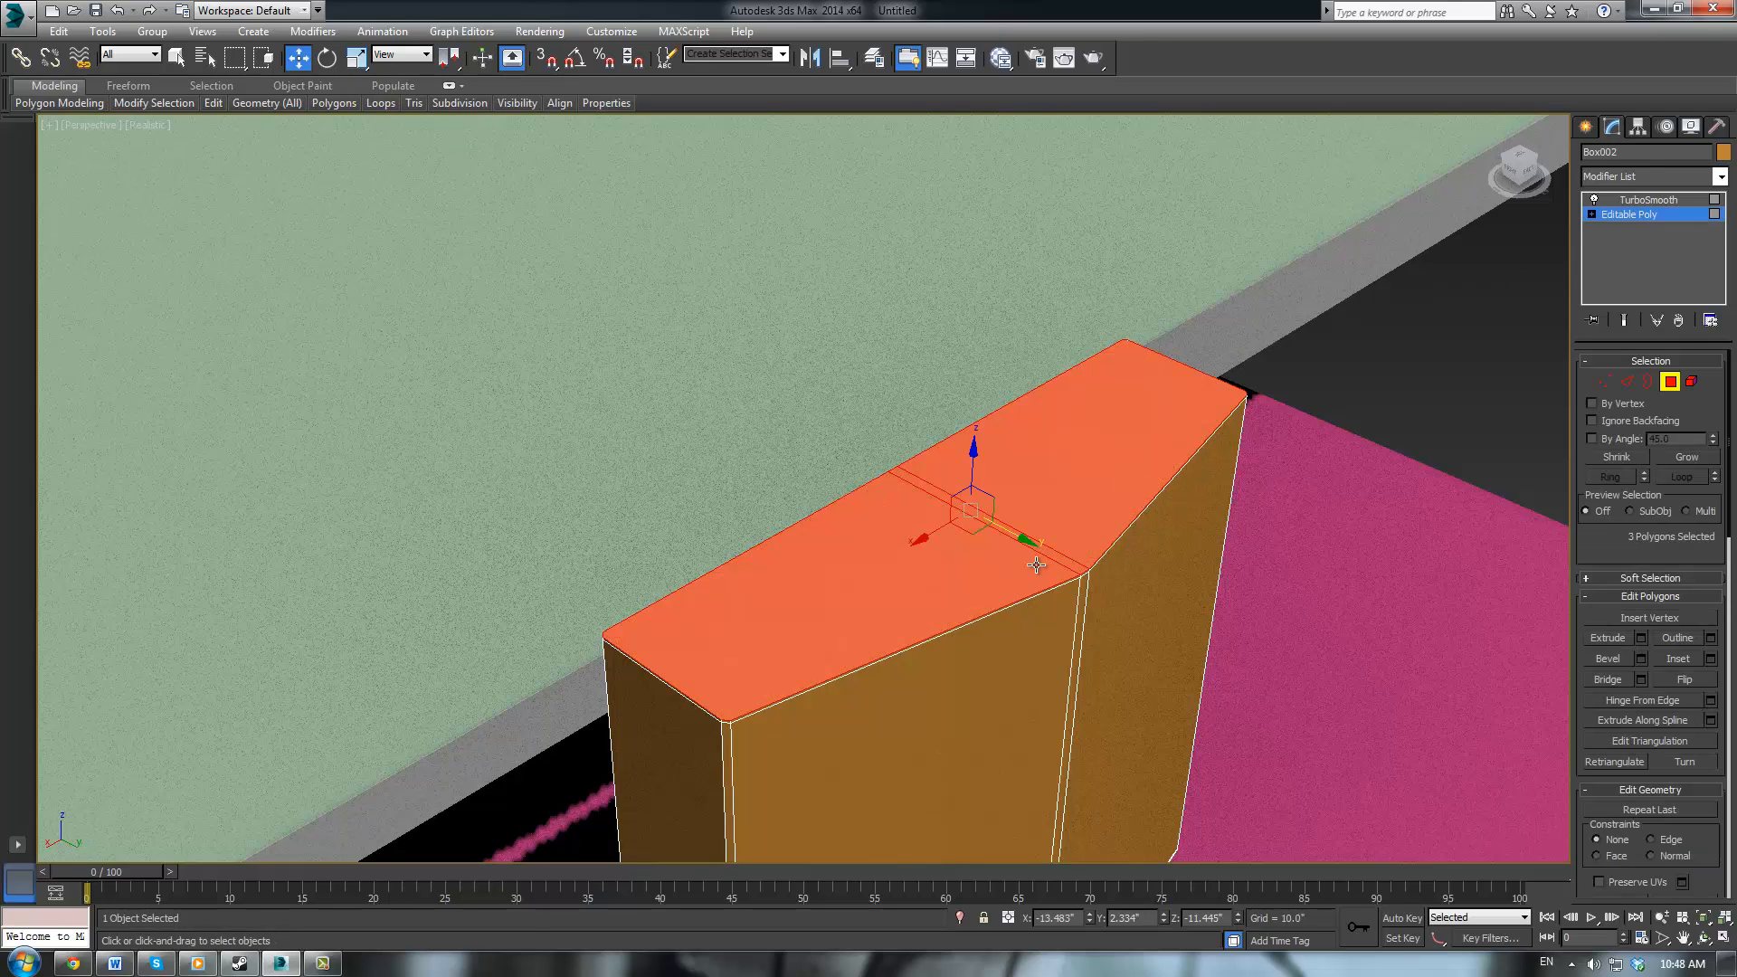
click(1710, 659)
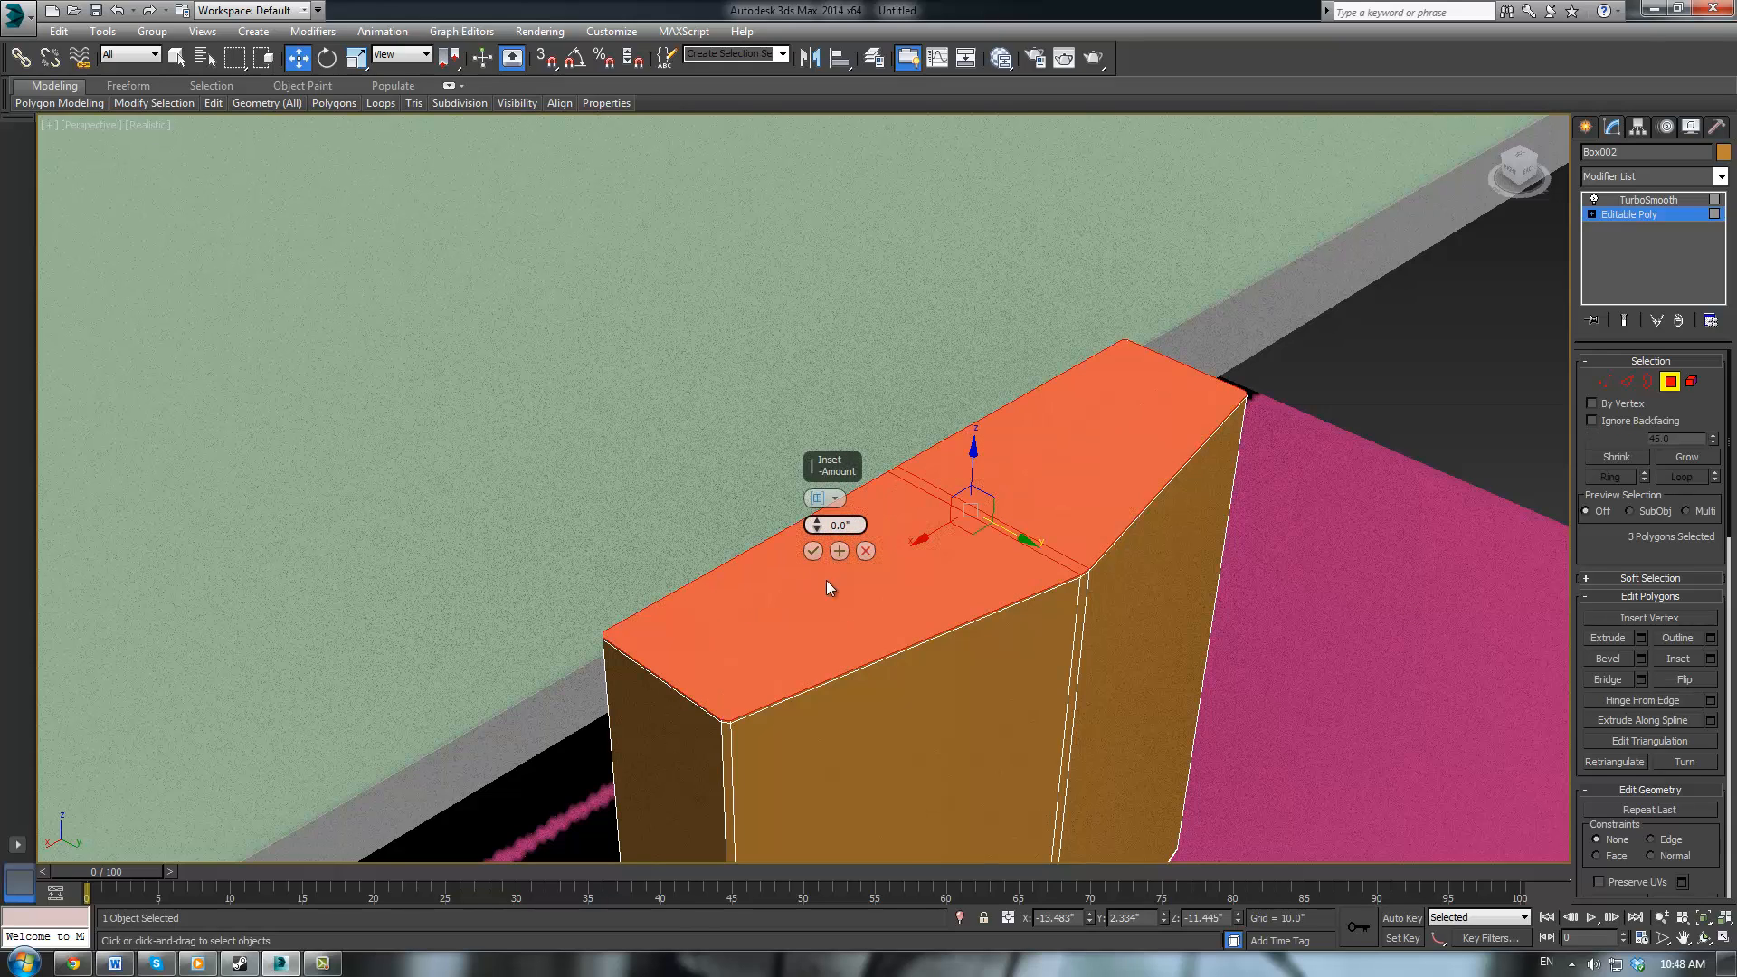
click(816, 520)
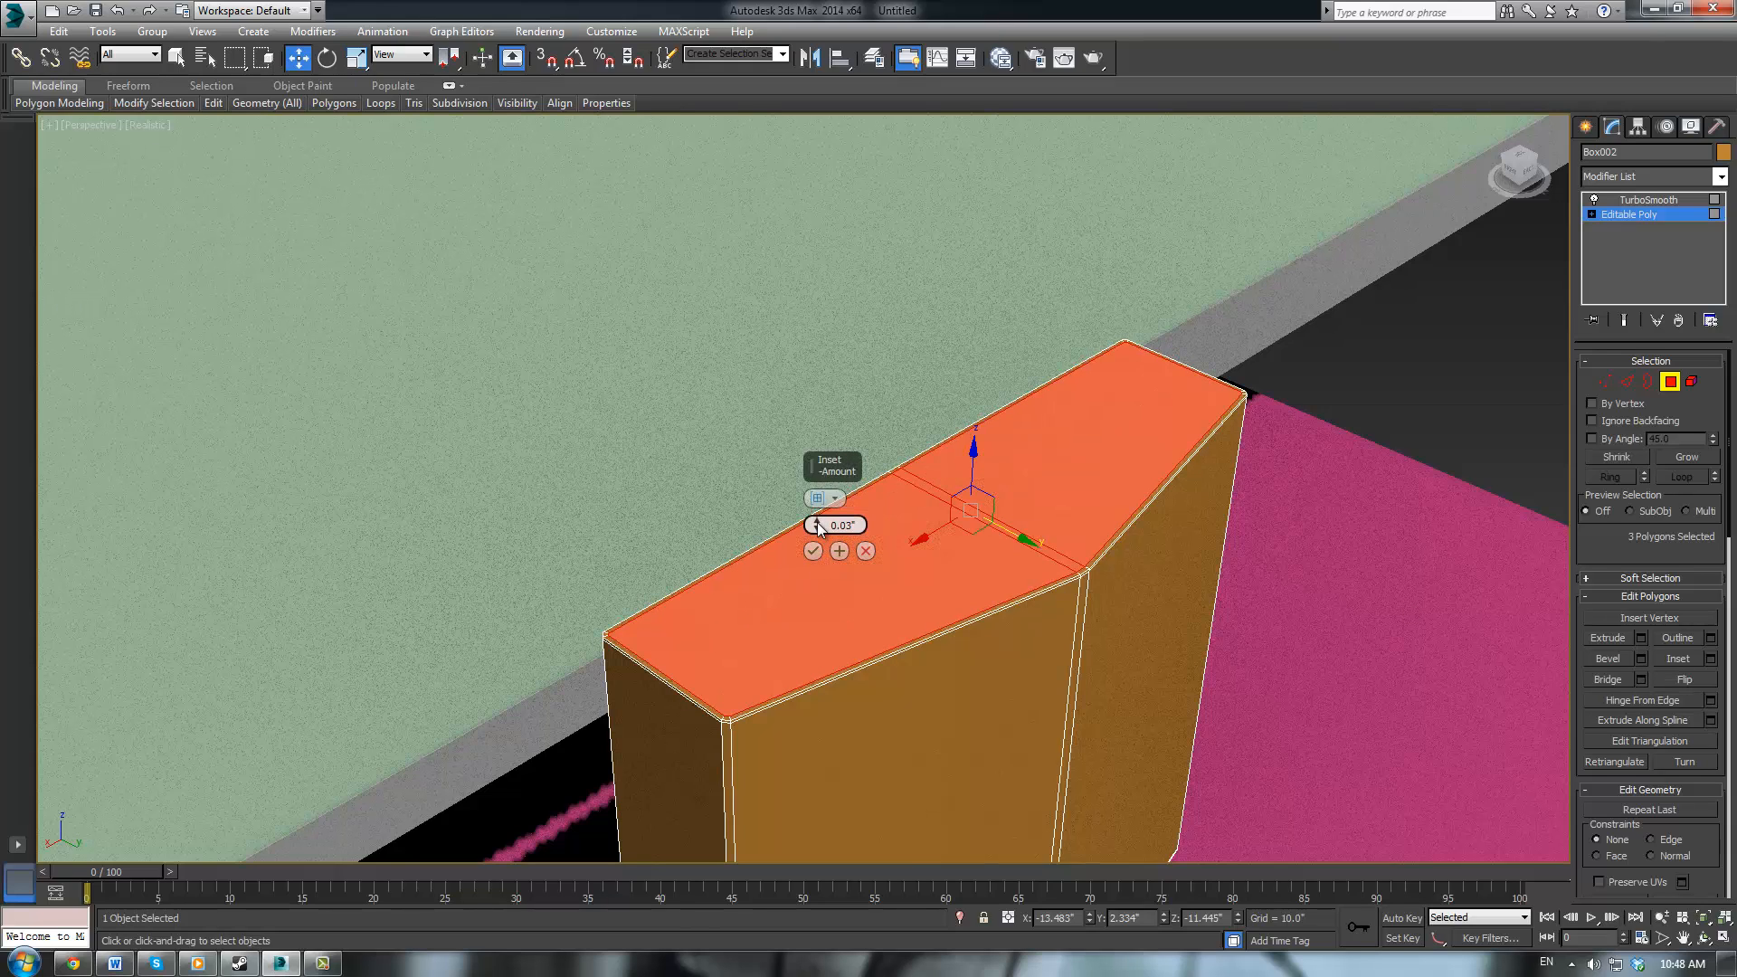
click(813, 551)
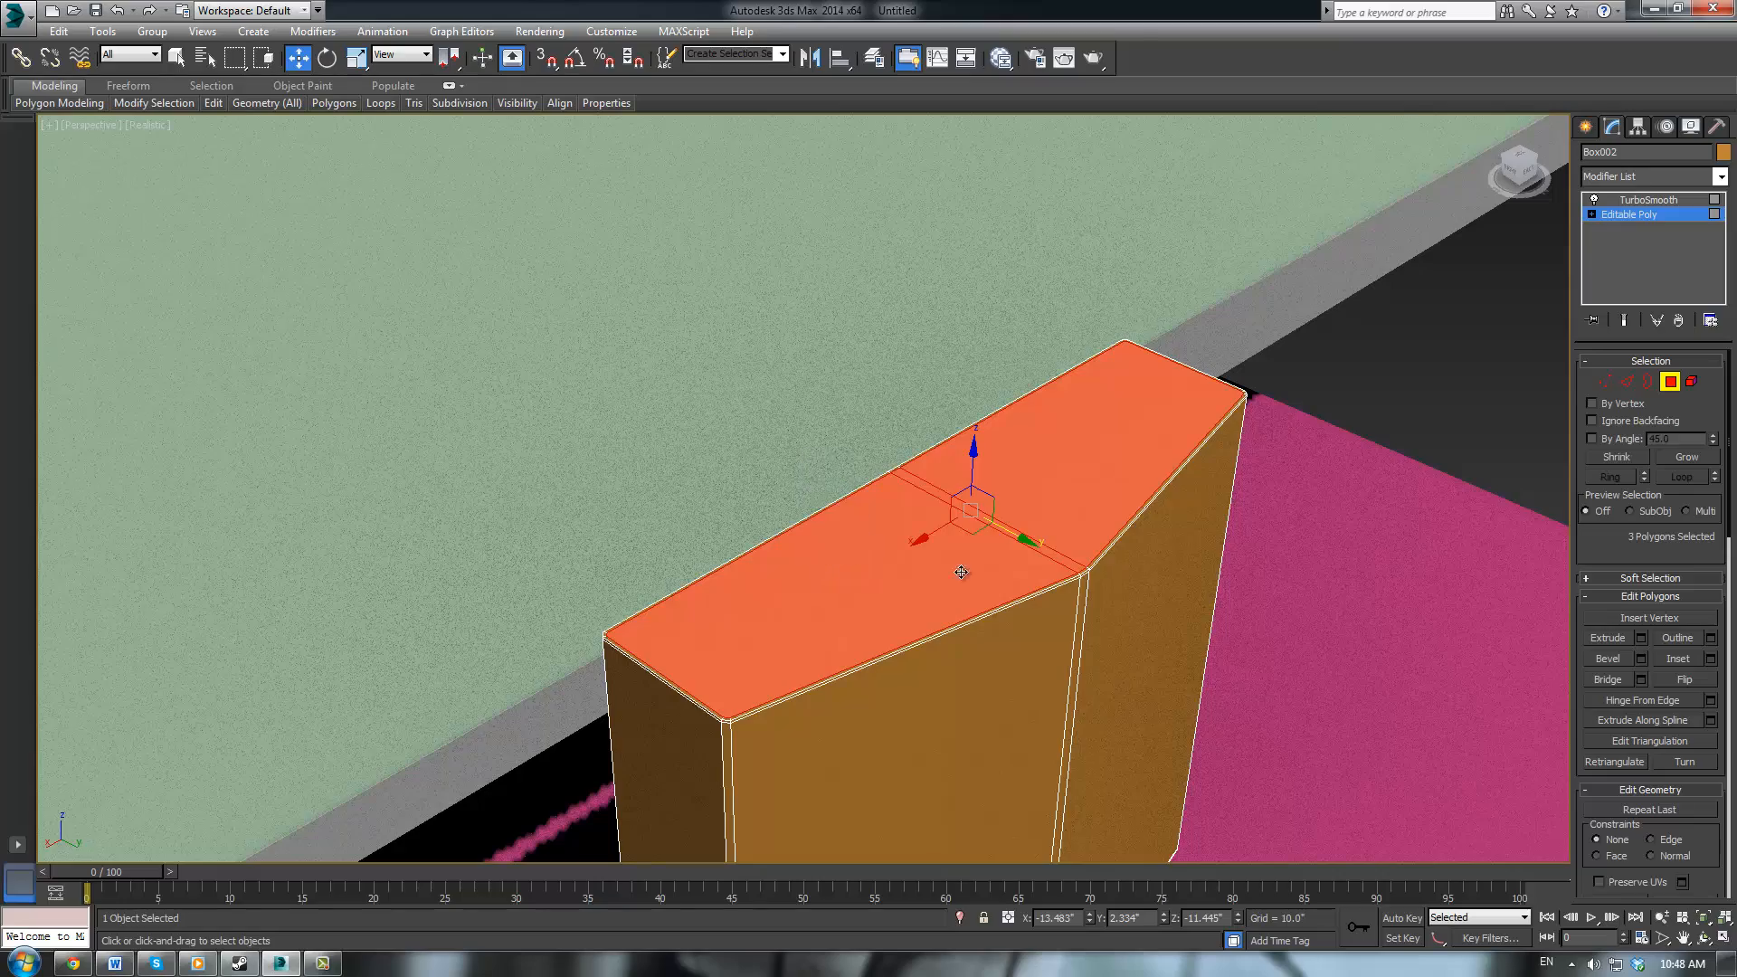
Select the three bottom polygons of the neck and inset them by 0.02"
scroll(1105, 420, up, 6)
key(F3)
middle_drag(1143, 543, 1138, 308)
click(931, 459)
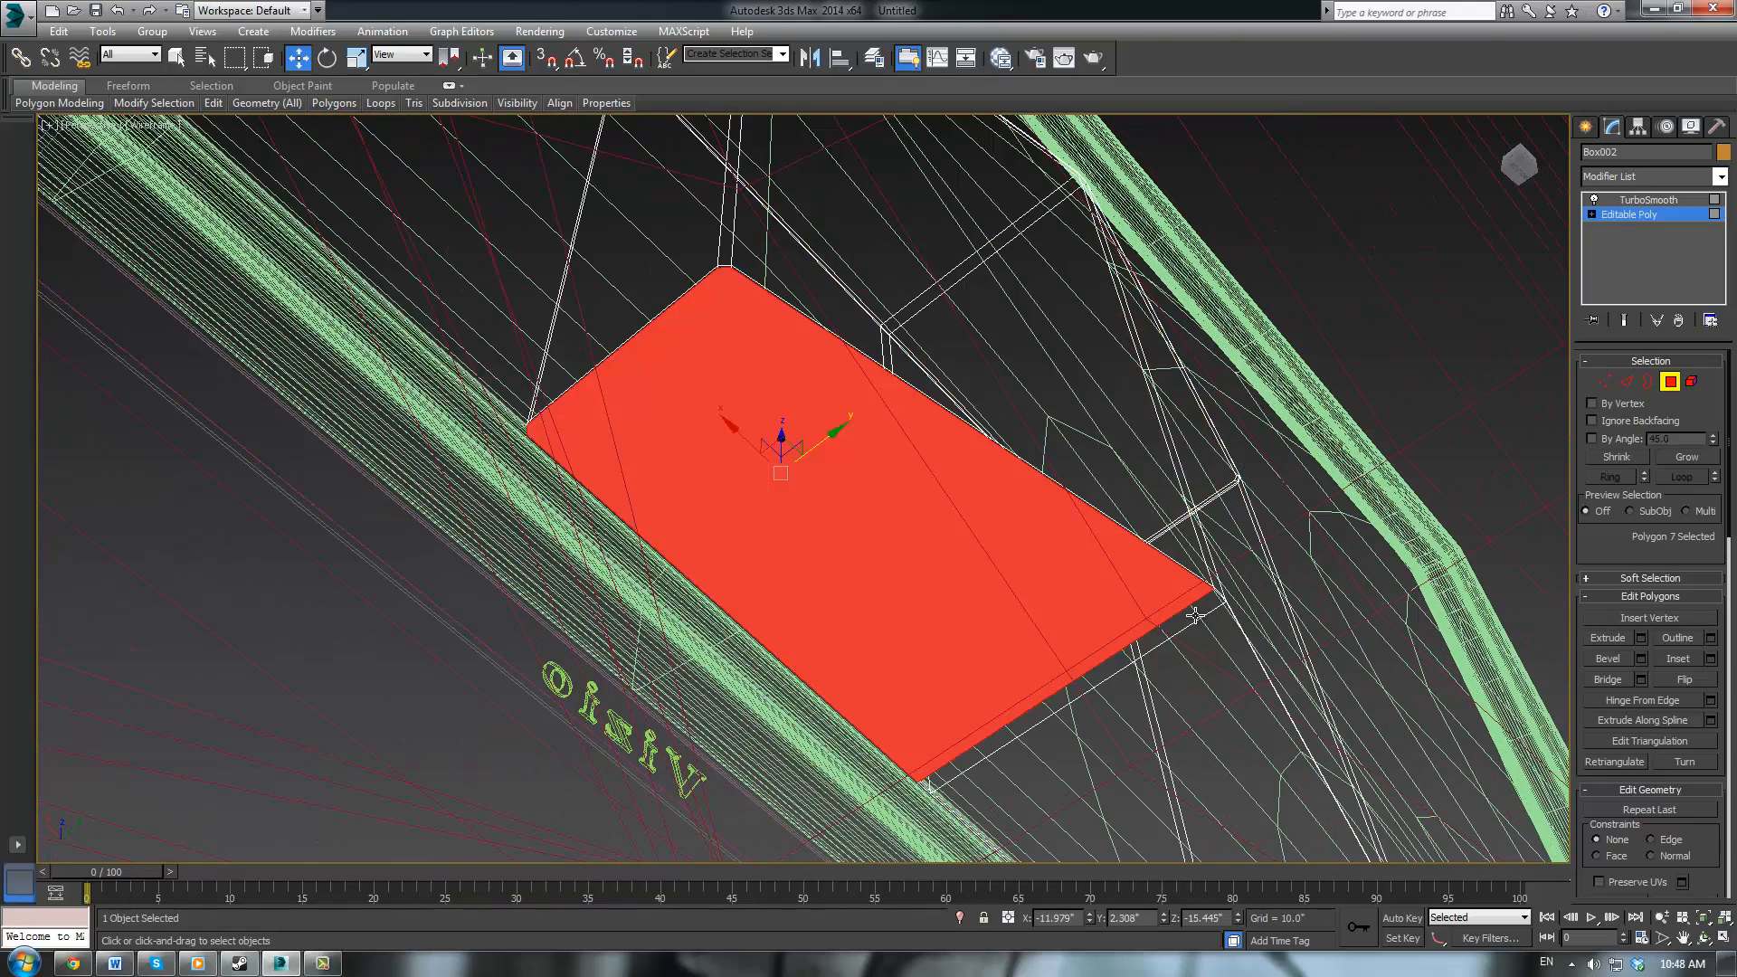
ctrl+click(1194, 623)
ctrl+click(1240, 661)
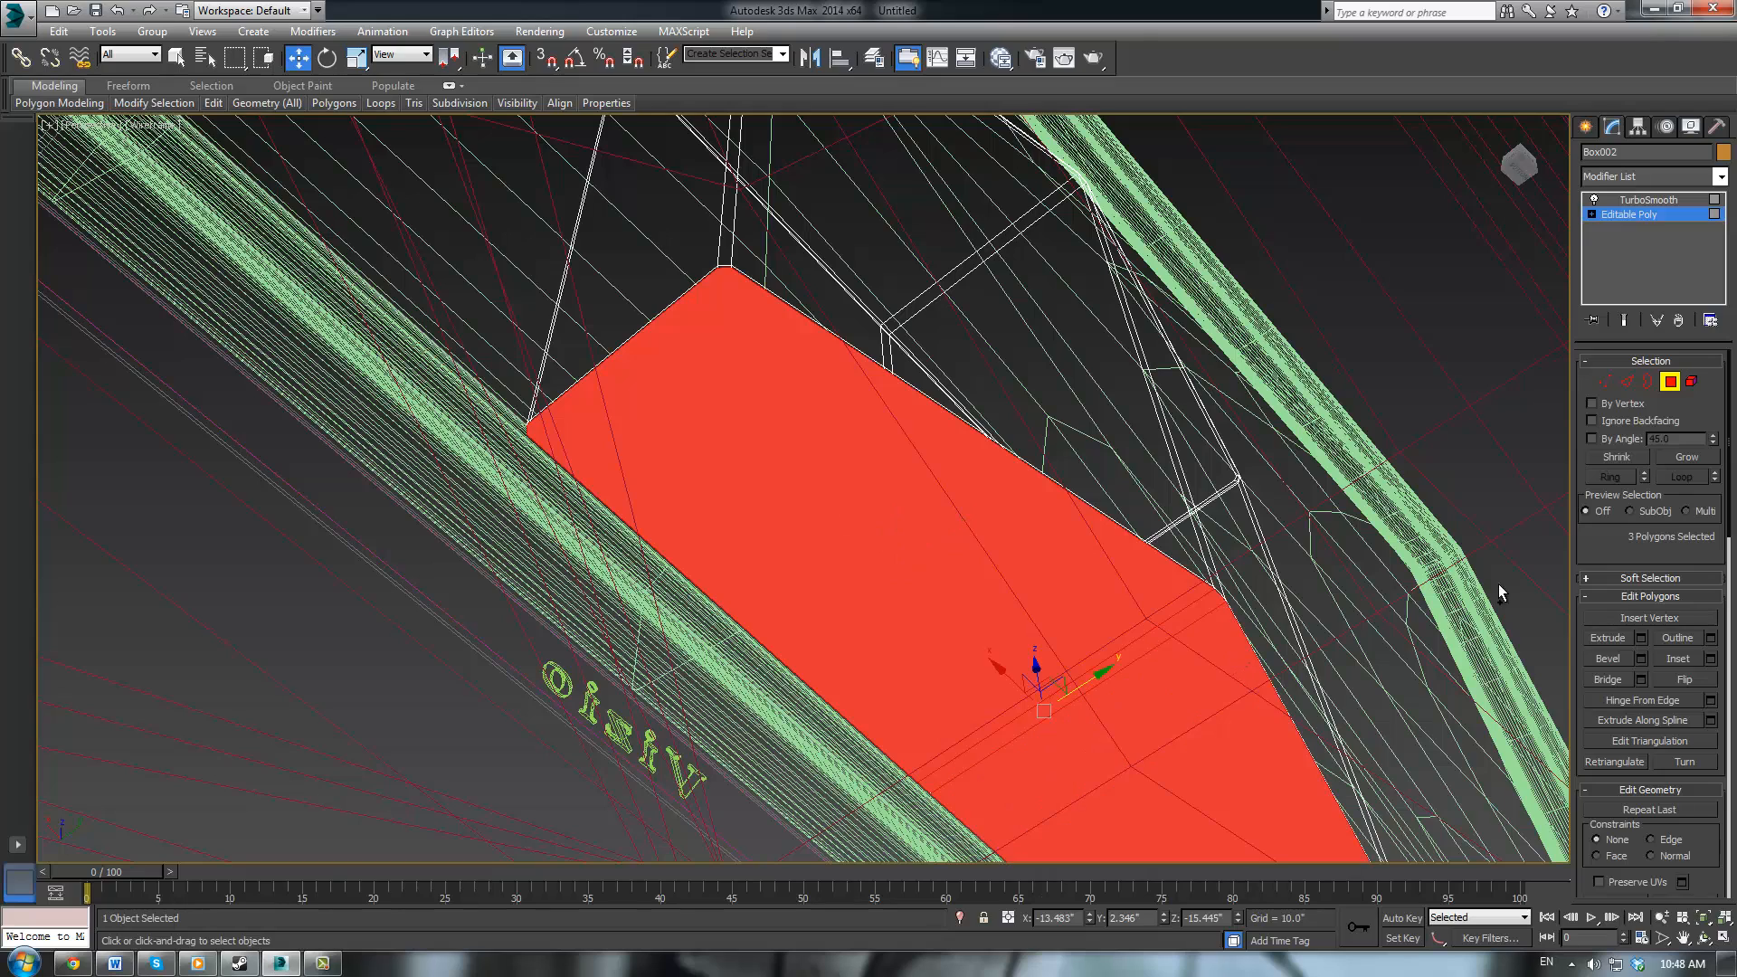
click(1710, 659)
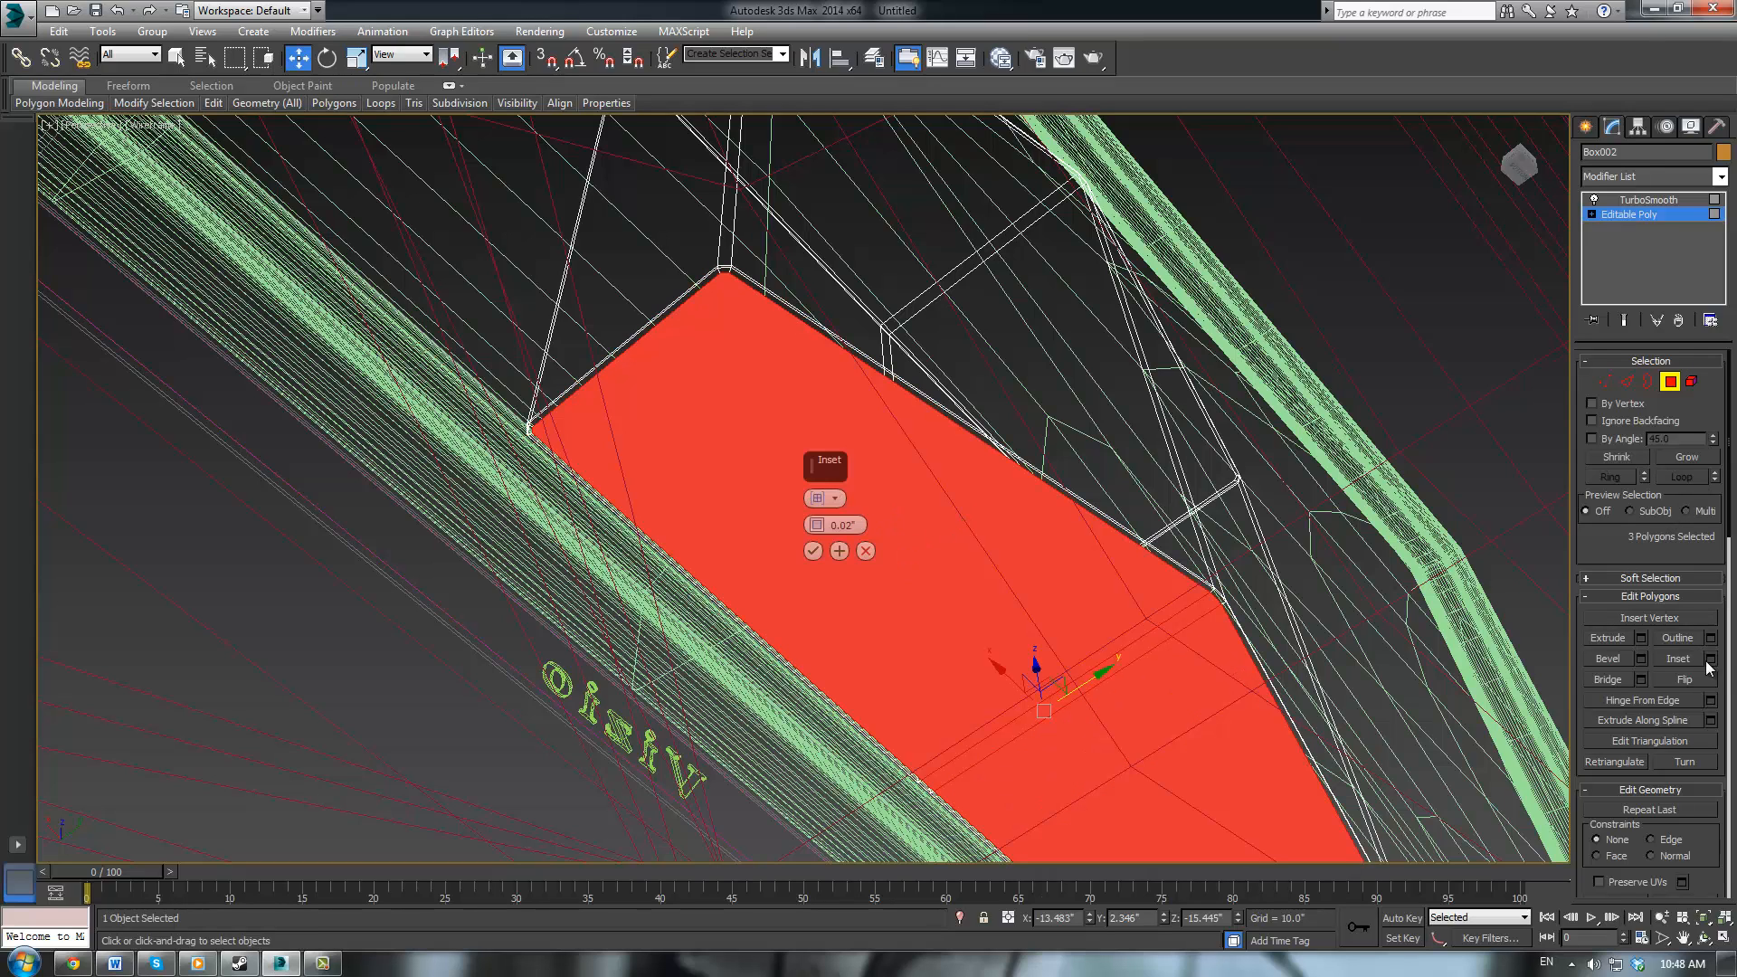
click(814, 554)
Return to the neck's TurboSmooth level and examine its smoothed corners in shaded display
click(1616, 217)
click(1629, 202)
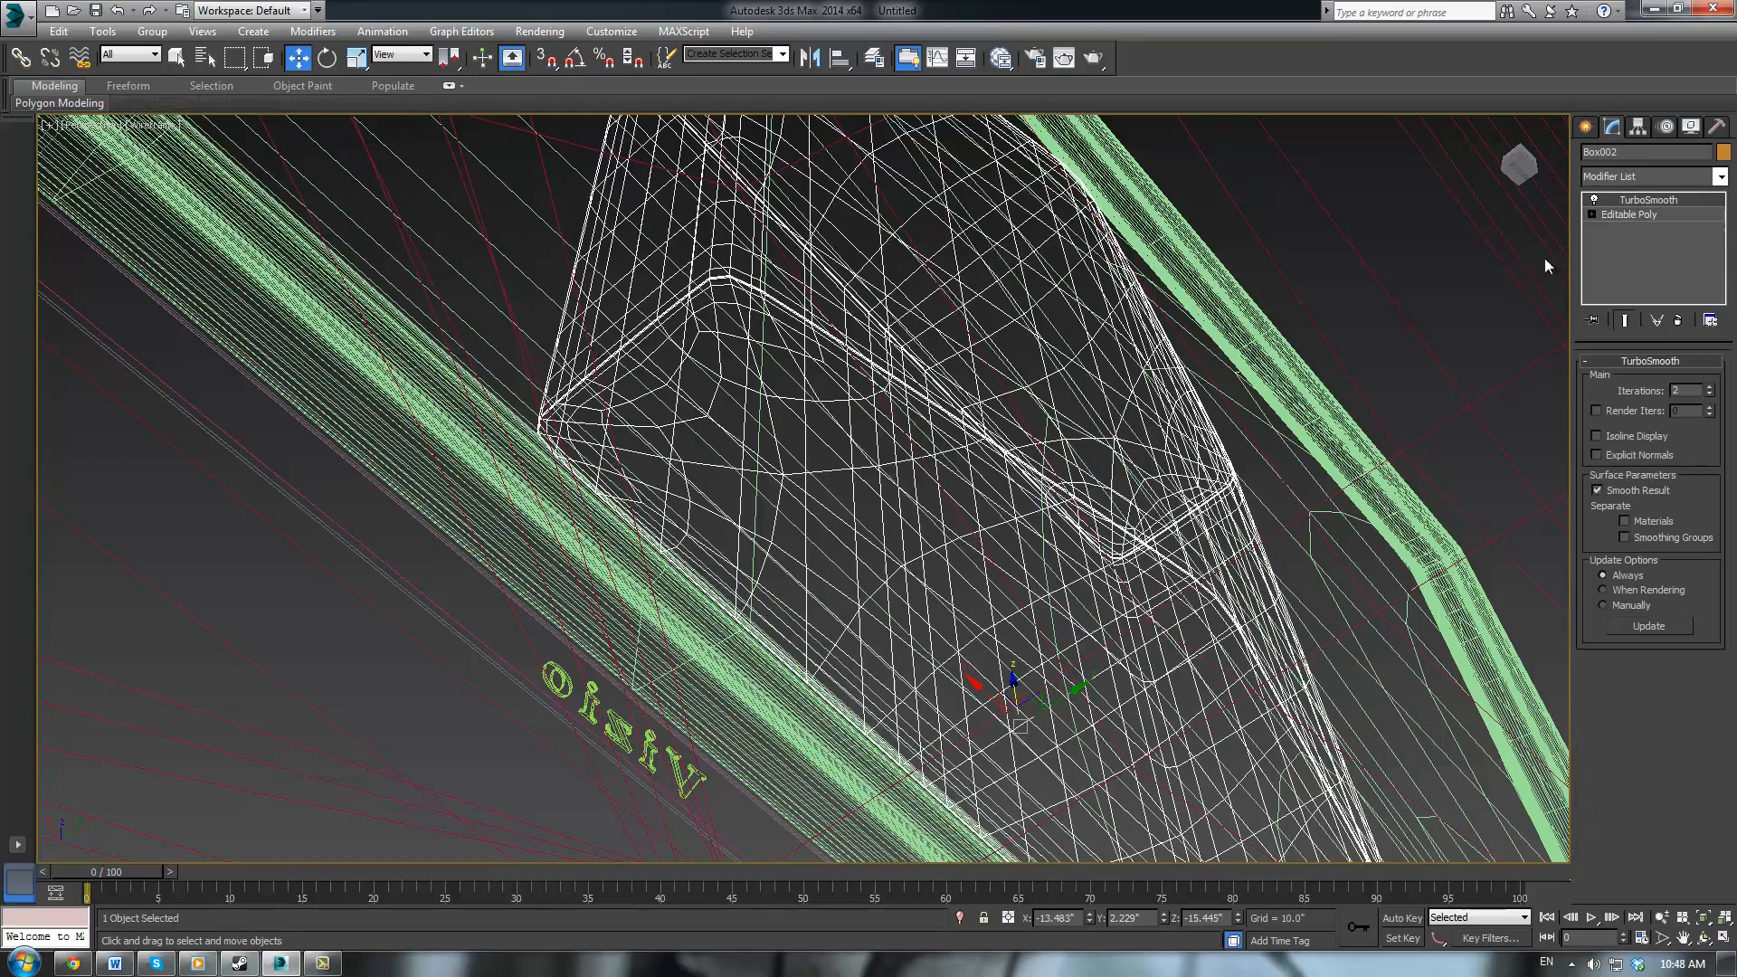
middle_drag(1186, 337, 1140, 554)
key(F3)
scroll(1141, 417, down, 5)
click(1335, 563)
scroll(1311, 556, up, 5)
middle_drag(1309, 553, 1256, 690)
alt+middle_drag(1143, 579, 1164, 562)
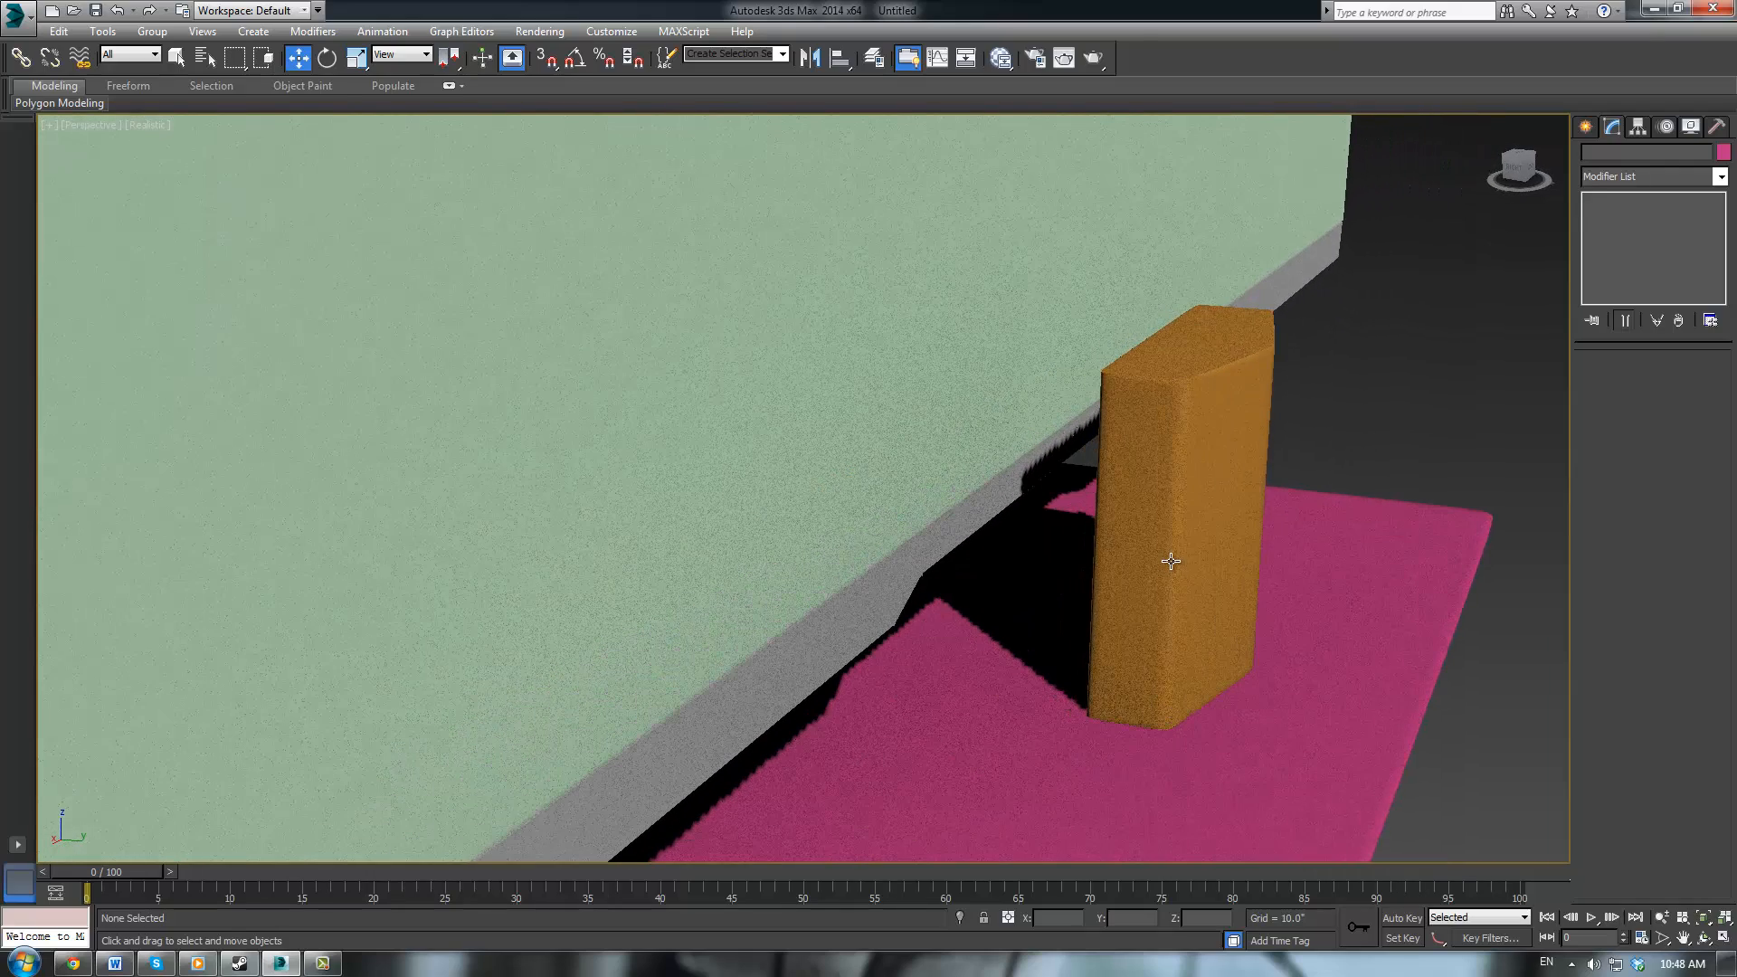
Move the neck slightly along X in the front view to center it on the stand base
click(1171, 561)
key(f)
middle_drag(1094, 509, 1097, 543)
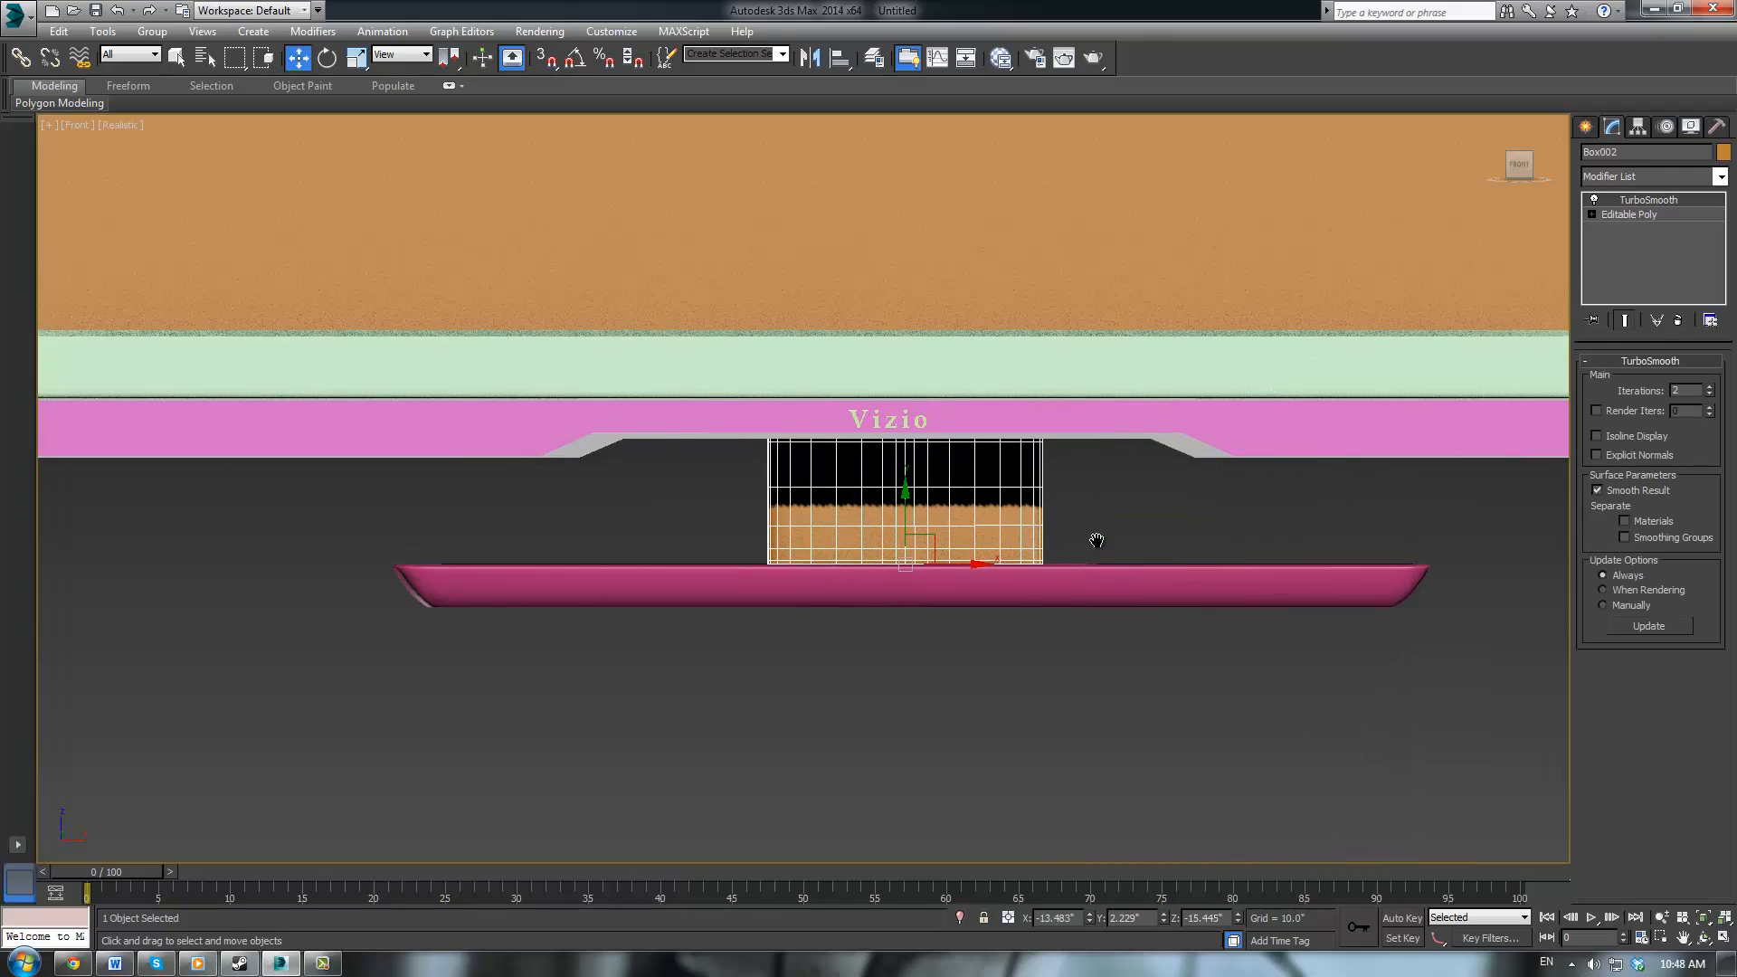
scroll(1089, 540, up, 4)
scroll(1008, 524, down, 4)
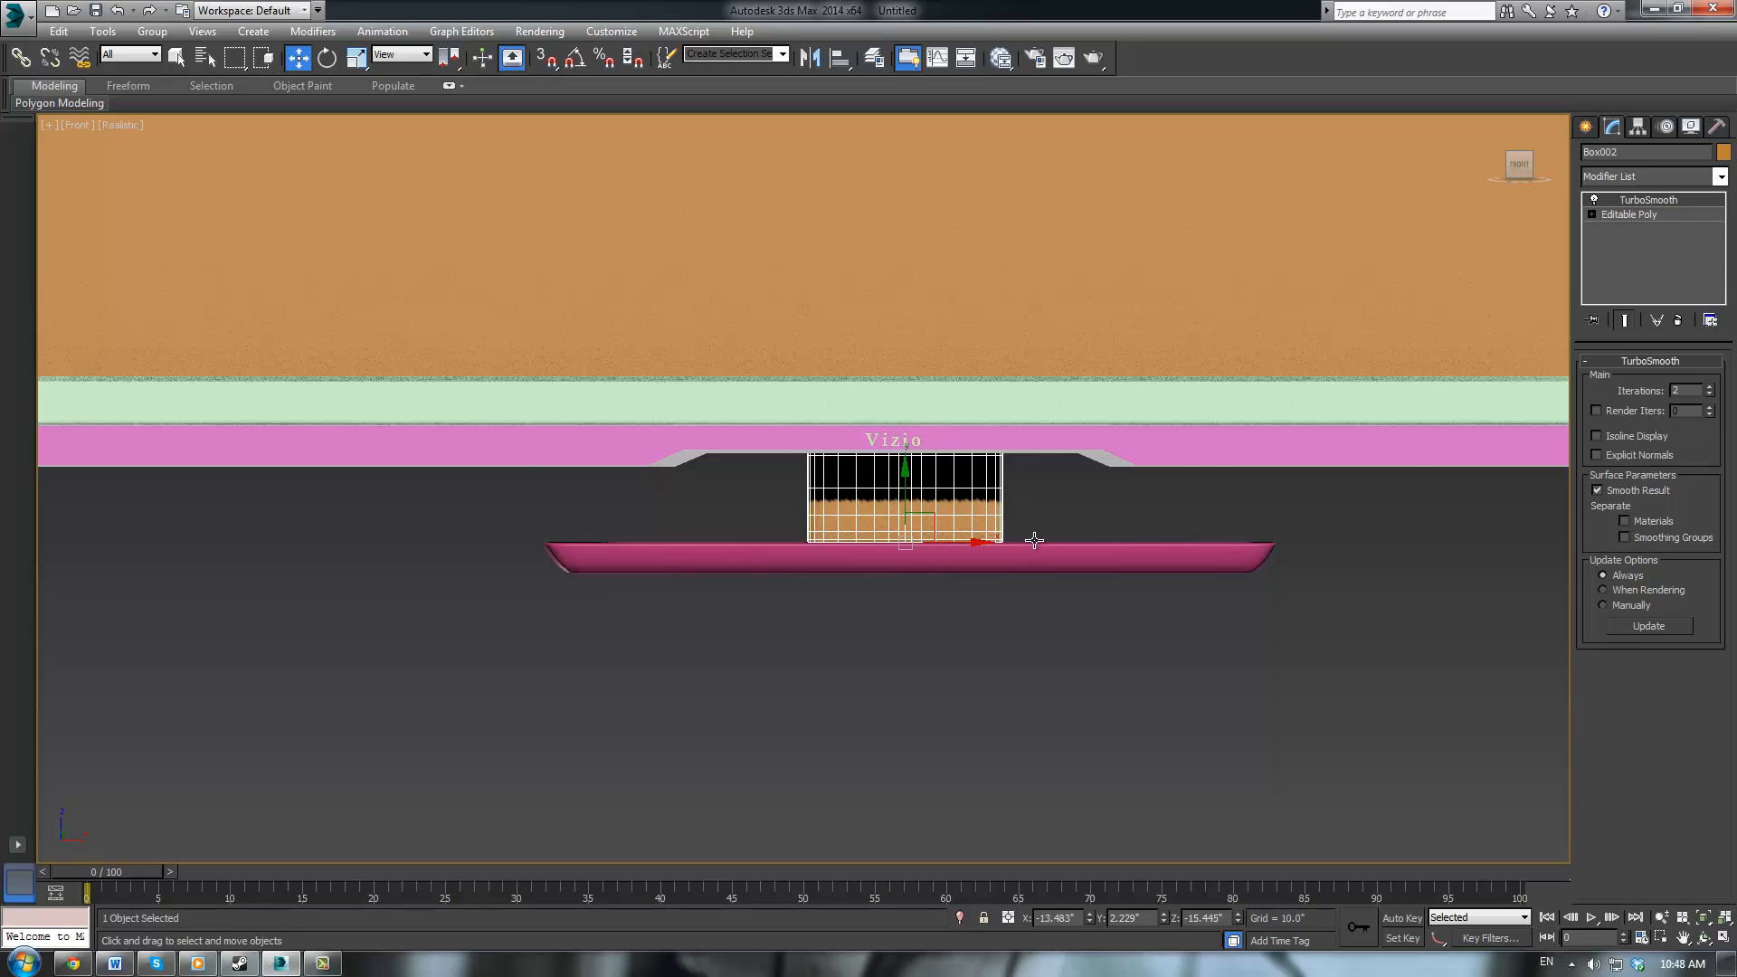
key(F3)
scroll(1013, 547, up, 5)
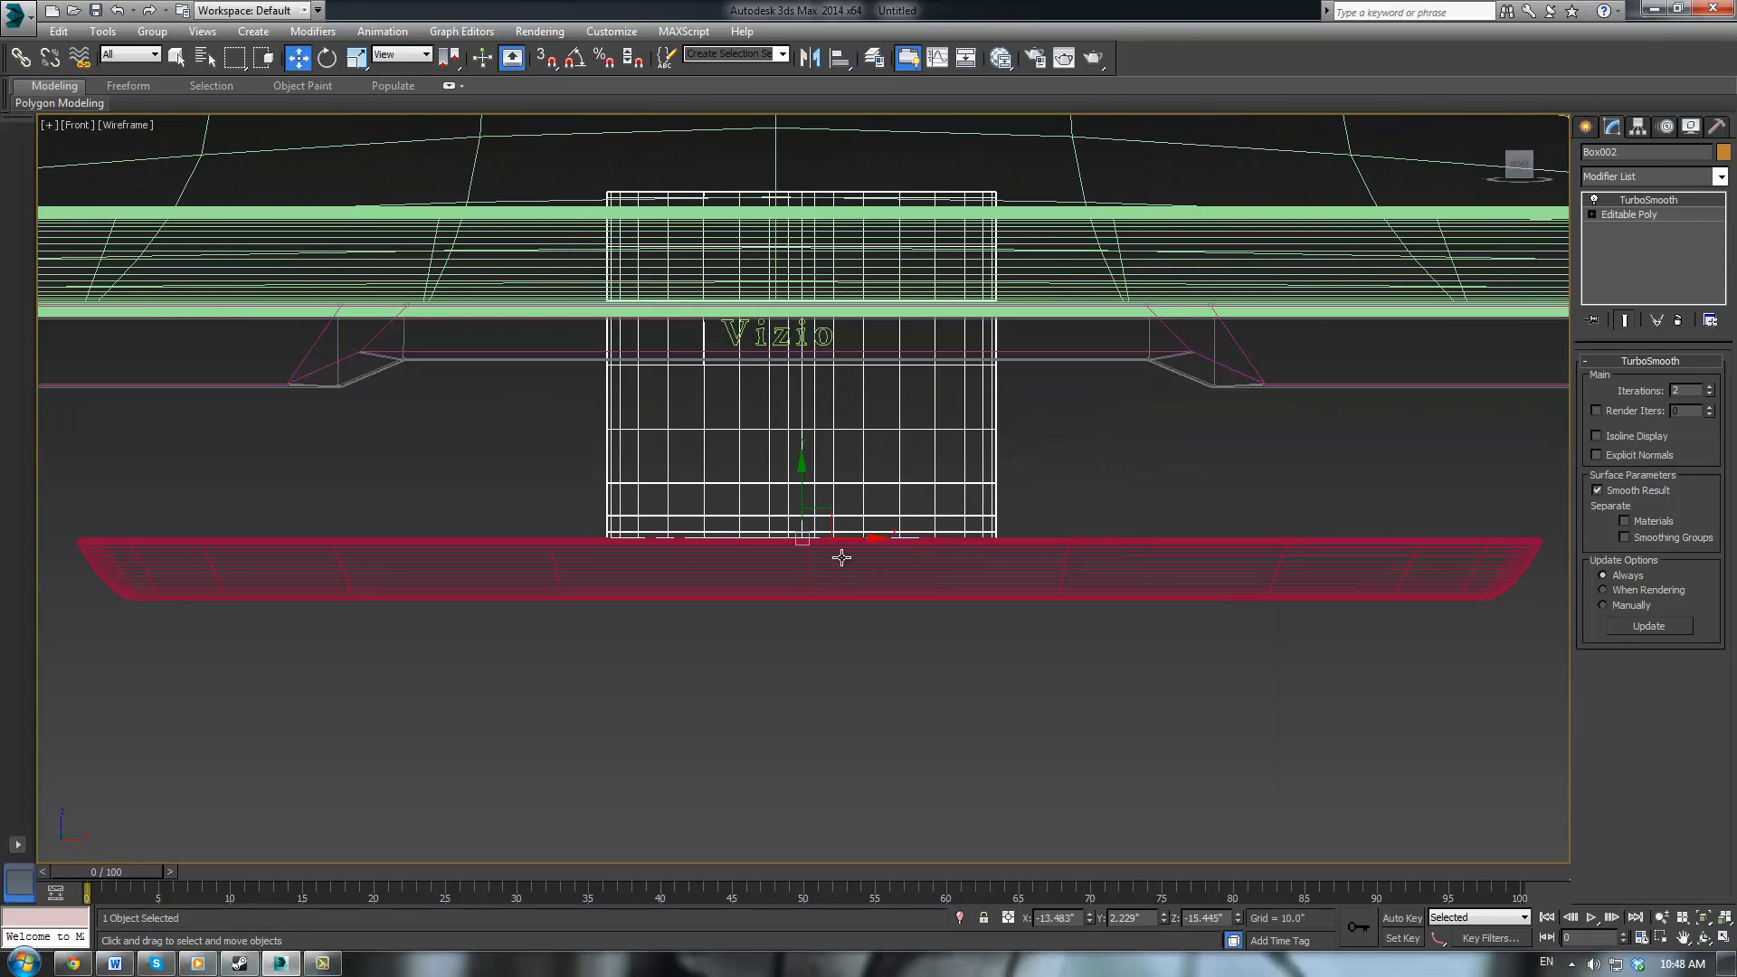
drag(844, 540, 852, 541)
Select the neck and stand base together and move them about -0.4" along X to center them beneath the Vizio lettering
scroll(852, 541, down, 2)
drag(628, 507, 791, 618)
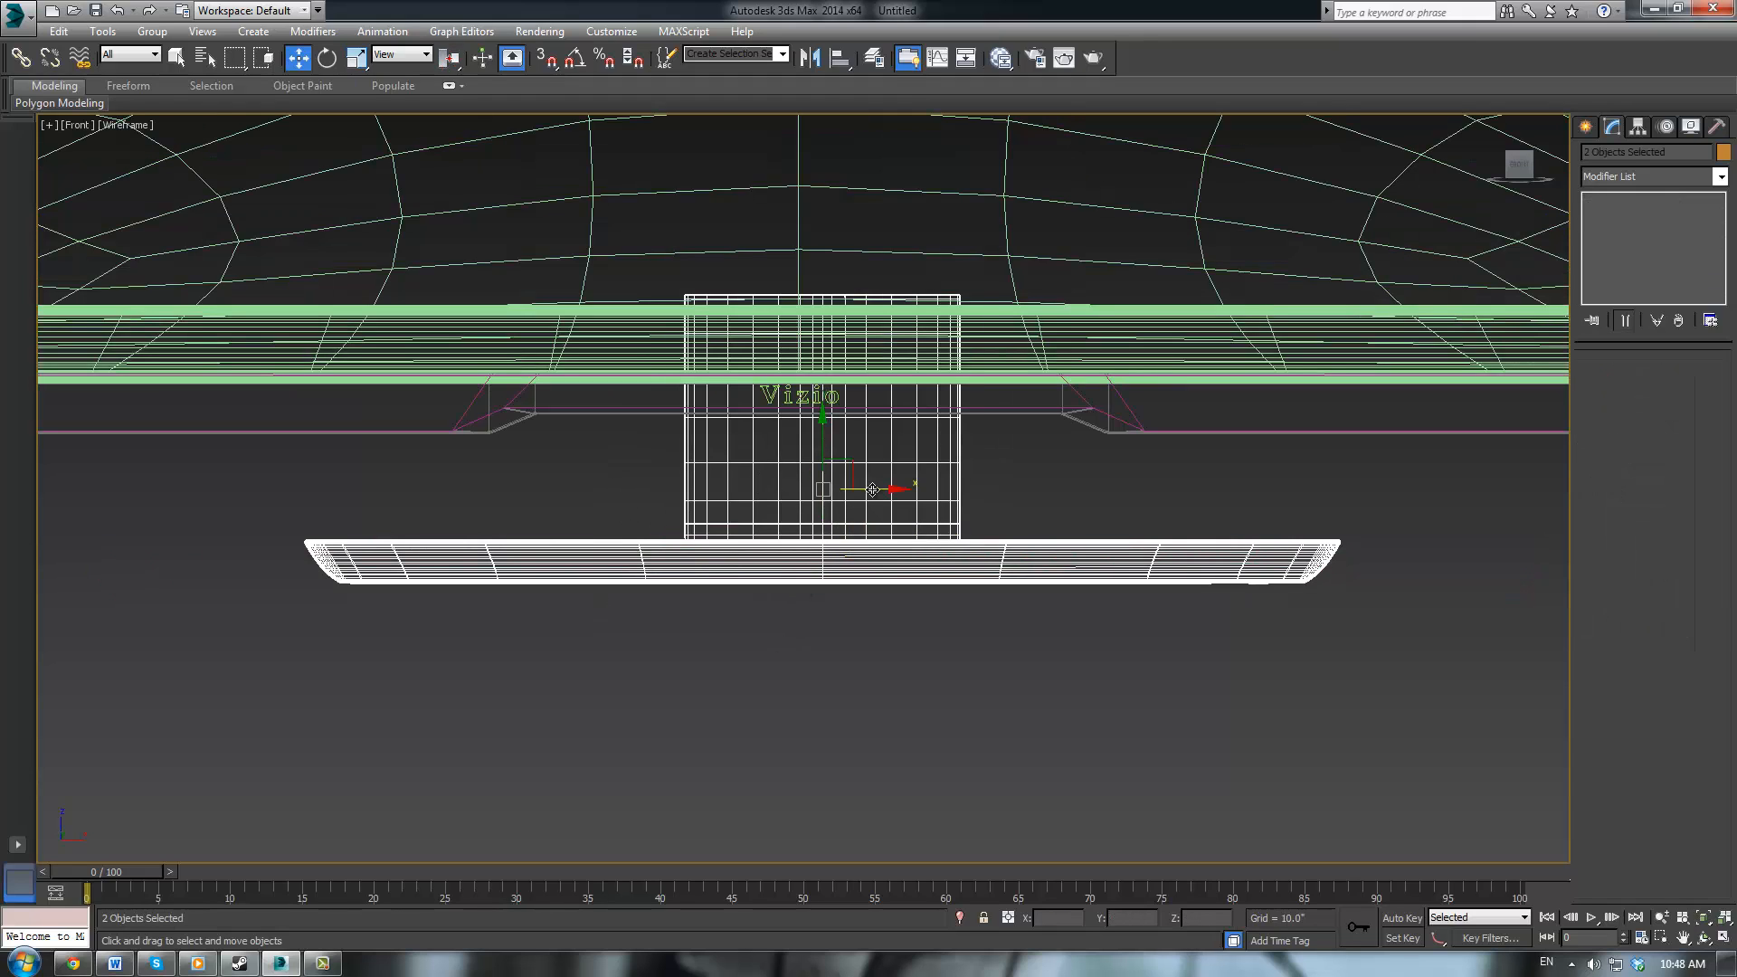
drag(871, 490, 849, 490)
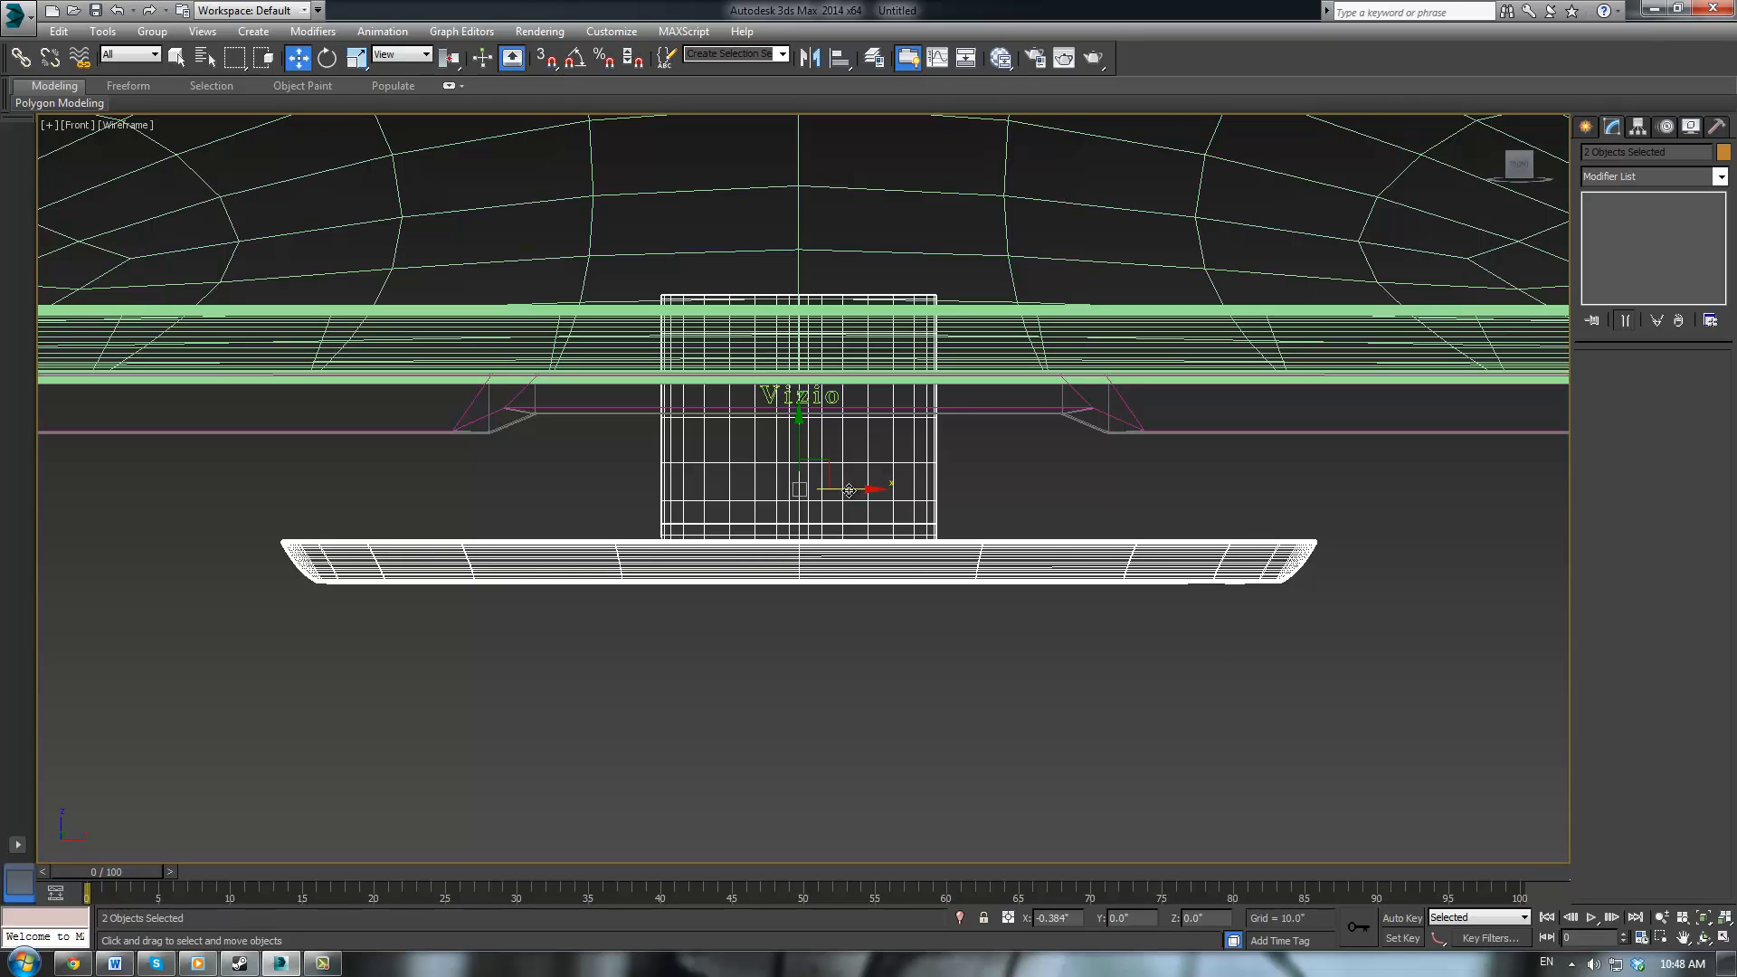
drag(849, 490, 848, 489)
click(855, 666)
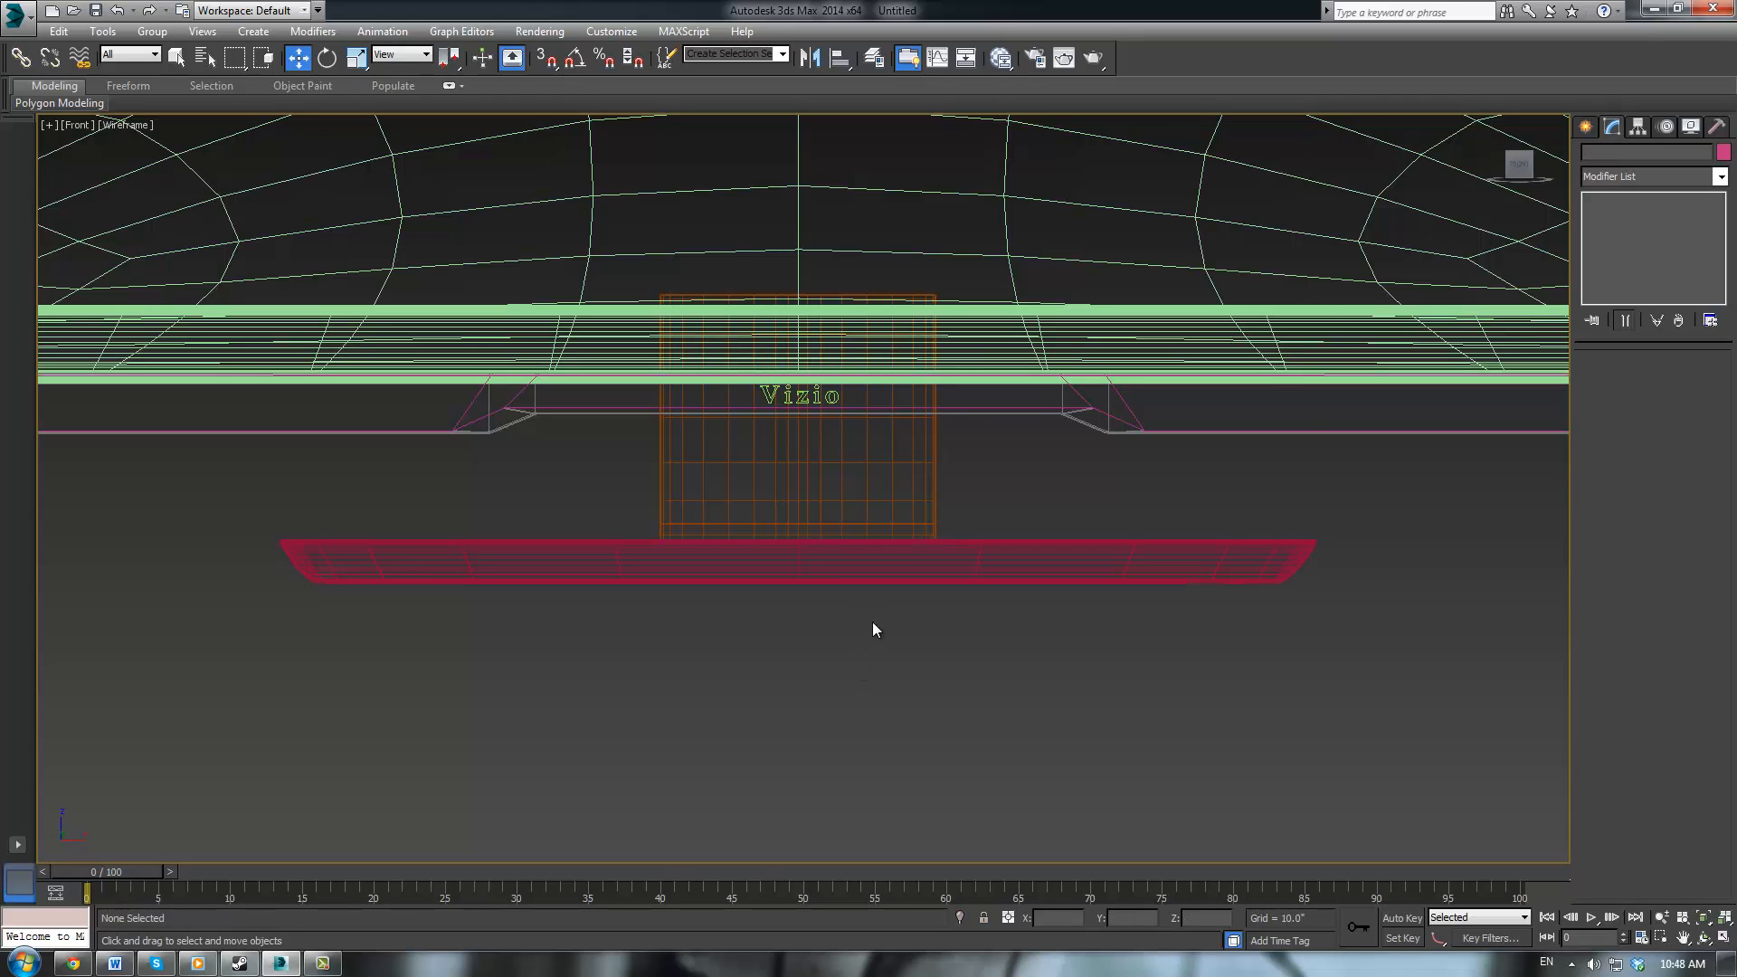
Examine the shaded TV and stand from the front, the back and the side
key(F3)
scroll(901, 595, down, 3)
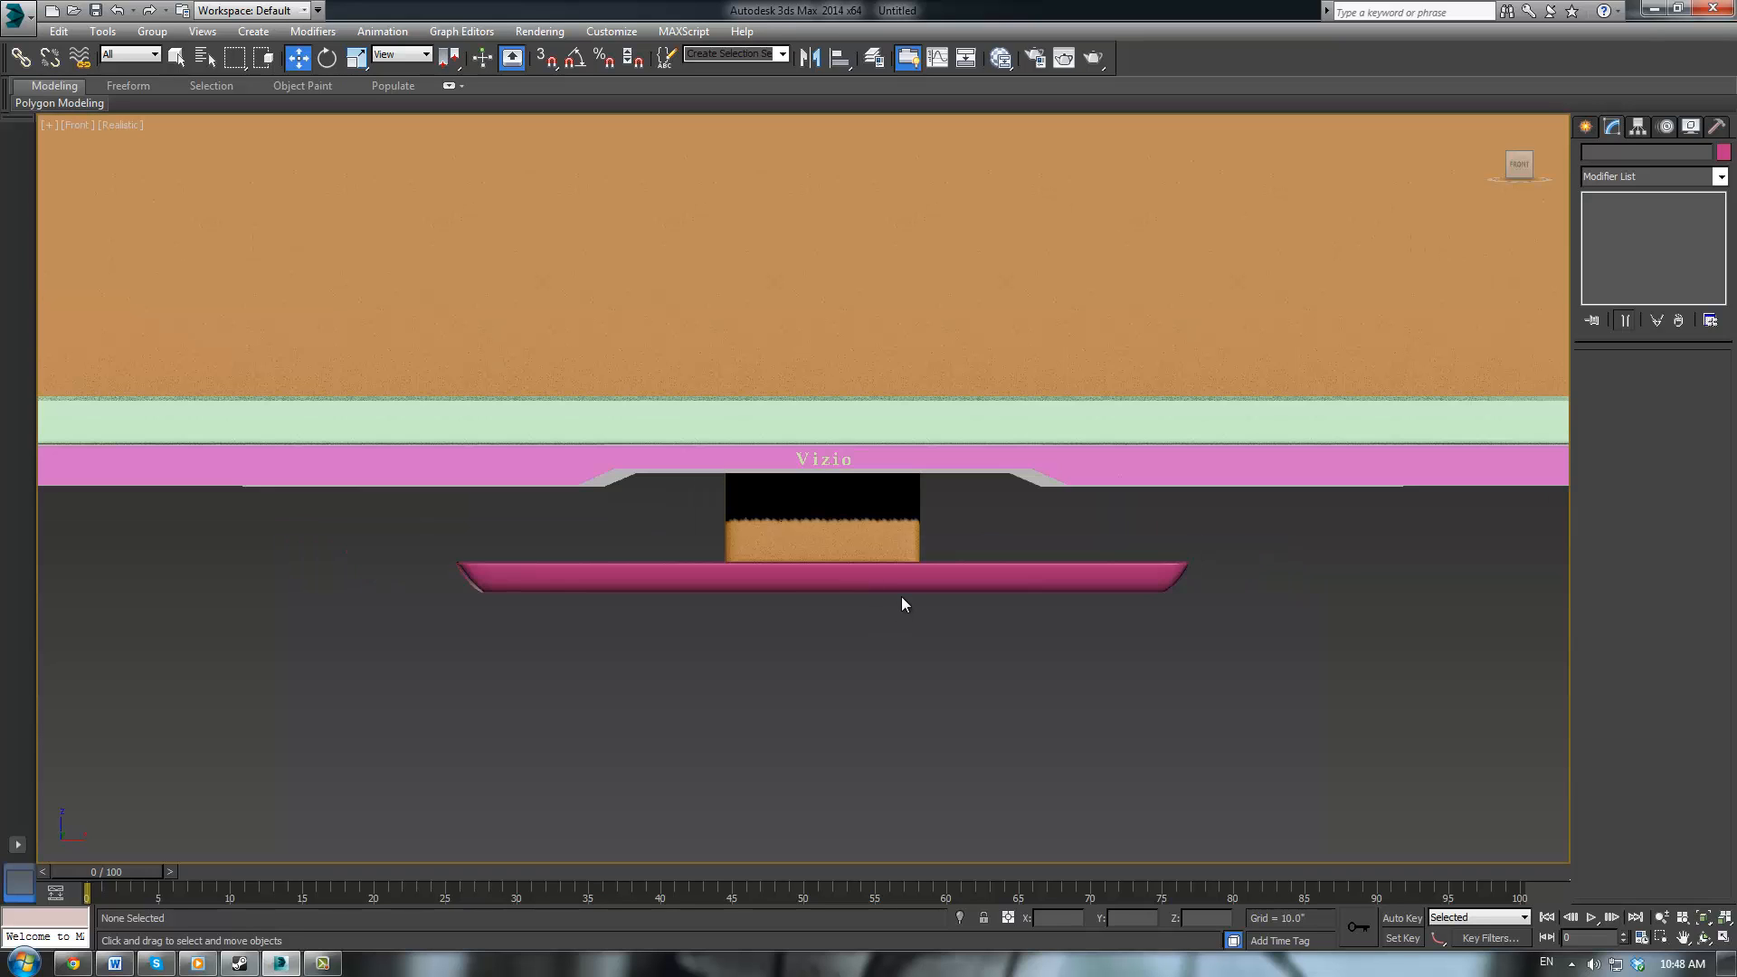
key(p)
scroll(989, 570, down, 5)
alt+middle_drag(1105, 515, 922, 536)
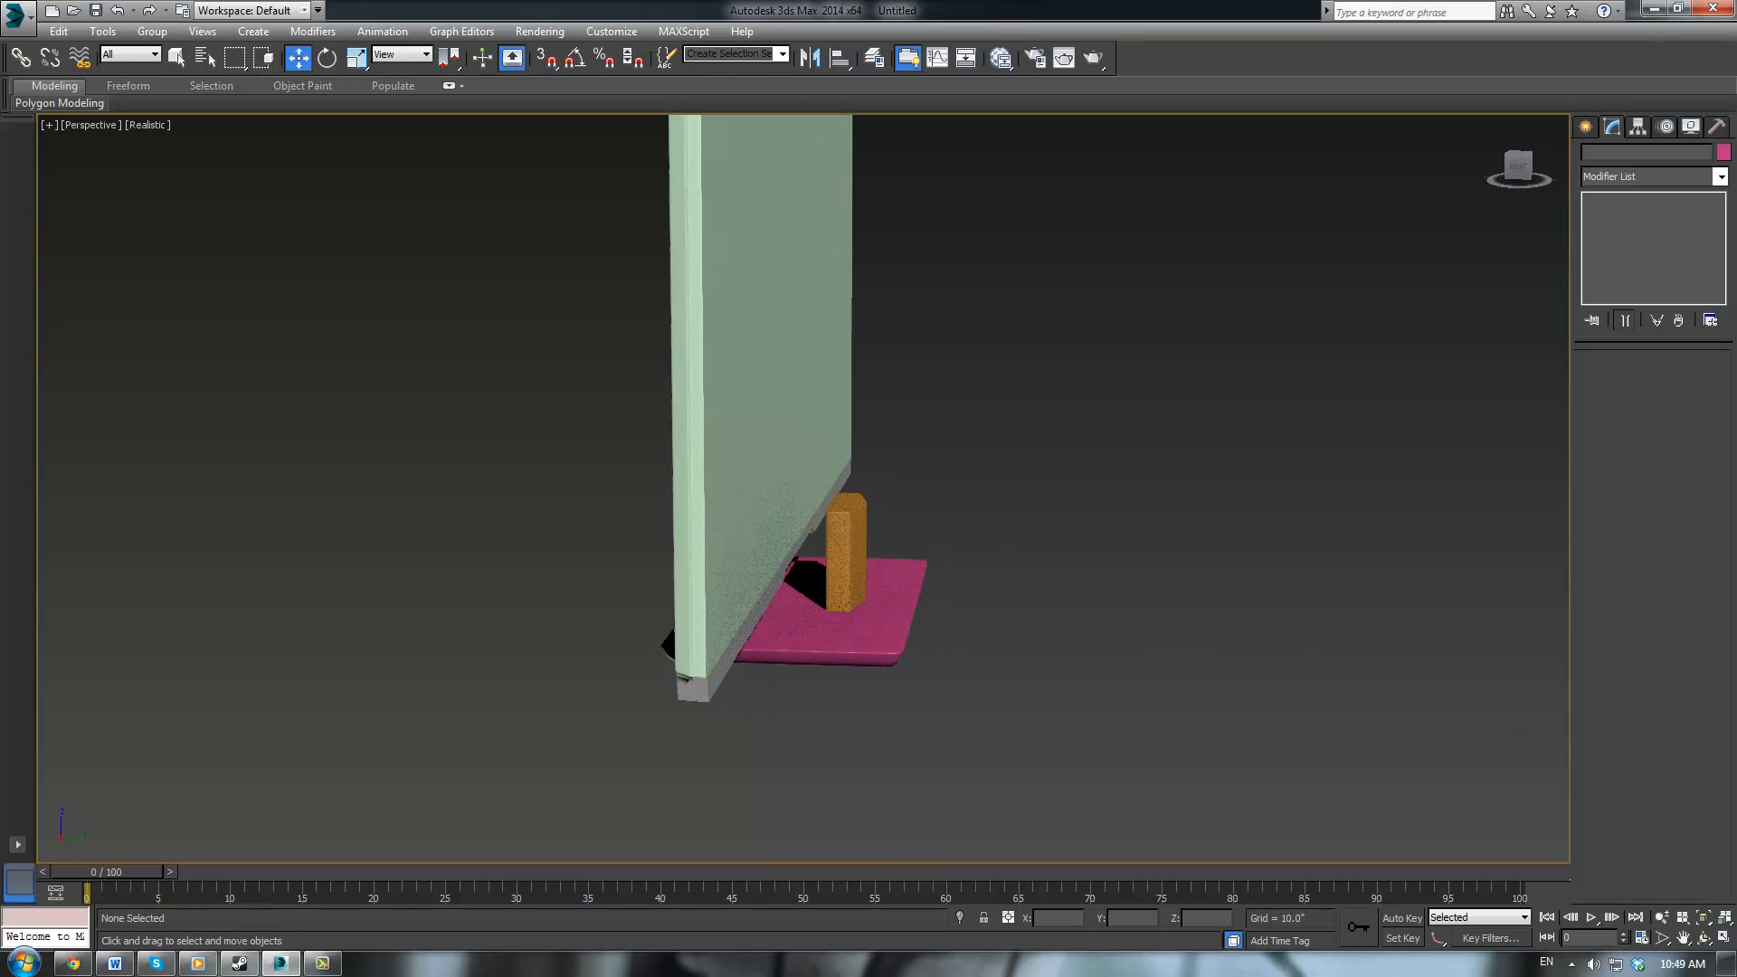
middle_drag(1167, 588, 1214, 619)
scroll(1214, 619, up, 5)
alt+middle_drag(1099, 623, 1167, 524)
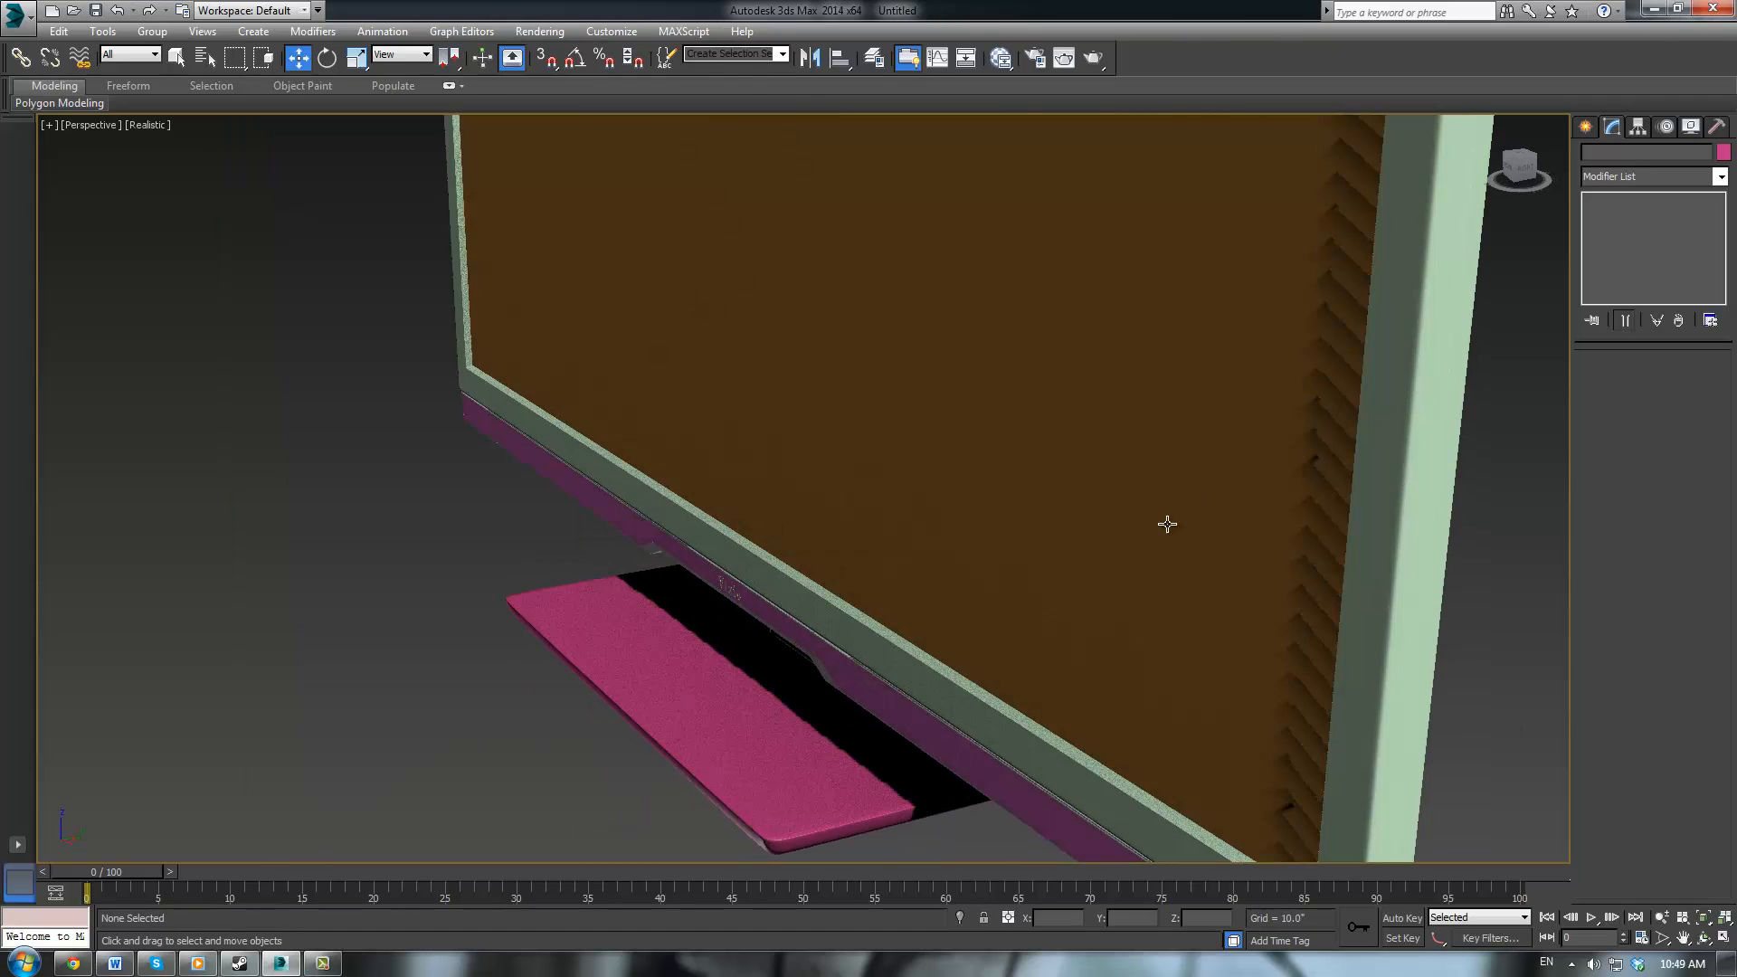
Create a thin box about 0.6" wide and 0.13" high on the stand base and set its length to 5"
click(1585, 126)
click(1637, 241)
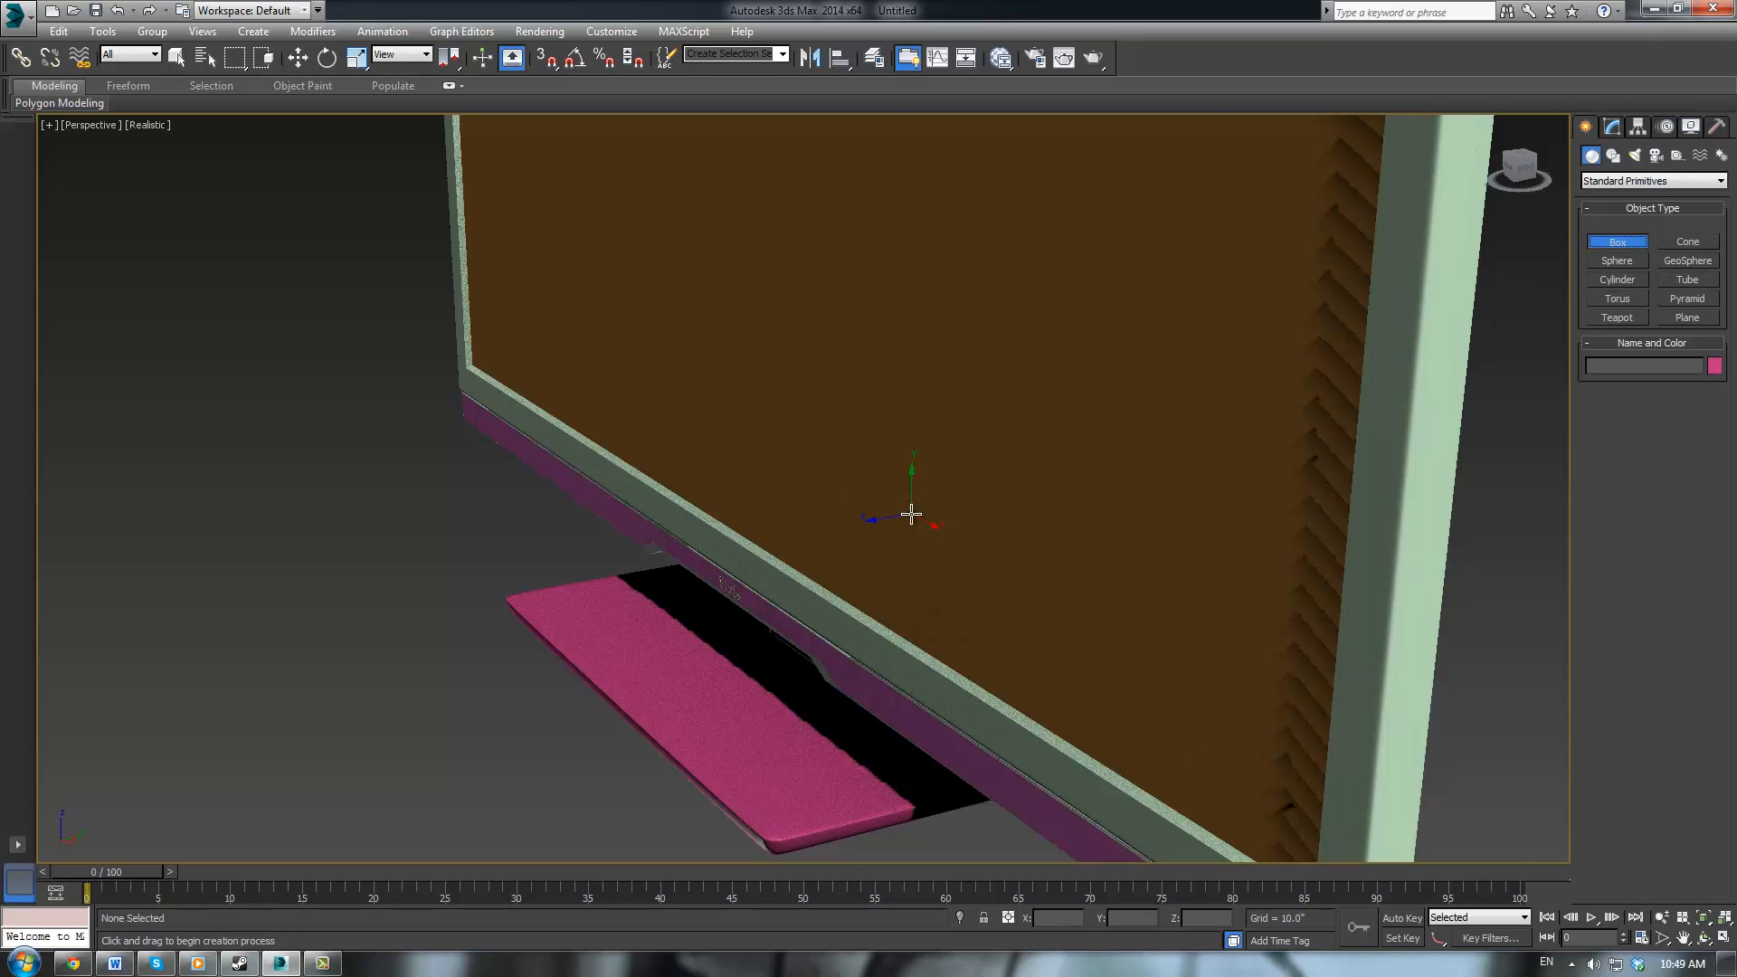
alt+middle_drag(911, 508, 920, 702)
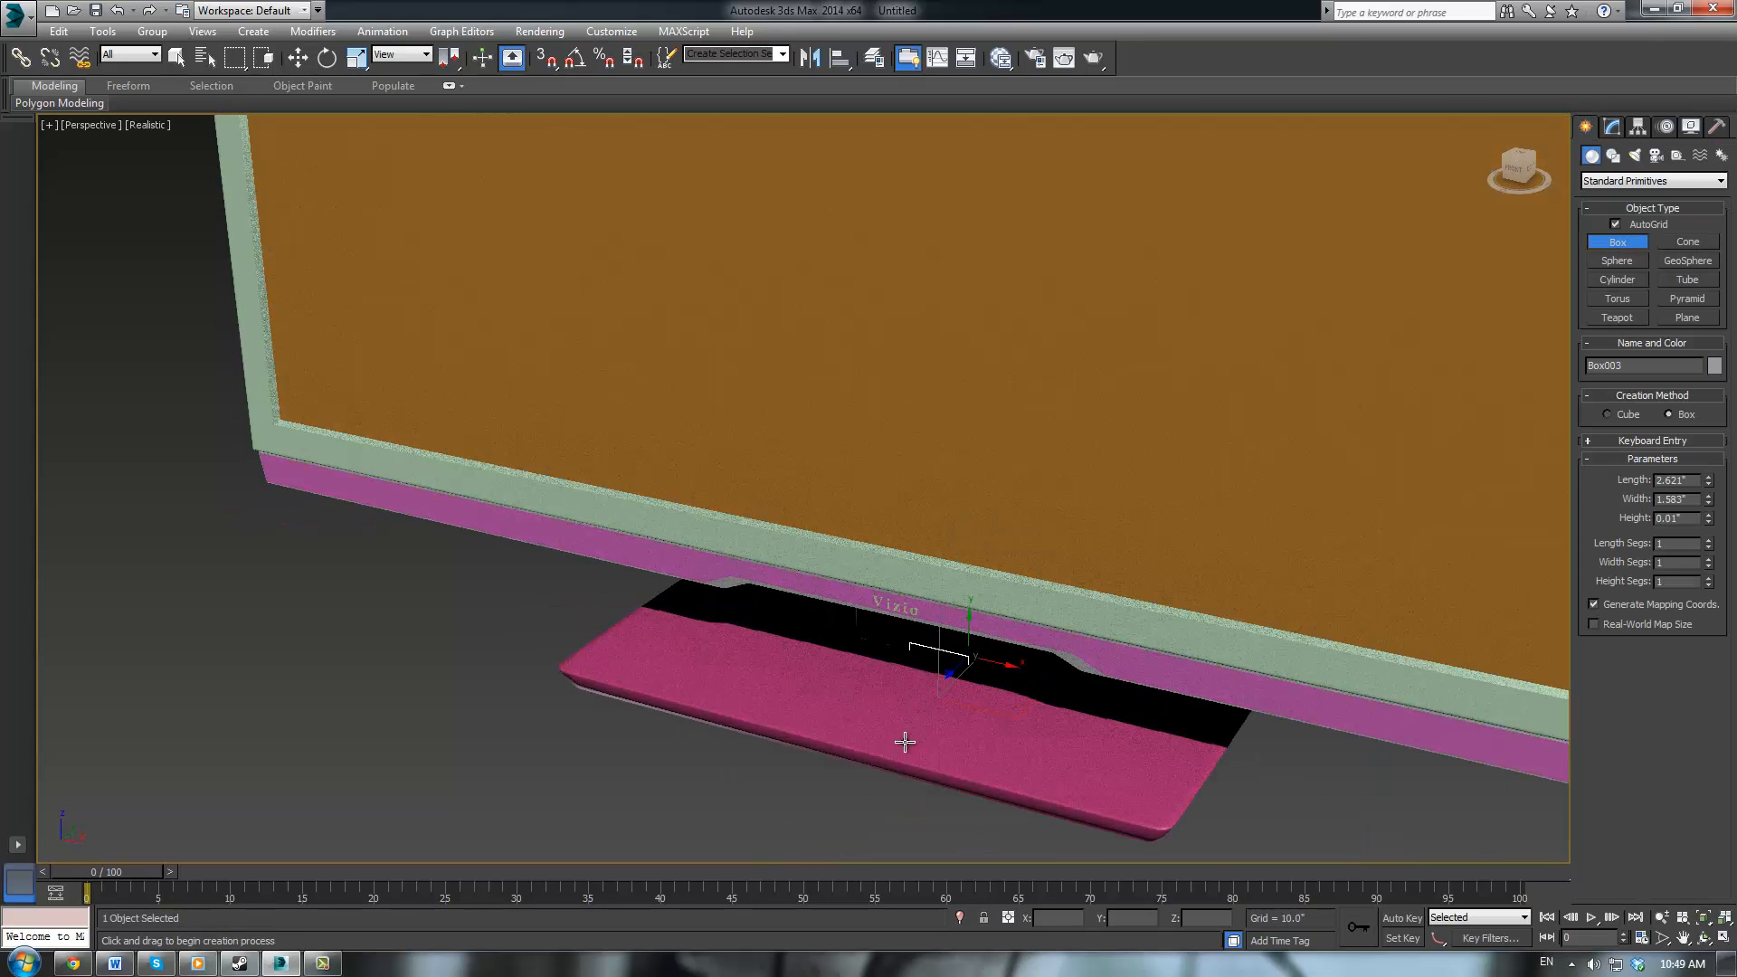
drag(909, 742, 991, 629)
click(996, 623)
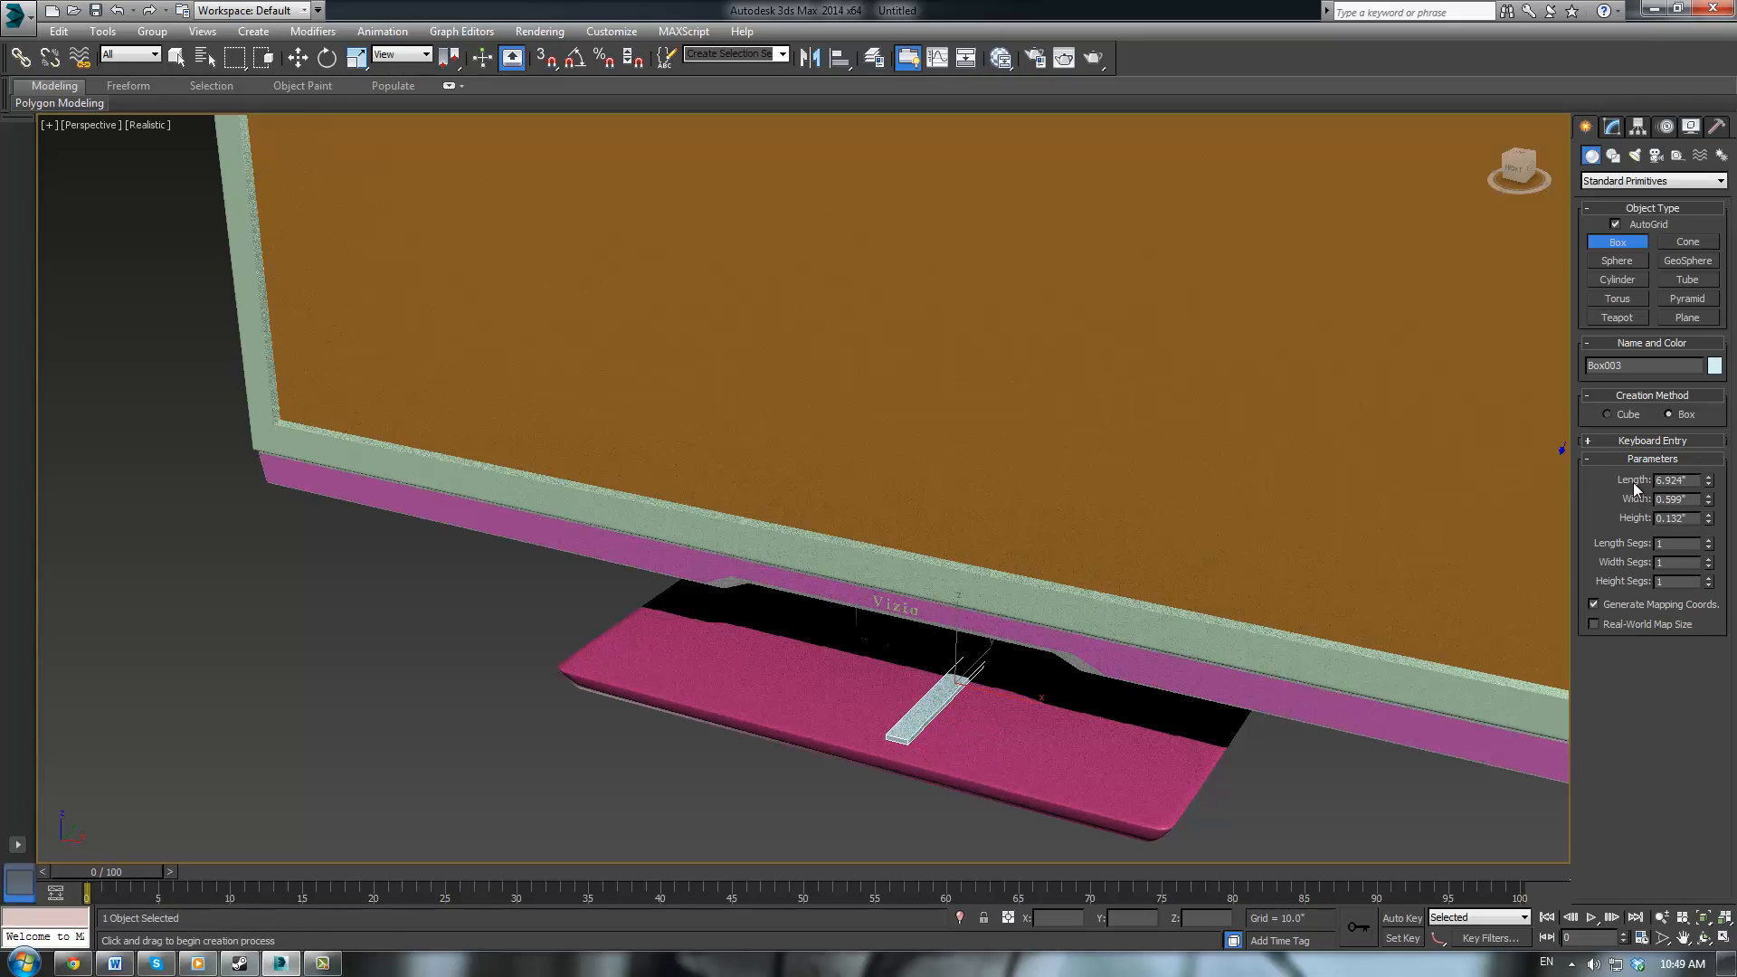
double_click(1695, 480)
text(5)
key(Return)
Move the thin box about 1.7" along Y toward the base's front and shift the neck forward against the box's end
right_click(974, 707)
alt+middle_drag(1054, 663, 983, 674)
drag(996, 675, 960, 683)
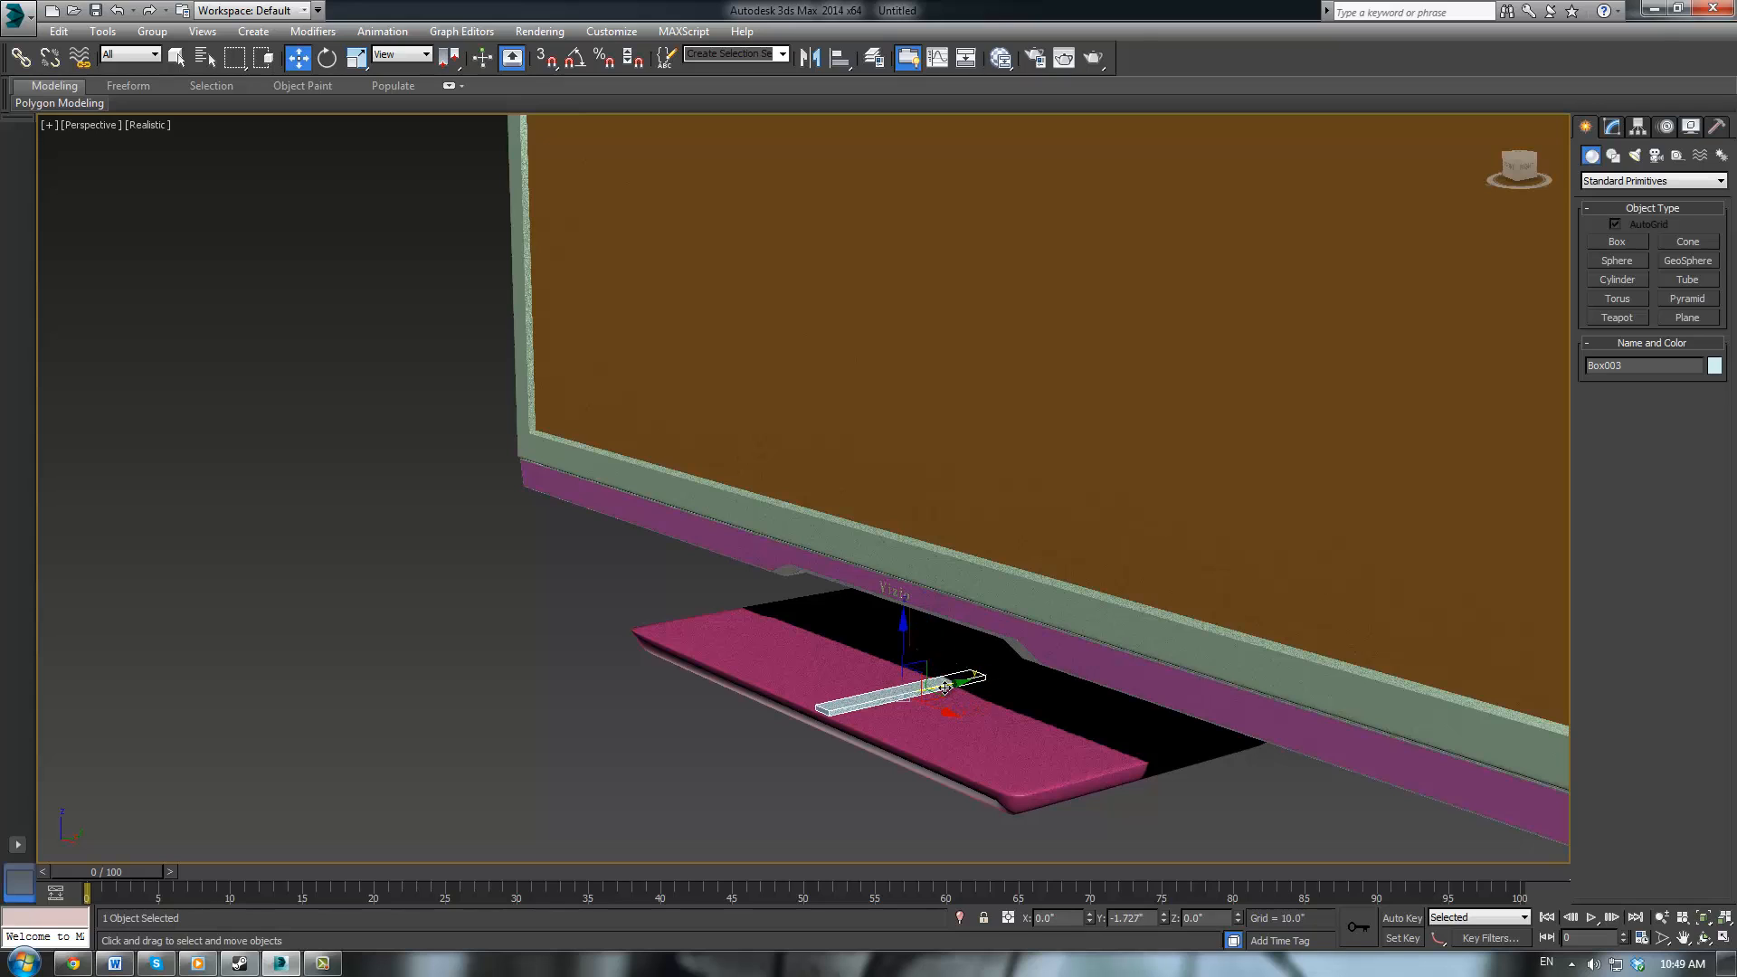
mouse_move(960, 683)
alt+middle_down()
mouse_move(941, 687)
mouse_move(949, 674)
alt+middle_up()
click(1042, 655)
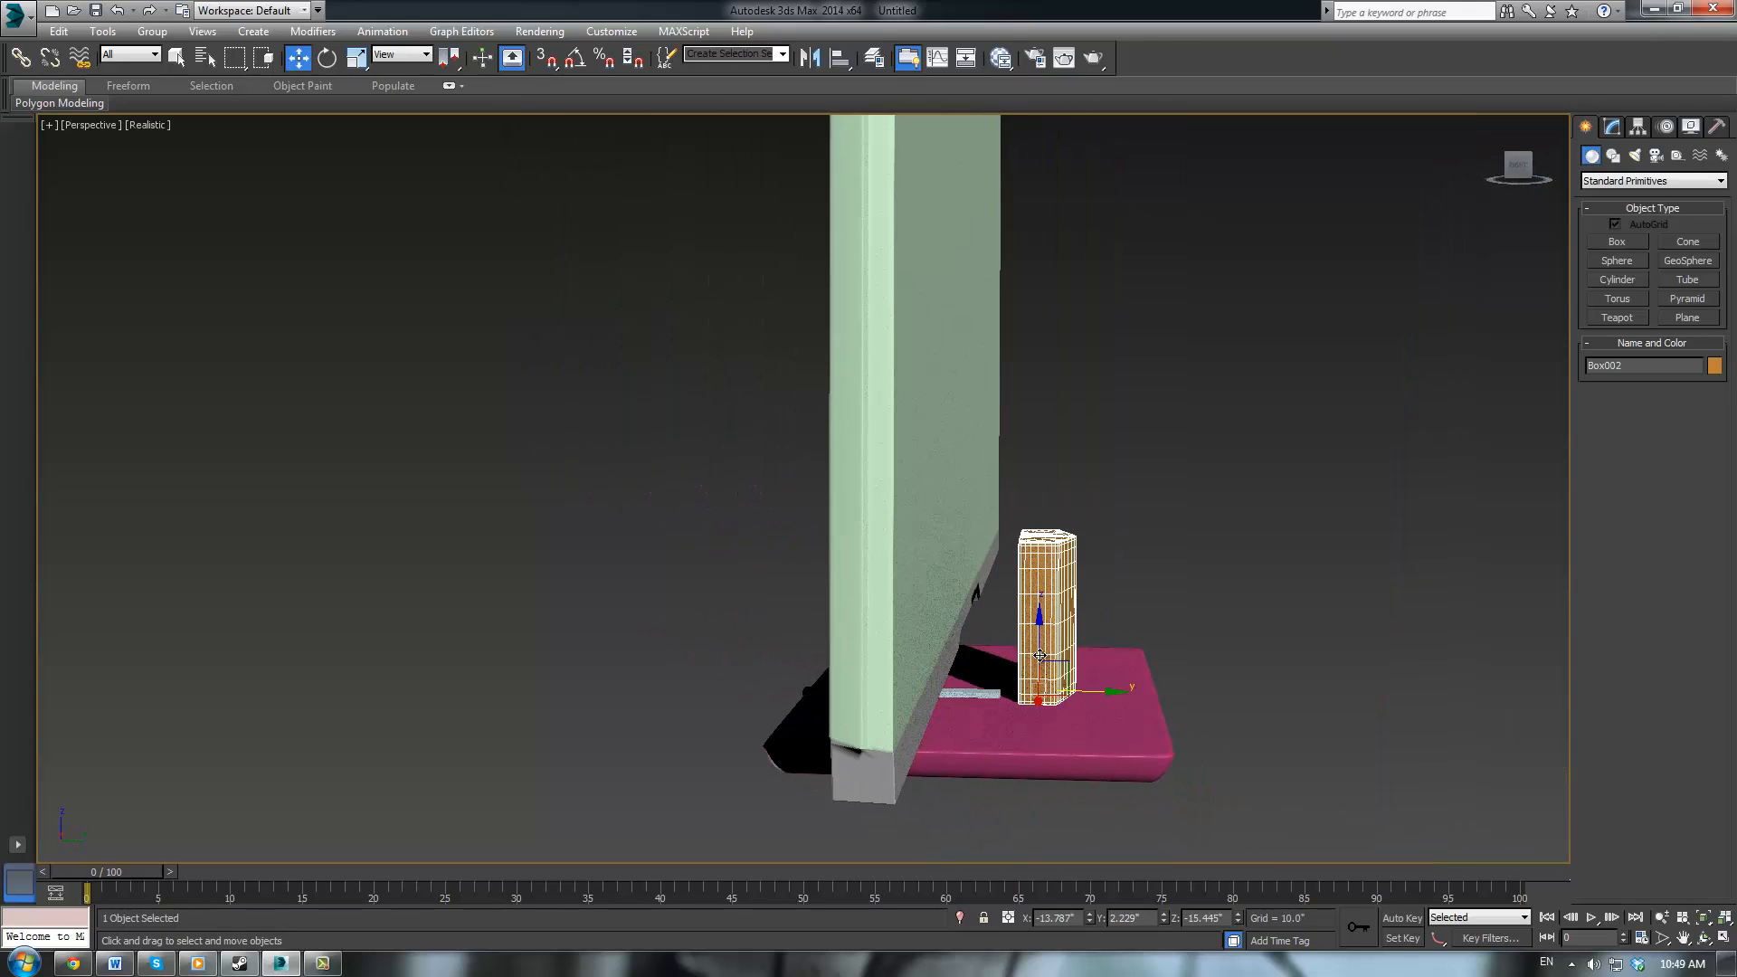
drag(1096, 687, 980, 699)
Reselect the thin box on the stand base and set its length to 1"
click(980, 698)
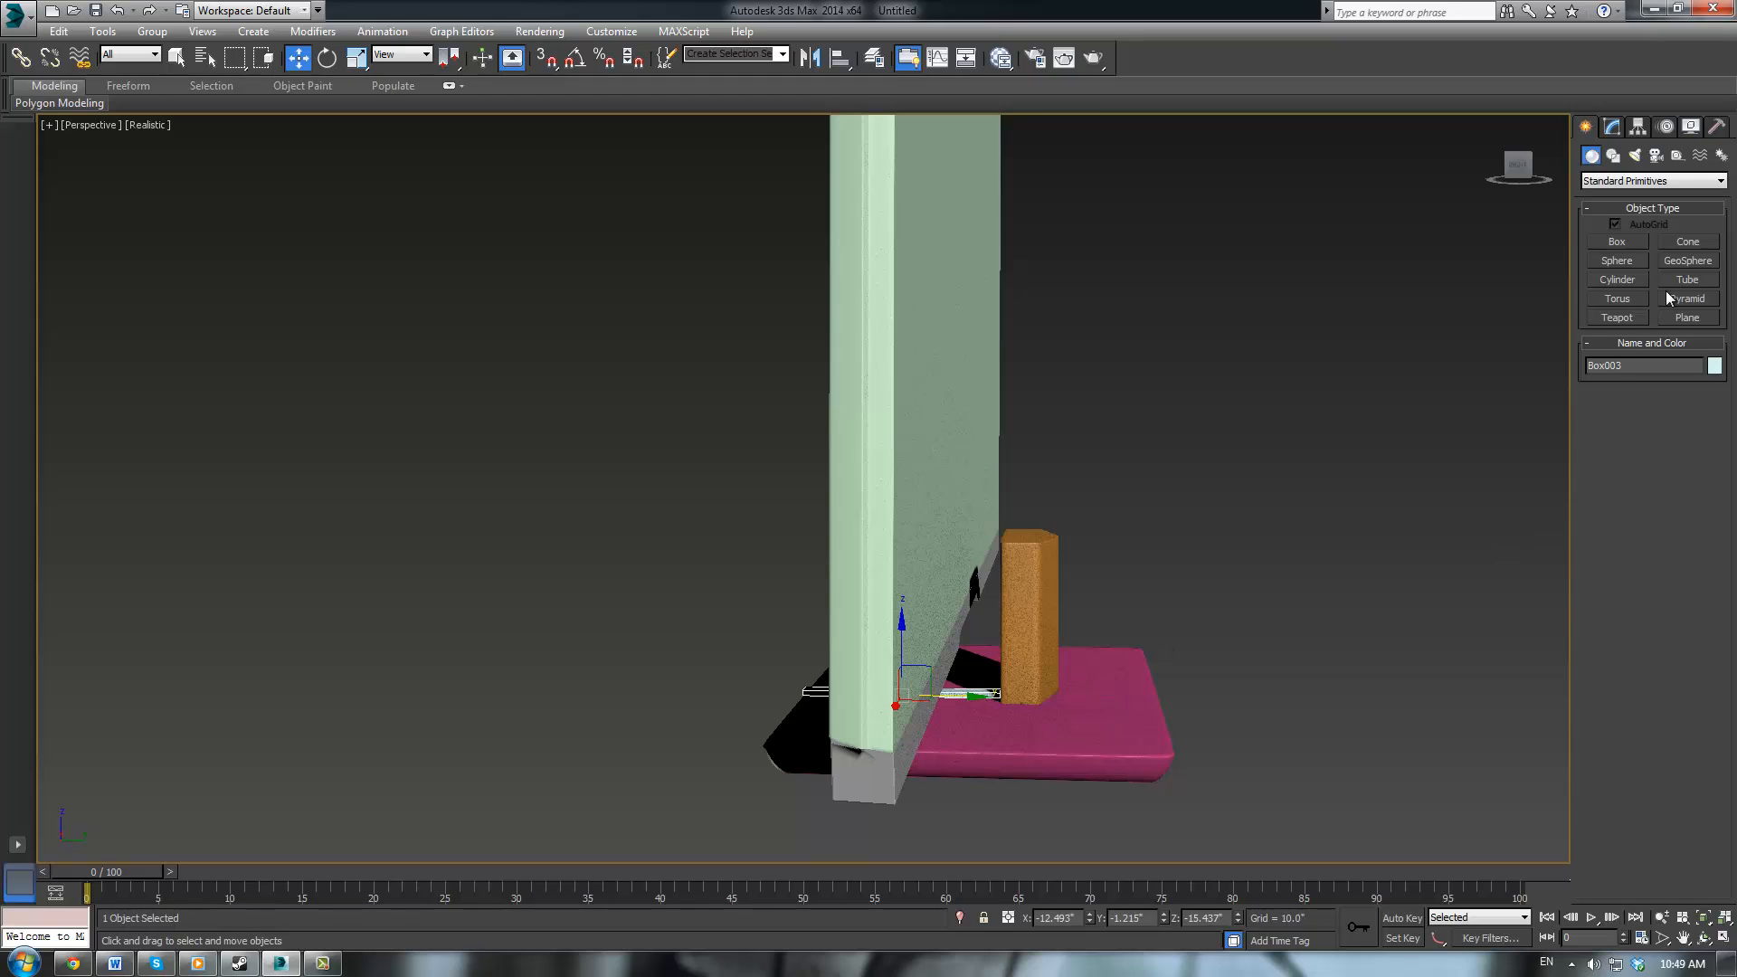
click(1612, 126)
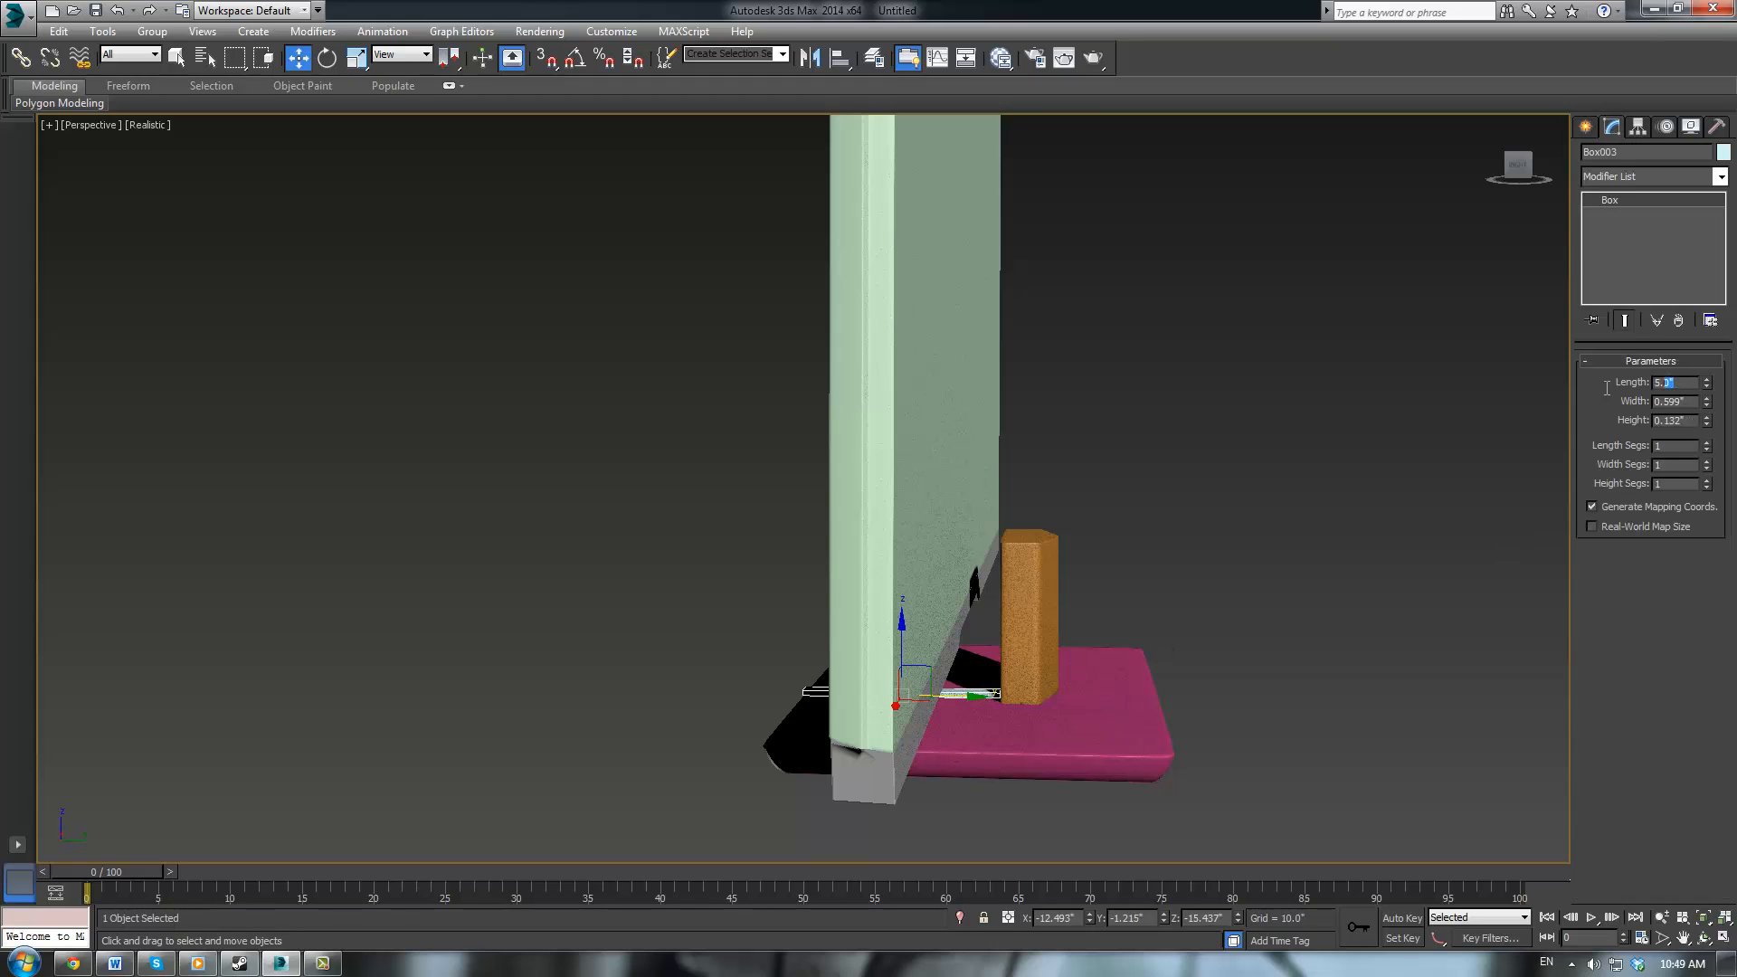
text(1)
key(Return)
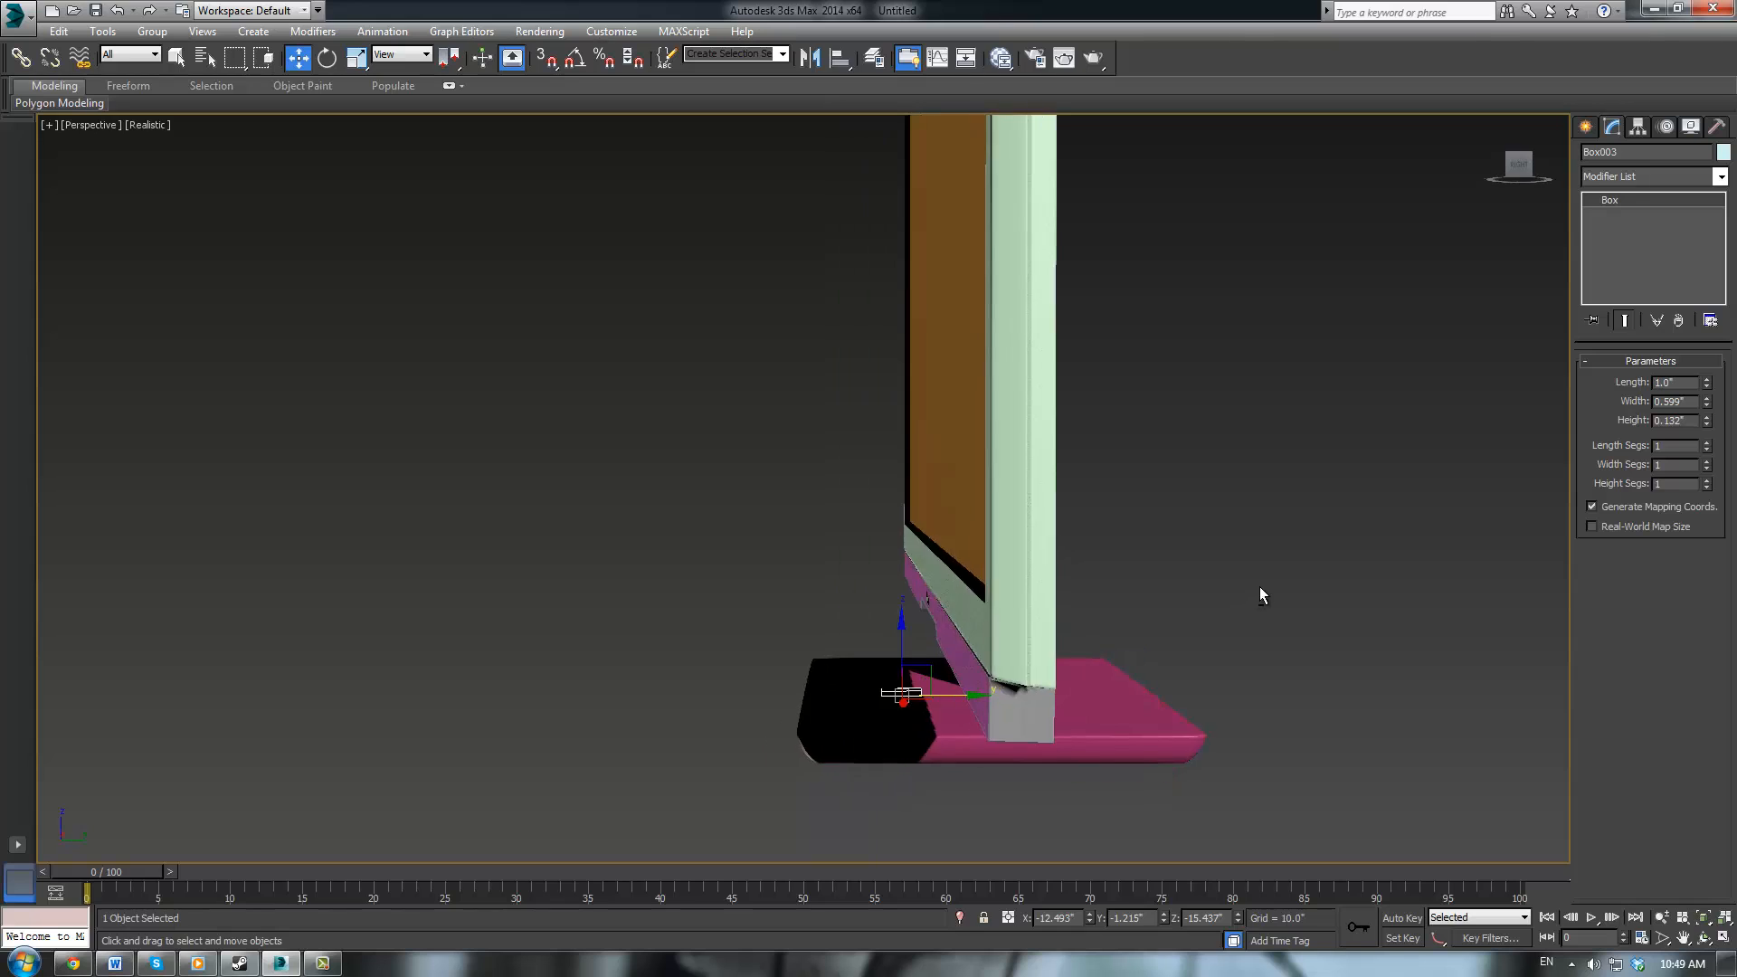
Move the thin box about 2" along Y up to the neck and set its length to 1.5"
alt+middle_drag(1263, 594, 975, 692)
drag(960, 702, 1063, 701)
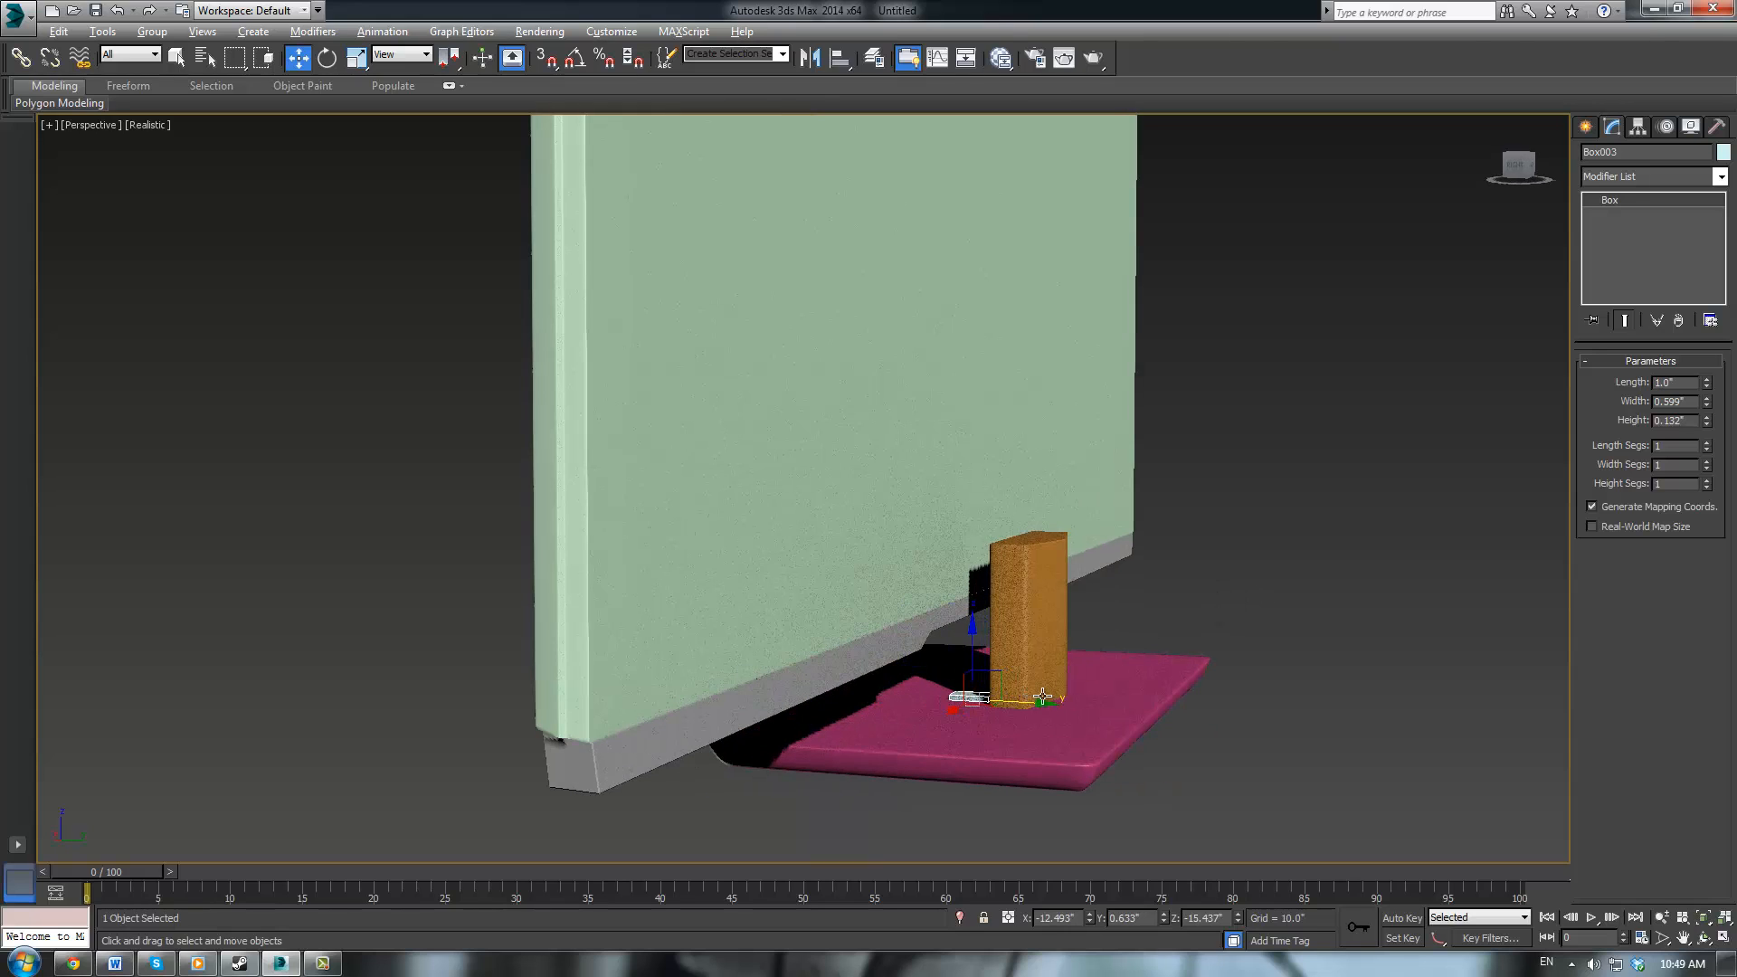
alt+middle_drag(1063, 701, 1074, 699)
drag(1037, 704, 1045, 701)
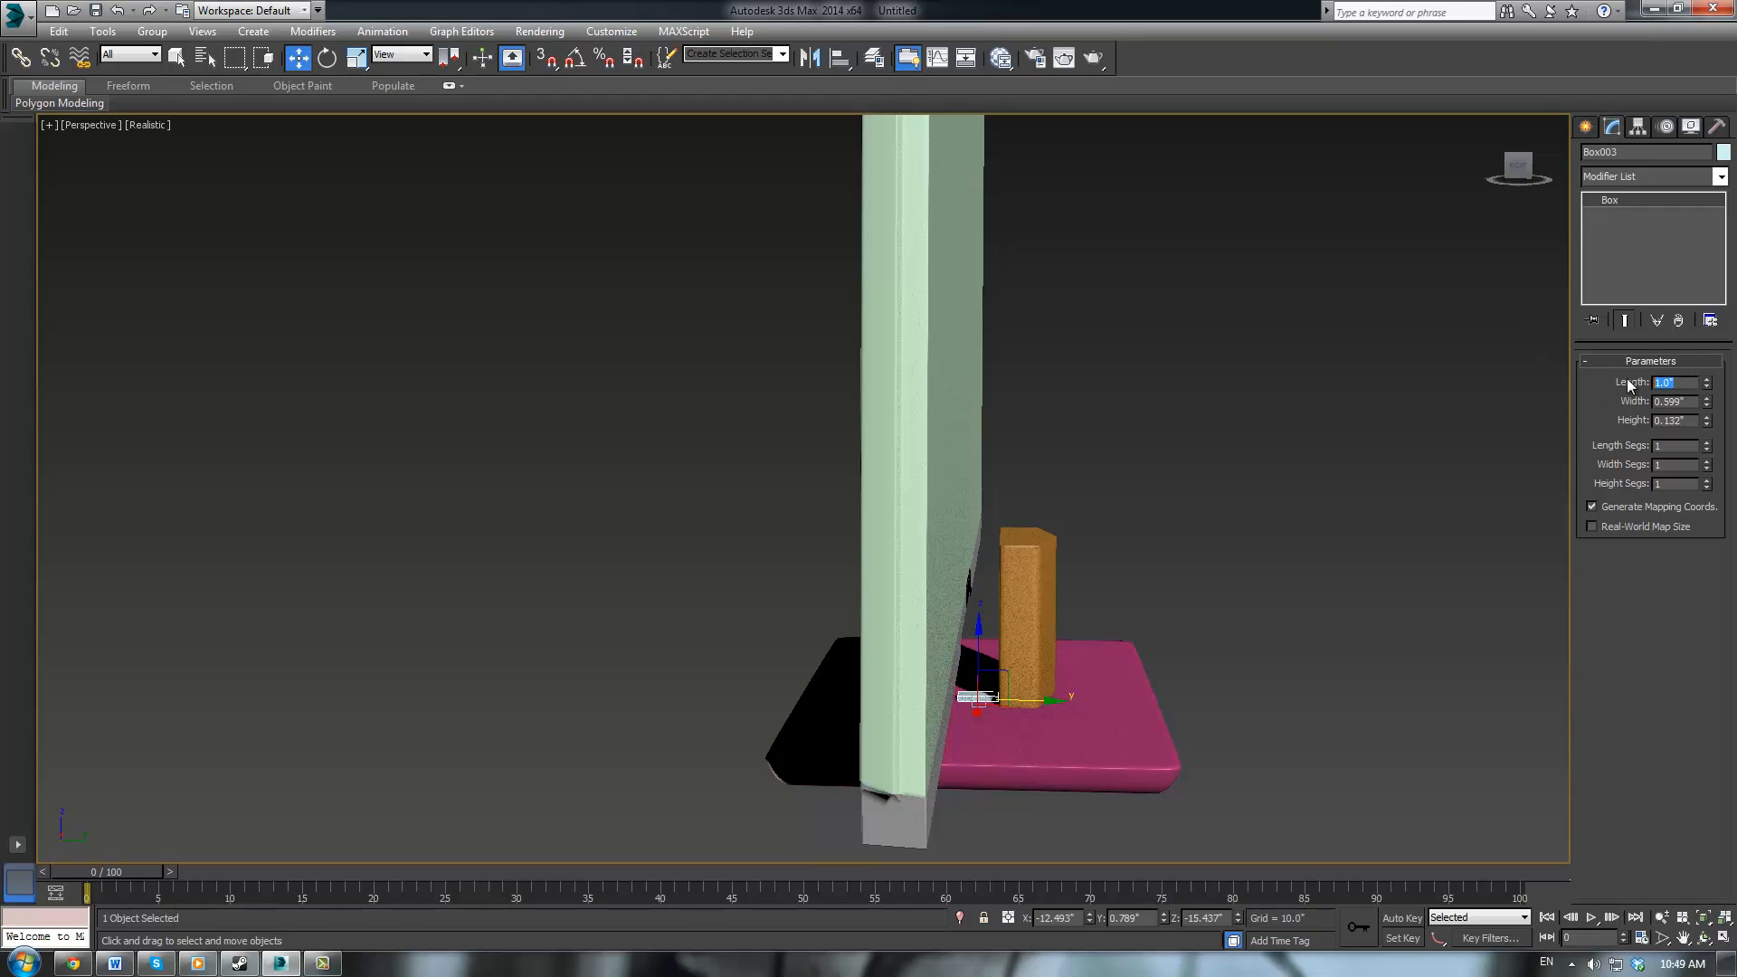
text(4)
key(BackSpace)
Select the stand base, neck and thin box together from above and move them about 0.6" along Y toward the TV's front
key(t)
scroll(953, 546, up, 2)
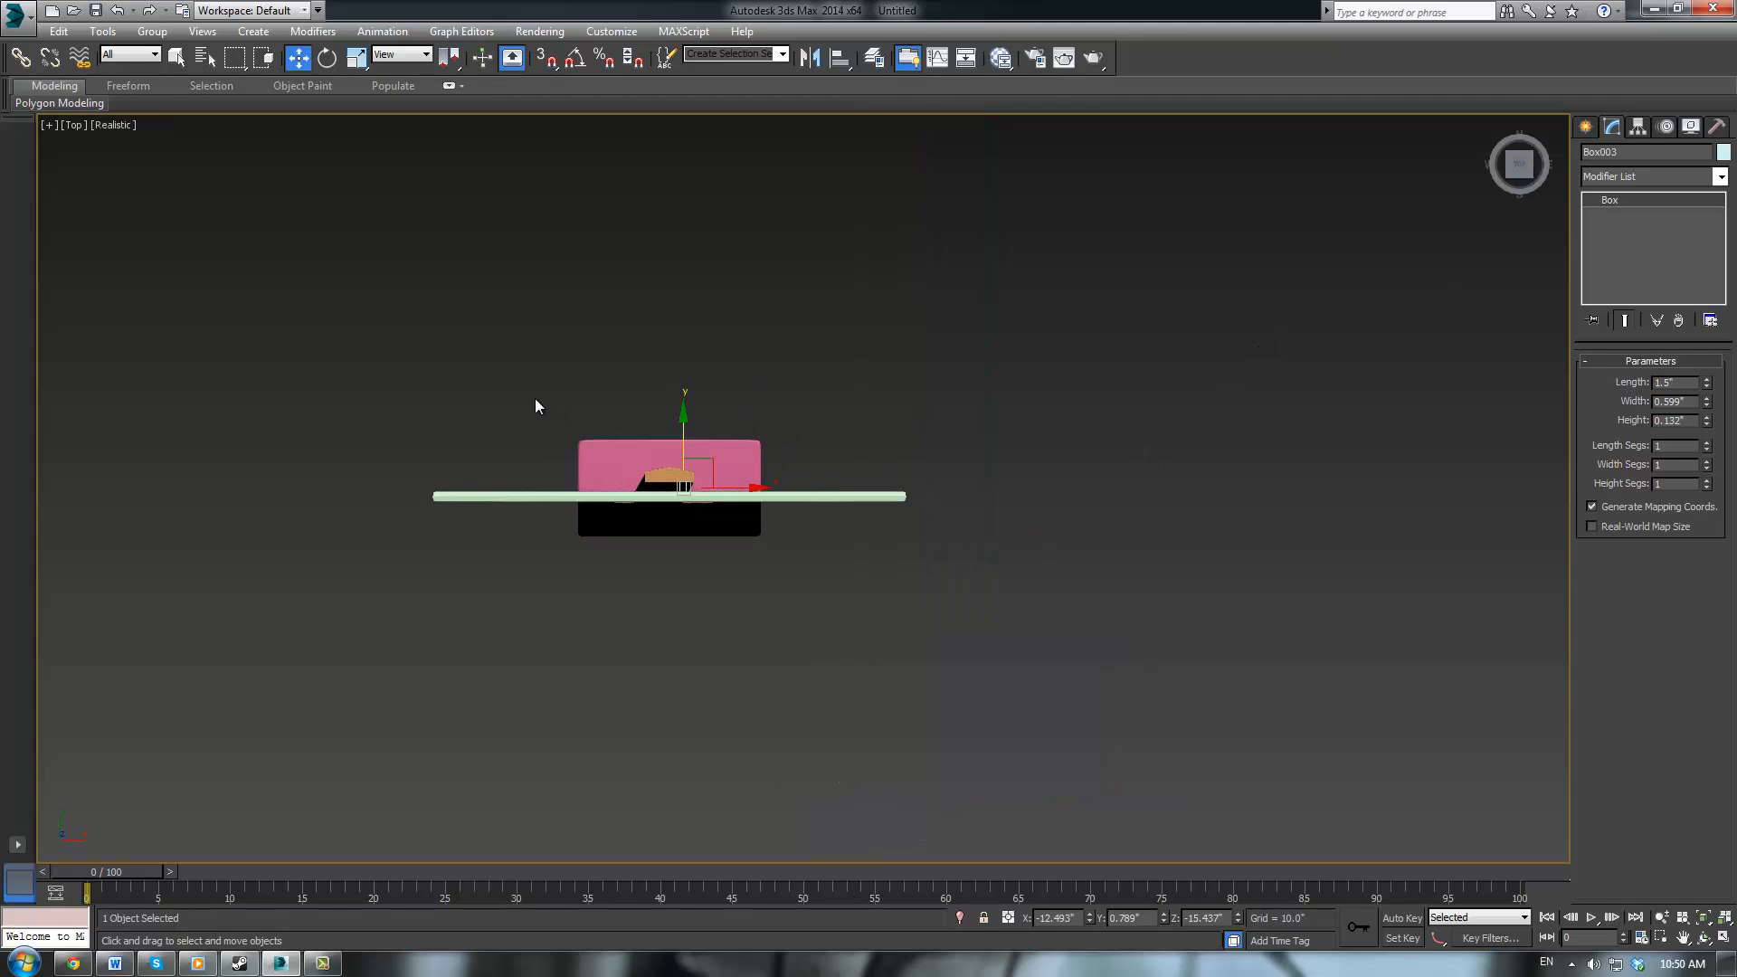
scroll(579, 407, up, 2)
scroll(631, 428, up, 2)
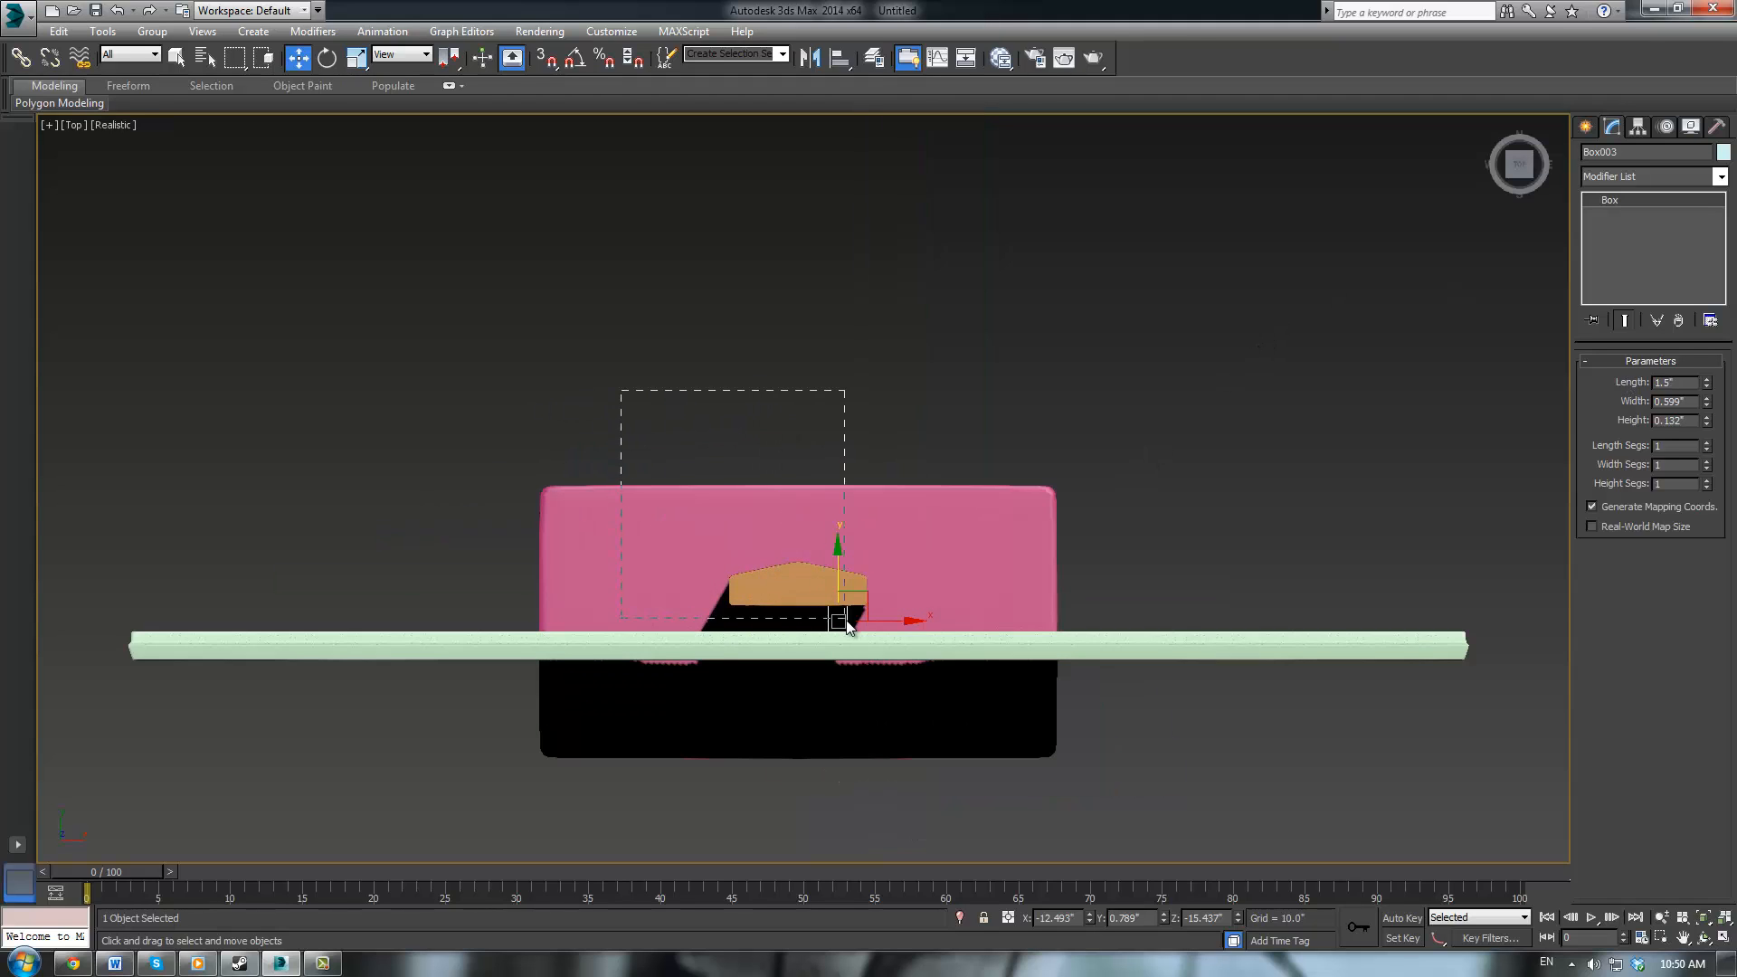
drag(848, 624, 848, 624)
scroll(871, 473, up, 3)
key(F3)
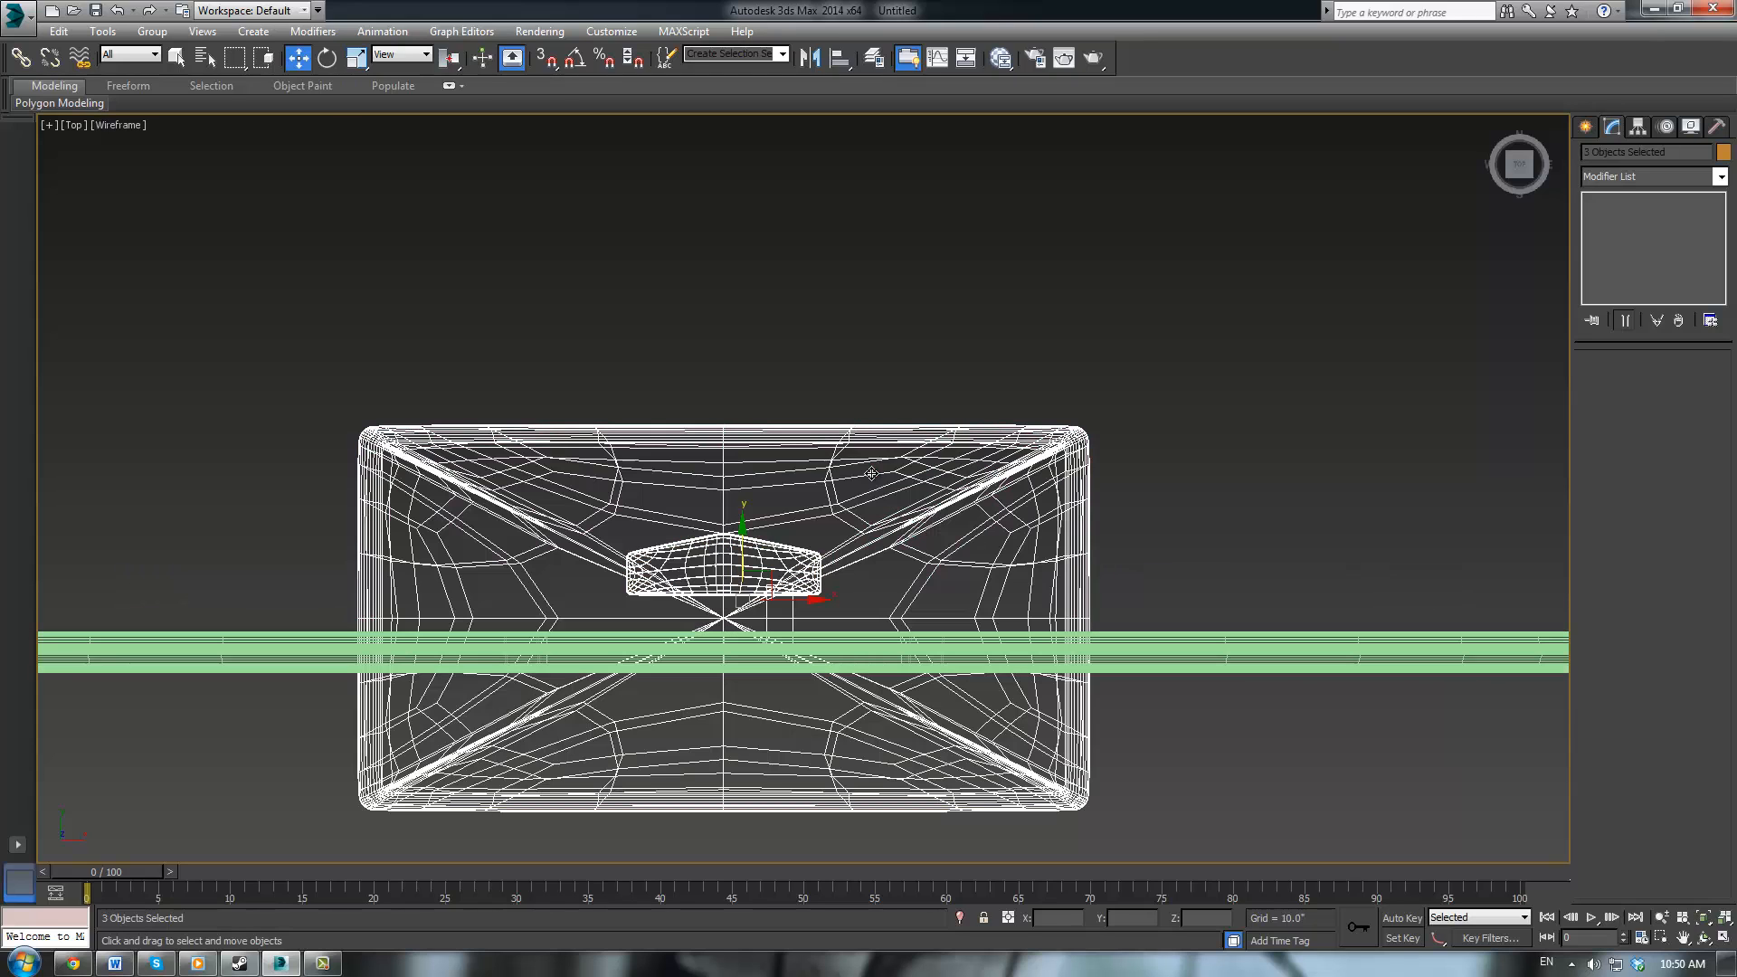
drag(743, 522, 744, 545)
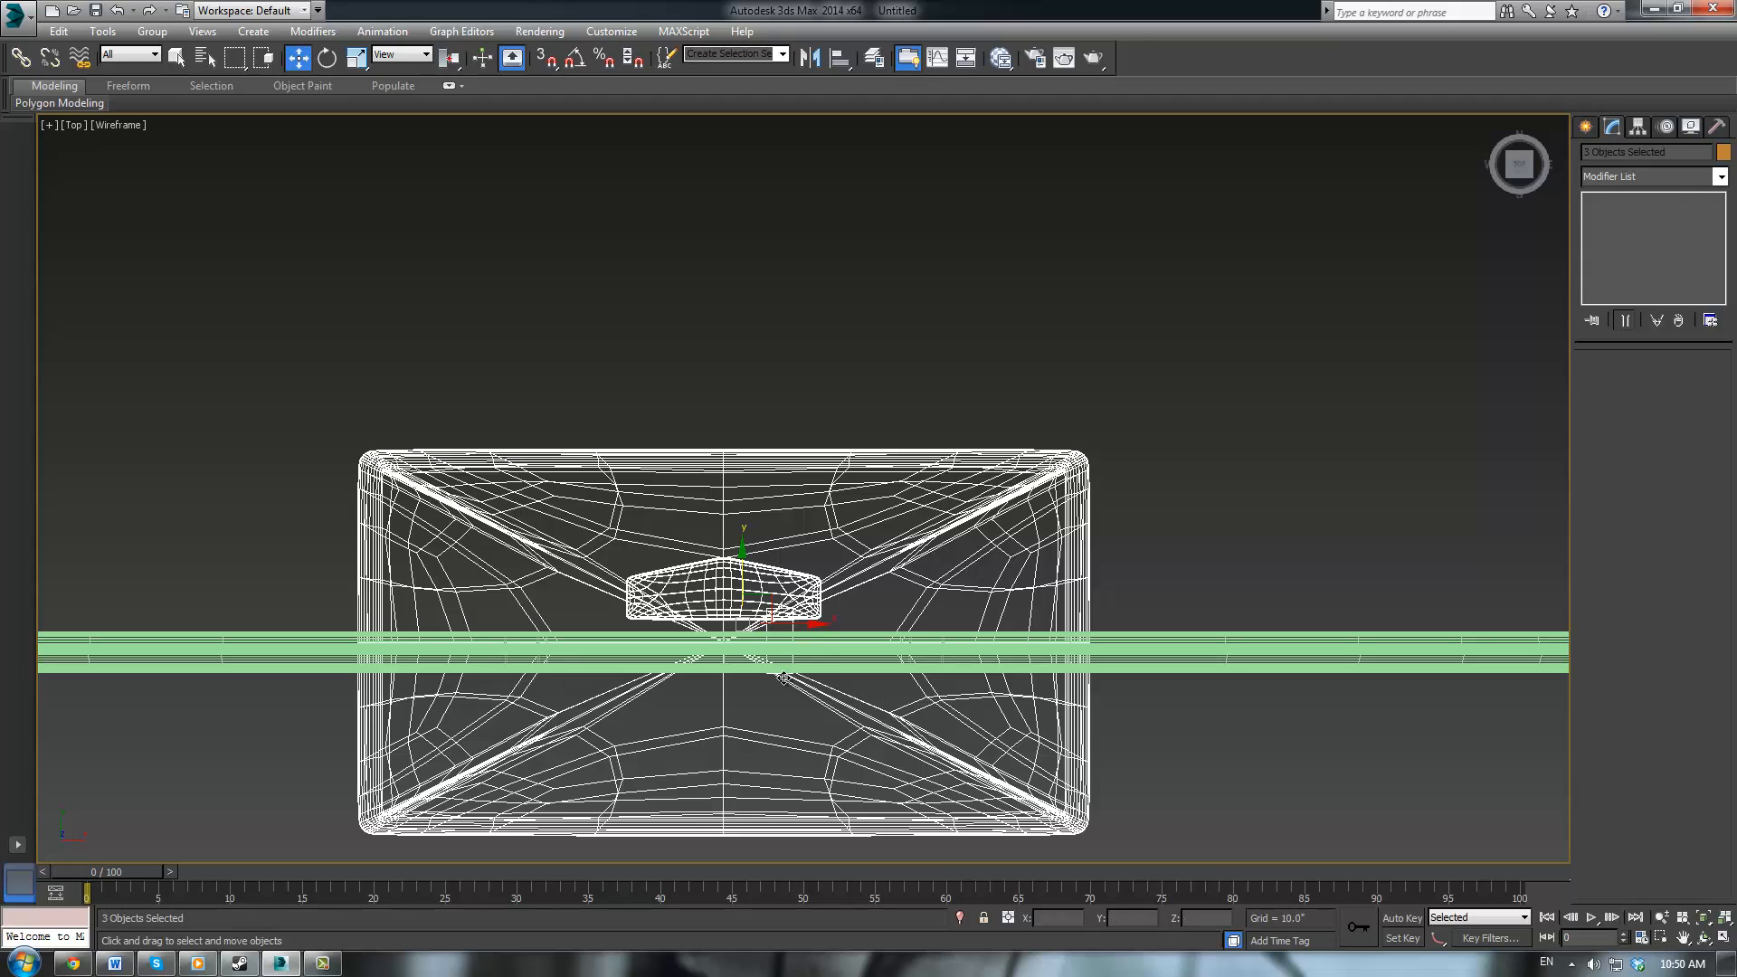
Delete the thin box from the stand base and return to shaded display
click(771, 624)
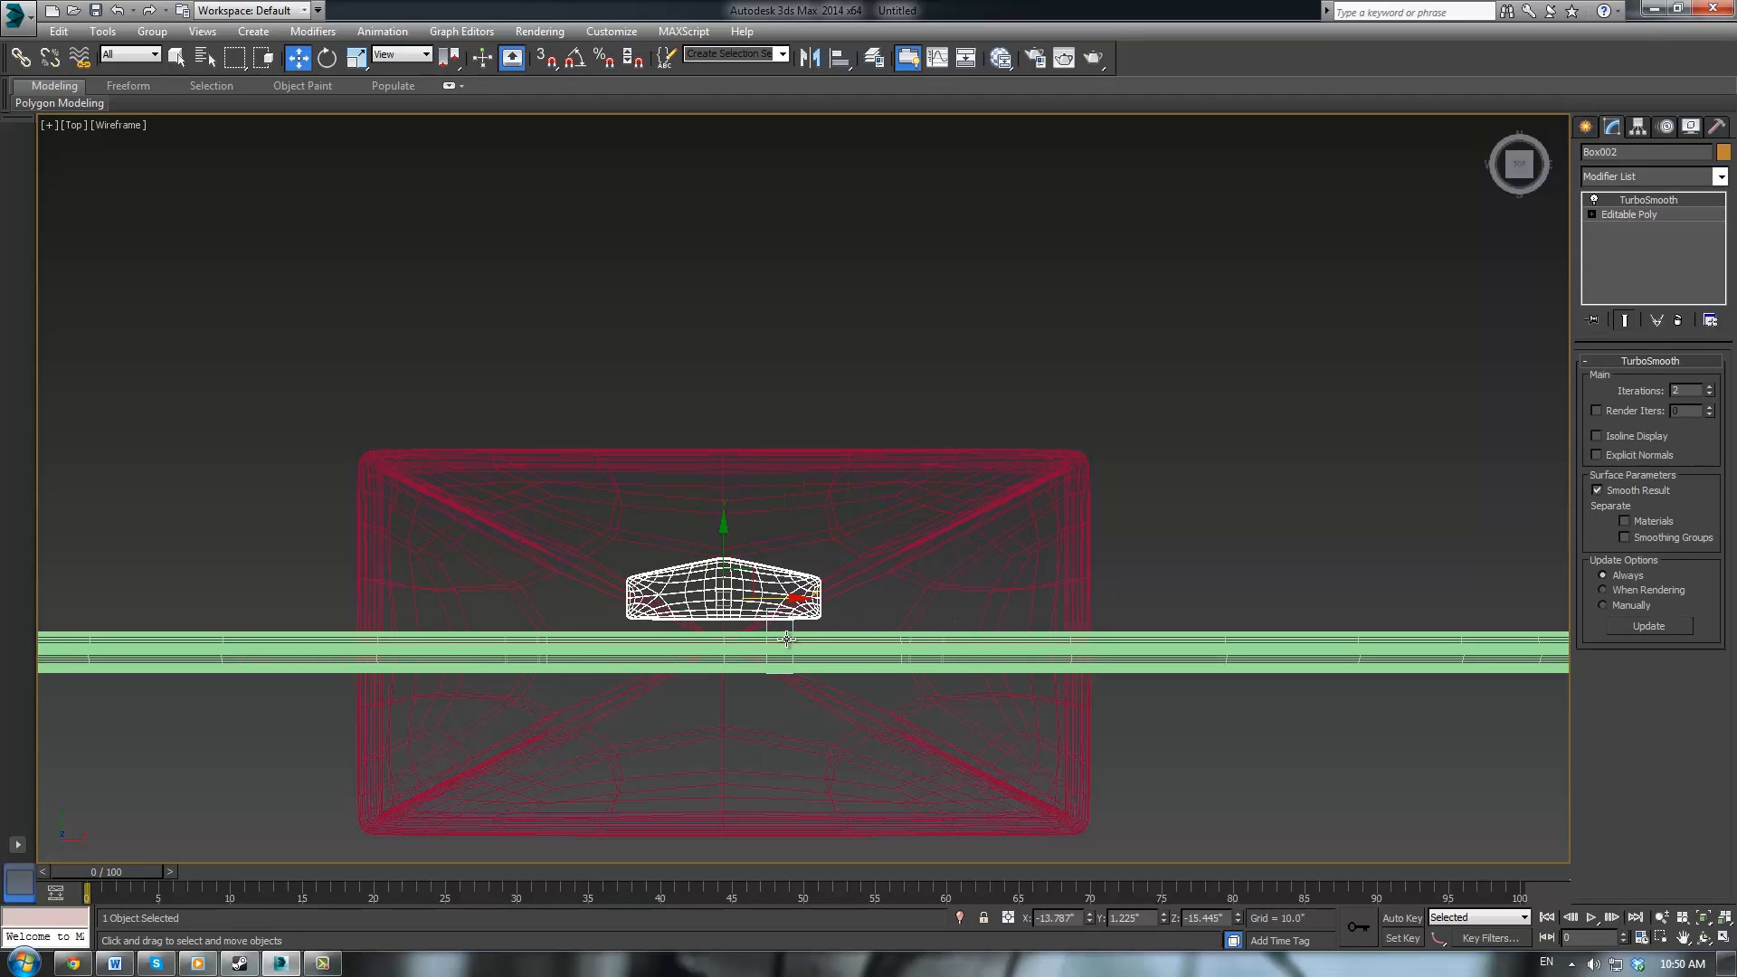
click(789, 631)
click(780, 633)
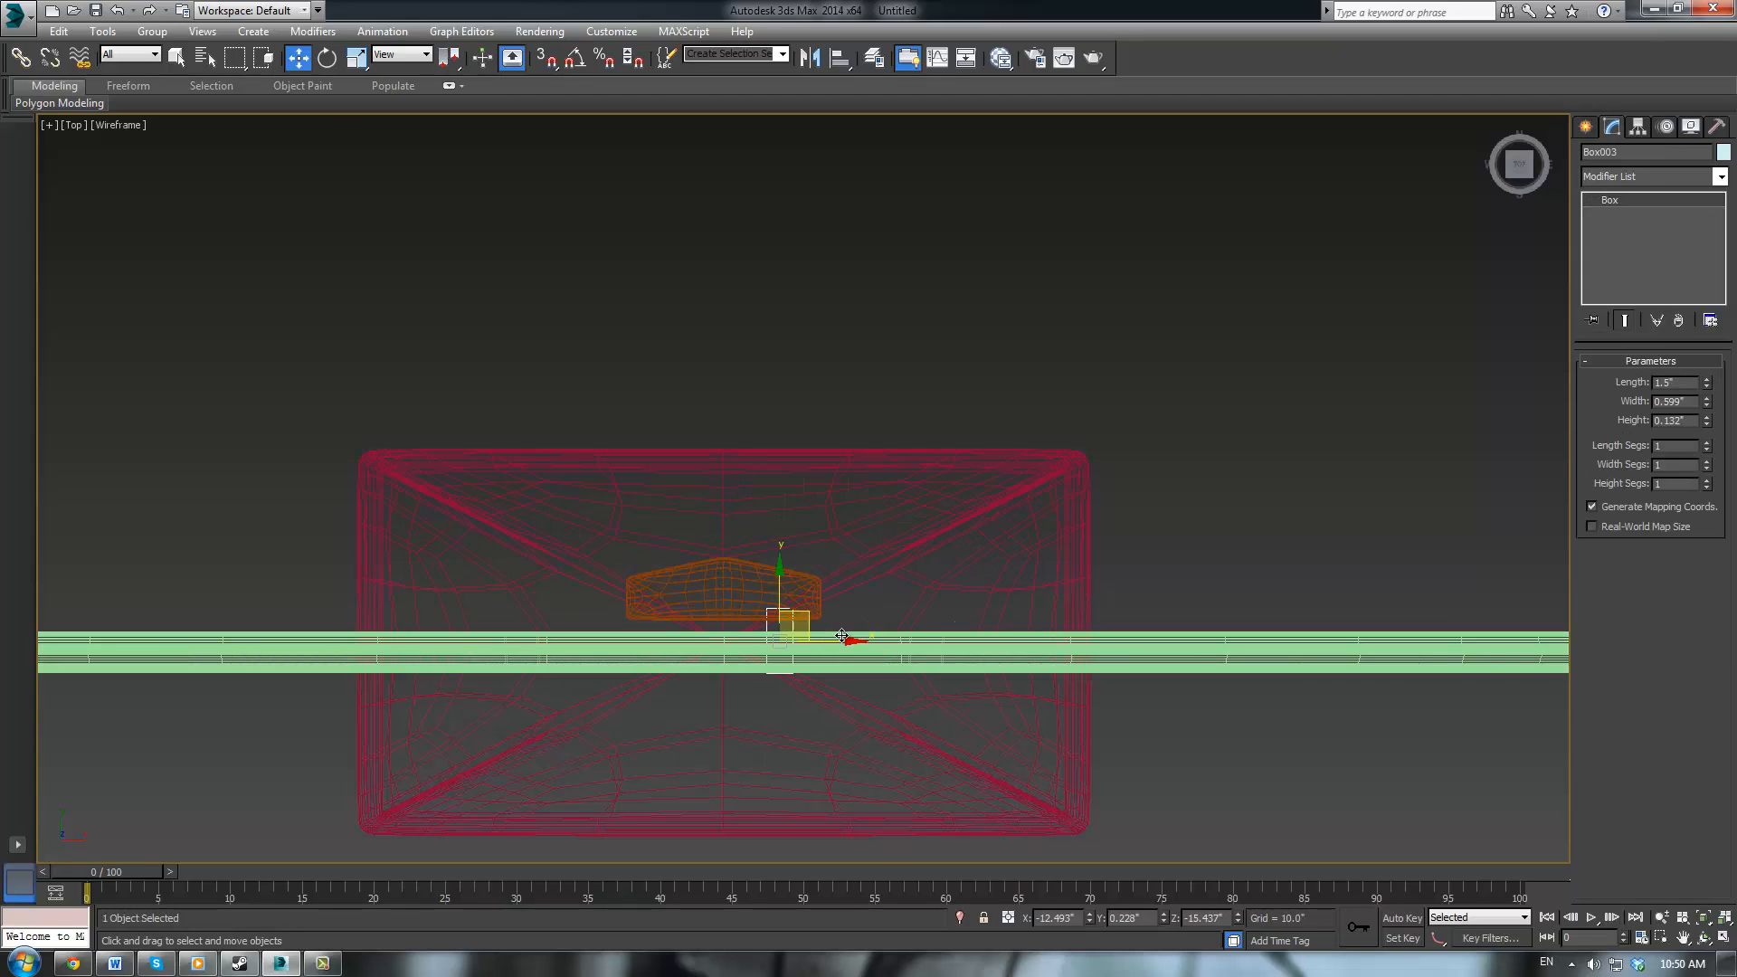
click(1203, 480)
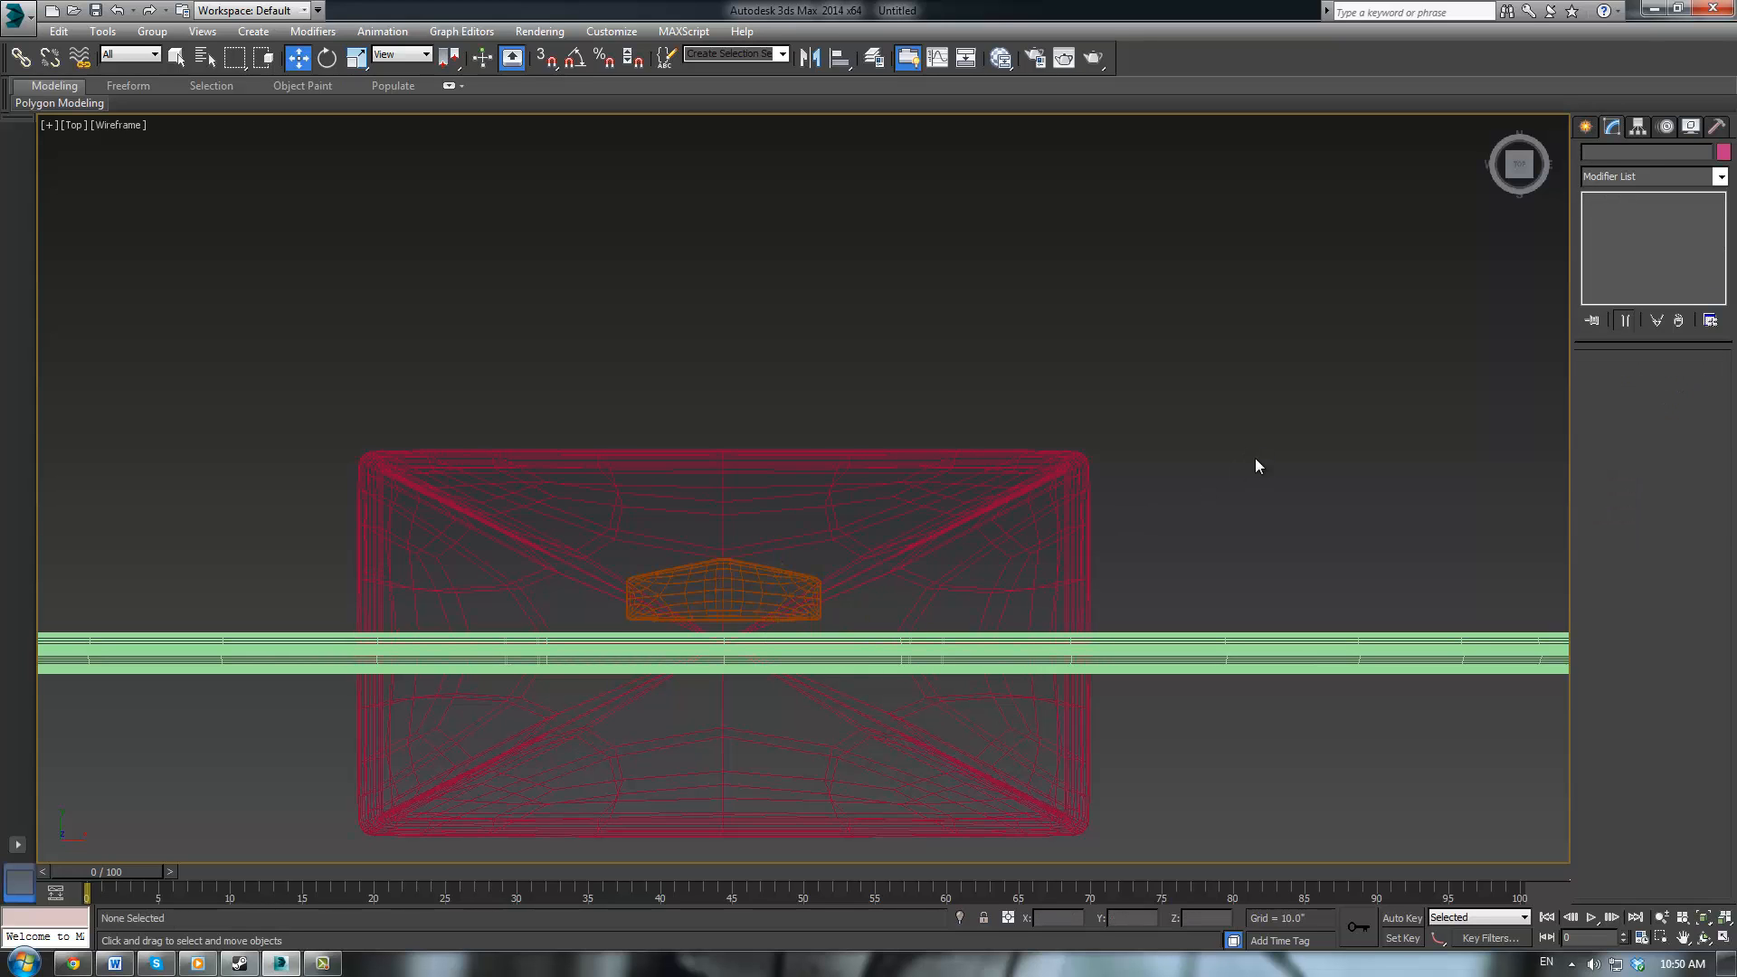
key(F3)
Select the neck and stand base from the side and move them forward until the neck meets the back of the TV
alt+middle_drag(1174, 543, 1037, 239)
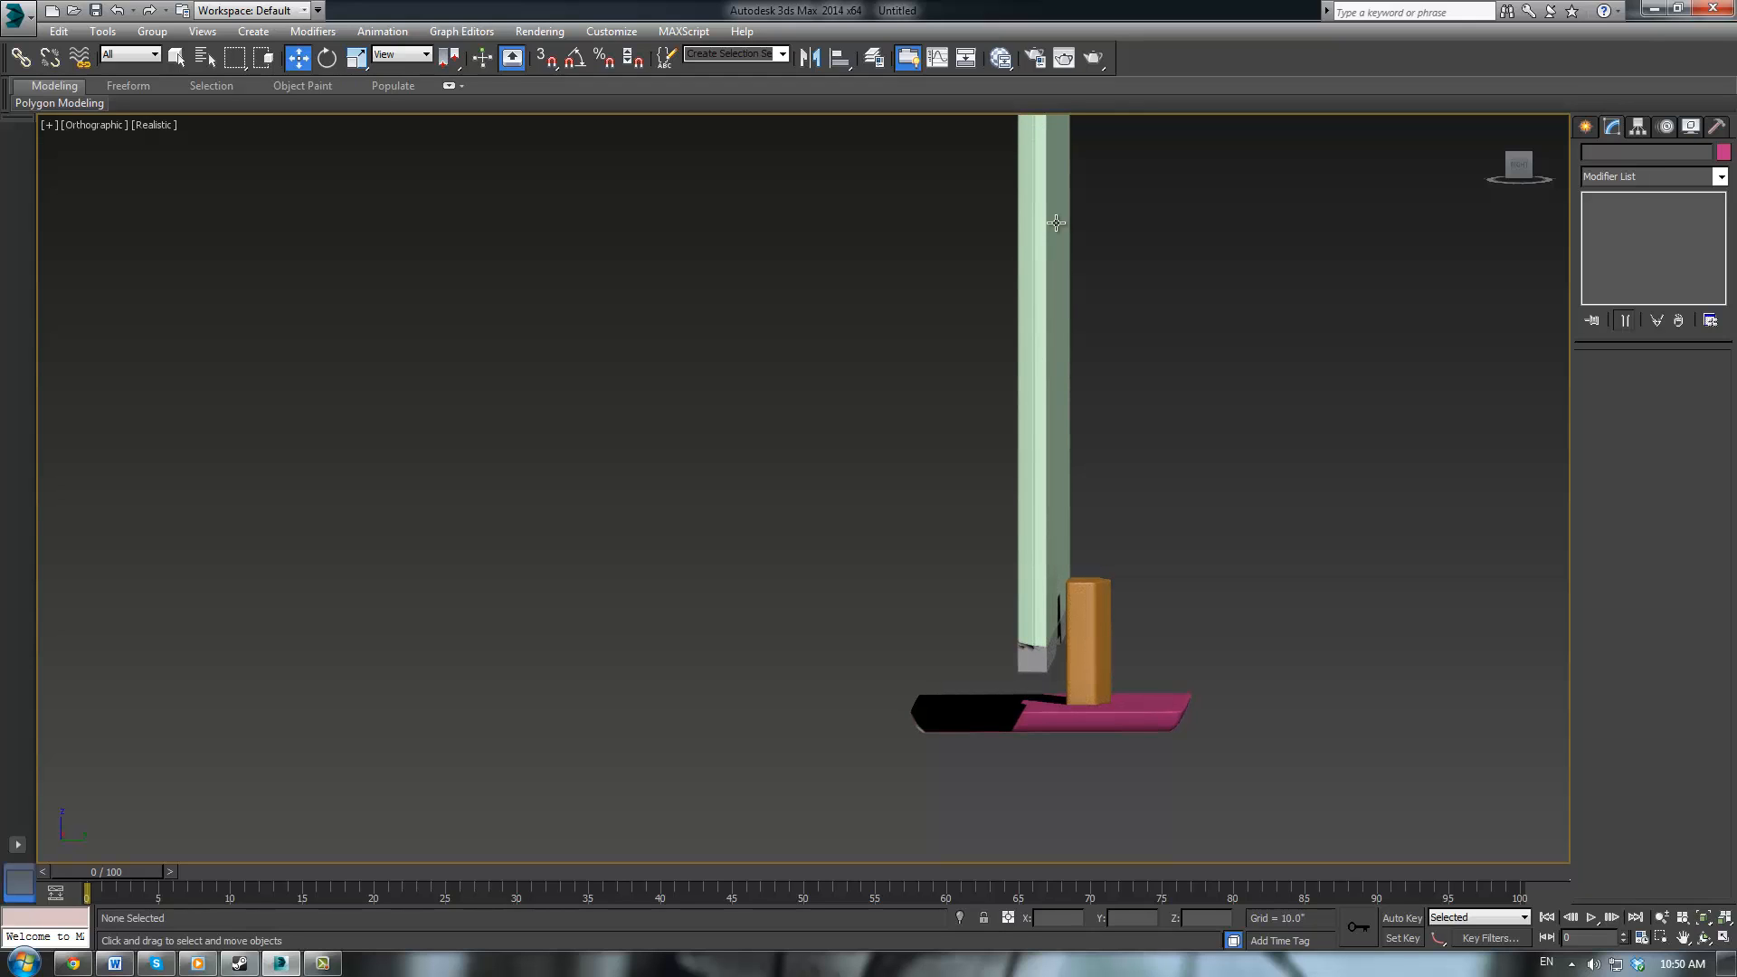
scroll(1311, 517, up, 2)
scroll(1367, 465, up, 2)
middle_drag(1300, 527, 1364, 400)
drag(1229, 564, 1057, 774)
middle_drag(1226, 501, 1249, 509)
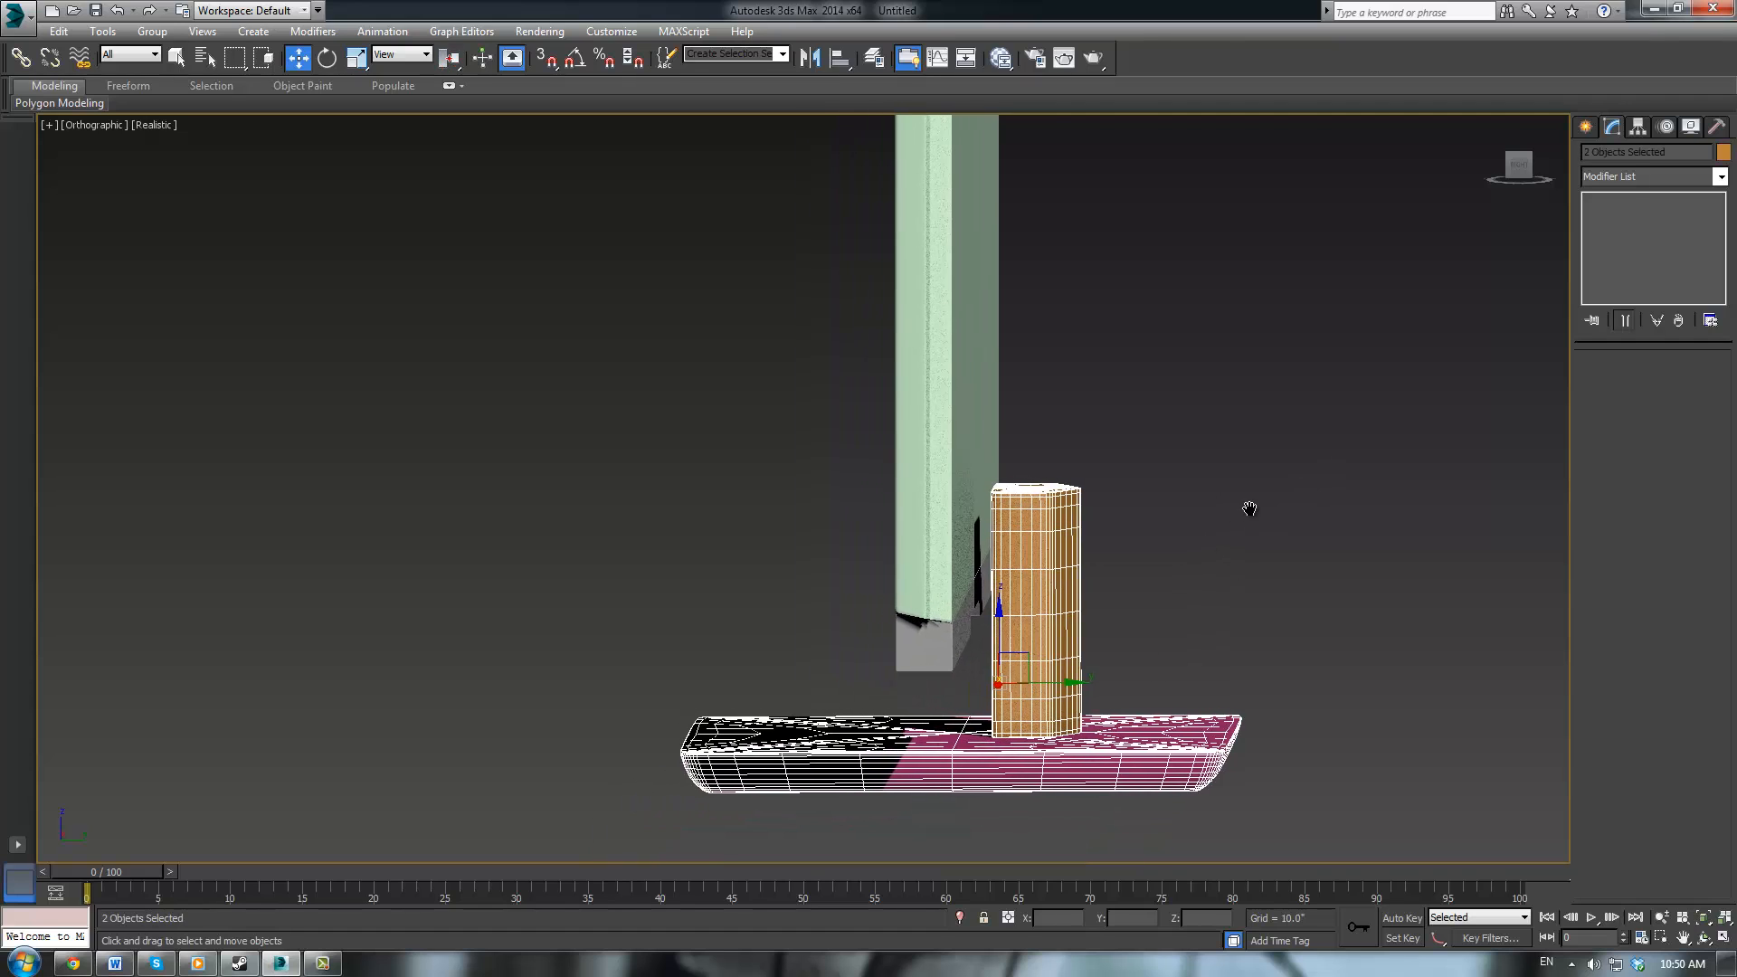
key(l)
scroll(957, 553, down, 5)
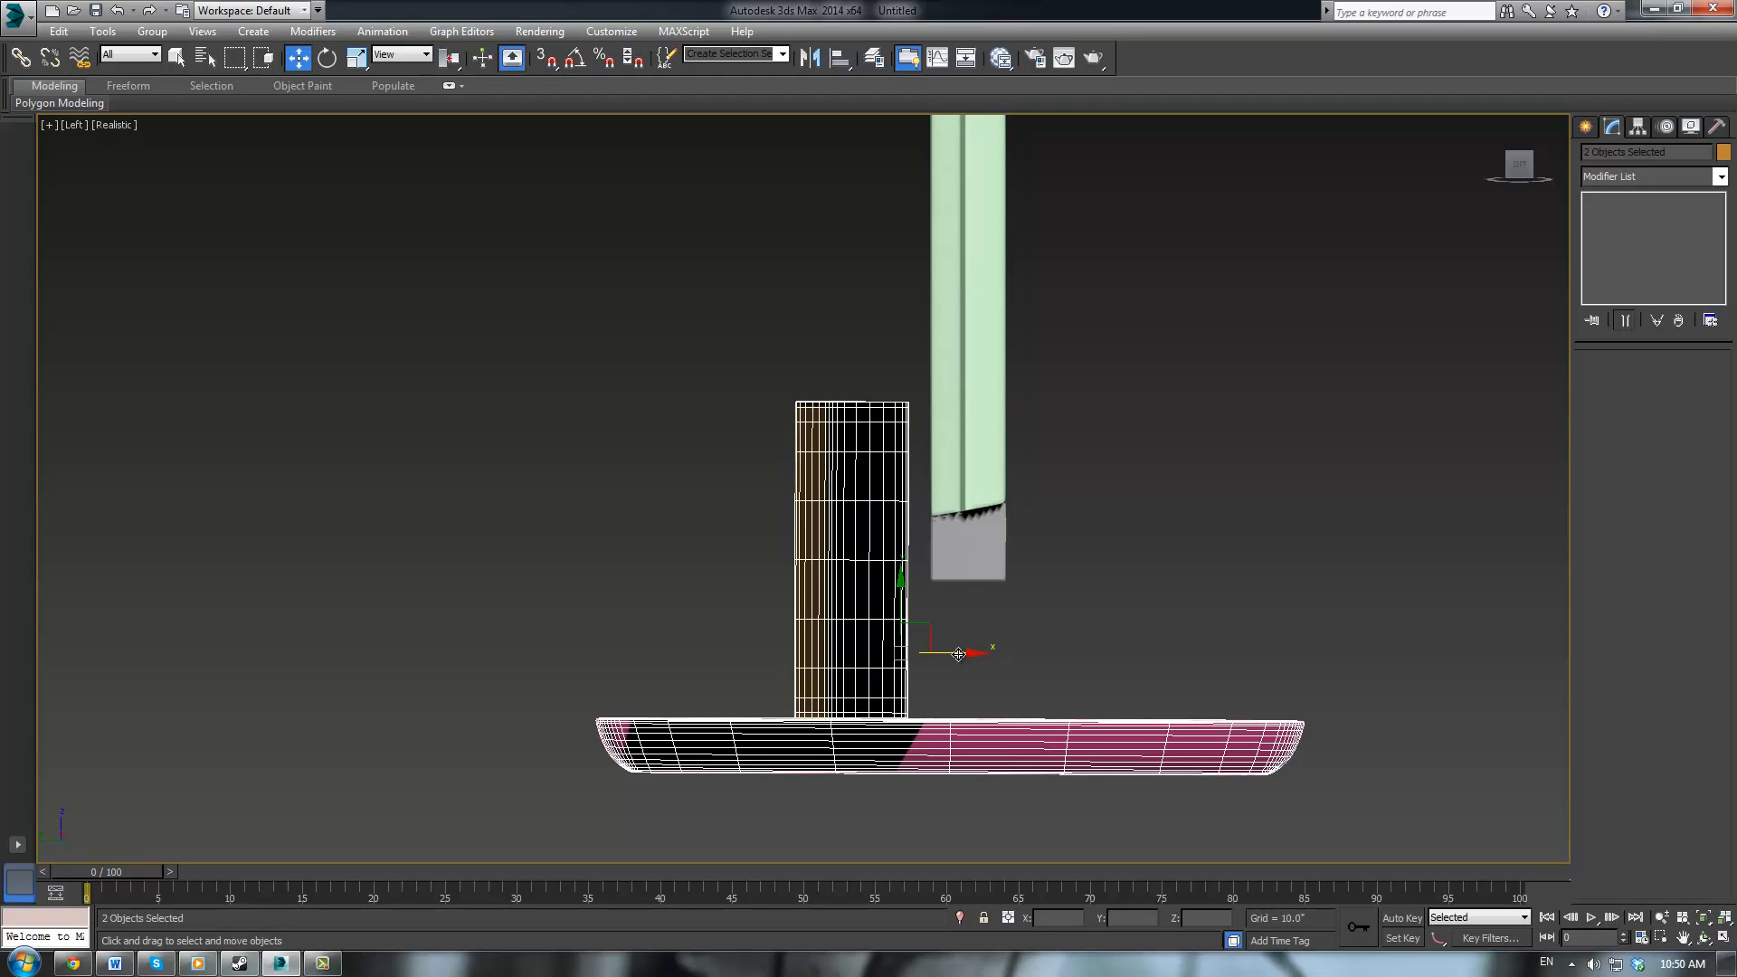
drag(958, 654, 978, 660)
scroll(1021, 554, up, 3)
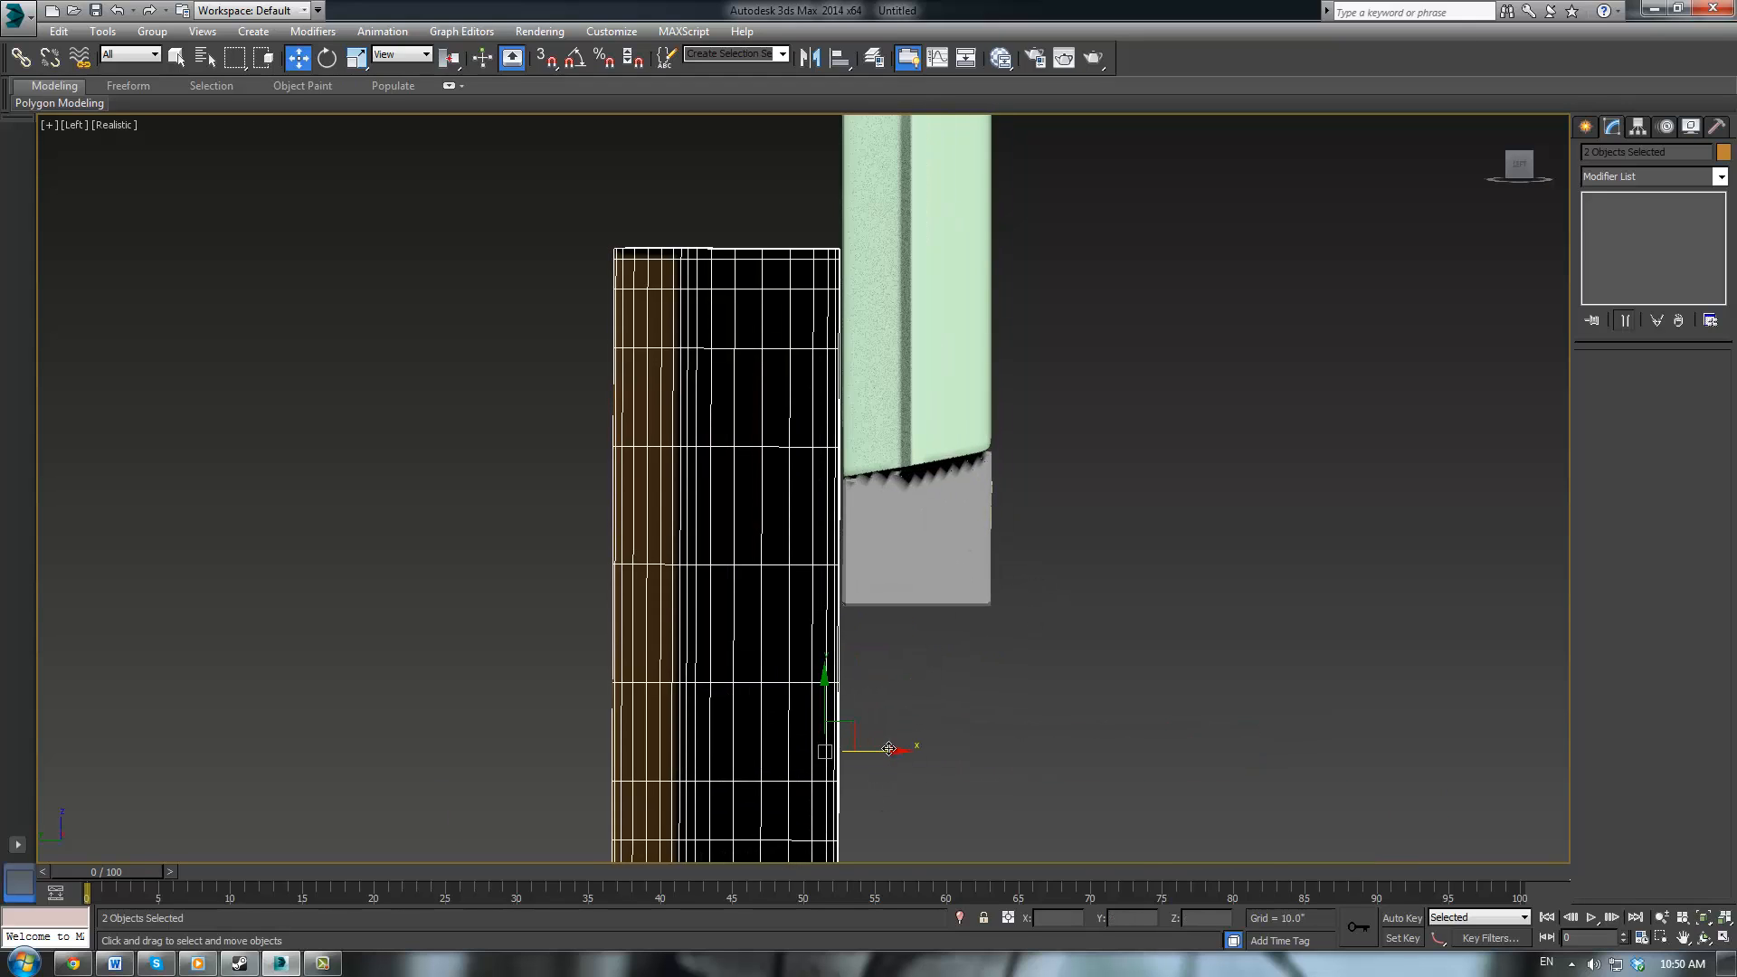
scroll(1059, 775, down, 3)
click(1044, 821)
drag(999, 823, 986, 823)
click(1033, 676)
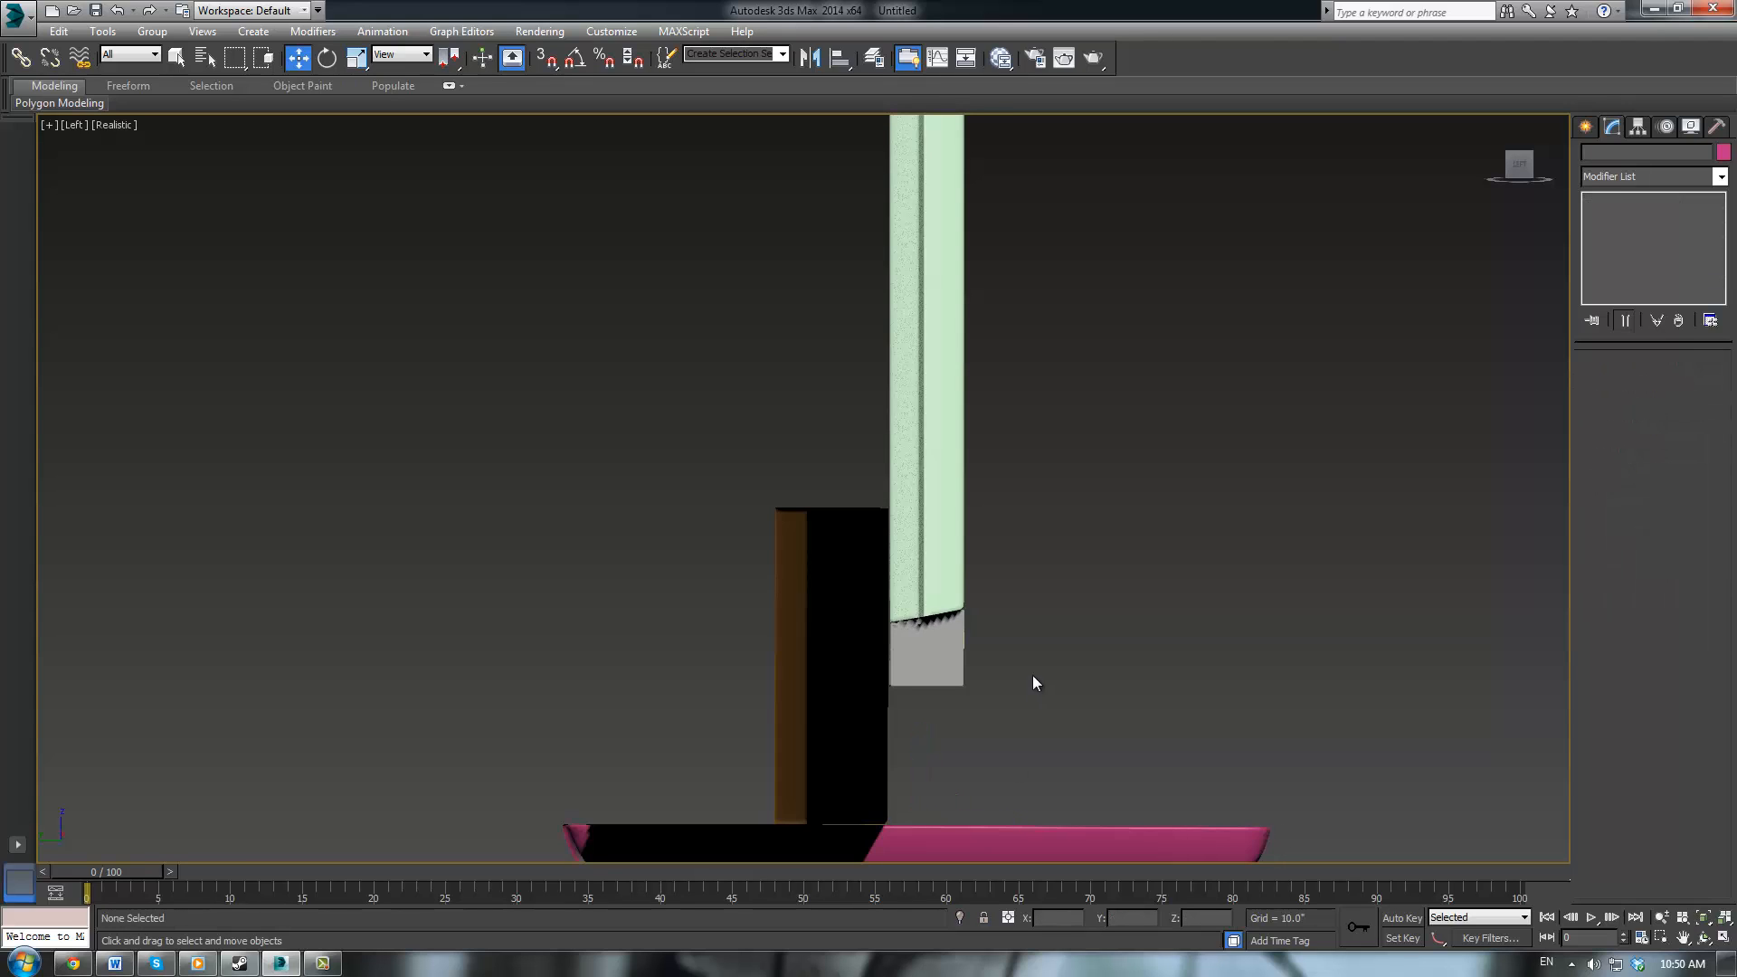
Examine the TV and its repositioned stand in perspective from the front and the side
scroll(1026, 661, down, 3)
key(p)
alt+middle_drag(1053, 591, 996, 583)
scroll(1037, 718, up, 5)
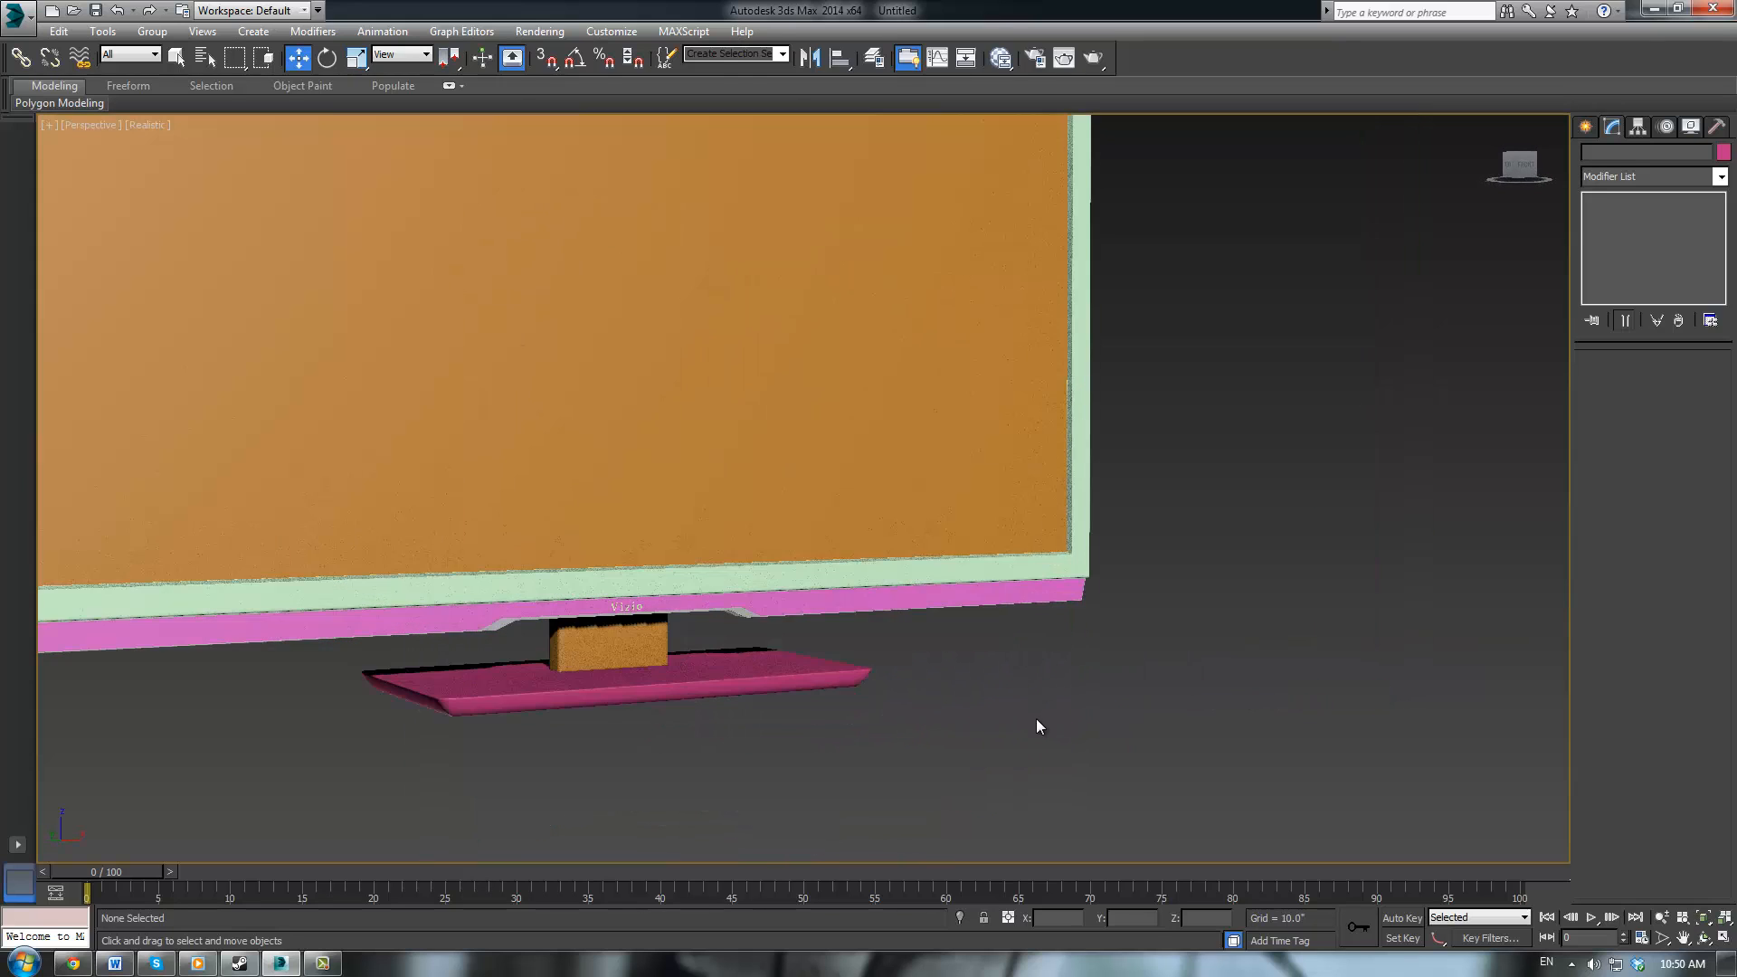
scroll(1035, 718, down, 5)
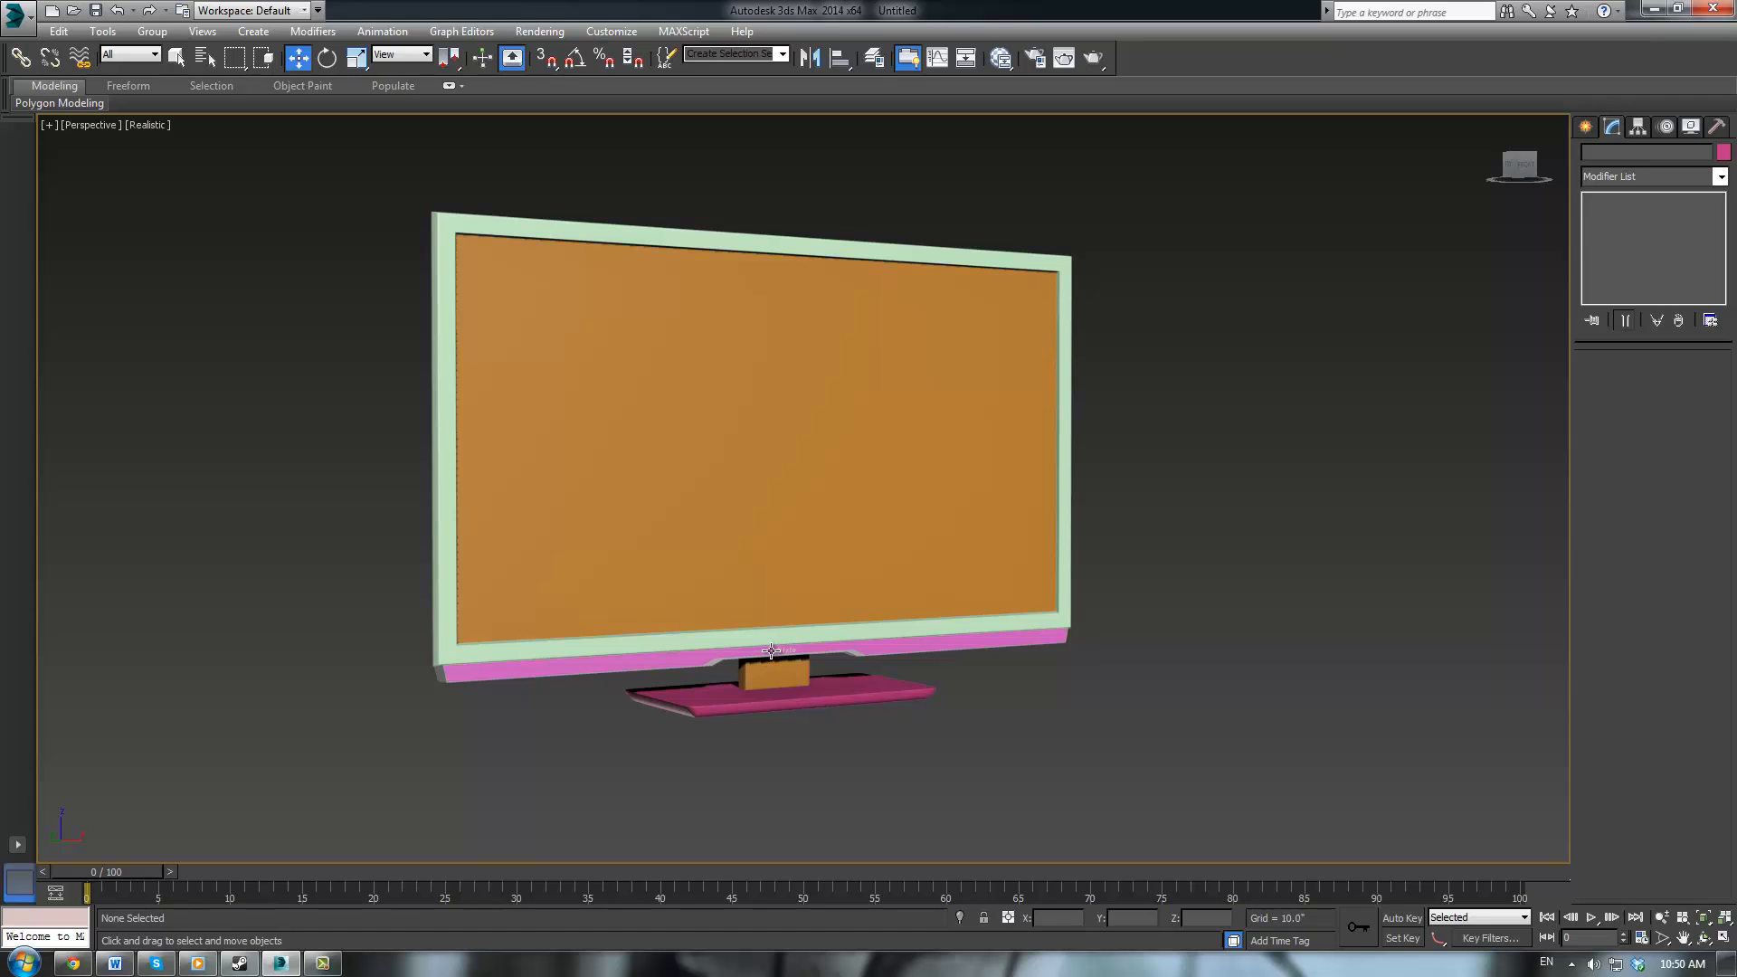
alt+middle_drag(771, 651, 805, 660)
scroll(706, 630, up, 5)
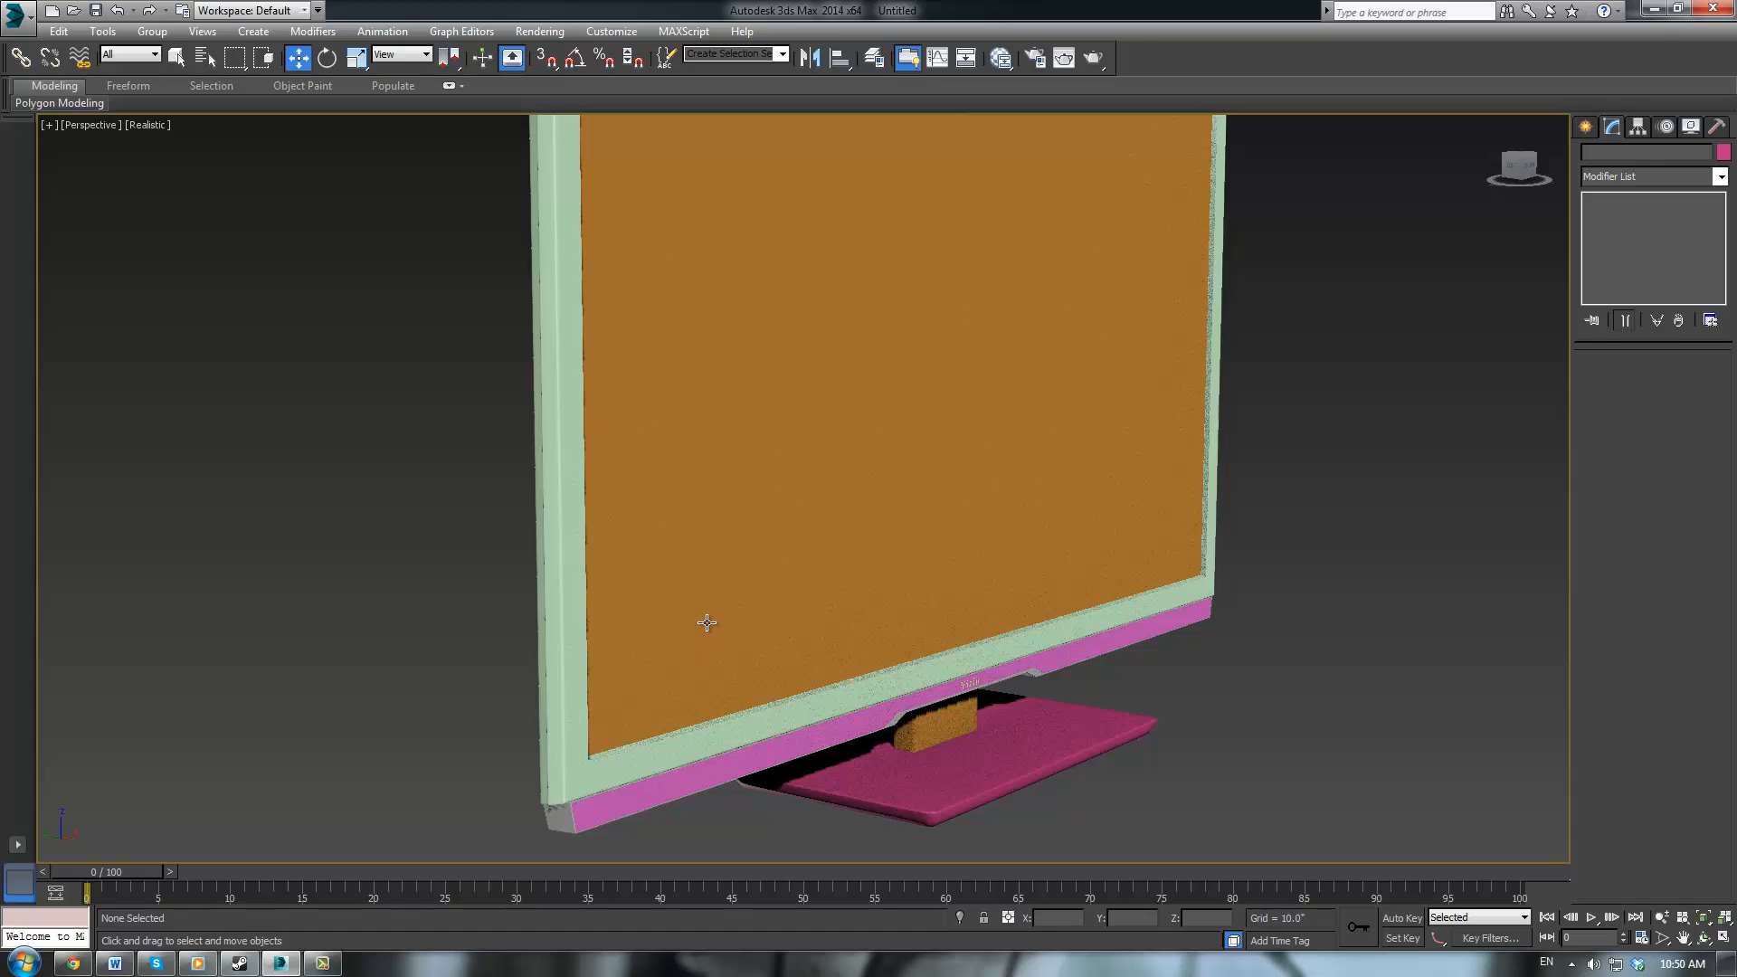
middle_drag(707, 623, 834, 630)
scroll(779, 729, up, 4)
scroll(787, 648, down, 6)
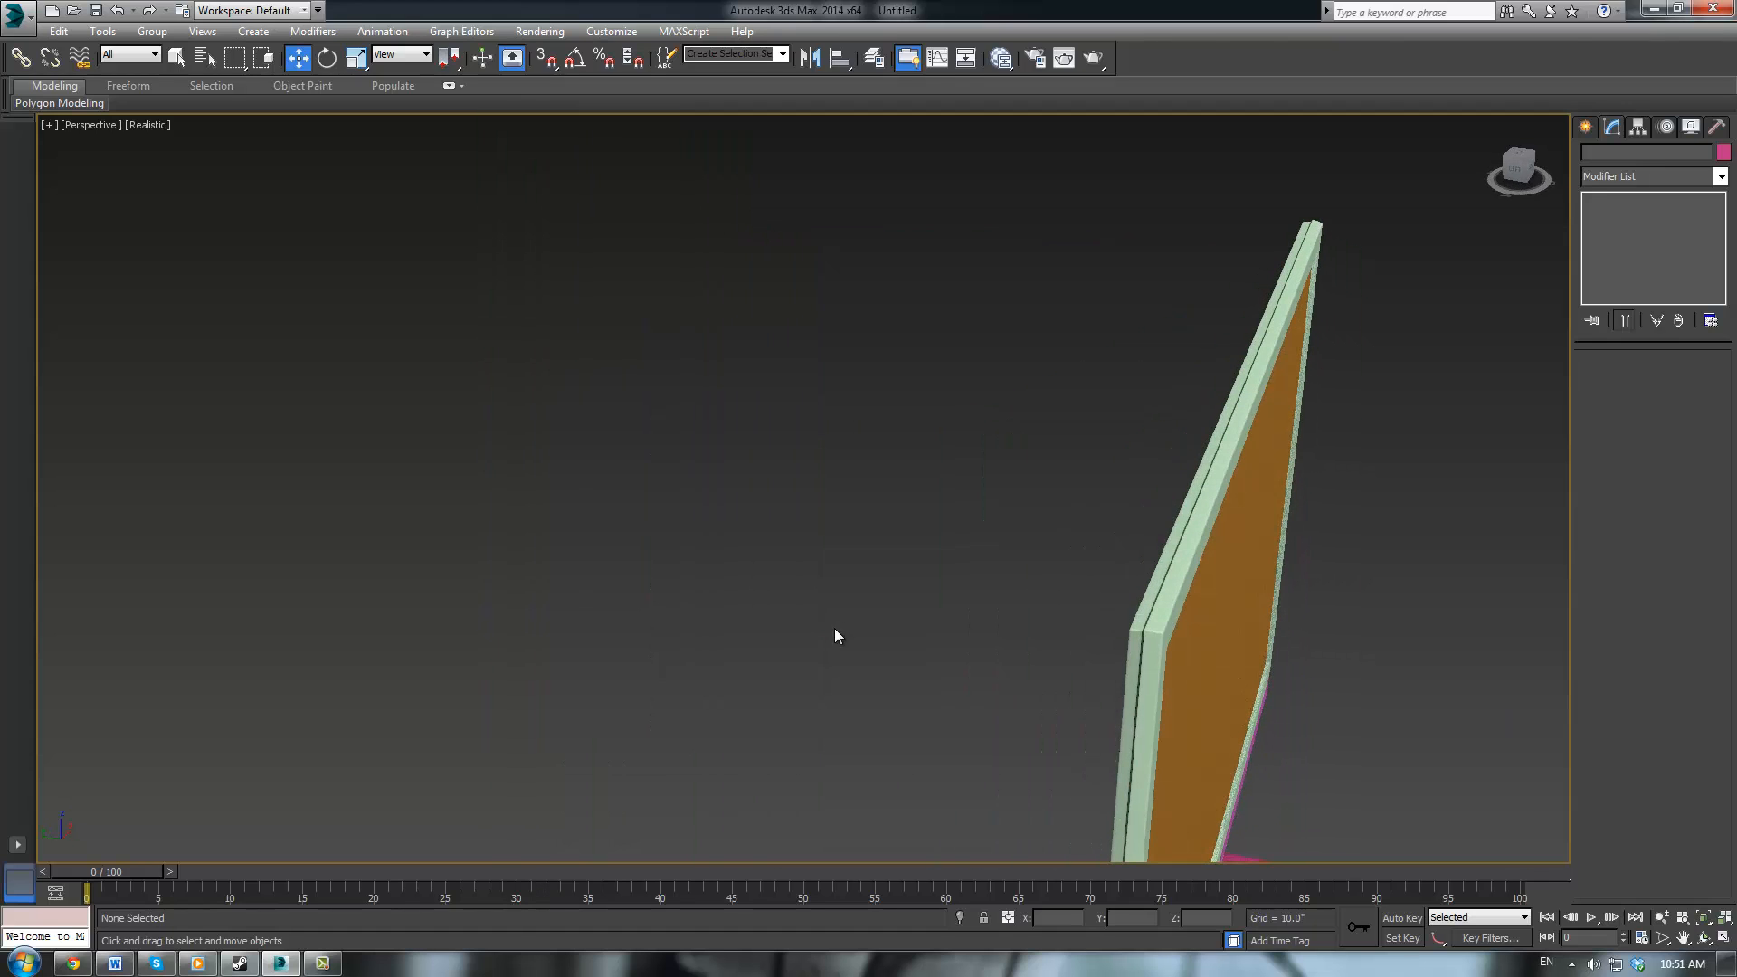
Select the TV body, neck and stand base and set their object color to the light grey custom color
click(1131, 633)
scroll(1315, 449, up, 3)
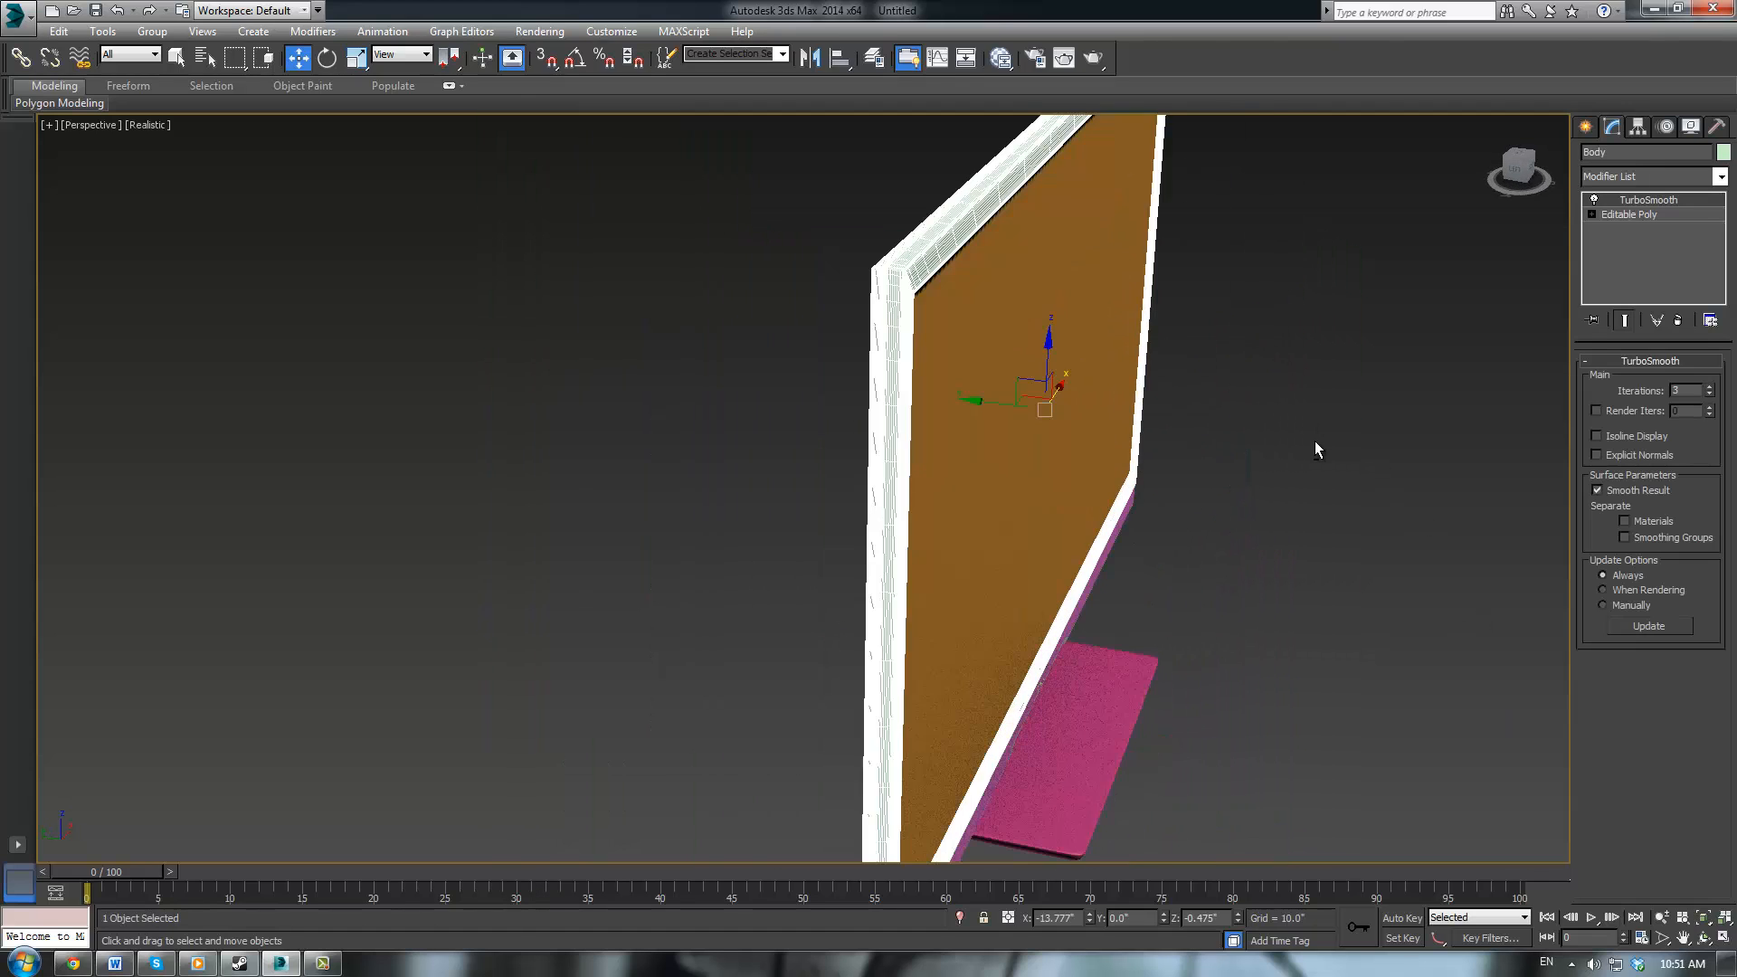
alt+middle_drag(1316, 443, 1248, 388)
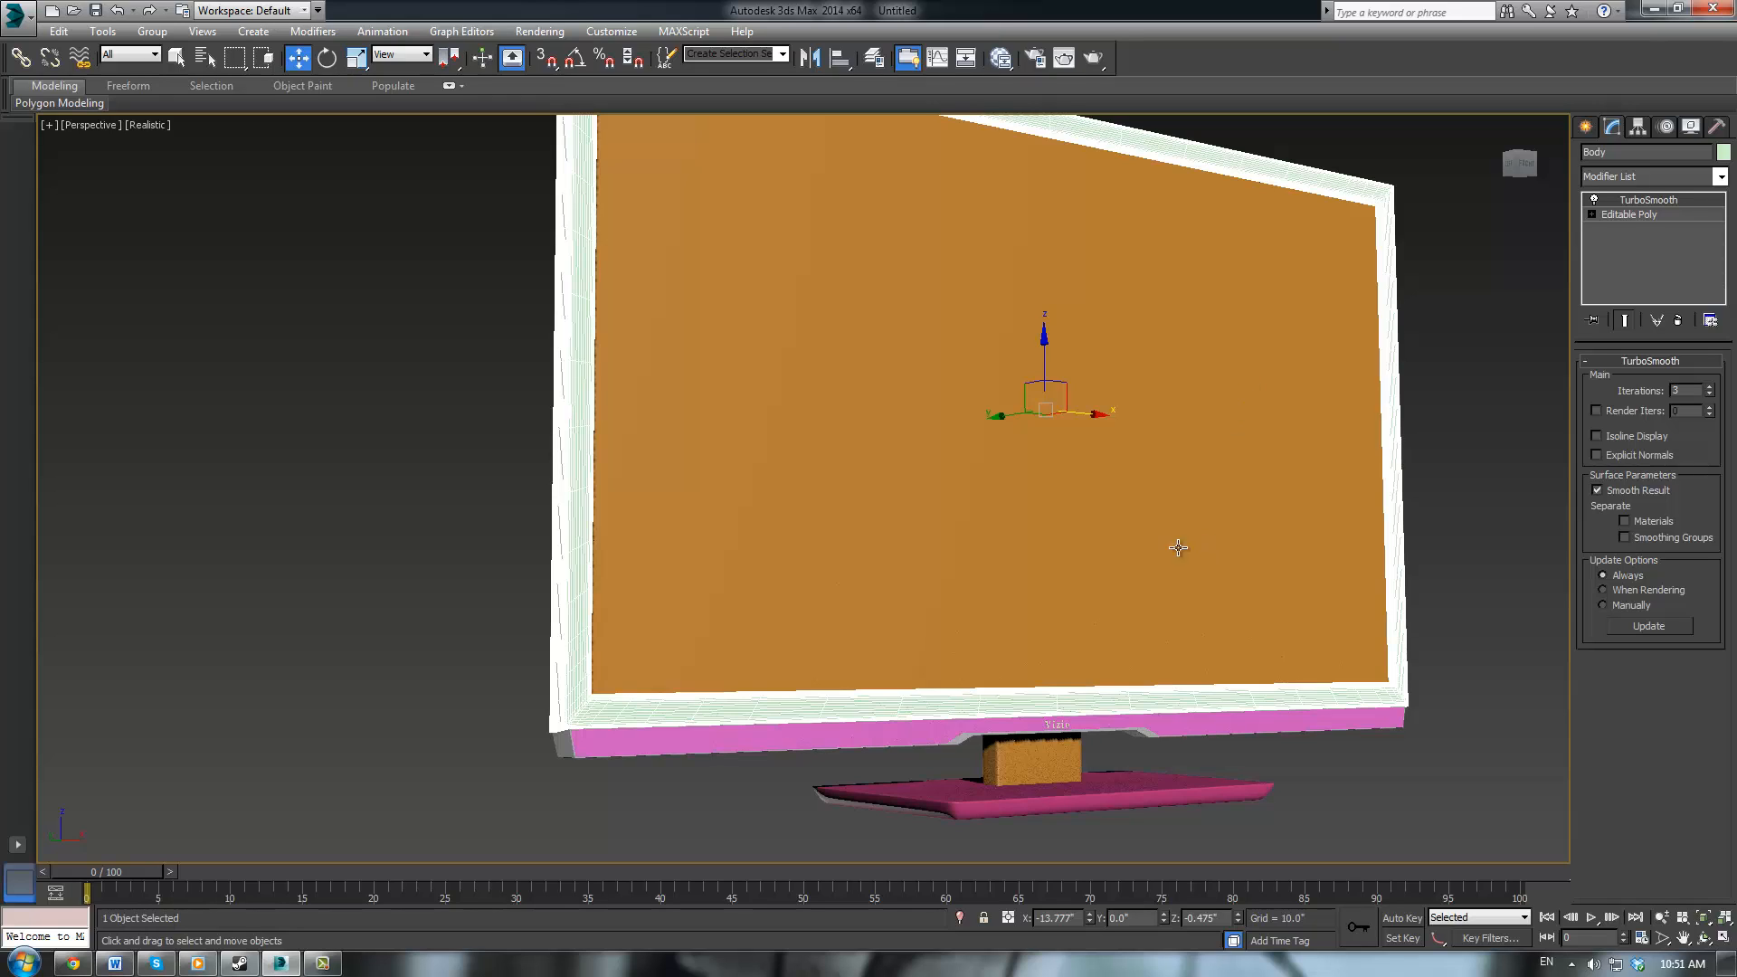
ctrl+click(1045, 769)
ctrl+click(1052, 796)
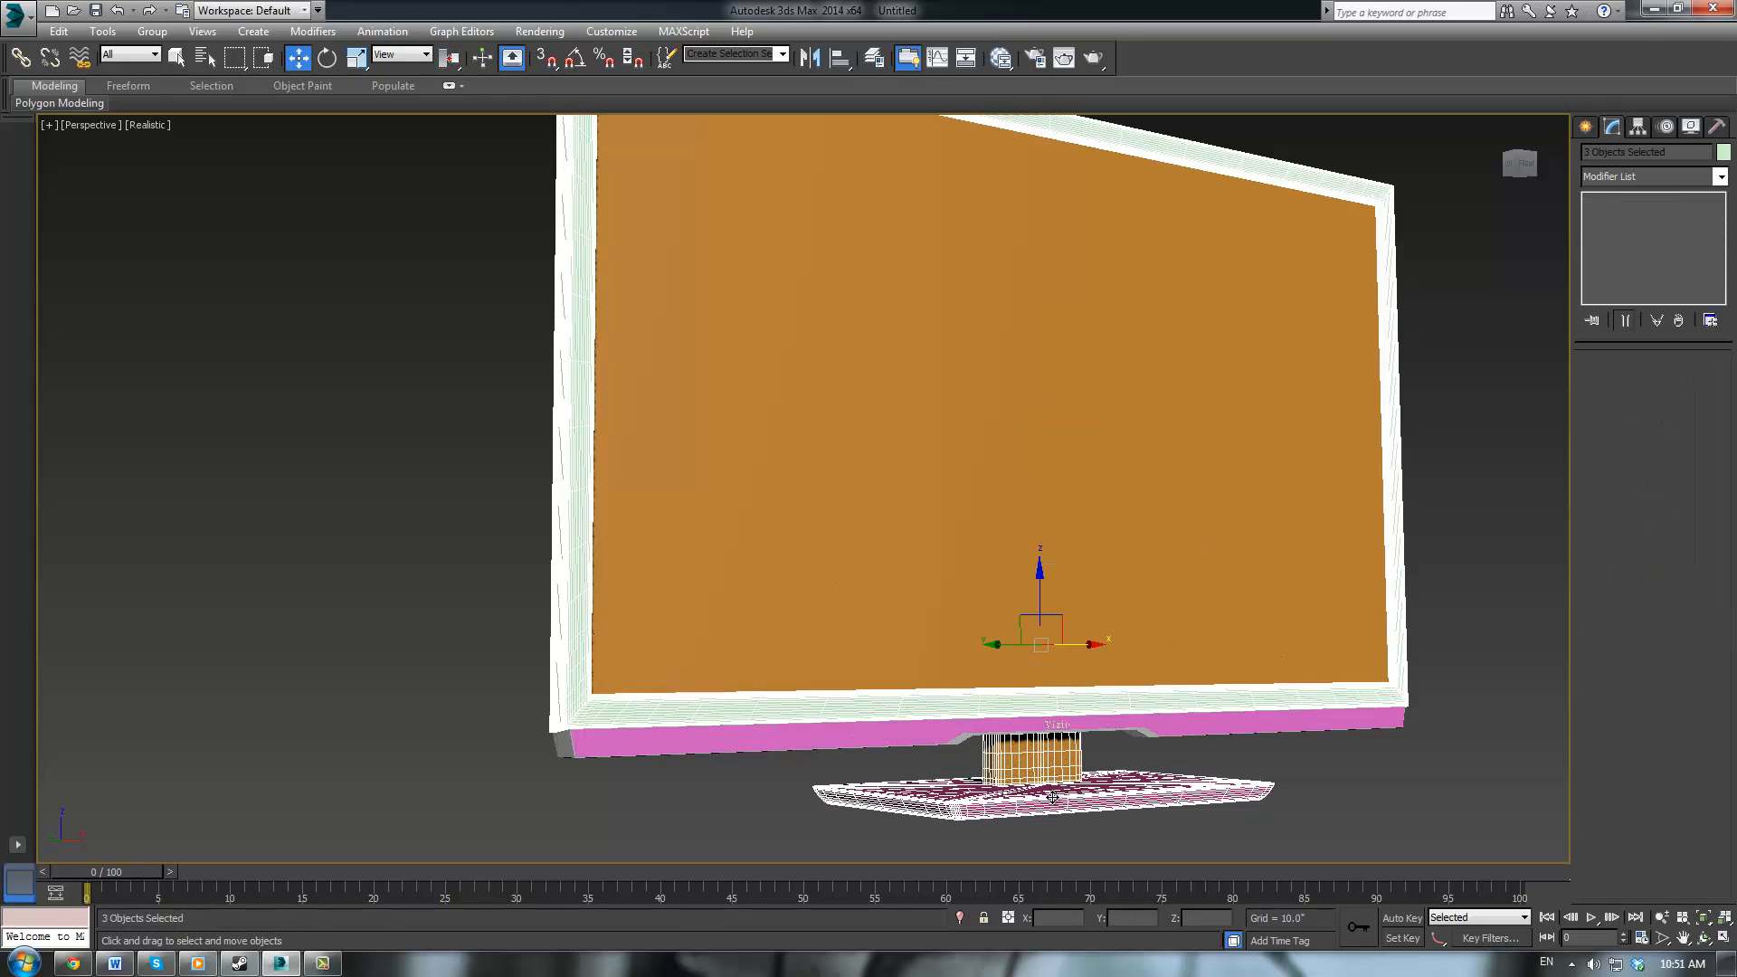
click(1723, 152)
click(982, 523)
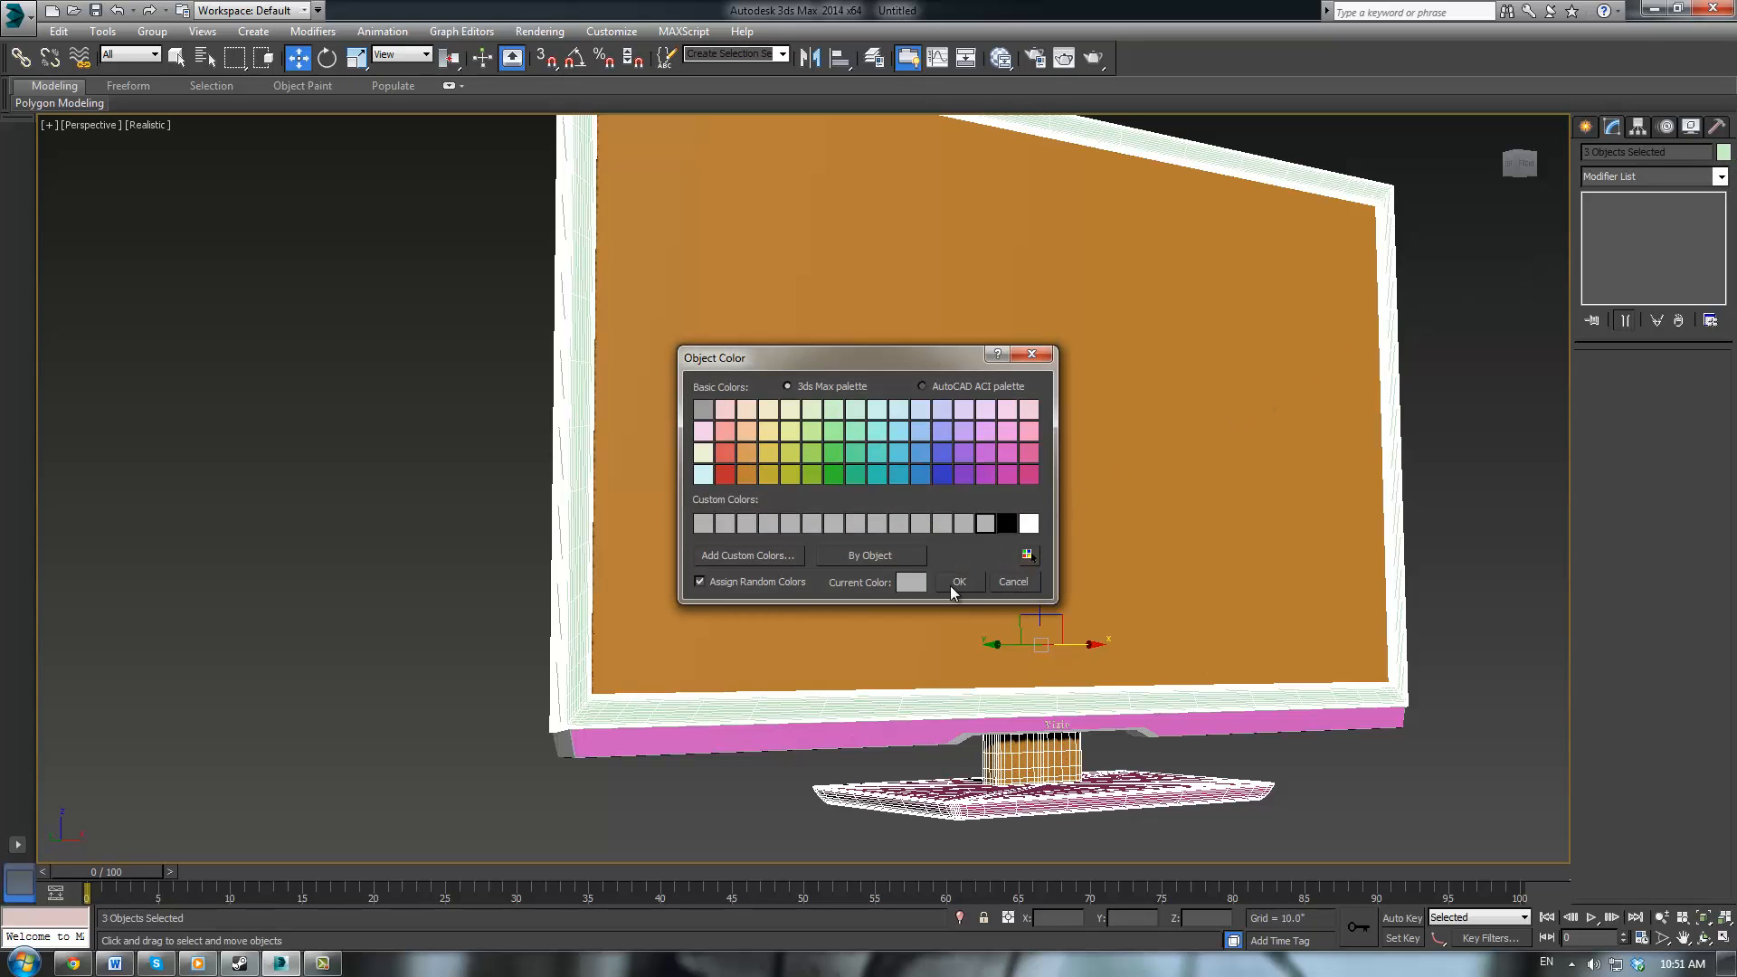
click(951, 583)
click(1481, 554)
Set the screen's object color to dark blue
click(1272, 504)
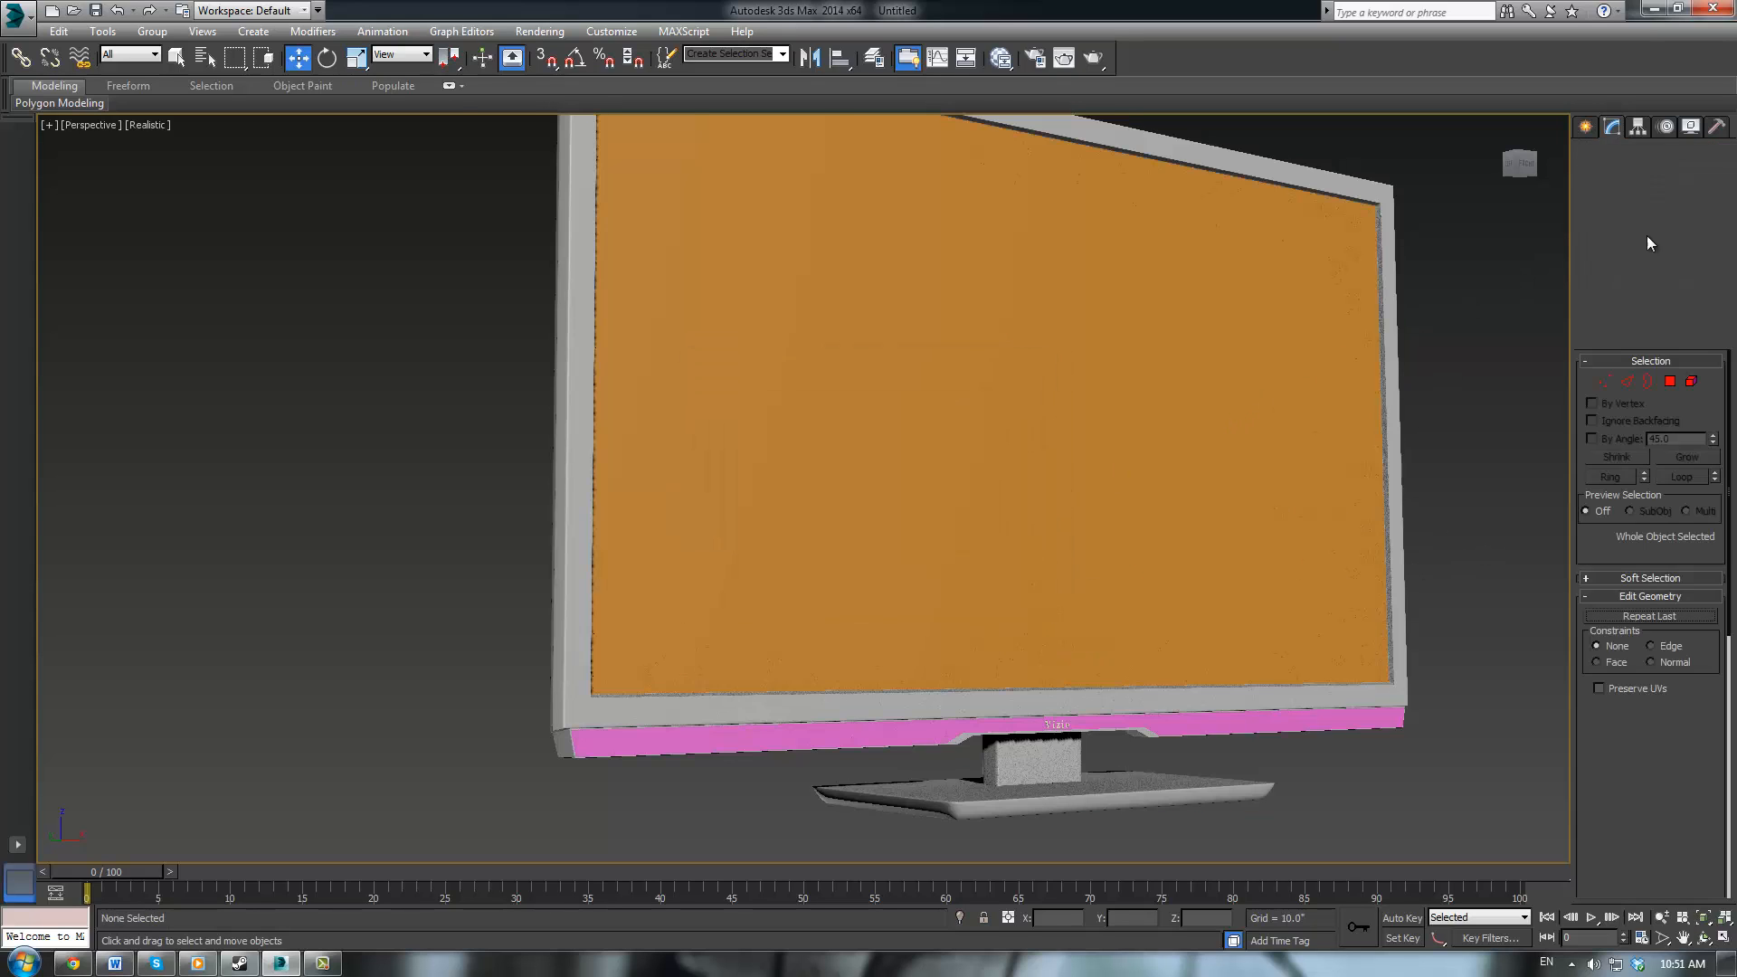
click(1723, 152)
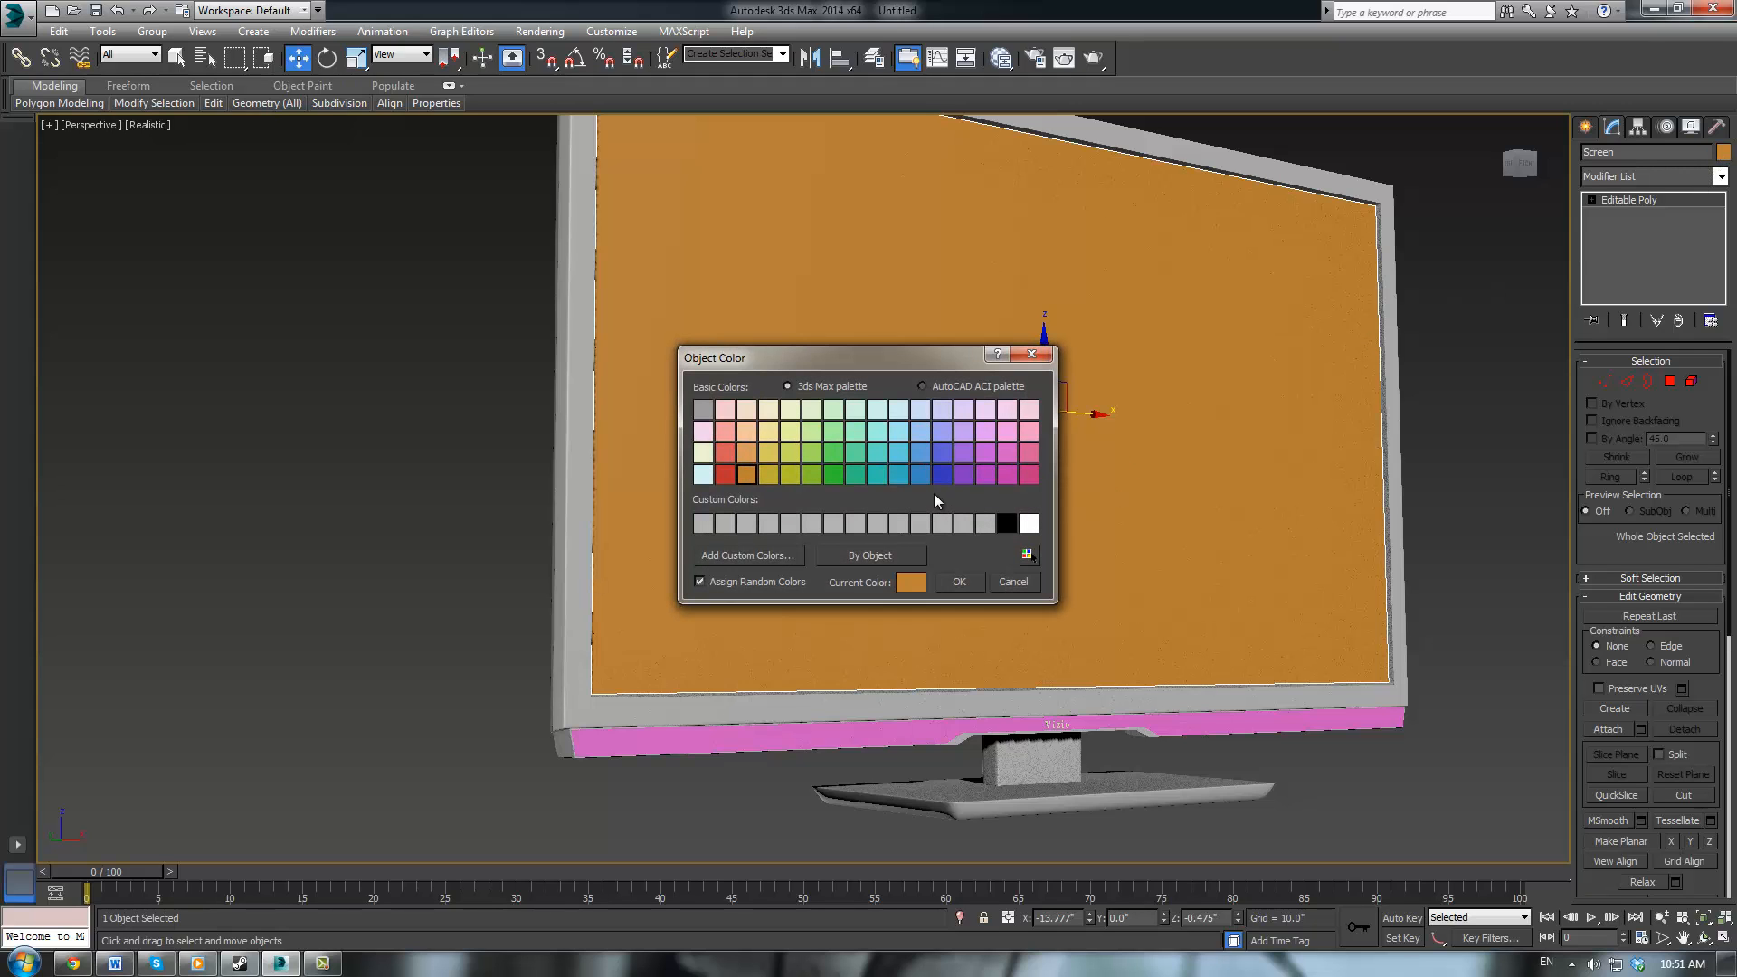
click(941, 474)
click(1009, 589)
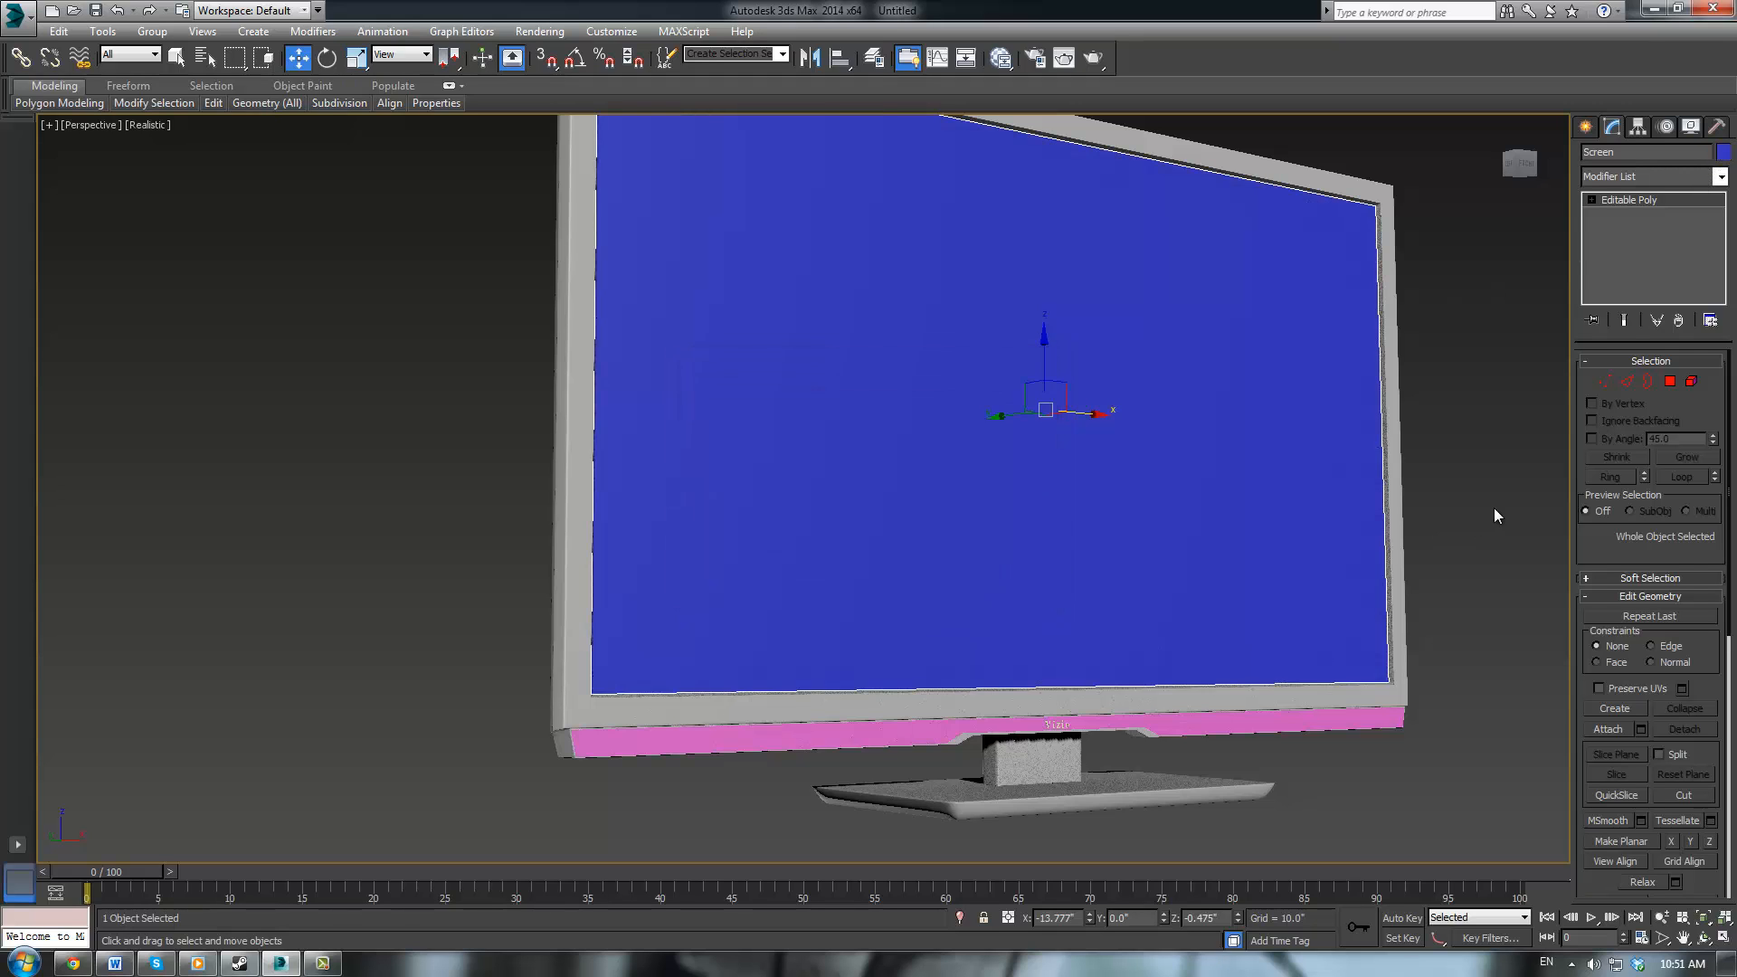
Set the object color of the strip below the screen to black
click(1335, 719)
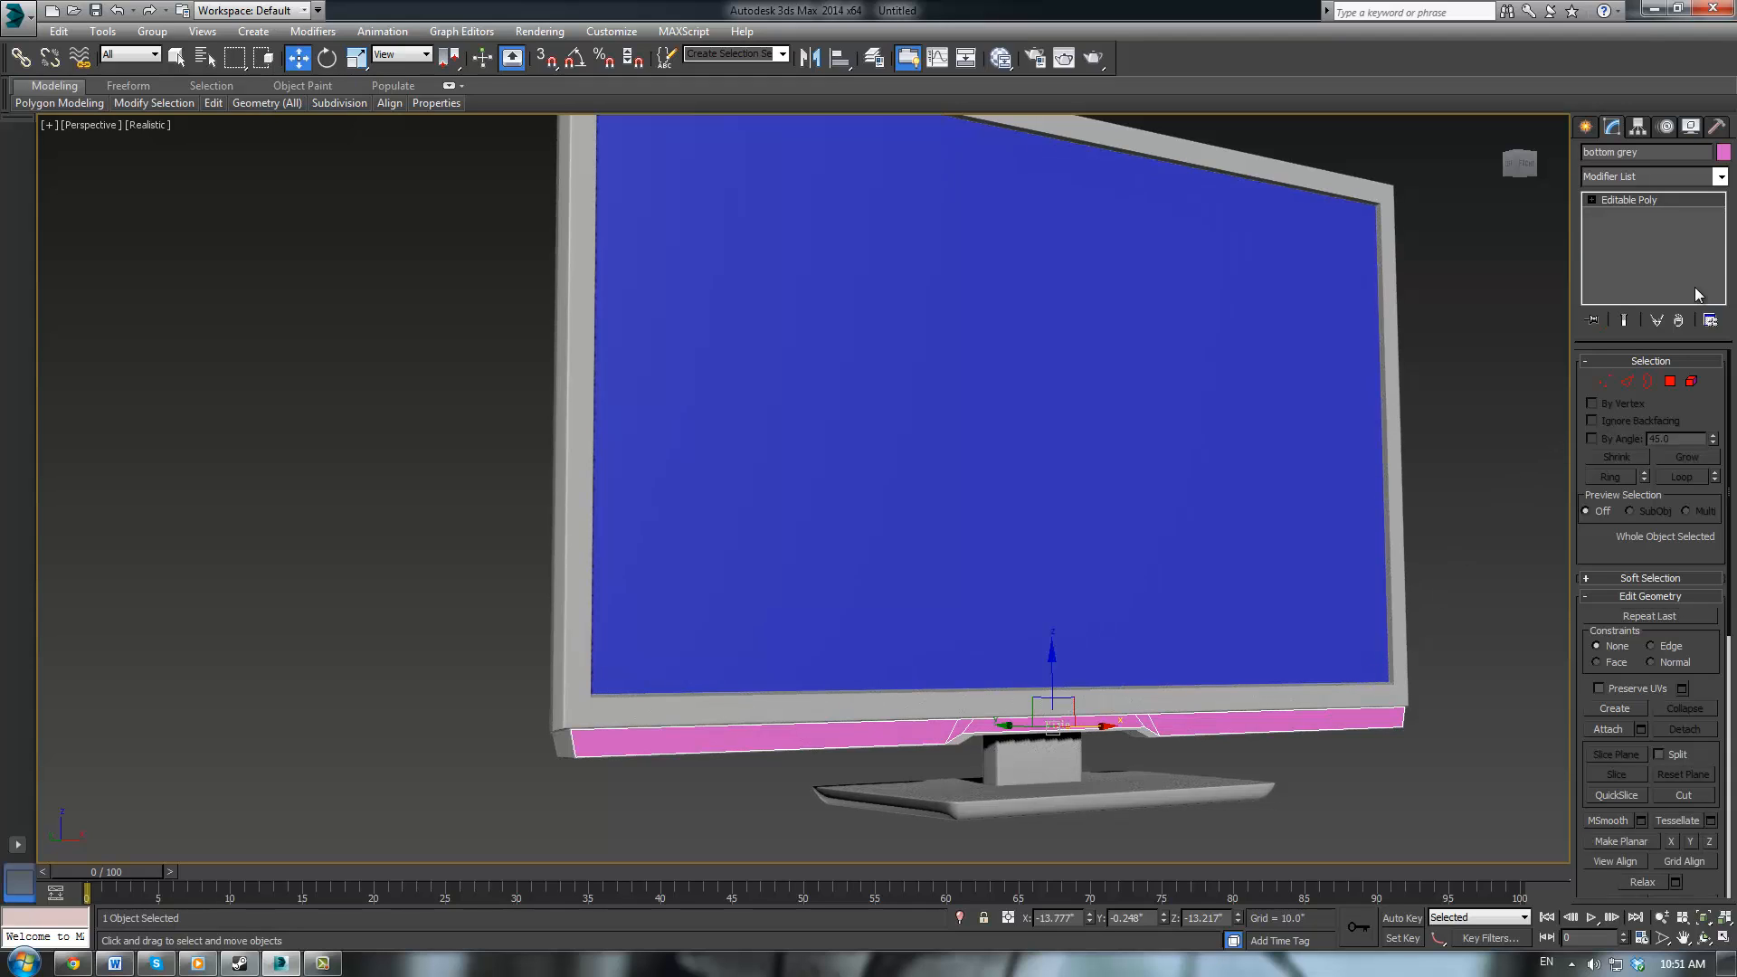
click(1724, 152)
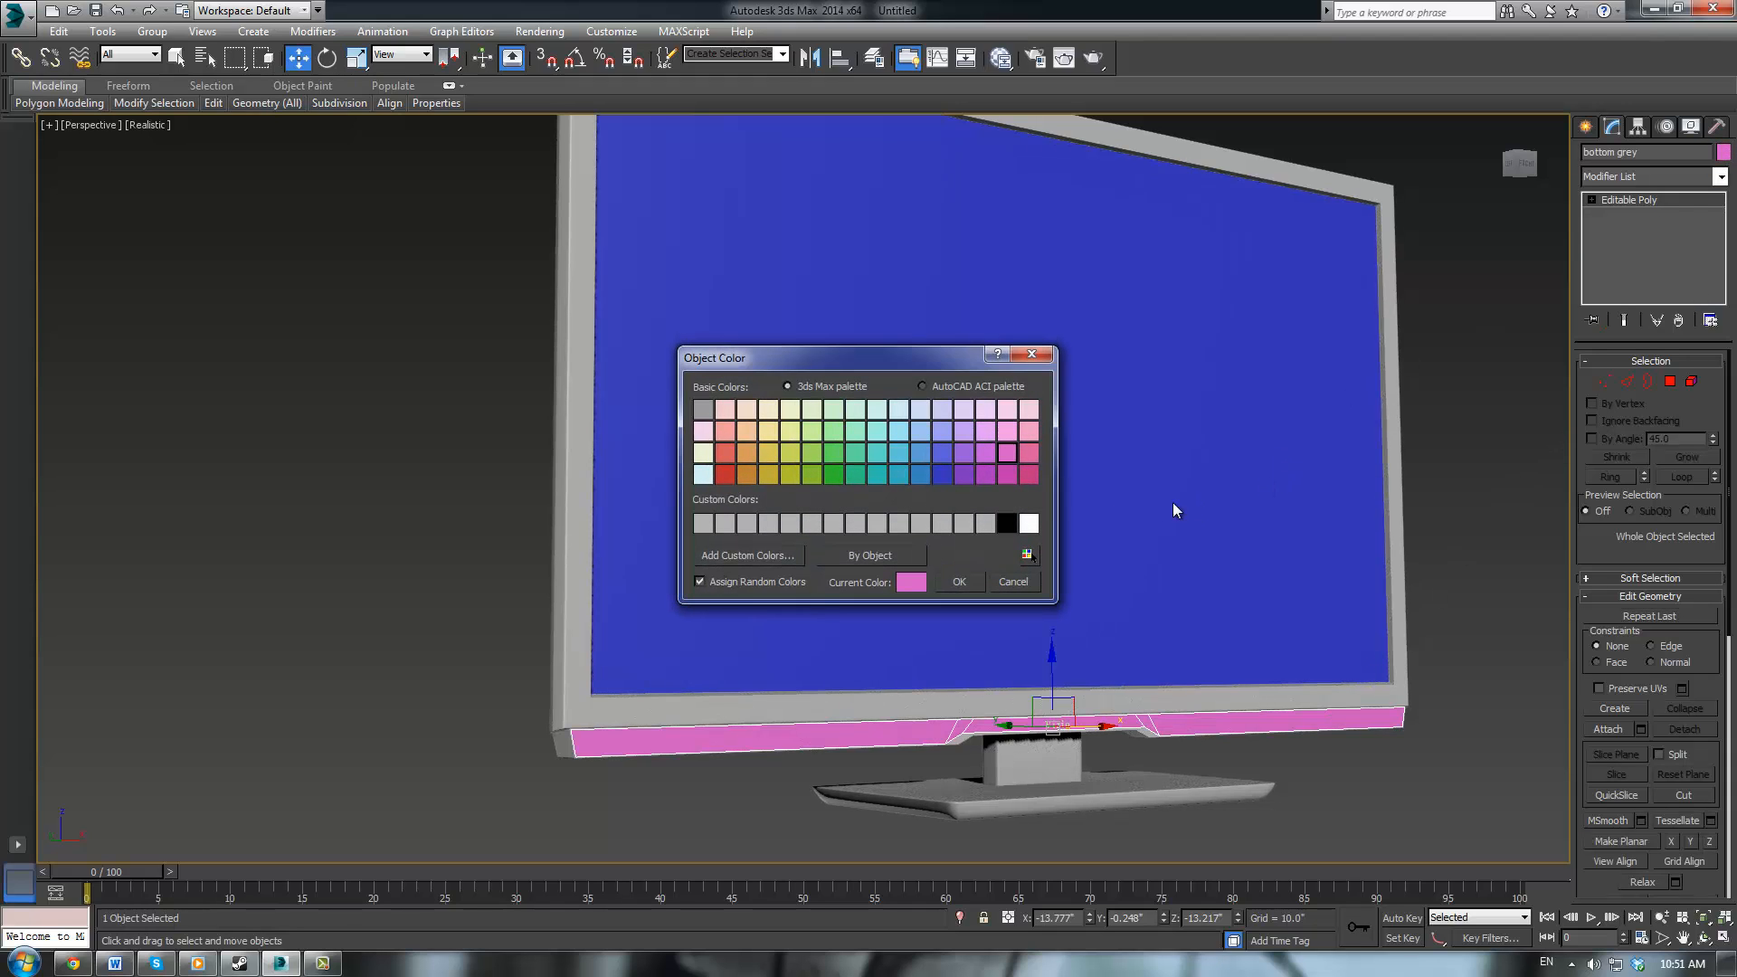
click(1005, 524)
click(959, 582)
click(1412, 640)
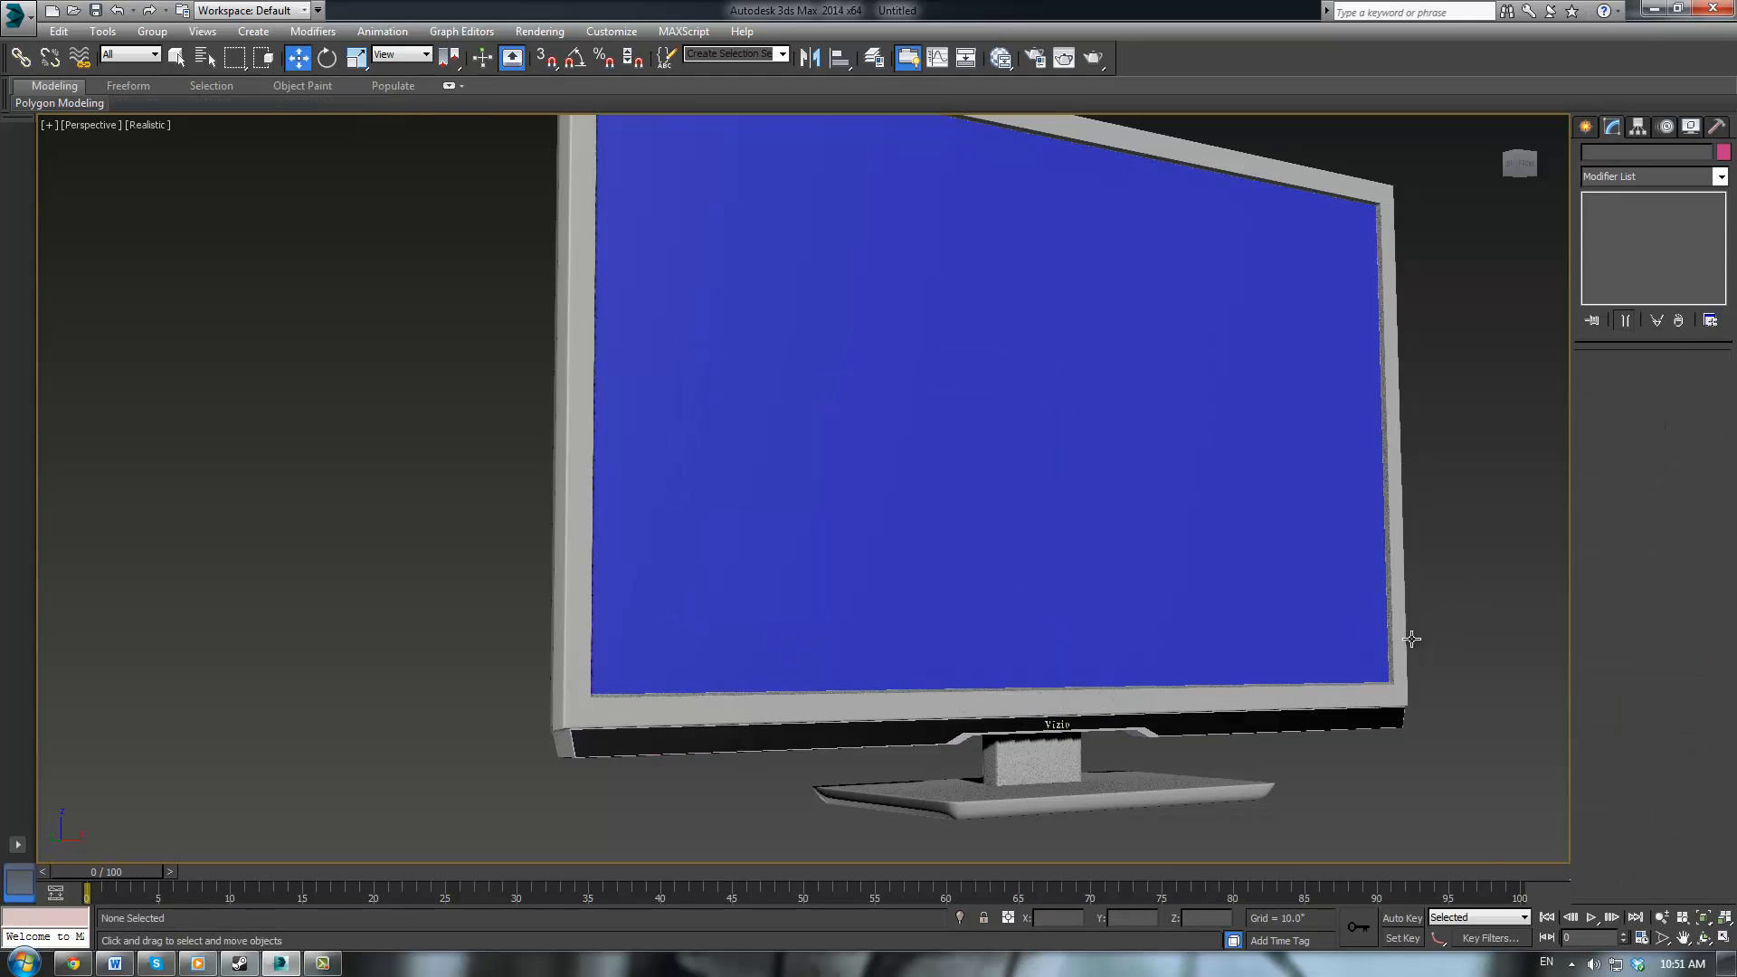
Select the Vizio lettering on the bottom strip and set its object color to white
scroll(1147, 765, up, 5)
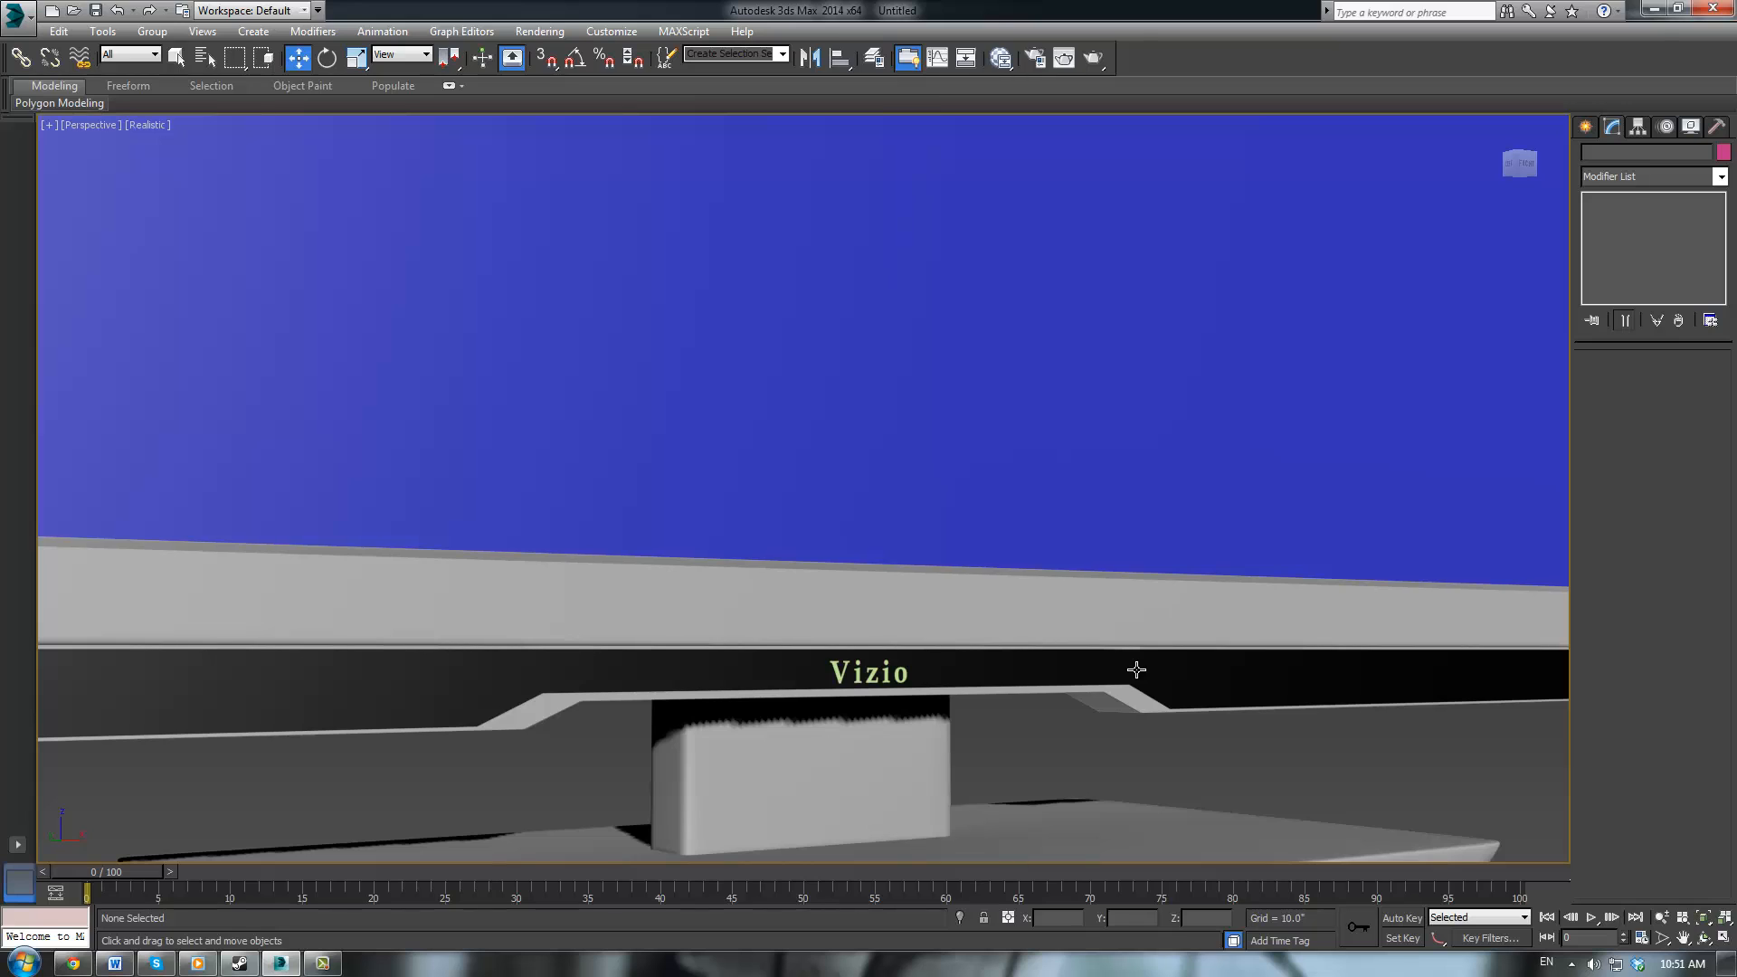
click(860, 677)
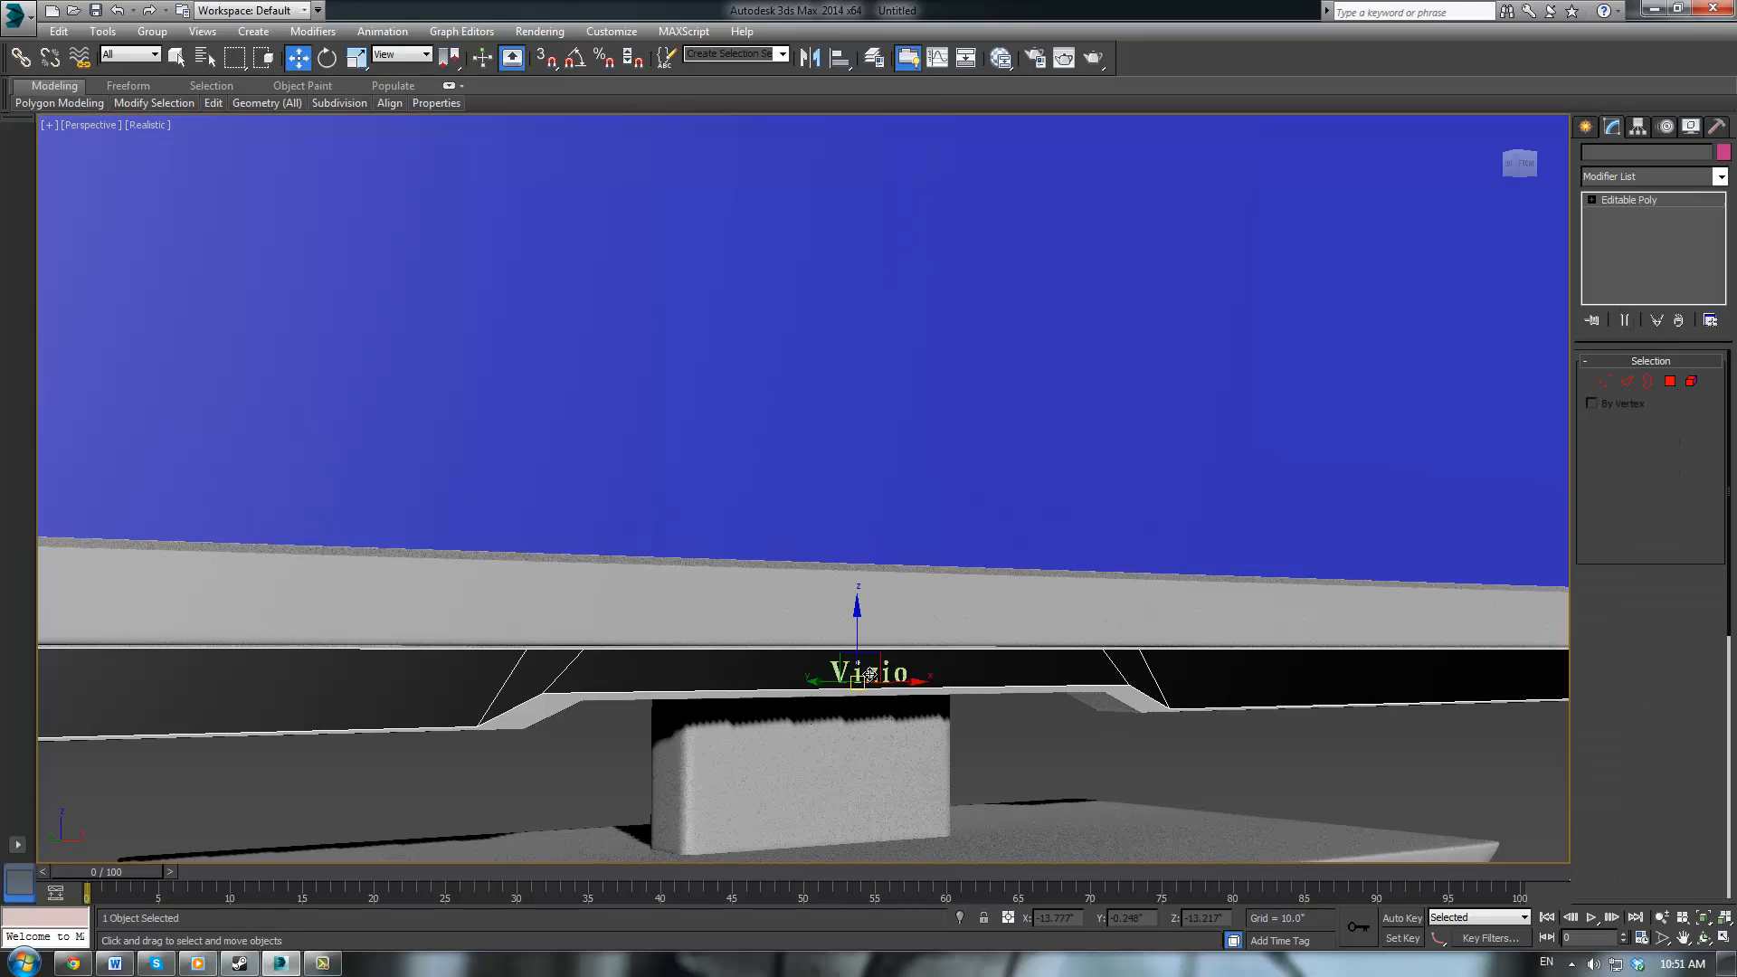
click(900, 671)
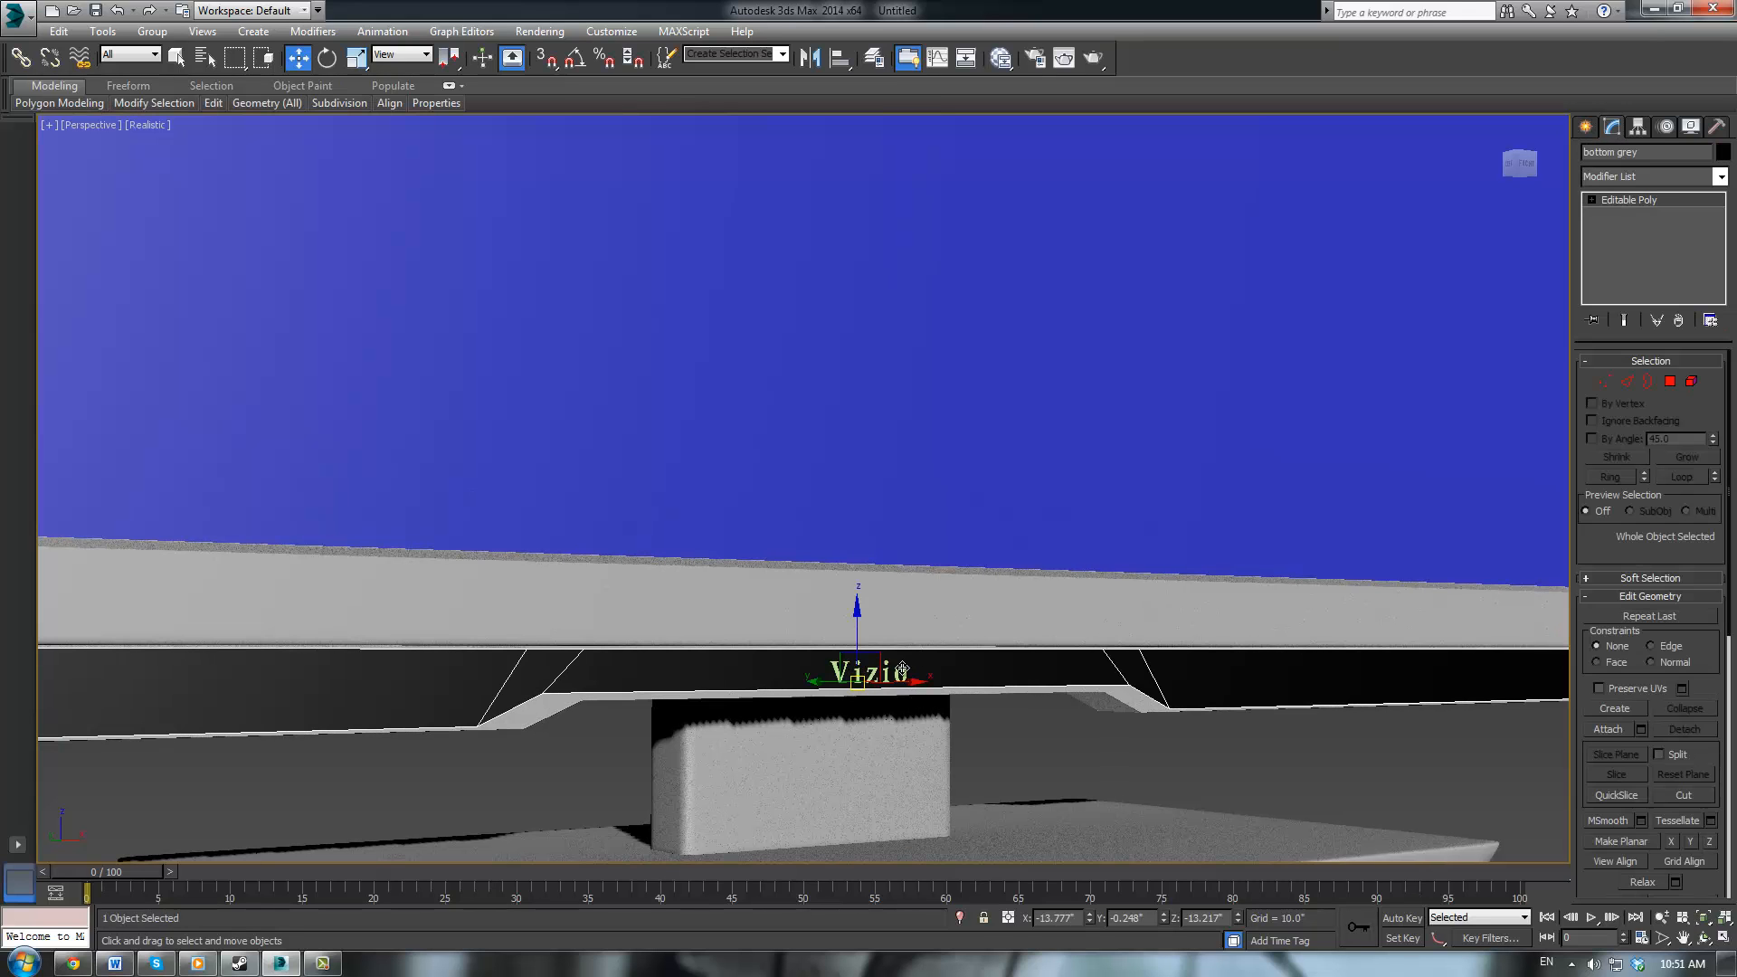
scroll(879, 699, up, 8)
click(867, 519)
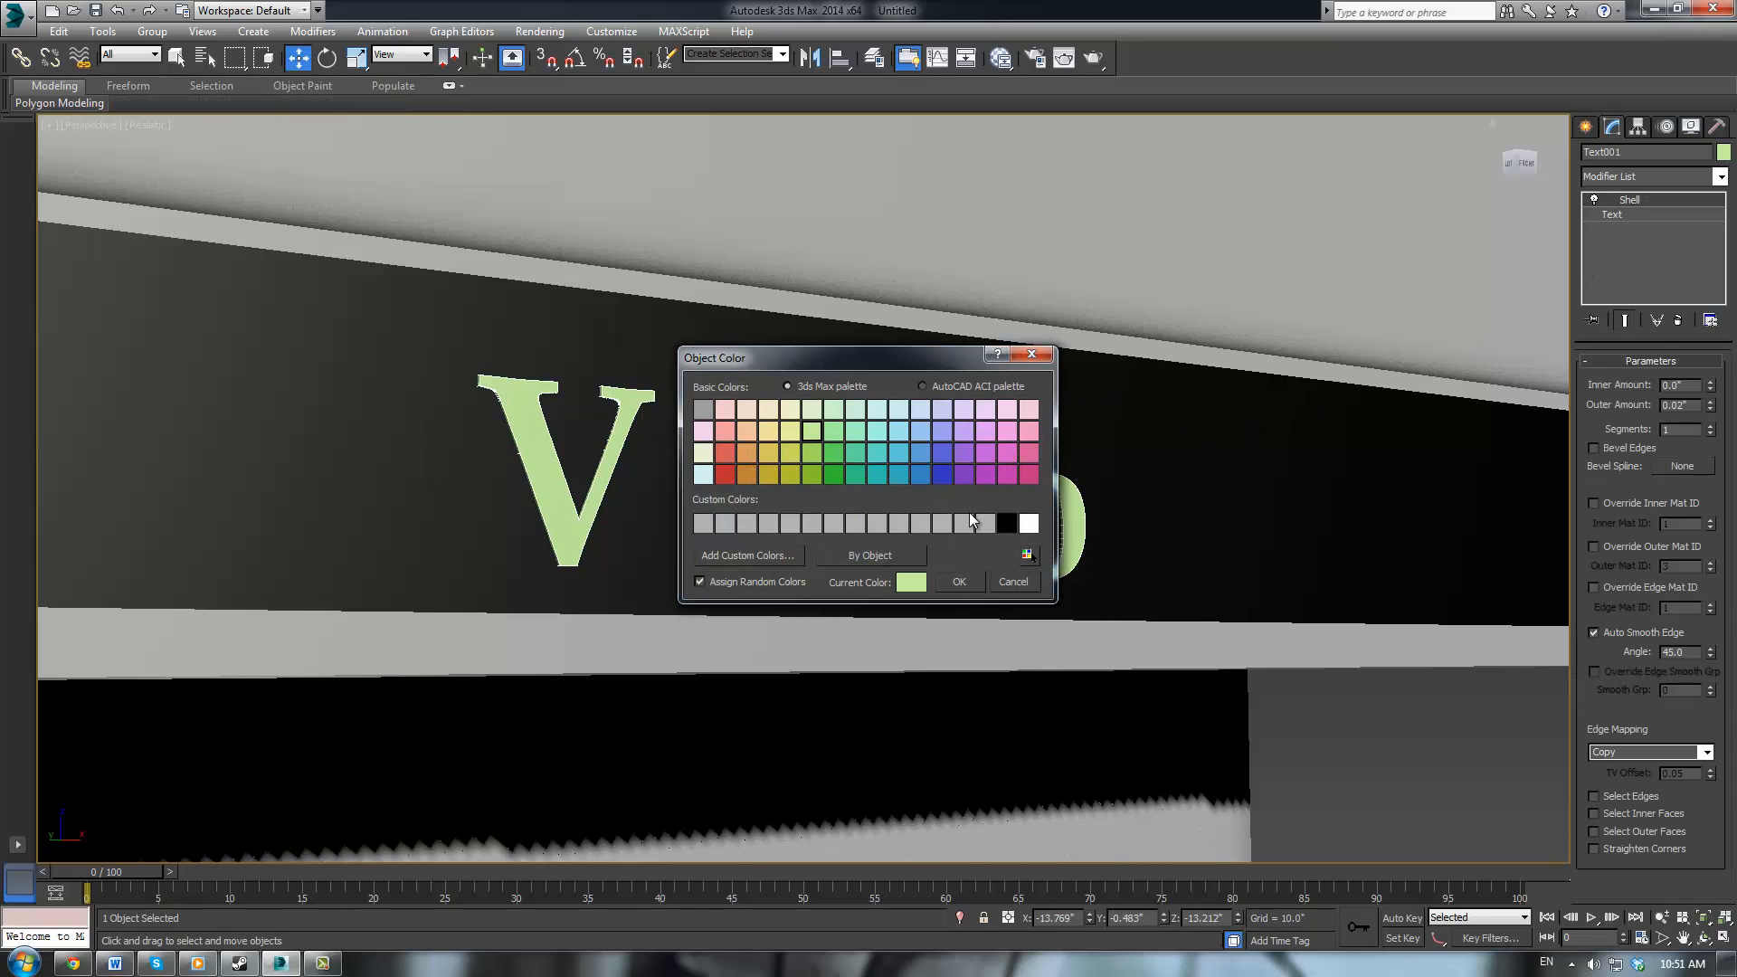
click(1027, 524)
click(959, 582)
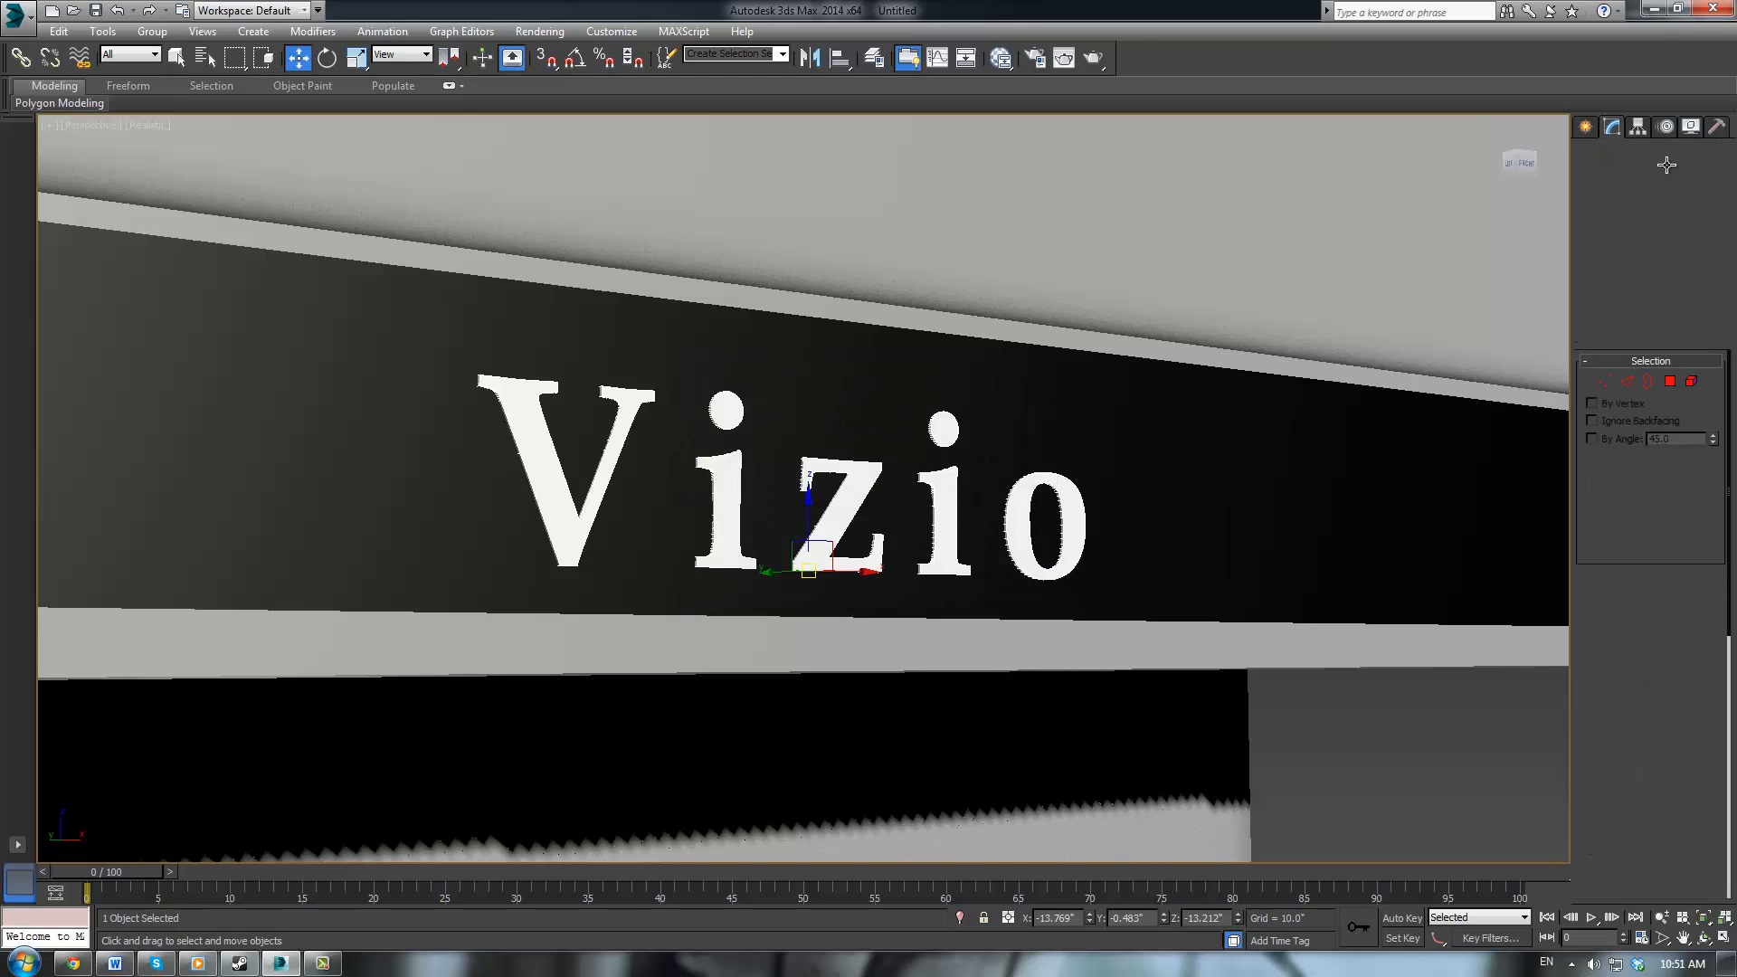
Set the object color of the strip below the screen to light grey
click(1724, 153)
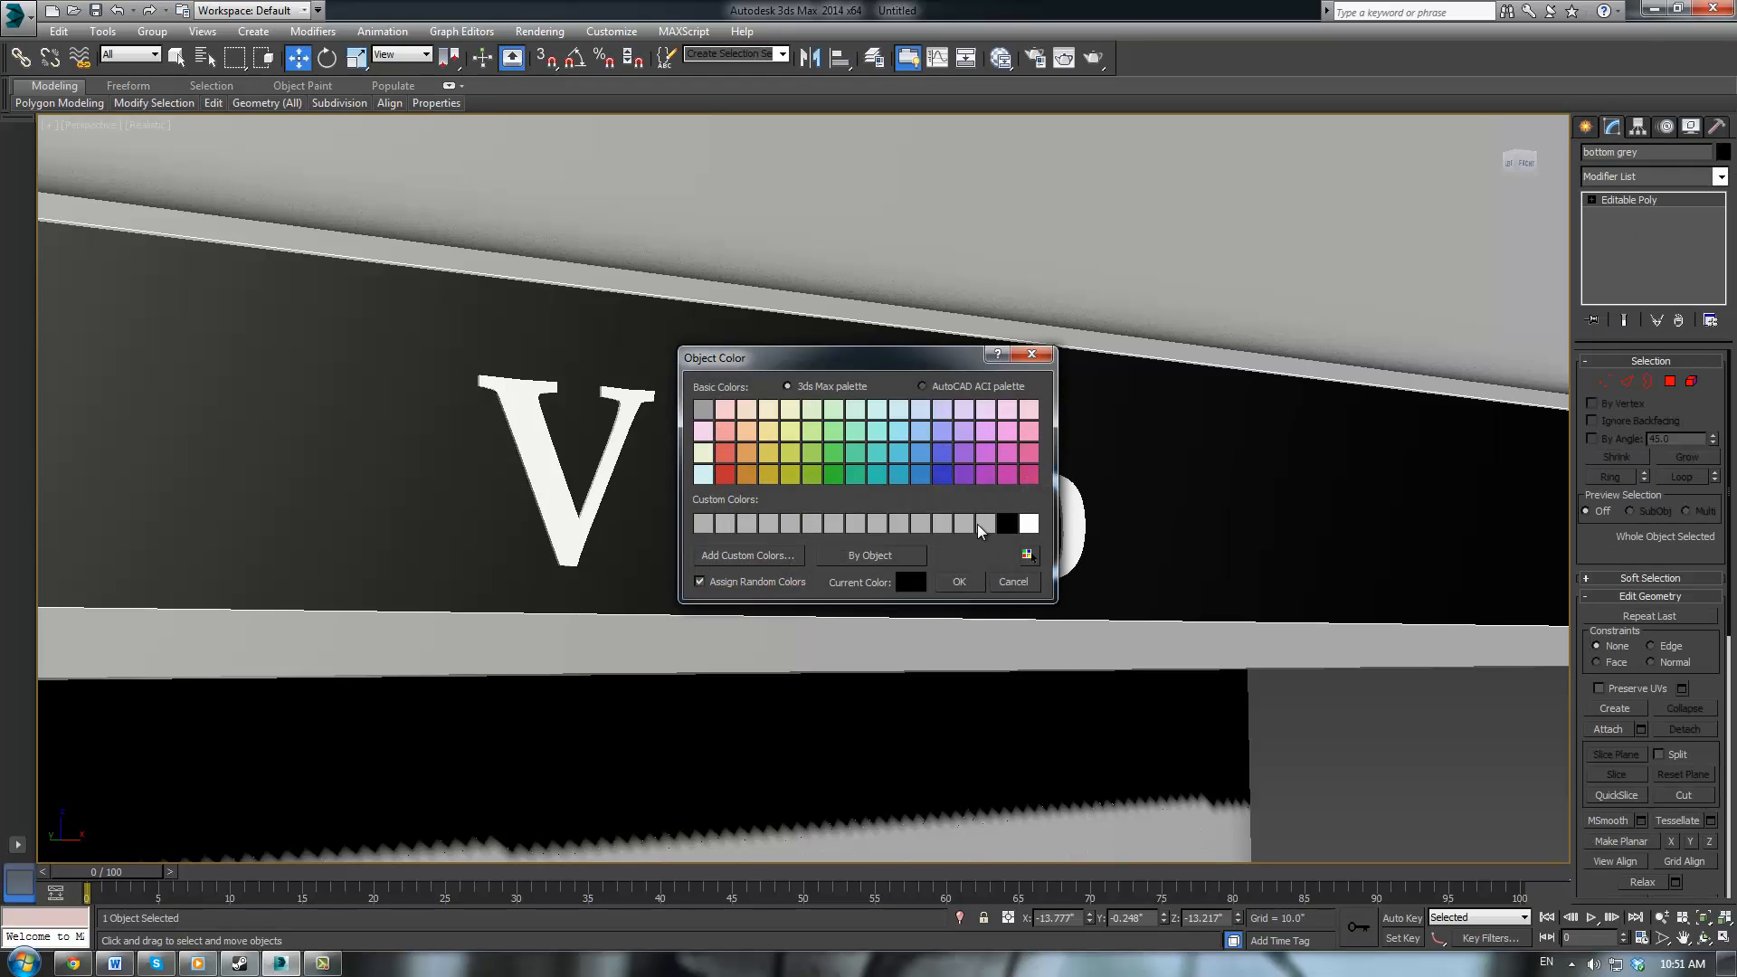
click(972, 587)
ctrl+click(1067, 737)
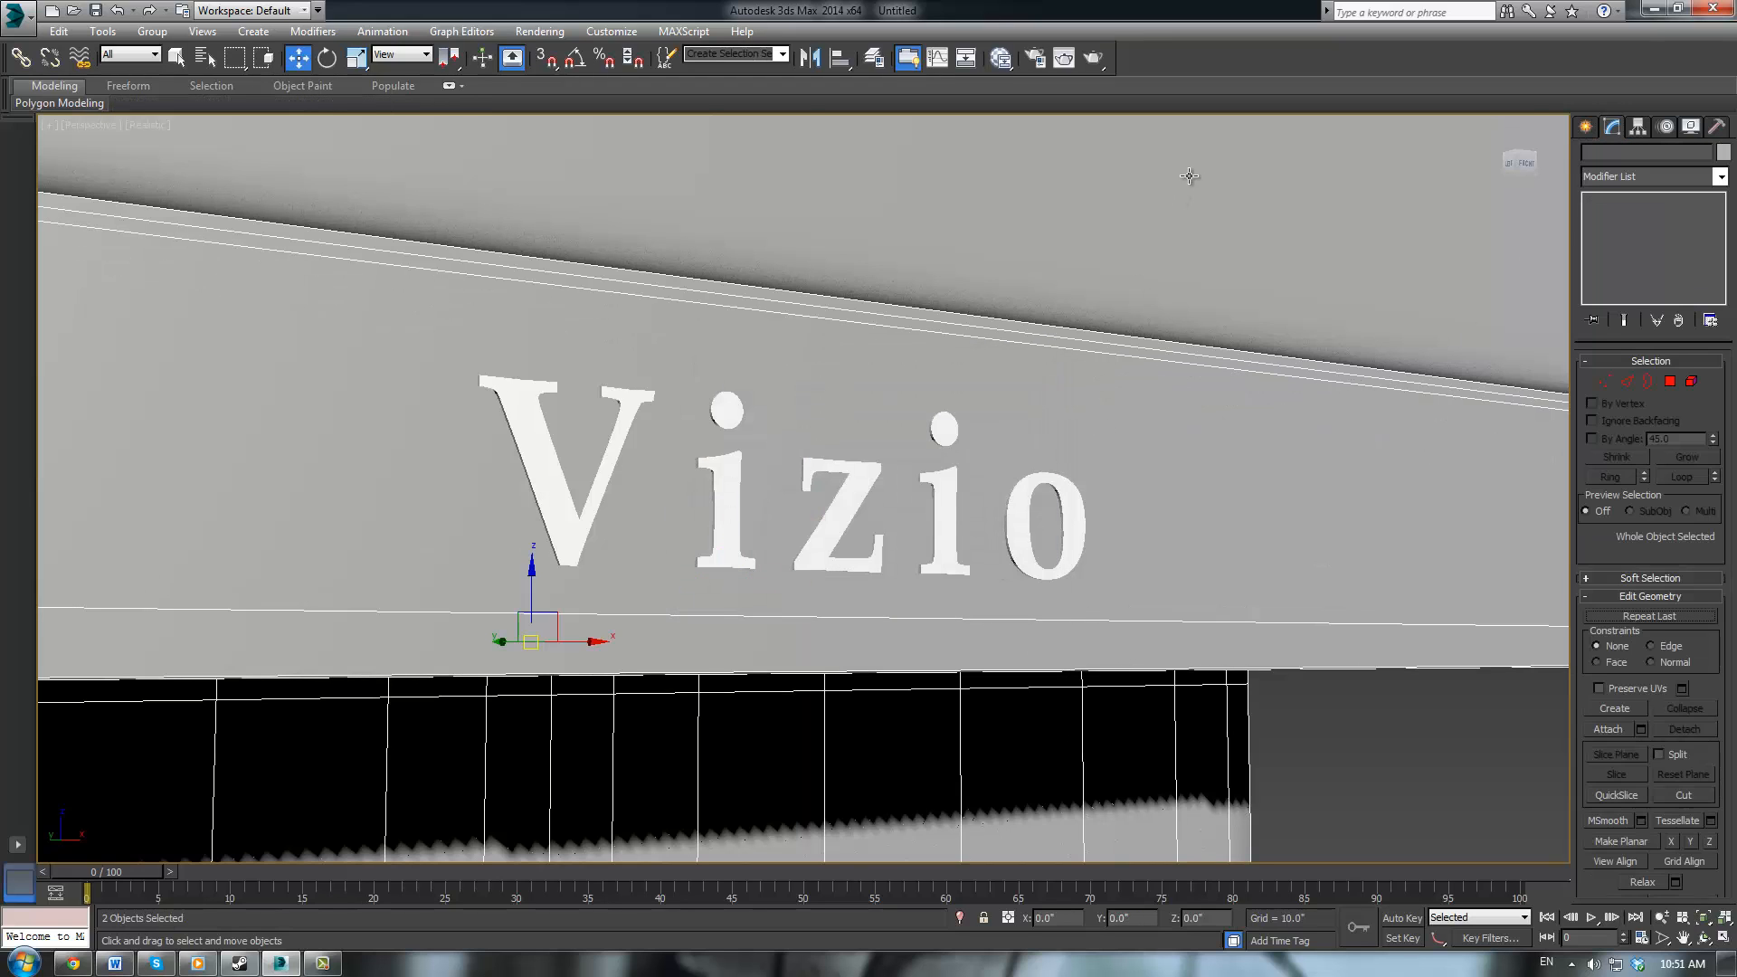
ctrl+click(1191, 197)
scroll(1198, 411, down, 8)
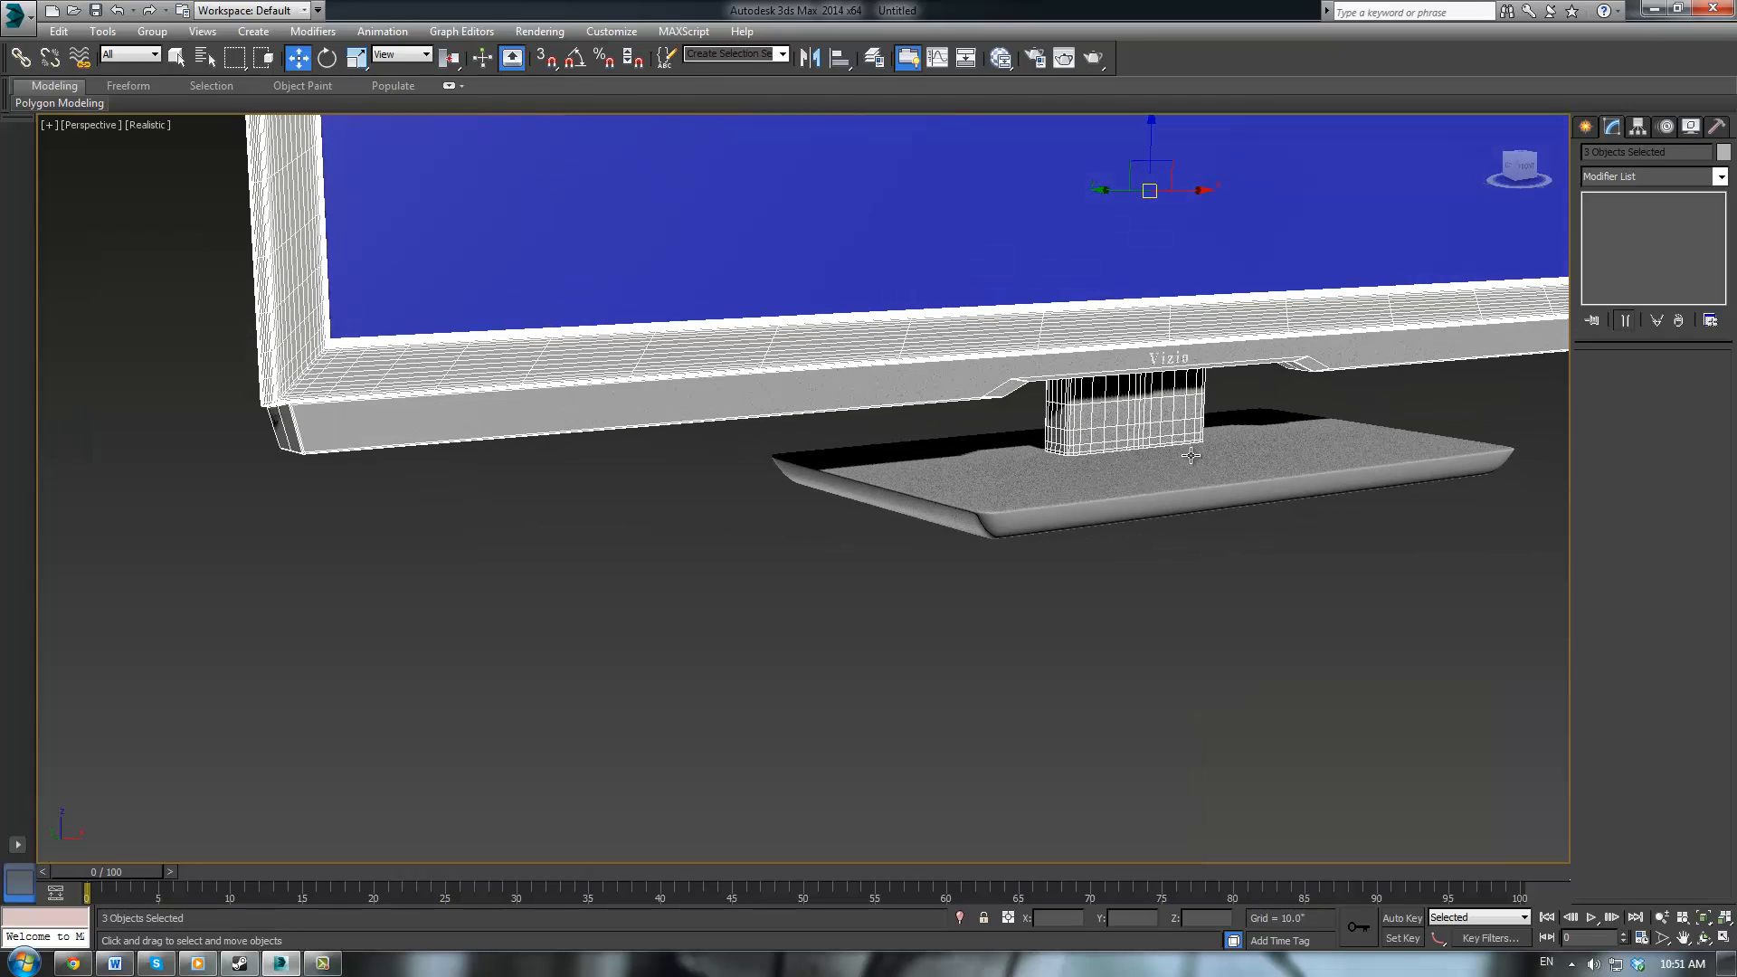
click(698, 492)
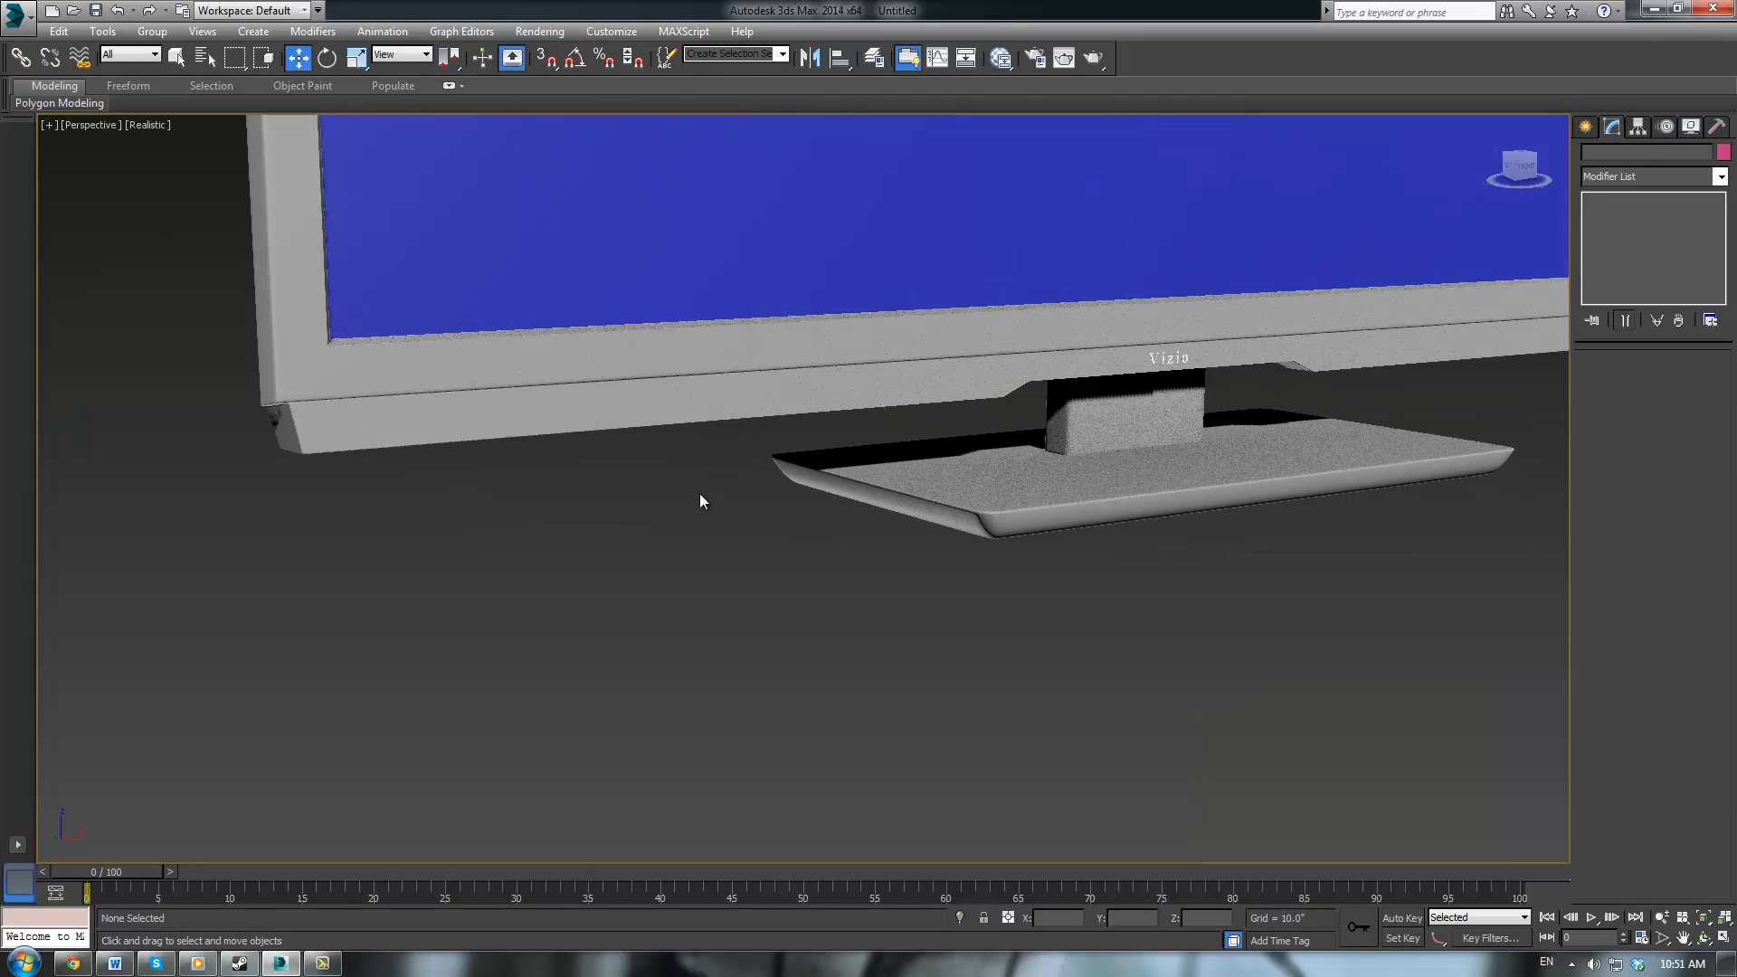
Select the bottom strip, TV body, stand base and neck together and set their object color to black
click(701, 401)
ctrl+click(709, 338)
ctrl+click(921, 497)
ctrl+click(1104, 400)
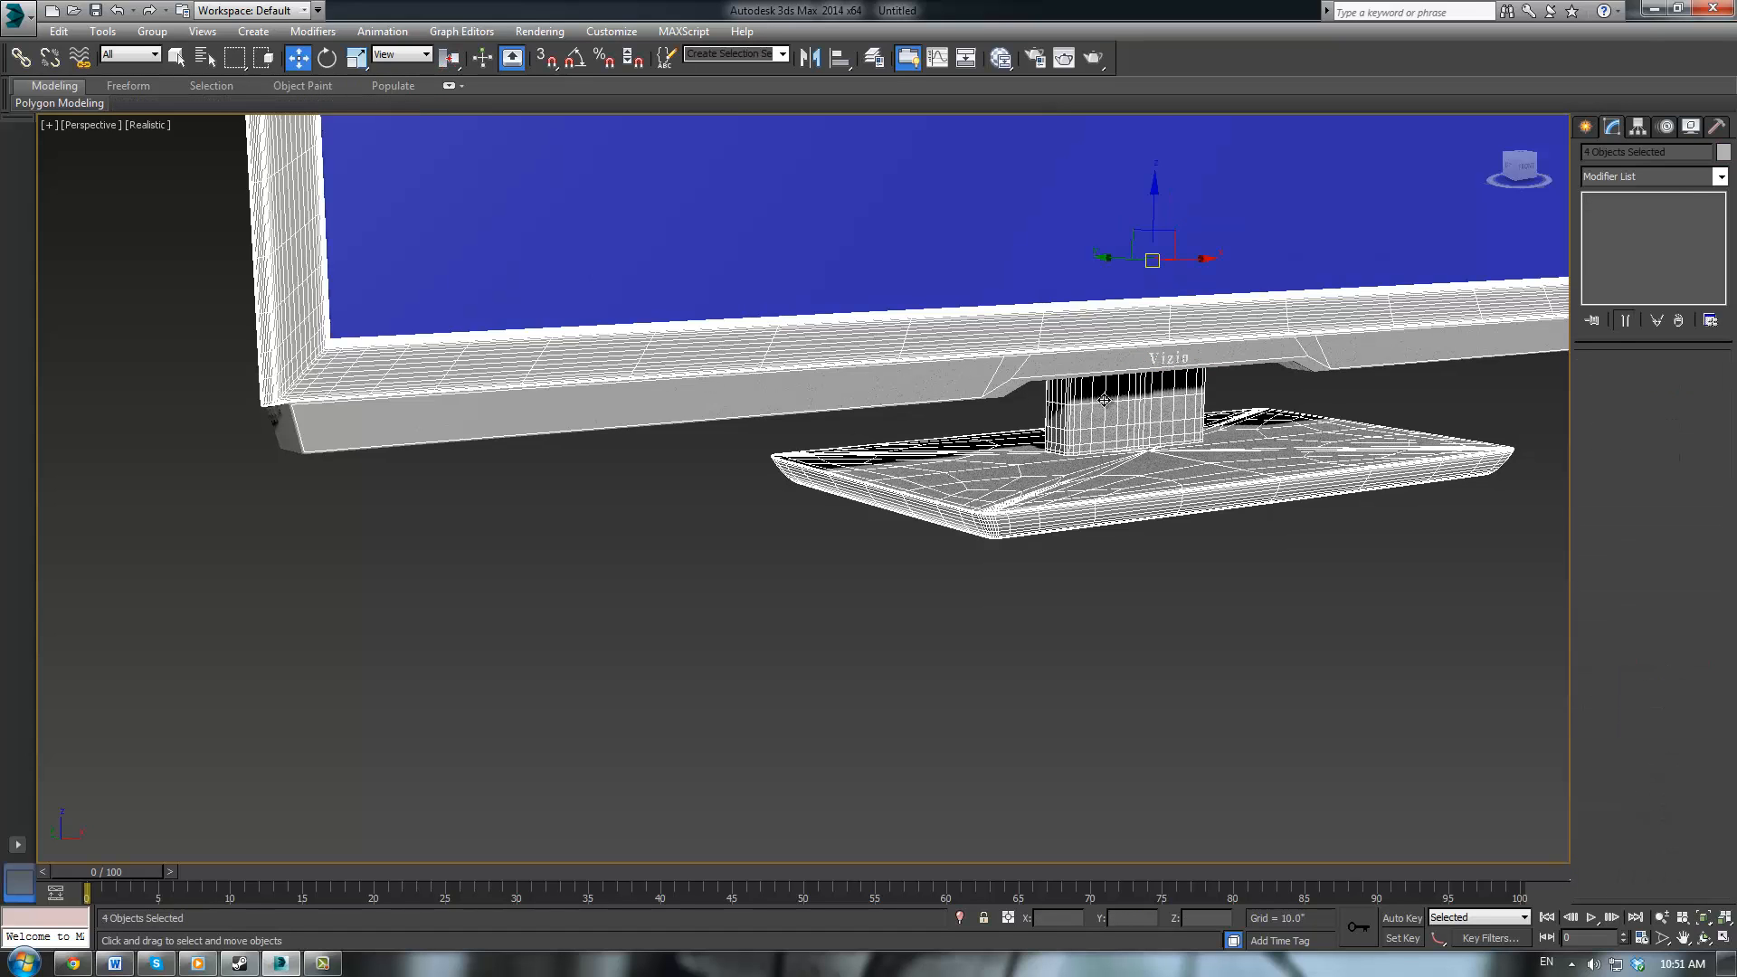
click(1725, 152)
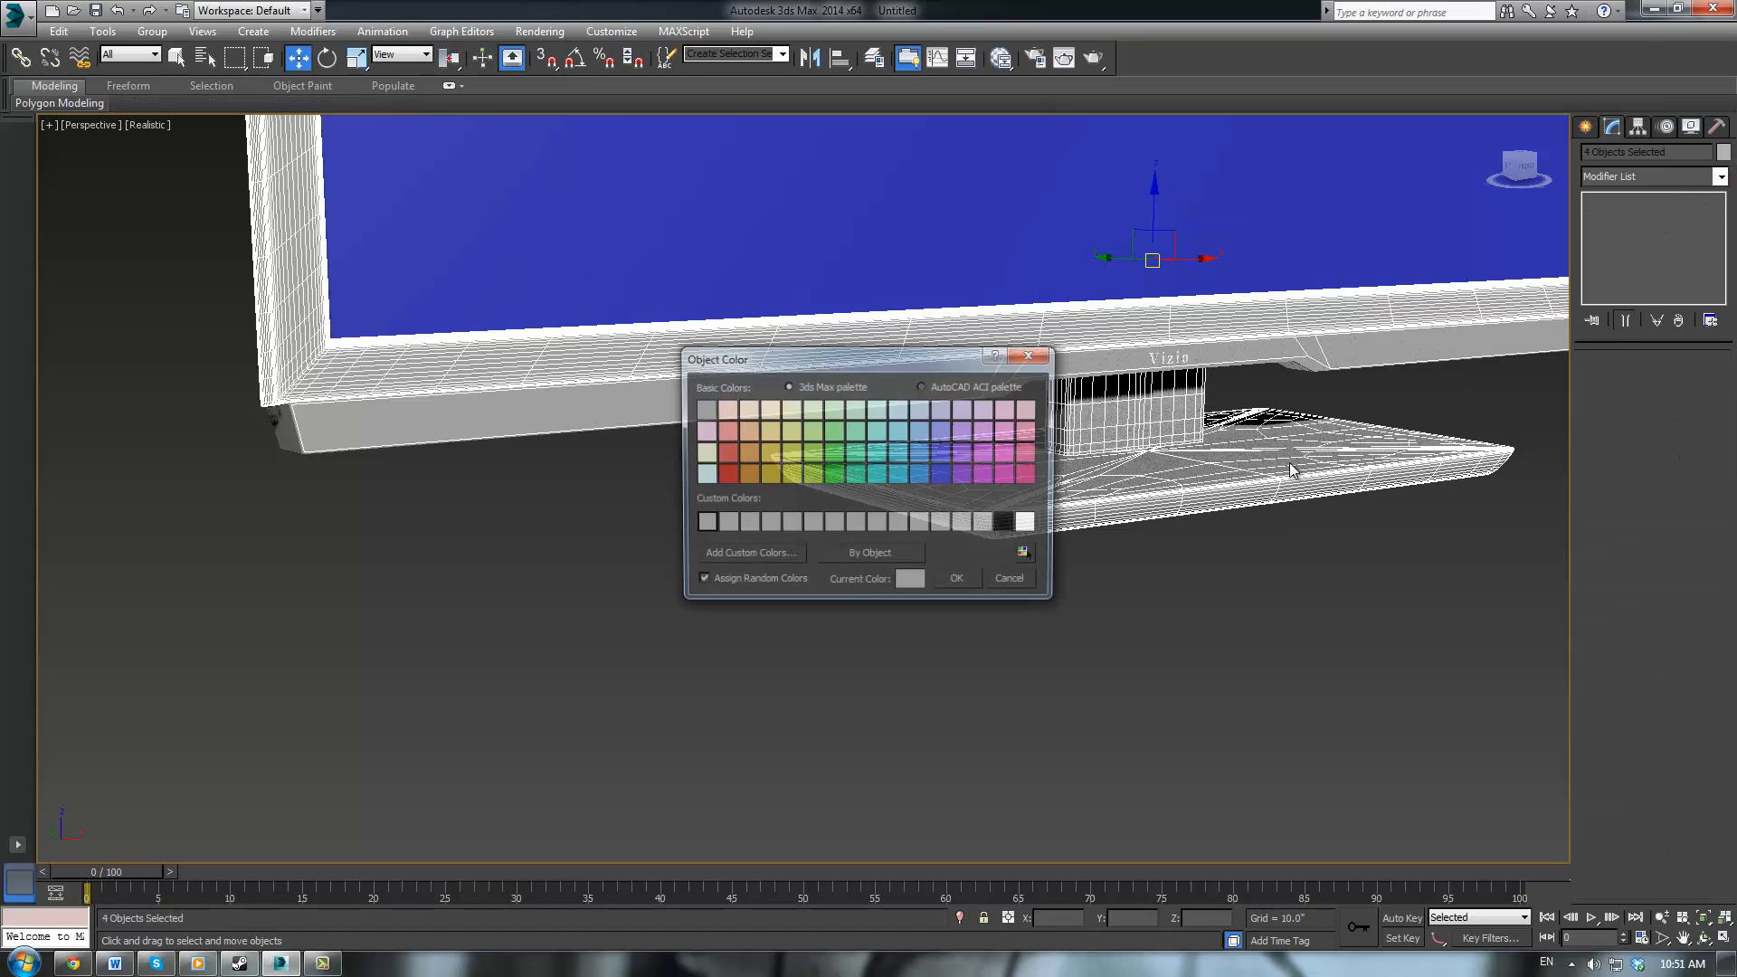
click(1007, 523)
click(961, 584)
click(1084, 665)
scroll(1140, 579, down, 6)
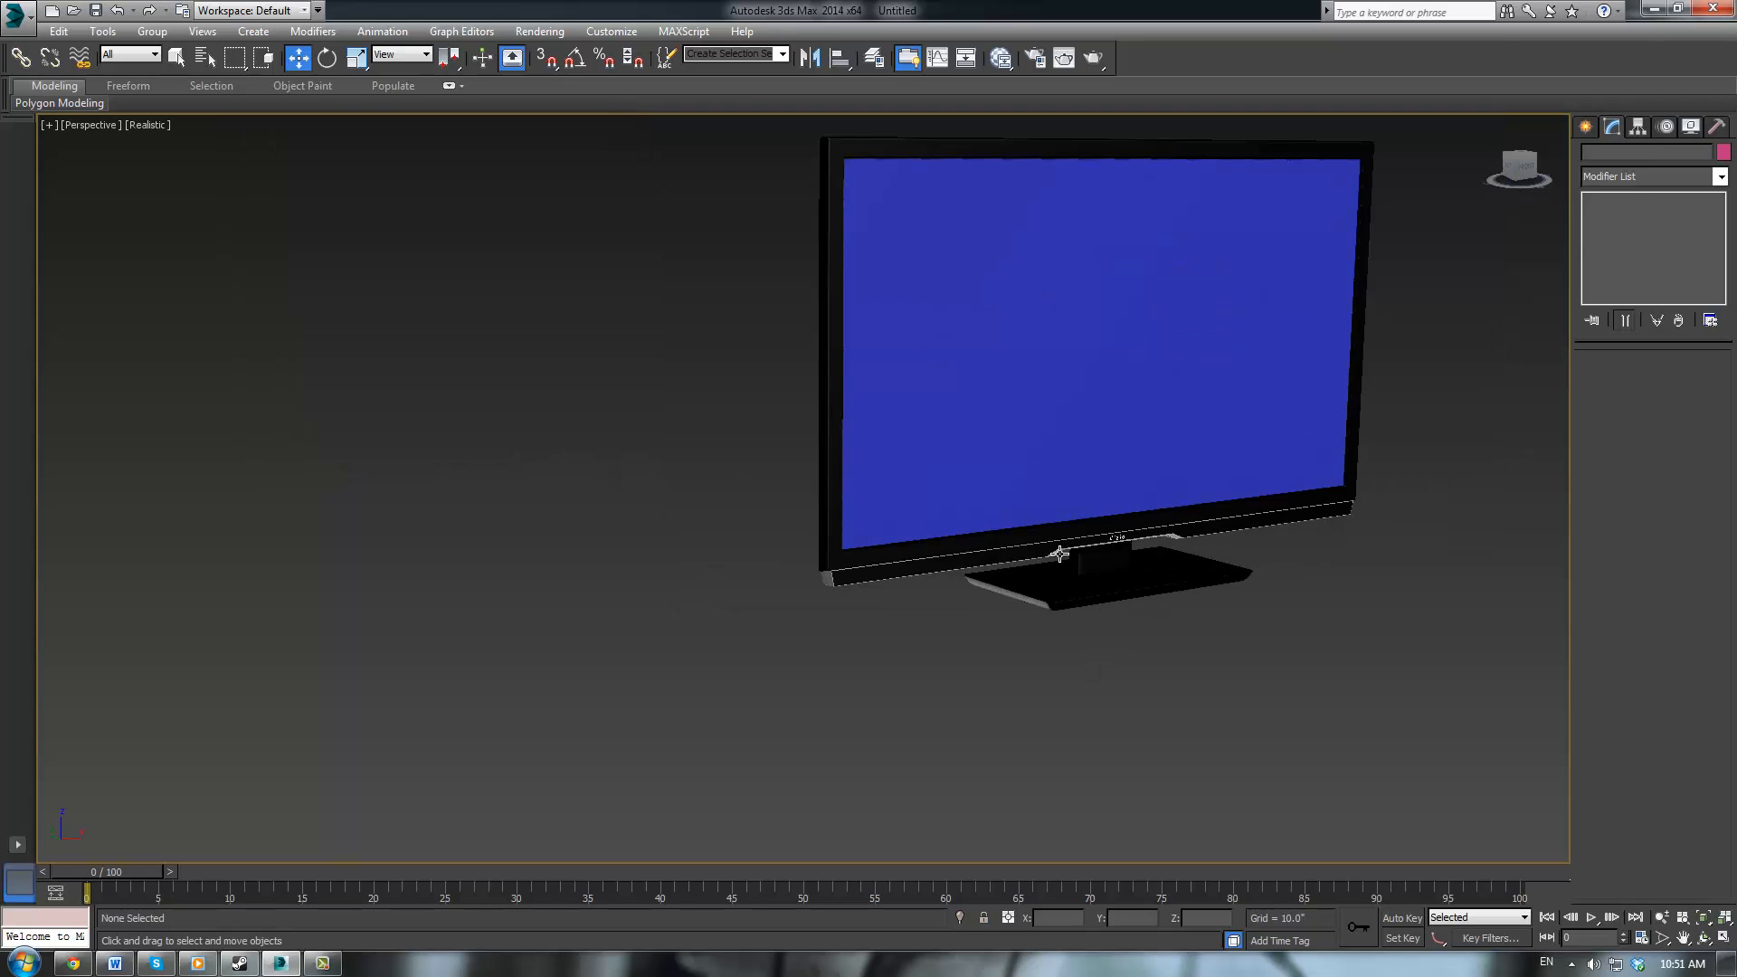
Examine the recolored TV from several angles and distances
alt+middle_drag(1118, 557, 1073, 553)
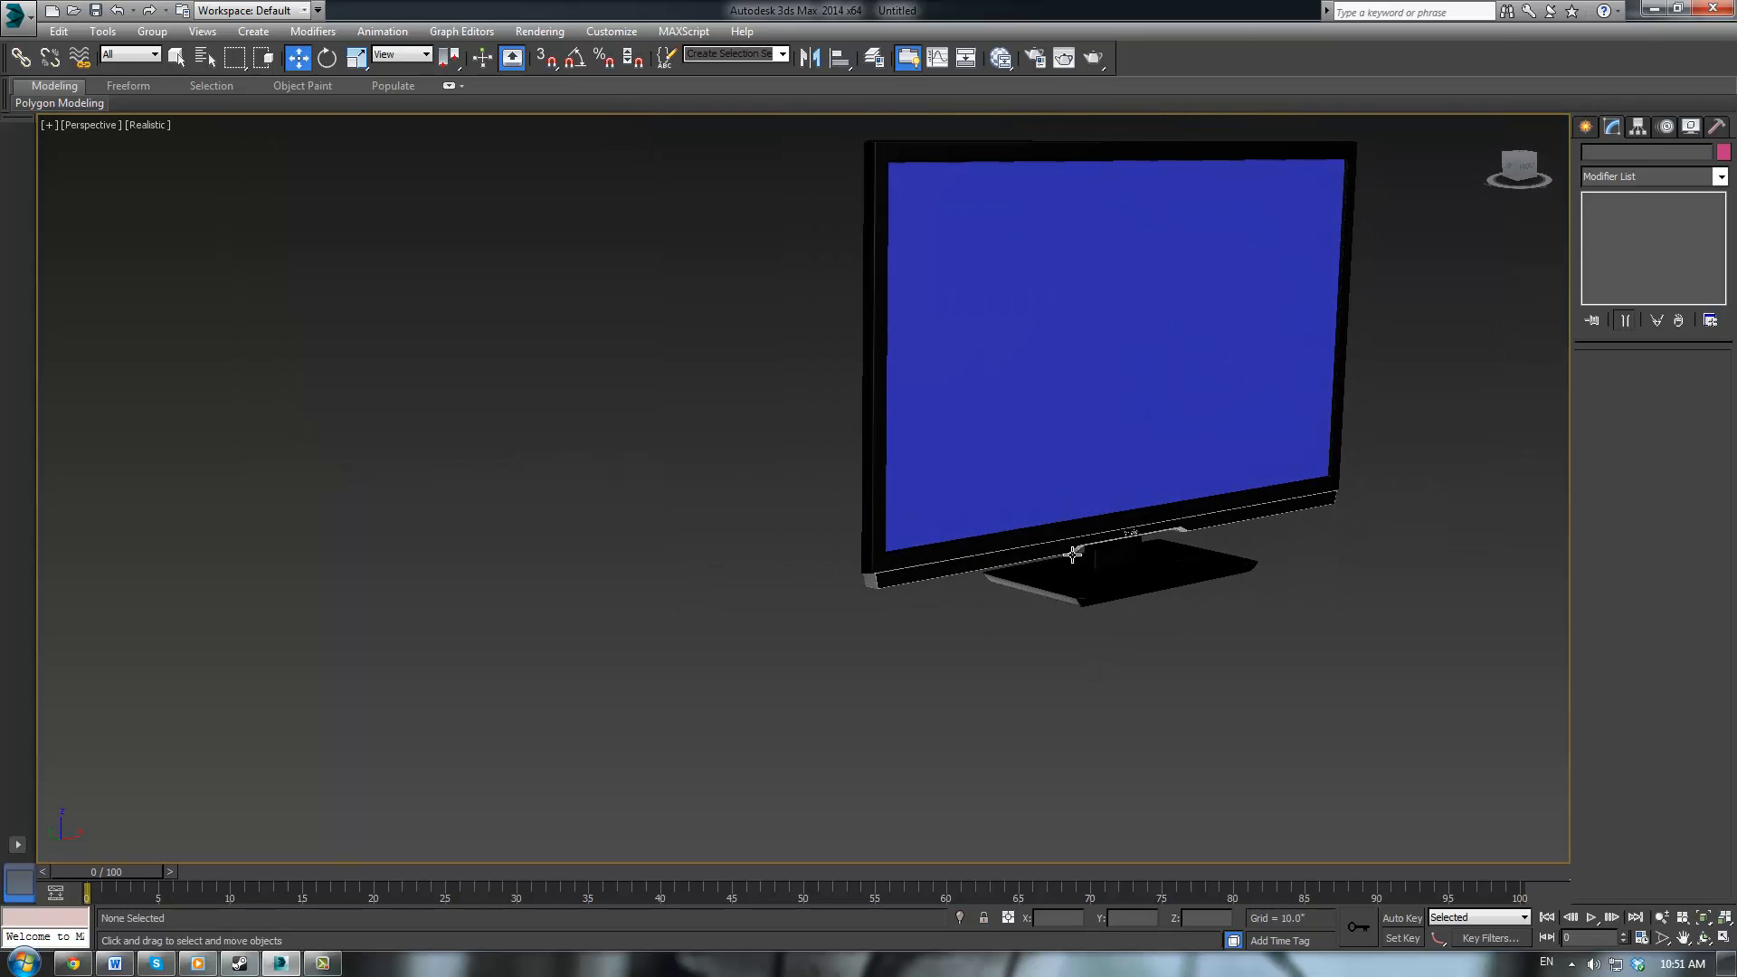
scroll(1232, 526, up, 5)
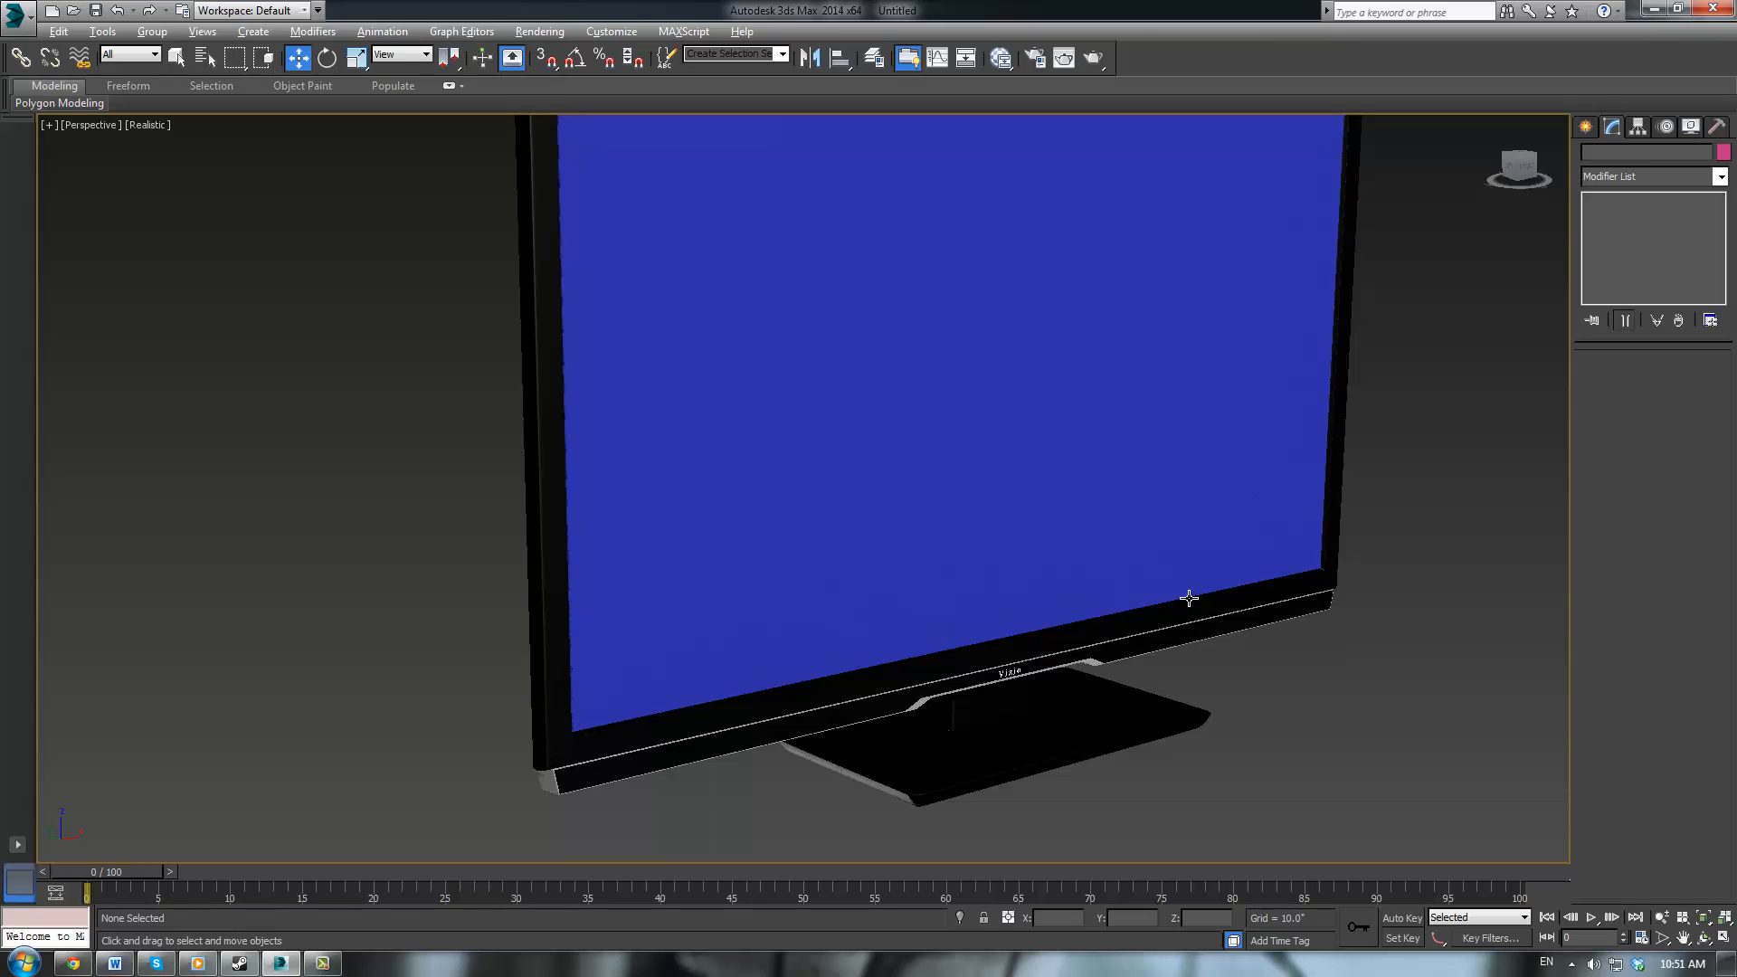
alt+middle_drag(1189, 598, 1156, 616)
scroll(1183, 597, down, 3)
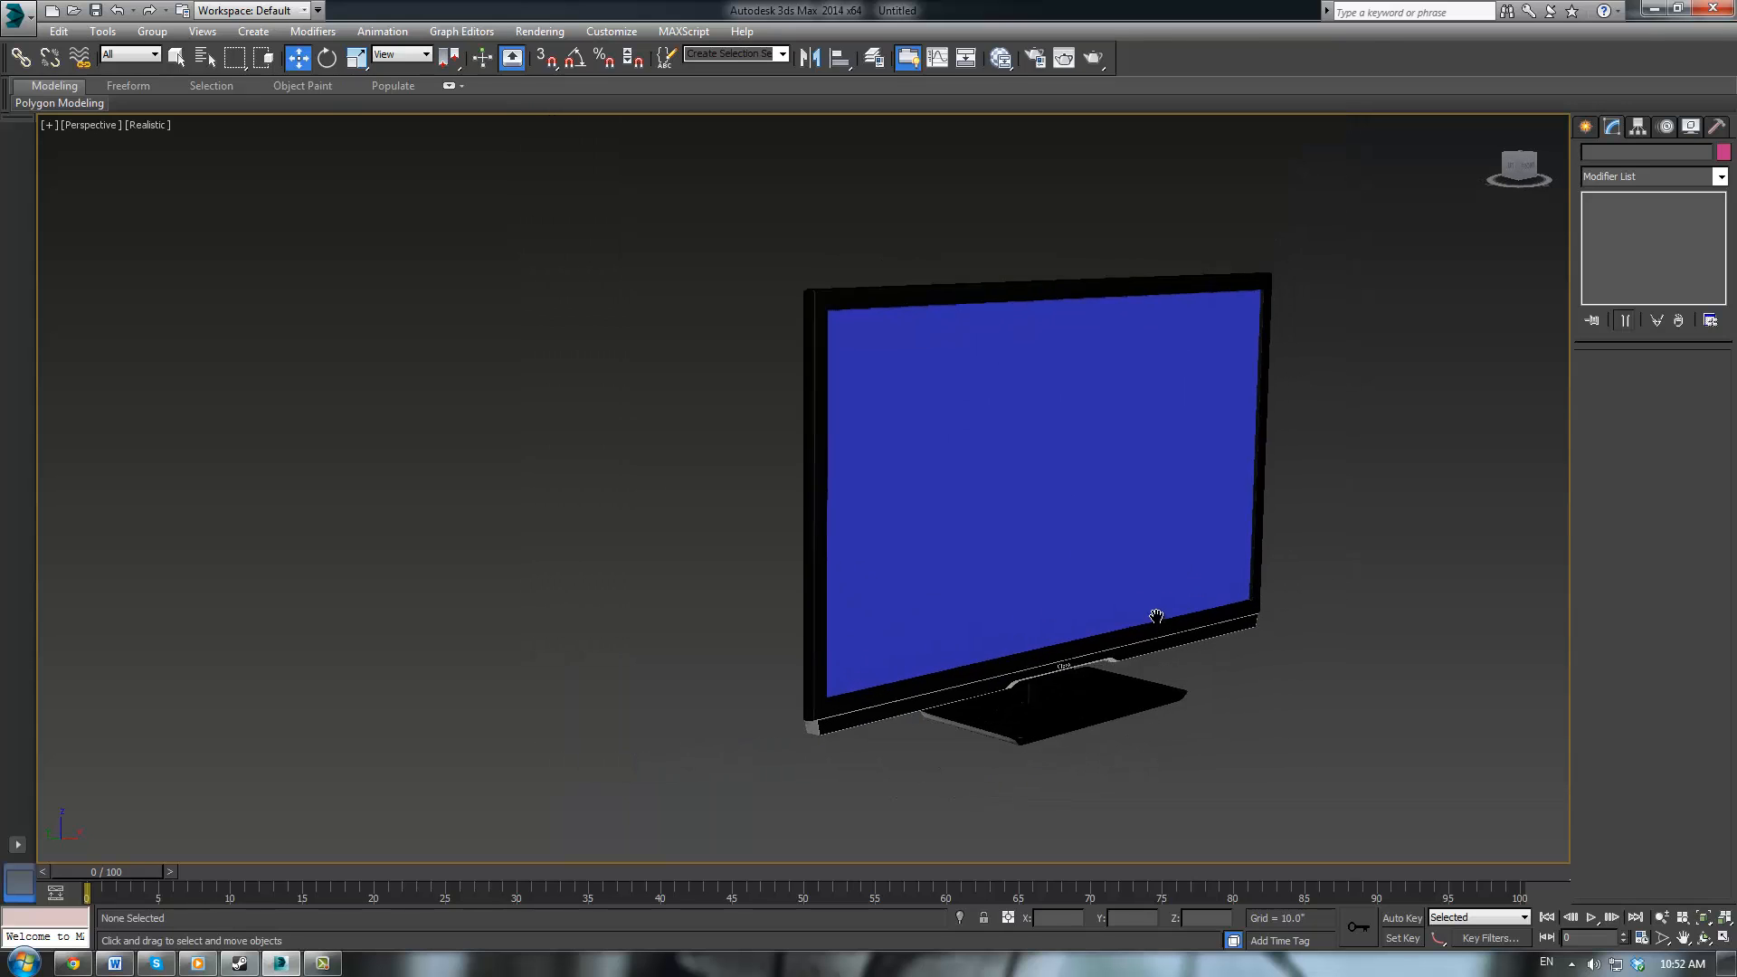
alt+middle_drag(1330, 721, 1272, 678)
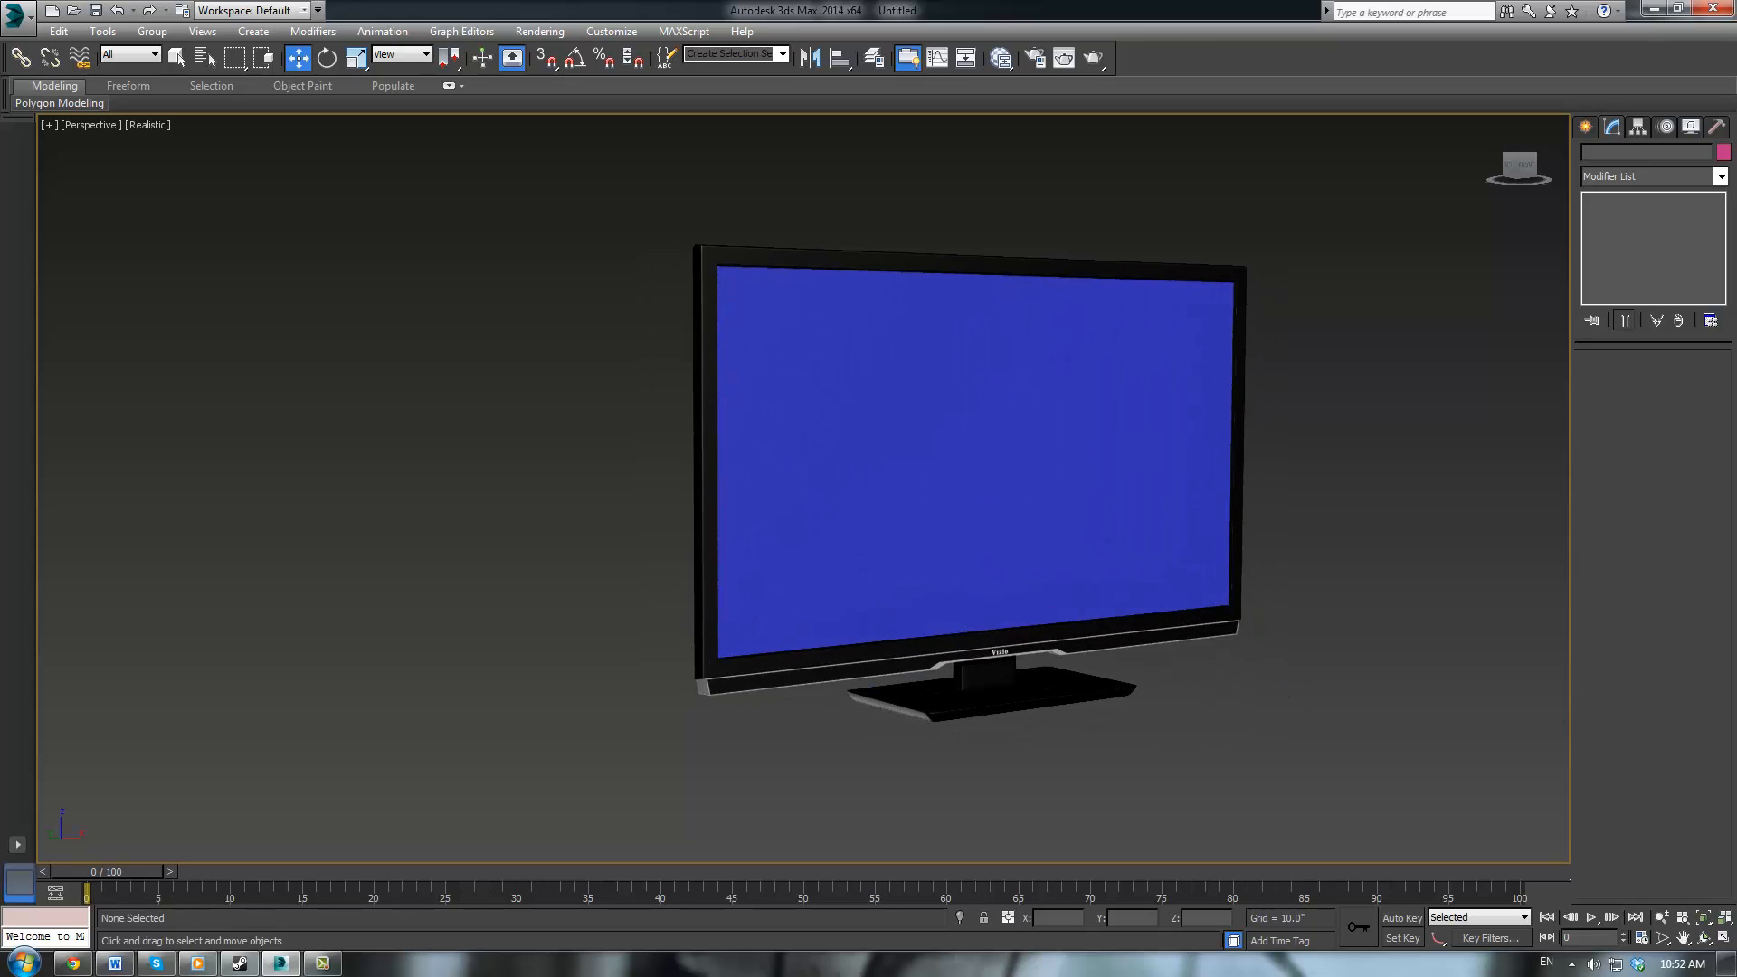
middle_drag(1413, 598, 1395, 591)
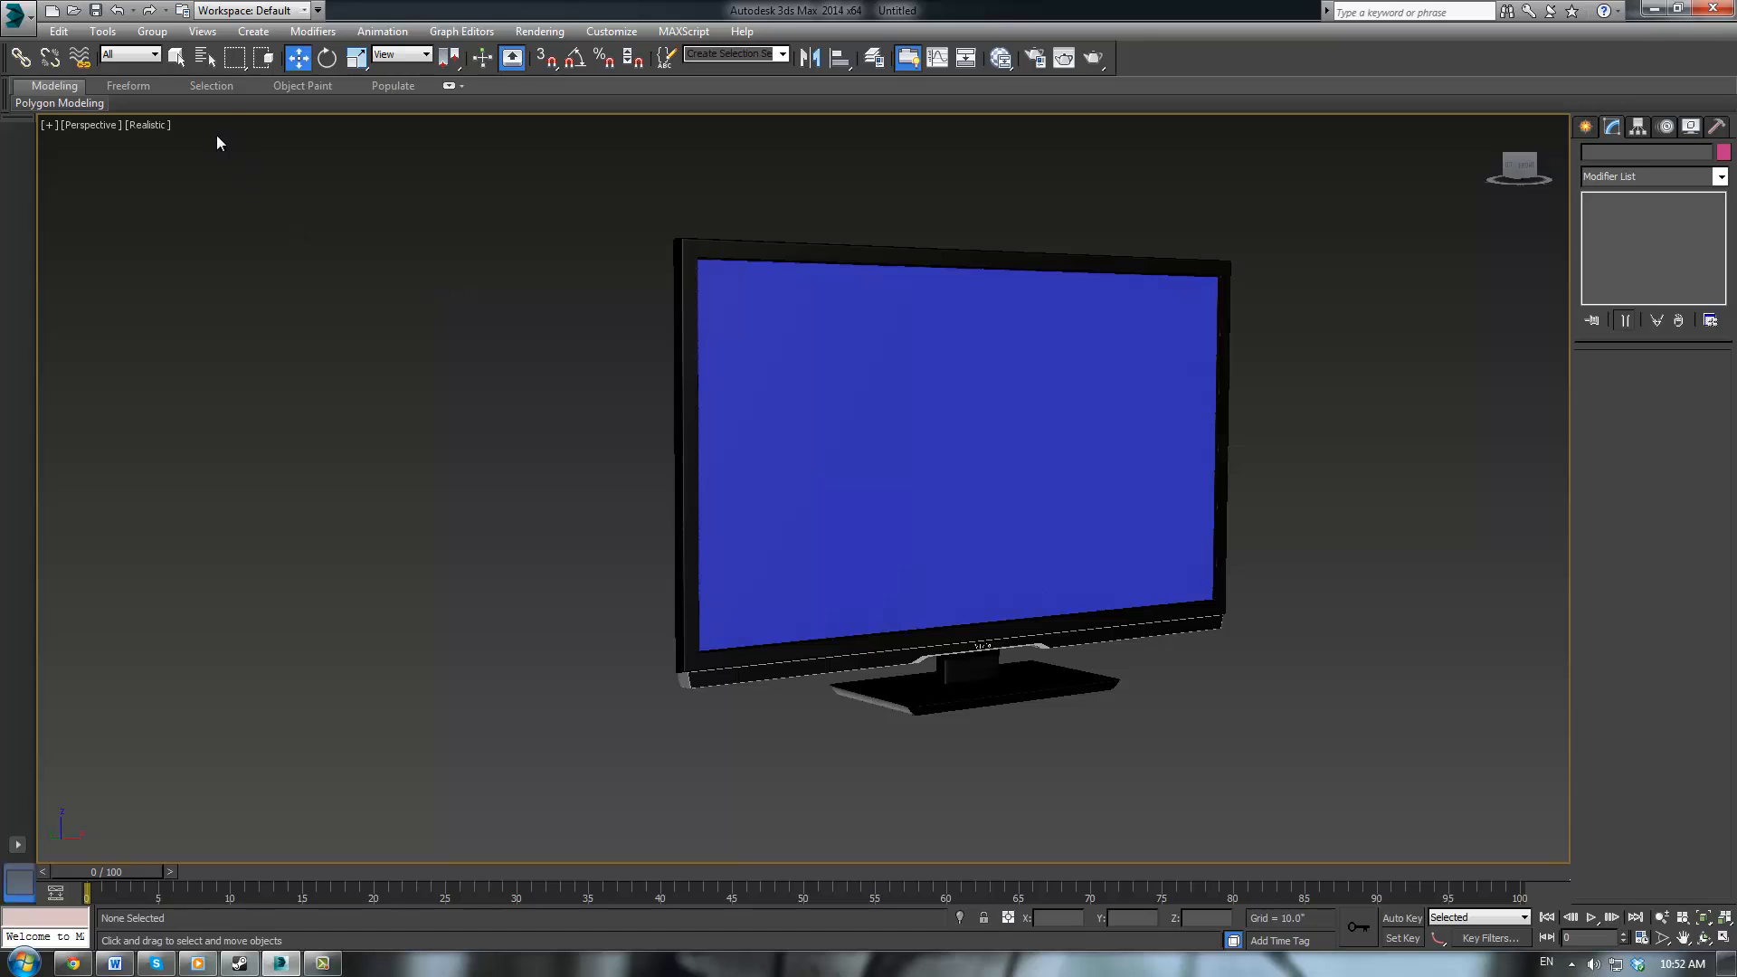
Start saving the scene as a new file and create a folder named TV in Projects > Active Projects on drive F
click(16, 14)
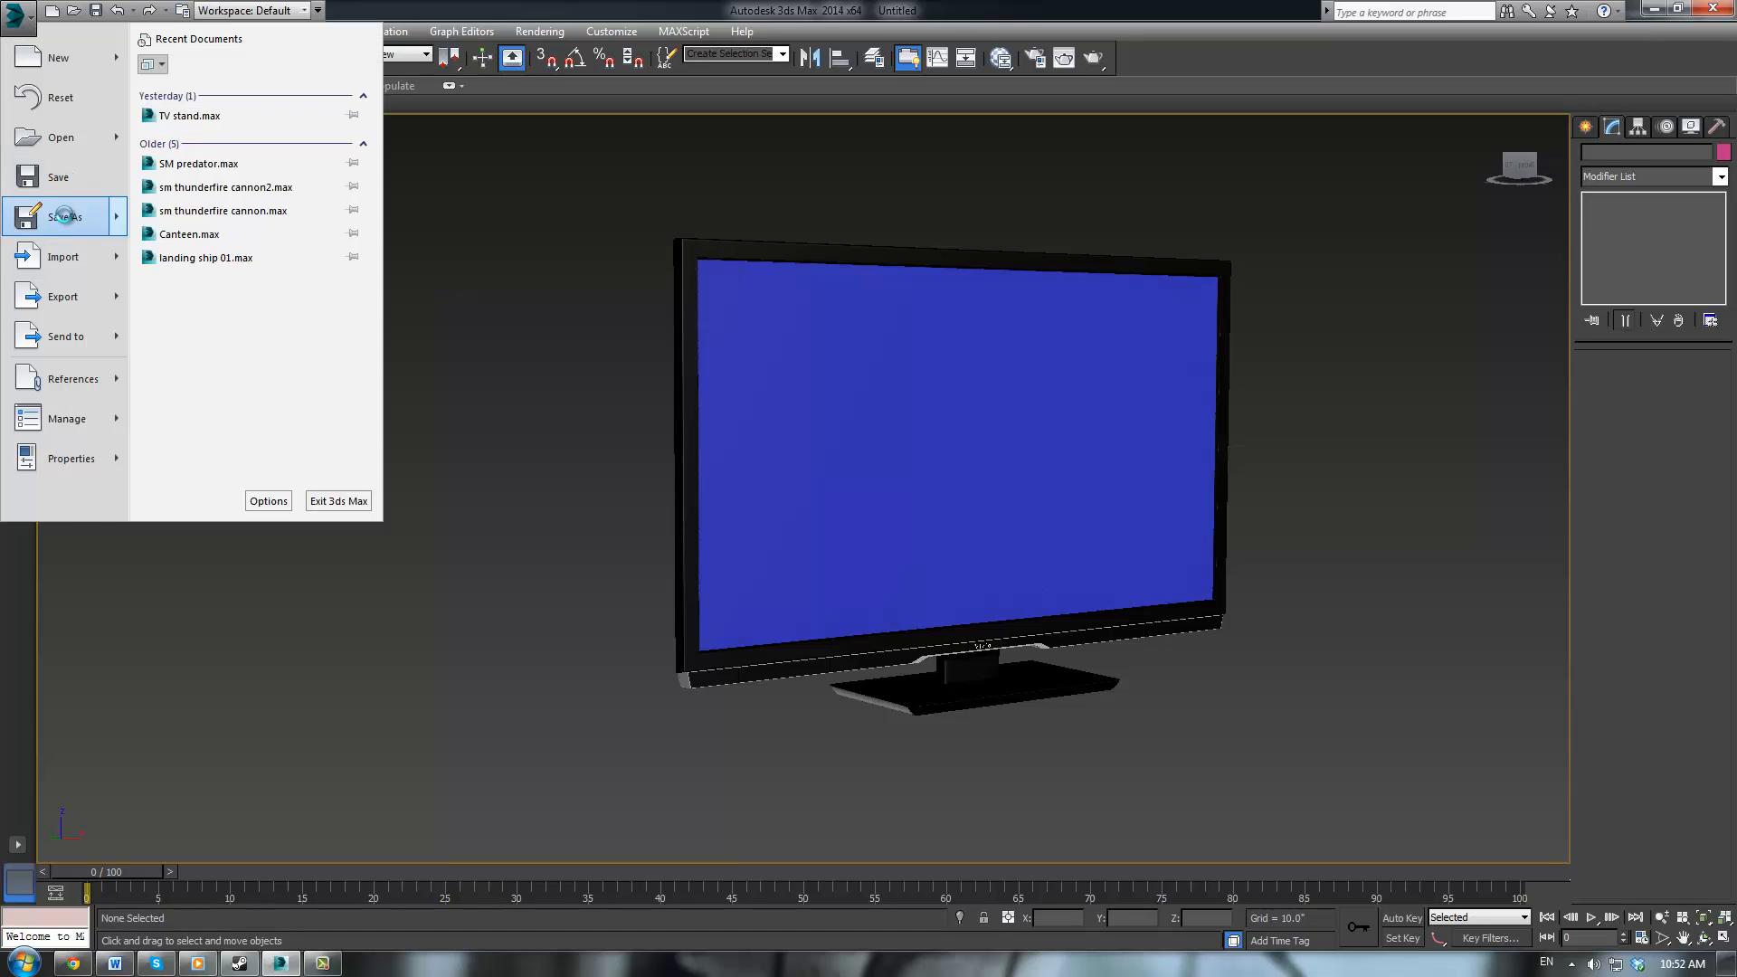
click(65, 217)
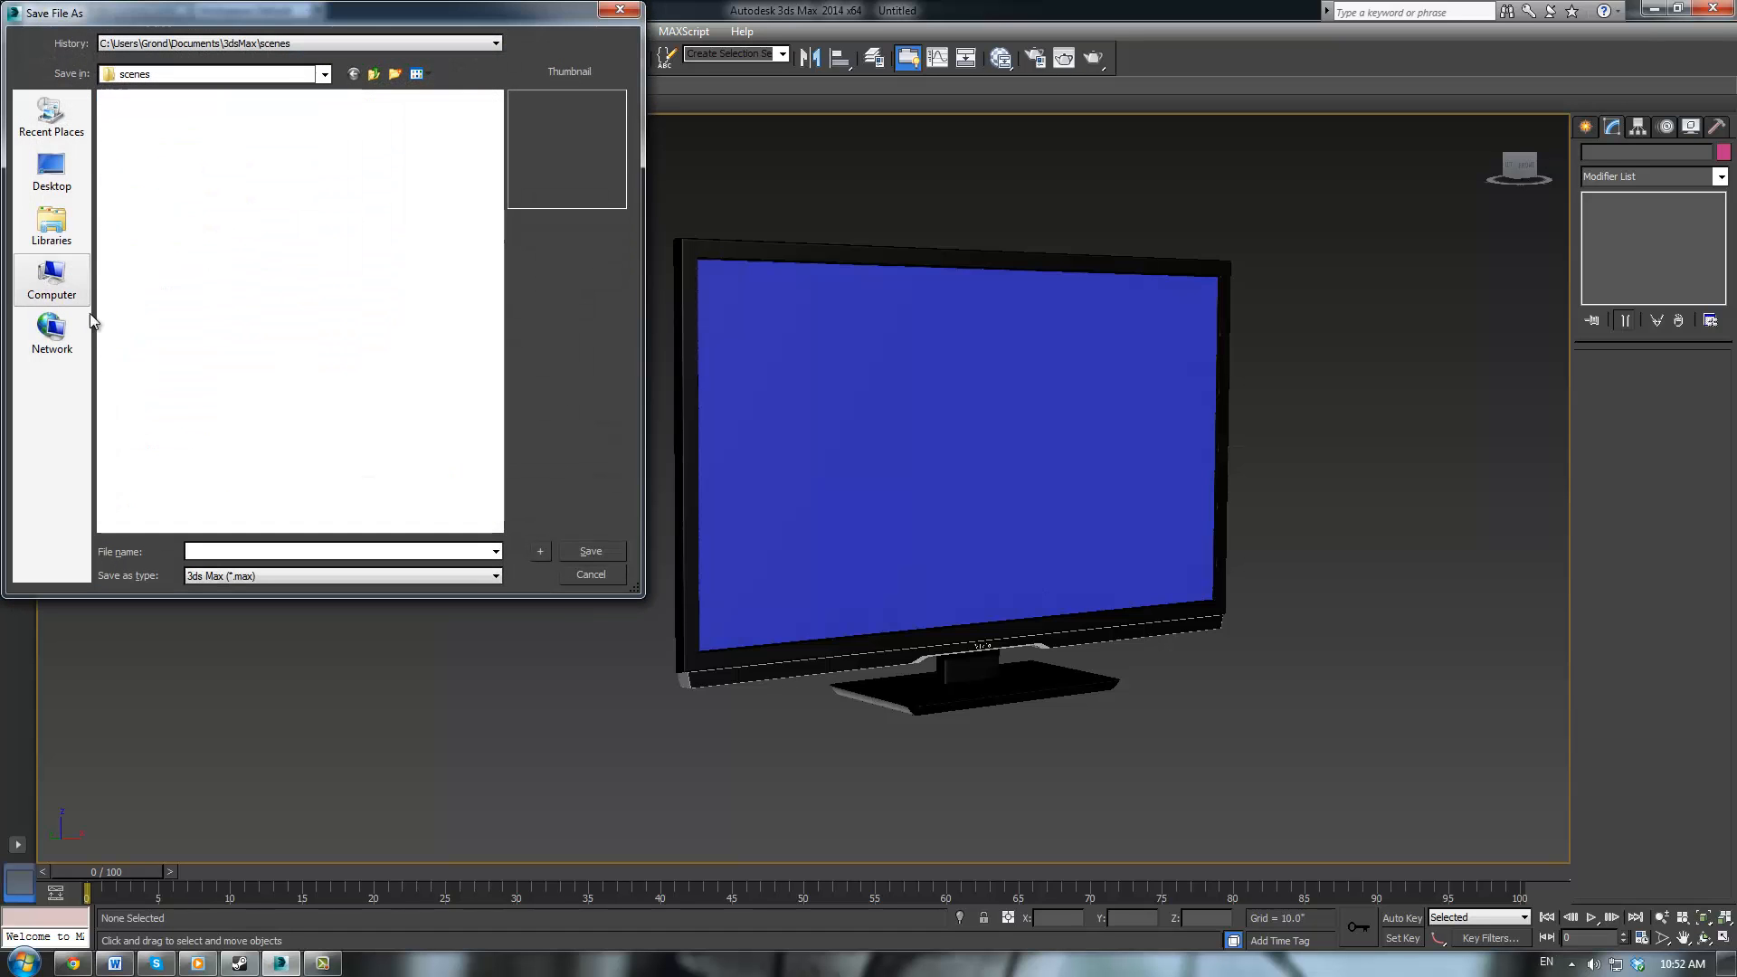
click(87, 307)
double_click(158, 222)
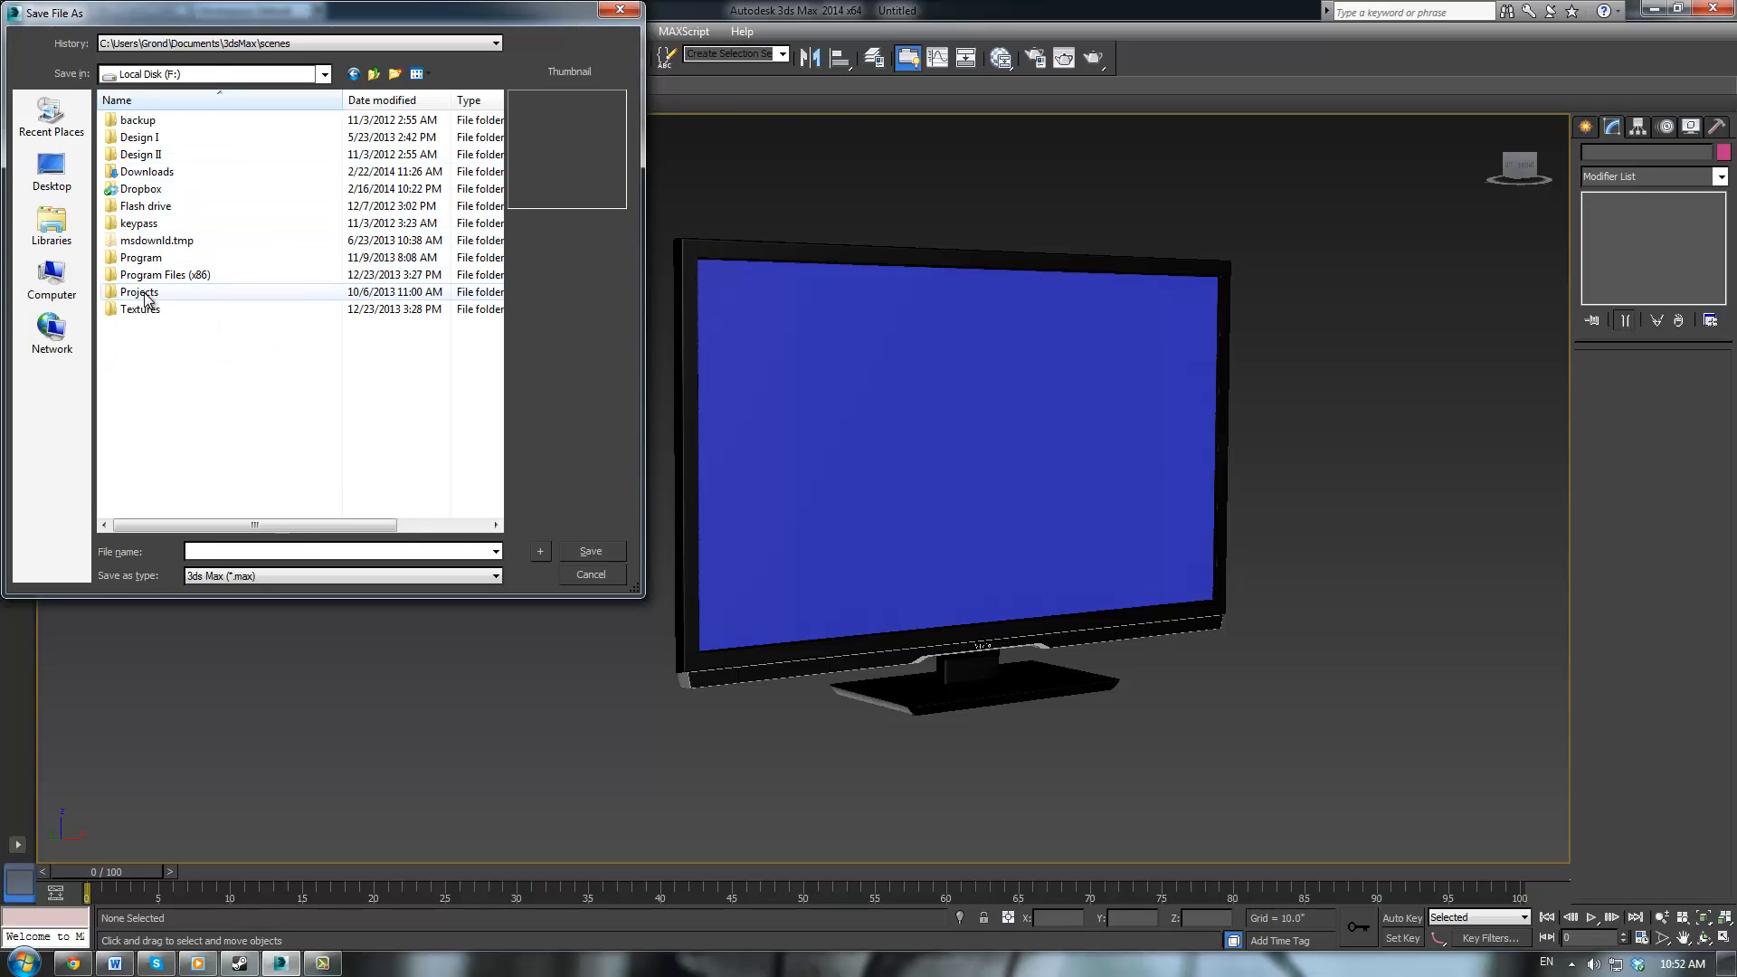
double_click(141, 292)
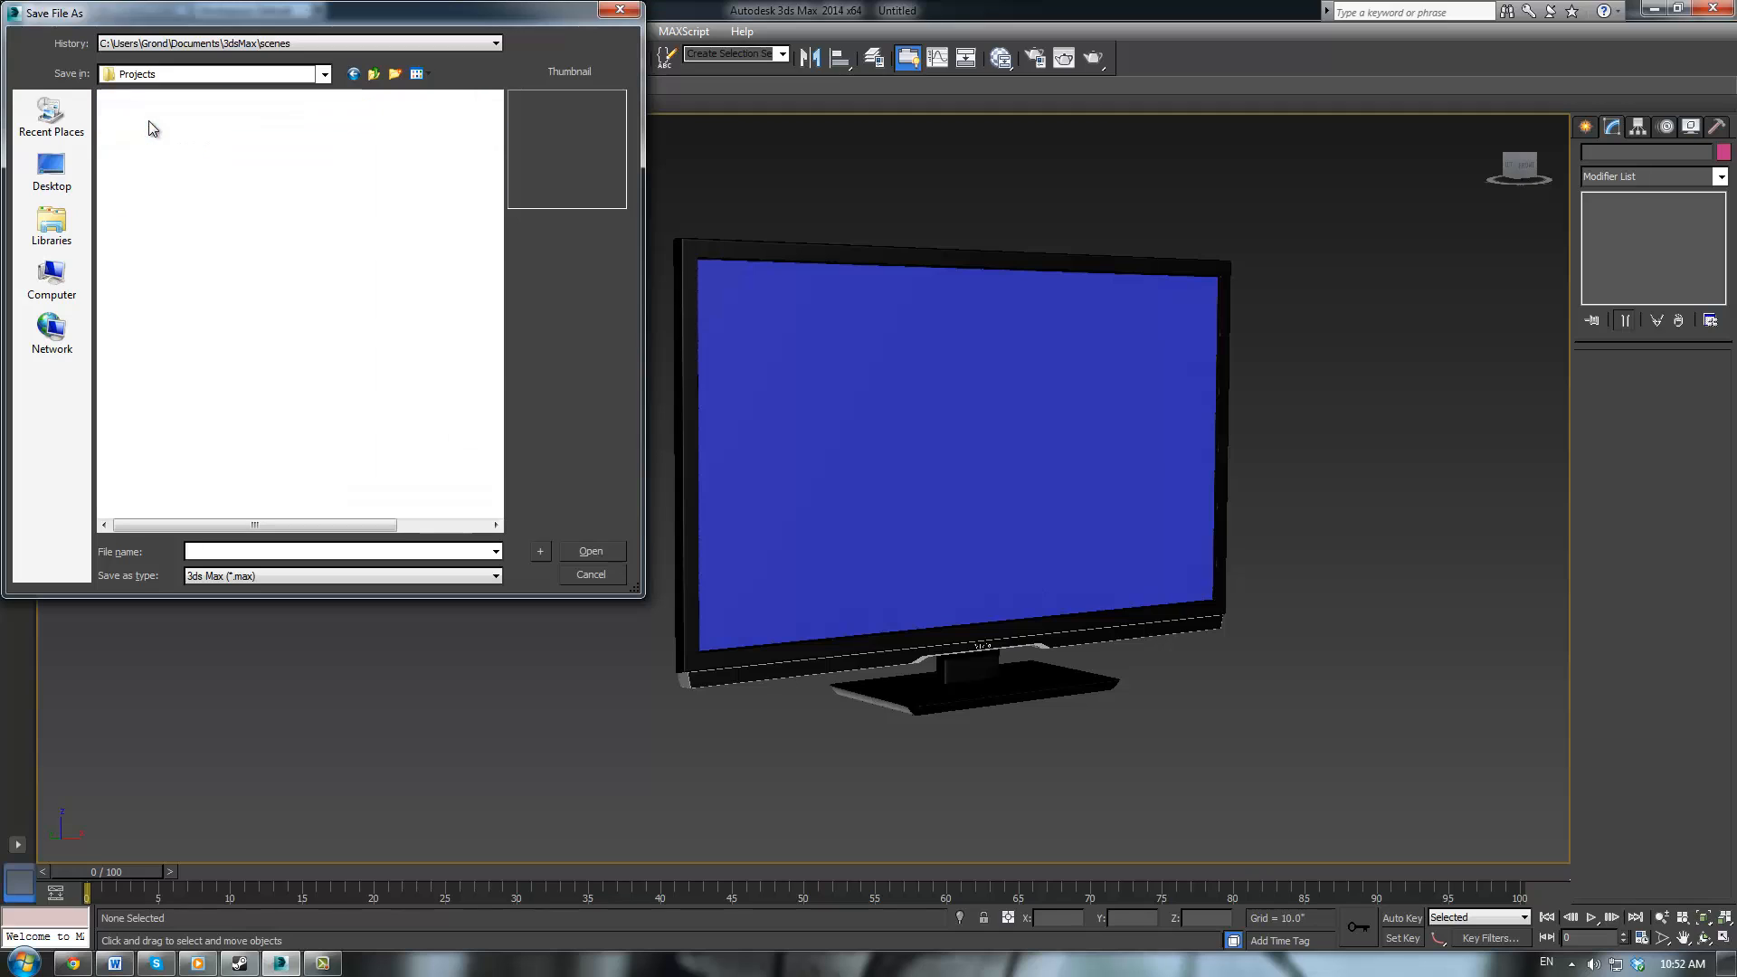
double_click(152, 127)
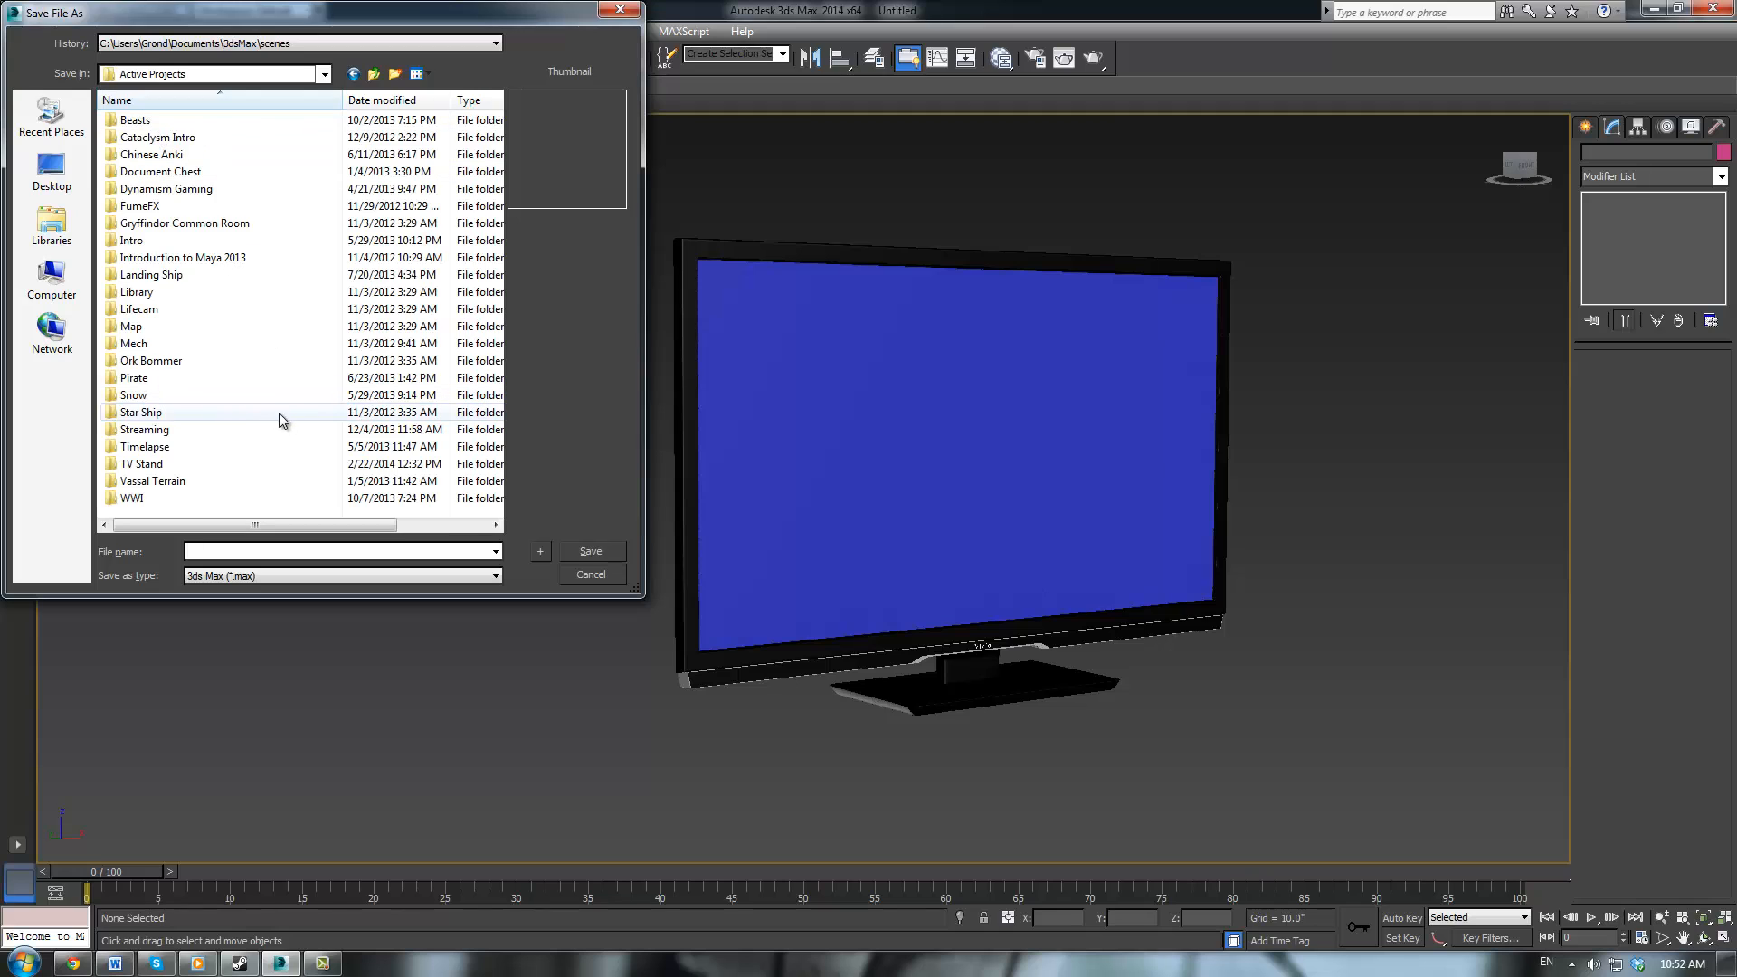
click(393, 75)
text(TV)
key(Return)
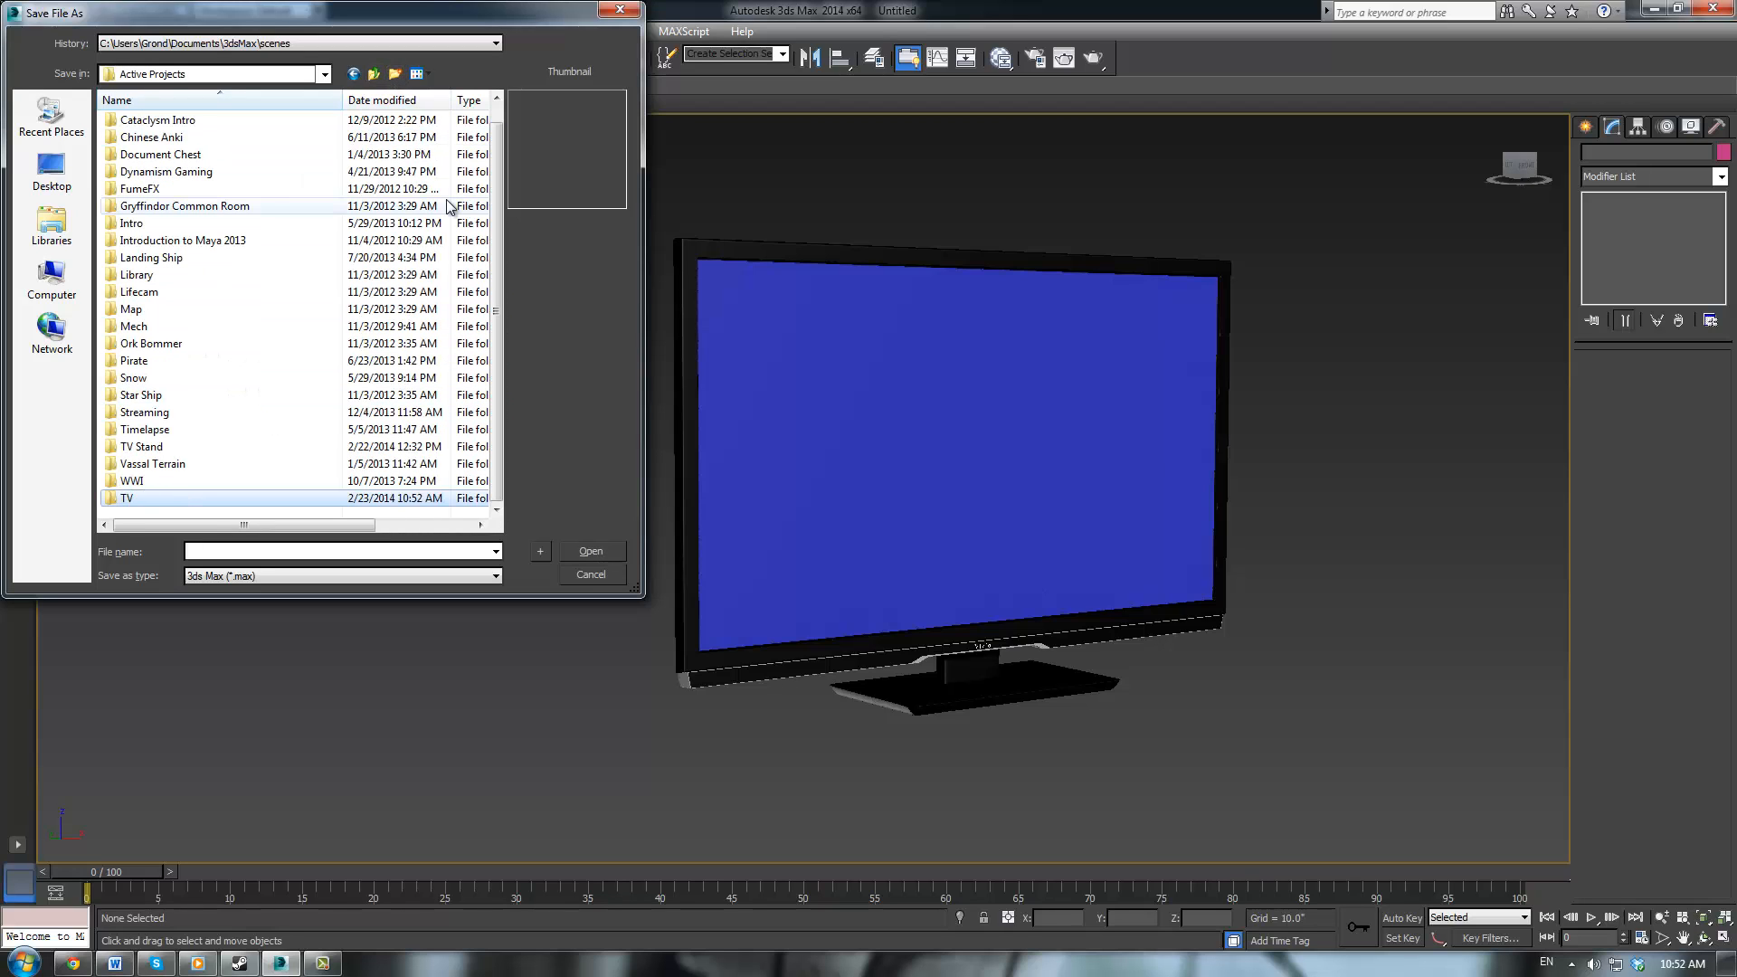
Save the scene inside the TV folder under the name LED TV
key(Return)
click(433, 550)
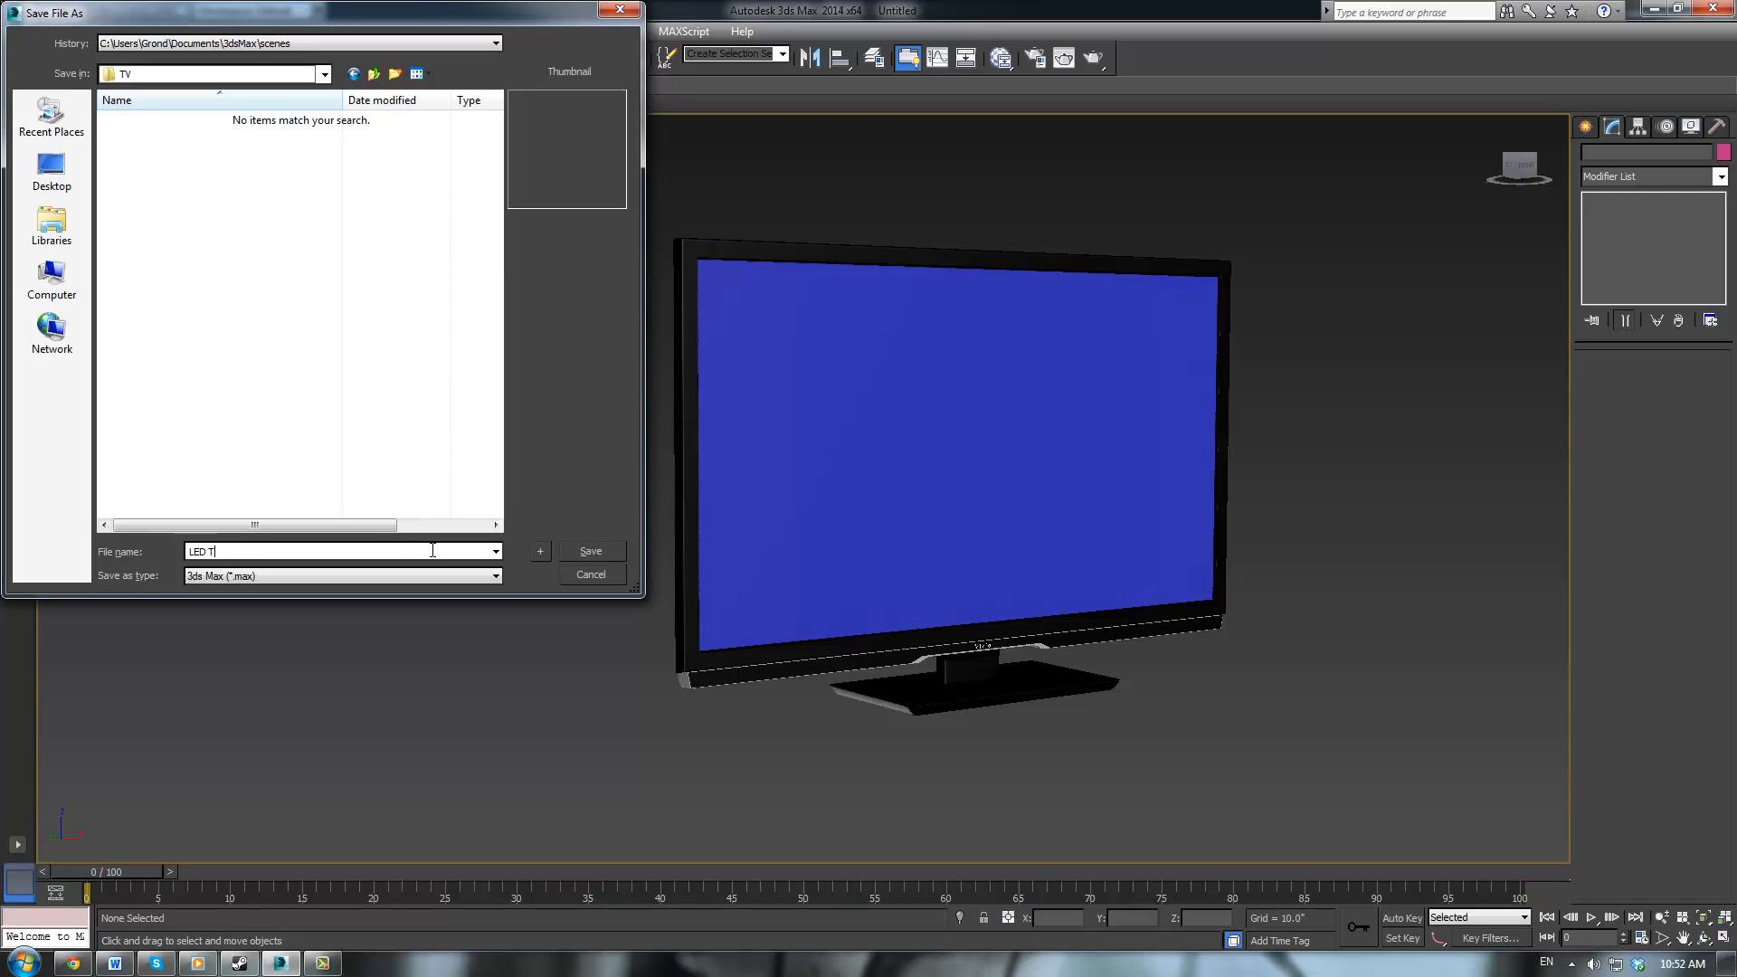
text(LED TV)
key(Return)
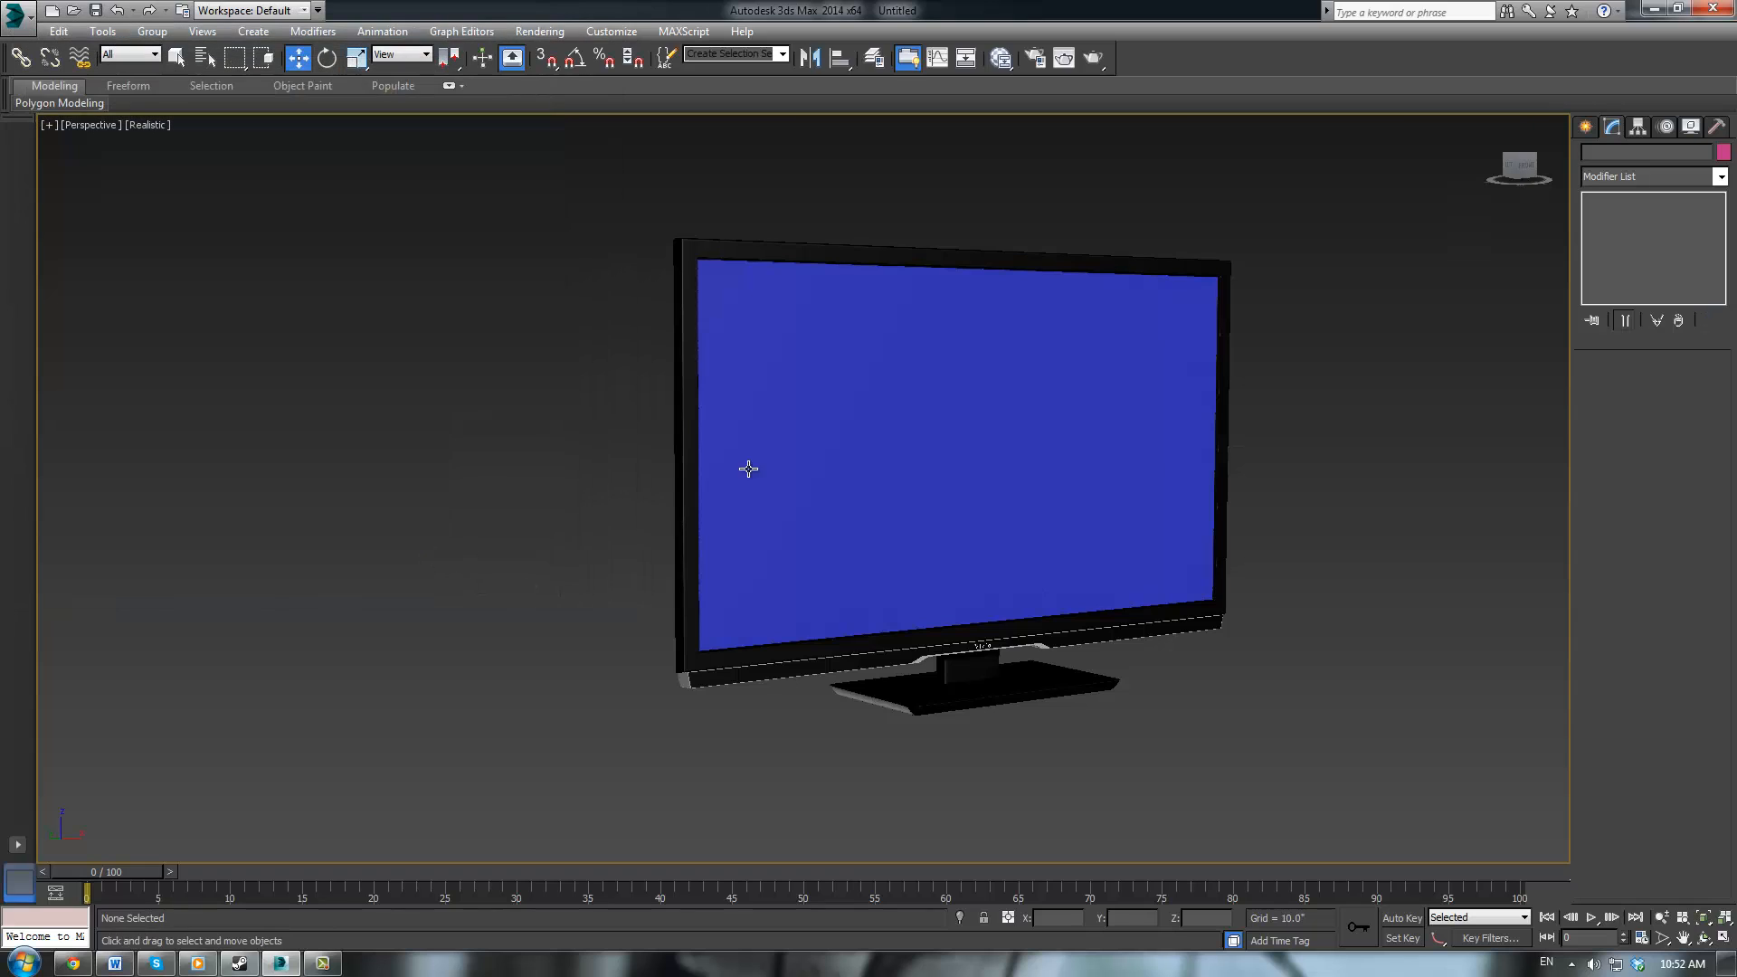
Open the recent scene TV stand.max
middle_drag(653, 345, 573, 331)
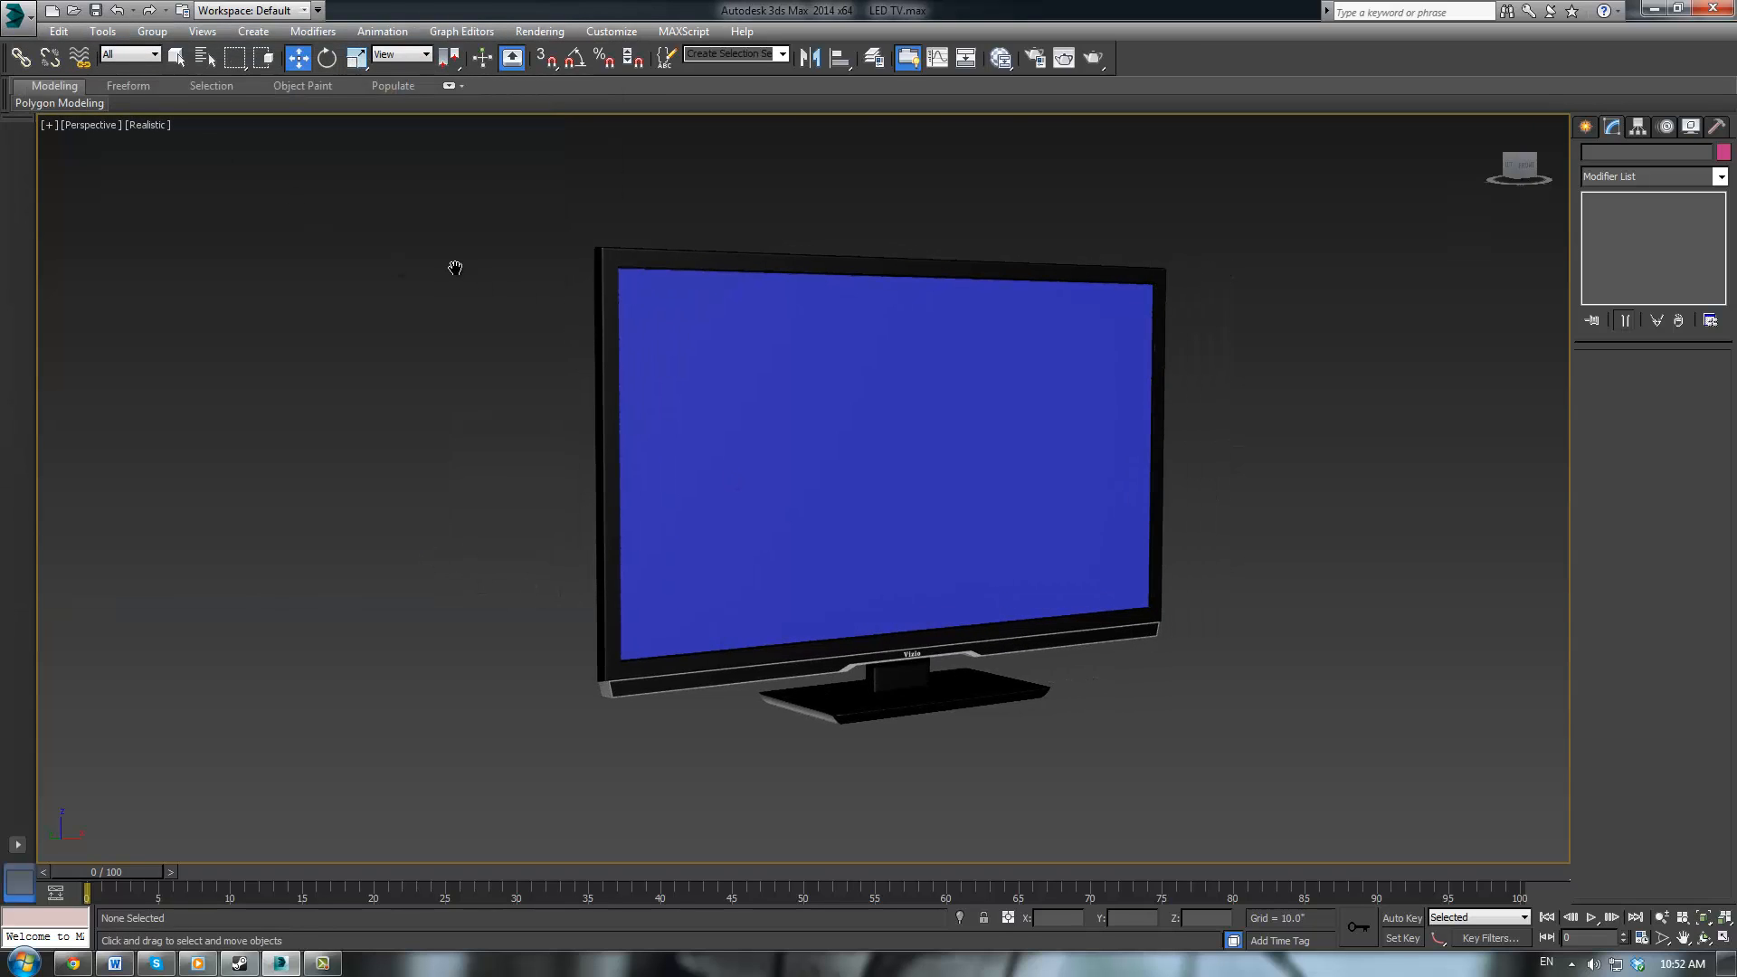
middle_drag(455, 267, 351, 224)
alt+middle_drag(507, 244, 446, 256)
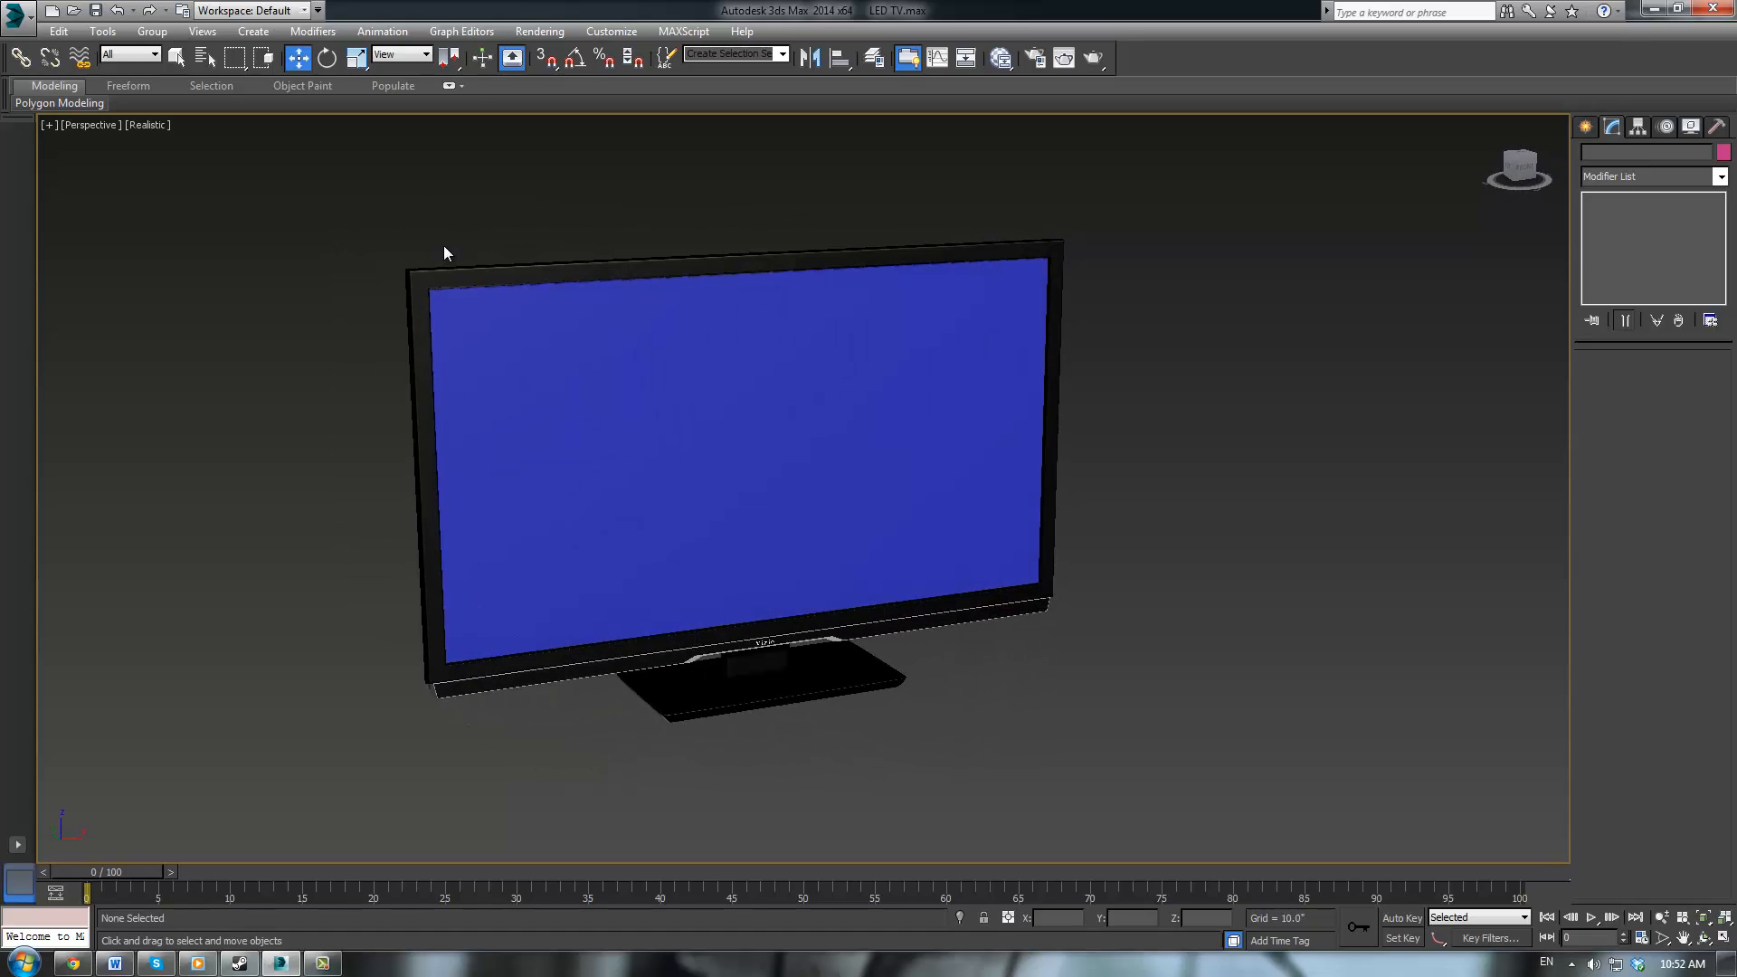
click(17, 15)
mouse_move(54, 136)
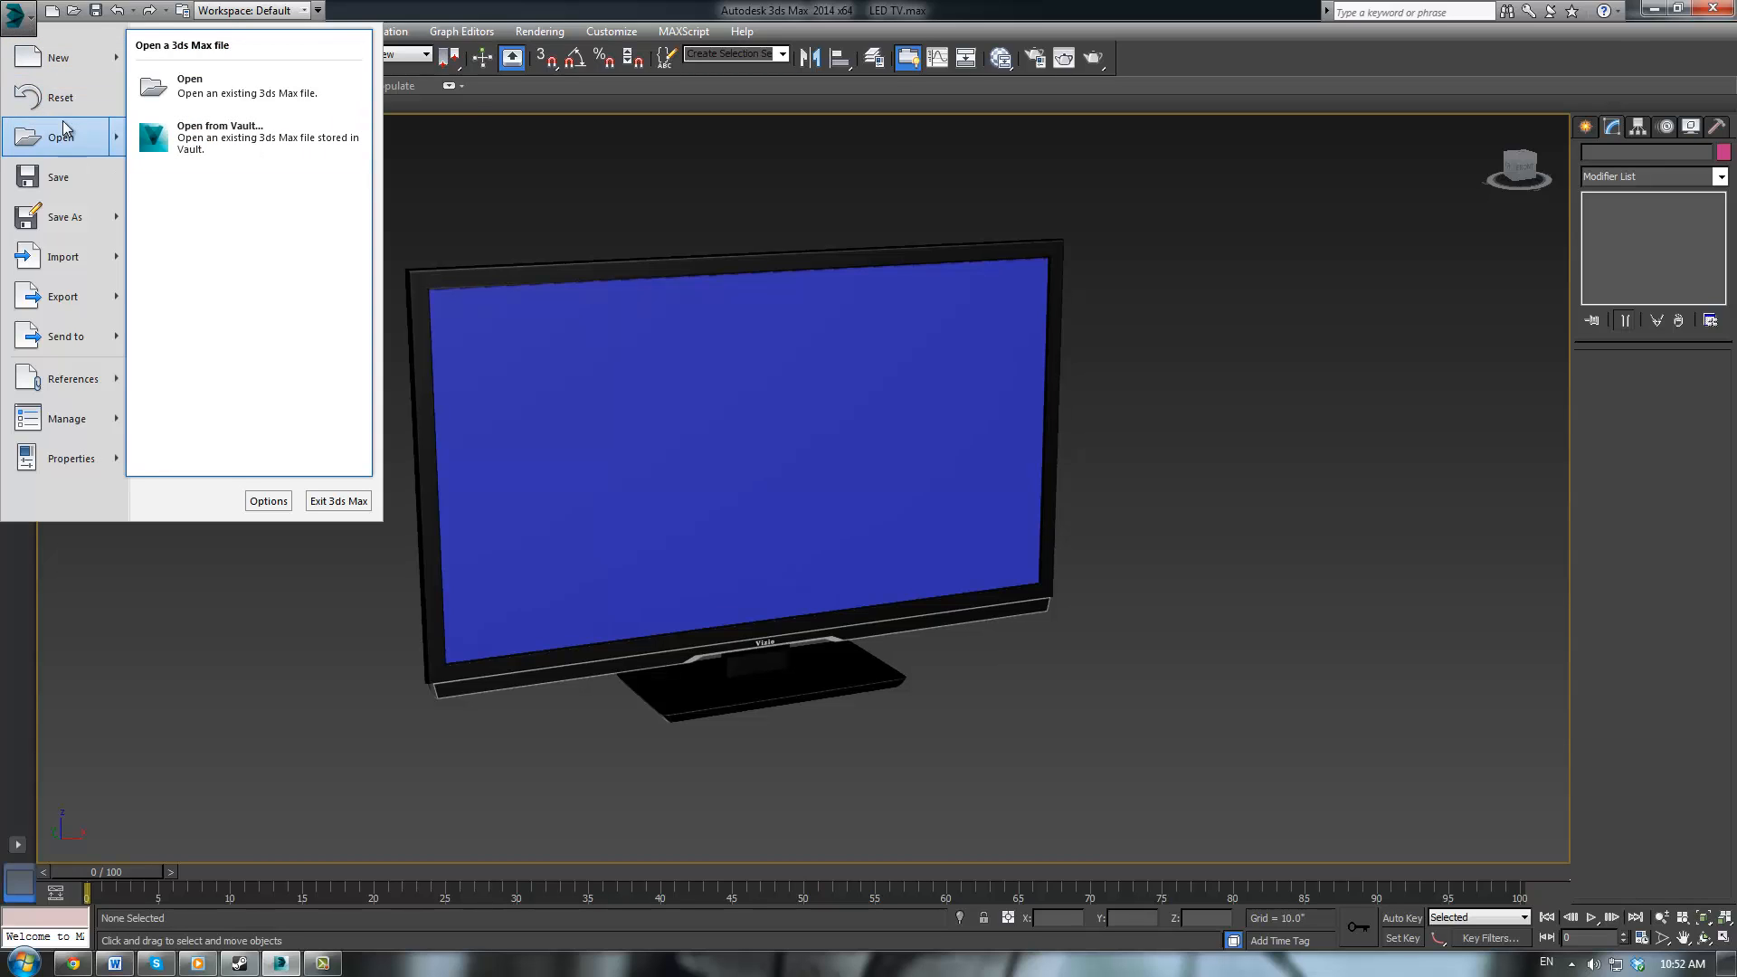
mouse_move(64, 66)
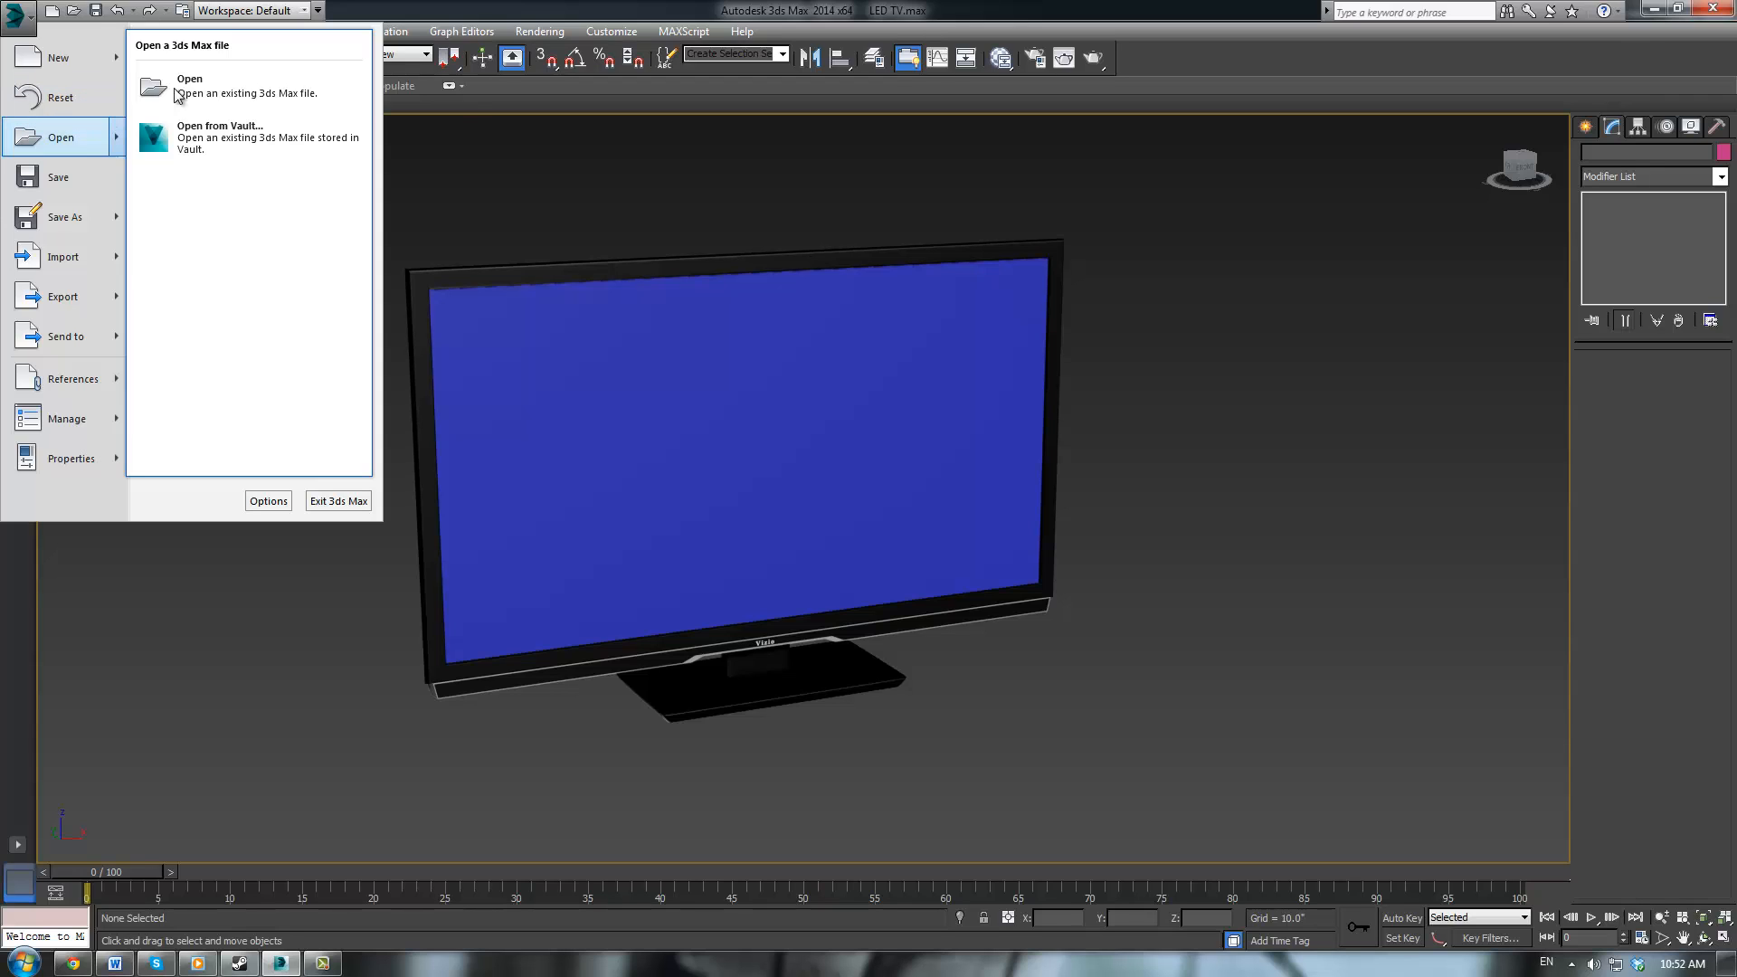
click(500, 165)
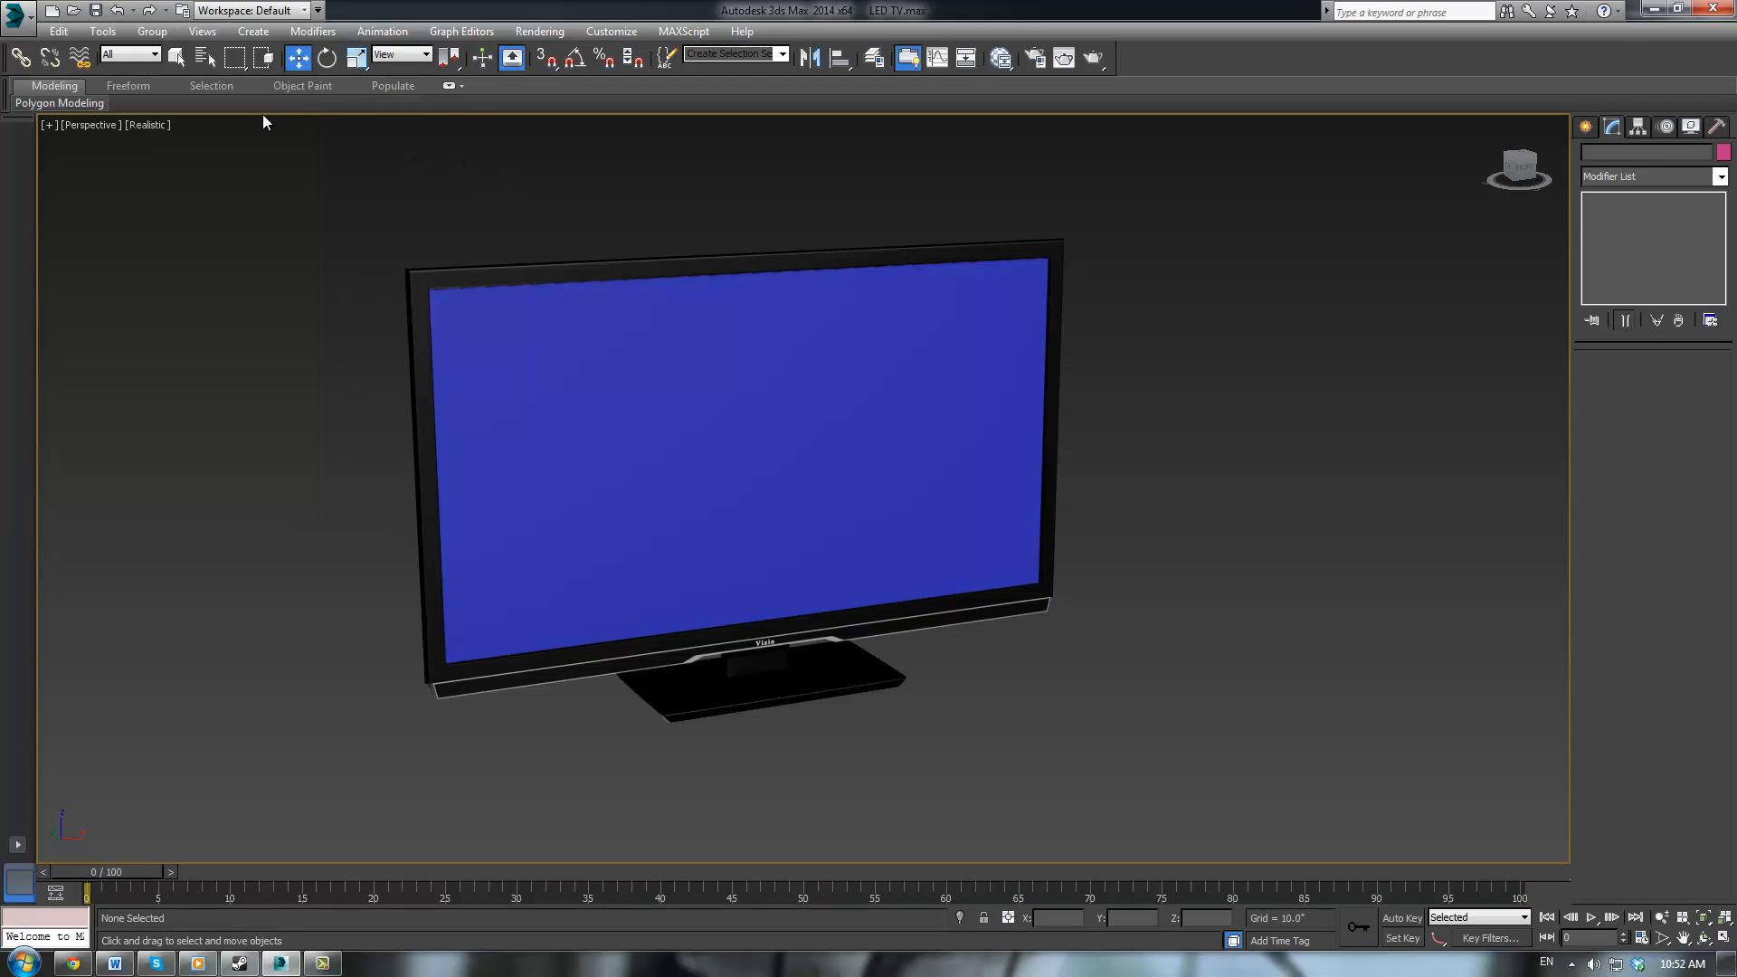
click(20, 11)
click(205, 163)
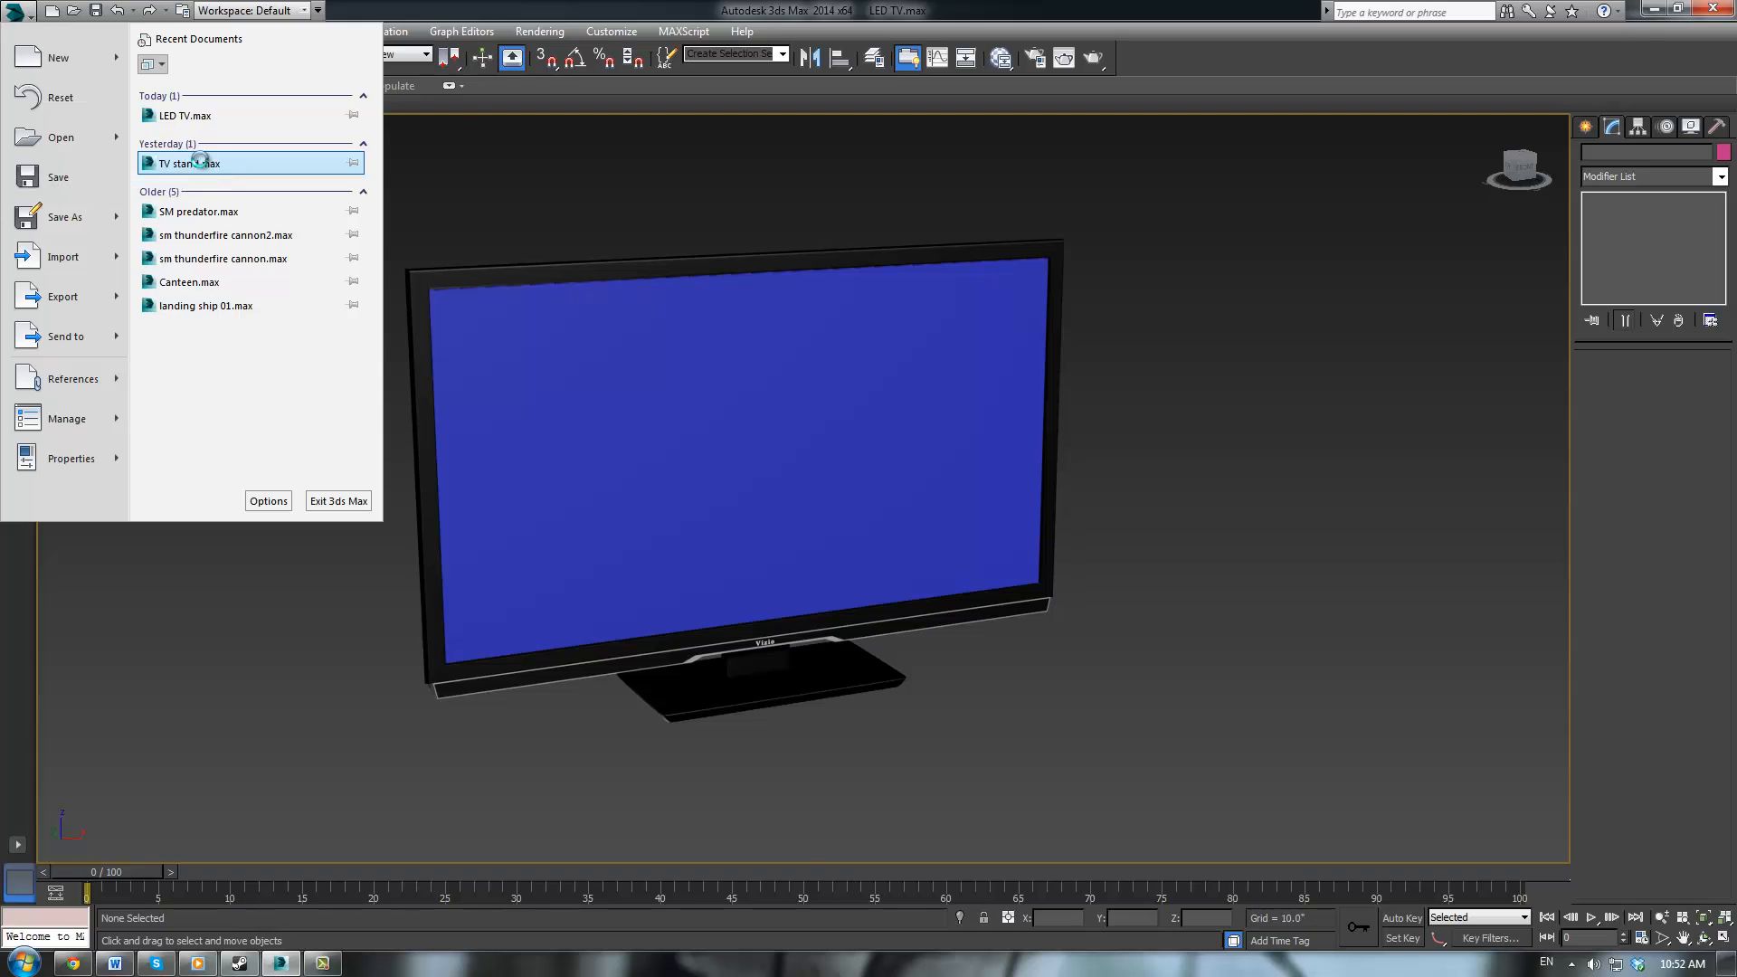
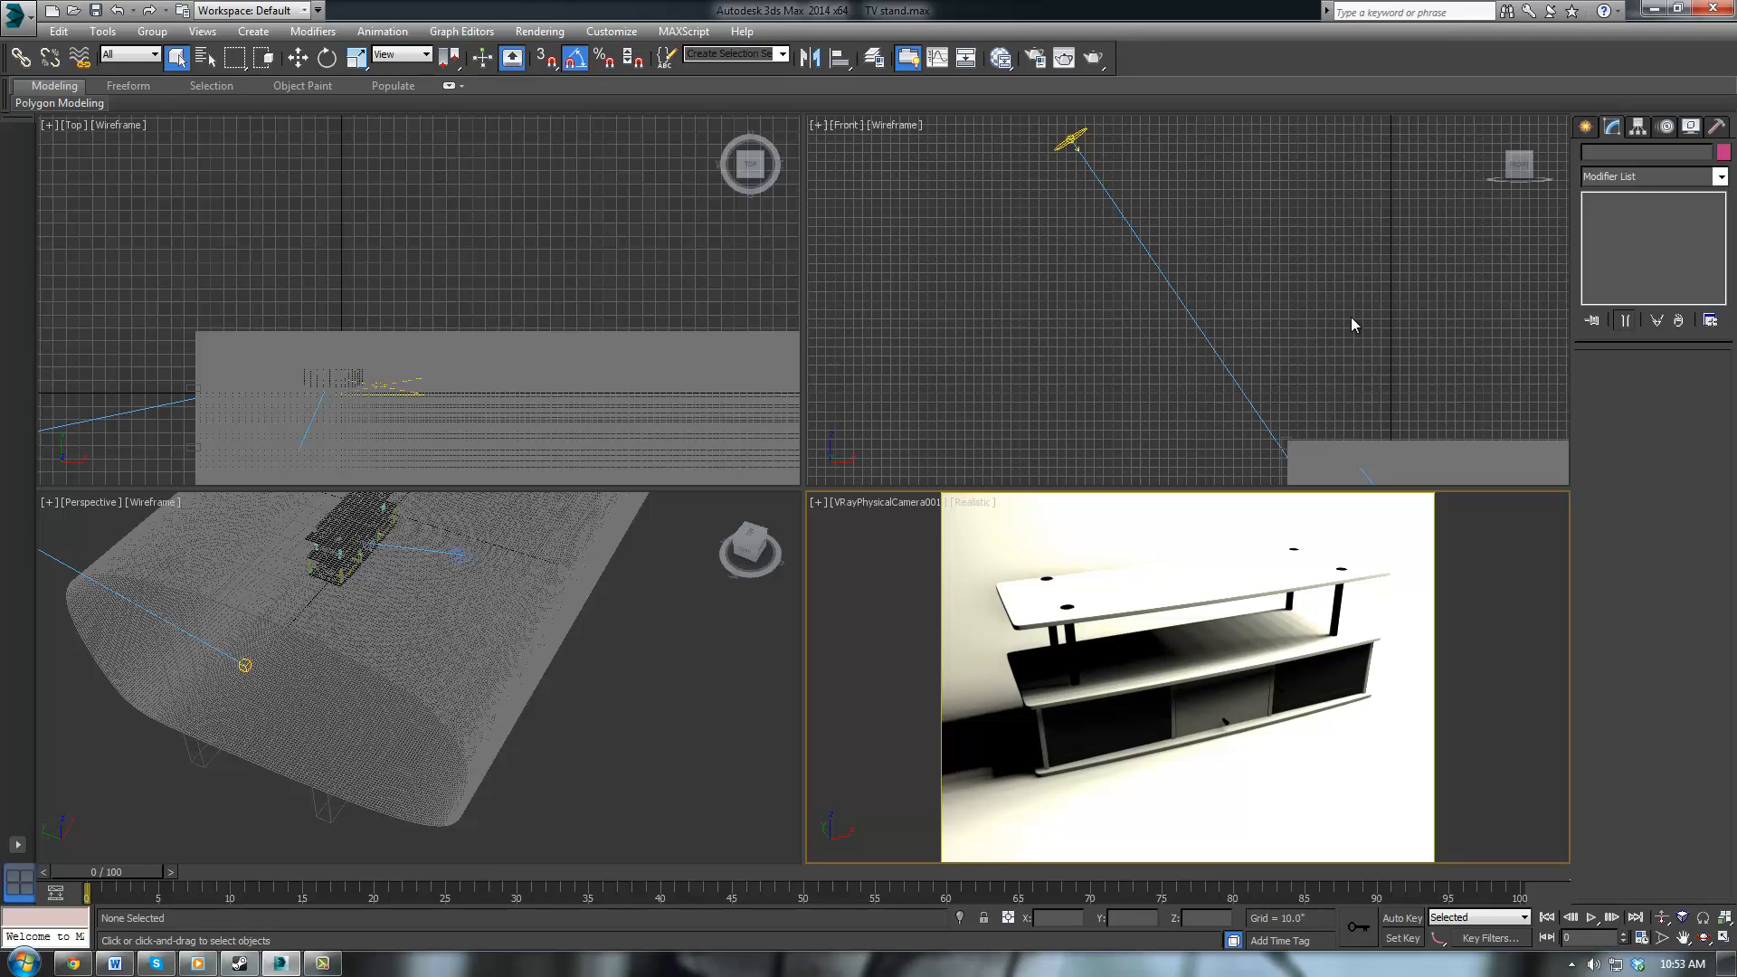
Select the VRaySun light in the front view to examine its parameters
click(1062, 258)
middle_drag(1302, 208, 1162, 167)
scroll(1167, 190, down, 4)
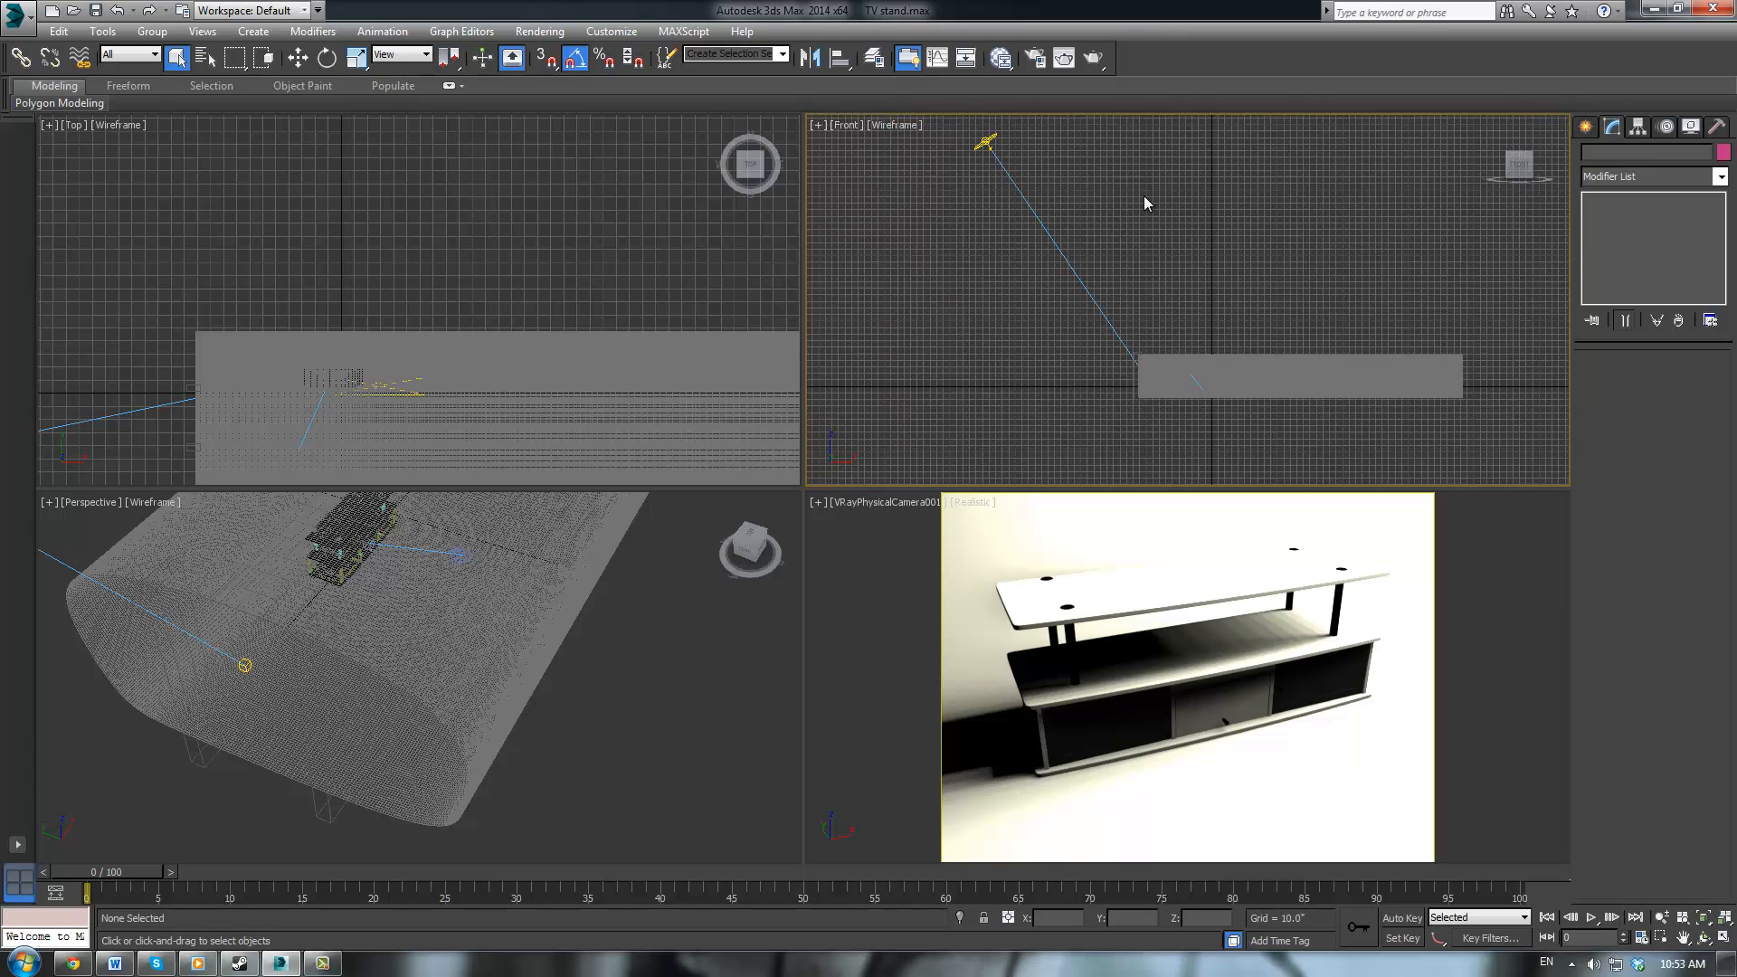
click(984, 141)
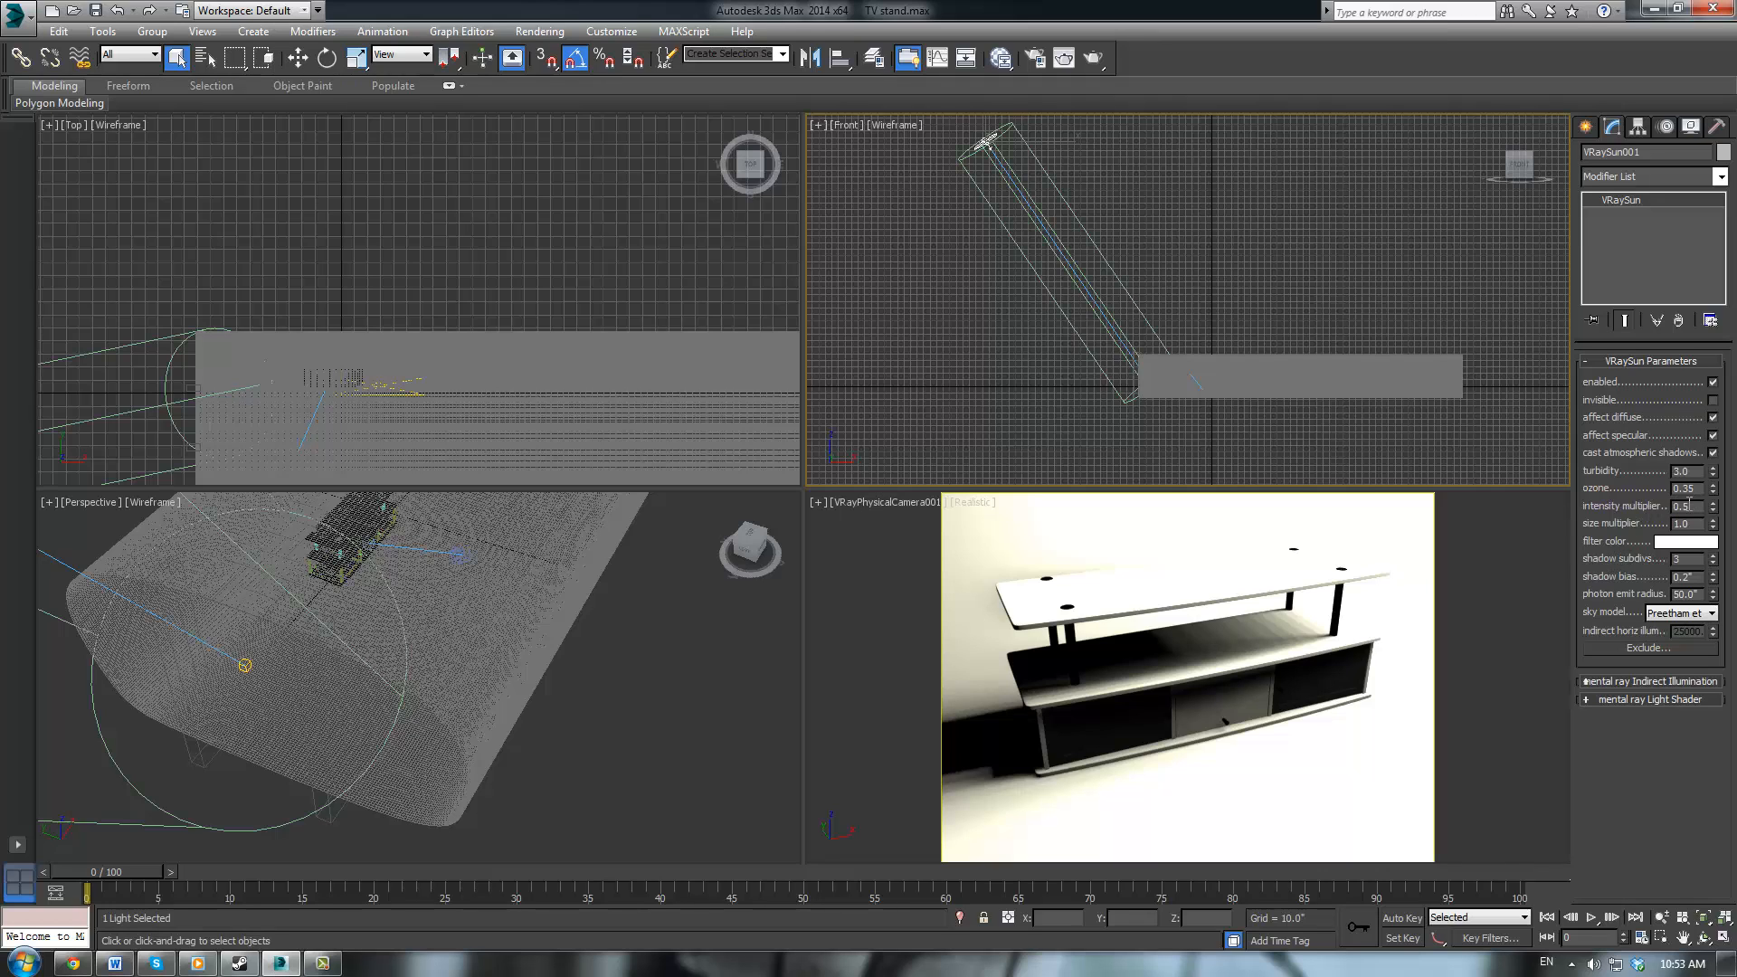
Maximize the perspective view and examine the smoothed plane enclosing the TV stand
click(515, 577)
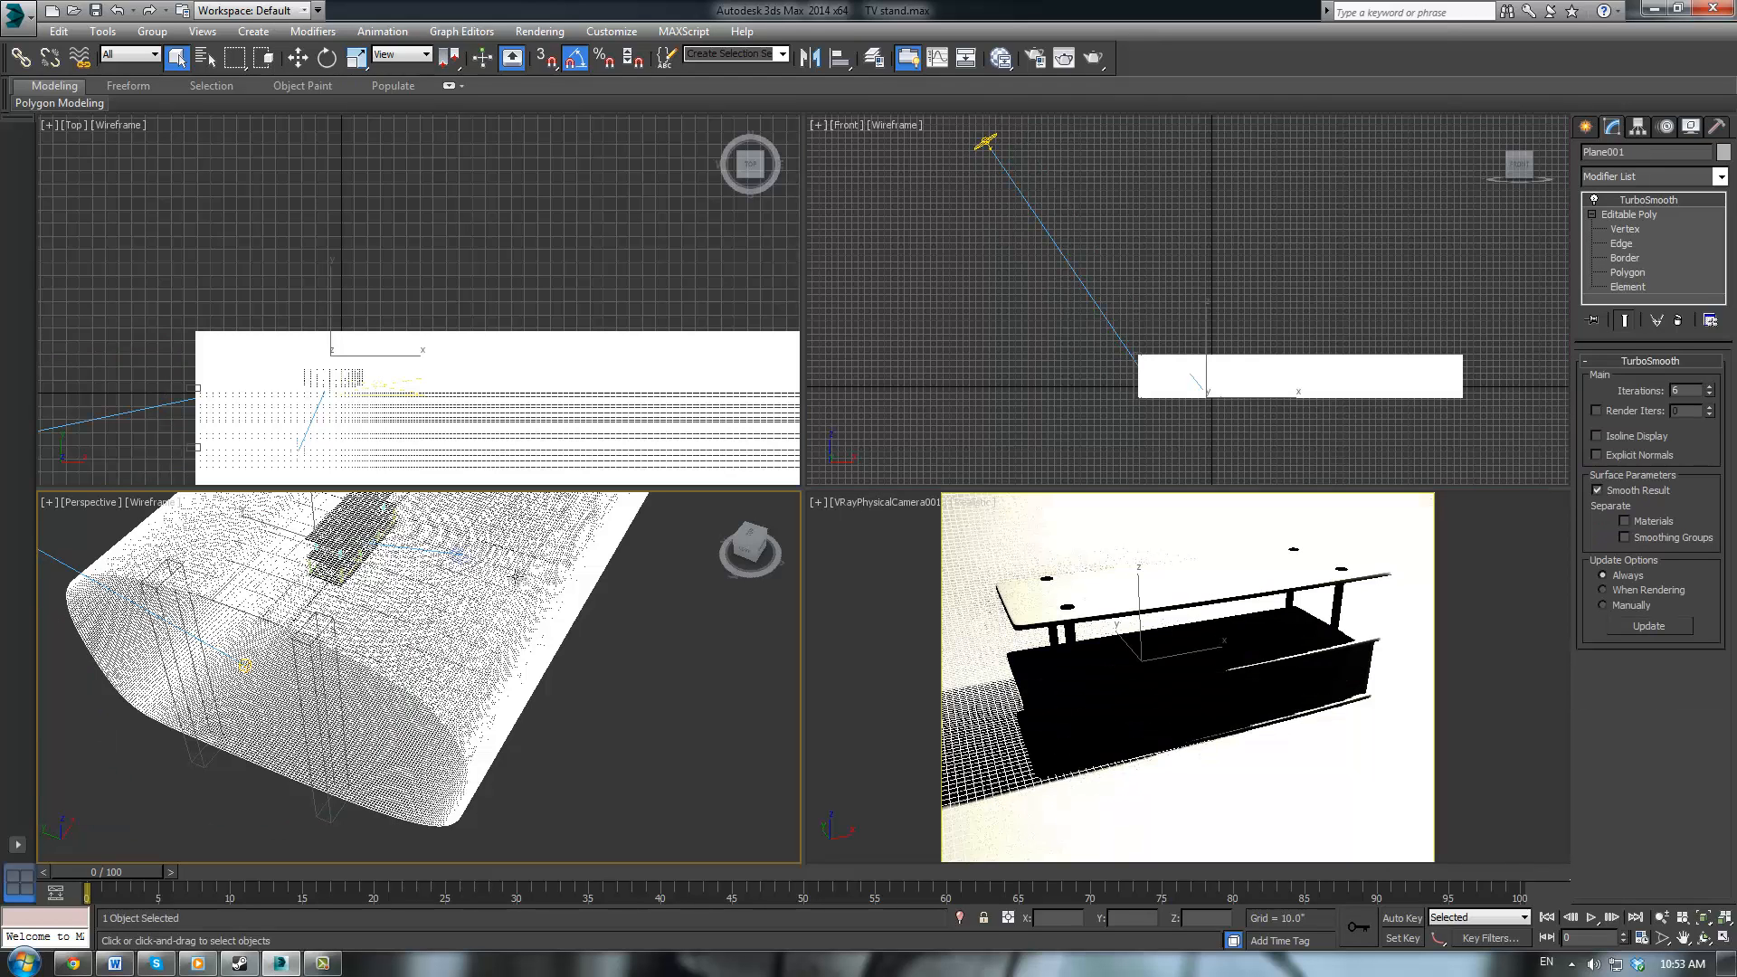
key(alt+w)
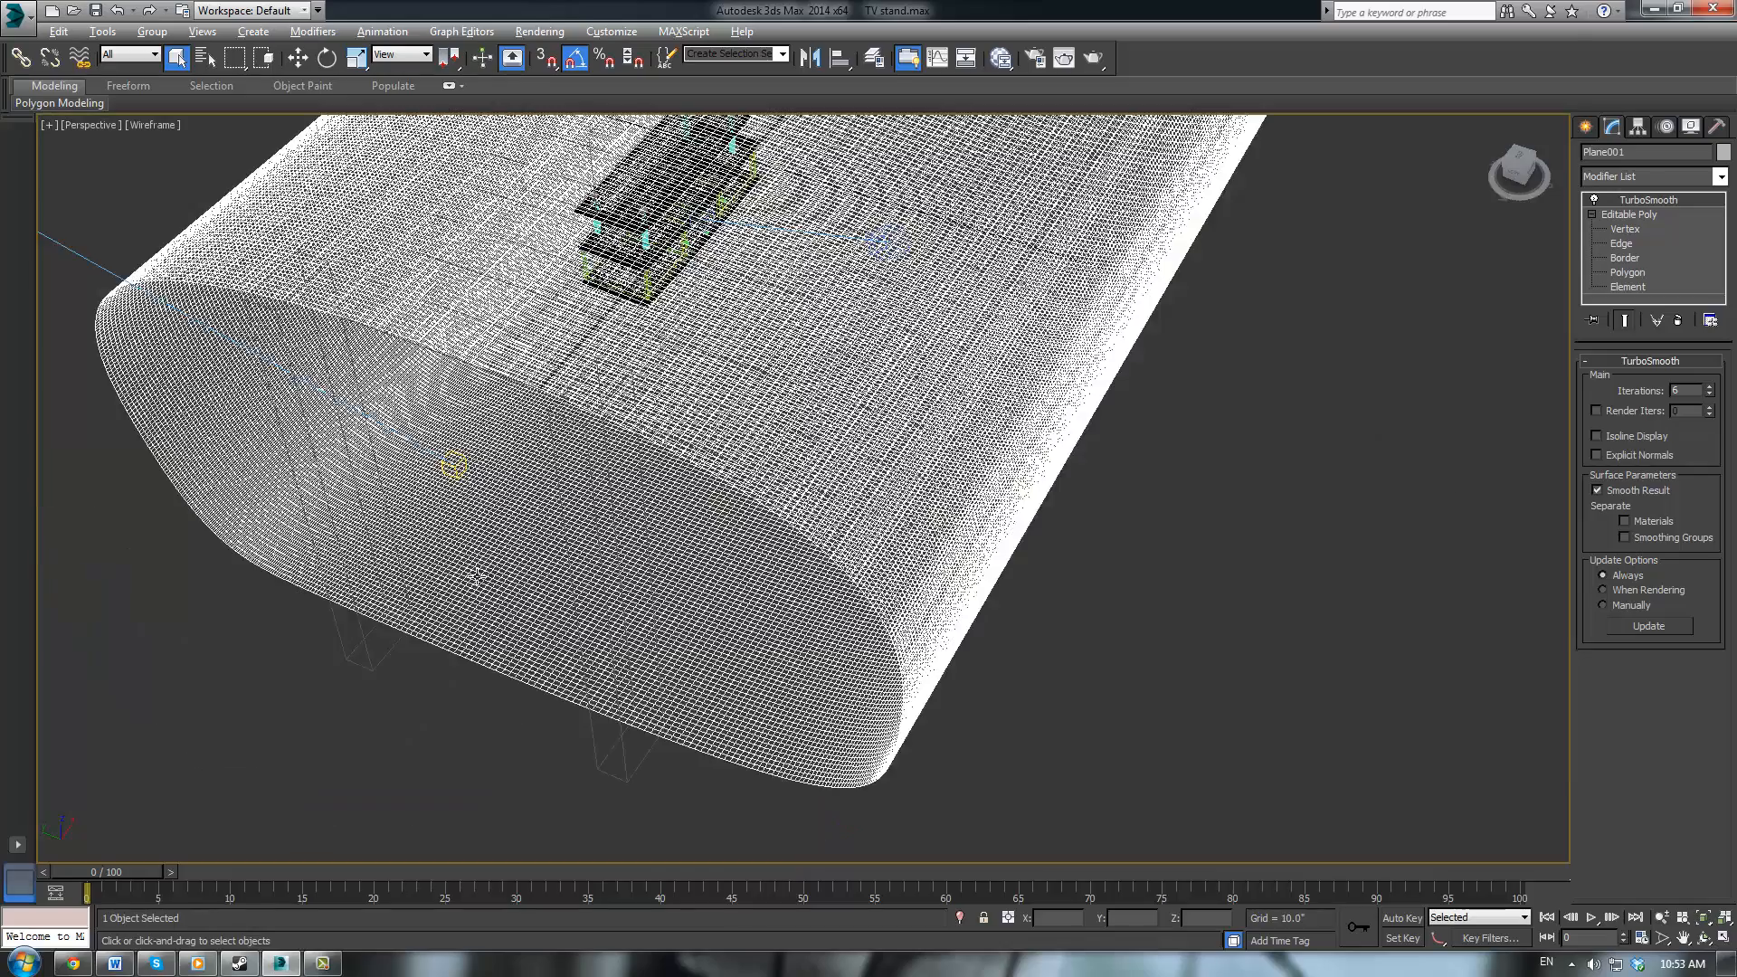
alt+middle_drag(477, 575, 541, 567)
click(418, 512)
middle_drag(781, 554, 648, 543)
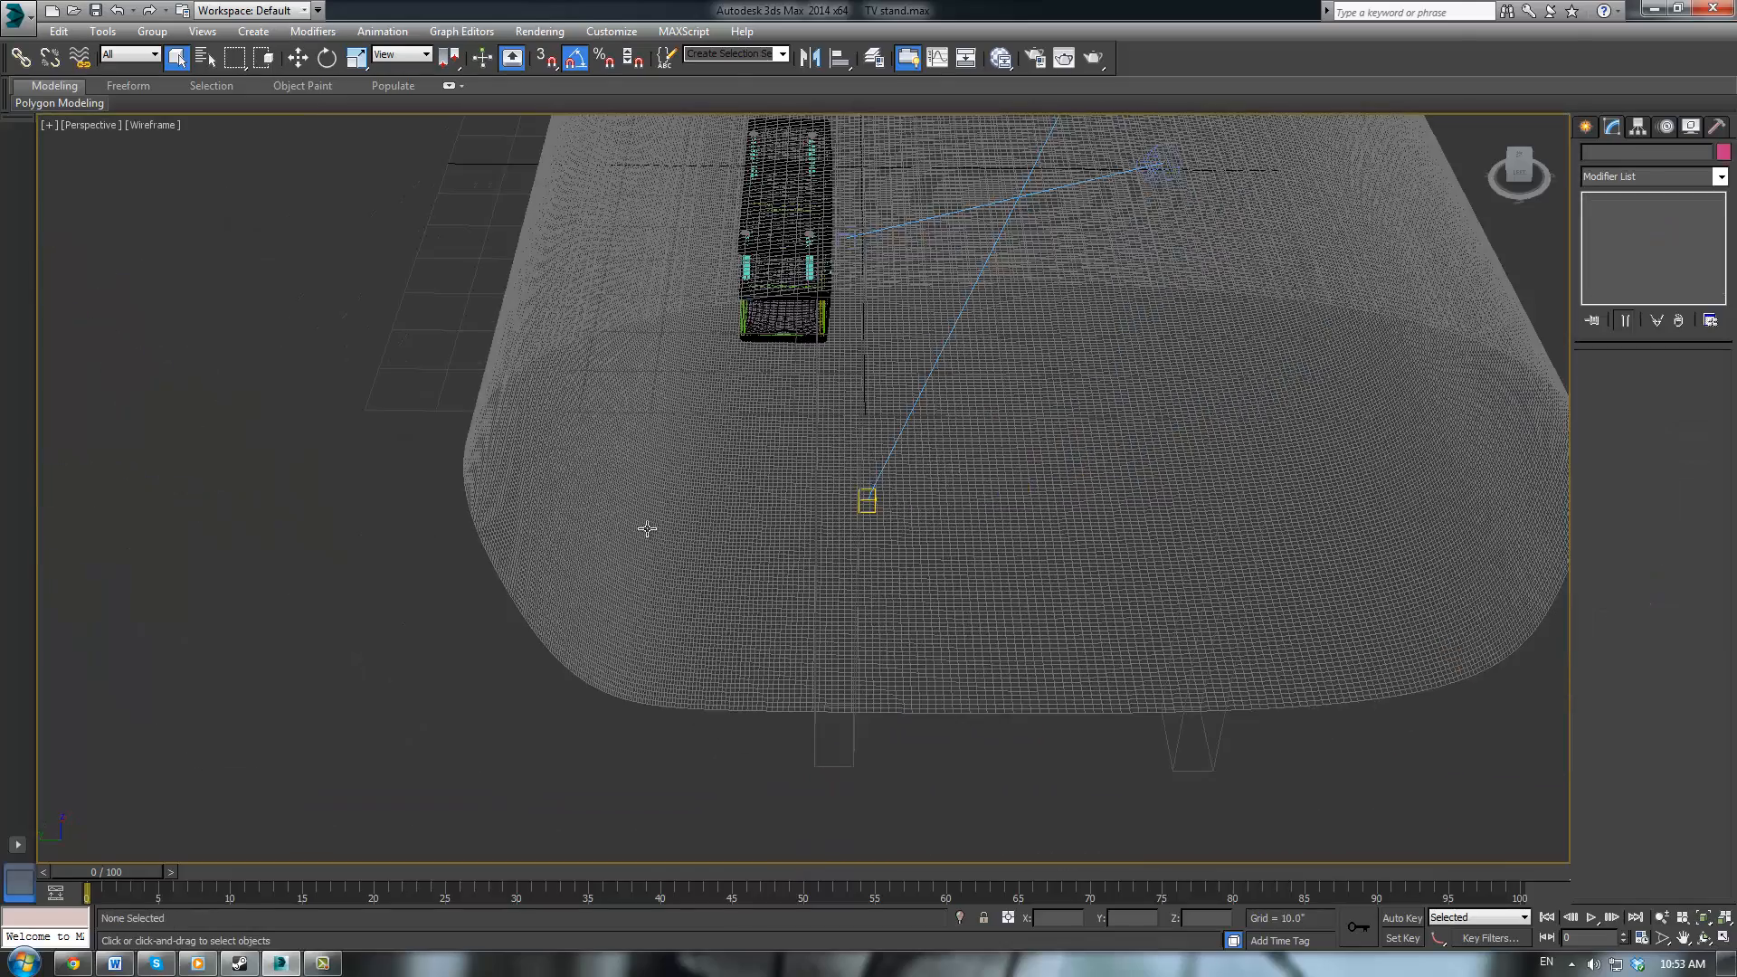
click(648, 531)
alt+middle_drag(993, 578, 851, 482)
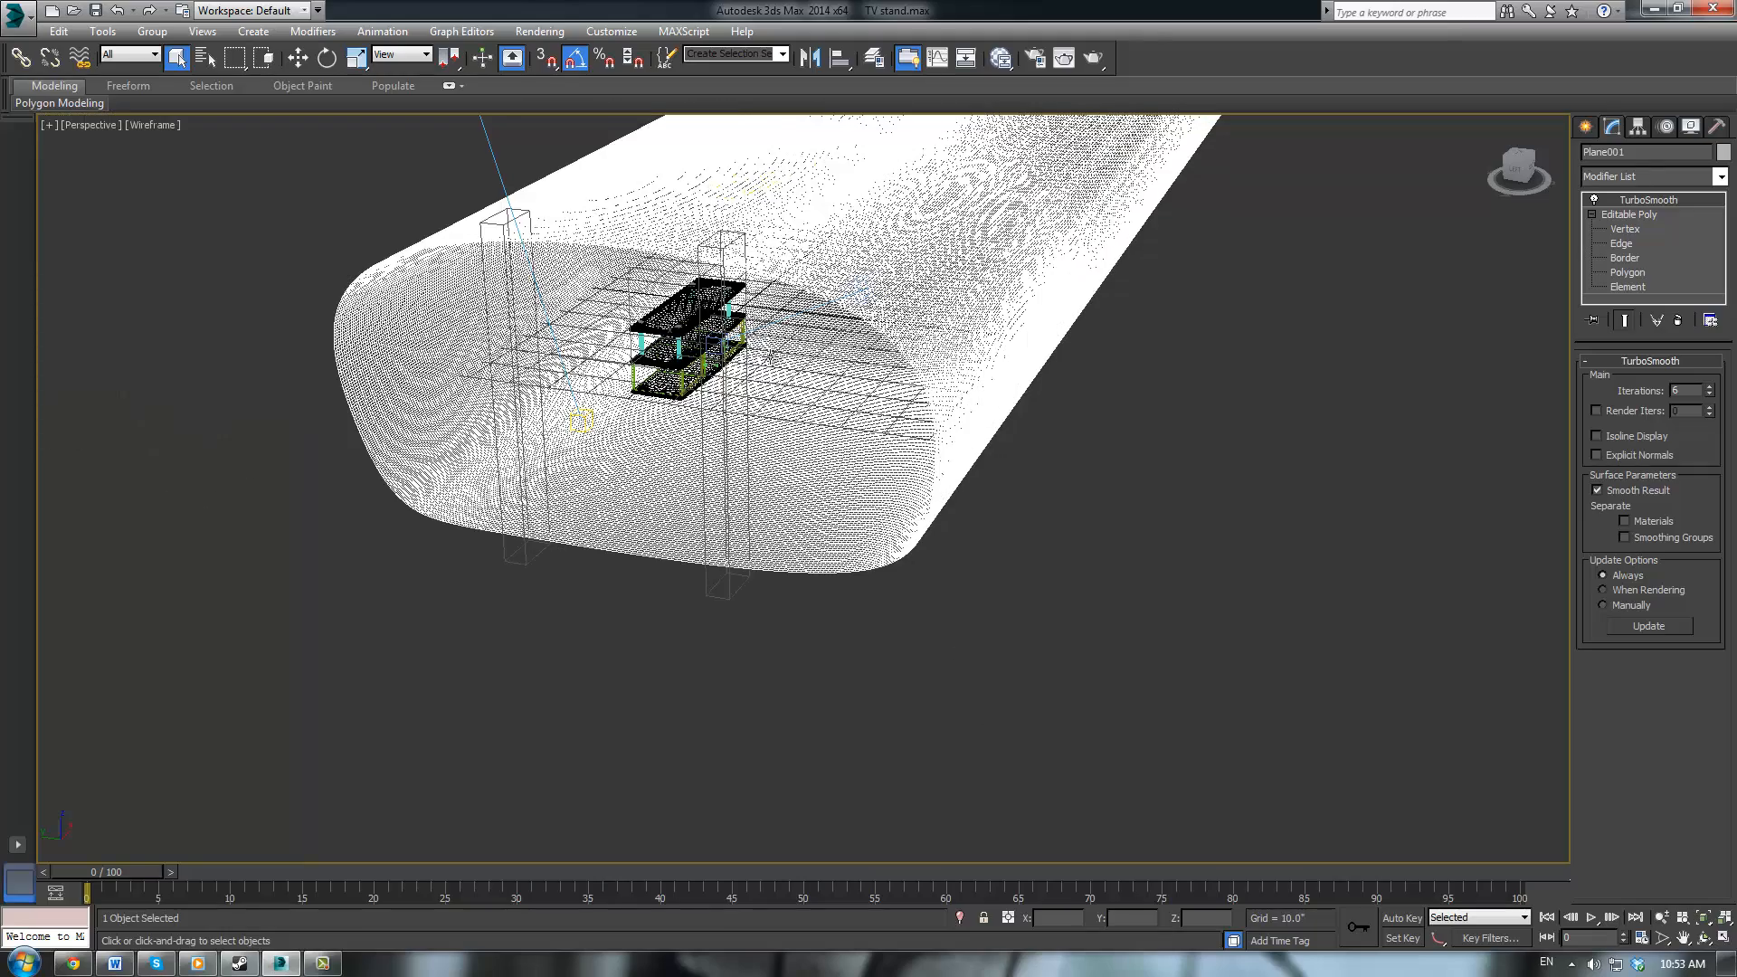
Switch the perspective view to realistic shading without edged faces and select the smoothed plane around the TV stand
key(F3)
alt+middle_drag(770, 354, 777, 385)
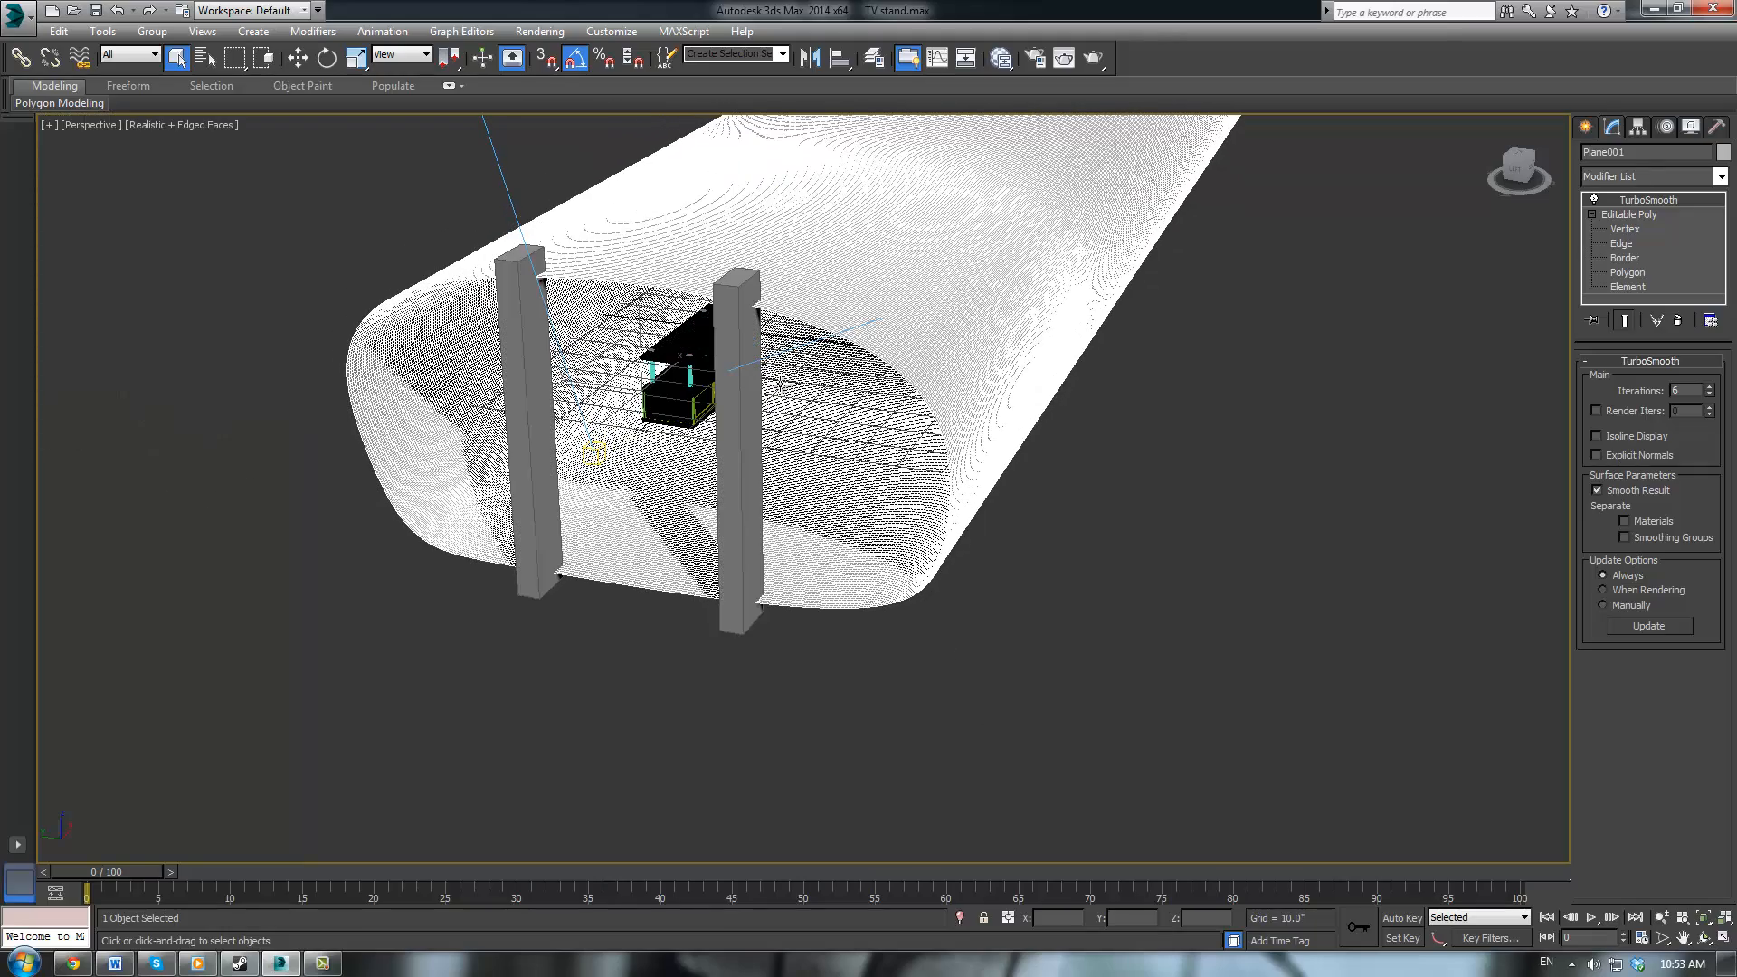
click(1105, 548)
key(F4)
middle_drag(1059, 231, 965, 387)
click(985, 409)
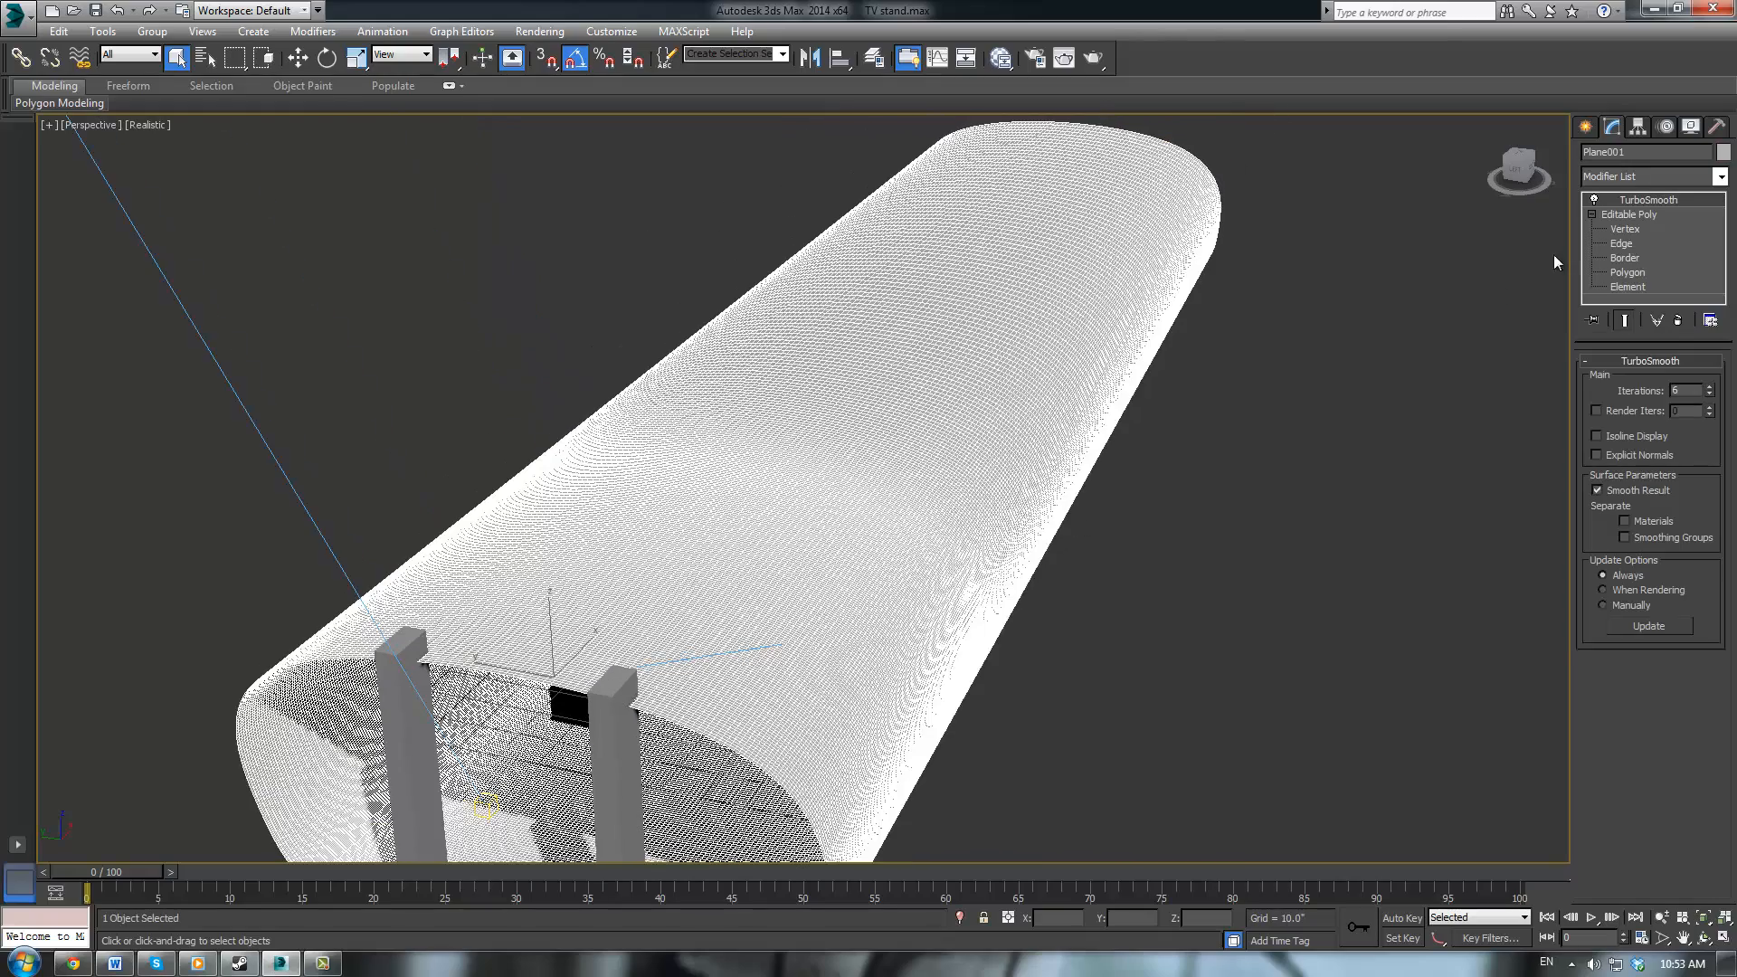
middle_drag(1182, 461, 1229, 365)
alt+middle_drag(1163, 423, 1178, 379)
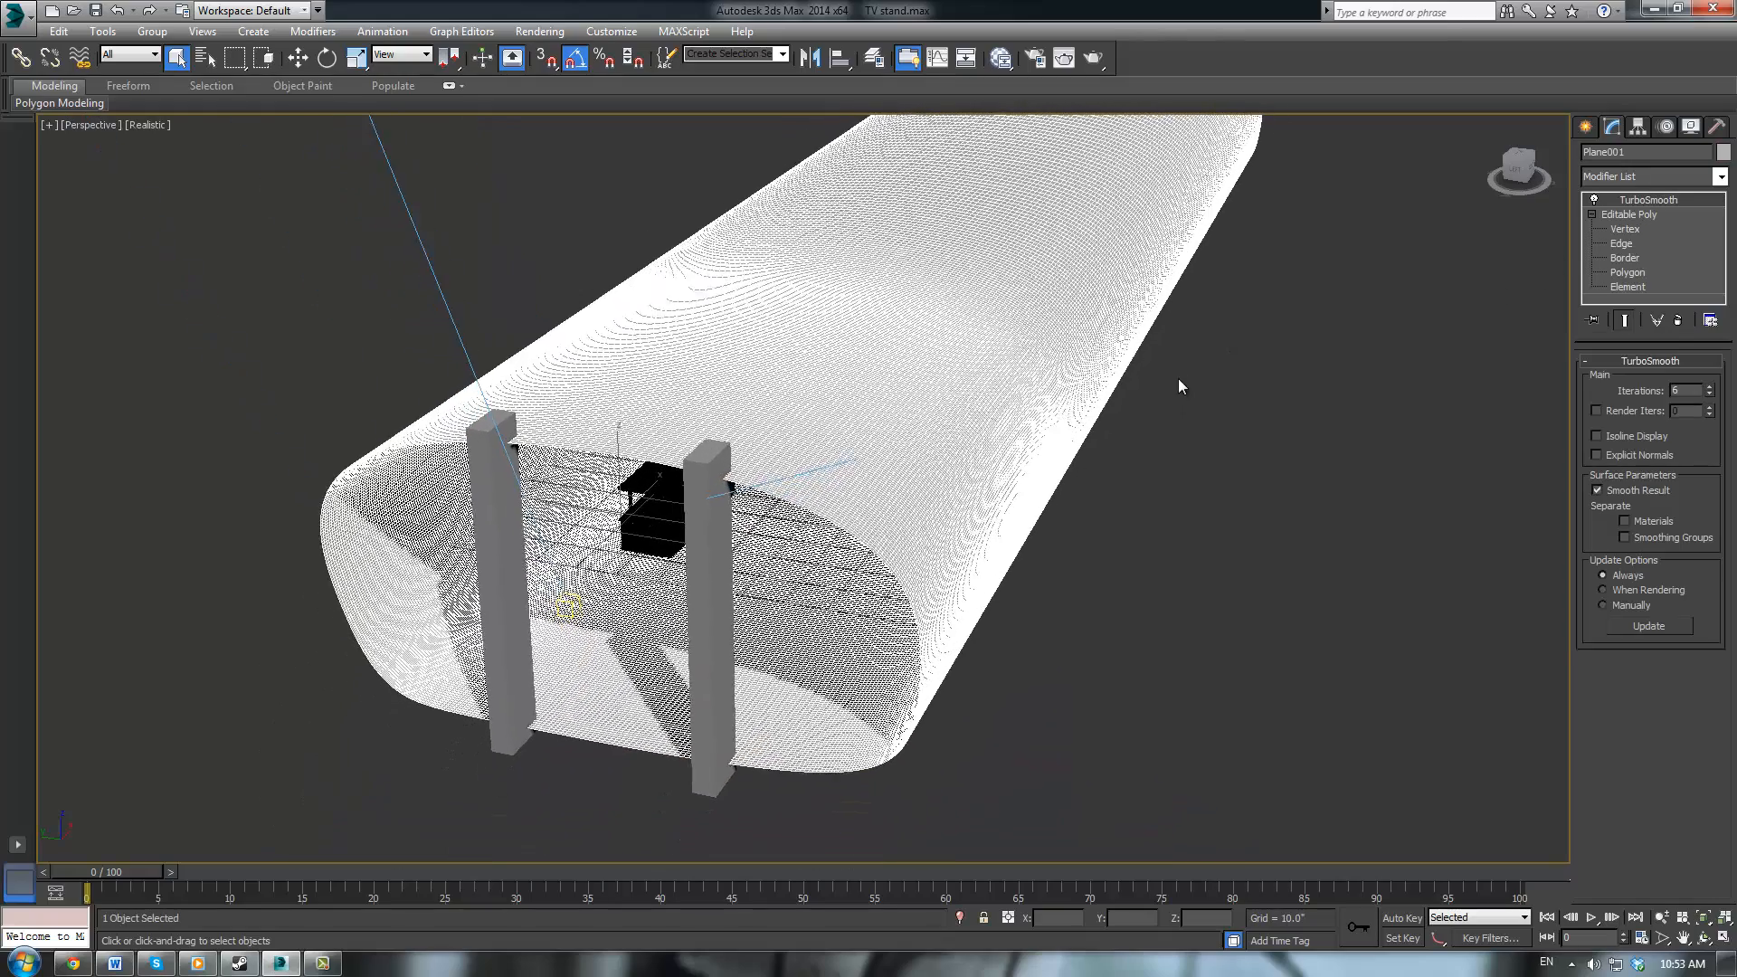
Deselect the large curved backdrop and switch the perspective view to wireframe to reveal the TV stand, lights and camera inside
key(super)
click(1143, 447)
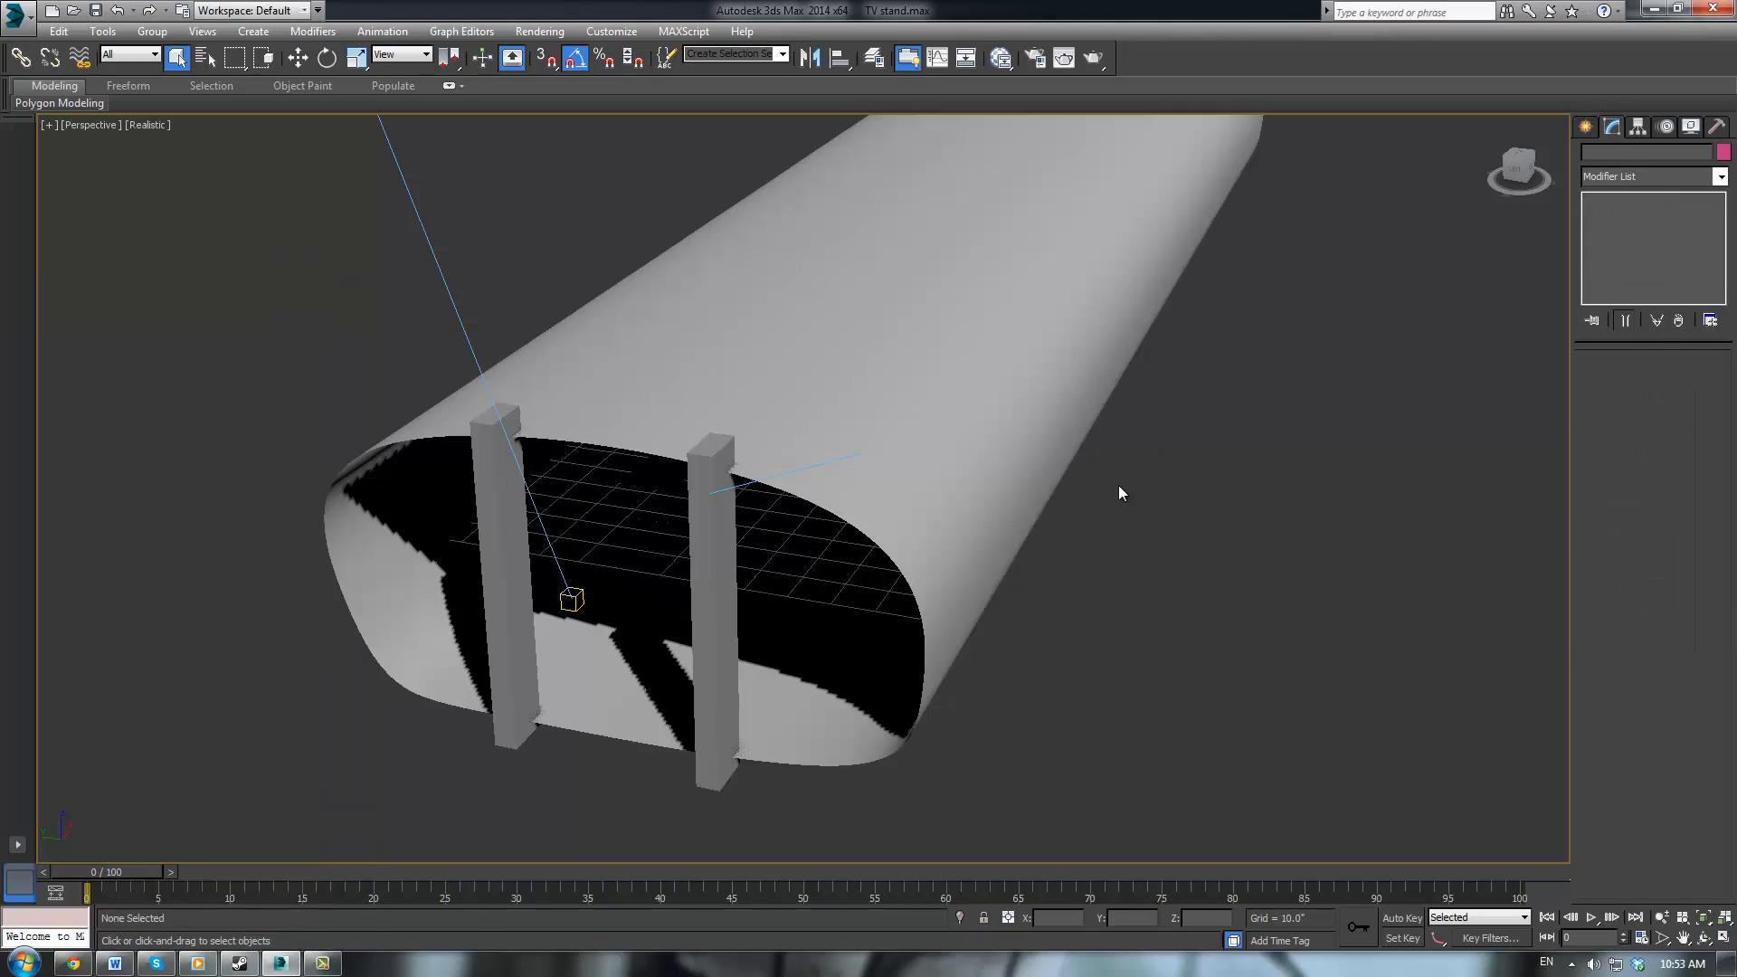
alt+middle_drag(1118, 485, 1116, 492)
scroll(939, 468, down, 2)
alt+middle_drag(972, 419, 973, 404)
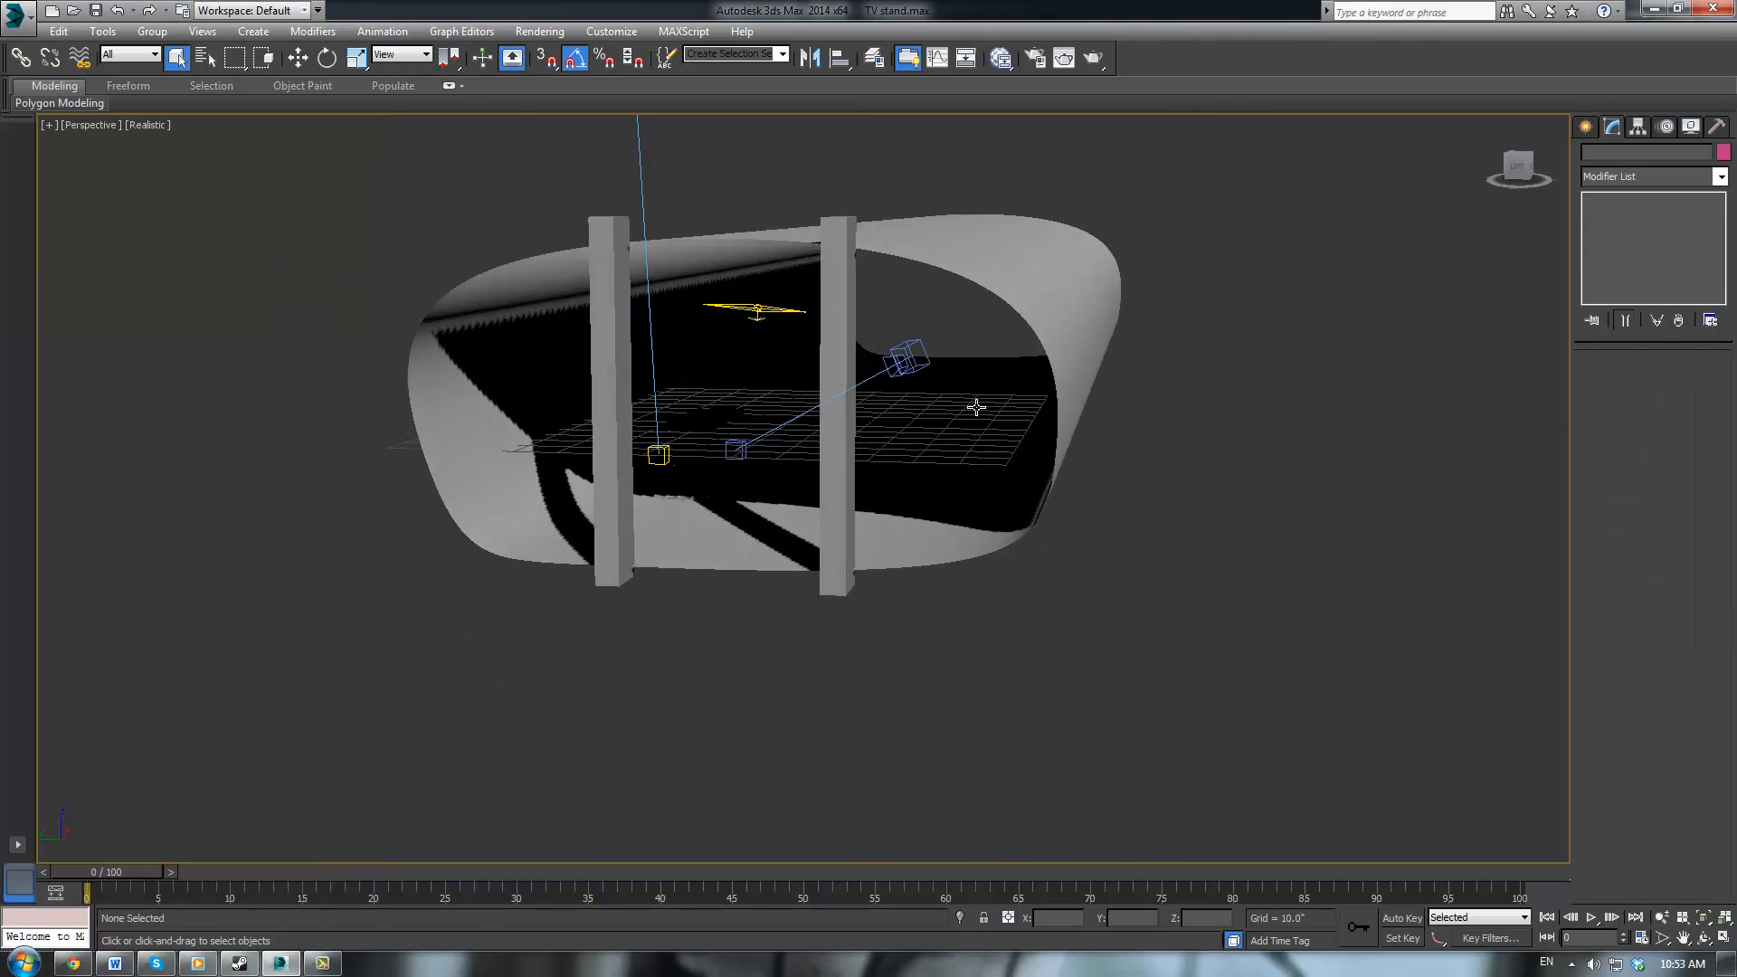
key(F3)
scroll(931, 416, up, 3)
scroll(764, 466, up, 3)
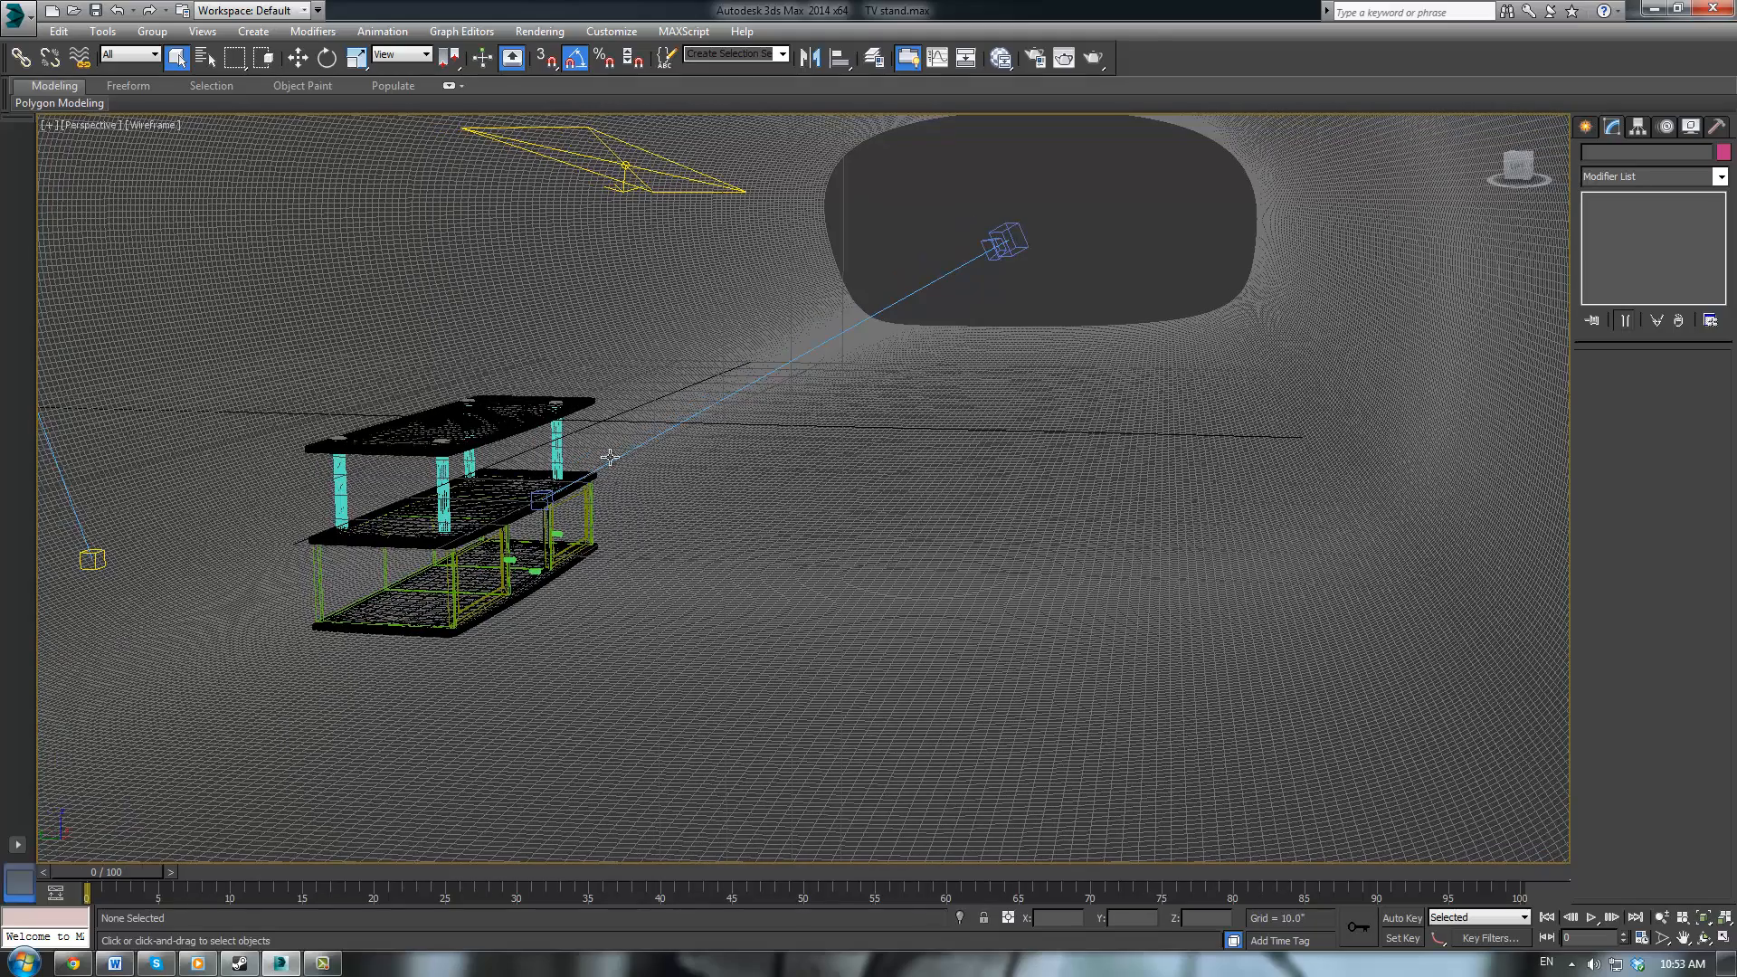
Inspect the parameters and light colour of the VRay plane light above the TV stand
click(644, 156)
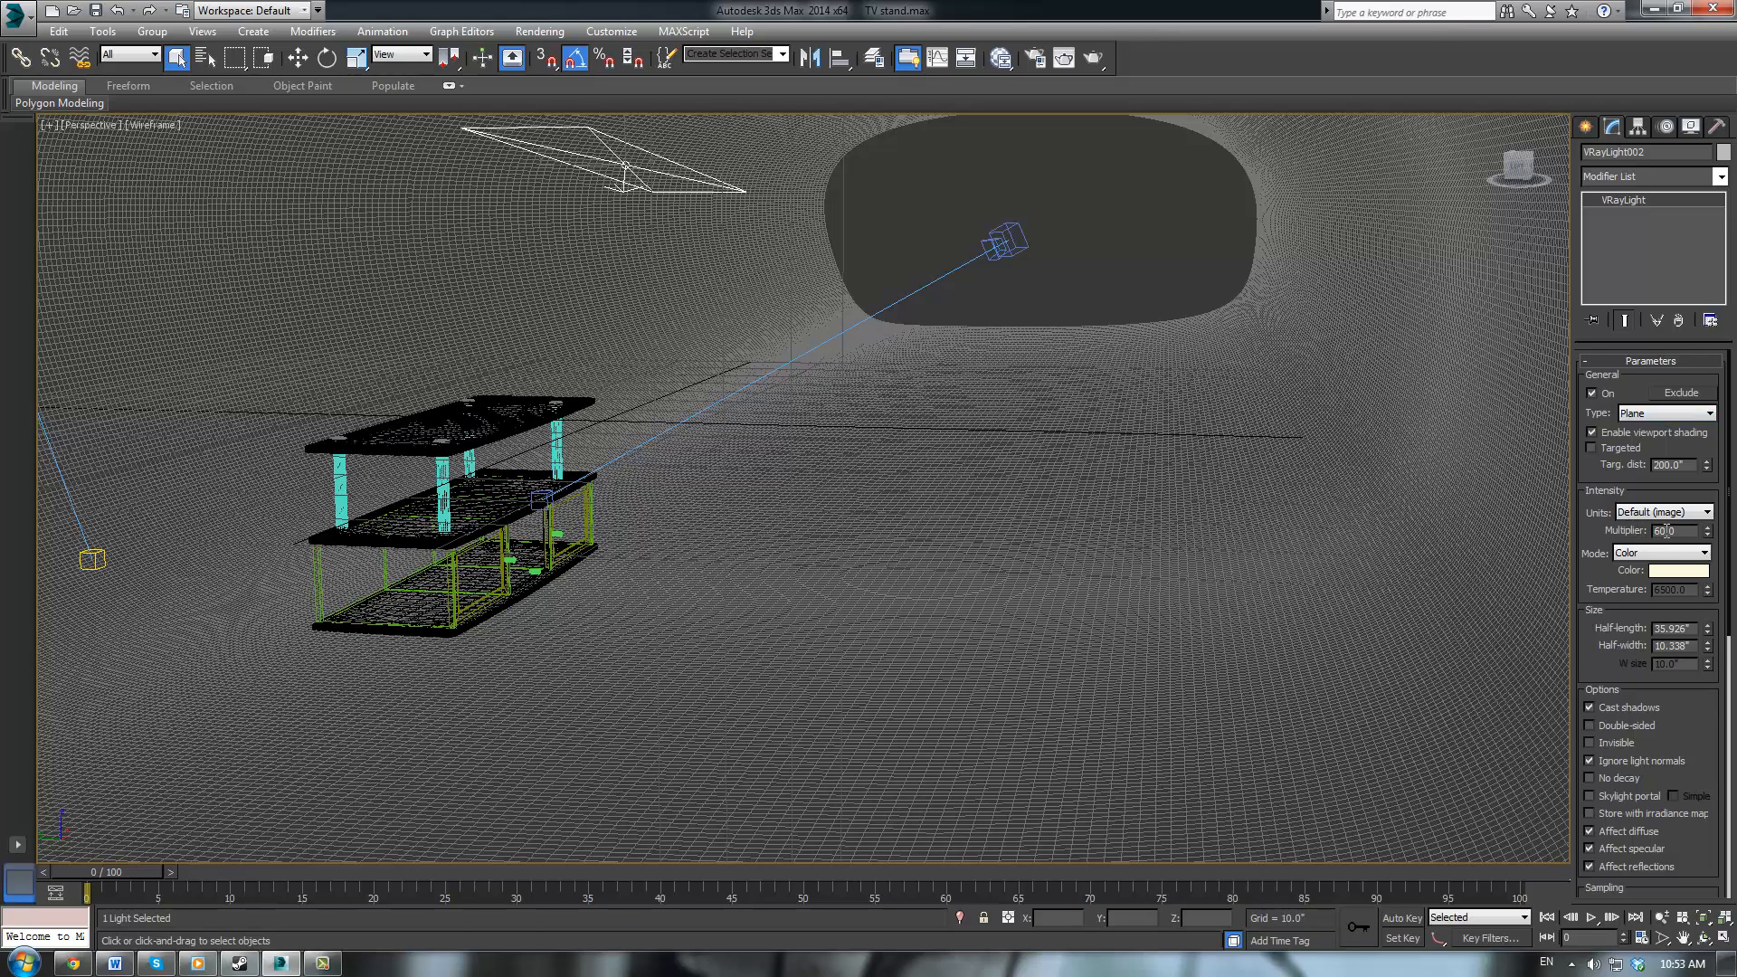
click(1653, 572)
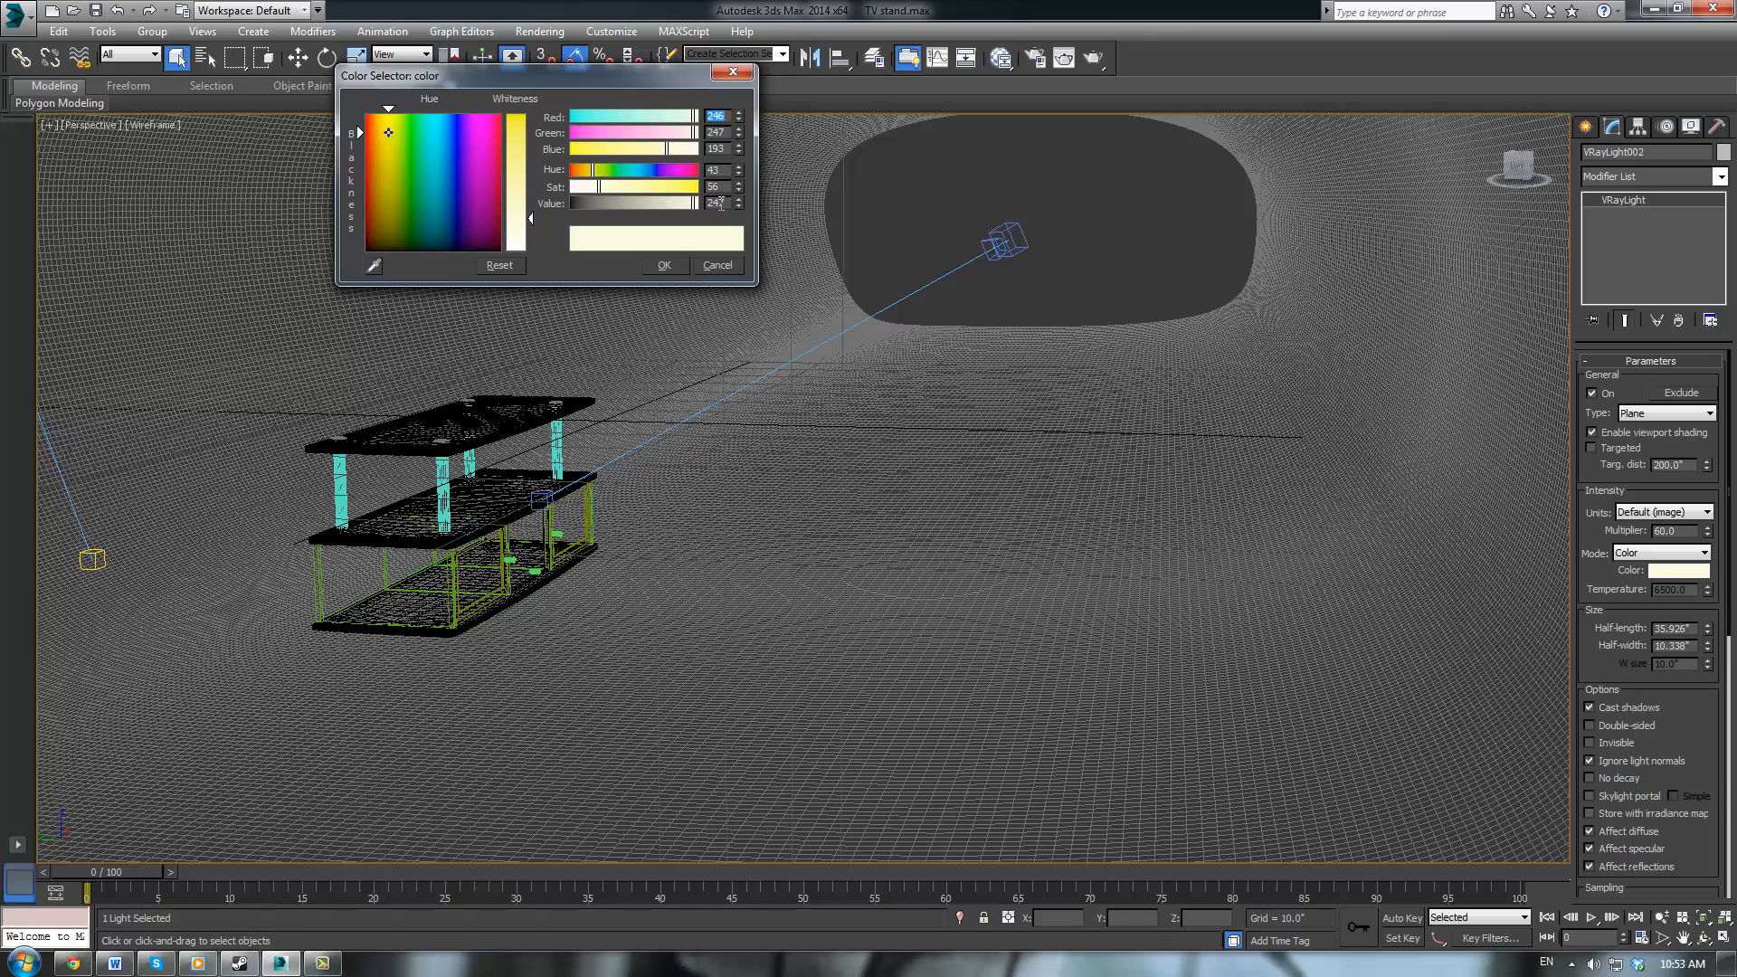
click(733, 73)
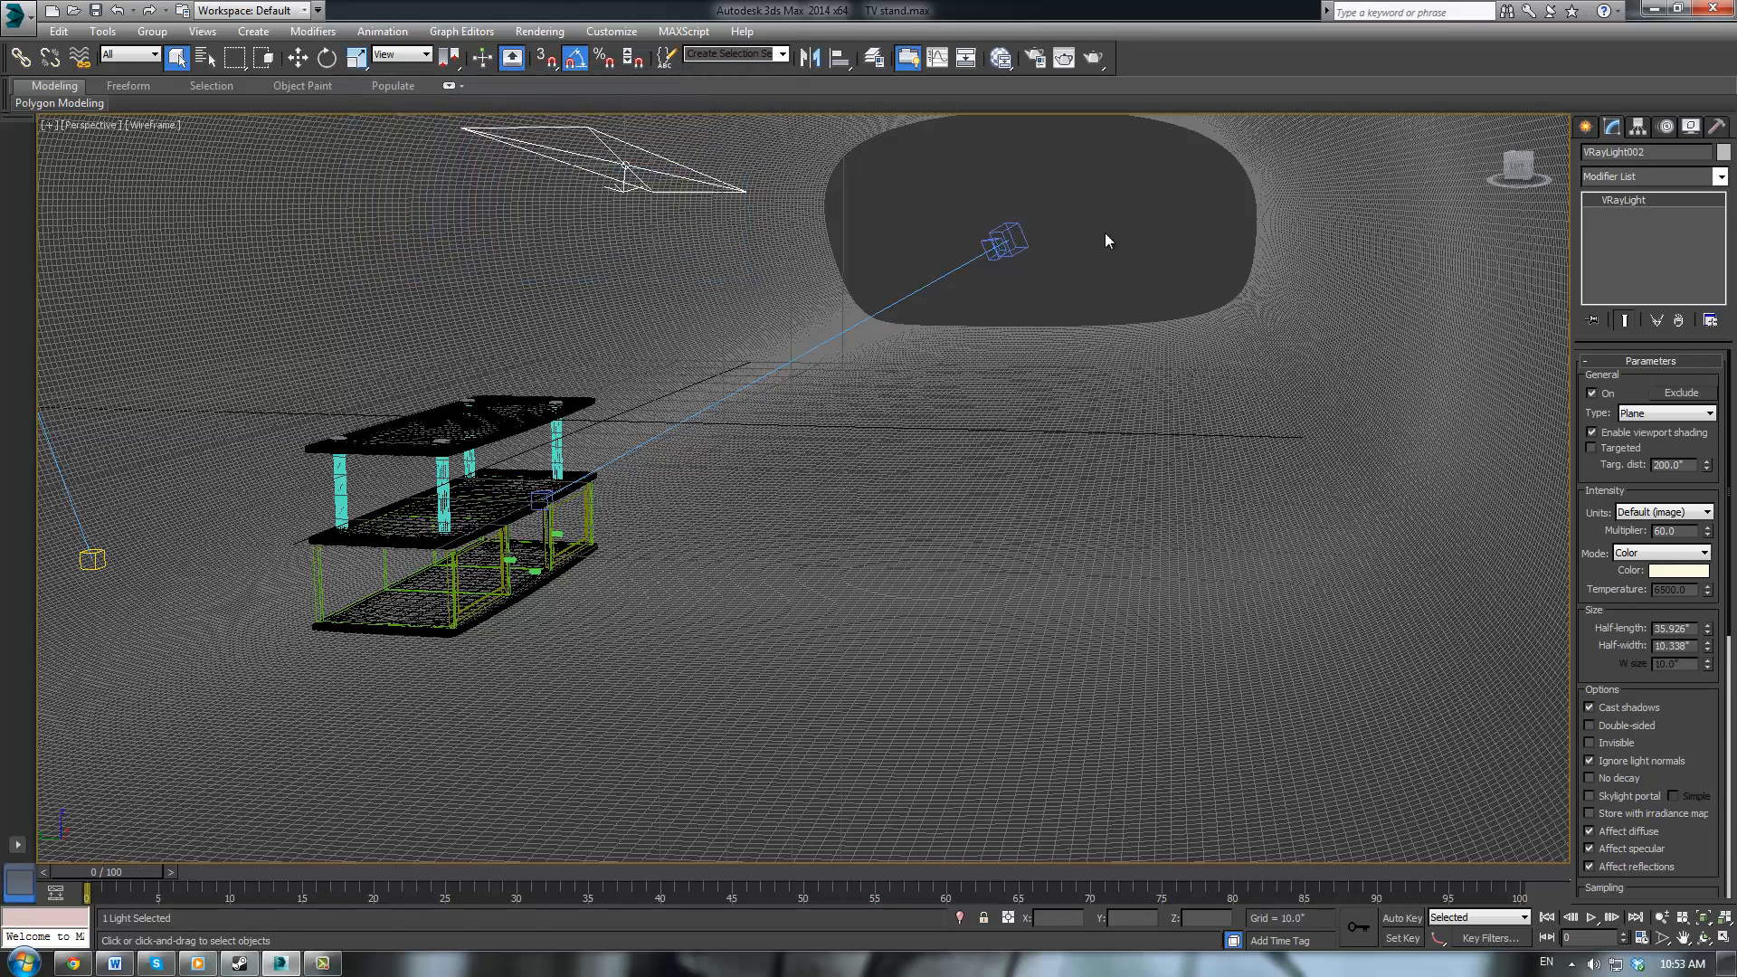
Review the VRay physical camera's basic, bokeh, sampling and distortion parameters, leaving the camera deselected
click(1022, 231)
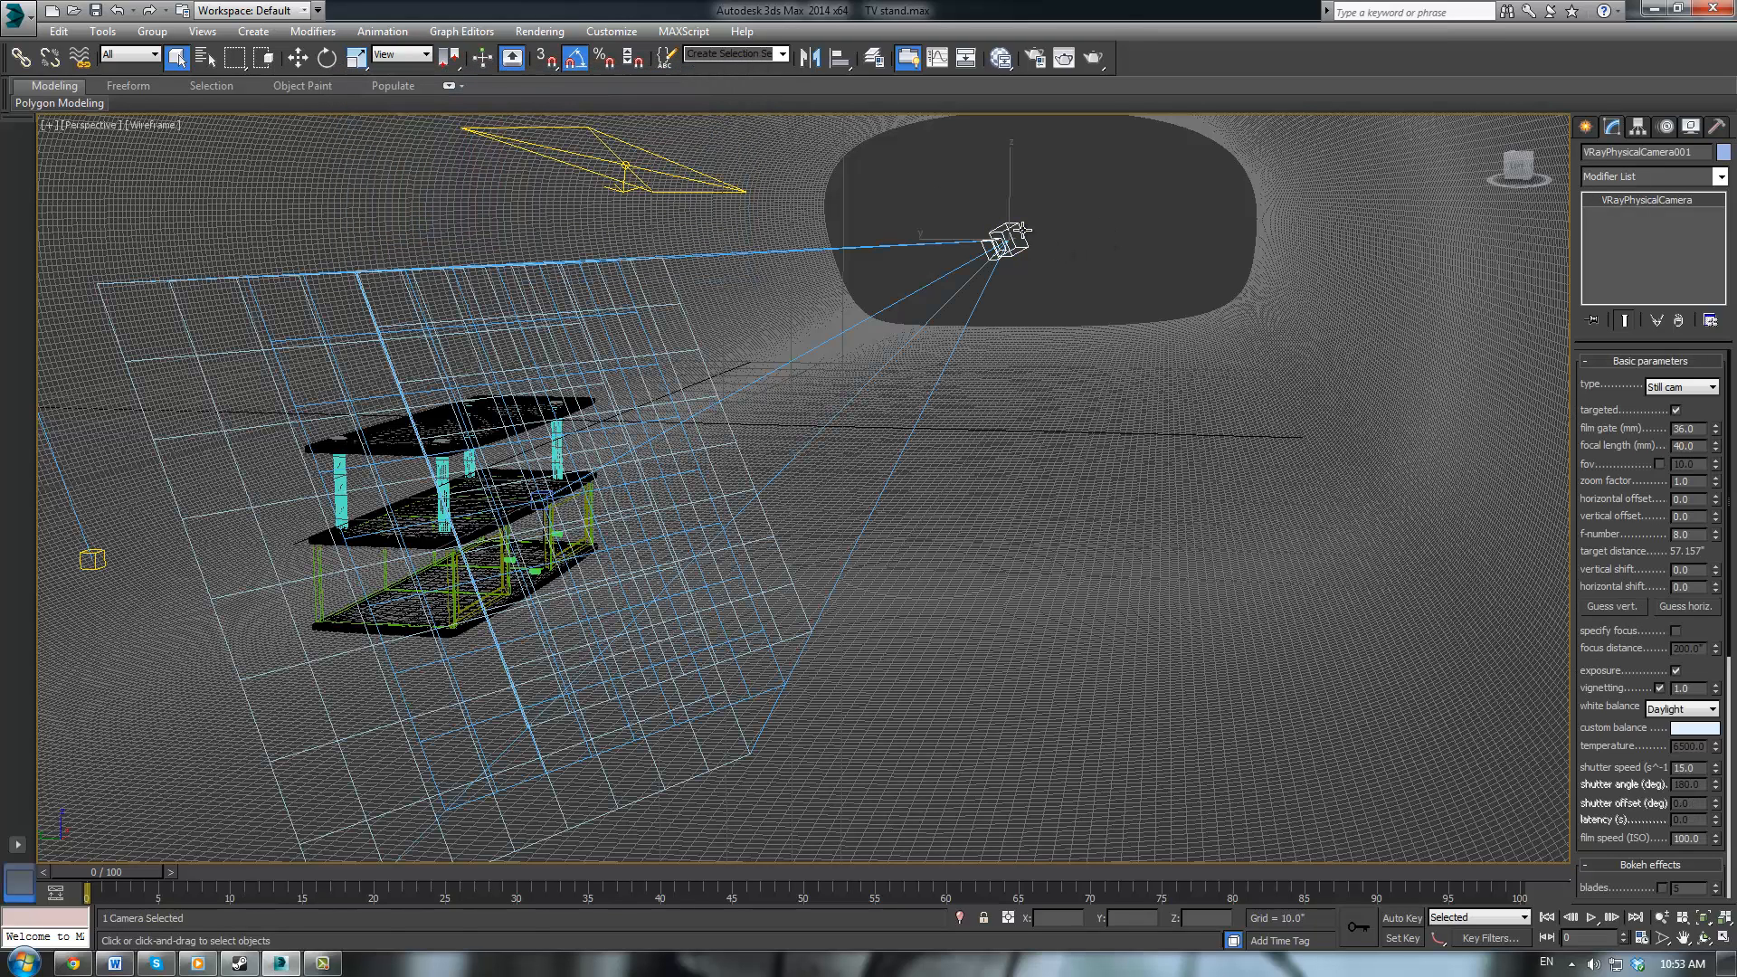
drag(1626, 389, 1619, 362)
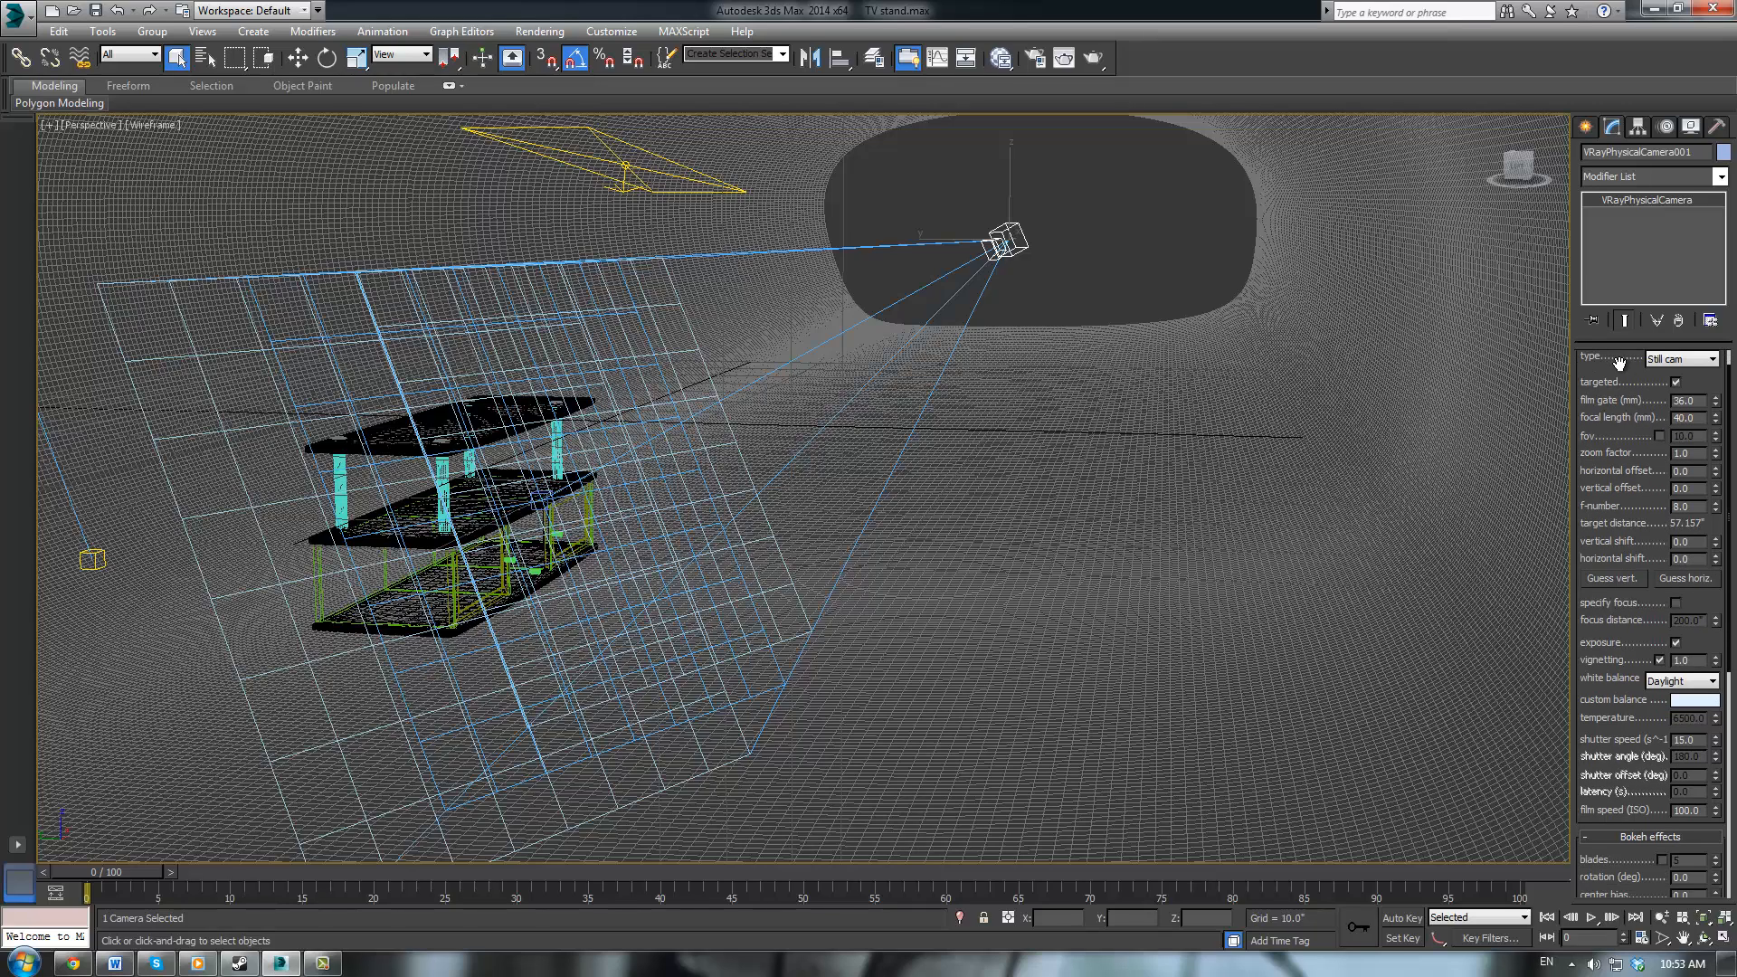
drag(1703, 638, 1691, 515)
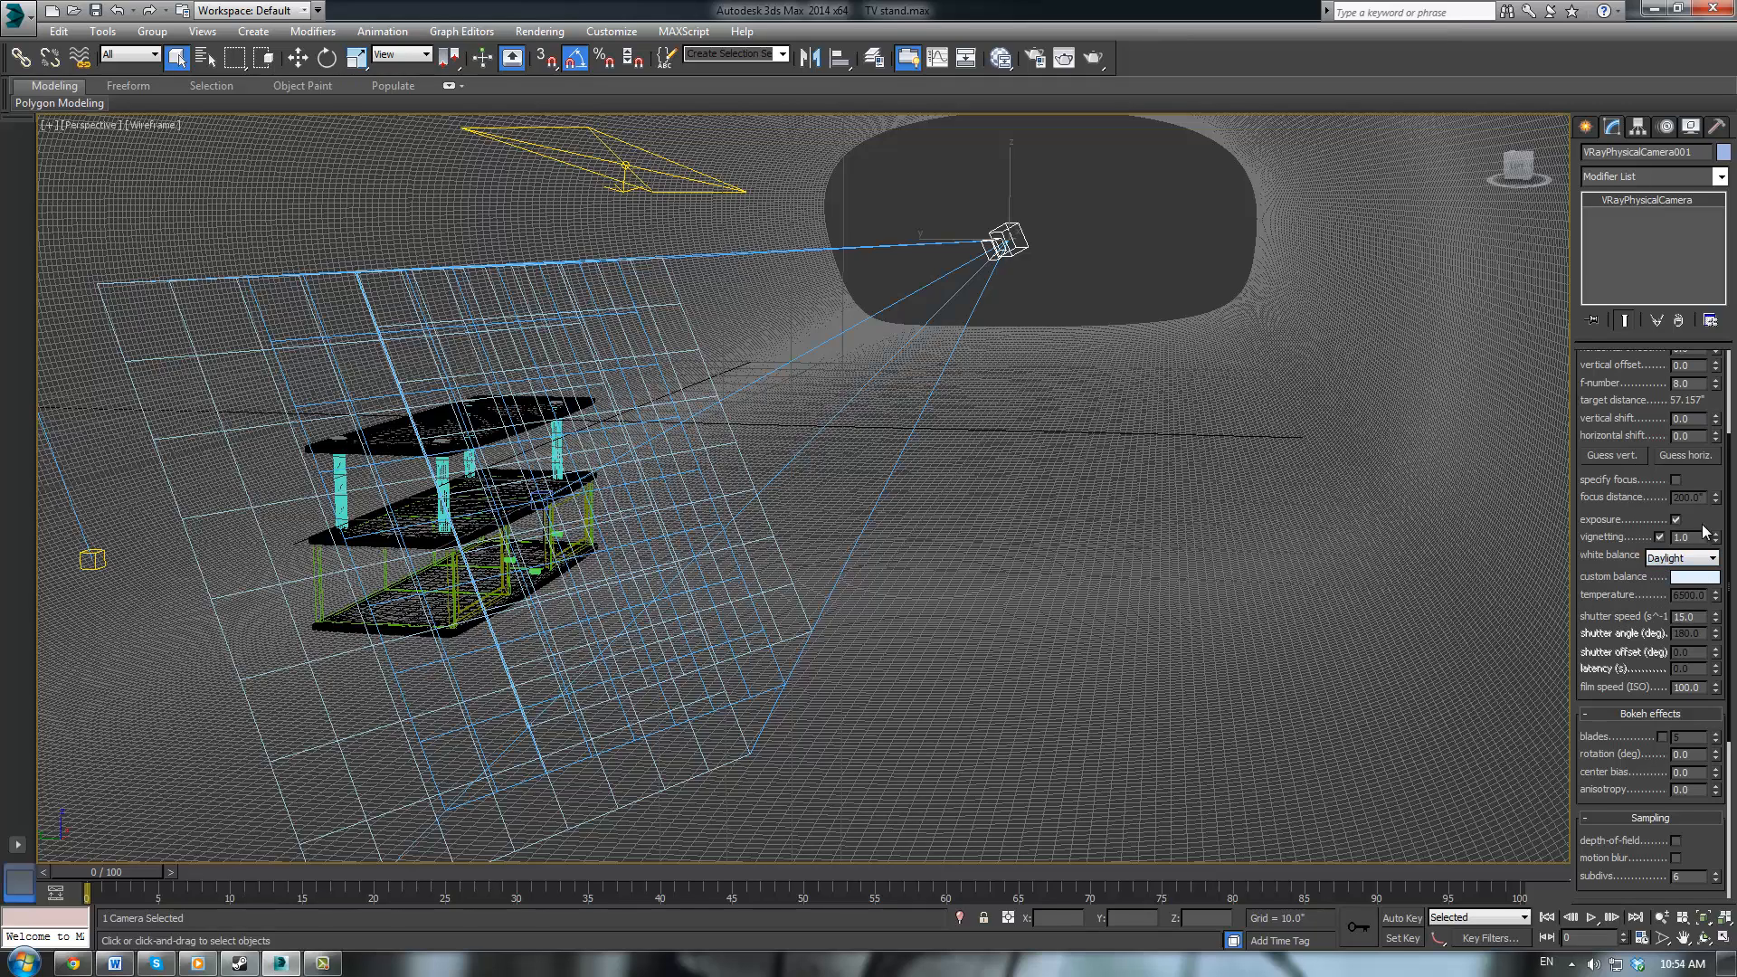
scroll(1692, 480, down, 3)
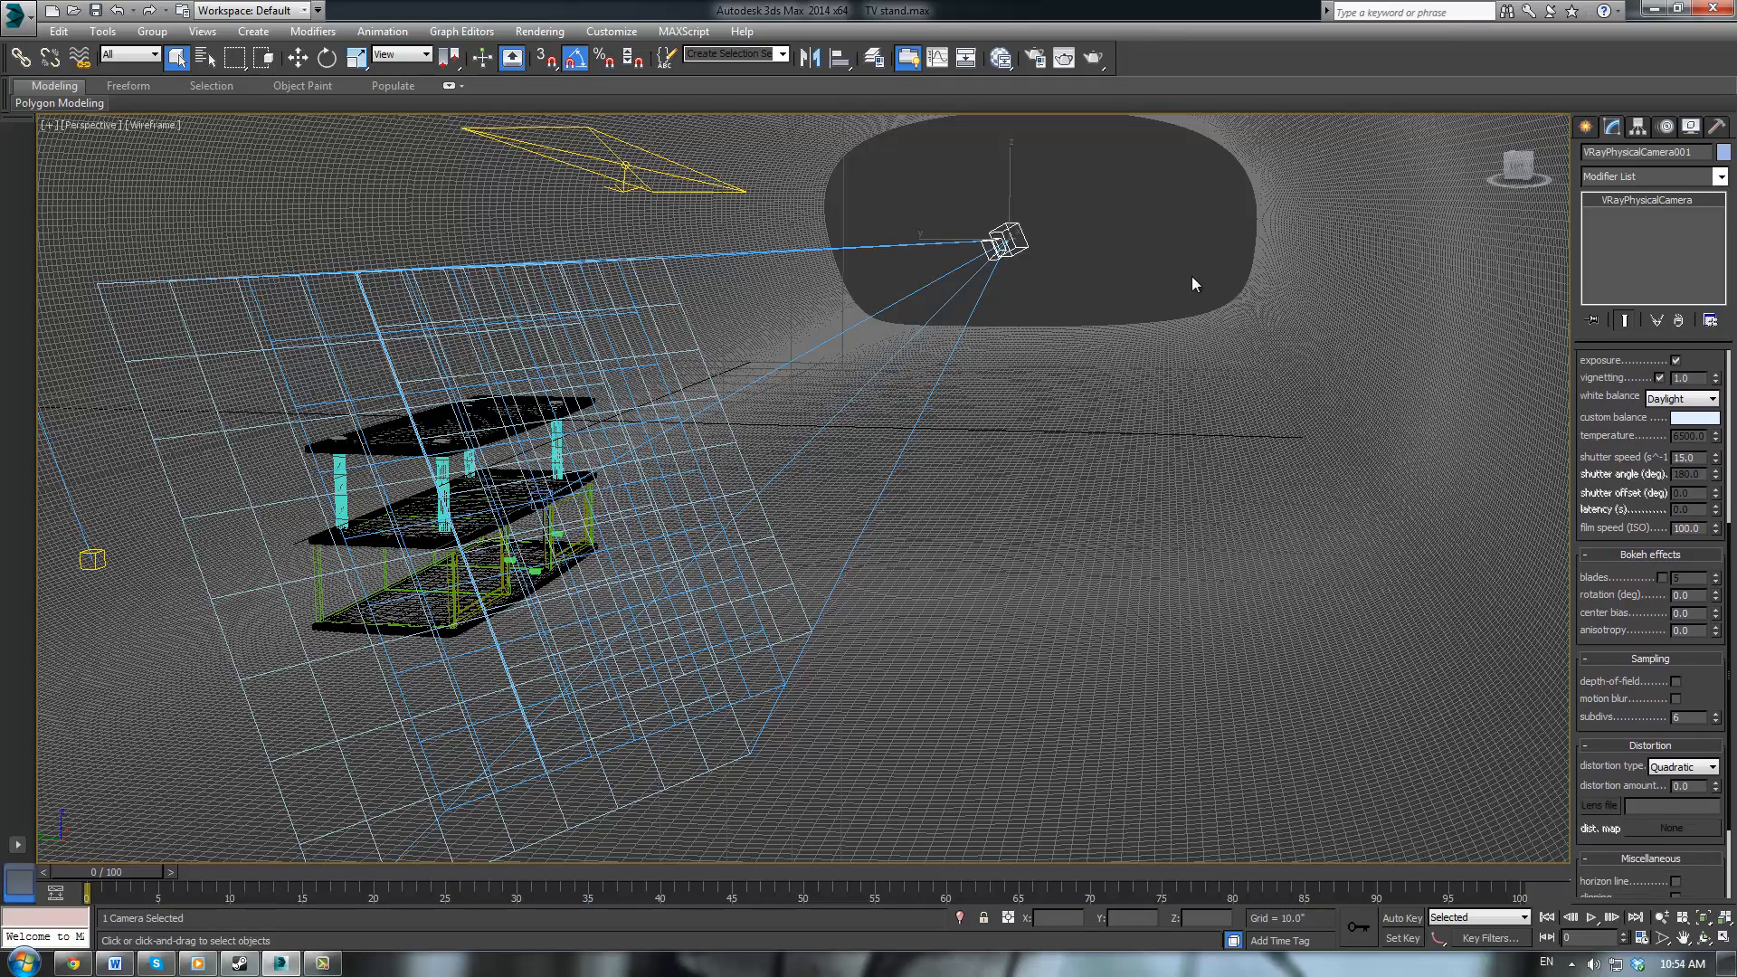
click(1181, 212)
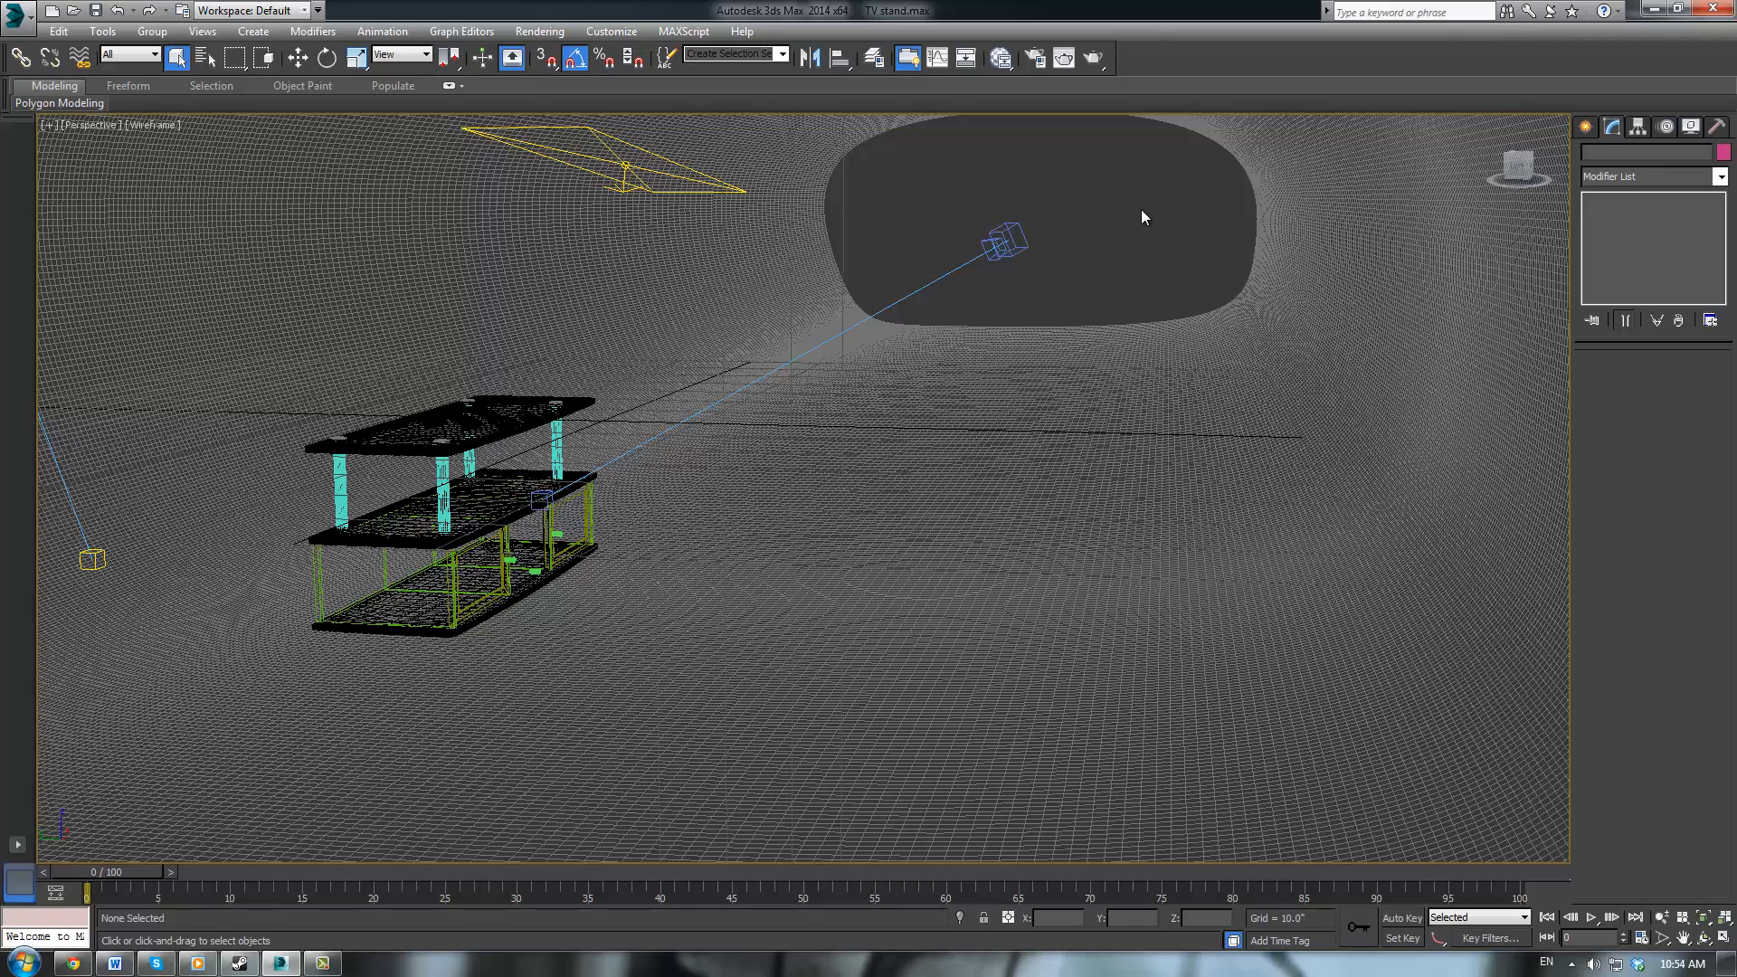
middle_drag(1125, 241, 1137, 241)
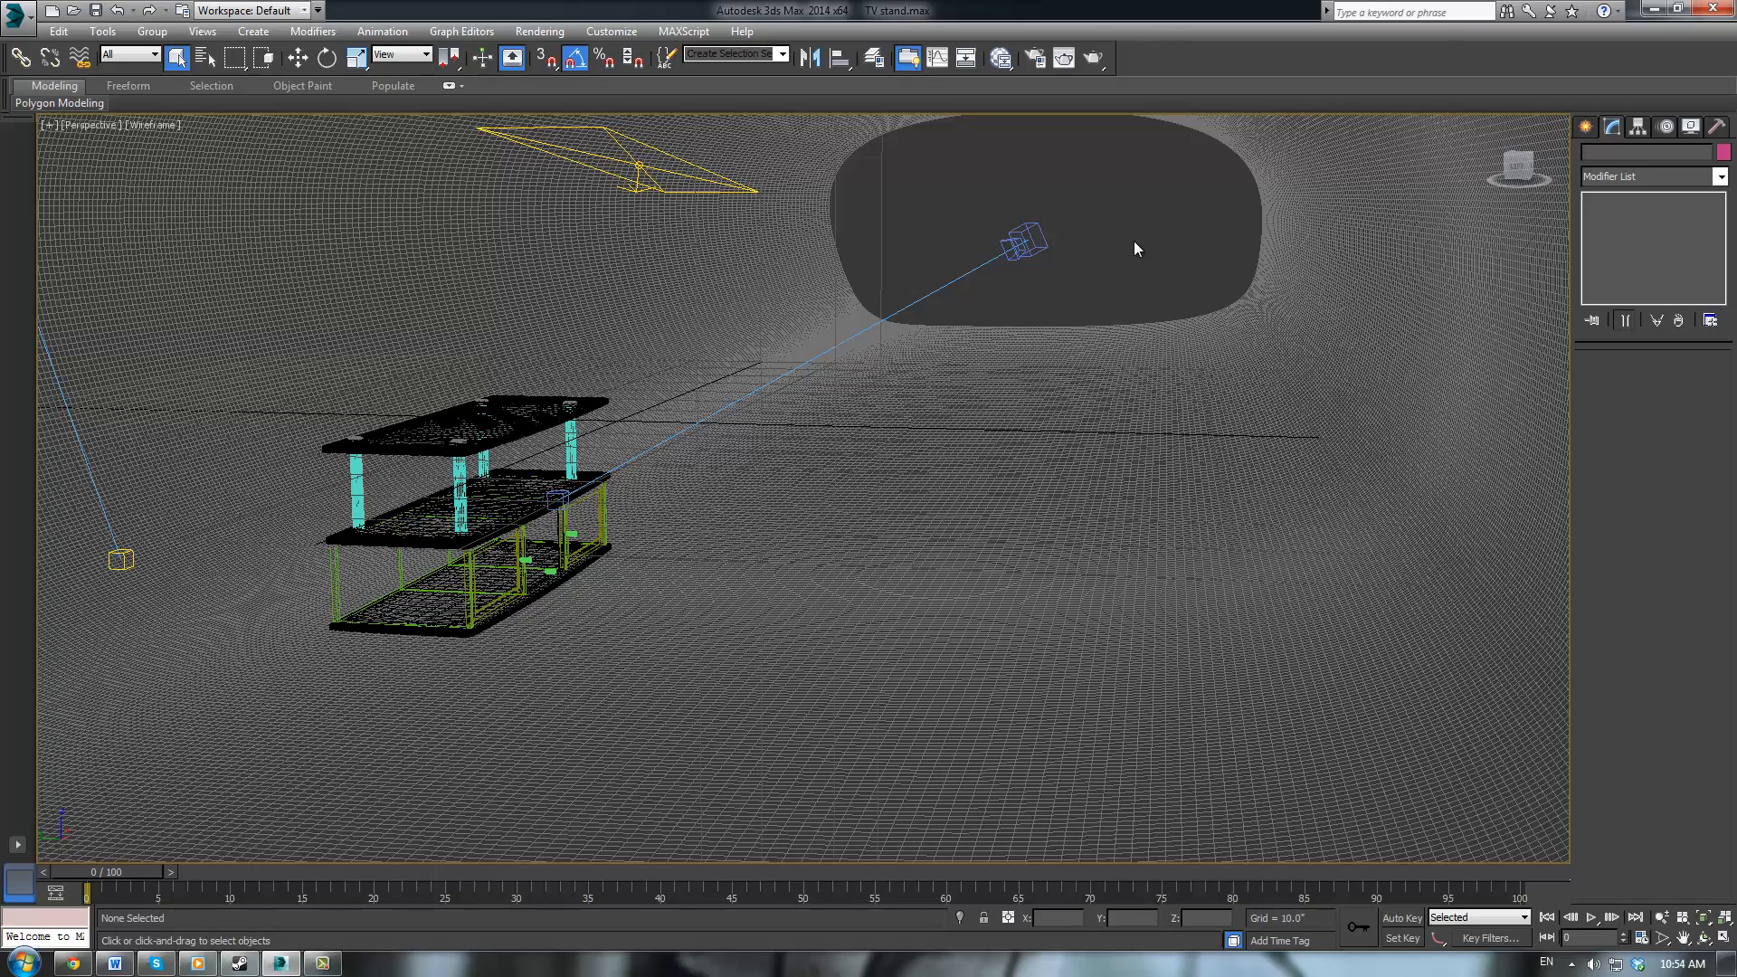
Start merging LED TV.max into the scene from the Projects > Active Projects > TV folder on the F: drive
click(14, 14)
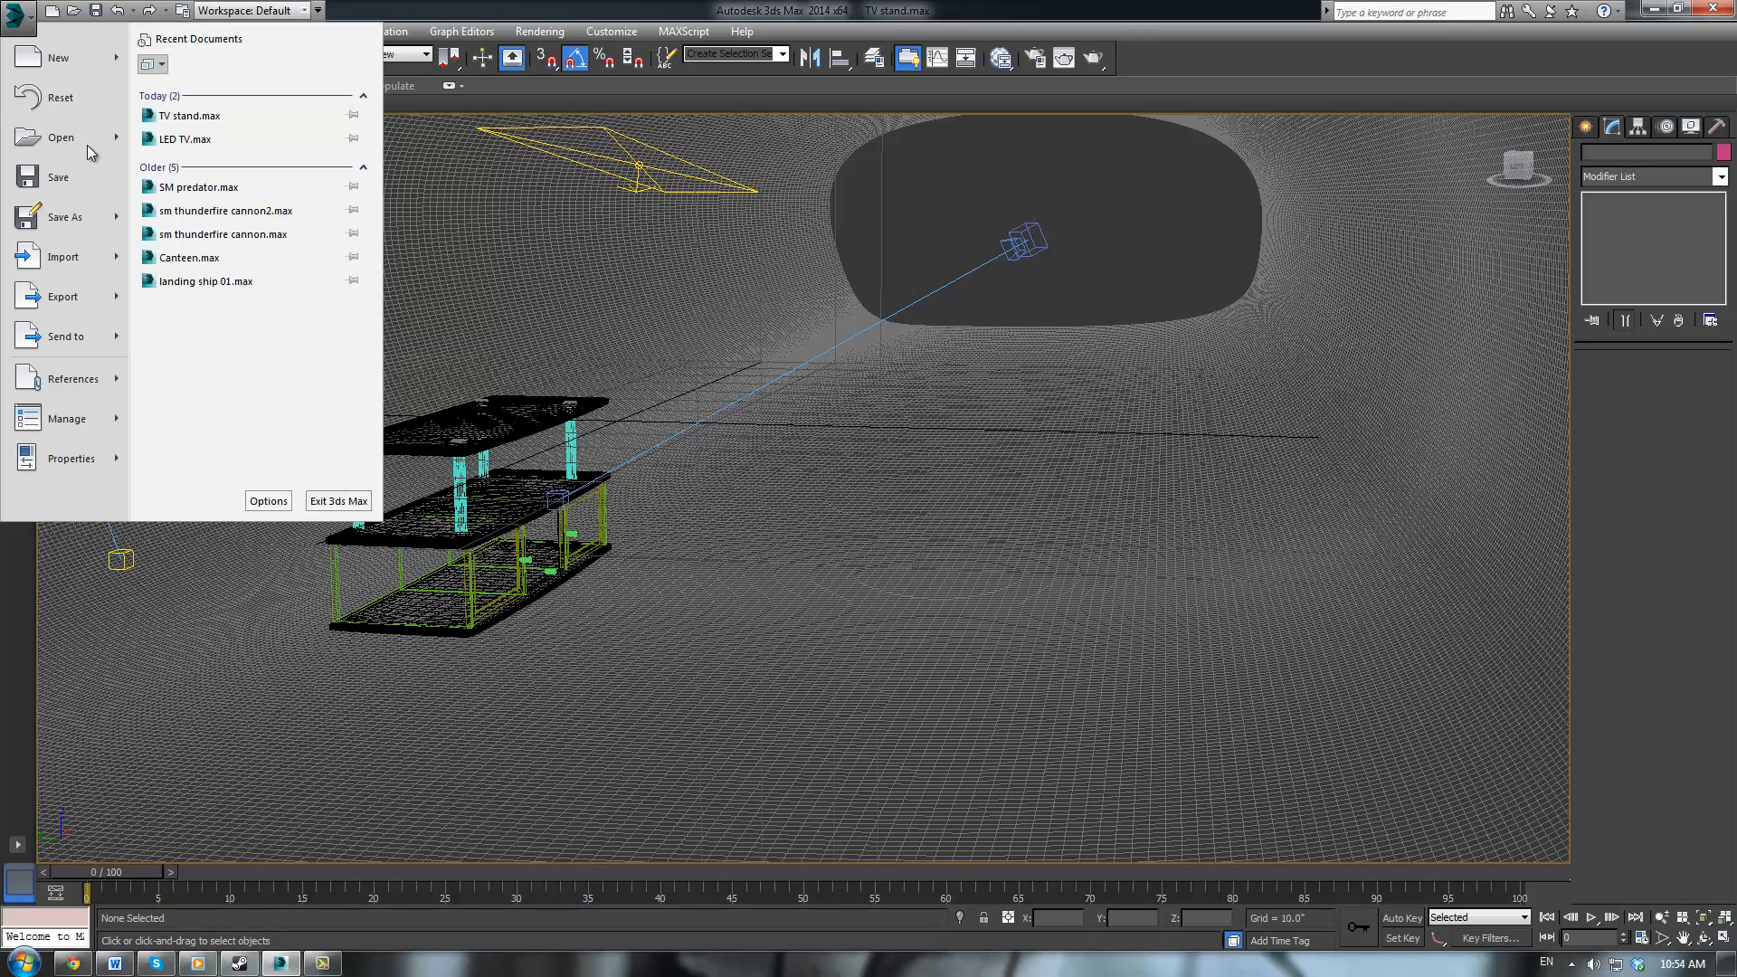
mouse_move(77, 257)
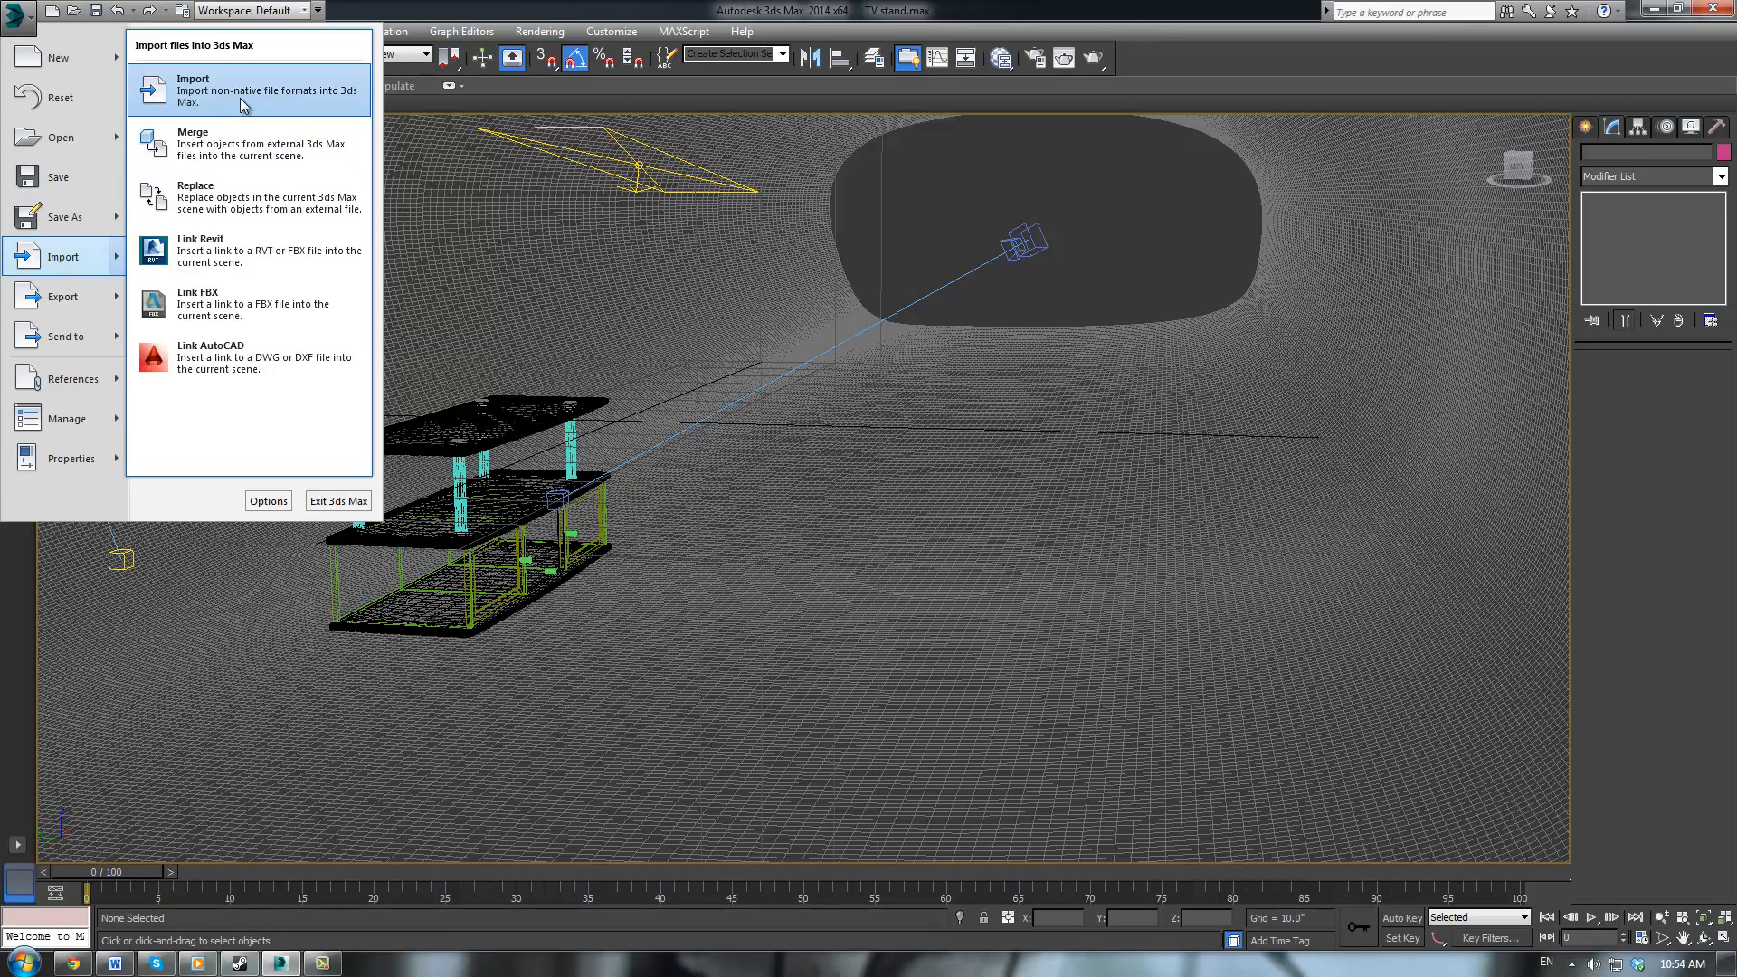
click(249, 146)
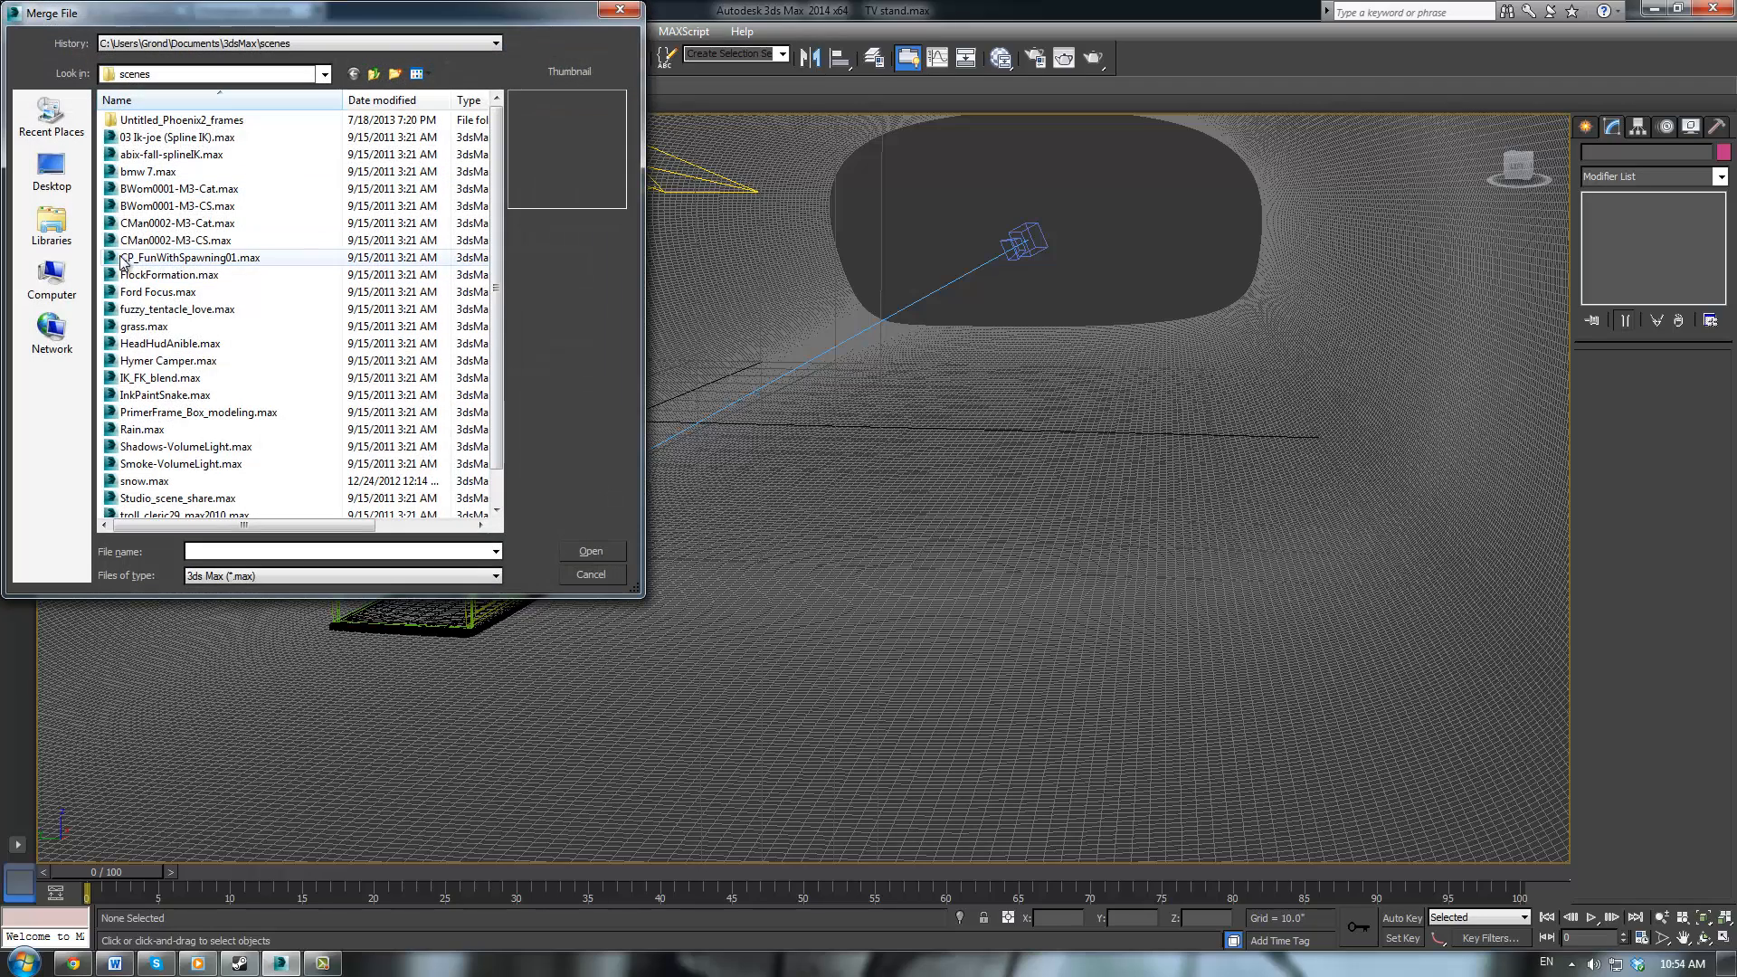
click(52, 276)
double_click(193, 242)
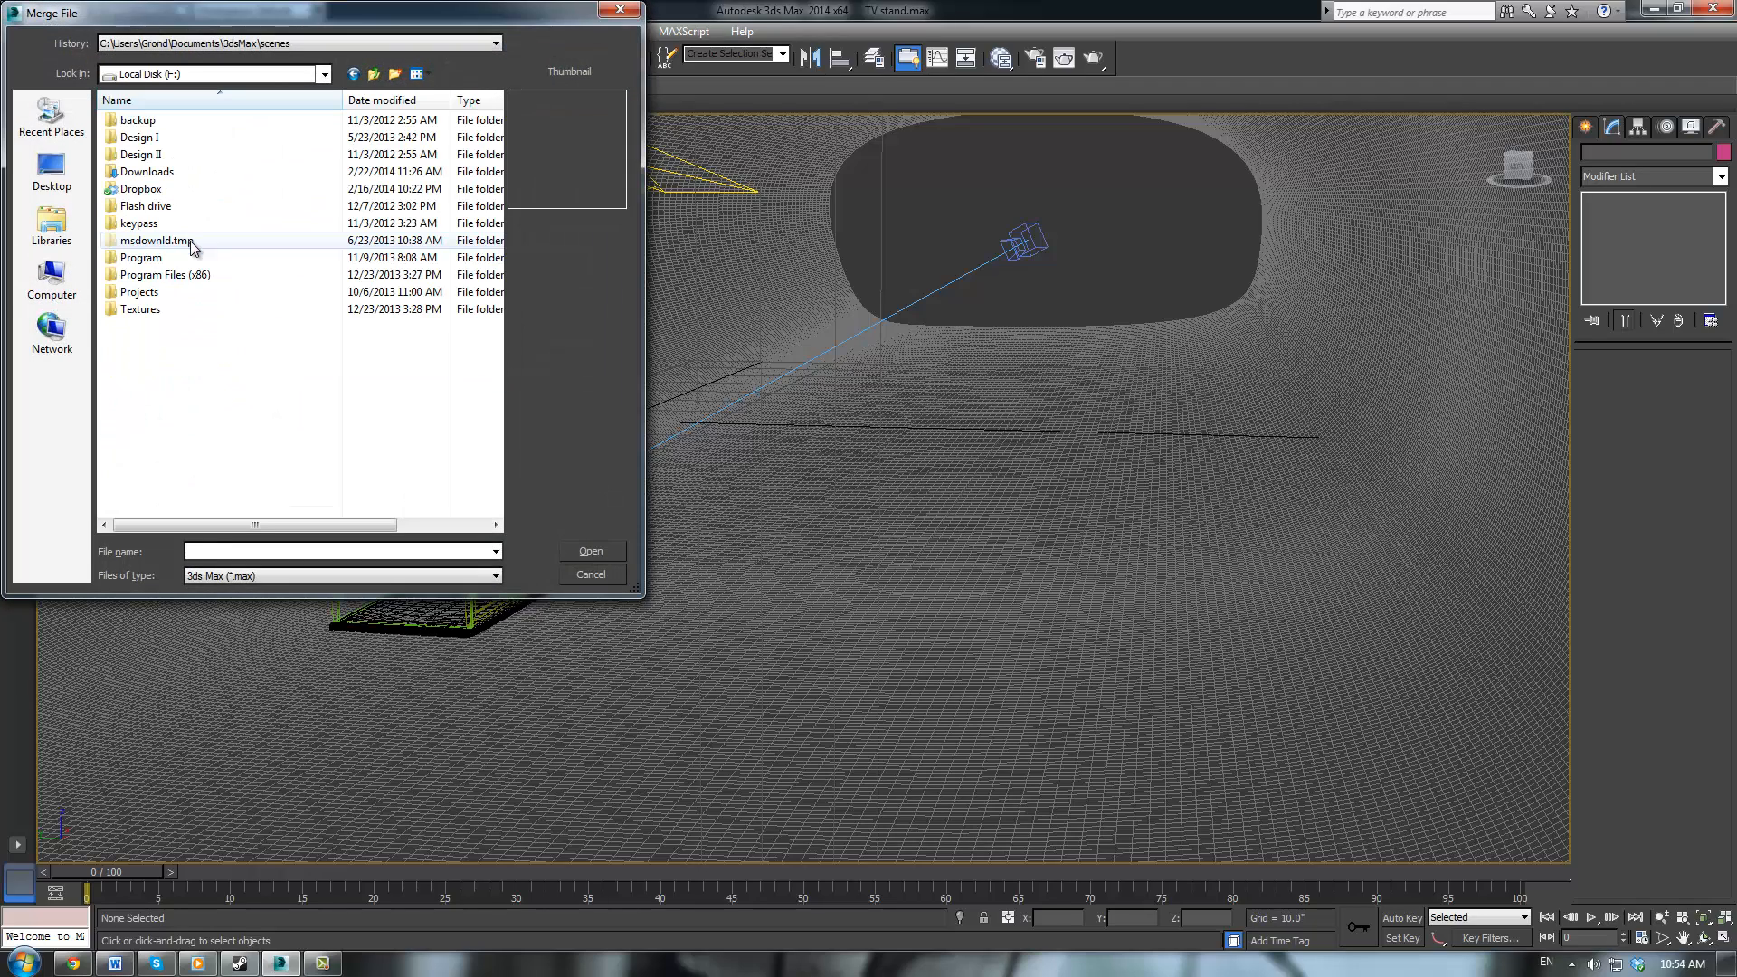
double_click(161, 292)
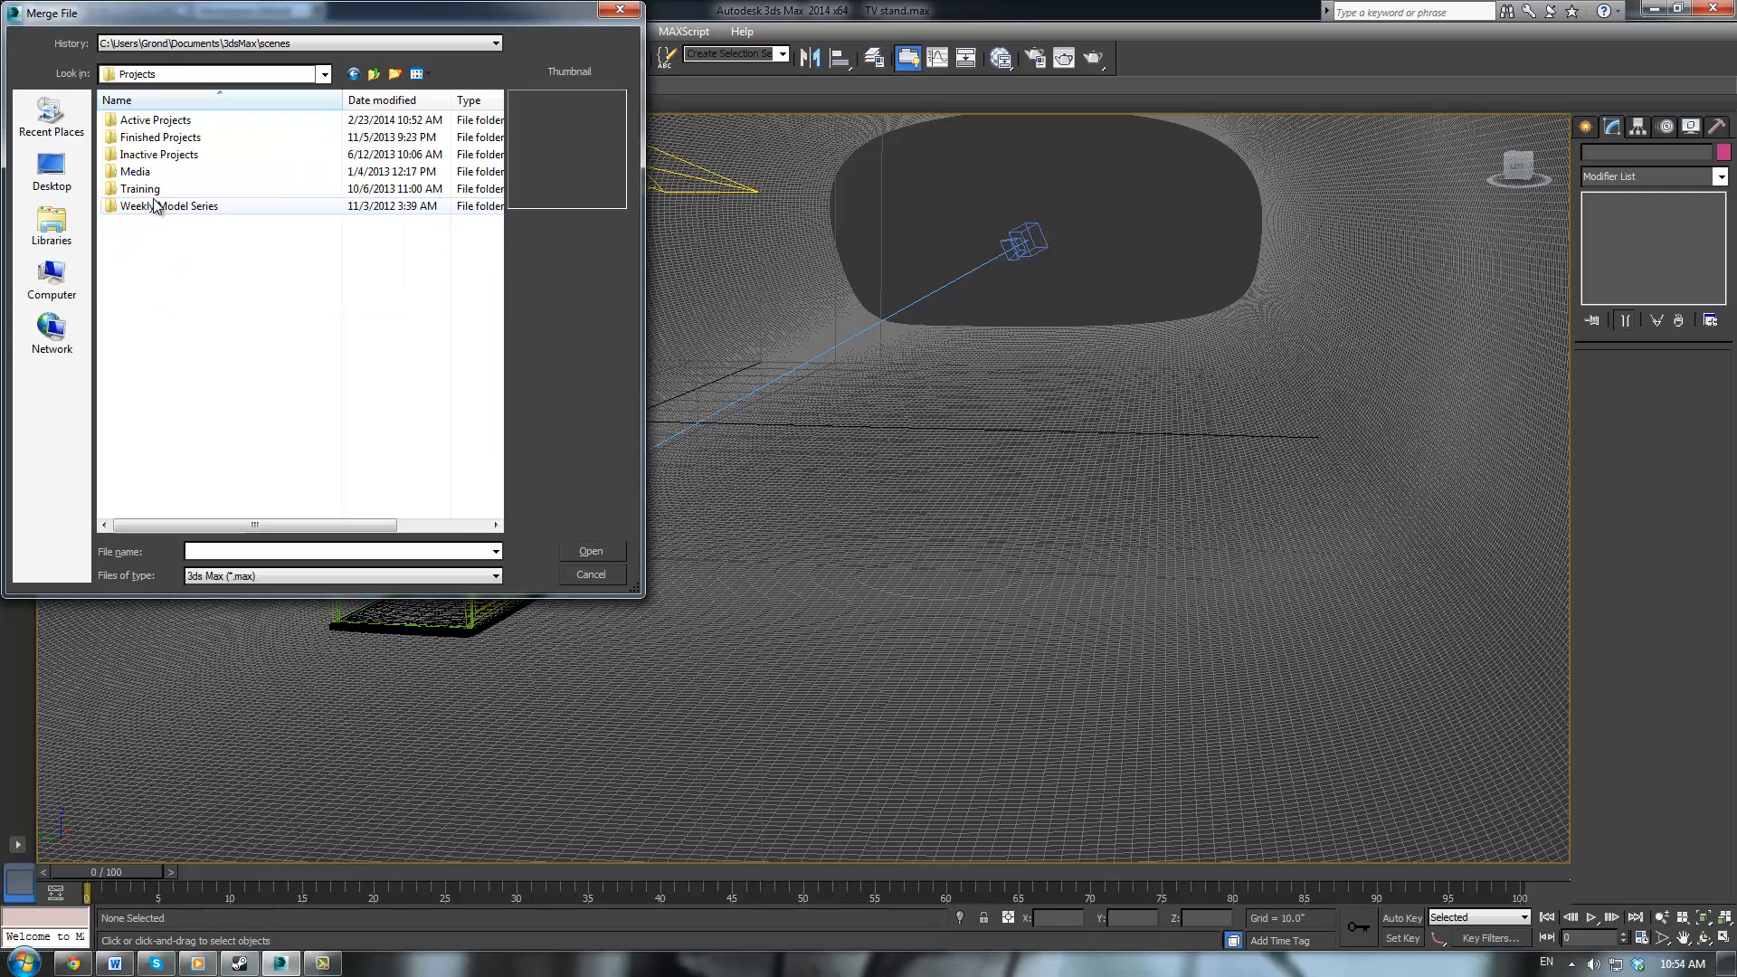
double_click(154, 120)
scroll(159, 408, down, 1)
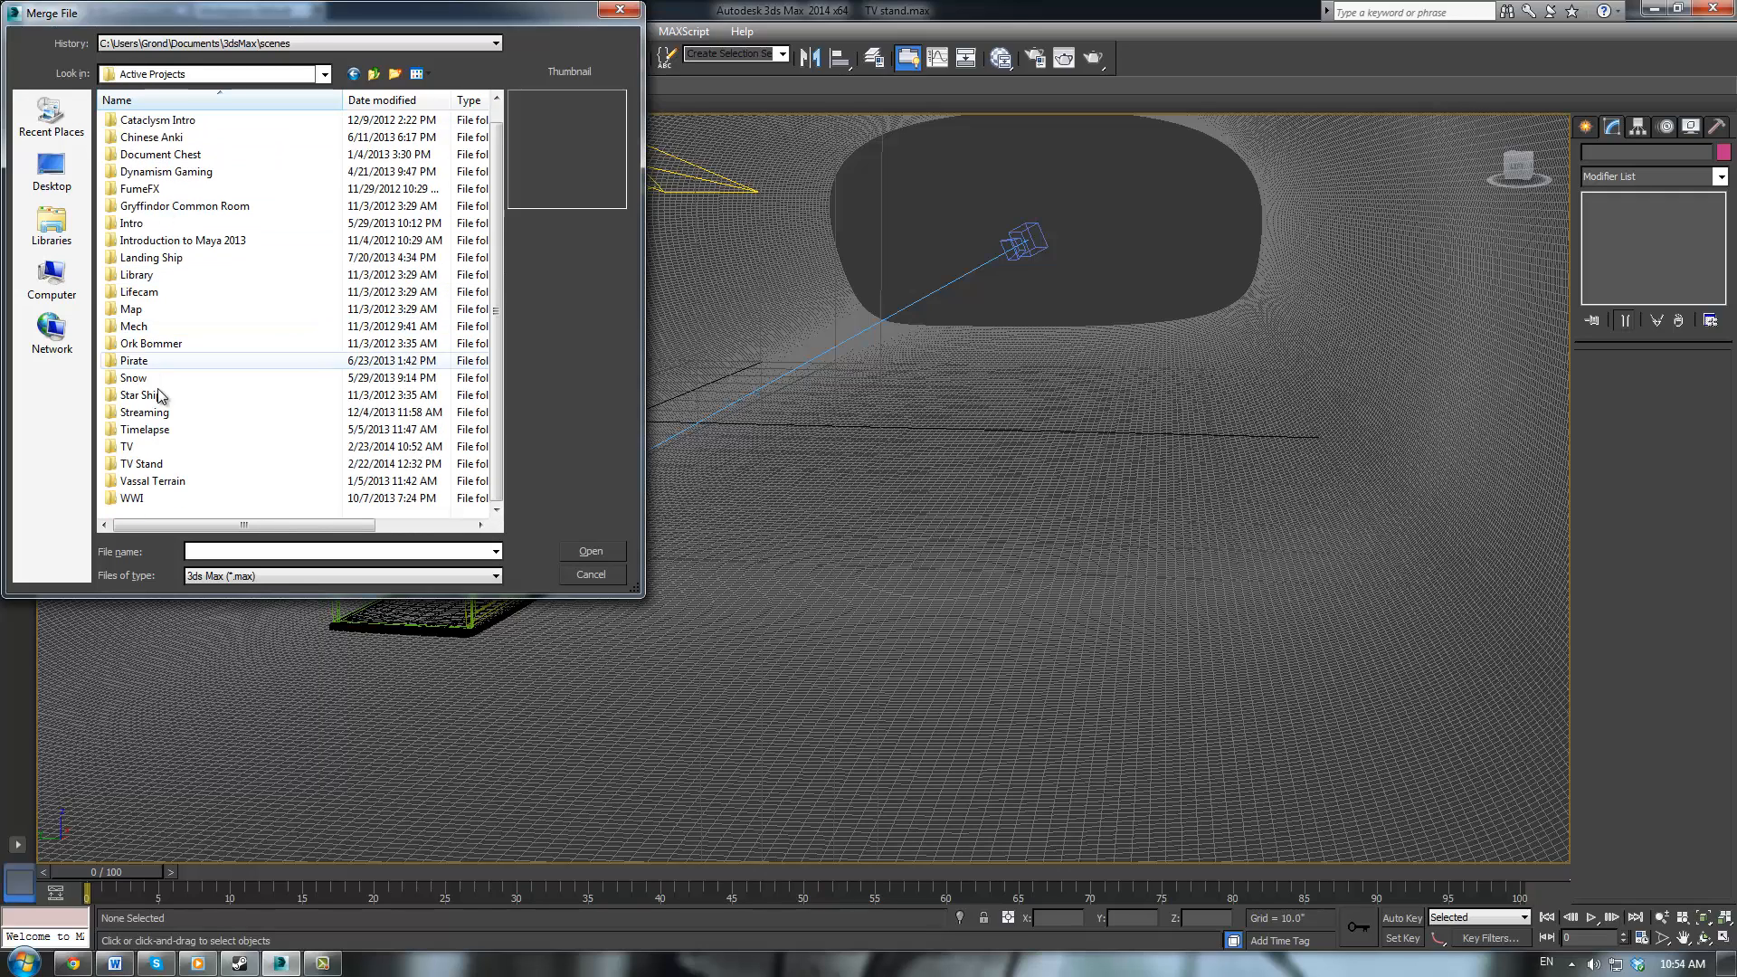
double_click(161, 446)
double_click(163, 120)
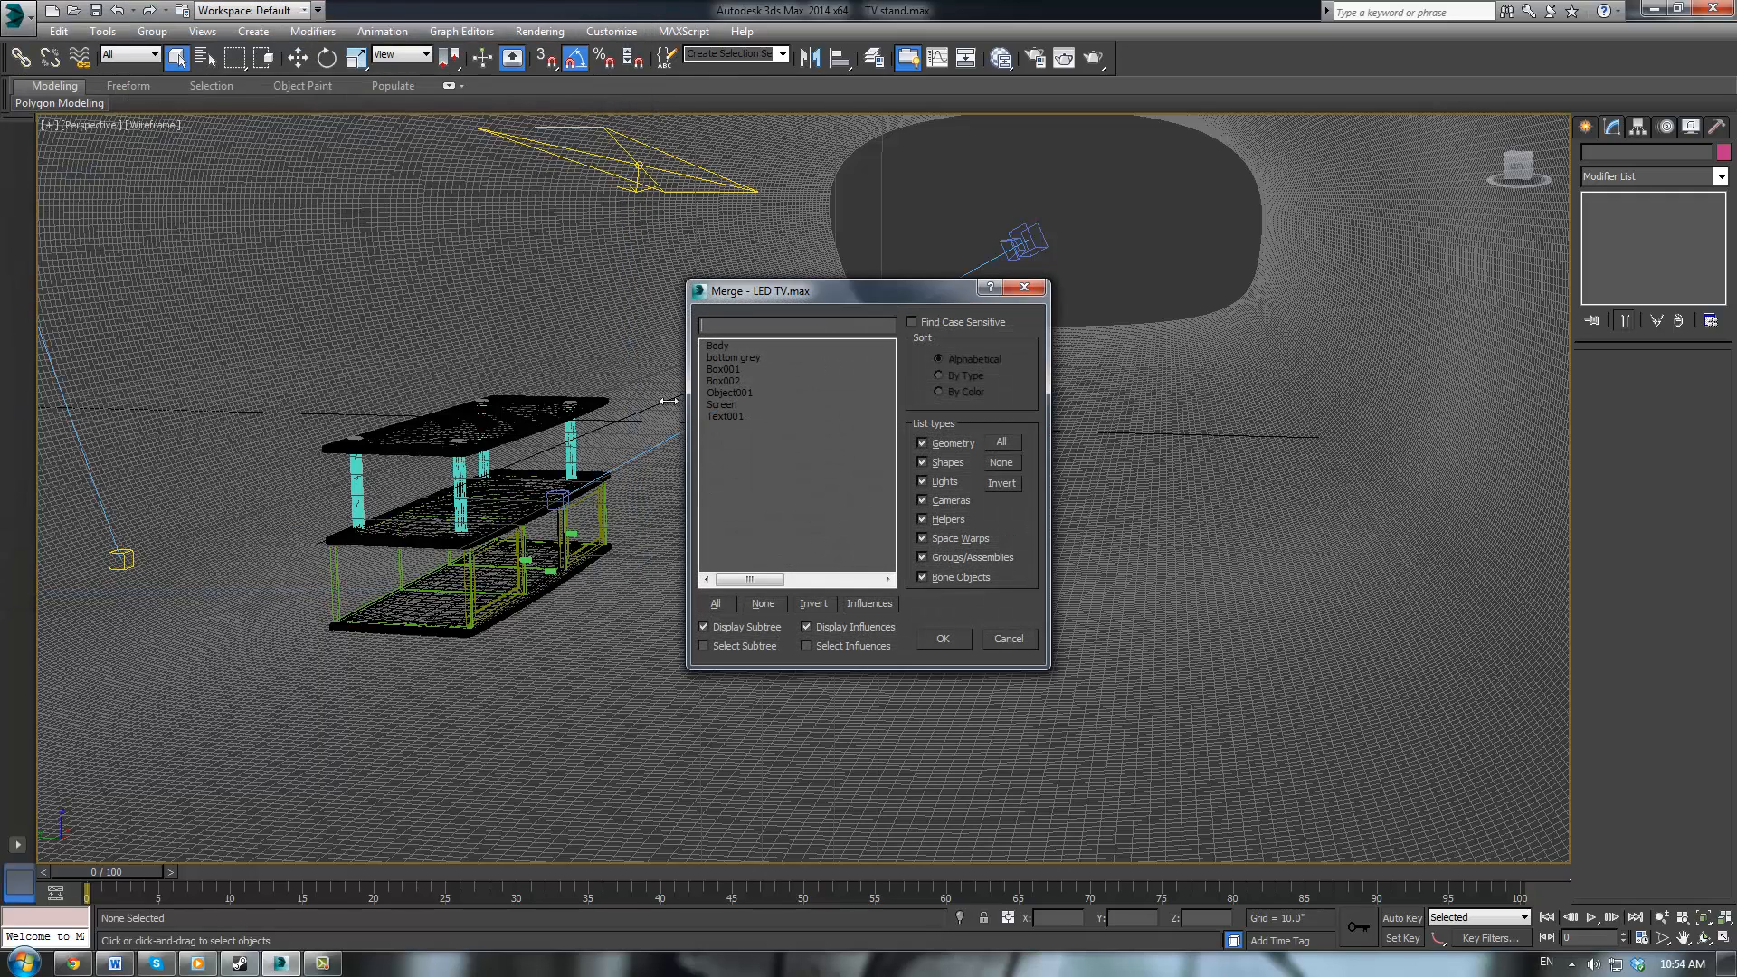
Merge all objects from LED TV.max, auto-renaming the duplicate Box001
click(713, 602)
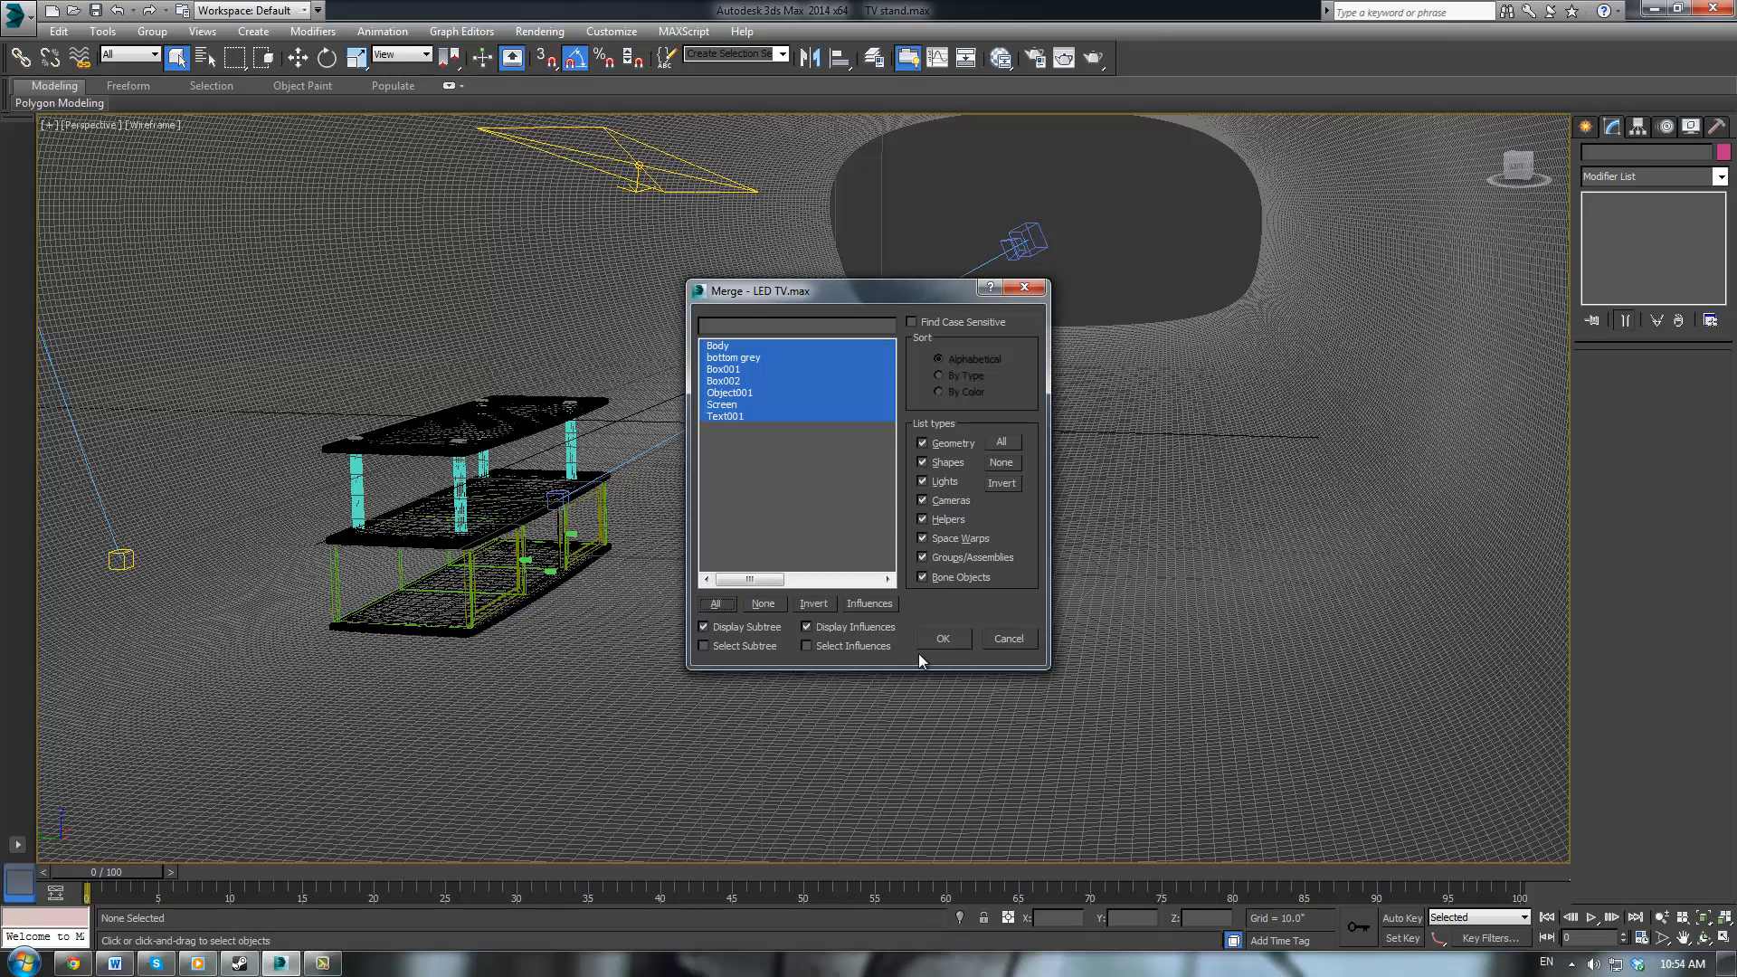
click(950, 638)
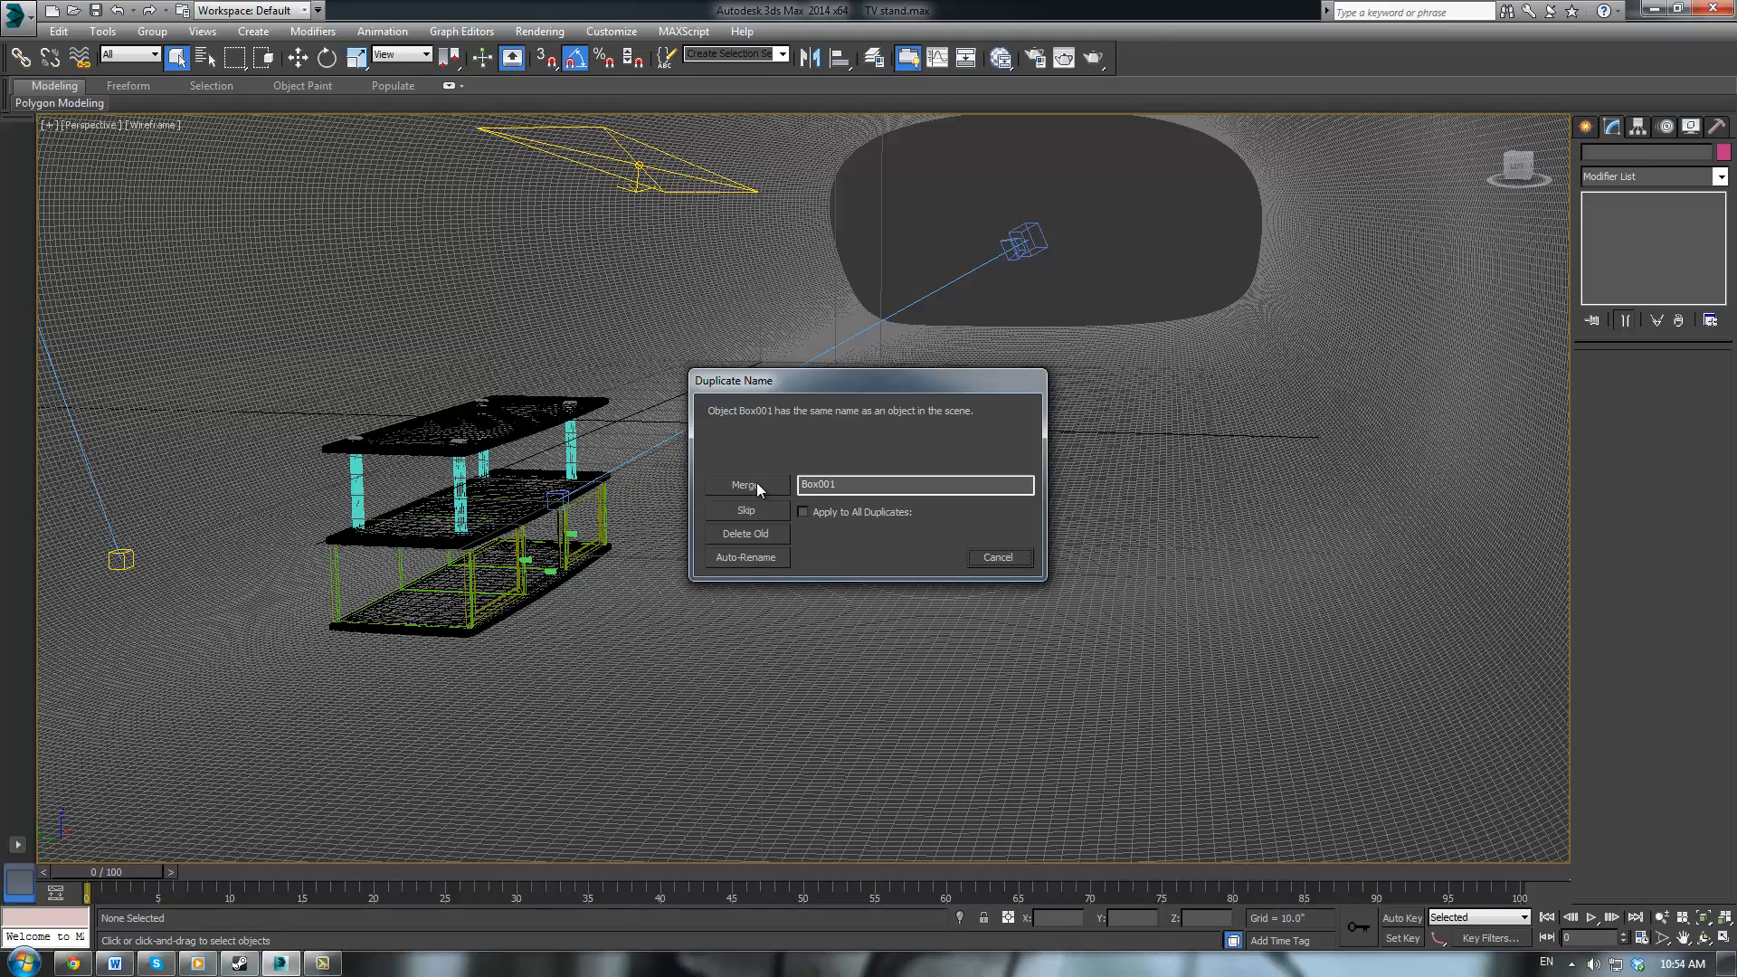
click(750, 557)
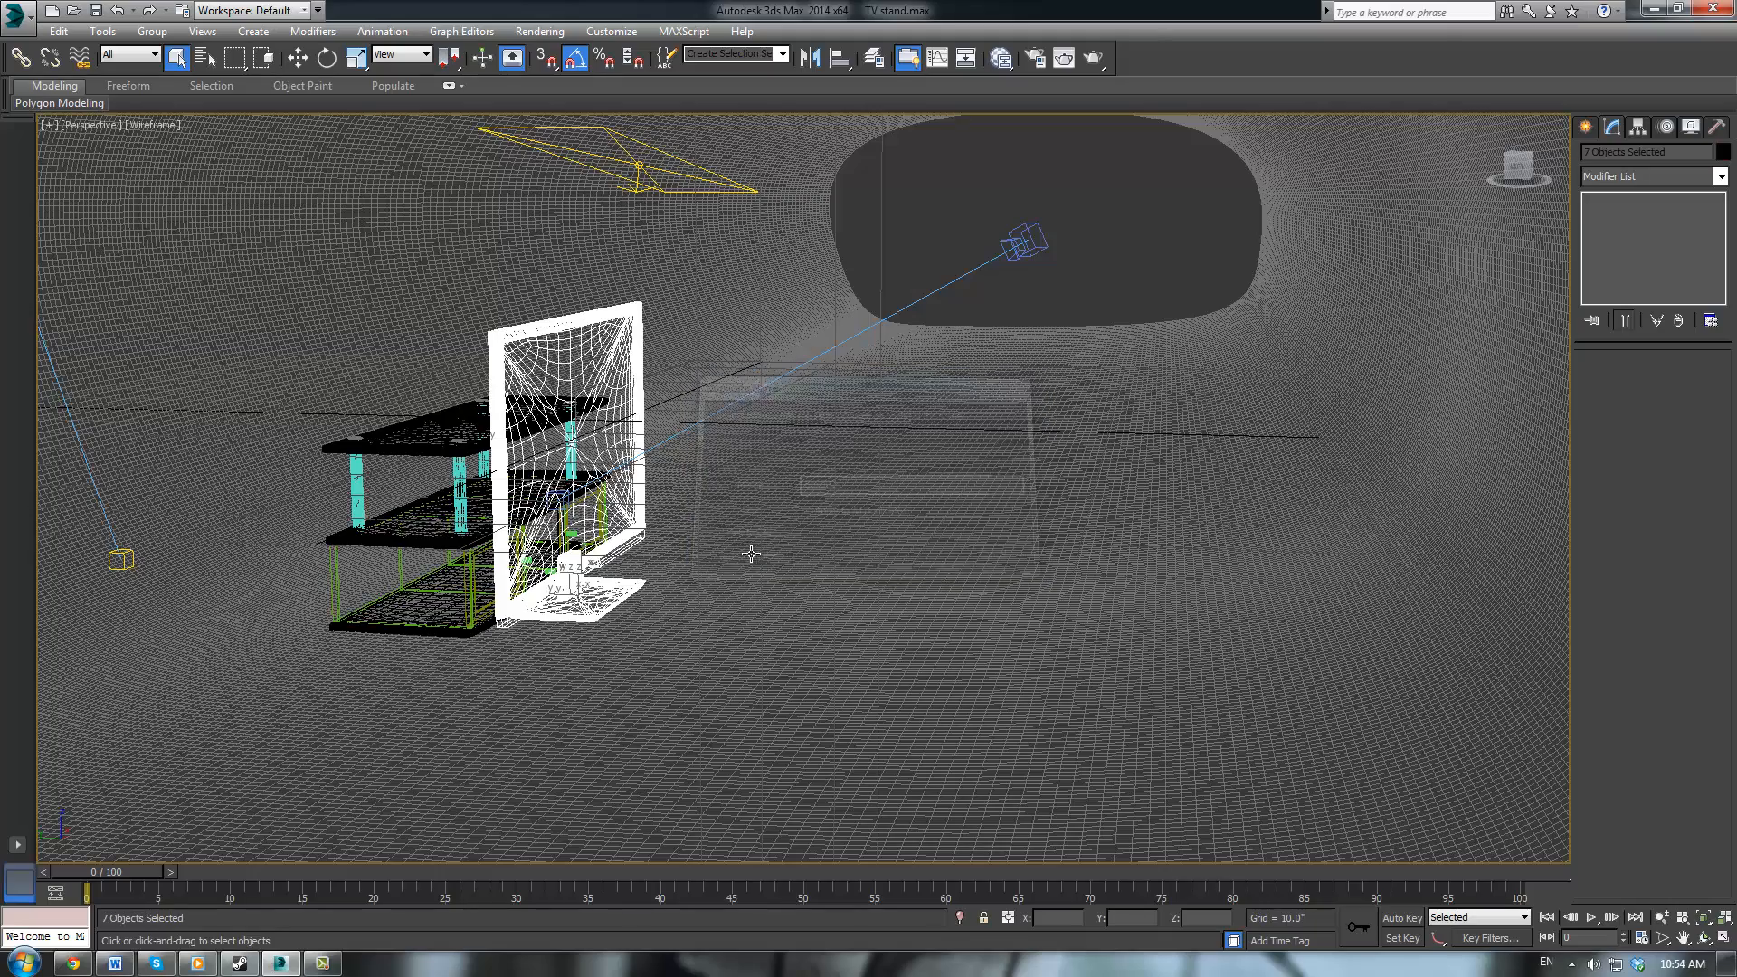
In the left wireframe view, move the merged TV up and back onto the stand's top shelf
middle_drag(733, 500, 899, 522)
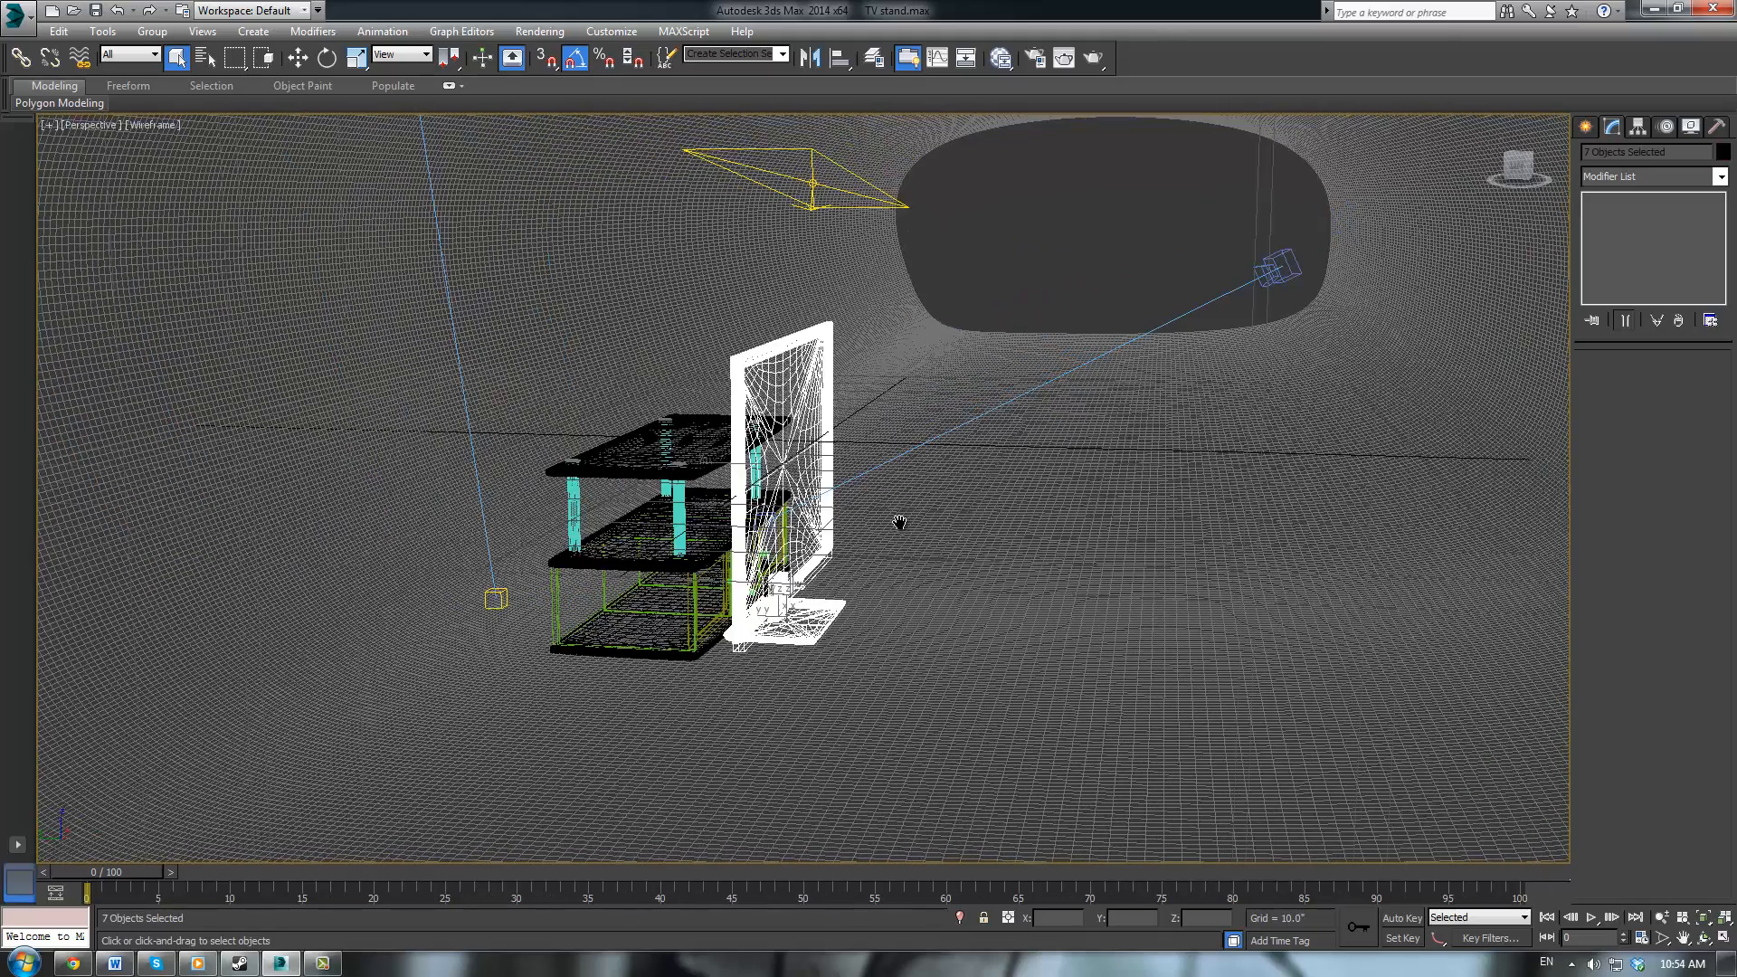
key(l)
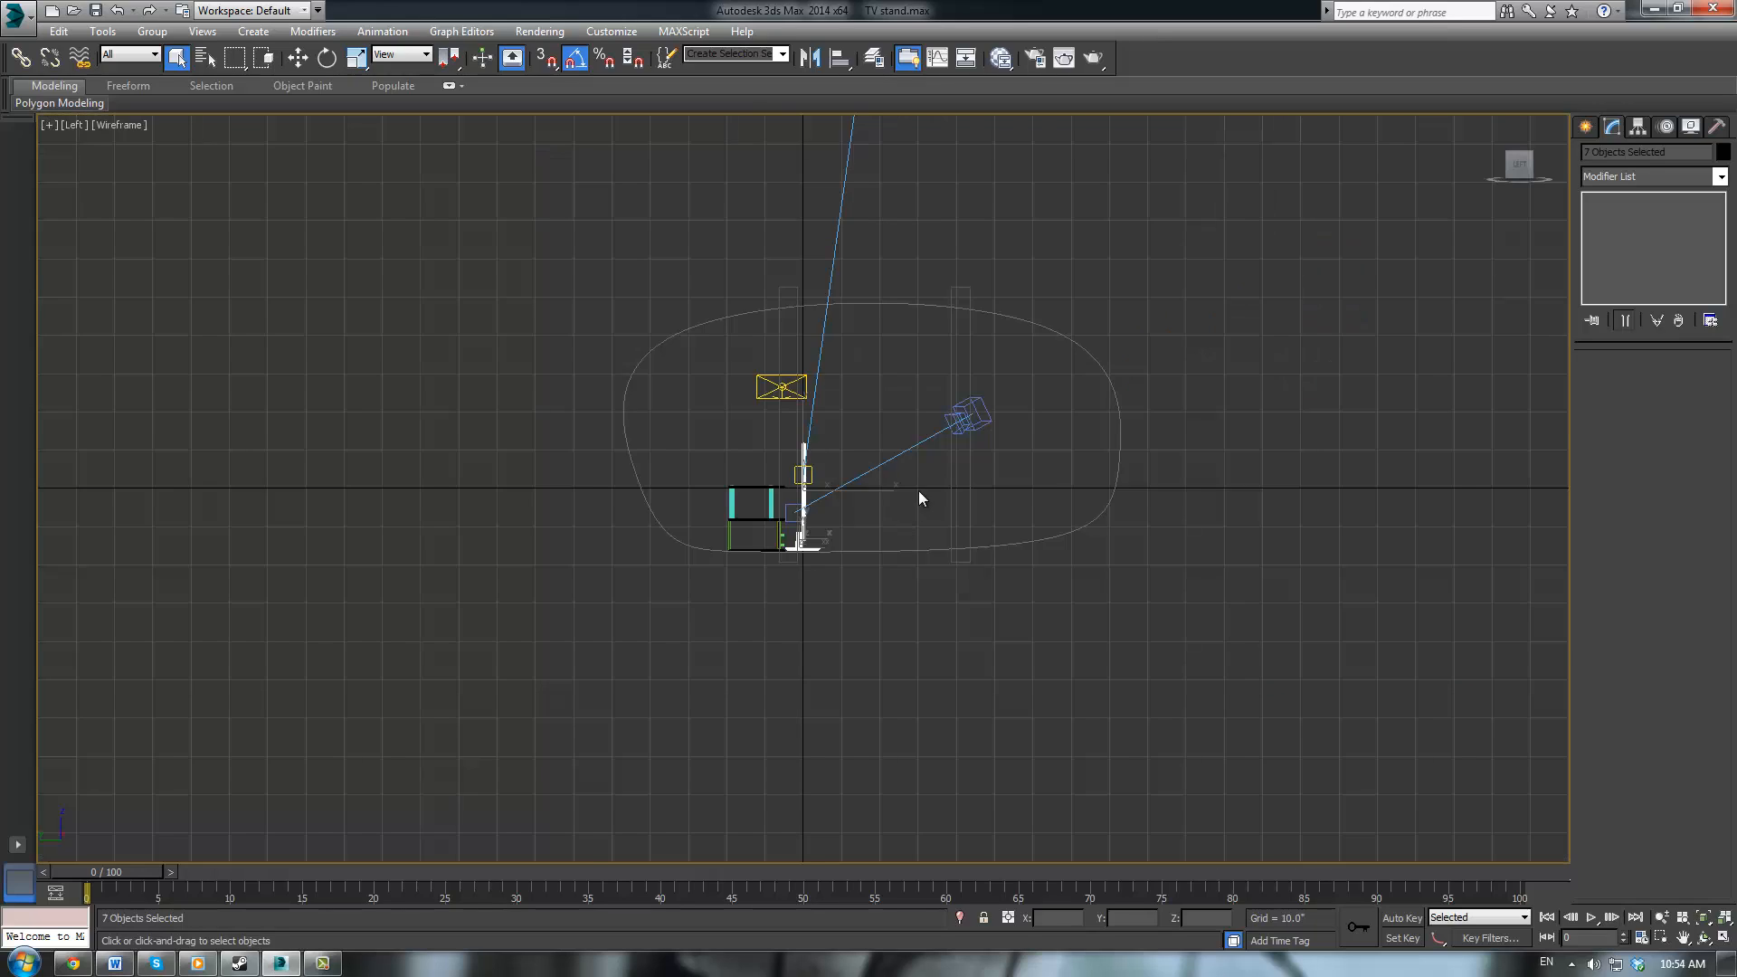
scroll(921, 498, up, 8)
key(w)
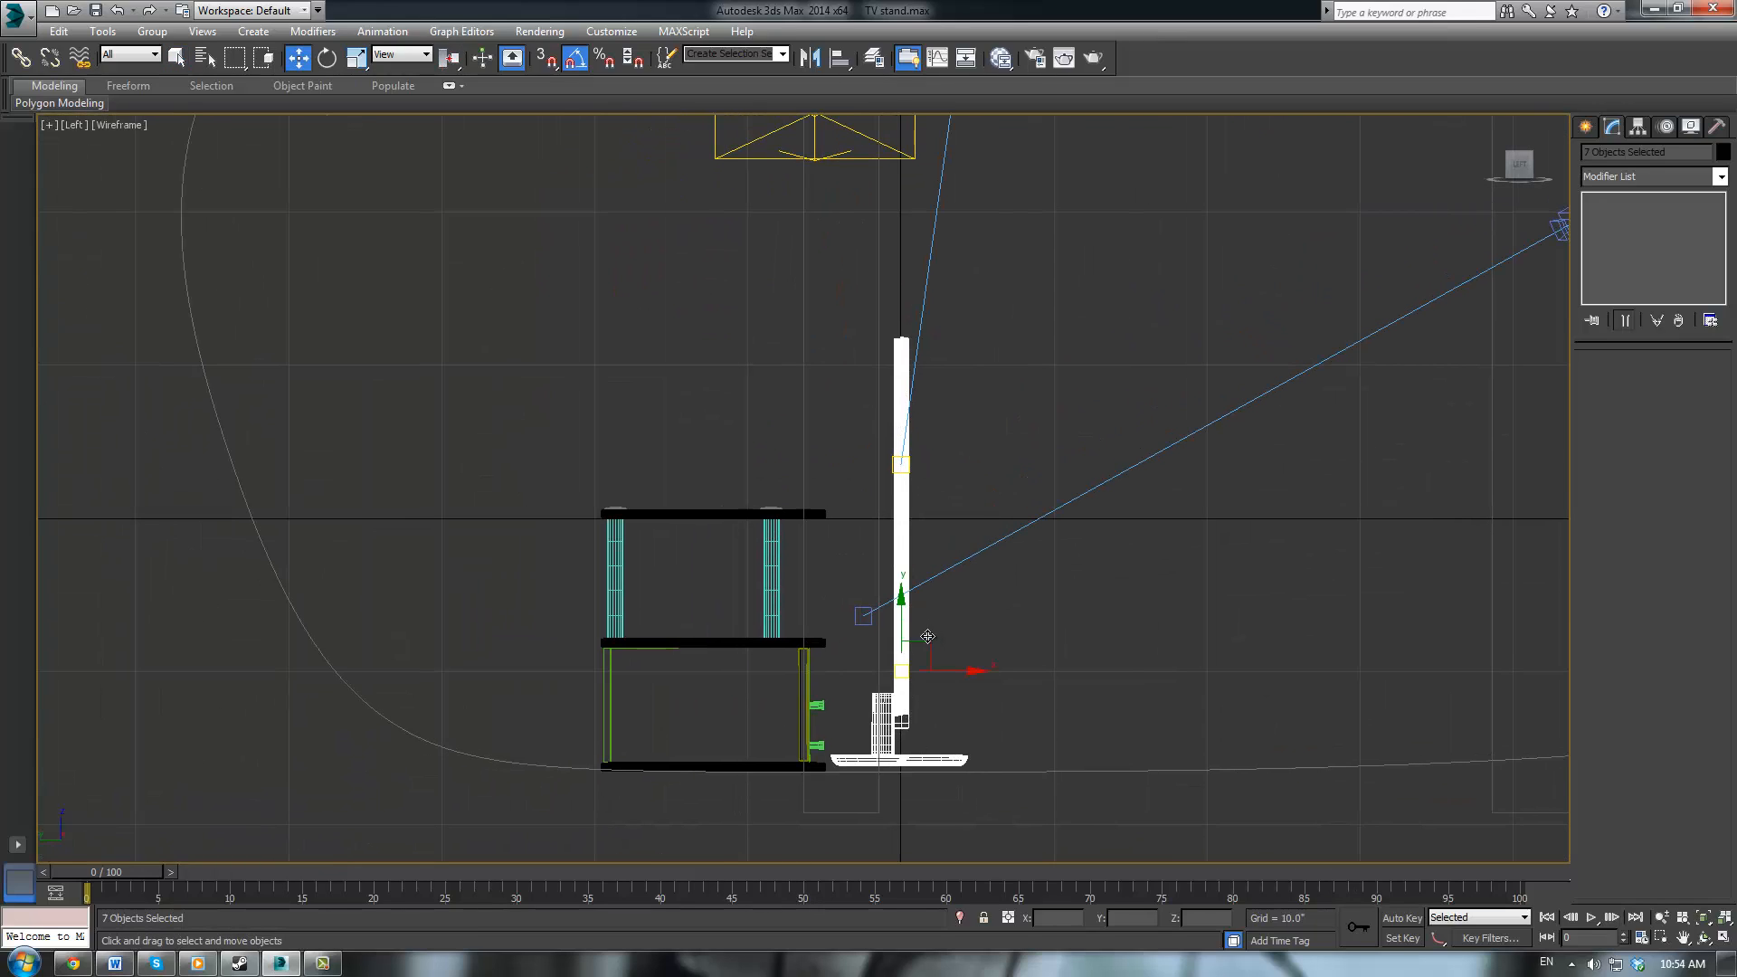
drag(928, 636, 752, 360)
scroll(707, 429, up, 5)
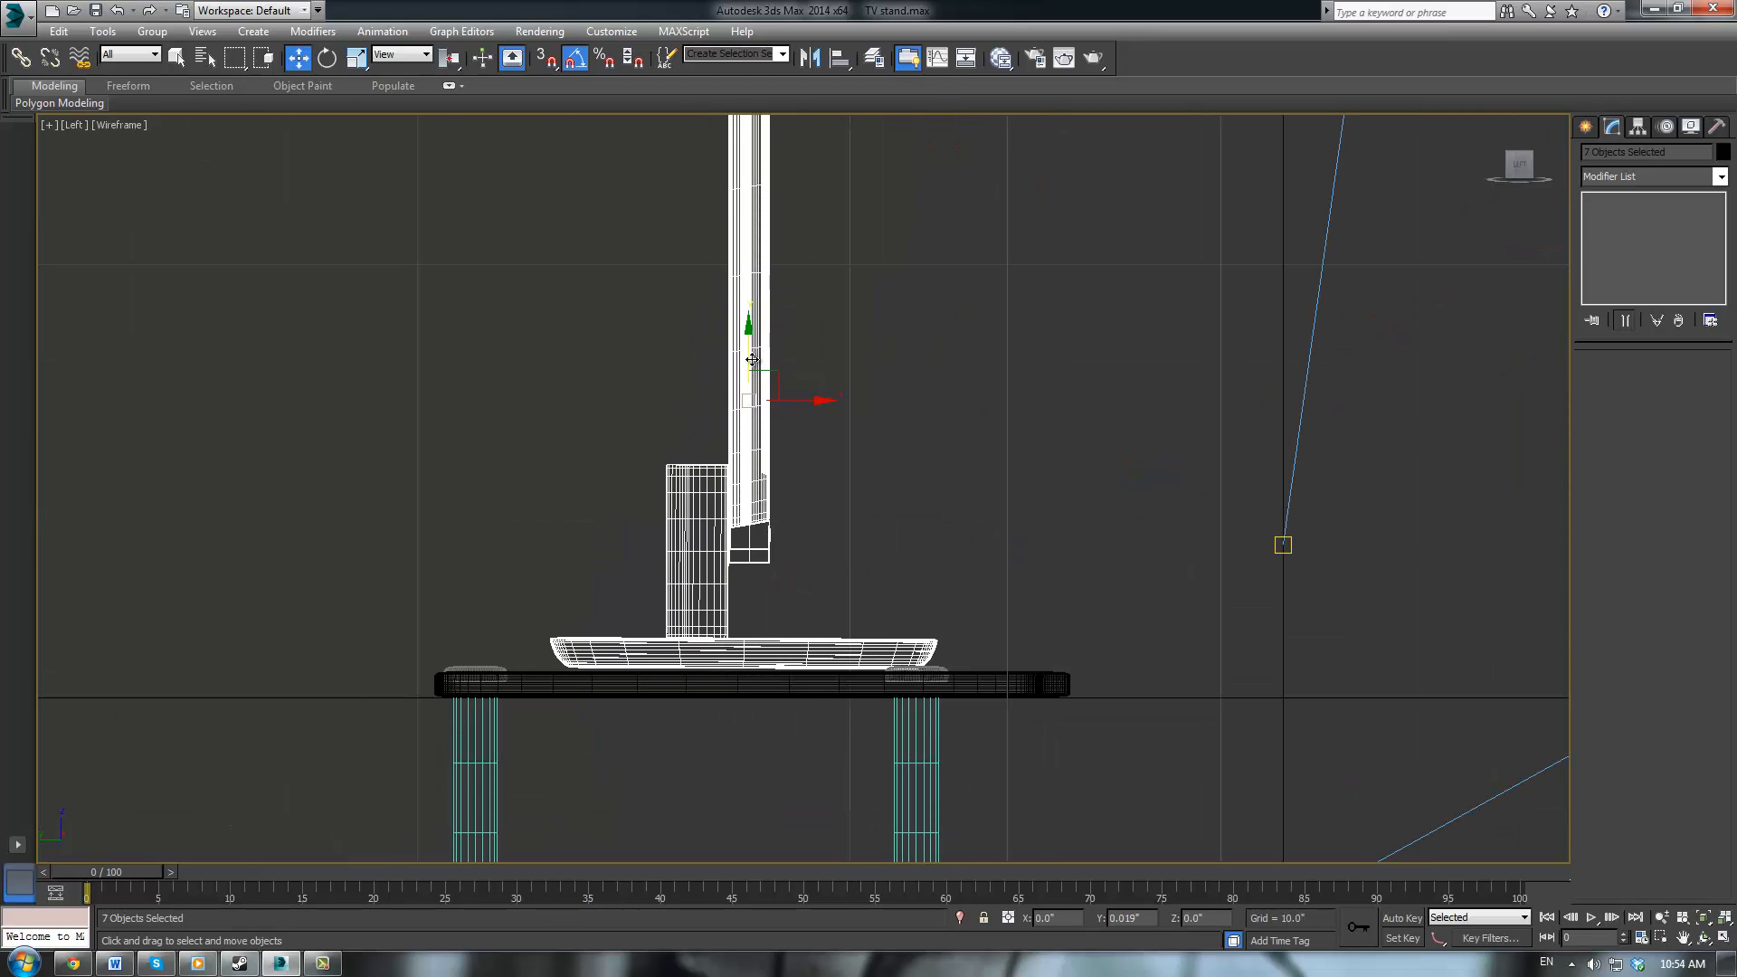
Lower the TV by about 0.024" in the left view so its base sits closer to the top shelf
scroll(727, 434, up, 3)
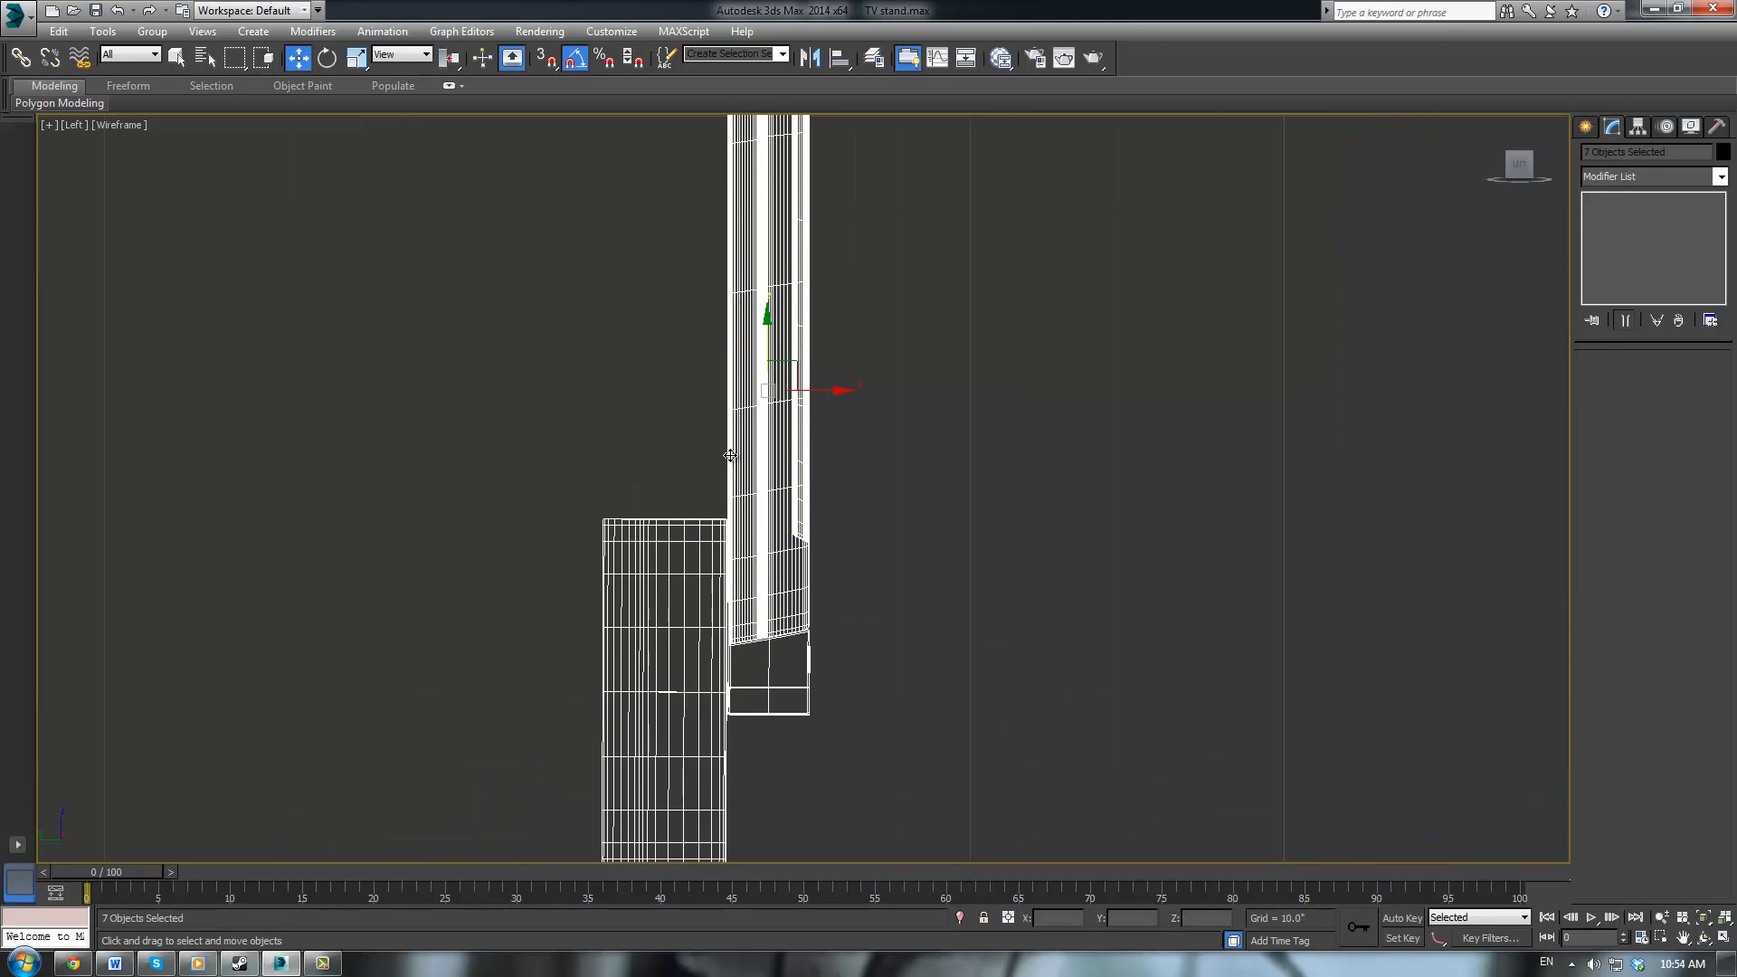
middle_drag(725, 449, 725, 179)
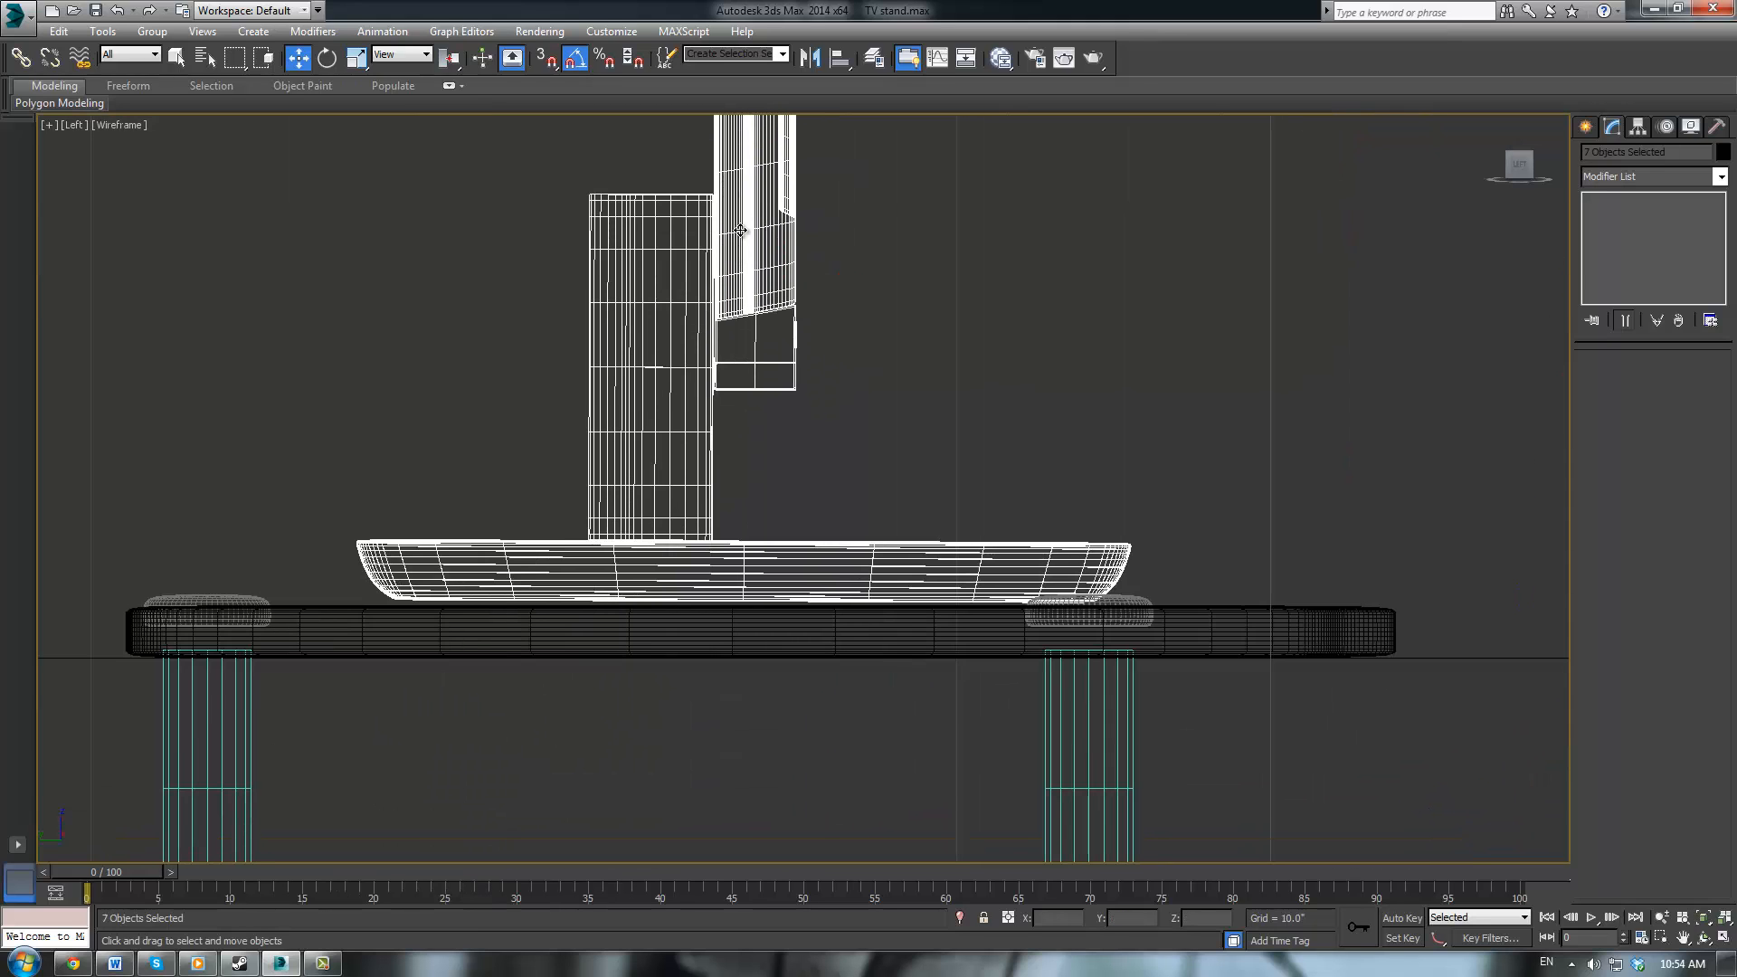
middle_drag(753, 270, 735, 473)
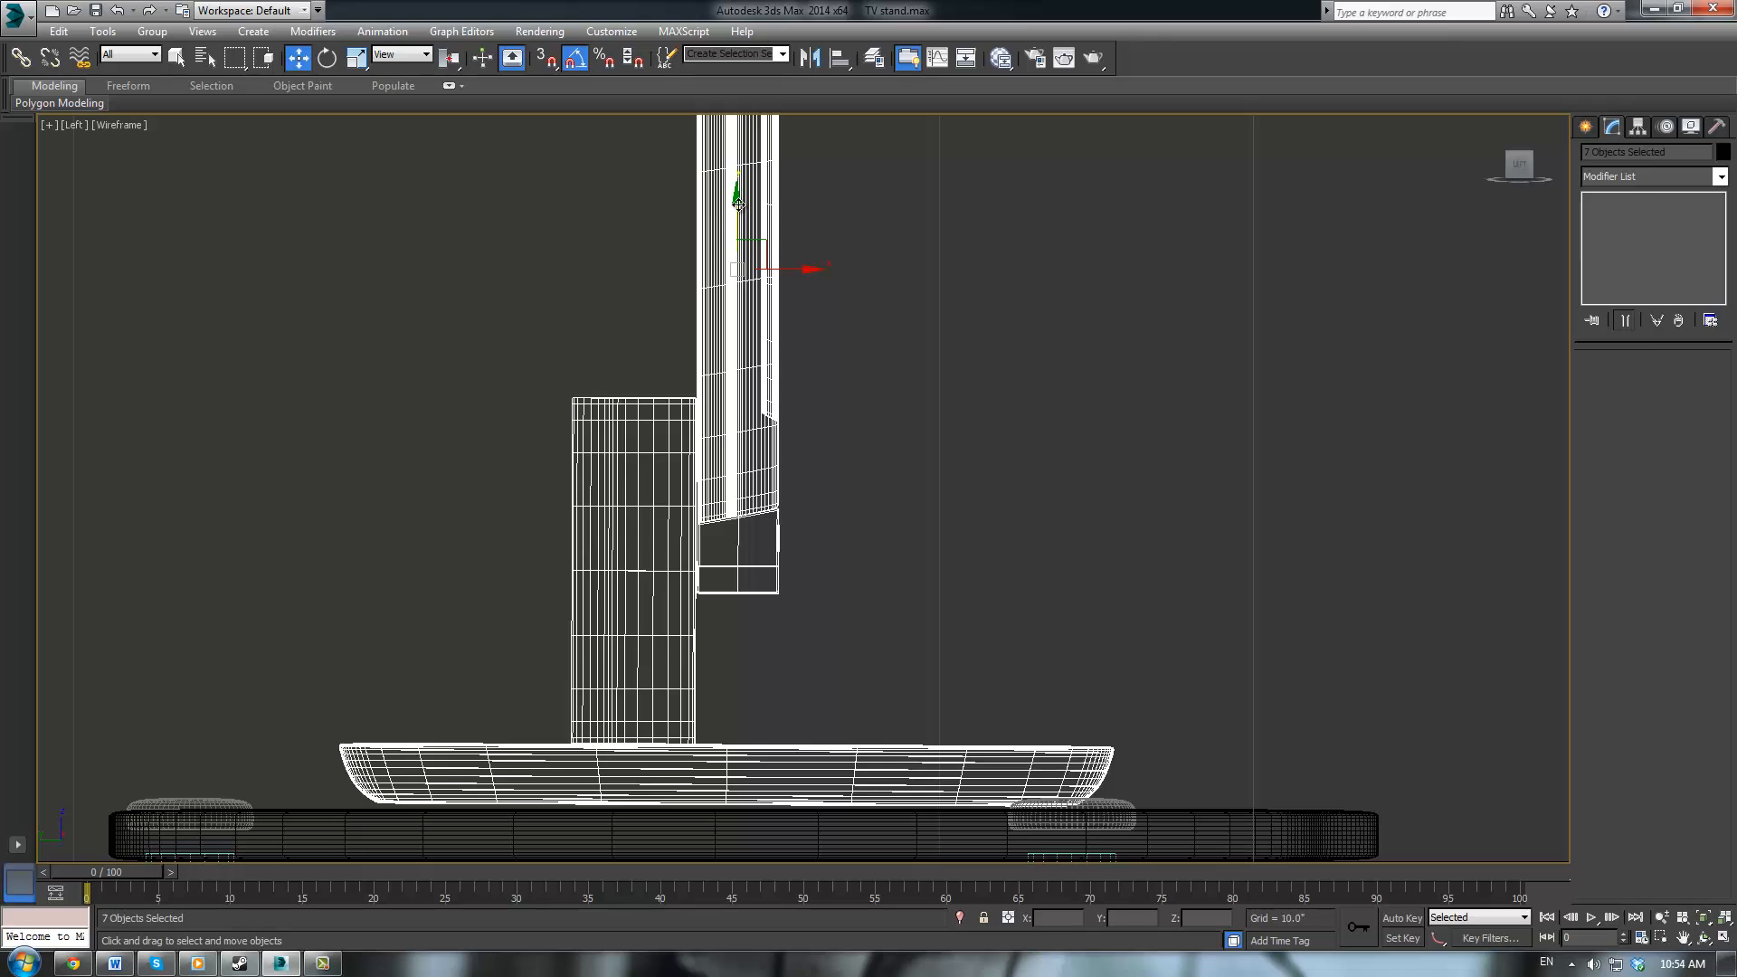
drag(738, 204, 740, 207)
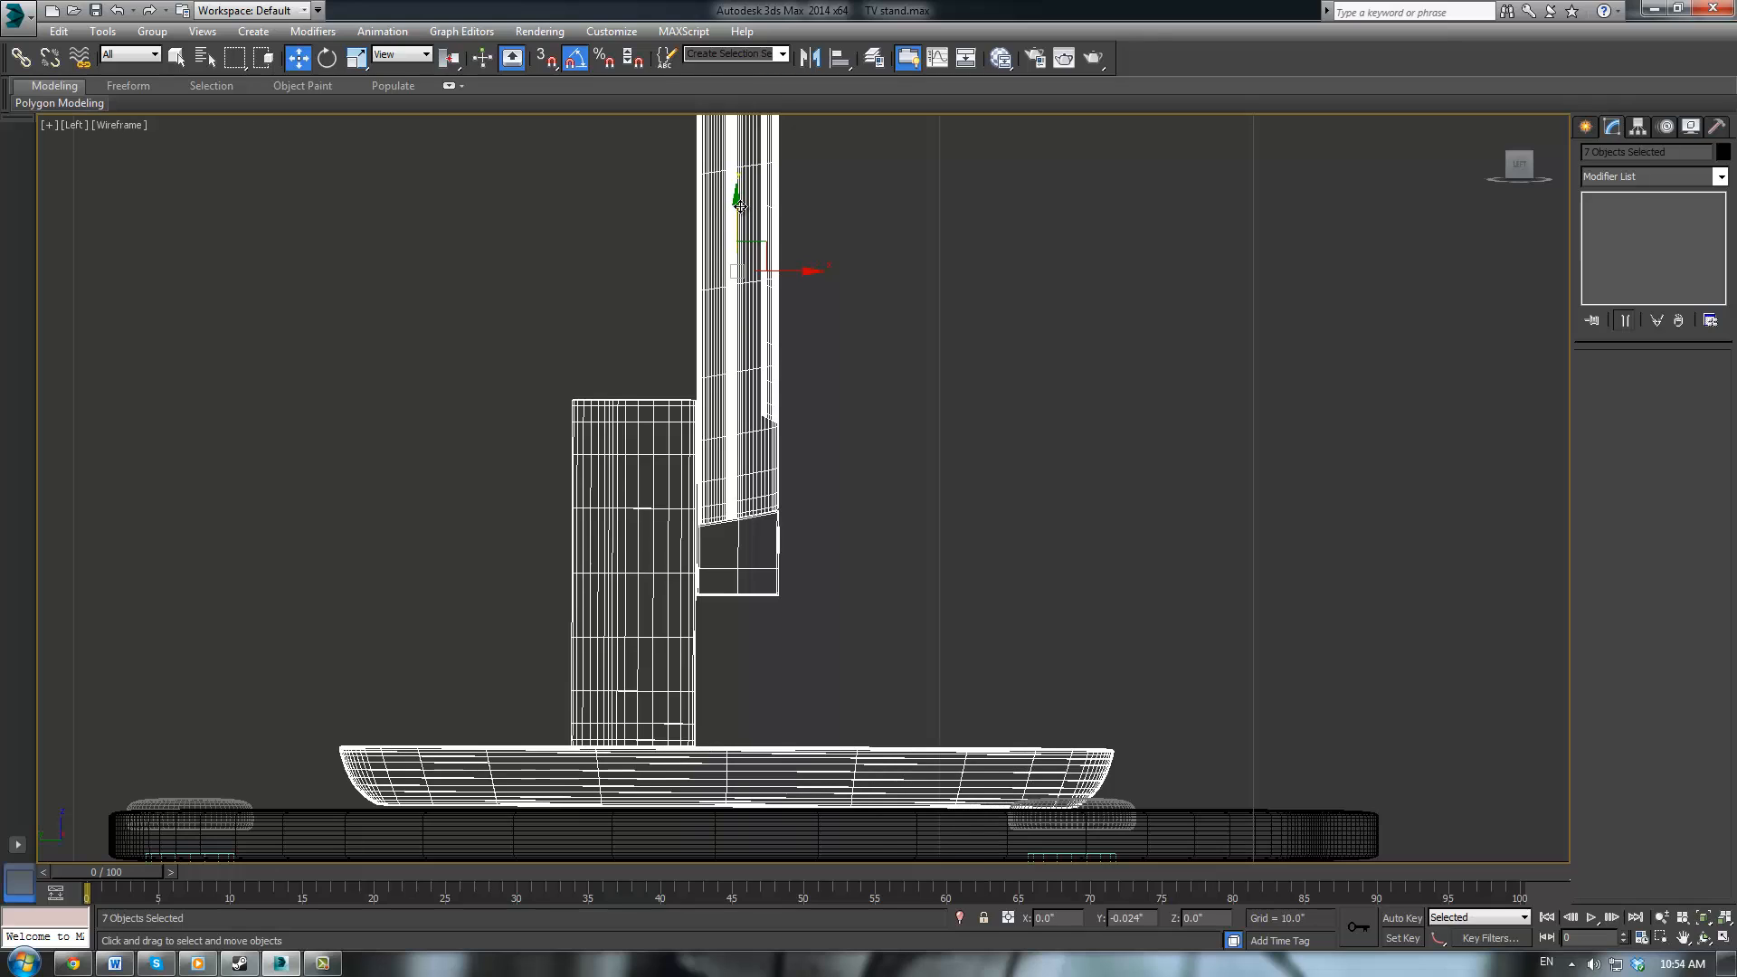
Deselect the TV, show all four viewports and hide the large backdrop plane
click(916, 366)
key(alt+w)
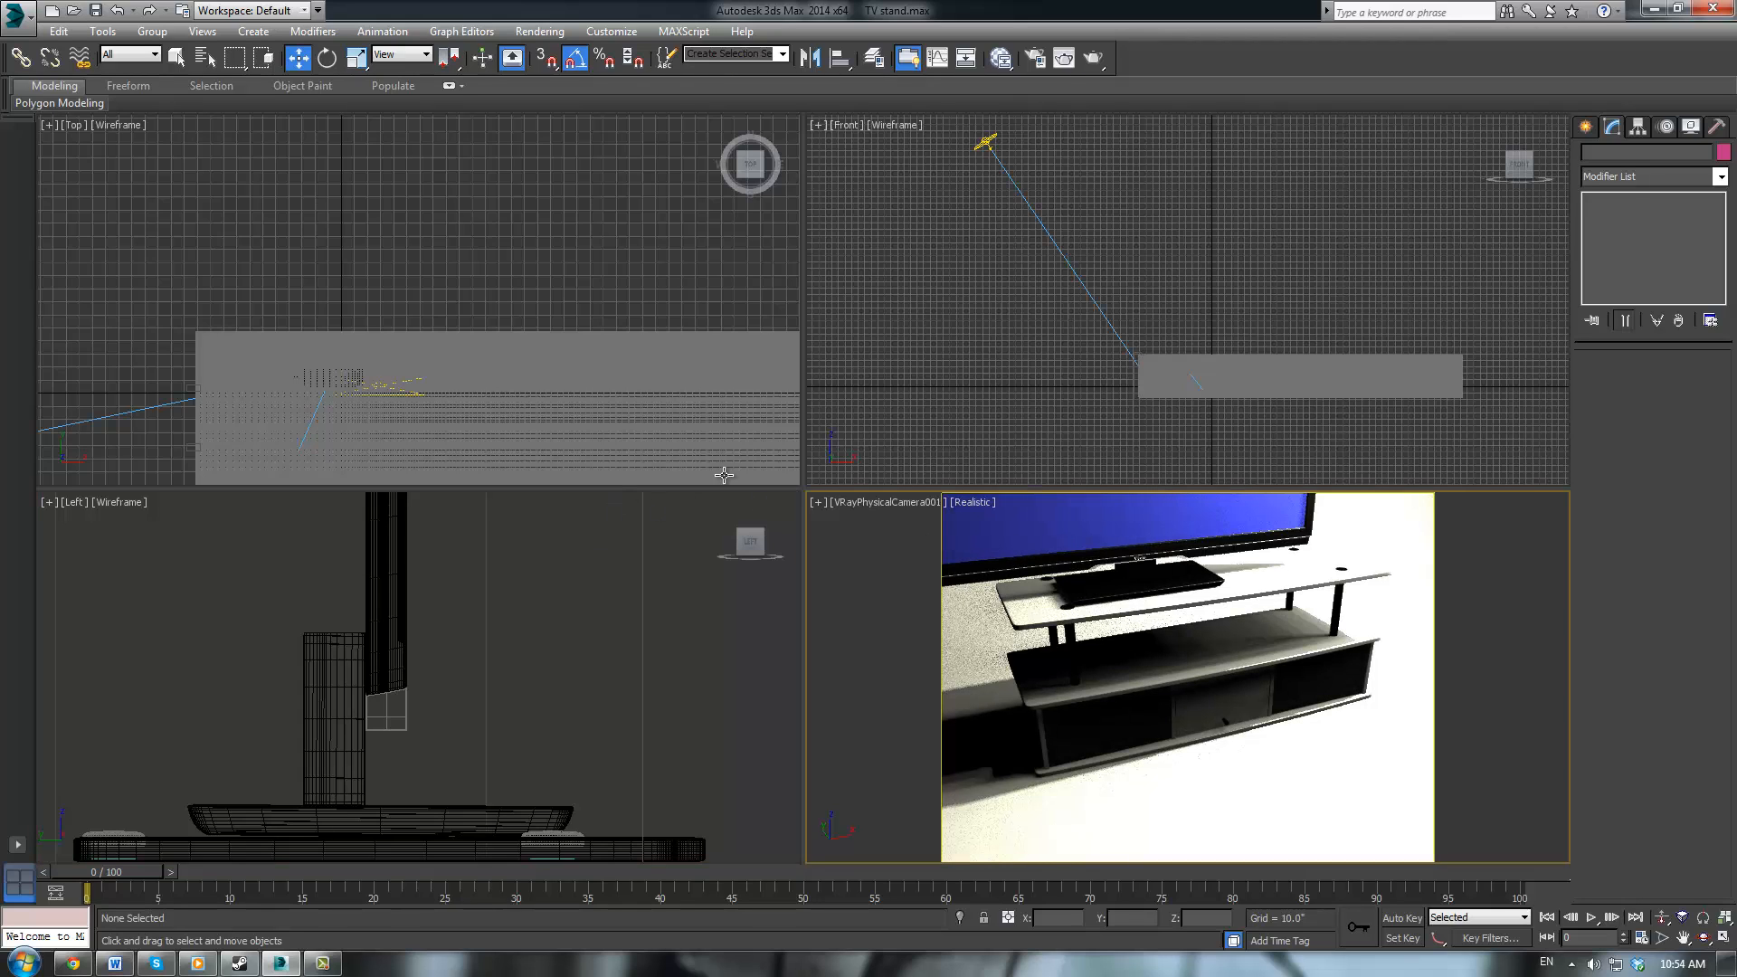
scroll(608, 258, up, 2)
click(432, 337)
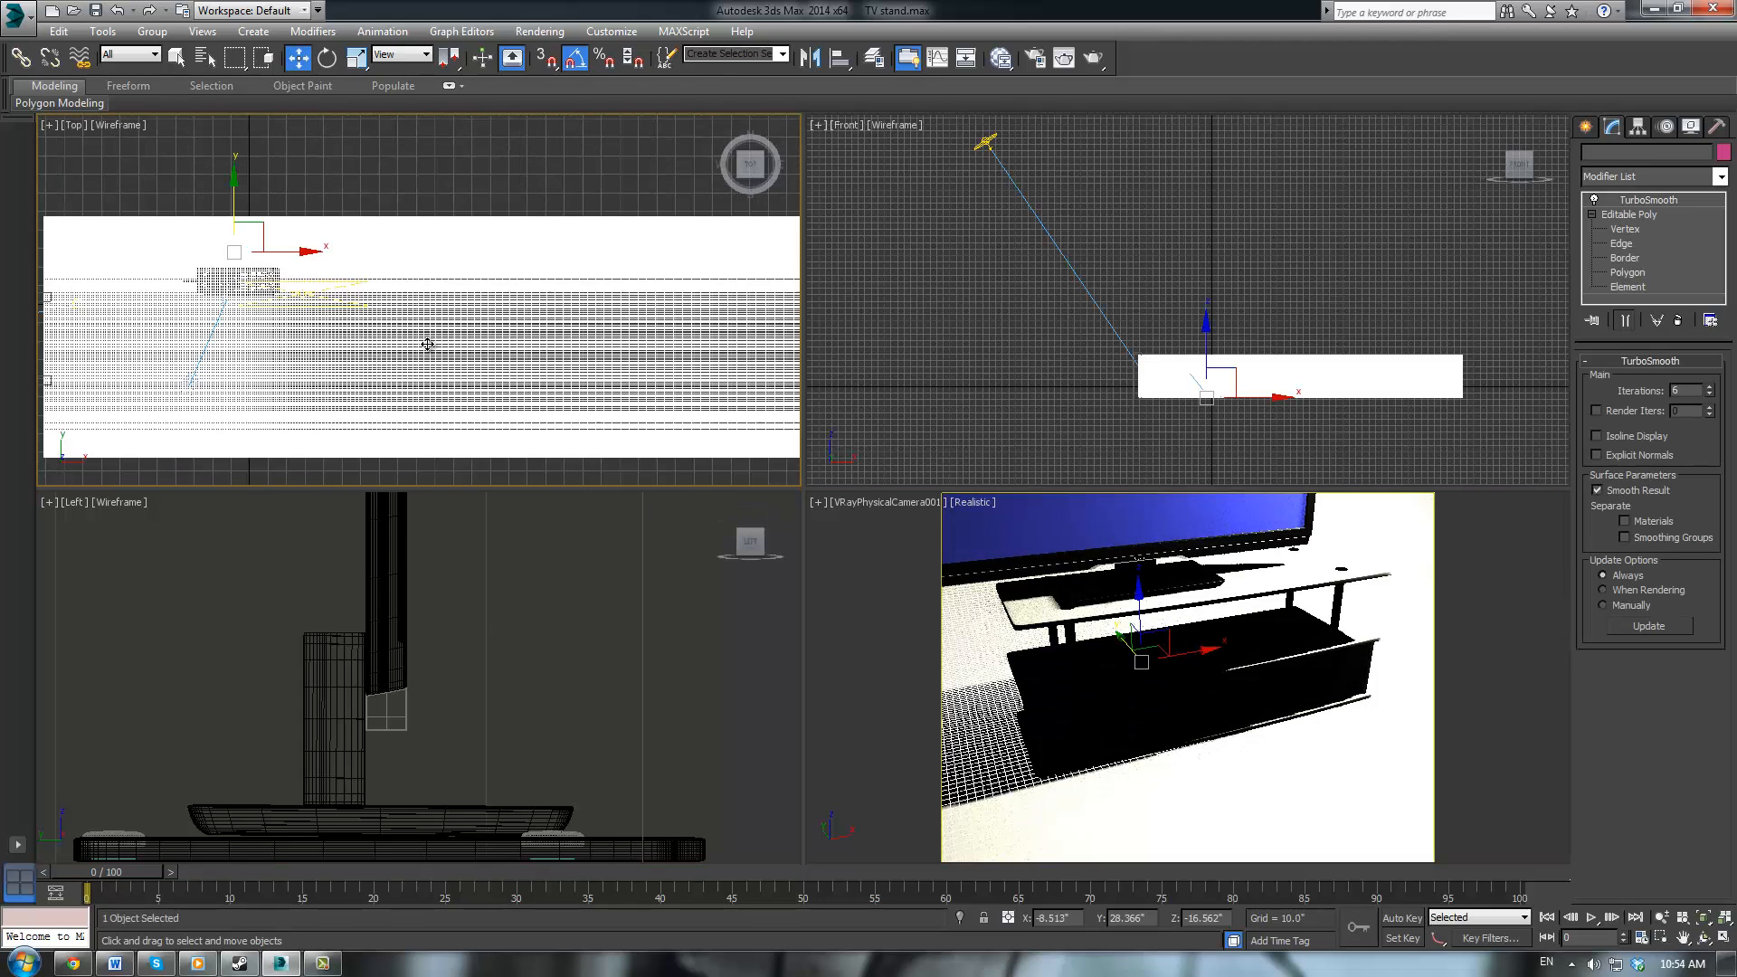
right_click(425, 338)
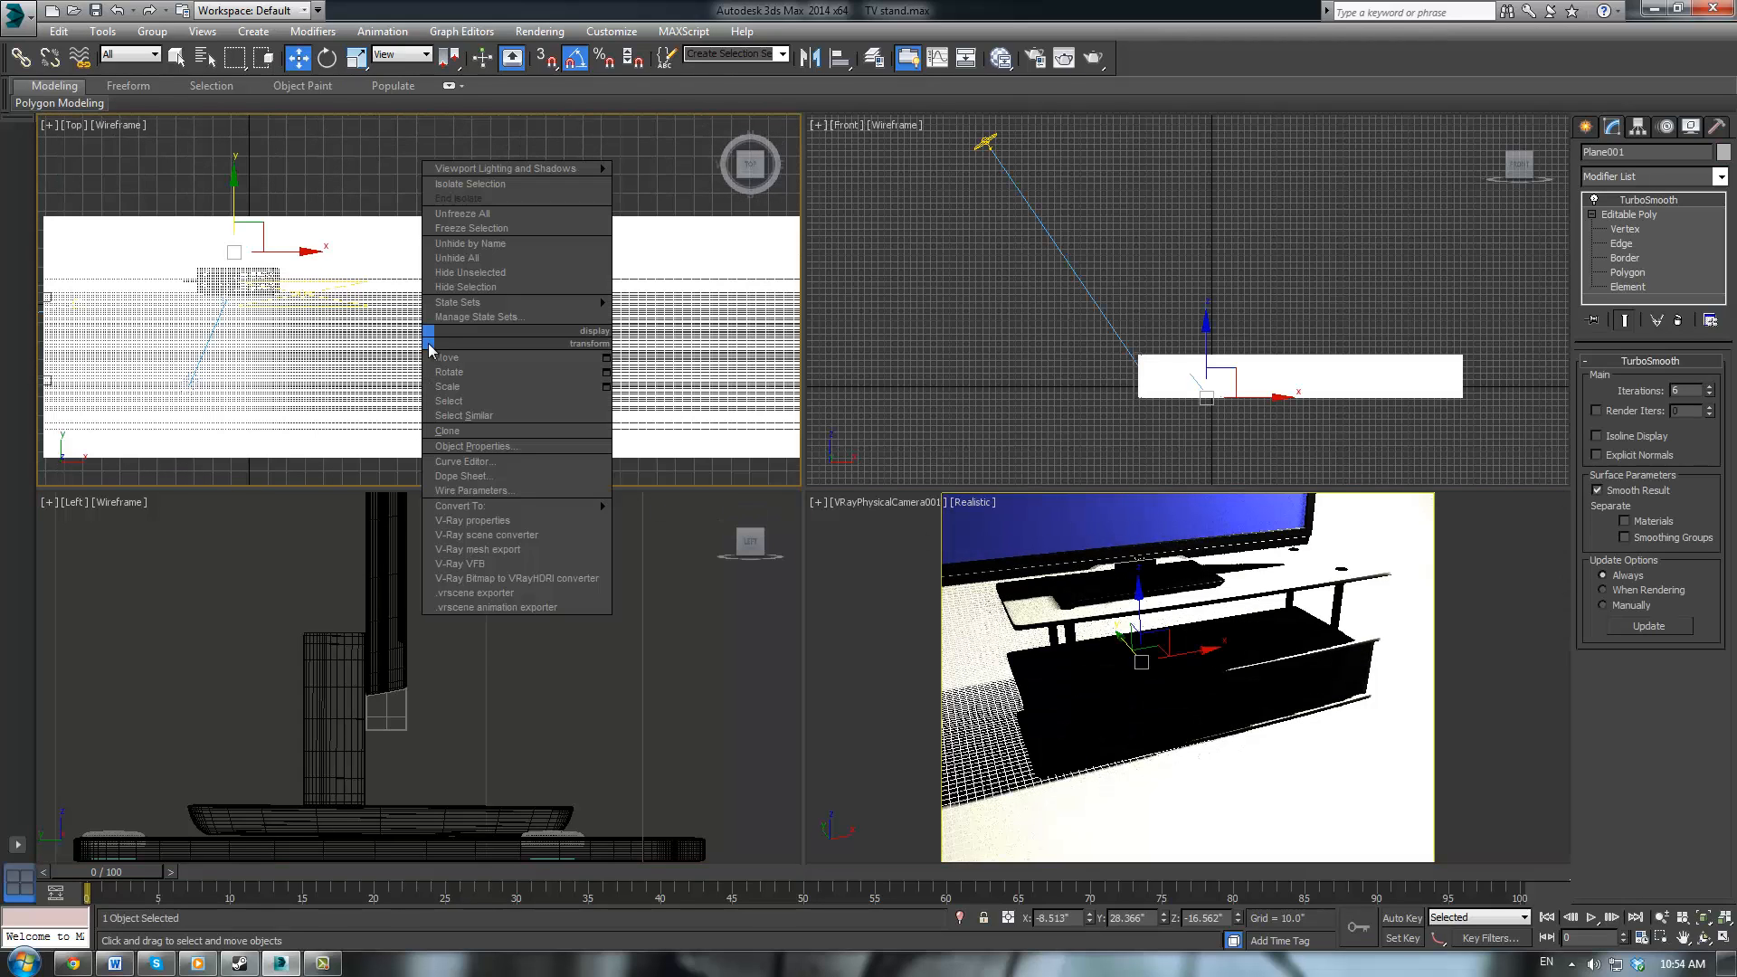
click(489, 287)
Select all parts of the TV together by framing them in the left wireframe view, excluding the stand
scroll(1147, 389, up, 5)
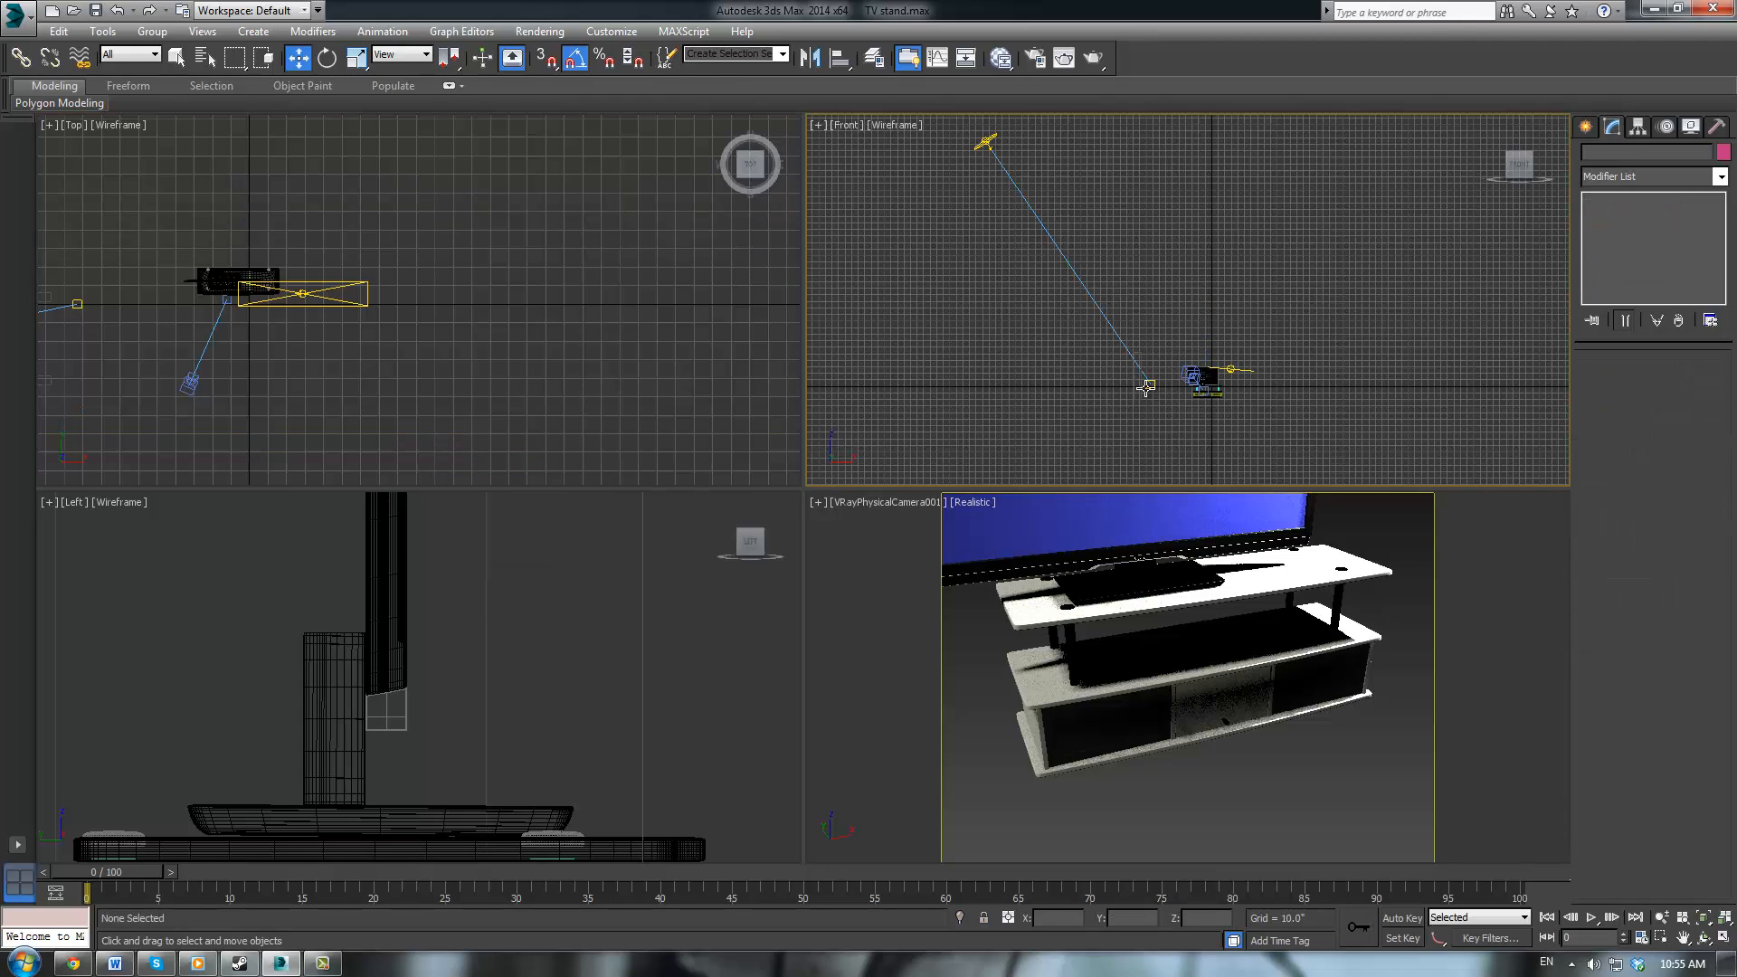
scroll(1235, 418, up, 2)
click(1307, 379)
key(z)
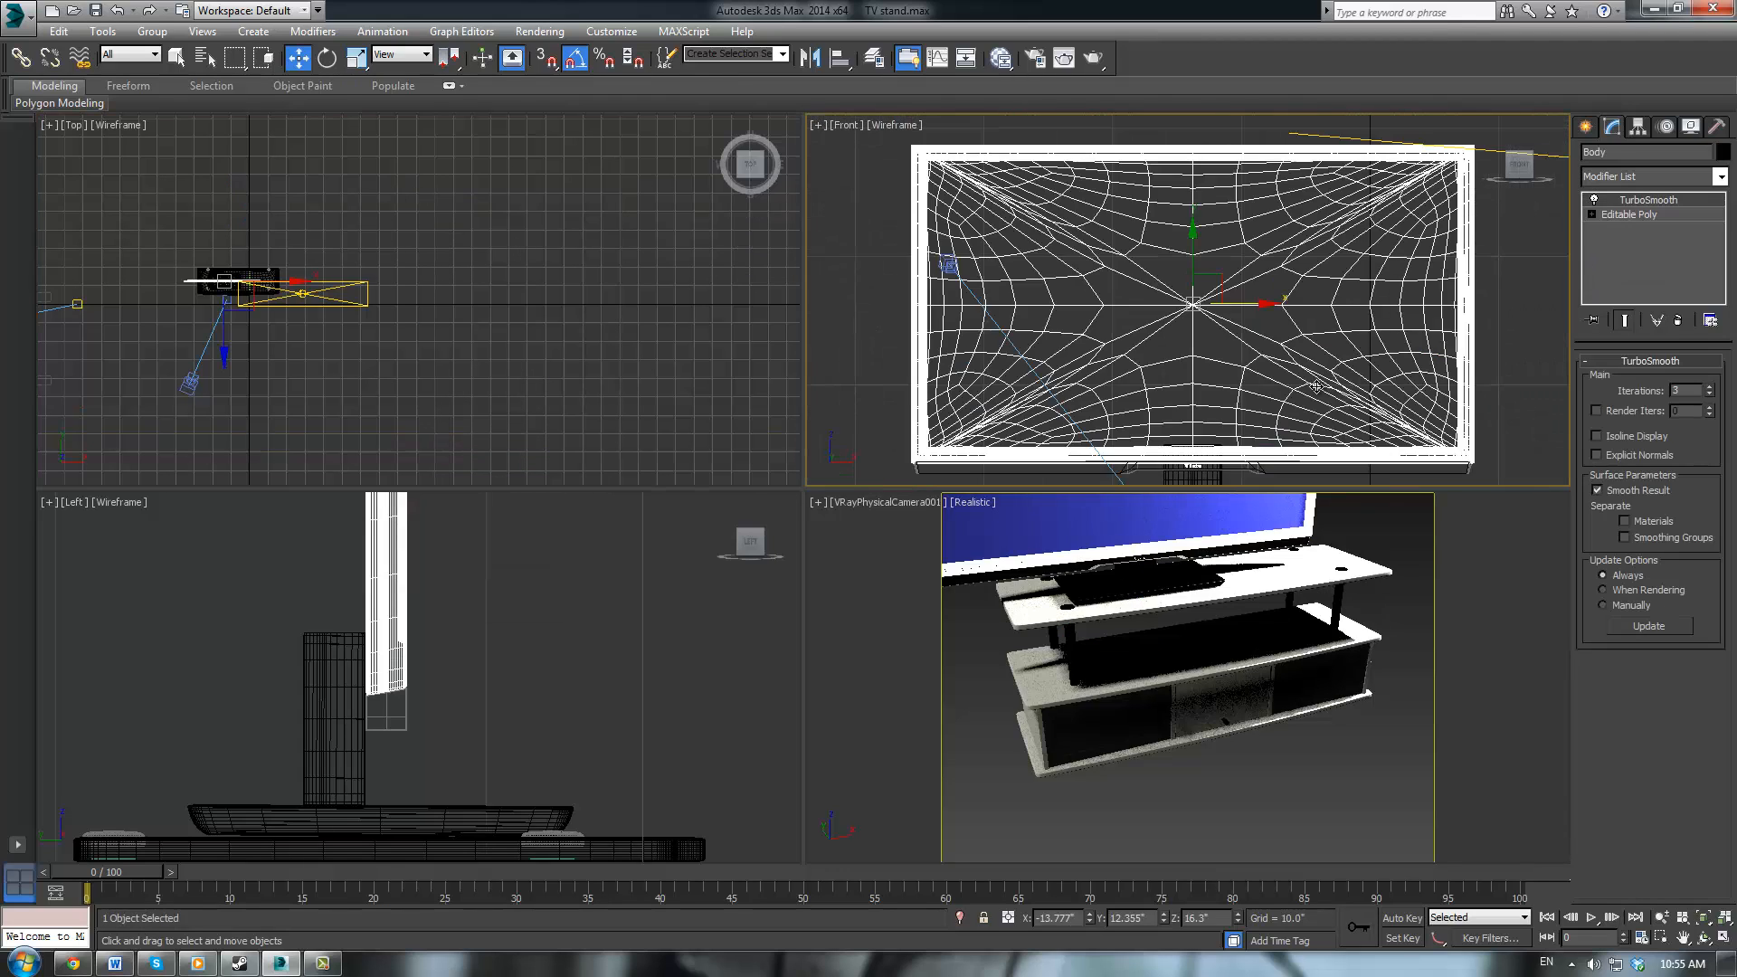
scroll(1311, 397, down, 5)
scroll(1312, 397, up, 3)
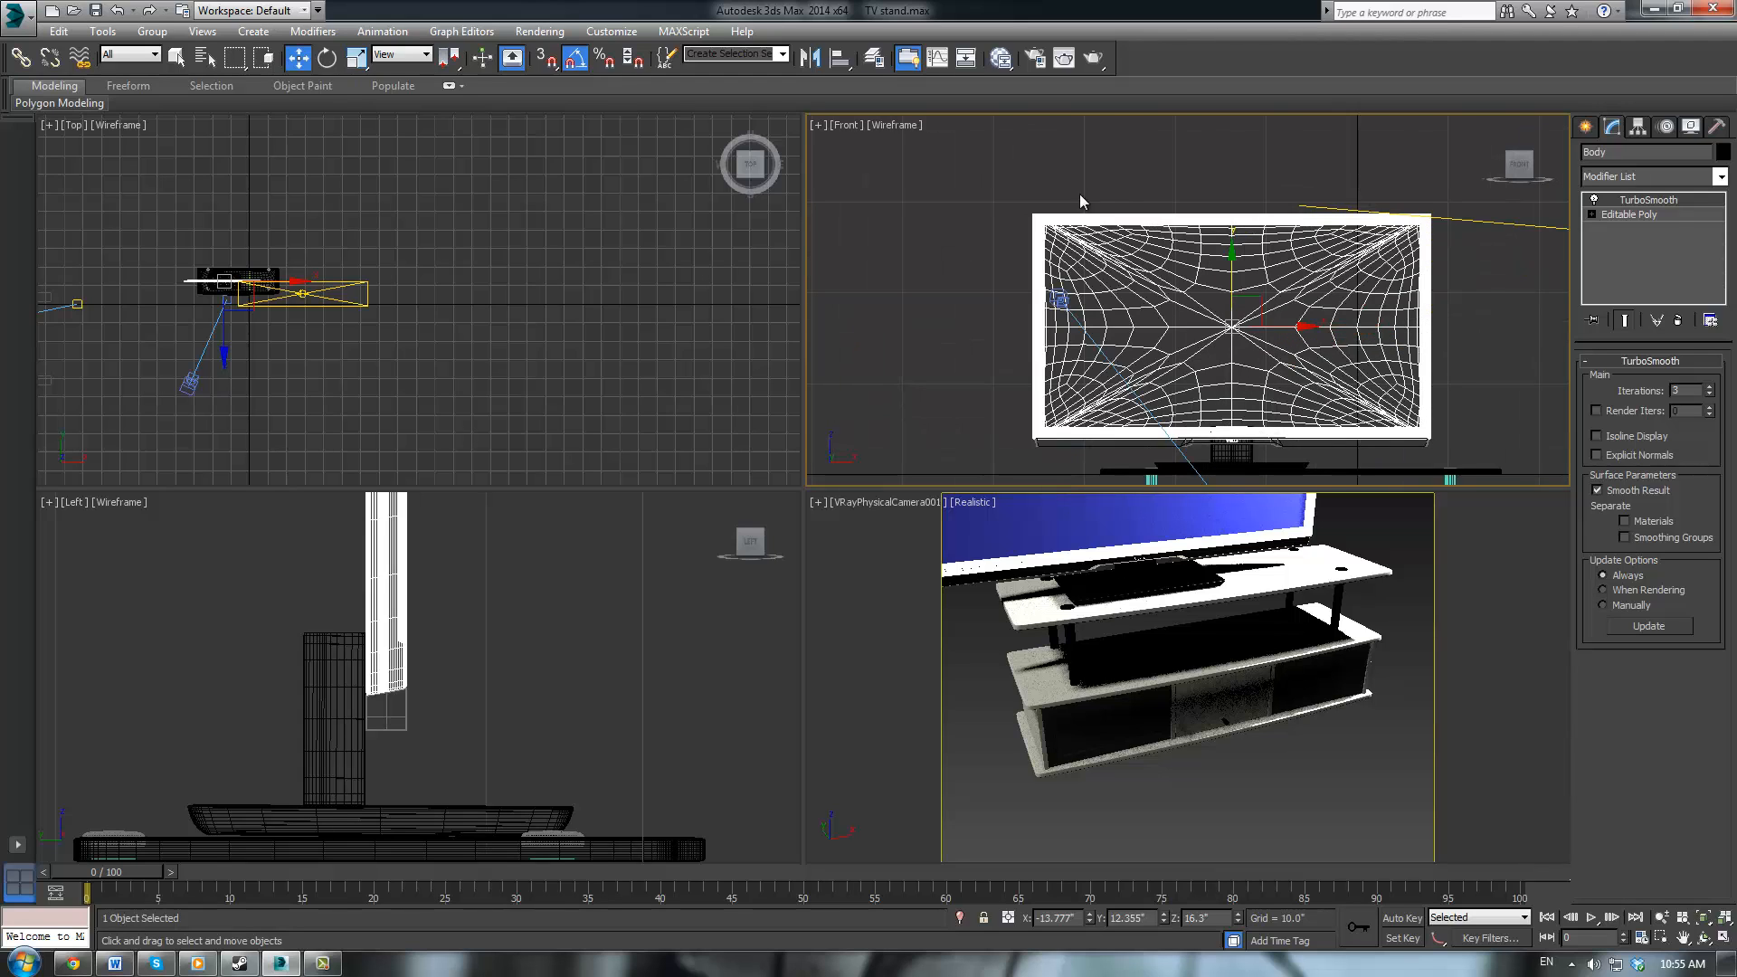
scroll(497, 637, down, 5)
middle_drag(519, 573, 531, 702)
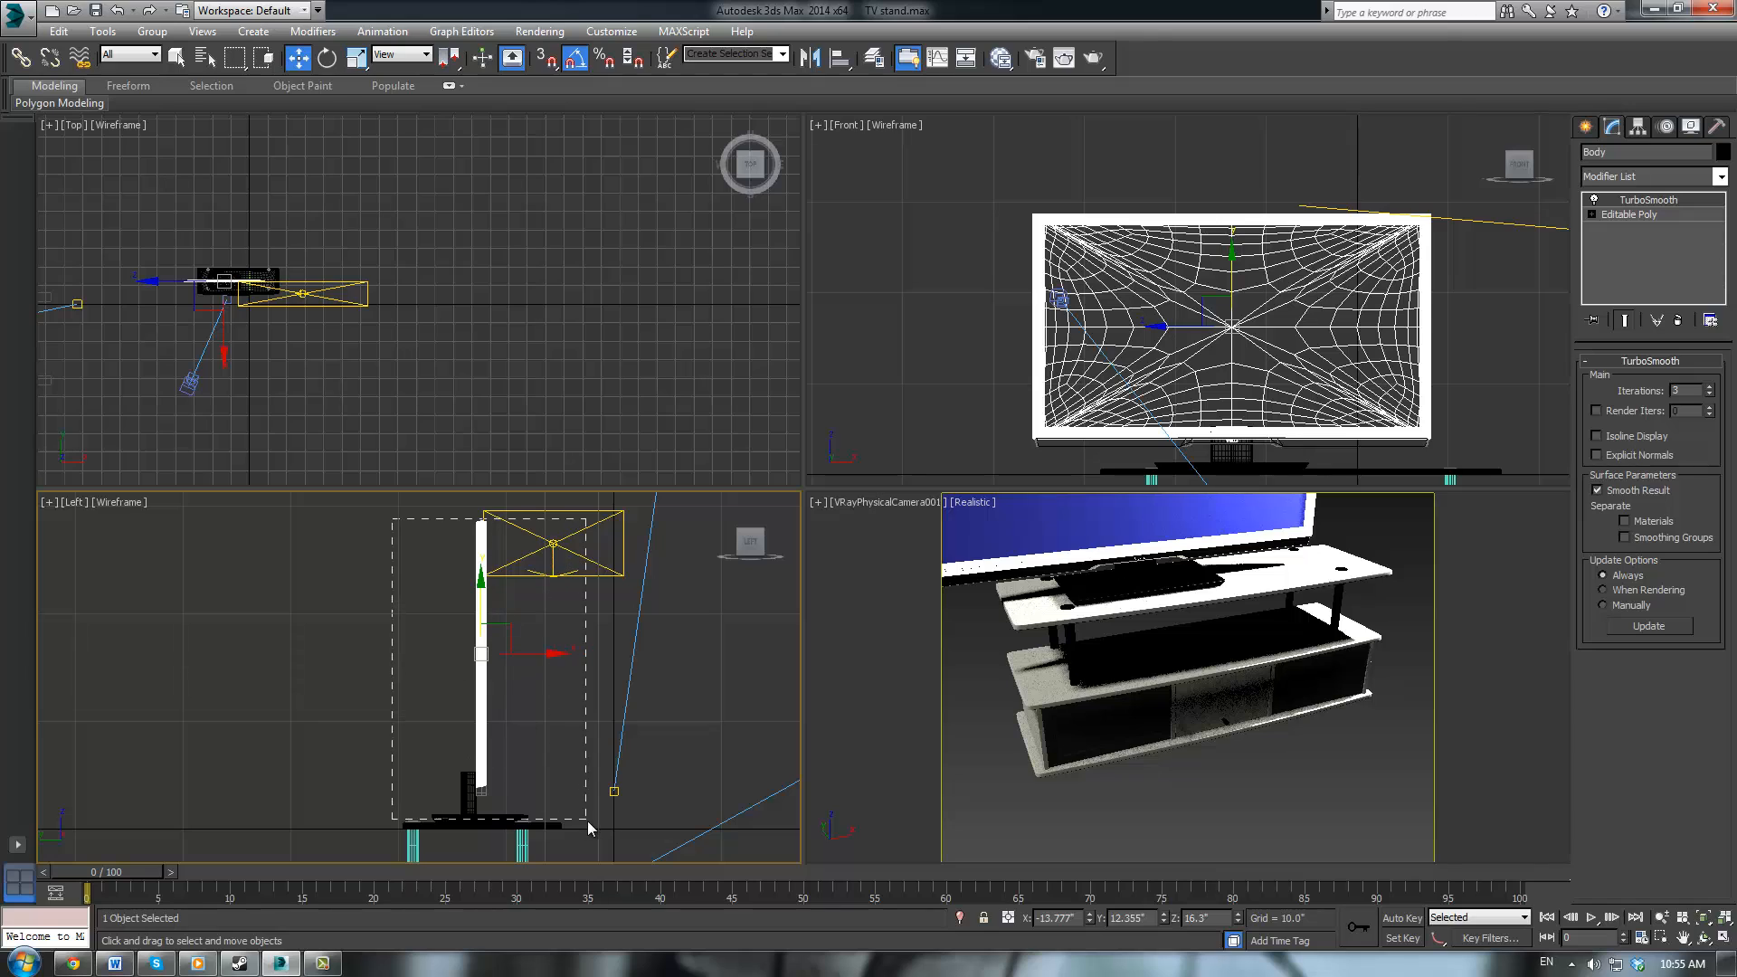
drag(588, 818, 588, 818)
middle_drag(556, 655, 608, 479)
scroll(608, 479, up, 2)
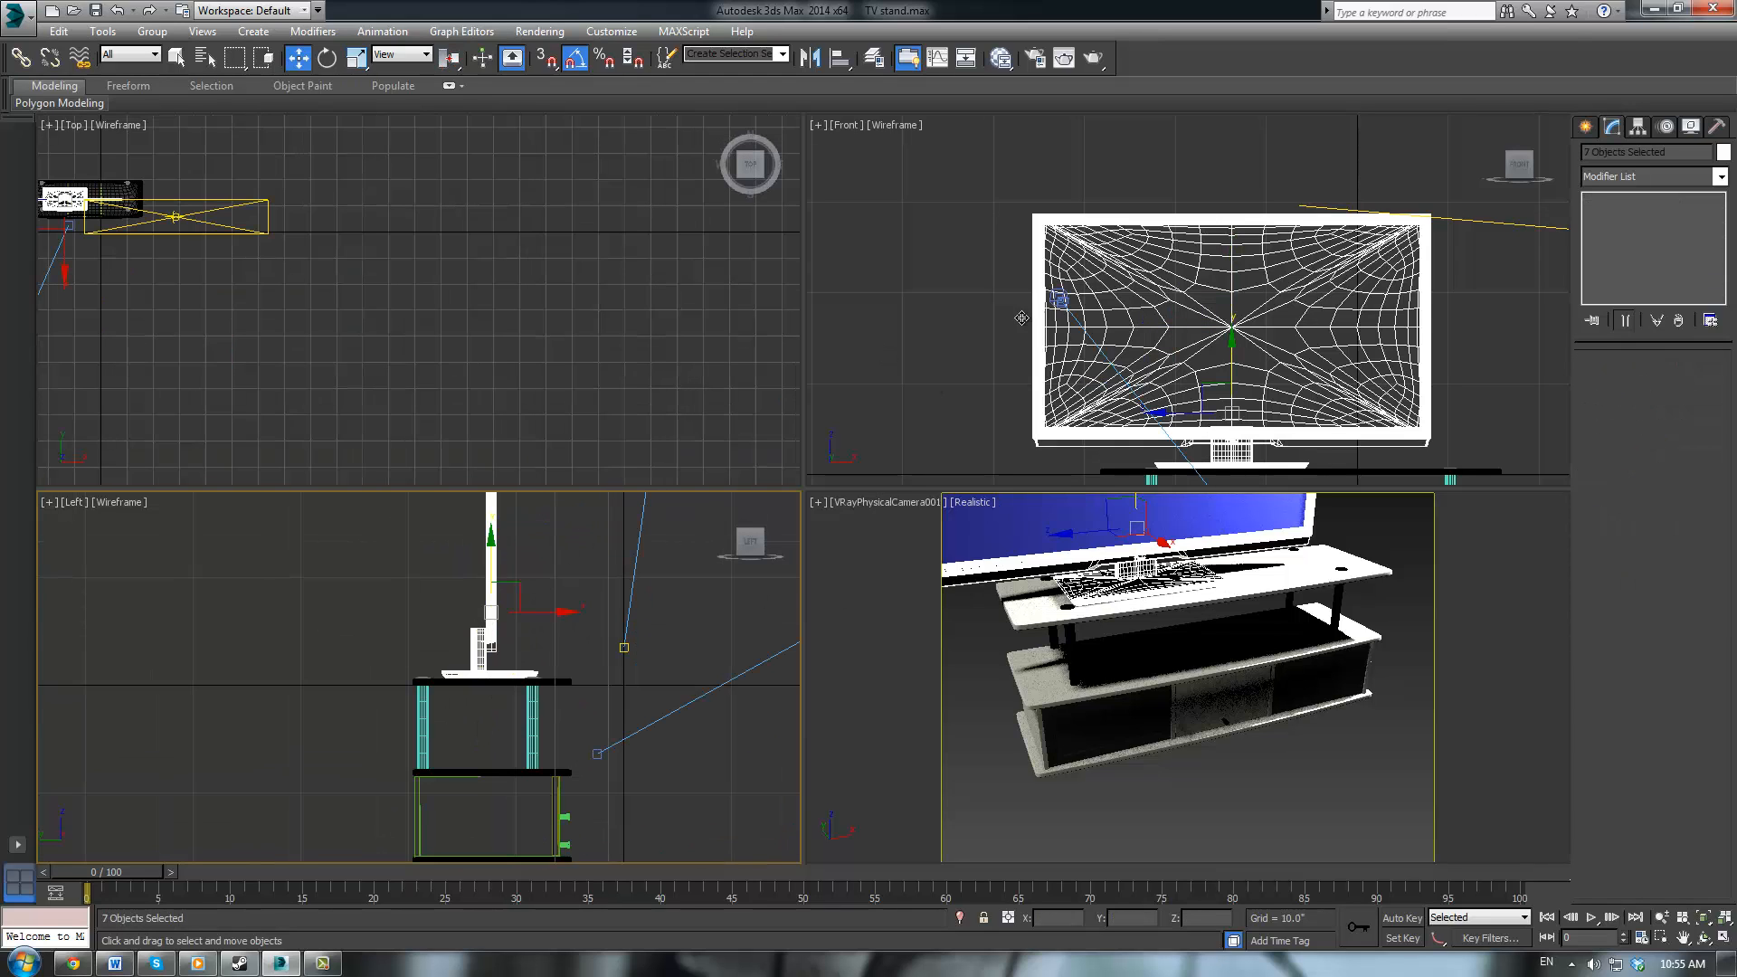
In a maximized front view, move the selected TV sideways along X so it sits centred over the stand
middle_drag(1238, 398, 1211, 362)
key(alt+w)
middle_drag(962, 351, 850, 210)
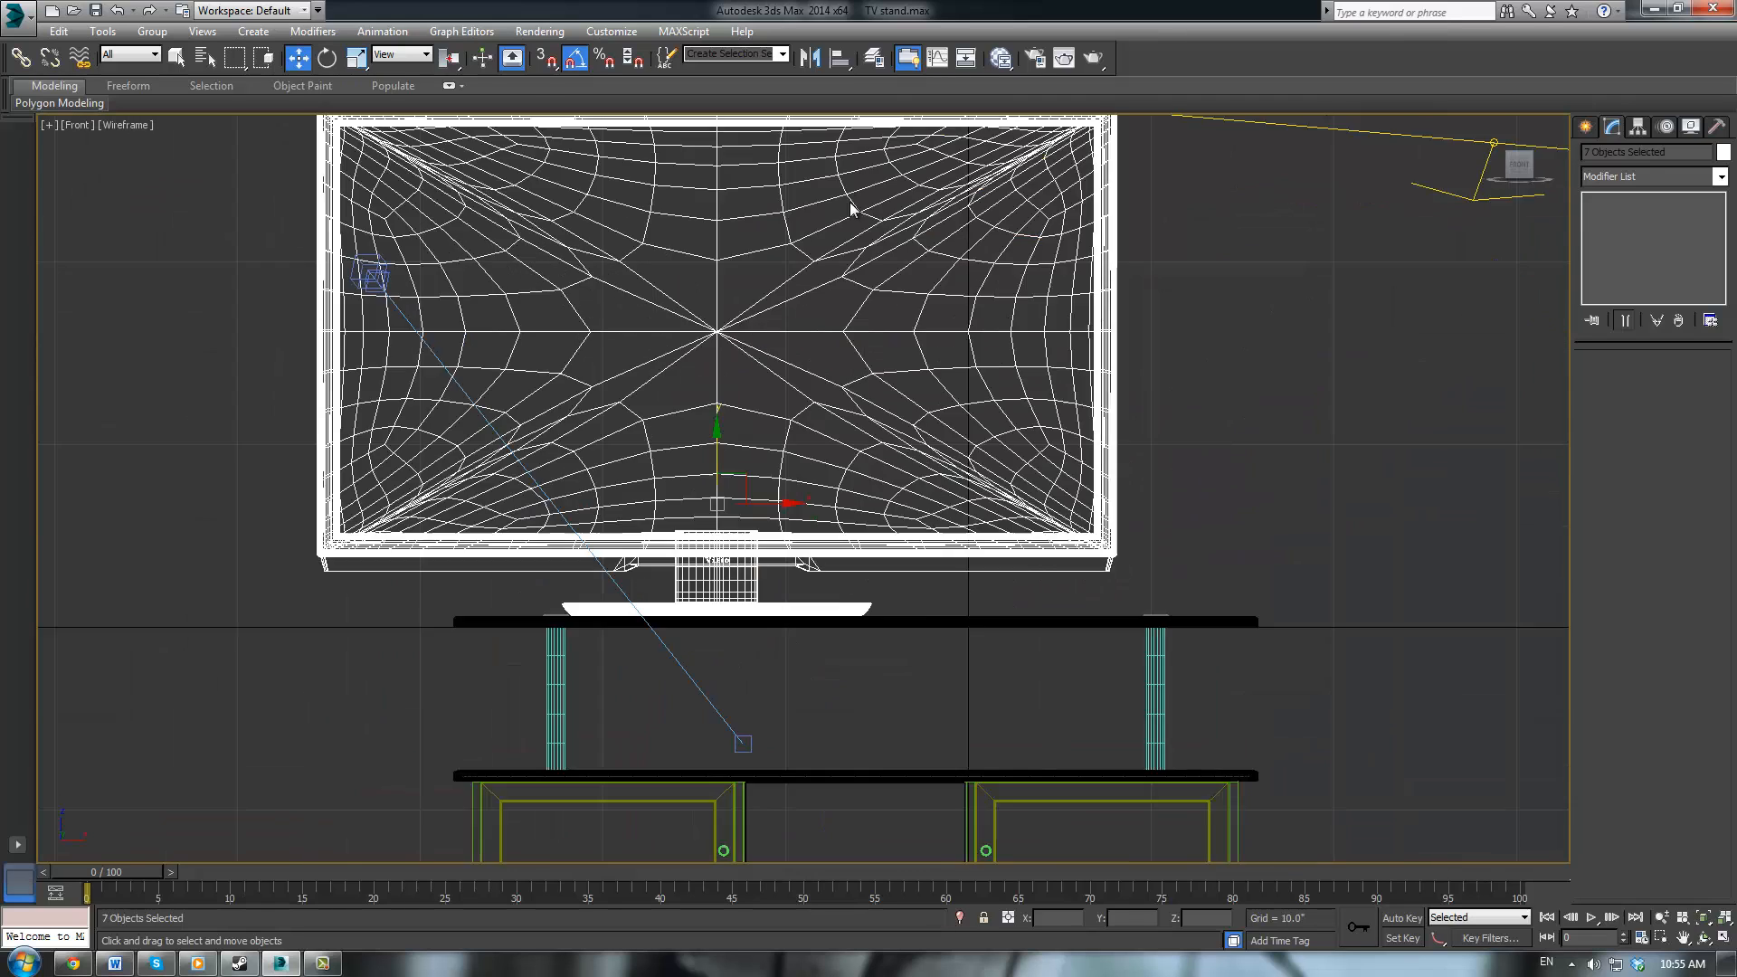
scroll(850, 210, down, 2)
drag(808, 407, 911, 411)
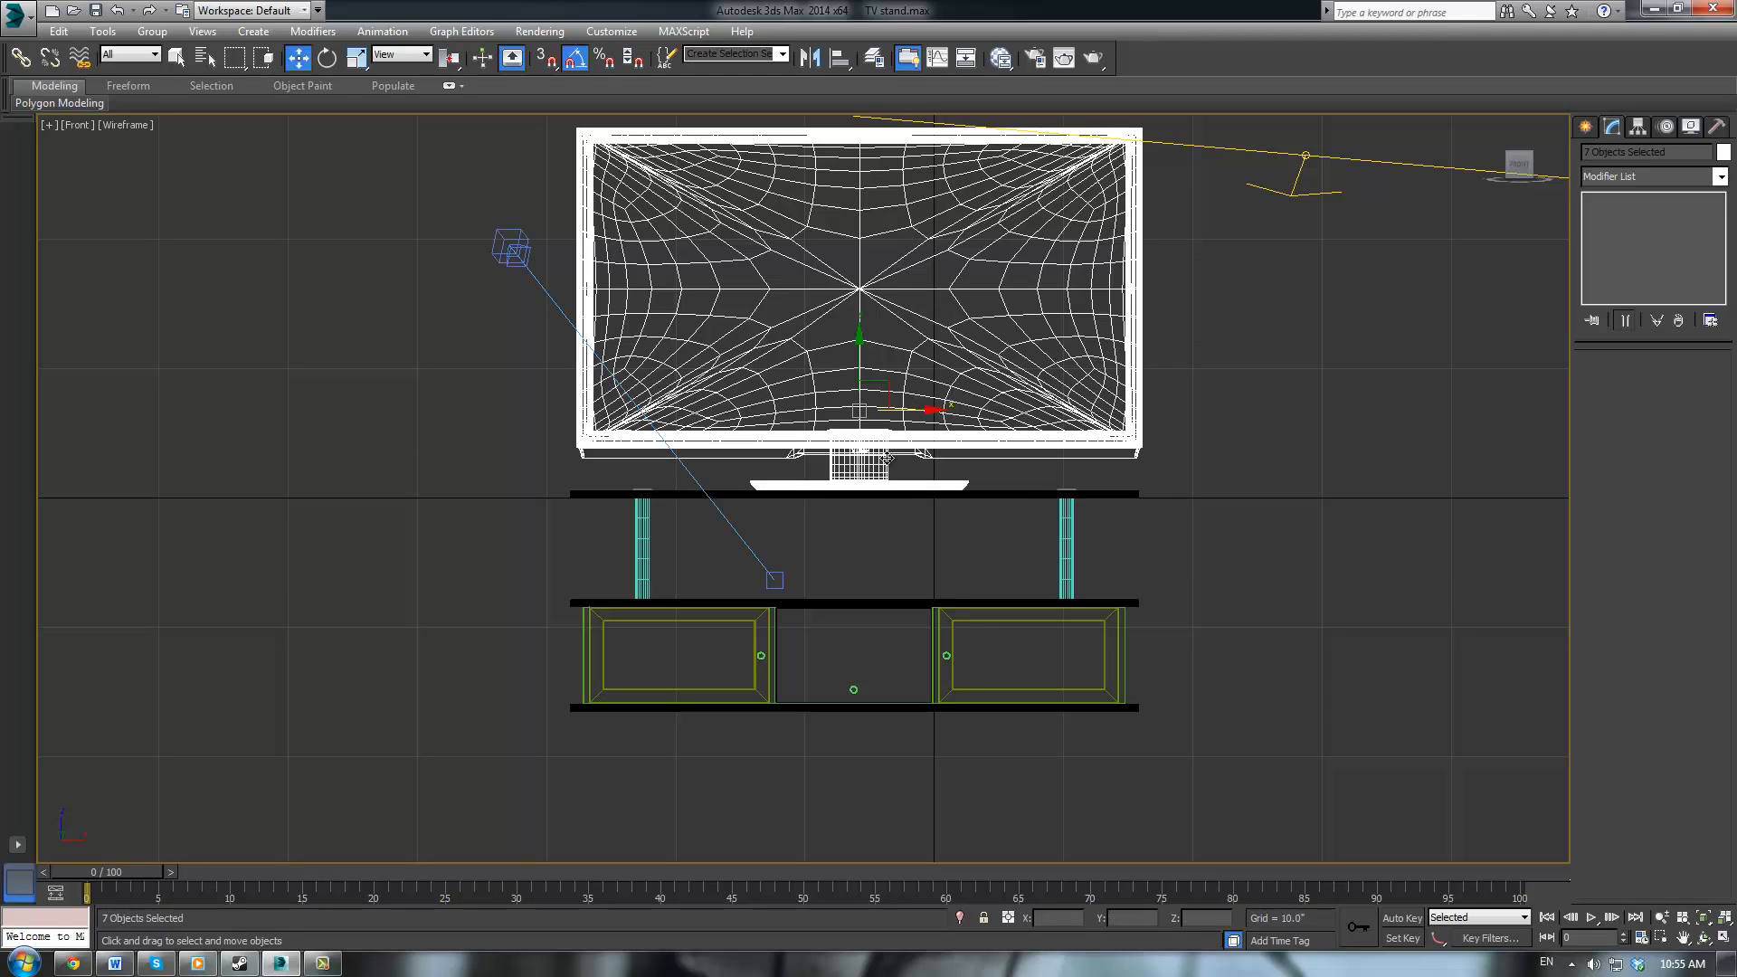
Fine-tune the TV's centring with small X moves of about 0.63" and -0.49", then deselect it and restore all four viewports
key(ctrl+d)
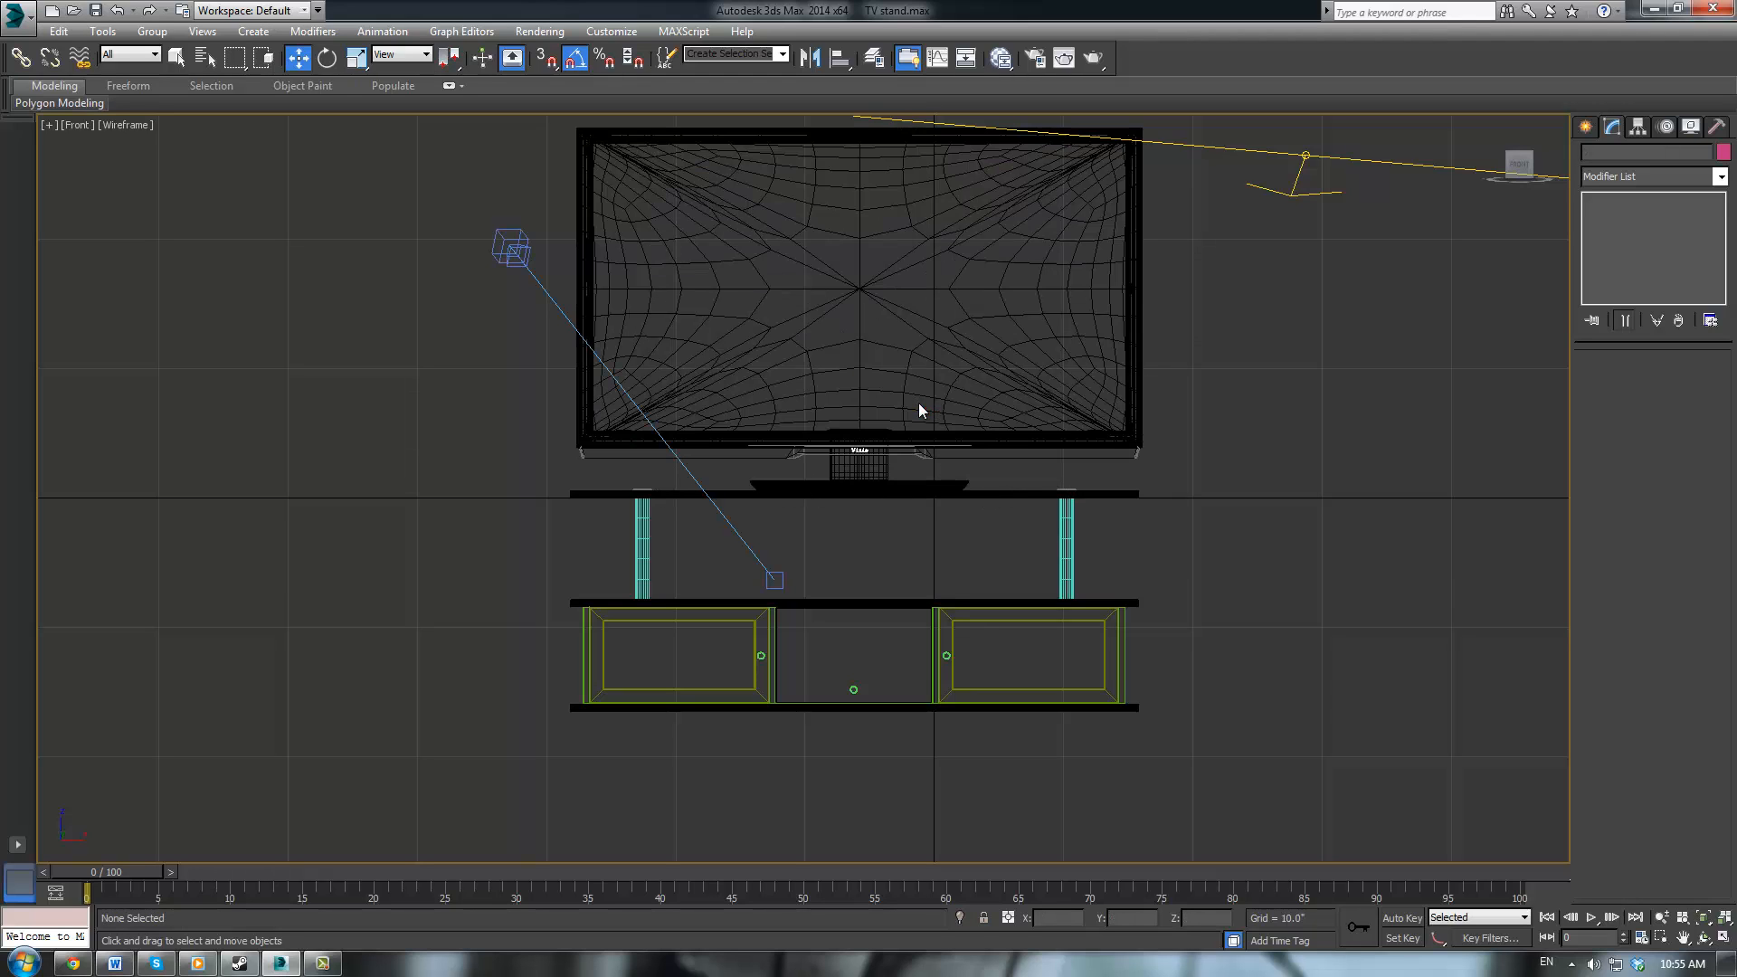
click(801, 366)
drag(923, 414, 933, 411)
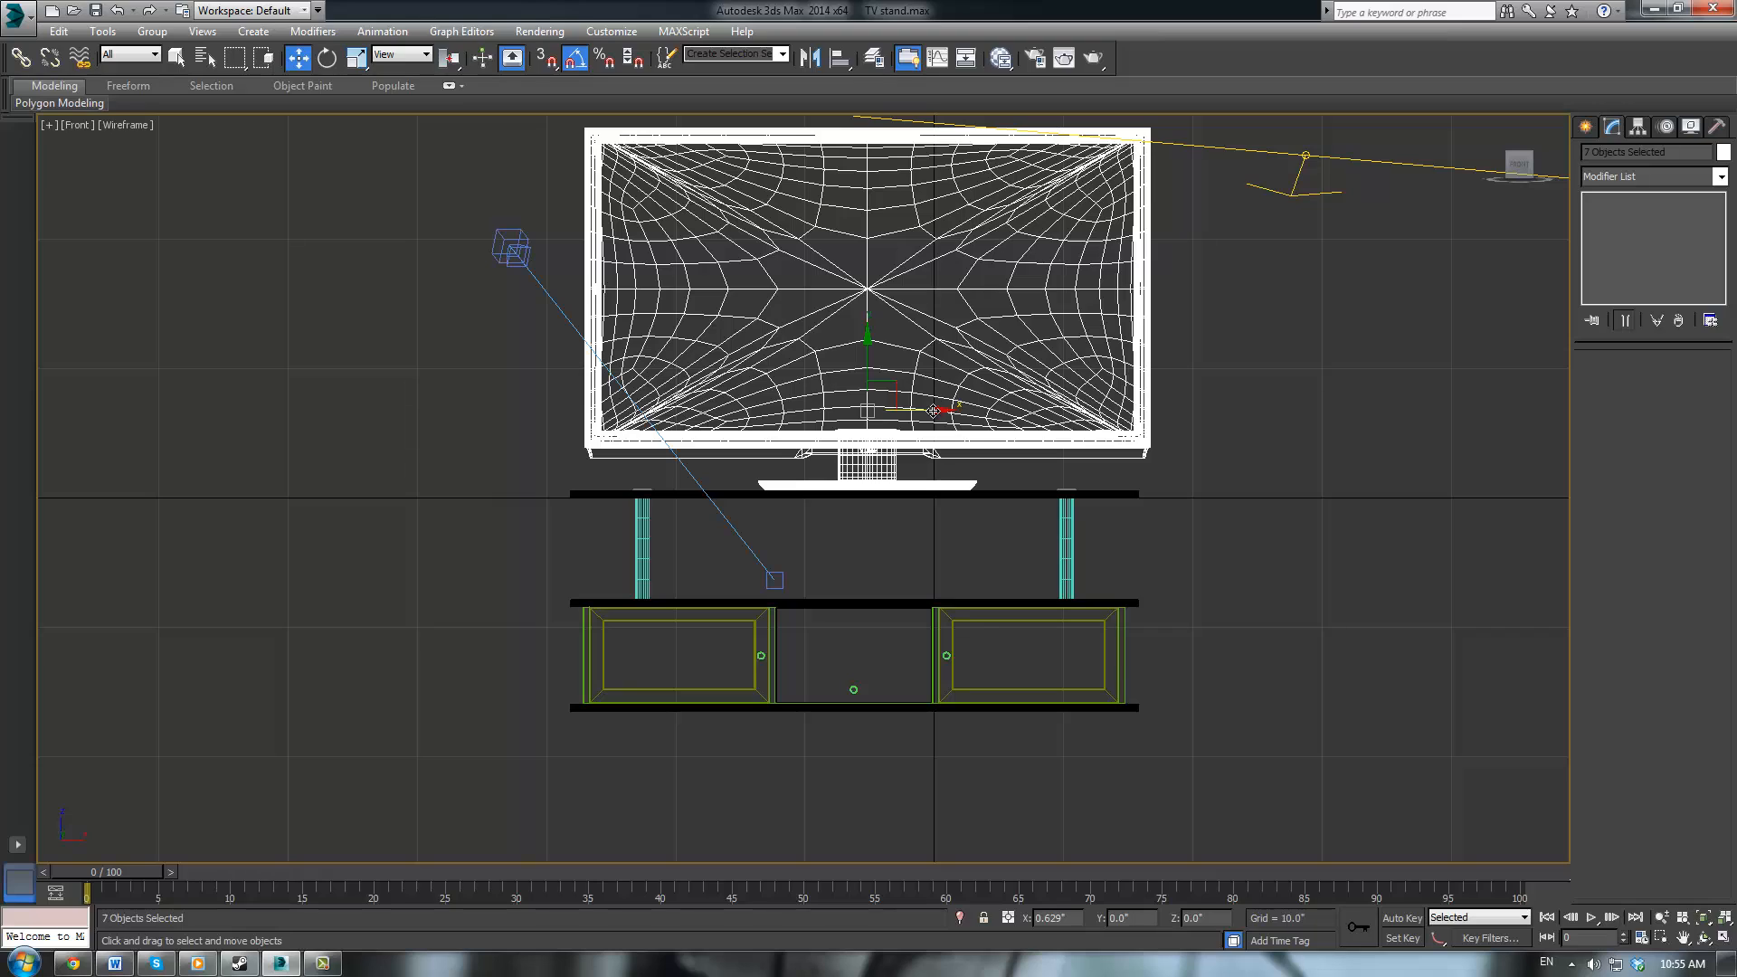
drag(933, 411, 931, 411)
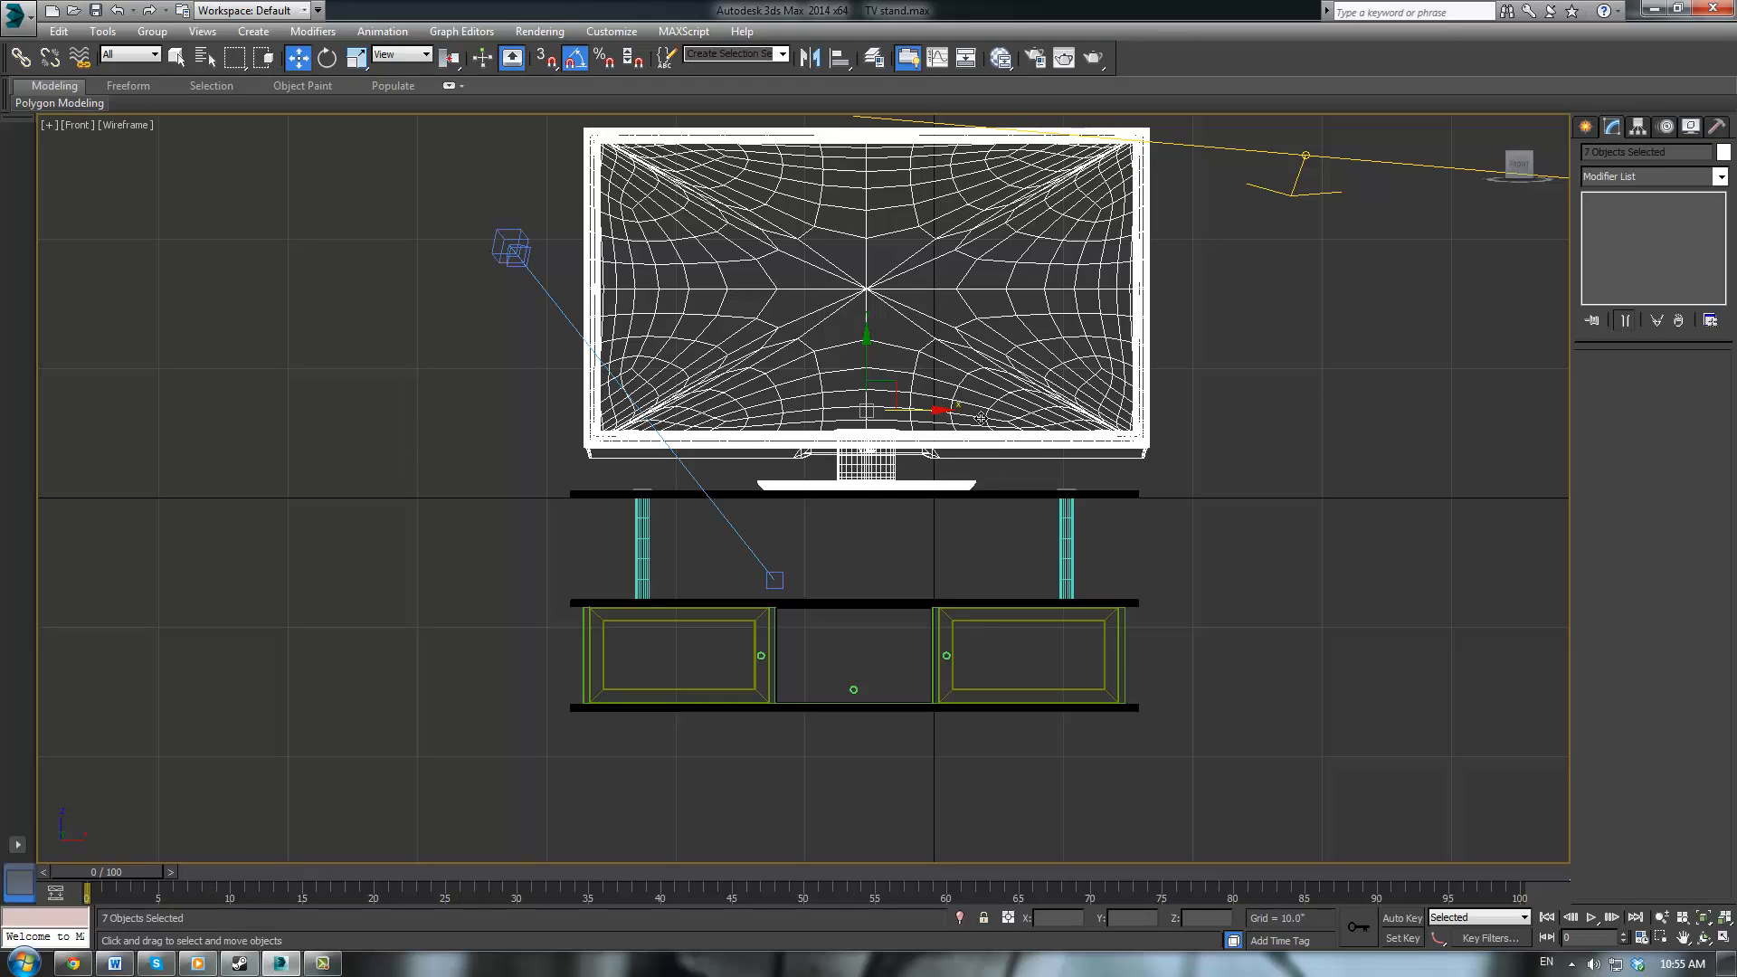
drag(927, 408, 921, 408)
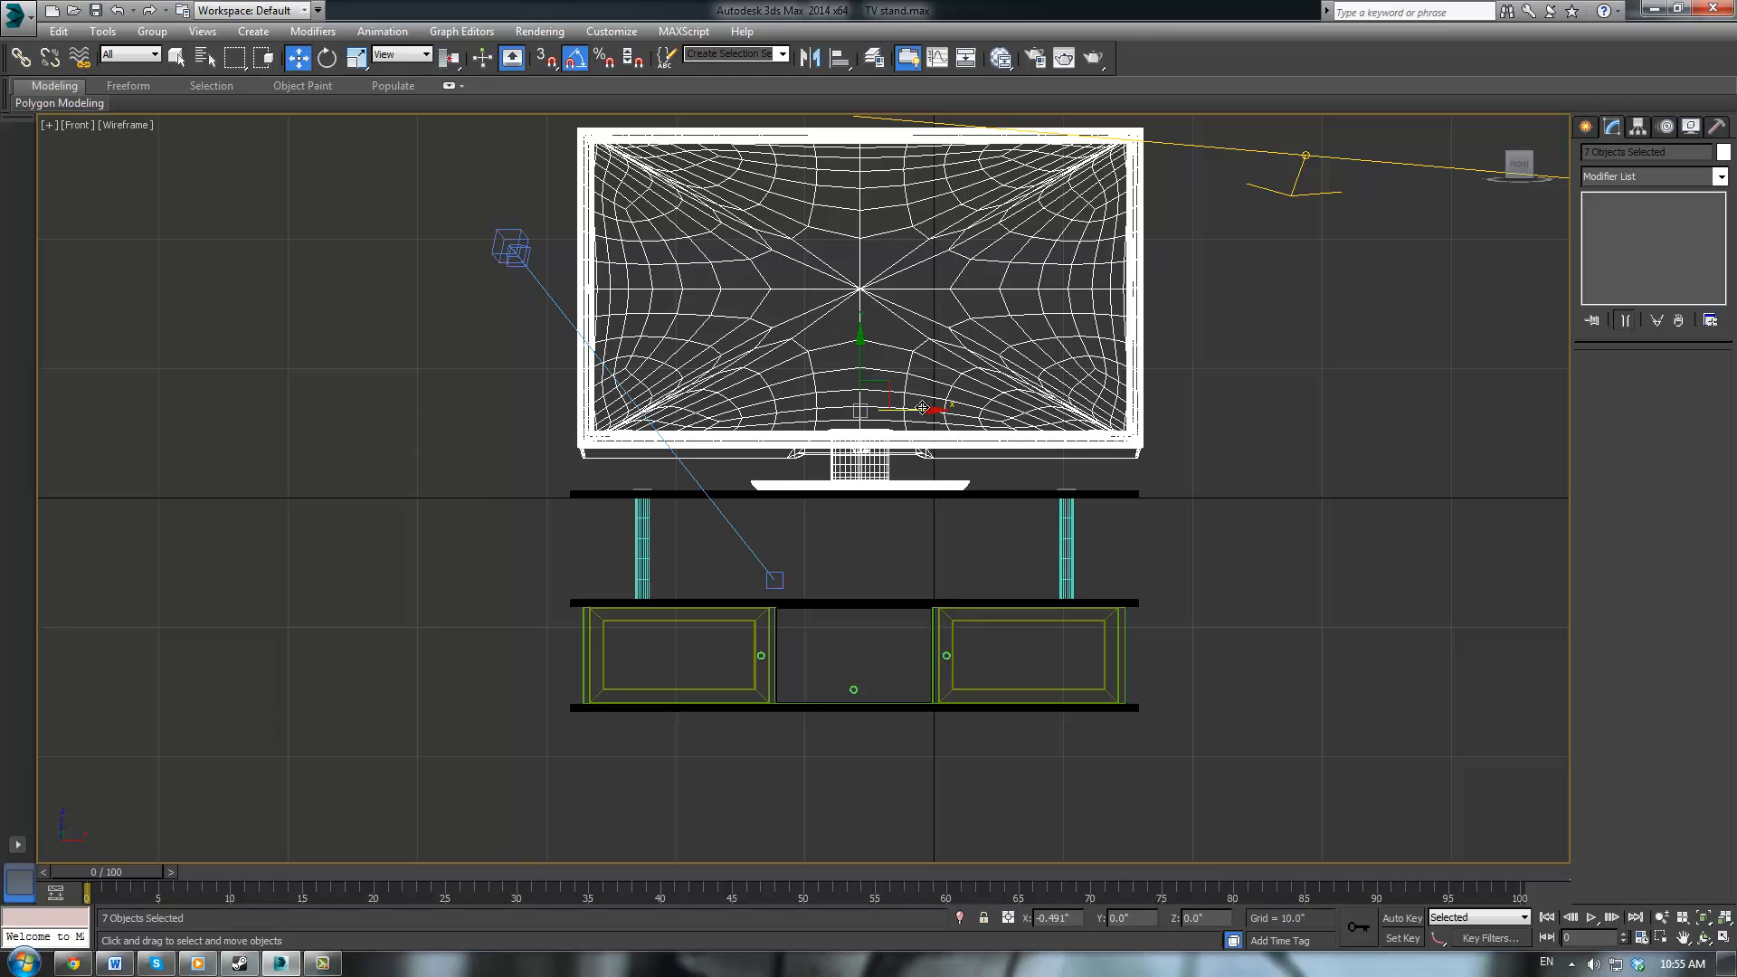
click(1252, 519)
key(alt+w)
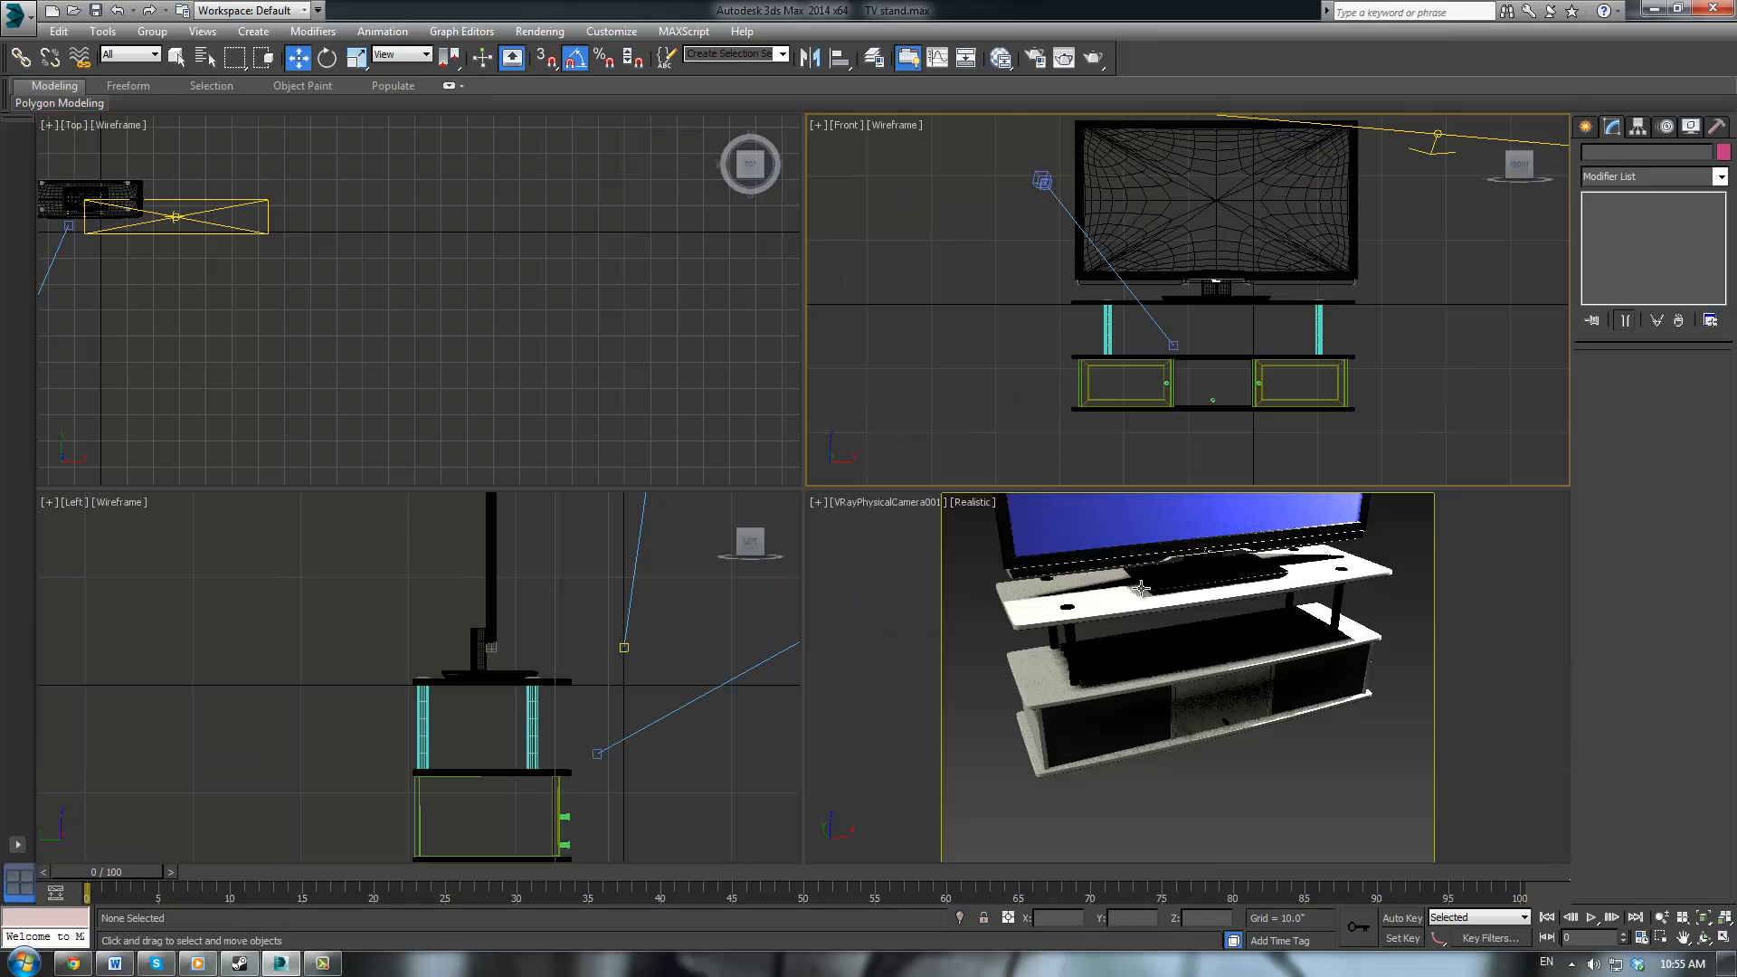
Pan and dolly back the VRayPhysicalCamera001 view so the whole TV and stand fit in the frame
click(1136, 586)
middle_drag(1138, 599, 1129, 670)
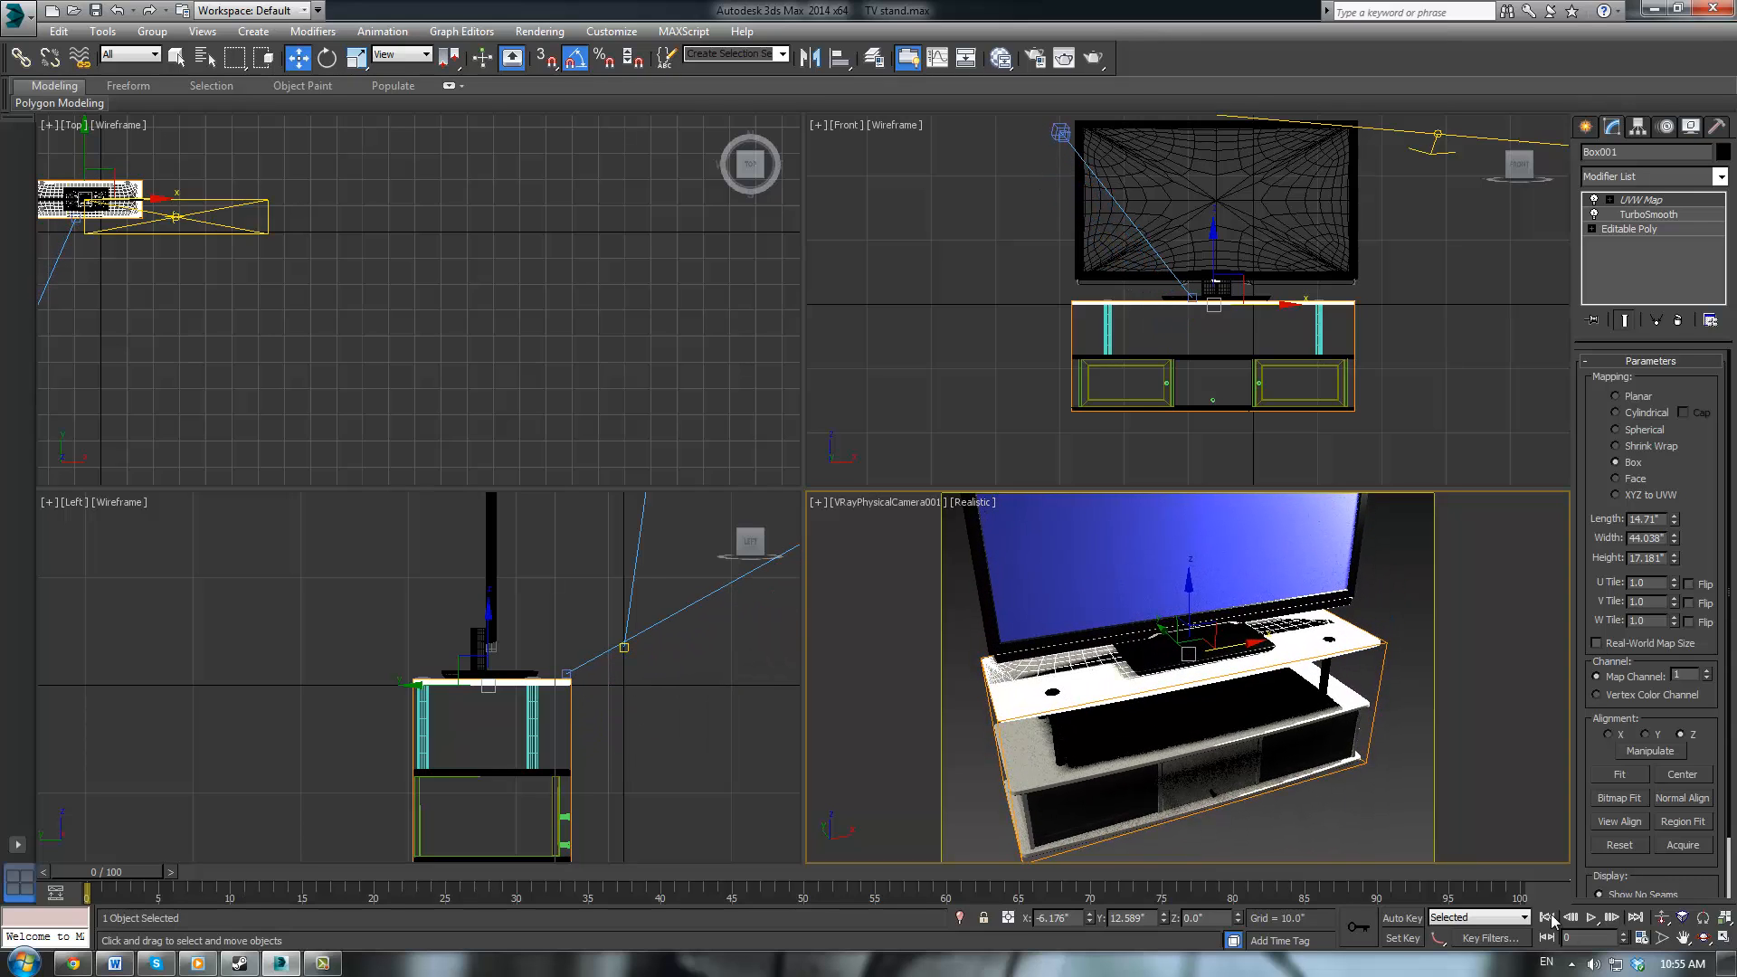
click(1661, 917)
drag(1167, 662, 1155, 697)
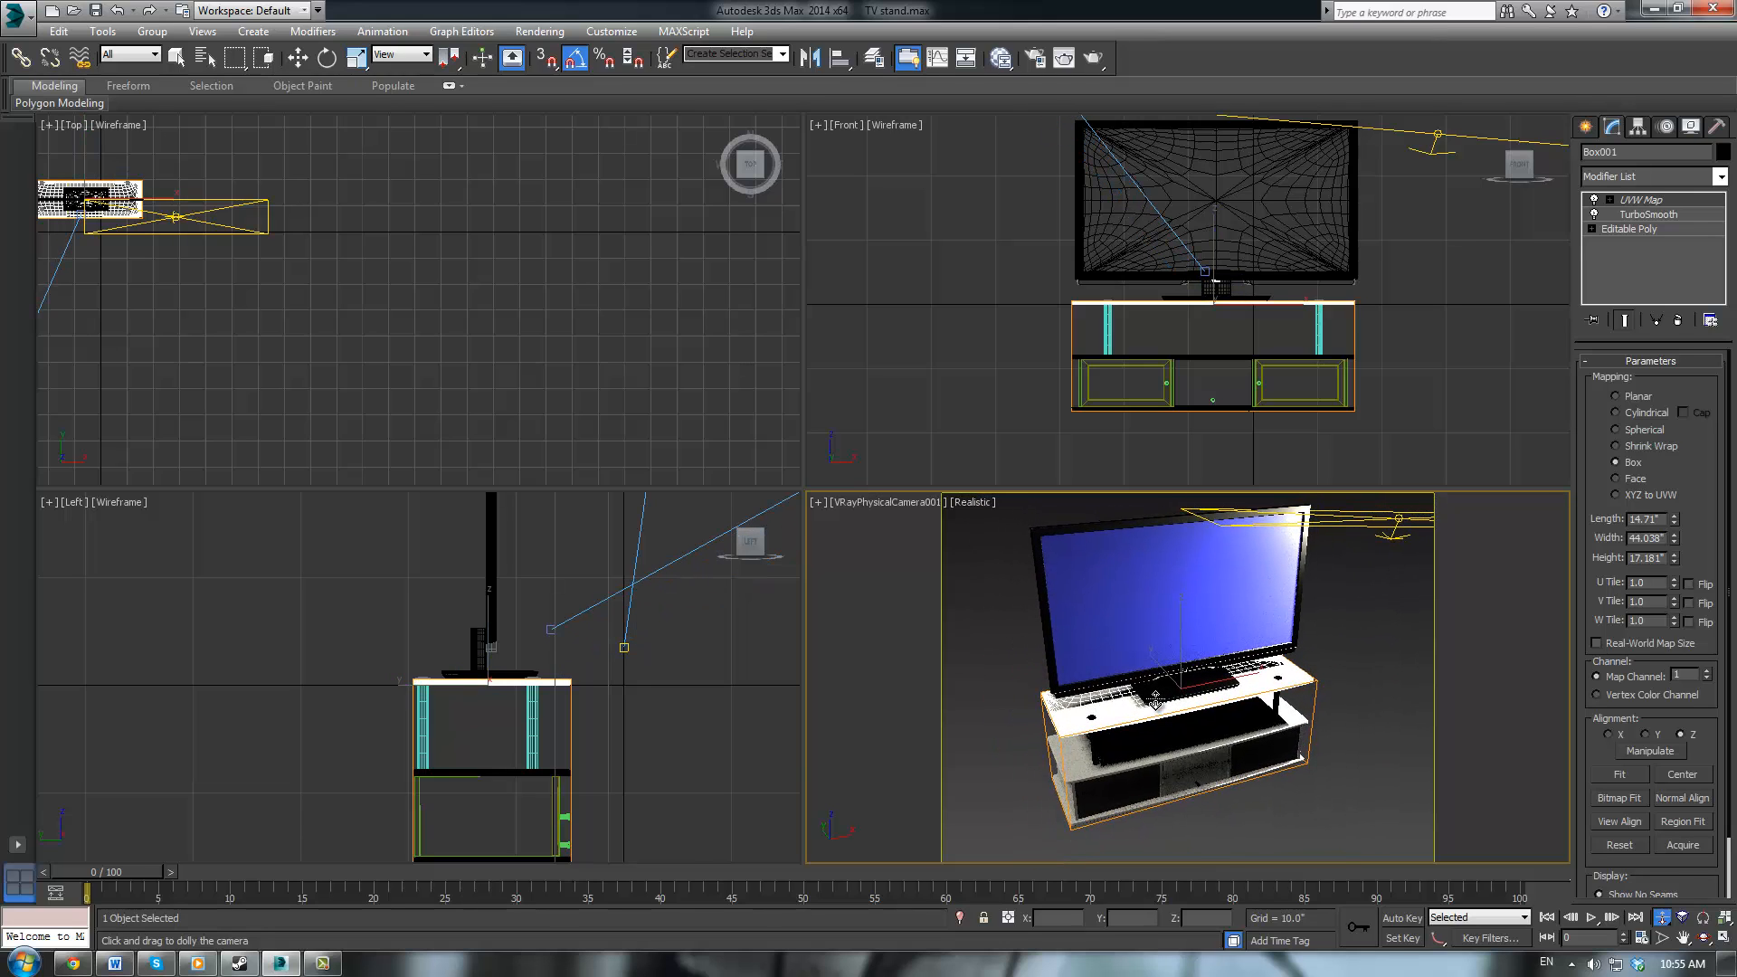
Select VRayPhysicalCamera001 in the left view, lower it by about 12.9", and return to the camera view with nothing selected
click(328, 331)
click(580, 594)
drag(619, 581, 644, 707)
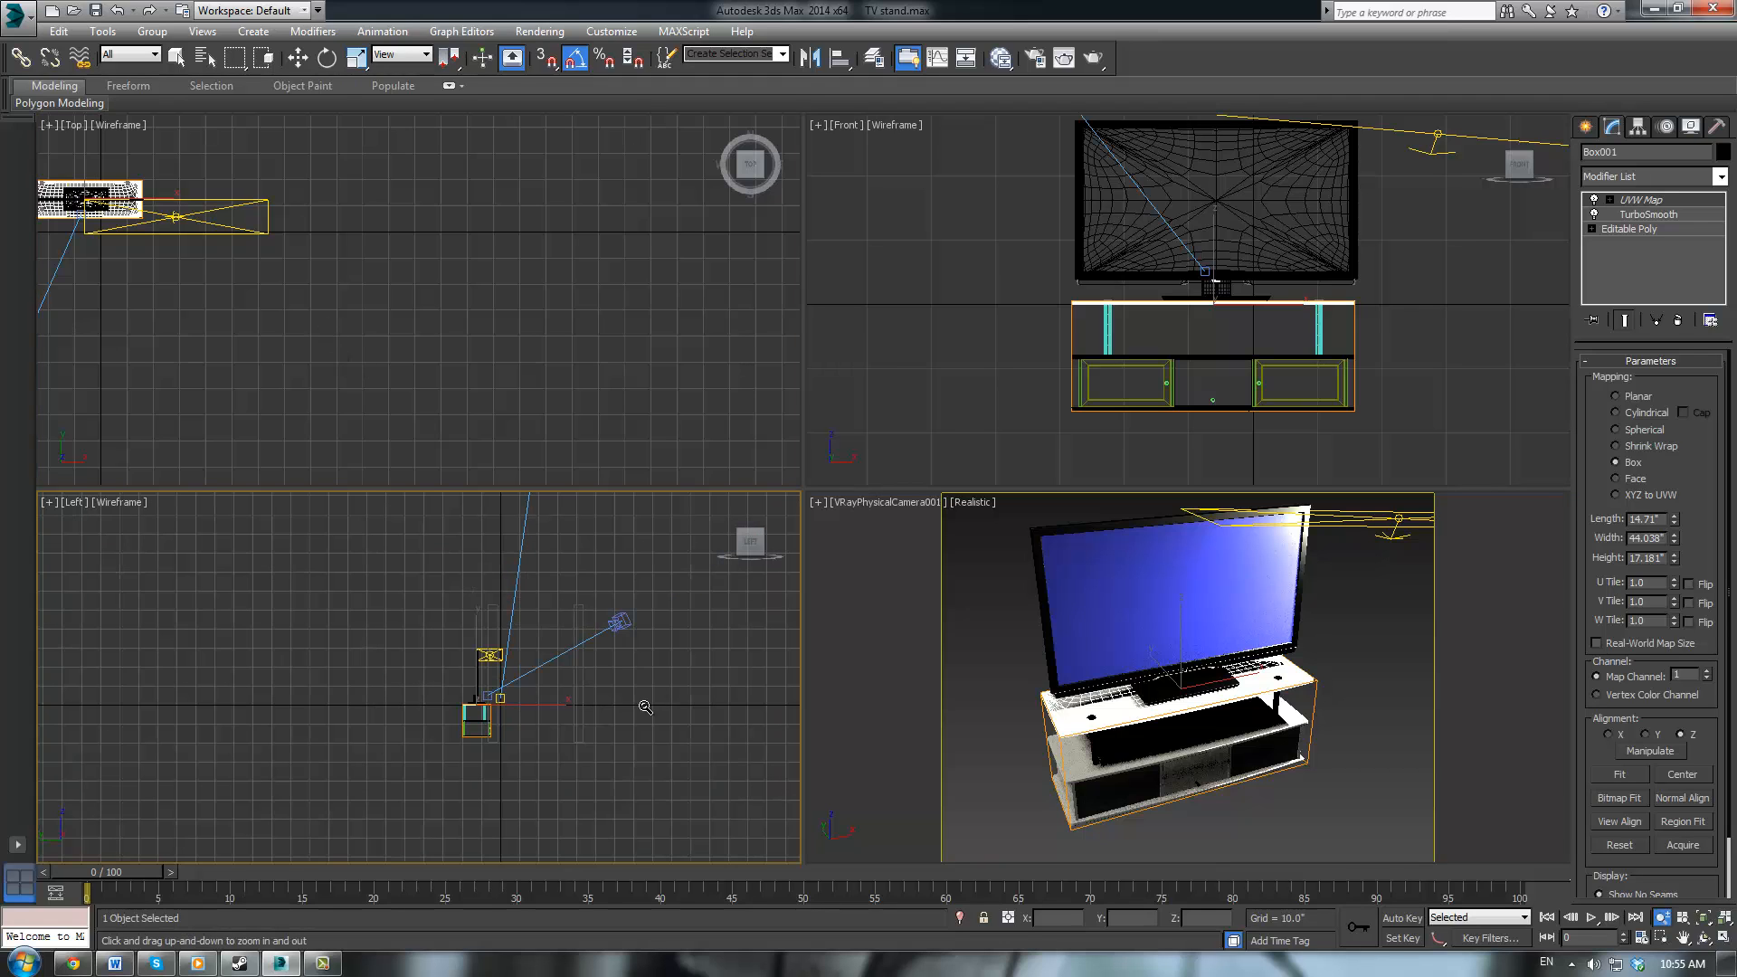
right_click(692, 635)
click(687, 632)
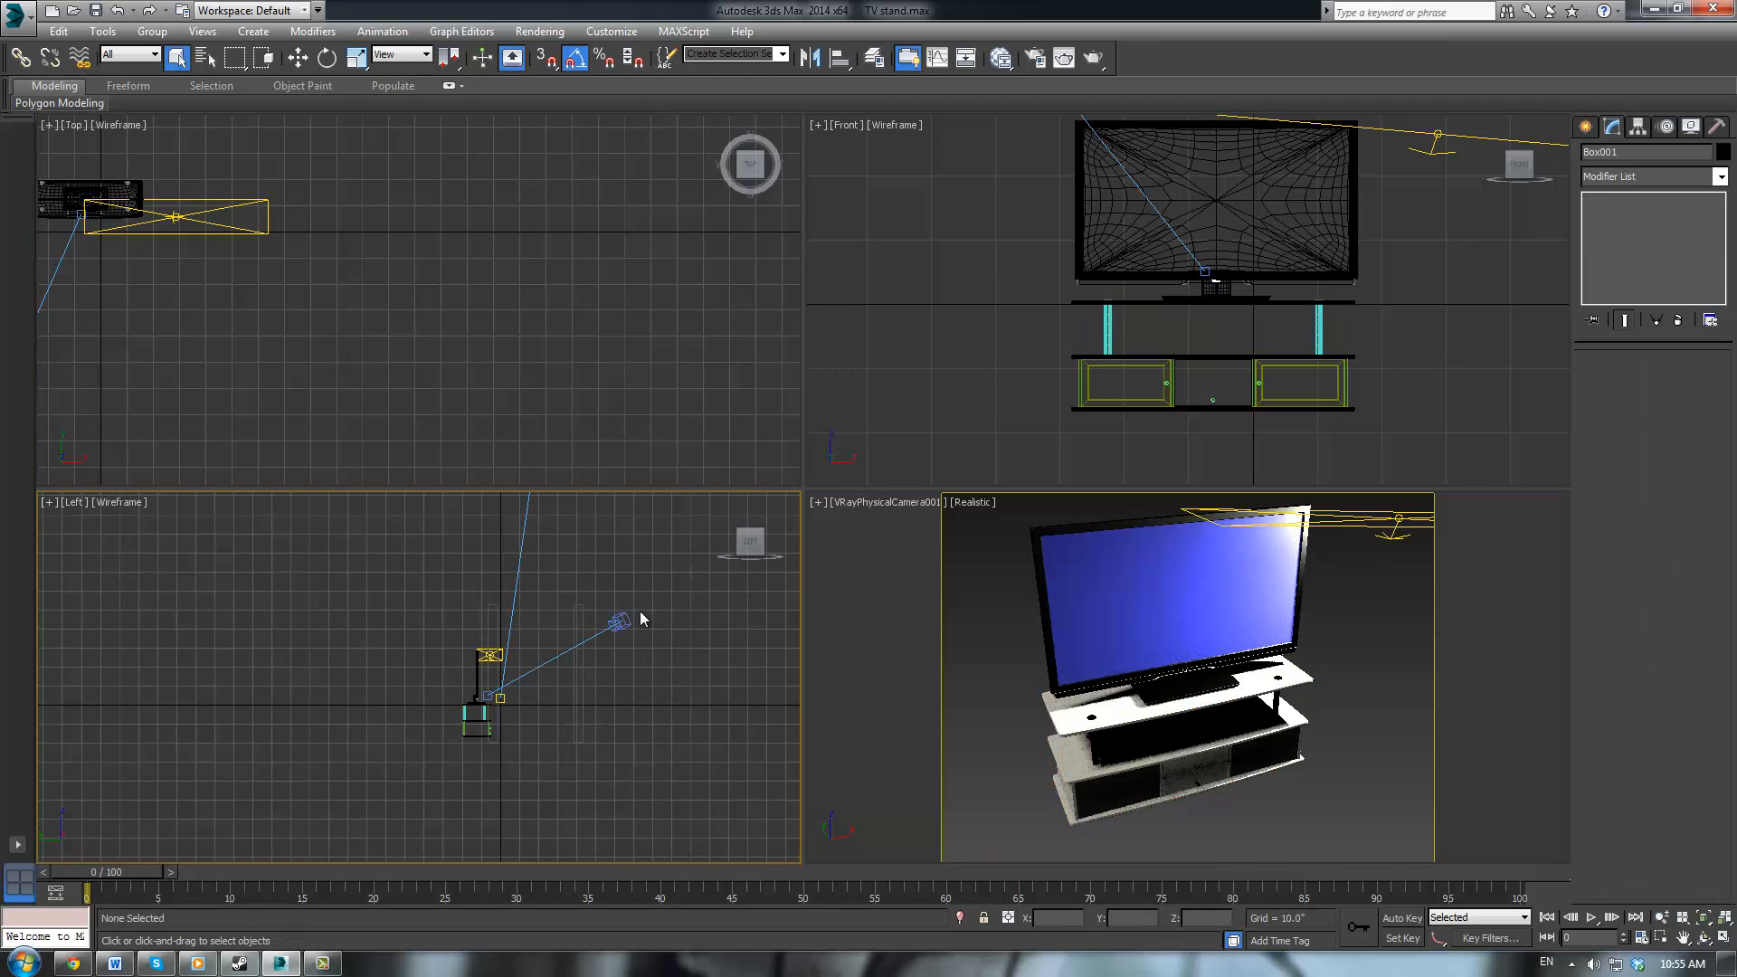
click(629, 615)
key(w)
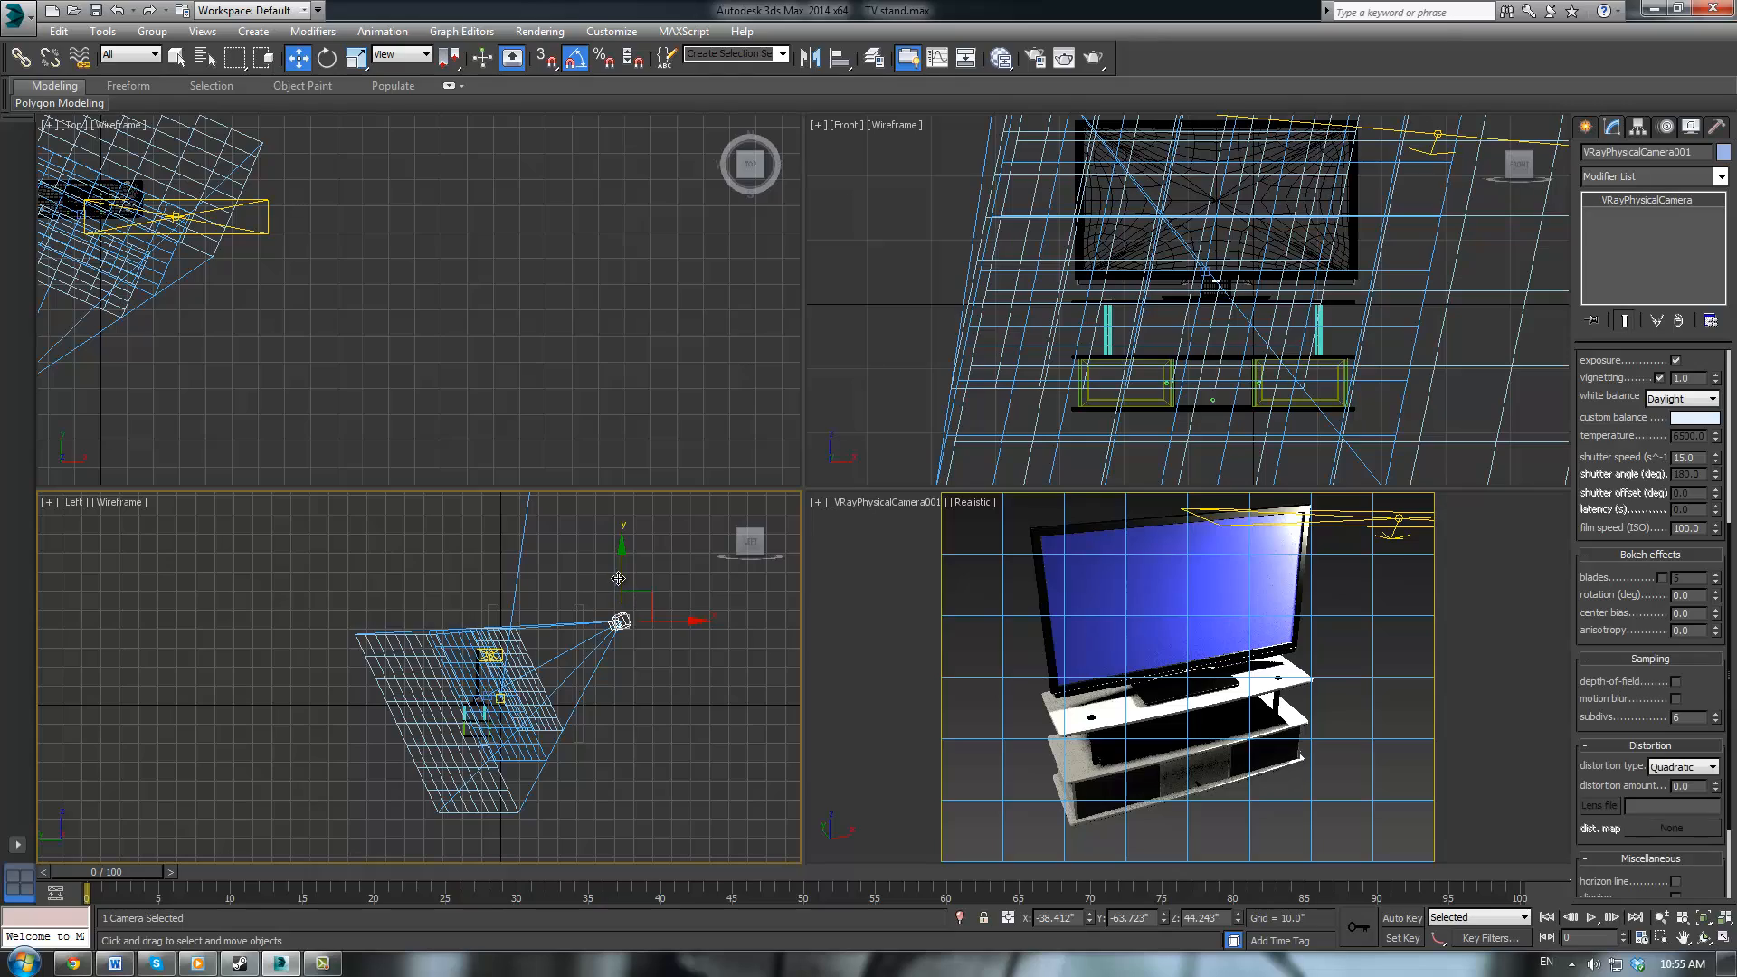
drag(623, 581, 623, 601)
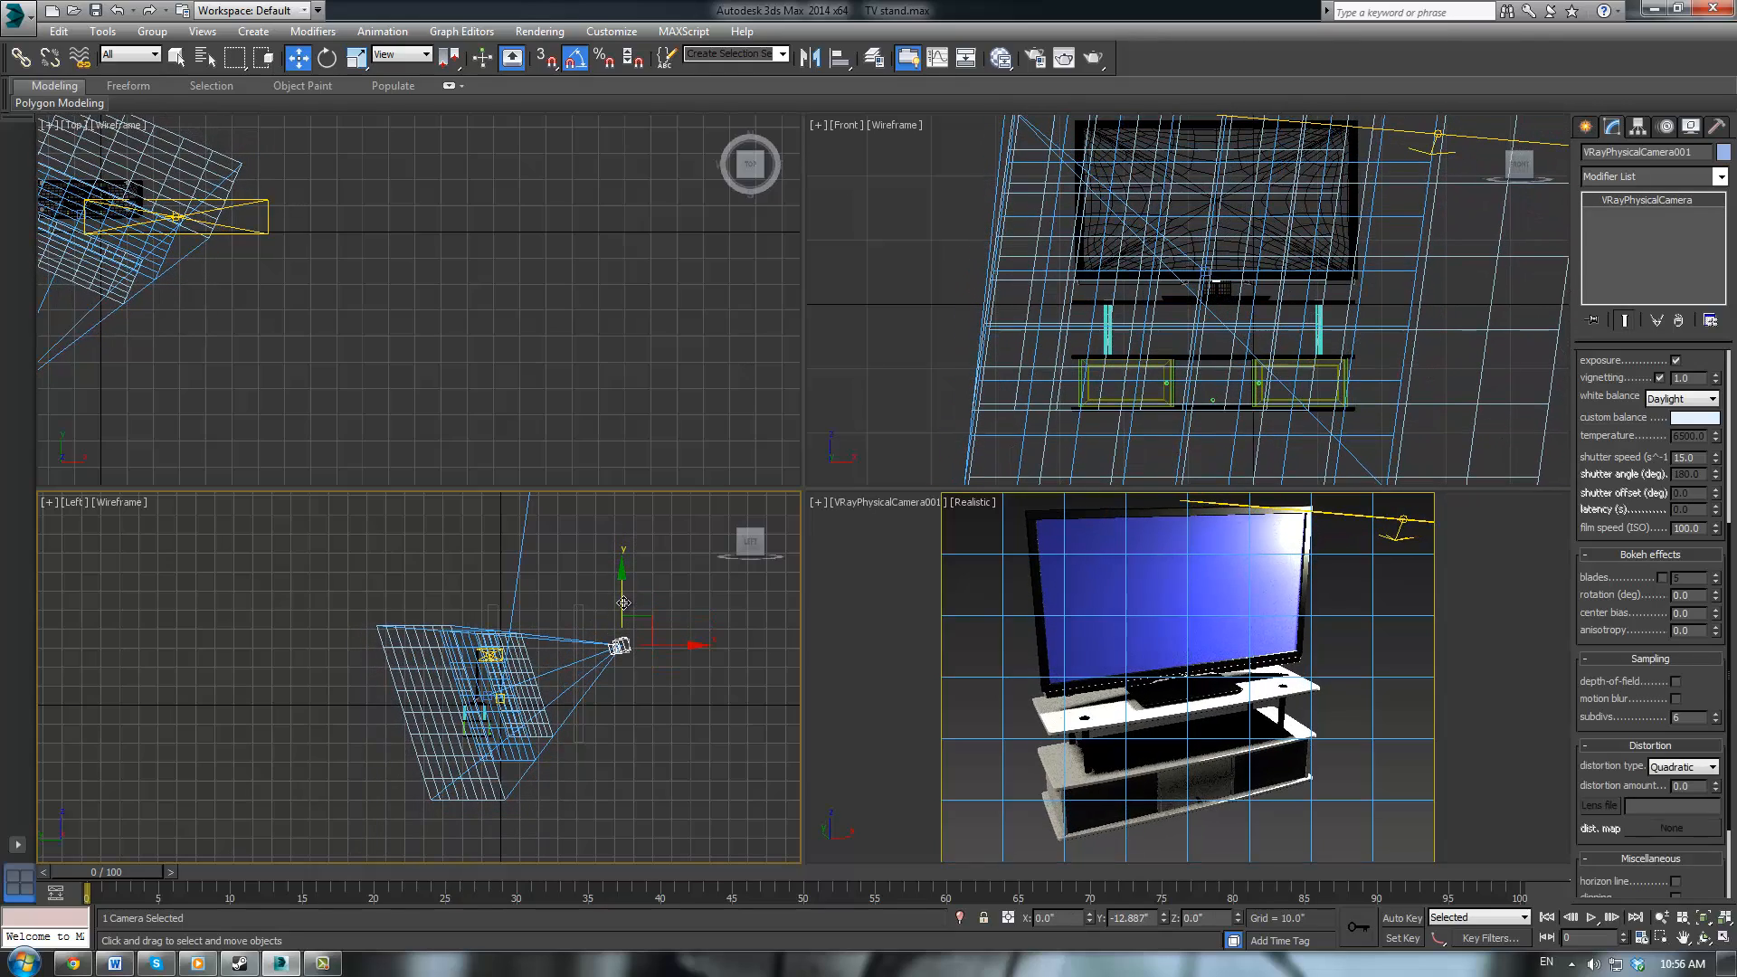
click(912, 663)
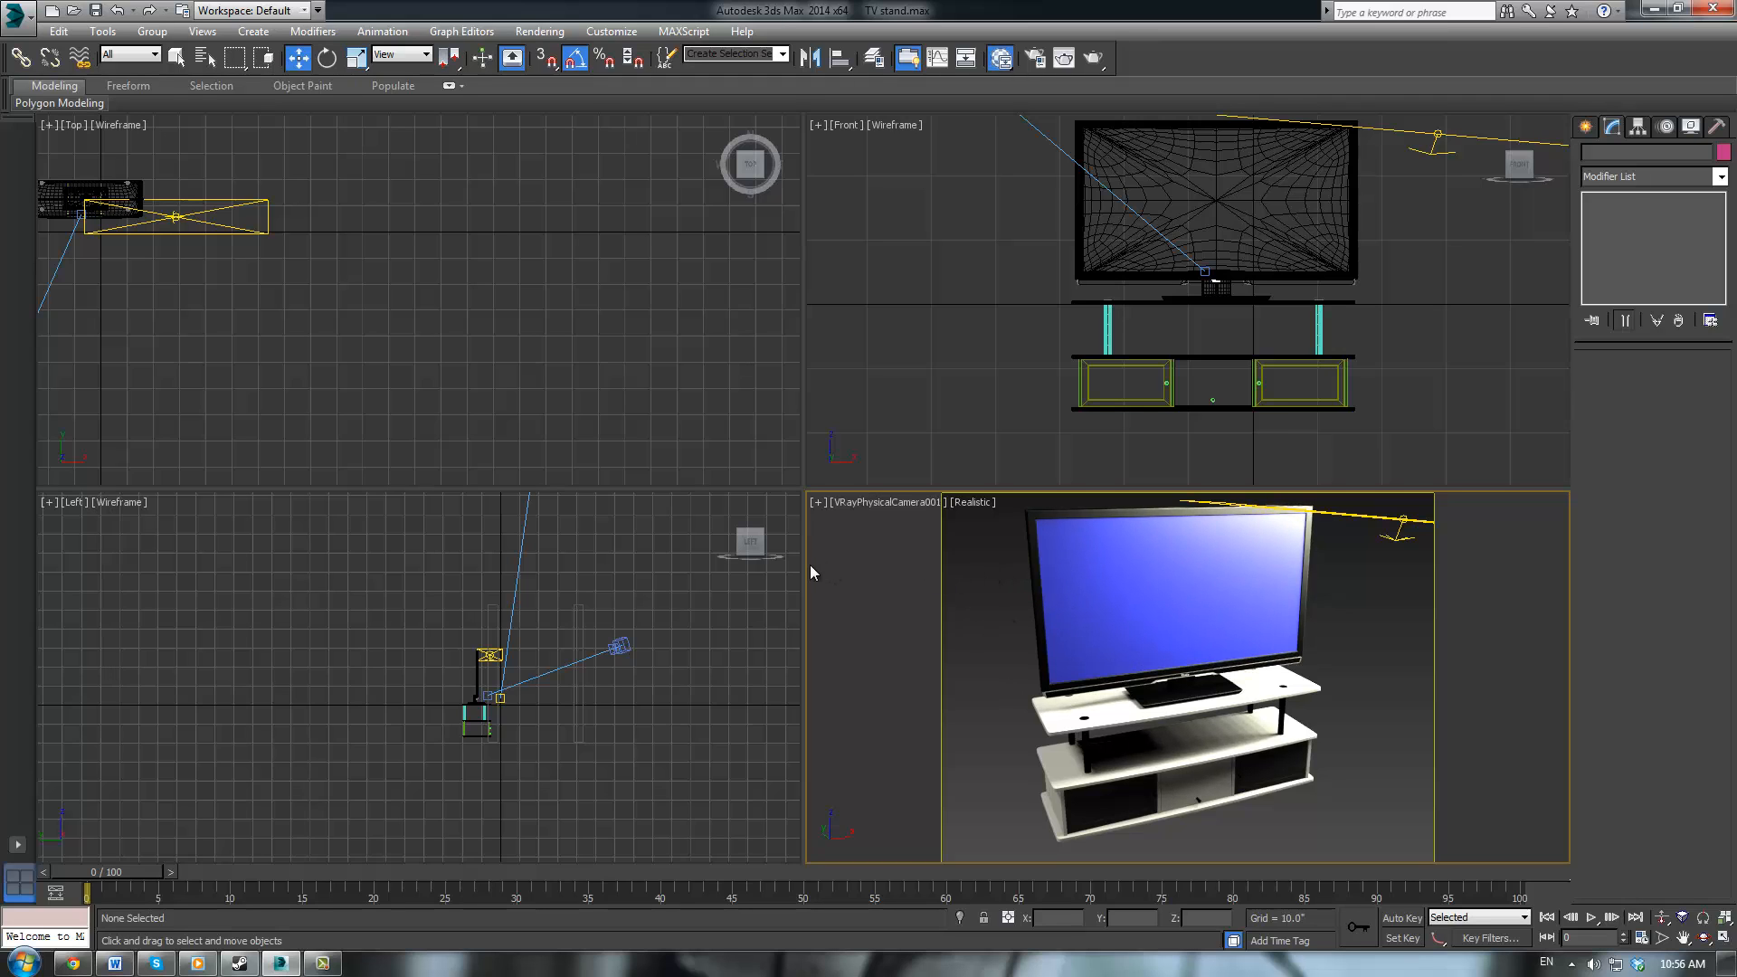
Open the Slate Material Editor, enlarge its window and display the parameters of Material #48, the VRayMtl linked to the Dent map
key(m)
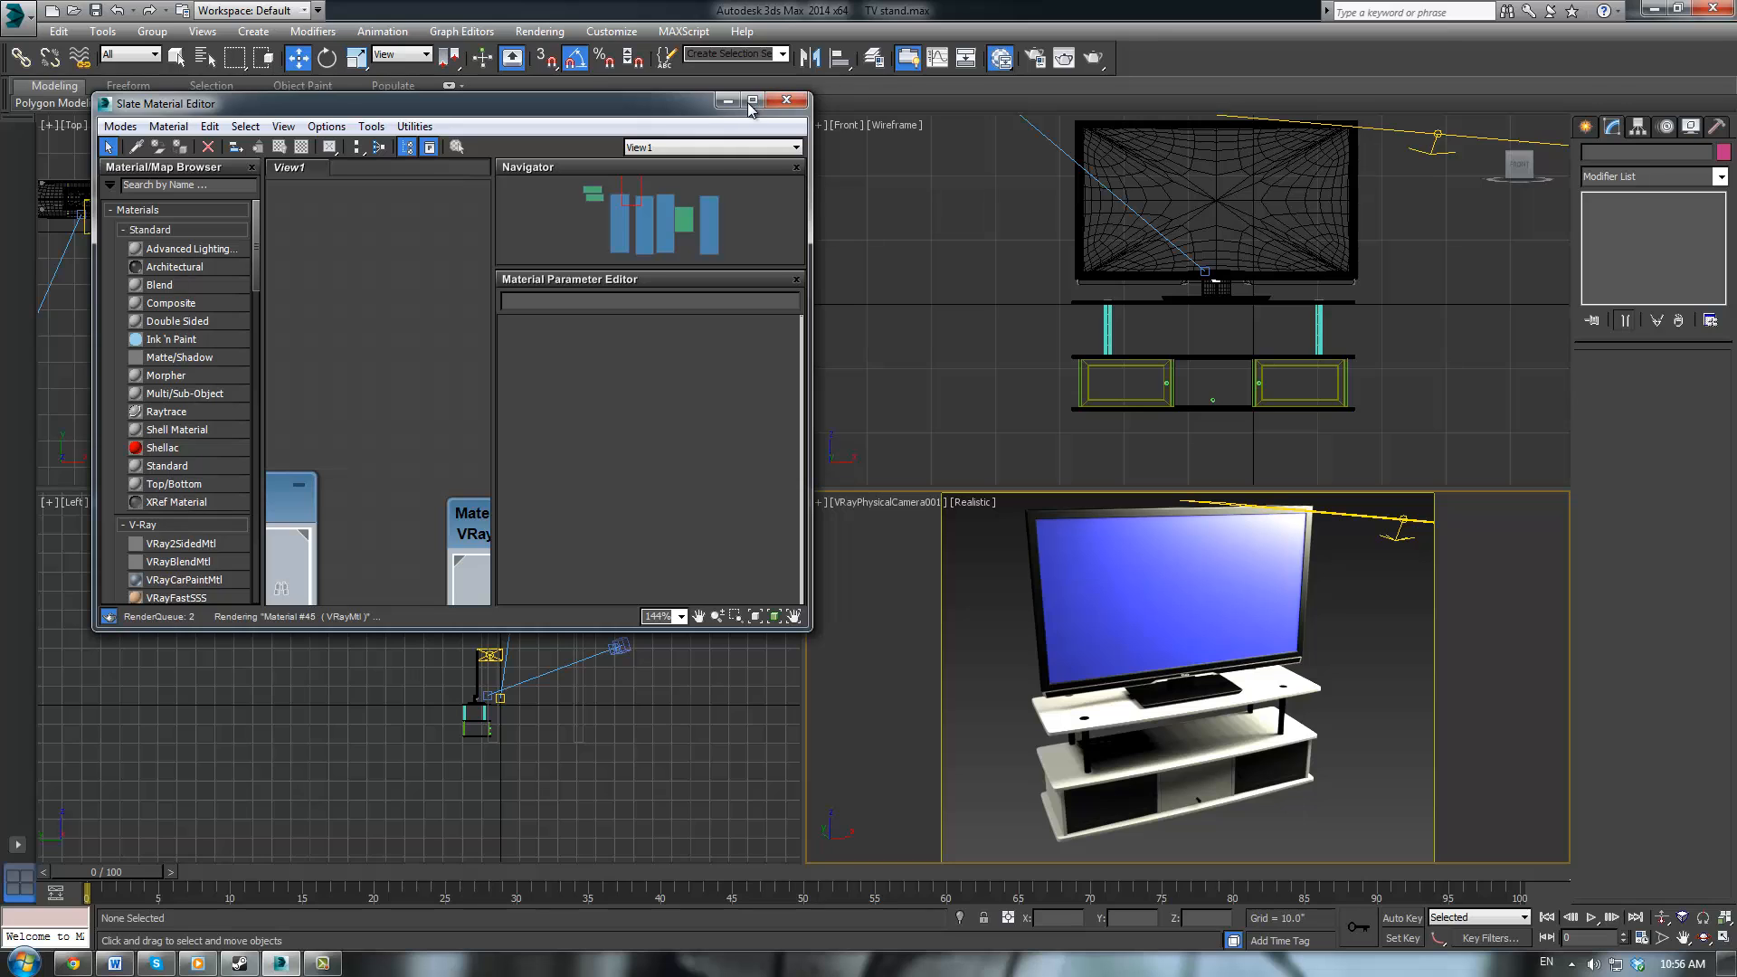
drag(687, 110, 601, 51)
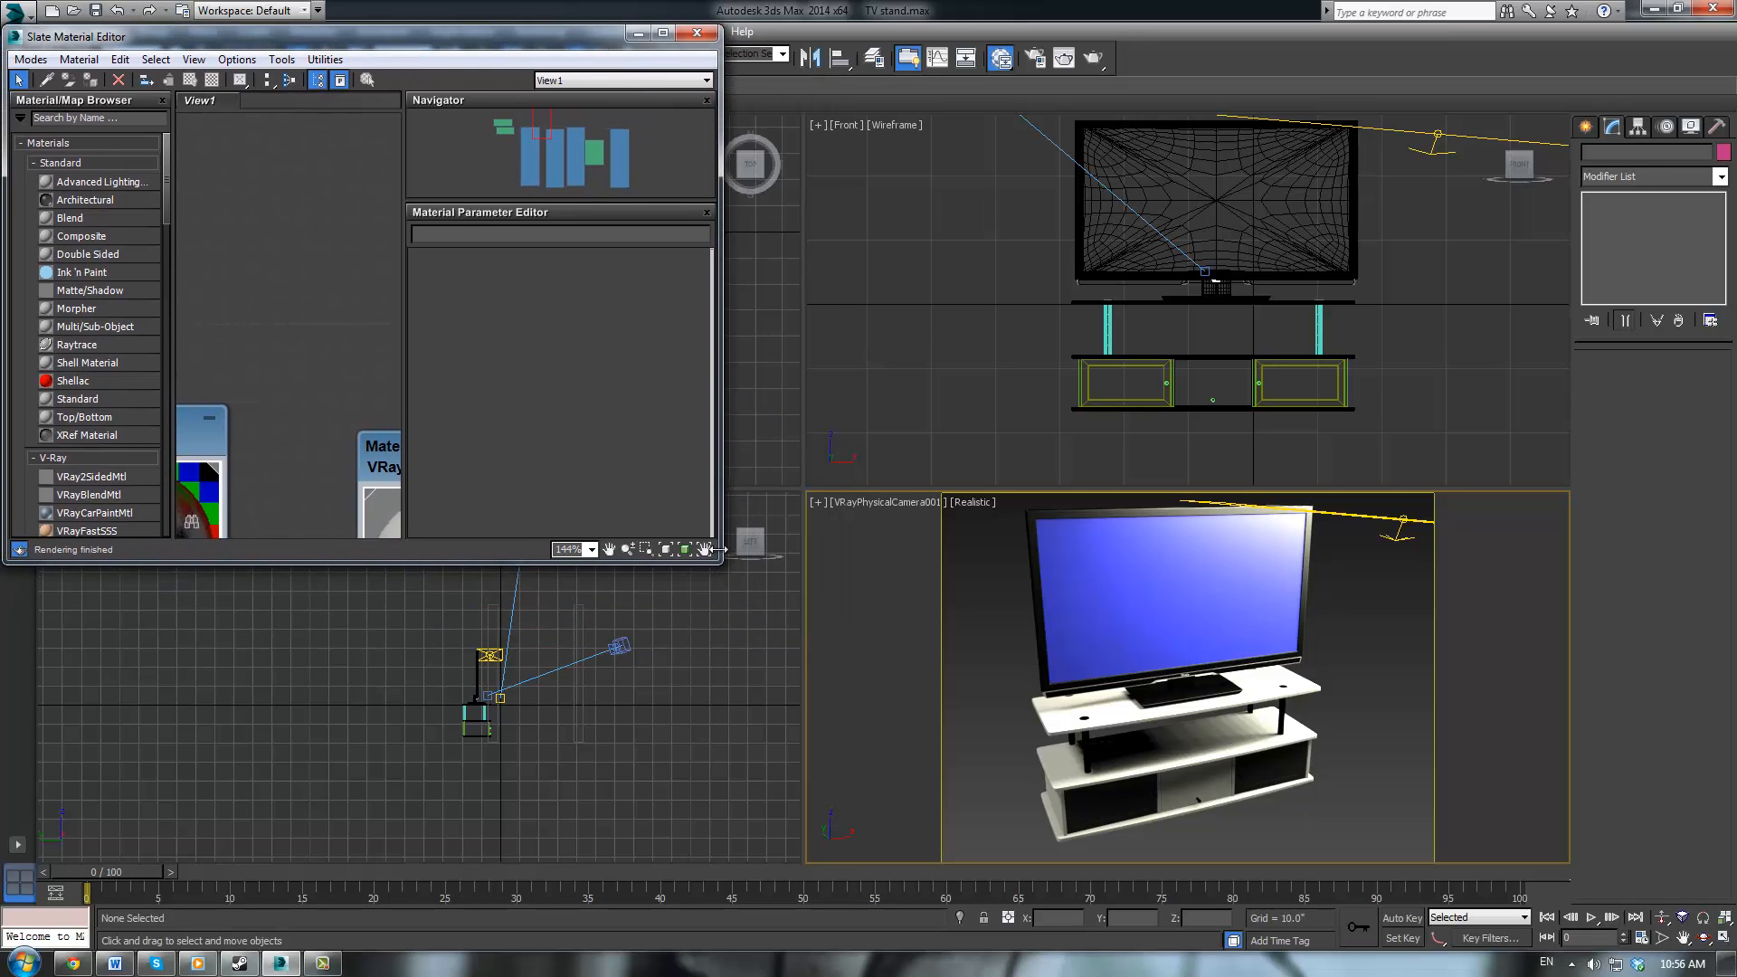
drag(720, 563, 916, 845)
scroll(469, 401, down, 7)
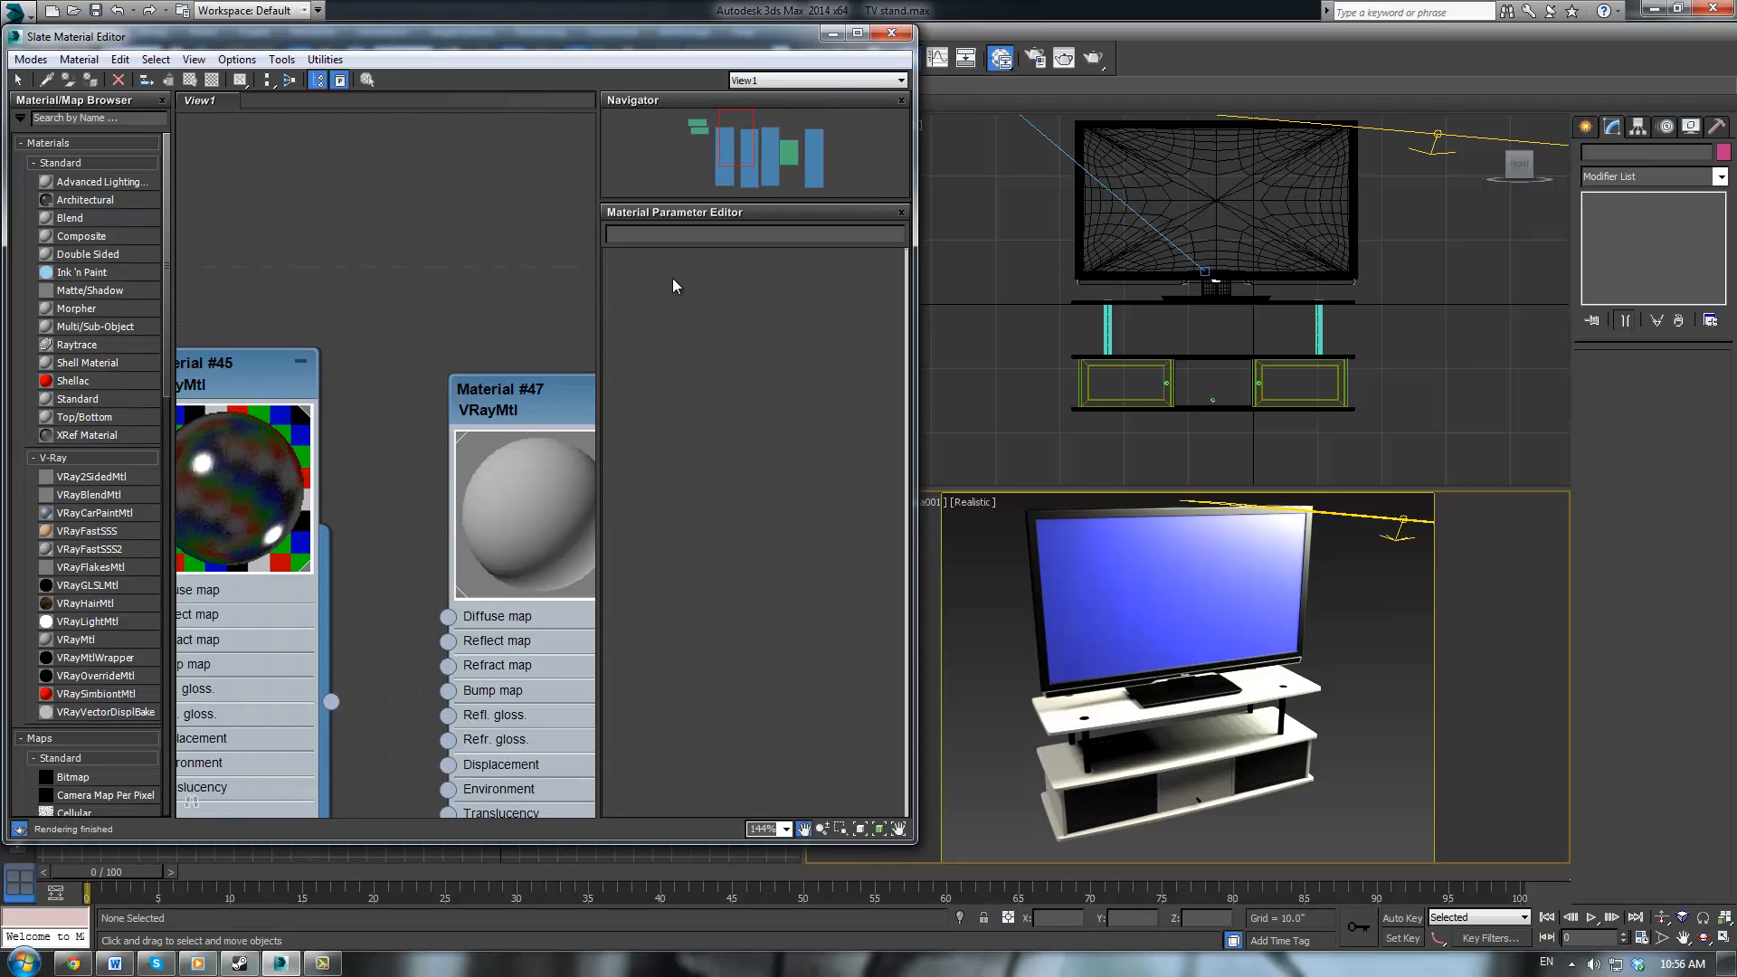
middle_drag(551, 292, 188, 303)
mouse_move(487, 219)
middle_down()
mouse_move(338, 236)
mouse_move(343, 206)
mouse_move(465, 221)
middle_up()
scroll(458, 232, up, 2)
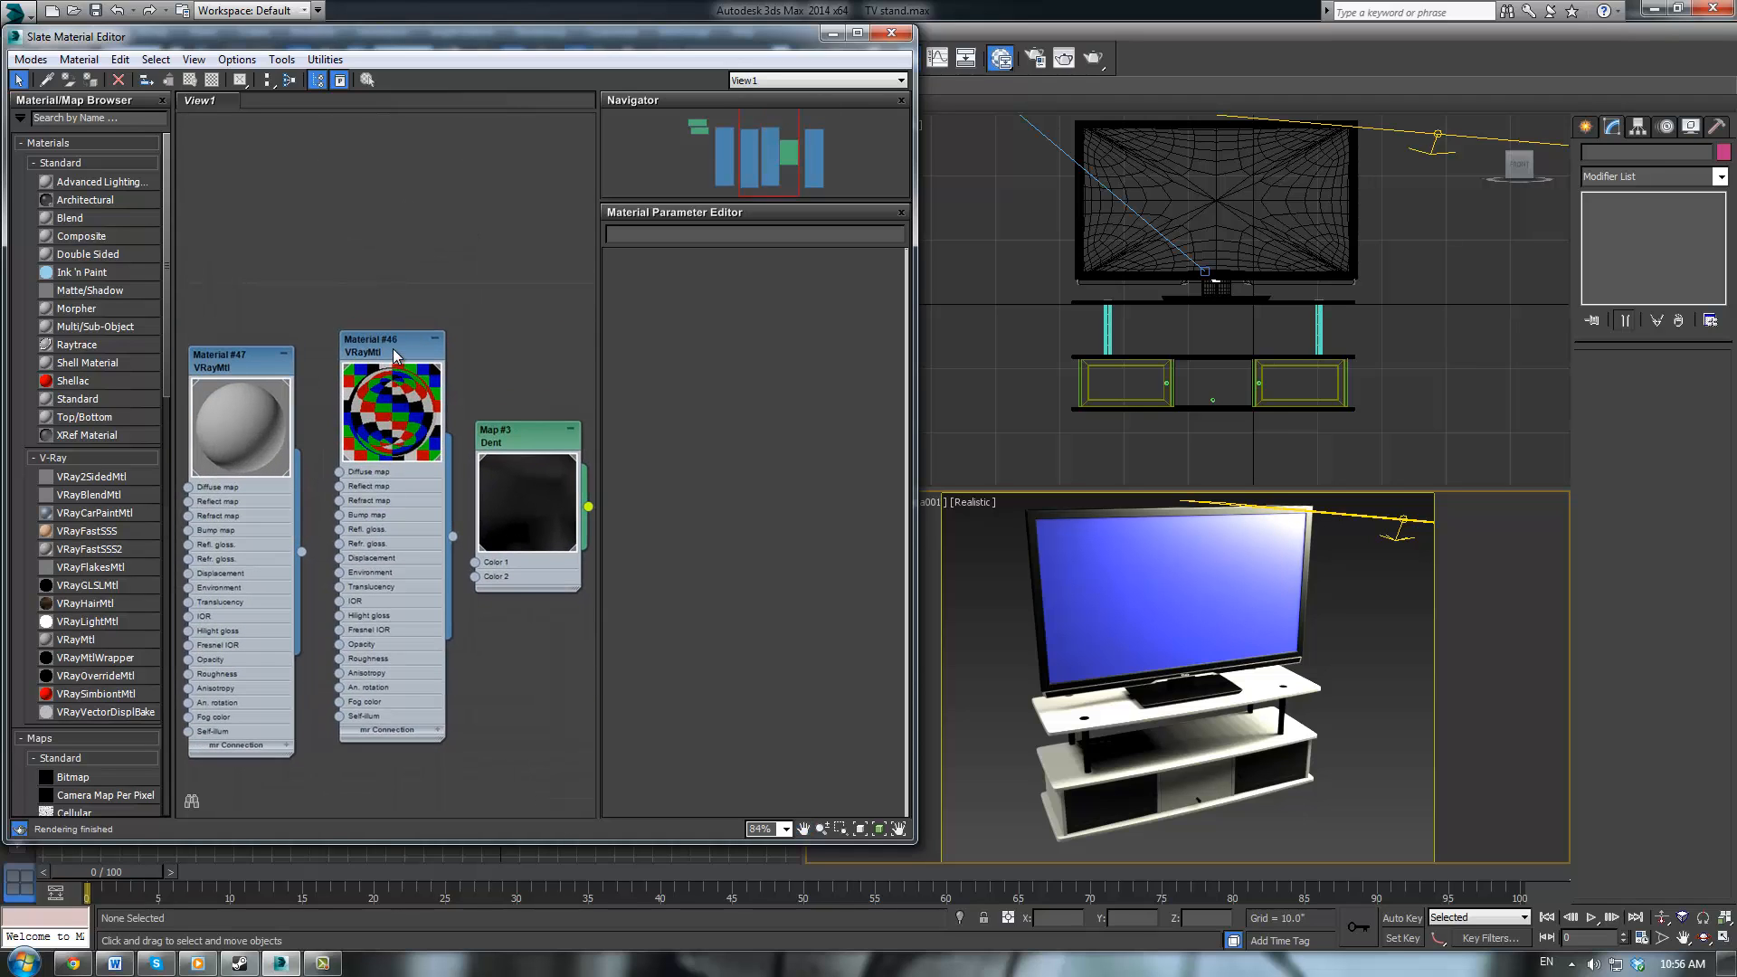
scroll(423, 302, down, 2)
middle_drag(496, 302, 344, 312)
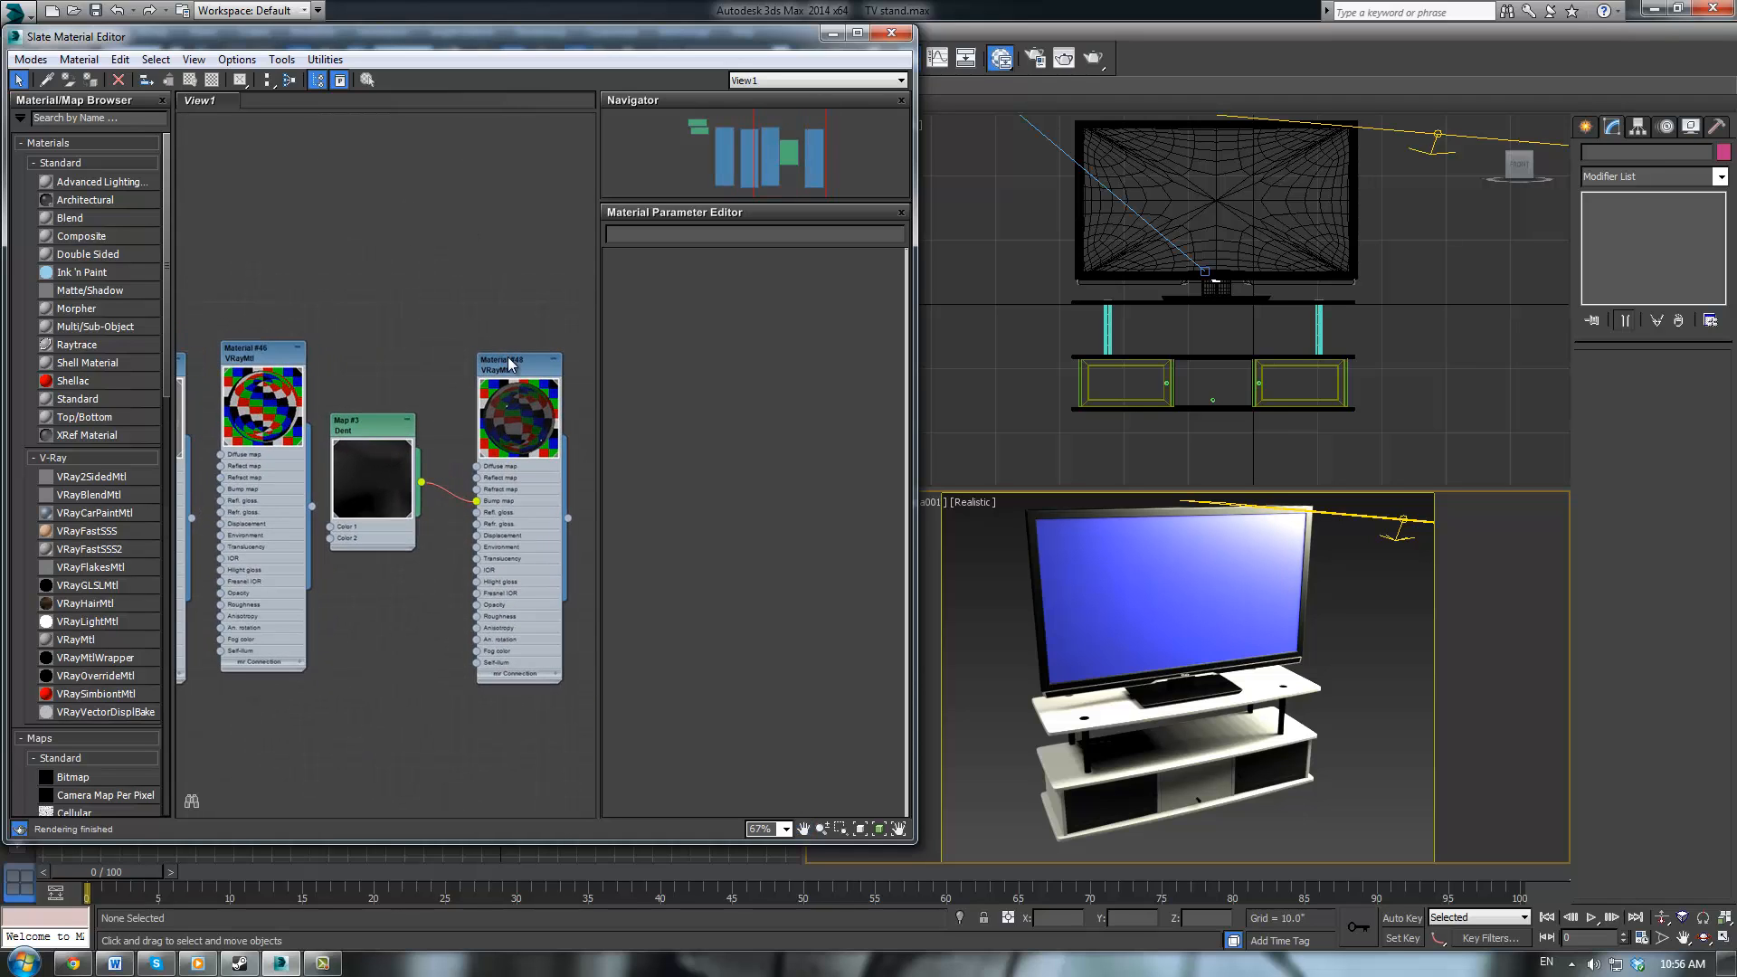
double_click(518, 378)
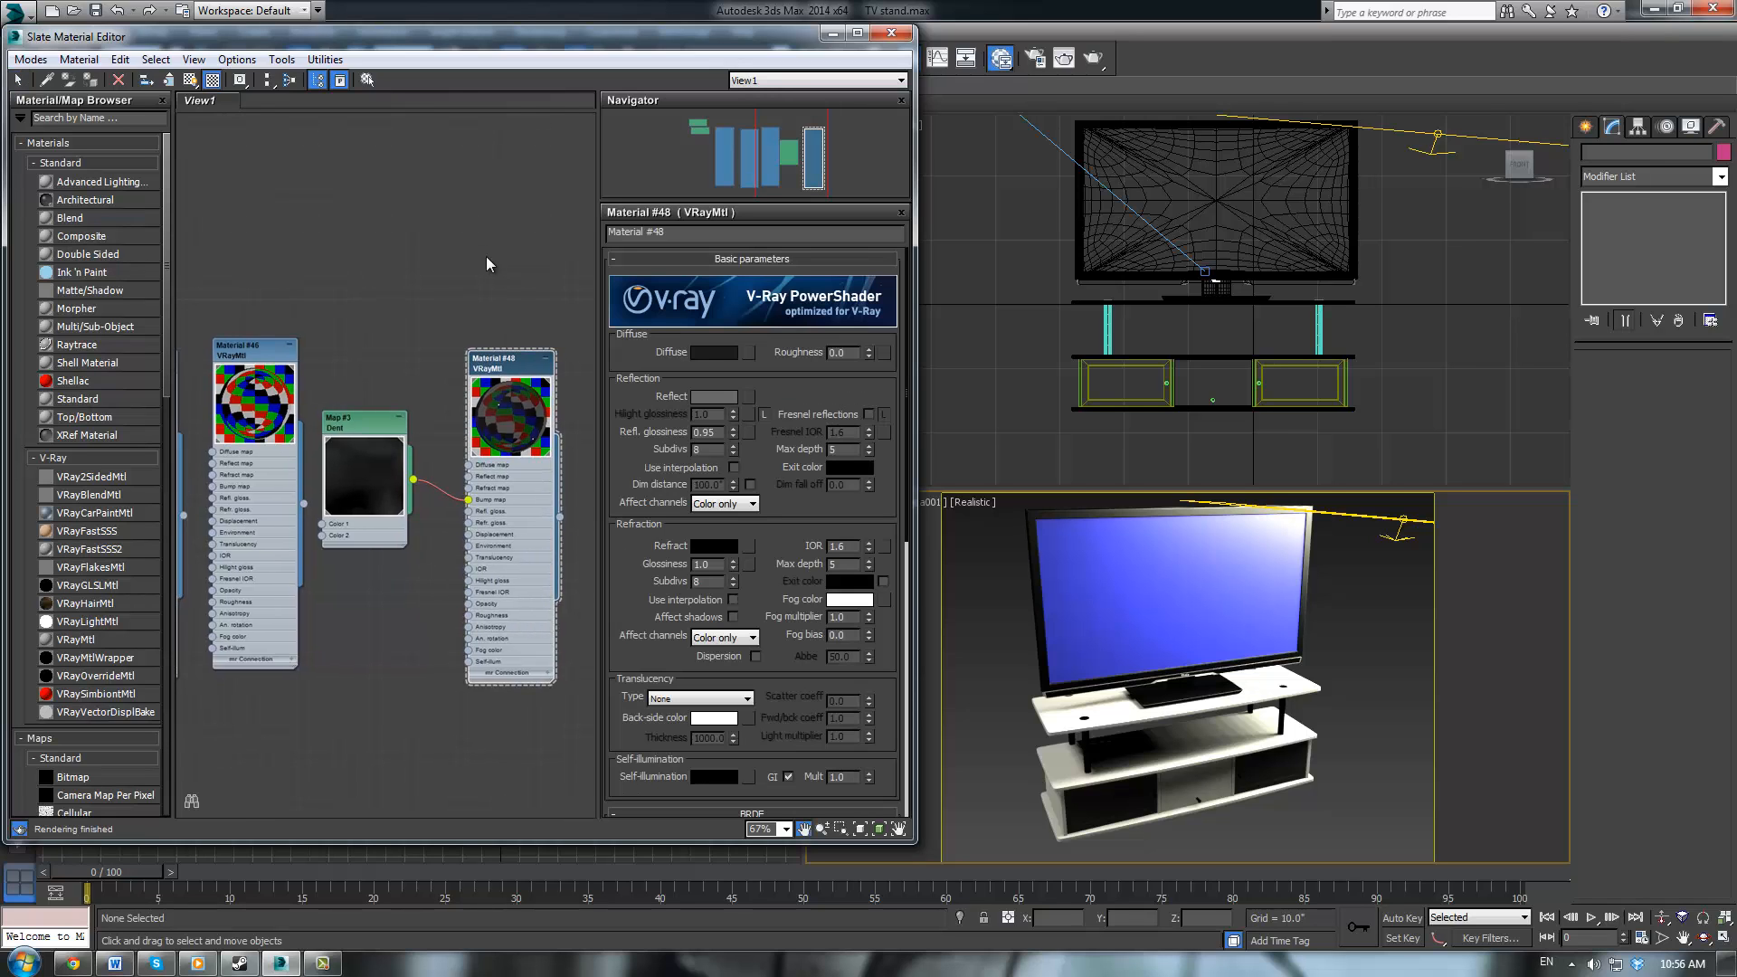
Check the diffuse and reflection colour values of Material #48
scroll(555, 308, up, 1)
click(708, 355)
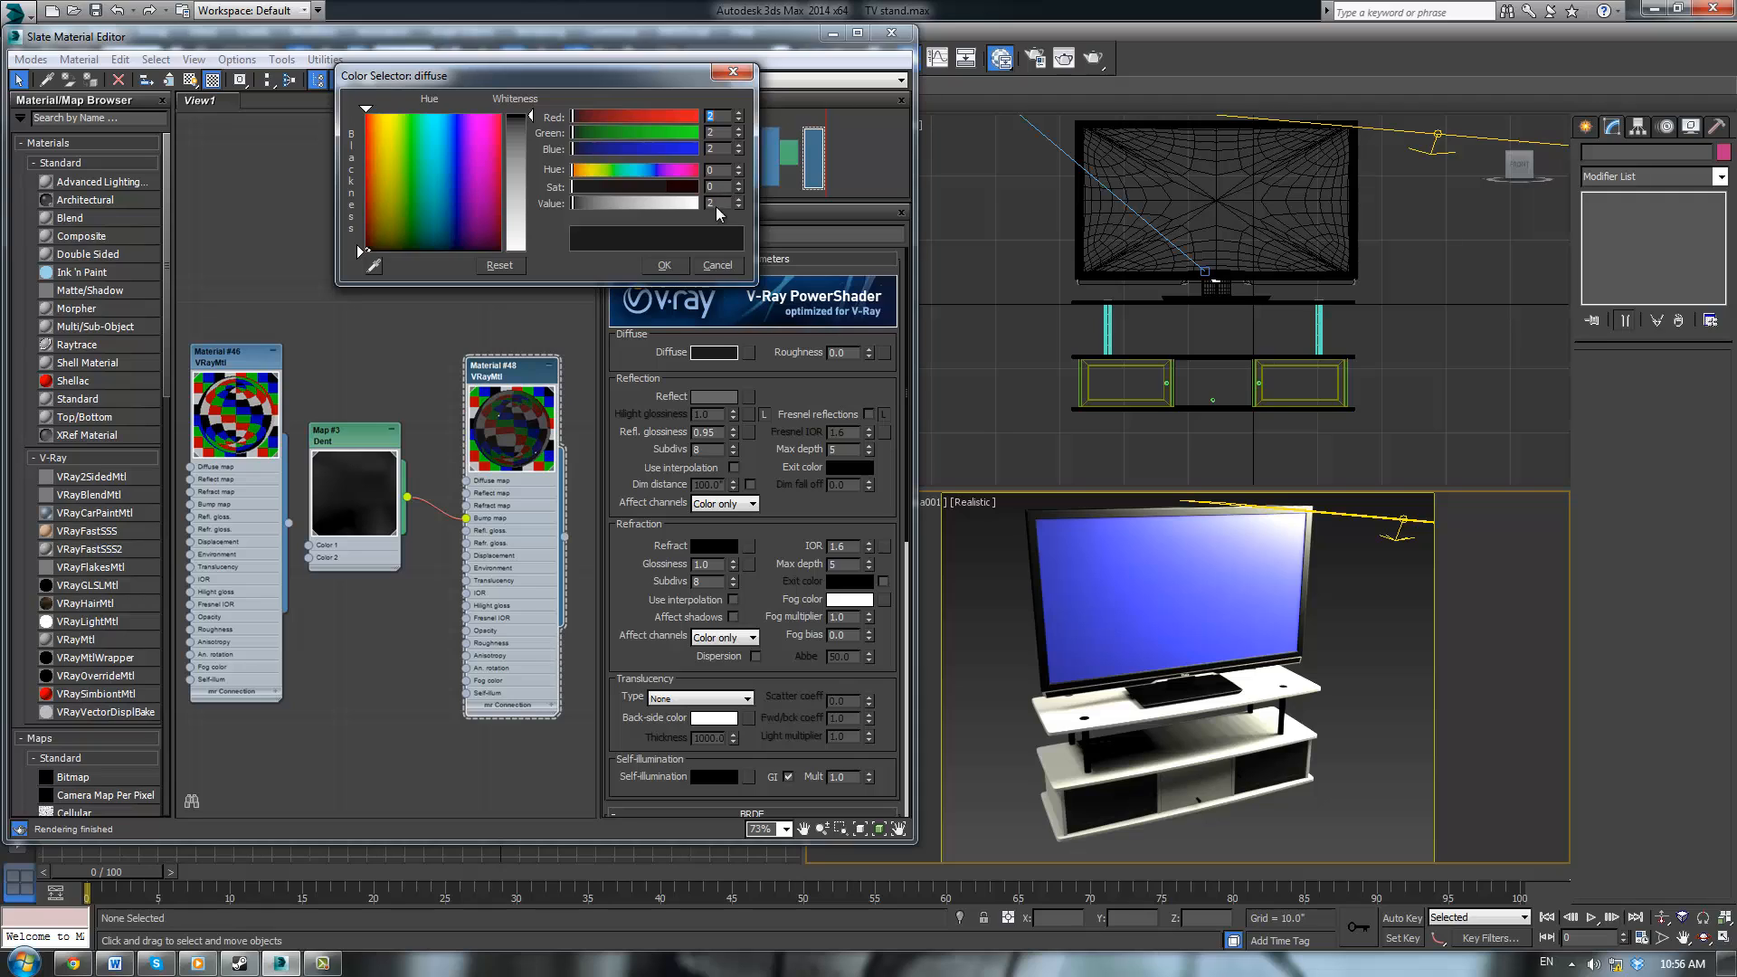
click(664, 267)
click(702, 394)
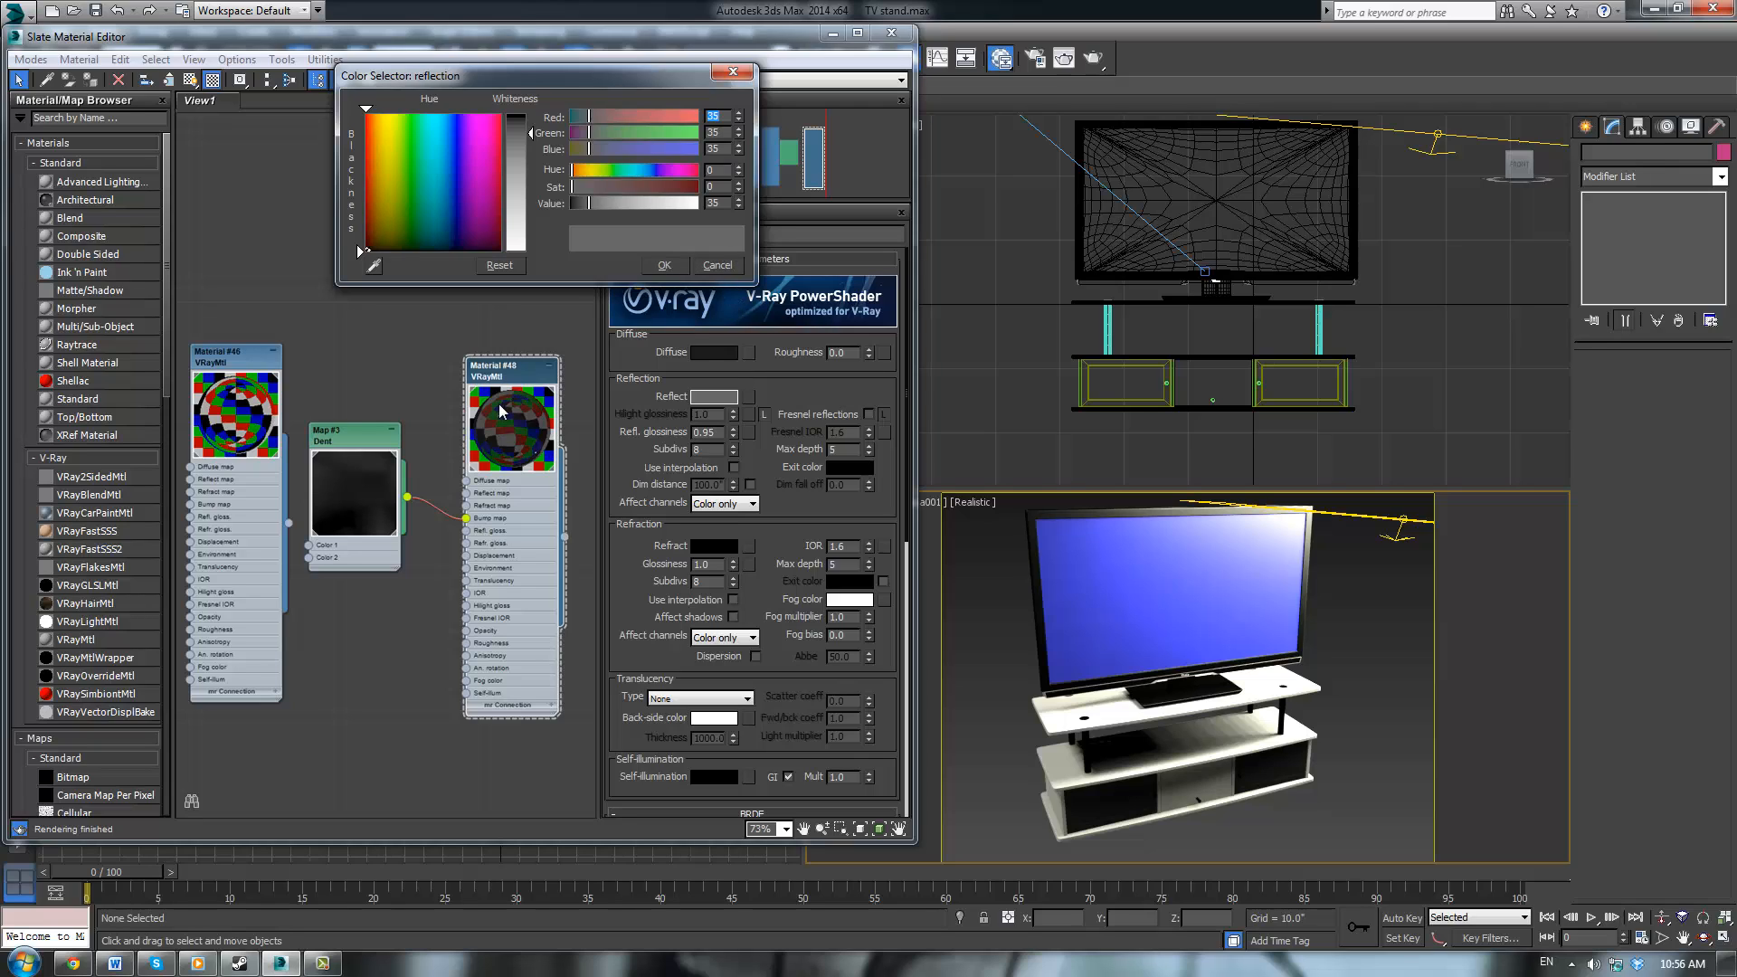
click(732, 72)
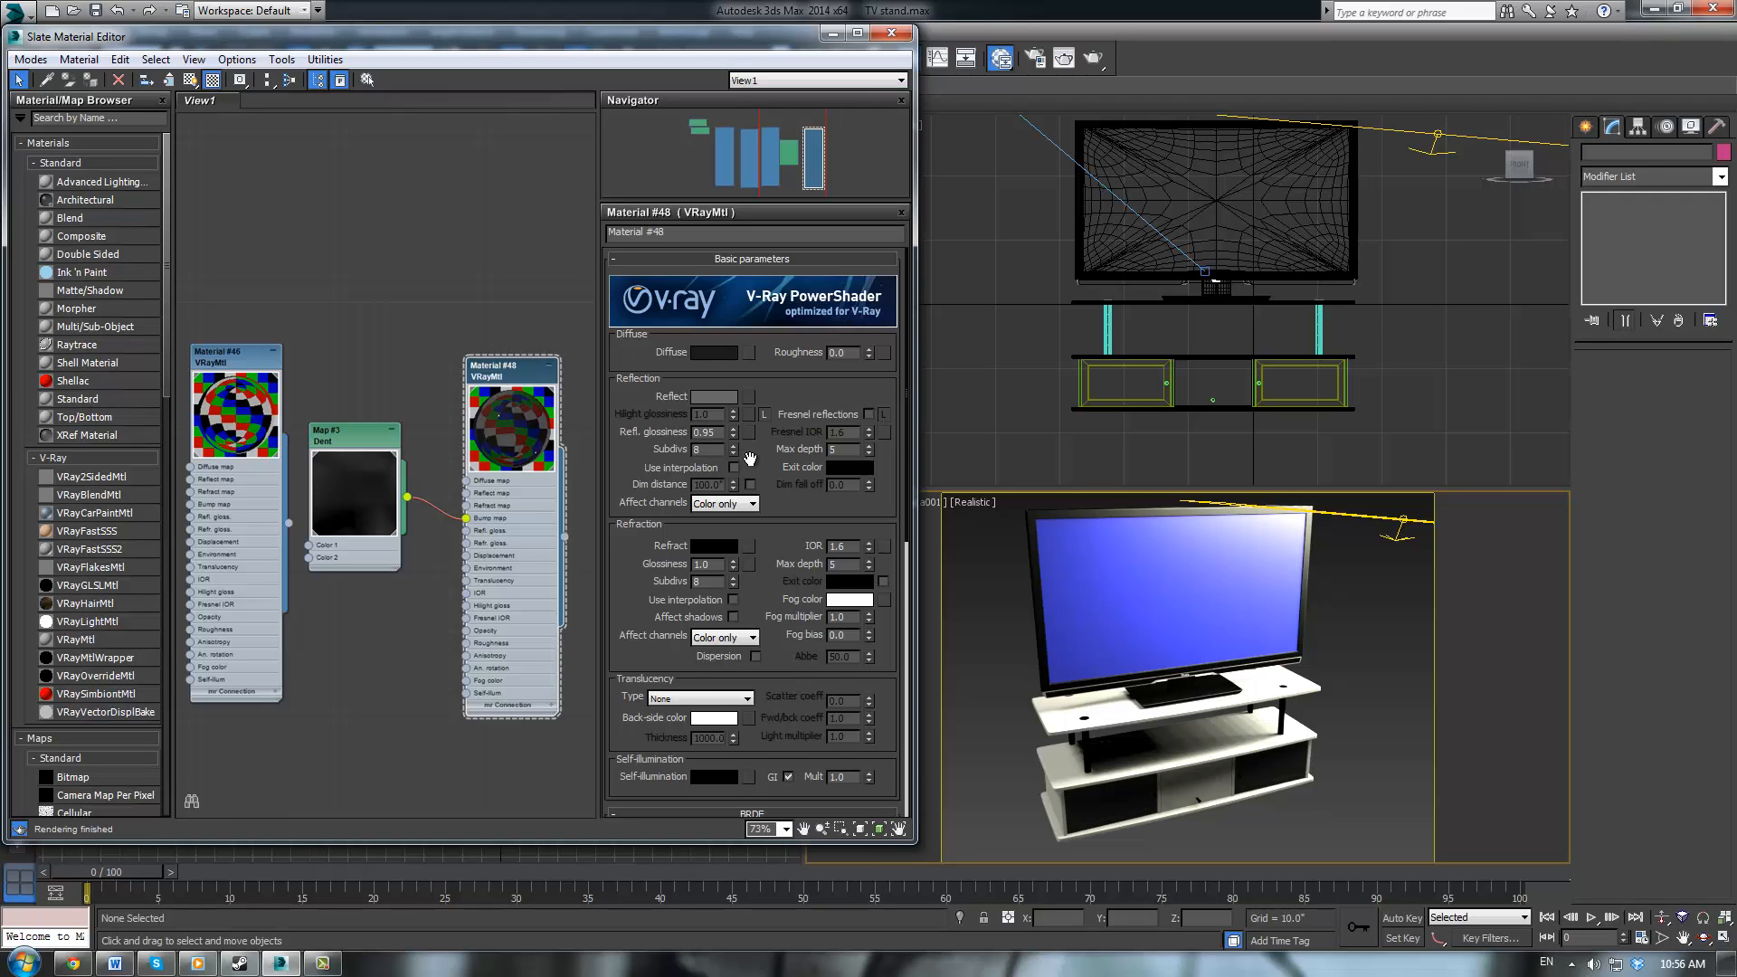
Review the map slots of Material #48 and open the settings of its Dent bump map
scroll(751, 461, down, 5)
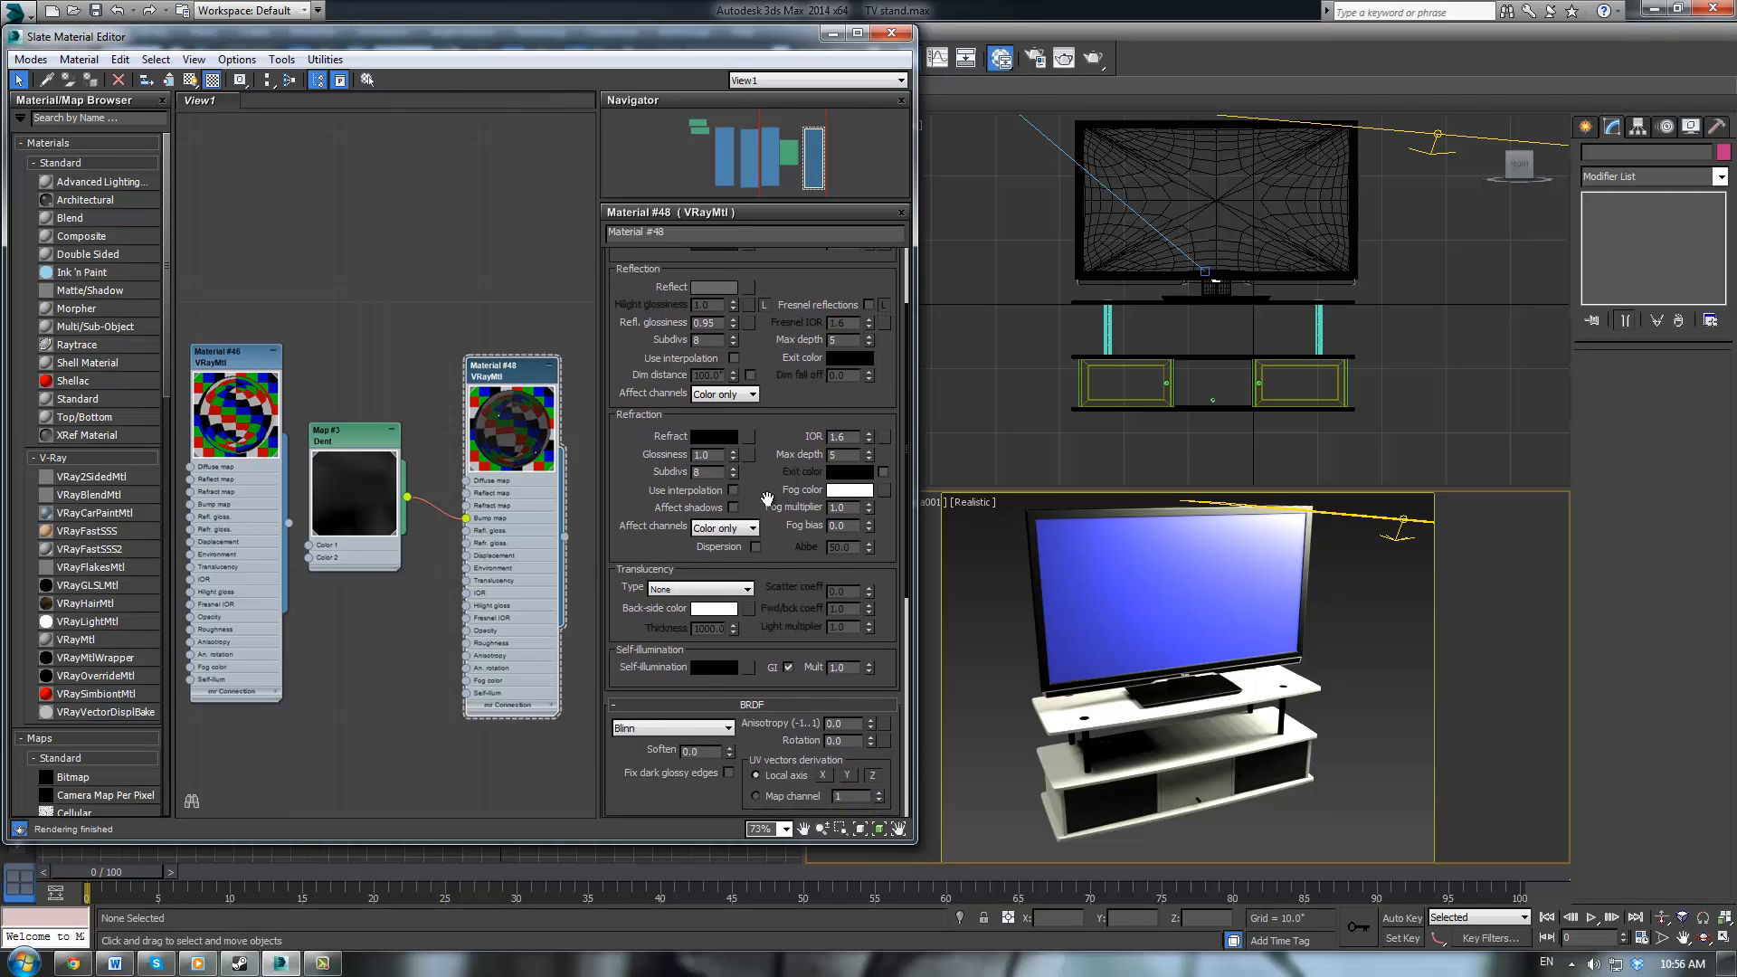
scroll(767, 498, down, 10)
scroll(682, 558, down, 7)
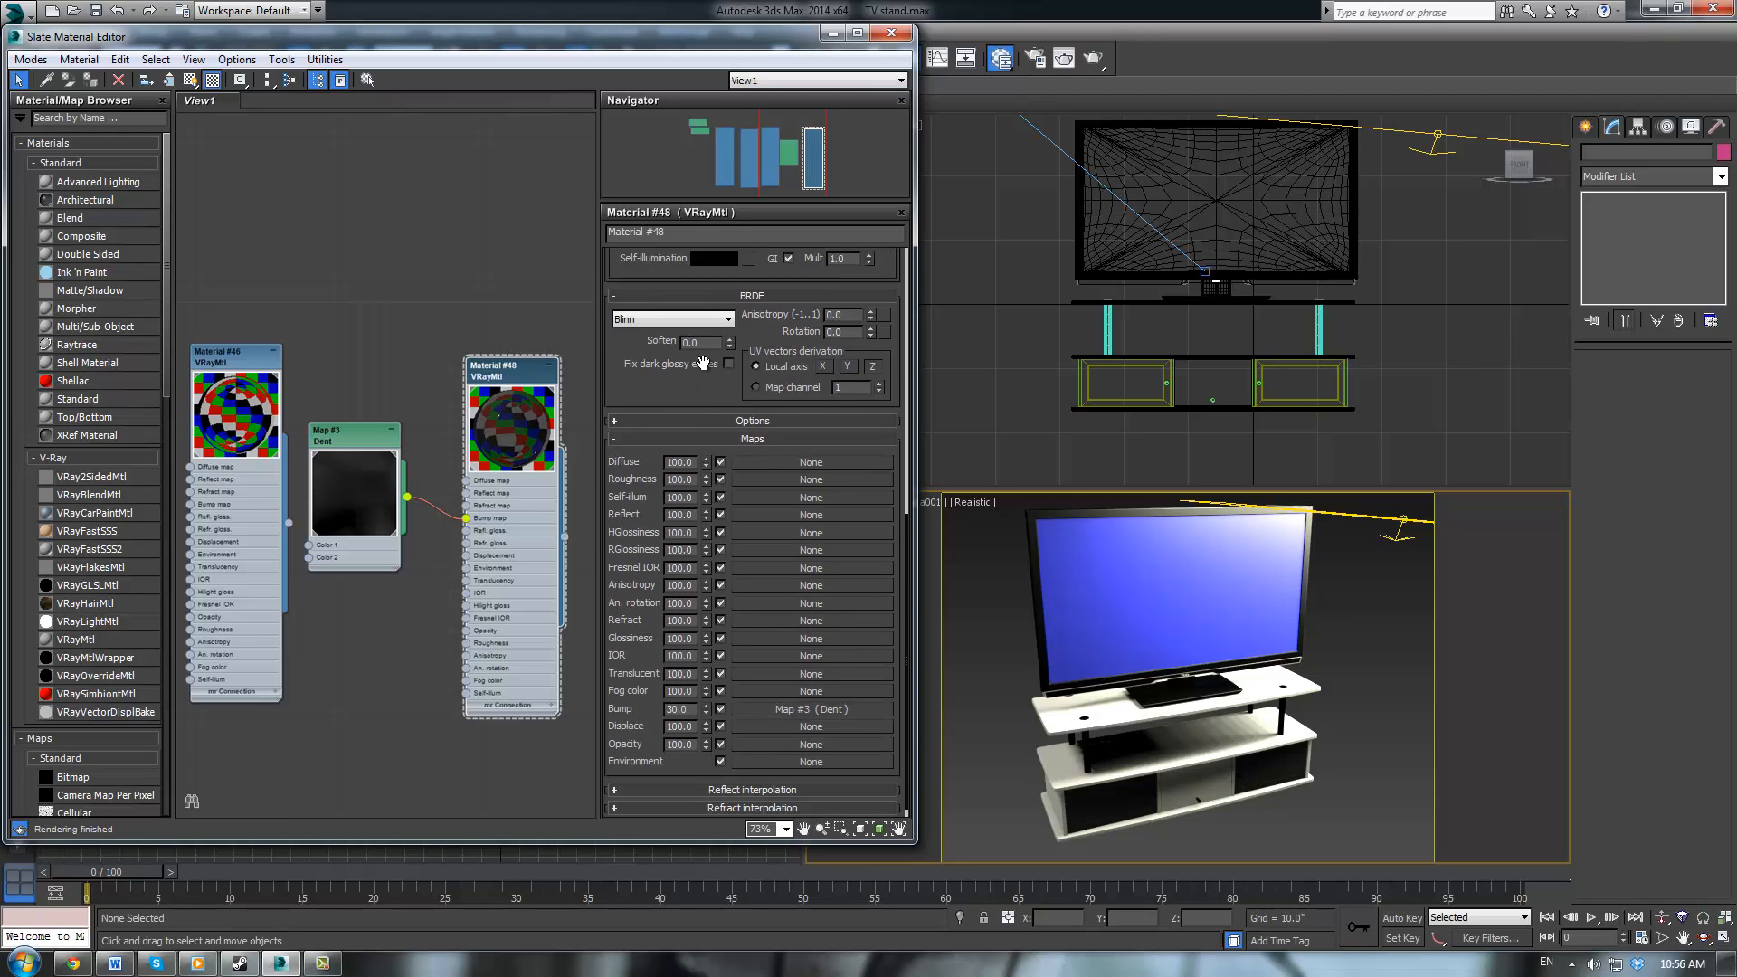
click(816, 691)
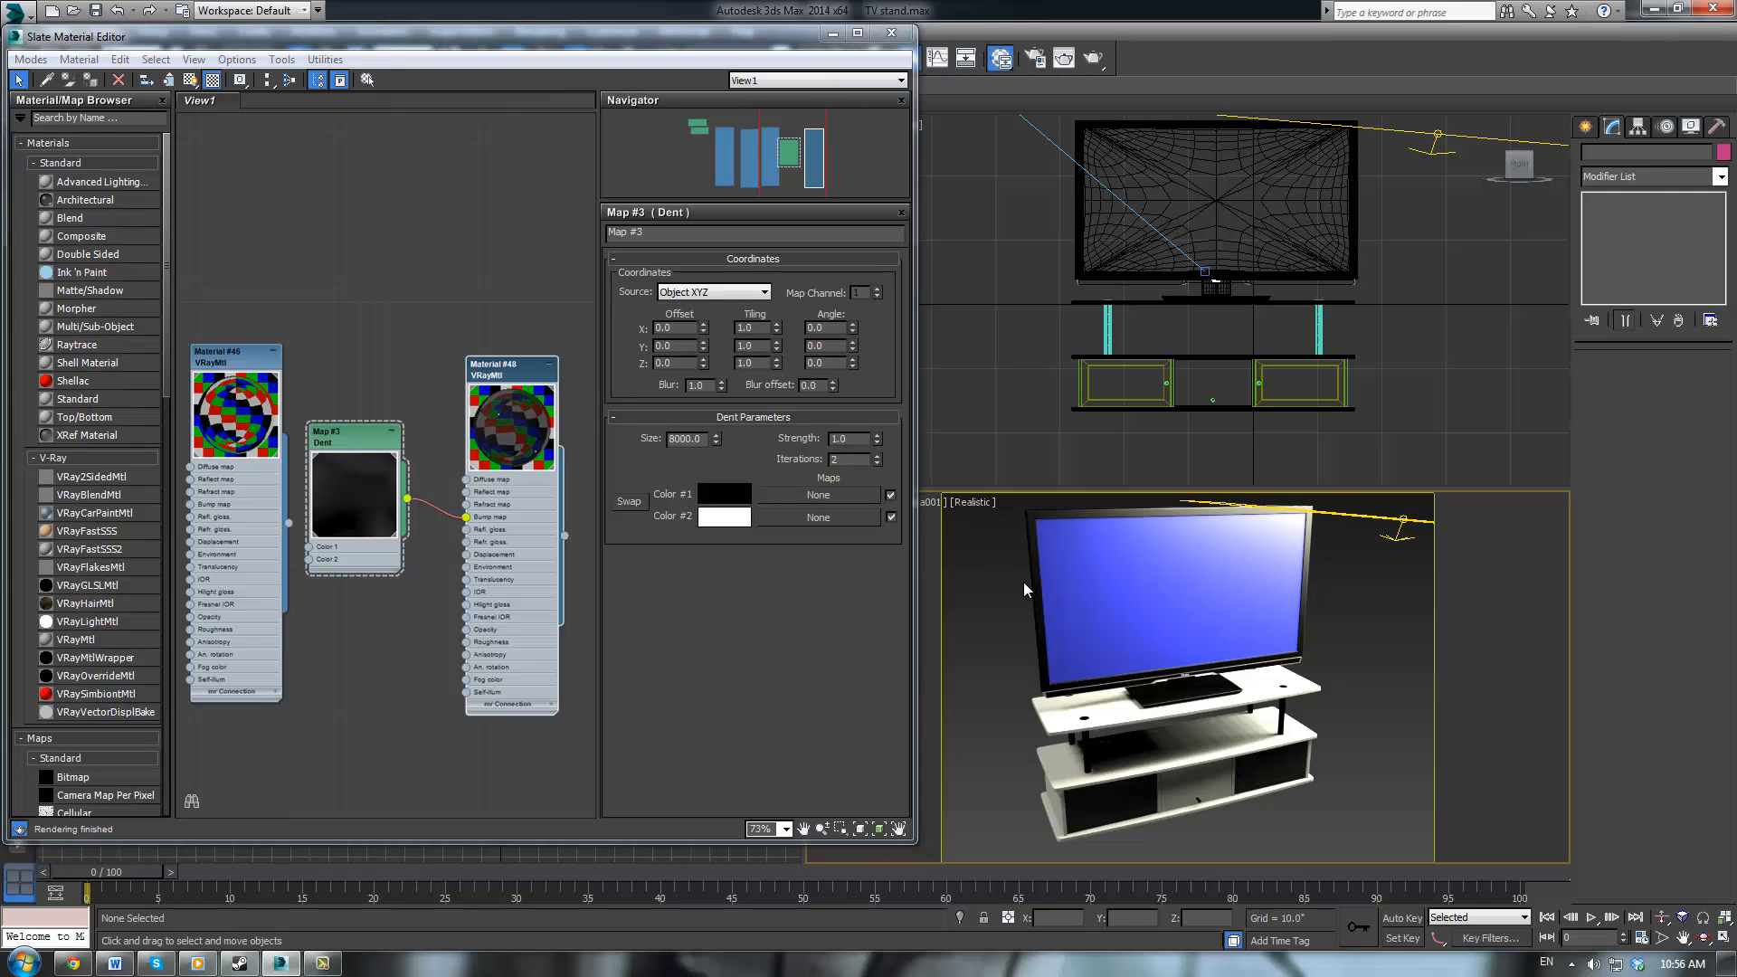
Select the TV's base, neck, lower trim strip and screen frame together in a perspective view with edged faces
click(1172, 685)
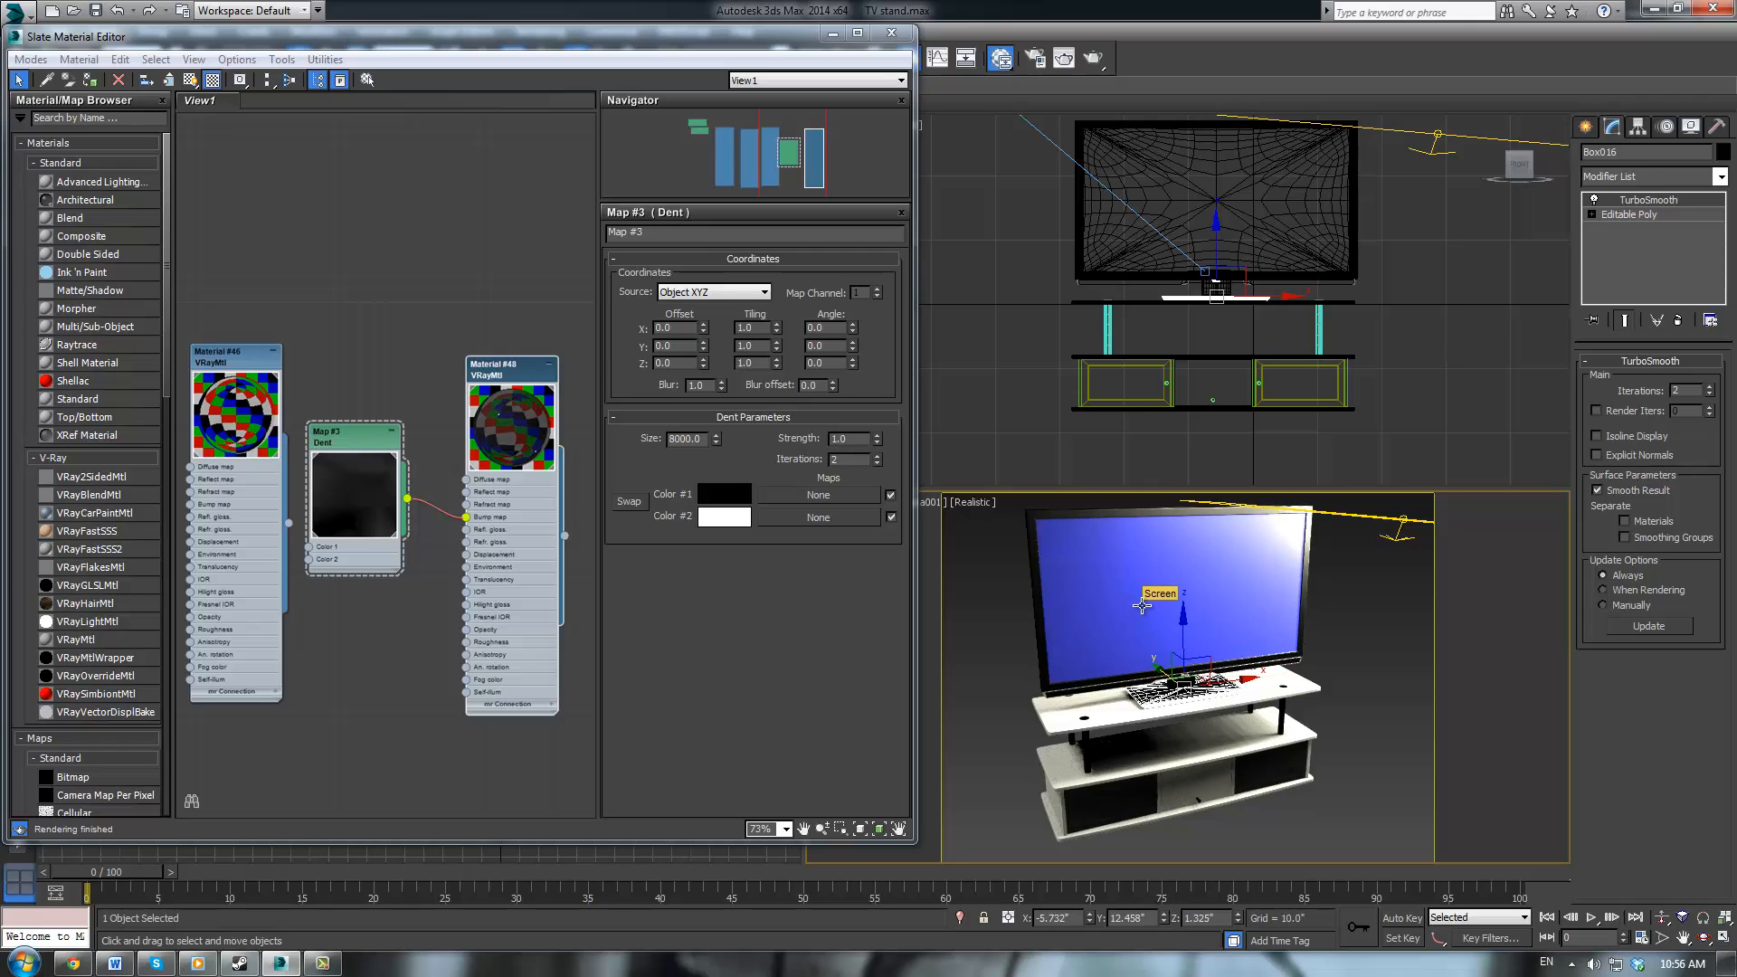
key(p)
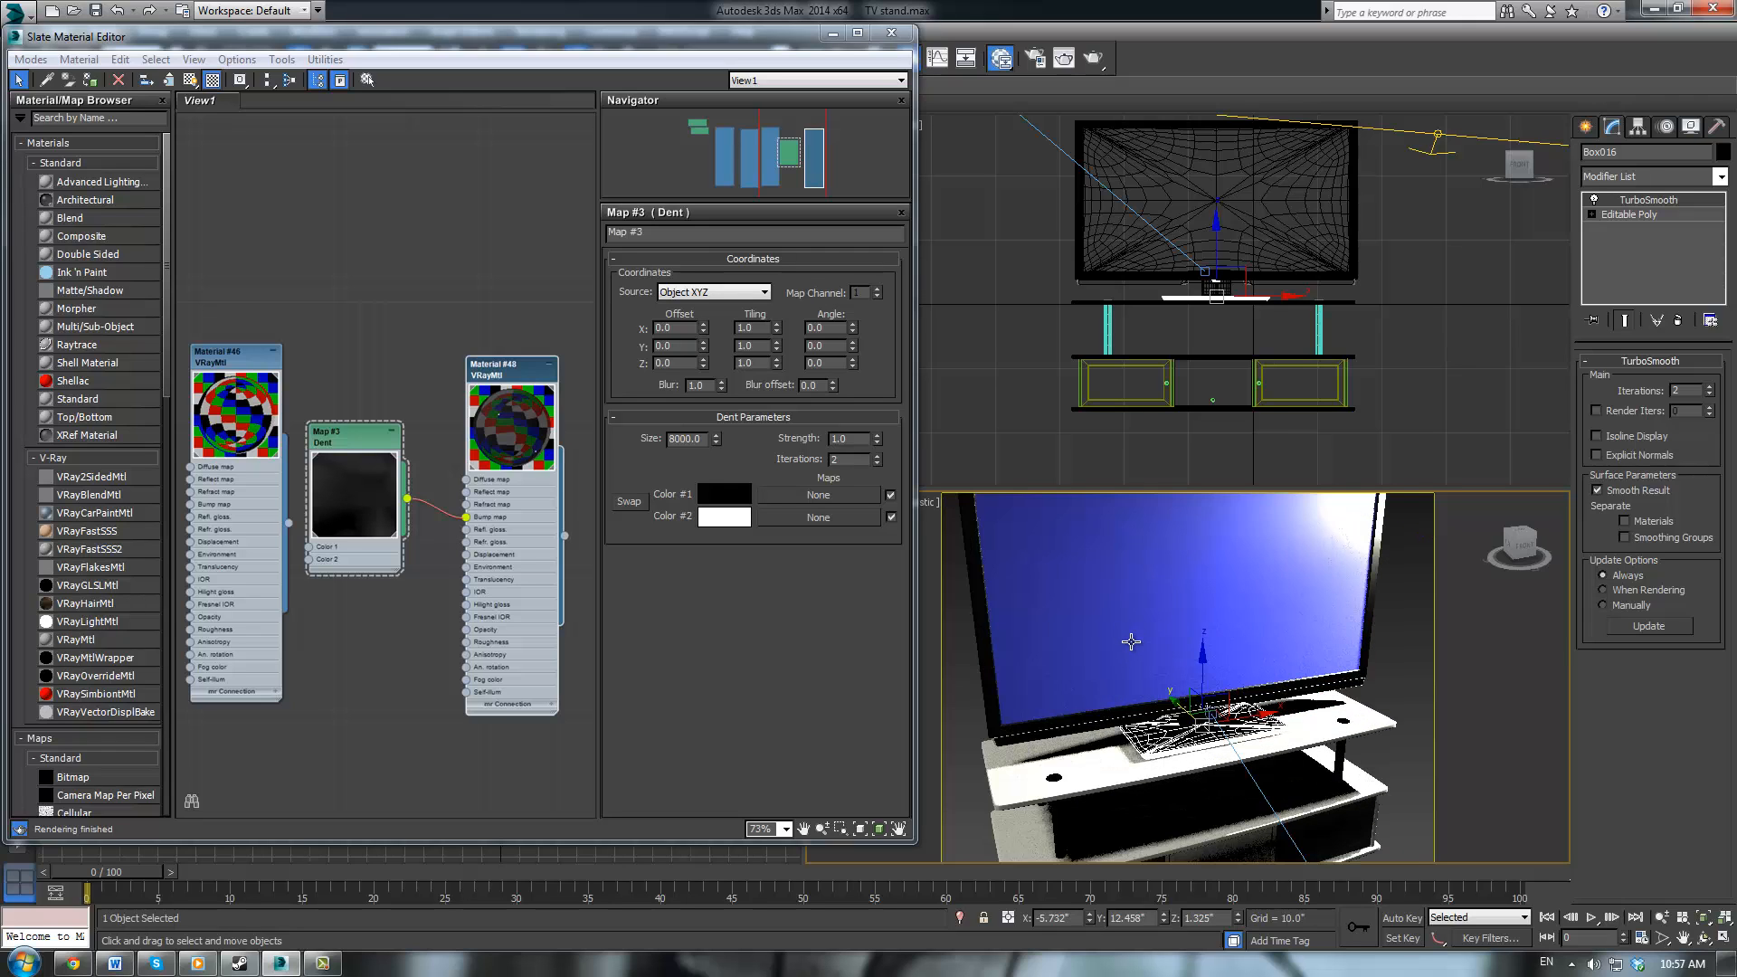
key(F4)
scroll(1141, 582, up, 5)
ctrl+click(1200, 674)
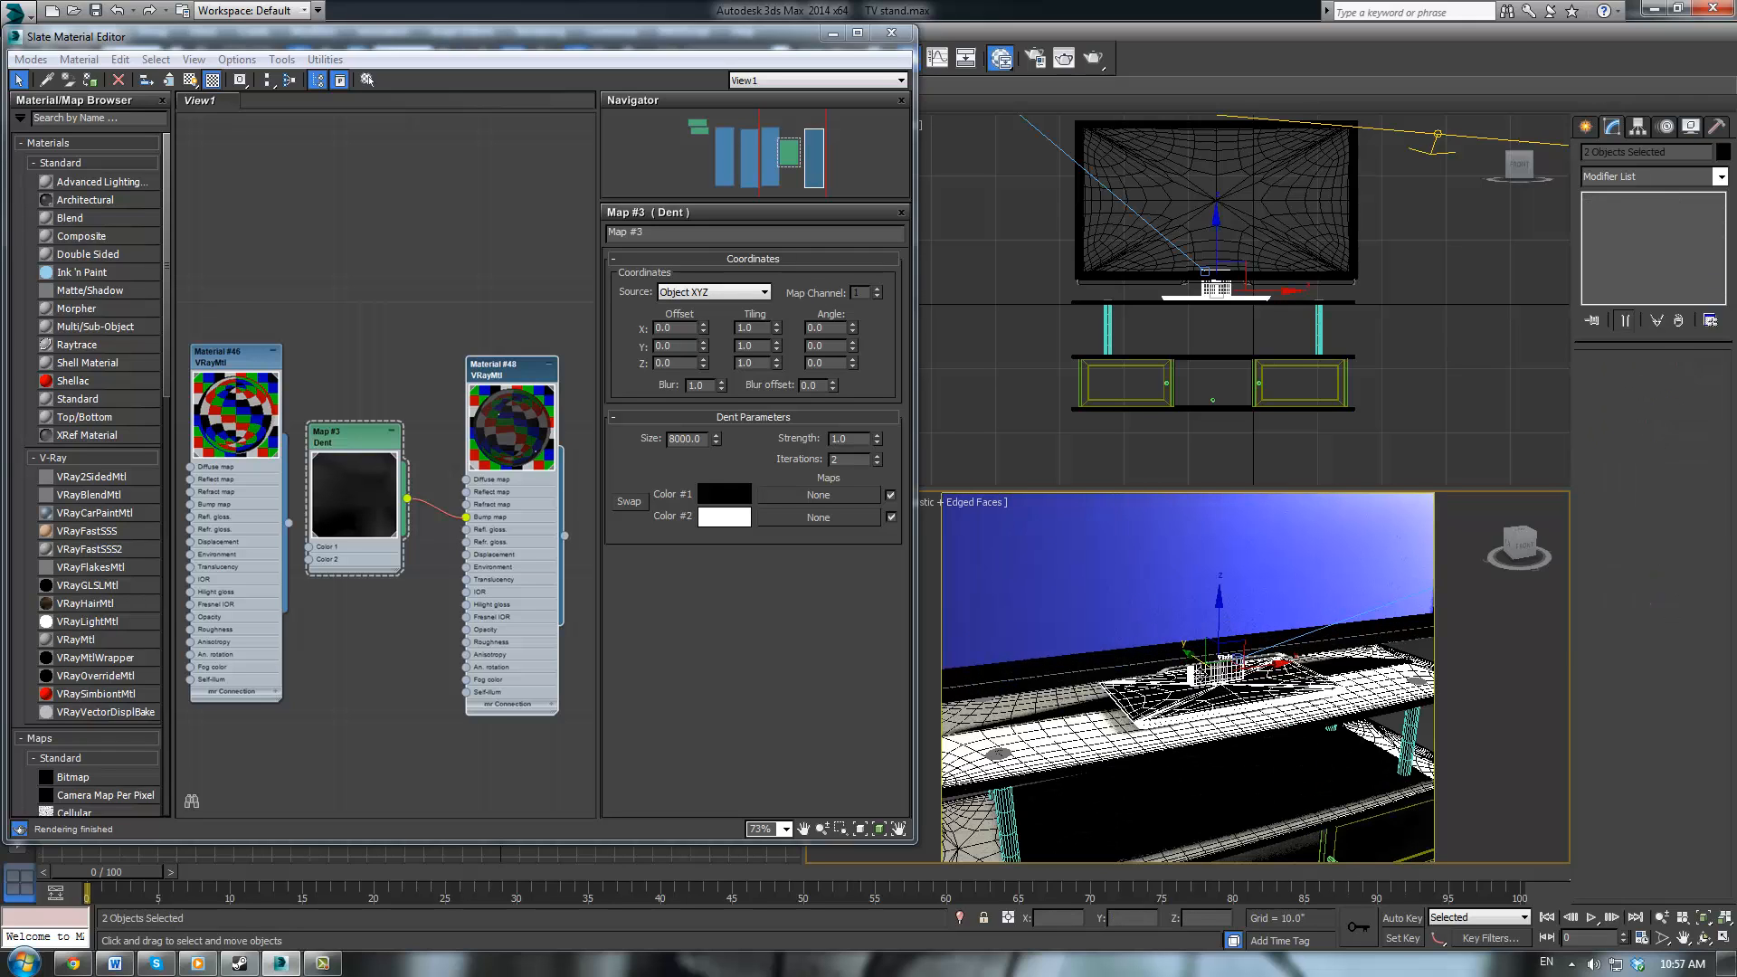
scroll(1121, 672, down, 2)
middle_drag(1127, 673, 1251, 638)
ctrl+click(1152, 644)
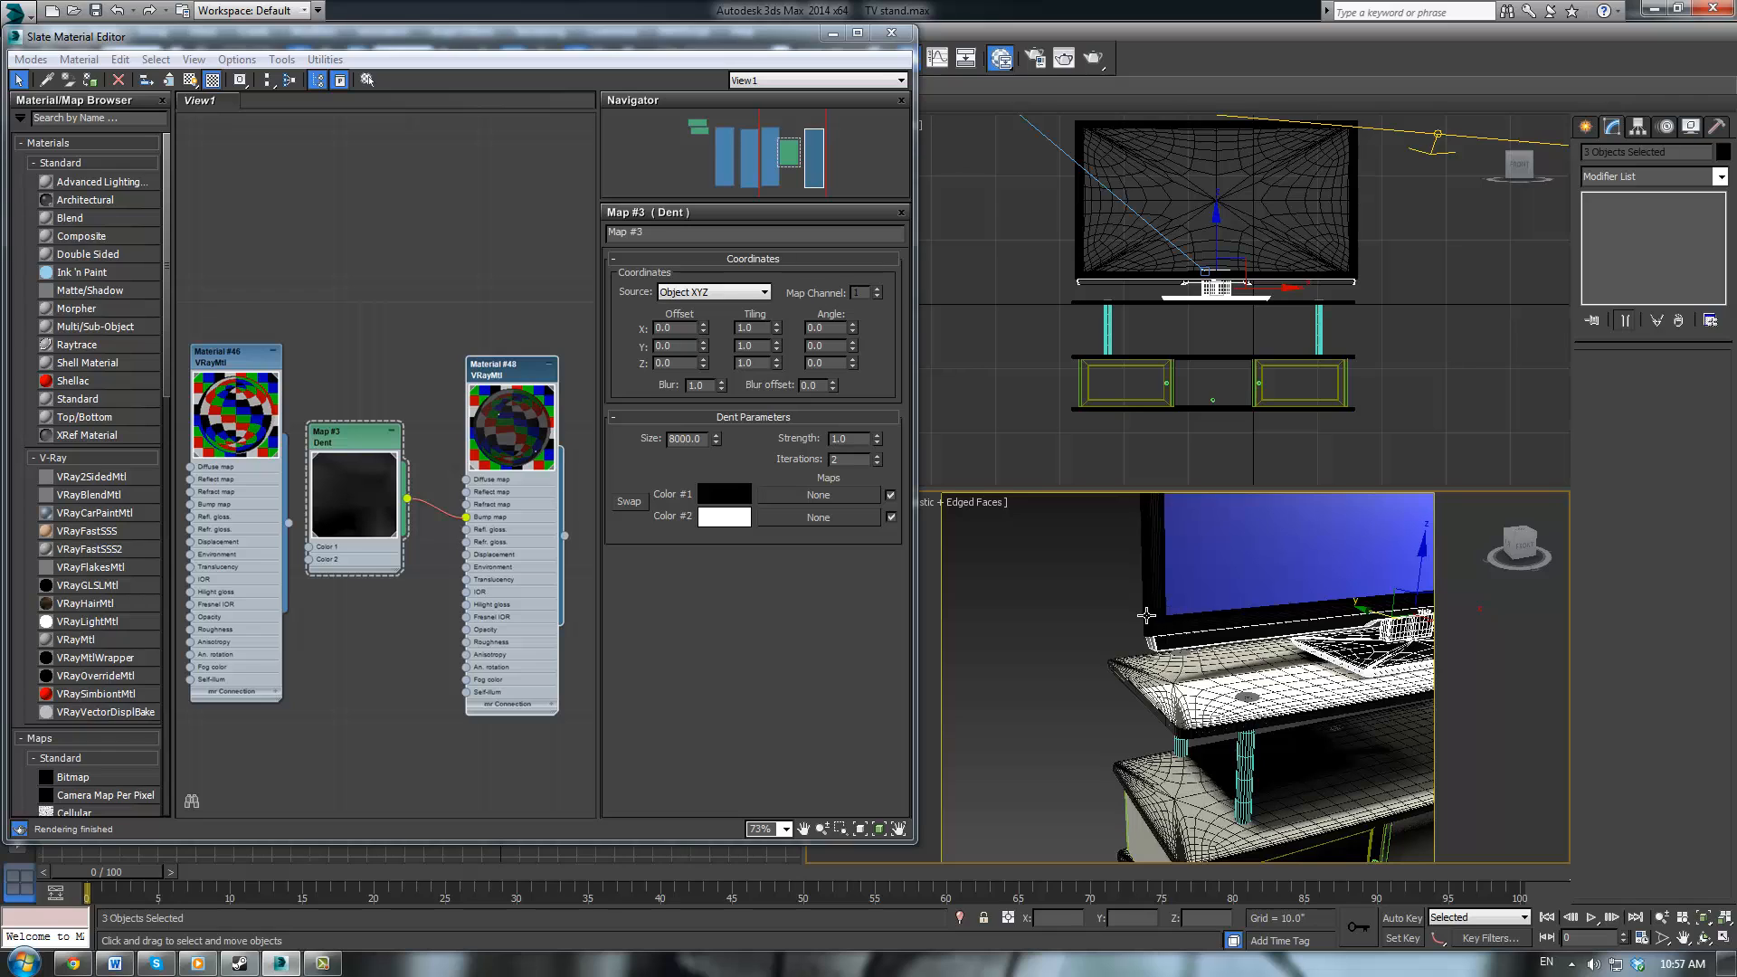
ctrl+click(1151, 612)
scroll(1158, 611, up, 2)
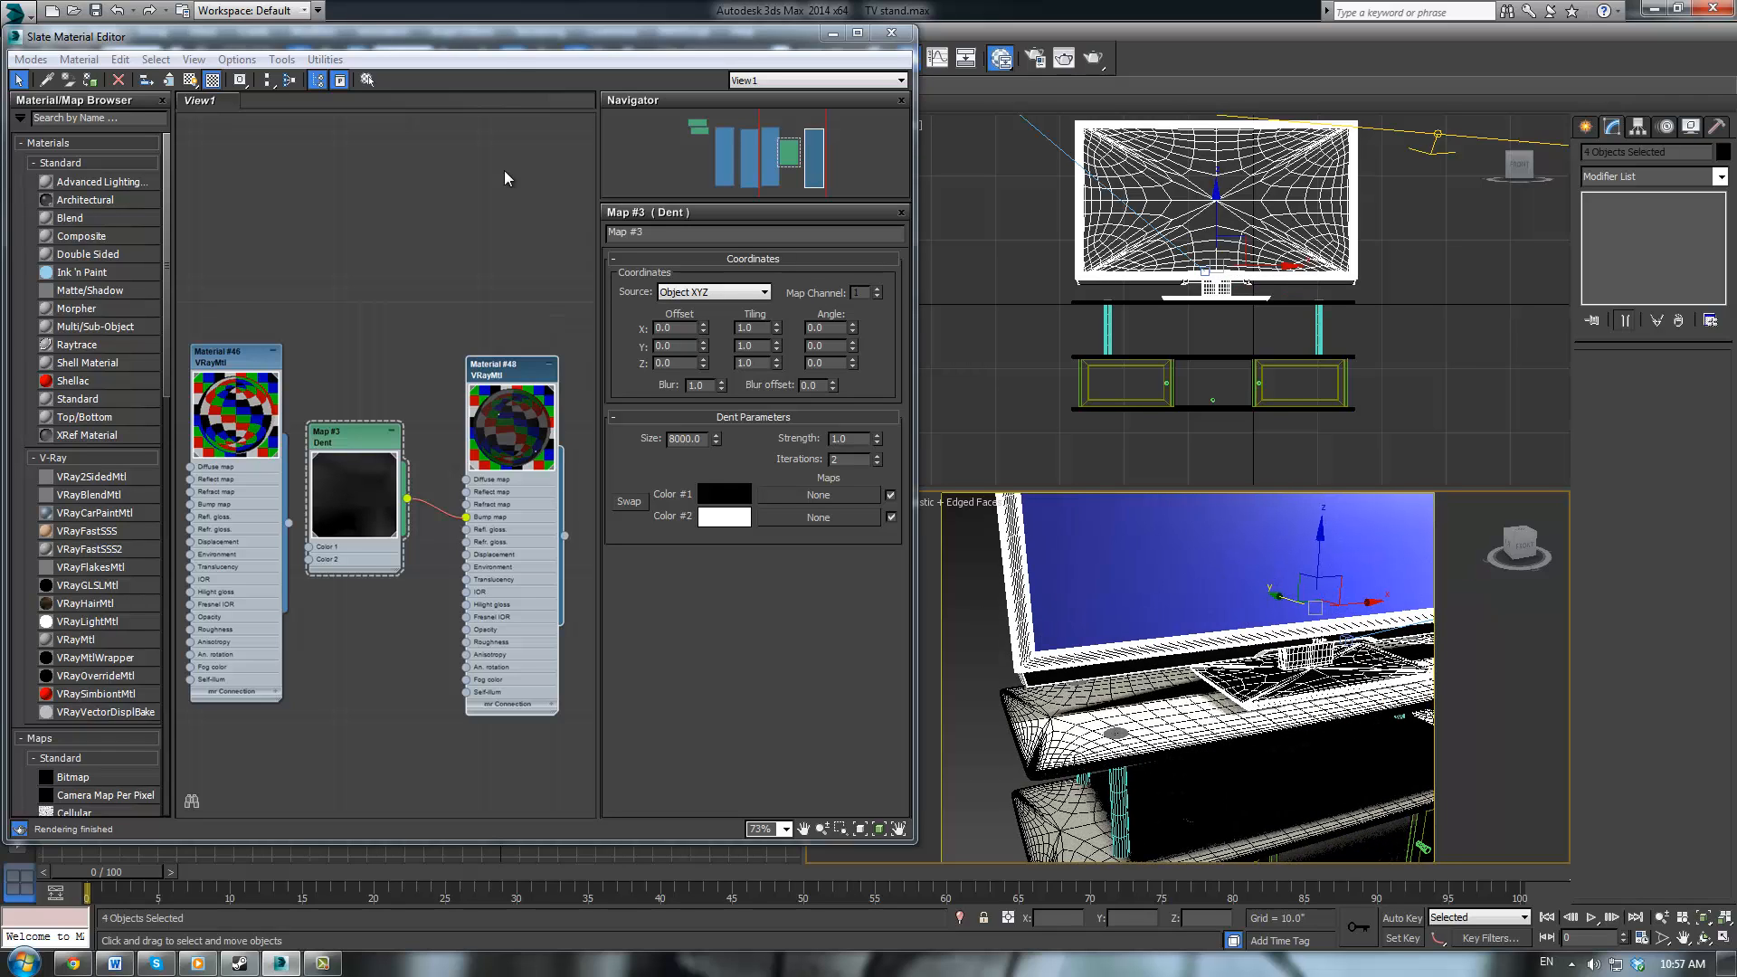
Assign Material #48, the VRayMtl with the Dent bump, to the selected TV parts and clear the selection
double_click(509, 366)
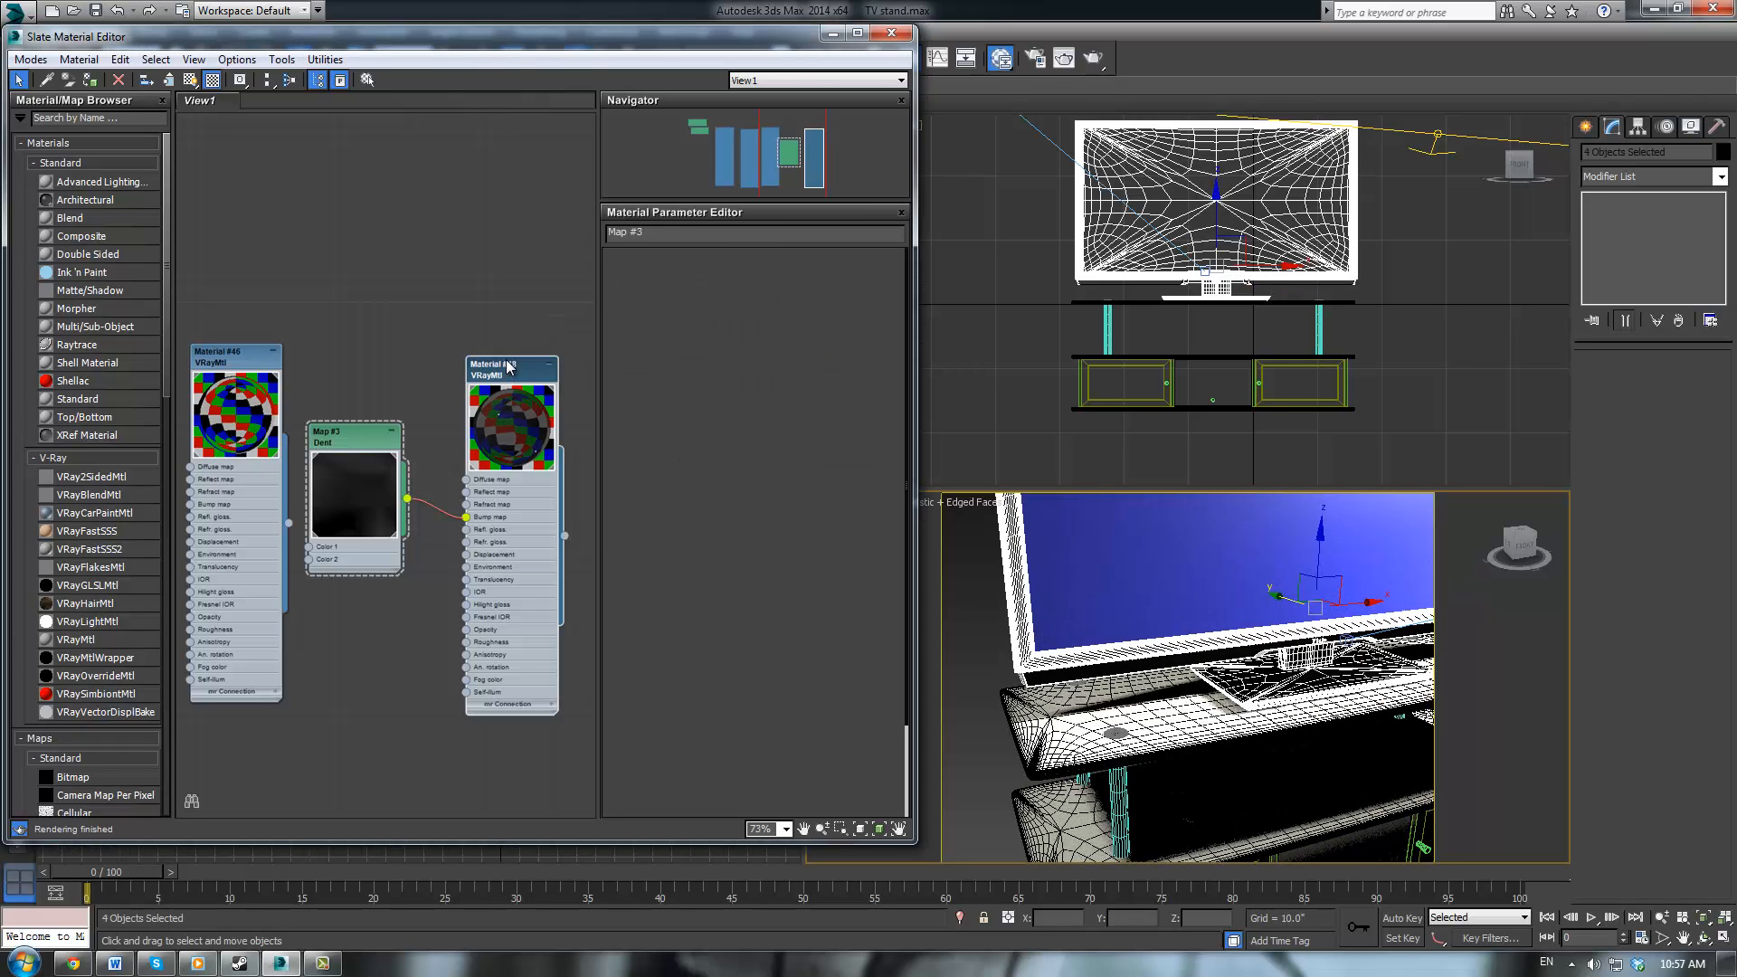
click(90, 81)
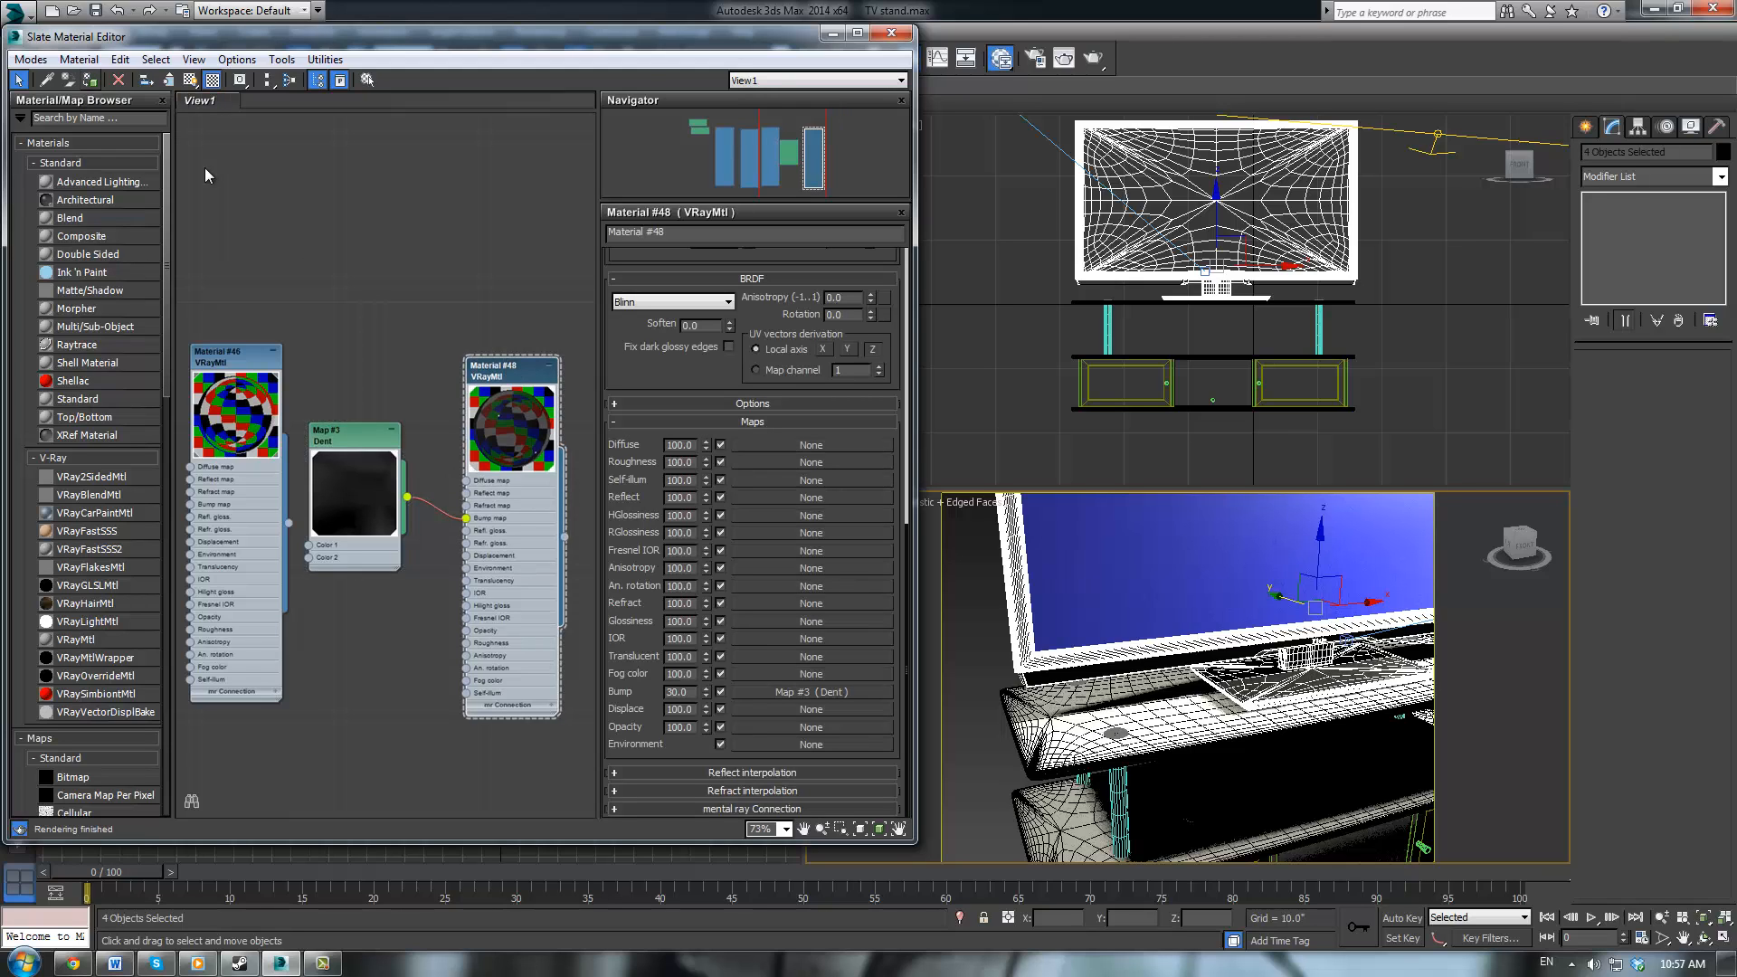
click(968, 572)
middle_drag(975, 574, 897, 548)
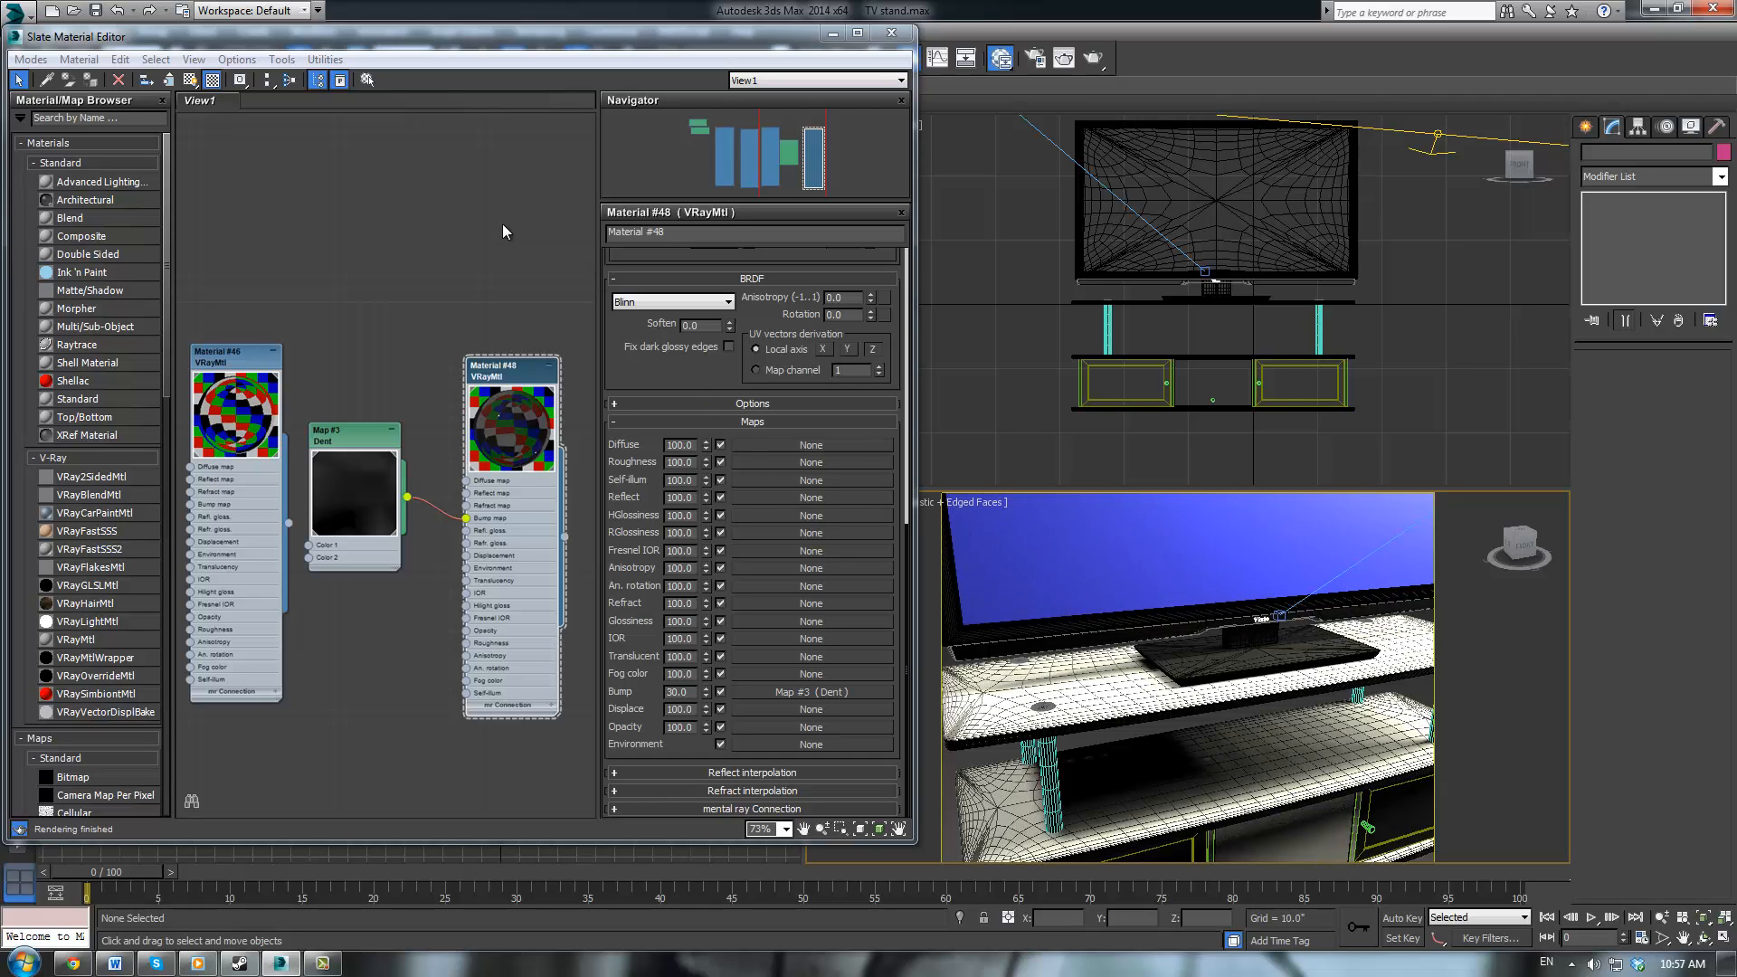
Add a VRayLightMtl material in the free area above the existing nodes
scroll(384, 286, down, 5)
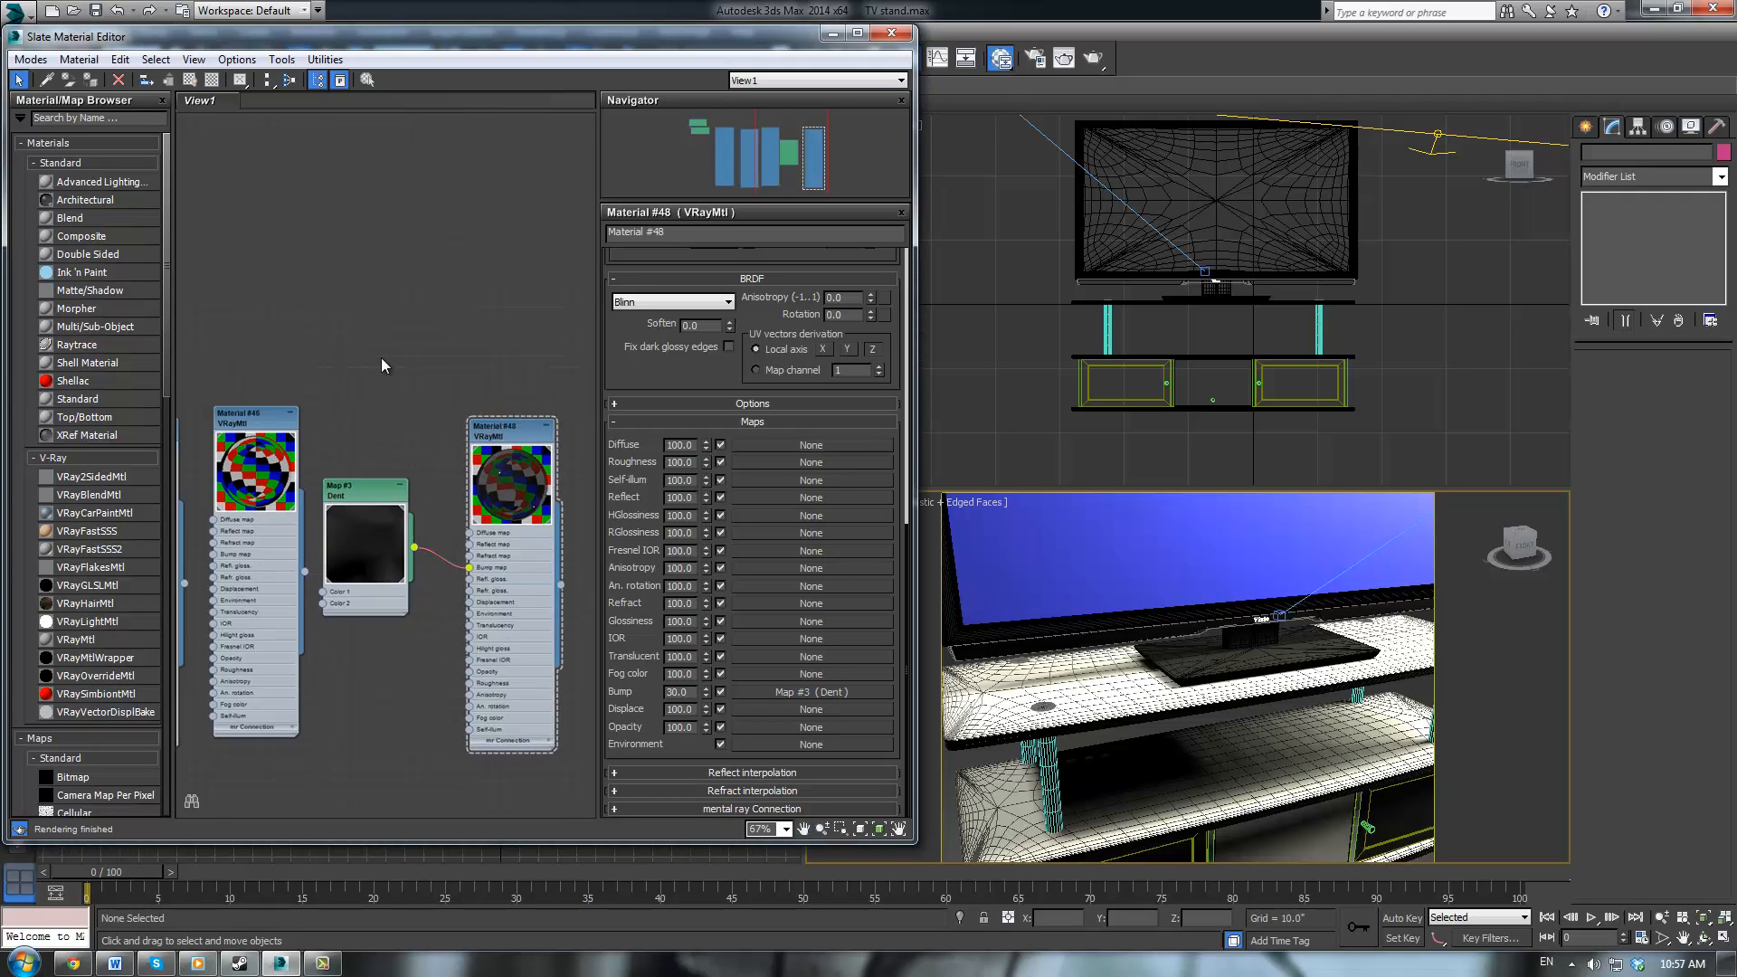
middle_drag(393, 315, 356, 454)
drag(102, 620, 369, 434)
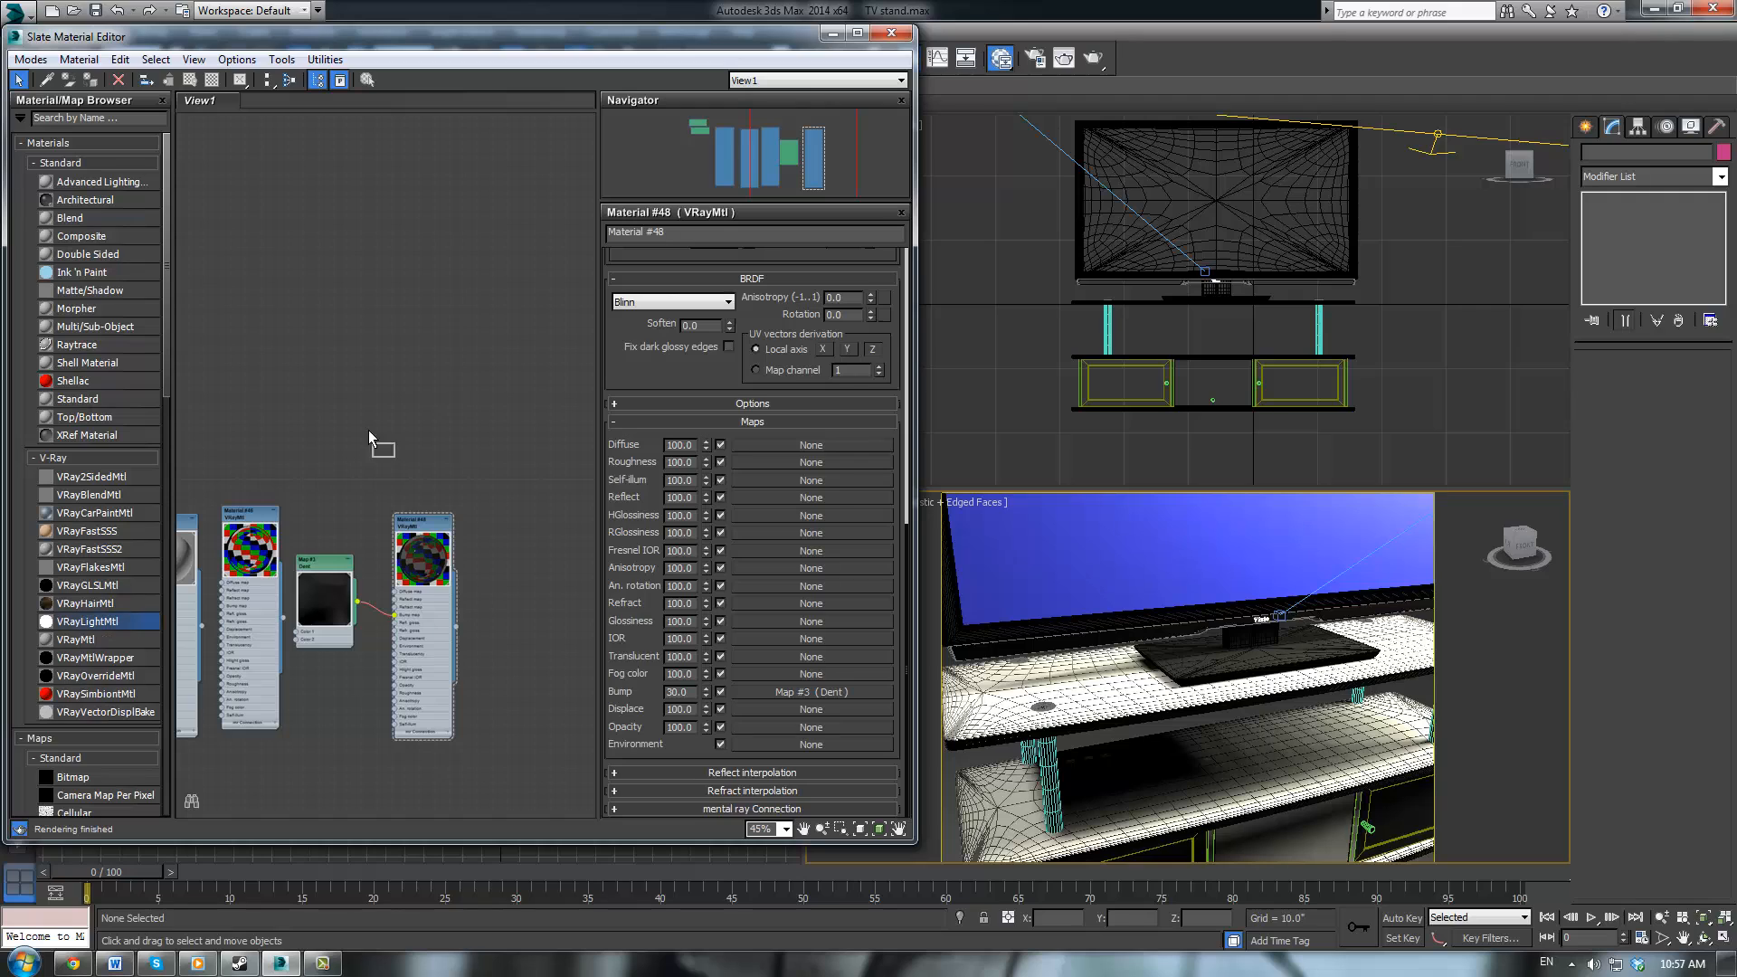
drag(412, 314, 412, 314)
scroll(401, 333, up, 2)
scroll(501, 405, up, 1)
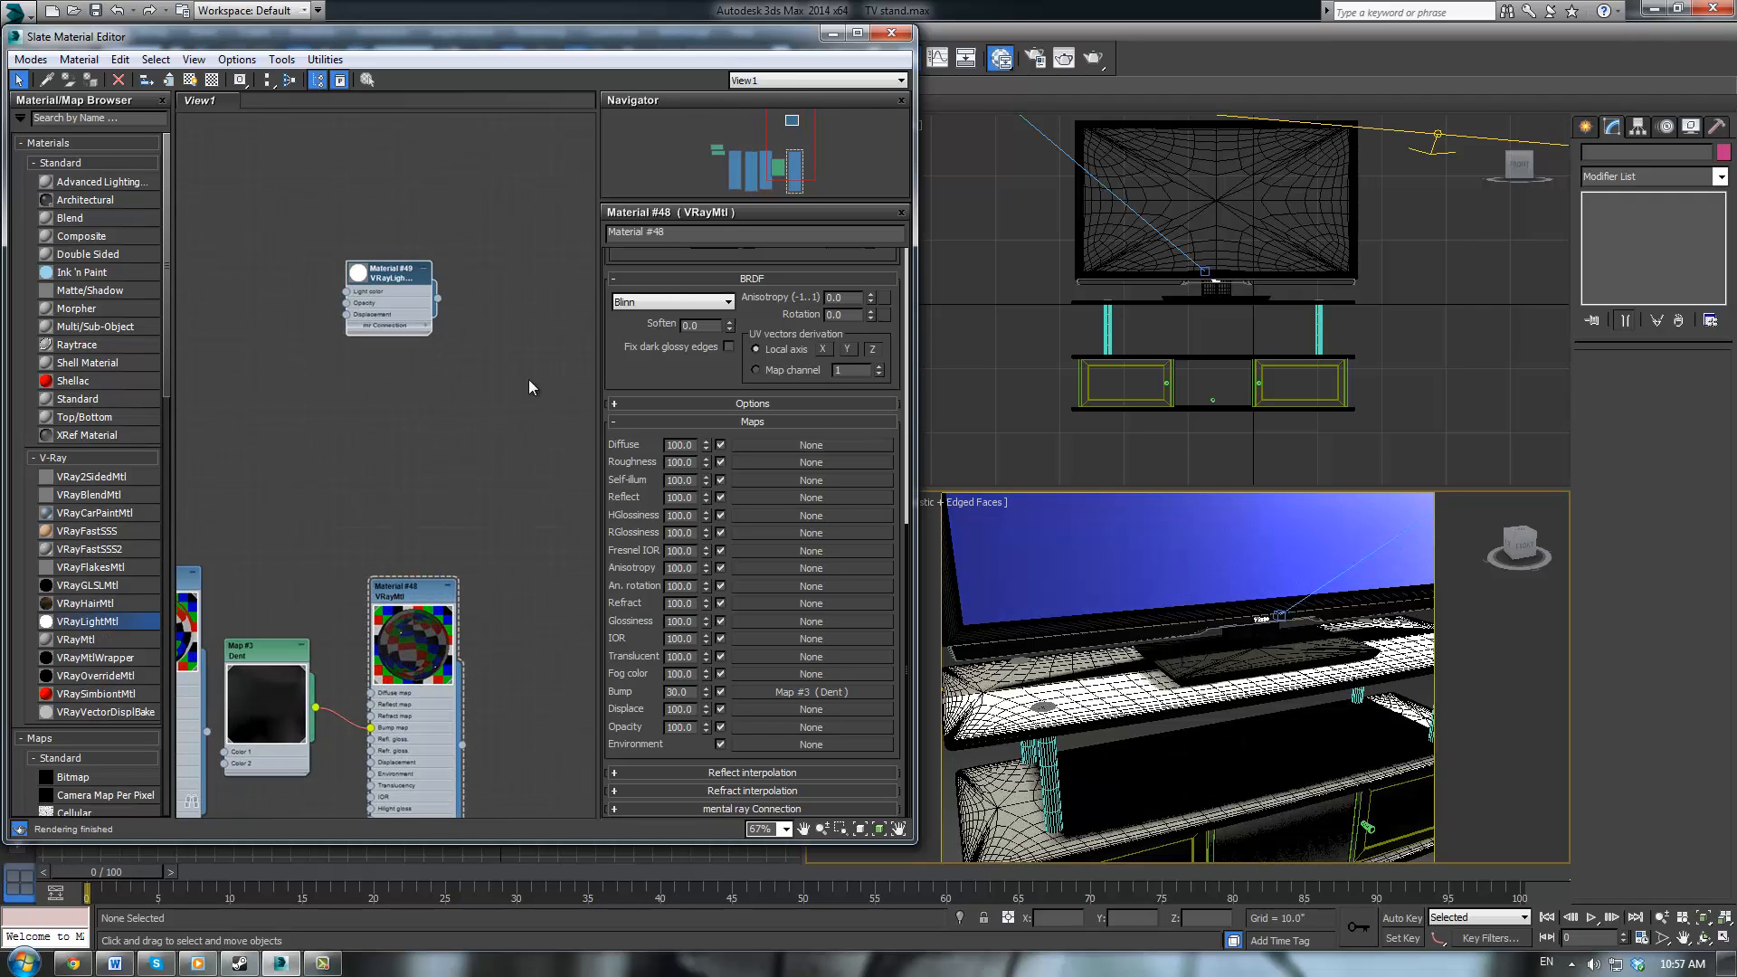
Apply the new VRayLightMtl to the Vizio logo text, display the material's parameters and deselect the text
click(1266, 624)
scroll(1287, 631, up, 2)
scroll(1232, 603, up, 2)
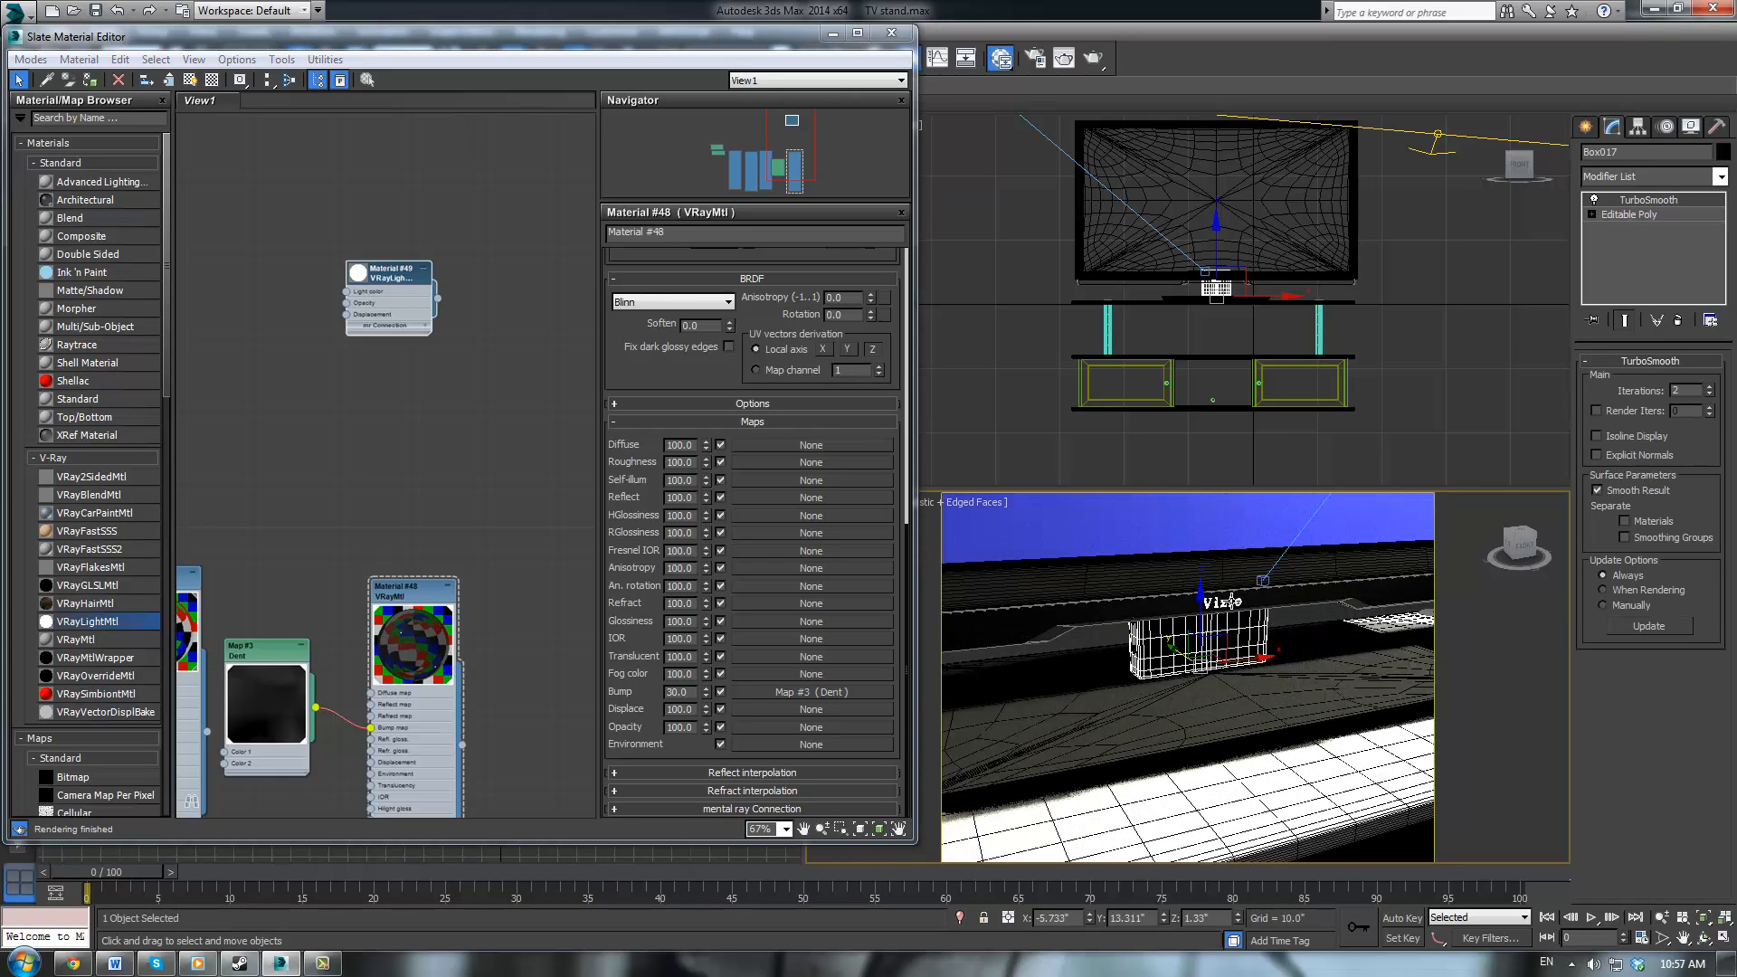
click(1232, 603)
key(z)
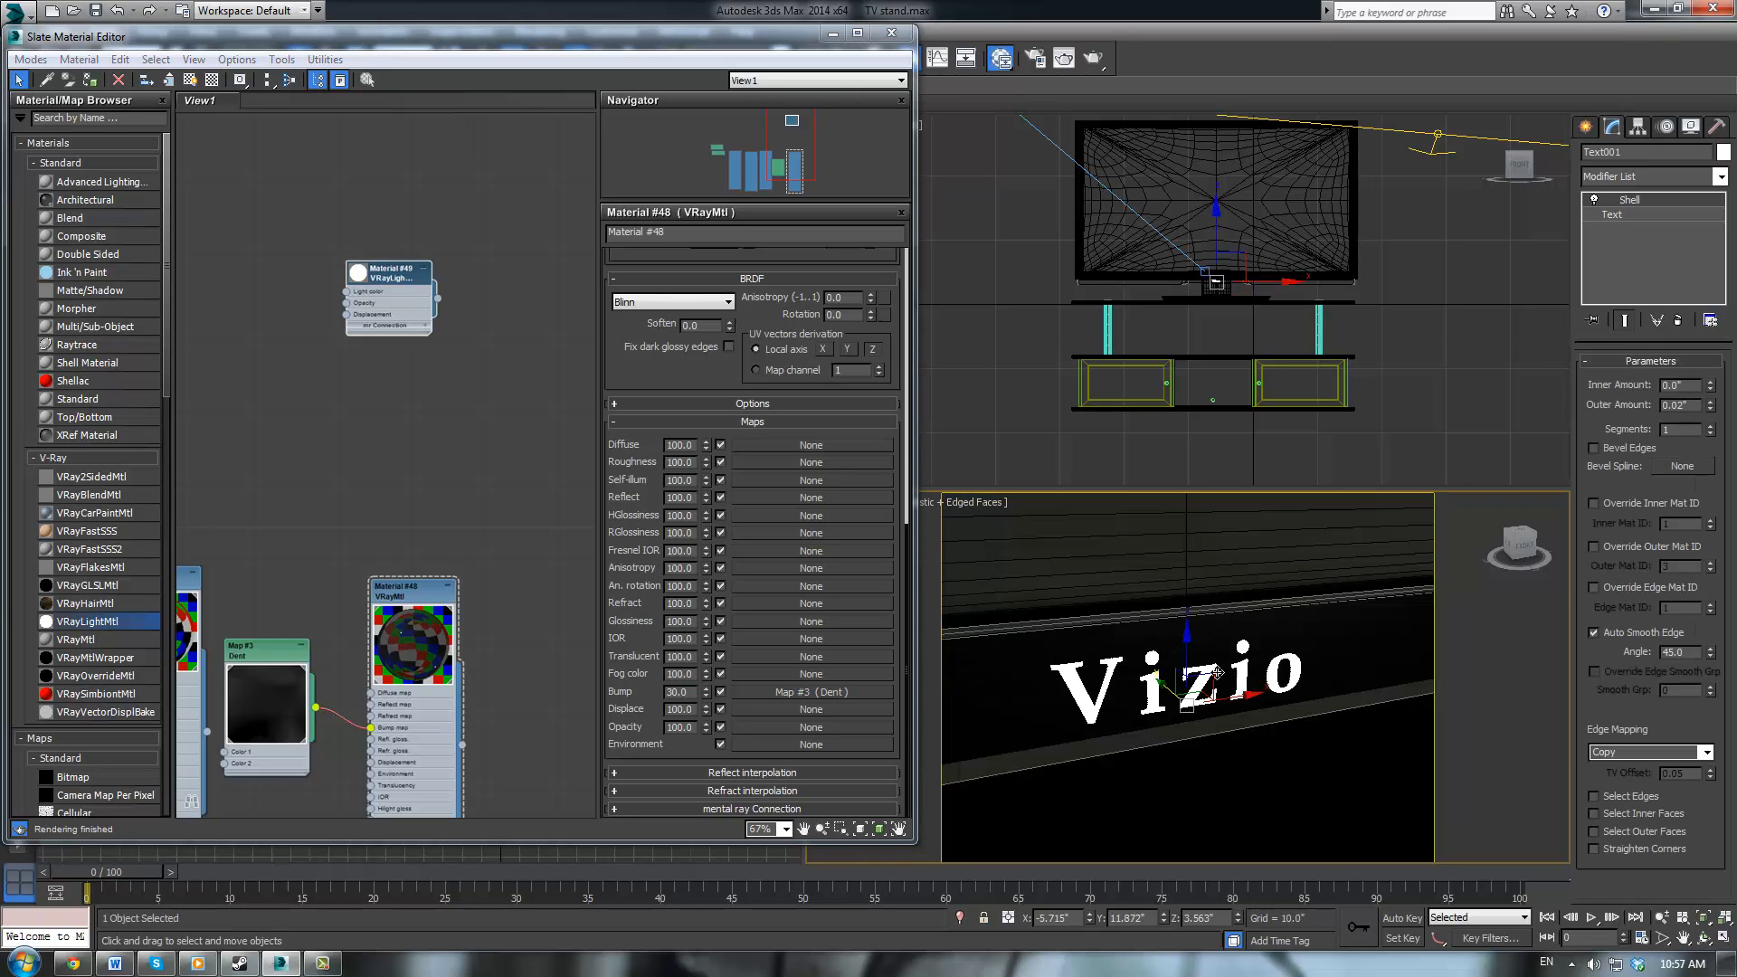
drag(438, 298, 1212, 685)
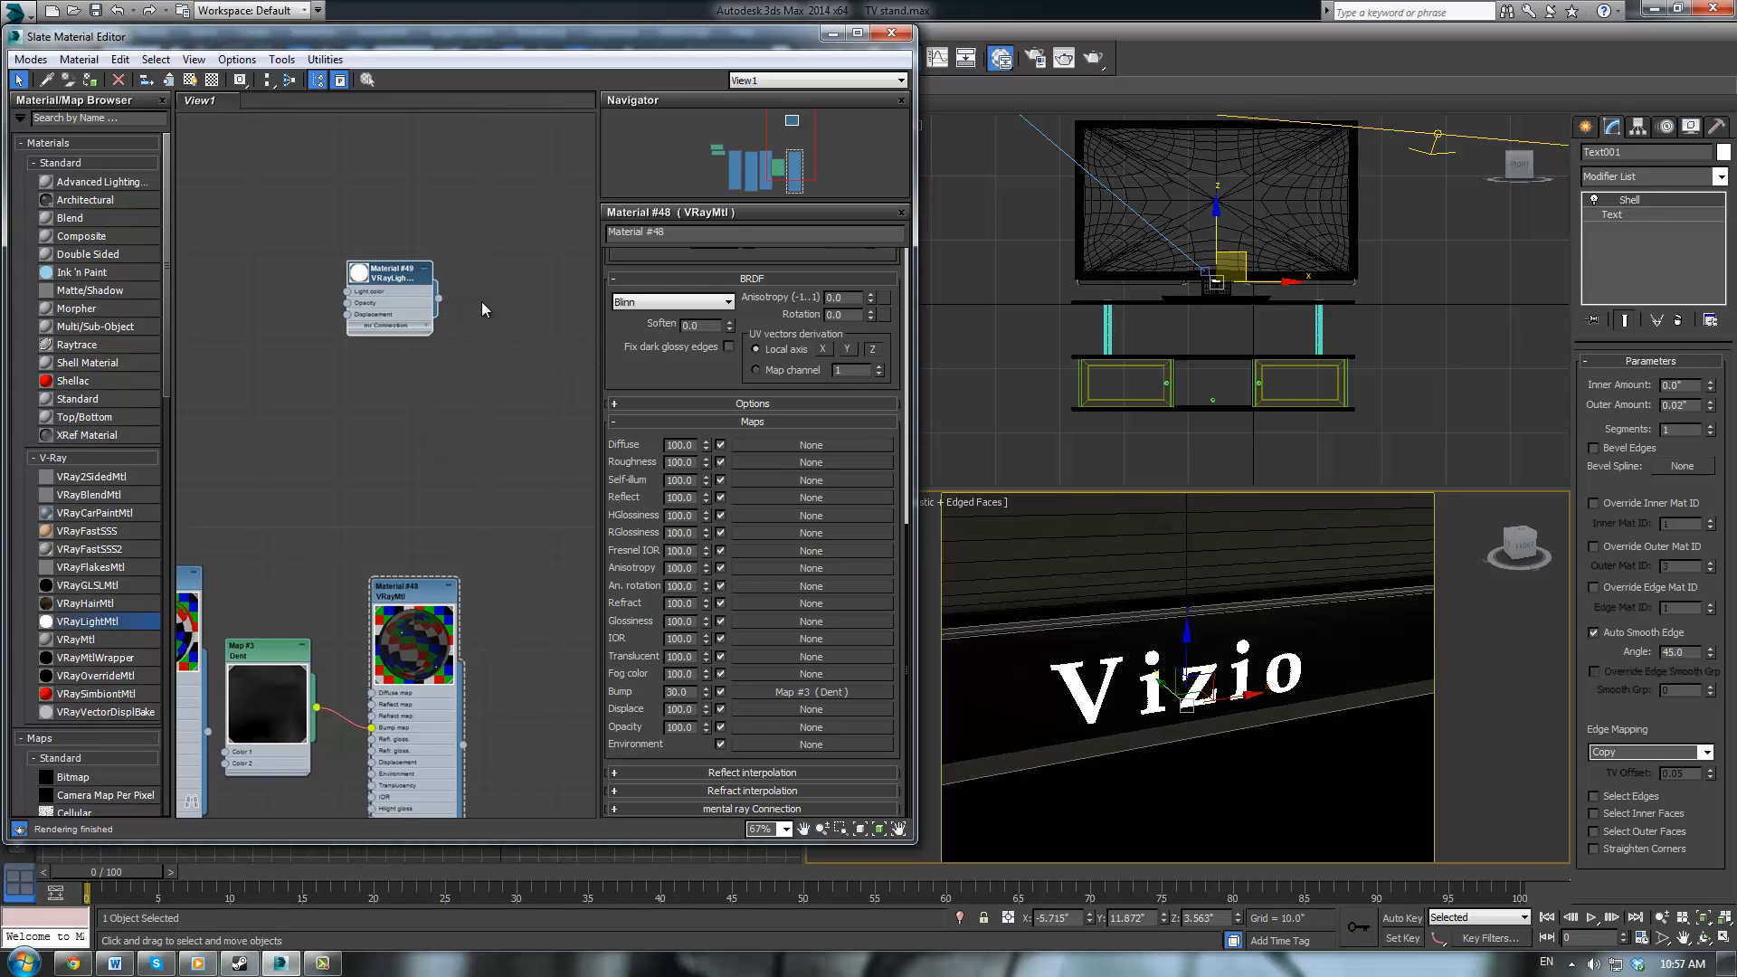
double_click(407, 273)
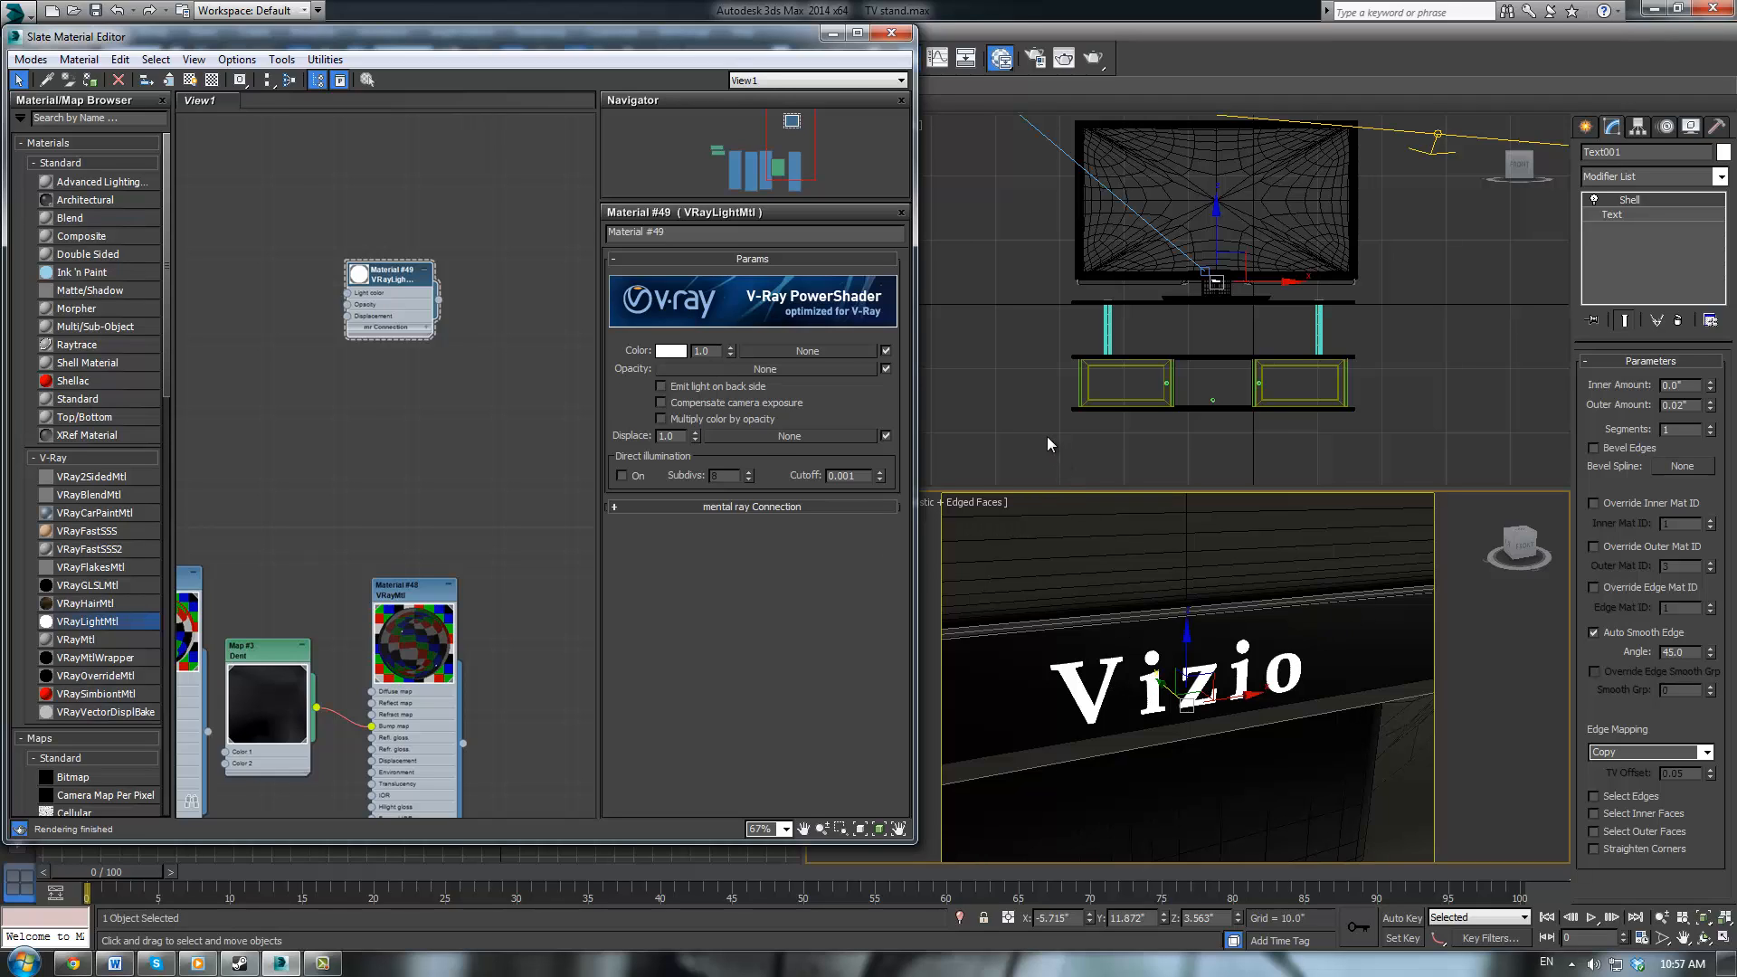
click(979, 340)
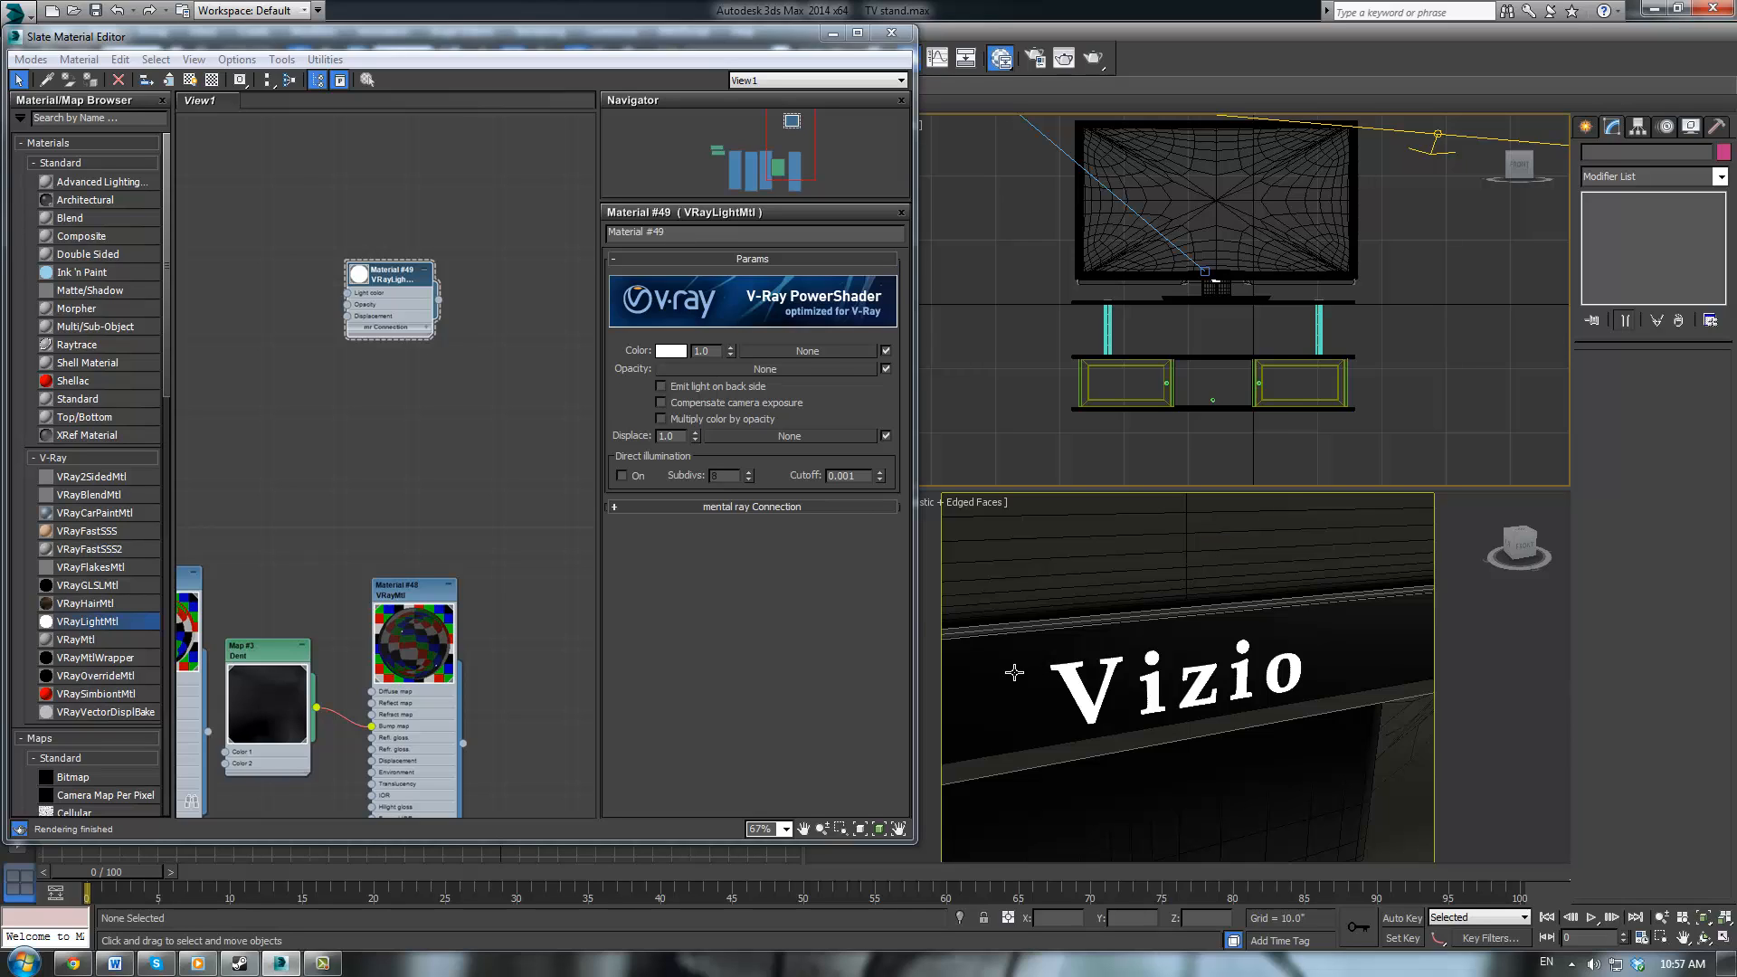
Add a VRayMtl beside the light material and apply it to the TV's lower trim strip behind the Vizio logo
scroll(462, 452, down, 2)
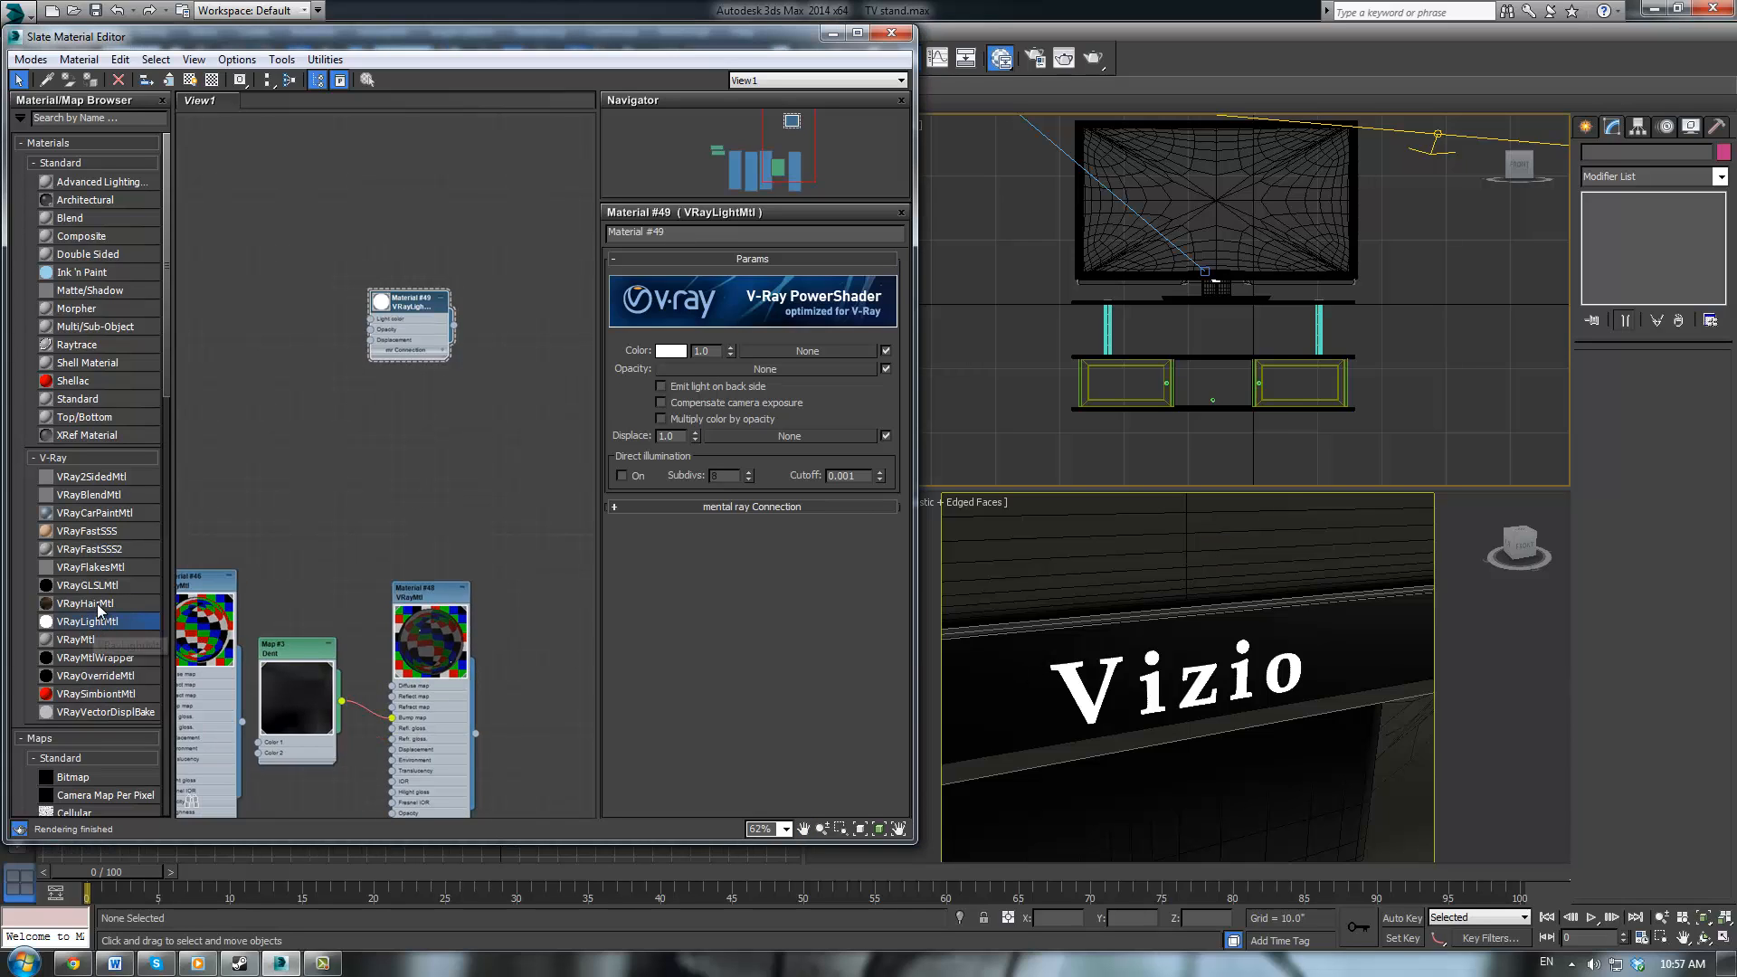
drag(76, 638, 293, 322)
middle_drag(409, 355, 540, 369)
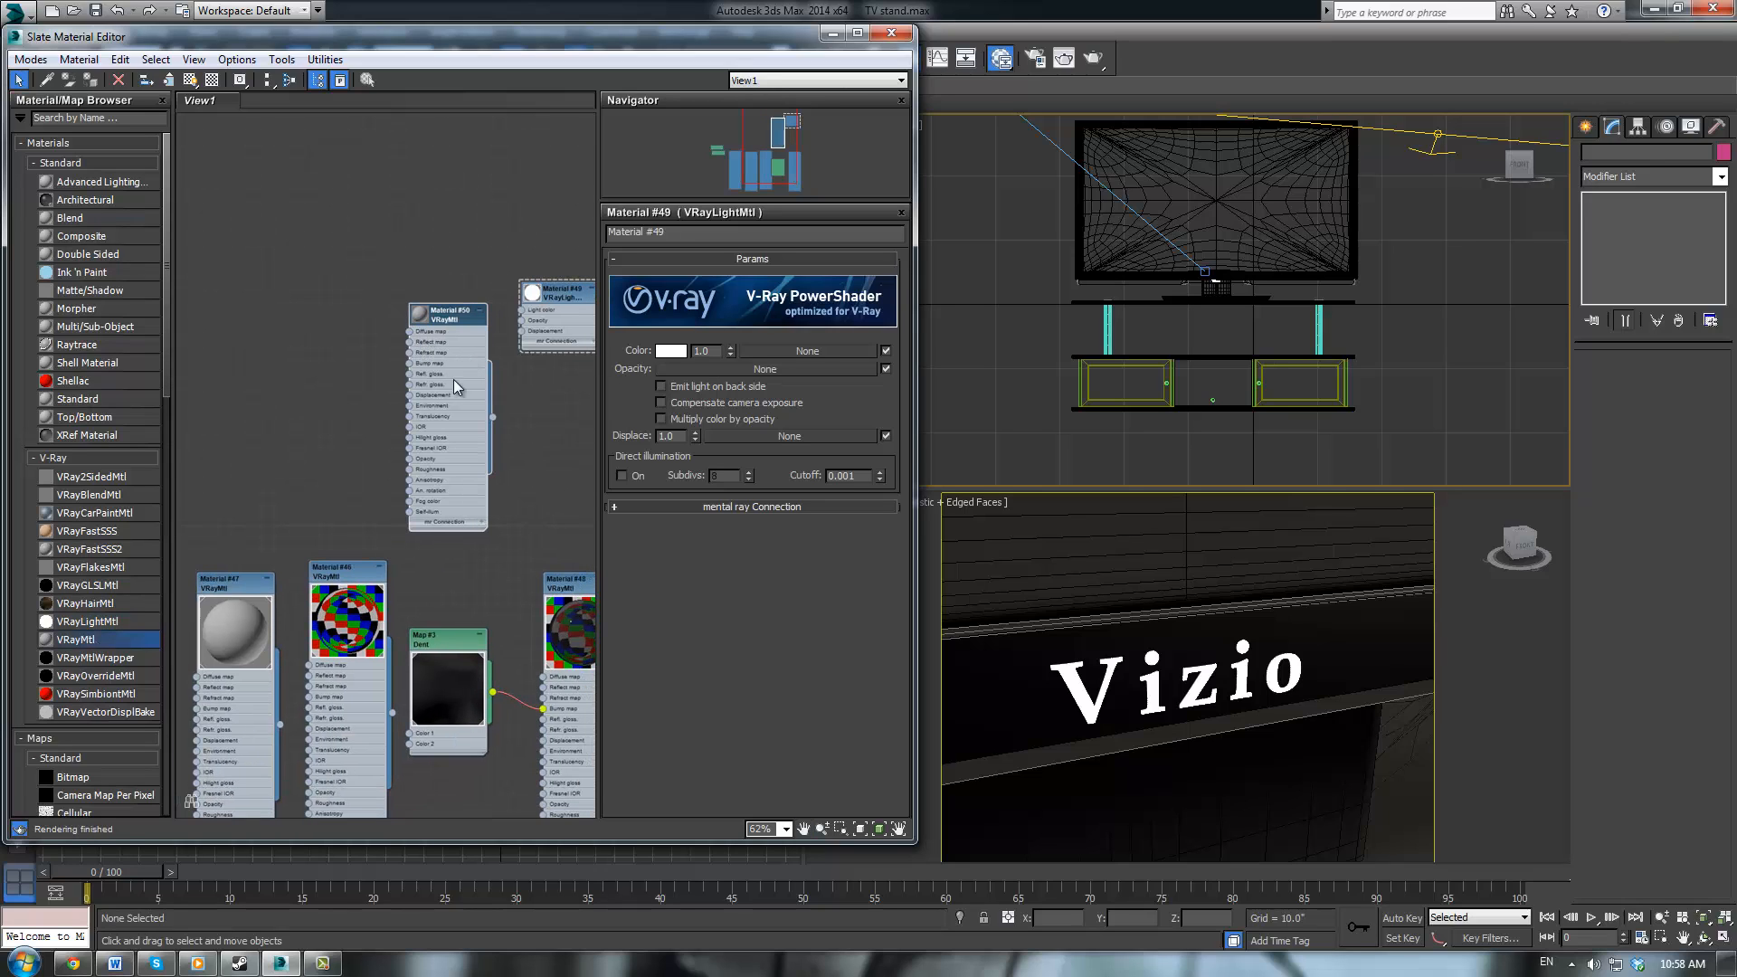
drag(494, 418, 1061, 691)
scroll(1061, 690, down, 6)
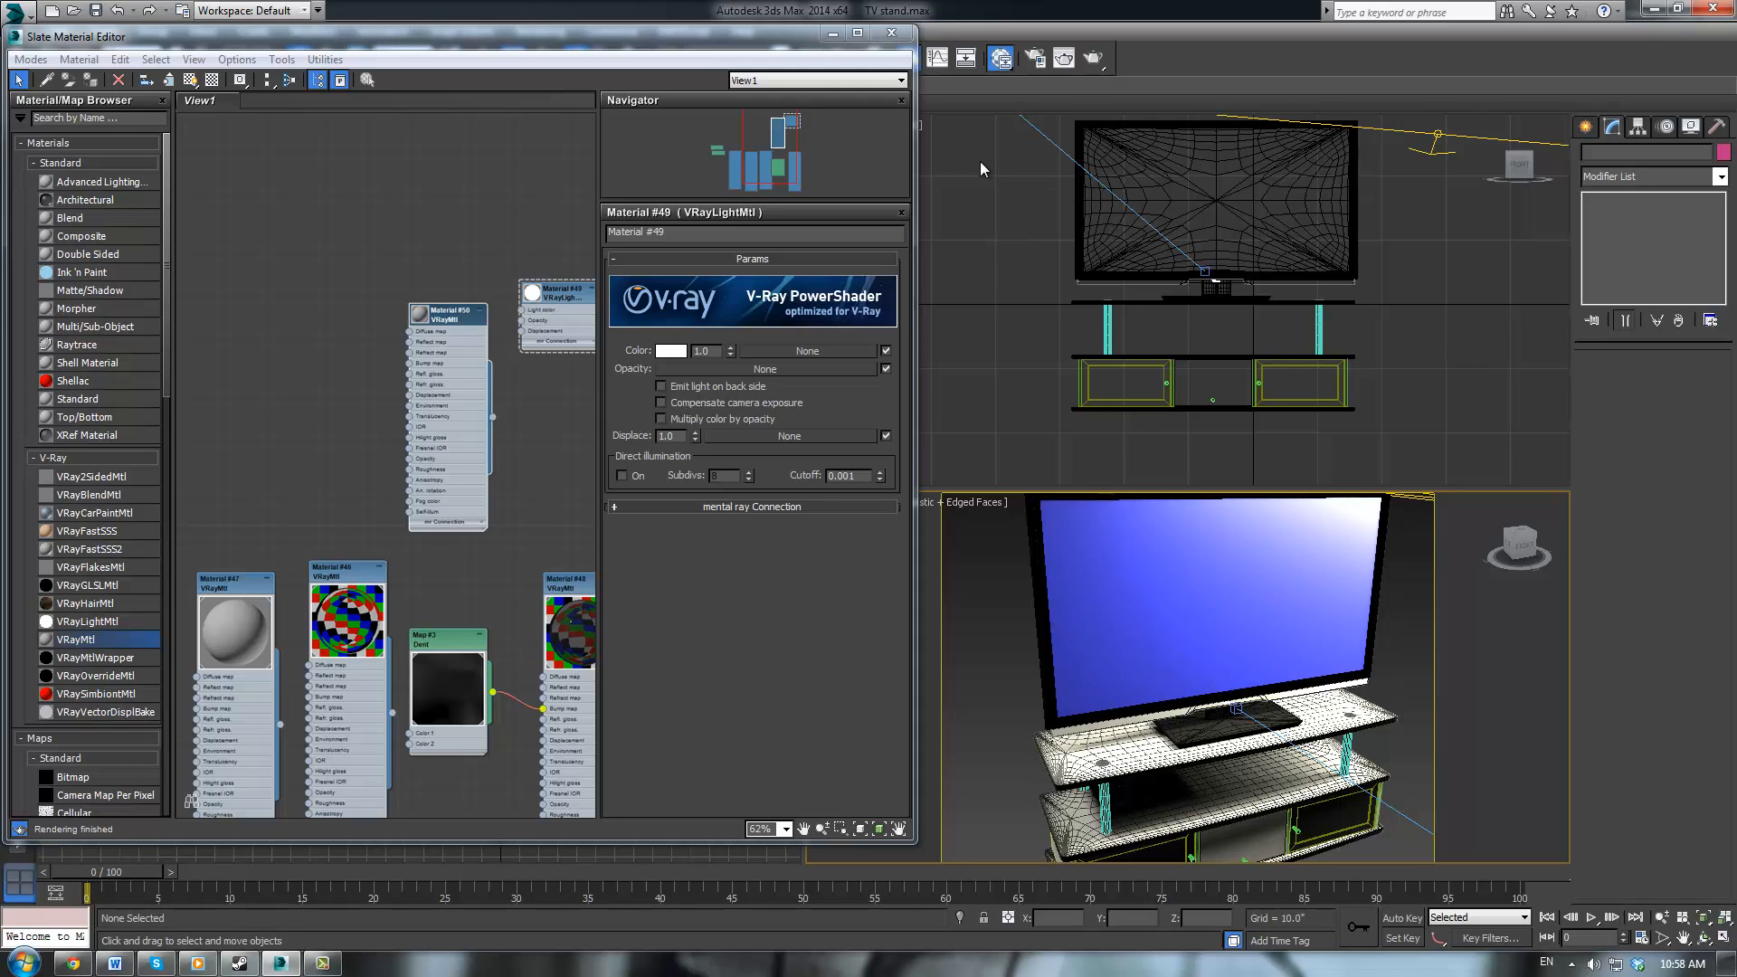
Maximize the Slate Material Editor, move the Material #50 node higher and rename the VRayLightMtl as Light
click(857, 36)
scroll(583, 387, up, 2)
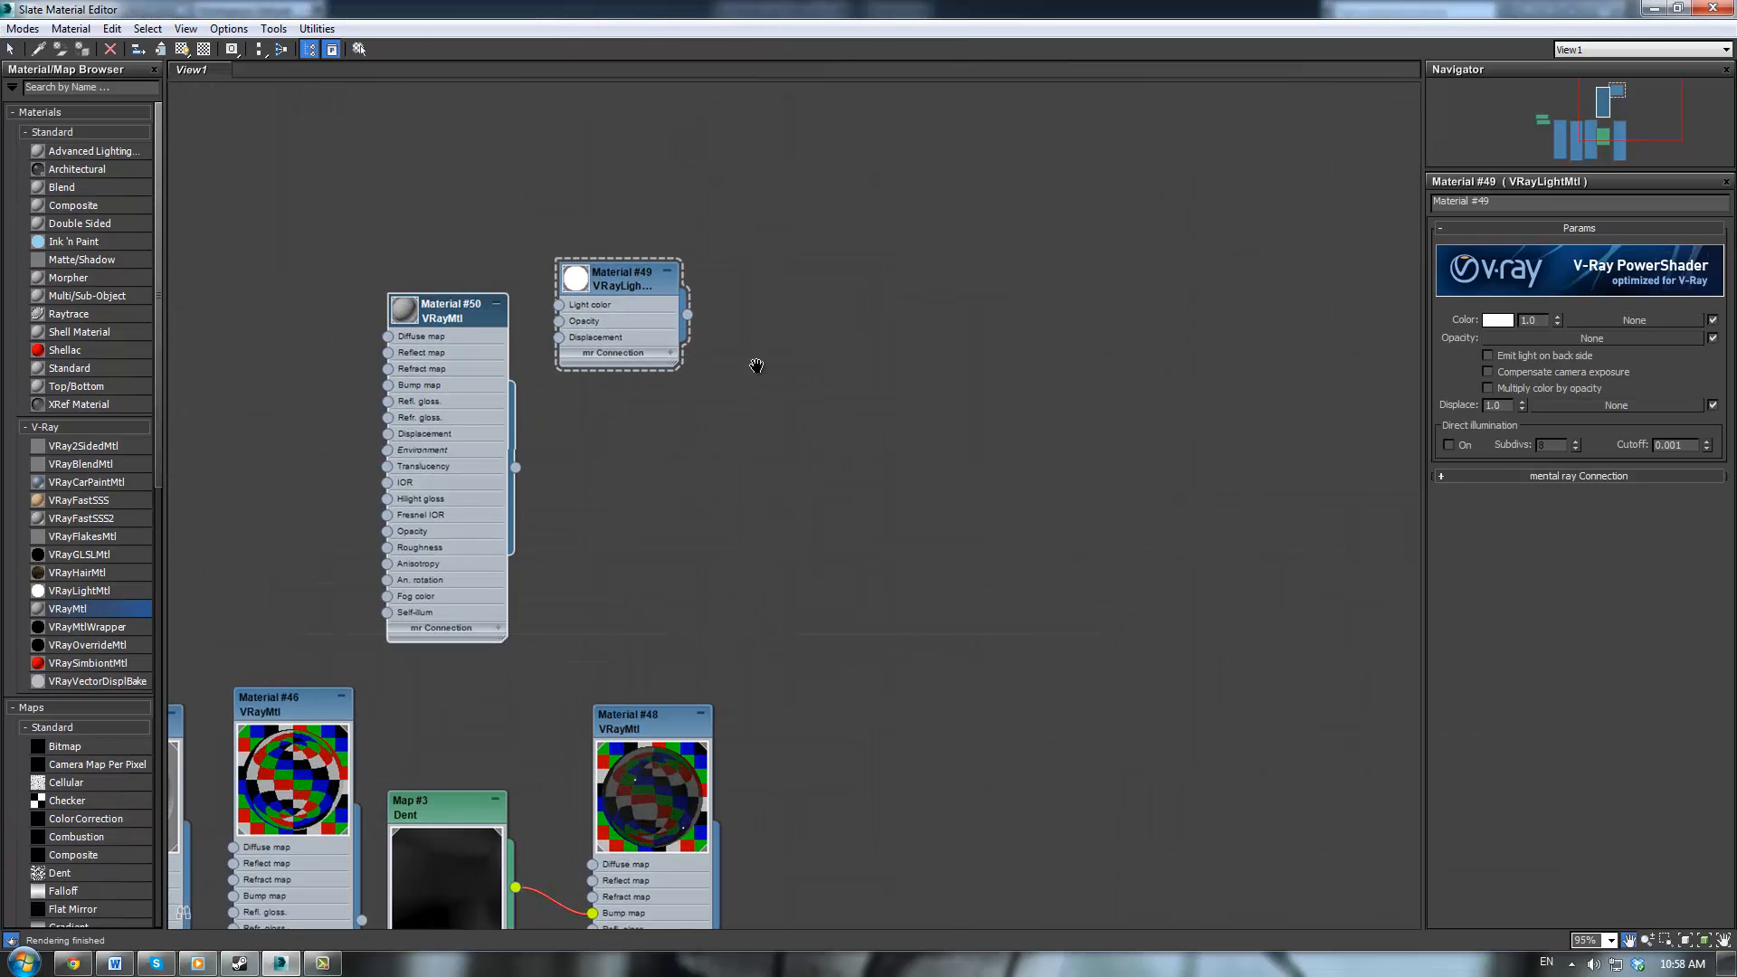
double_click(653, 333)
scroll(654, 351, up, 2)
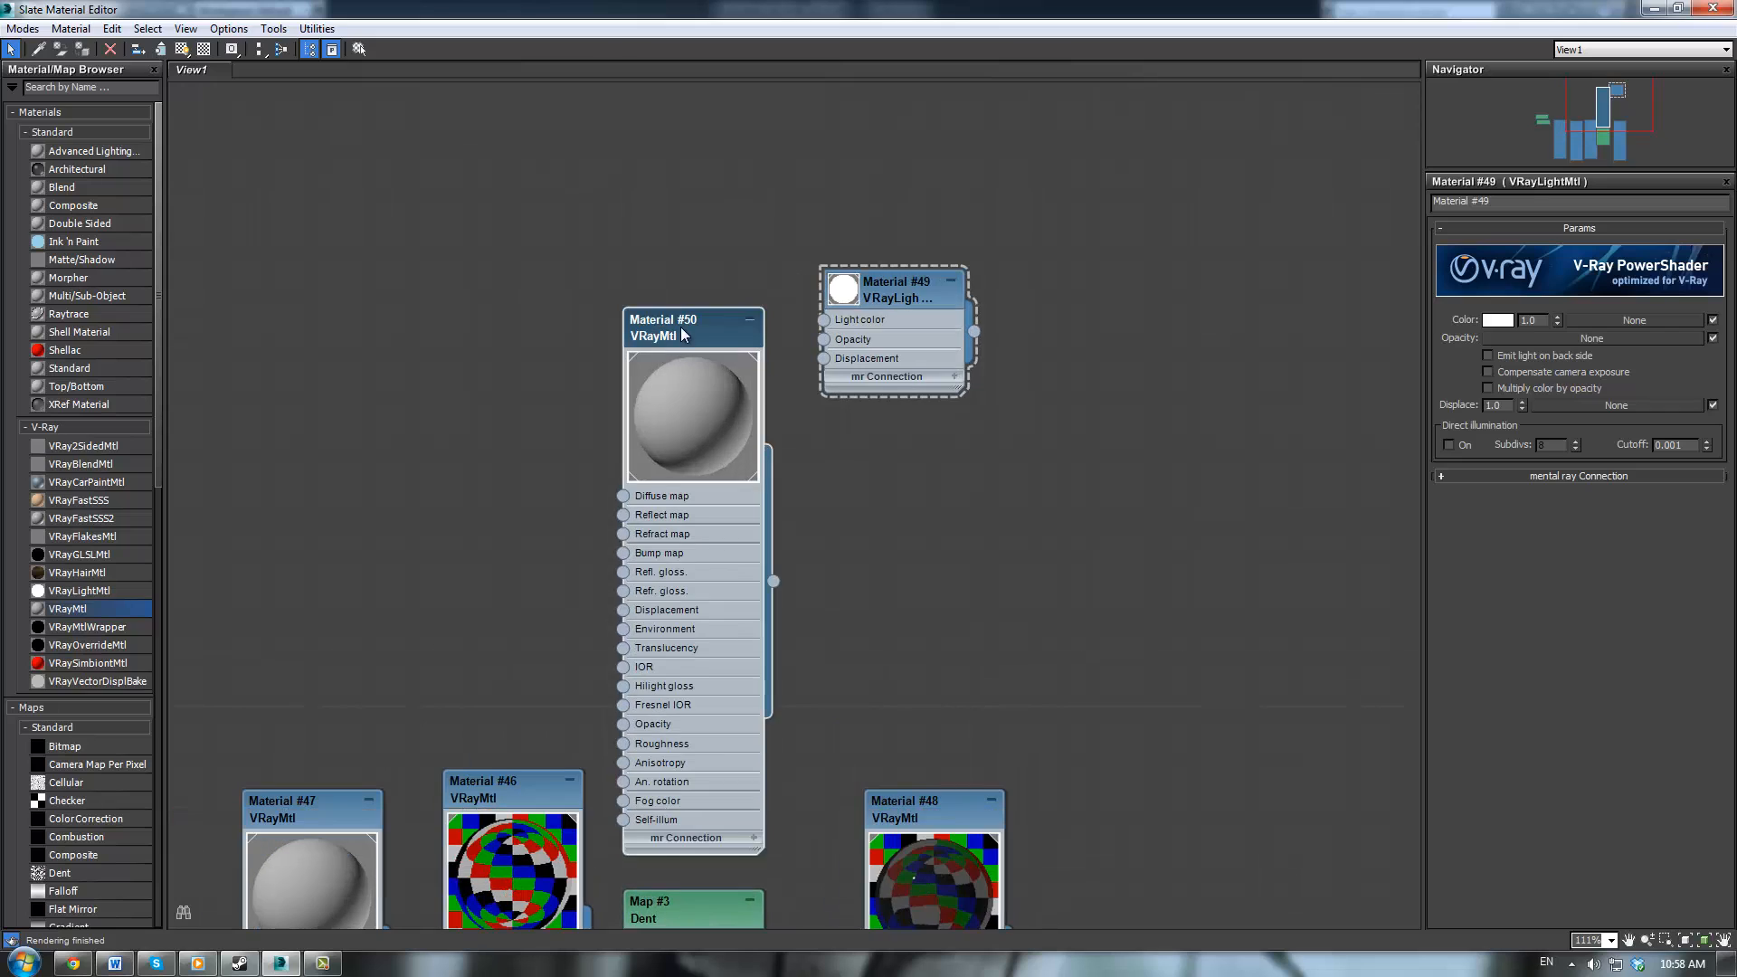
drag(690, 318, 666, 195)
click(1511, 201)
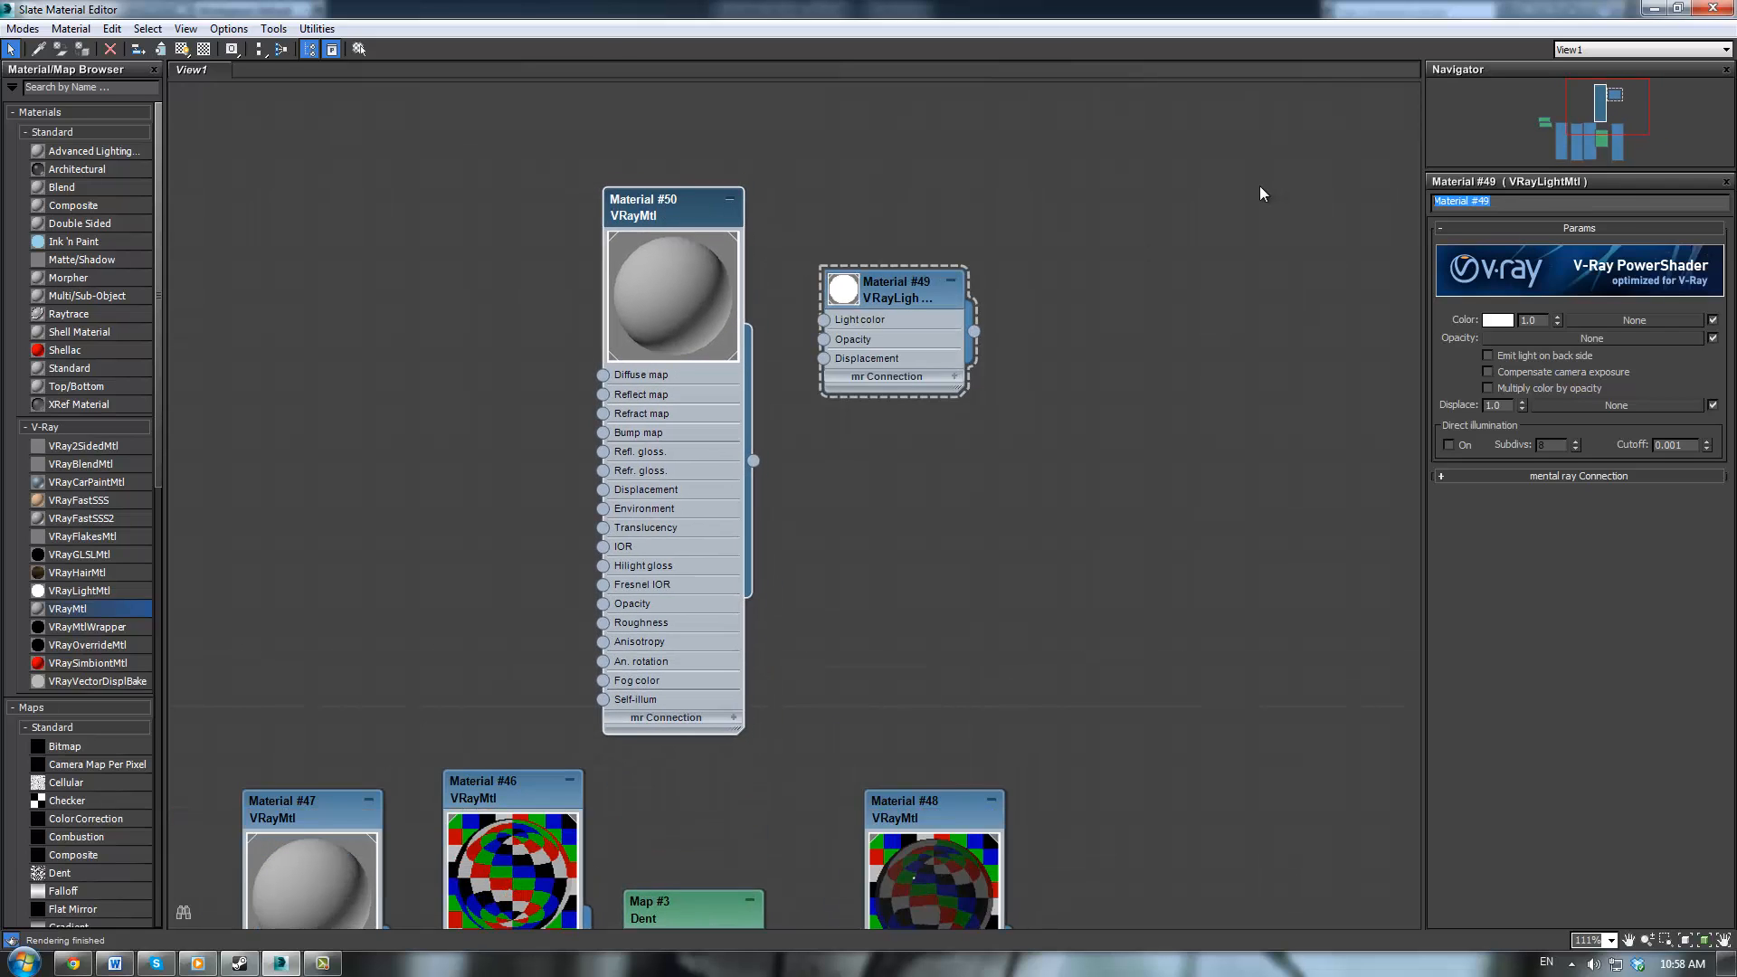
text(Brushed Metal)
key(Return)
text(Light)
Rename the VRayMtl Material #50 as Brushed Metal
double_click(693, 201)
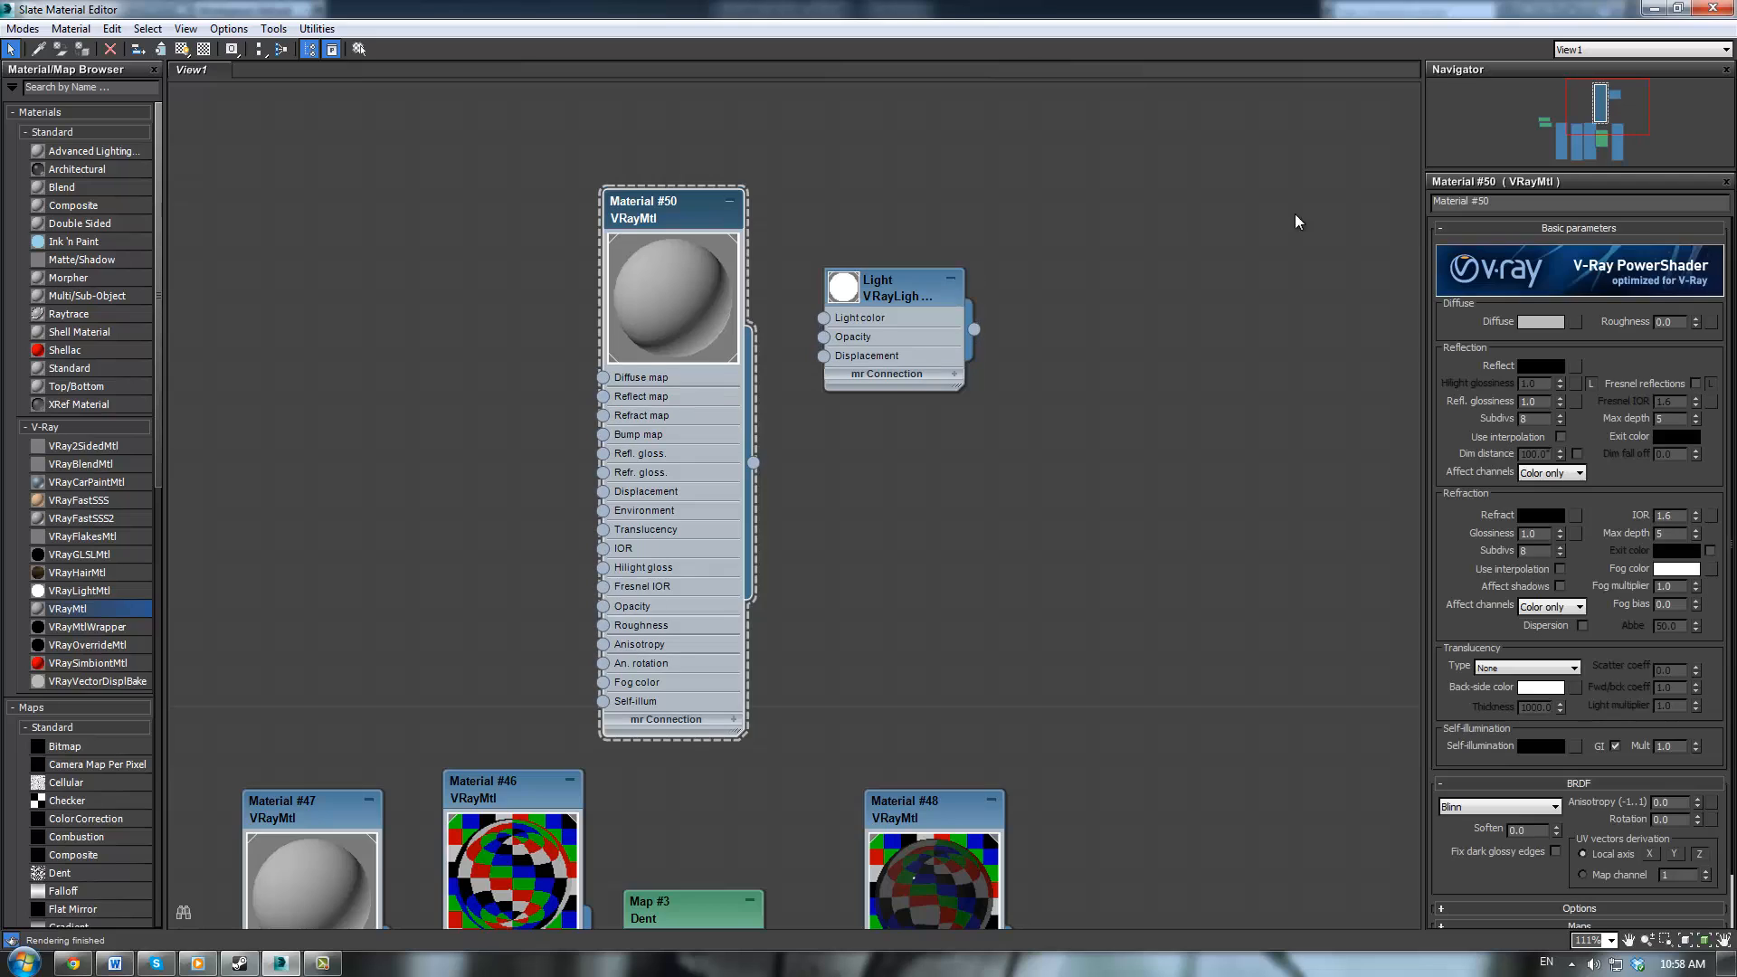
click(1546, 201)
text(Brushed Metal)
key(Return)
Set the Brushed Metal material's reflection colour value to 34 and its reflection glossiness to 0.81
click(1542, 365)
drag(595, 208, 588, 203)
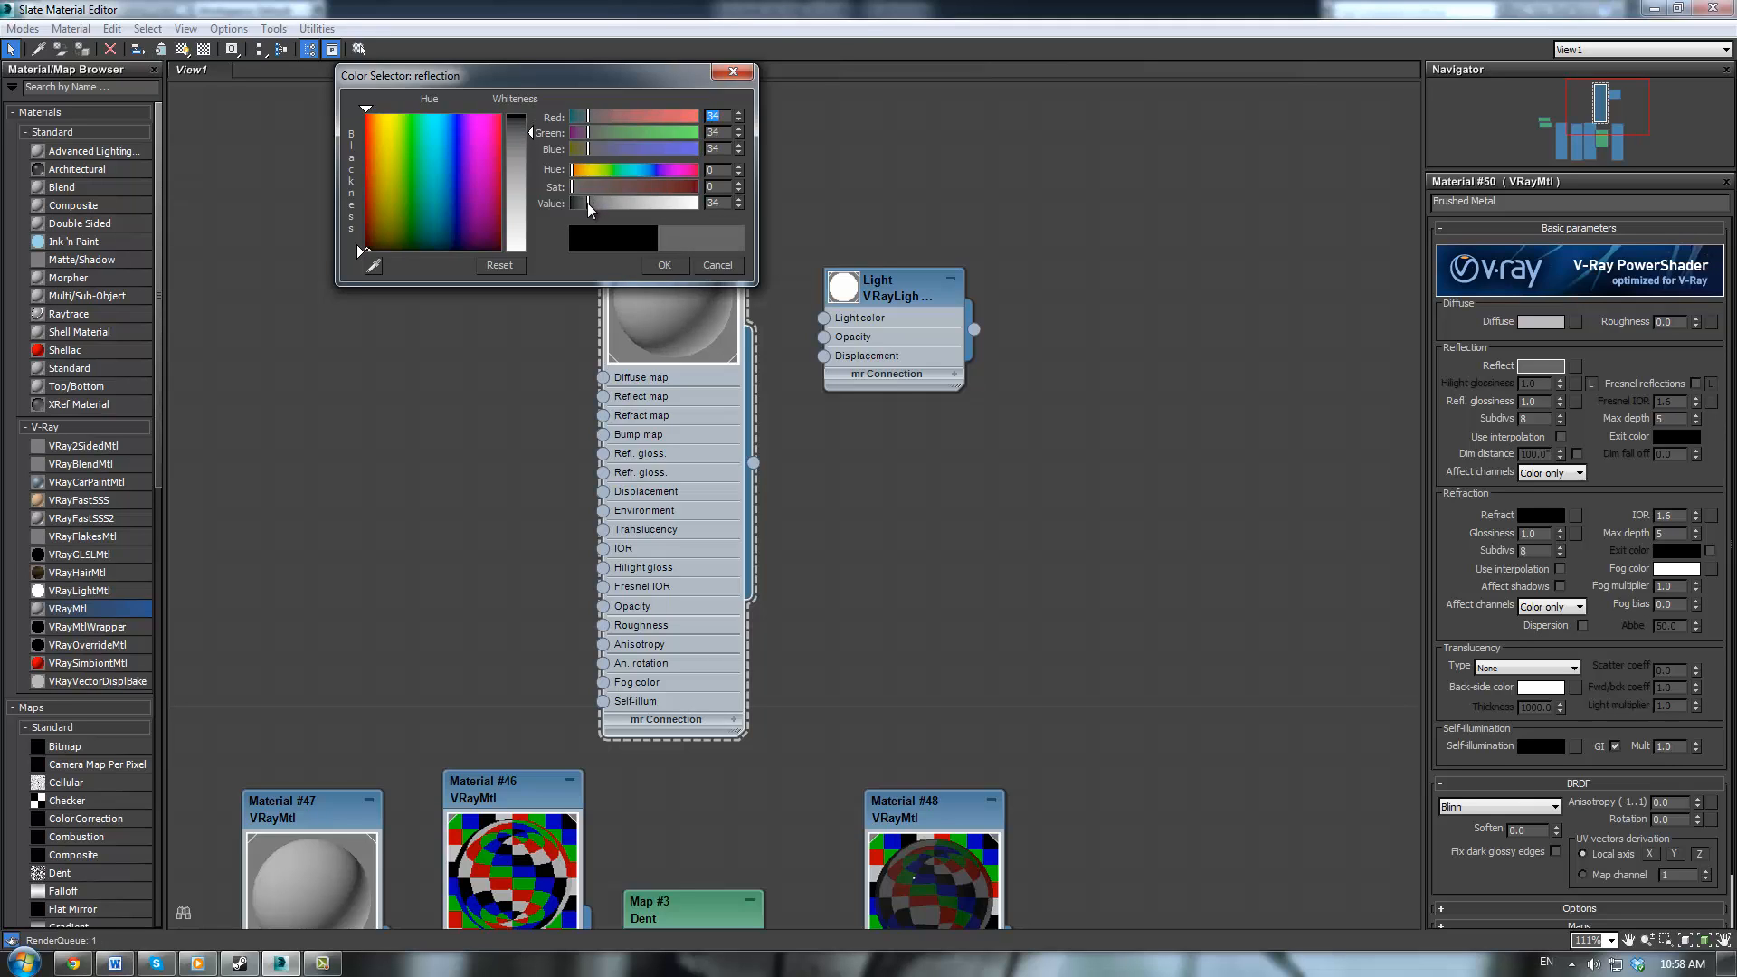
click(661, 267)
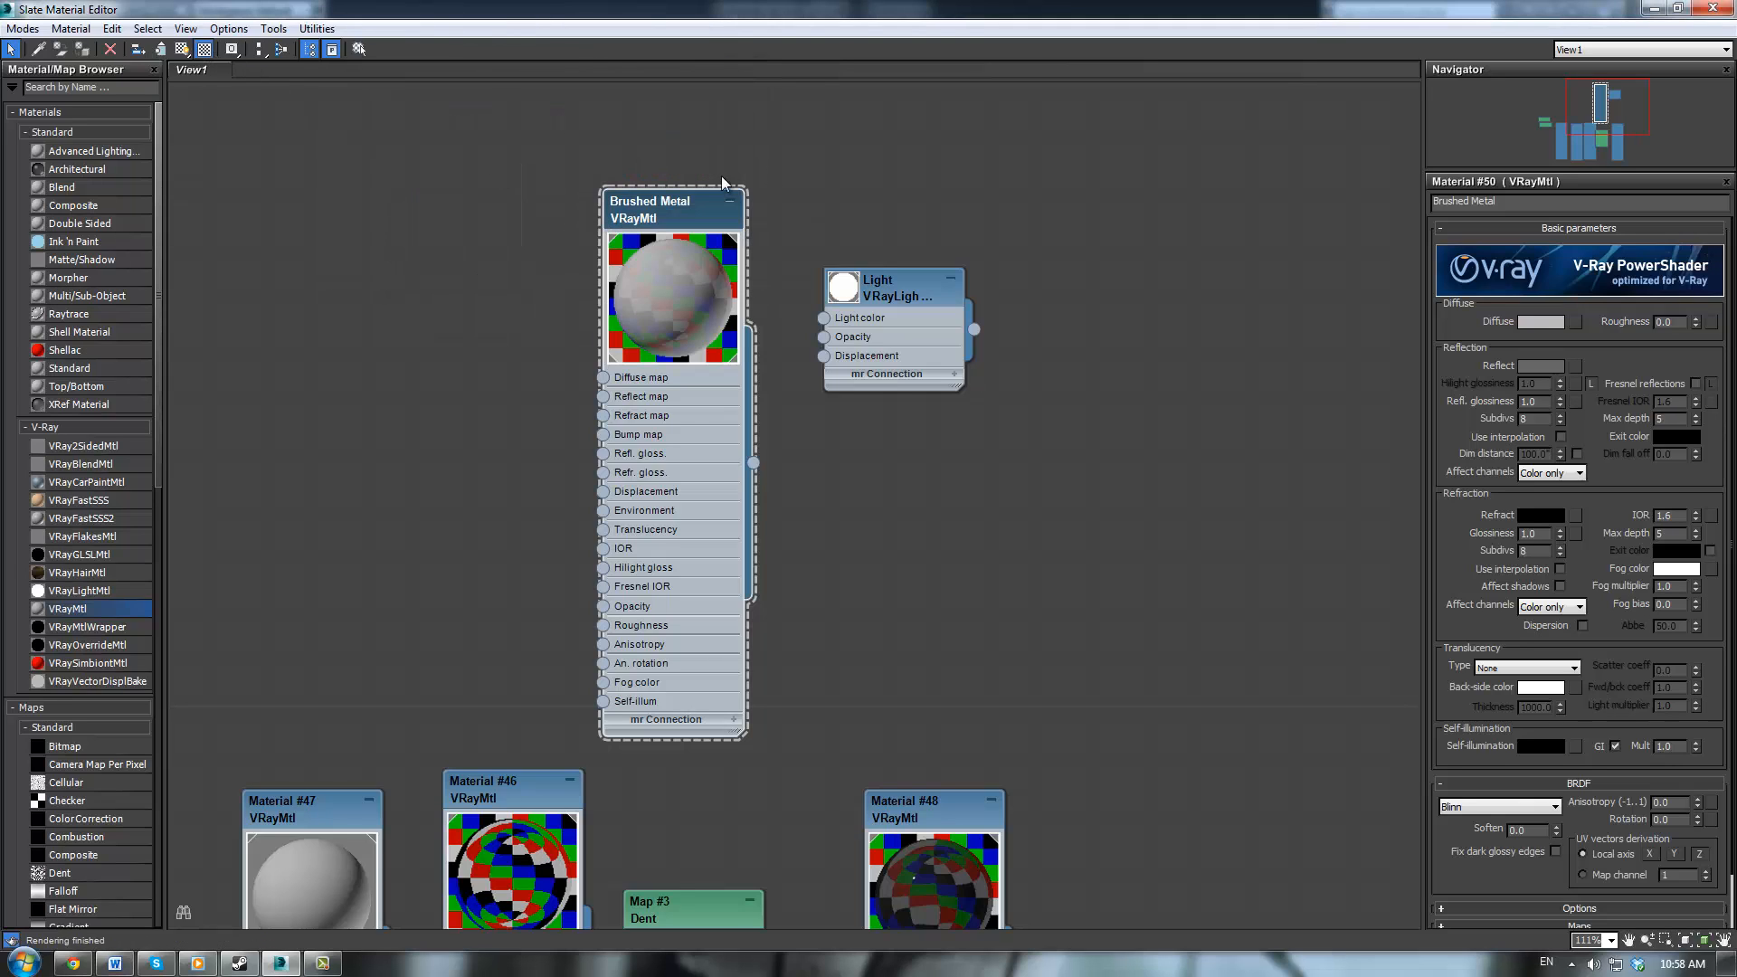
middle_drag(781, 169, 805, 186)
scroll(812, 202, up, 1)
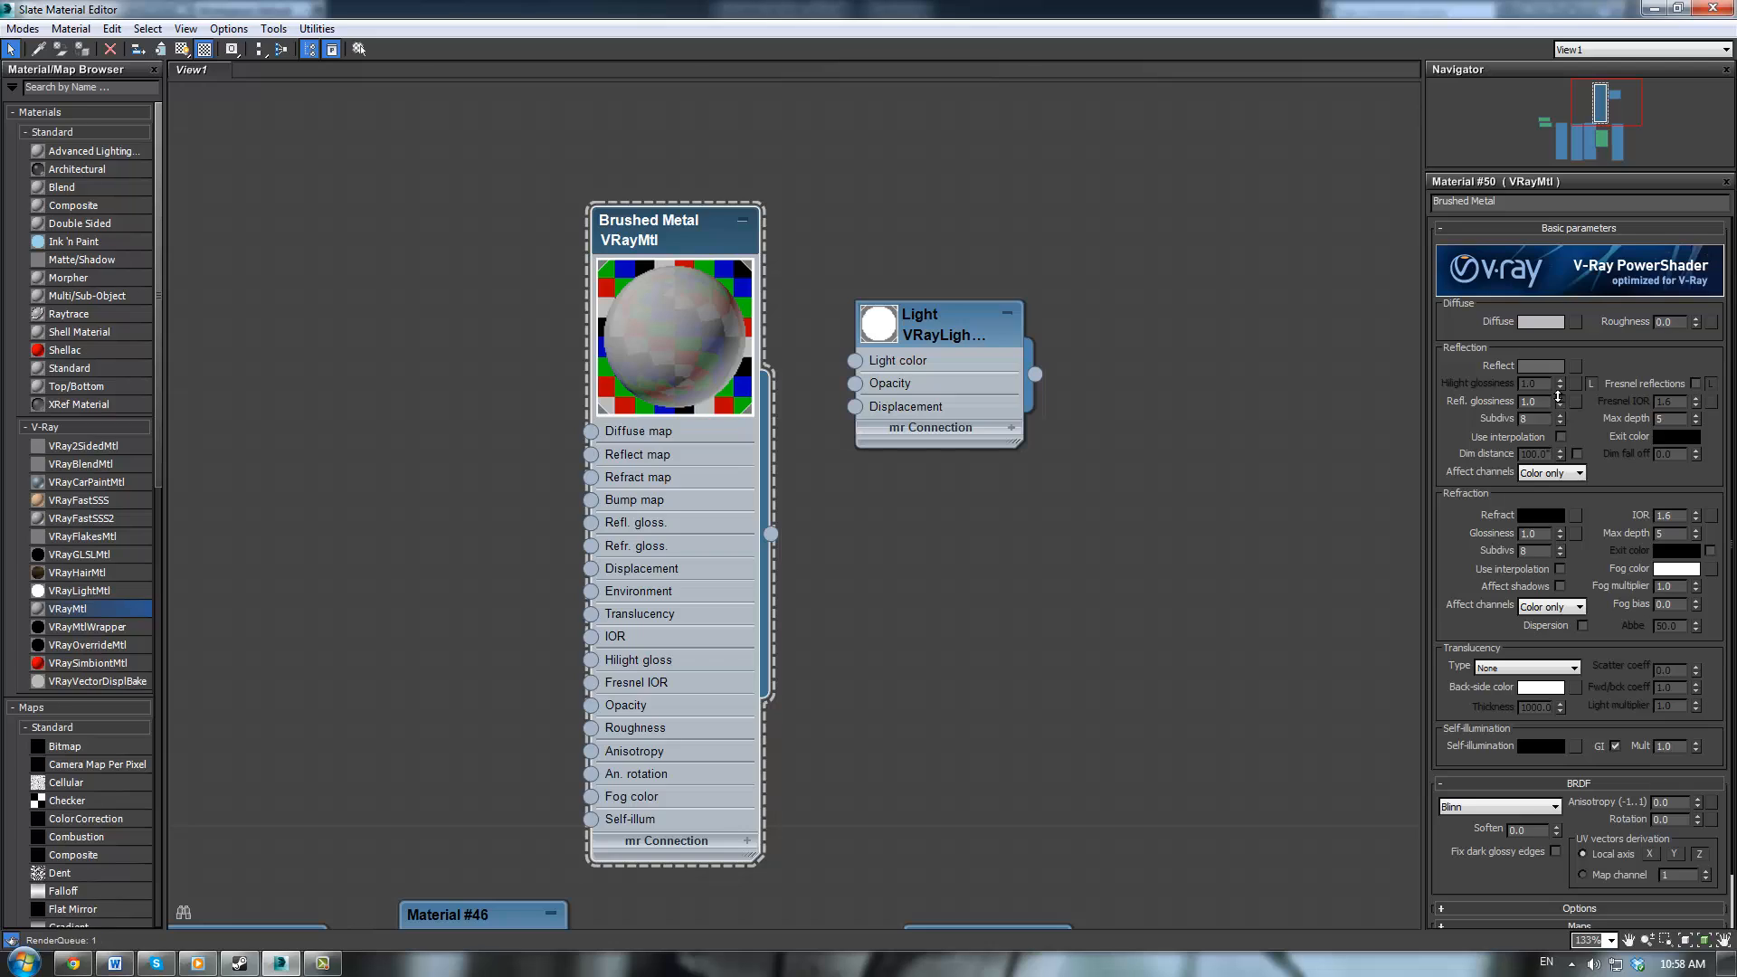
drag(1559, 409, 1598, 313)
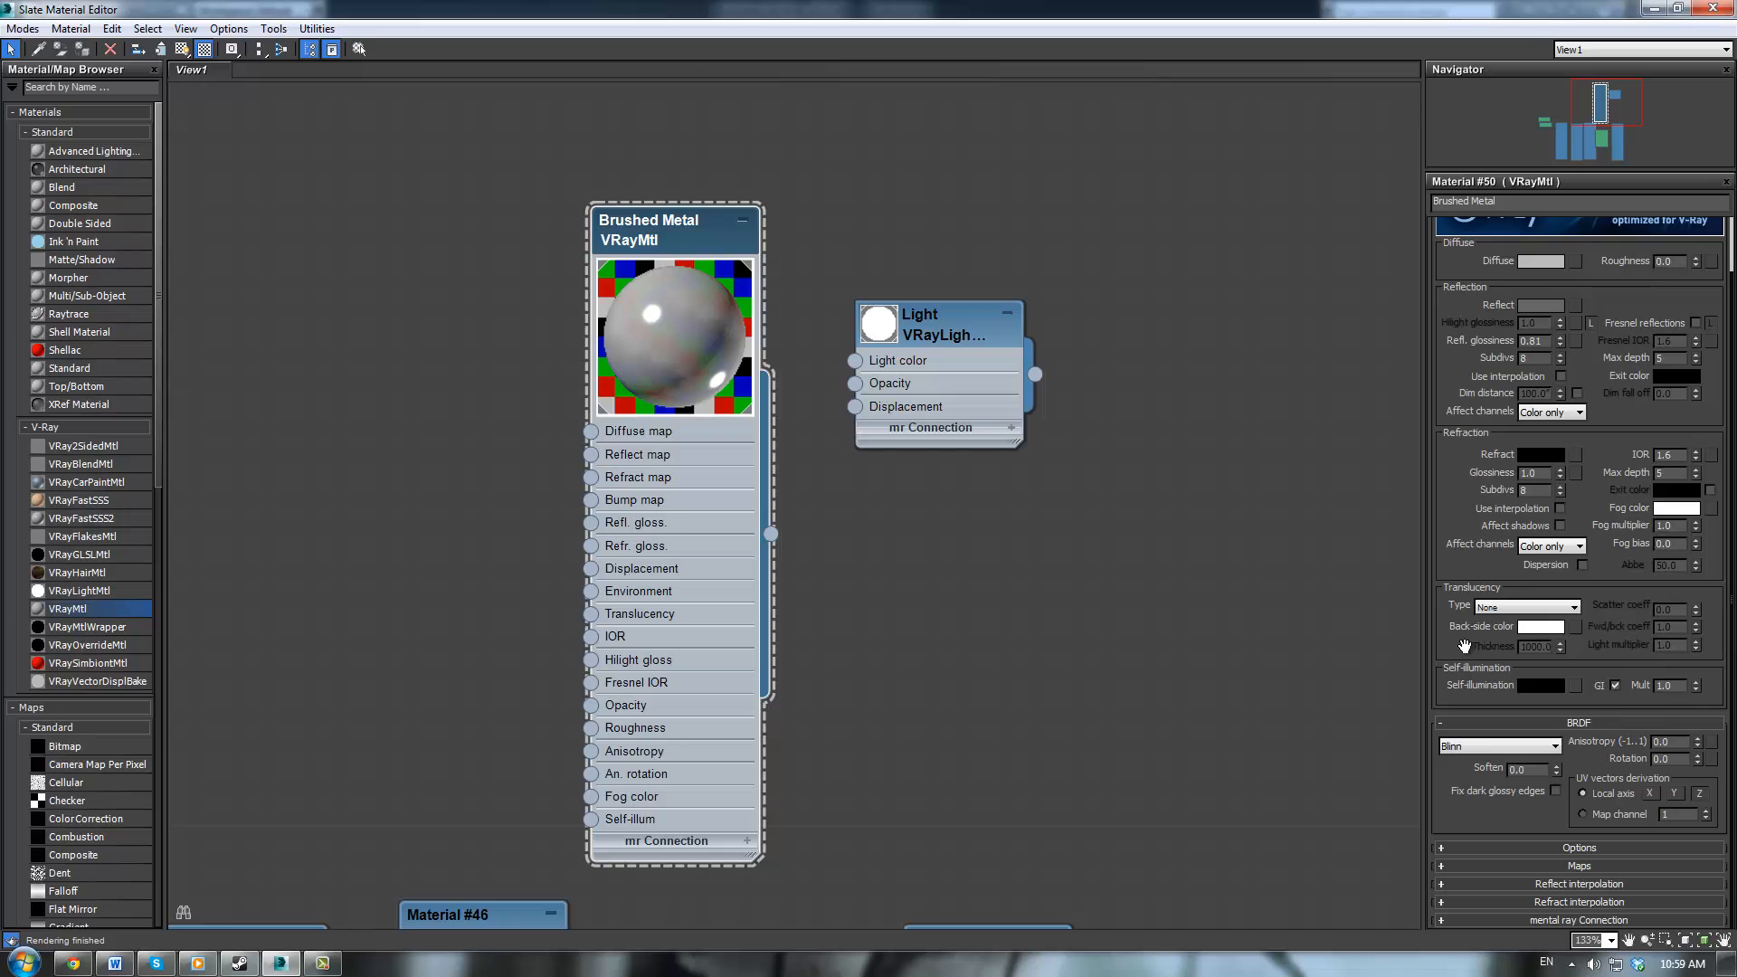
Switch to Chrome, close the weather tab and search Google Images for "brushed metal" in a new tab
click(74, 963)
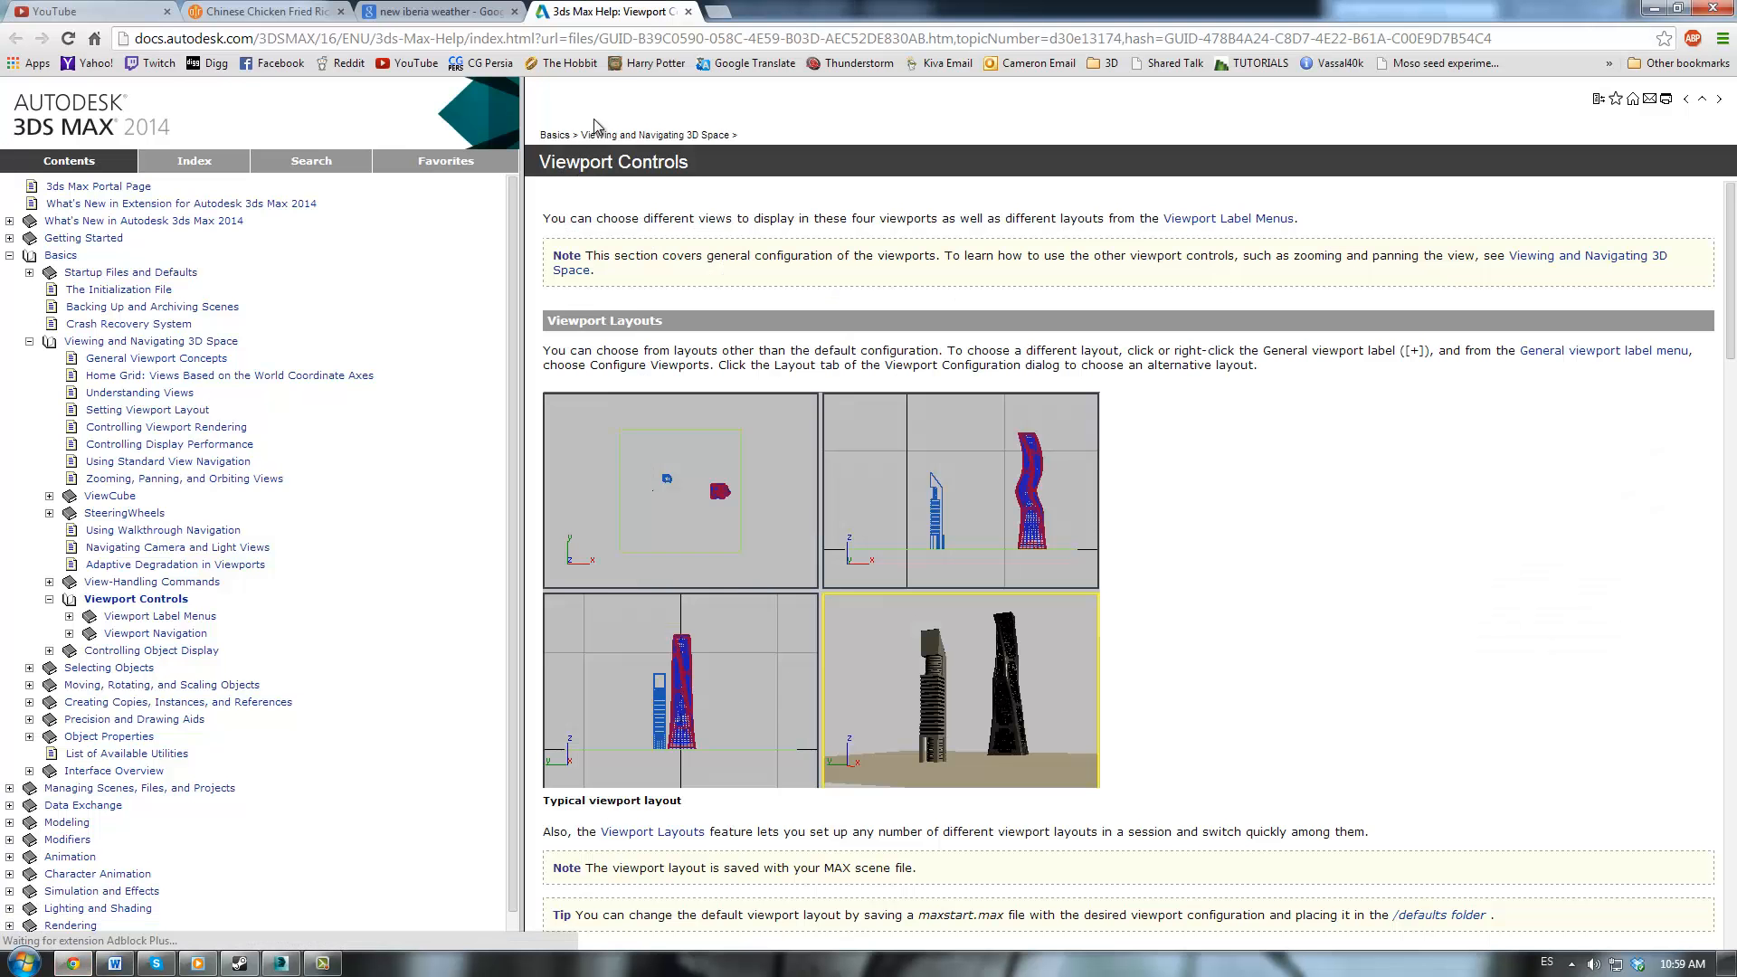
click(717, 11)
middle_click(421, 11)
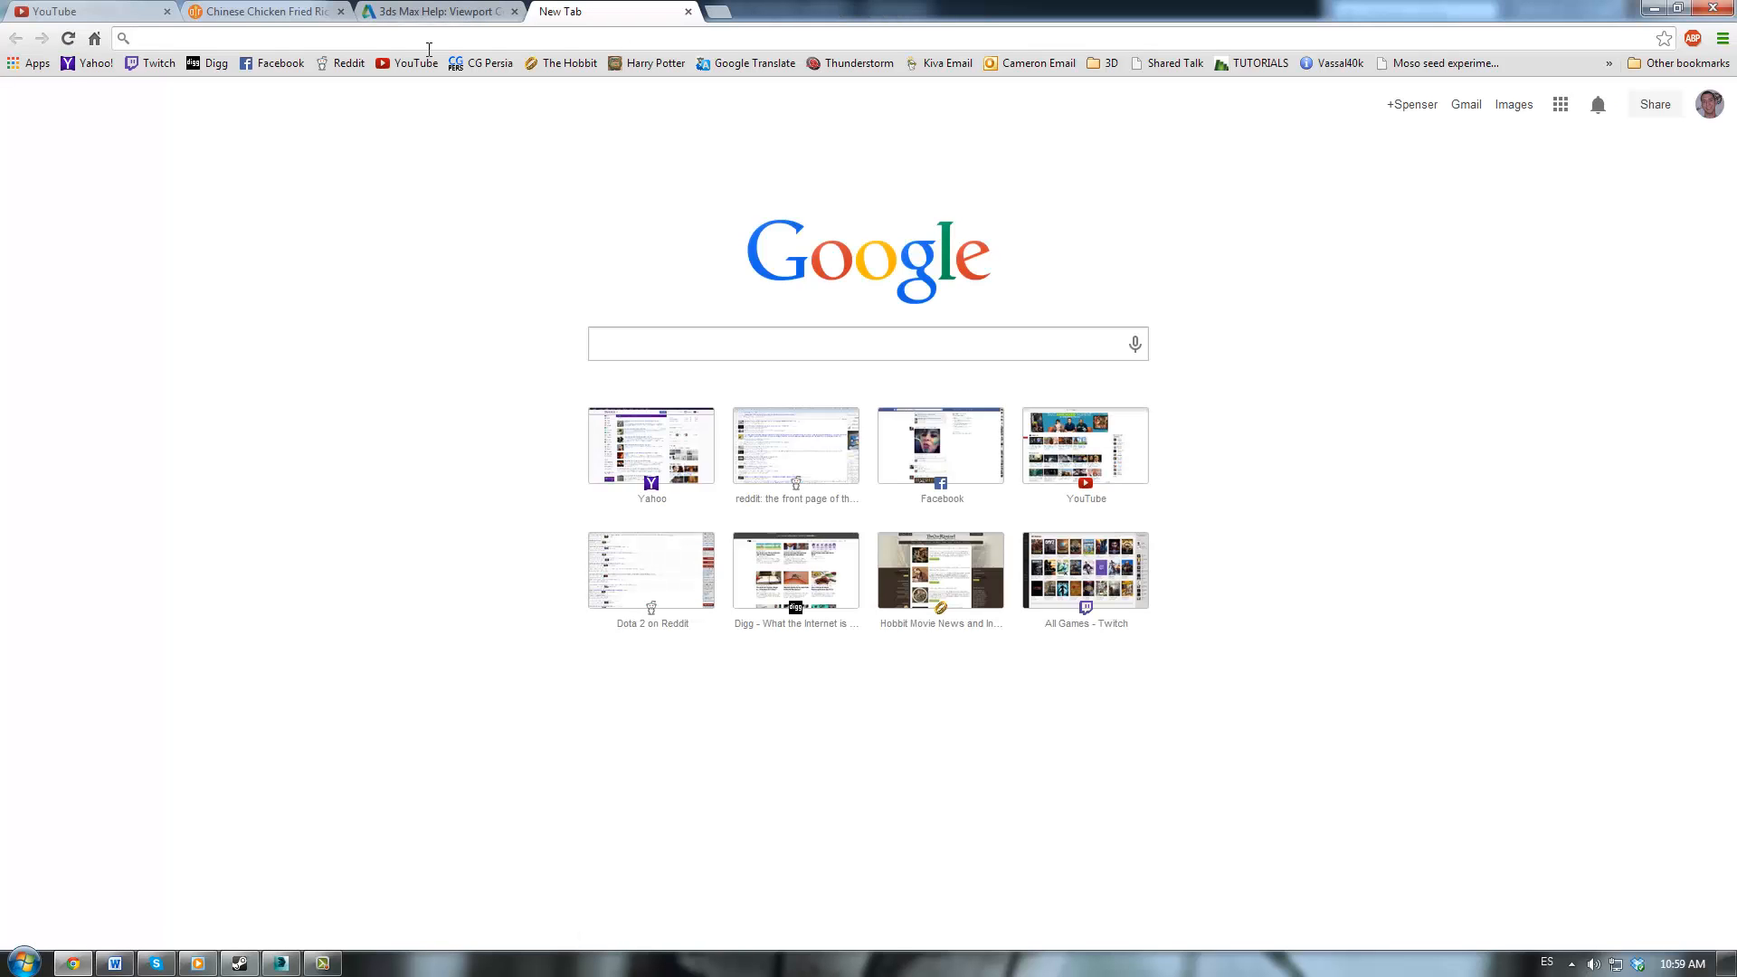
click(731, 337)
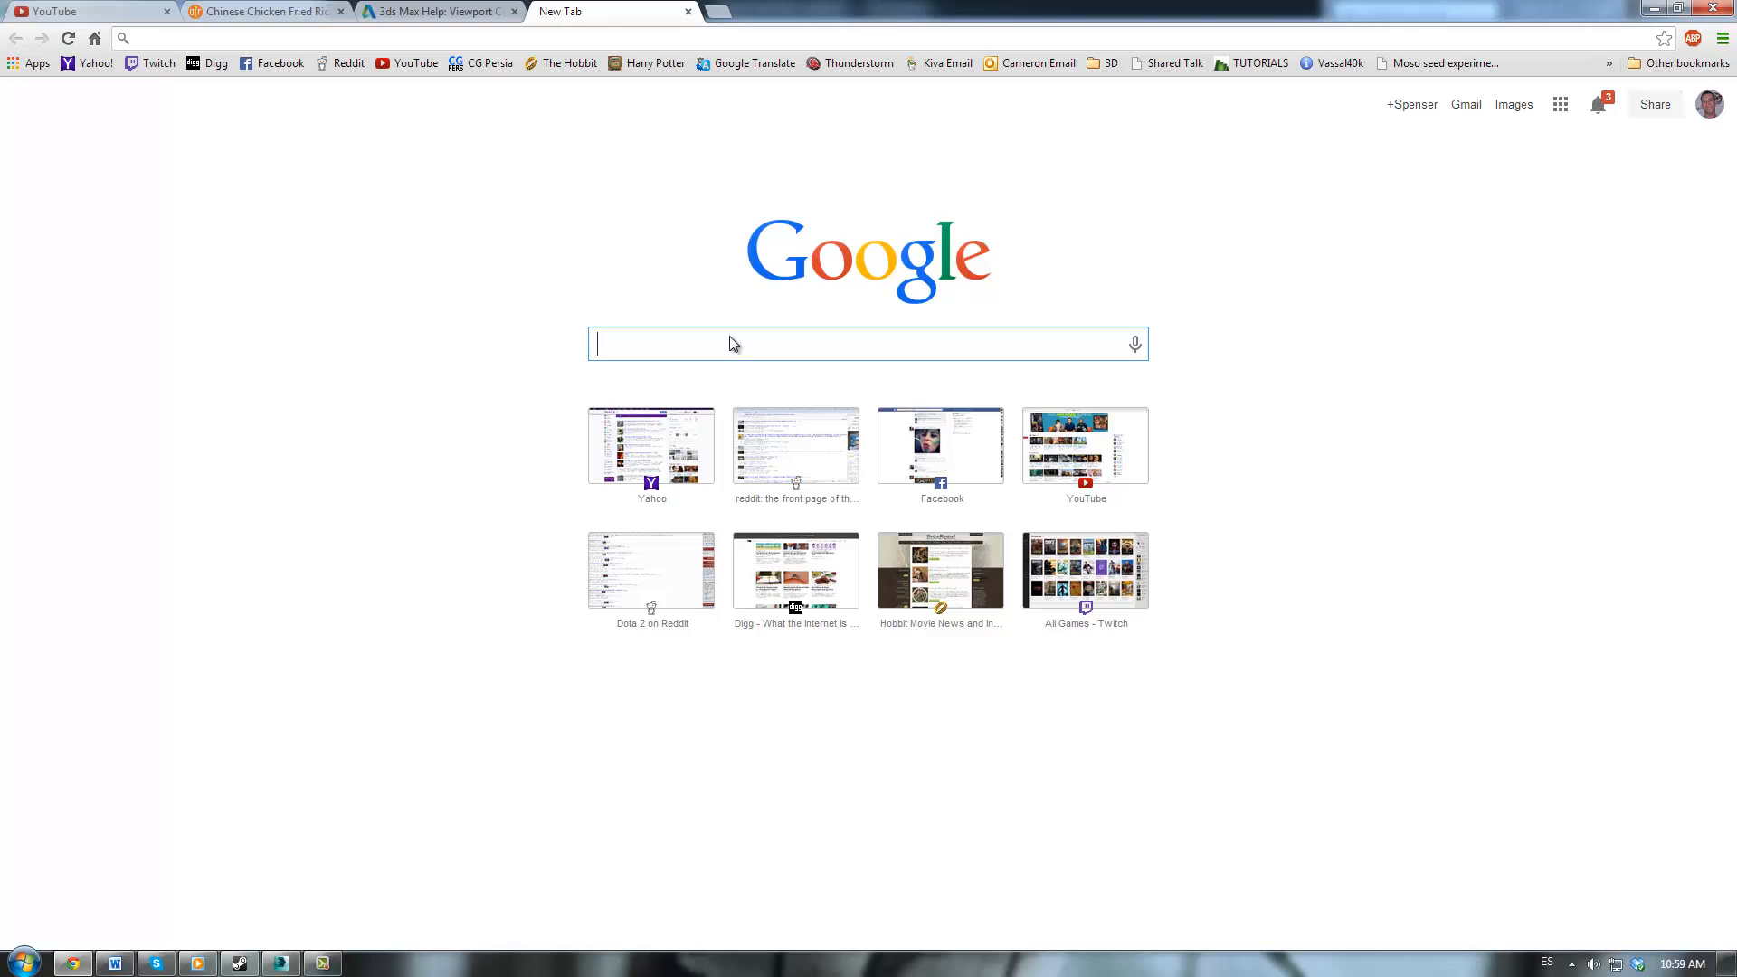
text(brushed met)
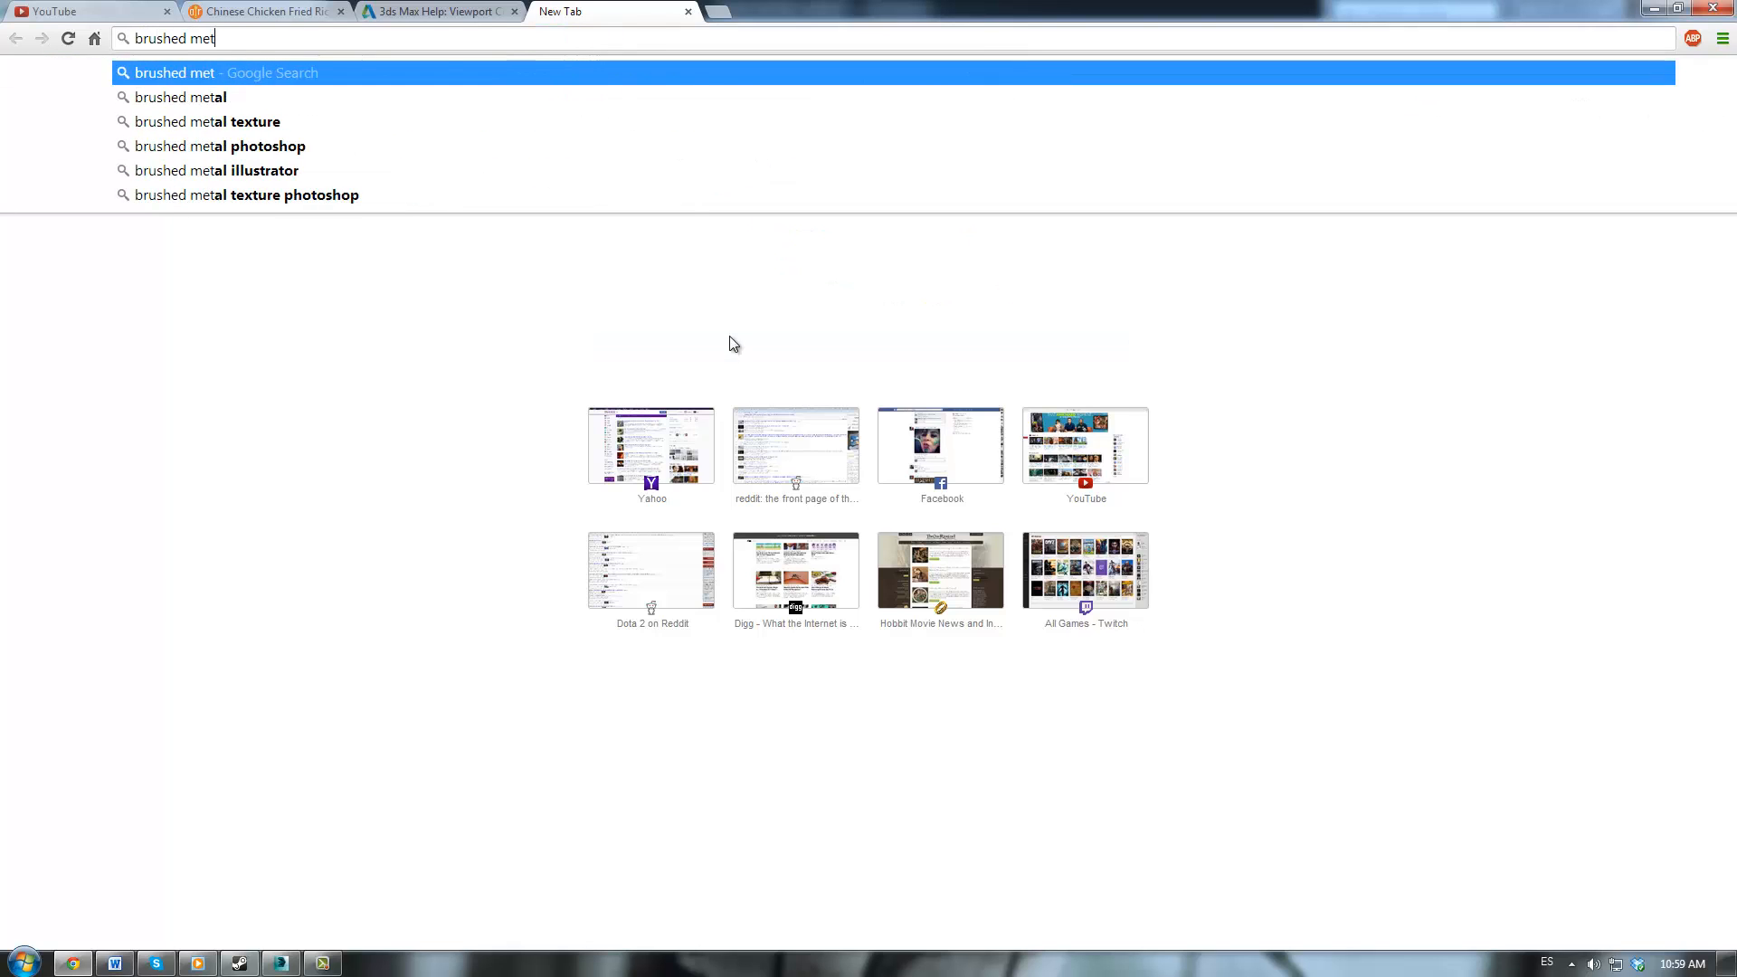
text(al)
key(Return)
click(193, 159)
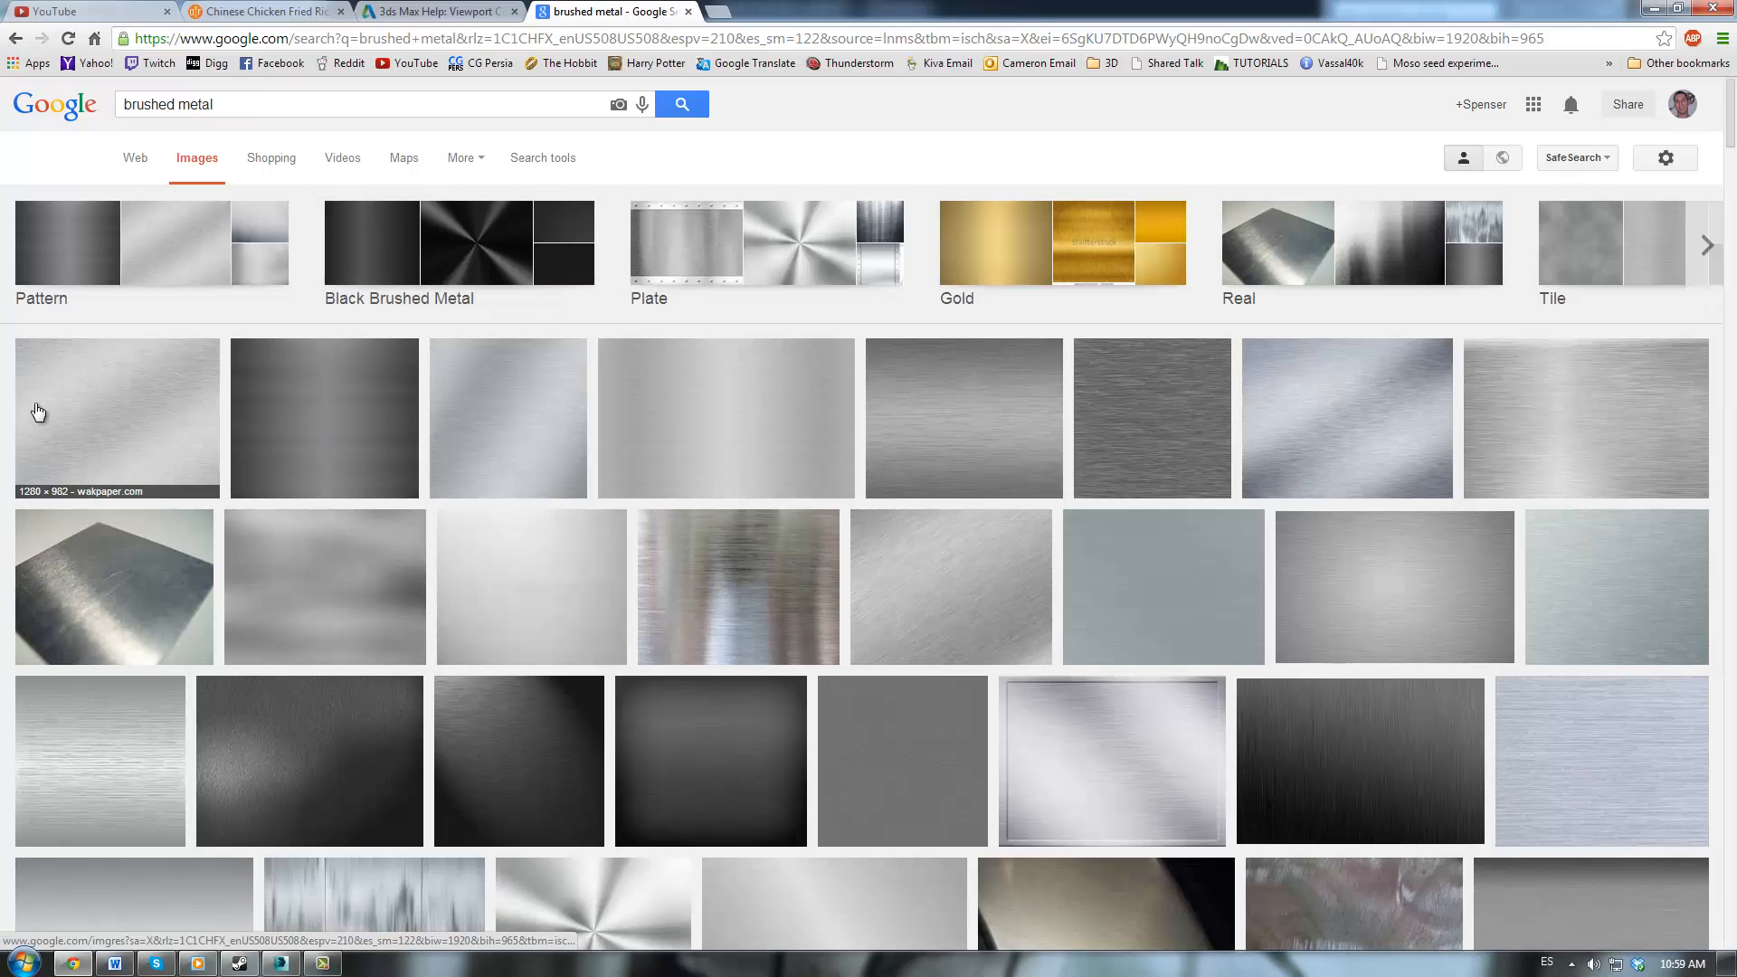
Open the horizontally brushed 1131 × 707 metal image at full size and save it as "brushed metal" in the TV folder of Active Projects
click(1594, 453)
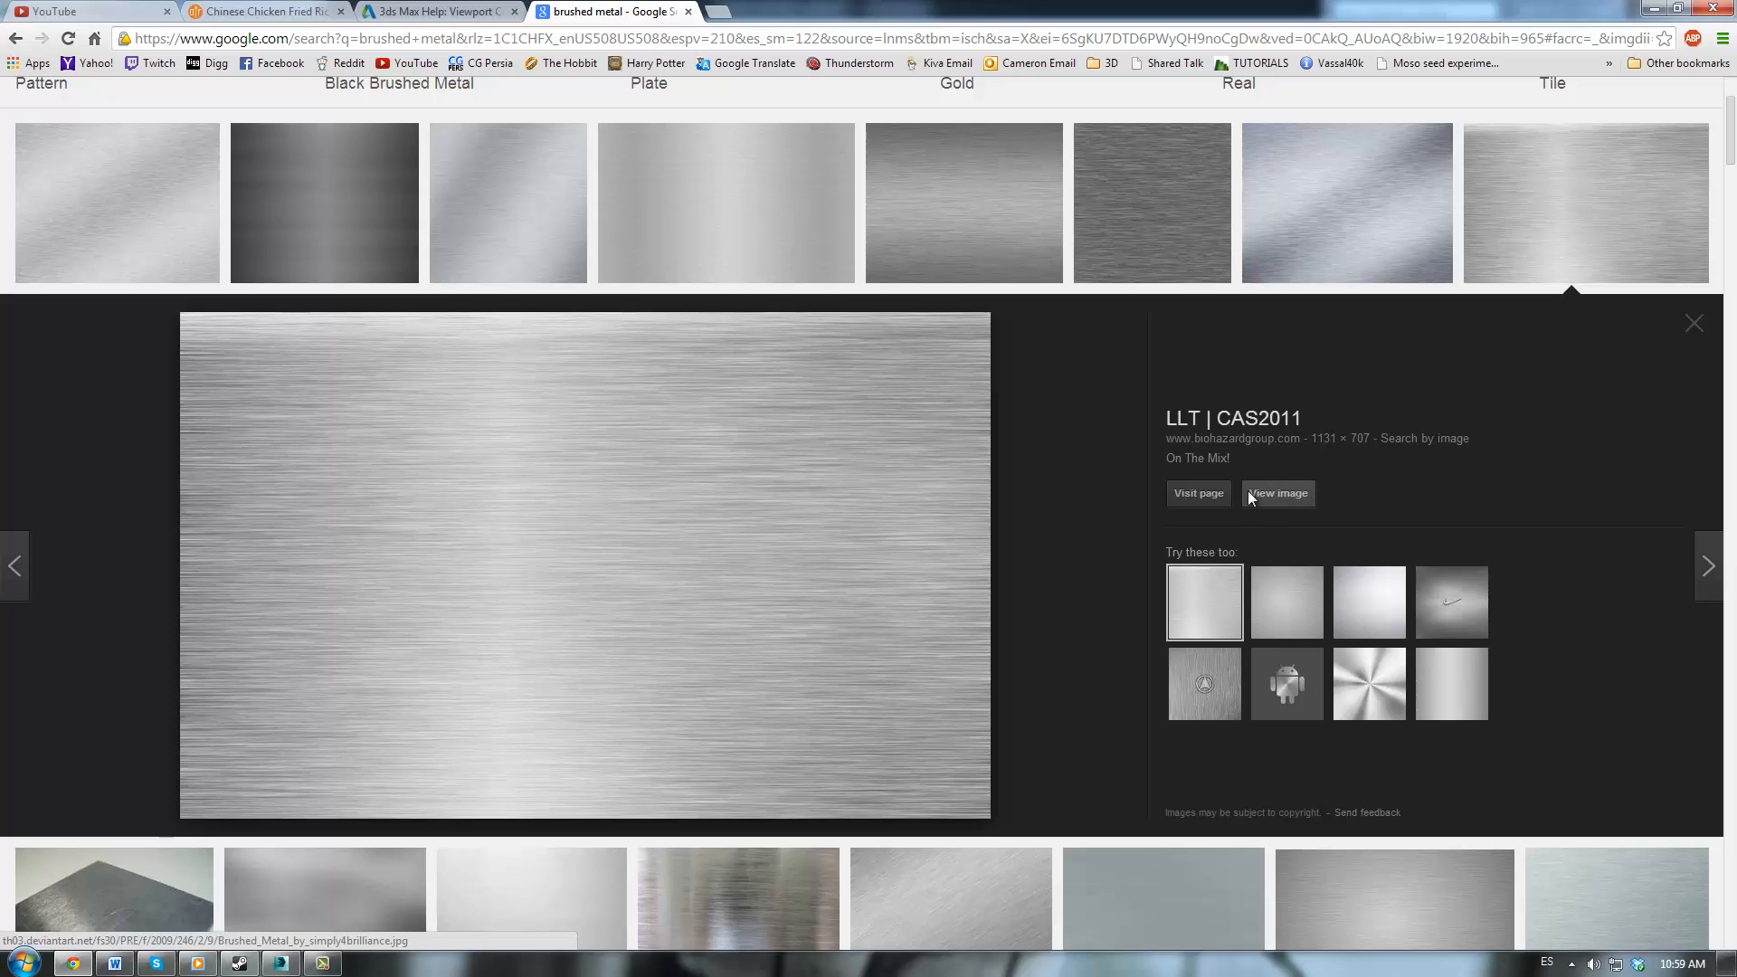
click(1276, 493)
right_click(329, 300)
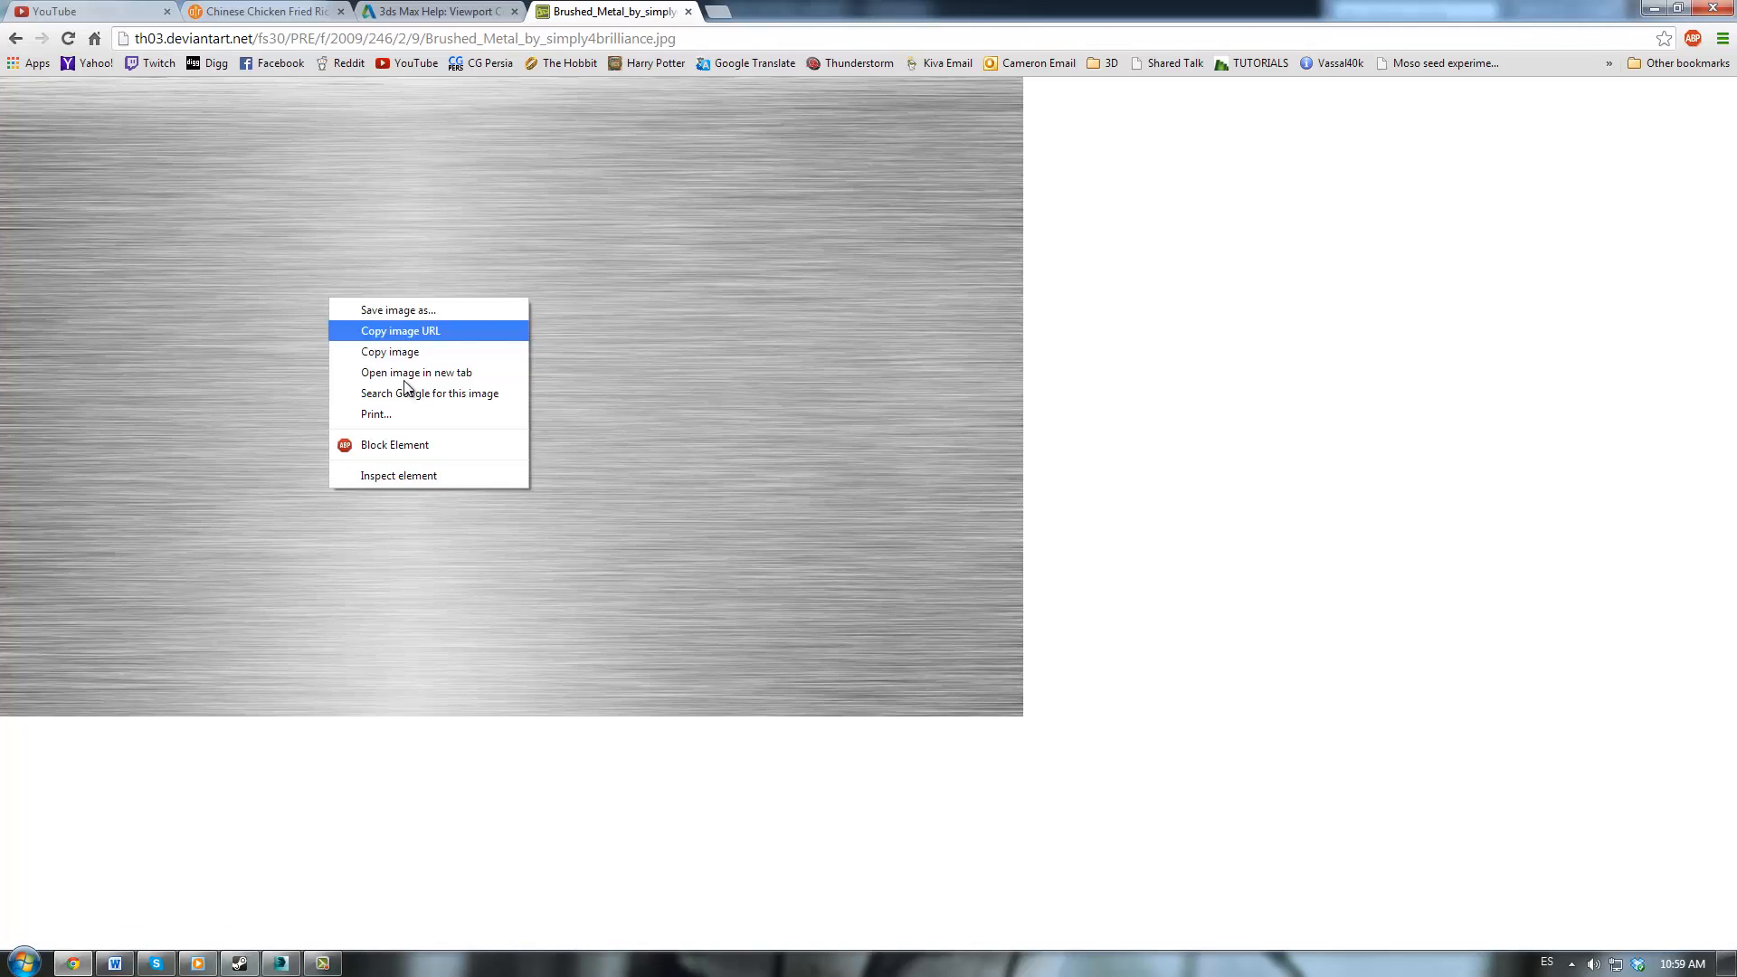
click(398, 311)
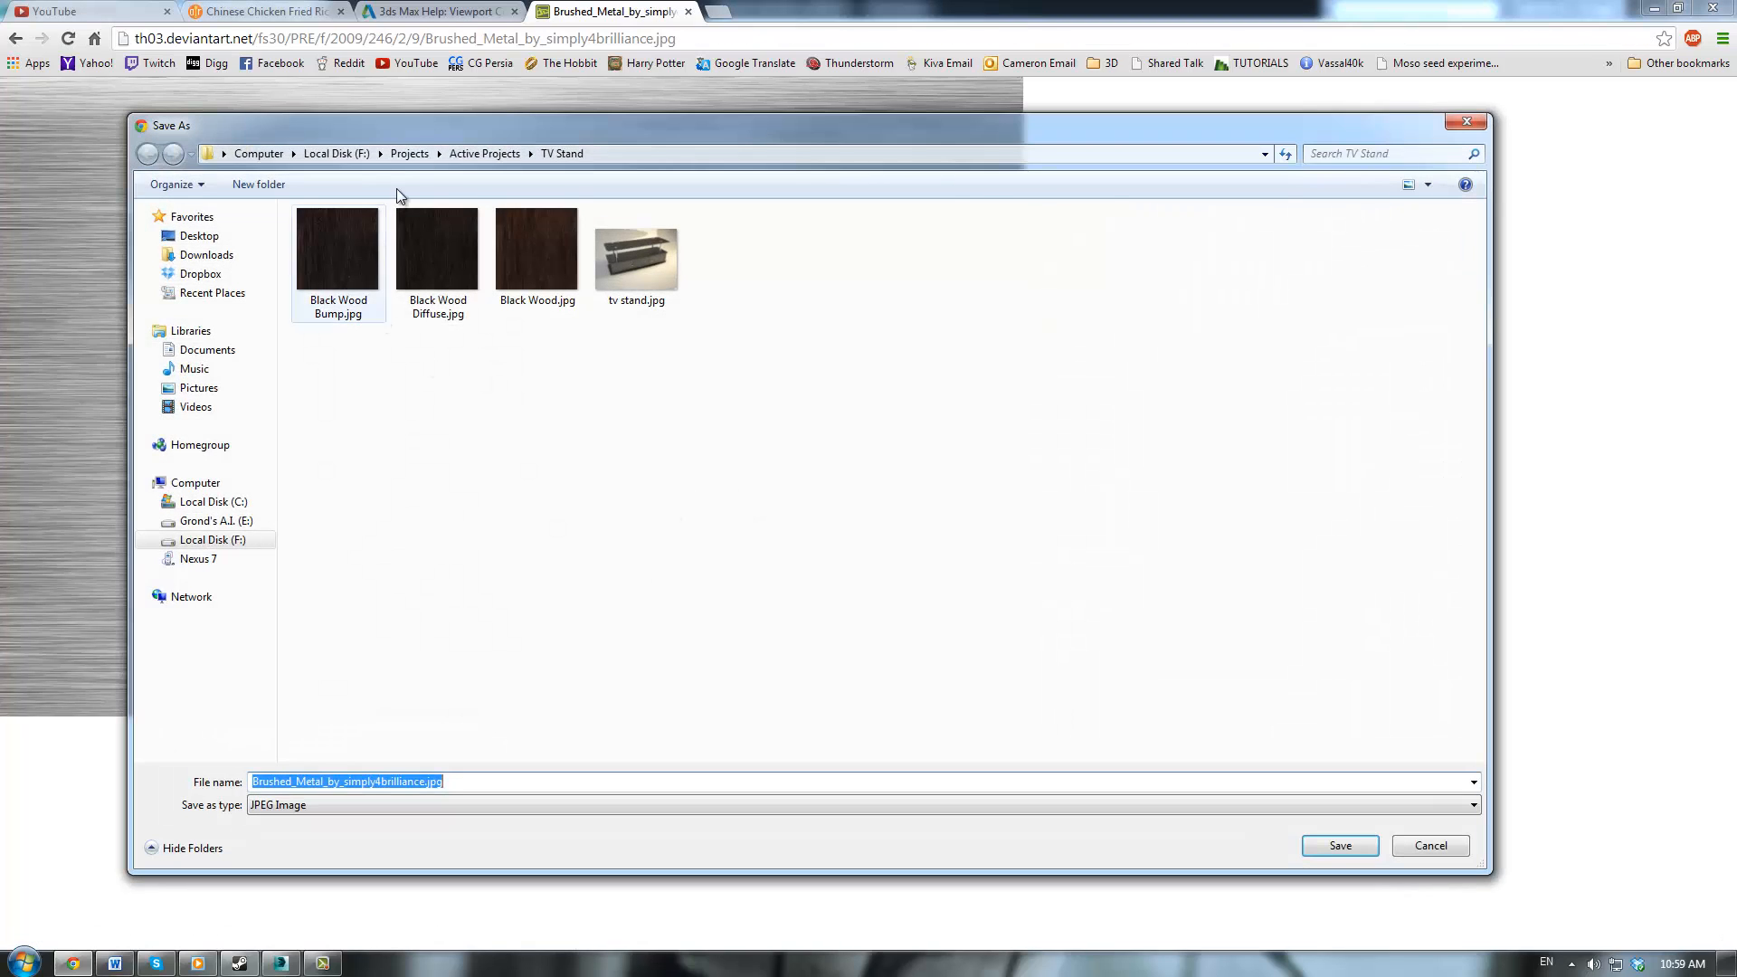
click(480, 154)
click(344, 617)
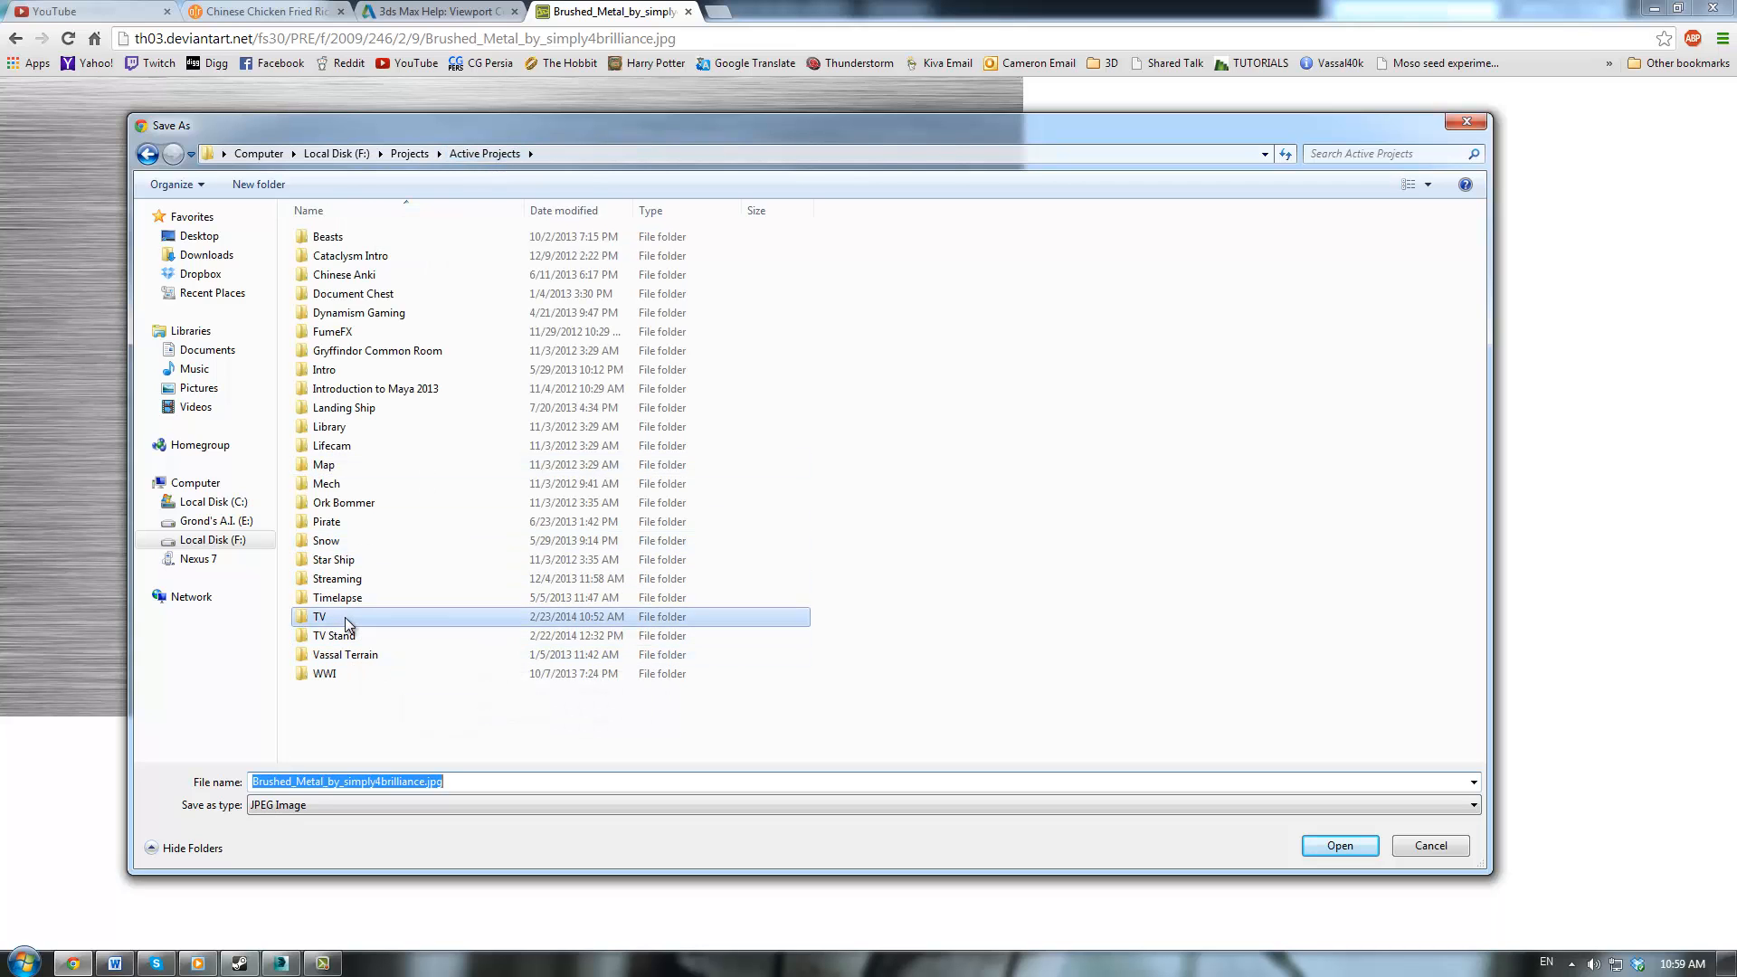
double_click(344, 617)
text(bru)
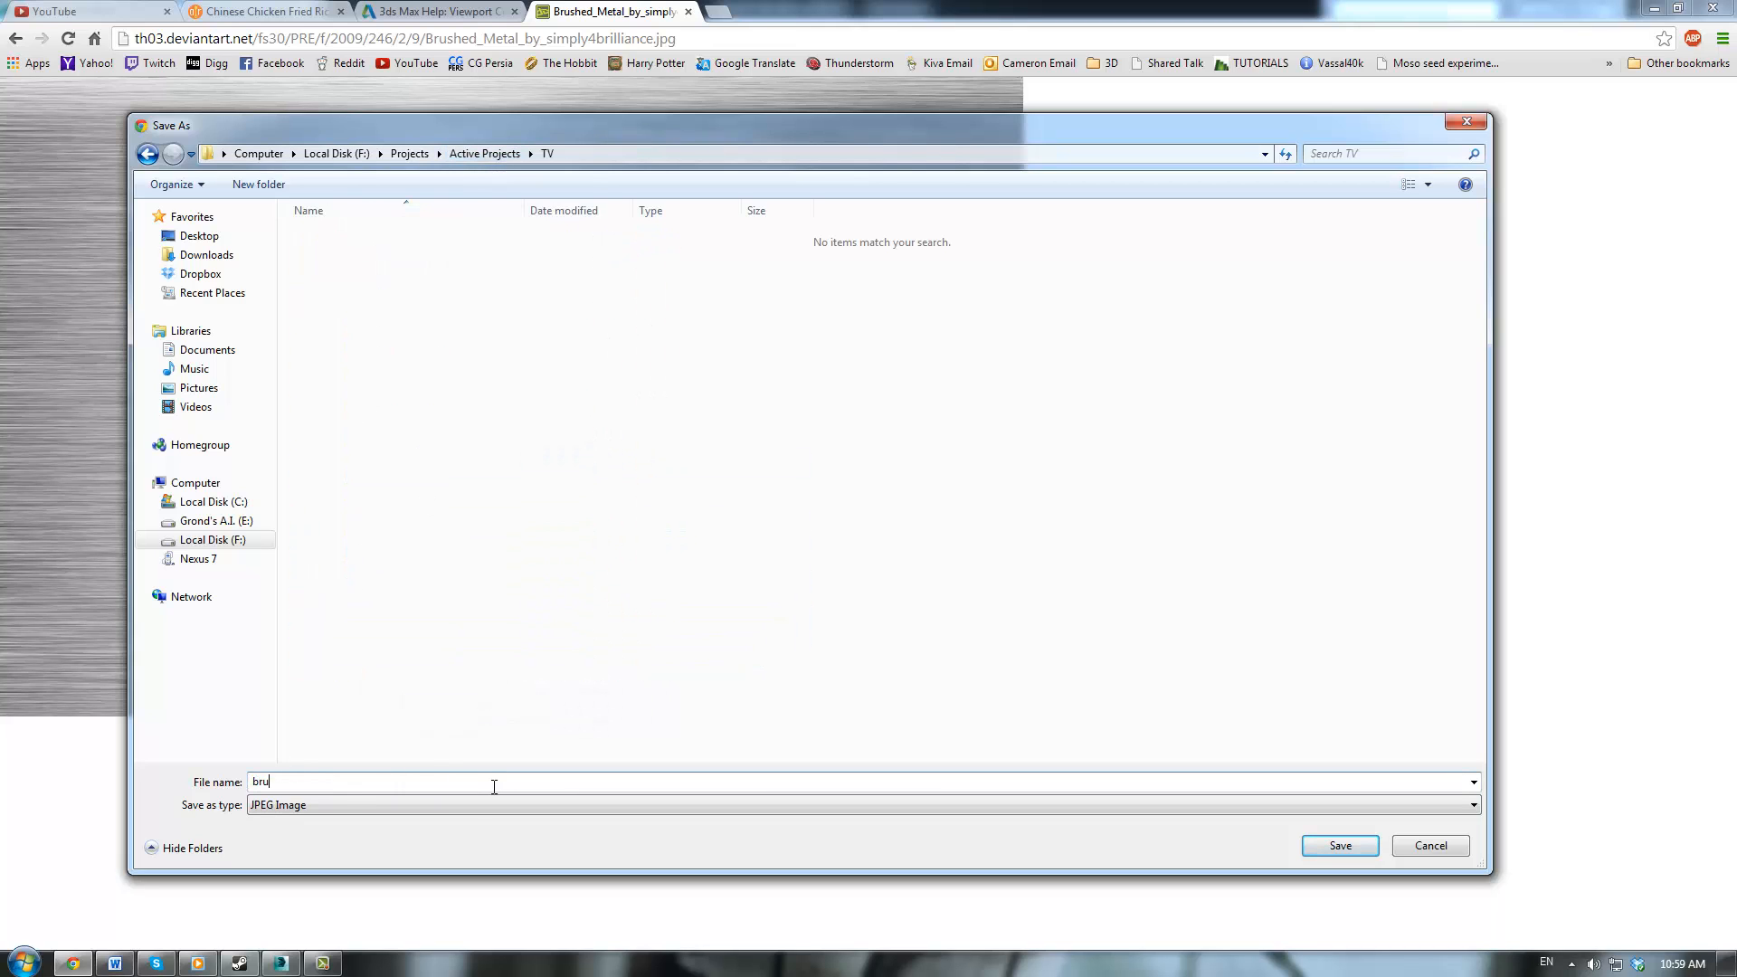
text(shed metal)
key(Return)
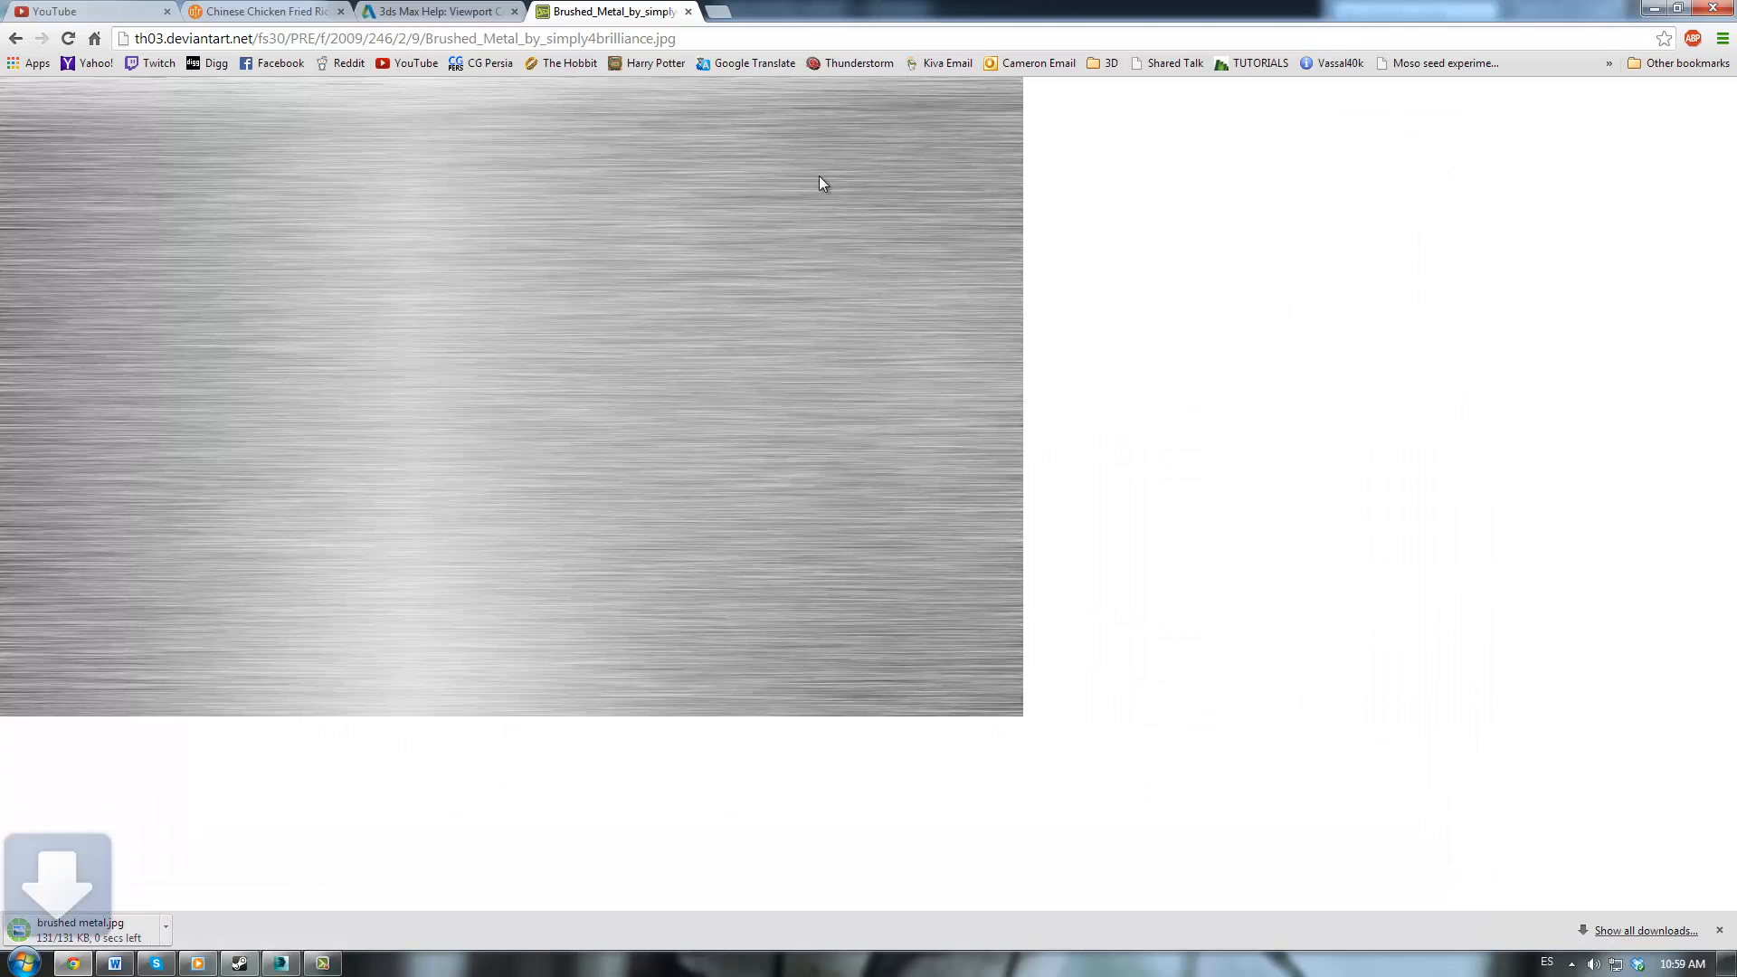
Switch back to 3ds Max and give the Brushed Metal material a Bitmap diffuse map using brushed metal.jpg from the TV project folder
click(1653, 8)
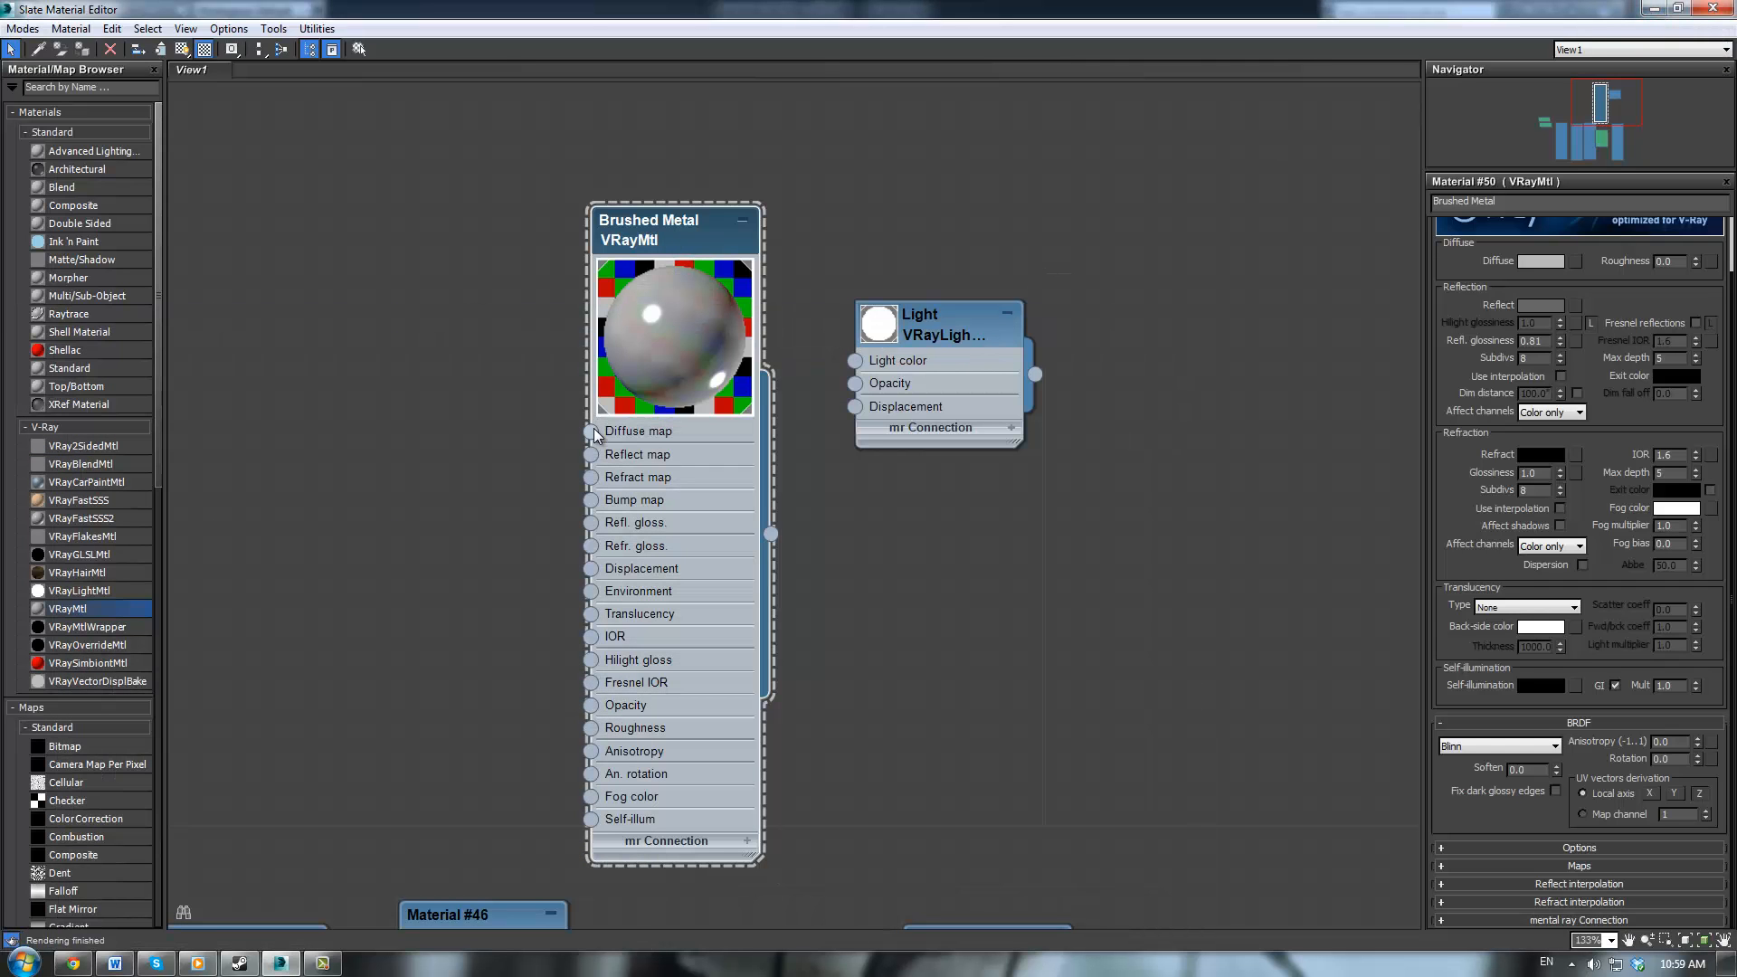
drag(590, 431, 503, 367)
mouse_move(576, 382)
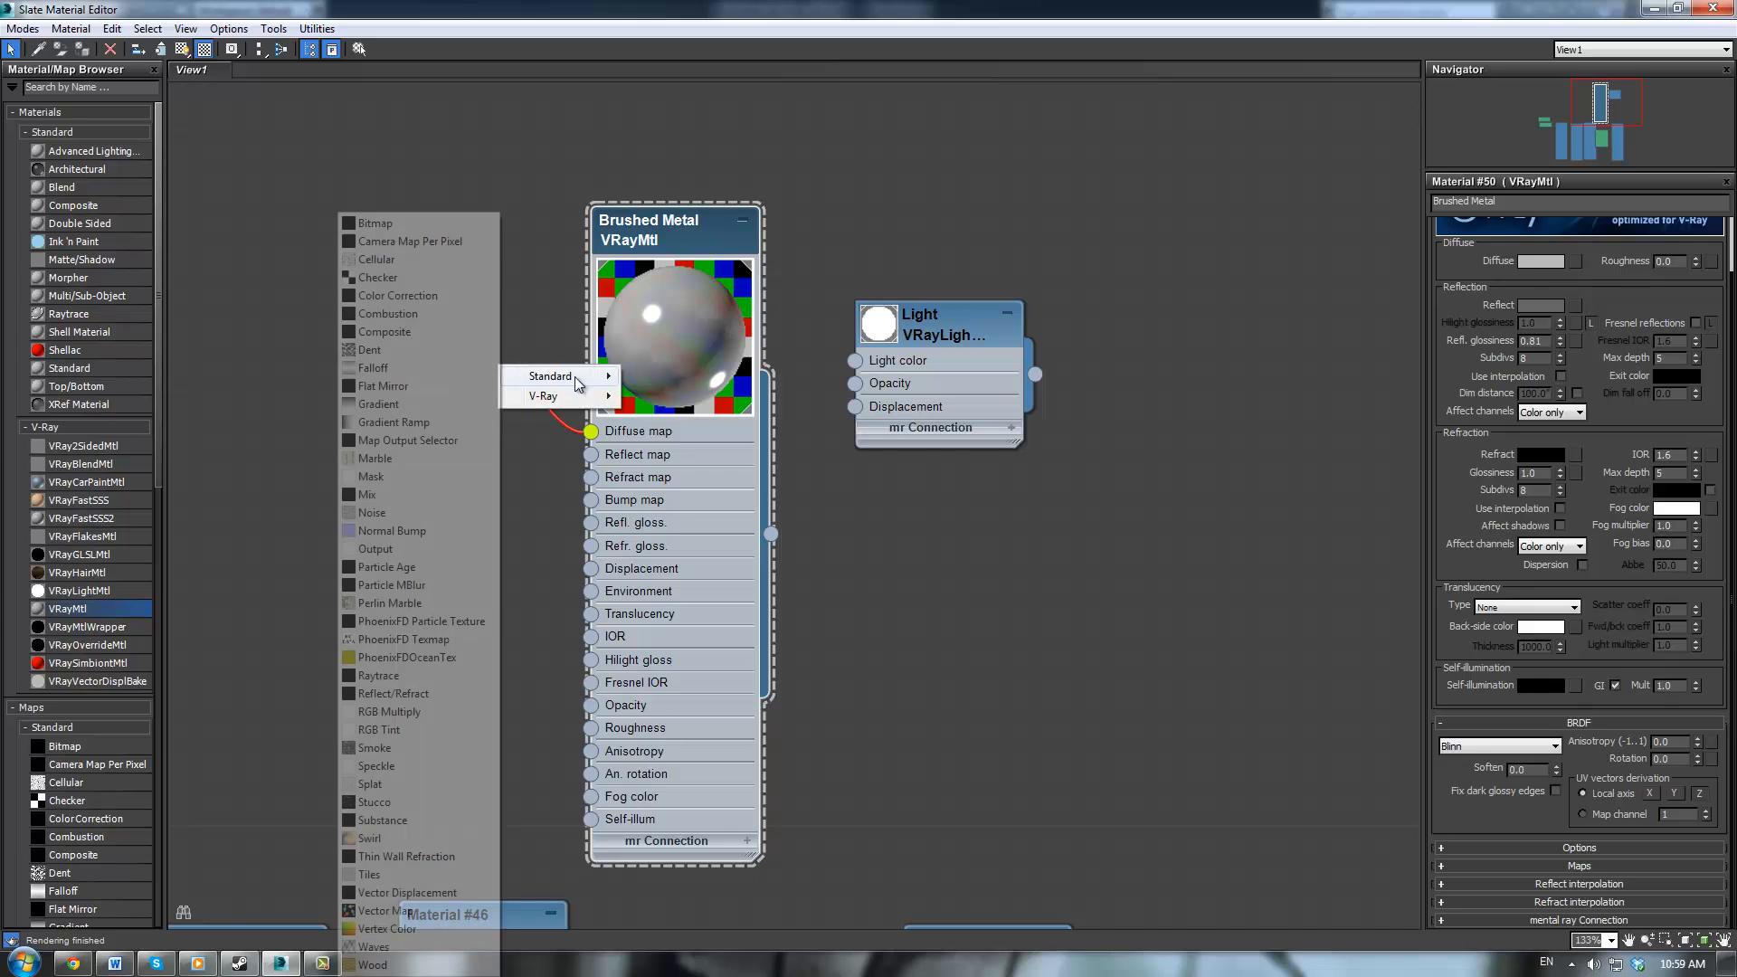
click(374, 222)
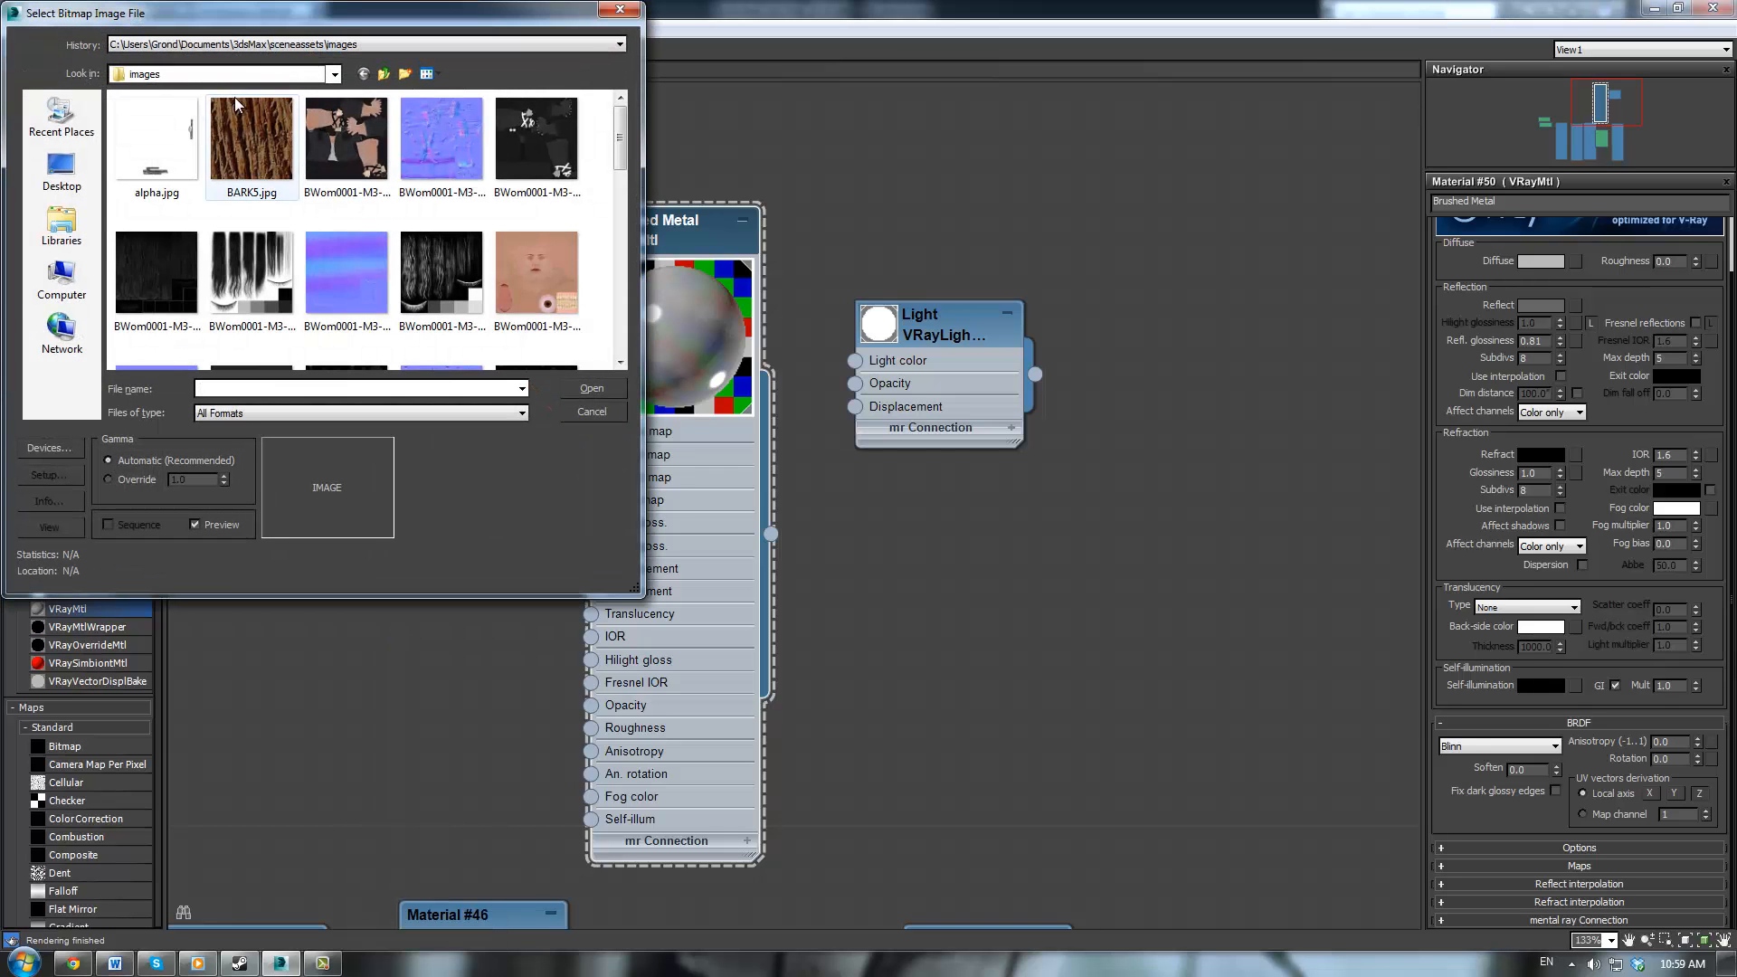
click(62, 280)
double_click(176, 176)
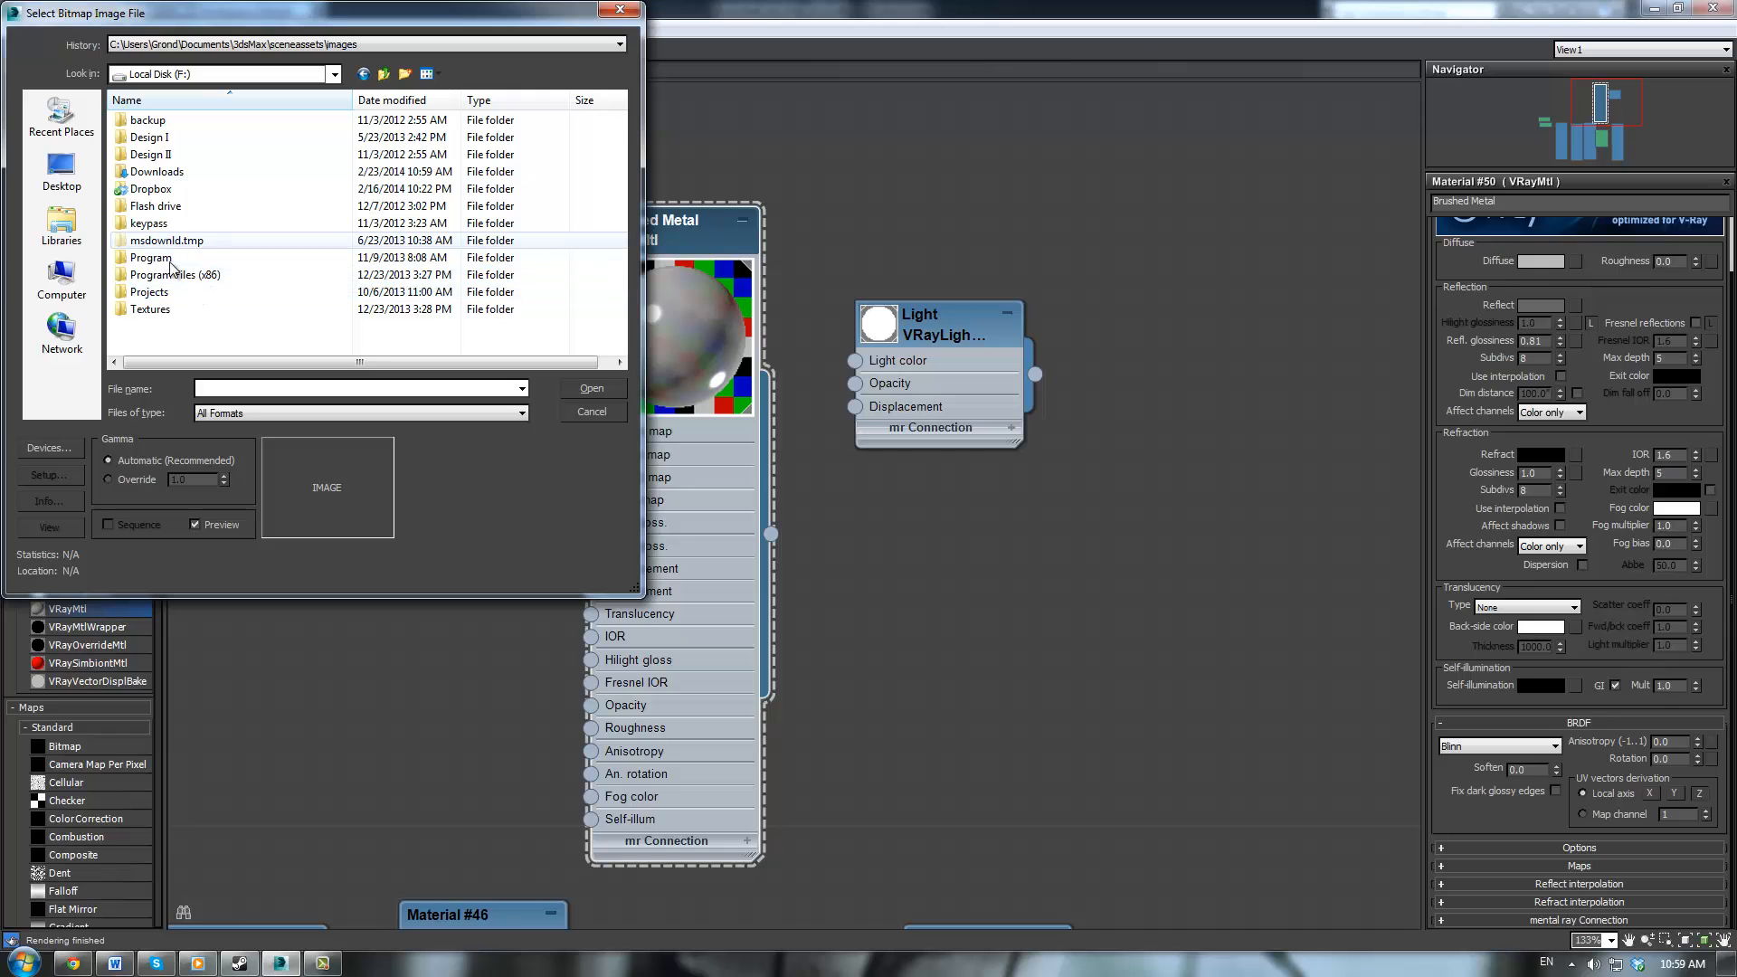
double_click(180, 291)
double_click(165, 120)
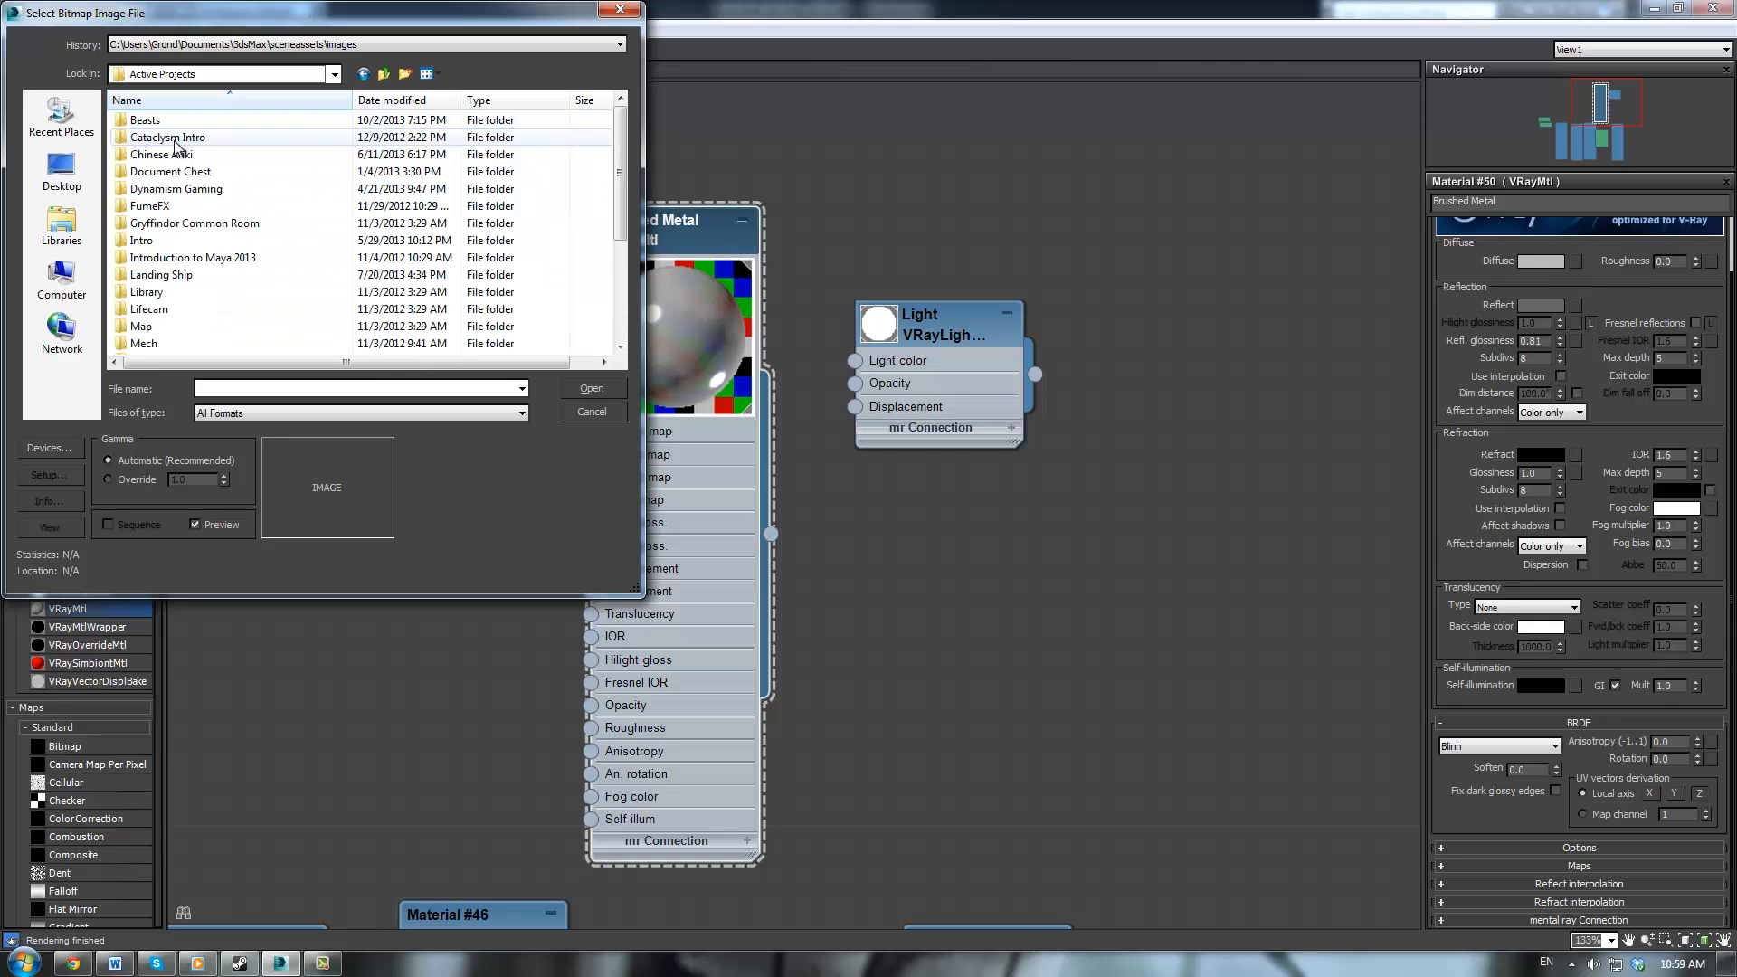
scroll(181, 271, down, 5)
double_click(179, 312)
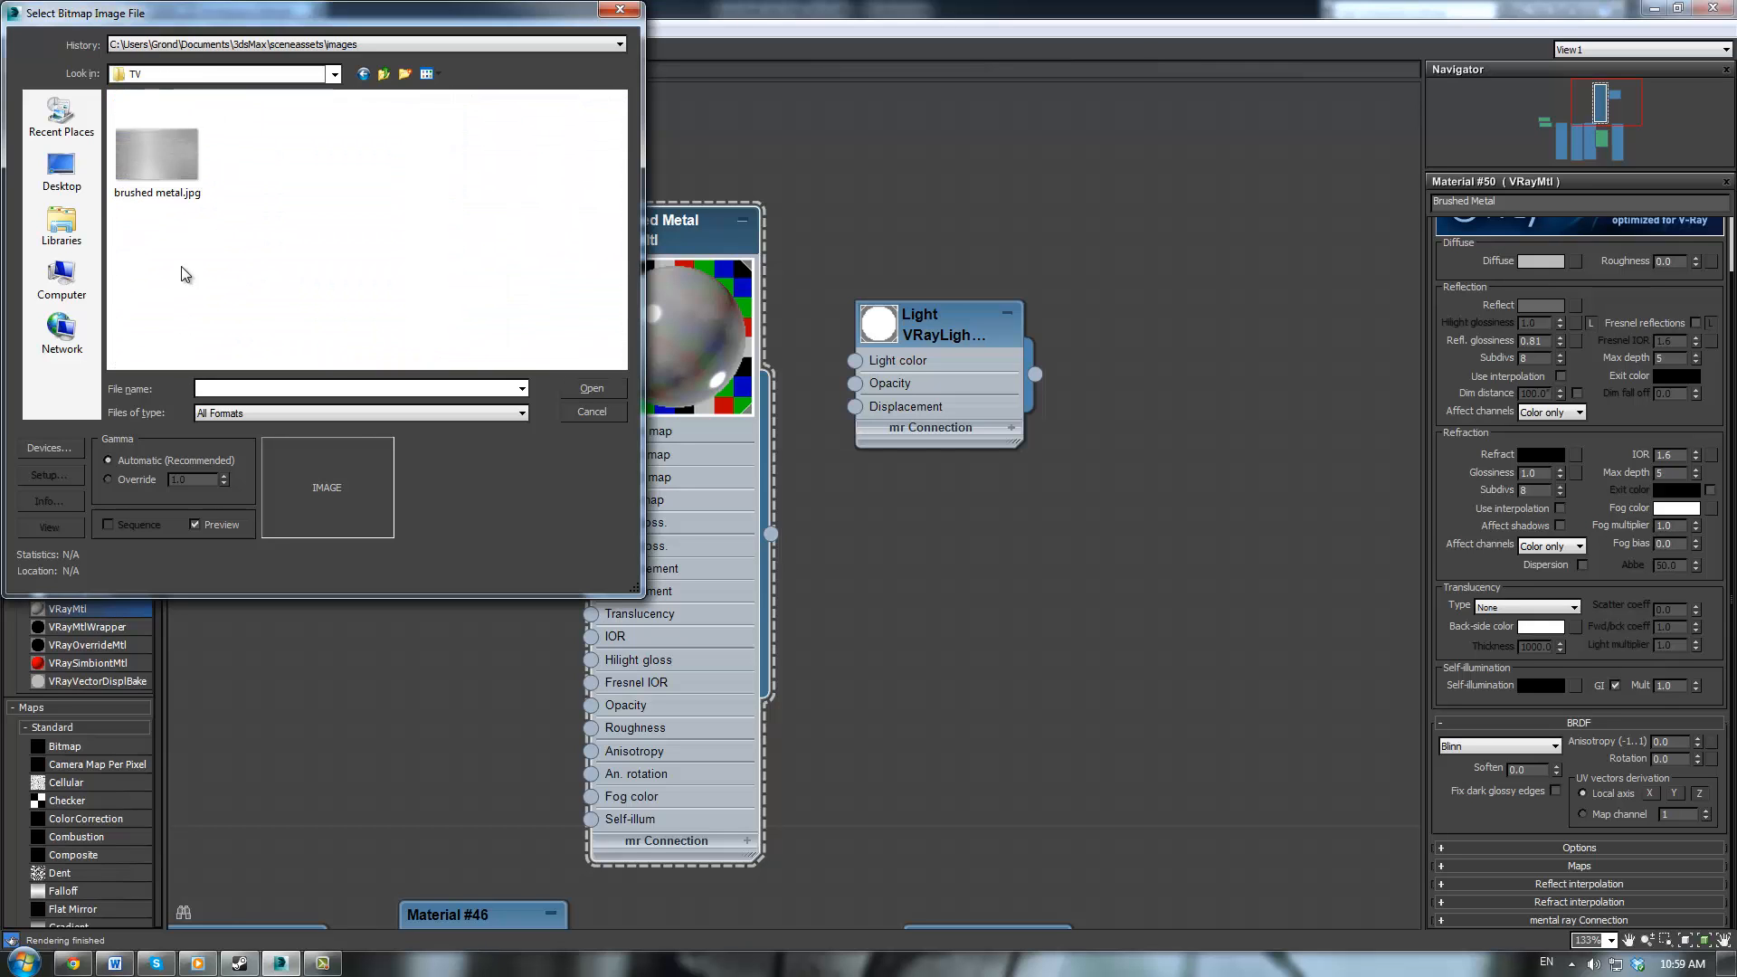
click(170, 160)
double_click(170, 160)
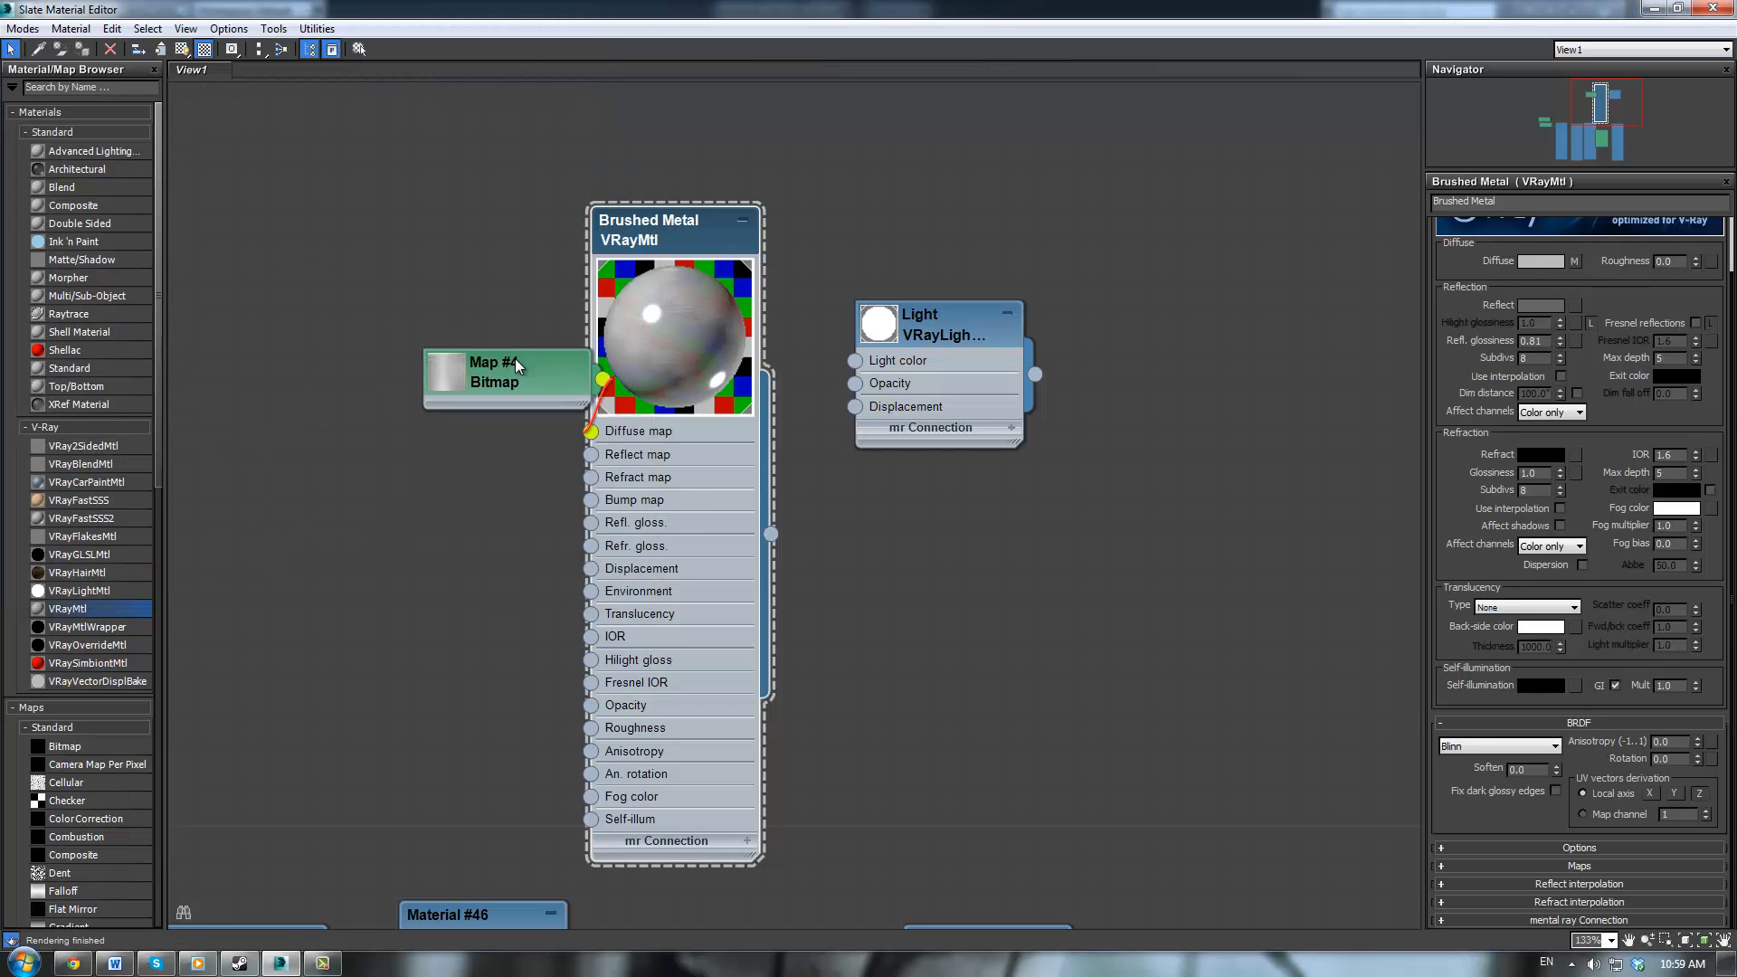
Move the bitmap node clear of the Brushed Metal material and wire it to the bump and reflection glossiness maps, leaving the reflect map unconnected
drag(515, 364, 588, 459)
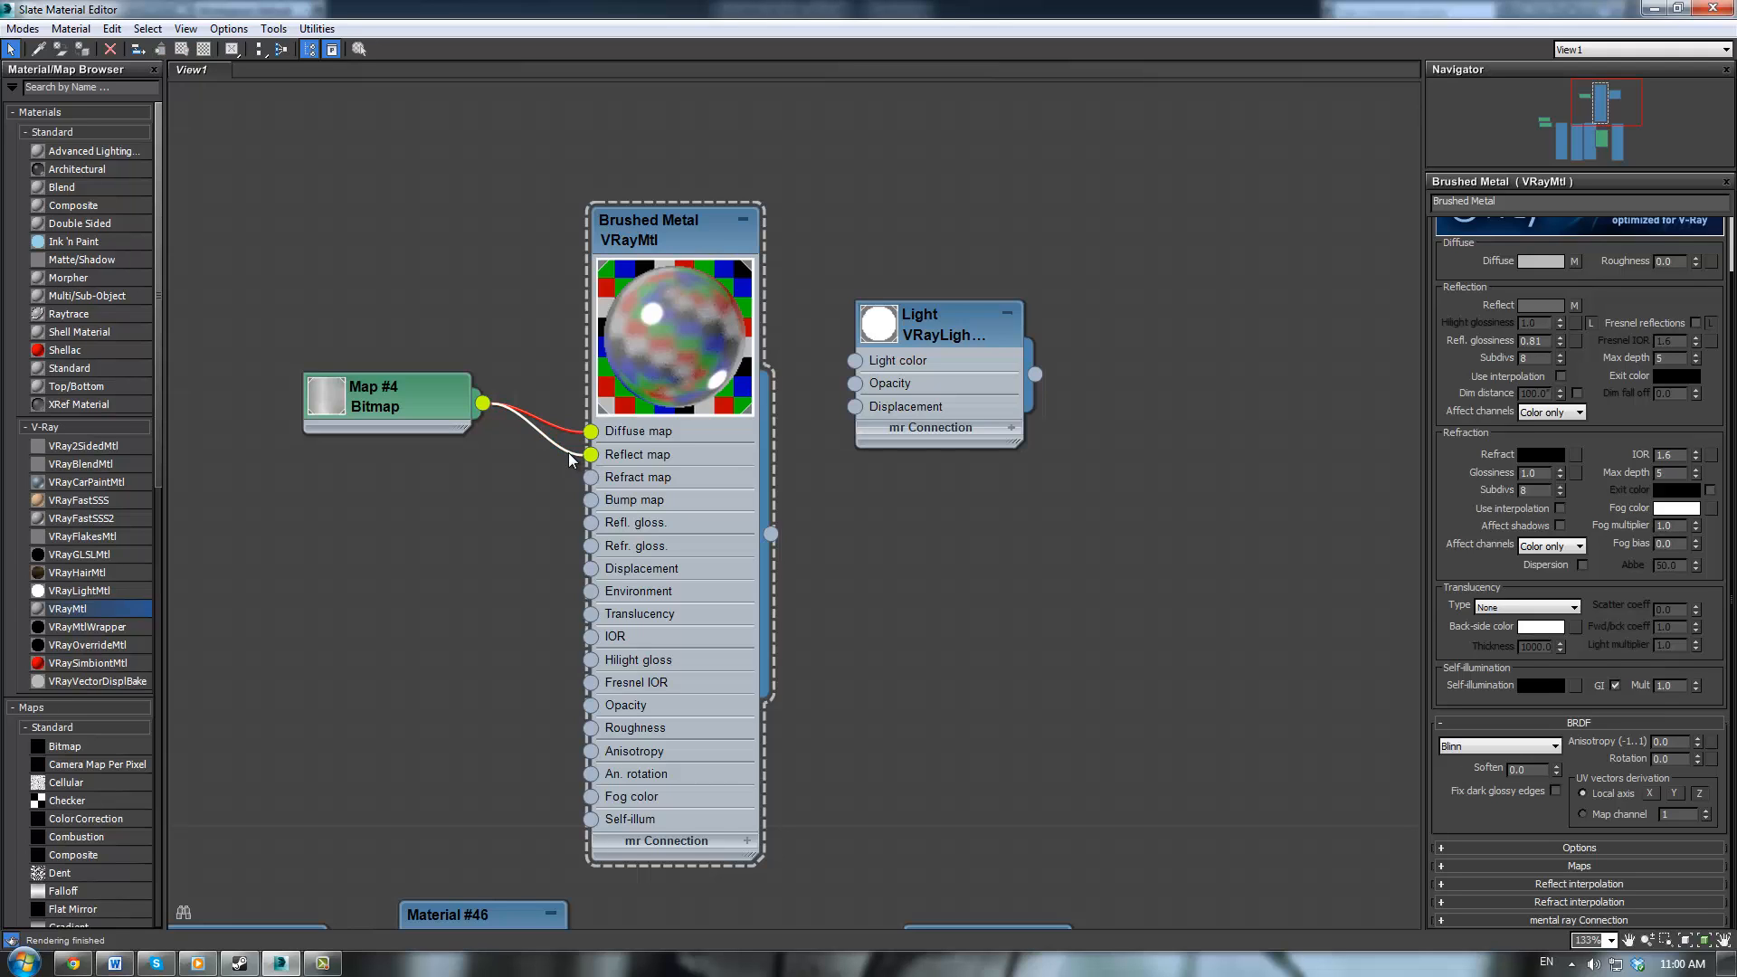
key(Delete)
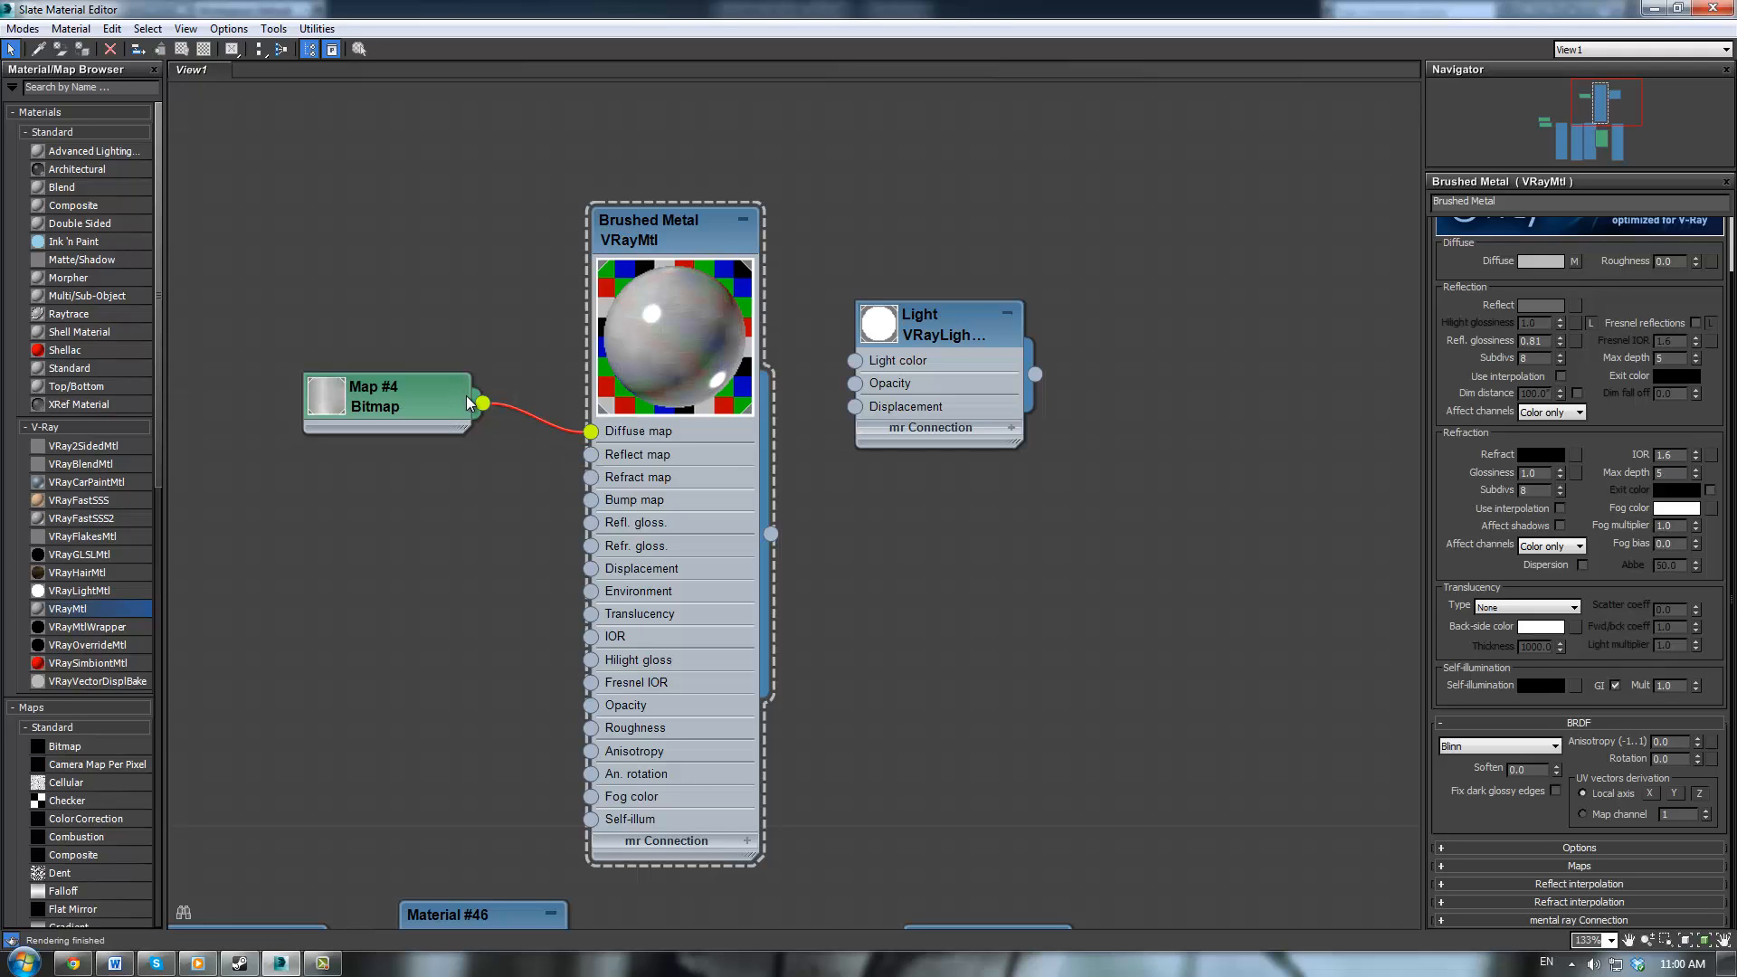
drag(484, 405, 593, 504)
drag(485, 404, 588, 525)
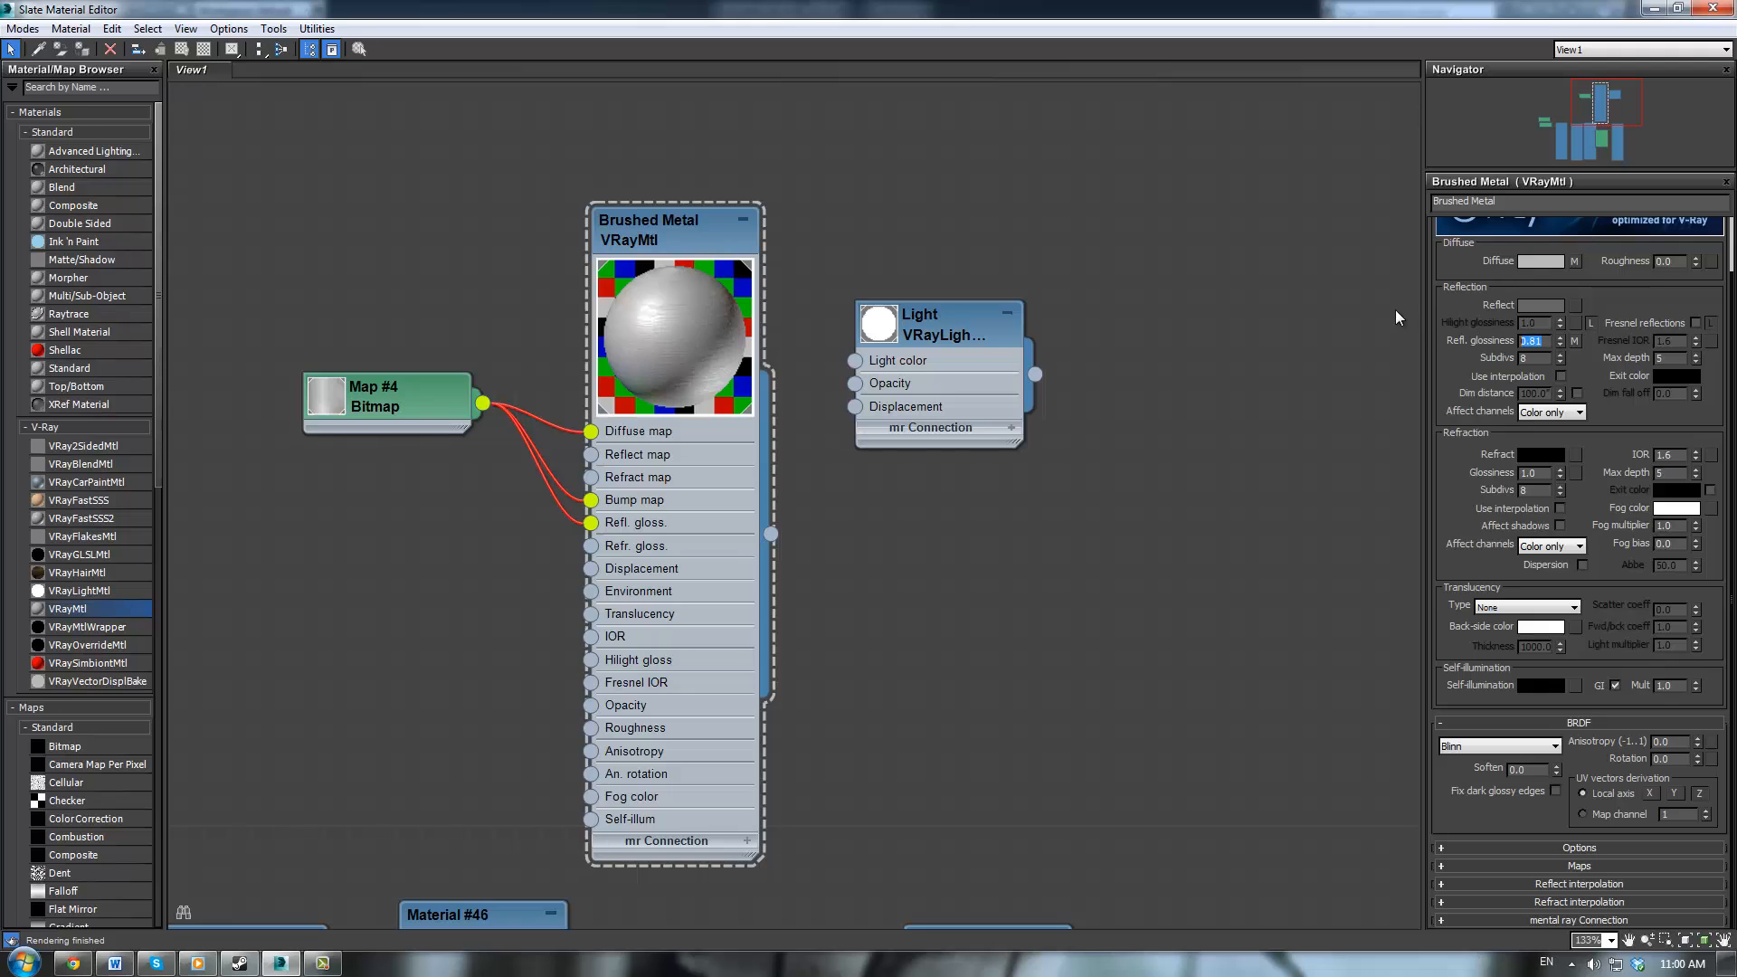
Set the Brushed Metal reflection glossiness to 0.9, then restore the Slate Material Editor's window size and close it
text(0.9)
key(Return)
click(1677, 8)
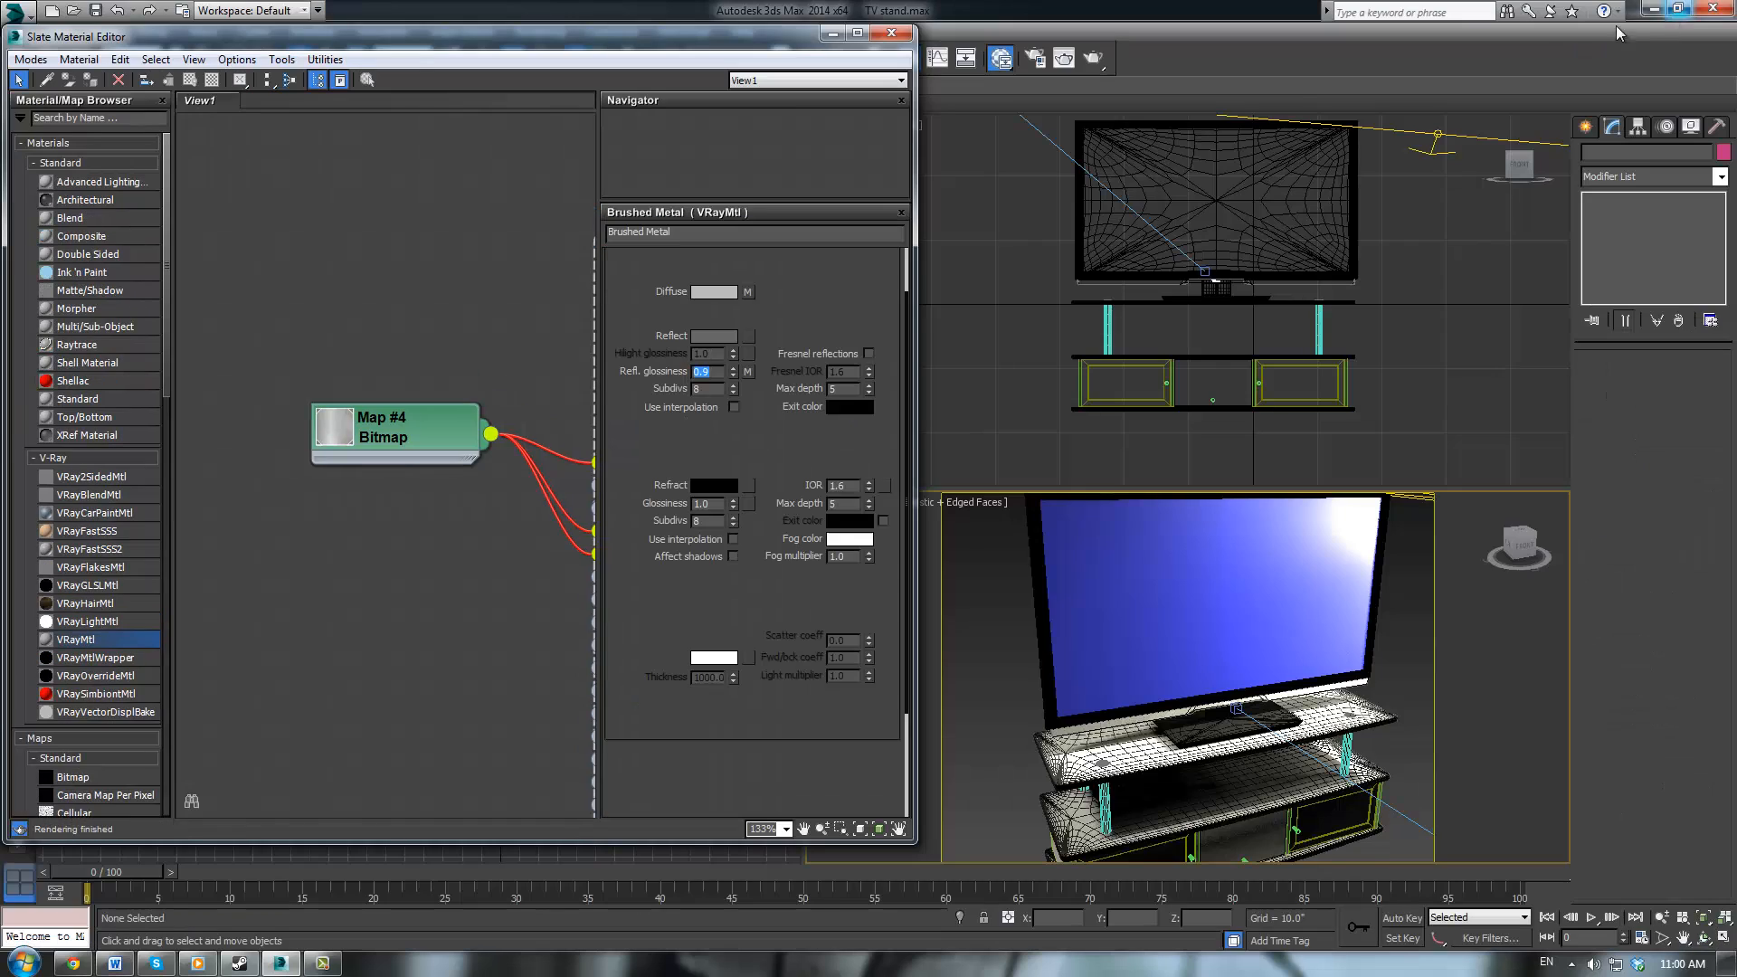
click(892, 33)
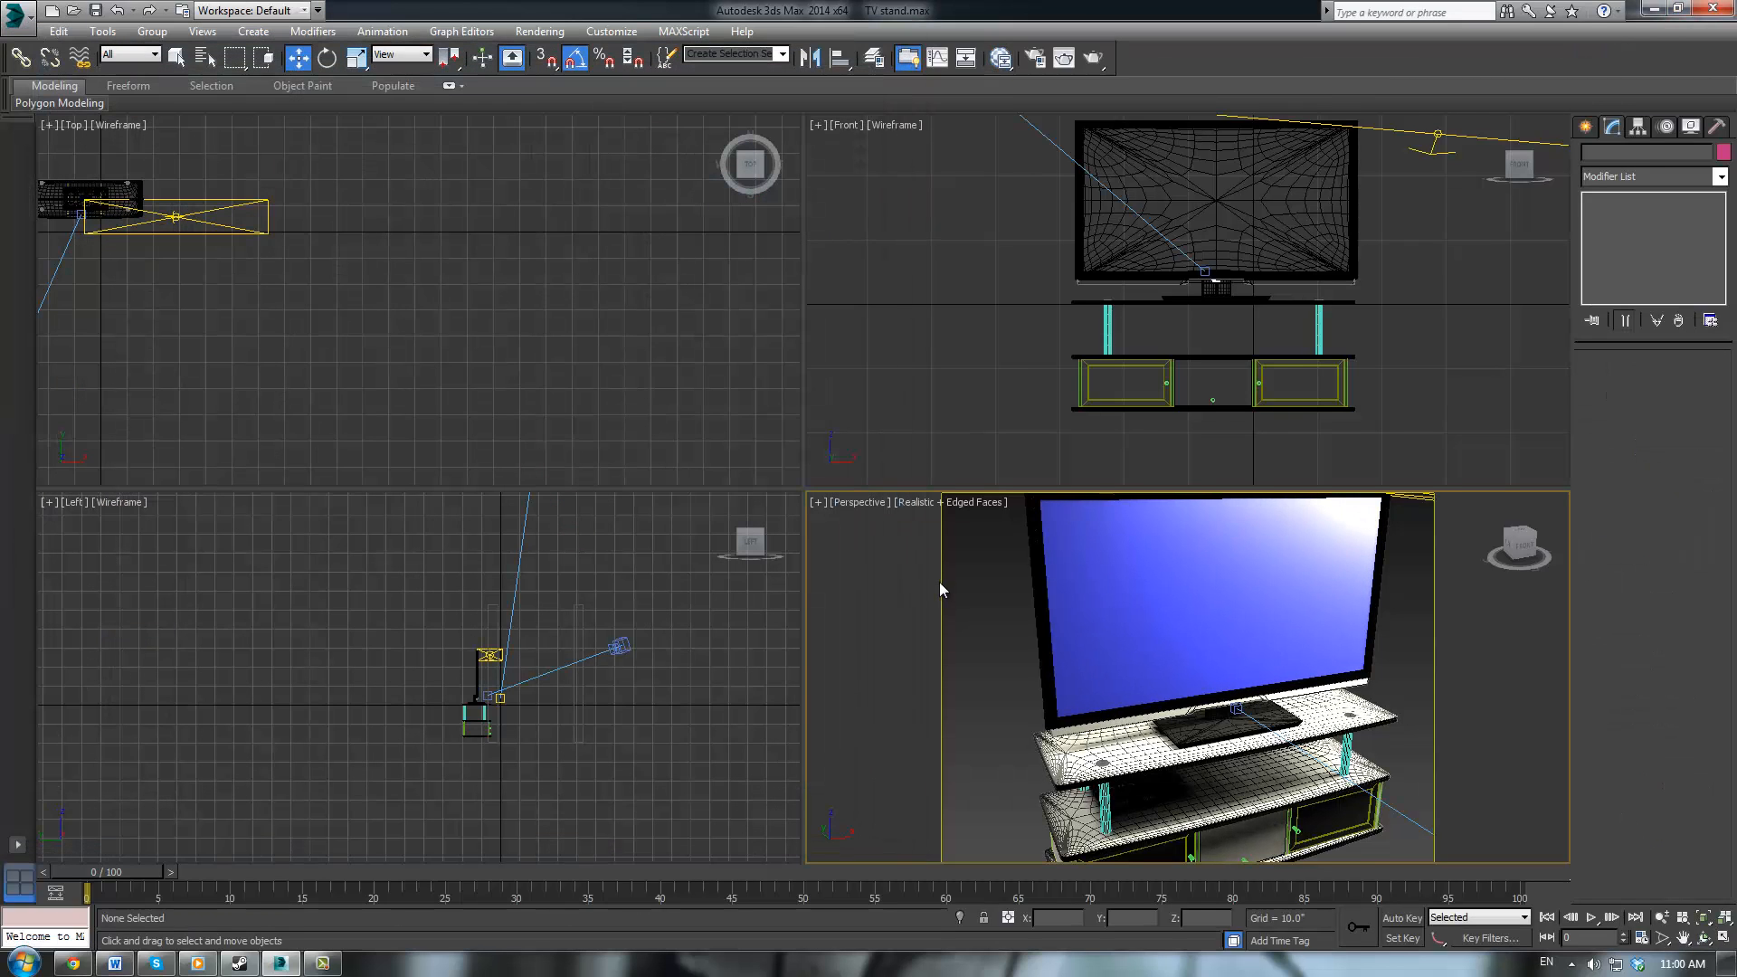
Unhide all hidden objects and switch the perspective viewport to the VRayPhysicalCamera001 view
right_click(906, 590)
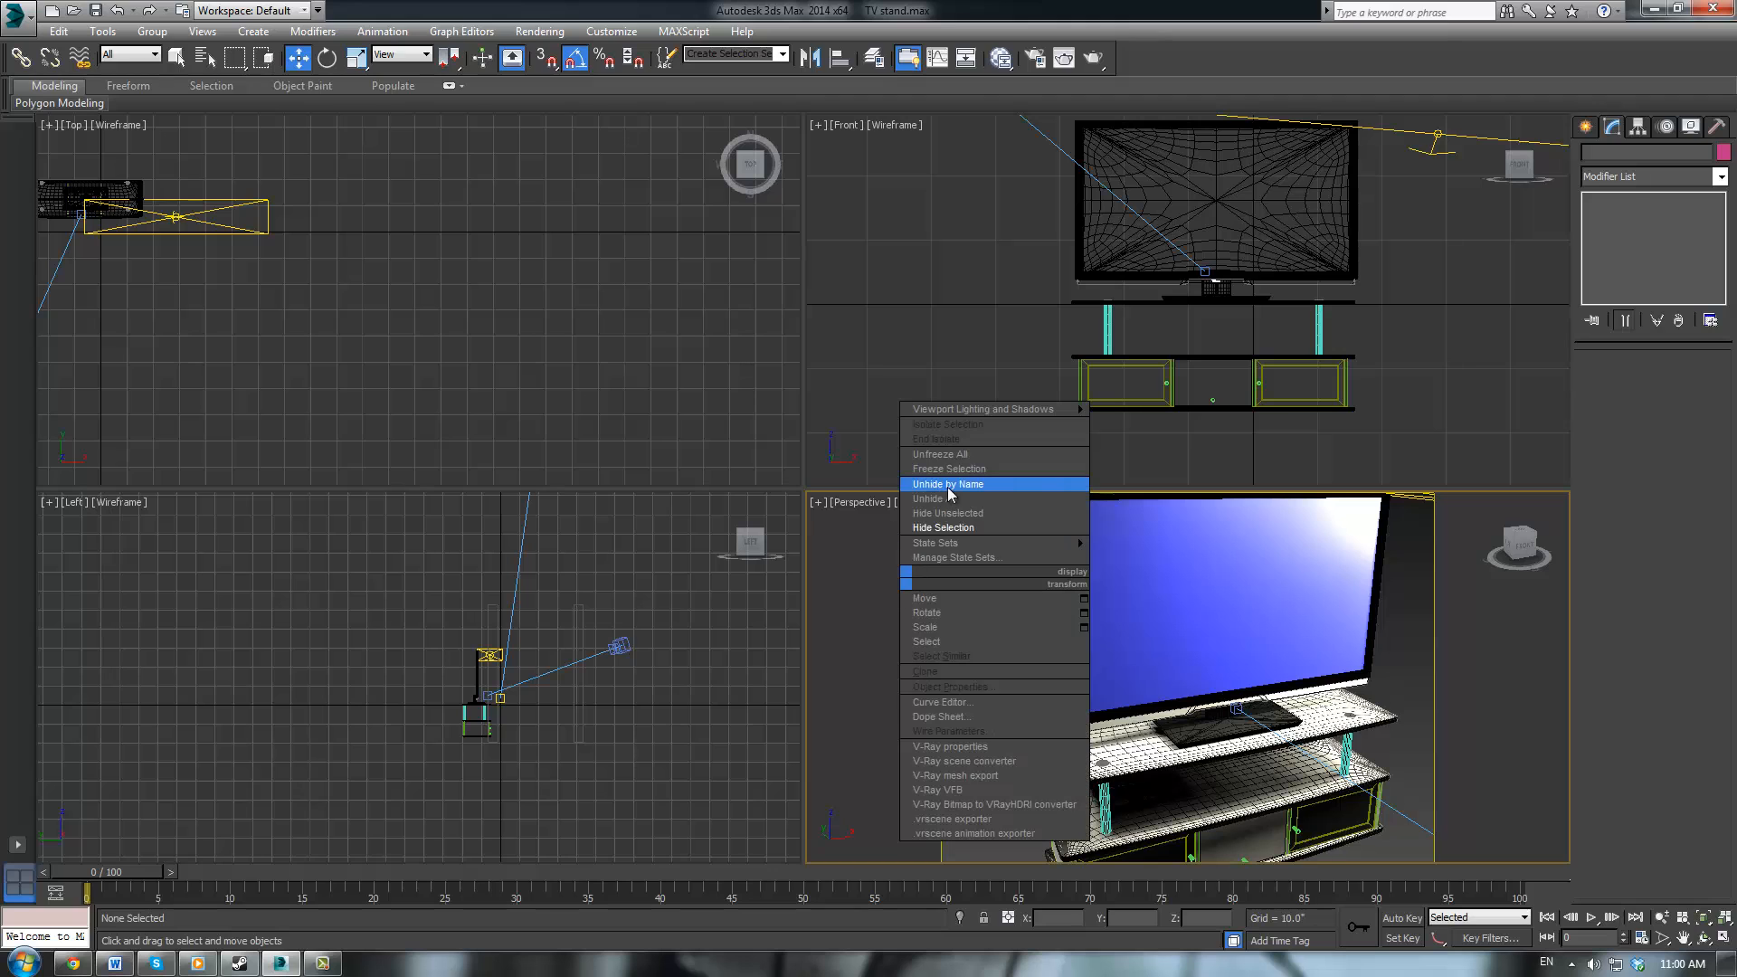
click(866, 626)
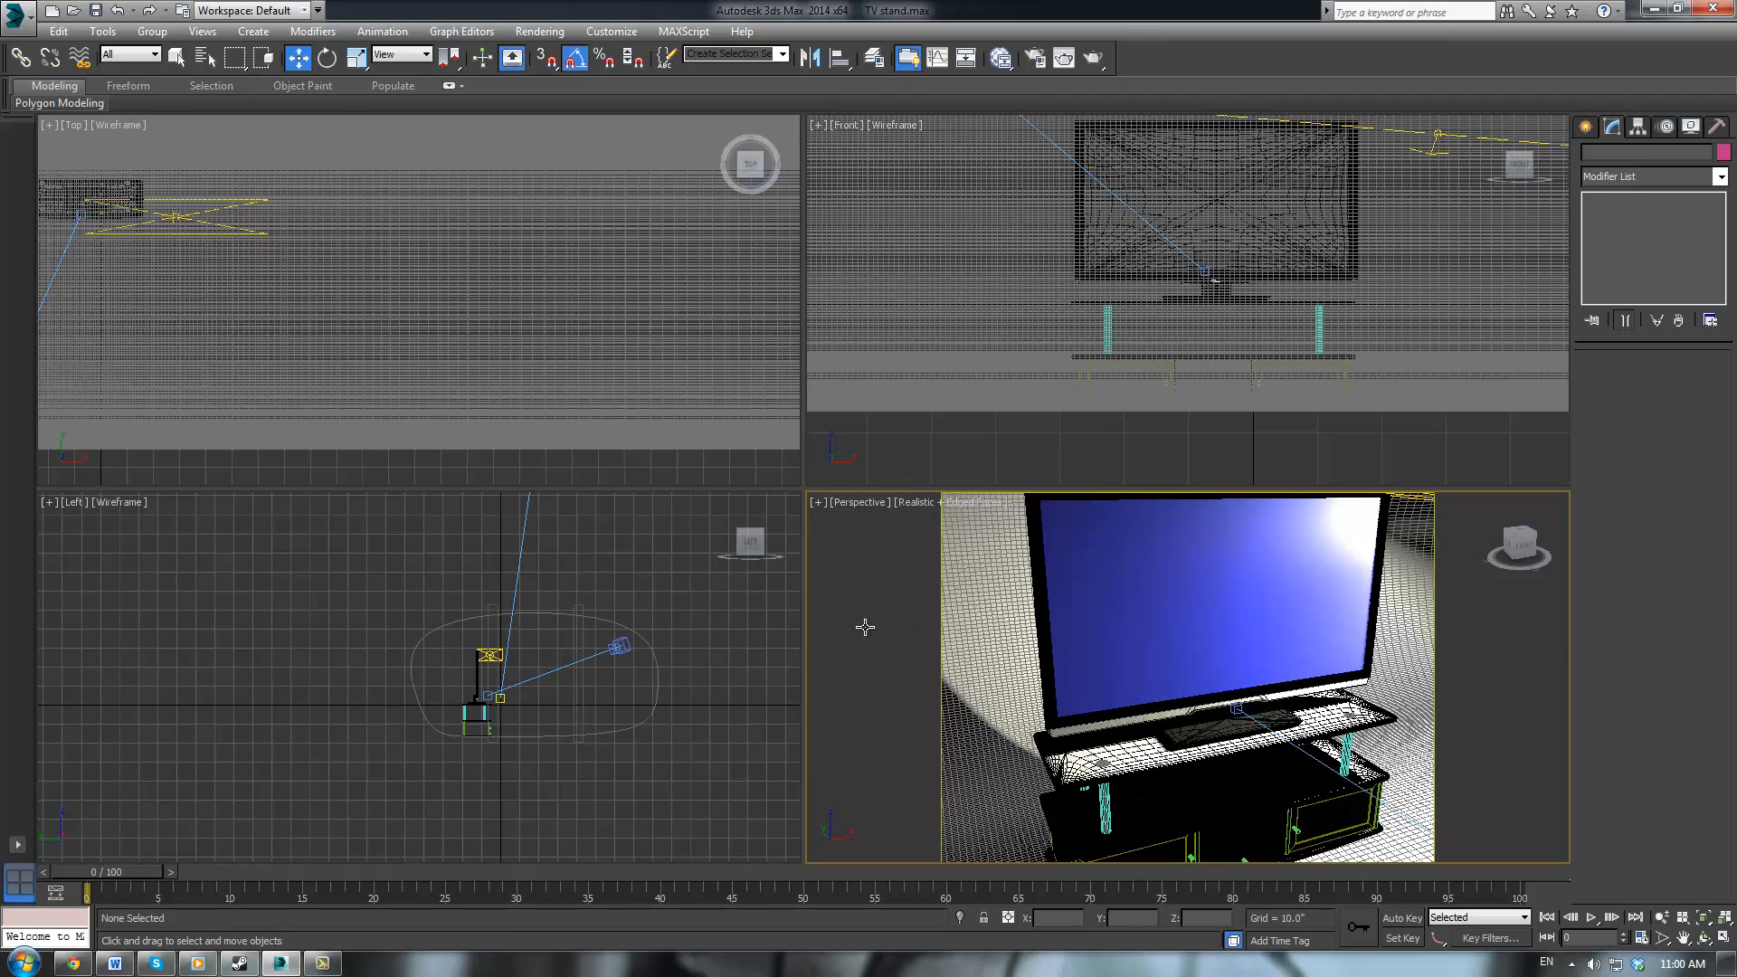
key(c)
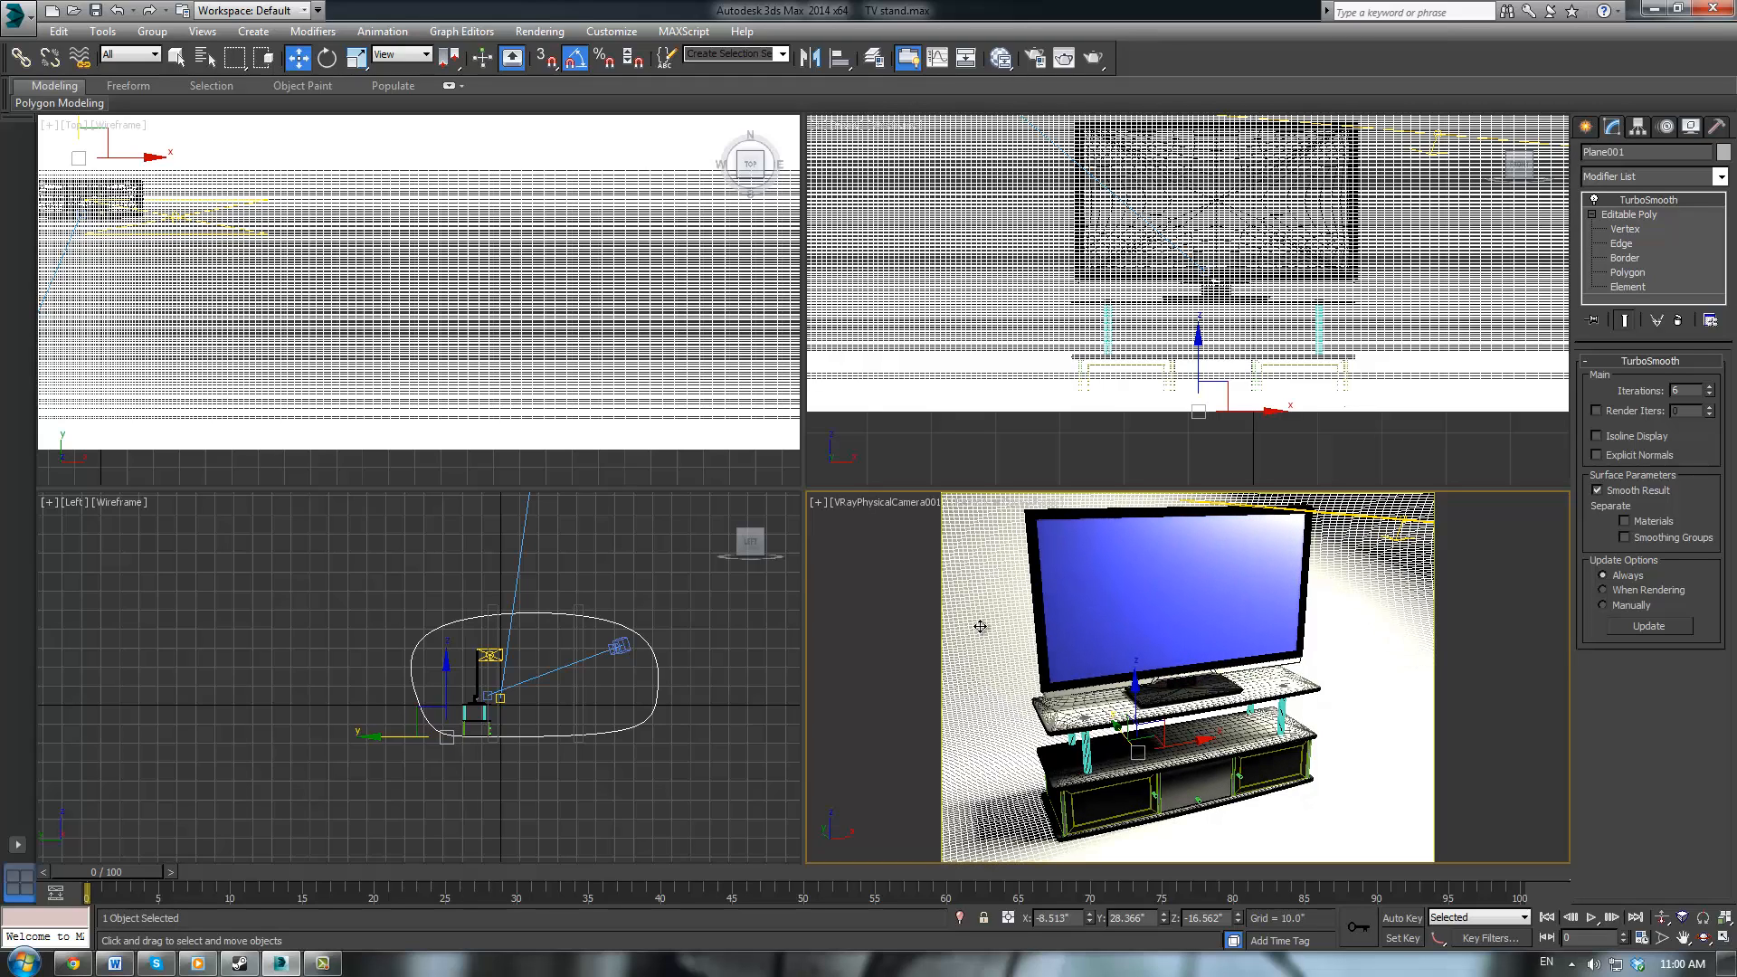
Switch to Chrome and search Google Images for "tv image"
click(88, 964)
click(492, 41)
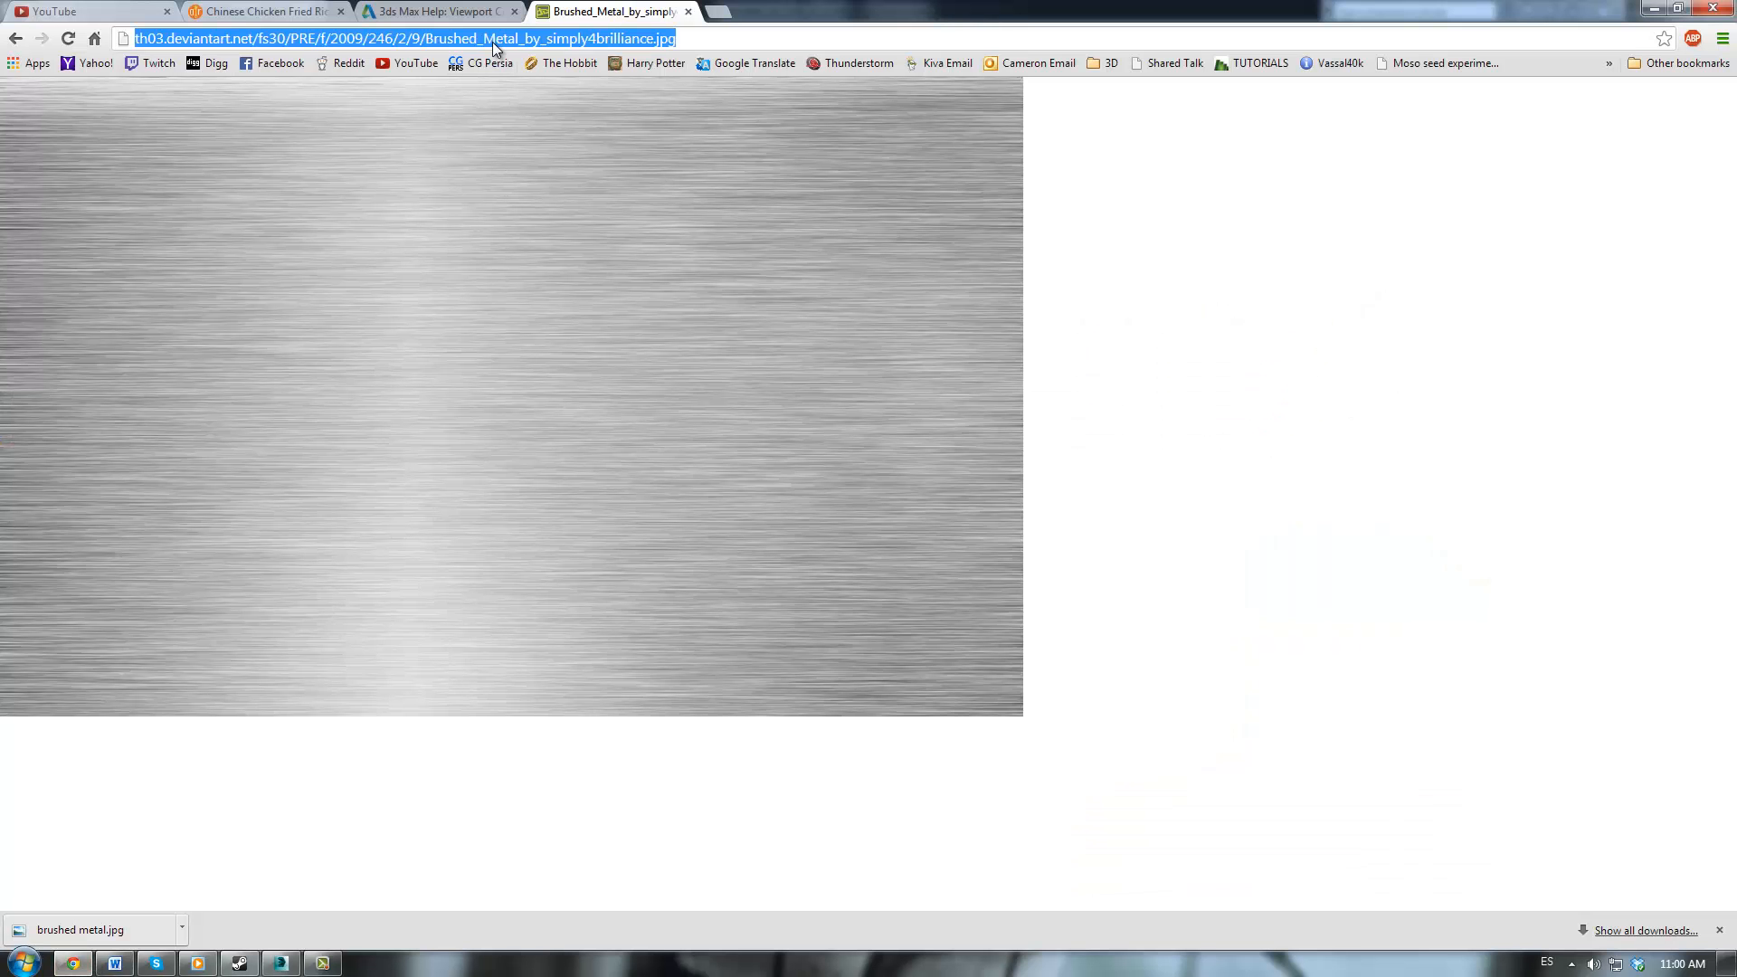
text(tv imagae)
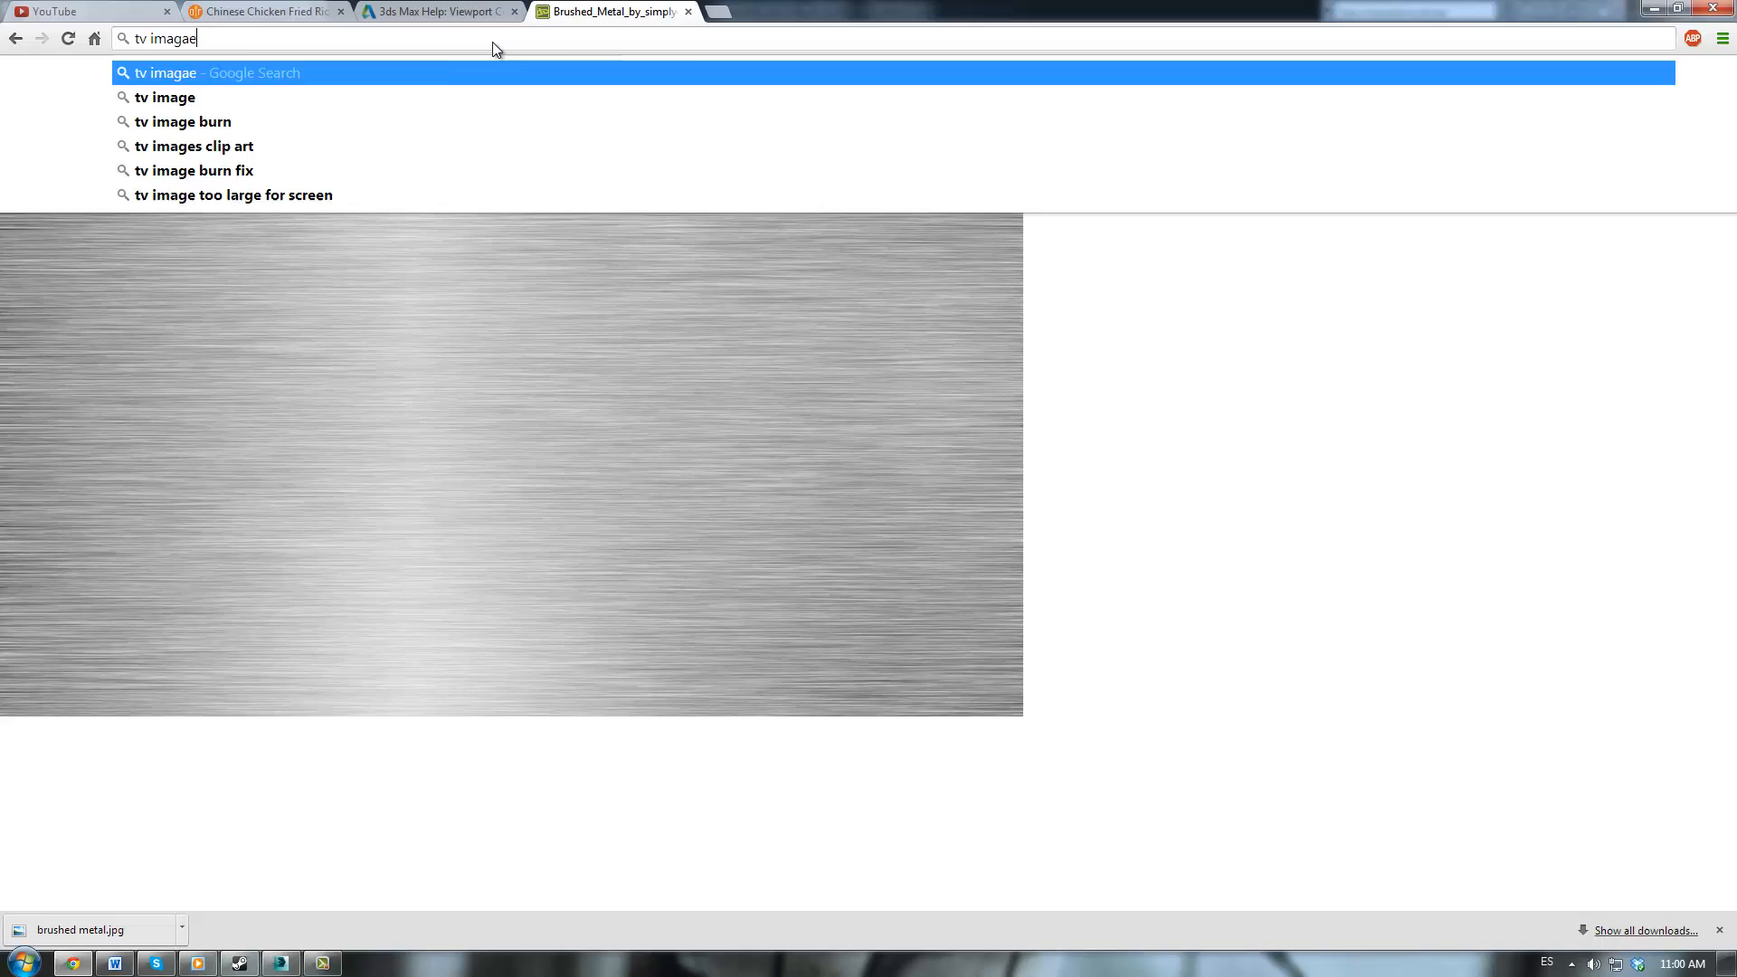
key(Return)
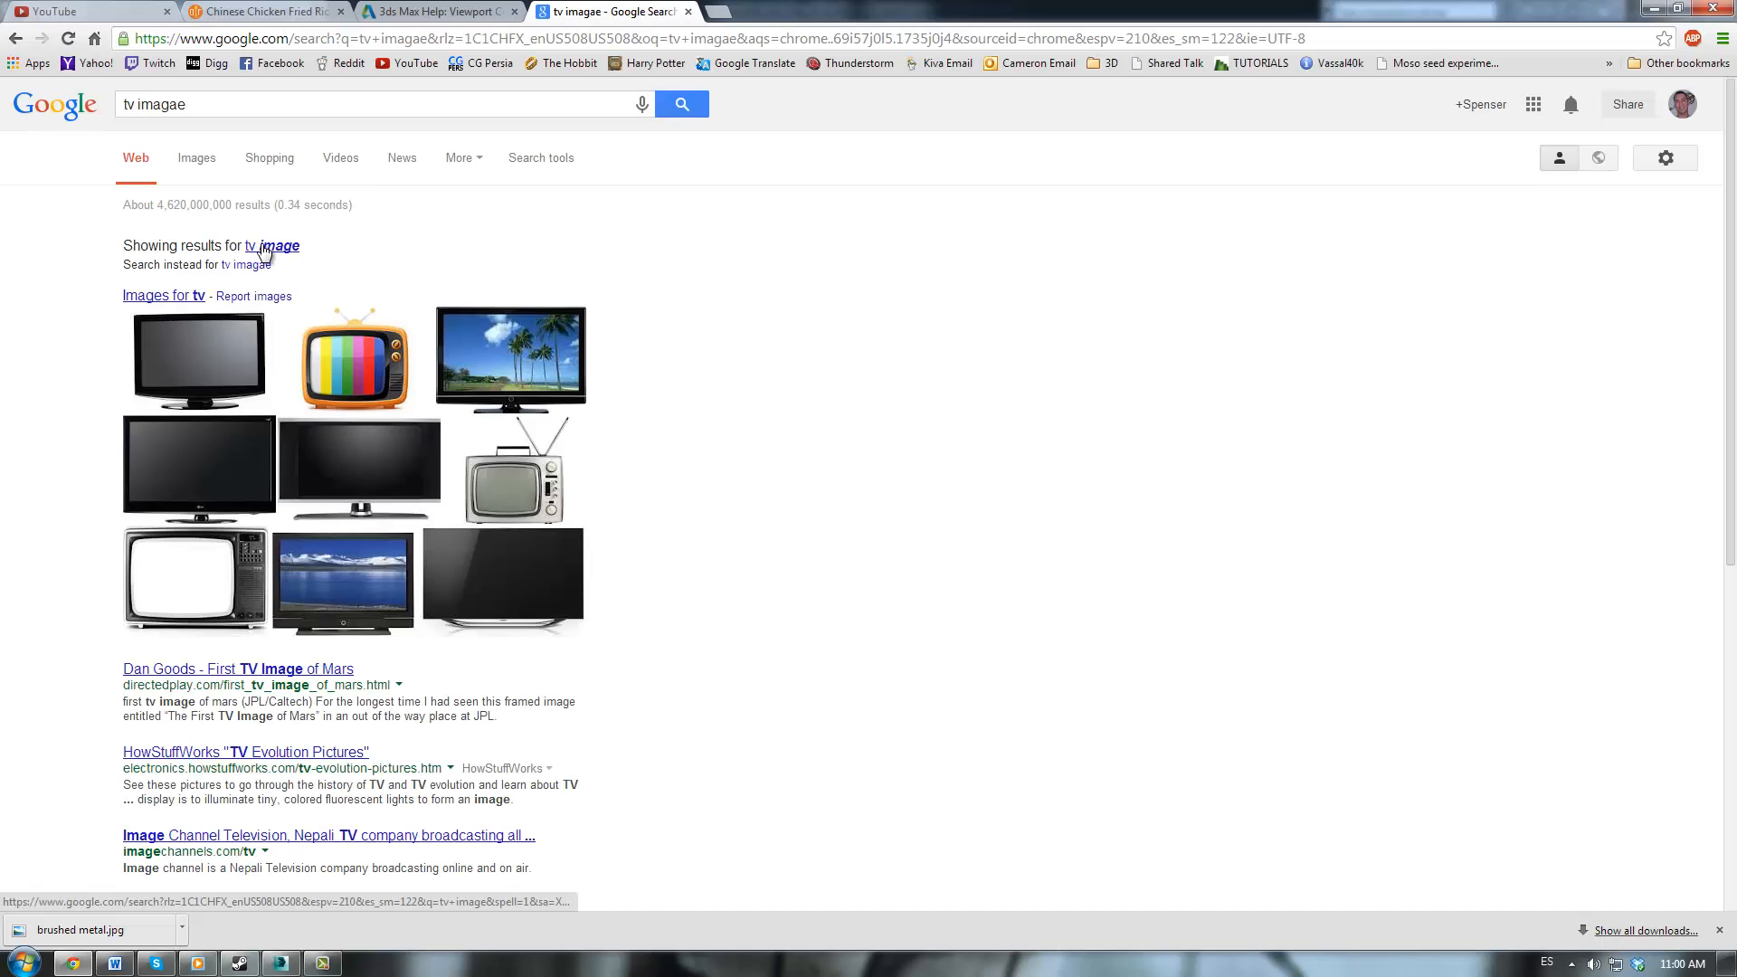
click(272, 245)
click(201, 165)
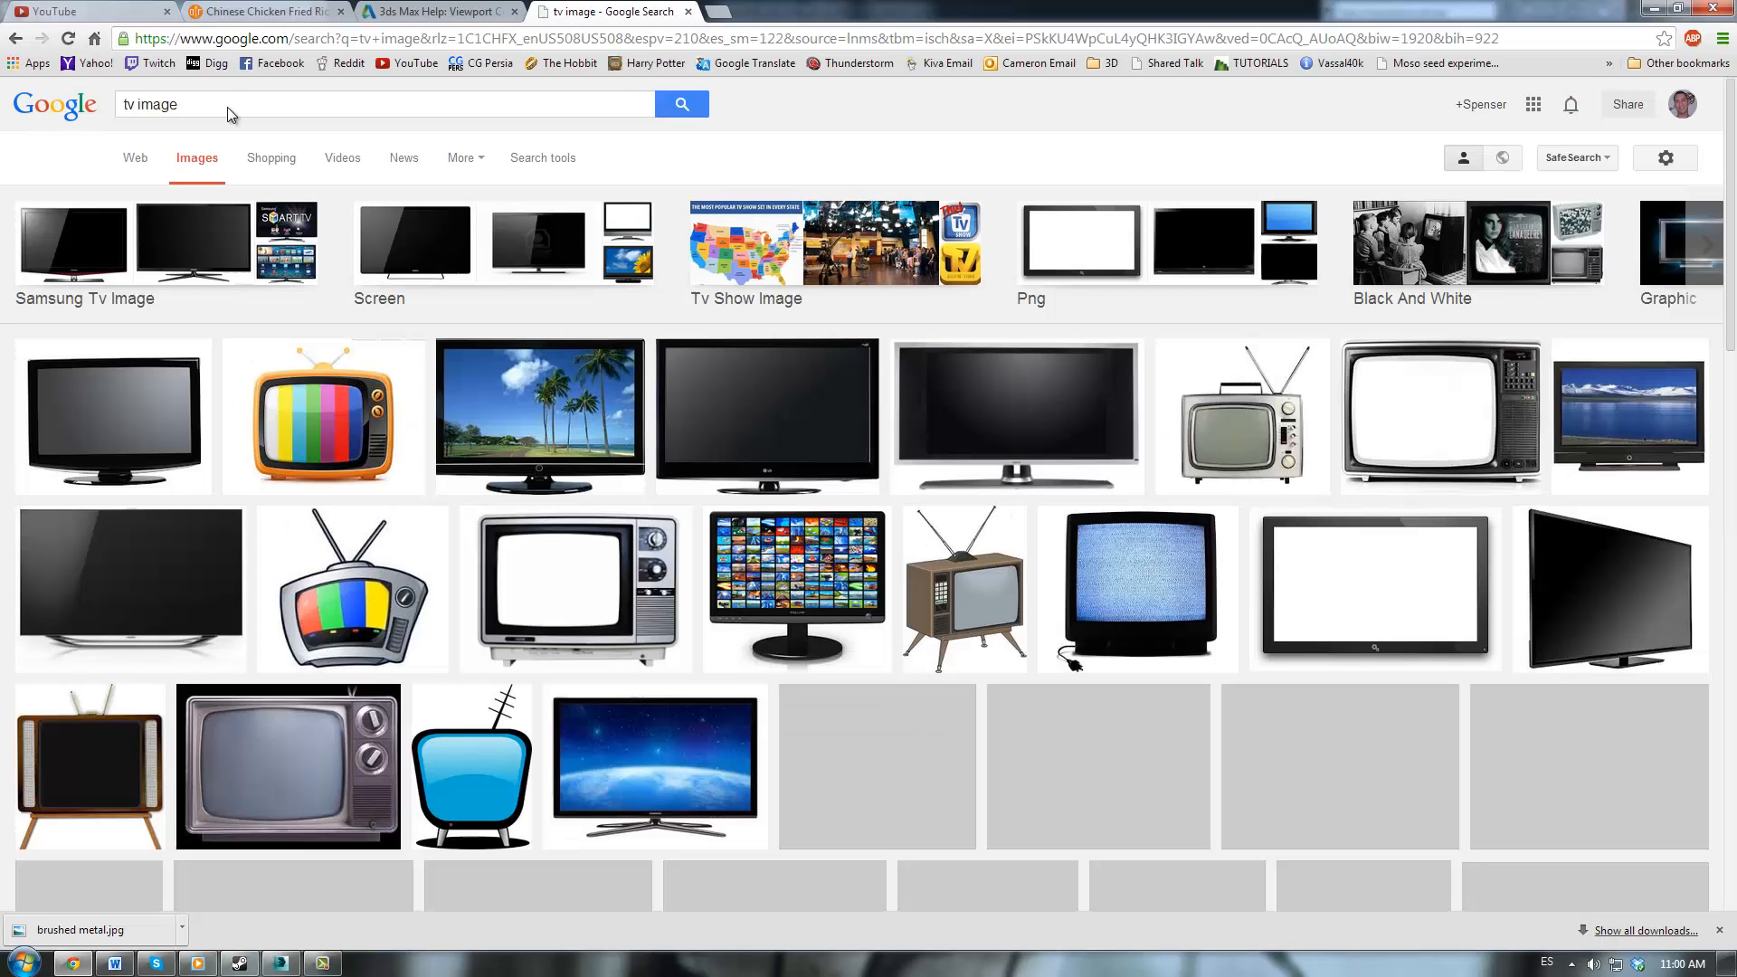
Search Google Images for "desktop background" and browse the results for a TV screen picture
triple_click(154, 104)
text(de)
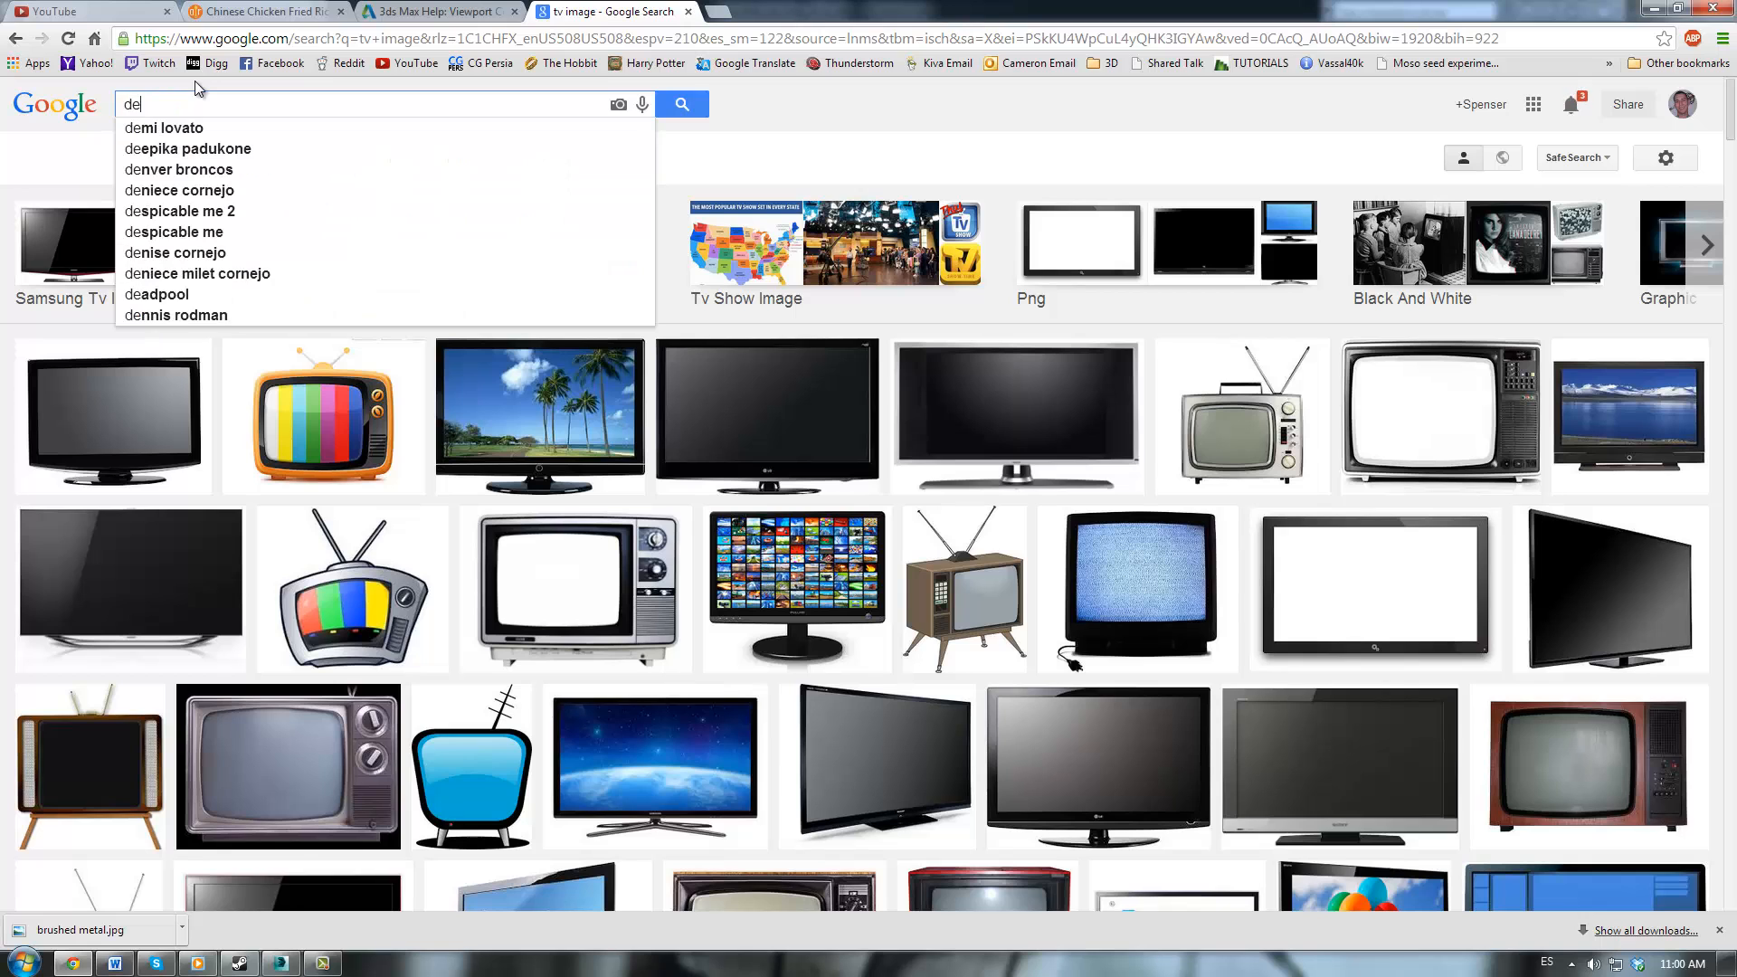
text(sktop backg)
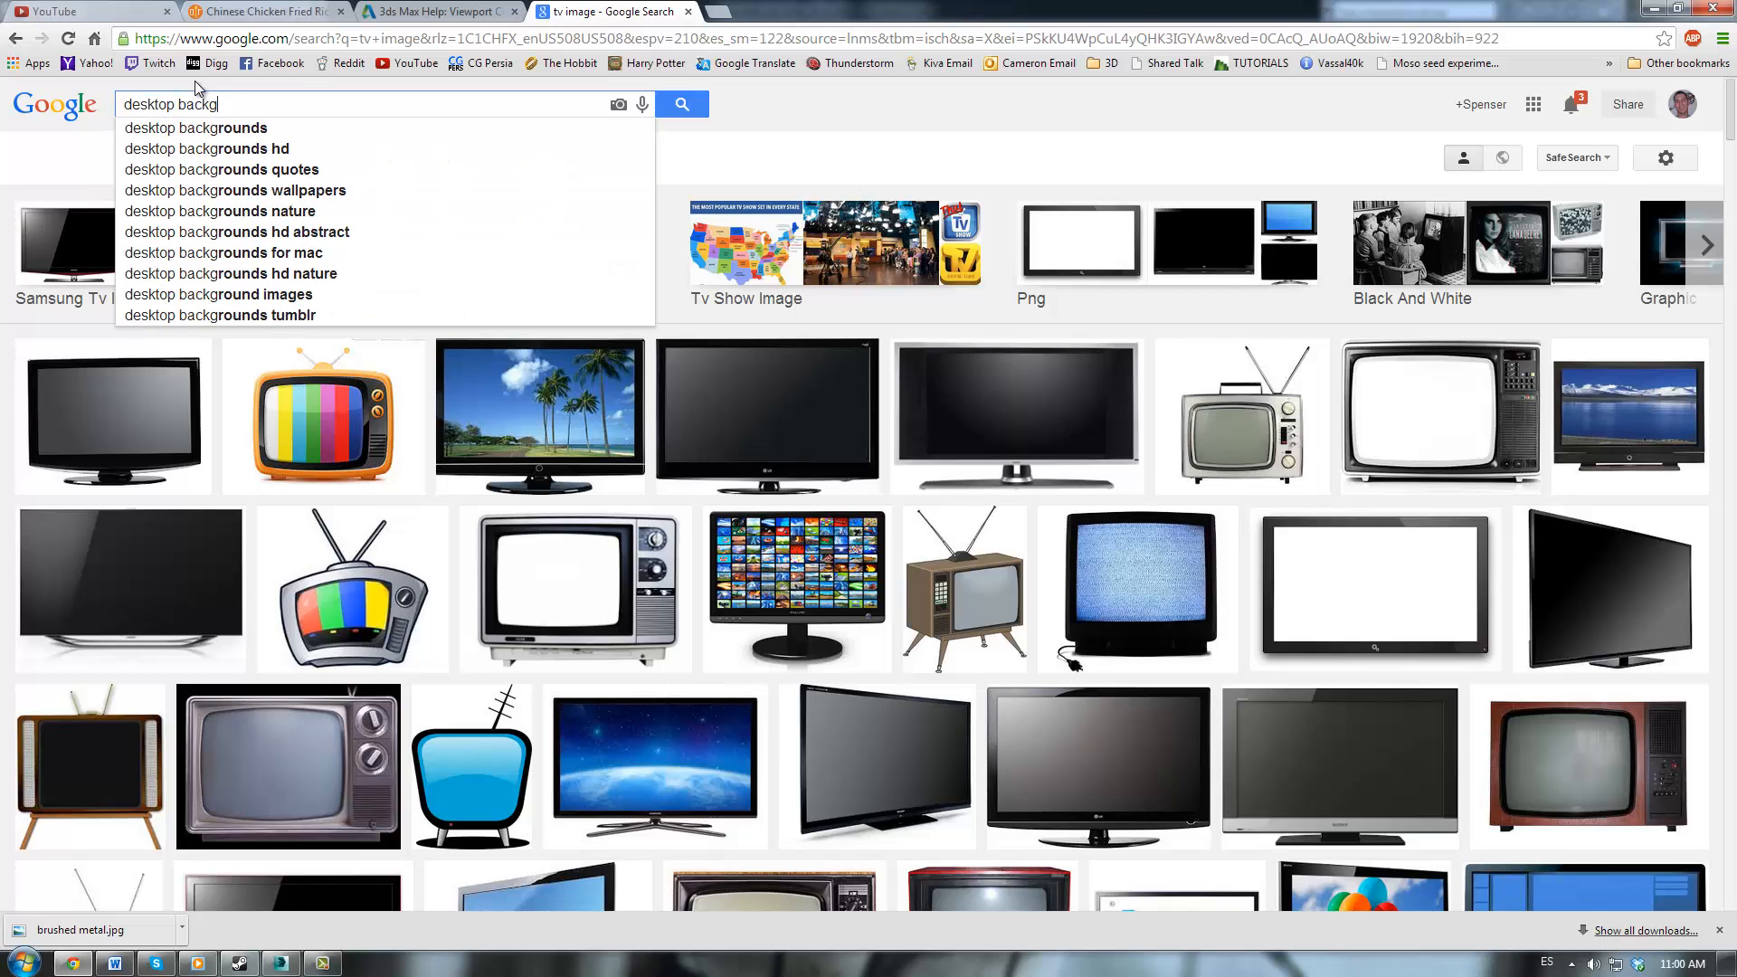
text(round)
key(Return)
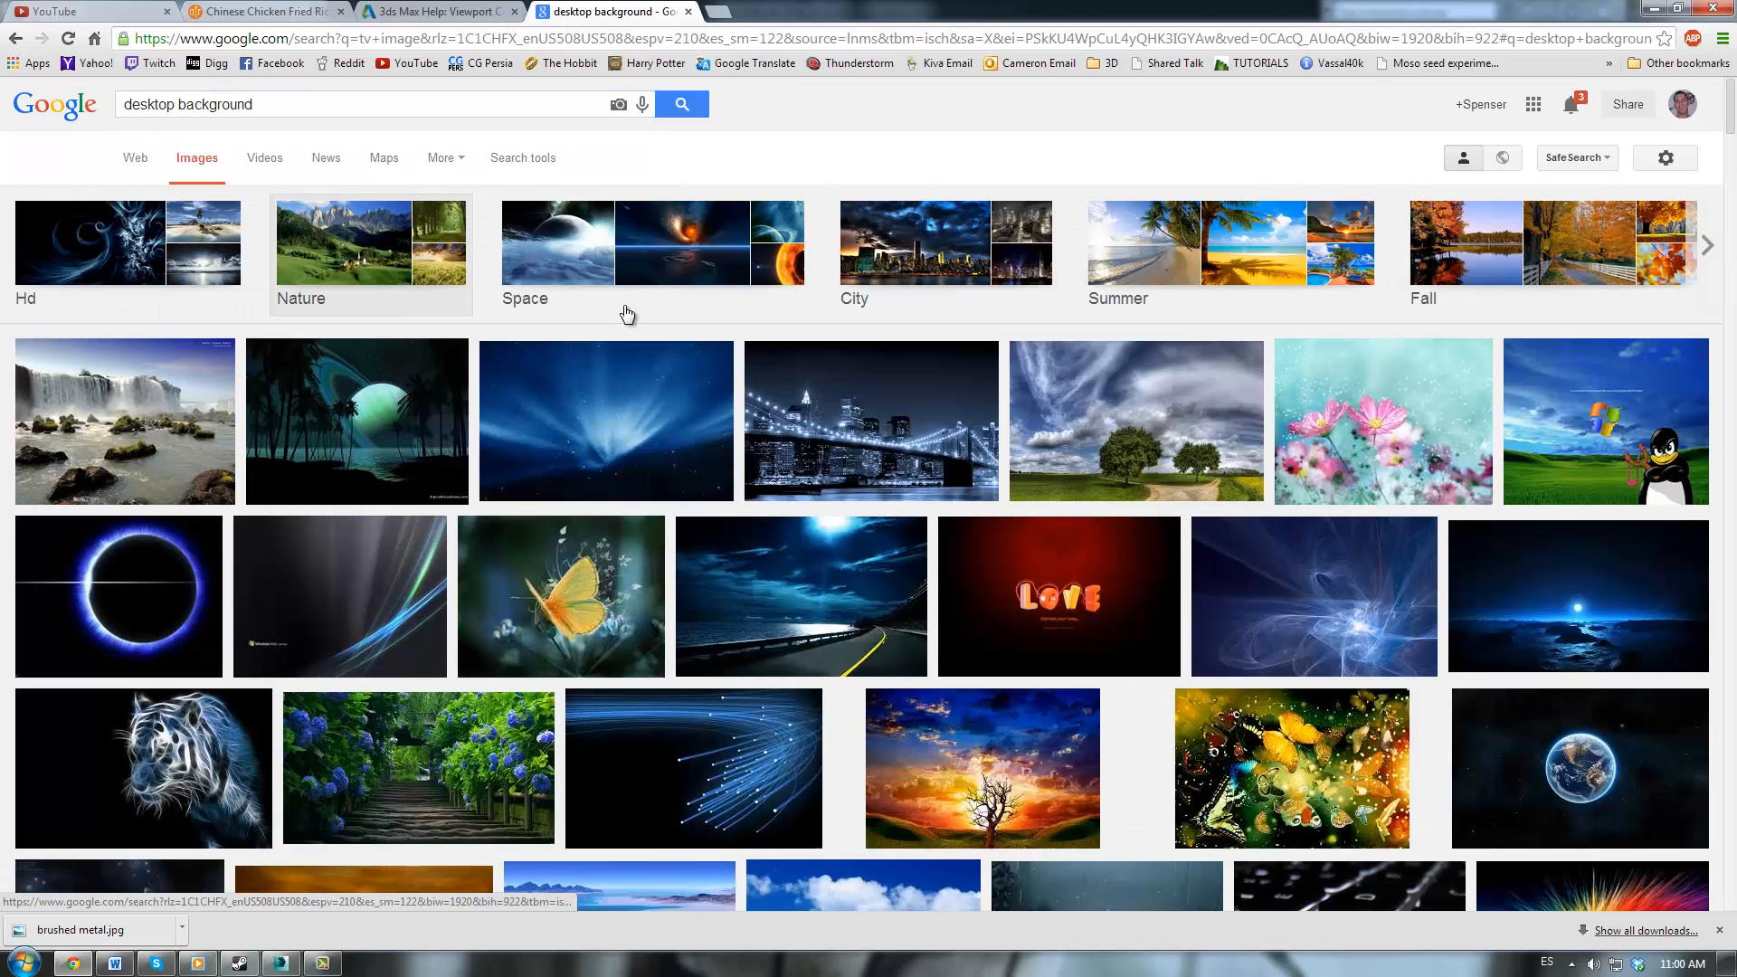
scroll(813, 333, down, 2)
scroll(887, 375, down, 1)
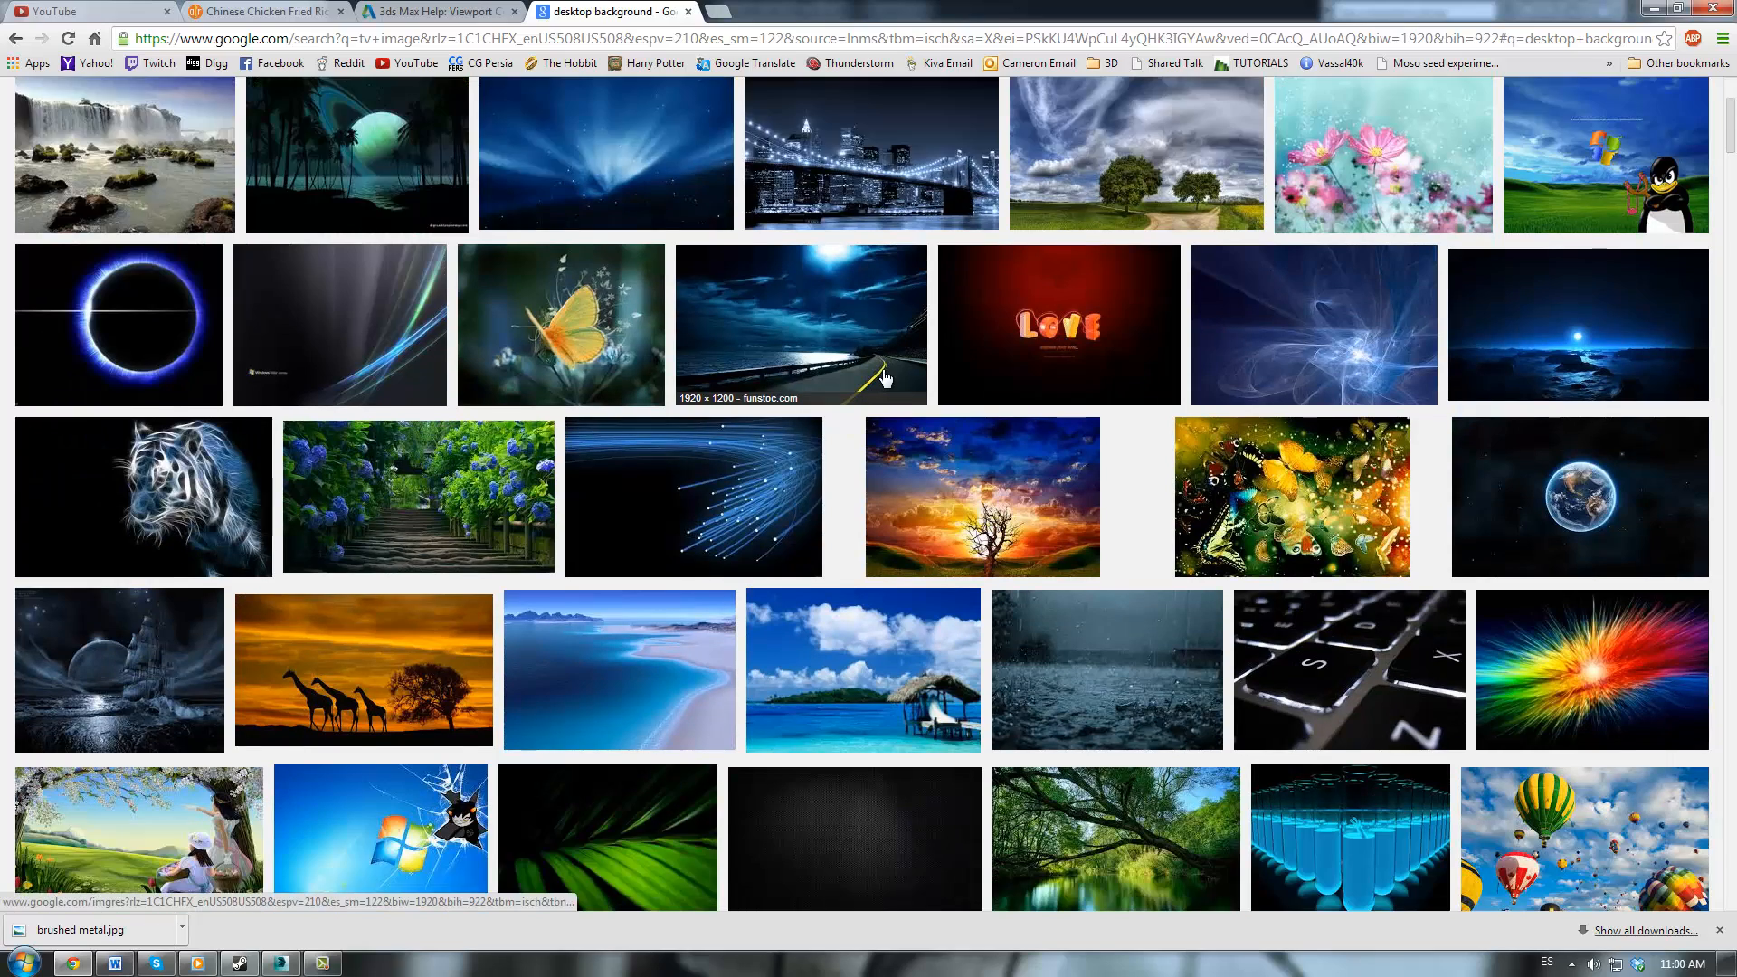
scroll(884, 375, down, 2)
scroll(885, 376, up, 5)
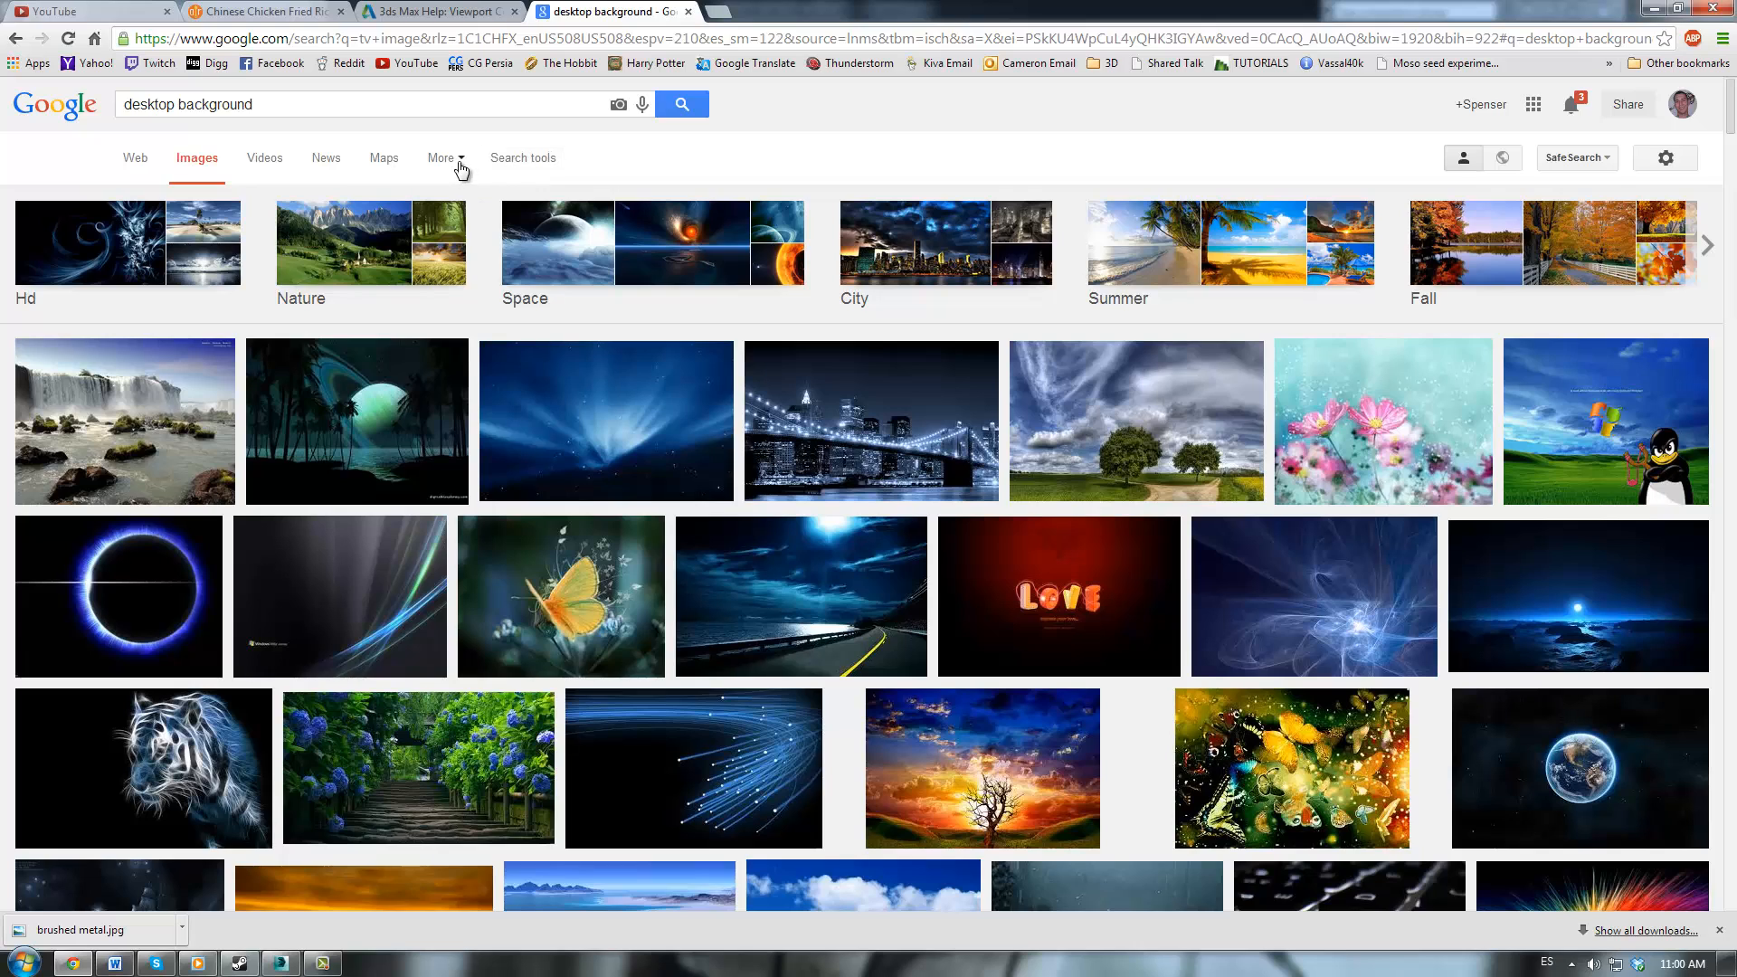
Restrict the image results to sizes larger than 1024×768
click(493, 159)
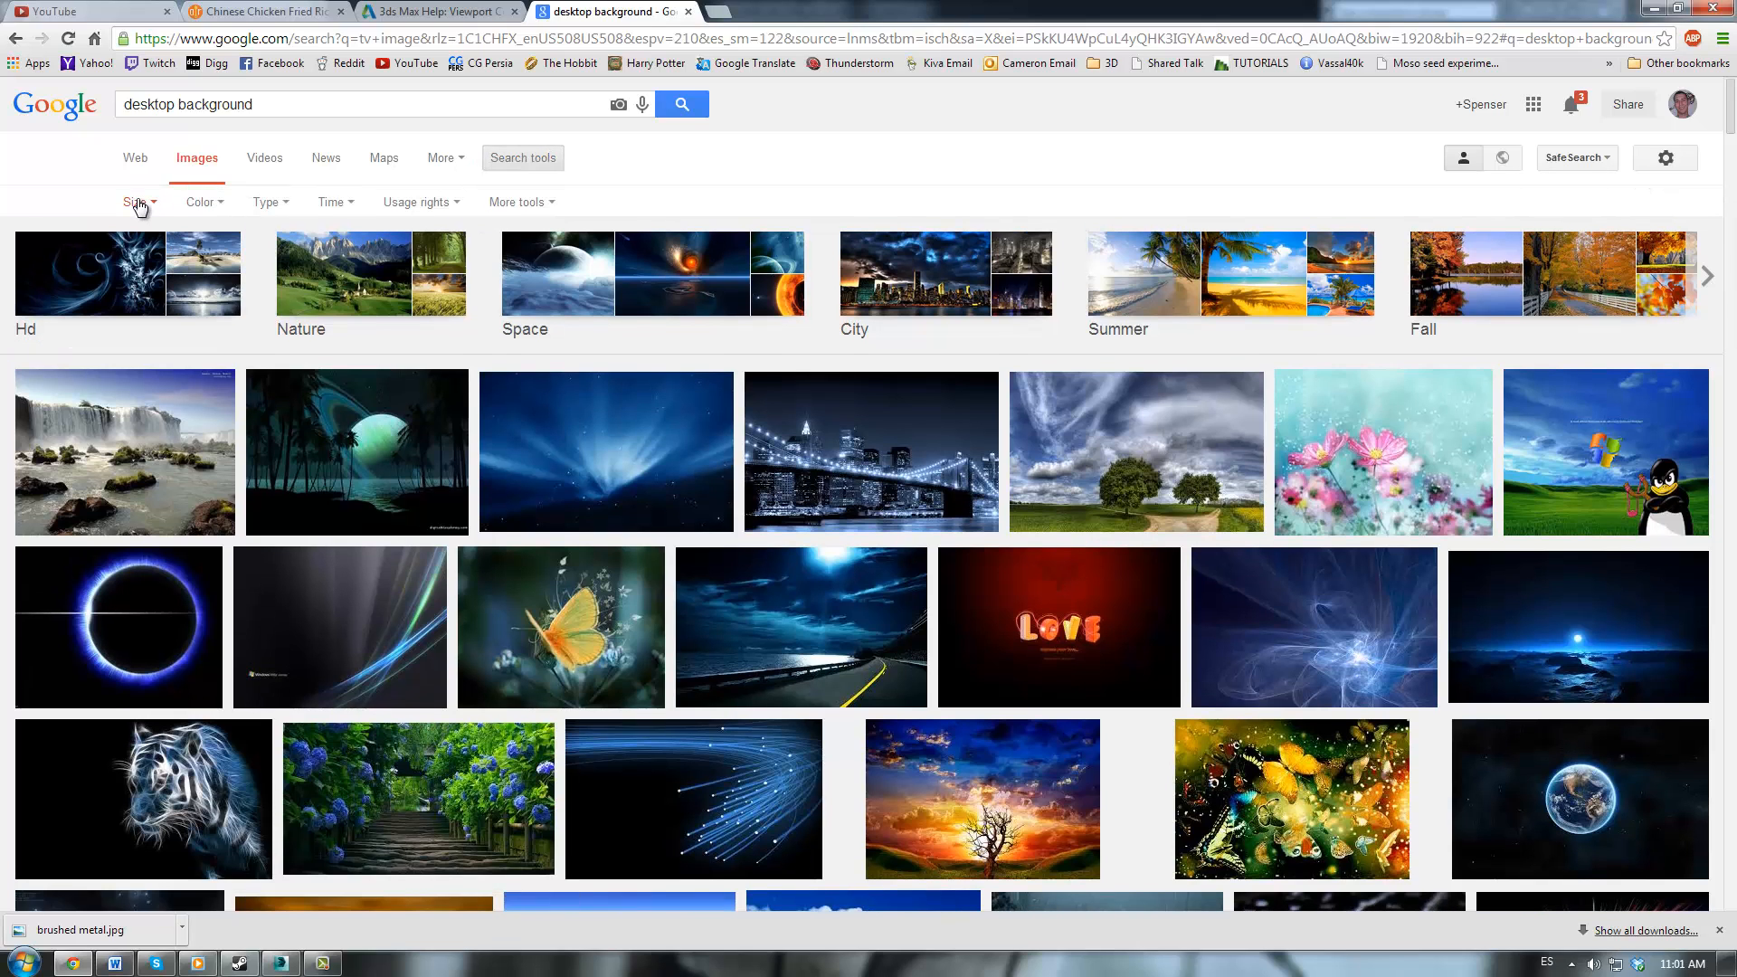
click(135, 201)
mouse_move(165, 336)
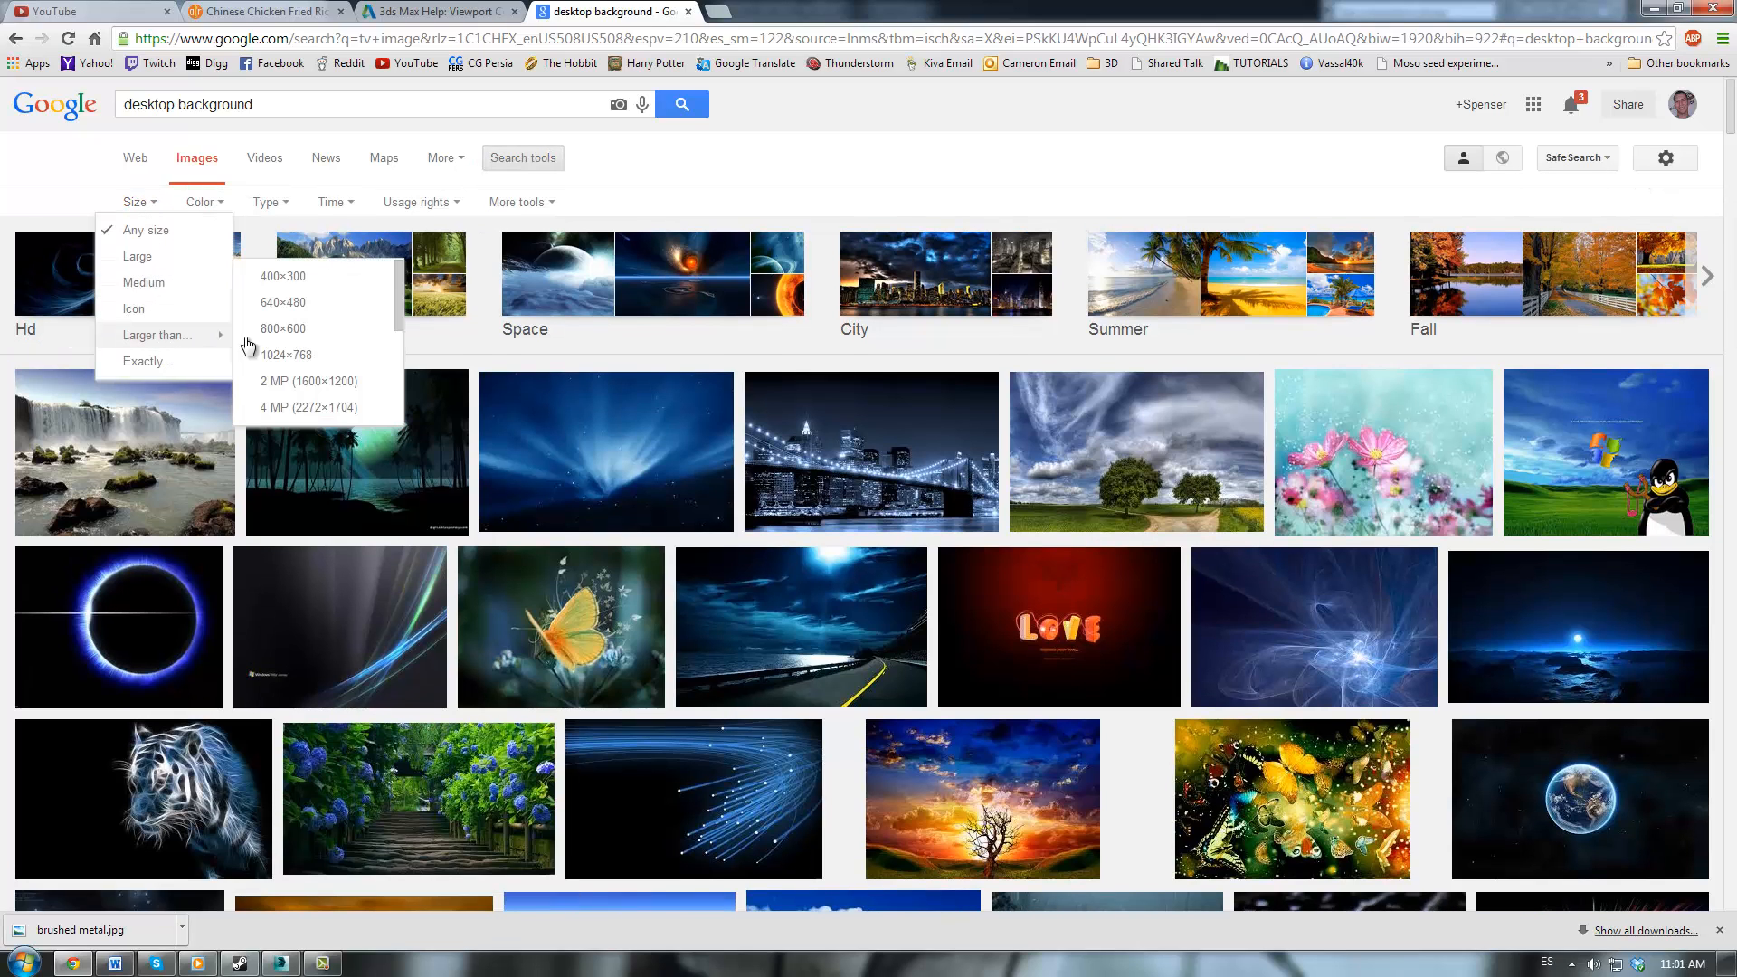
click(319, 360)
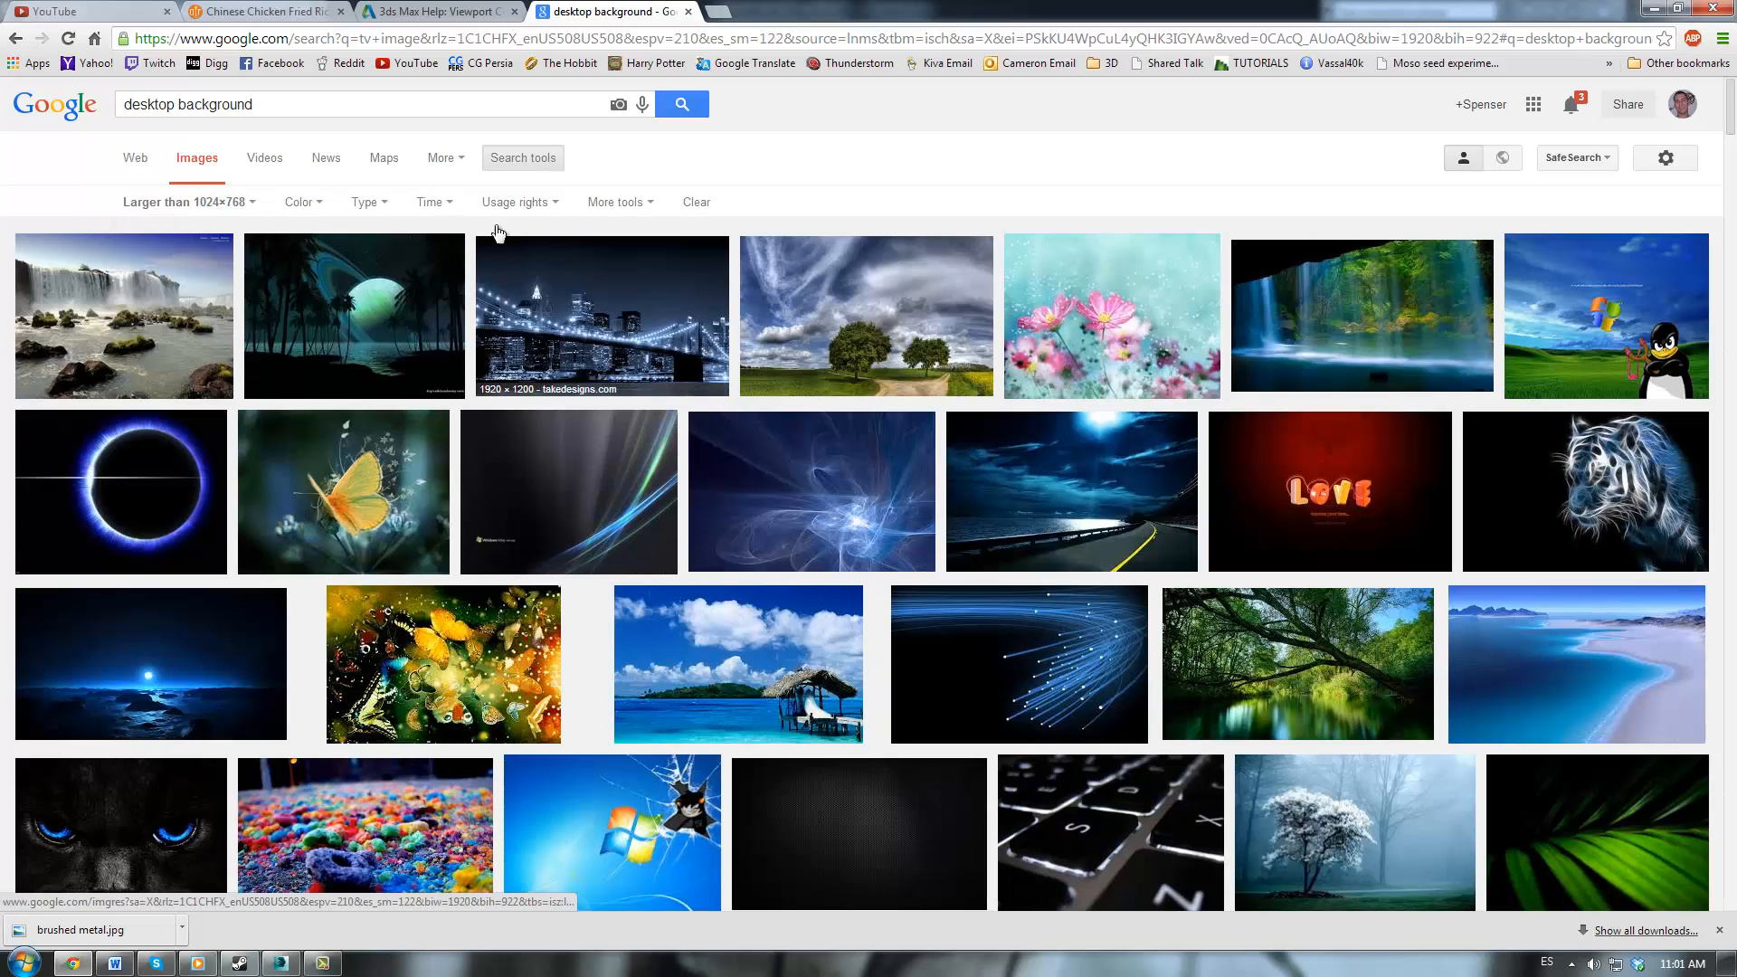
Refine the image search to "desktop background 1920x1080"
click(375, 101)
text(19)
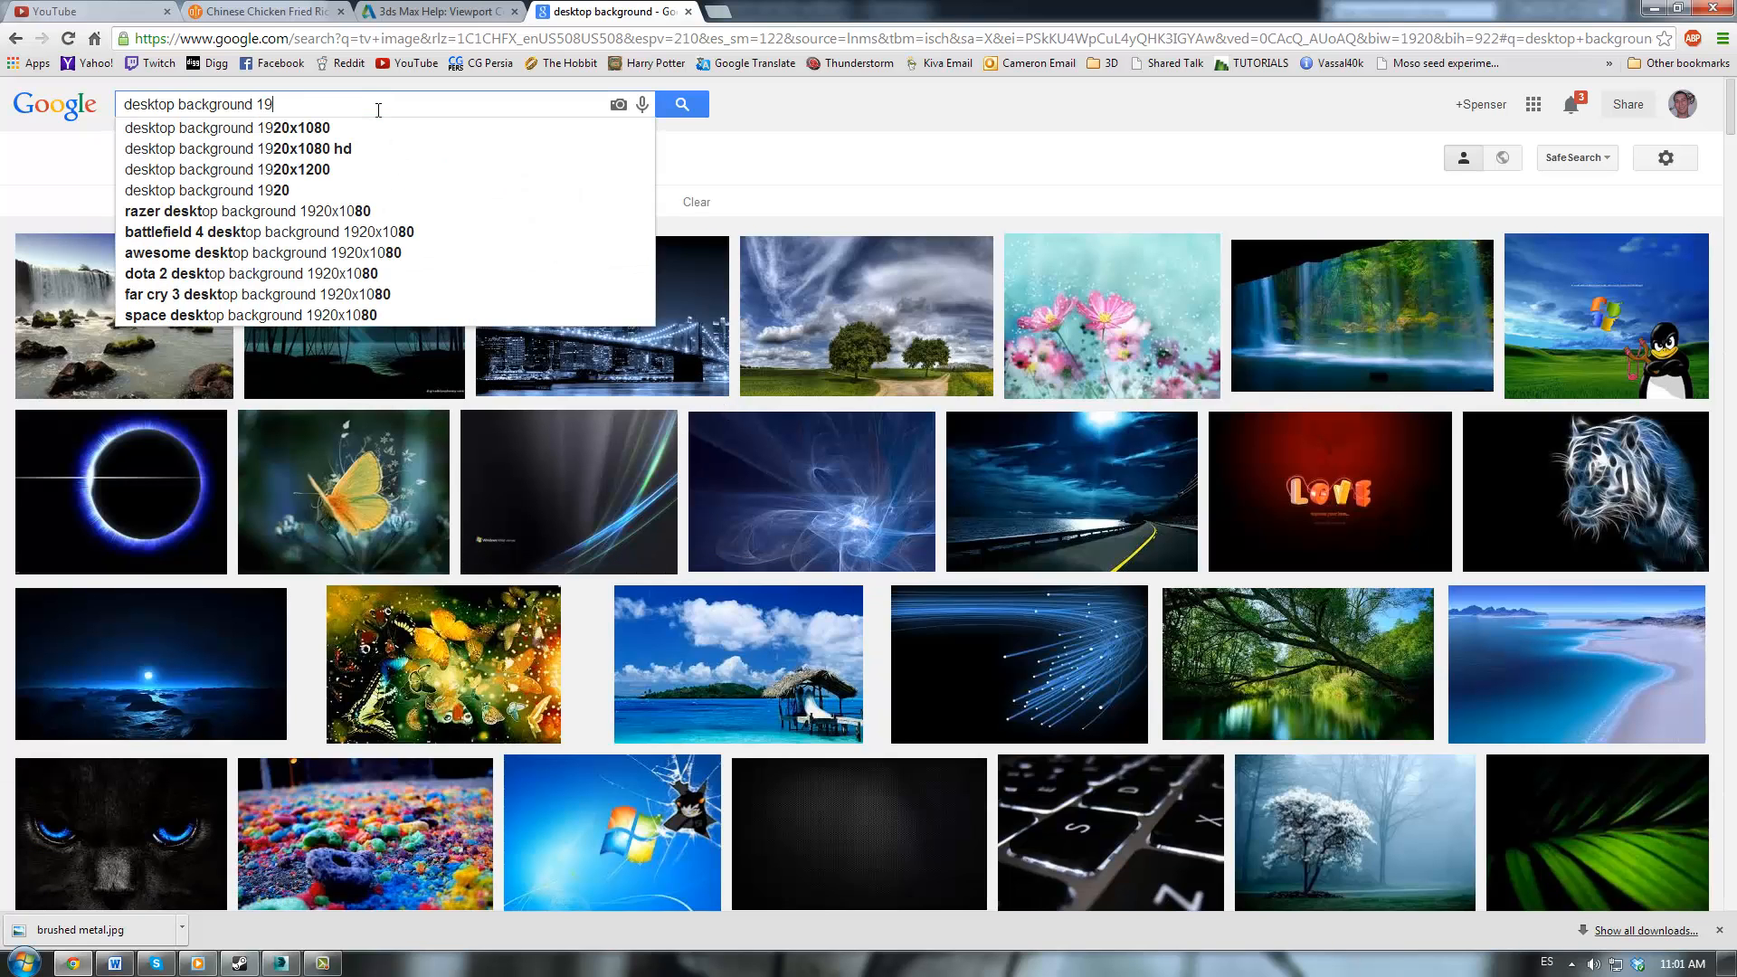
text(20x1080)
key(Return)
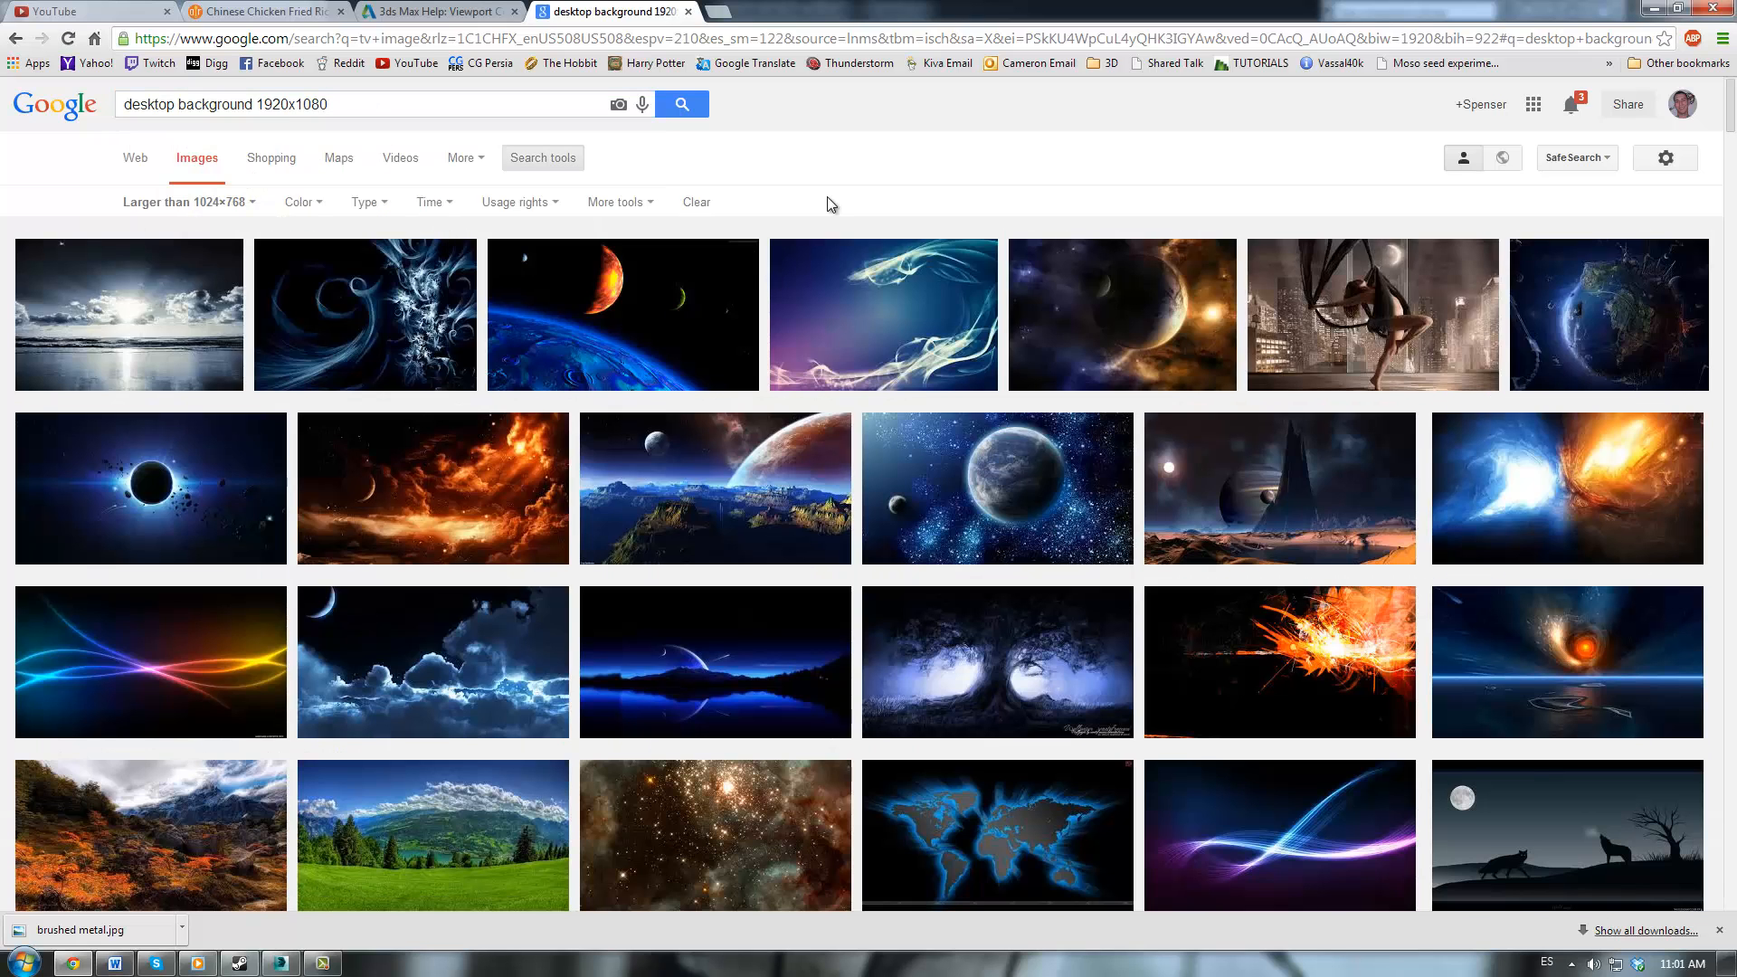
Open the purple and blue light-swirl wallpaper at full size and save it as "tv image" in the TV project folder
click(907, 296)
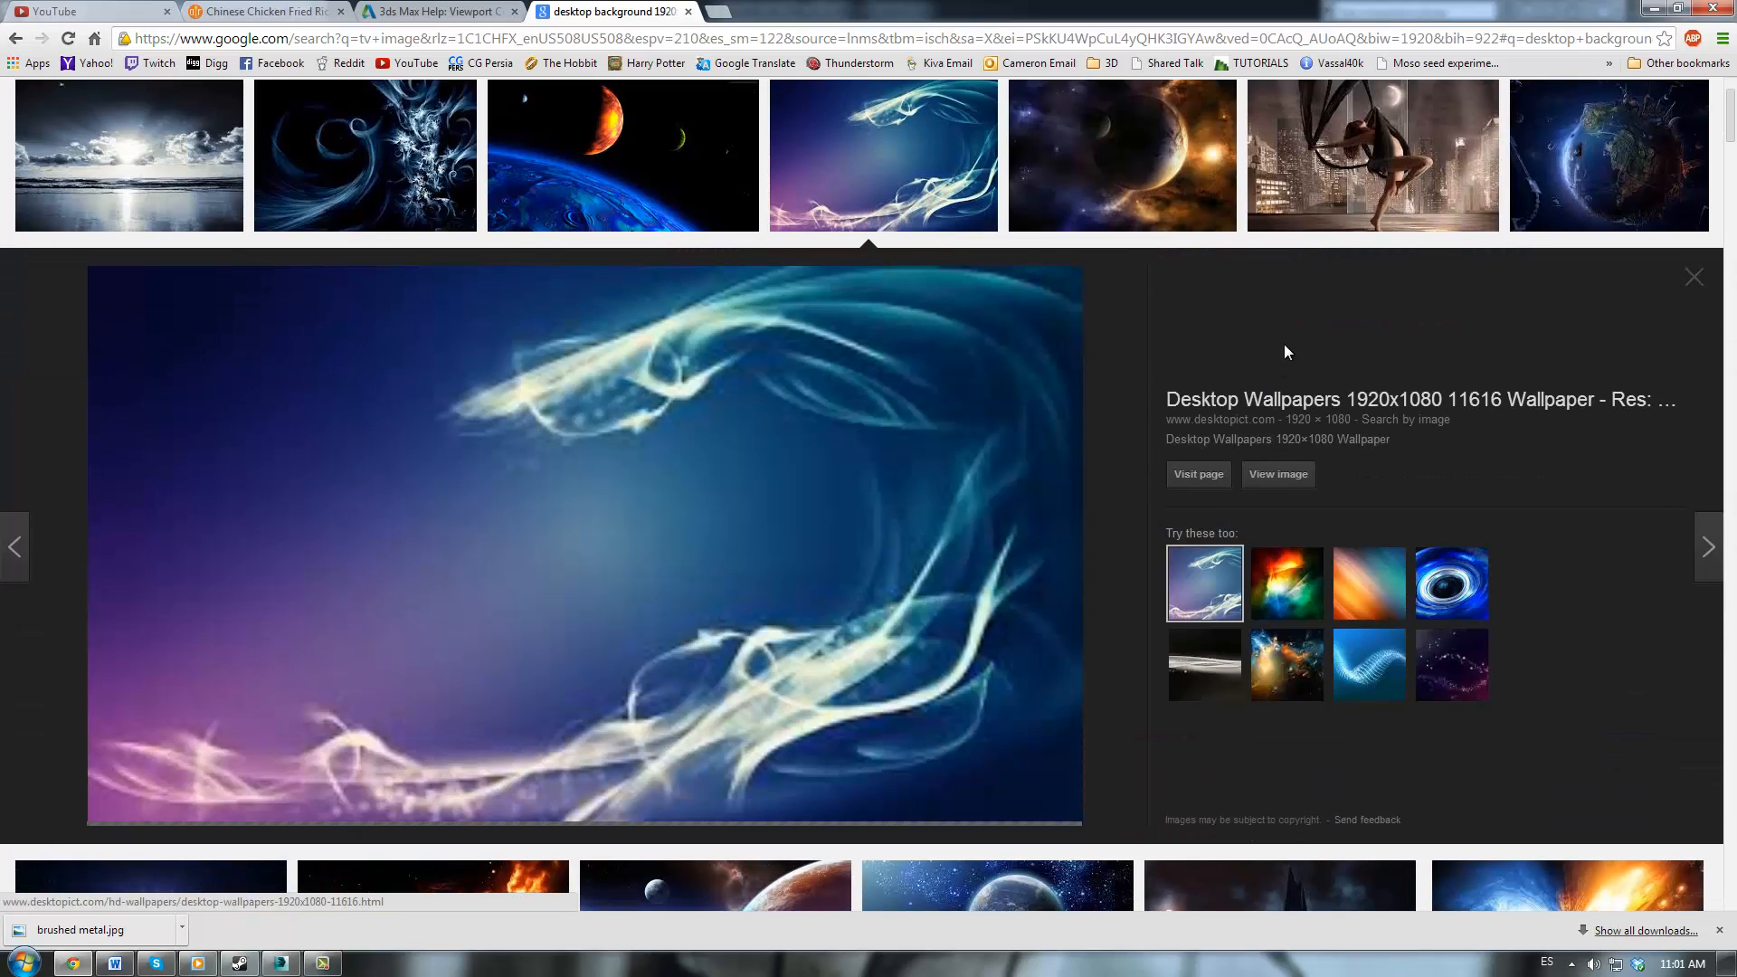
click(1277, 474)
right_click(428, 356)
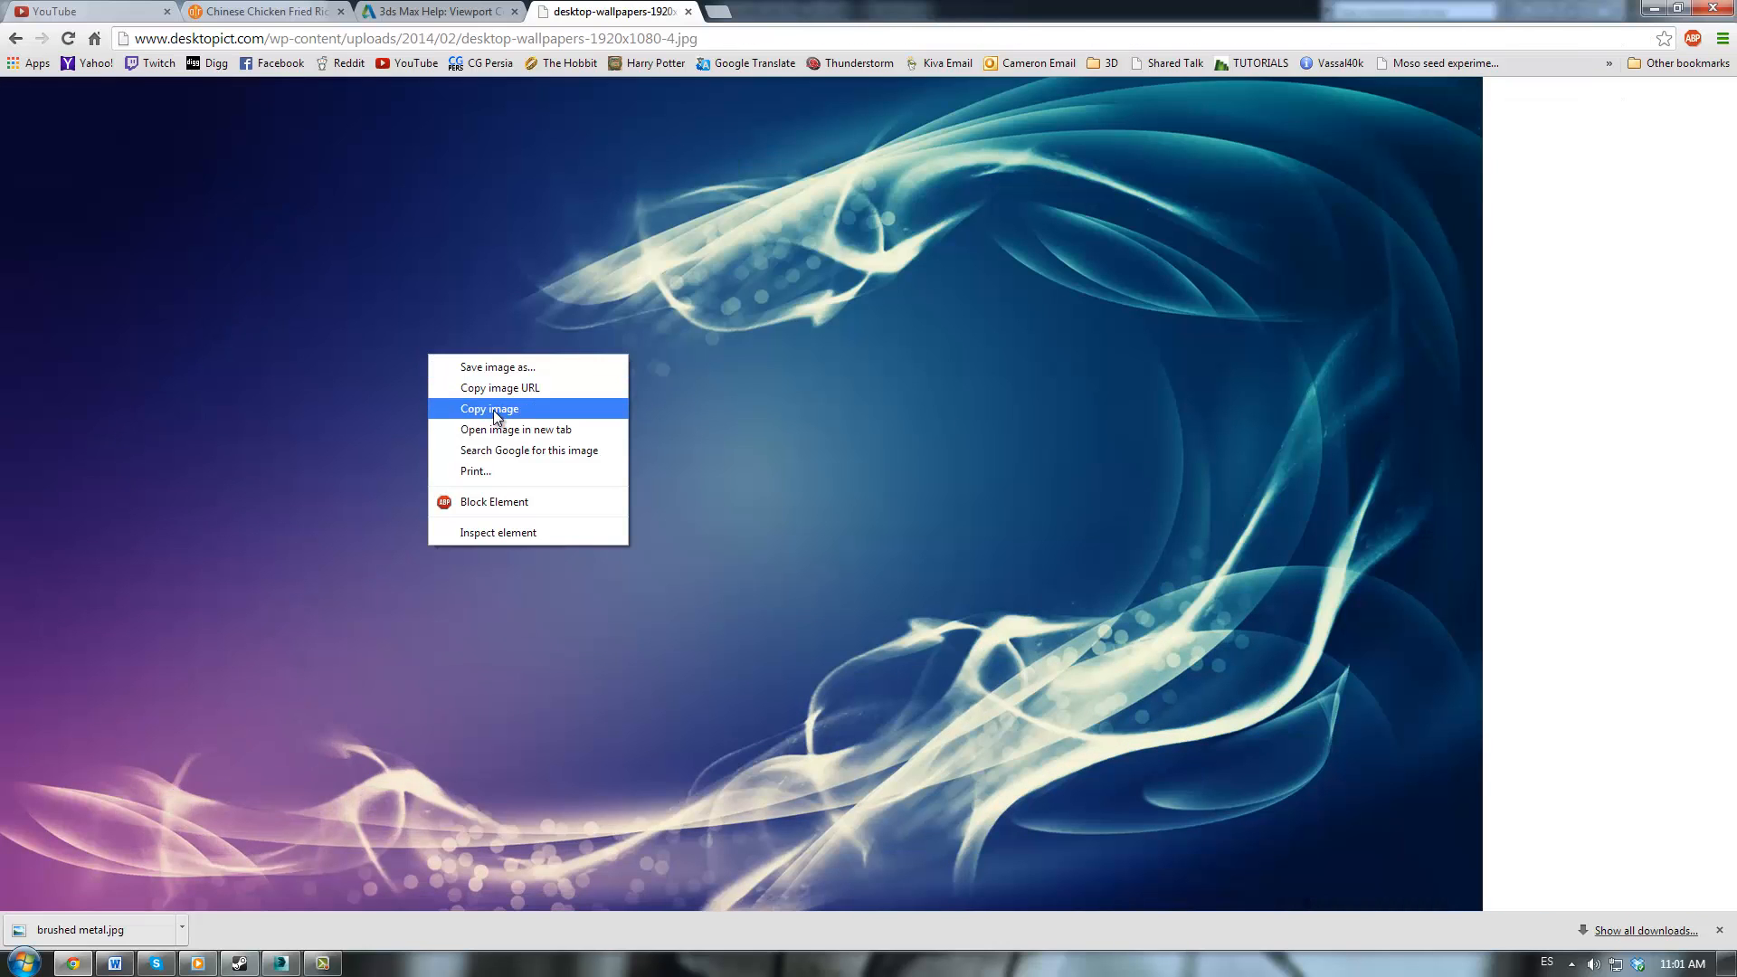
click(490, 367)
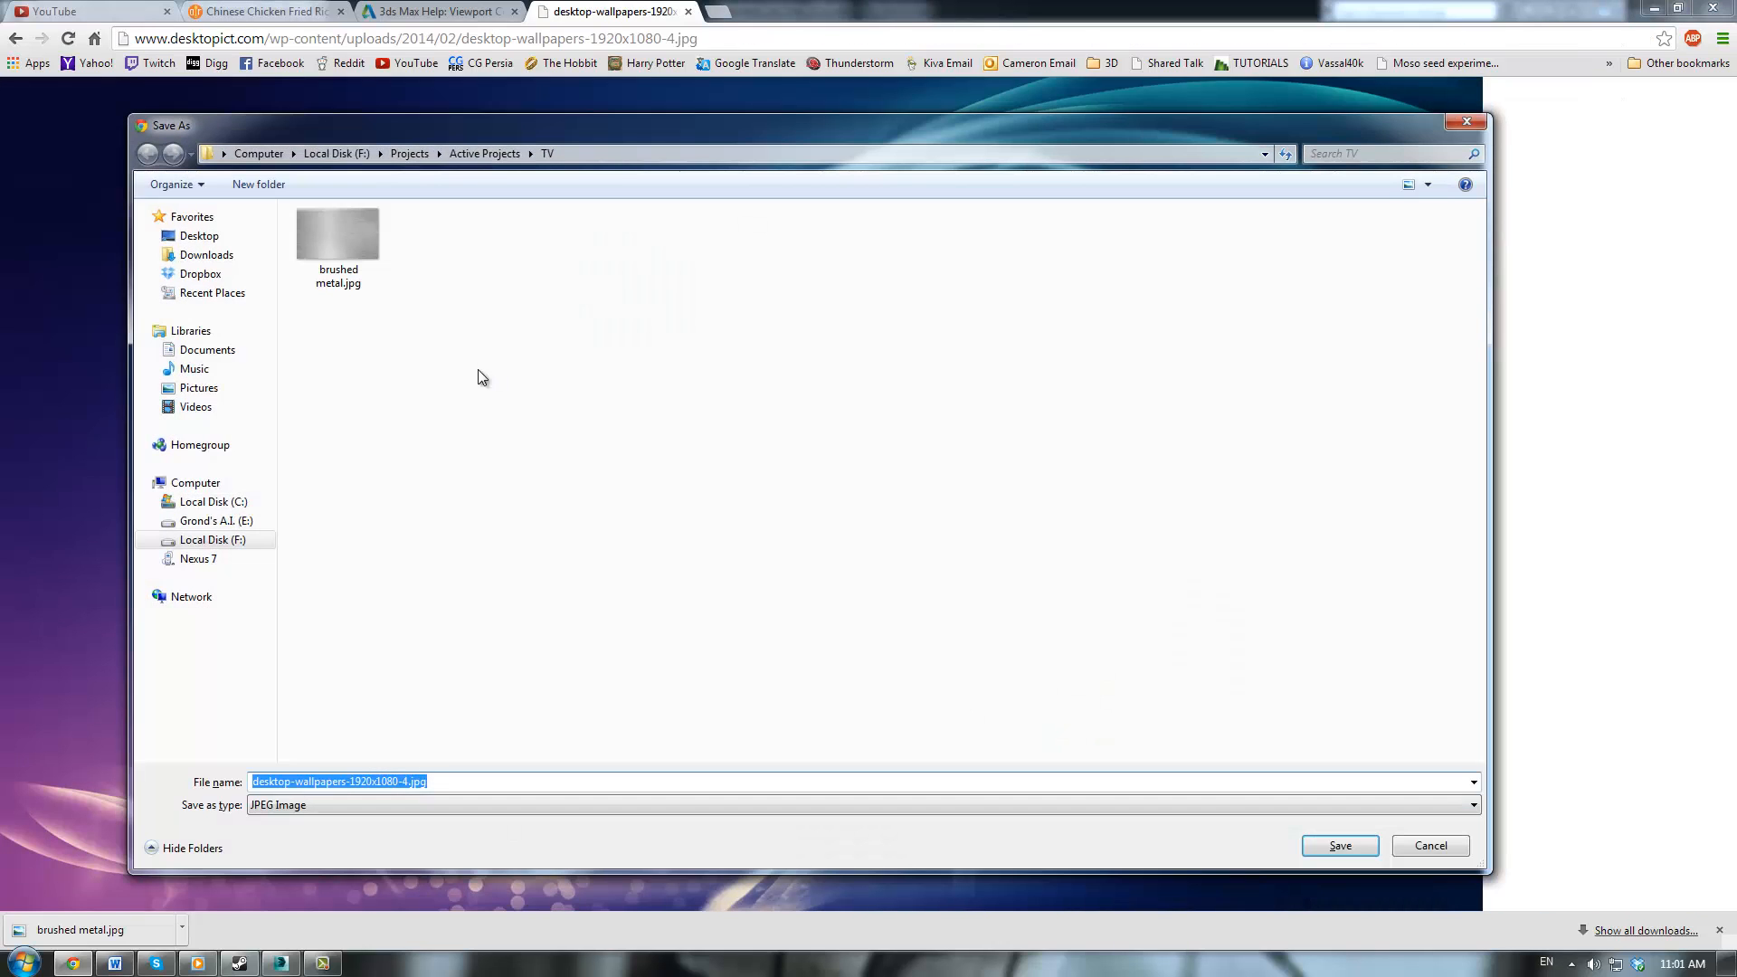
text(tv im)
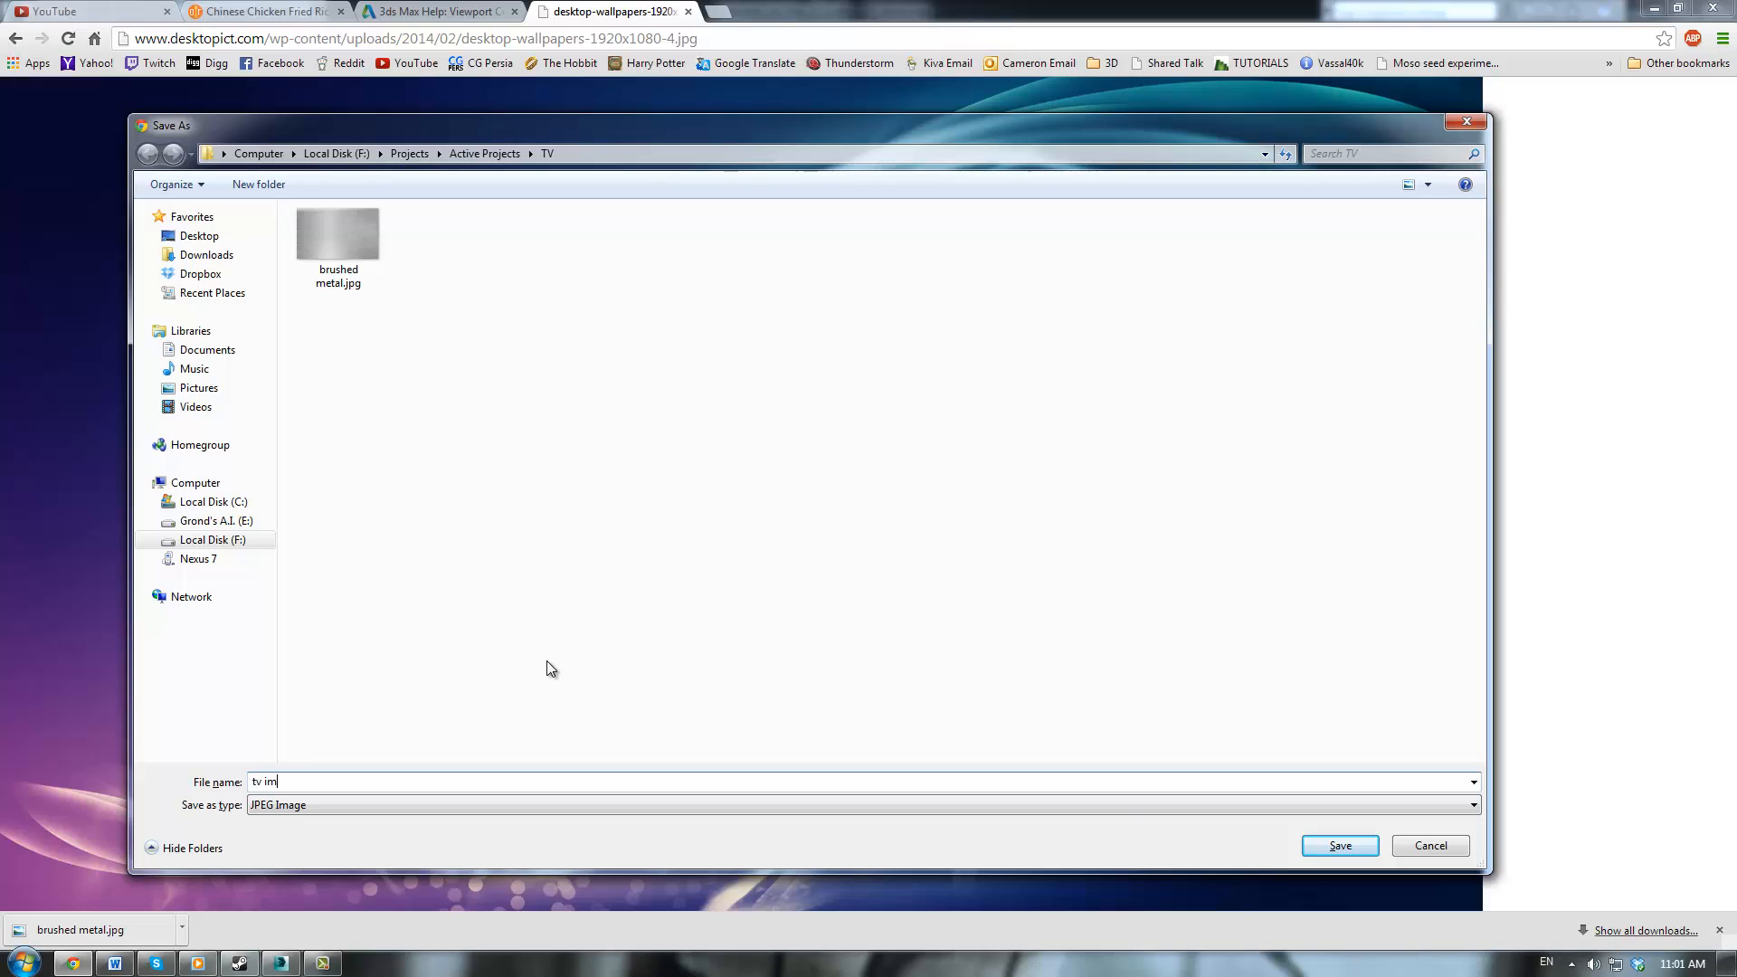
text(age)
key(Return)
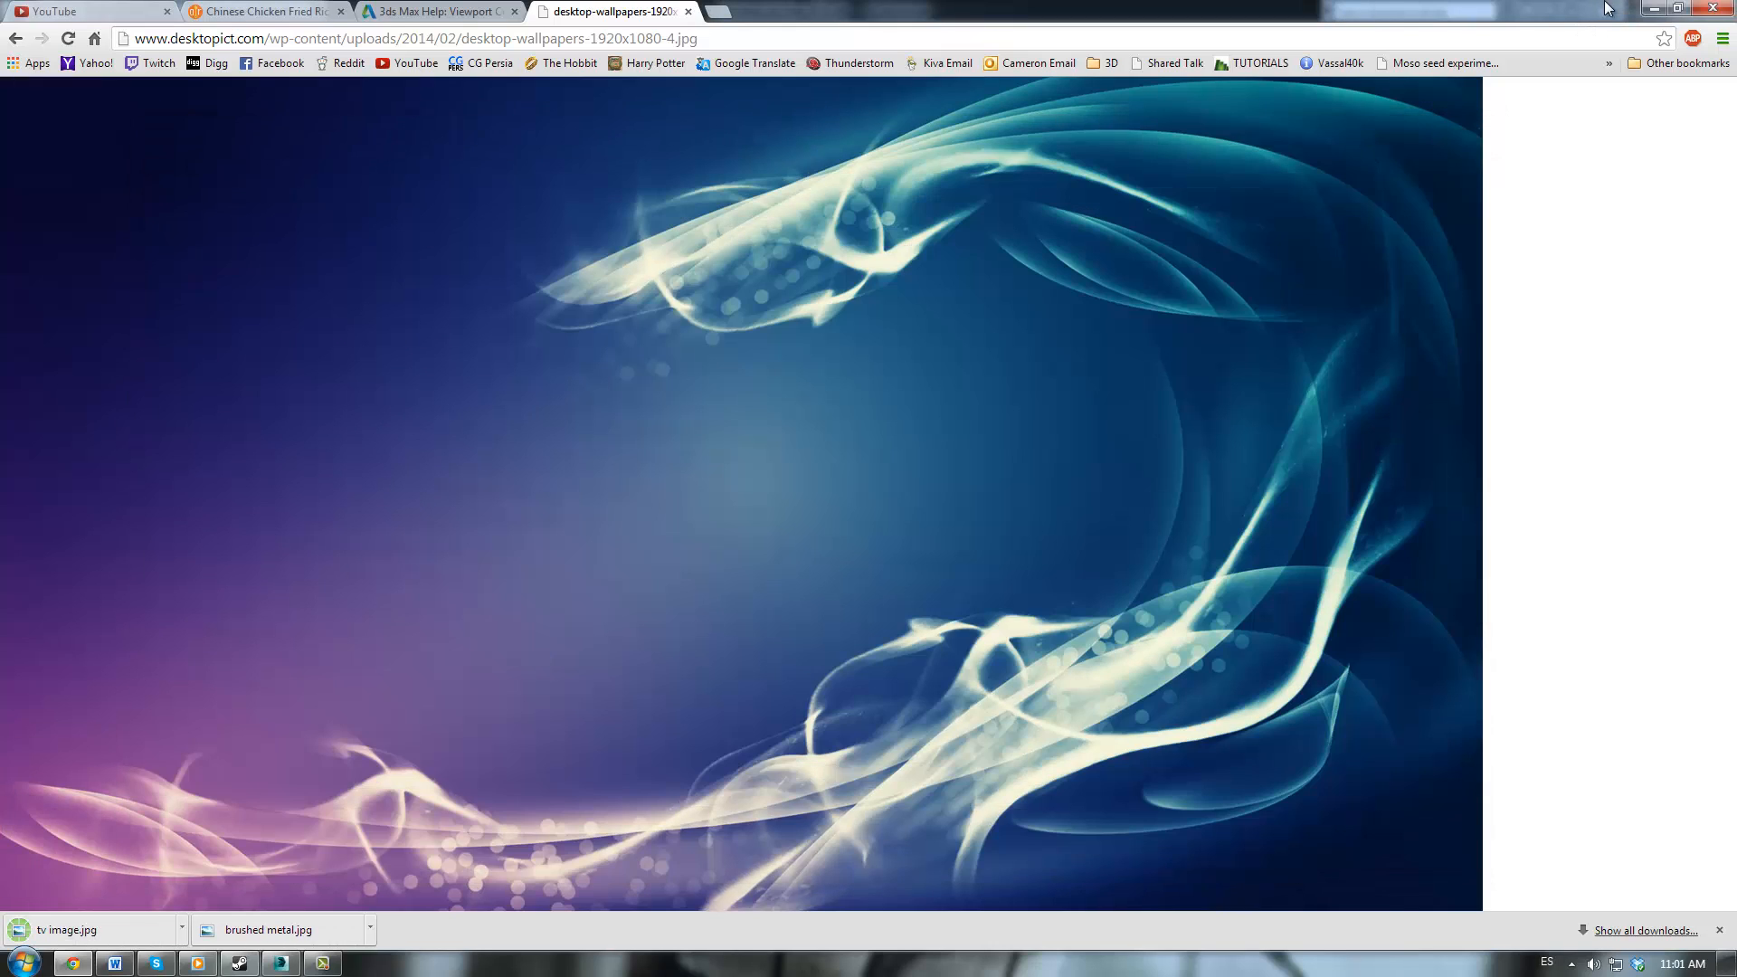
Switch to 3ds Max and add a new VRayLightMtl to an empty area of the Slate Material Editor
click(1654, 9)
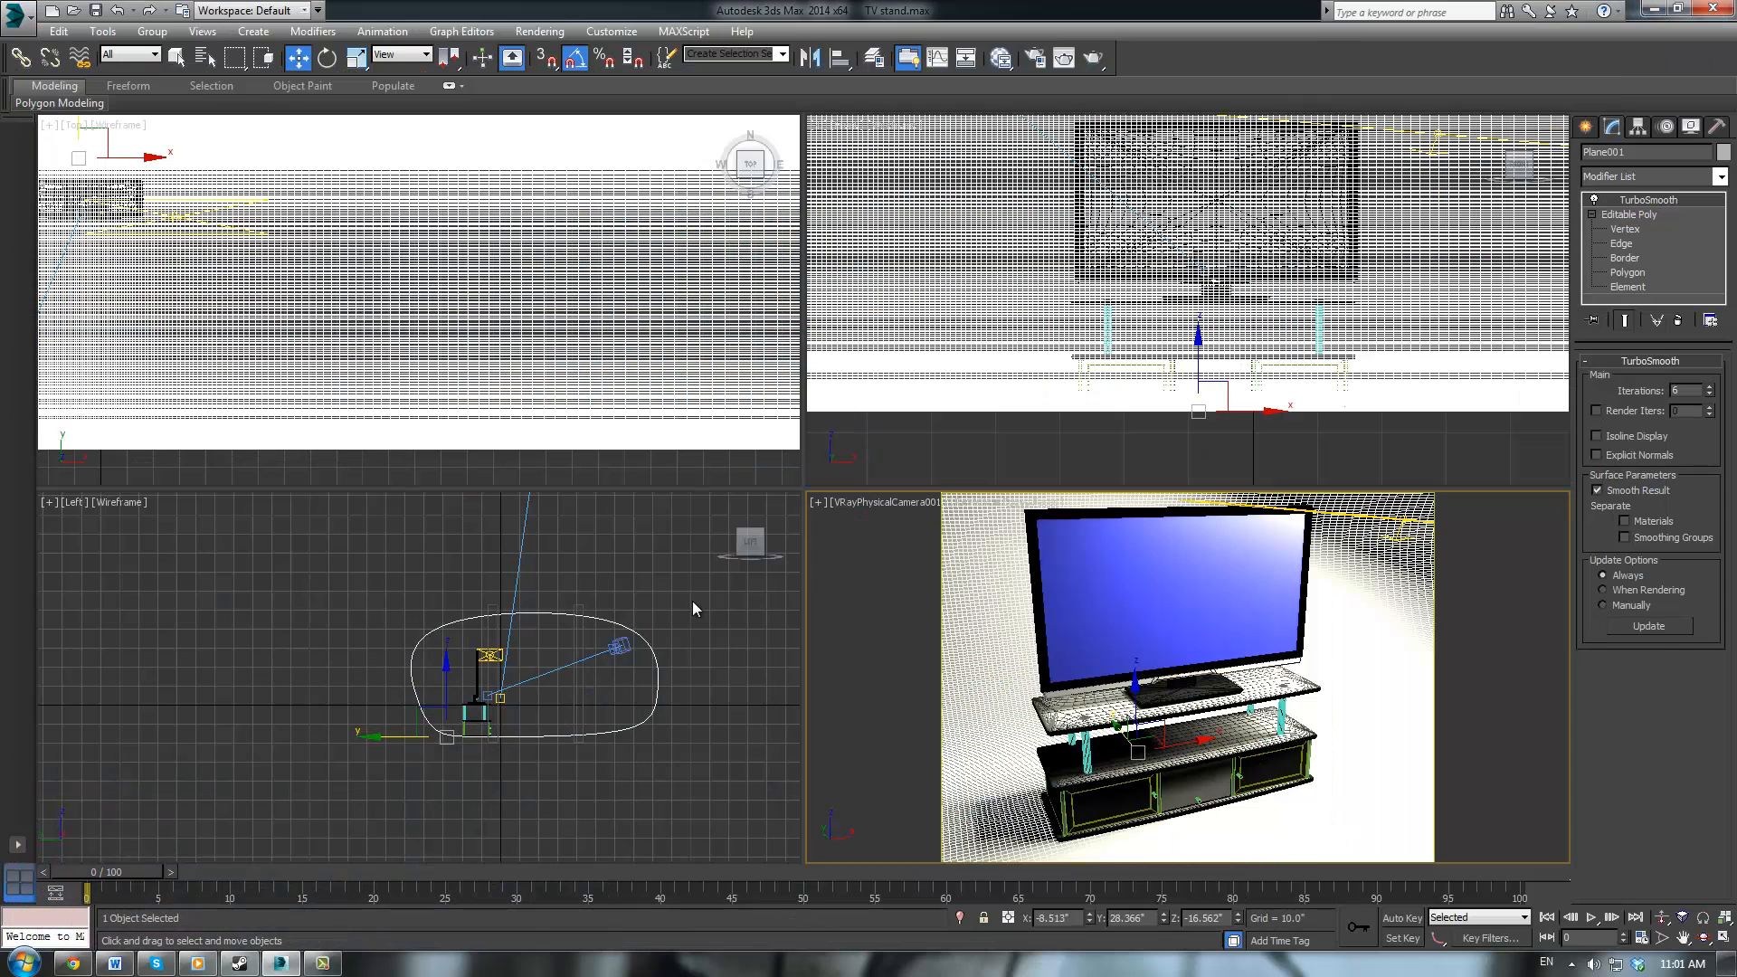
click(691, 644)
key(m)
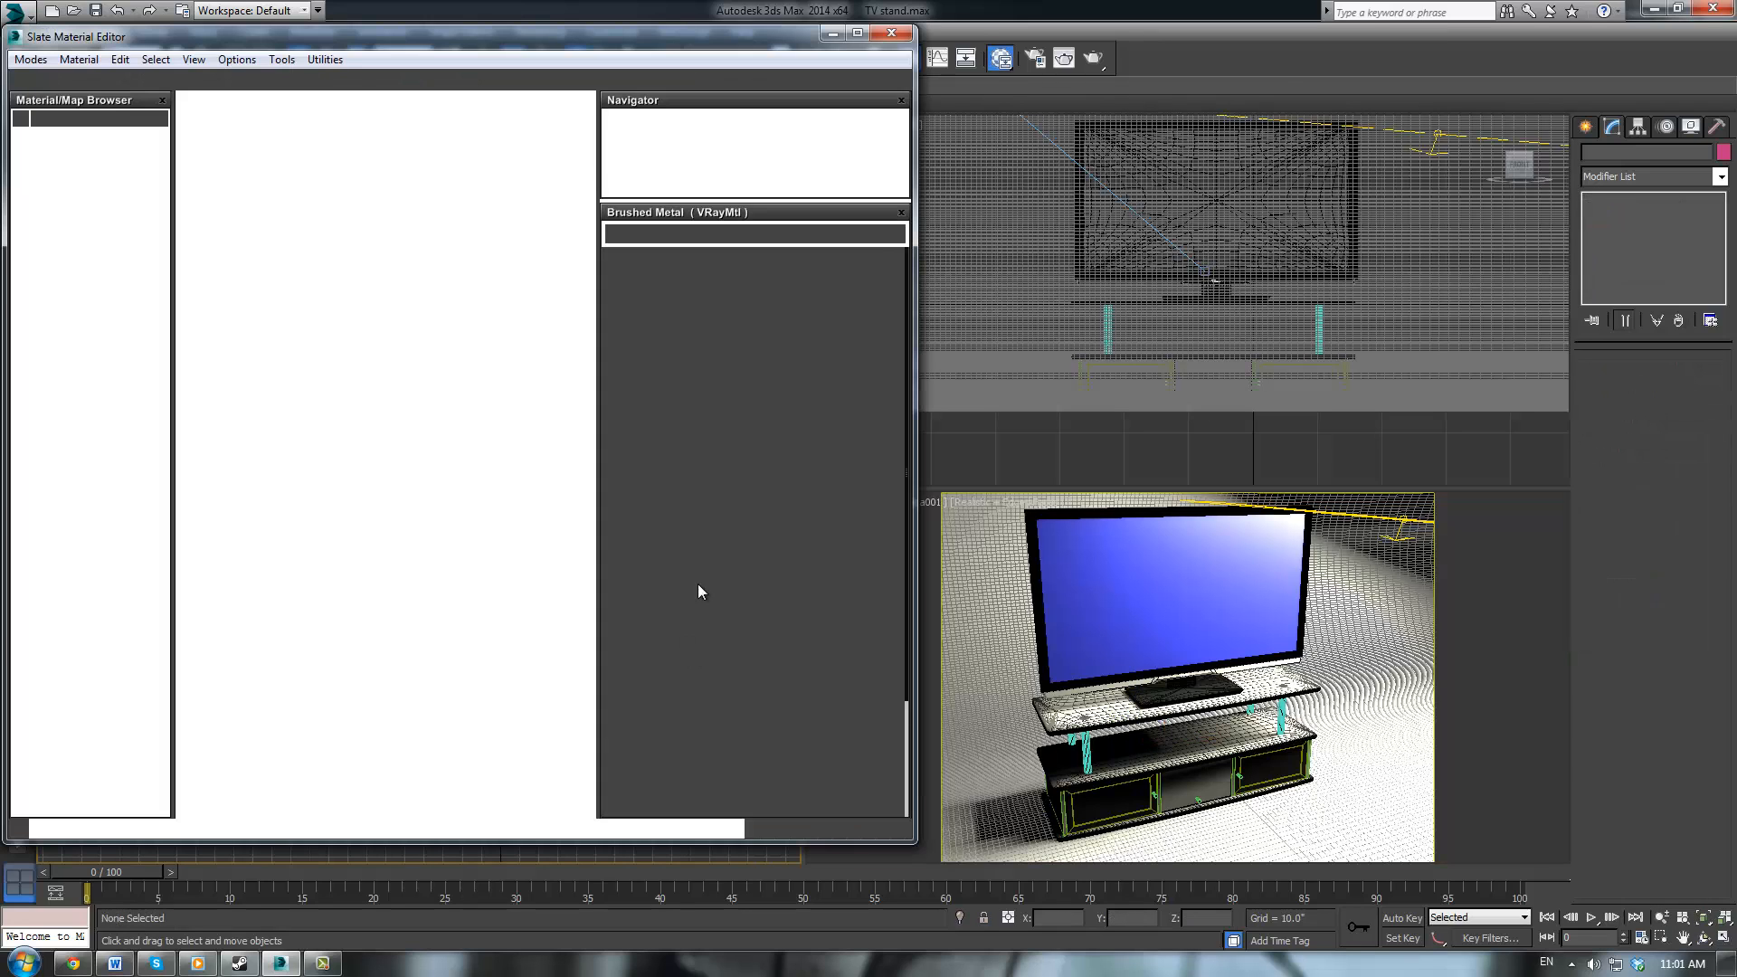
scroll(354, 295, down, 6)
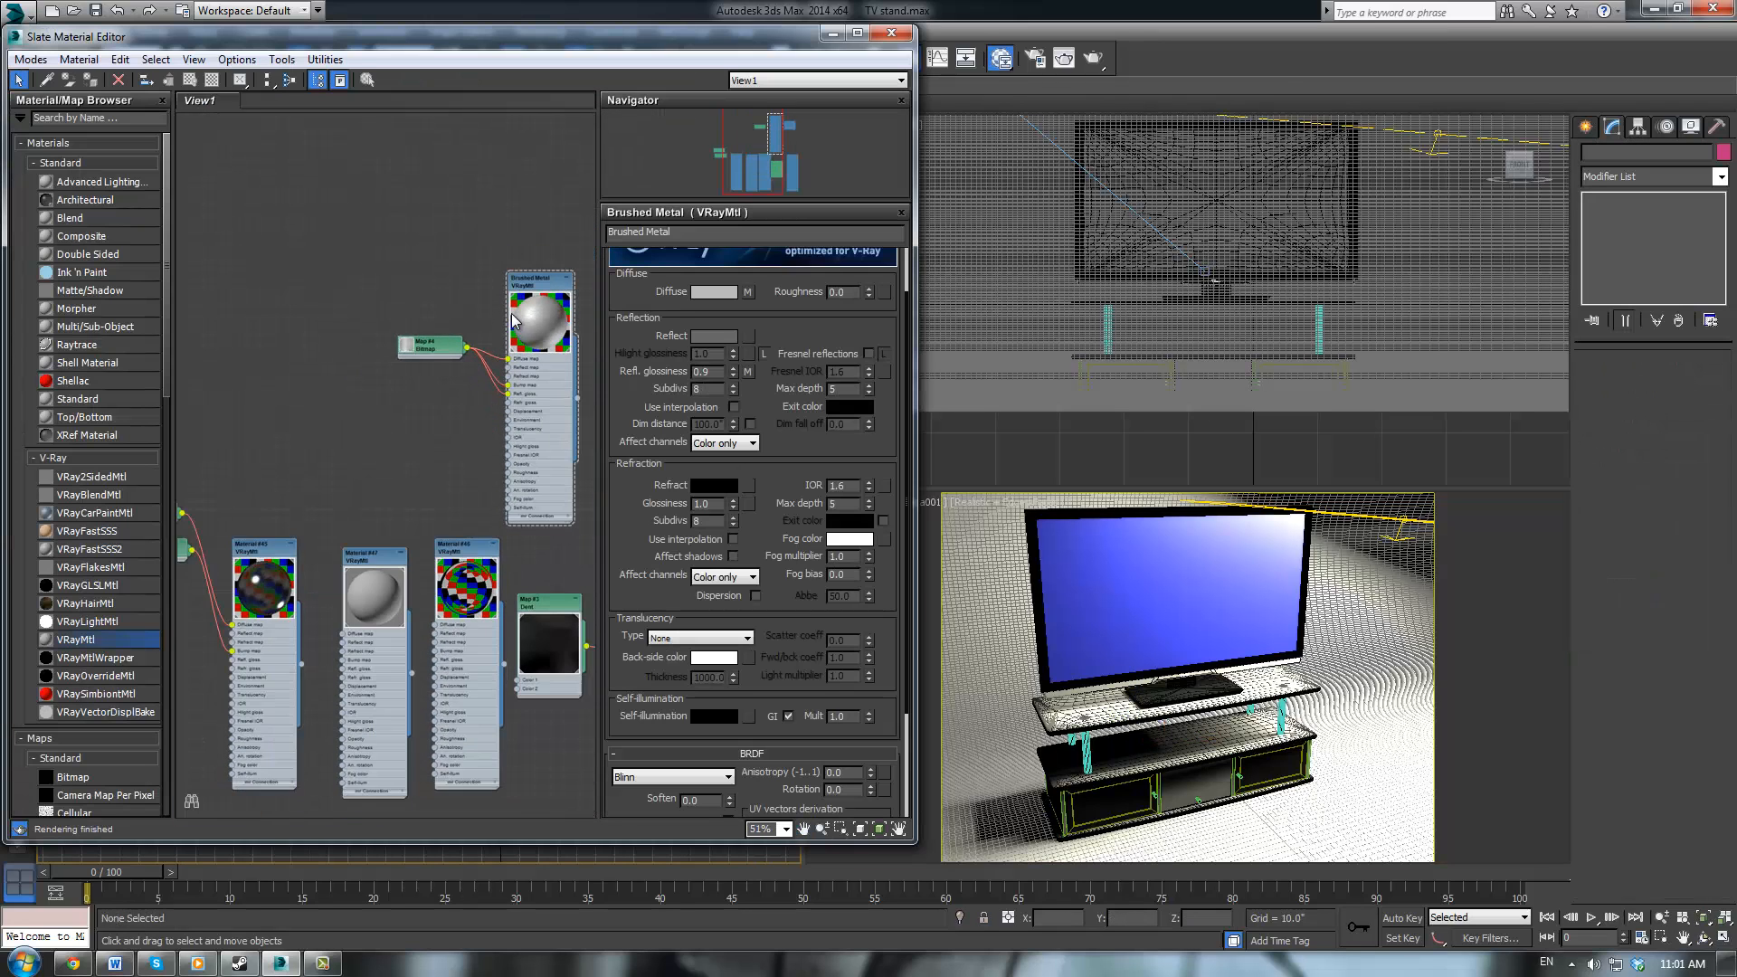
middle_drag(464, 294, 217, 294)
middle_drag(497, 372, 368, 407)
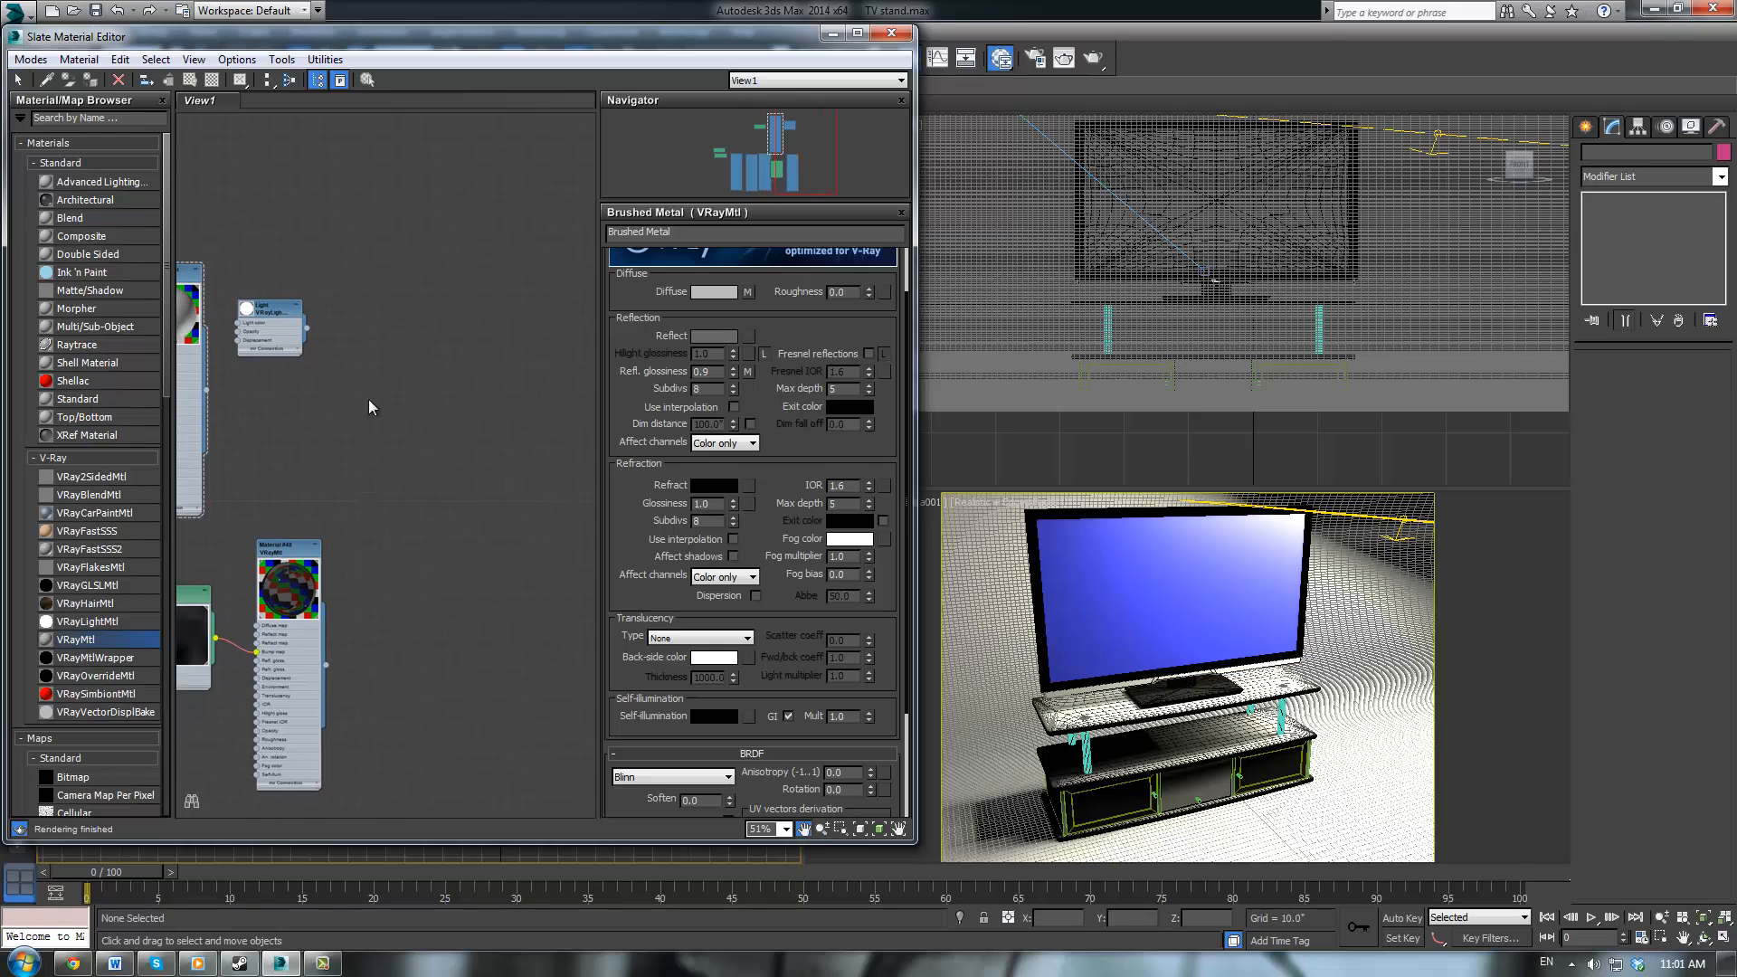
drag(110, 624, 405, 278)
scroll(472, 342, up, 3)
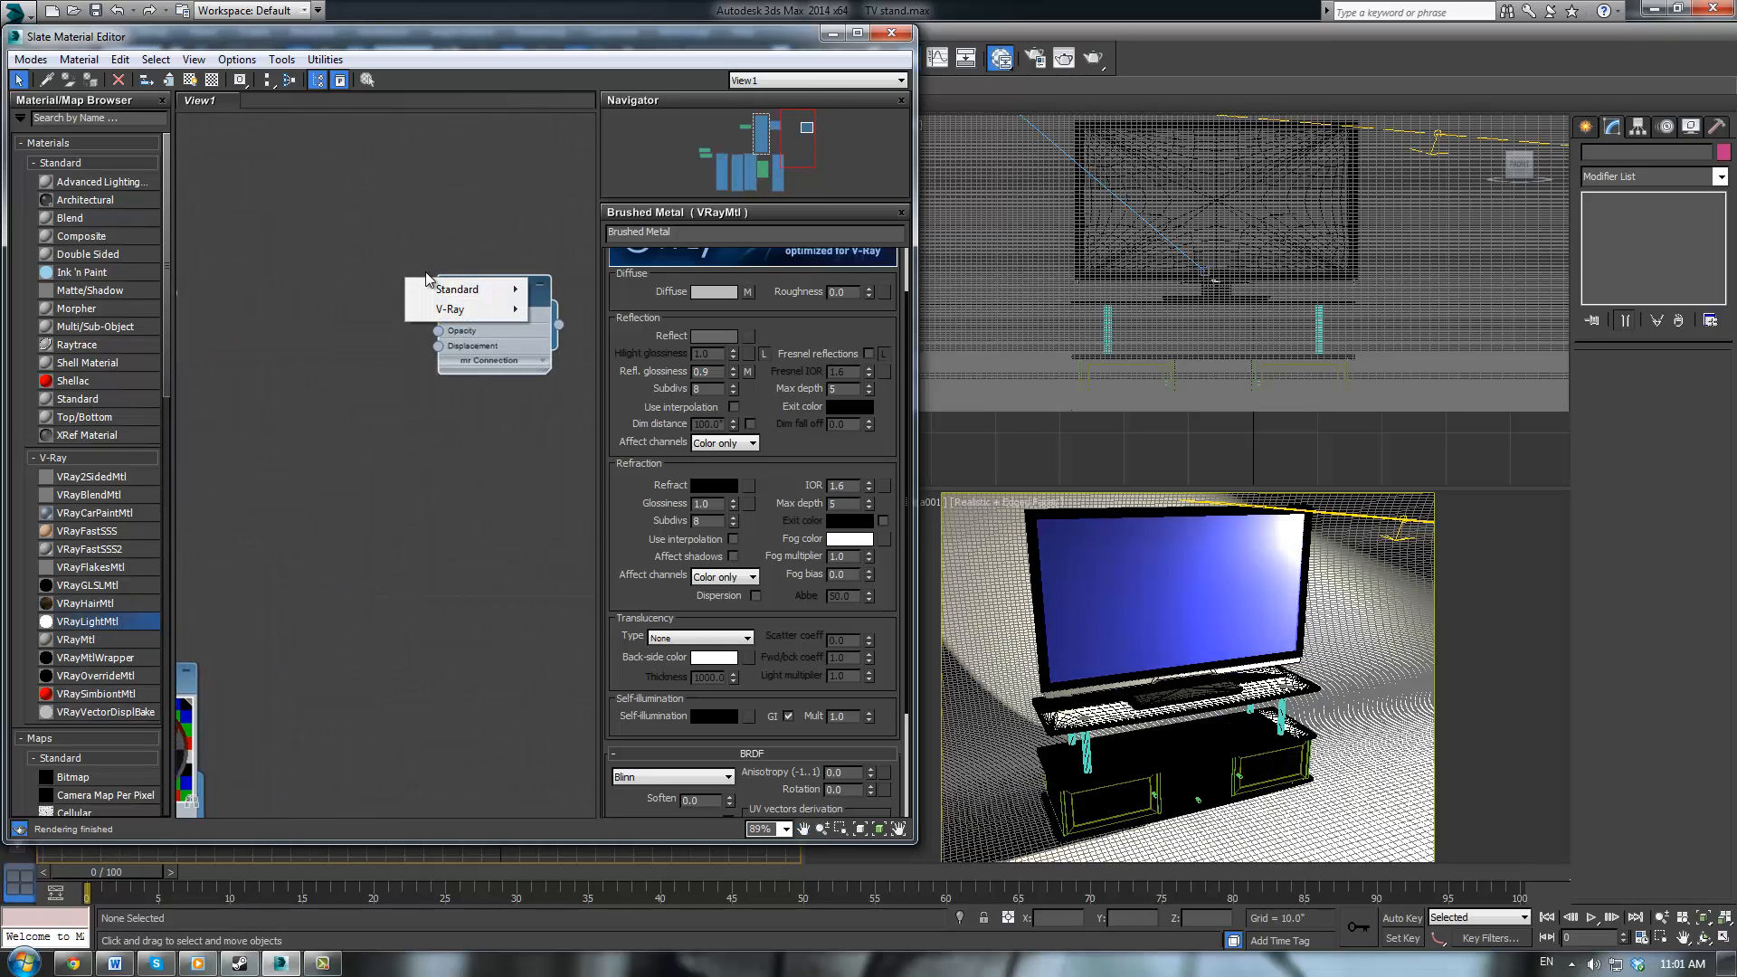
Connect a Bitmap map using tv image.jpg to the new material's Light color and place its node beside the material
mouse_move(446, 292)
click(313, 226)
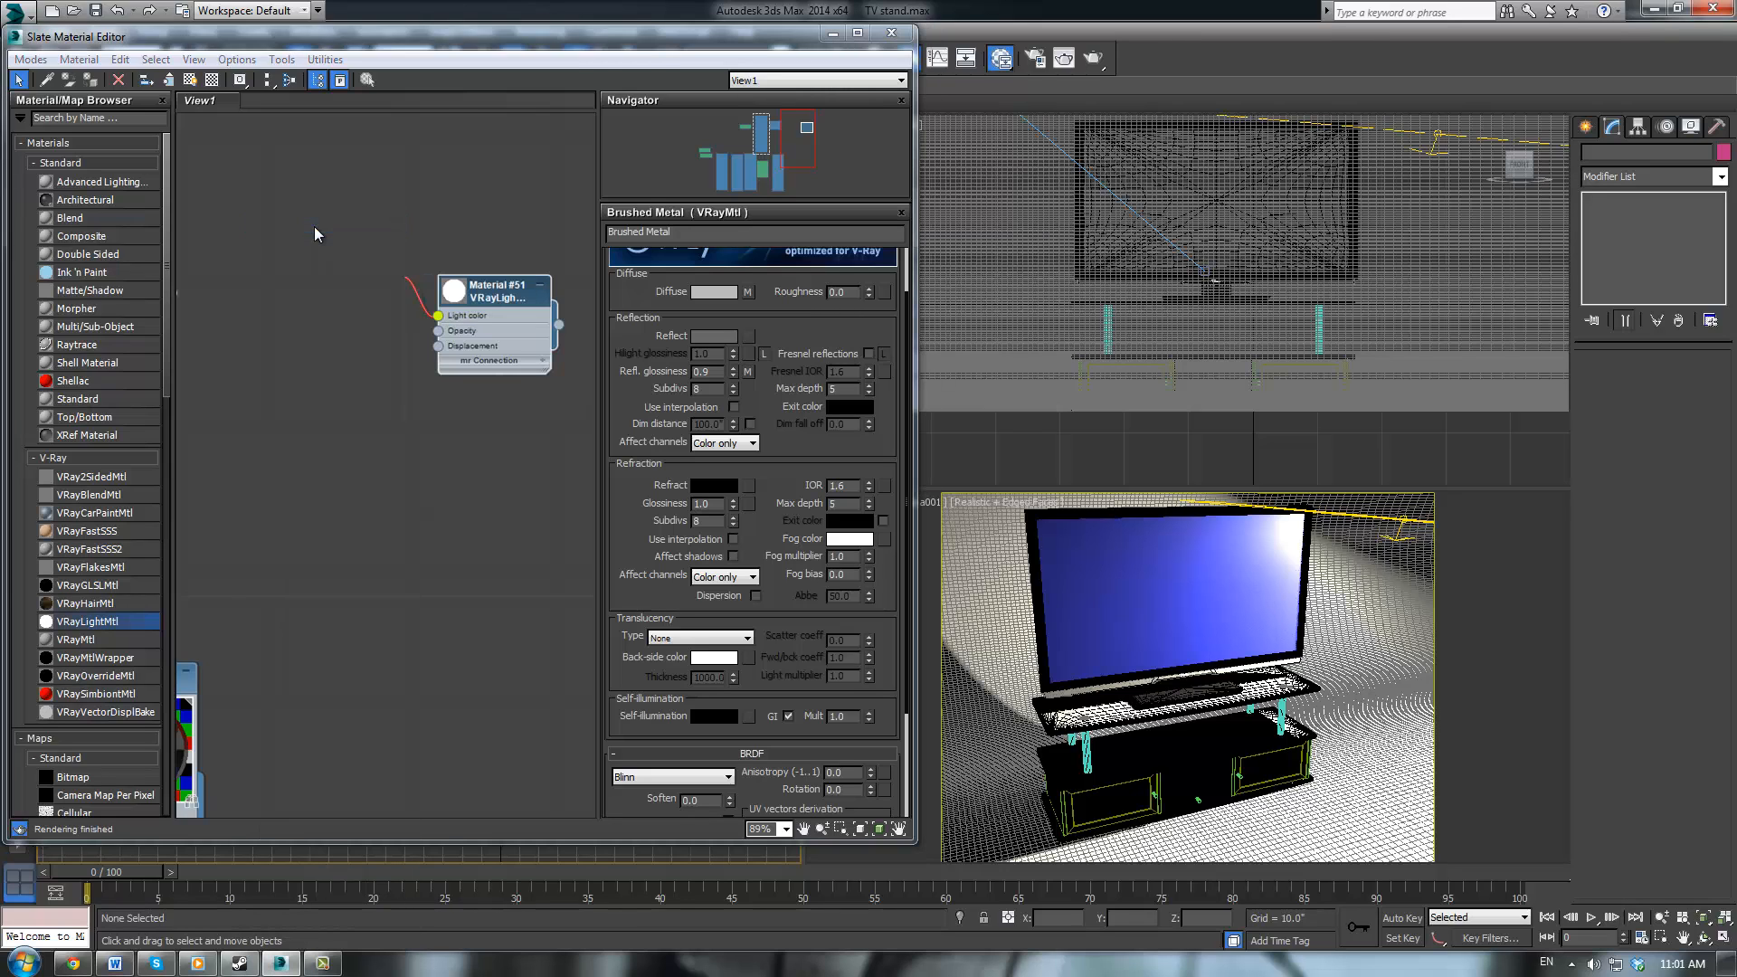
double_click(231, 132)
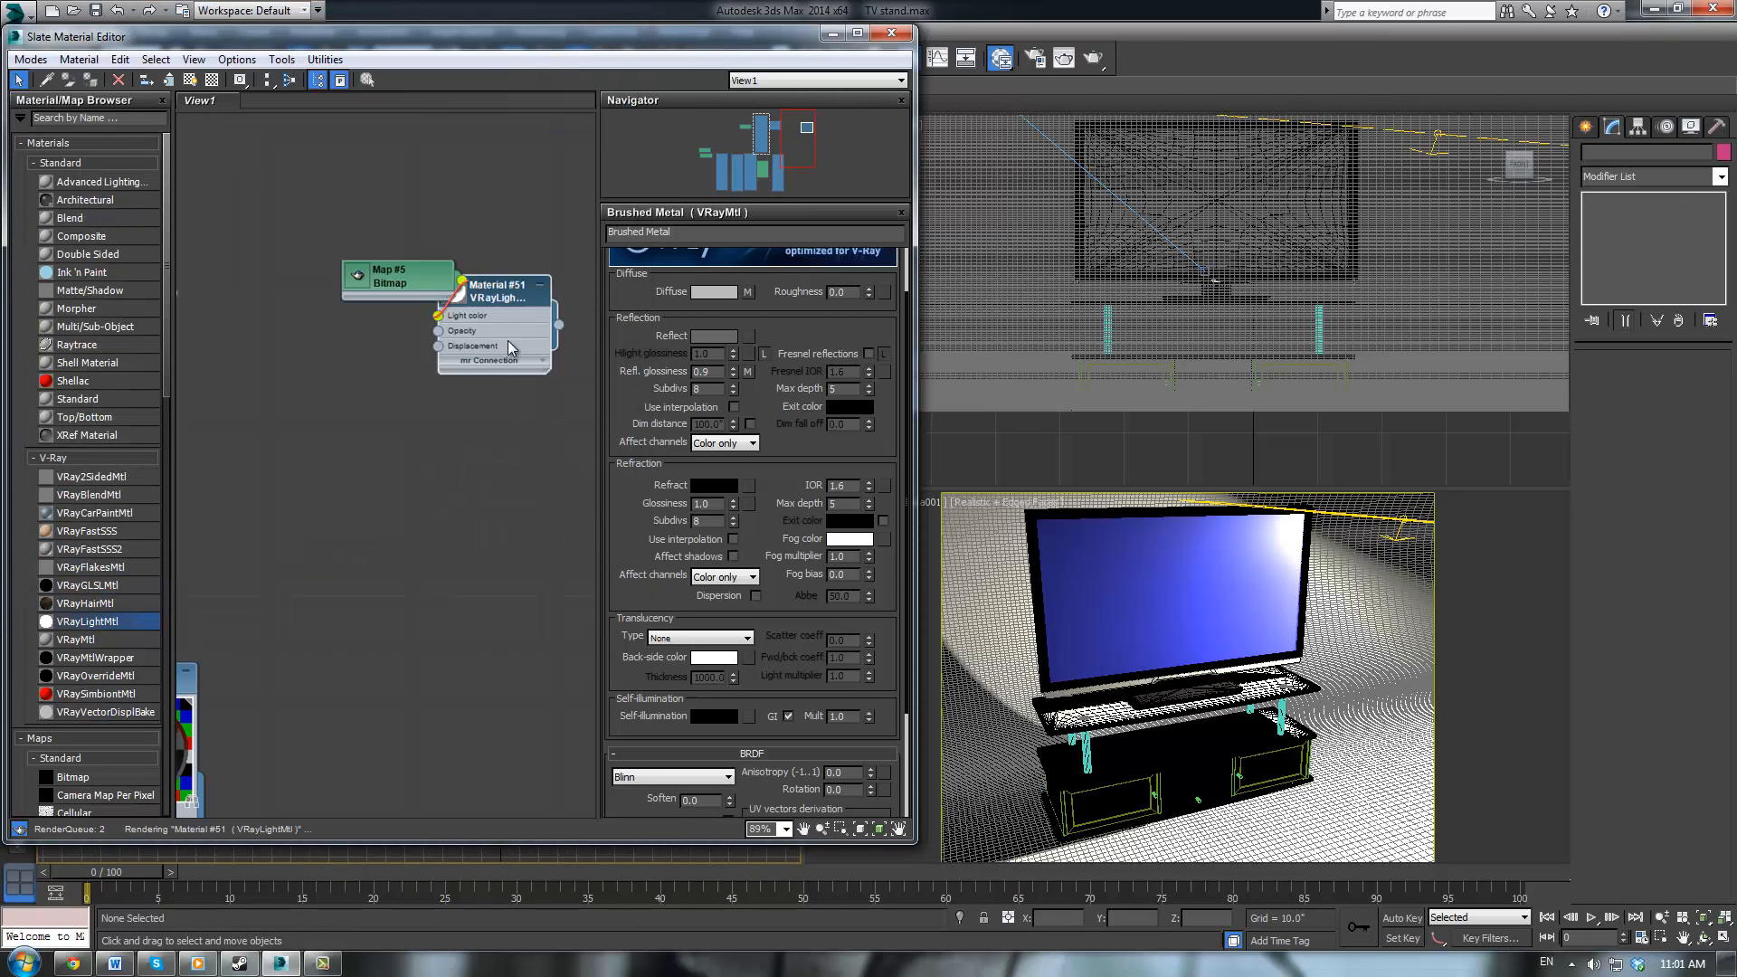
drag(355, 280, 301, 278)
Assign the tv image light material to the TV screen, check its color multiplier and minimize the material editor
drag(559, 324, 1136, 579)
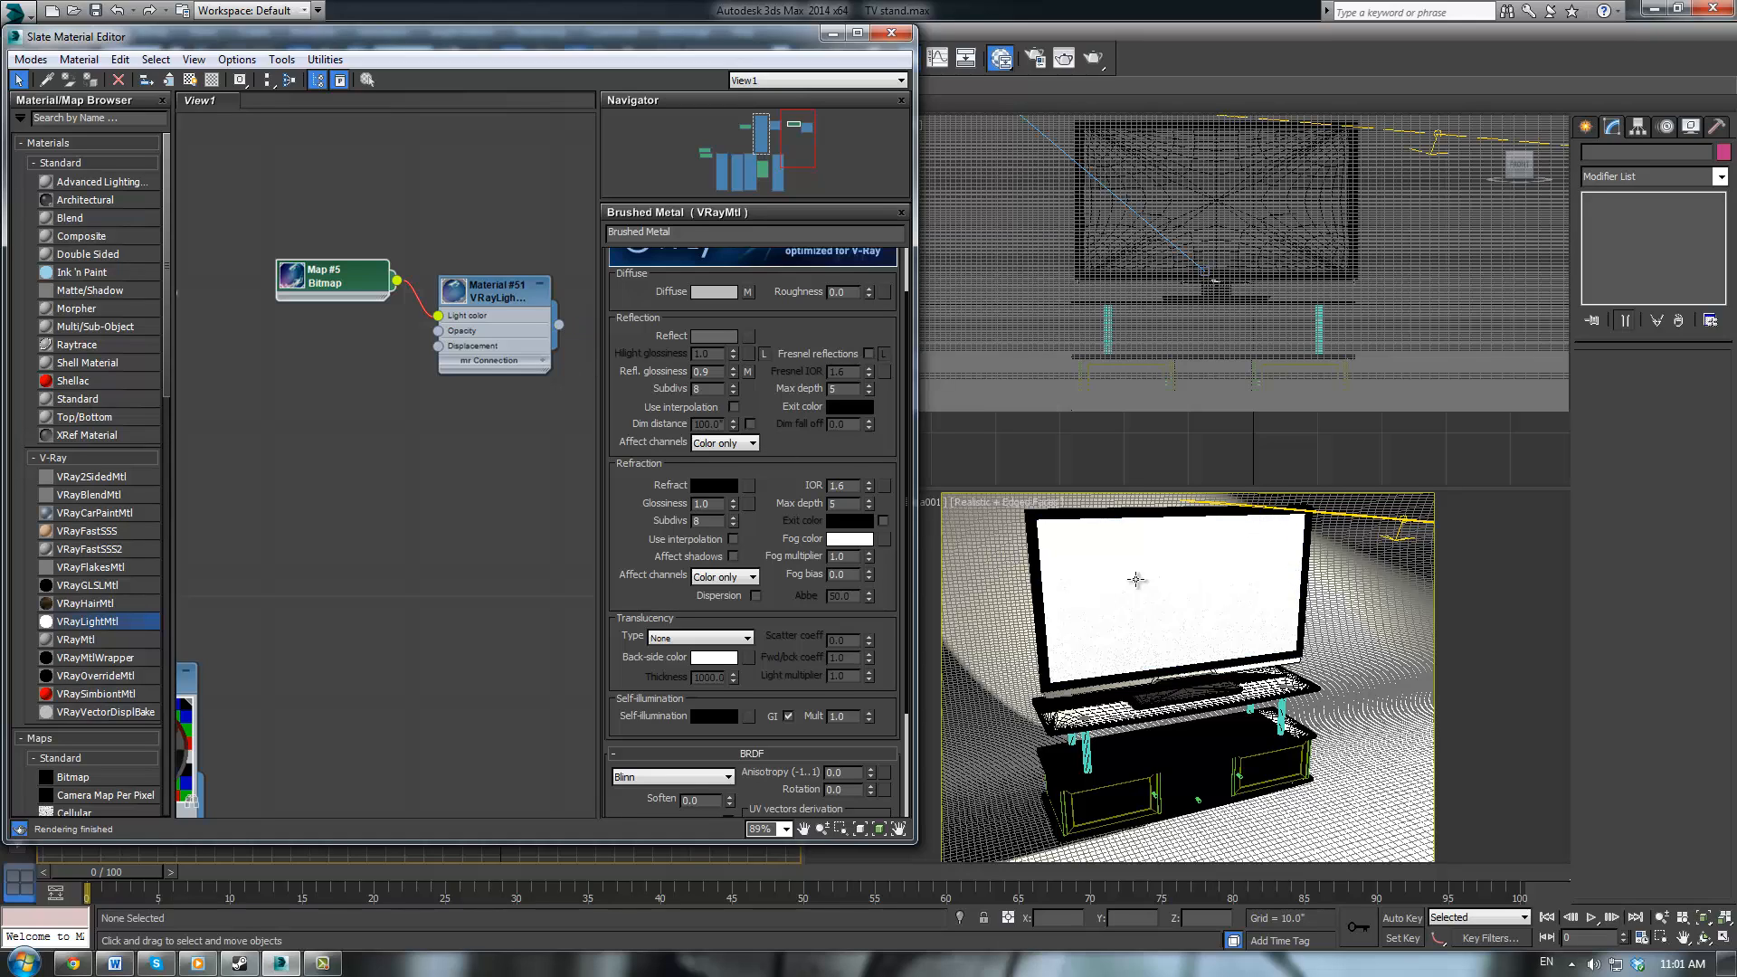
click(439, 460)
double_click(487, 291)
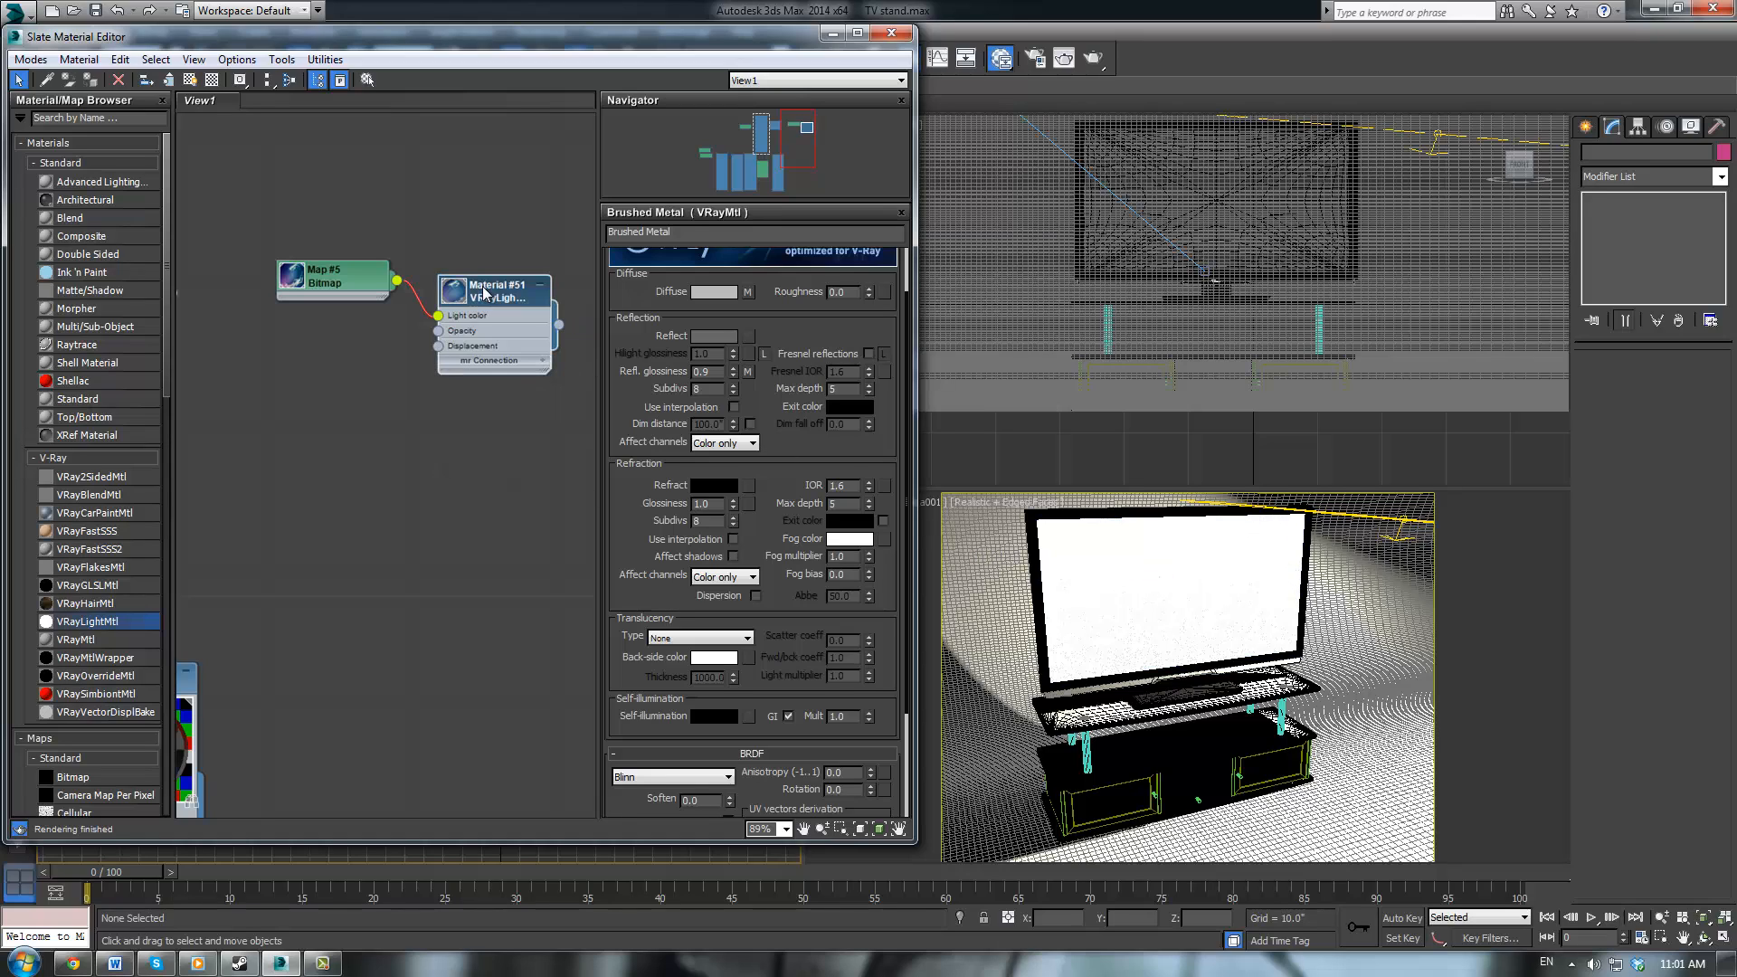
click(710, 352)
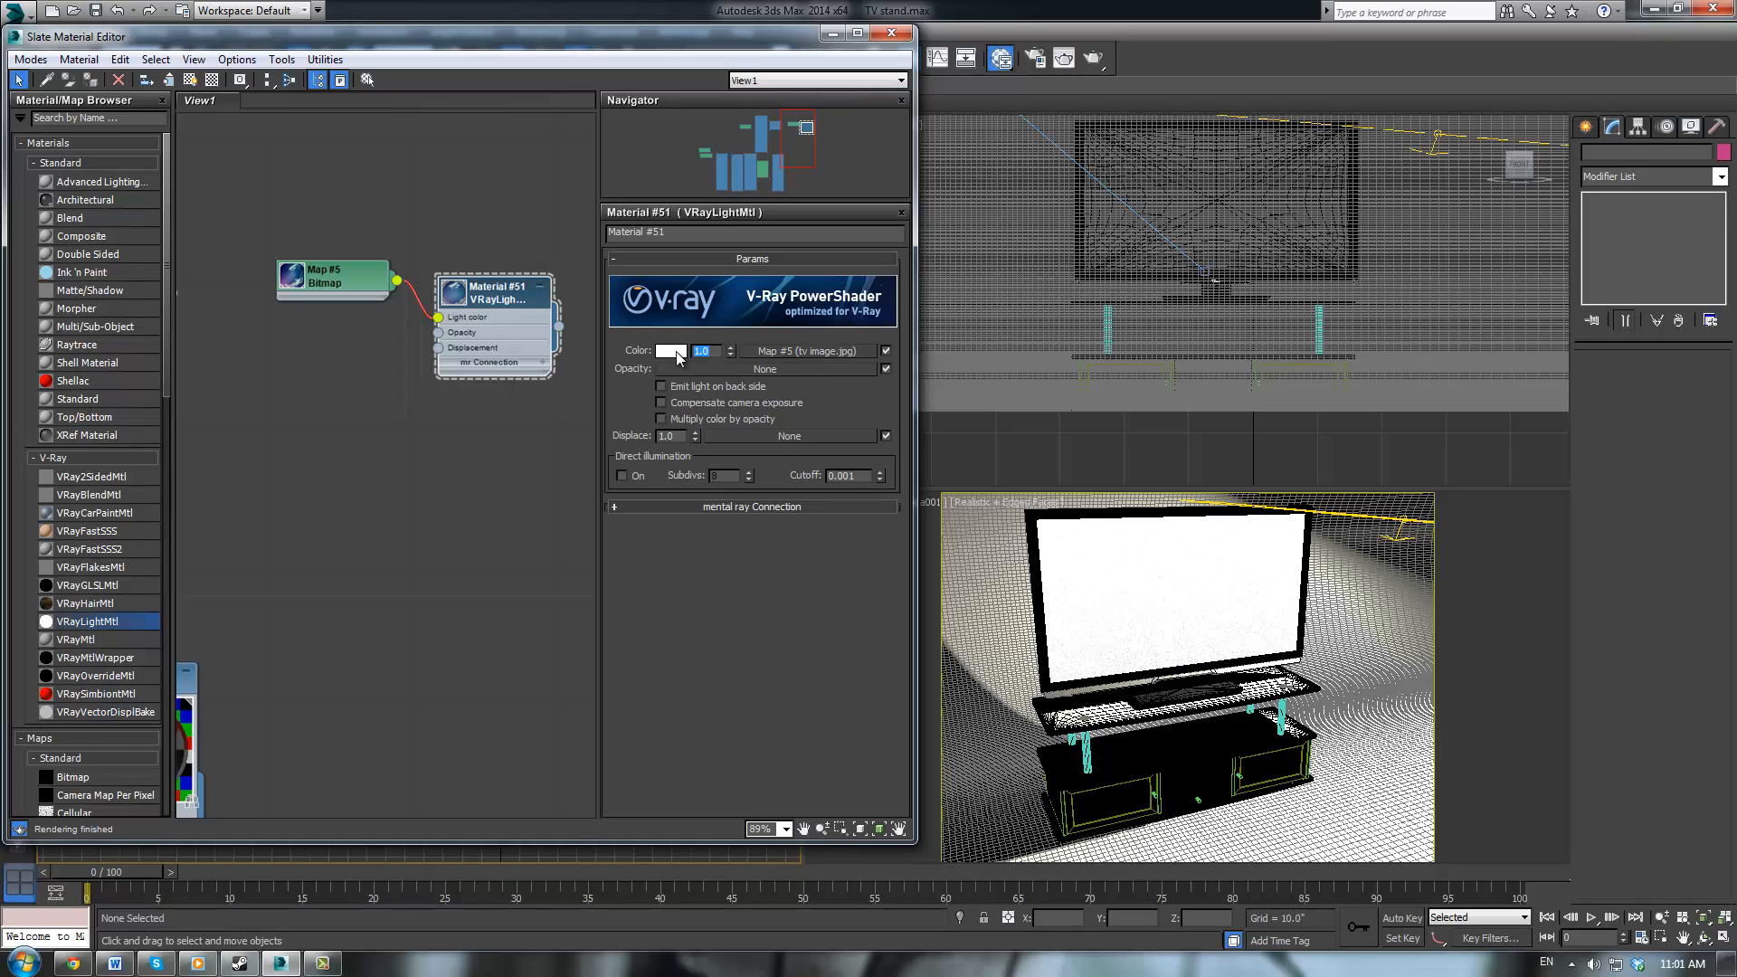
key(Return)
click(834, 34)
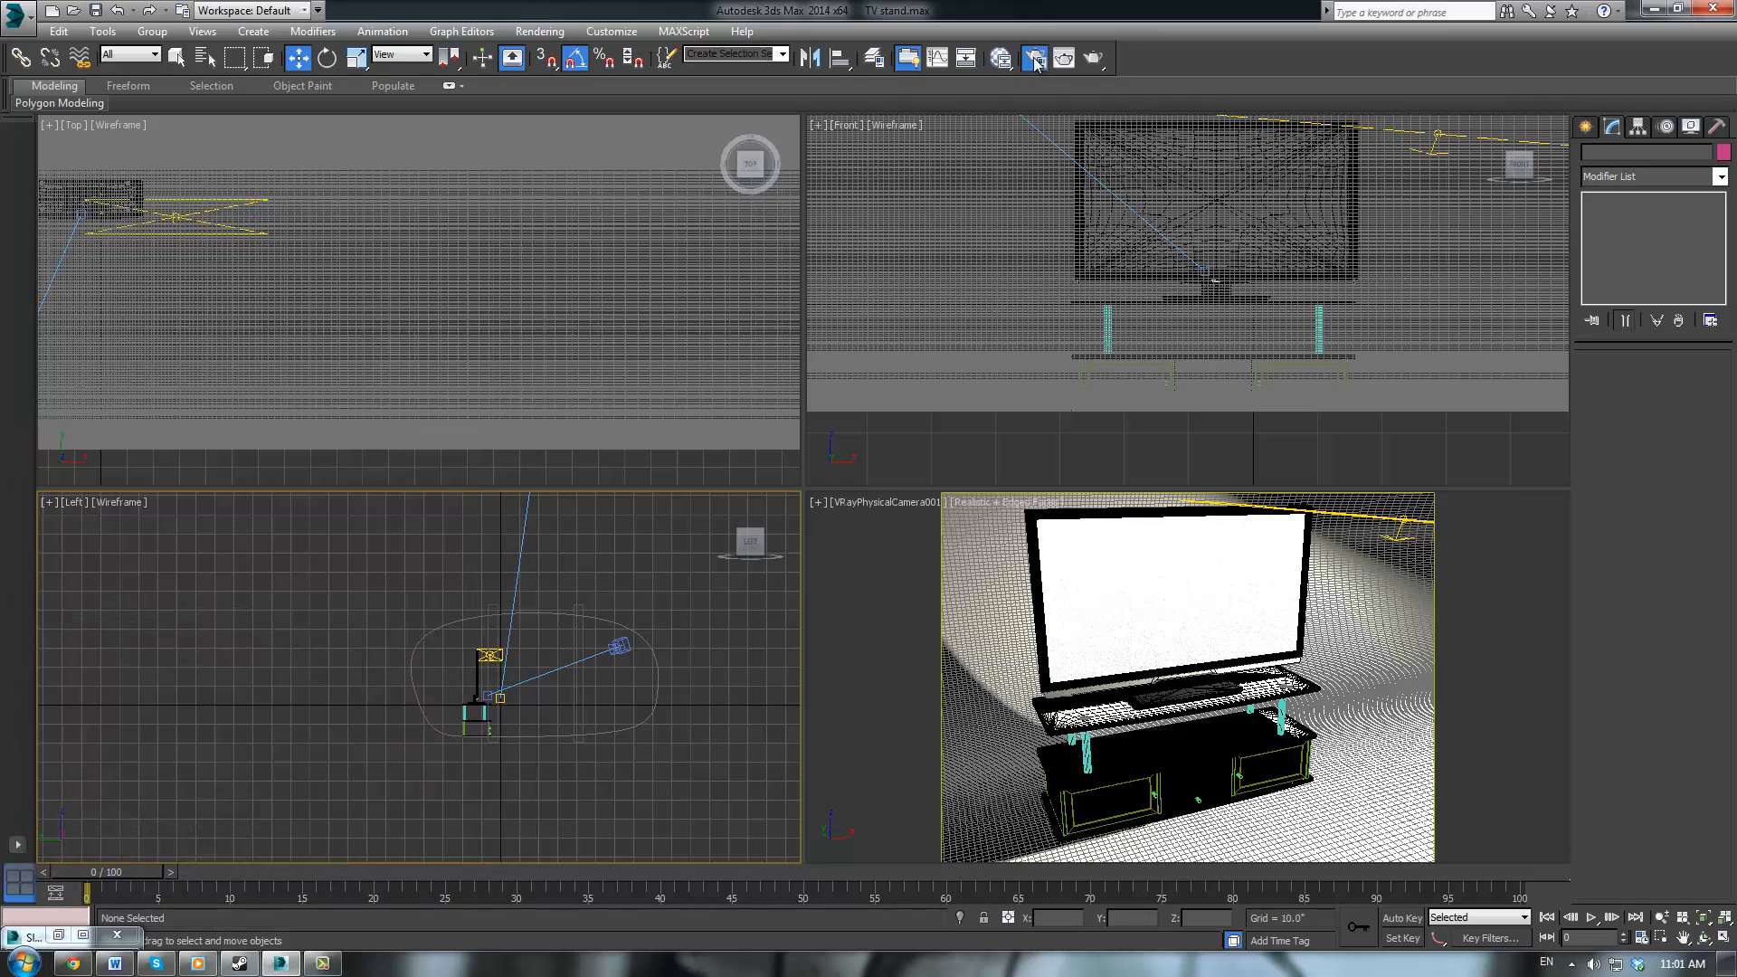
Review the render setup's common parameters, frame buffer, image sampler, irradiance map, light cache and DMC sampler settings
key(F10)
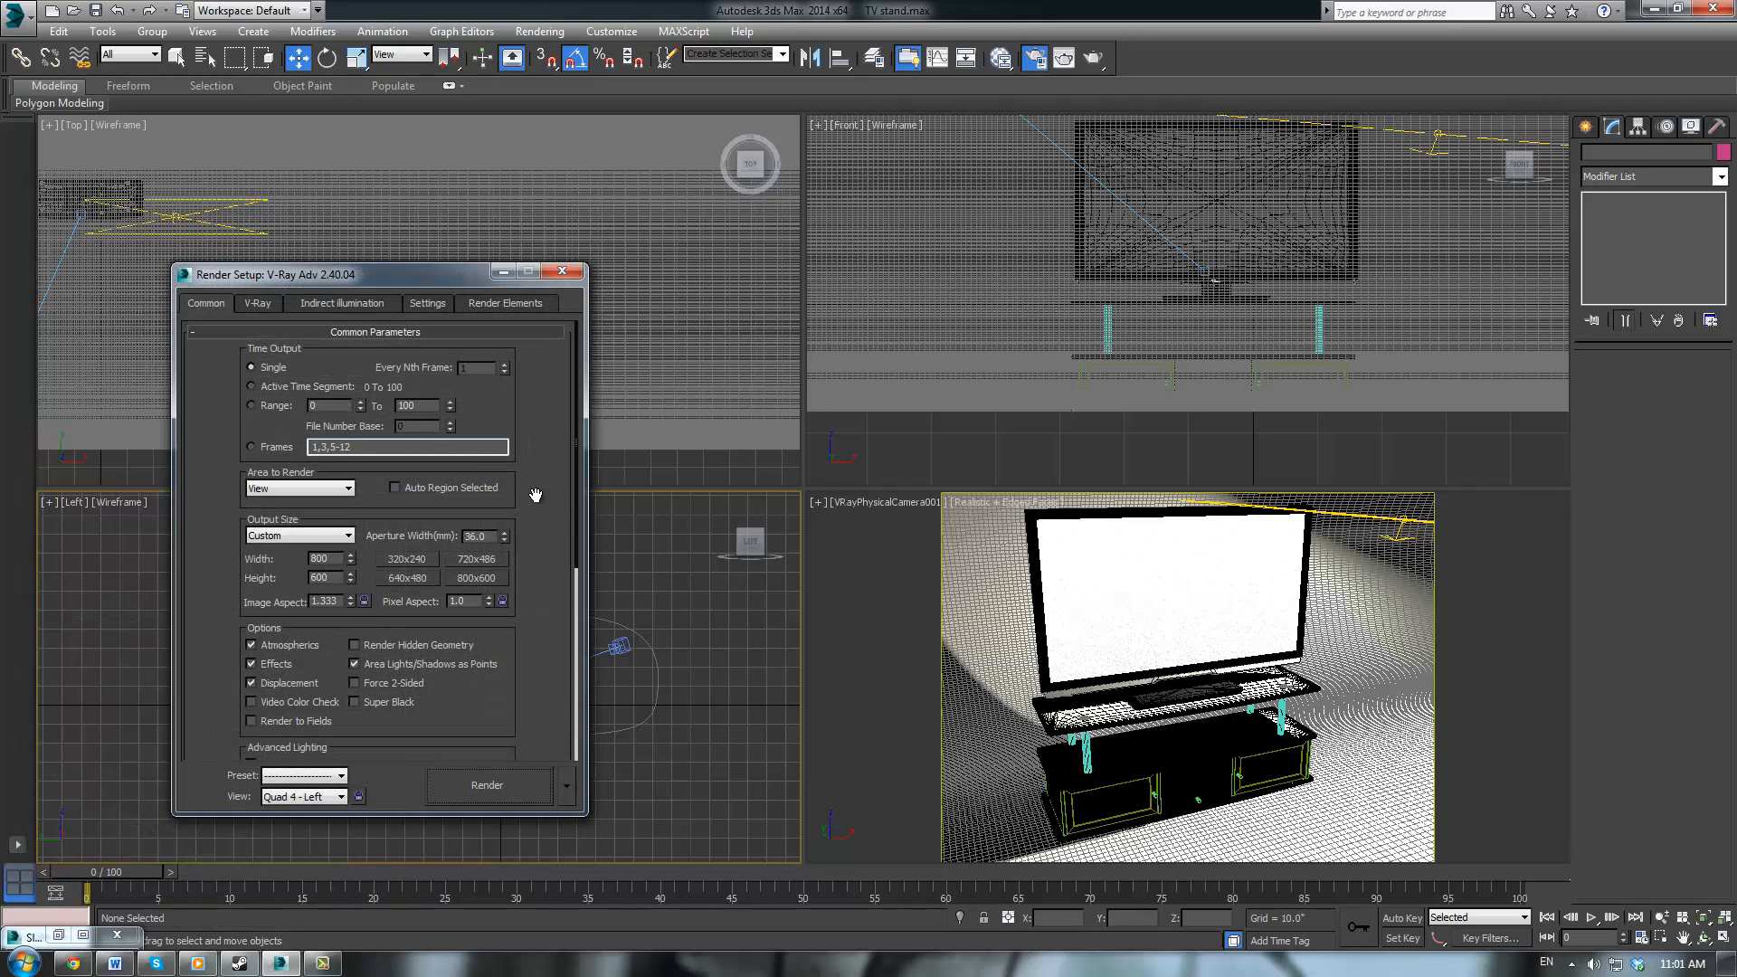
drag(565, 532, 547, 469)
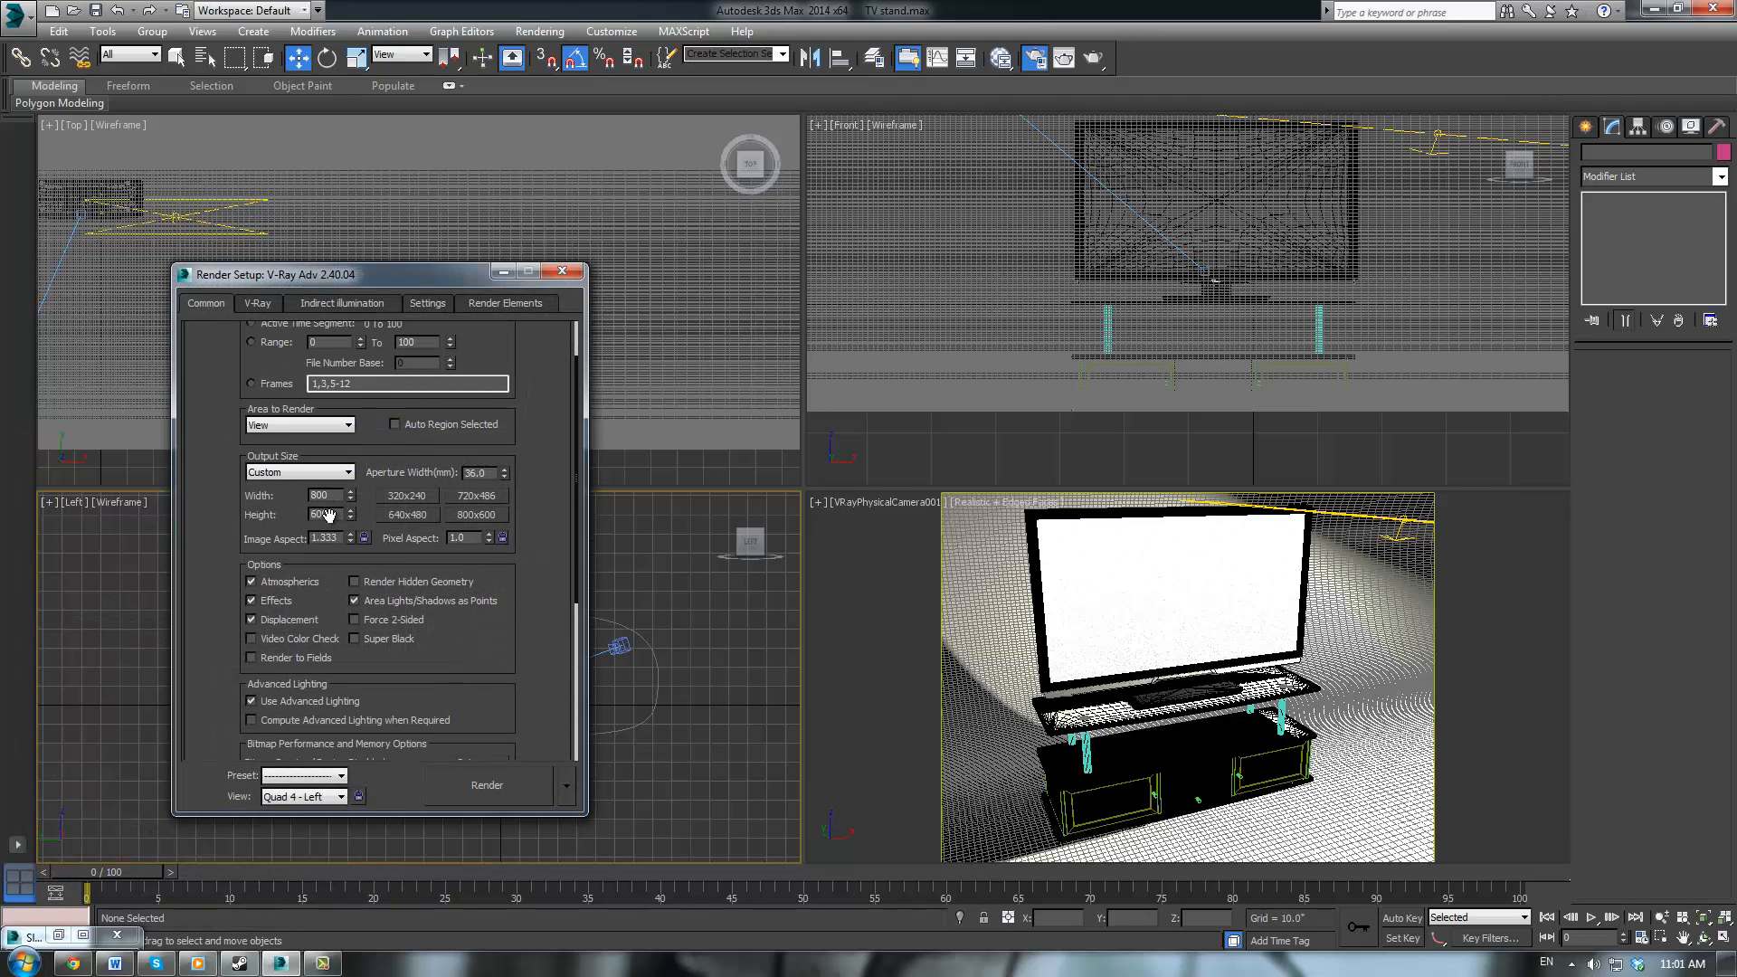
drag(521, 625, 517, 325)
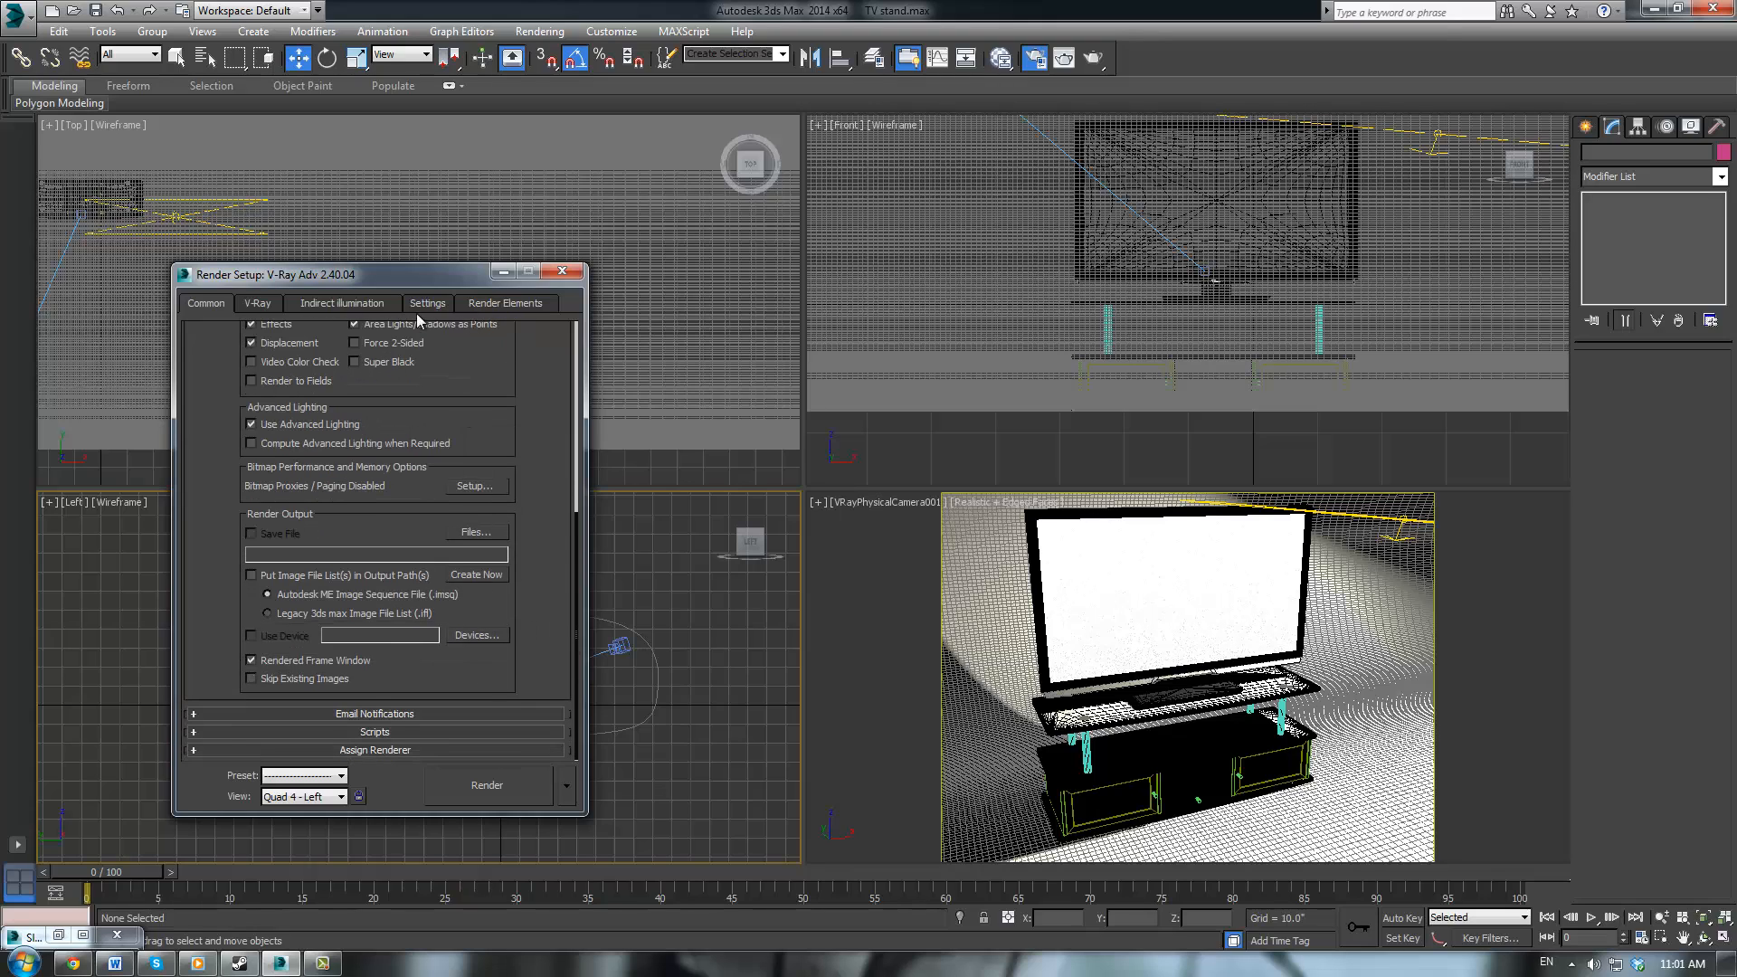
click(261, 304)
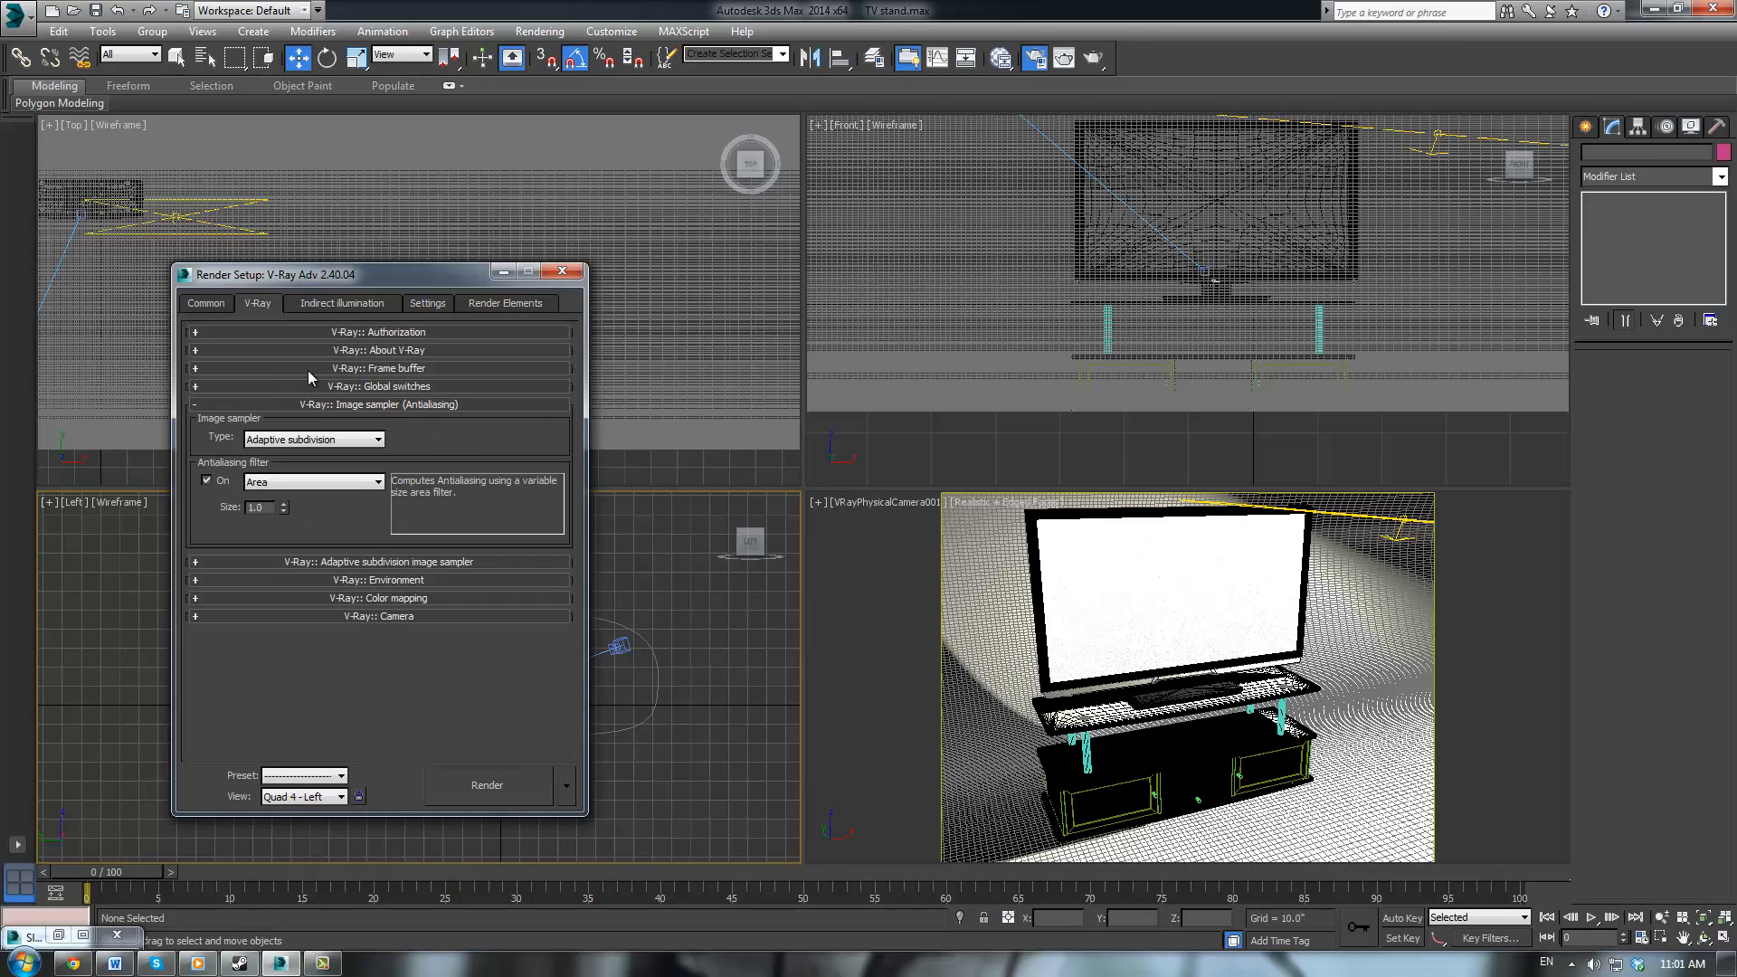
click(309, 370)
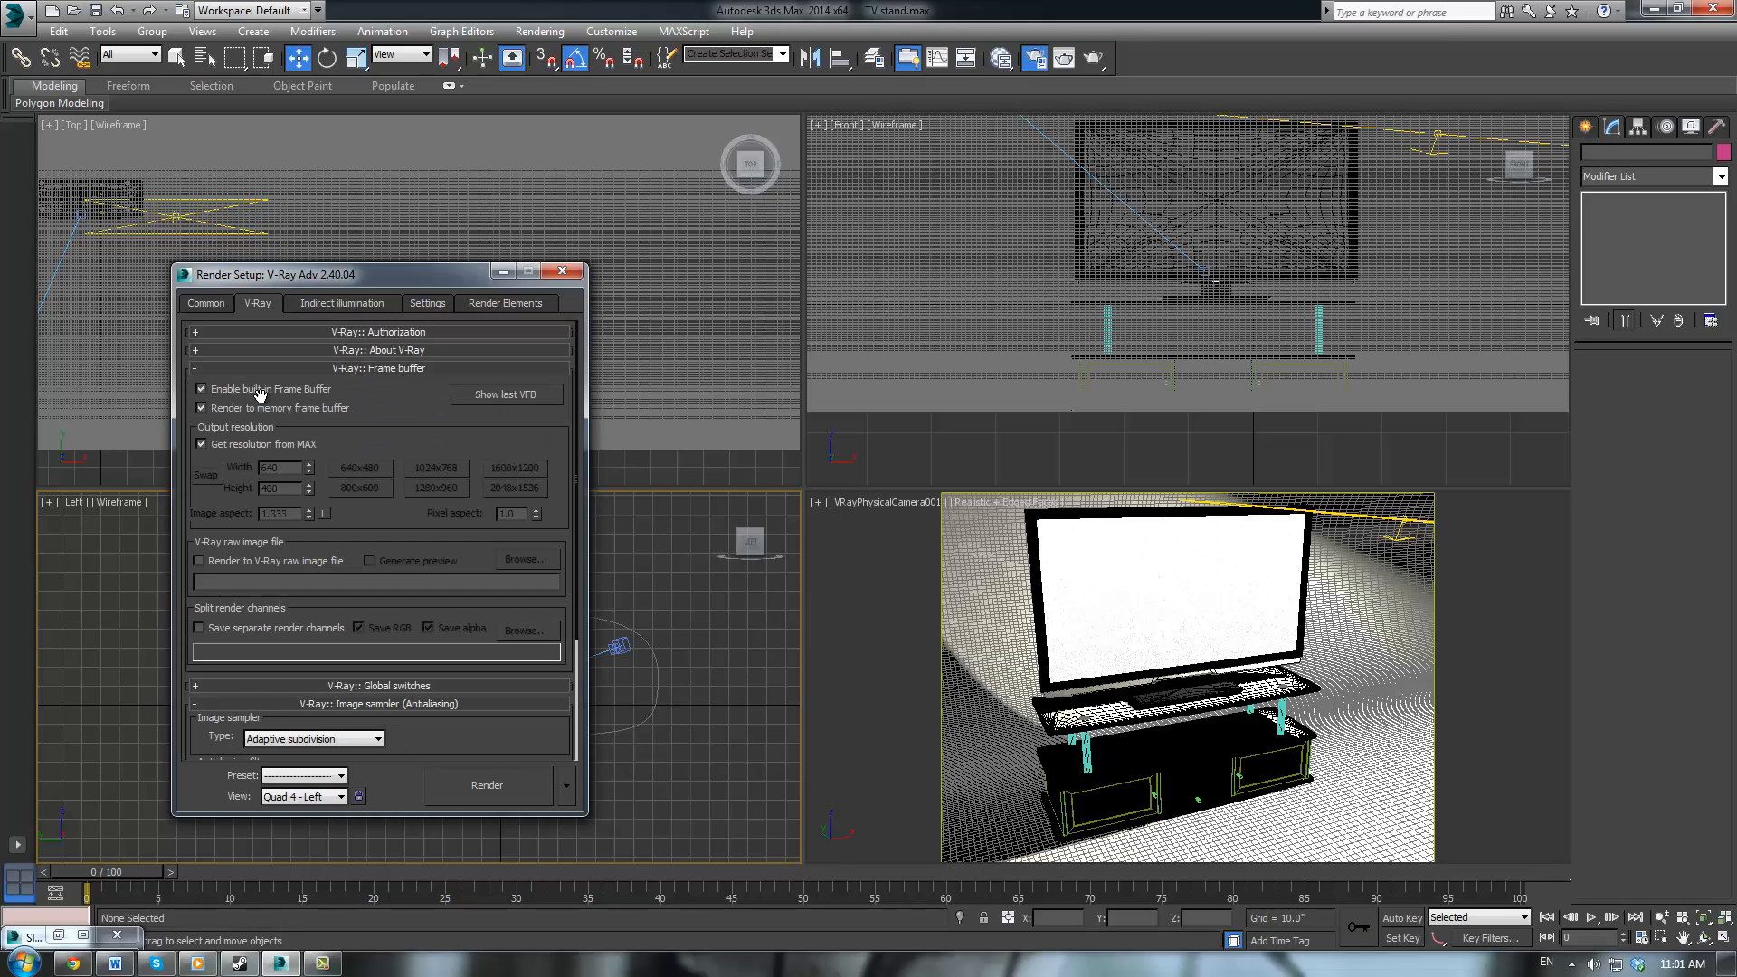
click(379, 368)
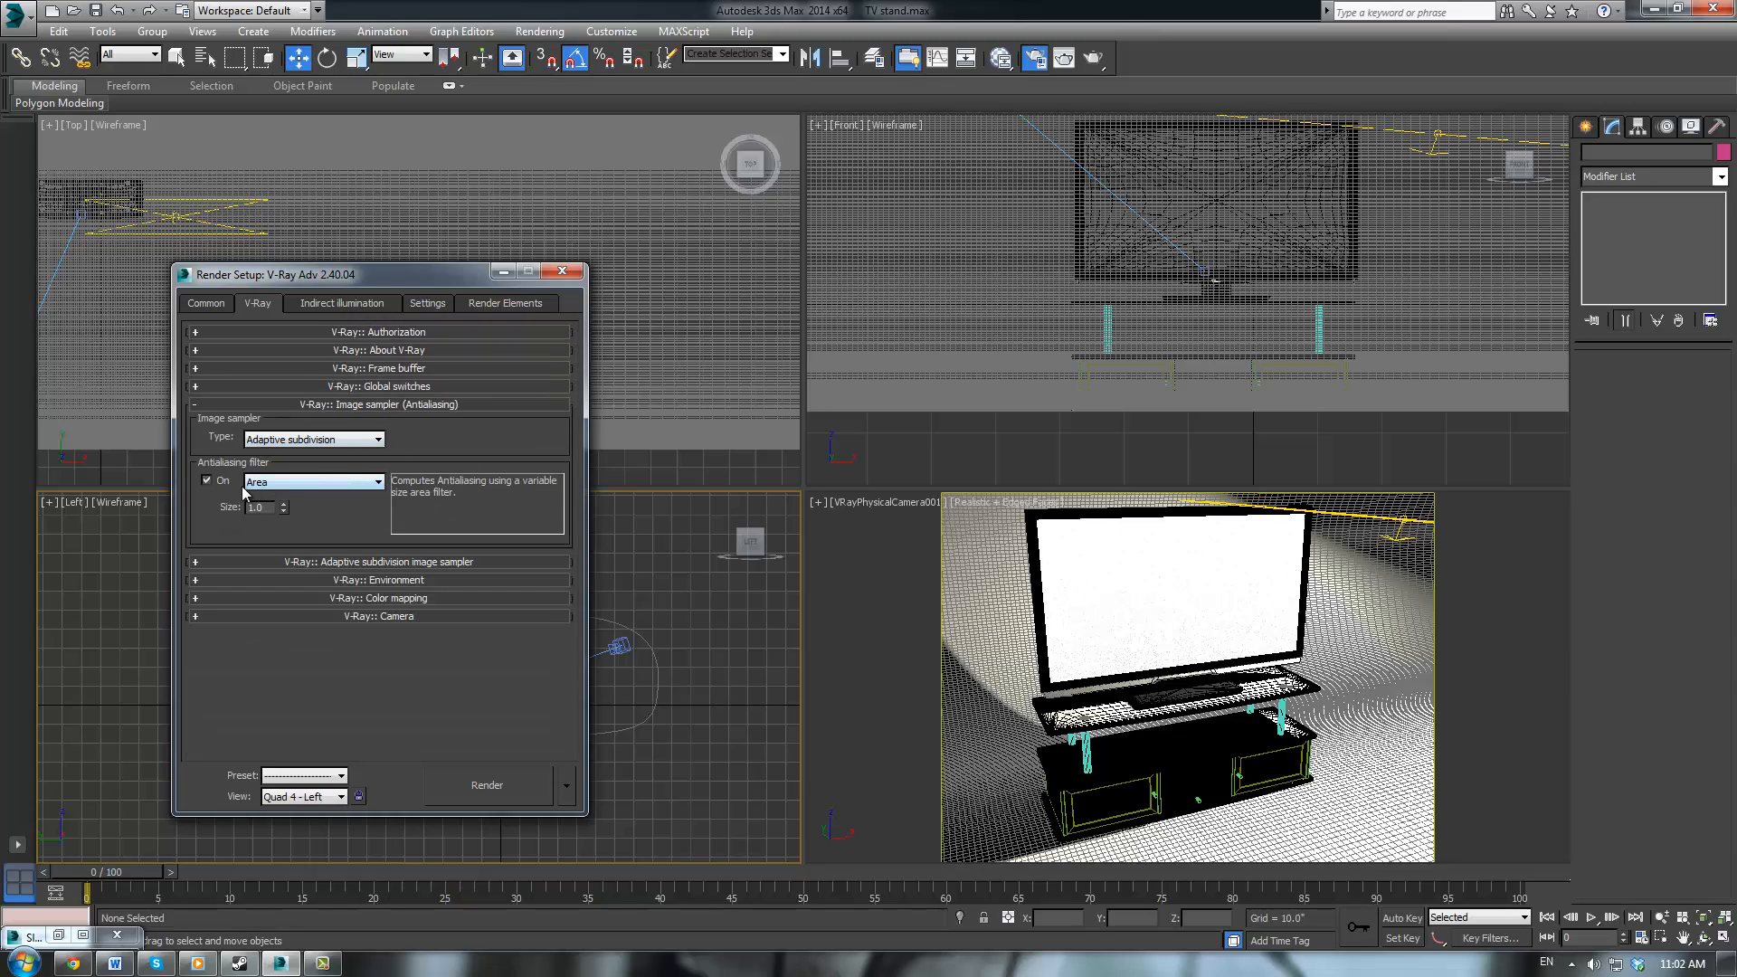
click(335, 304)
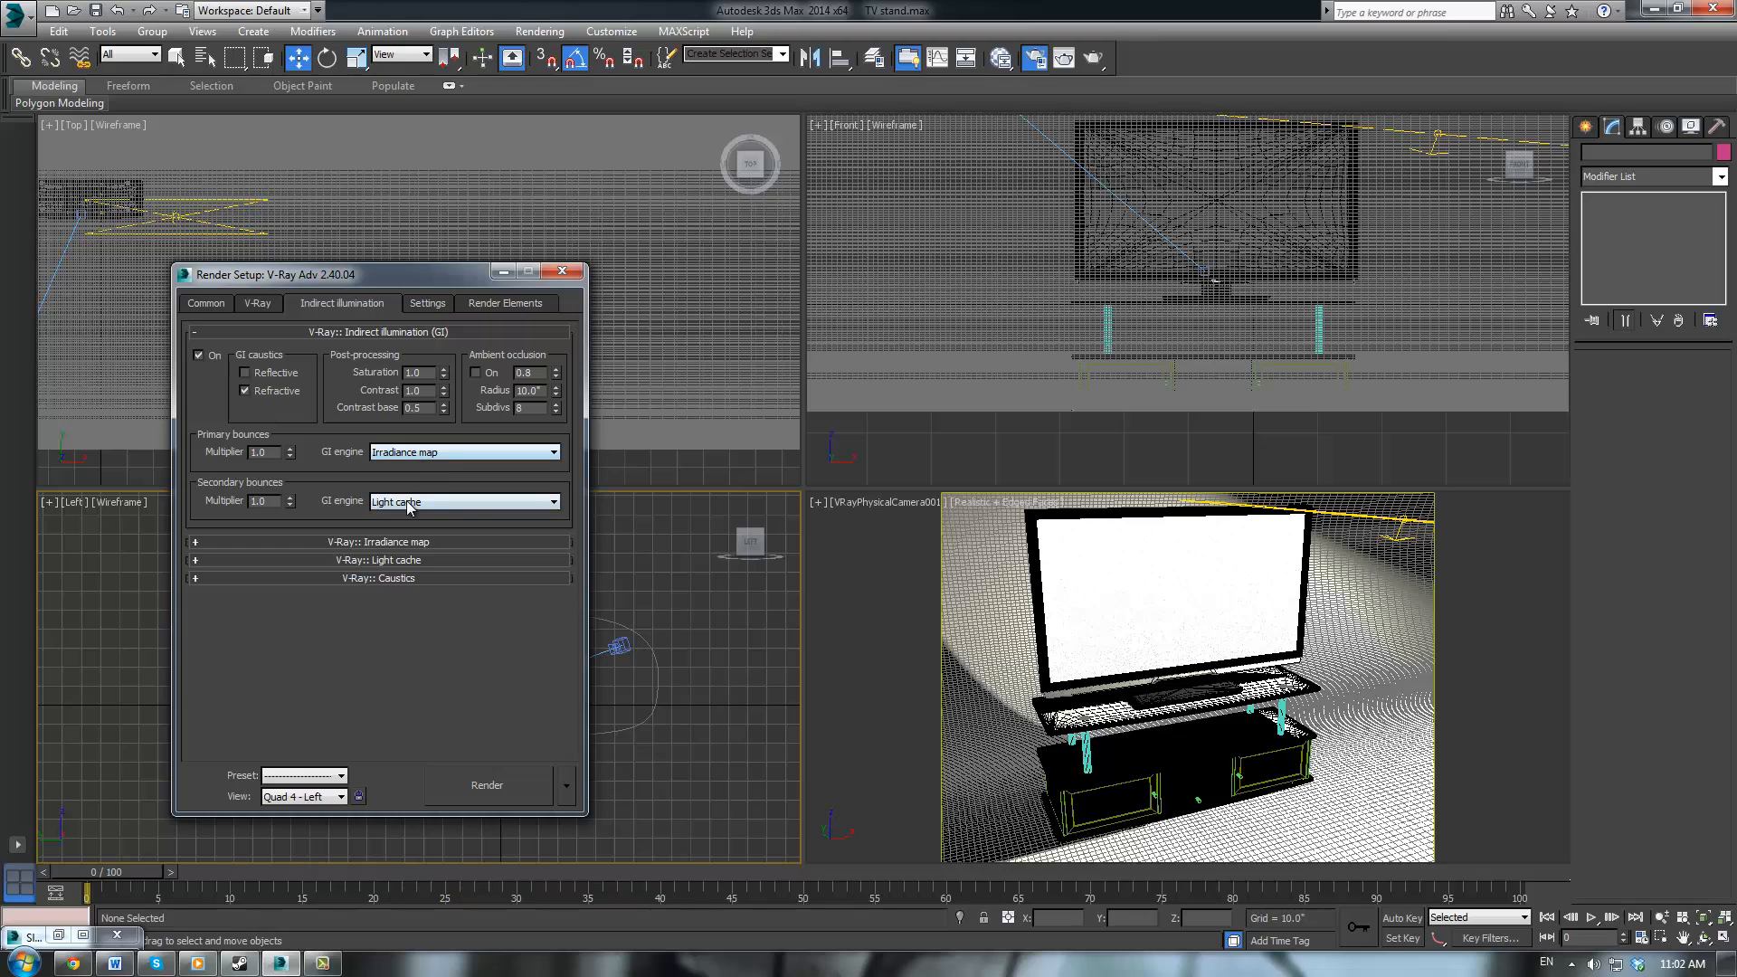
click(386, 542)
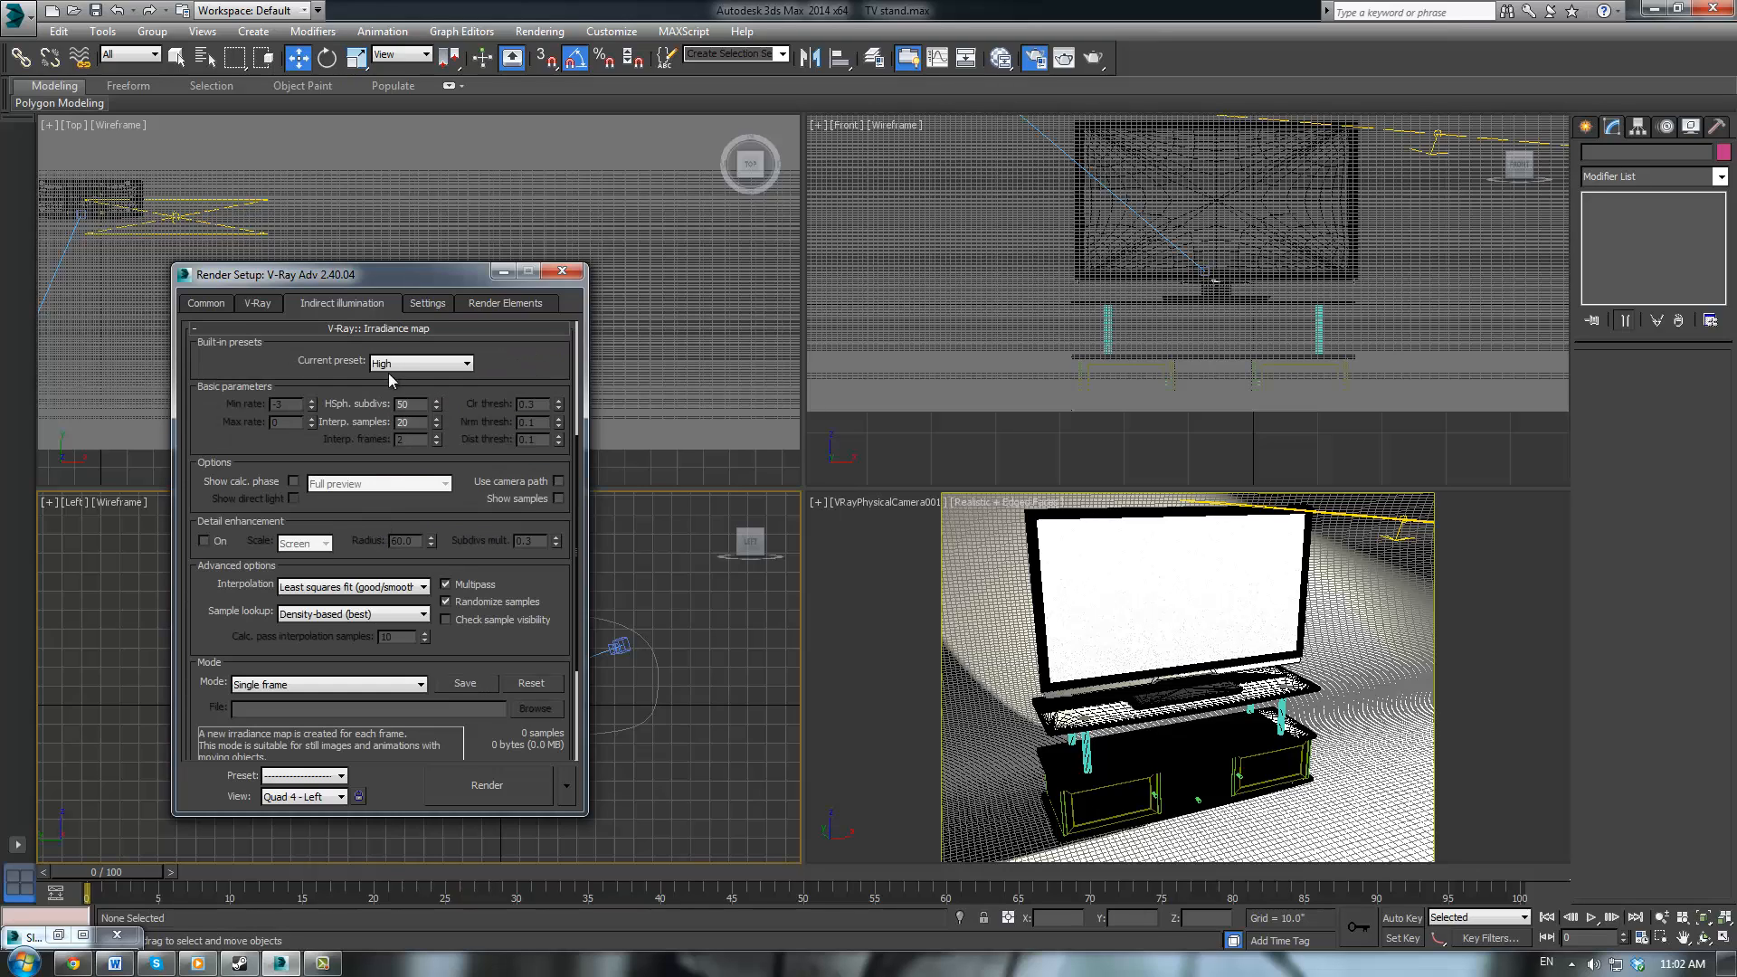
drag(519, 568, 508, 371)
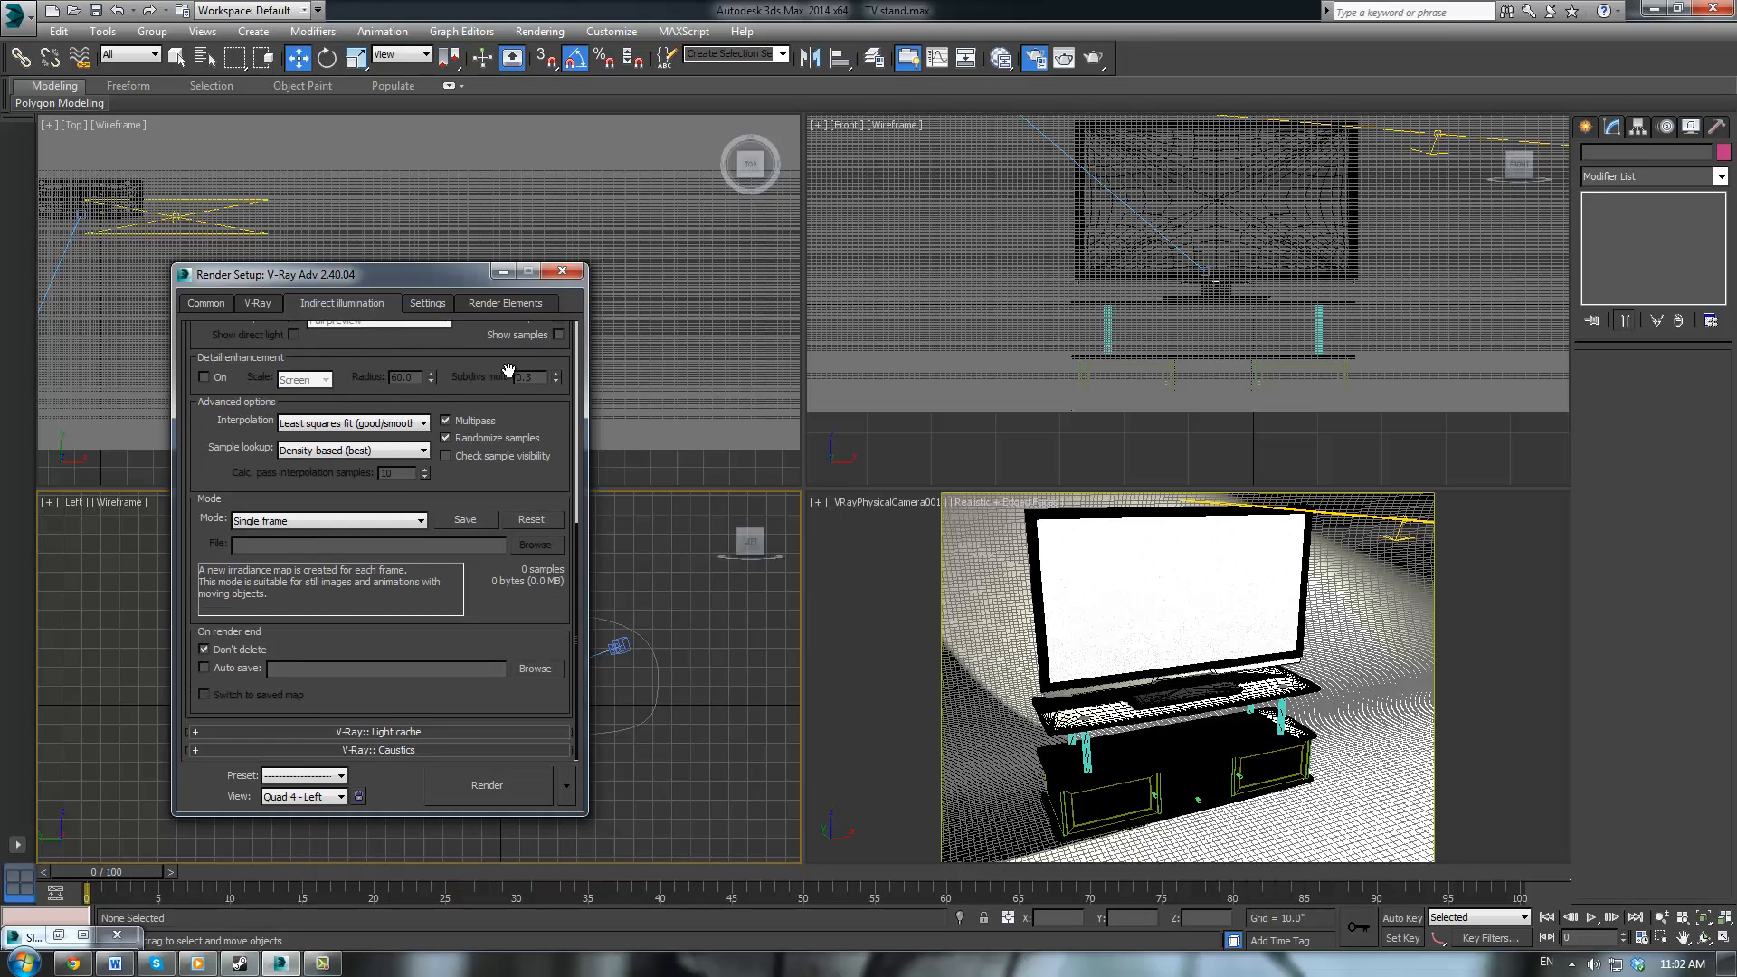
click(379, 731)
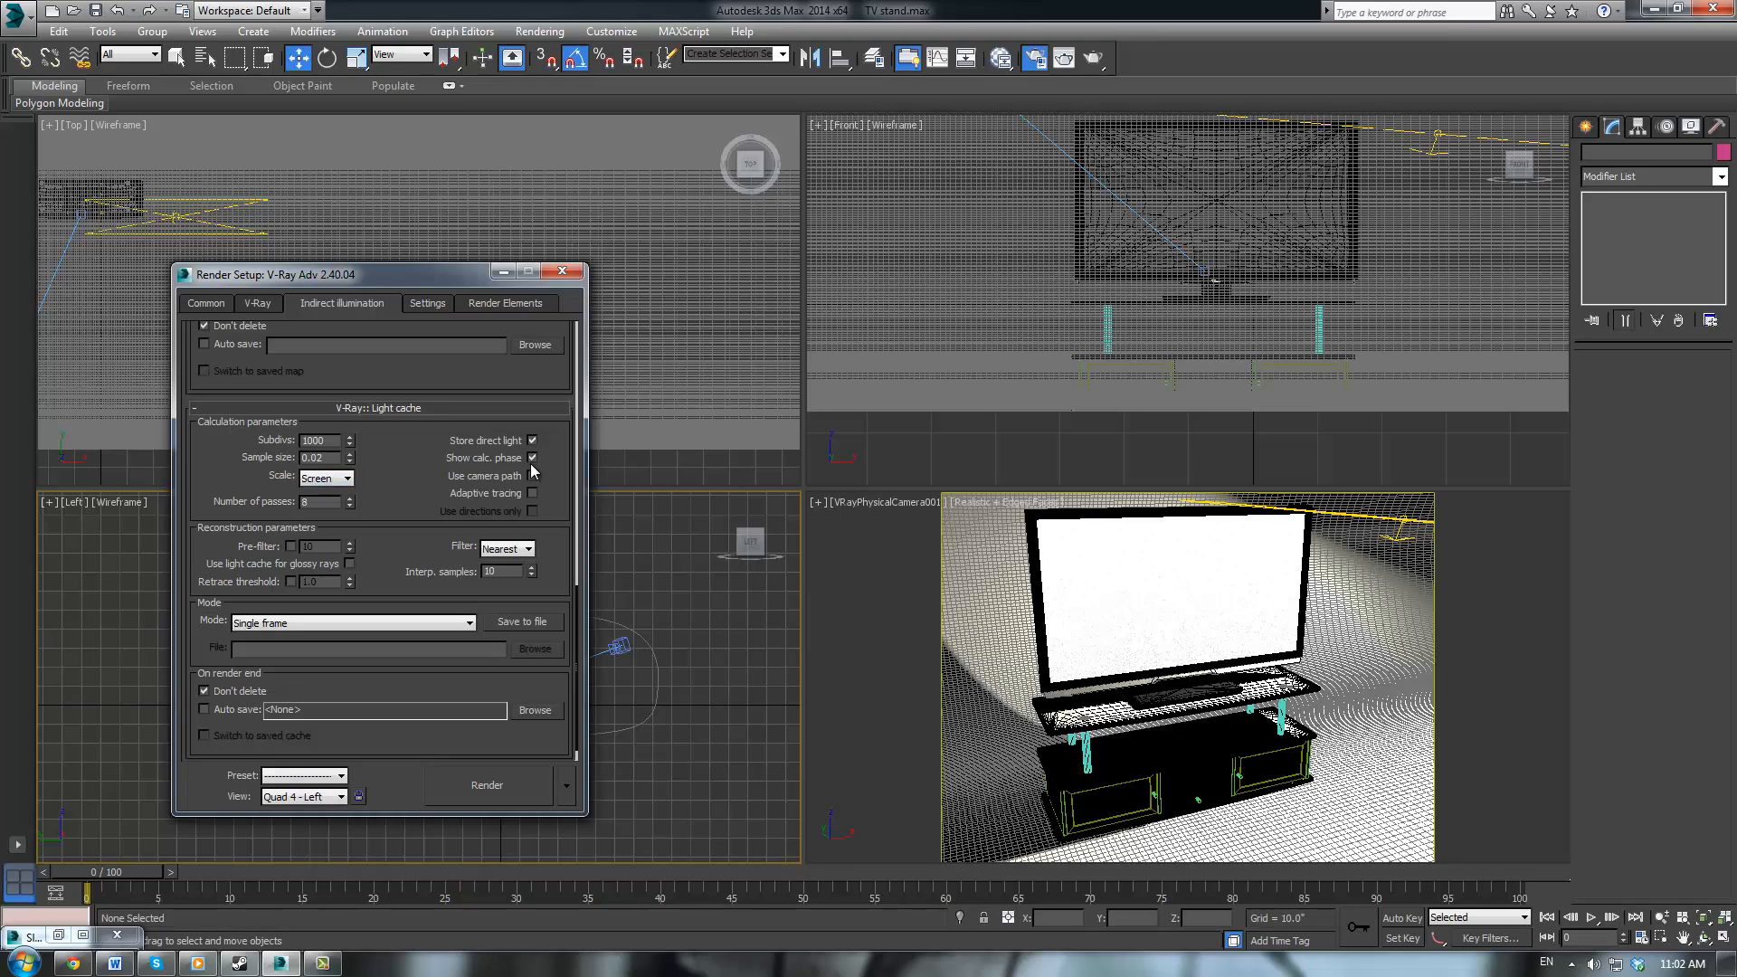
click(424, 305)
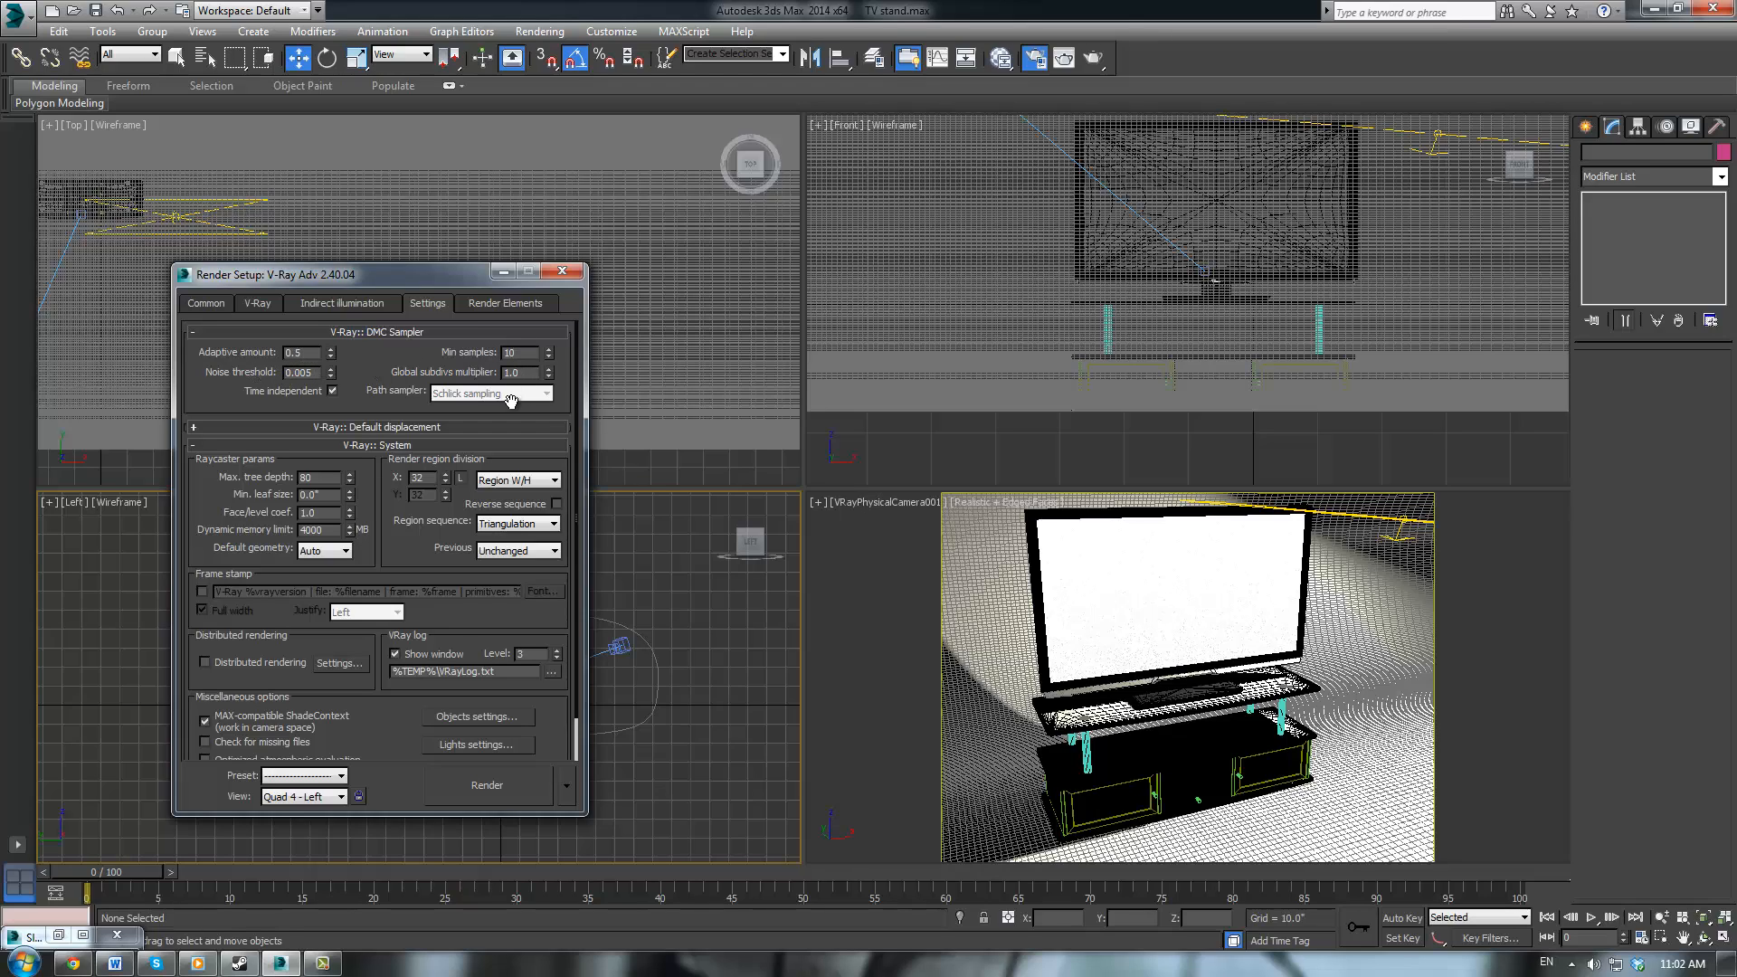
click(206, 304)
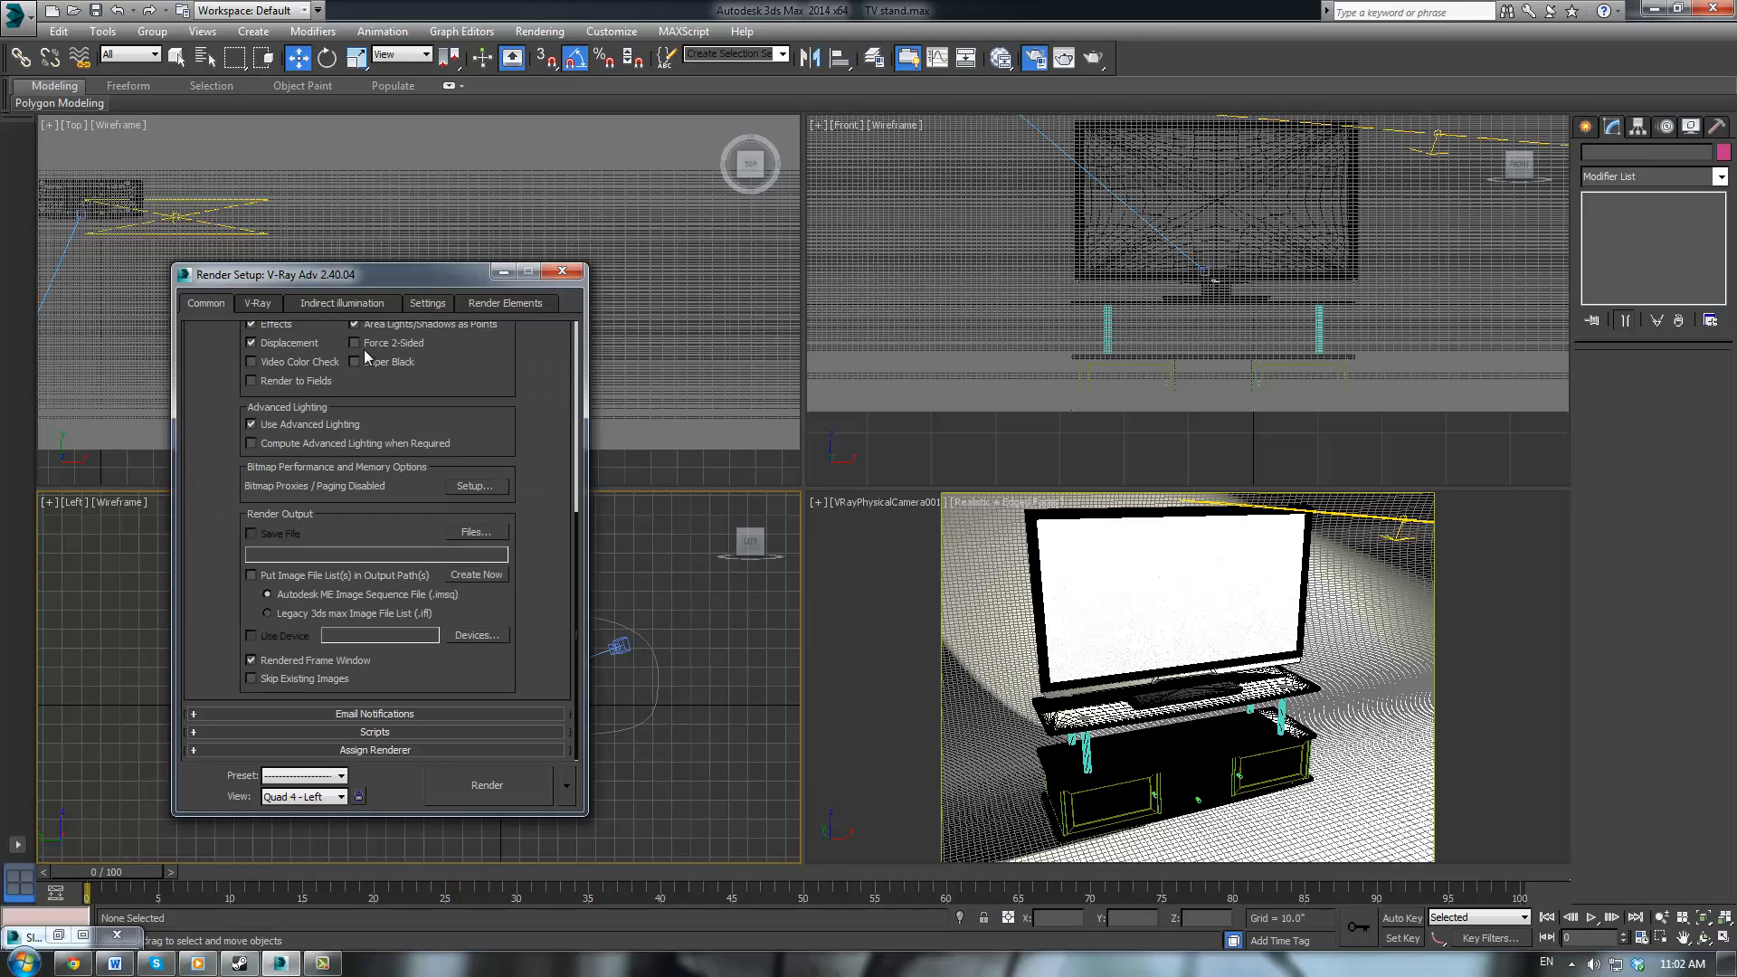
click(258, 305)
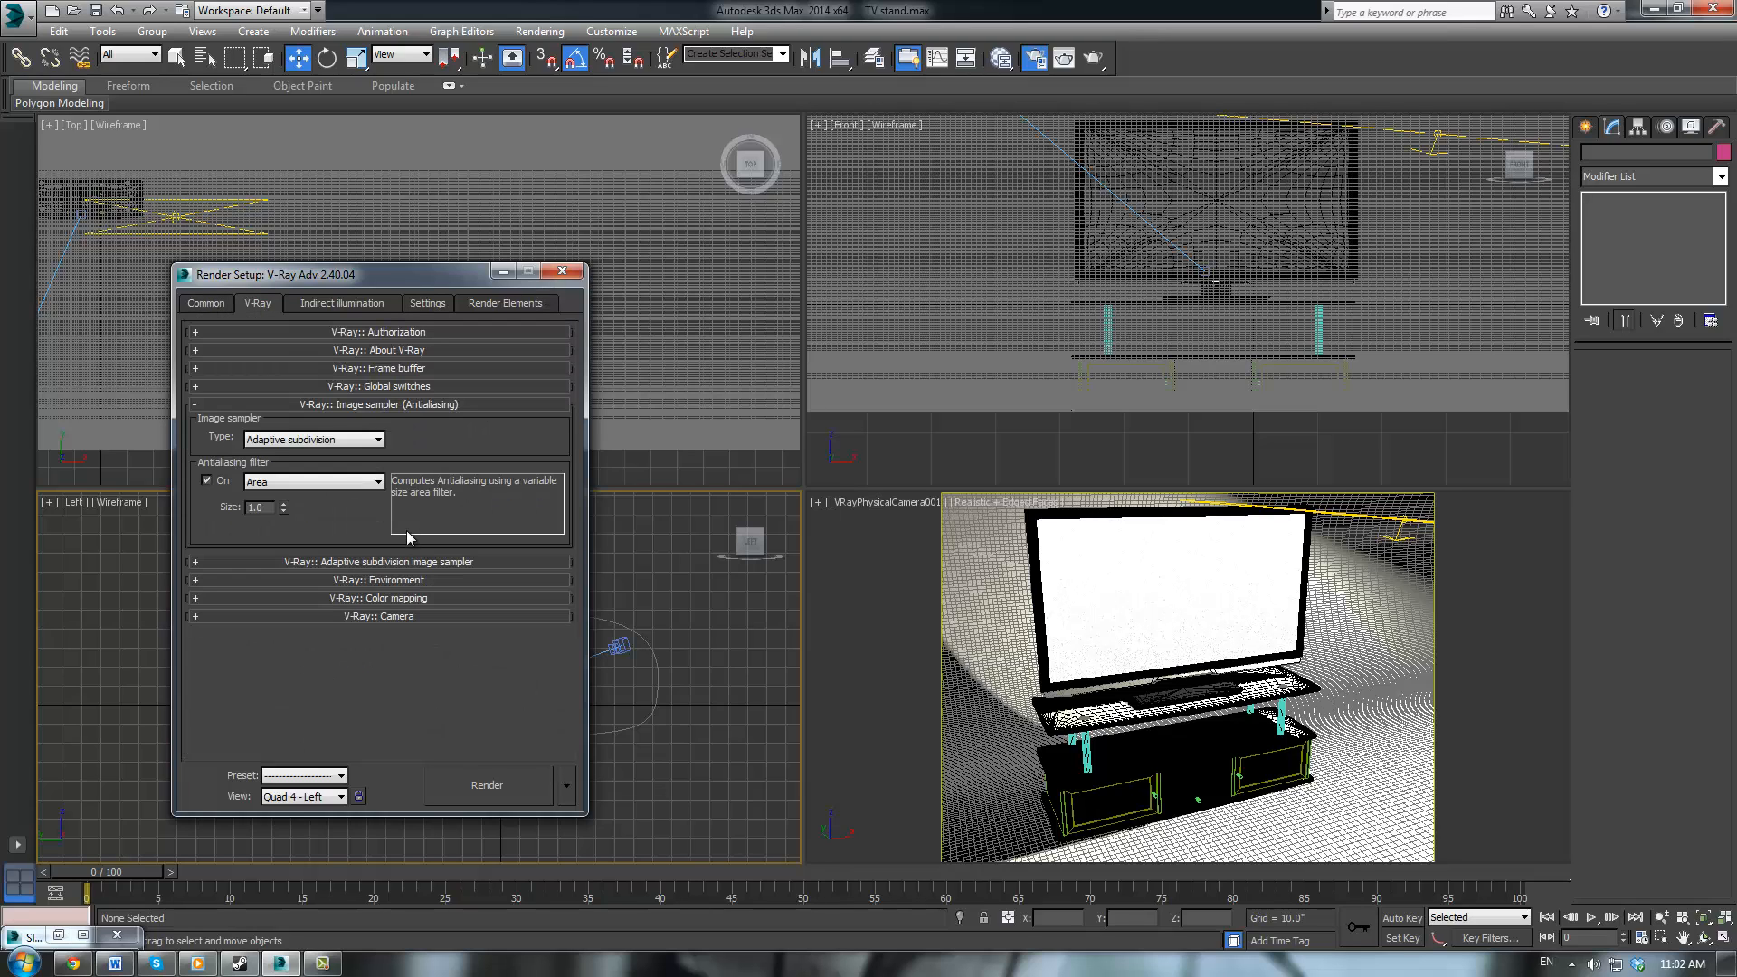
Set the output size to 320×240 and render a test of the VRayPhysicalCamera001 view, closing the frame buffer when done
click(226, 305)
scroll(500, 430, up, 5)
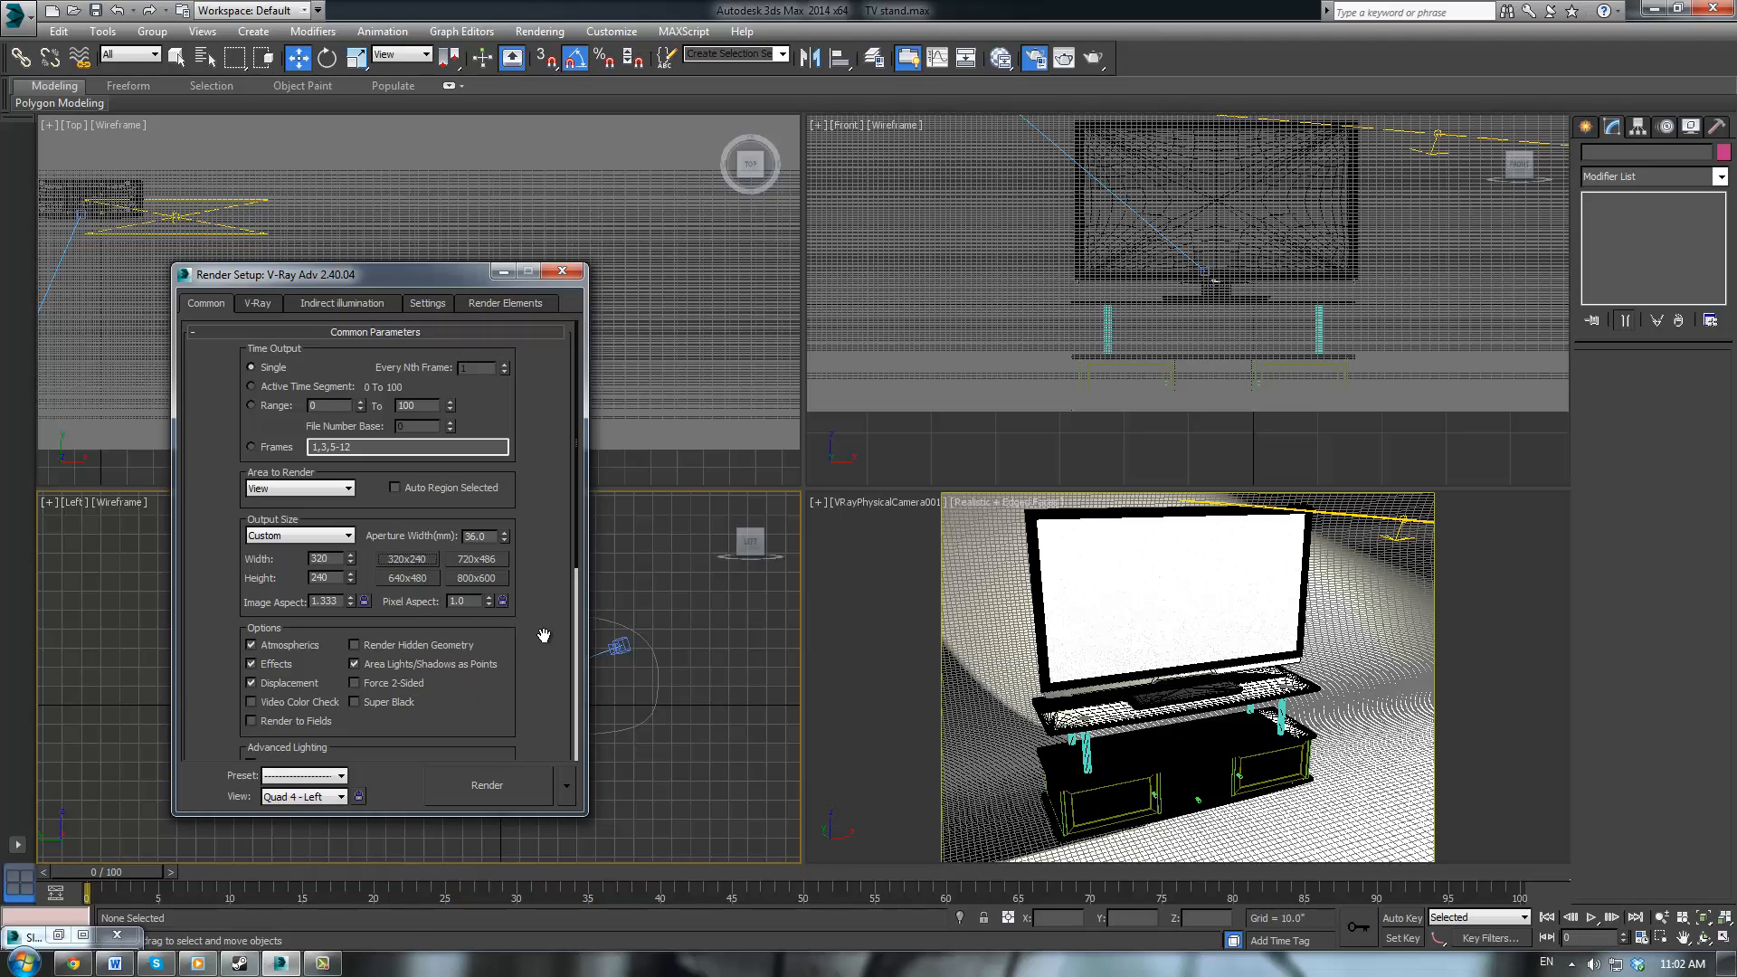
click(874, 594)
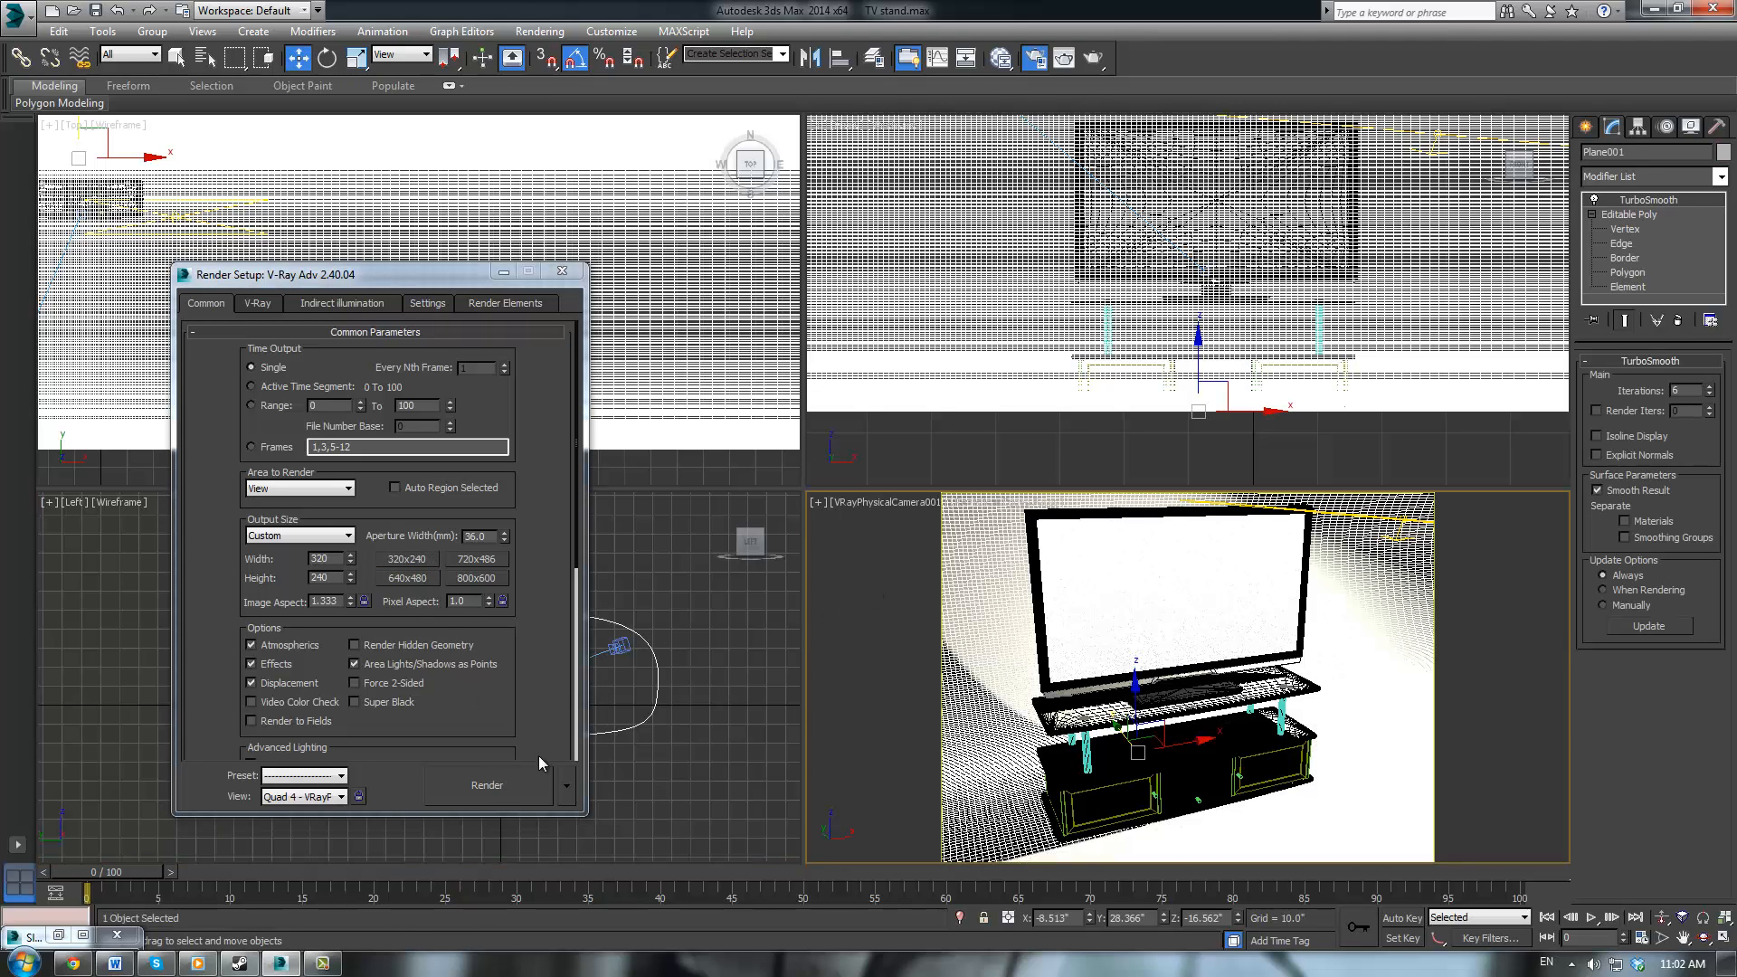
click(488, 785)
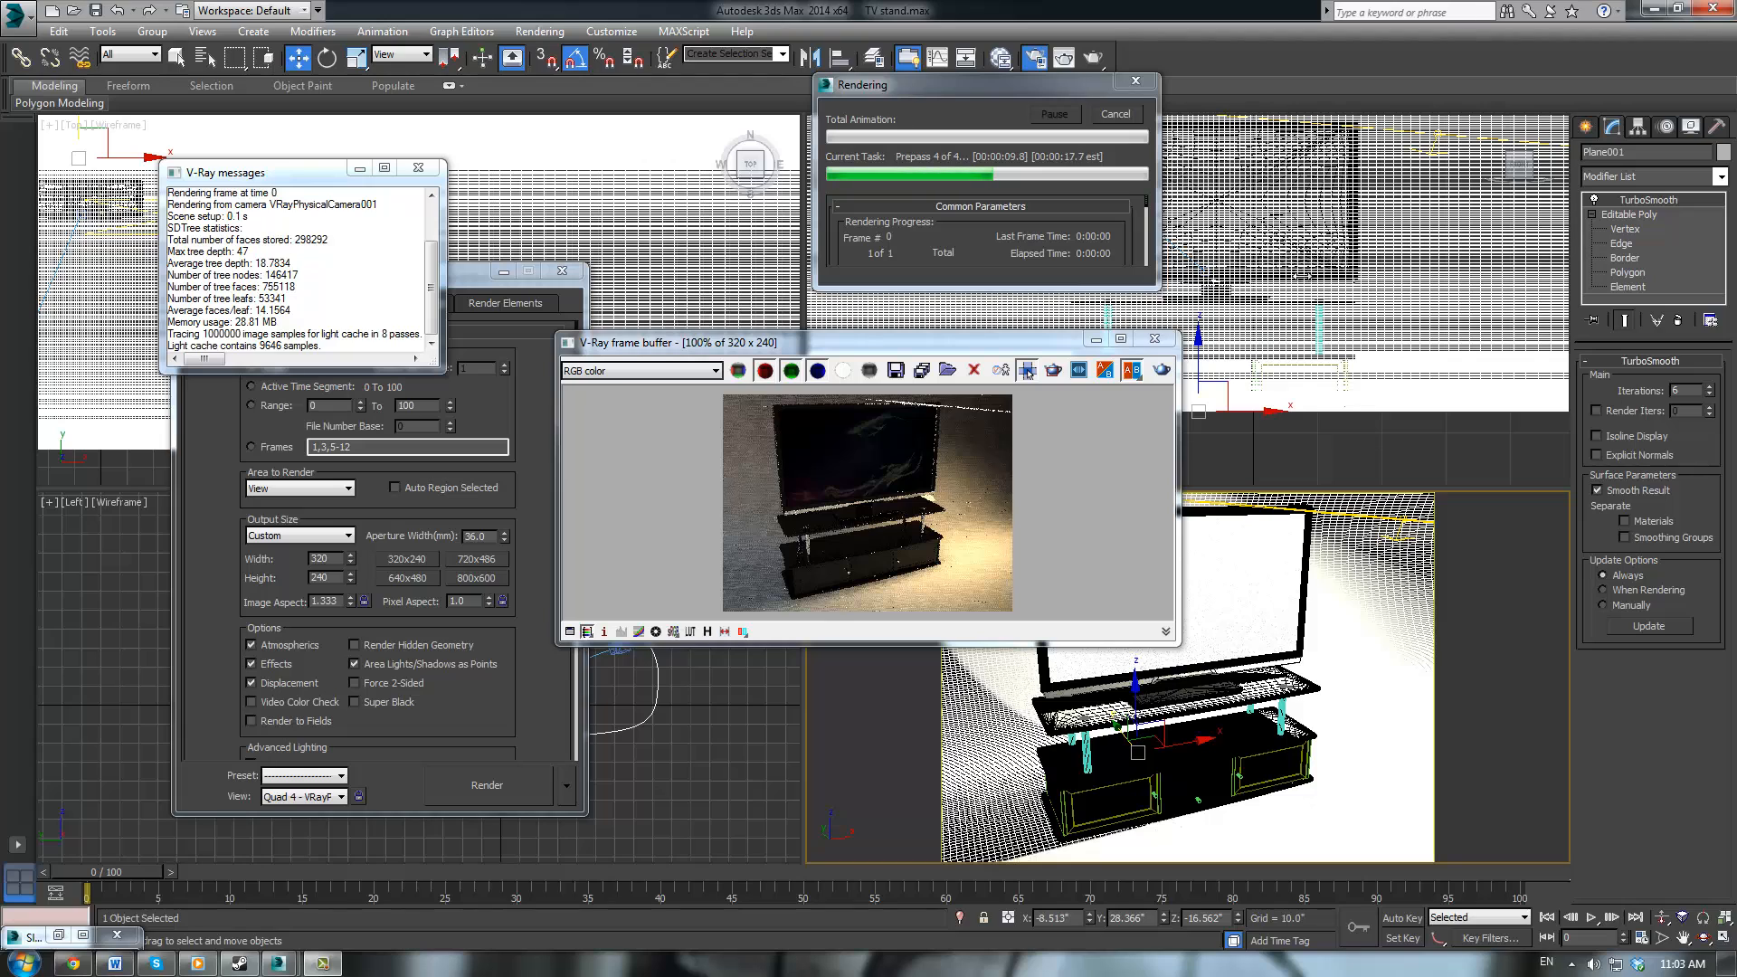
click(1109, 119)
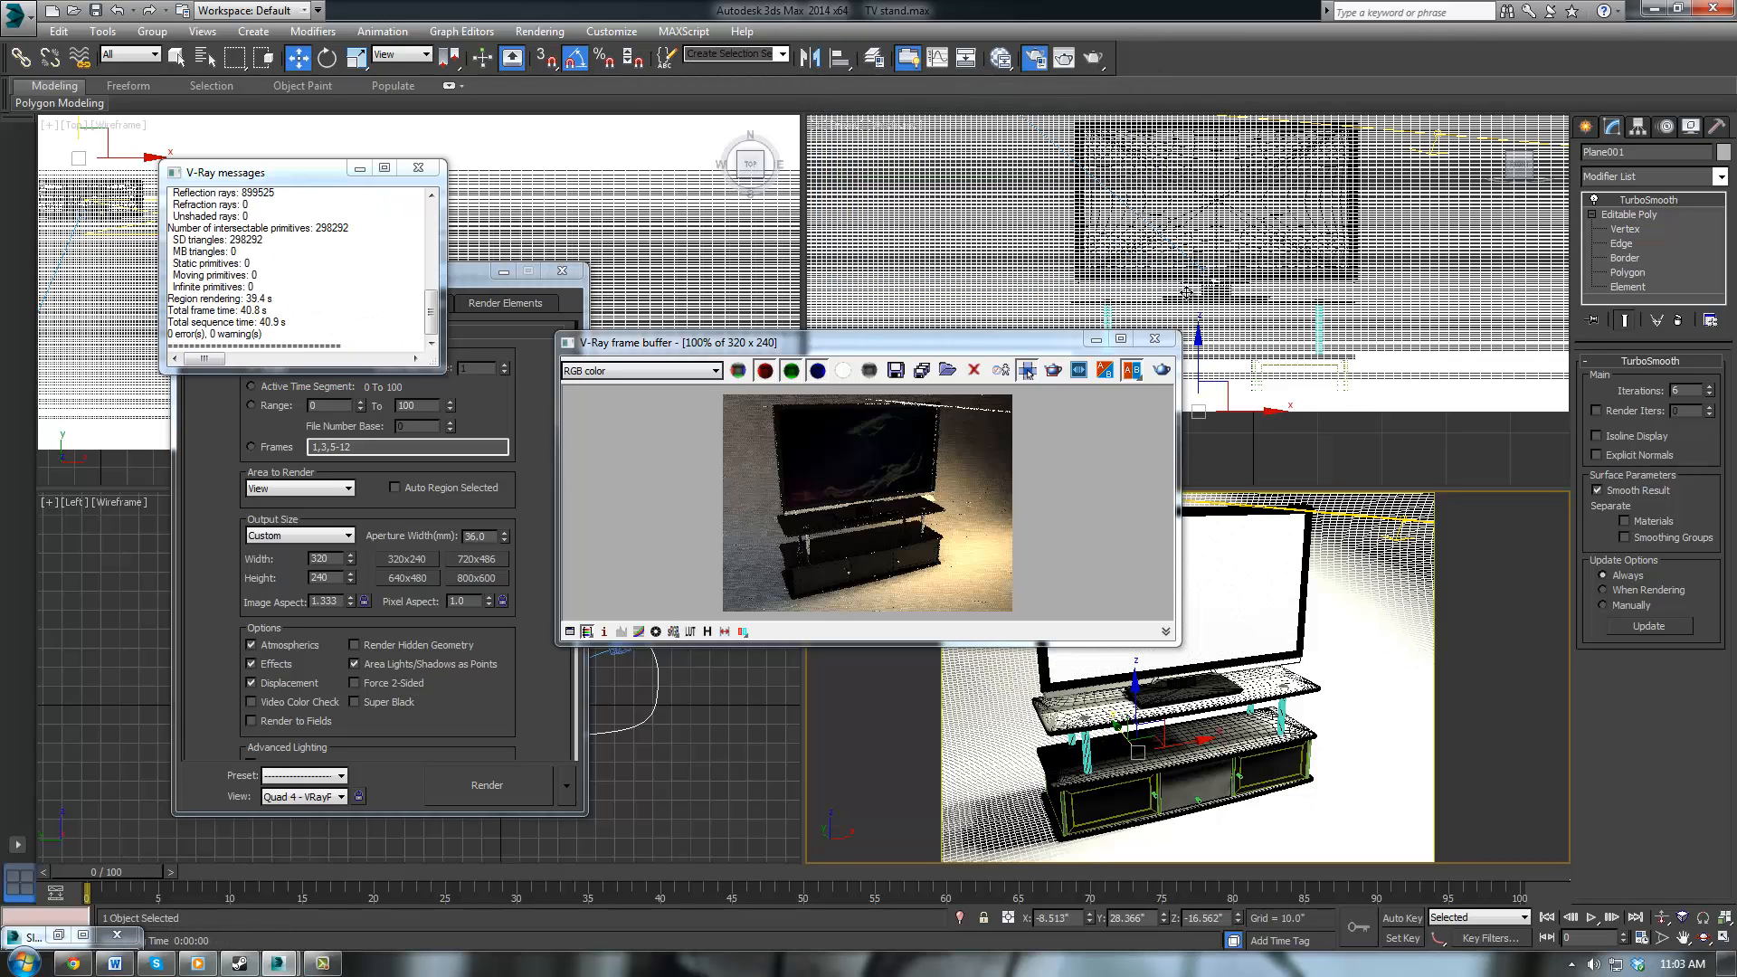
click(1152, 340)
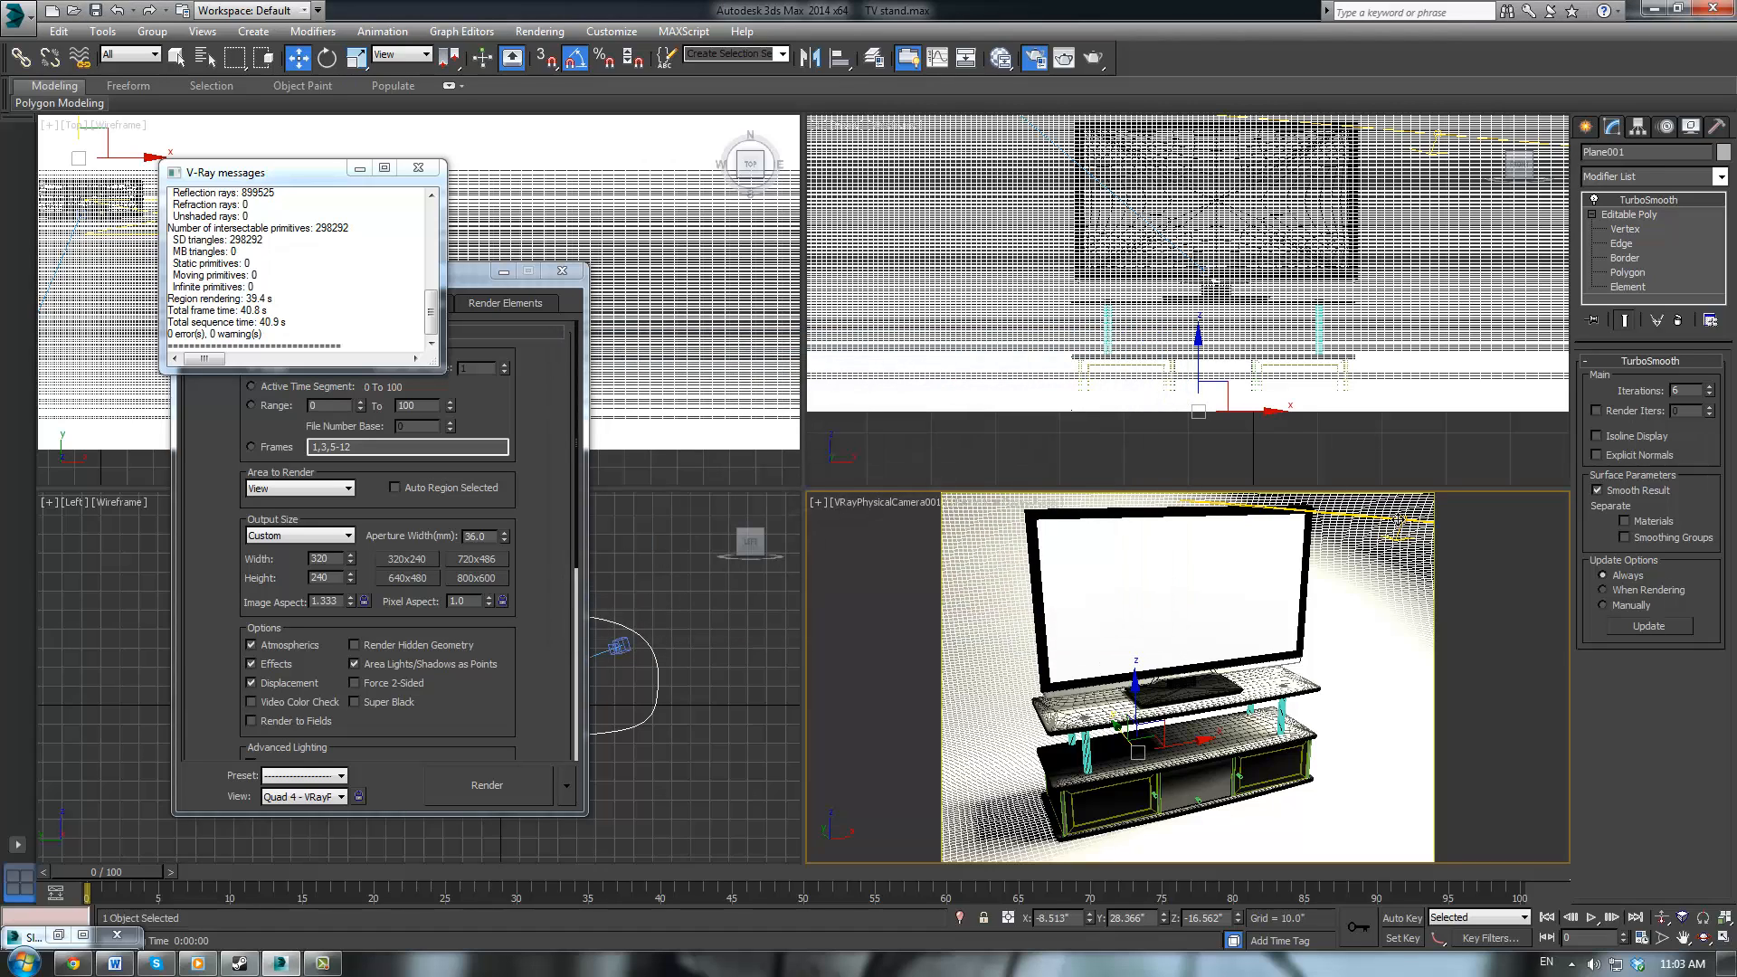
Select the V-Ray plane light above the TV and raise it to a height of about 34.1 inches
click(893, 498)
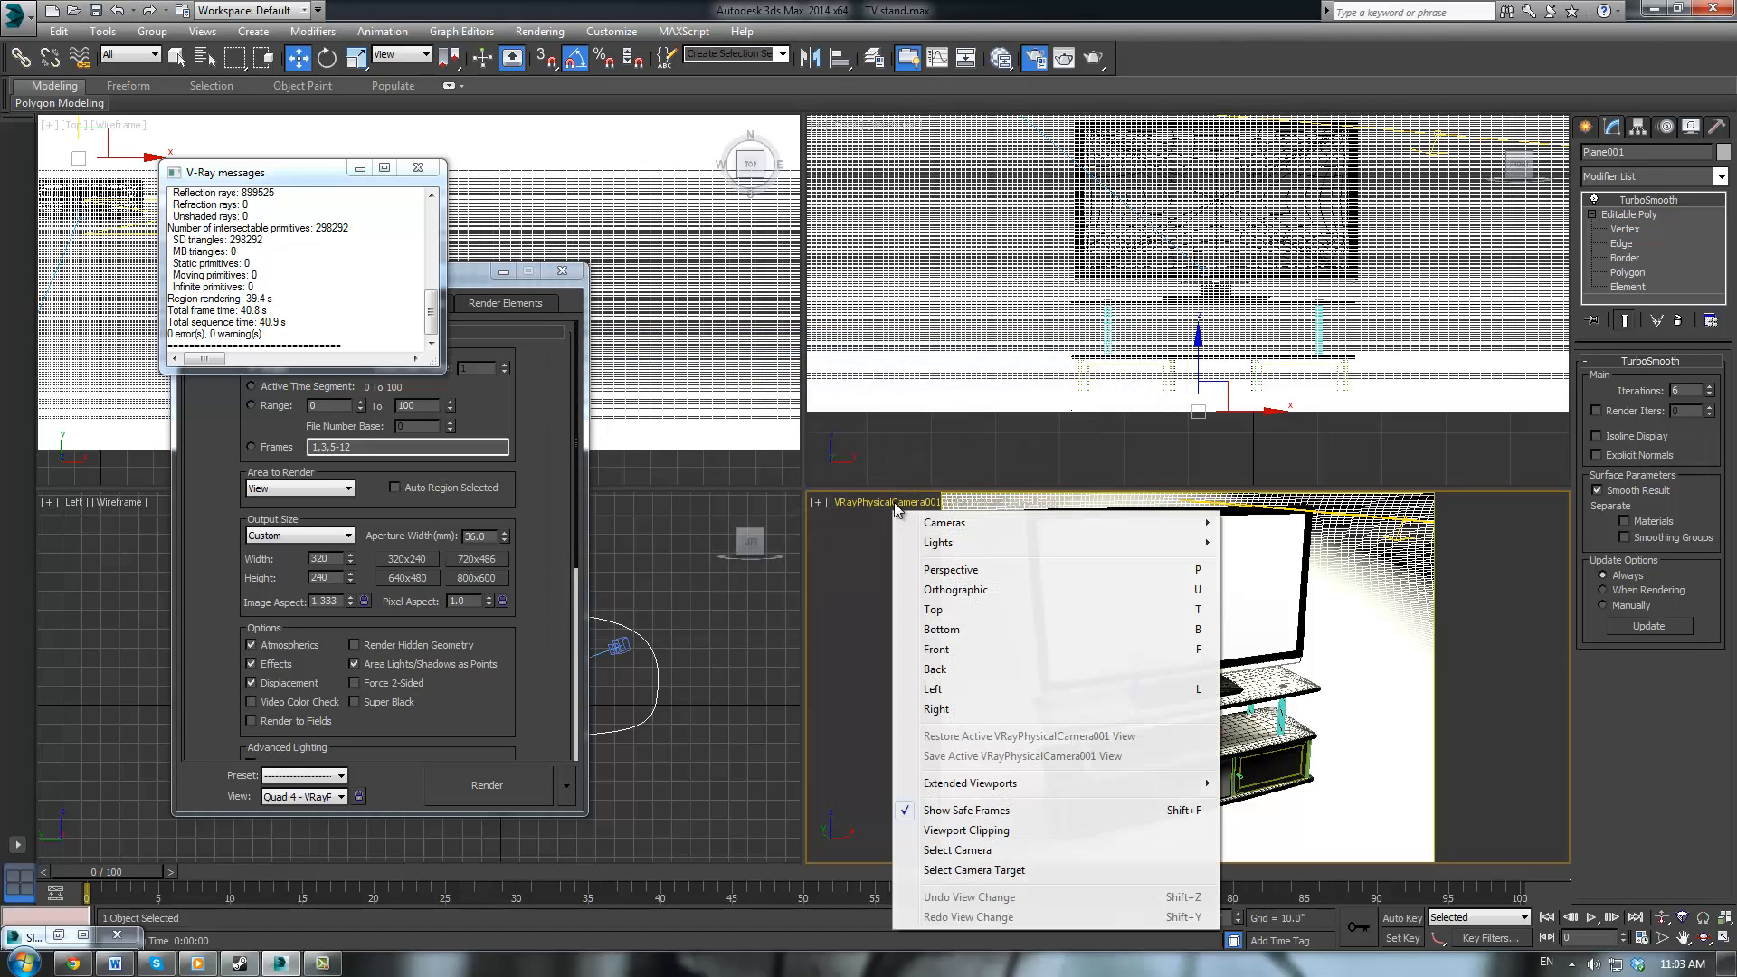
click(1486, 639)
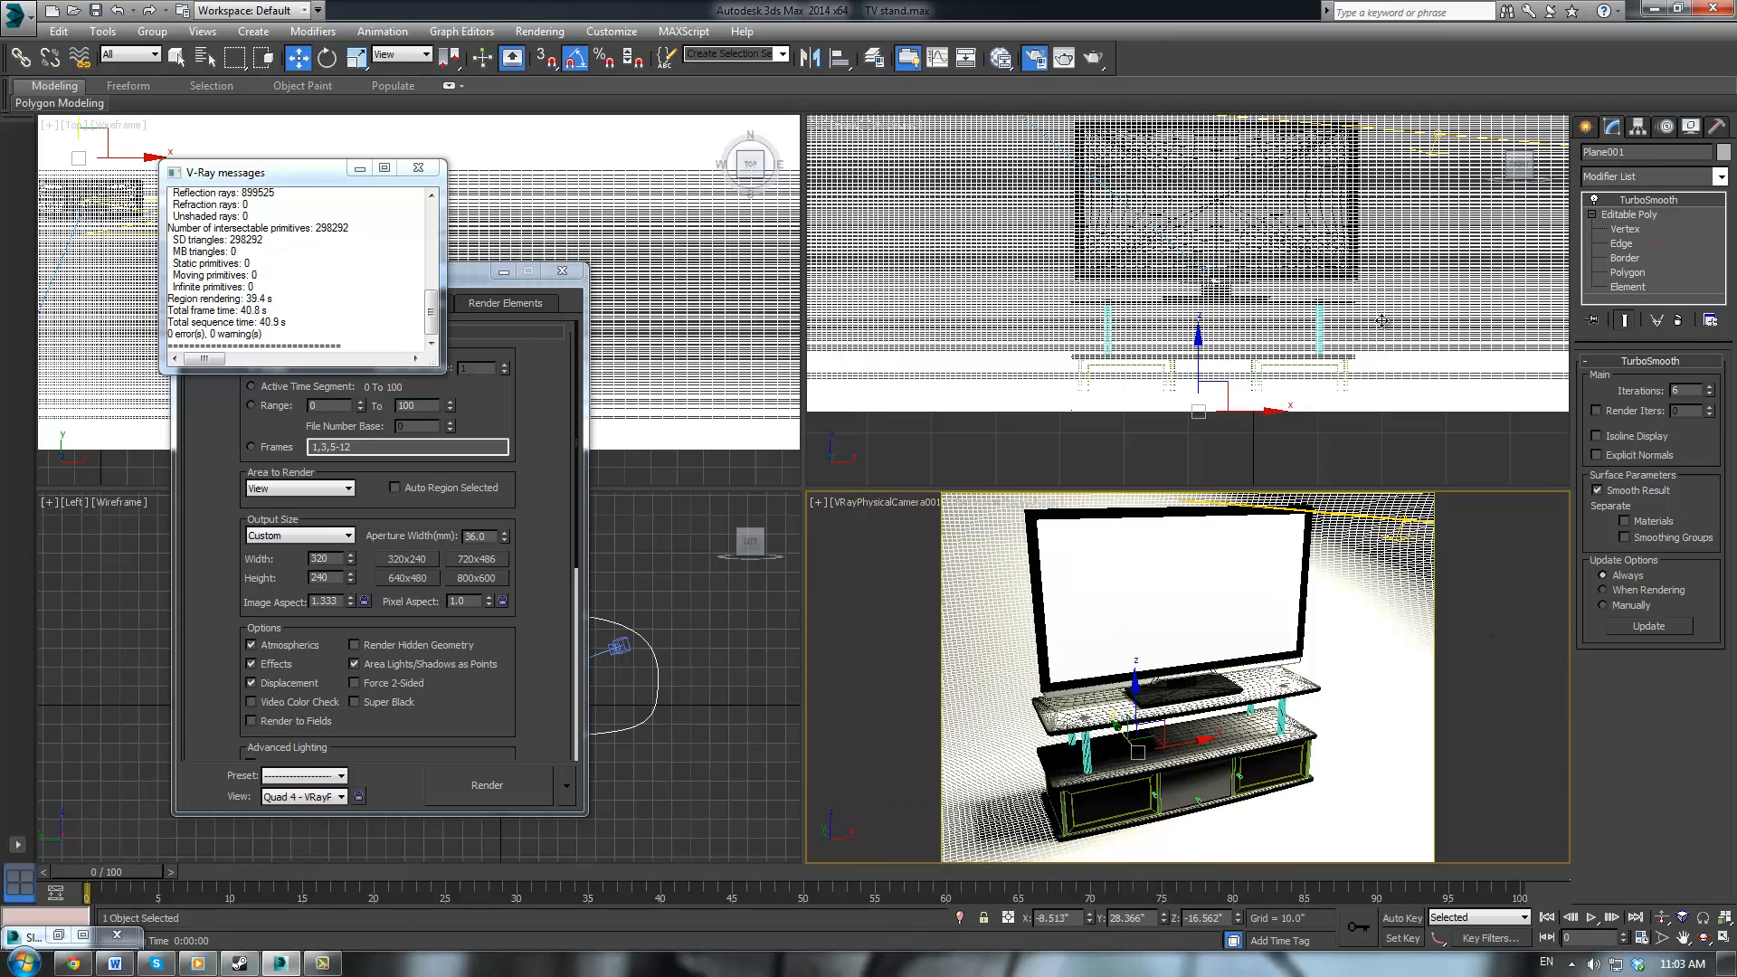
click(1370, 514)
middle_click(1376, 223)
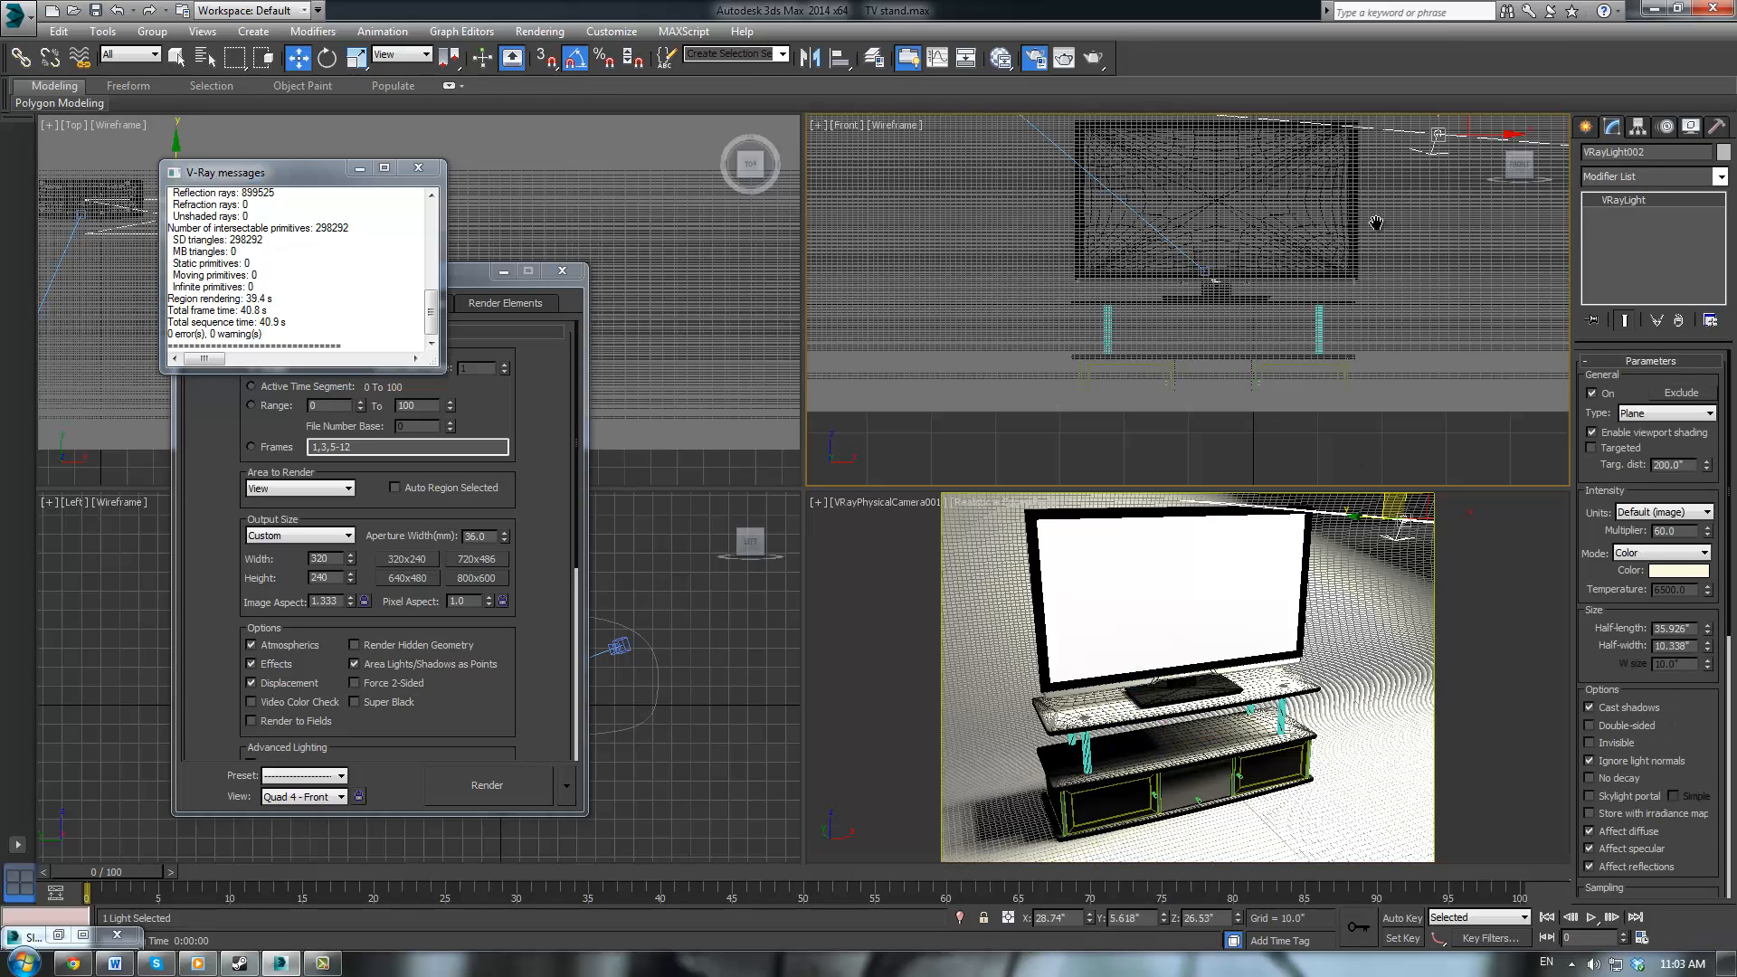
middle_drag(1376, 222, 1245, 376)
drag(1313, 238, 1313, 192)
Render the VRayPhysicalCamera001 view at 320×240, and close the frame buffer and render setup when done
click(861, 556)
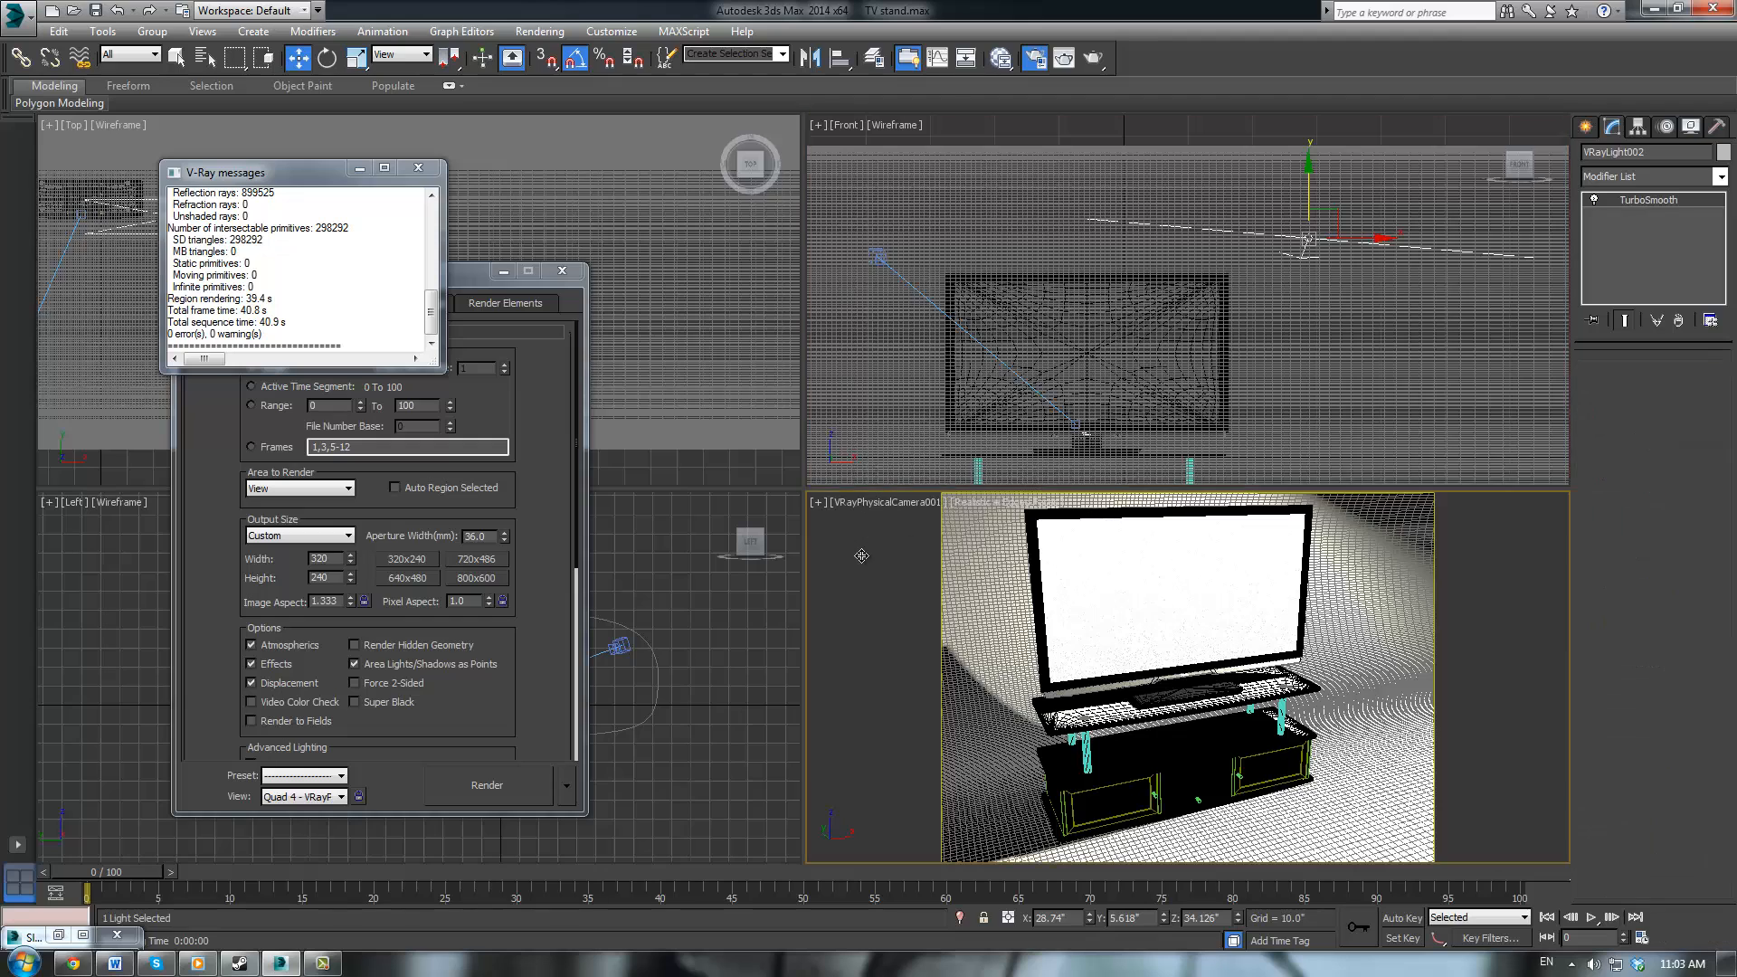
click(321, 798)
click(308, 841)
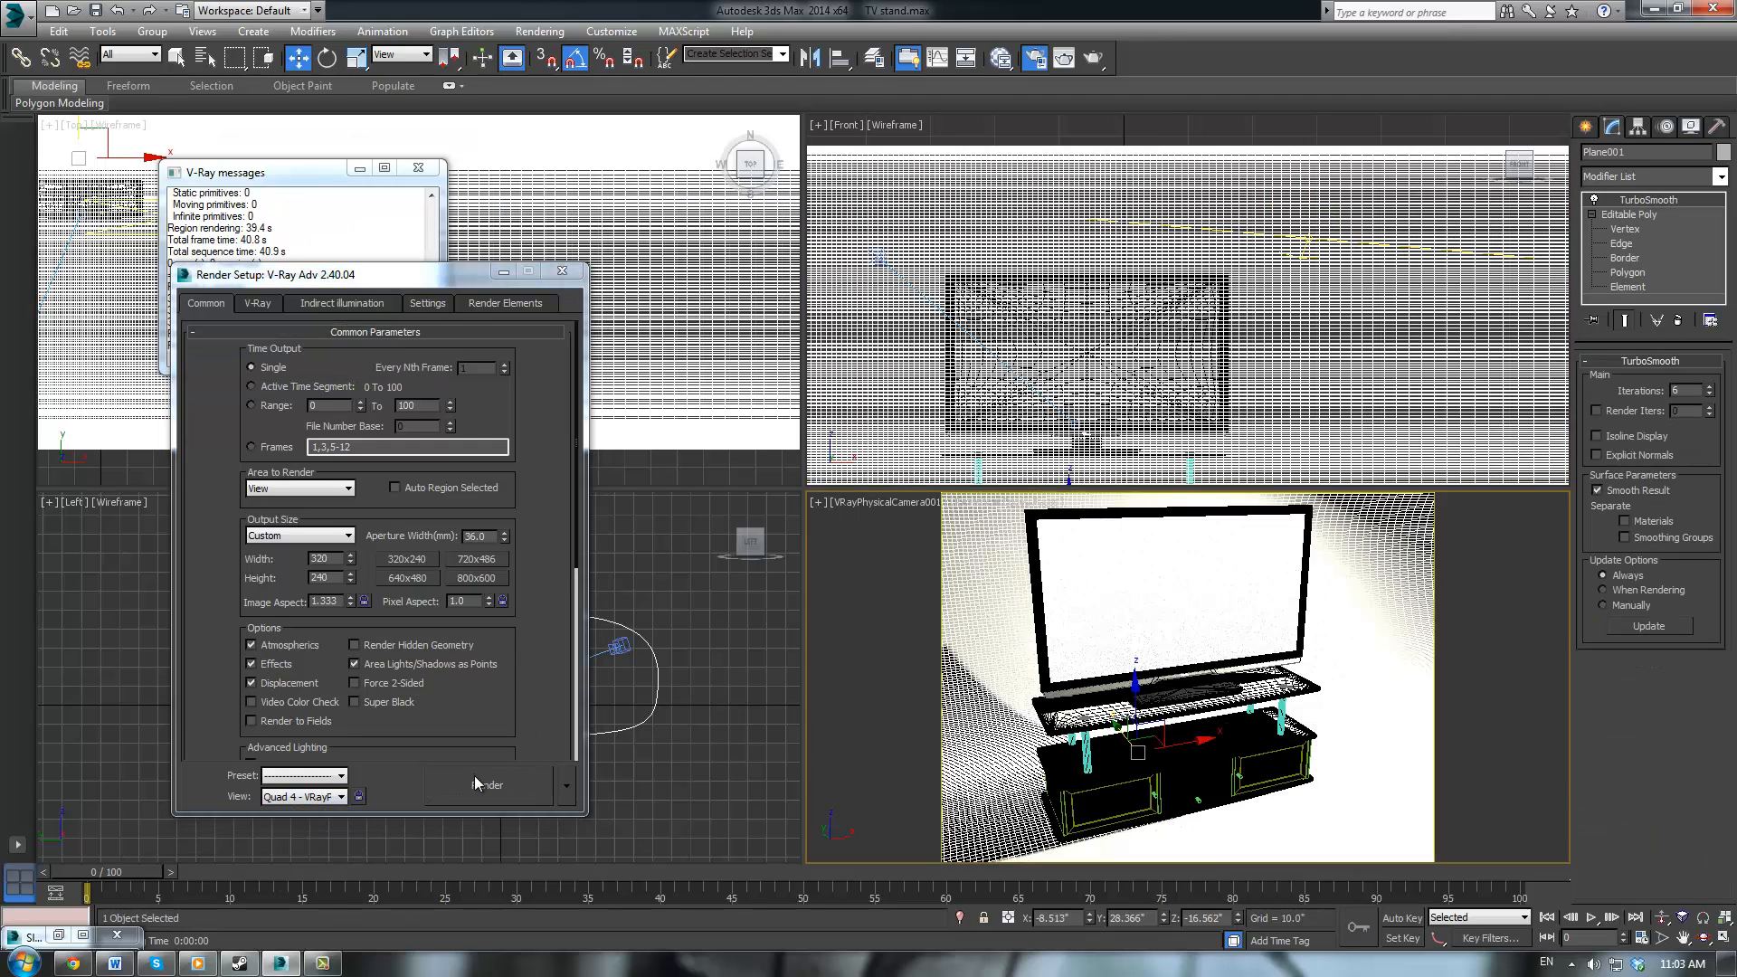
click(478, 784)
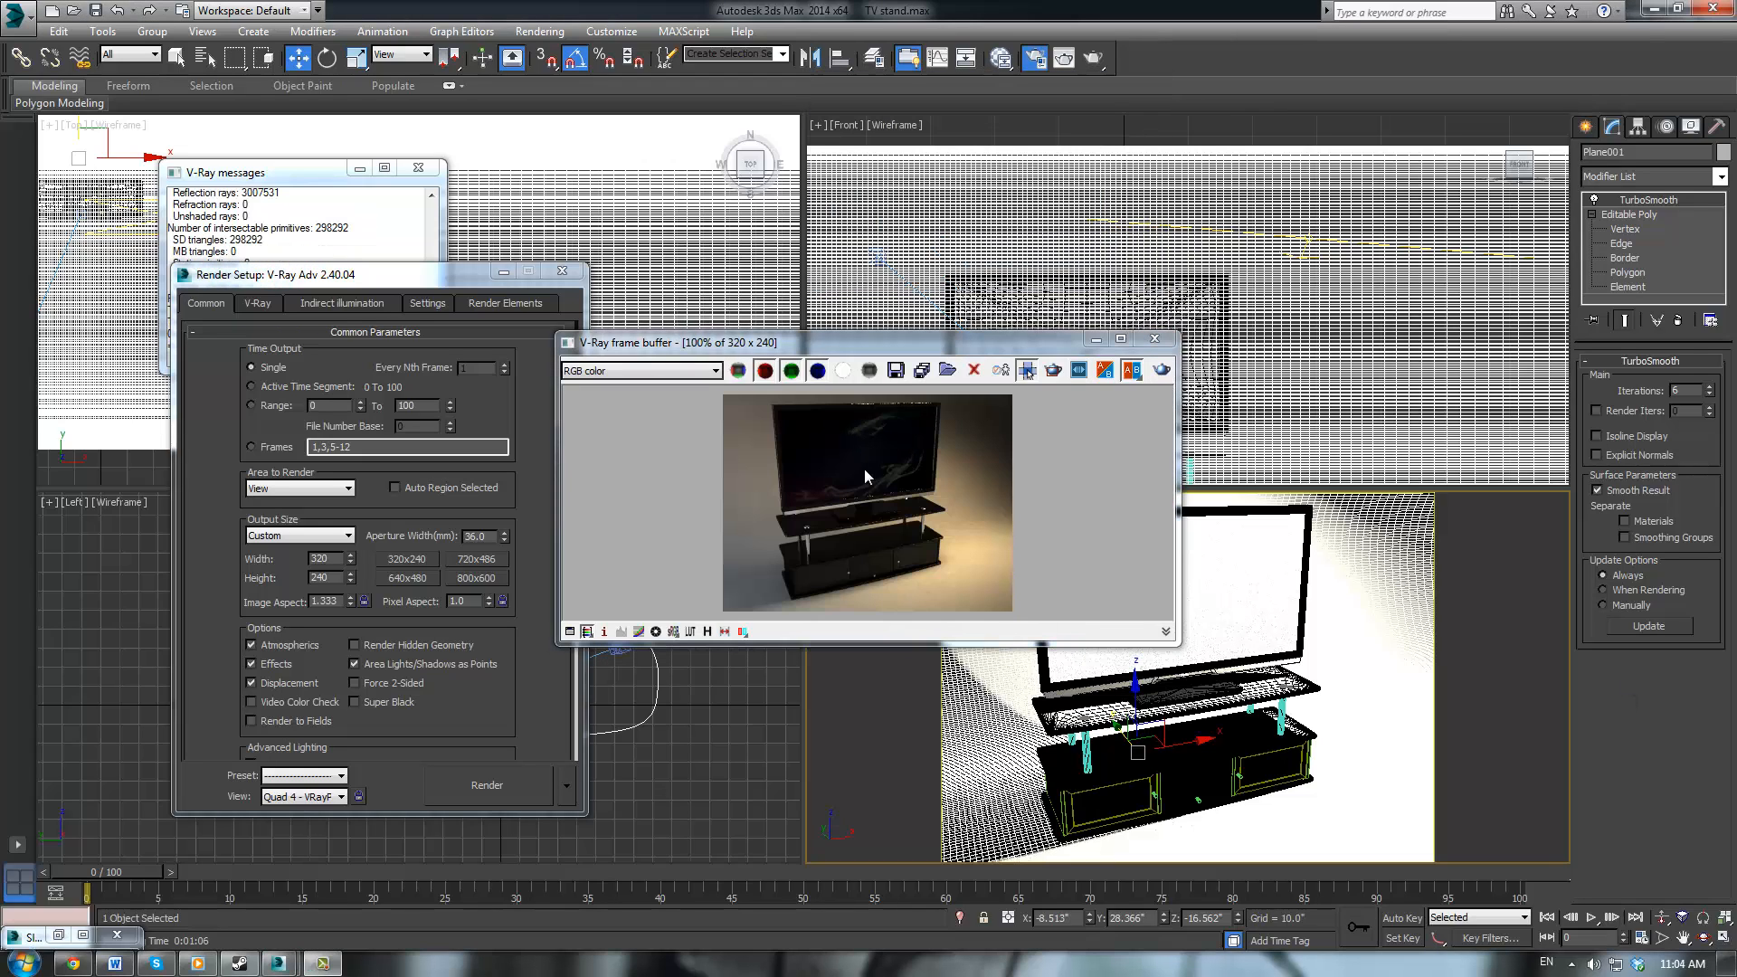
click(1155, 338)
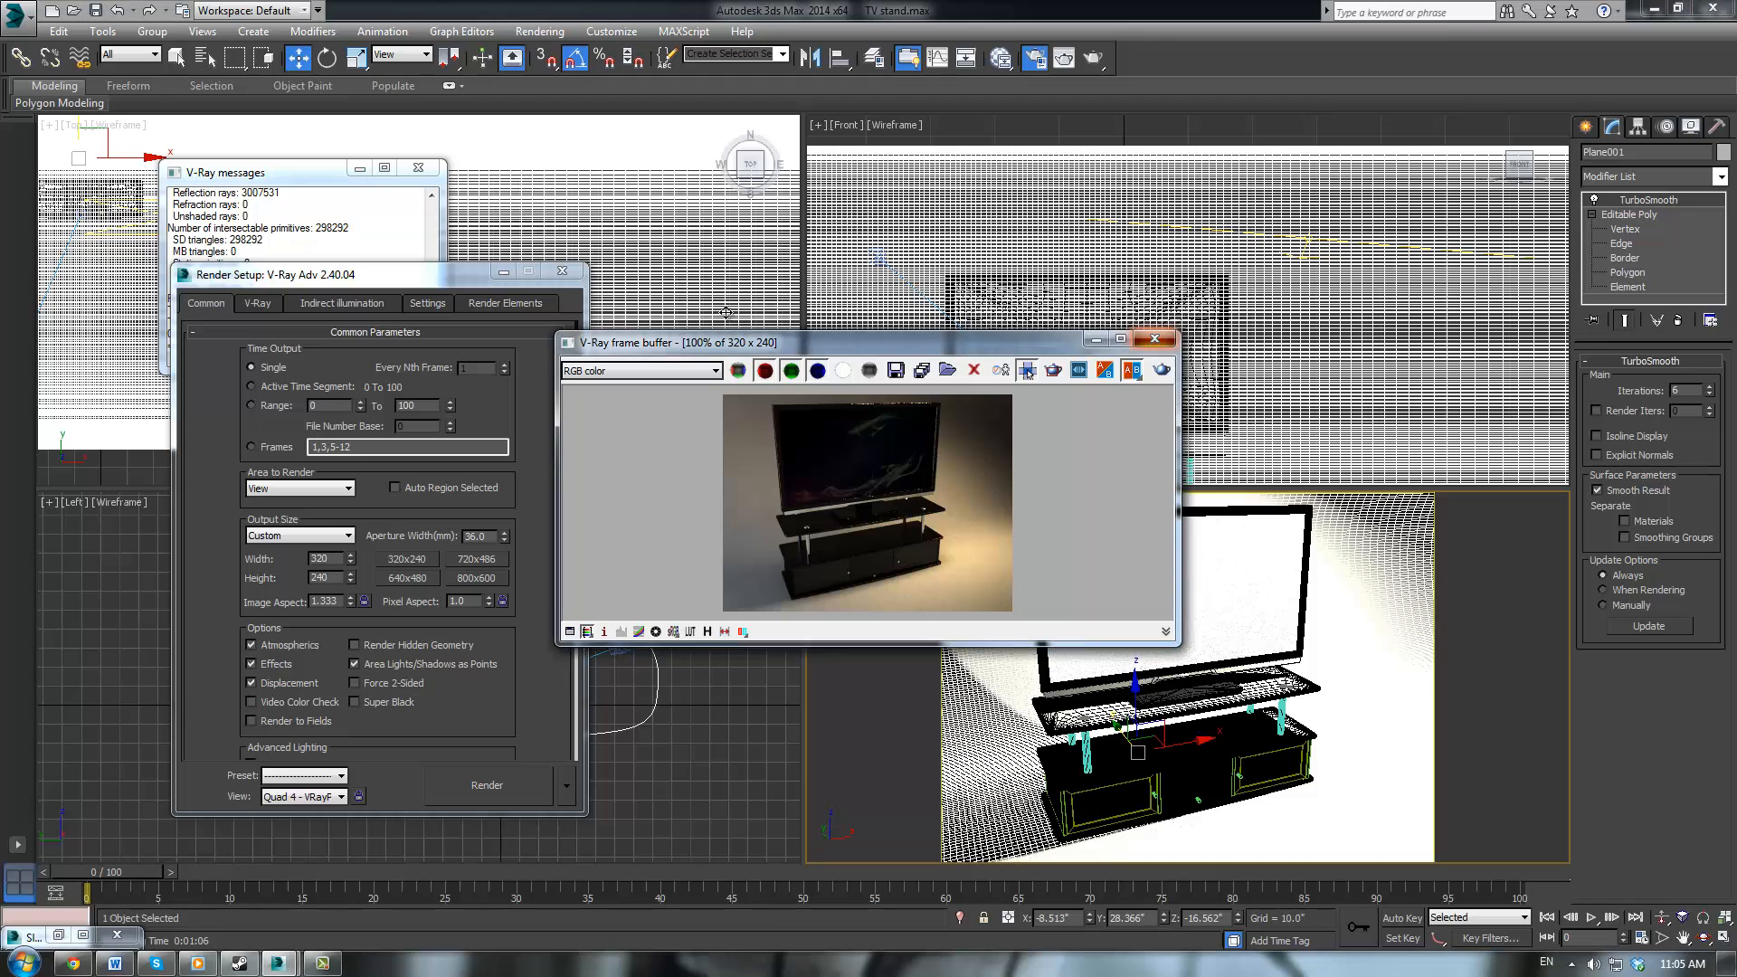
click(561, 270)
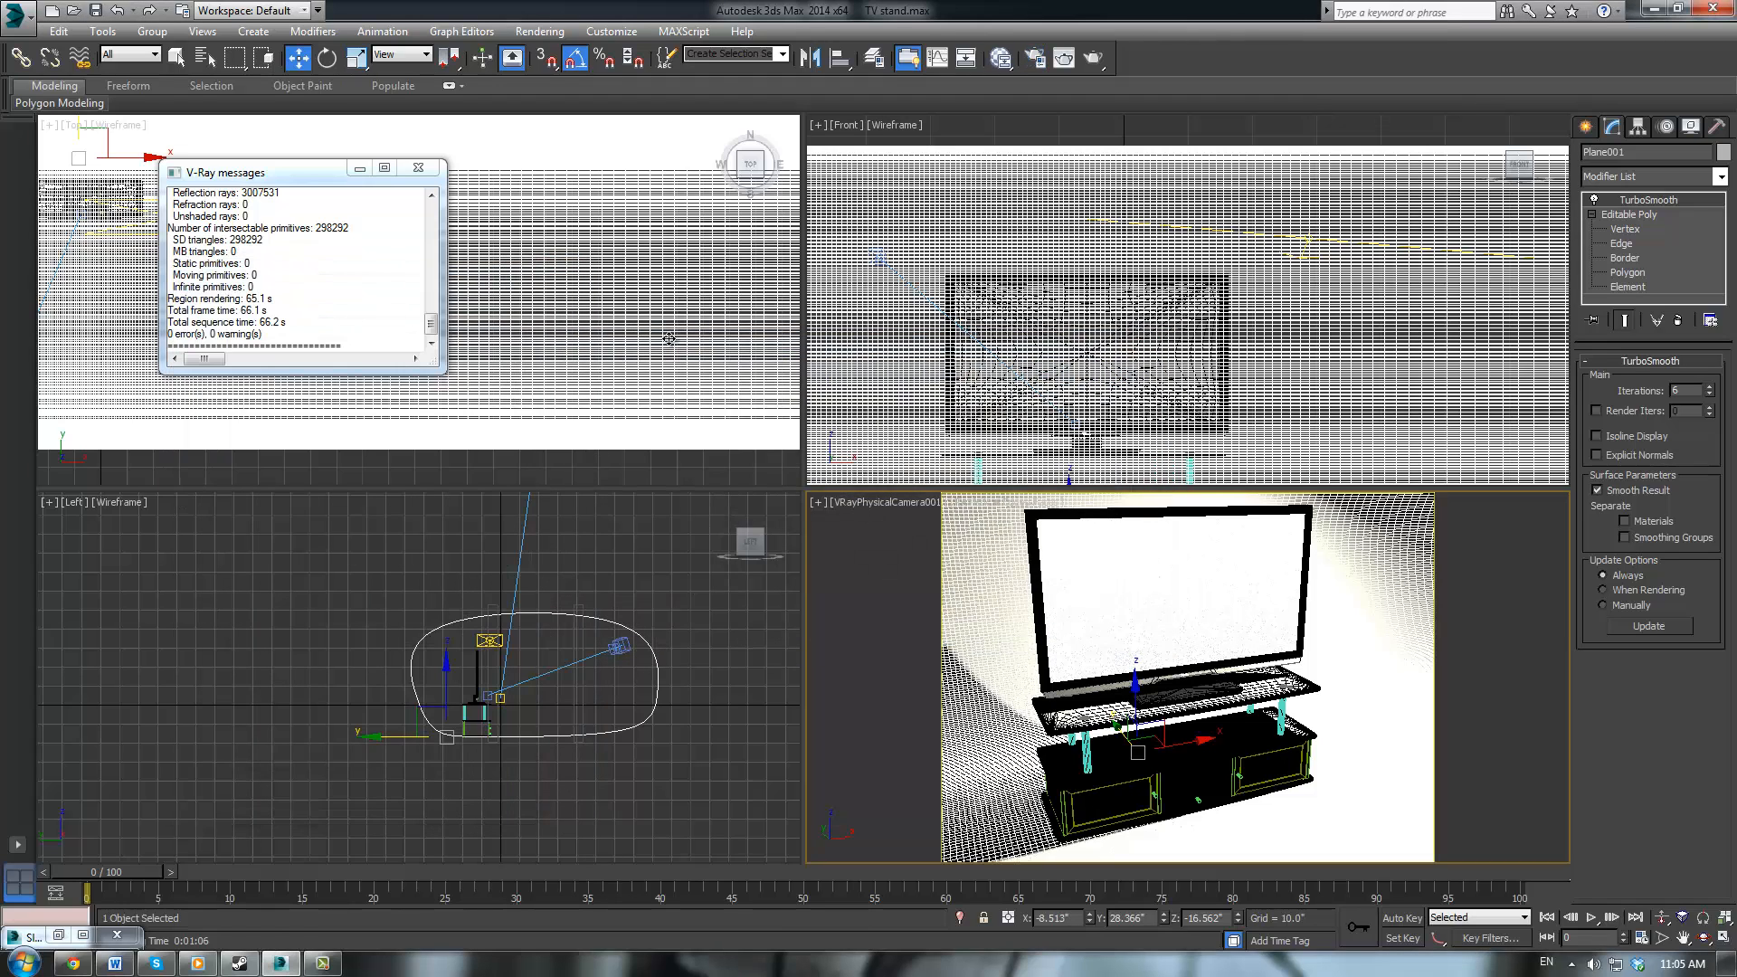
Set the color multiplier of the tv image light material to 5
key(m)
middle_drag(494, 410, 484, 443)
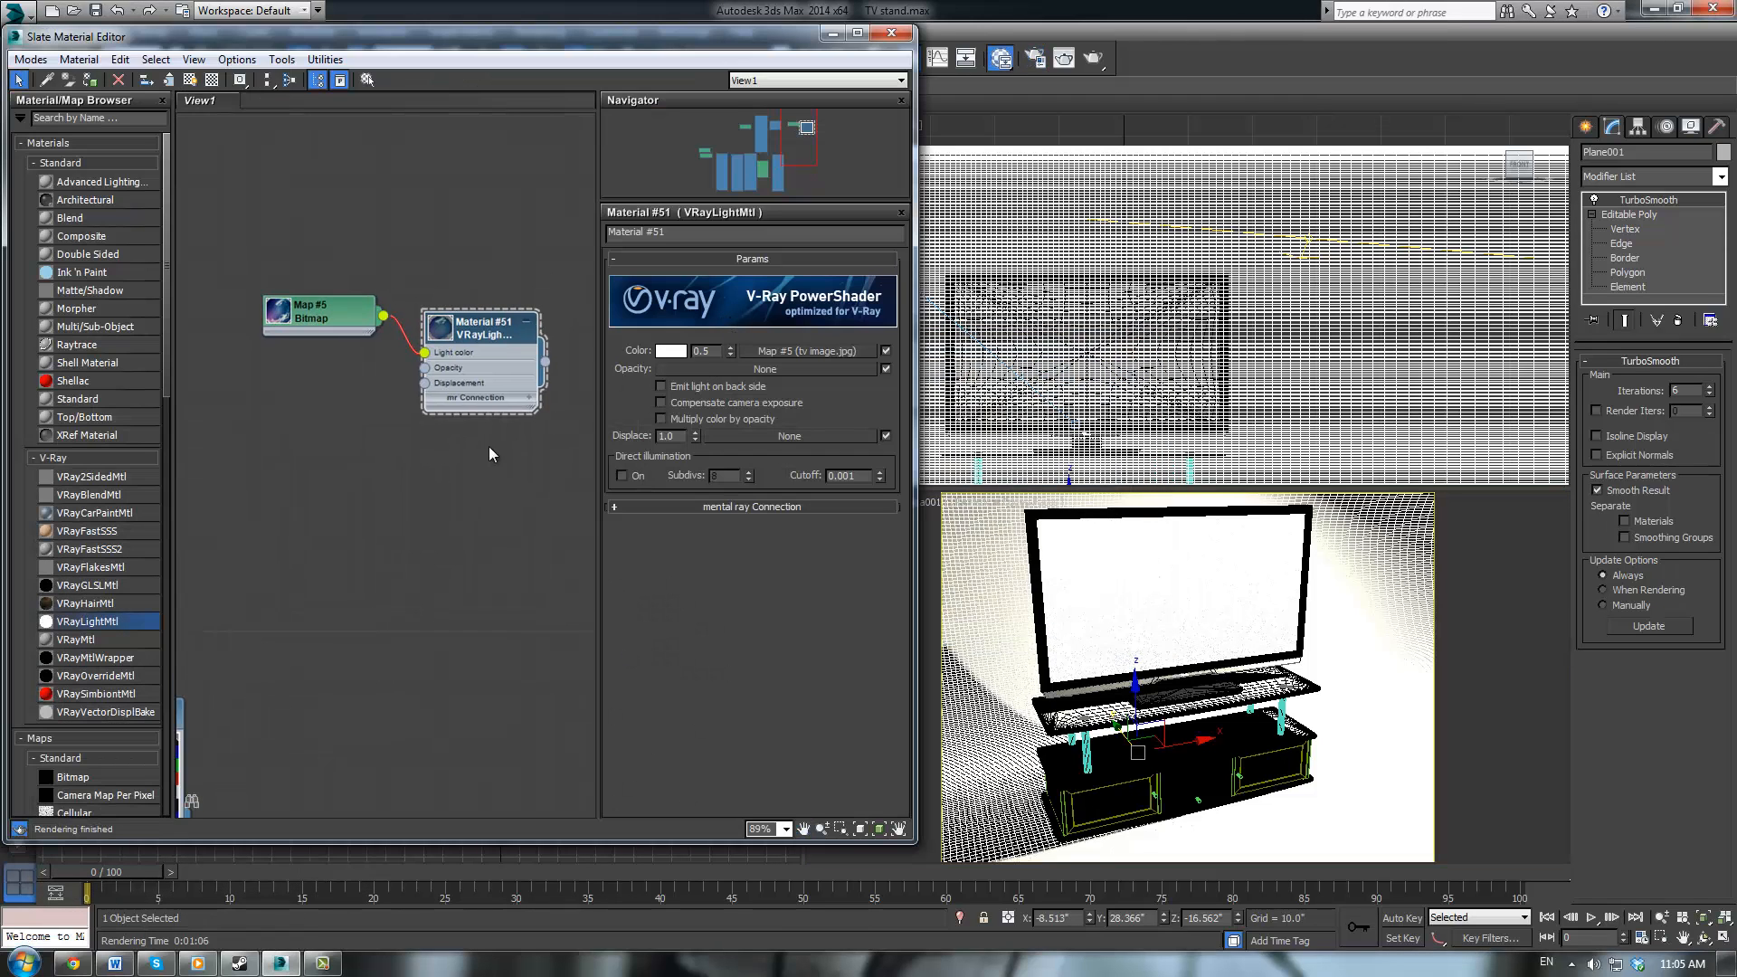
scroll(470, 359, down, 2)
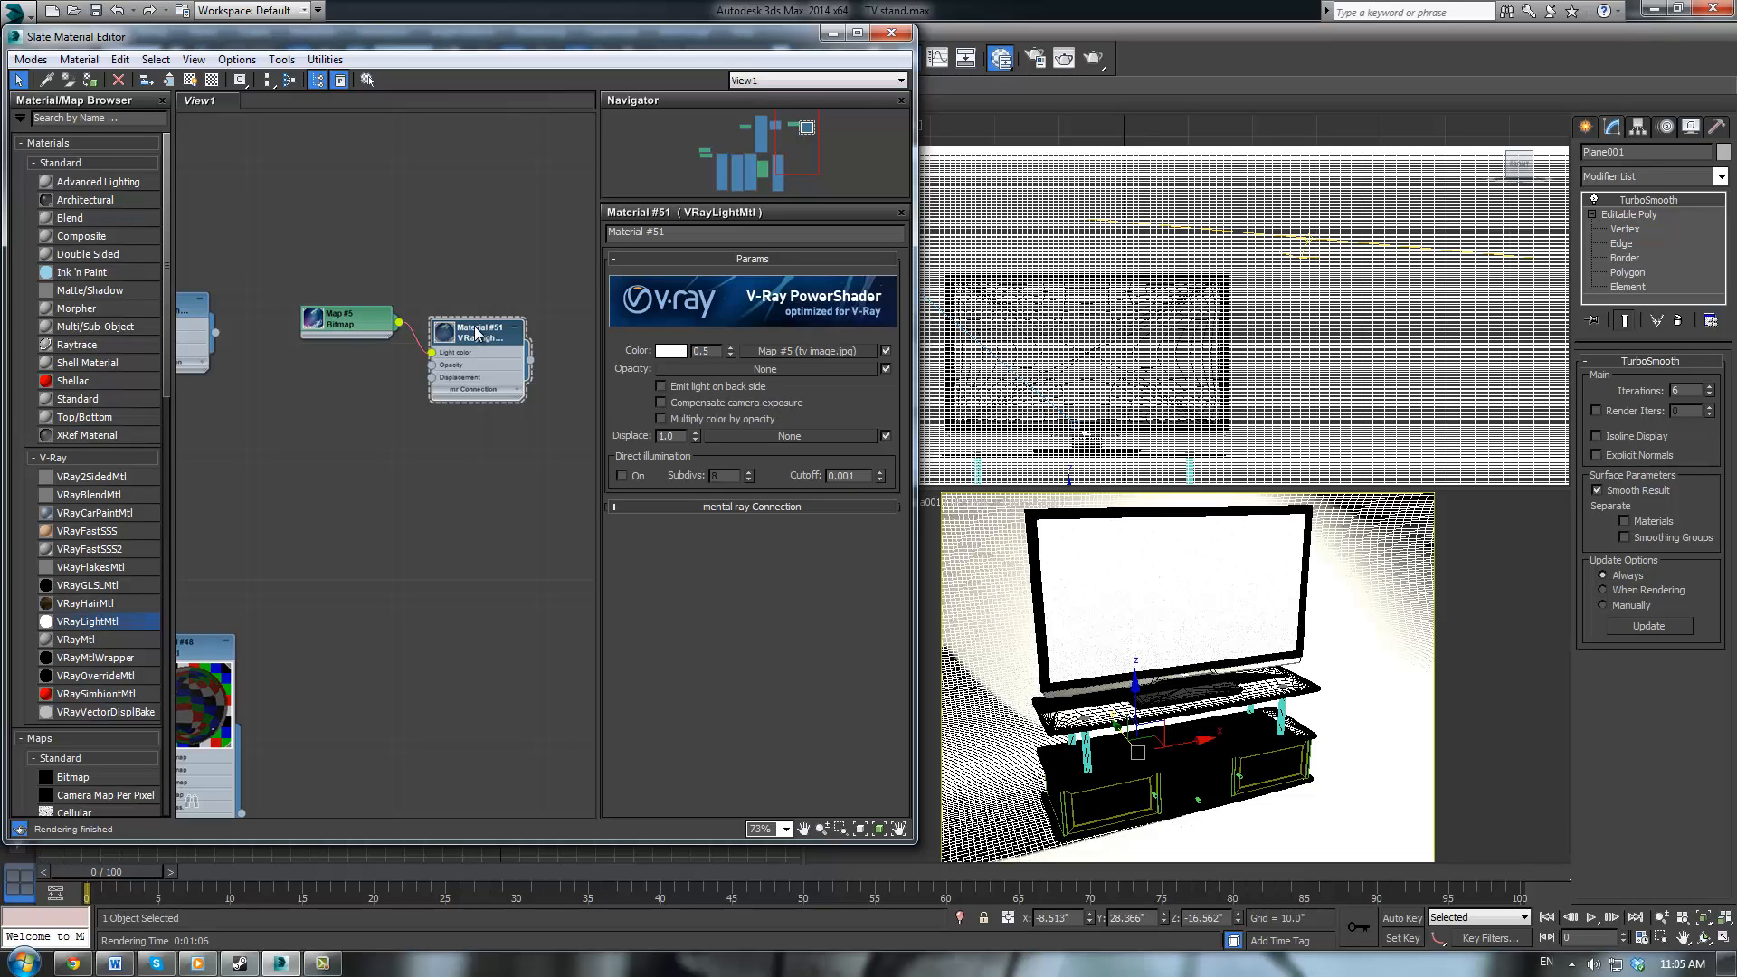
drag(718, 357, 646, 363)
text(5)
key(Return)
Set the color multiplier of the VRayLightMtl named Light to 6
middle_drag(384, 433, 513, 446)
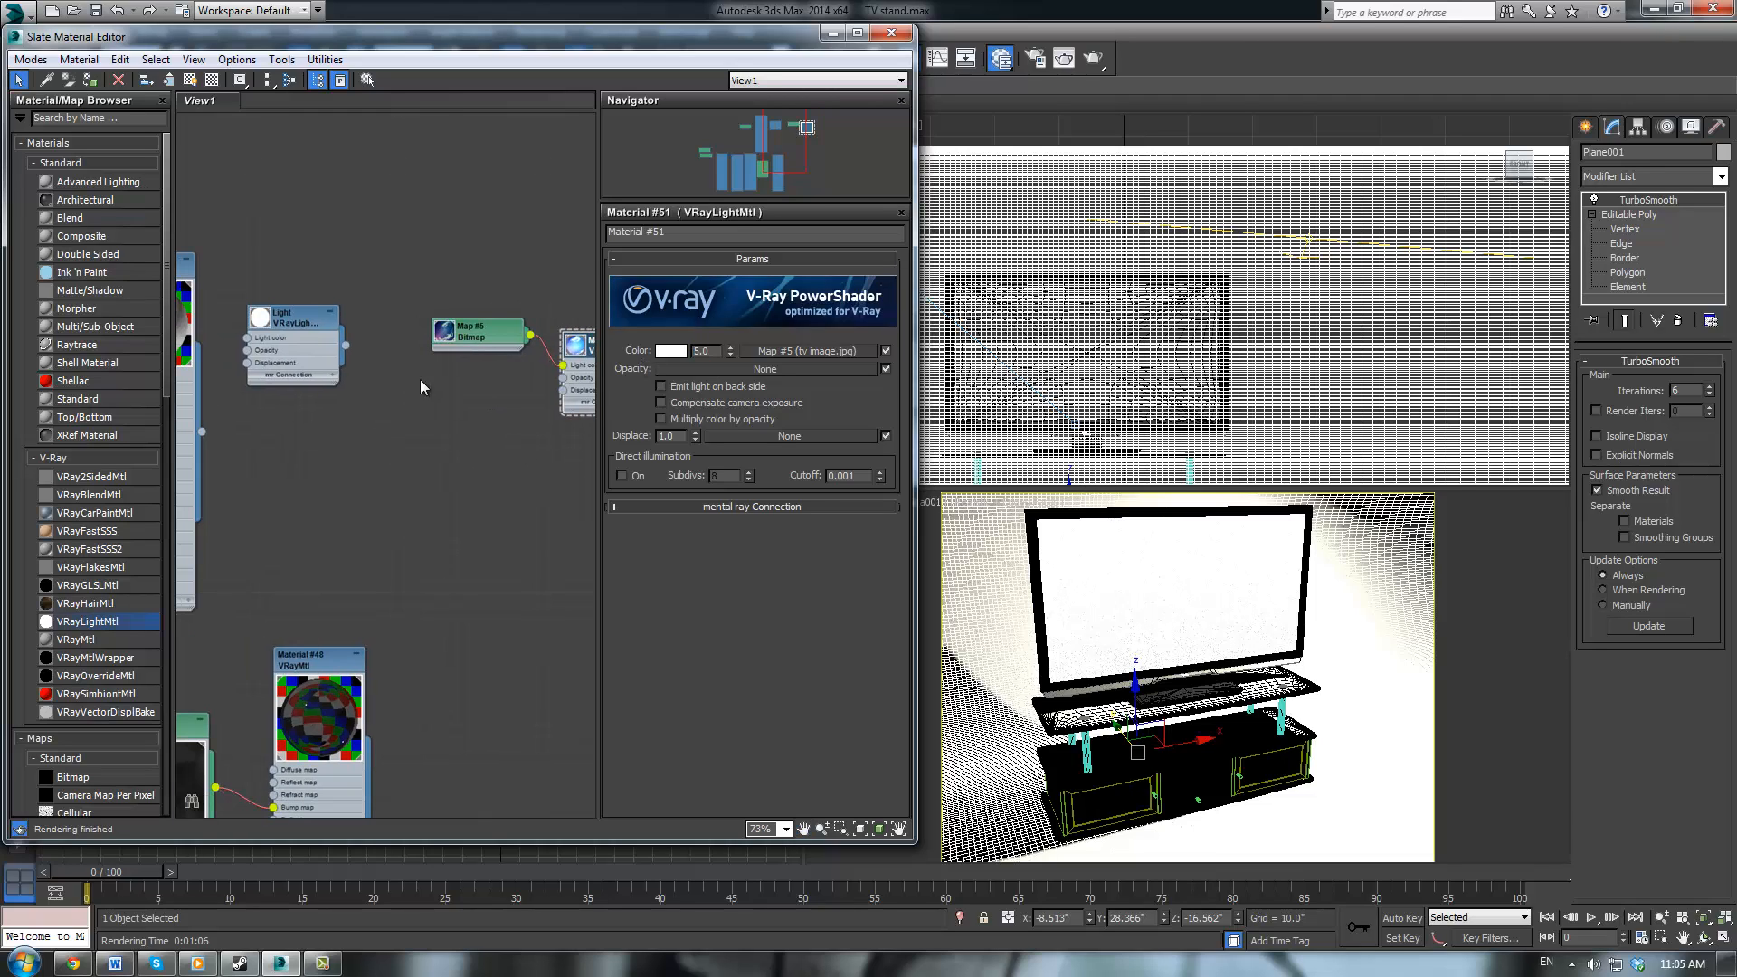
click(298, 326)
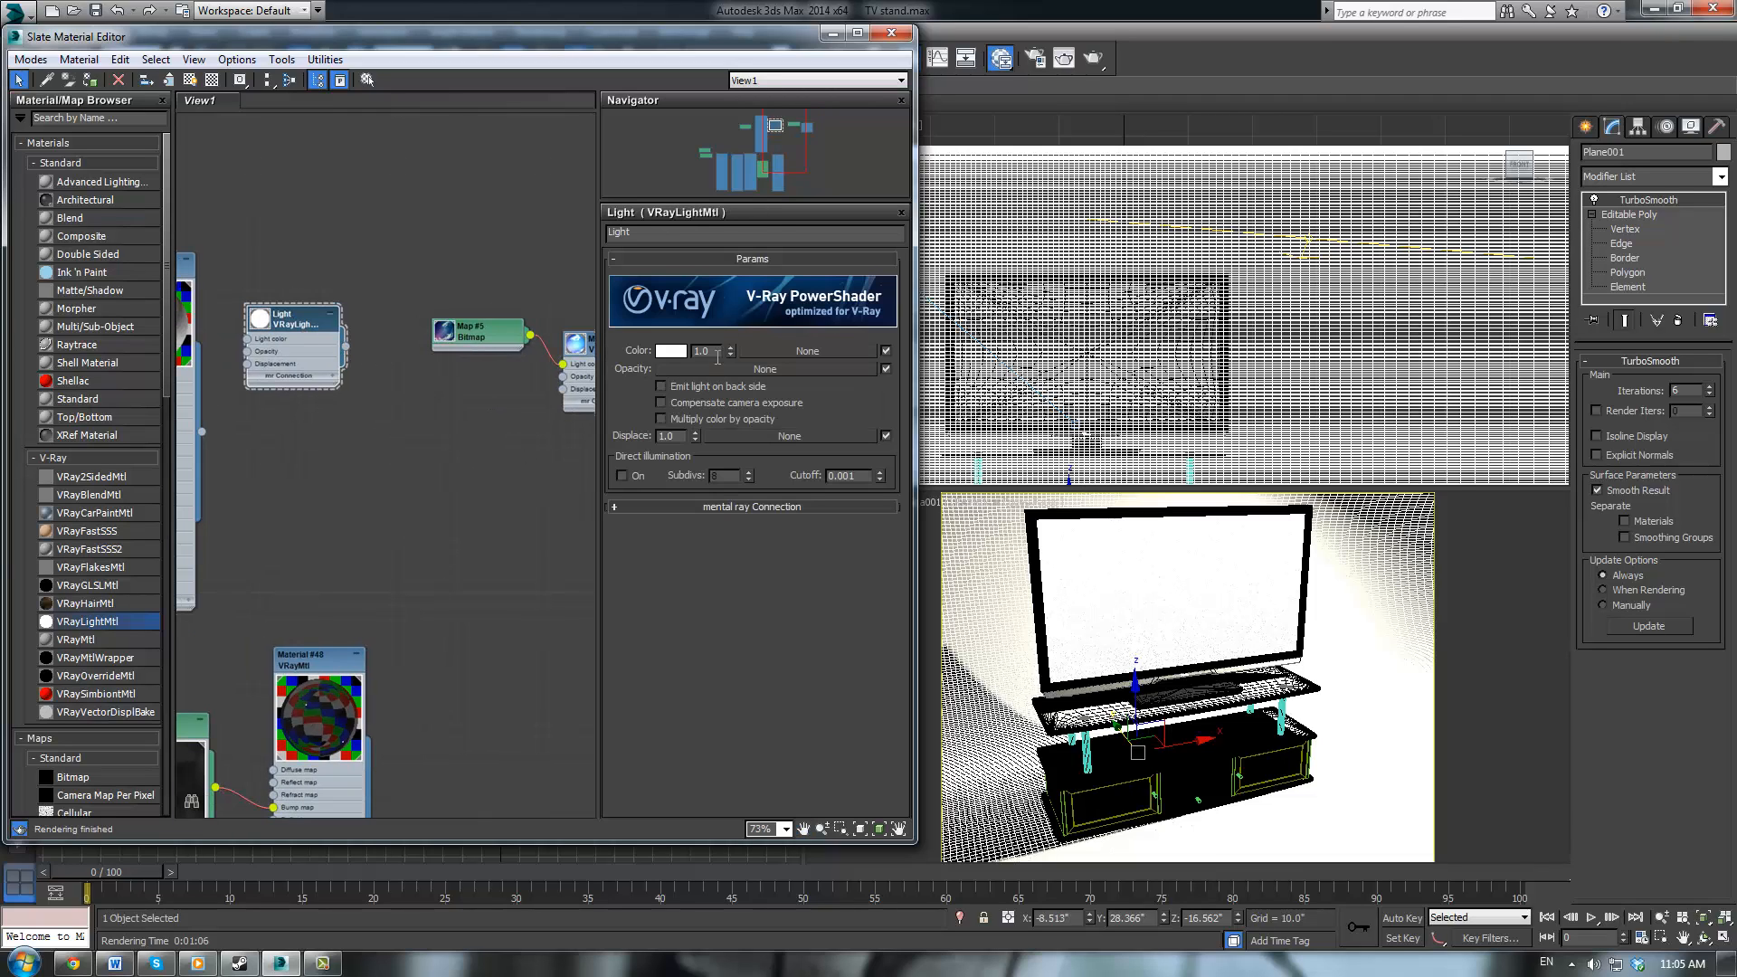
drag(663, 350, 648, 354)
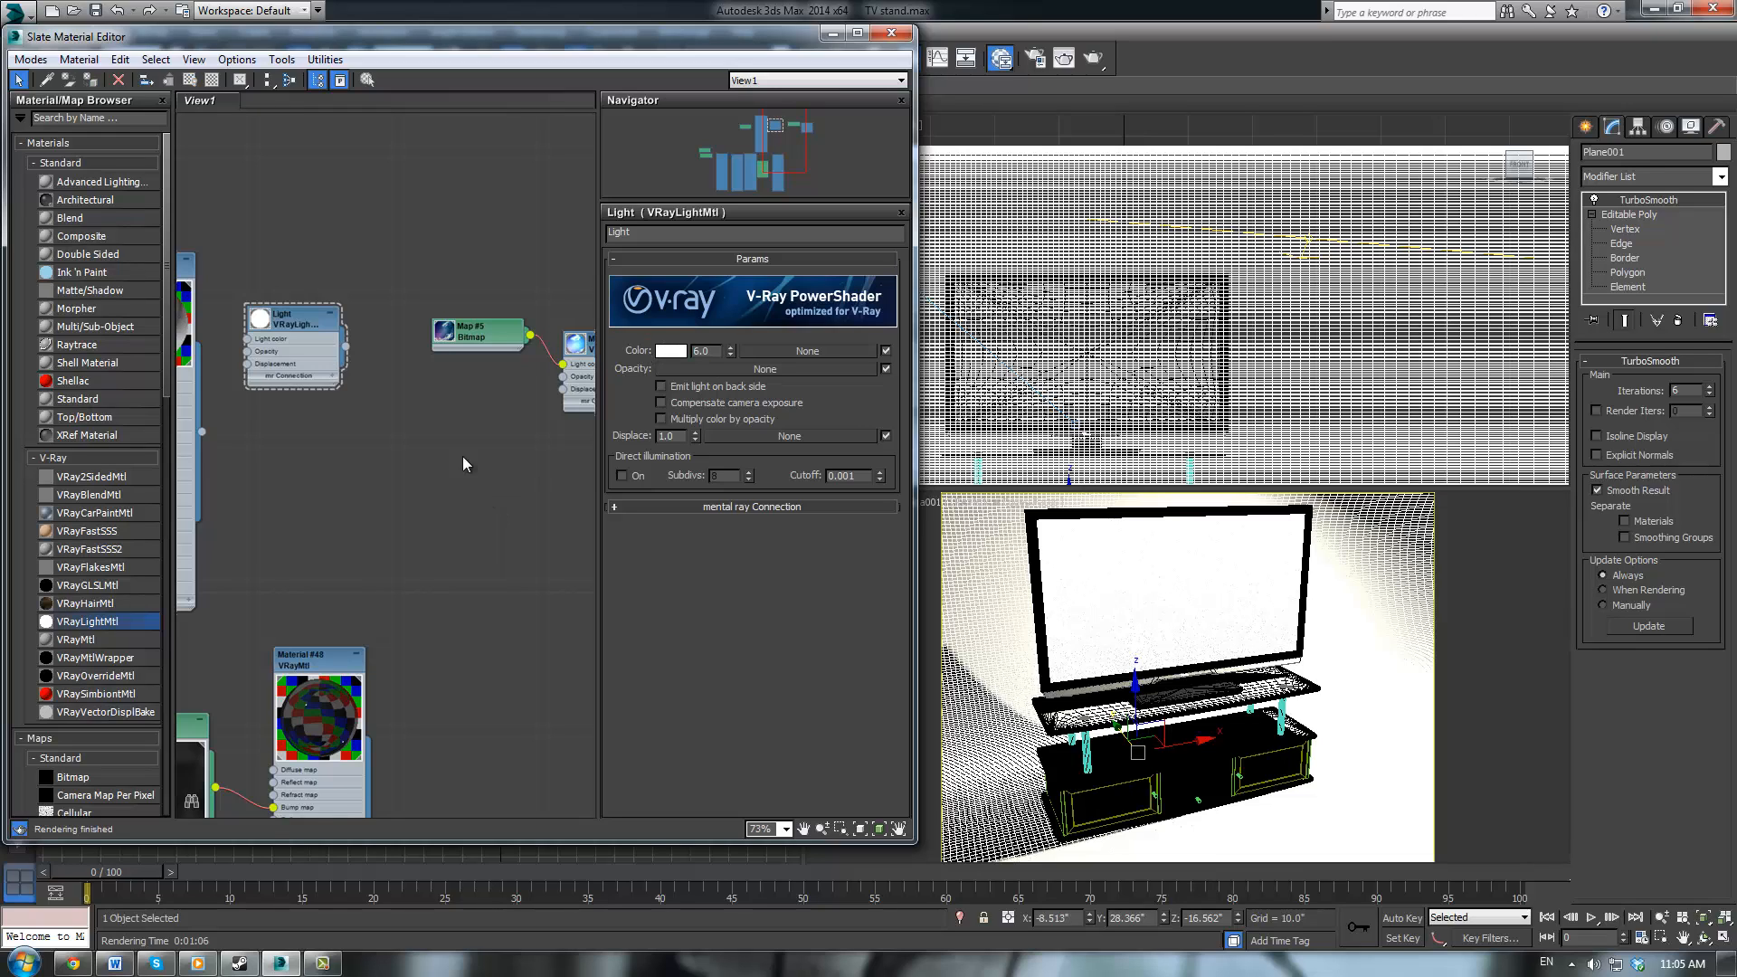
Brighten the Brushed Metal material's reflection color to a value of 55 and minimize the material editor
scroll(442, 373, up, 2)
middle_drag(293, 393, 373, 360)
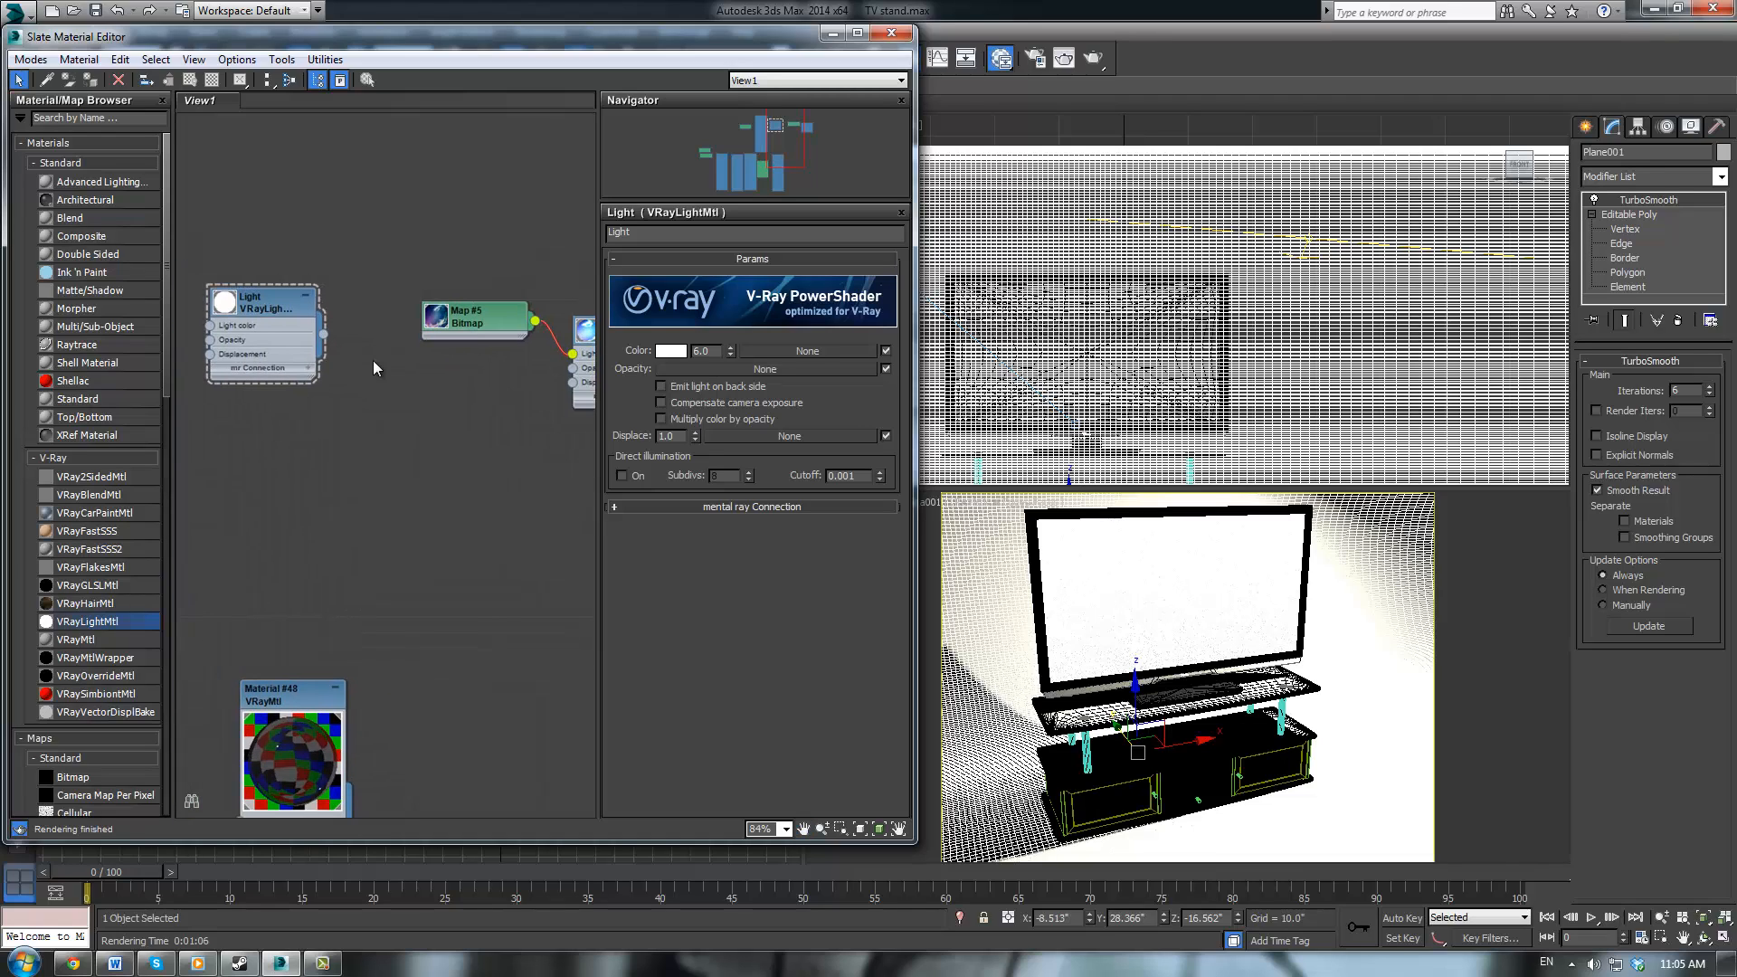
scroll(380, 378, down, 3)
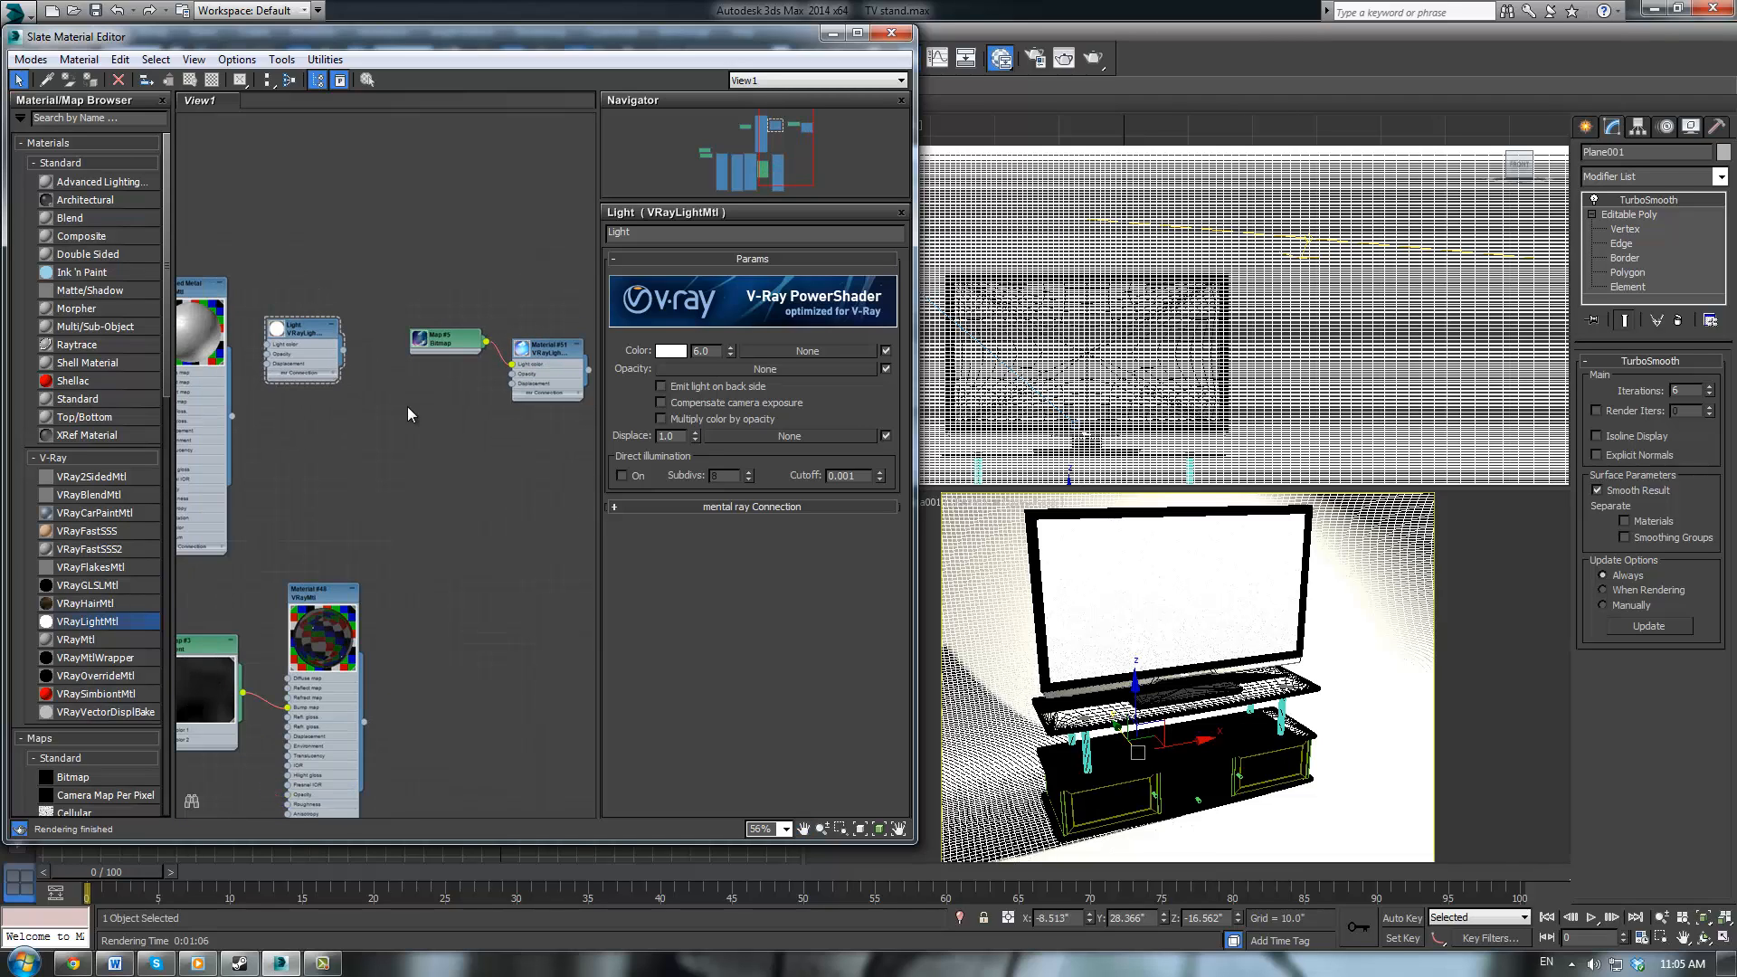
middle_drag(408, 408, 470, 439)
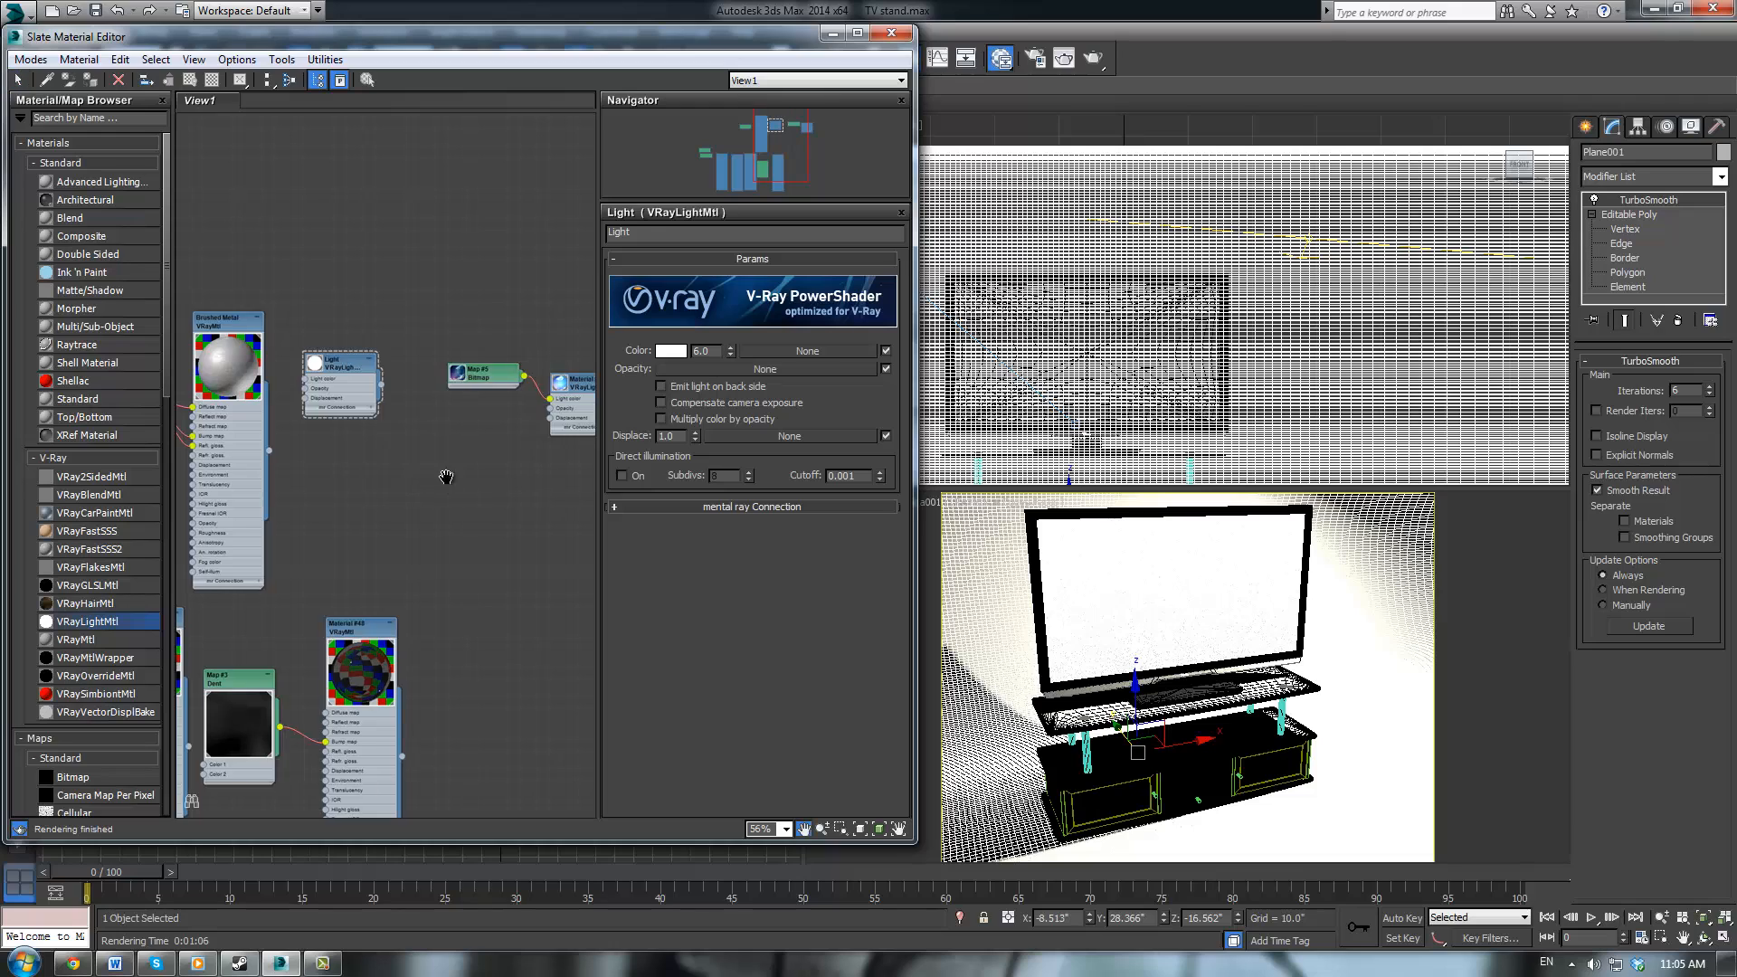
scroll(446, 476, up, 1)
middle_drag(446, 477, 574, 467)
middle_drag(286, 318, 445, 382)
scroll(445, 382, up, 2)
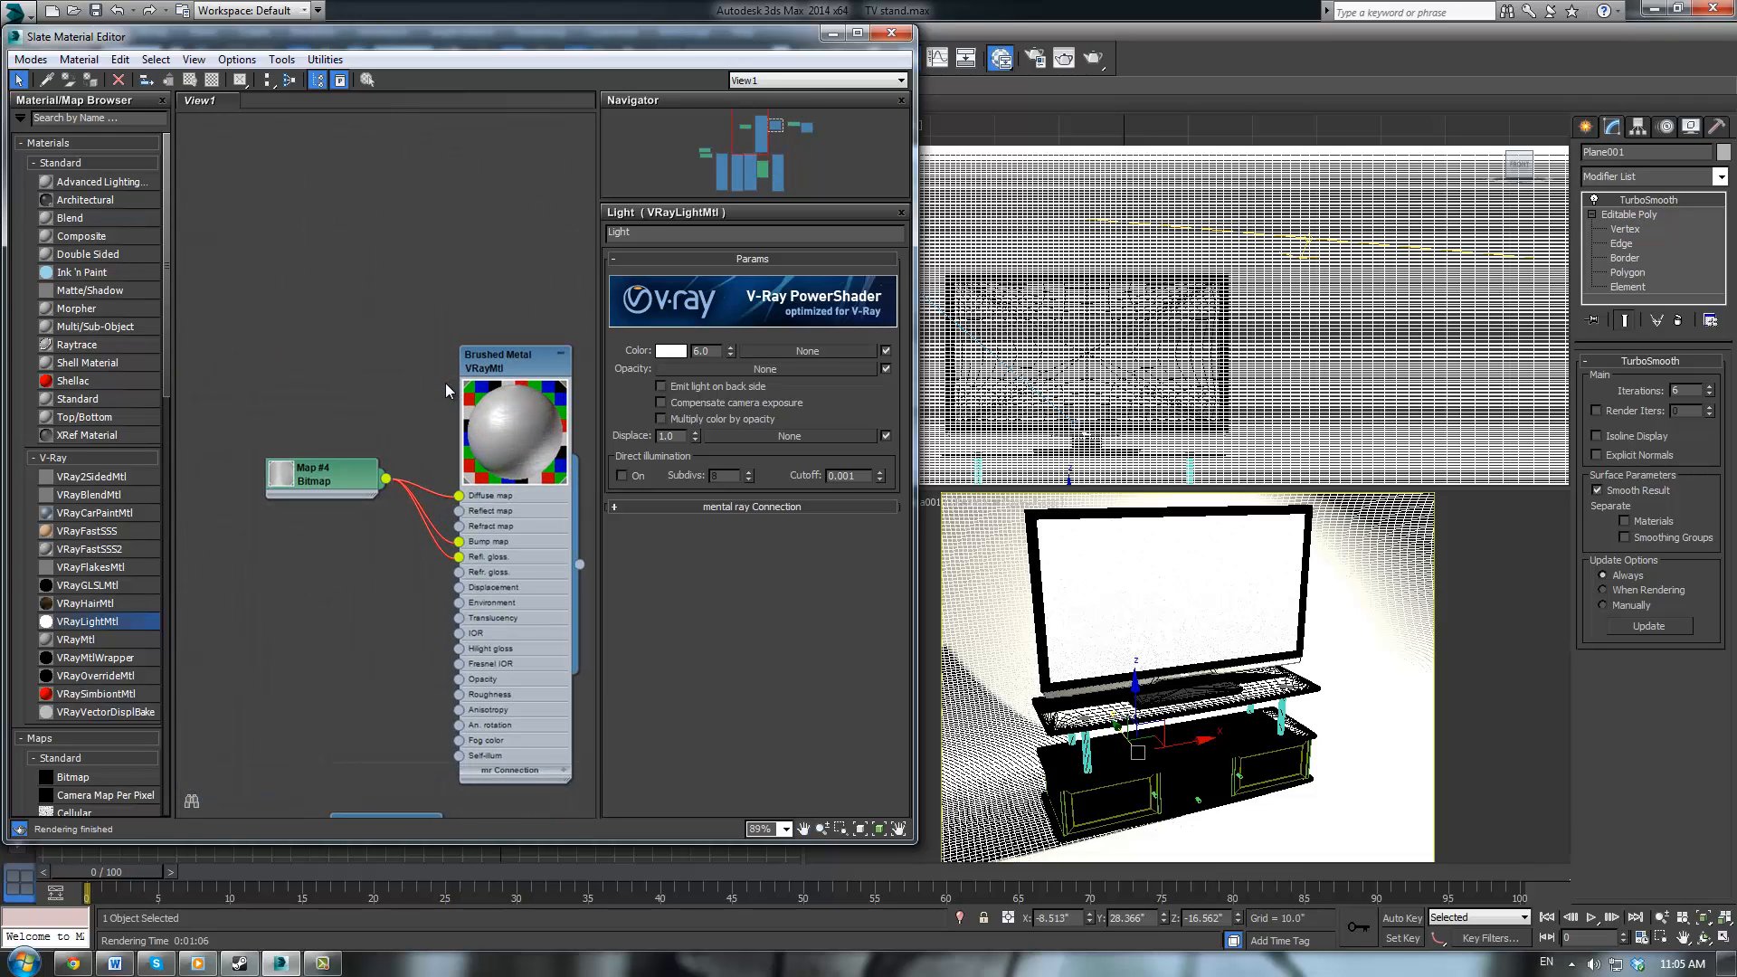
double_click(507, 362)
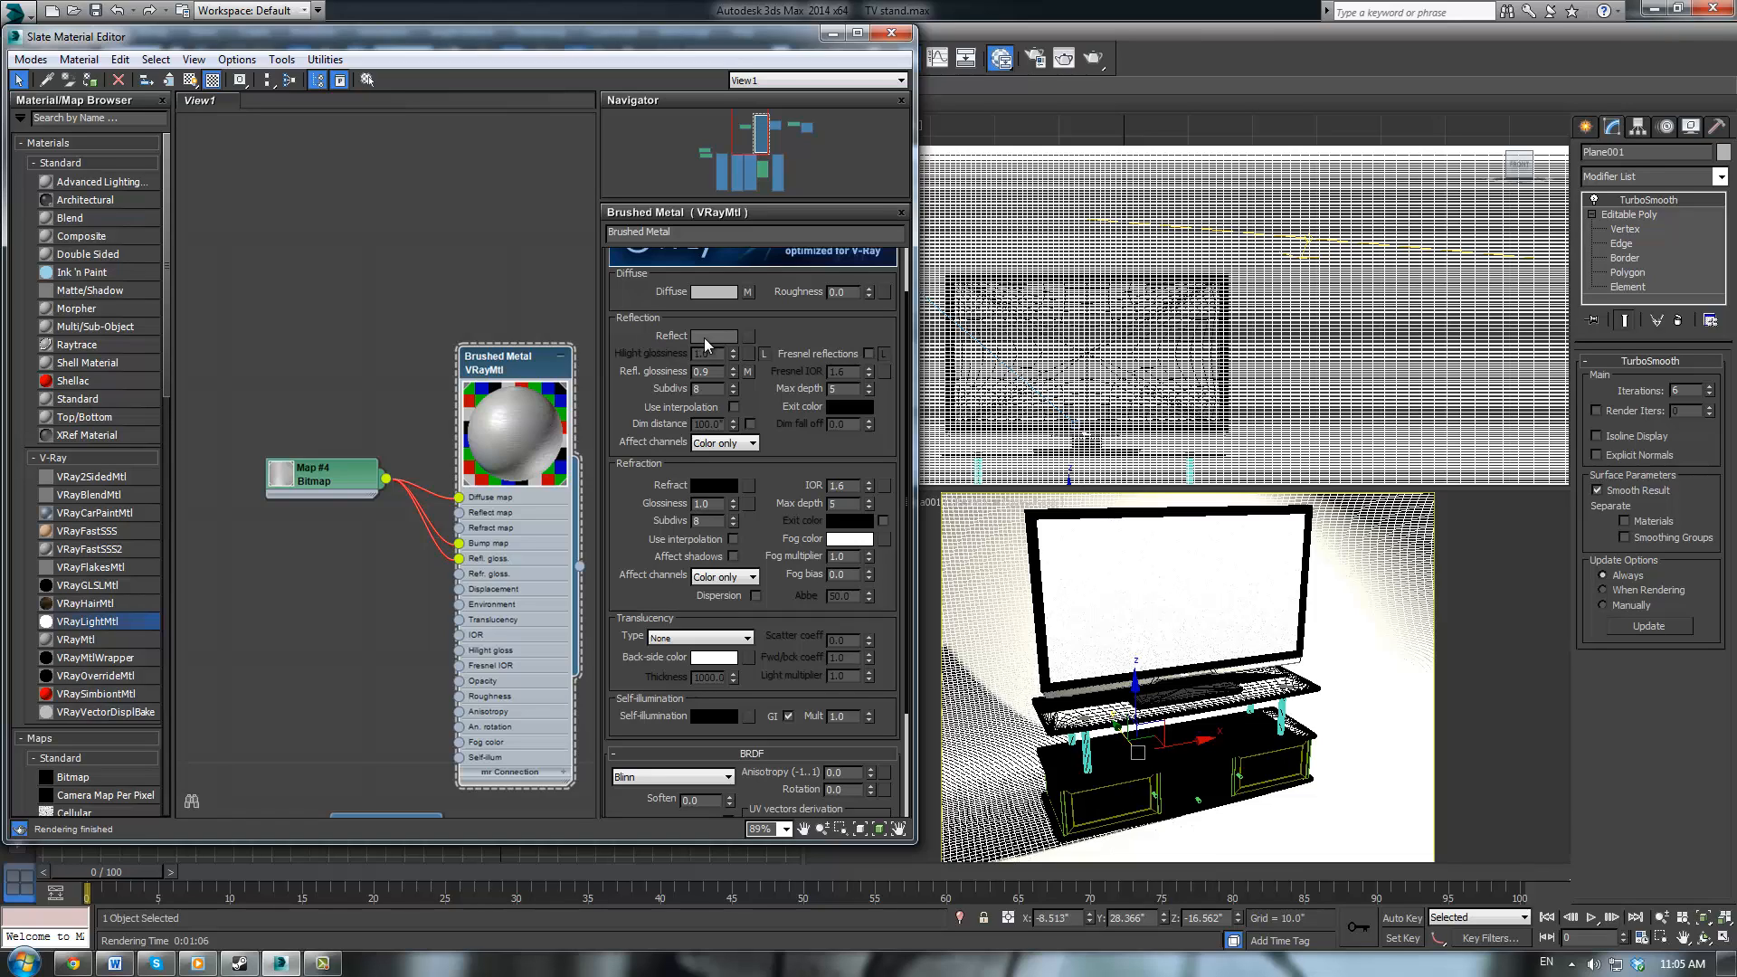
click(704, 338)
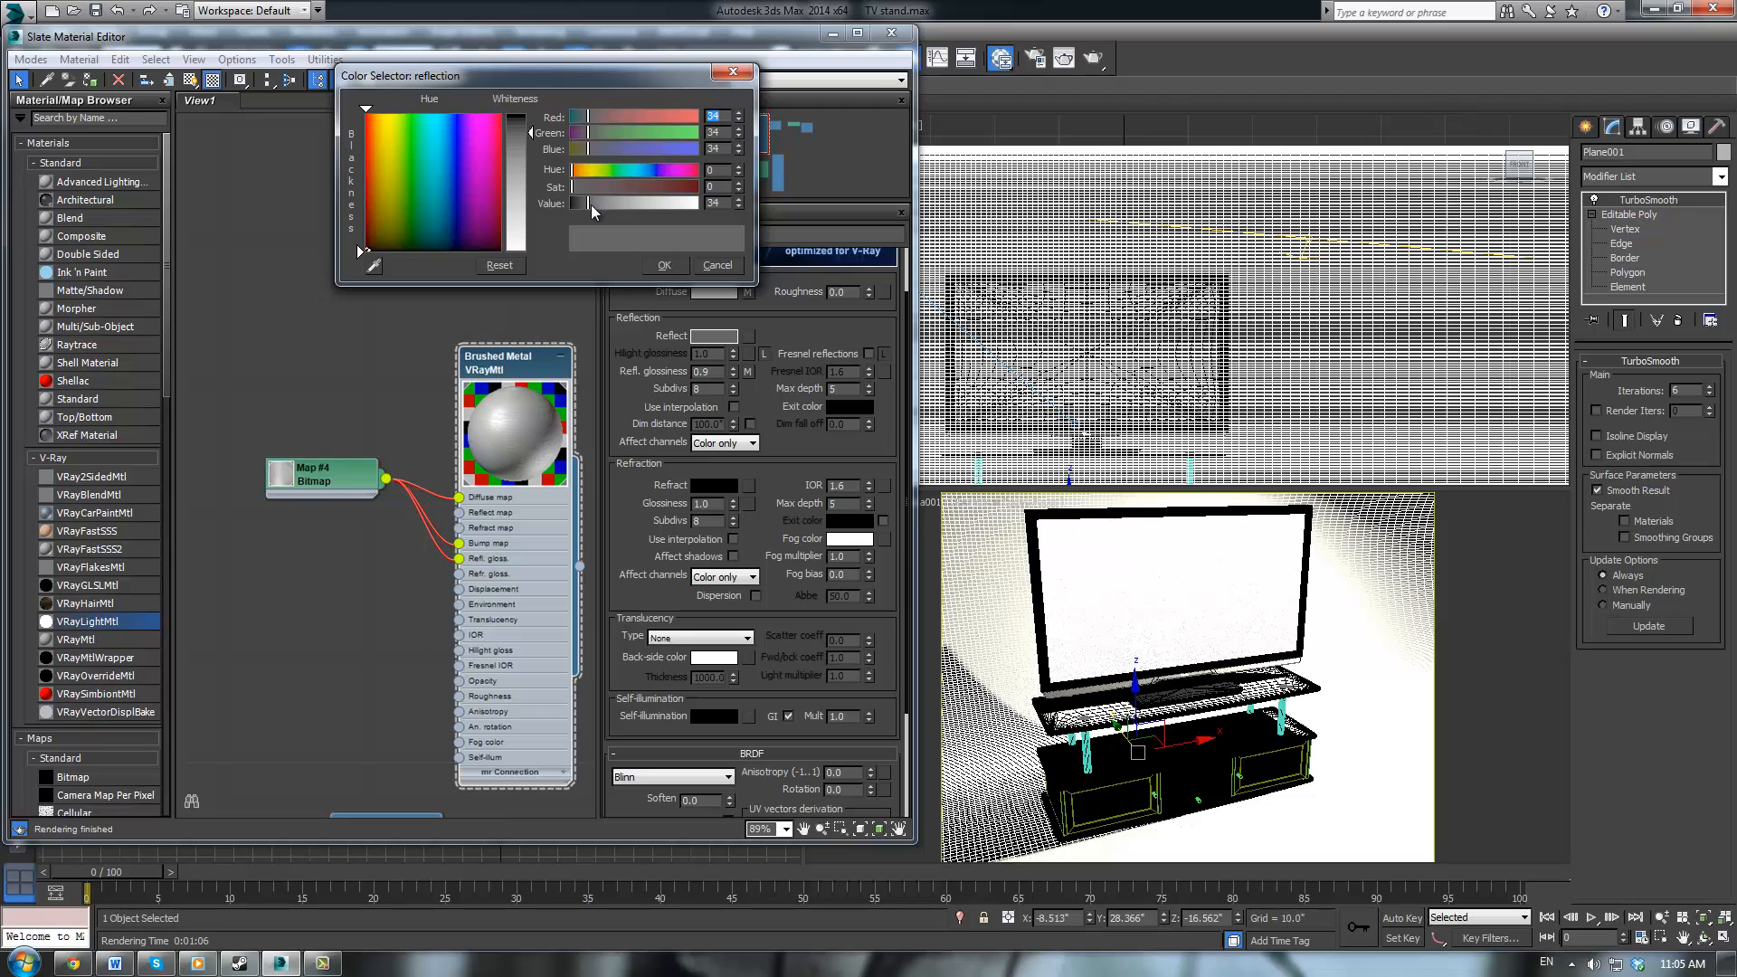
drag(592, 203, 597, 203)
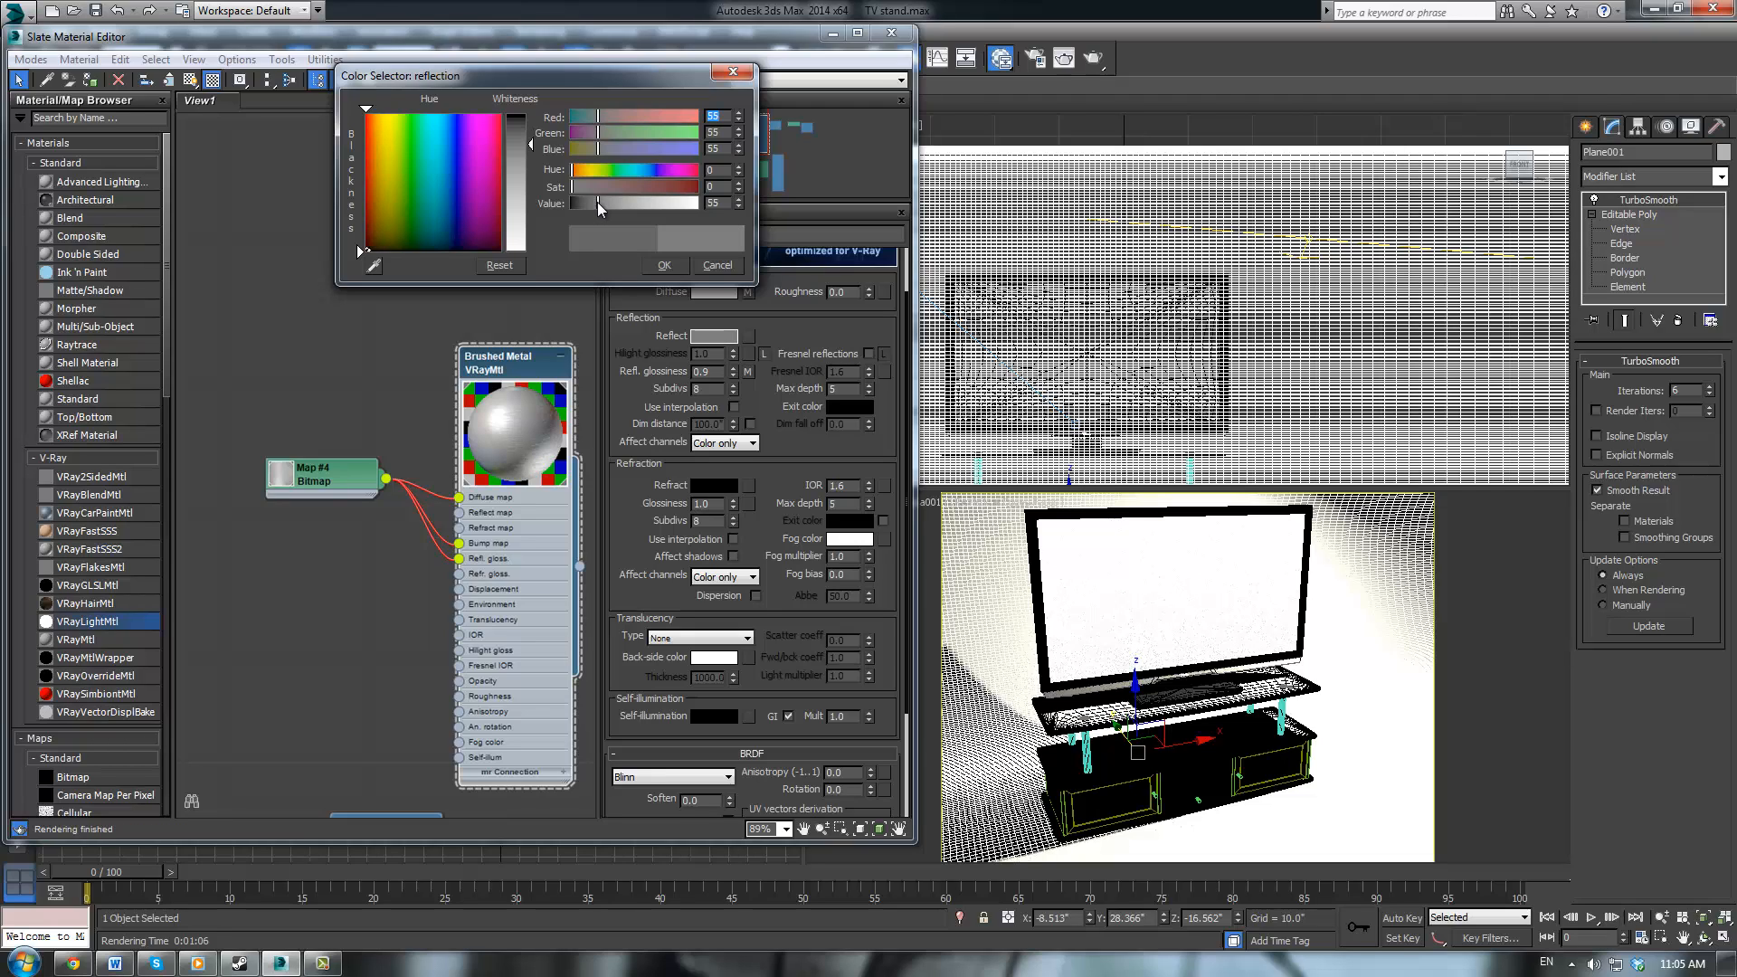
click(664, 265)
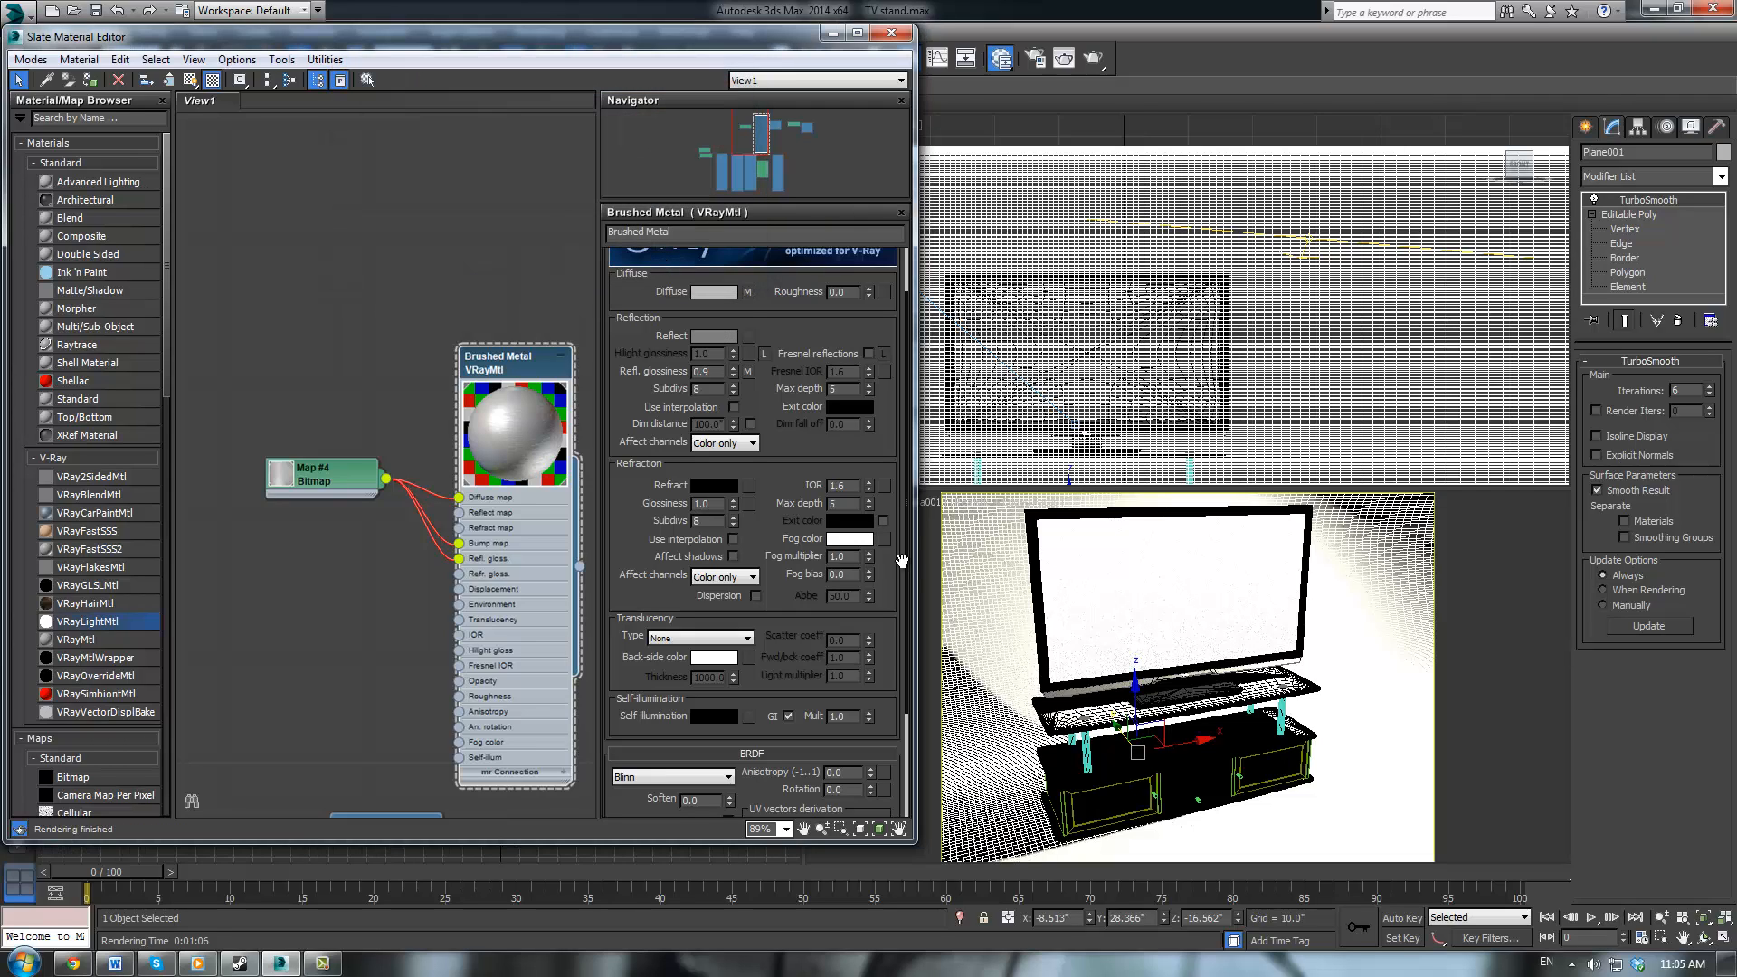
click(833, 35)
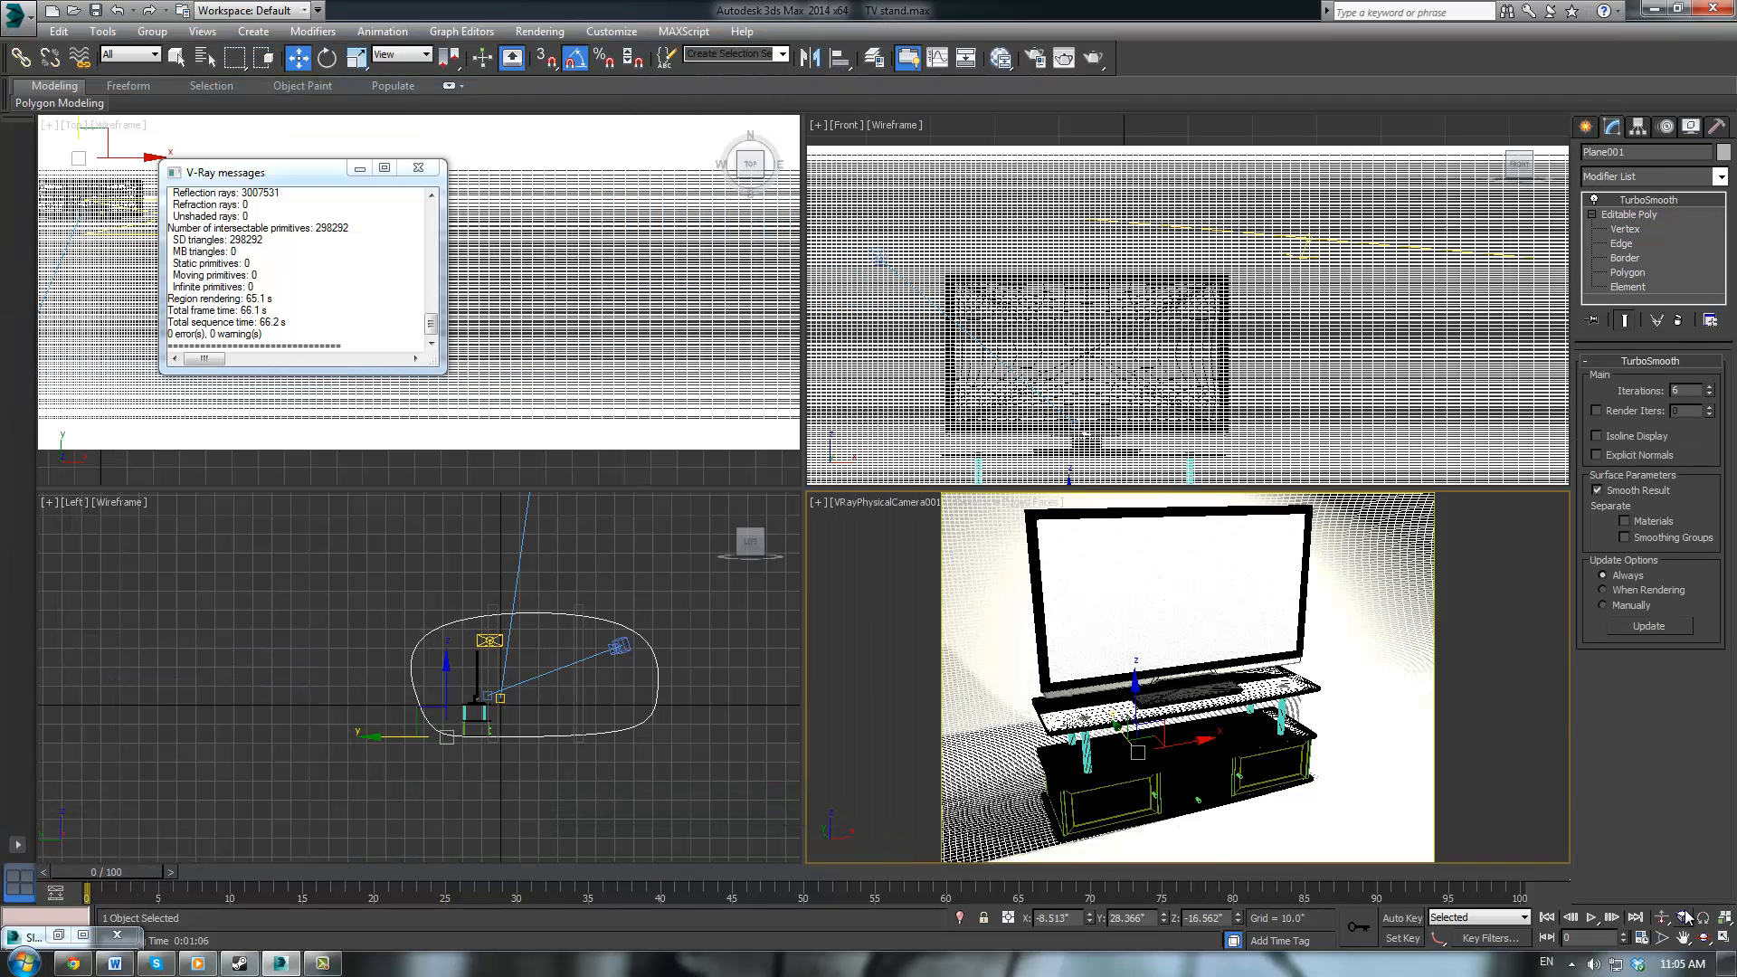
Test-render the camera view with the updated materials, stop it during the prepasses and close the frame buffer
click(1095, 58)
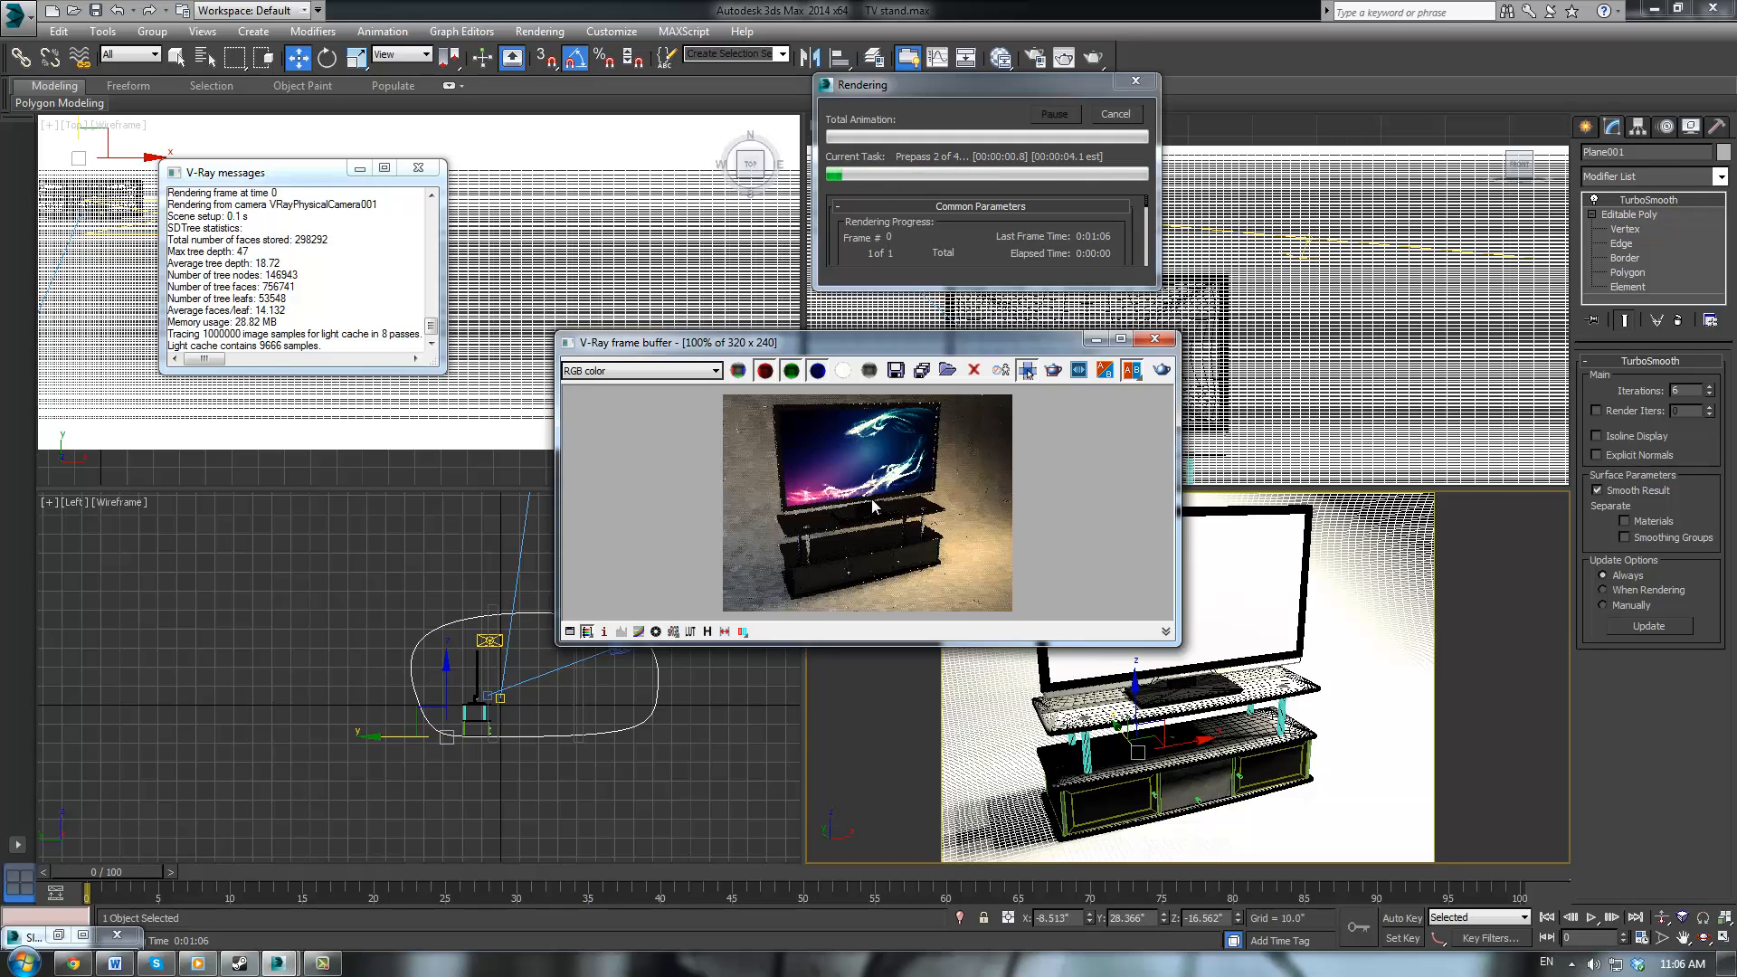
click(1116, 115)
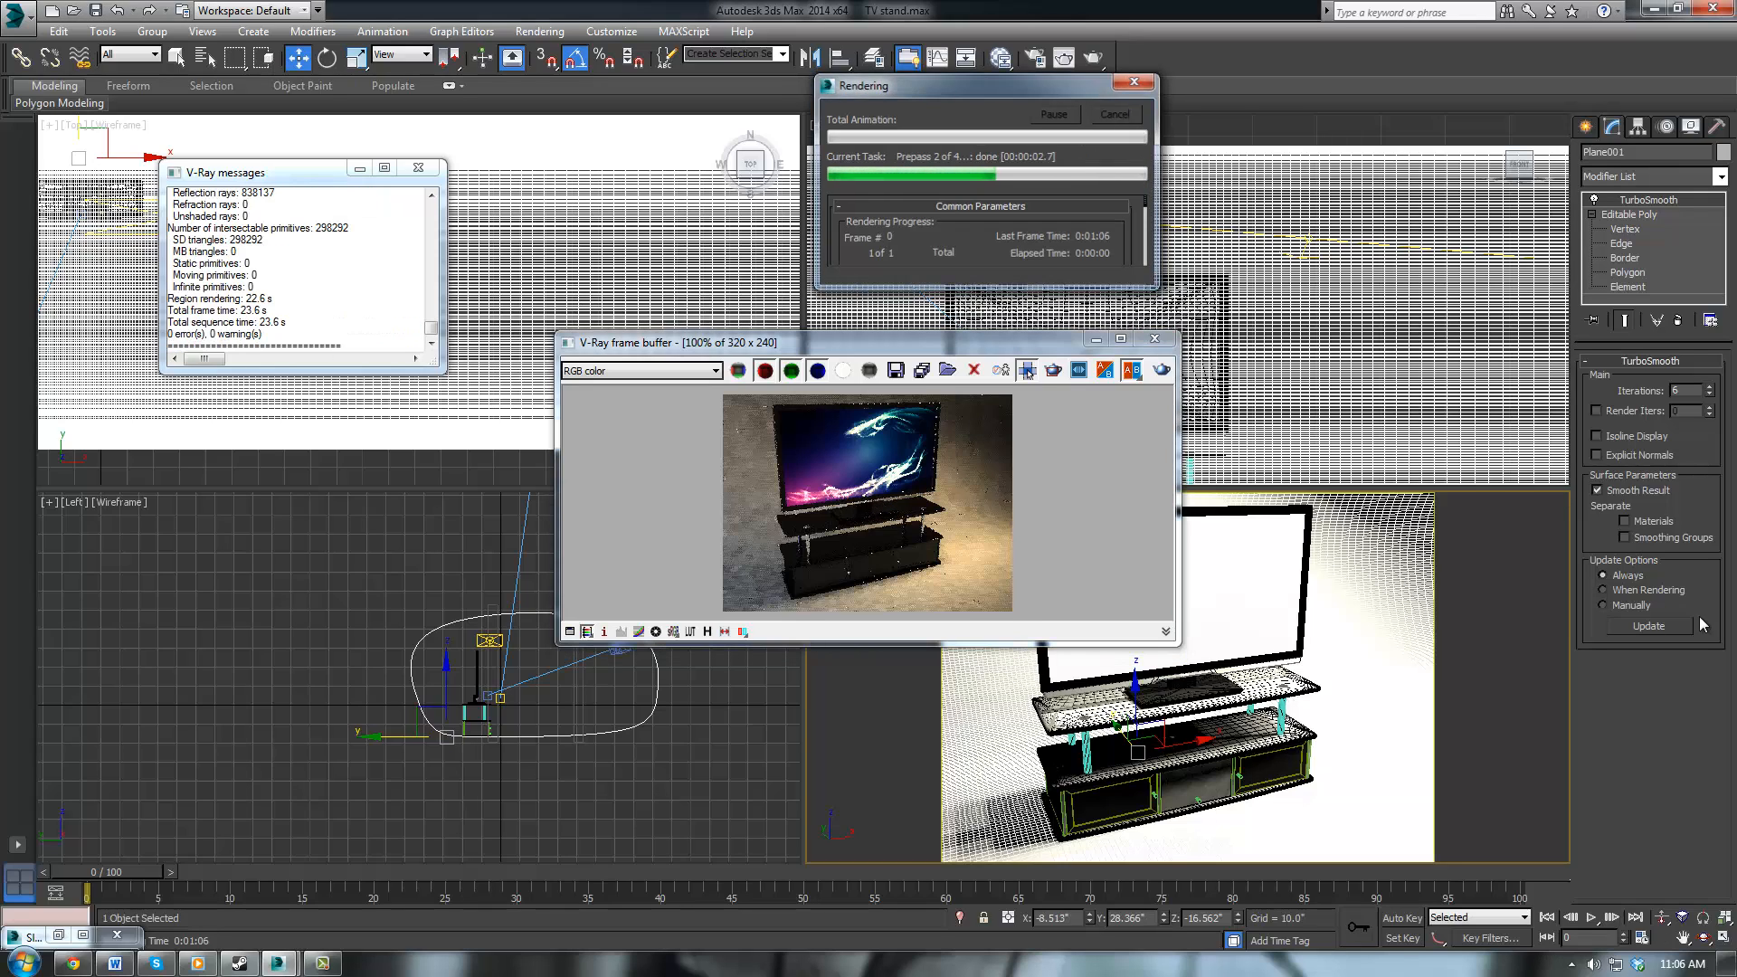
click(1155, 339)
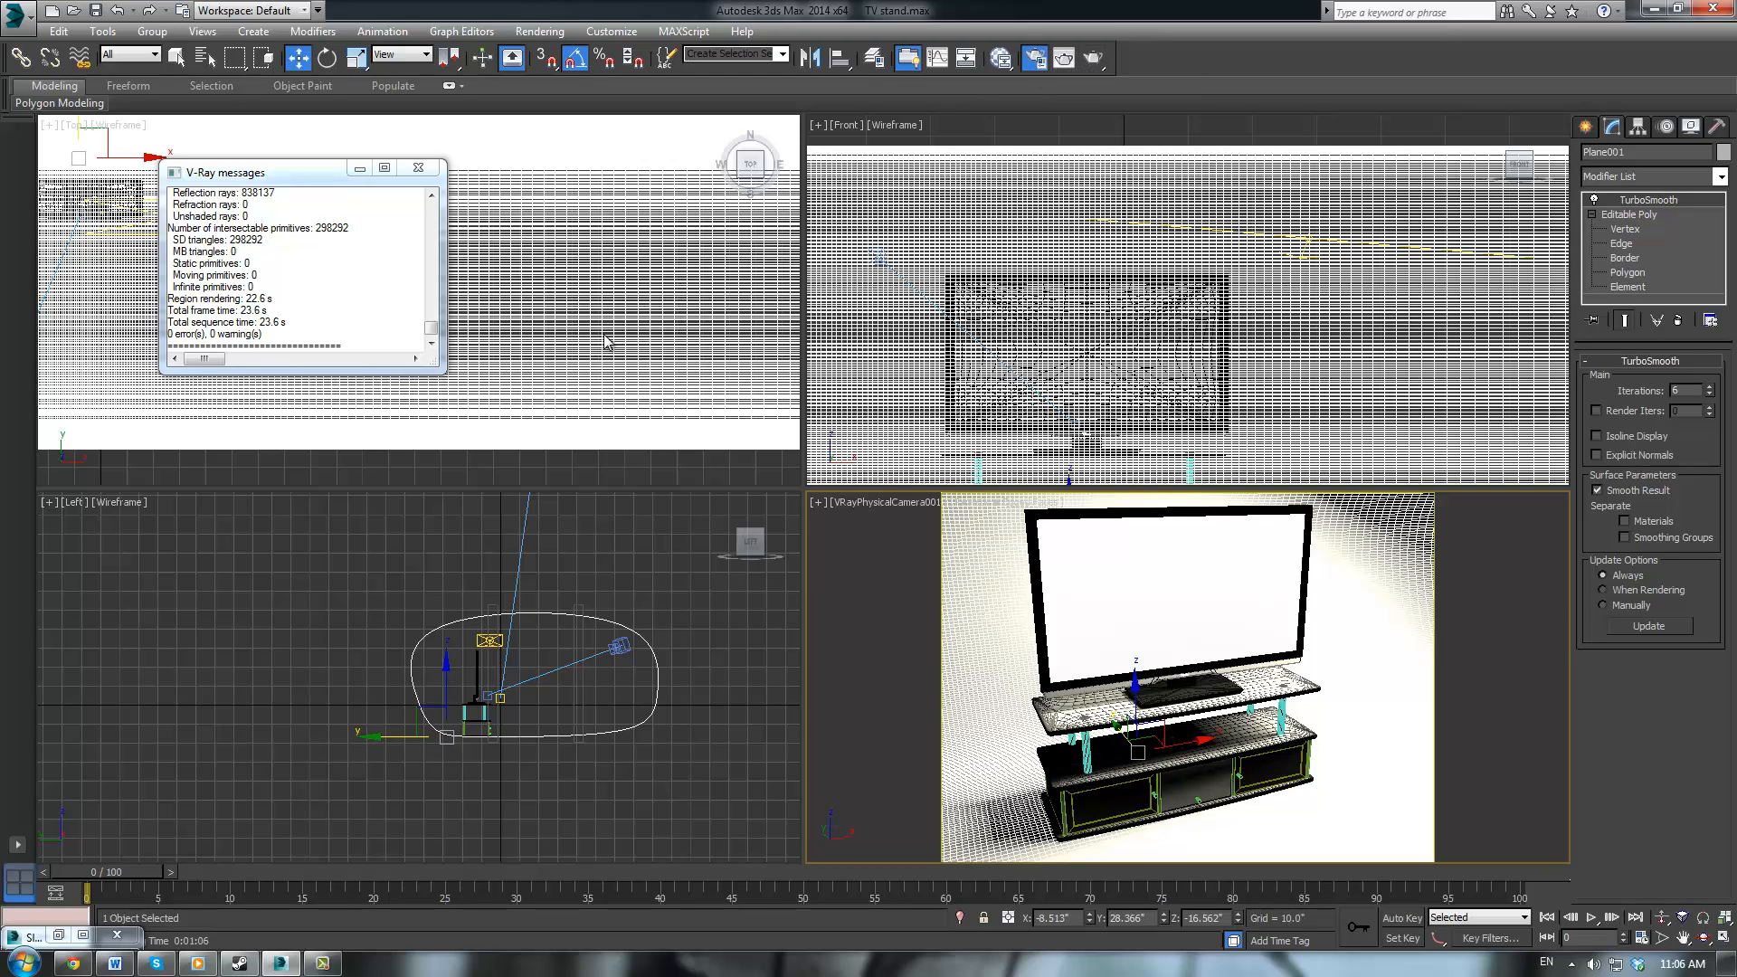
Bring back the last V-Ray frame buffer and render the camera view at 800×600
key(F10)
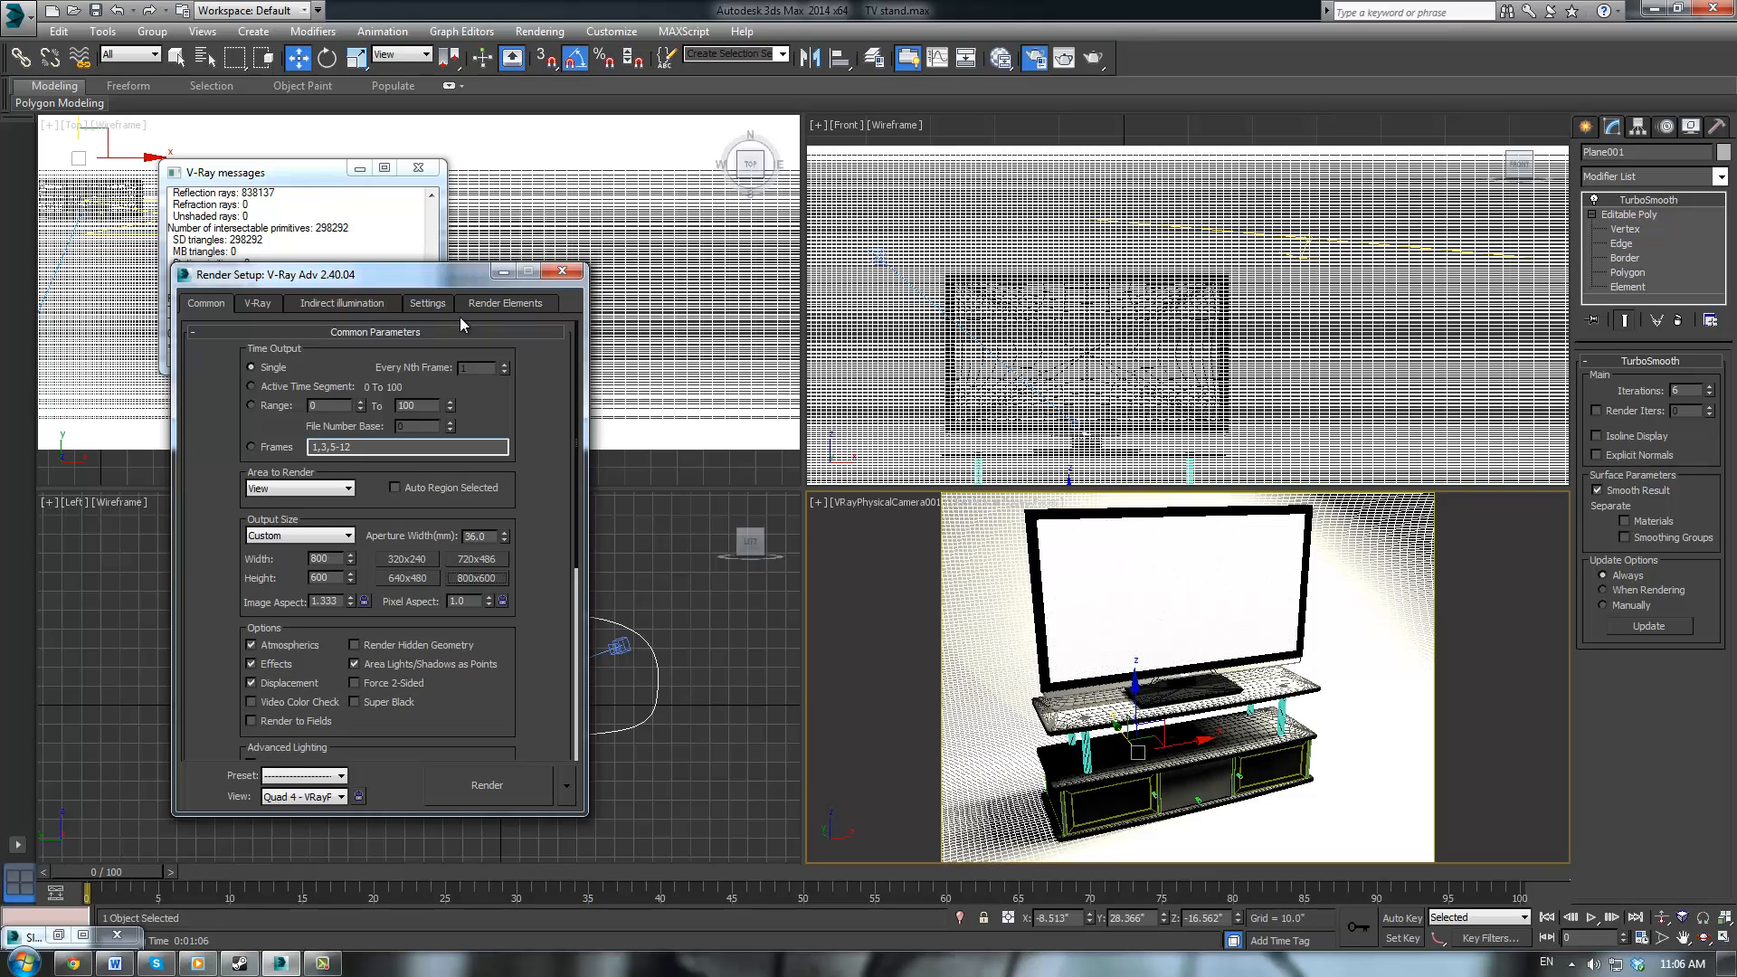
click(258, 304)
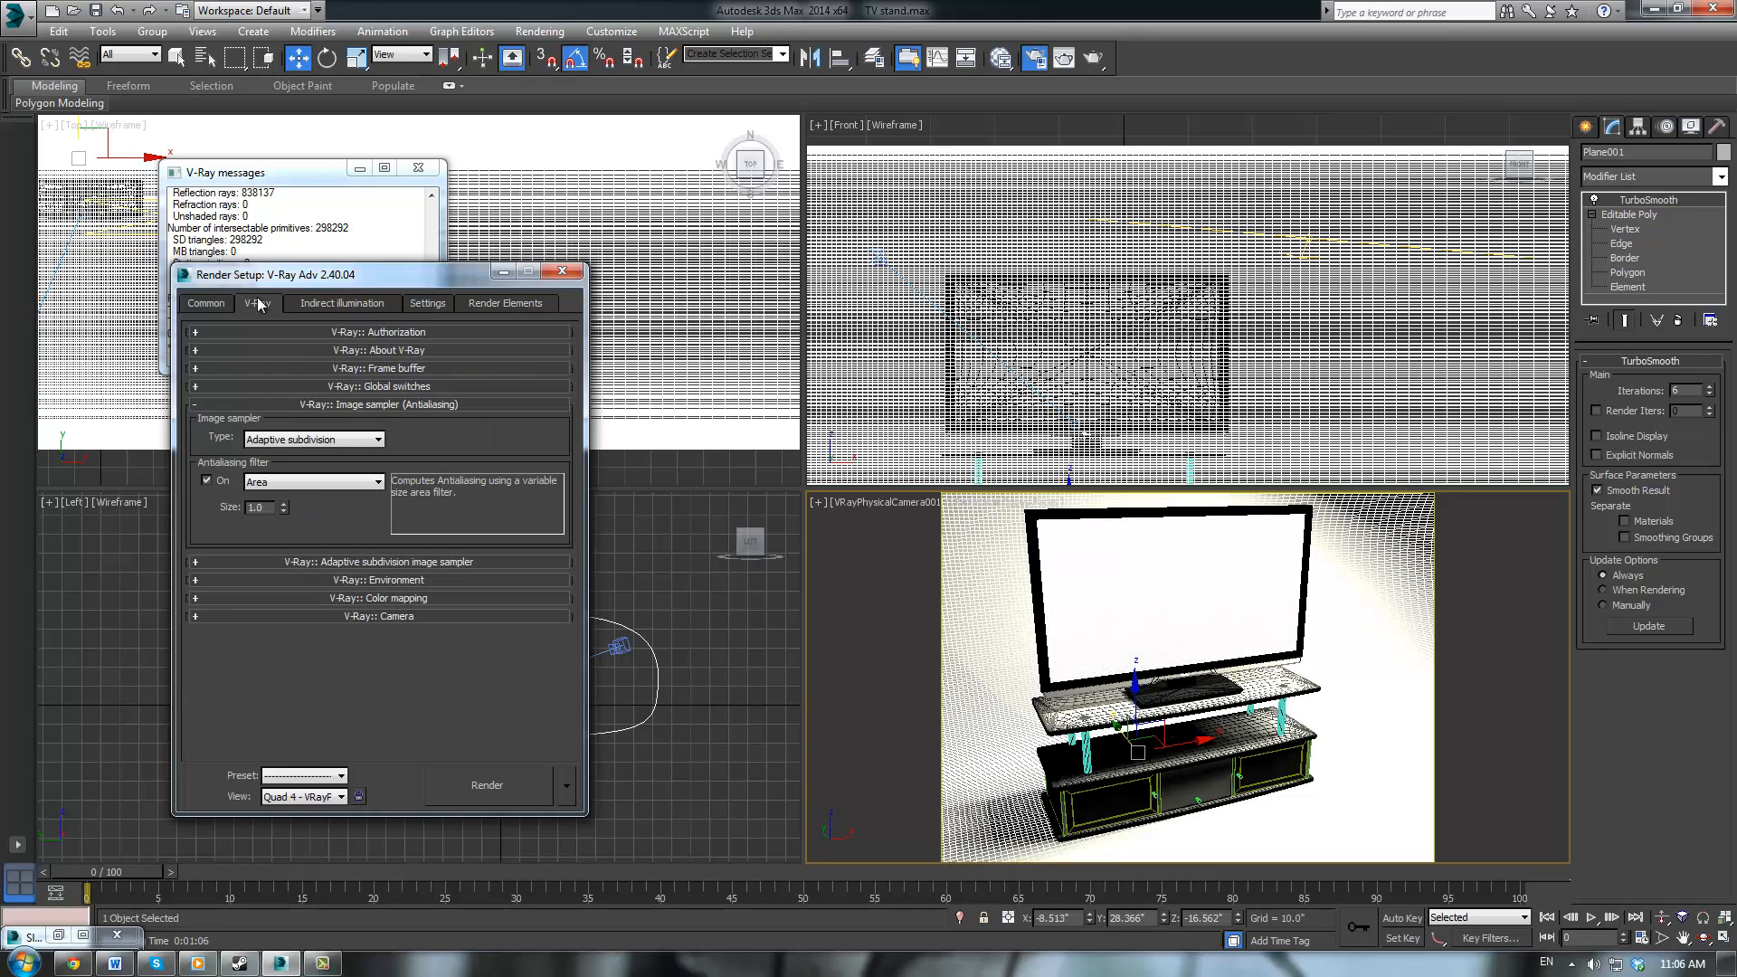
click(359, 369)
click(505, 396)
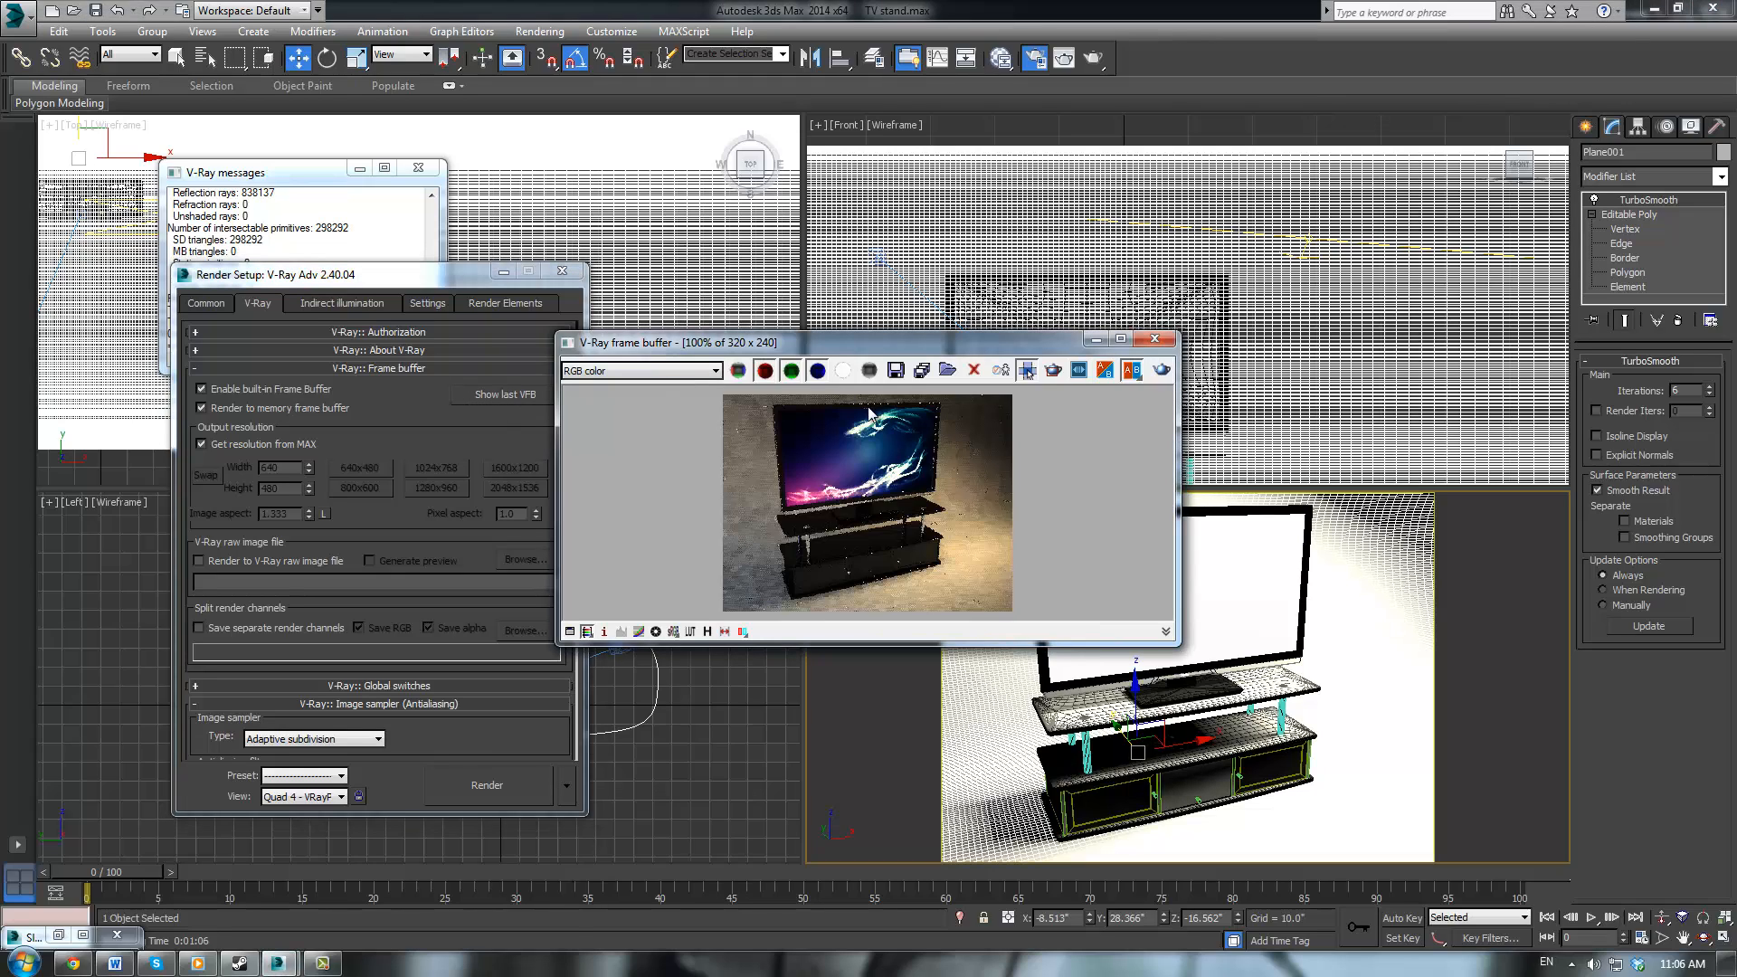
click(527, 800)
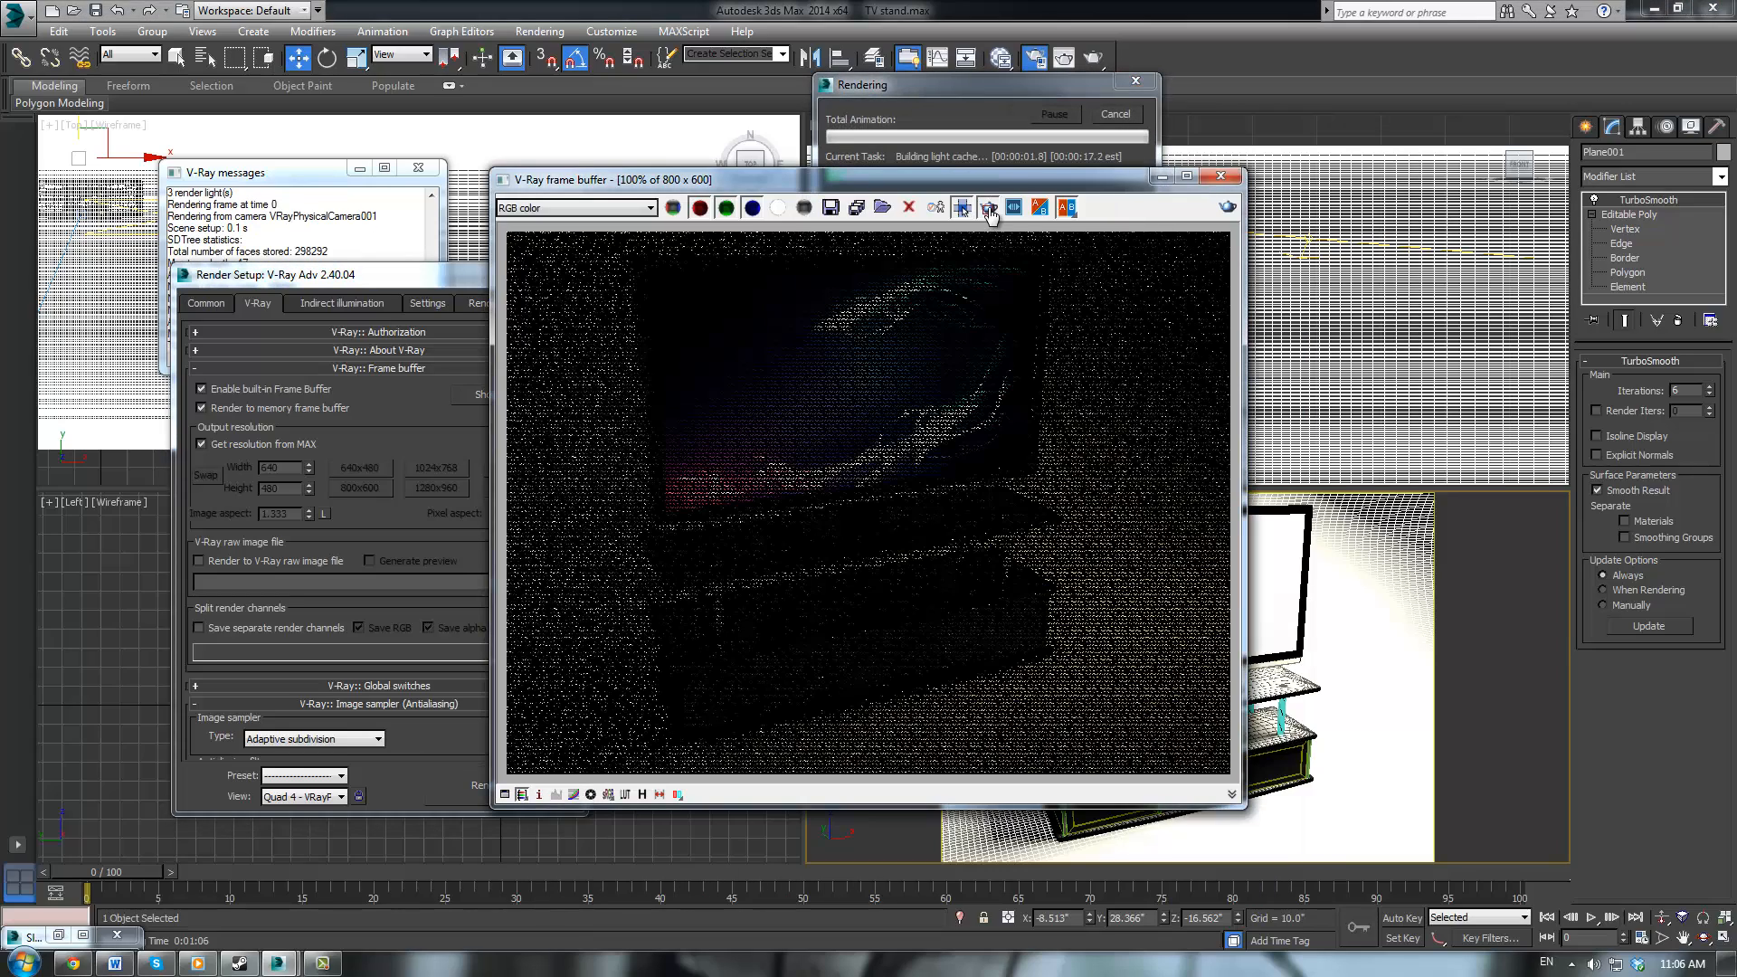
Region-render a small area around the TV's lower bezel and base, closing the frame buffer, render setup and V-Ray messages when done
drag(808, 459, 906, 528)
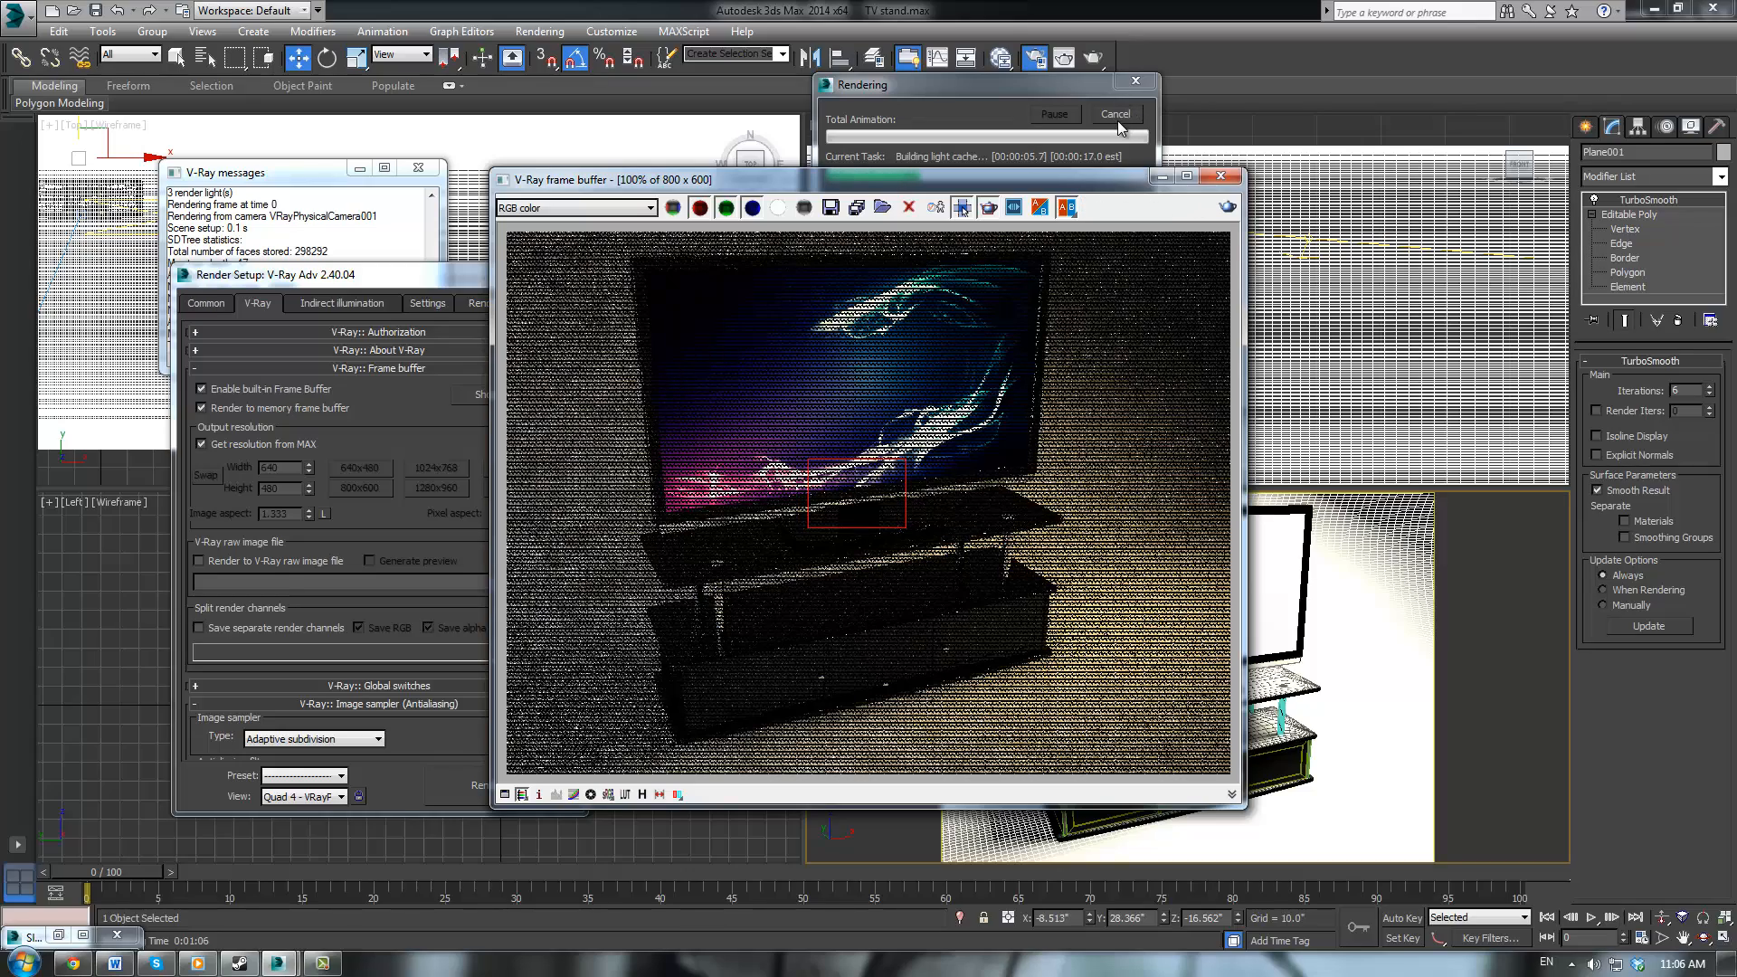
click(1228, 207)
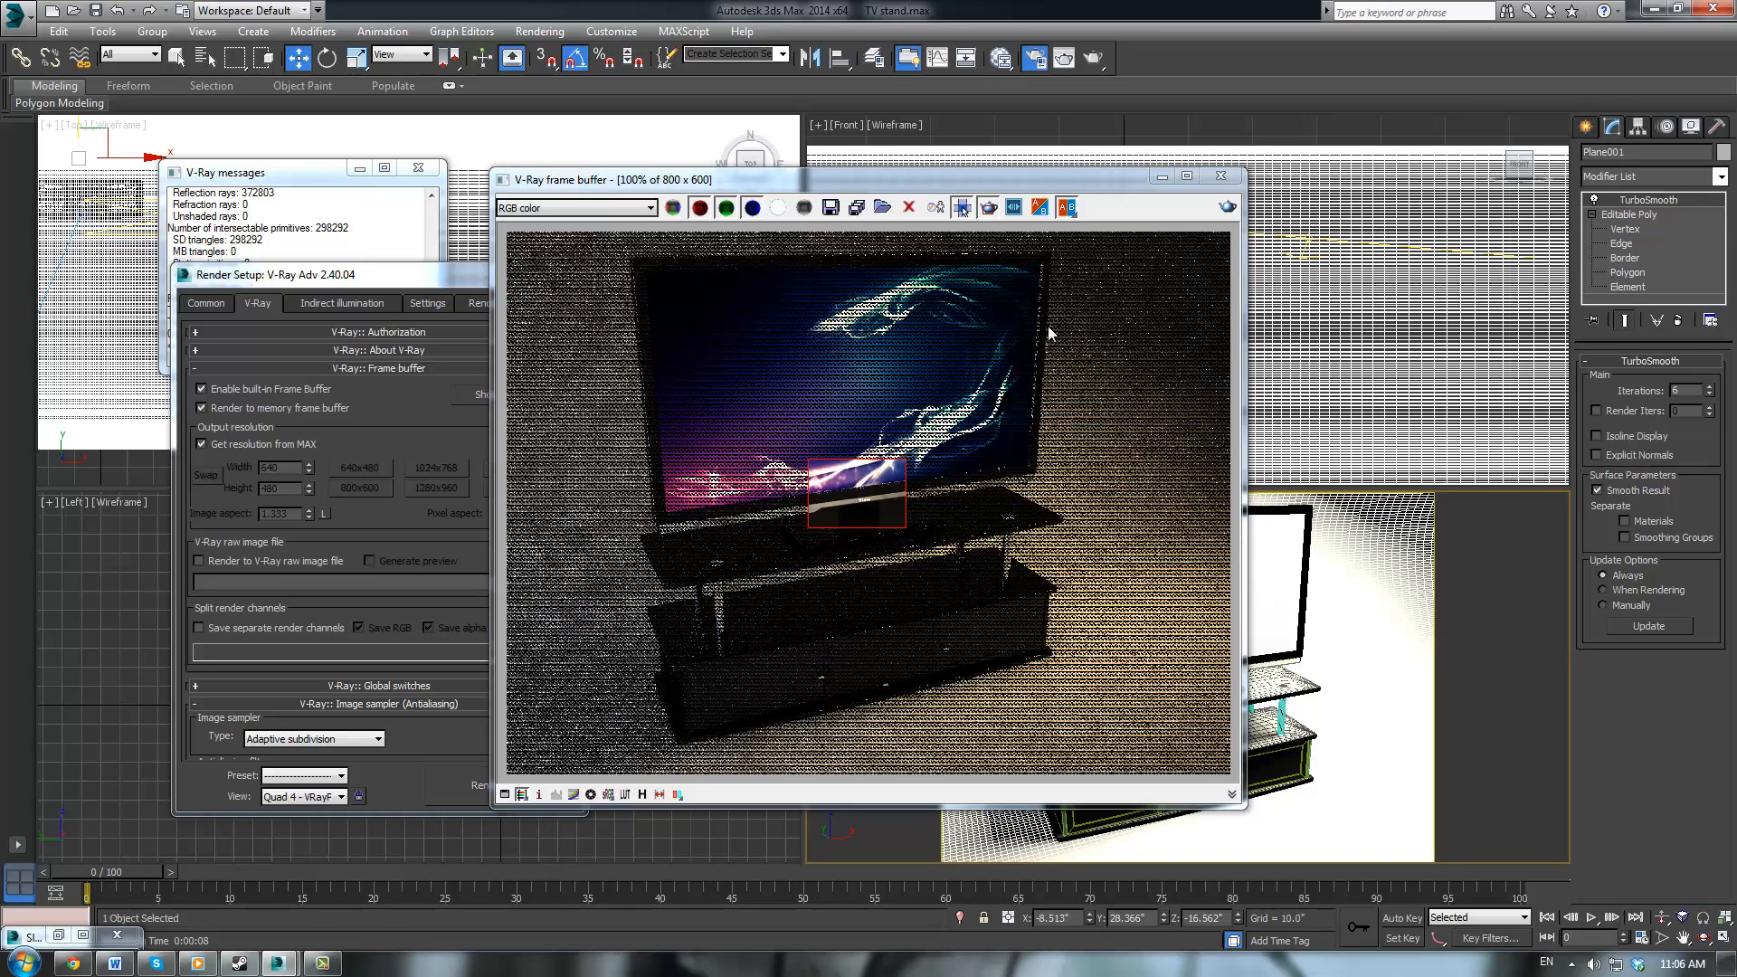
click(1220, 175)
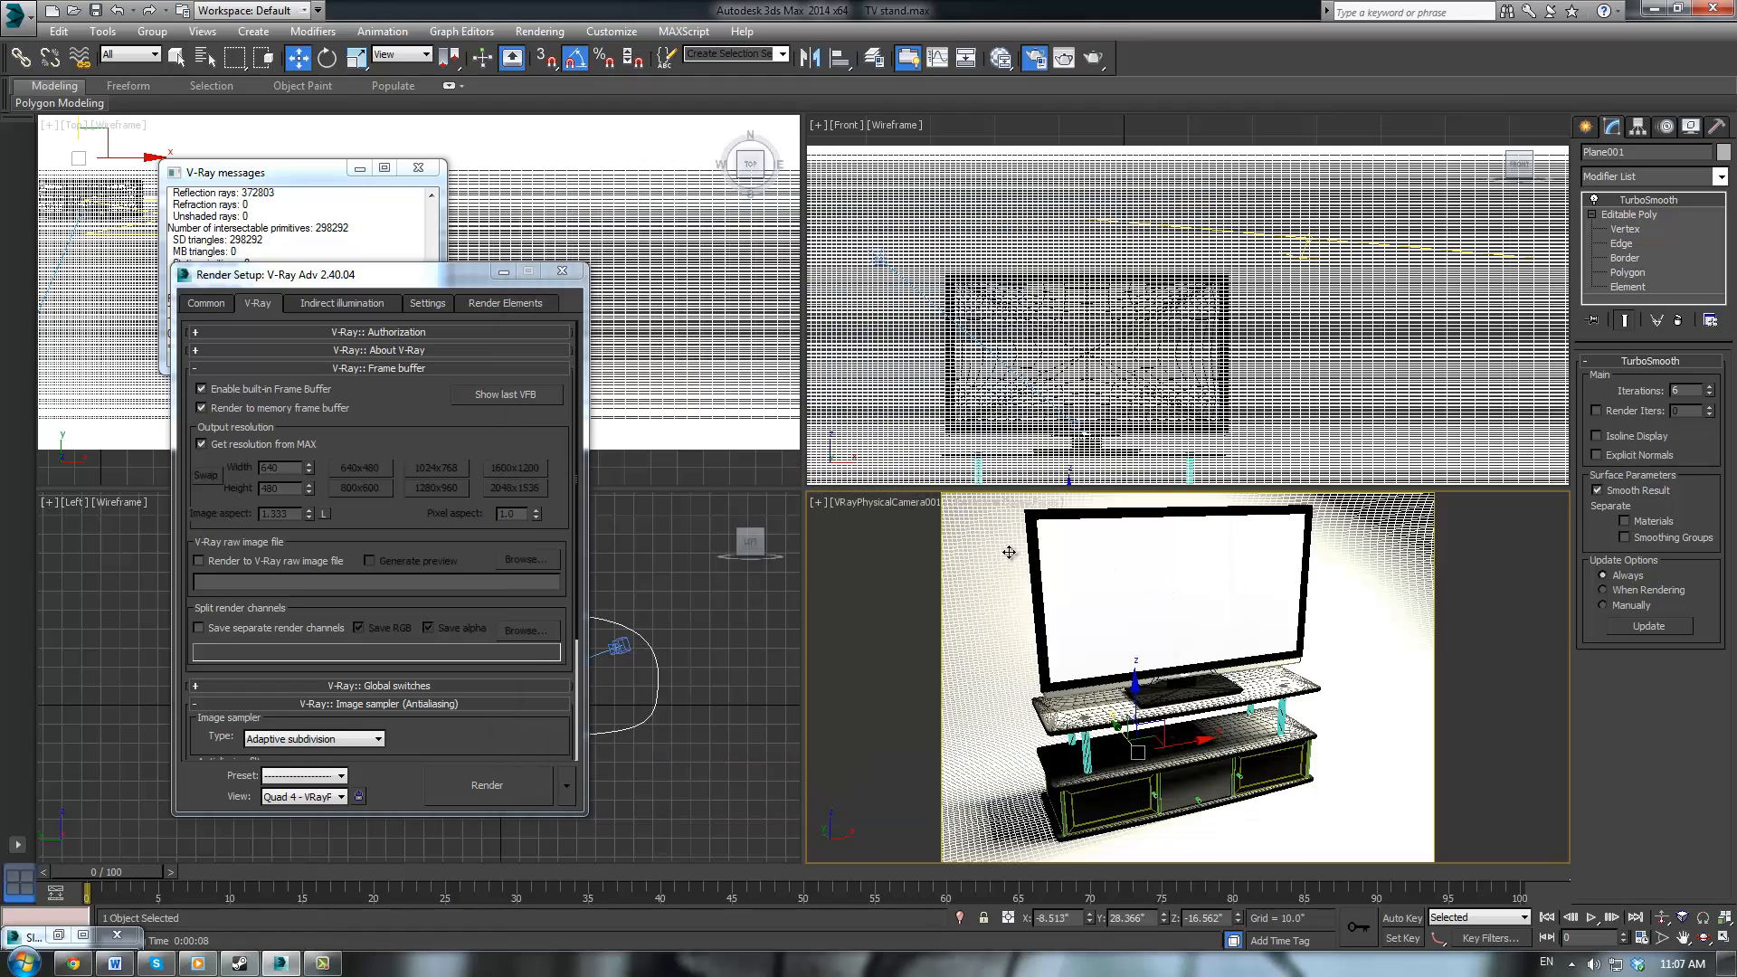
click(562, 271)
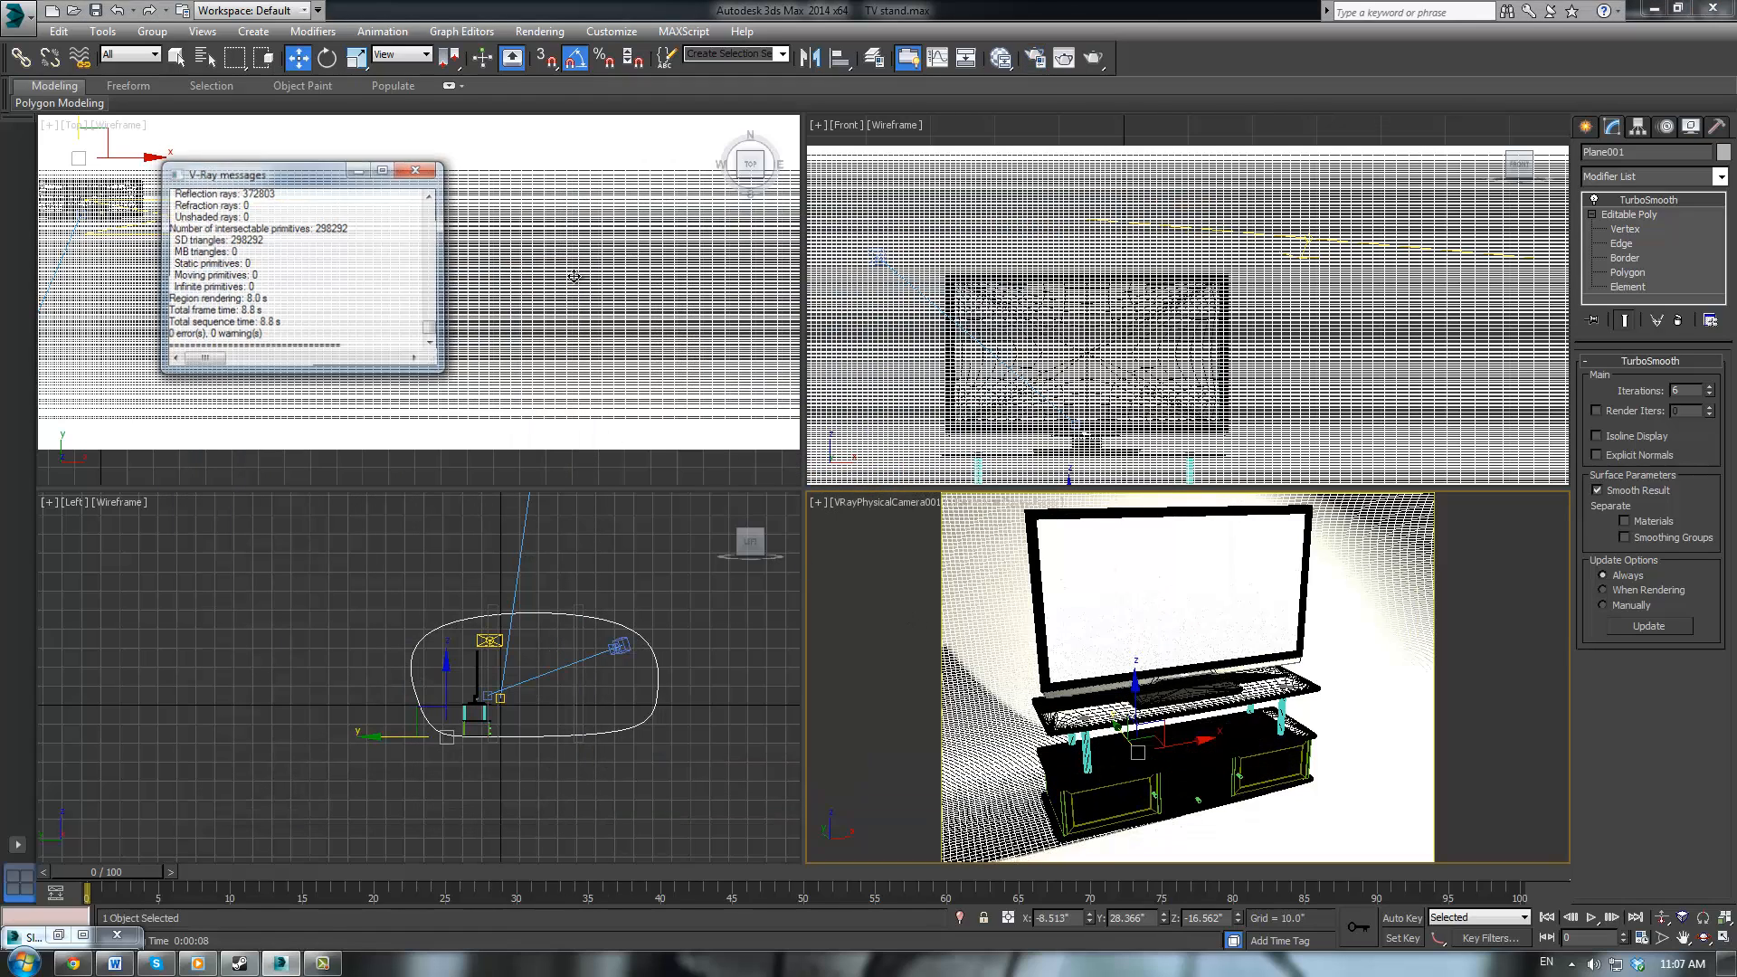
click(418, 171)
Hide the backdrop plane, select the TV body and zoom in on it in the Front view
click(935, 299)
right_click(916, 241)
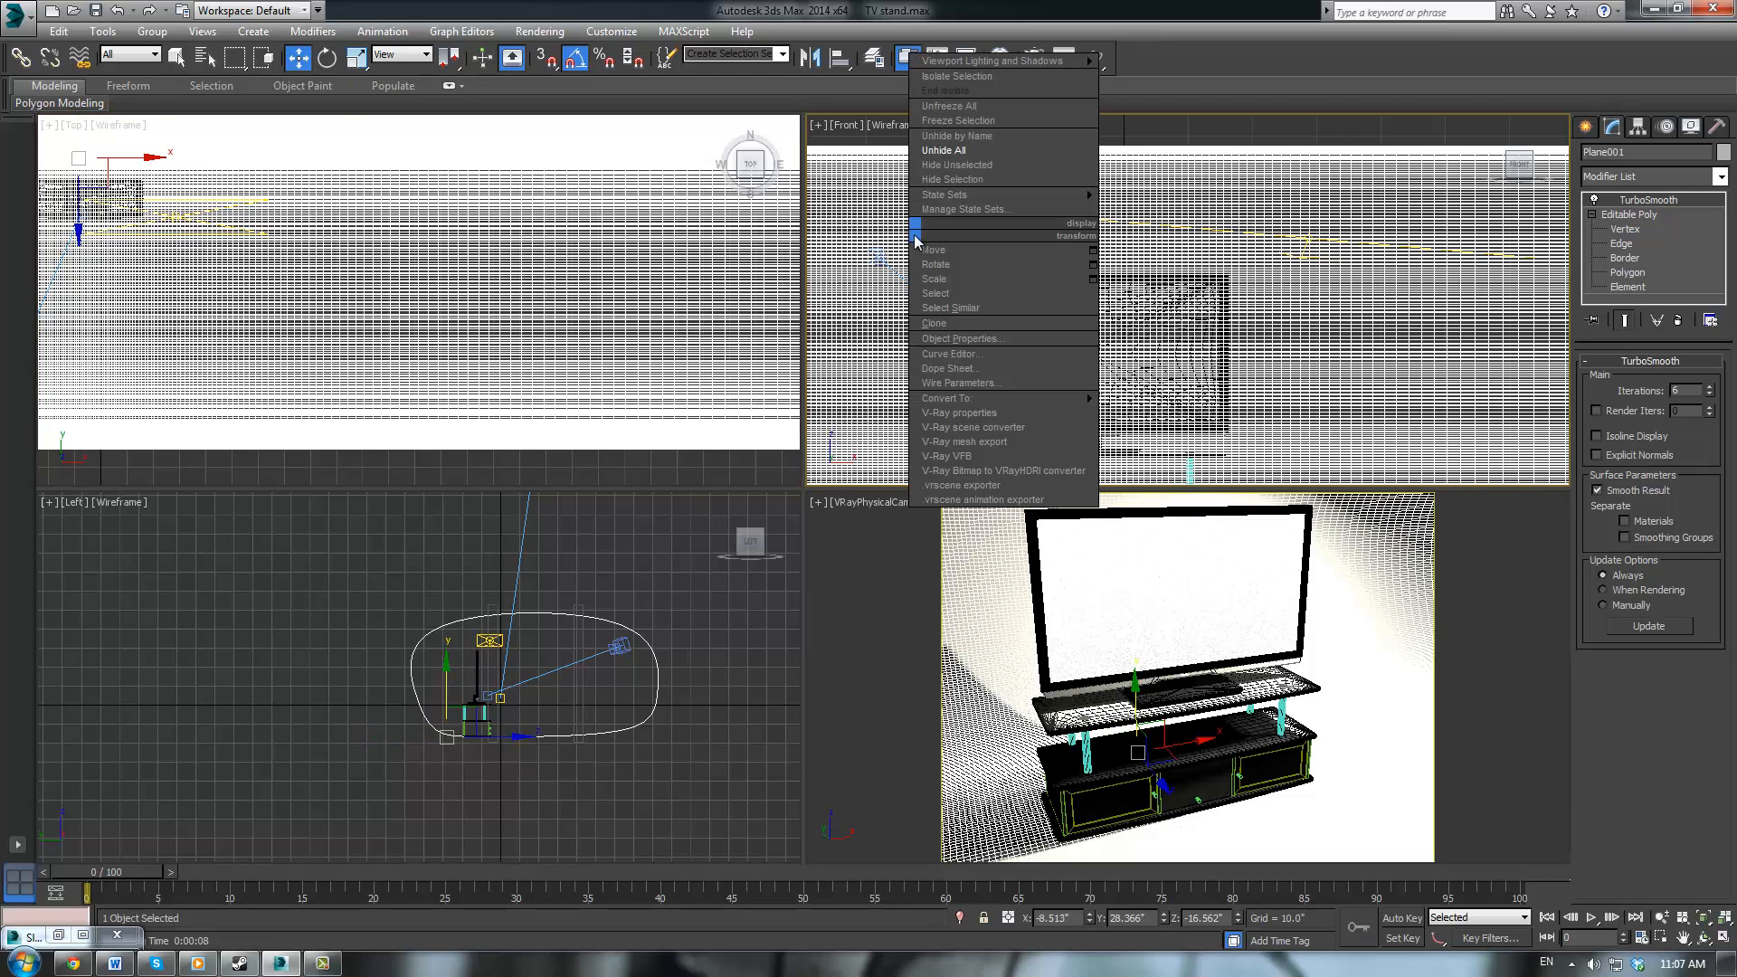
click(980, 186)
click(1121, 399)
key(z)
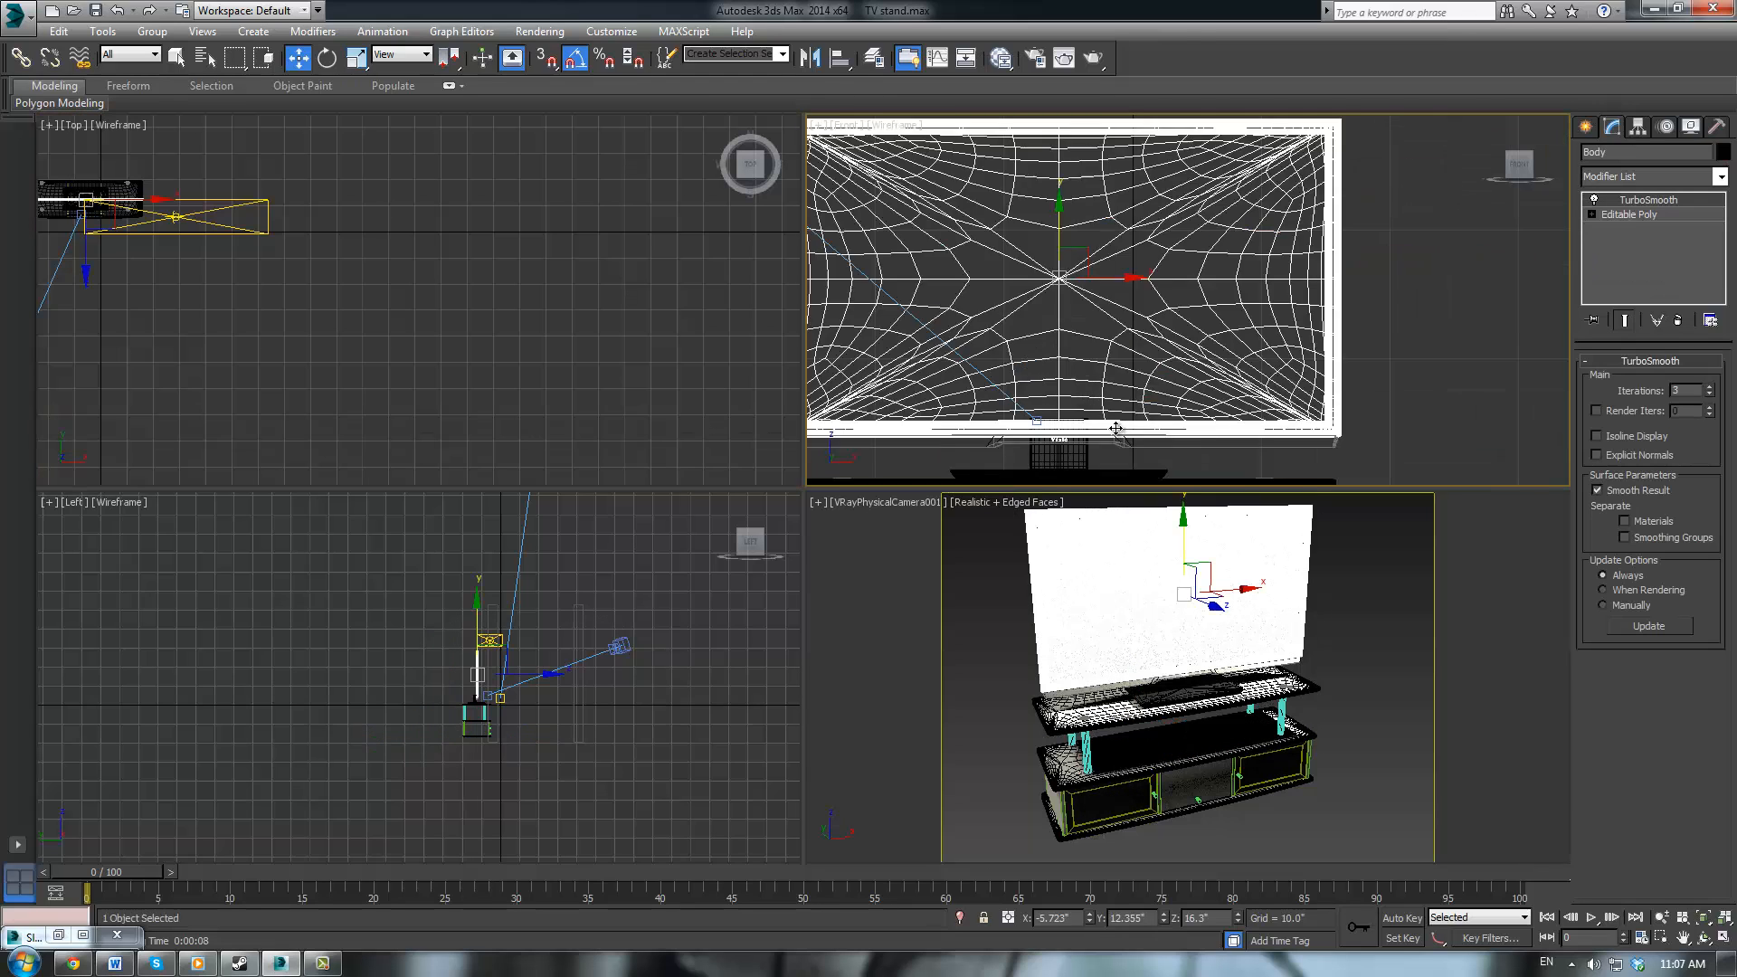
Select the Vizio logo text in the Front view and move it up onto the TV's lower bezel
scroll(1077, 385, up, 5)
click(1078, 383)
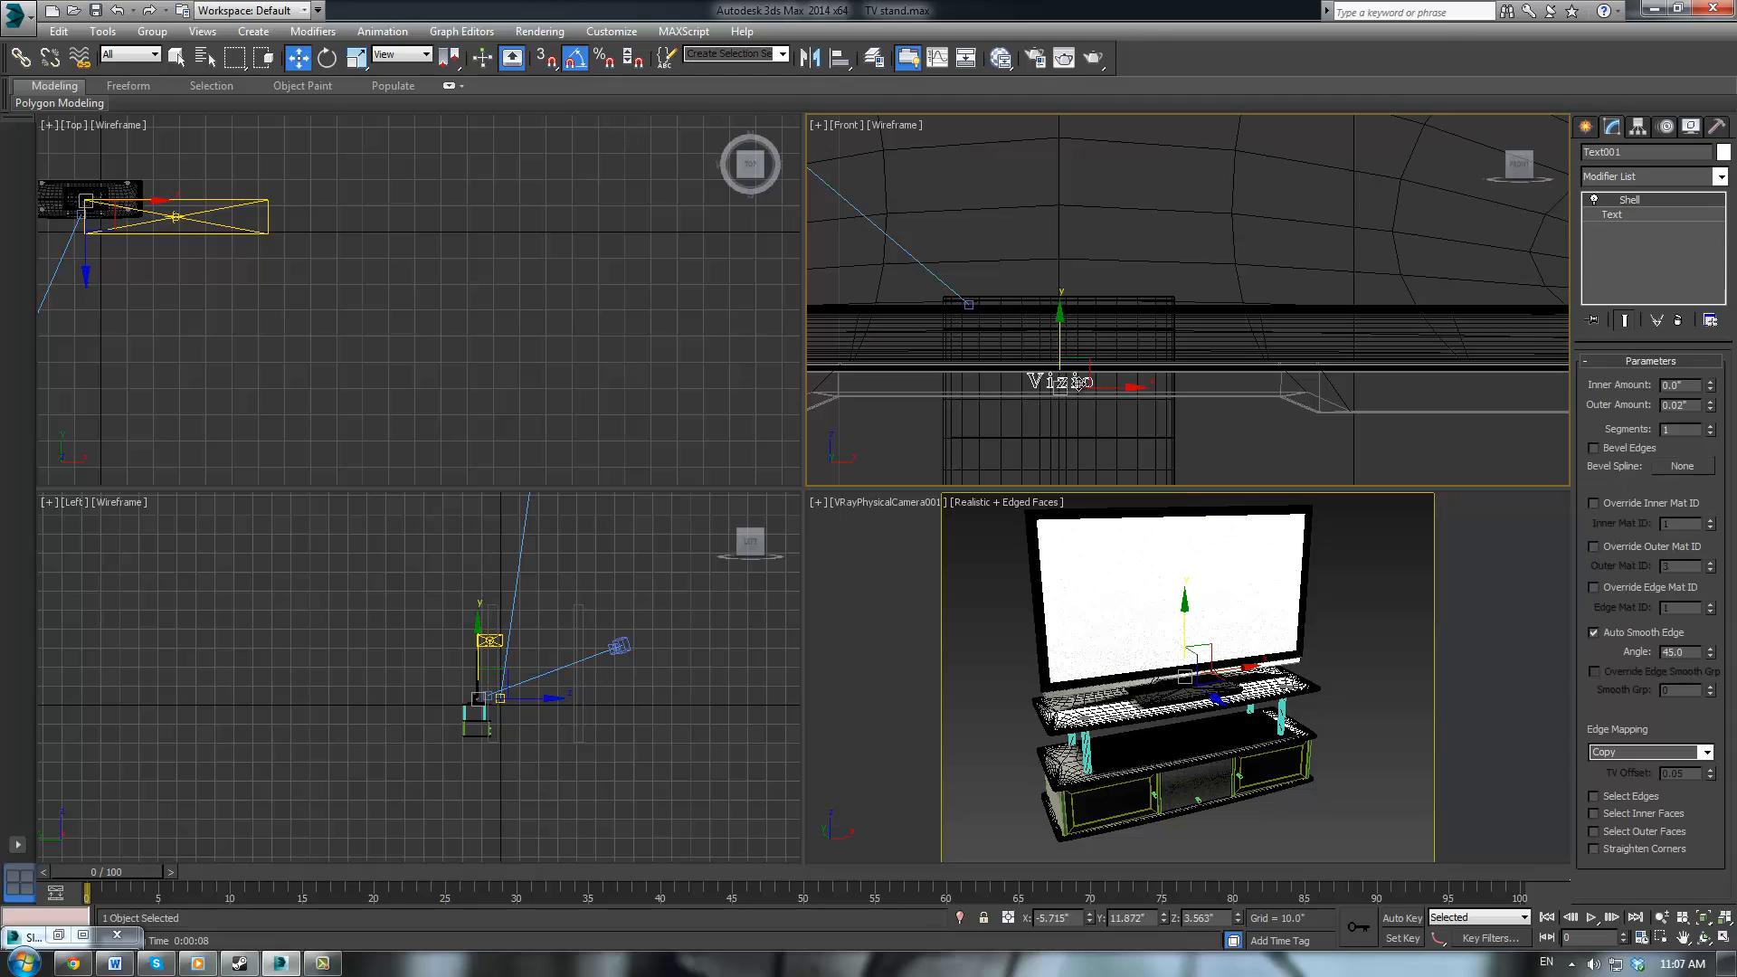
drag(1061, 338, 1068, 297)
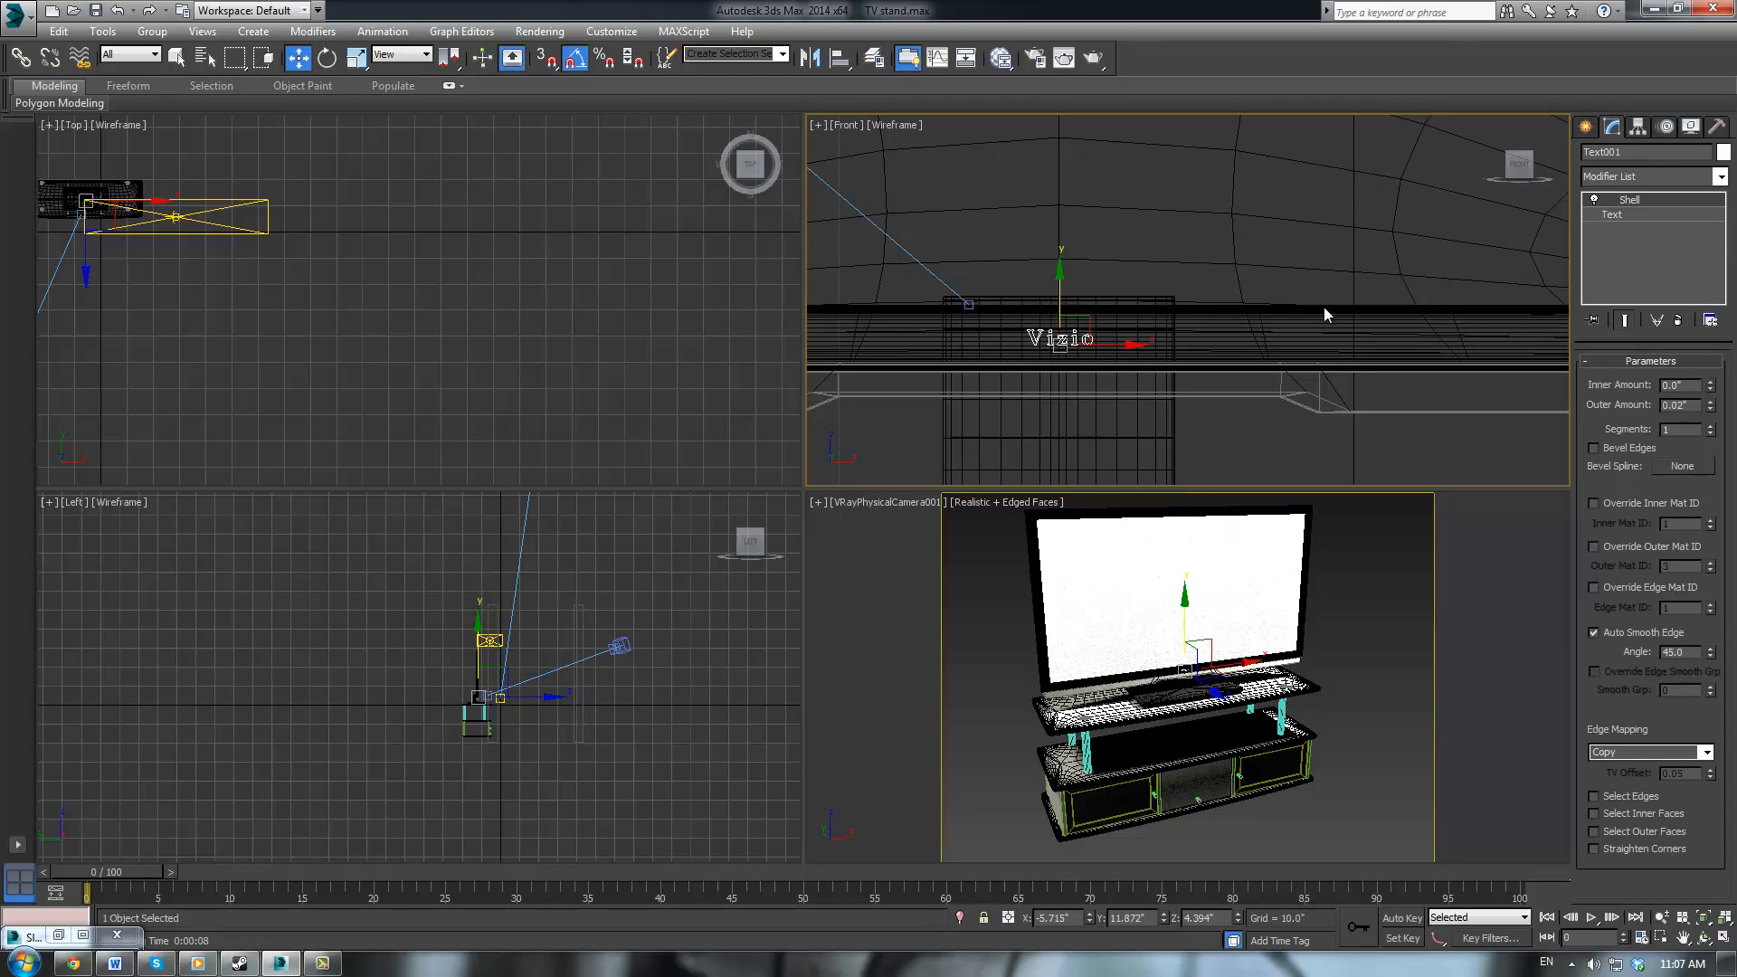
Set the Vizio text's size to 1.0", lower it slightly to sit within the bezel, and deselect it
click(1611, 215)
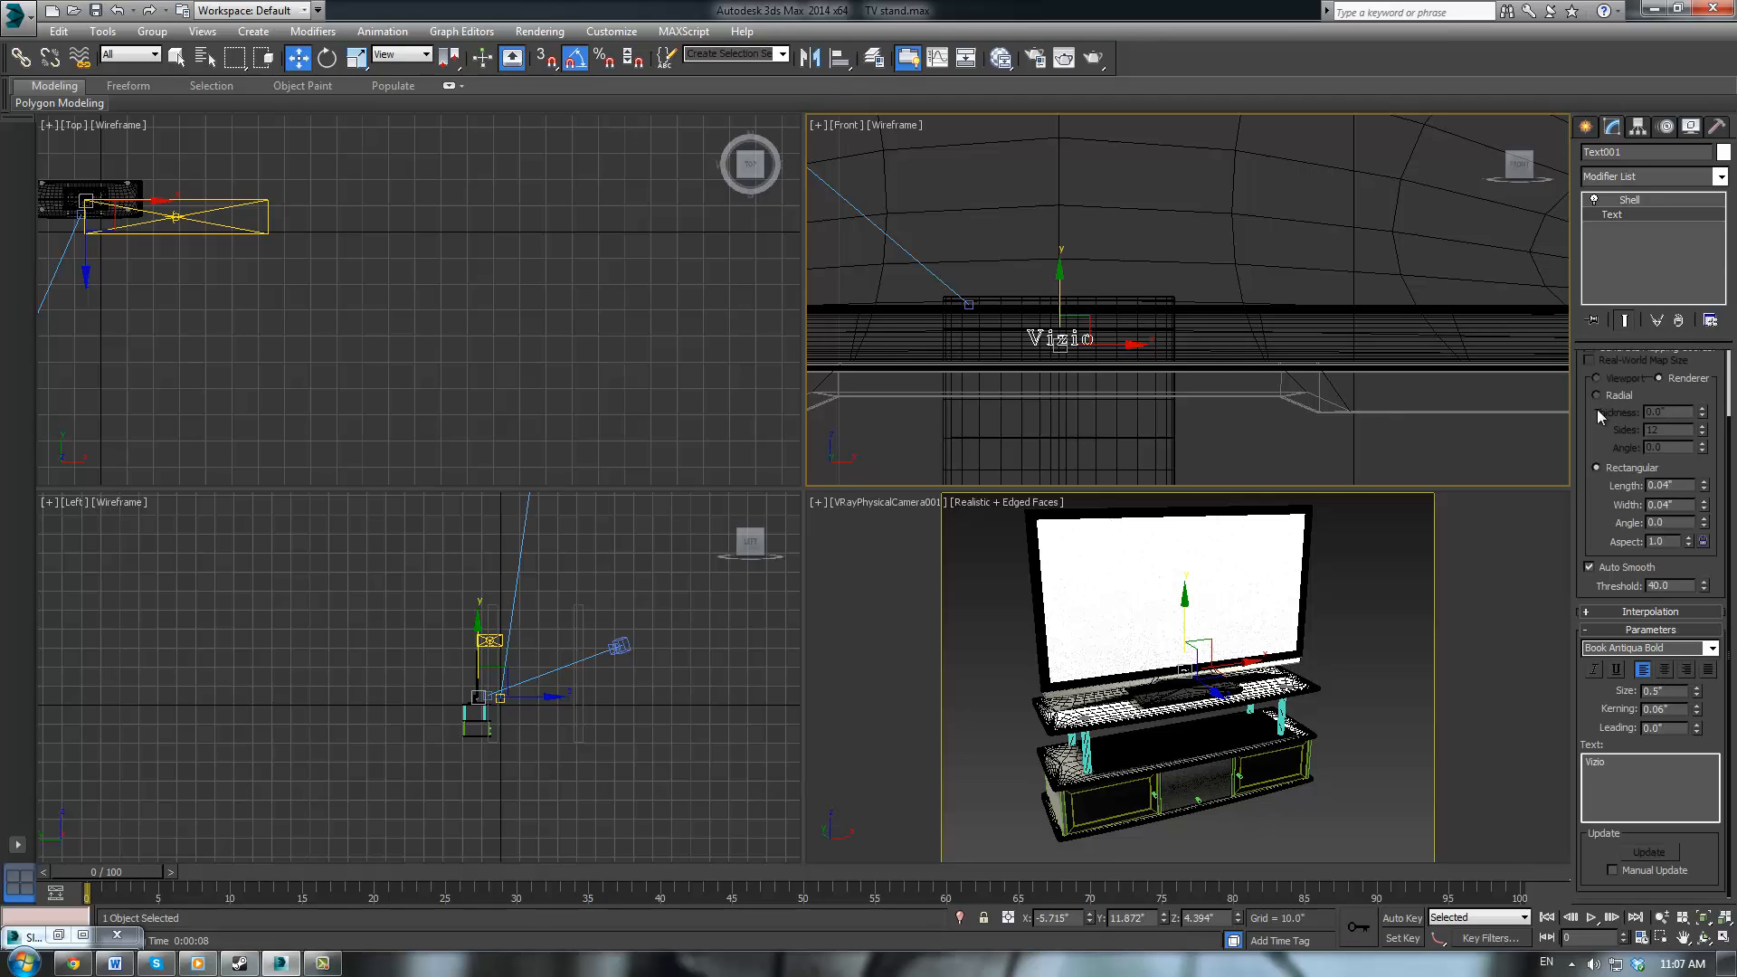
drag(1655, 691, 1577, 687)
text(1)
key(Return)
scroll(1086, 371, up, 2)
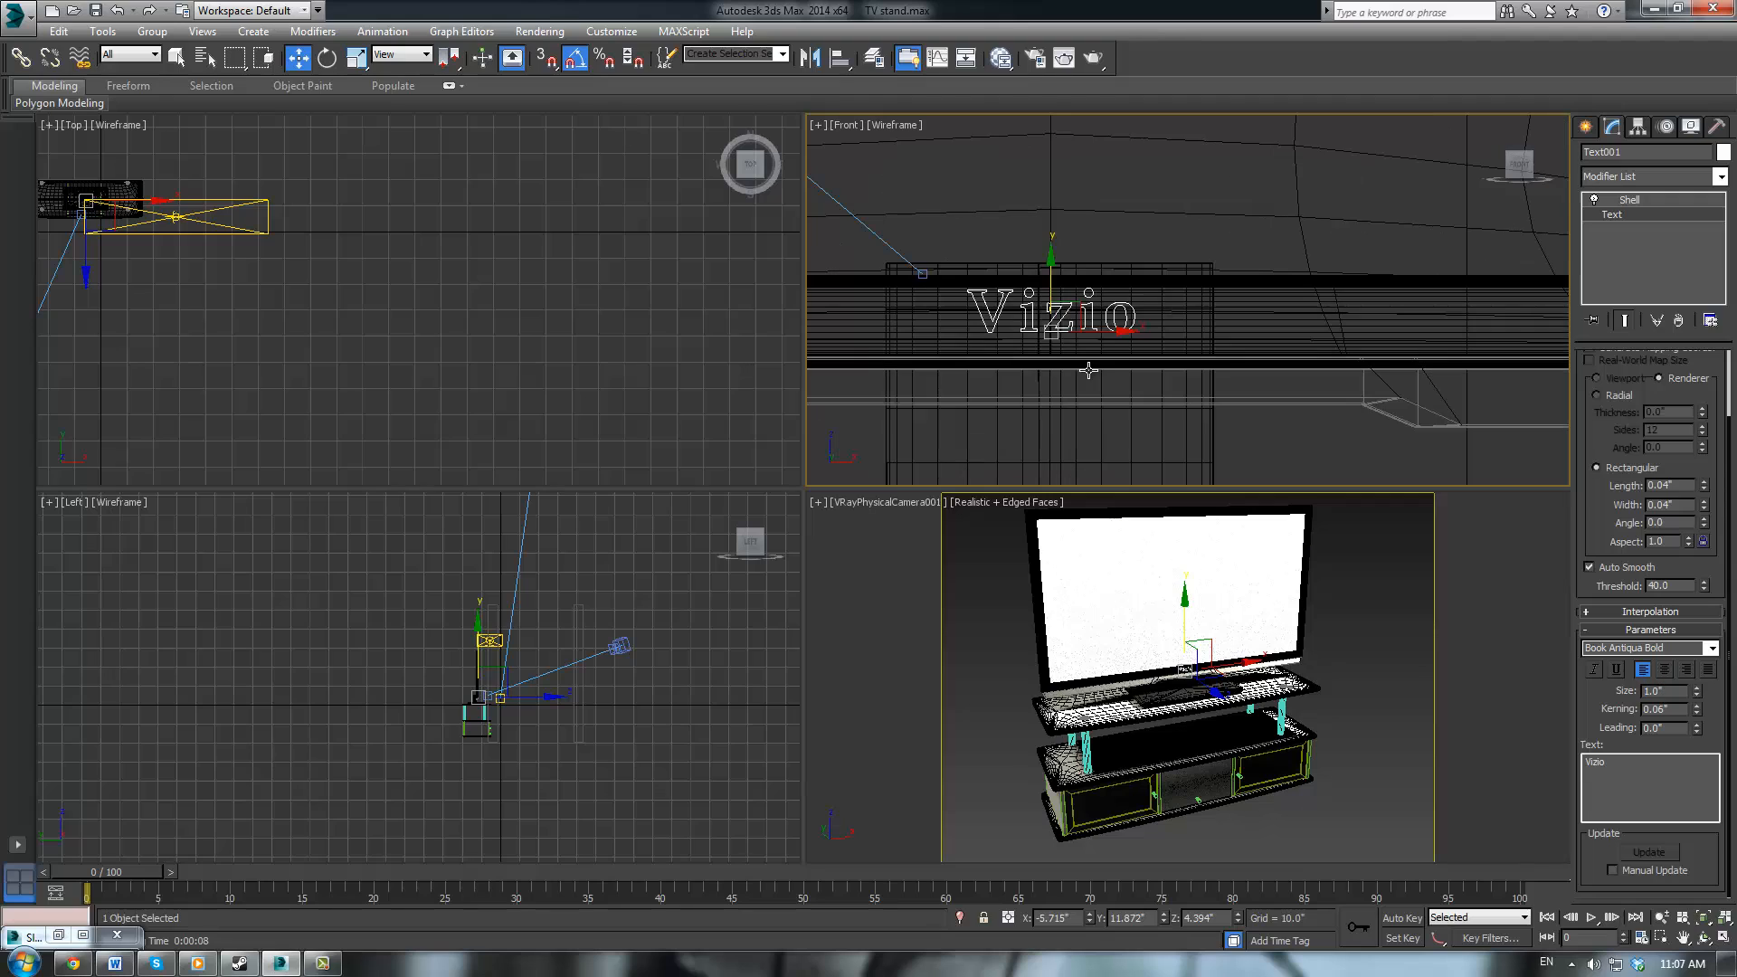
drag(1053, 282, 1056, 290)
click(1408, 461)
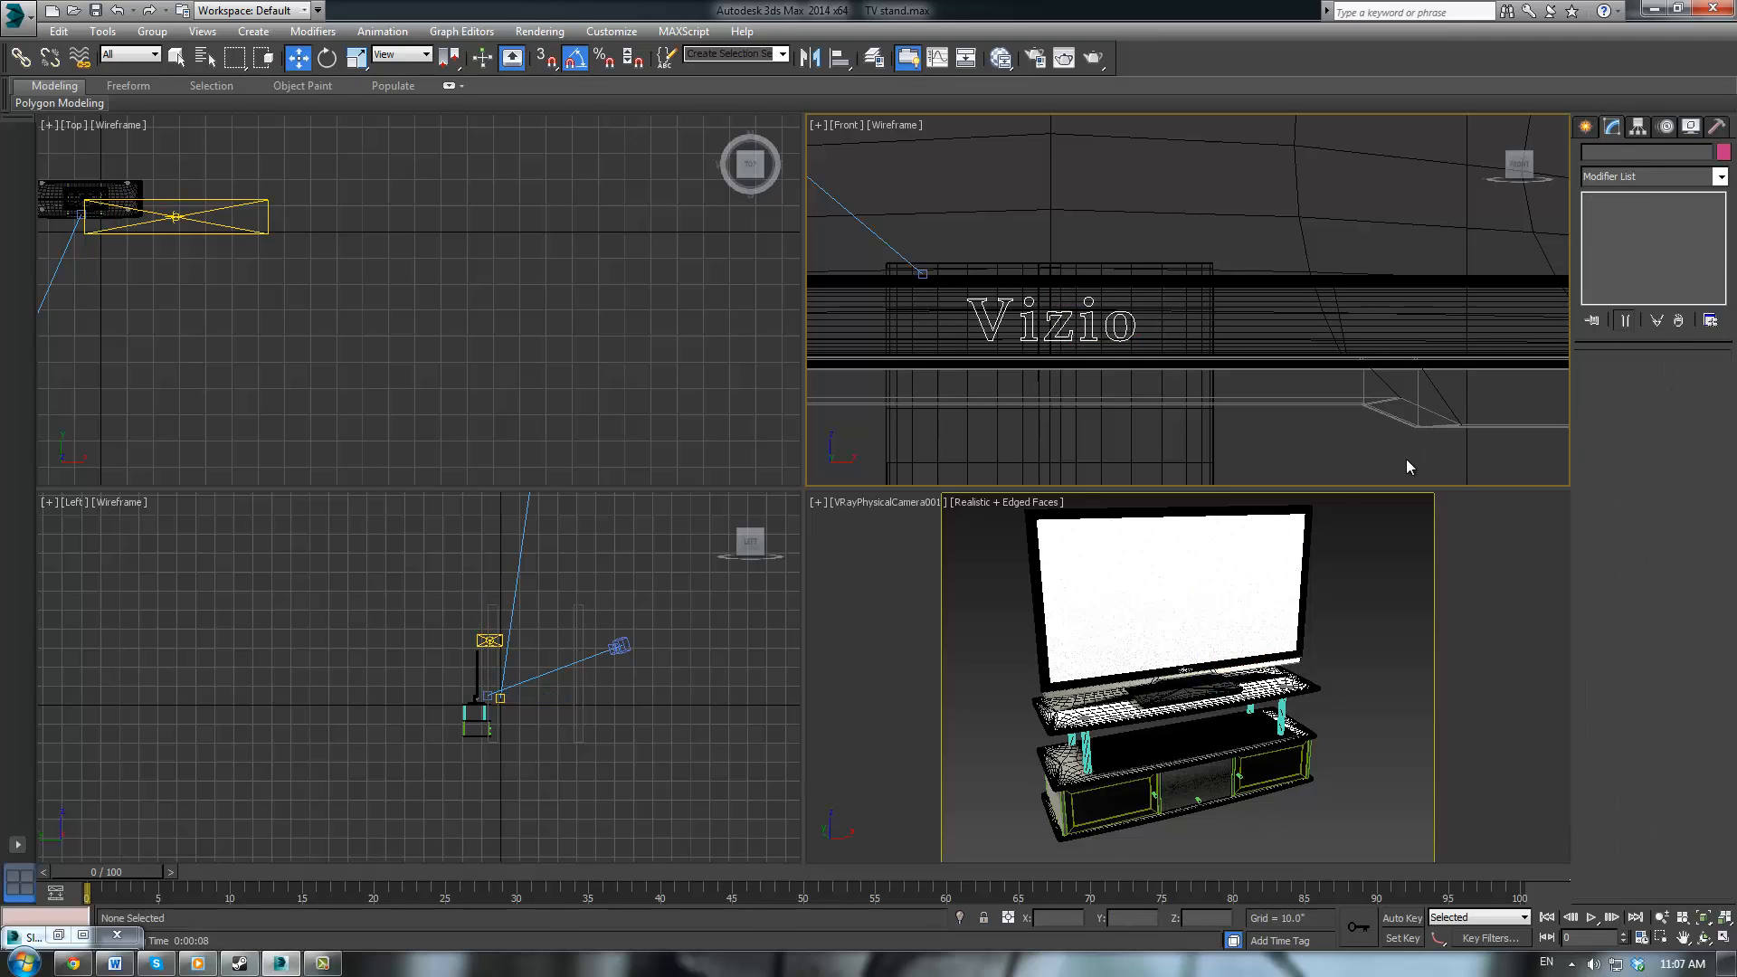
Region-render the camera view around the Vizio logo from the last V-Ray frame buffer, closing the buffer when done
click(860, 664)
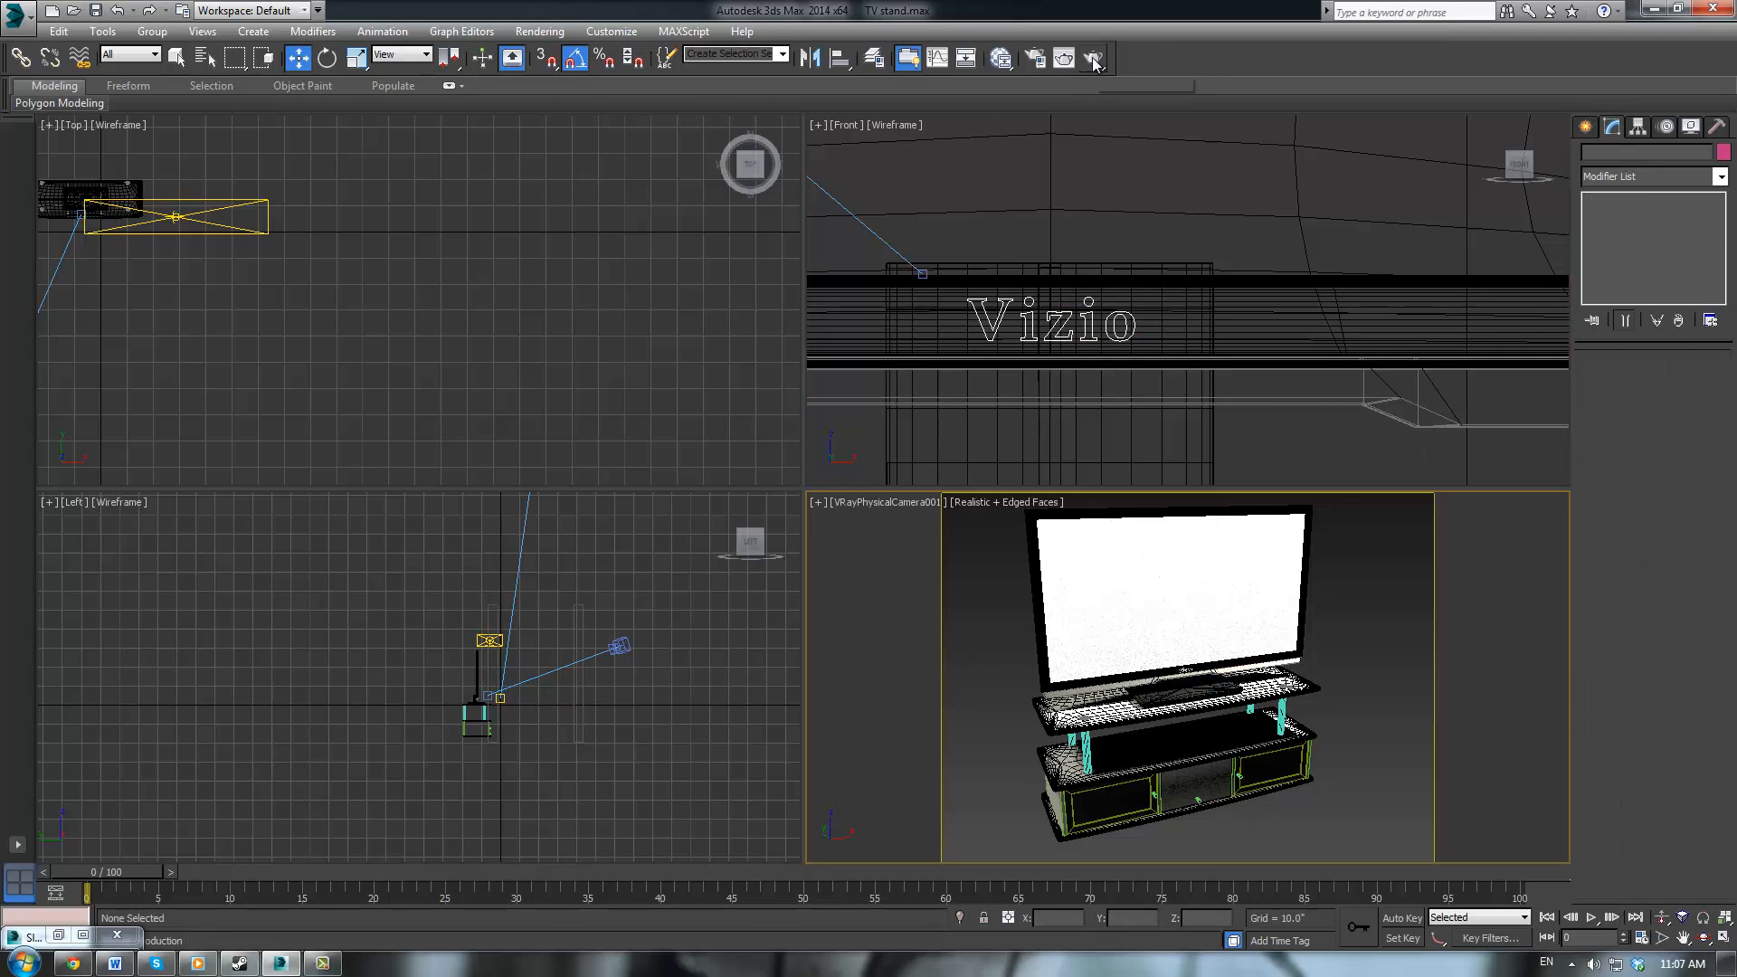
click(1035, 57)
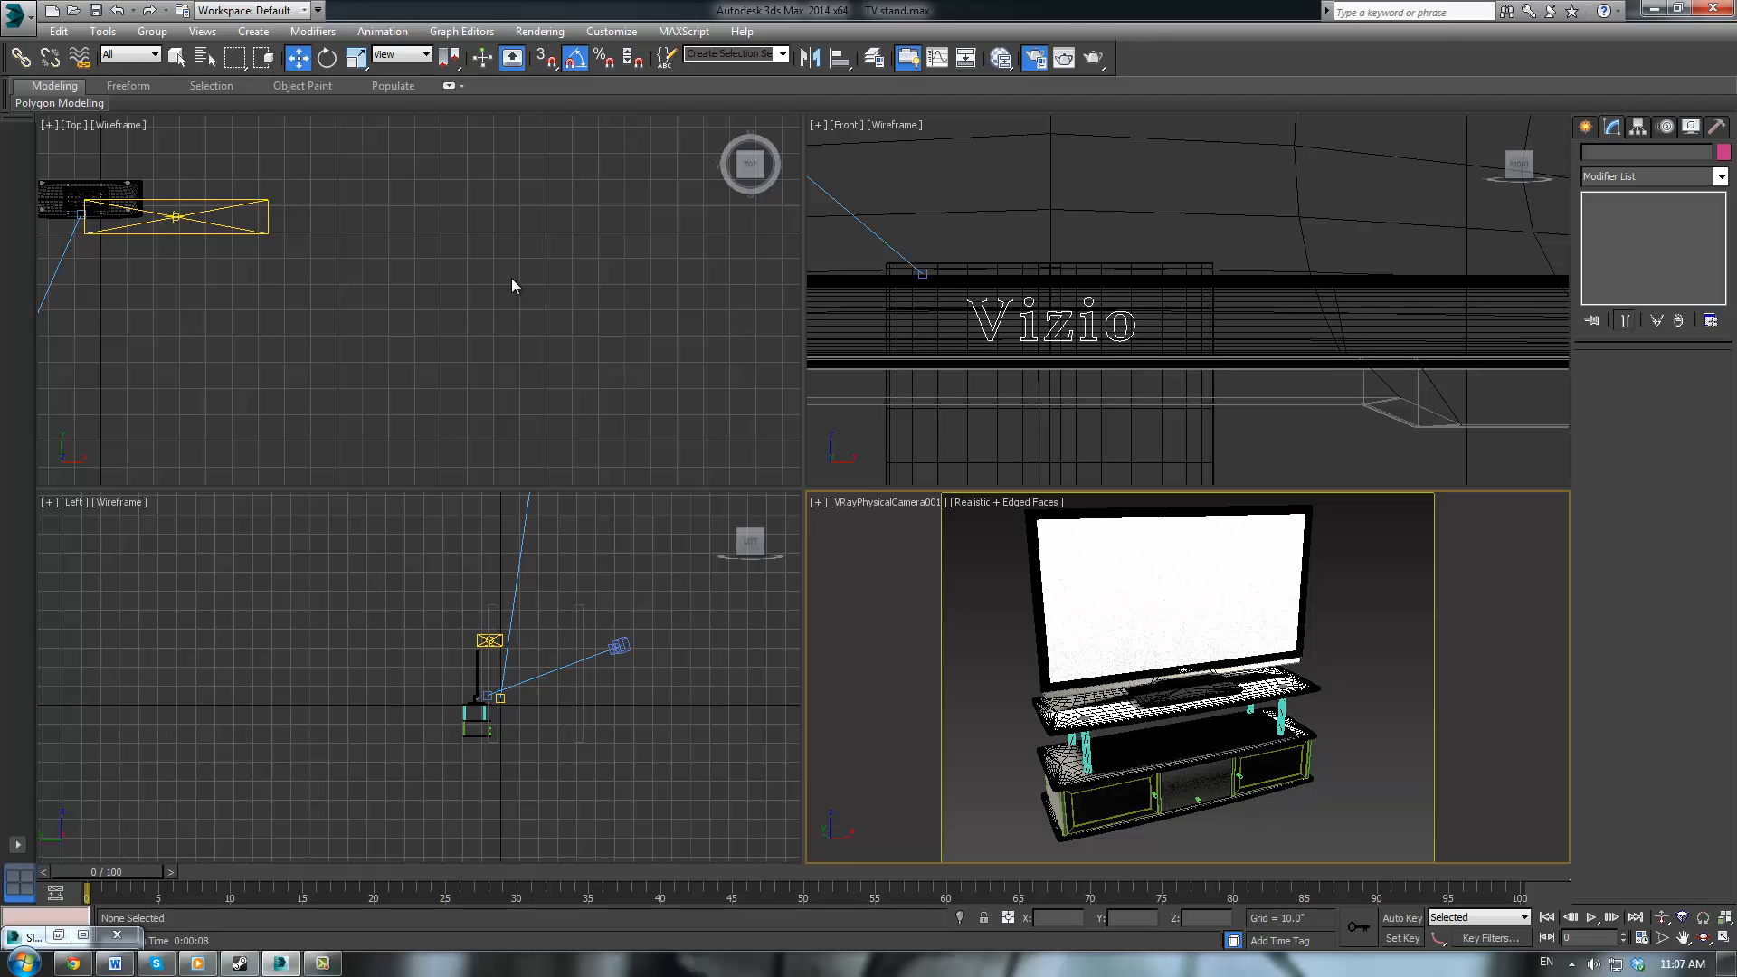
click(484, 396)
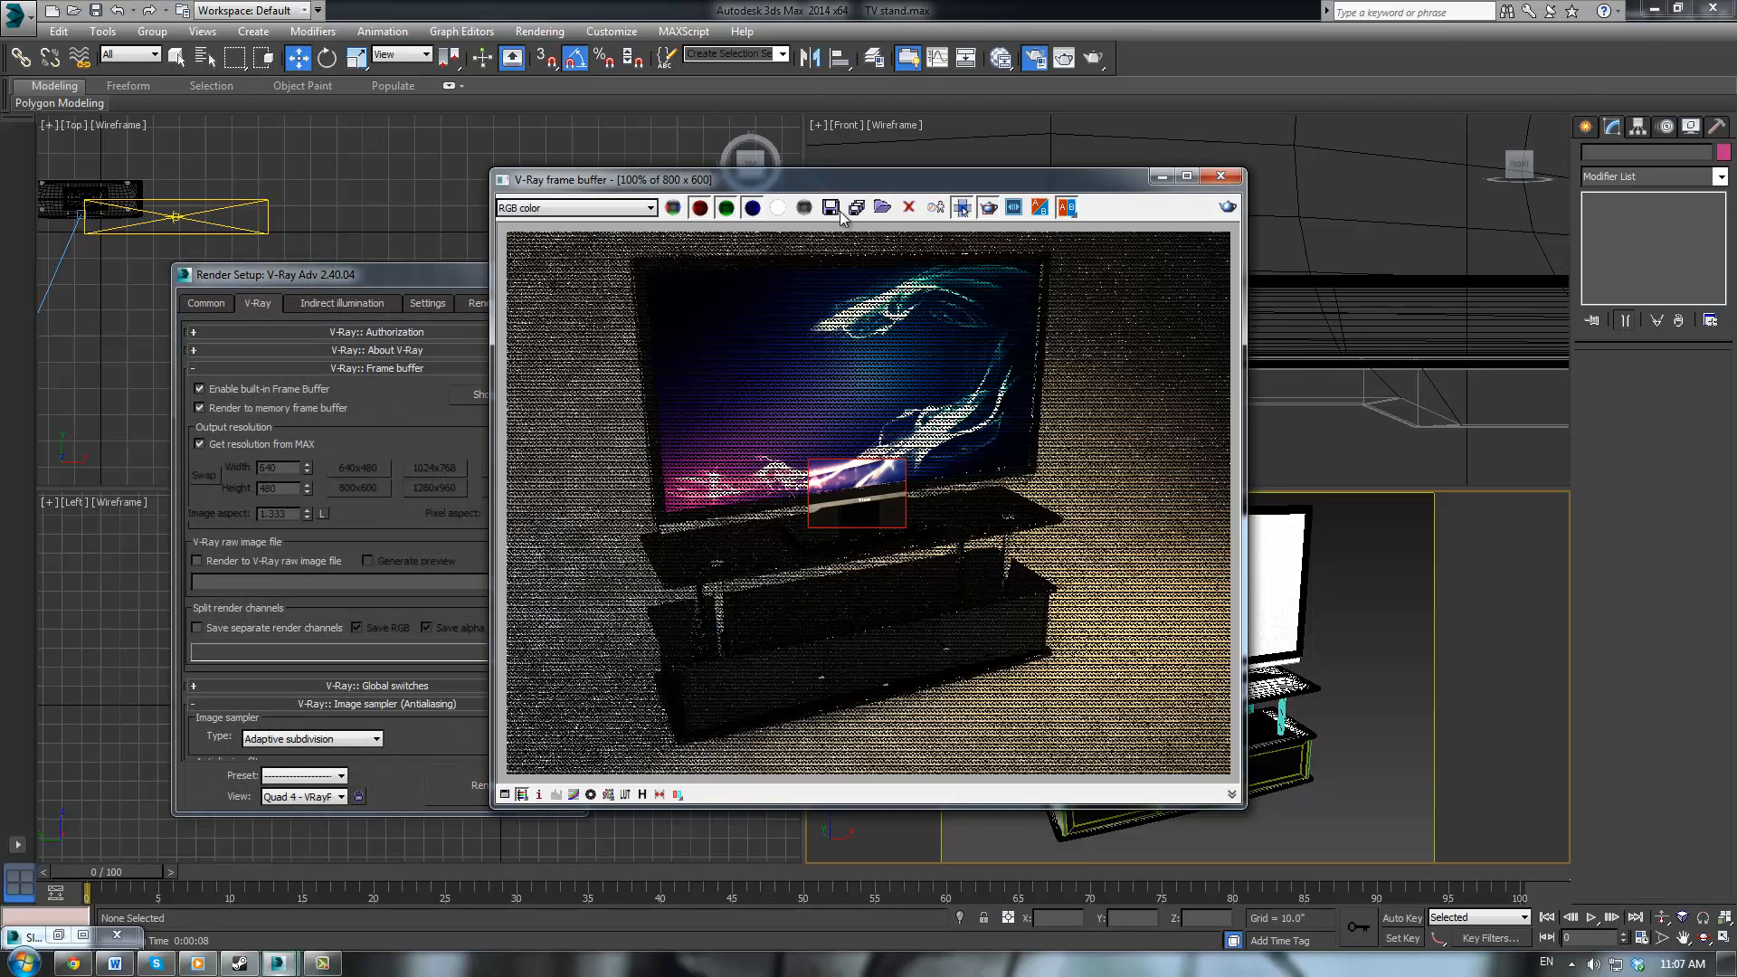
click(1356, 216)
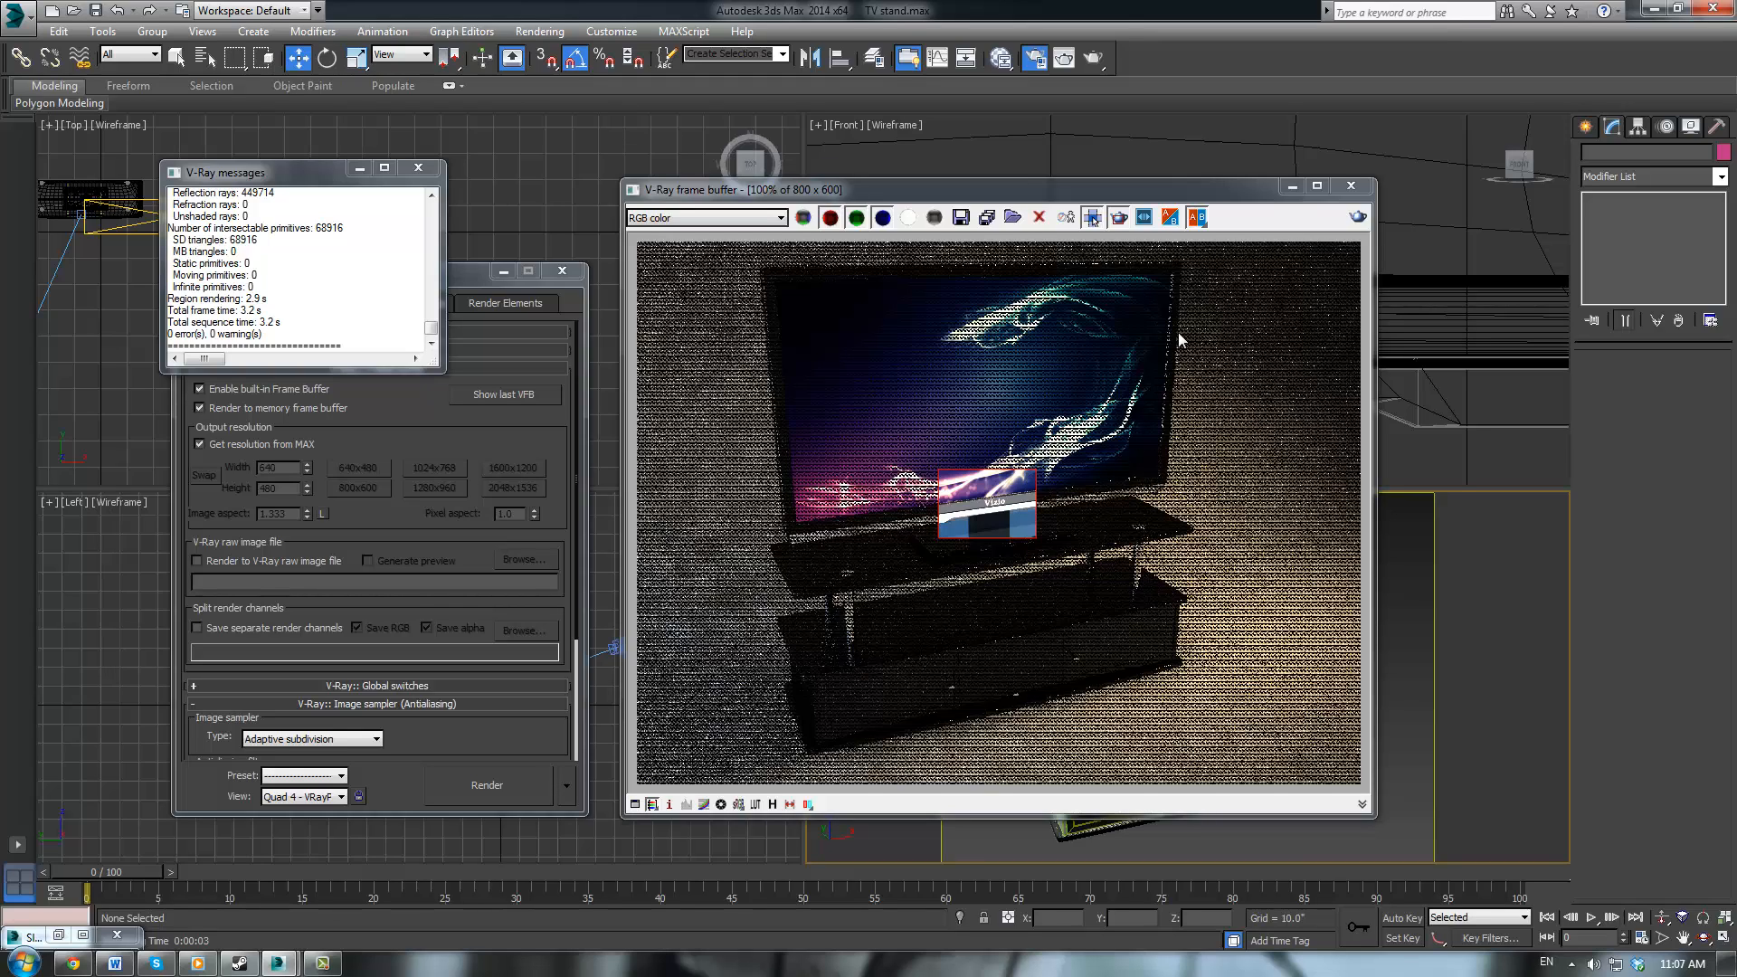
click(1351, 186)
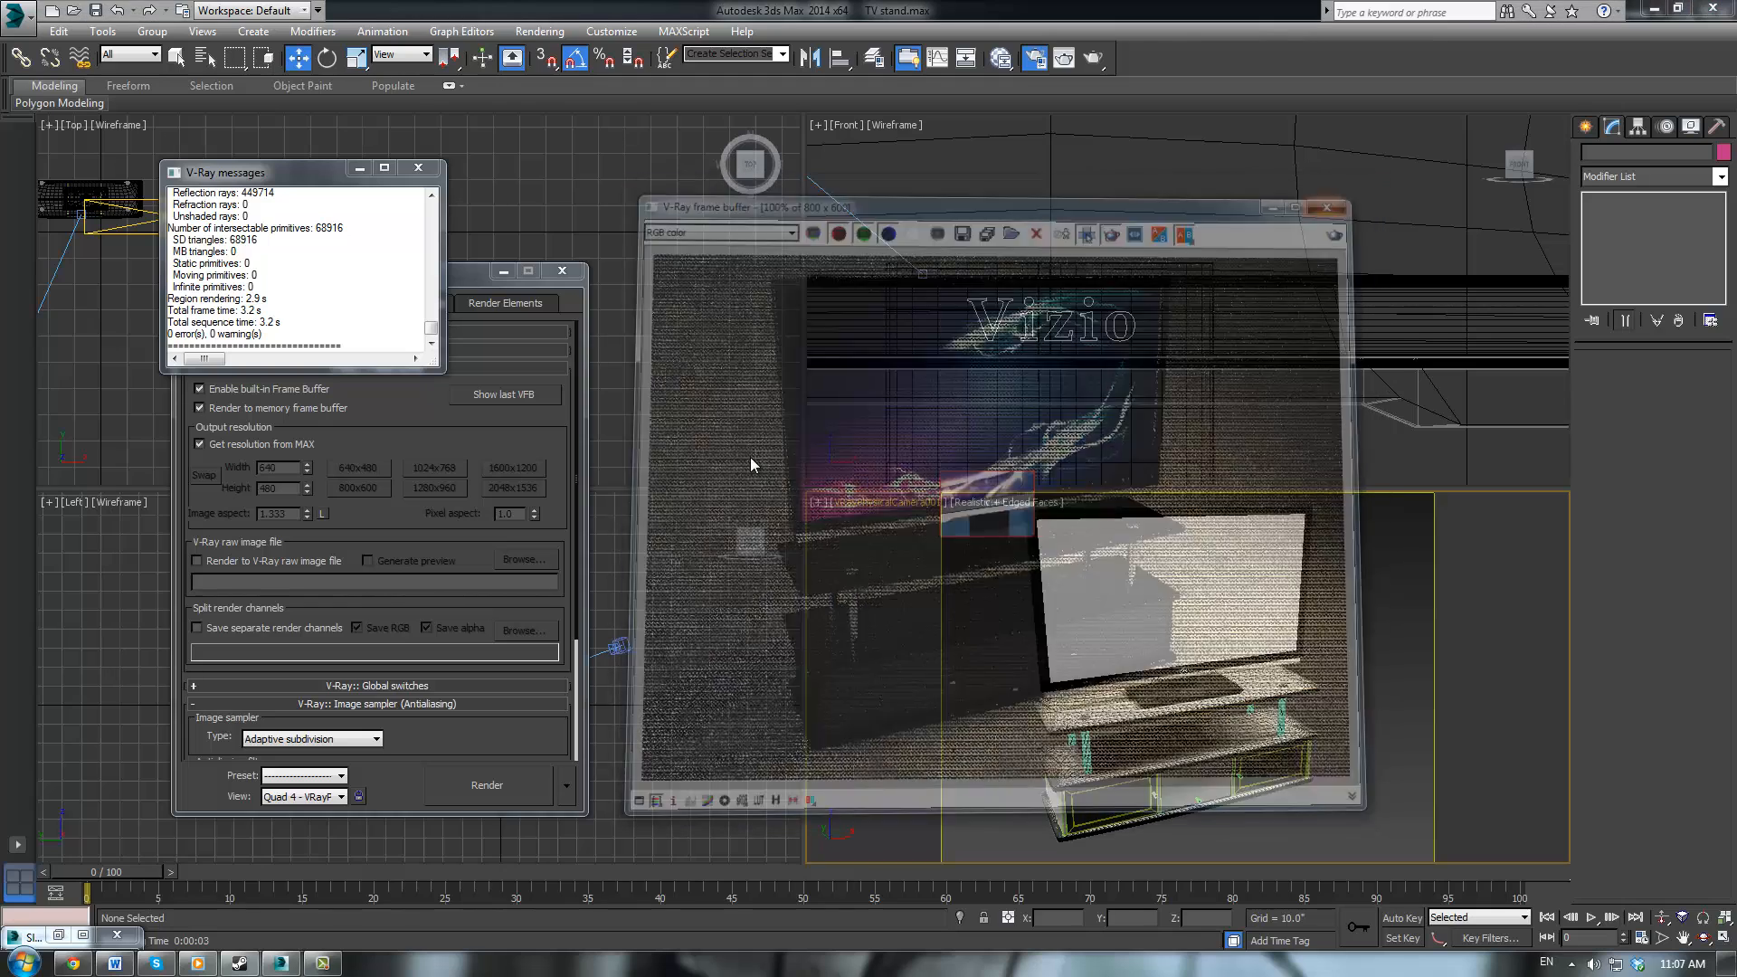
Set the Brushed Metal material's reflection color value to 20 and close the material editor
key(m)
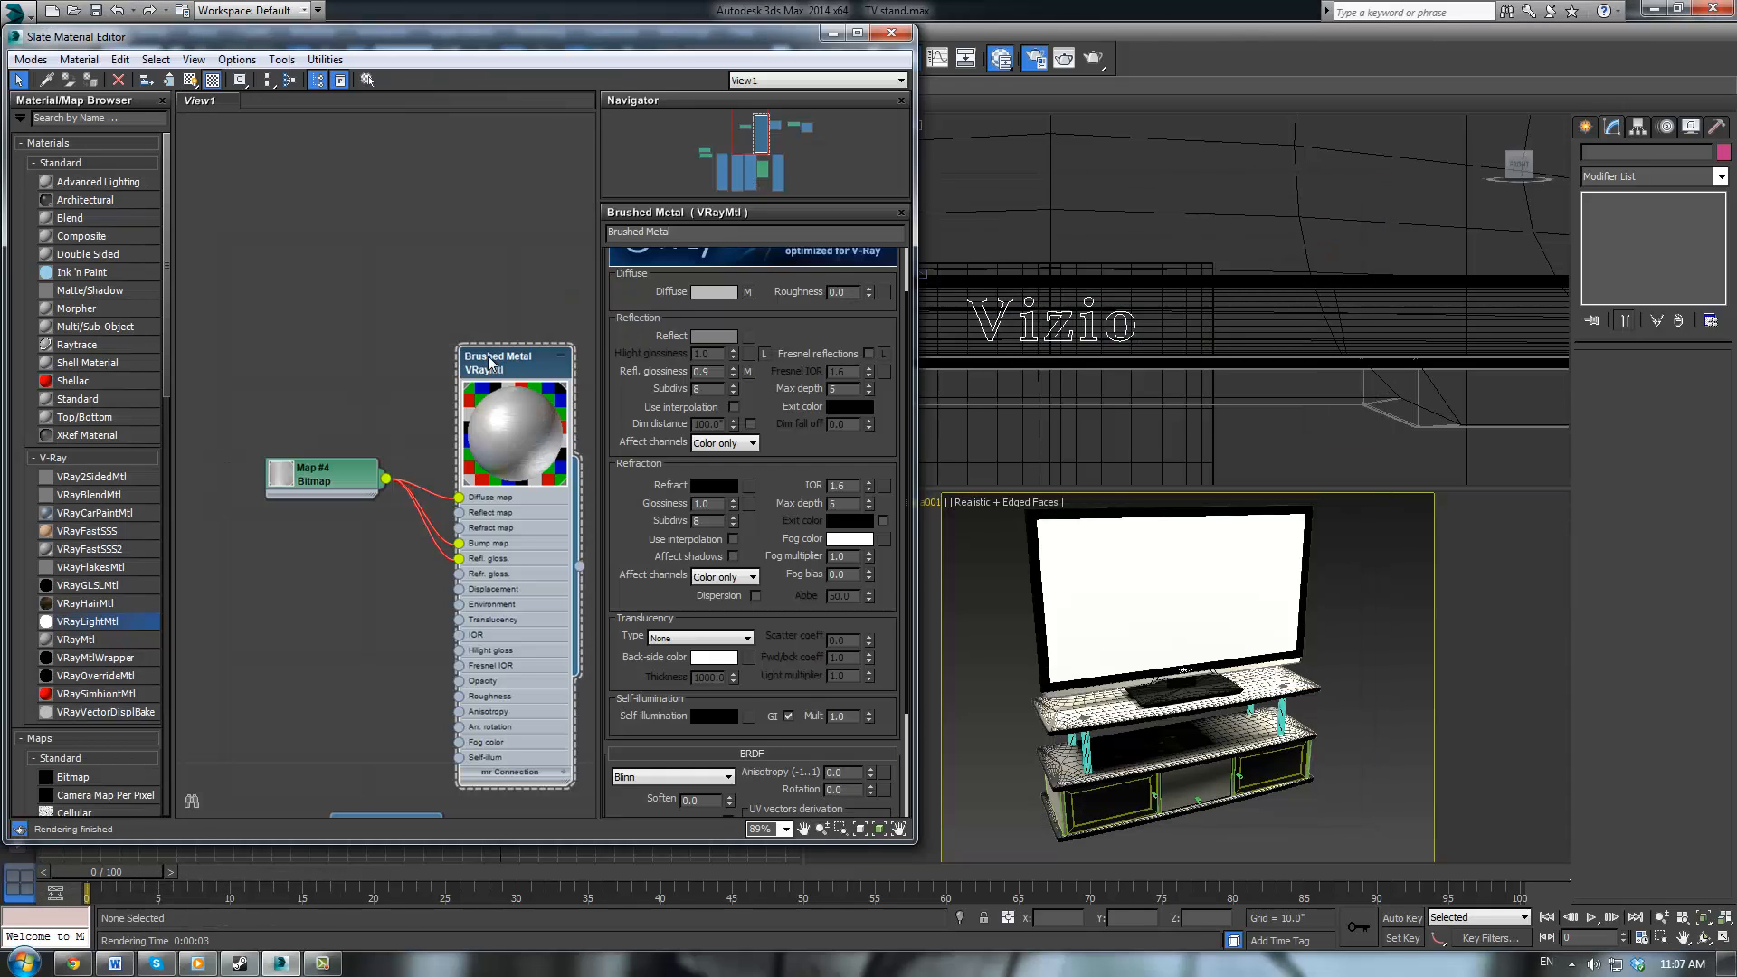
click(713, 336)
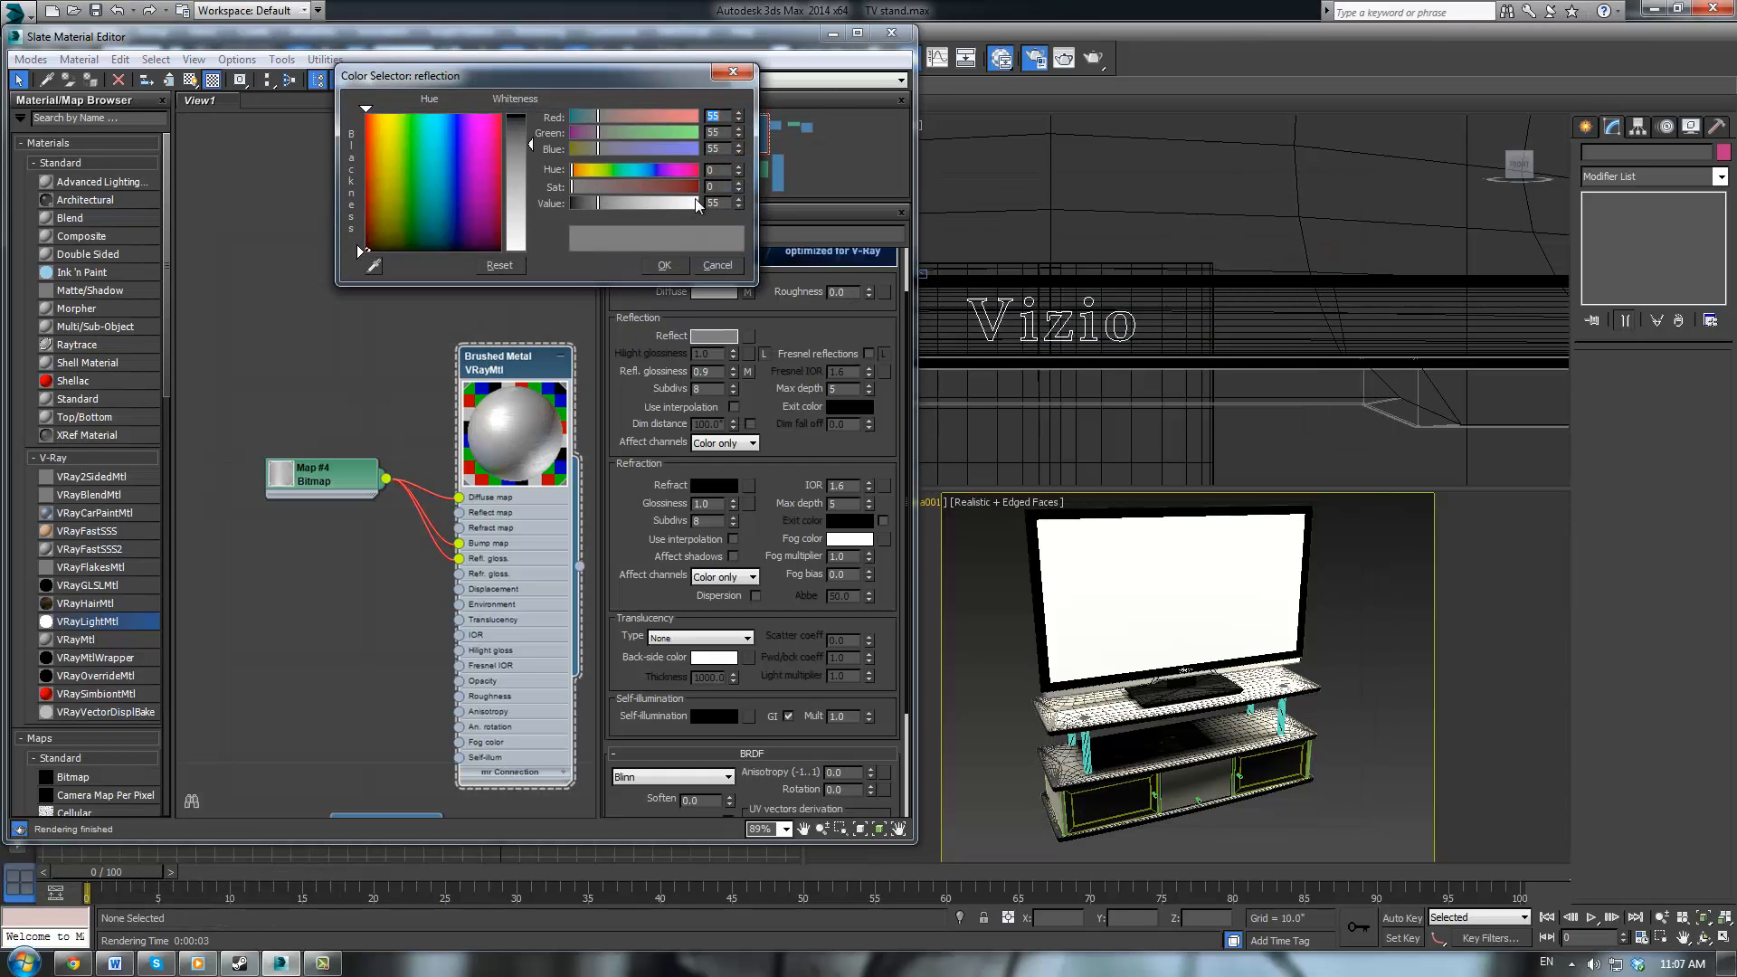
double_click(721, 202)
text(20)
key(Return)
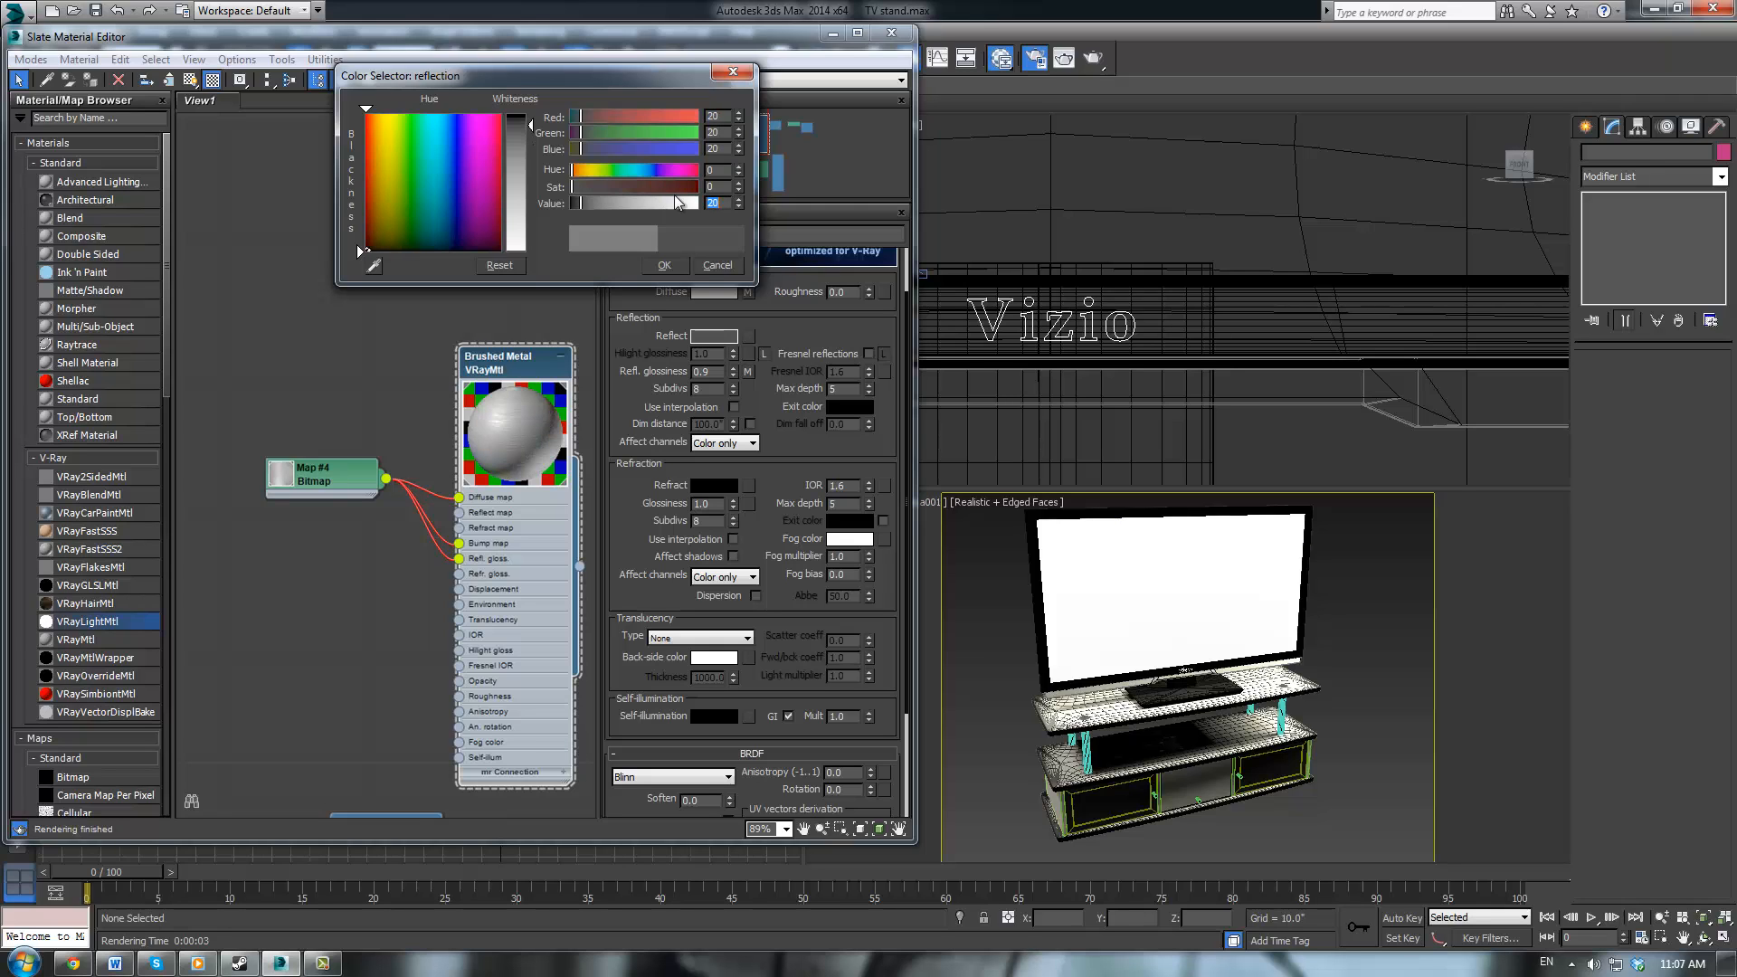
click(732, 74)
click(892, 33)
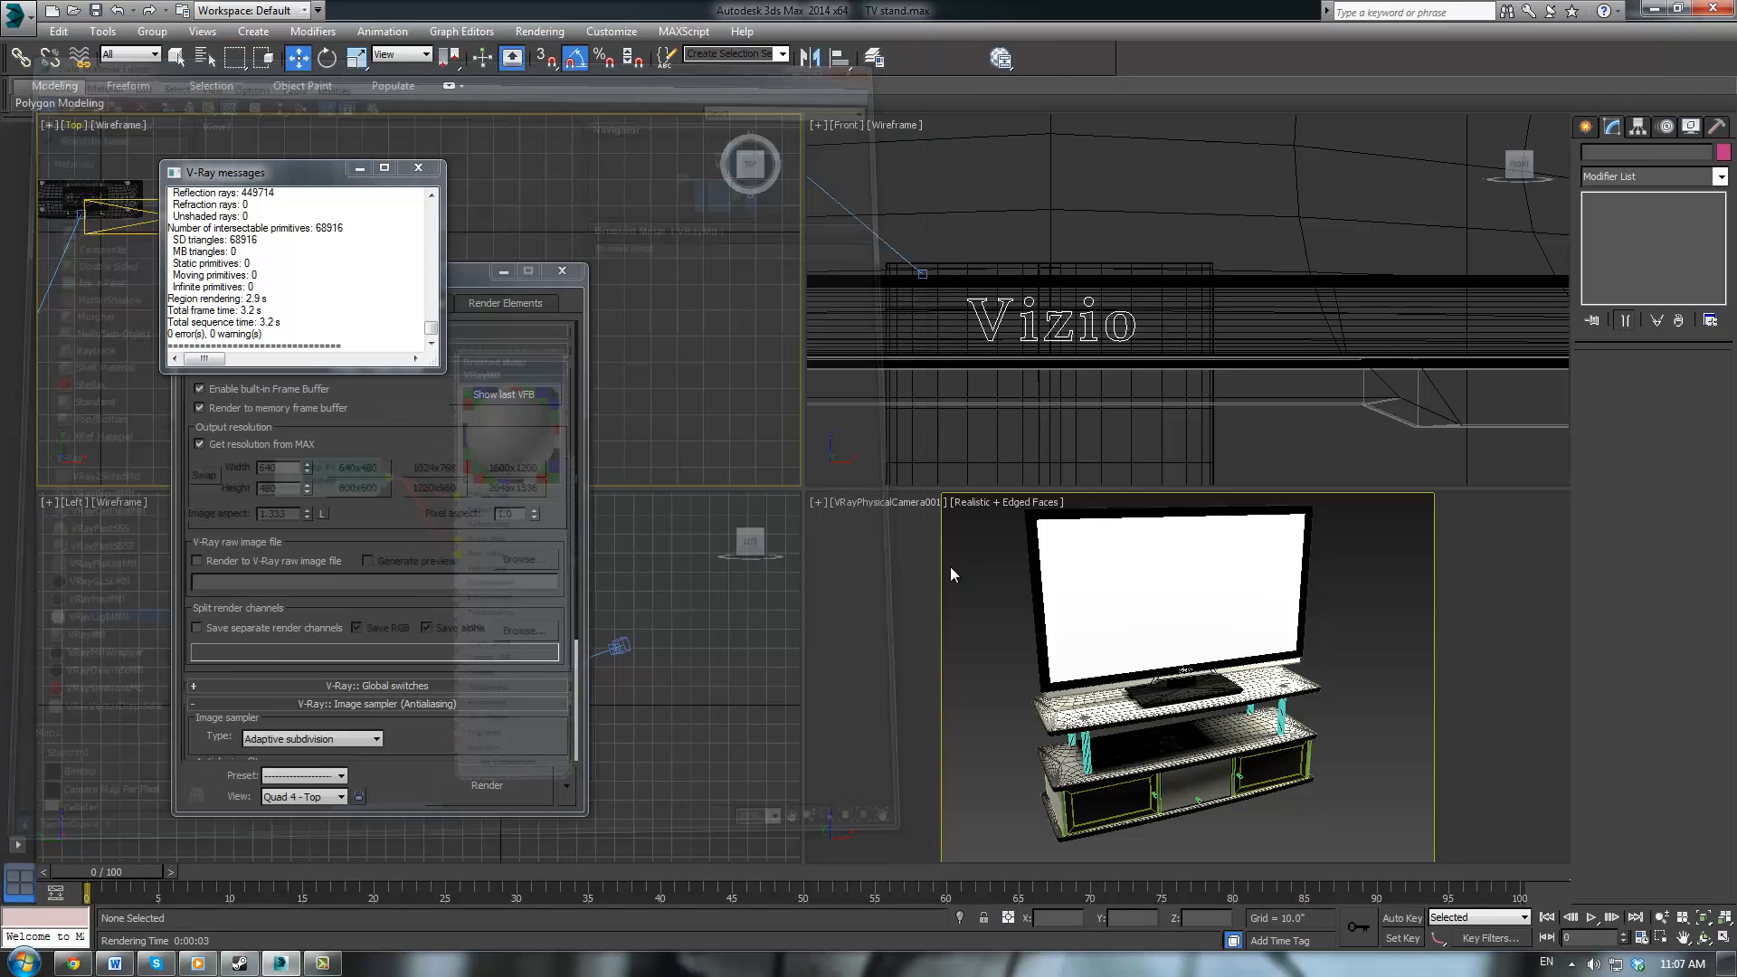
Unhide all objects, region-render the logo area again in the camera view and close the frame buffer
right_click(933, 582)
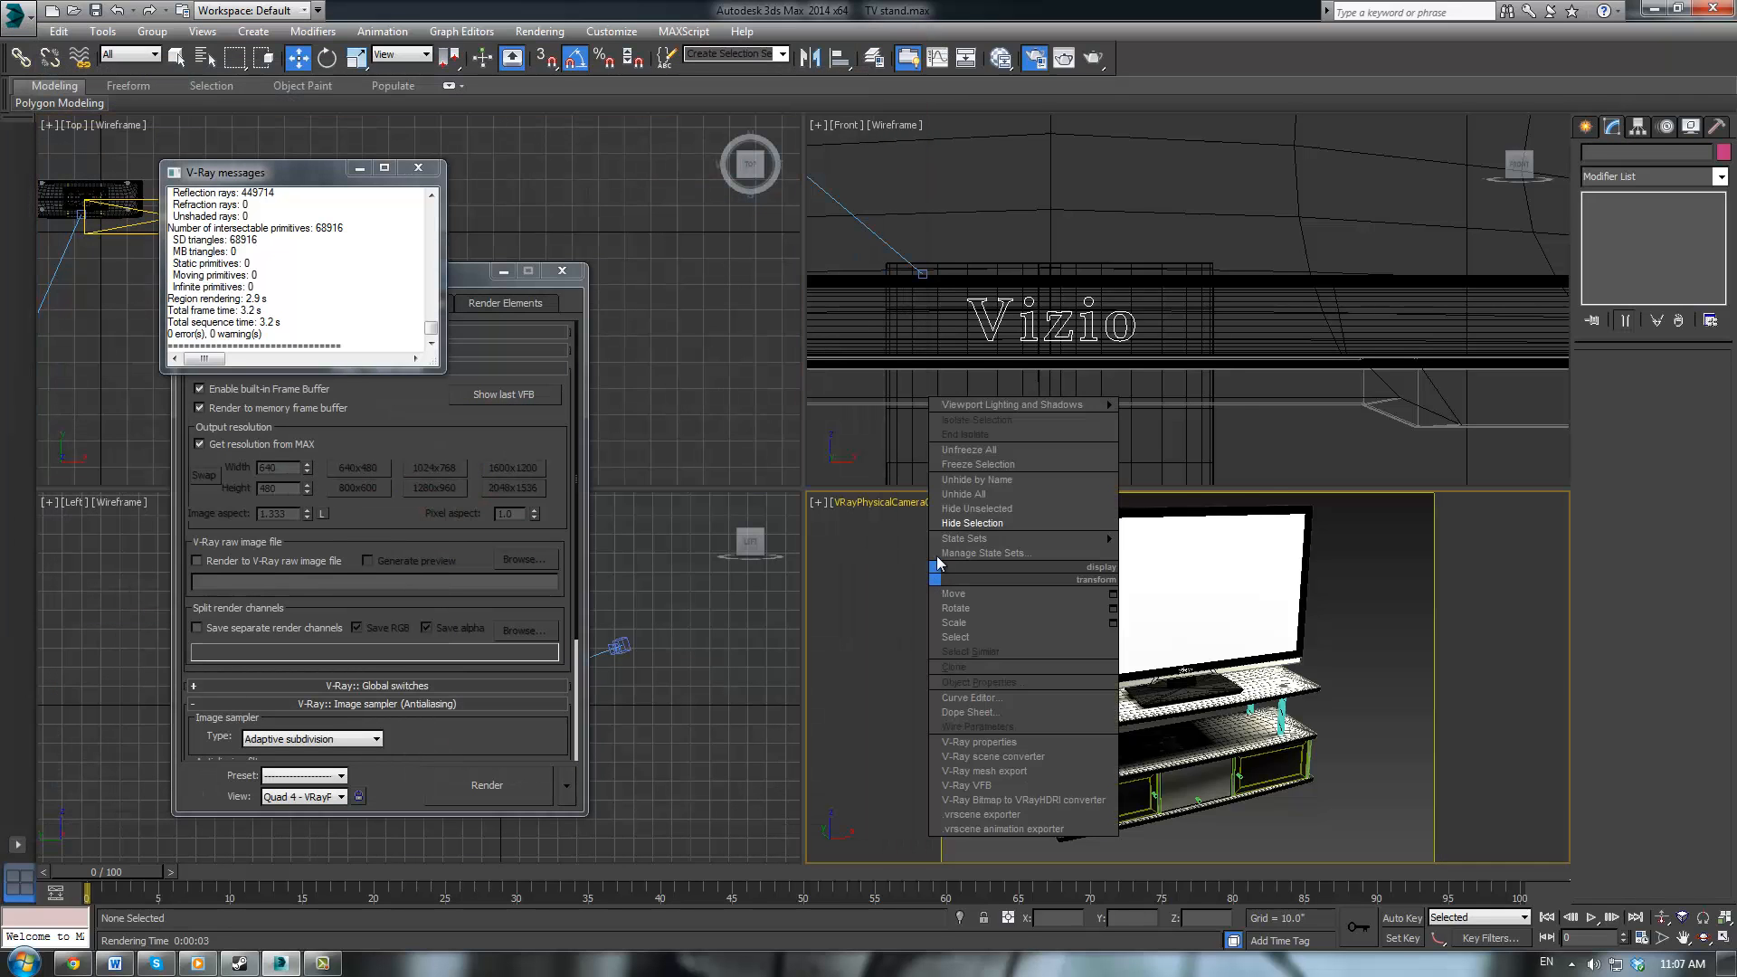
click(968, 494)
click(1064, 57)
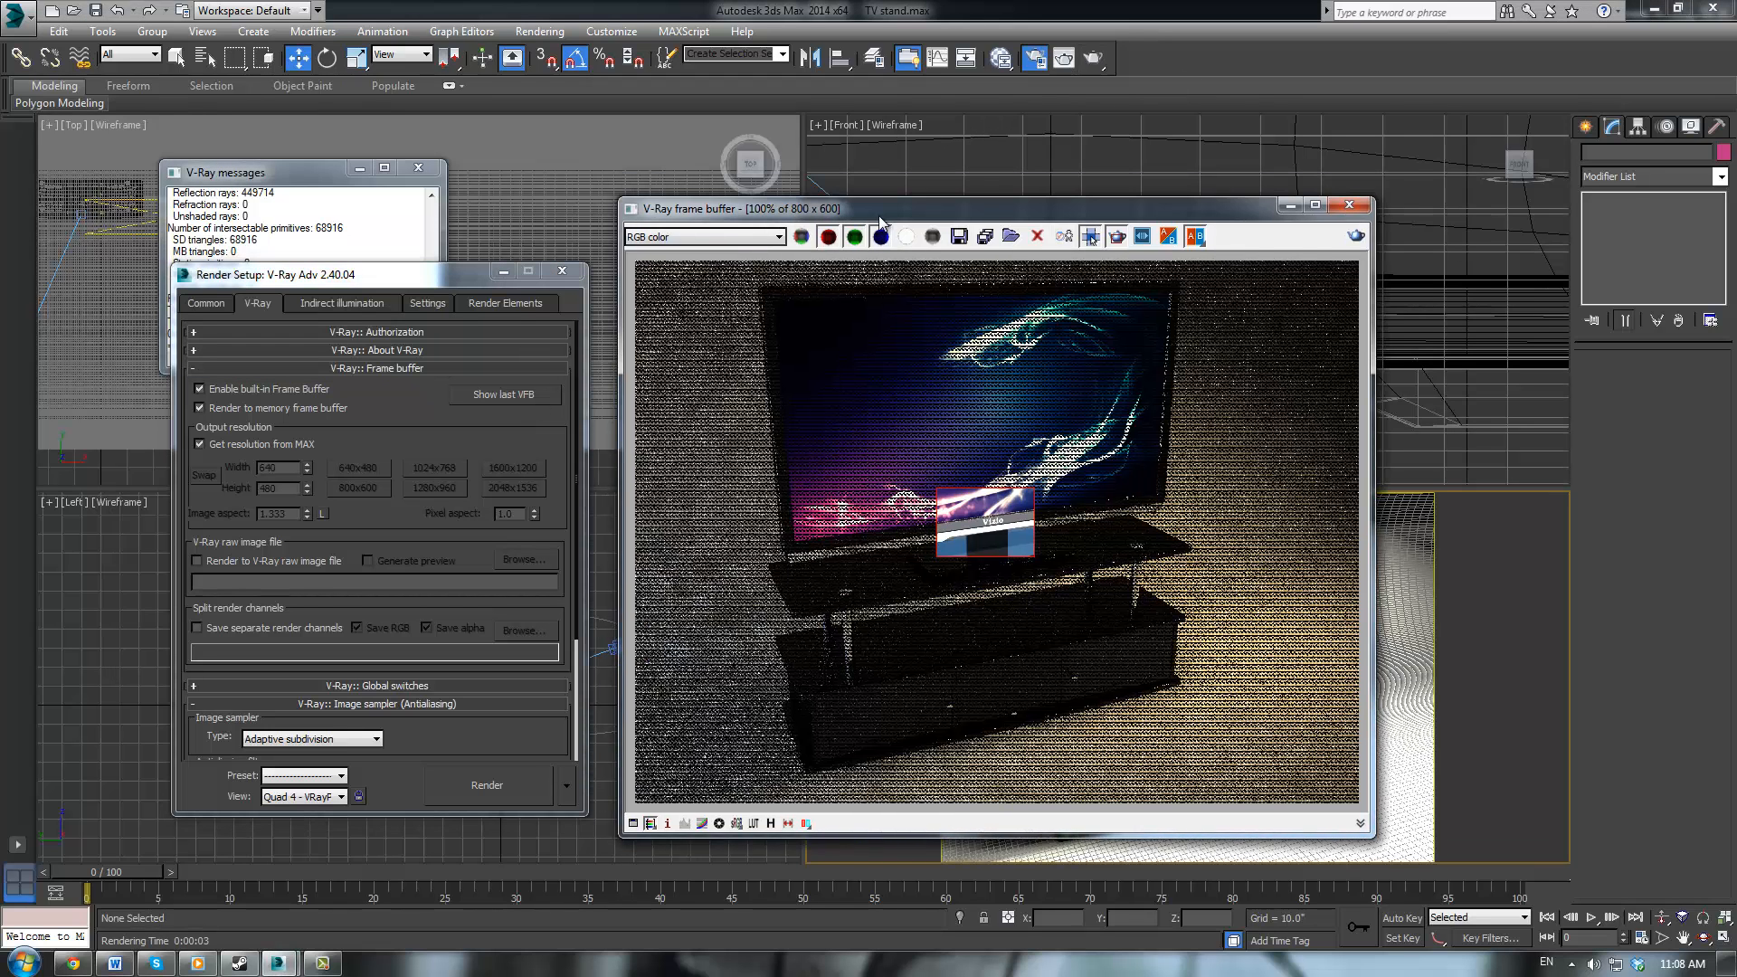
click(1354, 244)
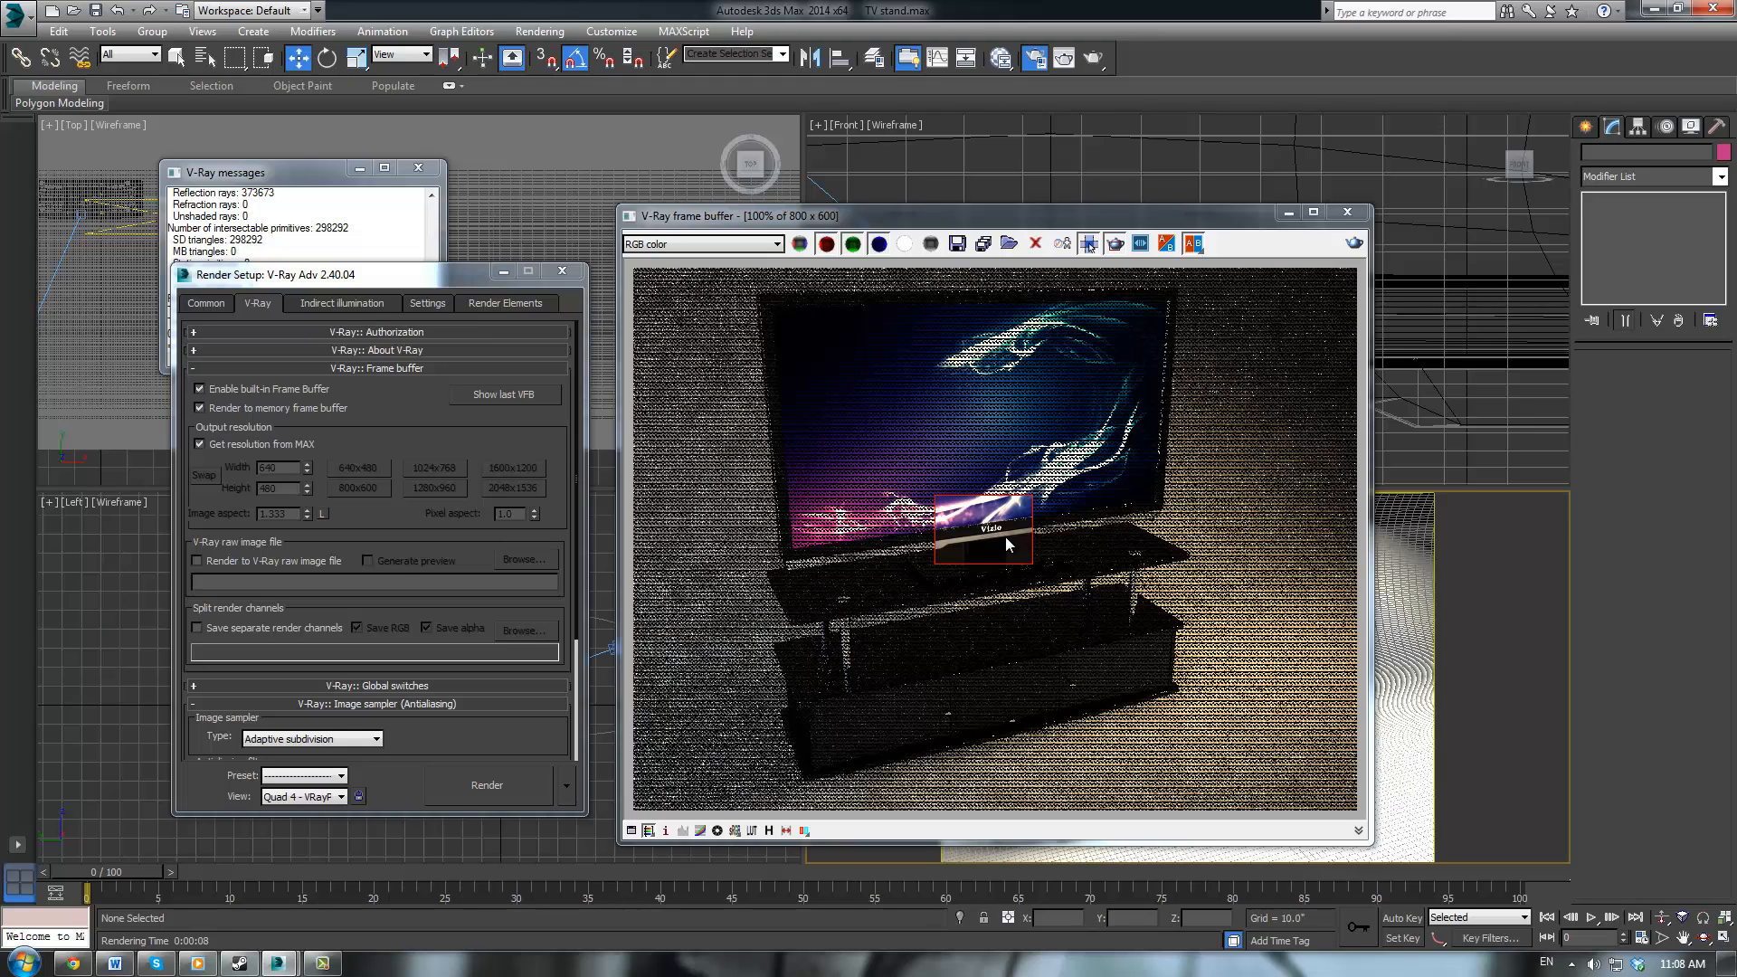
click(1348, 213)
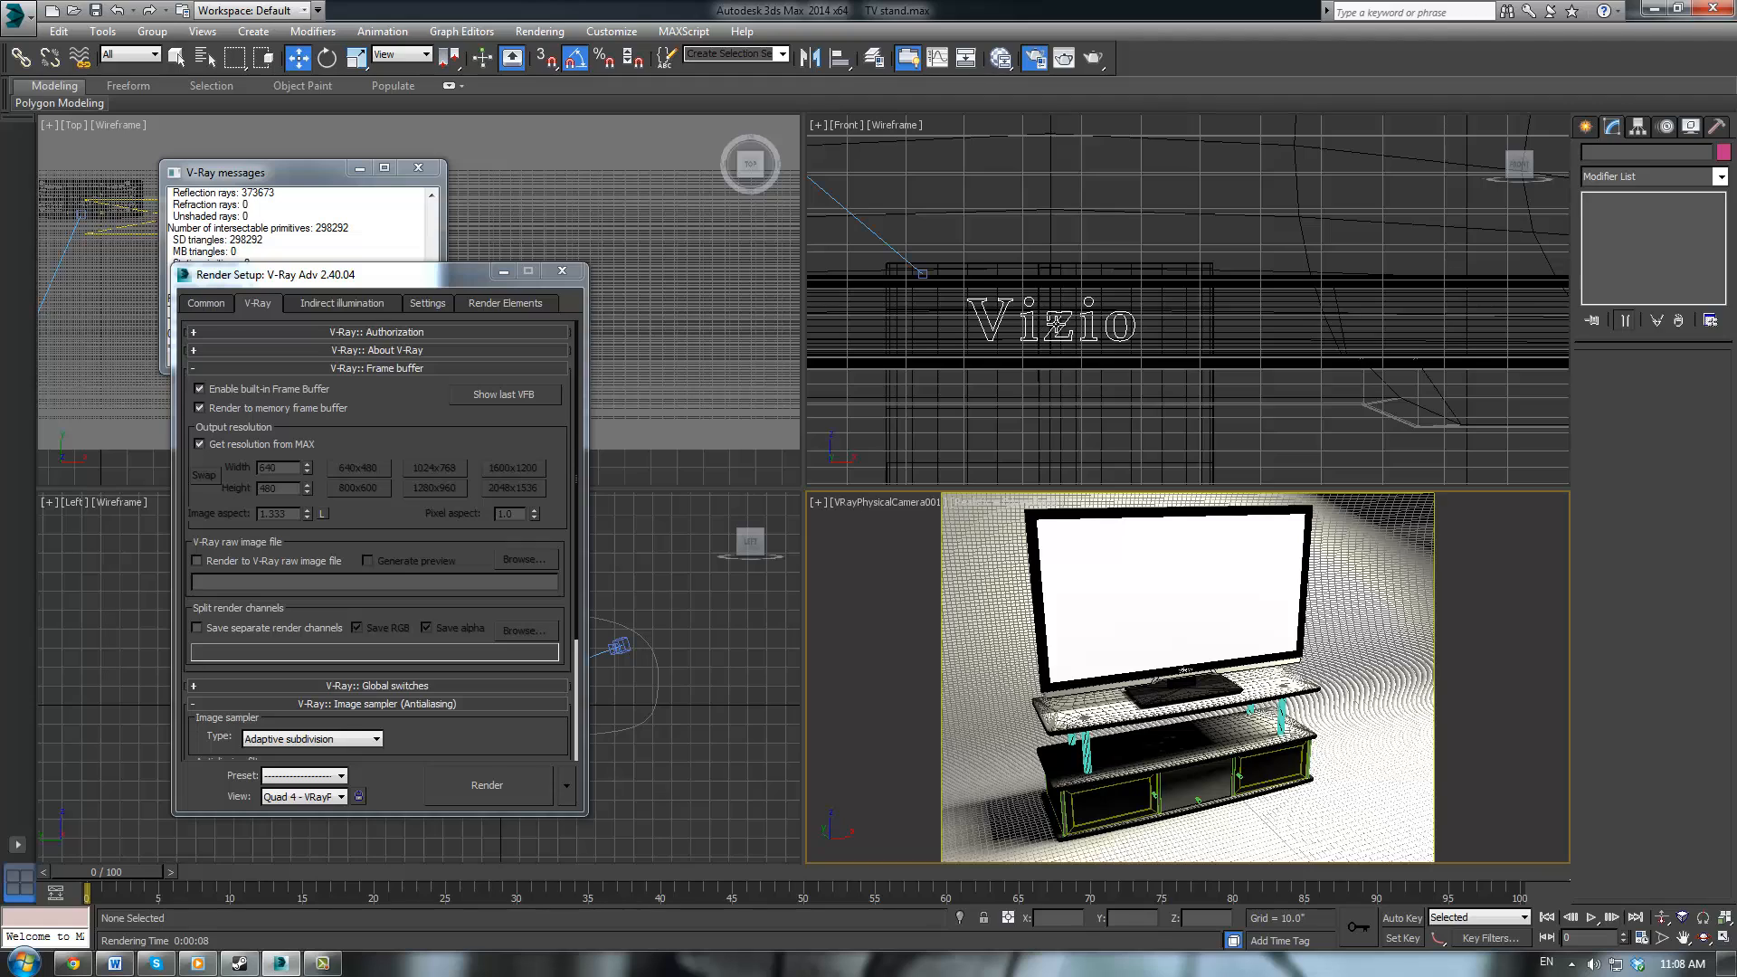
Select the Vizio text and set its kerning to 0.17" and leading to 0.03" at the Text level
click(1054, 326)
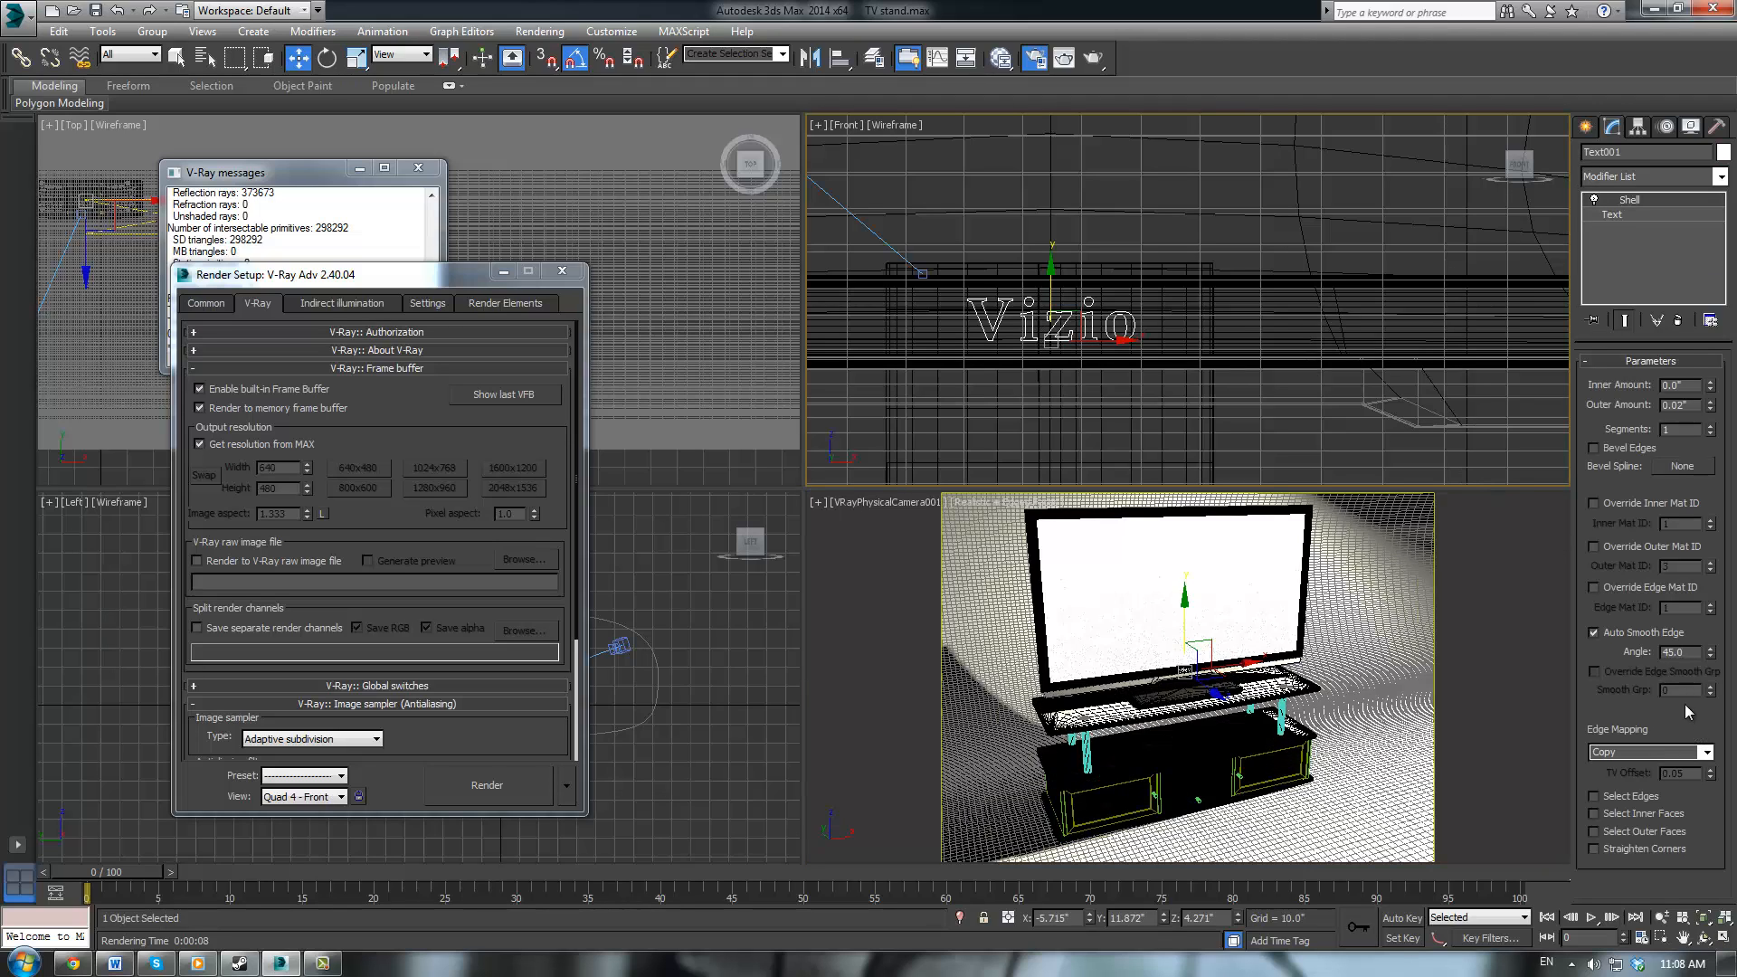
click(1615, 214)
click(1617, 200)
click(1612, 215)
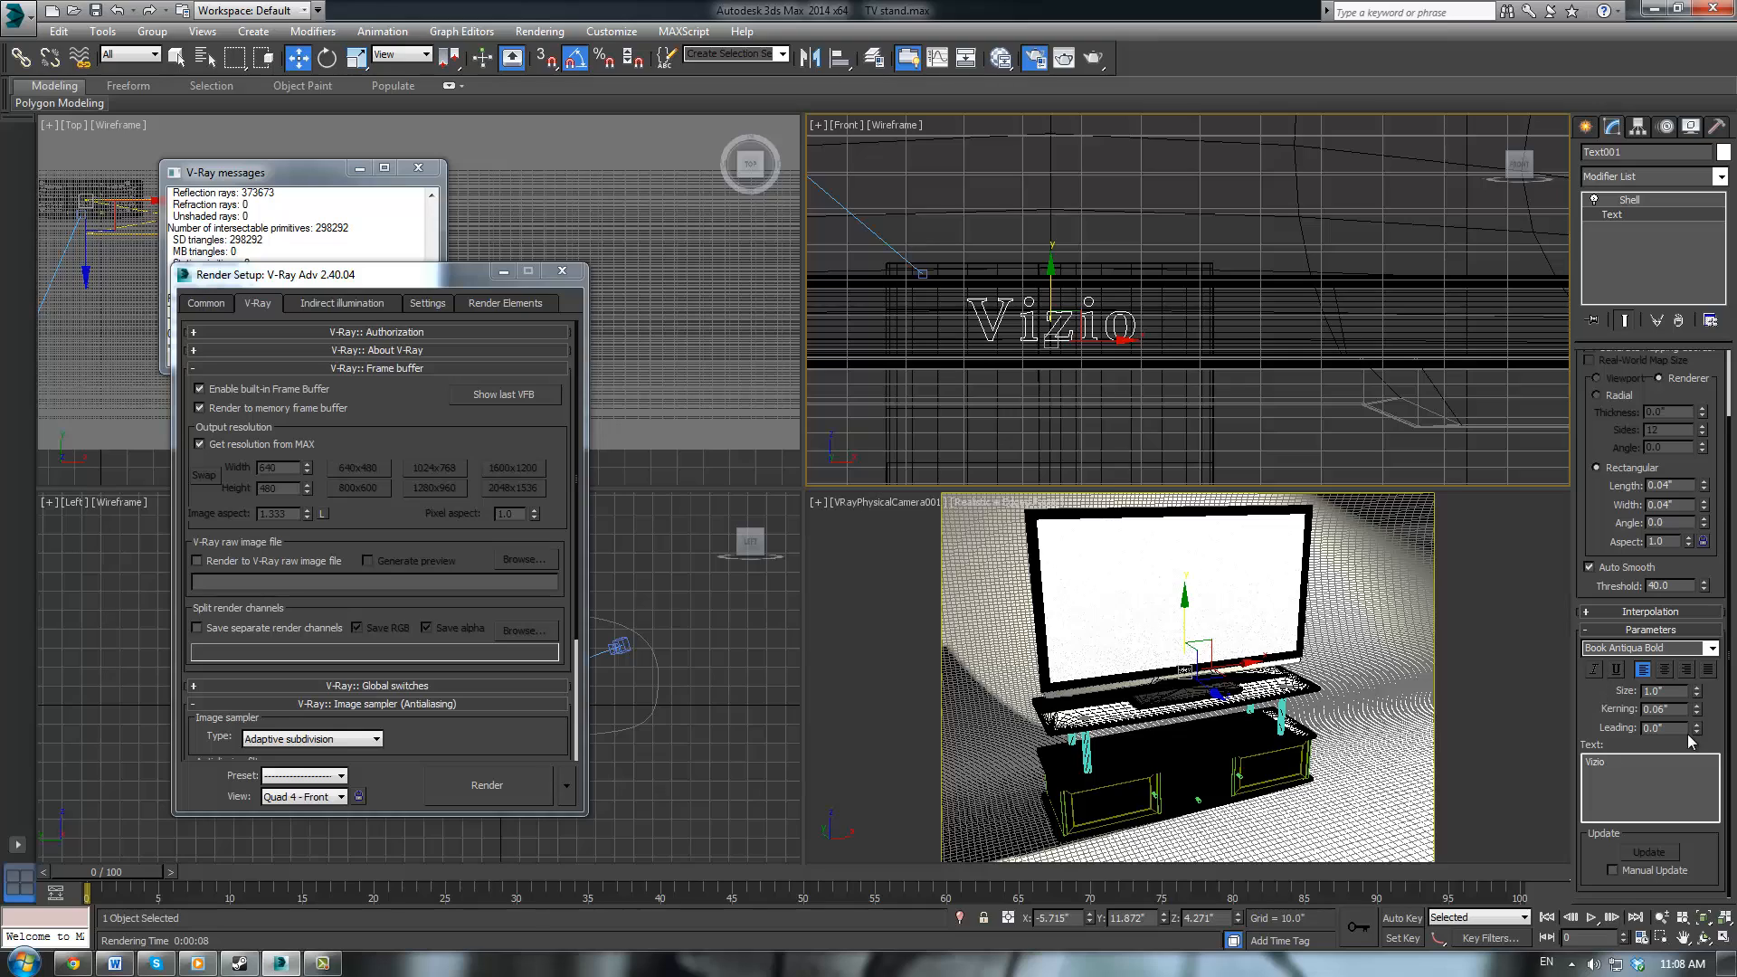
mouse_move(1698, 733)
mouse_down()
mouse_move(1689, 682)
mouse_move(1690, 701)
mouse_up()
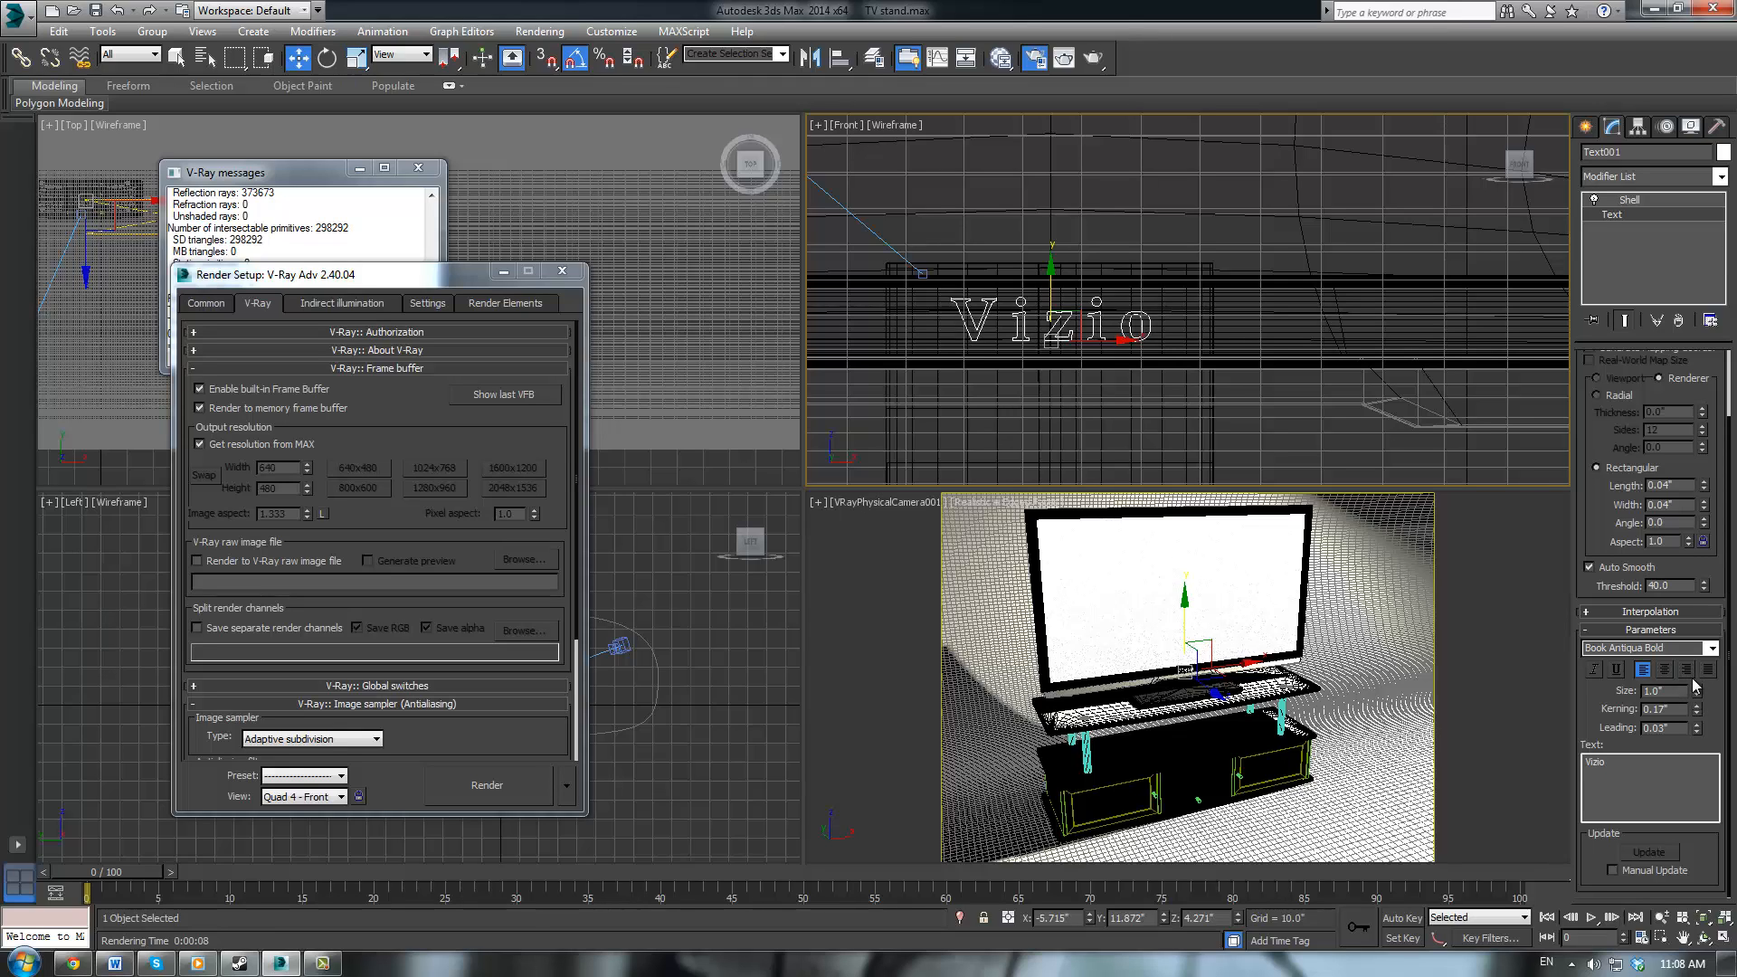
Try the italic and underline styles on the Vizio text
click(1595, 669)
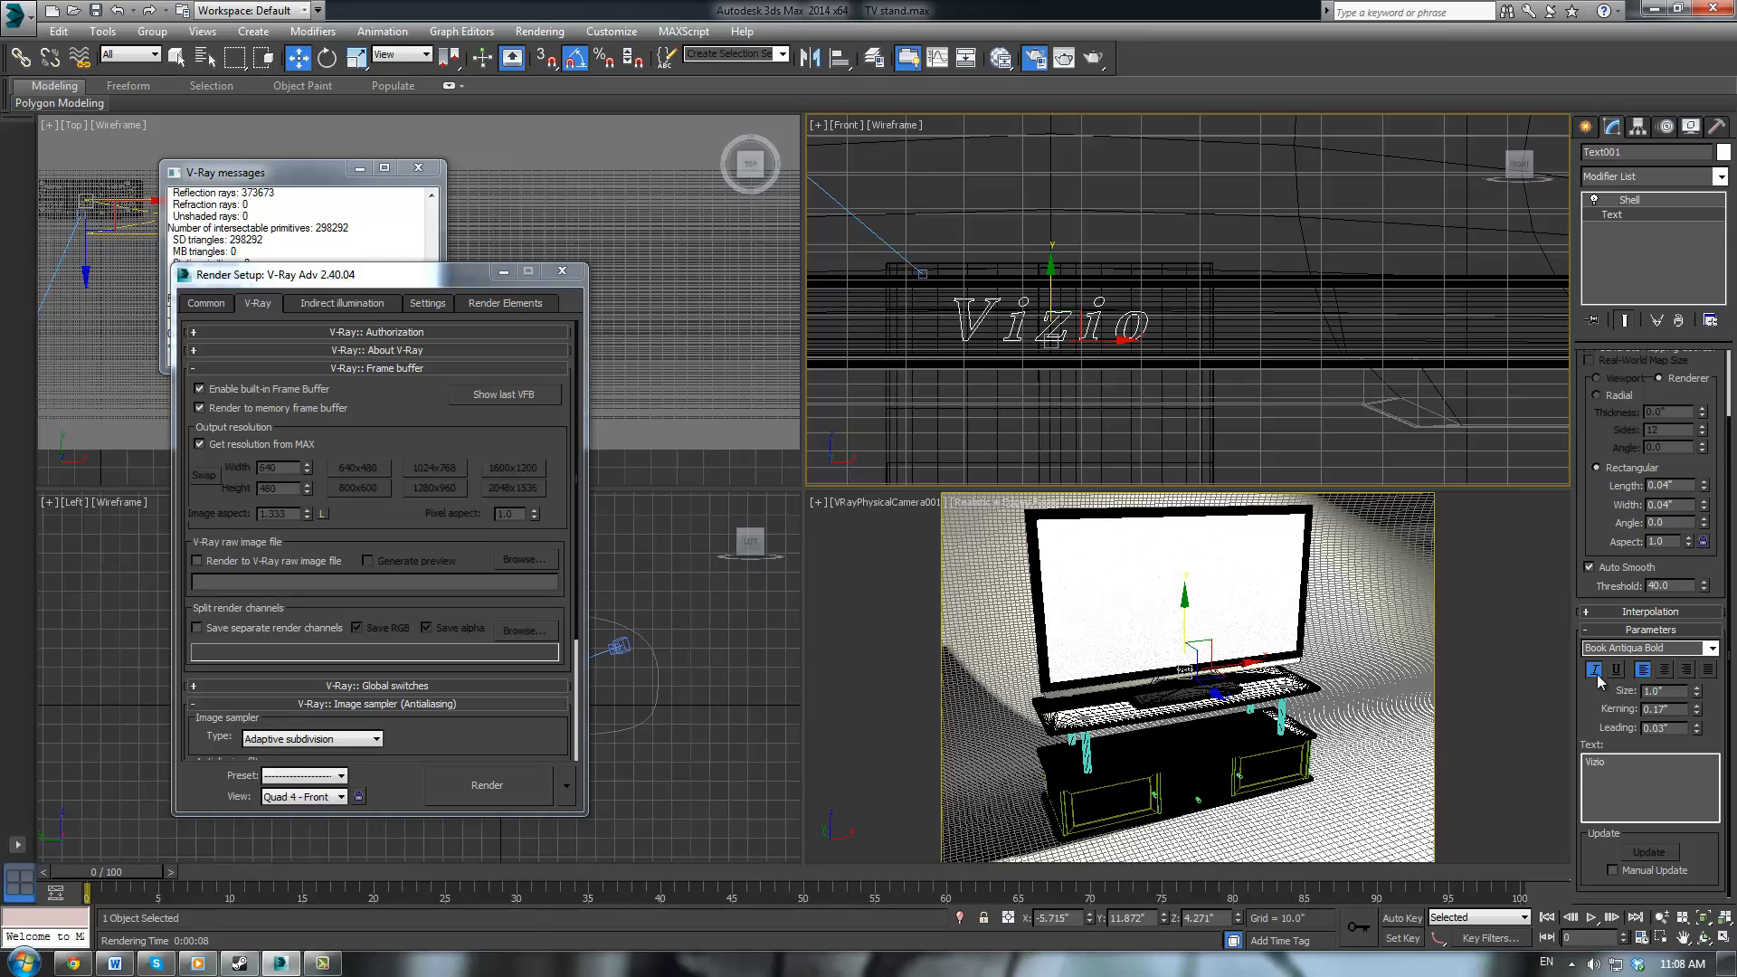
click(1595, 670)
click(1617, 671)
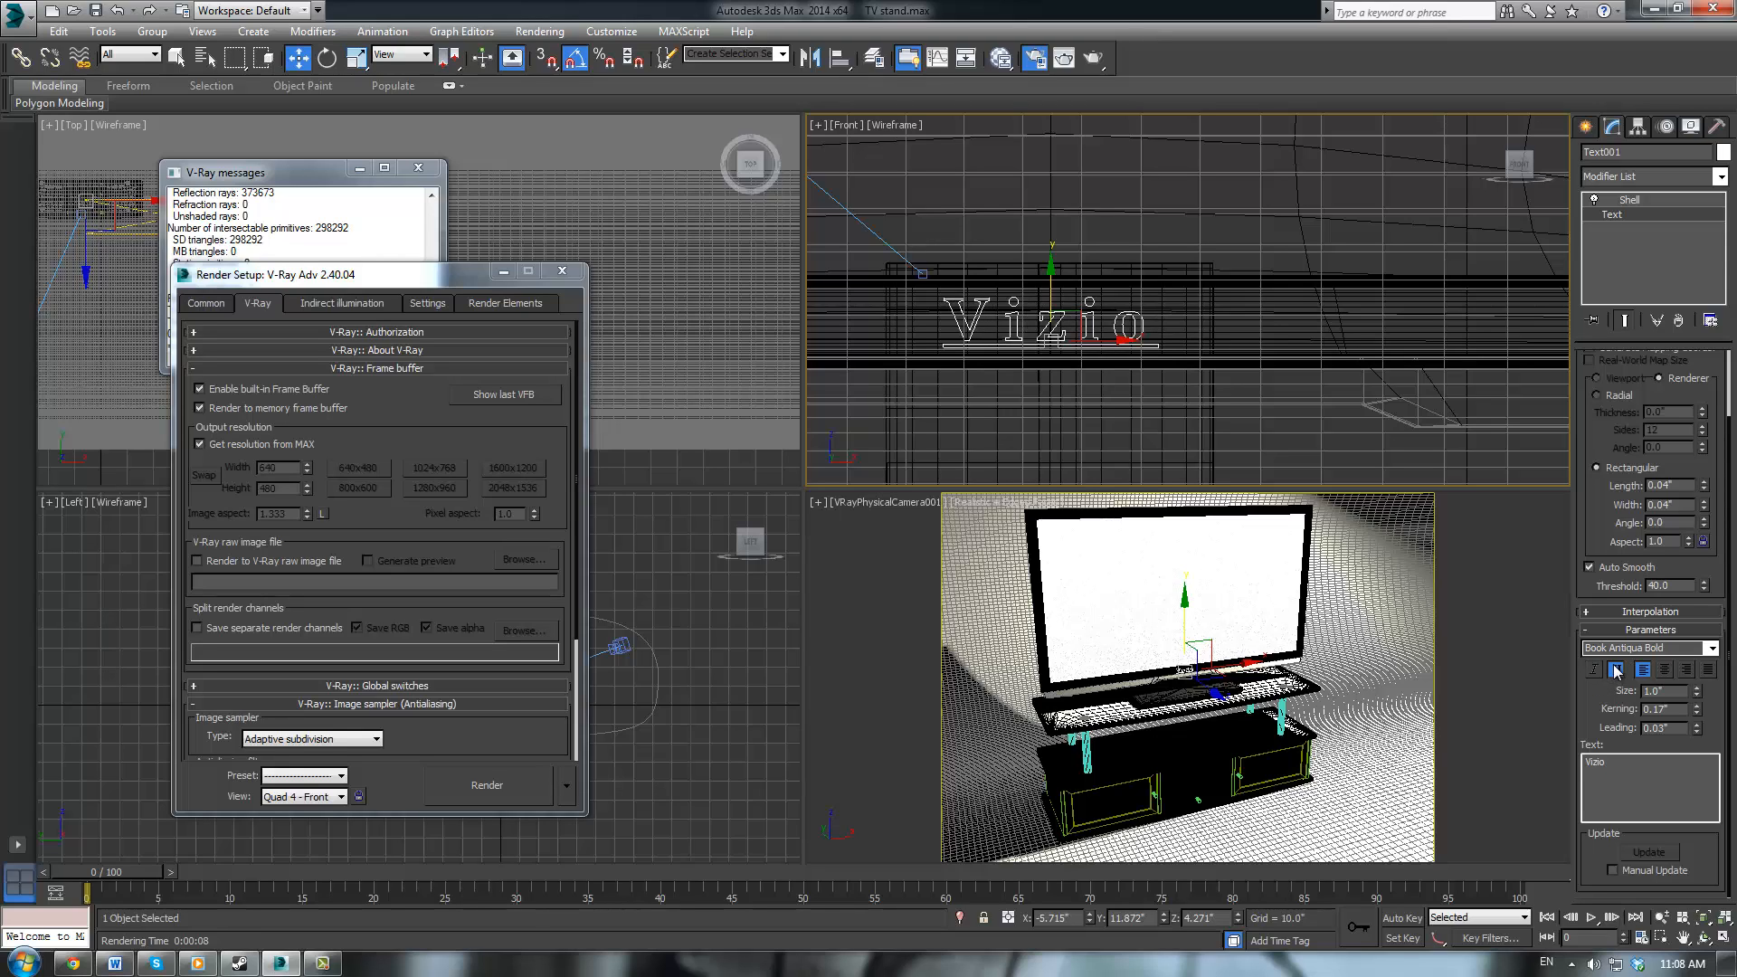
click(1617, 670)
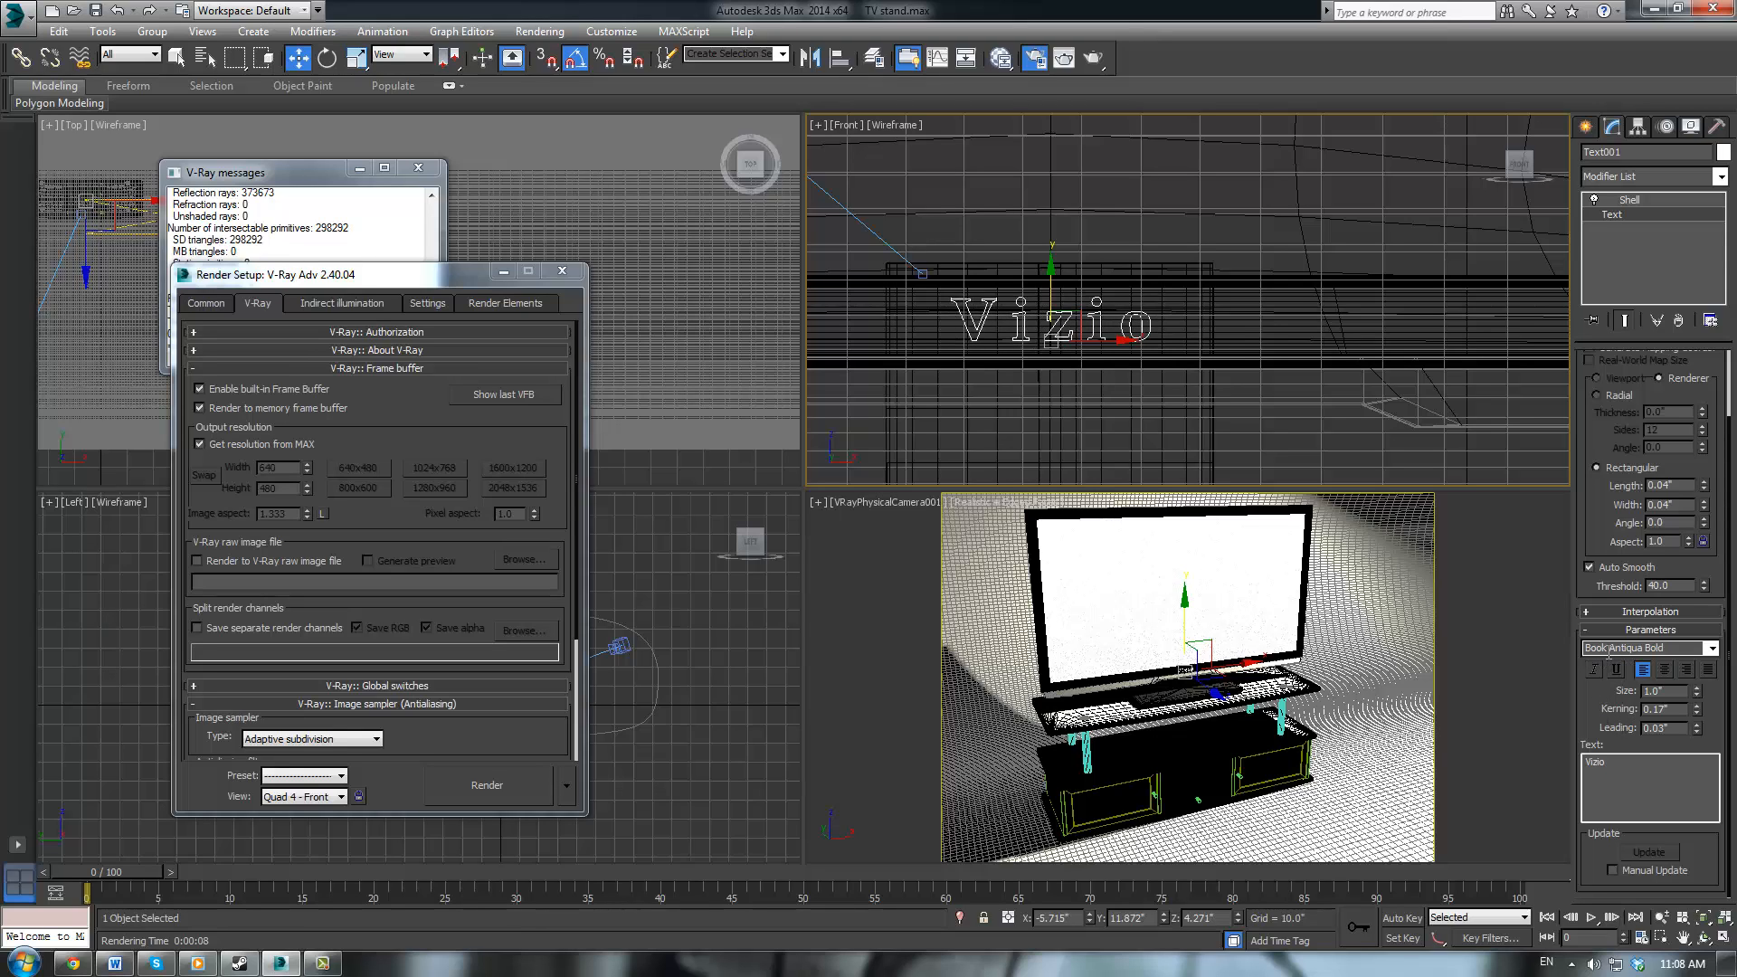
drag(1607, 530, 1603, 566)
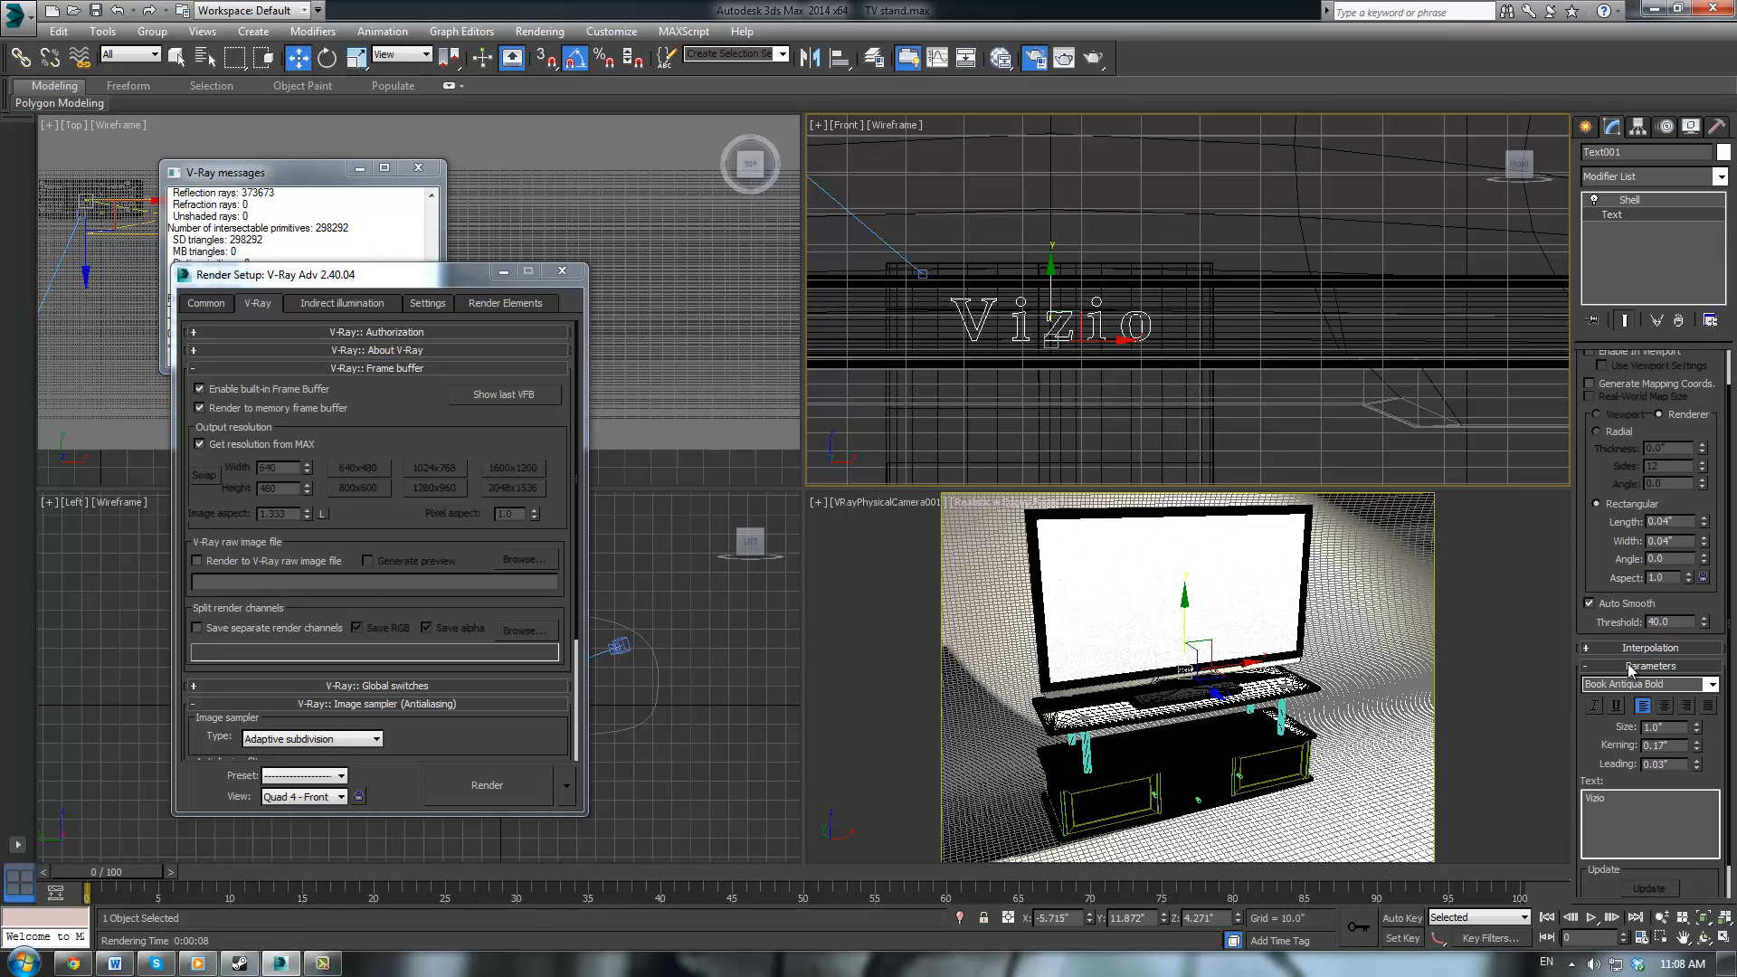
Close the render setup and tint the Light material's color pale cyan by lowering its red value to 198
click(561, 270)
key(m)
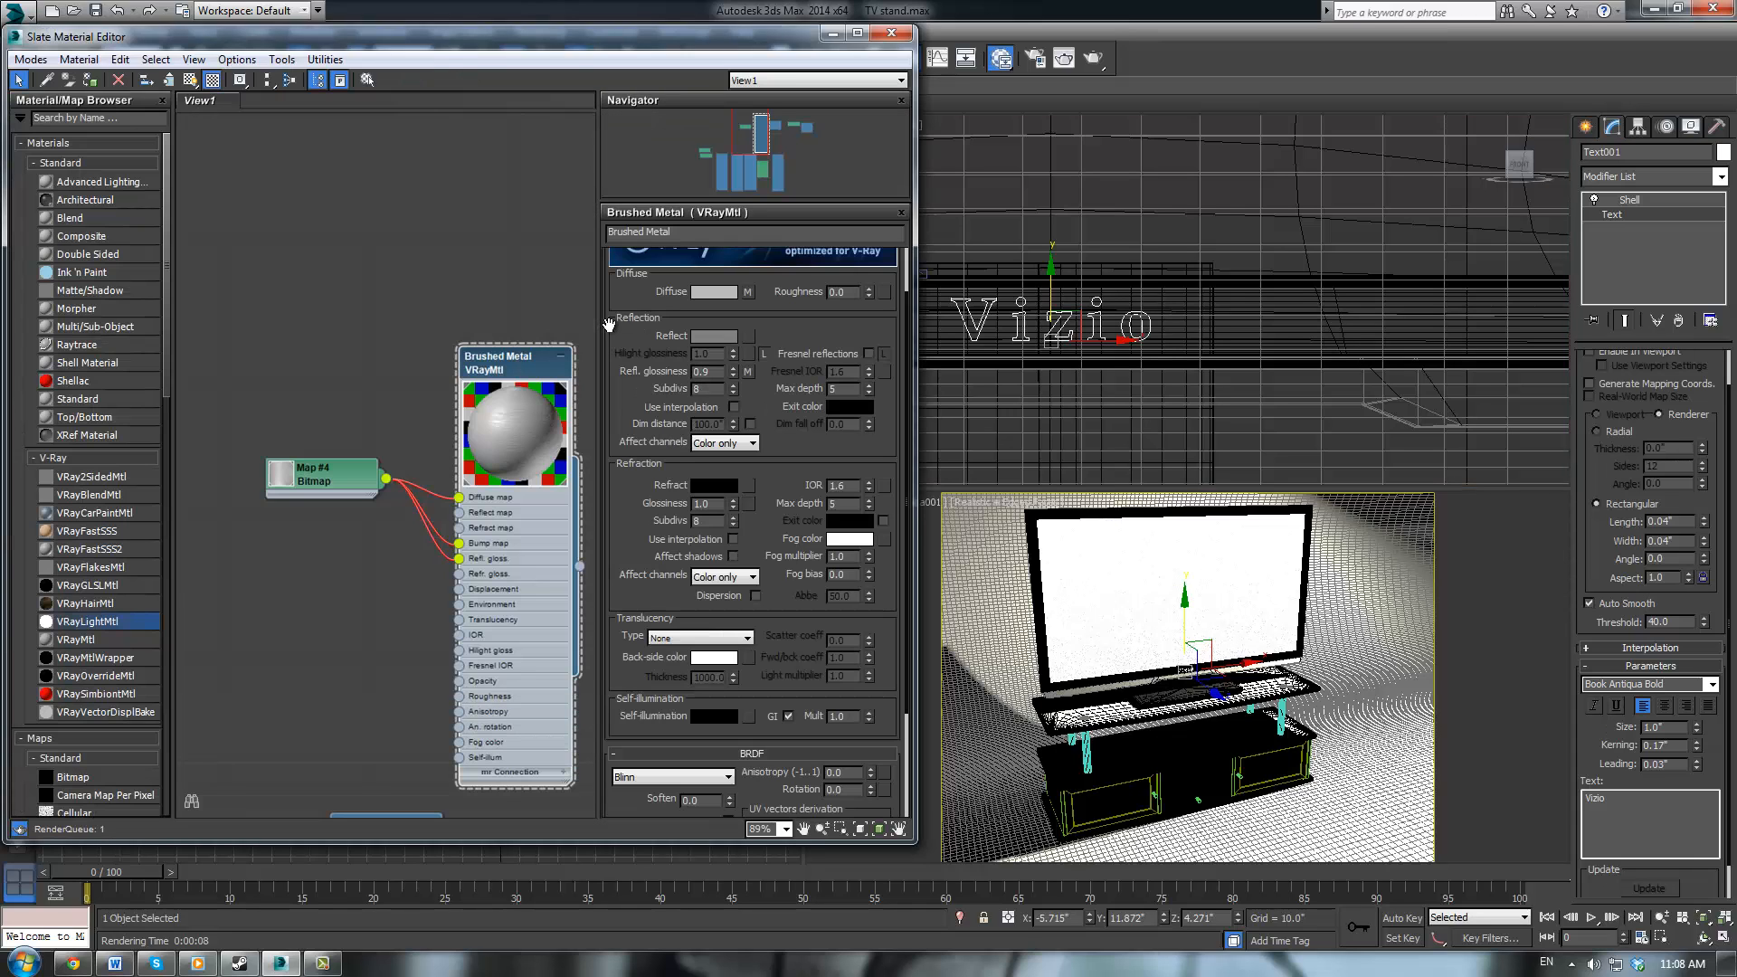
middle_drag(319, 218, 83, 192)
click(428, 403)
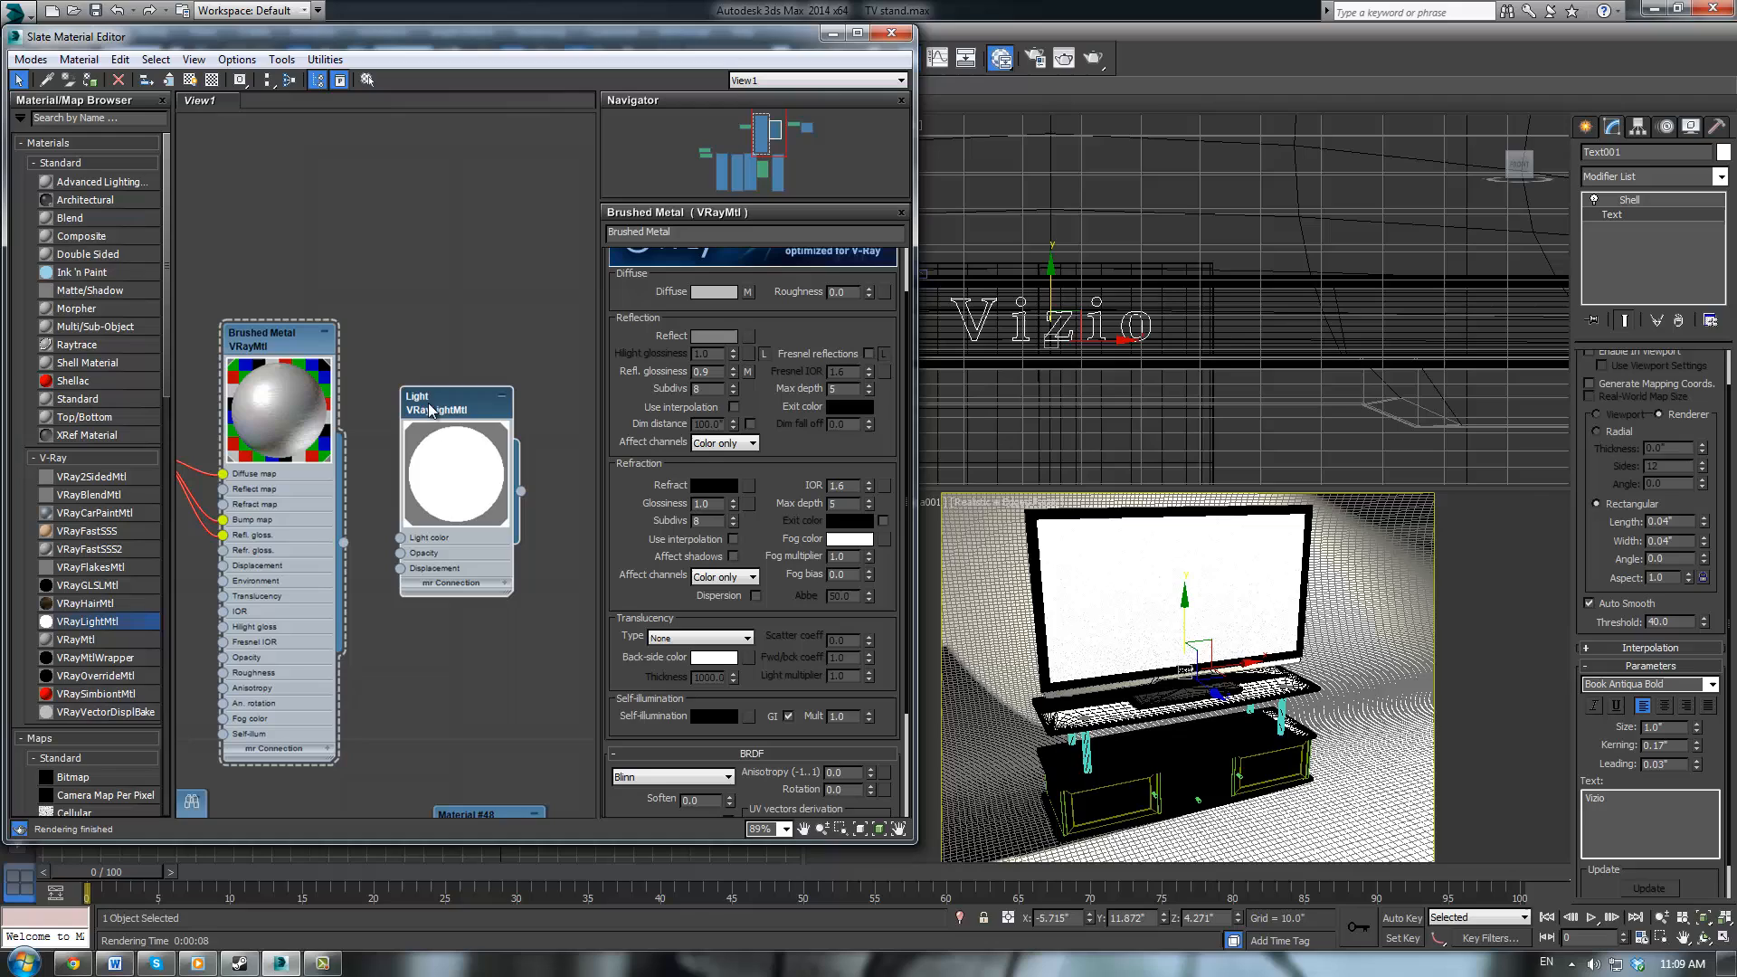
double_click(459, 450)
double_click(462, 403)
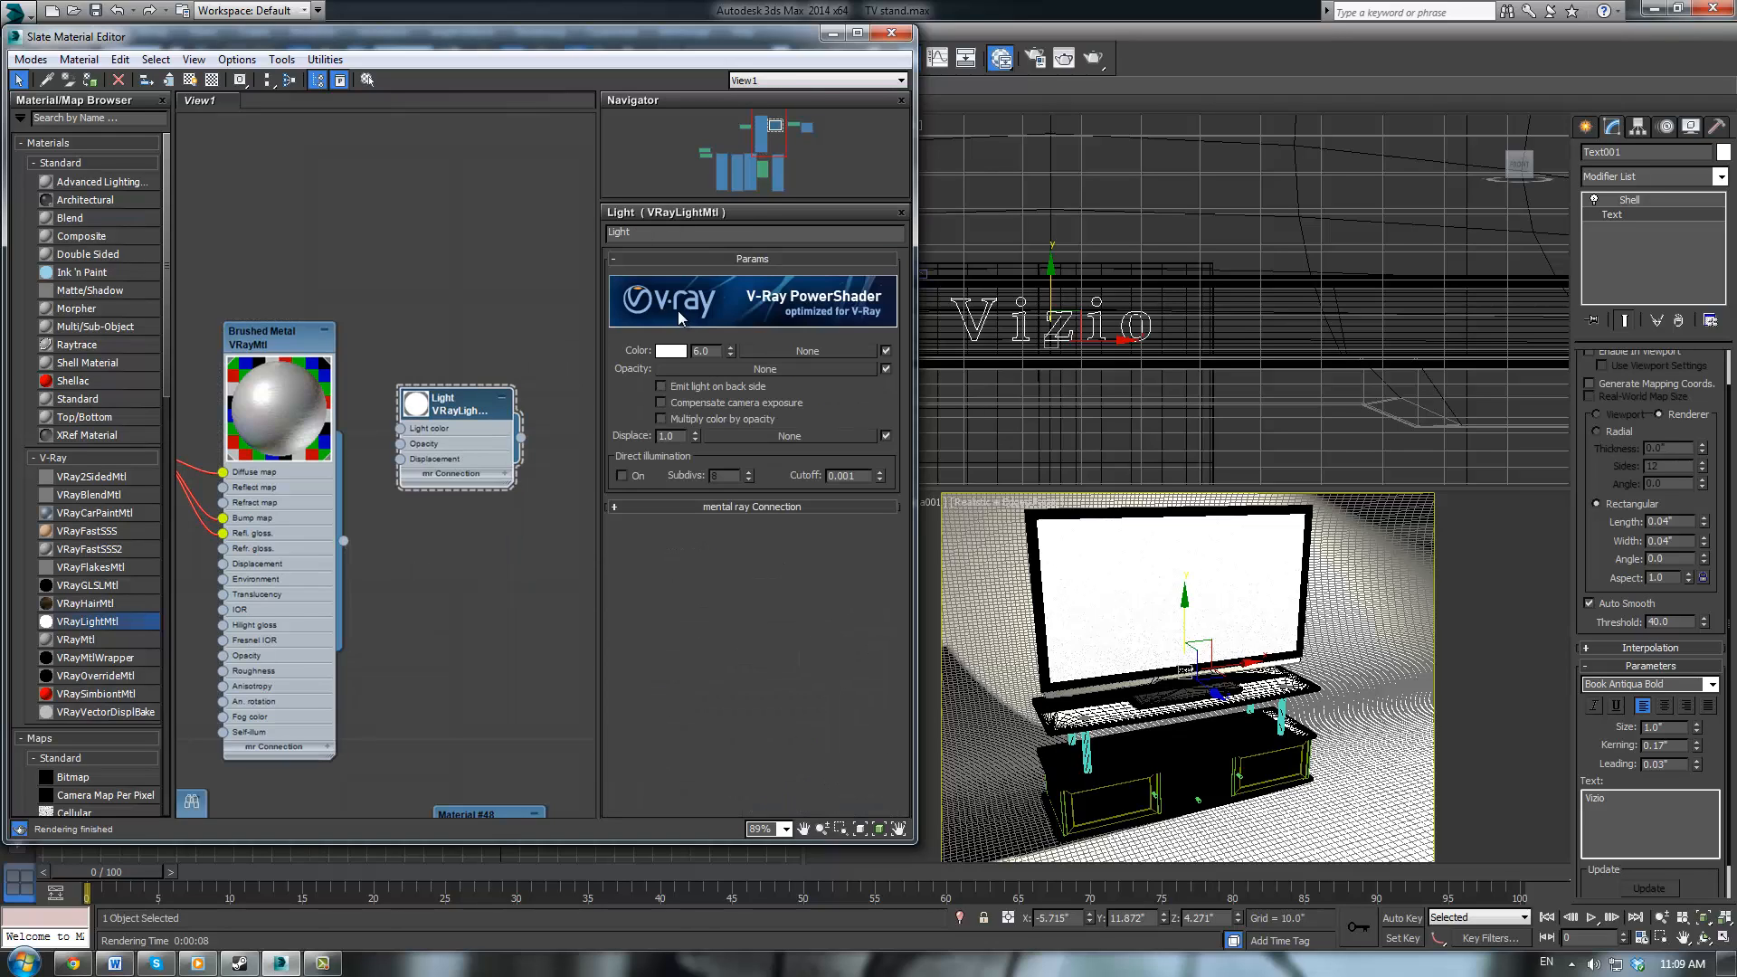
click(672, 351)
drag(695, 119, 674, 123)
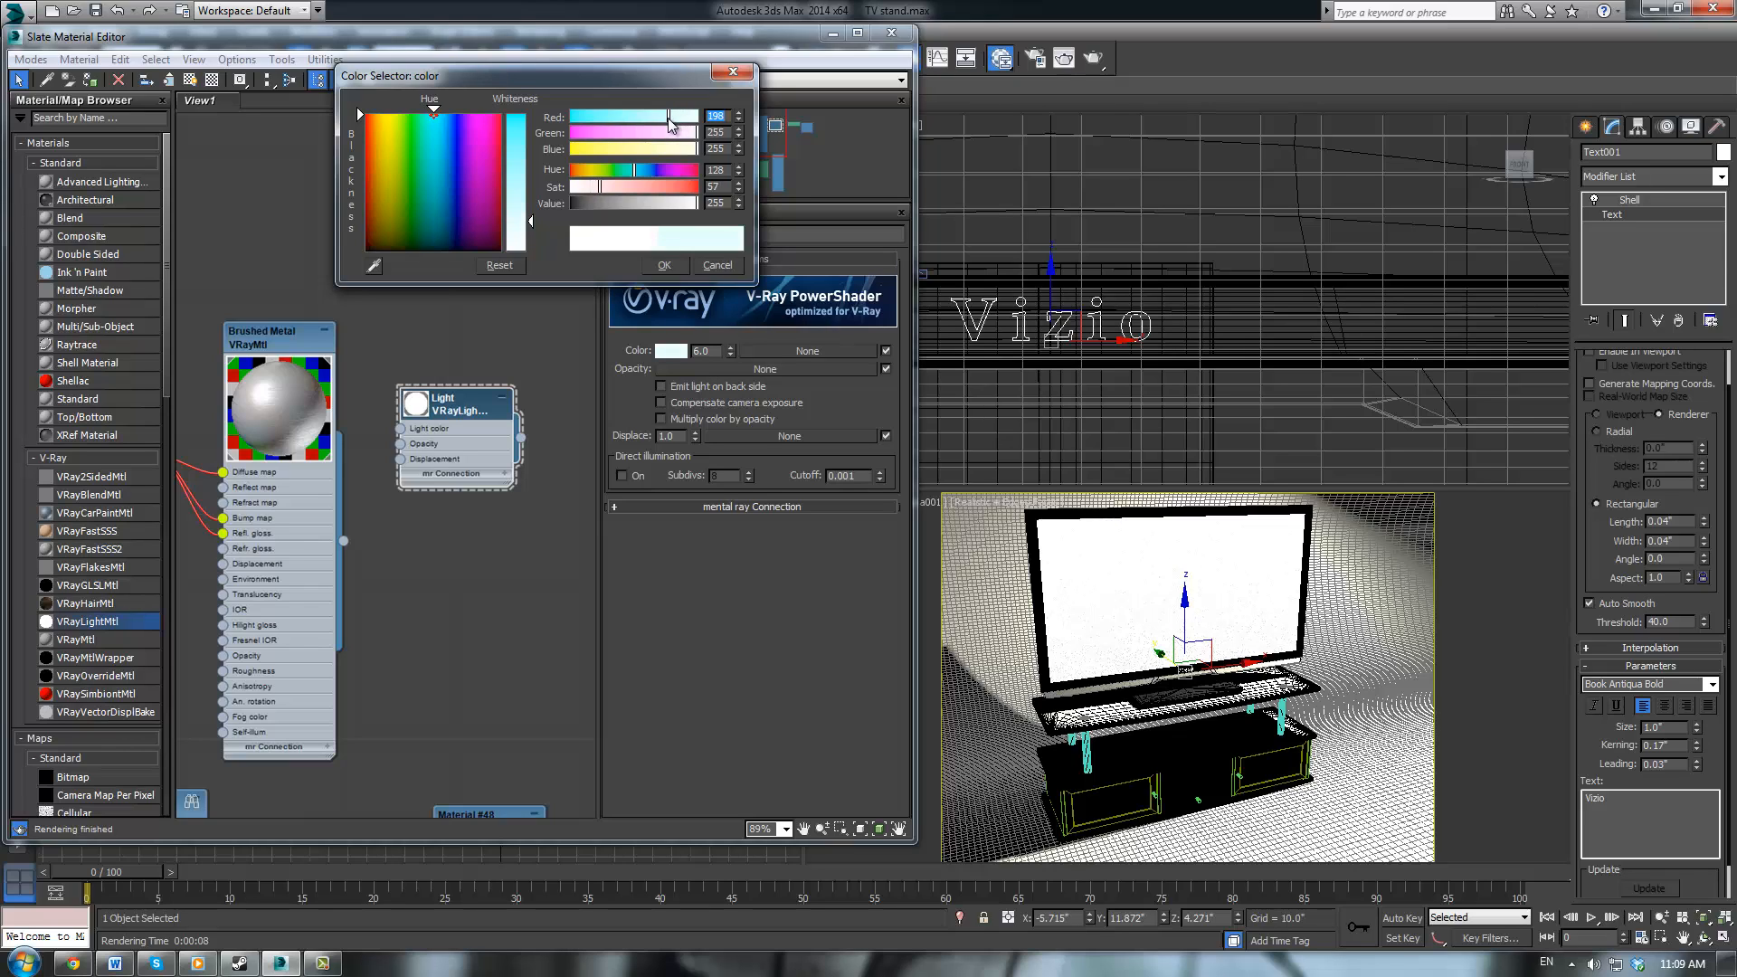
click(669, 266)
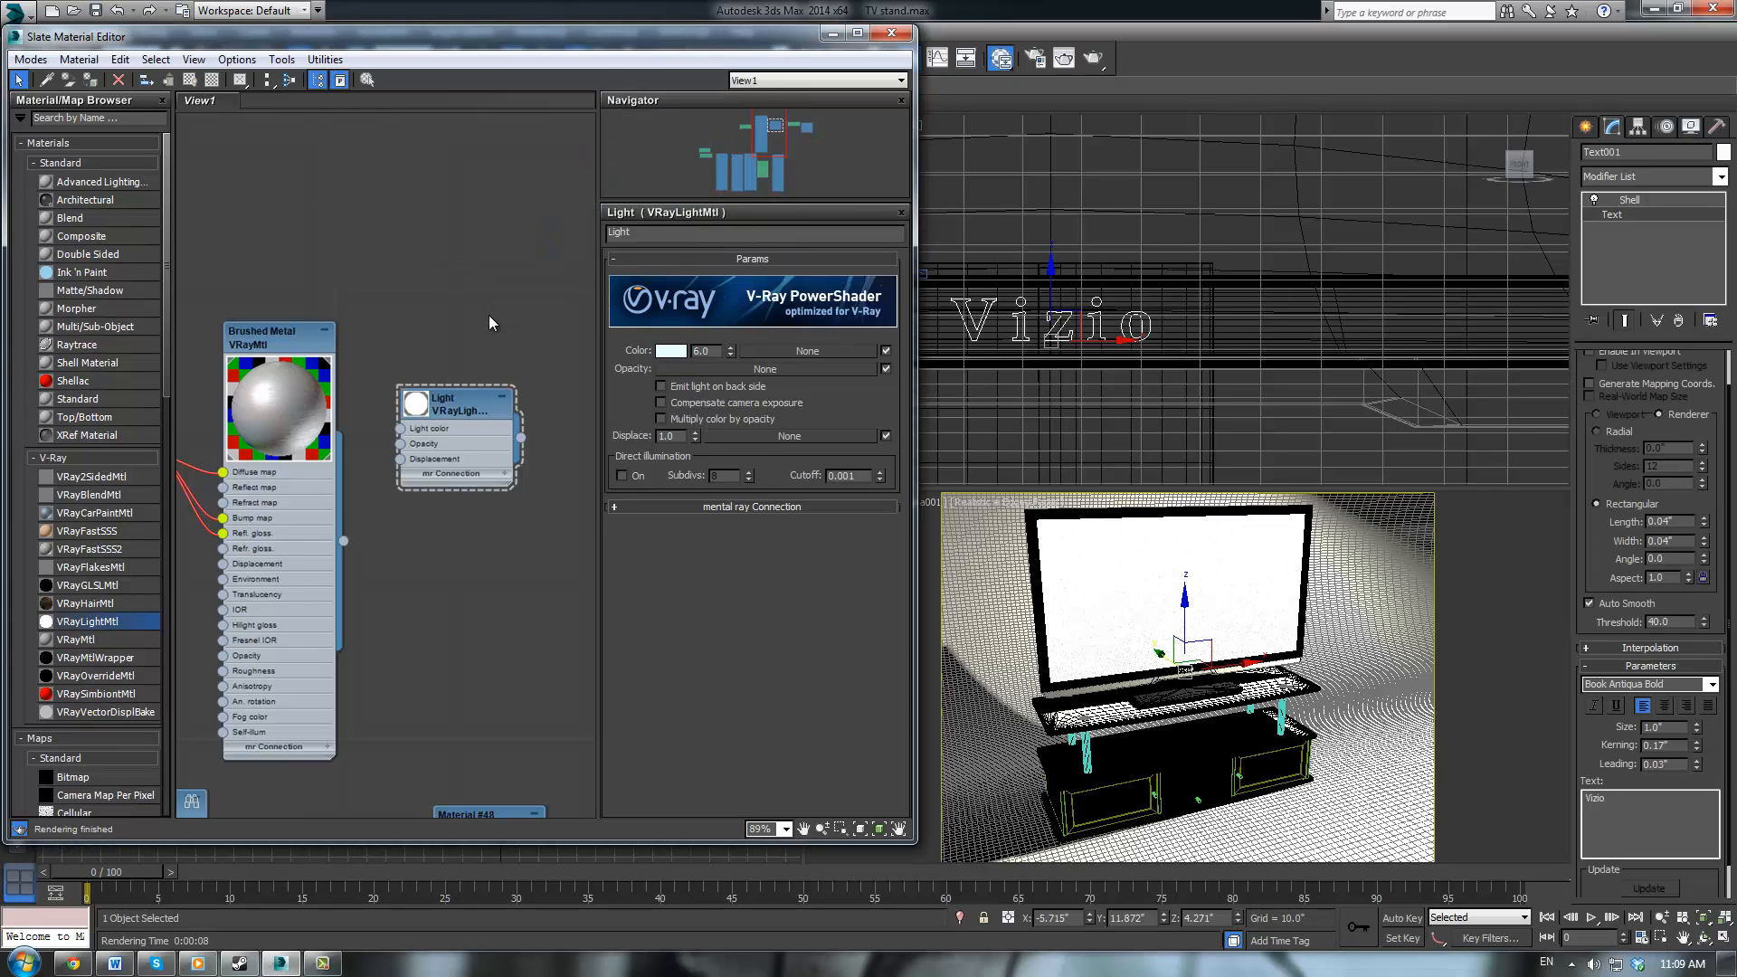
Enlarge the preview of Material #51 and open the Light material's color multiplier for editing
middle_drag(494, 316, 291, 257)
scroll(410, 274, down, 1)
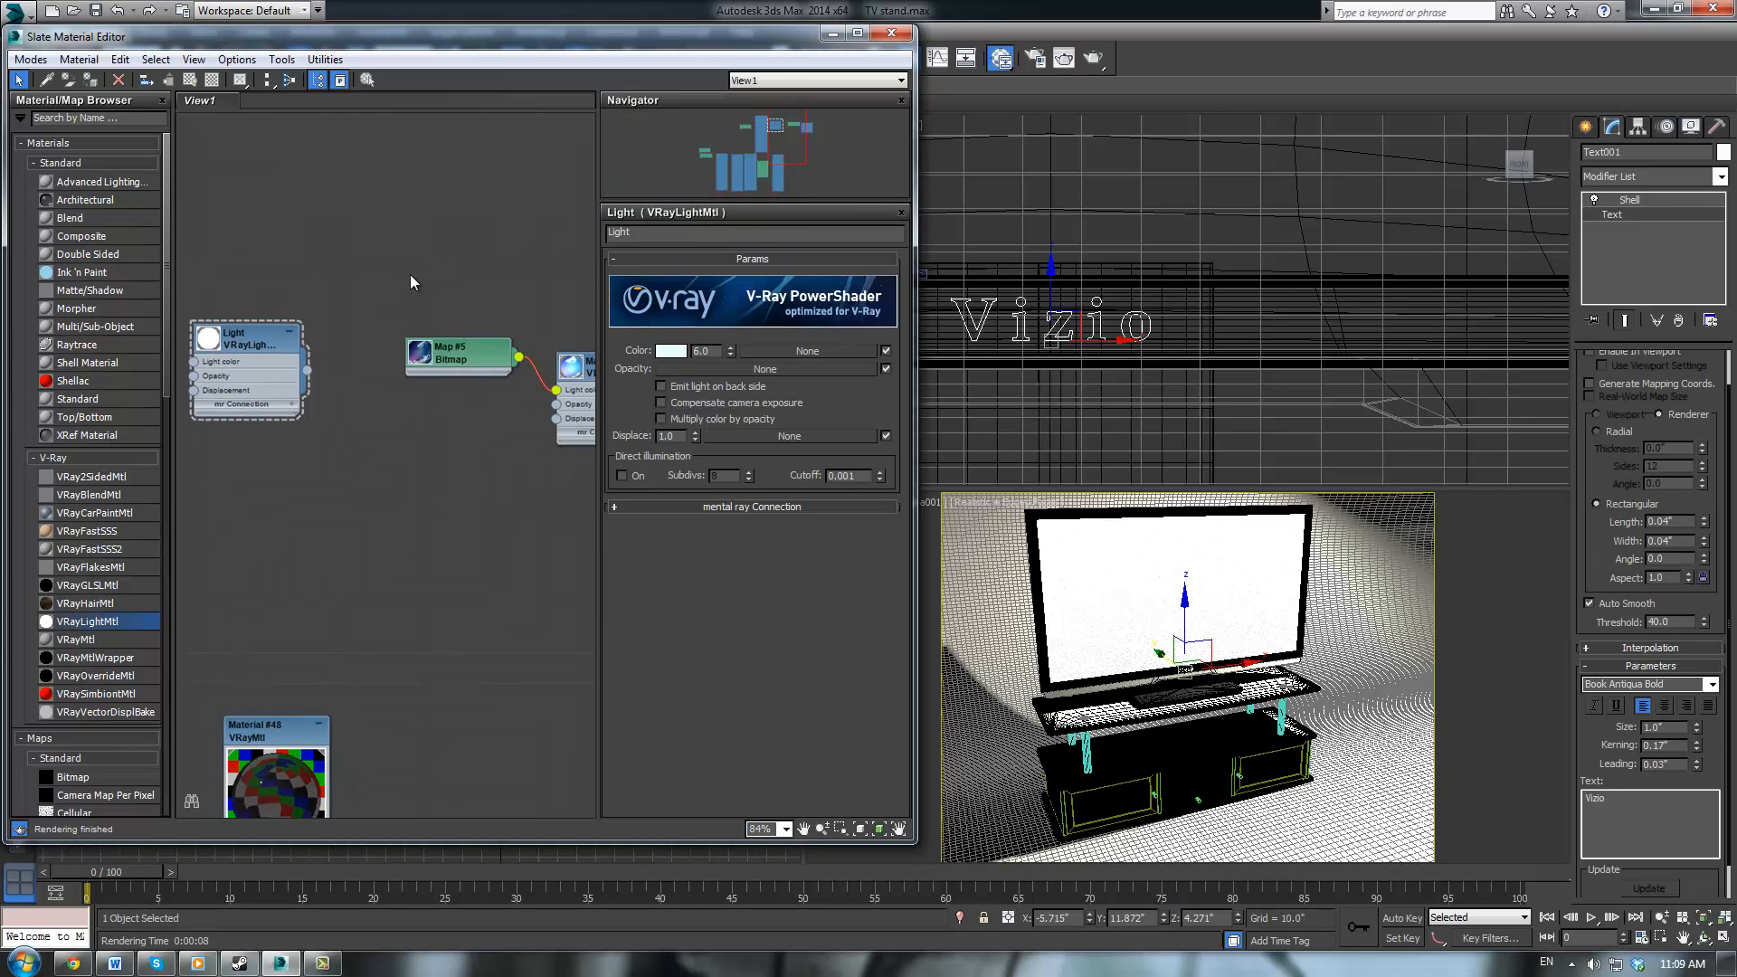
double_click(586, 378)
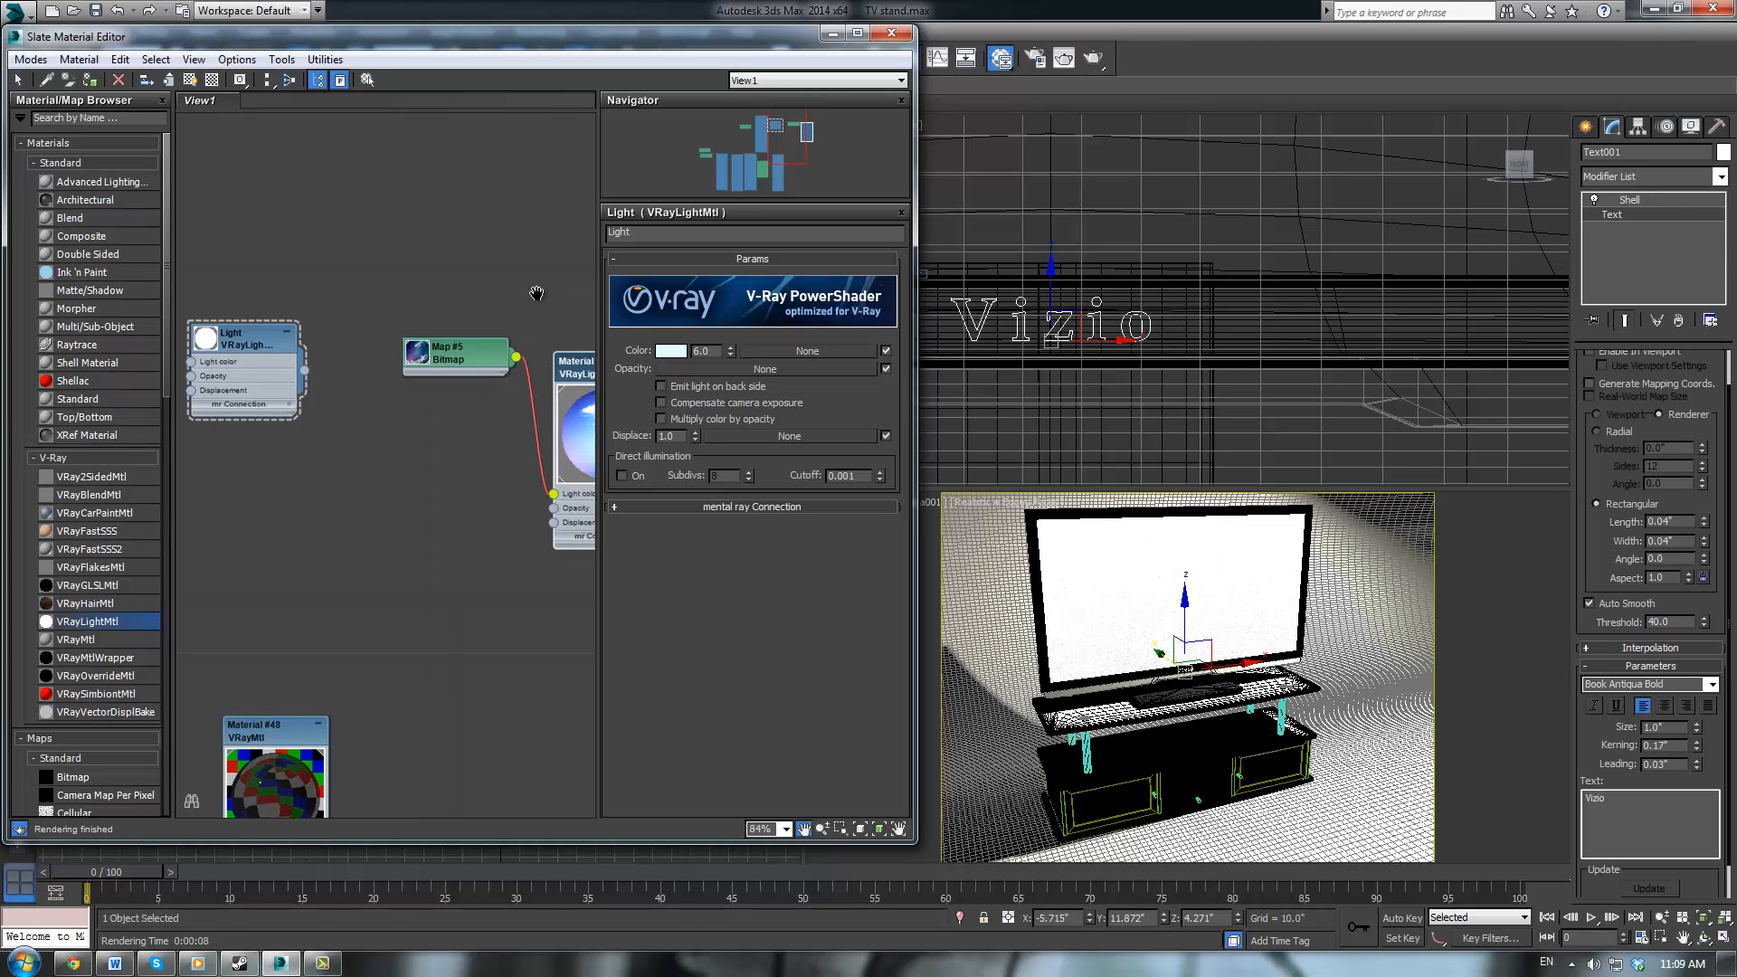
middle_drag(586, 377, 393, 335)
middle_drag(438, 275, 461, 285)
double_click(703, 351)
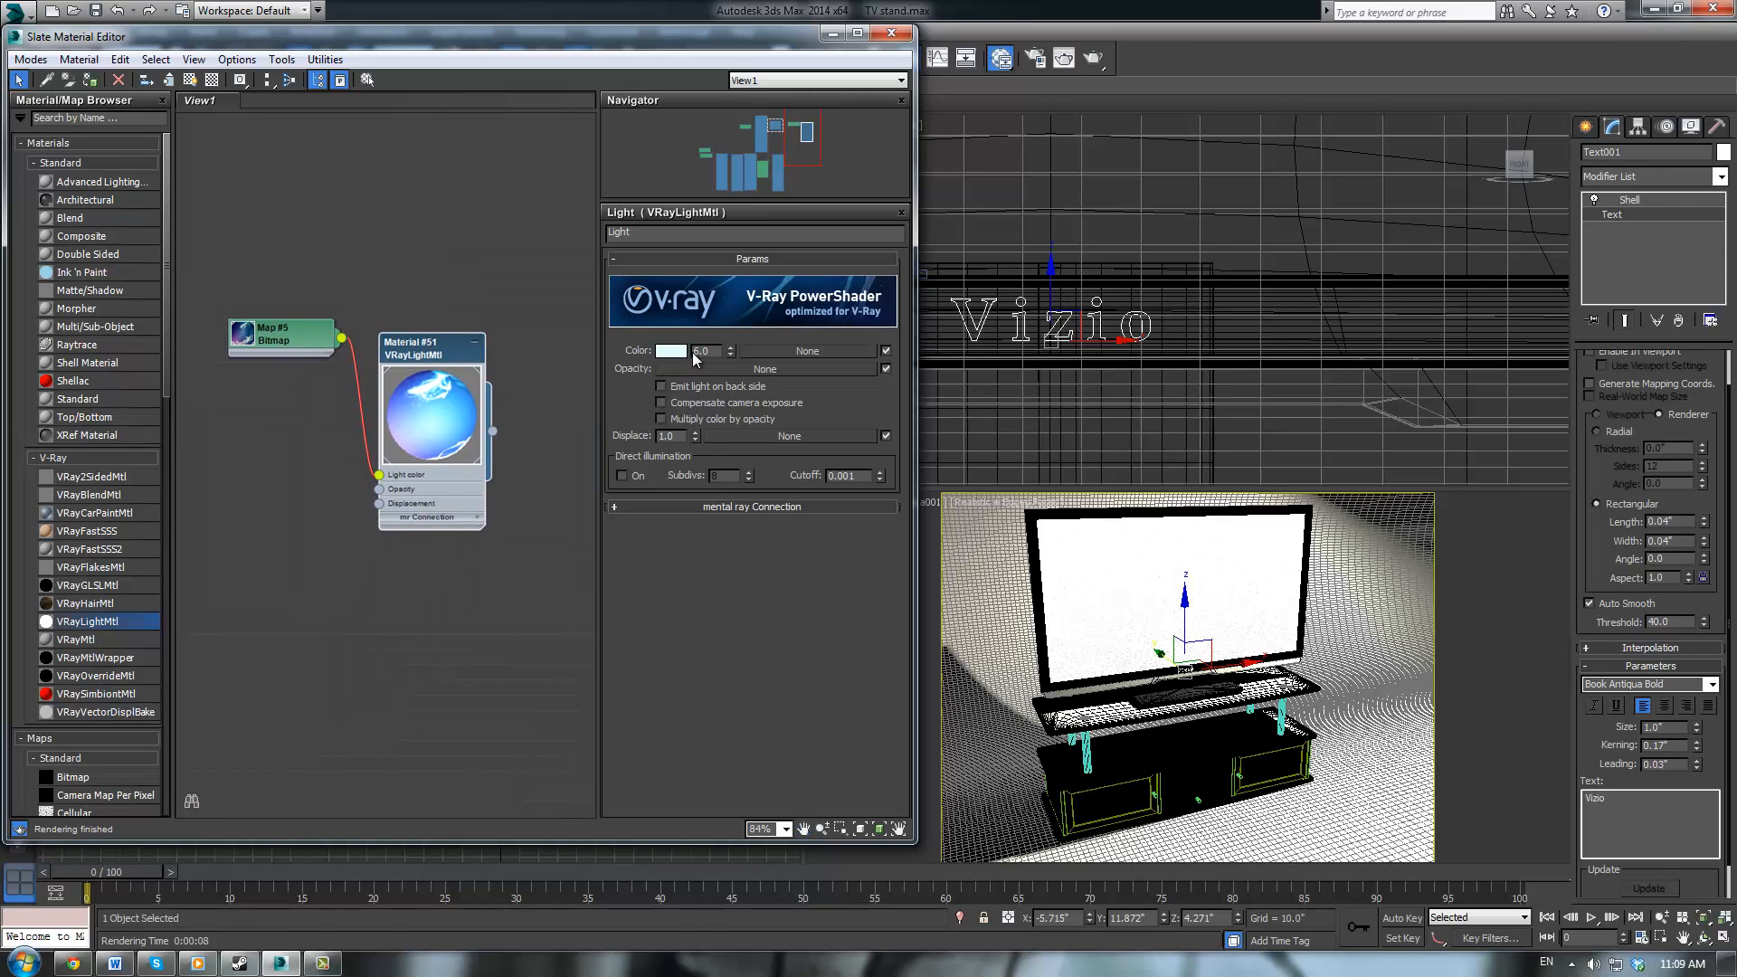
text(5)
key(Return)
Test-render the region around the Vizio logo in the V-Ray frame buffer and close the frame buffer
click(923, 561)
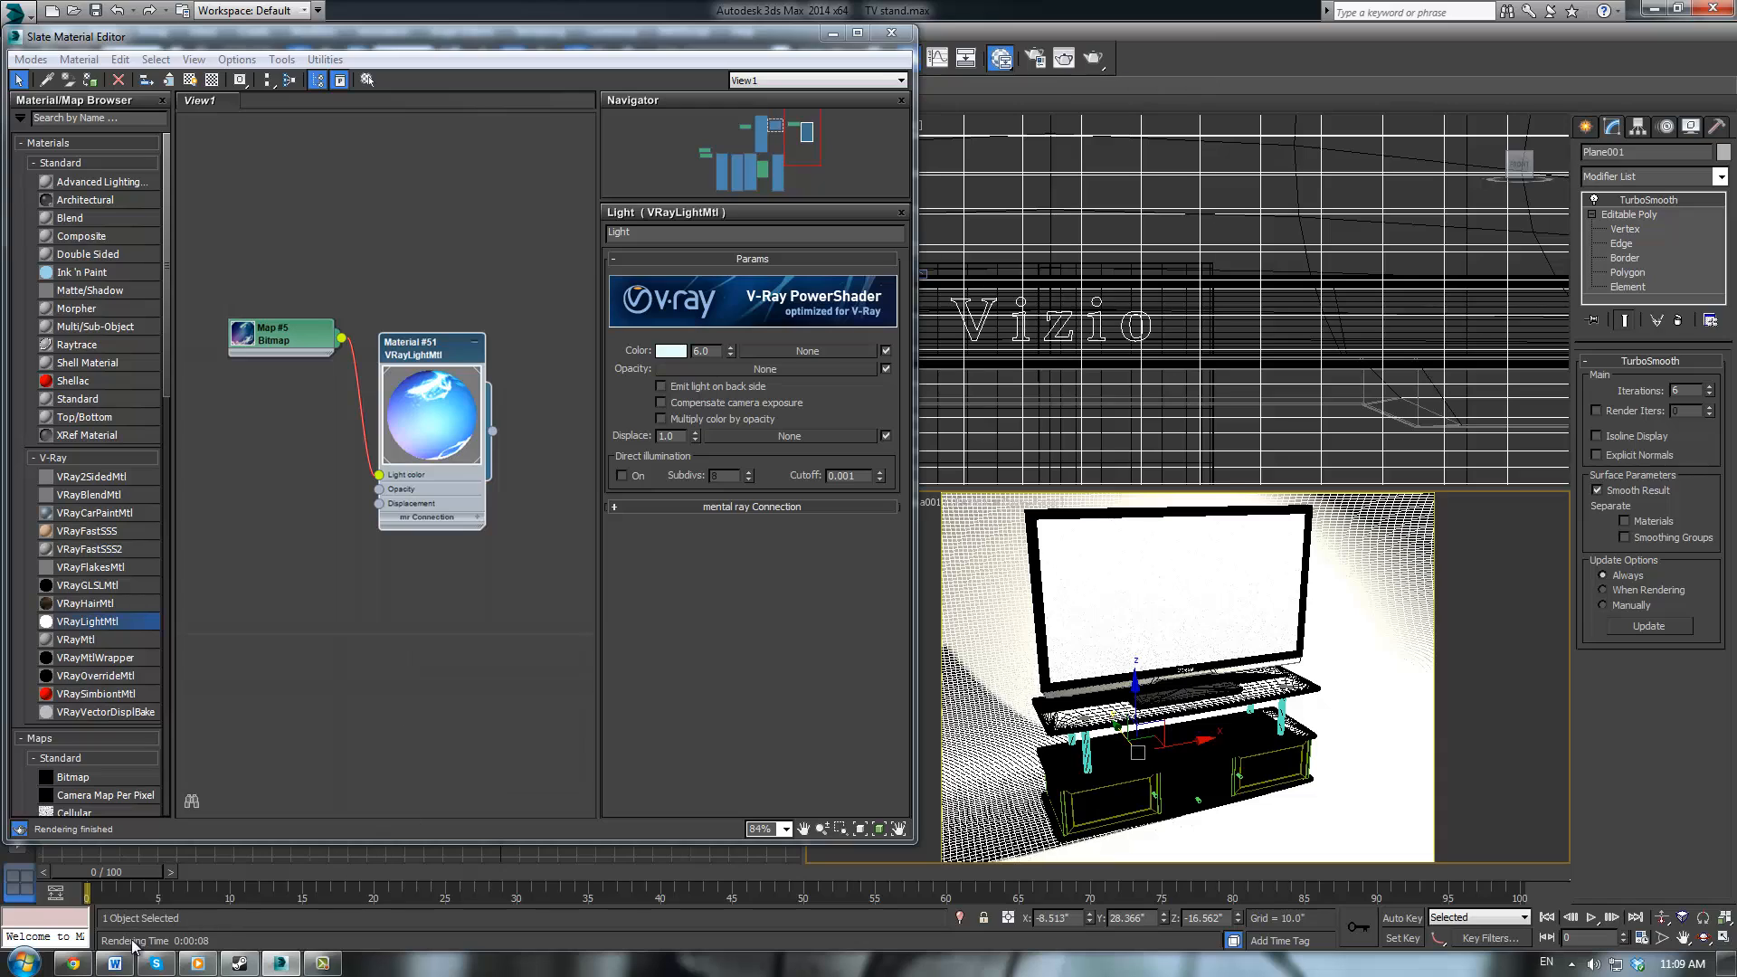
click(1034, 57)
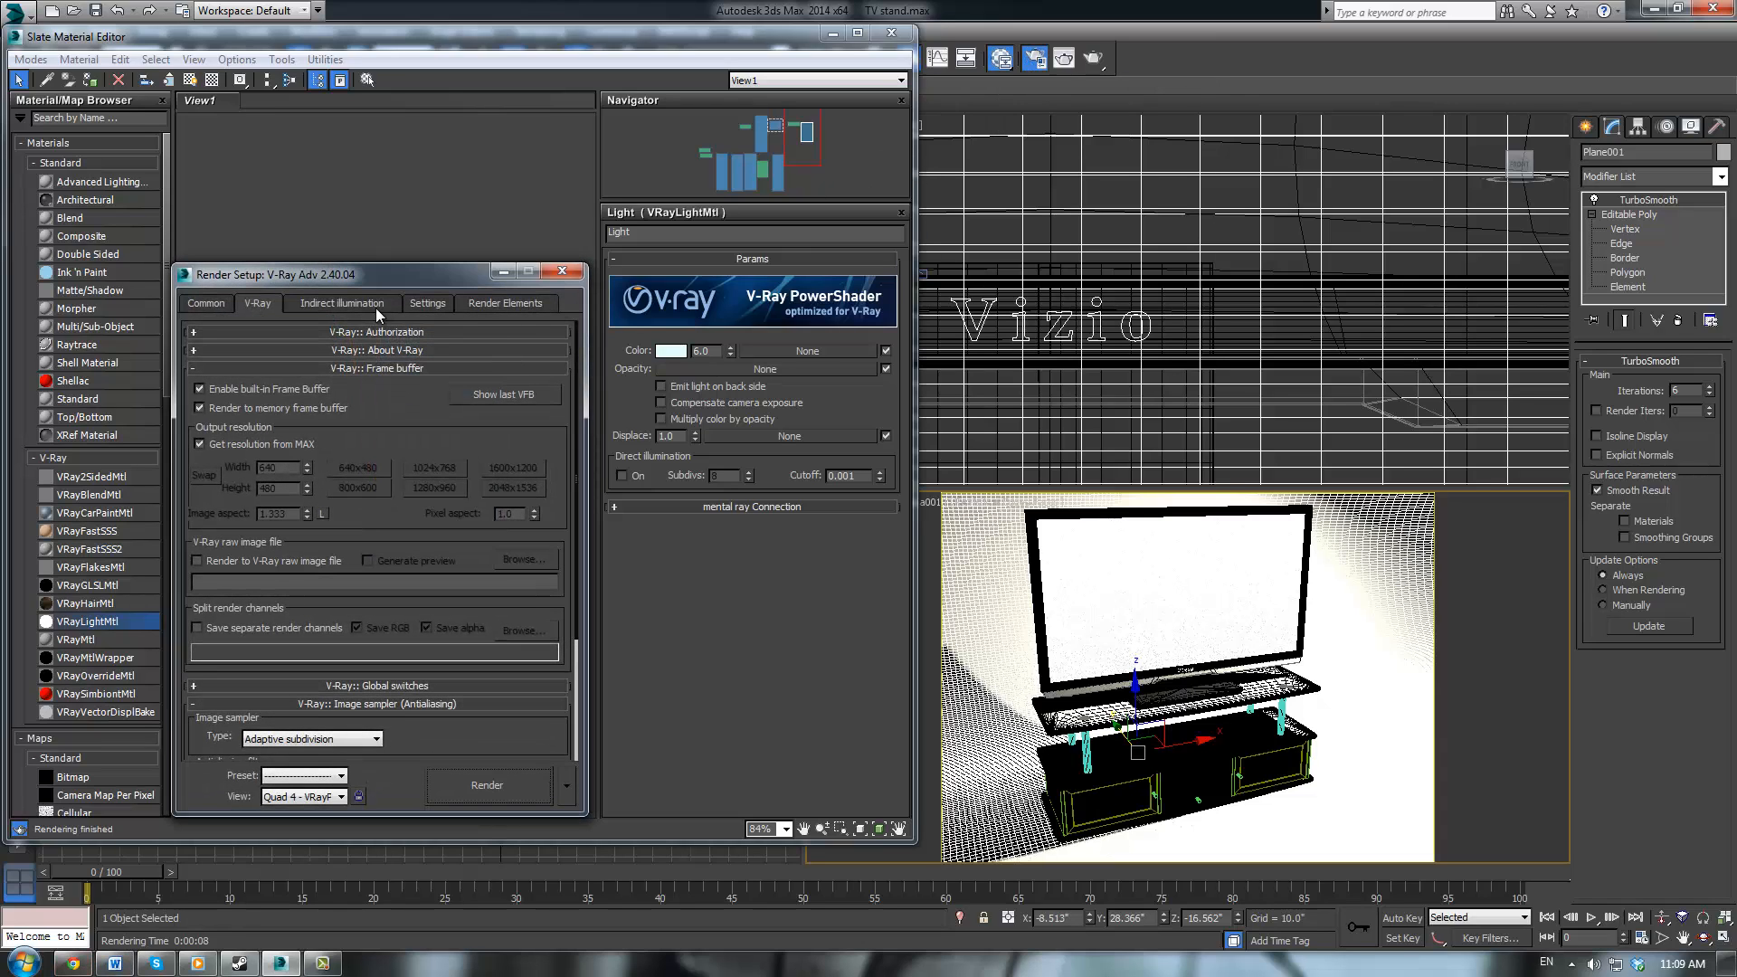
click(503, 395)
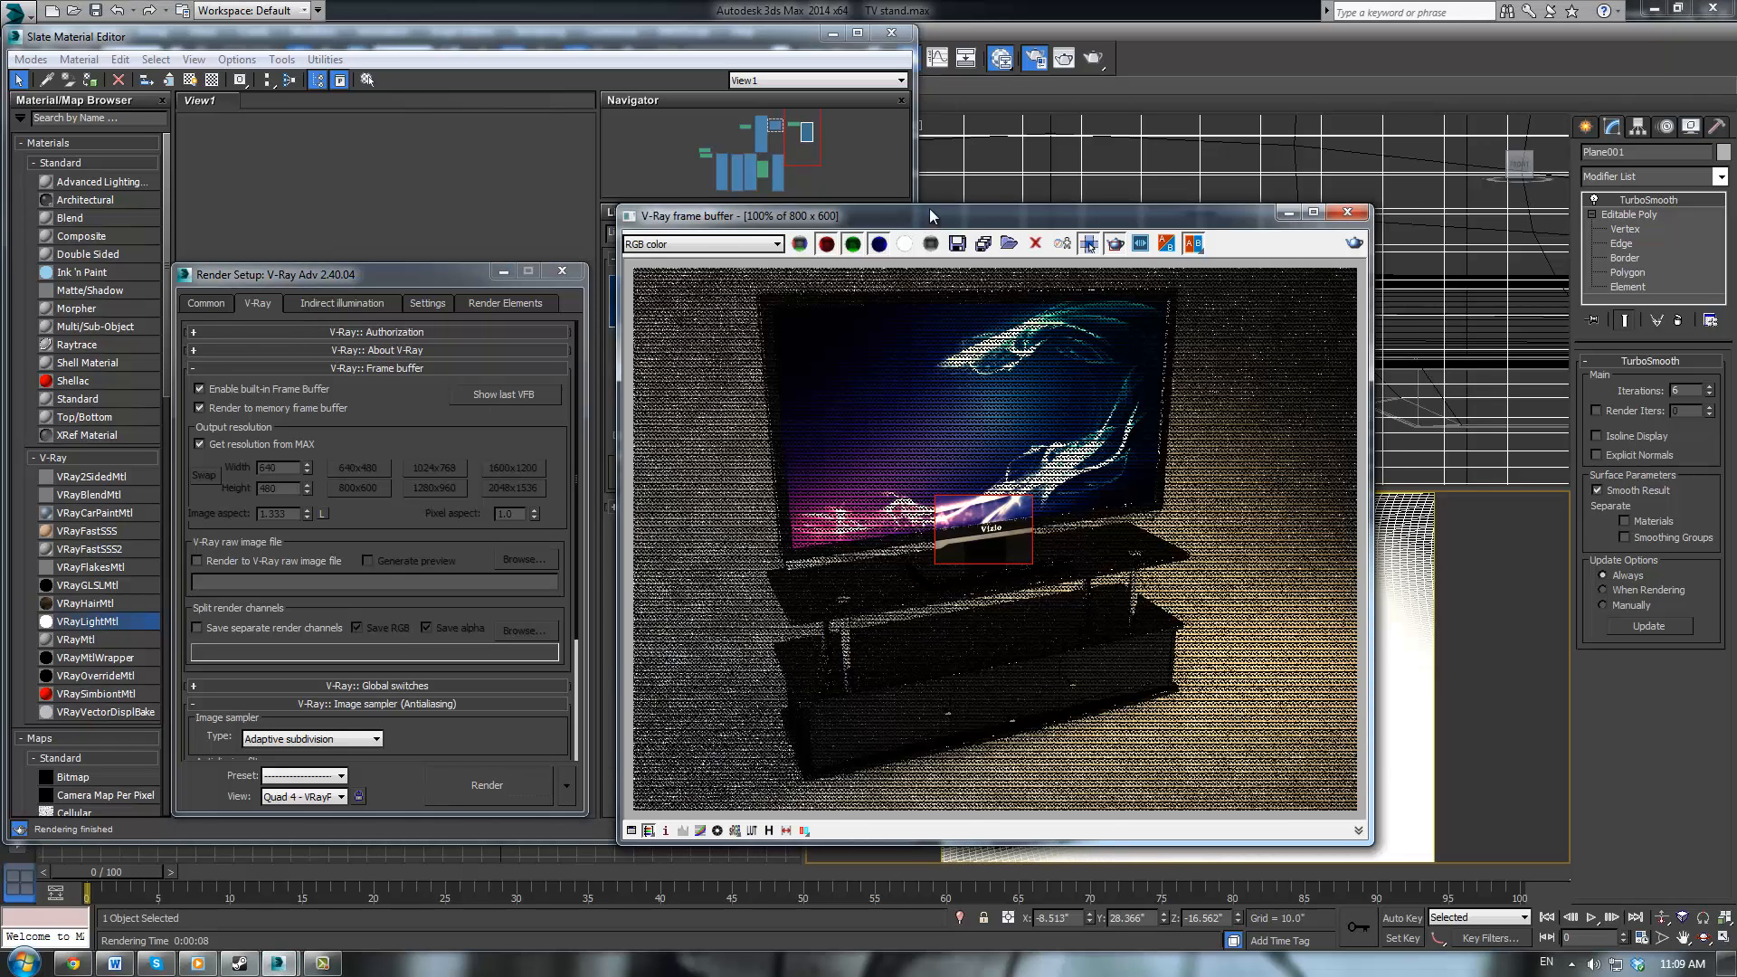
click(1372, 228)
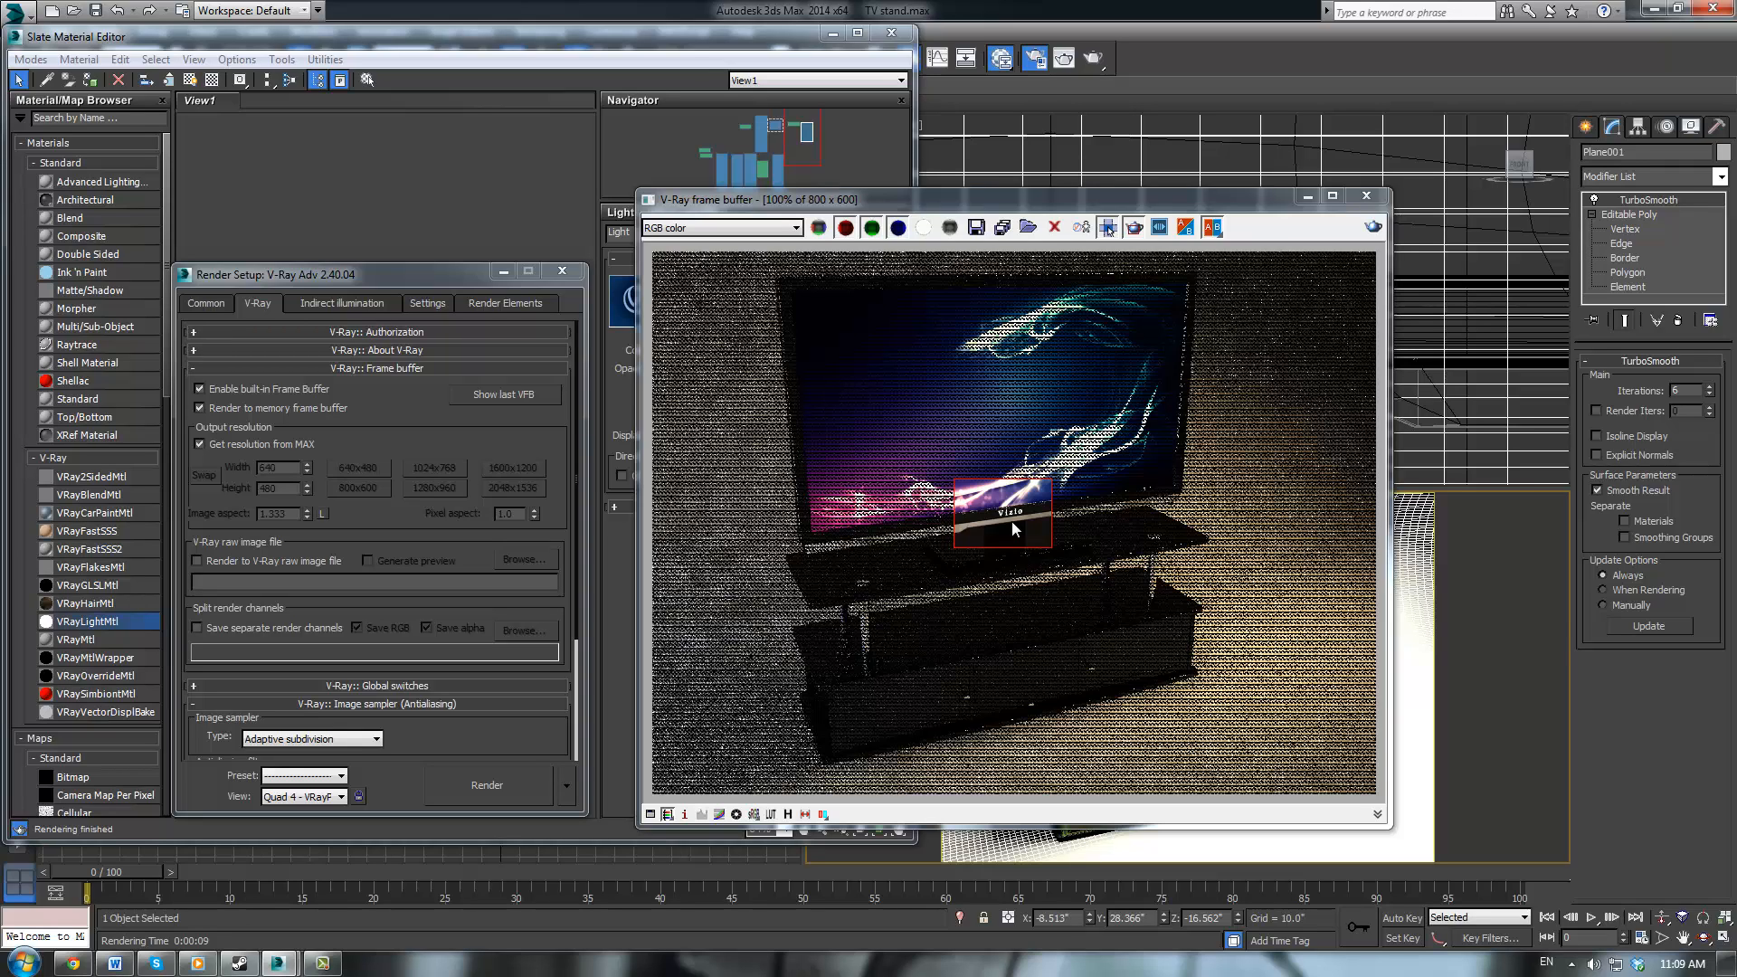
click(1373, 200)
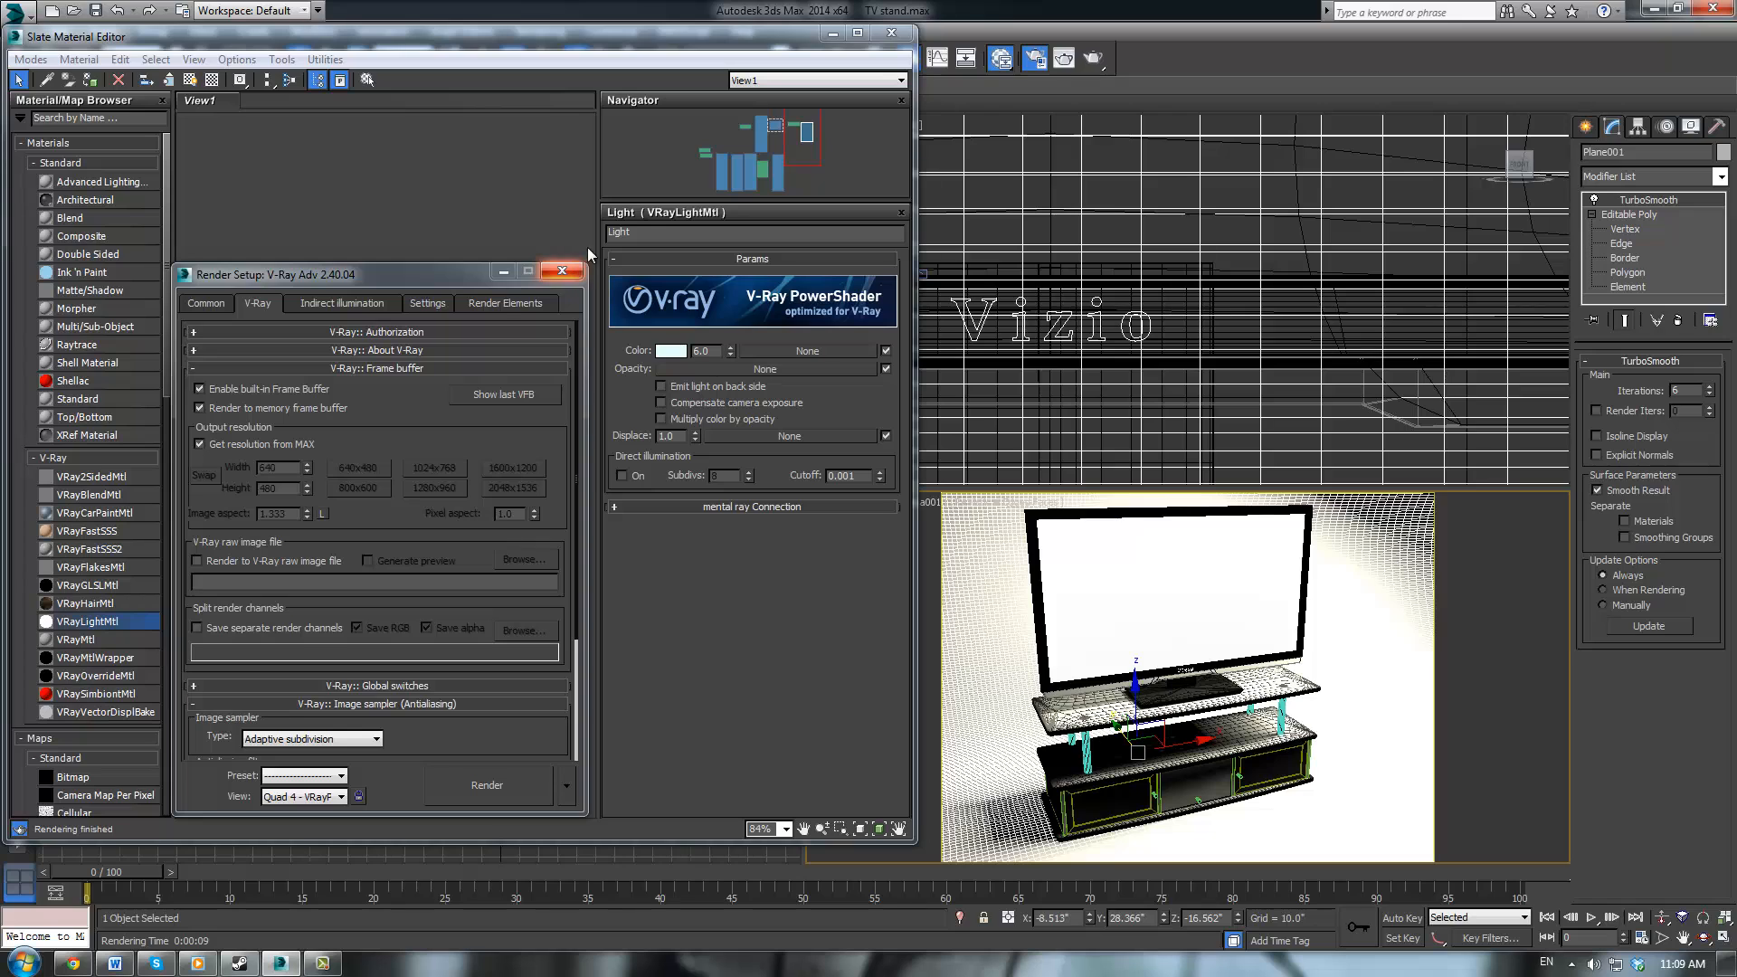
Turn off region rendering, re-render the full camera view, and close the frame buffer
click(479, 396)
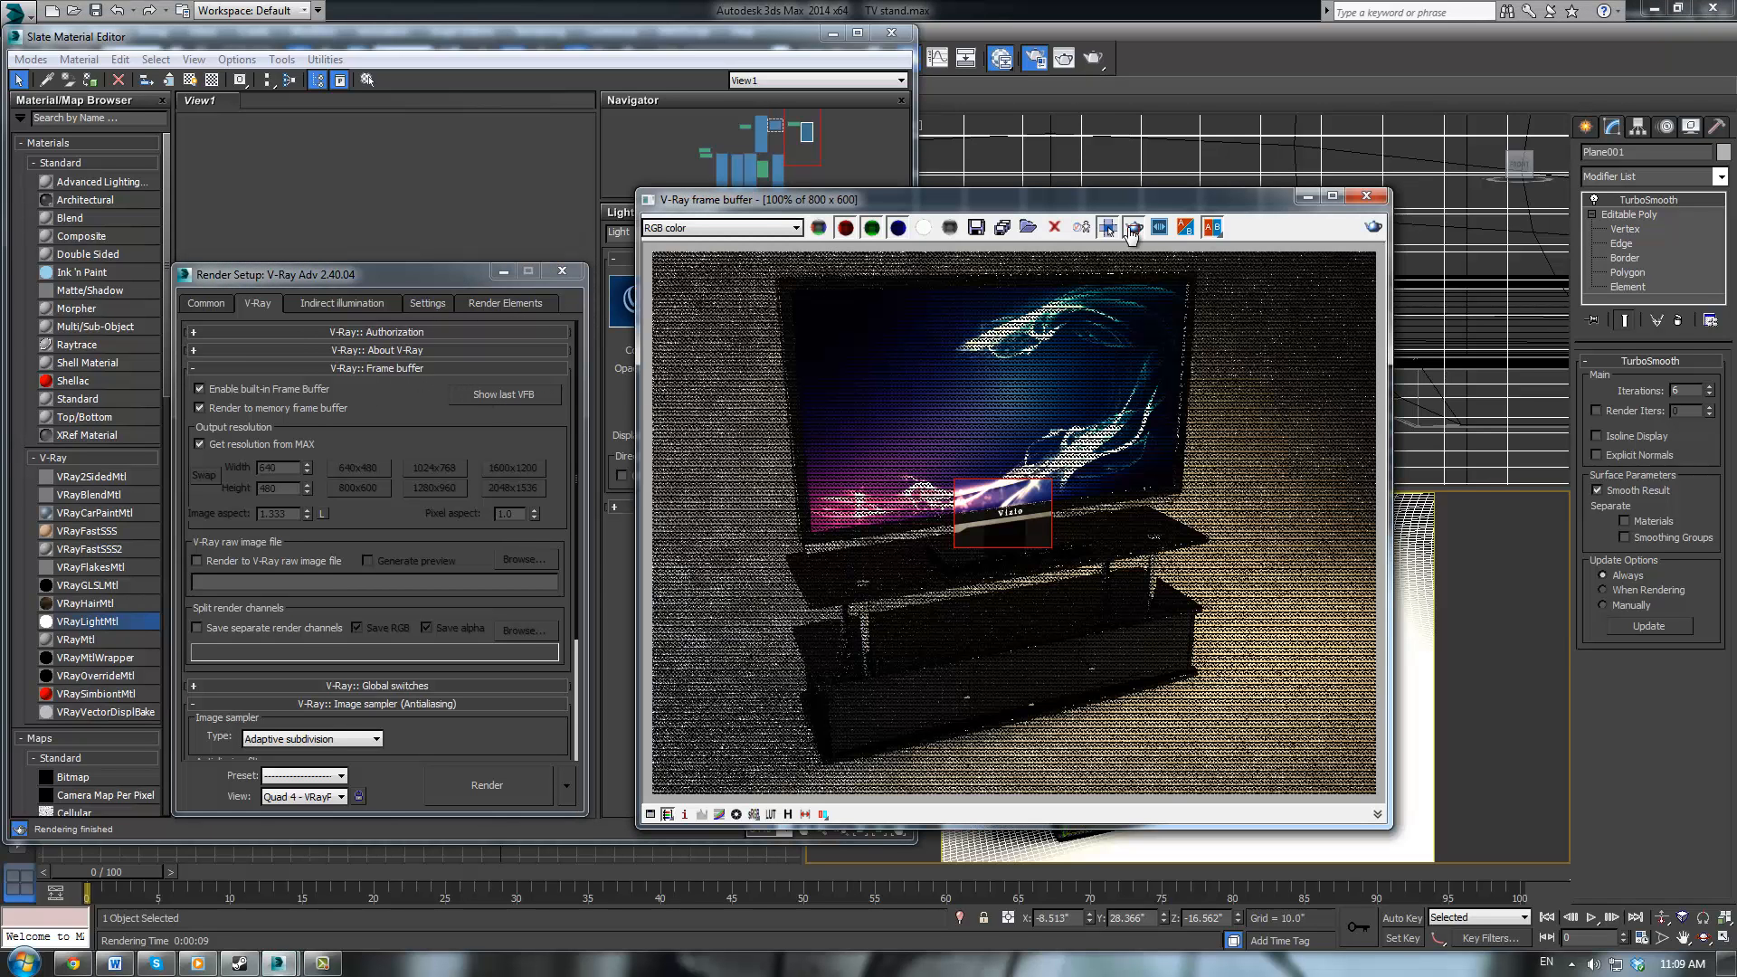
click(1133, 235)
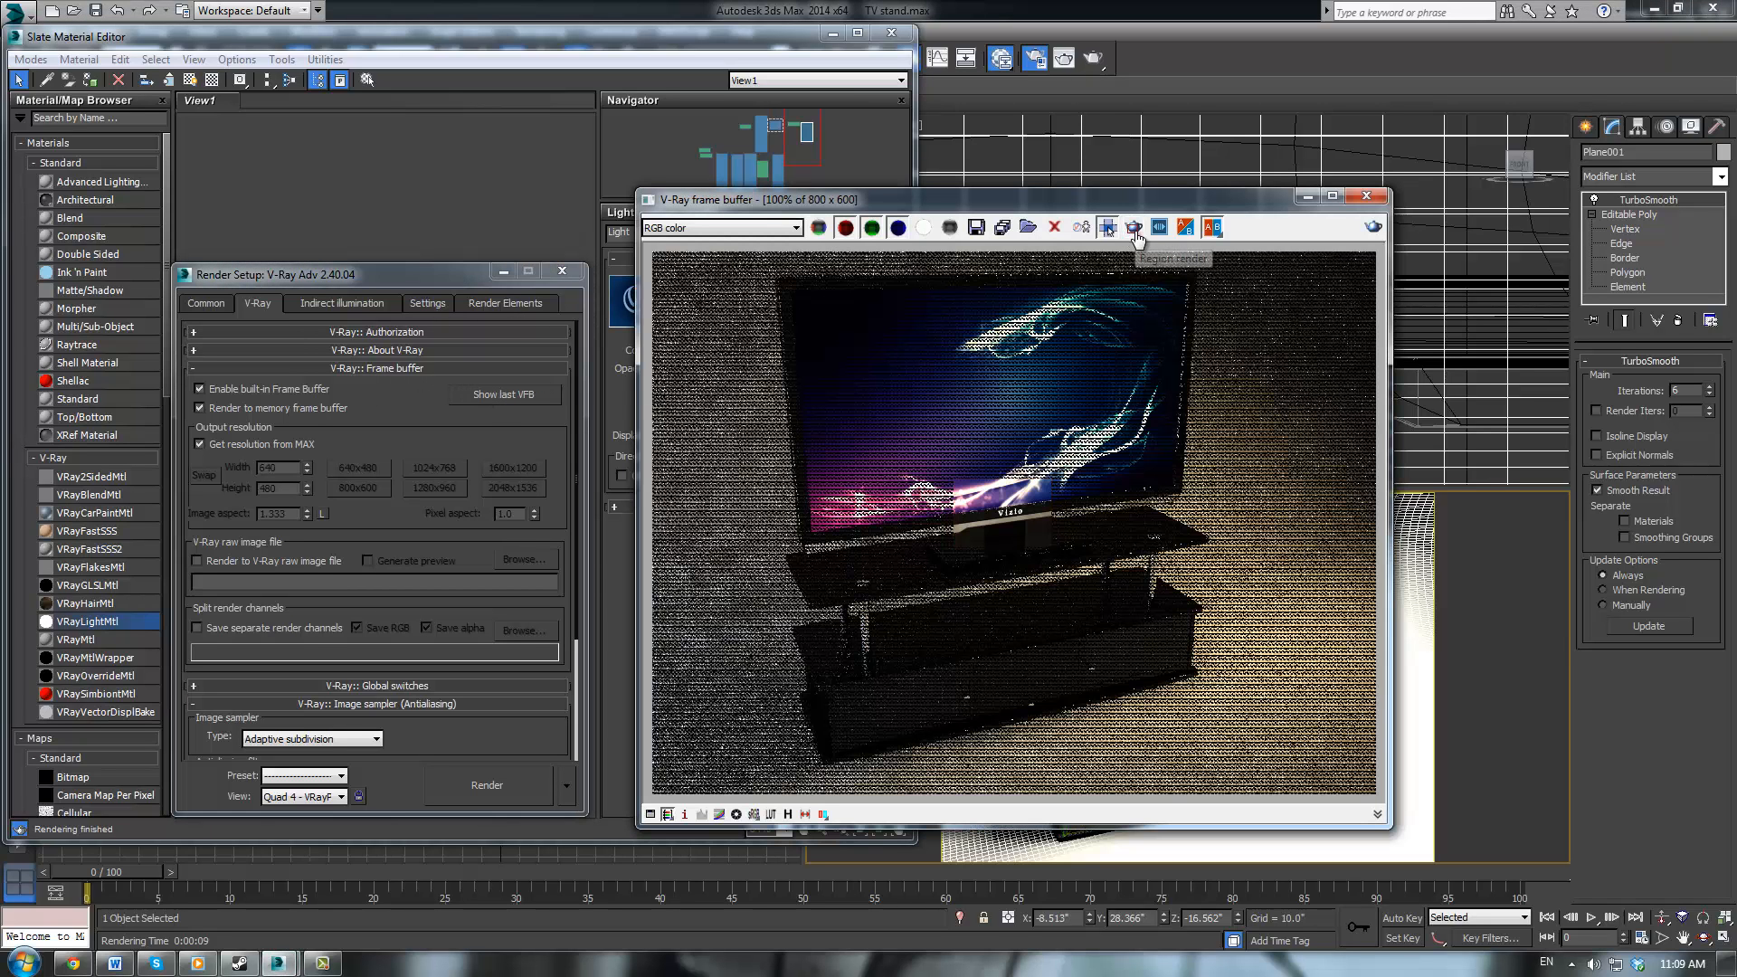
click(1375, 227)
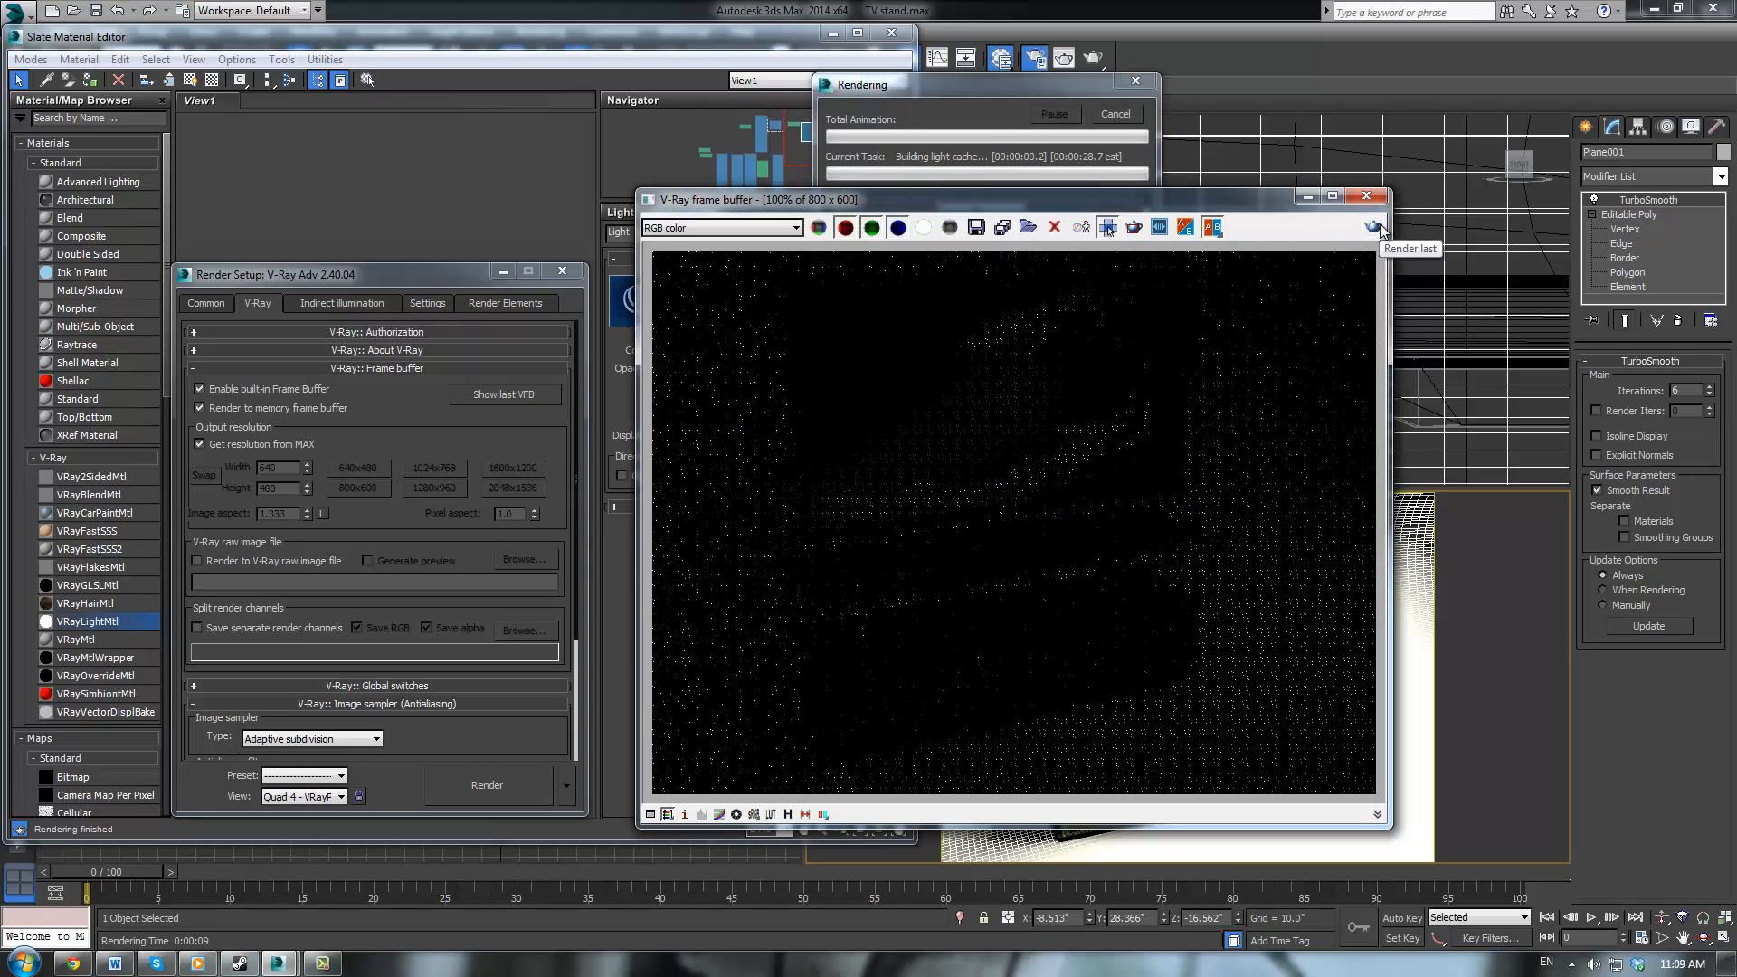
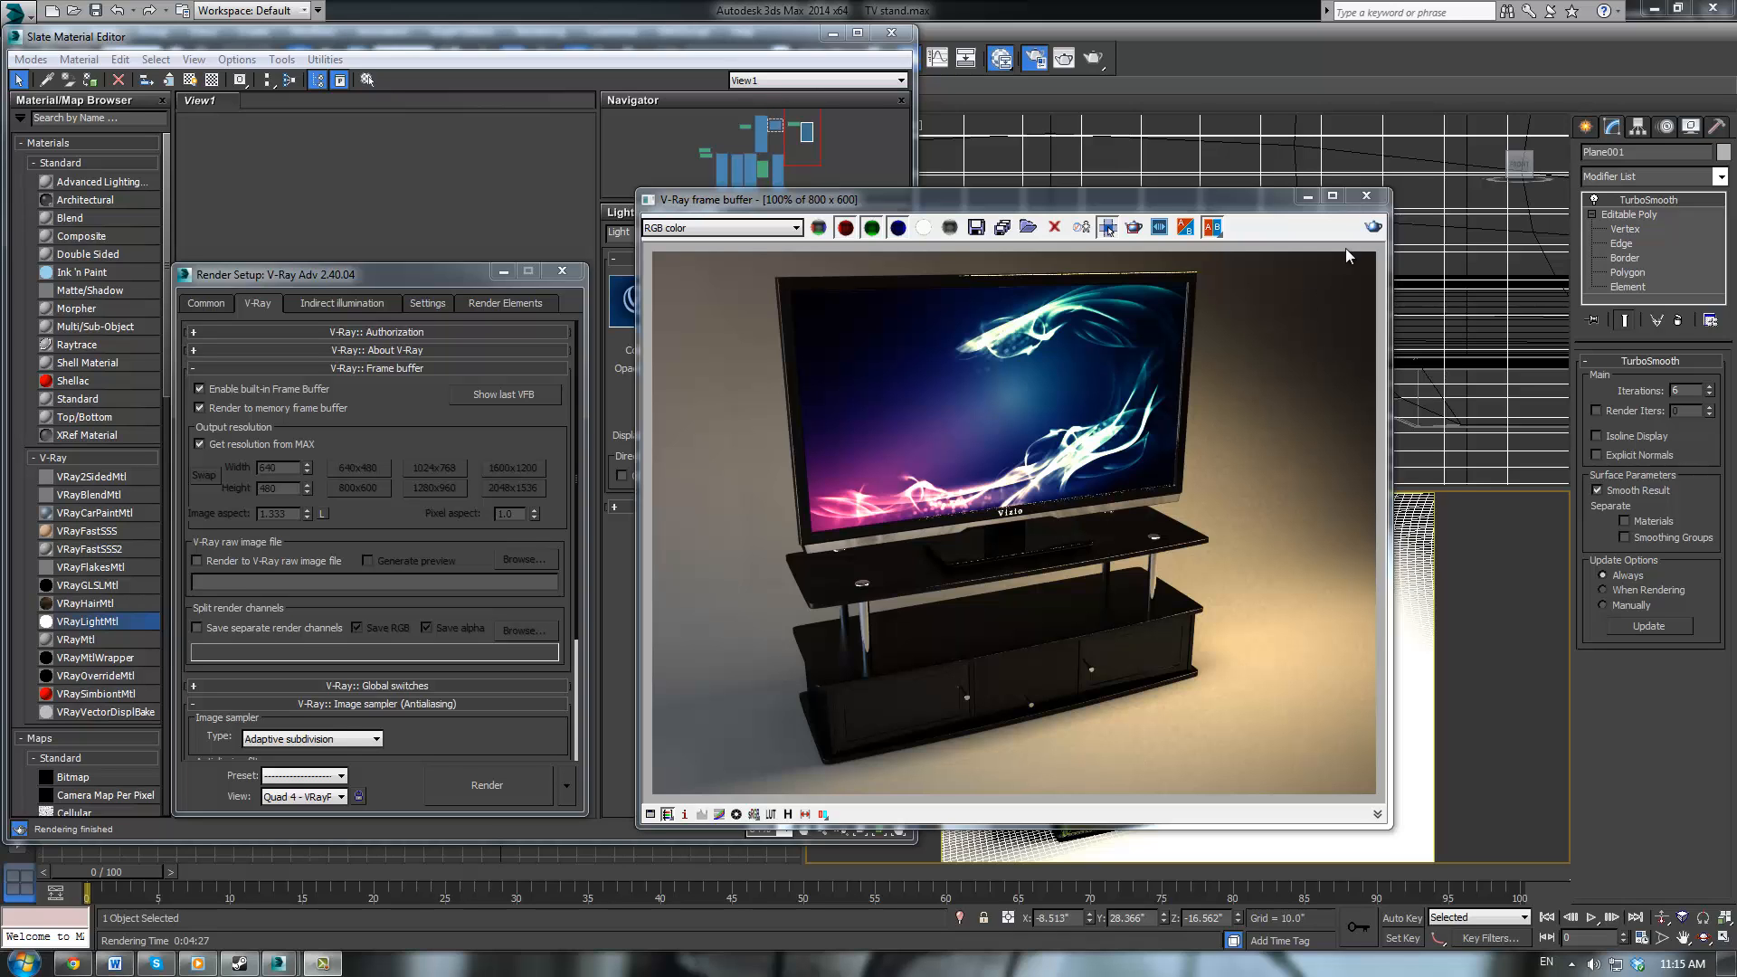
click(1365, 196)
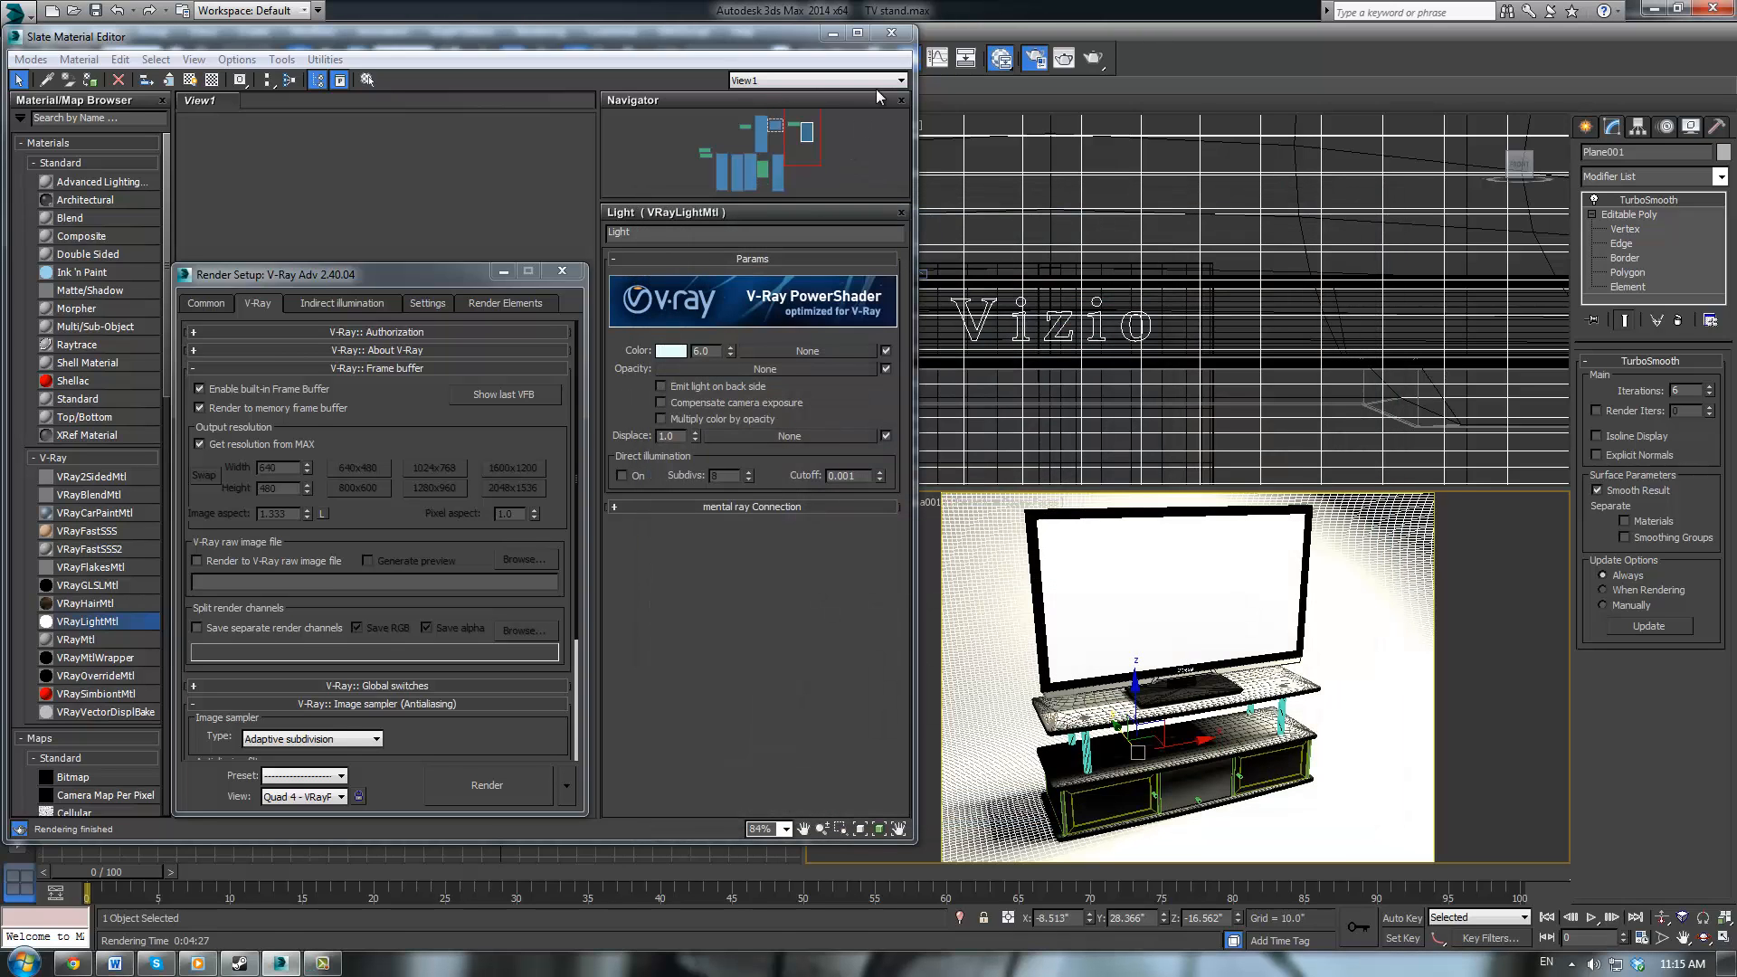
Close the material editor, the render setup and the V-Ray messages window
click(891, 32)
click(562, 272)
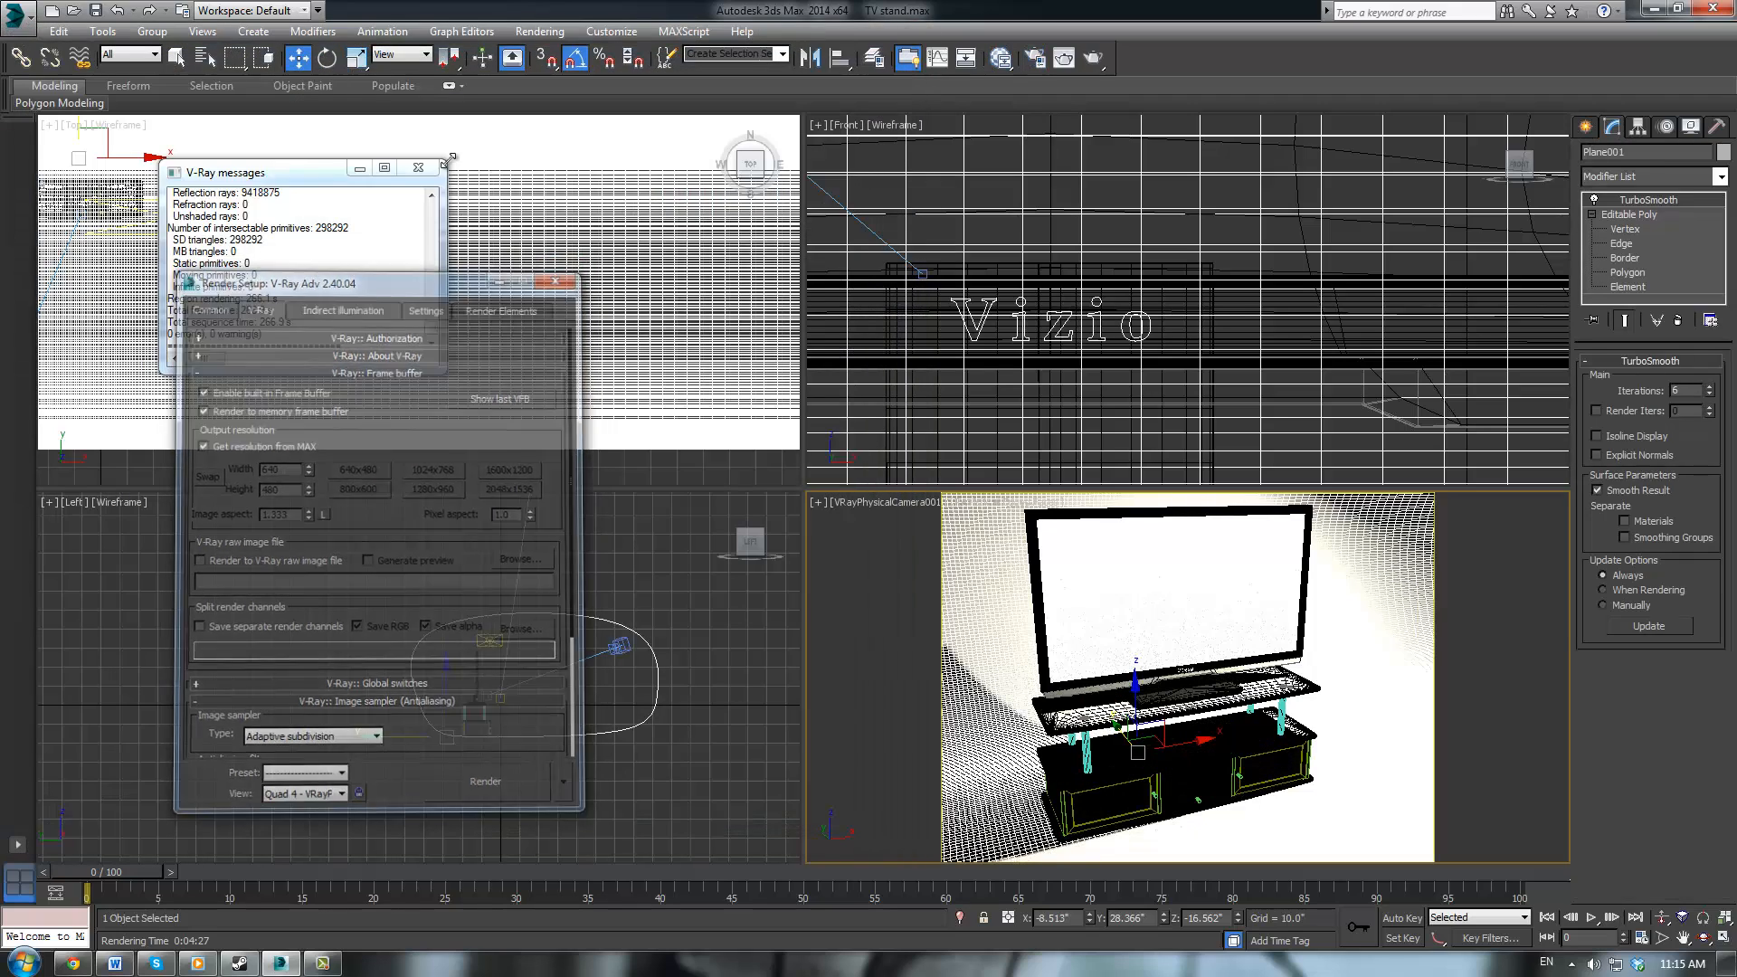
click(418, 168)
Select the two-part trim piece beneath the TV bezel in the Left view and scale it to 91% along X
scroll(551, 643, up, 5)
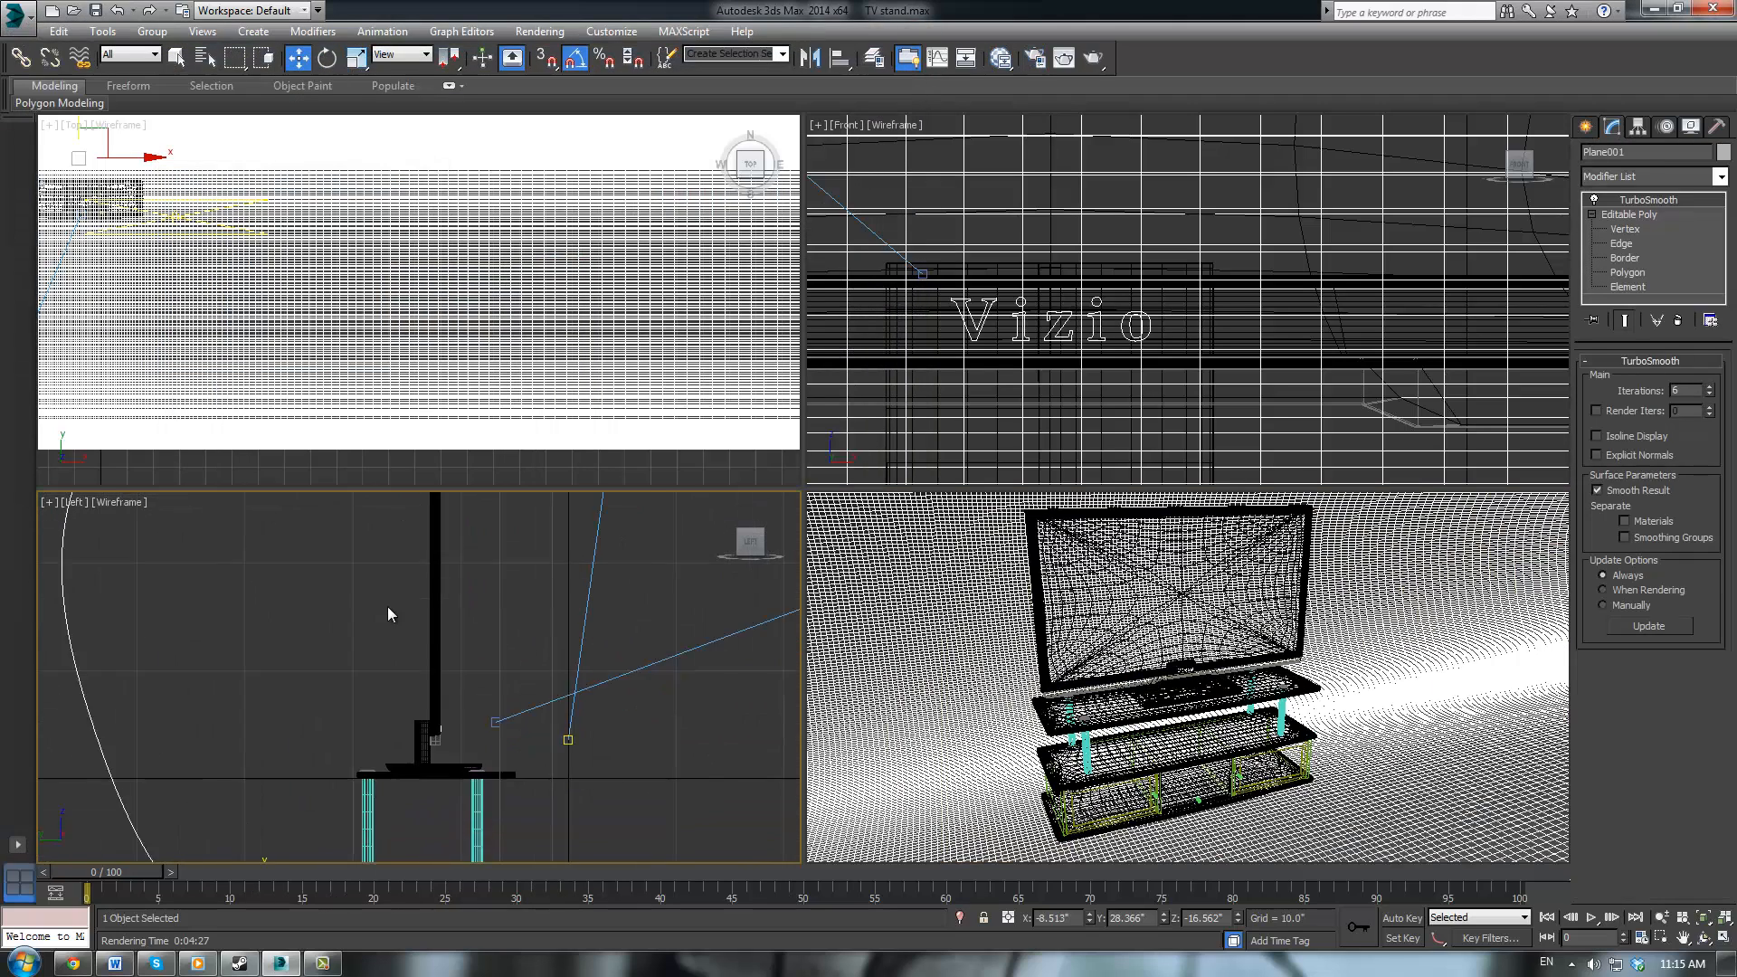
scroll(470, 622, up, 3)
scroll(650, 664, up, 3)
scroll(624, 555, down, 1)
scroll(626, 558, up, 3)
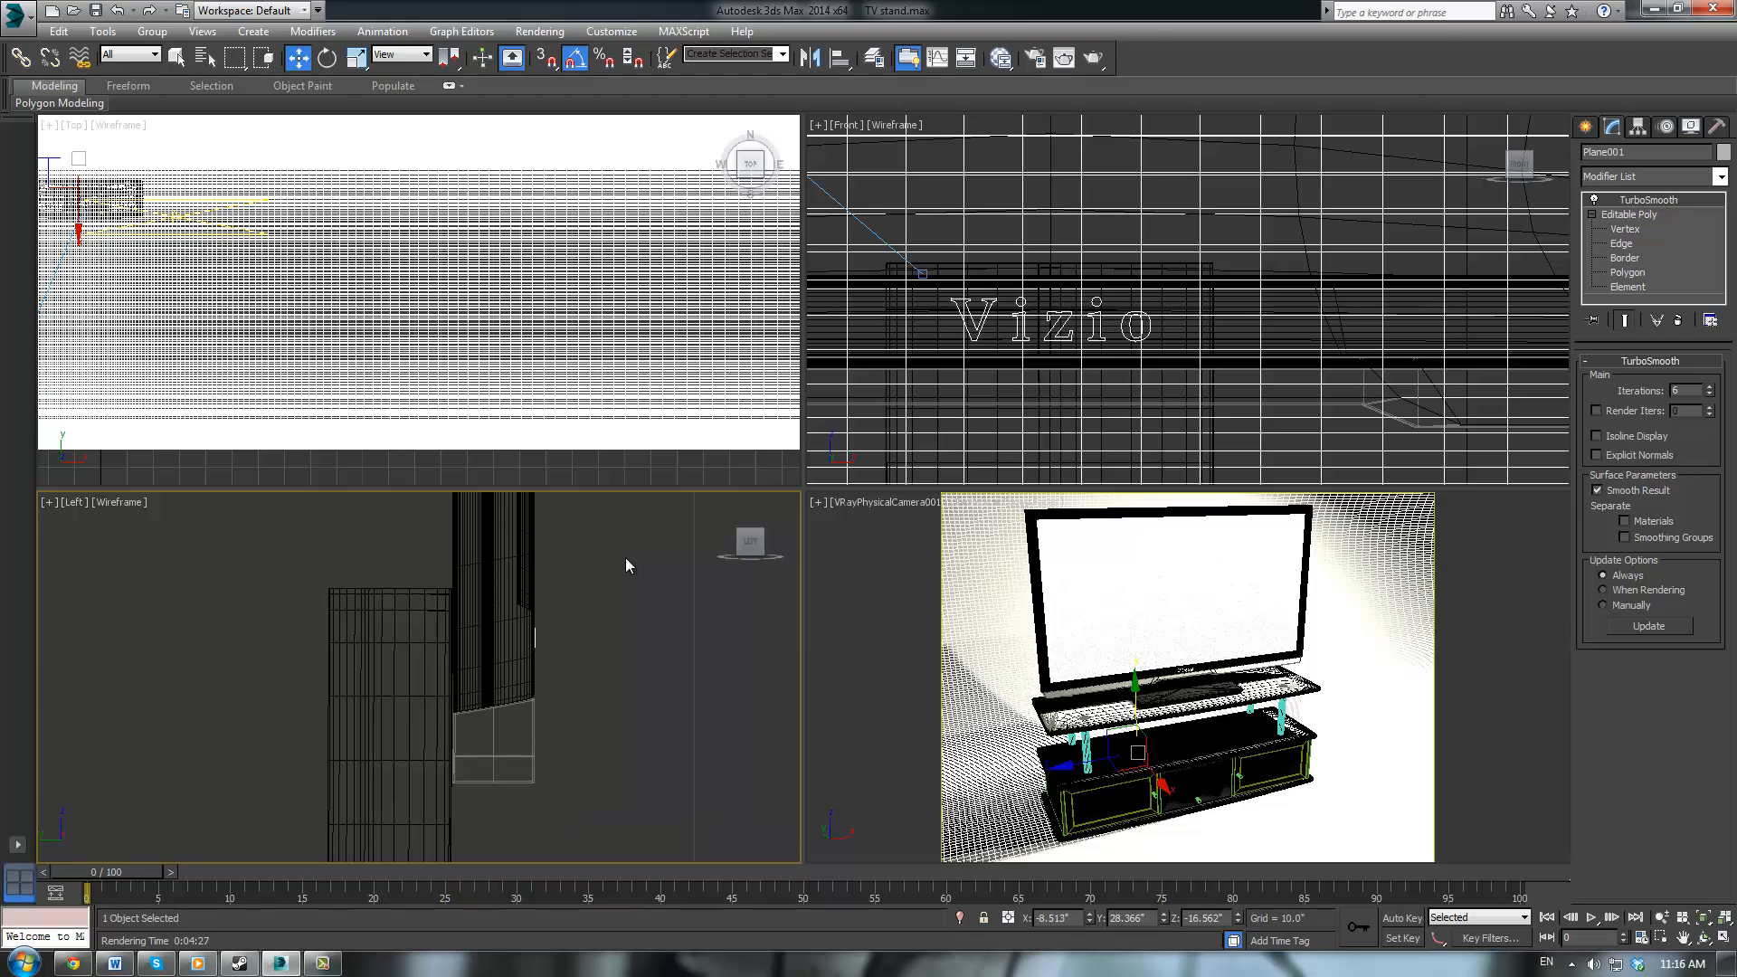
scroll(543, 544, up, 3)
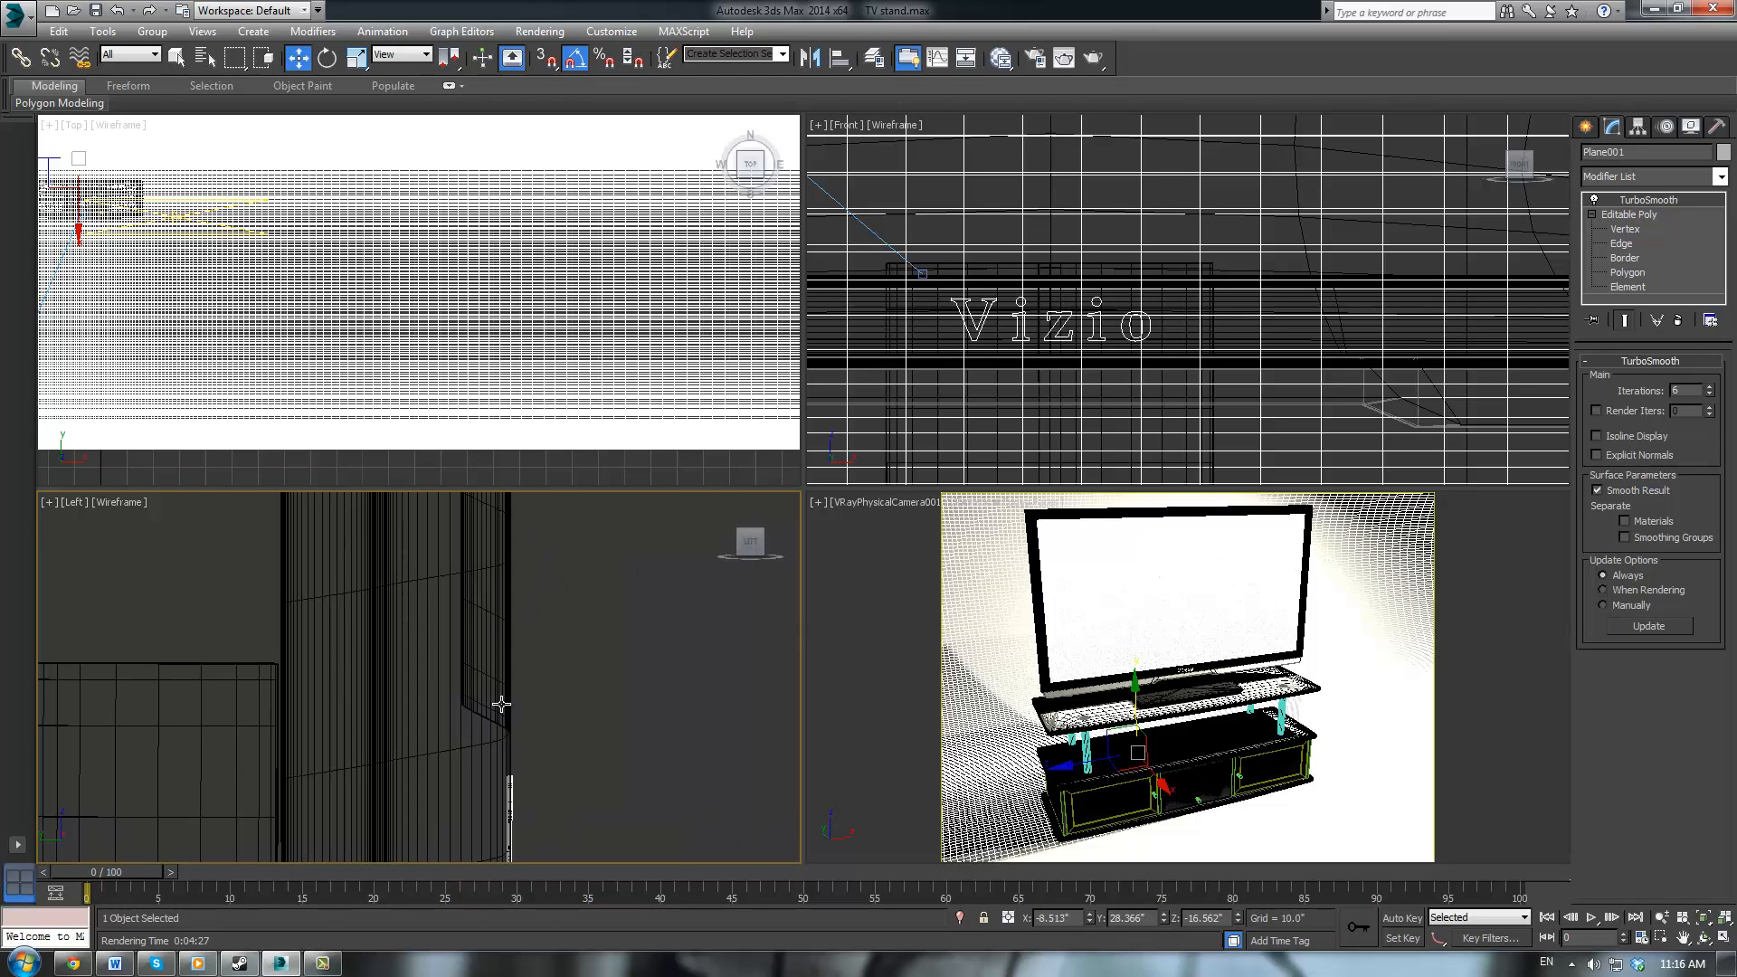
middle_drag(500, 703, 487, 522)
middle_drag(584, 725, 601, 567)
drag(531, 700, 473, 727)
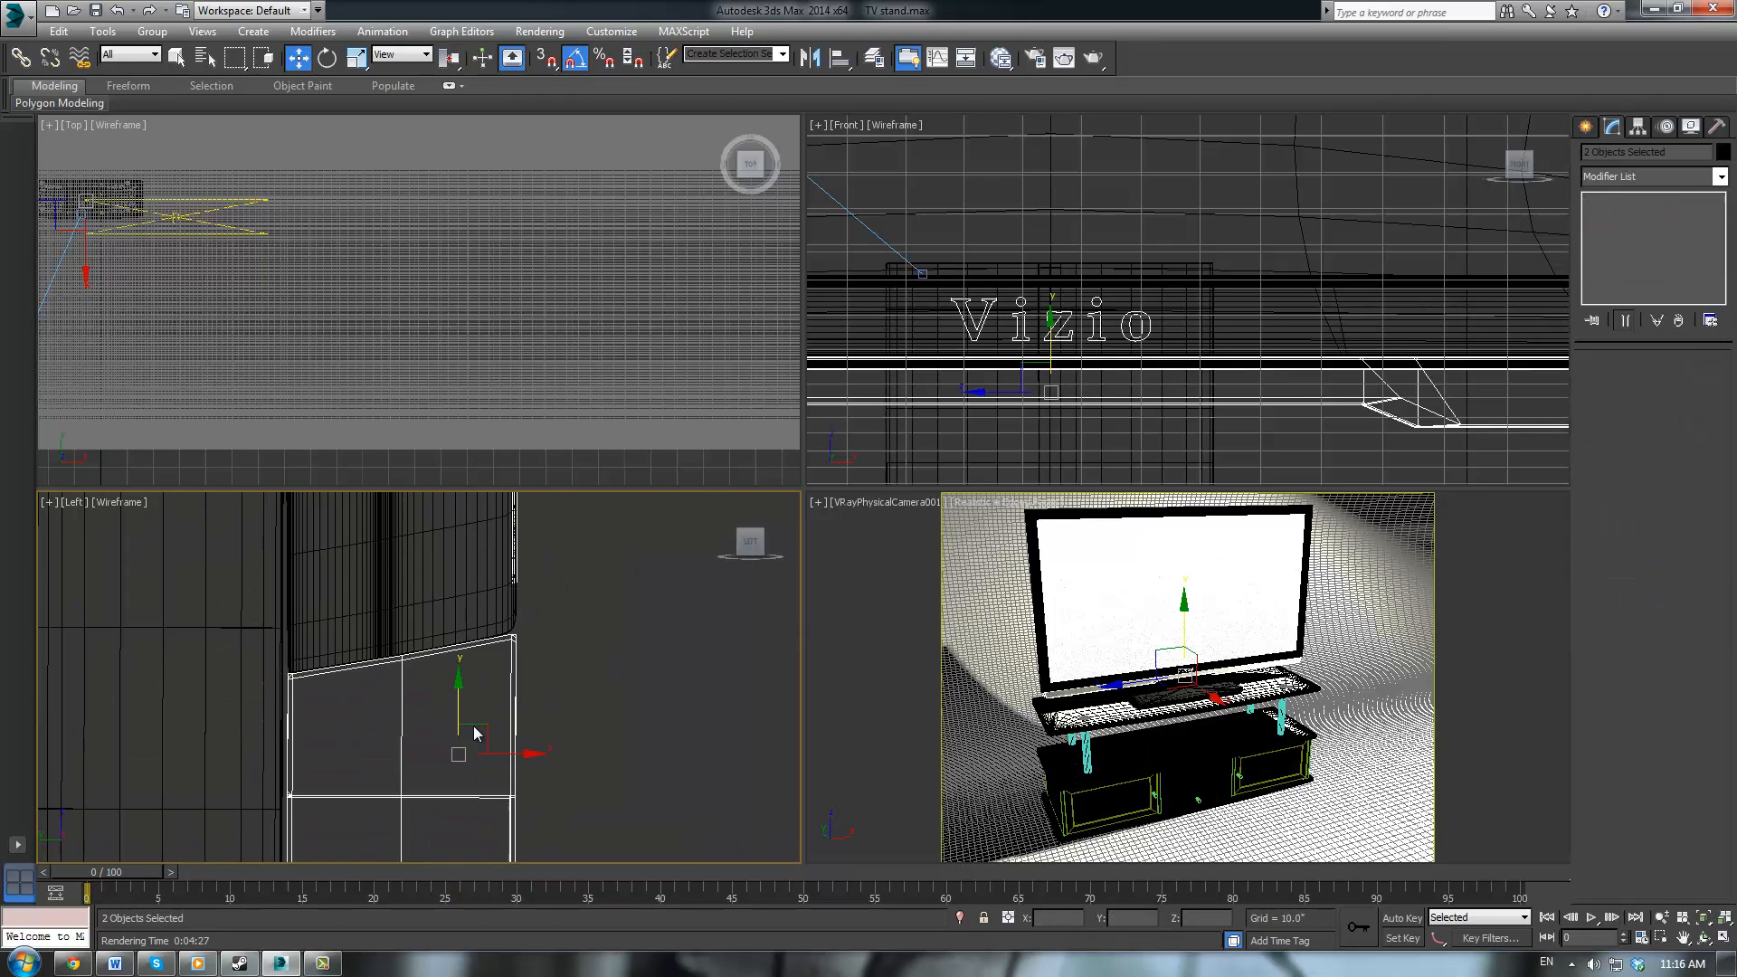
middle_drag(576, 688, 595, 561)
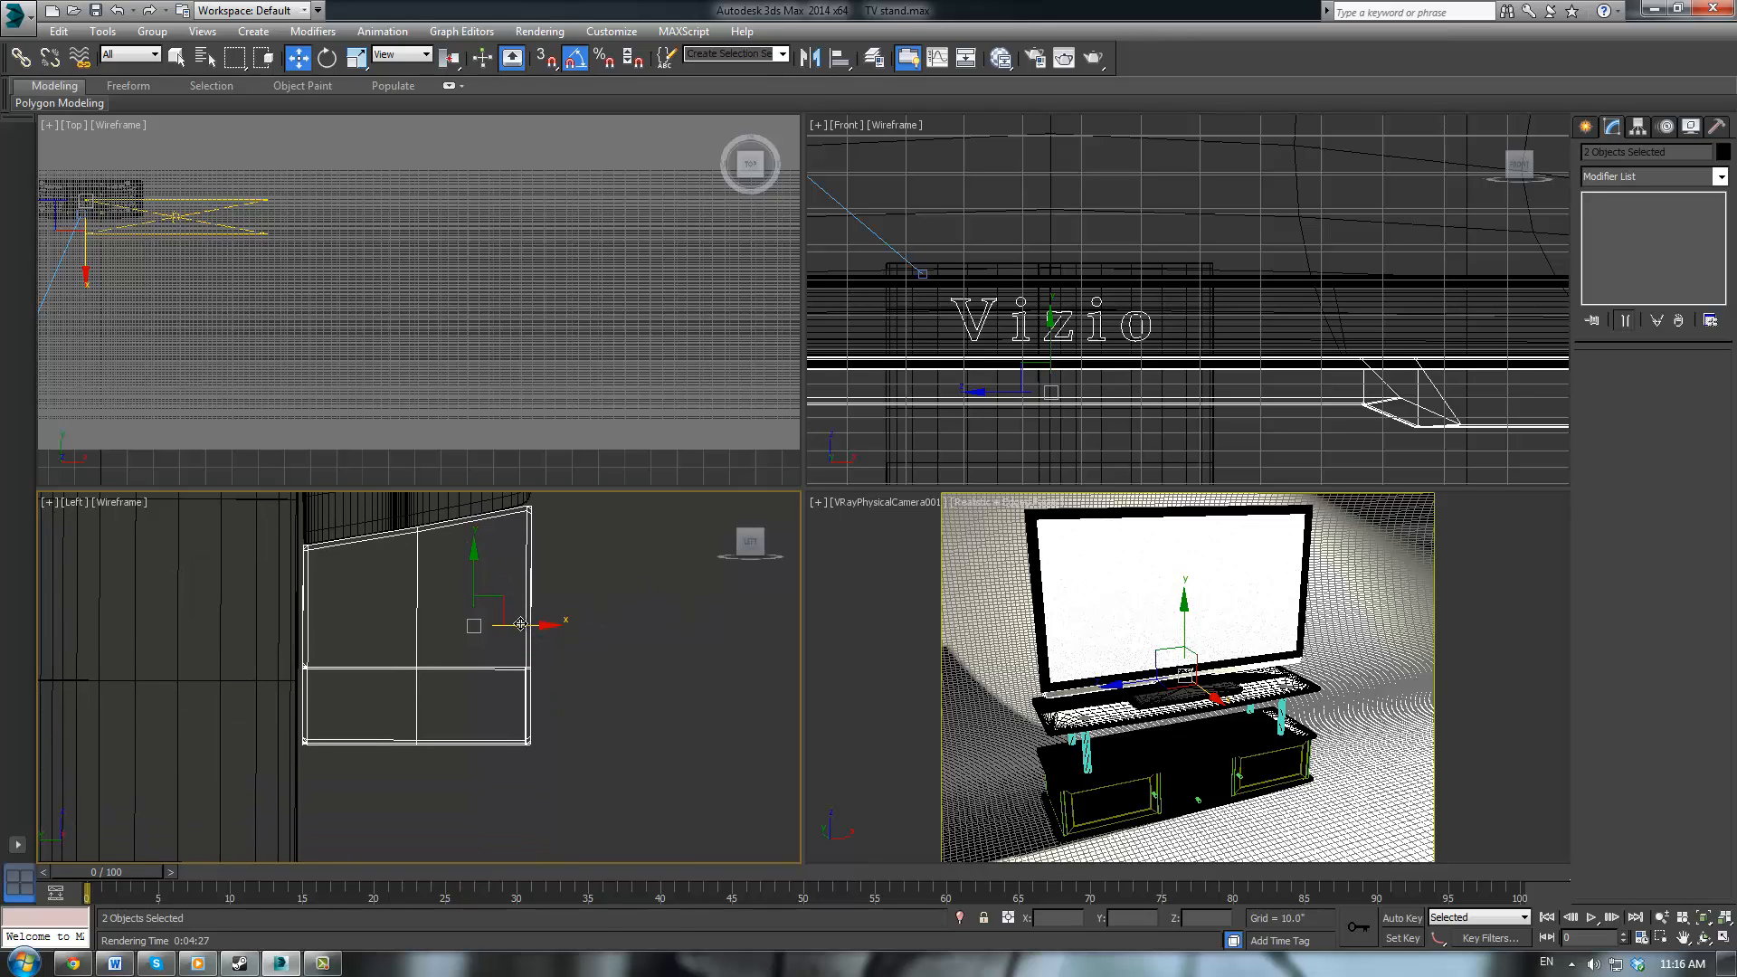
click(496, 668)
drag(640, 540, 469, 650)
middle_drag(572, 618, 579, 643)
key(r)
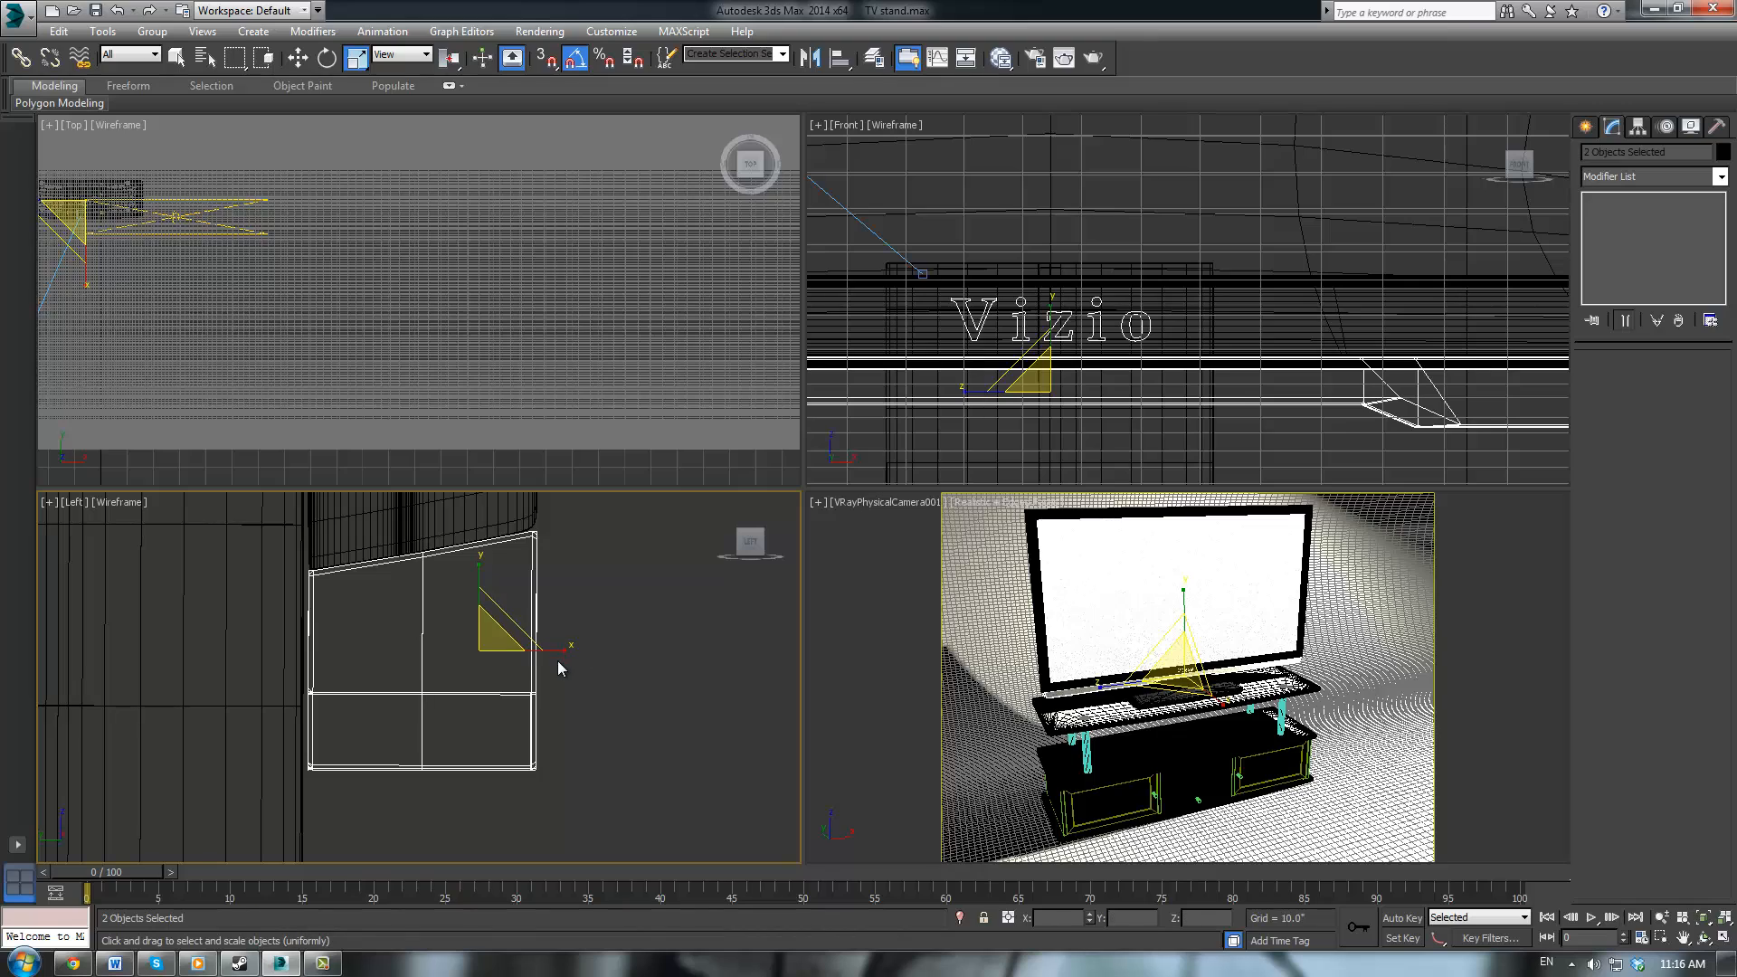
drag(558, 655, 552, 658)
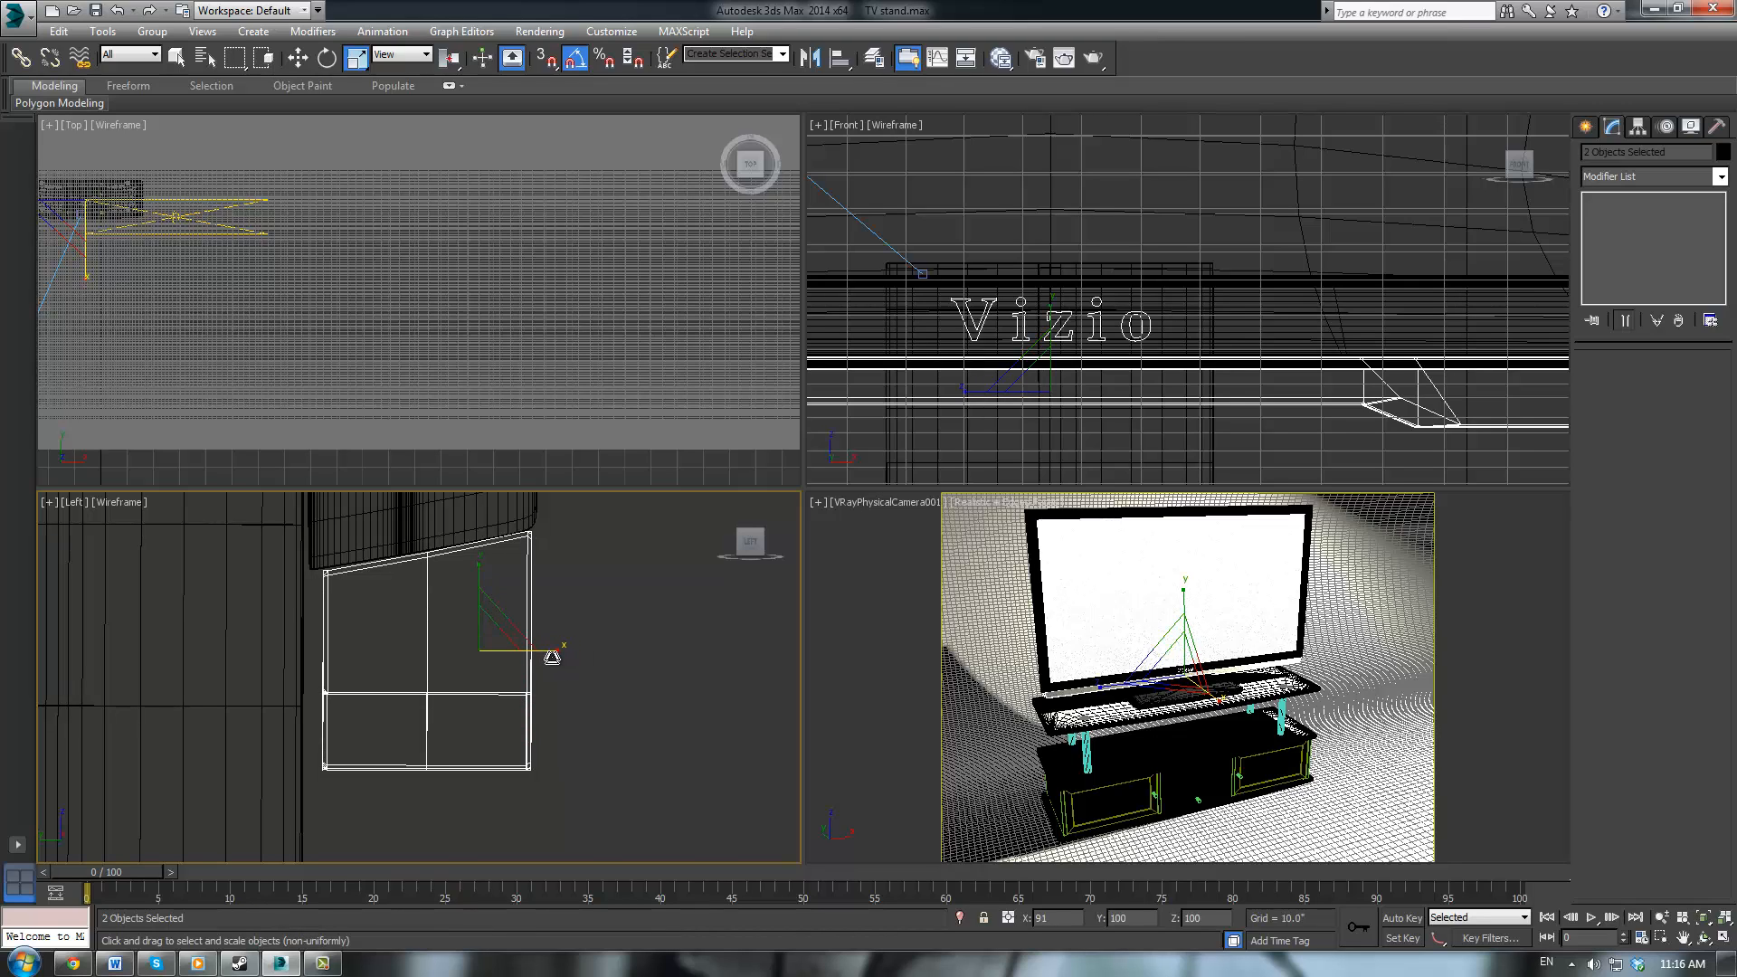
Move the scaled trim piece slightly back and down beneath the TV bezel, and clear the selection
key(w)
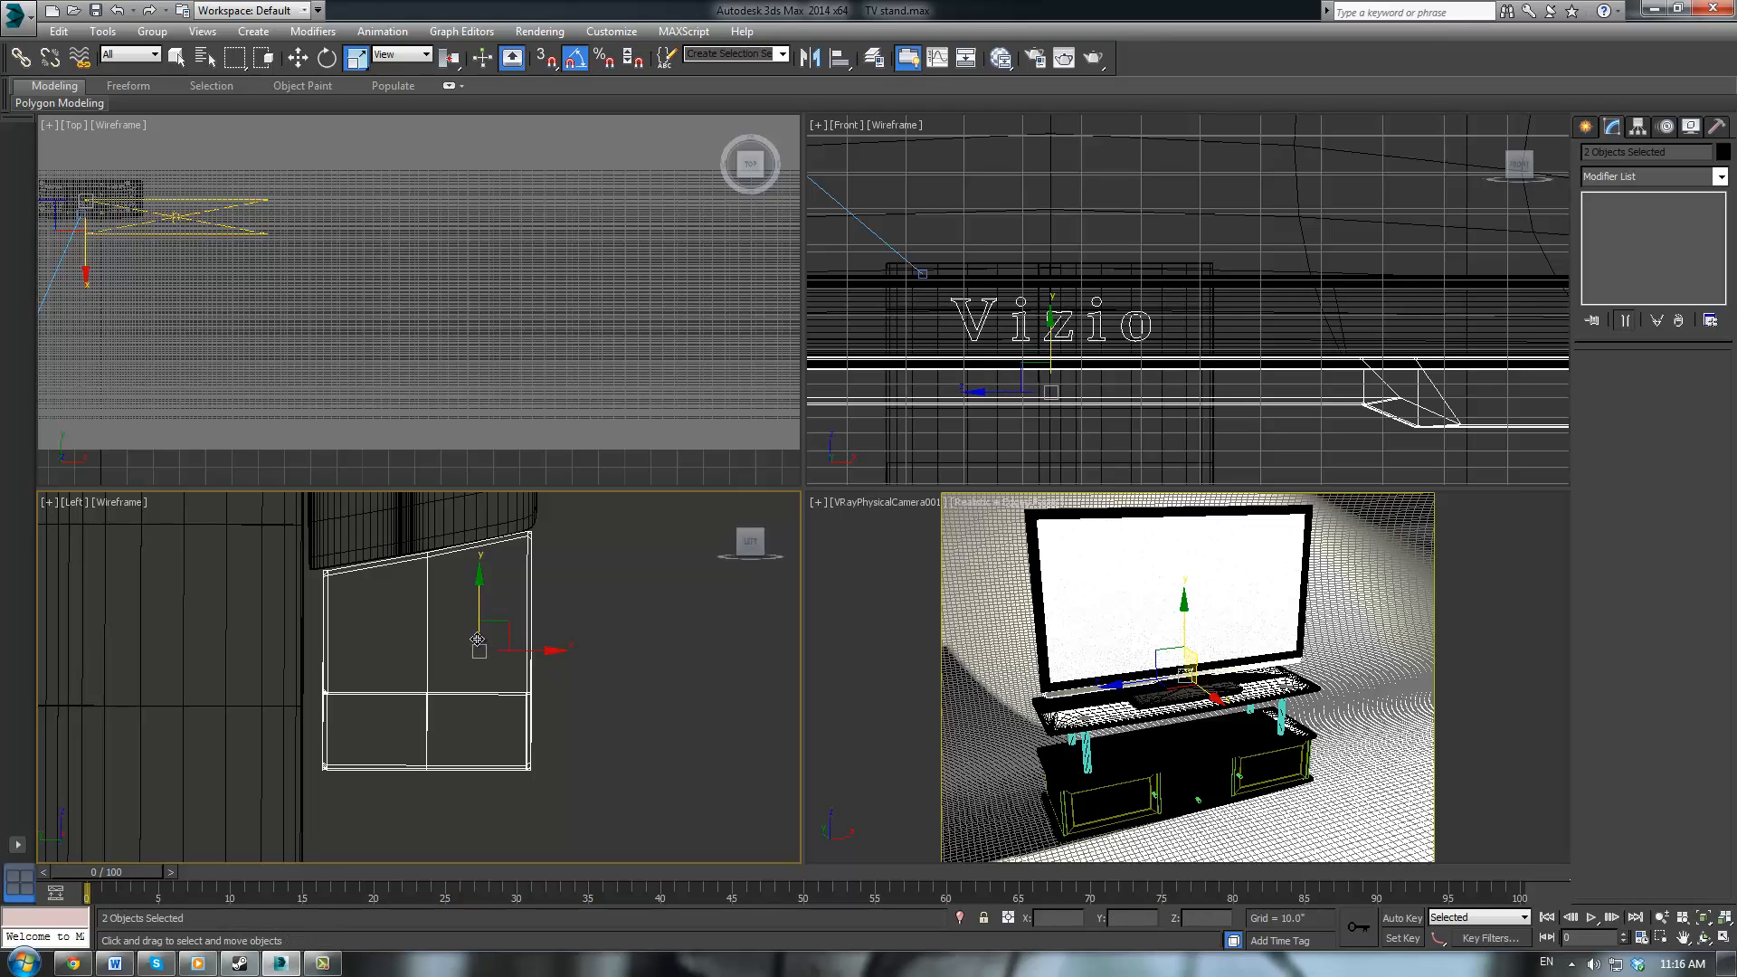
drag(500, 629, 495, 629)
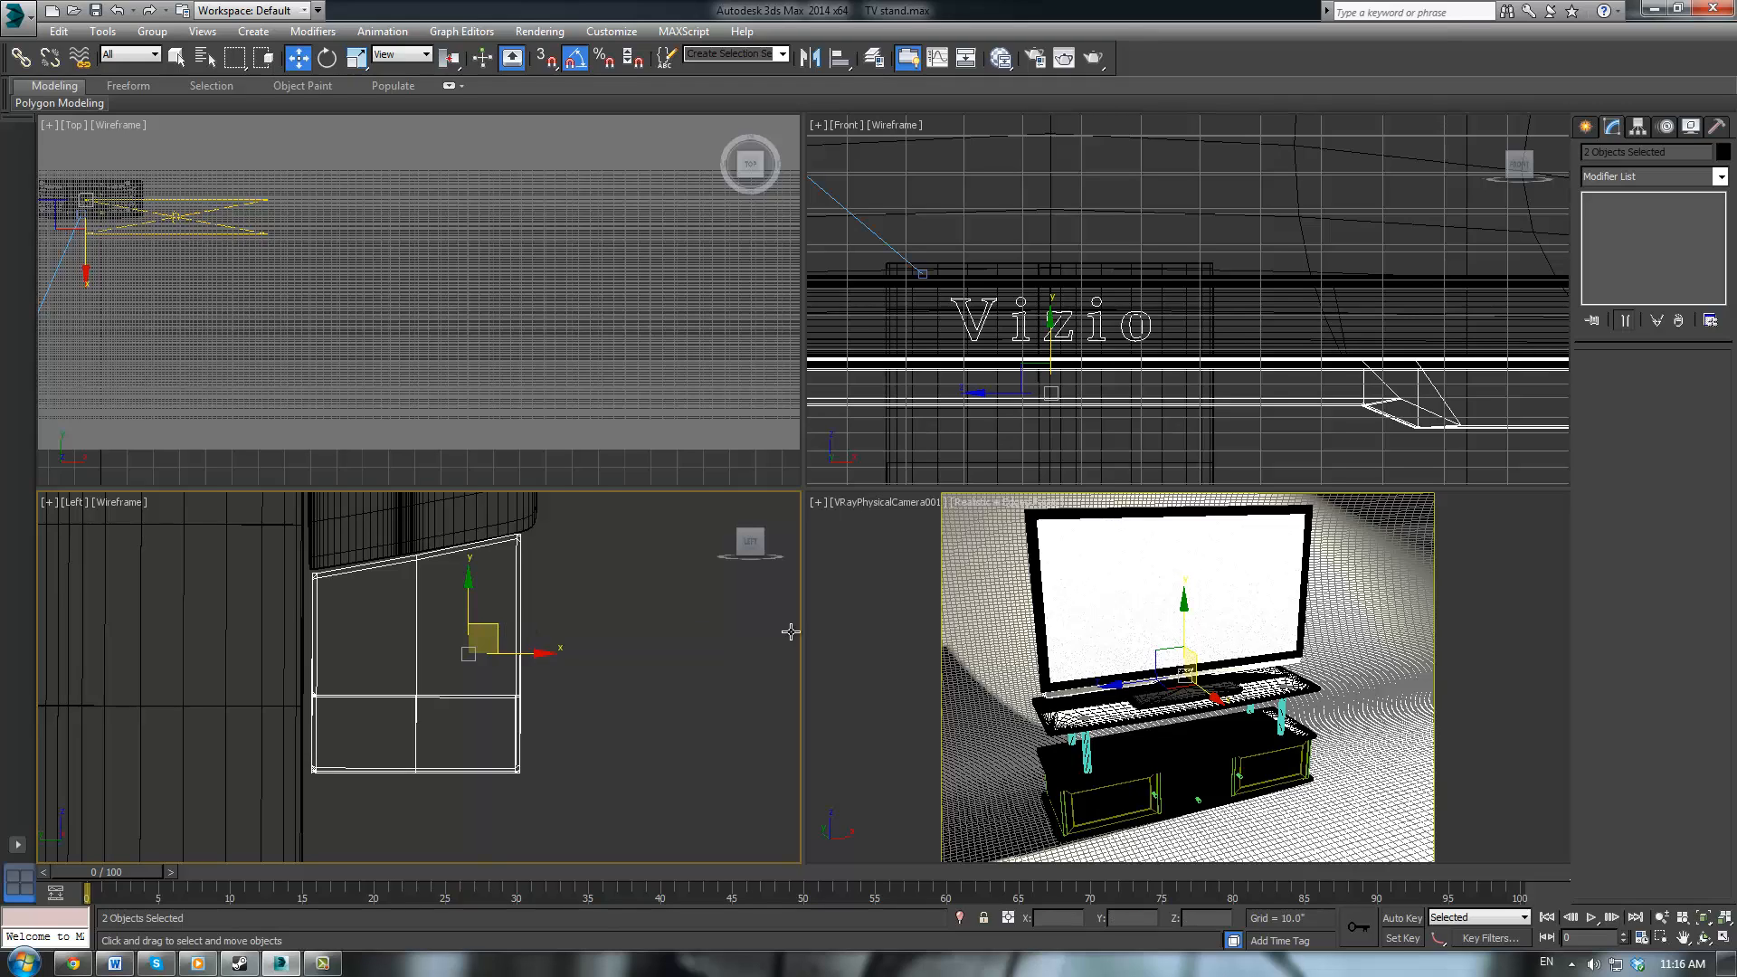
click(577, 605)
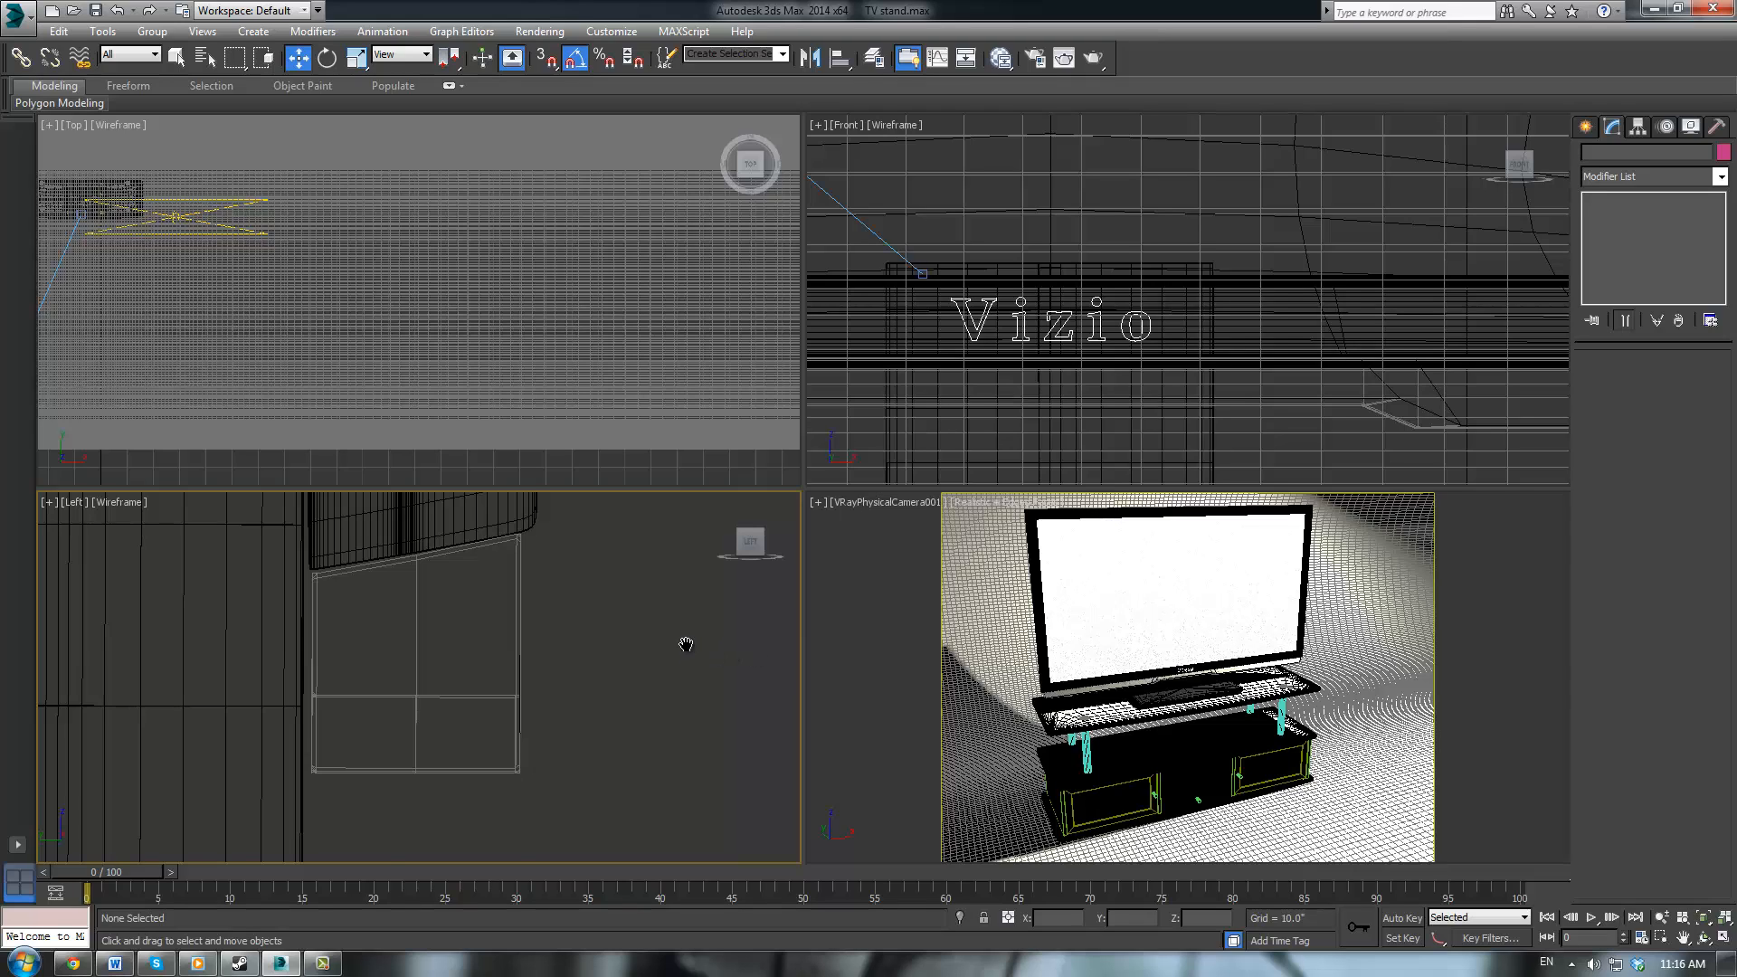
middle_drag(688, 644, 675, 680)
Show the last render in the V-Ray frame buffer and move its window off the viewports
click(1034, 57)
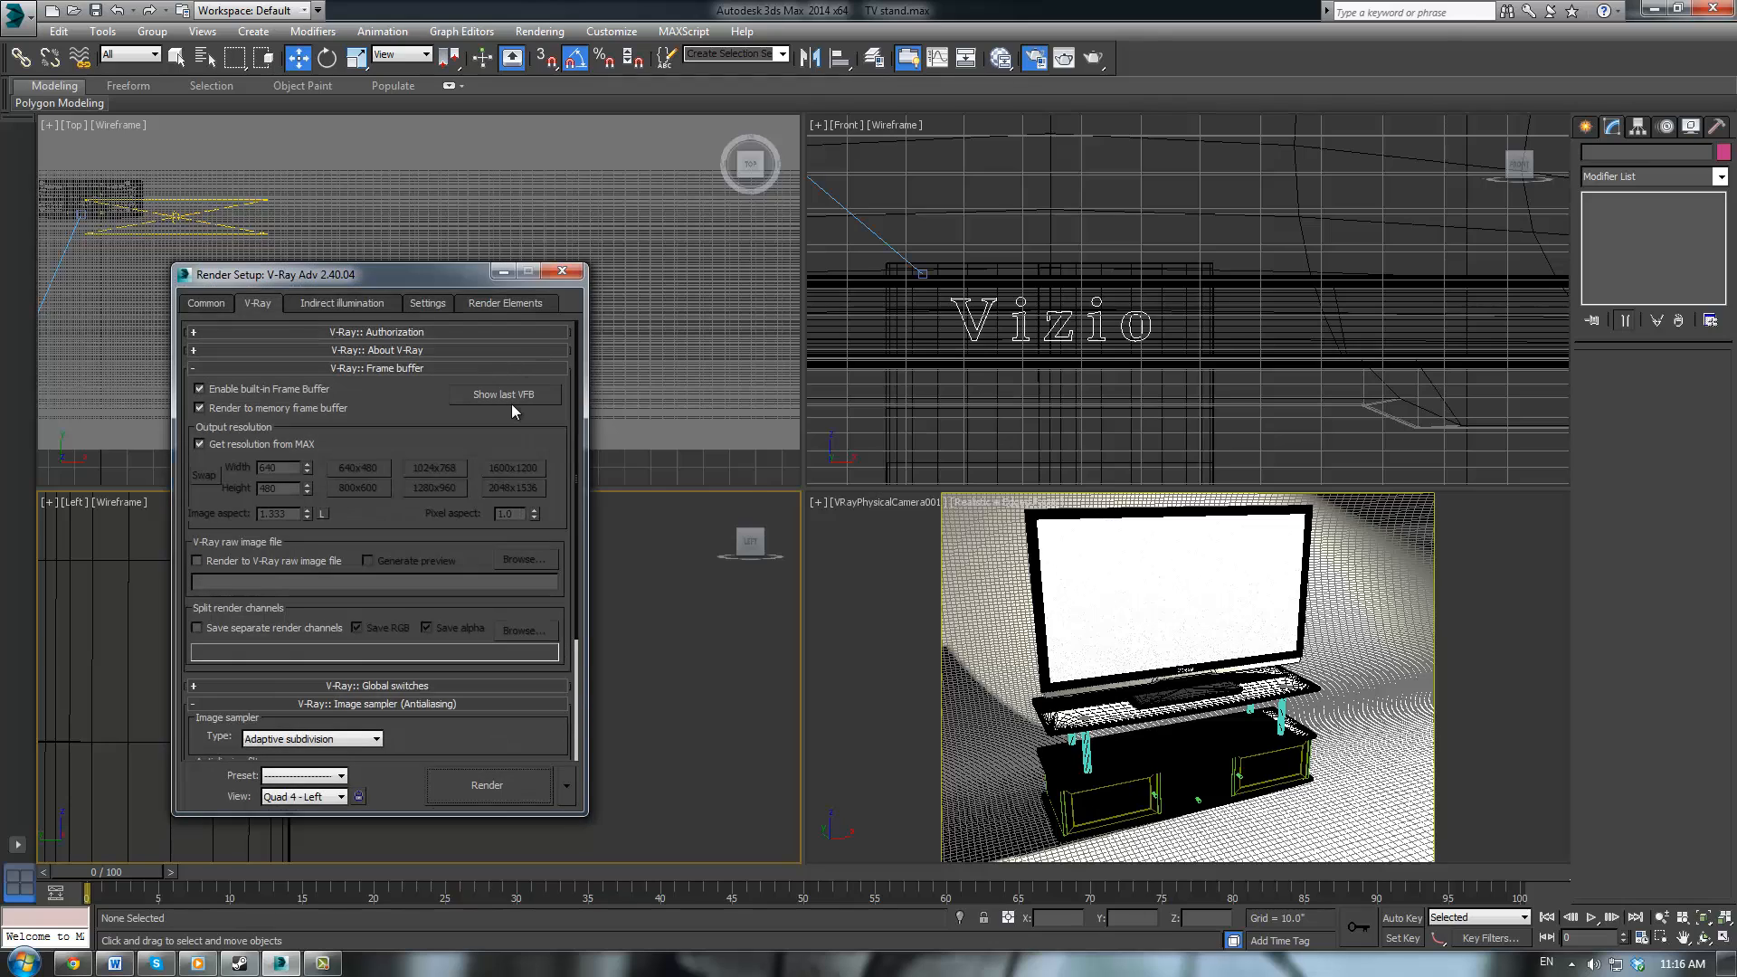
click(508, 400)
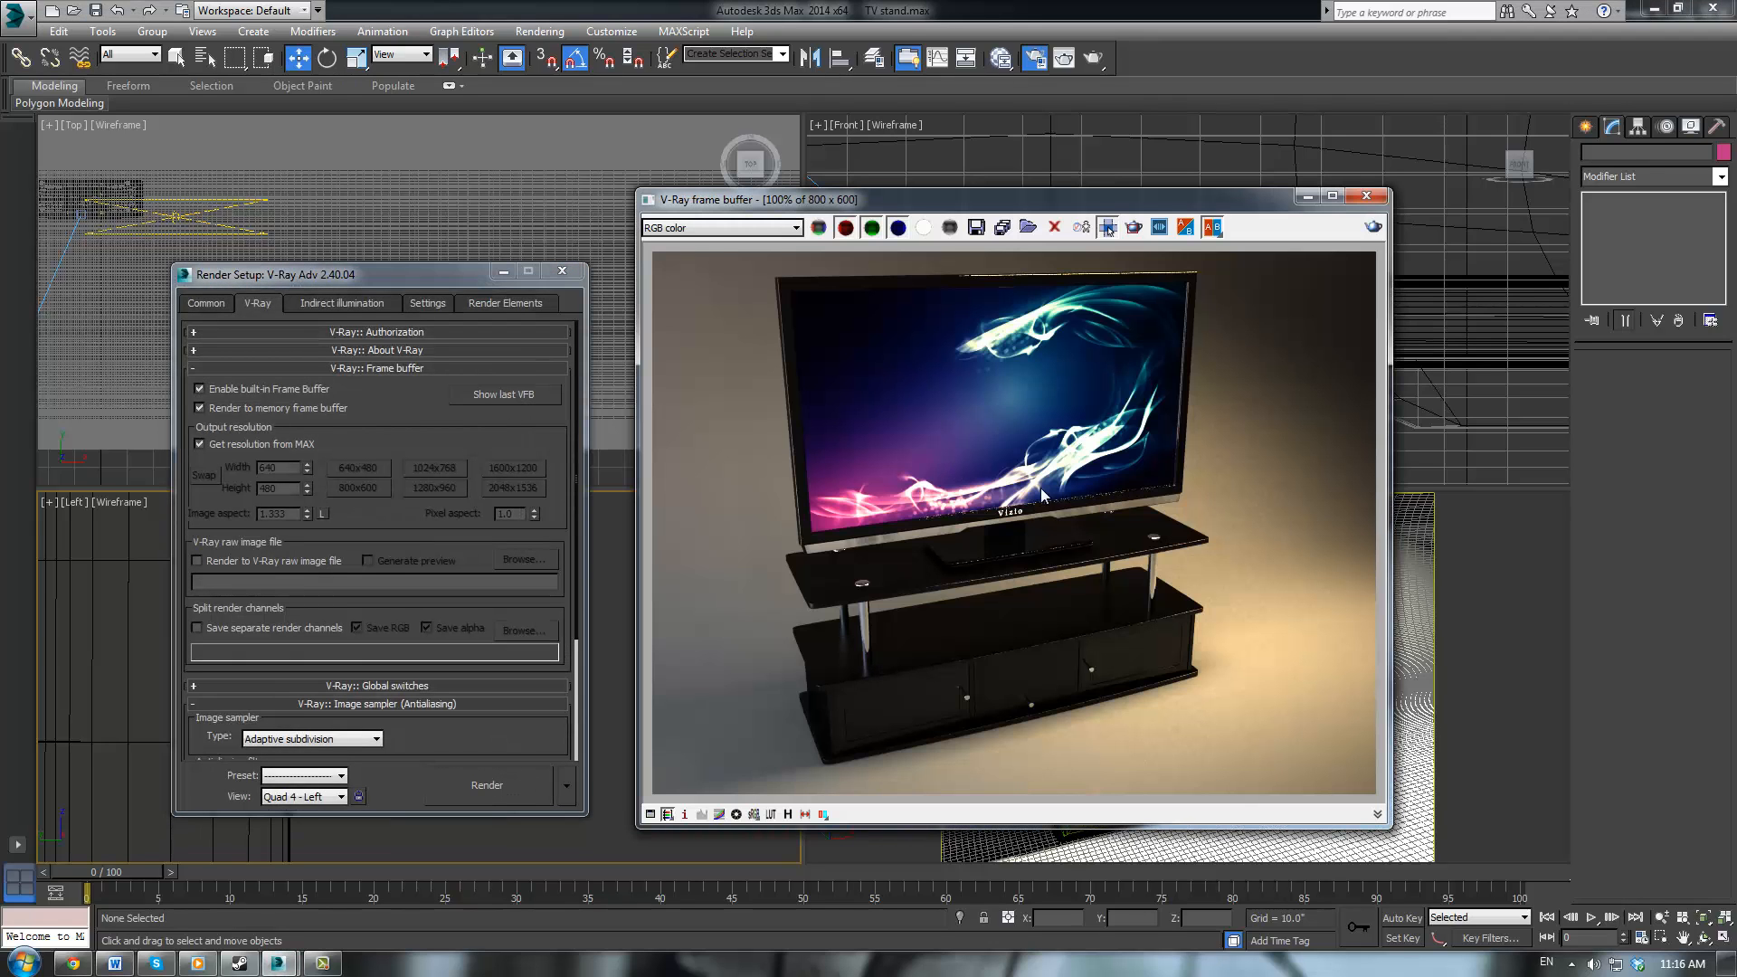
drag(1093, 199, 1736, 82)
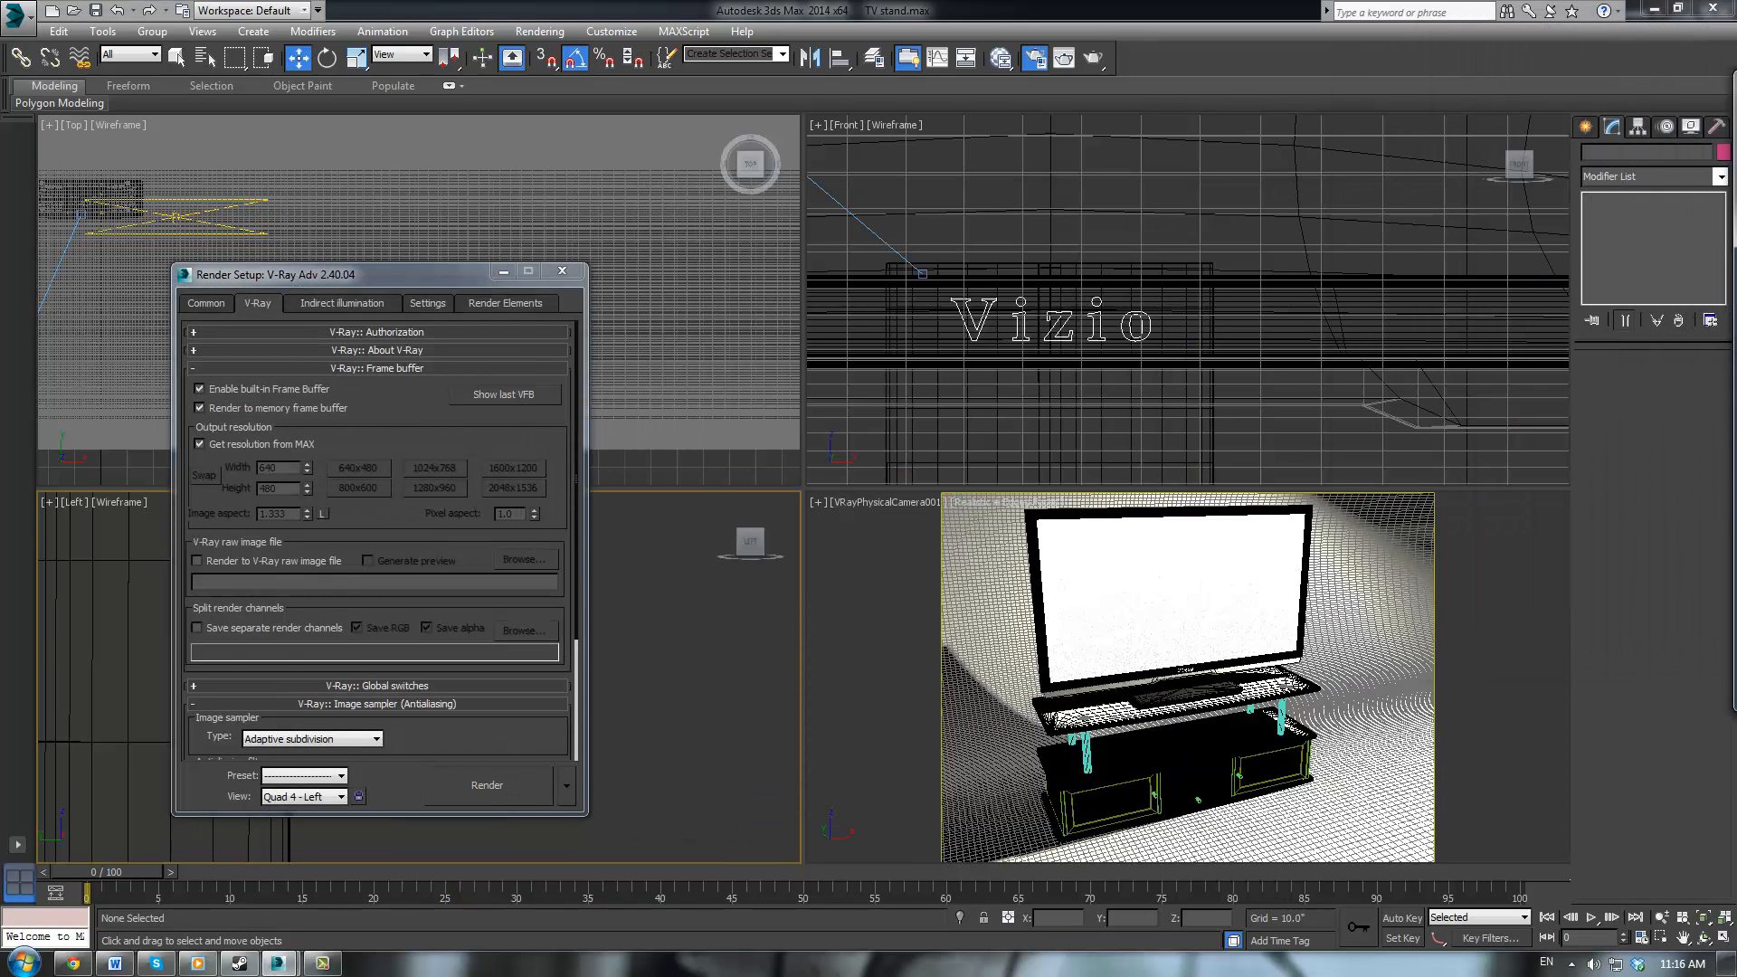
Open Material #48's basic parameters in the Slate Material Editor
key(m)
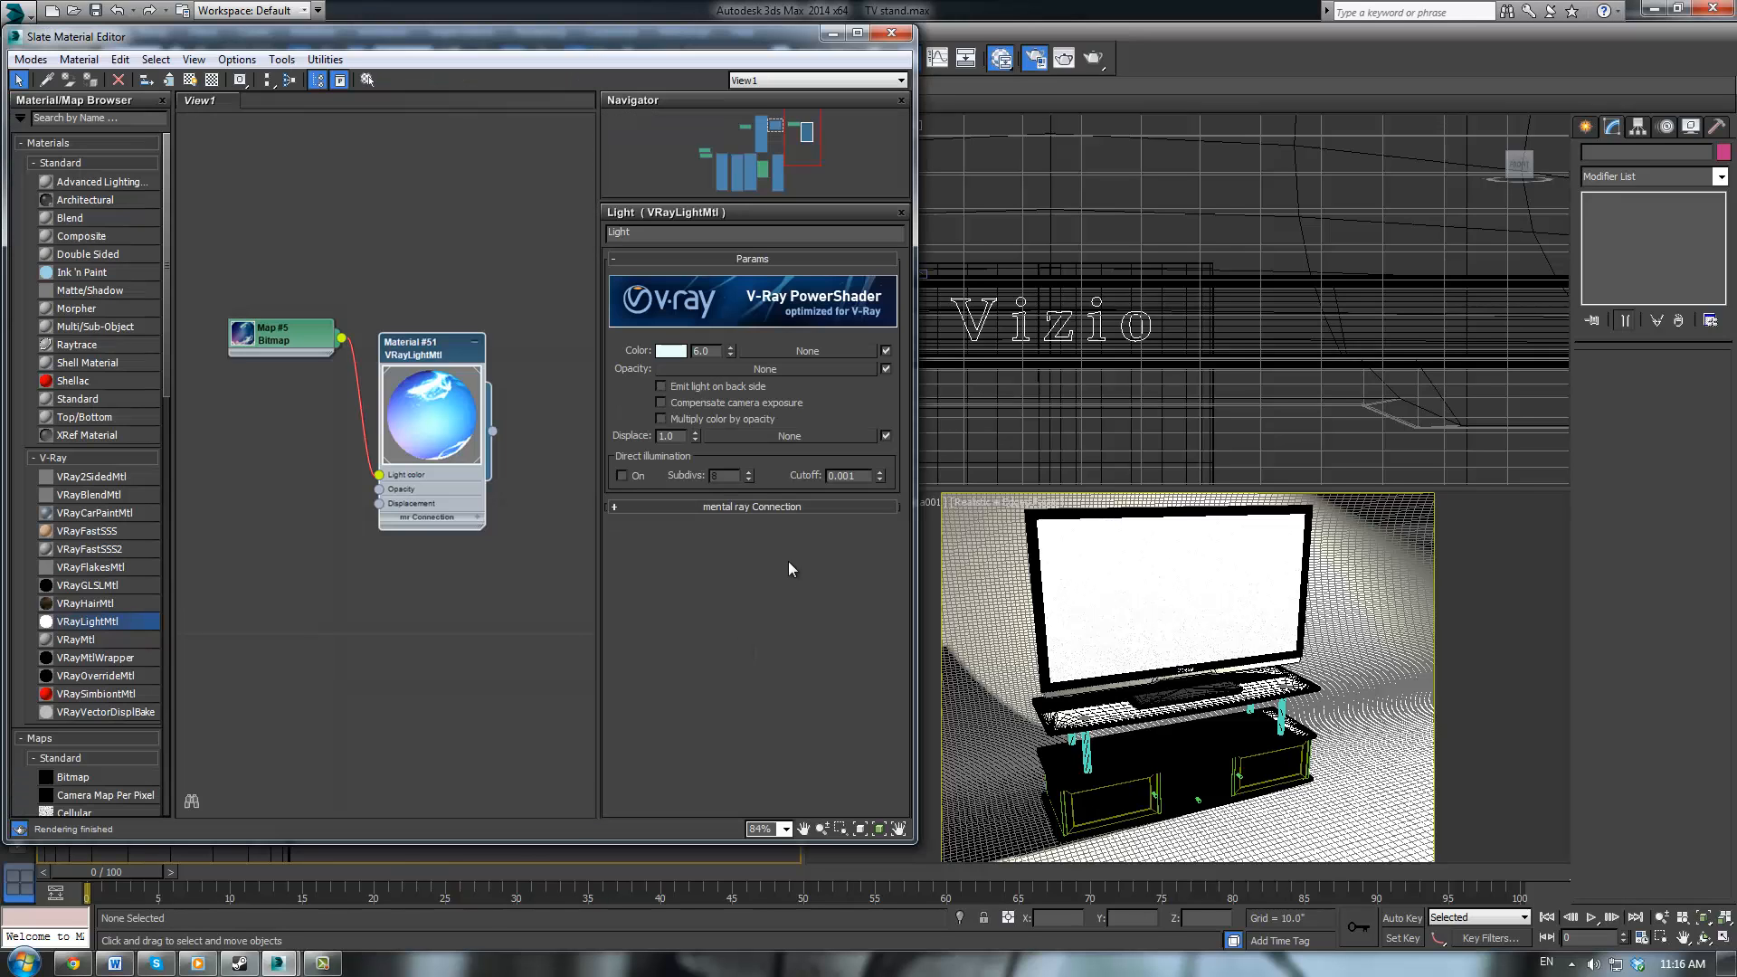
click(441, 247)
scroll(434, 262, down, 4)
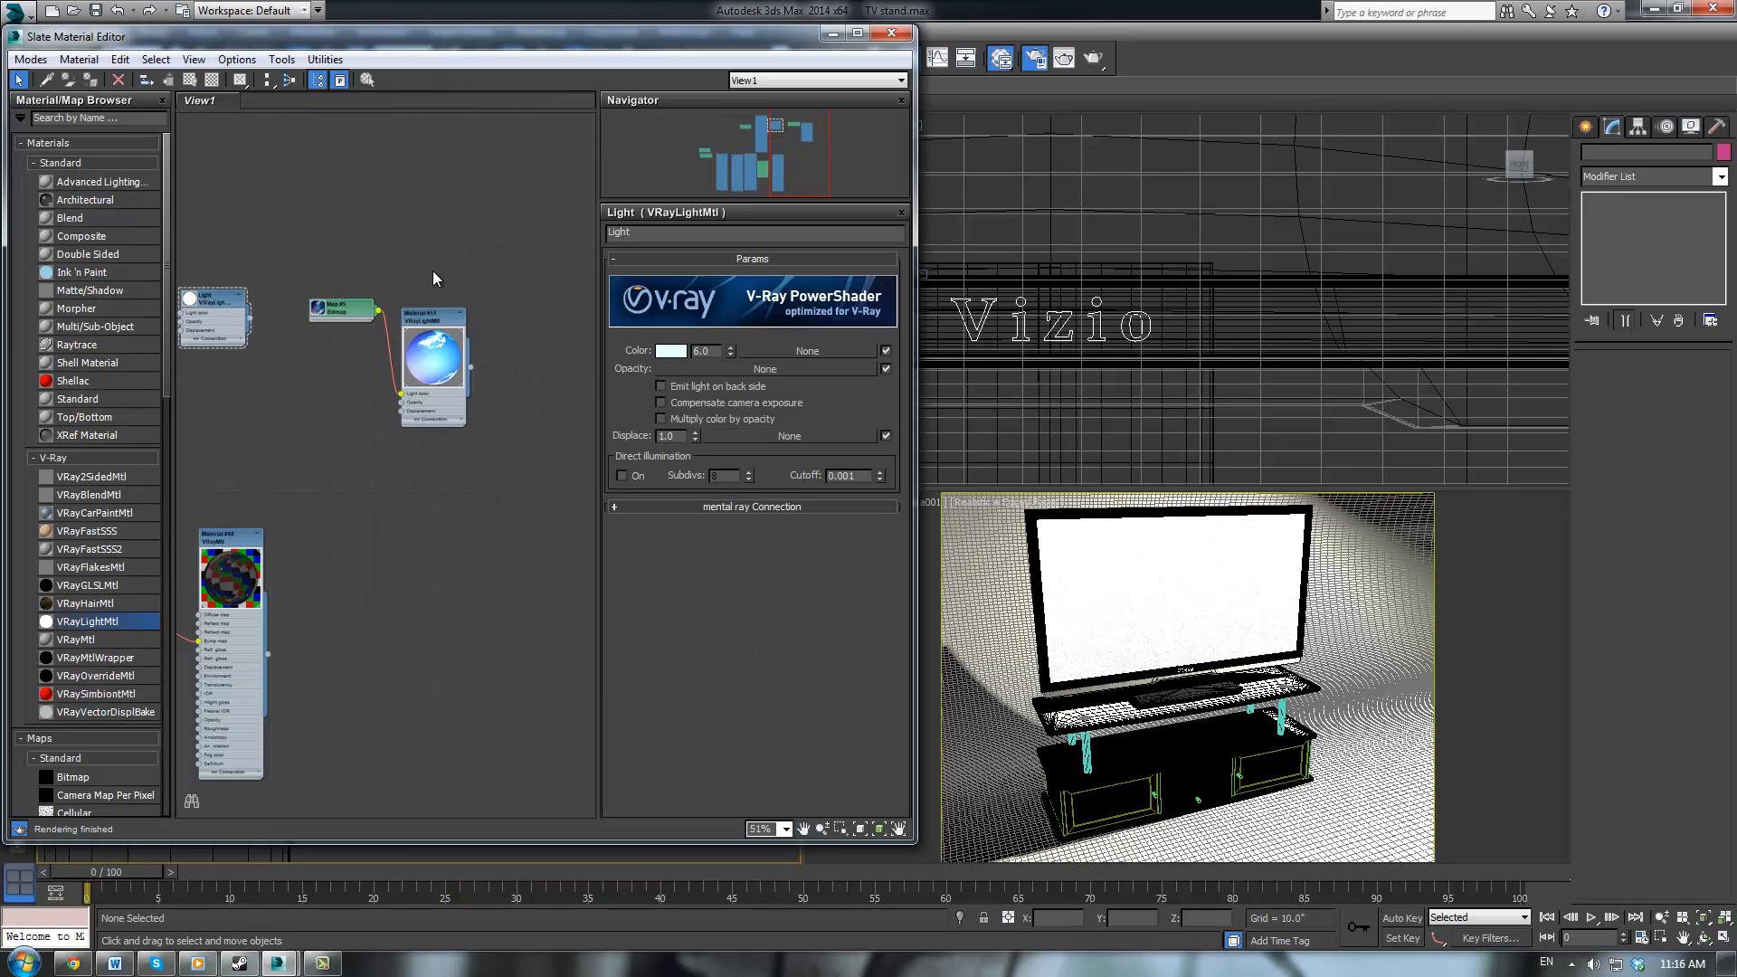
middle_drag(276, 485, 504, 400)
click(446, 451)
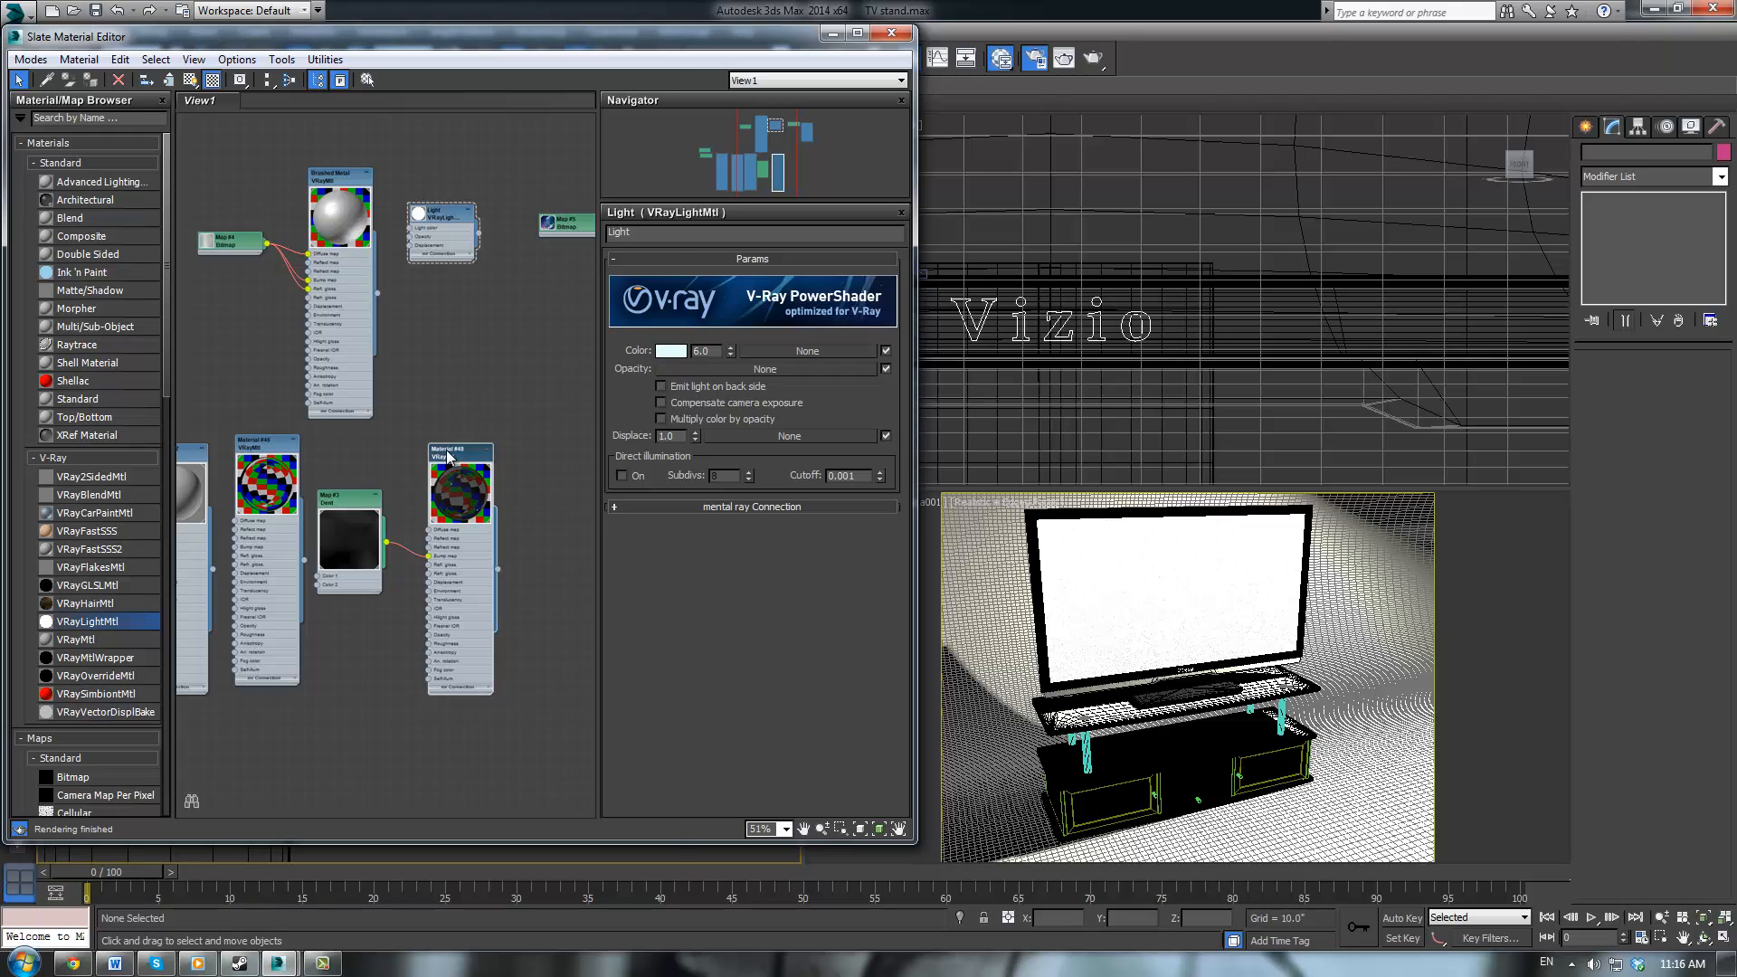
right_click(446, 451)
click(411, 387)
double_click(474, 454)
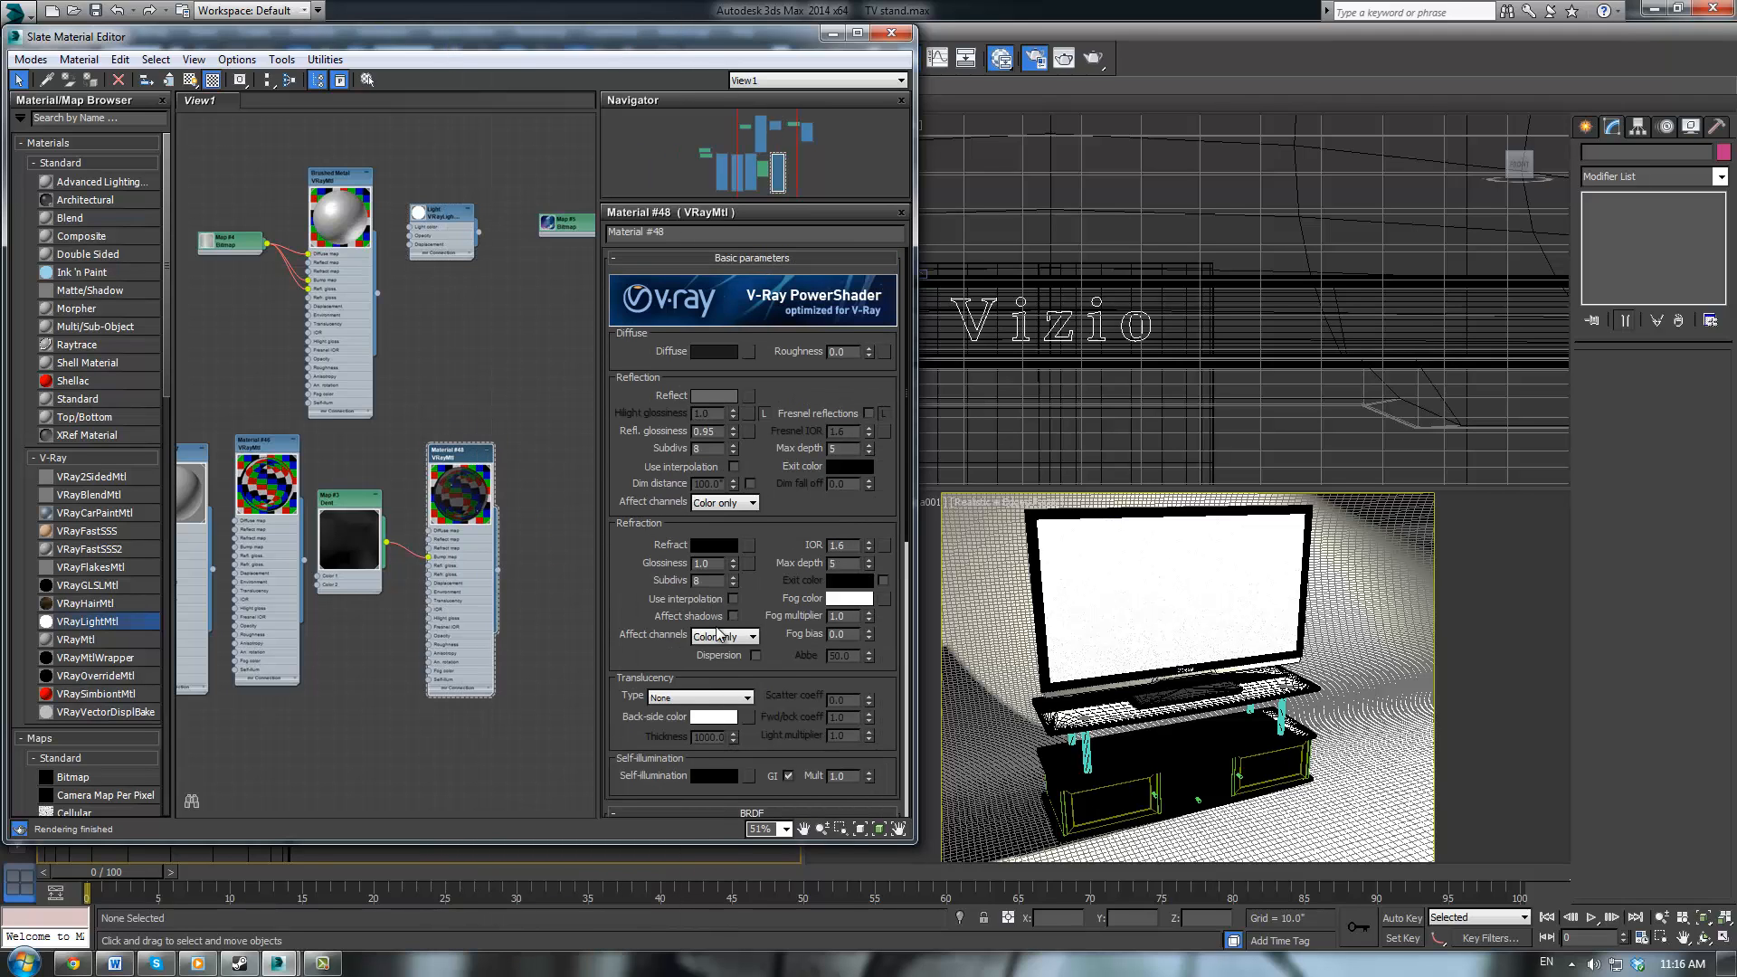
Set Material #48's reflection subdivs to 16 and test-render the region around the Vizio logo
drag(776, 460, 770, 477)
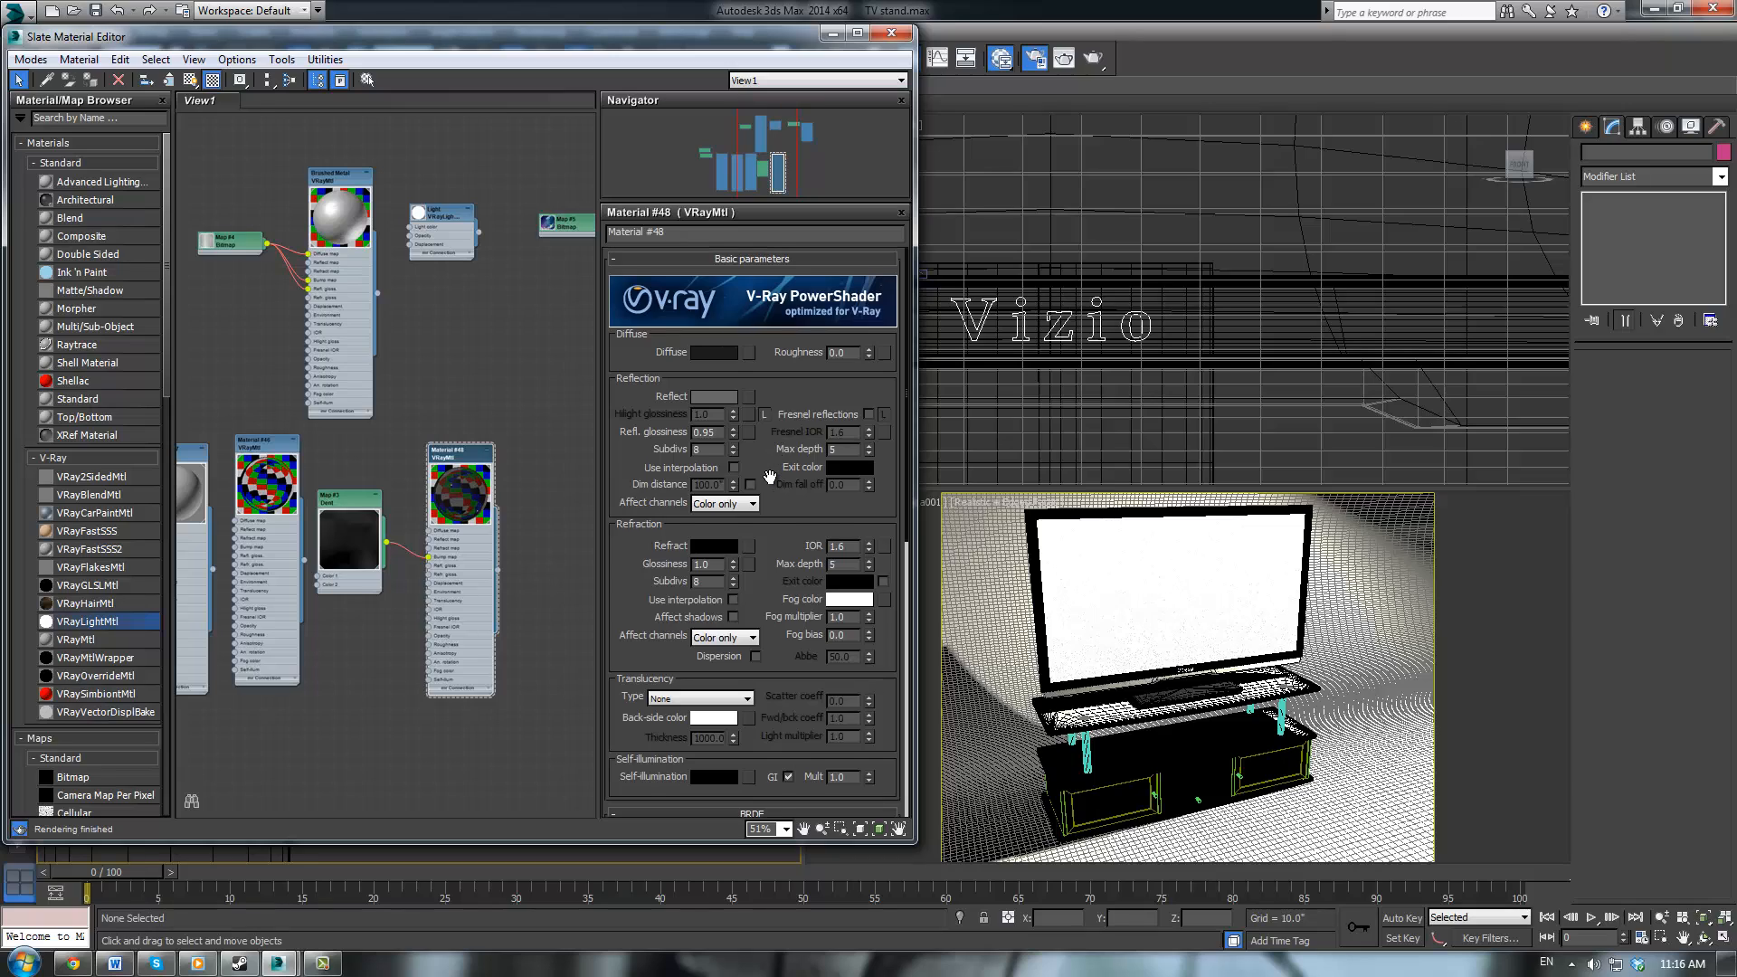
double_click(712, 449)
text(16)
key(Return)
scroll(764, 456, down, 3)
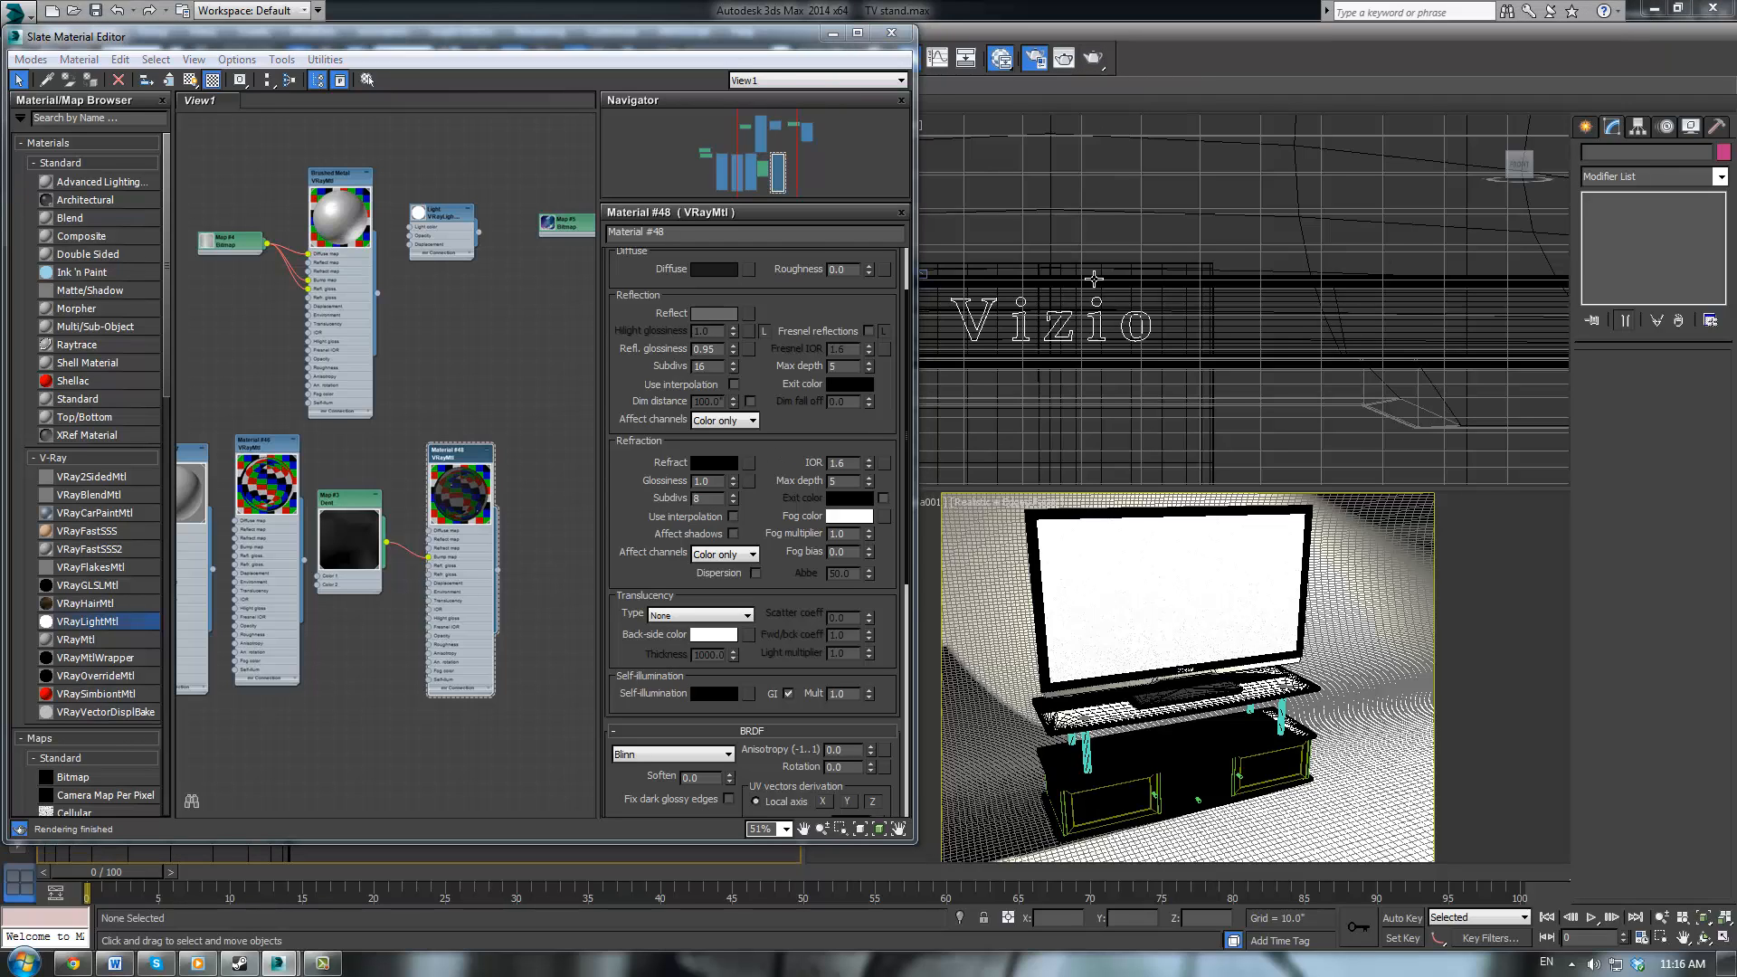
click(1308, 309)
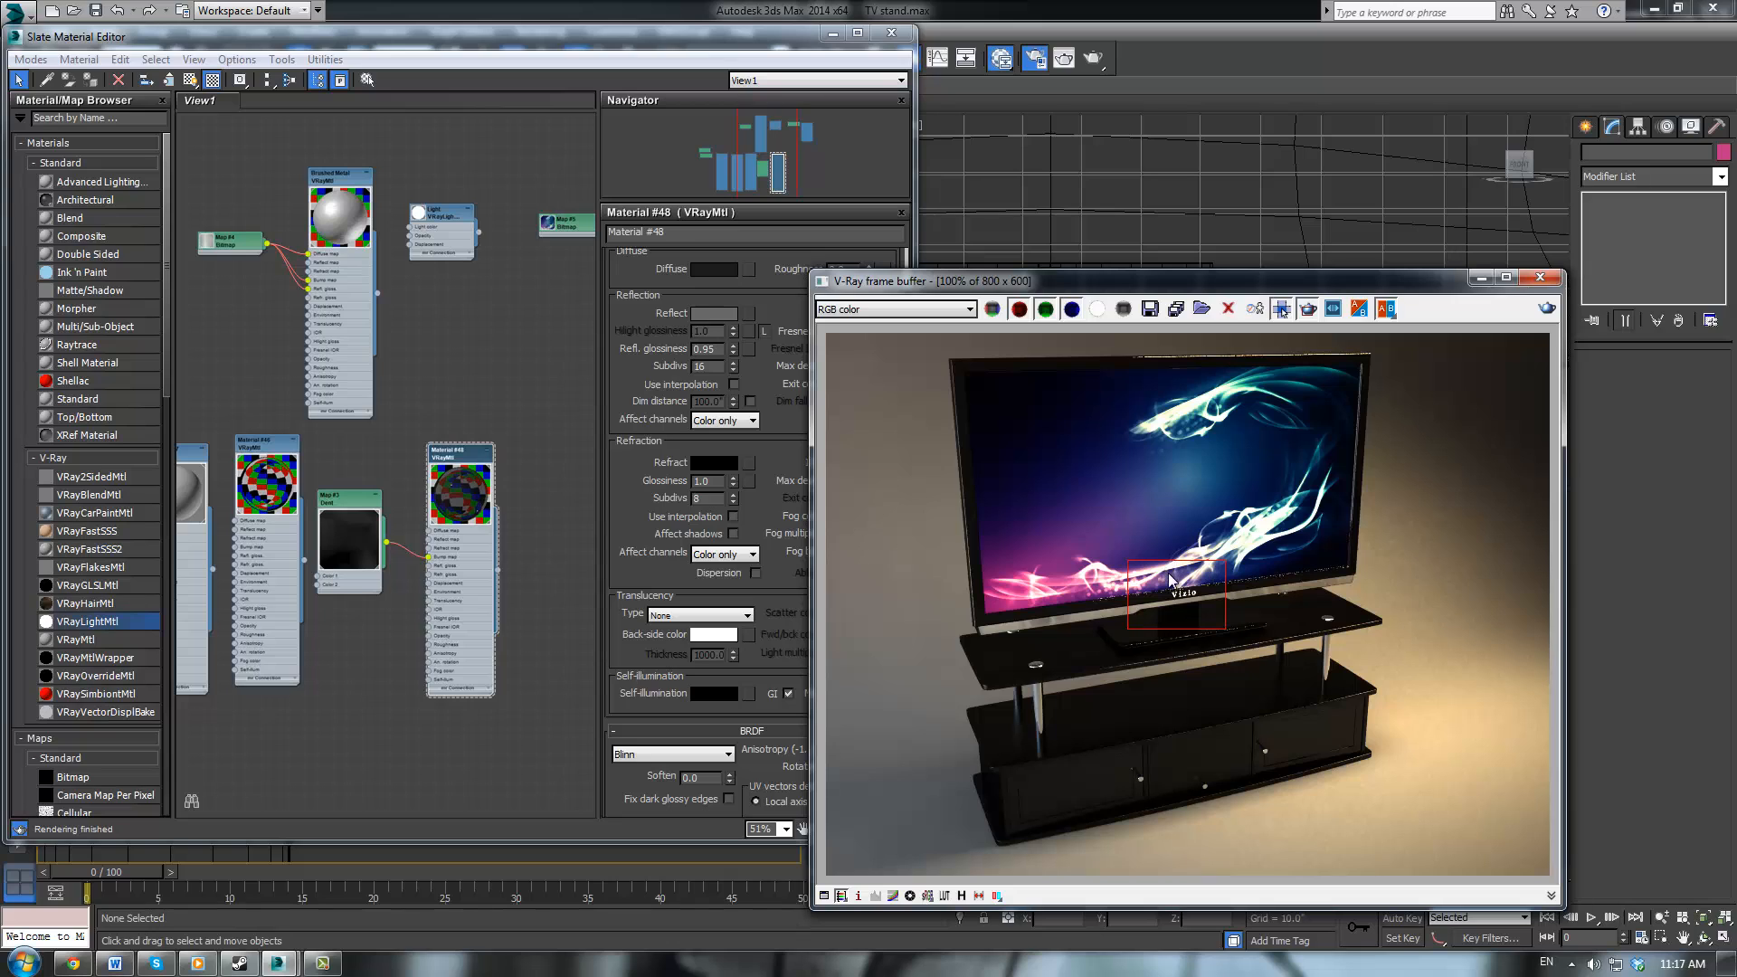
click(1547, 308)
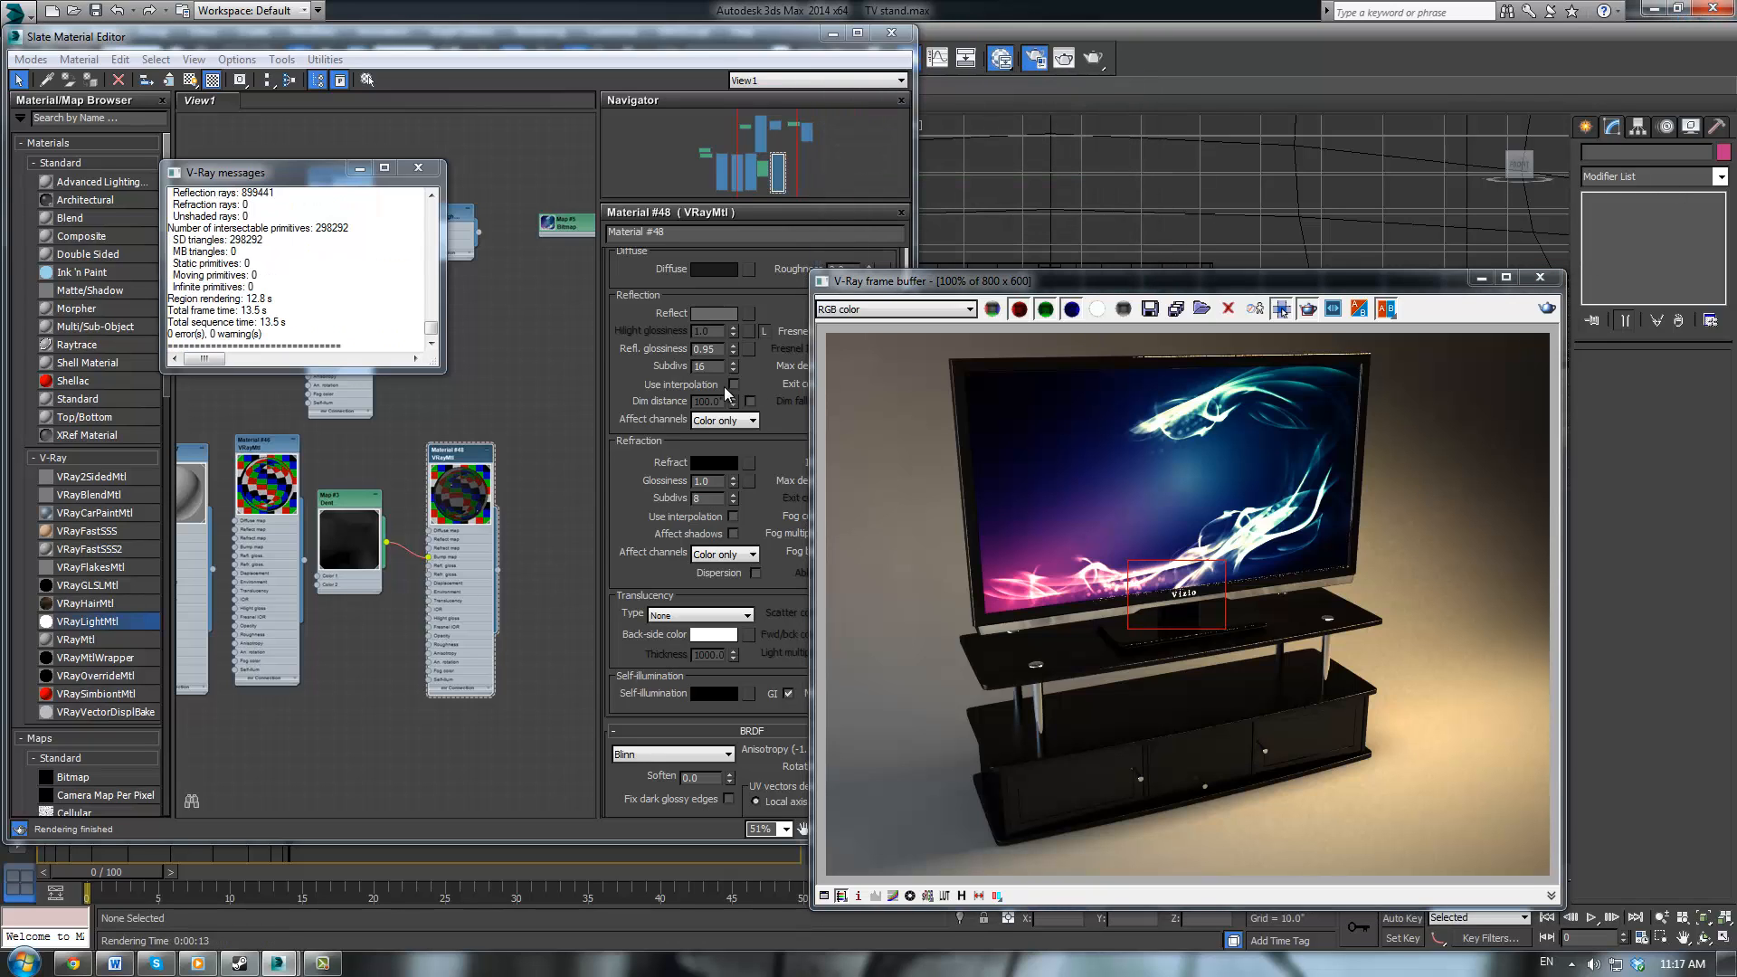
Set Material #48's reflection max depth to 8 and its reflection subdivs to 32
click(705, 366)
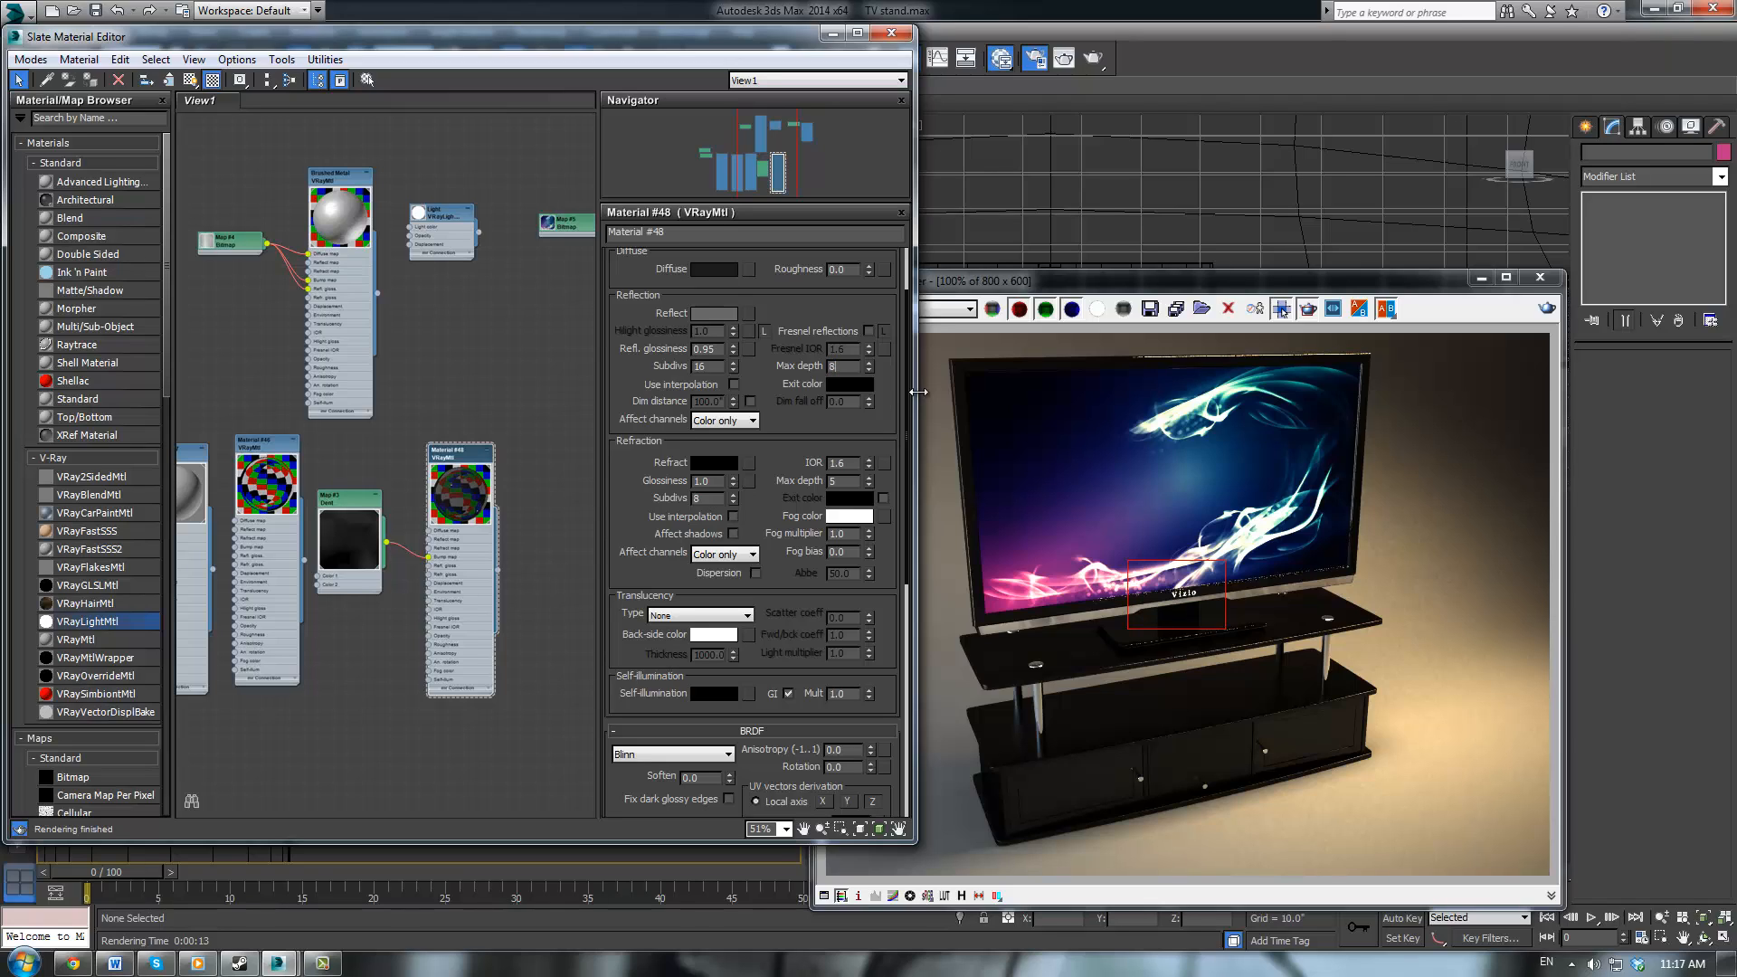
key(Return)
double_click(704, 365)
text(32)
key(Return)
scroll(776, 524, down, 2)
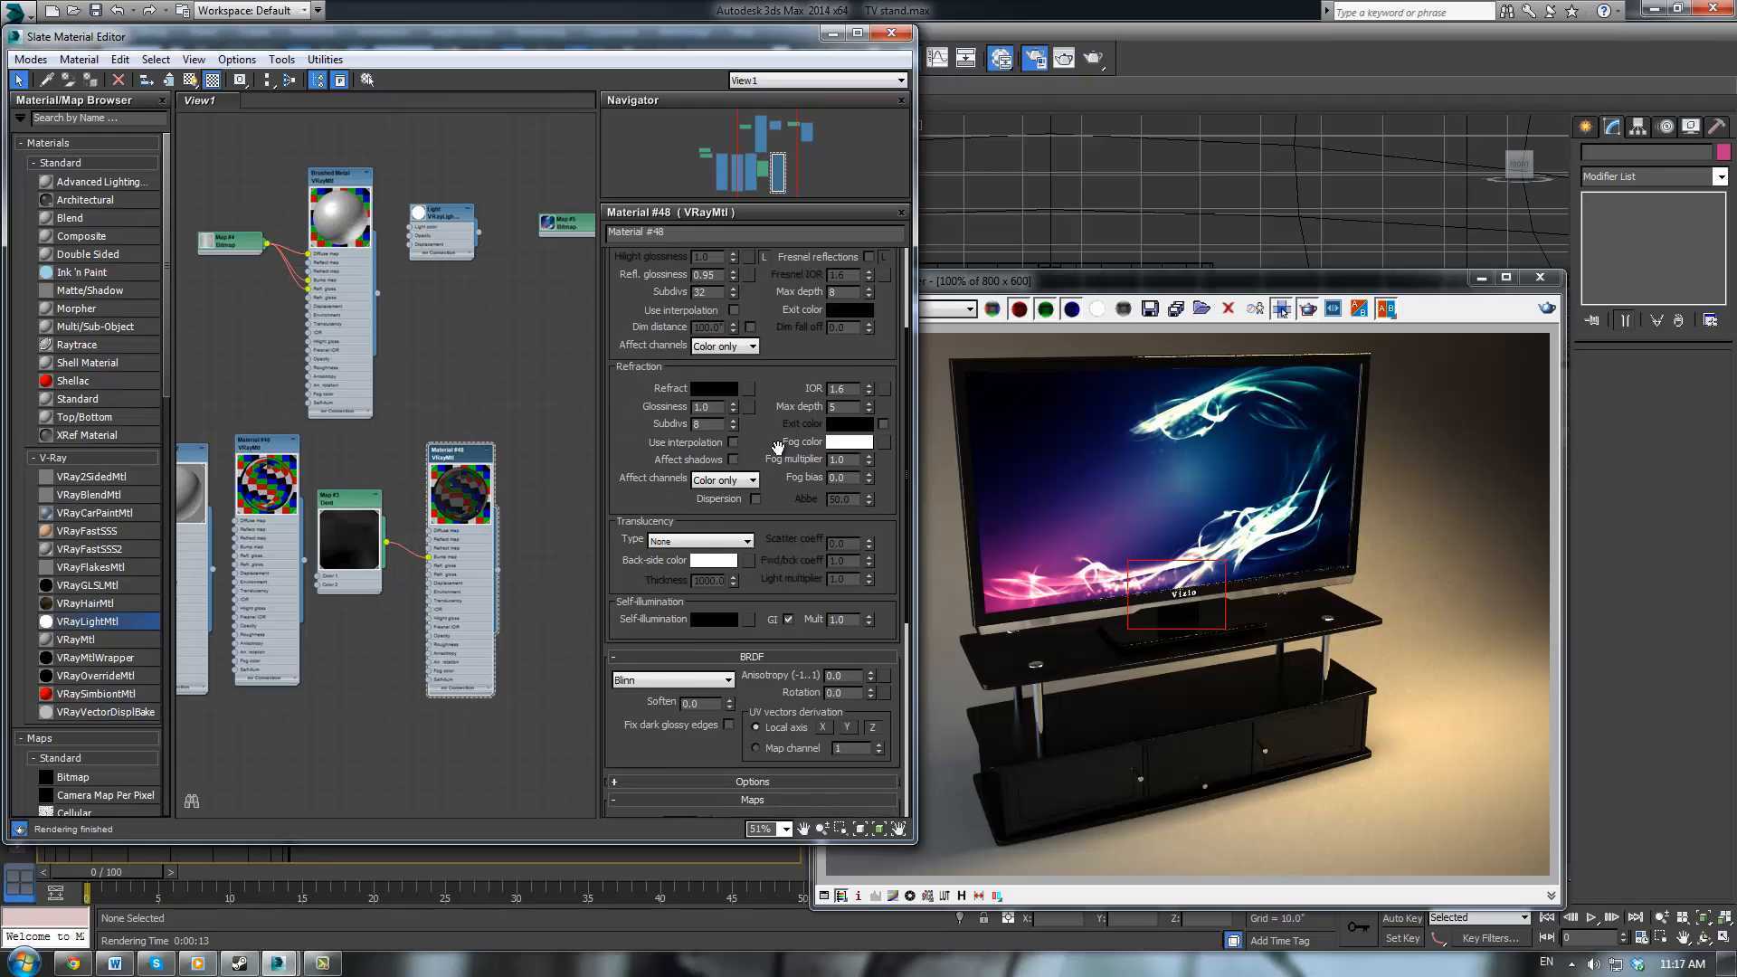
scroll(778, 493, up, 1)
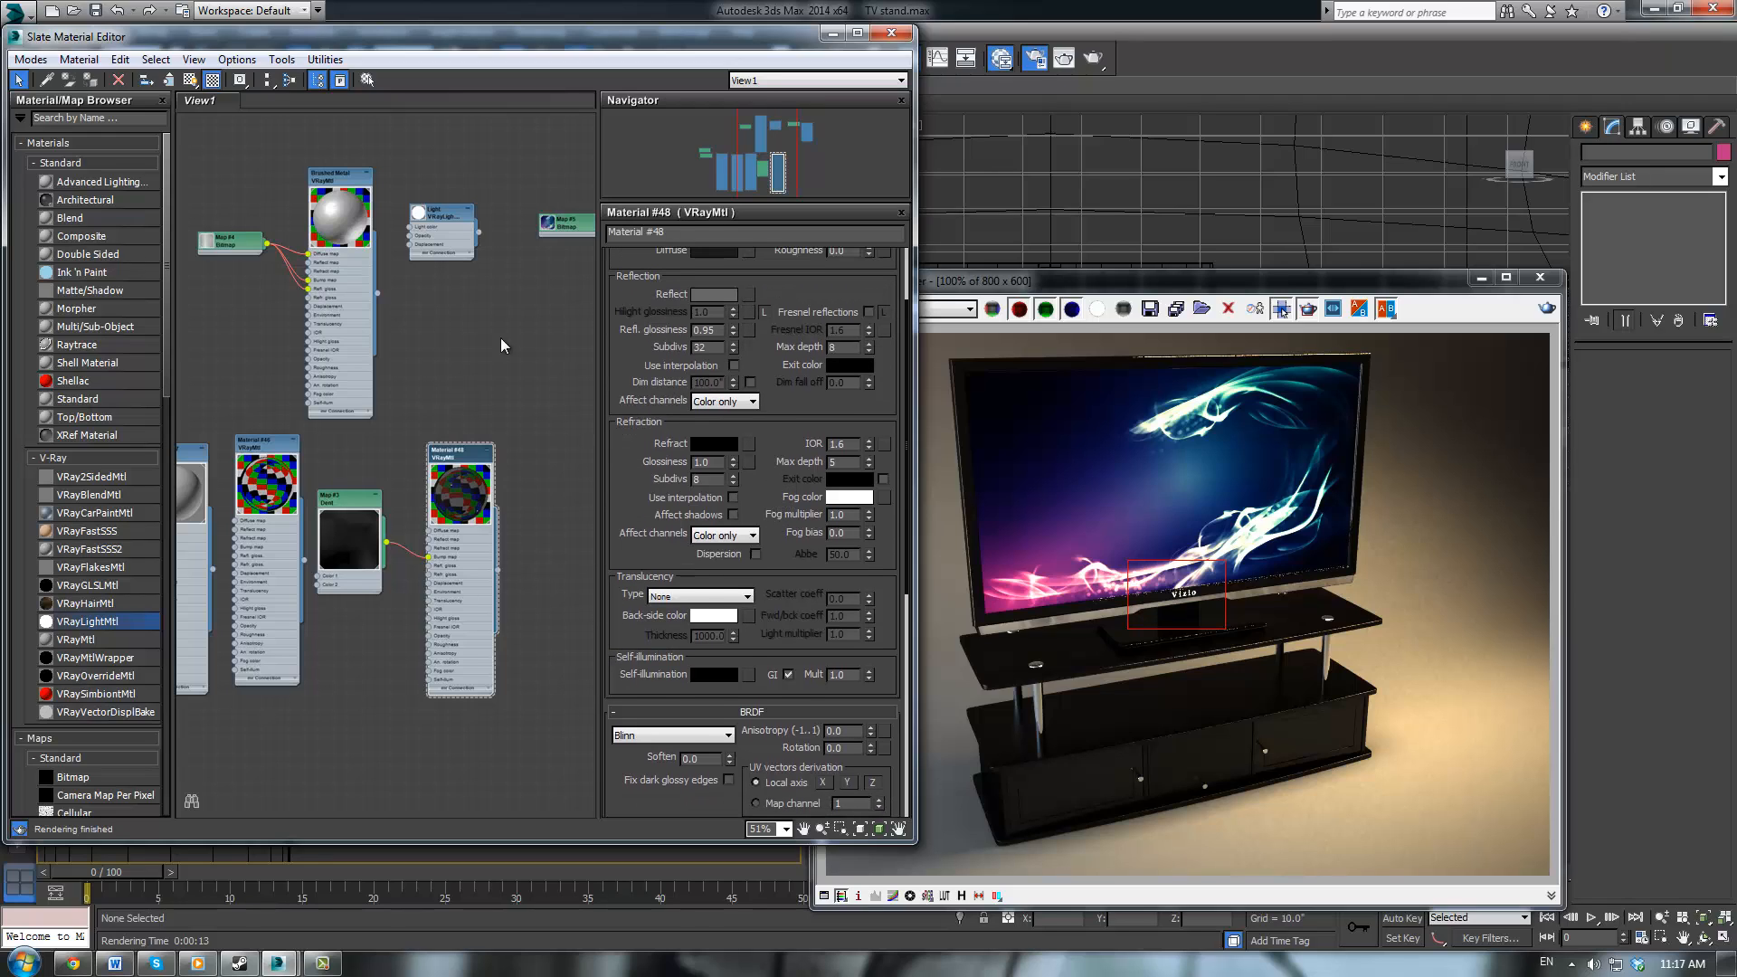
Minimize the Slate Material Editor, select the plane VRayLight002 and review its sampling settings
click(832, 34)
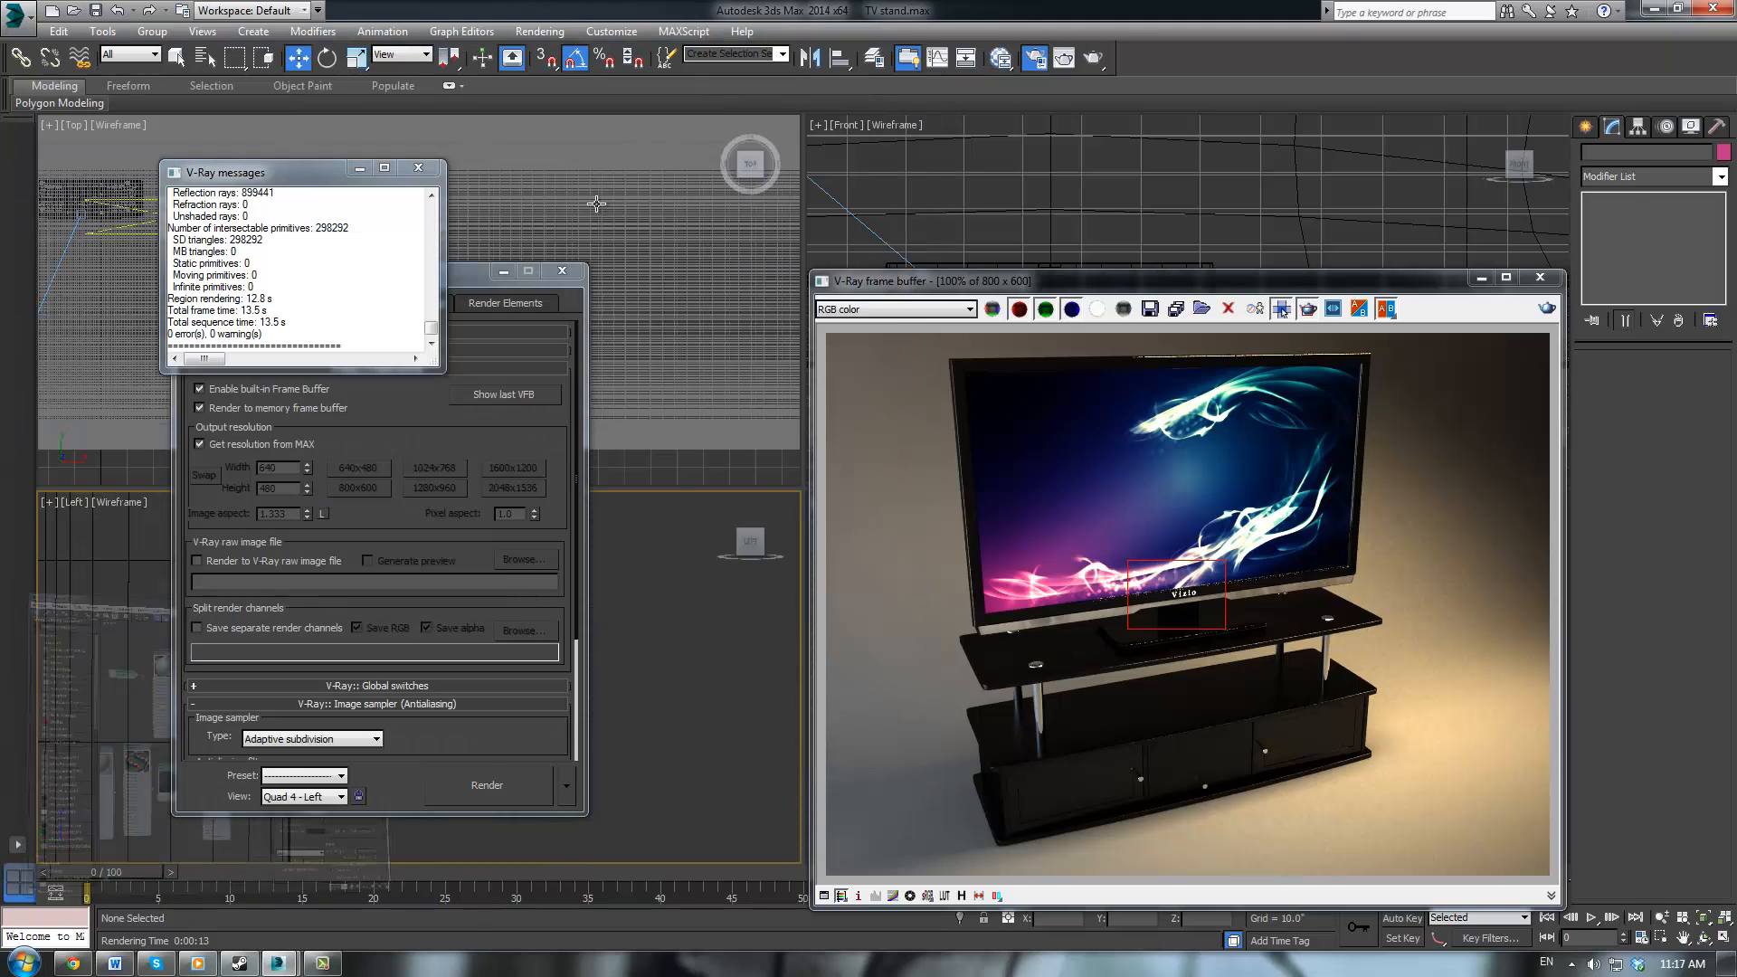
click(140, 235)
click(142, 237)
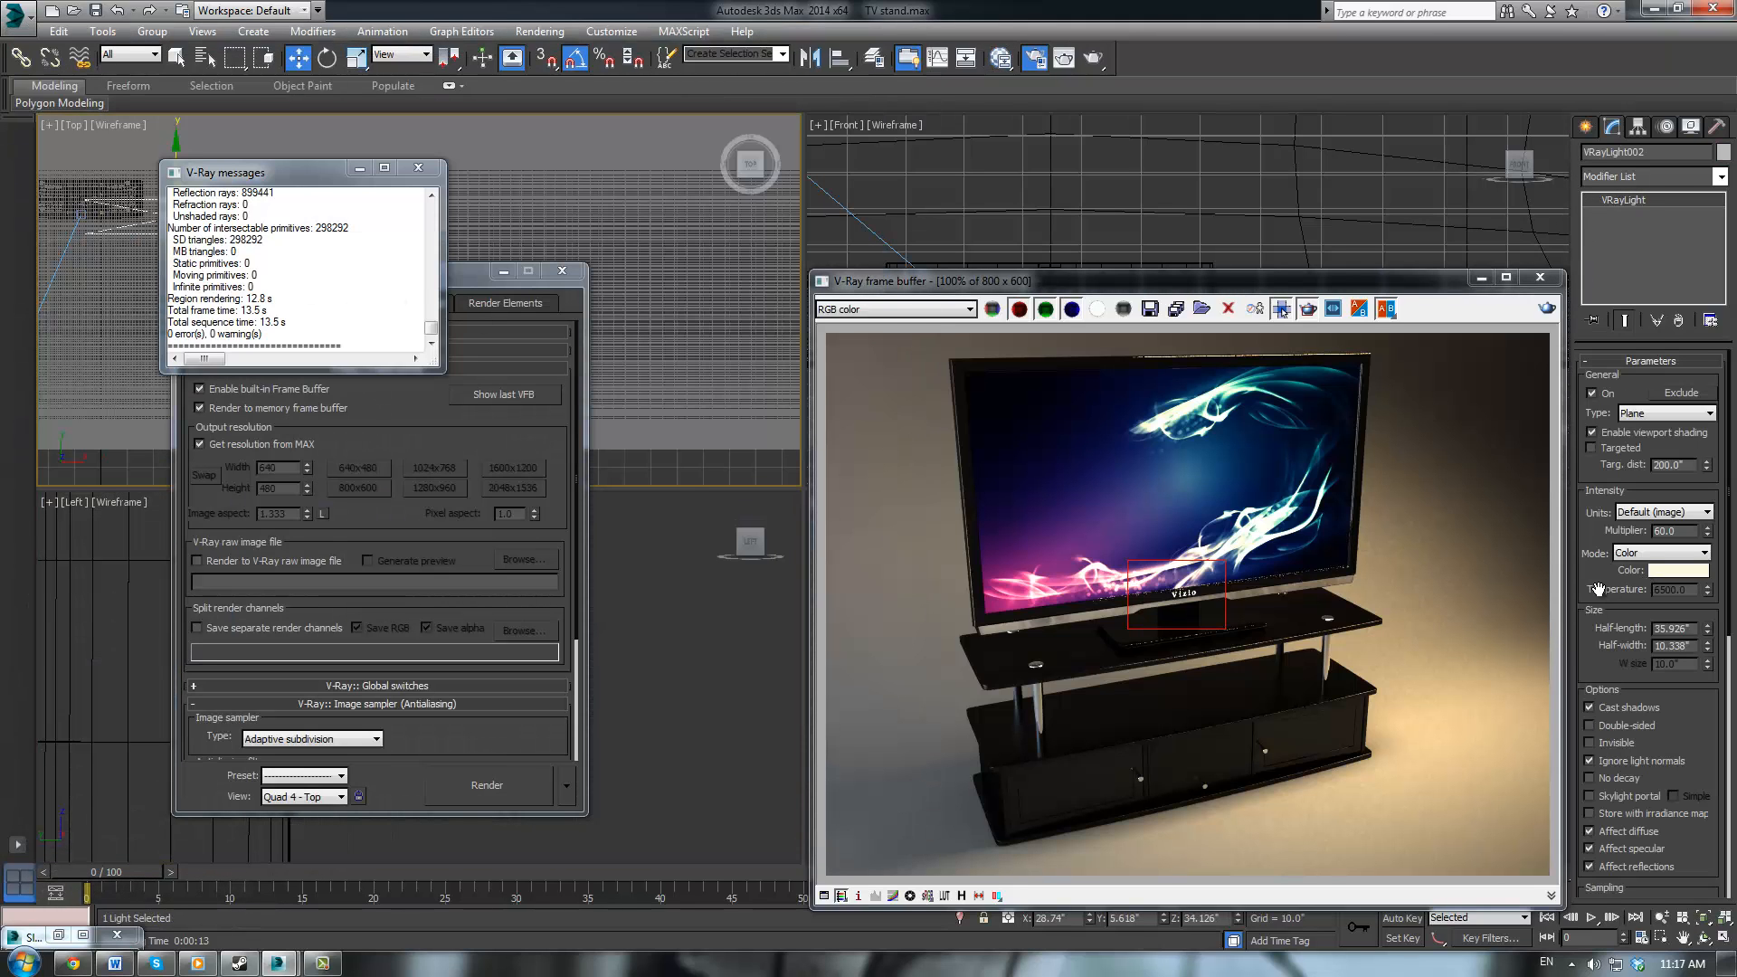
scroll(1598, 589, down, 5)
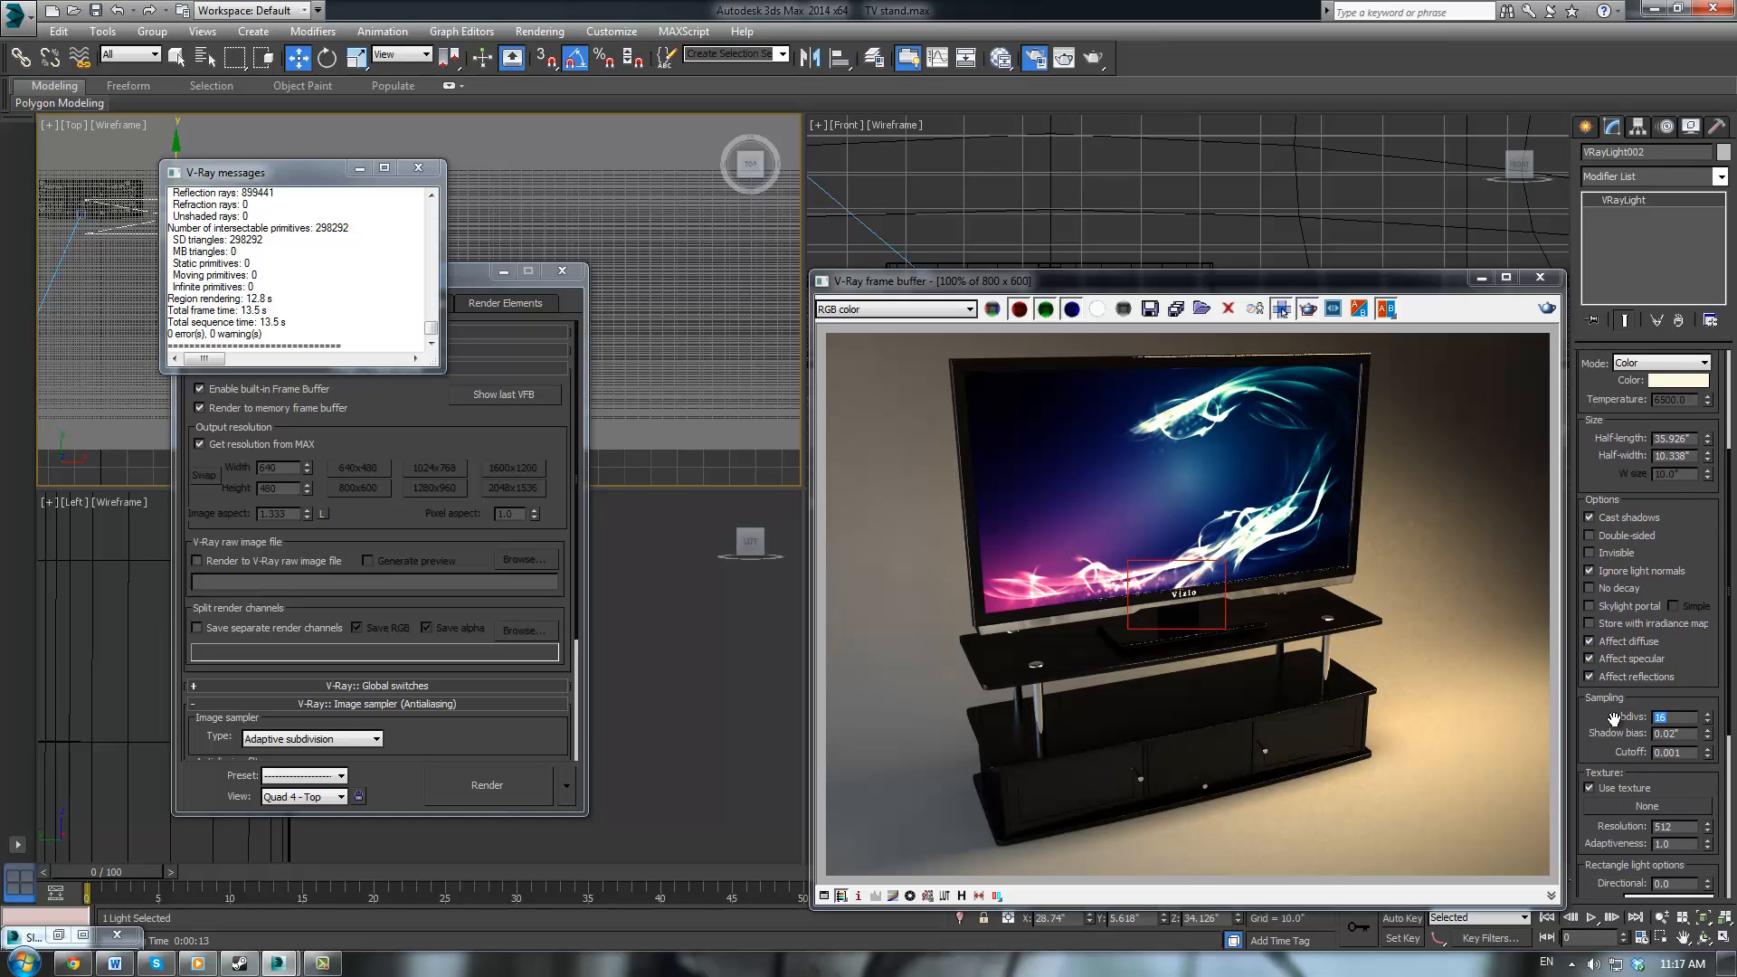
drag(1599, 727, 1586, 652)
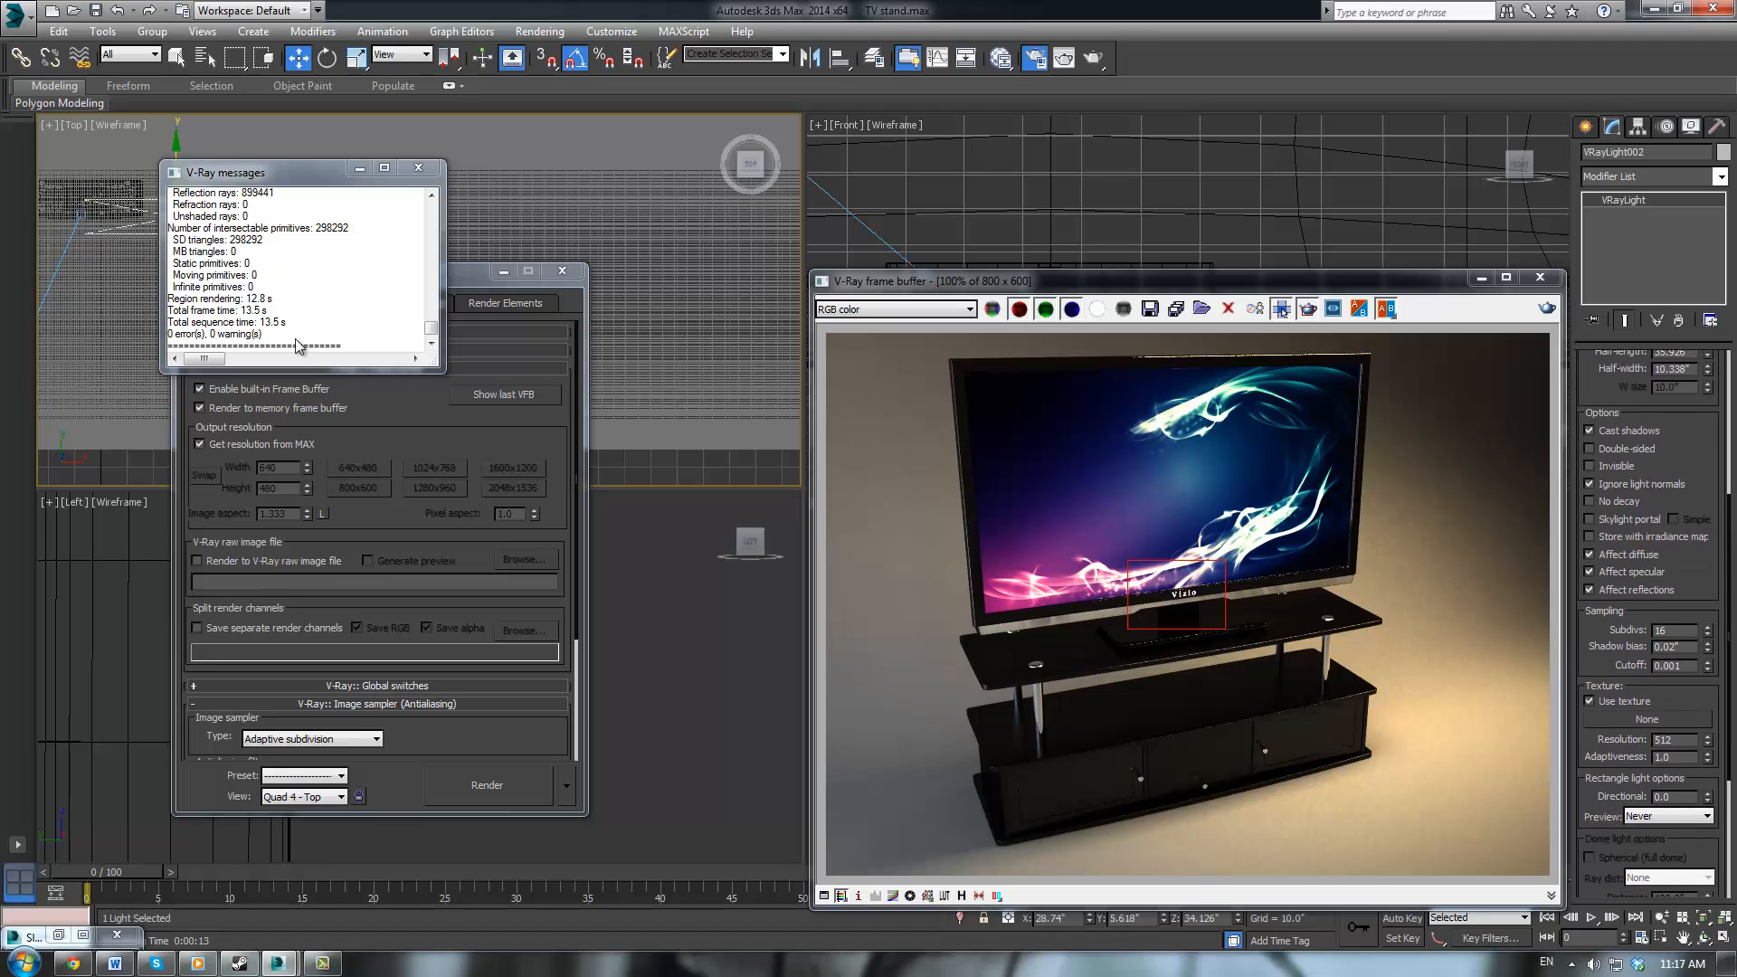
Set the V-Ray sun's shadow subdivs to 6 and test-render the region around the Vizio logo
click(871, 228)
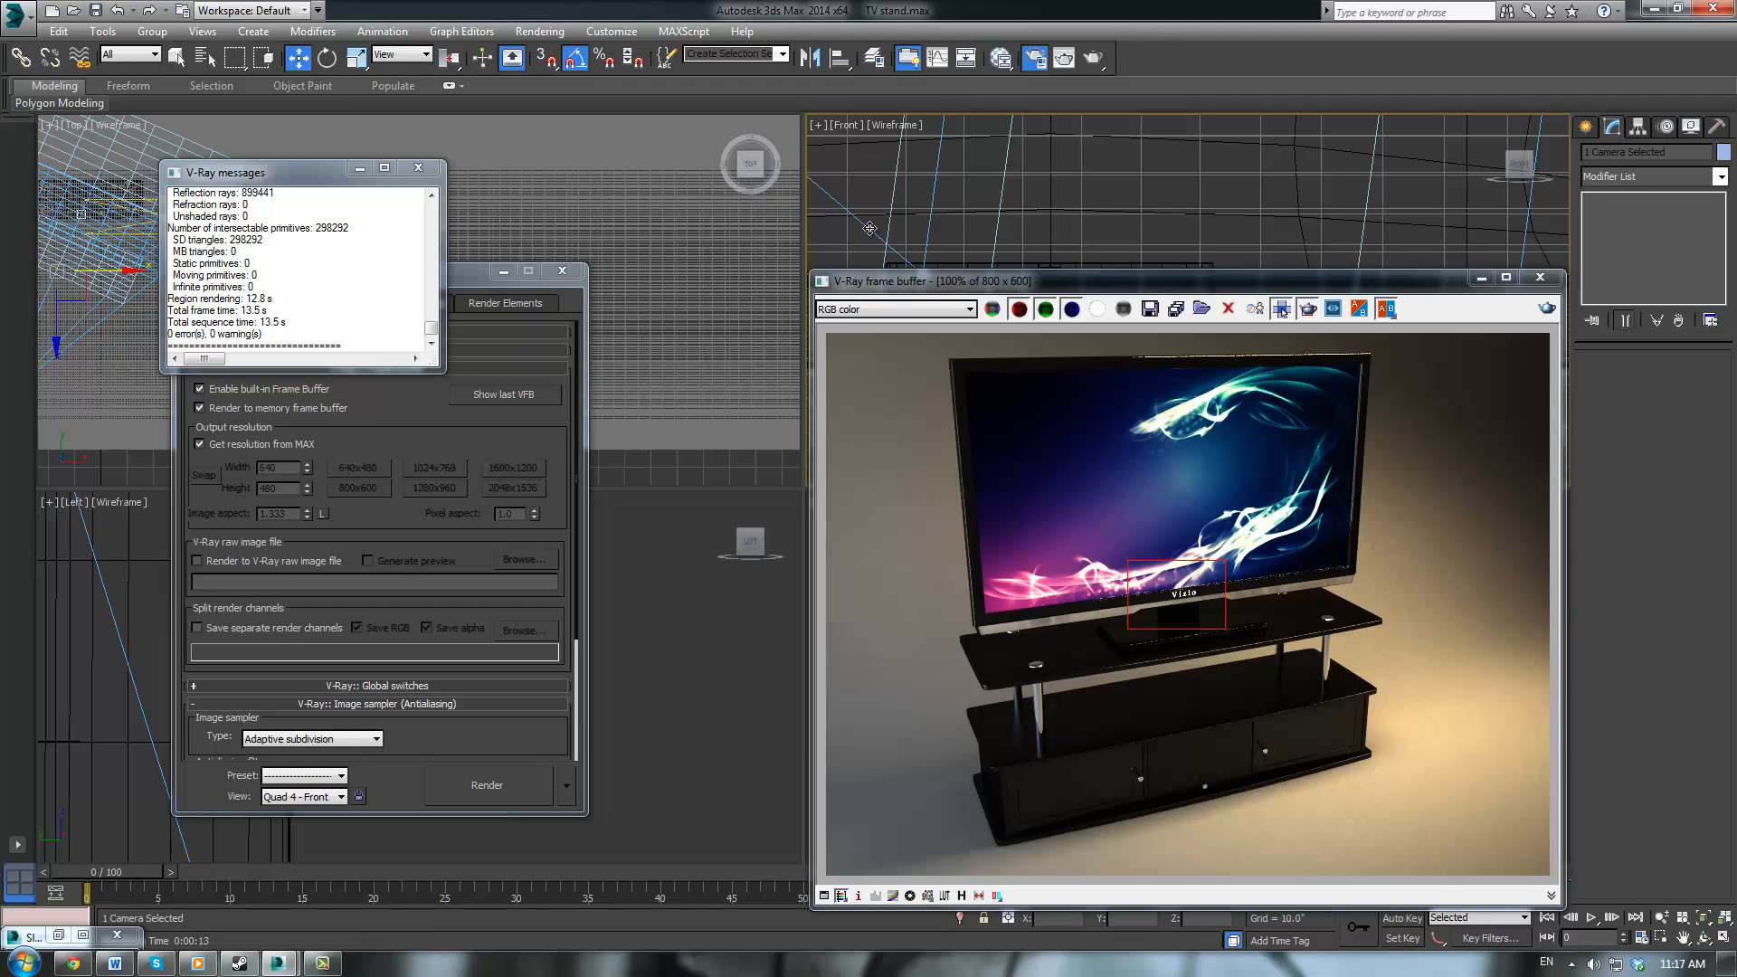
click(112, 568)
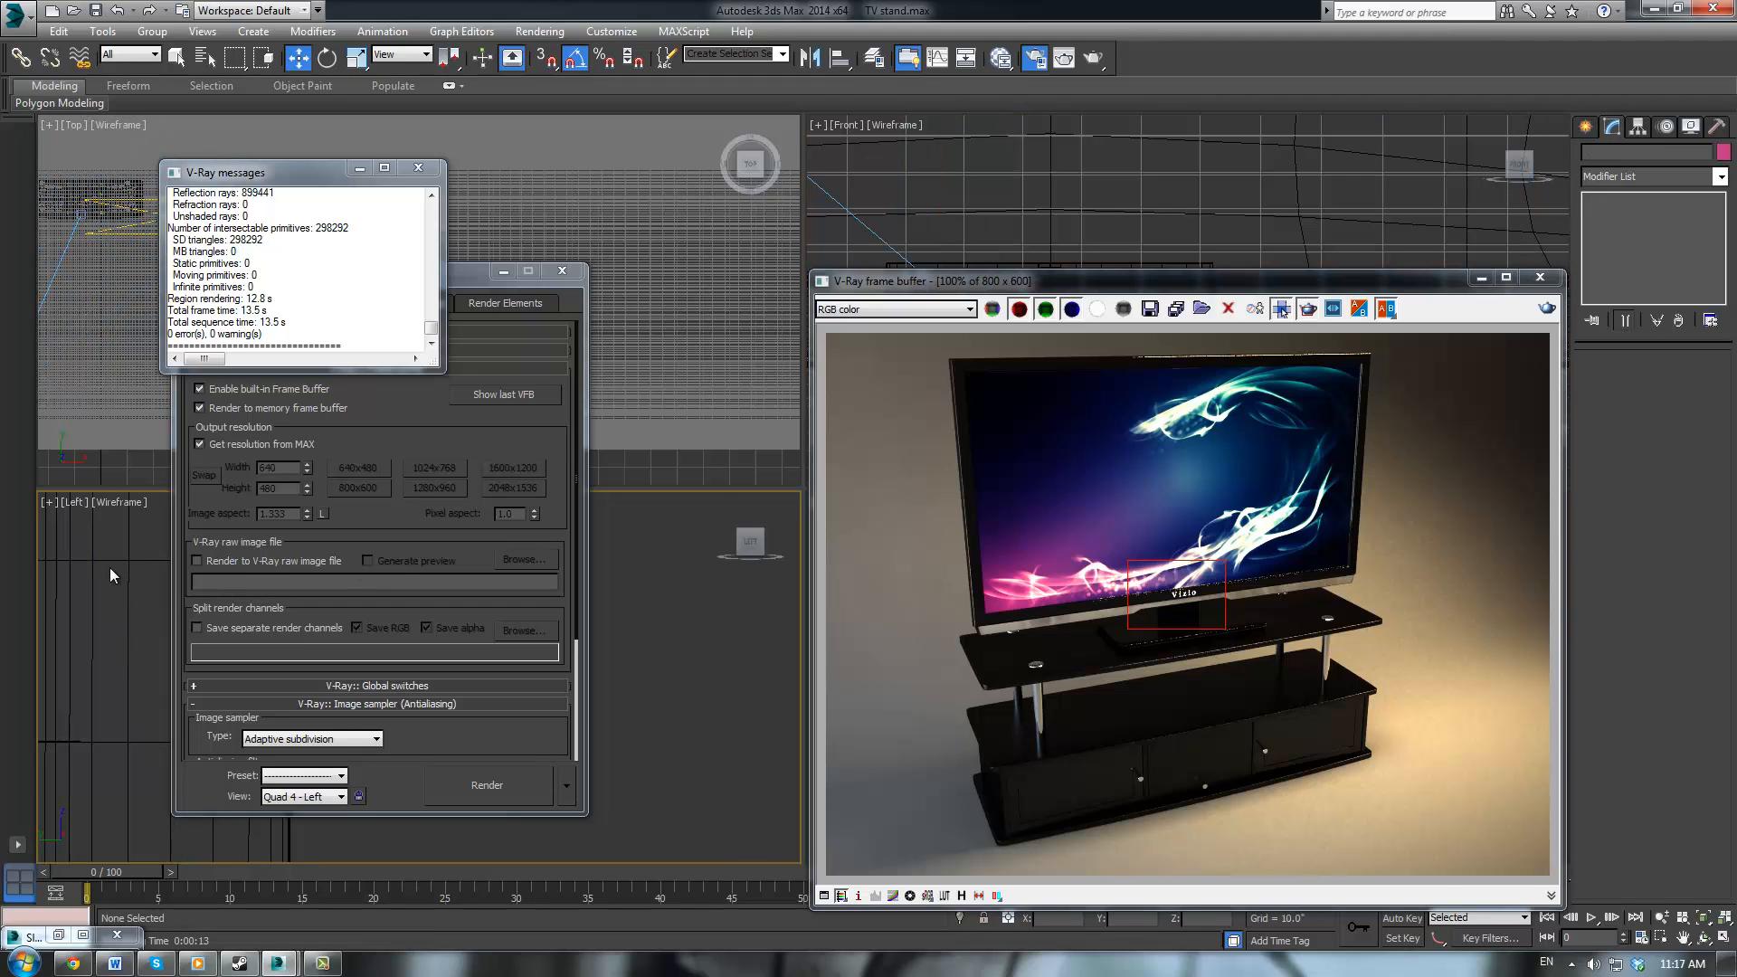
scroll(110, 582, down, 8)
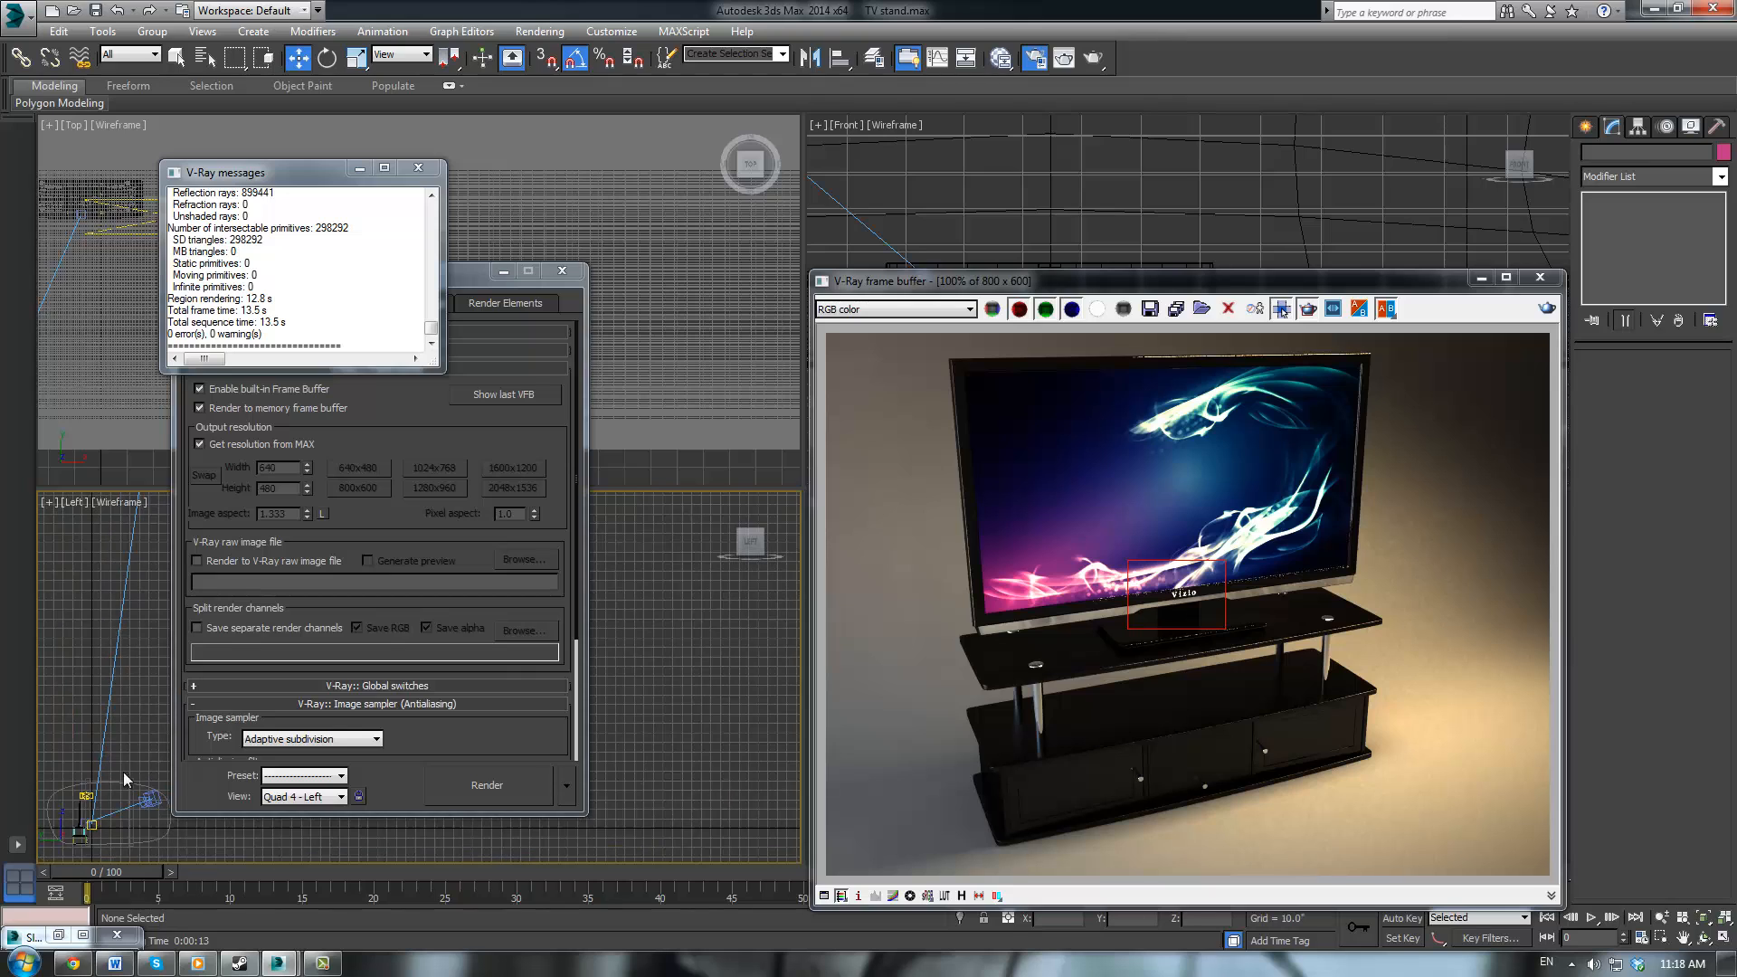
scroll(132, 674, up, 6)
click(125, 627)
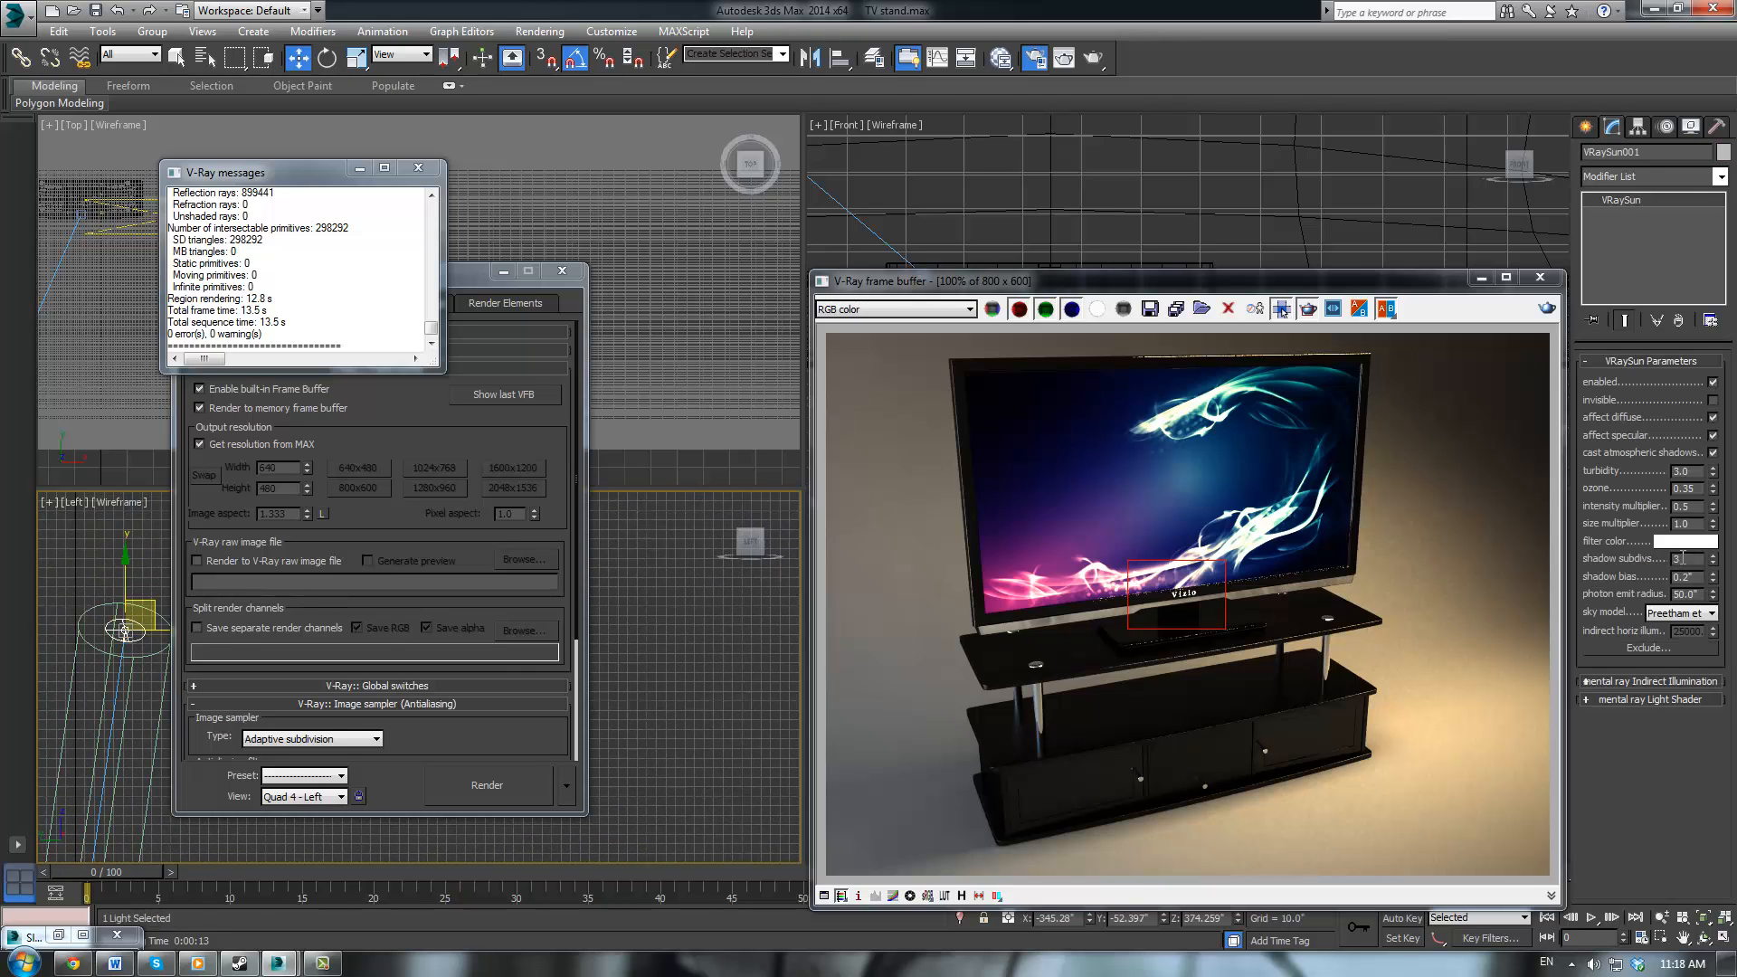
double_click(1683, 558)
text(6)
key(Return)
click(1108, 300)
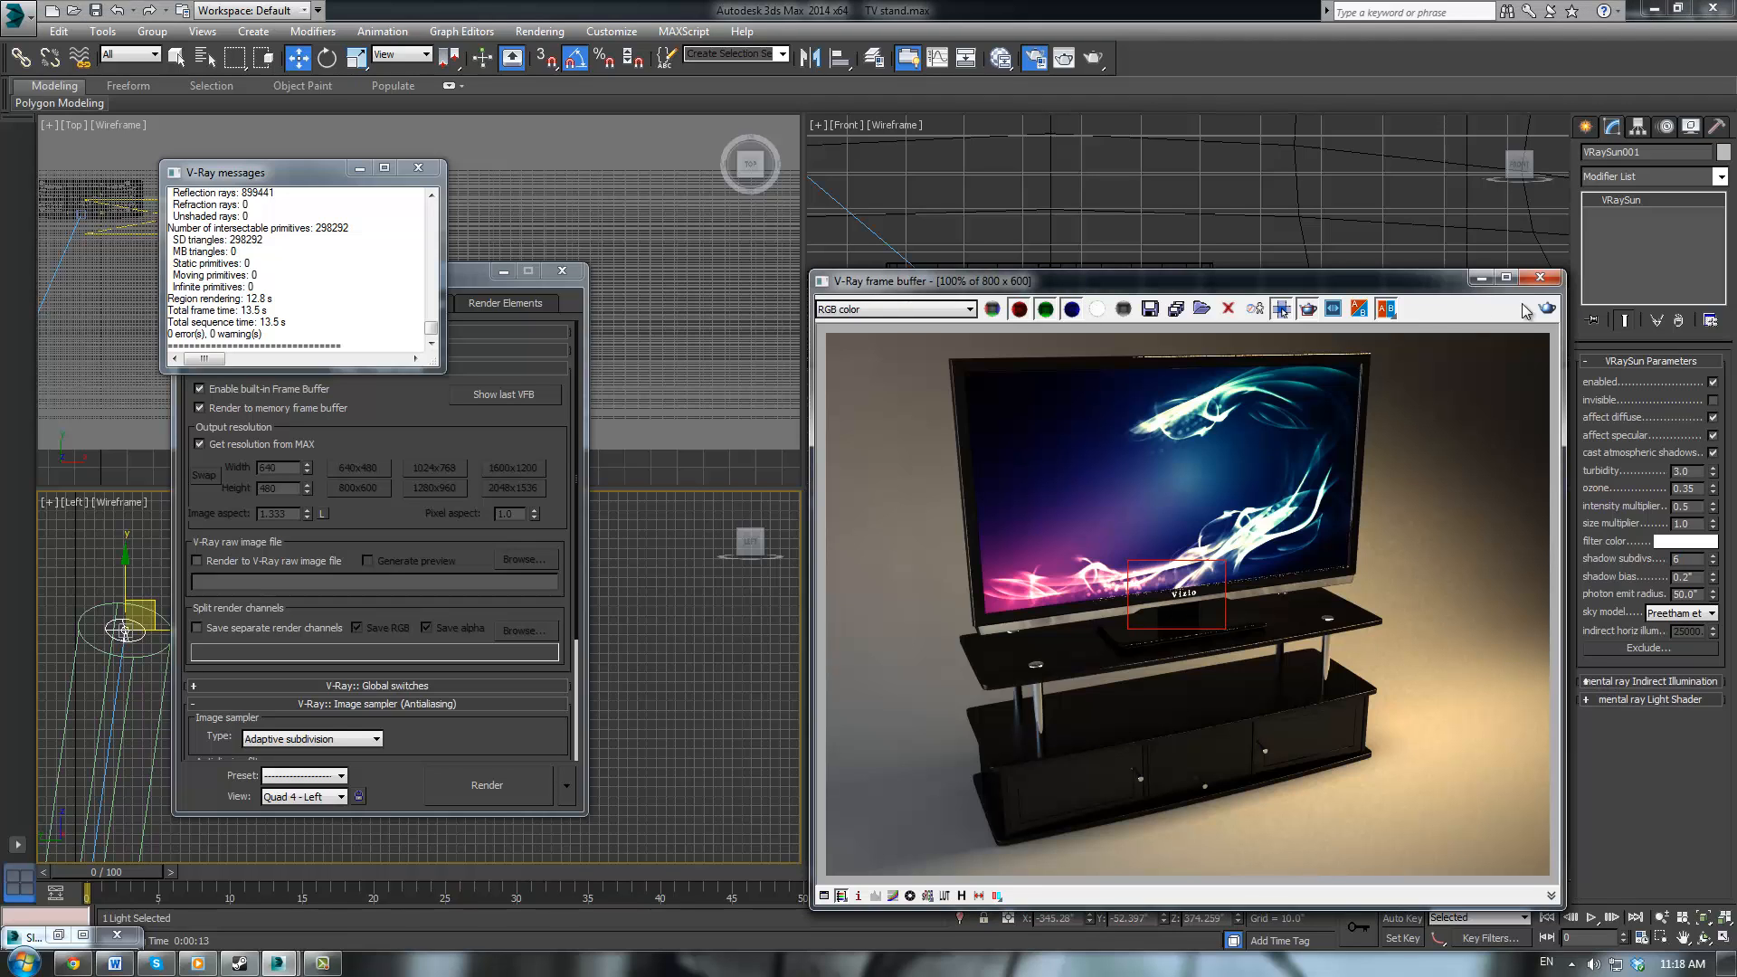
click(1548, 310)
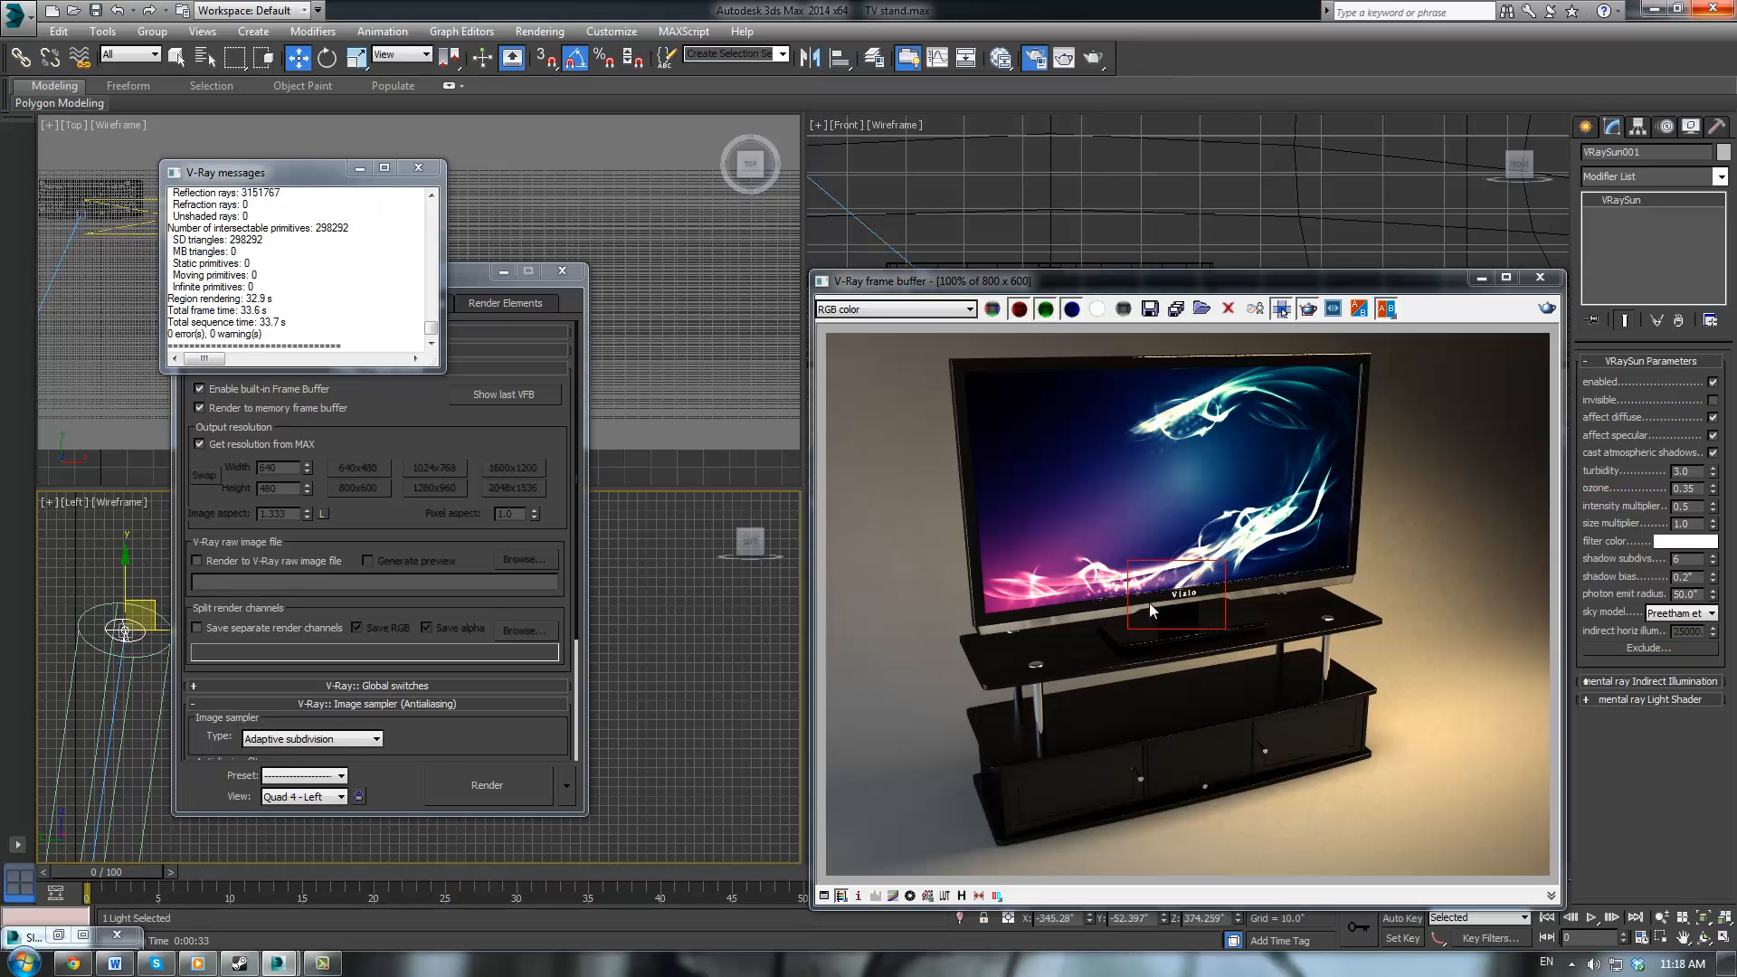
Turn off V-Ray indirect illumination and test-render the logo region again
click(418, 168)
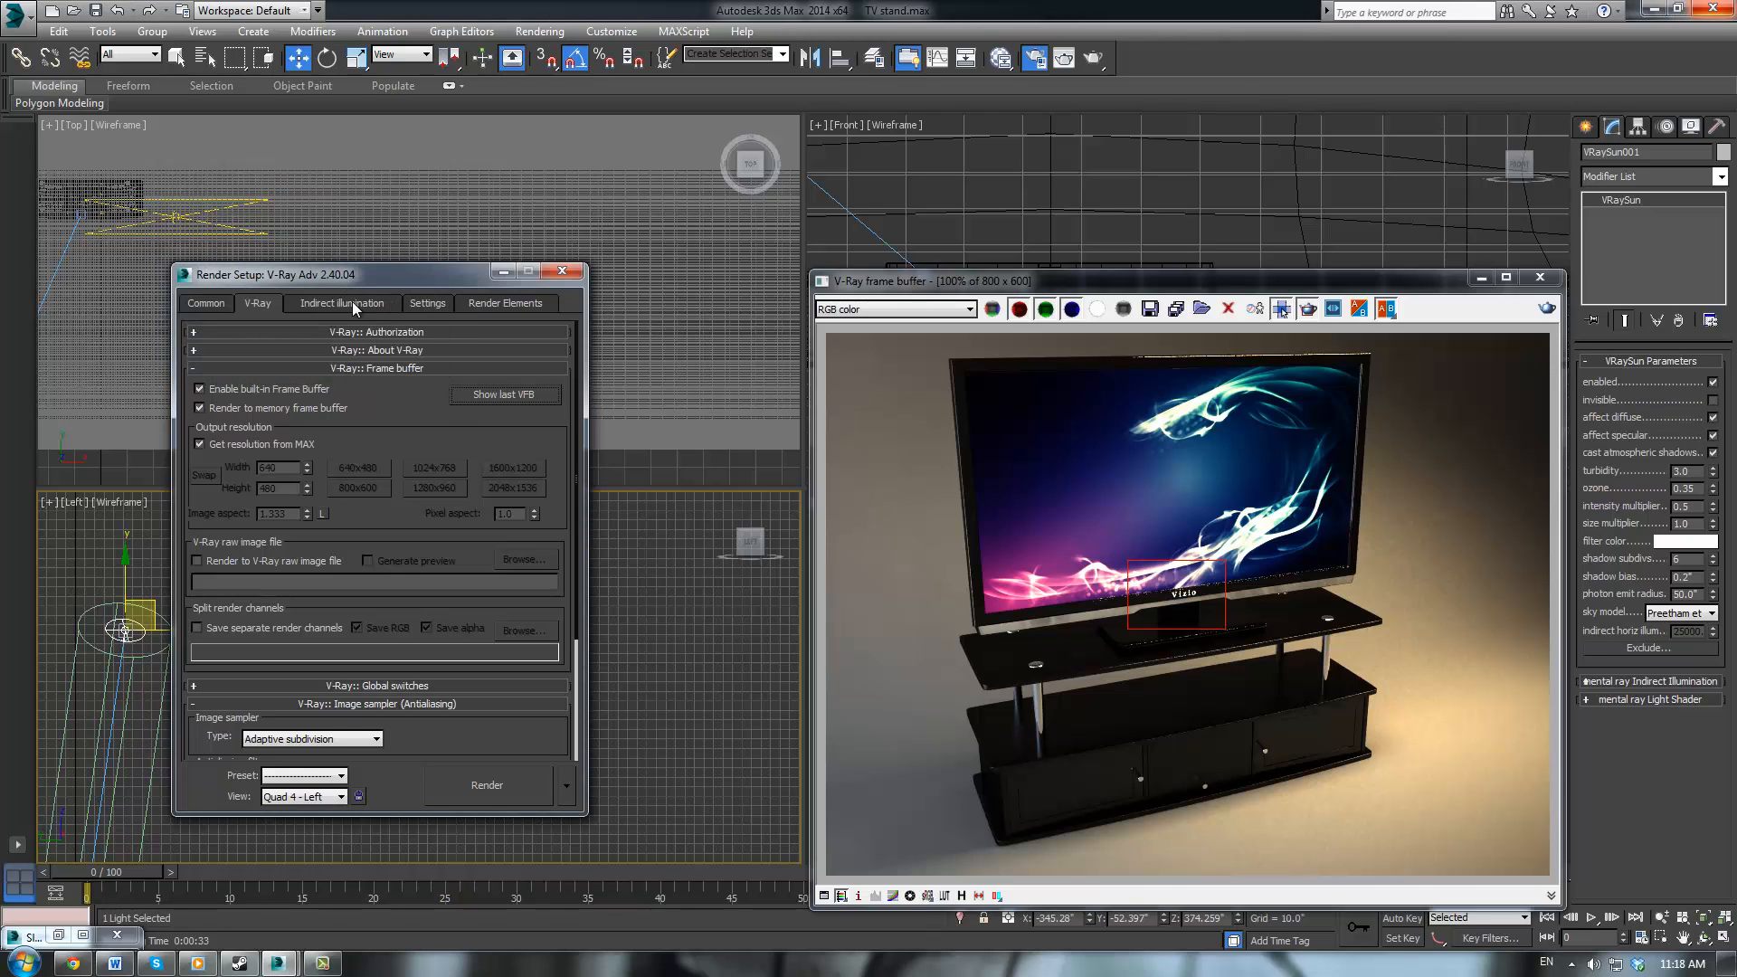
click(351, 301)
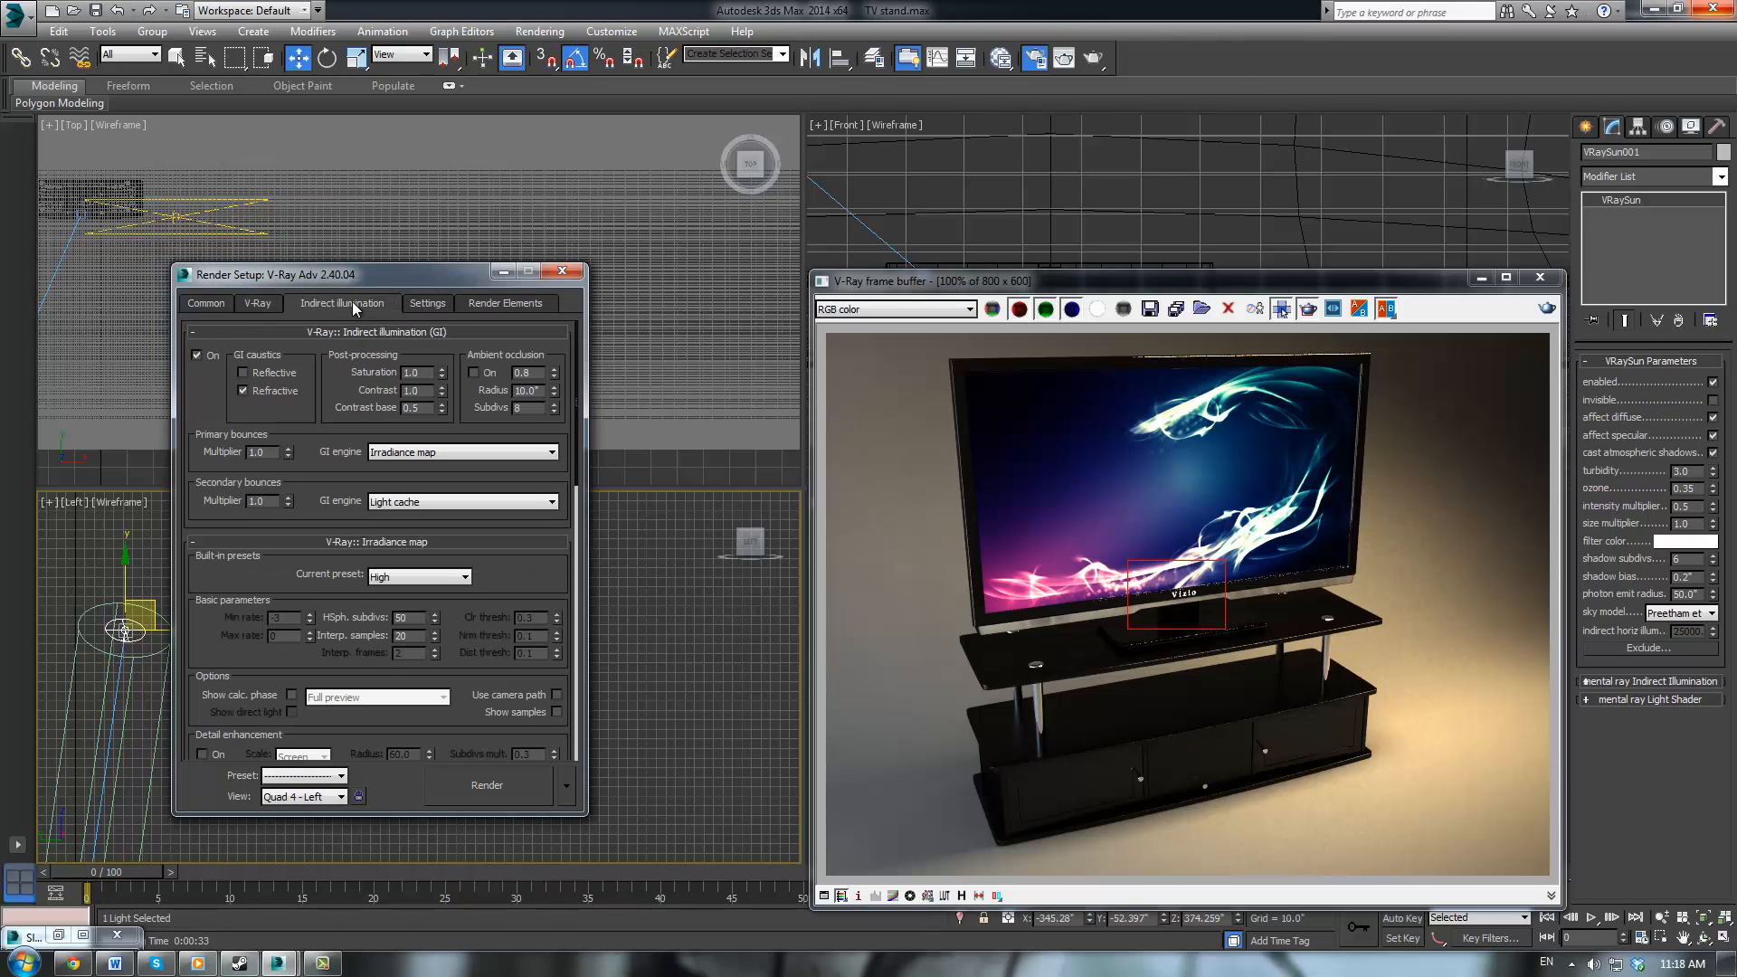
click(197, 355)
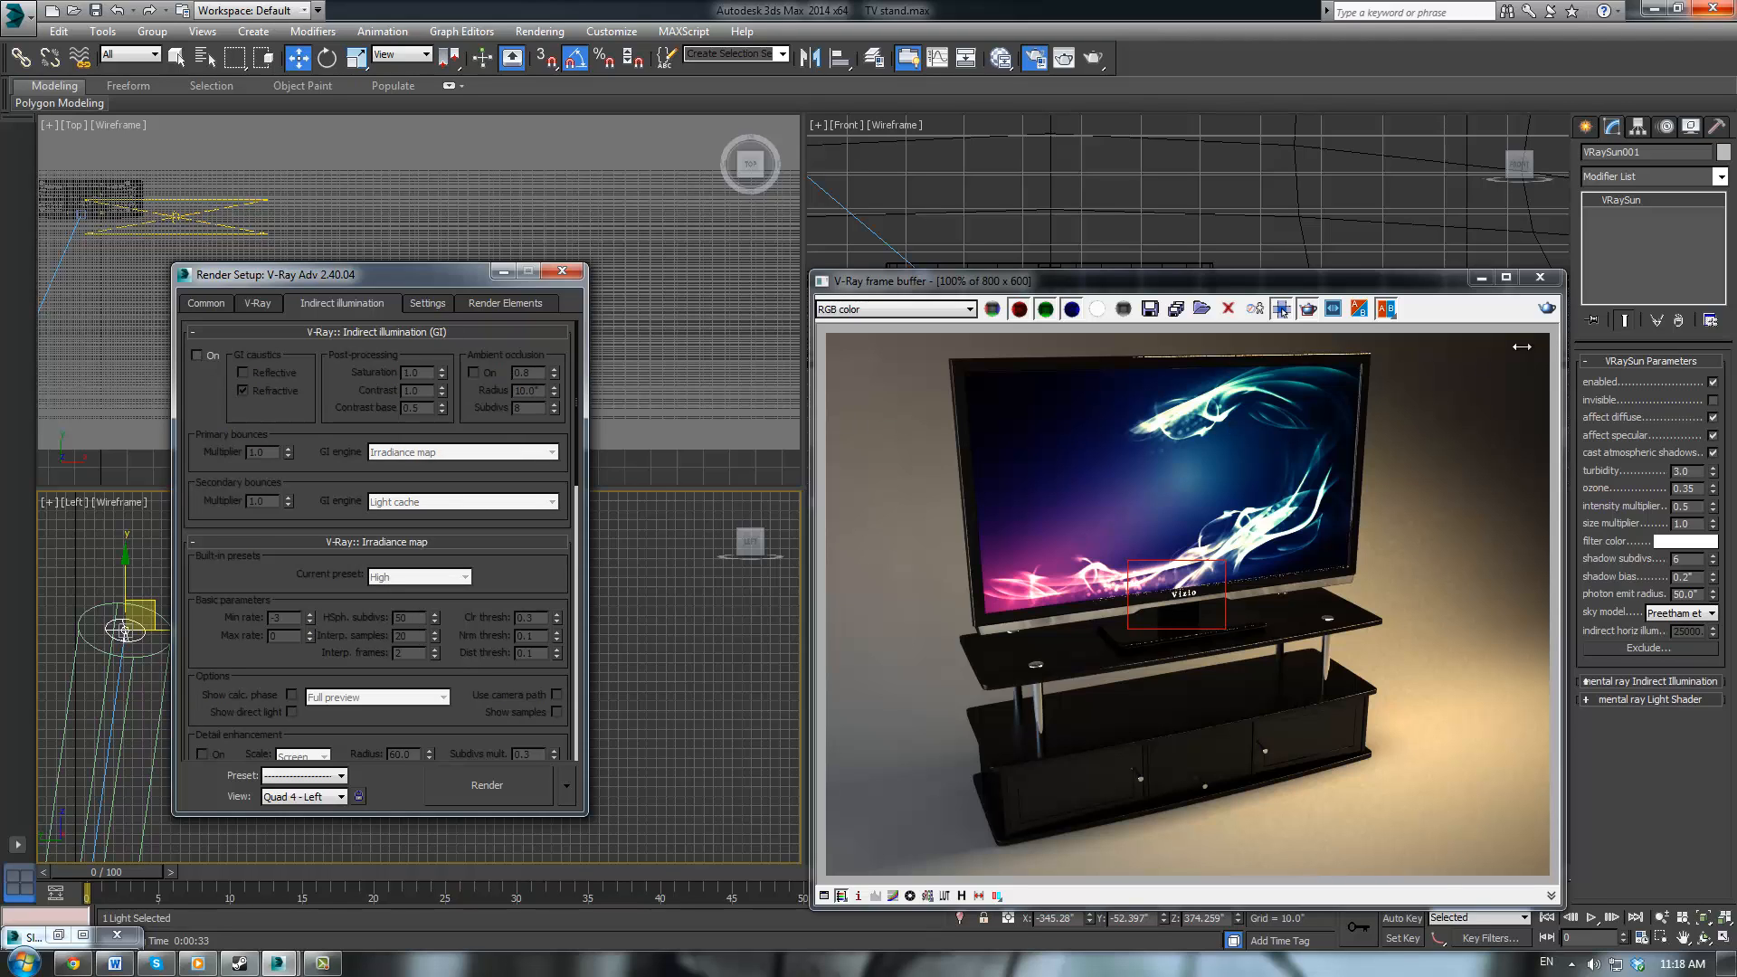
click(1547, 309)
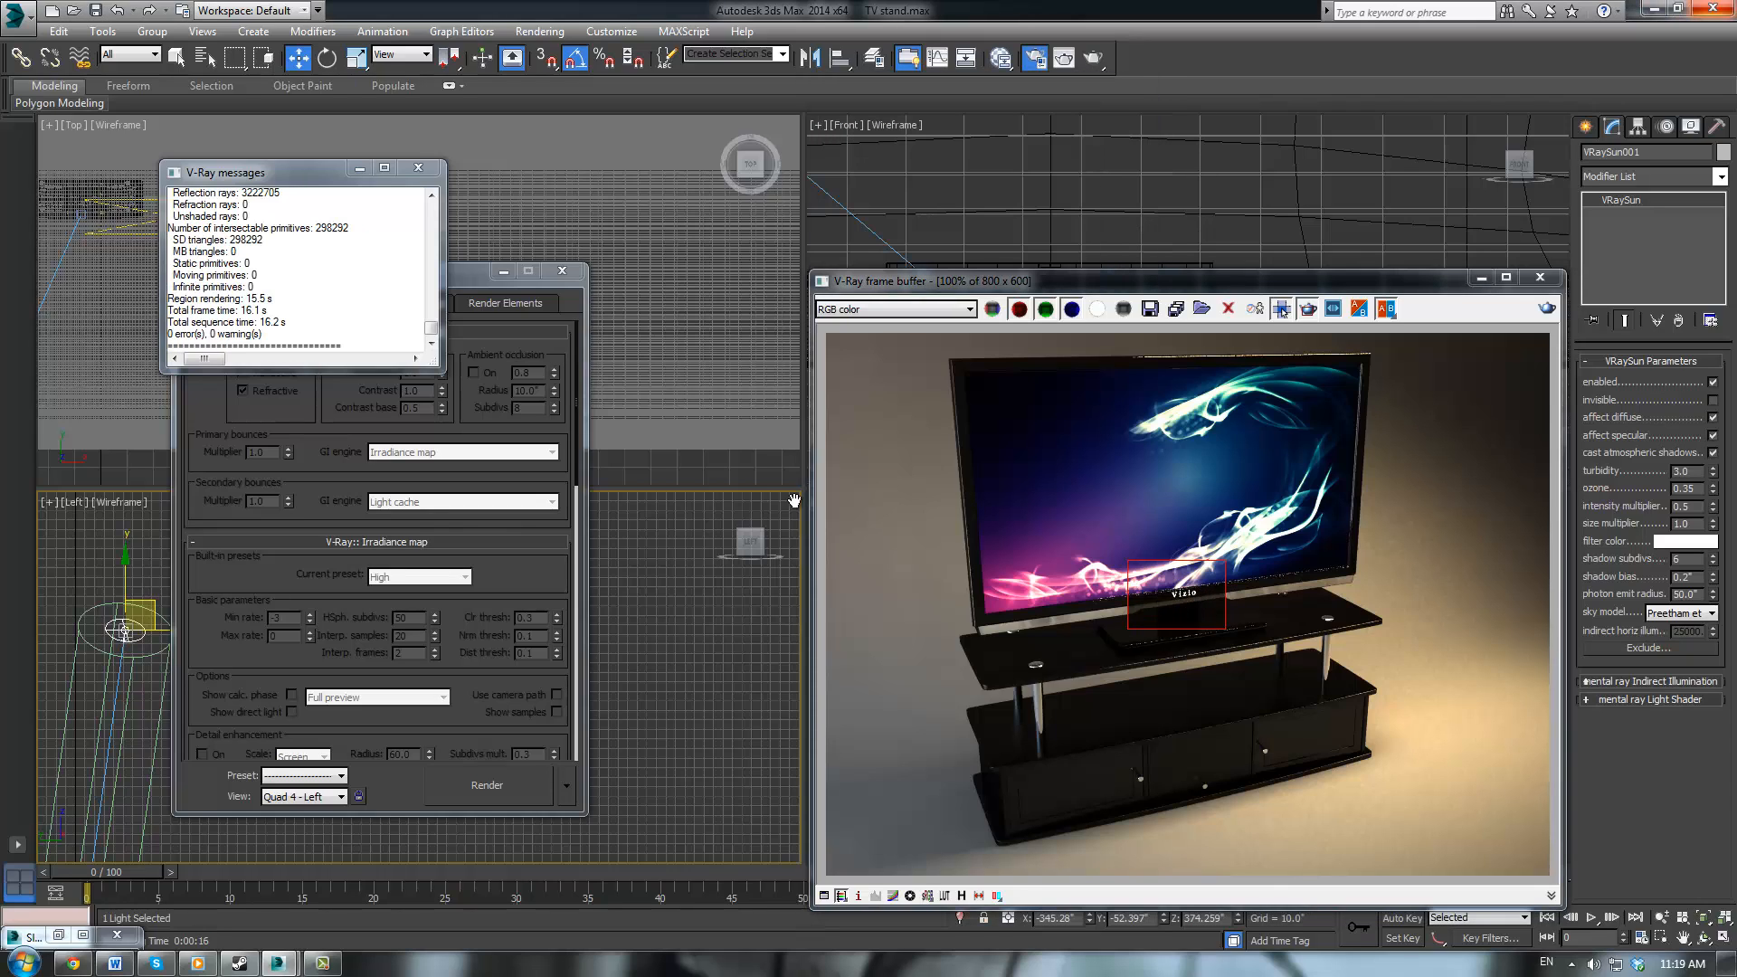
click(415, 167)
click(413, 173)
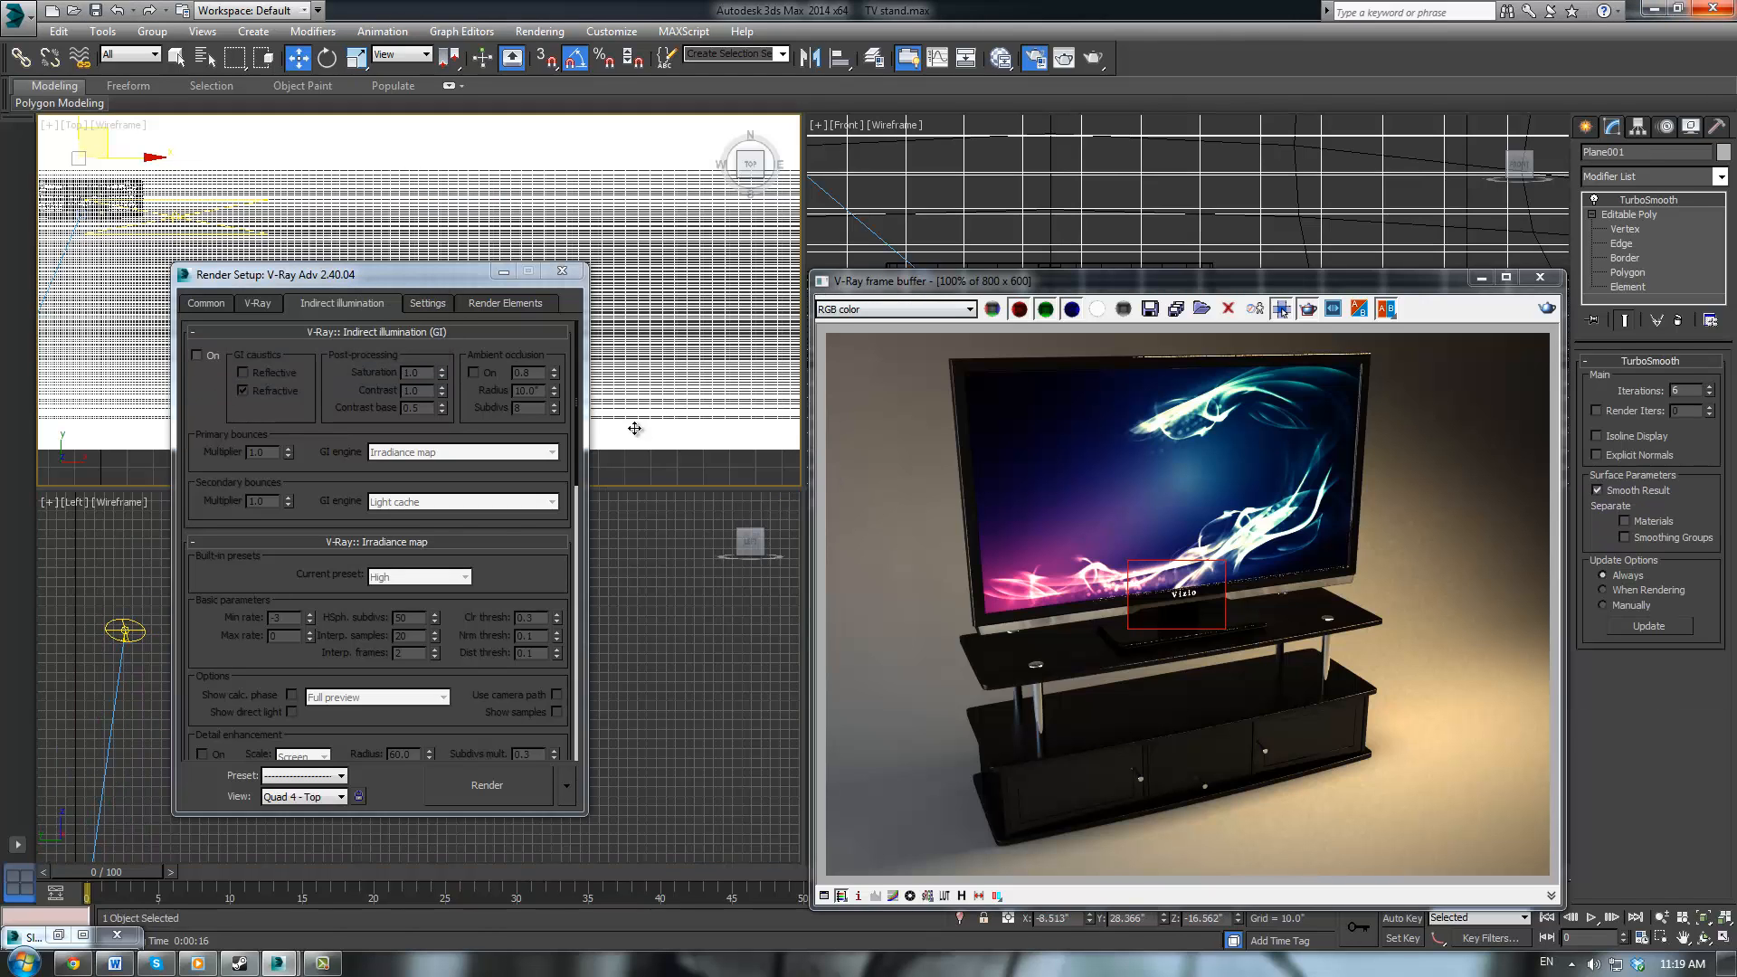
Try the DMC sampler with adaptive amount 0.25, noise threshold 0.003, min samples 12 and global subdivs multiplier 1.2, and test-render the region
click(443, 305)
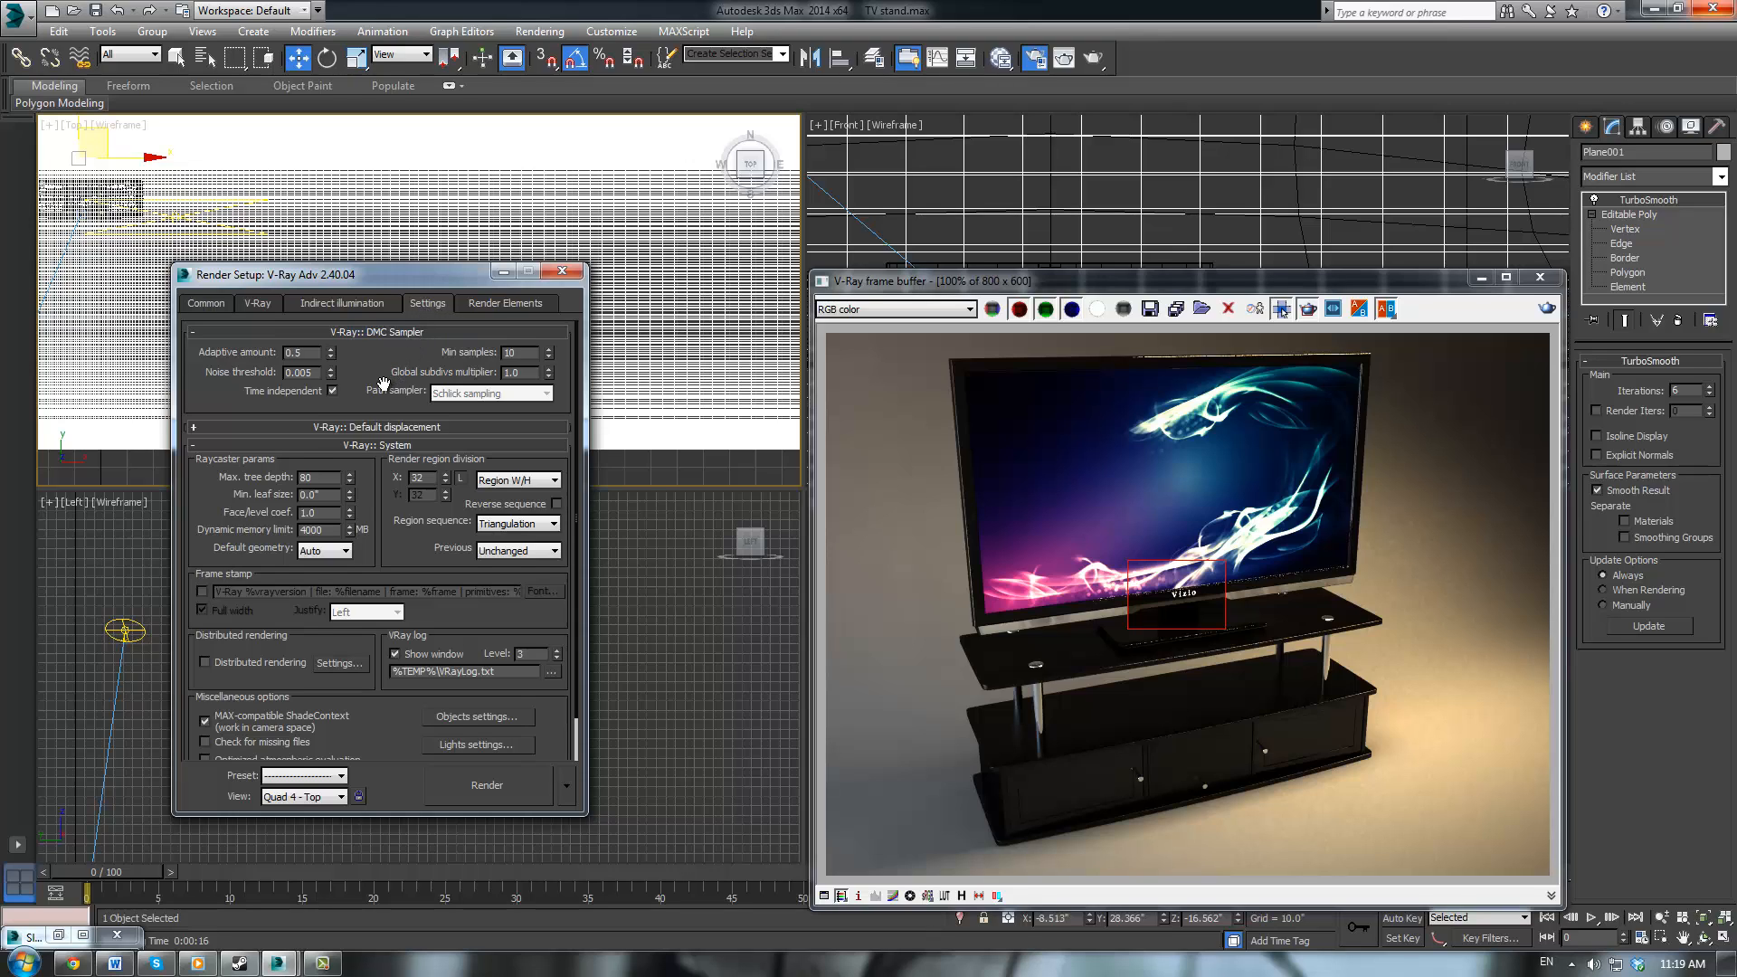
drag(383, 382, 393, 316)
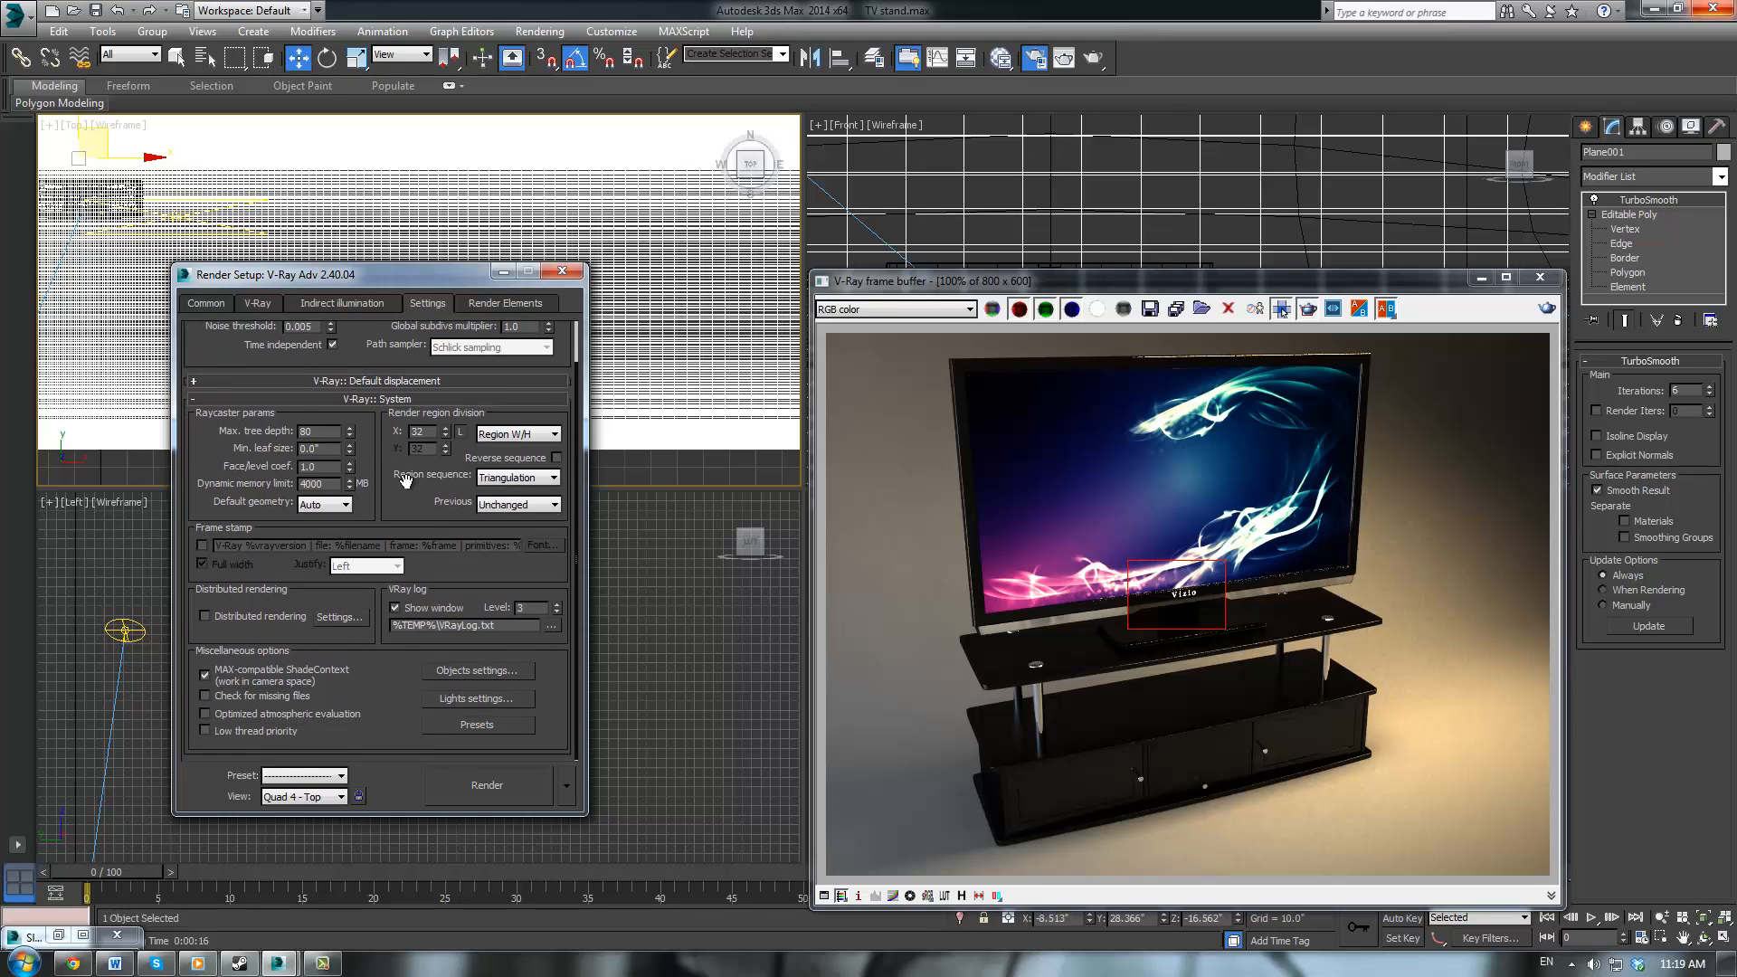
scroll(403, 416, up, 2)
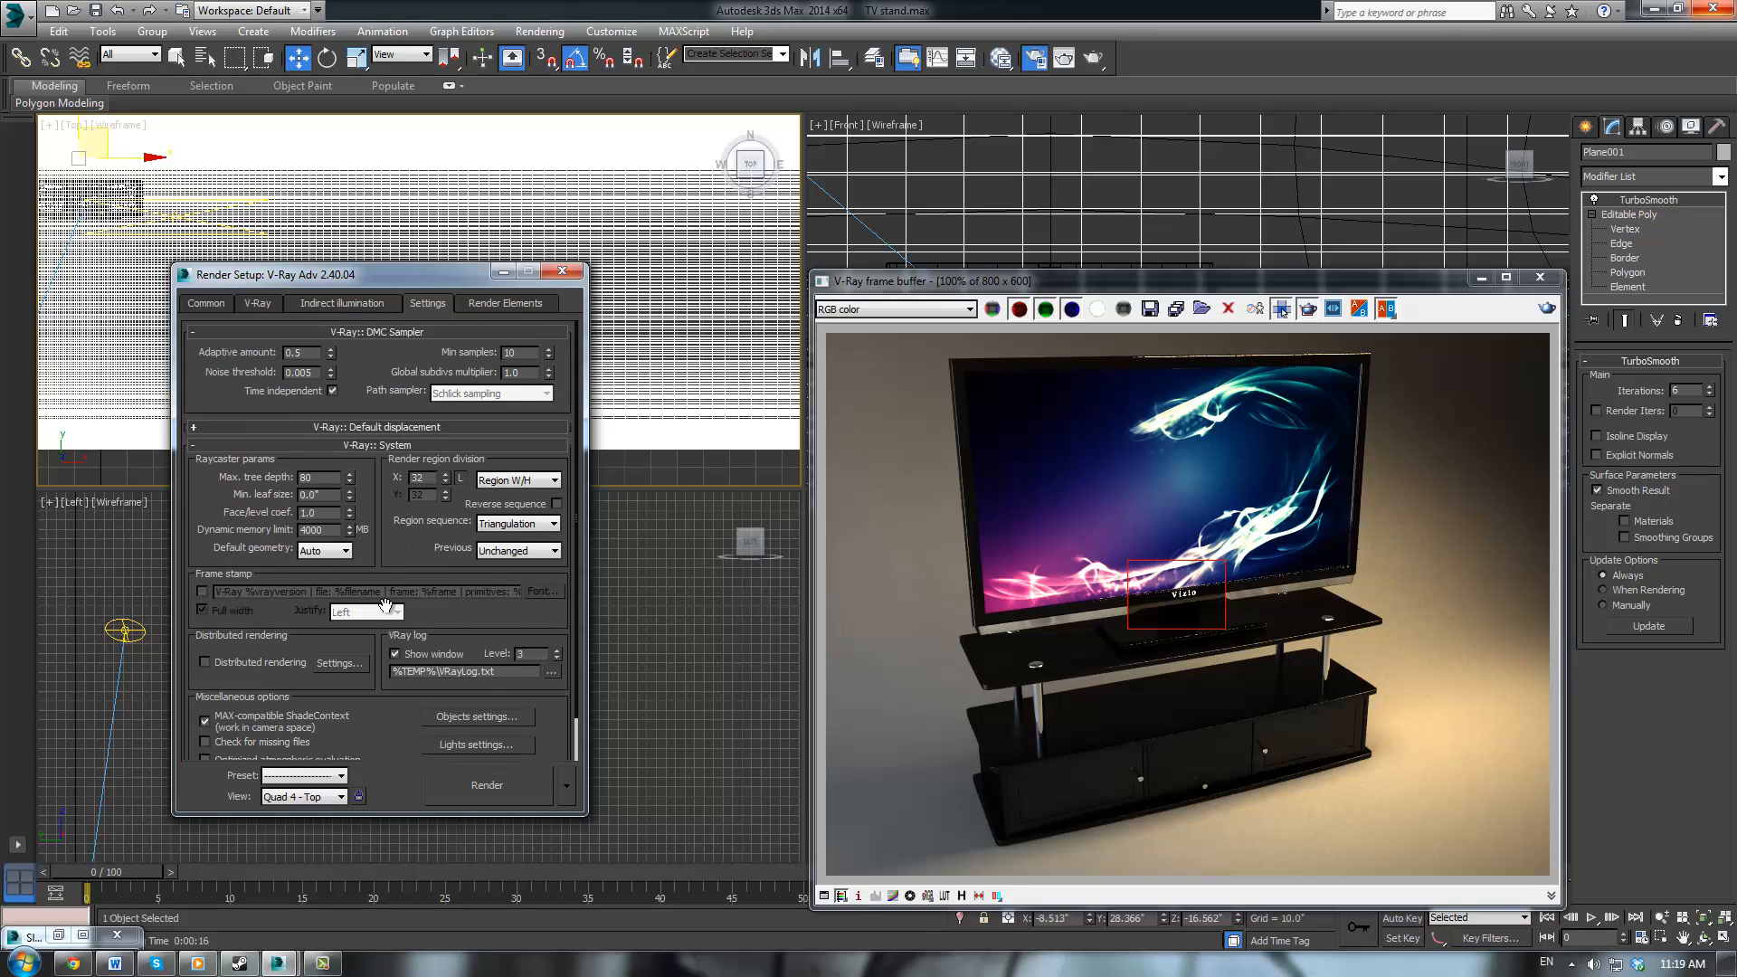
double_click(310, 353)
text(0.25)
key(Return)
double_click(320, 372)
double_click(524, 371)
key(shift+Tab)
click(1180, 283)
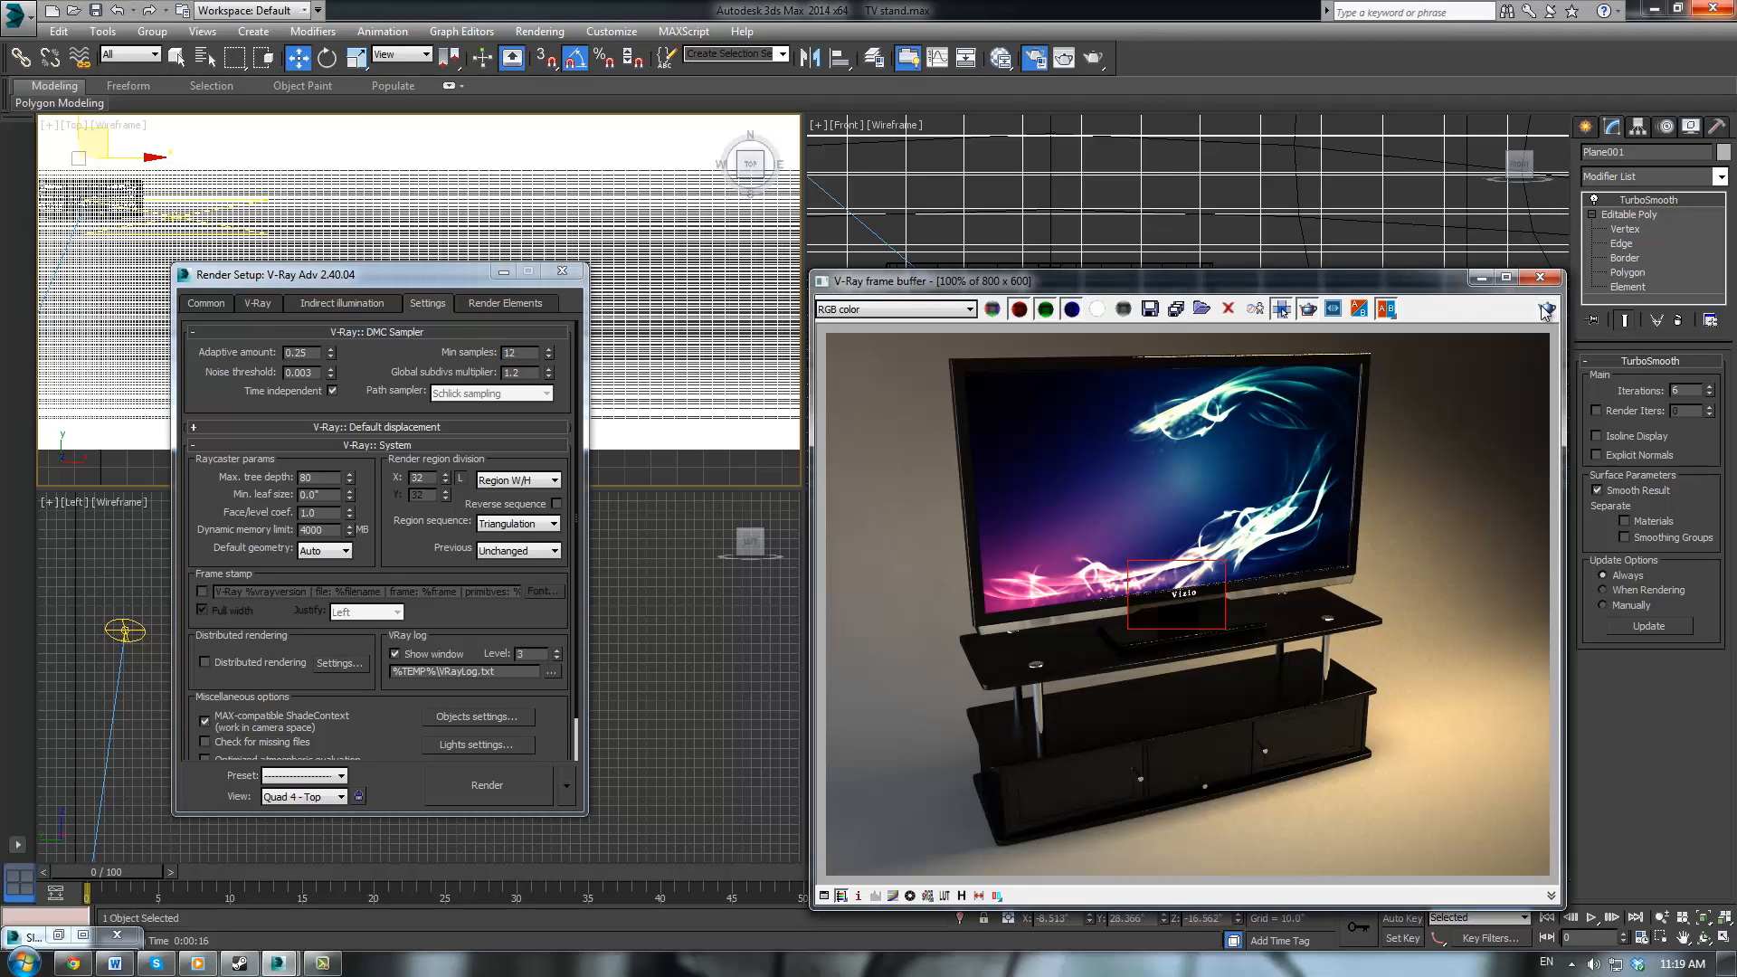
click(1545, 310)
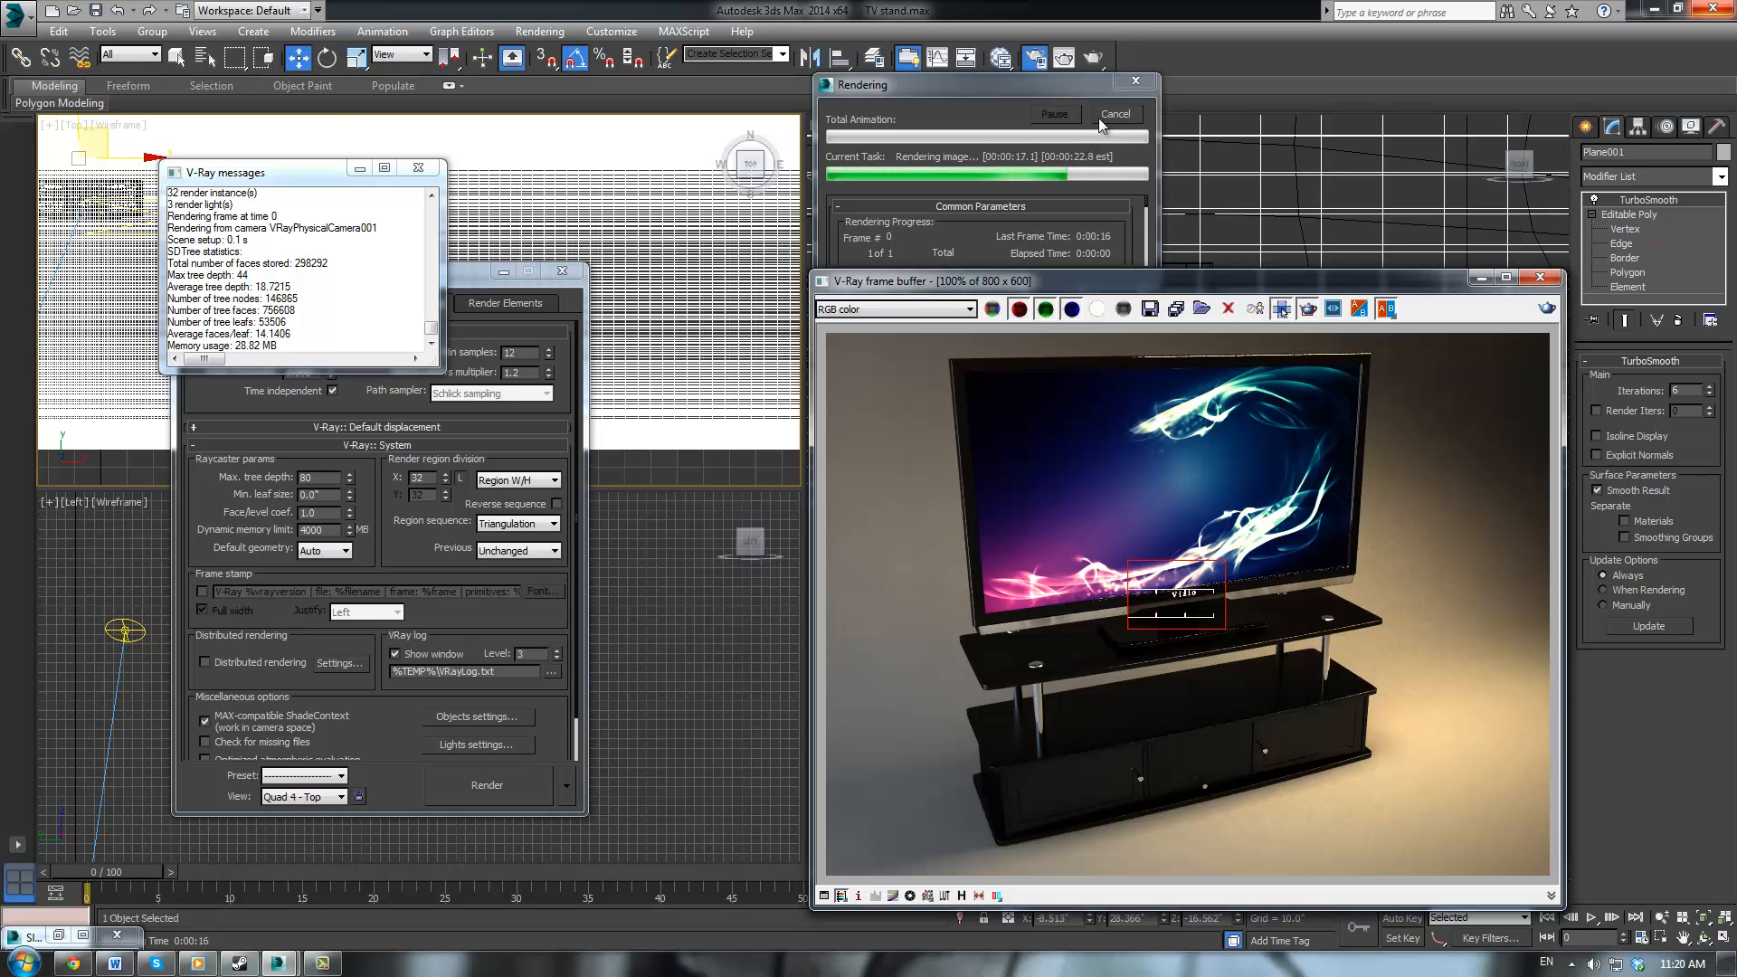
Restore the DMC sampler to min samples 10, noise threshold 0.005 and adaptive amount 0.5
click(418, 171)
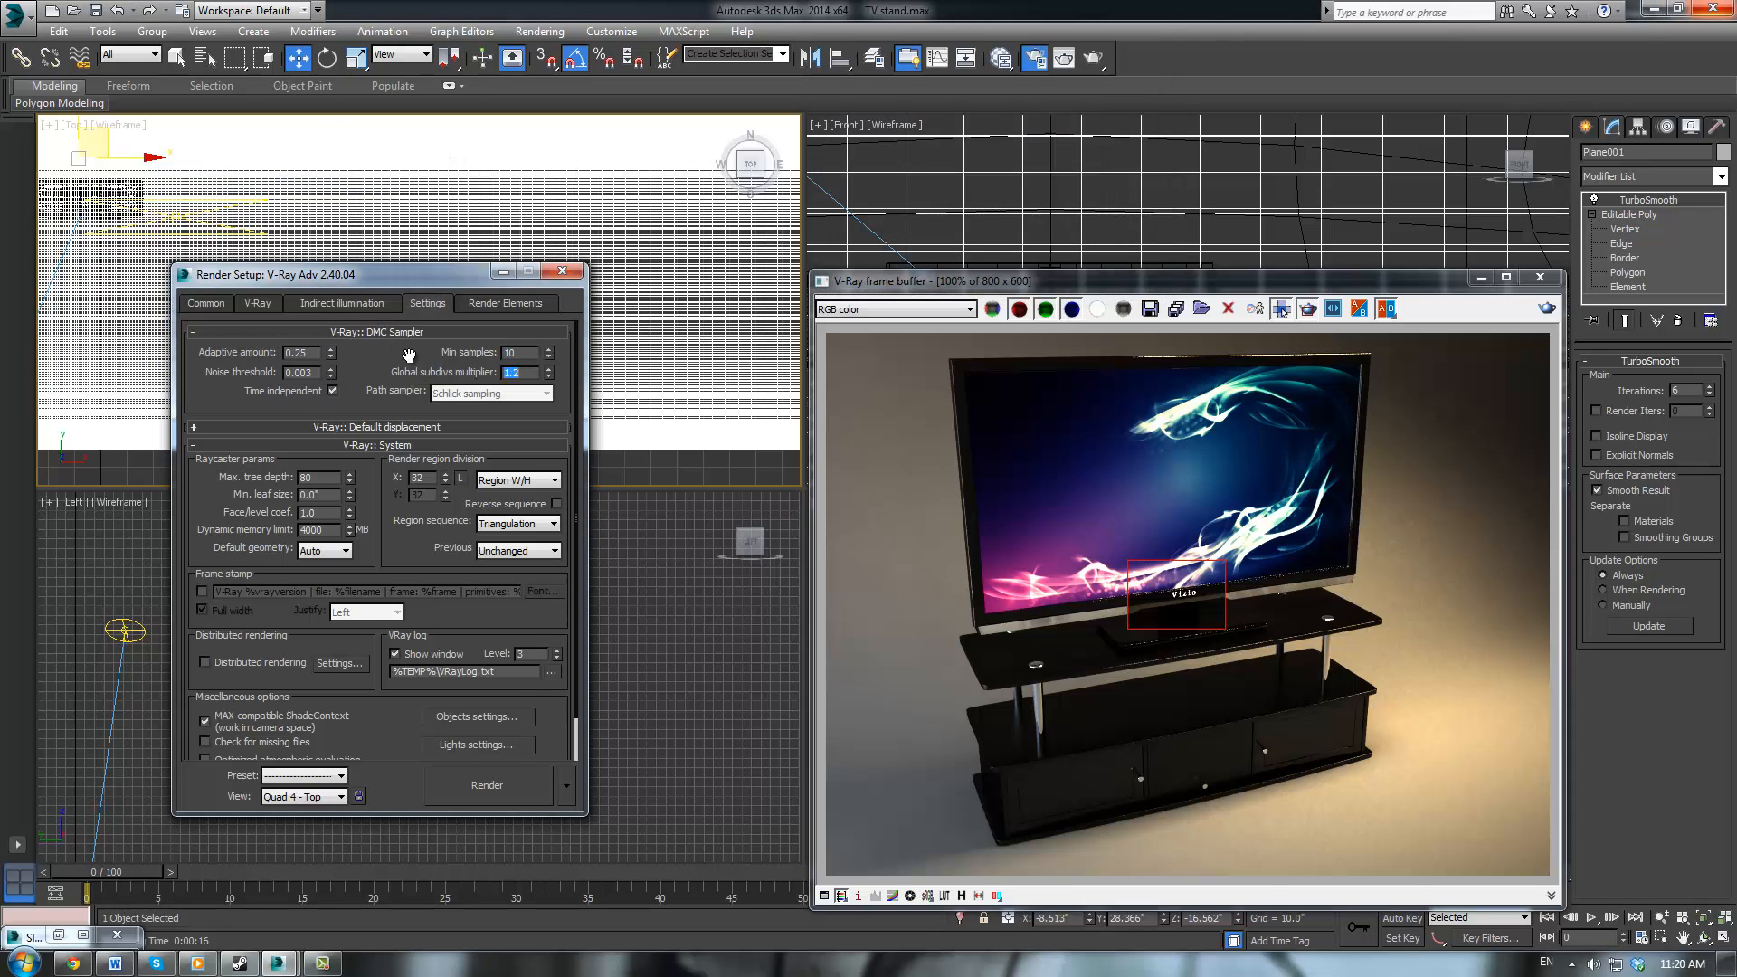
click(307, 372)
text(0.005)
key(Return)
click(314, 352)
key(BackSpace)
text(5)
key(Return)
Set the Area antialiasing filter's size to 0.3 and test-render the logo region
click(260, 309)
drag(432, 532, 459, 312)
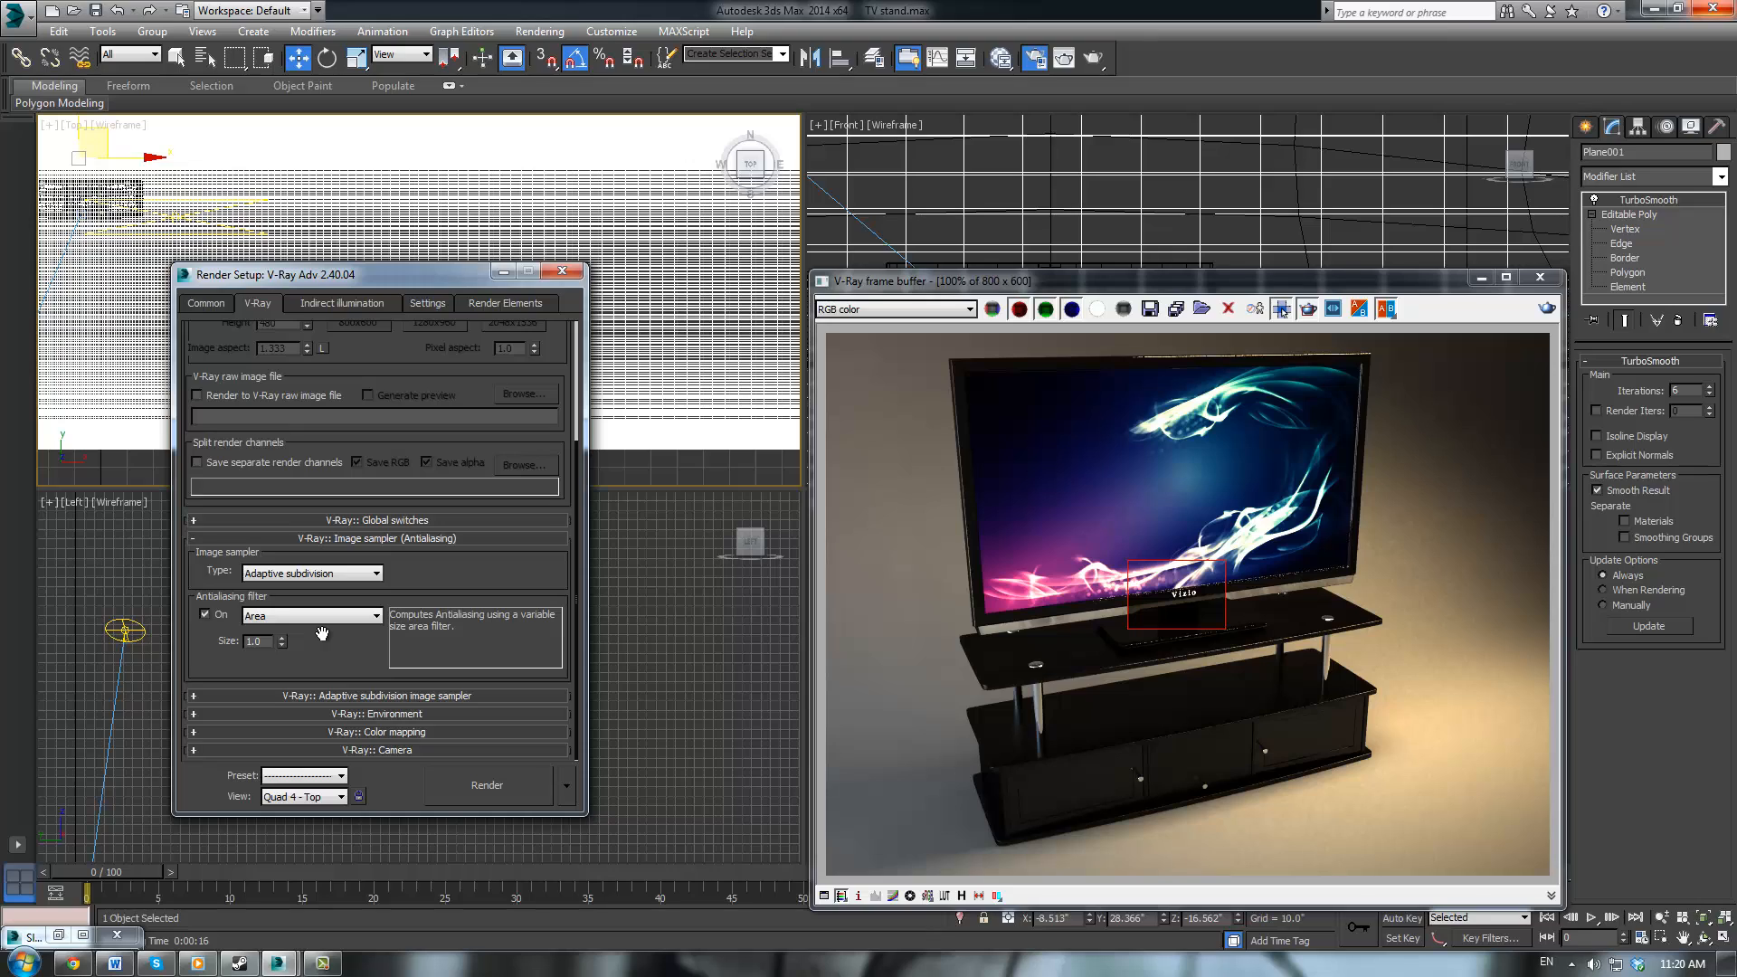
click(255, 642)
text(0.3)
key(Return)
click(1543, 309)
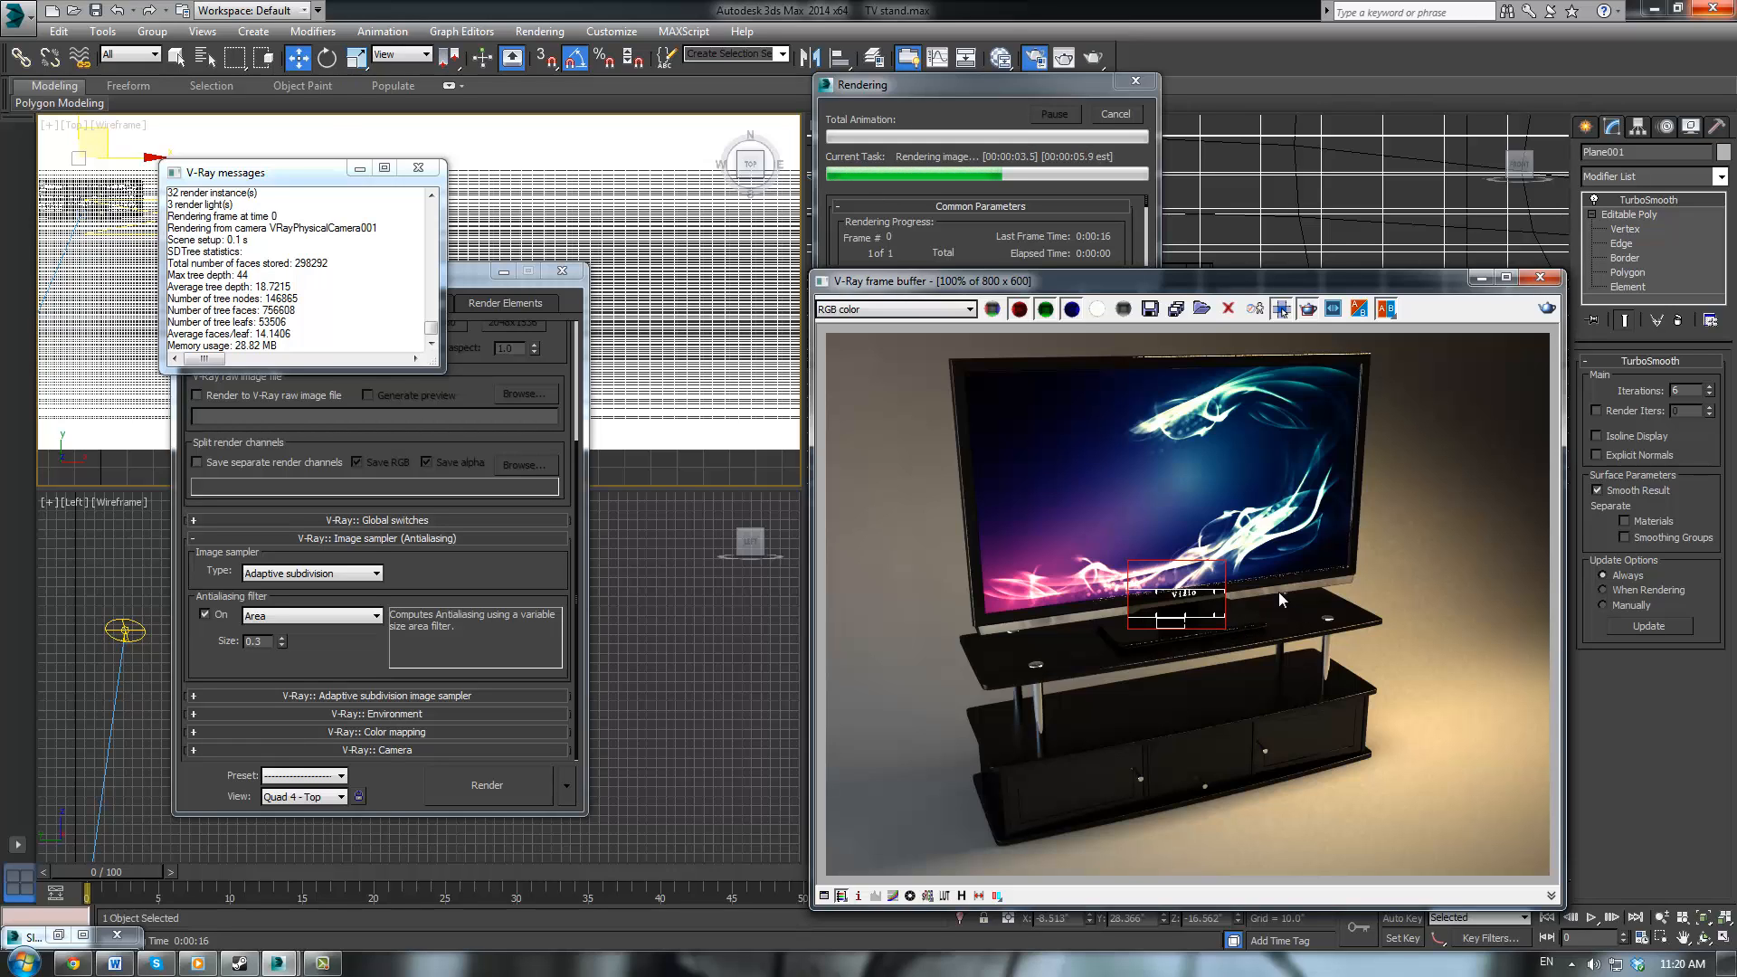
Set the Area antialiasing filter's size to 4.0 and test-render the logo region
click(255, 641)
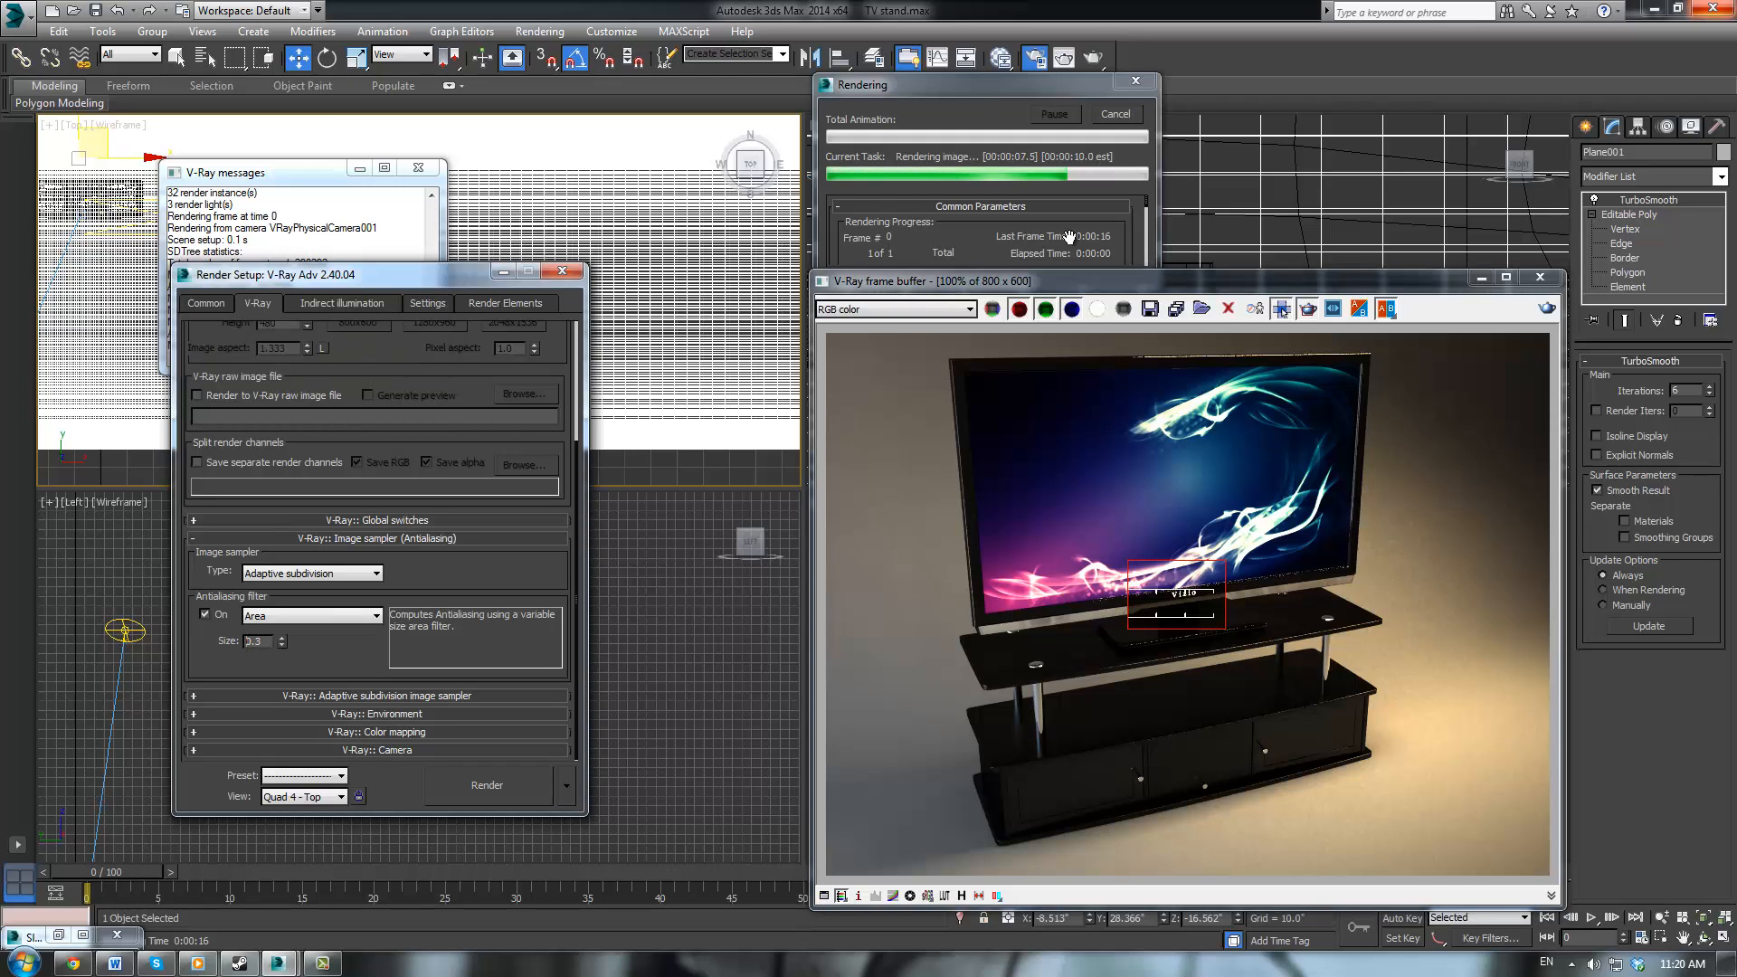
double_click(259, 641)
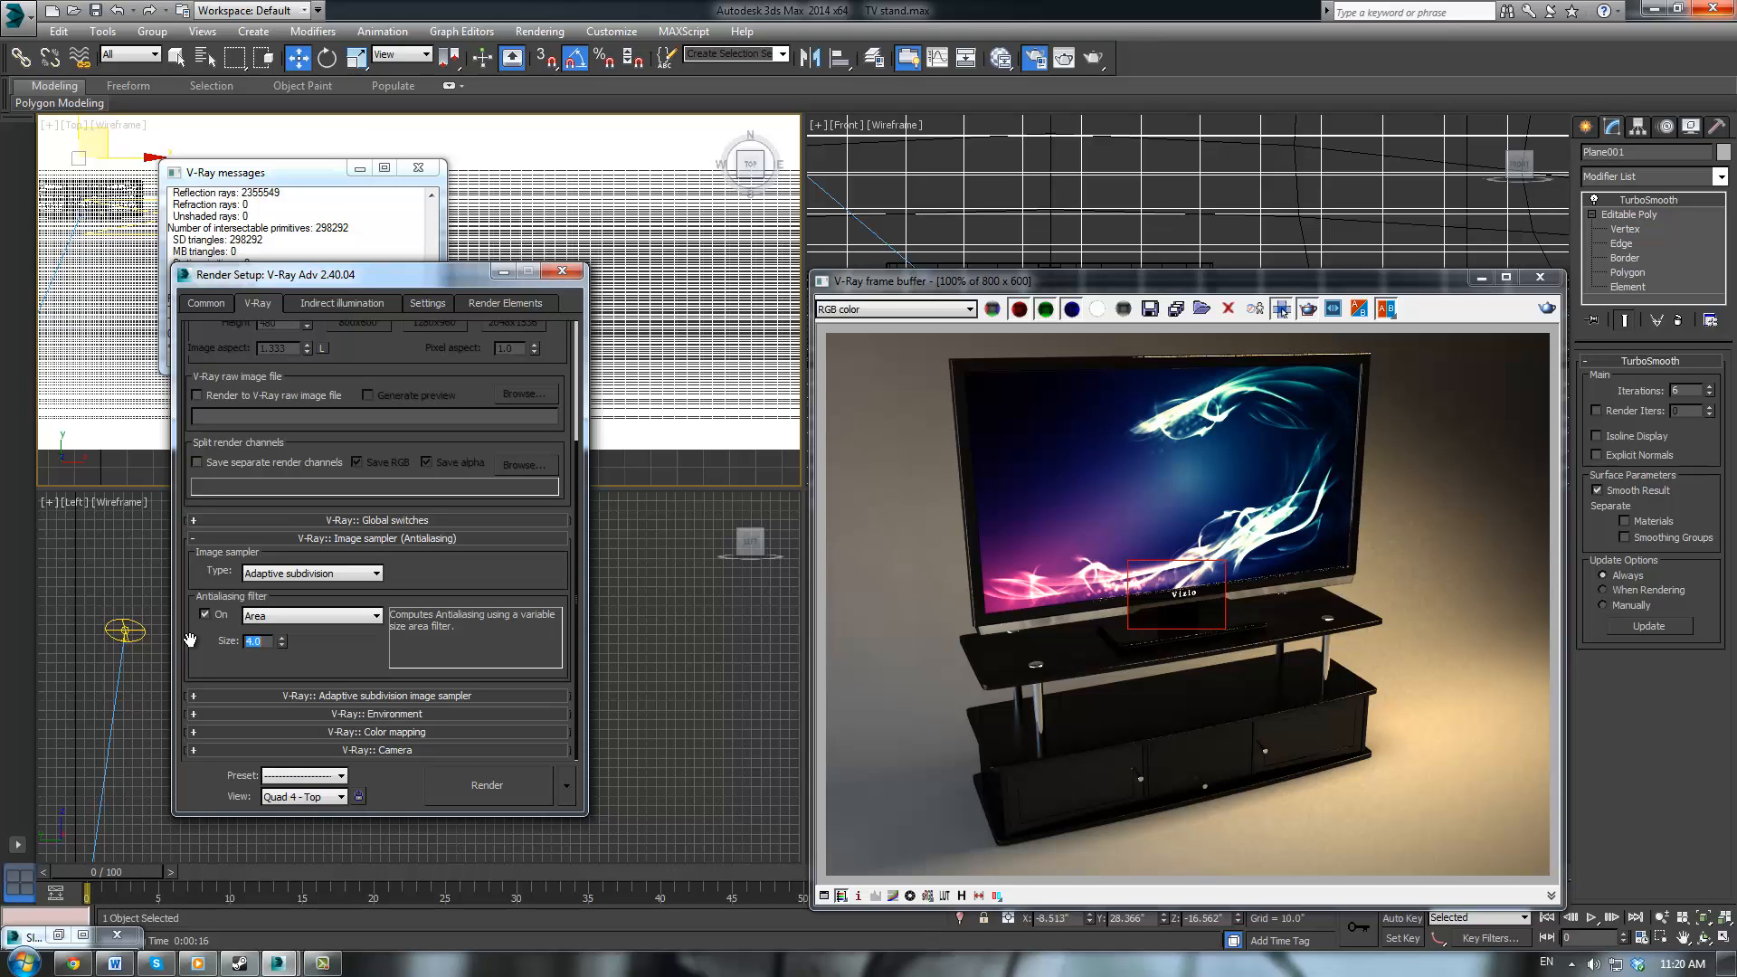
click(1546, 308)
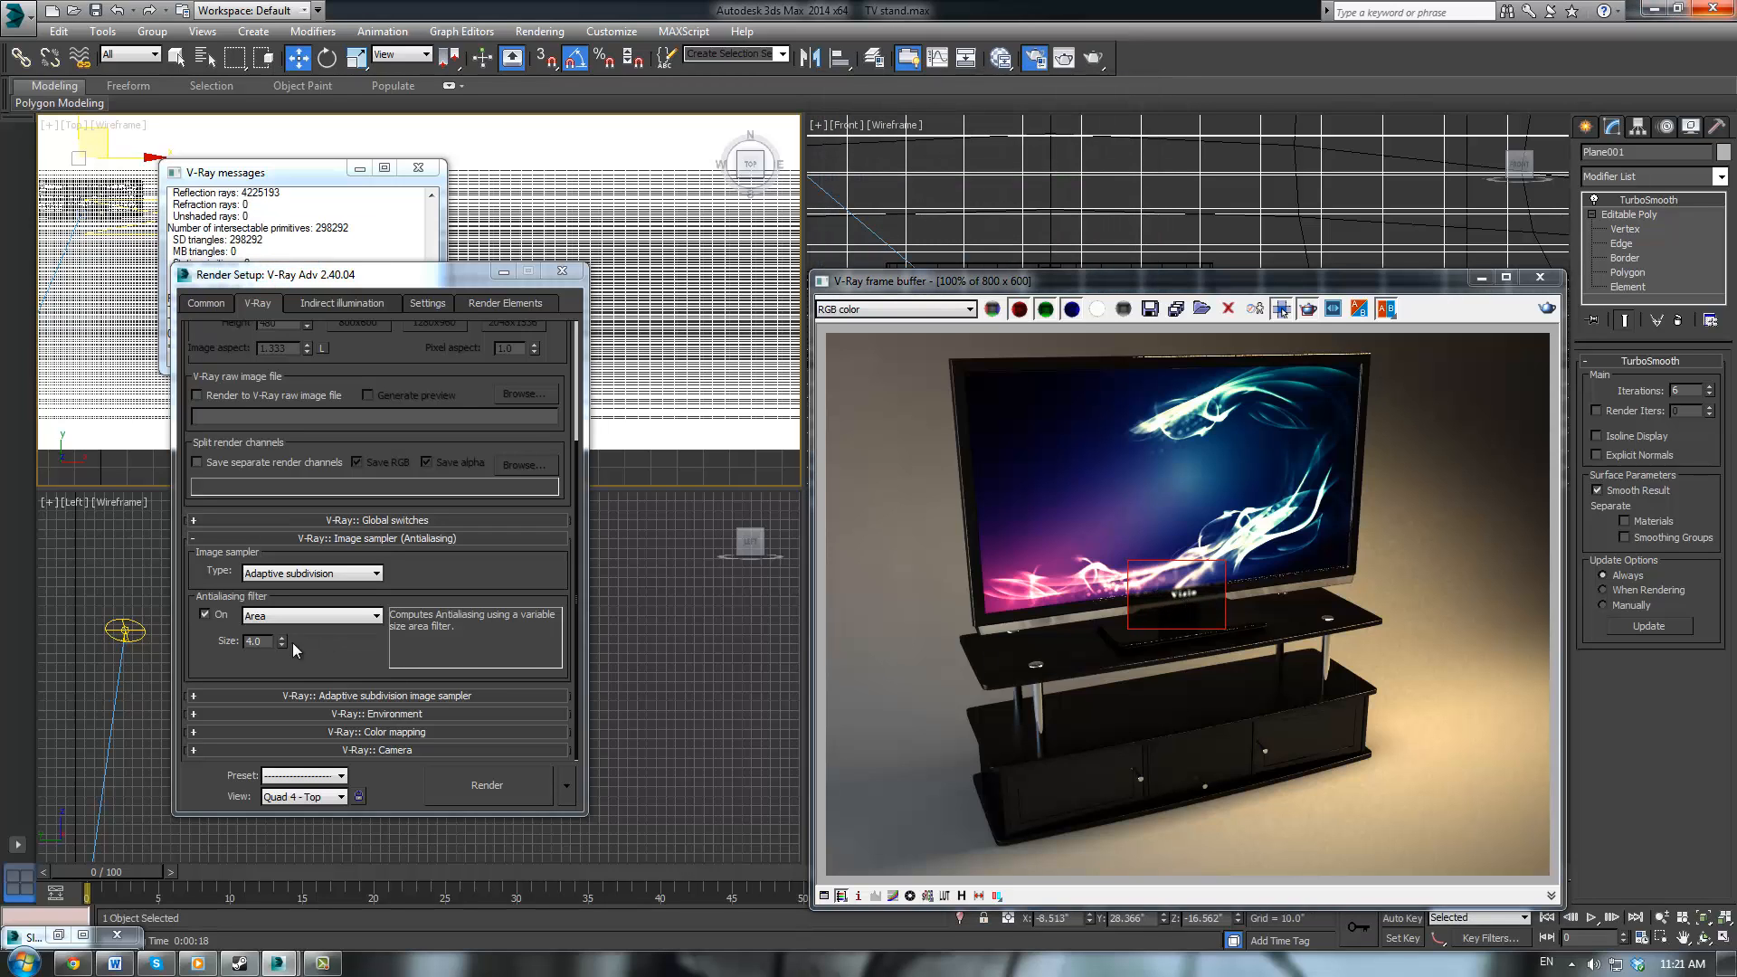
Set the Area antialiasing filter's size to 0.5 and review the adaptive subdivision image sampler settings
double_click(261, 642)
text(0.5)
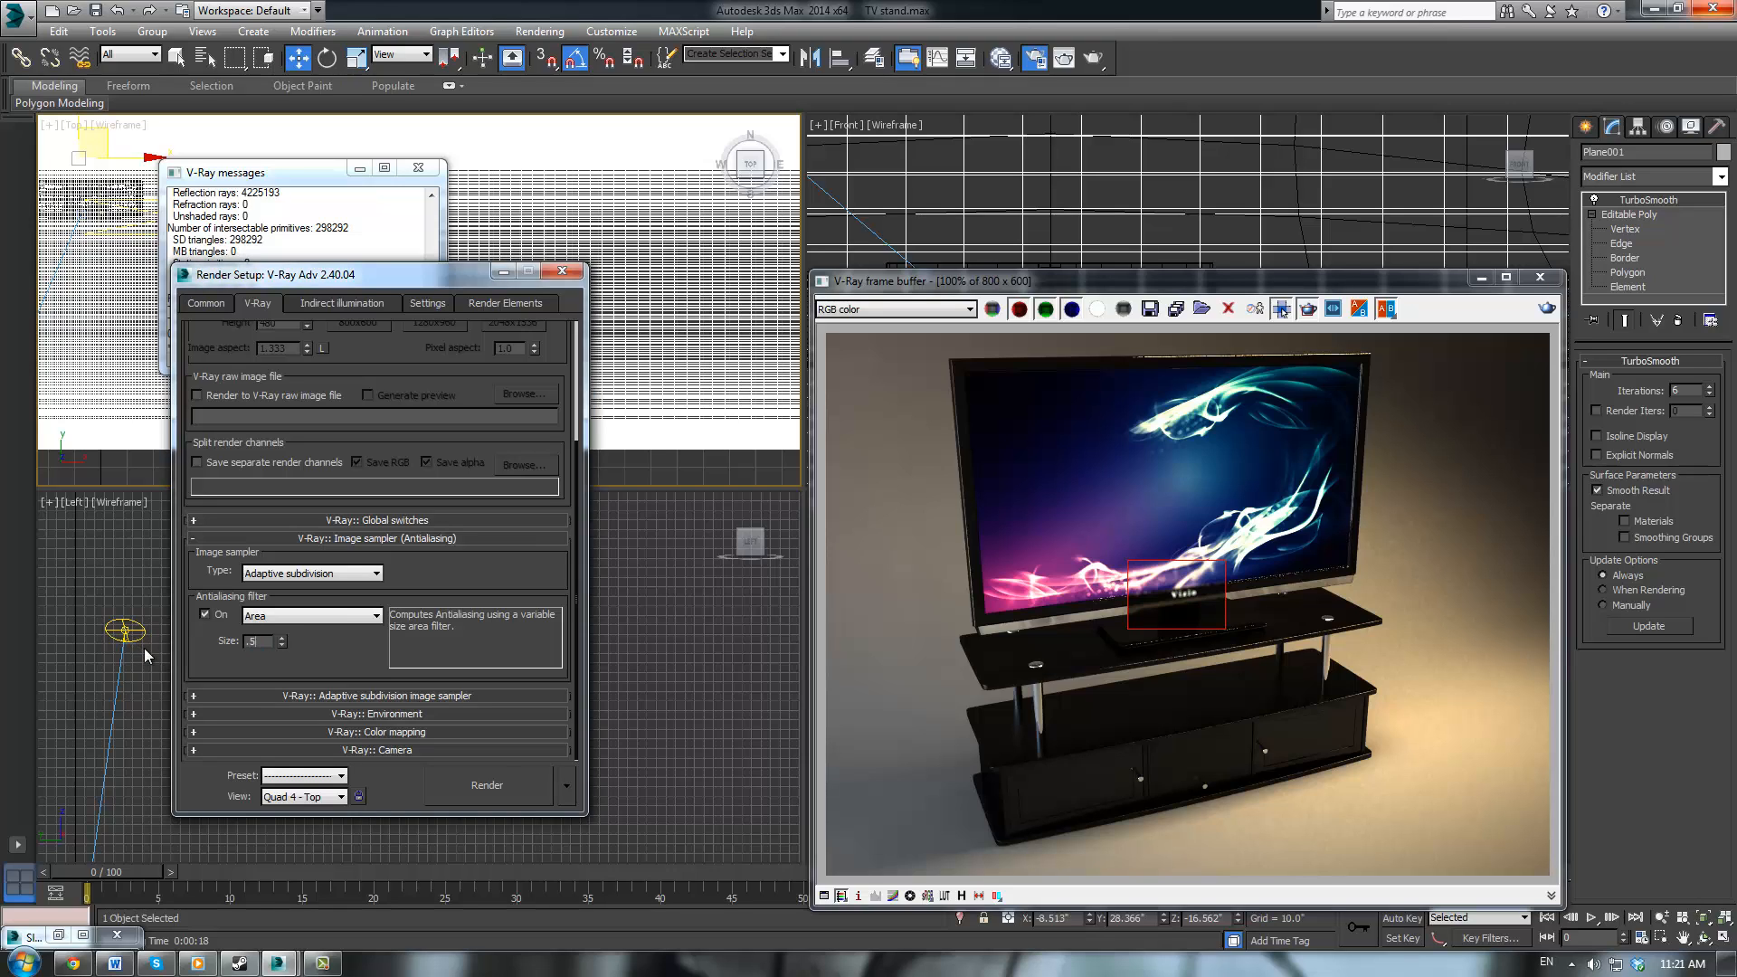
key(Return)
click(346, 638)
click(360, 696)
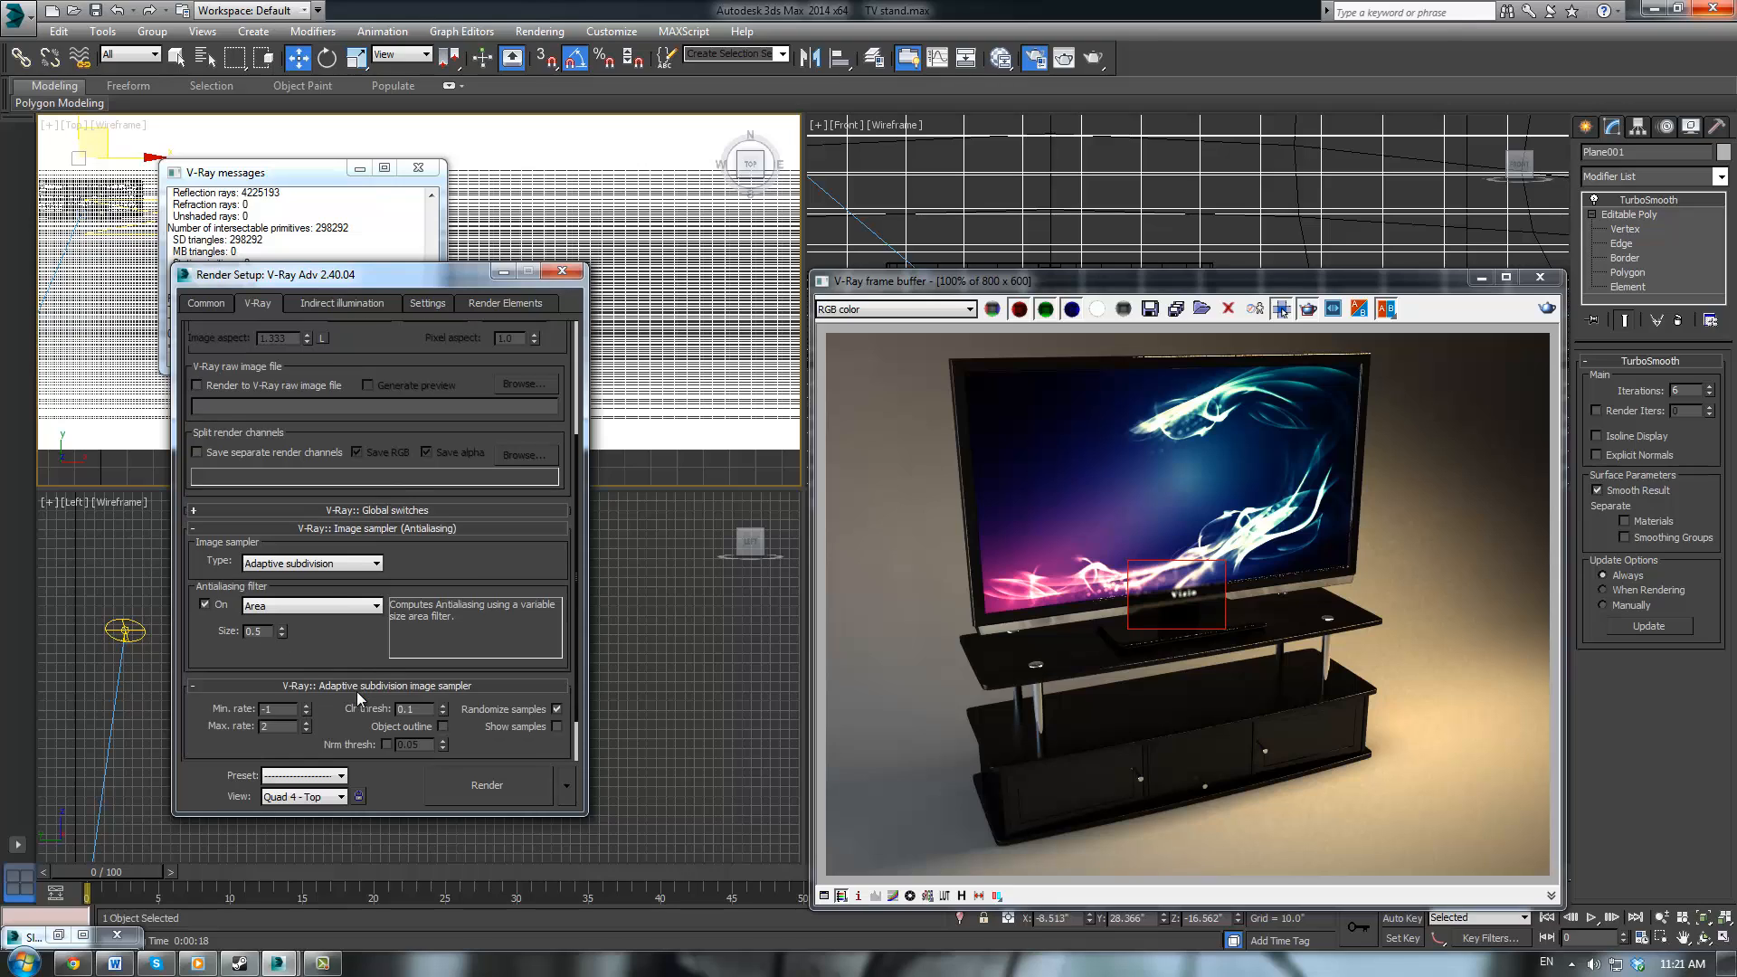
drag(337, 624, 336, 555)
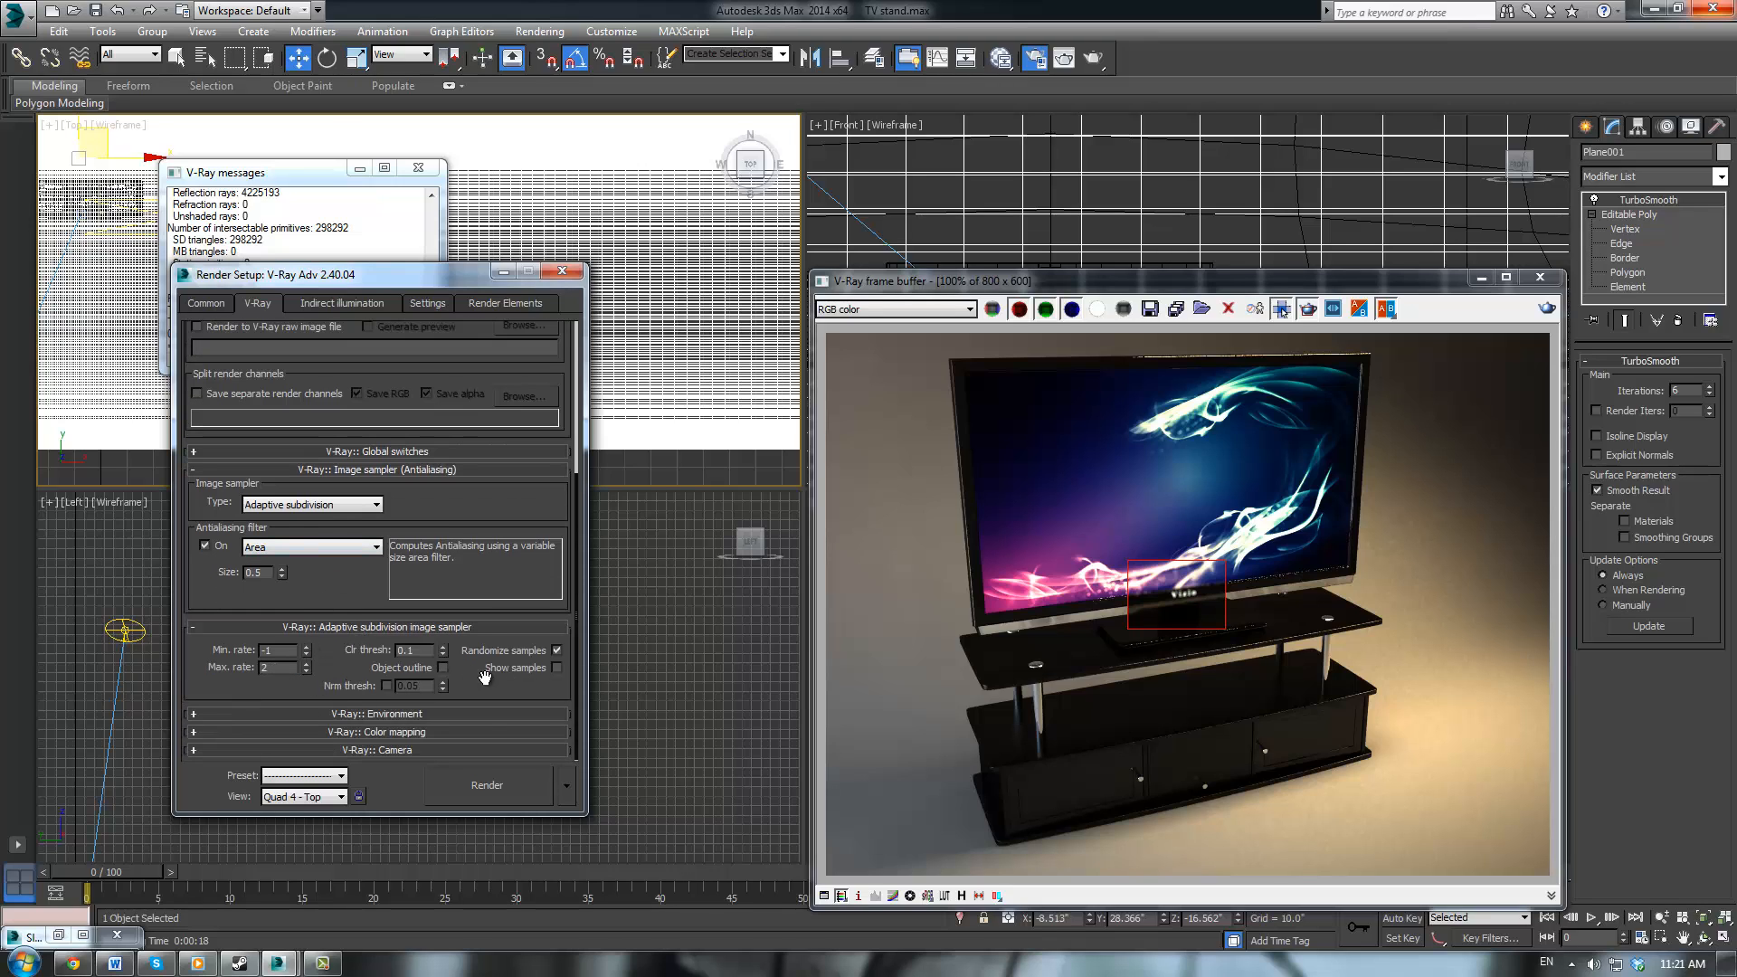
drag(471, 647, 457, 816)
drag(405, 371, 417, 620)
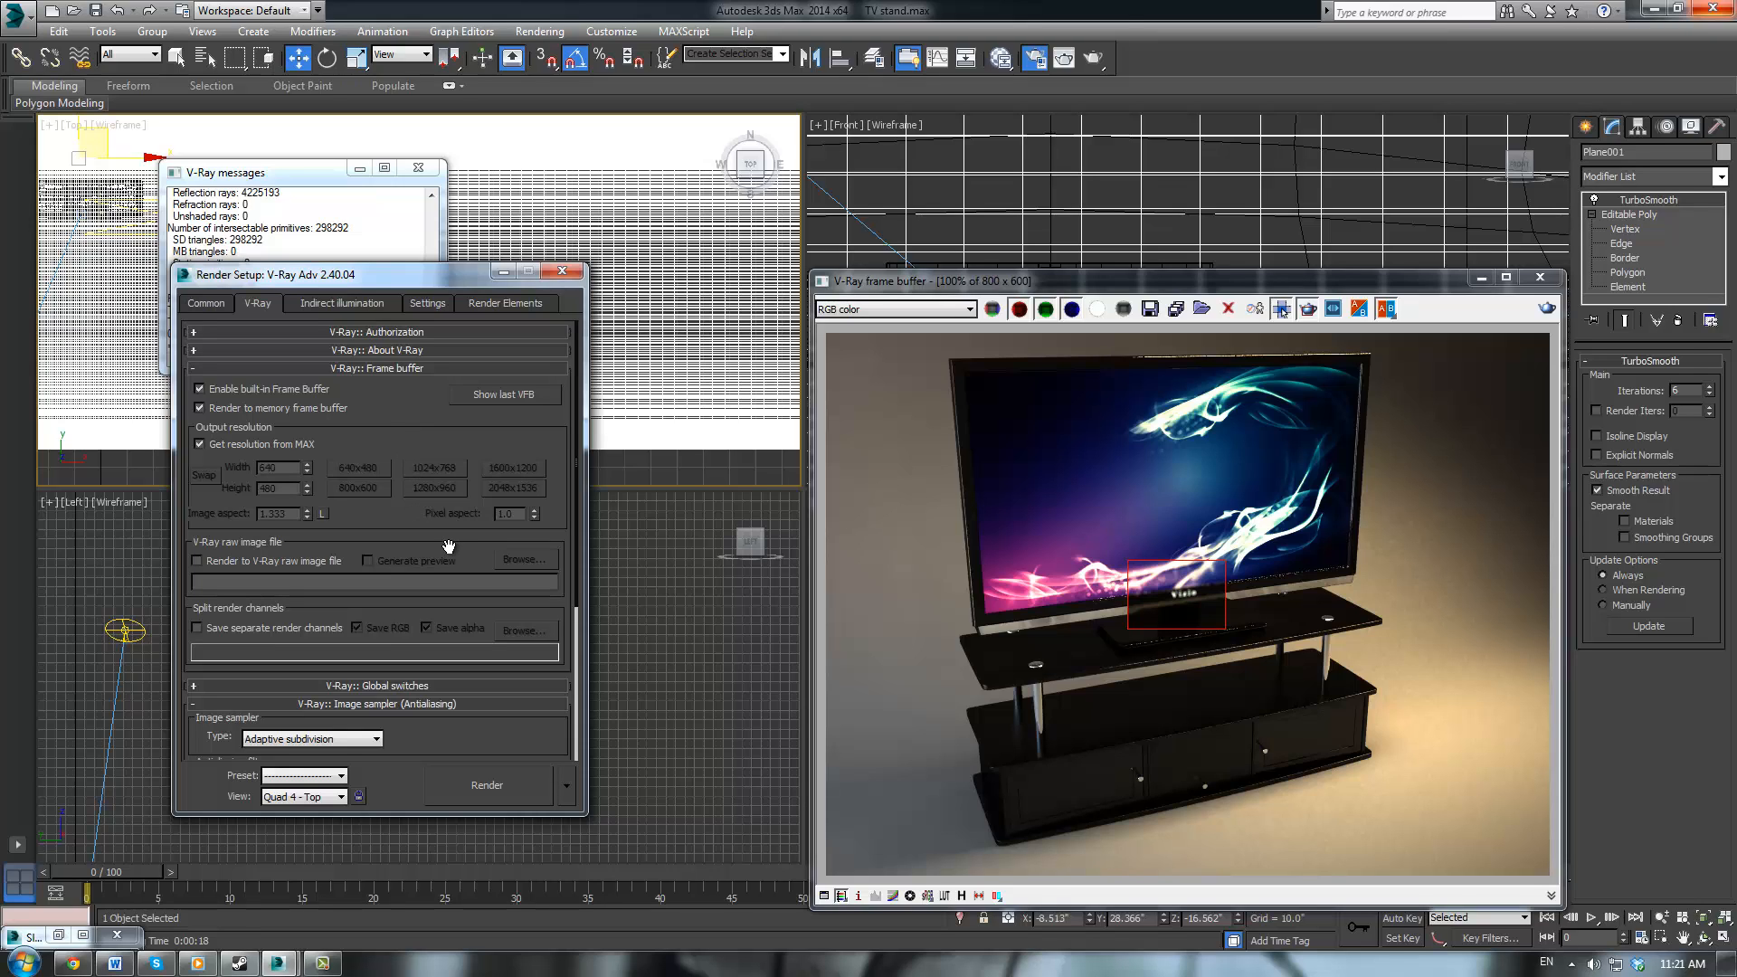
Minimize the Render Setup window and set VRayLight002's sampling subdivs to 32
click(503, 271)
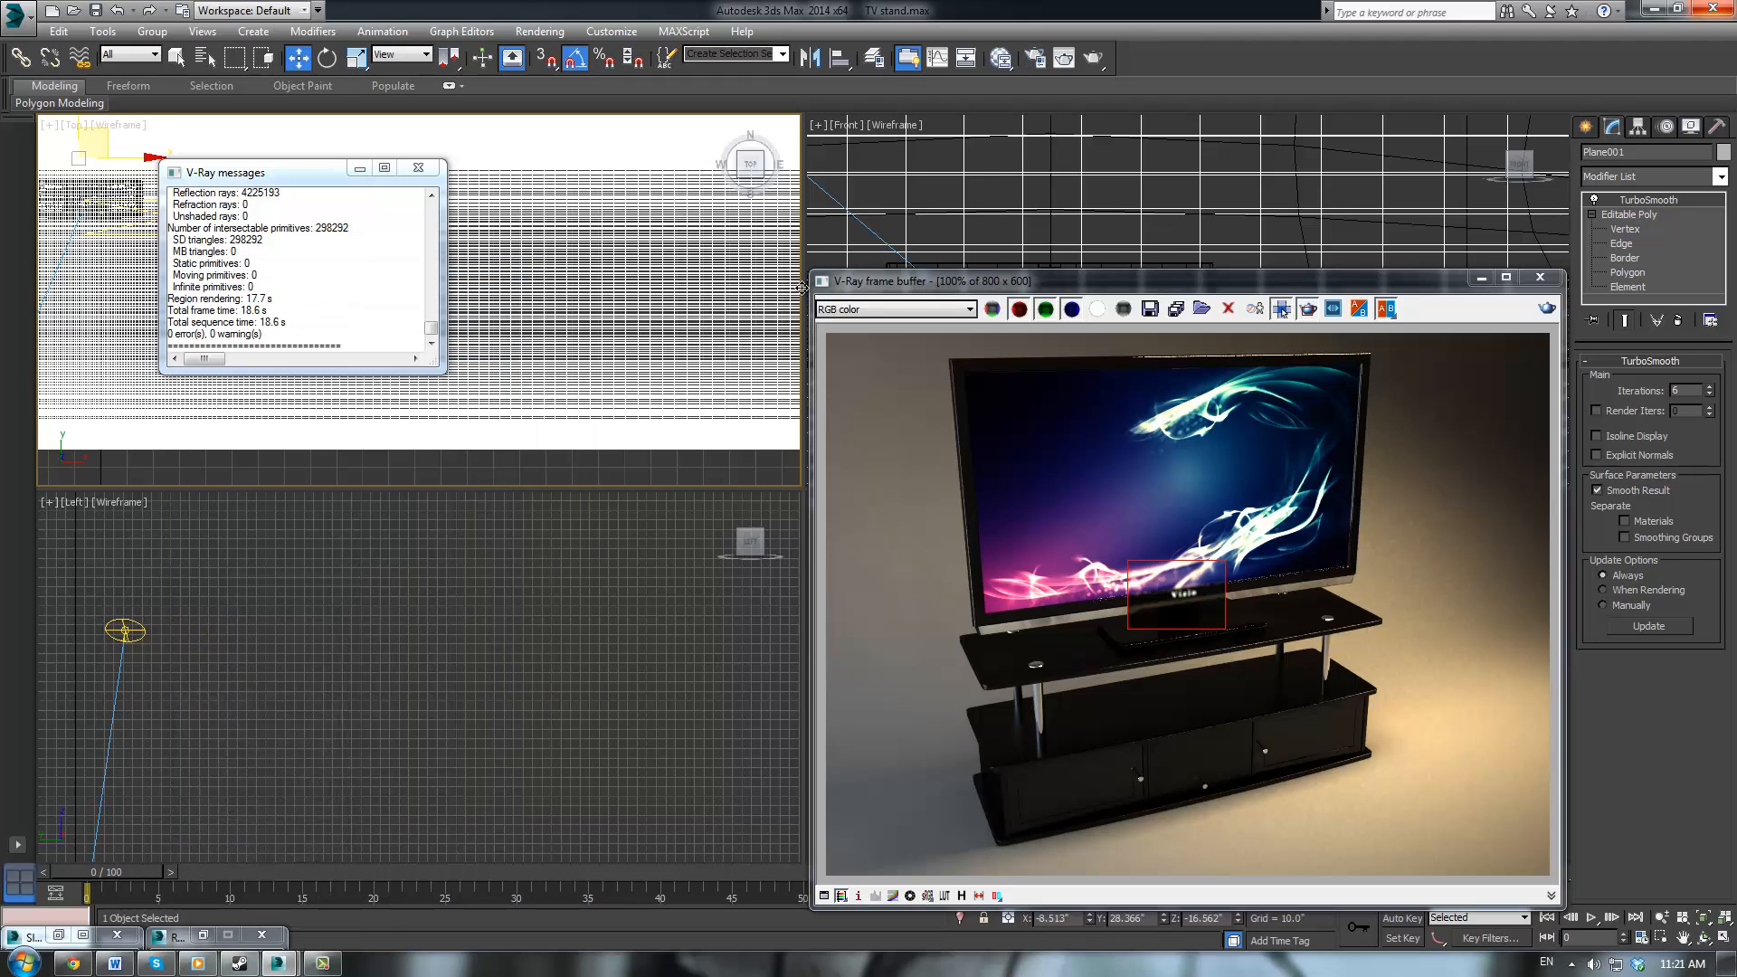
click(677, 599)
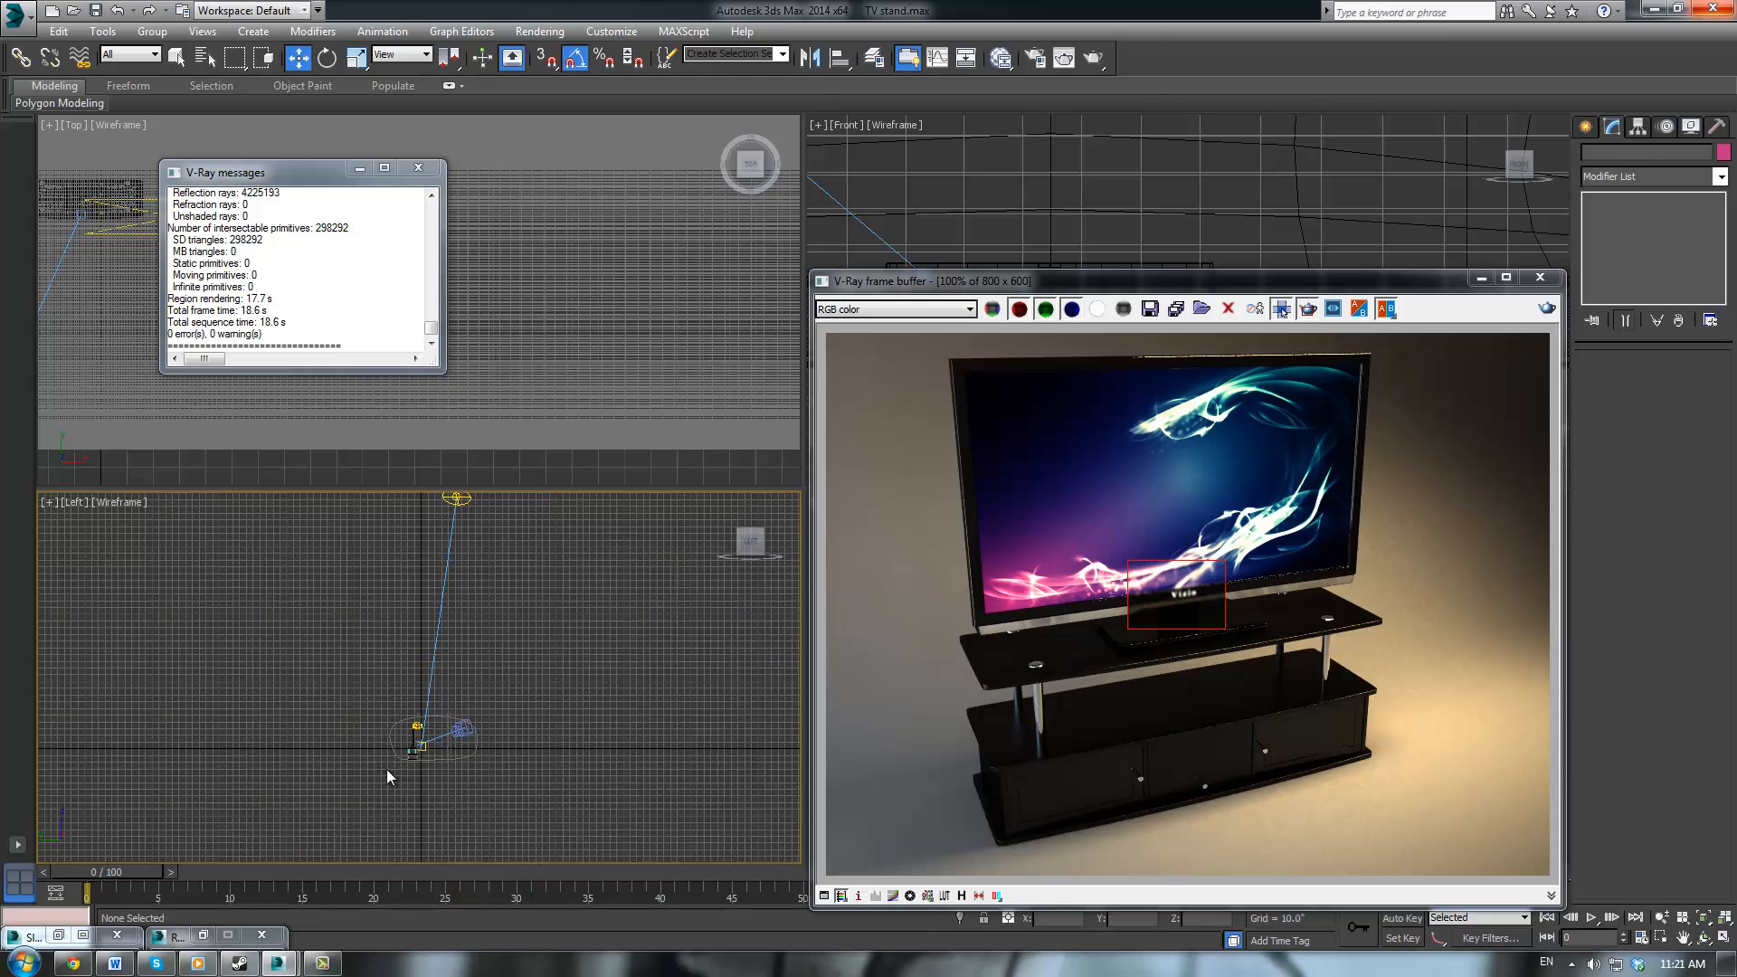
scroll(387, 777, up, 5)
click(509, 616)
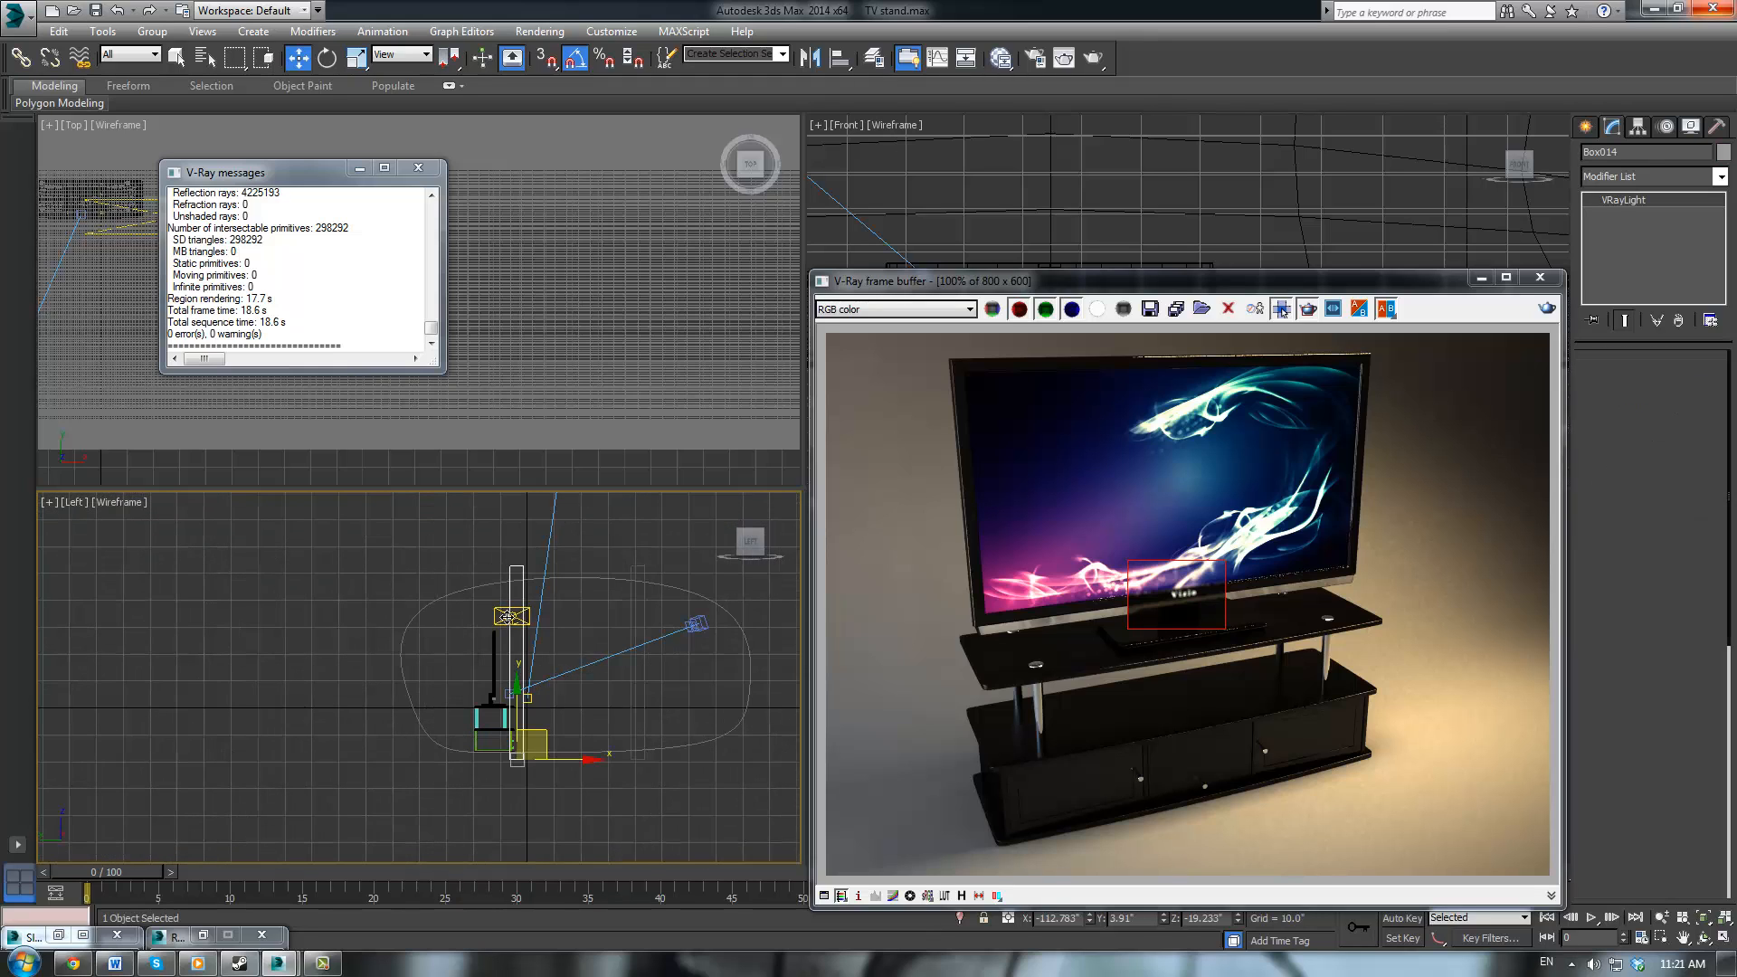
double_click(1679, 633)
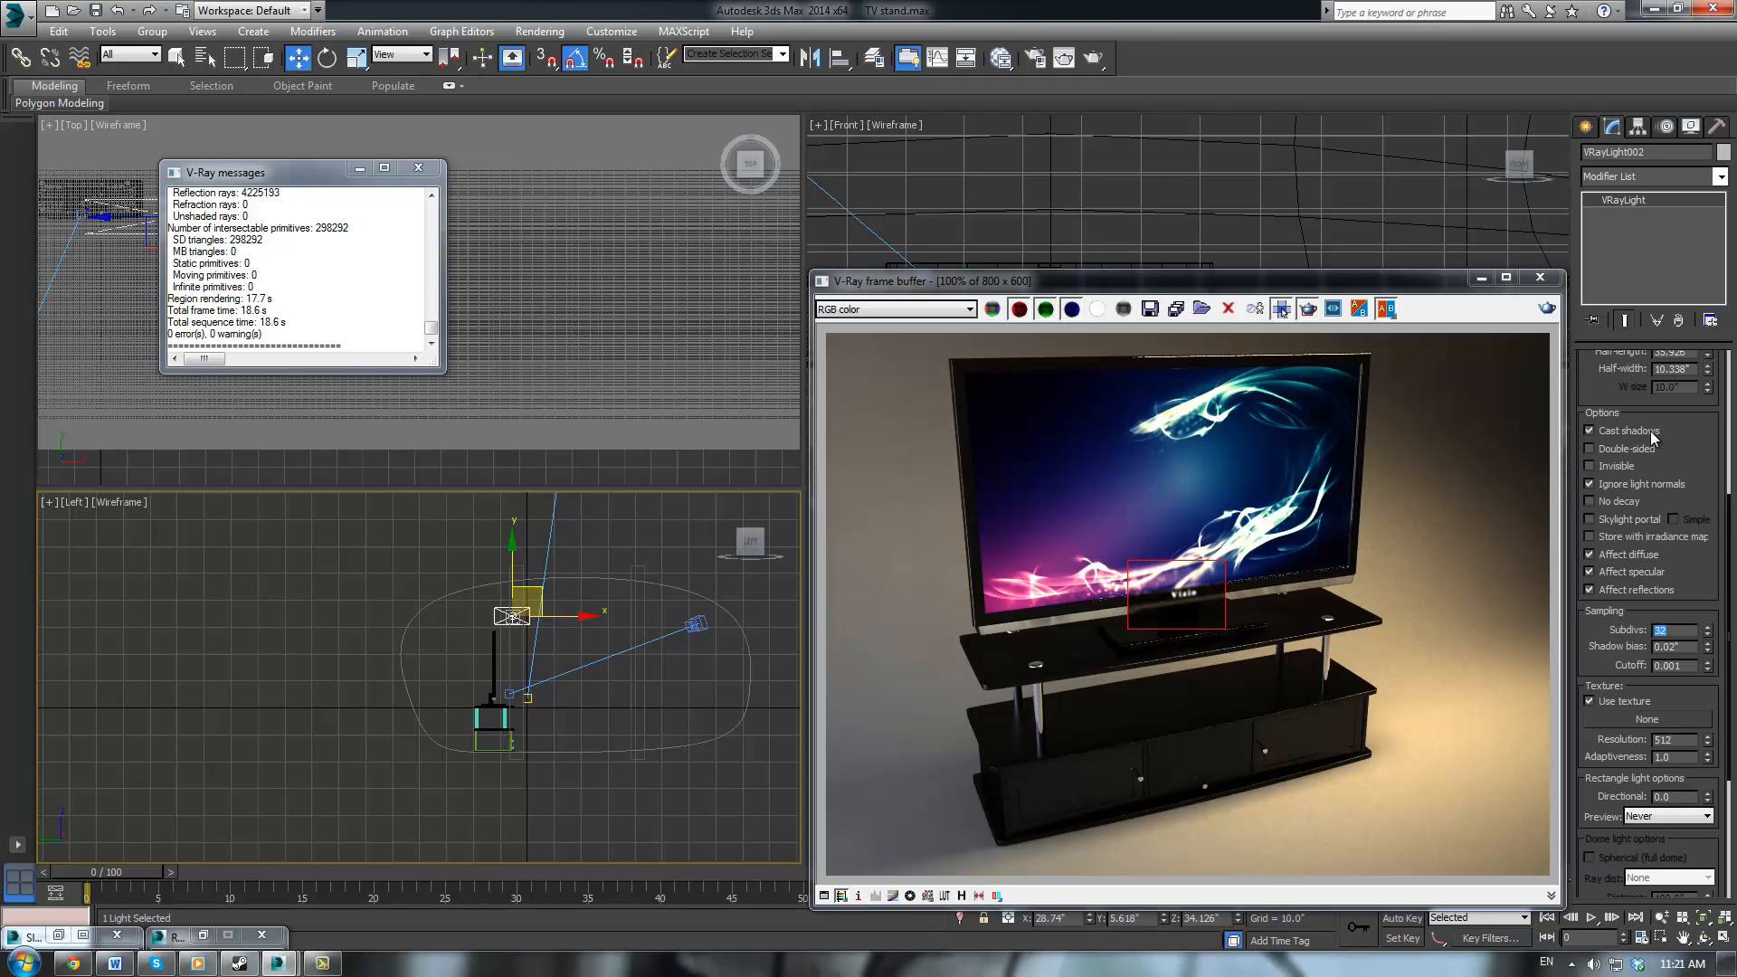
drag(1671, 432, 1675, 199)
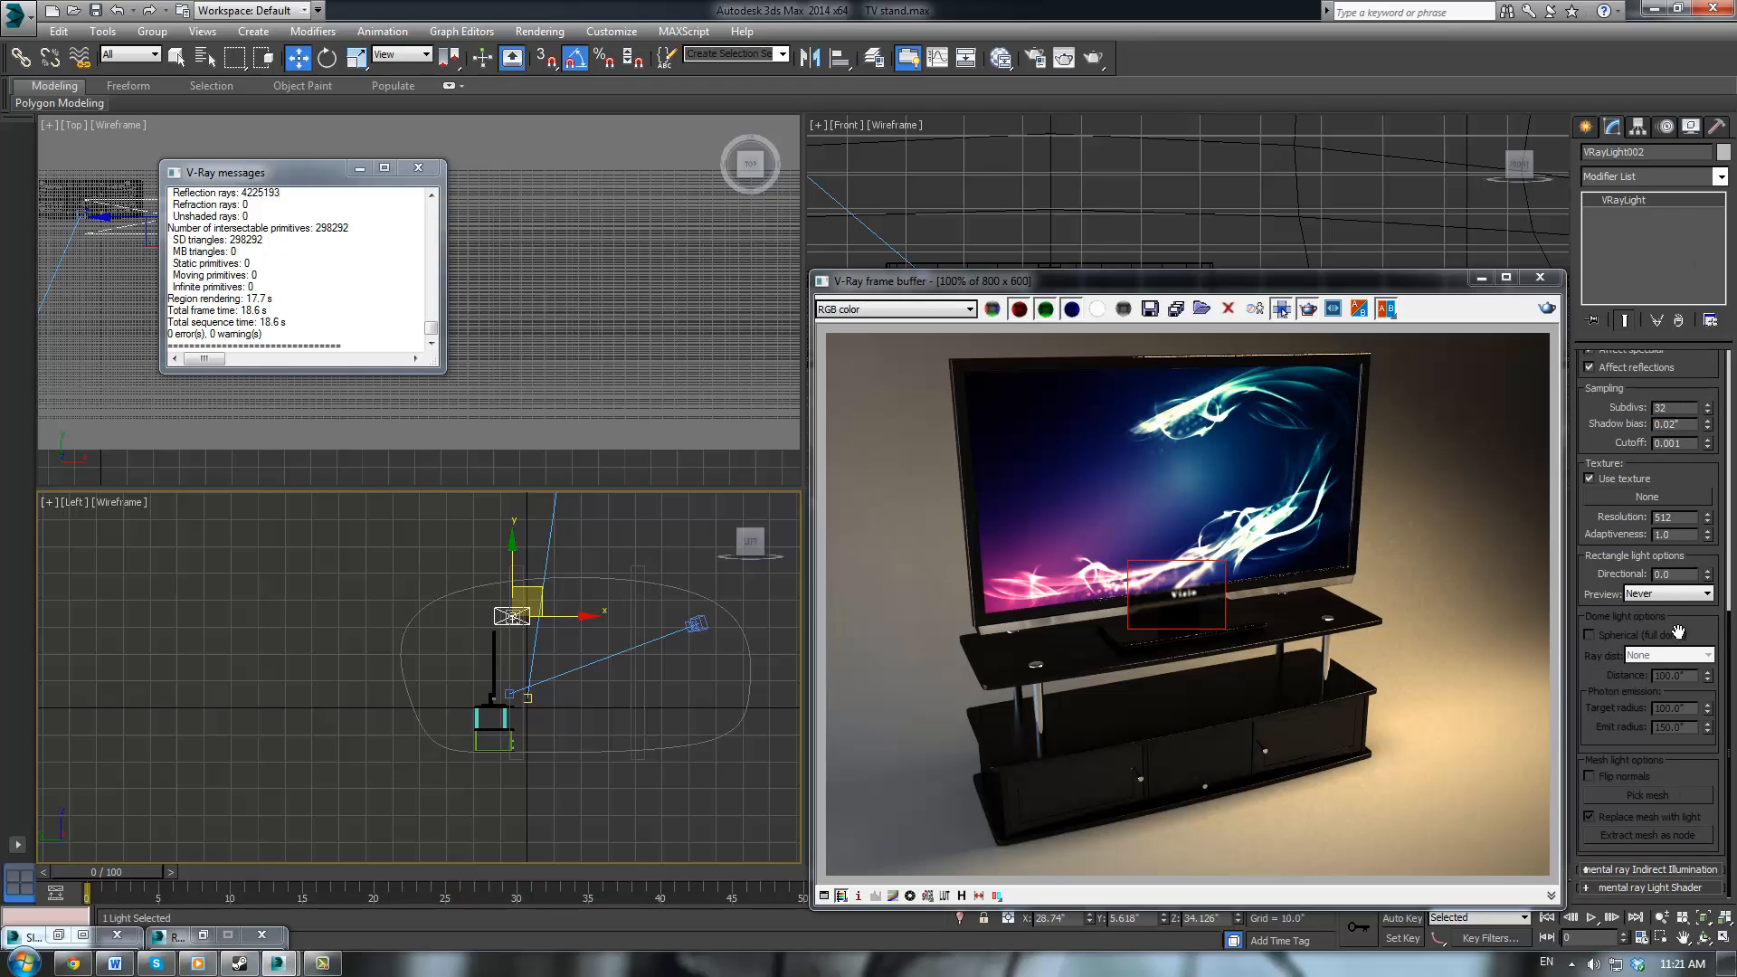
Review VRayLight002's parameters, and check the exposure and sampling settings of VRayPhysicalCamera001
drag(1679, 631, 1683, 751)
drag(1681, 497, 1669, 718)
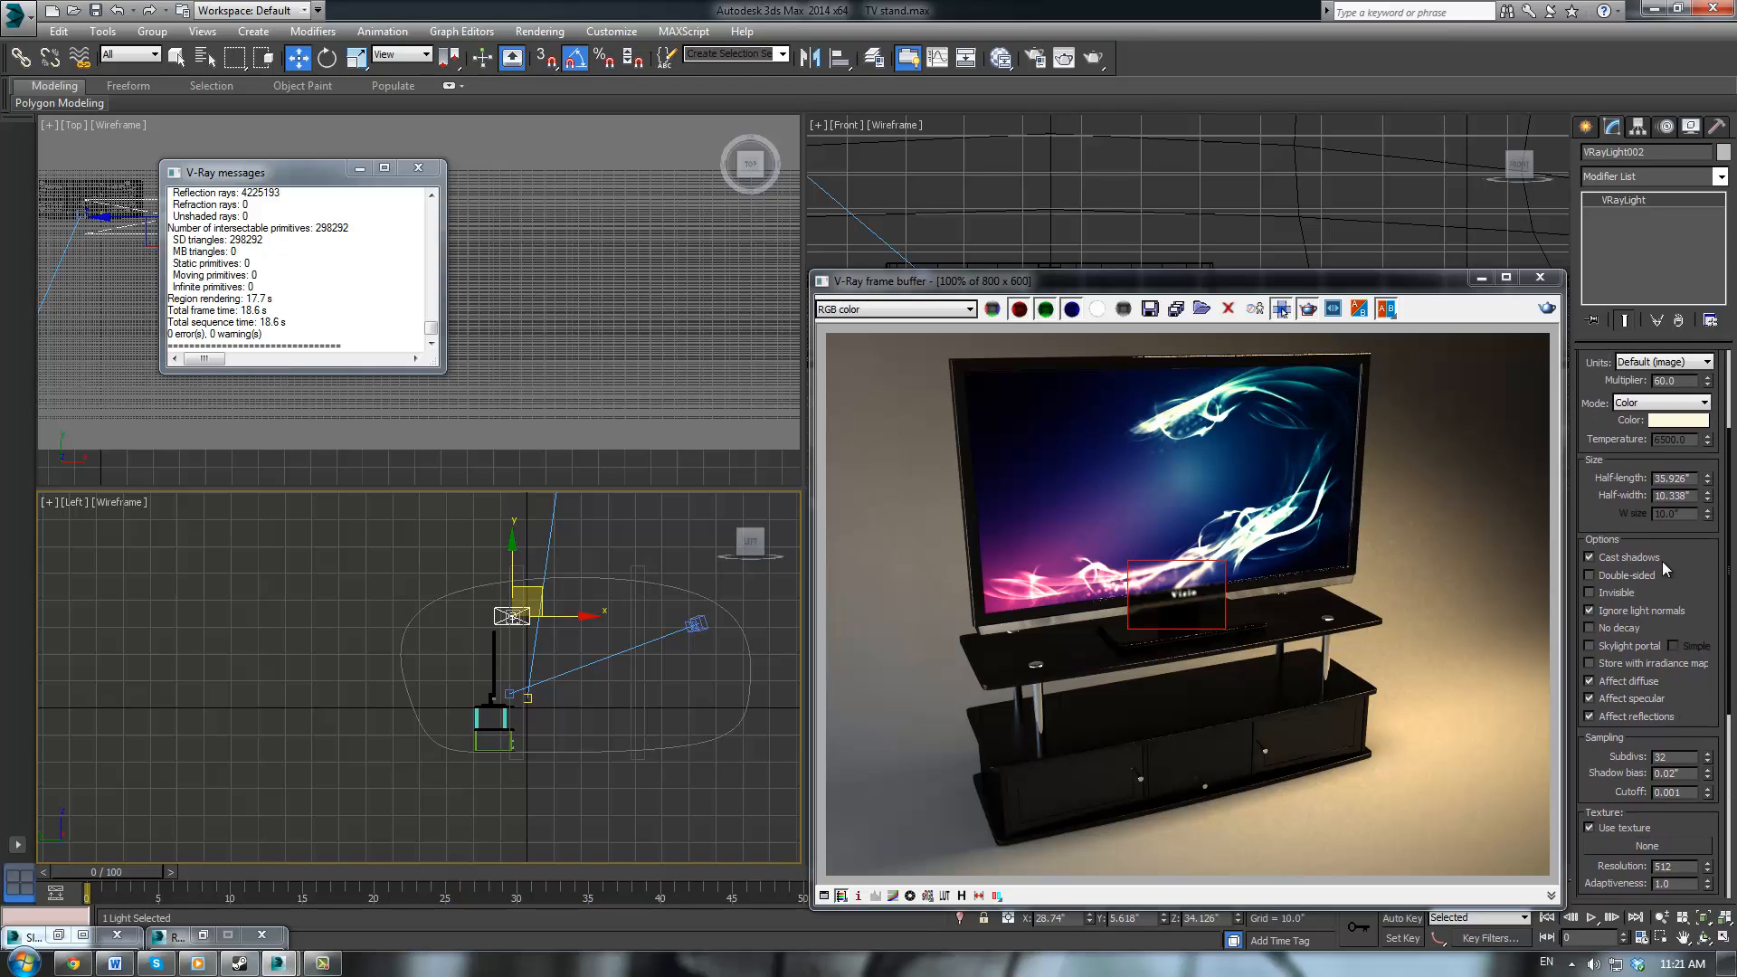
drag(1683, 577, 1675, 751)
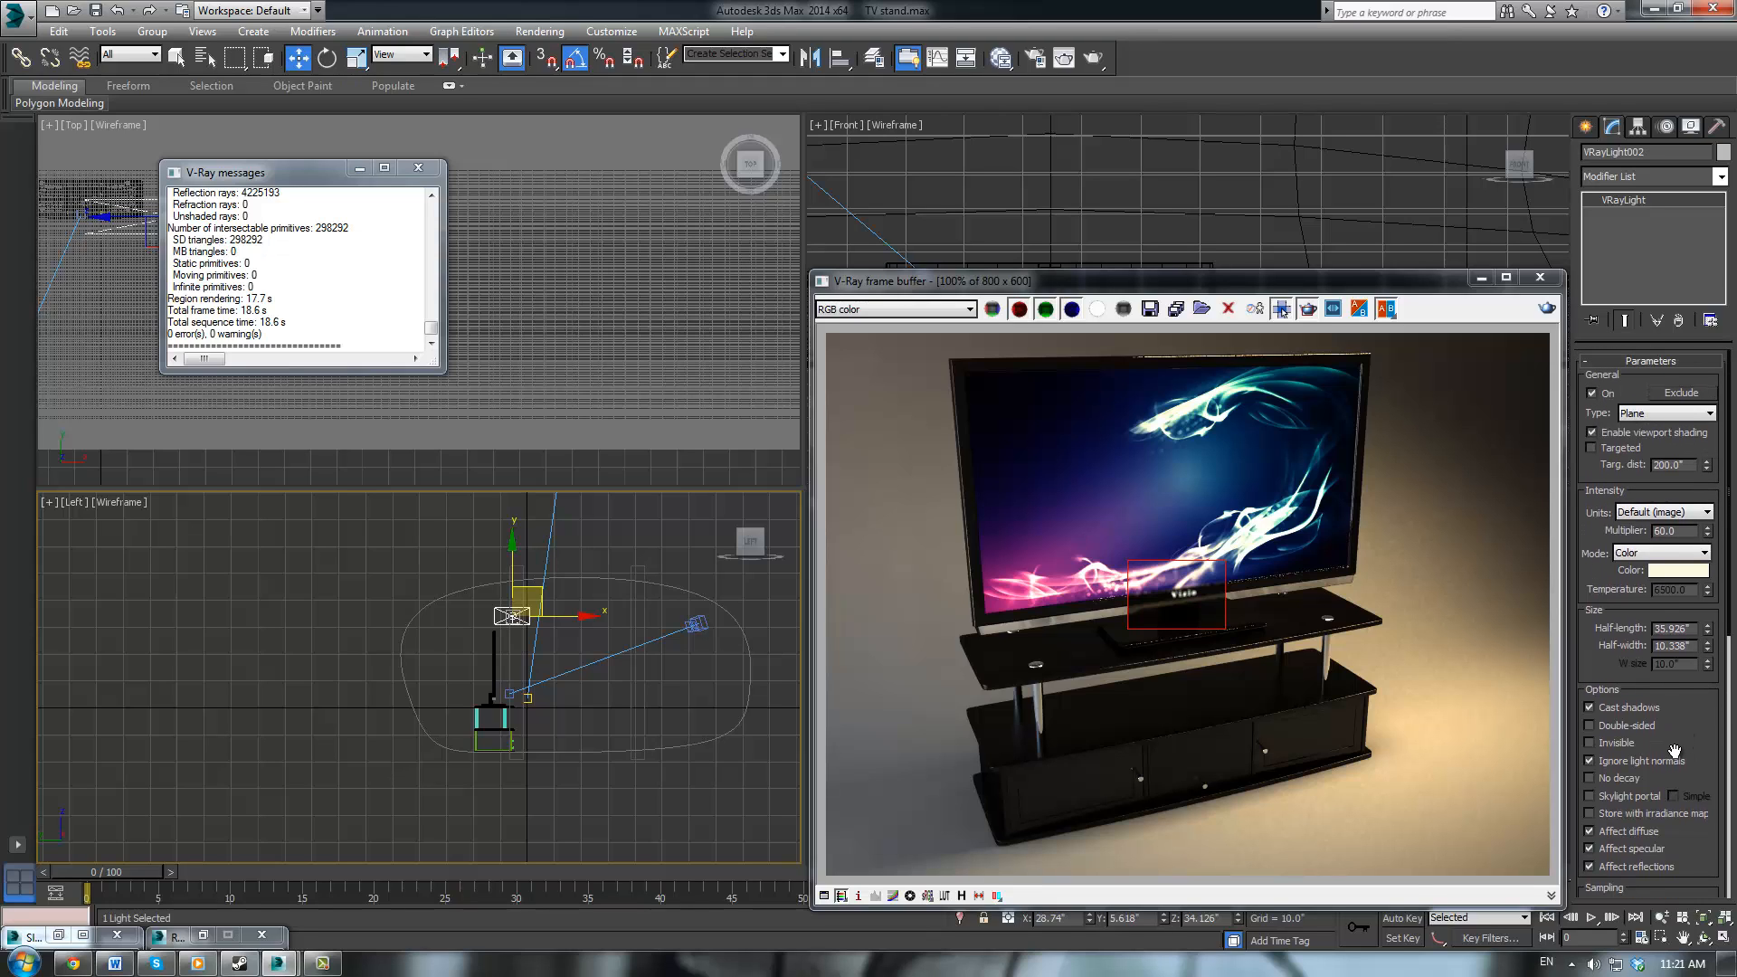
click(697, 623)
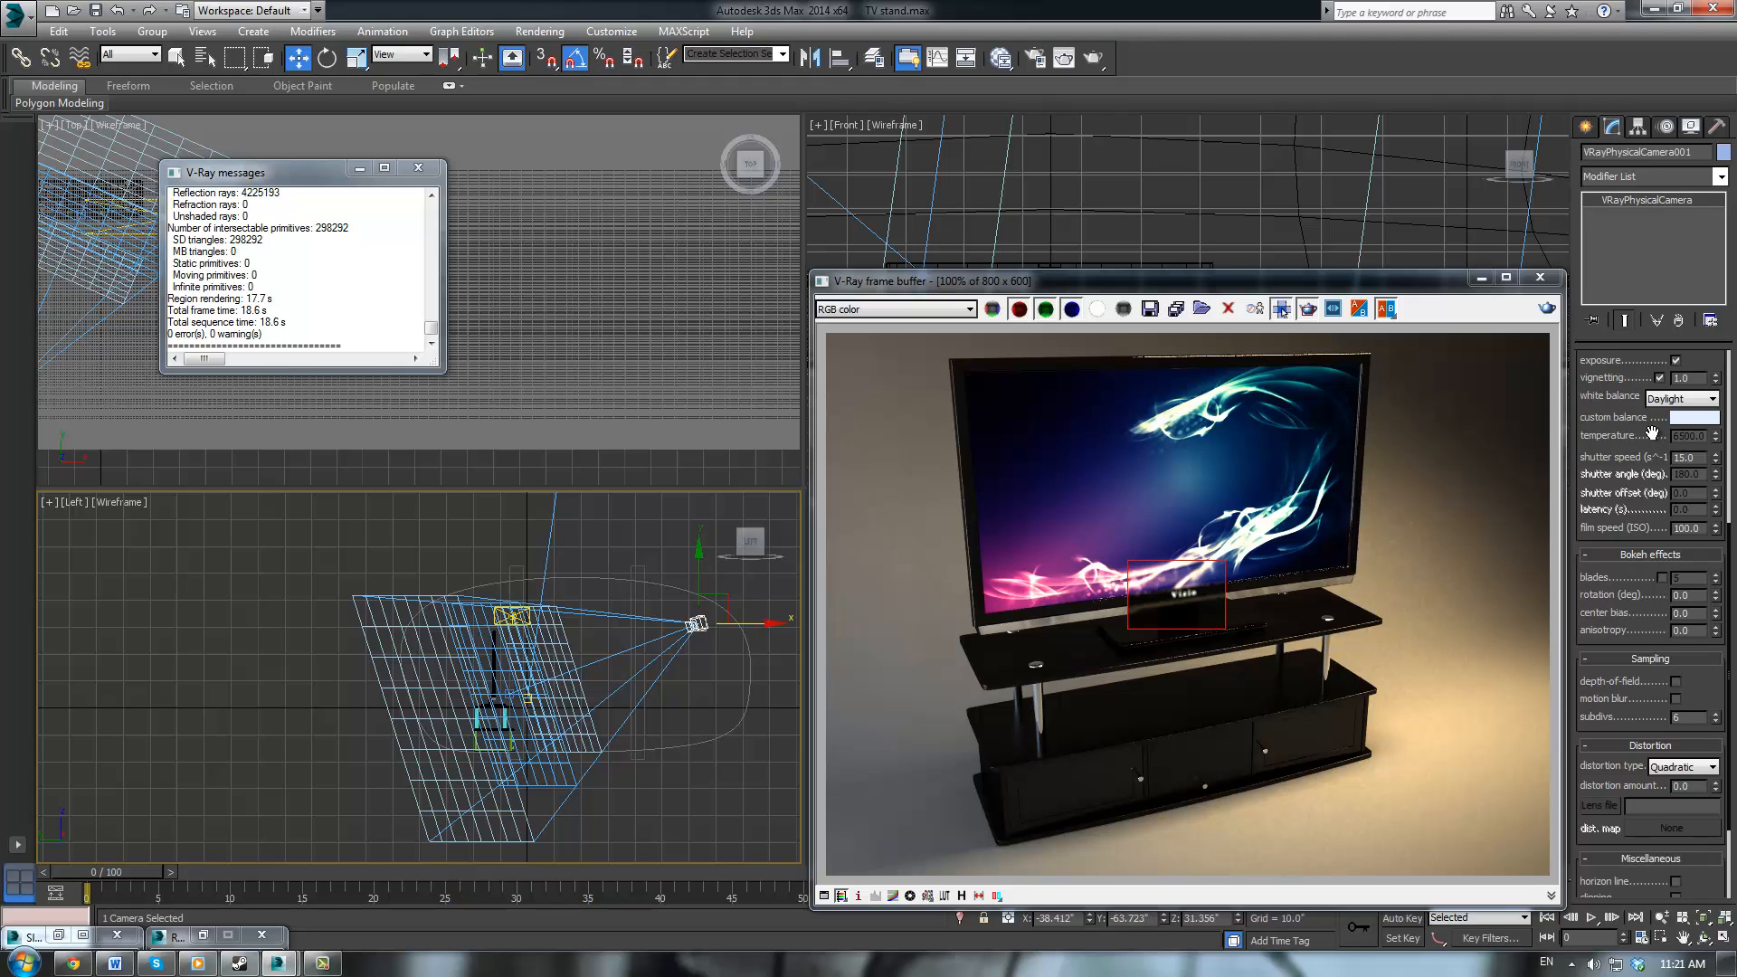
drag(1658, 437, 1654, 321)
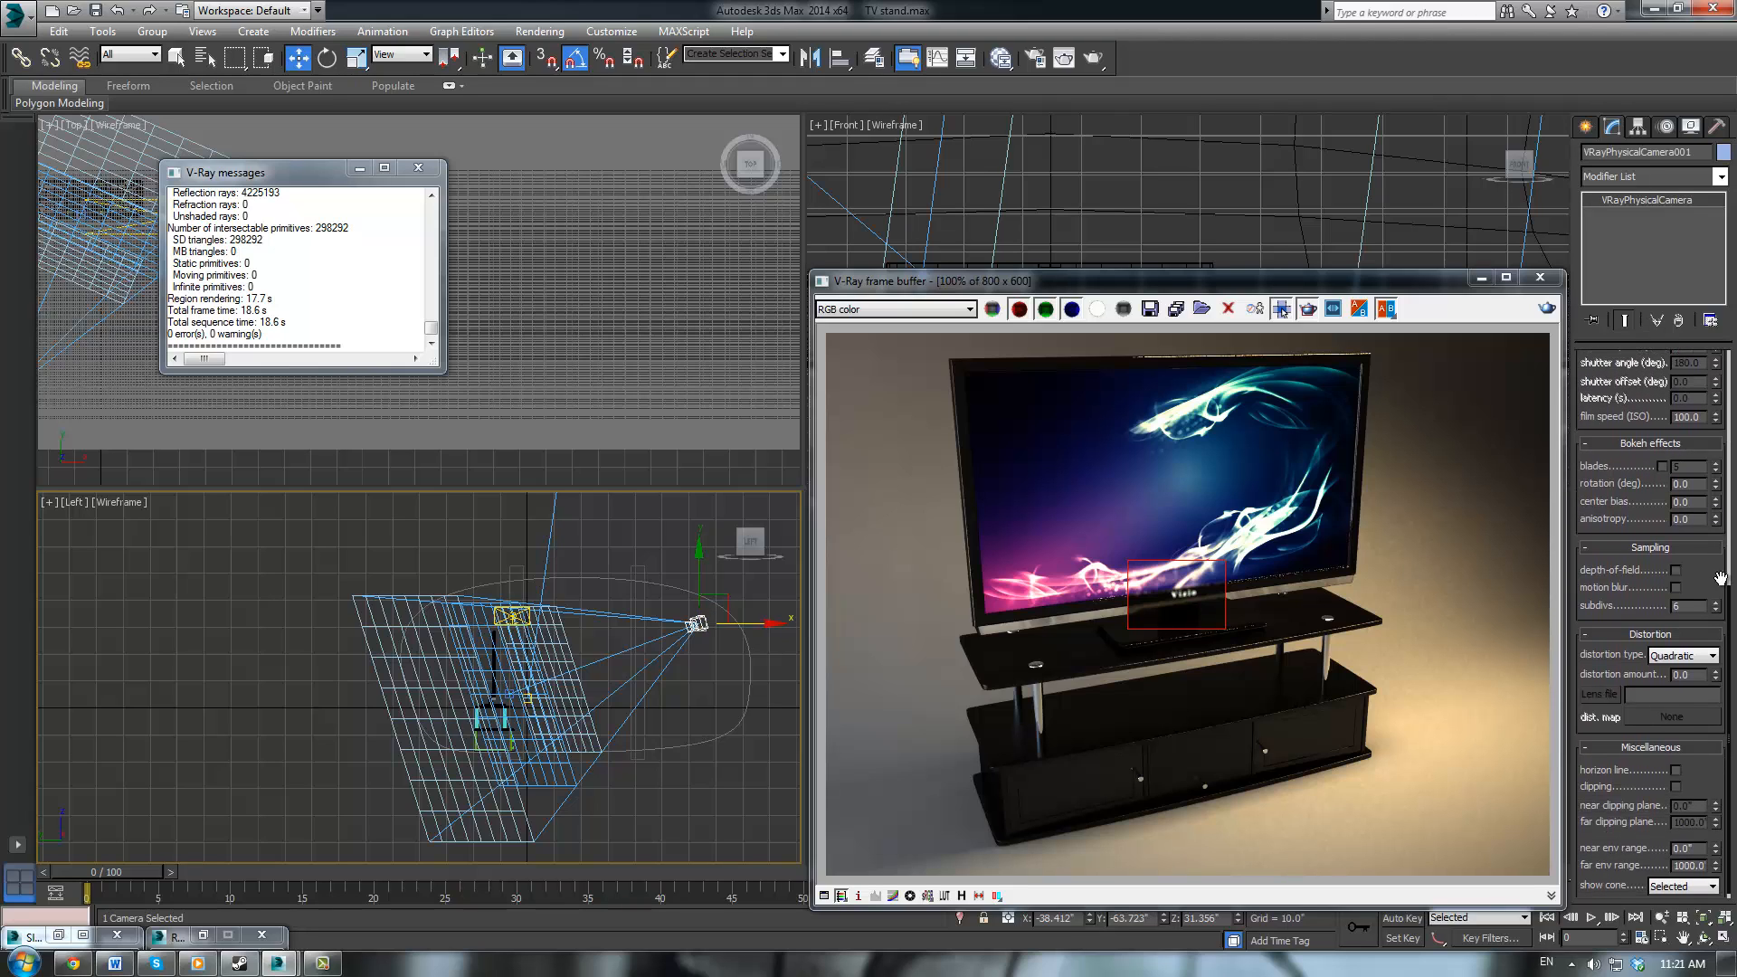
drag(1718, 513, 1733, 864)
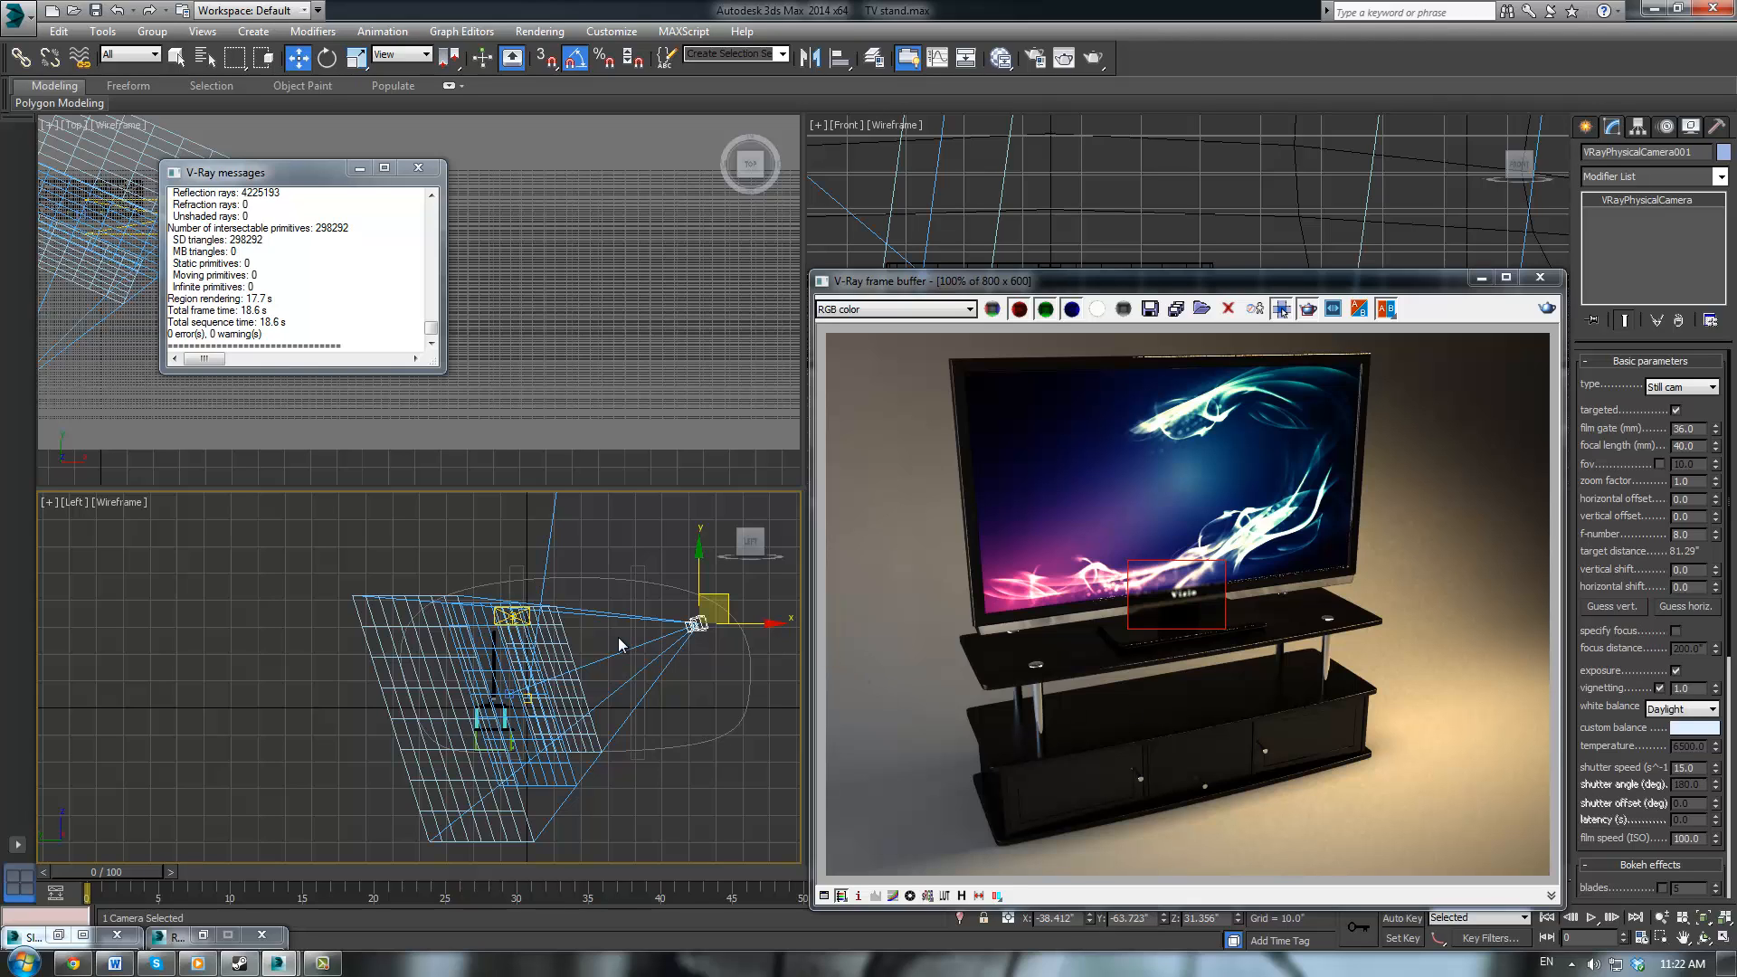
click(606, 597)
Open Material #48 for editing, set its reflection max depth to 12 and enable reflection interpolation
key(m)
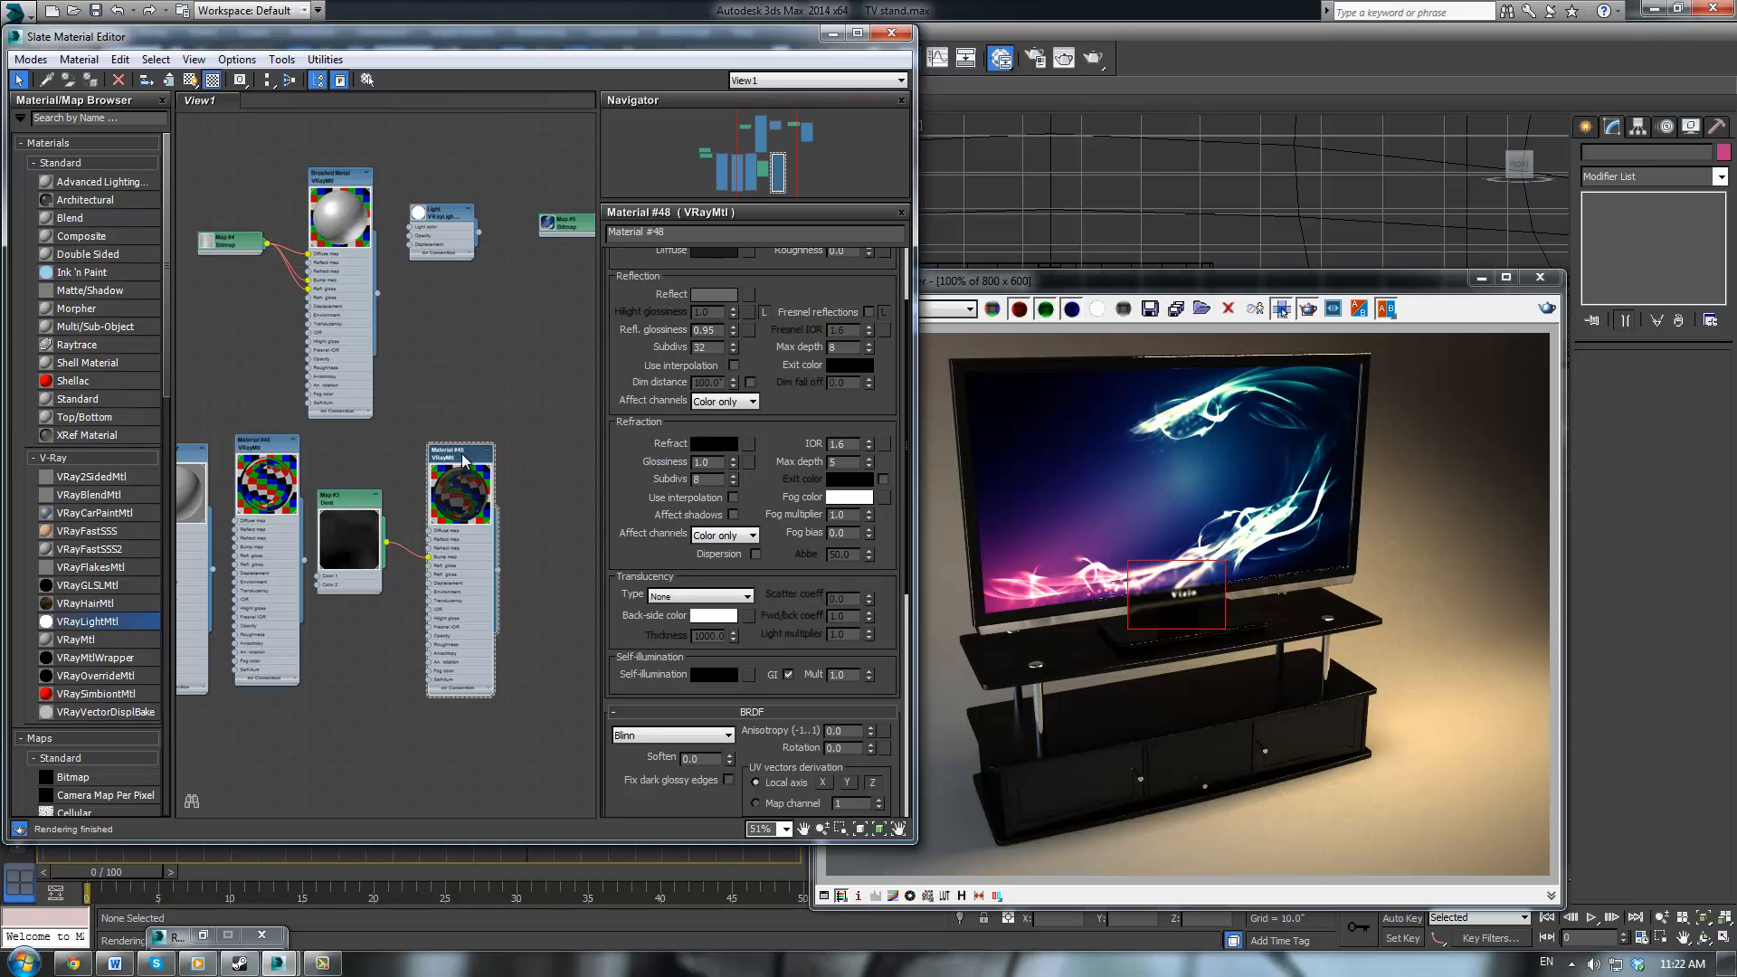
click(463, 455)
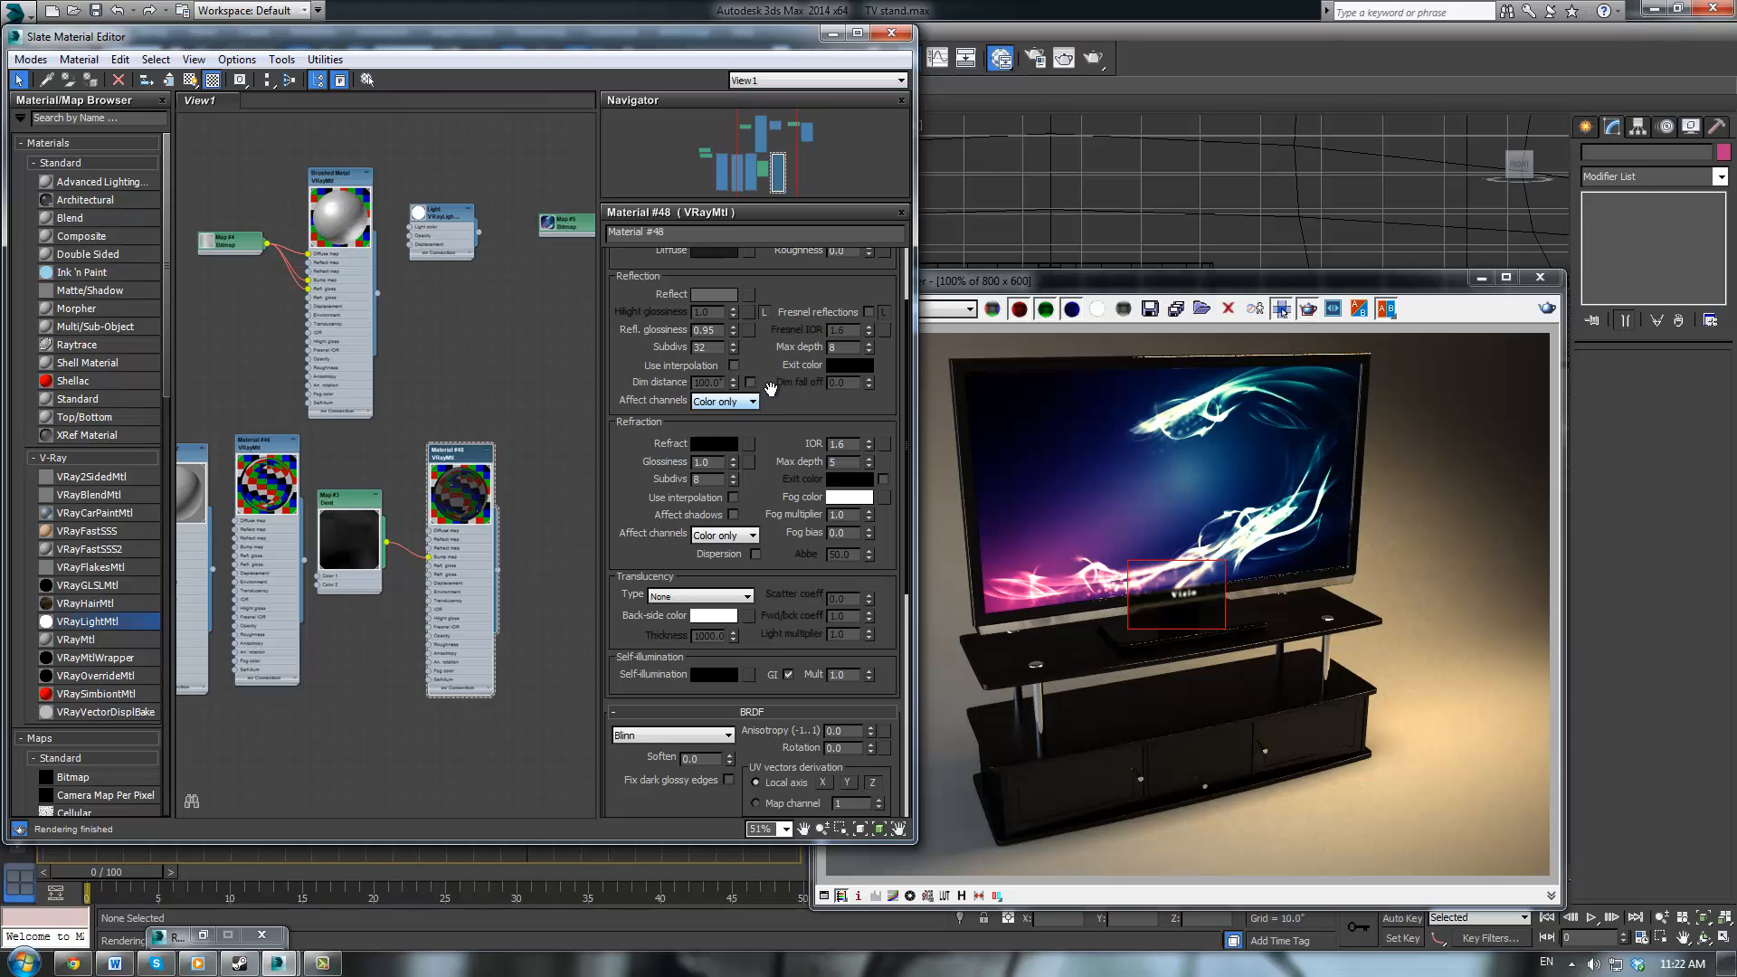
scroll(849, 403, up, 2)
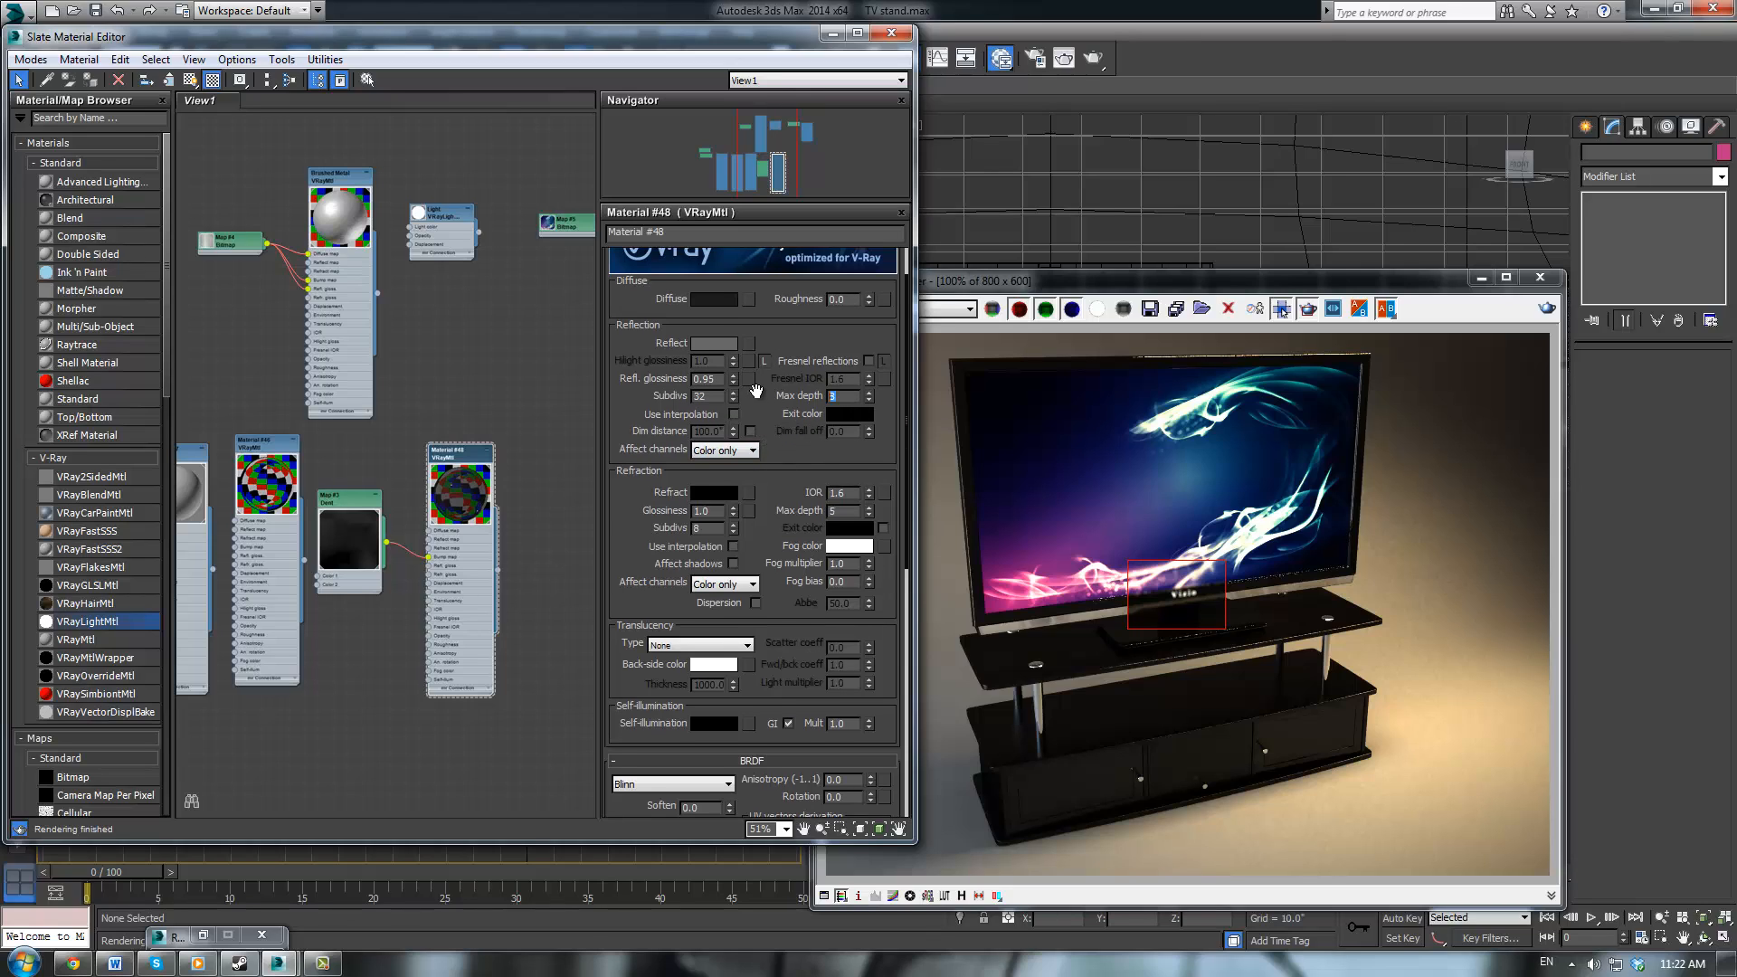
text(12)
key(Return)
click(734, 414)
drag(757, 413, 756, 399)
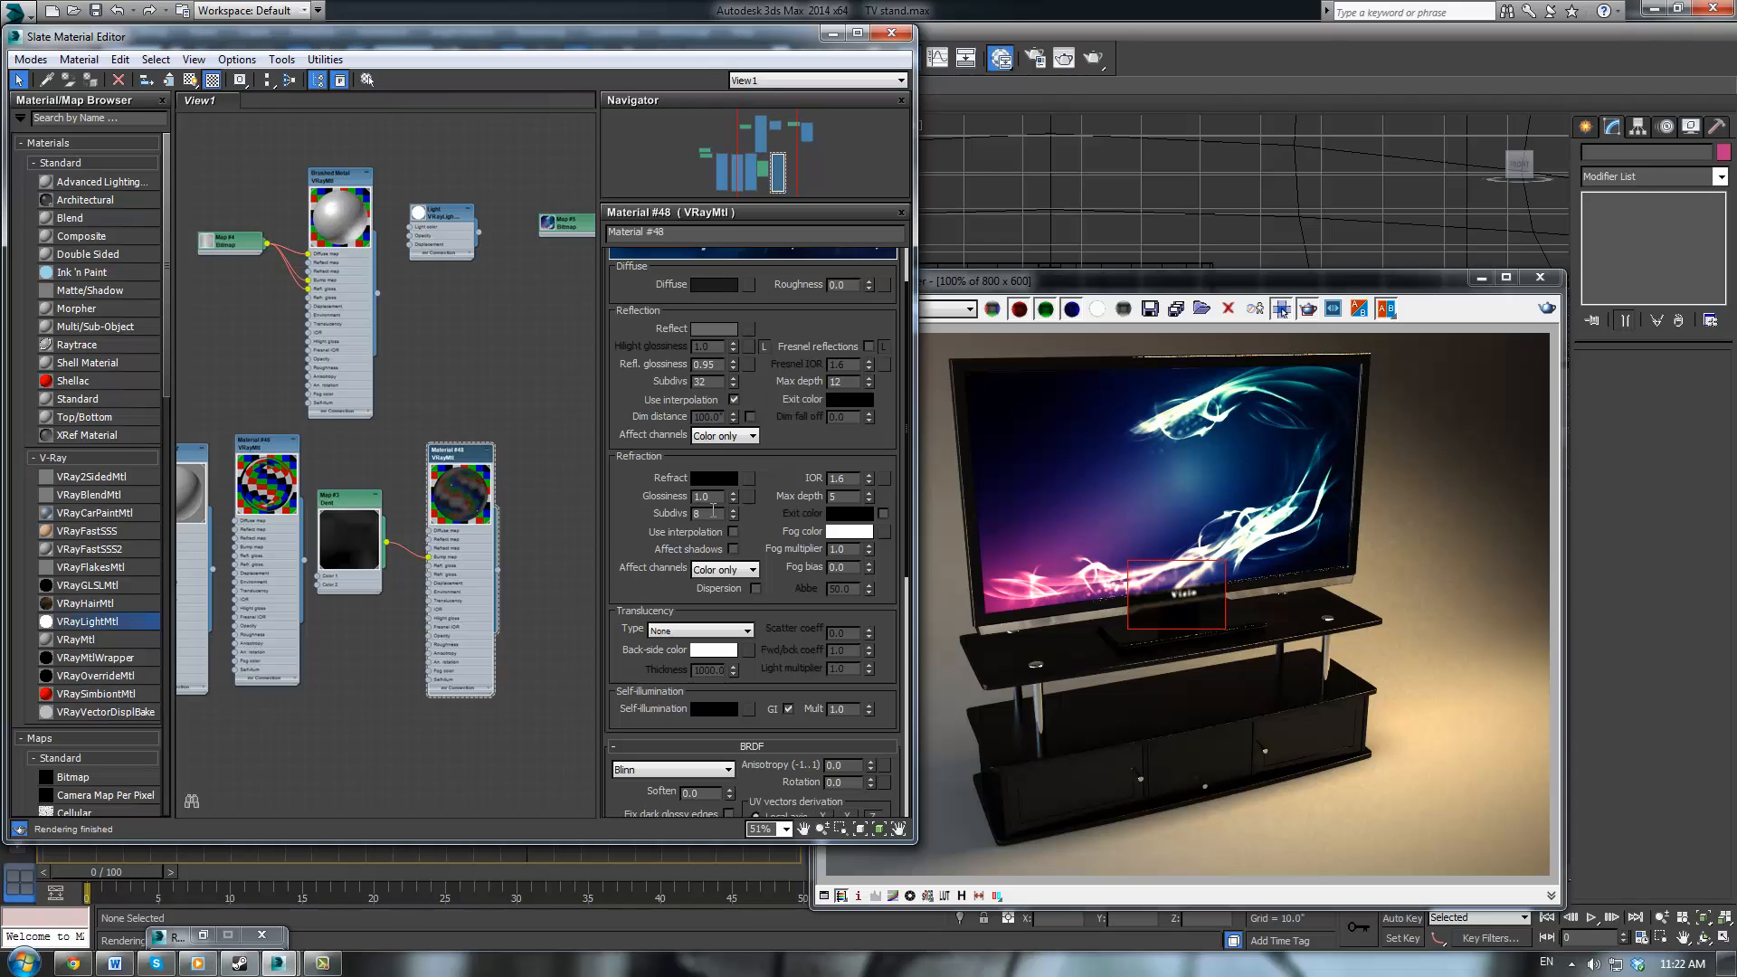
Set Material #48's refraction subdivs to 16 and test-render the logo region
text(16)
drag(786, 453, 790, 353)
drag(763, 556, 721, 829)
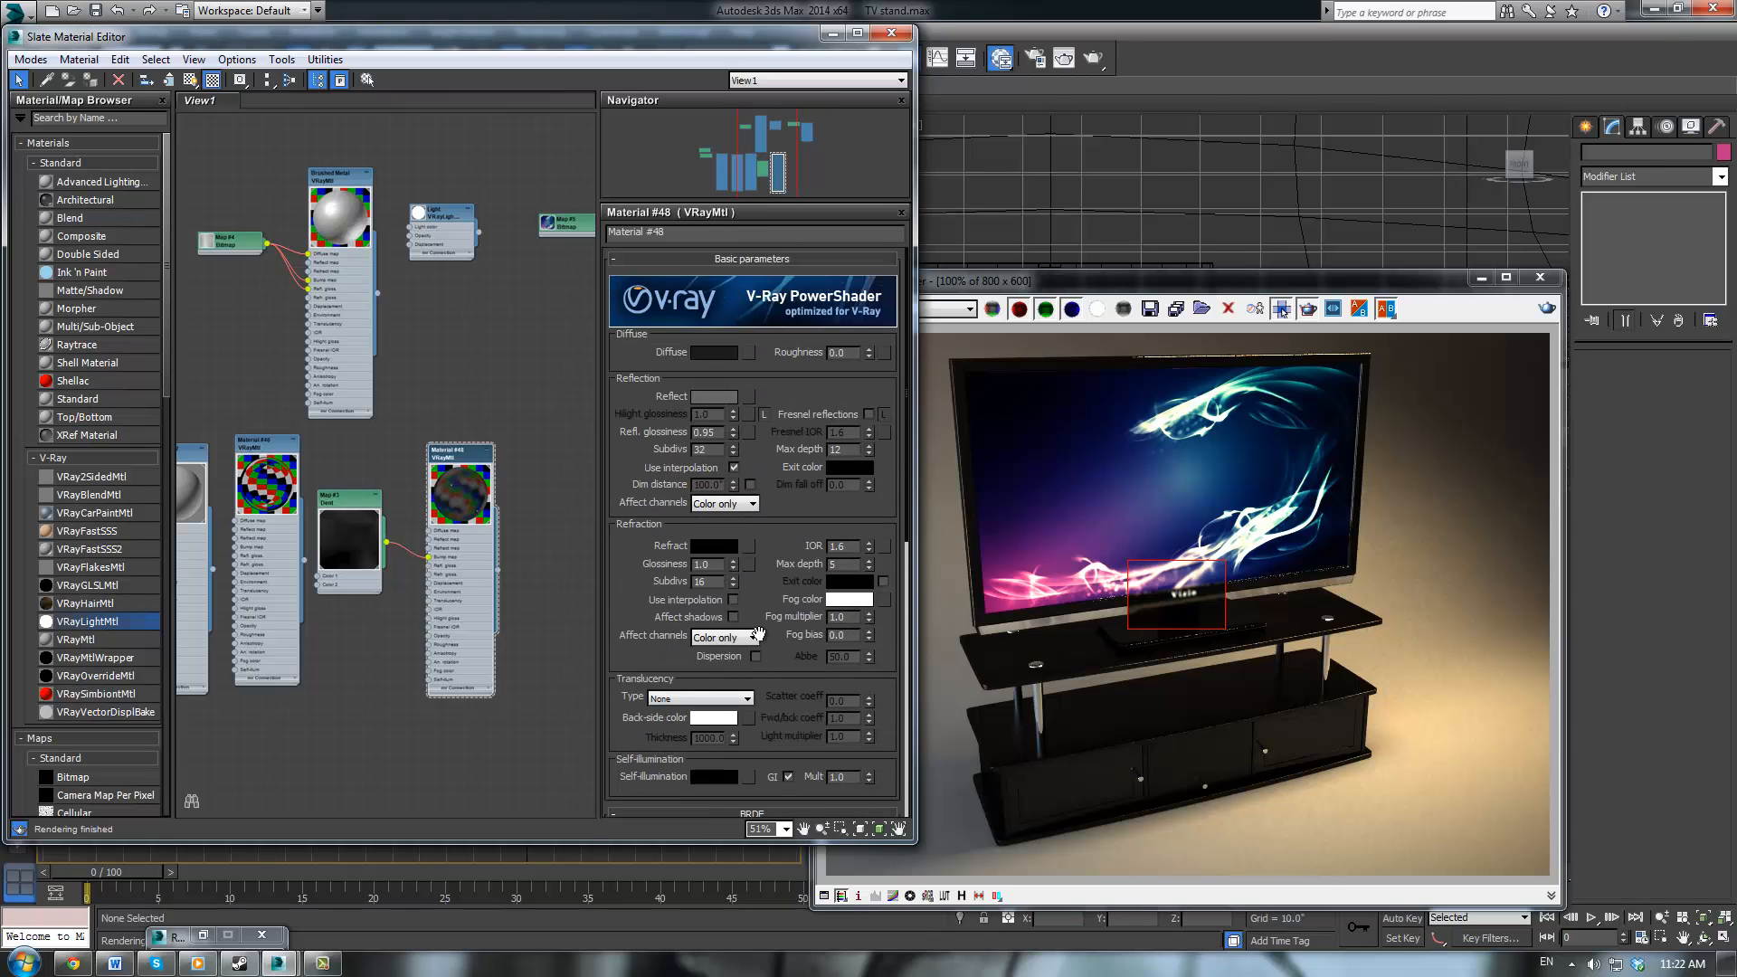
click(1226, 286)
click(1546, 309)
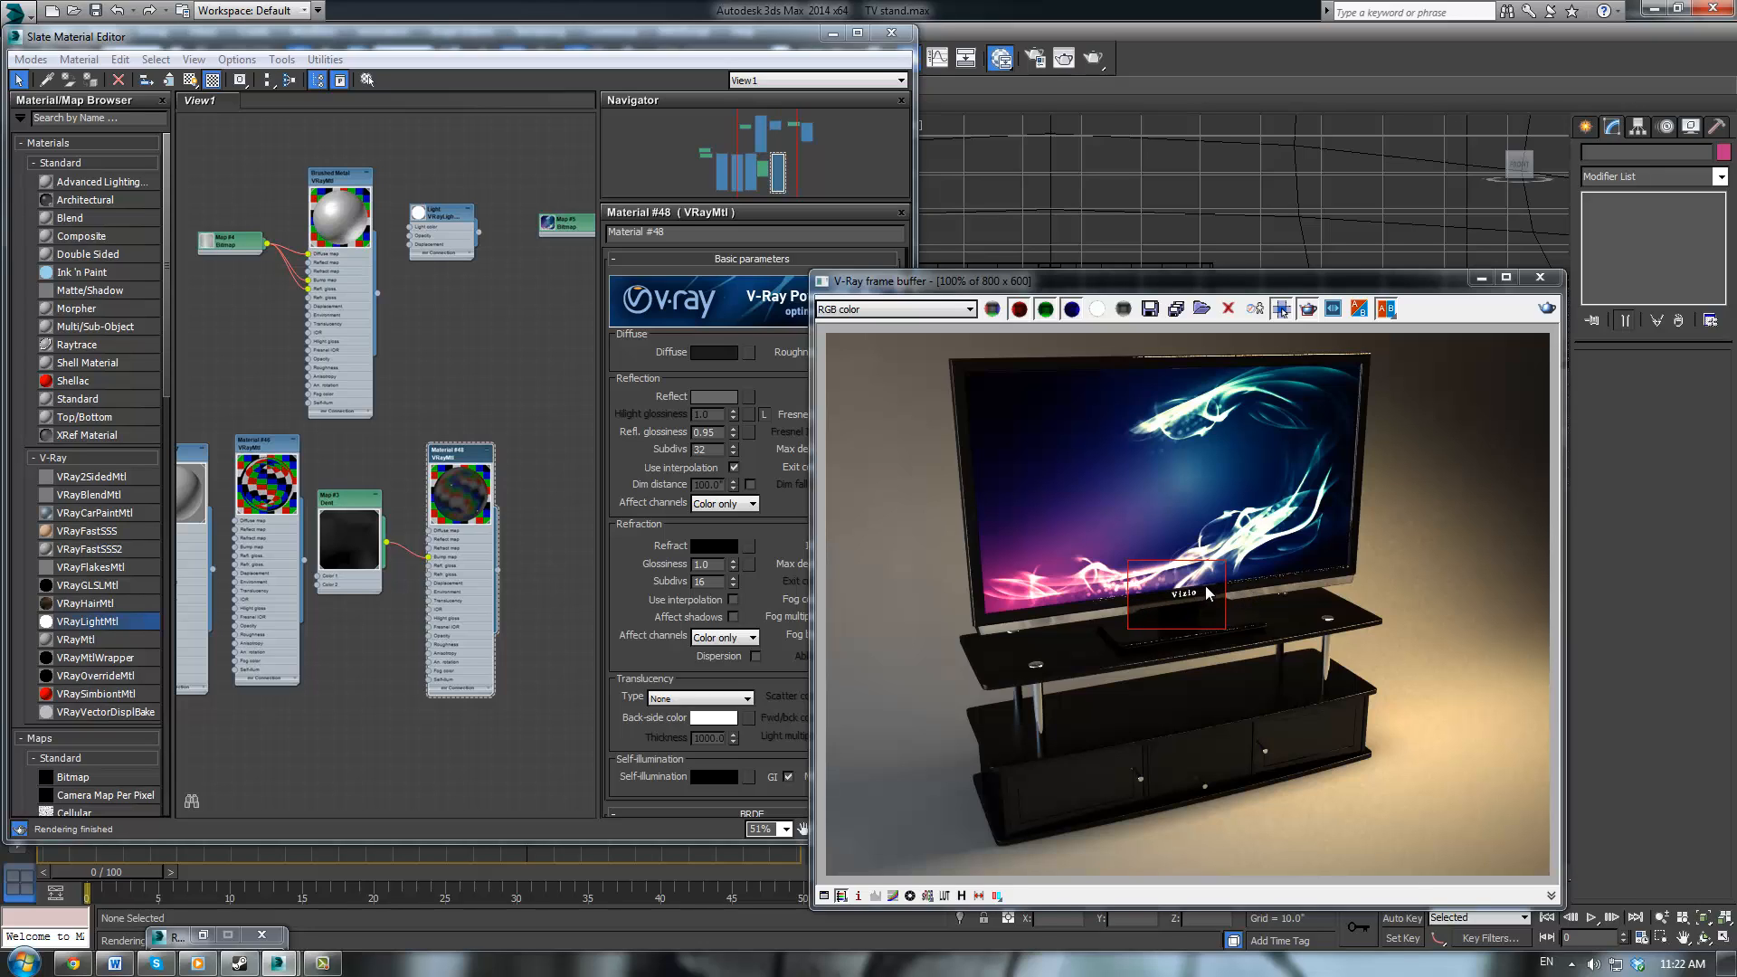
Set Material #48's reflection subdivs to 16 and test-render the logo region
click(748, 464)
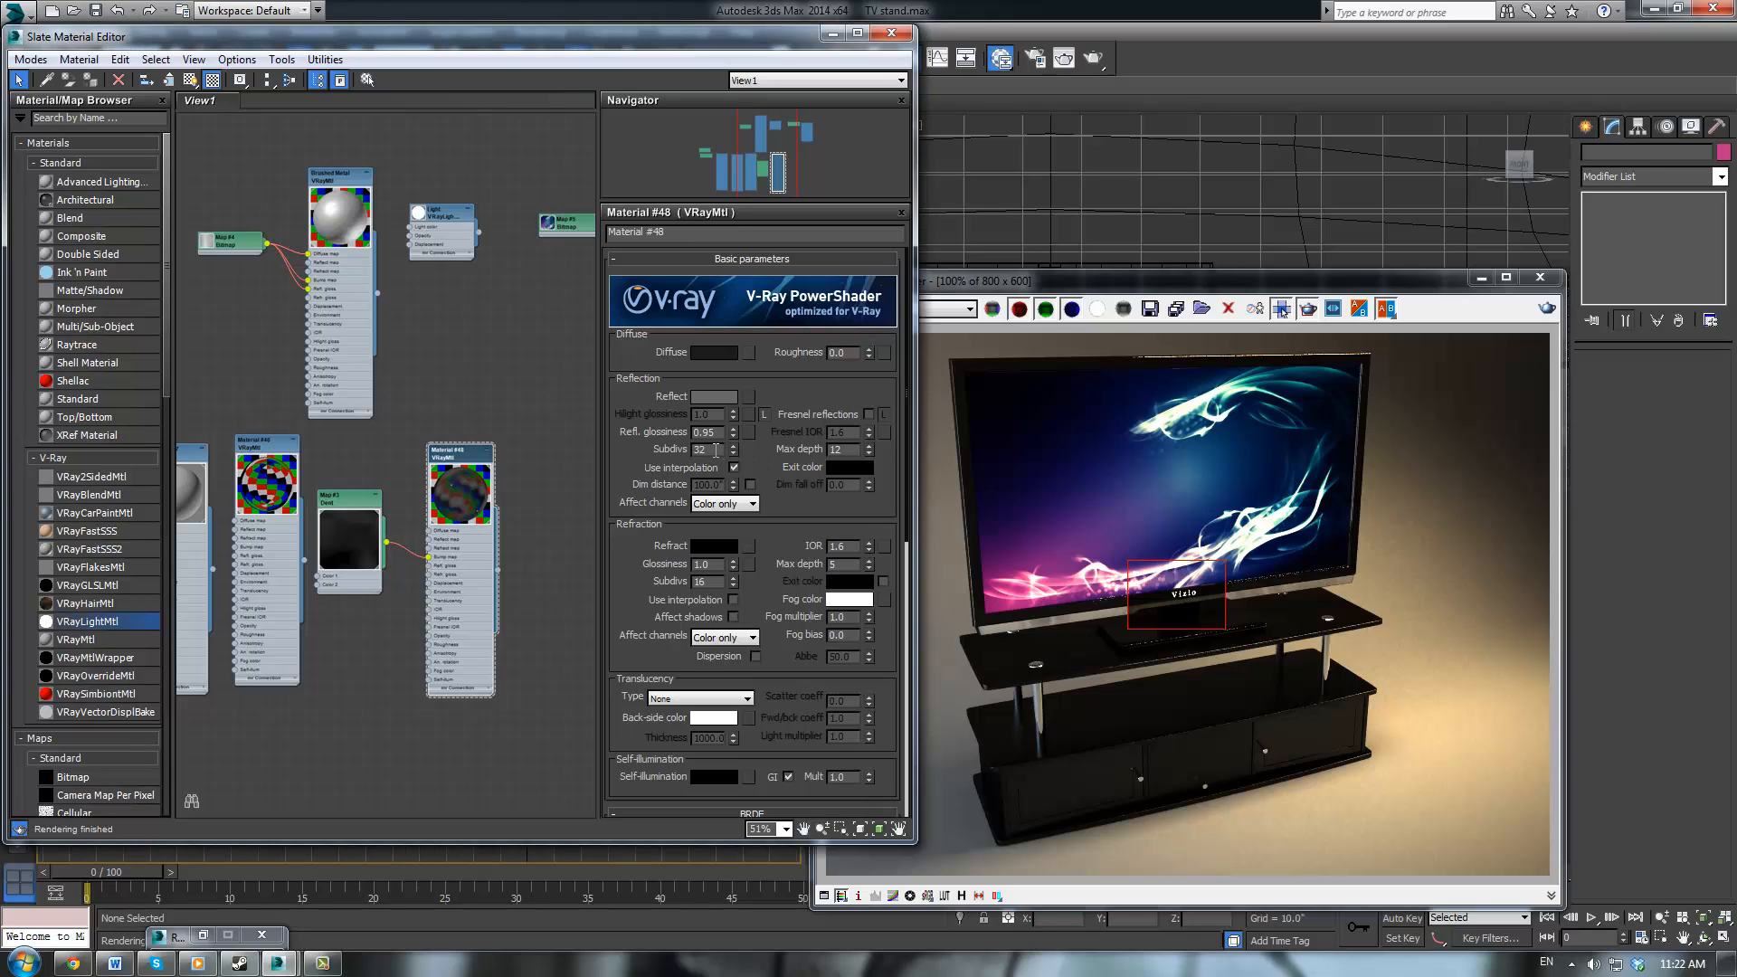
double_click(716, 449)
text(16)
key(Return)
click(1539, 289)
click(1542, 298)
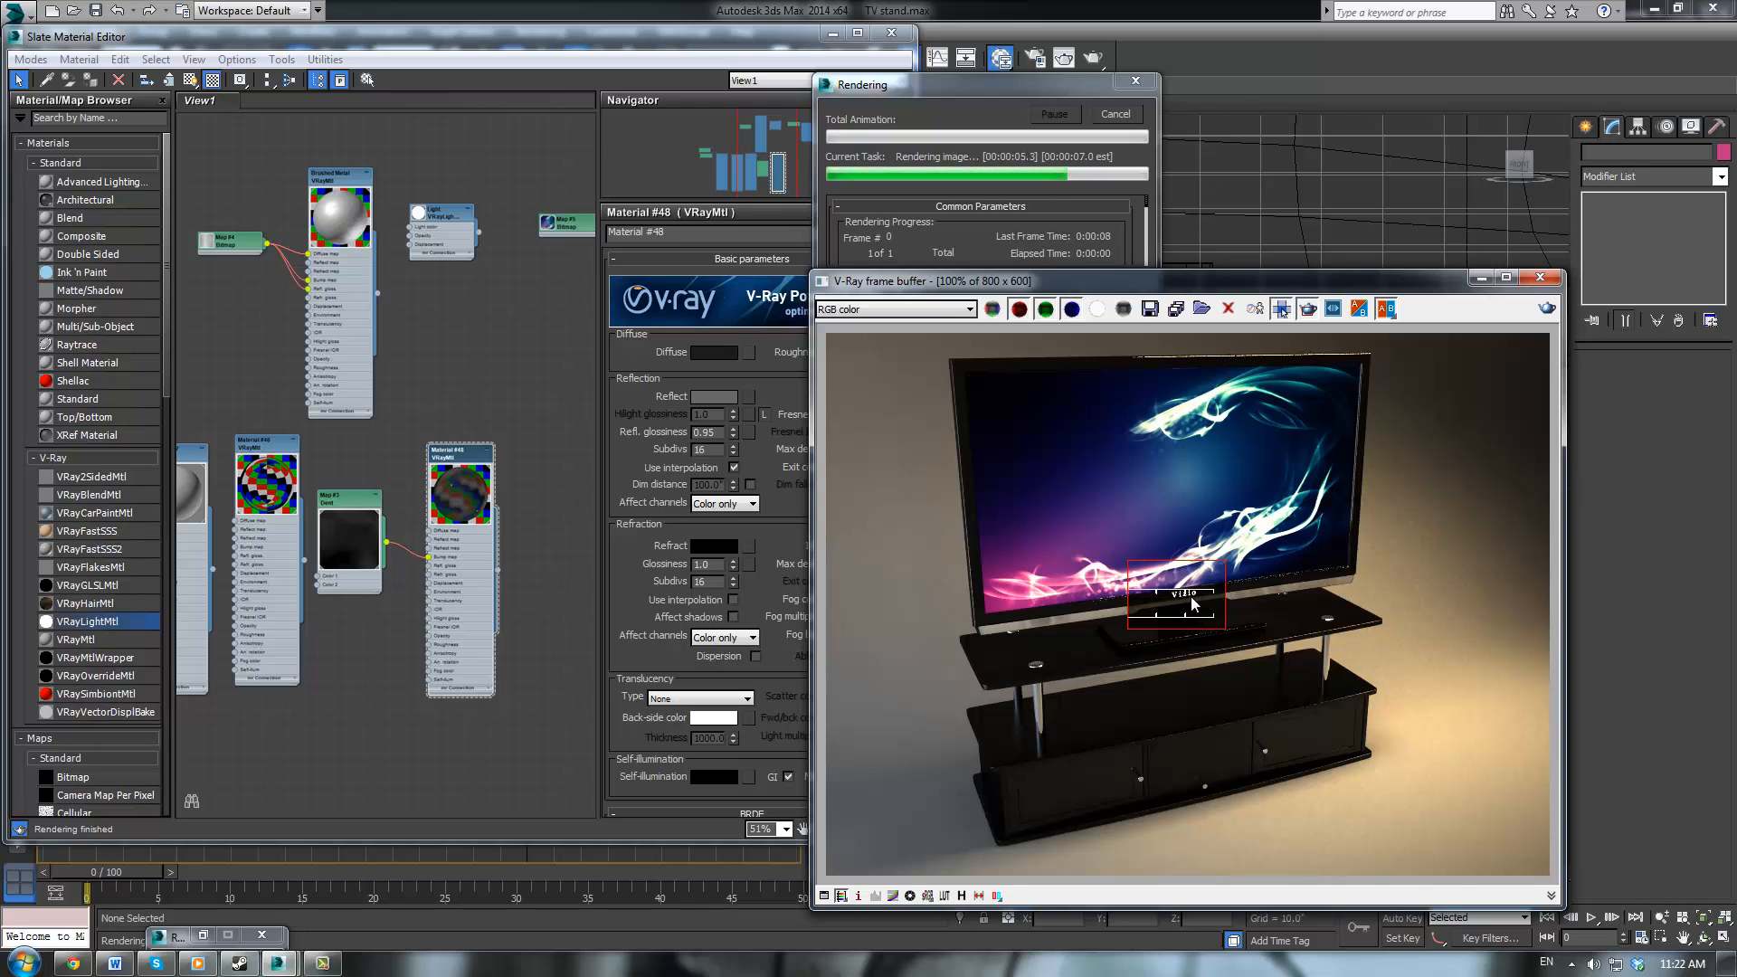
Test-render the logo region with Material #48's reflection interpolation off, and repeat the test with its reflection subdivs at 64
click(736, 469)
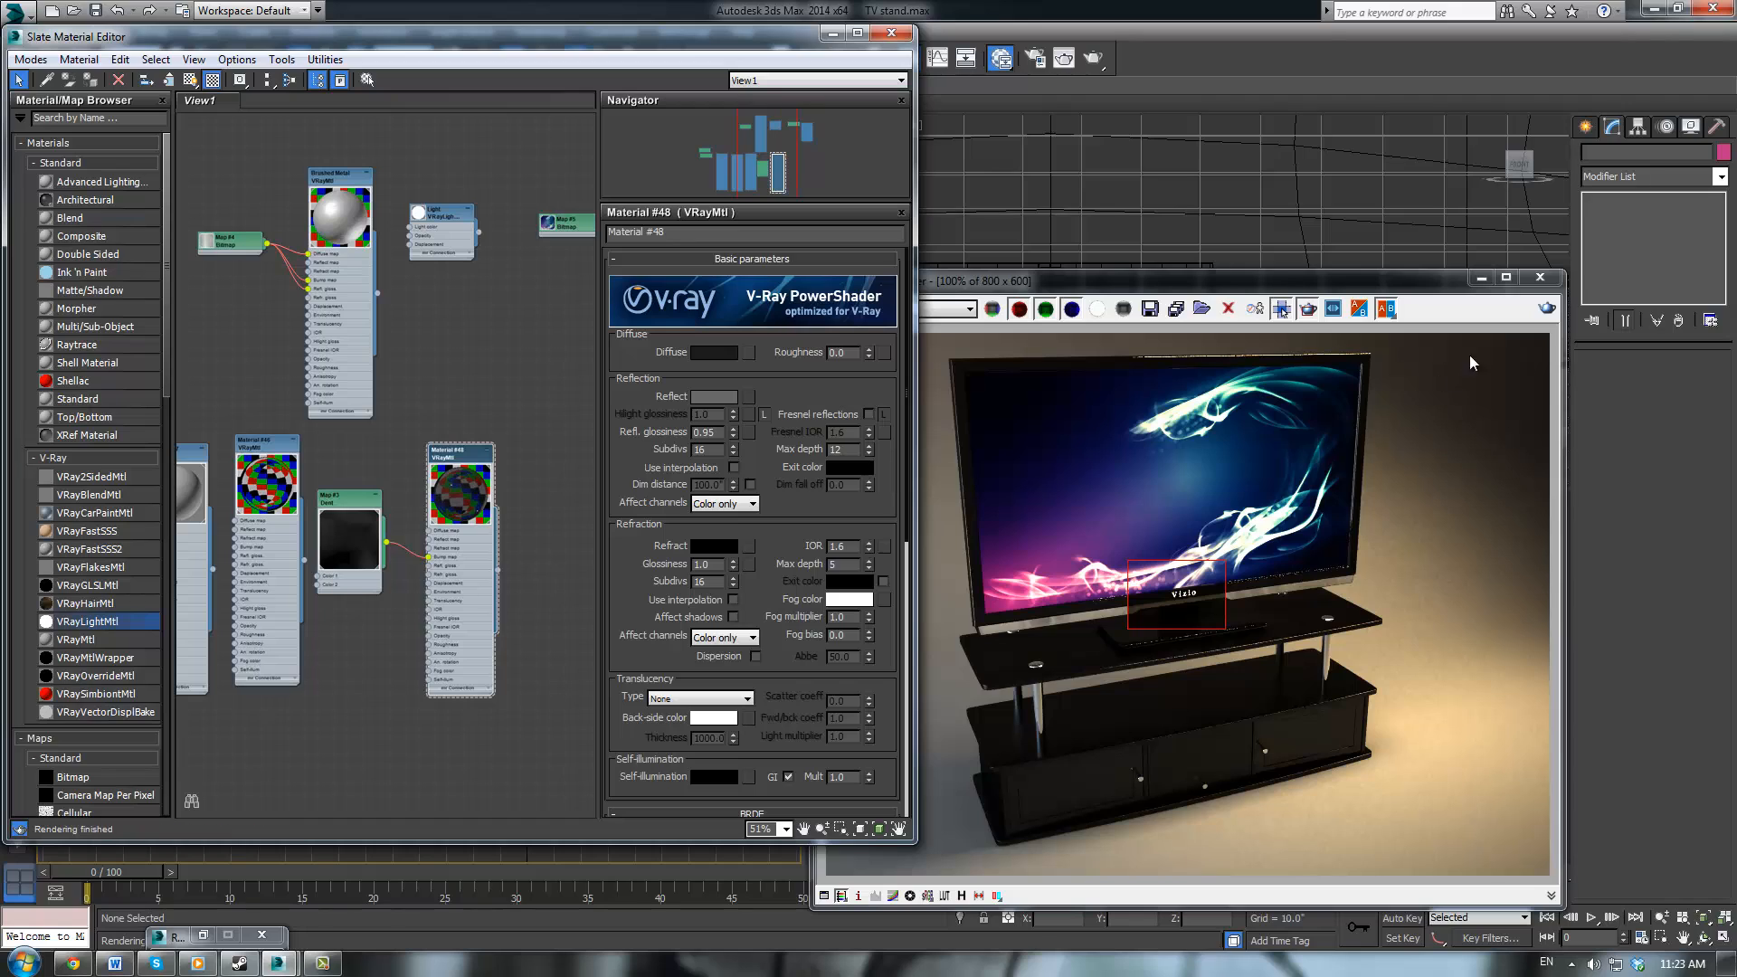
click(1548, 307)
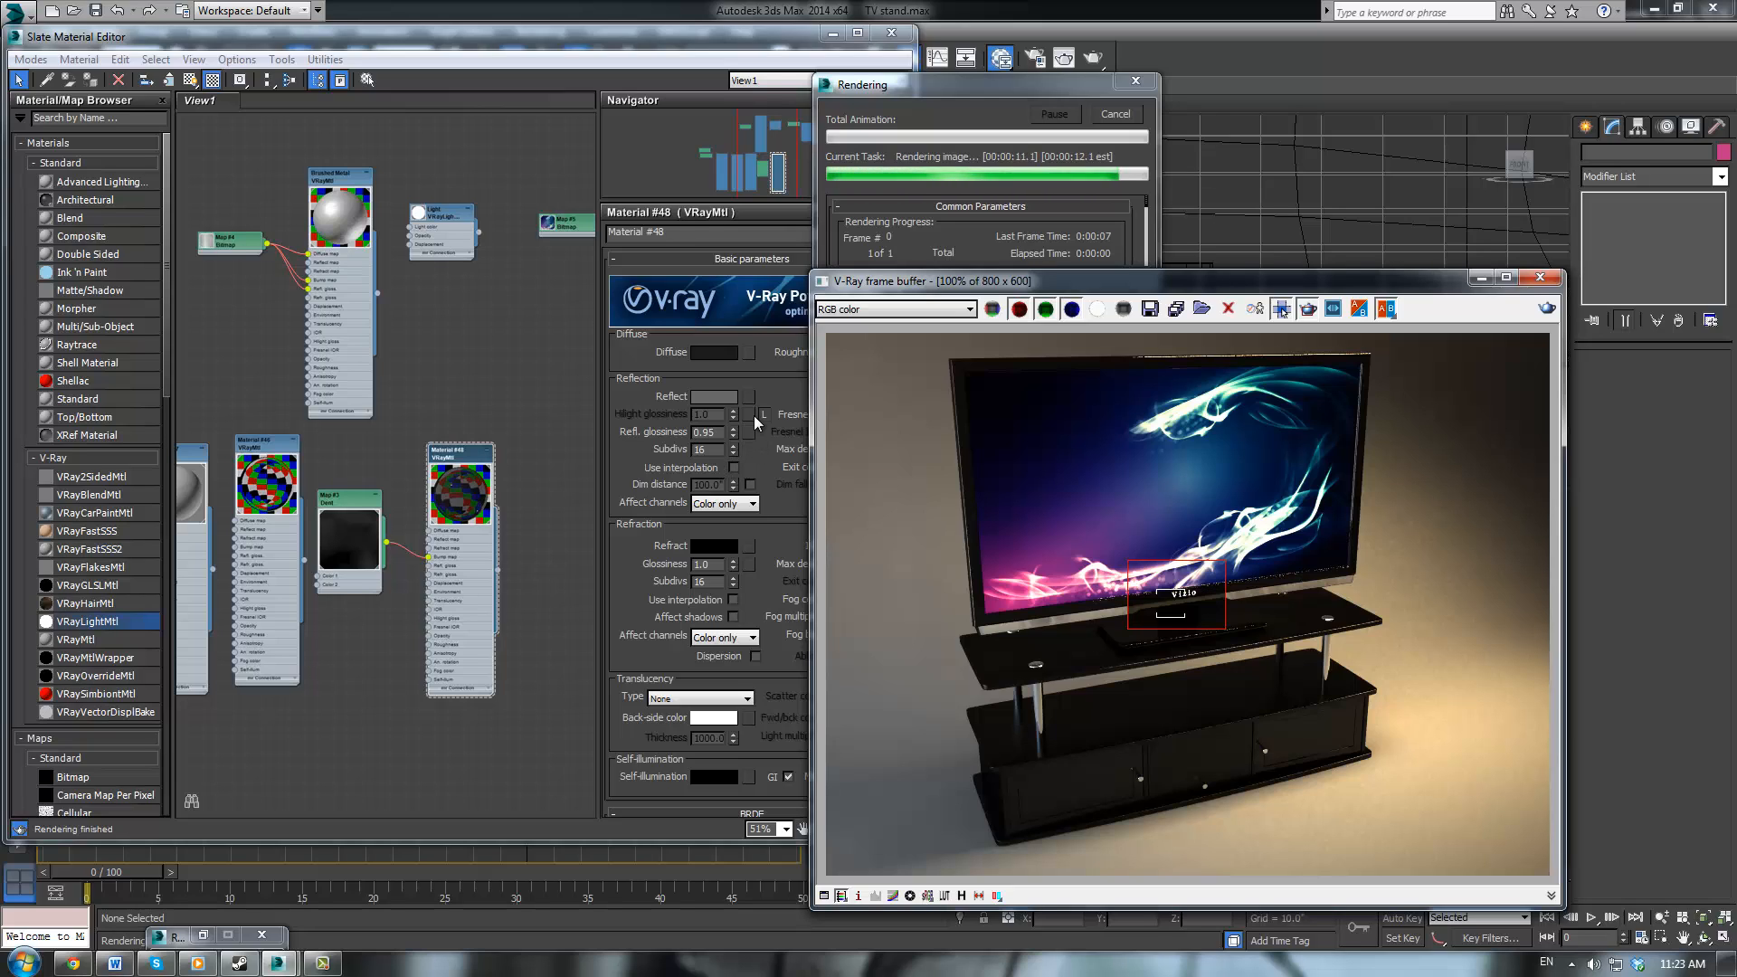
click(736, 468)
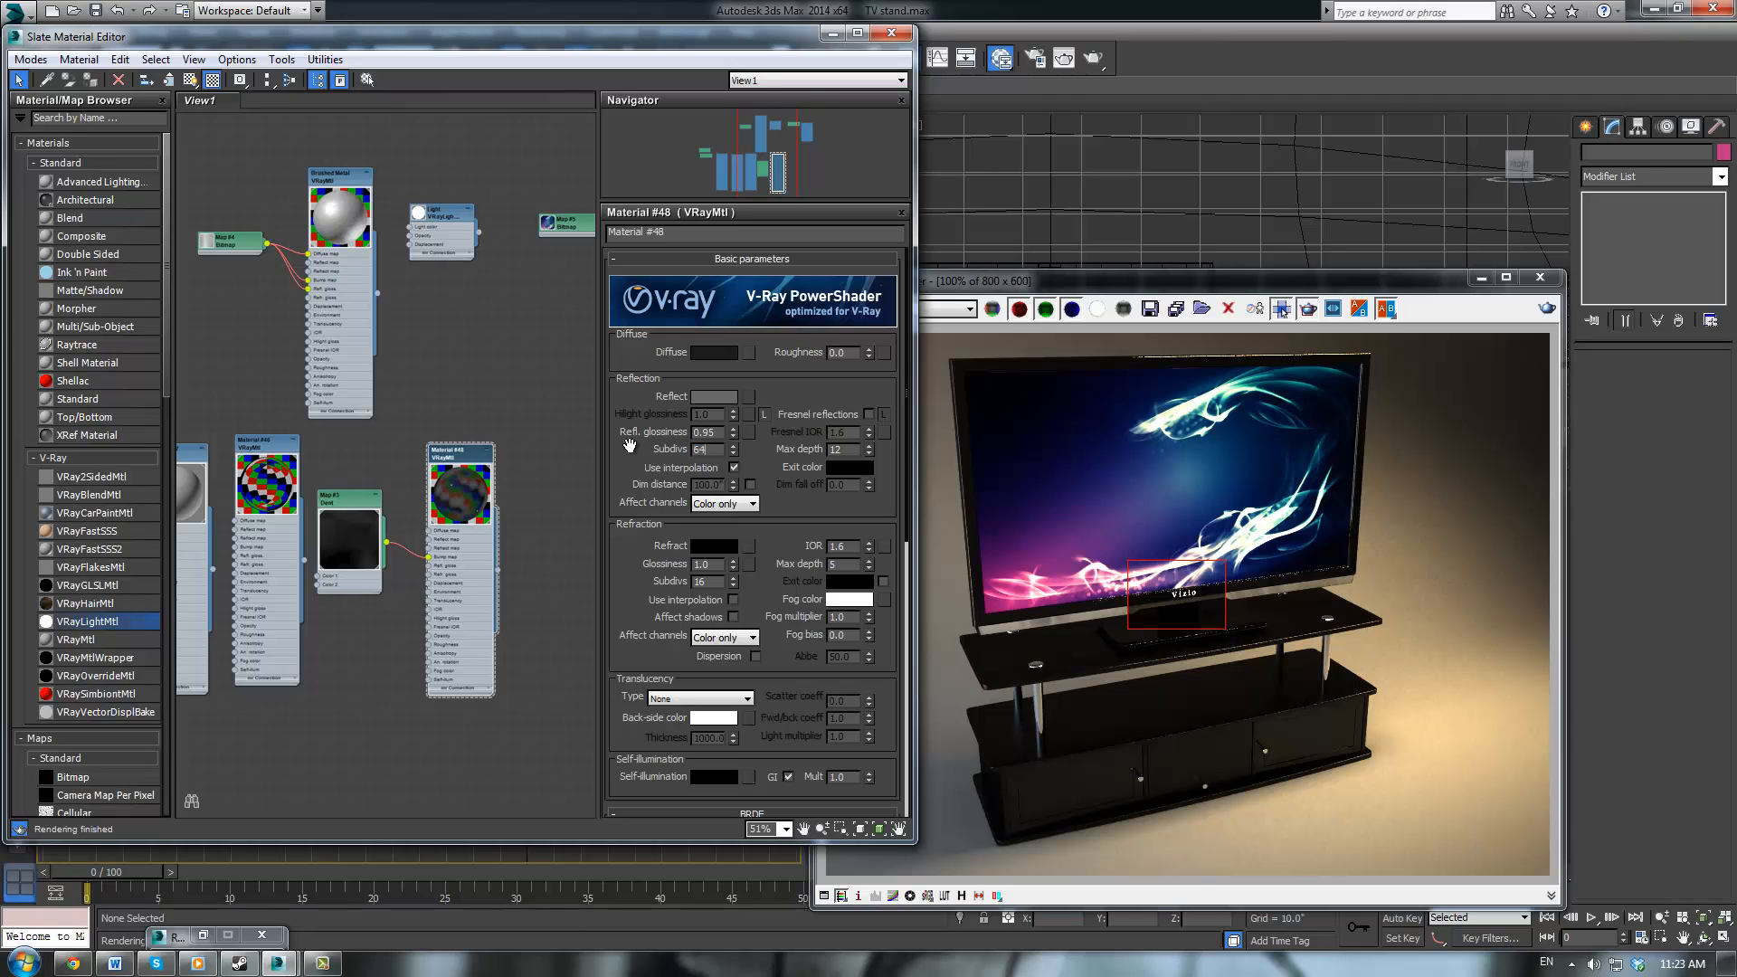
key(Return)
click(734, 468)
click(1547, 309)
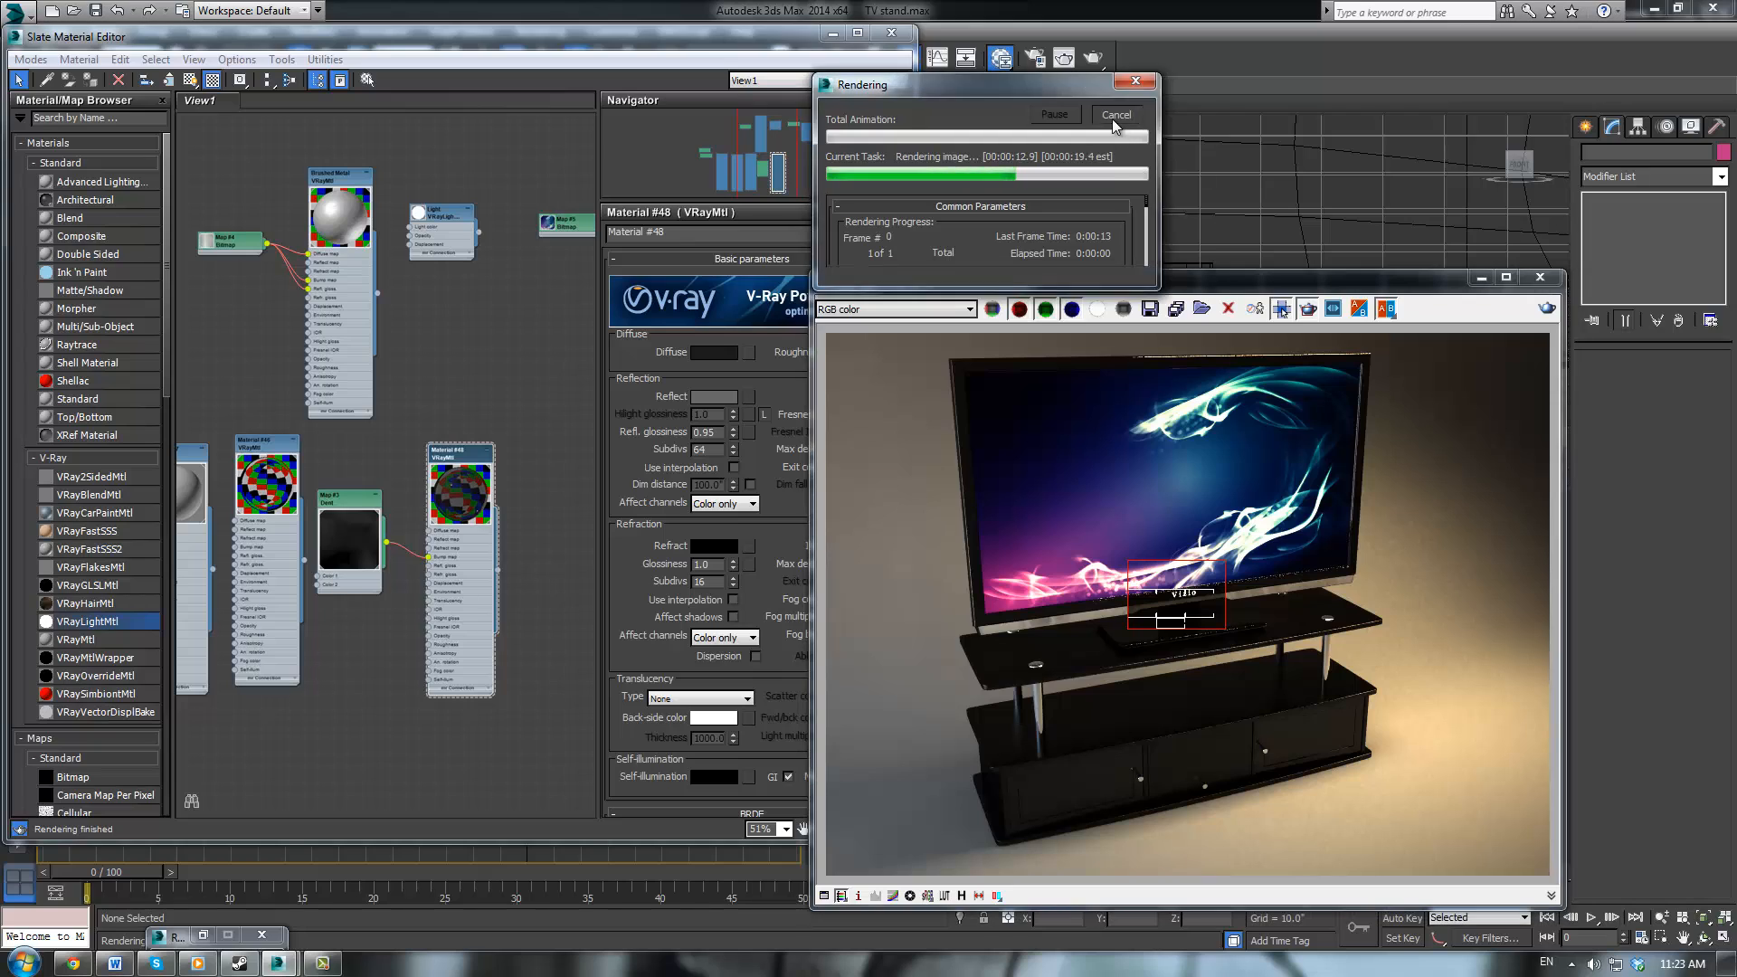
Set Material #48's reflection subdivs to 16 and turn its reflection interpolation on
drag(710, 451, 619, 447)
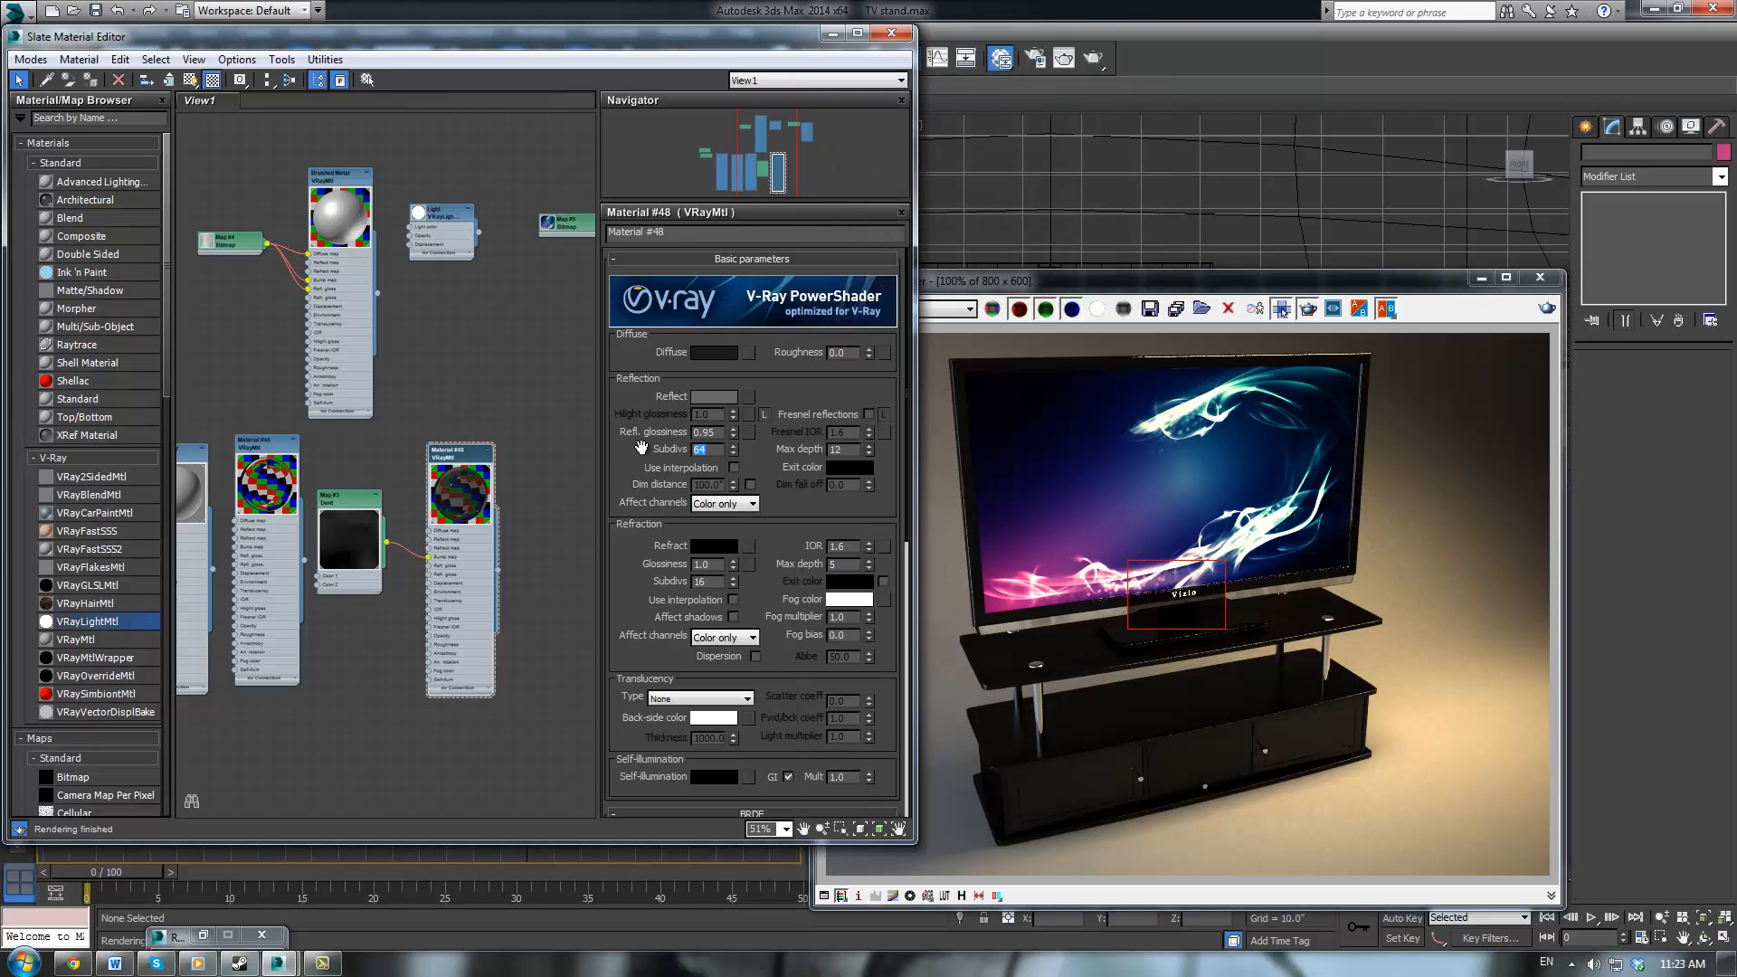
text(16)
key(Return)
click(734, 467)
Turn on indirect illumination and render the whole frame with region rendering disabled
click(1140, 283)
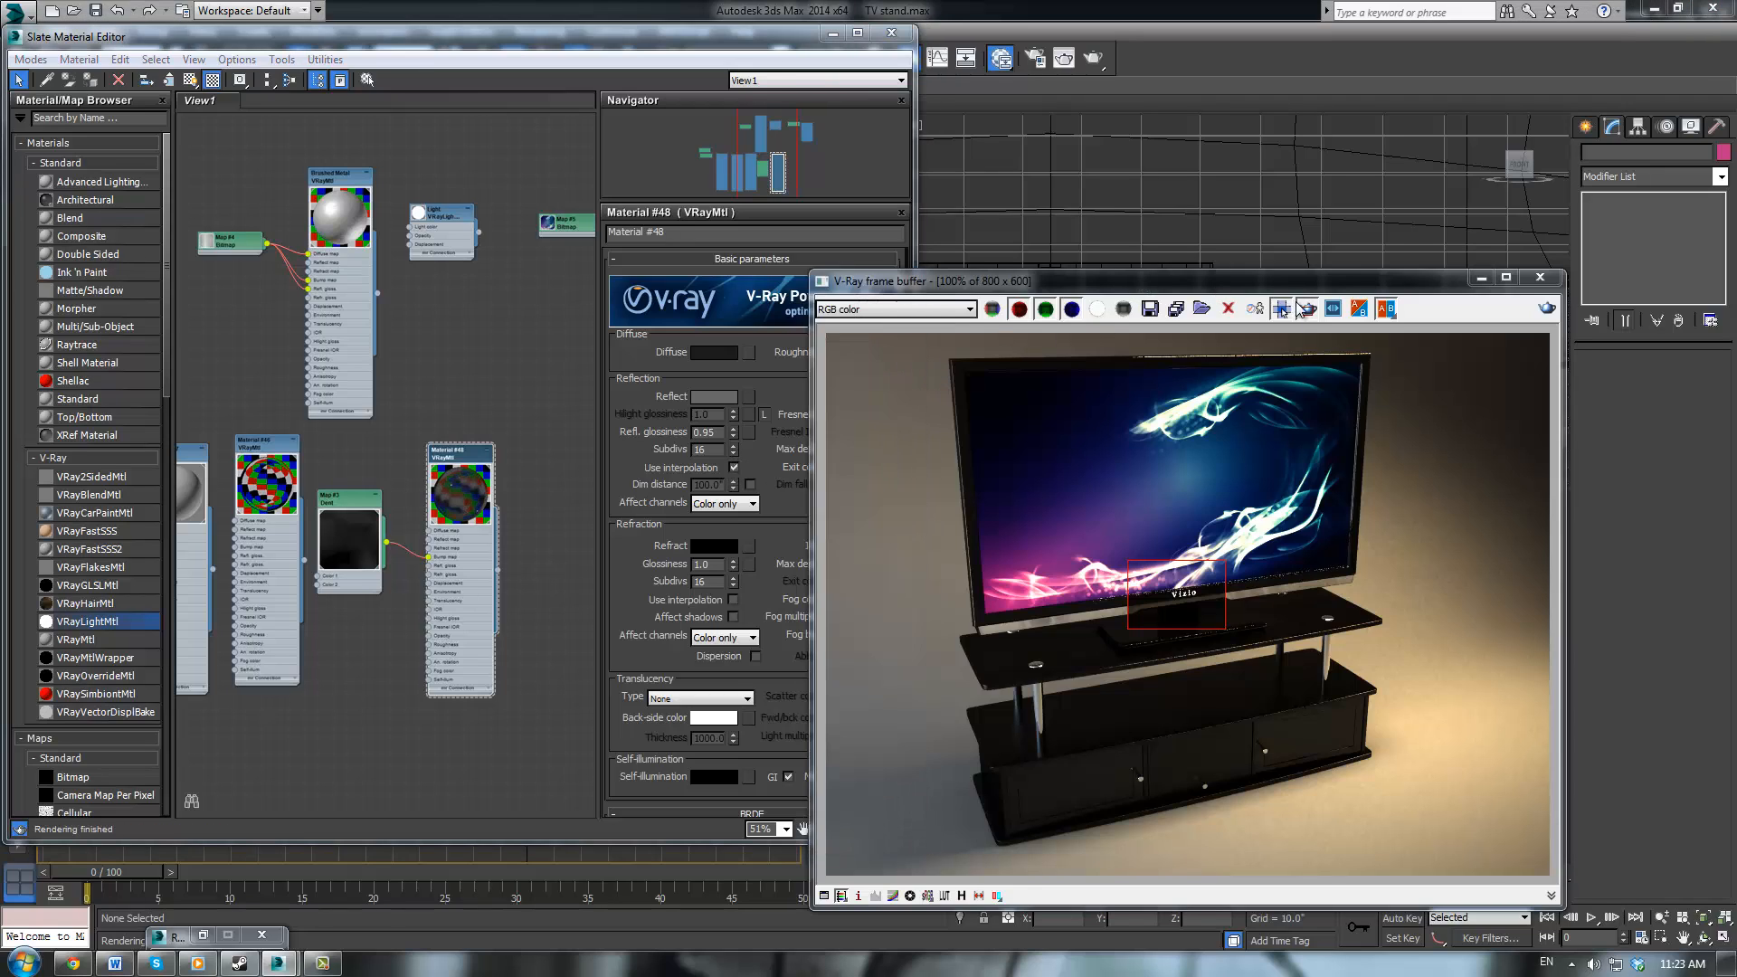
click(1306, 309)
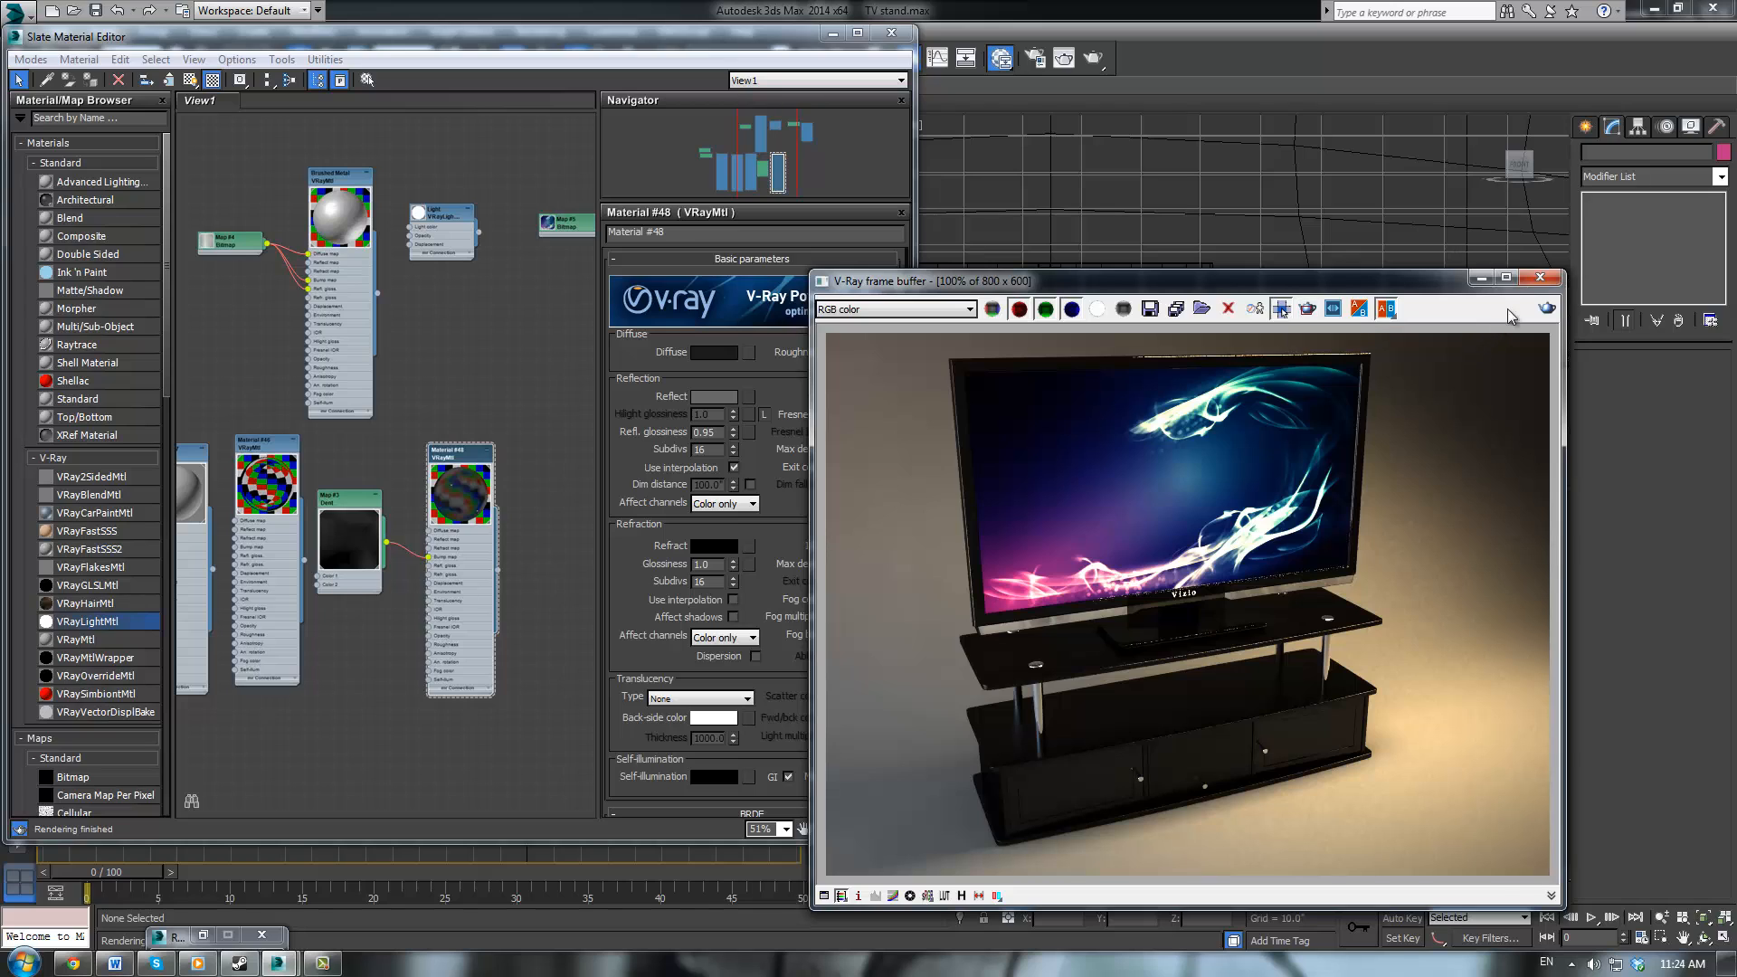
click(1036, 59)
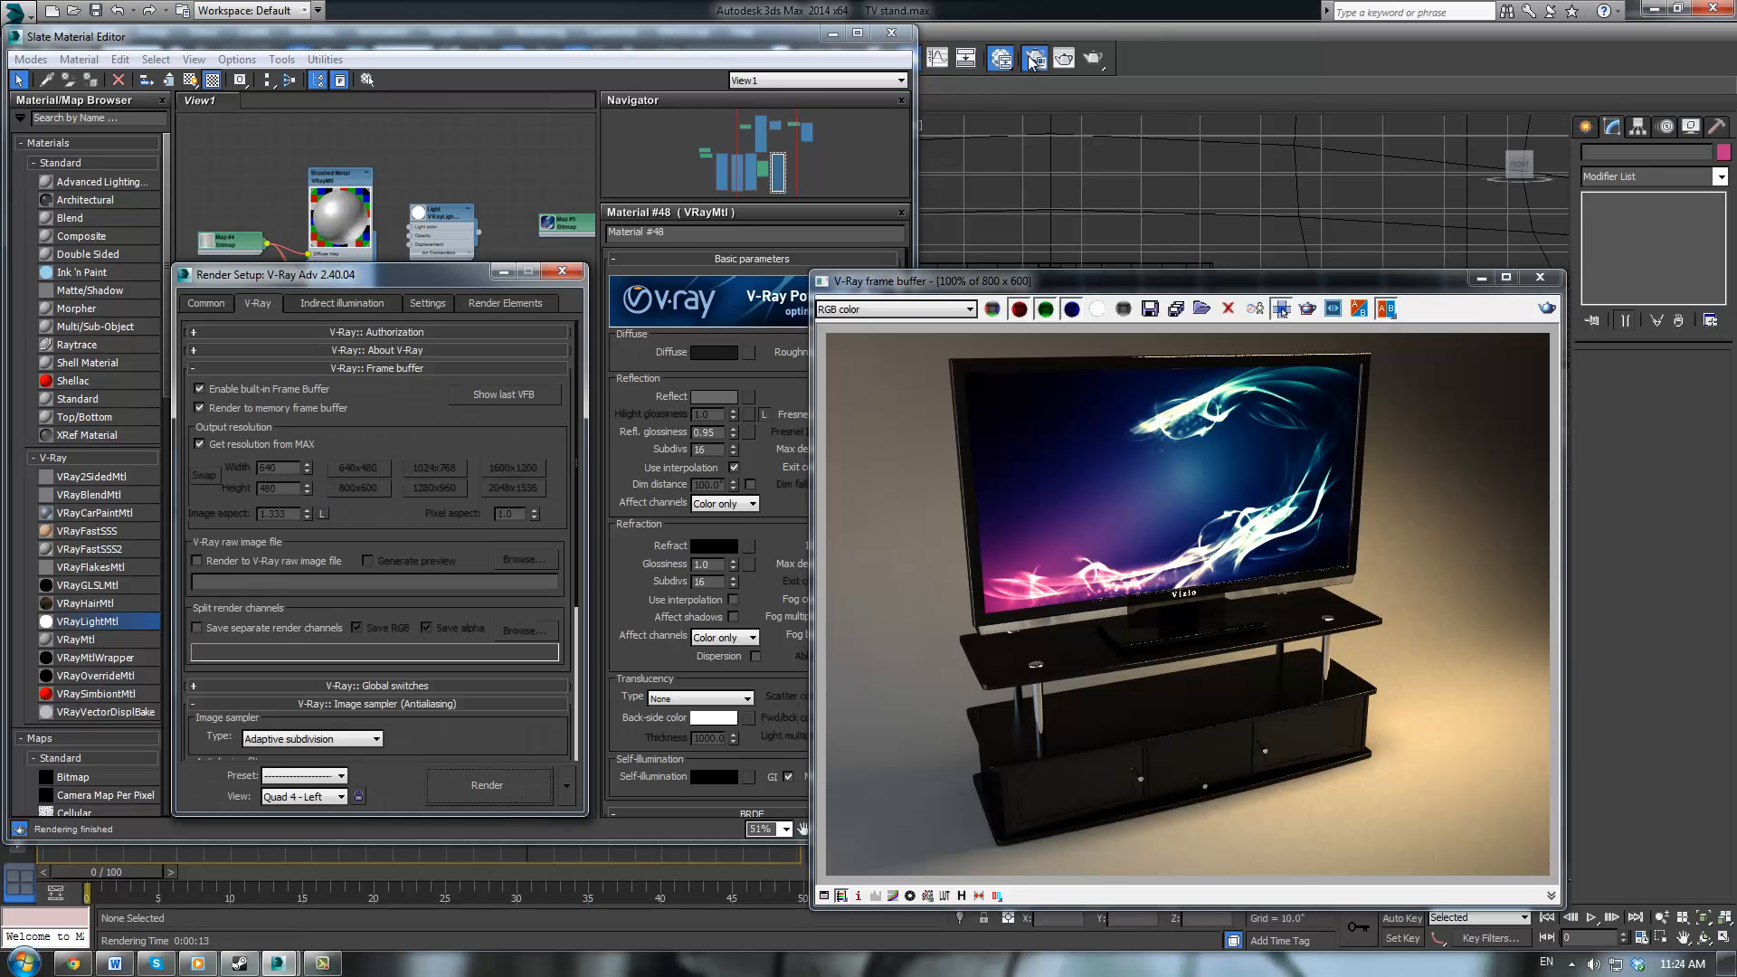
click(344, 303)
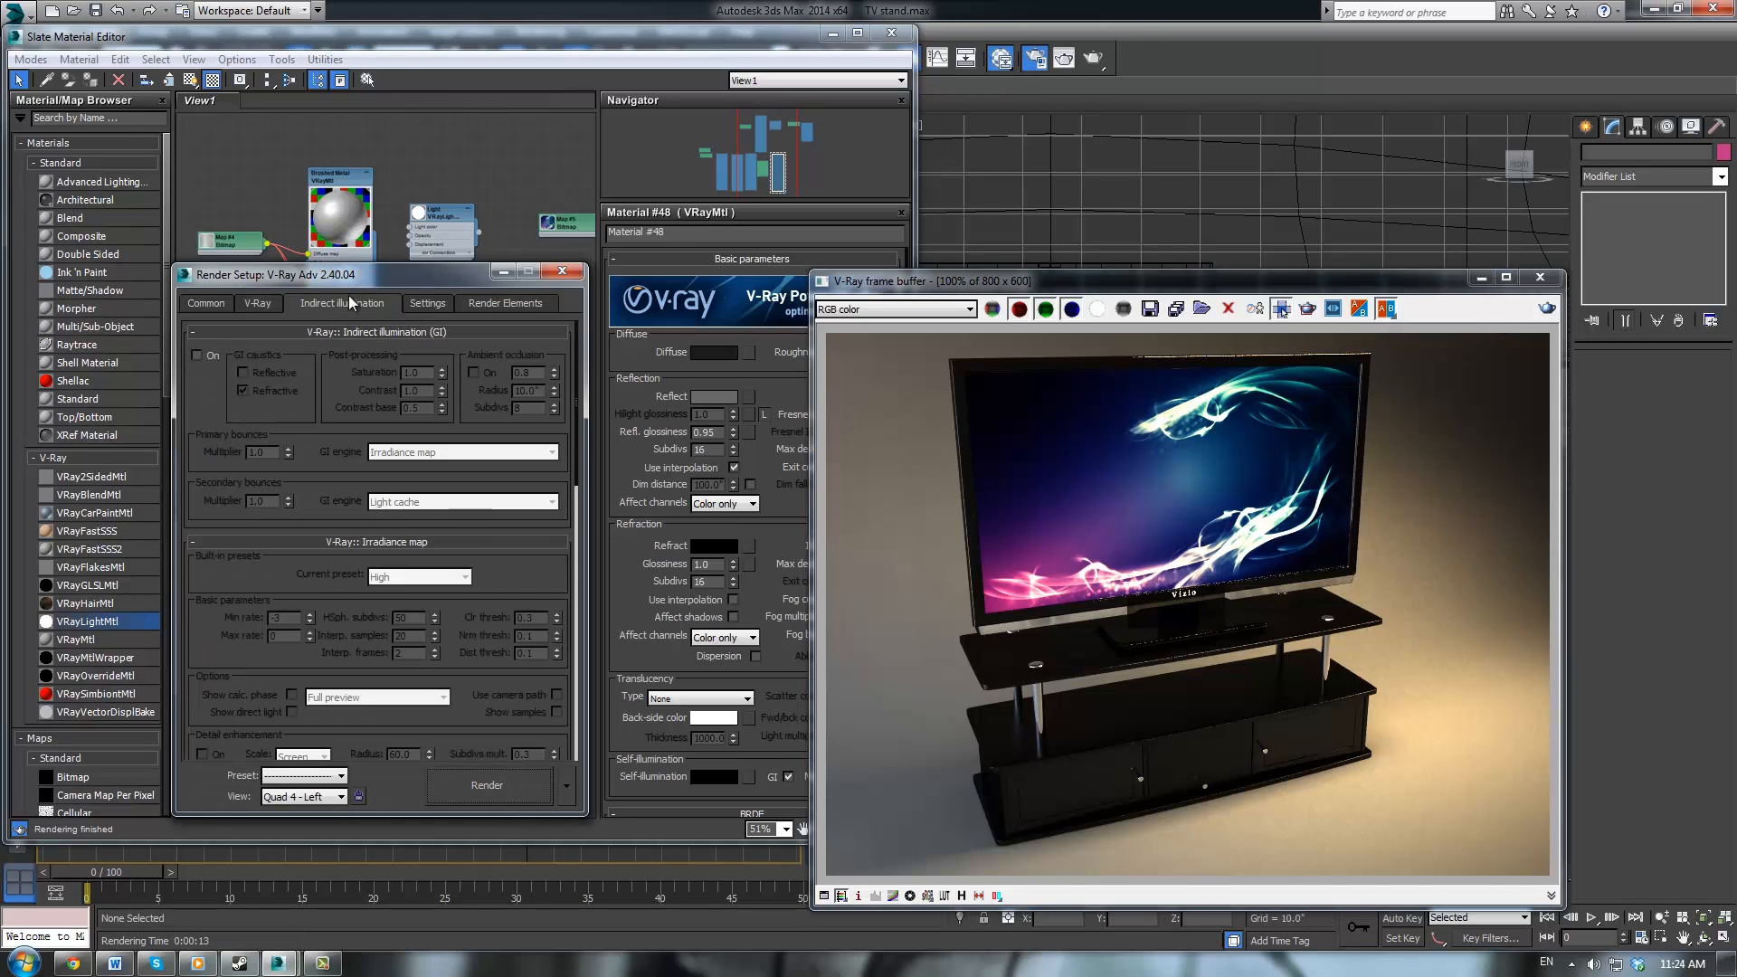
click(197, 356)
click(562, 271)
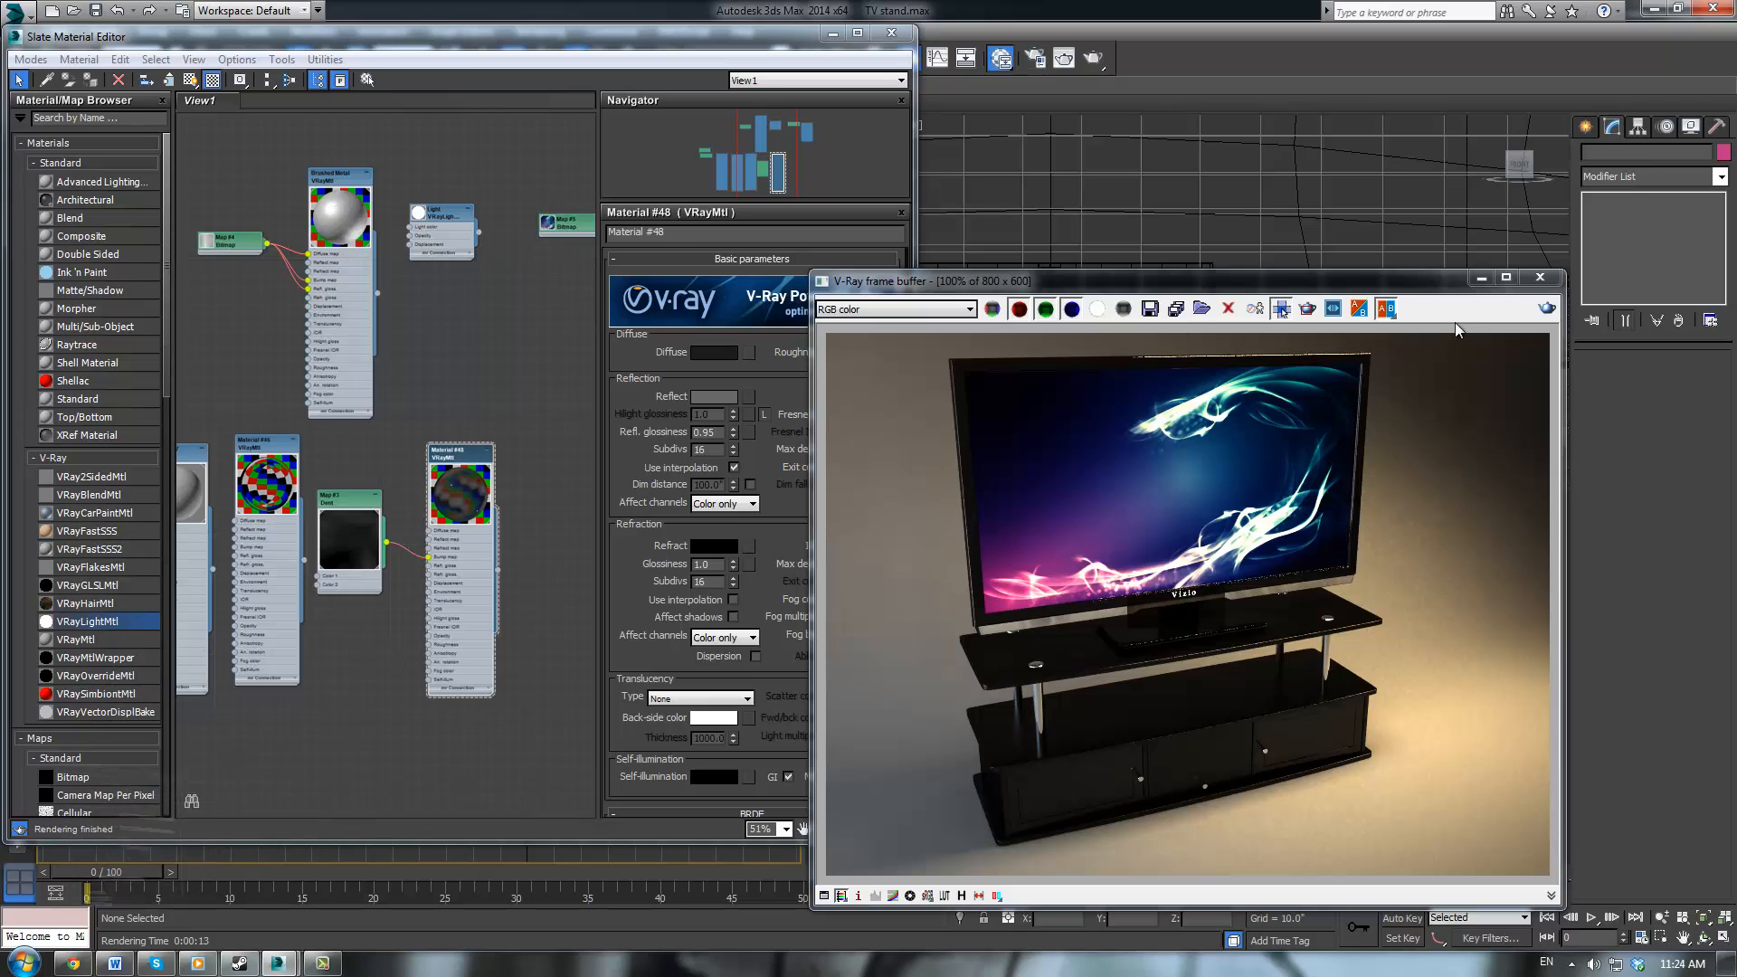
click(1547, 308)
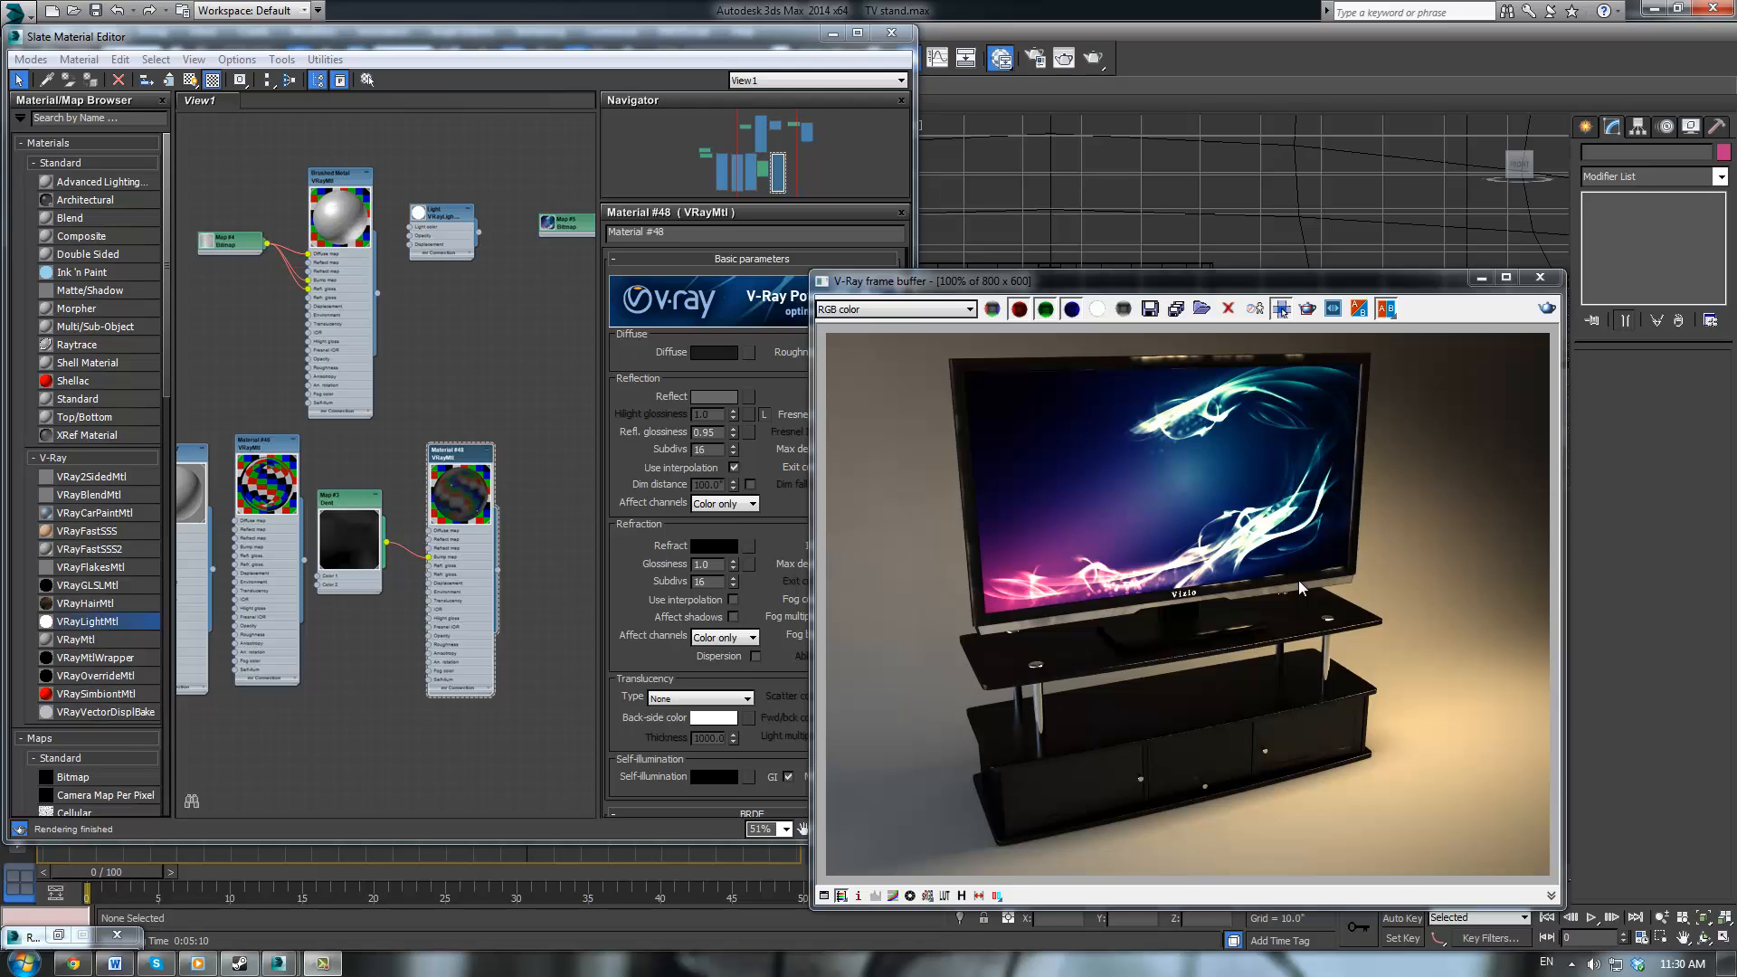
Turn off reflection interpolation for Material #48
click(767, 461)
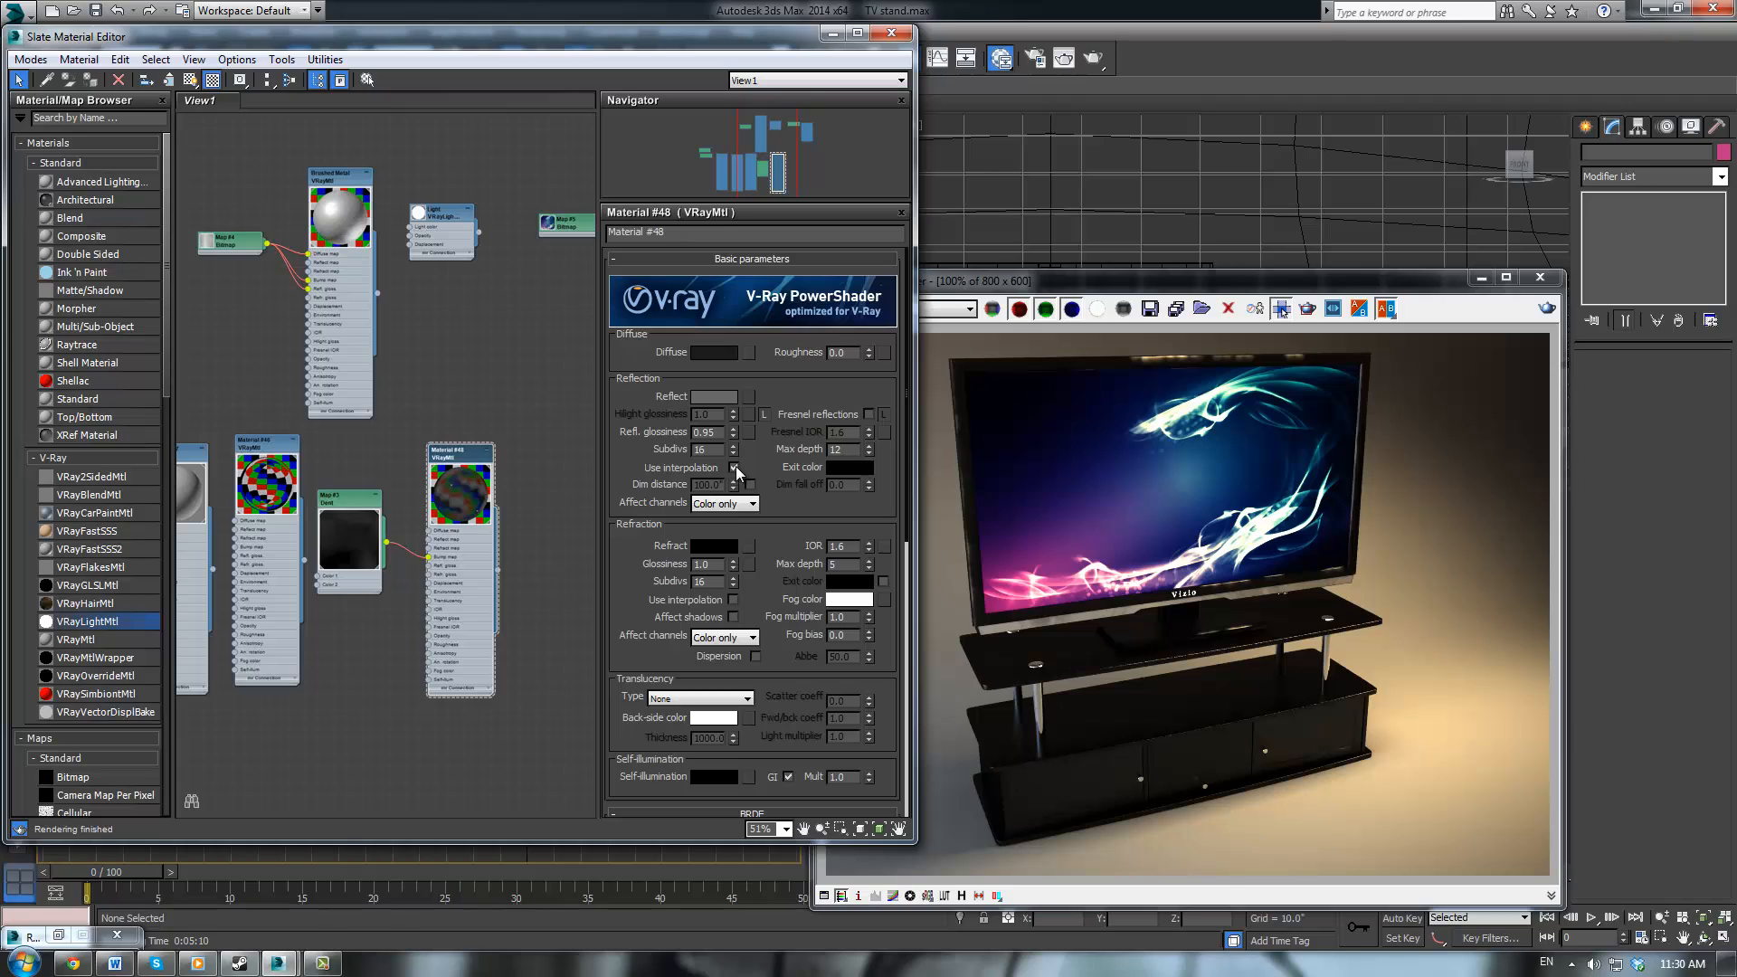
click(734, 467)
Set the light cache sample size to 0.01 and its subdivs to 1500
click(1035, 60)
click(348, 302)
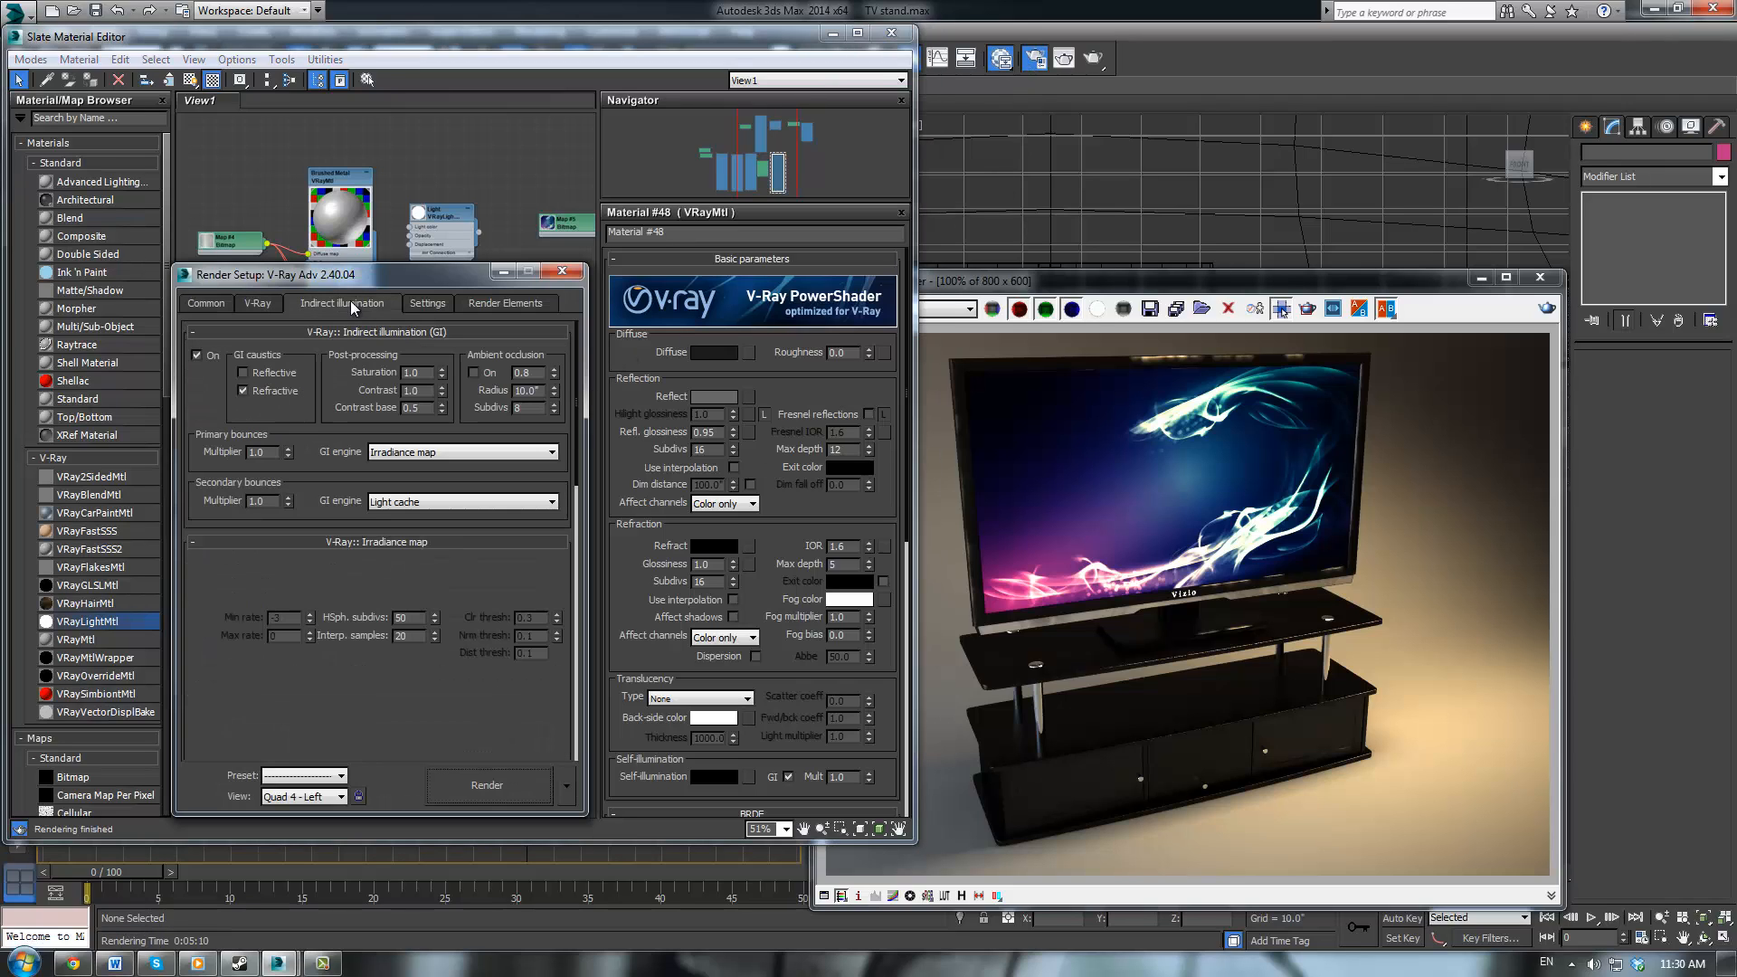
drag(319, 476, 316, 364)
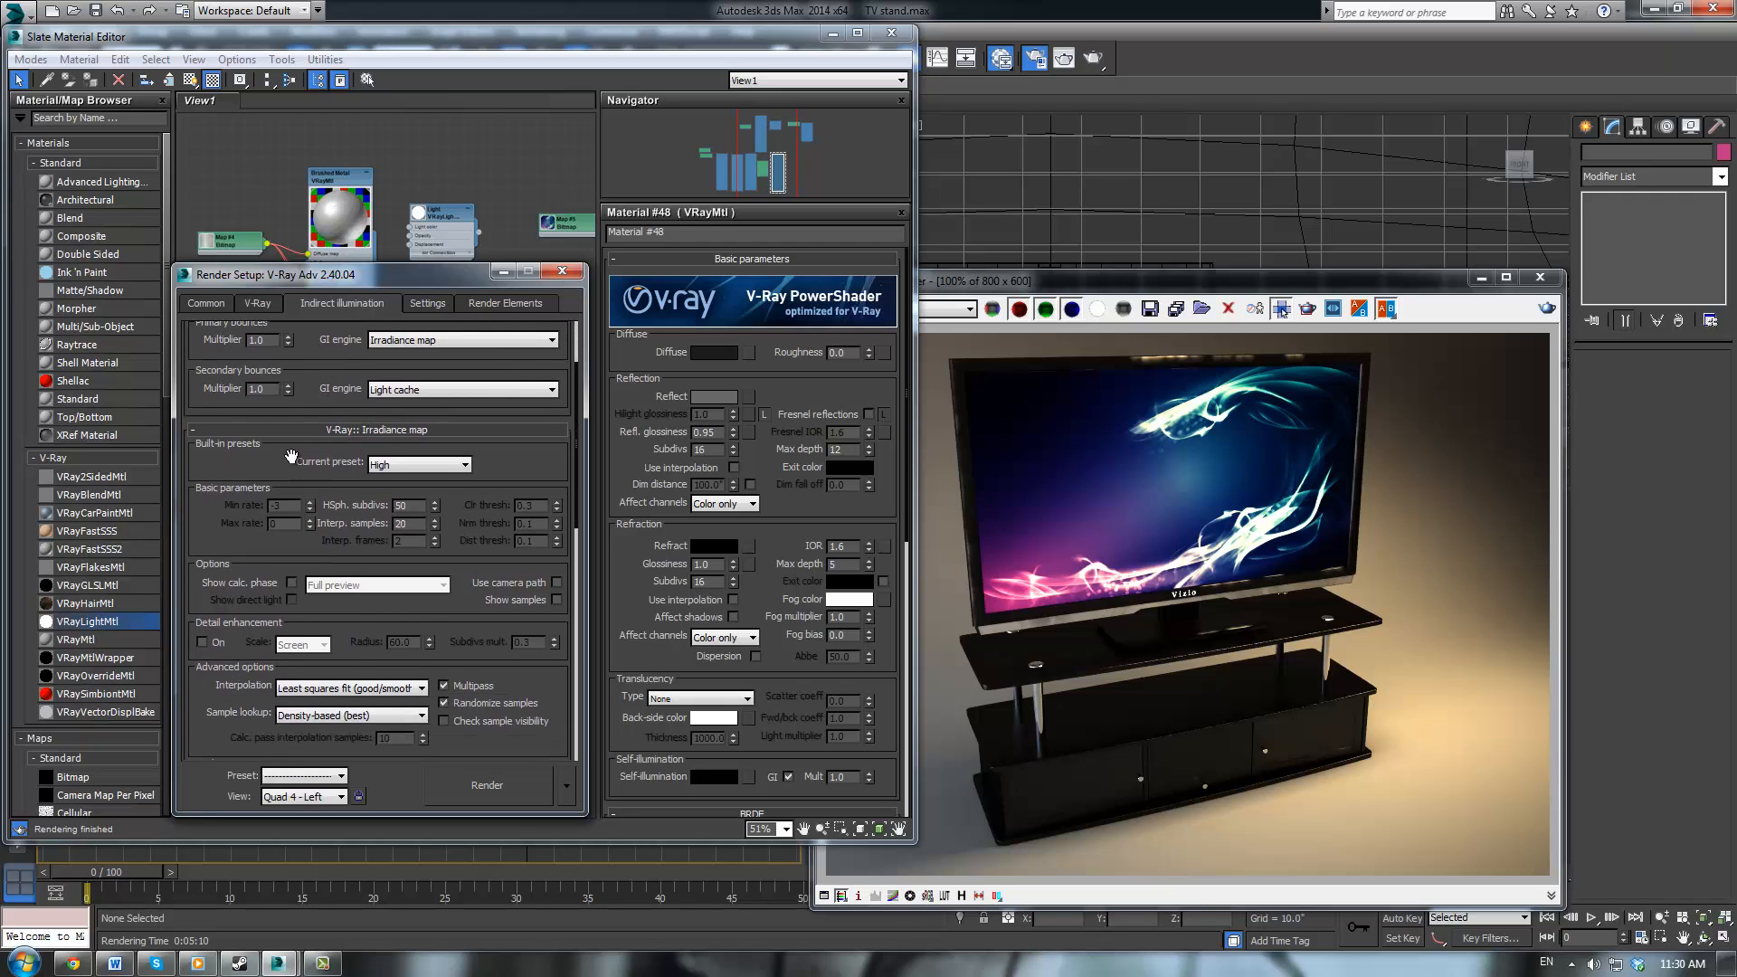
scroll(294, 458, down, 5)
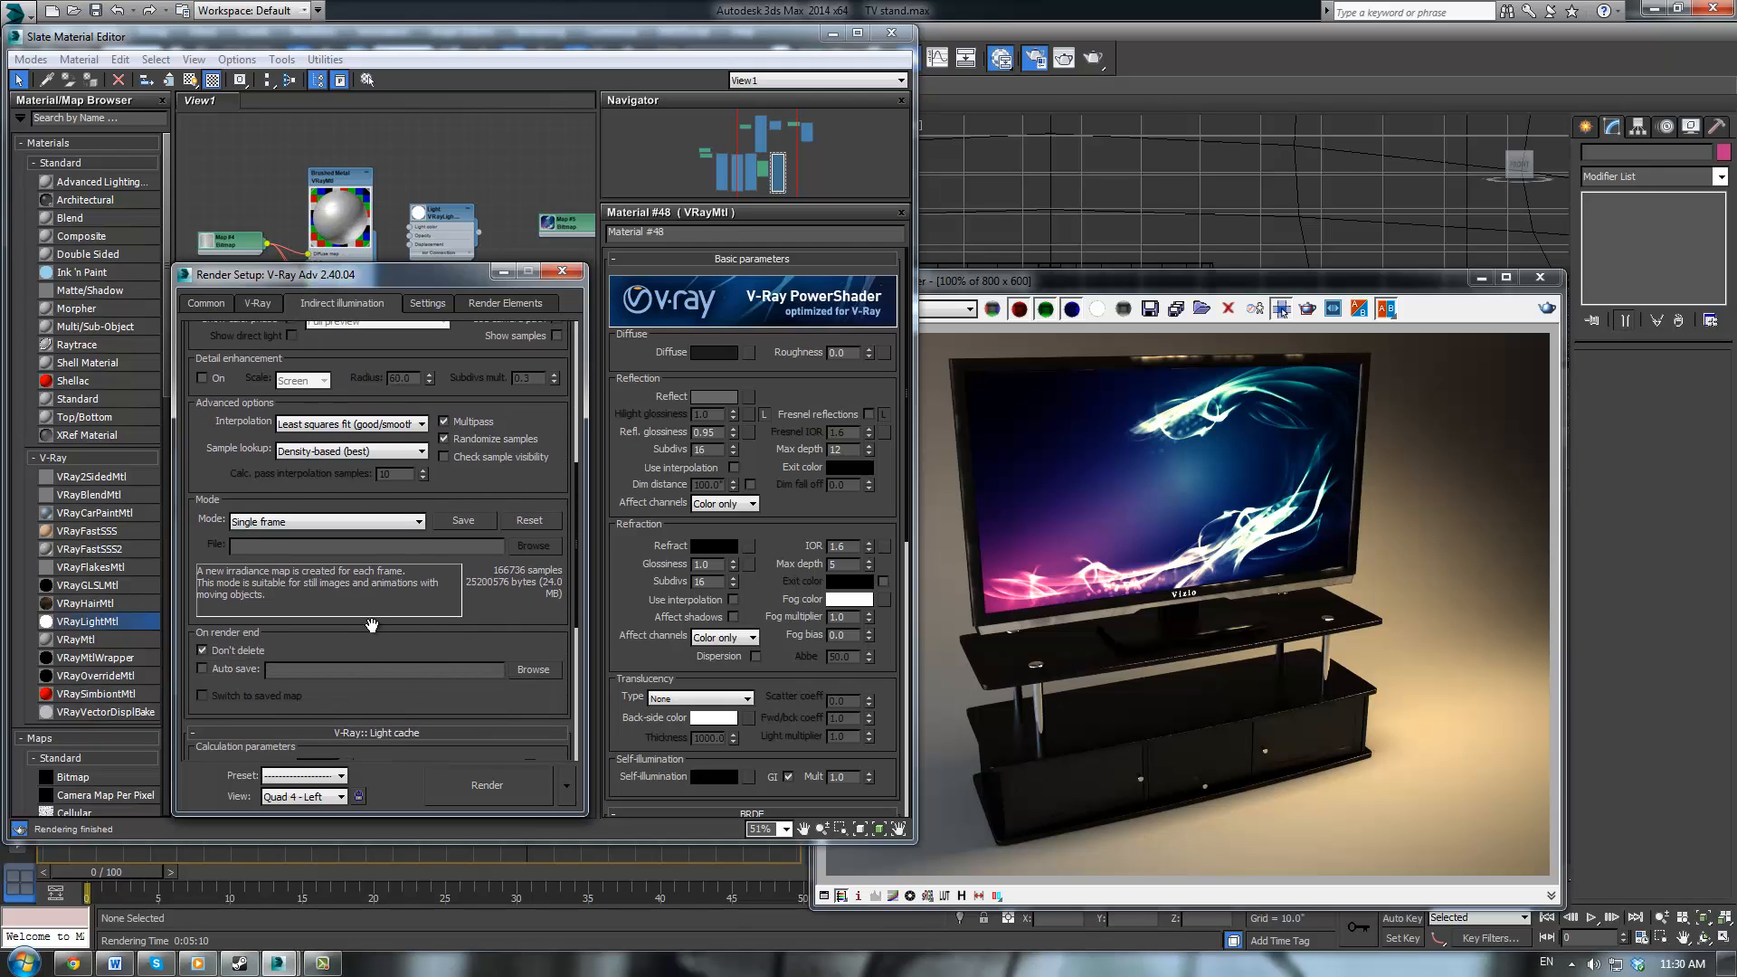
scroll(360, 646, down, 5)
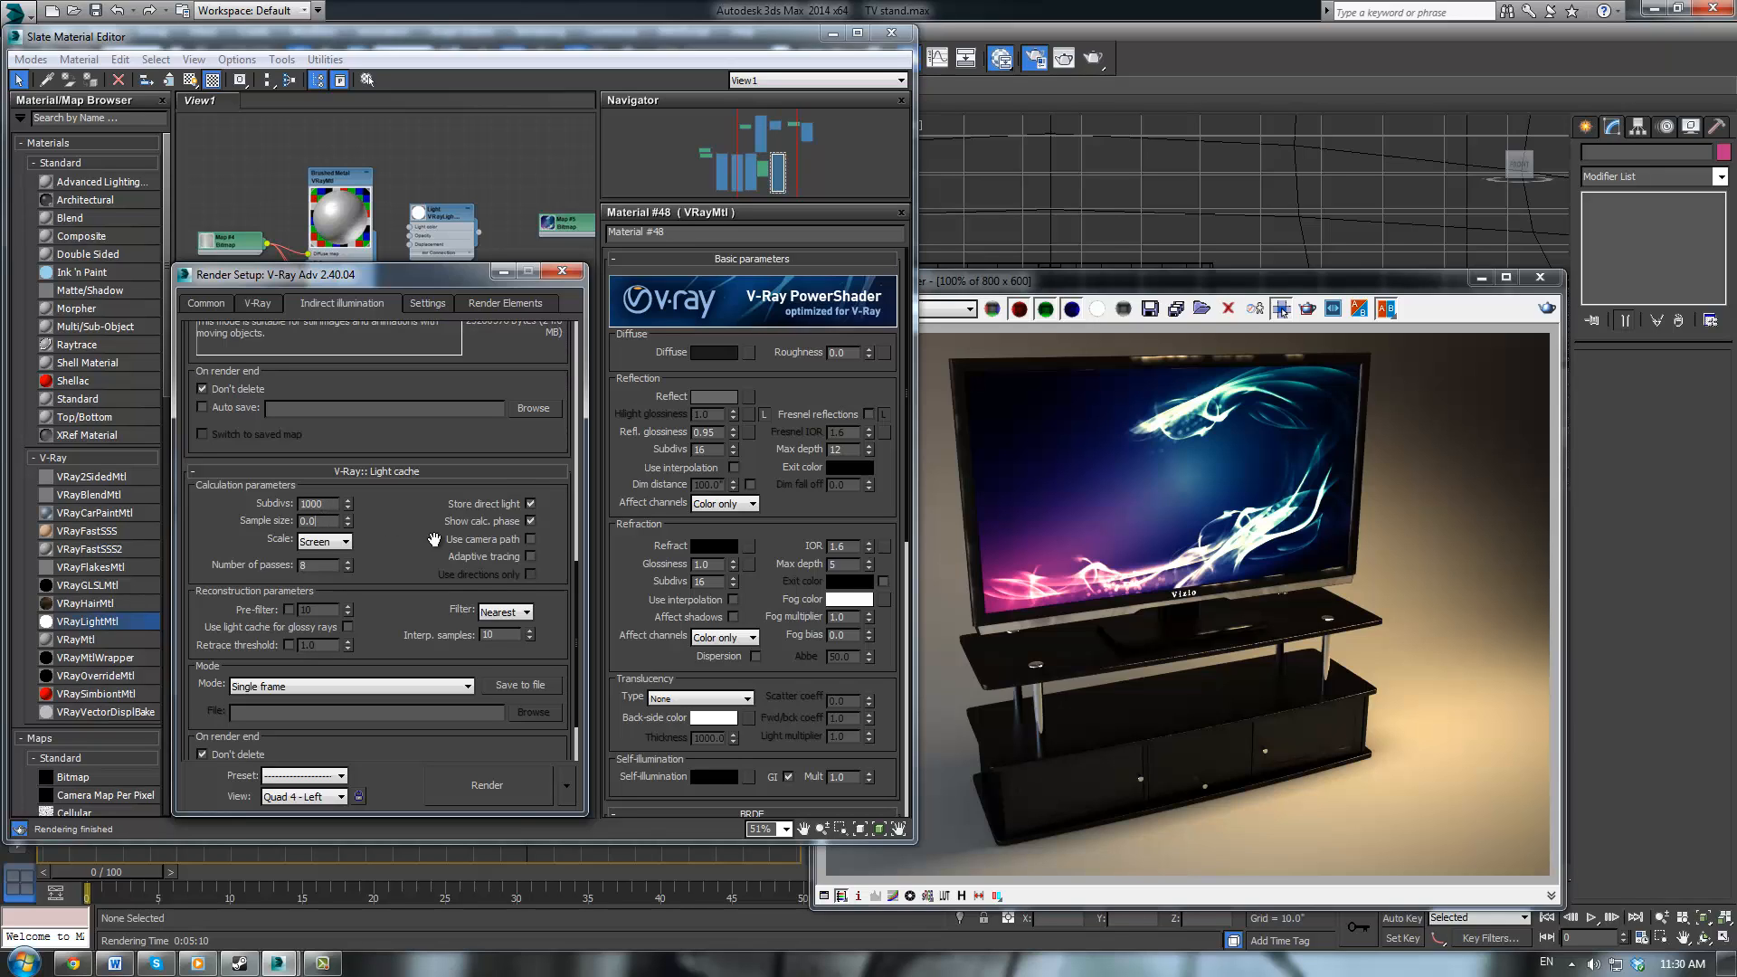
key(Return)
click(331, 505)
drag(307, 512, 281, 511)
text(1500)
key(Return)
Mark a small render region over the middle of the TV's top bezel and test-render it
click(1281, 309)
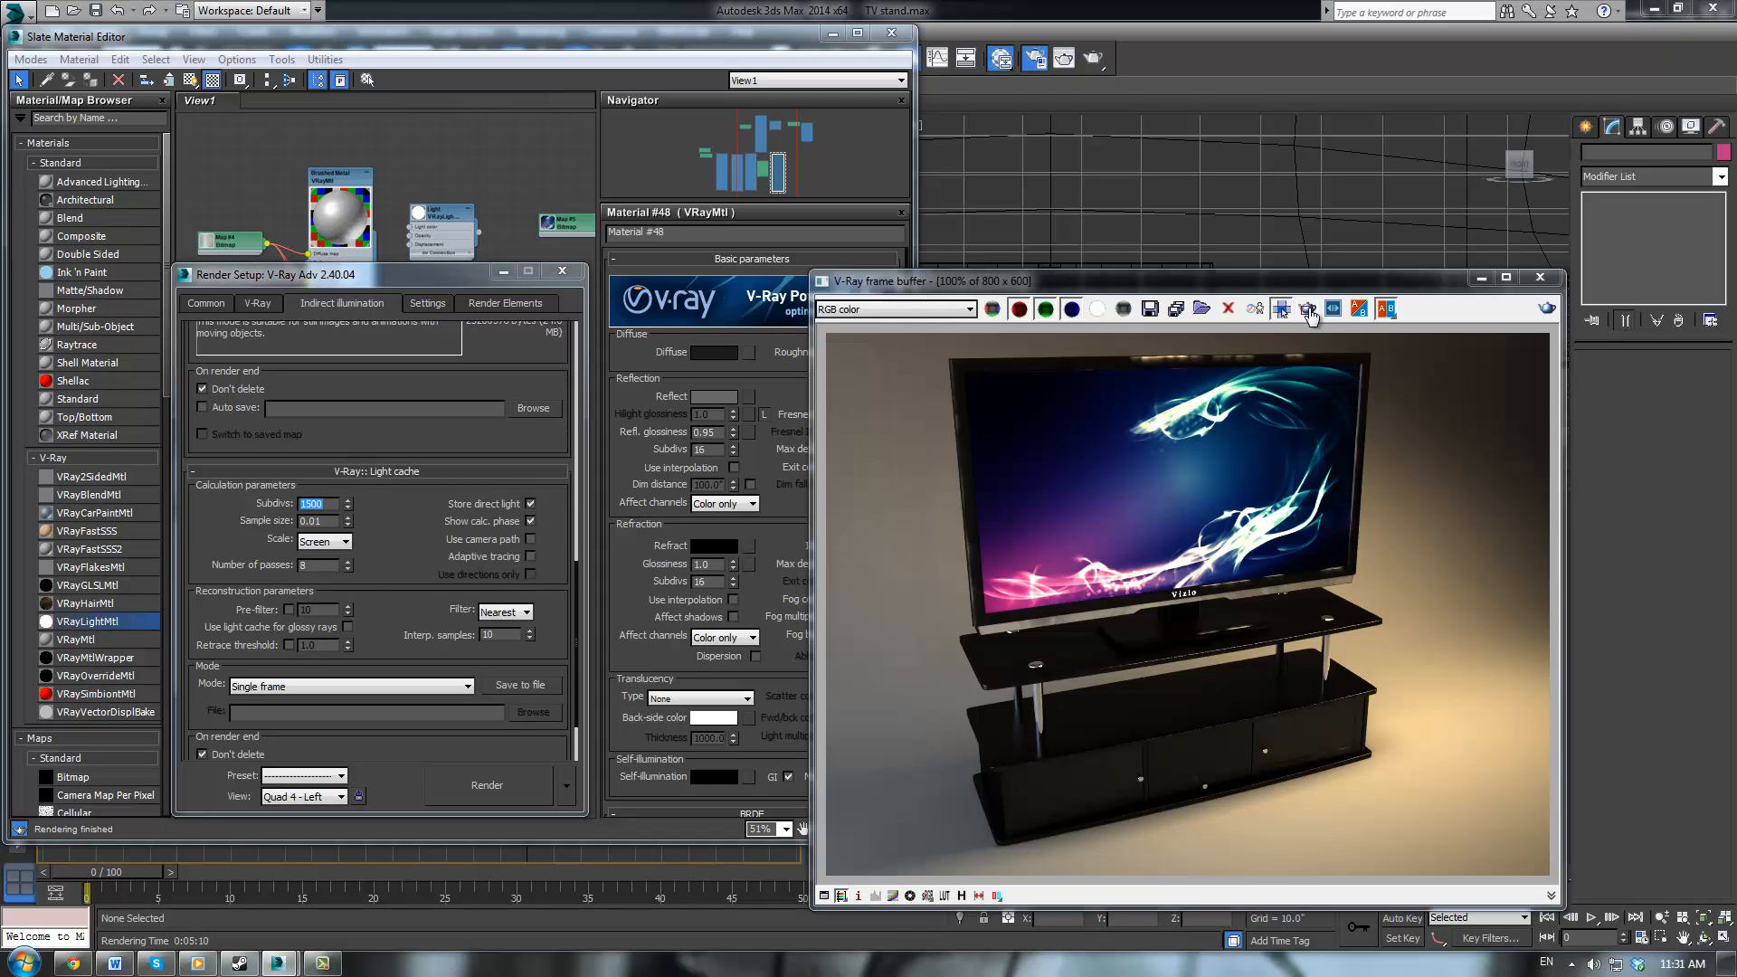
click(1143, 345)
drag(1209, 378, 1196, 387)
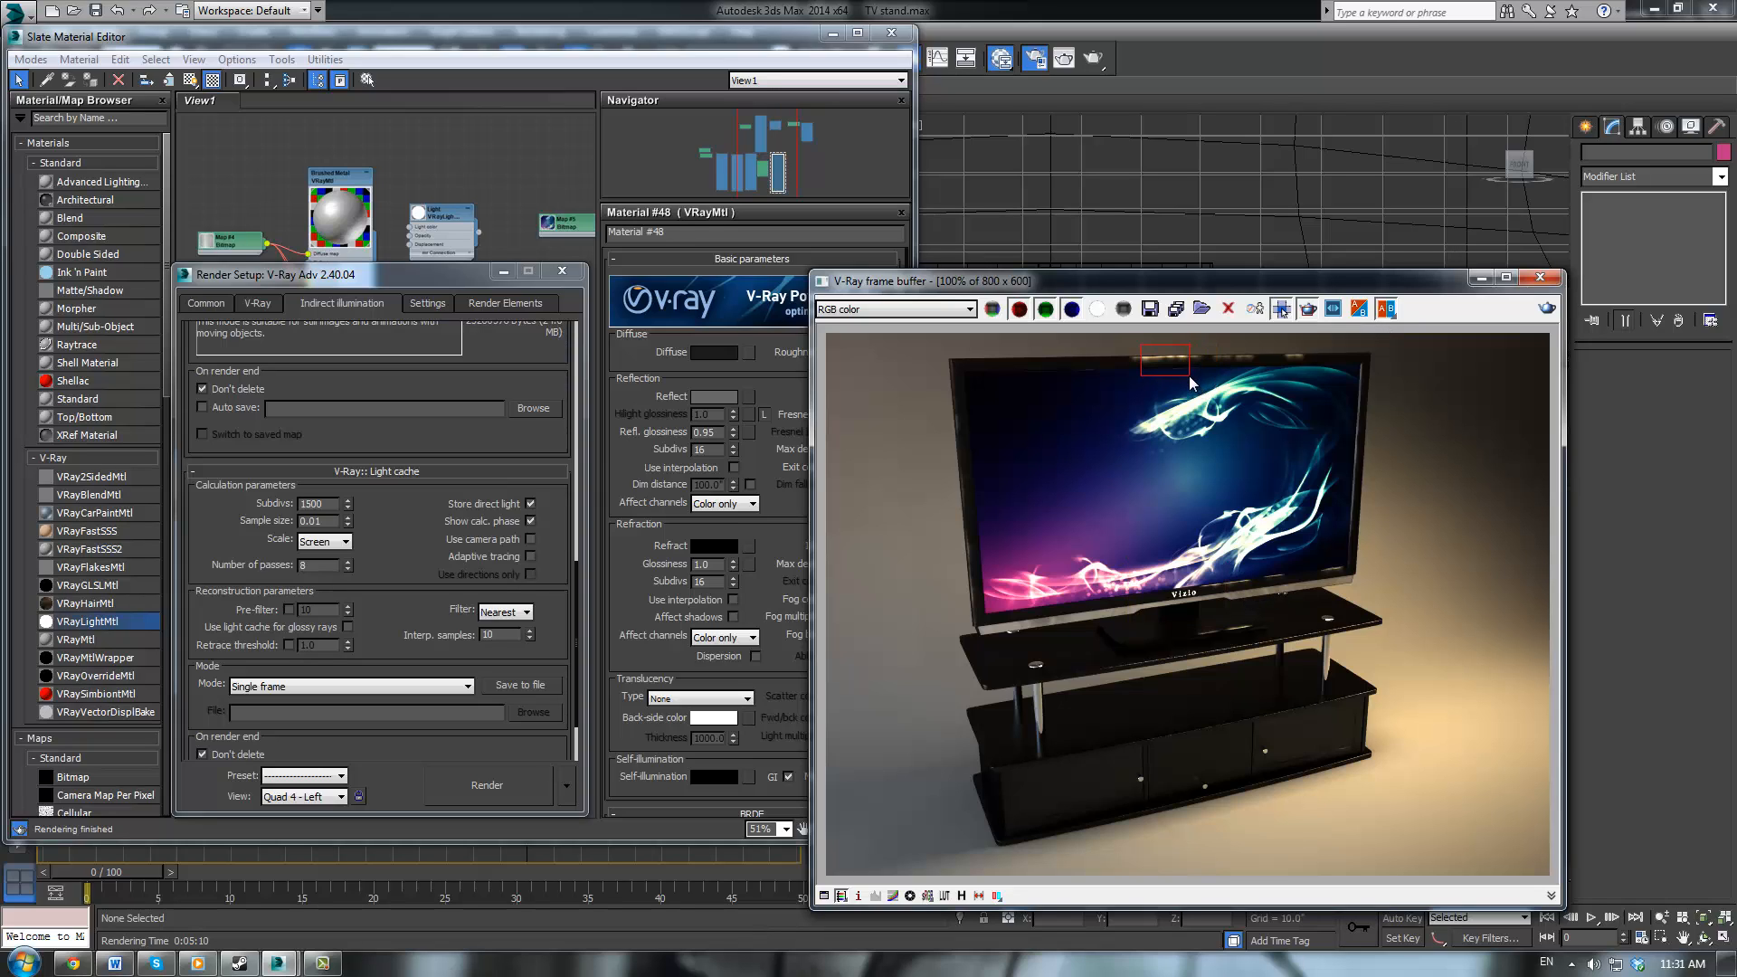
click(1547, 308)
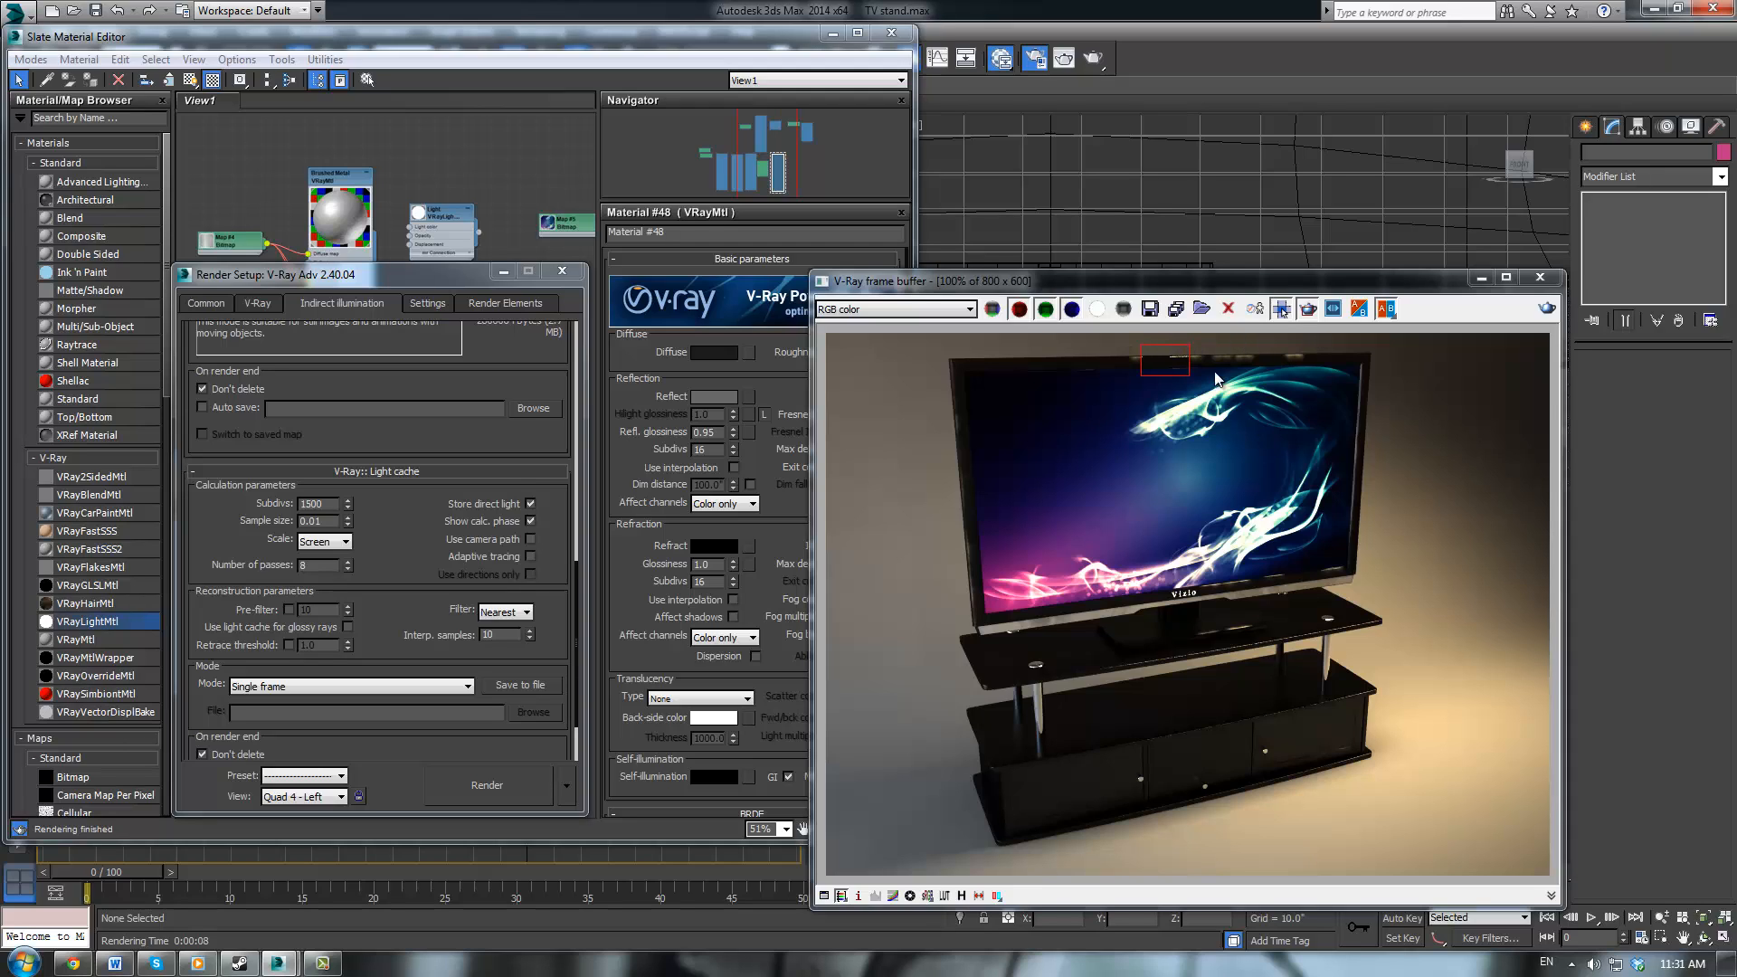
Redraw the render region as a wide, thin strip along the TV's top bezel and test-render it
click(1308, 311)
click(1309, 312)
drag(1093, 339, 1312, 369)
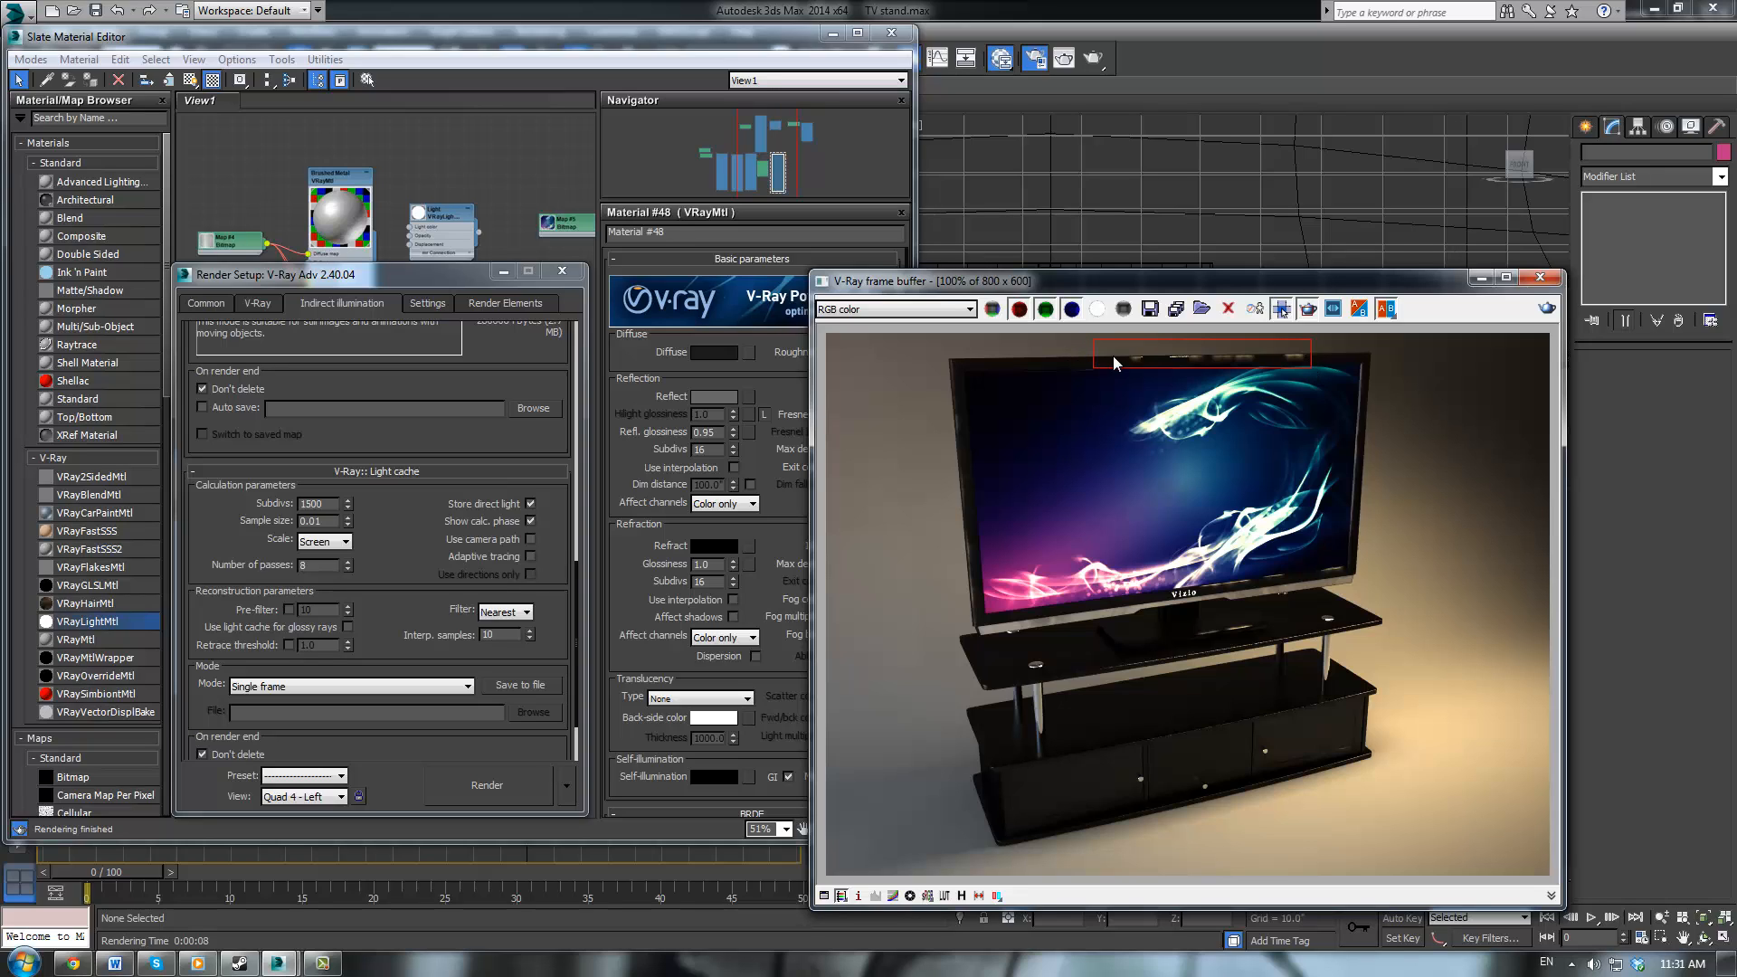
drag(1084, 350, 1315, 368)
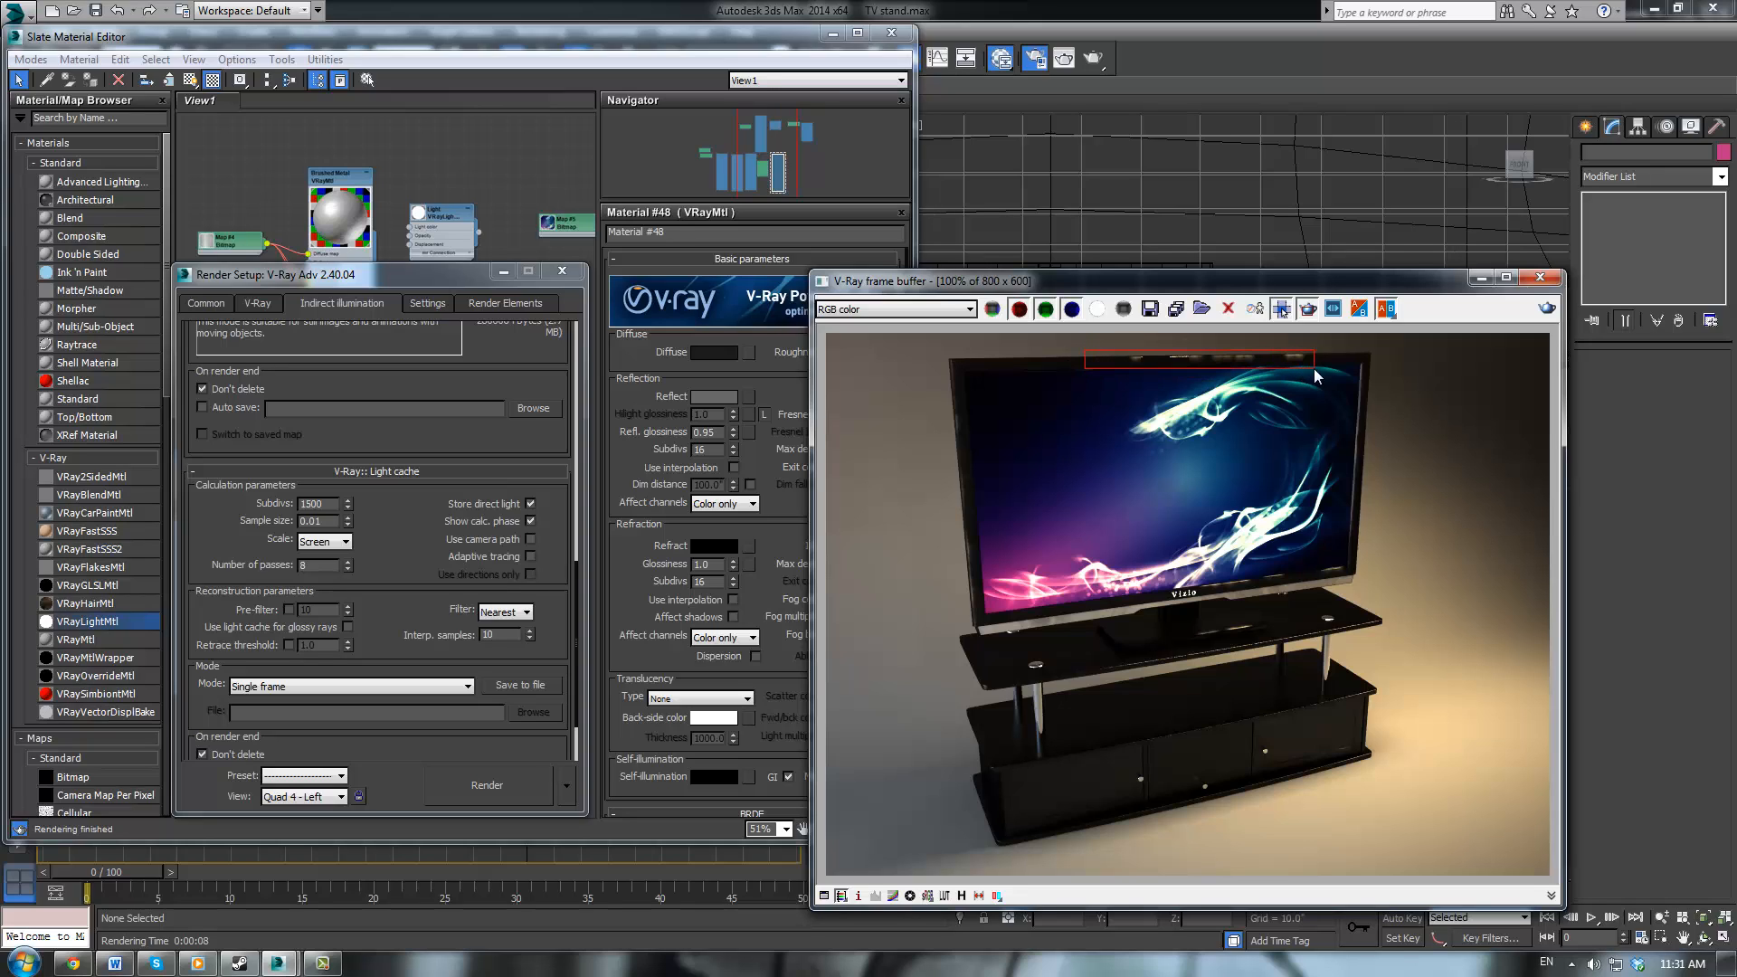
click(1547, 309)
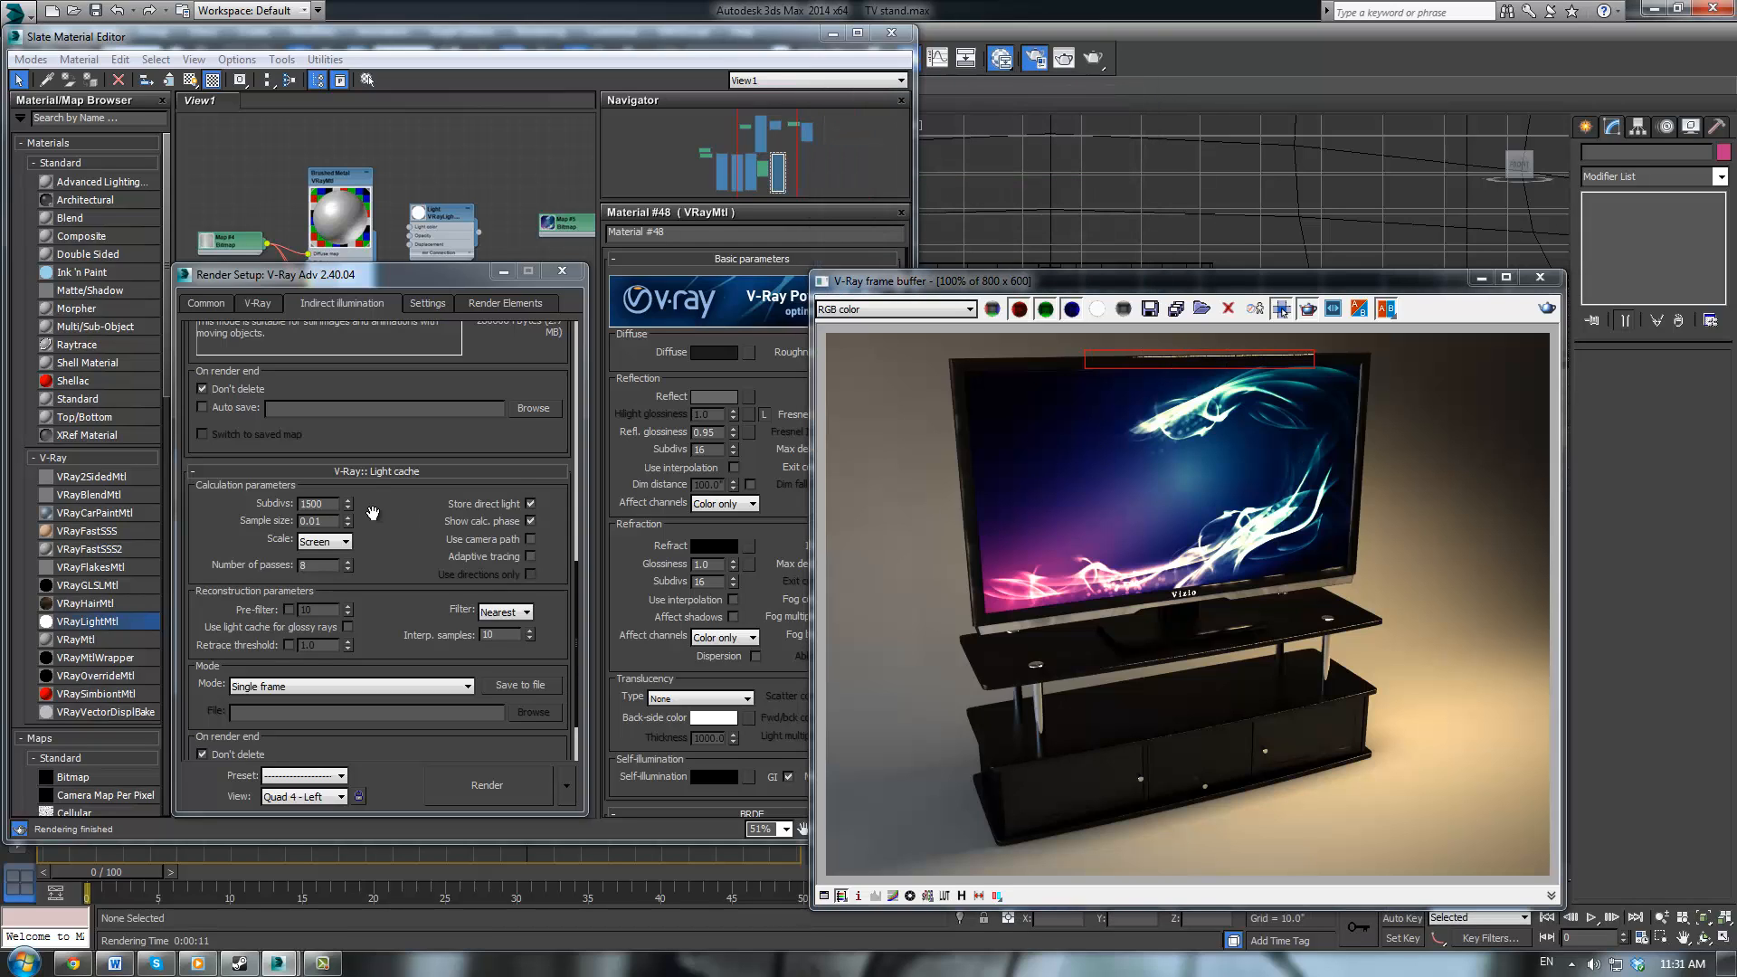
Set the light cache subdivs to 2000 and test-render the strip region along the TV's top bezel
double_click(310, 504)
text(1500)
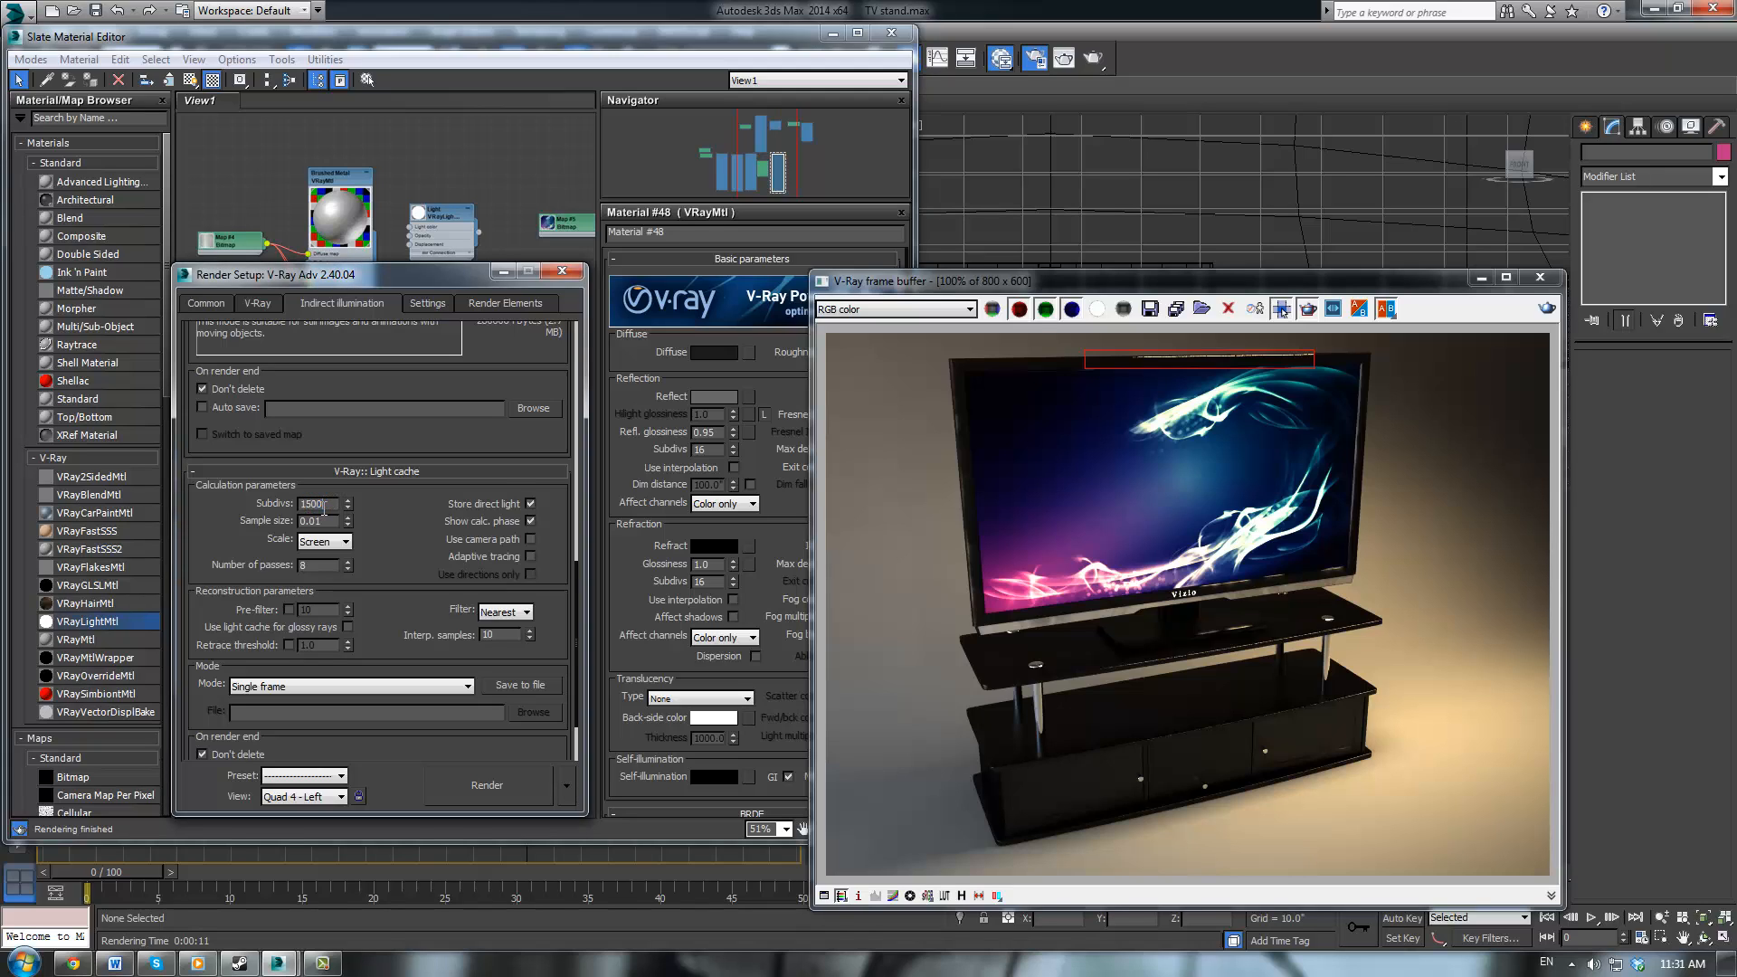
key(BackSpace)
key(BackSpace)
key(BackSpace)
key(BackSpace)
text(20)
click(1549, 309)
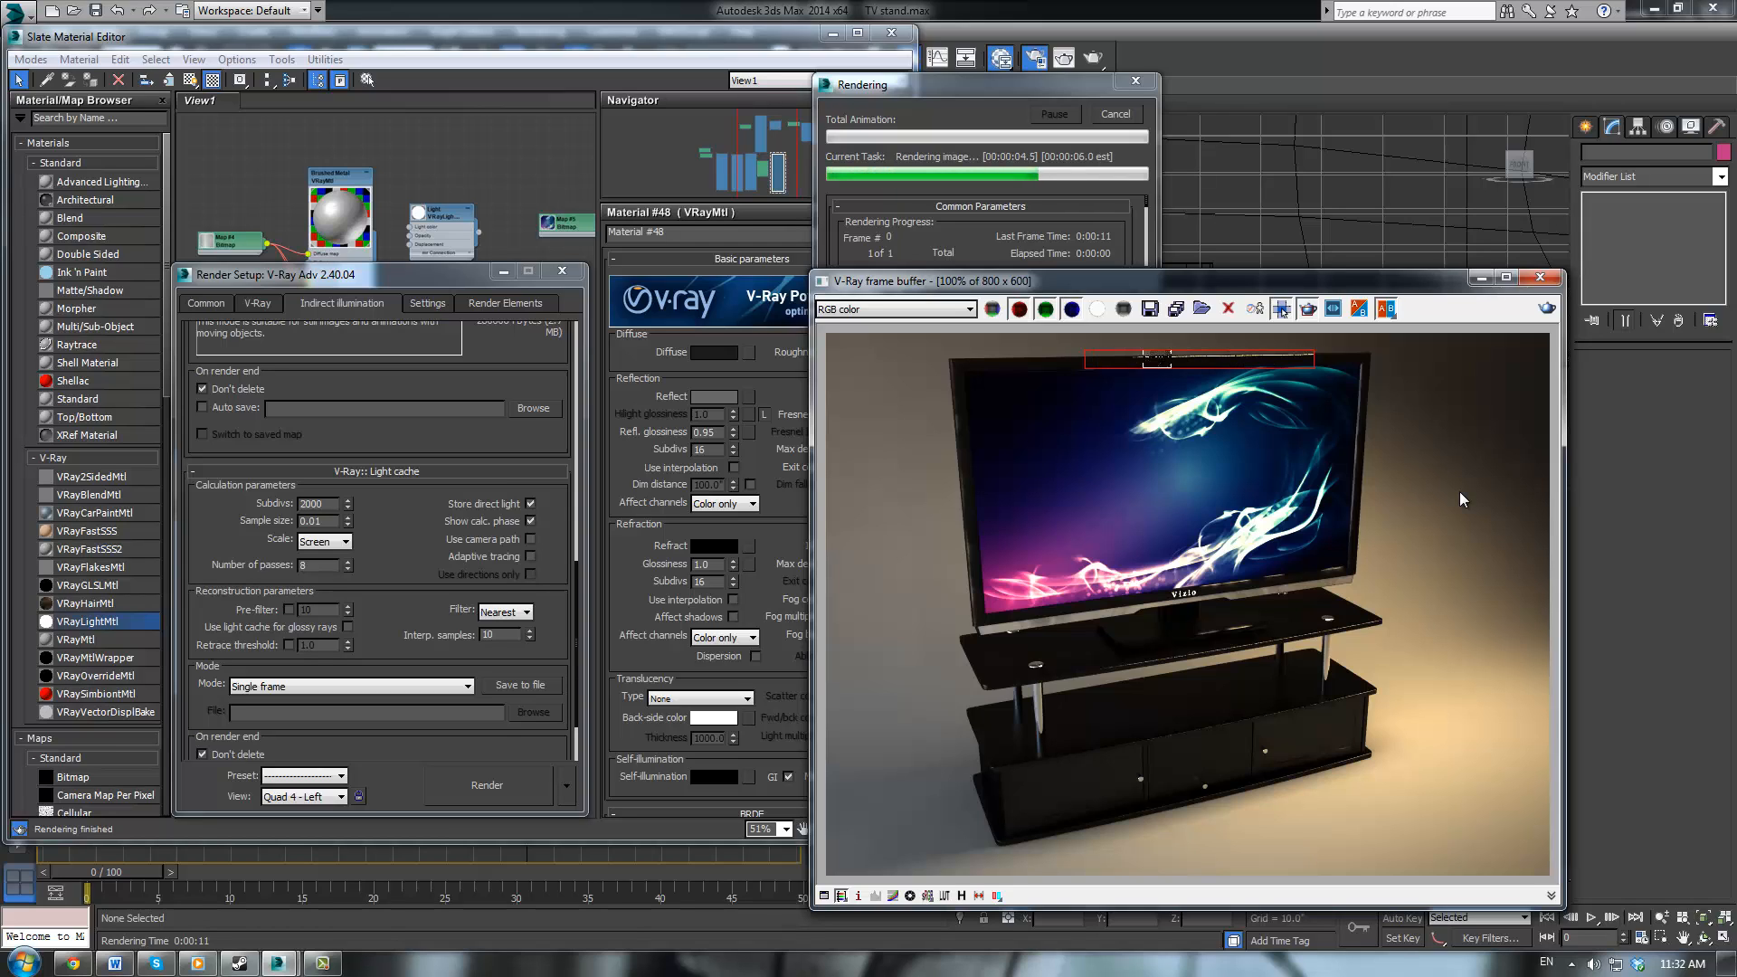
Set the light cache sample size to 0.005 and test-render the top bezel region again
click(330, 523)
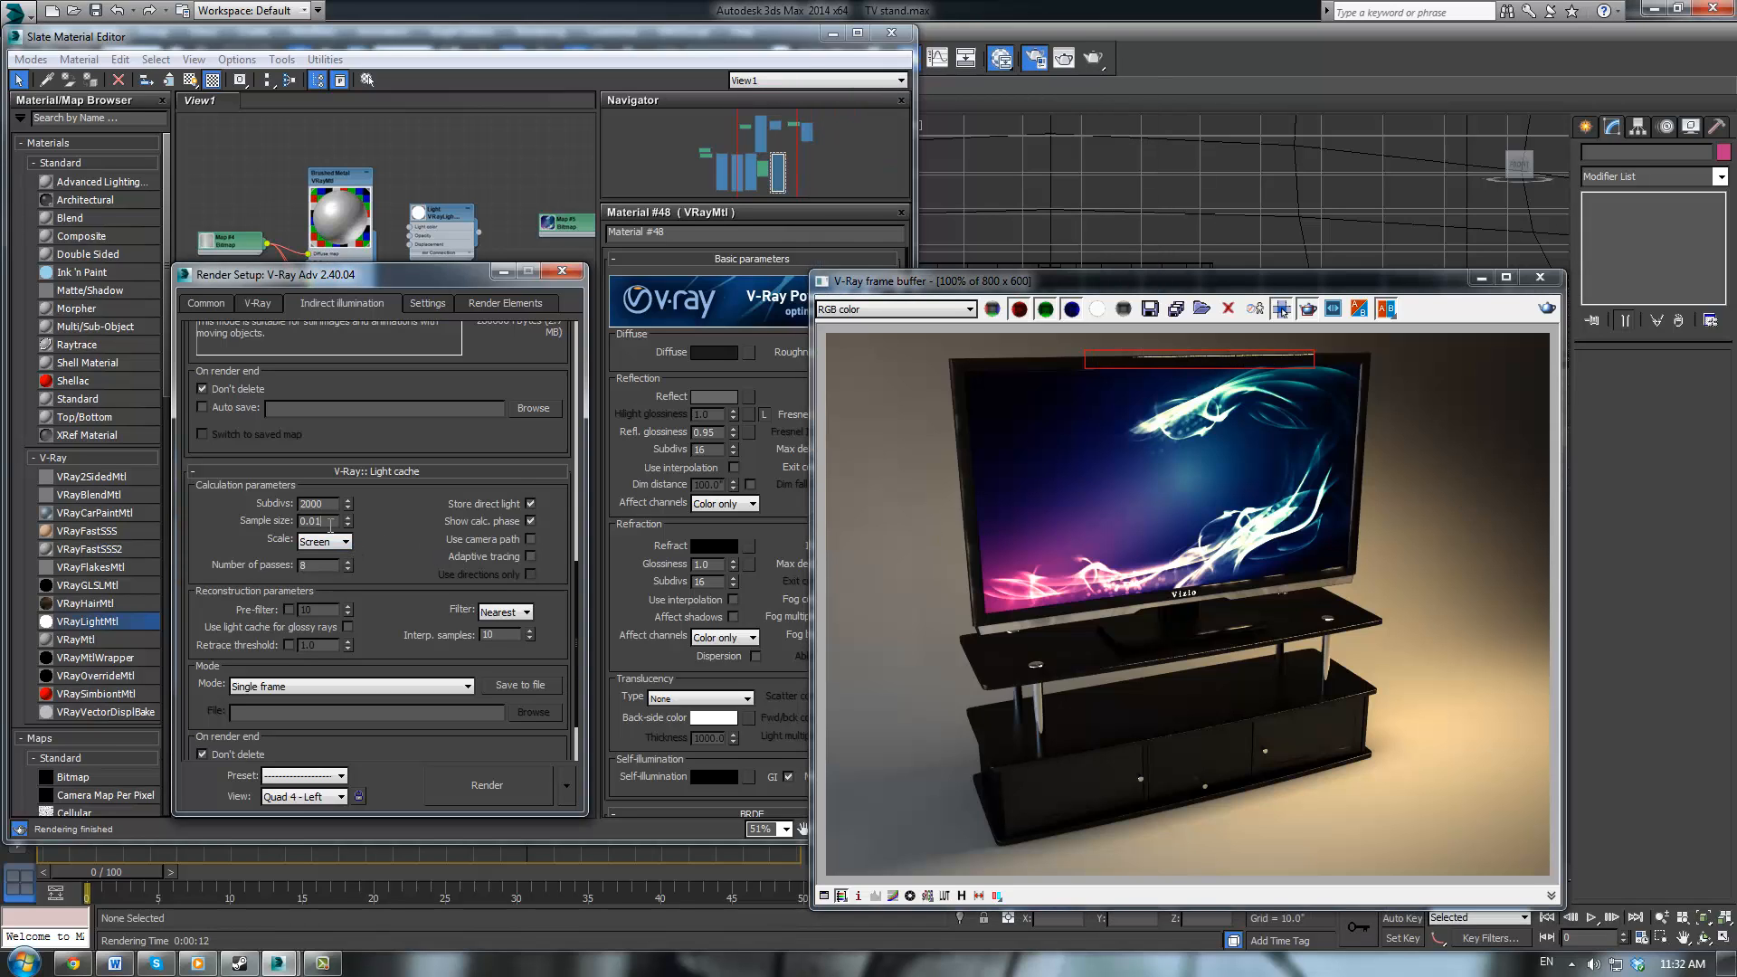
text(5)
key(Return)
click(1547, 309)
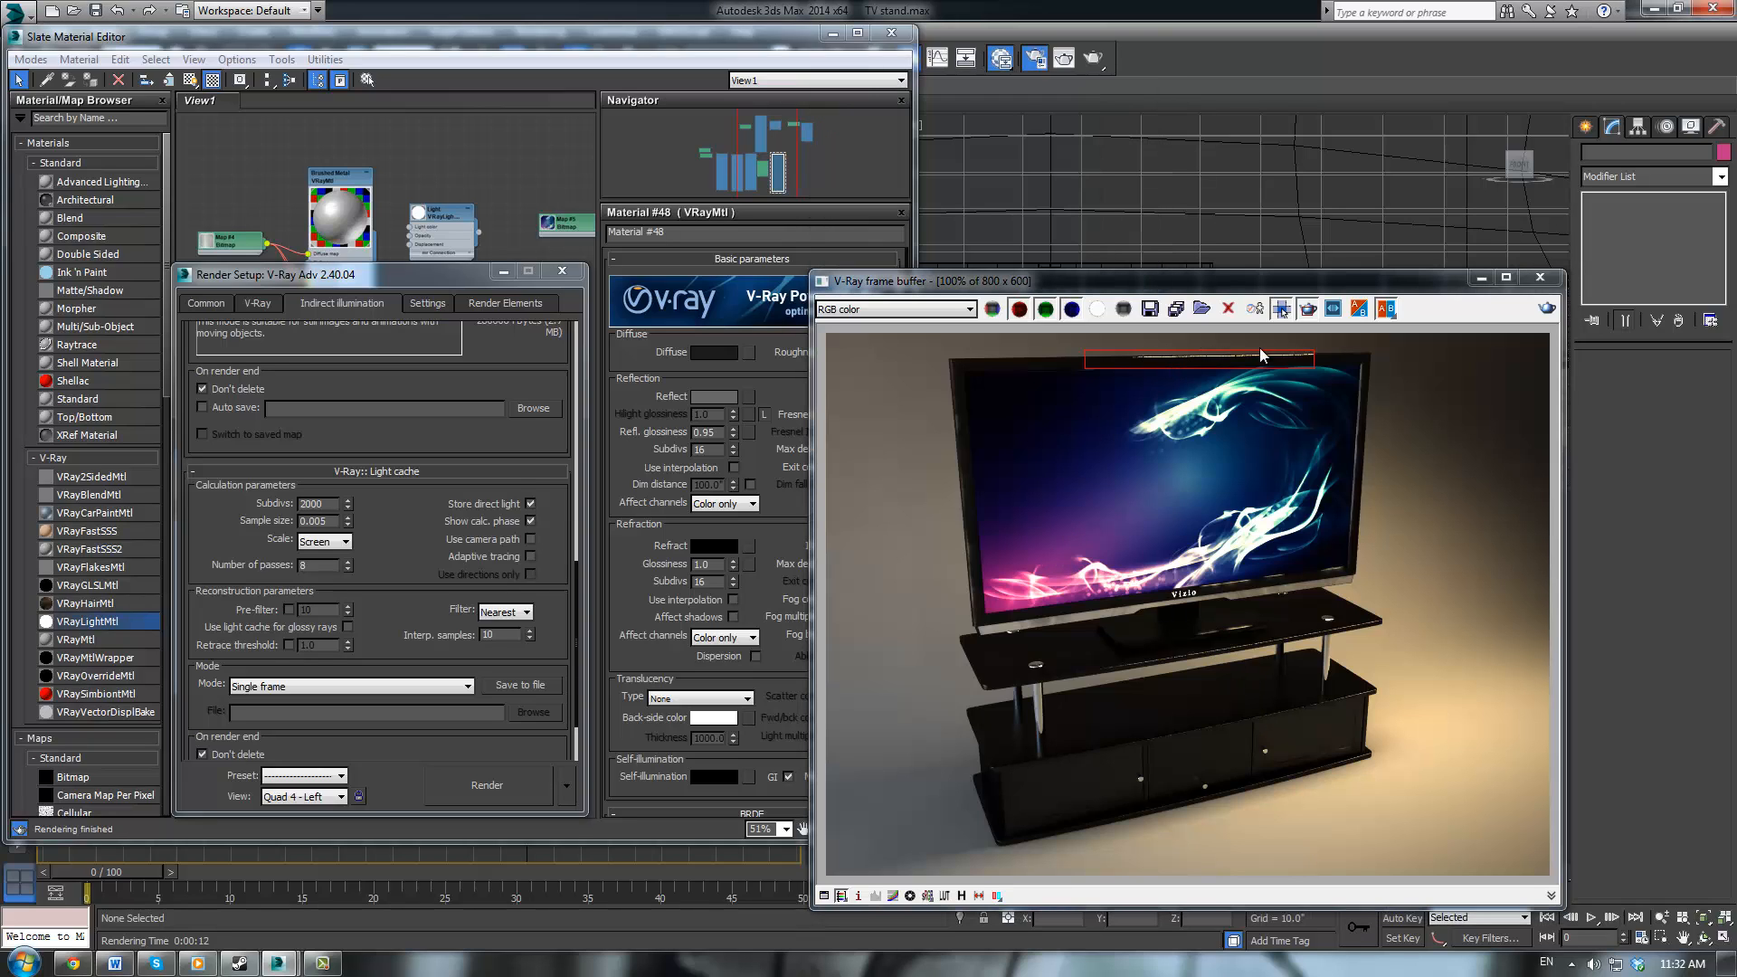
Redraw the render region as a small box beside the TV's base, below the screen's lower edge, and test-render it
click(1309, 289)
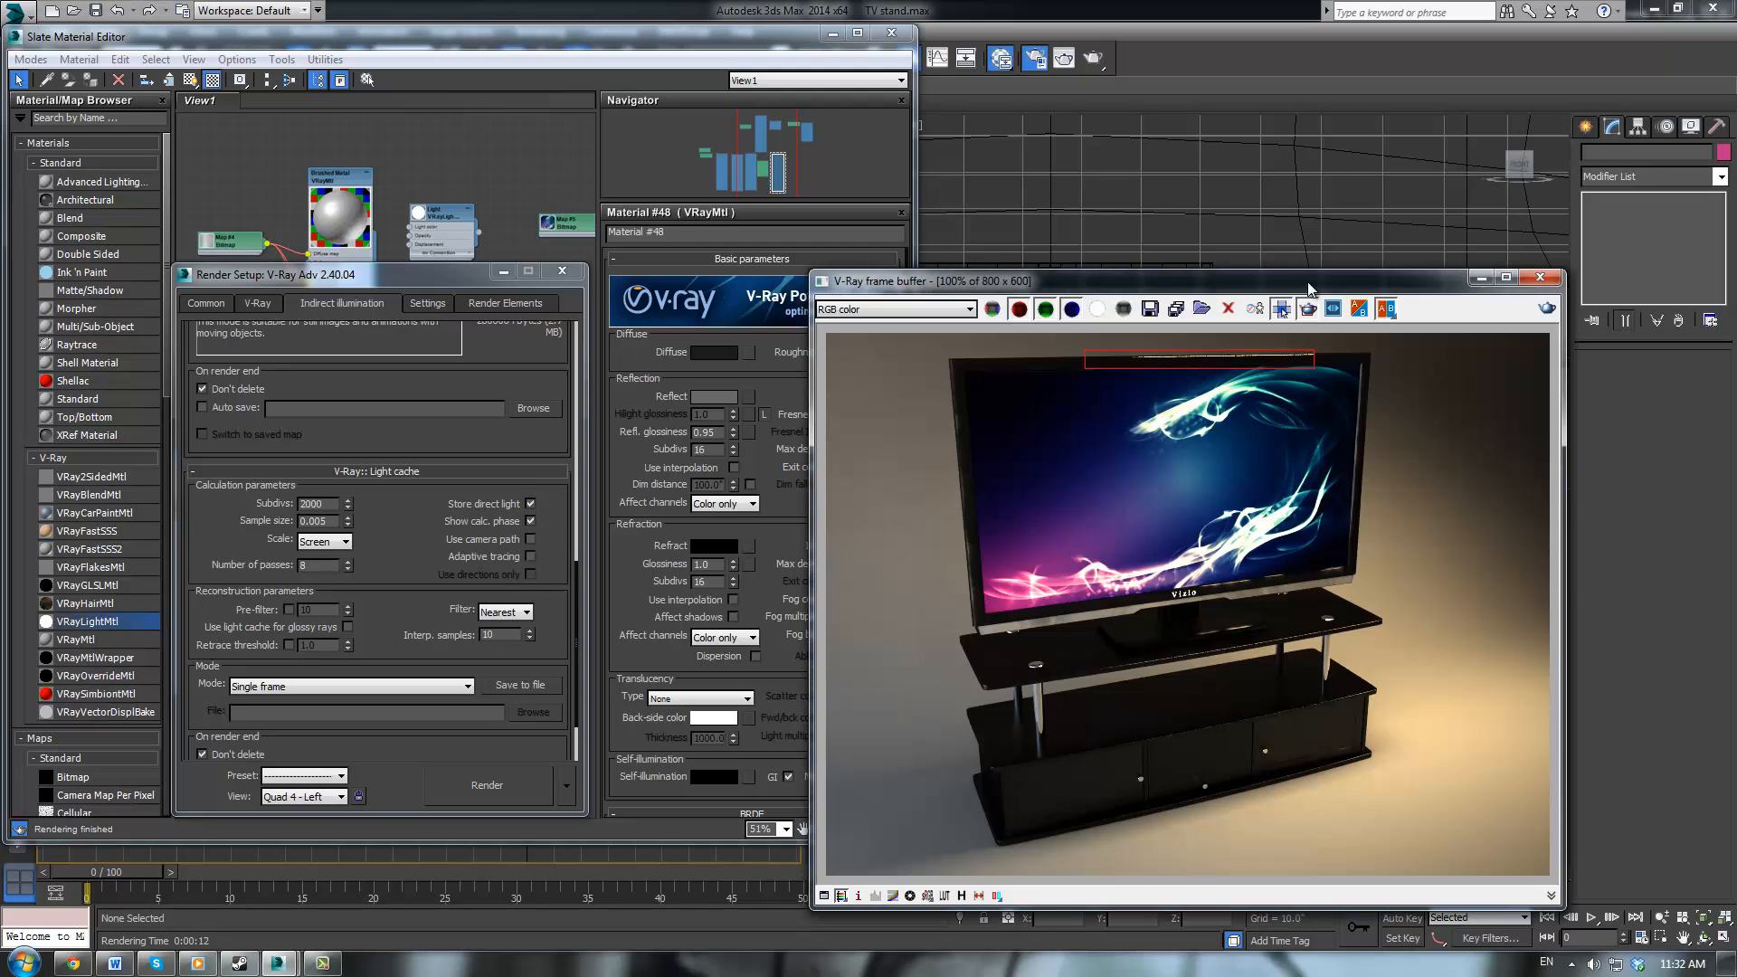
drag(1220, 570, 1278, 637)
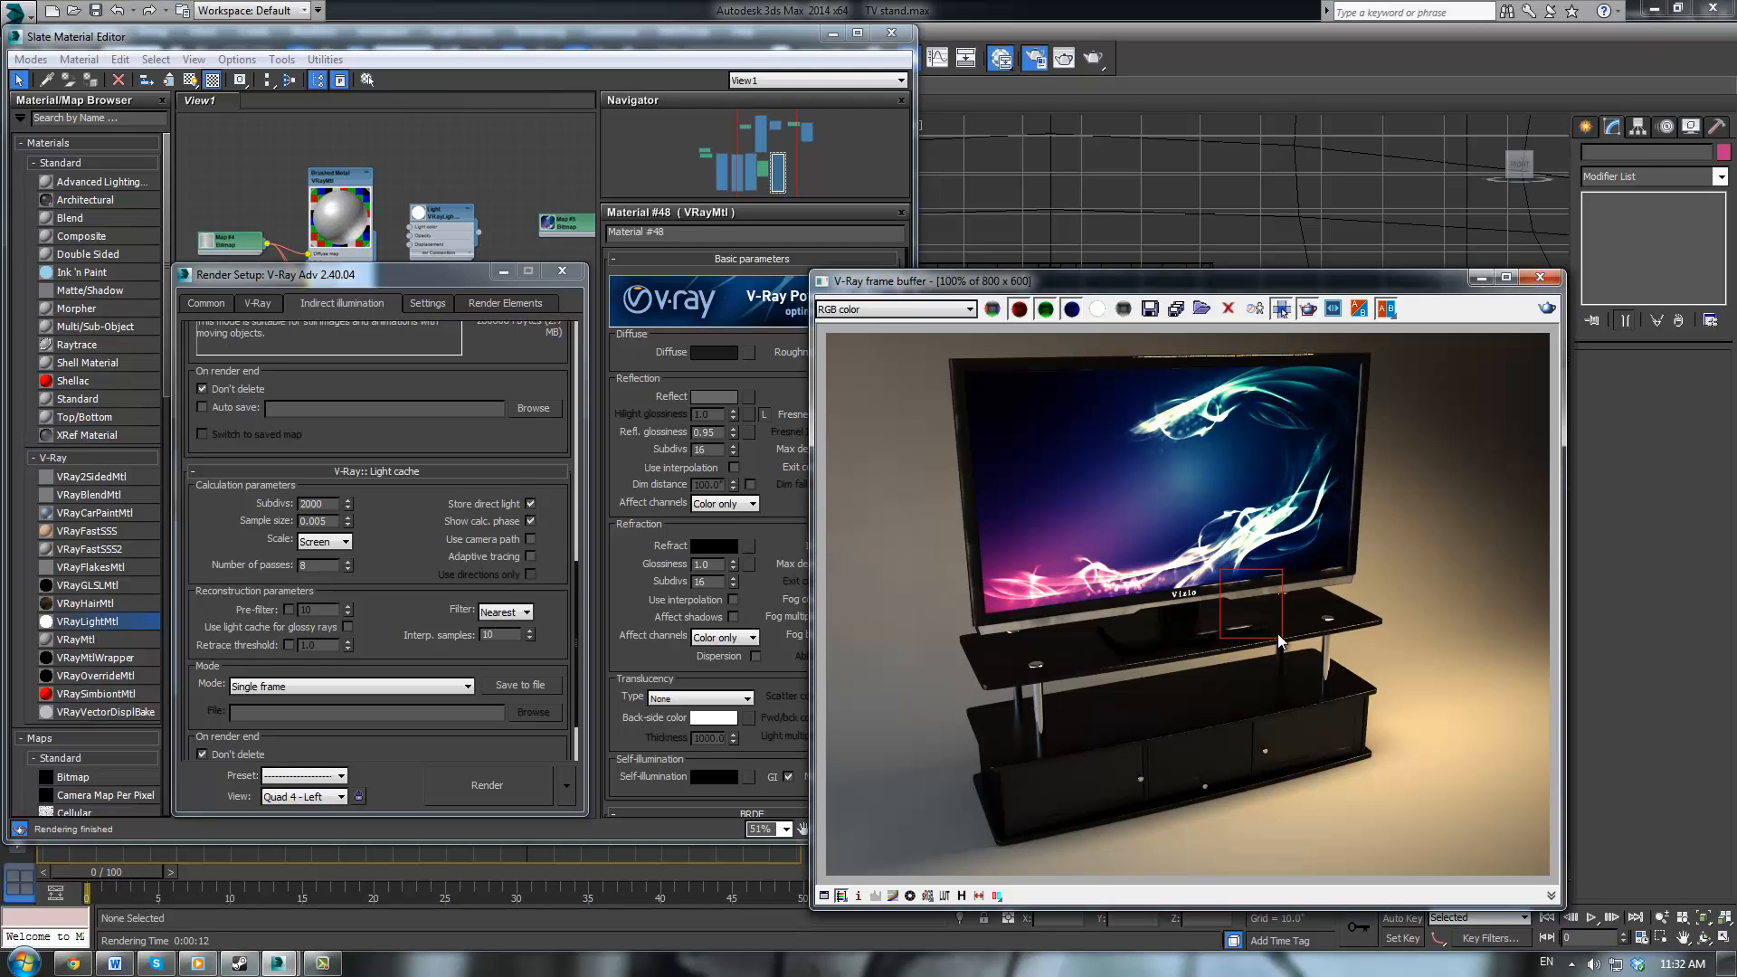
click(1546, 309)
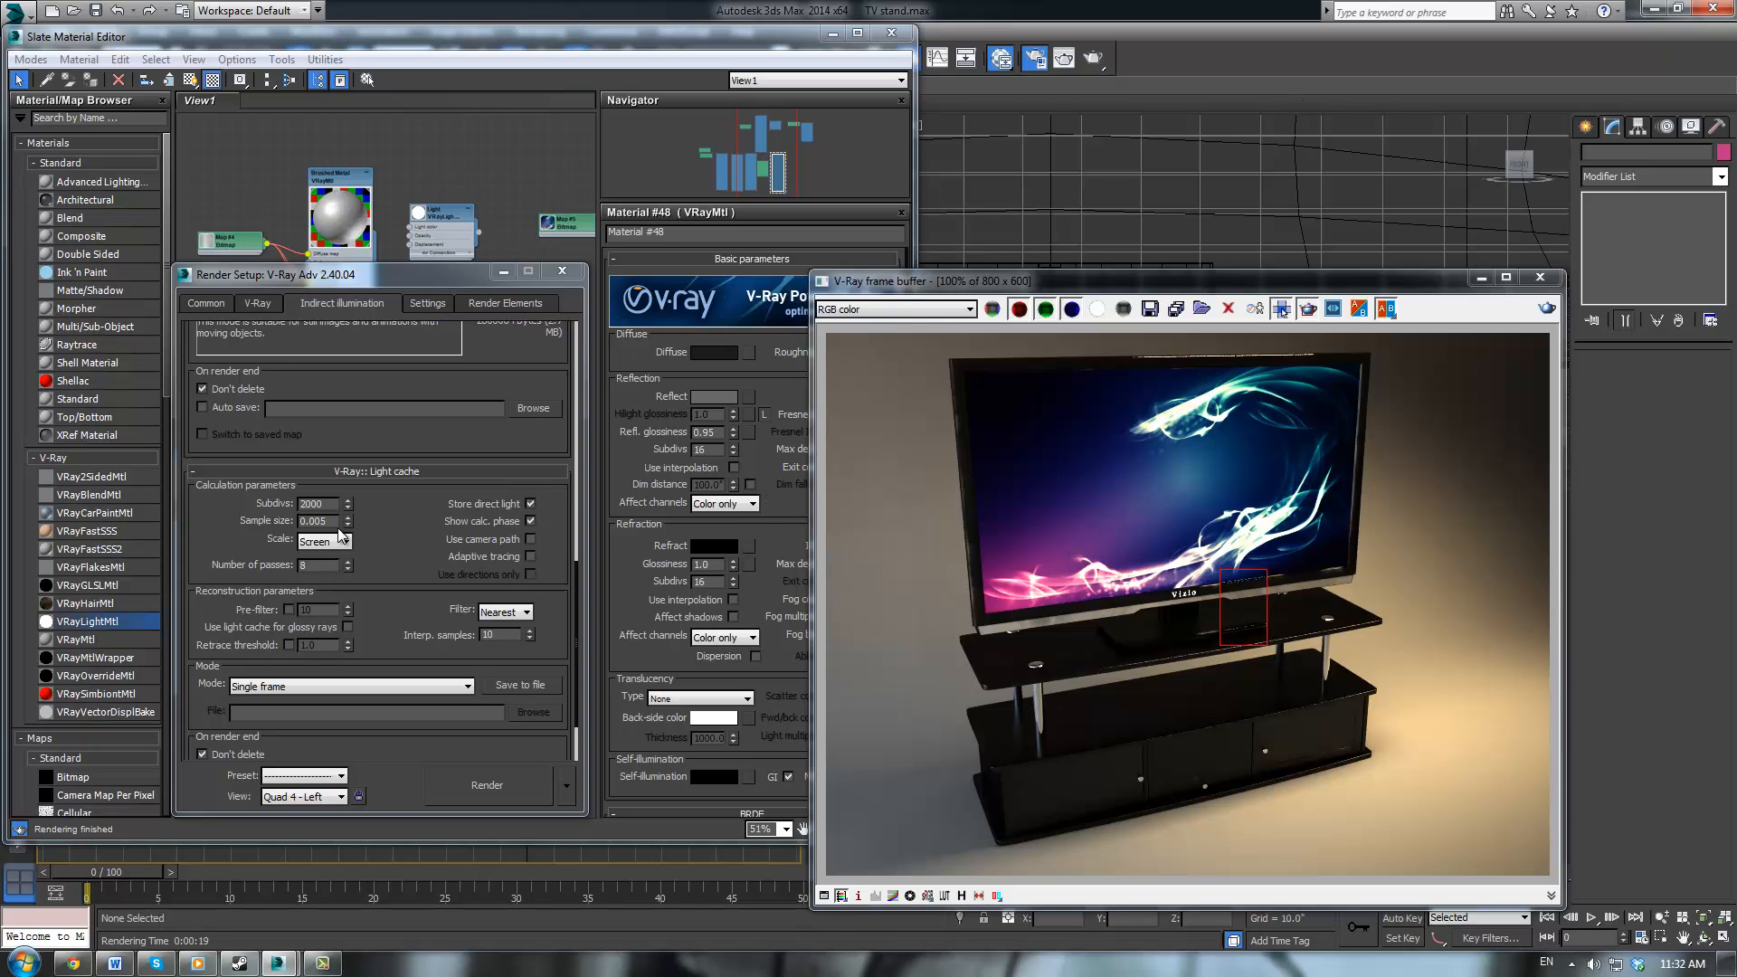
Set the light cache sample size to 0.02
click(323, 522)
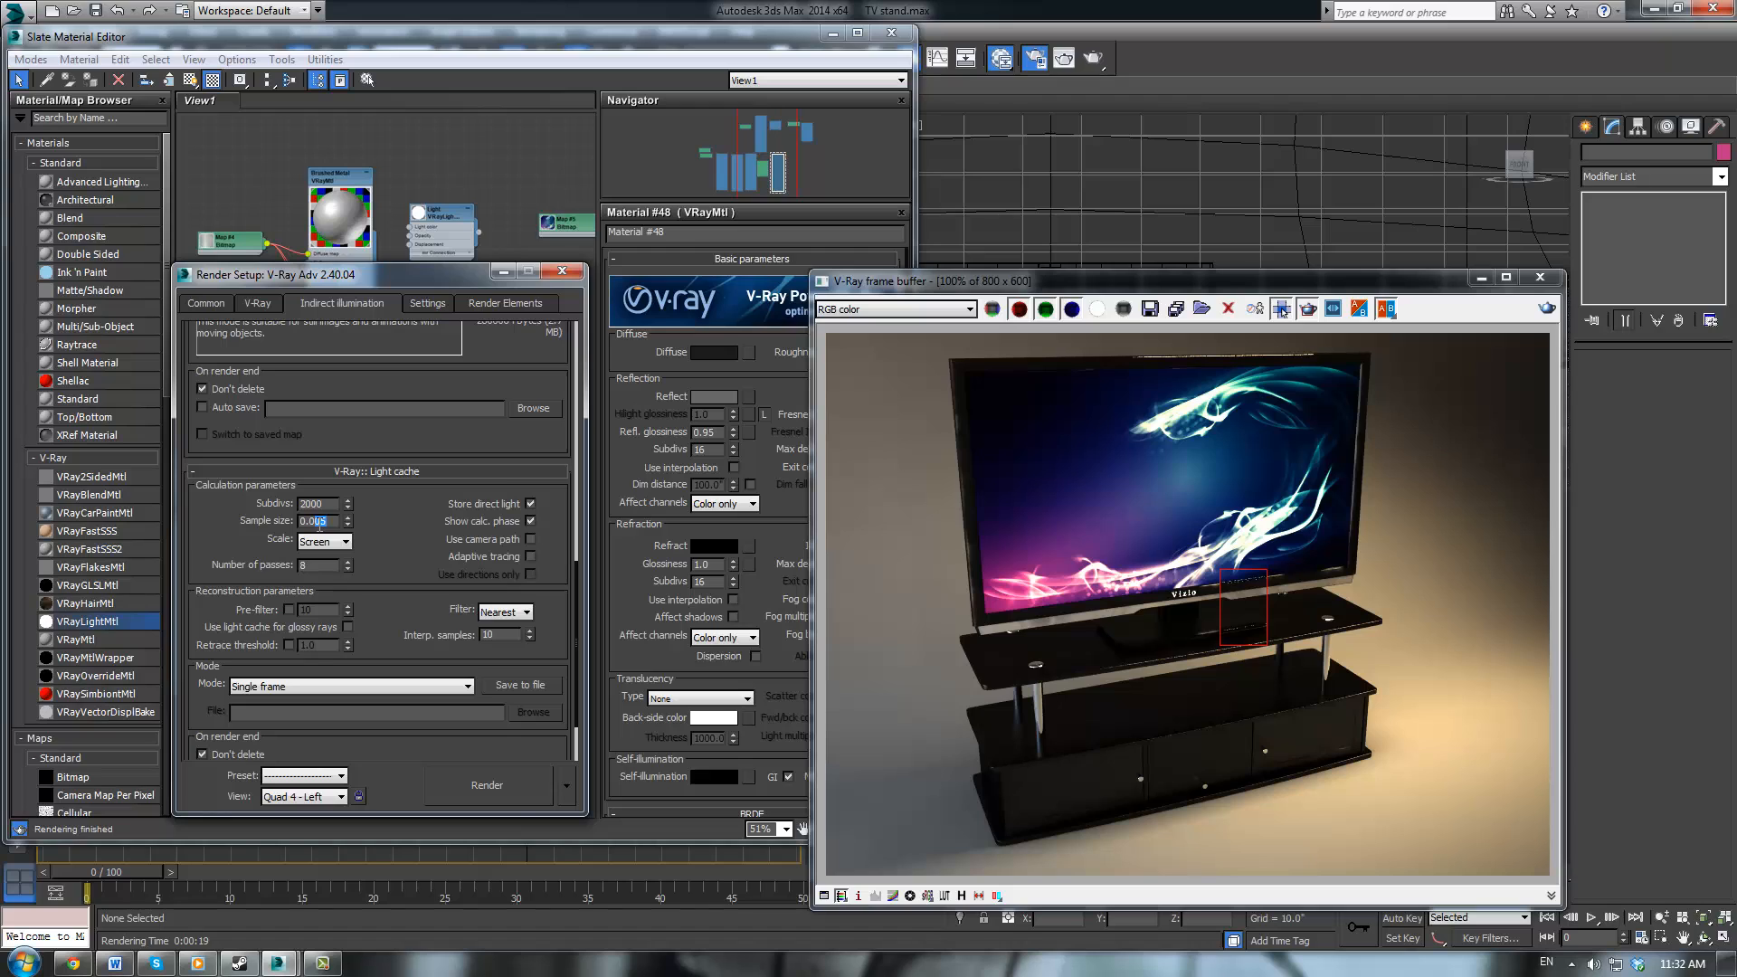
text(2)
key(Return)
Set the irradiance map's interpolation samples to 40 and HSph. subdivs to 100, and start a render
scroll(450, 395, up, 6)
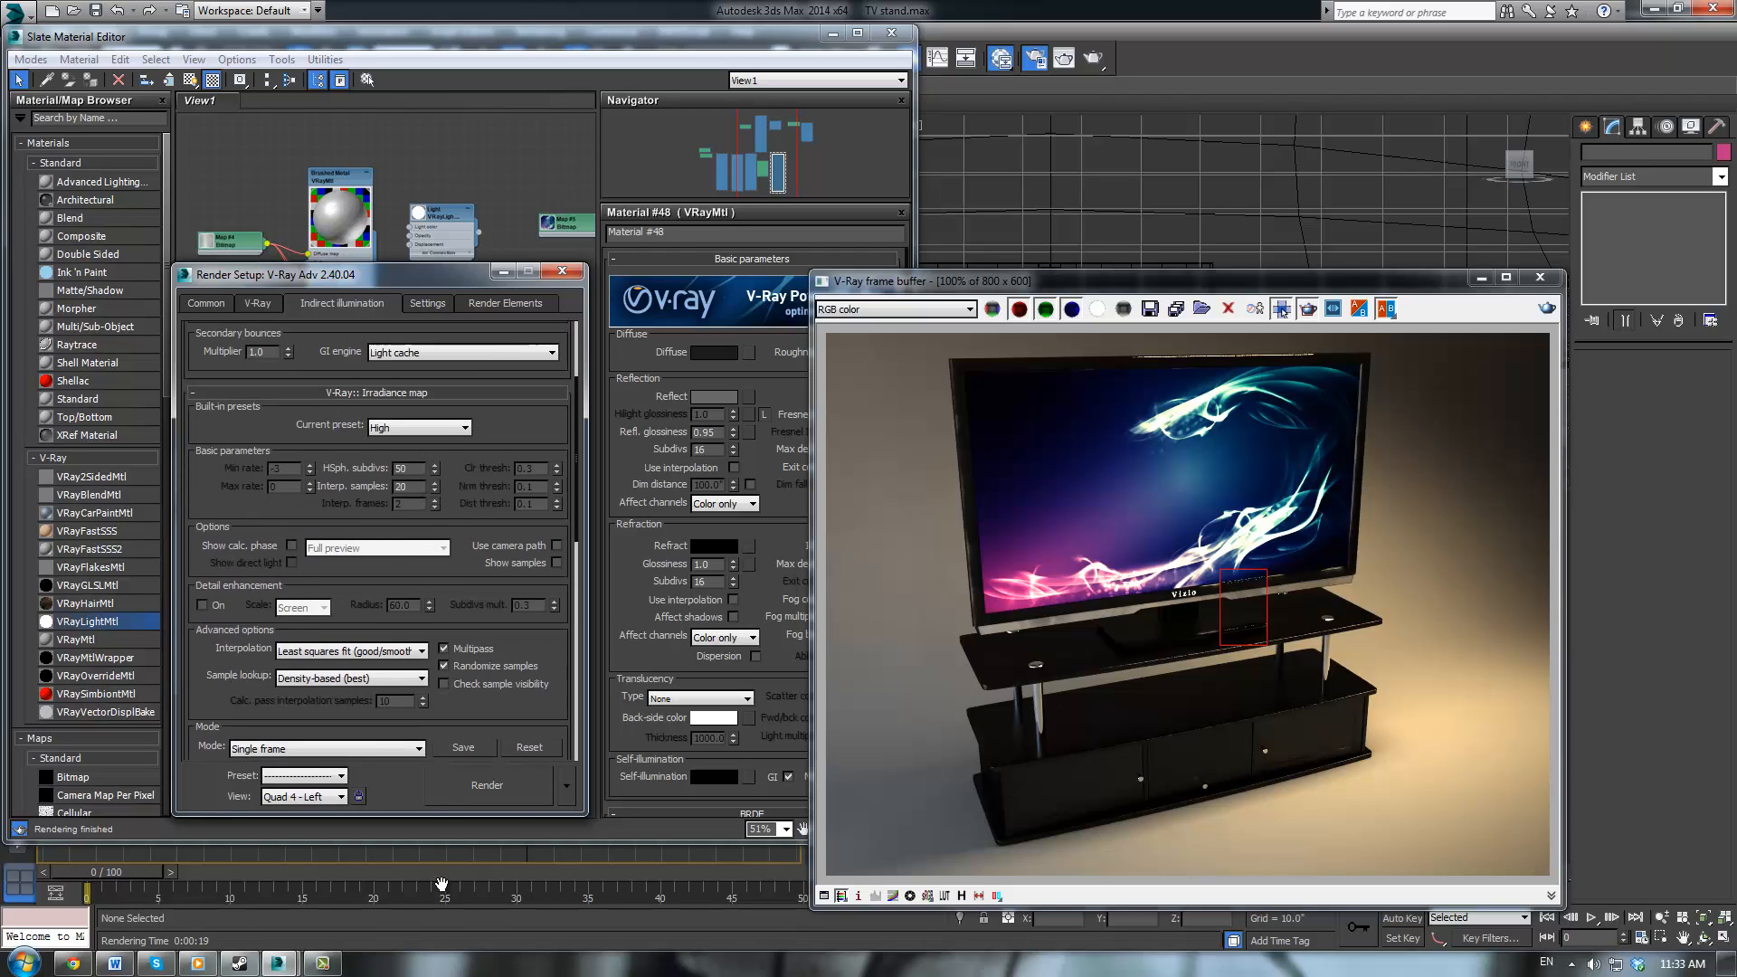
scroll(524, 416, up, 3)
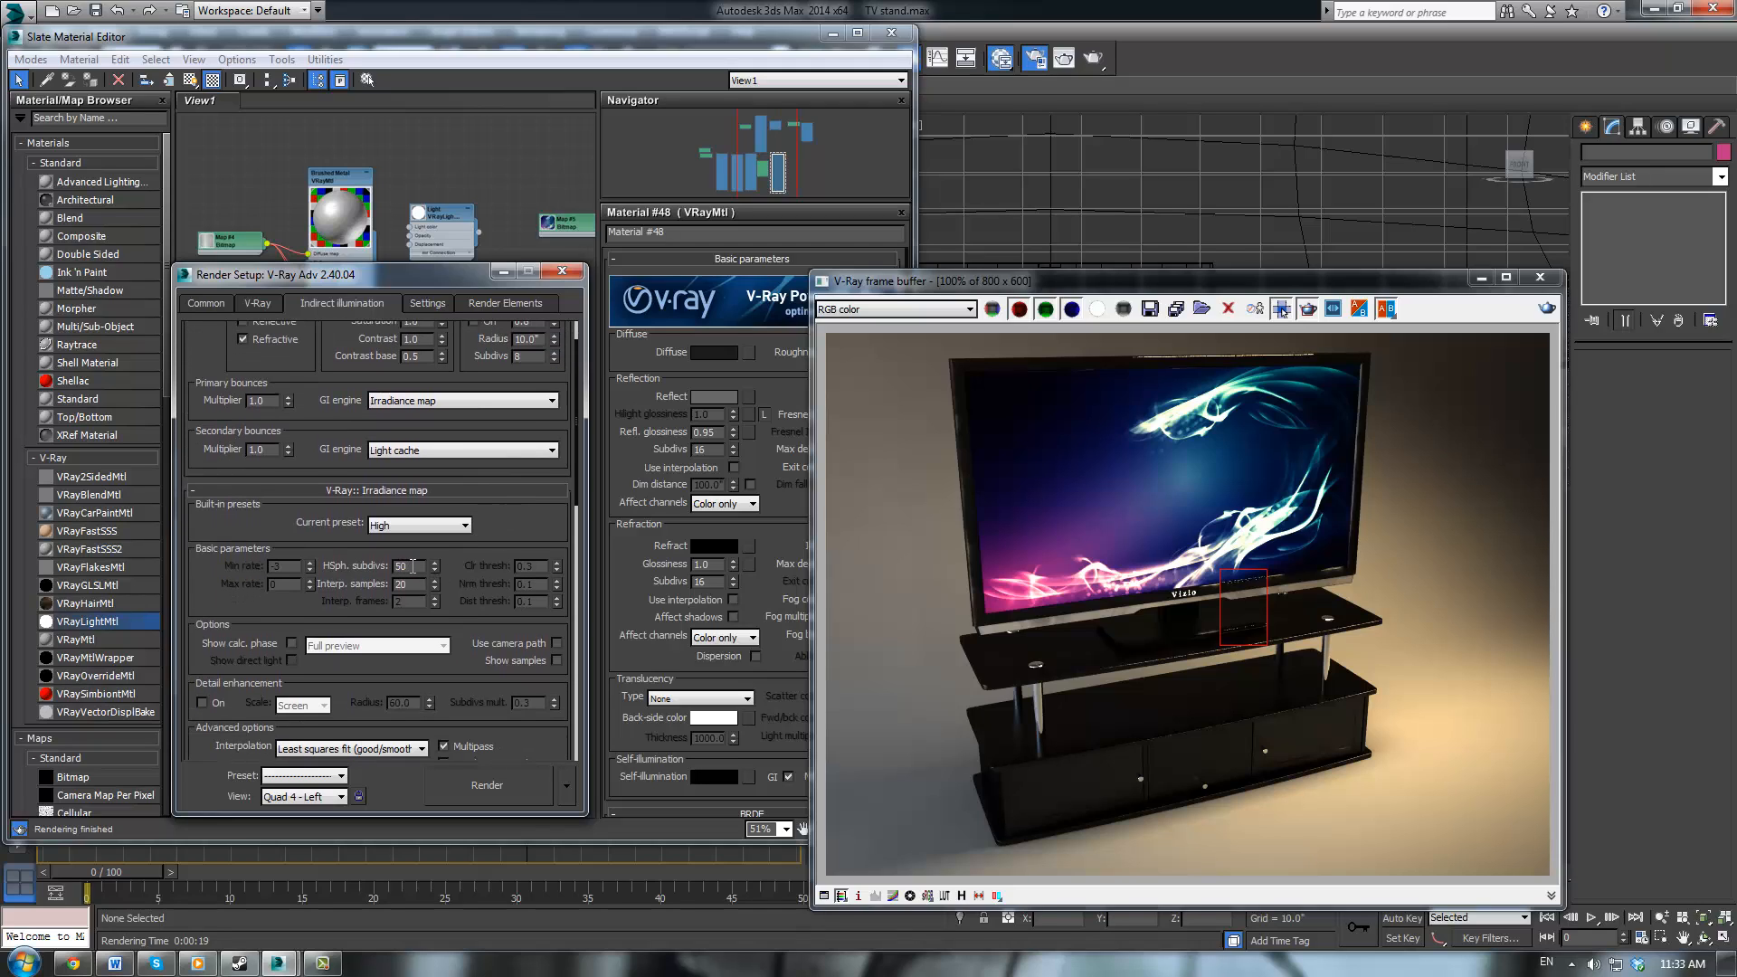
double_click(417, 587)
text(40)
key(Return)
double_click(400, 566)
text(100)
key(Return)
click(1547, 309)
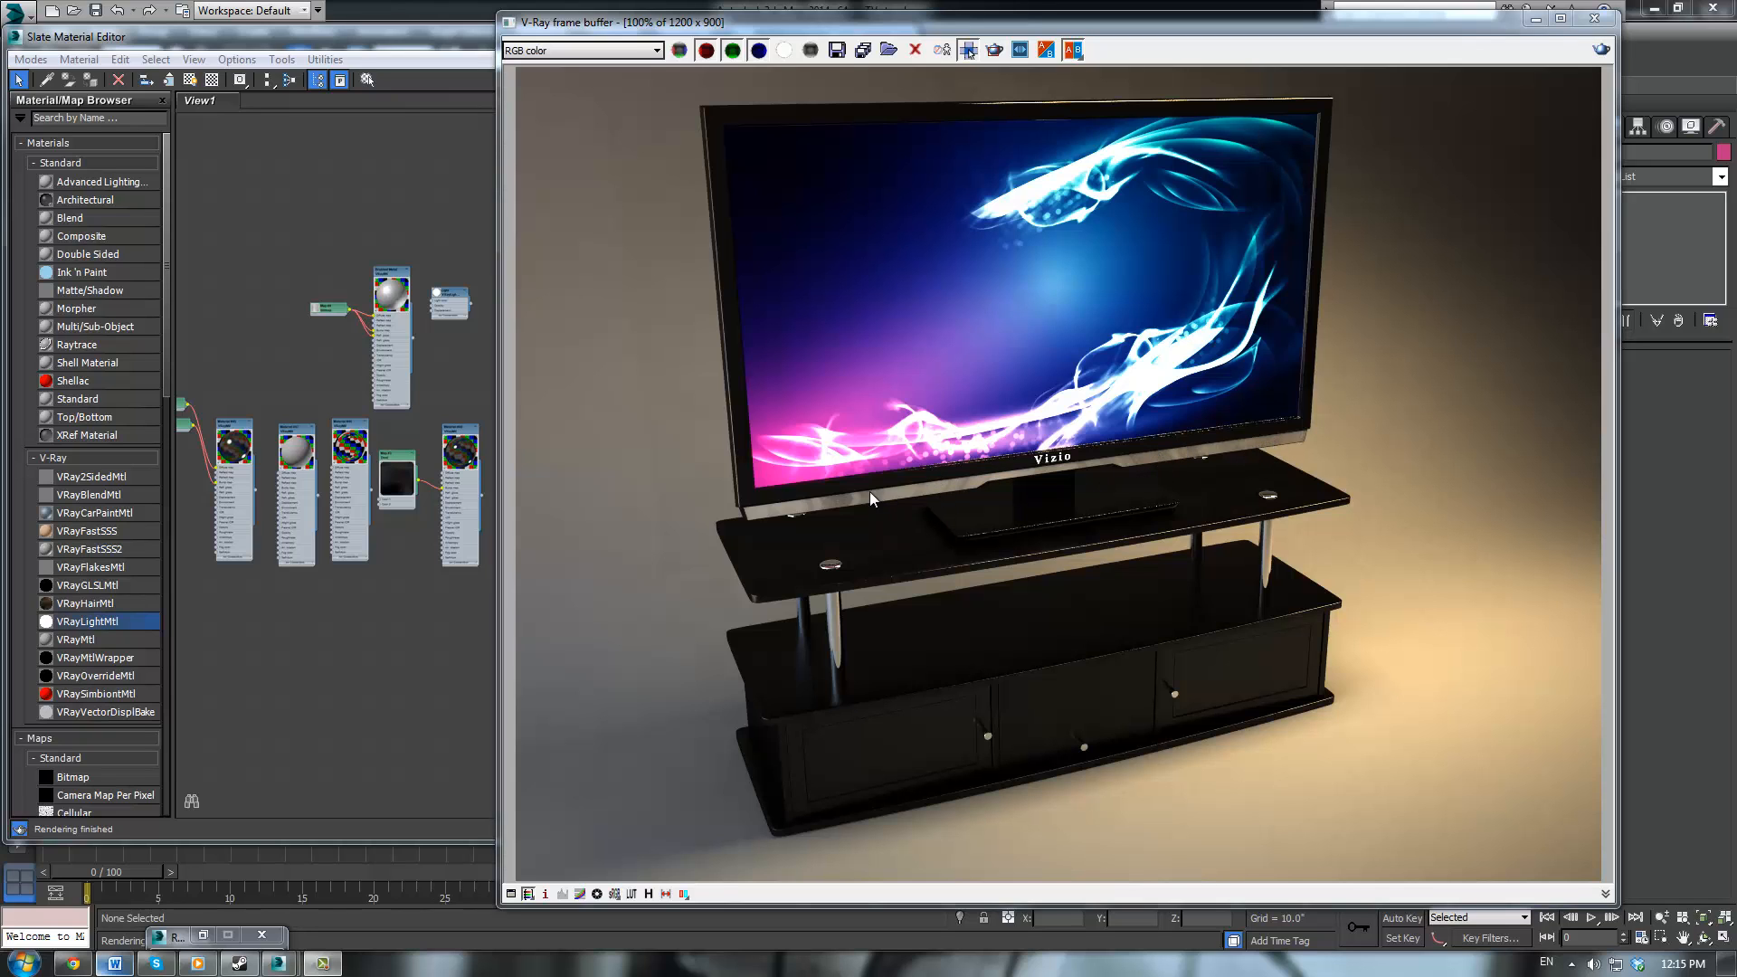
Apply a UVW Map modifier with Box mapping to the grey strip along the TV's bottom edge
click(1535, 19)
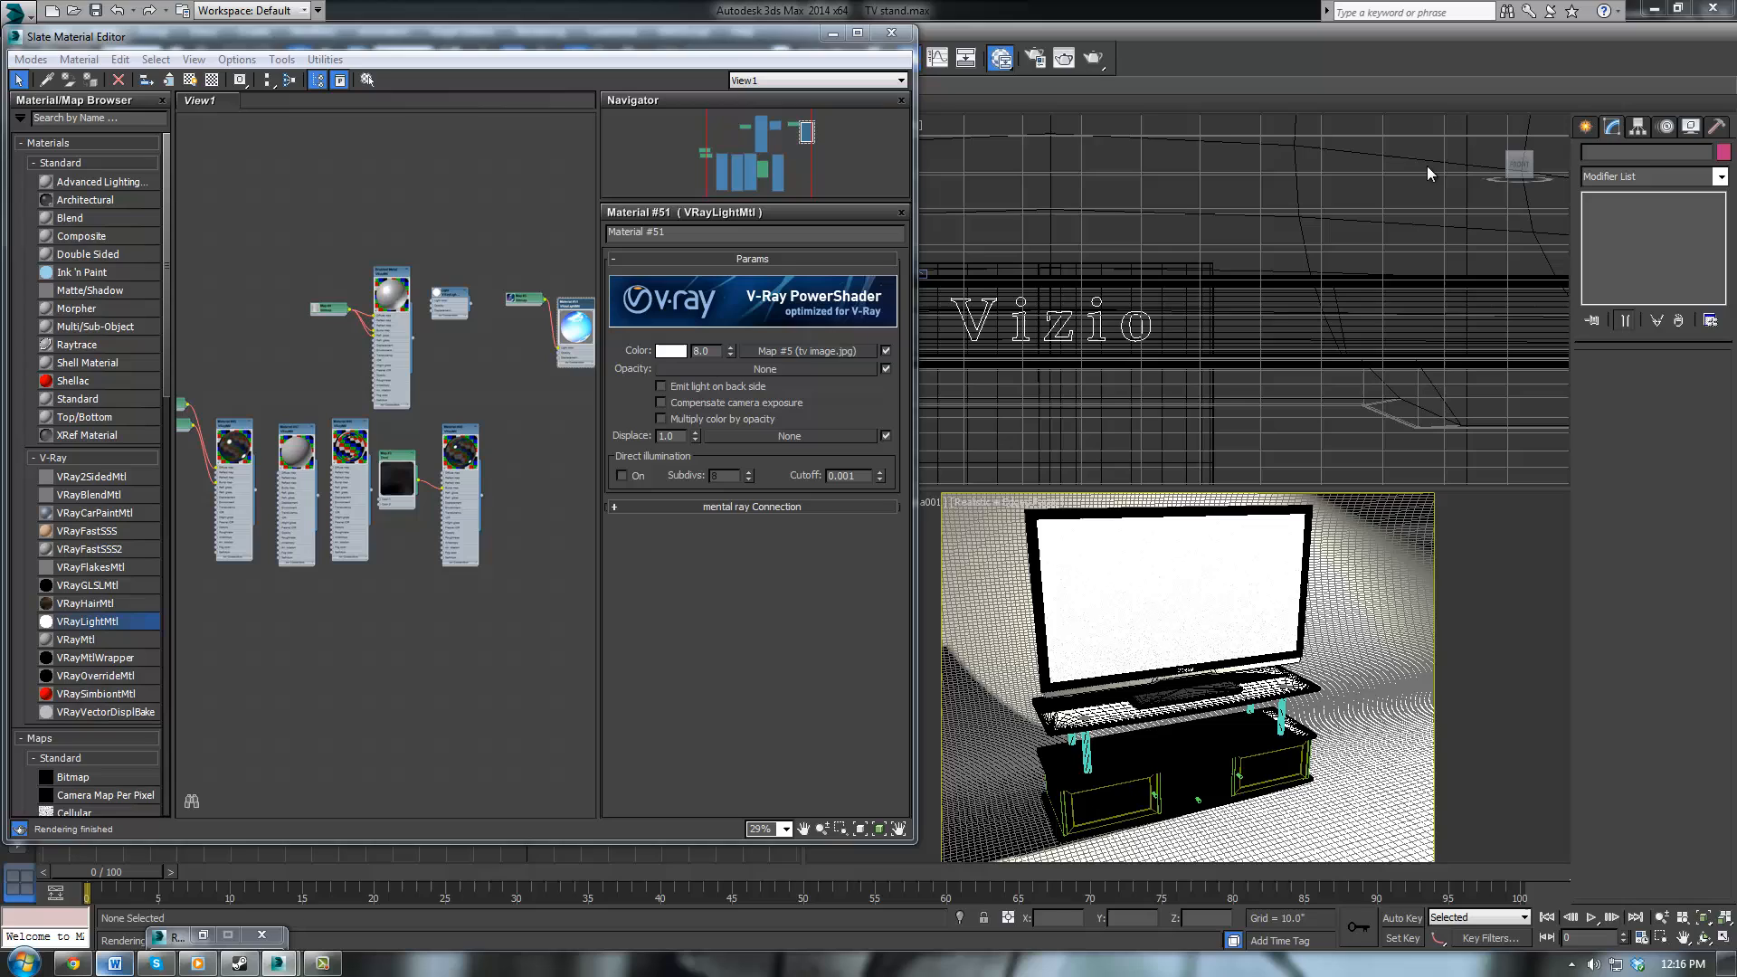
click(1097, 689)
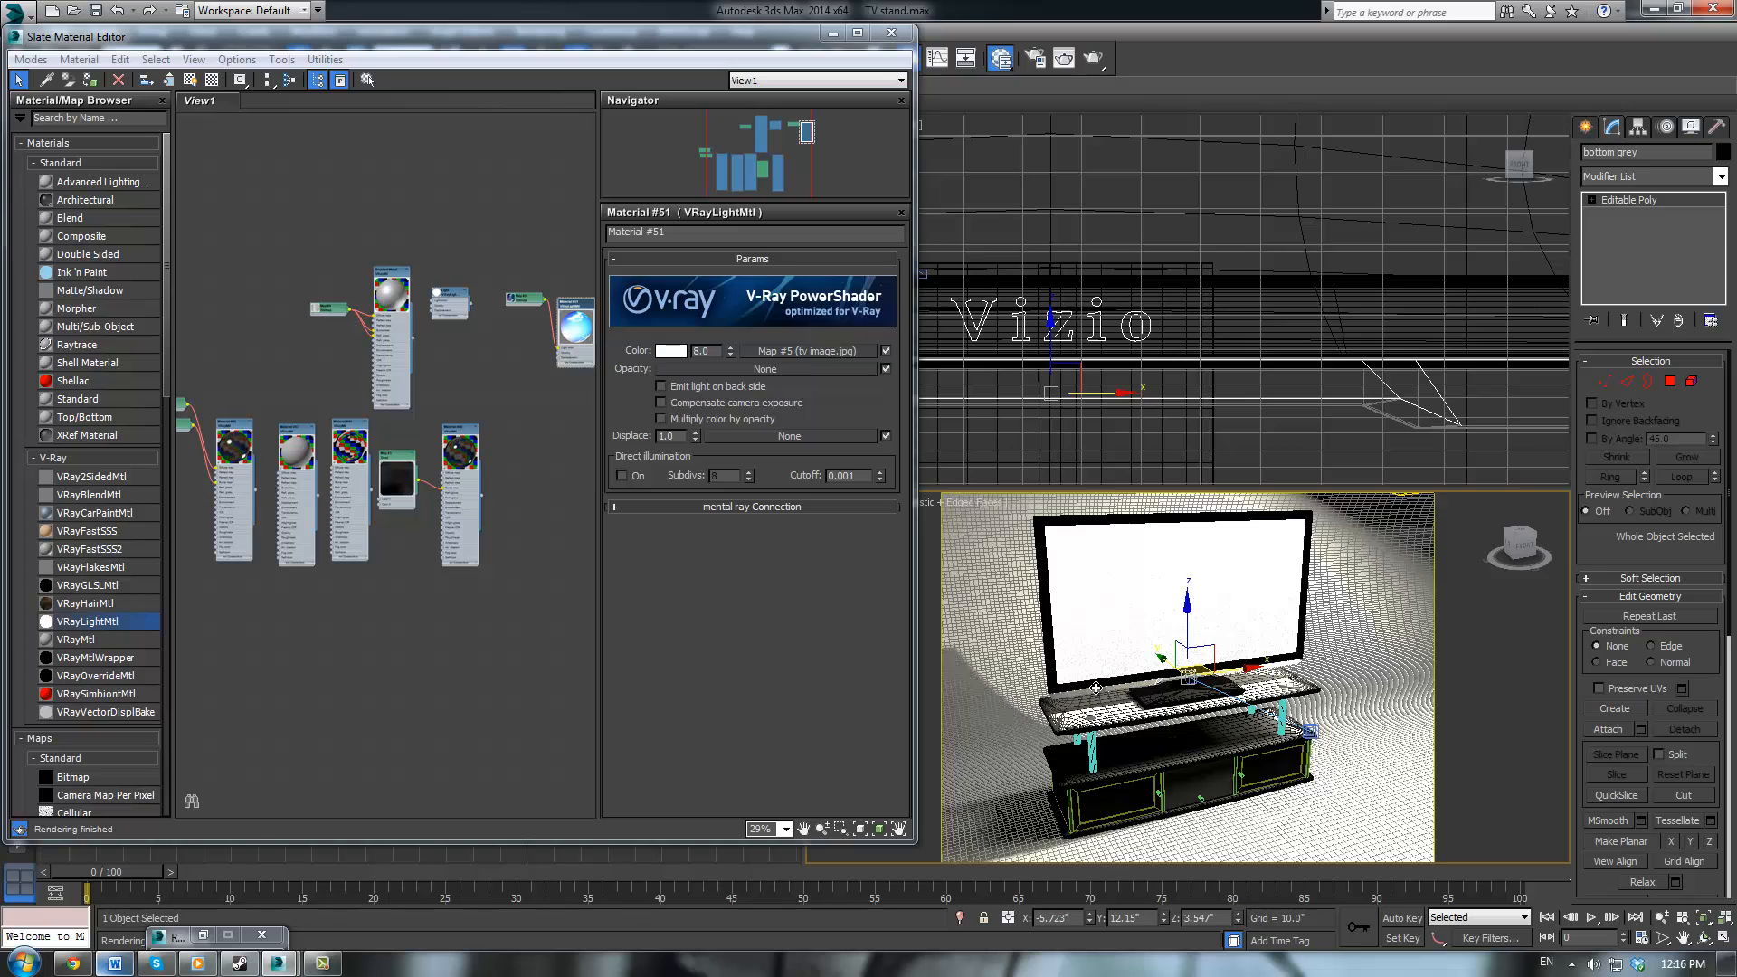
scroll(1097, 689, up, 5)
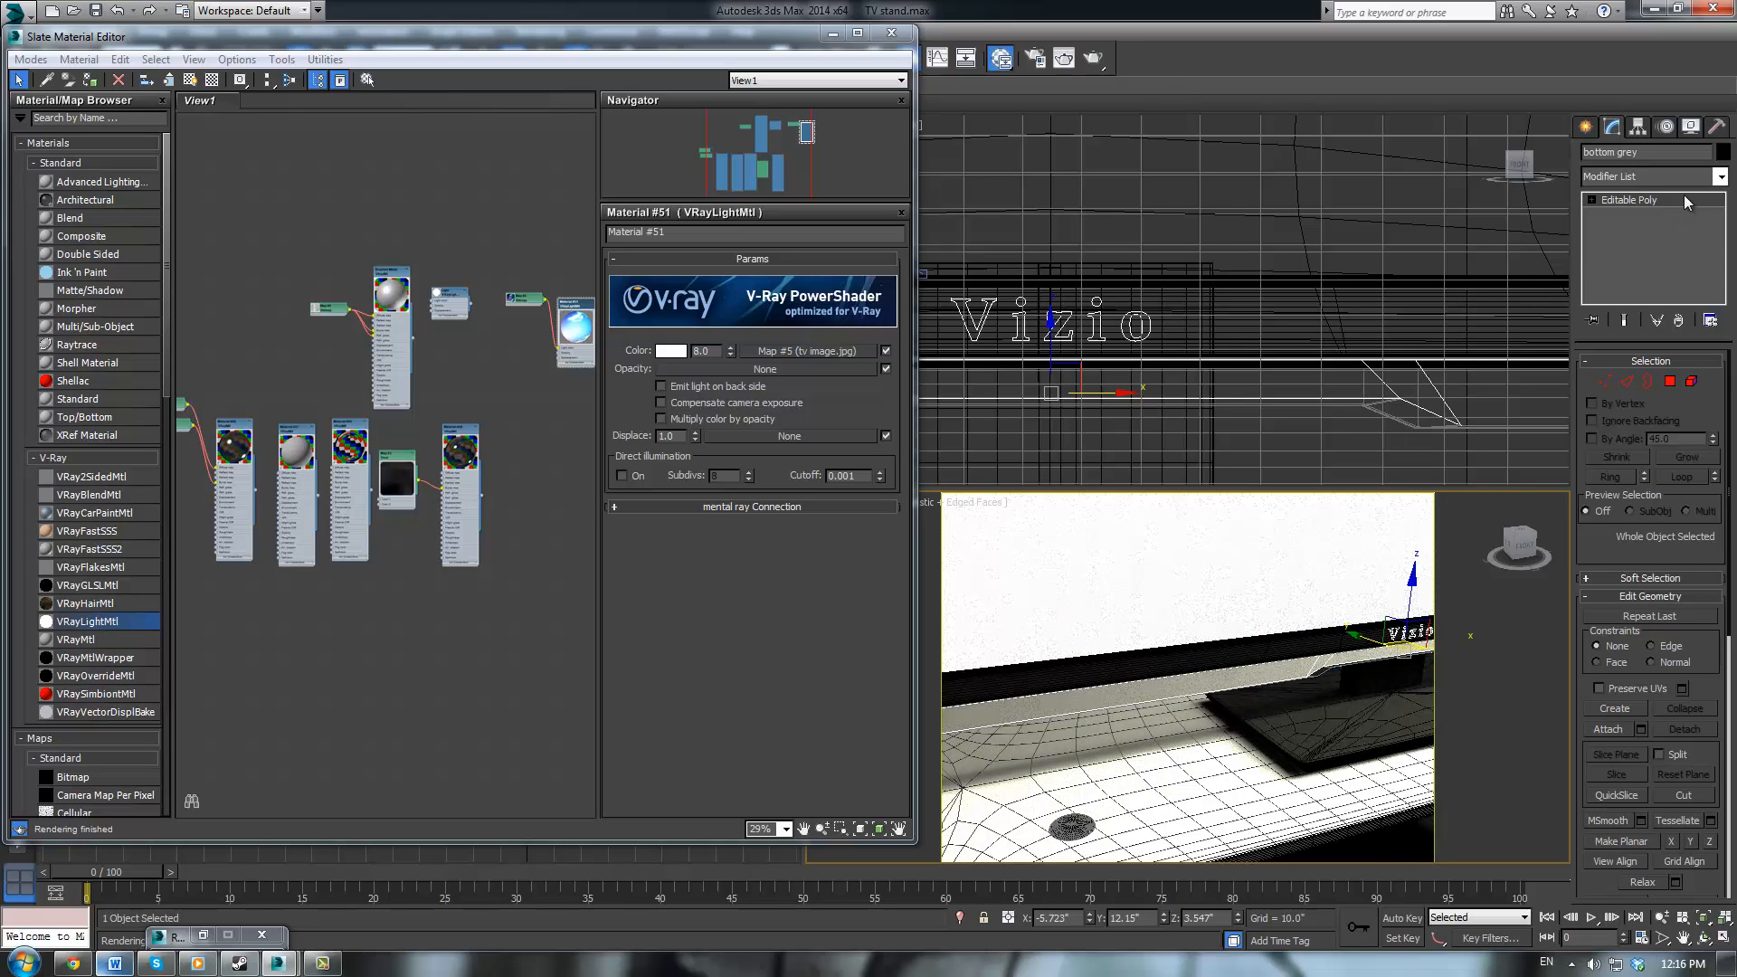
click(1720, 177)
scroll(1625, 802, down, 5)
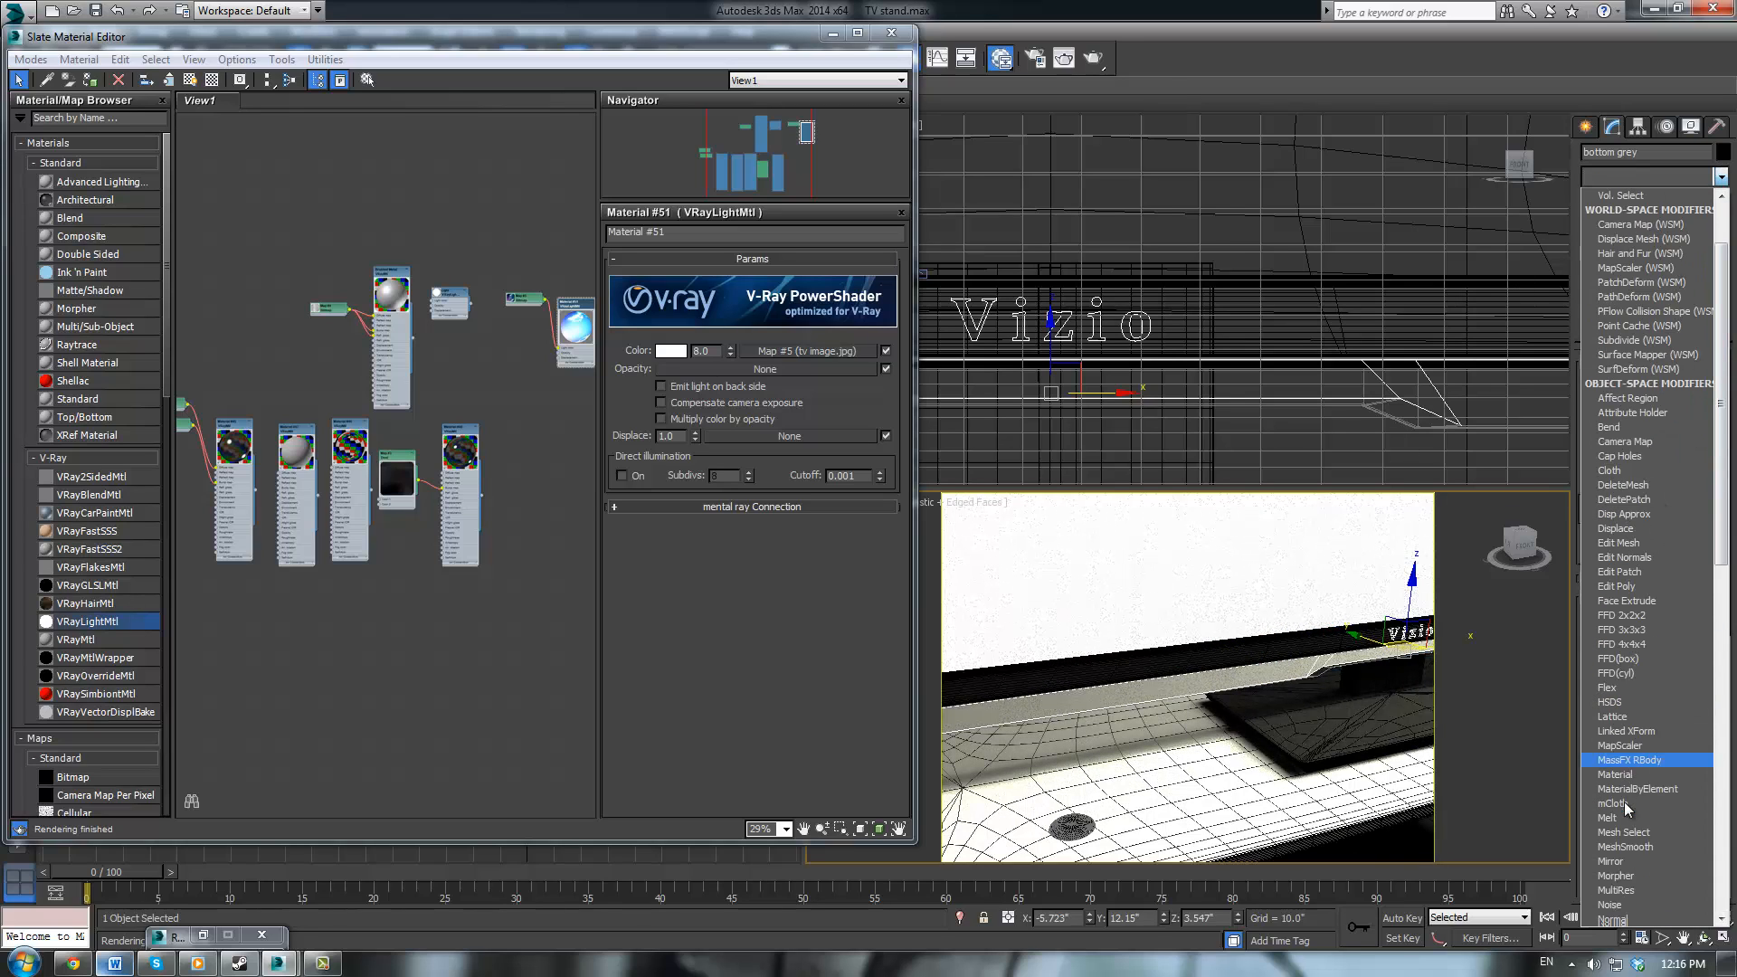
scroll(1632, 824, down, 15)
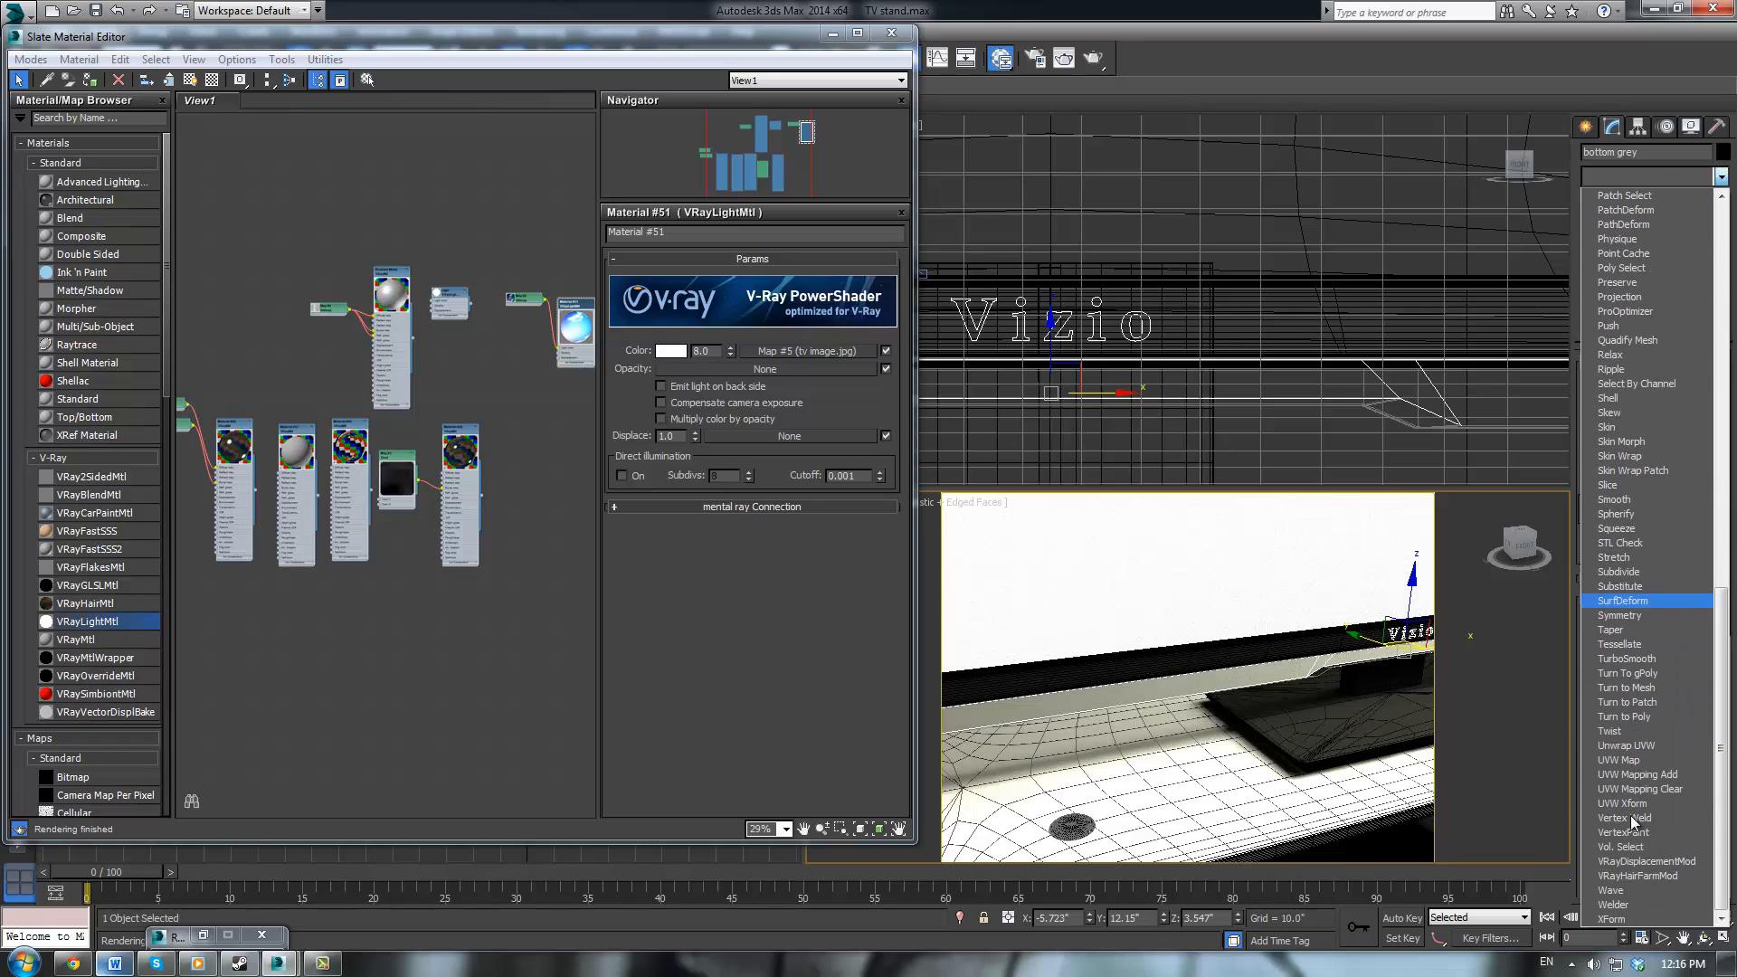
click(1628, 760)
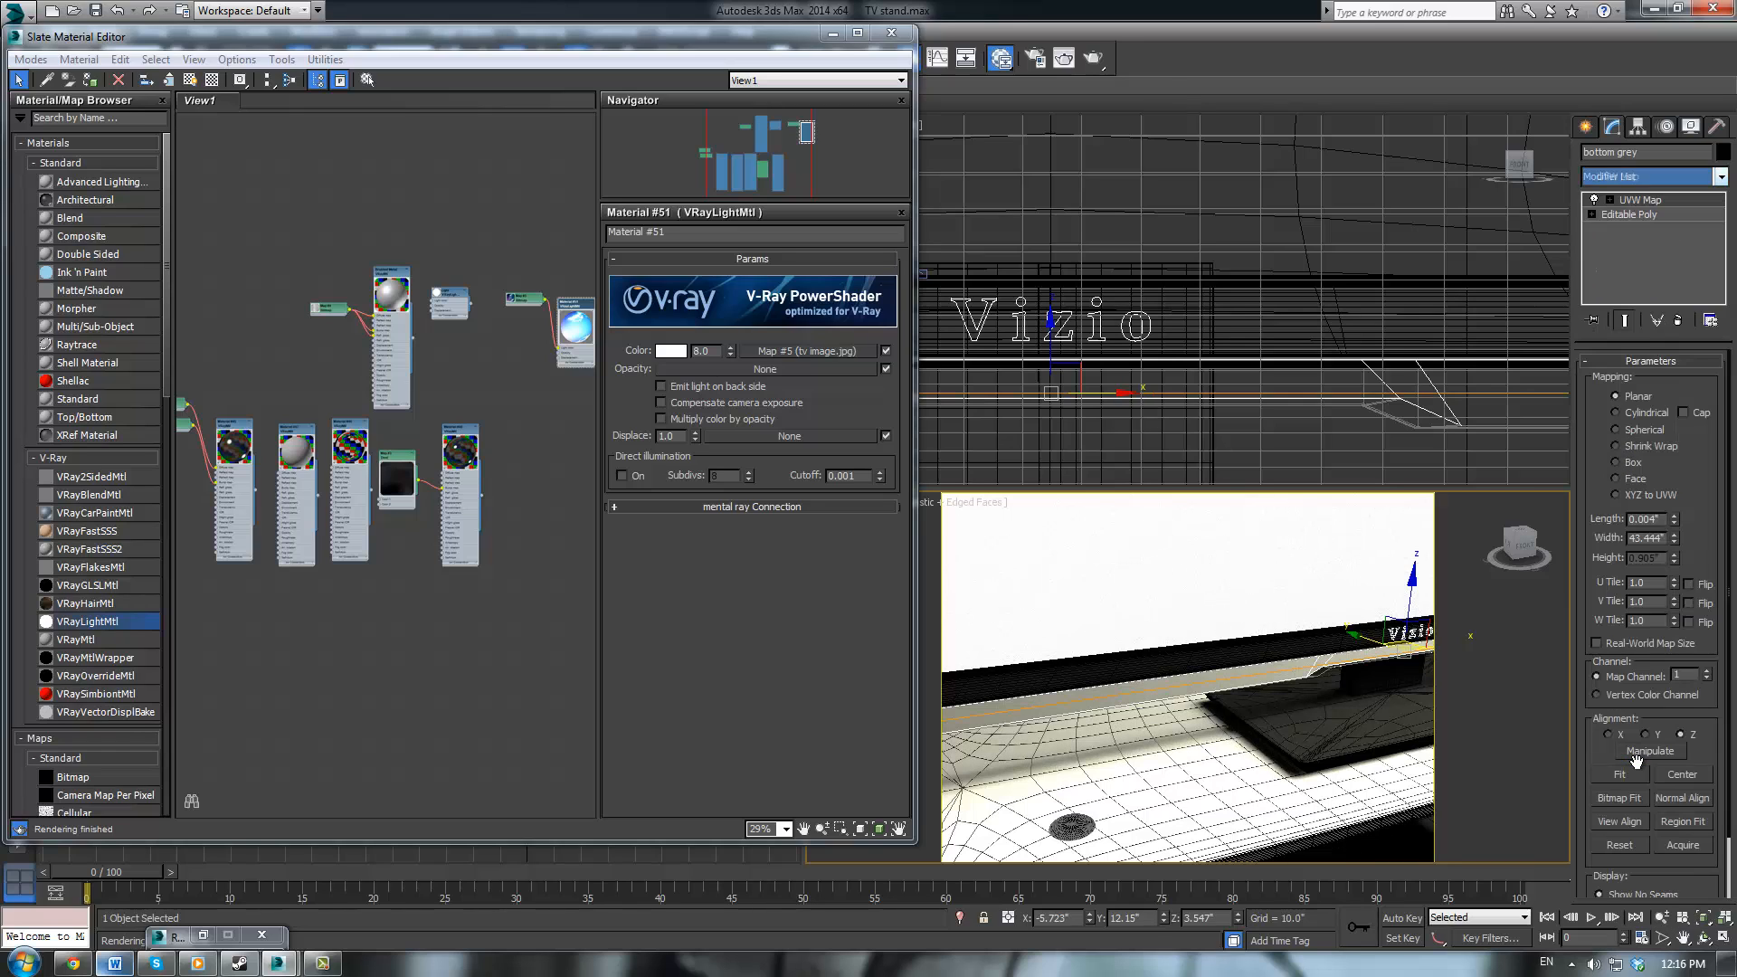
click(1616, 463)
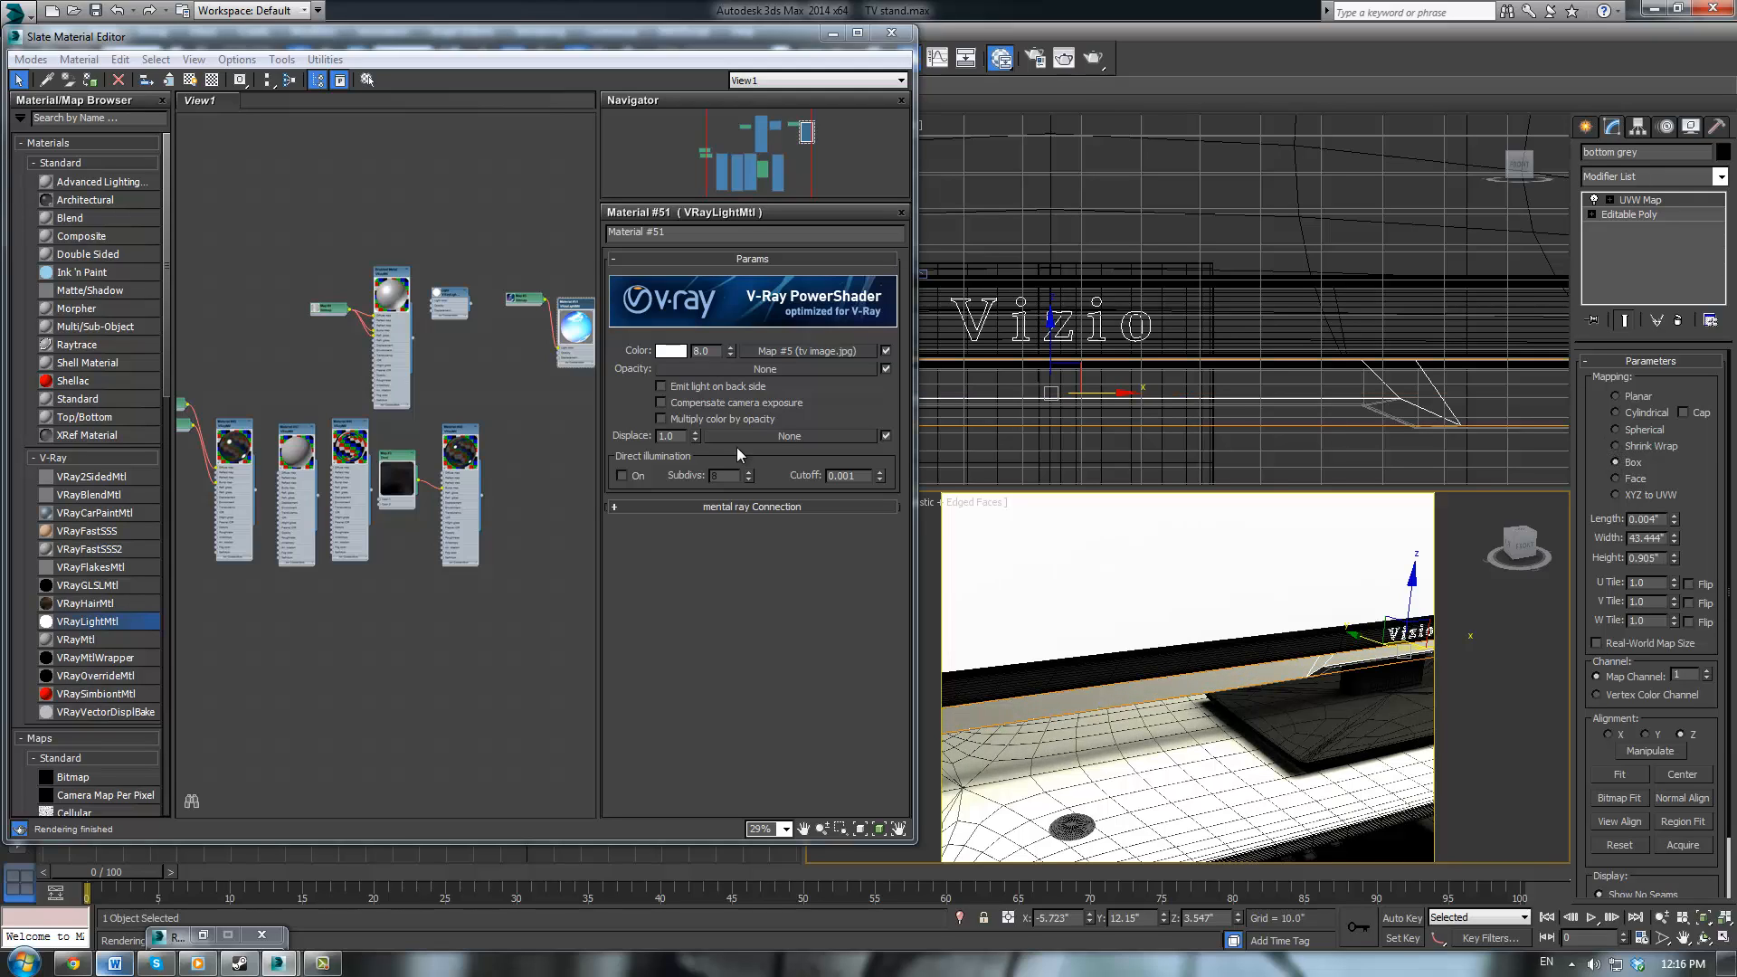
Examine the Map #4 bitmap and its connections to the Brushed Metal material, and minimize the material editor
click(318, 308)
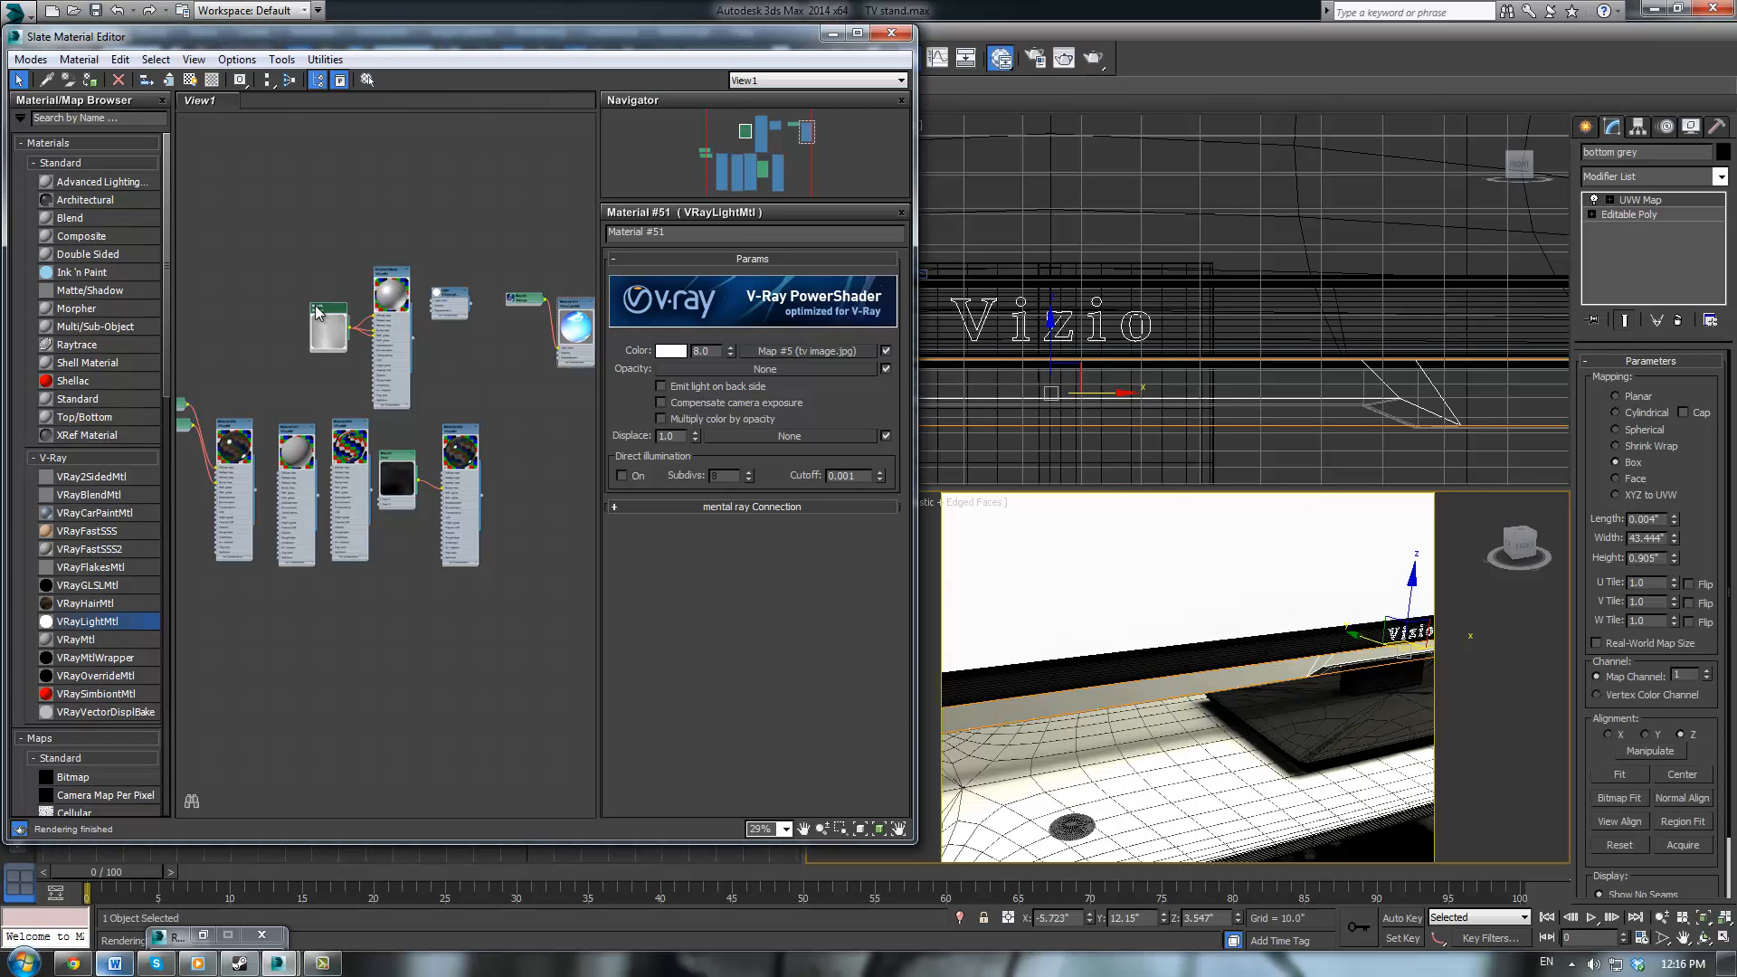
scroll(300, 302, up, 5)
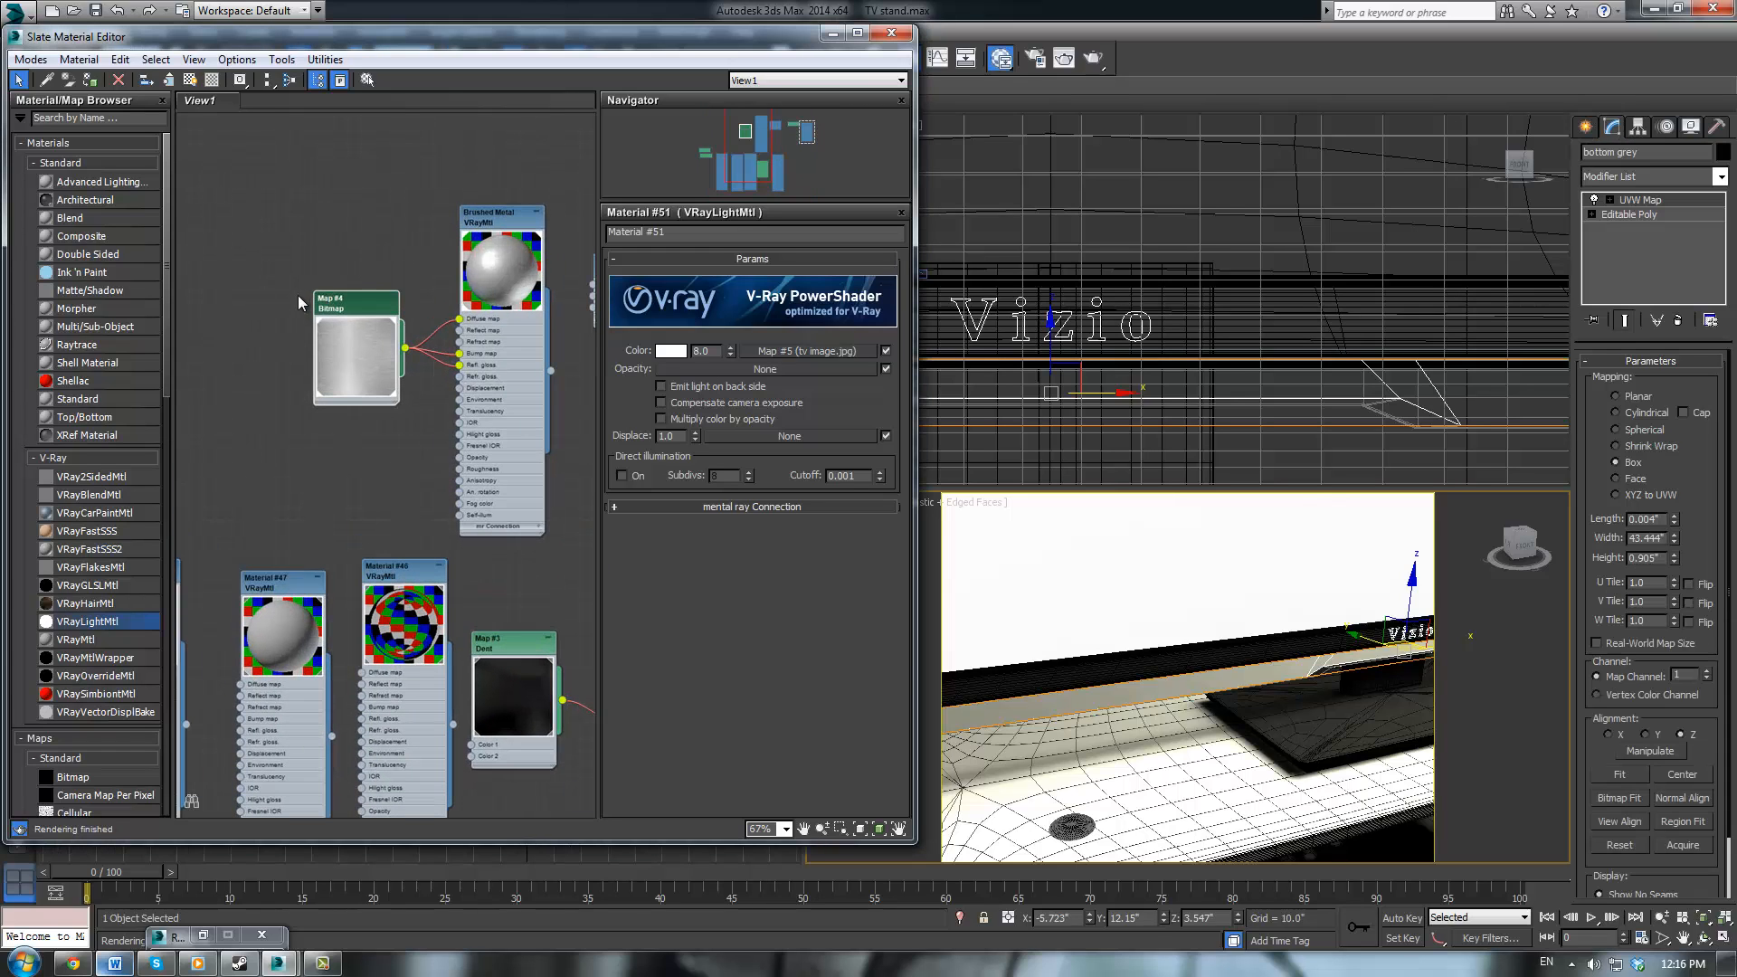
scroll(409, 353, up, 2)
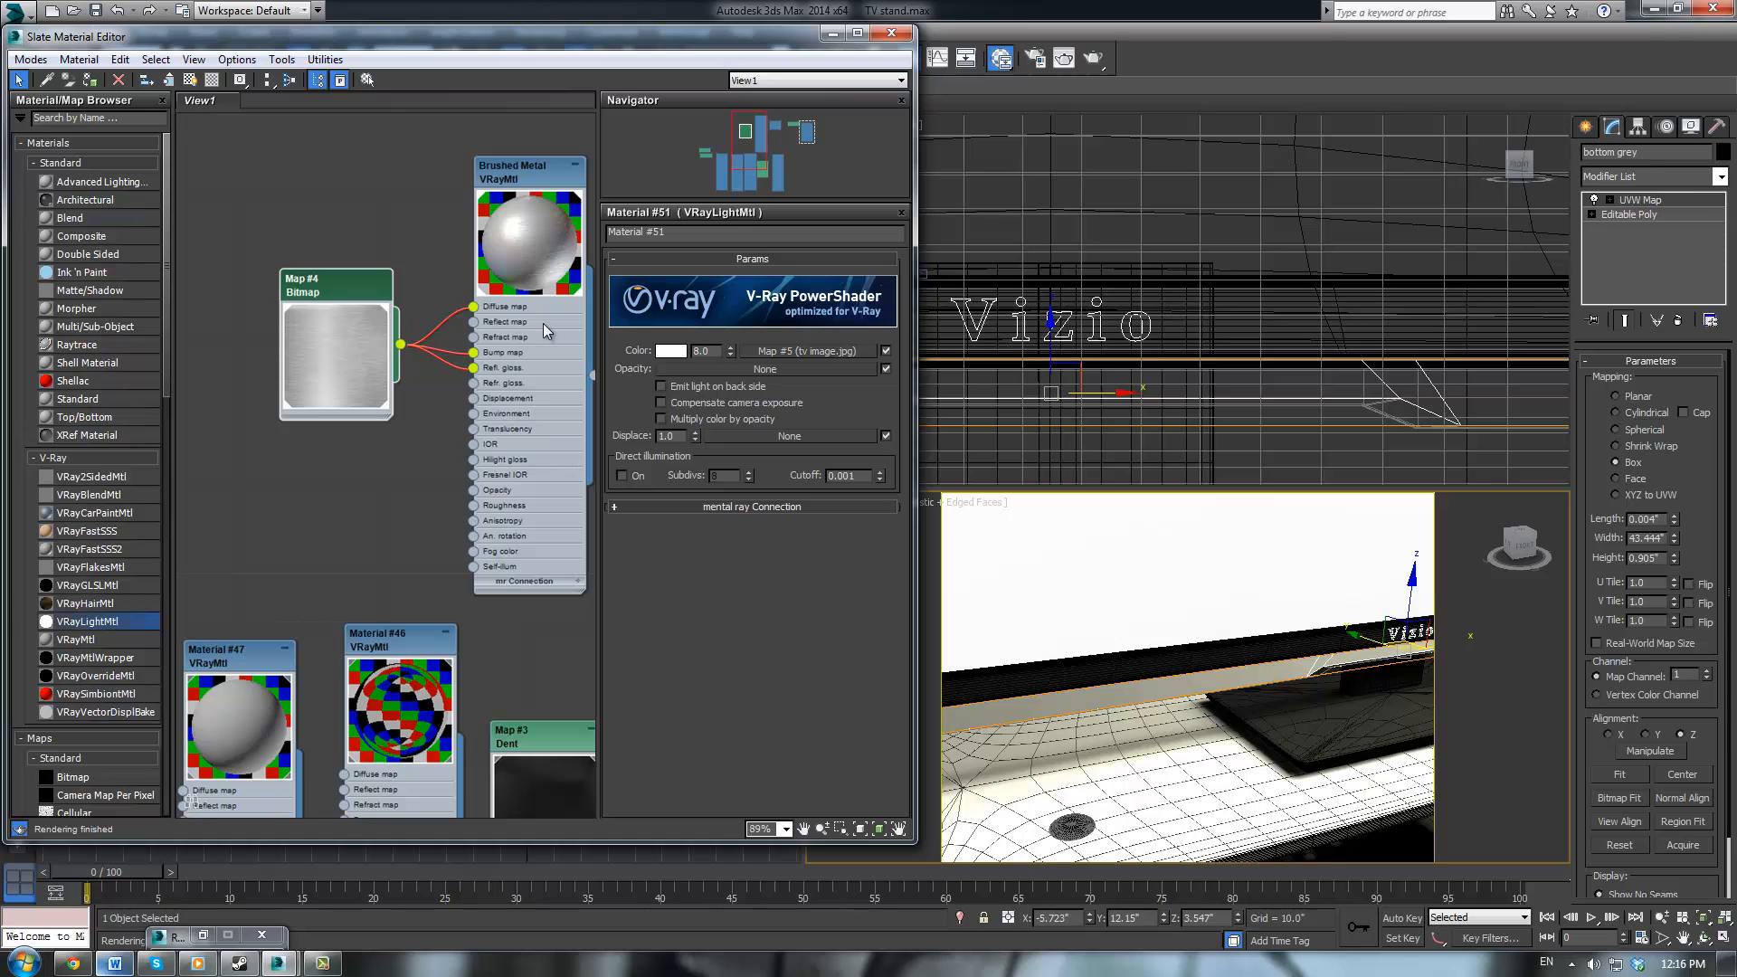
click(831, 37)
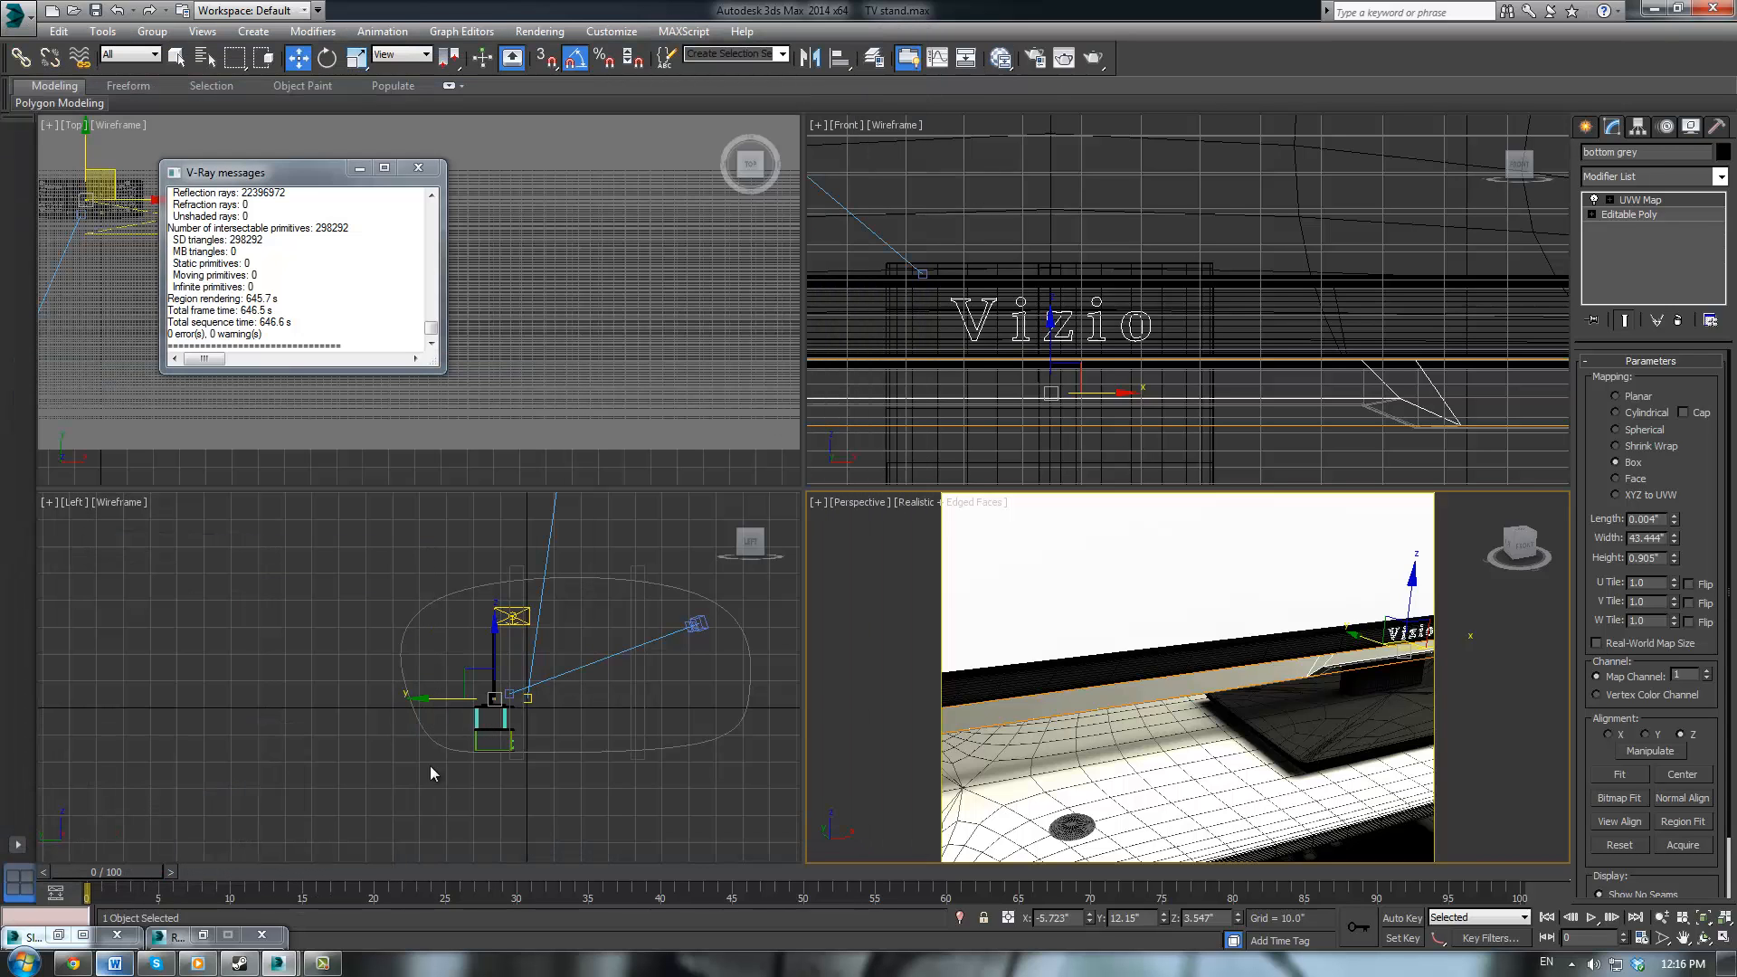
Open the render setup and review the light cache settings for indirect illumination
click(1034, 57)
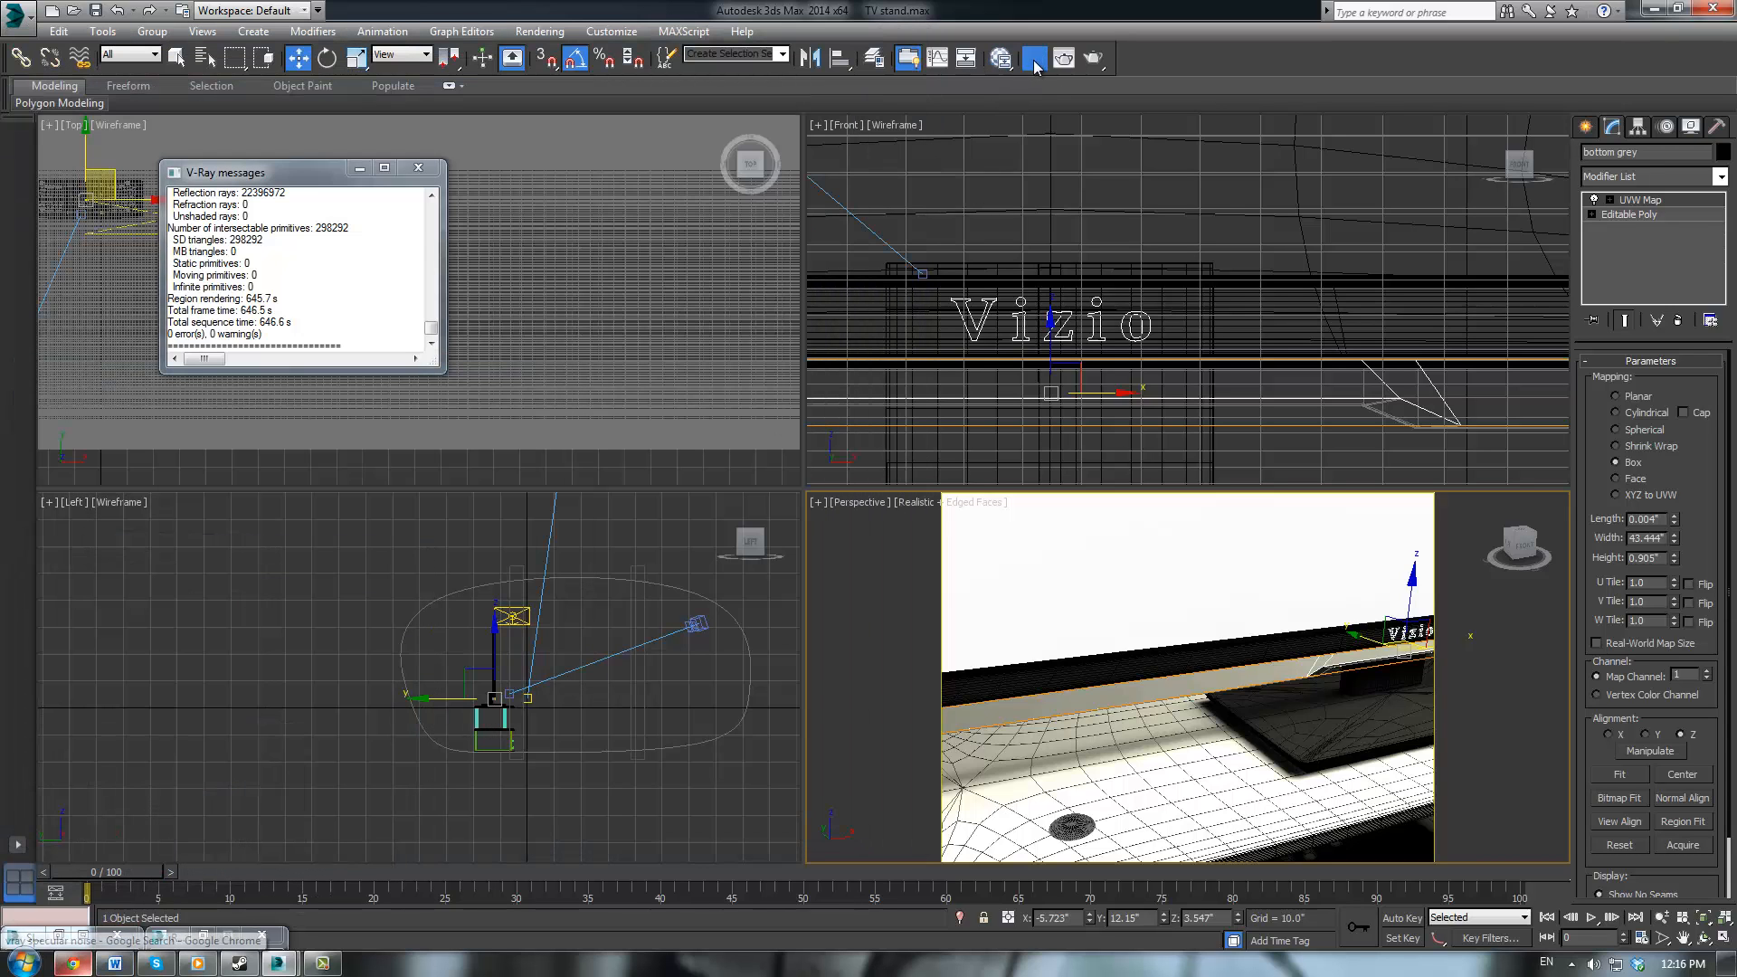
scroll(418, 407, up, 3)
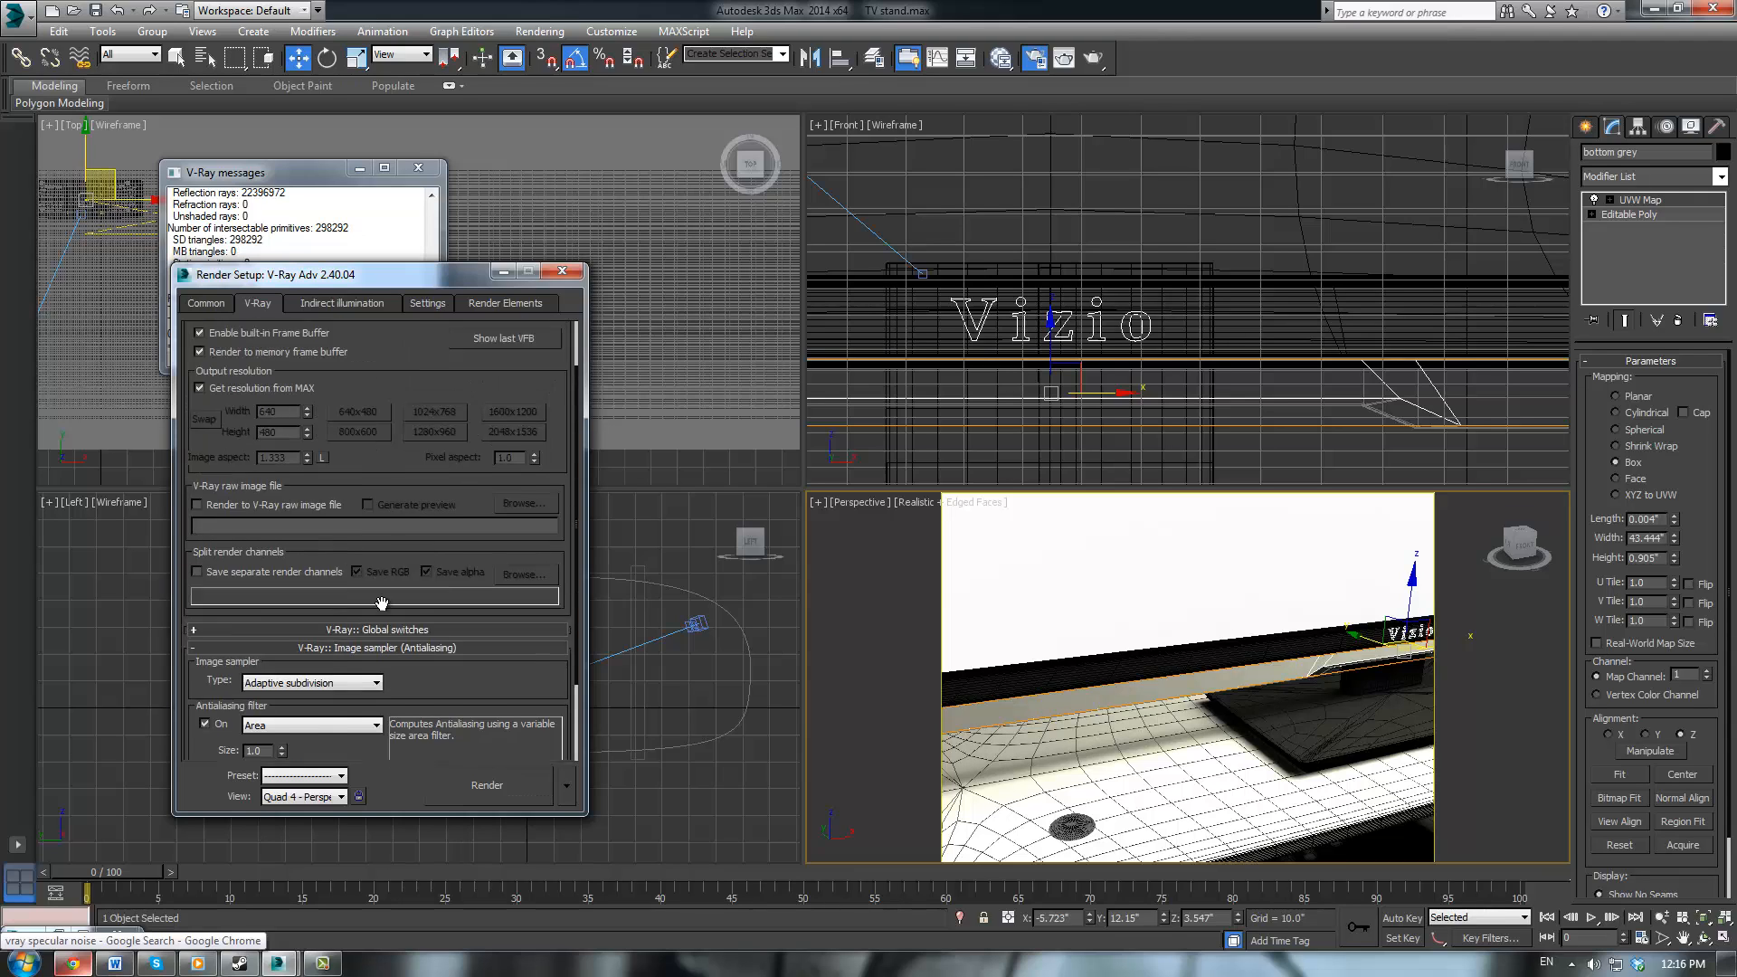
click(371, 308)
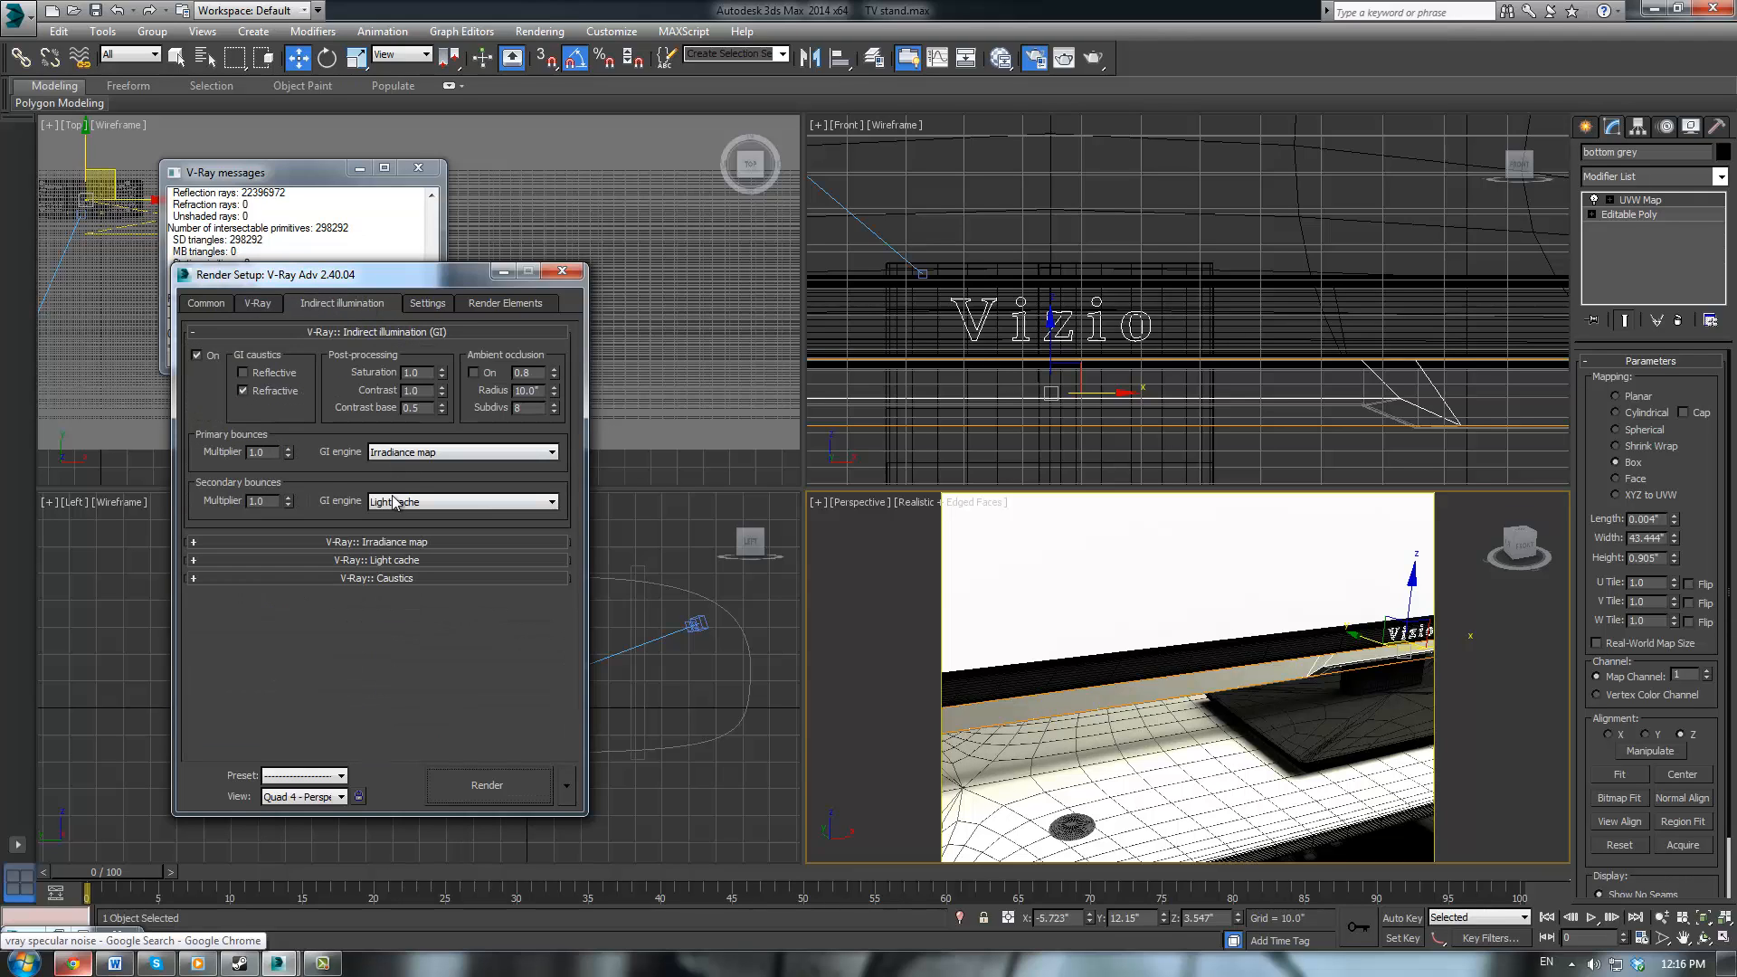
click(376, 560)
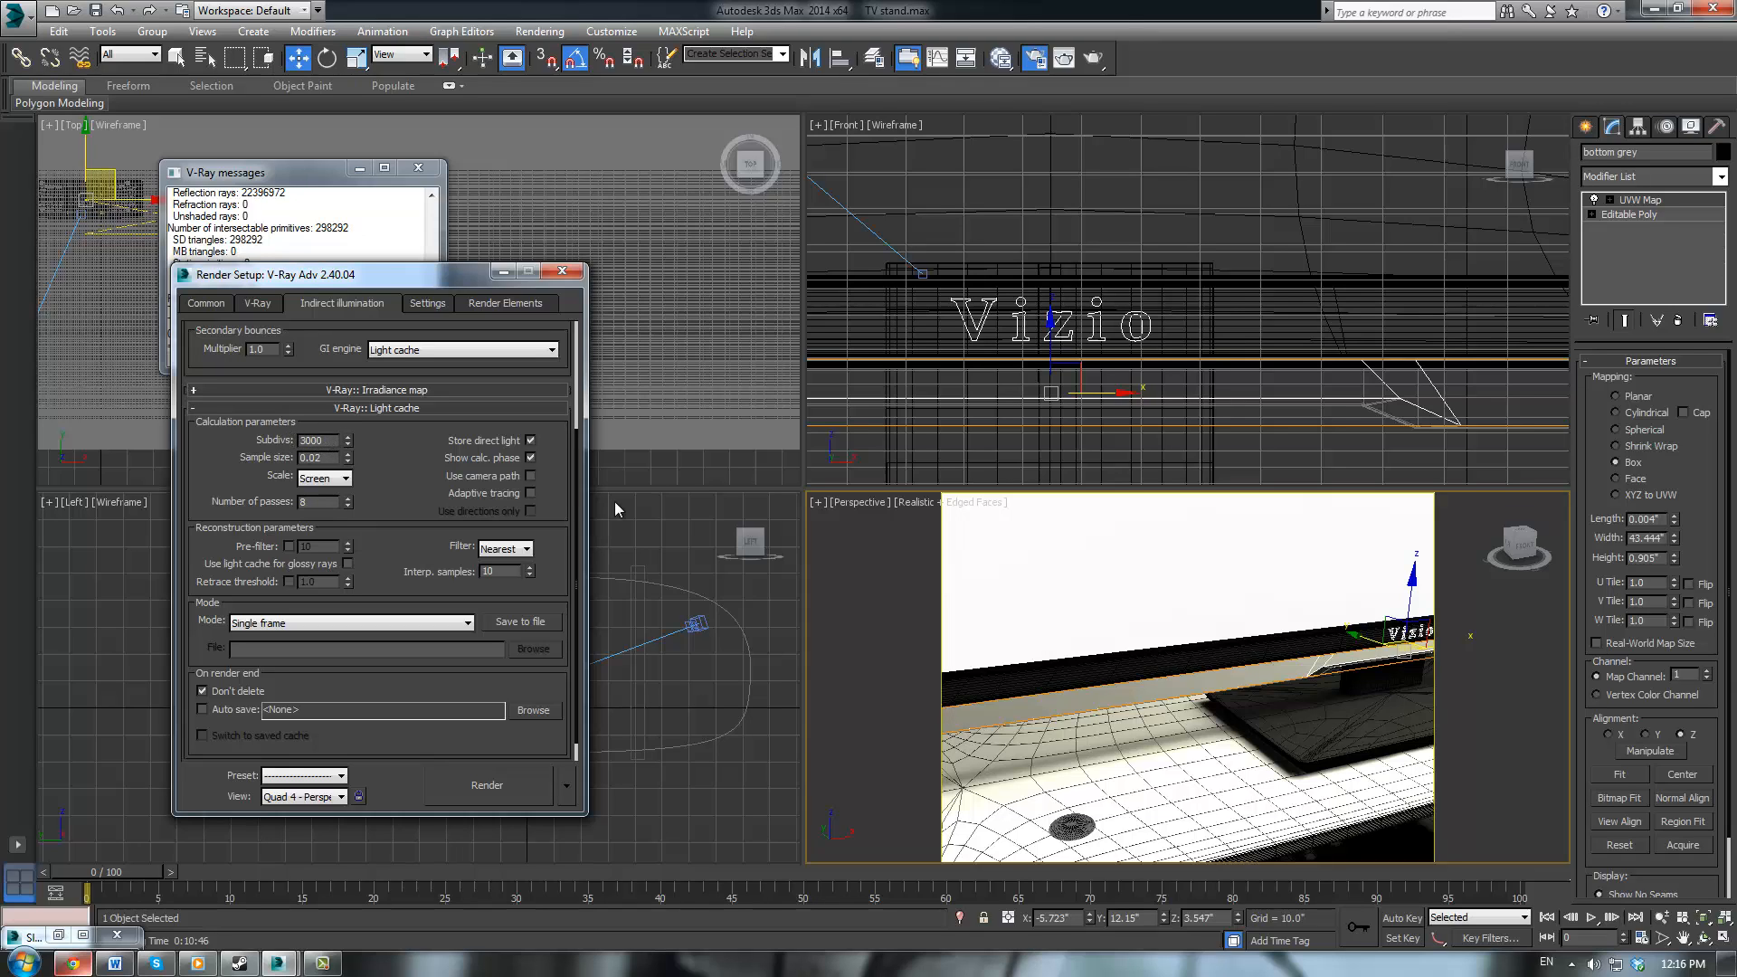
Show the last frame buffer, redraw the render region as a wide band across the TV's bottom bezel, and test-render it
click(250, 308)
click(502, 390)
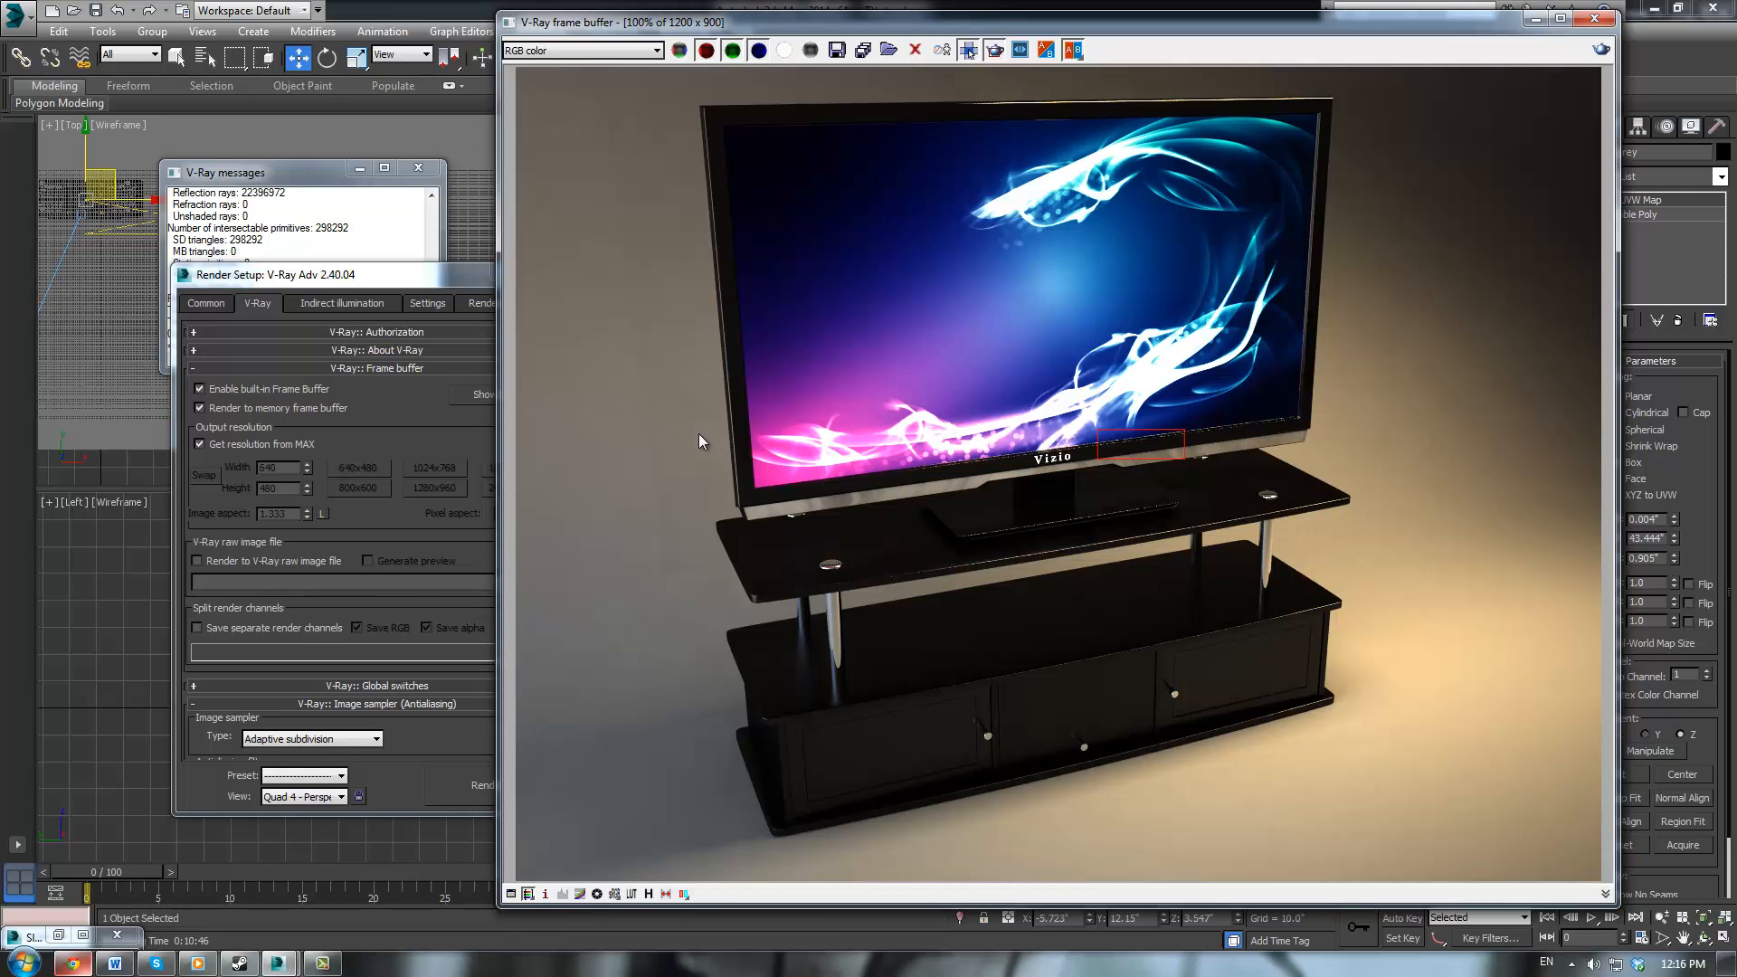
drag(699, 433, 818, 412)
drag(1333, 394, 664, 534)
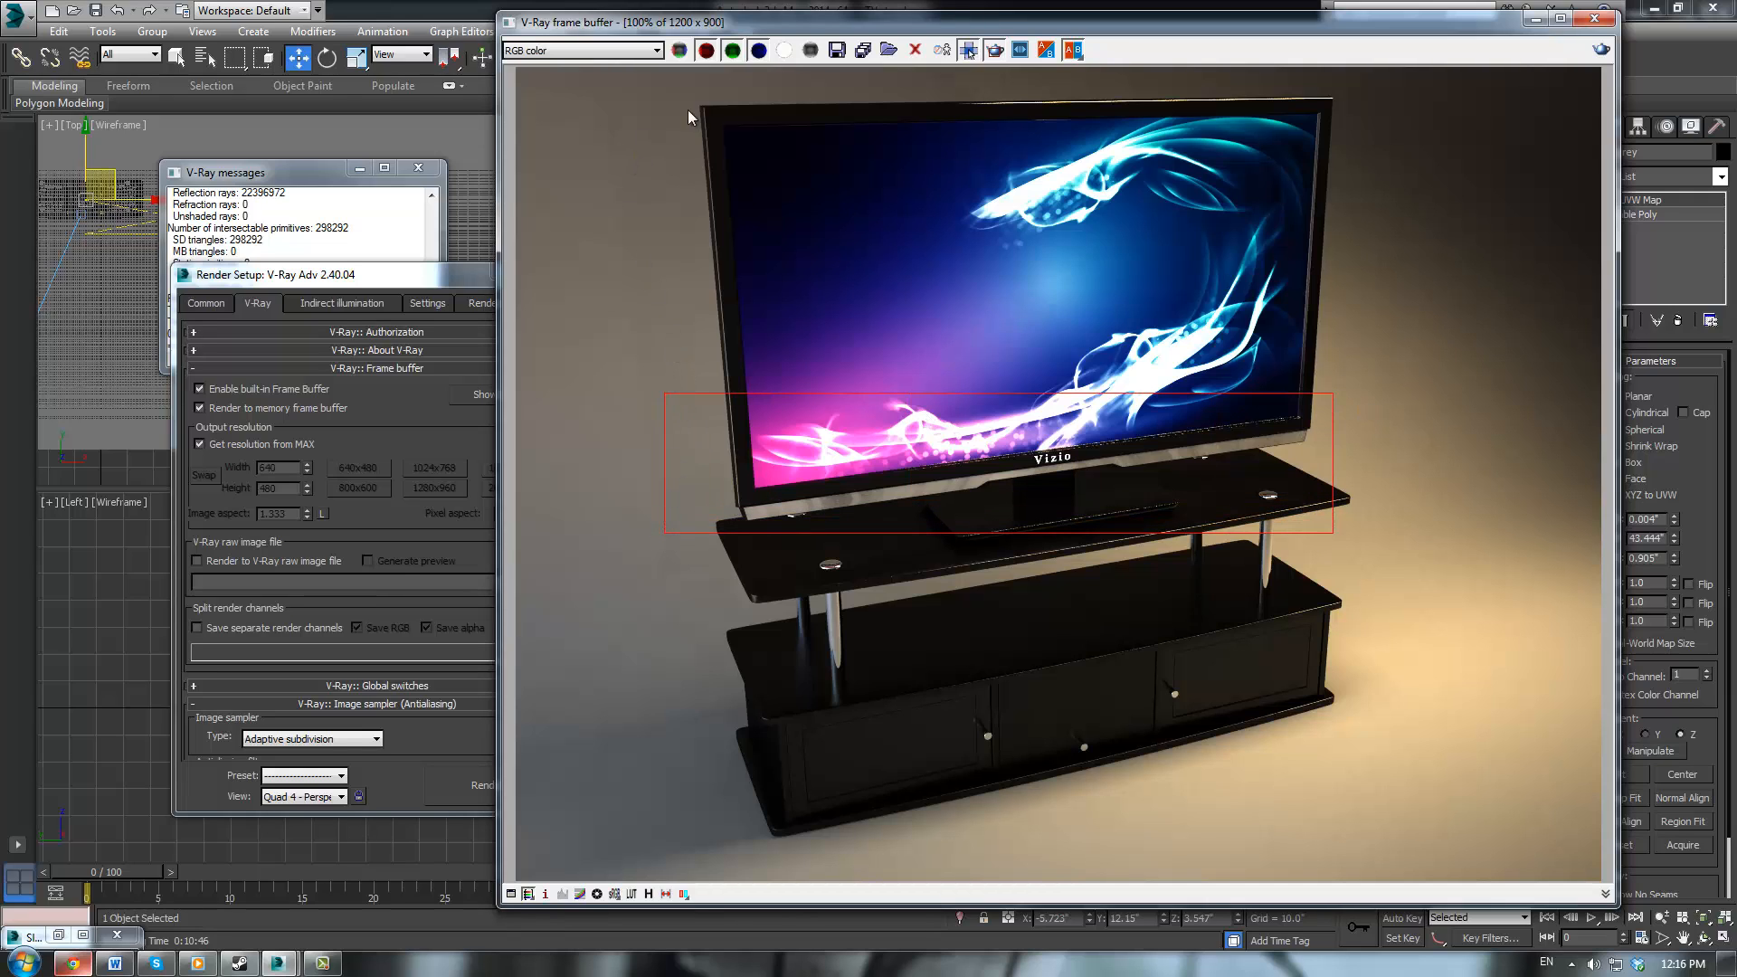
click(1602, 49)
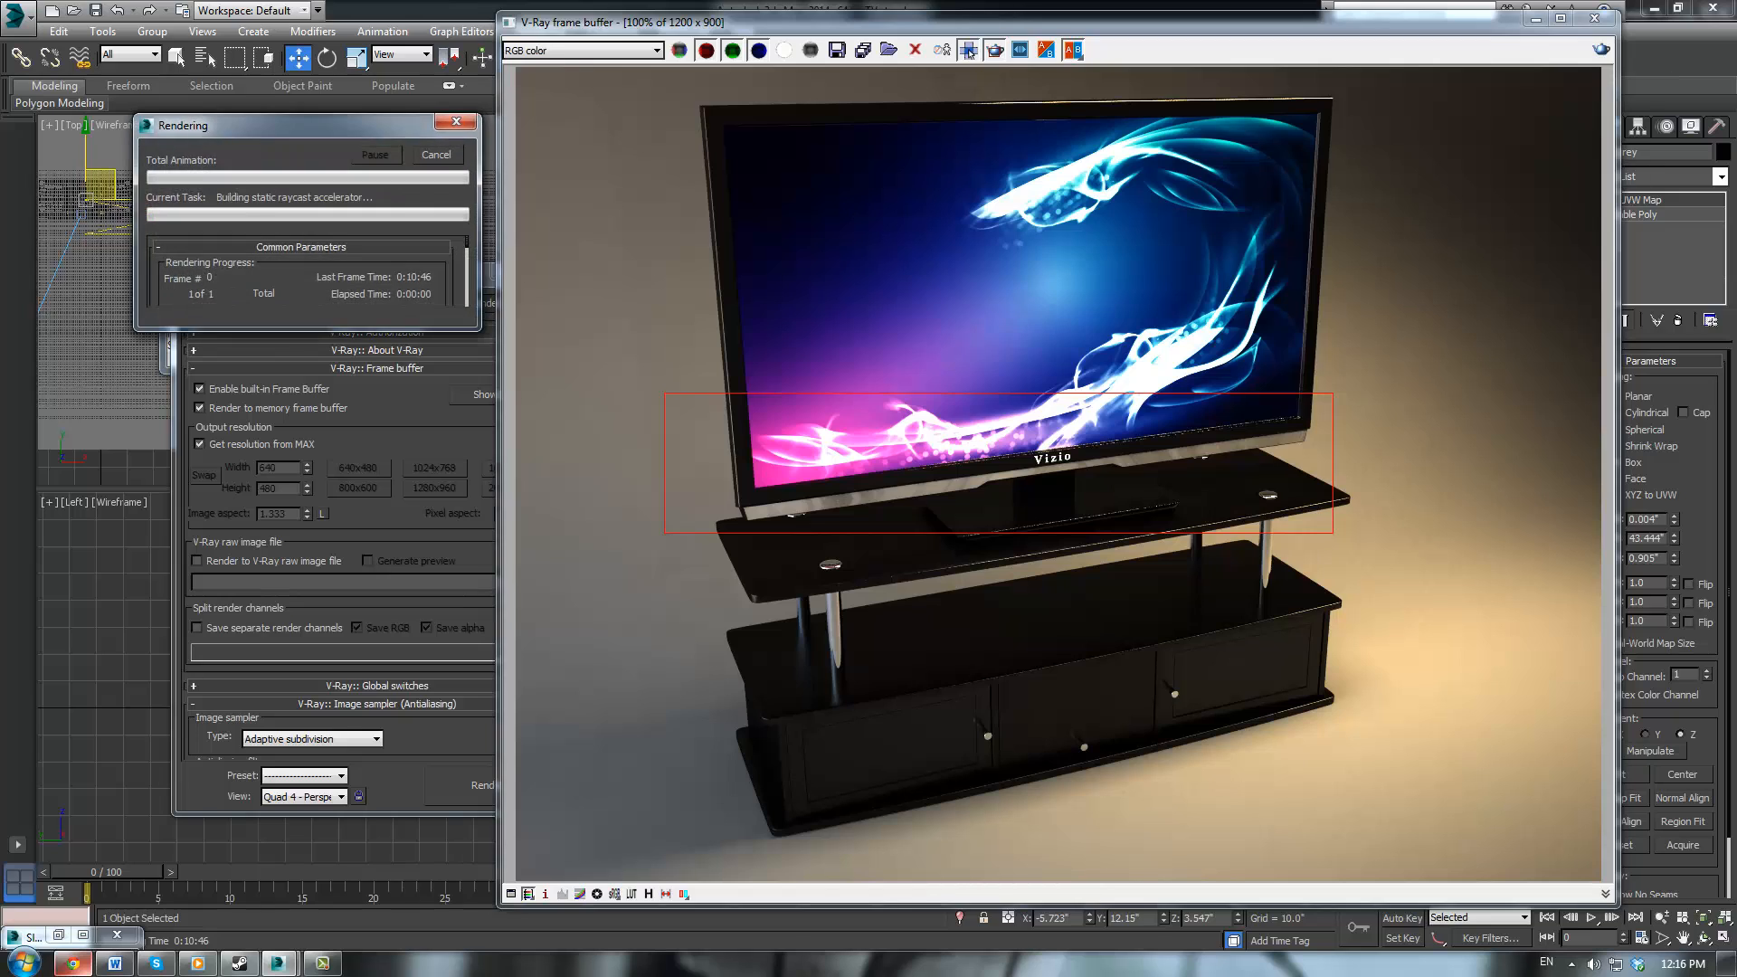